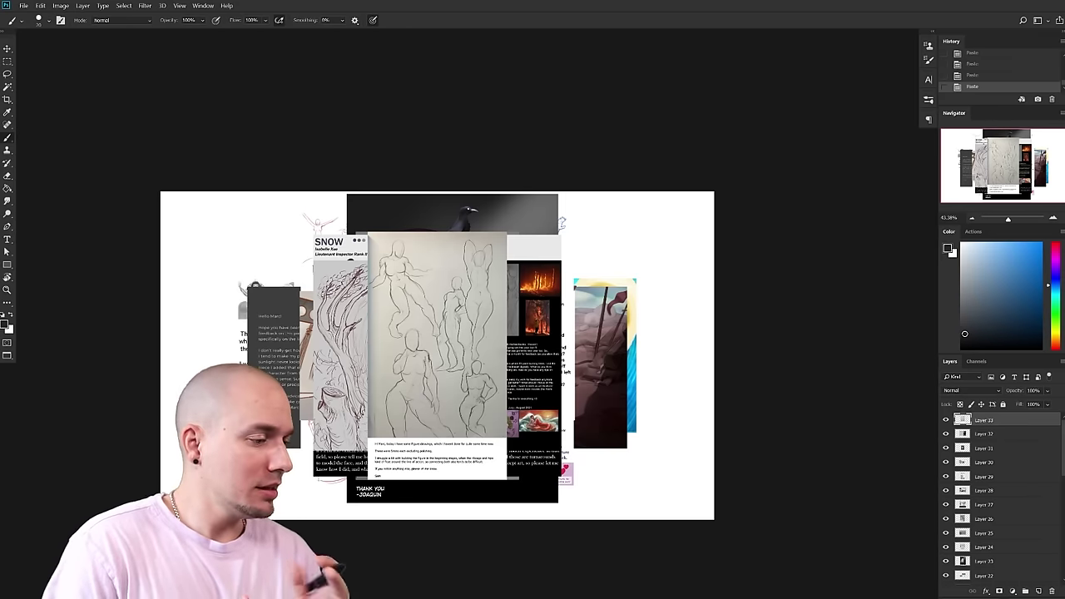
- Enlarge the layer list and show only the dragon illustration on Layer 1 above the background
click(574, 287)
mouse_move(461, 356)
mouse_down()
mouse_move(504, 327)
mouse_move(565, 343)
mouse_move(551, 344)
mouse_up()
mouse_move(608, 362)
mouse_down()
mouse_move(545, 368)
mouse_move(570, 359)
mouse_up()
drag(1012, 355, 1012, 232)
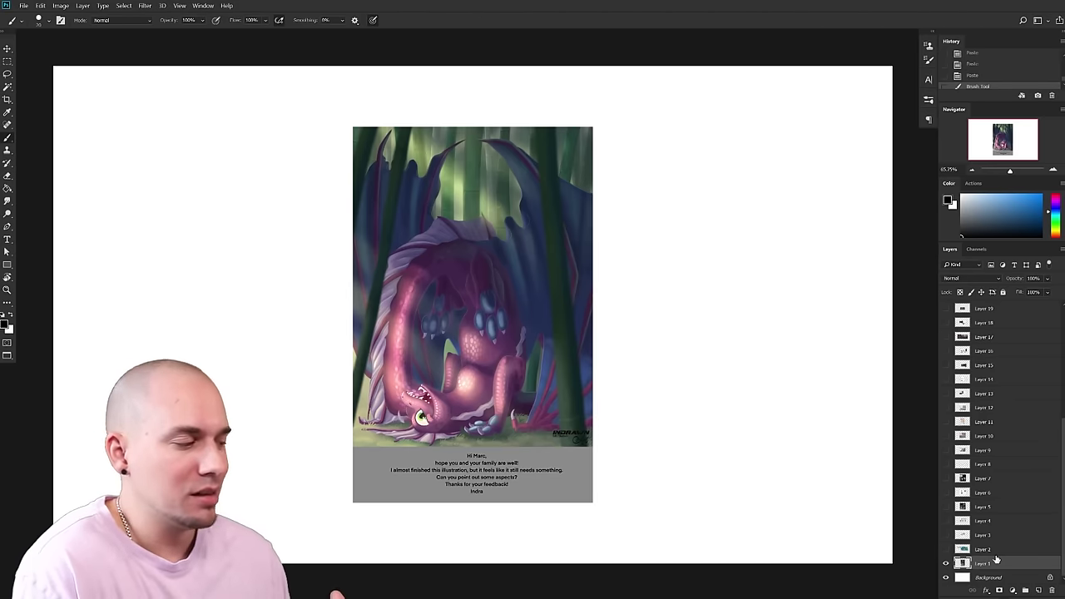
- Set the foreground colour to a saturated red and frame the dragon illustration closely
drag(970, 222, 962, 216)
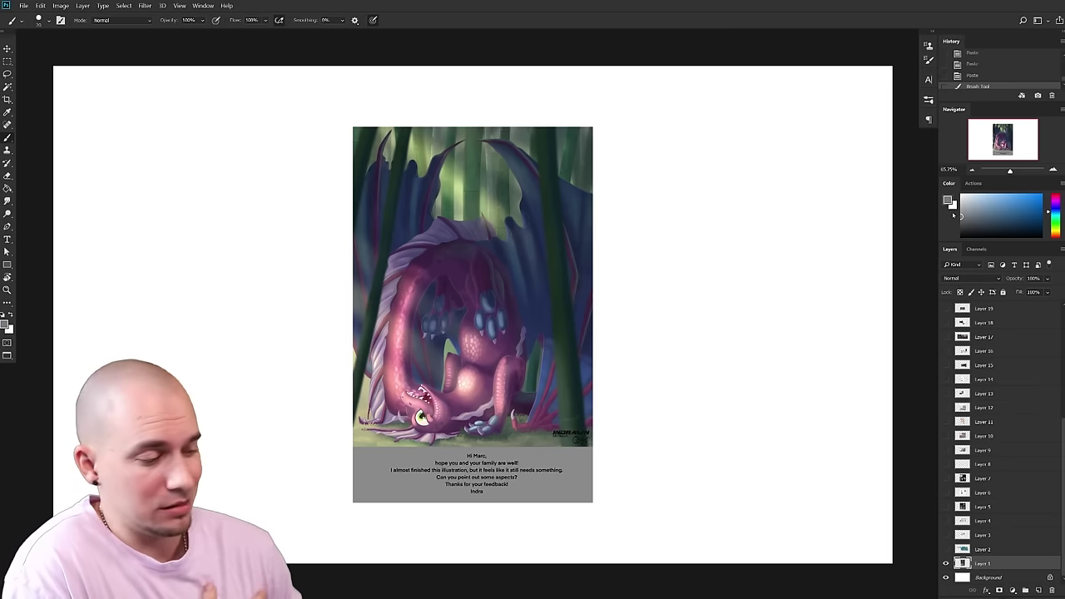
click(913, 338)
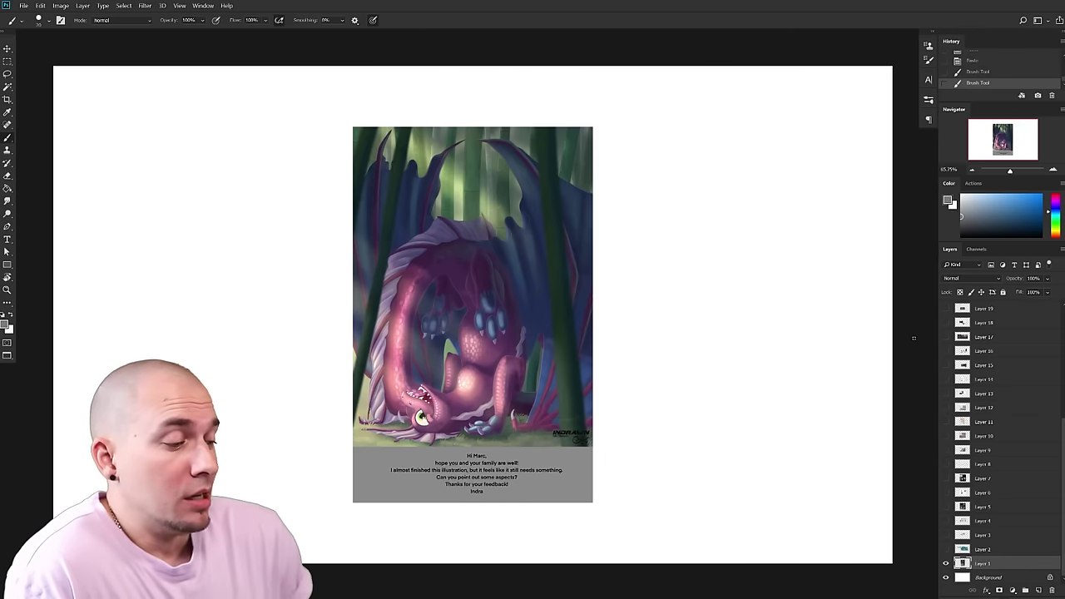
drag(607, 379, 563, 381)
scroll(658, 409, up, 1)
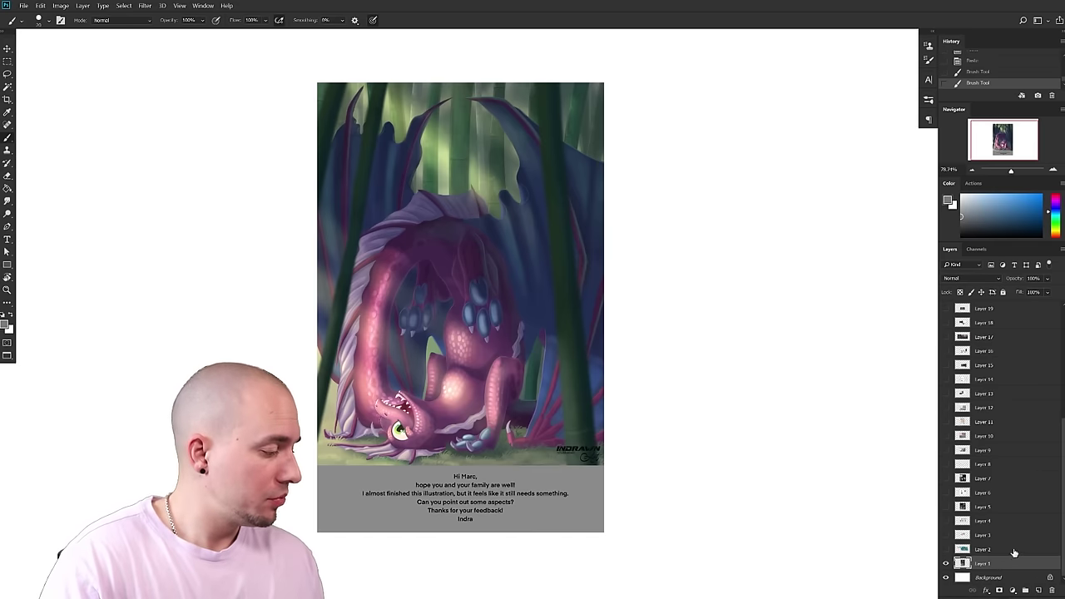
drag(609, 384, 643, 403)
mouse_move(580, 393)
mouse_down()
mouse_move(649, 389)
mouse_move(632, 385)
mouse_up()
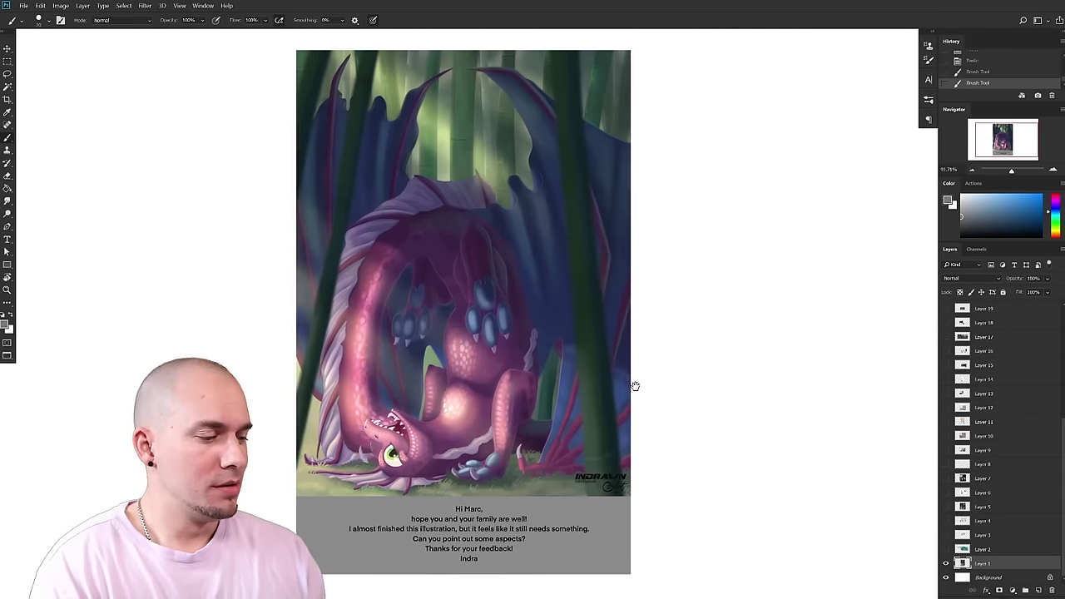
scroll(643, 377, up, 3)
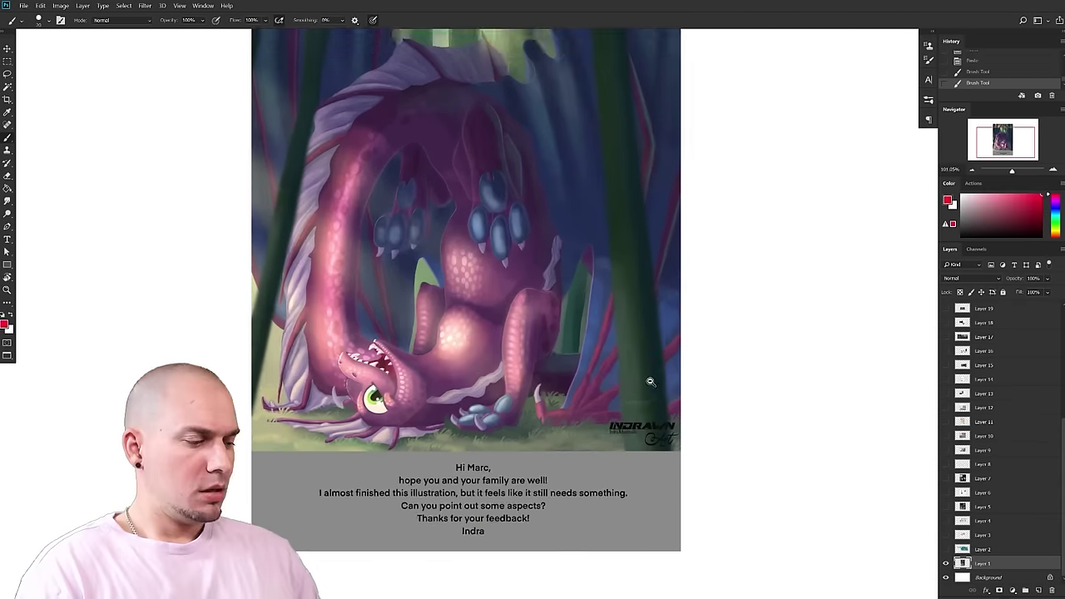
scroll(668, 402, down, 1)
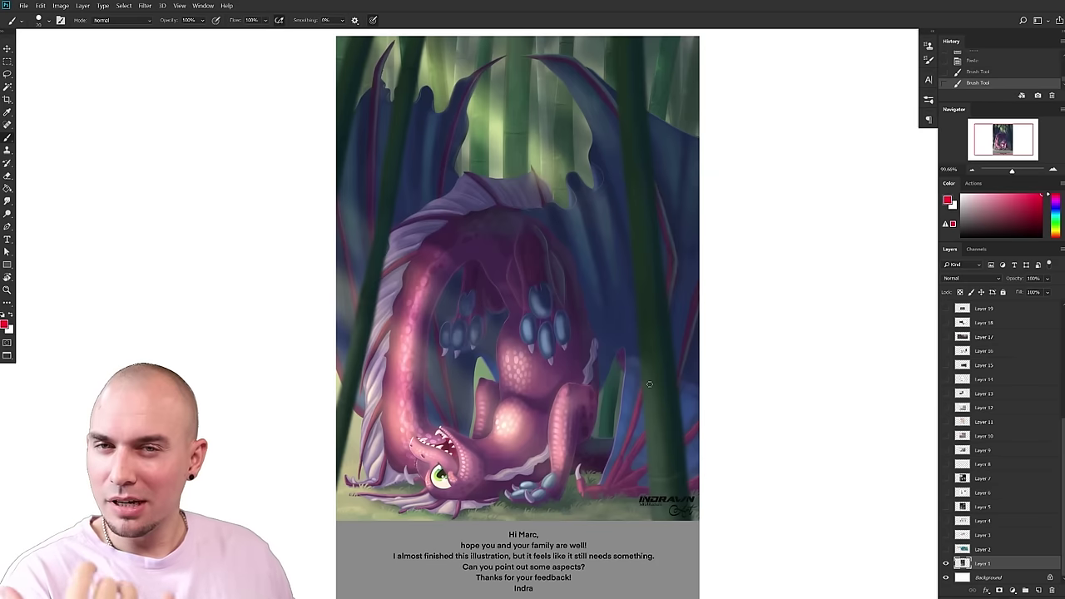
- Circle the dragon's open mouth and eye in red and undo the marks
mouse_move(591, 412)
mouse_down()
mouse_move(571, 405)
mouse_move(563, 368)
mouse_move(557, 400)
mouse_up()
drag(414, 456, 414, 468)
key(ctrl+z)
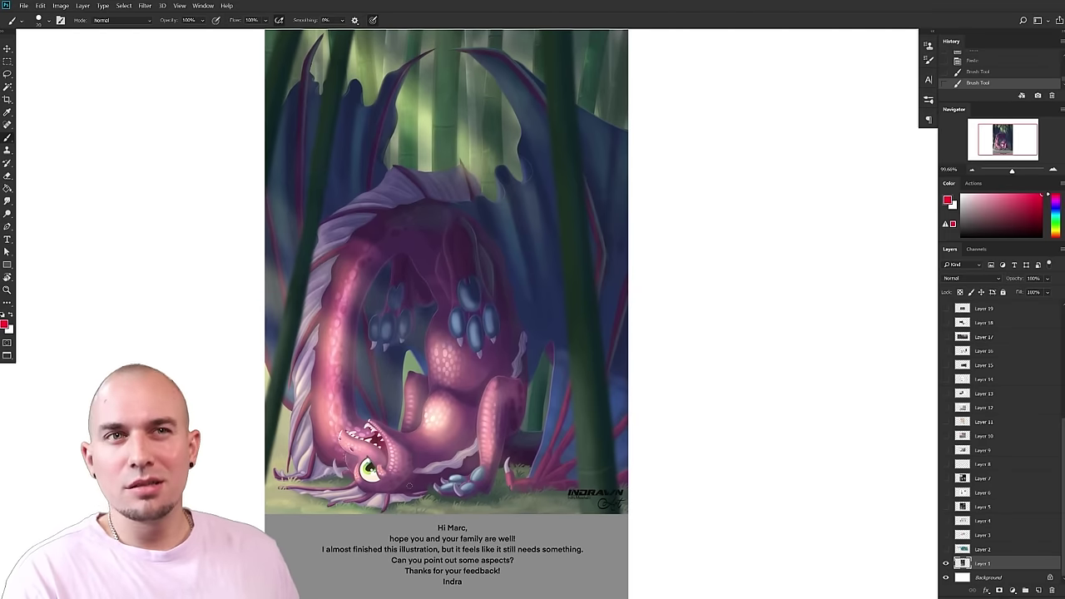
drag(576, 381, 563, 401)
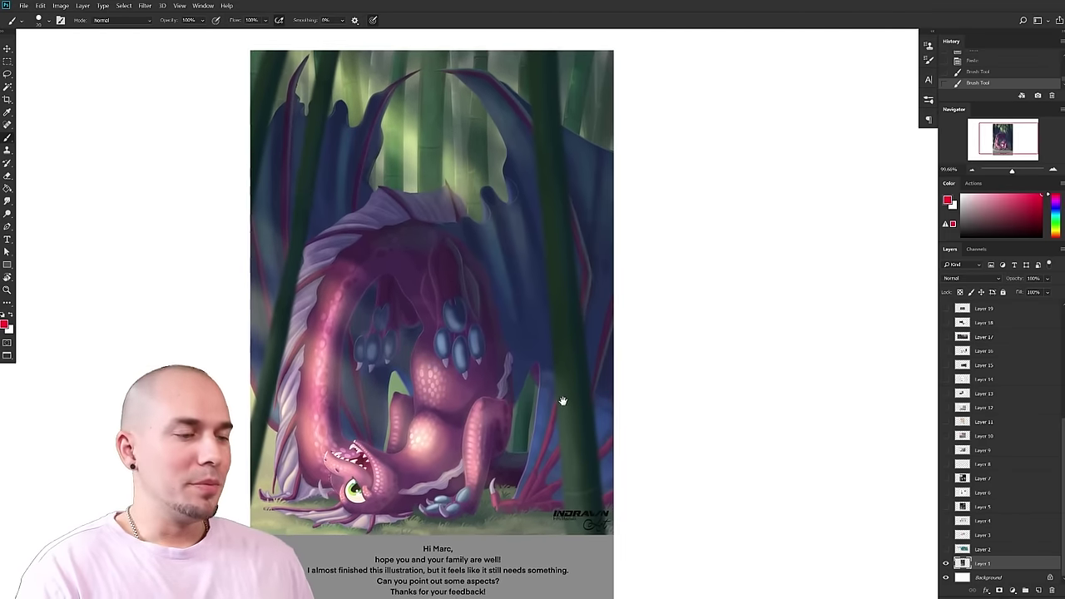
mouse_move(616, 439)
mouse_down()
mouse_move(587, 417)
mouse_move(603, 431)
mouse_up()
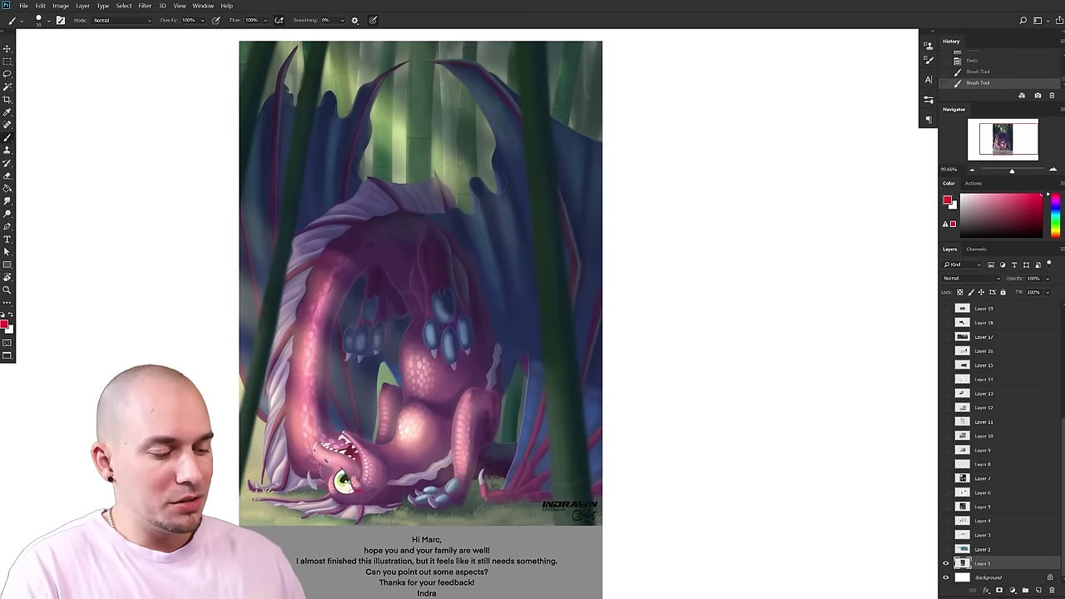
mouse_move(356, 492)
mouse_down()
mouse_move(341, 416)
mouse_move(379, 437)
mouse_move(360, 473)
mouse_up()
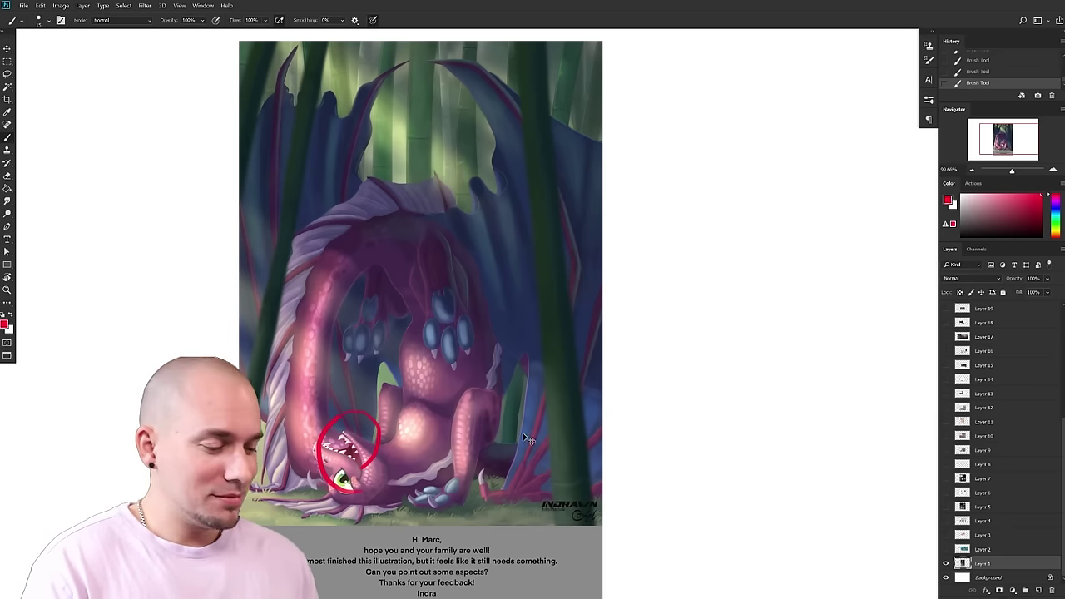
key(ctrl+z)
key(ctrl+z)
- Examine the whole dragon illustration to judge its composition
drag(600, 423, 594, 411)
mouse_move(687, 407)
mouse_down()
mouse_move(668, 419)
mouse_move(658, 405)
mouse_up()
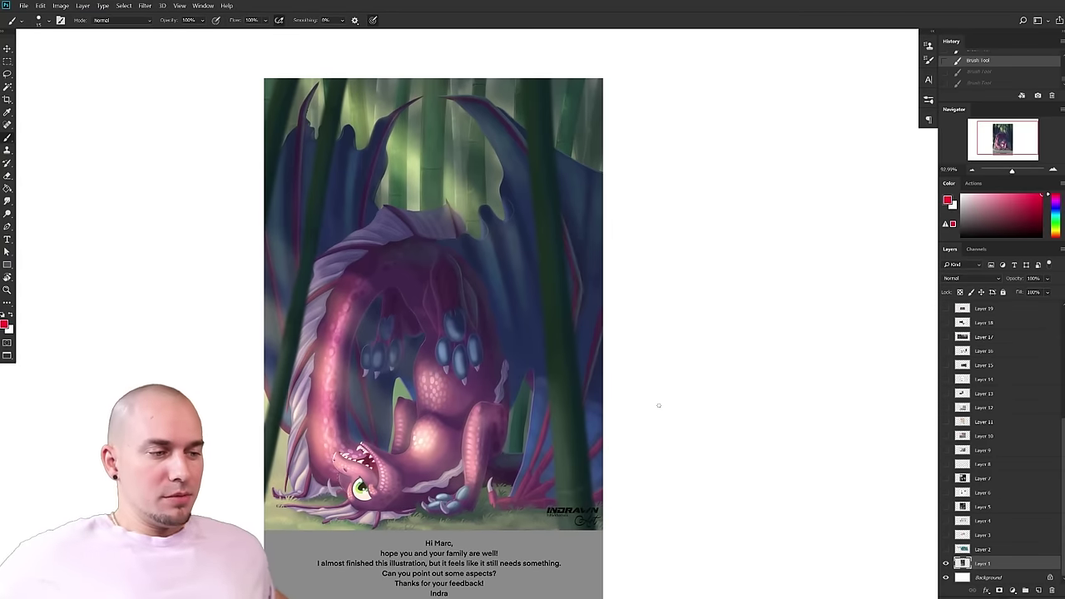
mouse_move(604, 386)
mouse_down()
mouse_move(623, 383)
mouse_move(636, 364)
mouse_up()
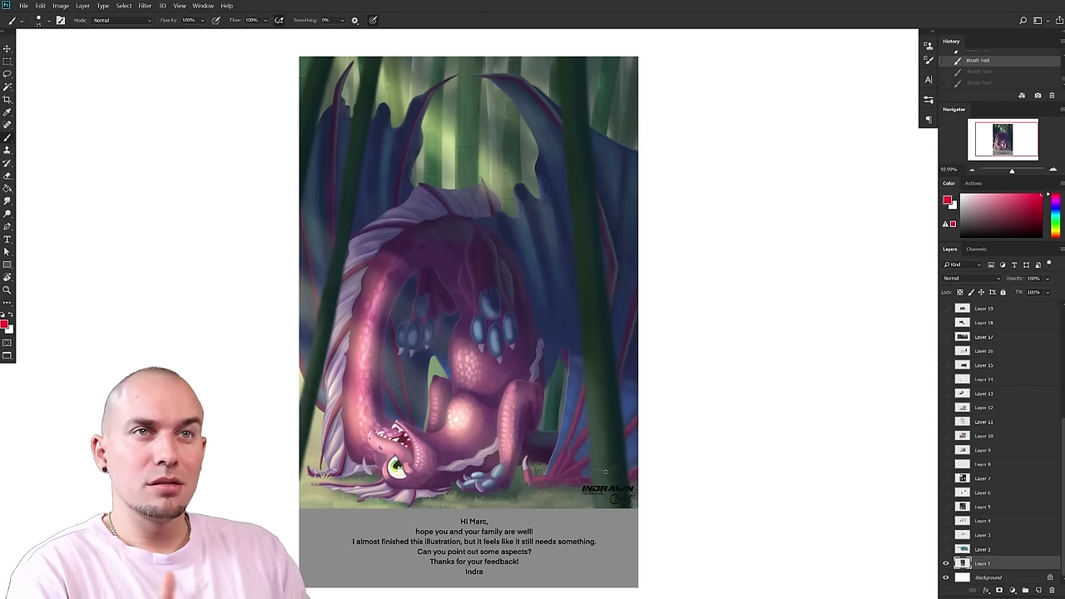
drag(553, 410, 571, 399)
drag(594, 334, 620, 349)
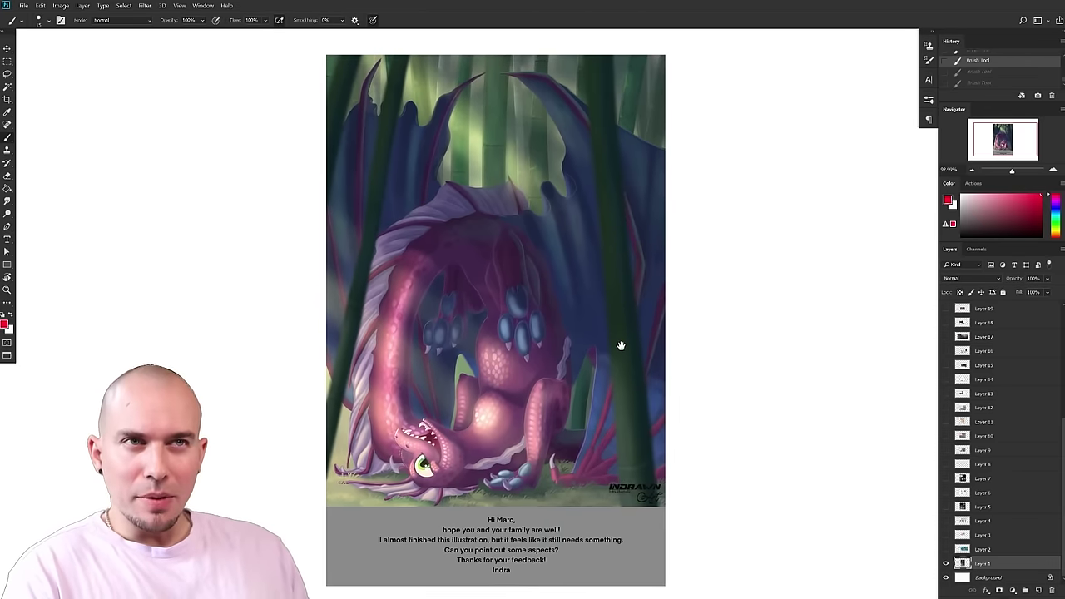
drag(549, 237, 543, 227)
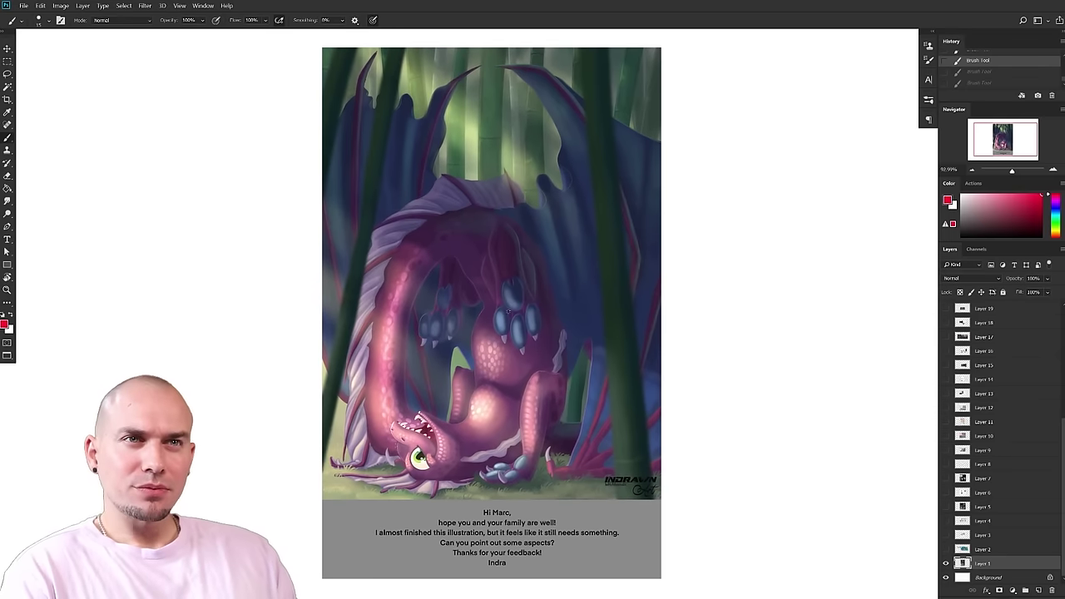
drag(533, 308, 529, 315)
- Try a red brush stroke over the dragon's head and undo it
key(bracketright)
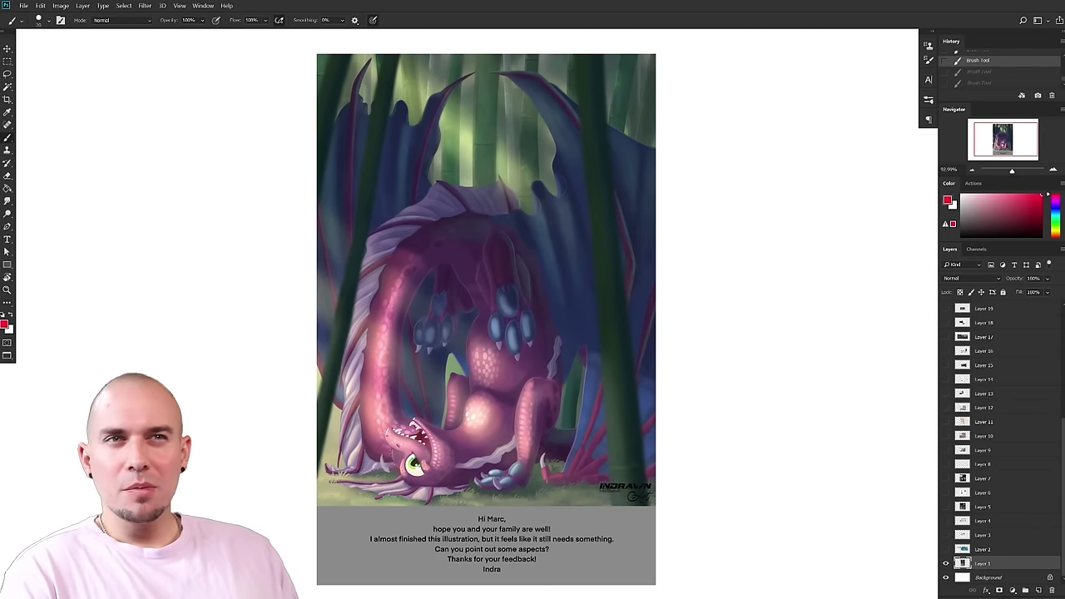
mouse_move(436, 426)
mouse_down()
mouse_move(425, 421)
mouse_move(441, 456)
mouse_up()
key(ctrl+z)
drag(488, 408, 481, 413)
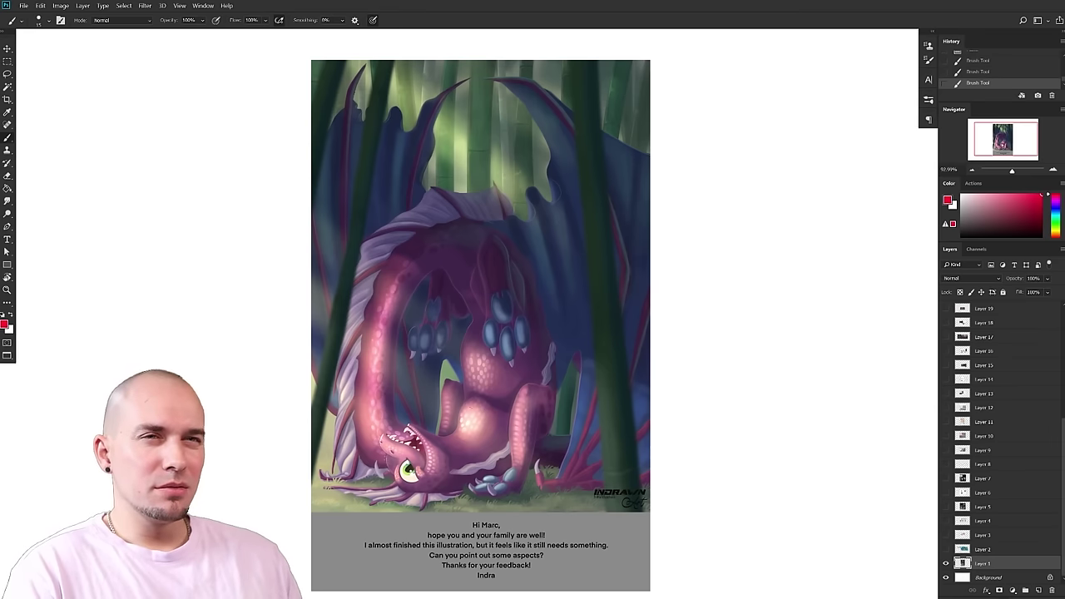
drag(489, 424, 481, 428)
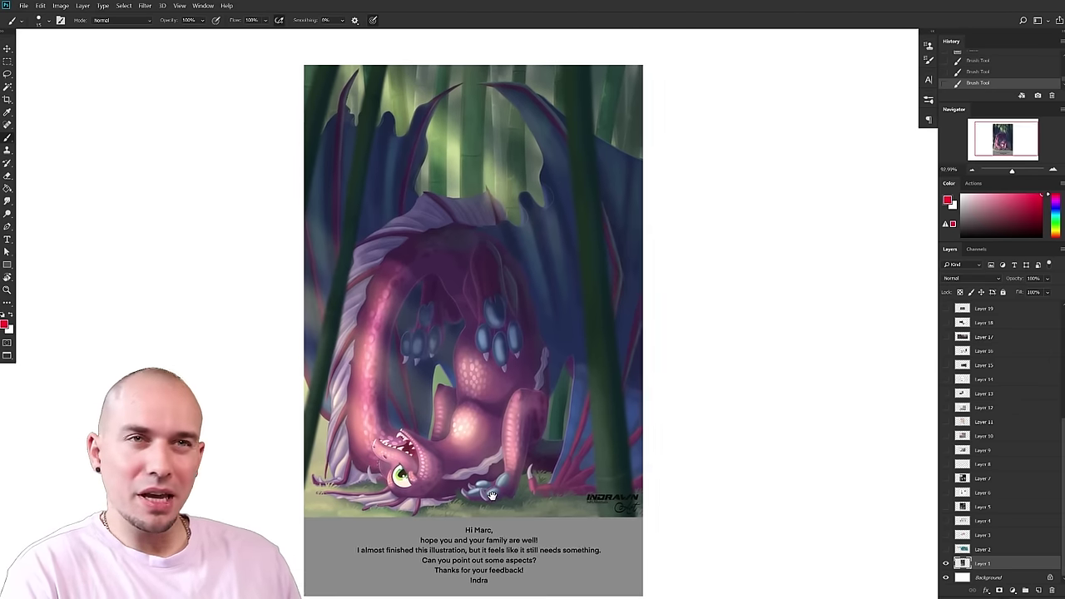
drag(493, 494, 483, 488)
- Draw a red rule-of-thirds grid over the illustration with two vertical and two horizontal straight lines
drag(549, 322, 516, 315)
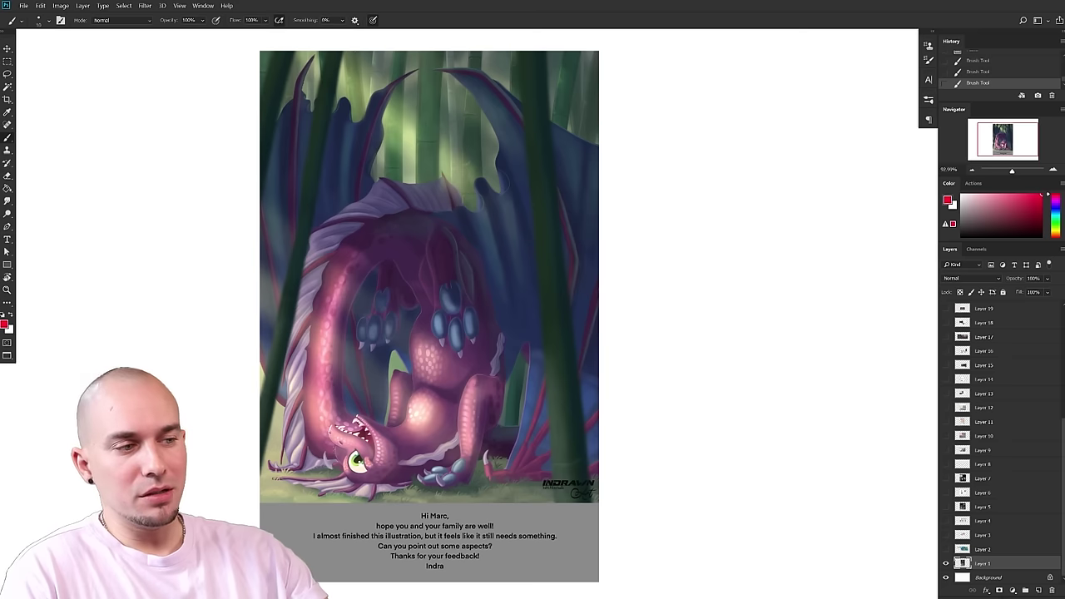
drag(357, 56, 357, 532)
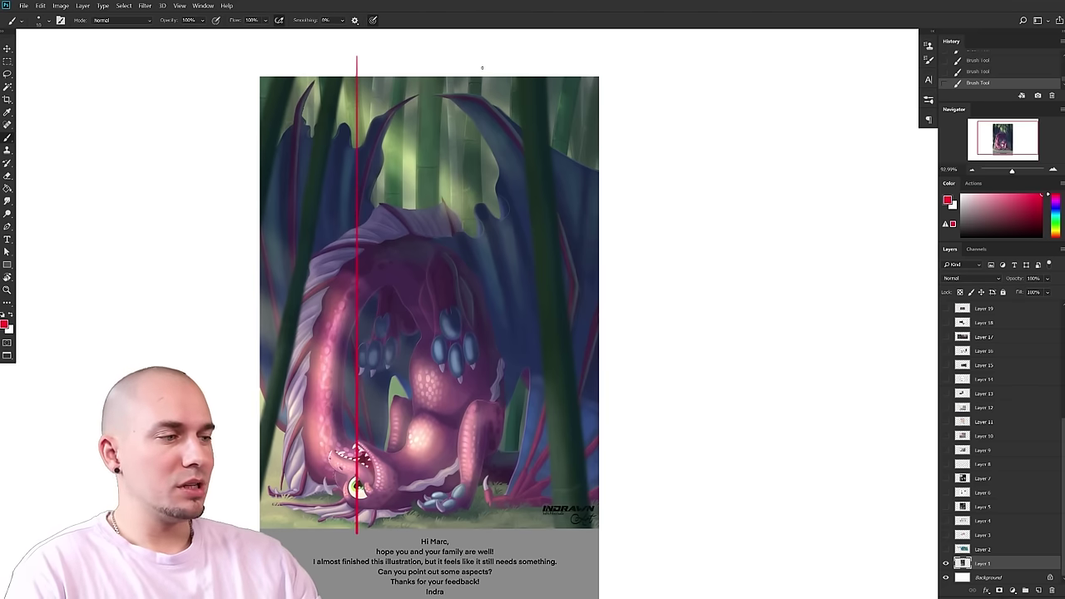
drag(482, 73, 482, 511)
click(274, 210)
shift+click(621, 211)
click(262, 380)
shift+click(657, 381)
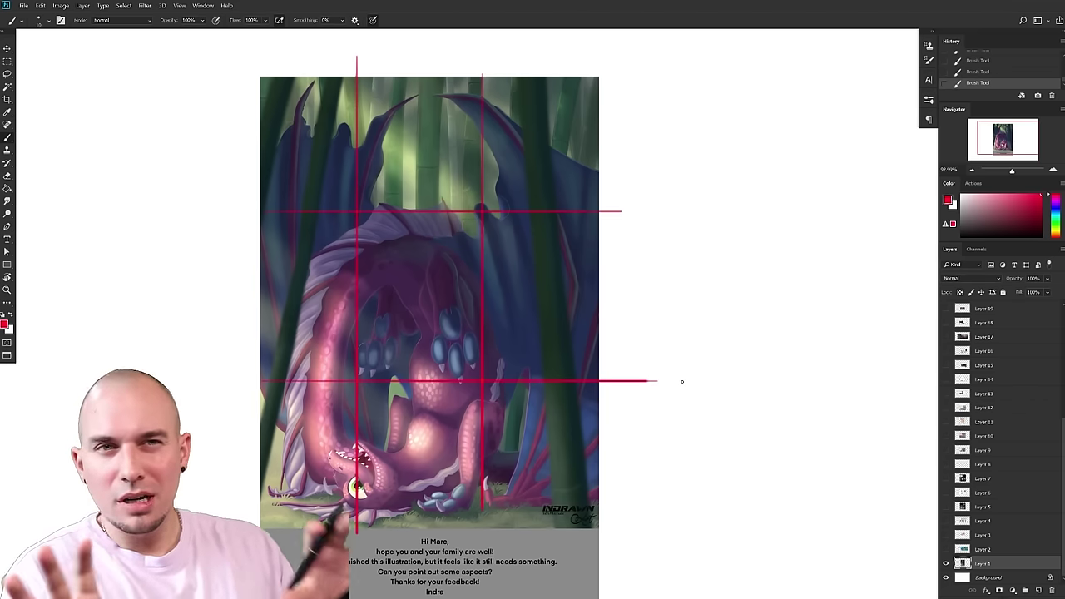
- Mark the four intersections of the rule-of-thirds grid with red dots using a larger brush
mouse_move(483, 309)
mouse_down()
mouse_move(508, 275)
mouse_move(494, 300)
mouse_up()
key(bracketright)
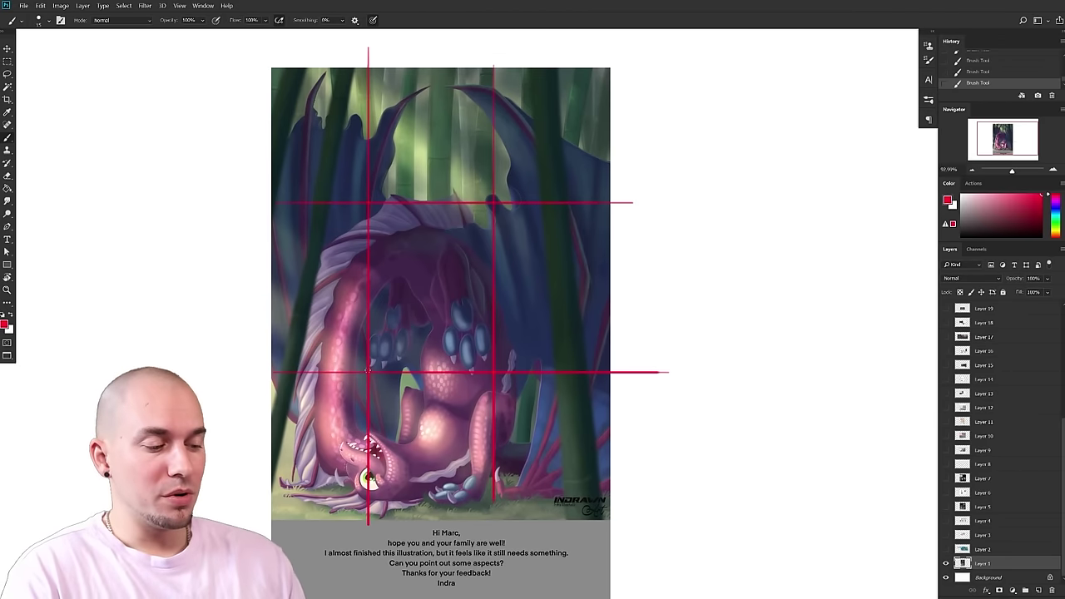
key(])
click(368, 376)
click(494, 376)
click(496, 208)
click(379, 209)
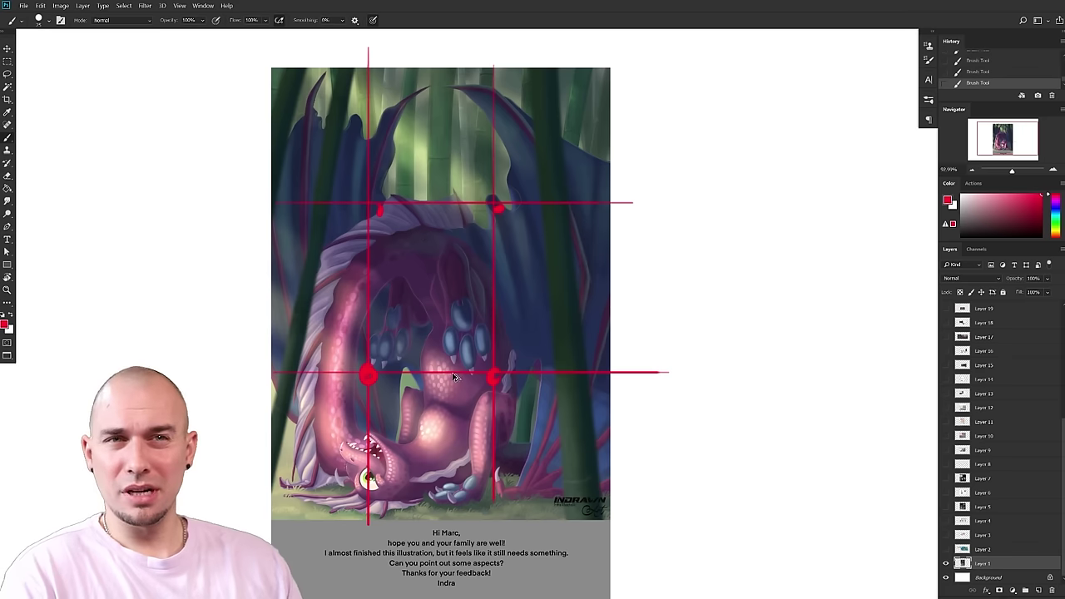
- Undo the intersection dots and all the rule-of-thirds grid lines
key(ctrl+z)
key(ctrl+z)
key(ctrl+z)
key(ctrl+z)
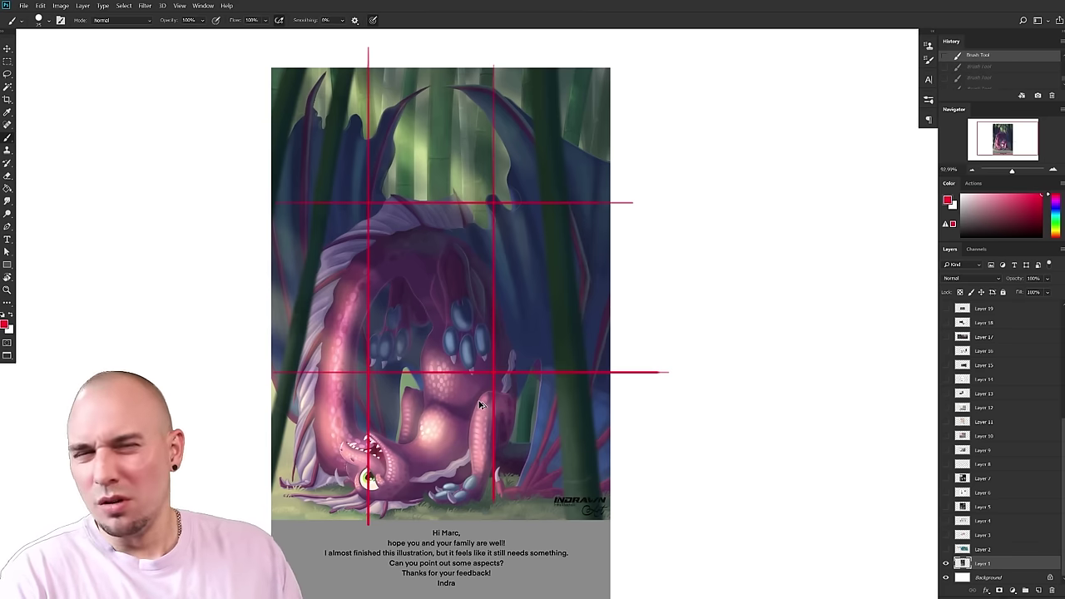
key(ctrl+z)
drag(554, 398, 544, 372)
key(ctrl+z)
key(ctrl+z)
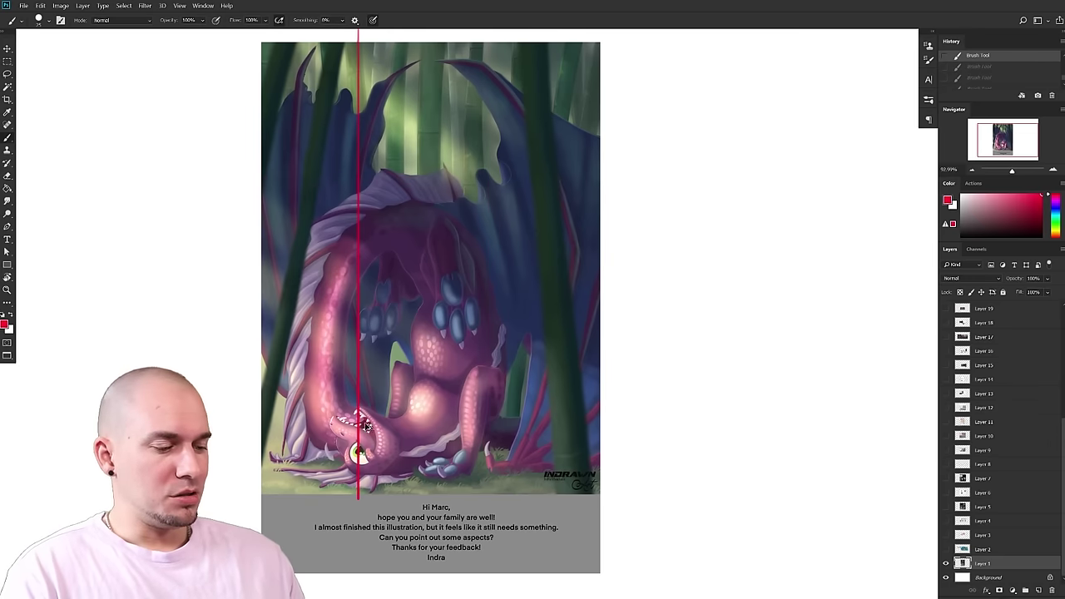
key(ctrl+z)
- Circle the dragon's head and underline the illustration's lower edge in red, and undo both marks
mouse_move(366, 471)
mouse_down()
mouse_move(336, 432)
mouse_move(348, 463)
mouse_up()
drag(597, 492, 269, 492)
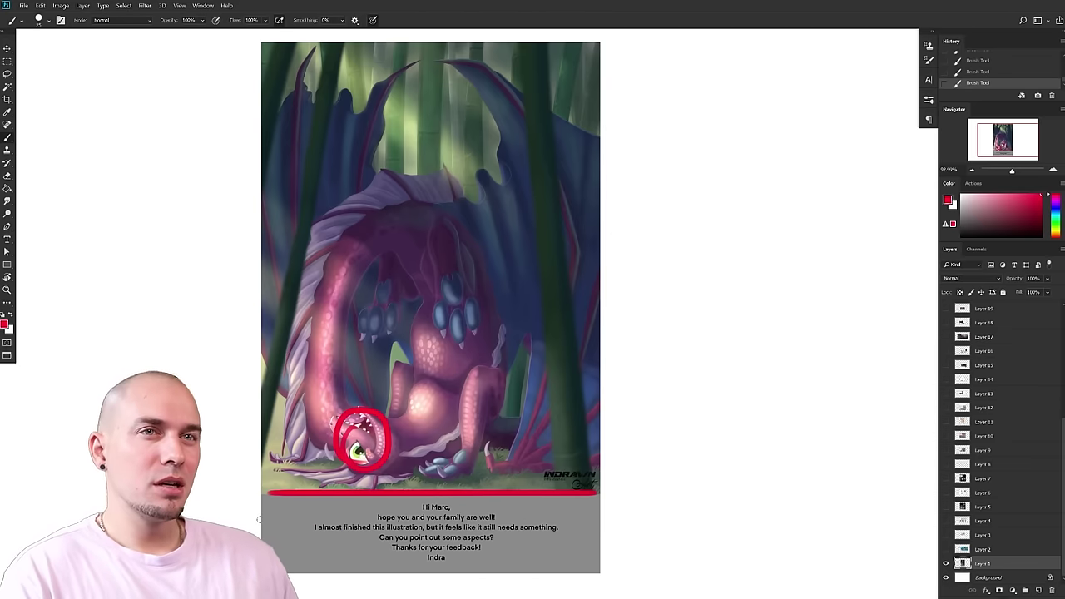
key(ctrl+z)
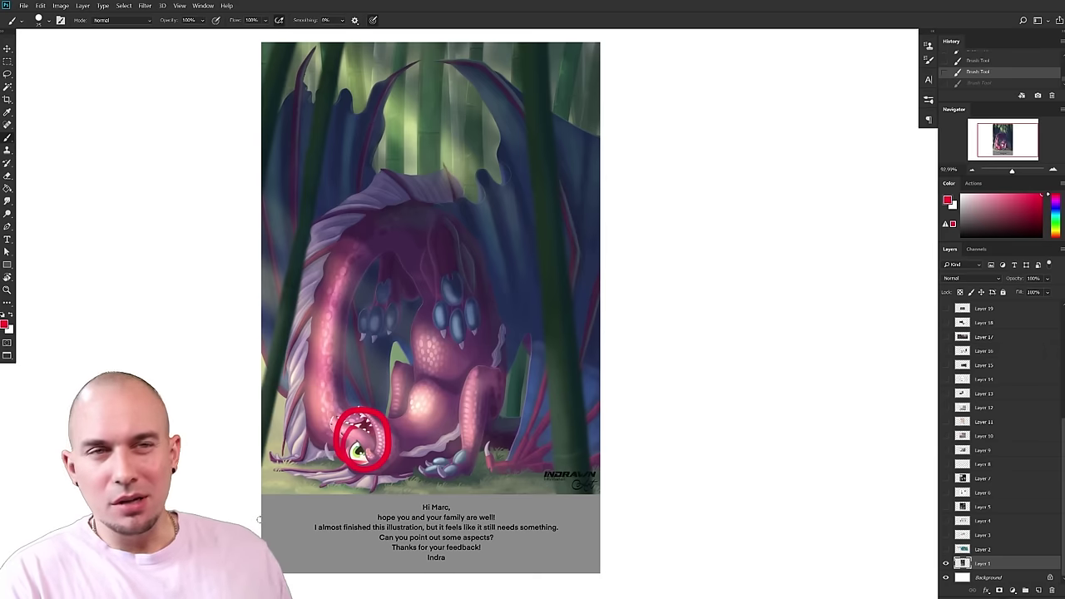
key(ctrl+z)
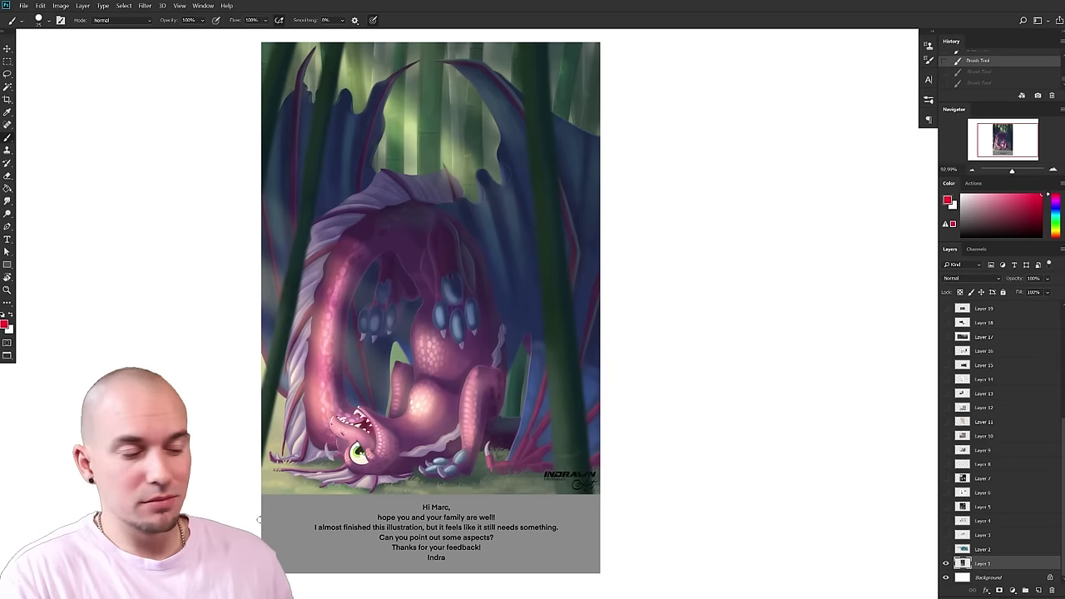
- Outline the dragon in the illustration's lower part with a rounded red frame using a thinner brush, and undo the outline
drag(260, 519, 281, 519)
drag(598, 424, 598, 446)
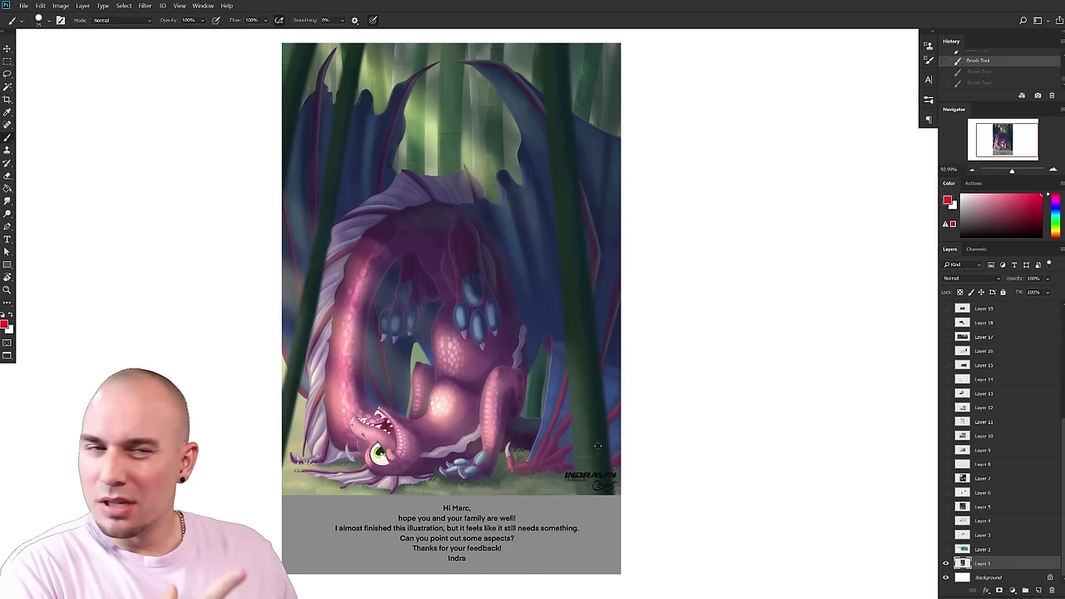
mouse_move(585, 417)
mouse_down()
mouse_move(611, 399)
mouse_move(566, 416)
mouse_up()
ctrl+drag(608, 407, 561, 415)
key(bracketleft)
key(bracketleft)
key(bracketleft)
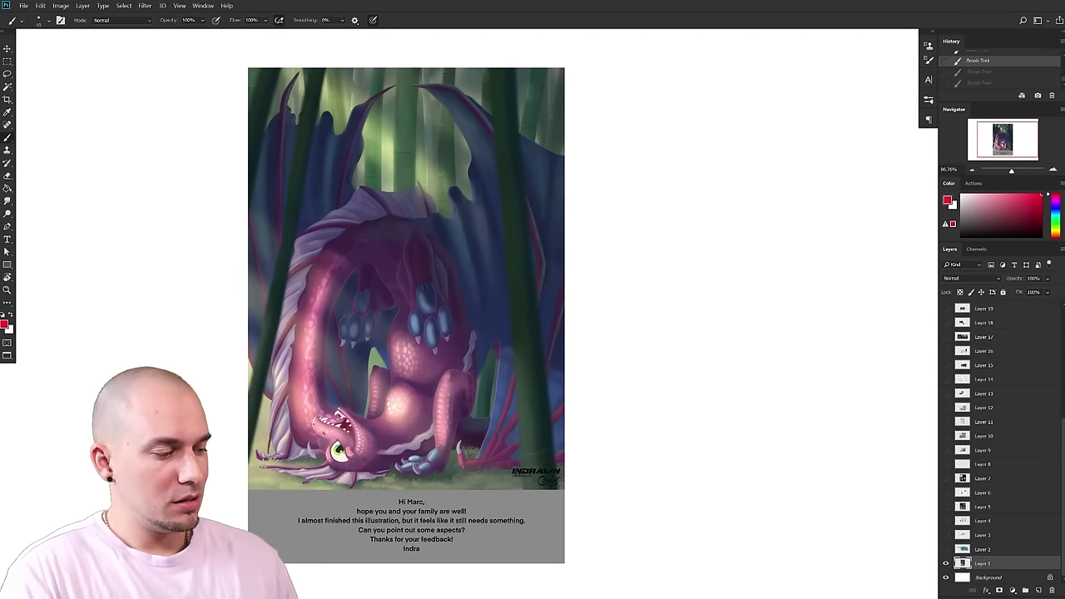
click(527, 356)
key(ctrl+z)
drag(531, 495, 530, 198)
key(ctrl+z)
mouse_move(208, 238)
mouse_down()
mouse_move(206, 306)
mouse_move(445, 579)
mouse_move(300, 233)
mouse_move(191, 256)
mouse_up()
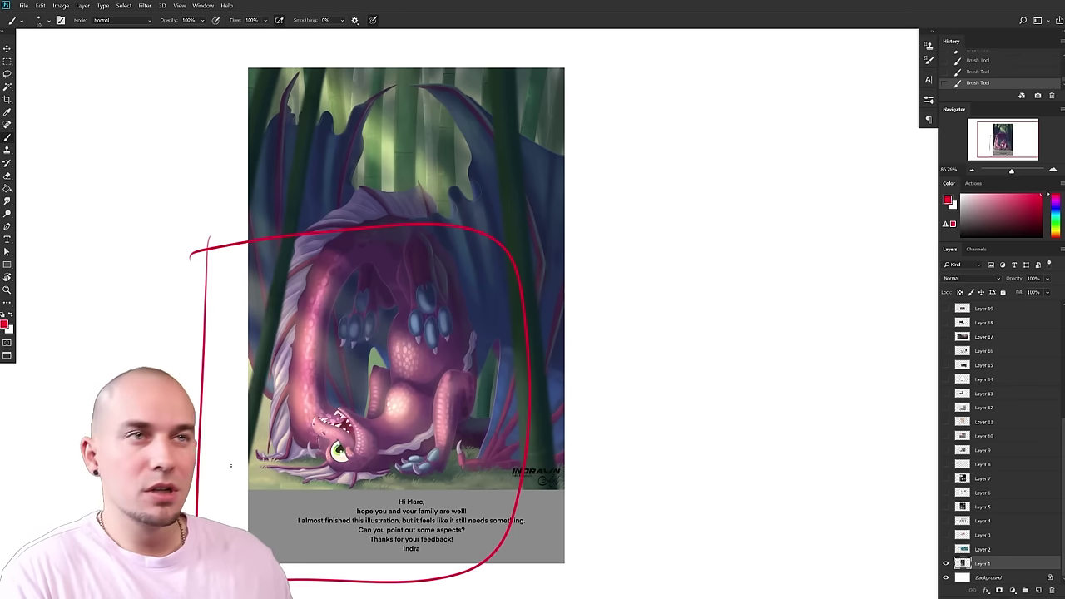
mouse_move(553, 391)
mouse_down()
mouse_move(565, 362)
mouse_move(502, 362)
mouse_up()
key(ctrl+z)
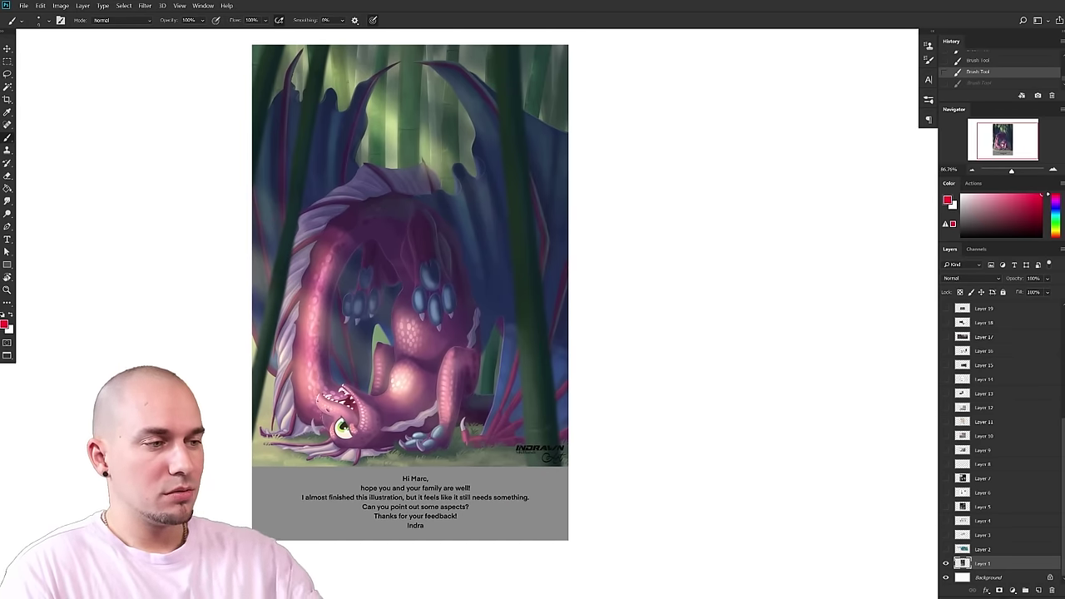
- Draw a thin red stroke from the illustration's upper right area down to the dragon's mouth and undo it
drag(334, 148, 324, 151)
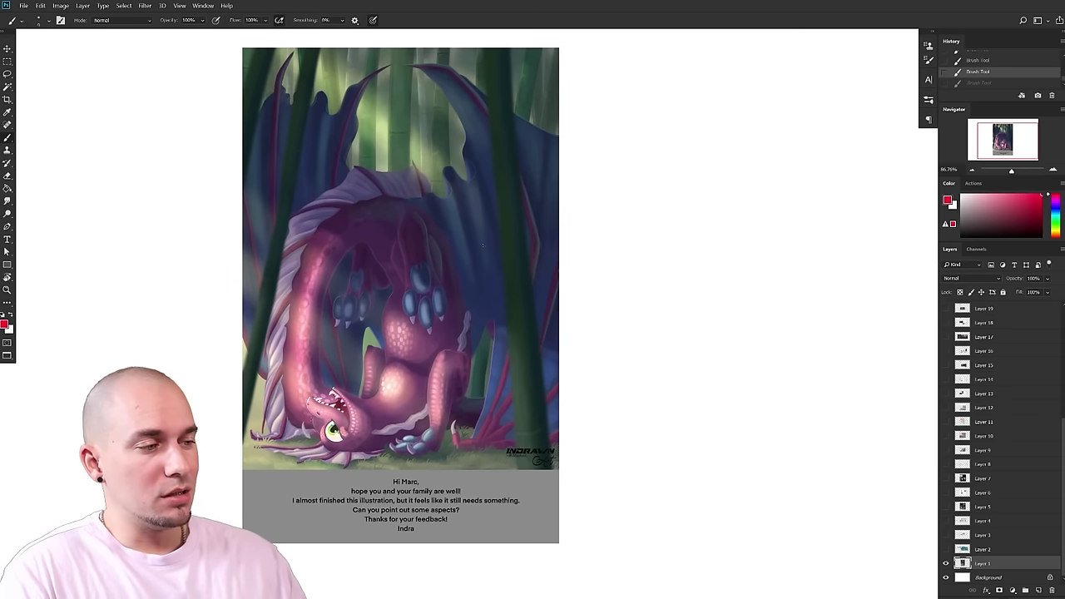
mouse_move(529, 51)
mouse_down()
mouse_move(244, 356)
mouse_move(399, 229)
mouse_move(389, 311)
mouse_move(343, 395)
mouse_up()
key(ctrl+z)
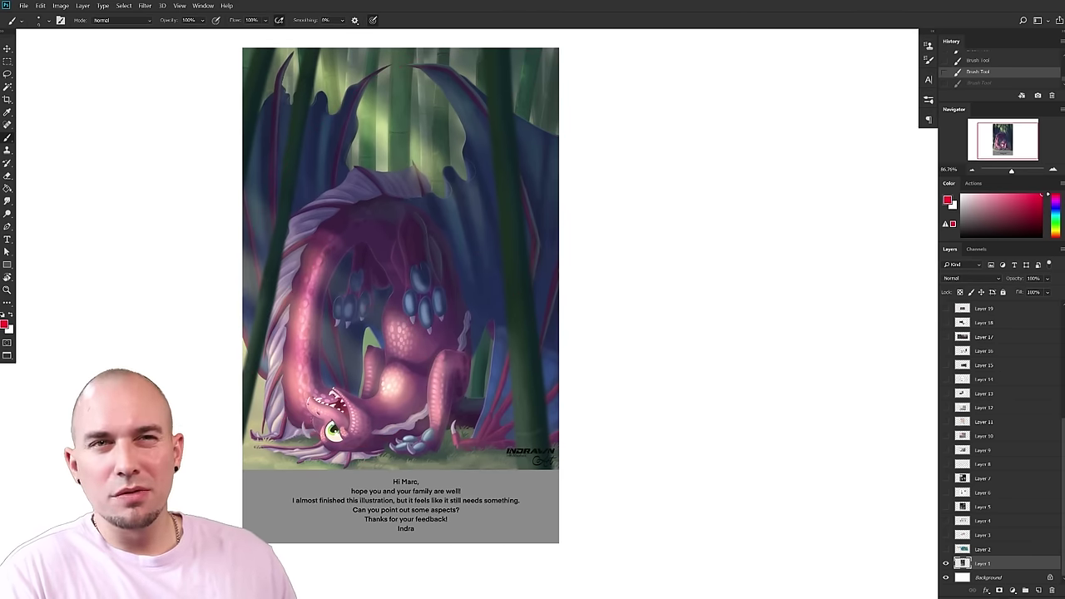
drag(436, 357, 374, 364)
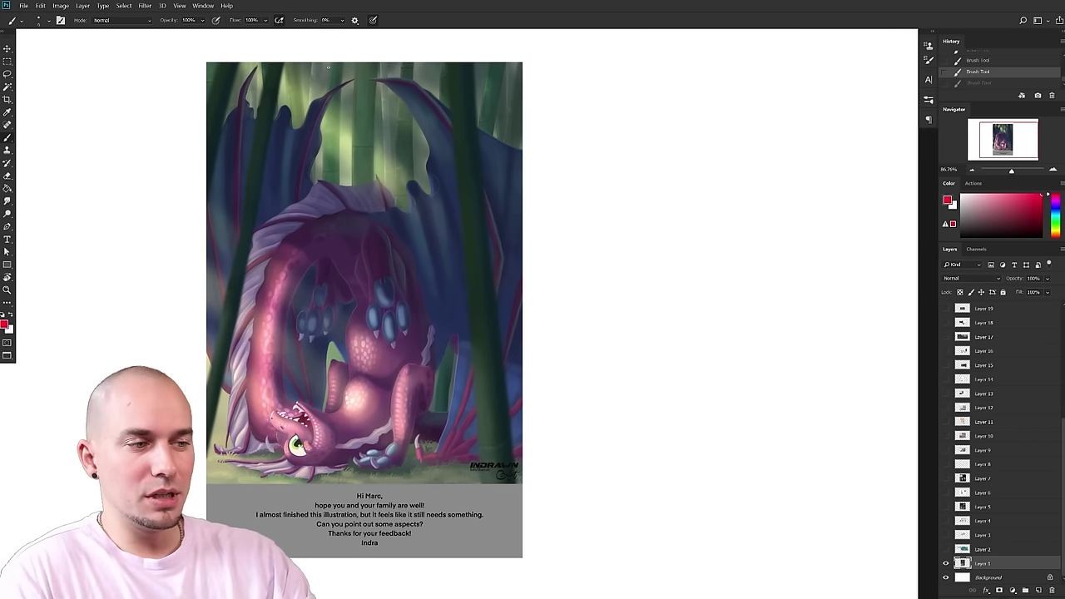
- Draw a red crop frame around the dragon, extended past the illustration's left edge, and trace over it with a thicker brush
drag(373, 385, 391, 364)
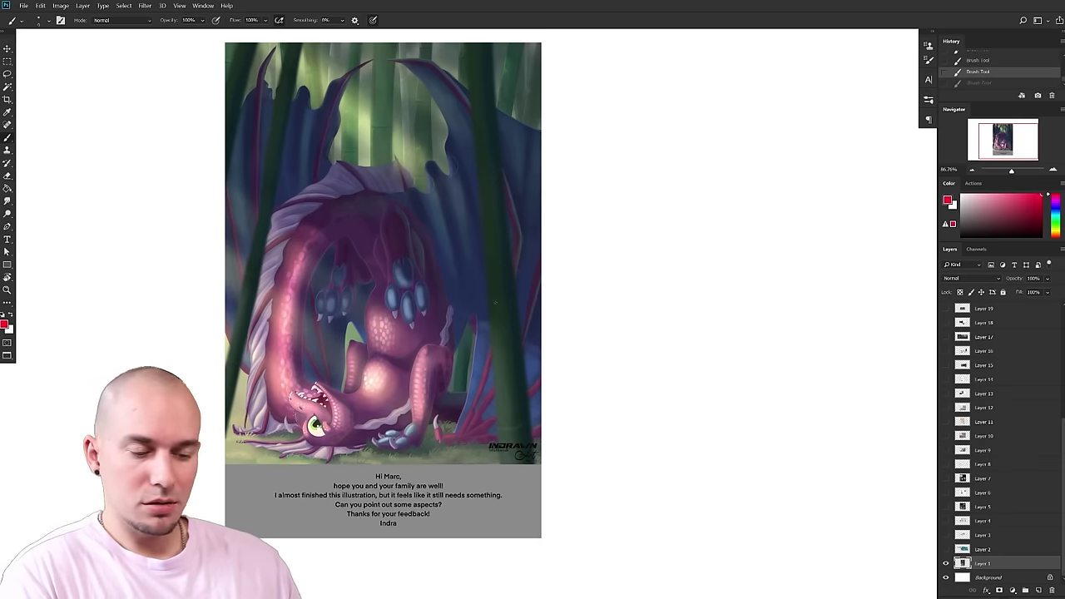
mouse_move(212, 152)
mouse_down()
mouse_move(498, 153)
mouse_move(482, 553)
mouse_up()
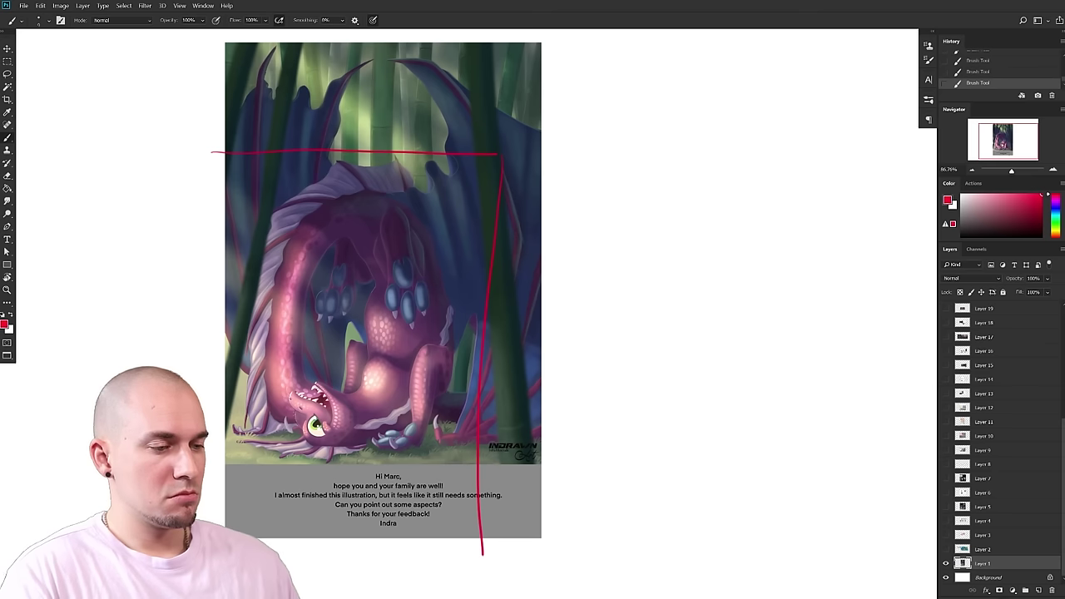
drag(203, 260, 203, 220)
drag(164, 109, 177, 109)
drag(177, 109, 162, 374)
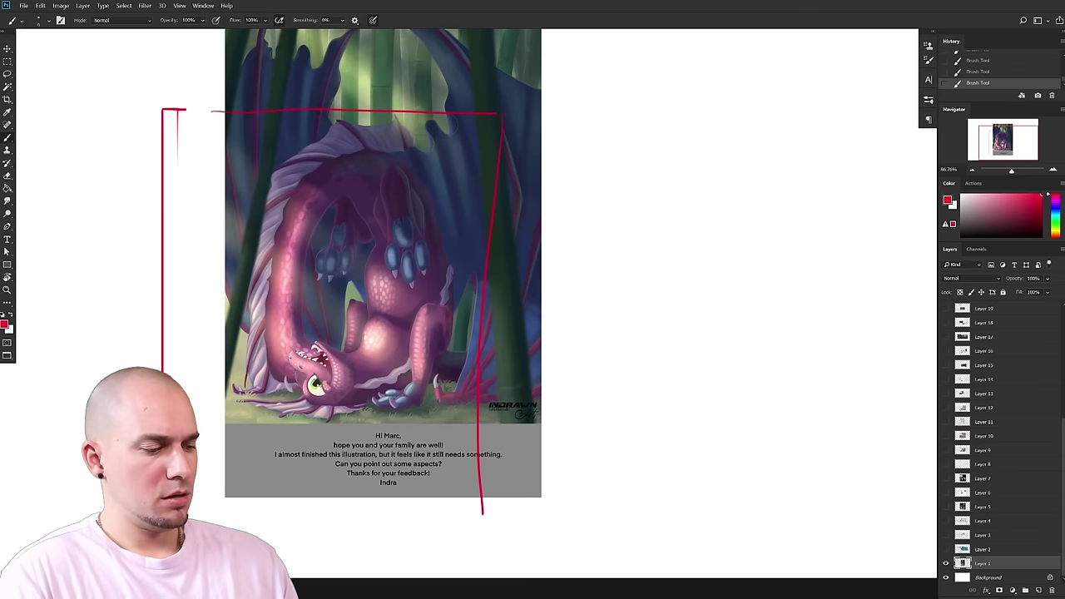
mouse_move(186, 110)
mouse_down()
mouse_move(187, 504)
mouse_move(483, 509)
mouse_move(500, 333)
mouse_move(500, 109)
mouse_move(188, 104)
mouse_up()
drag(477, 229, 475, 227)
drag(575, 342, 576, 343)
mouse_move(504, 109)
mouse_down()
mouse_move(500, 470)
mouse_move(367, 496)
mouse_move(215, 484)
mouse_move(201, 127)
mouse_move(504, 120)
mouse_up()
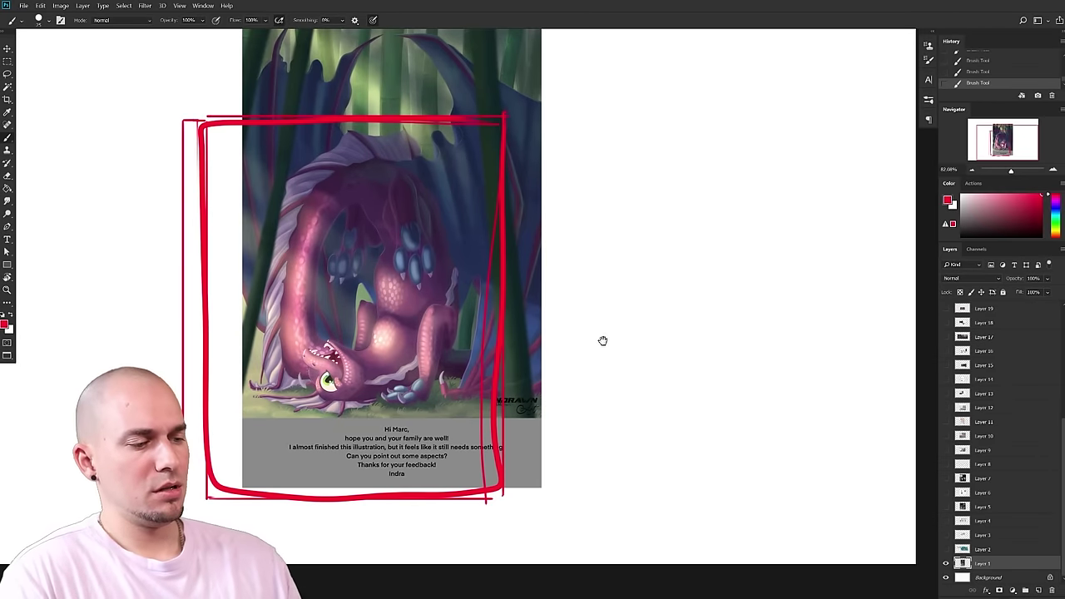
- Draw two quick red marks around the dragon's lower body inside the frame and undo each one
scroll(601, 297, down, 2)
scroll(604, 297, left, 2)
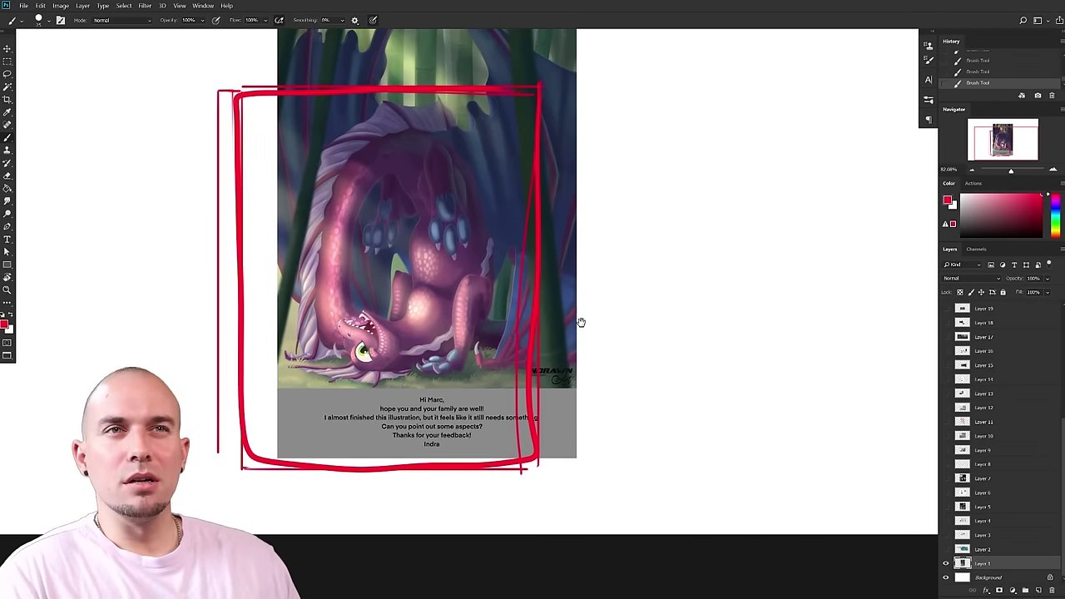
scroll(572, 315, up, 3)
scroll(573, 315, right, 3)
mouse_move(420, 397)
mouse_down()
mouse_move(404, 236)
mouse_move(410, 368)
mouse_move(379, 391)
mouse_up()
key(ctrl+z)
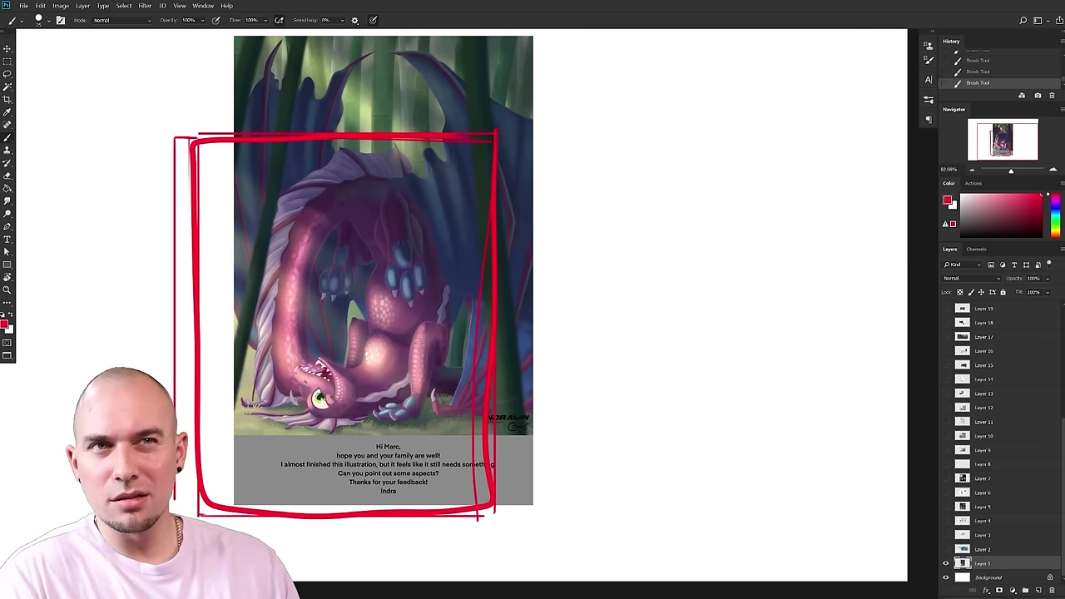
mouse_move(395, 391)
mouse_down()
mouse_move(293, 250)
mouse_move(406, 341)
mouse_up()
key(ctrl+z)
- Divide the red crop frame into thirds with two vertical and two horizontal lines, marking the intersection beside the dragon's mouth
drag(295, 145, 310, 504)
drag(381, 150, 369, 508)
drag(206, 249, 478, 273)
drag(195, 368, 483, 366)
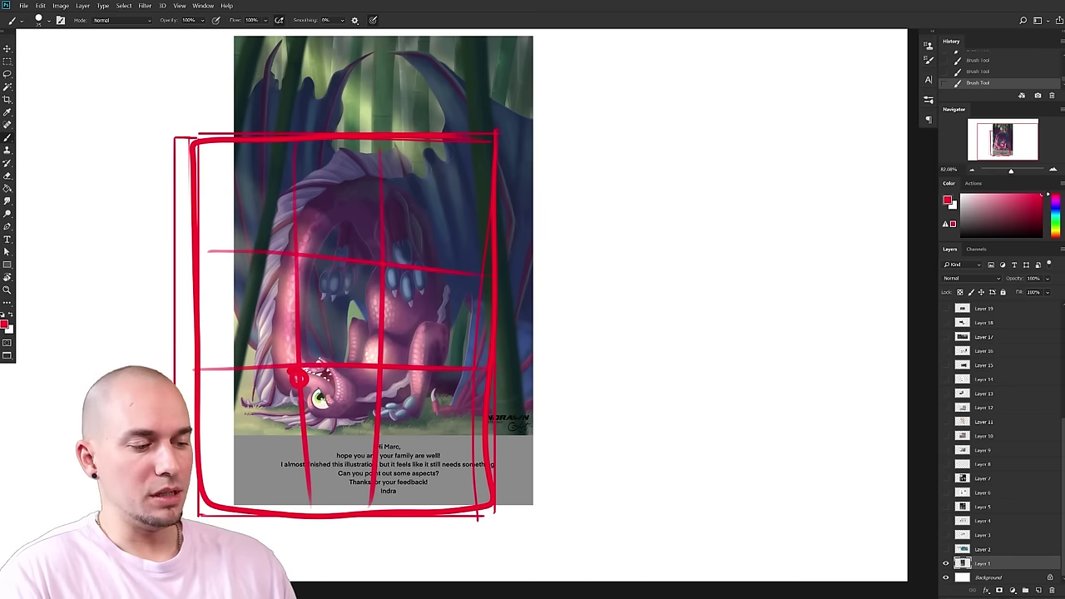
- Undo the thirds grid and the strokes of the red crop frame around the dragon
key(ctrl+z)
key(ctrl+z)
key(ctrl+z)
key(ctrl+z)
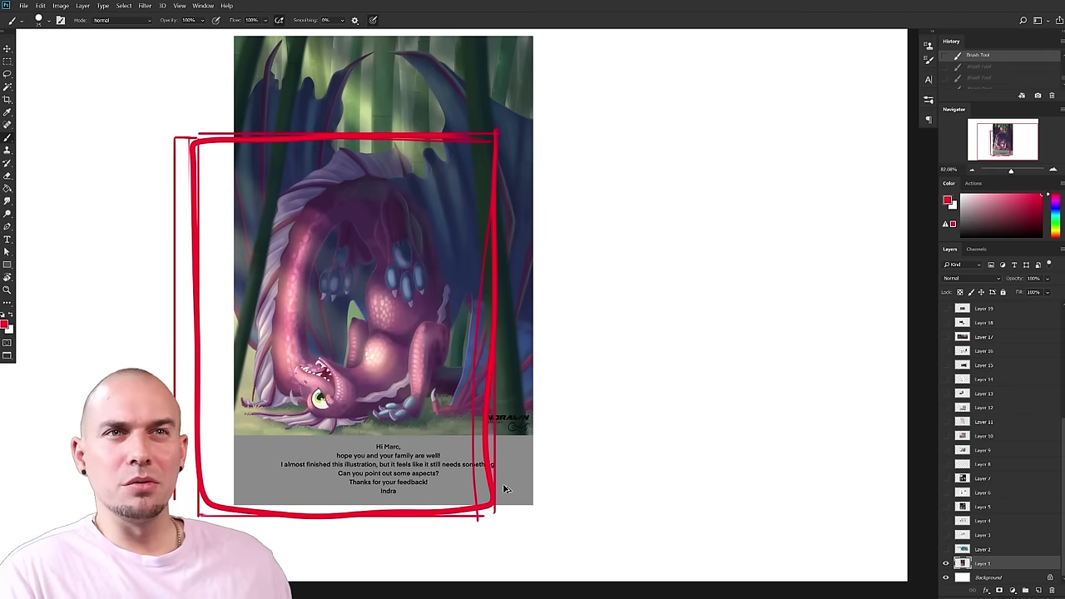
key(ctrl+z)
key(ctrl+z)
key(ctrl+z)
key(ctrl+z)
key(ctrl+z)
key(ctrl+z)
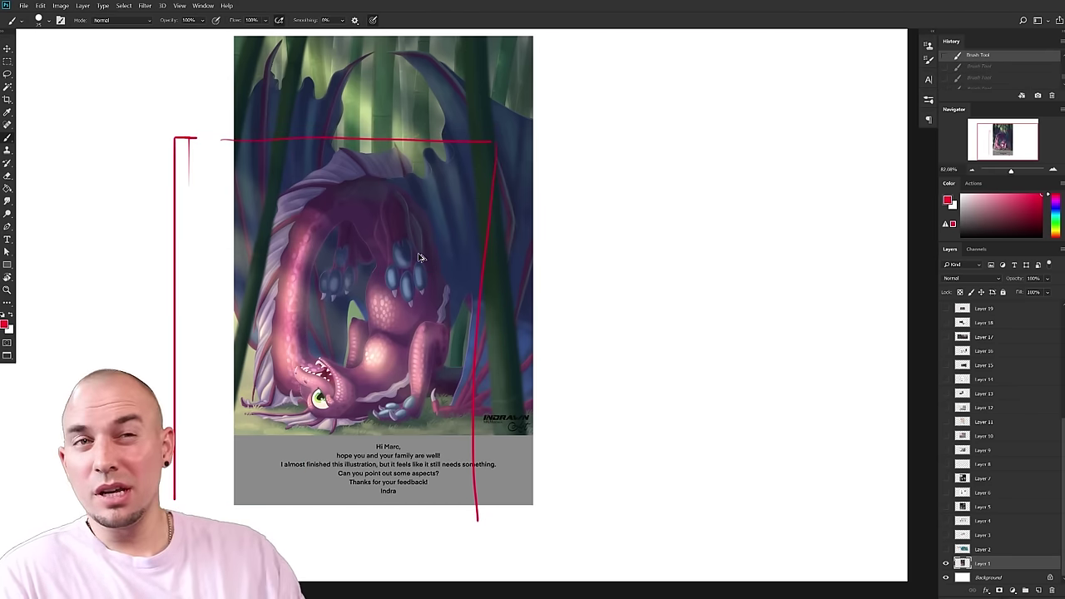
key(ctrl+z)
key(ctrl+z)
key(ctrl+z)
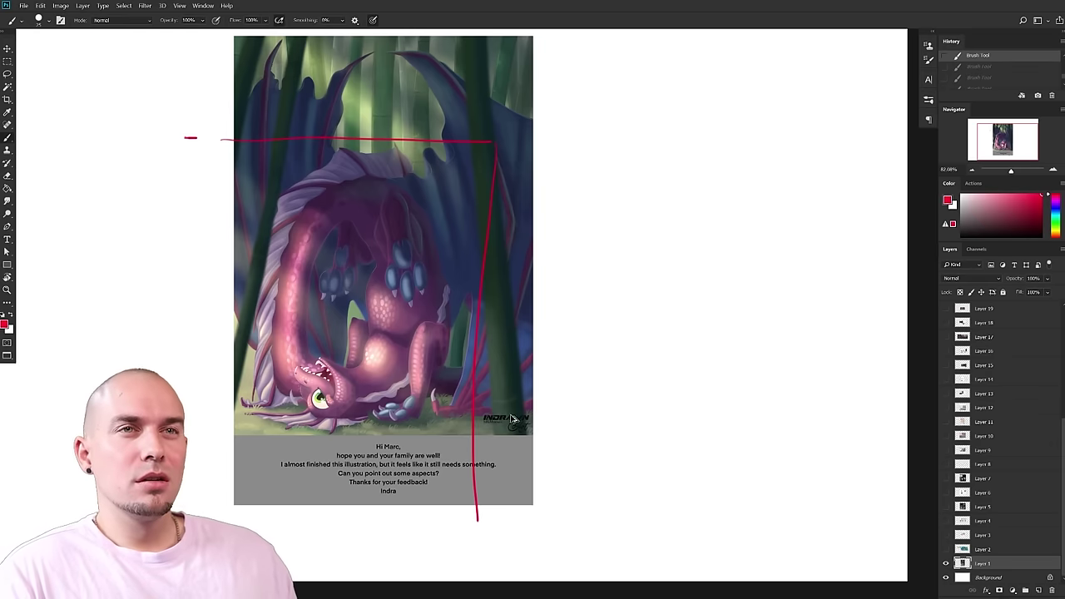
- Circle the wings and bamboo in the upper part of the illustration with double red loops, and undo the loops
drag(498, 295, 495, 307)
drag(475, 373, 517, 383)
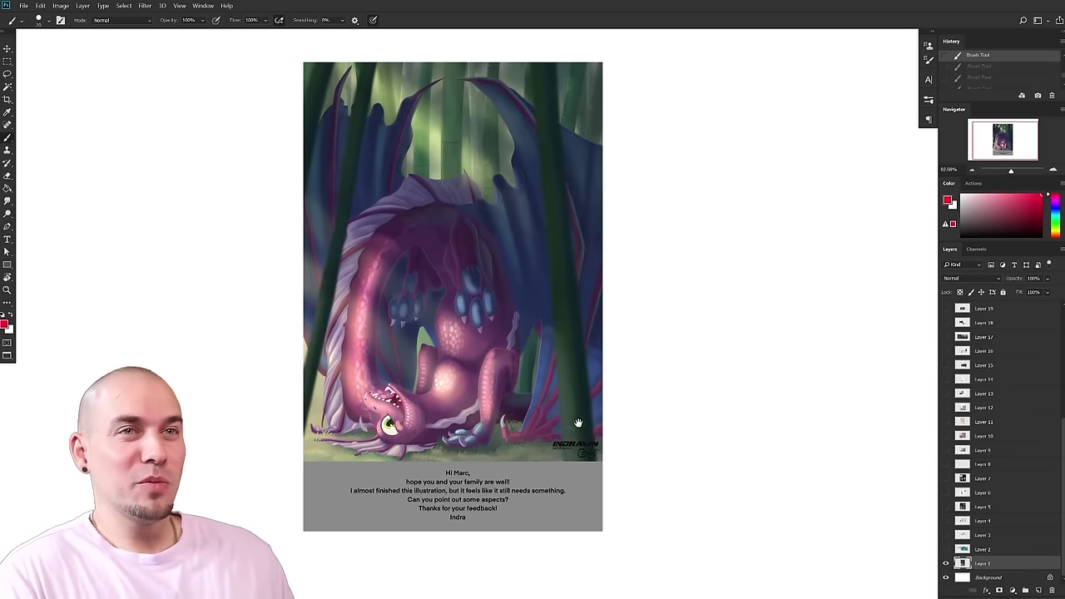
drag(578, 424, 589, 421)
drag(575, 366, 567, 420)
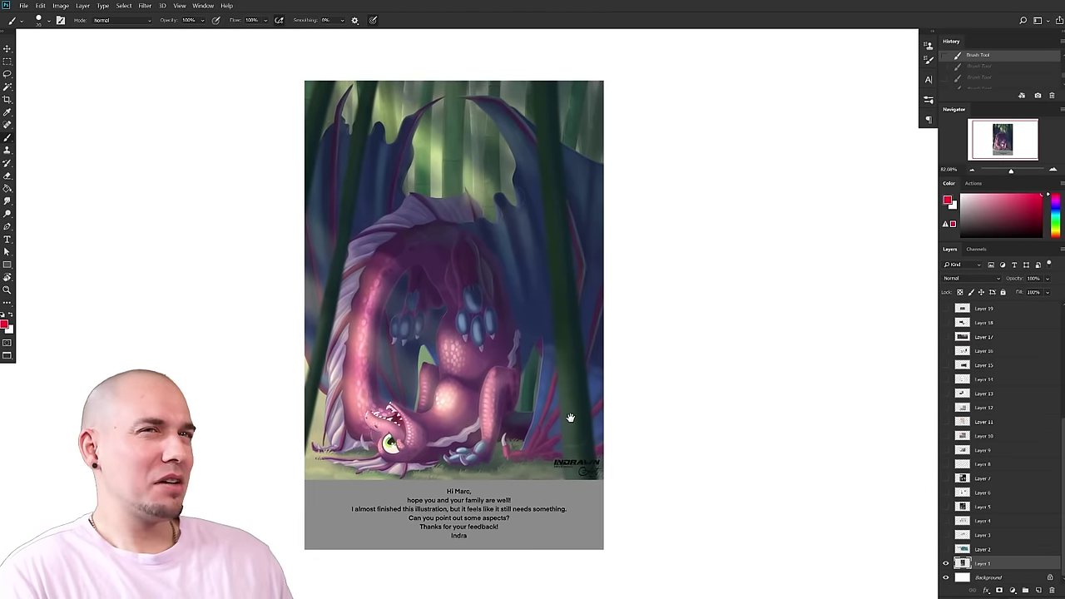
scroll(574, 413, down, 1)
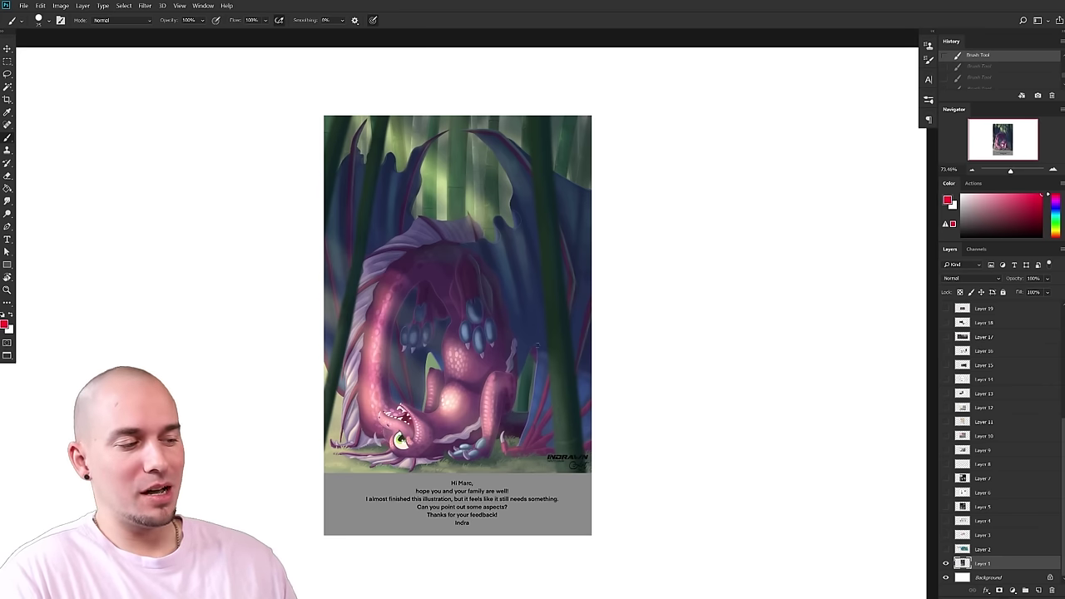
drag(438, 325, 384, 303)
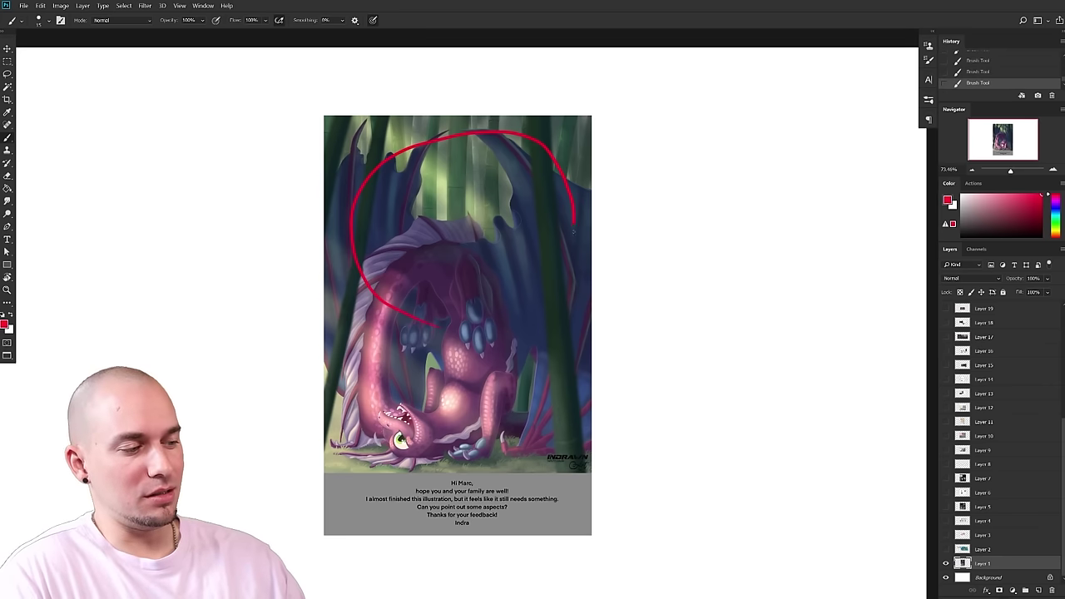
mouse_move(346, 204)
mouse_down()
mouse_move(472, 130)
mouse_move(585, 223)
mouse_up()
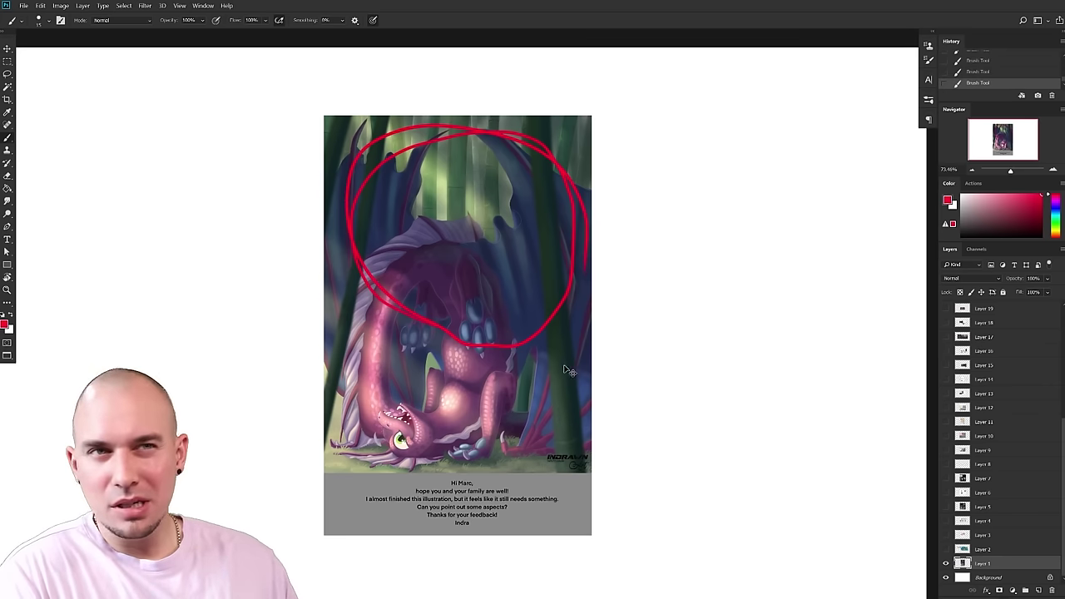
key(ctrl+z)
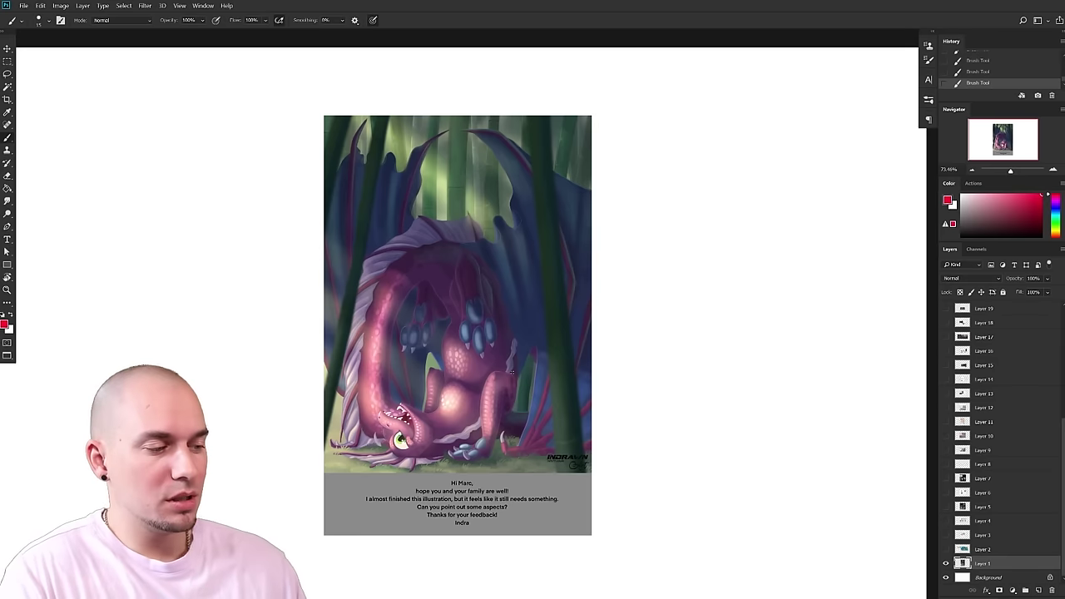
- Circle the dragon's head in red, draw a diagonal line from the raised claws up to the wing, and undo the marks
drag(511, 372, 473, 376)
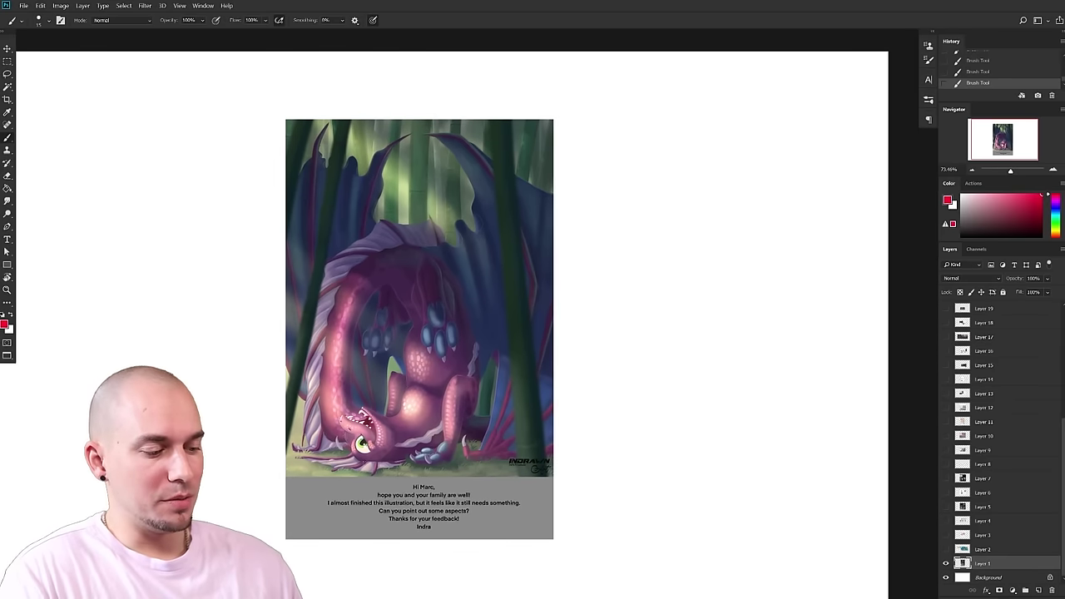
mouse_move(337, 464)
mouse_down()
mouse_move(331, 445)
mouse_move(368, 431)
mouse_up()
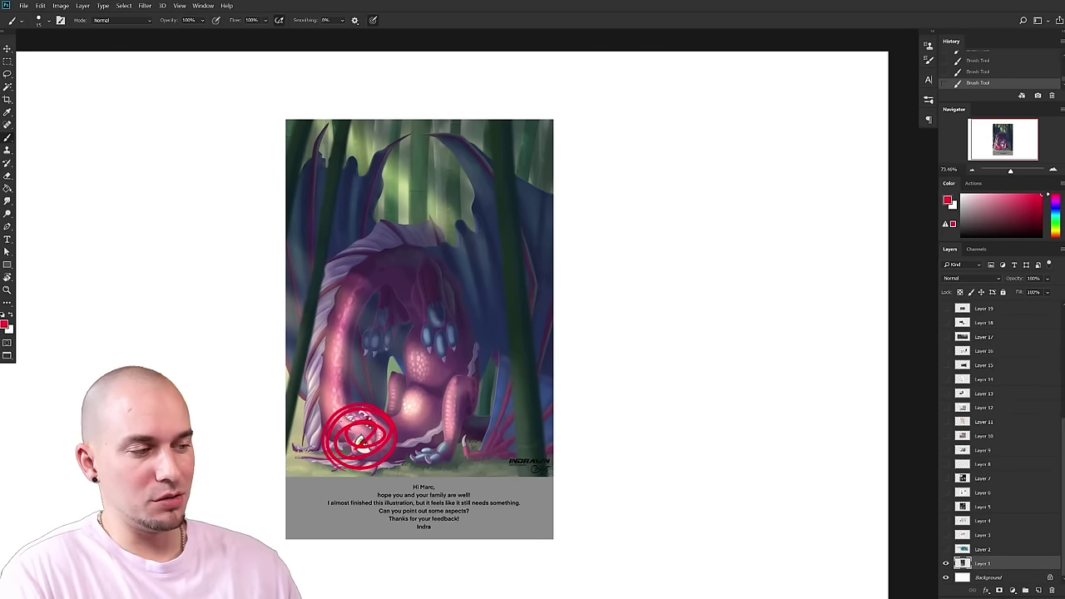
key(ctrl+z)
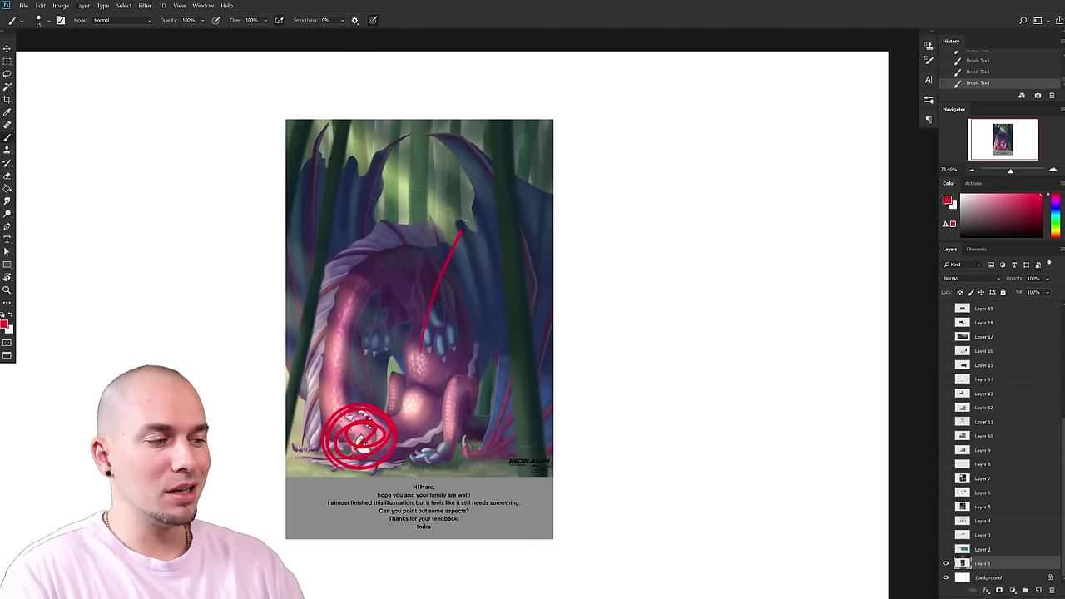
key(ctrl+z)
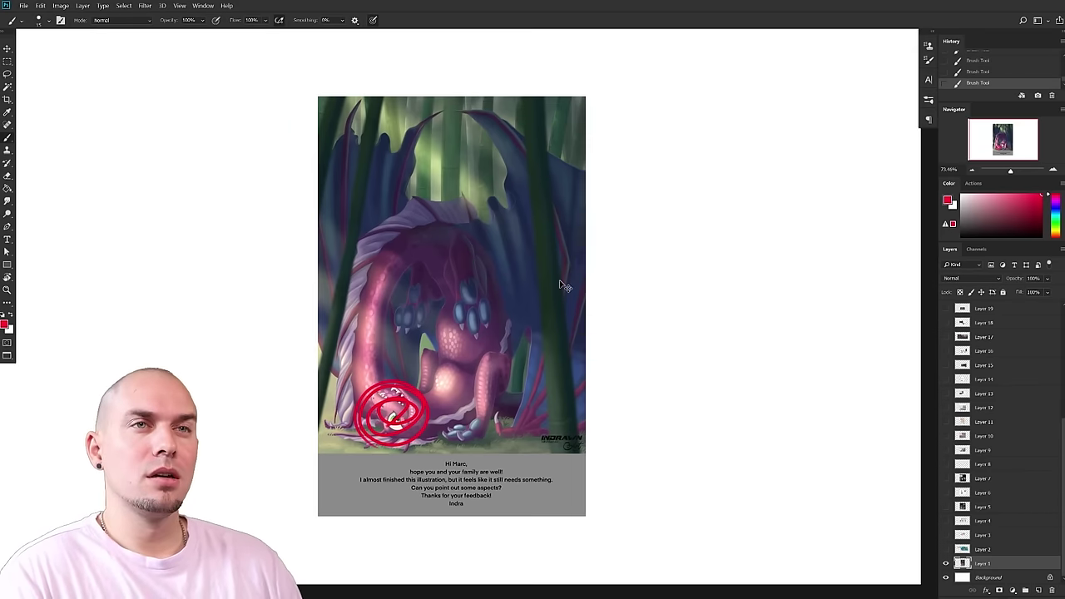
key(ctrl+z)
- Circle the dragon's shadowed upper body and raised claws twice in red, and undo the circles
drag(550, 327, 546, 315)
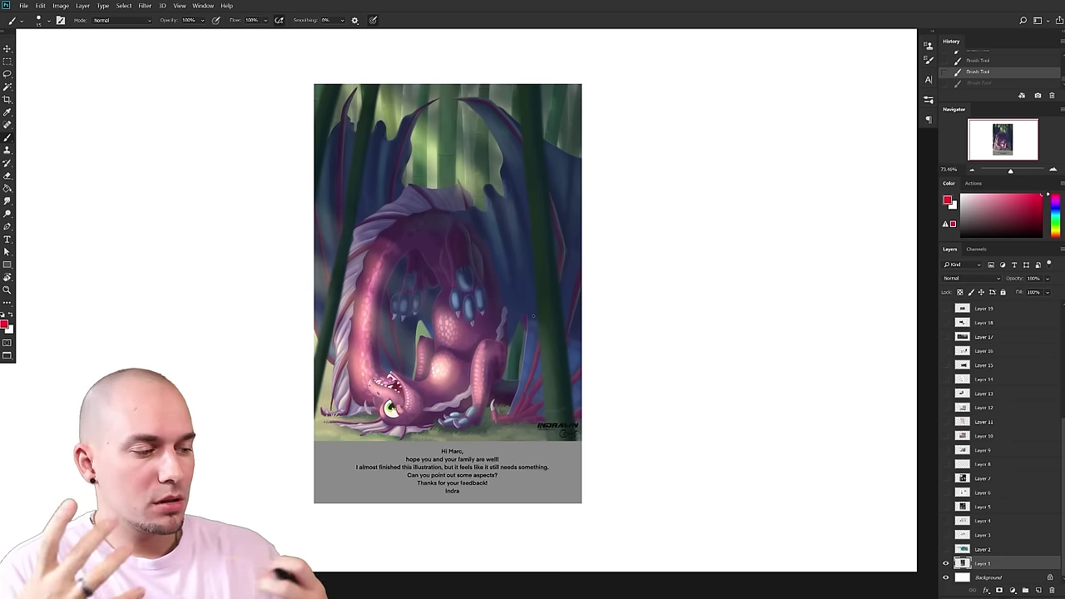
mouse_move(508, 338)
mouse_down()
mouse_move(552, 324)
mouse_move(609, 385)
mouse_move(603, 372)
mouse_up()
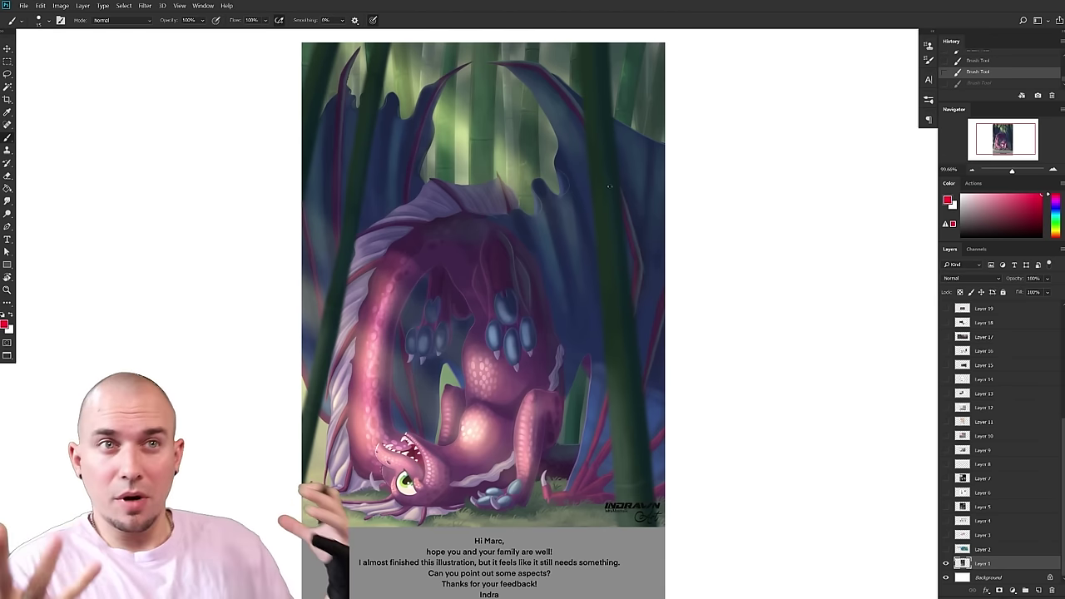
drag(545, 348, 560, 373)
drag(551, 423, 514, 405)
scroll(499, 369, up, 3)
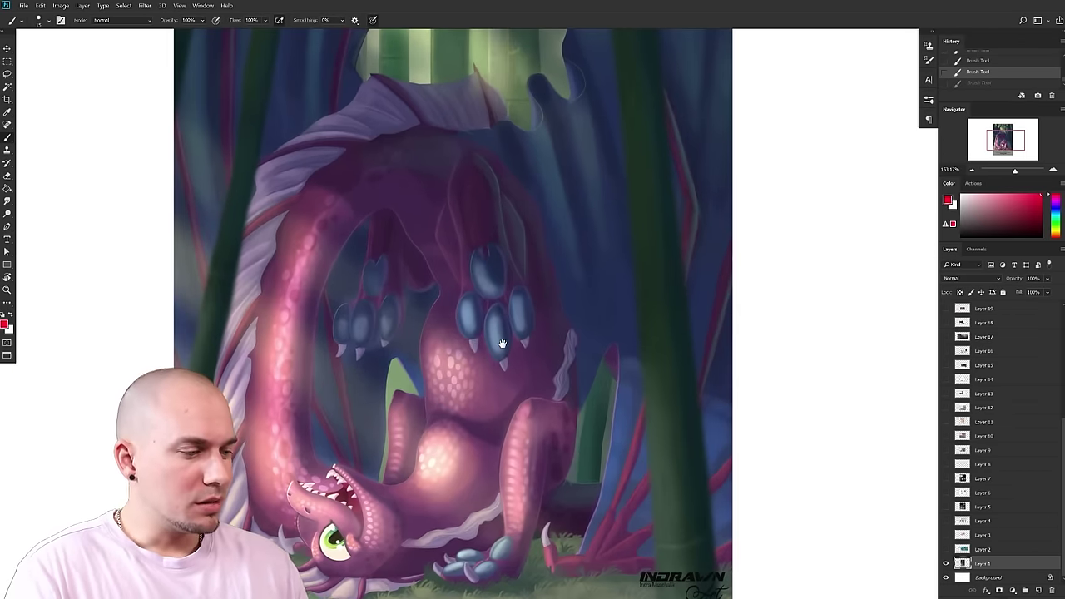
scroll(471, 286, up, 4)
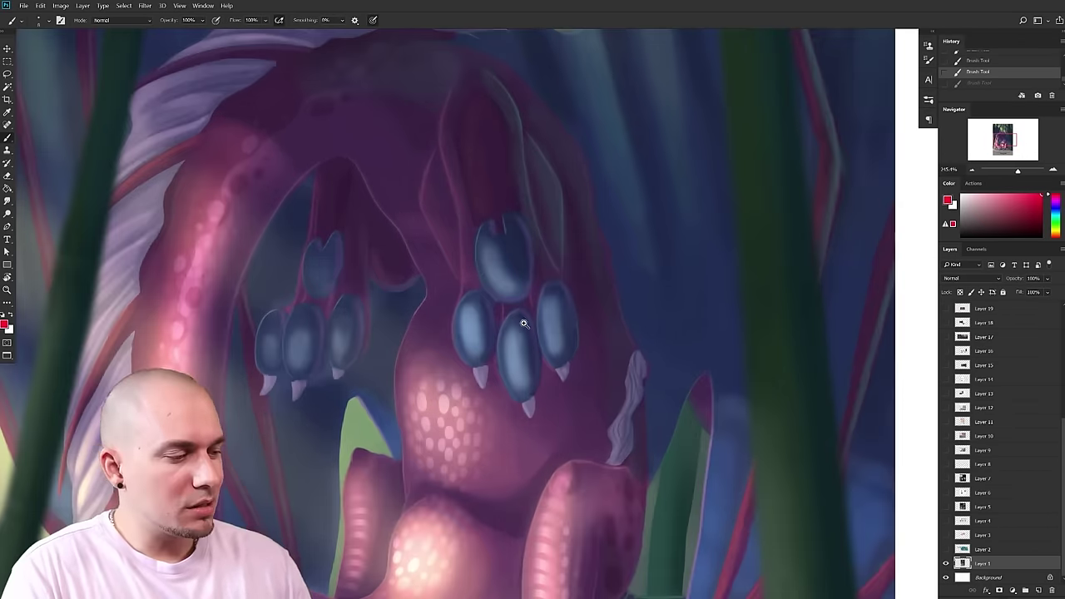
scroll(527, 322, down, 5)
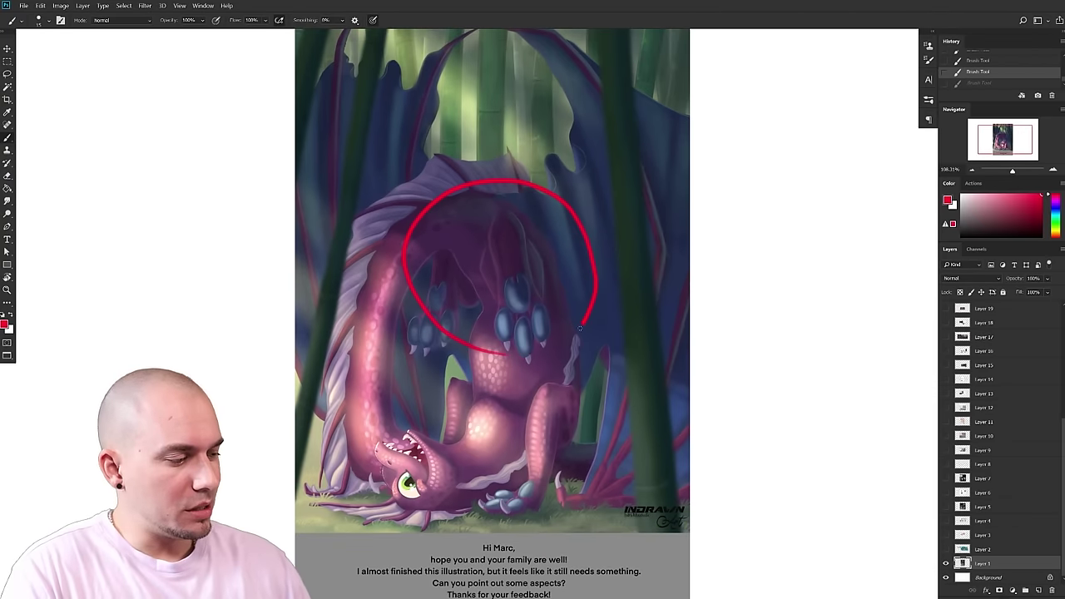
key(ctrl+shift+z)
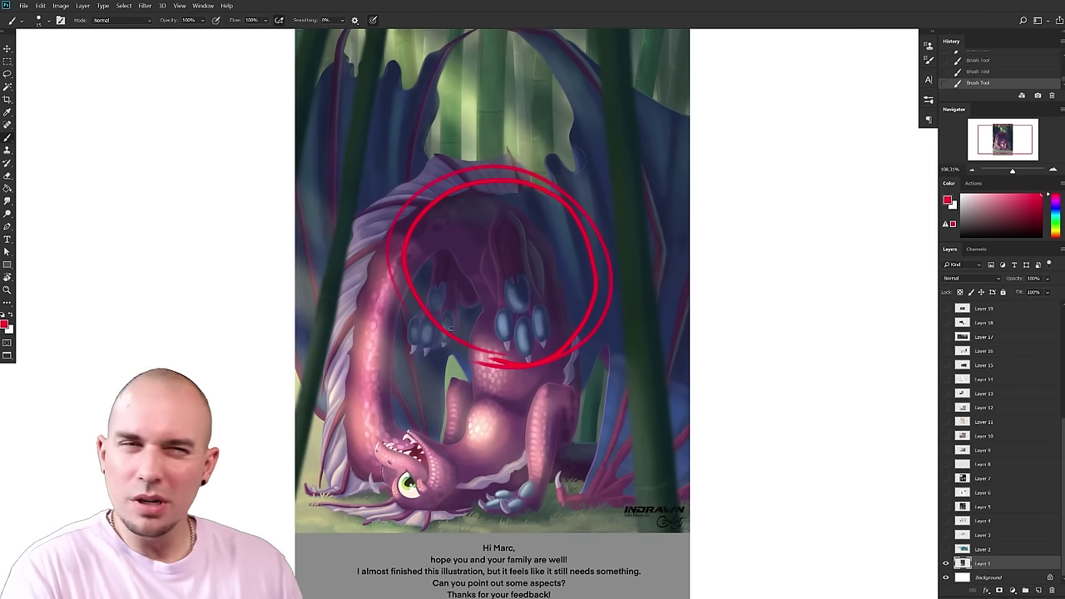
key(ctrl+z)
- Sample the dark purple tones of the dragon's shadowed body beside the raised claws
scroll(505, 294, up, 3)
drag(504, 294, 496, 333)
alt+click(491, 280)
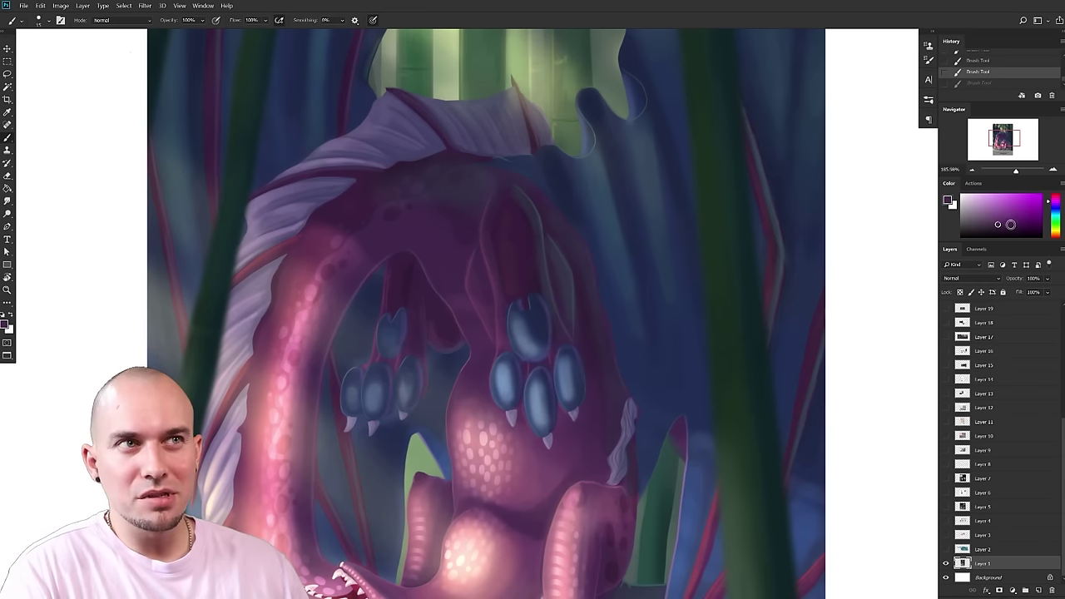
alt+click(486, 280)
drag(486, 281, 455, 248)
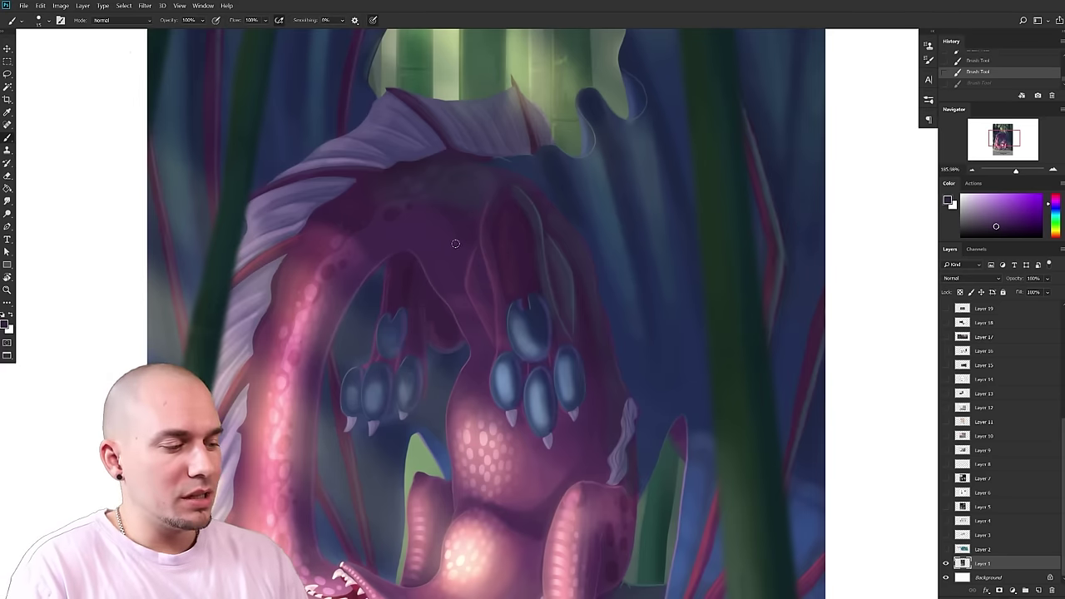
mouse_move(497, 324)
mouse_down()
mouse_move(493, 286)
mouse_move(477, 321)
mouse_move(518, 239)
mouse_move(496, 313)
mouse_up()
scroll(460, 359, down, 3)
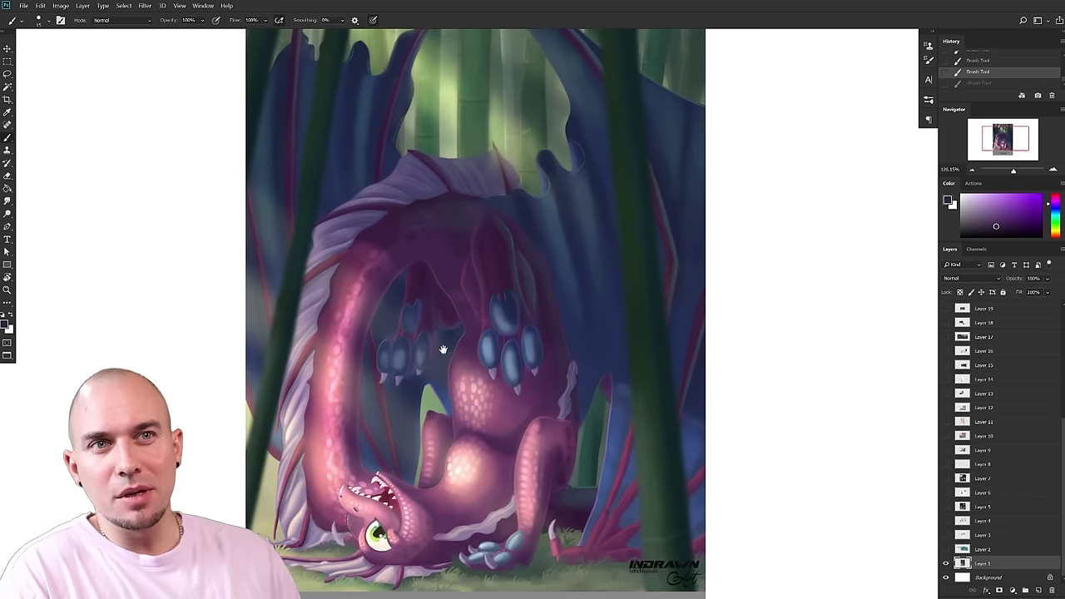
- Switch to a different brush preset and sample the dark blue of the wing beside the dragon's body
scroll(480, 279, up, 4)
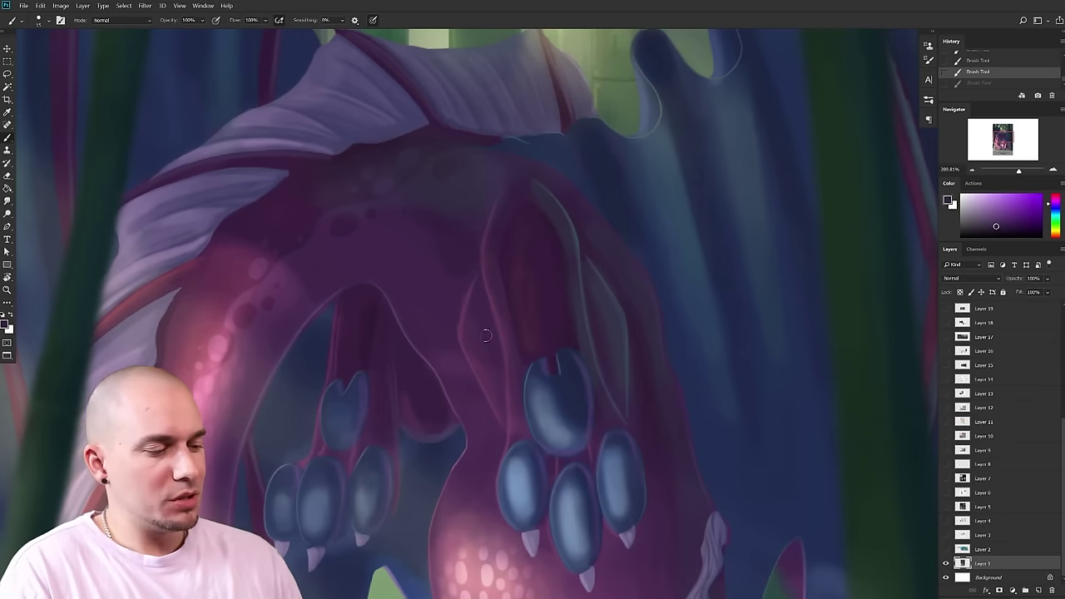
right_click(486, 335)
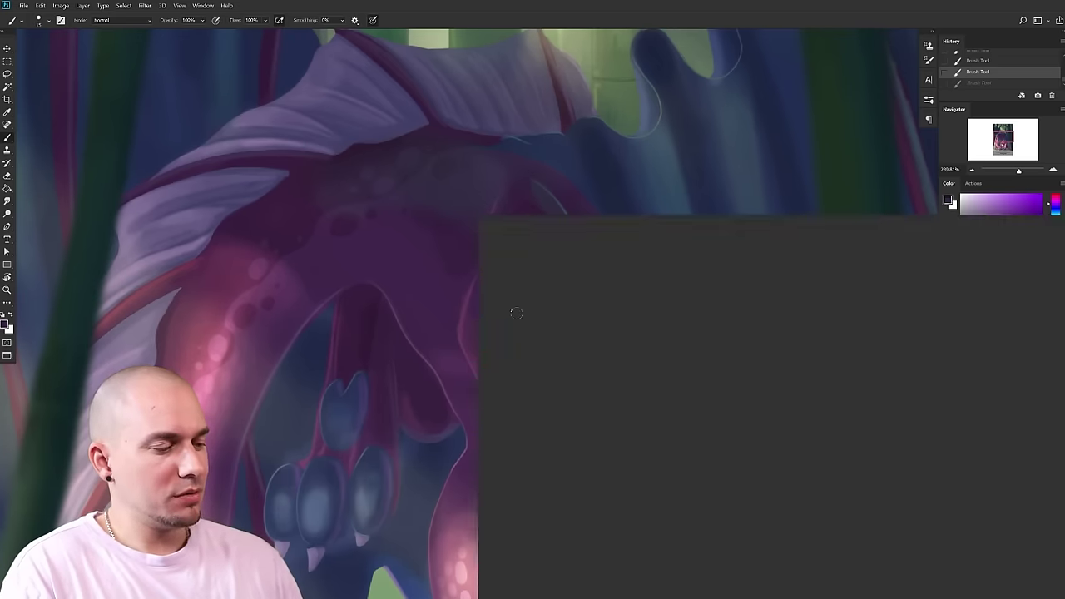
drag(401, 451, 264, 424)
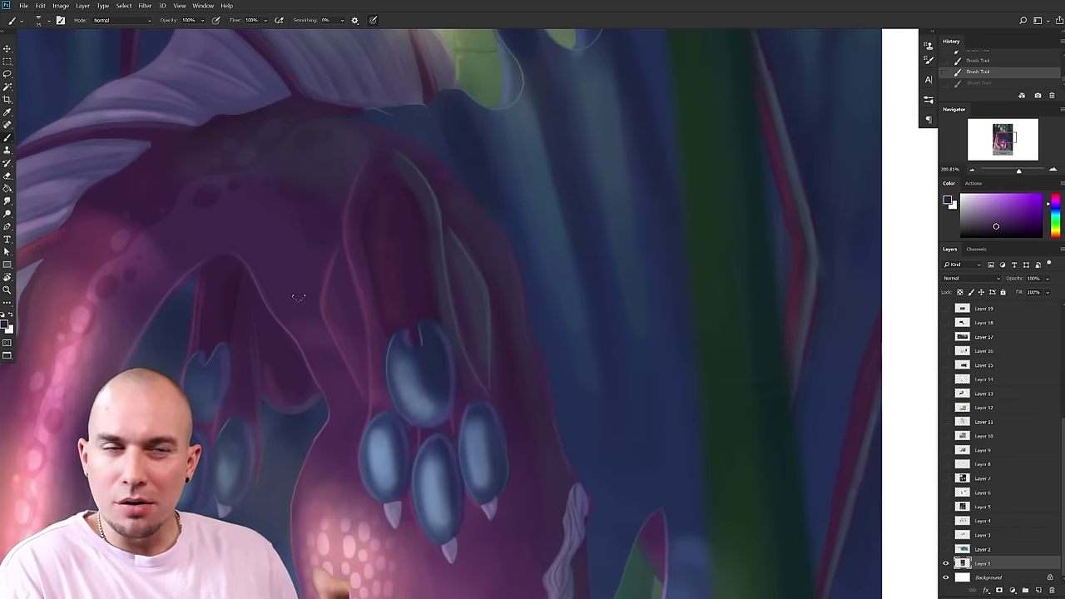
scroll(463, 369, down, 2)
alt+click(623, 251)
mouse_move(623, 251)
mouse_down()
mouse_move(321, 239)
mouse_move(628, 234)
mouse_up()
scroll(639, 384, down, 4)
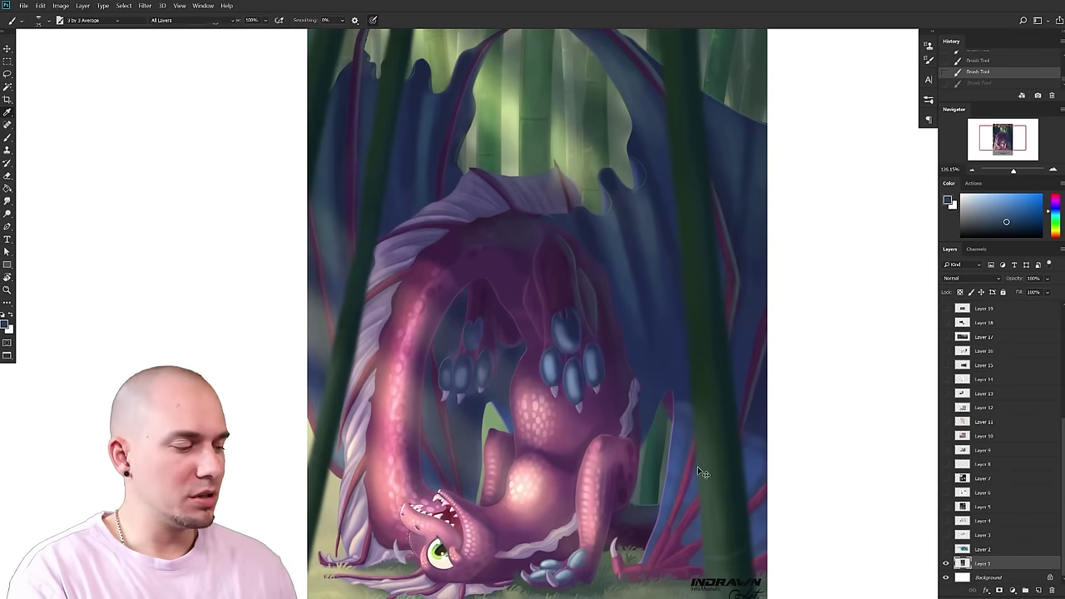
- Preview the illustration in greyscale with a Hue/Saturation adjustment at saturation -100, and cancel the adjustment
drag(698, 471, 568, 450)
key(ctrl+u)
drag(718, 260, 653, 265)
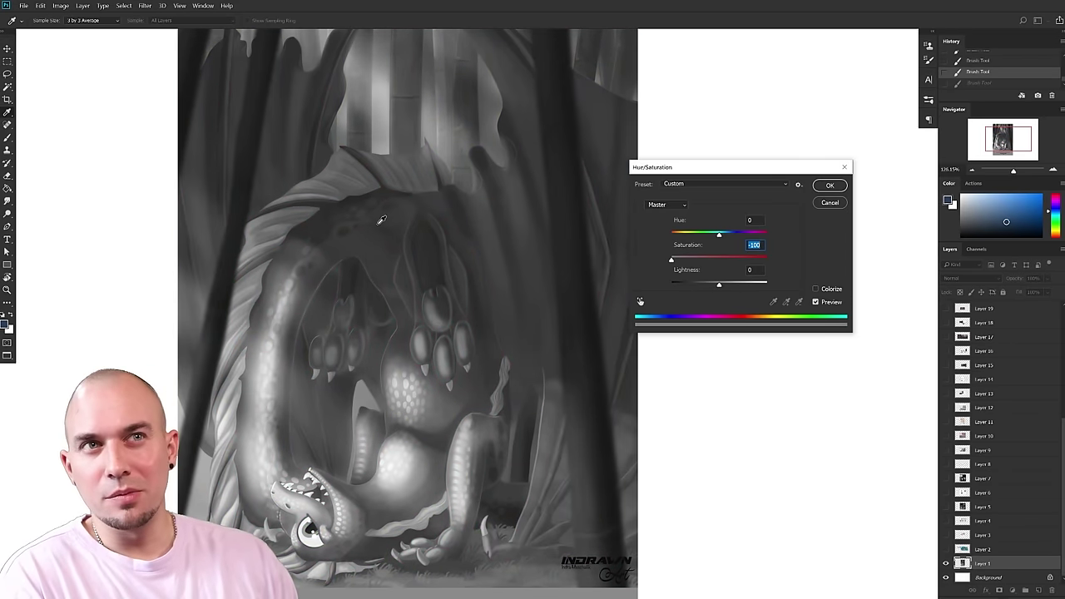
key(Escape)
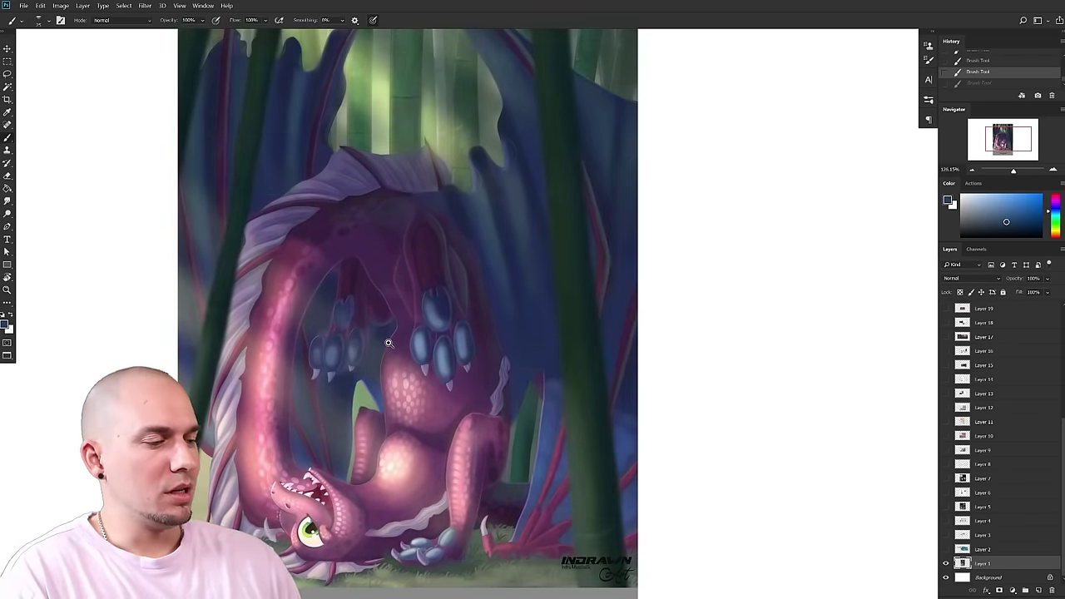
- Sample the lit pink of the dragon's neck, shift its hue to a muted red and try strokes along the shadowed inner body edge
scroll(392, 273, up, 4)
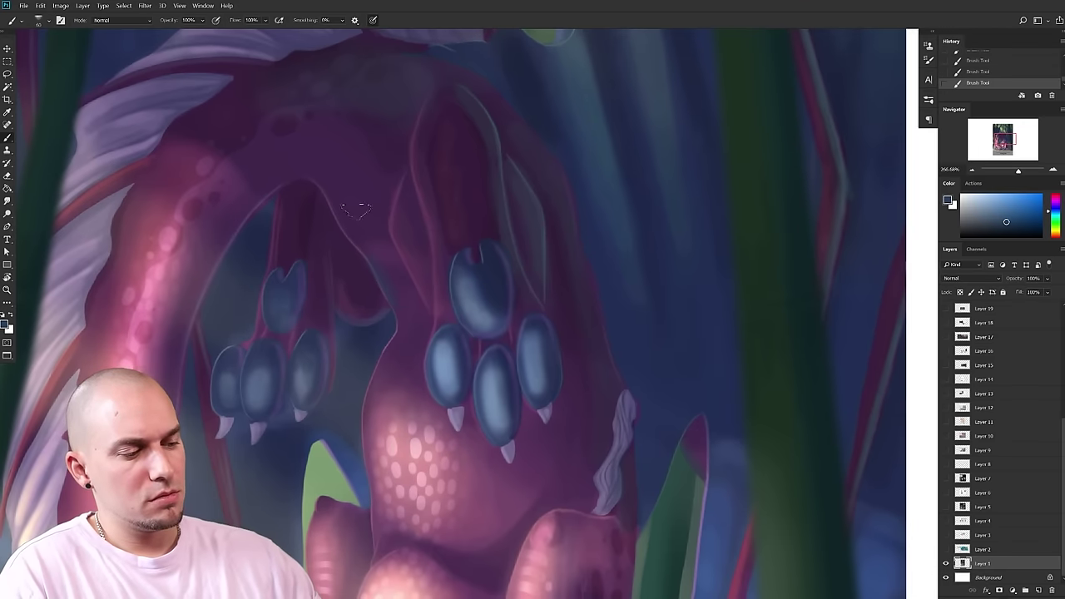
alt+click(178, 272)
drag(393, 294, 391, 313)
key(ctrl+z)
drag(1059, 232, 1061, 238)
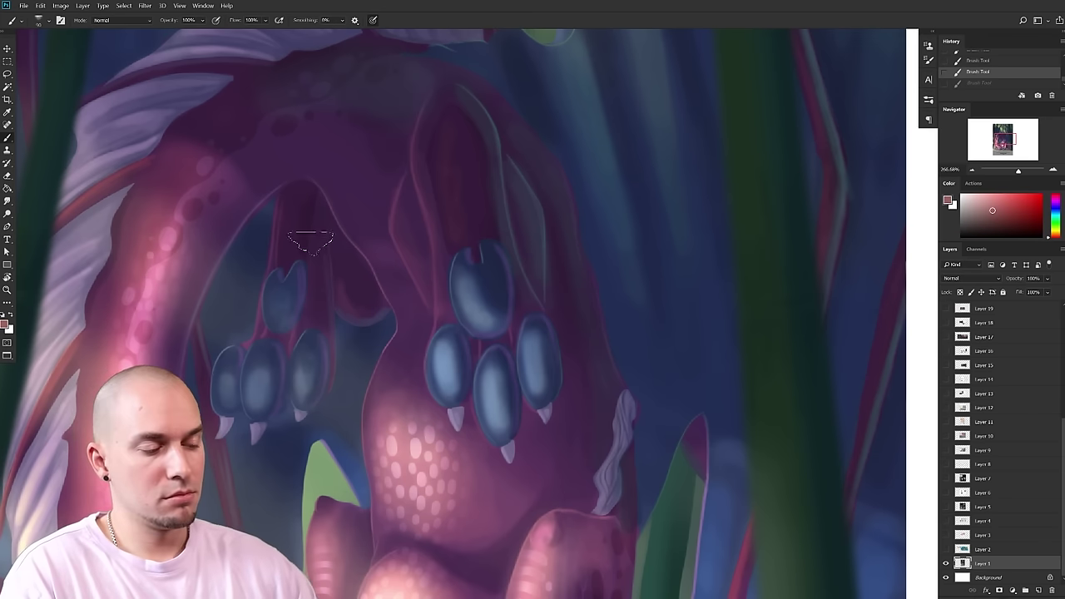
drag(408, 300, 343, 199)
key(ctrl+z)
- Enlarge the brush and paint warm reflected light along the inner edge of the dragon's arched body
key(bracketright)
key(bracketright)
mouse_move(407, 305)
mouse_down()
mouse_move(366, 237)
mouse_move(303, 171)
mouse_up()
key(bracketright)
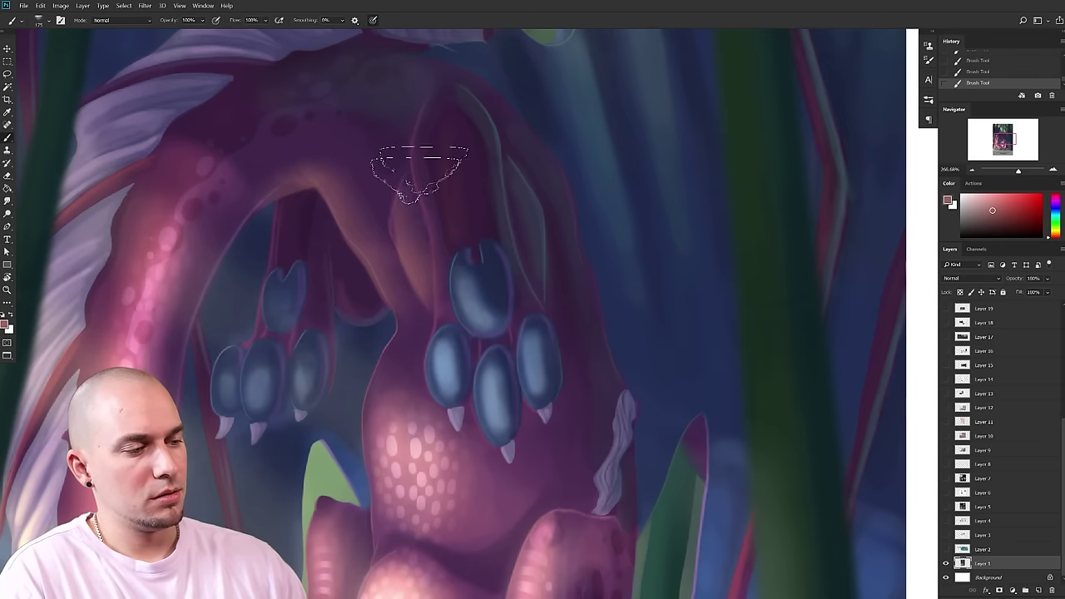
- Spread the warm glow softly over the dragon's raised limb and the underside of the arch with a larger brush
scroll(491, 250, down, 4)
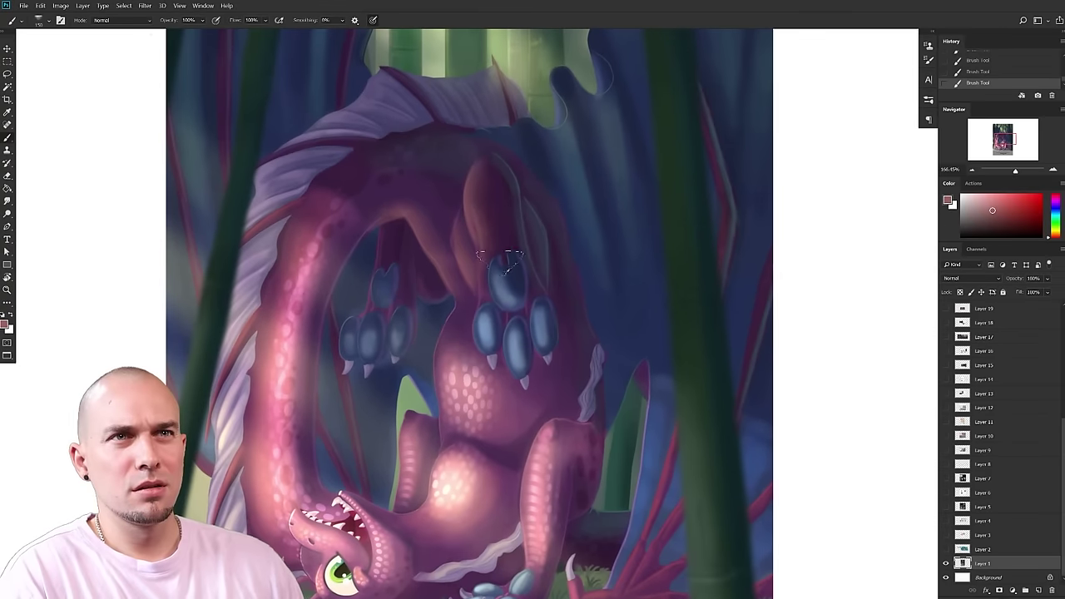
key(bracketright)
key(bracketright)
key(bracketright)
key(bracketright)
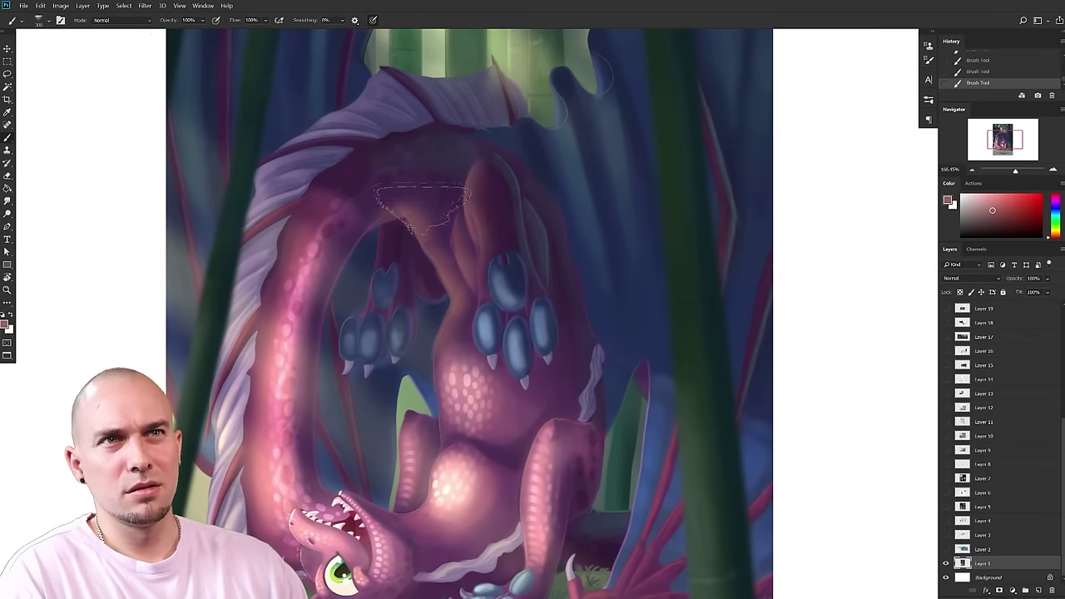
scroll(511, 237, up, 3)
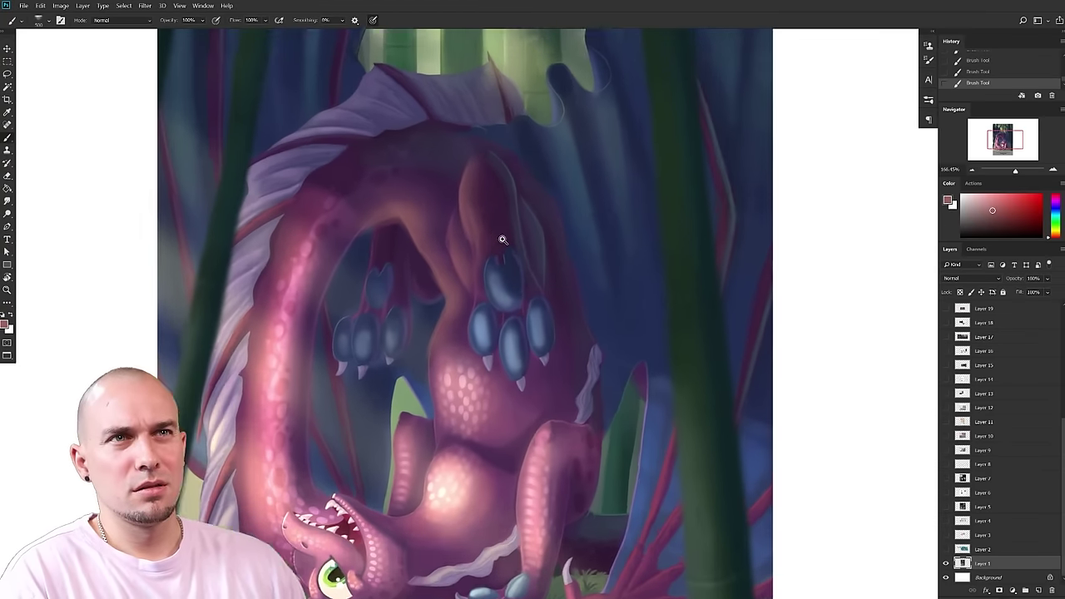
- Sample the dark purple beside the raised limb, darken it to black and paint thin shadows into the creases between limb and body
scroll(533, 264, up, 3)
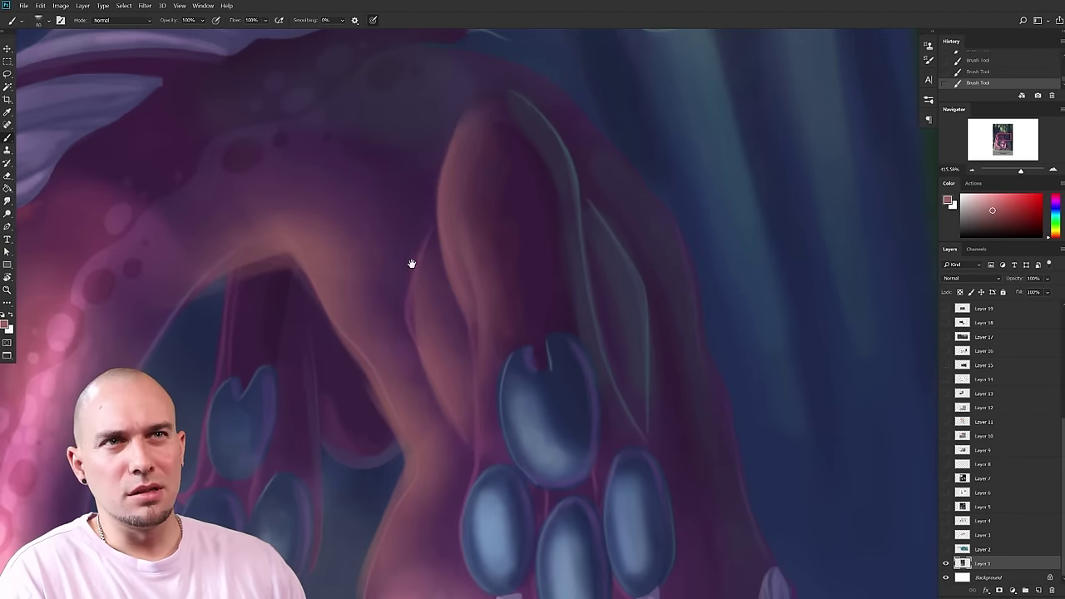
drag(408, 261, 587, 210)
alt+click(591, 208)
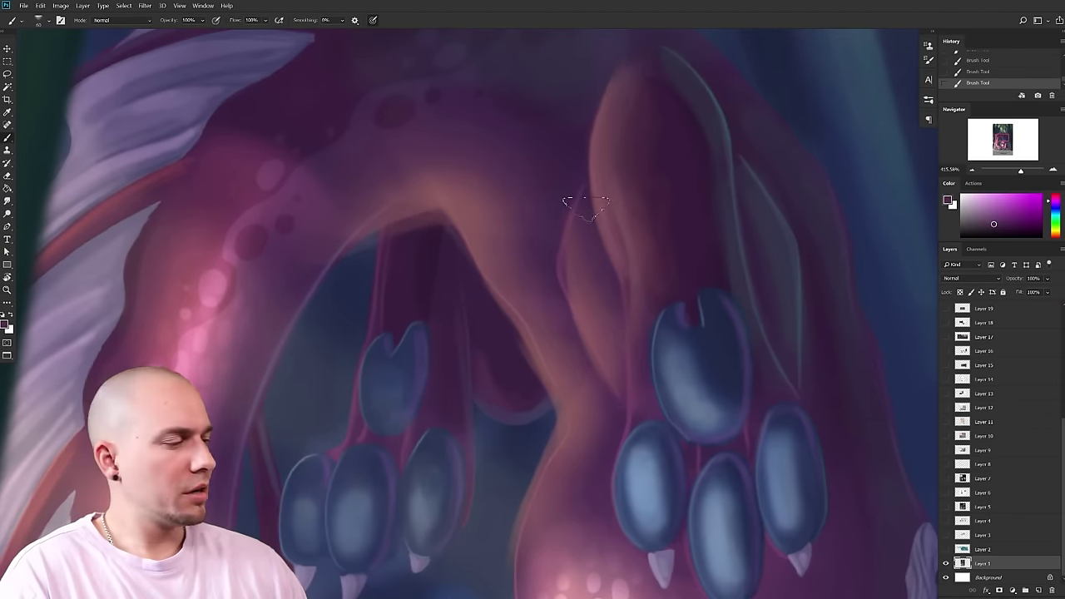
right_click(586, 207)
drag(1000, 199, 941, 242)
drag(597, 304, 514, 323)
key([)
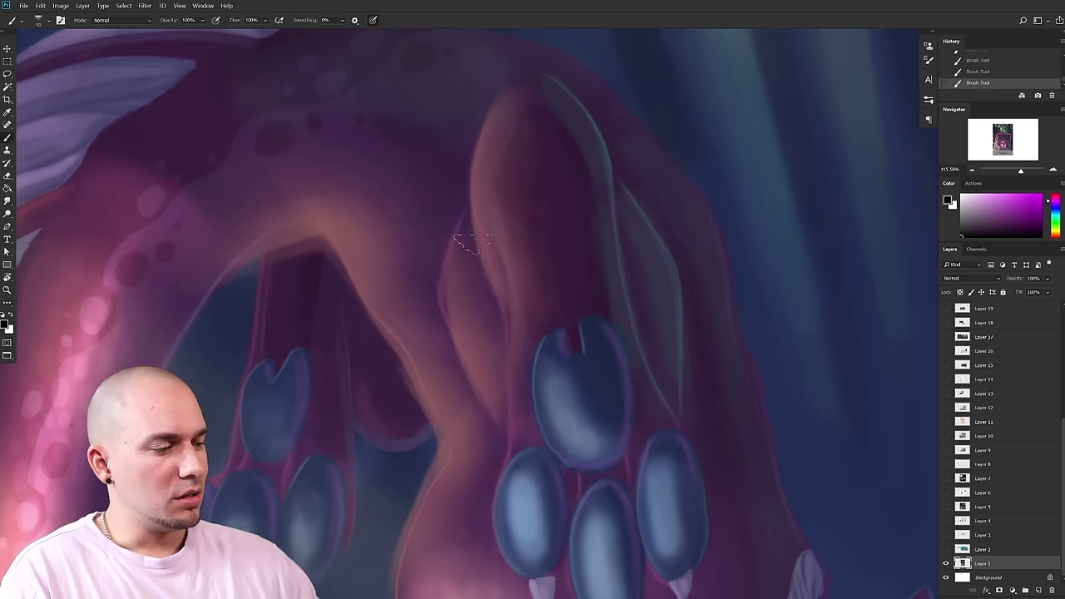
drag(457, 359, 488, 415)
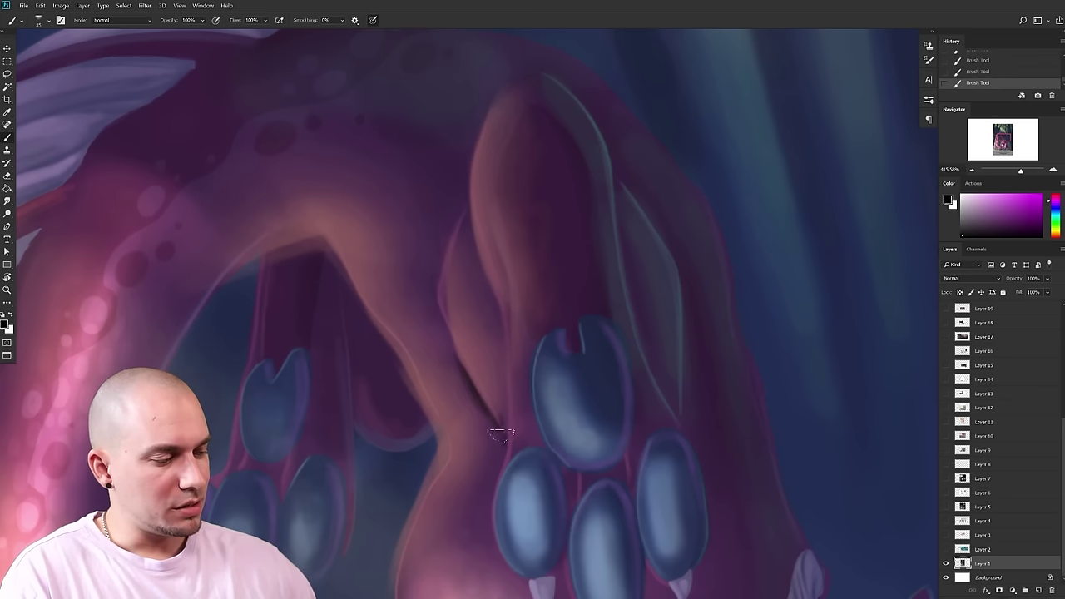
drag(506, 361, 502, 428)
drag(489, 259, 464, 346)
- Darken the areas around and behind the raised limb with broad black strokes to separate it from the body
key(])
drag(445, 273, 432, 306)
scroll(517, 352, down, 4)
drag(516, 364, 540, 215)
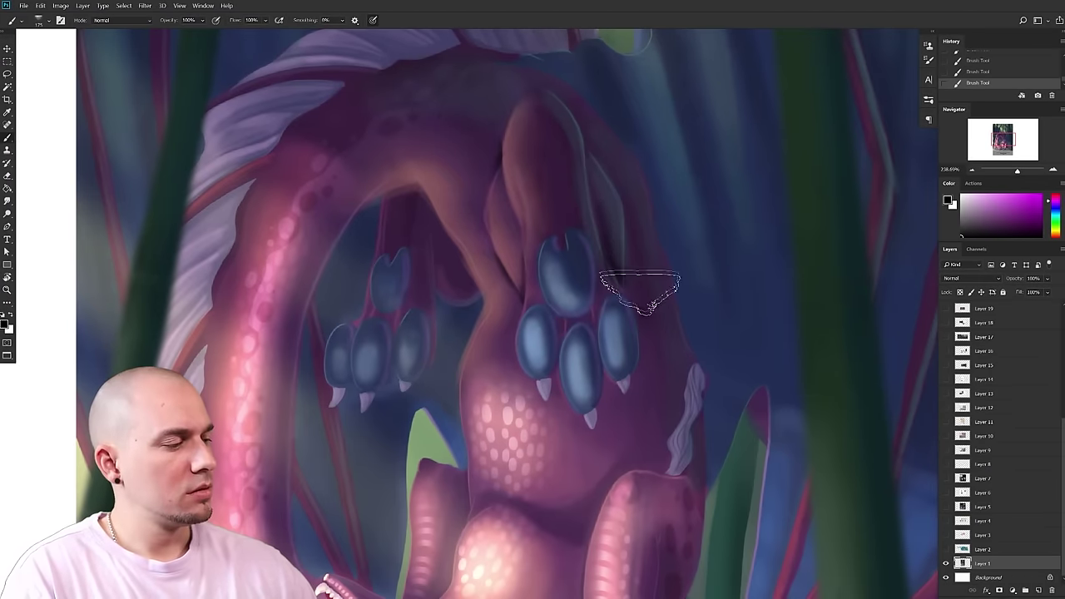
scroll(753, 249, down, 4)
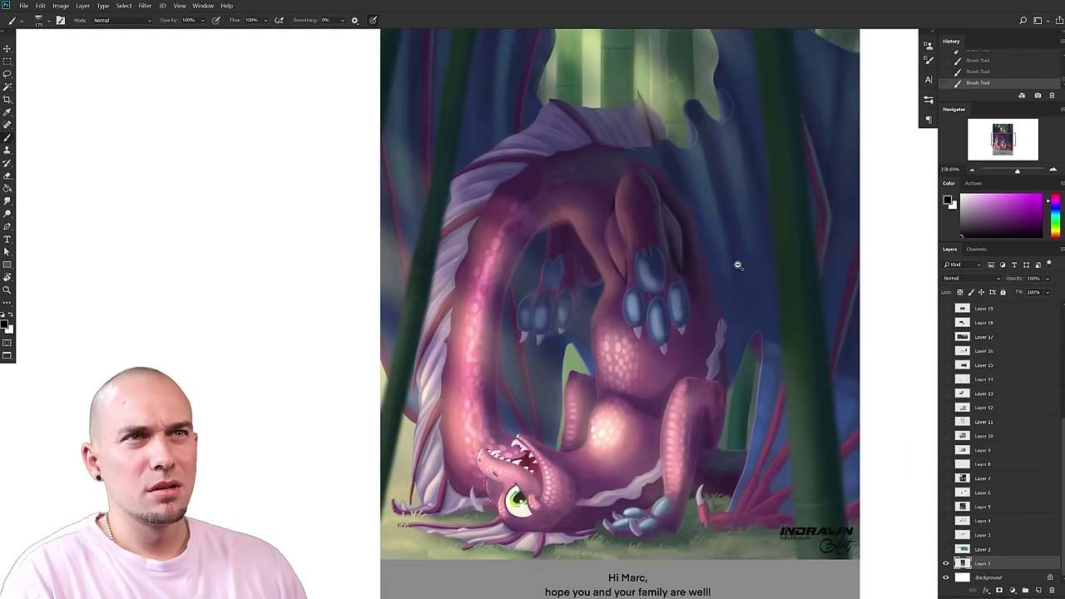
scroll(732, 250, up, 3)
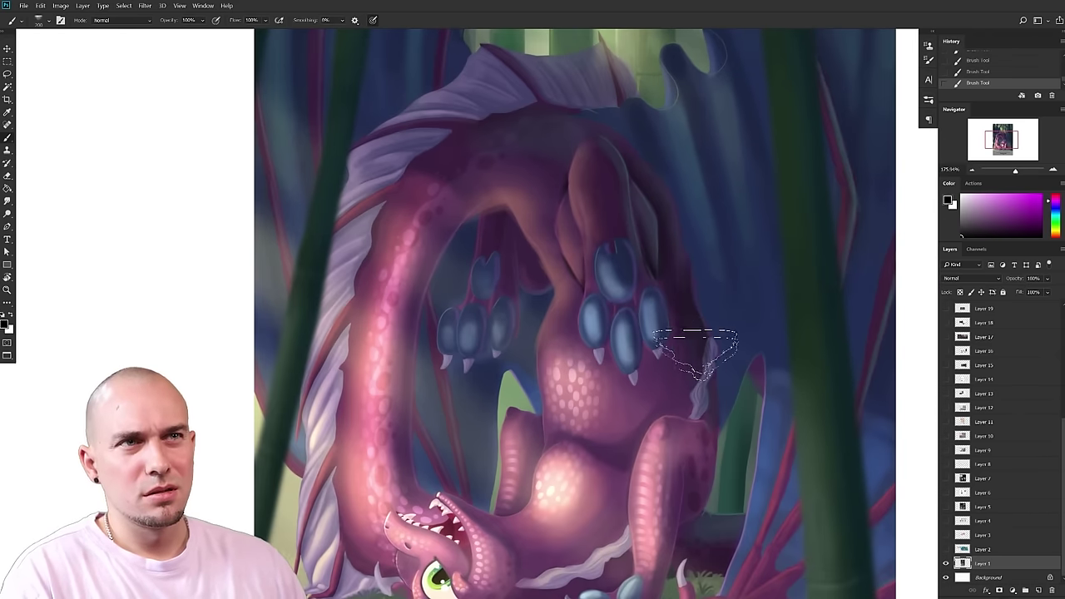
drag(636, 385, 636, 408)
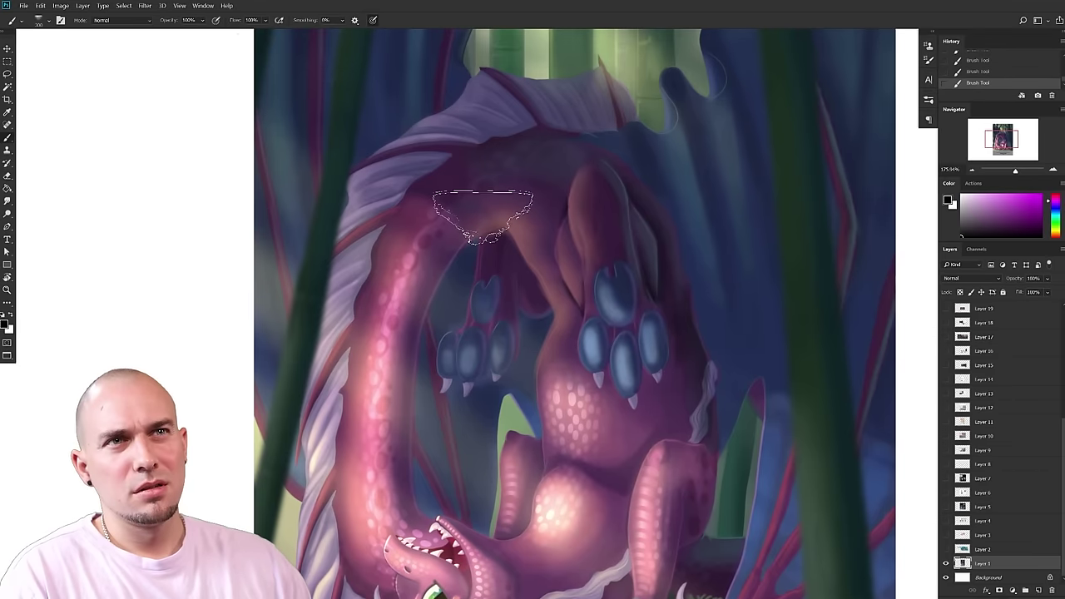
scroll(617, 344, down, 2)
drag(667, 326, 646, 307)
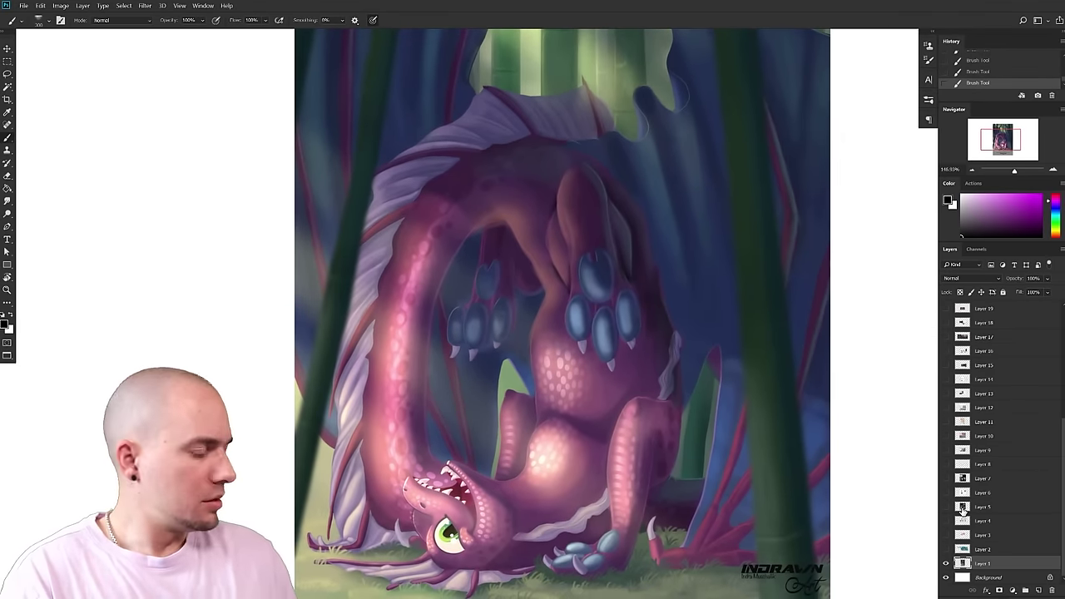
- Preview the repainted dragon in greyscale with a Hue/Saturation adjustment at saturation -100, compare it in colour and cancel the adjustment
key(ctrl+u)
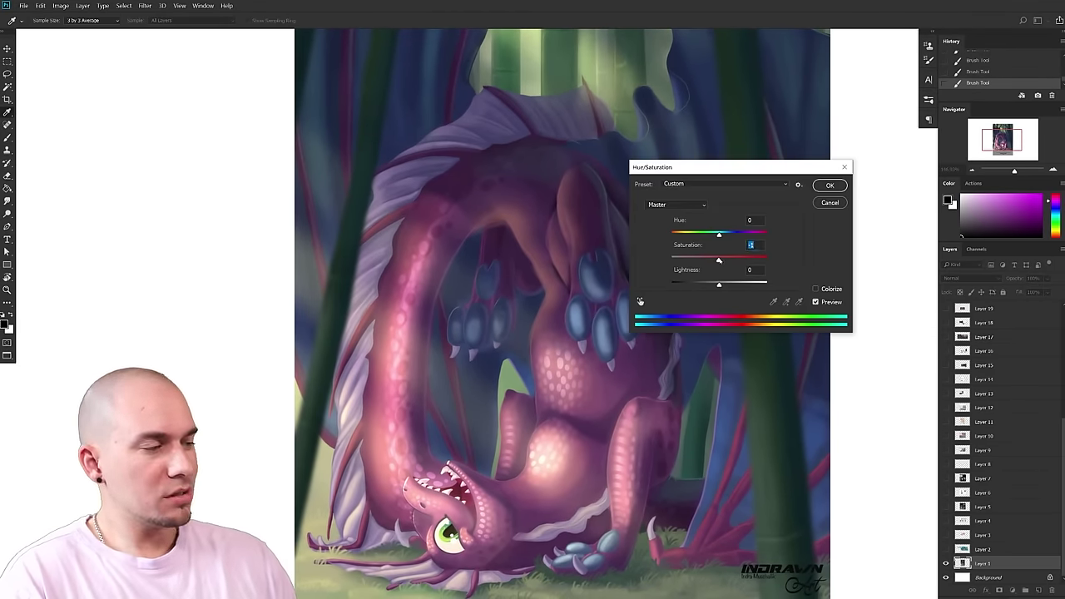
text(-100)
drag(723, 170, 823, 209)
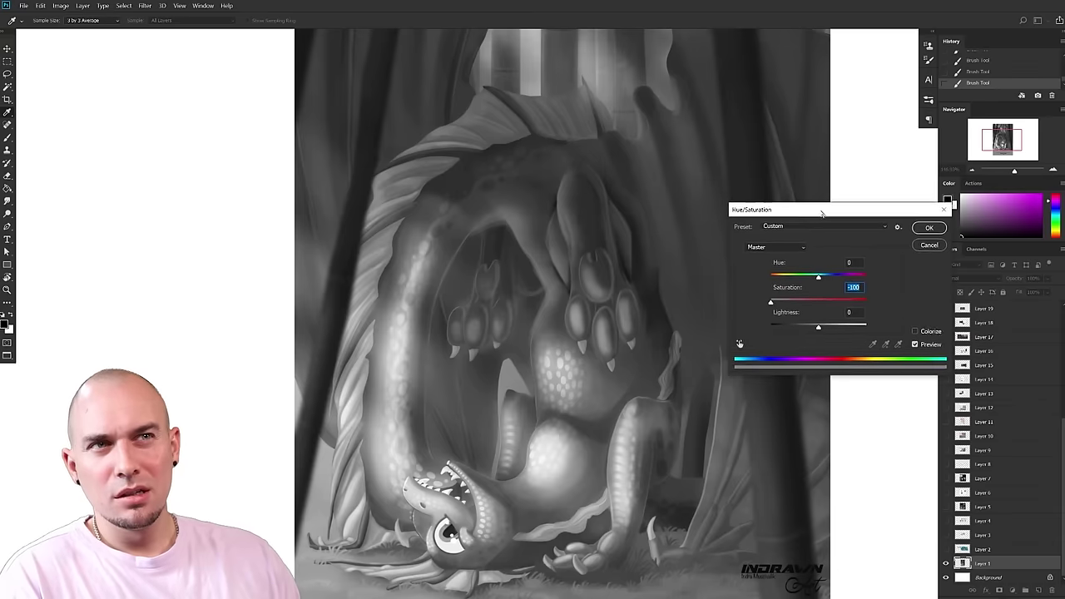
drag(818, 298, 821, 298)
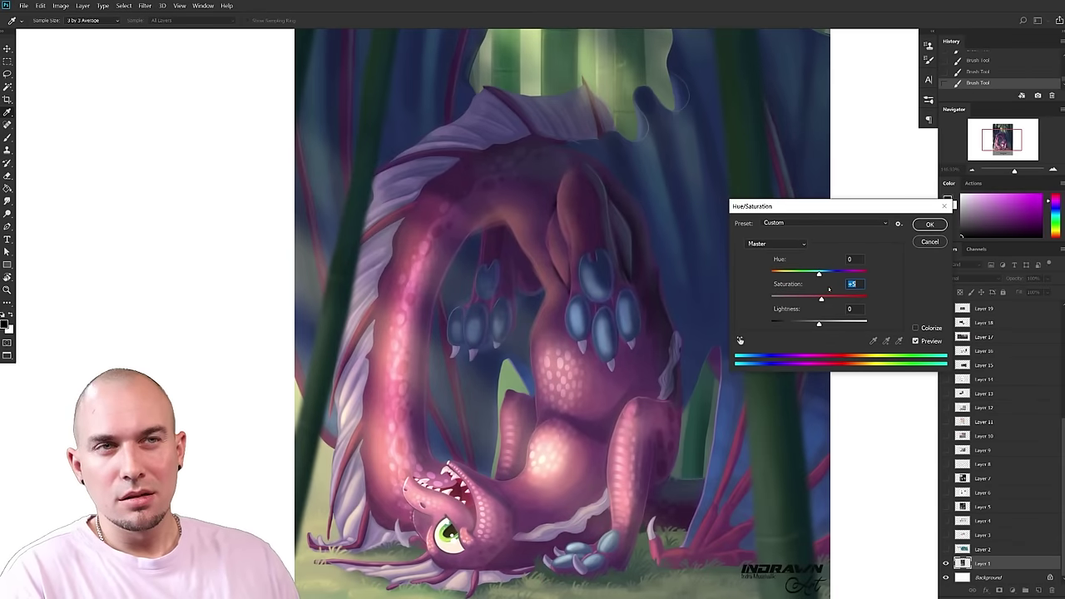
click(930, 241)
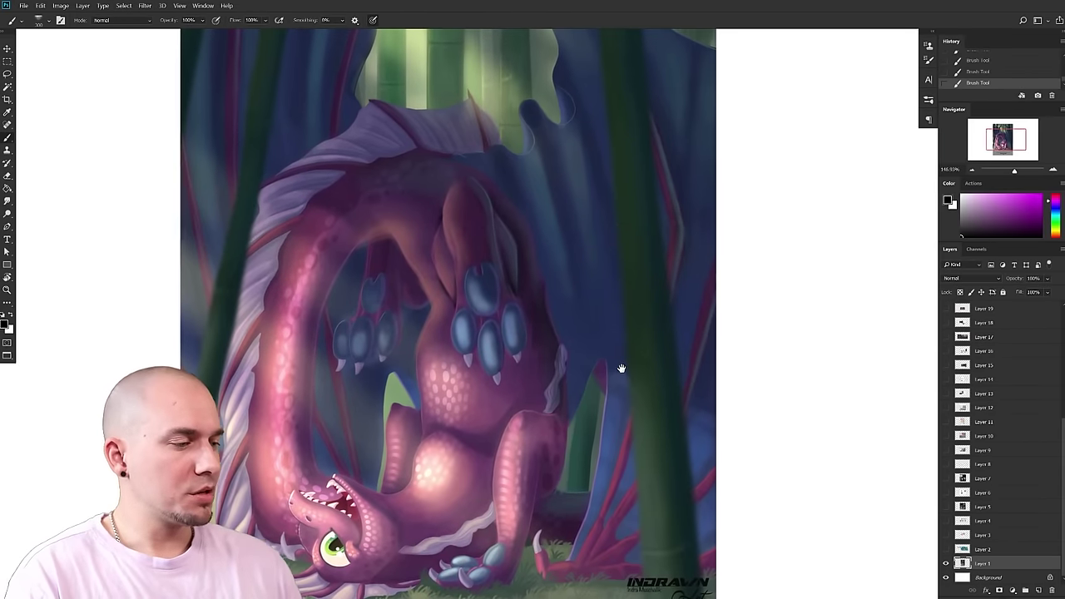
- Examine how the dragon's new warm light and dark shadows read within the whole illustration
key(ctrl+d)
drag(642, 380, 628, 380)
drag(640, 379, 690, 407)
scroll(690, 406, up, 1)
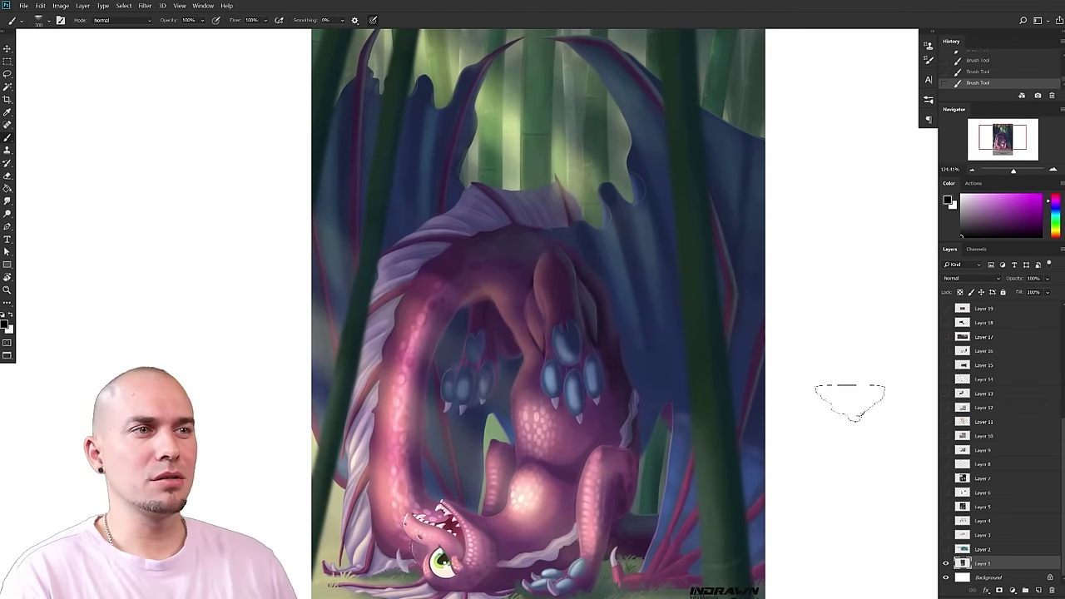
drag(830, 441, 807, 451)
drag(807, 451, 674, 396)
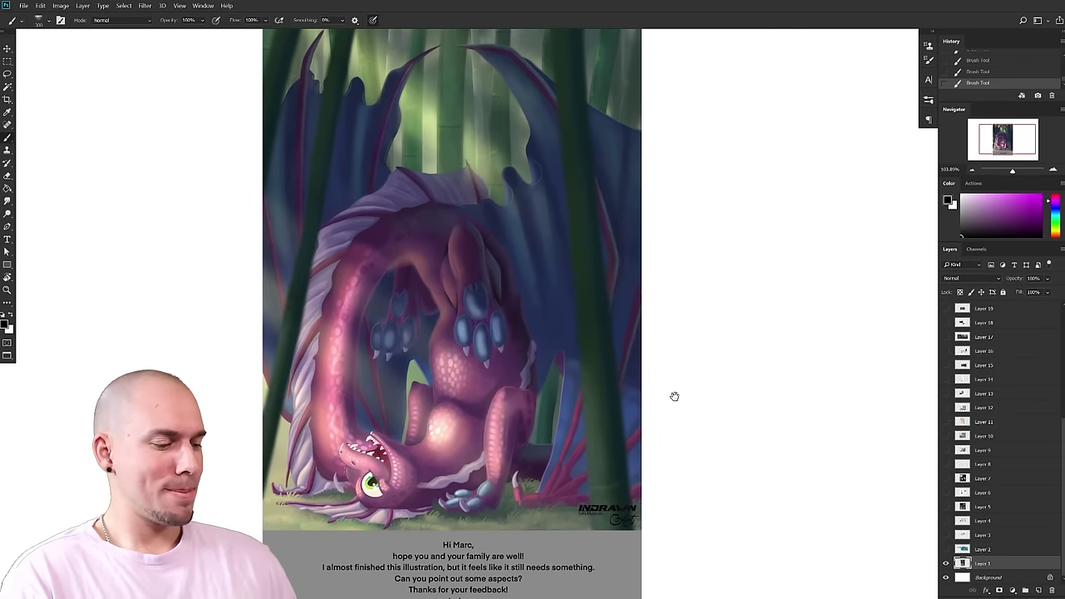
drag(684, 460, 795, 468)
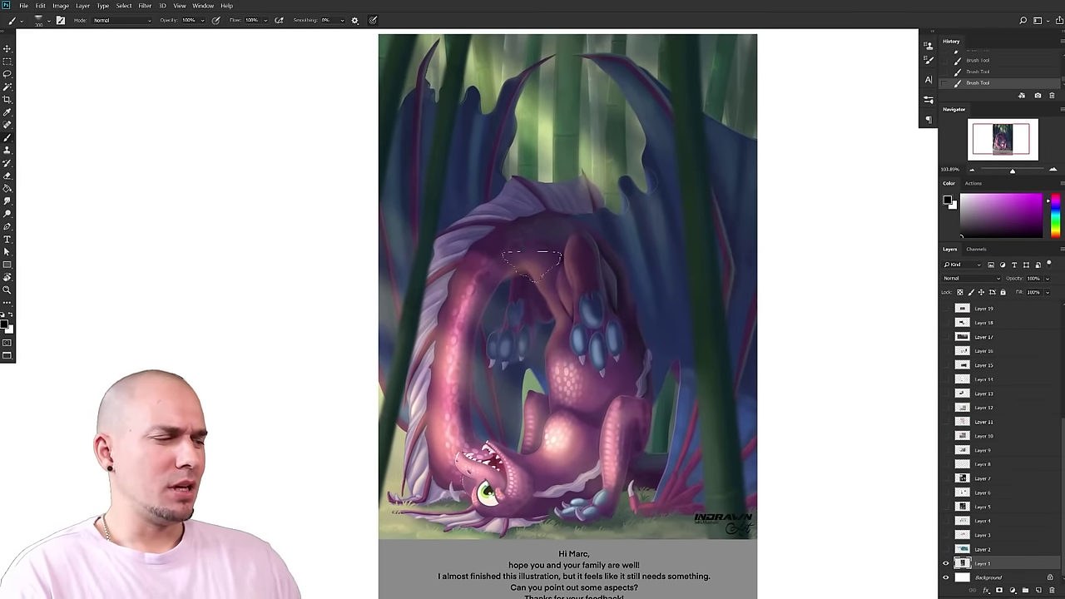
drag(754, 430, 746, 430)
scroll(746, 428, up, 3)
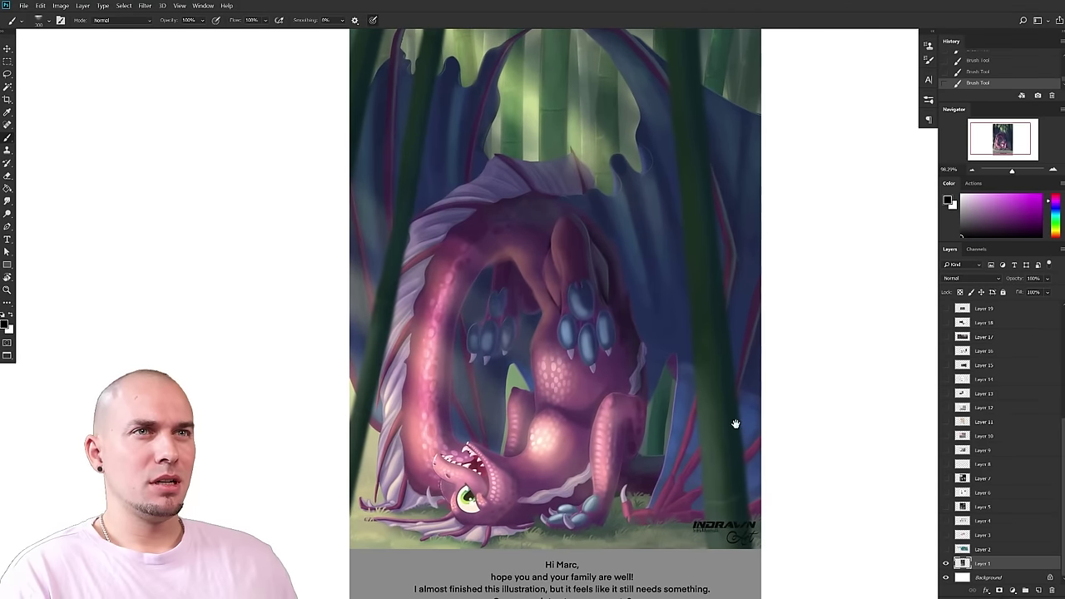
scroll(741, 420, down, 1)
drag(750, 411, 743, 434)
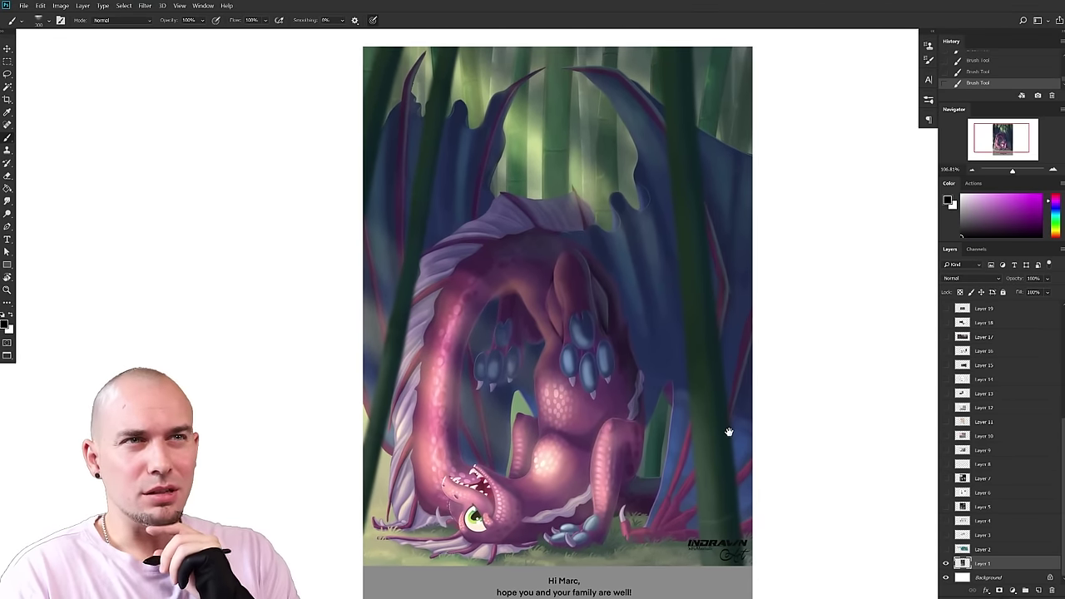
- Hide the dragon illustration on Layer 1, and show and select Layer 2 with the ocean-wave splash art
click(946, 563)
click(946, 549)
click(970, 547)
mouse_move(649, 466)
mouse_down()
mouse_move(620, 461)
mouse_move(637, 460)
mouse_up()
drag(643, 459, 635, 457)
scroll(634, 457, down, 2)
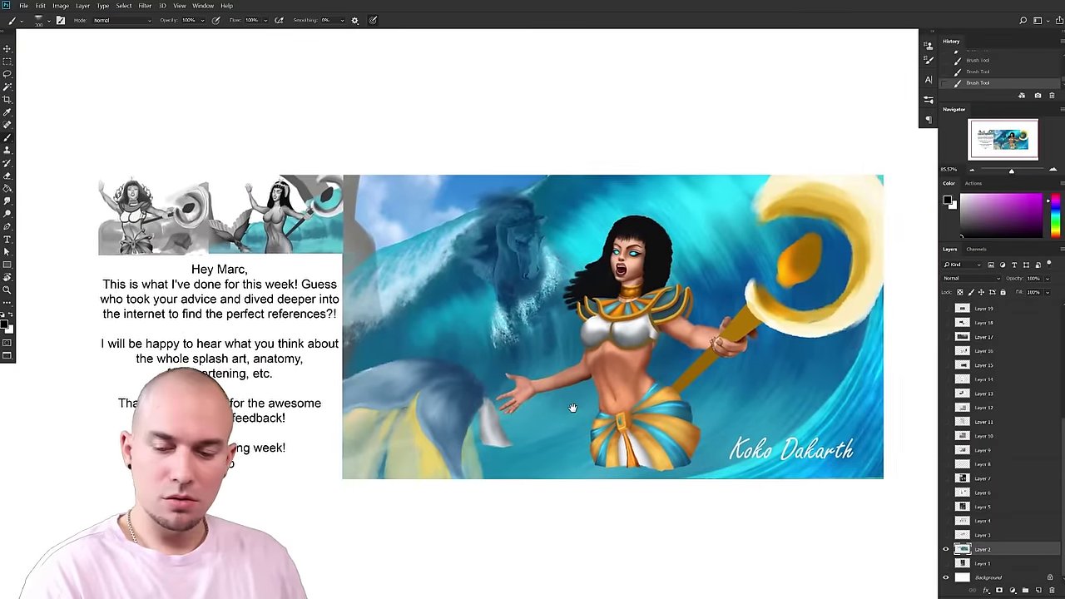
drag(577, 412, 568, 415)
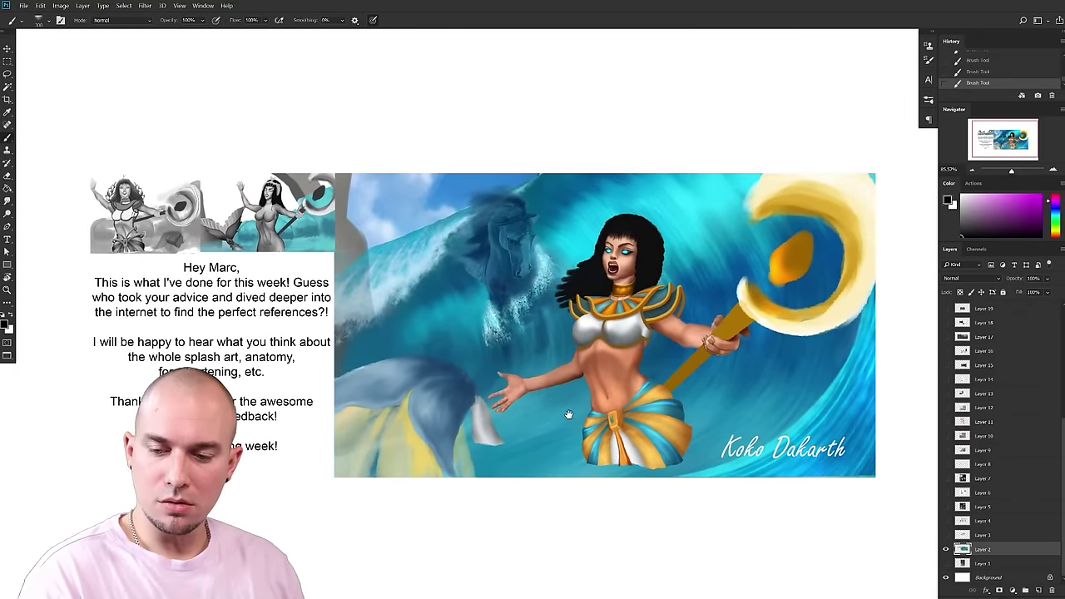
drag(559, 373, 550, 359)
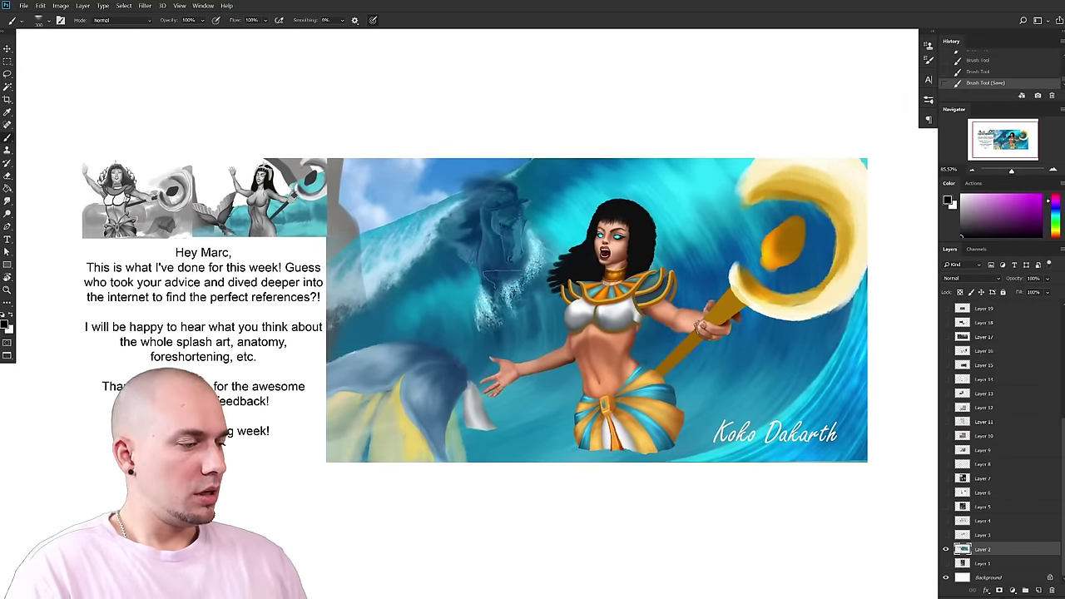
- Switch to a different brush preset, set the brush colour to bright red and reduce the brush size
right_click(735, 381)
click(786, 324)
click(790, 349)
drag(430, 499, 428, 500)
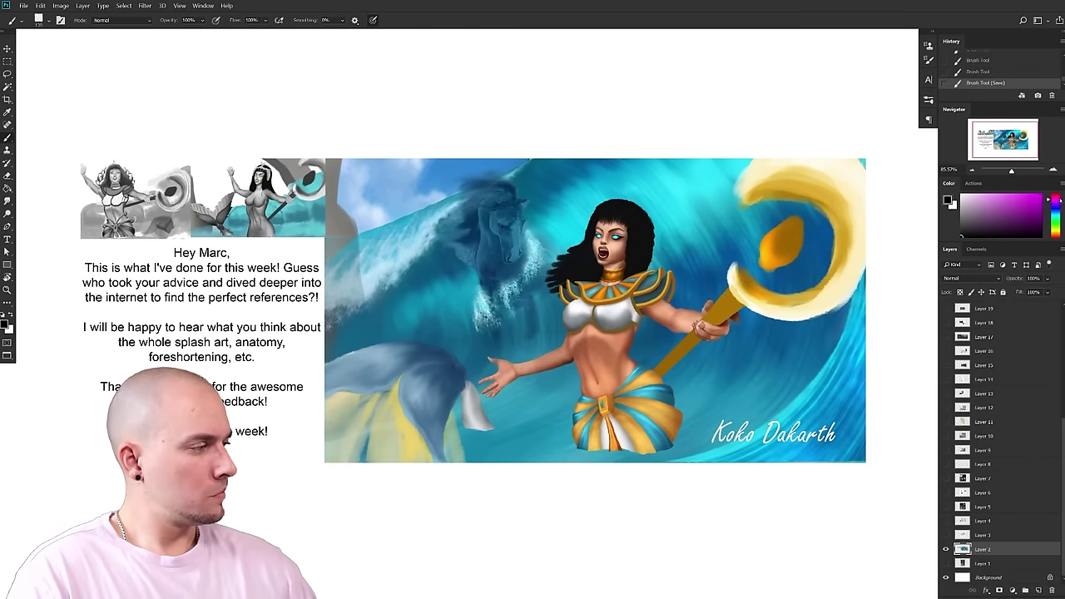
drag(639, 396, 637, 392)
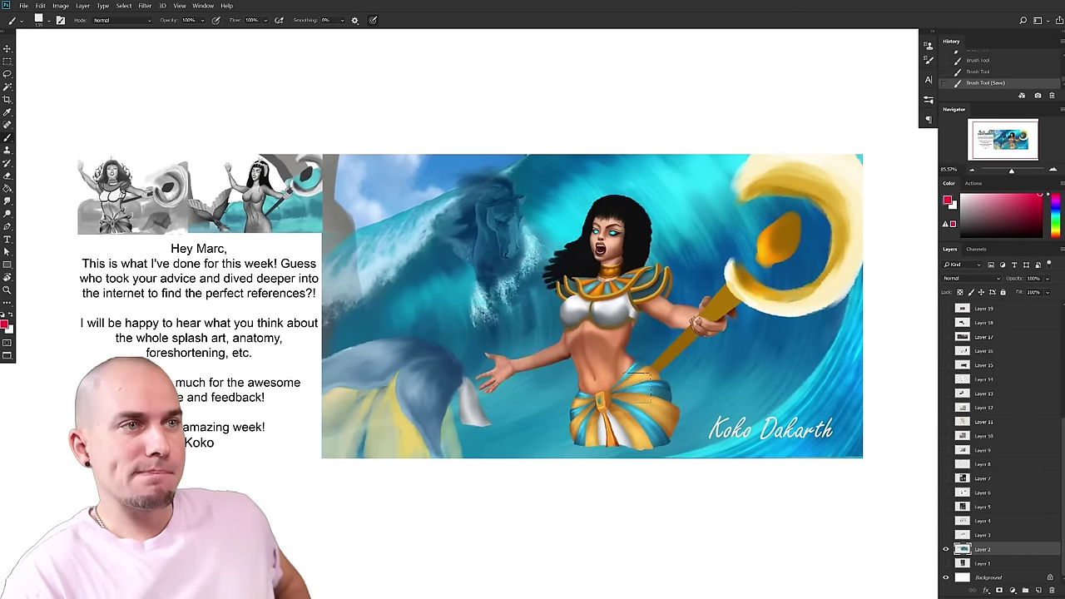
mouse_move(700, 418)
mouse_down()
mouse_move(691, 407)
mouse_move(681, 420)
mouse_up()
key(bracketleft)
key(bracketleft)
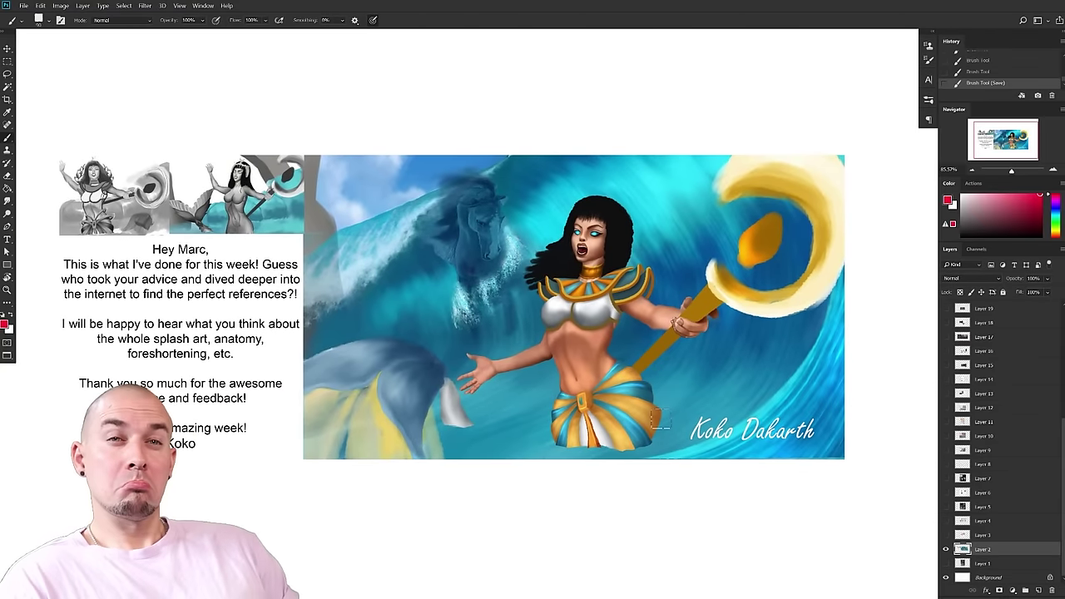
- Examine the splash art's composition and the anatomy of the woman holding the golden staff
drag(661, 420, 731, 481)
drag(779, 456, 858, 419)
mouse_move(859, 419)
mouse_down()
mouse_move(857, 430)
mouse_move(811, 442)
mouse_move(830, 432)
mouse_up()
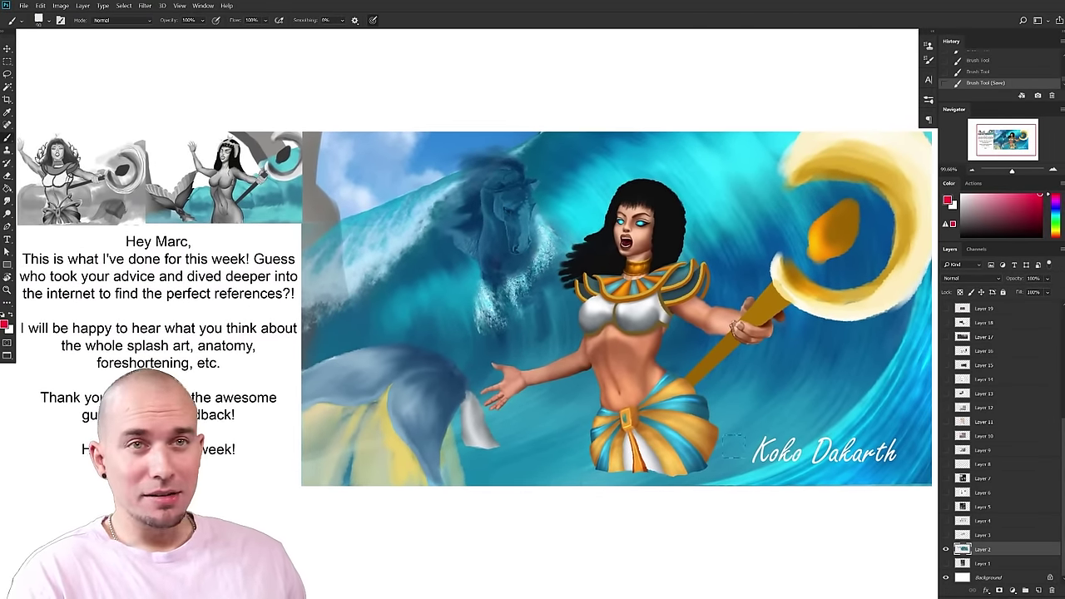
scroll(710, 447, up, 3)
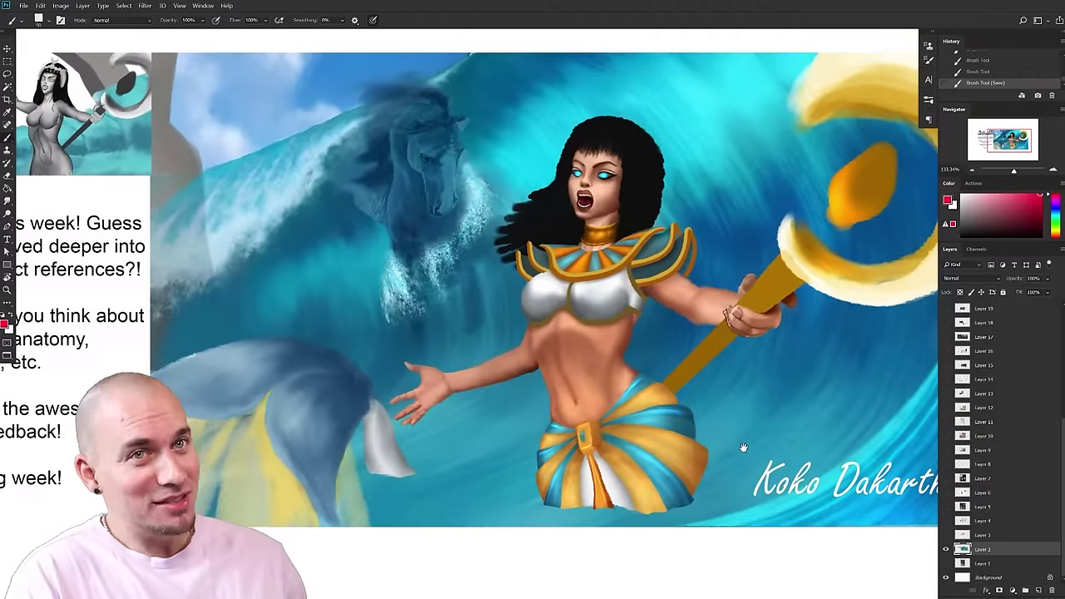
scroll(716, 421, down, 3)
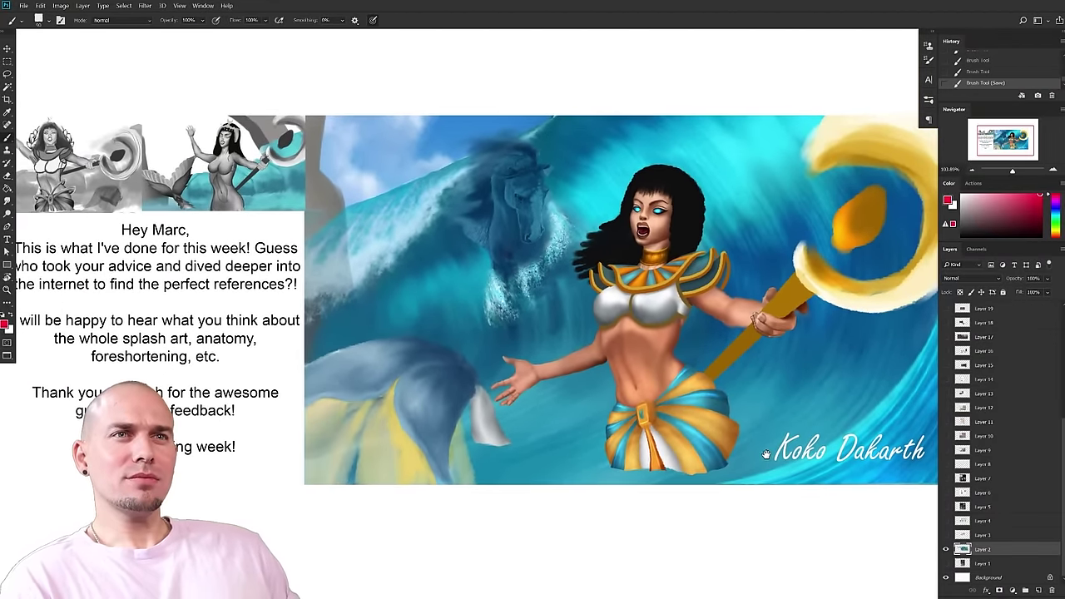
scroll(763, 456, up, 5)
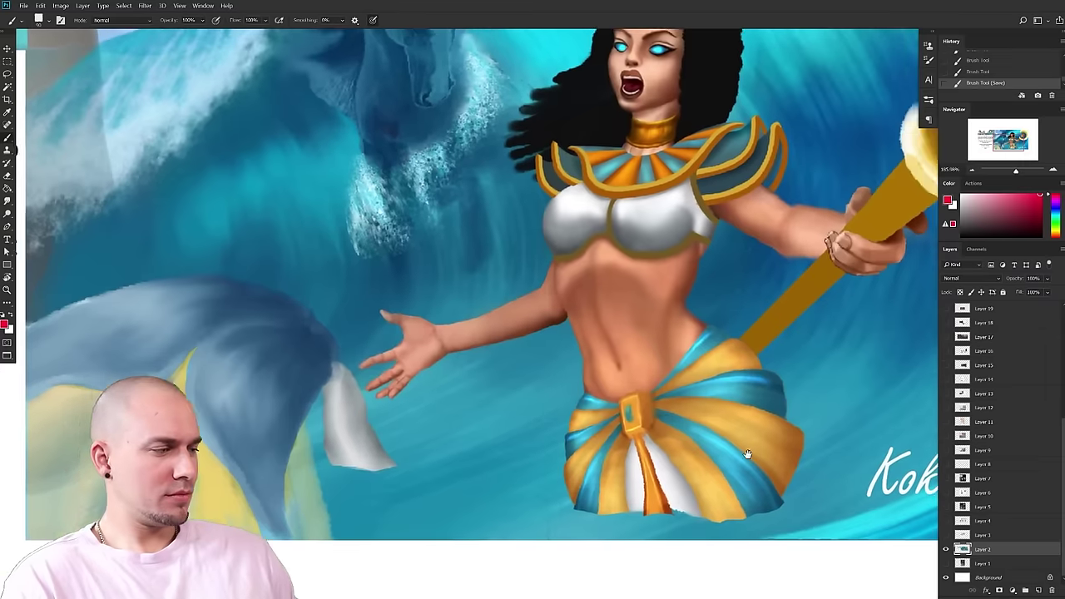
drag(747, 454, 690, 485)
scroll(703, 486, down, 4)
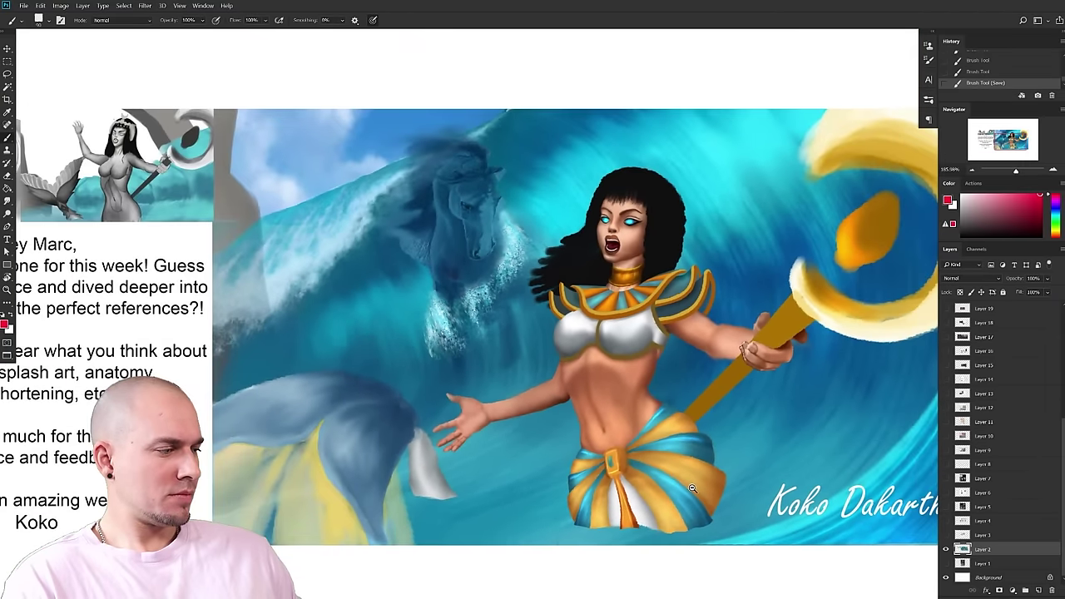
- Reduce the brush size for marking up the ocean-wave splash art
mouse_move(699, 482)
mouse_down()
mouse_move(742, 451)
mouse_move(873, 411)
mouse_move(635, 432)
mouse_up()
scroll(649, 434, down, 1)
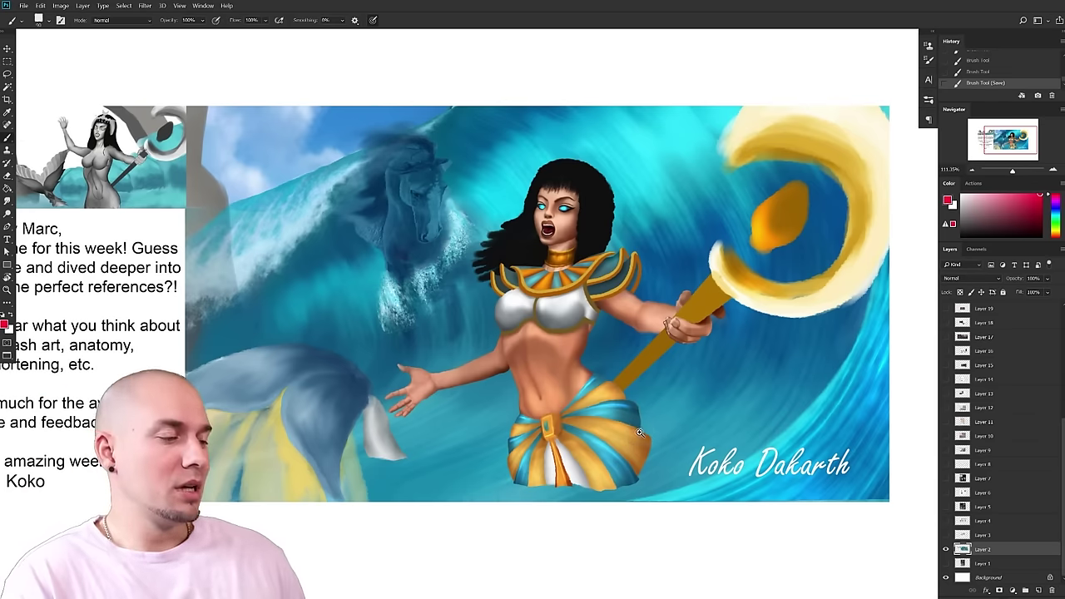
drag(756, 394, 748, 393)
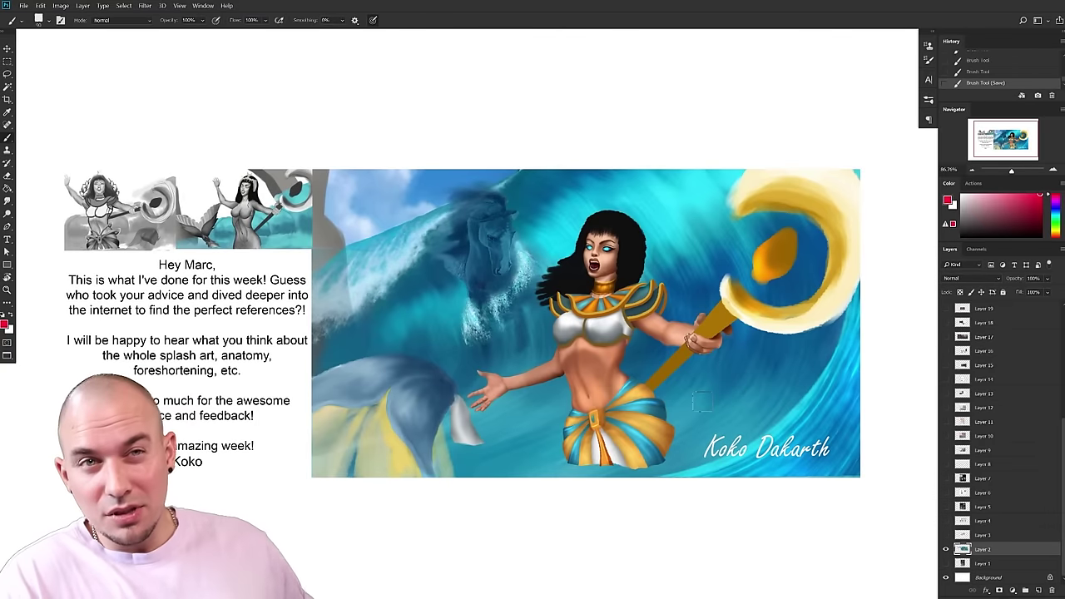
scroll(620, 366, up, 2)
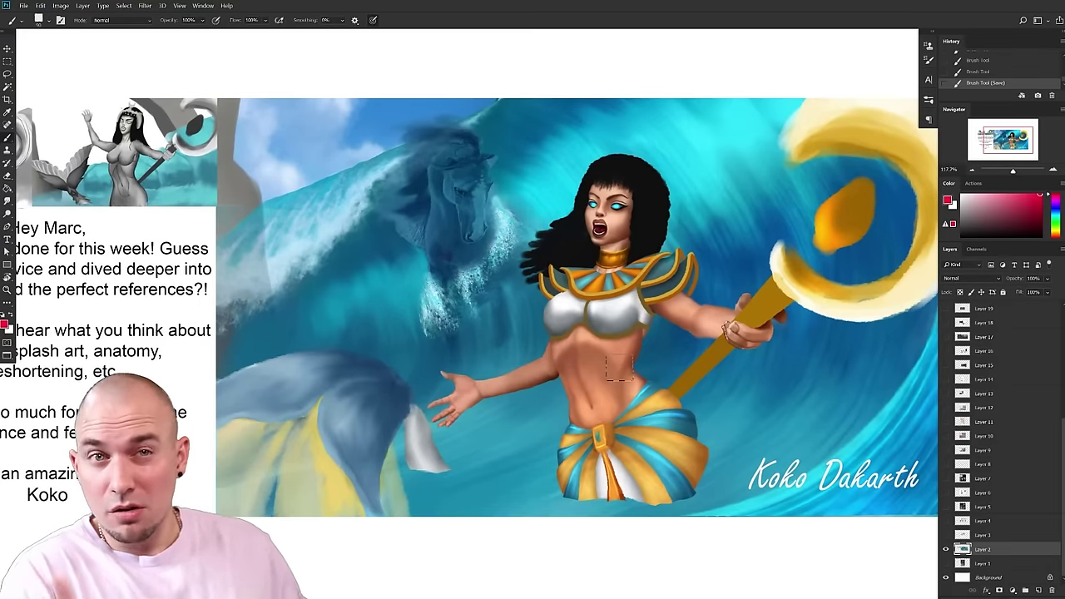
drag(745, 411, 651, 391)
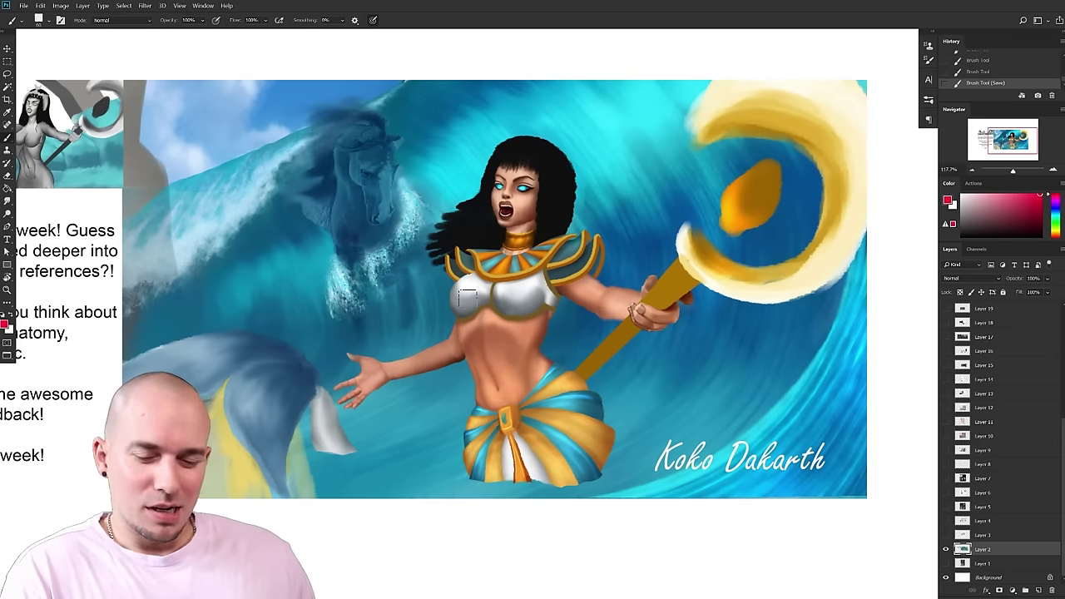
drag(537, 402, 539, 401)
key(bracketleft)
key(bracketleft)
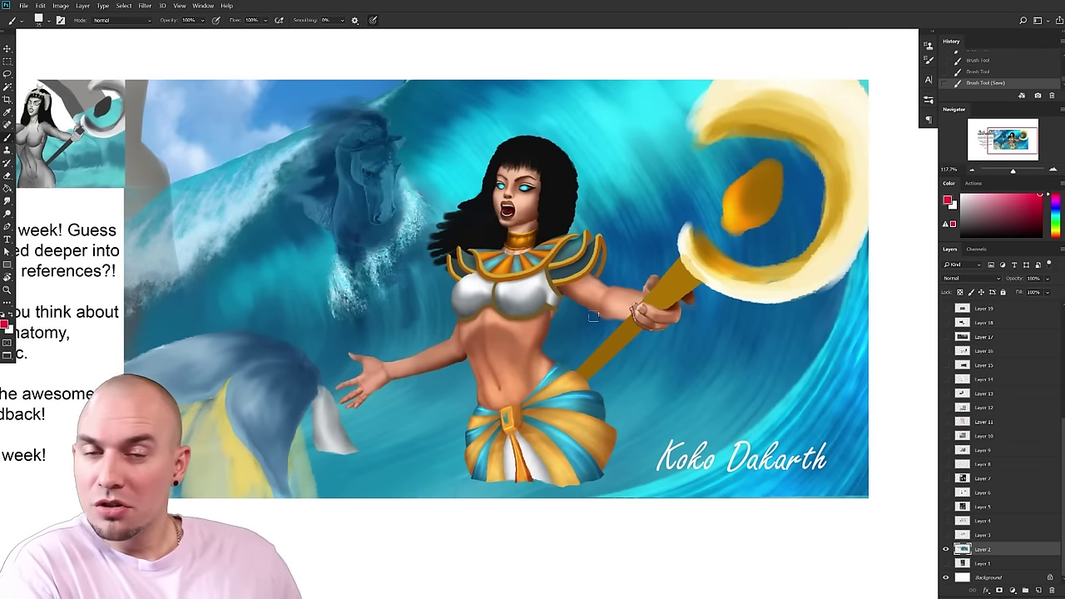
- Examine the woman's pose and staff against the curling wave in the splash art
drag(757, 401, 682, 355)
drag(766, 312, 859, 288)
scroll(858, 291, up, 3)
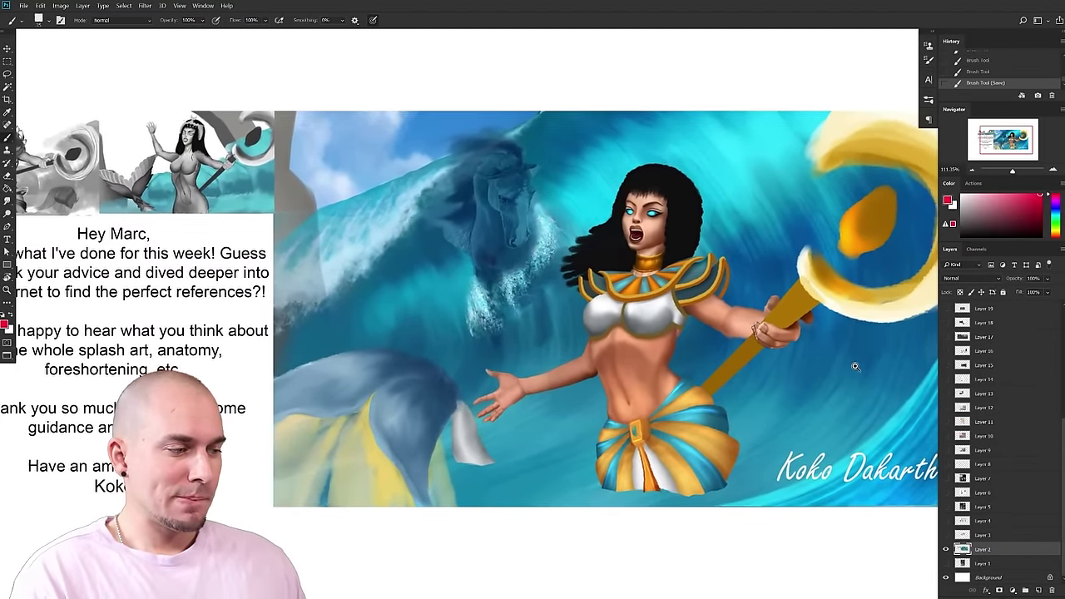
scroll(785, 369, down, 3)
drag(779, 363, 741, 381)
drag(459, 480, 489, 476)
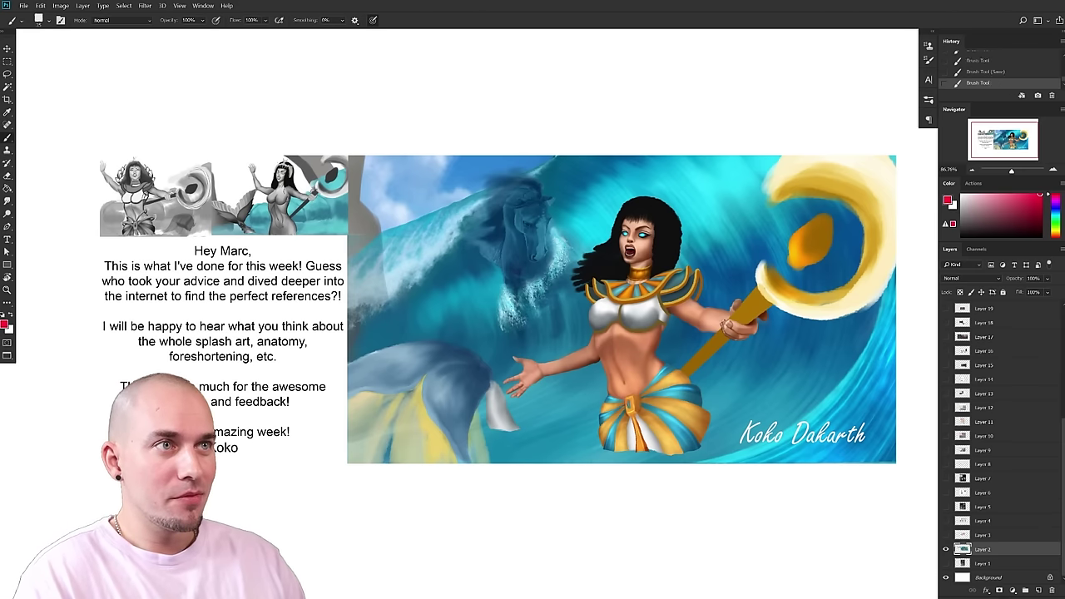
- Compare the artist's earlier greyscale sketches of the woman and staff with the finished splash art
drag(698, 377, 722, 376)
drag(721, 376, 862, 383)
drag(557, 326, 716, 480)
mouse_move(403, 387)
mouse_down()
mouse_move(514, 438)
mouse_move(505, 428)
mouse_up()
mouse_move(522, 426)
mouse_down()
mouse_move(682, 441)
mouse_move(689, 471)
mouse_up()
drag(928, 516, 665, 449)
scroll(658, 429, right, 4)
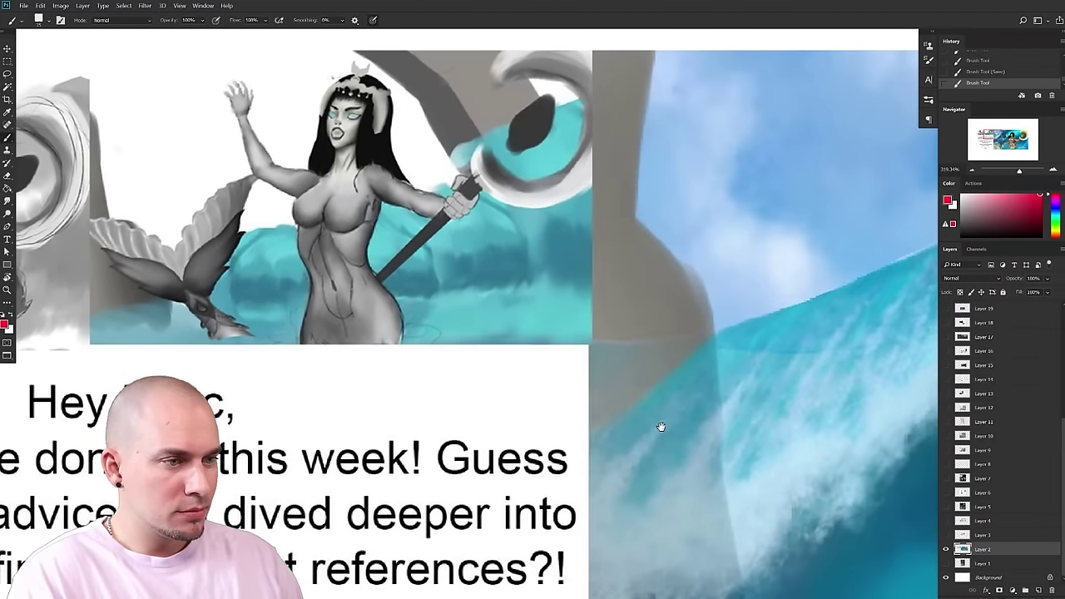
scroll(665, 433, down, 5)
scroll(724, 441, right, 3)
scroll(715, 400, down, 4)
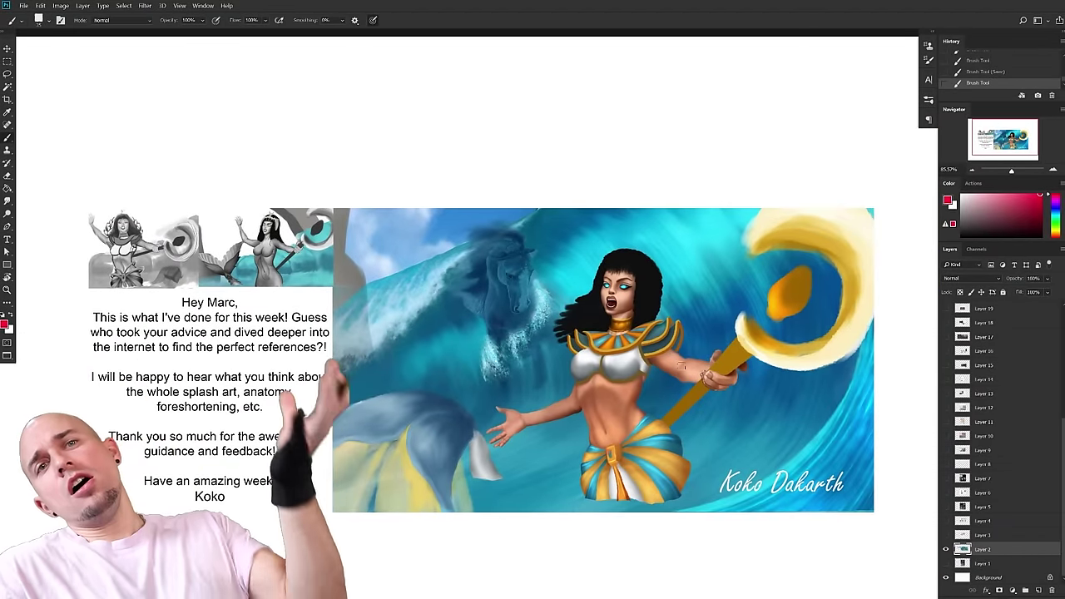
drag(824, 400, 777, 386)
mouse_move(699, 388)
mouse_down()
mouse_move(724, 381)
mouse_move(751, 391)
mouse_up()
scroll(732, 392, up, 3)
key(bracketleft)
key(bracketleft)
mouse_move(220, 139)
mouse_down()
mouse_move(223, 229)
mouse_move(220, 145)
mouse_up()
key(ctrl+z)
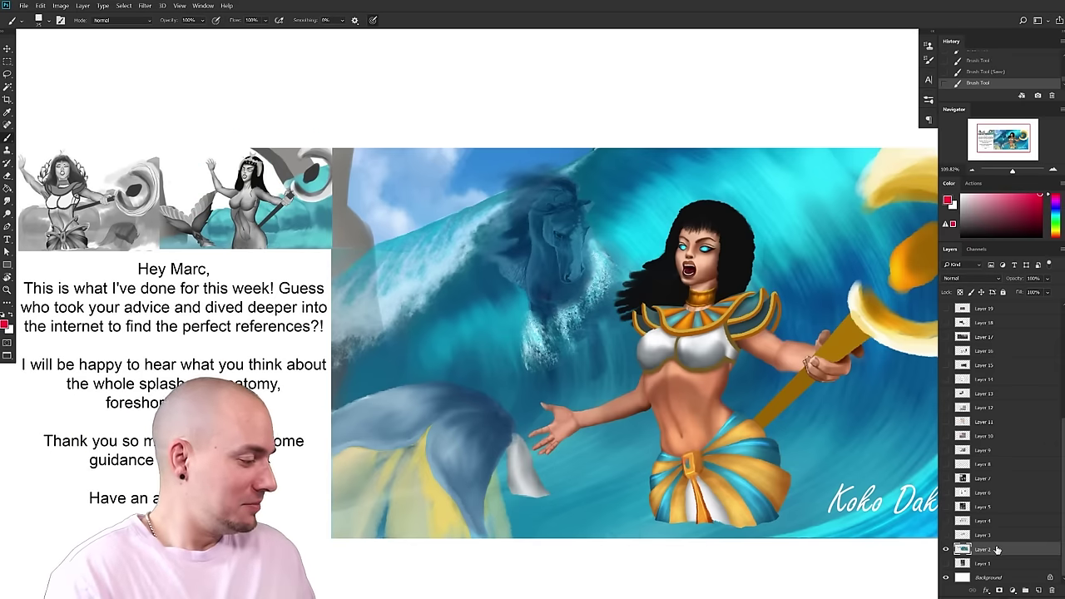
- Examine how the wave, water horse and woman work together across the whole splash art
drag(918, 498, 696, 463)
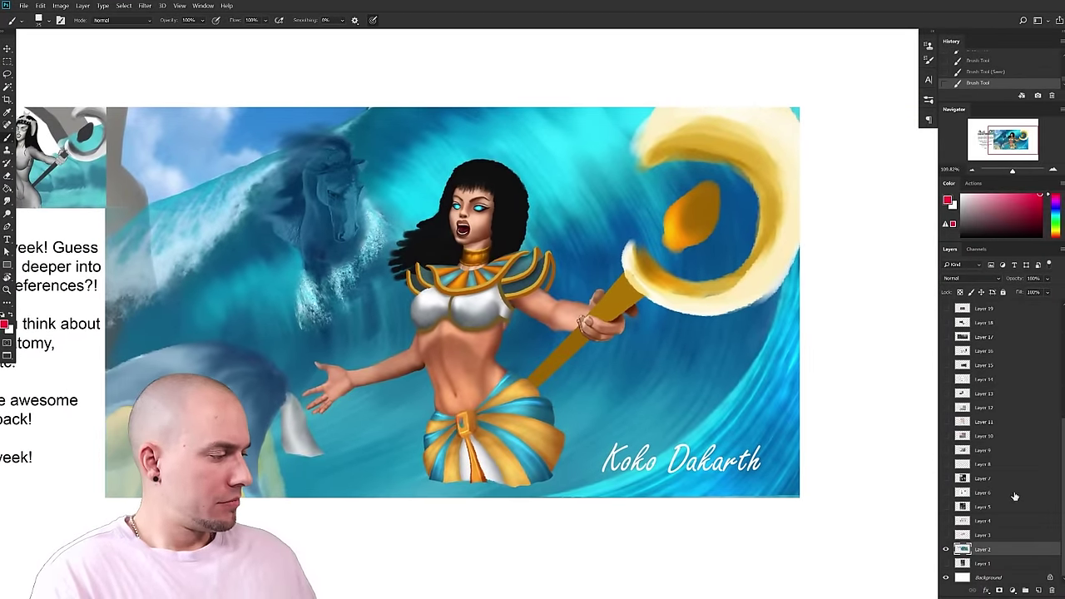
scroll(802, 466, down, 3)
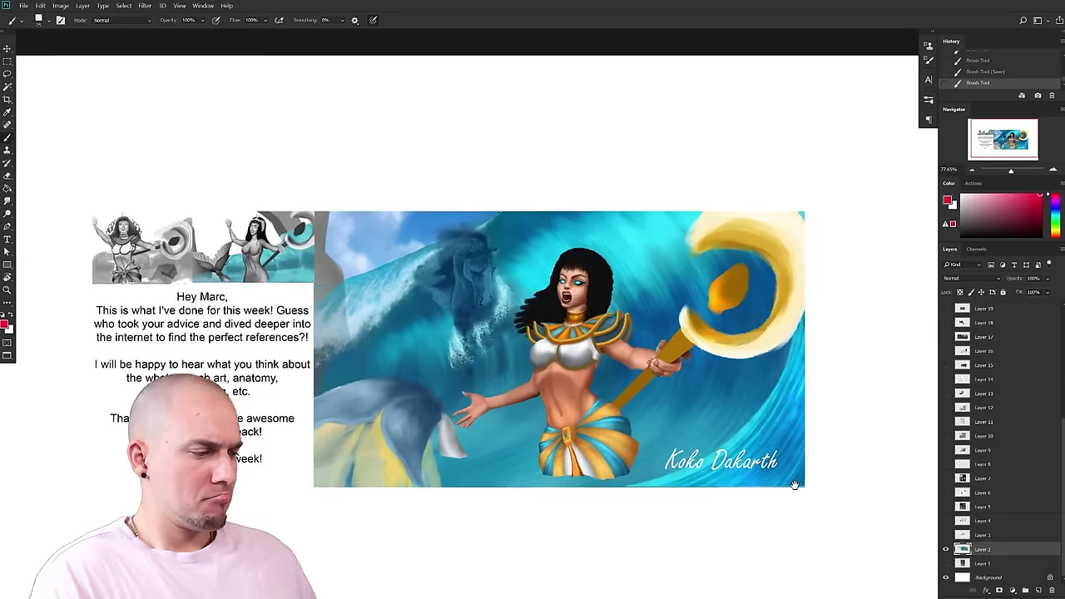
drag(791, 486, 789, 487)
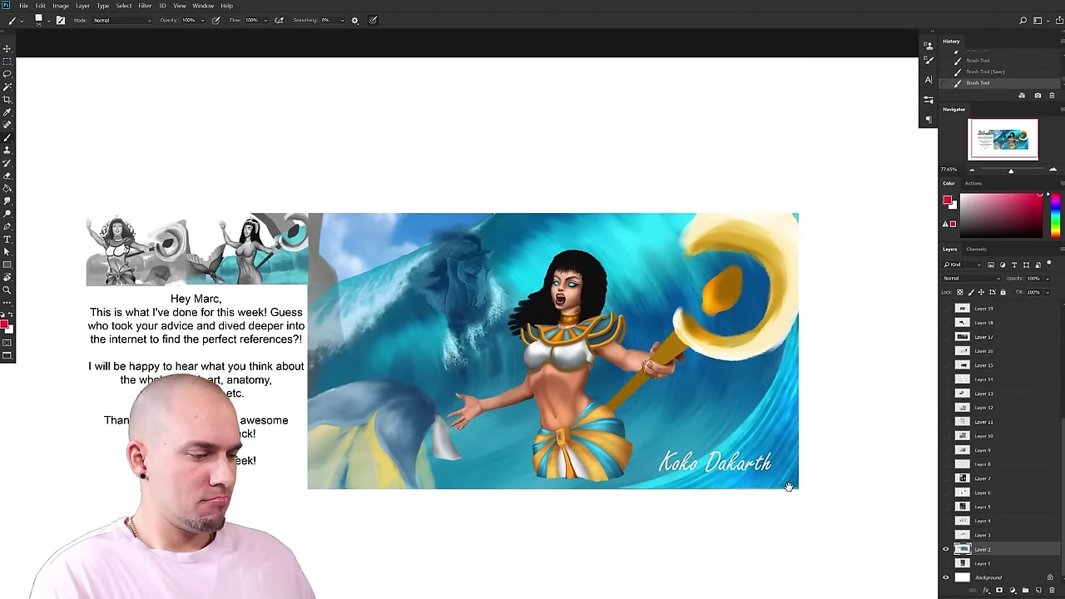
scroll(737, 478, up, 2)
scroll(737, 478, up, 3)
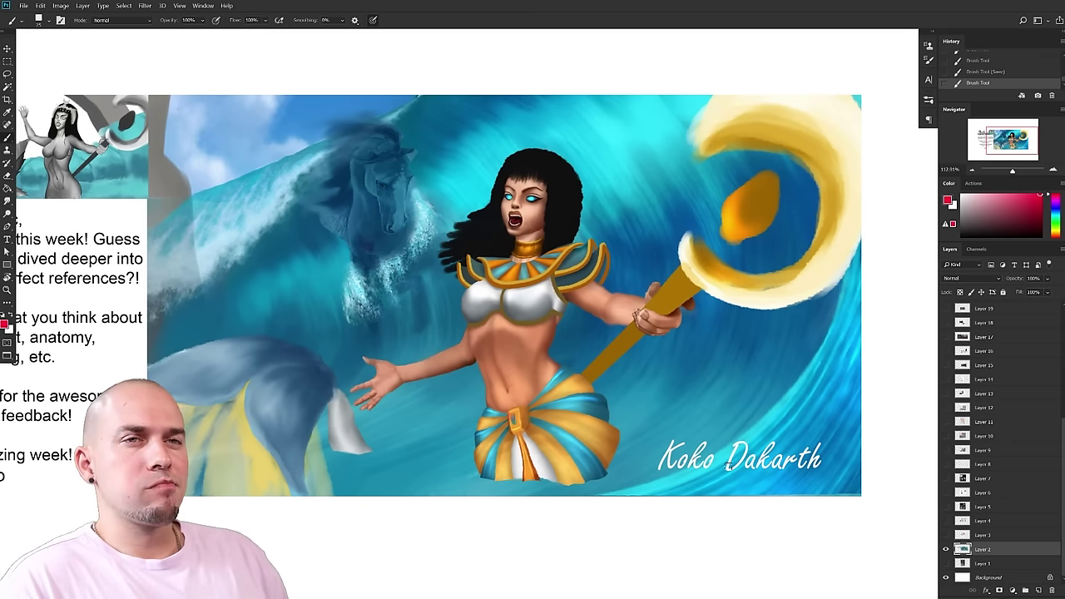
drag(588, 381, 612, 375)
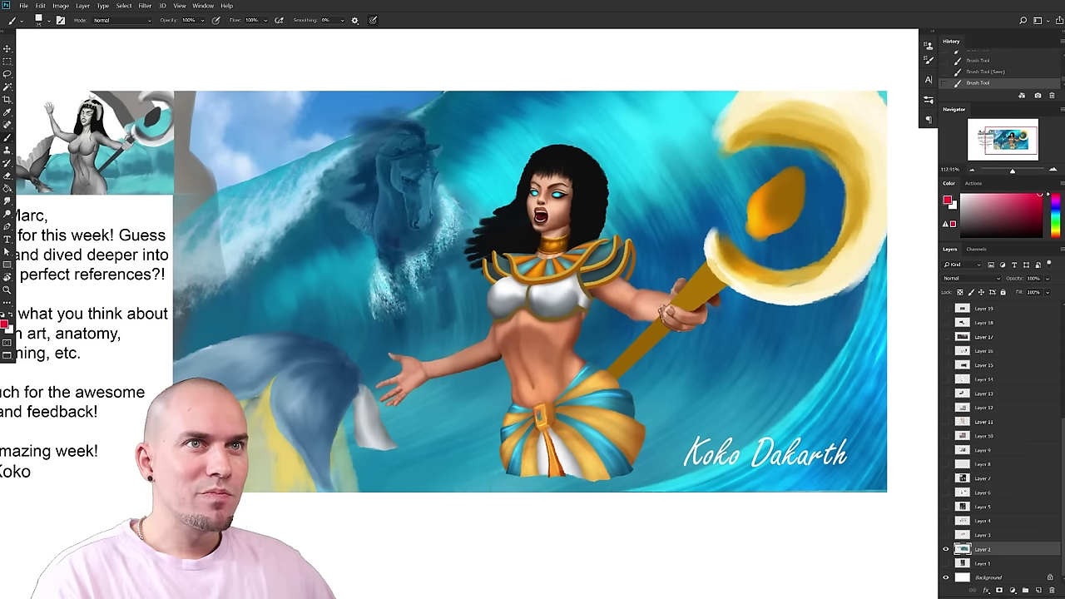
- Switch to the browser's image results for "surf big wave" and look through the reference photos of breaking waves
drag(599, 0, 595, 0)
scroll(557, 190, down, 5)
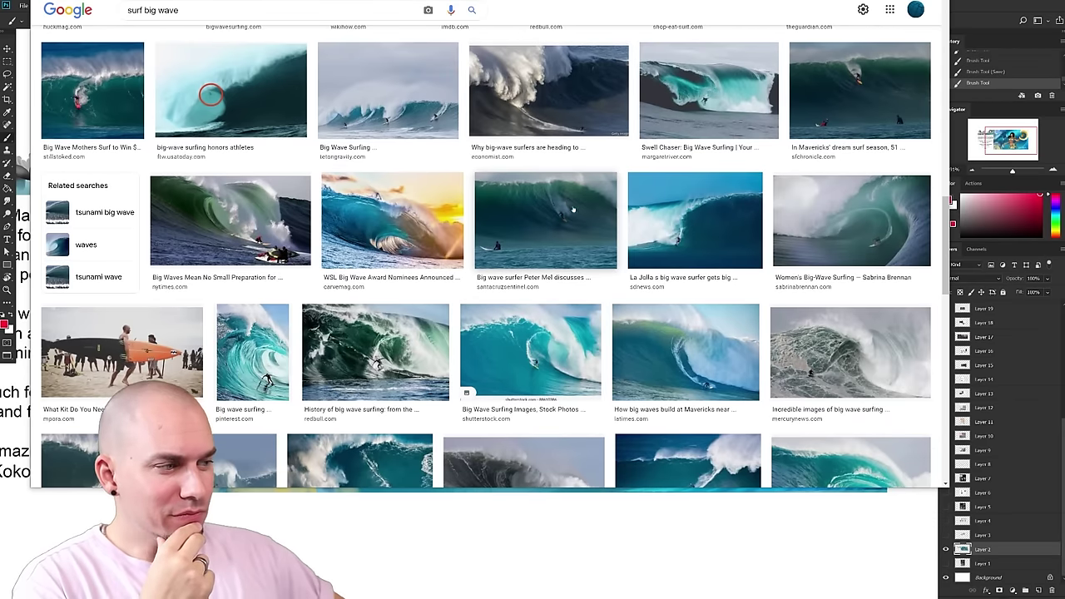
scroll(418, 316, down, 1)
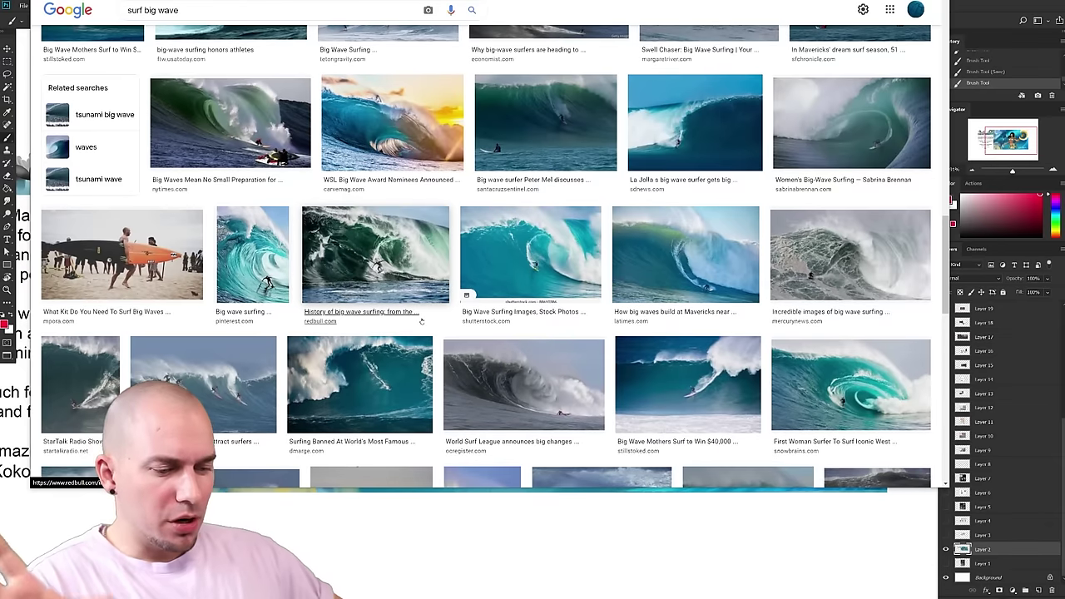
scroll(428, 320, down, 2)
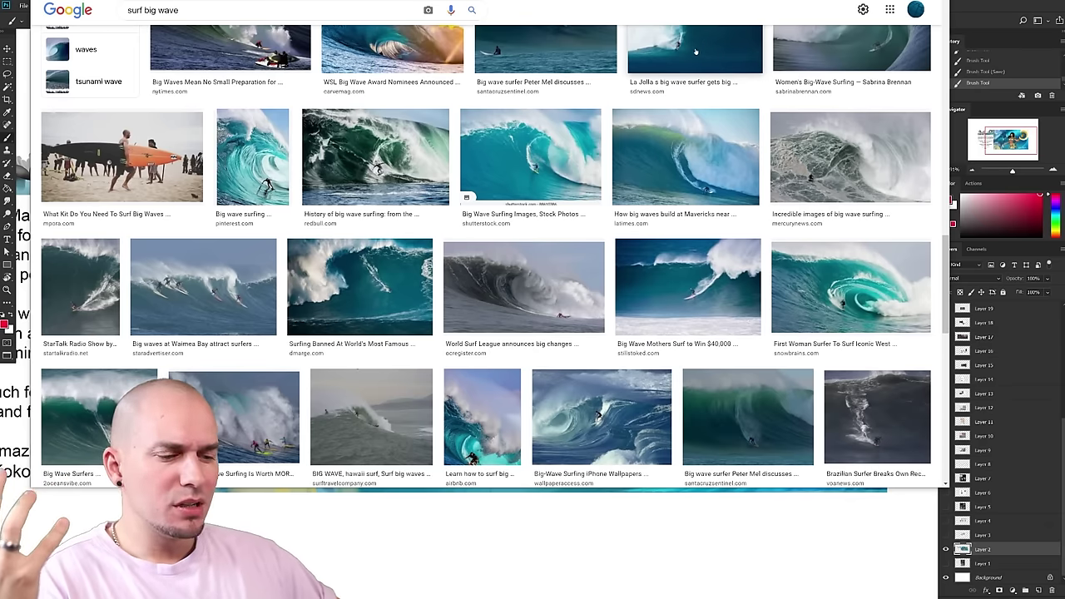
scroll(656, 261, down, 2)
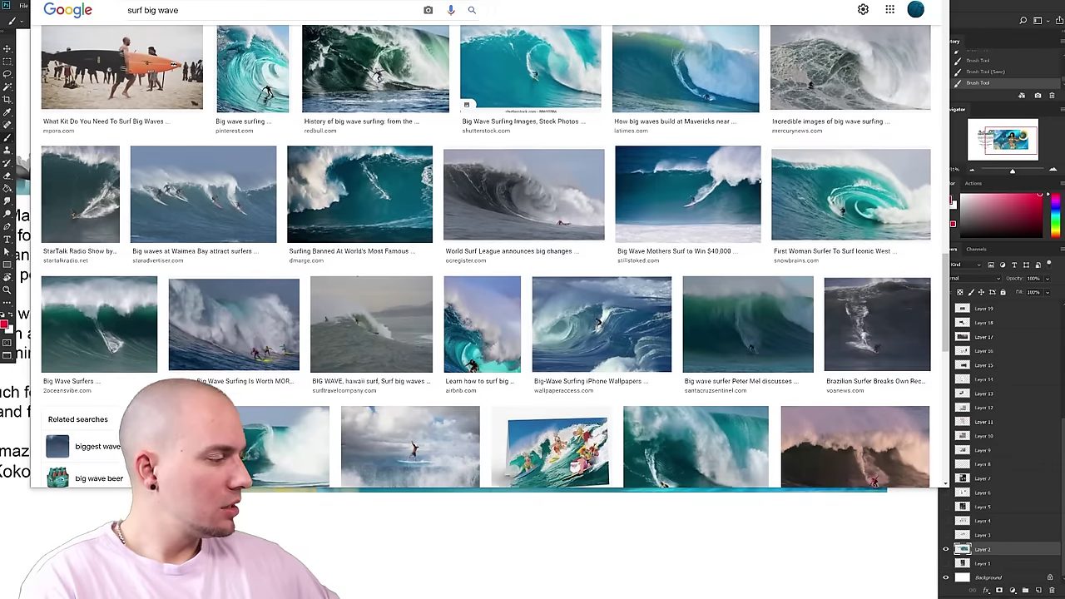
scroll(656, 261, down, 1)
scroll(657, 283, down, 2)
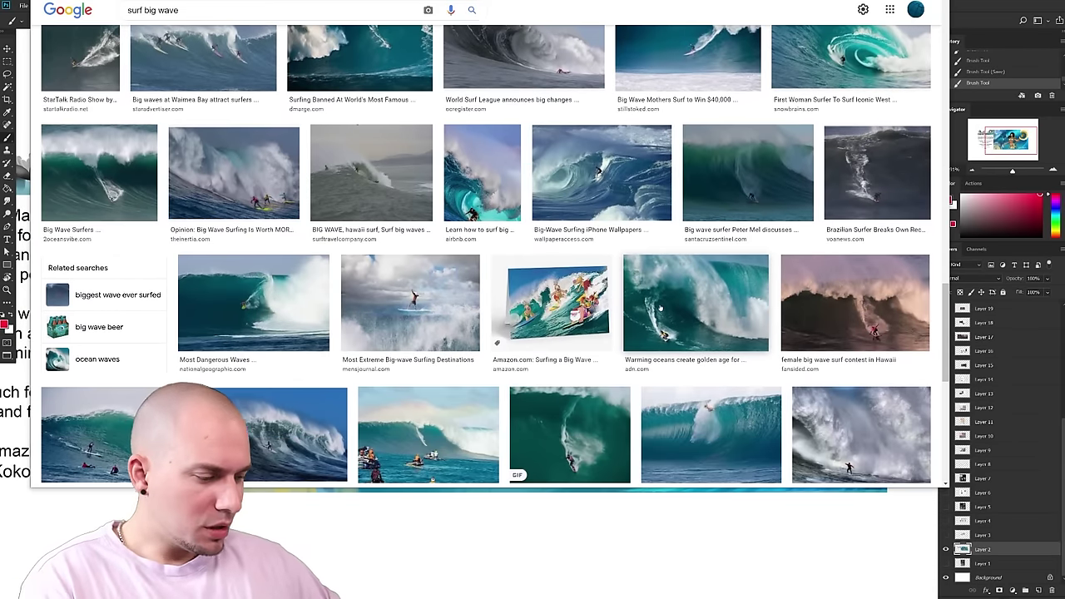
scroll(657, 289, down, 3)
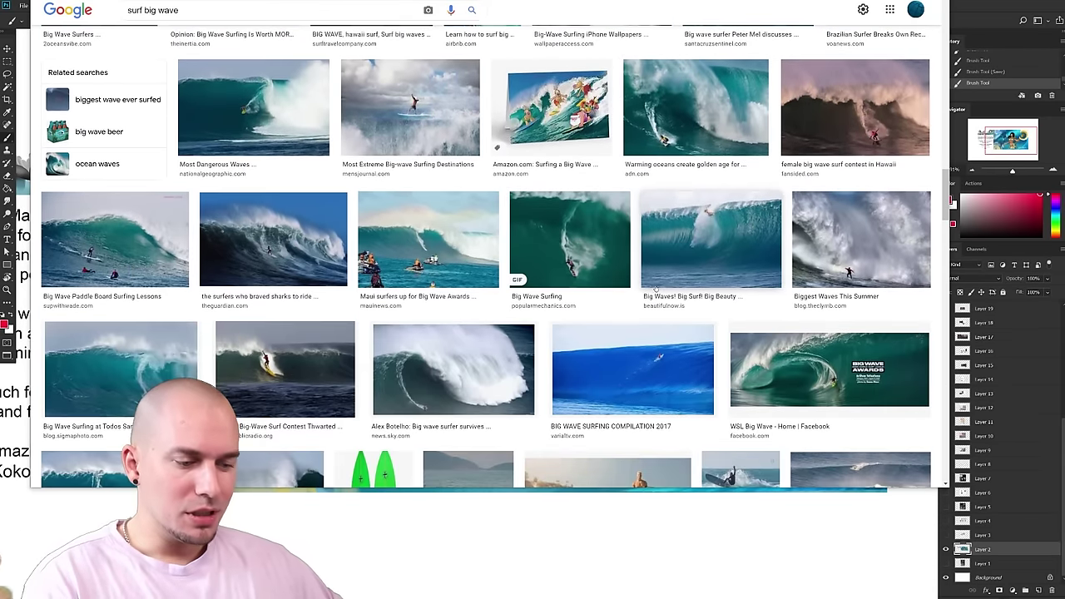
scroll(654, 285, down, 3)
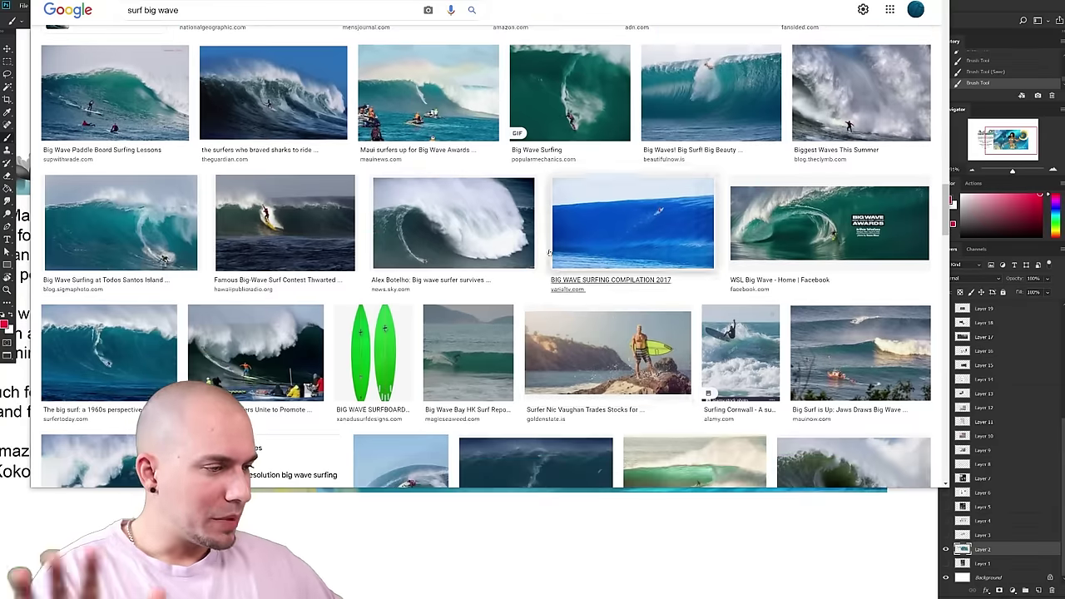
scroll(584, 291, up, 2)
scroll(266, 350, up, 3)
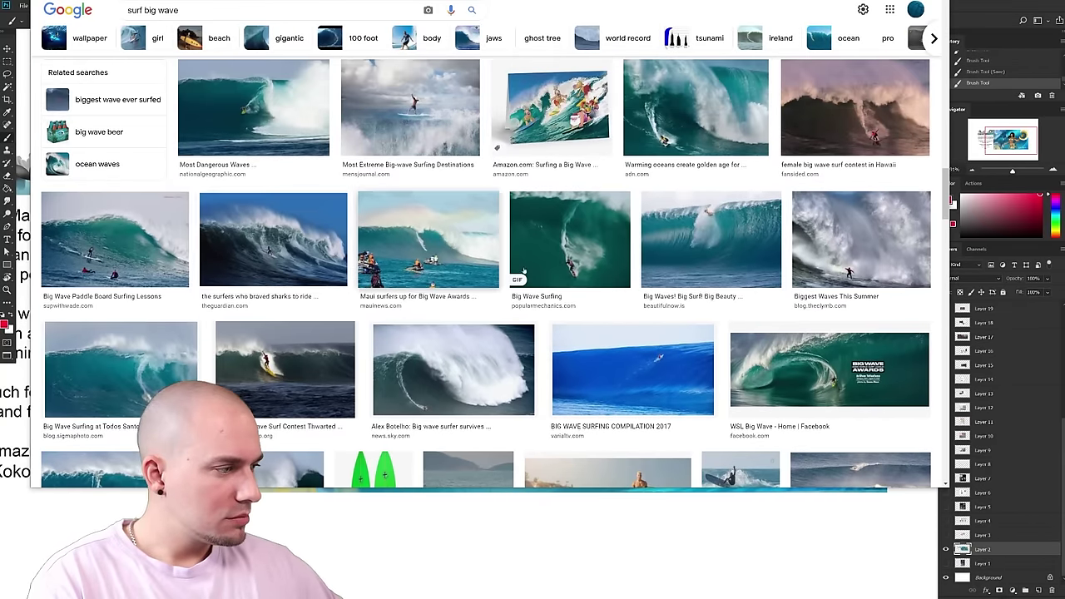
scroll(270, 348, up, 1)
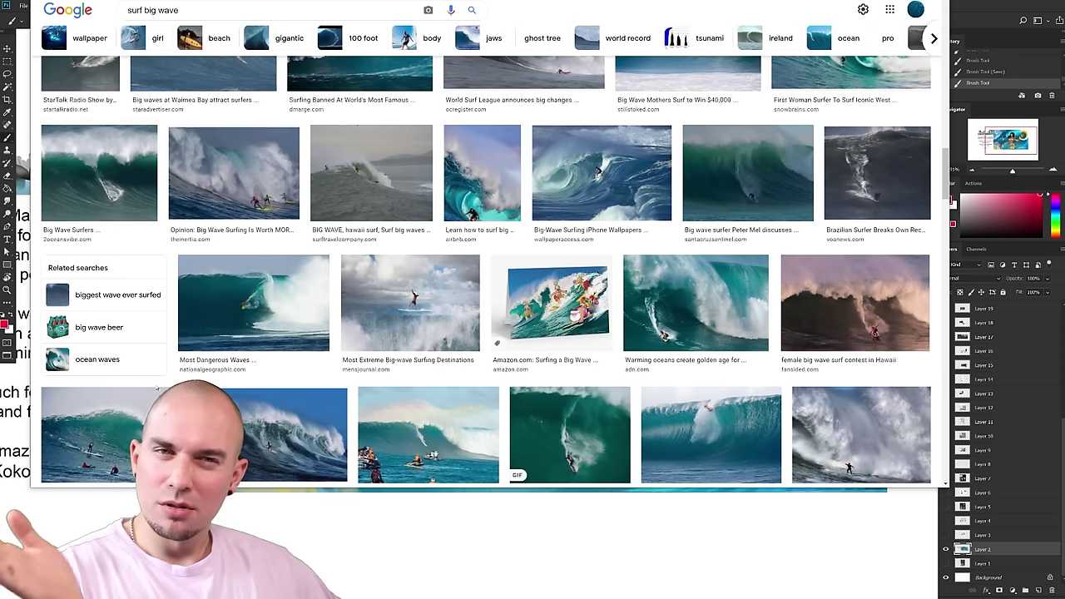
scroll(583, 406, up, 3)
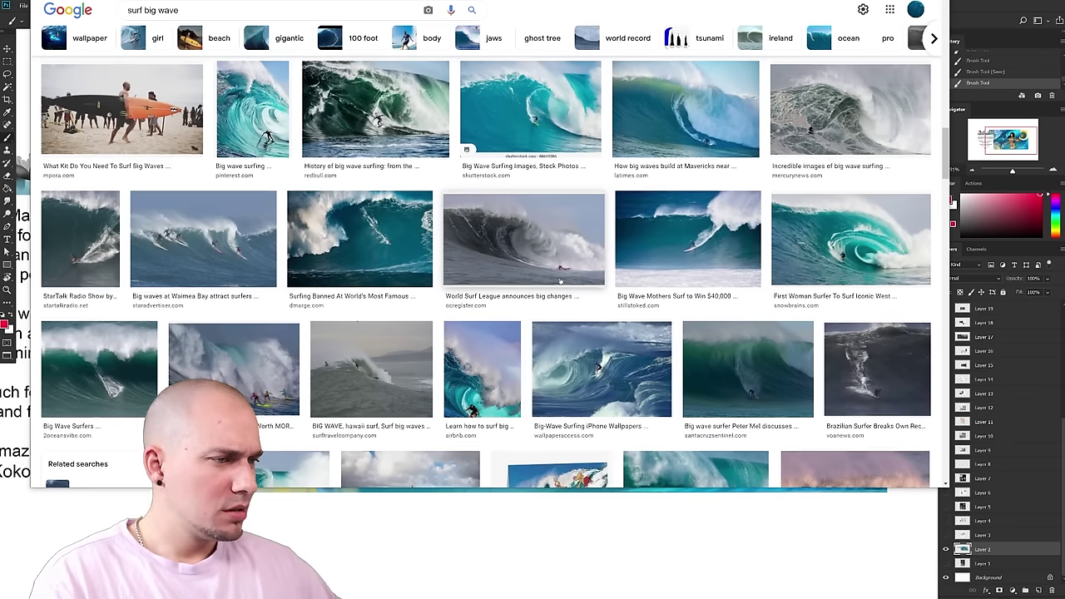
scroll(561, 283, up, 2)
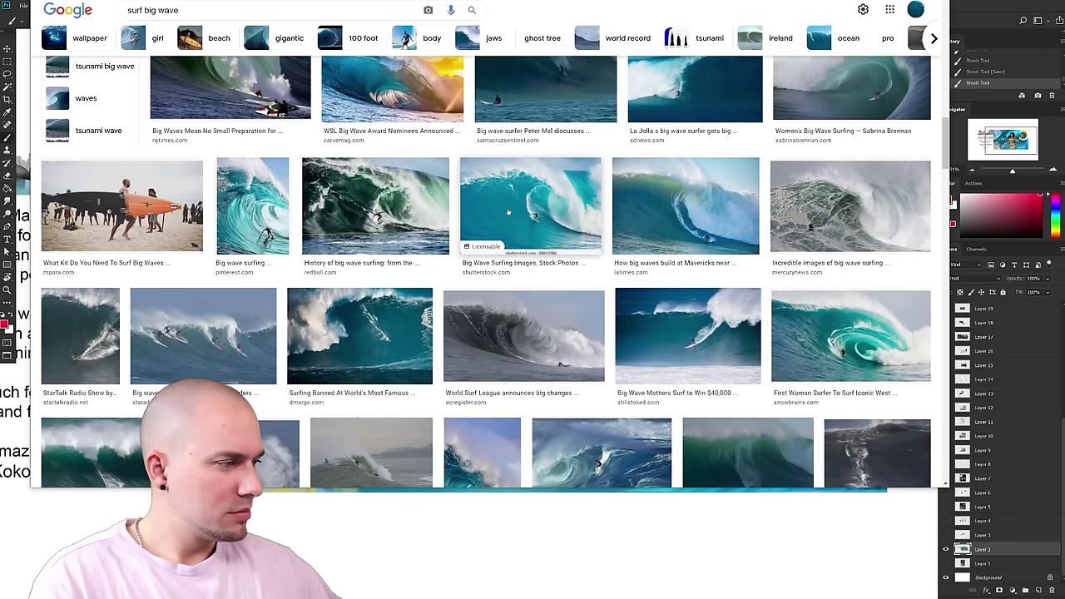
- Preview the Los Angeles Times photo of a surfer under a breaking Mavericks wave and browse for further wave references
click(659, 219)
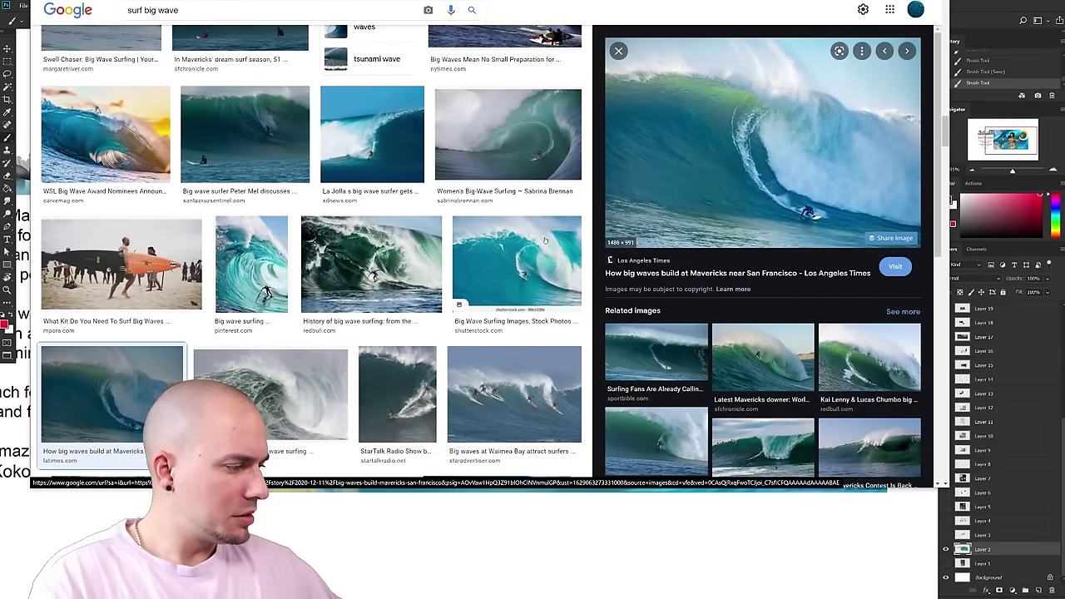
scroll(440, 274, up, 4)
scroll(440, 274, up, 2)
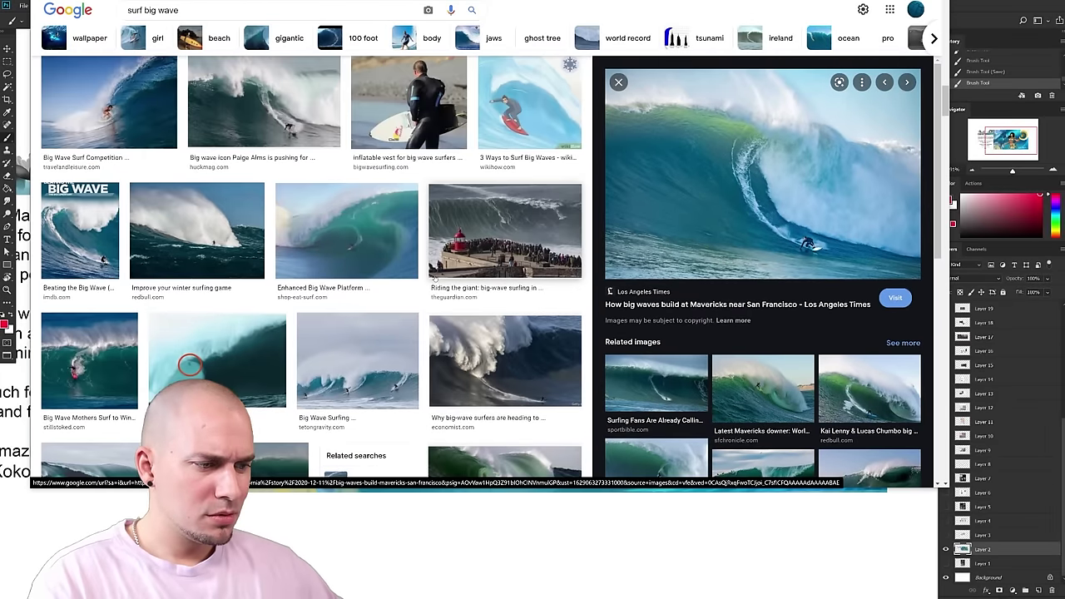
scroll(375, 256, up, 5)
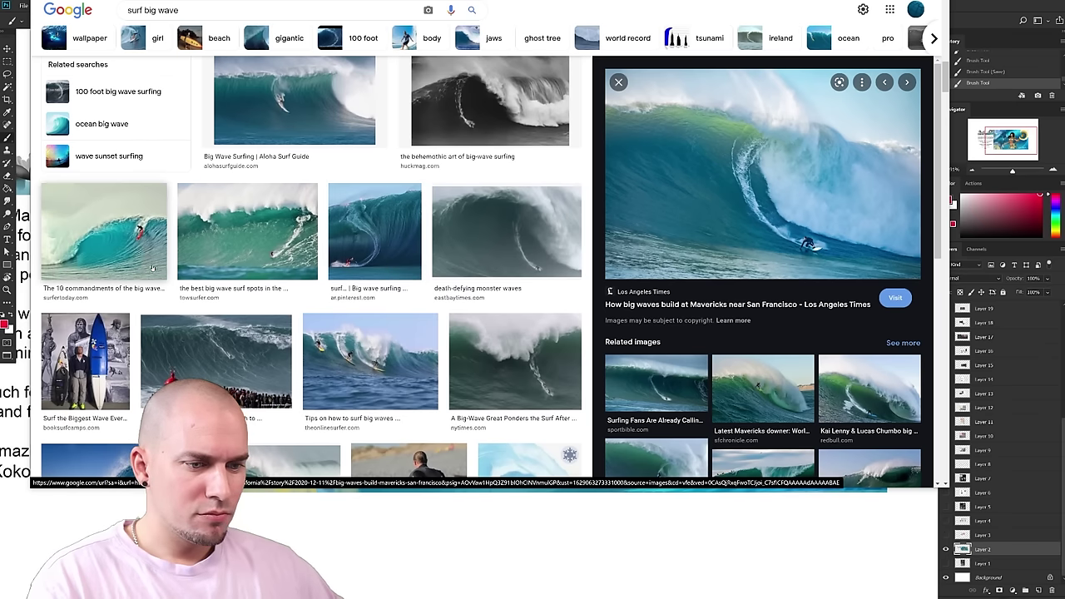
scroll(262, 267, up, 2)
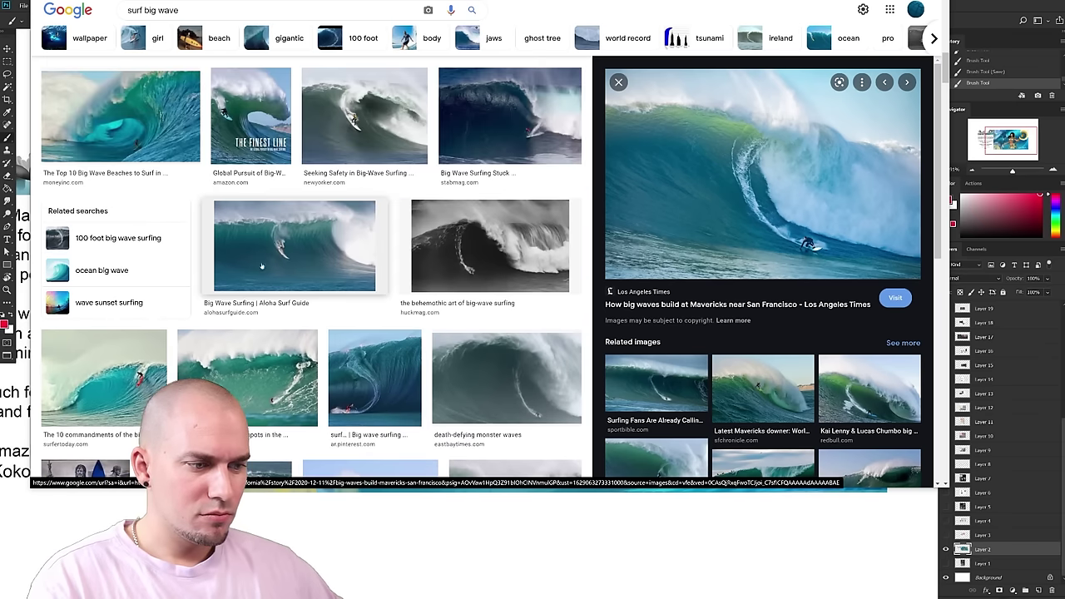
- Preview the Money Inc photo of a turquoise barrel wave and look through the first image results for similar curling waves
click(332, 268)
click(121, 116)
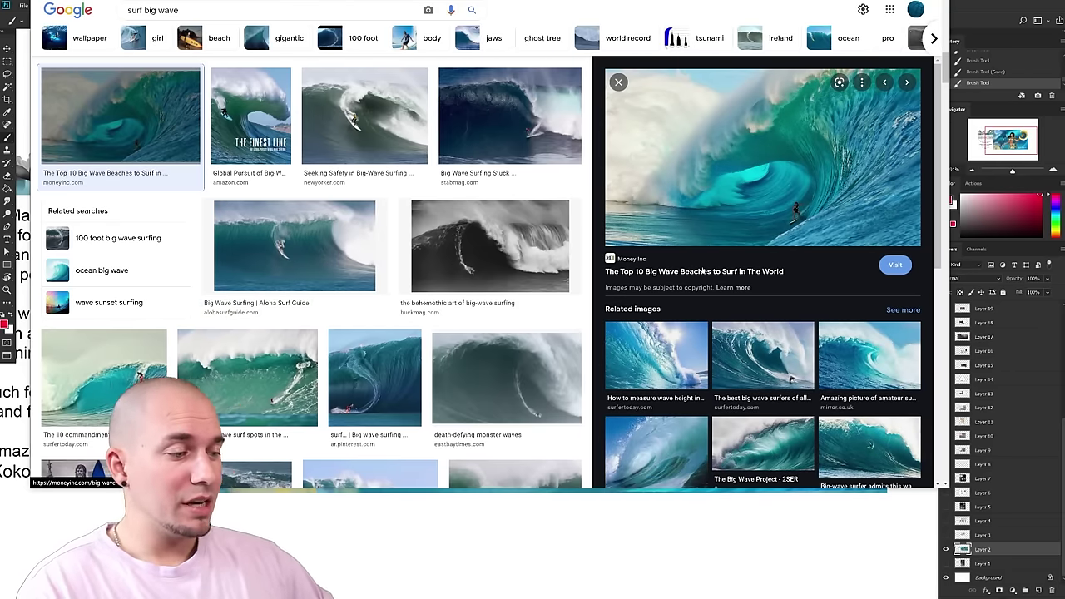
scroll(373, 172, up, 3)
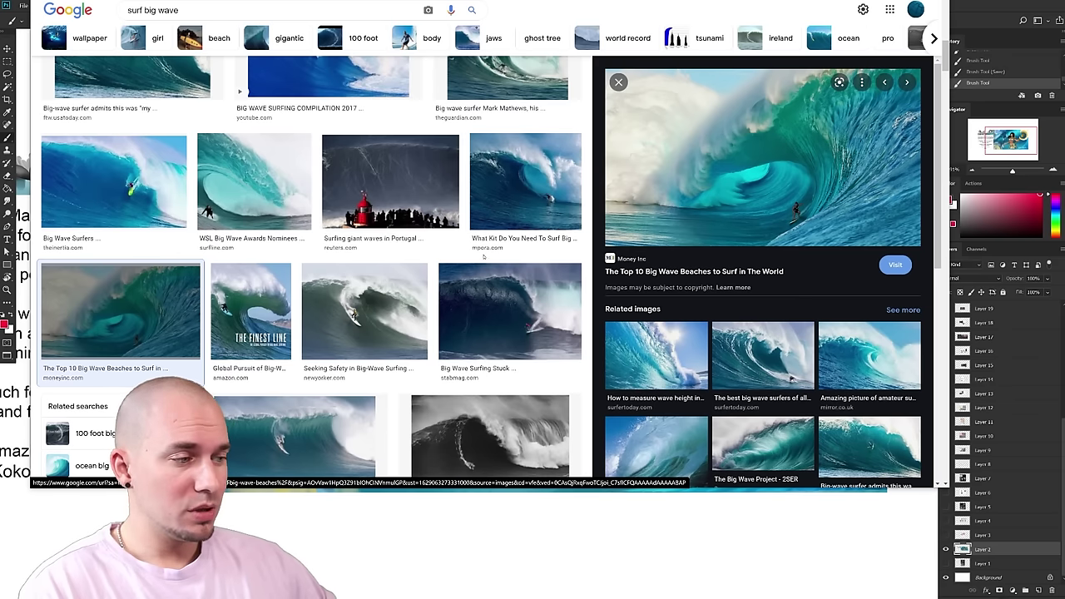
scroll(489, 243, up, 1)
scroll(489, 243, up, 1)
scroll(569, 355, up, 2)
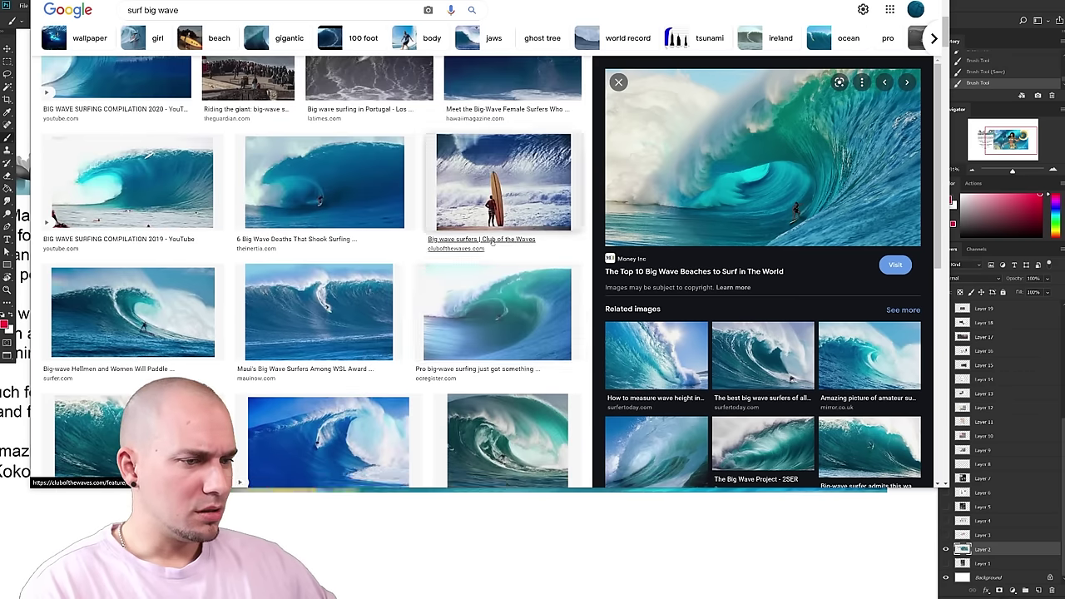
scroll(516, 333, up, 2)
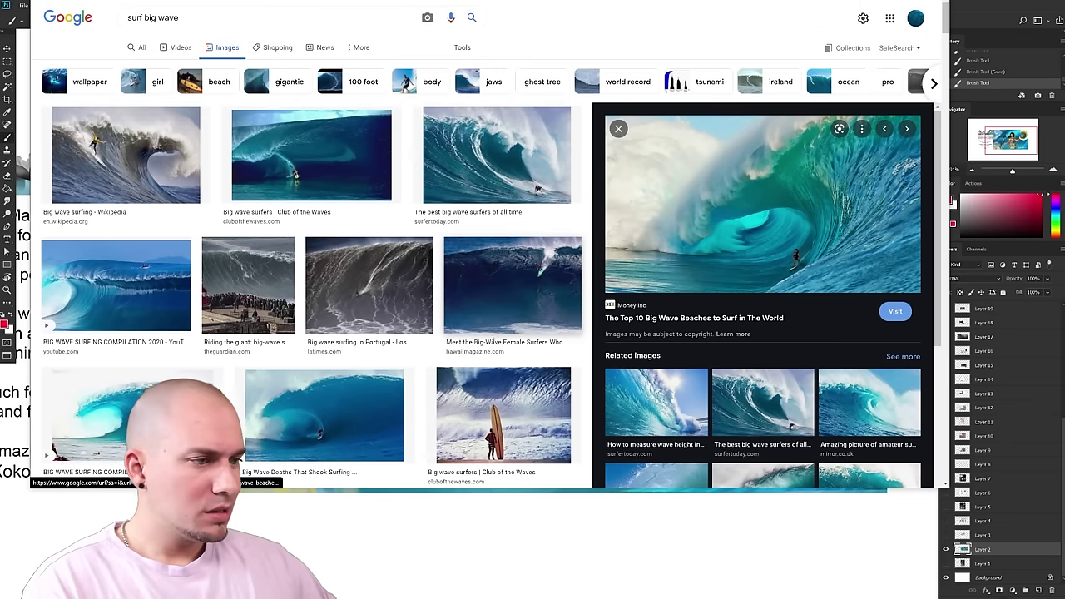
scroll(383, 312, down, 1)
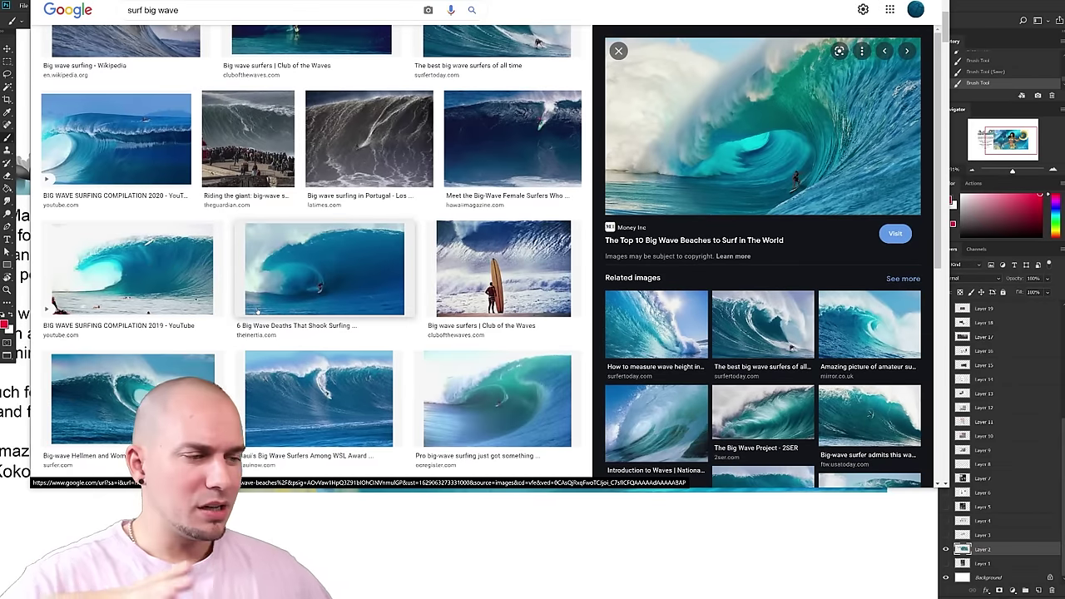
- Look through the big-wave image results and related photos for a clearer curling-wave reference
scroll(304, 276, up, 2)
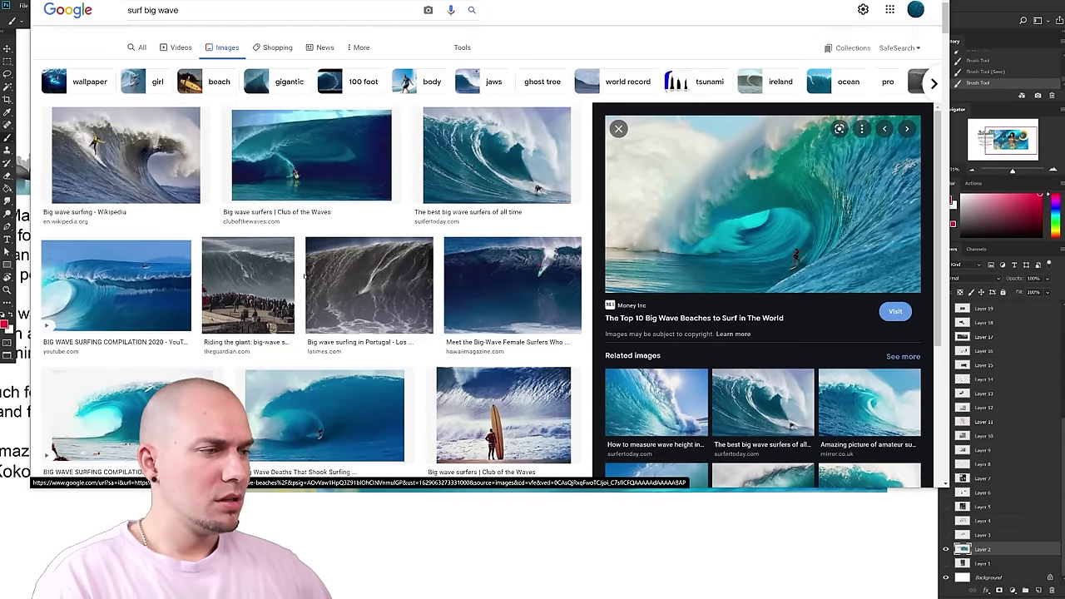
scroll(321, 243, down, 2)
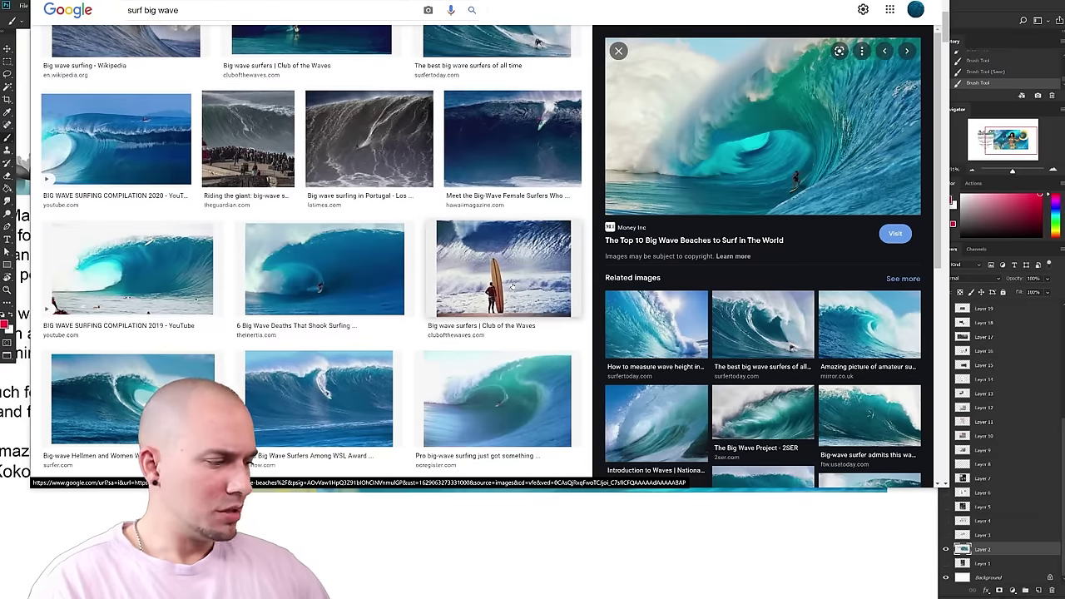
scroll(522, 277, down, 3)
scroll(799, 266, up, 1)
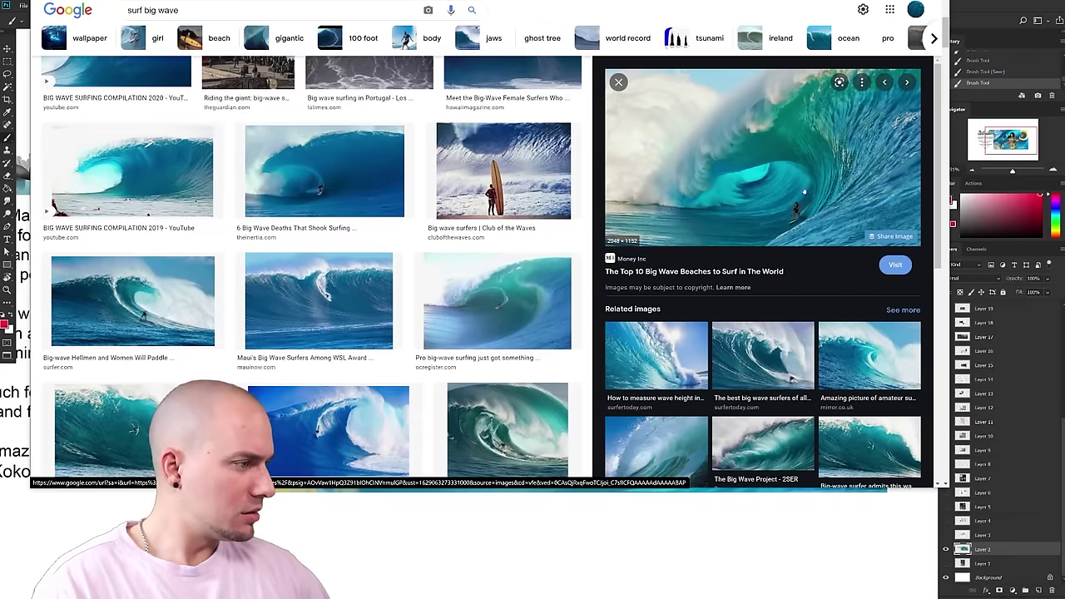
right_click(797, 241)
scroll(666, 249, down, 5)
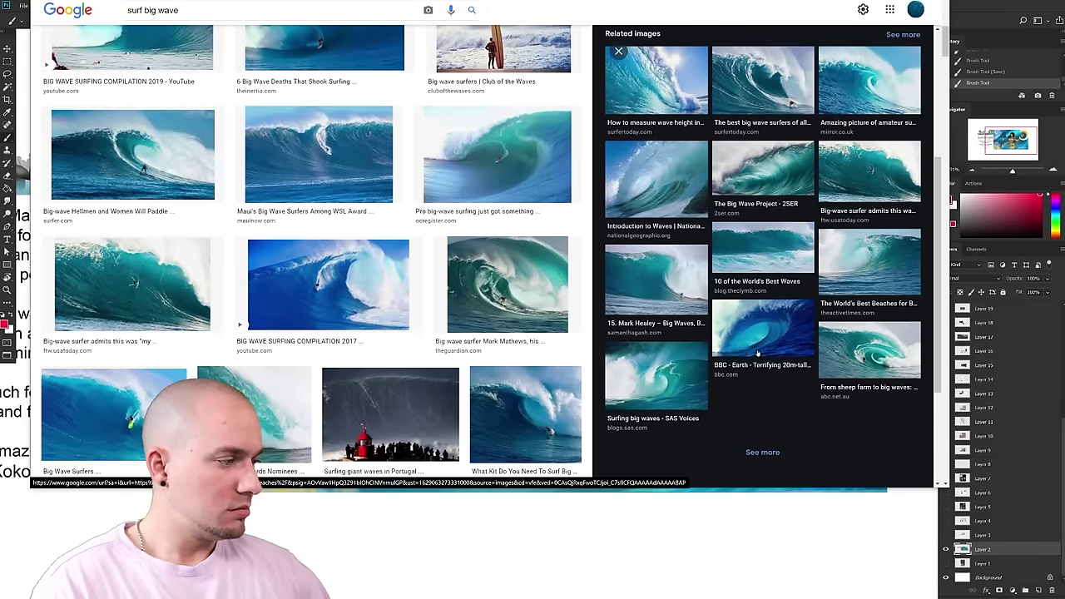
- Preview The Active Times photo of a breaking teal wave, copy the image, and switch back to Photoshop
click(874, 288)
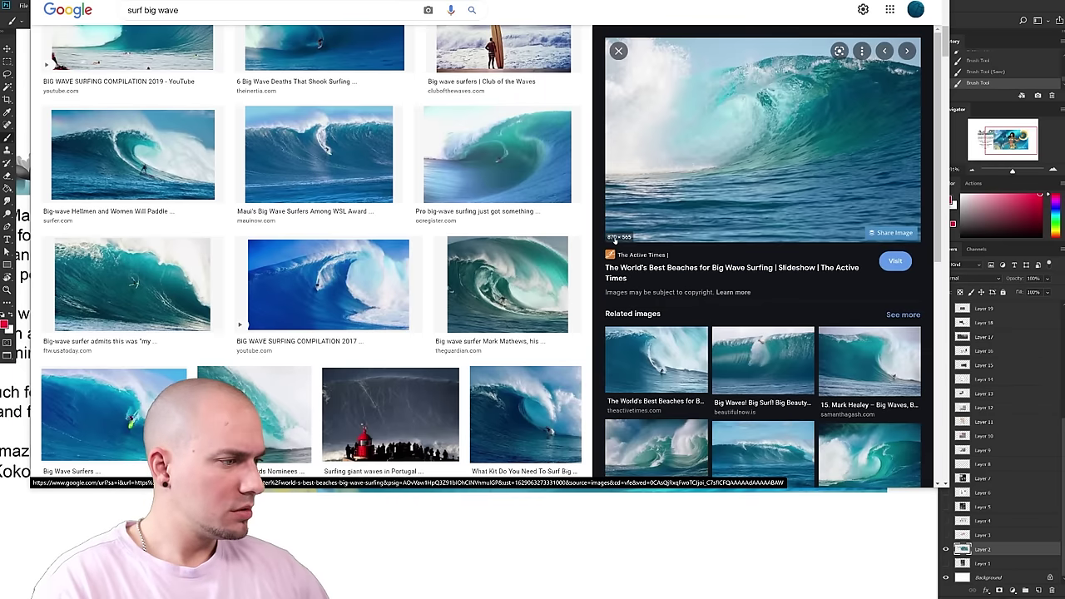
right_click(808, 127)
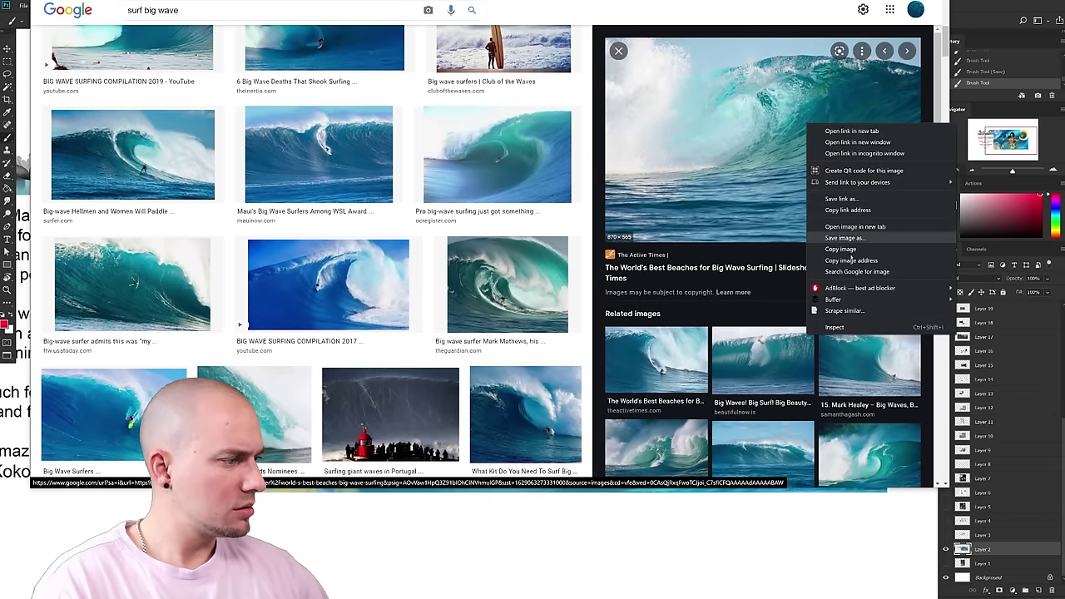
click(840, 250)
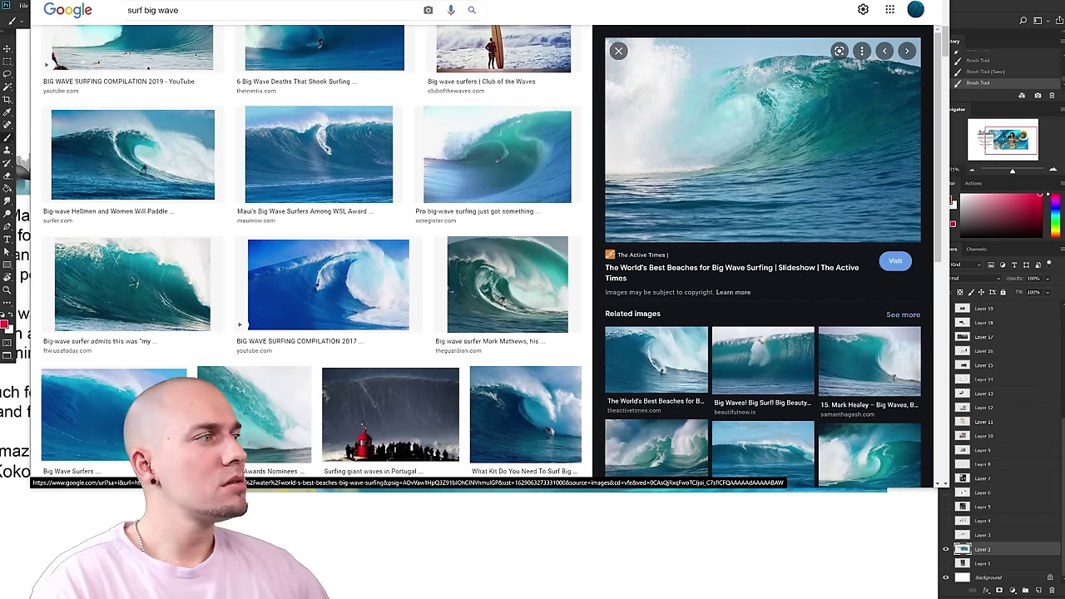
key(alt+Tab)
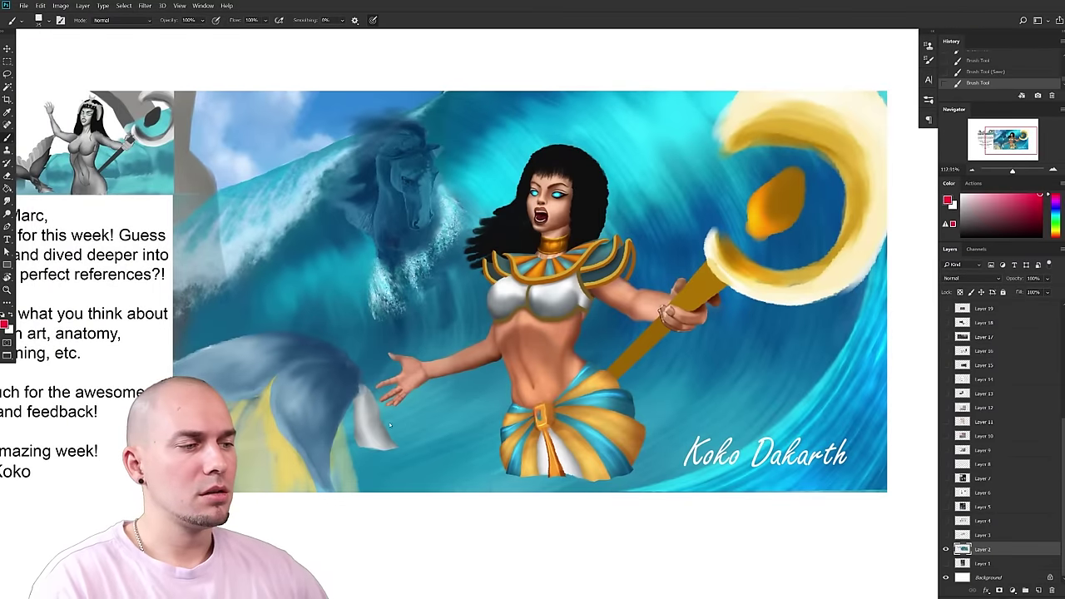
- Paste the copied wave photo into the review canvas and place it just above the two small preliminary sketches
key(ctrl+v)
scroll(485, 371, down, 3)
mouse_move(562, 329)
mouse_down()
mouse_move(440, 378)
mouse_move(585, 378)
mouse_move(264, 264)
mouse_move(269, 178)
mouse_up()
scroll(264, 189, up, 1)
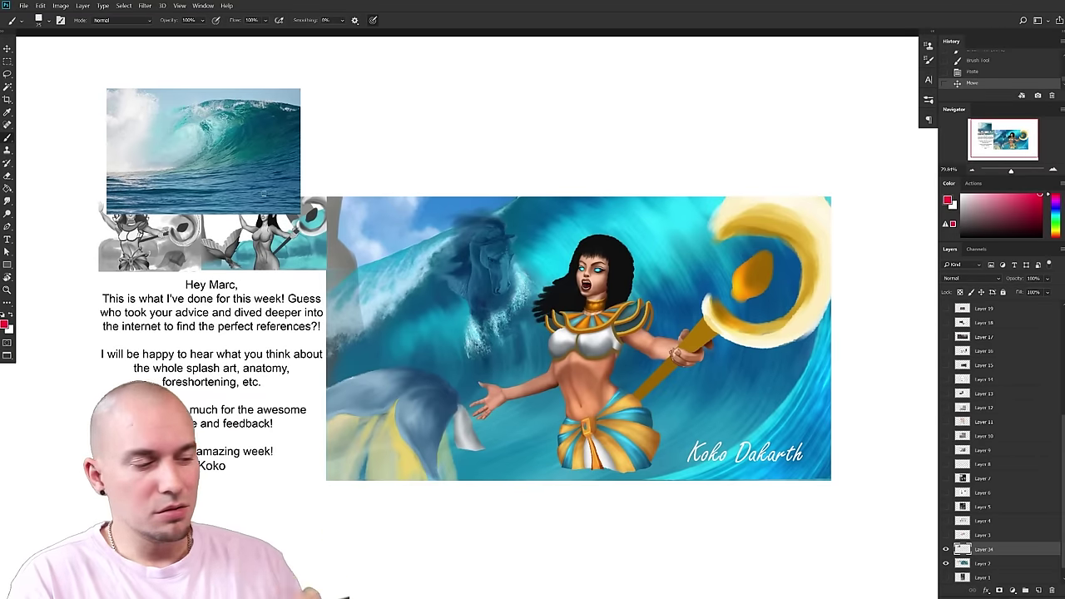
drag(264, 193, 257, 194)
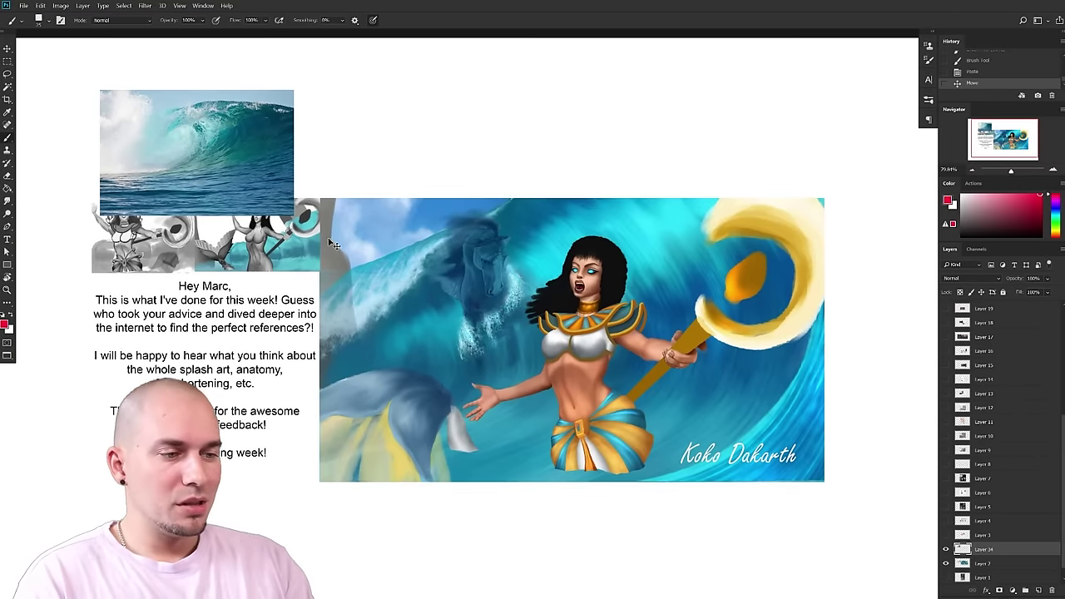
drag(331, 251, 349, 227)
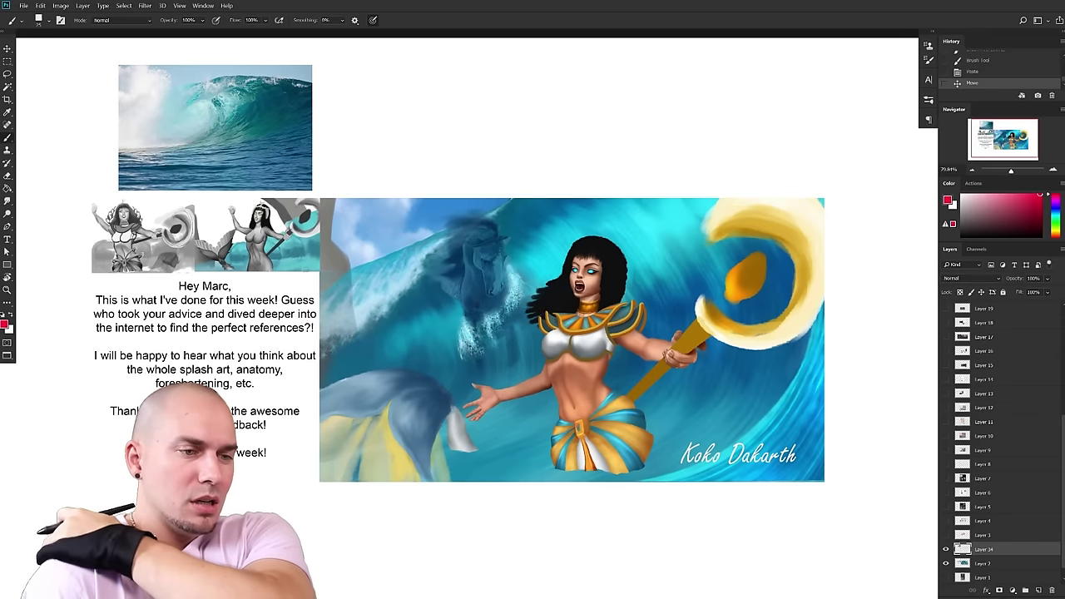
- Sample the sky and the water surface in the pasted wave photo to compare their blues
drag(239, 155, 223, 157)
drag(204, 70, 207, 77)
alt+click(220, 158)
alt+click(208, 75)
alt+click(222, 154)
drag(178, 164, 178, 161)
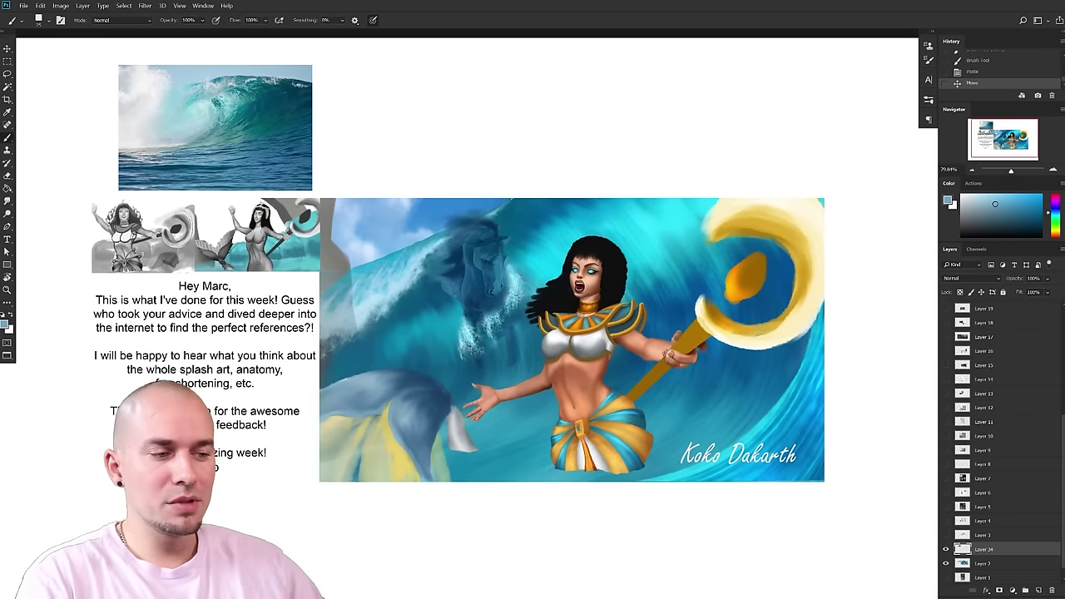
- Sketch a pointed wave peak with two curved slopes above the illustration and a diagonal arrow running into it
drag(441, 105, 493, 167)
drag(441, 106, 387, 176)
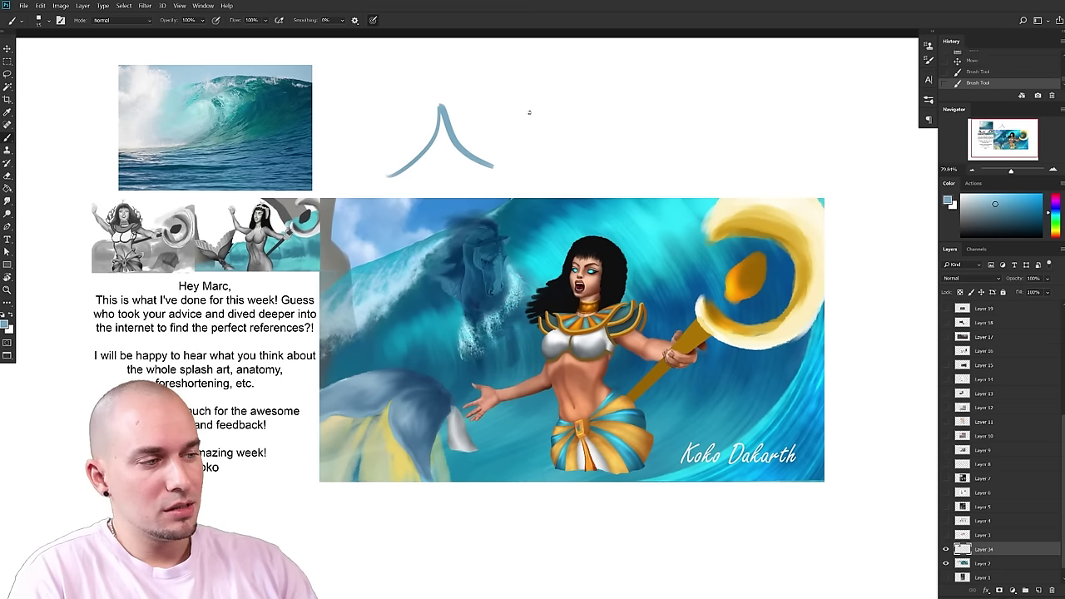
mouse_move(585, 68)
mouse_down()
mouse_move(468, 127)
mouse_move(476, 140)
mouse_move(398, 185)
mouse_up()
mouse_move(479, 72)
mouse_down()
mouse_move(457, 134)
mouse_move(524, 149)
mouse_move(435, 162)
mouse_up()
key(ctrl+z)
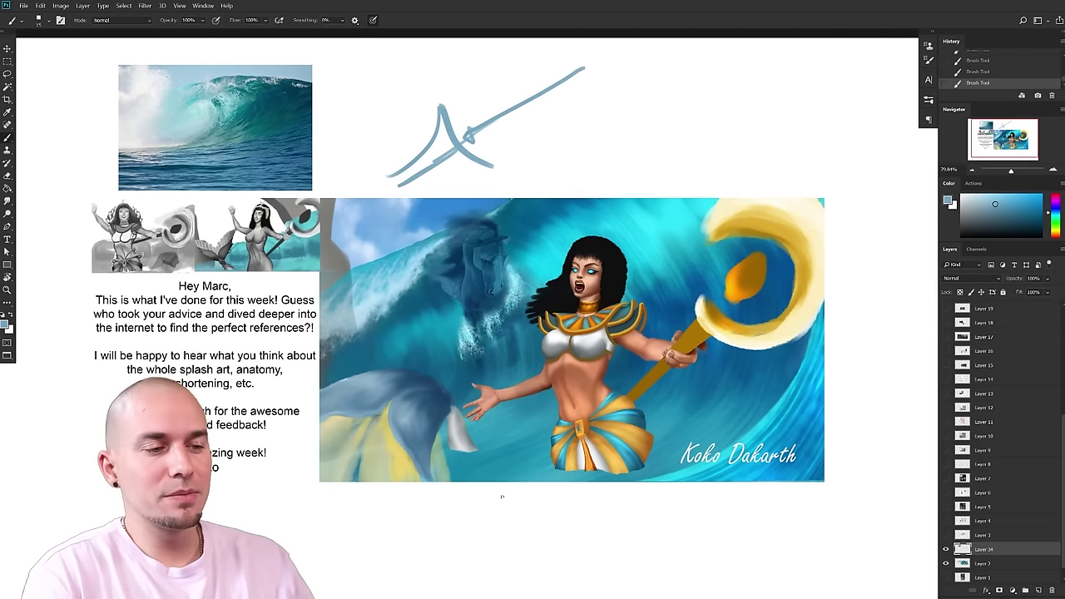
- Sketch a thin flat line for still water beside the peak, plus a tilted surface met by a diagonal arrow
drag(450, 231, 457, 248)
key(bracketleft)
key(bracketleft)
drag(593, 168, 757, 166)
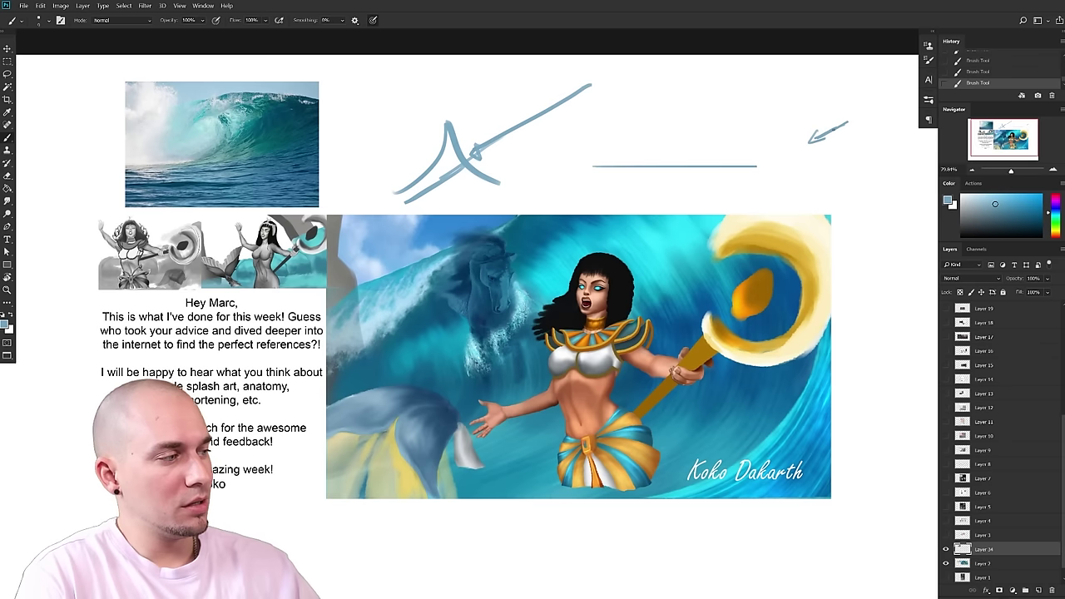
mouse_move(546, 70)
mouse_down()
mouse_move(689, 154)
mouse_move(805, 144)
mouse_up()
key(ctrl+z)
drag(730, 100, 820, 209)
drag(808, 142, 707, 204)
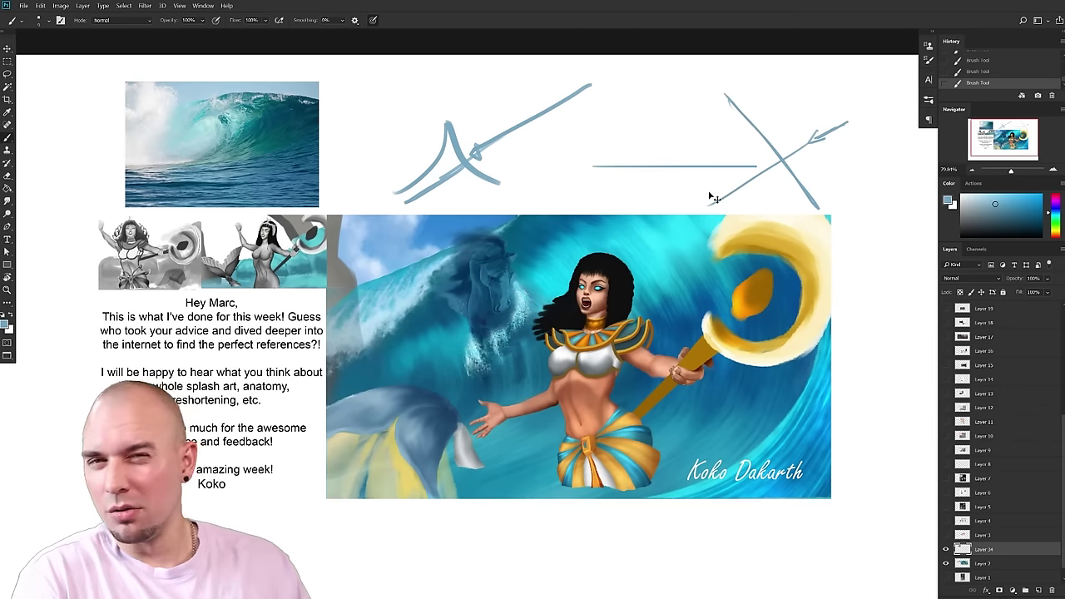
- Undo all the explanatory lines and arrows drawn above the illustration
key(ctrl+z)
key(ctrl+z)
key(ctrl+z)
key(ctrl+z)
key(ctrl+z)
key(ctrl+z)
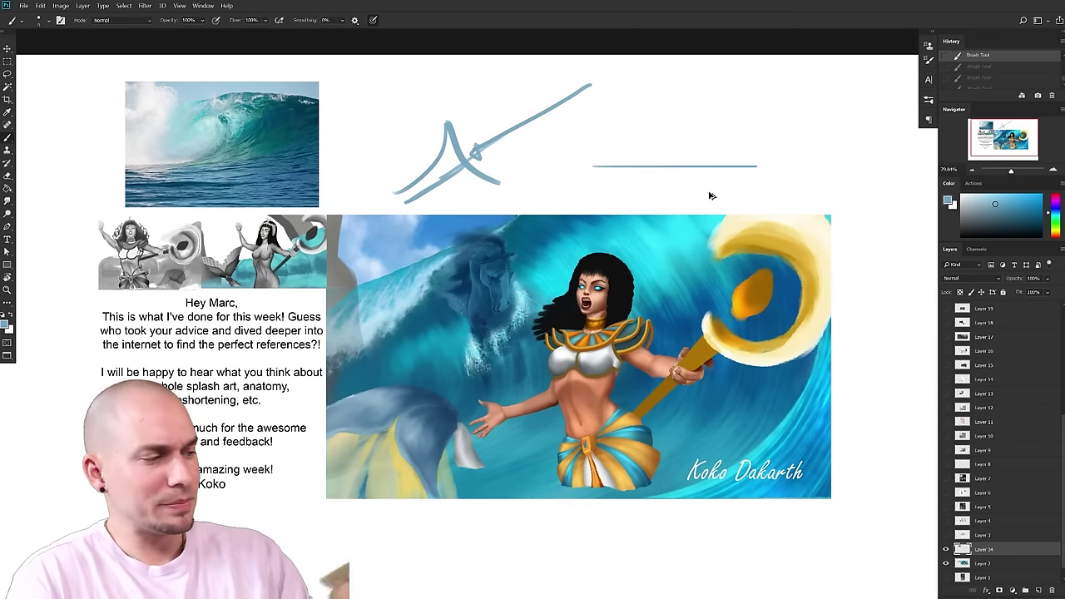
key(ctrl+z)
key(ctrl+z)
key(ctrl+z)
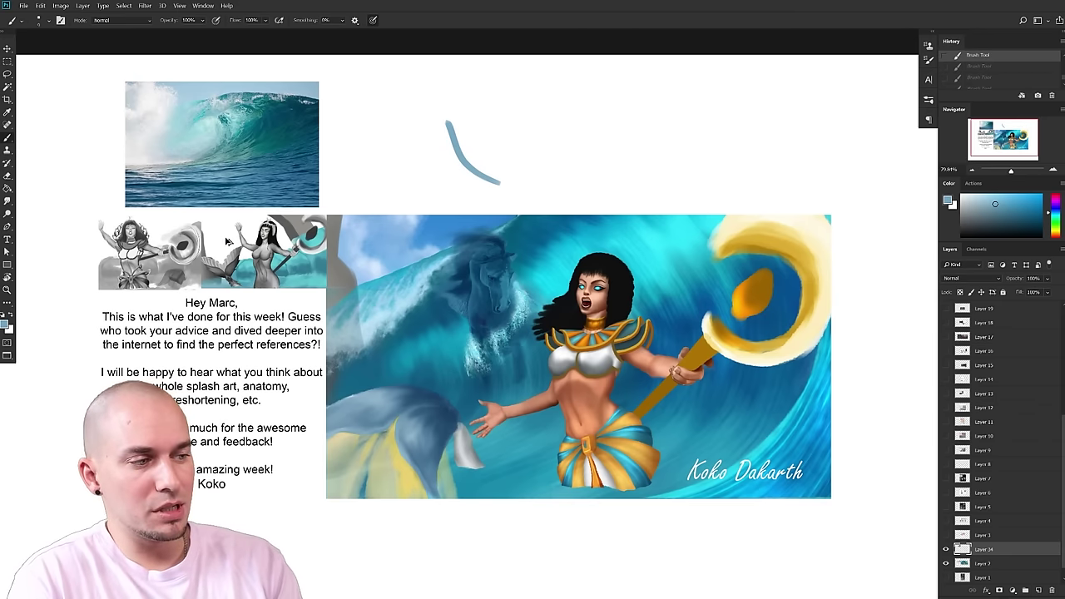
- Sample colours from the water in the wave photo and from the illustration's sky to compare the reflected blues
alt+click(225, 167)
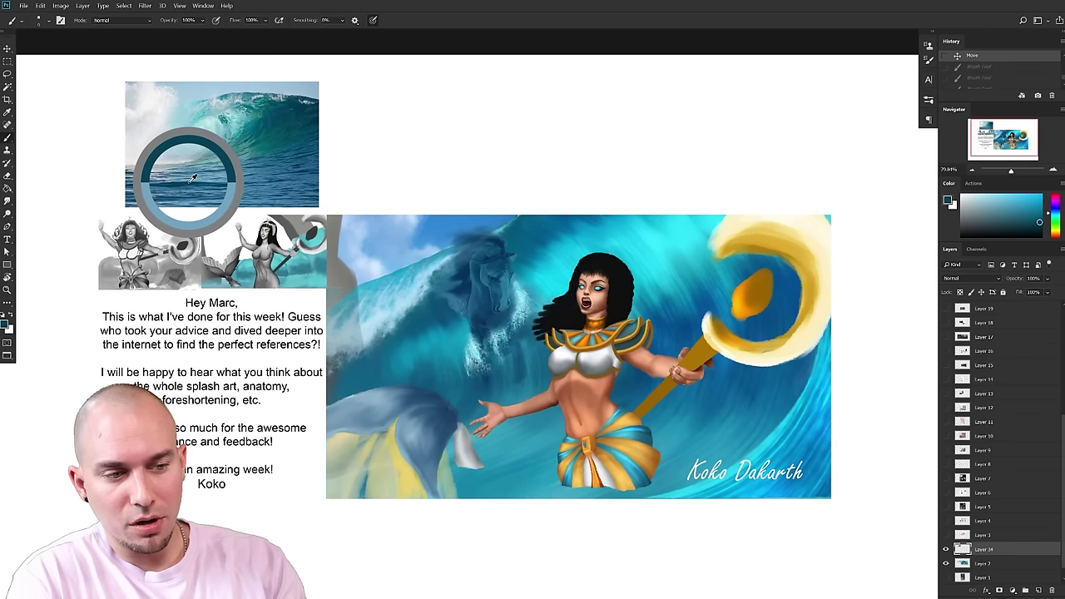
mouse_move(303, 119)
mouse_down()
mouse_move(291, 116)
mouse_move(308, 129)
mouse_move(289, 111)
mouse_move(291, 123)
mouse_up()
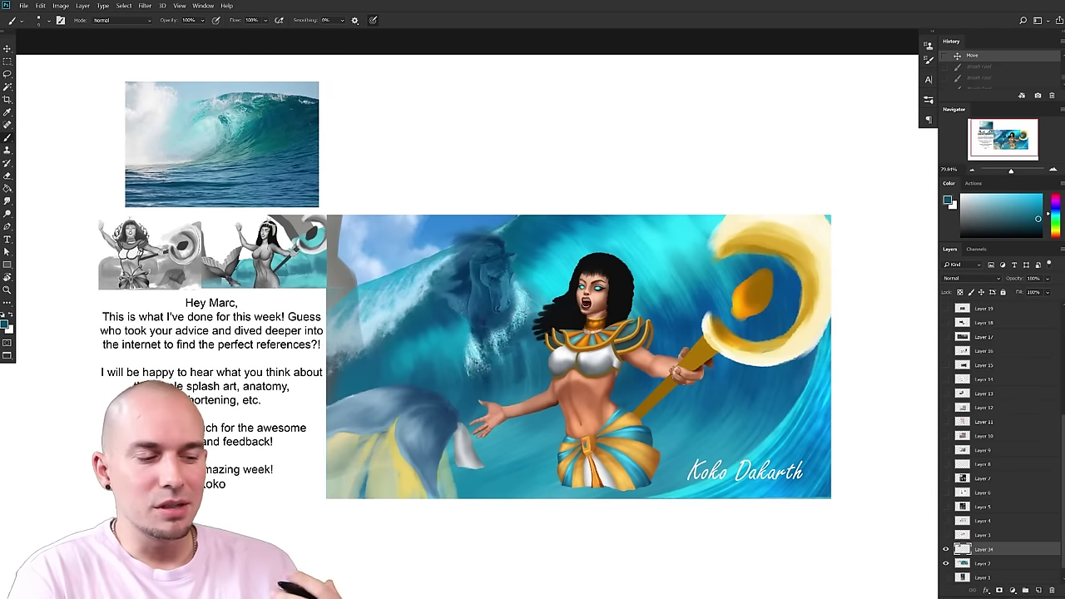
alt+click(232, 171)
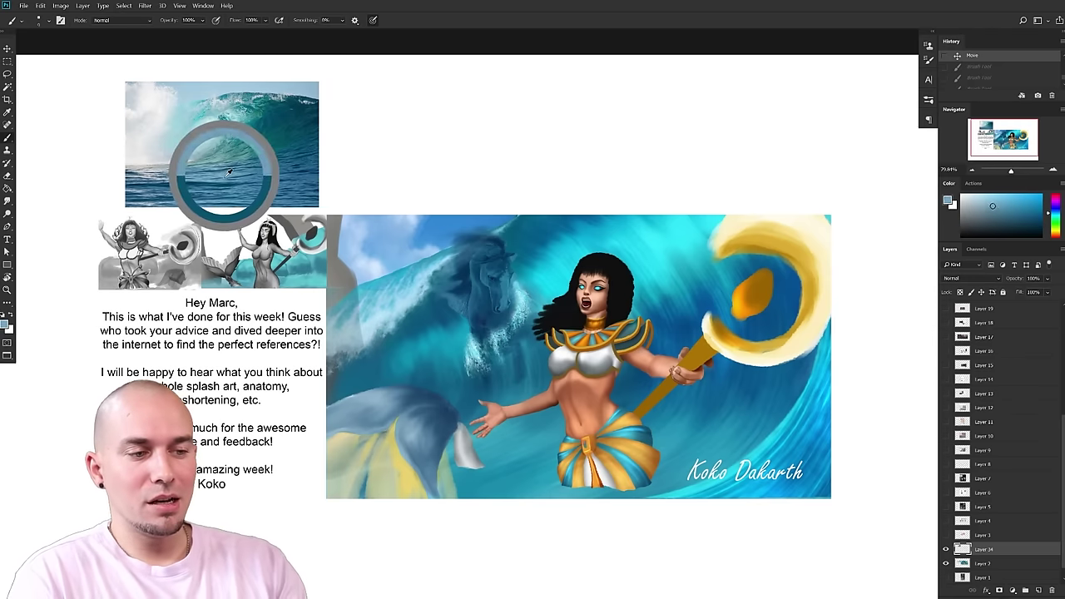
alt+click(416, 223)
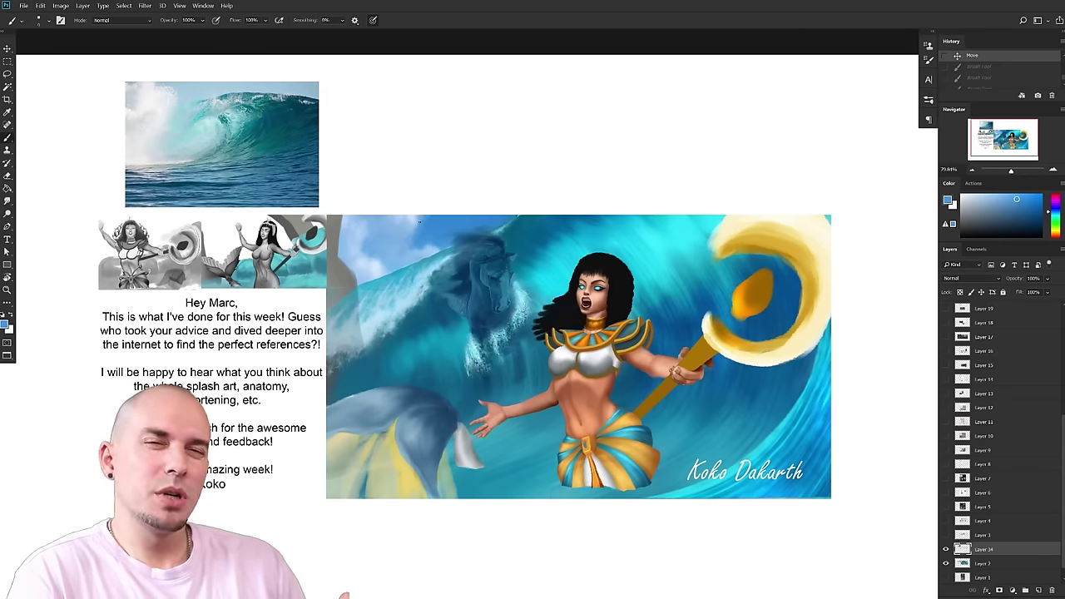
alt+click(419, 222)
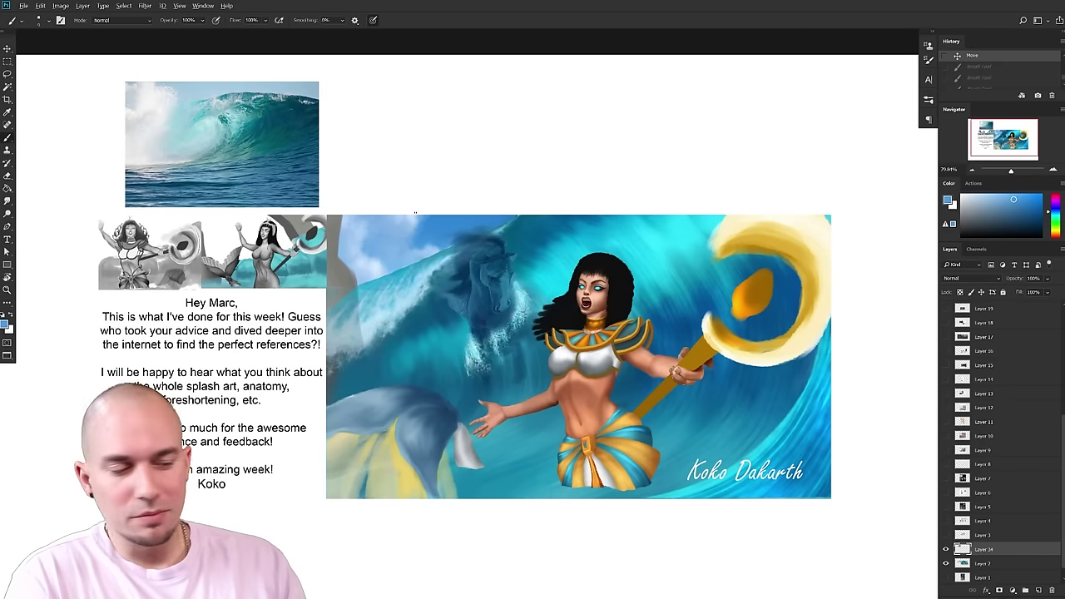
alt+click(416, 214)
drag(615, 418, 614, 417)
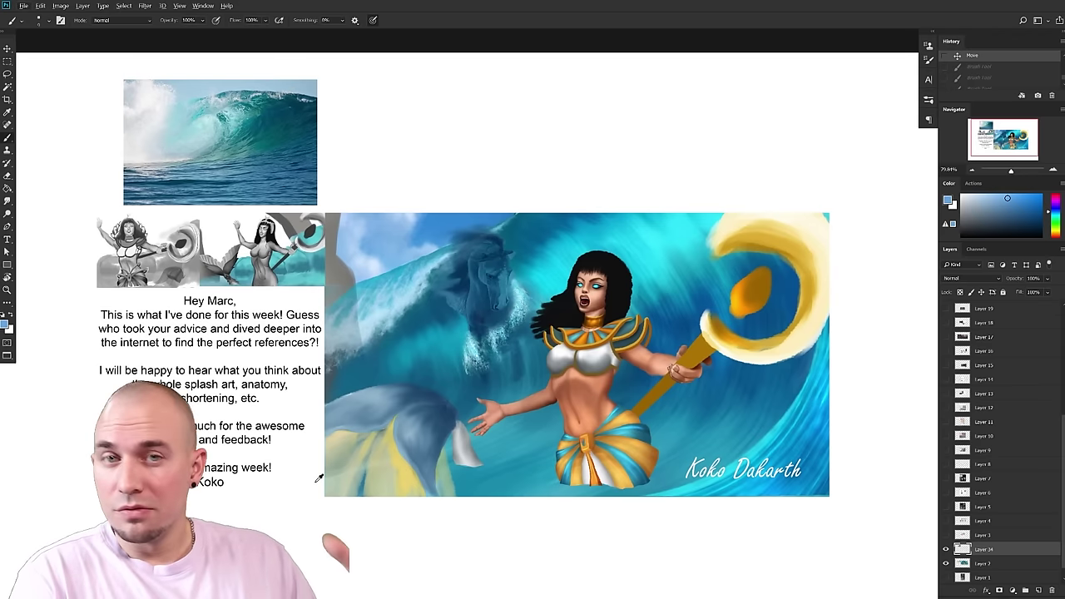
mouse_move(314, 482)
mouse_down()
mouse_move(306, 487)
mouse_move(320, 487)
mouse_up()
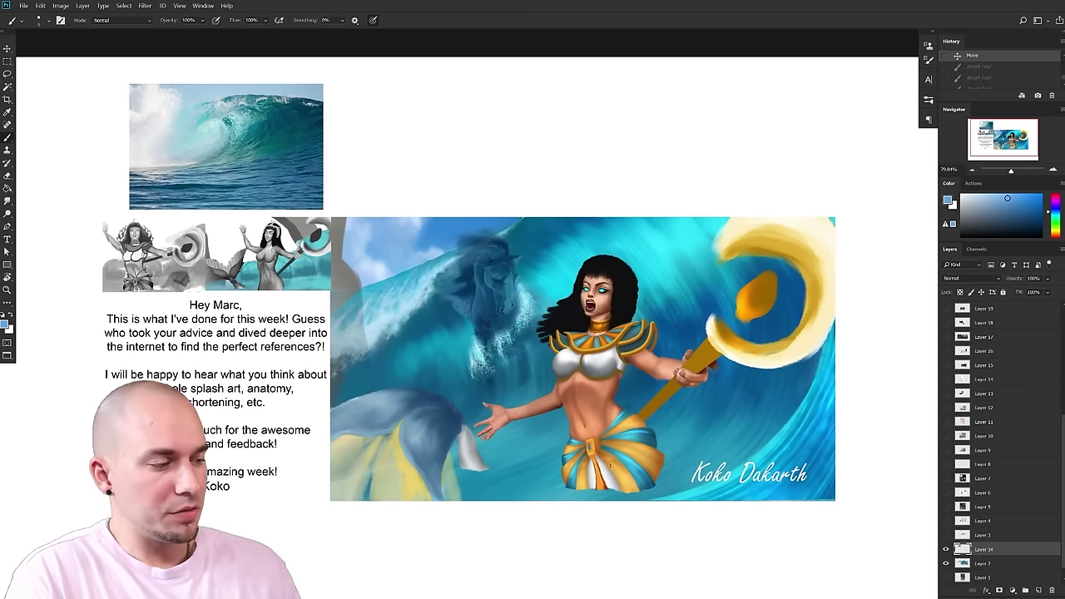
drag(610, 465, 596, 462)
drag(758, 449, 721, 422)
scroll(700, 440, up, 1)
scroll(747, 429, down, 2)
drag(622, 429, 608, 429)
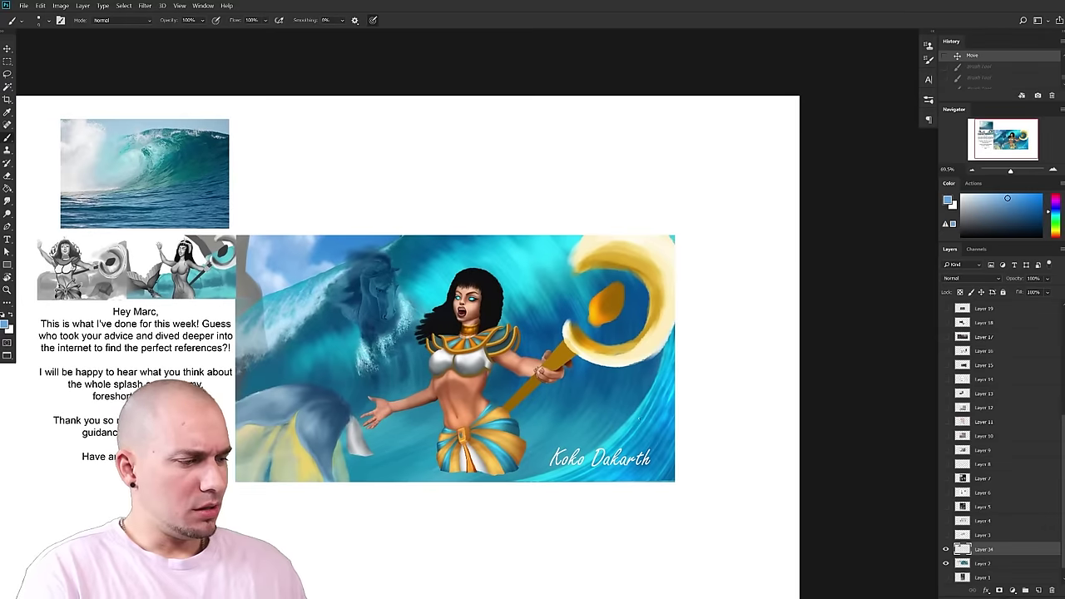
- Sample the orange of the staff's gem and try strokes across the staff head with a larger brush, undoing each
alt+click(613, 297)
key(])
key(])
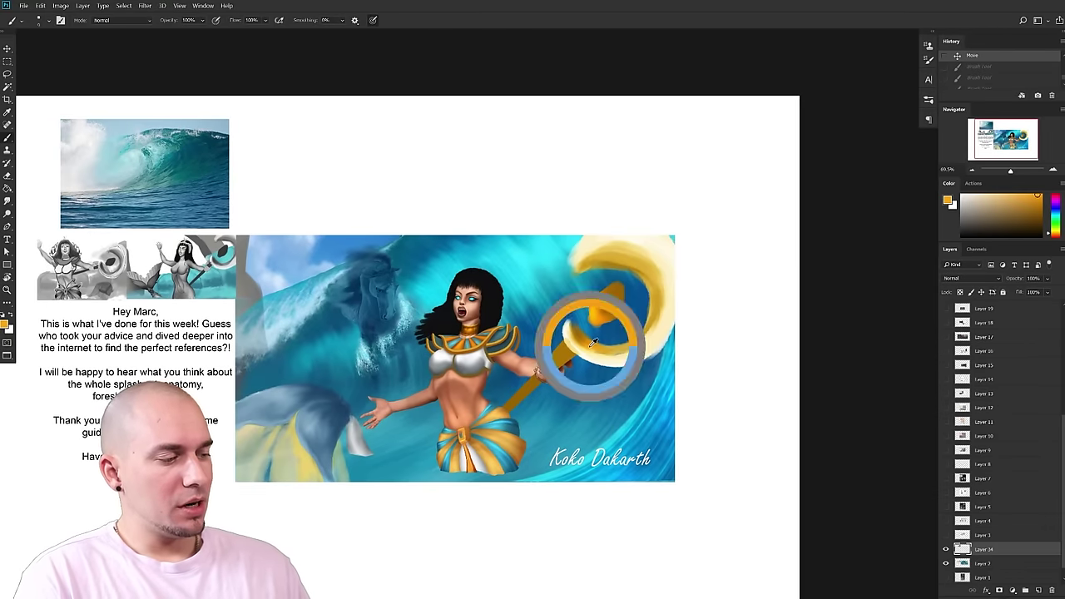
mouse_move(636, 351)
mouse_down()
mouse_move(570, 264)
mouse_move(564, 354)
mouse_move(617, 356)
mouse_move(639, 267)
mouse_up()
key(ctrl+z)
key(])
mouse_move(574, 348)
mouse_down()
mouse_move(666, 270)
mouse_move(589, 254)
mouse_move(612, 262)
mouse_up()
key(ctrl+z)
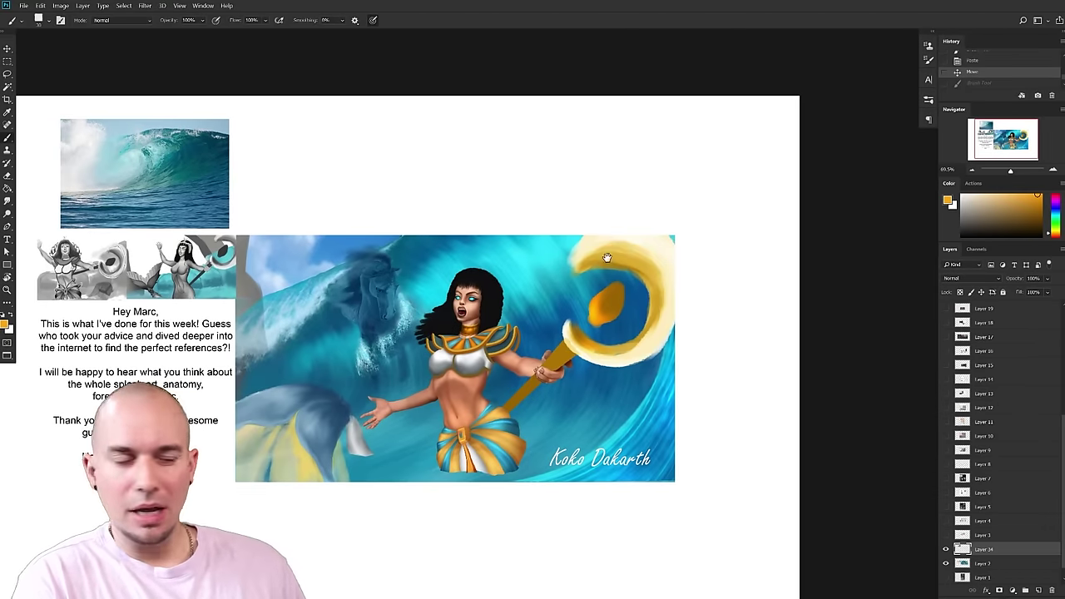
- Try larger orange and red strokes across the woman, wave and staff to explain the composition, undoing each
key(])
drag(639, 350, 634, 347)
mouse_move(524, 269)
mouse_down()
mouse_move(439, 471)
mouse_move(389, 398)
mouse_up()
key(ctrl+z)
click(1056, 194)
mouse_move(499, 238)
mouse_down()
mouse_move(397, 428)
mouse_move(484, 248)
mouse_up()
key(ctrl+z)
mouse_move(597, 381)
mouse_down()
mouse_move(594, 361)
mouse_move(645, 329)
mouse_move(587, 226)
mouse_up()
key(ctrl+z)
drag(711, 310, 698, 303)
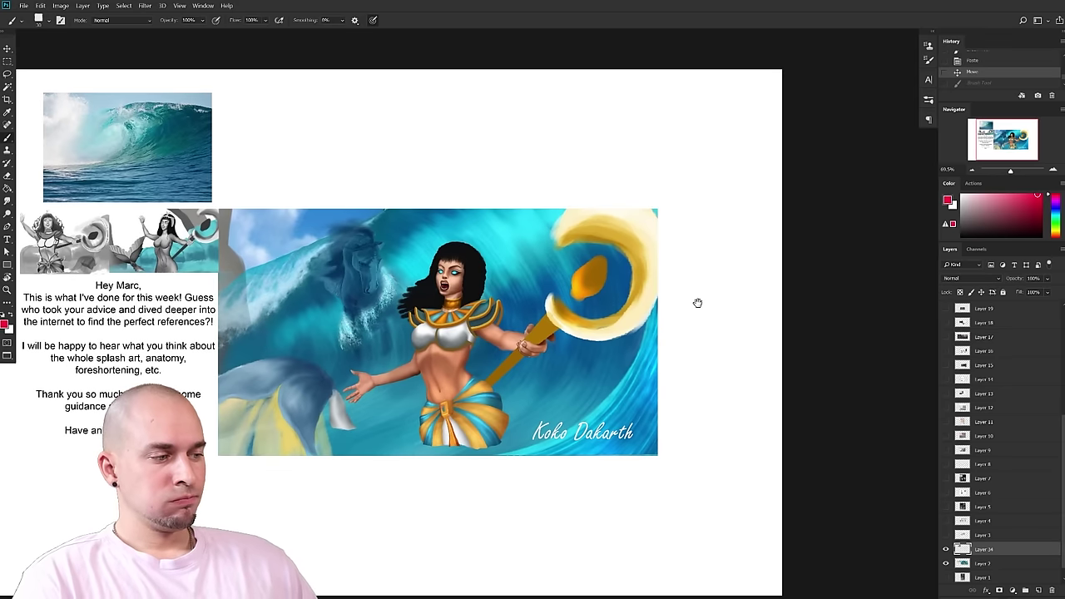
drag(698, 303, 696, 303)
- Try bright blue wave streaks sweeping up over the outer side of the staff head, then undo them
alt+click(285, 287)
key([)
key([)
mouse_move(599, 201)
mouse_down()
mouse_move(559, 233)
mouse_move(634, 208)
mouse_move(658, 371)
mouse_move(635, 193)
mouse_move(566, 204)
mouse_move(624, 293)
mouse_move(638, 358)
mouse_move(650, 222)
mouse_move(657, 309)
mouse_up()
key(ctrl+z)
alt+click(645, 371)
key(])
key(ctrl+z)
key(])
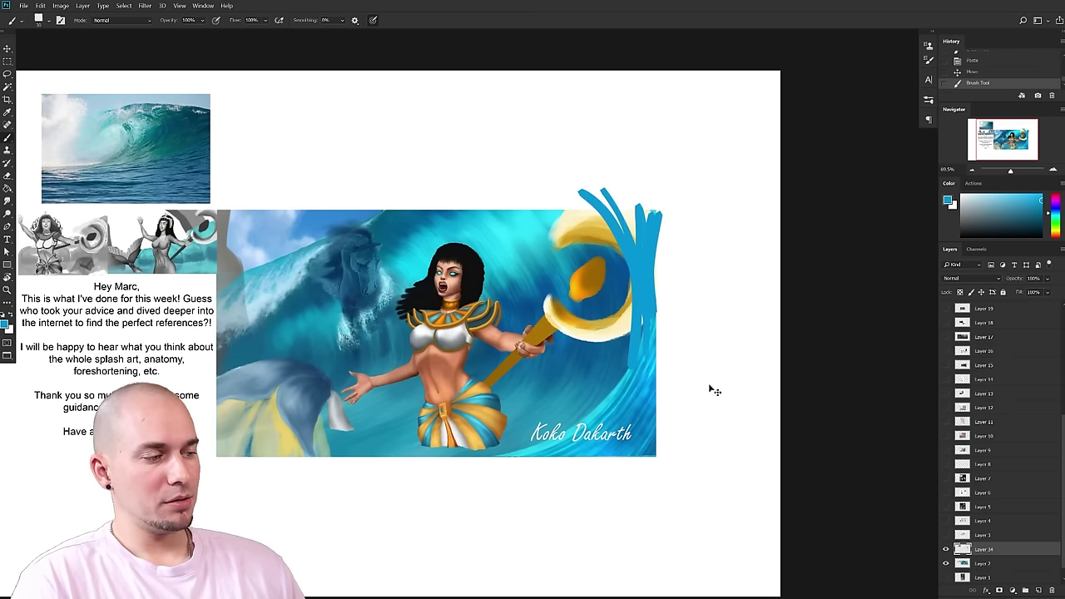
key(ctrl+z)
- Try a broader blue stroke along the wave's lower curve near the signature, then undo it
key(])
key(])
mouse_move(537, 431)
mouse_down()
mouse_move(603, 337)
mouse_move(586, 386)
mouse_move(616, 204)
mouse_move(604, 390)
mouse_up()
key(ctrl+z)
drag(655, 425, 651, 422)
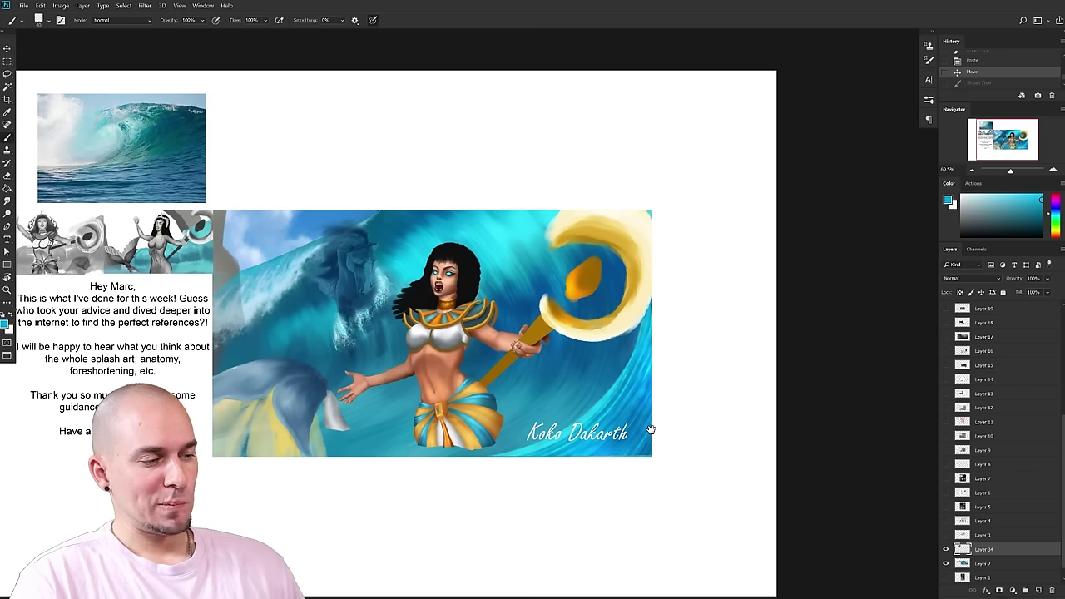
- Sample the dark blue inside the staff's ring and paint over the outer crescent and the gem
alt+click(606, 292)
drag(589, 327, 643, 341)
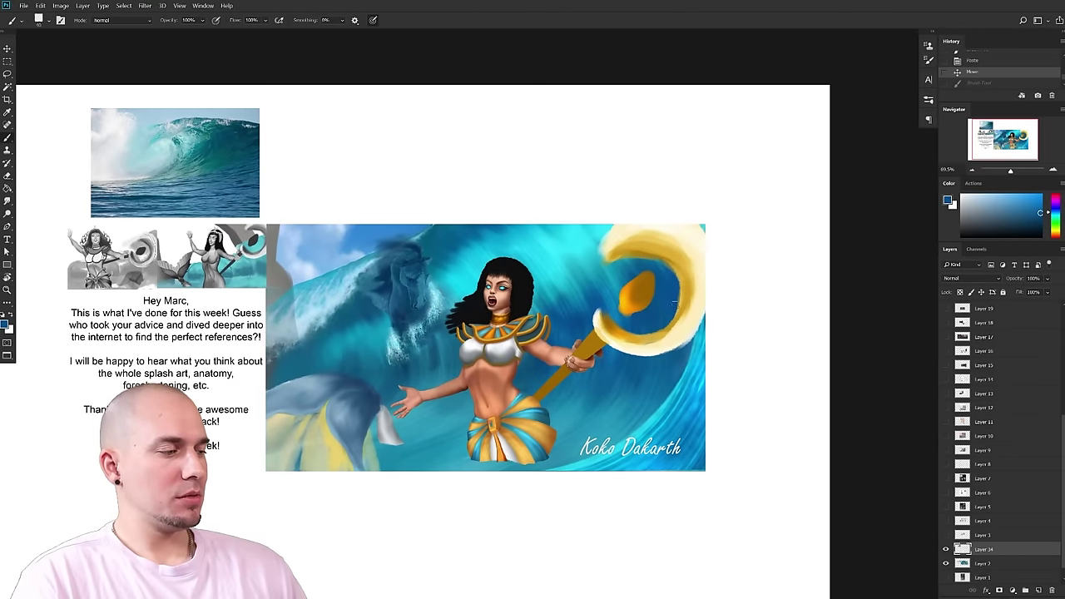
mouse_move(636, 242)
mouse_down()
mouse_move(669, 258)
mouse_move(644, 228)
mouse_move(681, 291)
mouse_move(684, 254)
mouse_move(670, 329)
mouse_move(696, 289)
mouse_up()
alt+click(635, 336)
mouse_move(637, 337)
mouse_down()
mouse_move(611, 316)
mouse_move(681, 319)
mouse_move(632, 309)
mouse_move(630, 293)
mouse_up()
alt+click(649, 293)
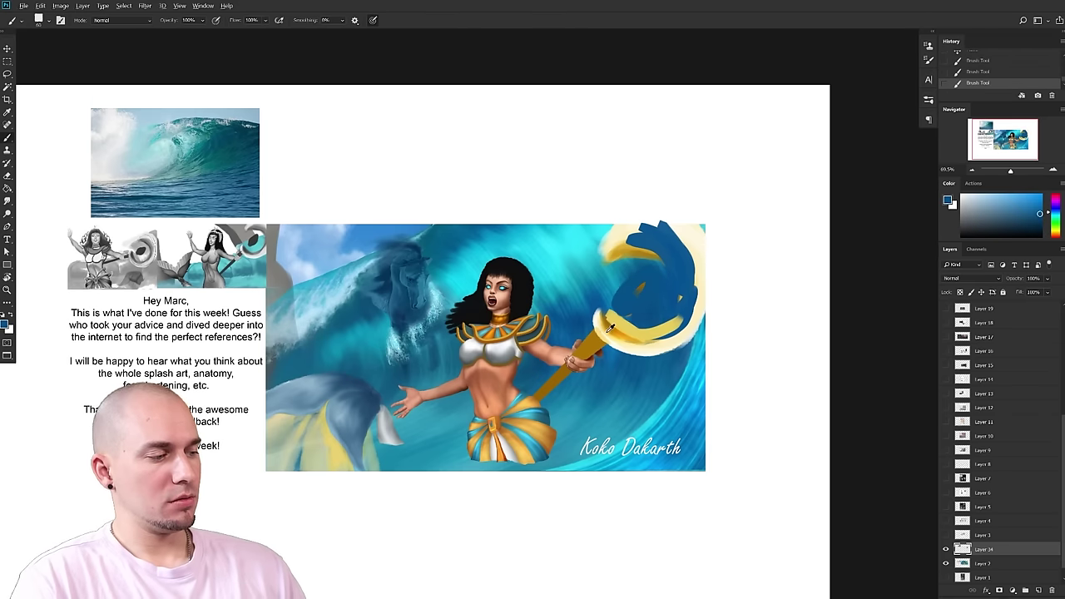
- Repaint the staff head in sampled gold and blue with a thicker, longer shaft and a solid oval gem above it
alt+click(598, 341)
mouse_move(661, 257)
mouse_down()
mouse_move(648, 281)
mouse_move(605, 253)
mouse_up()
alt+click(630, 281)
alt+click(631, 363)
drag(623, 350, 675, 334)
alt+click(597, 335)
mouse_move(597, 336)
mouse_down()
mouse_move(635, 305)
mouse_move(639, 328)
mouse_move(689, 321)
mouse_move(697, 304)
mouse_up()
alt+click(688, 316)
alt+click(629, 316)
drag(639, 326, 651, 335)
mouse_move(756, 301)
mouse_down()
mouse_move(740, 306)
mouse_move(753, 305)
mouse_up()
drag(630, 303, 644, 310)
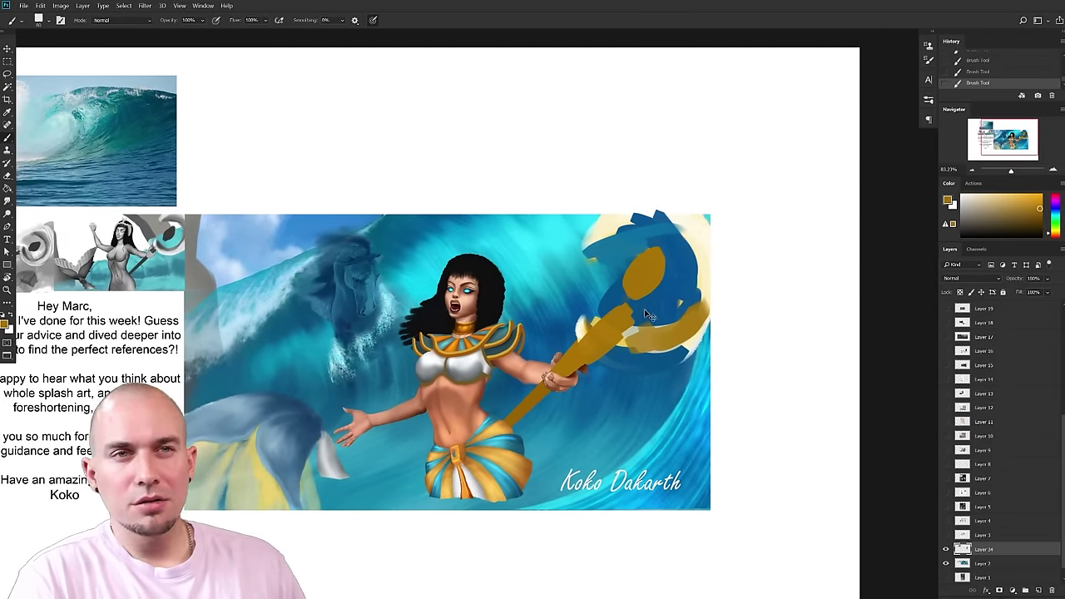
- Undo the repainting of the staff head
key(ctrl+z)
key(ctrl+z)
key(ctrl+z)
key(ctrl+z)
key(ctrl+z)
key(ctrl+z)
key(ctrl+z)
key(ctrl+z)
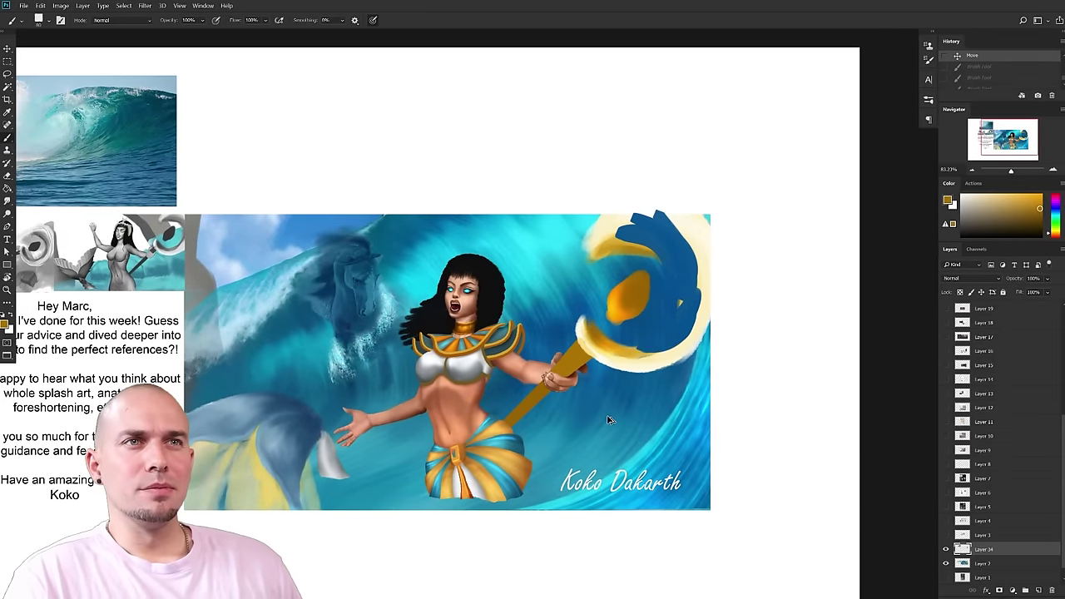
- Reposition the pasted wave photo above the ocean illustration's upper-left edge and merge it down into the illustration layer
click(946, 549)
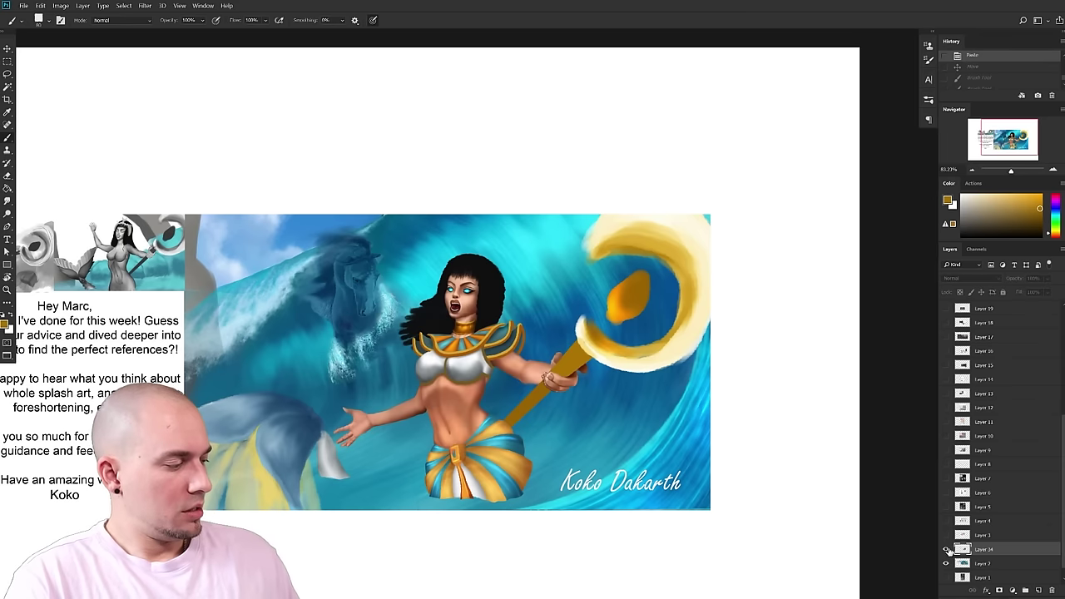
click(946, 550)
drag(516, 424, 263, 207)
key(ctrl+e)
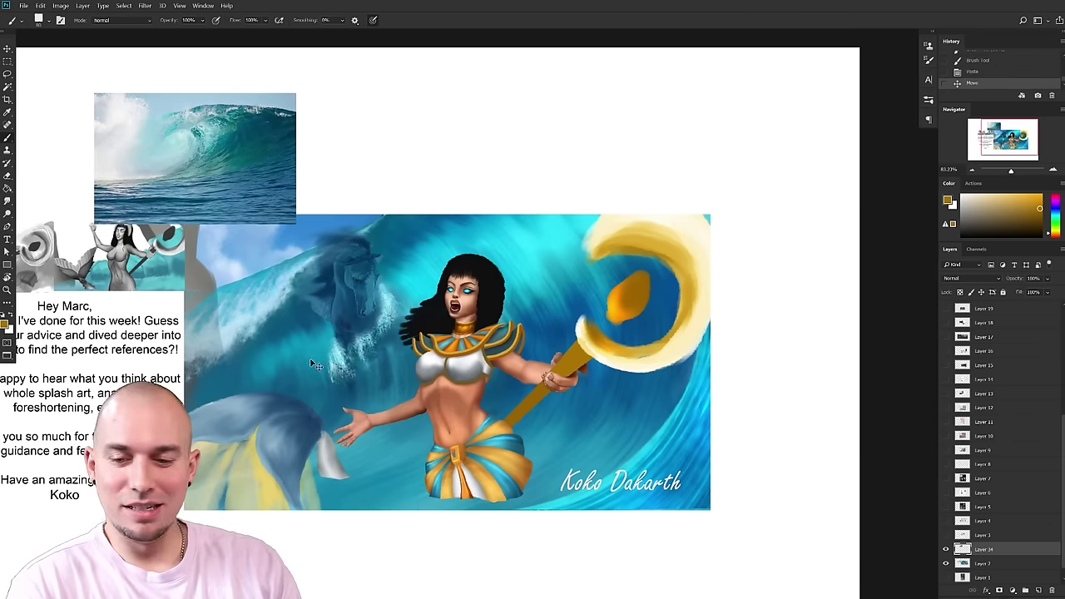
- Sample pale blue from the foam and paint splash strokes around the woman's hips, beside her open hand and below the staff
mouse_move(540, 378)
mouse_down()
mouse_move(639, 366)
mouse_move(652, 383)
mouse_move(605, 399)
mouse_up()
drag(434, 461, 510, 420)
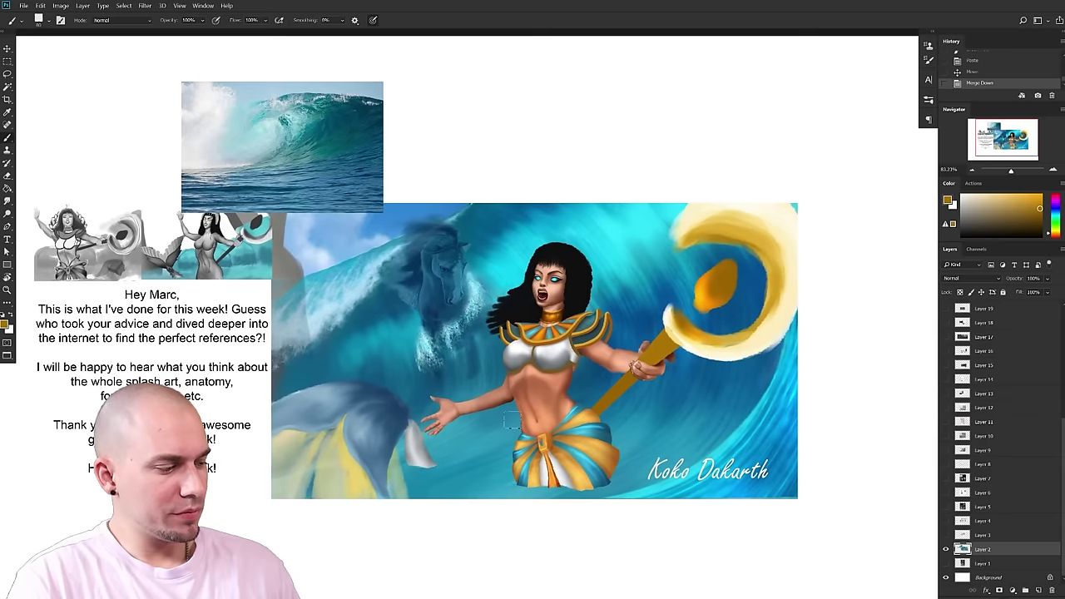
alt+click(361, 311)
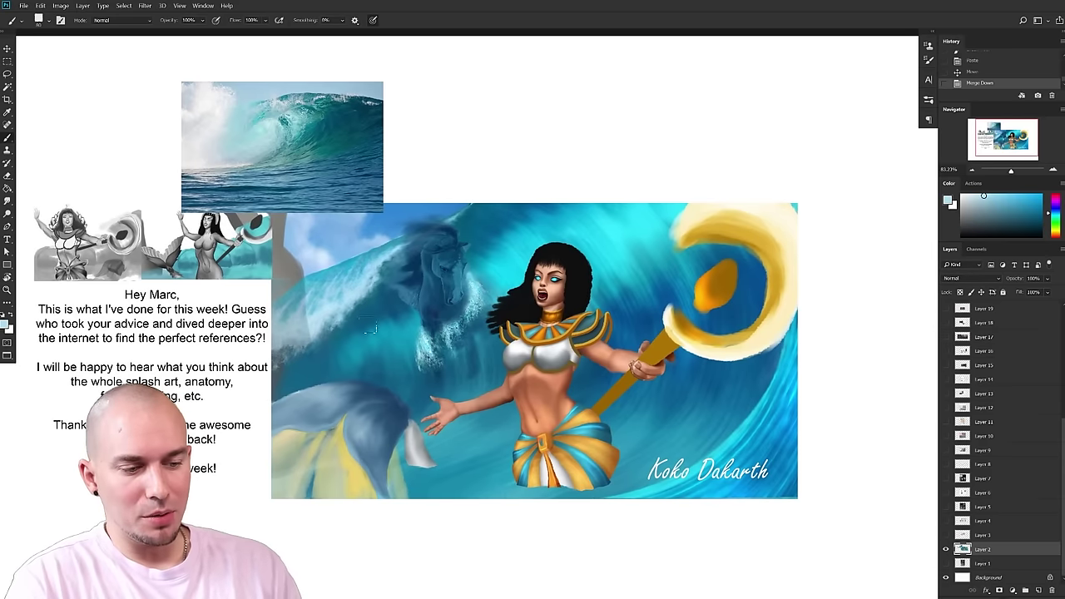
mouse_move(622, 475)
mouse_down()
mouse_move(553, 494)
mouse_move(485, 497)
mouse_move(648, 446)
mouse_move(664, 426)
mouse_move(631, 443)
mouse_up()
key(bracketleft)
drag(703, 381, 599, 465)
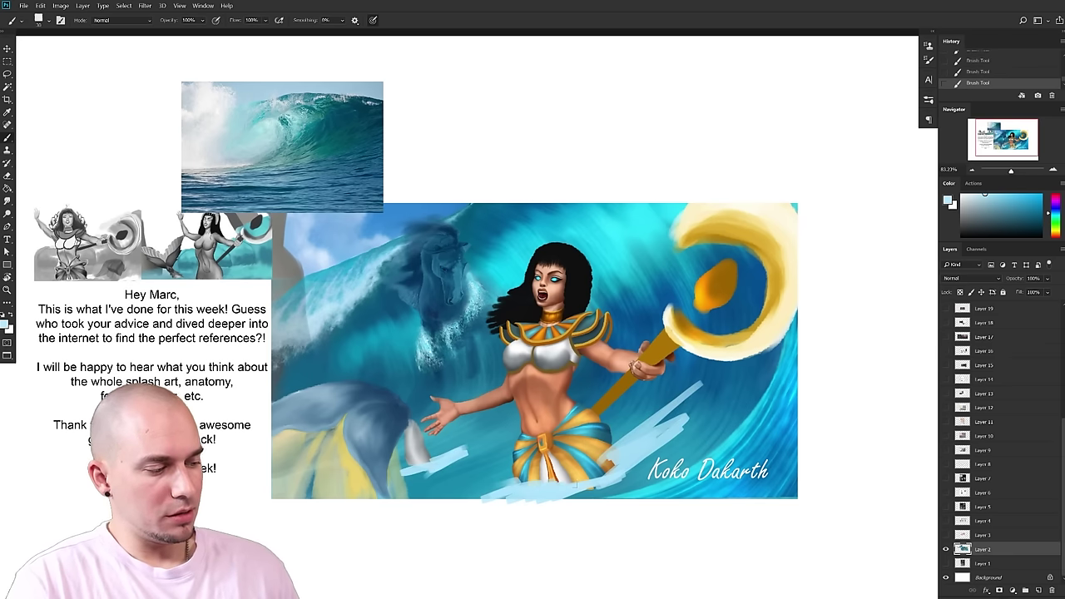
- Sample mid and dark blues from the water and the wave horse, and touch up the horse's head and neck
alt+click(467, 318)
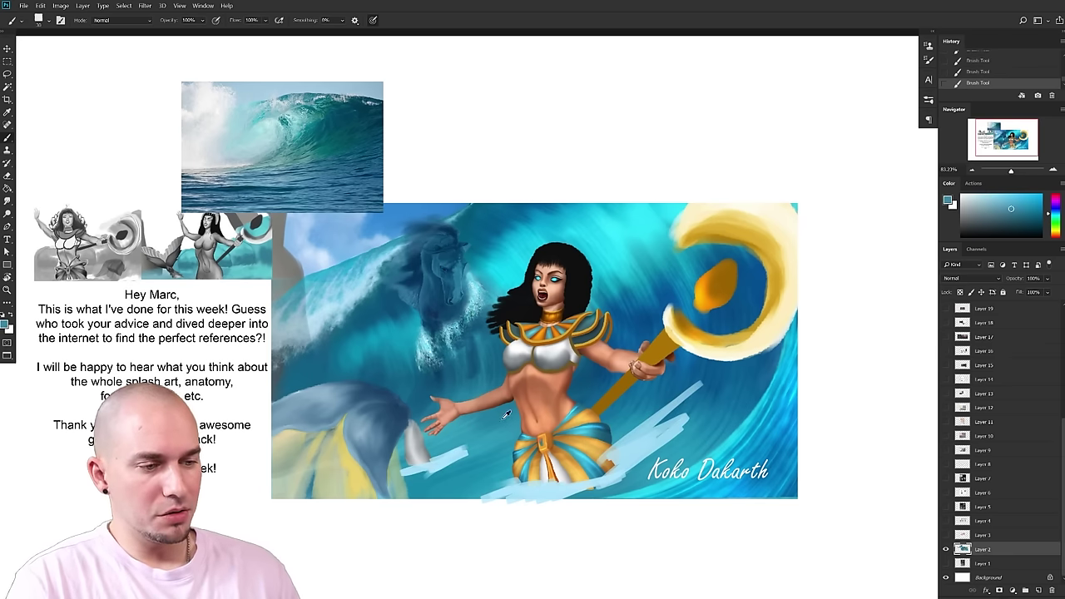
drag(569, 398, 573, 420)
mouse_move(450, 288)
alt+mouse_down()
mouse_move(447, 270)
mouse_move(449, 290)
alt+mouse_up()
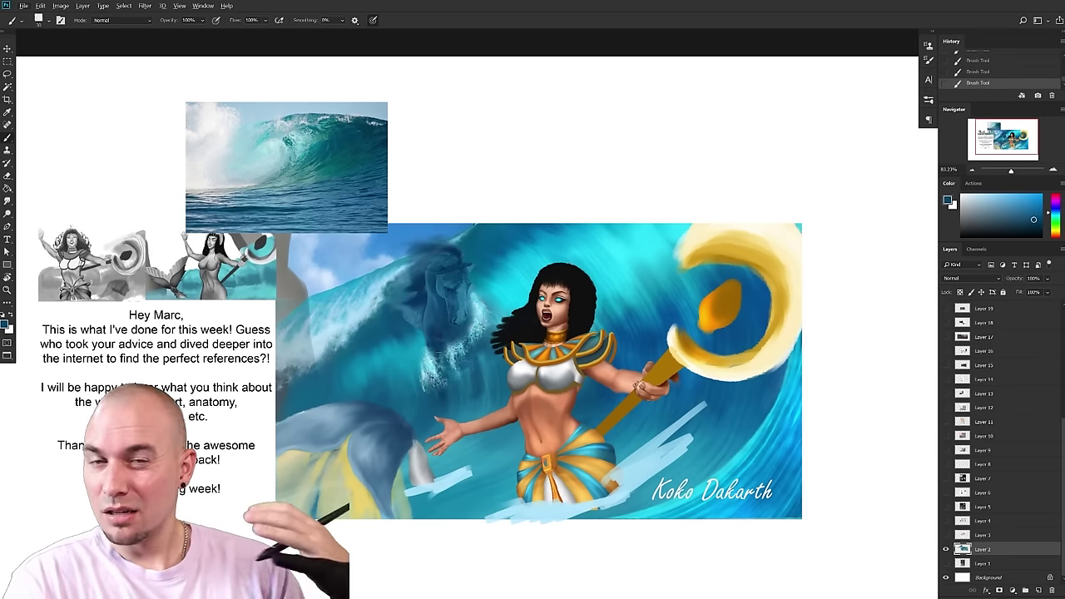
mouse_move(371, 299)
alt+mouse_down()
mouse_move(372, 281)
mouse_move(354, 291)
mouse_move(342, 325)
mouse_move(376, 285)
alt+mouse_up()
alt+click(406, 321)
alt+drag(407, 320, 449, 336)
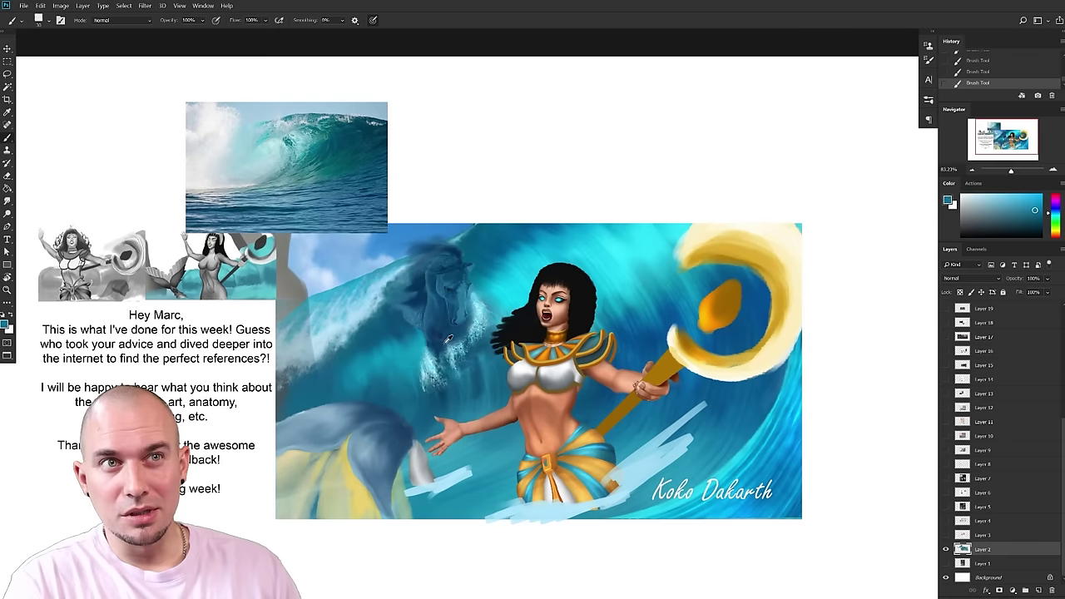
alt+drag(454, 281, 449, 291)
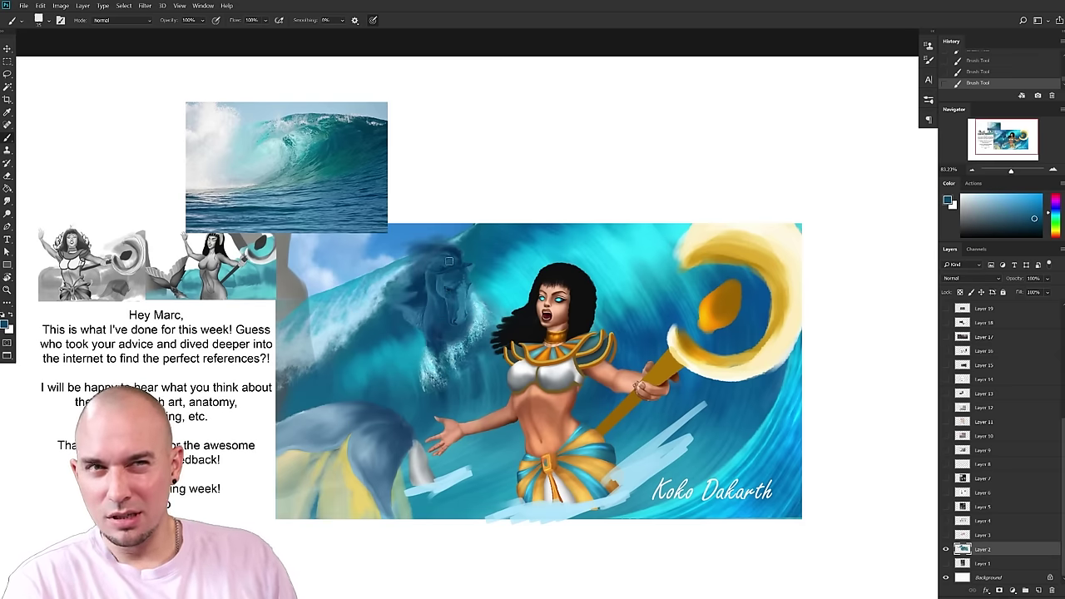
- Sample light blue from the wave, switch to the SkinCavity brush and paint soft highlights on the water horse's head
drag(524, 381, 508, 380)
drag(653, 429, 625, 395)
alt+click(342, 280)
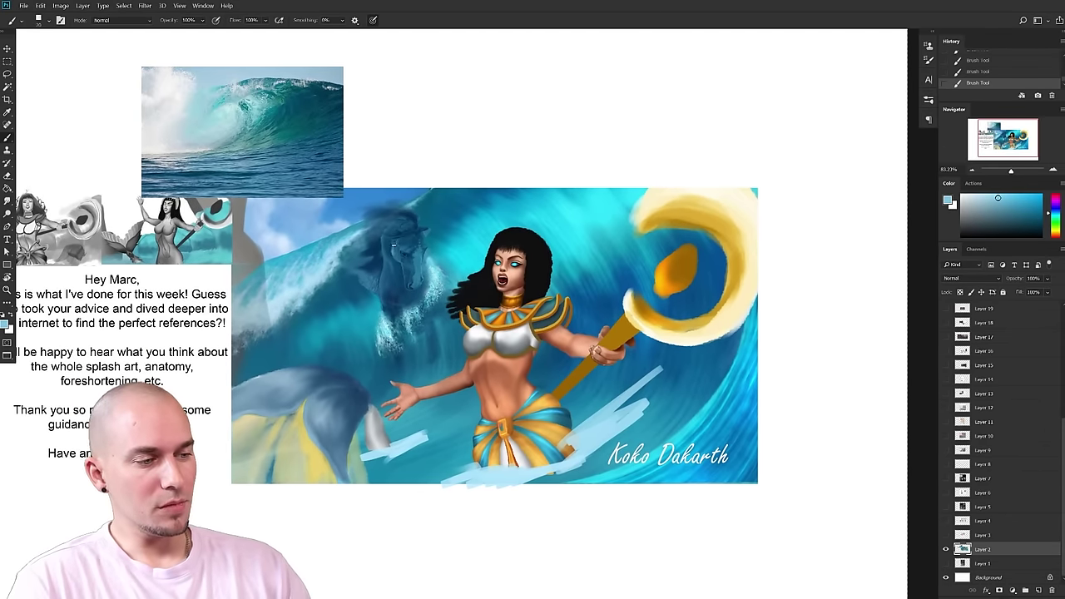
right_click(395, 249)
double_click(435, 367)
drag(403, 263, 422, 269)
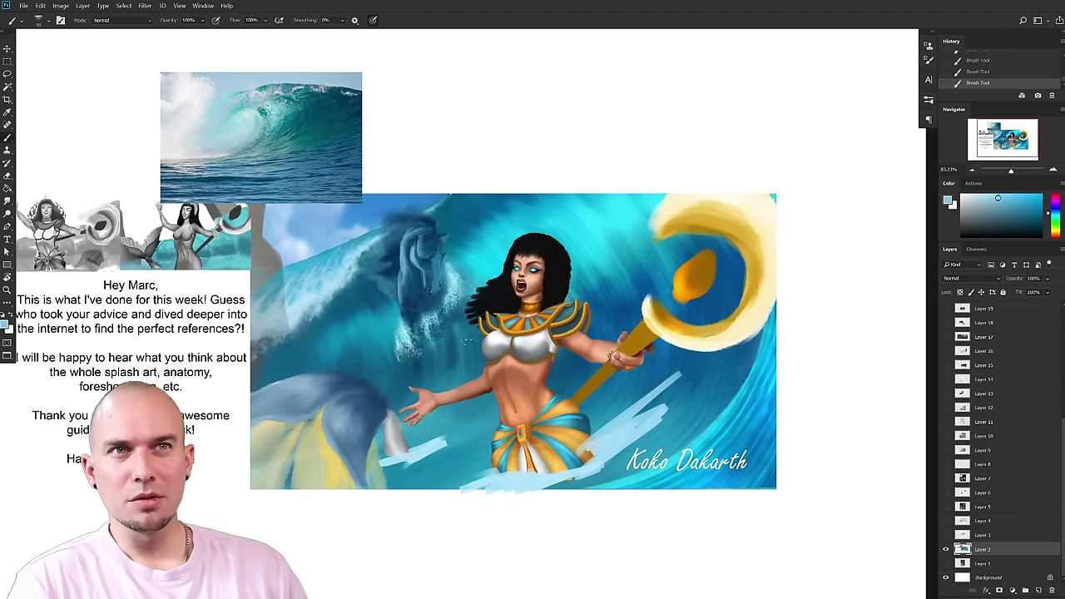
drag(583, 425, 596, 394)
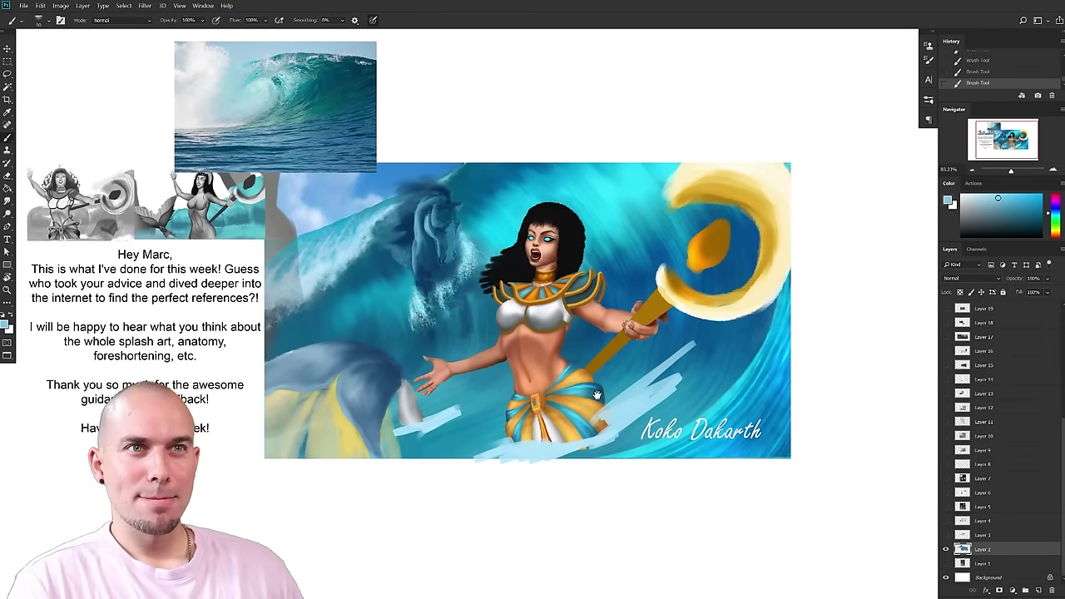
drag(597, 394, 591, 409)
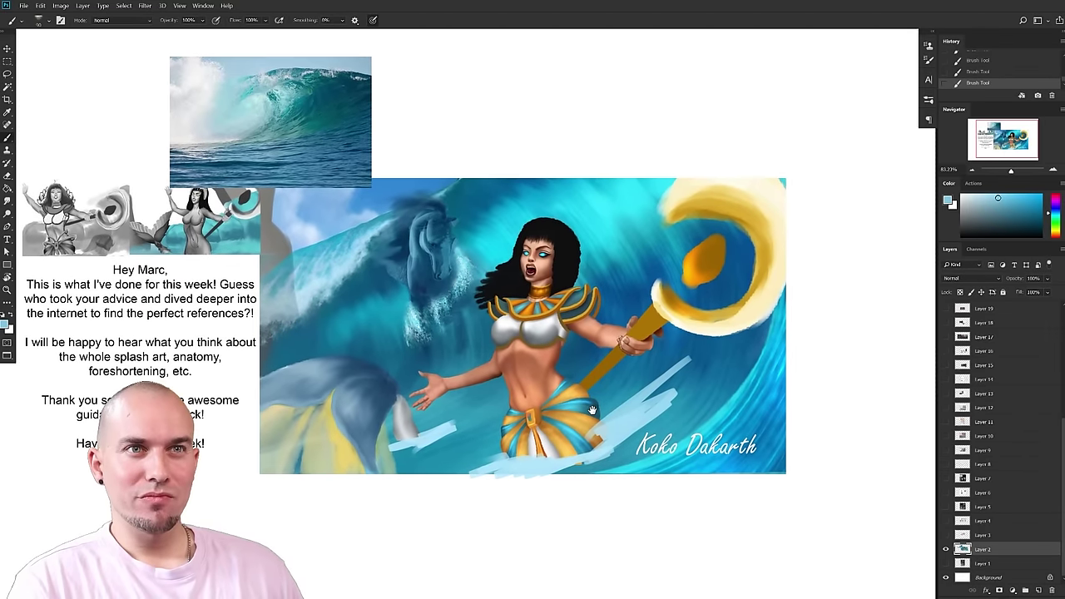
drag(592, 410, 618, 414)
drag(633, 376, 592, 404)
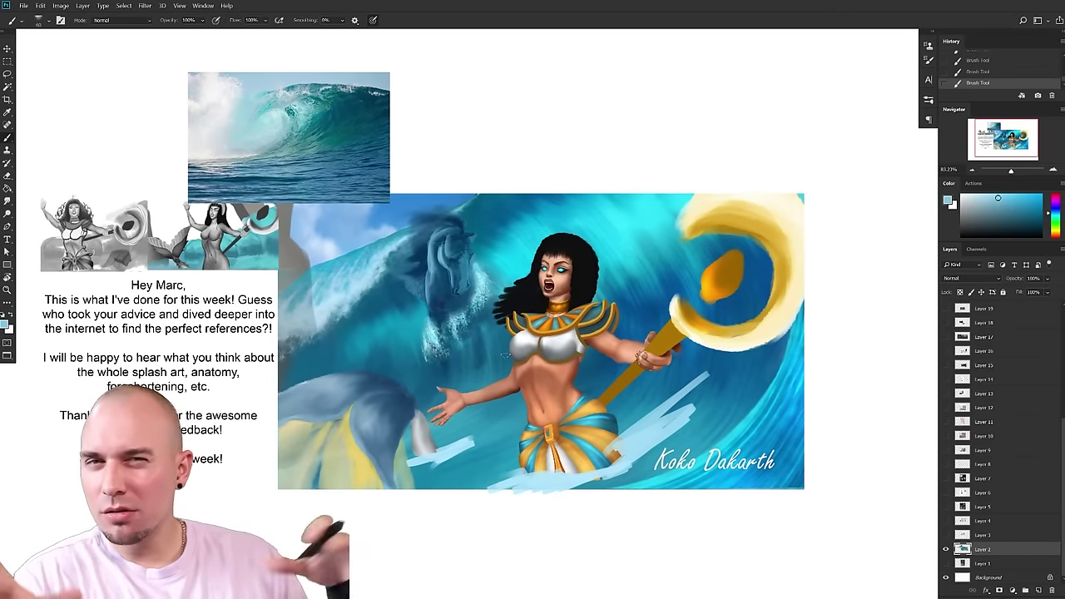
- Try painting sampled dark blue waves across the water around the woman's hips, then undo the strokes
drag(505, 356, 494, 348)
alt+click(385, 411)
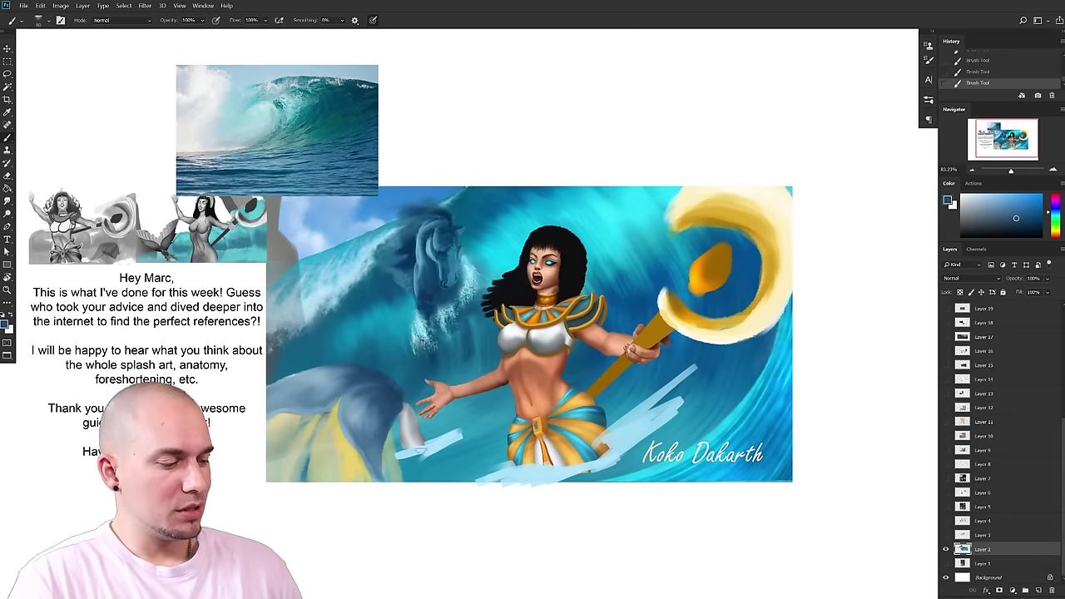
drag(474, 434, 444, 459)
drag(471, 449, 508, 430)
mouse_move(592, 467)
mouse_down()
mouse_move(664, 422)
mouse_move(652, 436)
mouse_up()
mouse_move(652, 436)
mouse_down()
mouse_move(719, 422)
mouse_move(626, 446)
mouse_up()
drag(586, 455, 546, 468)
mouse_move(471, 465)
mouse_down()
mouse_move(514, 473)
mouse_move(567, 426)
mouse_up()
key(ctrl+alt+z)
key(ctrl+alt+z)
key(ctrl+alt+z)
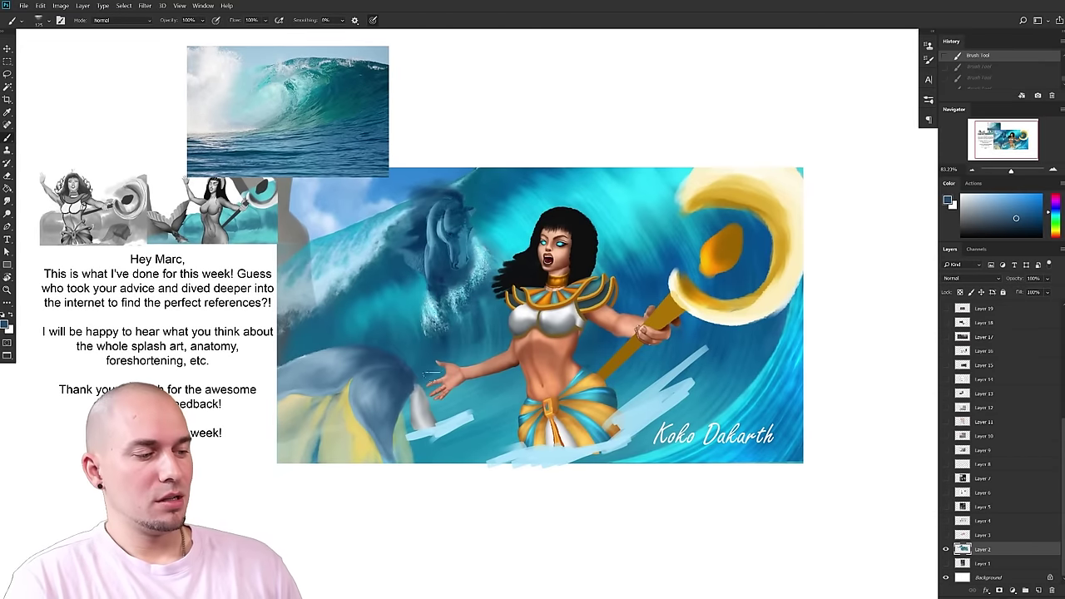
- Try strokes in sampled blues along the upper contour of the blue-and-yellow tail
mouse_move(361, 351)
mouse_down()
mouse_move(299, 359)
mouse_move(378, 350)
mouse_move(405, 369)
mouse_up()
key(ctrl+z)
alt+click(415, 388)
alt+click(342, 362)
key(ctrl+z)
drag(348, 349, 424, 389)
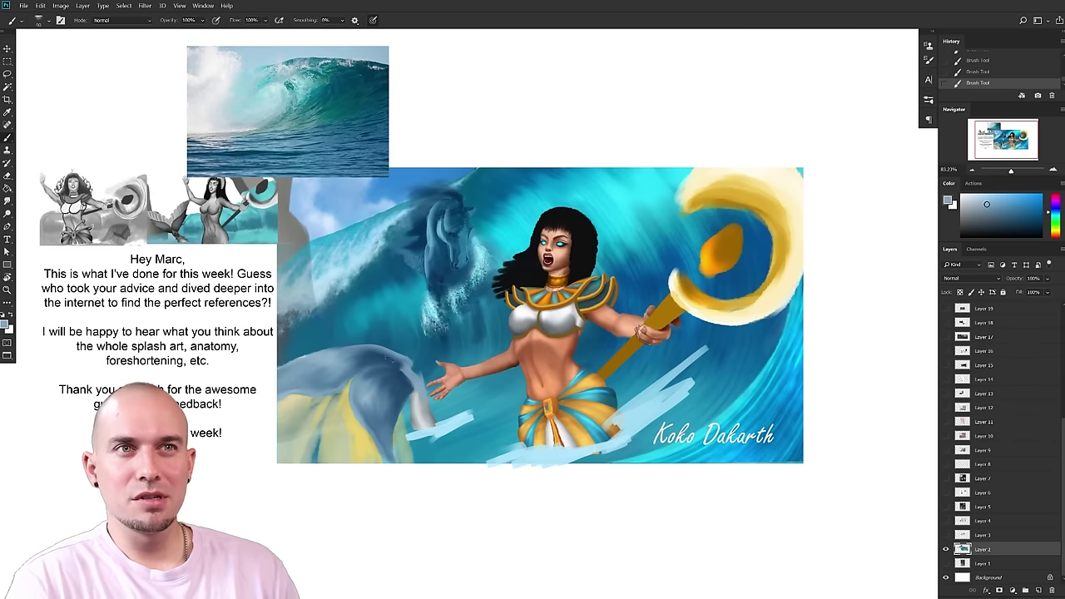
- Undo the tail contour stroke and retouch the tail's pale tip with a smaller brush, comparing the stroke by undoing and restoring it
key(ctrl+z)
drag(342, 351, 386, 350)
key(ctrl+z)
key([)
key([)
drag(416, 385, 424, 380)
key(ctrl+z)
alt+click(433, 348)
key(])
alt+click(384, 382)
alt+click(407, 364)
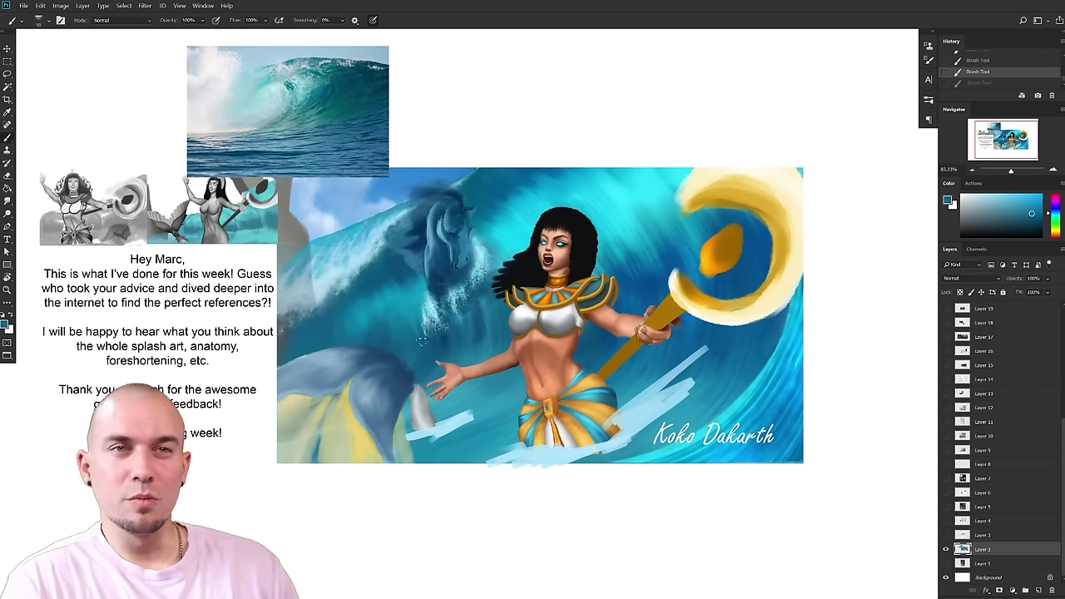
key(ctrl+0)
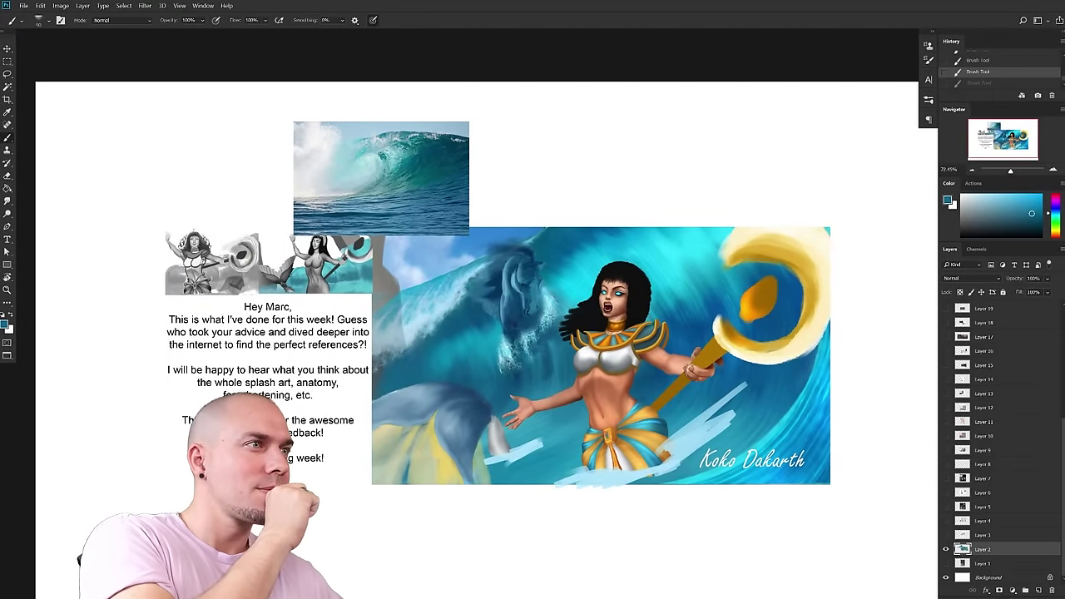
key(ctrl+z)
- Try sweeping dark blue water loops around the staff's crescent head in a sampled colour, then undo them
mouse_move(734, 461)
mouse_down()
mouse_move(743, 452)
mouse_move(731, 458)
mouse_up()
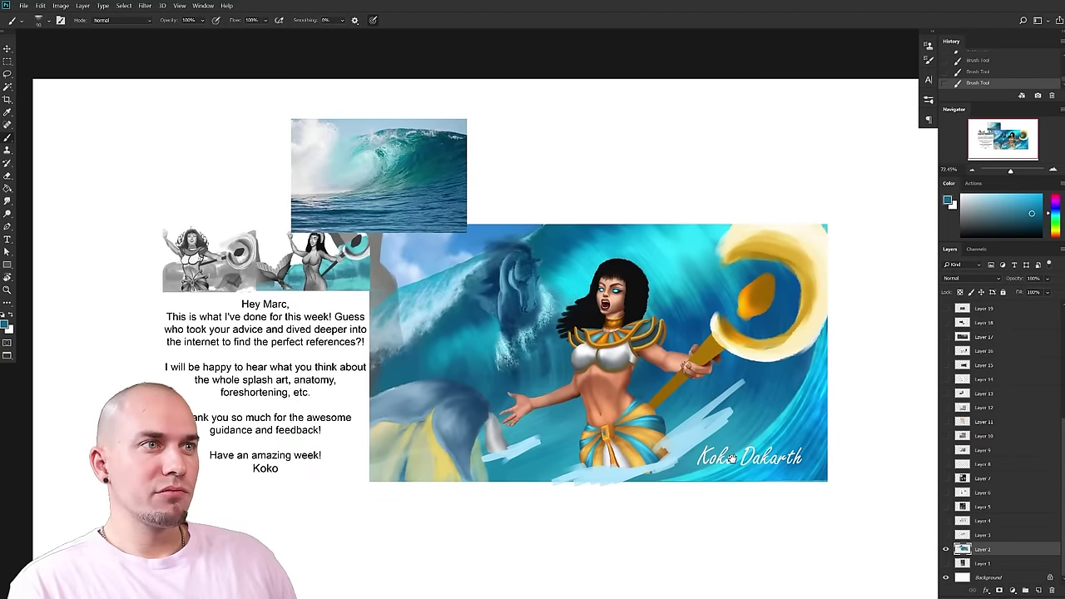
drag(731, 458, 739, 460)
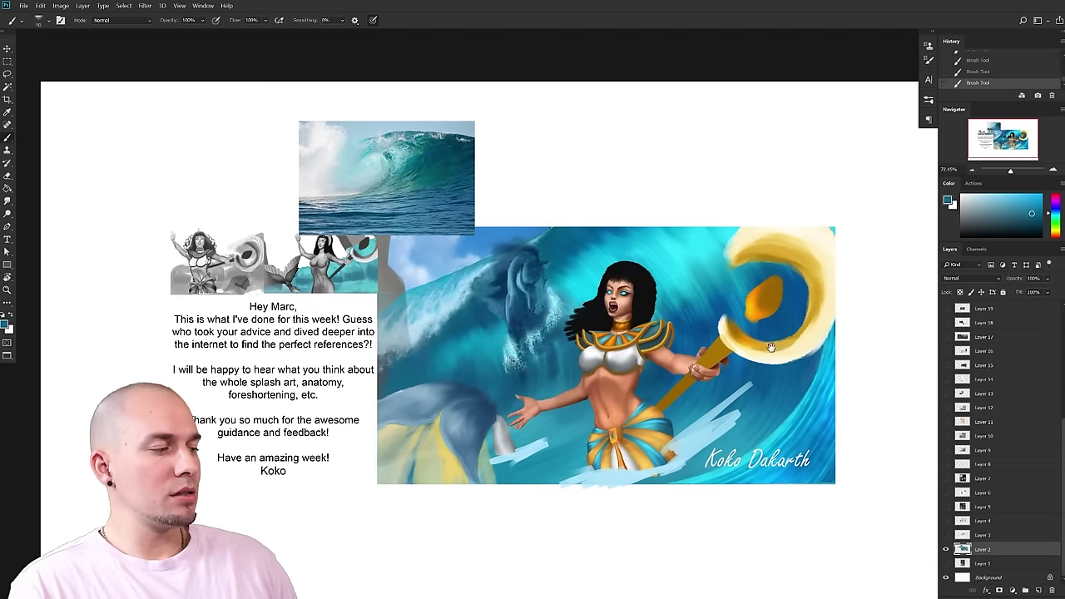
drag(736, 362, 730, 362)
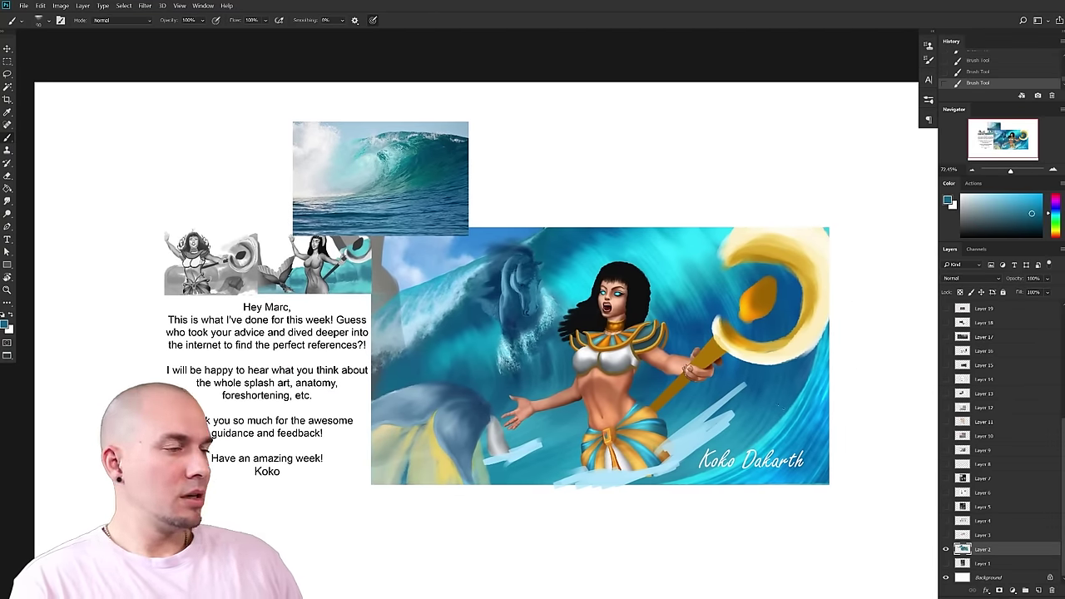
drag(780, 406, 779, 403)
alt+click(738, 370)
mouse_move(714, 345)
mouse_down()
mouse_move(819, 319)
mouse_move(819, 253)
mouse_up()
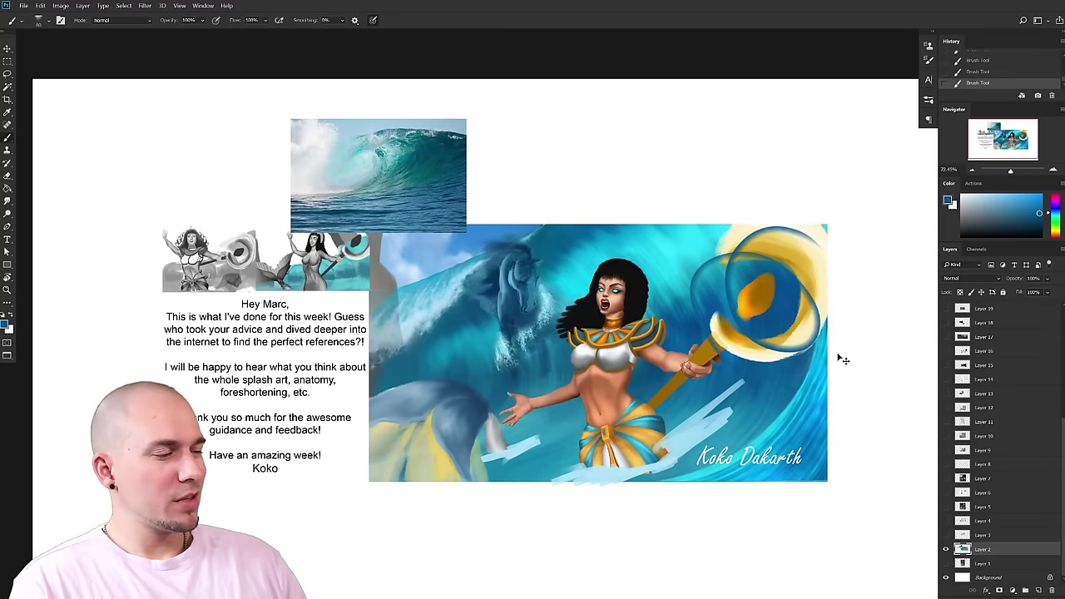
key(ctrl+z)
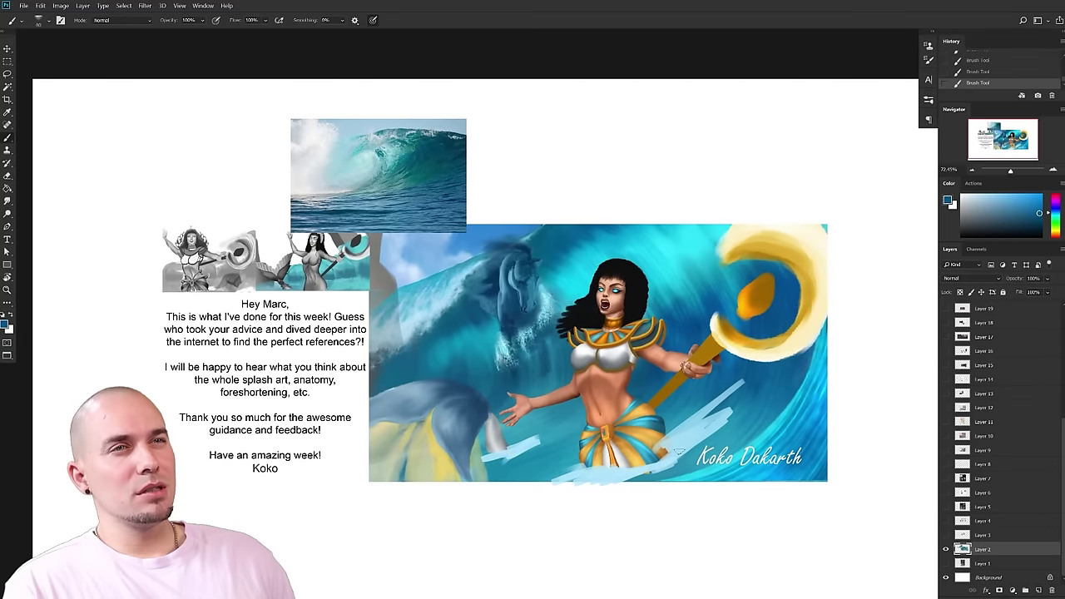
- Try bright turquoise water swirls around the staff head at different brush sizes, undoing each attempt
alt+click(808, 391)
key(bracketleft)
key(bracketleft)
mouse_move(803, 359)
mouse_down()
mouse_move(706, 252)
mouse_move(840, 269)
mouse_up()
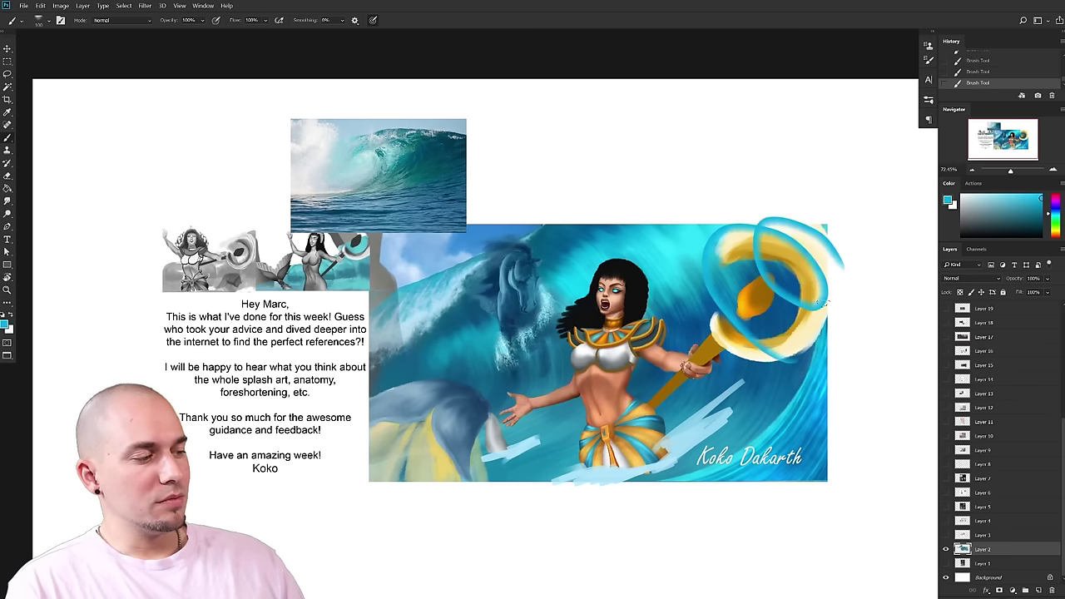
key(ctrl+z)
key(bracketright)
mouse_move(802, 369)
mouse_down()
mouse_move(739, 221)
mouse_move(754, 256)
mouse_move(797, 237)
mouse_up()
key(ctrl+z)
drag(782, 337, 758, 336)
mouse_move(757, 424)
mouse_down()
mouse_move(721, 374)
mouse_move(714, 241)
mouse_move(724, 216)
mouse_move(713, 277)
mouse_up()
key(ctrl+z)
- Enlarge the brush and paint broad turquoise water swooshes that wrap the staff head and extend above the picture's upper edge
alt+click(758, 436)
key(bracketright)
mouse_move(742, 420)
mouse_down()
mouse_move(682, 333)
mouse_move(692, 223)
mouse_move(801, 262)
mouse_move(808, 338)
mouse_up()
mouse_move(770, 309)
mouse_down()
mouse_move(740, 177)
mouse_move(800, 329)
mouse_up()
drag(763, 208, 796, 313)
drag(911, 333, 899, 334)
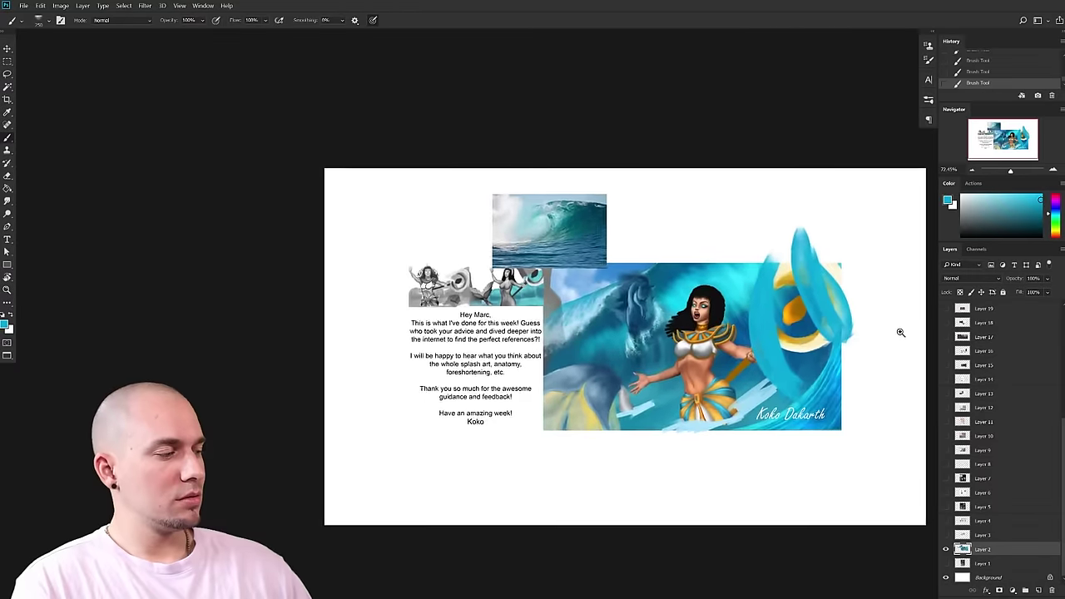
scroll(899, 334, up, 2)
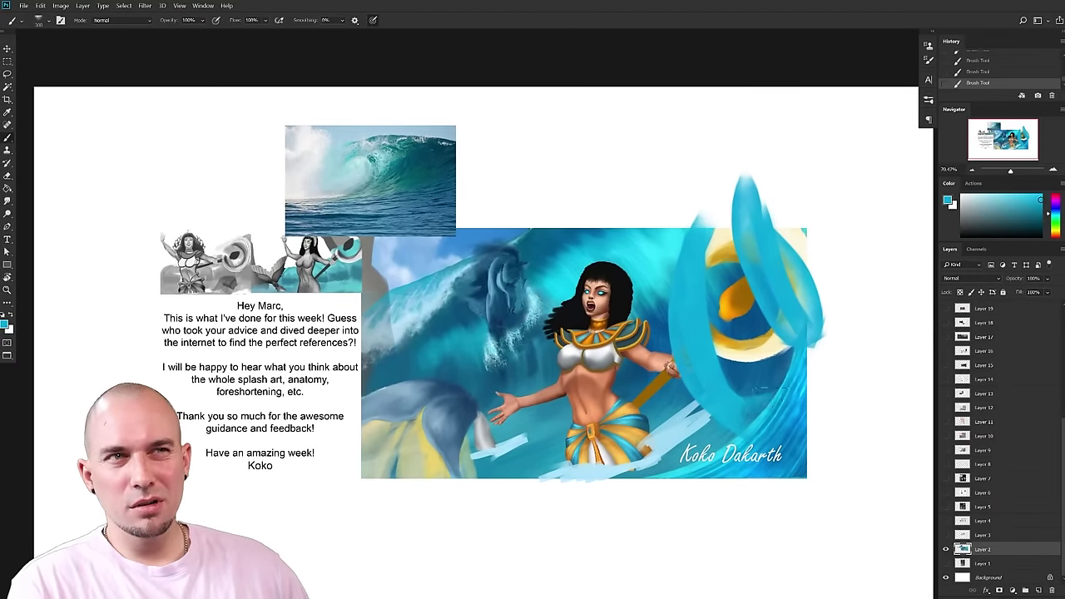
scroll(822, 373, down, 1)
scroll(820, 369, up, 1)
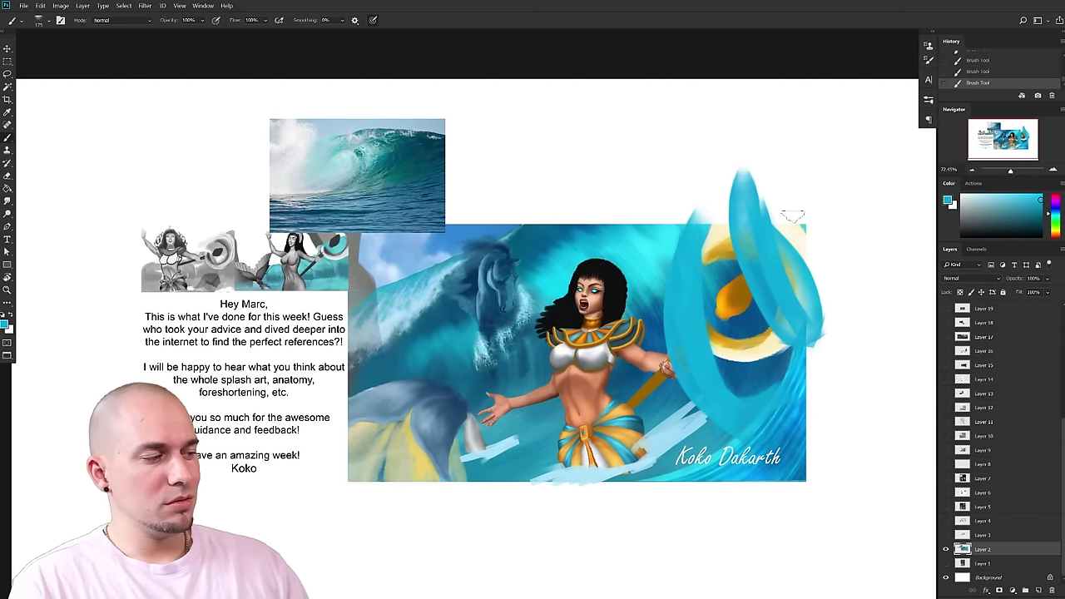
- Try a vertical turquoise stroke from above the picture down over the woman's hair, then undo it
drag(623, 389, 577, 396)
drag(553, 193, 545, 288)
drag(546, 287, 568, 268)
key(z)
key(ctrl+z)
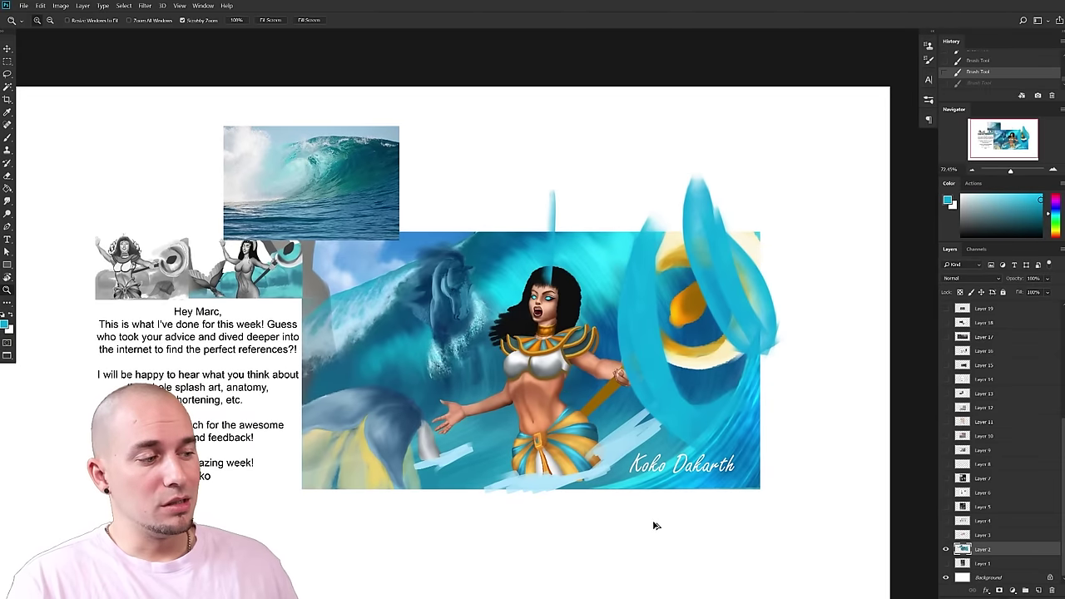
key(ctrl+z)
- Hide Layer 2 with the ocean illustration, and show and select Layer 3 with the arm and leg muscle studies
mouse_move(631, 389)
mouse_down()
mouse_move(651, 364)
mouse_move(771, 345)
mouse_up()
drag(798, 355, 772, 356)
drag(774, 356, 765, 332)
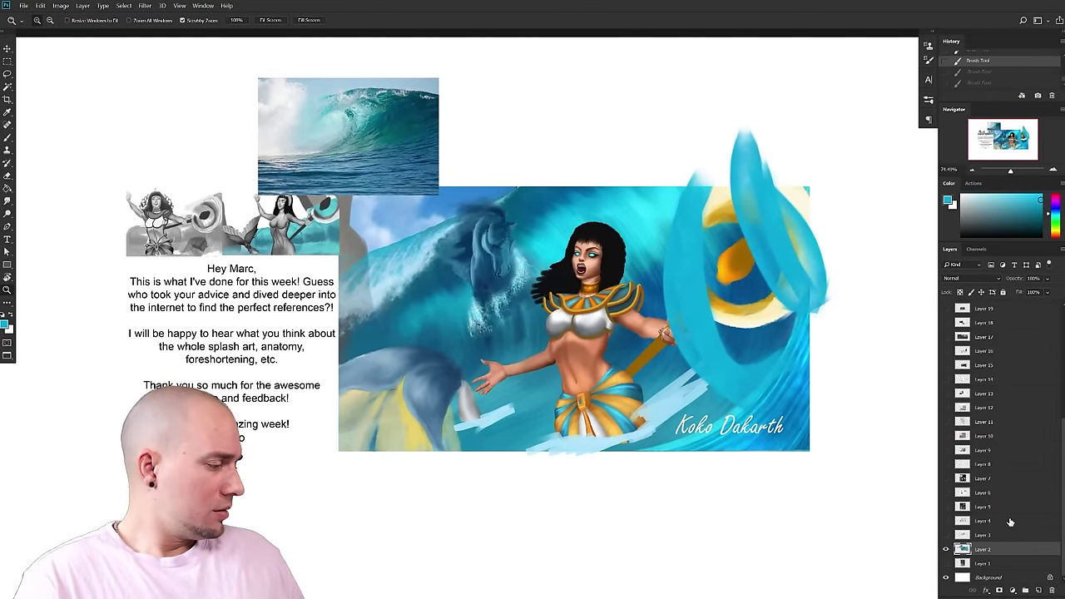
click(947, 550)
click(946, 534)
click(980, 534)
drag(728, 426, 748, 451)
drag(617, 421, 749, 388)
scroll(749, 387, up, 3)
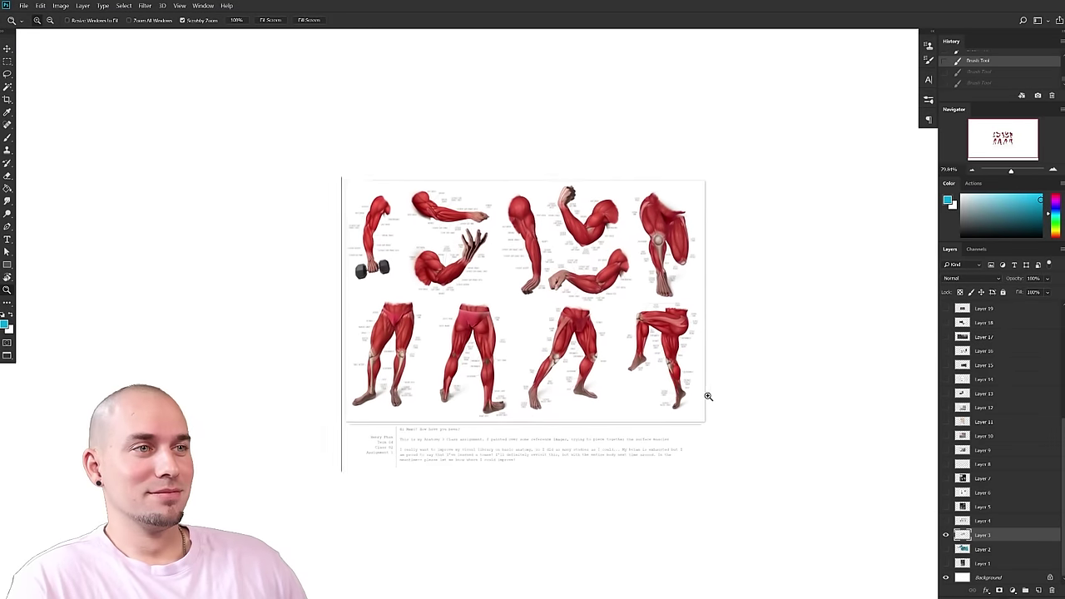
scroll(458, 349, up, 2)
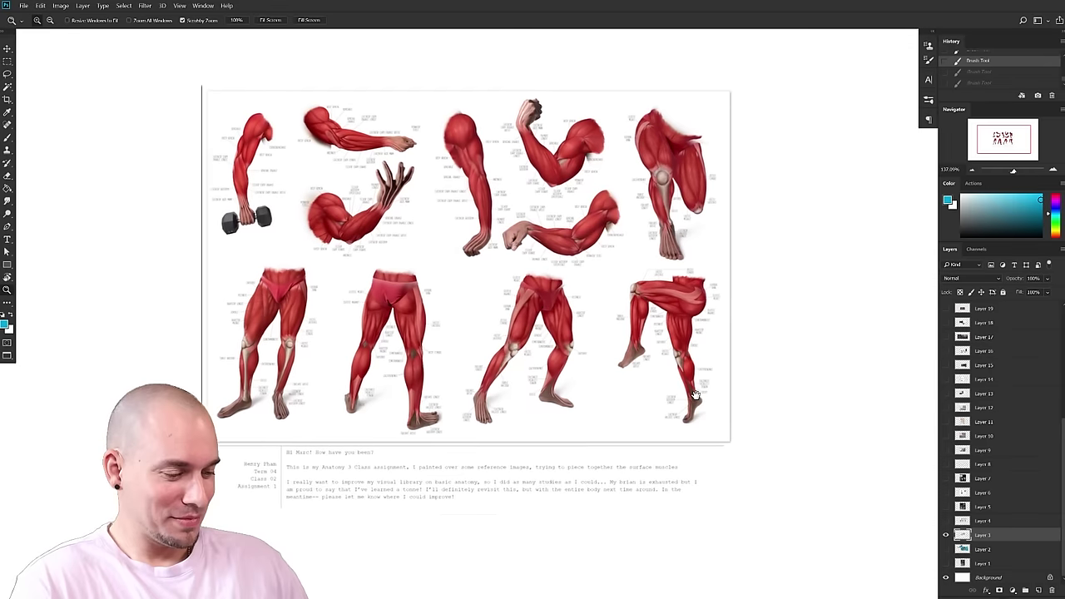
- Switch to the MB Square Brush at a smaller size and frame the muscle studies sheet for review
key(b)
right_click(531, 312)
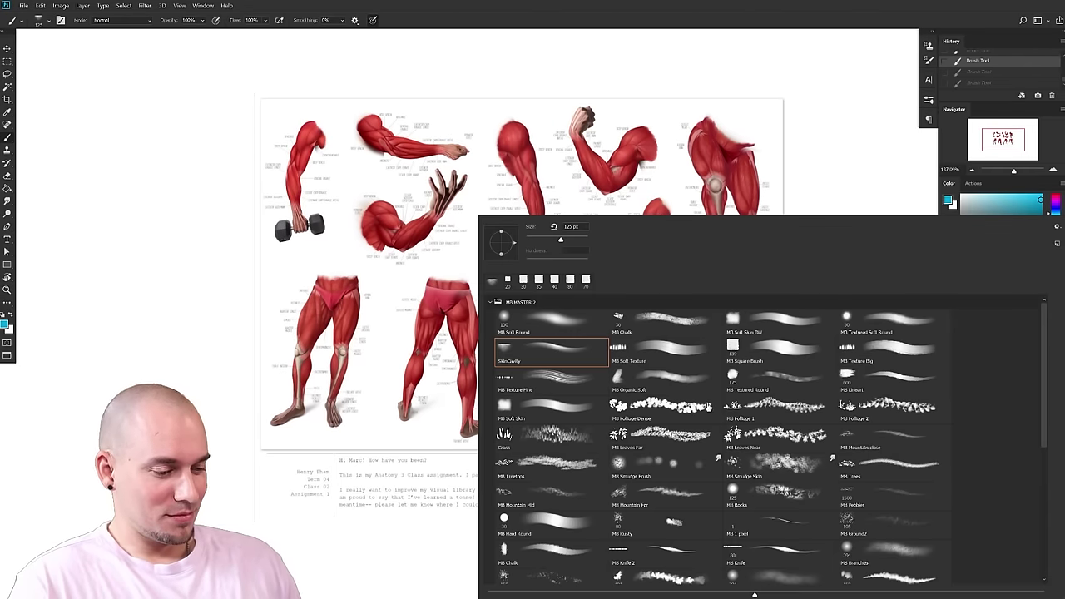
click(791, 351)
click(392, 477)
mouse_move(626, 355)
mouse_down()
mouse_move(710, 320)
mouse_move(673, 315)
mouse_up()
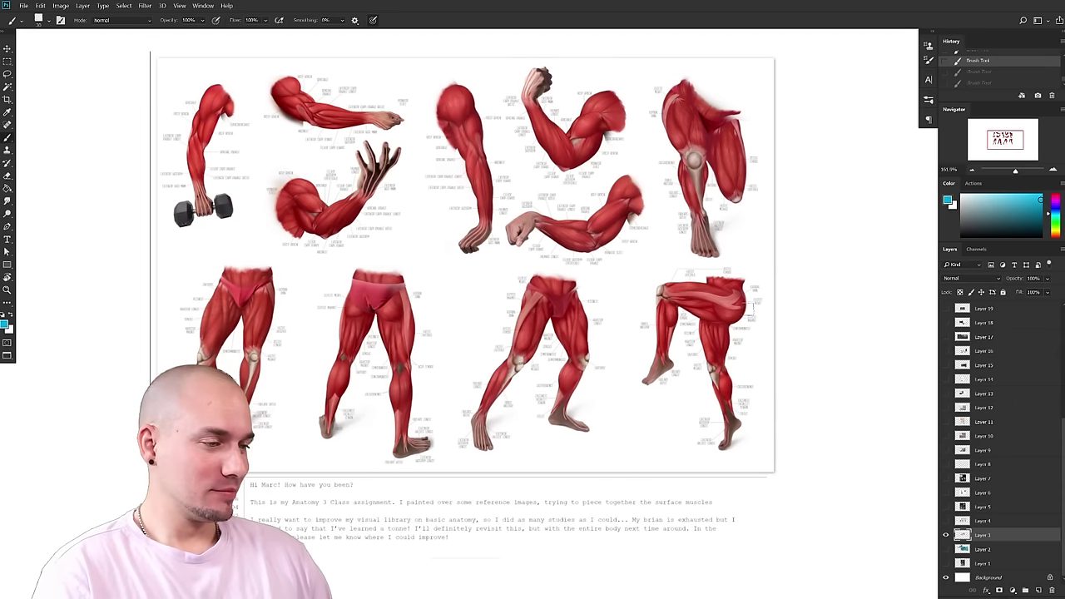
key([)
drag(815, 320, 812, 316)
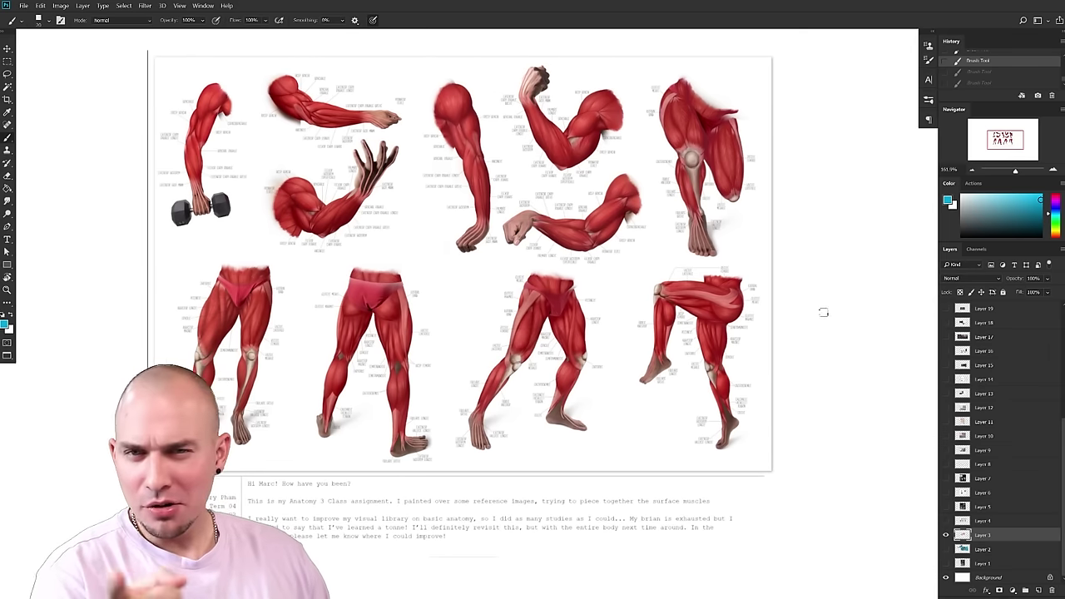
- Reduce the brush size and sample a red from the standing leg of the raised-knee study as the paint colour
drag(772, 325, 837, 323)
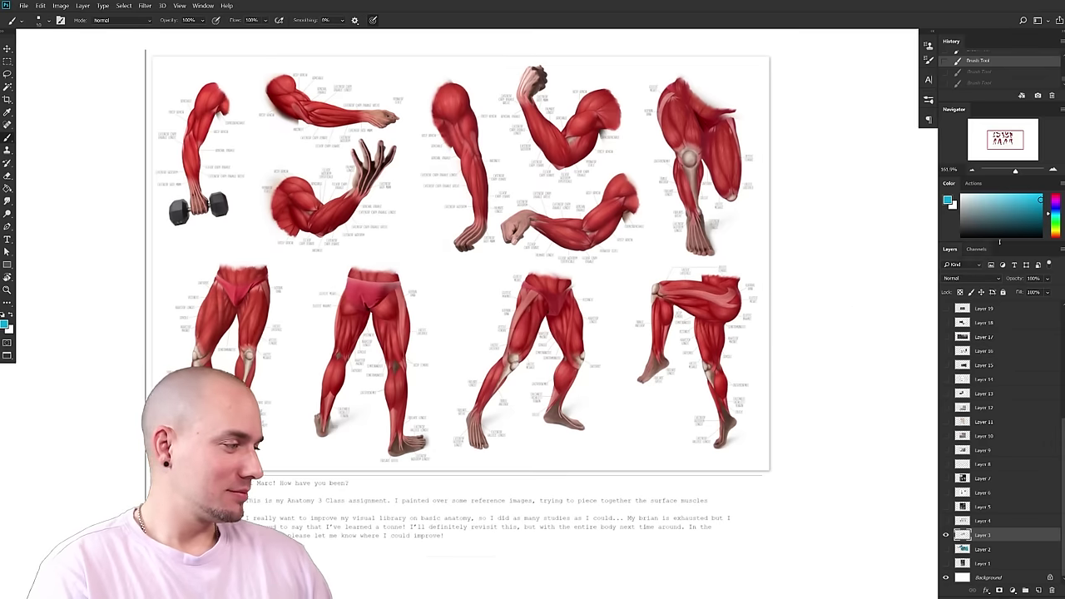
alt+click(711, 395)
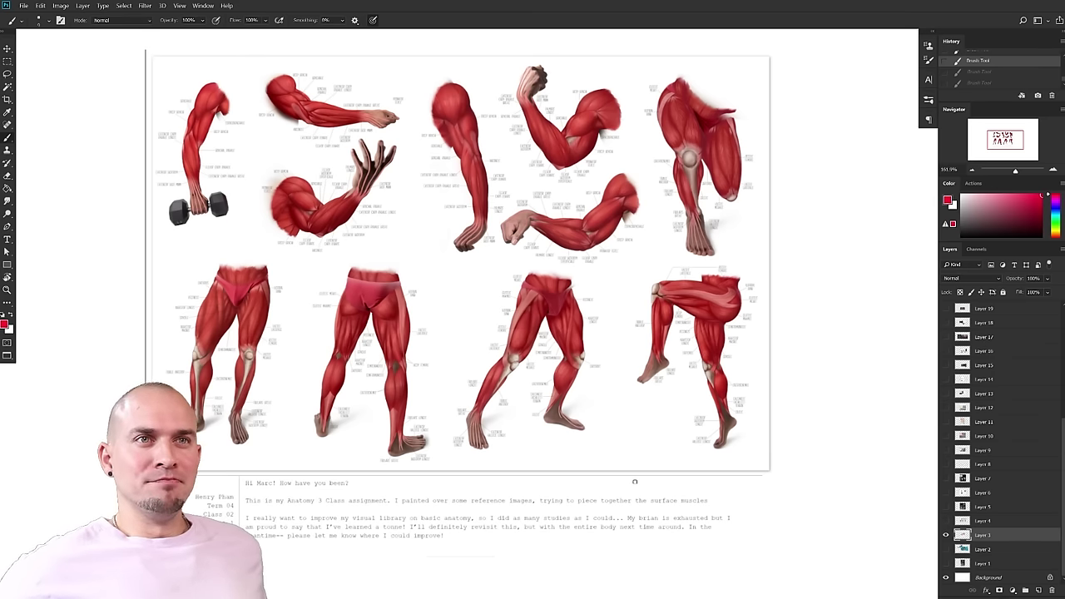
- Examine the arm and leg muscle studies across the whole sheet at closer range
drag(634, 482, 660, 502)
ctrl+drag(549, 348, 736, 331)
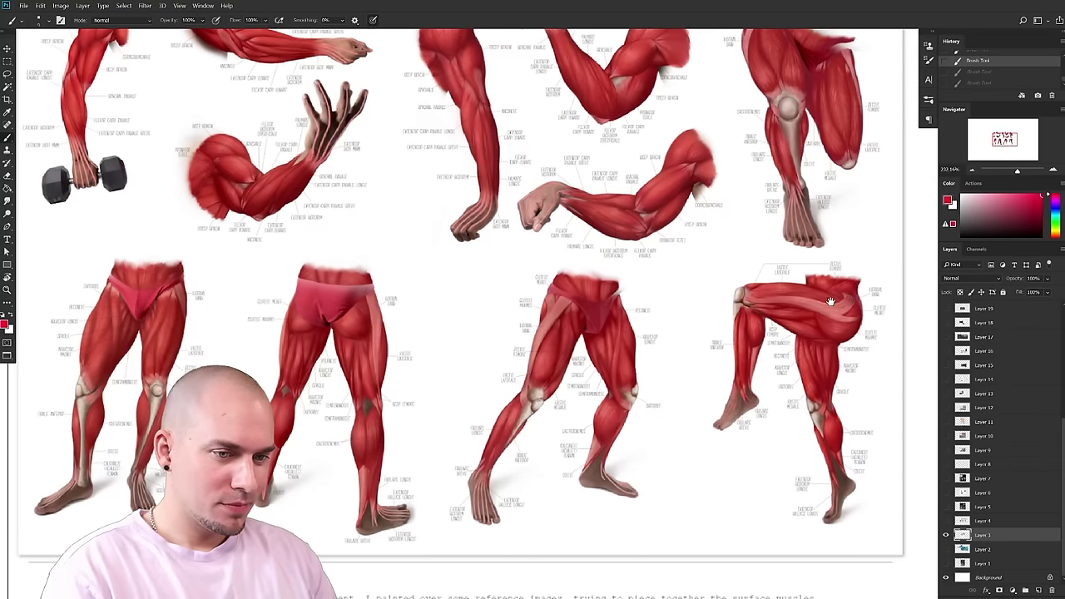
drag(843, 303, 806, 402)
drag(703, 403, 735, 319)
drag(842, 350, 699, 401)
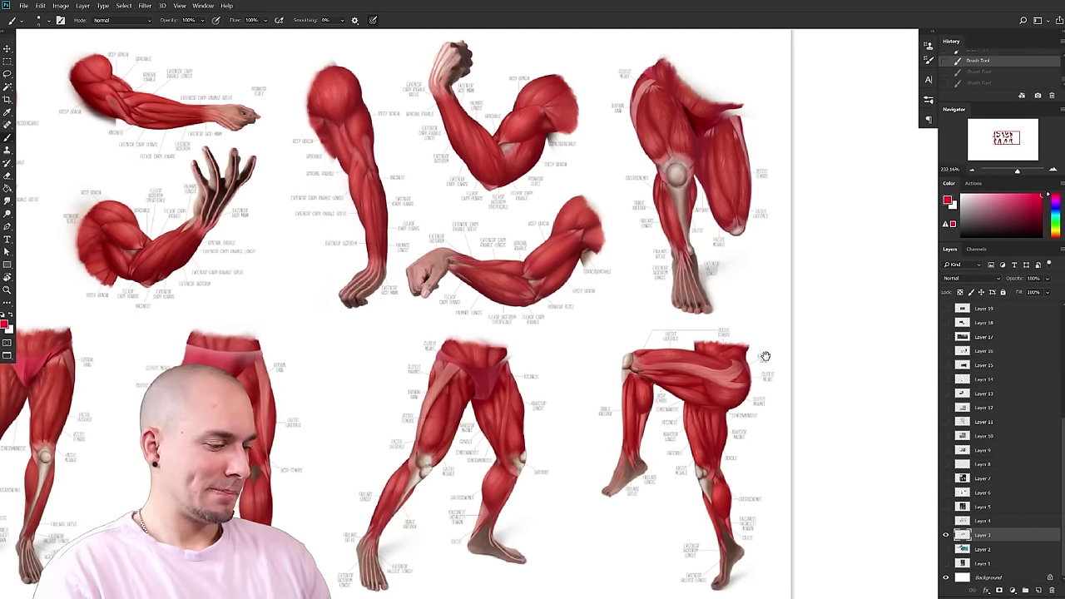
drag(719, 354, 826, 340)
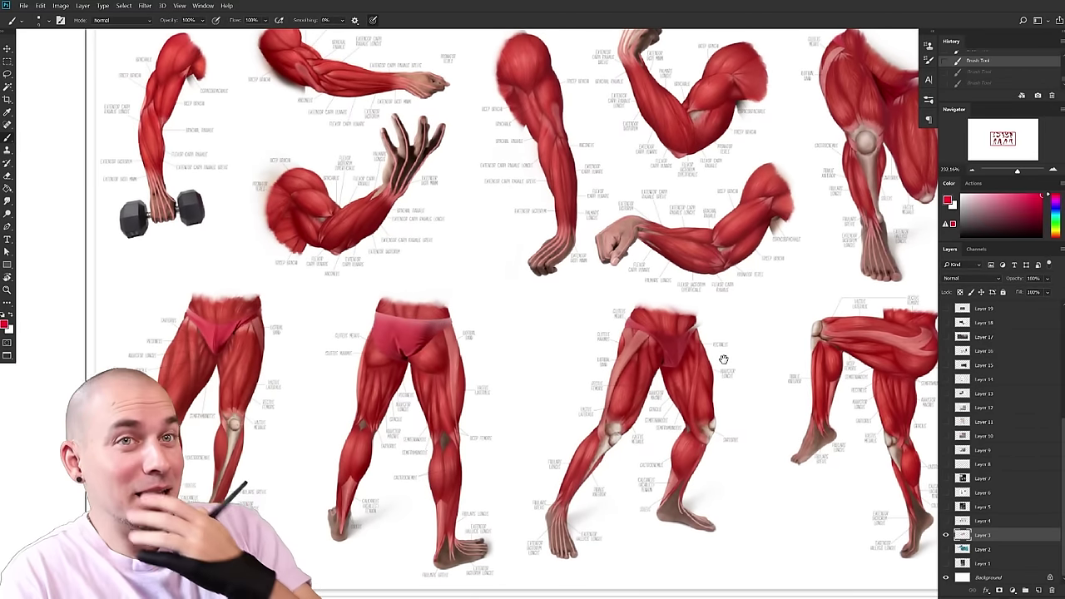
drag(545, 363, 530, 387)
drag(717, 461, 738, 438)
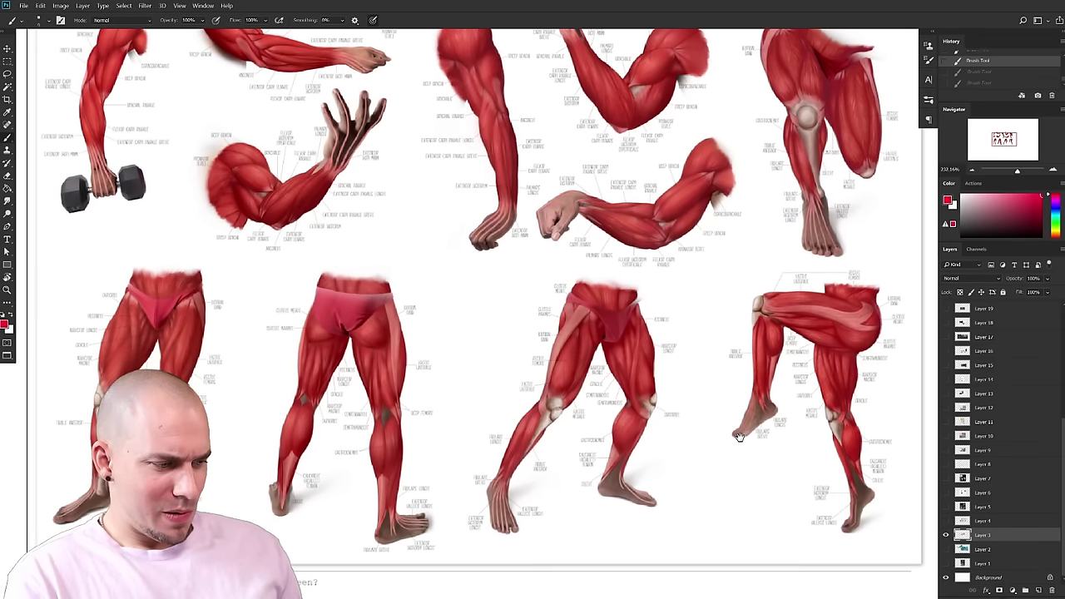
scroll(716, 428, right, 4)
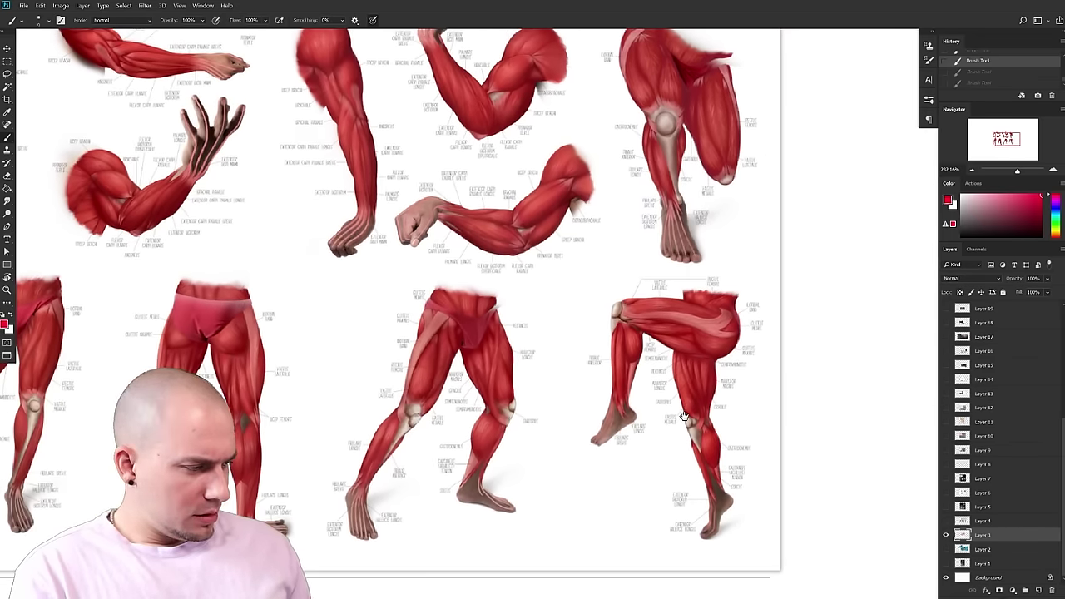
scroll(765, 413, right, 2)
scroll(741, 458, up, 5)
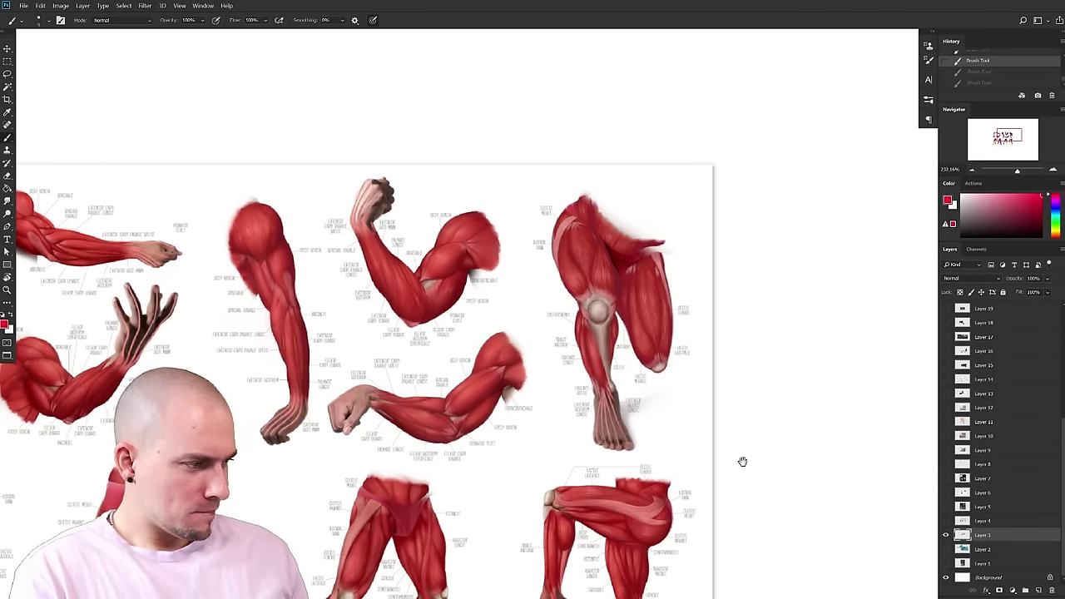
drag(744, 458, 826, 382)
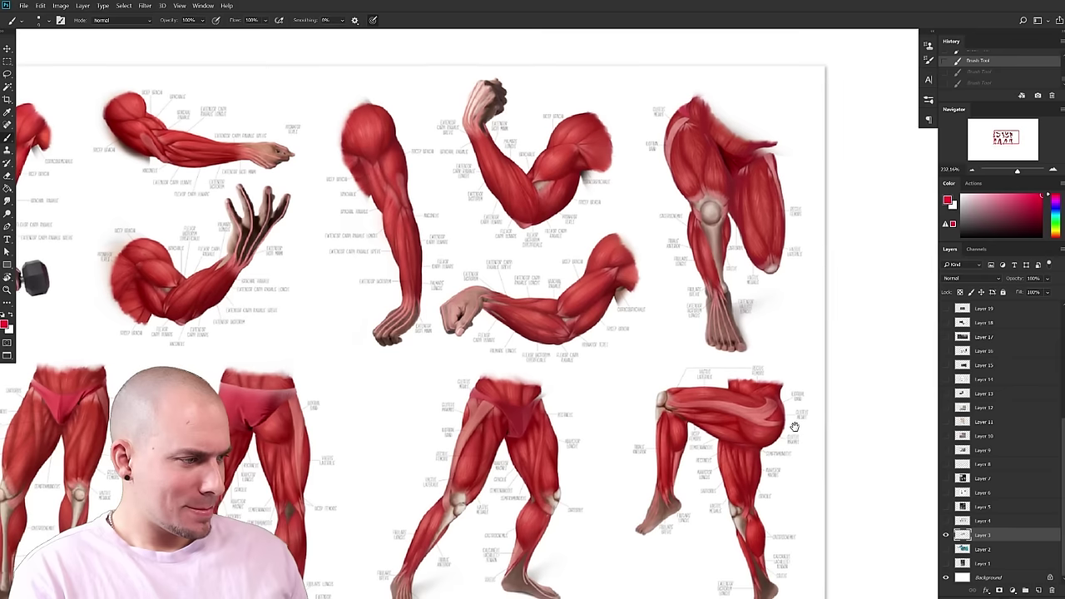
drag(796, 423, 715, 414)
drag(576, 439, 678, 423)
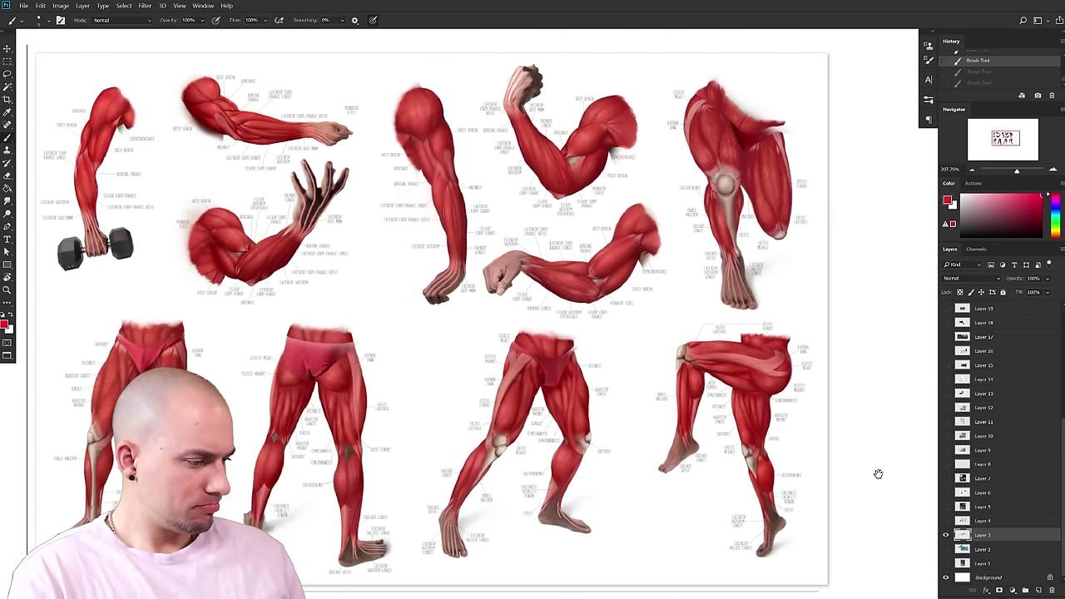
- Inspect the thigh of the wide-stance leg study in close-up, around the iliotibial band and its label, and compare it with the full sheet
scroll(520, 439, up, 5)
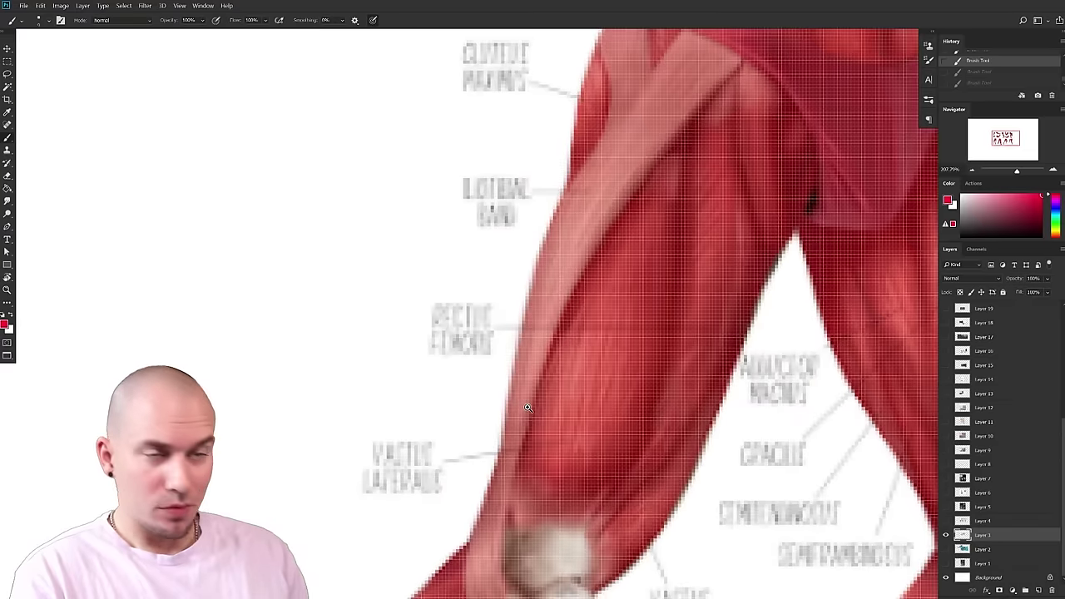
scroll(527, 407, down, 10)
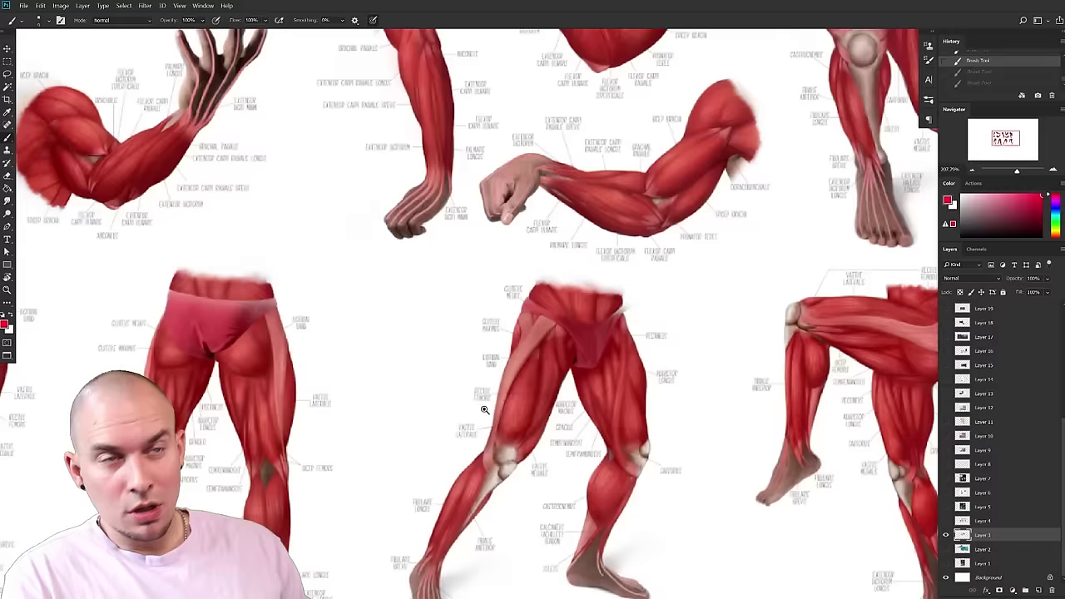
scroll(533, 416, up, 8)
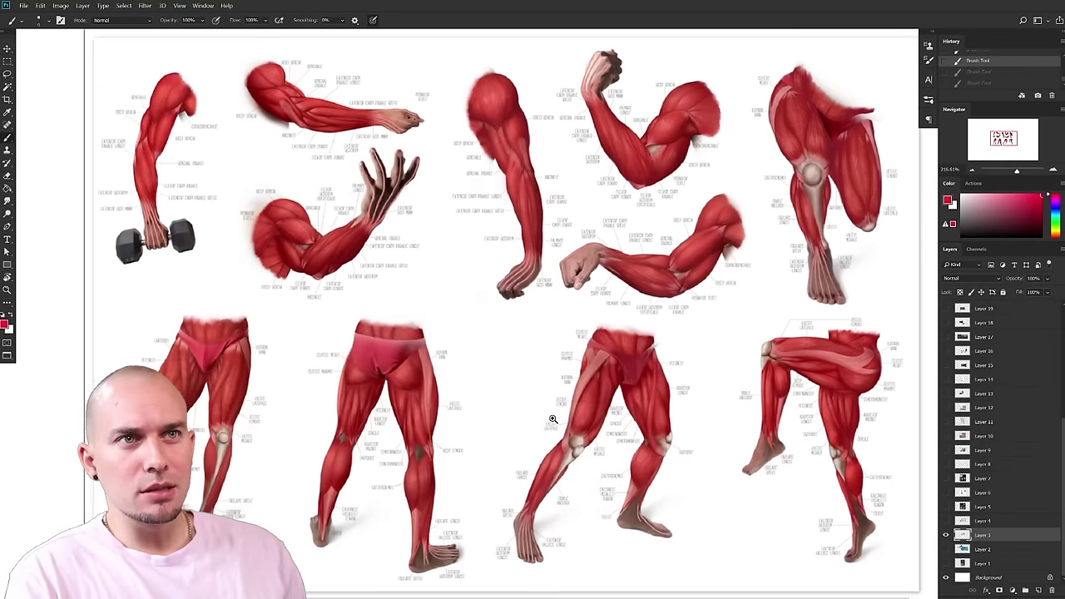
scroll(582, 412, up, 10)
drag(621, 410, 615, 443)
scroll(615, 442, down, 10)
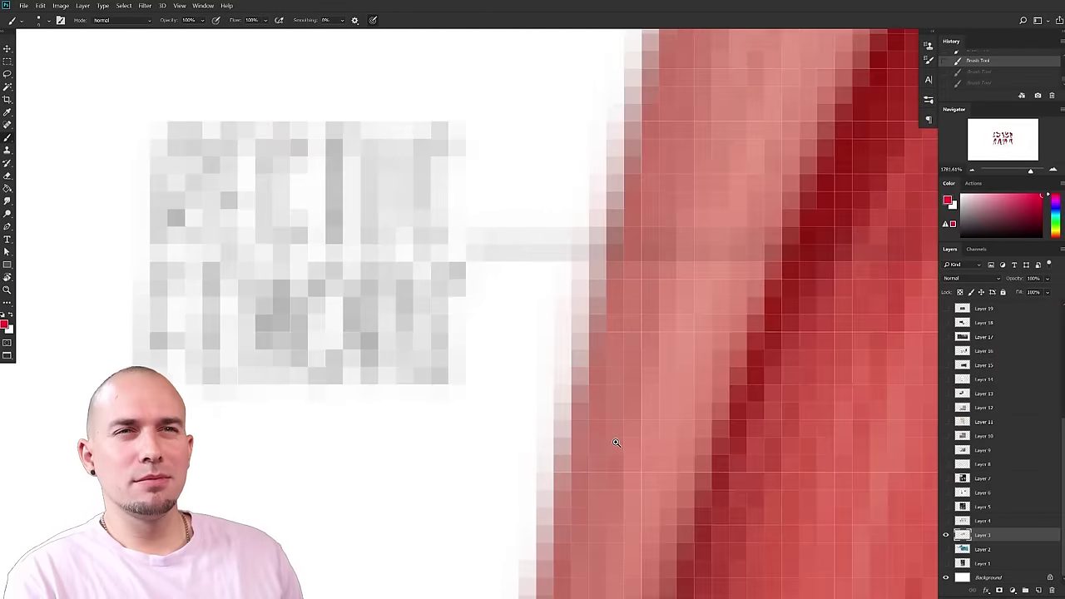
scroll(556, 443, down, 10)
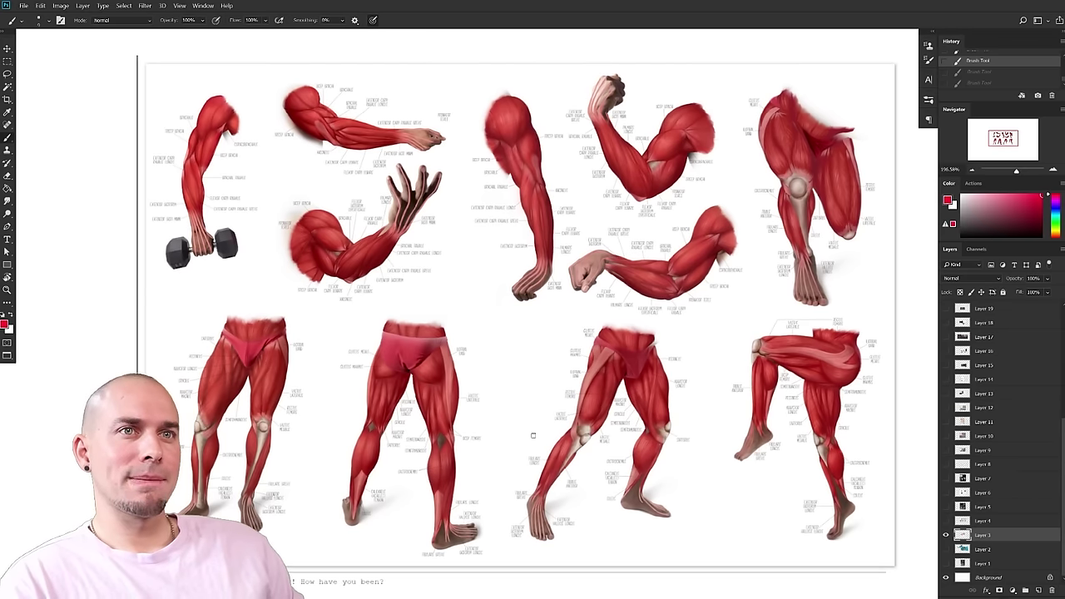
- Try a bright red patch on the underside of the upper arm in the raised-fist study, then undo it
scroll(533, 435, up, 5)
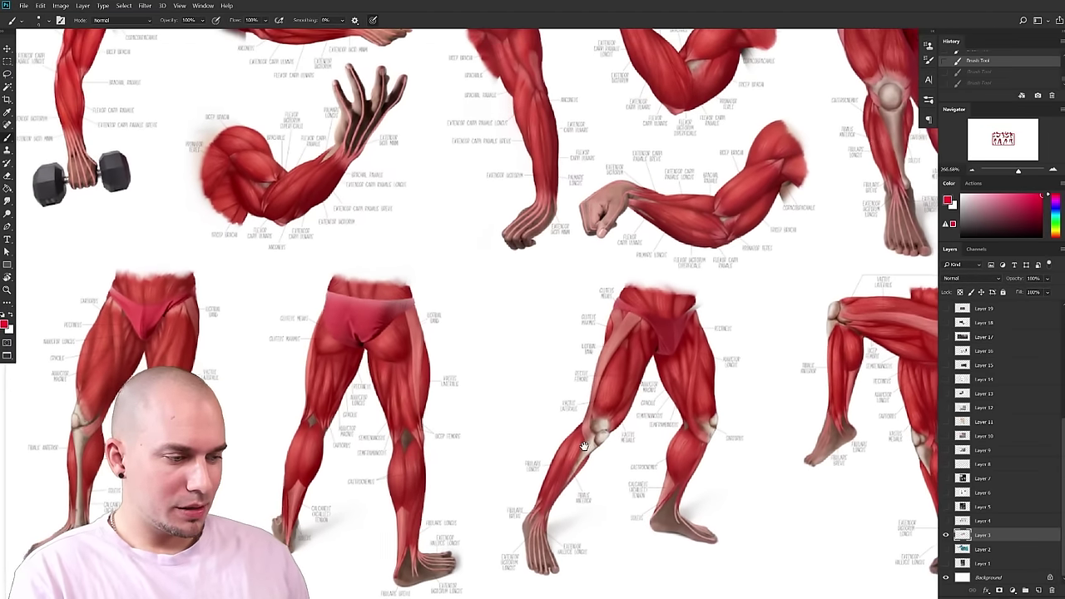
drag(580, 453, 545, 442)
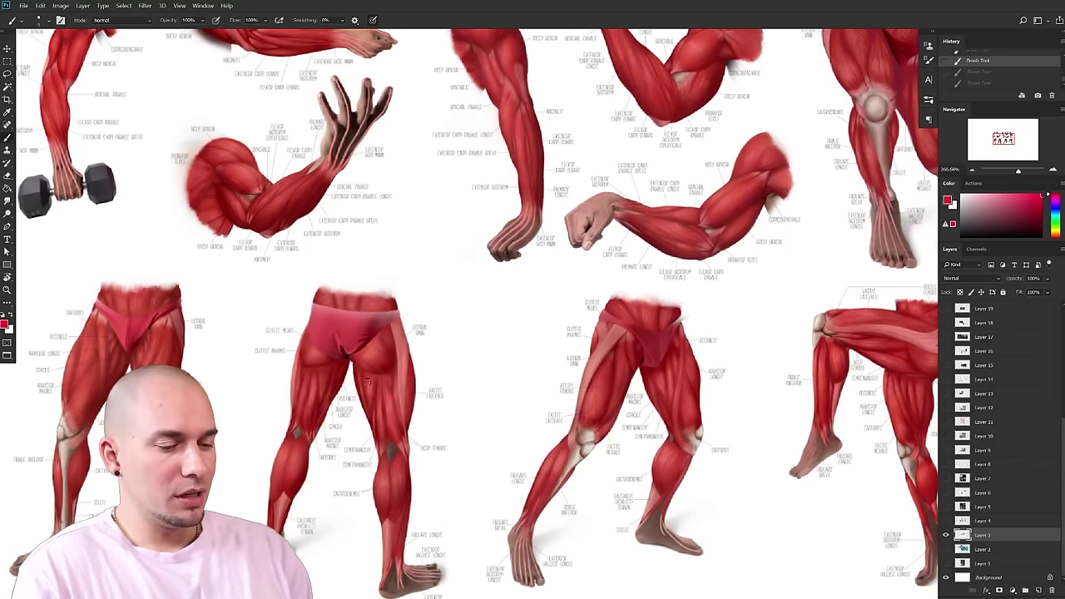
drag(574, 485, 555, 491)
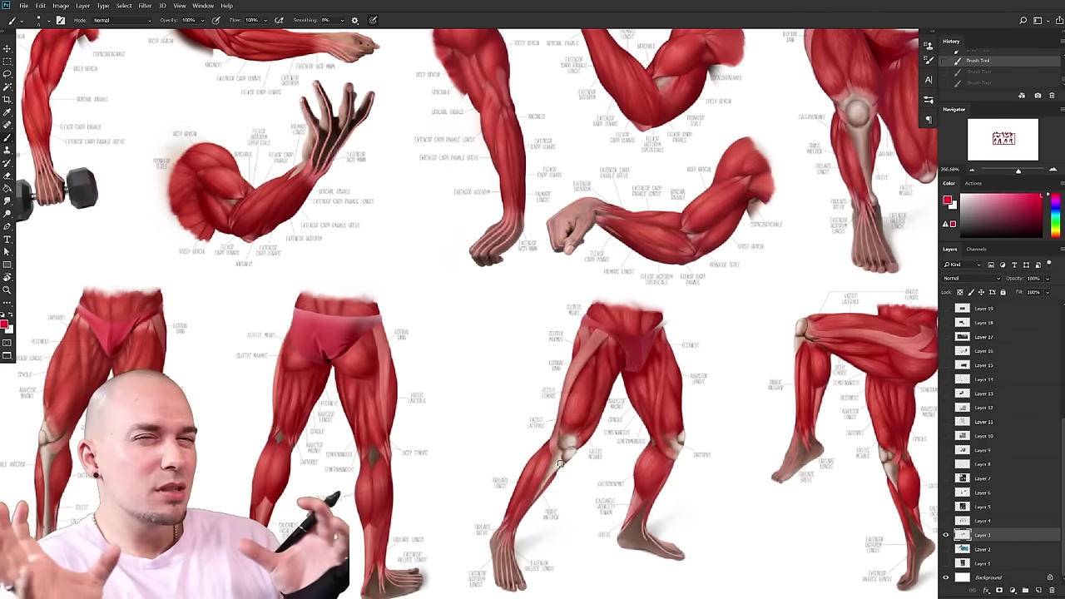
mouse_move(591, 366)
mouse_down()
mouse_move(556, 374)
mouse_move(424, 491)
mouse_up()
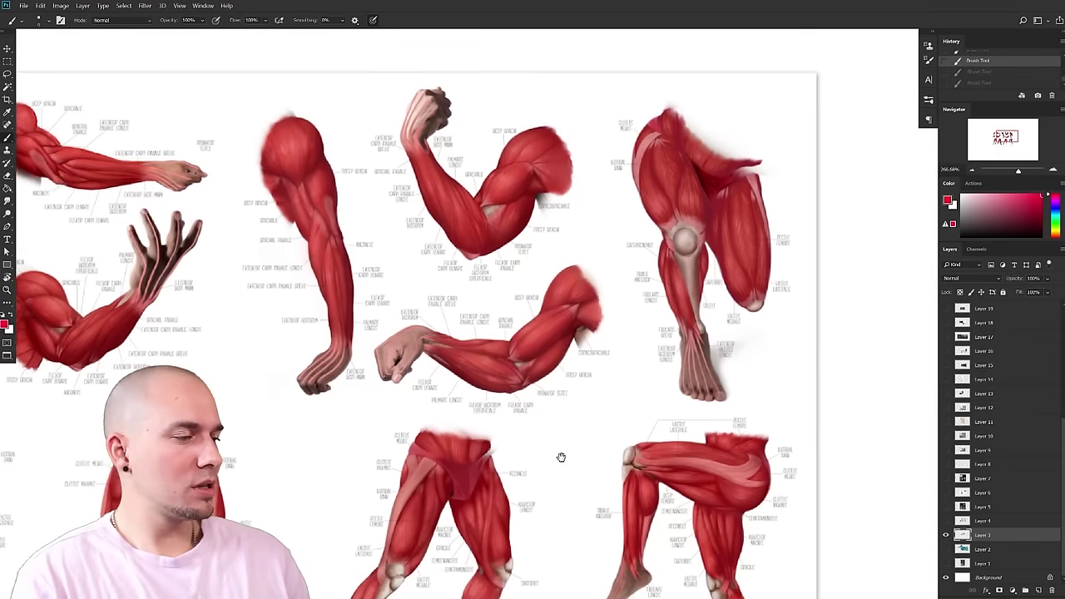
drag(639, 456, 549, 479)
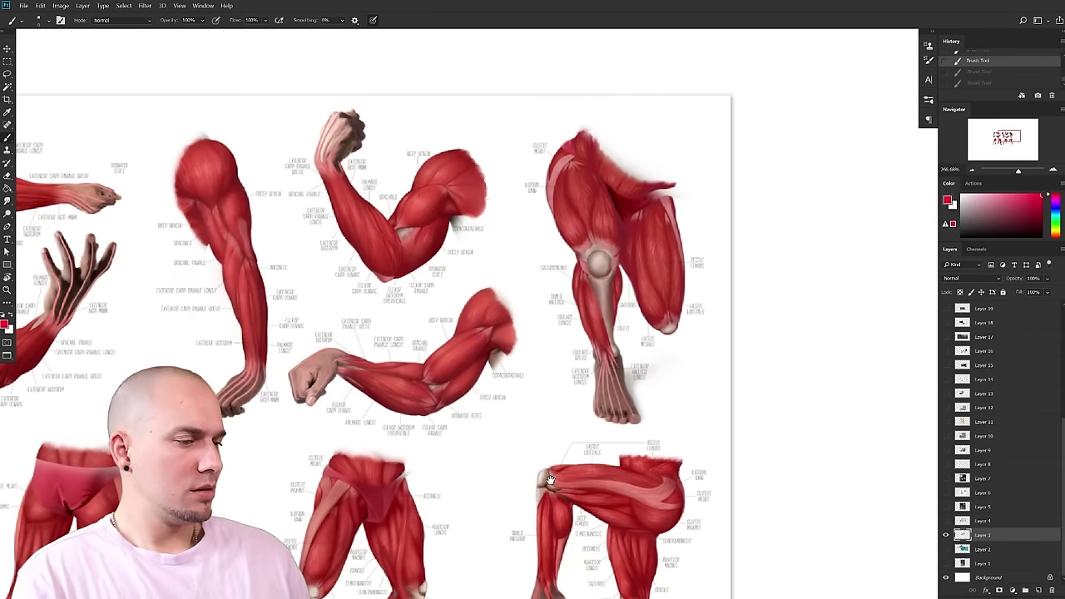
drag(550, 480, 550, 476)
drag(414, 250, 422, 241)
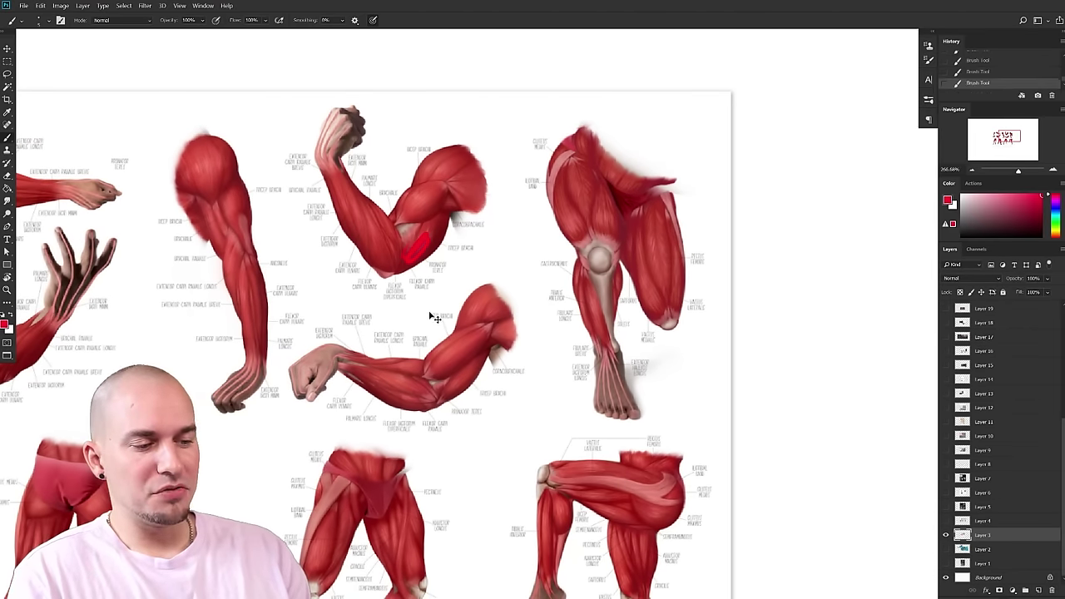
key(ctrl+z)
- Try a stroke beside the upper arm of the dumbbell study to discuss its contour, then undo it
drag(533, 425, 637, 352)
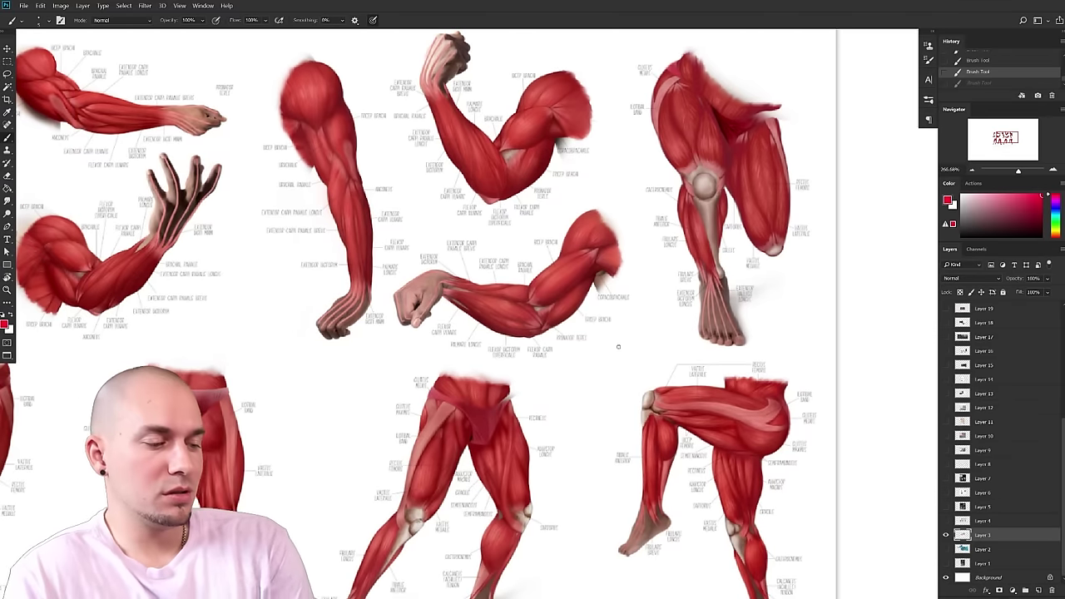
drag(618, 346, 672, 391)
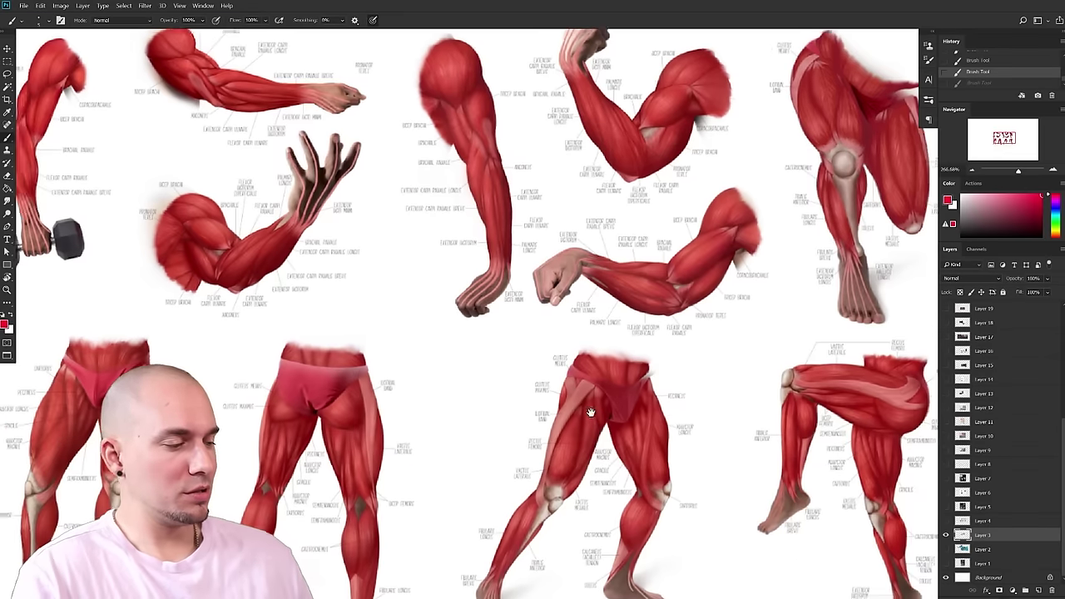
drag(590, 409, 695, 480)
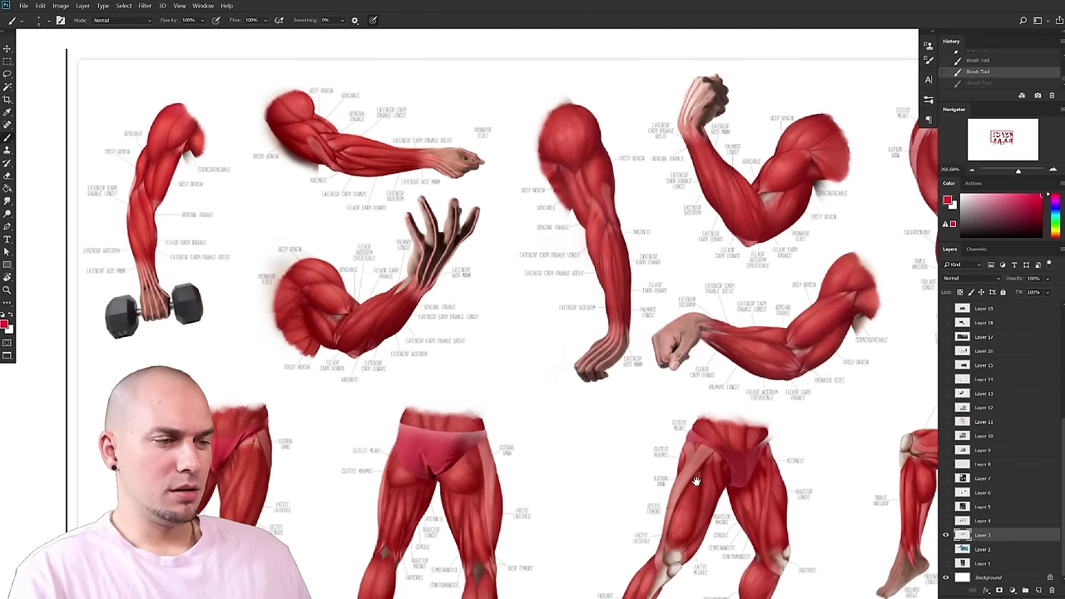
mouse_move(215, 138)
mouse_down()
mouse_move(205, 101)
mouse_move(209, 288)
mouse_up()
key(ctrl+z)
- Sample muted reds at the inner elbow of the open-hand arm, try an oval outline around the biceps, and undo it
mouse_move(486, 268)
mouse_down()
mouse_move(413, 311)
mouse_move(411, 301)
mouse_up()
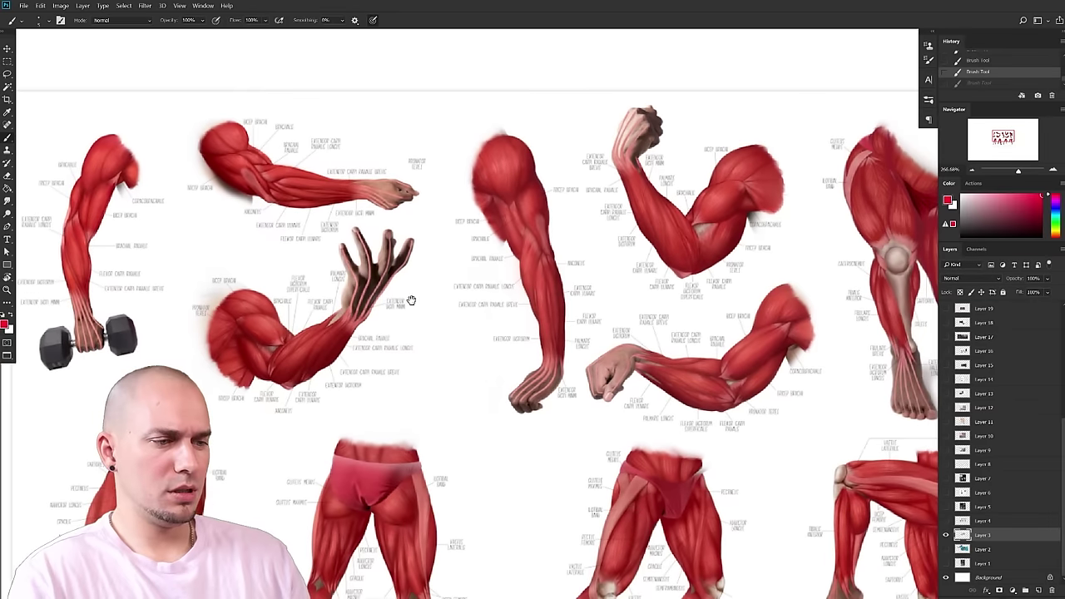
drag(555, 434, 692, 401)
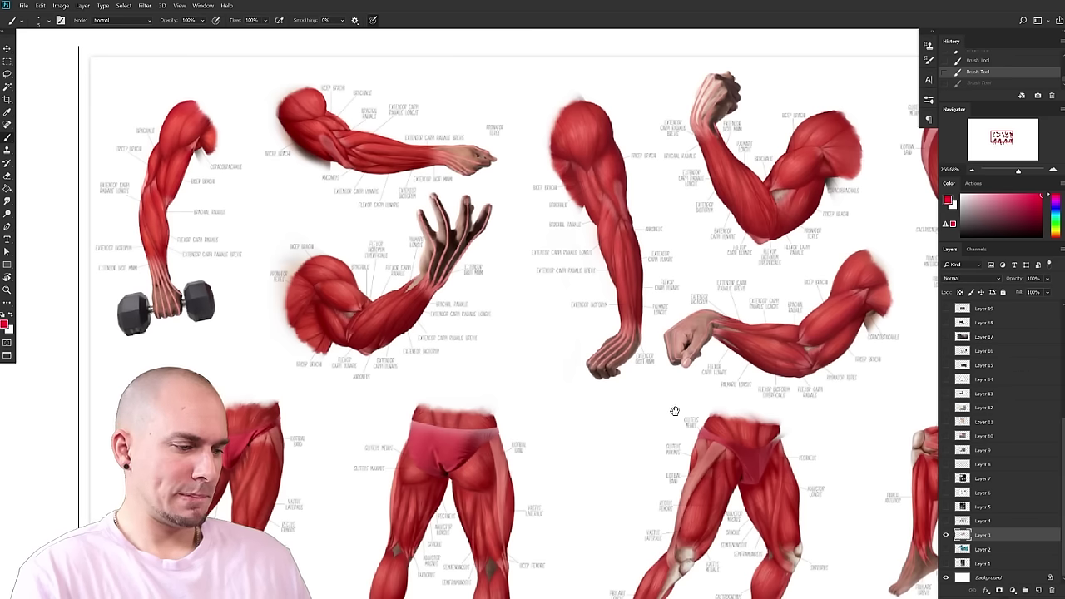
ctrl+click(406, 396)
alt+click(336, 301)
alt+click(338, 299)
mouse_move(322, 310)
mouse_down()
mouse_move(340, 307)
mouse_move(318, 262)
mouse_up()
key(ctrl+z)
alt+click(336, 302)
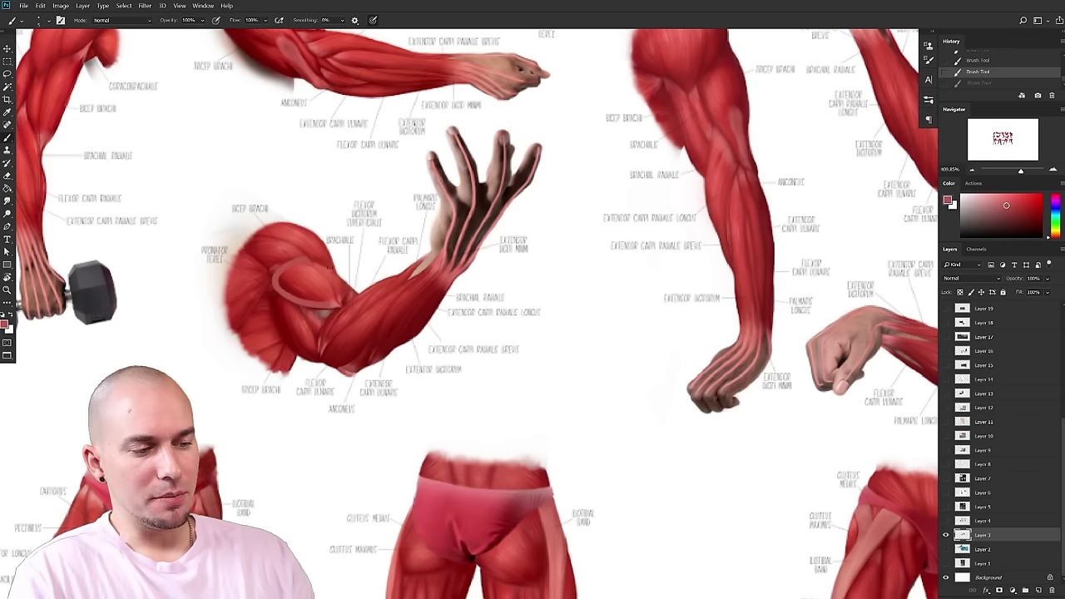
key(ctrl+z)
- Sample a lighter pink and try tendon strokes from the biceps into the forearm of the open-hand arm, undoing the attempts
alt+click(337, 301)
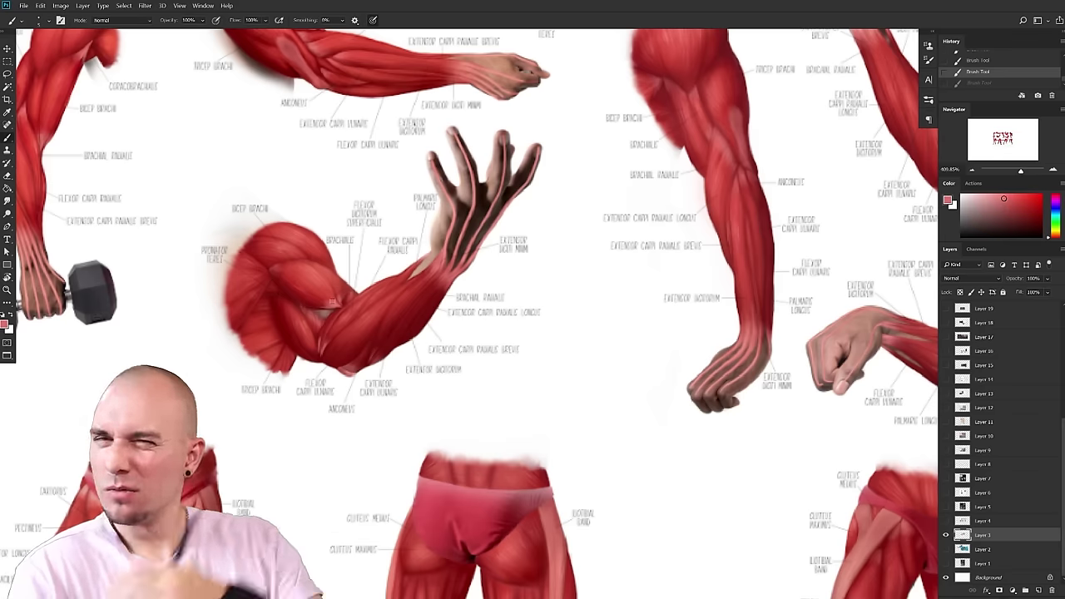
drag(322, 311, 331, 308)
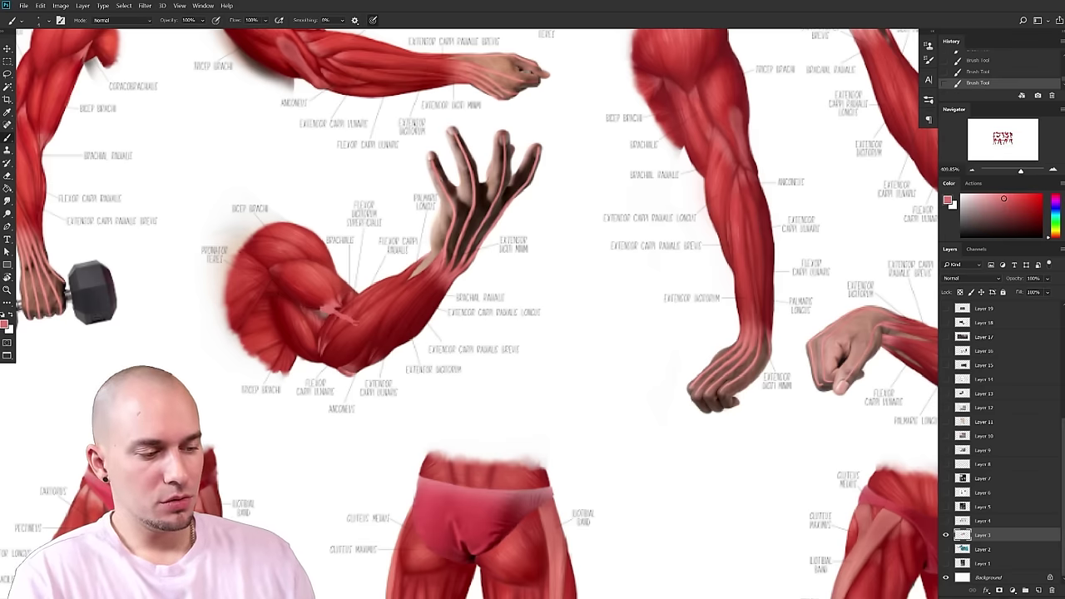
key(ctrl+z)
mouse_move(350, 345)
mouse_down()
mouse_move(391, 315)
mouse_move(361, 334)
mouse_move(354, 325)
mouse_move(367, 337)
mouse_up()
key(ctrl+z)
key(ctrl+z)
key(ctrl+z)
key(ctrl+z)
key(ctrl+z)
- Paint a light pink tendon patch over the elbow area of the raised-fist arm study
drag(531, 391, 491, 394)
mouse_move(541, 409)
mouse_down()
mouse_move(463, 399)
mouse_move(445, 379)
mouse_move(447, 431)
mouse_up()
mouse_move(716, 385)
mouse_down()
mouse_move(484, 458)
mouse_move(496, 510)
mouse_up()
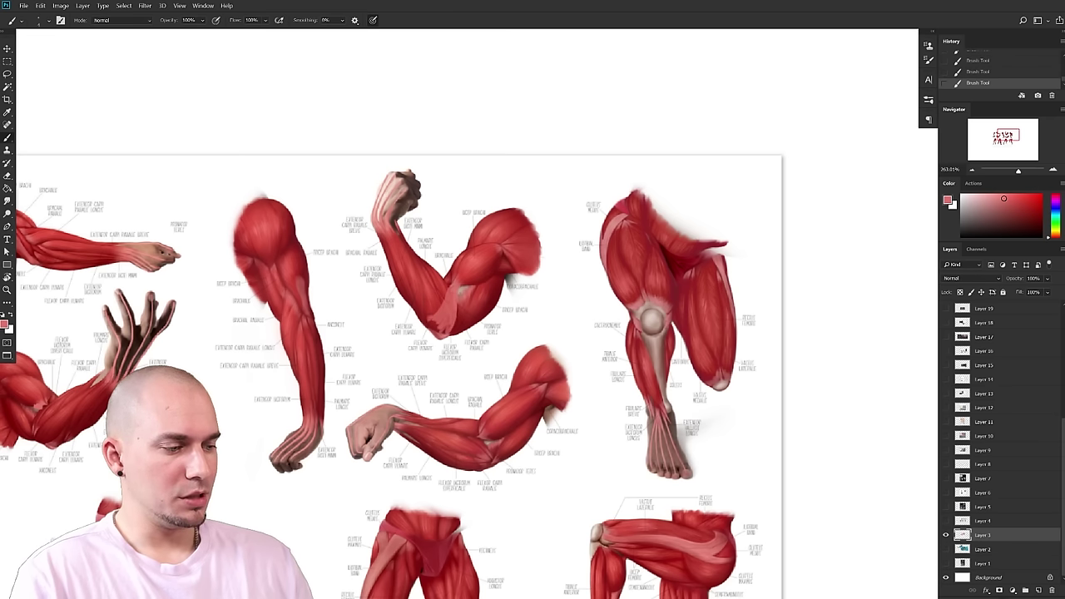
- Examine the bent-knee, raised-knee and wide-stance leg studies alongside the arms above them
drag(617, 449, 525, 423)
scroll(525, 424, down, 3)
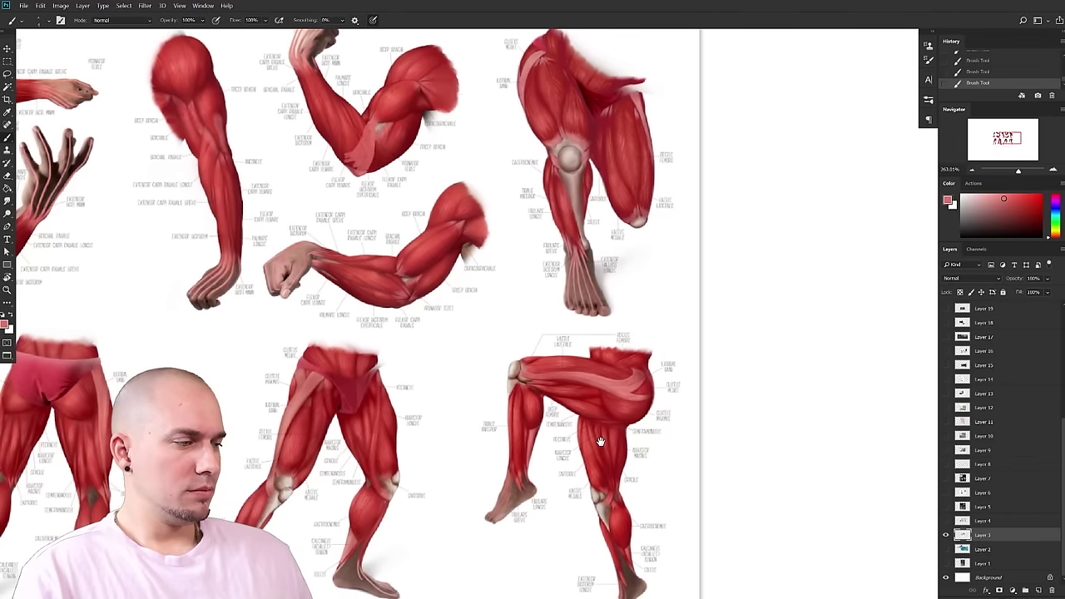
scroll(628, 441, down, 2)
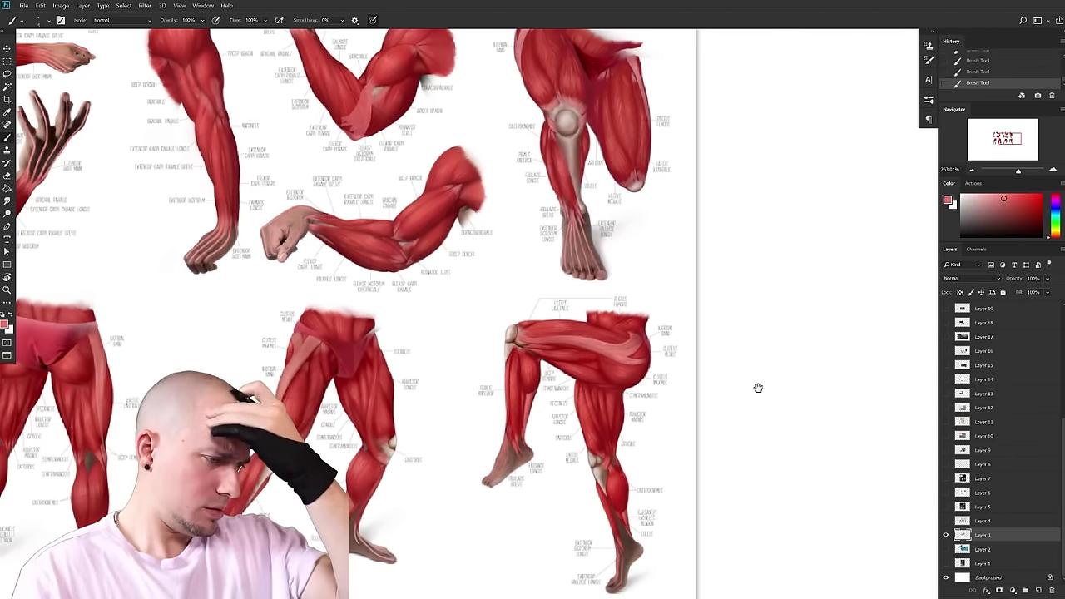
scroll(703, 383, up, 2)
drag(703, 384, 689, 425)
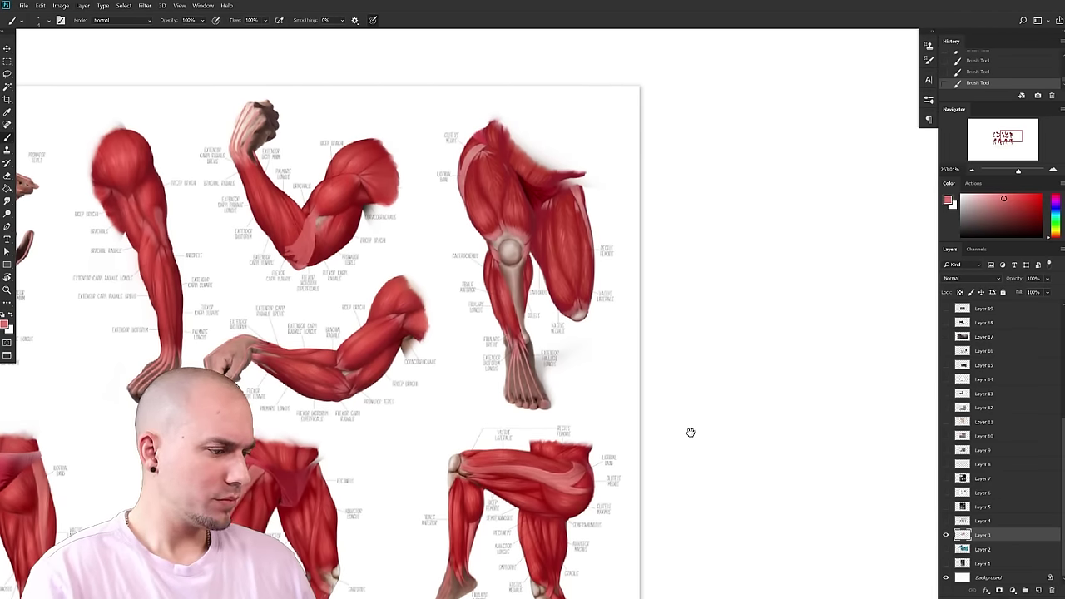
scroll(690, 432, down, 4)
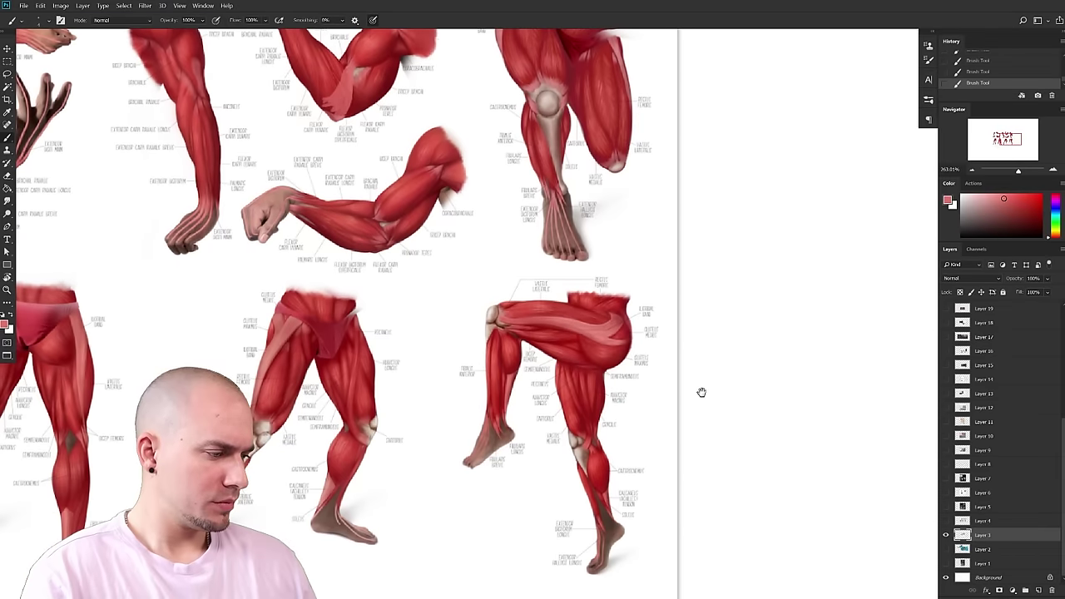
scroll(701, 390, left, 4)
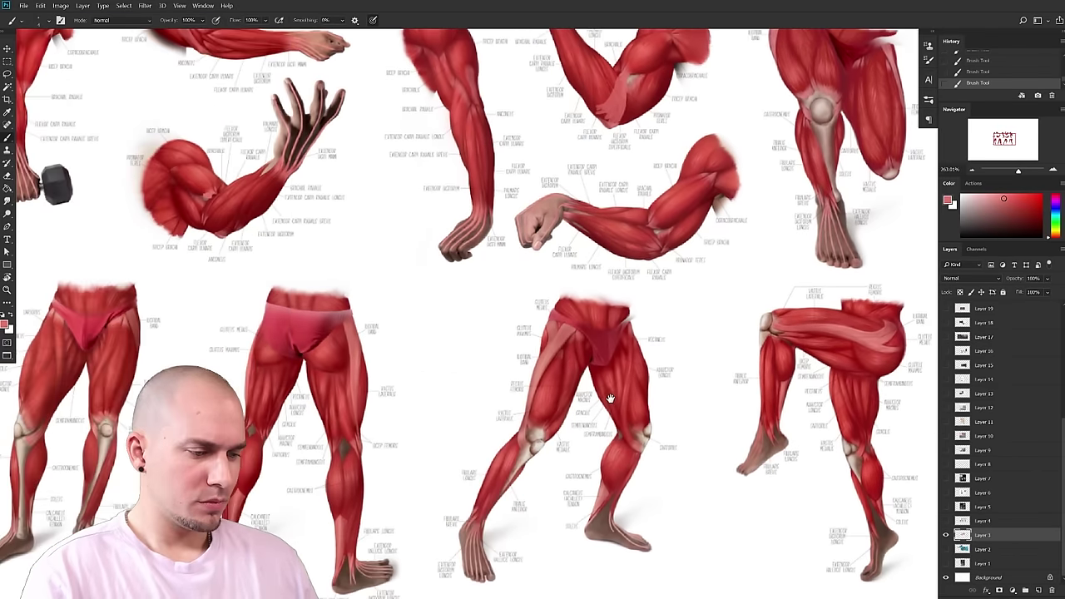
- Outline the outer and lower edges of both buttocks in black on the back-view leg study
scroll(679, 390, up, 2)
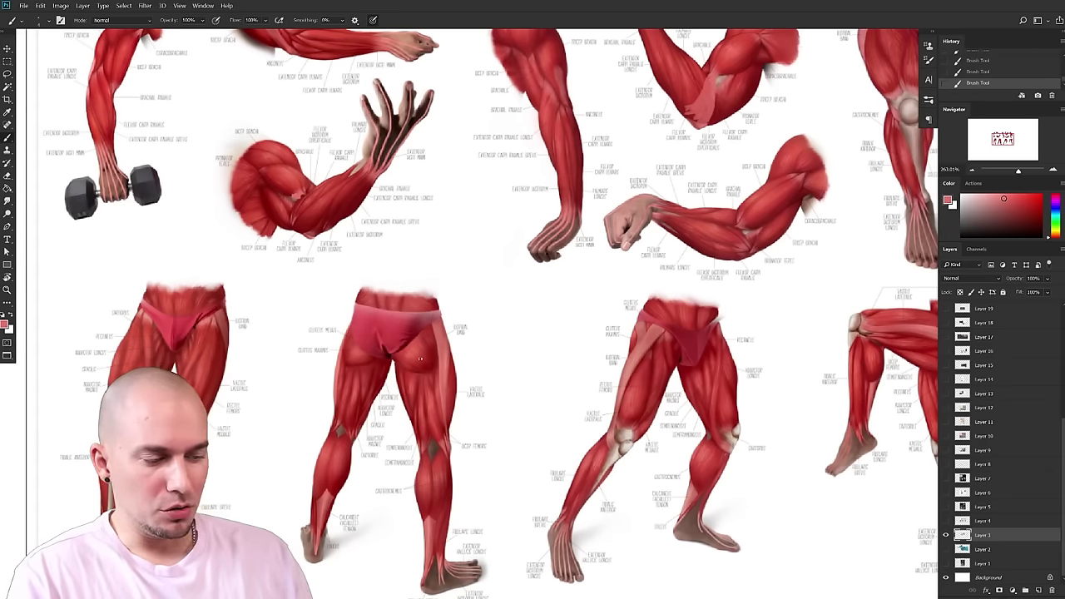
alt+click(440, 371)
key(d)
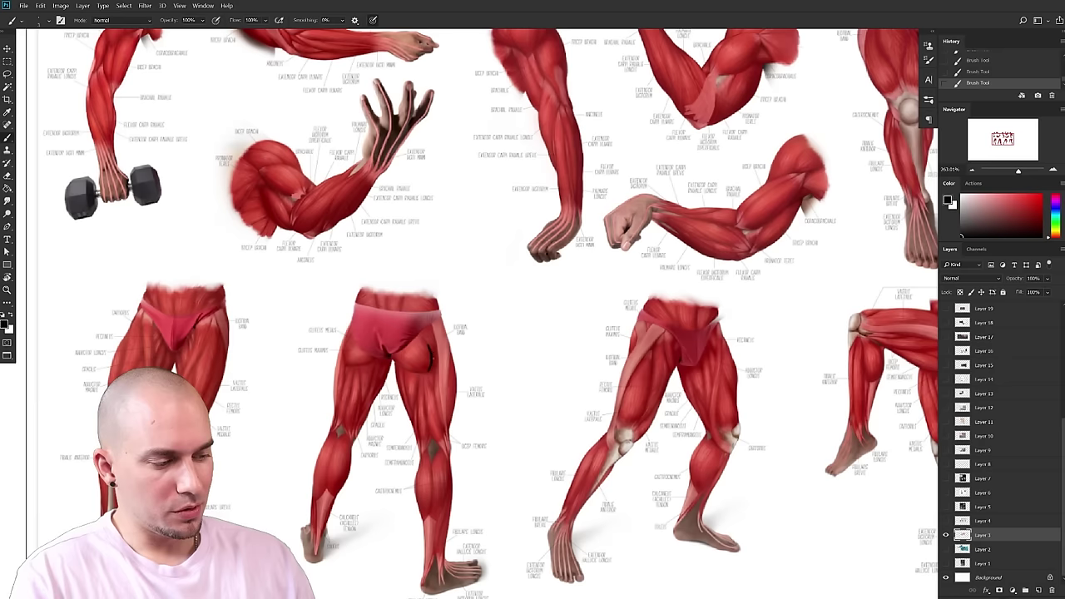
key(ctrl+z)
key(ctrl+z)
key(ctrl+shift+z)
key(ctrl+shift+z)
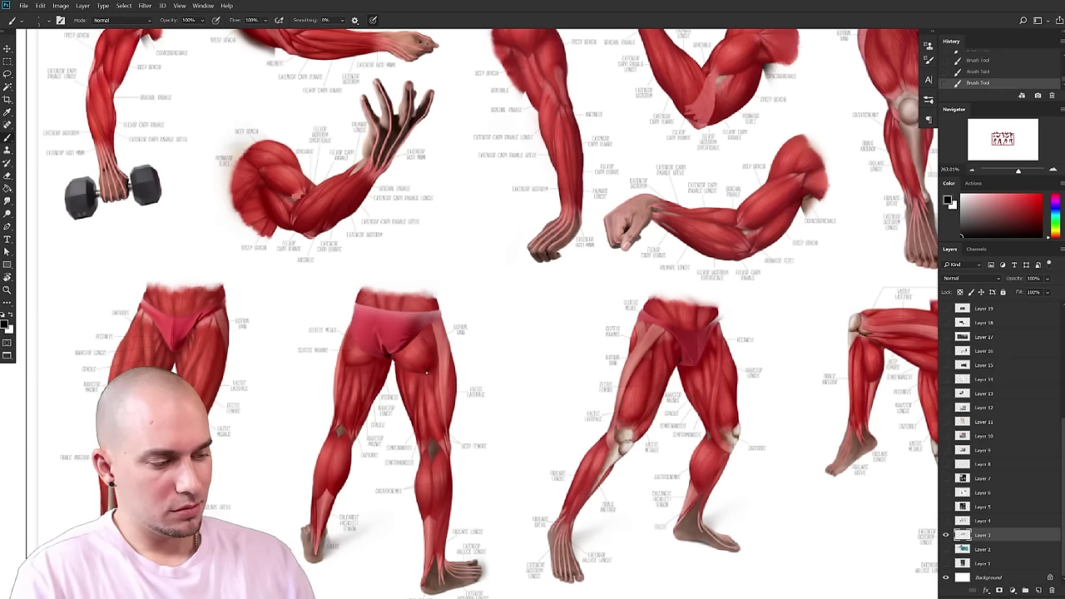
drag(426, 371, 438, 328)
key(bracketright)
mouse_move(351, 337)
mouse_down()
mouse_move(382, 353)
mouse_move(348, 326)
mouse_move(349, 352)
mouse_up()
key(bracketright)
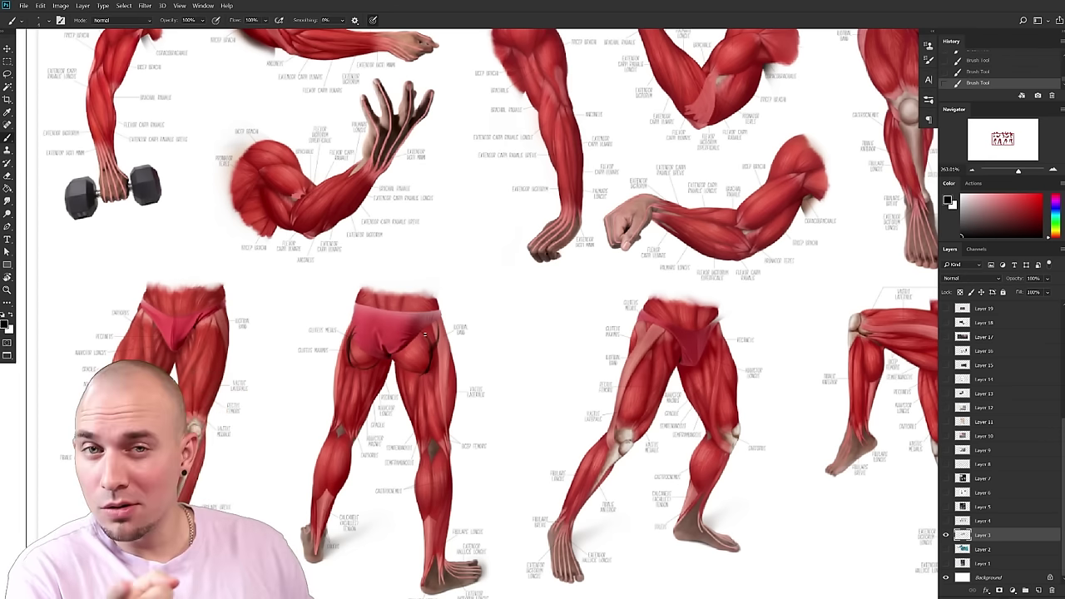
- Examine the marked buttock contours on the back-view legs and compare them with the neighbouring leg studies
scroll(424, 334, up, 2)
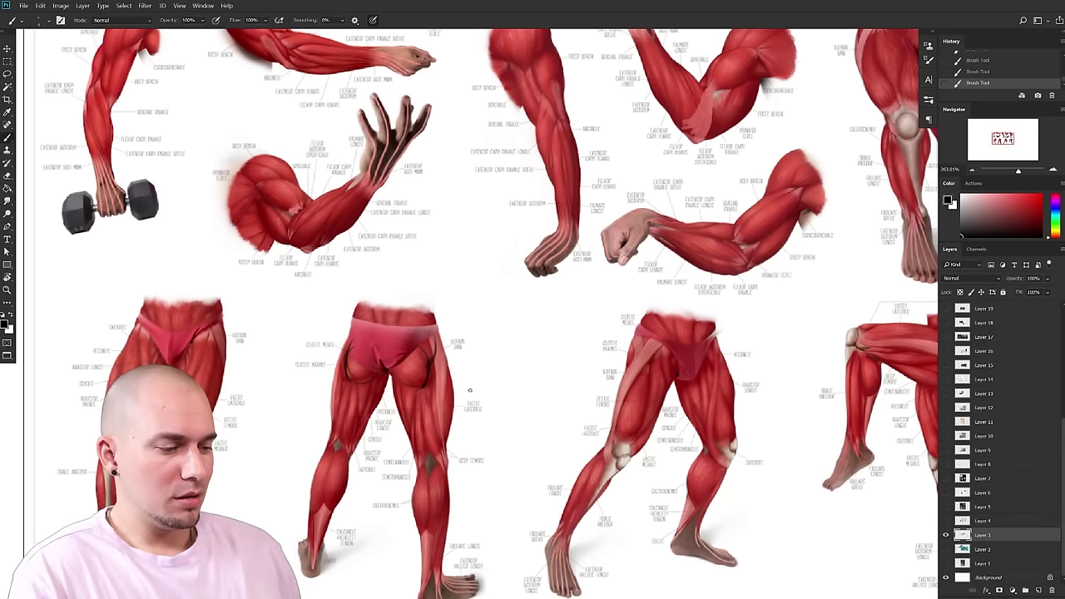
scroll(469, 389, up, 2)
scroll(470, 389, right, 3)
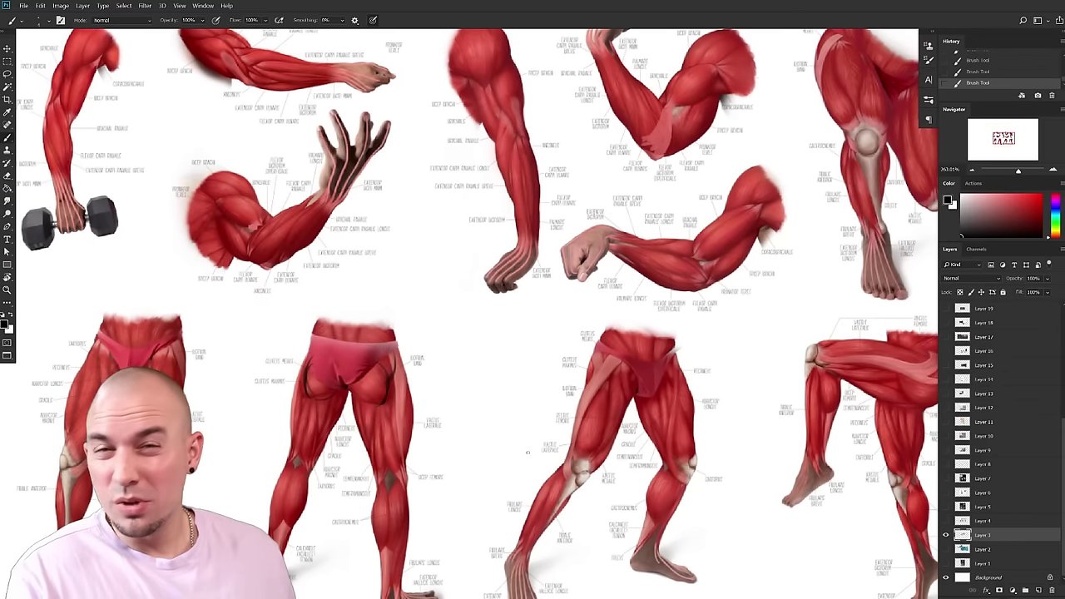
scroll(468, 404, up, 2)
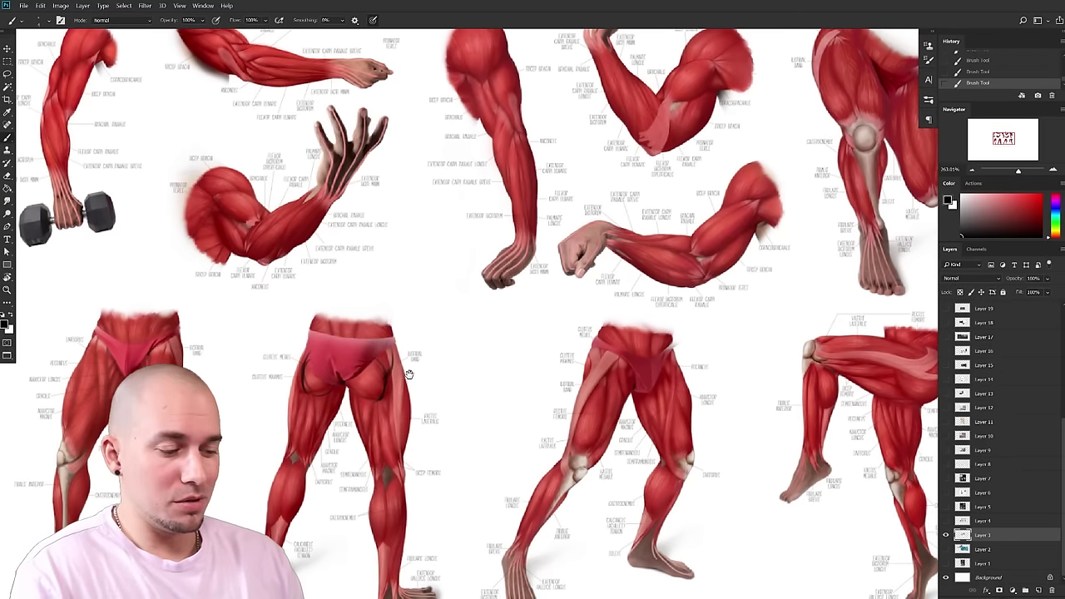
scroll(604, 480, up, 1)
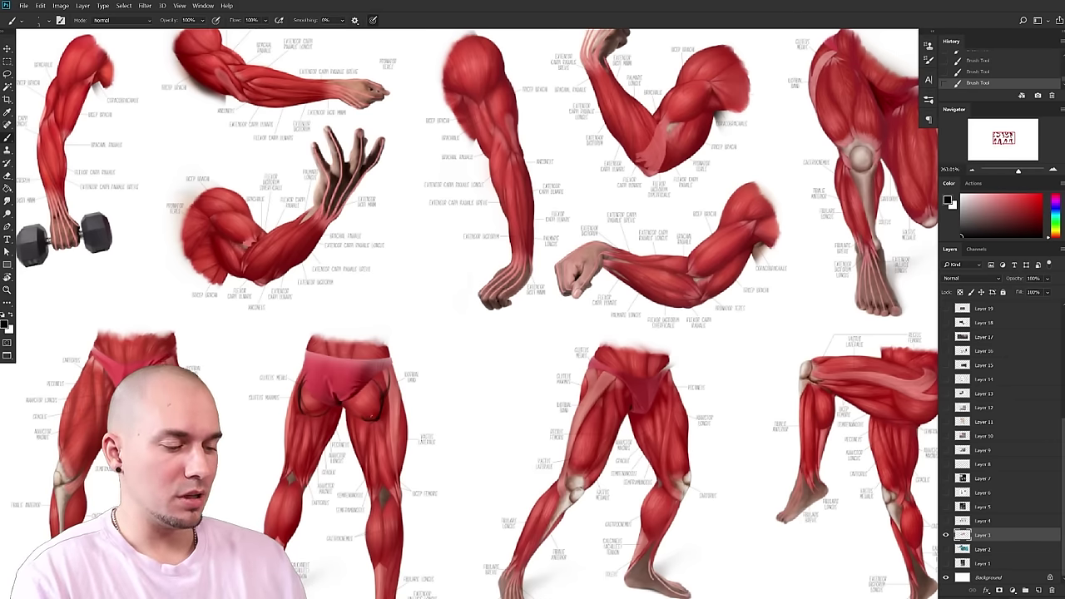
drag(473, 427, 453, 399)
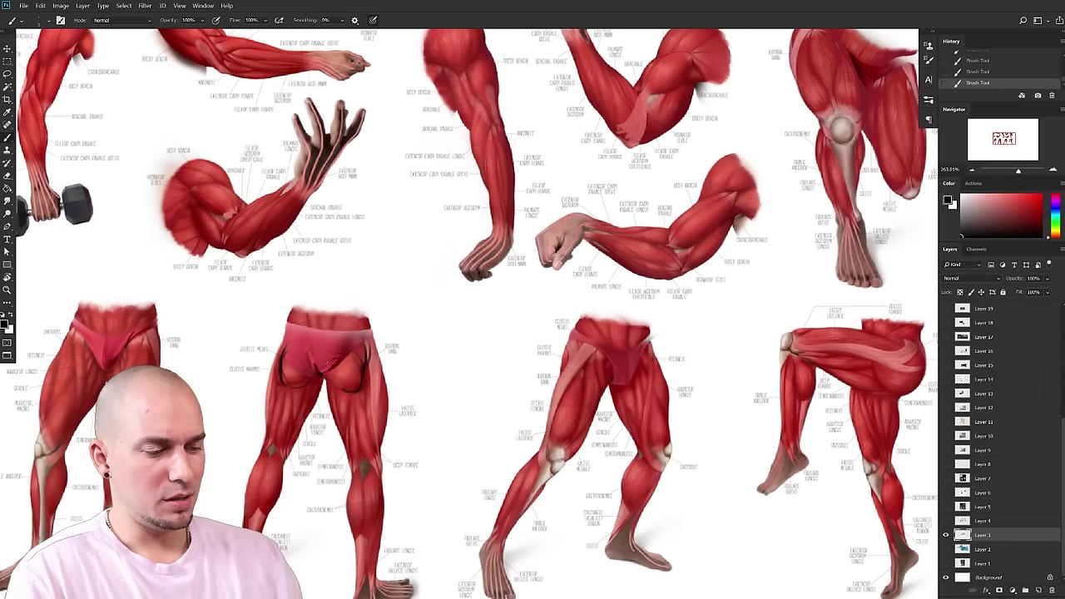
drag(701, 467, 577, 490)
drag(637, 474, 592, 466)
drag(582, 445, 636, 391)
mouse_move(647, 378)
mouse_down()
mouse_move(698, 373)
mouse_move(720, 355)
mouse_move(667, 313)
mouse_up()
mouse_move(722, 356)
mouse_down()
mouse_move(705, 413)
mouse_move(696, 403)
mouse_up()
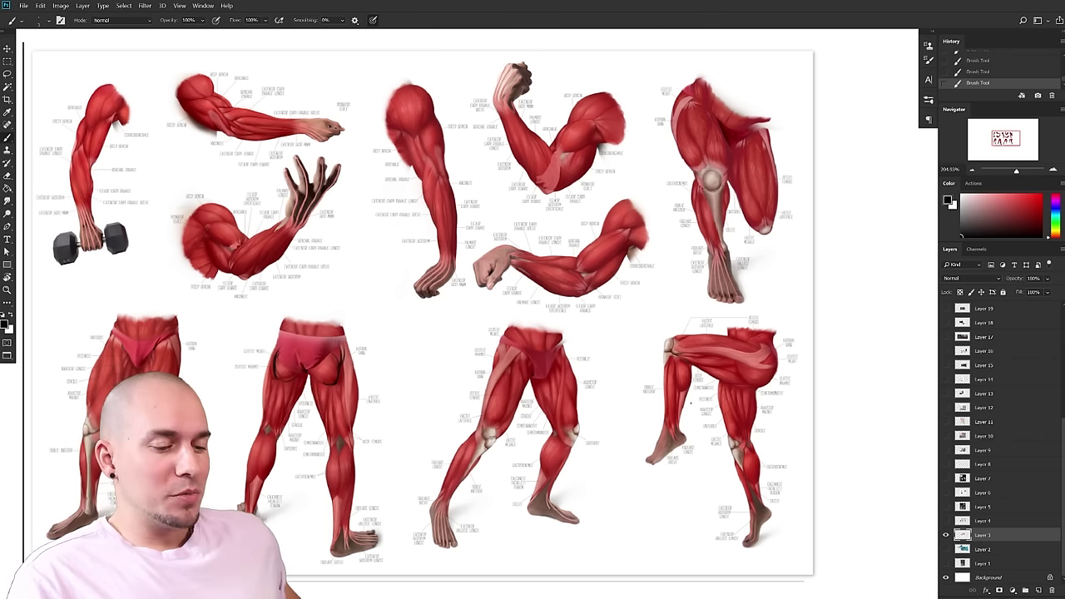
- Look over the complete sheet of arm and leg muscle studies and the artist's note beneath it
drag(691, 402, 764, 406)
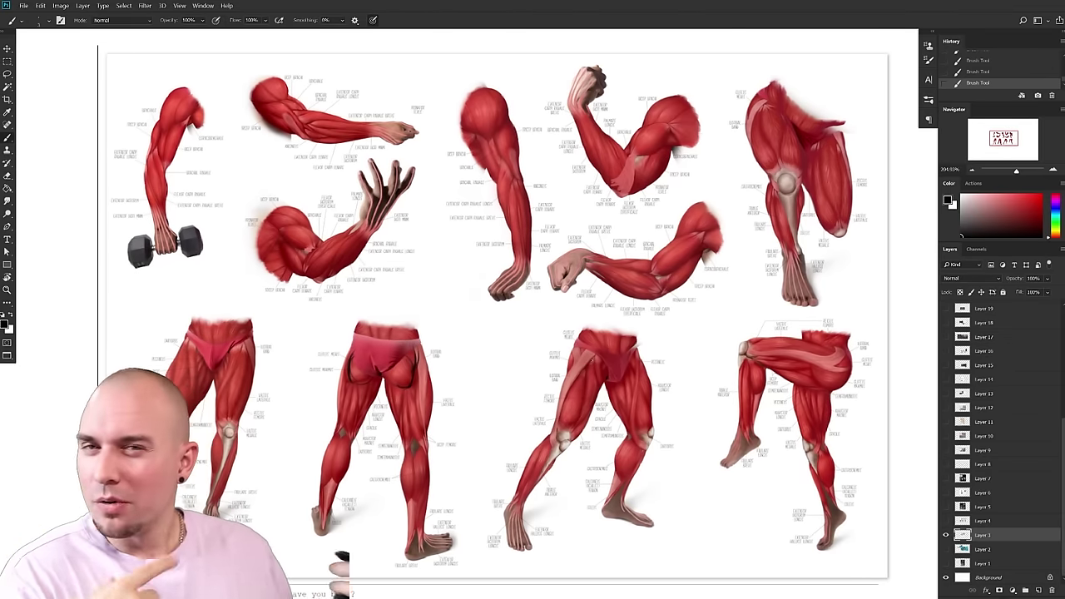
drag(662, 422, 635, 422)
scroll(647, 419, down, 1)
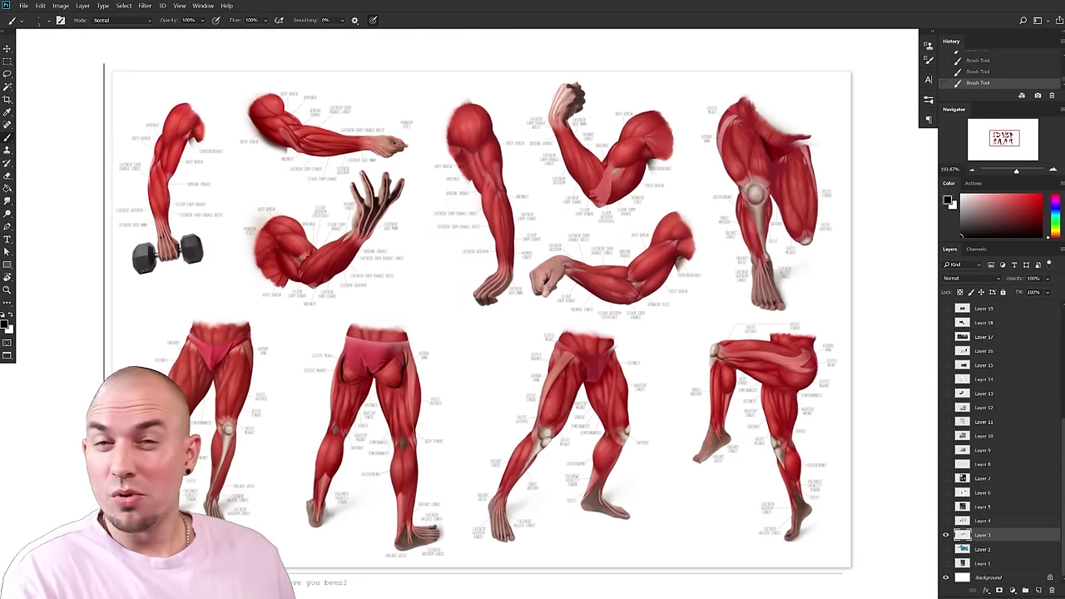
scroll(705, 460, down, 2)
drag(705, 459, 672, 417)
drag(573, 335, 563, 337)
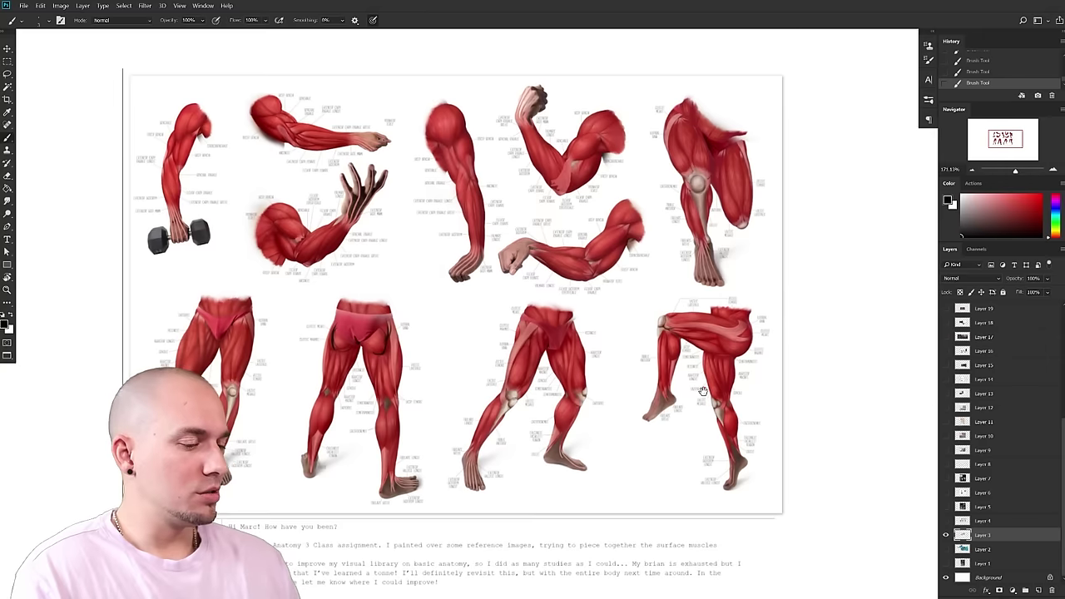
scroll(573, 436, up, 1)
drag(668, 401, 671, 430)
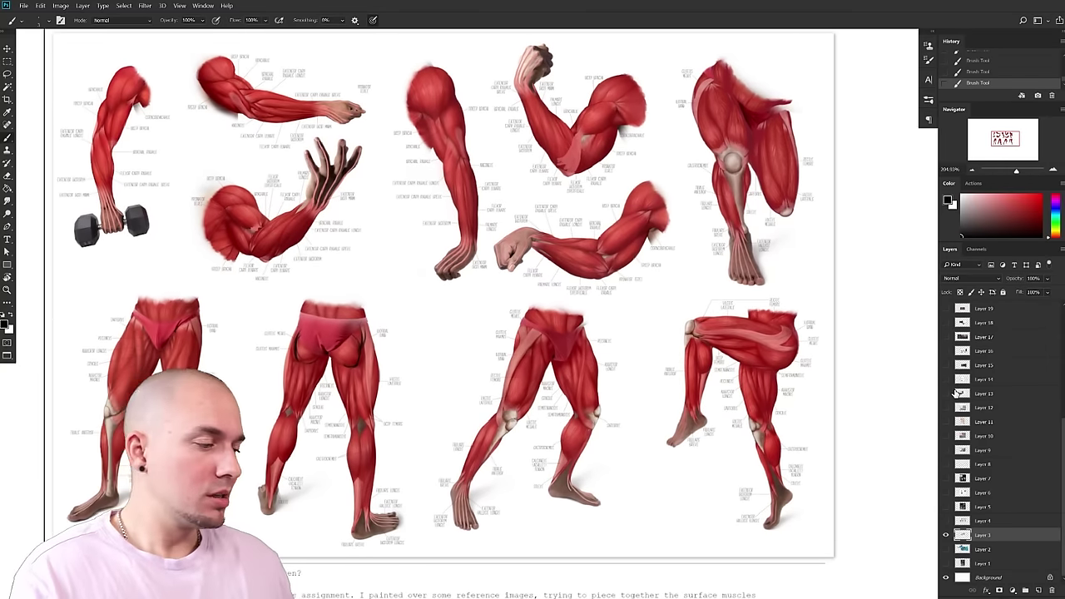
drag(733, 340, 744, 366)
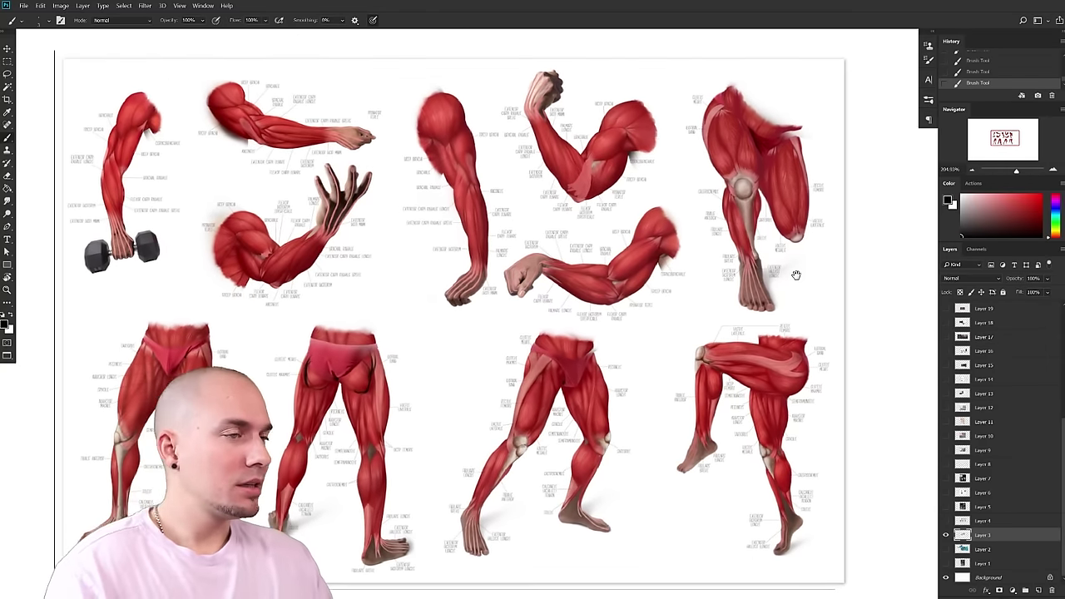
drag(675, 332, 677, 325)
drag(806, 282, 820, 311)
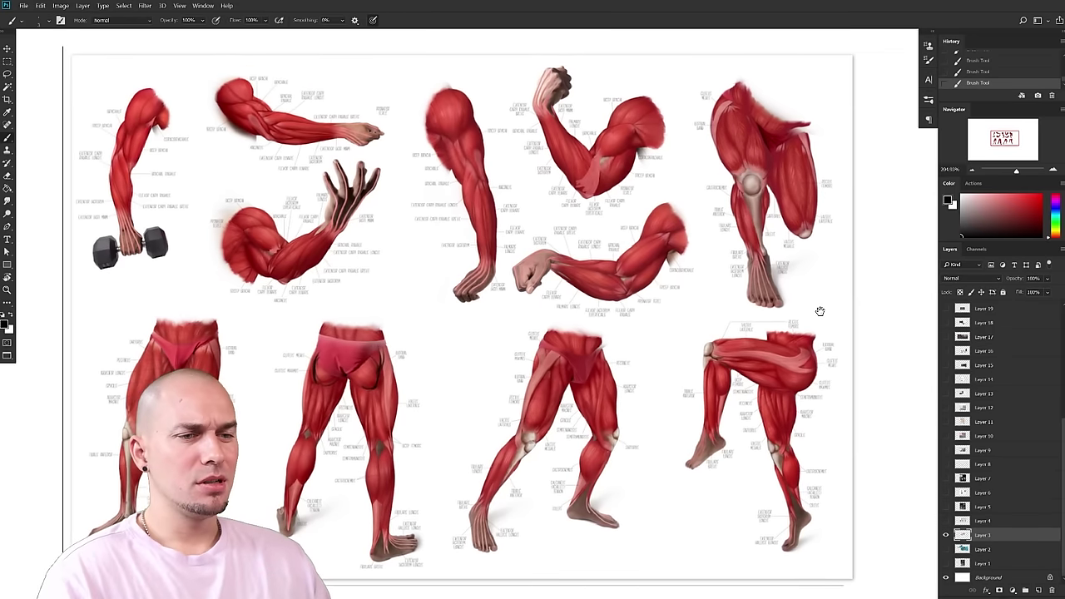
scroll(836, 328, down, 1)
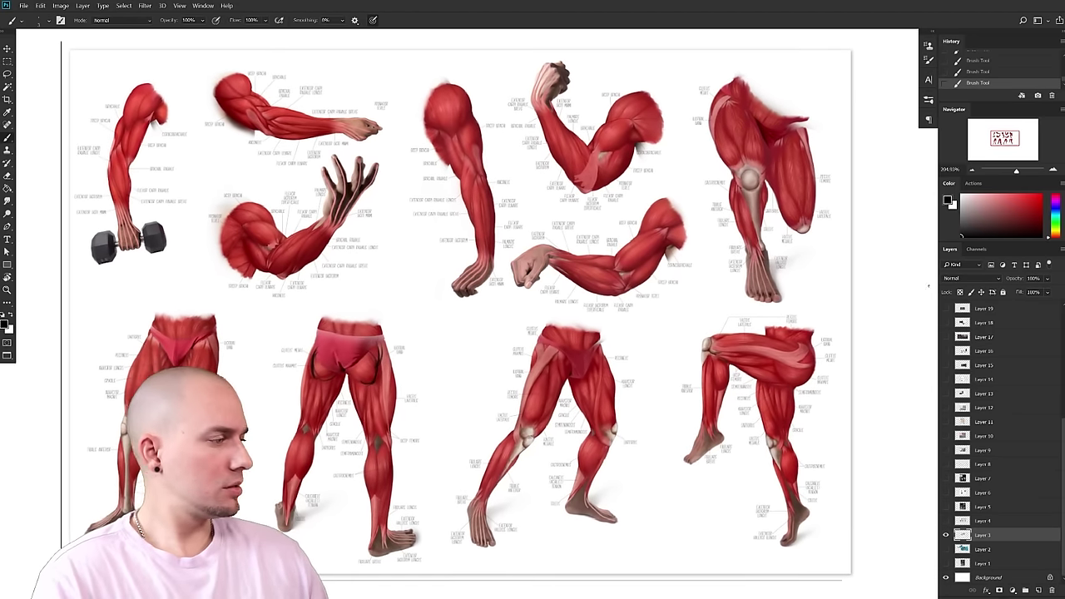
drag(808, 509, 810, 510)
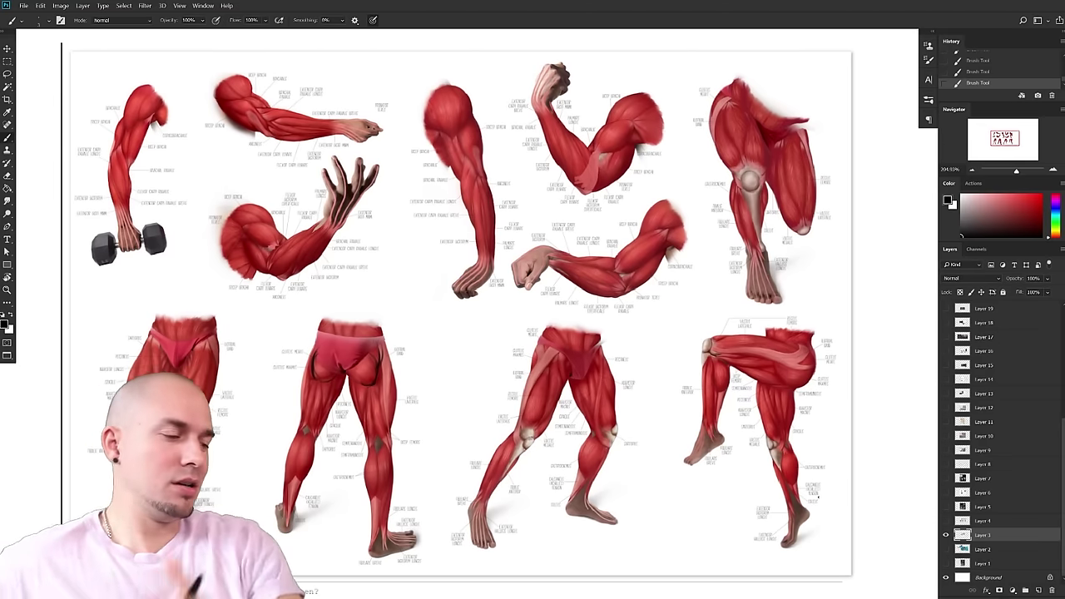
scroll(921, 350, down, 1)
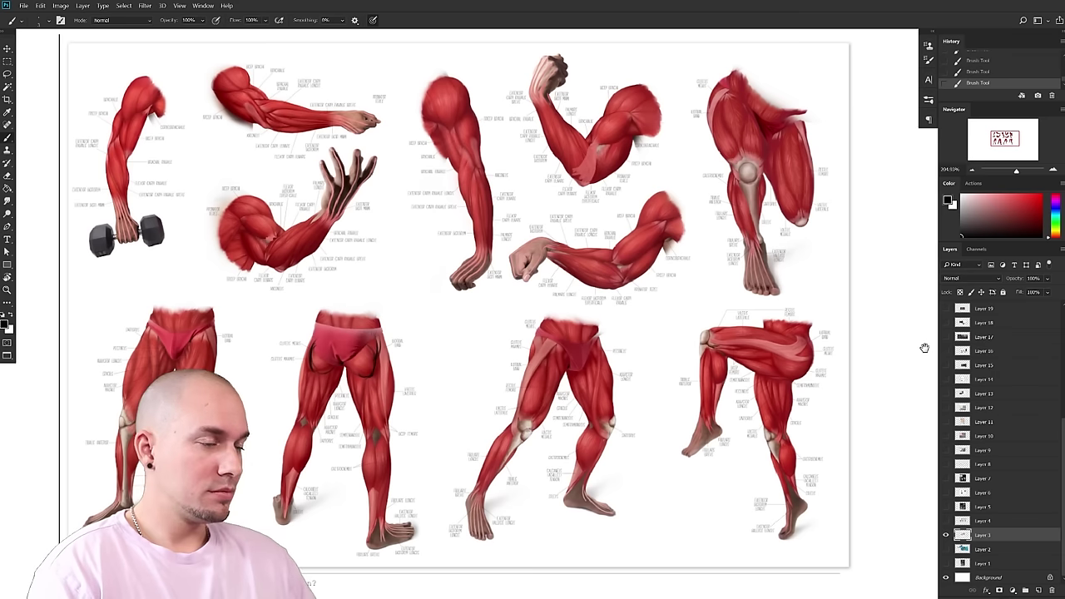
drag(839, 429, 842, 402)
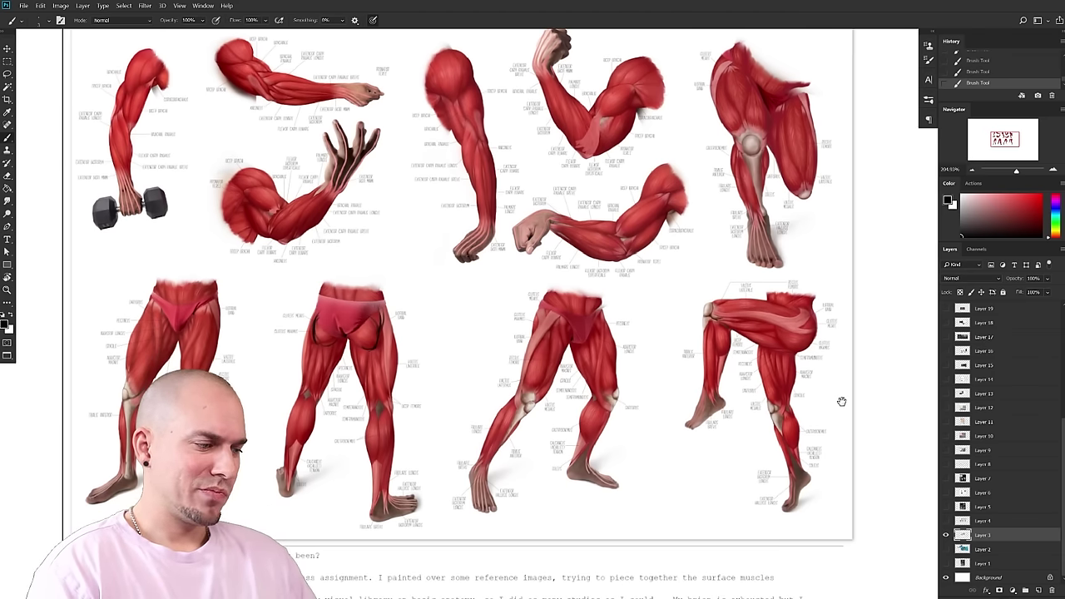
drag(842, 401, 842, 409)
scroll(839, 389, down, 3)
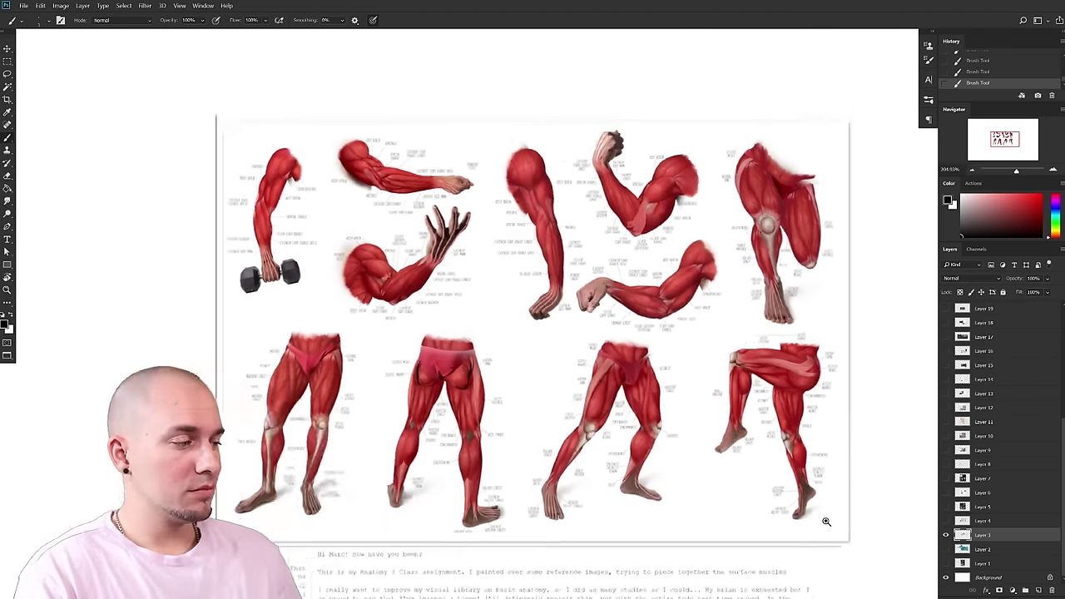
drag(778, 426, 773, 423)
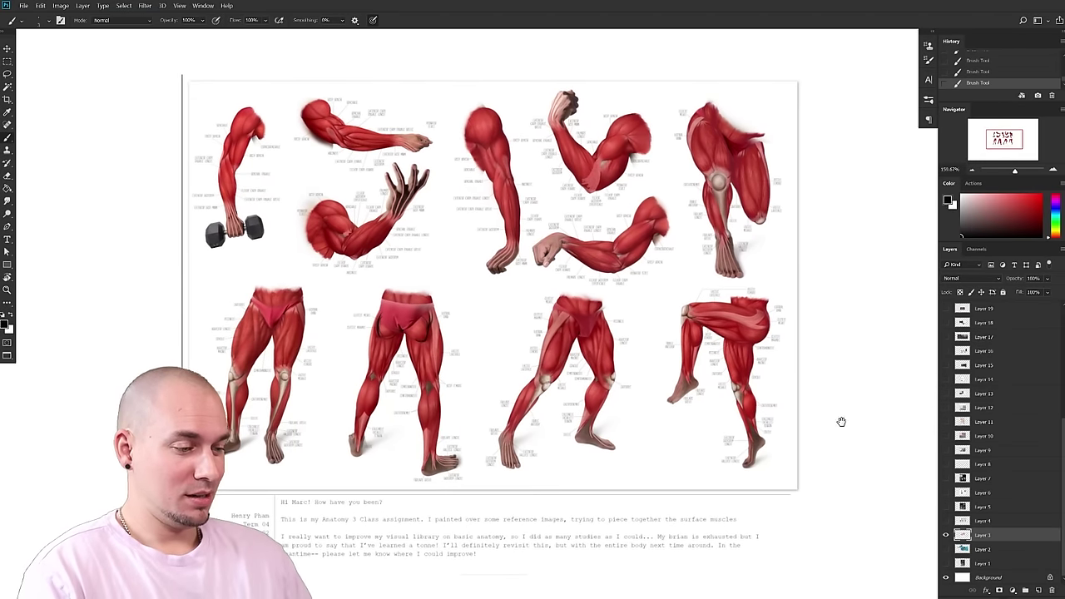
drag(839, 428, 832, 430)
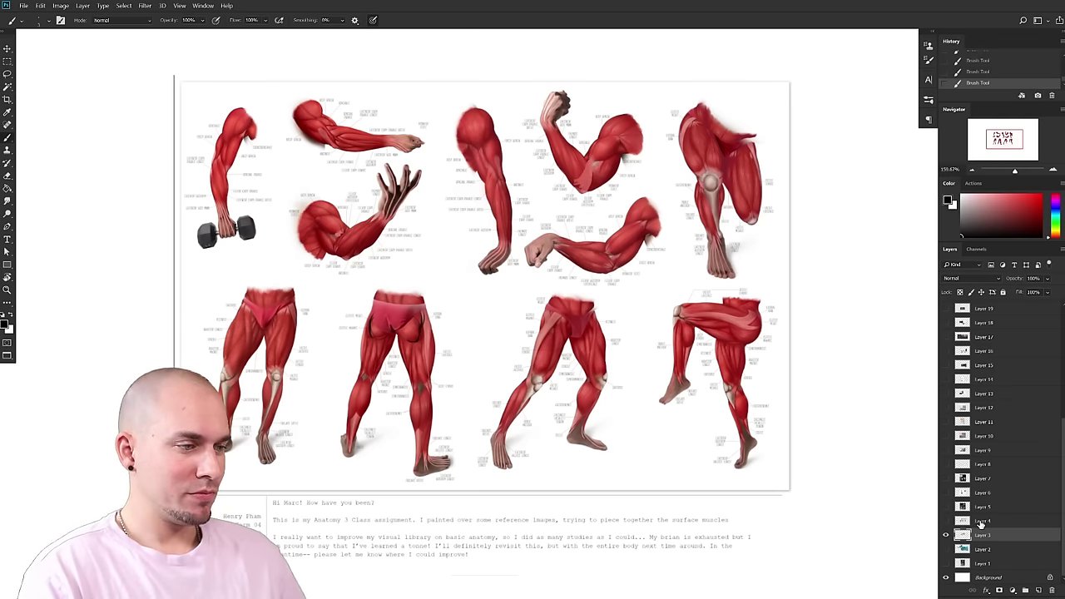
- Hide Layer 3, show and select Layer 4, and read the note on the mushroom house colour studies
click(945, 535)
click(945, 521)
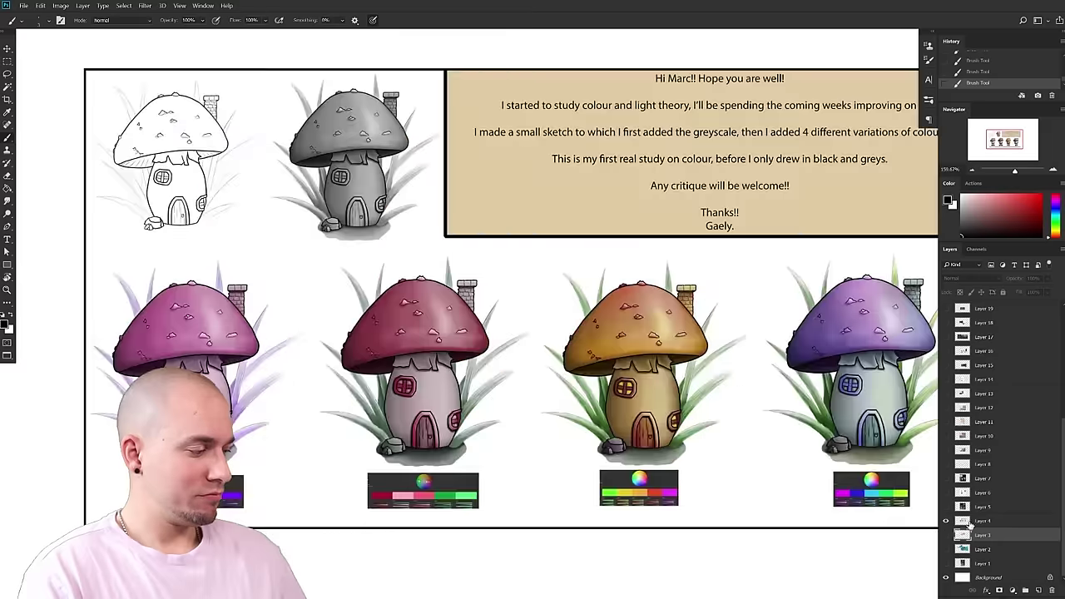
click(969, 524)
drag(673, 435, 679, 409)
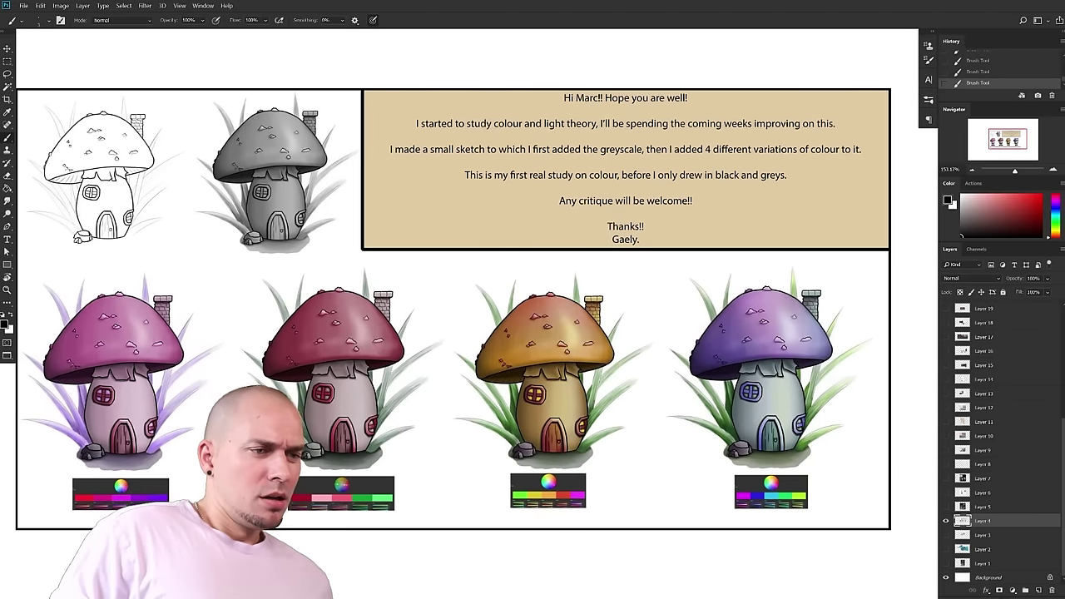
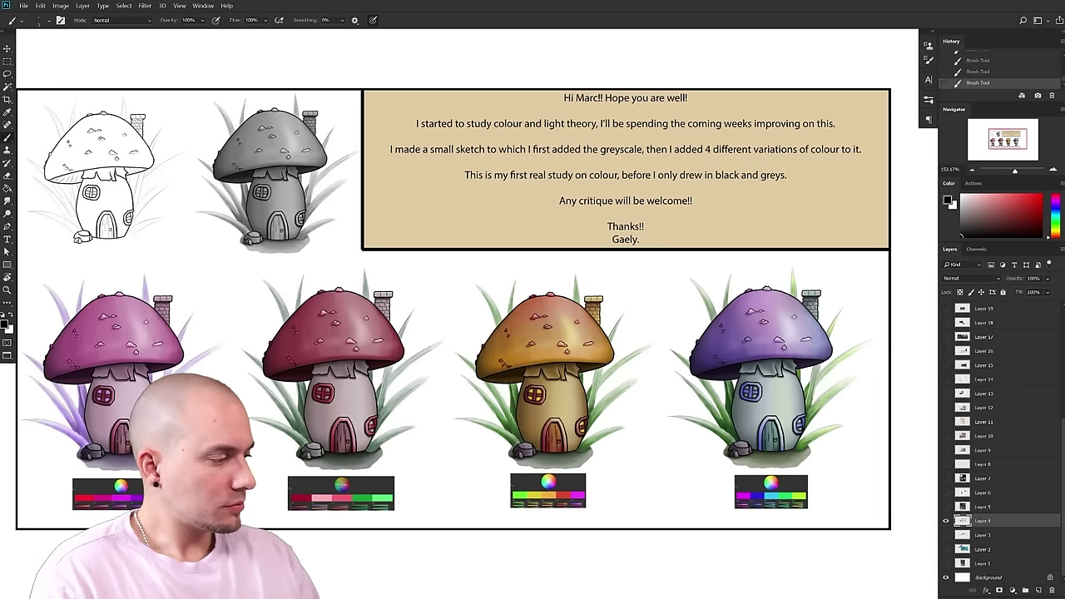
drag(725, 375, 737, 374)
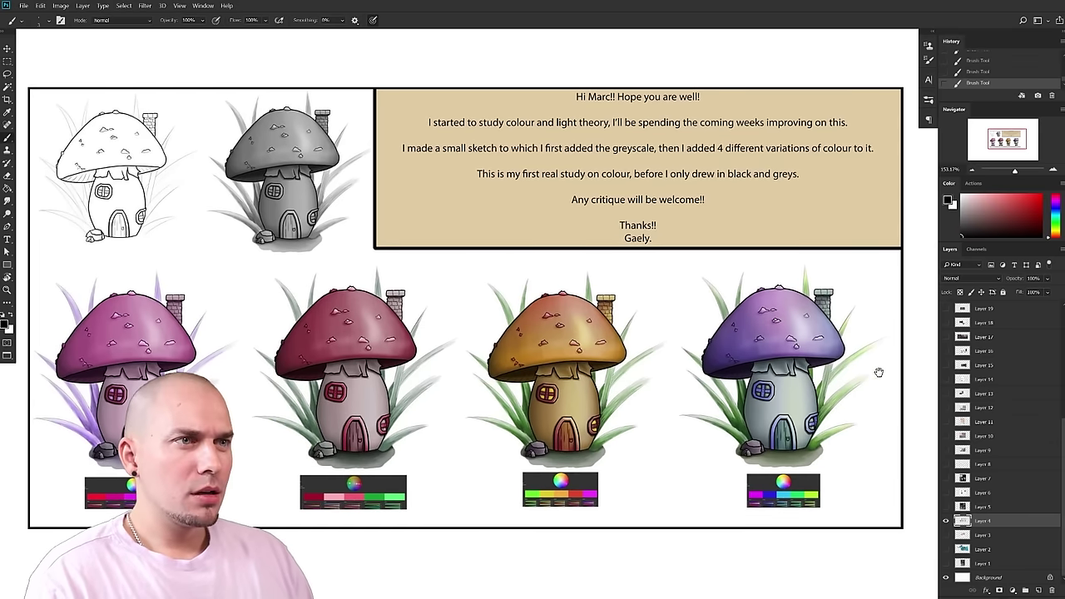
- Hide Layer 4 again, and show and select Layer 3 with the anatomy studies
click(945, 535)
click(945, 521)
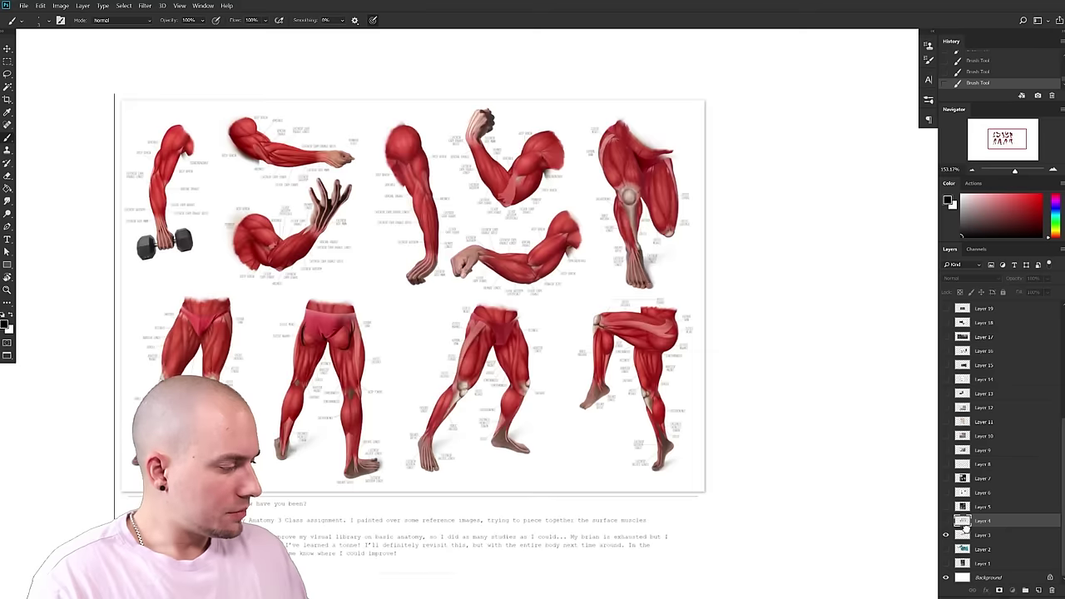
click(965, 534)
drag(602, 430, 719, 509)
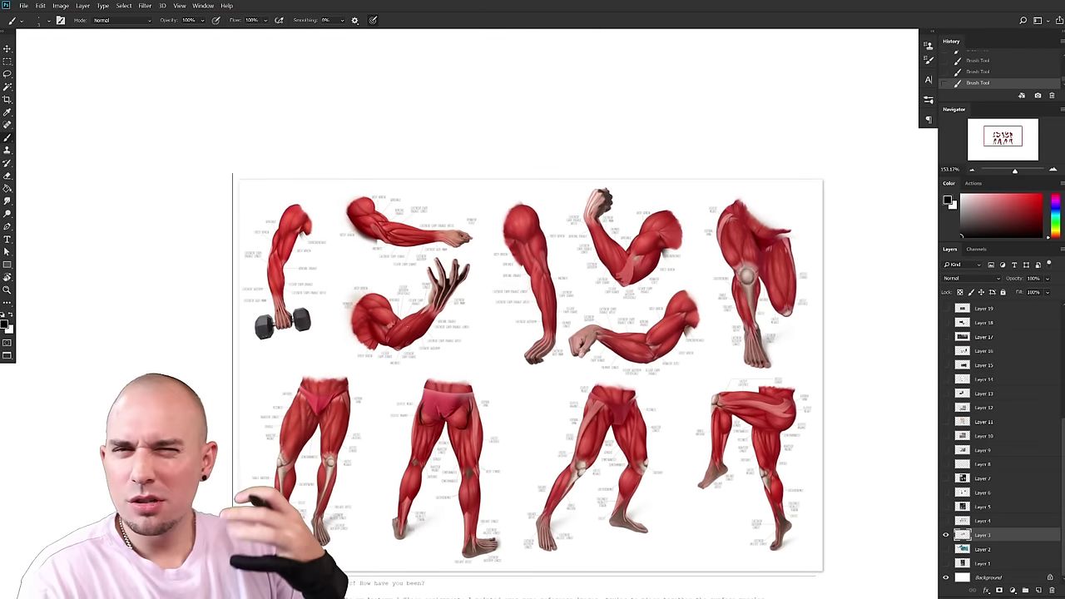
- Sample muted reds from the dumbbell arm study and compare it with the other muscle studies
drag(391, 364, 447, 331)
drag(447, 332, 544, 494)
alt+click(290, 385)
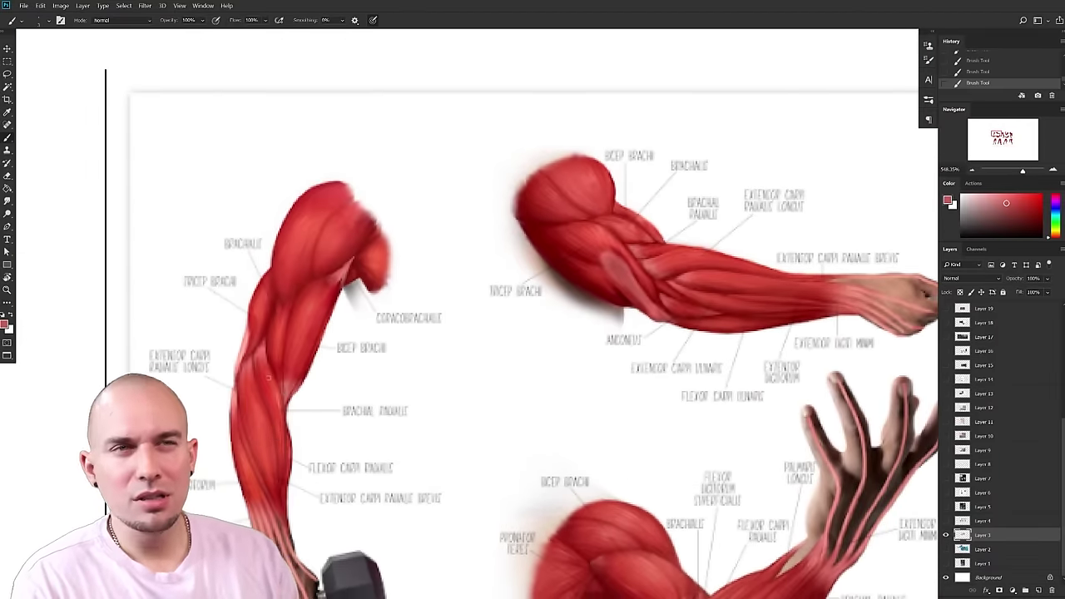
scroll(359, 392, up, 3)
alt+click(350, 150)
scroll(613, 413, down, 5)
drag(588, 408, 541, 379)
scroll(541, 380, down, 2)
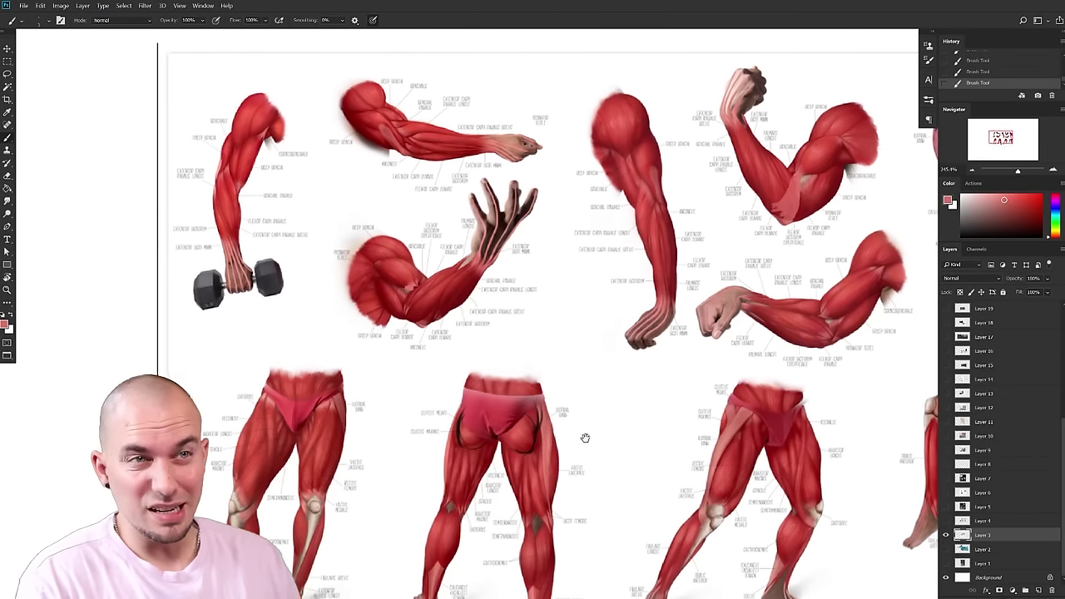
drag(587, 439, 552, 406)
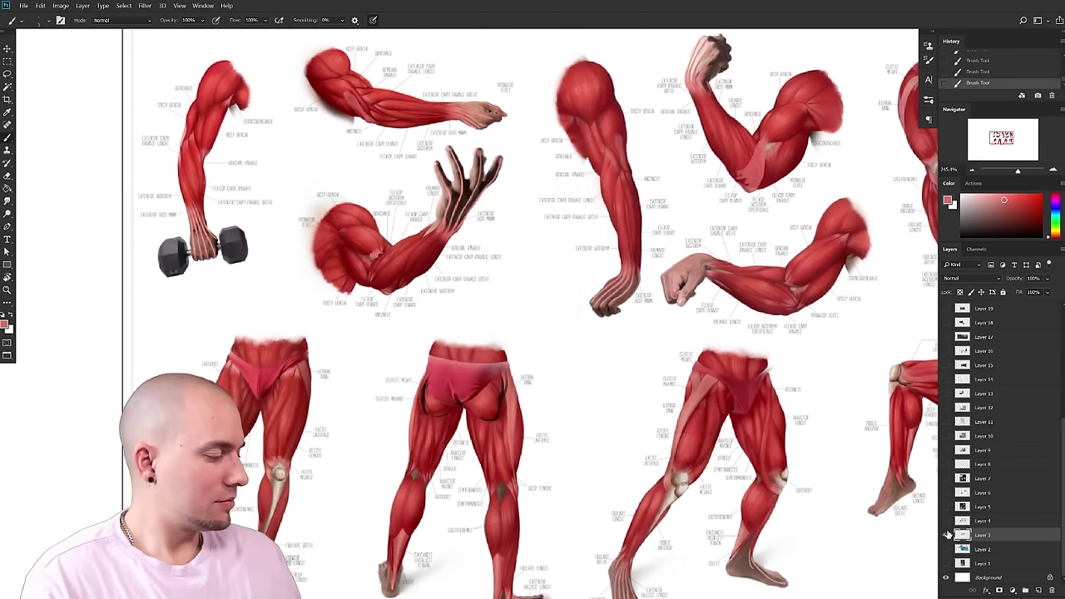
- Hide Layer 3, show and select Layer 4, and frame the complete mushroom house sheet
click(946, 534)
click(946, 521)
click(968, 522)
scroll(710, 428, down, 2)
drag(688, 410, 554, 366)
scroll(782, 343, down, 3)
drag(824, 338, 690, 366)
scroll(757, 345, up, 1)
drag(757, 345, 848, 326)
scroll(799, 323, up, 1)
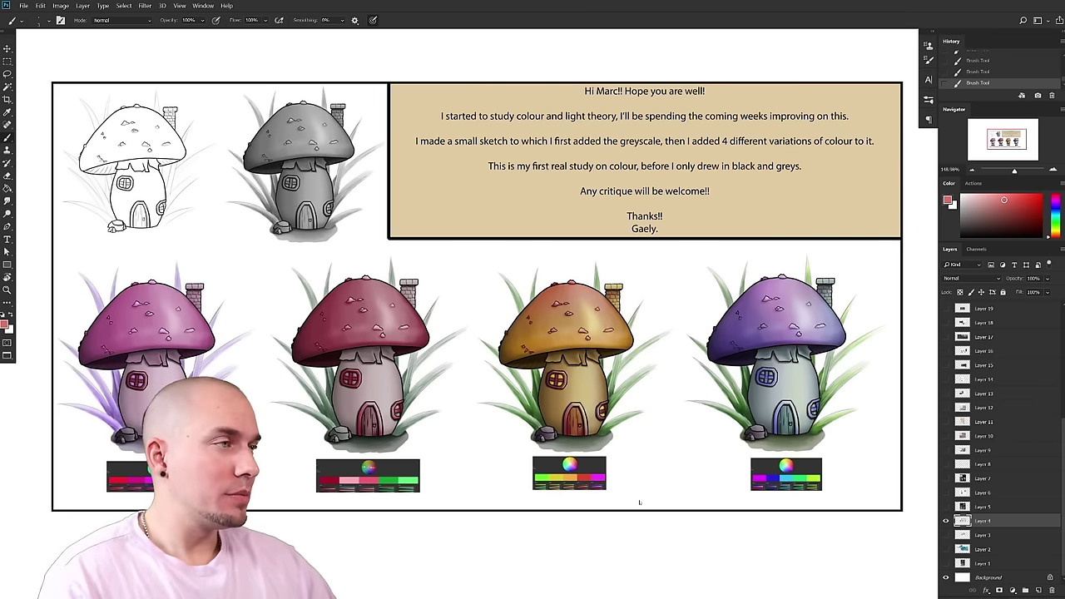
- Examine the four mushroom house colour variations and sample a muted pink from the crimson mushroom's cap
drag(691, 411, 696, 405)
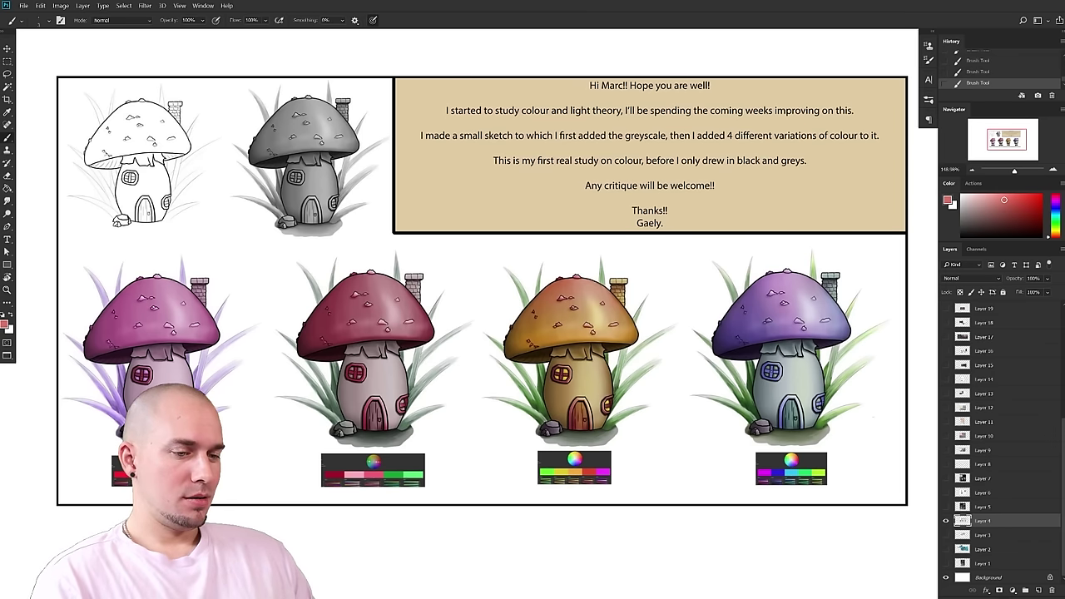
drag(487, 399, 588, 434)
drag(507, 408, 576, 406)
drag(501, 382, 482, 282)
drag(466, 376, 458, 329)
drag(503, 368, 444, 393)
alt+click(442, 286)
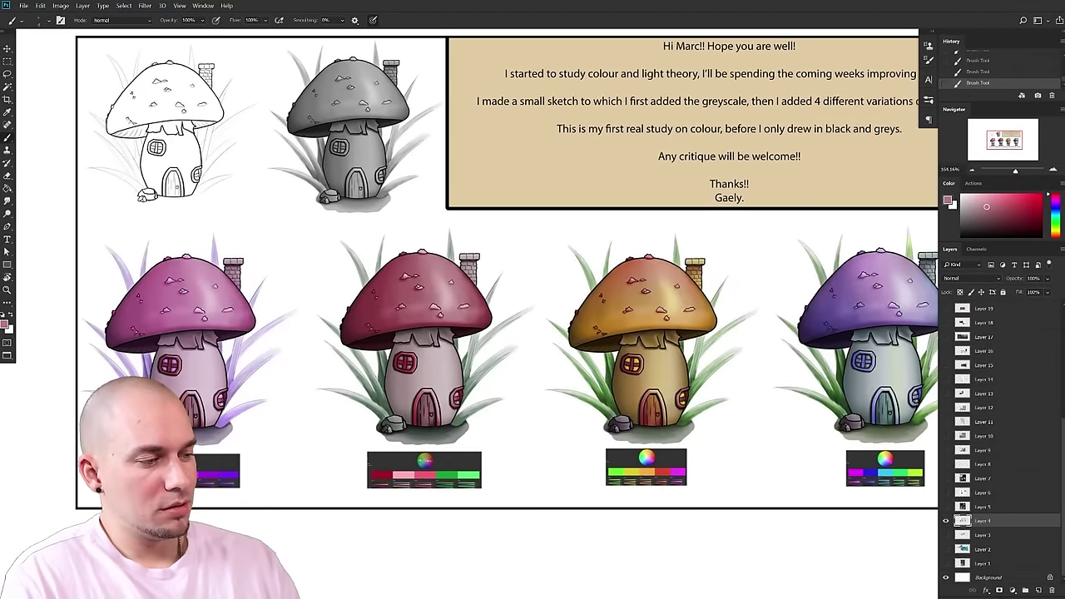
- Sample a muted tan from the golden mushroom house's stem as the brush colour
drag(437, 284, 440, 369)
alt+click(205, 371)
alt+click(673, 377)
drag(705, 422, 699, 421)
drag(699, 422, 670, 412)
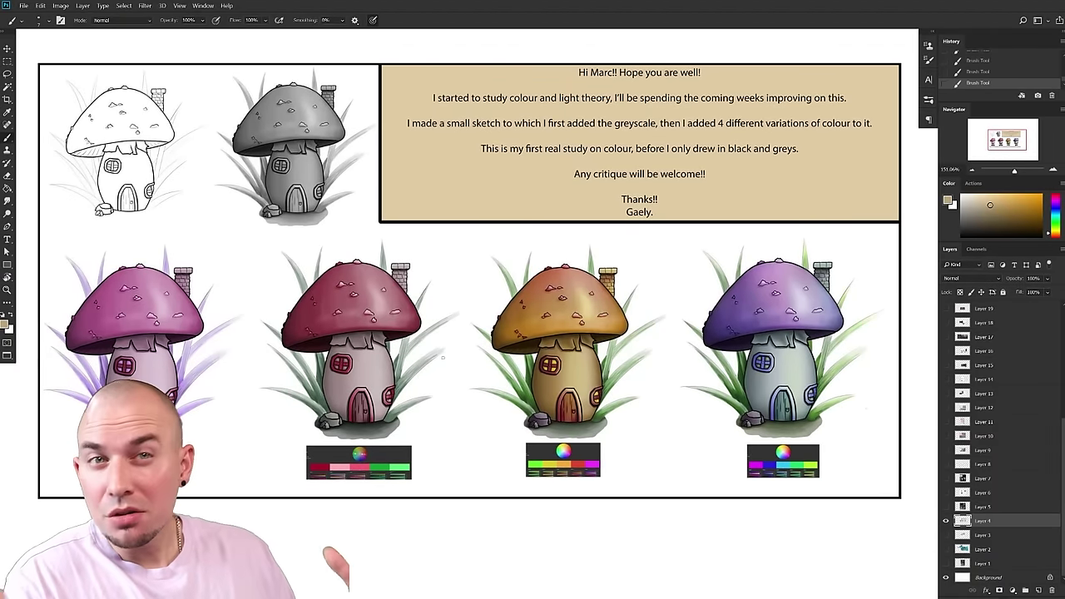
- Try circling the colour palette under the purple mushroom house with a tan brush stroke
drag(510, 386, 608, 343)
mouse_move(856, 406)
mouse_down()
mouse_move(640, 398)
mouse_move(781, 379)
mouse_move(756, 376)
mouse_move(810, 459)
mouse_up()
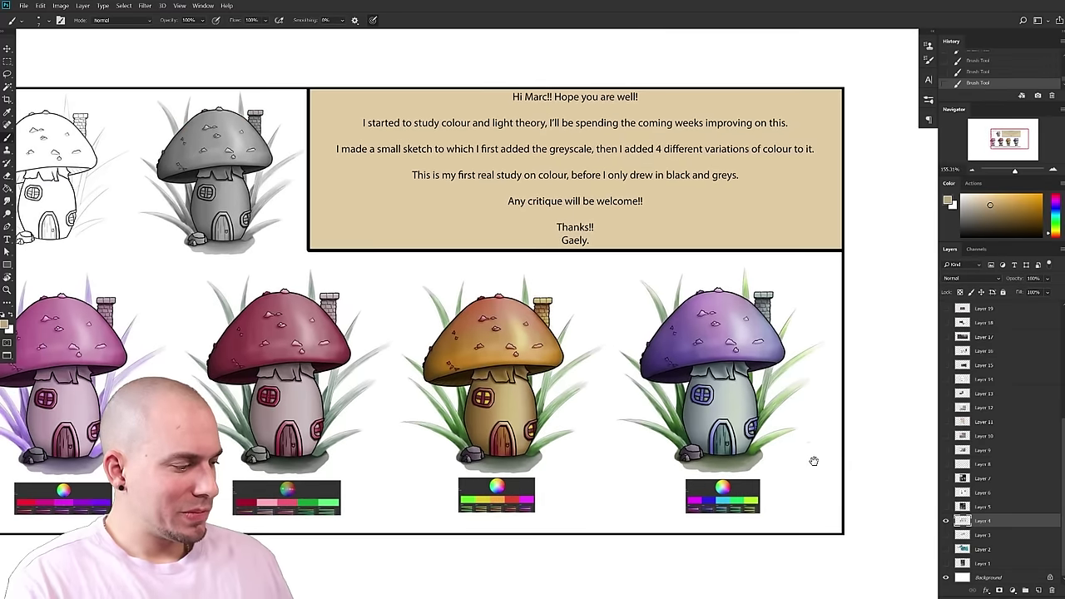
drag(813, 460, 826, 443)
drag(593, 412, 638, 401)
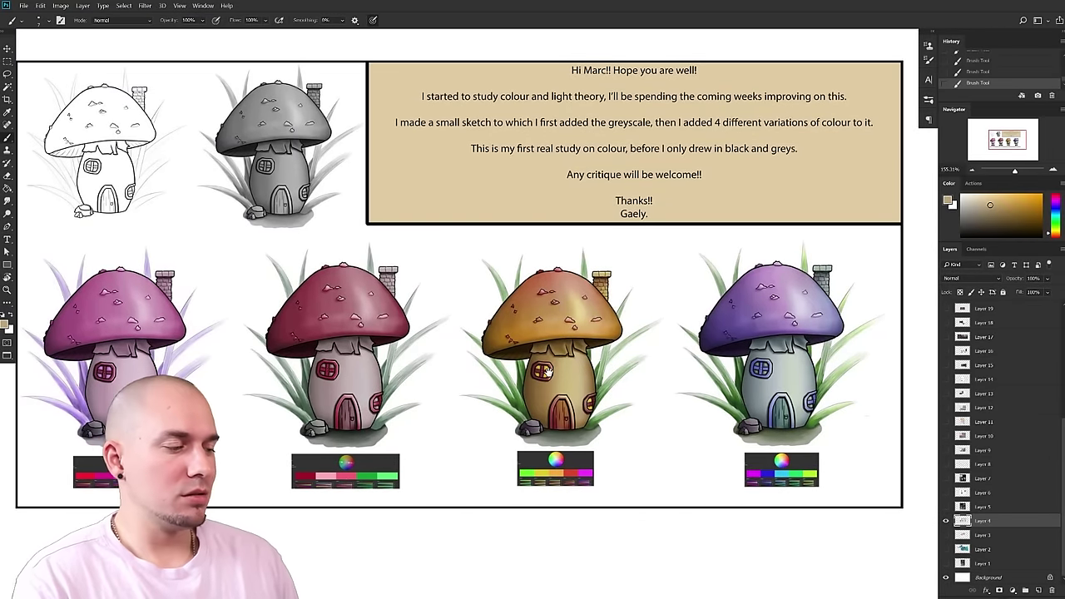
drag(548, 372, 561, 368)
drag(835, 437, 743, 430)
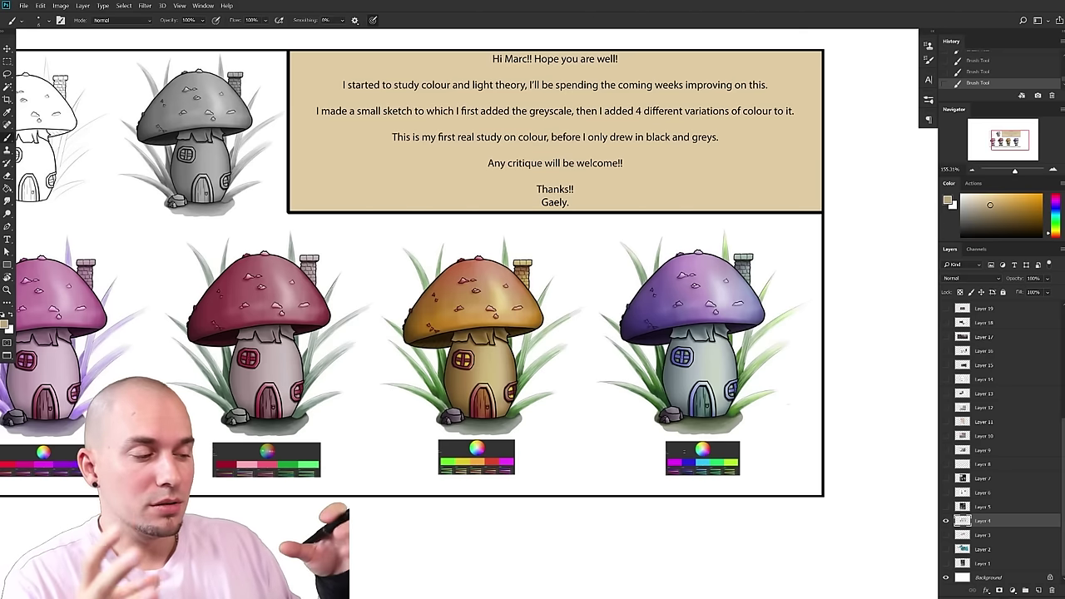
mouse_move(697, 426)
mouse_down()
mouse_move(622, 397)
mouse_move(692, 412)
mouse_up()
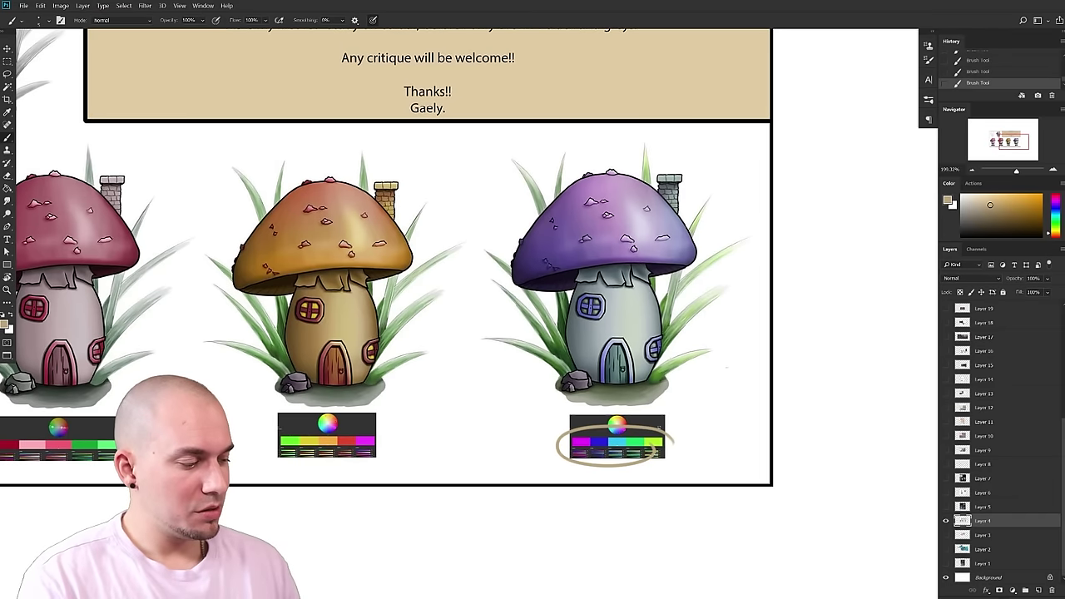
scroll(657, 453, up, 2)
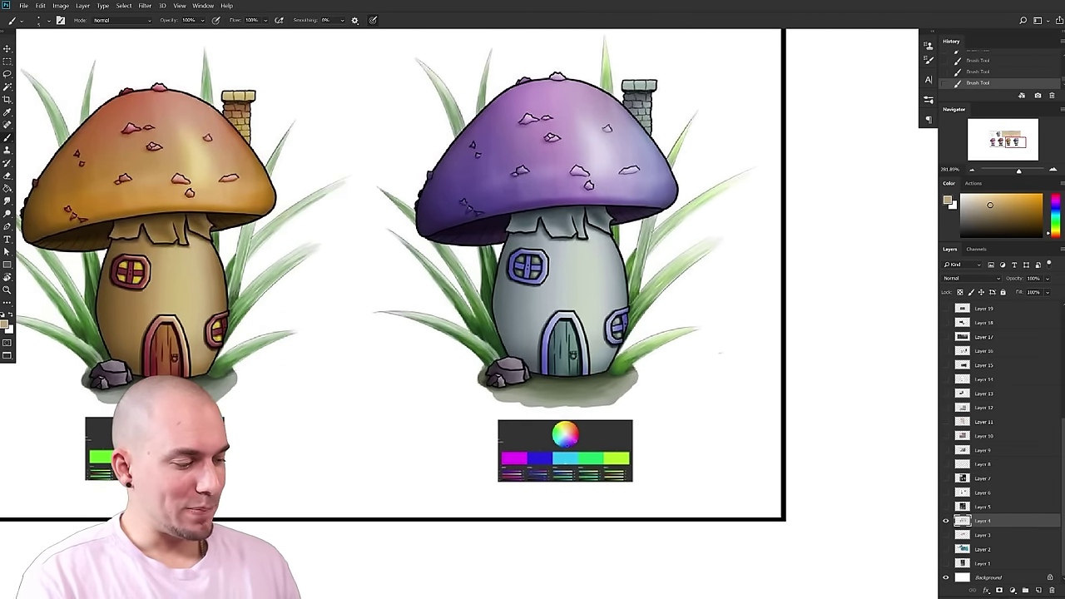
key(ctrl+z)
- Examine the purple and golden mushroom houses with their palettes and compare them with the other colour variations
mouse_move(584, 460)
mouse_down()
mouse_move(568, 461)
mouse_move(622, 437)
mouse_up()
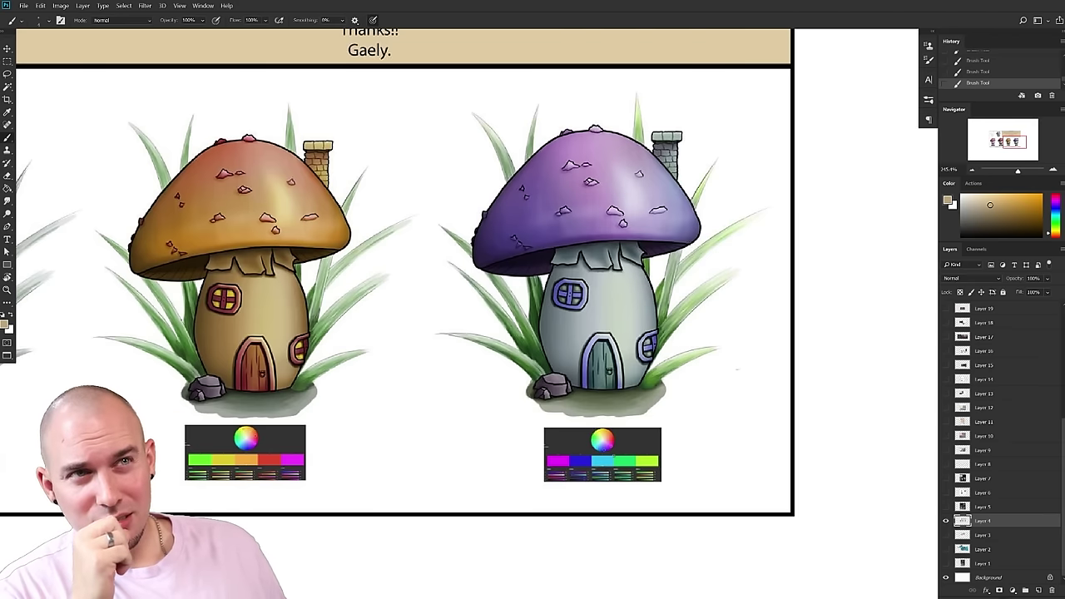
drag(651, 395, 613, 390)
drag(581, 451, 546, 457)
drag(587, 381, 957, 420)
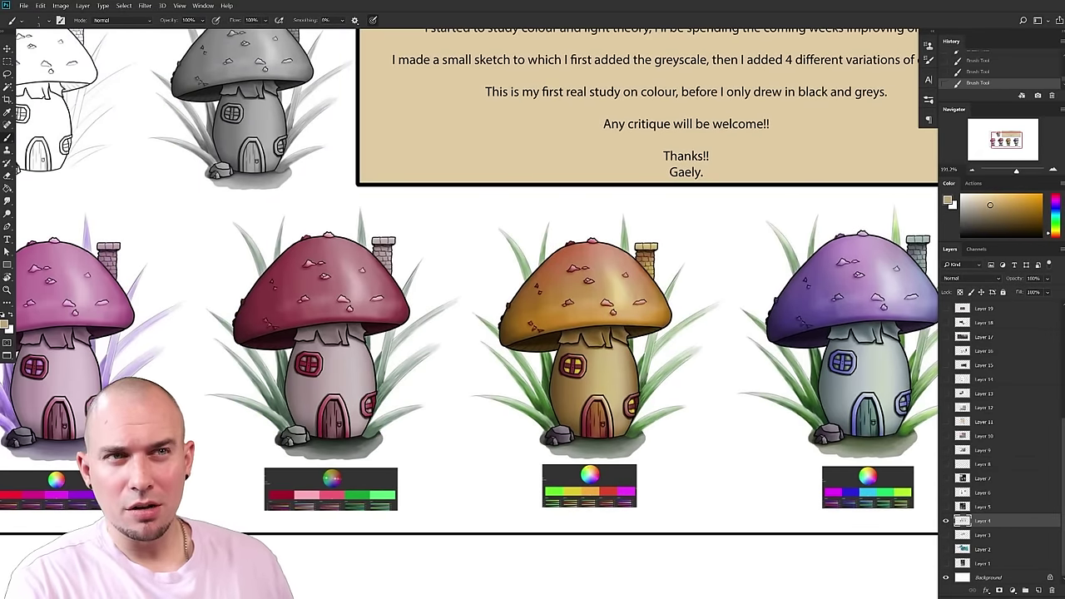
drag(632, 508, 630, 501)
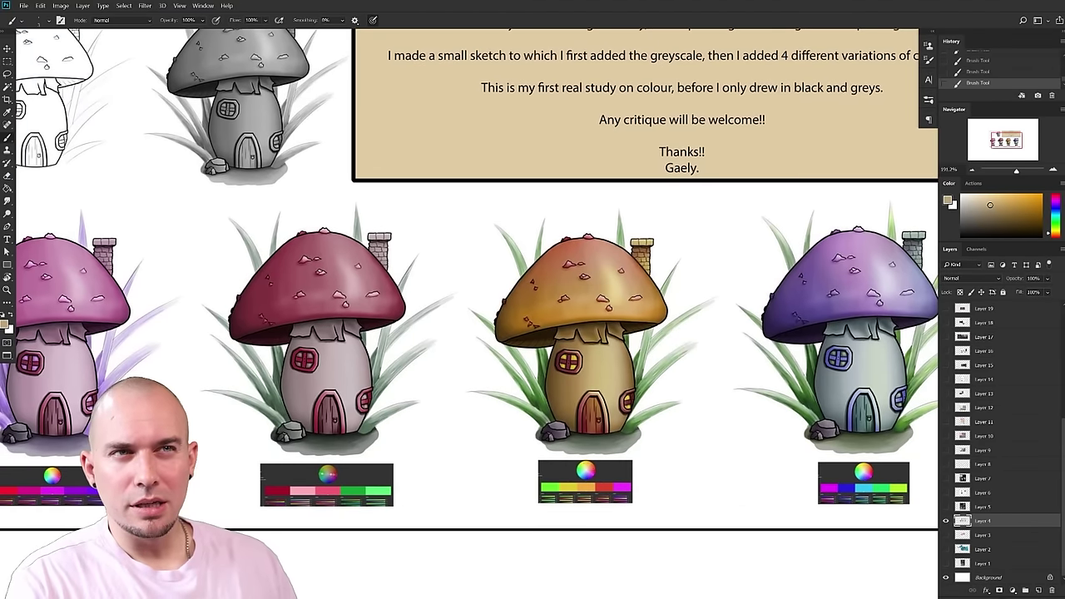
drag(382, 422, 497, 405)
scroll(497, 405, down, 1)
drag(818, 371, 767, 369)
drag(749, 444, 639, 442)
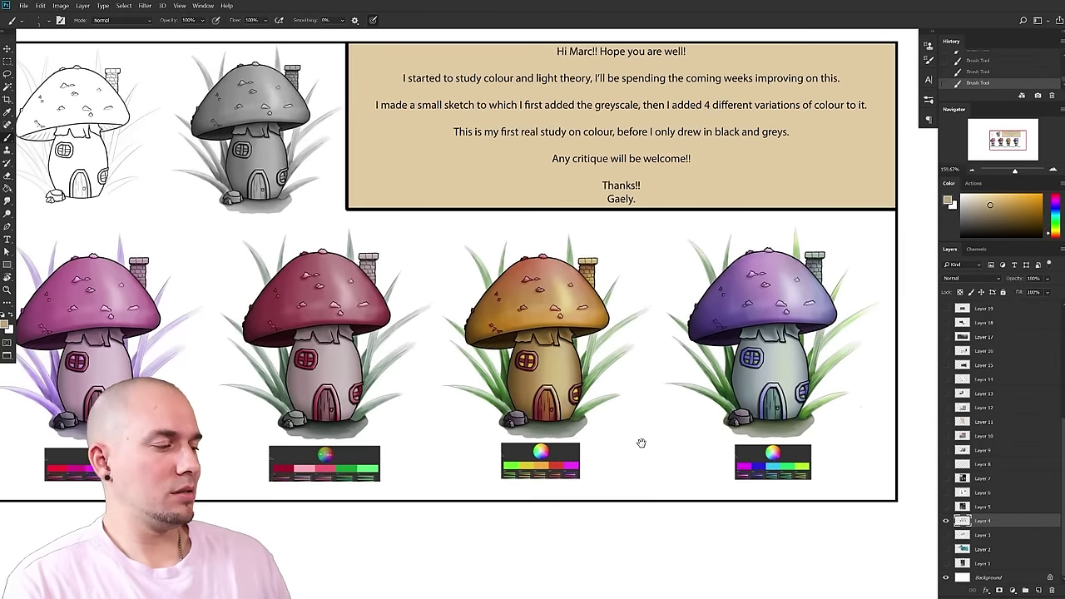
scroll(663, 447, down, 2)
scroll(415, 405, up, 2)
- Ring the colour palette under the purple mushroom house with tan brush strokes
drag(416, 406, 581, 399)
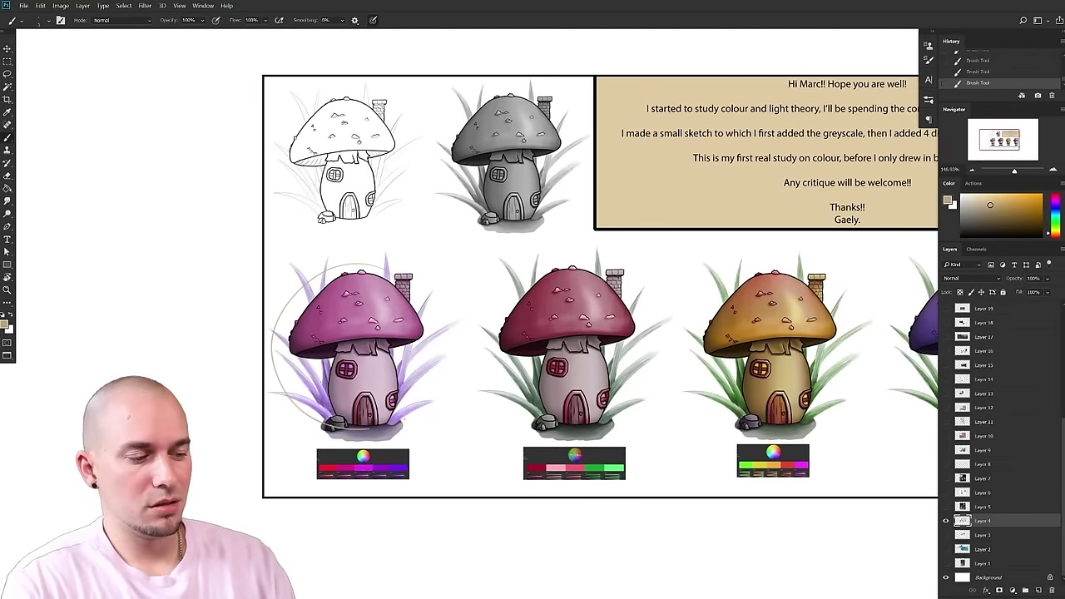
drag(582, 341, 308, 338)
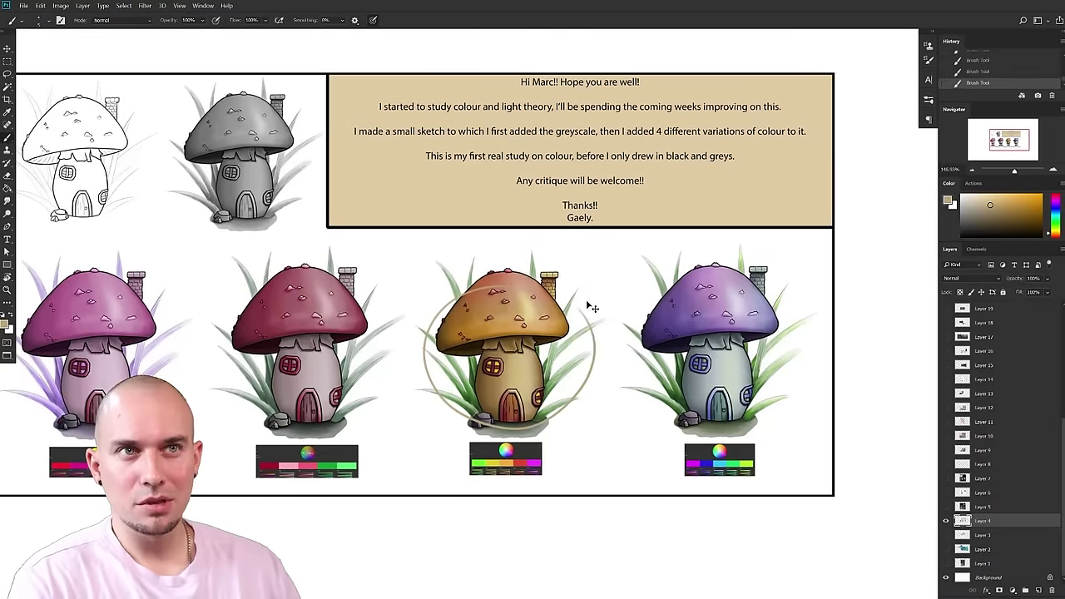
scroll(722, 434, up, 5)
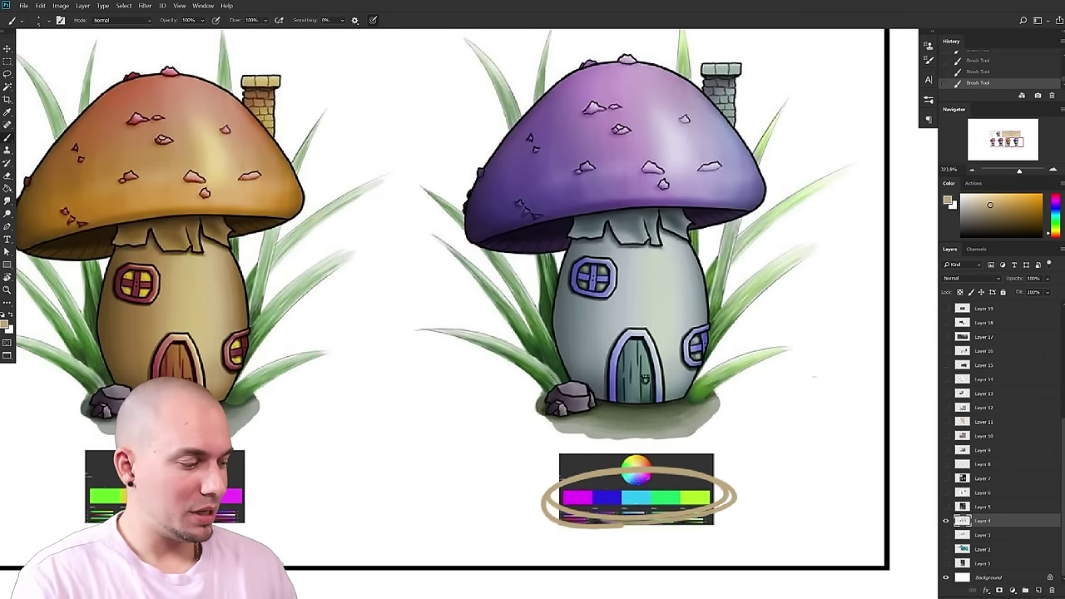
drag(686, 428, 639, 426)
scroll(639, 426, down, 4)
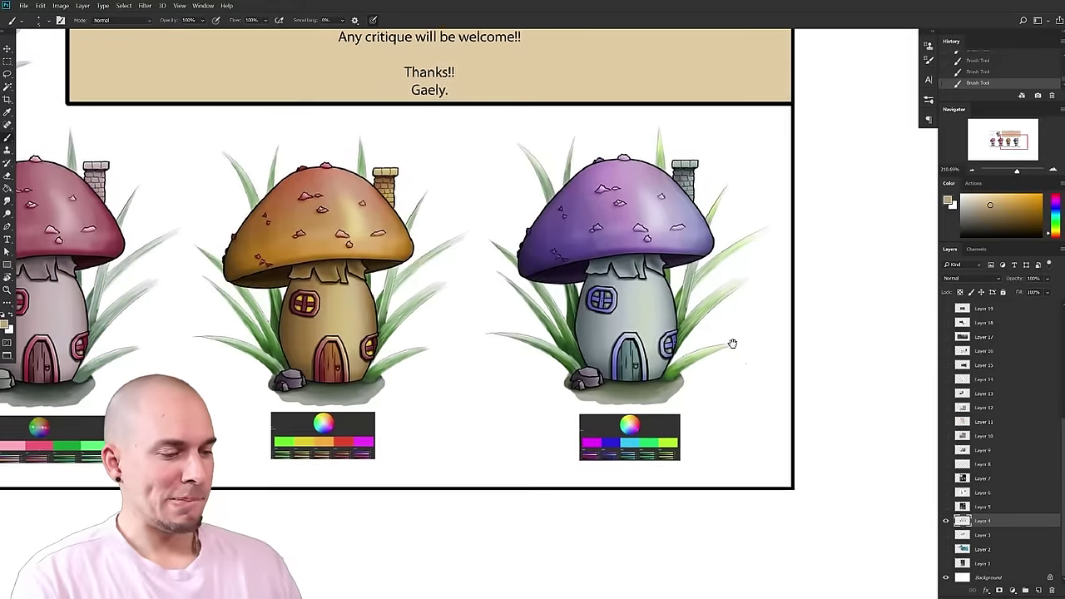
- Sample a greyish green from the golden mushroom's grass and compare the purple mushroom house with its circled palette
alt+click(397, 319)
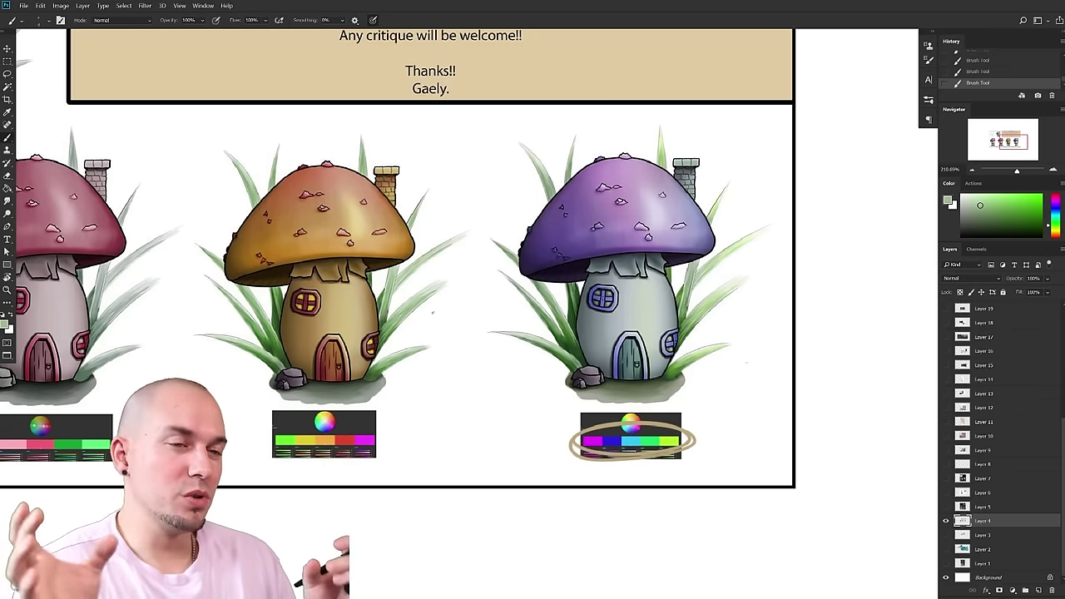
drag(671, 436, 702, 414)
scroll(693, 435, down, 4)
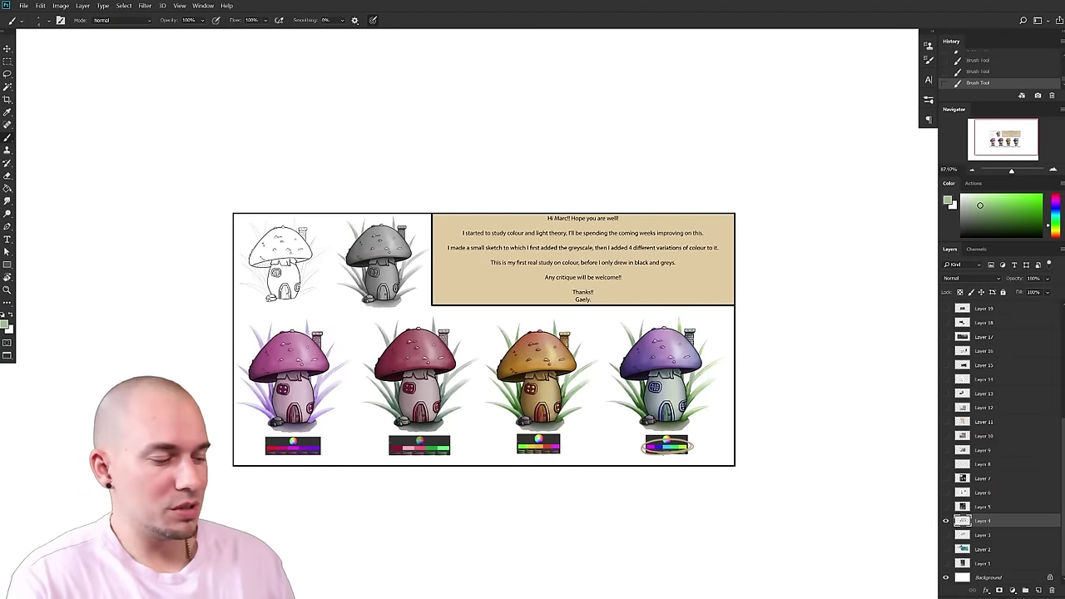
drag(720, 431, 549, 410)
scroll(549, 410, up, 4)
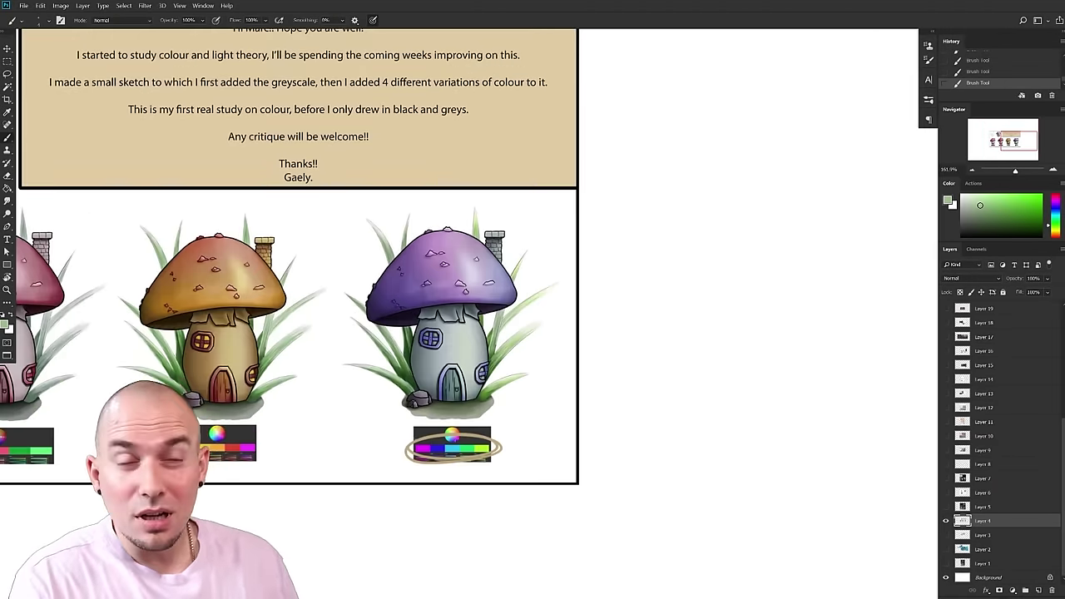
scroll(527, 380, up, 3)
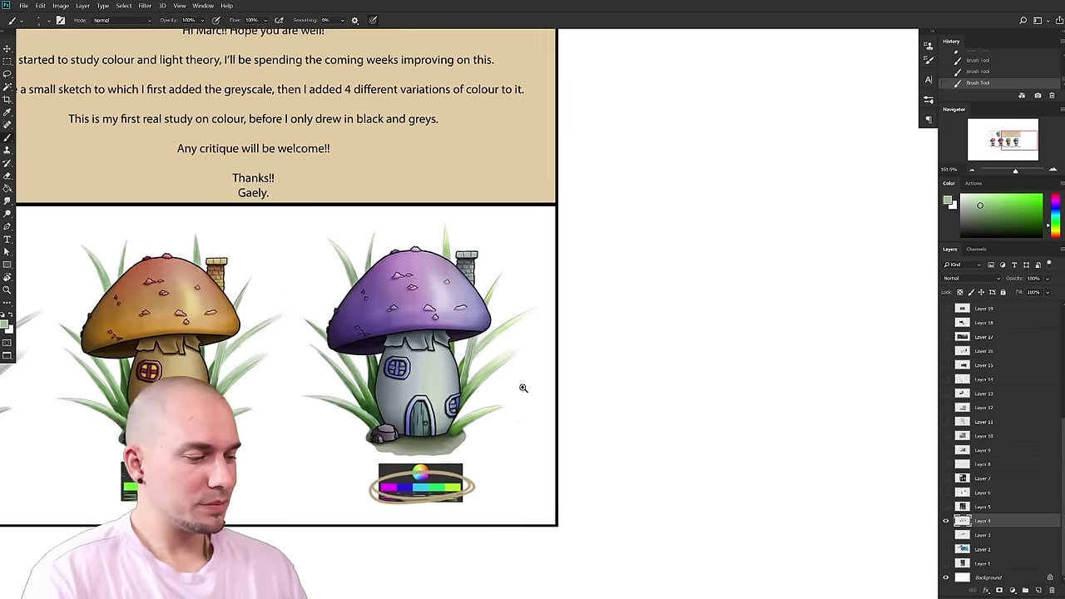
drag(589, 382, 590, 390)
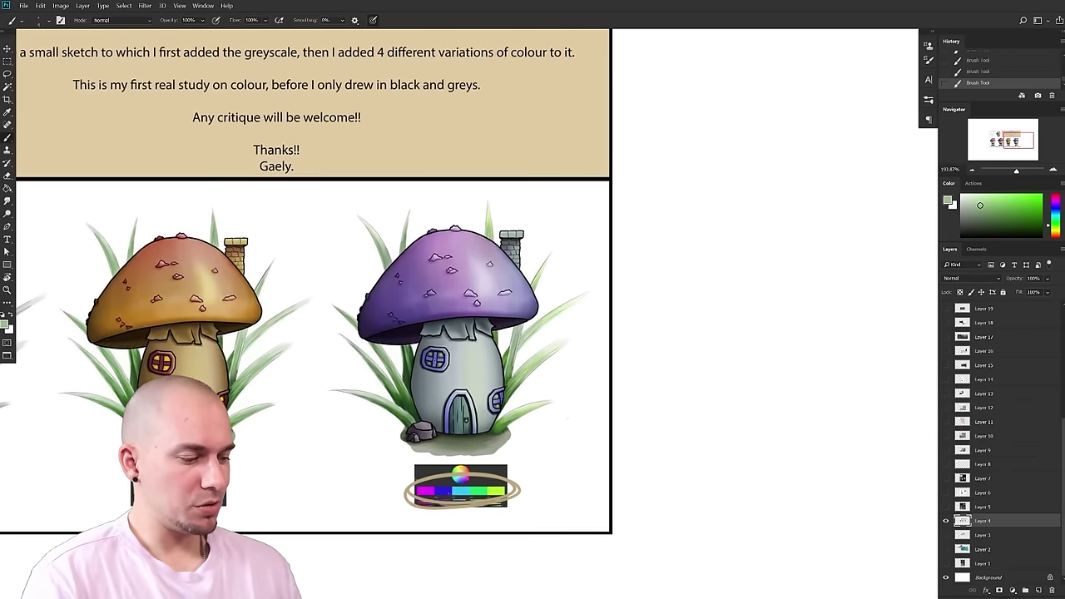
scroll(479, 502, up, 2)
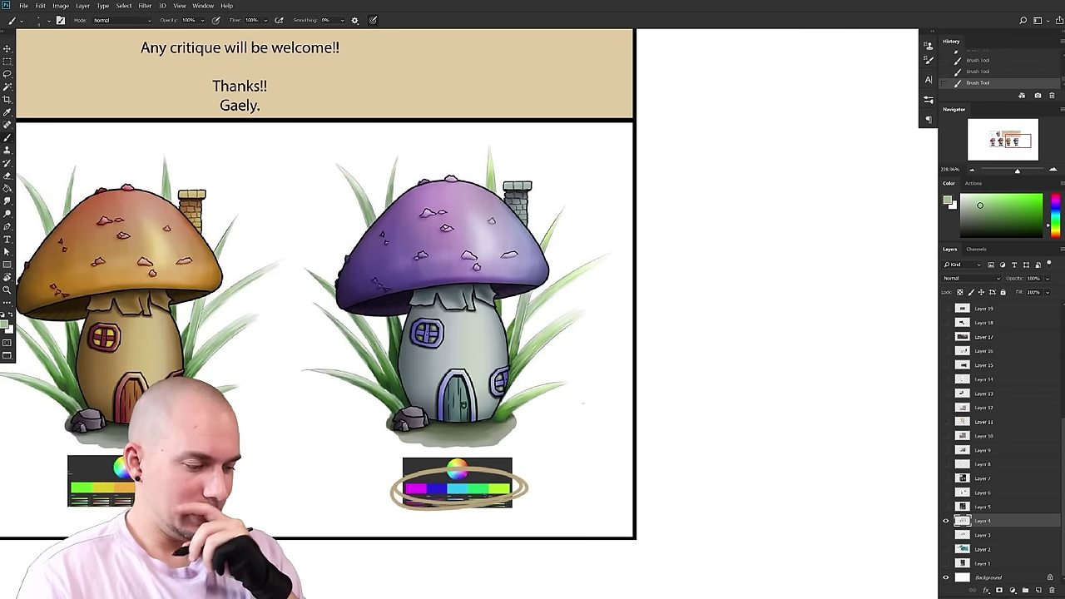
scroll(484, 494, up, 2)
drag(601, 470, 703, 433)
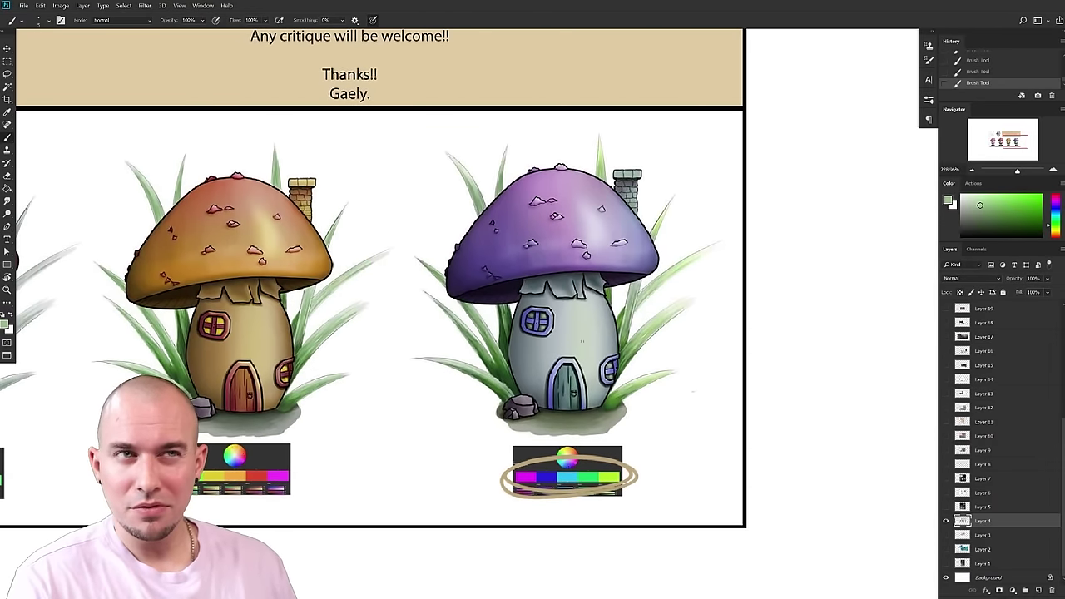
drag(622, 441, 652, 387)
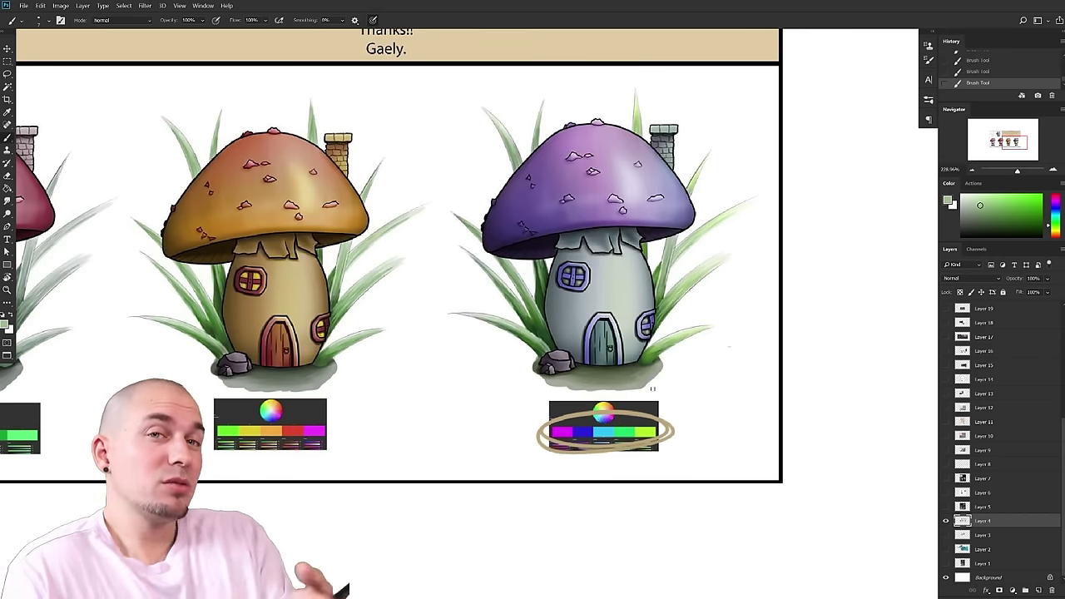
- Shift the brush hue to pinkish red and try painting the purple mushroom house's door muted pink
drag(1060, 206, 1058, 194)
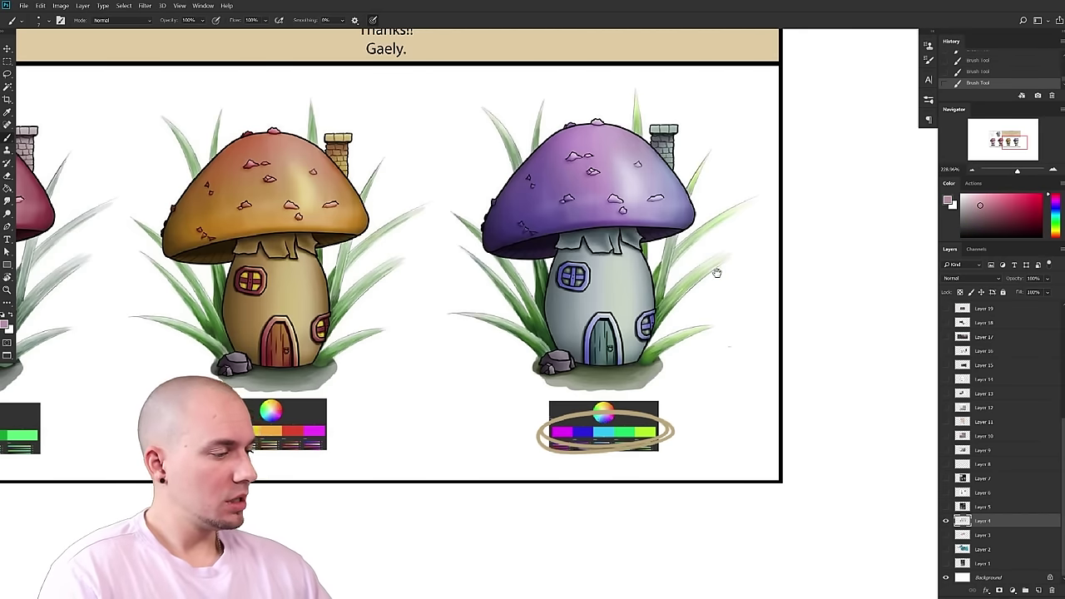
drag(718, 272, 683, 308)
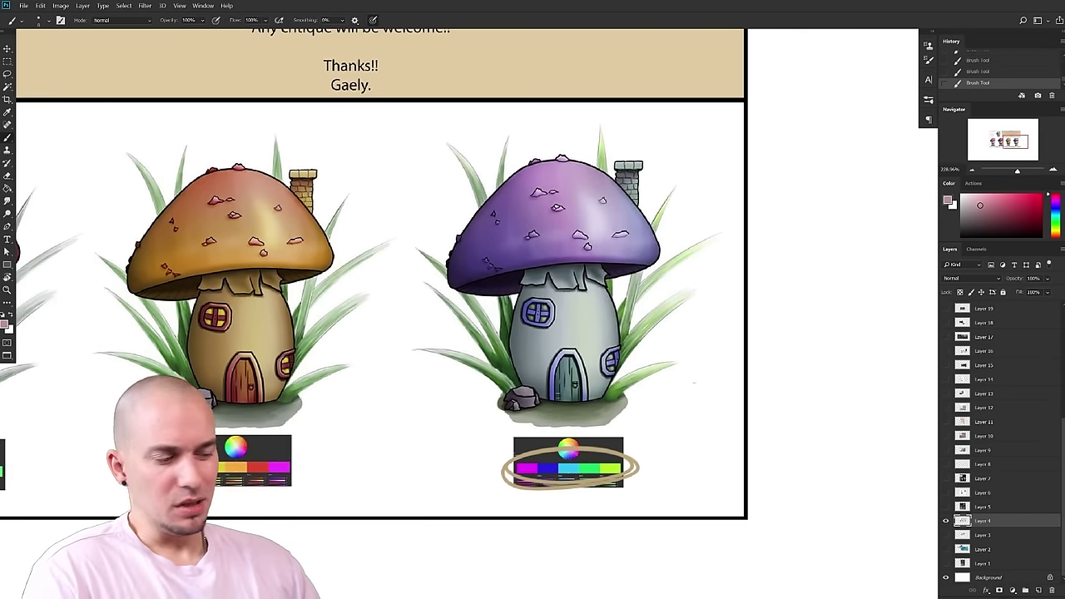
mouse_move(642, 380)
mouse_down()
mouse_move(680, 369)
mouse_move(672, 374)
mouse_up()
mouse_move(607, 338)
mouse_down()
mouse_move(577, 339)
mouse_move(562, 402)
mouse_move(624, 374)
mouse_up()
key(ctrl+z)
mouse_move(498, 408)
mouse_down()
mouse_move(568, 385)
mouse_move(494, 401)
mouse_up()
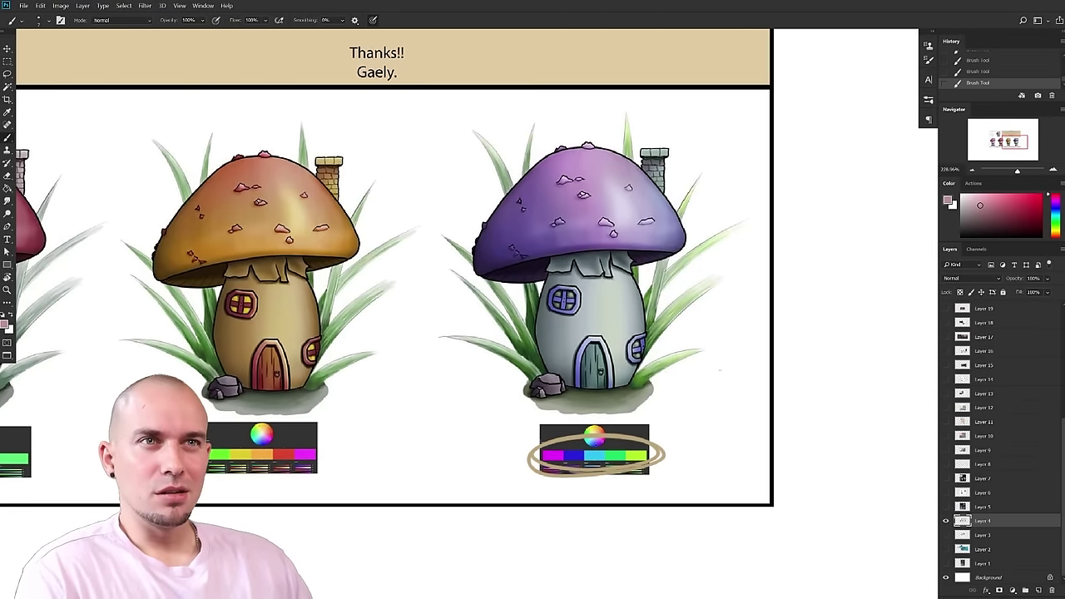
mouse_move(582, 379)
mouse_down()
mouse_move(599, 350)
mouse_move(592, 382)
mouse_up()
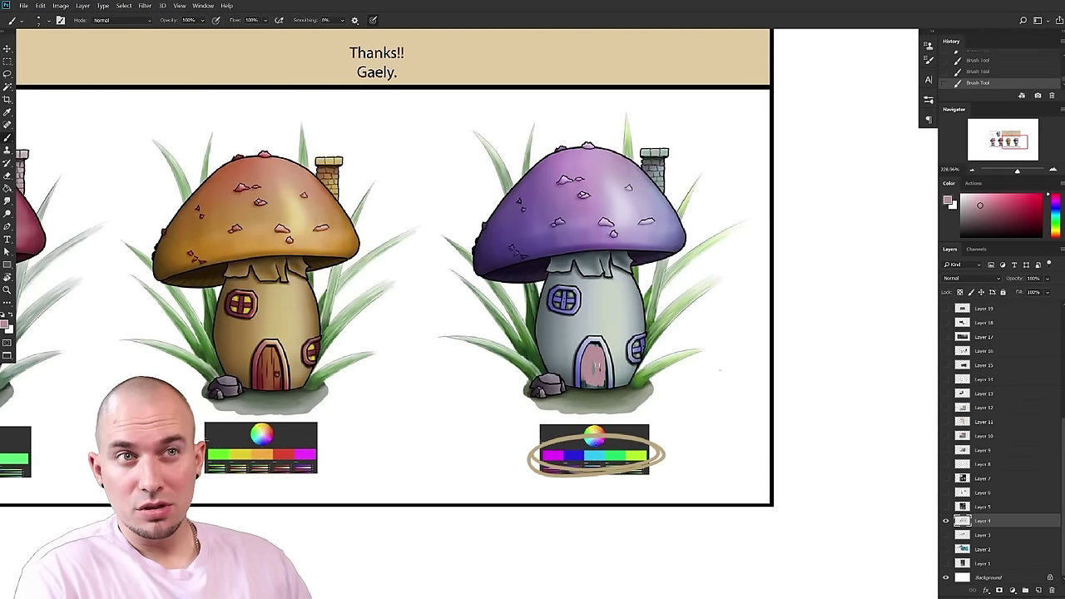
key(ctrl+z)
- Try a muted pink scribble across the purple mushroom's cap
scroll(596, 375, up, 2)
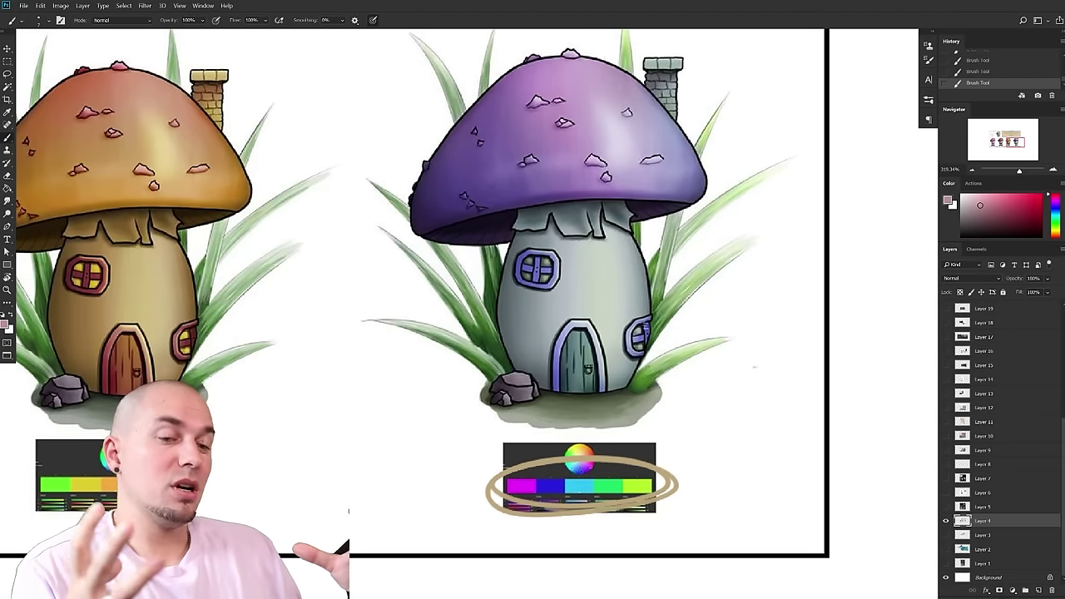
scroll(729, 385, down, 2)
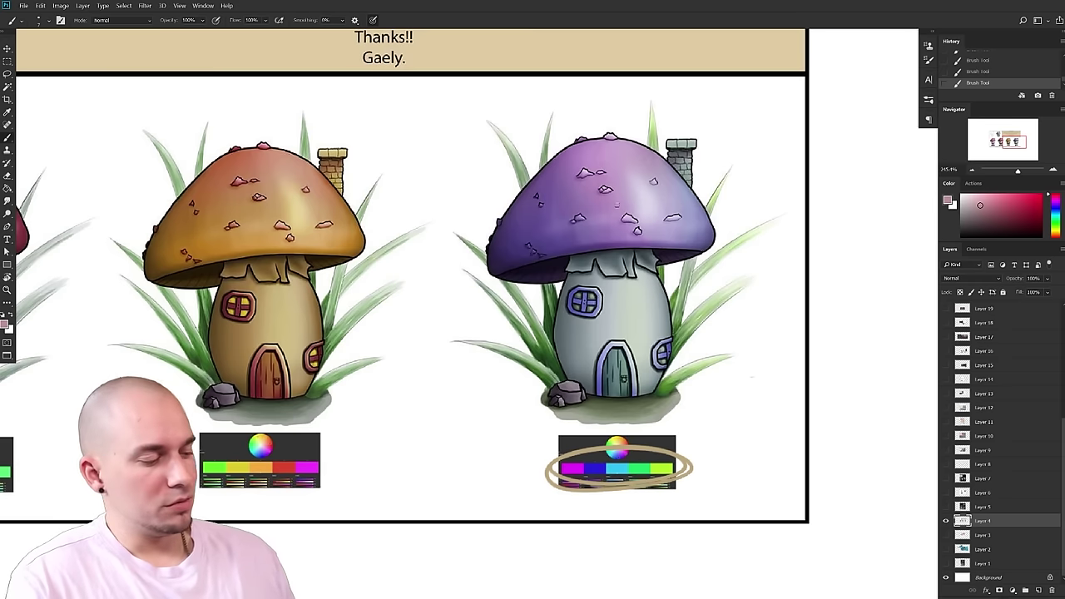
scroll(674, 436, down, 1)
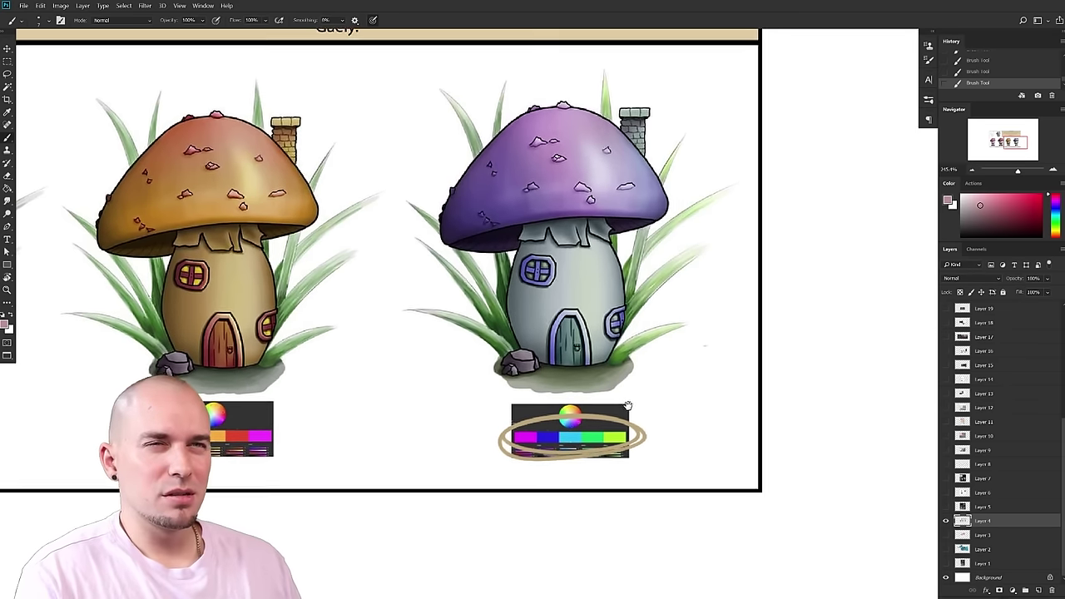
scroll(615, 412, down, 1)
drag(603, 405, 618, 401)
mouse_move(618, 397)
mouse_down()
mouse_move(618, 424)
mouse_move(613, 406)
mouse_up()
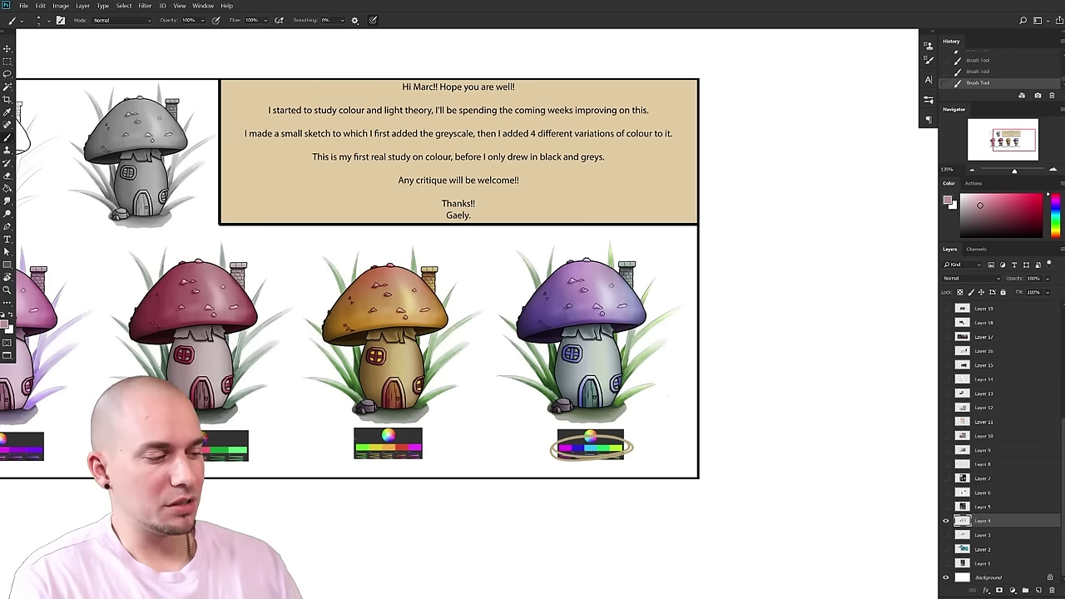
drag(532, 317, 564, 280)
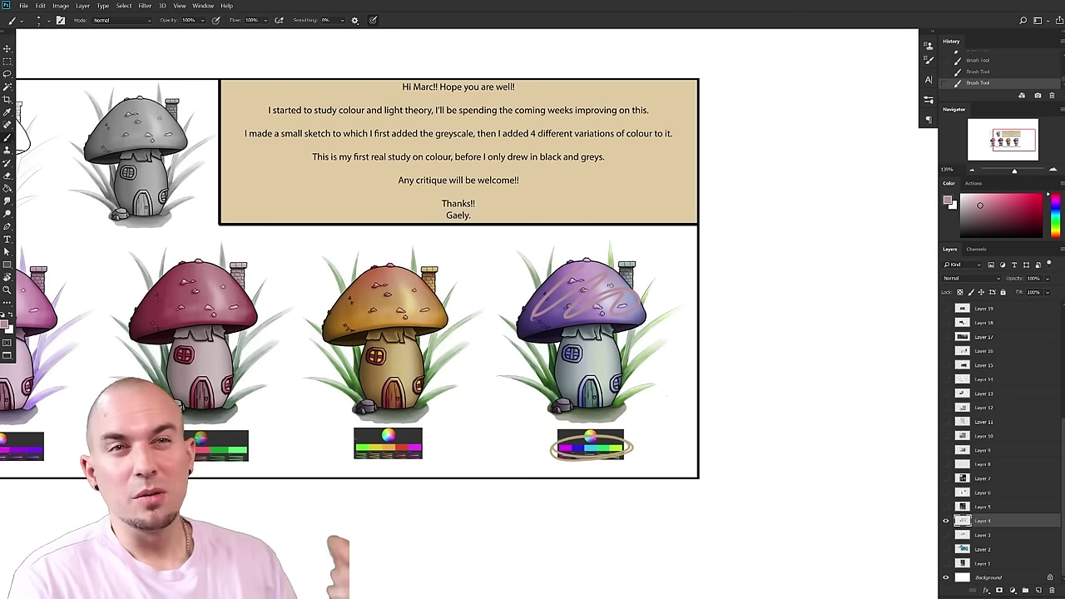
key(ctrl+z)
- Sample the magenta swatch from the circled palette and undo the trial strokes made with it
mouse_move(592, 368)
mouse_down()
mouse_move(659, 342)
mouse_move(615, 339)
mouse_move(588, 311)
mouse_up()
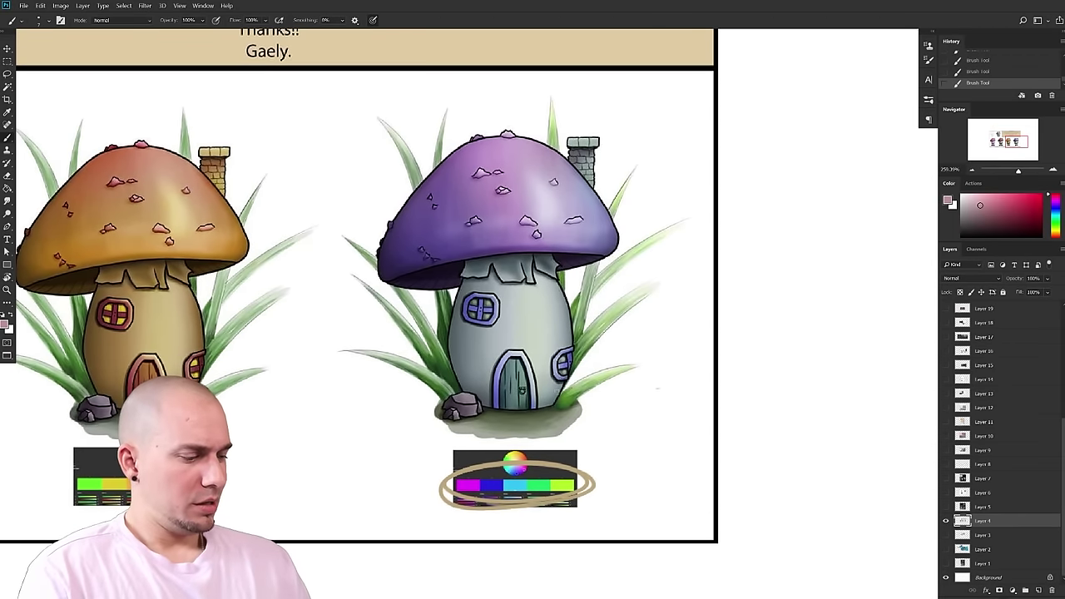
alt+click(473, 484)
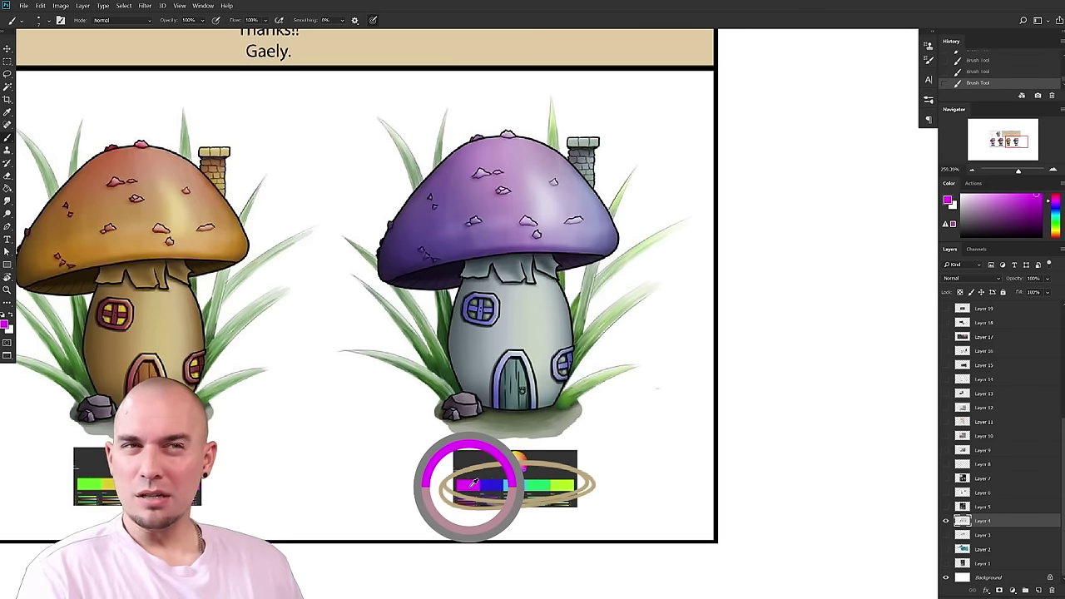
drag(477, 471, 479, 467)
key(ctrl+z)
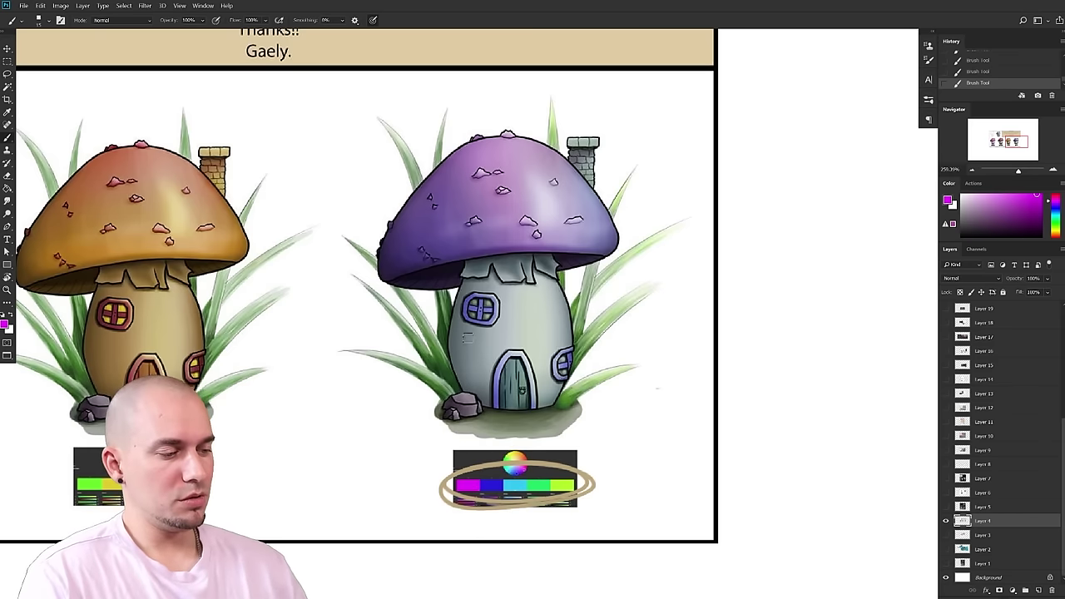
key(ctrl+z)
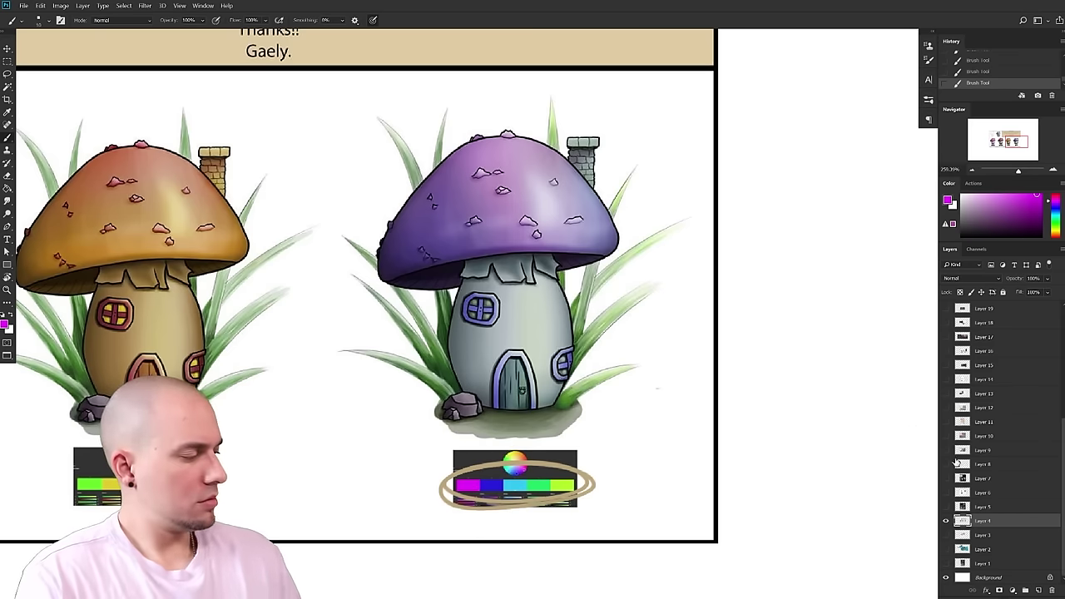
- Add a new layer and paint the purple mushroom house's door with the palette's magenta, softening it with sampled door tones
click(1036, 590)
mouse_move(512, 385)
mouse_down()
mouse_move(522, 381)
mouse_move(510, 401)
mouse_up()
drag(591, 415, 586, 427)
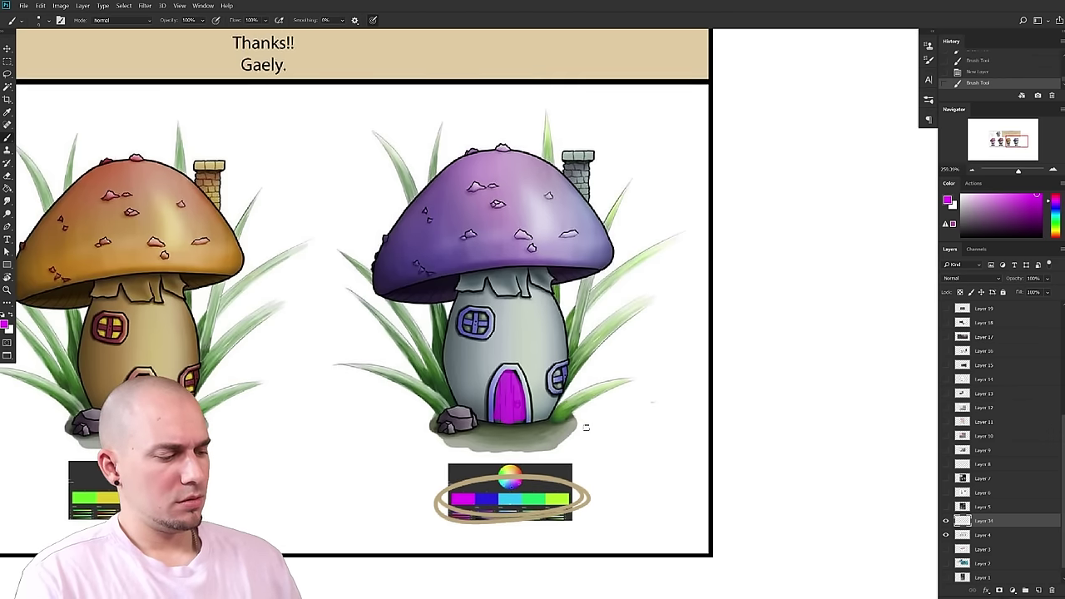
mouse_move(553, 363)
mouse_down()
mouse_move(582, 357)
mouse_move(545, 366)
mouse_up()
alt+click(524, 406)
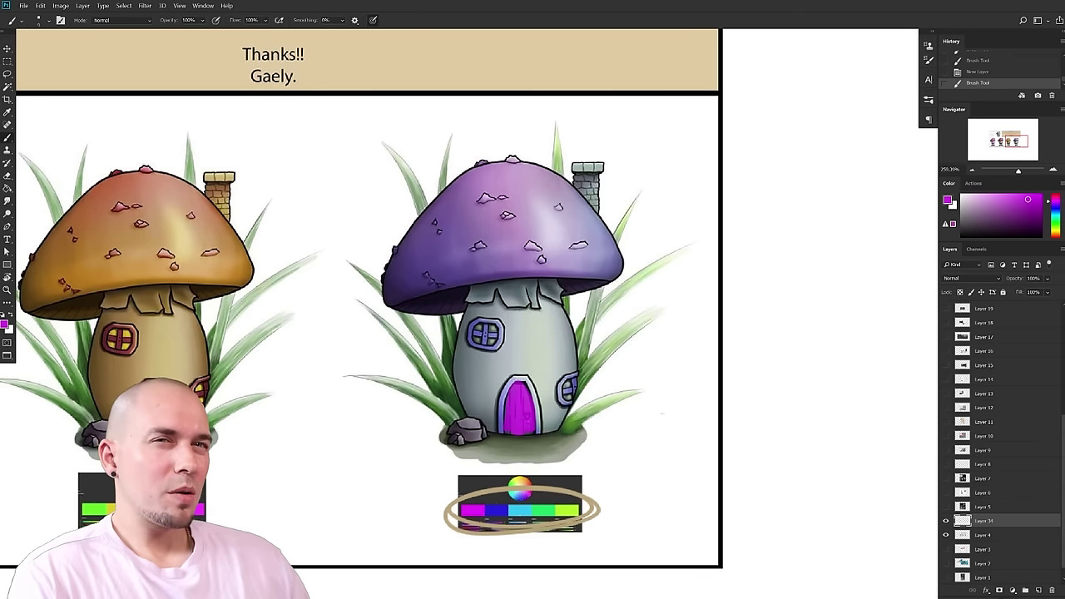
alt+click(522, 404)
drag(521, 399, 525, 402)
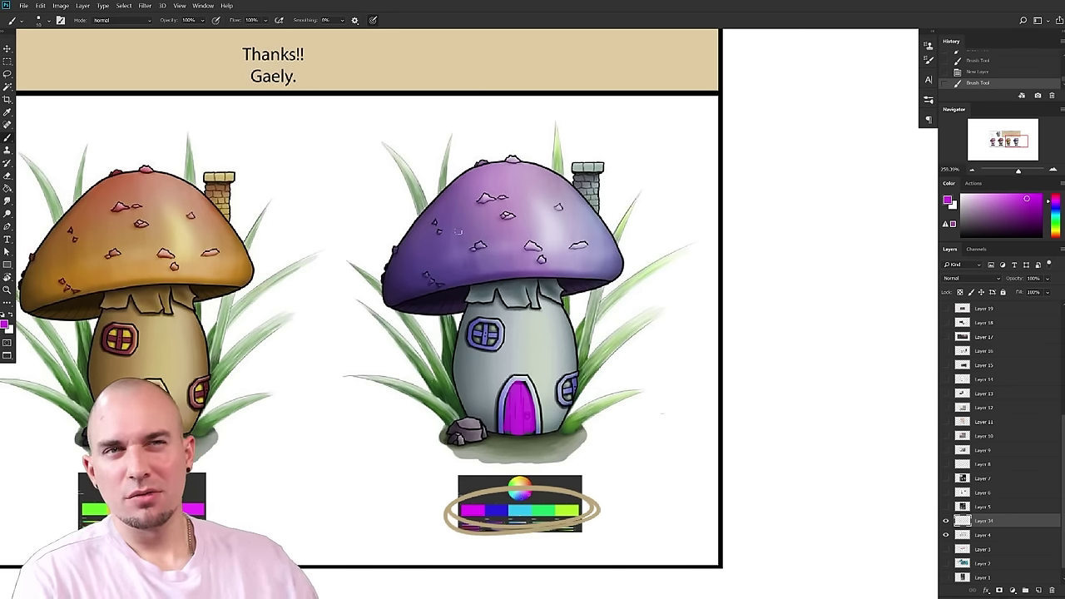
- Sample the blue swatch from the circled palette and paint the door frame and window frames blue
drag(596, 393, 556, 378)
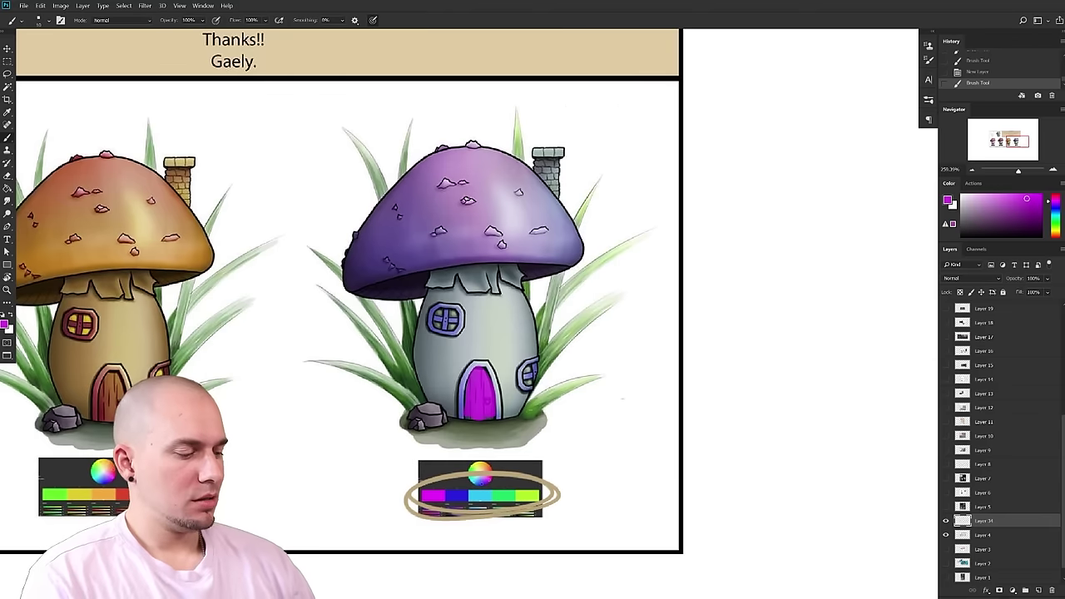
alt+click(467, 494)
drag(460, 418, 463, 382)
mouse_move(461, 406)
mouse_down()
mouse_move(466, 373)
mouse_move(491, 364)
mouse_up()
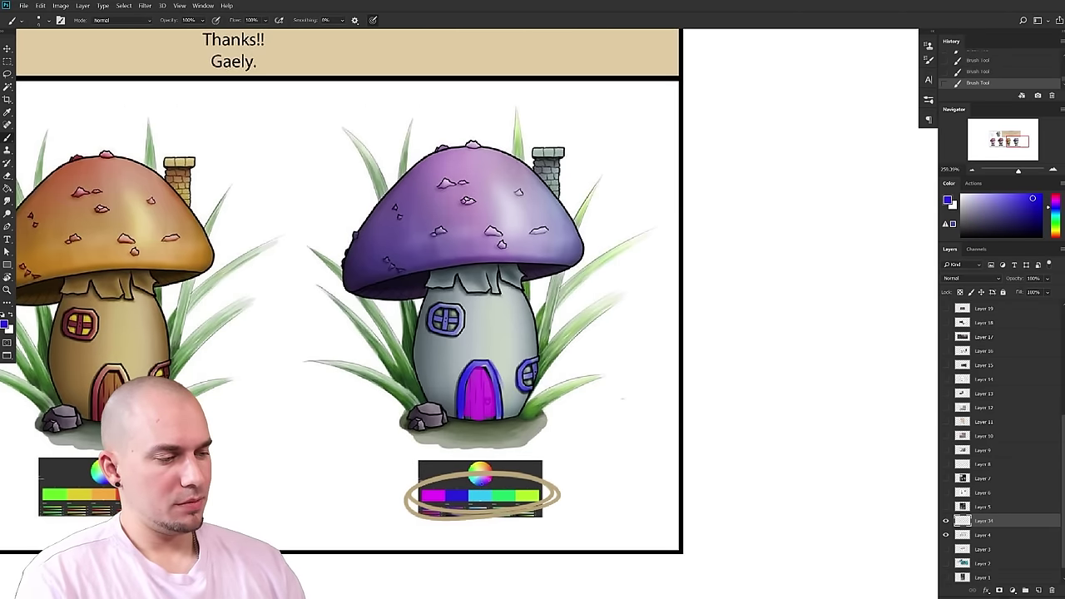
scroll(517, 340, up, 1)
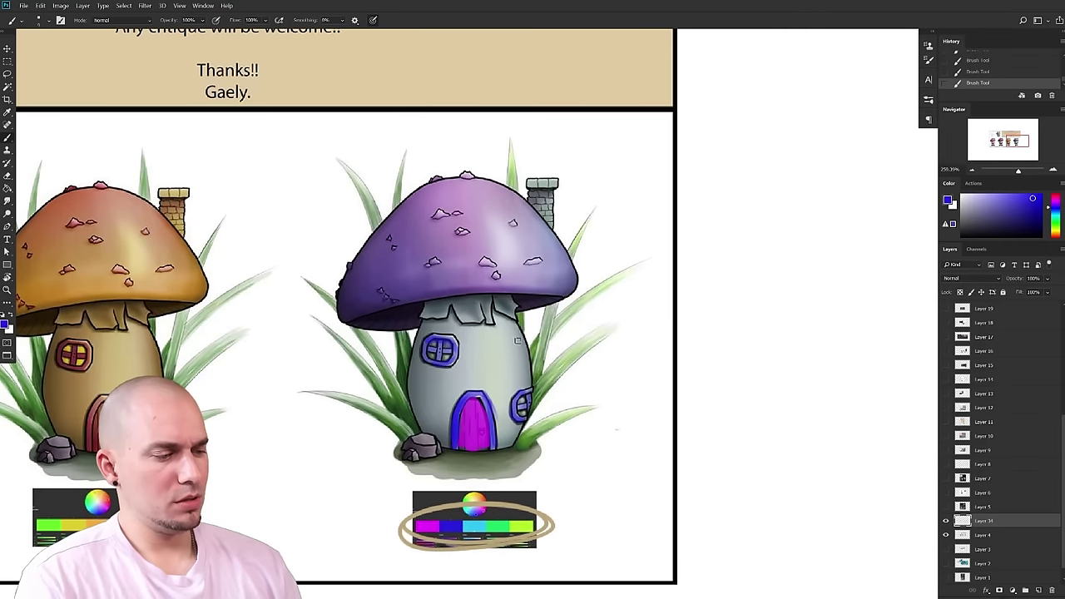
- Paint the house wall light cyan with a bluer shadow side, using the circled palette's cyan and blue swatches
alt+click(483, 524)
mouse_move(445, 403)
mouse_down()
mouse_move(492, 352)
mouse_move(499, 376)
mouse_move(474, 373)
mouse_move(469, 348)
mouse_move(436, 419)
mouse_move(419, 389)
mouse_move(439, 413)
mouse_up()
alt+click(489, 366)
key(bracketleft)
alt+click(456, 523)
alt+click(463, 371)
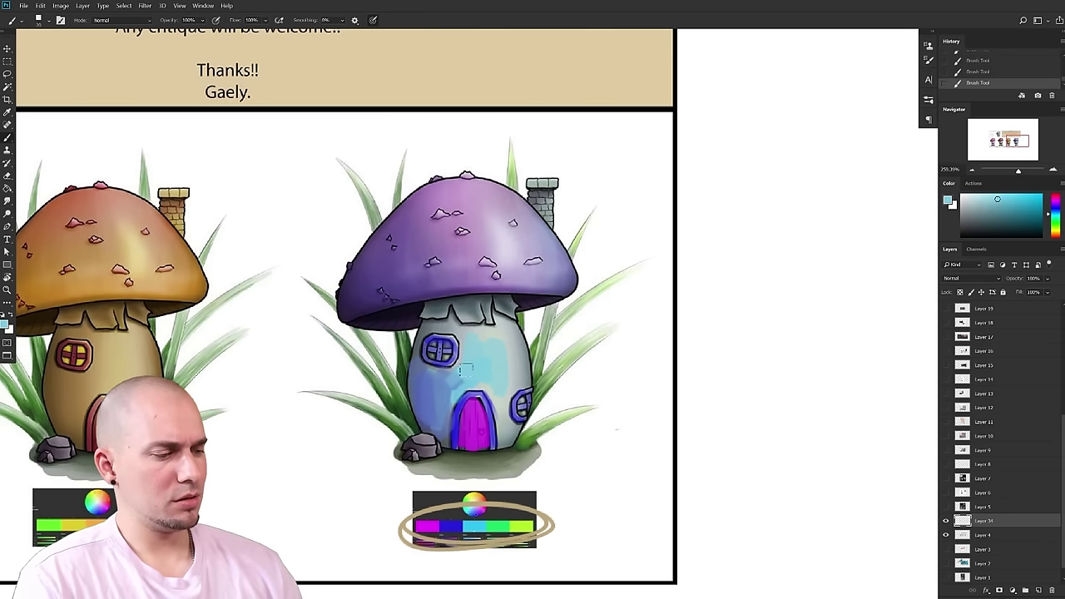
alt+click(514, 367)
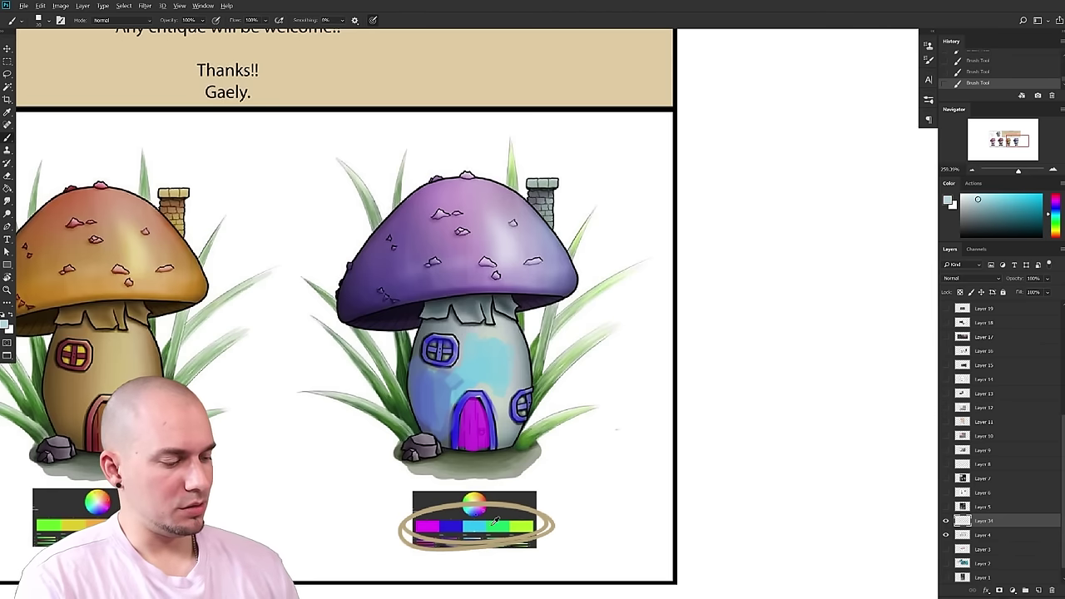
- Shift the brush colour to a pale mint green and blend it into the wall's lit side
click(990, 194)
drag(1056, 217, 1058, 219)
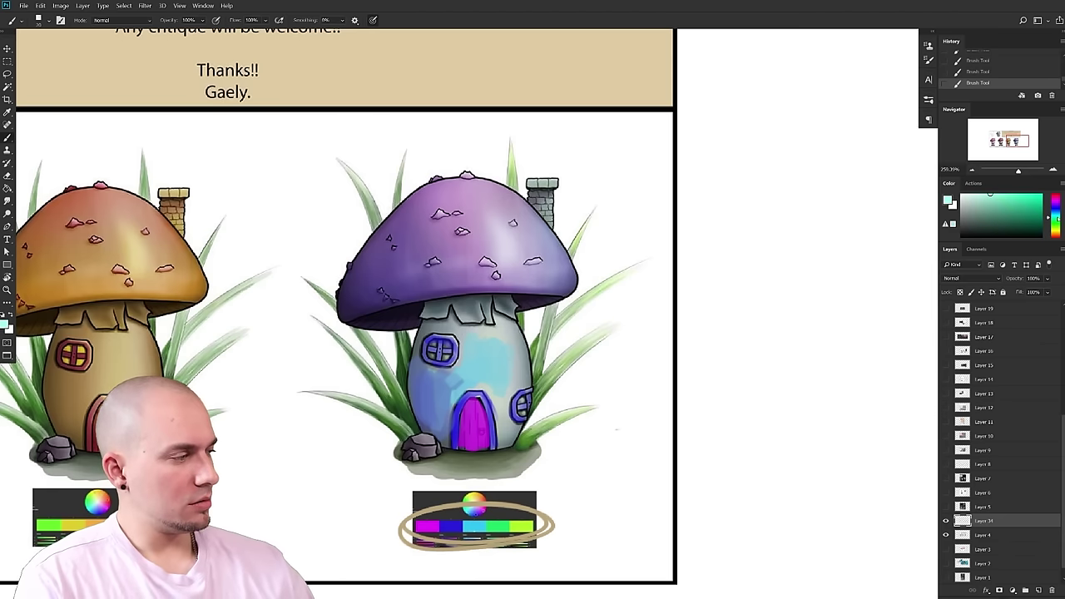
key(bracketright)
drag(501, 357, 506, 391)
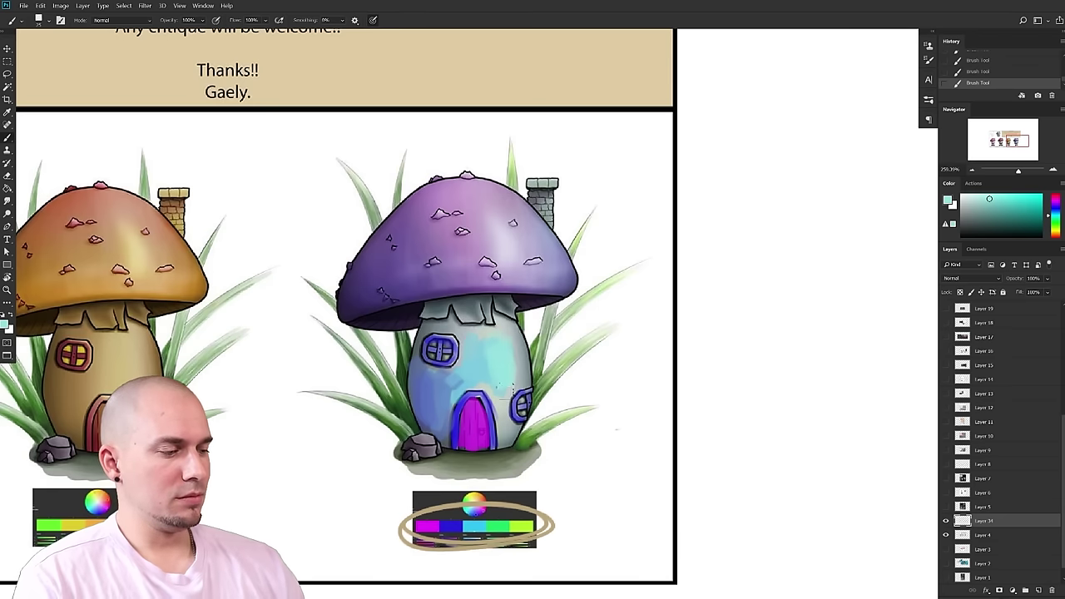
alt+click(494, 366)
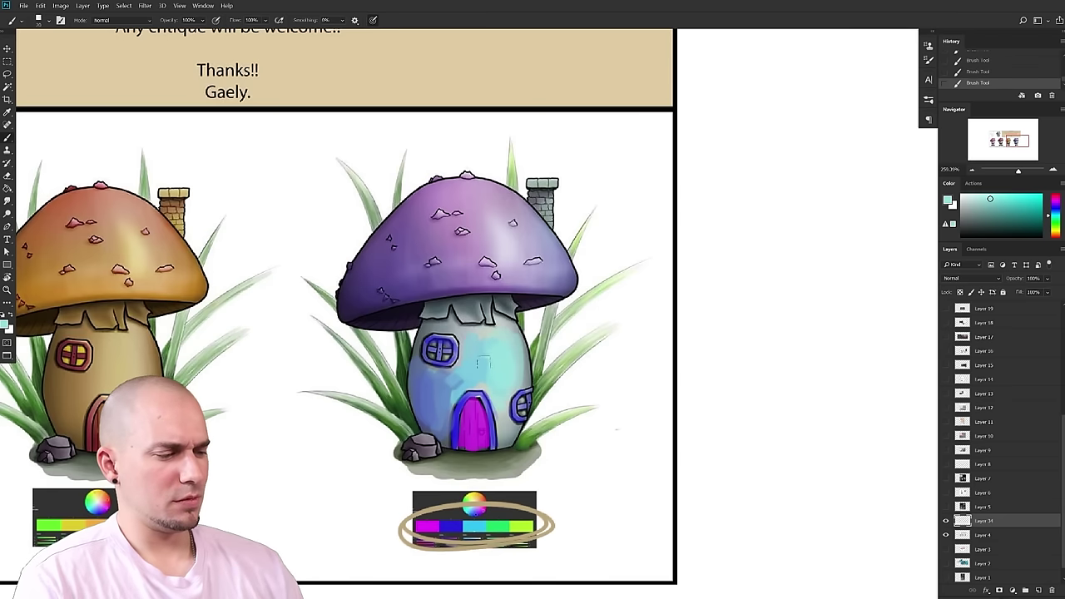
alt+click(499, 349)
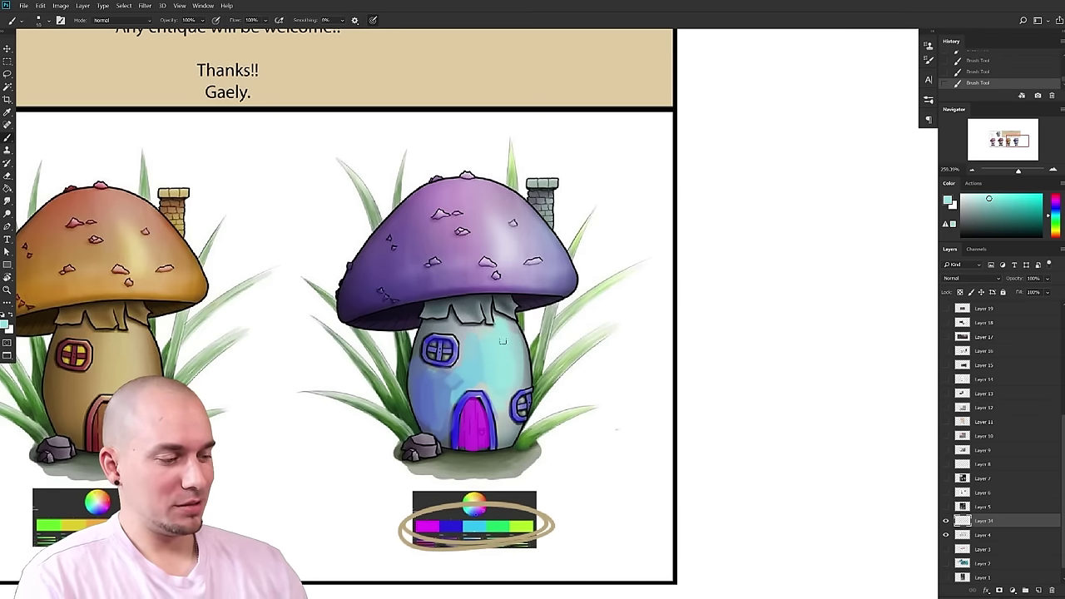
alt+click(464, 350)
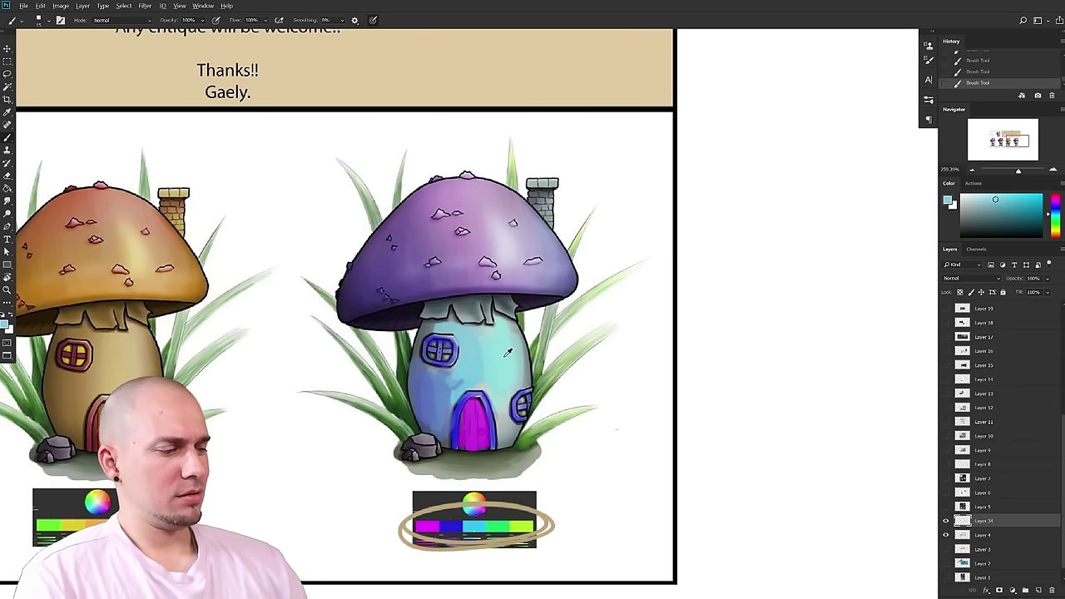
- Smooth the wall's blue shadow into its cyan and mint light with colours sampled from the painted areas
alt+click(442, 398)
drag(600, 343, 570, 335)
alt+click(500, 366)
key(])
alt+click(480, 371)
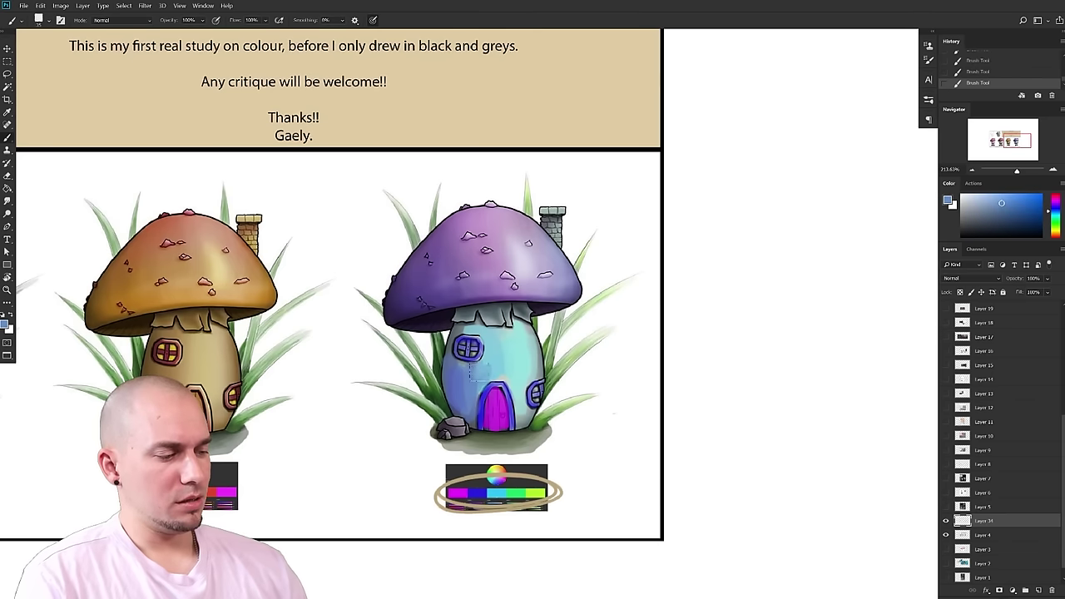
alt+click(505, 367)
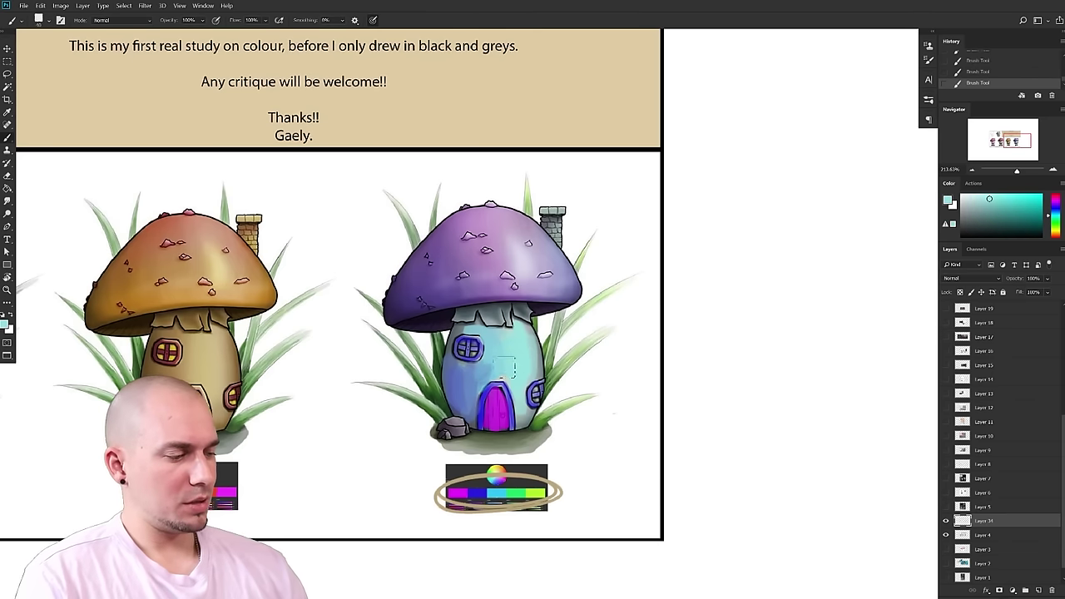
alt+click(518, 408)
alt+click(471, 397)
key([)
- Paint the mushroom cap with the palette's green and add a large lime highlight on its lit side
drag(534, 335, 528, 376)
drag(530, 285, 517, 331)
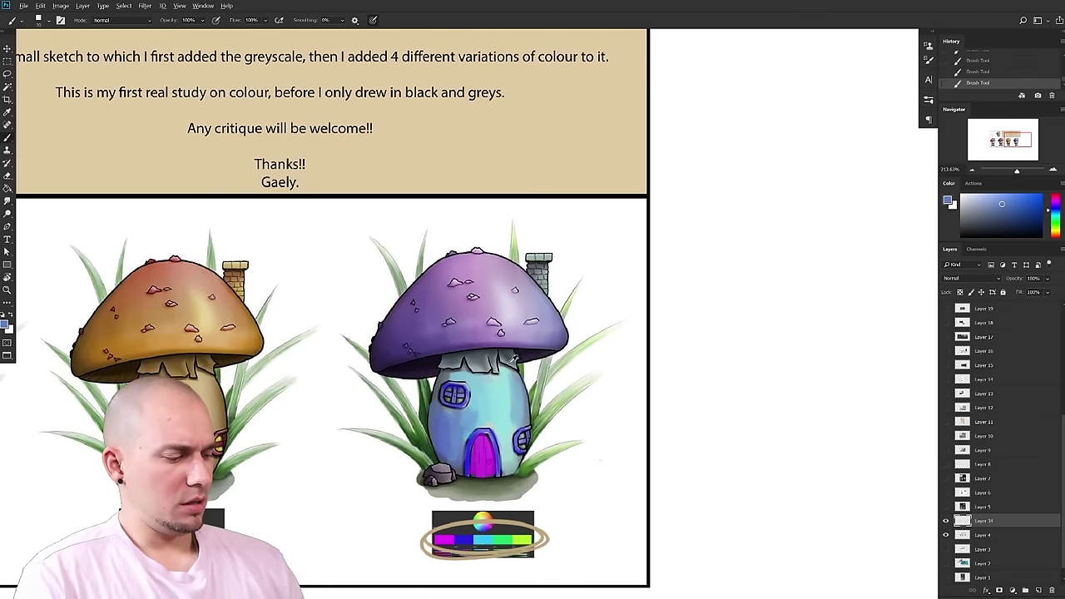
alt+click(515, 480)
mouse_move(447, 333)
mouse_down()
mouse_move(381, 353)
mouse_move(383, 333)
mouse_move(443, 279)
mouse_move(407, 346)
mouse_move(520, 331)
mouse_move(558, 341)
mouse_move(424, 341)
mouse_move(499, 287)
mouse_move(391, 341)
mouse_move(494, 280)
mouse_move(466, 275)
mouse_move(495, 310)
mouse_move(503, 254)
mouse_up()
alt+click(526, 532)
mouse_move(512, 315)
mouse_down()
mouse_move(495, 275)
mouse_move(453, 285)
mouse_move(531, 341)
mouse_move(512, 285)
mouse_move(471, 331)
mouse_move(513, 325)
mouse_move(485, 327)
mouse_move(459, 295)
mouse_move(493, 281)
mouse_move(541, 324)
mouse_up()
key(ctrl+z)
alt+click(523, 540)
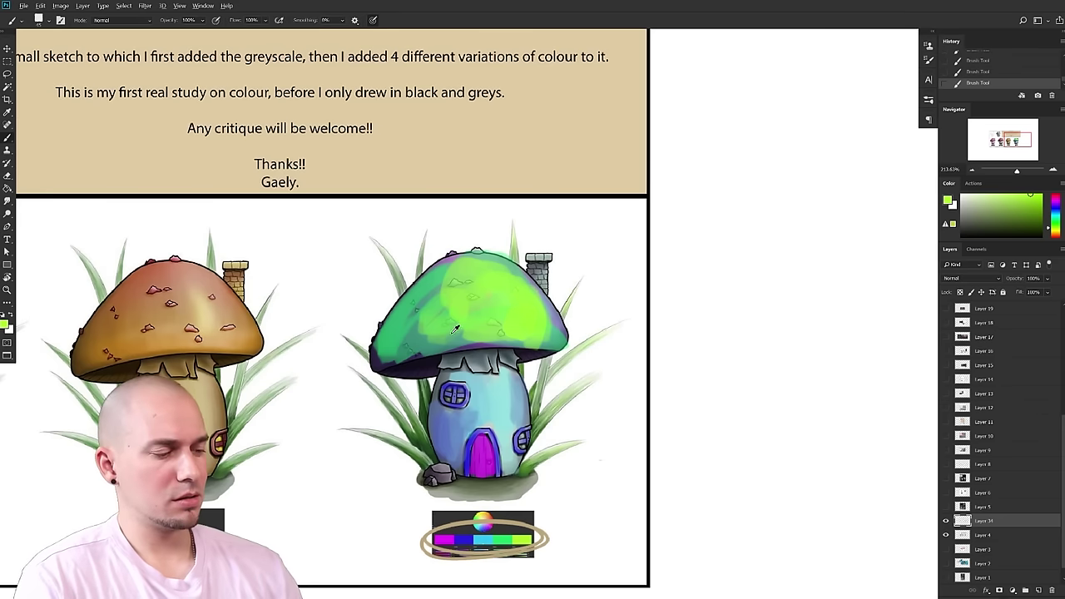
- Shade the cap's dark side with deep green and blue-teal strokes based on the palette's green and cyan swatches
alt+click(505, 538)
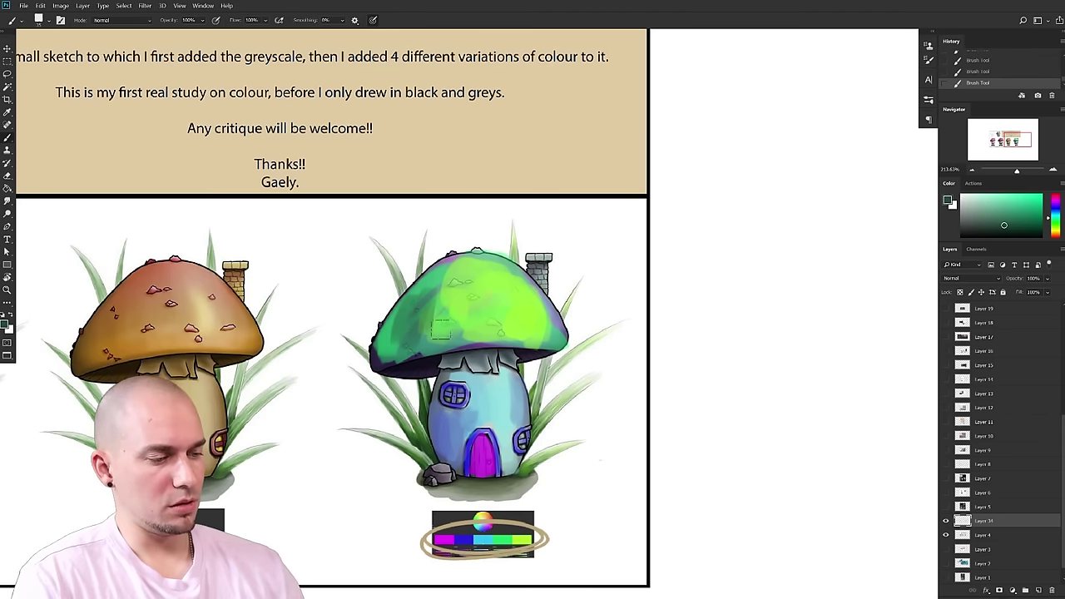
alt+click(489, 534)
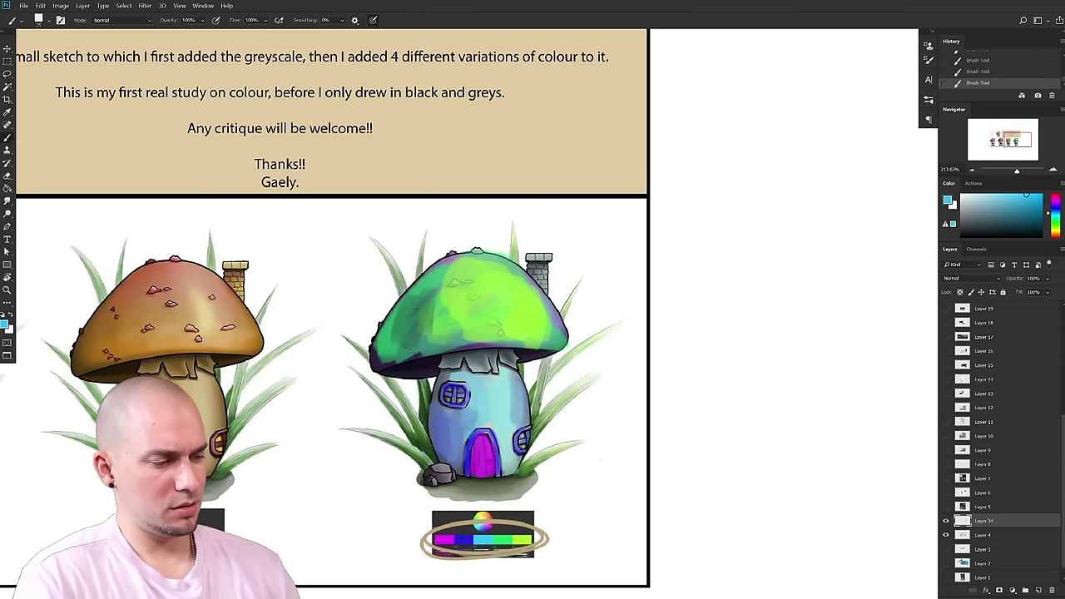
alt+click(398, 332)
mouse_move(408, 324)
mouse_down()
mouse_move(443, 297)
mouse_move(430, 296)
mouse_move(435, 290)
mouse_move(455, 286)
mouse_move(475, 317)
mouse_up()
alt+click(443, 298)
key(bracketright)
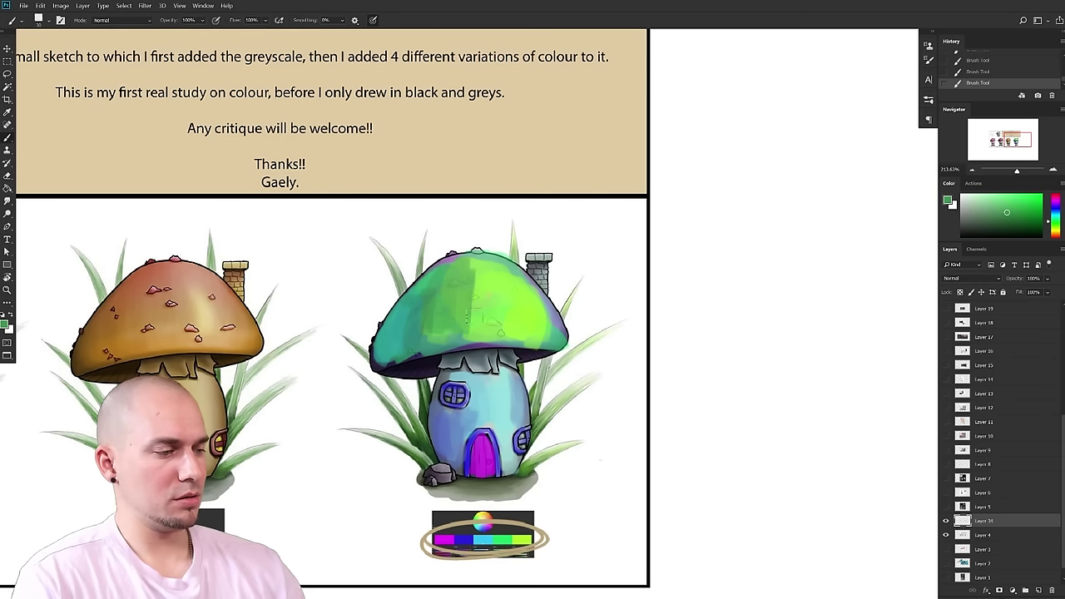
- Blend the cap's dark green into the lime highlight with mid-green strokes sampled from the cap
alt+click(485, 281)
drag(485, 281, 471, 316)
alt+click(447, 307)
key(bracketright)
drag(483, 271, 483, 311)
mouse_move(652, 335)
mouse_down()
mouse_move(630, 352)
mouse_move(642, 348)
mouse_up()
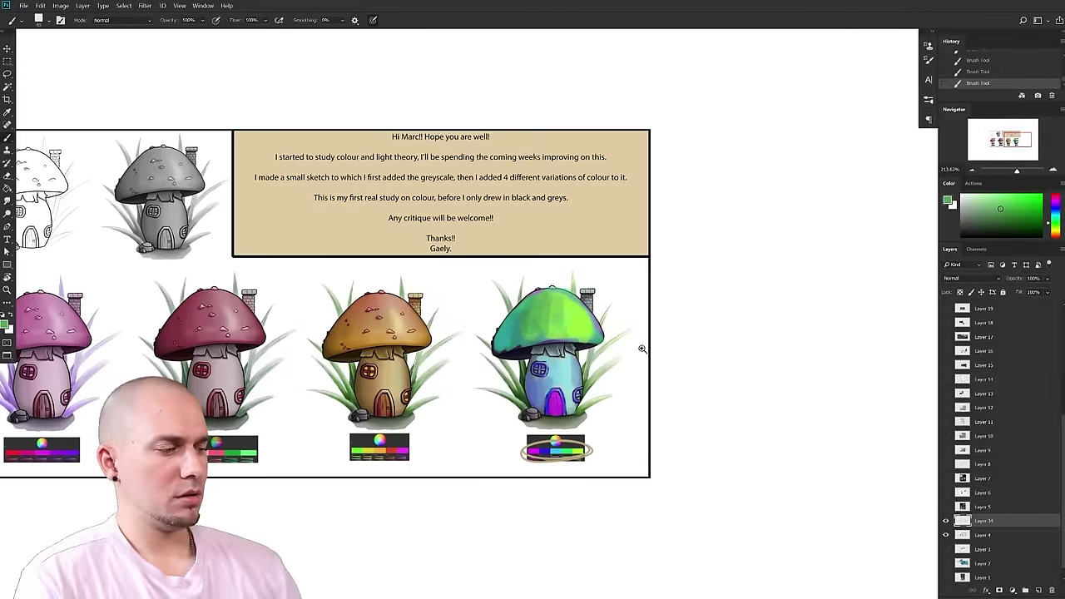
alt+click(578, 329)
- Compare the recoloured mushroom house with the other colour studies and its circled palette, from overview and close up
scroll(670, 341, up, 2)
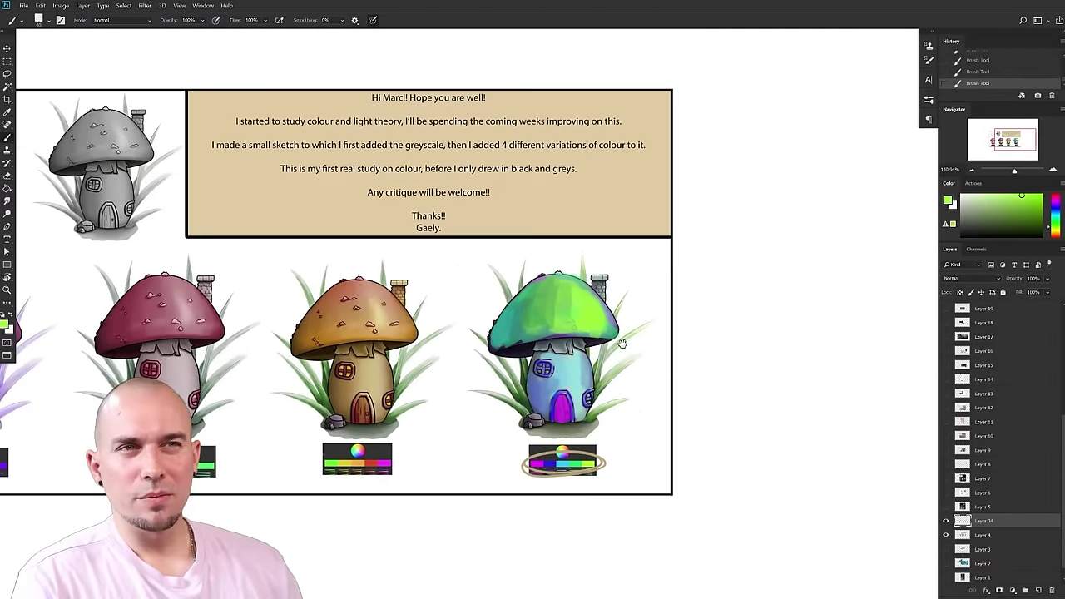
scroll(645, 341, down, 3)
scroll(632, 299, up, 3)
scroll(666, 307, down, 3)
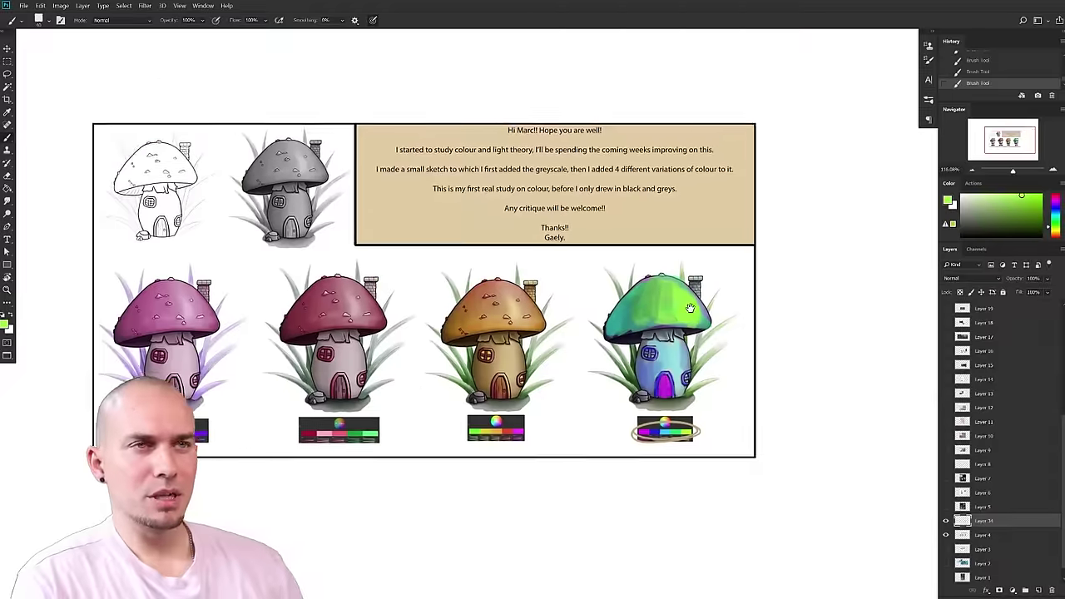
scroll(679, 319, up, 4)
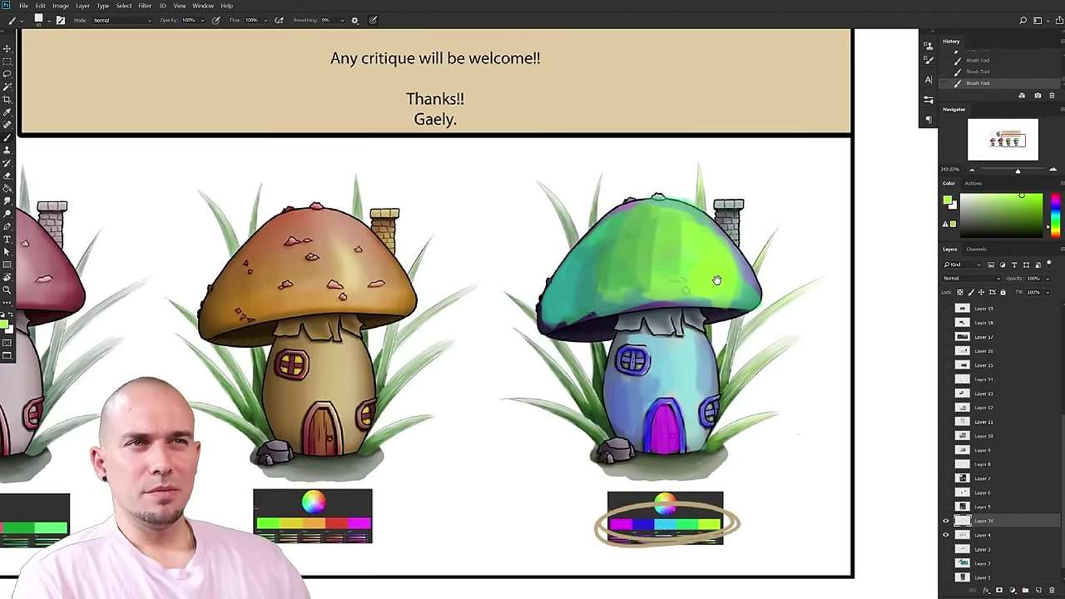
drag(717, 281, 716, 279)
key([)
drag(670, 390, 705, 396)
key(ctrl+z)
scroll(728, 404, down, 4)
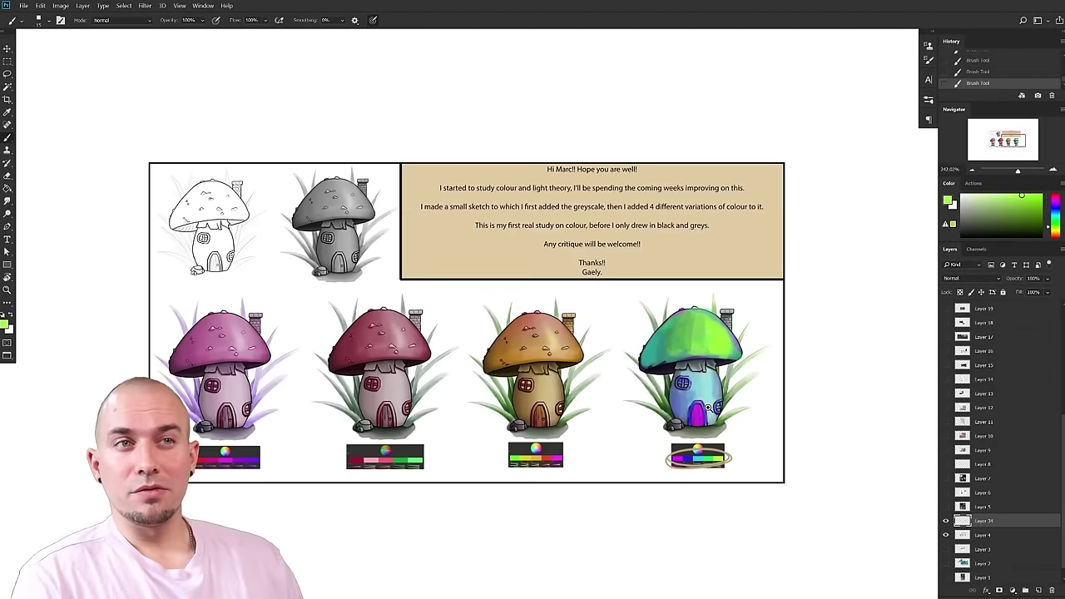
scroll(728, 404, up, 2)
key([)
key([)
scroll(693, 423, up, 3)
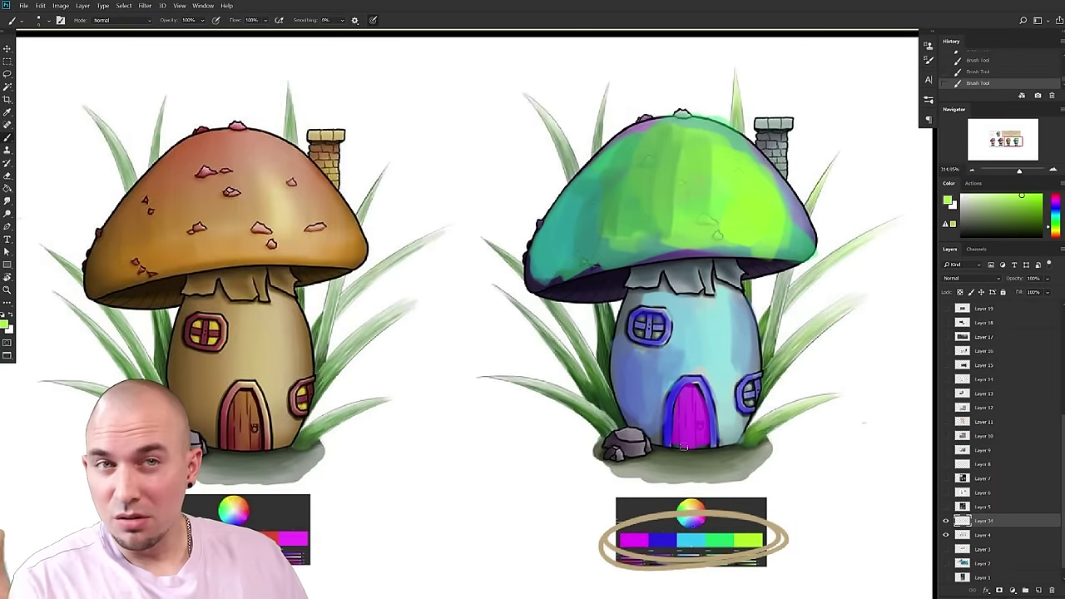
- Toggle the overpaint layer's visibility, set its blending mode to Hard Light and lower its opacity to 74%
drag(695, 404, 638, 393)
click(946, 521)
click(946, 520)
click(971, 280)
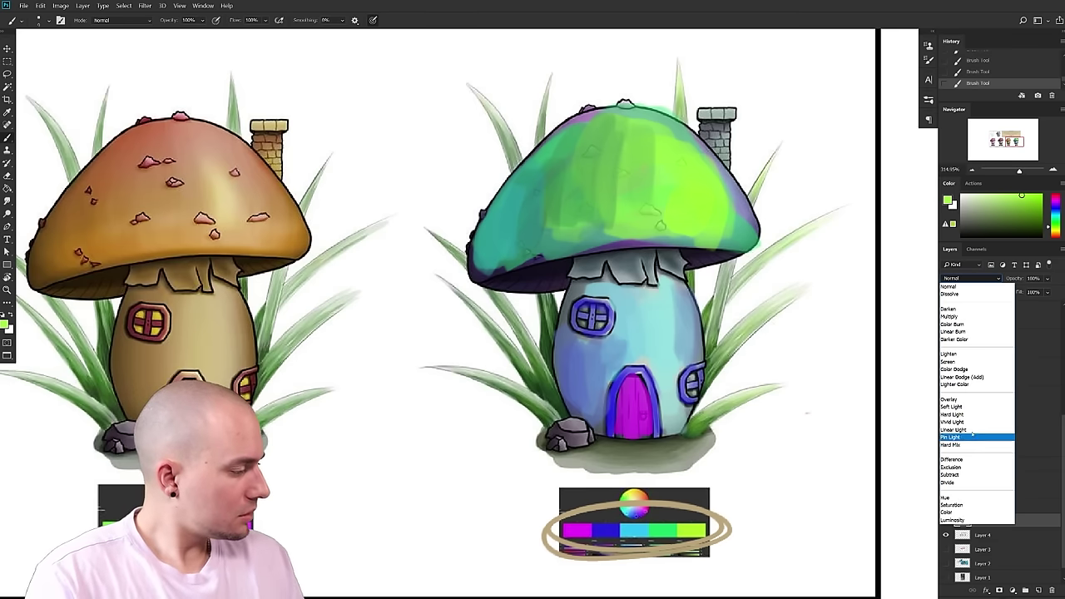
click(965, 411)
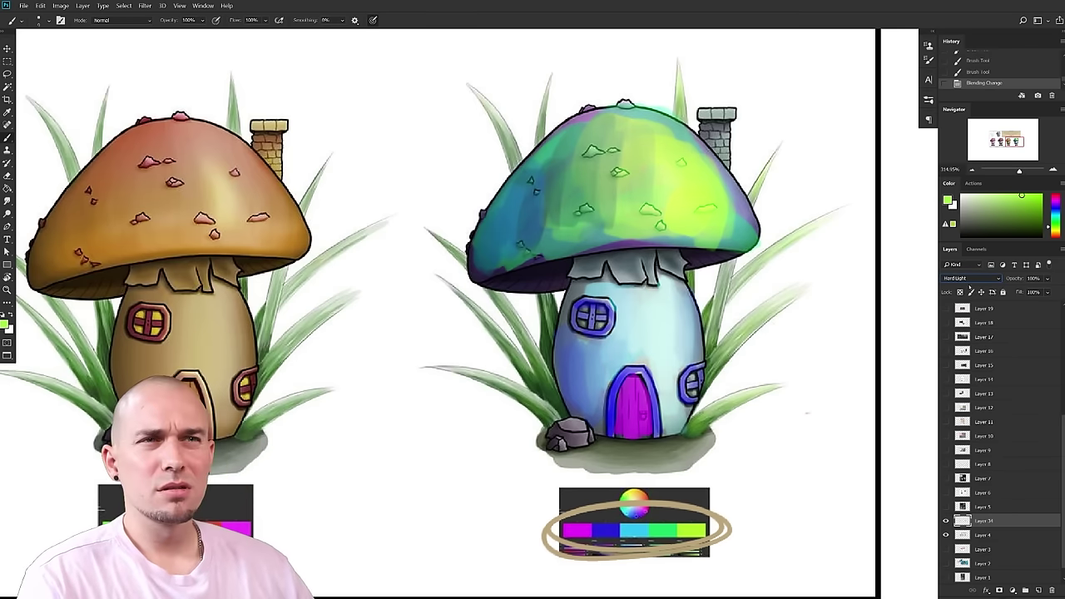
drag(1016, 280, 1003, 283)
- Compare the blended overpaint with the neighbouring mushroom houses and sample the magenta swatch from the circled palette
drag(719, 312, 742, 285)
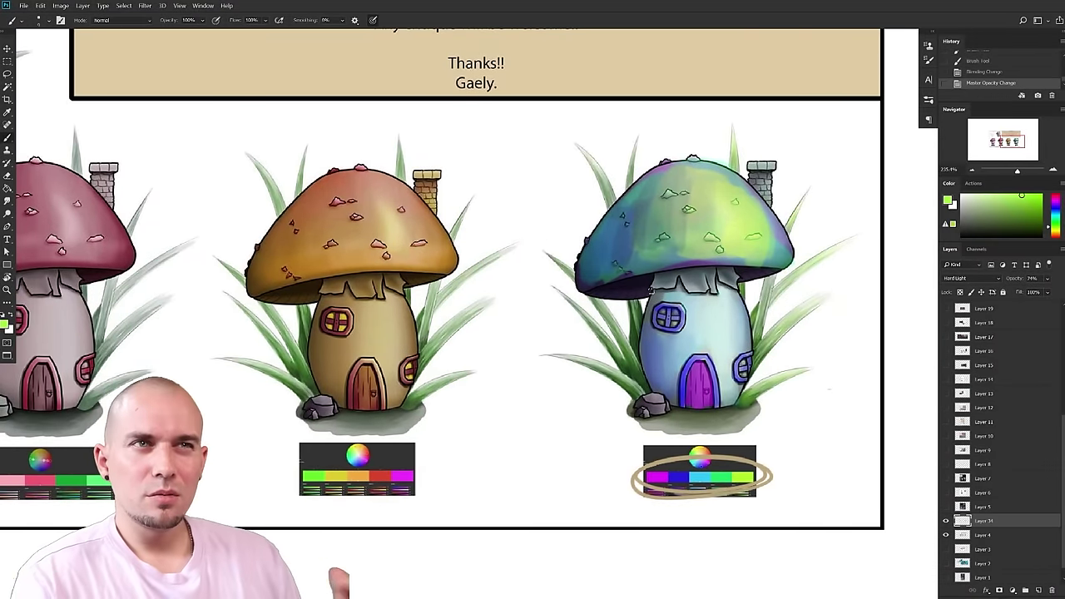
scroll(690, 302, down, 3)
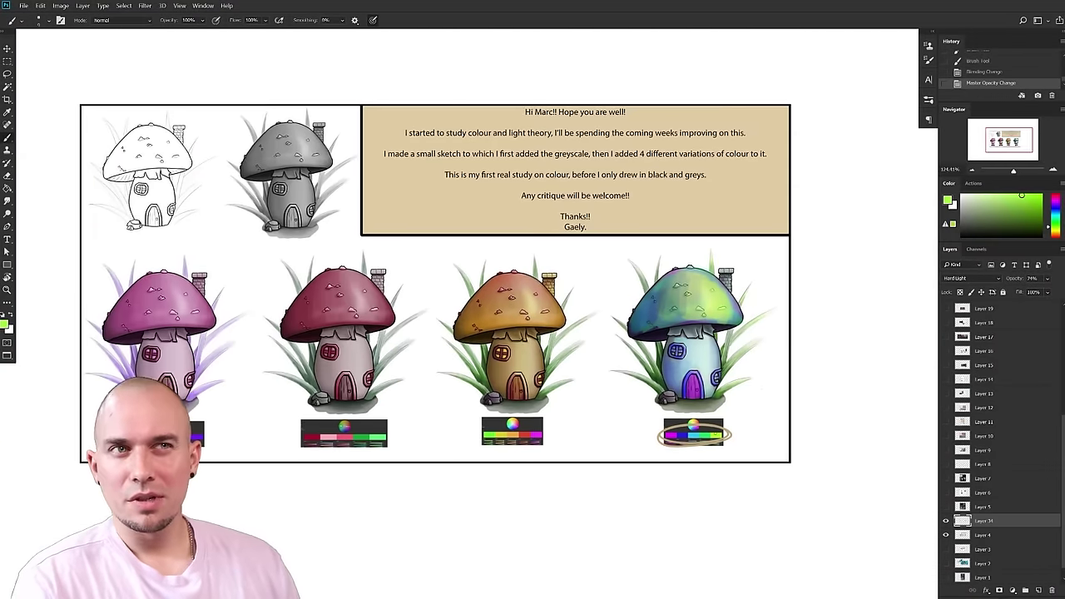
scroll(653, 436, up, 3)
scroll(667, 423, down, 3)
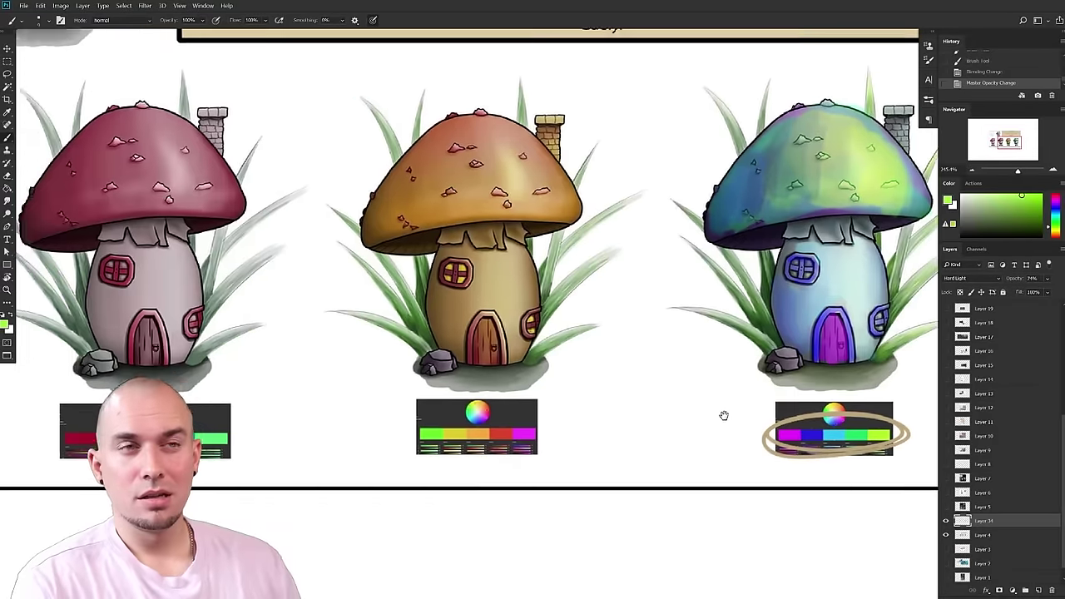
scroll(723, 416, up, 3)
scroll(619, 400, up, 1)
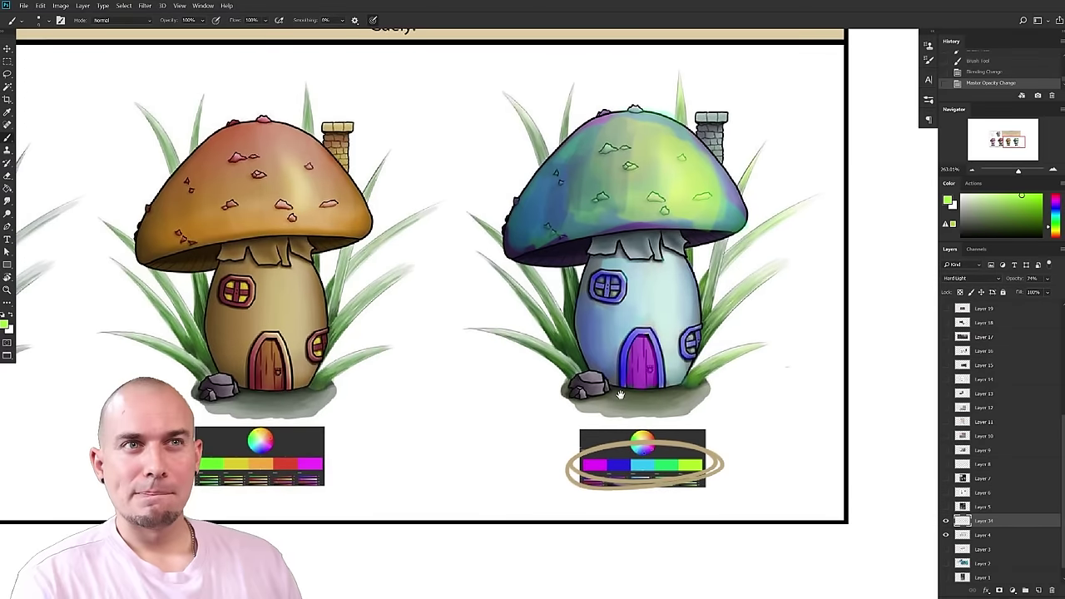
drag(600, 394, 659, 441)
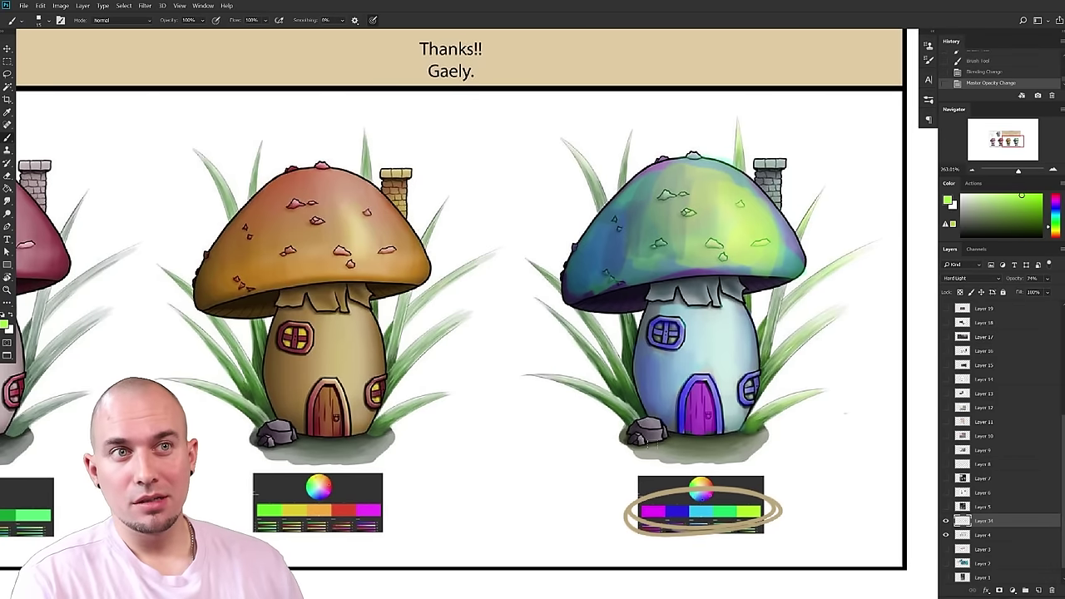
alt+click(658, 509)
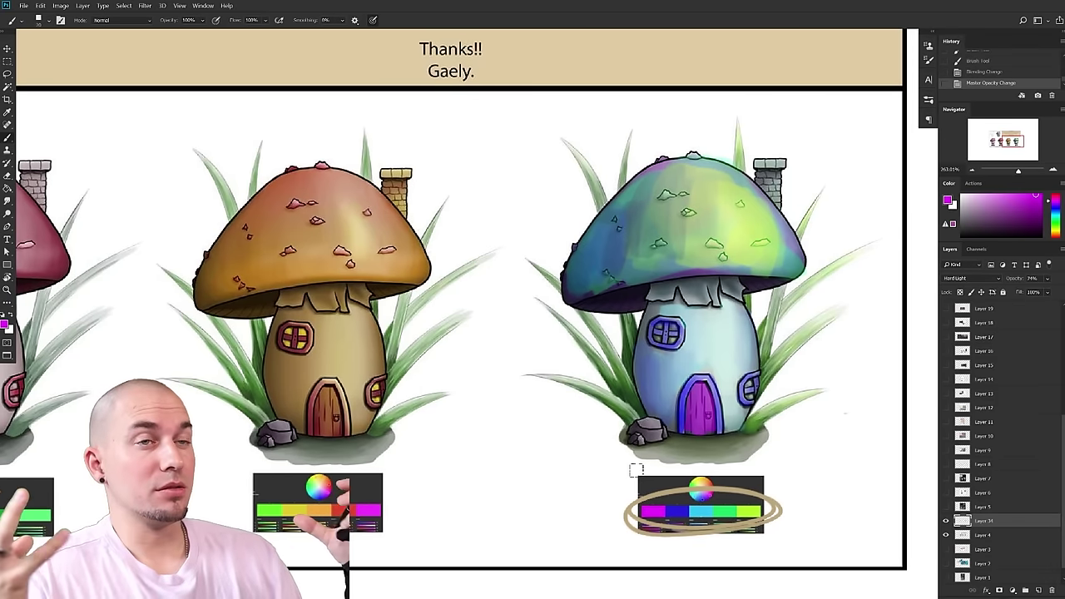
scroll(741, 354, down, 2)
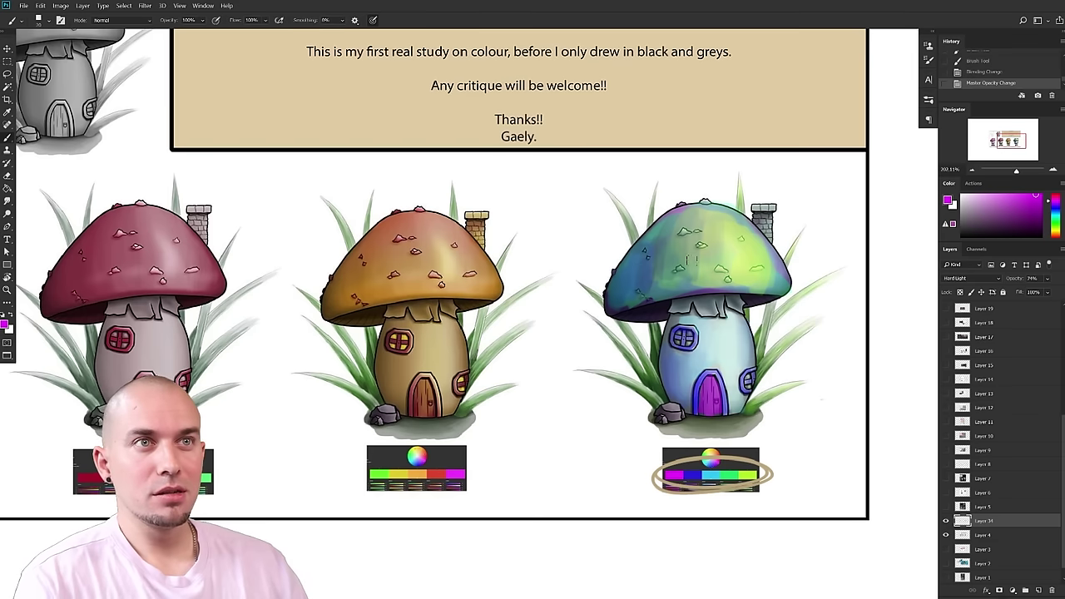
- Repaint the blue-green mushroom house with swatches sampled from the circled palette: magenta cap, turquoise stem and lime green door
mouse_move(647, 272)
mouse_down()
mouse_move(616, 287)
mouse_move(730, 260)
mouse_move(778, 286)
mouse_move(726, 276)
mouse_move(633, 285)
mouse_move(778, 287)
mouse_move(728, 248)
mouse_move(780, 283)
mouse_move(670, 236)
mouse_move(640, 299)
mouse_up()
drag(760, 352, 681, 347)
alt+click(653, 470)
mouse_move(596, 329)
mouse_down()
mouse_move(596, 371)
mouse_move(652, 346)
mouse_move(651, 383)
mouse_move(628, 396)
mouse_move(637, 384)
mouse_move(633, 403)
mouse_move(632, 391)
mouse_up()
alt+click(670, 470)
- Compare the magenta-capped house with the other colour studies from an overview, and examine the orange mushroom house close up
scroll(765, 398, down, 3)
scroll(756, 411, up, 1)
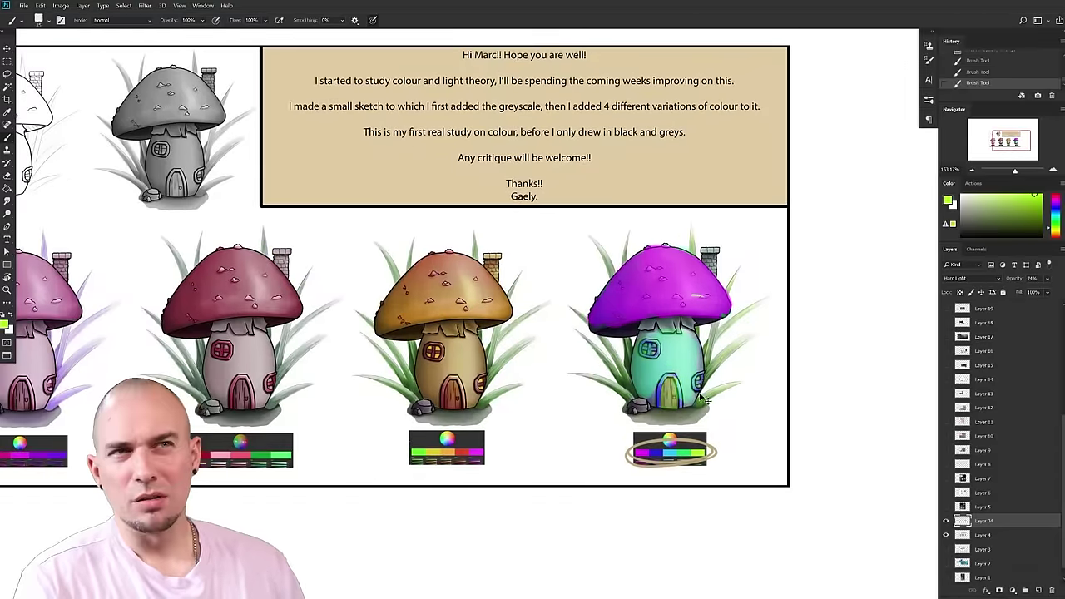
scroll(632, 423, down, 4)
scroll(623, 424, up, 3)
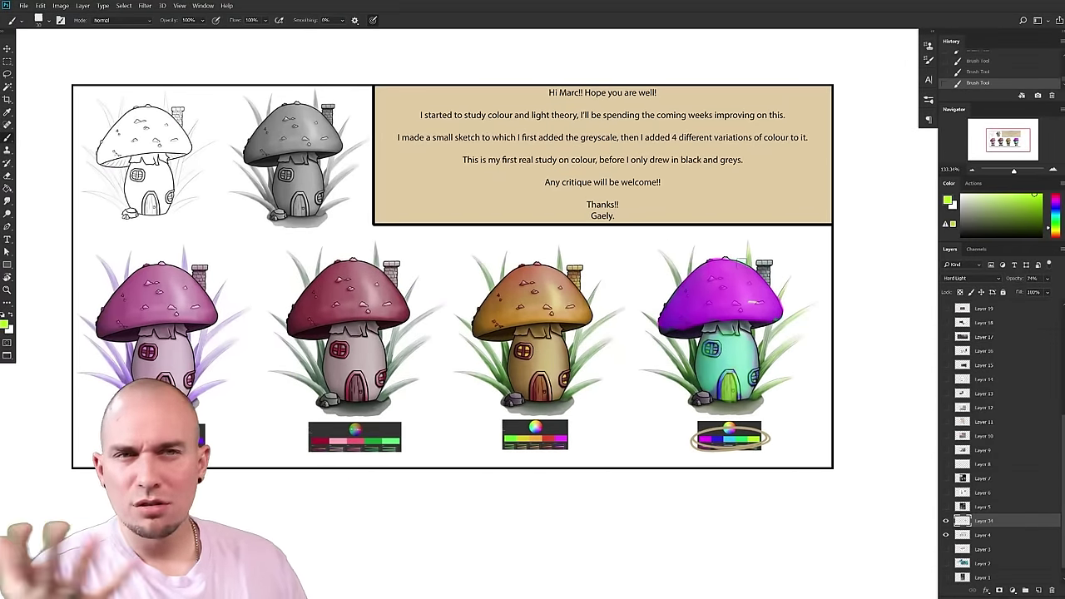
drag(608, 411, 708, 413)
scroll(595, 410, up, 4)
drag(577, 389, 445, 387)
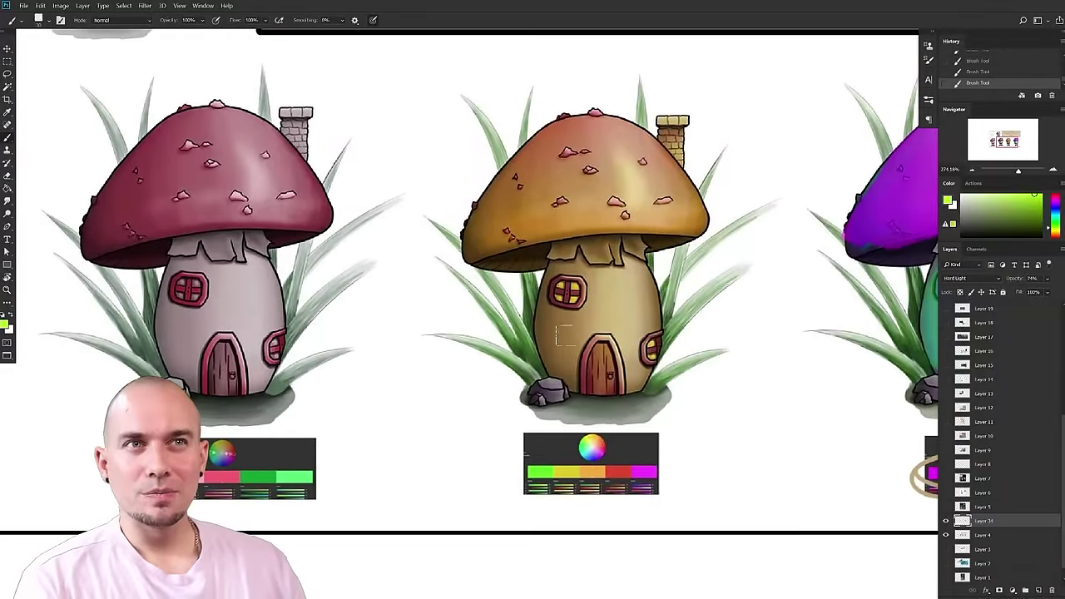
- Sample orange tones from the orange mushroom's cap to compare the colours actually used with its palette
alt+click(618, 158)
drag(614, 164, 596, 199)
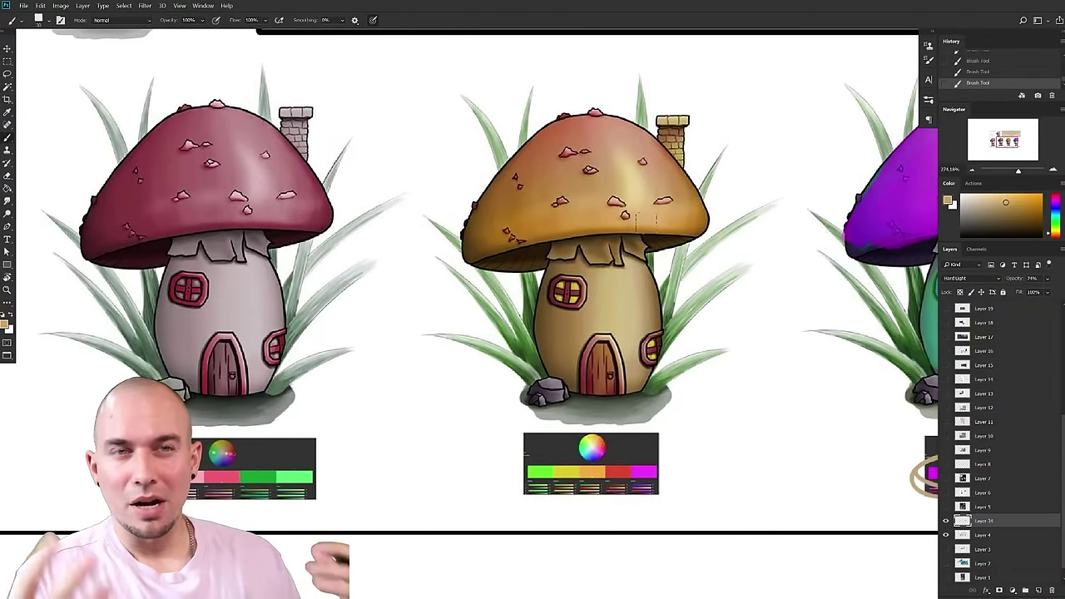
drag(588, 382, 577, 387)
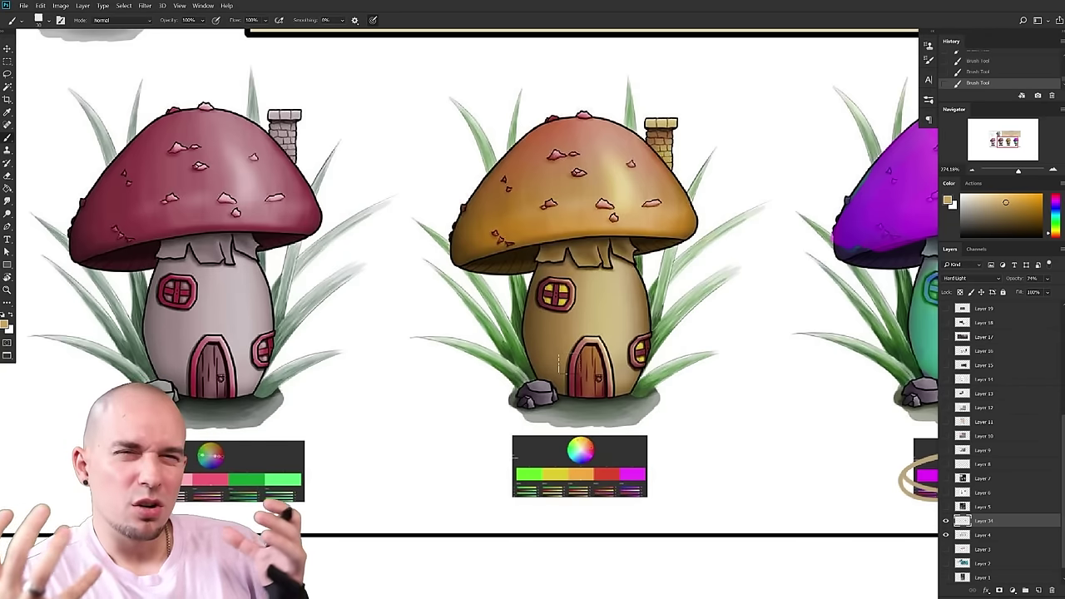
drag(570, 364, 503, 358)
mouse_move(494, 175)
mouse_down()
mouse_move(442, 199)
mouse_move(469, 177)
mouse_up()
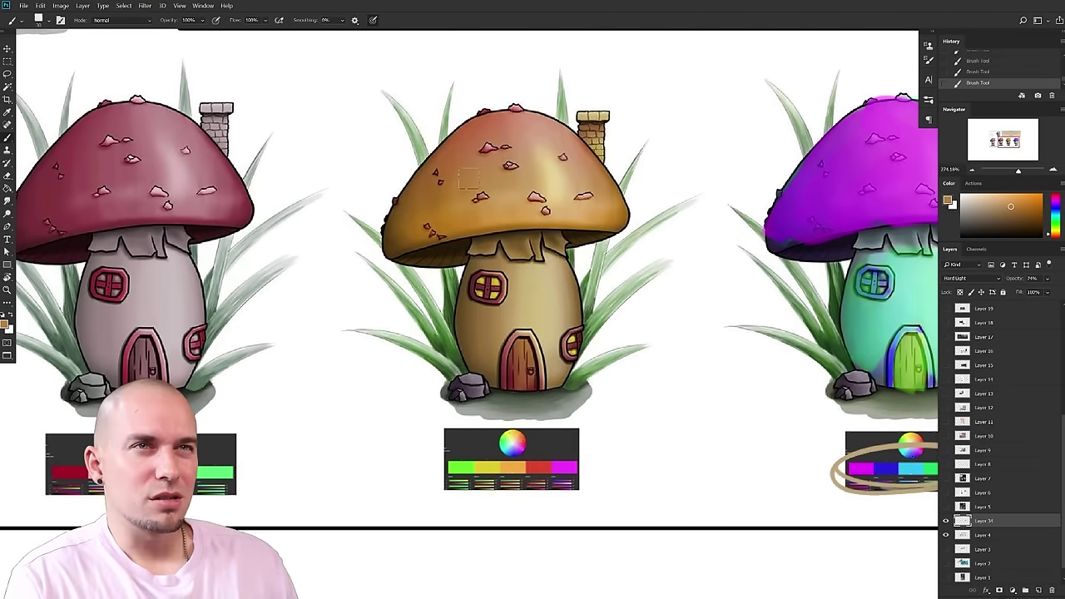
- Sample the orange mushroom's cap colour, then the red and magenta swatches of its palette for comparison
alt+click(495, 207)
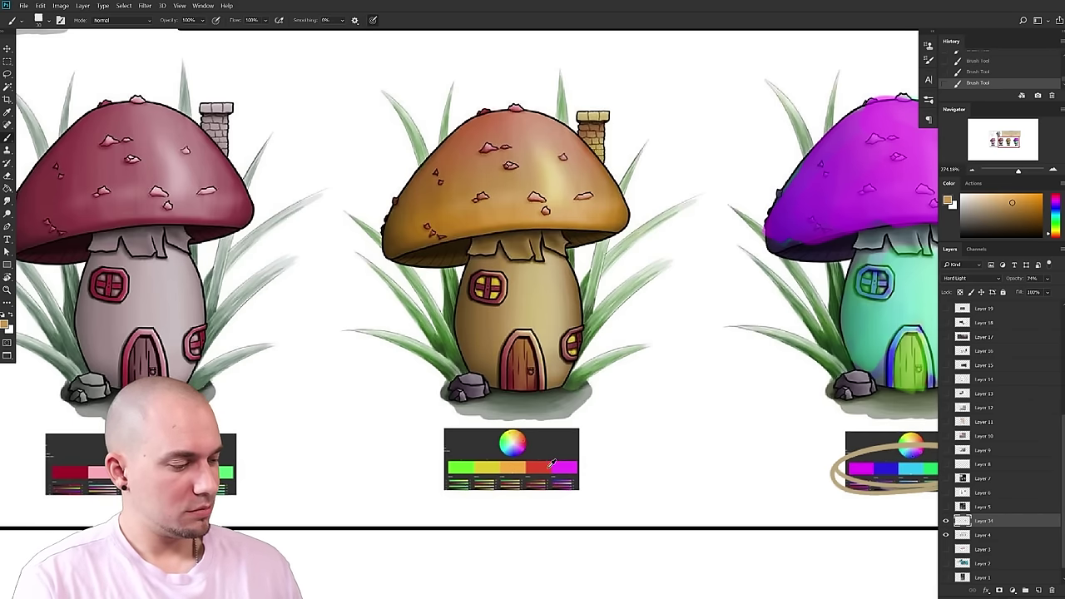
drag(570, 465, 535, 467)
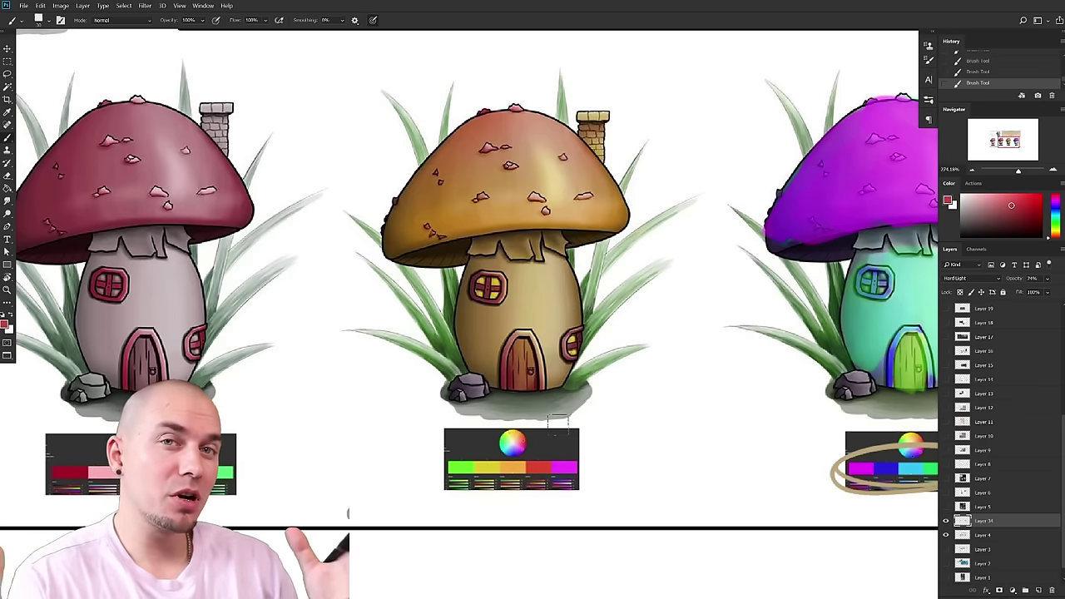
drag(589, 424, 675, 408)
mouse_move(645, 451)
mouse_down()
mouse_move(606, 451)
mouse_move(659, 452)
mouse_up()
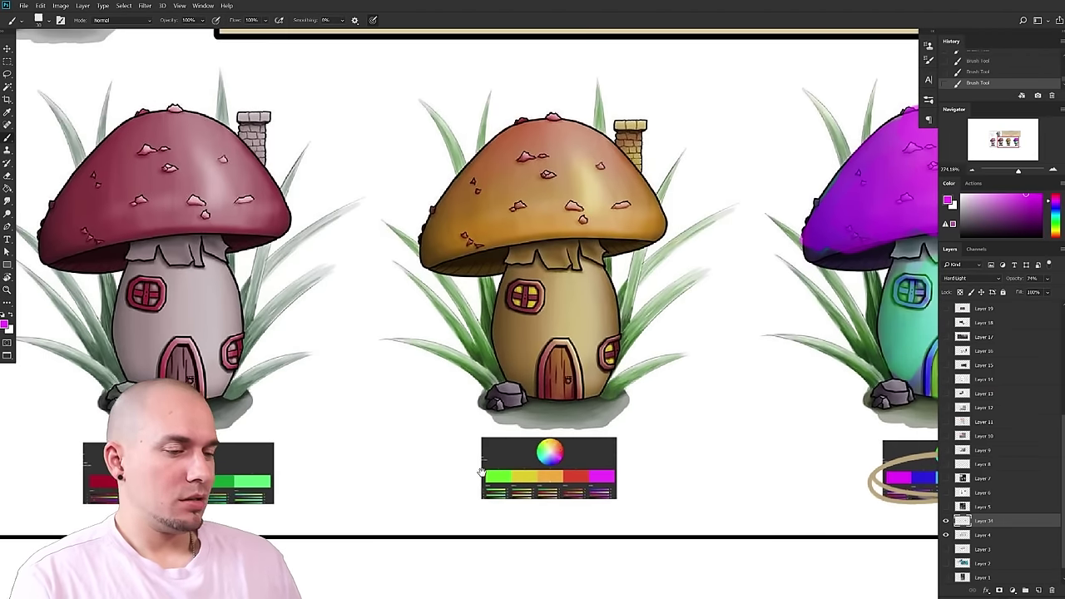
- Recolour the red mushroom's door with its palette's dark red and the door frame with the palette's bright pink
mouse_move(481, 473)
mouse_down()
mouse_move(705, 452)
mouse_move(584, 478)
mouse_up()
mouse_move(442, 425)
mouse_down()
mouse_move(671, 368)
mouse_move(645, 397)
mouse_up()
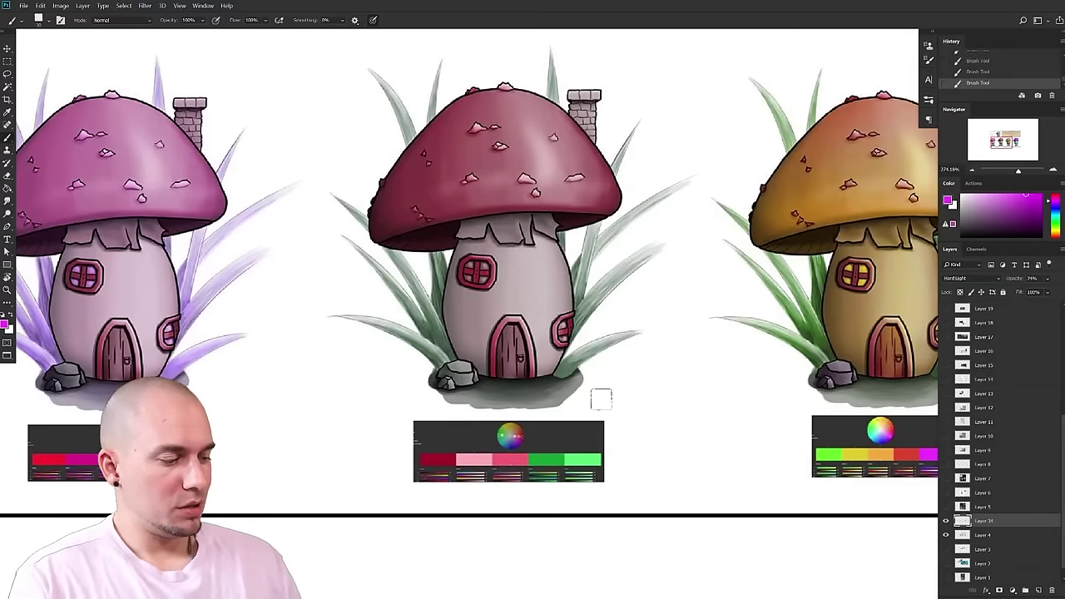
drag(557, 383, 551, 400)
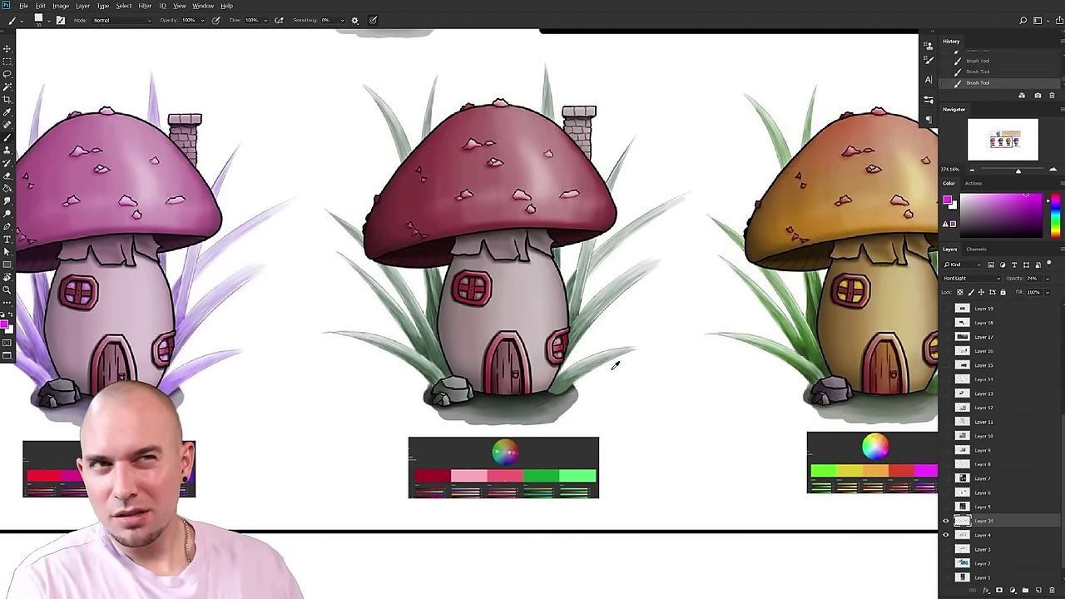
key(d)
mouse_move(582, 414)
mouse_down()
mouse_move(571, 428)
mouse_move(576, 420)
mouse_up()
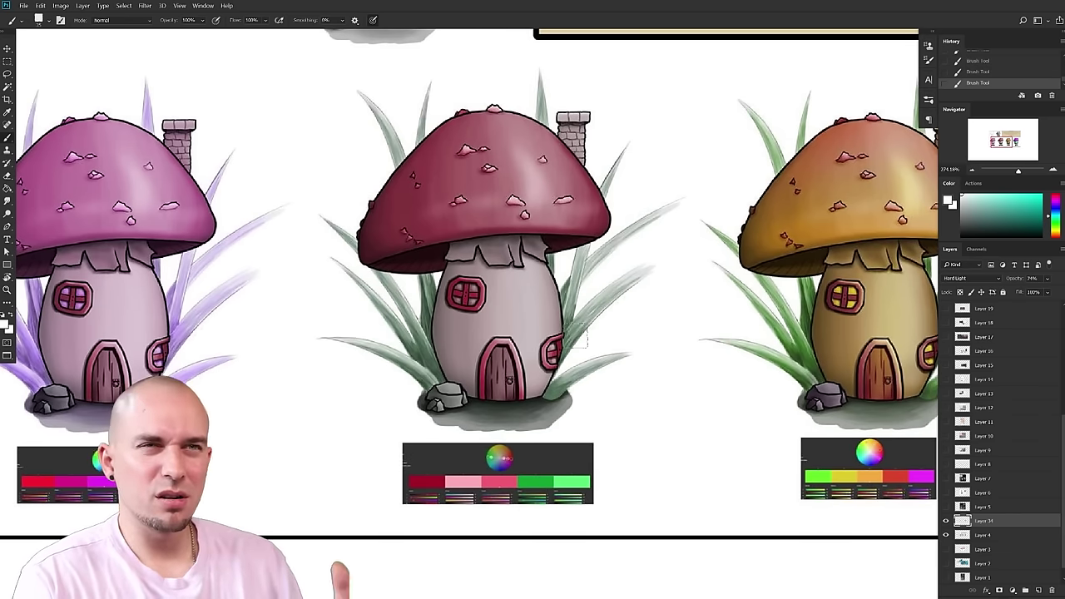
drag(573, 335, 572, 338)
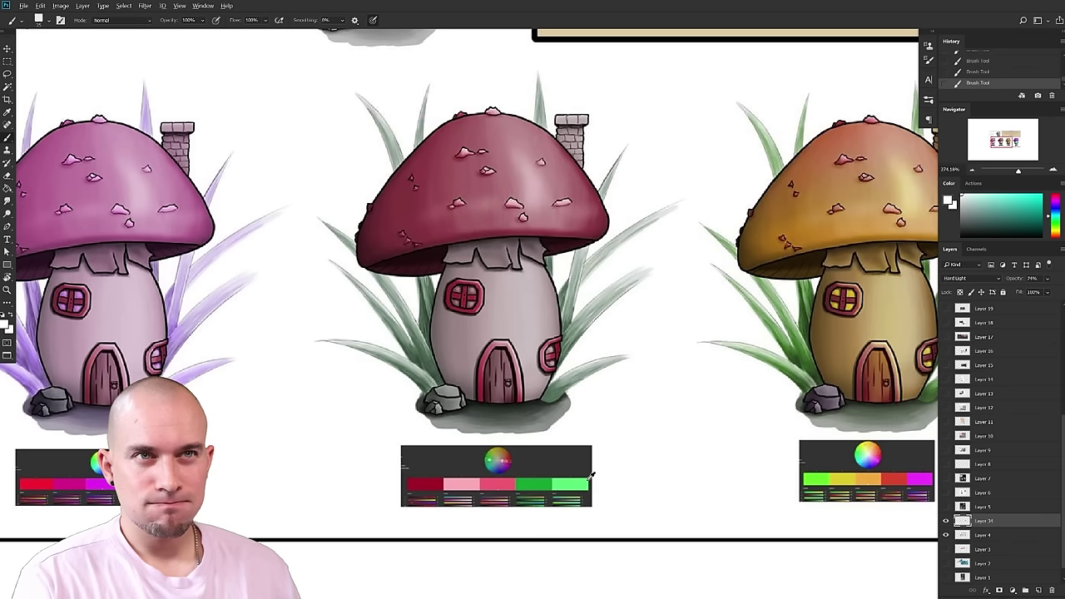
alt+click(437, 484)
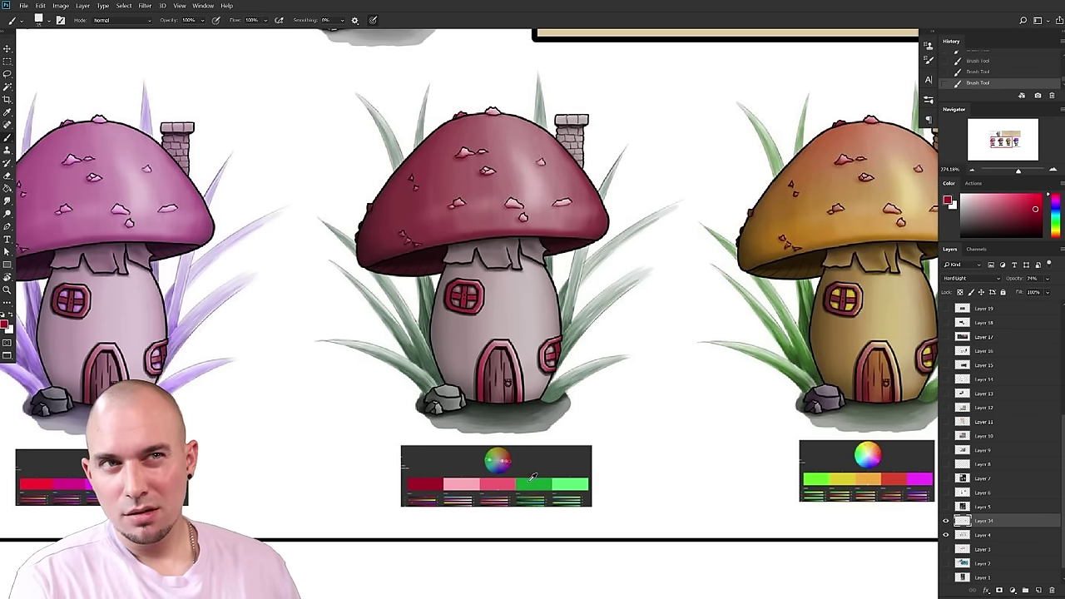
drag(496, 377, 504, 357)
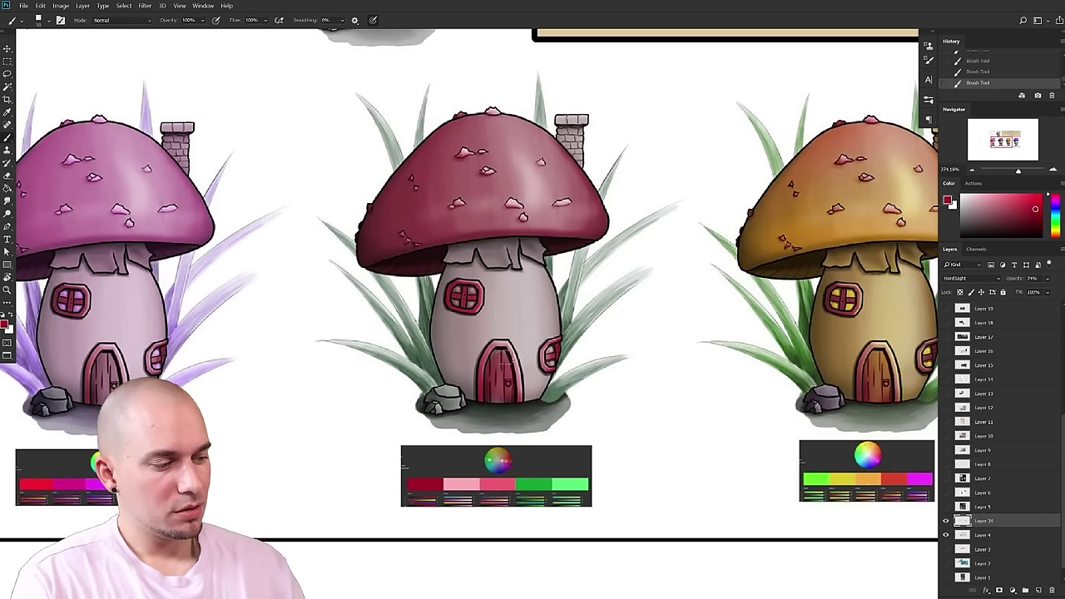
alt+click(498, 472)
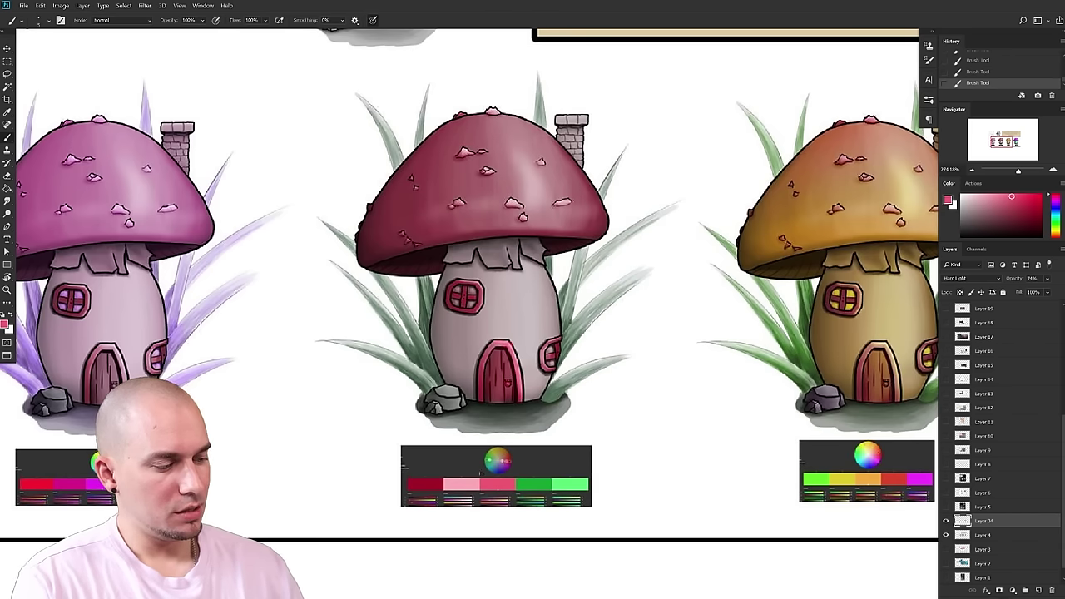
alt+click(477, 432)
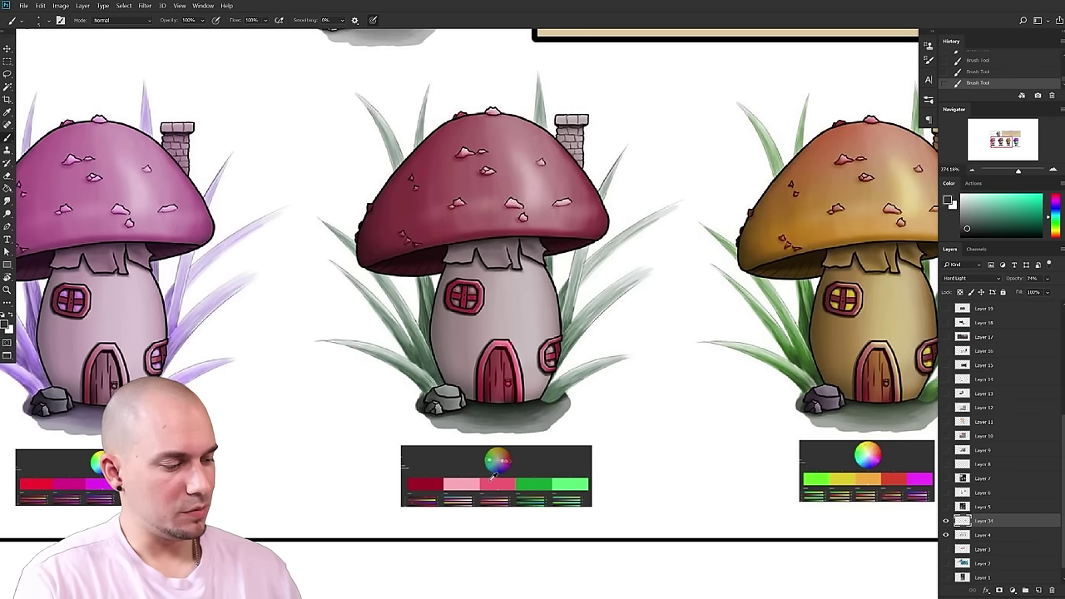
alt+click(473, 482)
alt+click(532, 481)
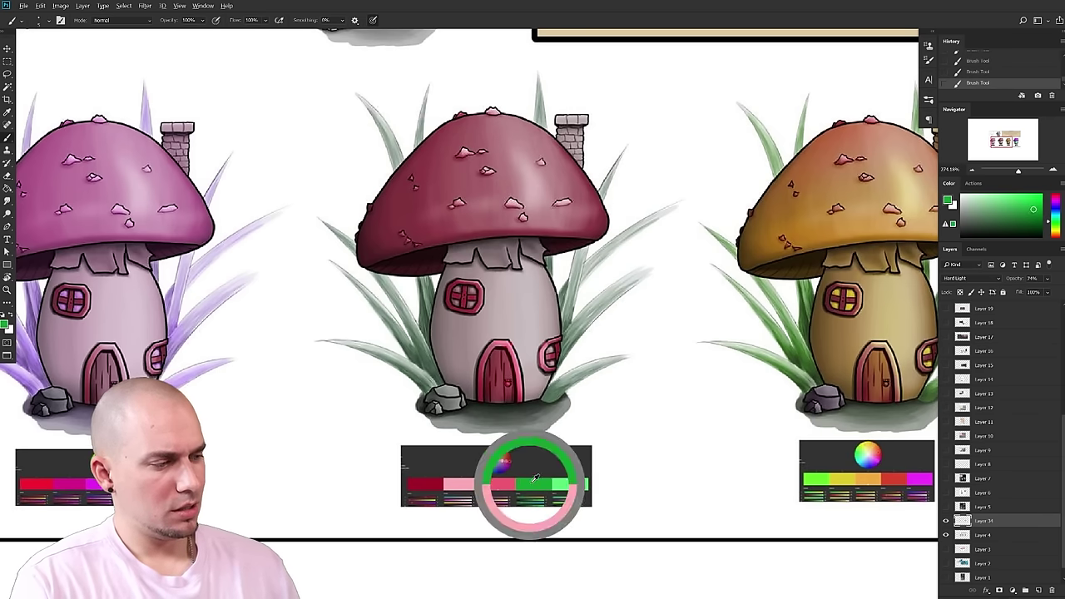
alt+click(563, 478)
key(])
mouse_move(501, 322)
mouse_down()
mouse_move(504, 308)
mouse_move(524, 315)
mouse_up()
key(ctrl+z)
- Paint the red mushroom's stem green, using the palette's light green on the lit side and darker green on the shaded side
alt+click(570, 483)
click(504, 310)
alt+click(506, 308)
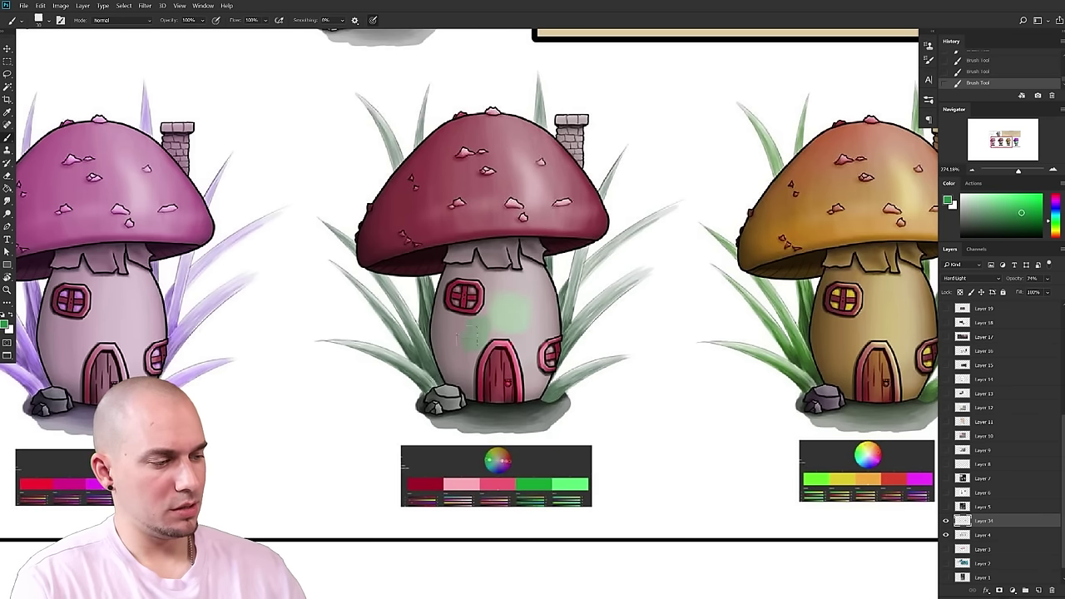
mouse_move(470, 327)
mouse_down()
mouse_move(528, 334)
mouse_move(530, 377)
mouse_move(526, 277)
mouse_move(558, 377)
mouse_up()
alt+click(564, 482)
key([)
mouse_move(517, 298)
mouse_down()
mouse_move(505, 328)
mouse_move(509, 313)
mouse_move(532, 325)
mouse_move(498, 313)
mouse_move(564, 357)
mouse_up()
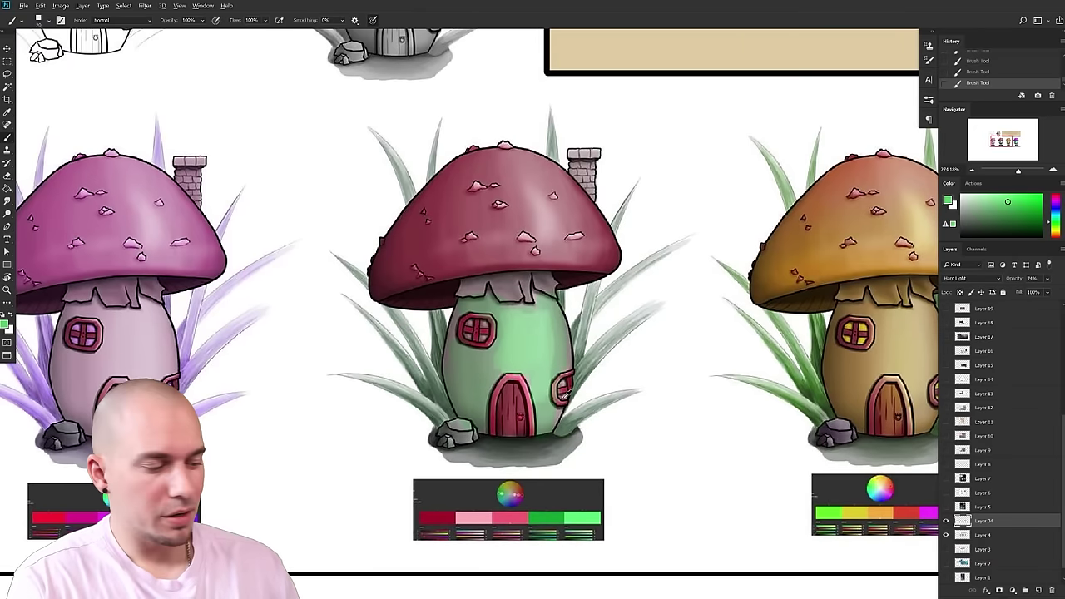
- Paint the red mushroom's cap with the palette's dark green and add a light green highlight over its lit side
alt+click(554, 512)
key(])
key(])
key(])
mouse_move(431, 217)
mouse_down()
mouse_move(394, 273)
mouse_move(526, 242)
mouse_move(527, 259)
mouse_move(599, 220)
mouse_move(516, 158)
mouse_up()
mouse_move(453, 223)
mouse_down()
mouse_move(536, 235)
mouse_move(427, 287)
mouse_move(391, 262)
mouse_up()
key(])
alt+click(579, 512)
mouse_move(558, 254)
mouse_down()
mouse_move(553, 207)
mouse_move(515, 187)
mouse_move(514, 176)
mouse_move(557, 254)
mouse_move(523, 169)
mouse_move(509, 247)
mouse_move(535, 254)
mouse_move(551, 229)
mouse_up()
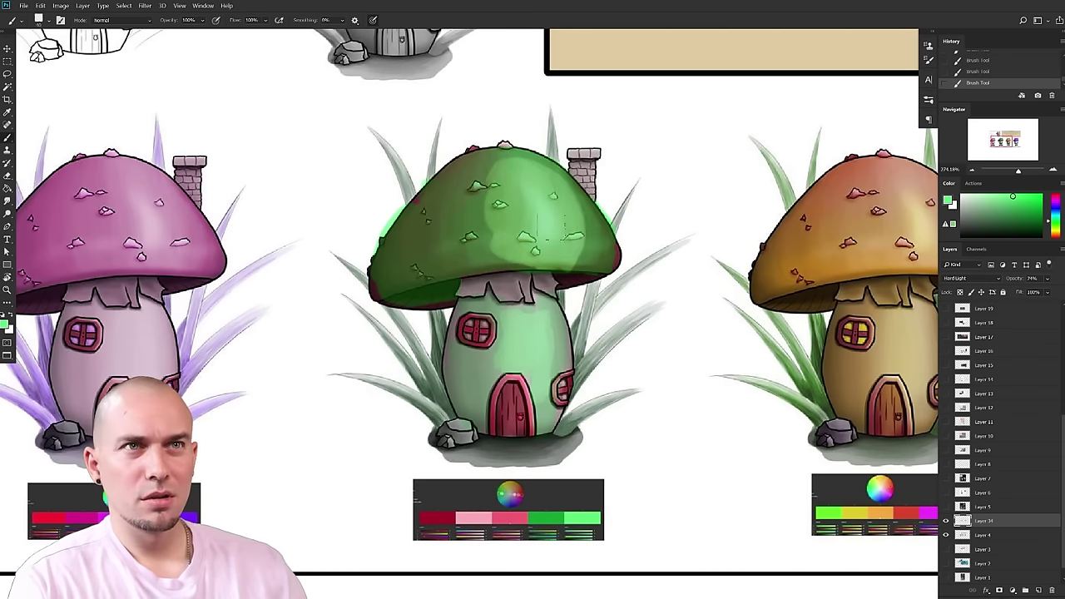
- Paint the ruffled skirt and the underside of the green cap with the palette's dark red
alt+click(489, 520)
alt+click(441, 516)
drag(482, 284, 537, 286)
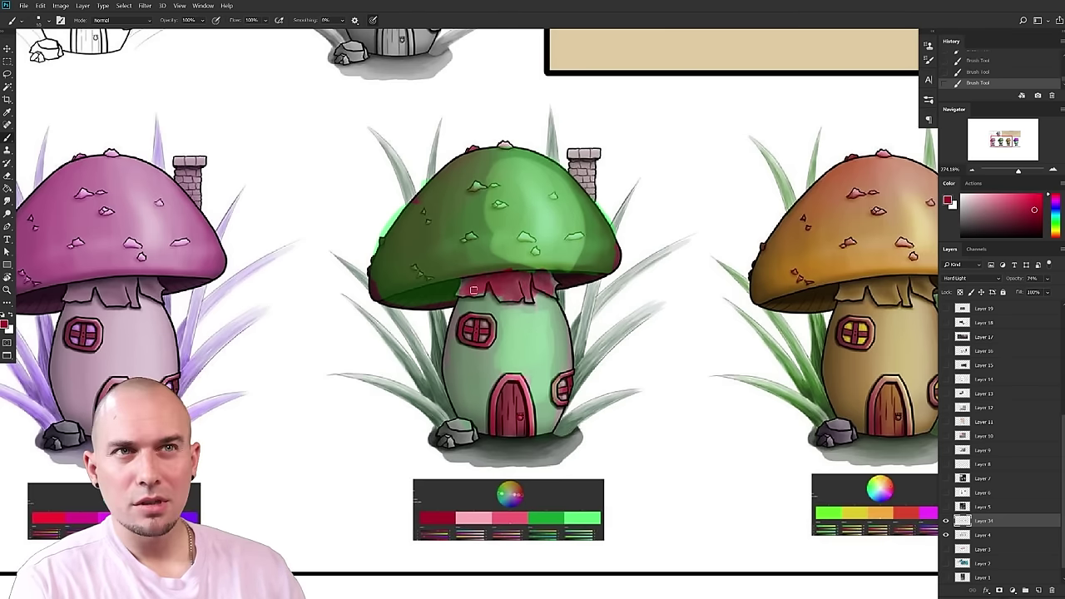
mouse_move(497, 283)
mouse_down()
mouse_move(416, 298)
mouse_move(464, 283)
mouse_up()
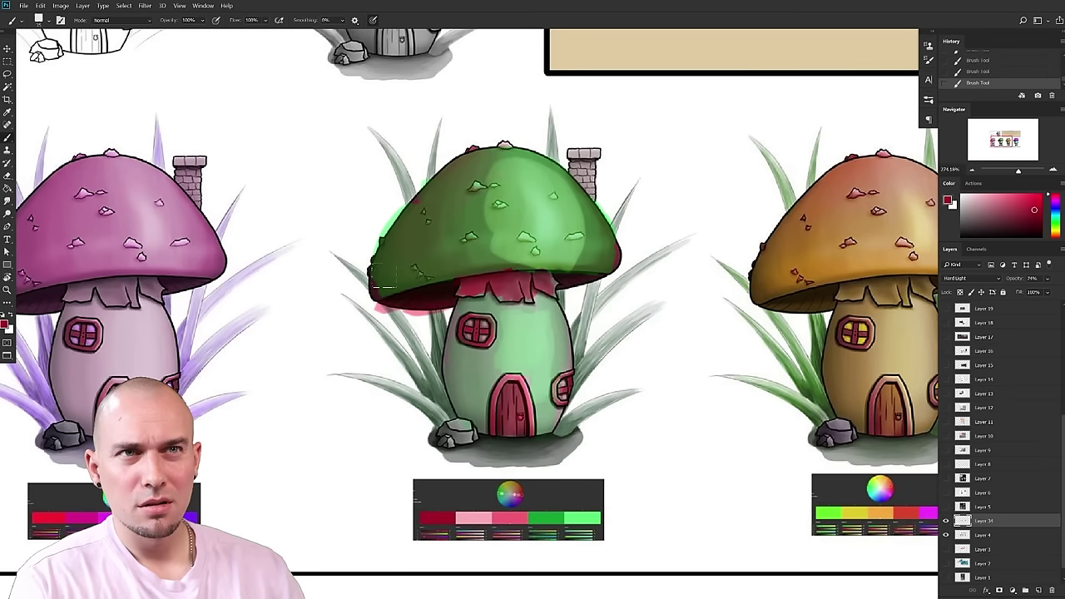
- Brush dark red along the green cap's lower edge and add dark red blotches across its surface
drag(382, 278, 569, 254)
mouse_move(426, 212)
mouse_down()
mouse_move(468, 193)
mouse_move(540, 190)
mouse_move(558, 215)
mouse_move(511, 240)
mouse_move(574, 244)
mouse_move(564, 285)
mouse_up()
key([)
mouse_move(611, 312)
mouse_down()
mouse_move(613, 348)
mouse_move(589, 354)
mouse_move(600, 361)
mouse_move(479, 468)
mouse_move(555, 443)
mouse_up()
- Compare the repainted mushroom with the other colour variations and sample the purple mushroom's pale stem colour
scroll(615, 454, down, 2)
key(z)
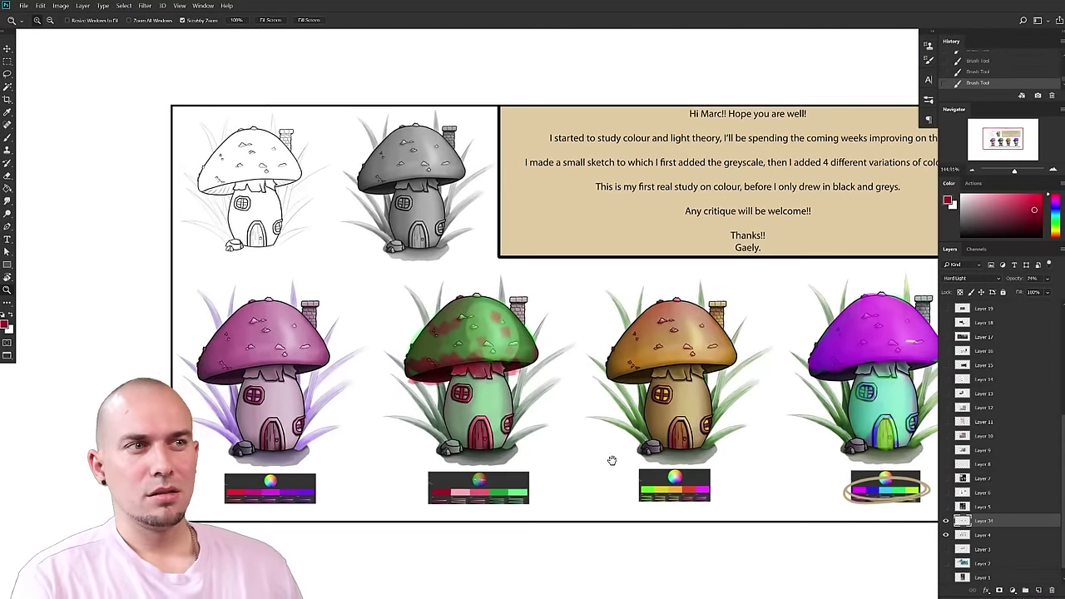
drag(612, 460, 573, 443)
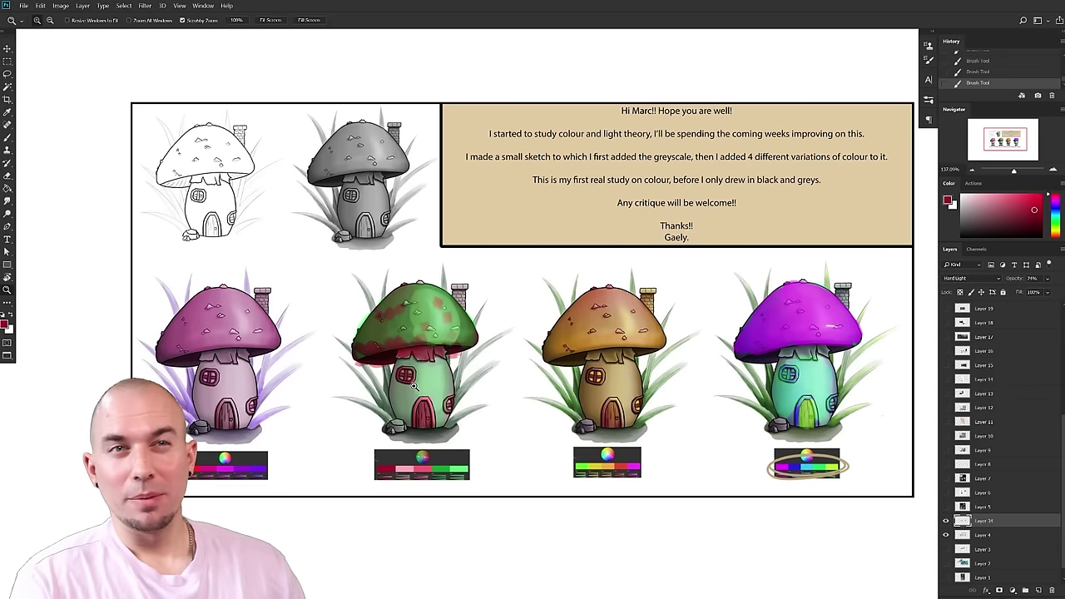
drag(431, 477, 465, 466)
drag(339, 399, 495, 453)
drag(383, 495, 431, 480)
key(b)
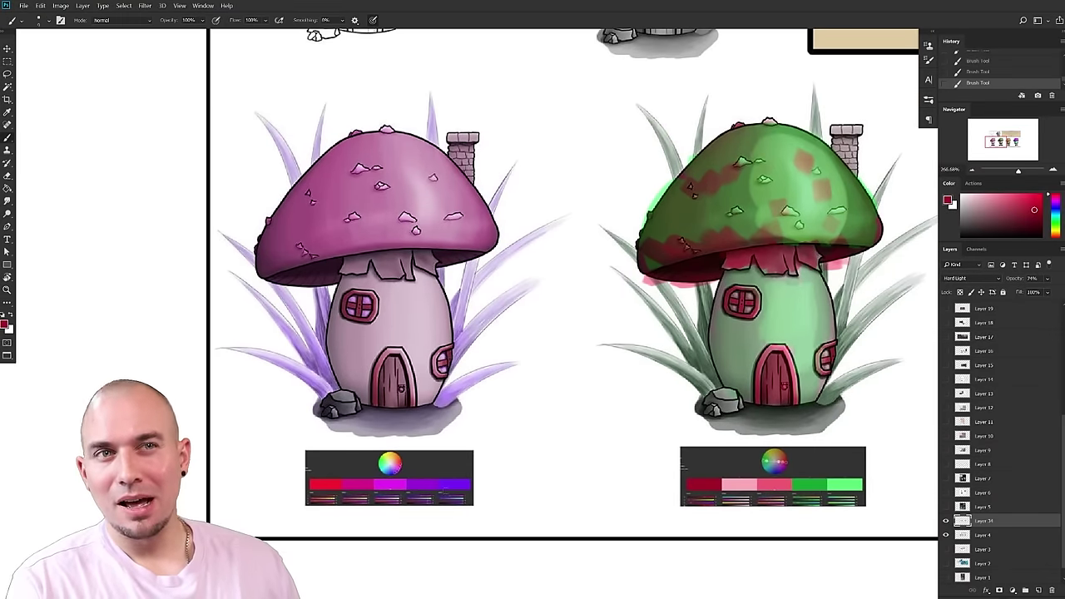
drag(517, 452, 444, 466)
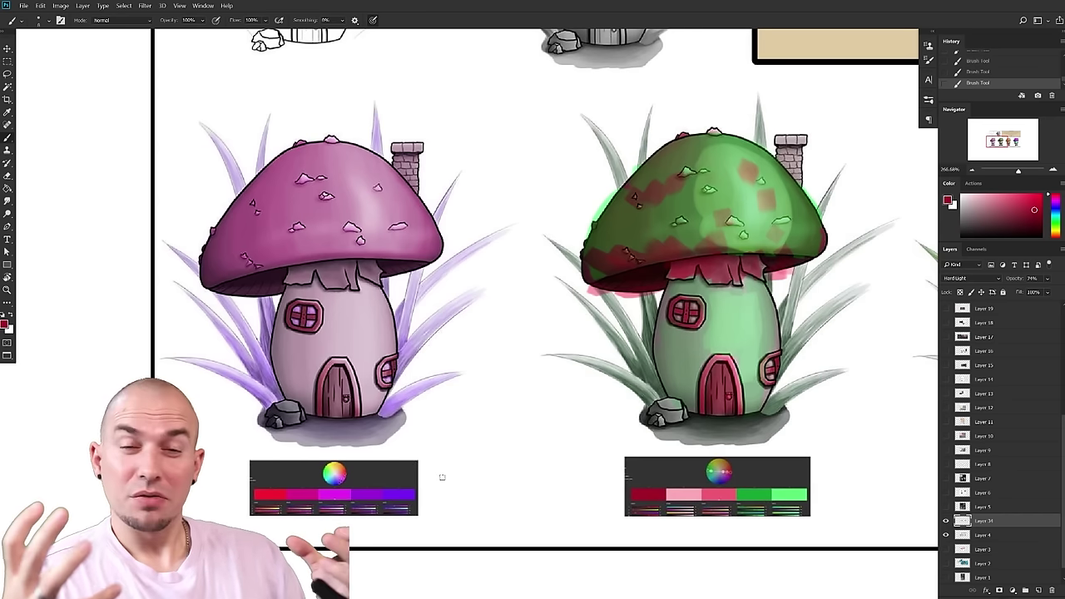
drag(555, 443, 482, 434)
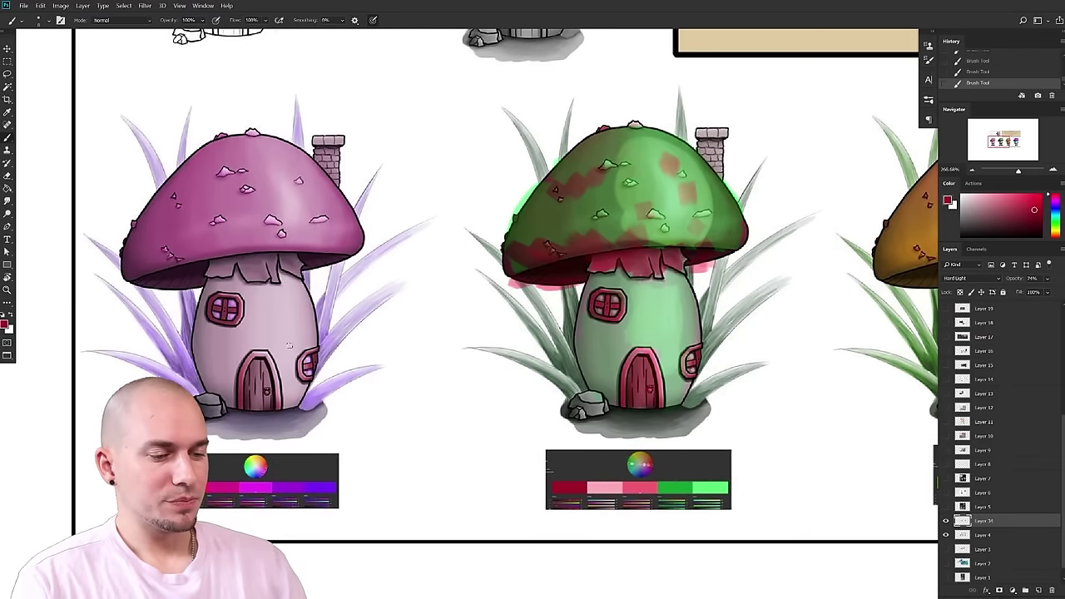
alt+click(222, 344)
alt+click(291, 312)
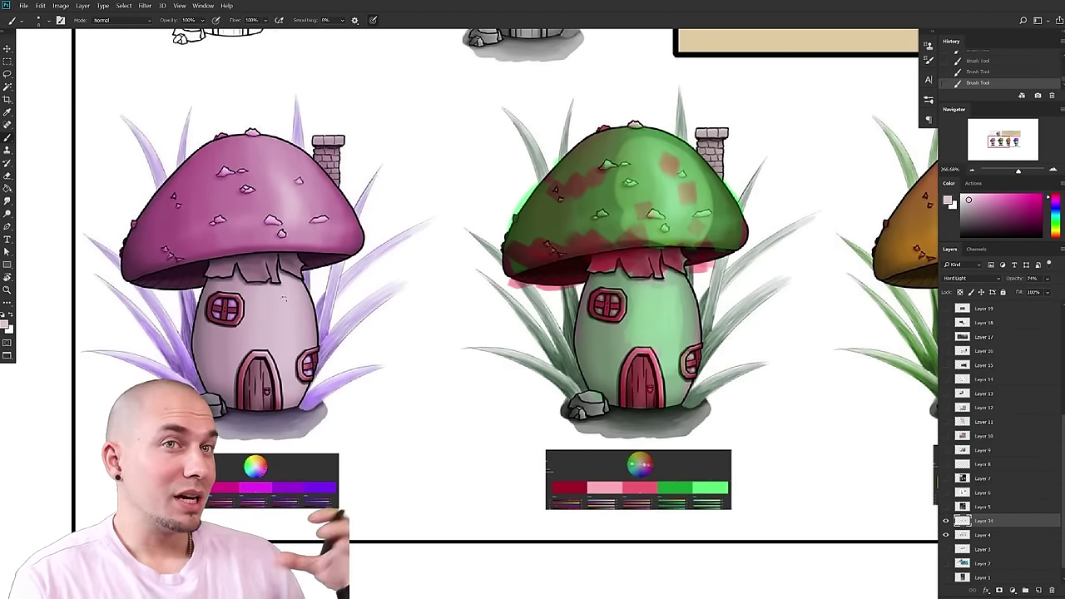
- Sample the orange mushroom's stem and cap colours from the lit areas across to the shaded side
drag(576, 381, 631, 379)
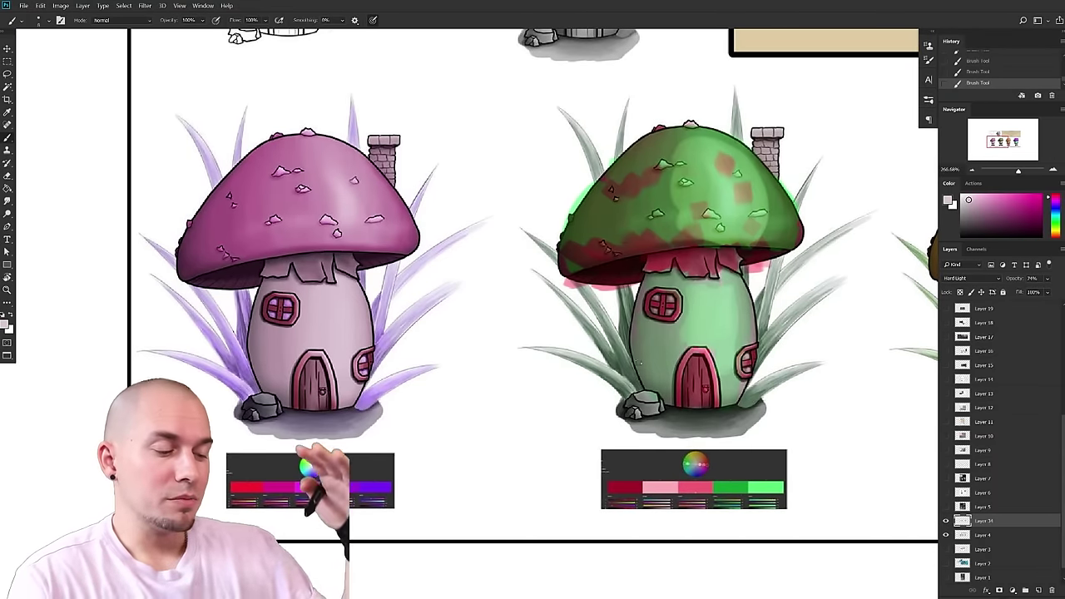
drag(664, 423, 582, 423)
drag(664, 424, 475, 428)
drag(577, 424, 538, 424)
drag(537, 424, 552, 427)
scroll(552, 426, up, 2)
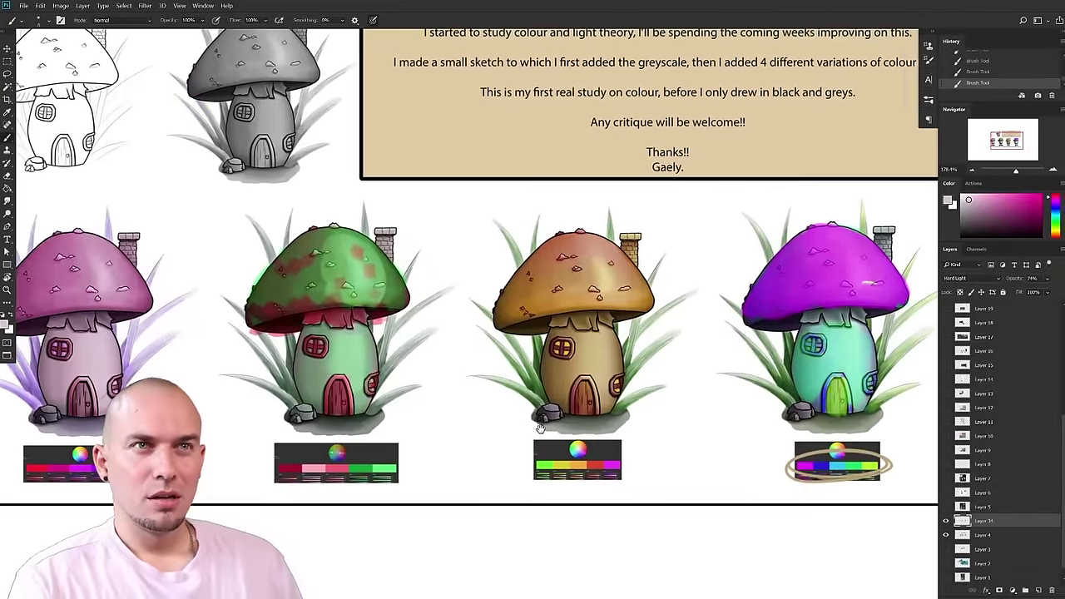
drag(548, 428, 560, 430)
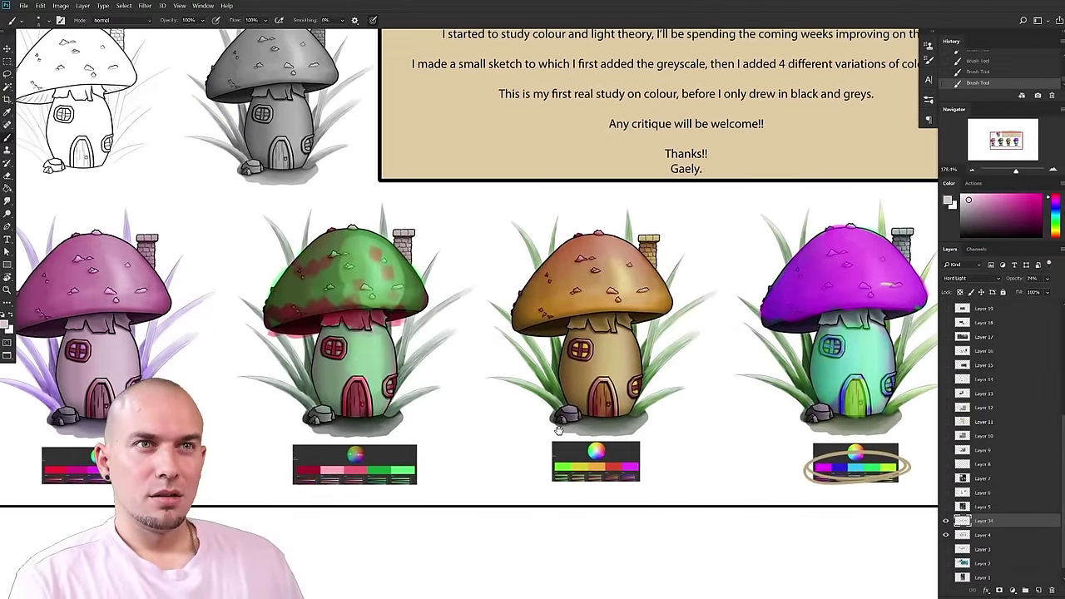
mouse_move(630, 361)
mouse_down()
mouse_move(566, 359)
mouse_move(586, 361)
mouse_up()
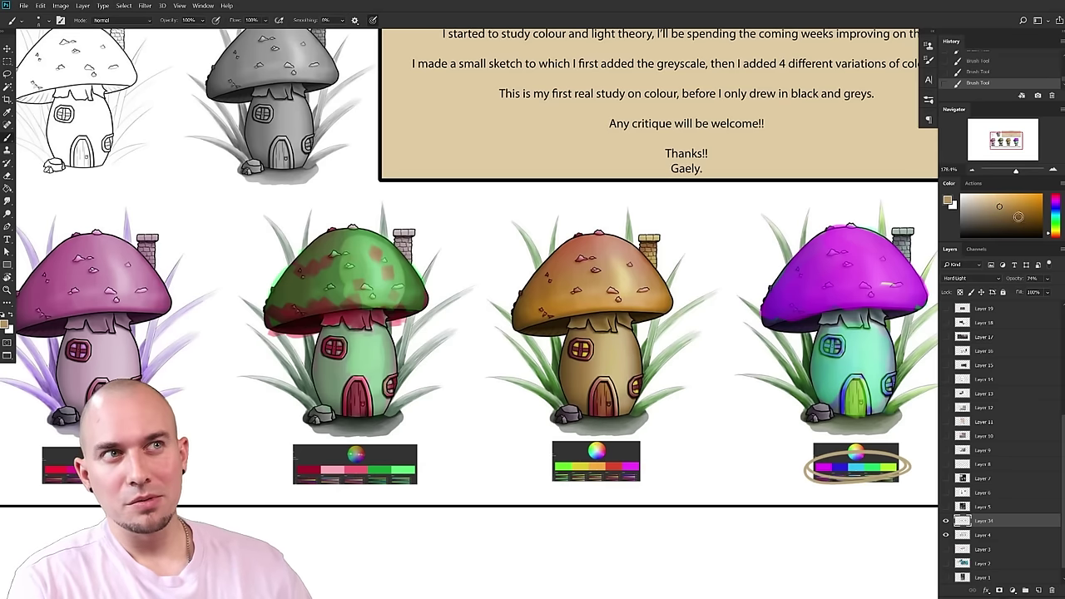
mouse_move(623, 251)
mouse_down()
mouse_move(610, 243)
mouse_move(590, 261)
mouse_move(595, 271)
mouse_up()
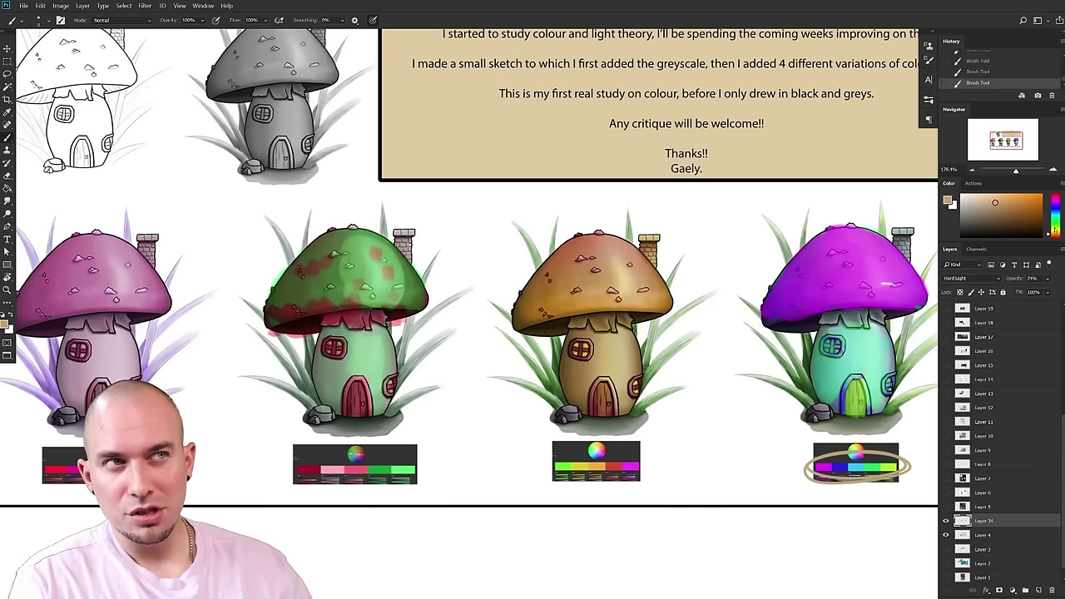
drag(608, 273, 526, 282)
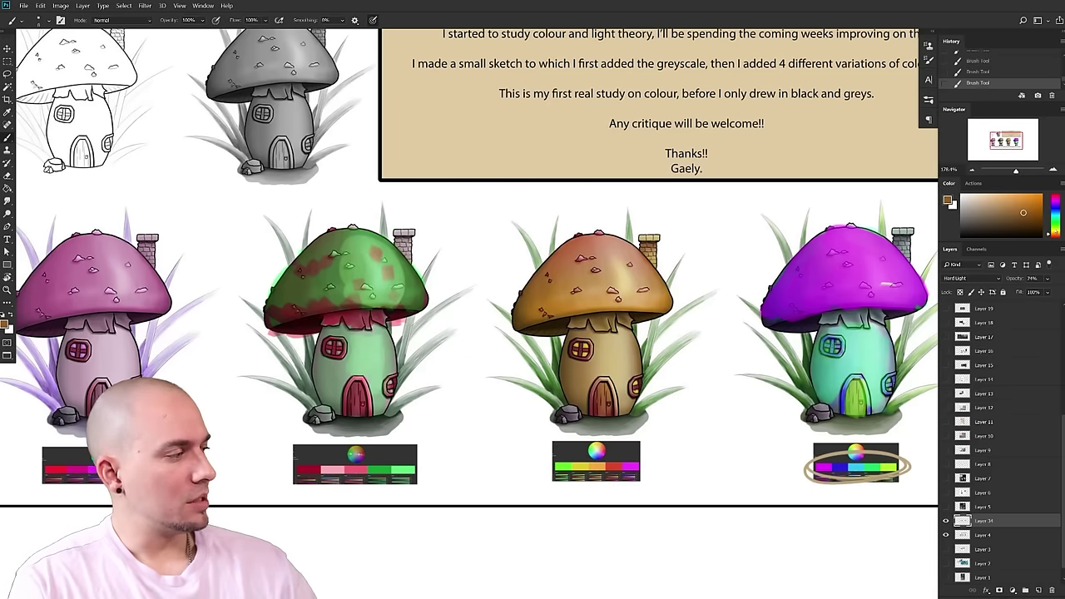
- Resample the orange mushroom's cap colour after trying a yellow hue, and enlarge the Color panel's picker
mouse_move(1059, 235)
mouse_down()
mouse_move(1062, 202)
mouse_move(1063, 231)
mouse_up()
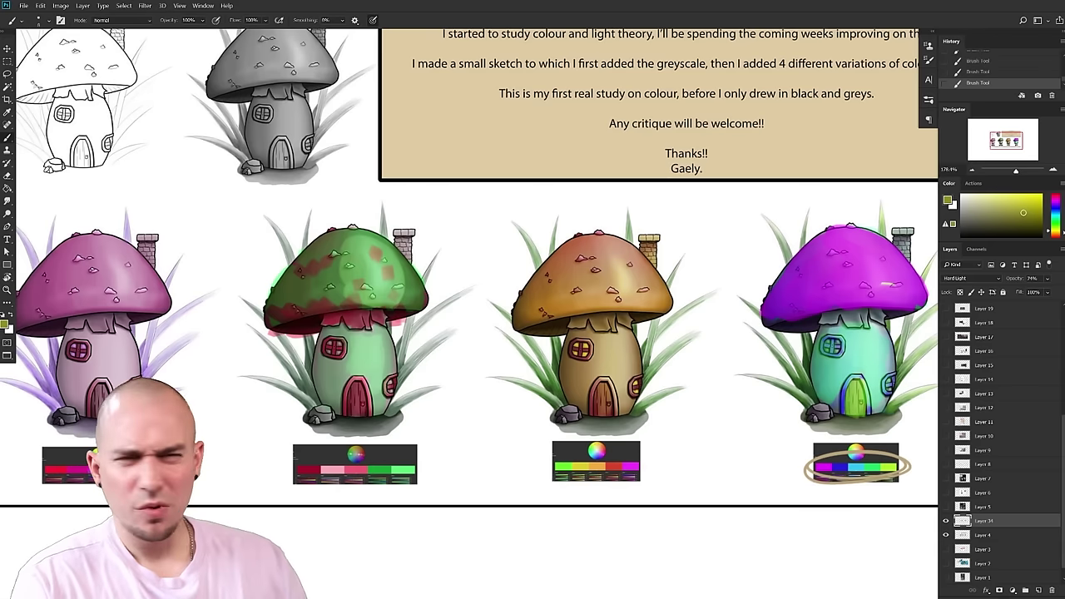
mouse_move(618, 265)
mouse_down()
mouse_move(619, 277)
mouse_move(601, 278)
mouse_move(561, 266)
mouse_move(540, 286)
mouse_move(558, 266)
mouse_move(574, 275)
mouse_up()
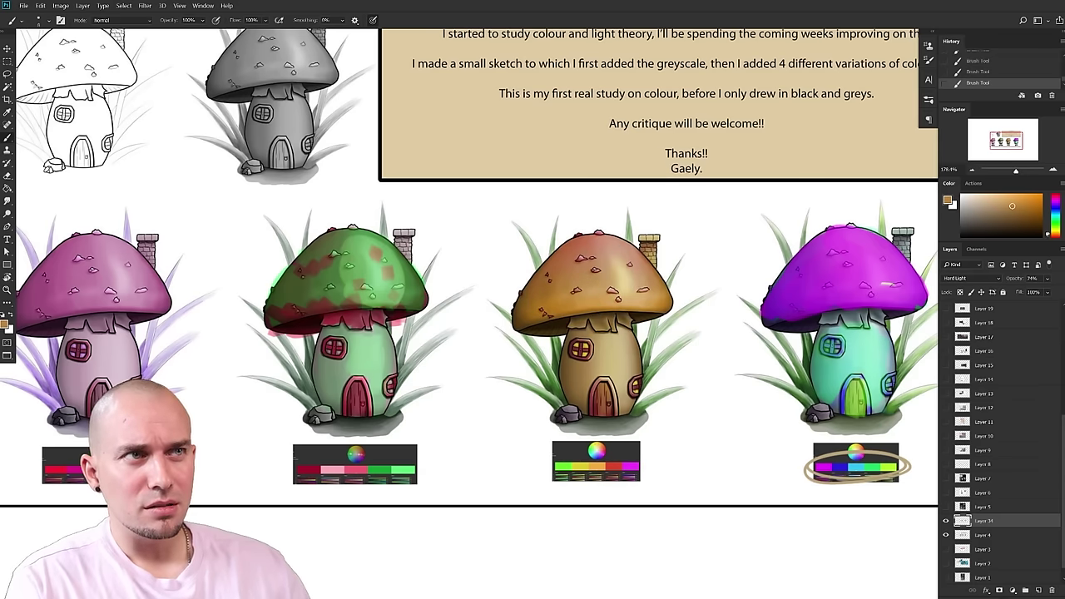
drag(1032, 243, 1047, 382)
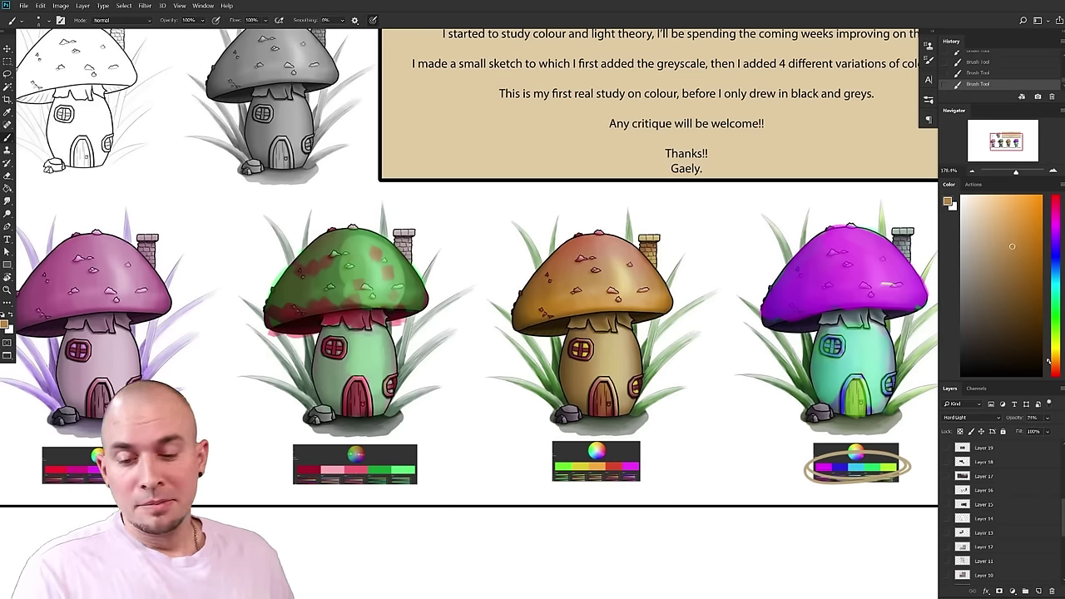
- Sample colours across the orange cap and the repainted green cap, from highlight to shadow, to compare their hue shifts
drag(769, 440, 702, 444)
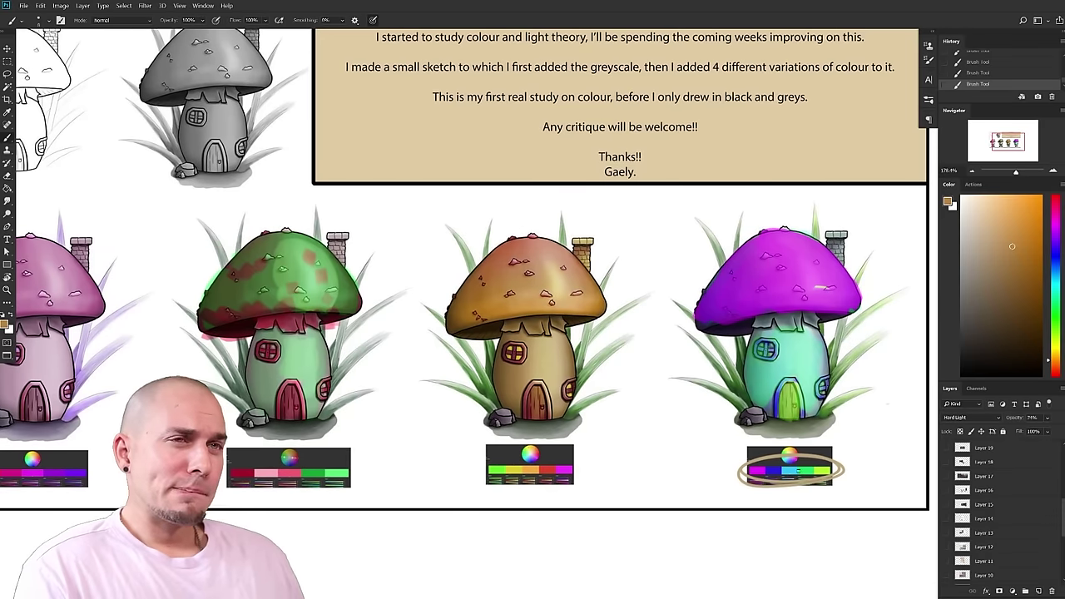
drag(556, 290, 516, 283)
scroll(524, 300, left, 4)
drag(441, 268, 378, 294)
click(441, 270)
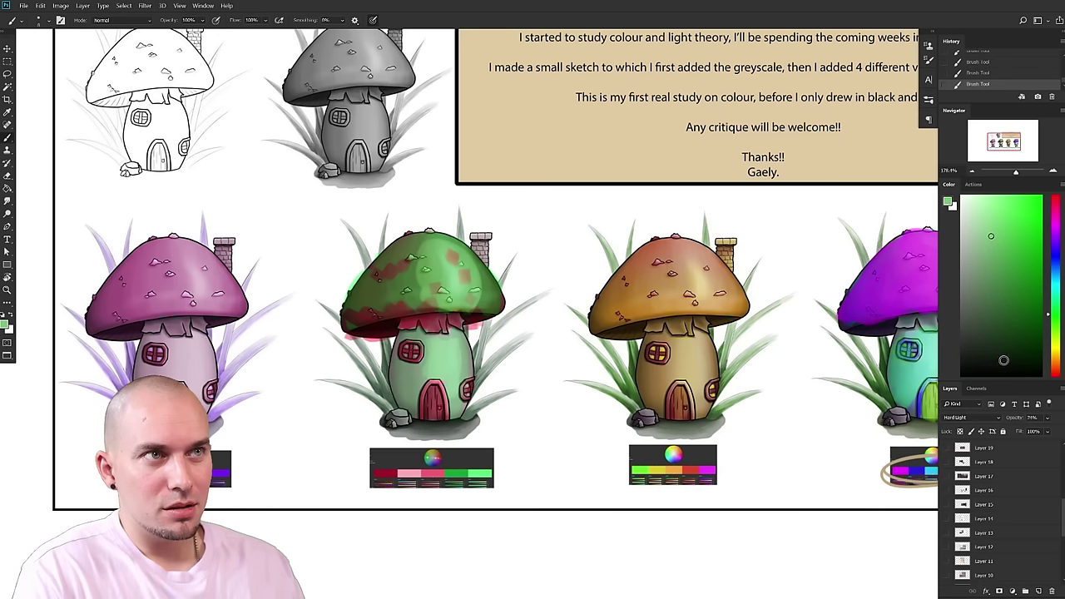
drag(442, 275, 371, 300)
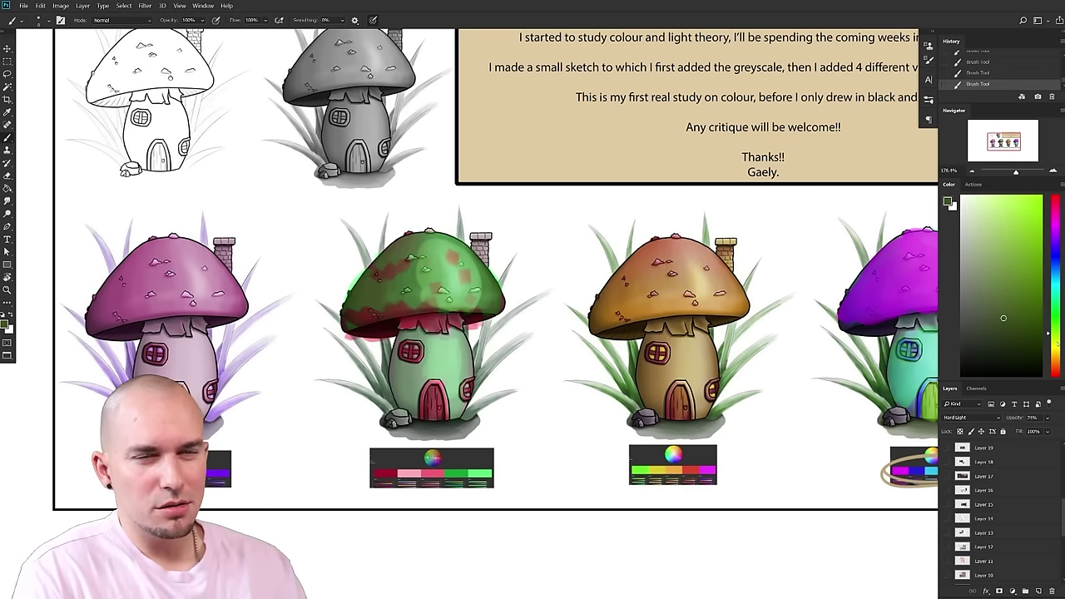
- Paint a muted purple over the orange mushroom cap's shaded side on a new layer, blending it towards the middle with a sampled pinkish tone
drag(729, 406, 608, 407)
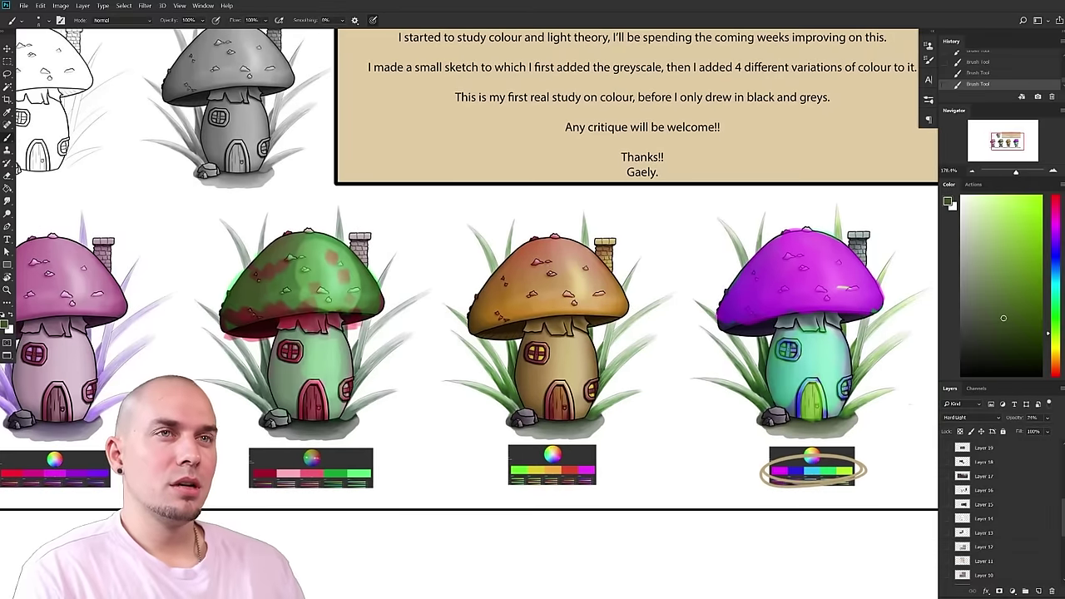
click(549, 281)
alt+click(537, 284)
click(1055, 233)
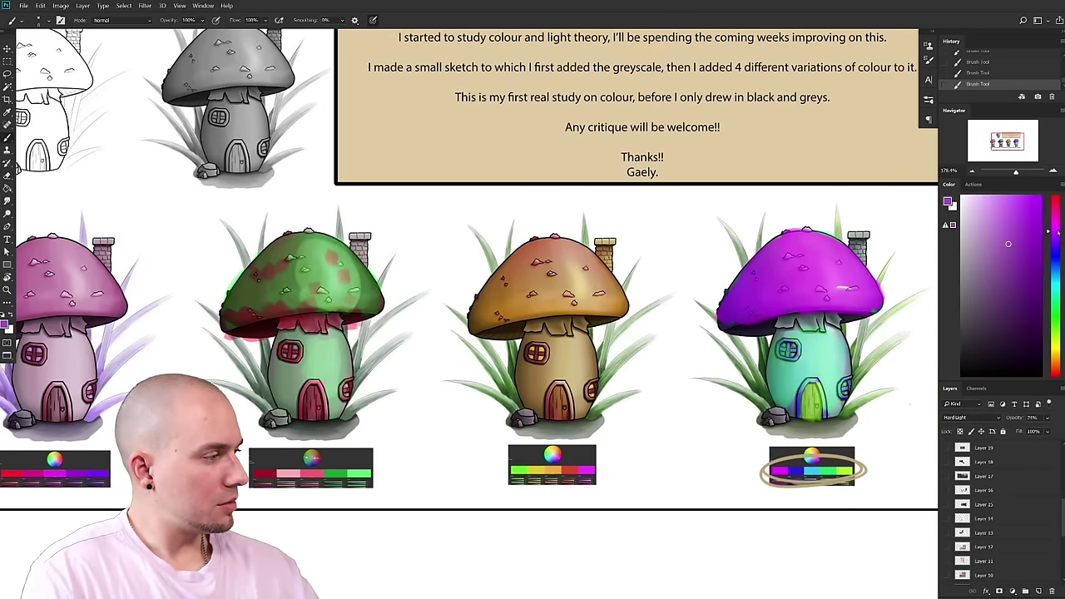
click(985, 251)
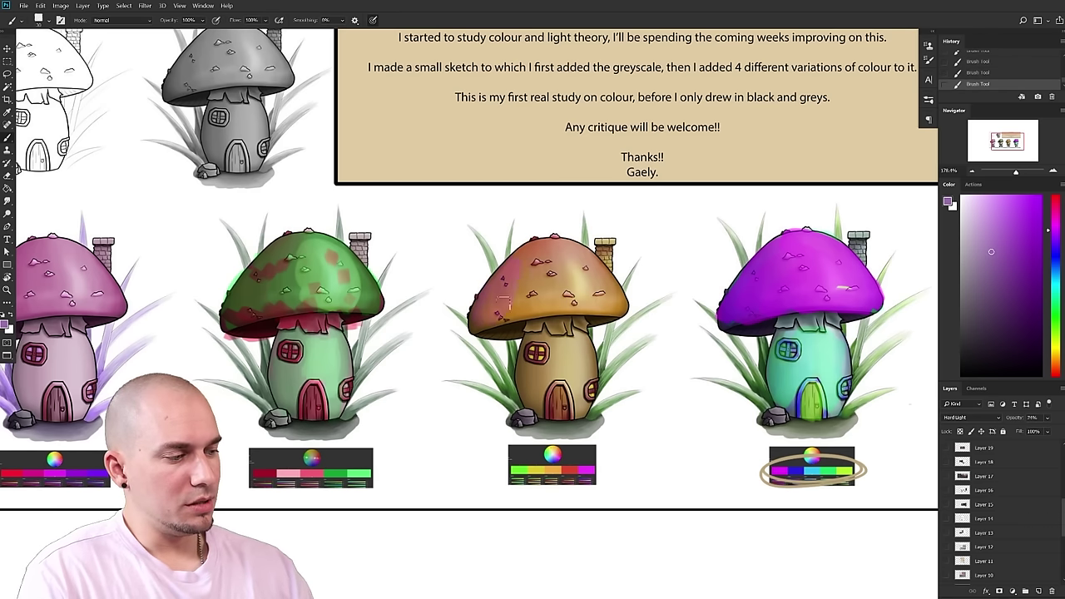
click(123, 20)
click(1039, 592)
click(1039, 591)
mouse_move(477, 306)
mouse_down()
mouse_move(477, 316)
mouse_move(499, 279)
mouse_move(510, 281)
mouse_up()
alt+click(515, 265)
drag(537, 248, 549, 287)
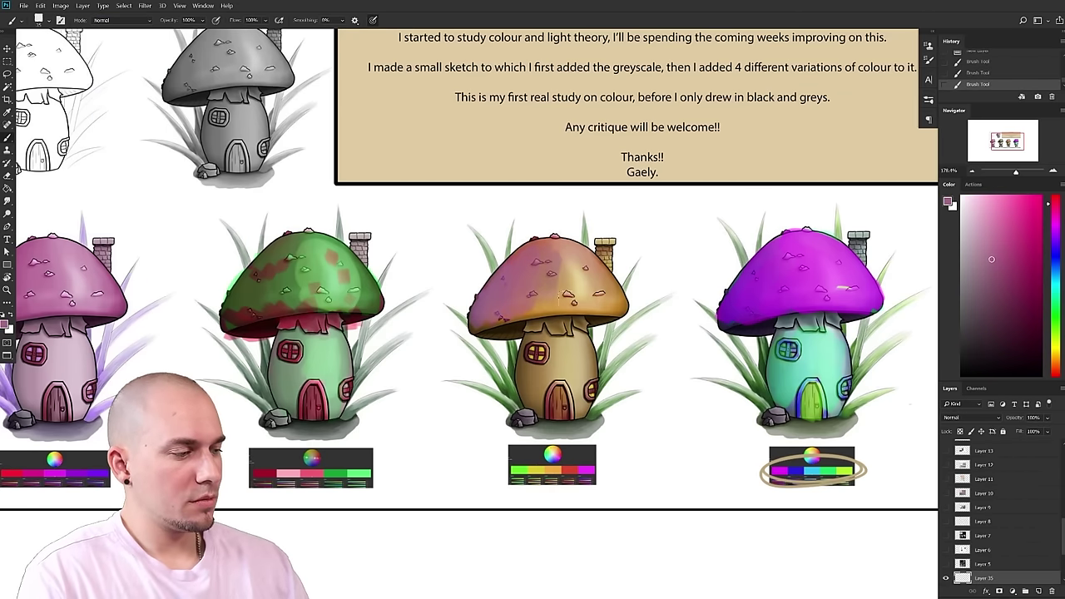
- Paint a sampled golden yellow over the orange cap's lit side and sample the transition tones between light and shadow
alt+click(576, 280)
alt+click(583, 275)
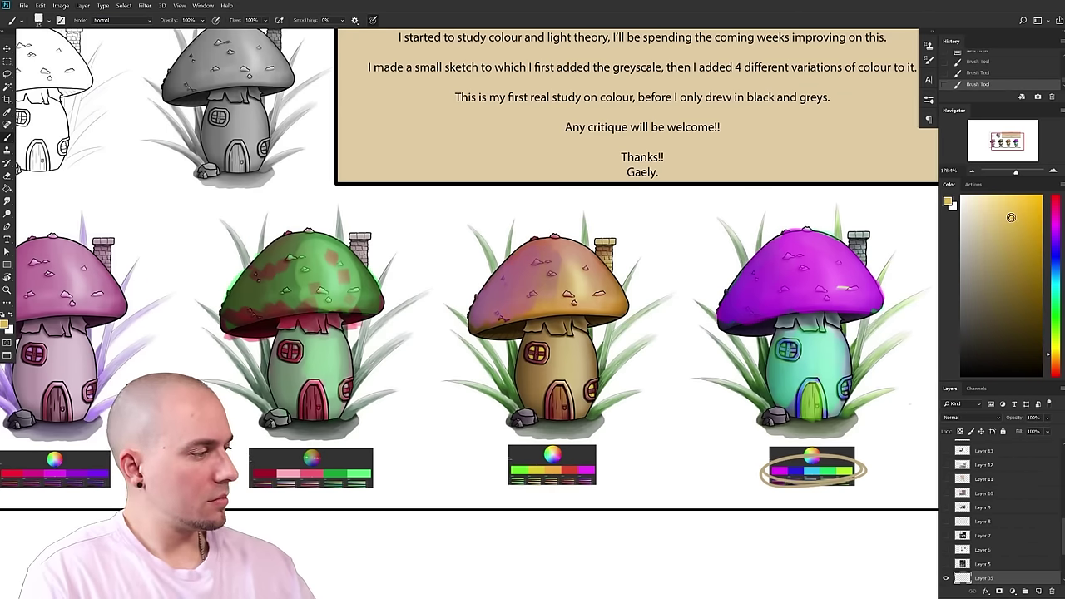
mouse_move(583, 291)
mouse_down()
mouse_move(552, 260)
mouse_move(587, 285)
mouse_move(590, 267)
mouse_move(597, 293)
mouse_move(571, 285)
mouse_move(538, 259)
mouse_up()
alt+click(503, 298)
key(bracketright)
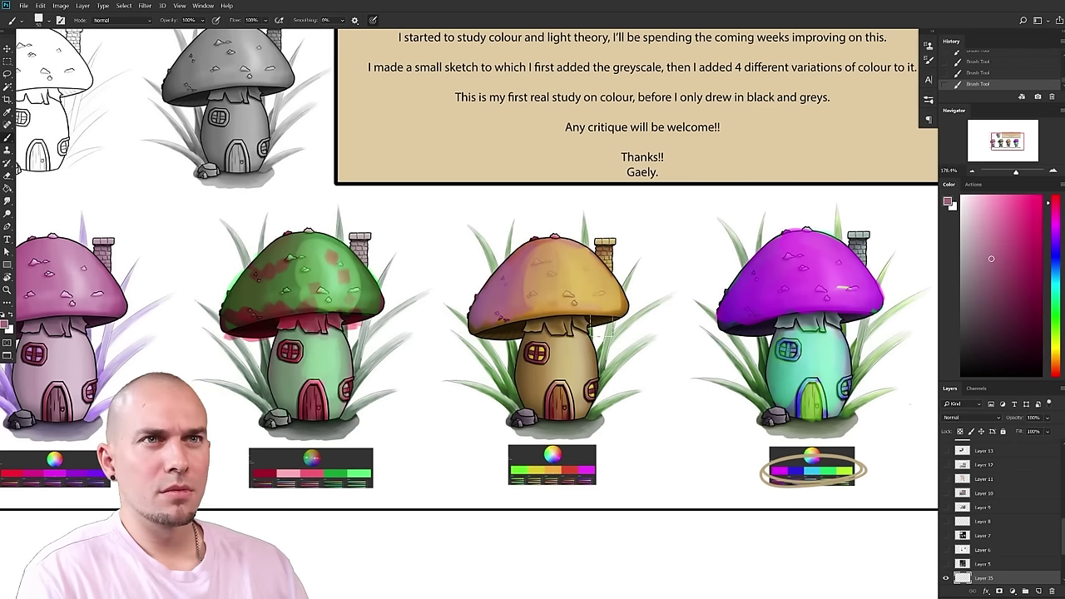
alt+click(534, 268)
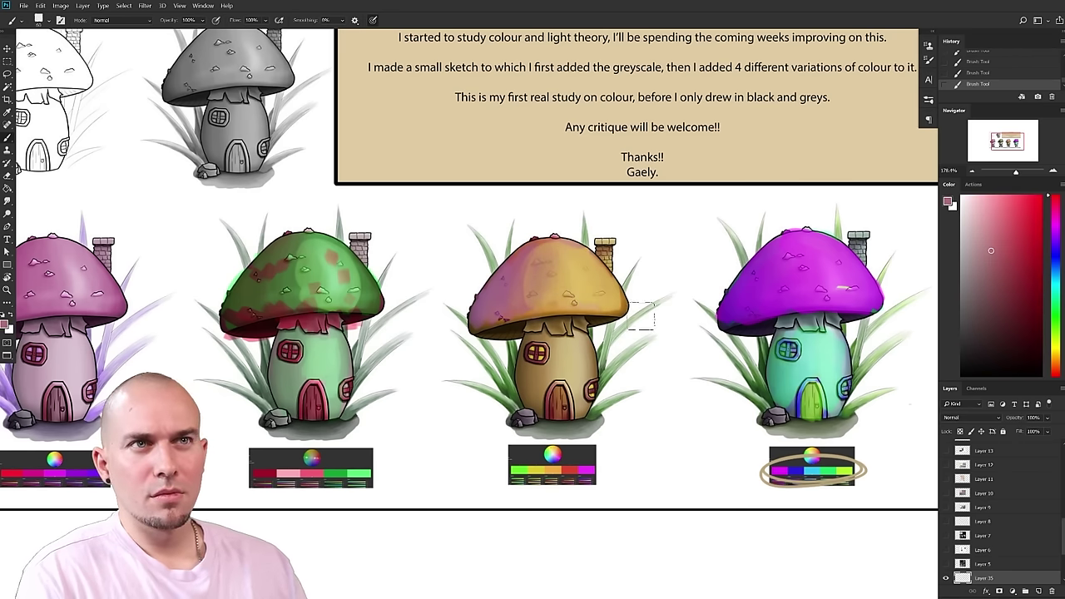
alt+drag(568, 275, 518, 255)
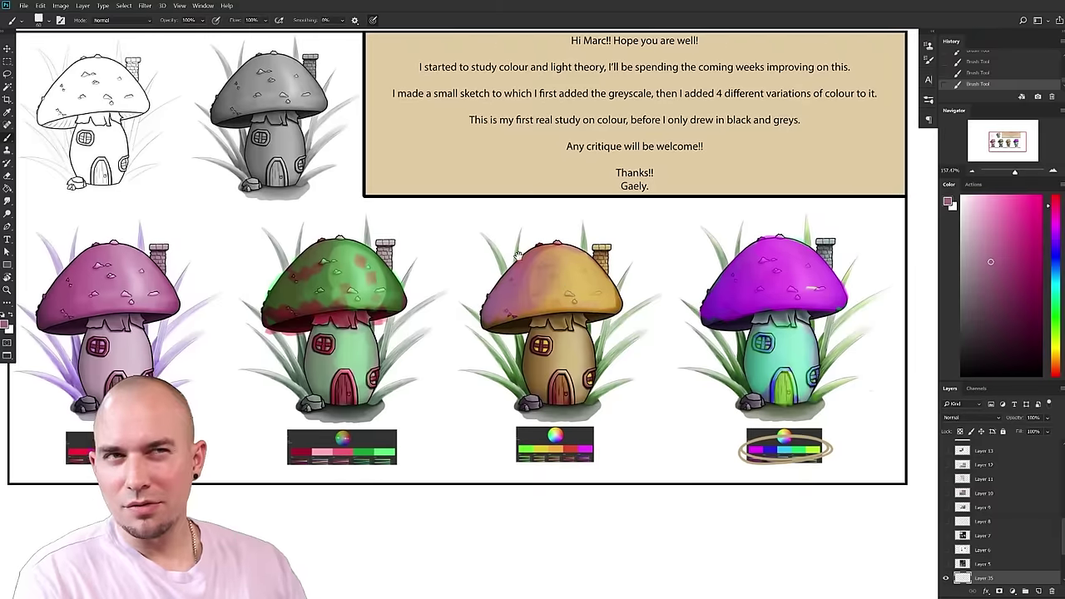
- Hide the mushroom study layers, bring up the fairy waterfall painting on Layer 5, and save the document
drag(666, 333, 797, 329)
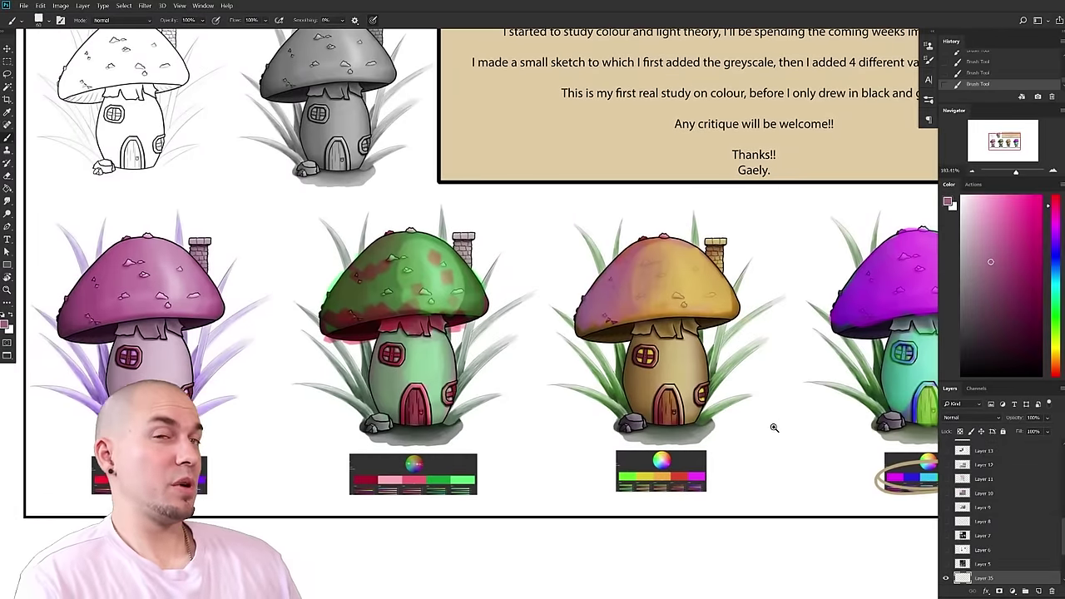
scroll(772, 428, down, 2)
click(949, 564)
click(951, 564)
scroll(957, 533, down, 3)
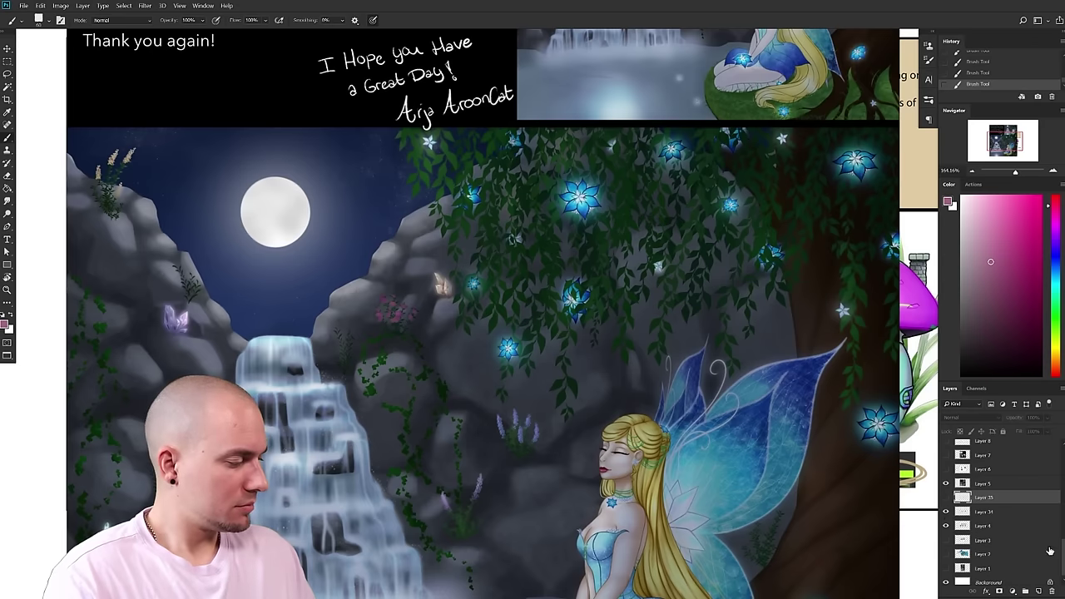
click(981, 484)
scroll(659, 420, down, 1)
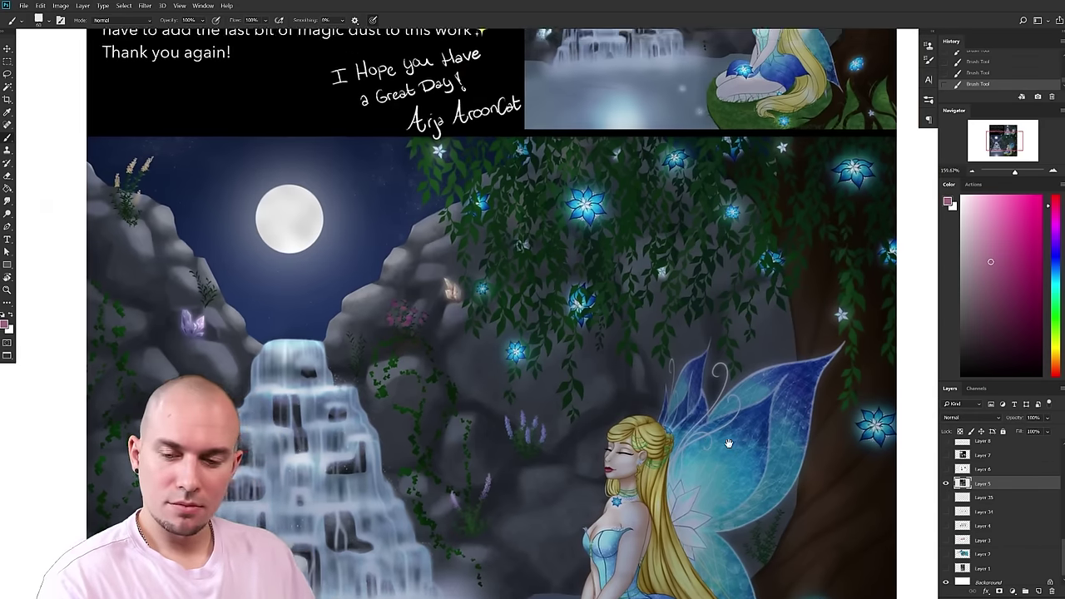
scroll(660, 420, down, 4)
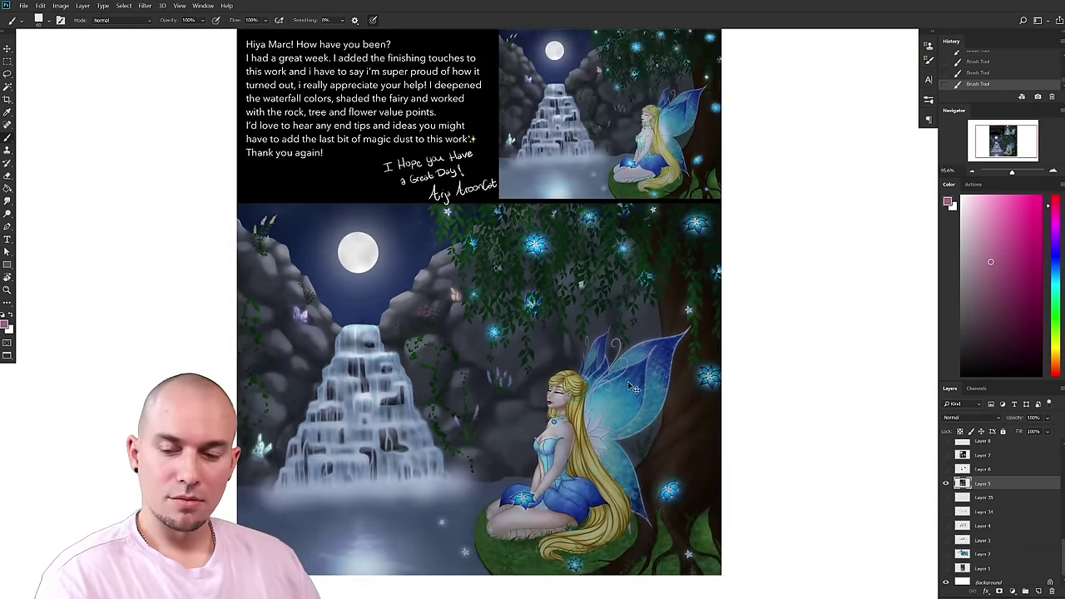
key(ctrl+s)
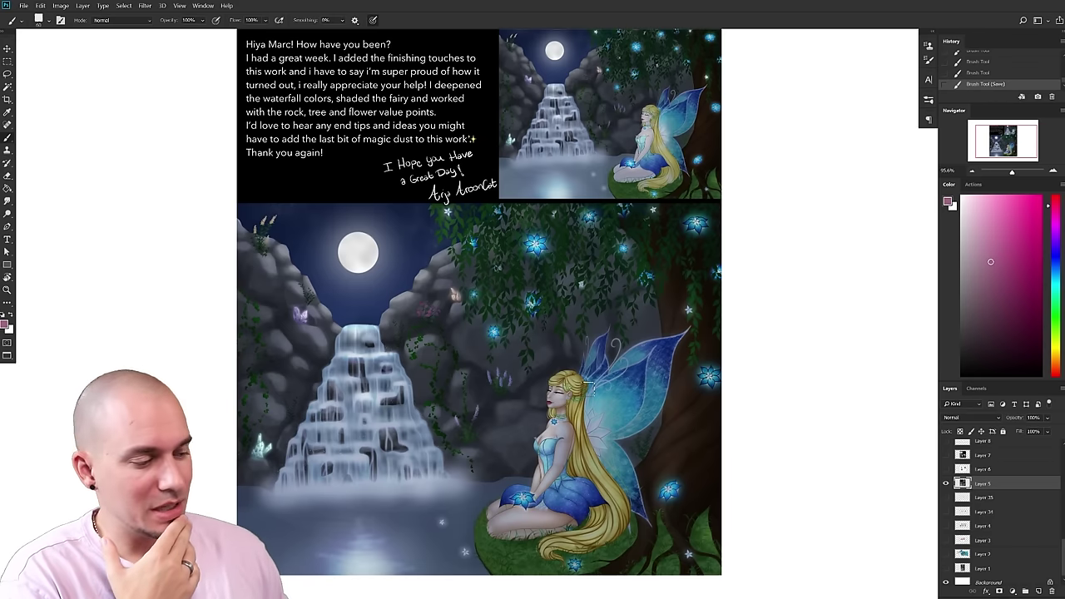
mouse_move(678, 250)
mouse_down()
mouse_move(412, 185)
mouse_move(216, 418)
mouse_move(422, 561)
mouse_move(684, 491)
mouse_move(697, 280)
mouse_move(617, 226)
mouse_up()
key(ctrl+z)
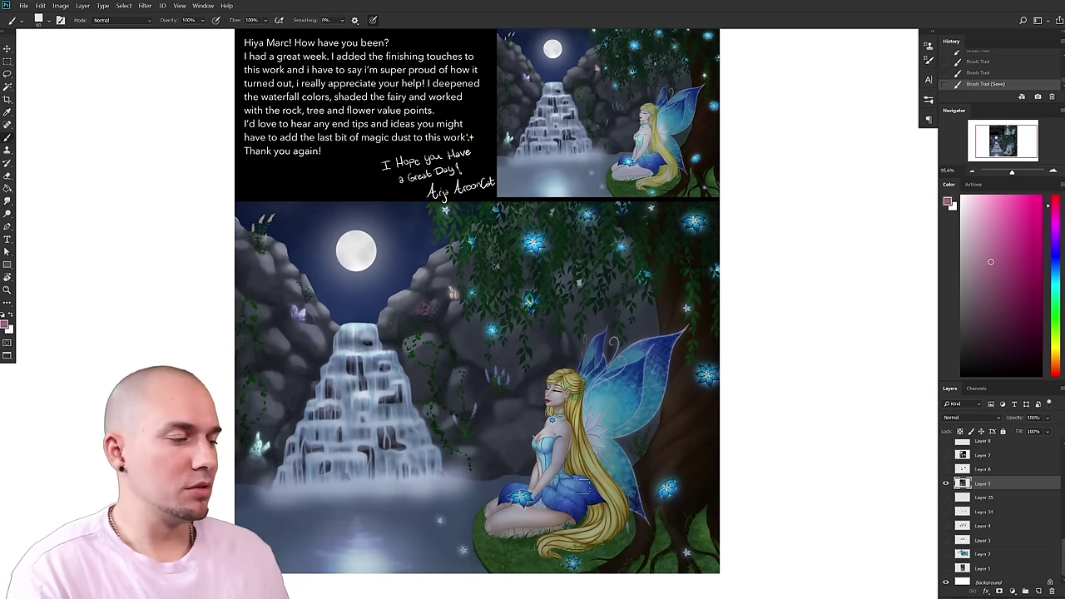
drag(782, 433, 766, 427)
drag(771, 348, 769, 350)
click(1009, 286)
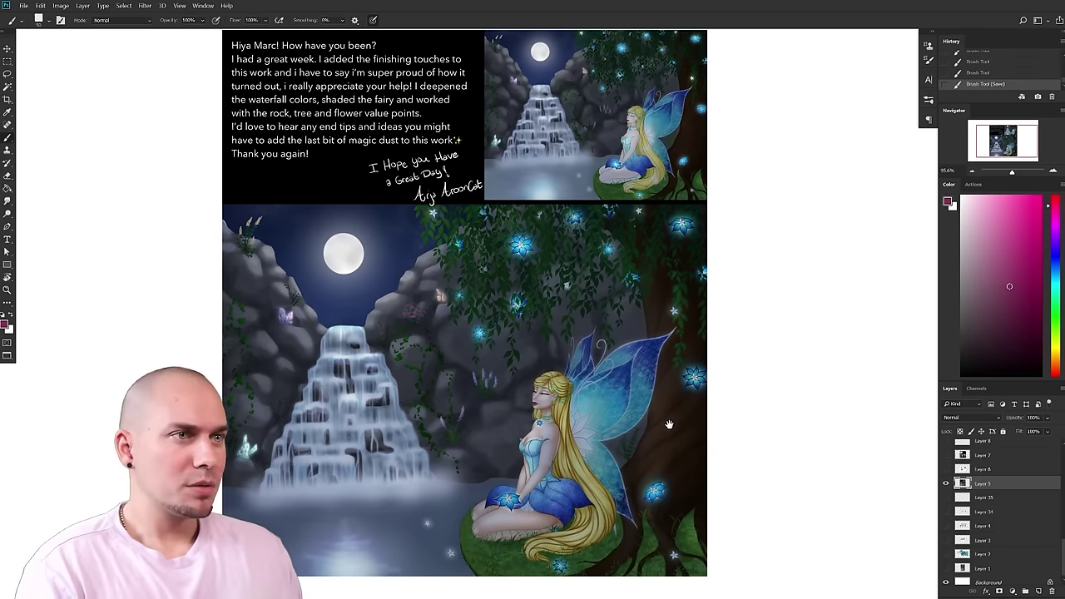
drag(518, 329, 516, 328)
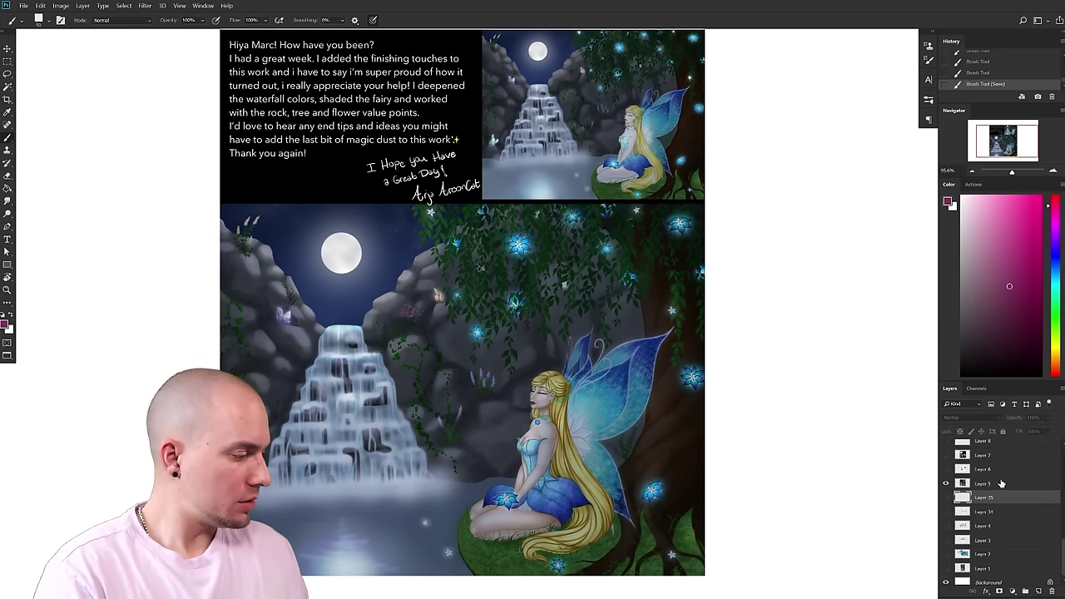
- Shorten the colour picker to give the layer list more room, and choose a saturated magenta
drag(1013, 382, 1013, 266)
drag(703, 433, 715, 449)
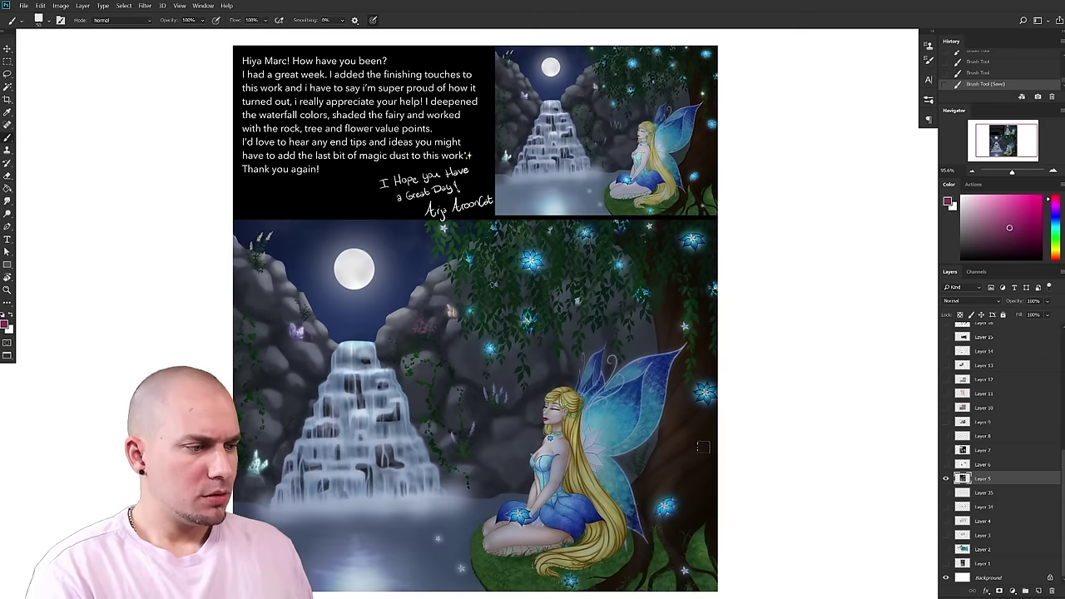
drag(614, 357, 612, 352)
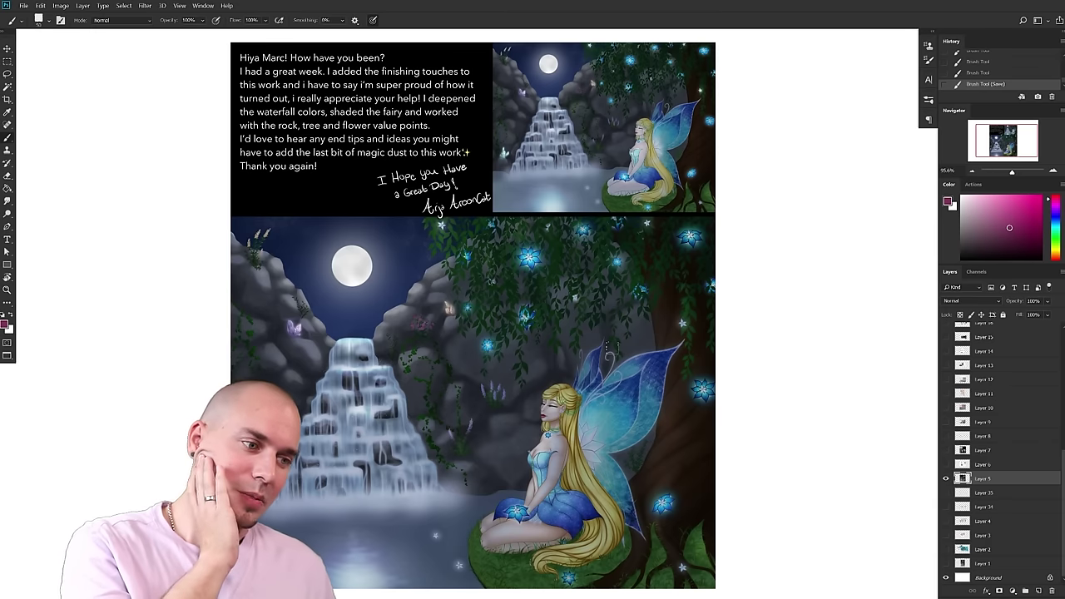
drag(1025, 215, 1060, 198)
drag(805, 279, 767, 277)
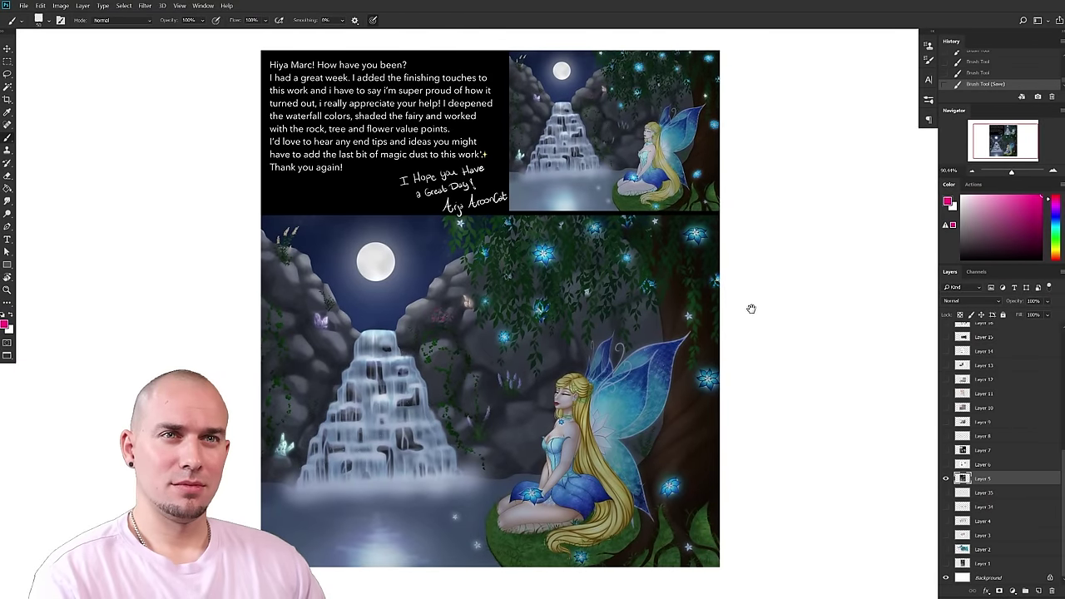
- Examine the fairy painting's overall composition, from the moonlit waterfall and its mist to the seated fairy
scroll(689, 332, up, 4)
drag(690, 333, 801, 305)
scroll(736, 303, down, 3)
drag(623, 337, 549, 359)
key([)
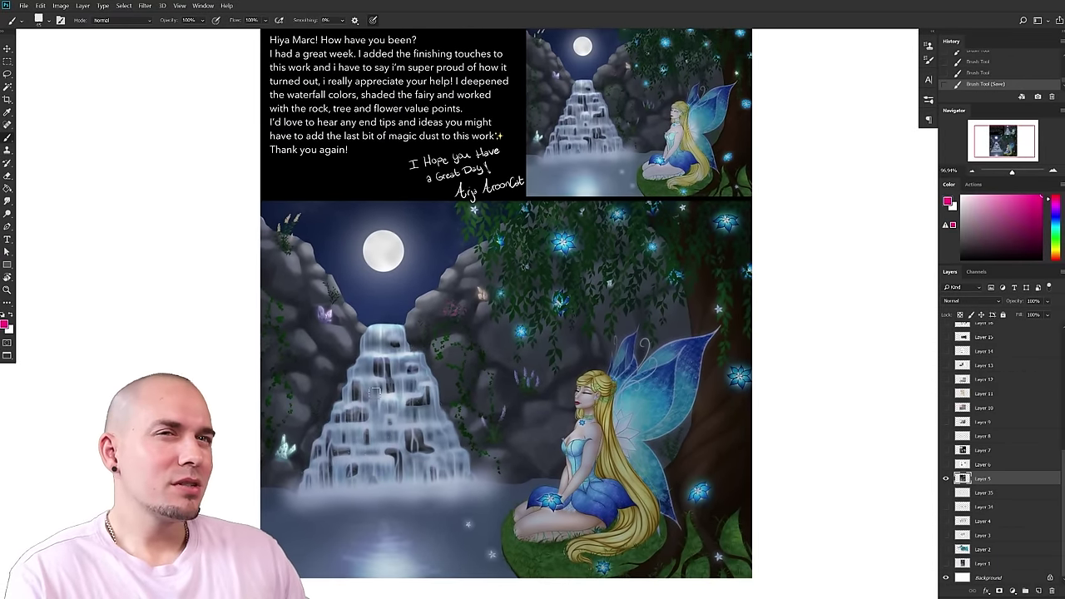
mouse_move(547, 449)
mouse_down()
mouse_move(547, 381)
mouse_move(553, 422)
mouse_move(540, 456)
mouse_up()
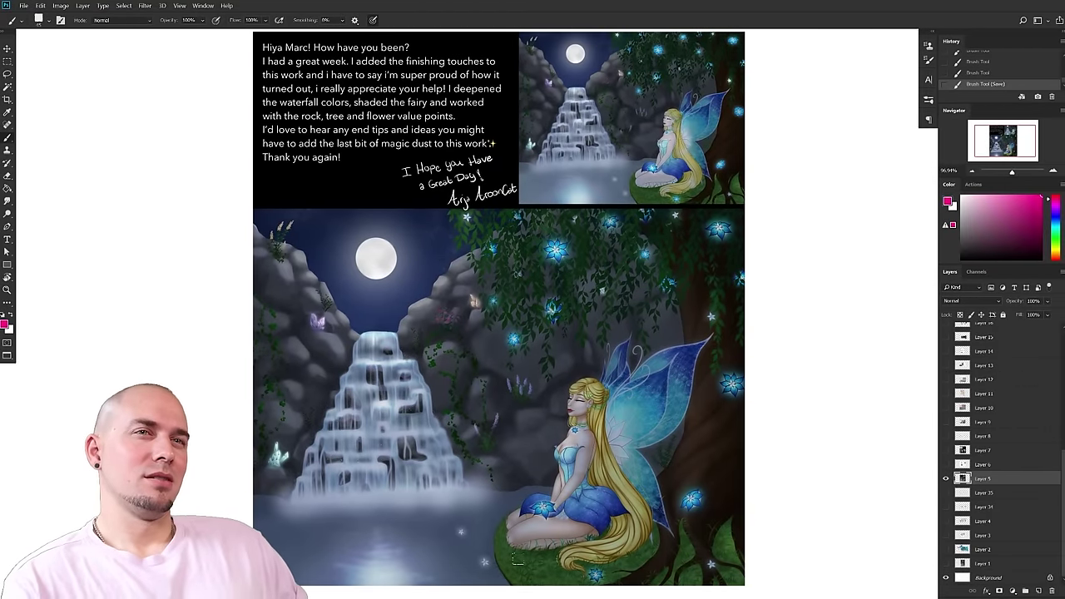
drag(542, 436, 549, 387)
mouse_move(453, 499)
mouse_down()
mouse_move(333, 497)
mouse_move(451, 497)
mouse_move(417, 471)
mouse_move(406, 342)
mouse_move(392, 458)
mouse_move(400, 433)
mouse_move(445, 478)
mouse_move(441, 437)
mouse_move(439, 469)
mouse_move(431, 454)
mouse_move(422, 468)
mouse_move(416, 458)
mouse_up()
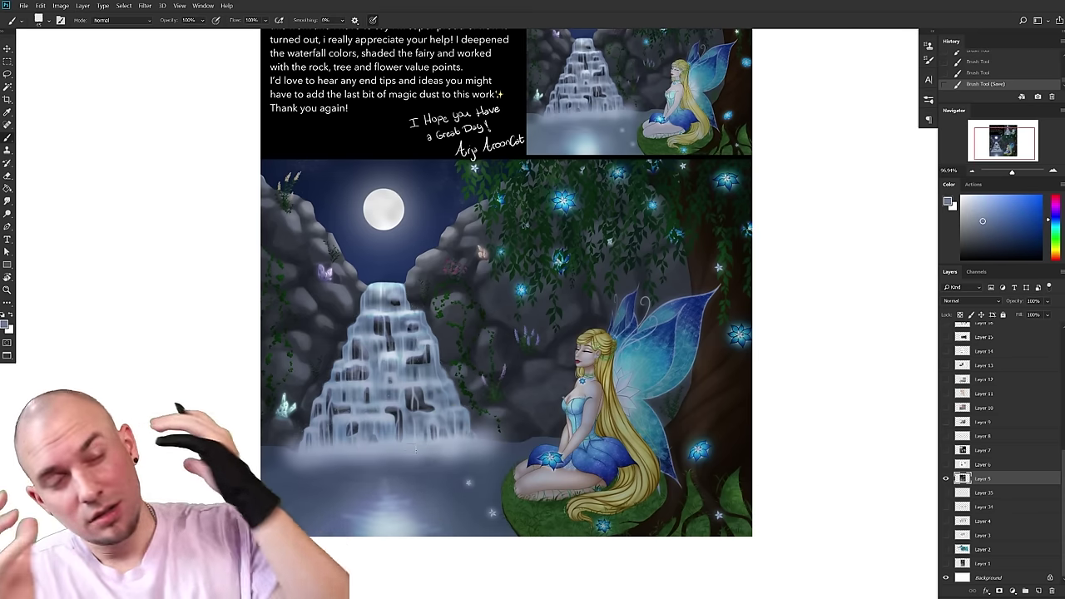
drag(613, 396, 615, 434)
drag(472, 409, 455, 425)
- Inspect the waterfall's tiers and dark rock gaps up close, and sample a greyish blue from them
scroll(455, 425, up, 5)
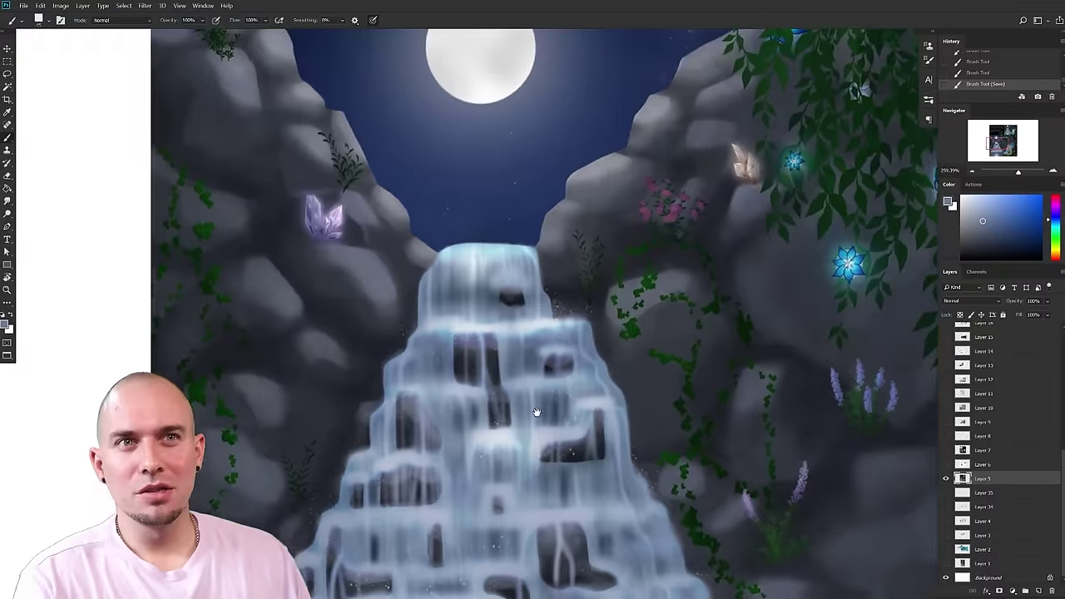
drag(364, 304, 367, 308)
mouse_move(420, 361)
mouse_down()
mouse_move(444, 369)
mouse_move(449, 361)
mouse_move(438, 361)
mouse_move(462, 355)
mouse_move(442, 368)
mouse_move(426, 353)
mouse_up()
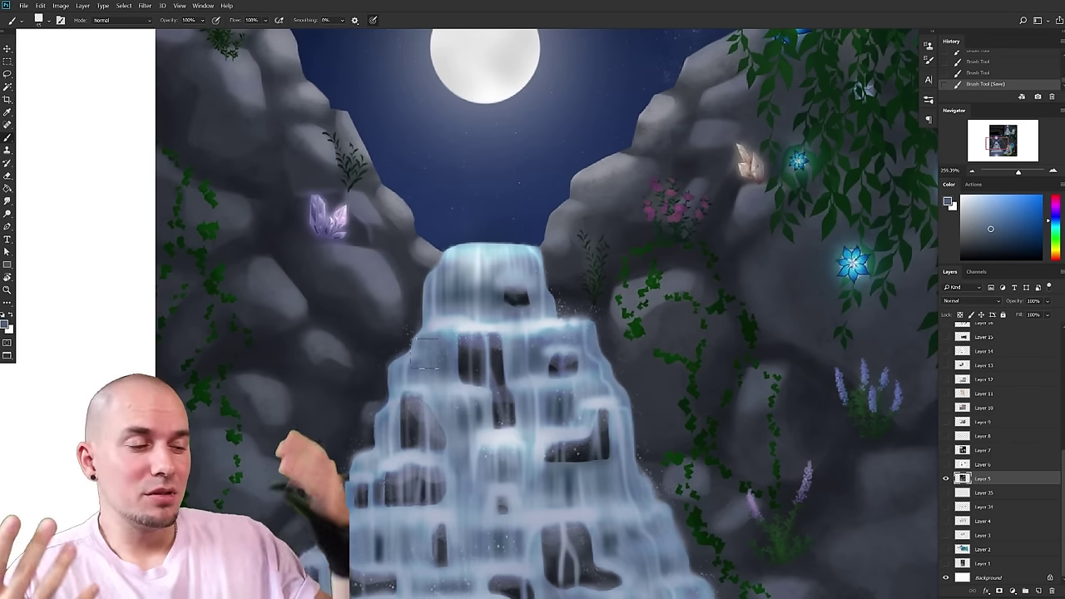
drag(505, 409, 500, 395)
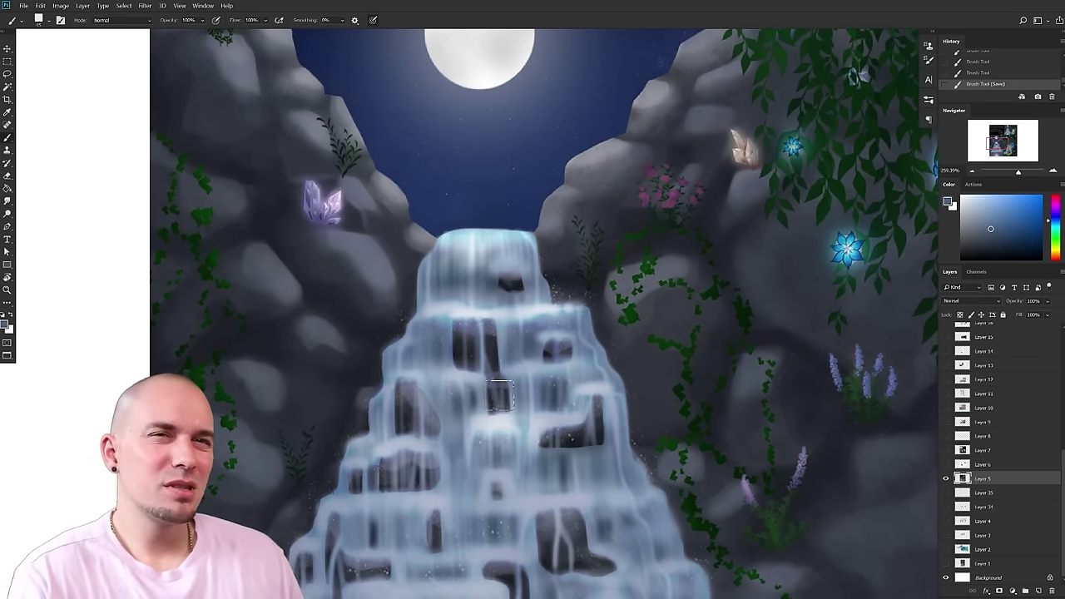
scroll(499, 396, down, 6)
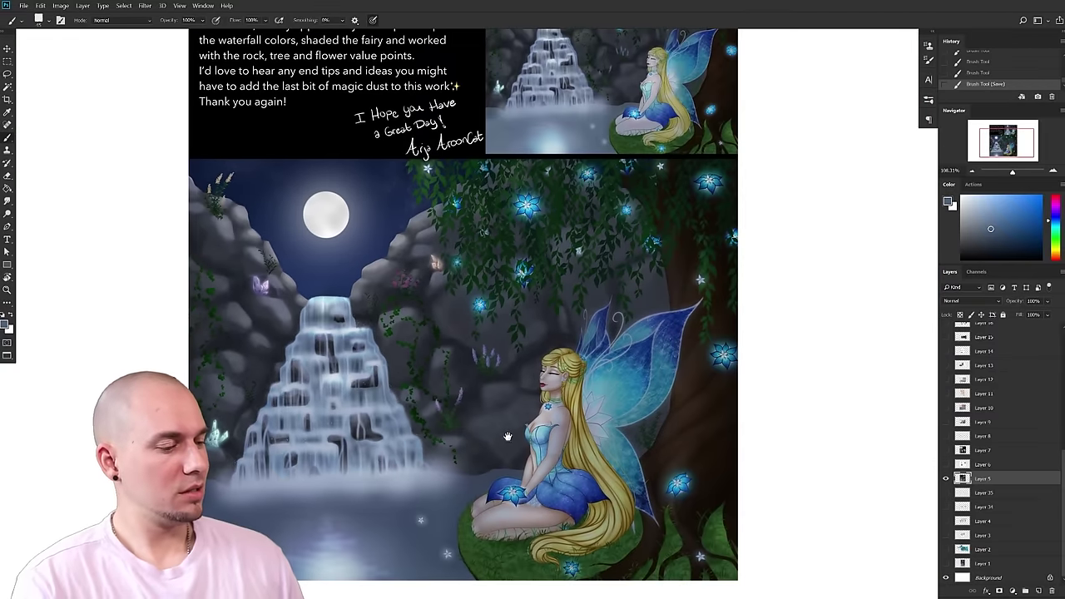
- Examine how the waterfall reads against the rocks and the fairy from several viewing distances
scroll(549, 452, down, 3)
scroll(555, 452, up, 3)
drag(627, 439, 602, 452)
key(])
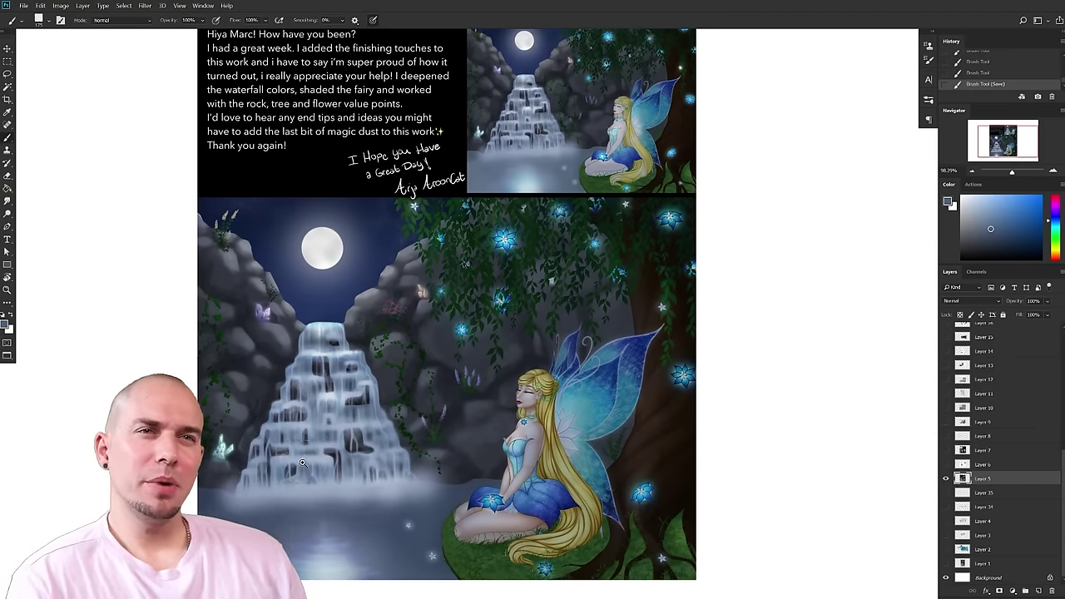
scroll(476, 391, down, 3)
drag(509, 385, 580, 383)
scroll(580, 383, down, 3)
scroll(582, 385, up, 4)
drag(518, 410, 535, 377)
key(bracketright)
key(bracketright)
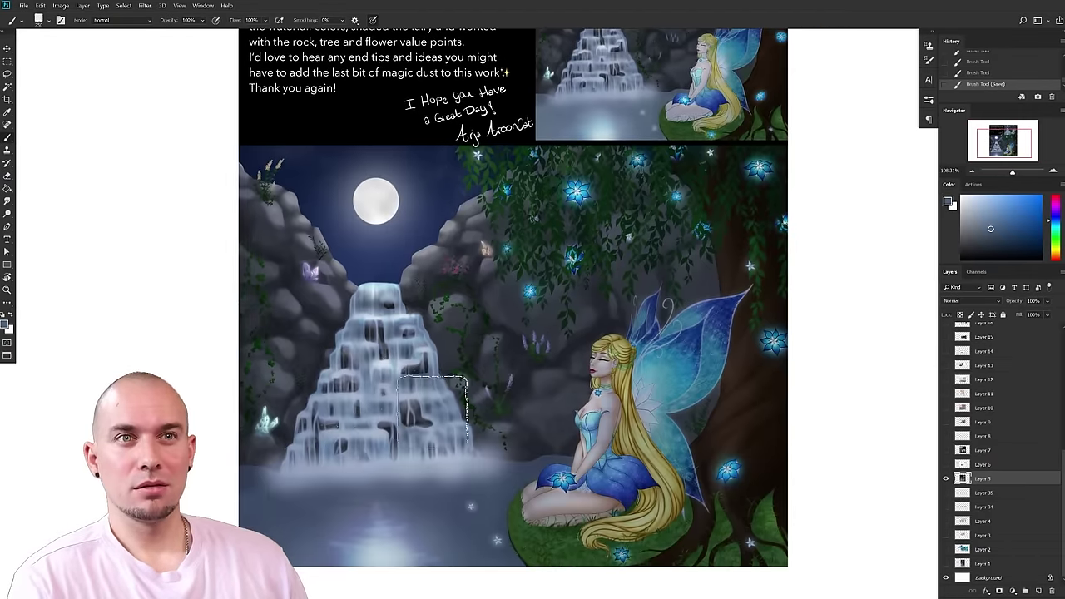
drag(445, 425, 344, 401)
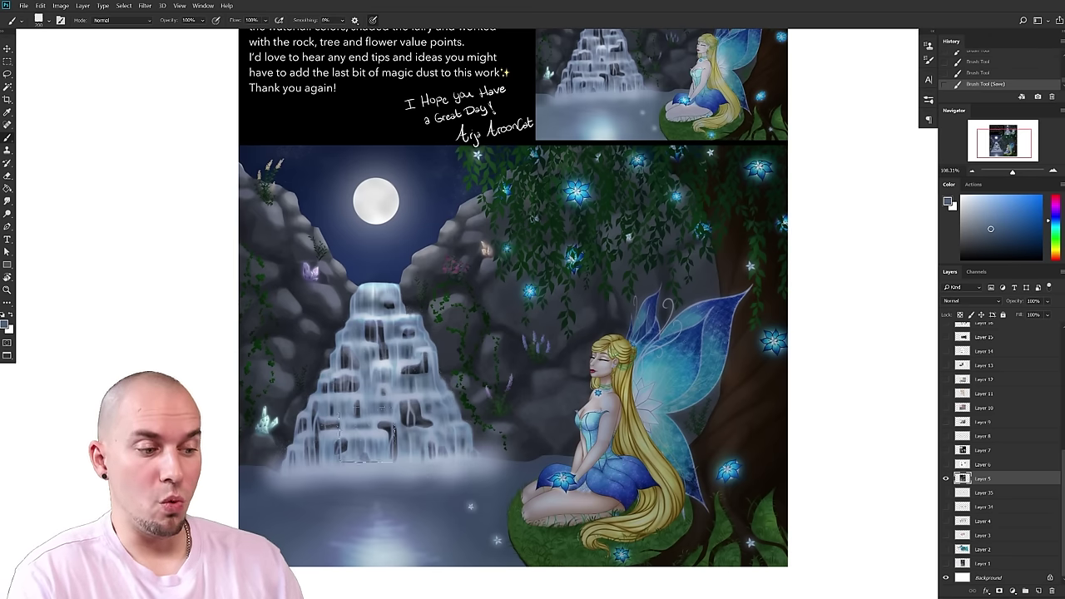
mouse_move(581, 452)
mouse_down()
mouse_move(578, 435)
mouse_move(601, 485)
mouse_up()
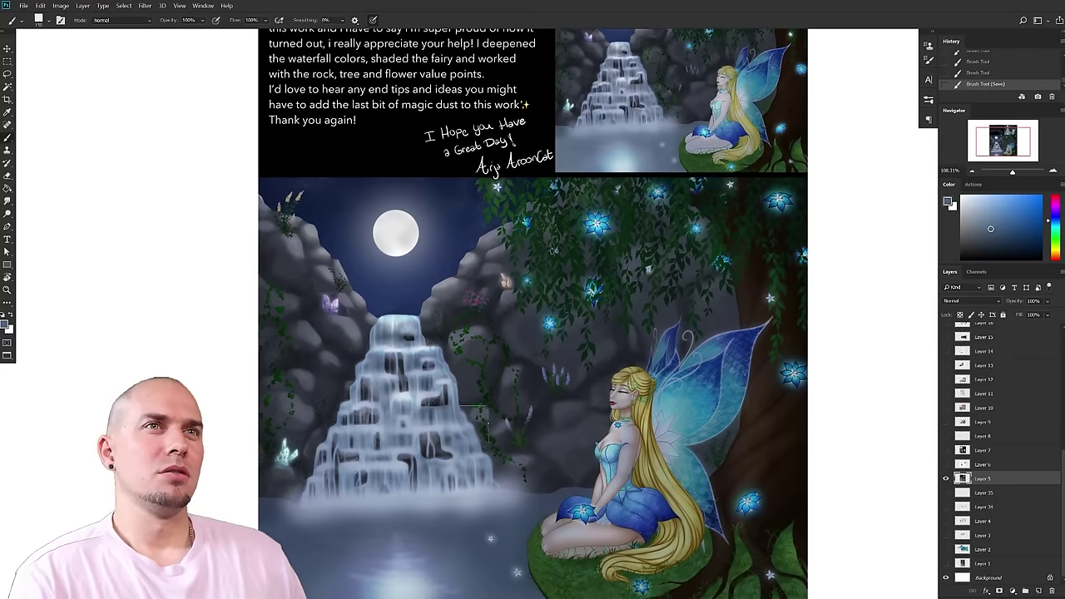
- Reduce the brush size and sample a light blue from the fairy painting while reviewing the whole image
key(bracketleft)
key(bracketleft)
key(bracketleft)
key(bracketleft)
drag(527, 436, 525, 433)
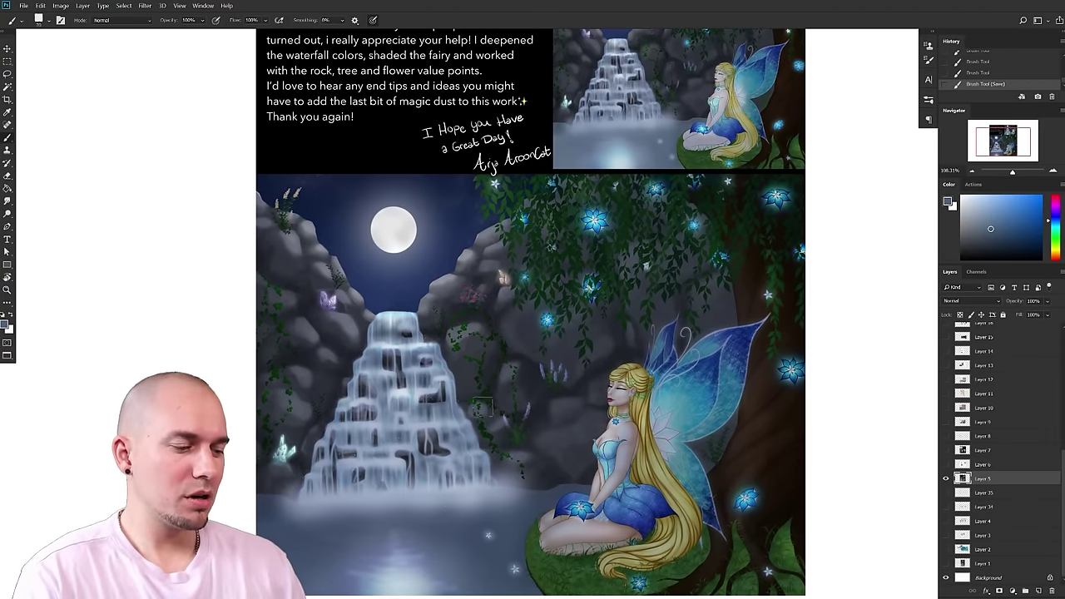
drag(577, 447, 536, 446)
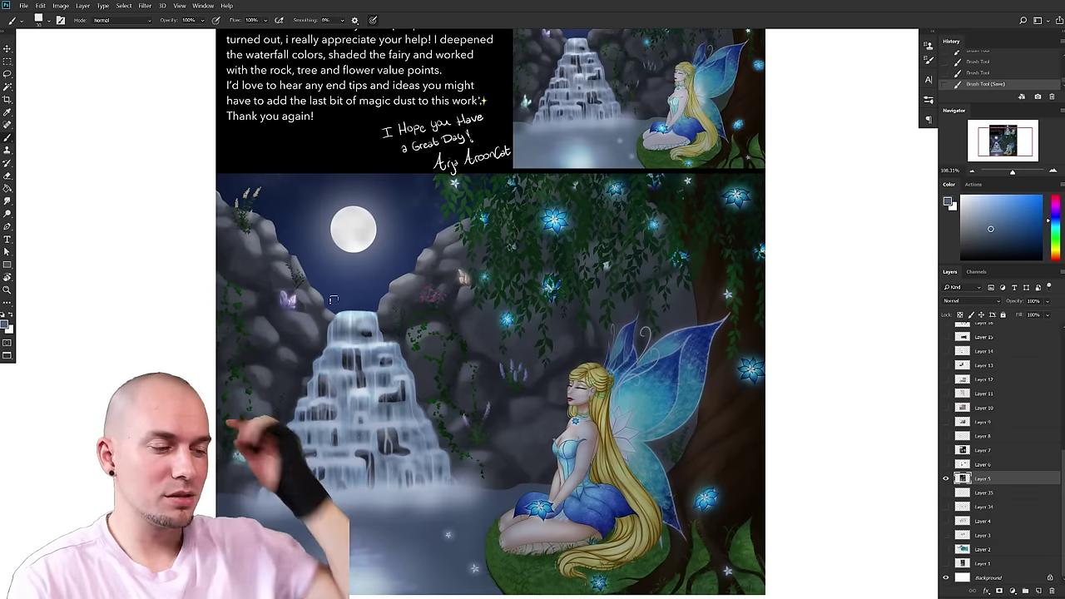
drag(375, 343, 344, 298)
drag(699, 417, 592, 437)
drag(740, 468, 715, 502)
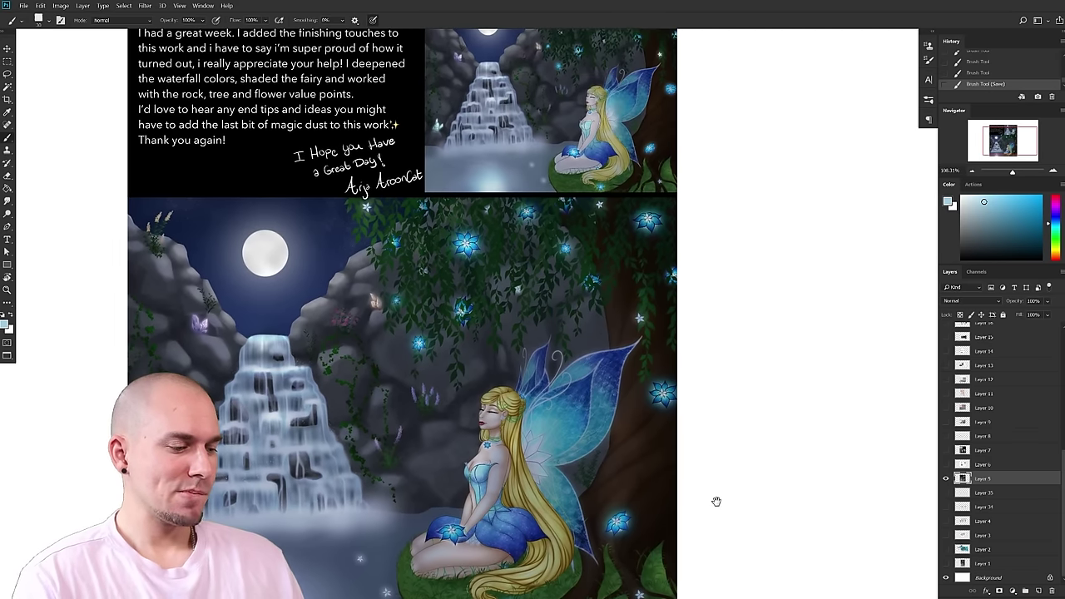
scroll(715, 497, down, 3)
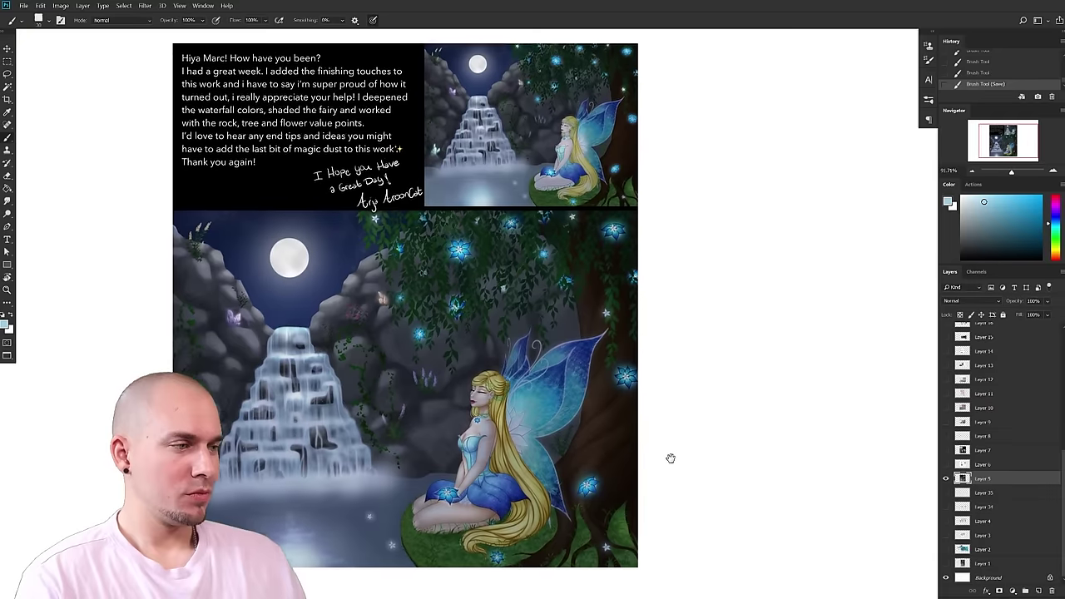
drag(670, 459, 681, 463)
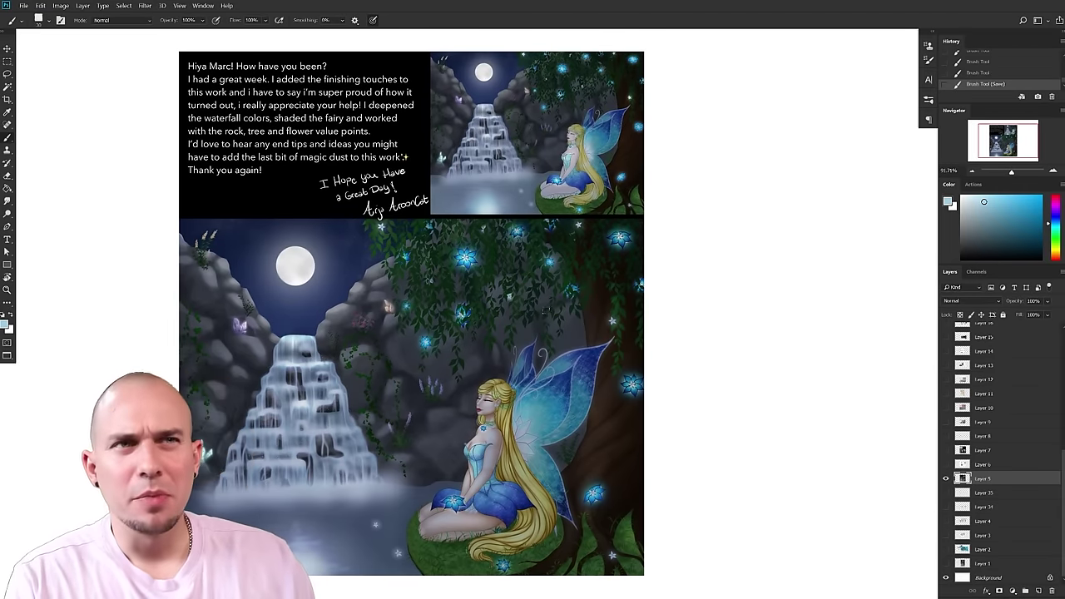
- Examine the hanging vines, glowing flowers and fairy both up close and within the whole painting
scroll(537, 308, up, 3)
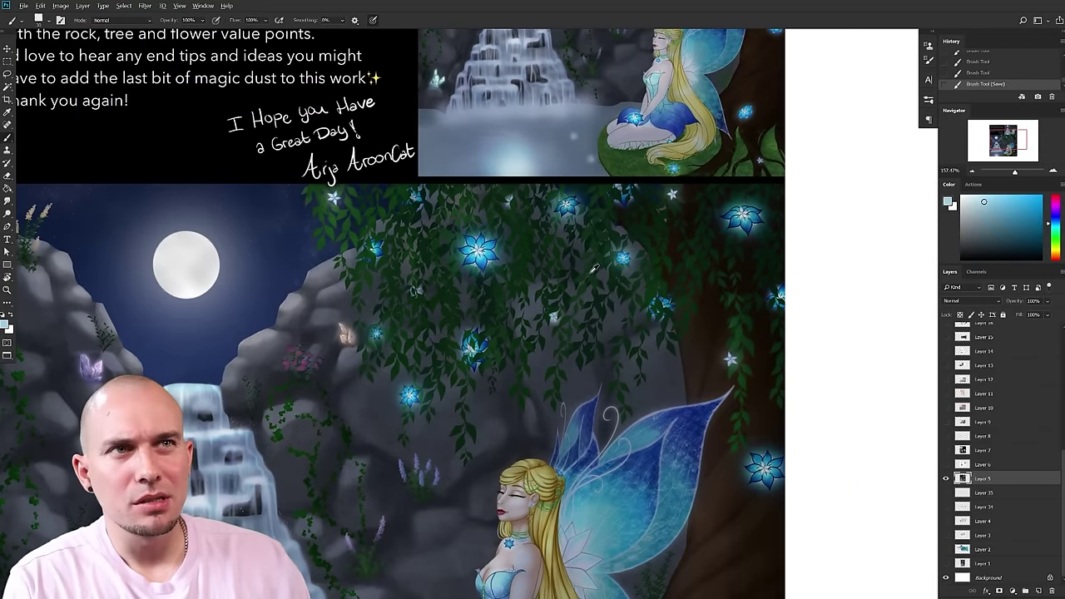
scroll(607, 323, down, 3)
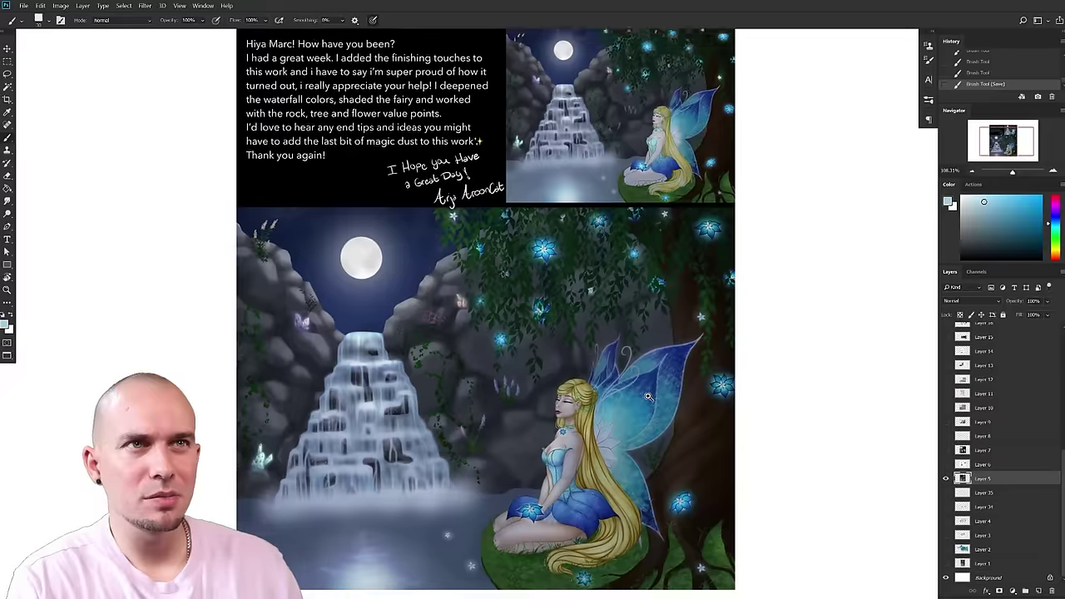
drag(617, 290, 543, 318)
drag(608, 432, 598, 443)
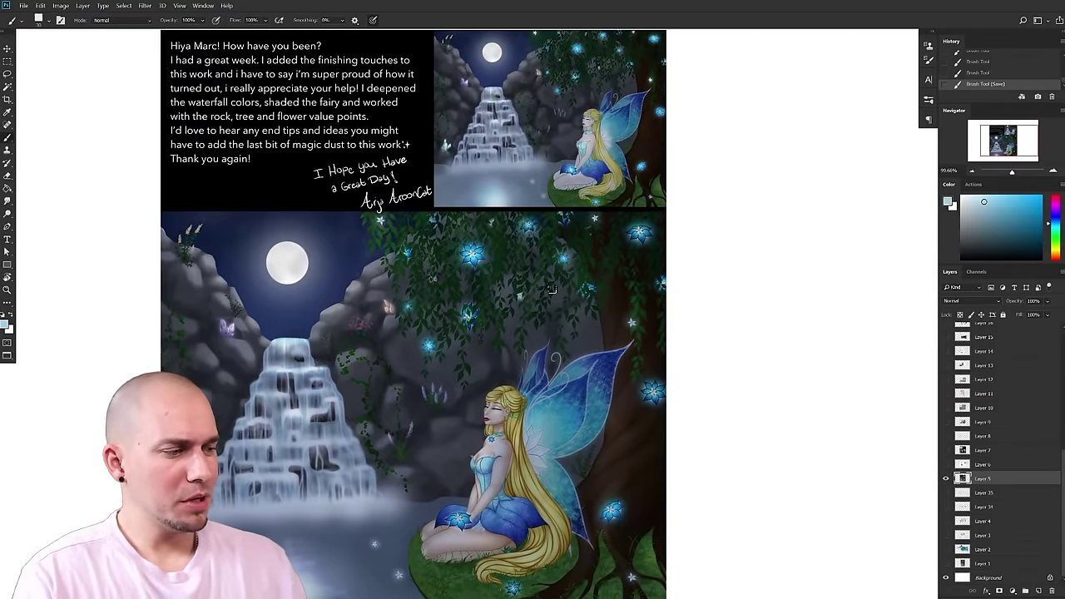
key([)
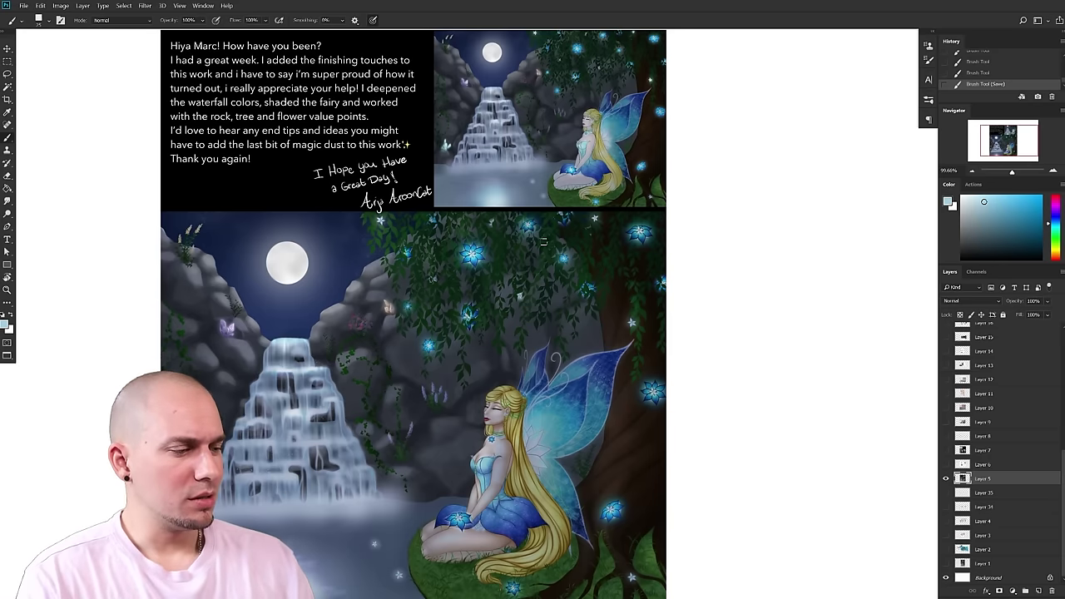
drag(482, 353, 502, 302)
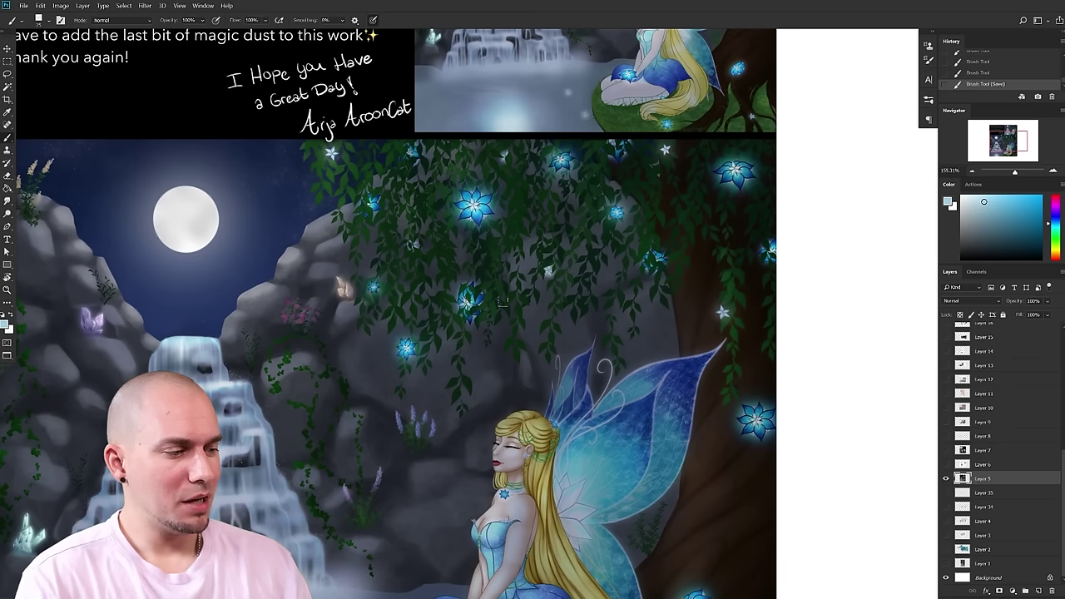
- Sample a dark green from the hanging vines and shift it to a lighter, greyish teal
alt+click(343, 173)
alt+click(337, 166)
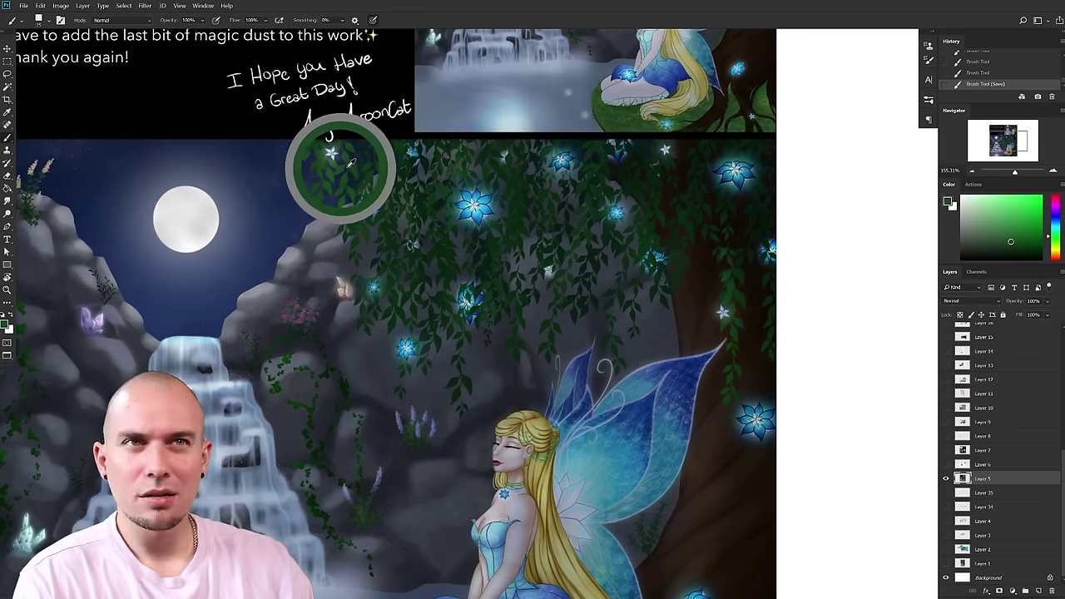
click(992, 228)
click(1055, 225)
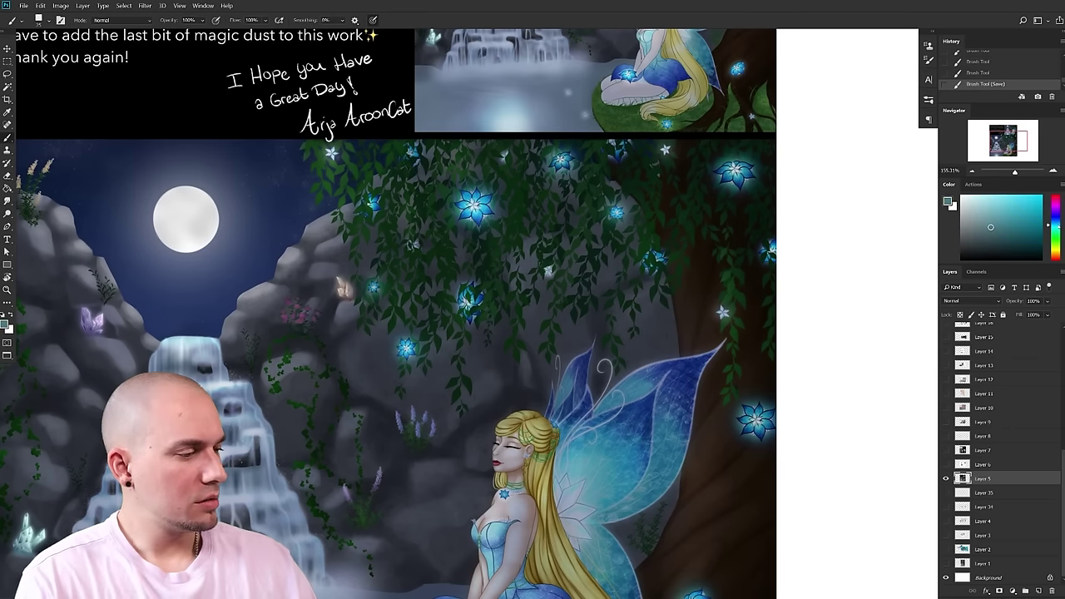
- Try loose vertical strokes of greyish teal over the hanging vines and the upper tree trunk to suggest lighter foliage
key(bracketleft)
mouse_move(516, 246)
mouse_down()
mouse_move(496, 162)
mouse_move(507, 214)
mouse_up()
mouse_move(597, 296)
mouse_down()
mouse_move(612, 236)
mouse_move(591, 200)
mouse_move(590, 140)
mouse_move(612, 191)
mouse_up()
drag(707, 258, 699, 165)
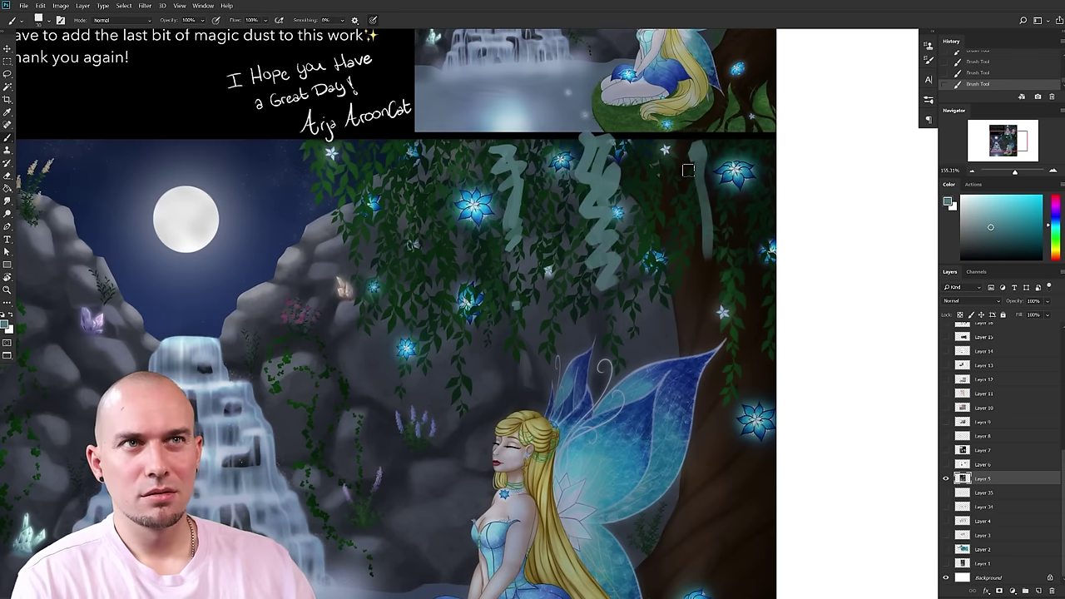
mouse_move(440, 279)
mouse_down()
mouse_move(432, 188)
mouse_move(446, 243)
mouse_up()
scroll(565, 306, down, 3)
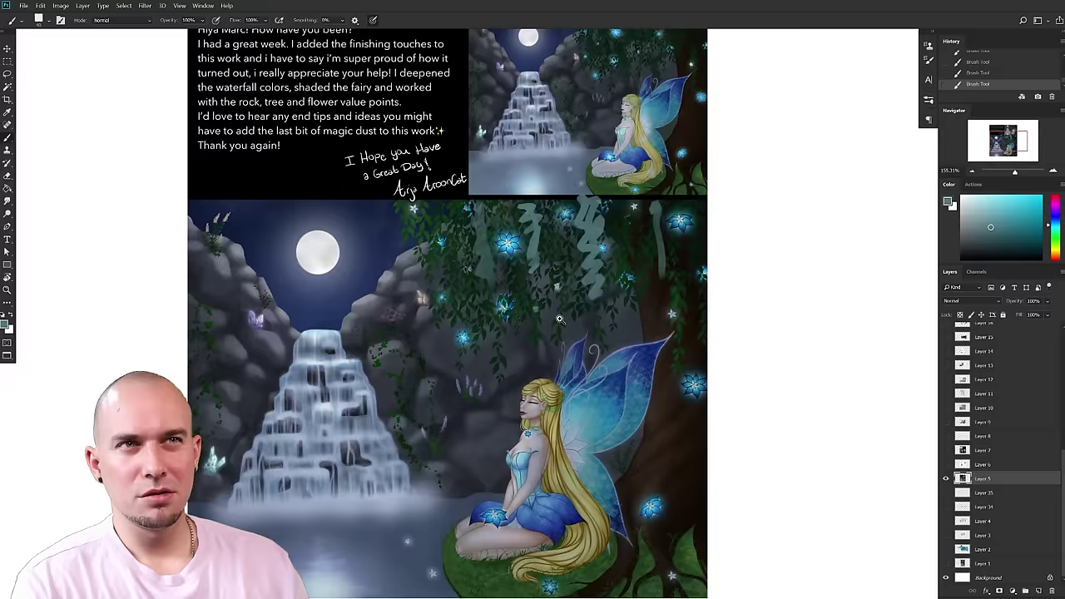
- Undo the teal strokes over the vines and trunk
key(ctrl+z)
key(ctrl+z)
key(ctrl+z)
key(ctrl+z)
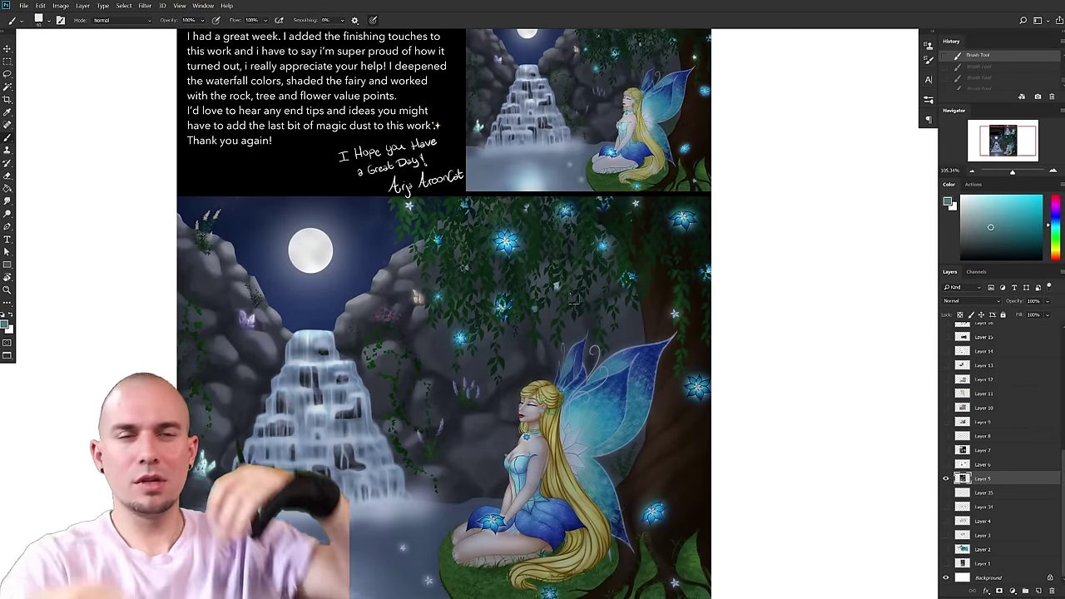
- Examine the balance between moonlit waterfall, rocks and seated fairy from several viewing distances
scroll(573, 298, up, 2)
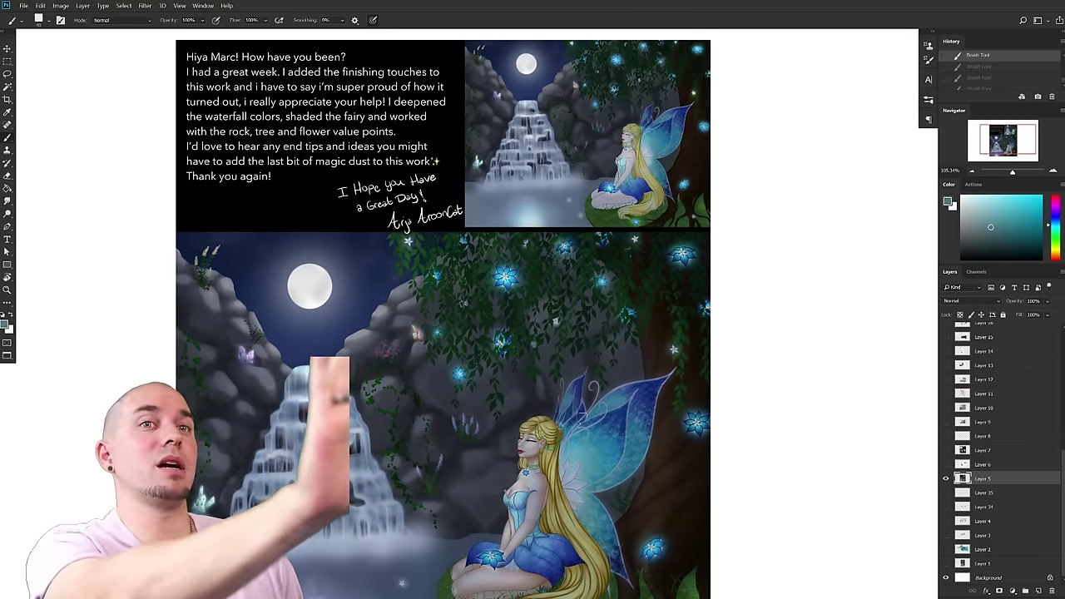
scroll(740, 411, down, 3)
scroll(744, 414, up, 5)
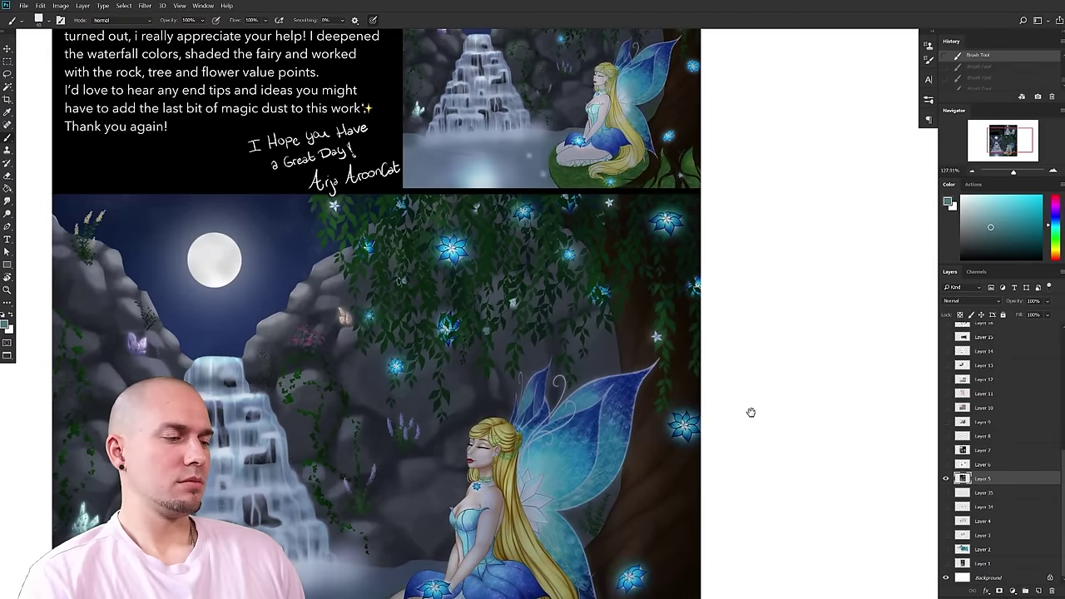
scroll(744, 414, down, 3)
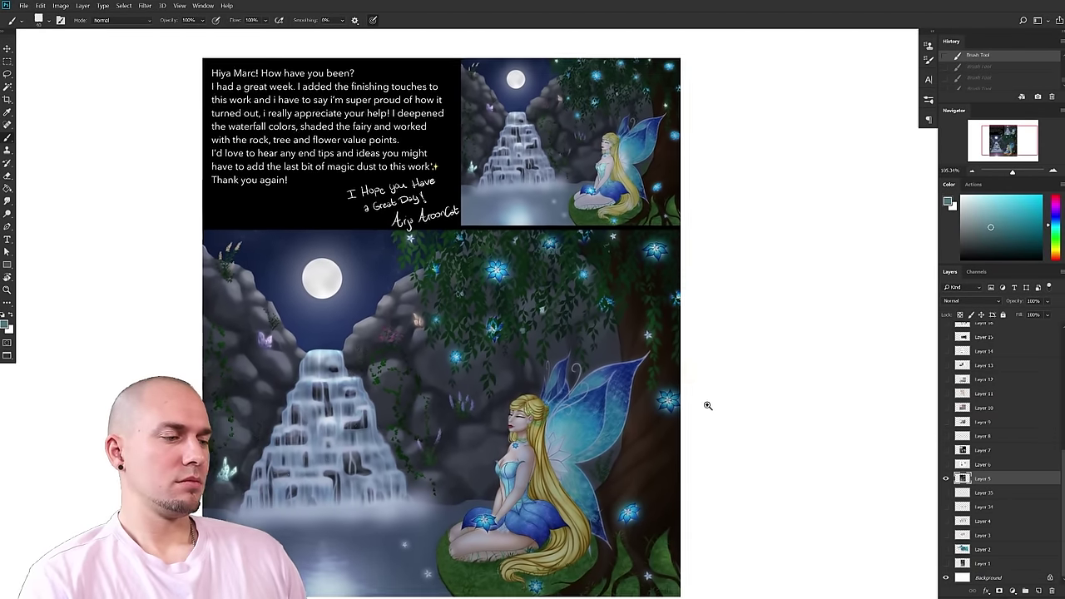
drag(636, 370, 589, 354)
drag(593, 411, 612, 383)
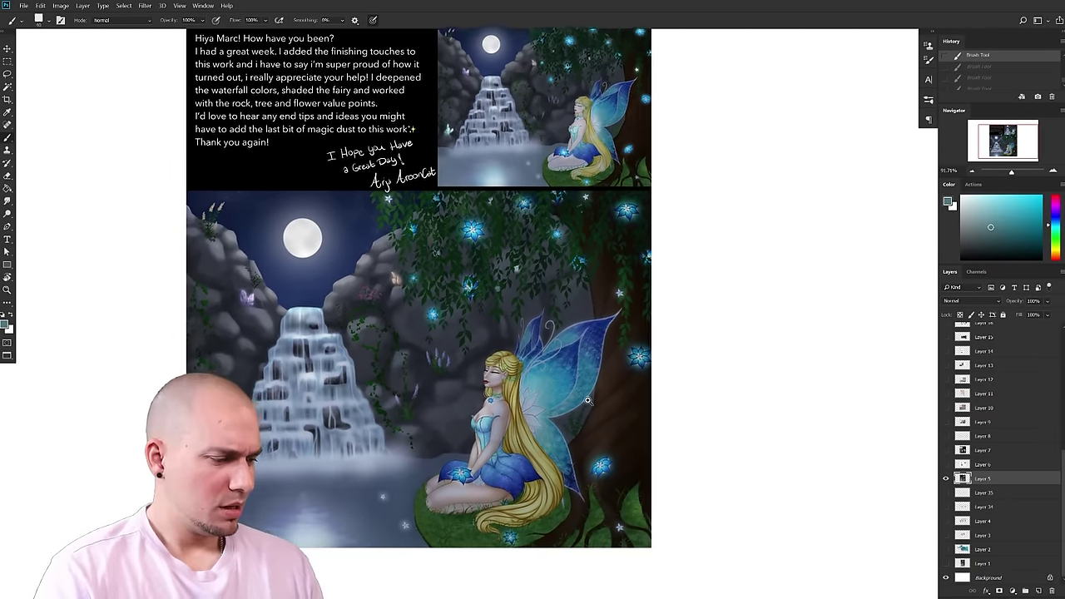
scroll(596, 400, up, 2)
mouse_move(721, 393)
mouse_down()
mouse_move(705, 411)
mouse_move(706, 400)
mouse_up()
drag(708, 400, 792, 395)
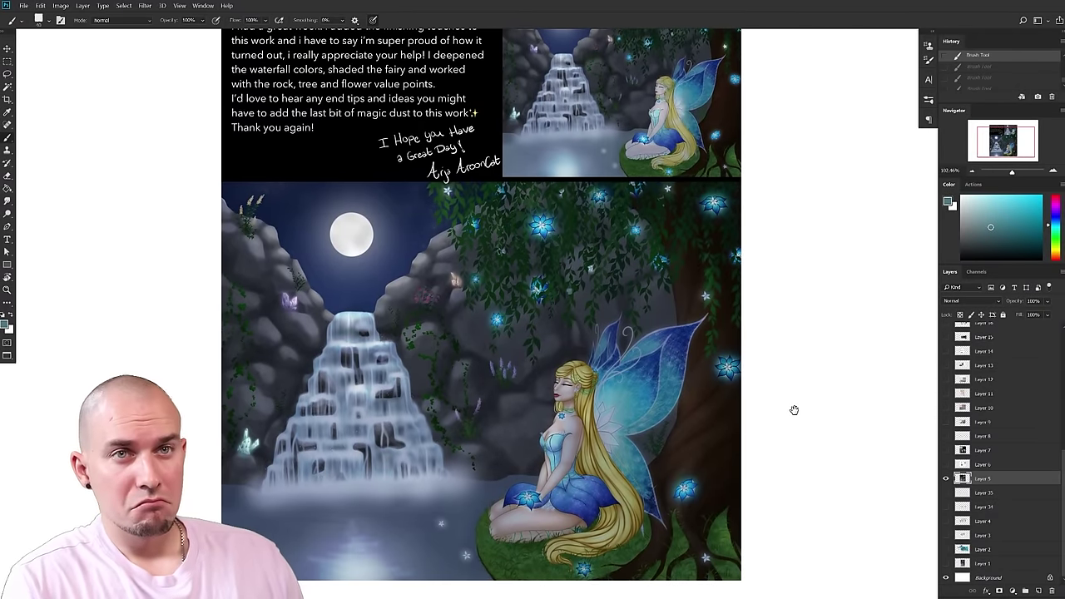
drag(796, 399, 794, 398)
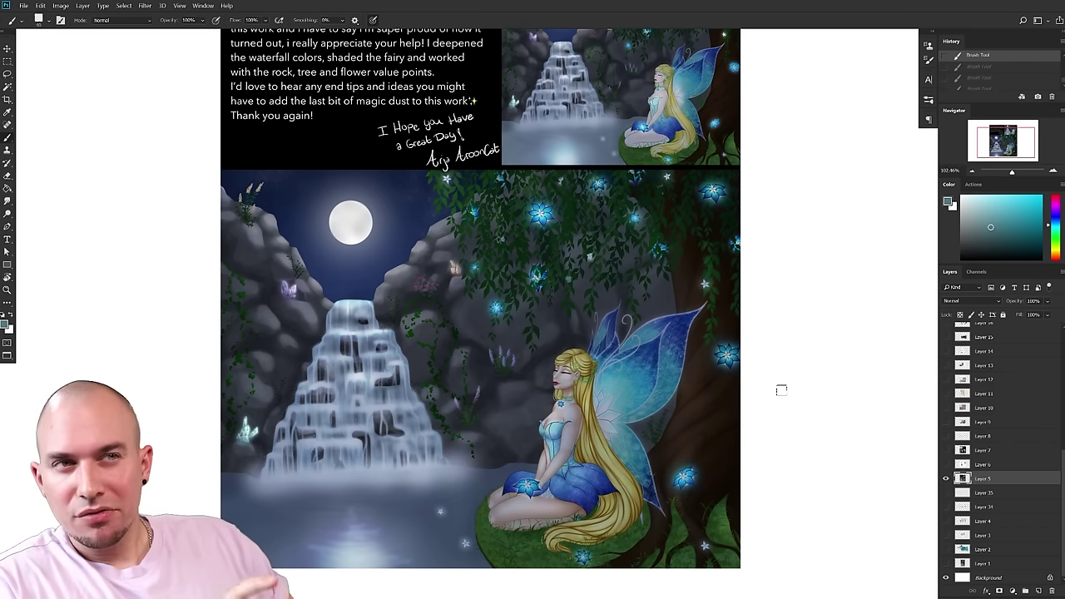
drag(562, 383, 707, 260)
mouse_move(371, 549)
mouse_down()
mouse_move(437, 511)
mouse_move(356, 547)
mouse_up()
drag(510, 425, 395, 457)
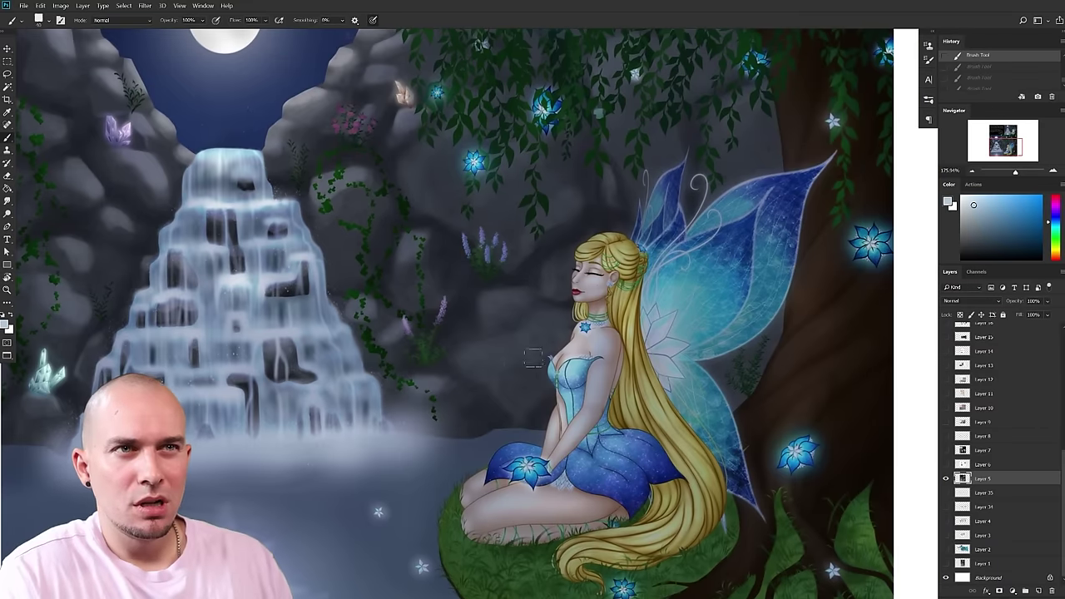
- Sample a near-white tone for the fairy's skin and choose the SkinCavity brush
alt+click(596, 380)
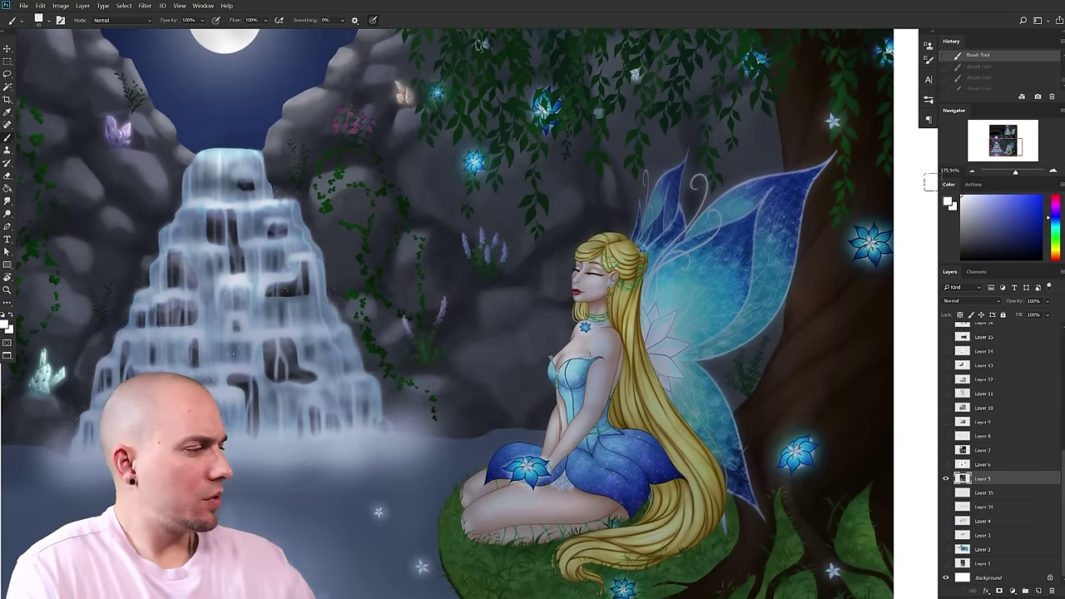
scroll(545, 362, up, 2)
right_click(582, 366)
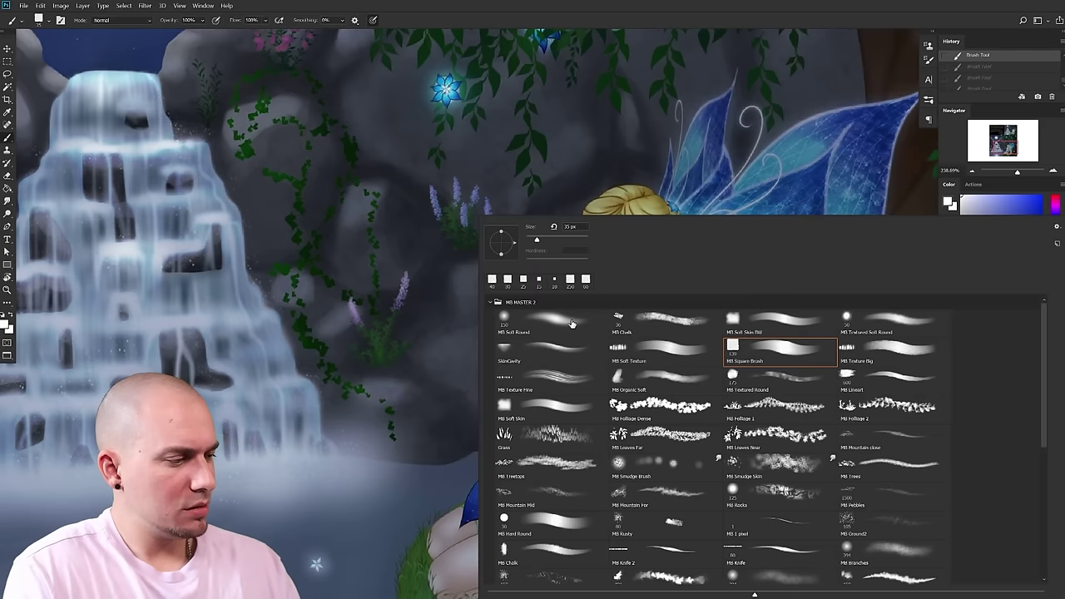
click(567, 354)
- Paint a near-white highlight on the fairy's chest above the bodice
scroll(408, 478, down, 5)
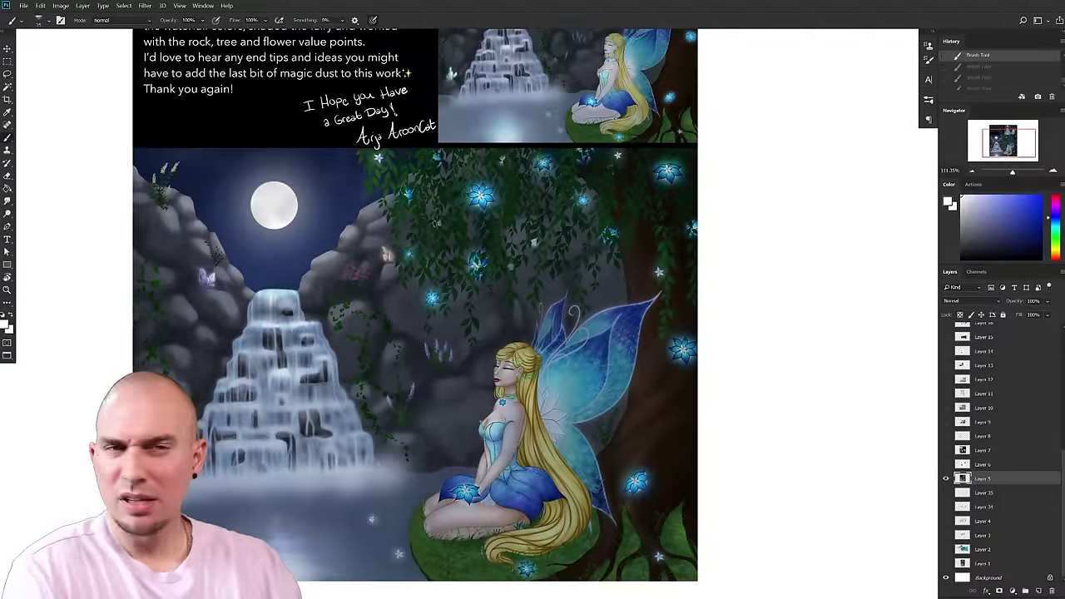
scroll(441, 429, up, 5)
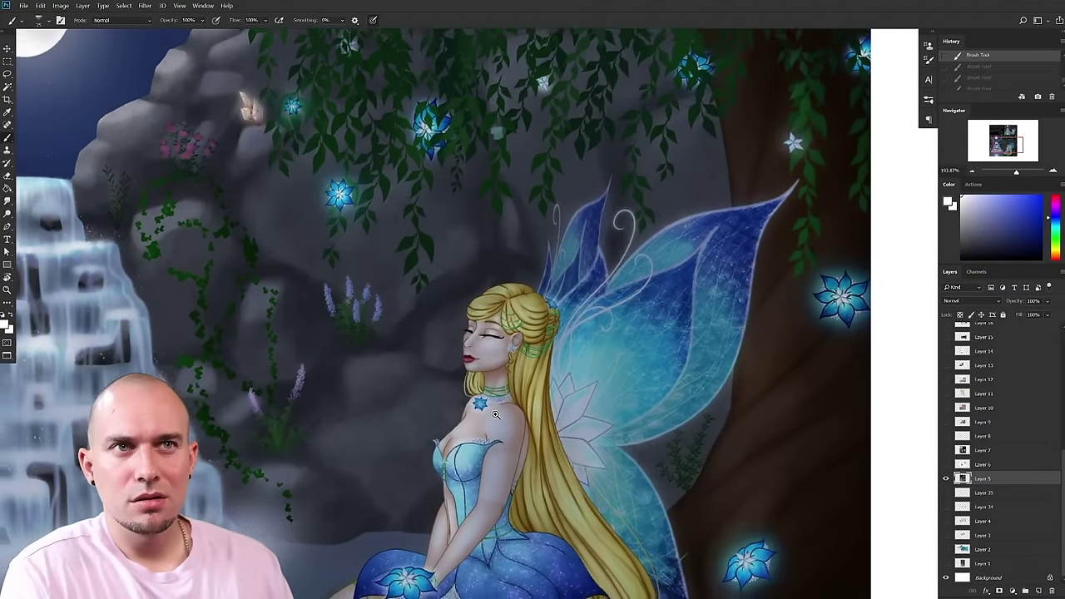
drag(495, 413, 504, 415)
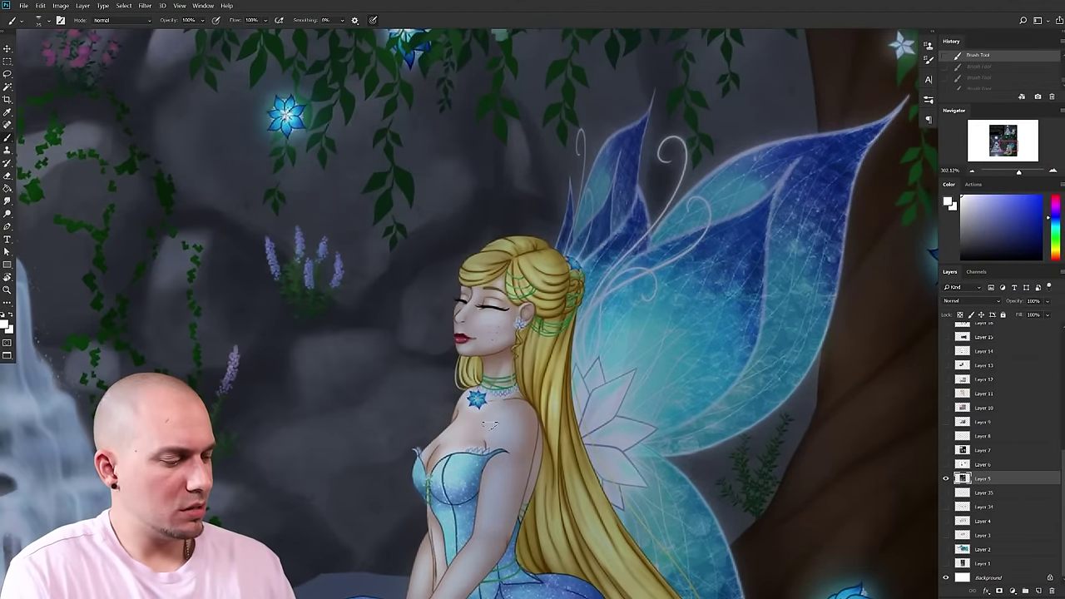
drag(438, 434, 468, 423)
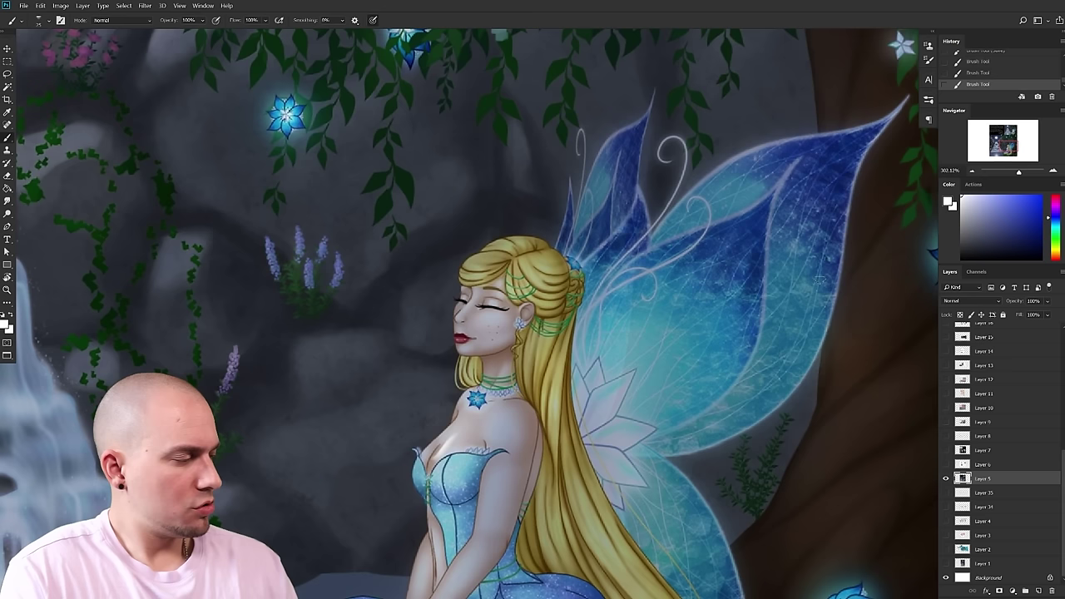
- Pick a pale lavender-white and paint moonlight over the fairy's chest, shoulder and upper arm with progressively larger brushes
click(977, 196)
drag(456, 415, 465, 397)
key(bracketright)
key(bracketright)
key(bracketright)
mouse_move(488, 434)
mouse_down()
mouse_move(500, 418)
mouse_move(482, 428)
mouse_move(492, 409)
mouse_move(449, 441)
mouse_move(463, 423)
mouse_move(492, 444)
mouse_up()
key(bracketright)
key(bracketright)
key(bracketright)
key(bracketright)
mouse_move(473, 496)
mouse_down()
mouse_move(488, 524)
mouse_move(513, 382)
mouse_up()
drag(452, 475, 493, 406)
- Undo the last highlight stroke and repaint the pale moonlight on the fairy's body with a smaller brush
key(bracketleft)
key(bracketleft)
key(bracketleft)
key(ctrl+z)
mouse_move(451, 472)
mouse_down()
mouse_move(499, 397)
mouse_move(460, 369)
mouse_up()
mouse_move(331, 547)
mouse_down()
mouse_move(432, 526)
mouse_move(561, 392)
mouse_move(542, 374)
mouse_up()
drag(423, 418, 503, 381)
- Enlarge the brush and extend the pale moonlight over the fairy's legs and the front of her blue skirt
key(bracketright)
key(bracketright)
key(bracketright)
drag(410, 377, 456, 343)
drag(593, 367, 524, 369)
drag(574, 308, 573, 400)
scroll(572, 400, up, 1)
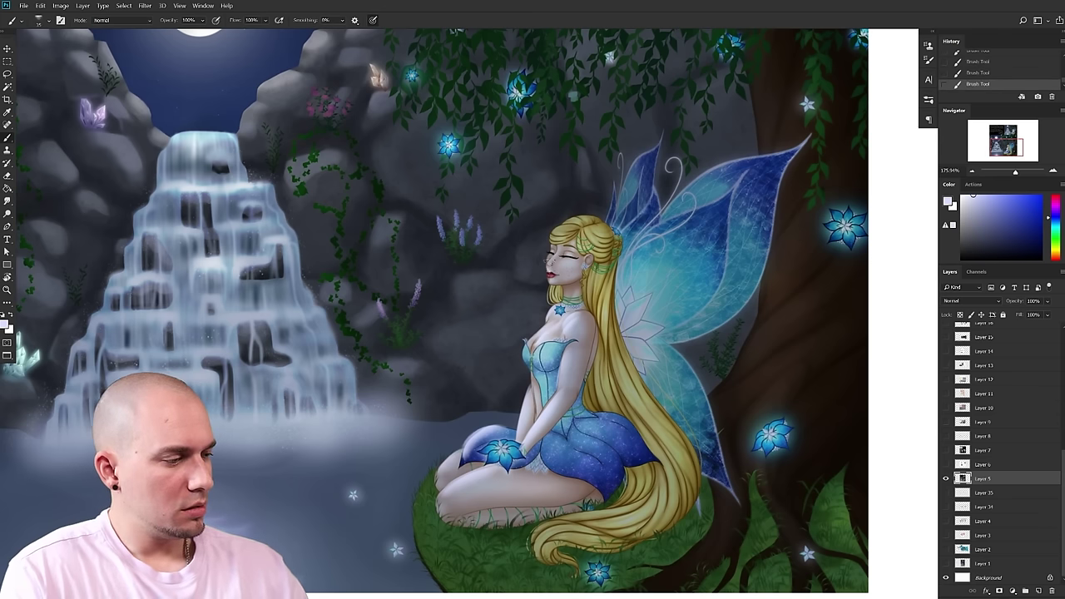
- Review the brightened fairy against the waterfall and the rest of the painting
key(])
scroll(662, 399, down, 2)
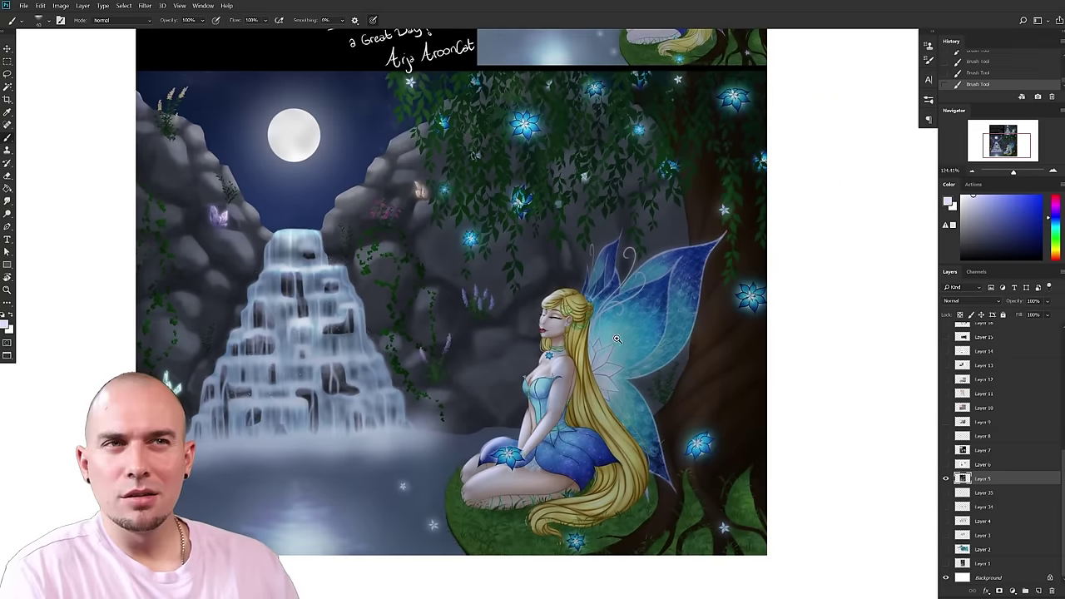
scroll(617, 338, up, 2)
mouse_move(613, 380)
mouse_down()
mouse_move(605, 372)
mouse_move(618, 370)
mouse_move(606, 382)
mouse_move(623, 371)
mouse_move(631, 386)
mouse_move(622, 390)
mouse_up()
scroll(607, 376, down, 3)
scroll(608, 376, up, 3)
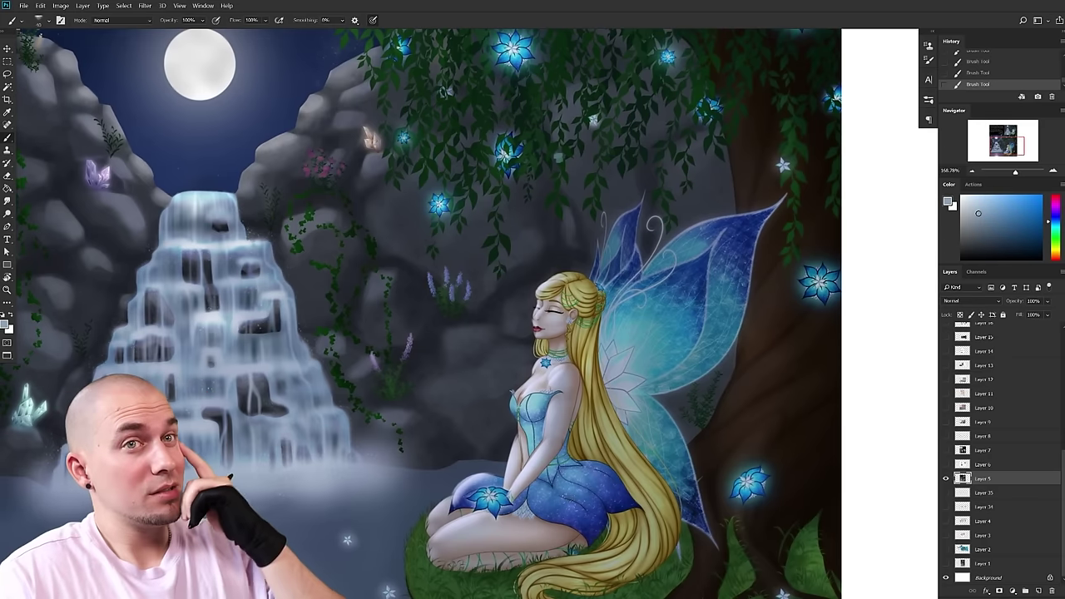
- Sample blues from the fairy's wing and settle on the light teal near its flower pattern
drag(602, 416, 597, 415)
alt+click(606, 375)
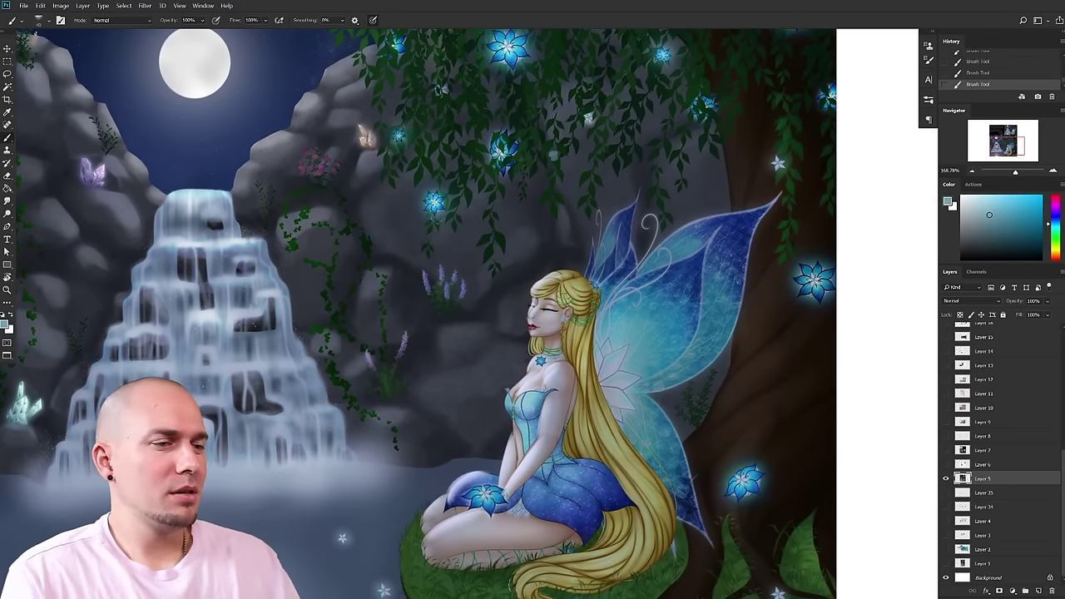
click(117, 20)
key(Escape)
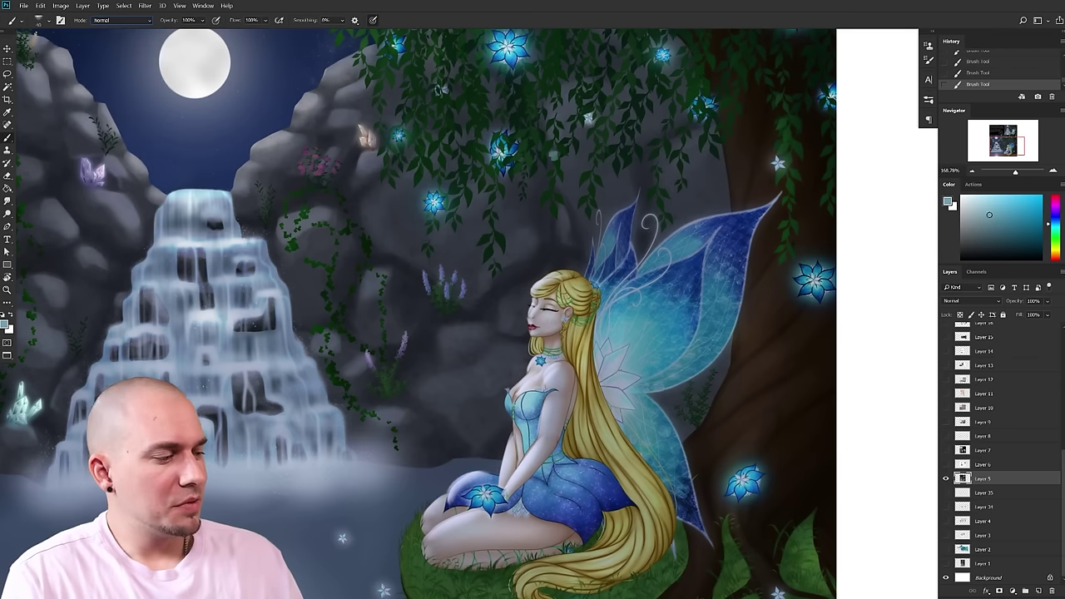
alt+click(618, 364)
mouse_move(617, 366)
mouse_down()
mouse_move(615, 354)
mouse_move(617, 372)
mouse_up()
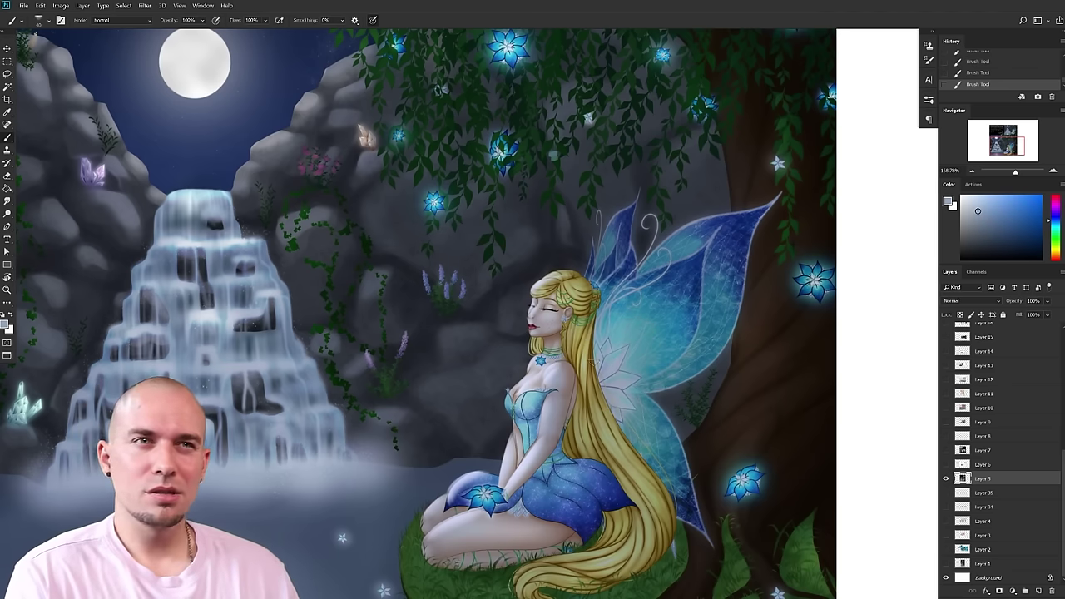
drag(659, 427, 647, 422)
alt+click(589, 317)
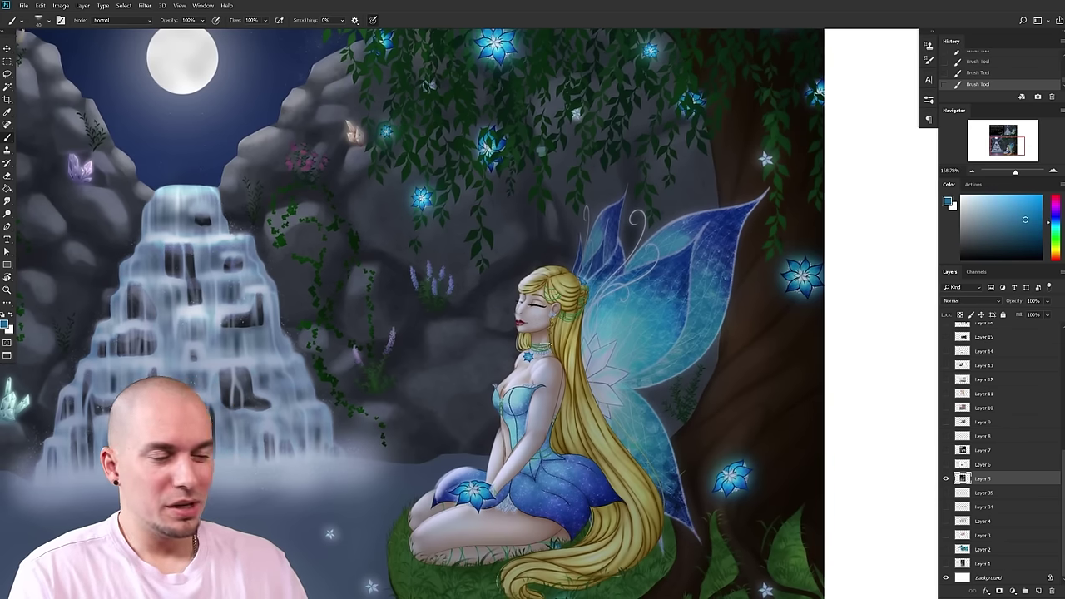
alt+click(608, 358)
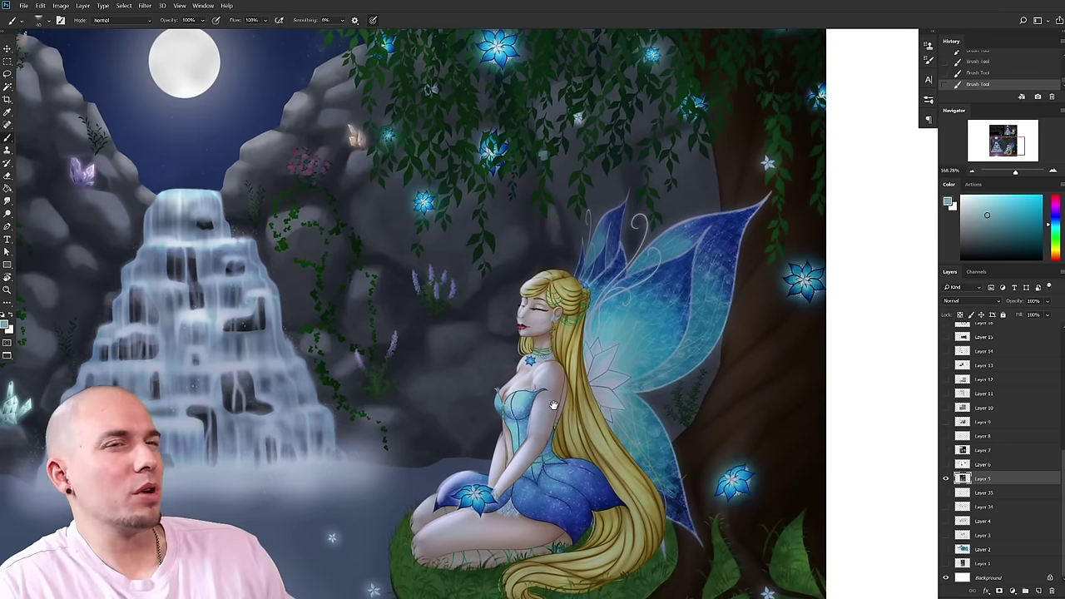
- Set the brush to Overlay mode, lighten the colour to pale cyan and paint a glow across the inner wing
click(125, 20)
click(125, 158)
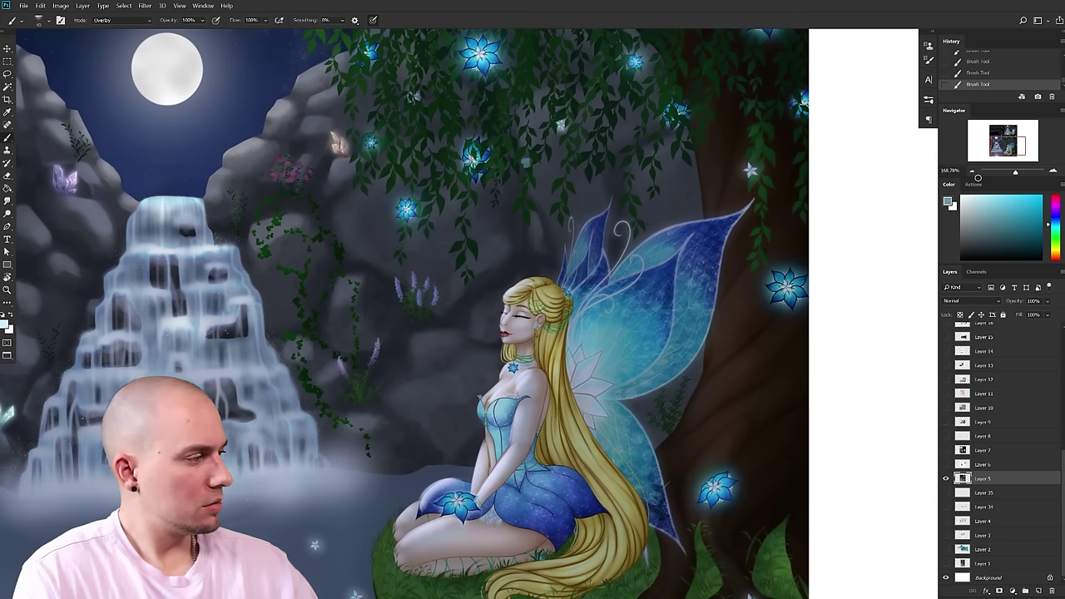
drag(583, 422, 585, 324)
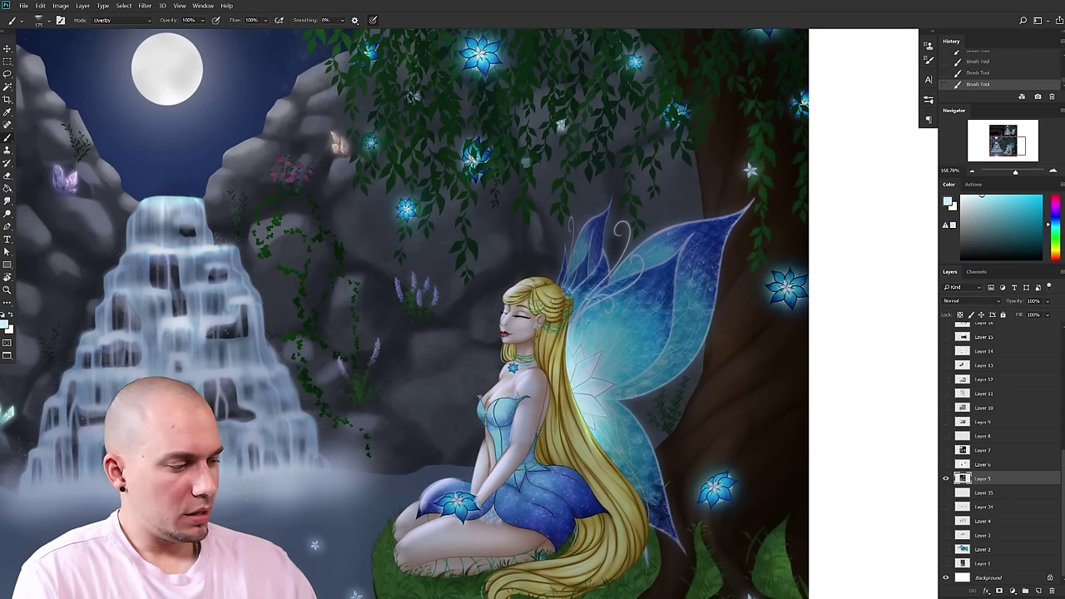
- Undo the last glow stroke on the inner wing and enlarge the Overlay brush well beyond its previous size
key(ctrl+z)
key(bracketright)
key(bracketright)
key(bracketright)
key(bracketright)
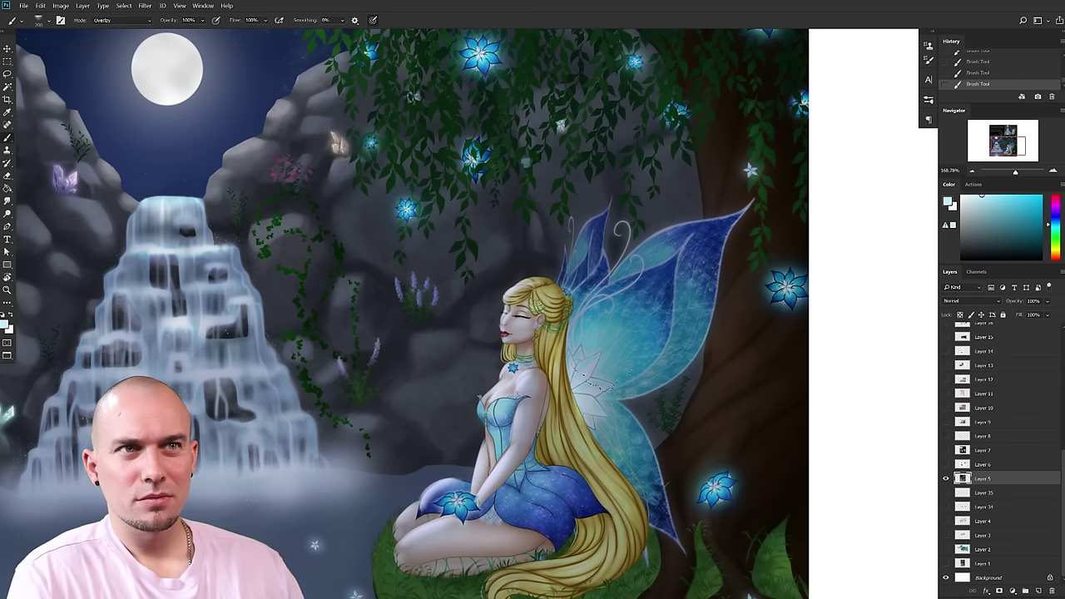
key(bracketright)
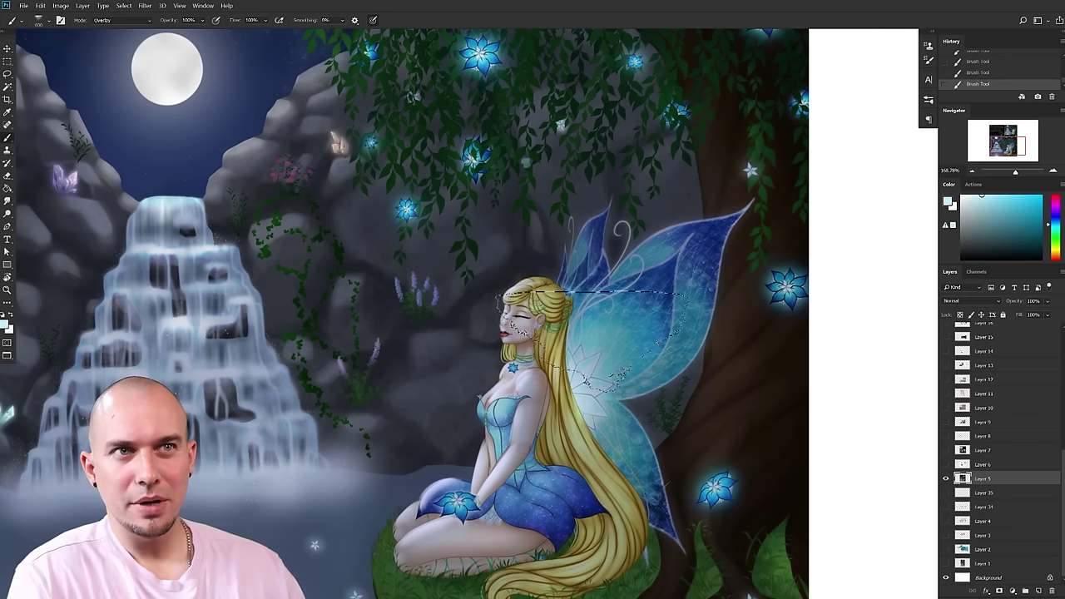
- Shrink the brush to a very fine tip and brighten the white petal pattern at the base of the wings
key(bracketleft)
key(bracketleft)
key(bracketleft)
key(bracketleft)
key(bracketleft)
key(bracketleft)
key(bracketleft)
key(bracketleft)
key(bracketleft)
key(bracketleft)
key(bracketleft)
key(bracketleft)
key(bracketleft)
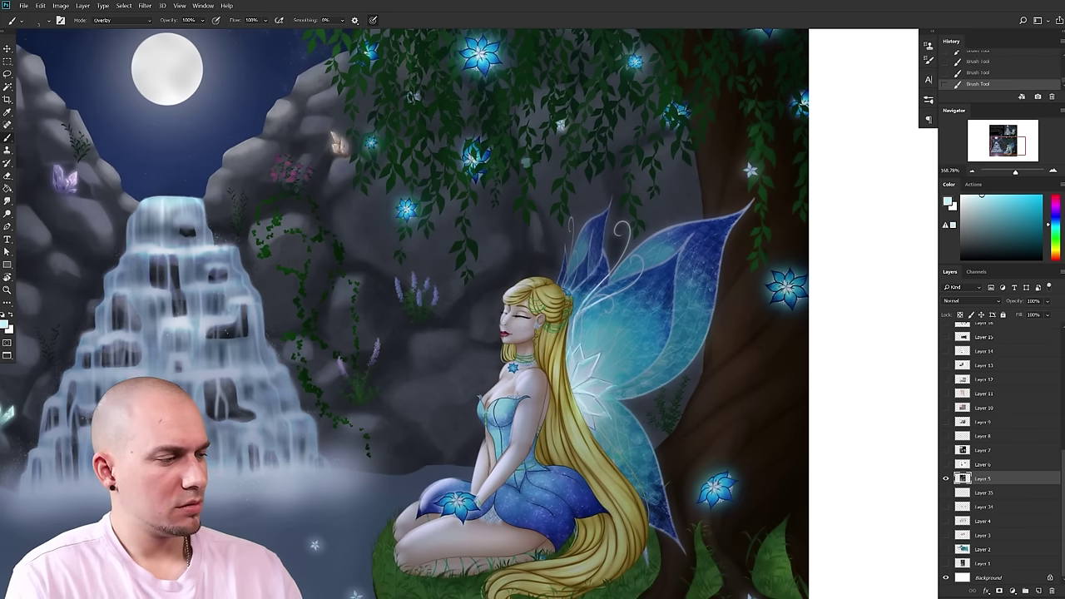
- Choose another brush and trace thin pale cyan highlights along the wings' curled tendrils, veins and lower edge, undoing the stray stroke
right_click(806, 393)
double_click(770, 332)
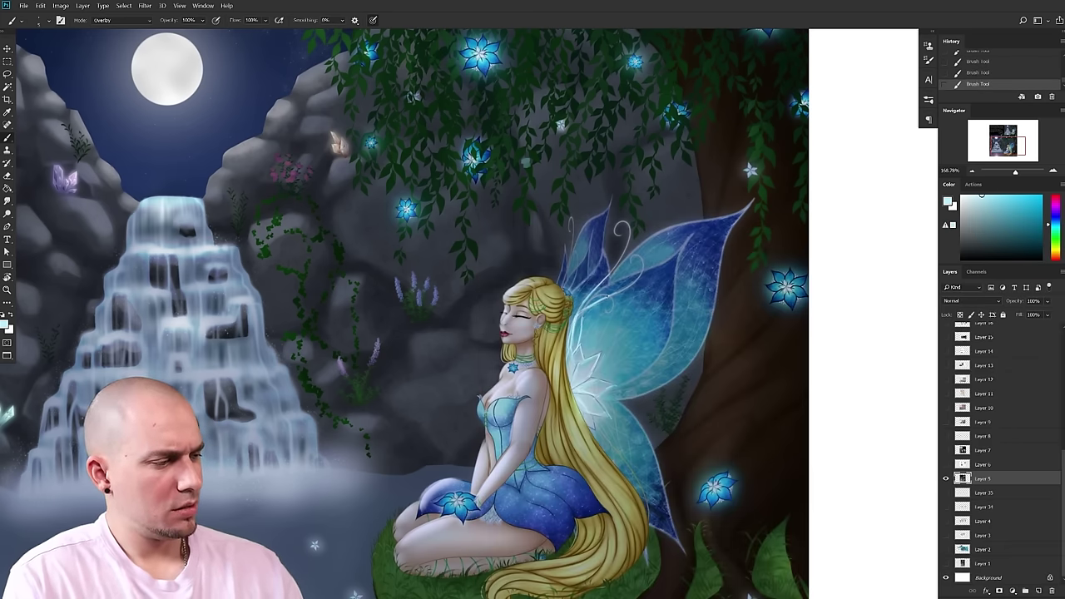
drag(593, 294, 629, 238)
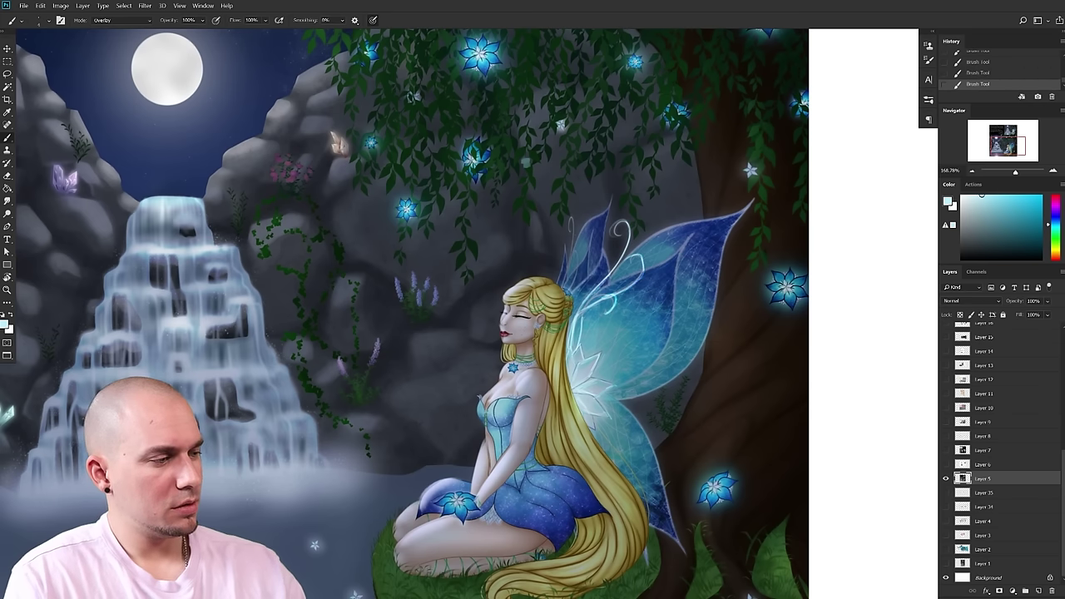
drag(648, 363, 681, 248)
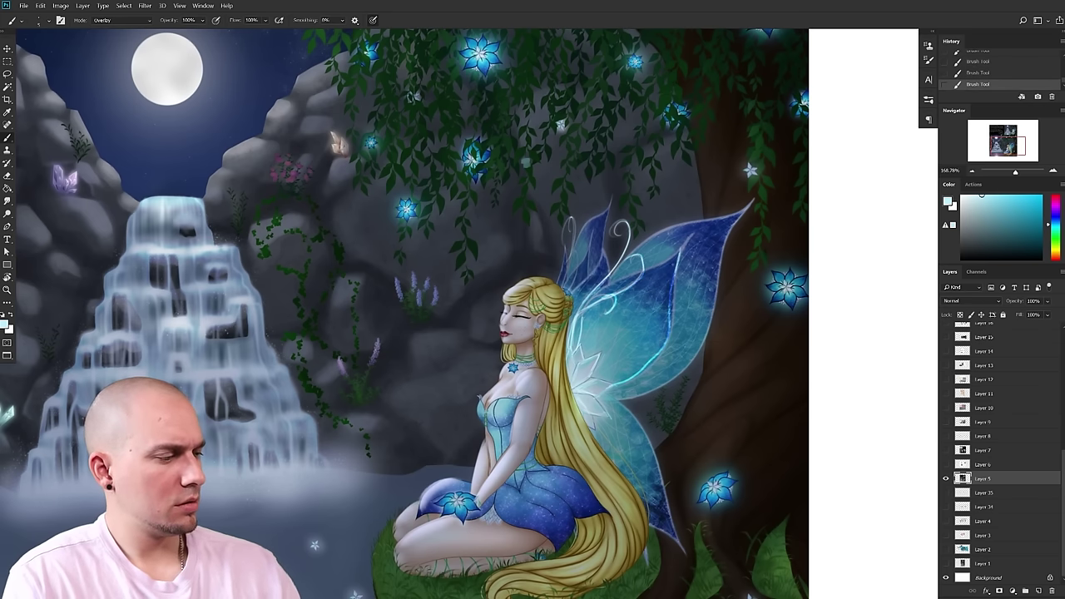
mouse_move(611, 399)
mouse_down()
mouse_move(668, 513)
mouse_move(606, 424)
mouse_move(634, 379)
mouse_up()
key(ctrl+z)
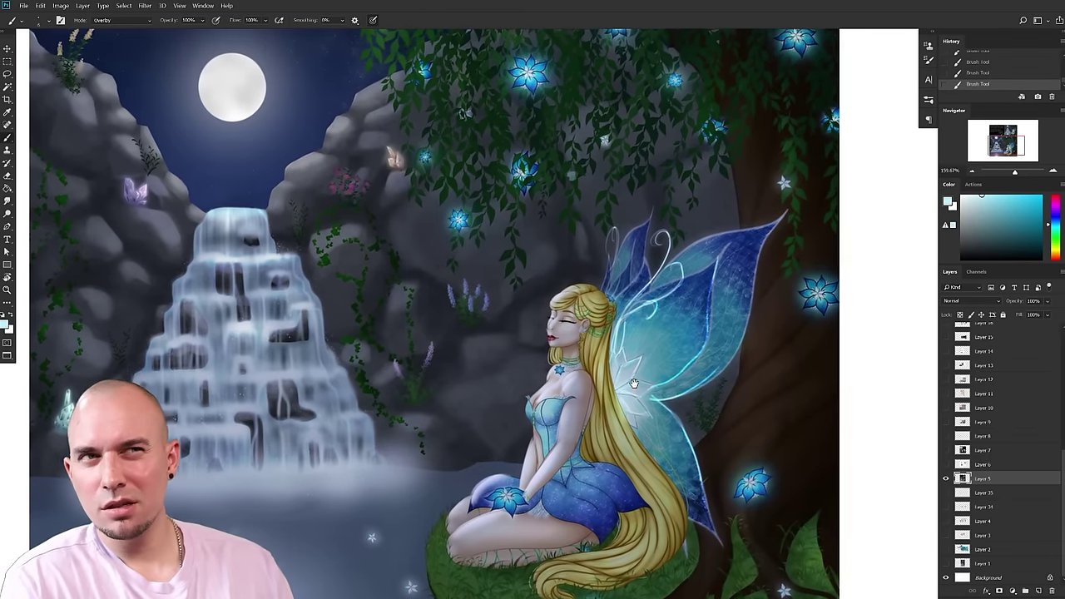
- Examine the glowing wing lines up close and against the whole moonlit painting
drag(659, 403, 687, 397)
drag(622, 393, 725, 378)
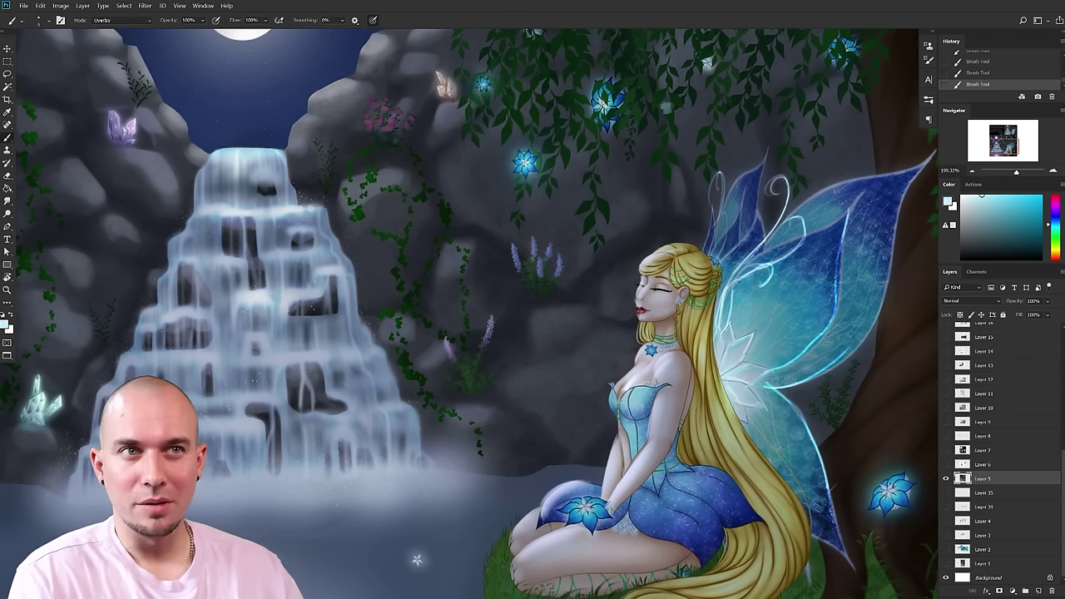
drag(666, 466, 653, 439)
drag(701, 411, 639, 426)
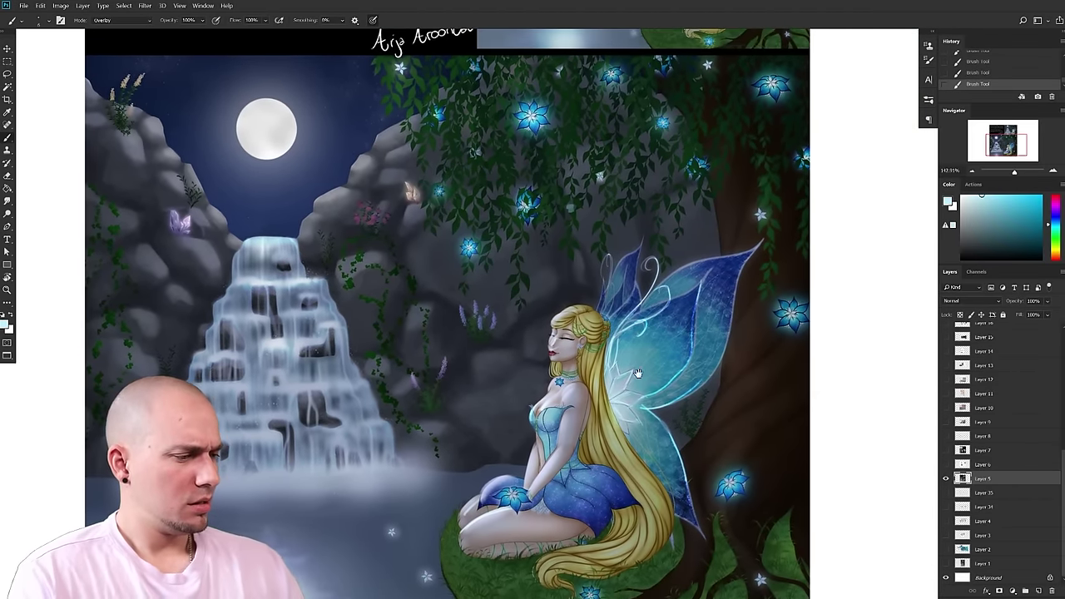
drag(613, 354, 534, 305)
drag(706, 390, 720, 407)
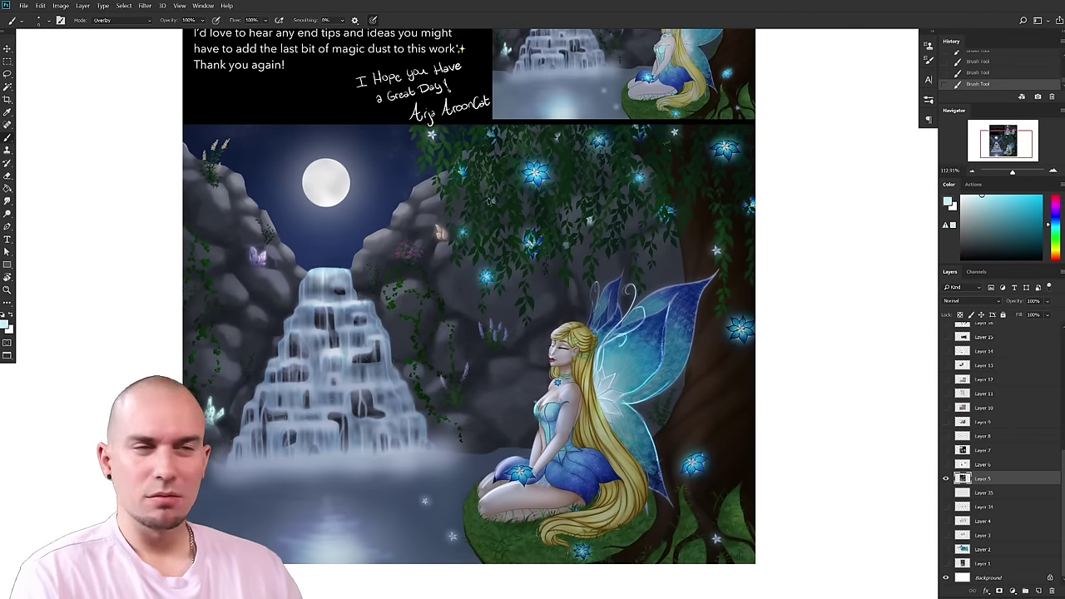
scroll(586, 379, up, 2)
- Switch to the MB Soft Round brush, set the colour to pale orange and paint a warm glow down the fairy's blonde hair
right_click(570, 336)
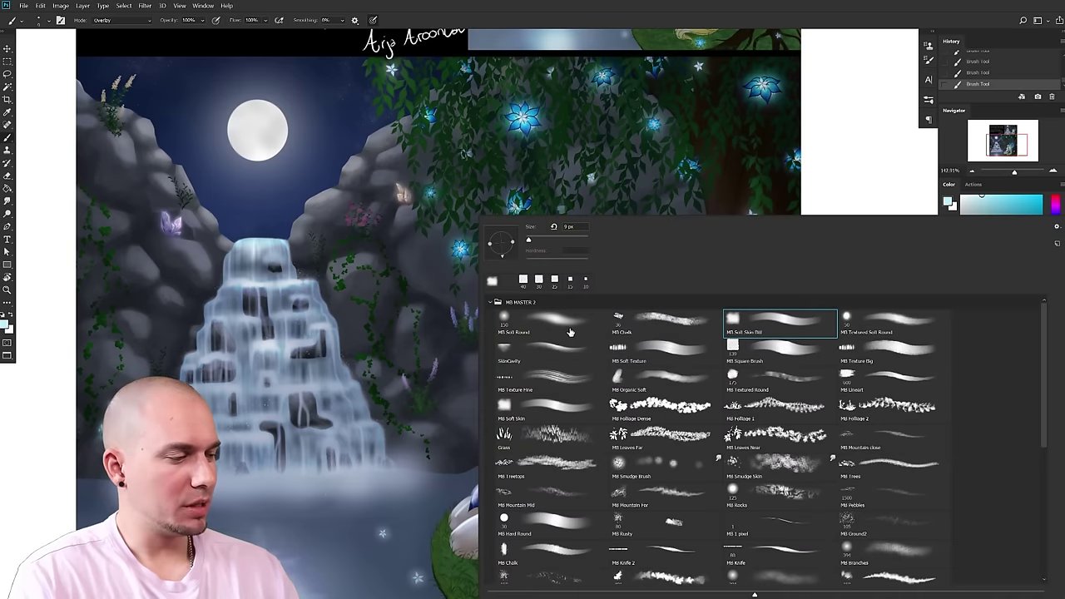
click(452, 370)
drag(632, 417, 640, 413)
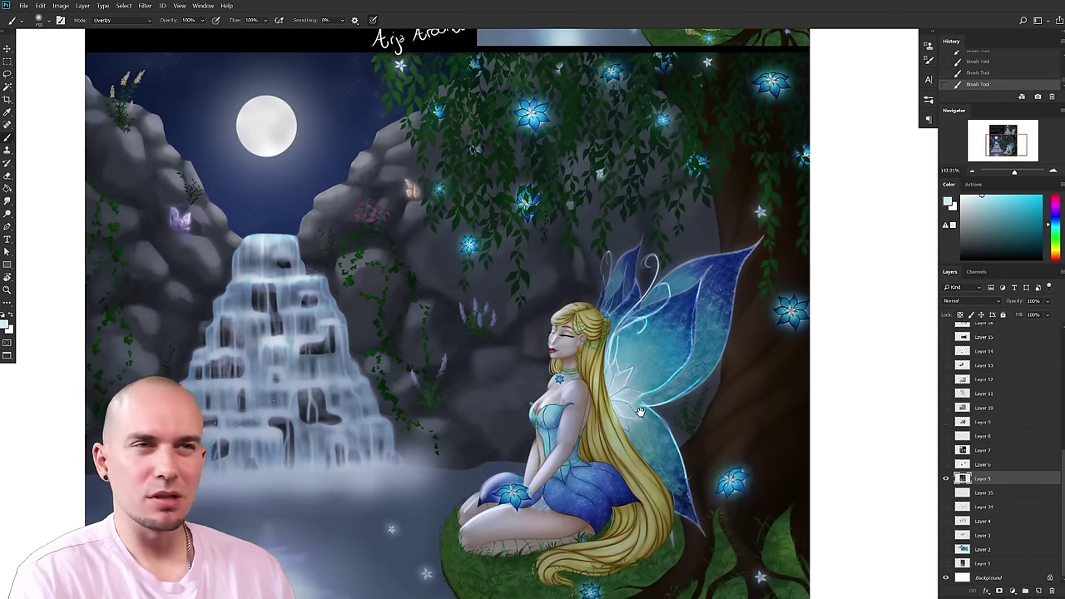
click(1057, 255)
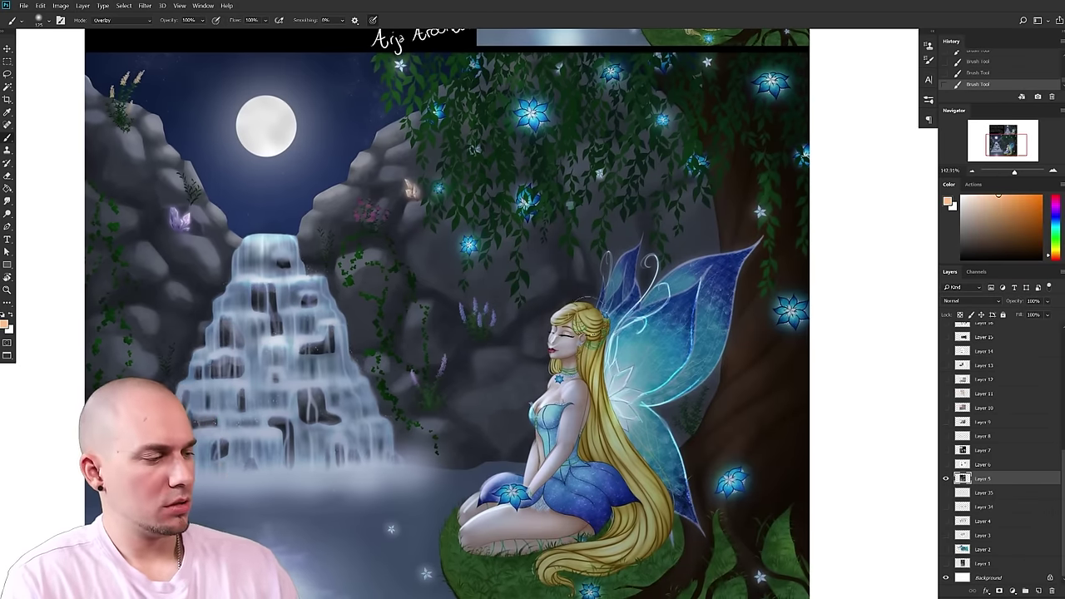
key(bracketleft)
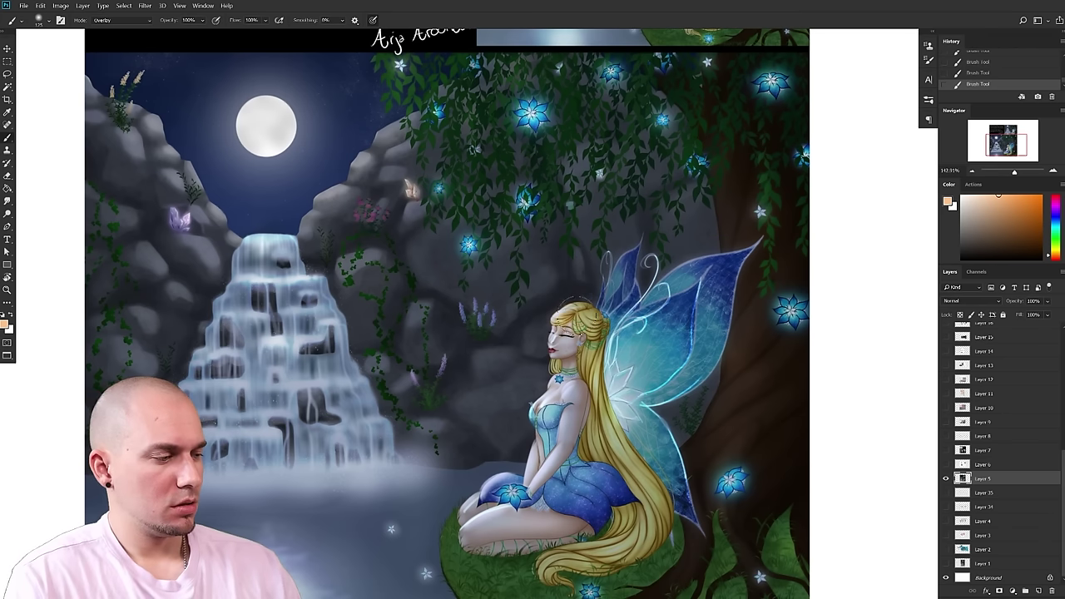
drag(609, 379, 619, 429)
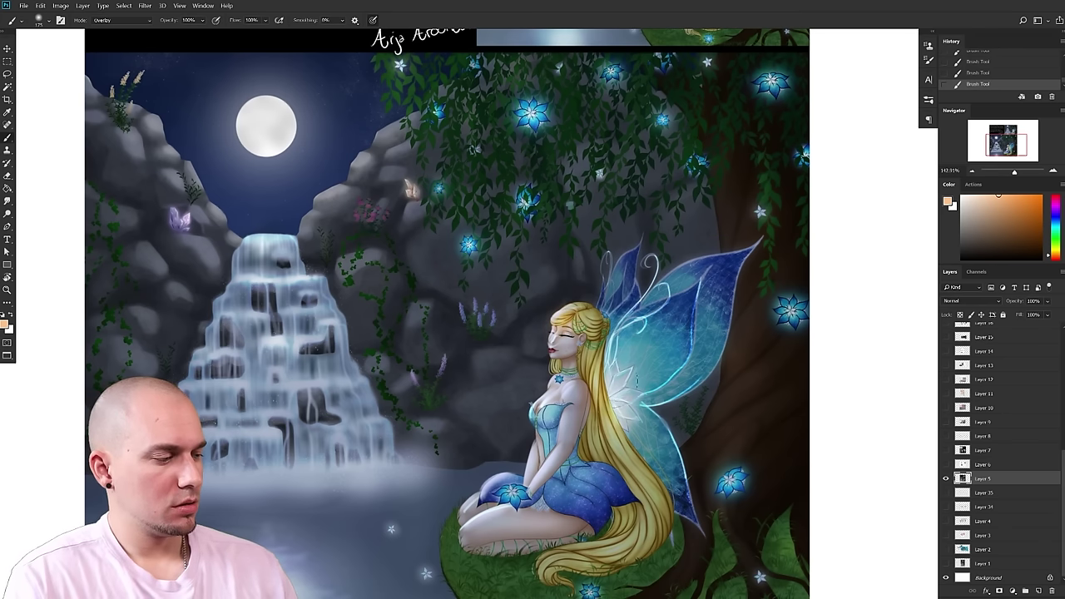
mouse_move(616, 373)
mouse_down()
mouse_move(614, 440)
mouse_move(612, 379)
mouse_move(639, 386)
mouse_up()
key(bracketleft)
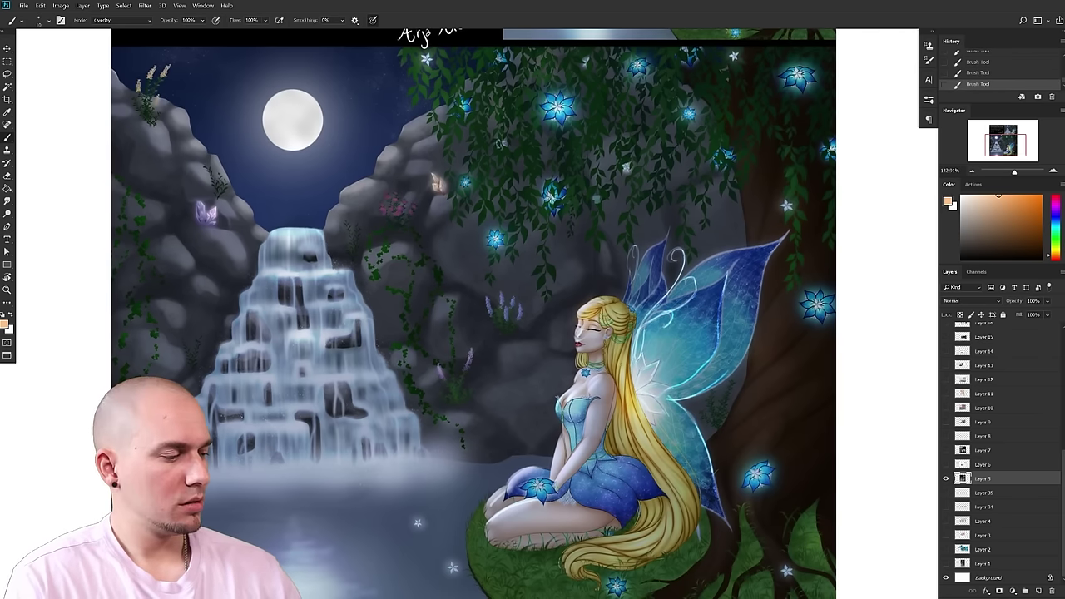
drag(716, 477, 740, 456)
scroll(740, 456, down, 1)
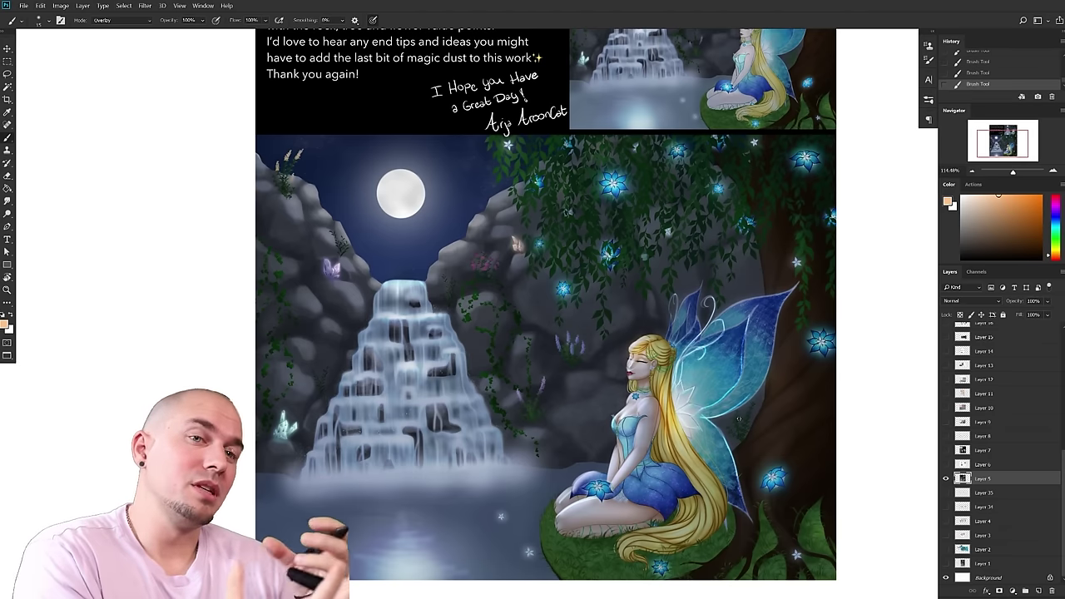
- Set the colour to pink, enlarge the brush, try a rosy tint on the fairy's shoulders and undo it
drag(722, 465, 714, 458)
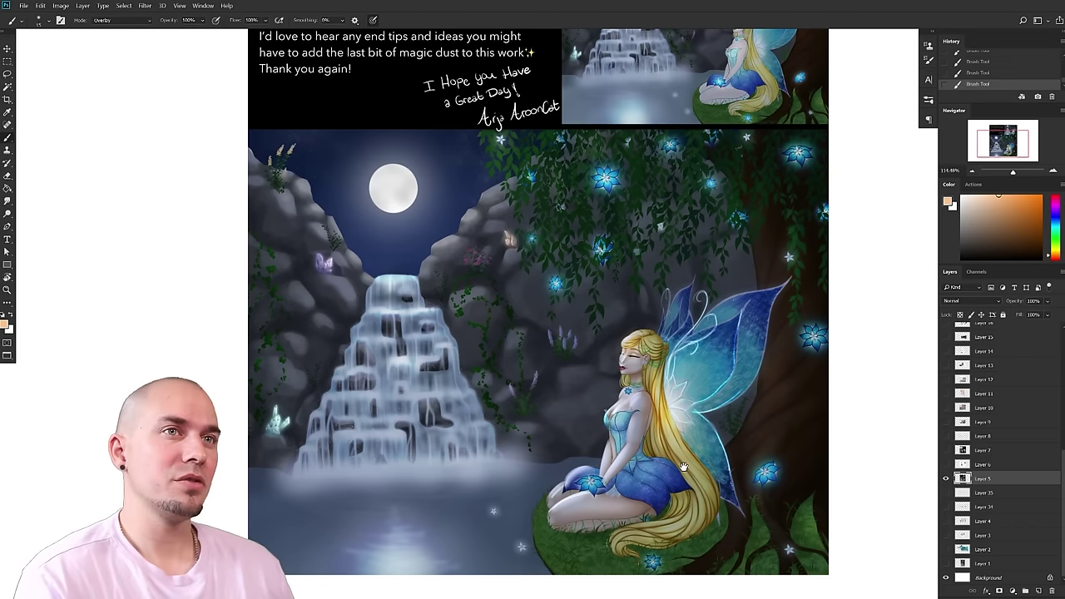
drag(682, 467, 642, 463)
drag(606, 406, 666, 405)
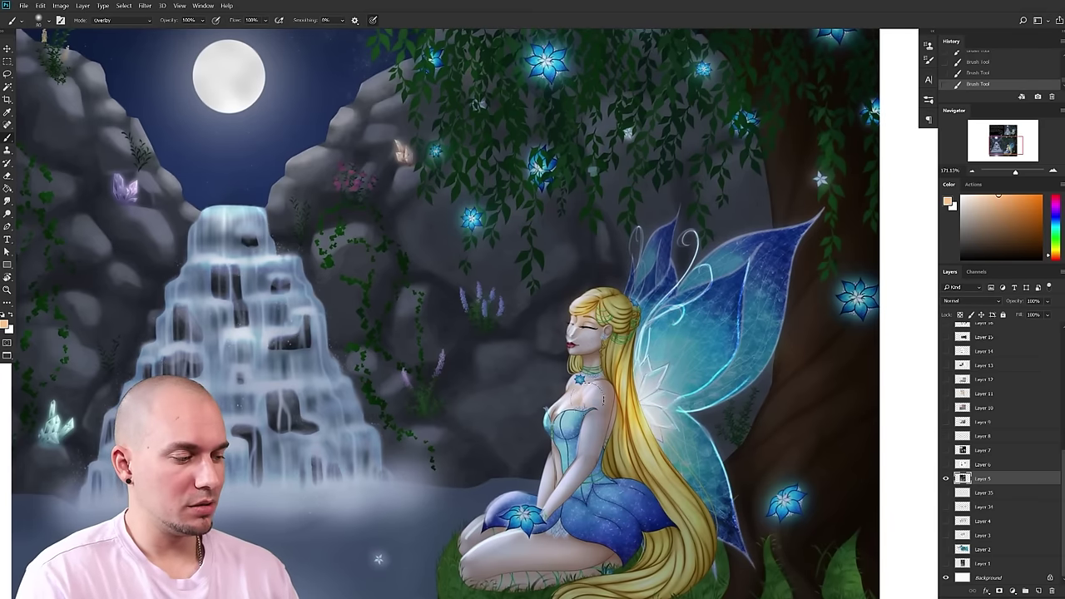
drag(1055, 255, 1055, 260)
key(])
key(])
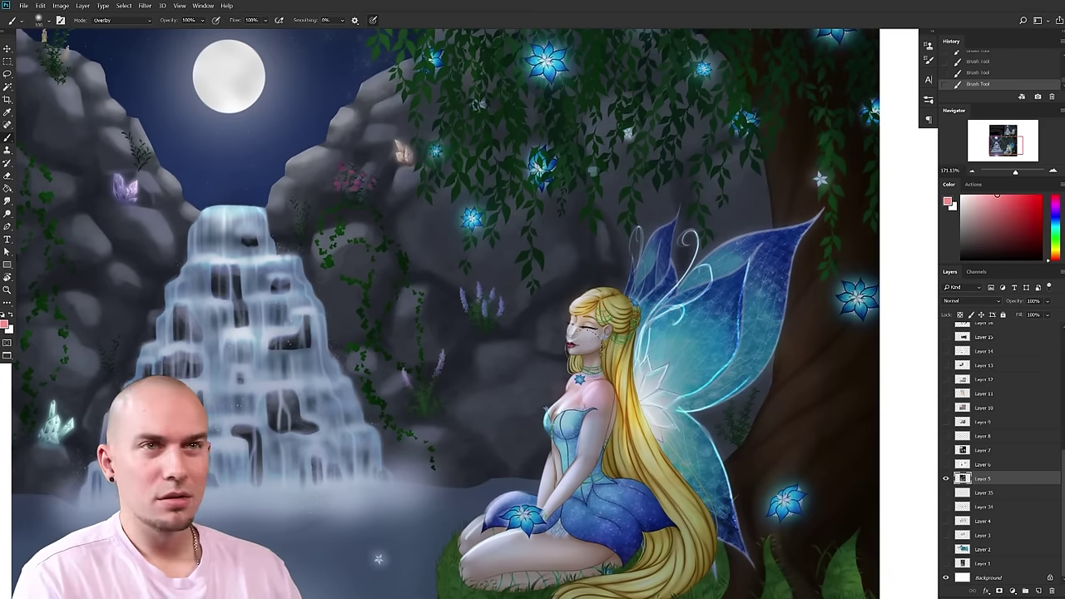
scroll(646, 430, down, 3)
key(ctrl+z)
key(ctrl+z)
key(ctrl+z)
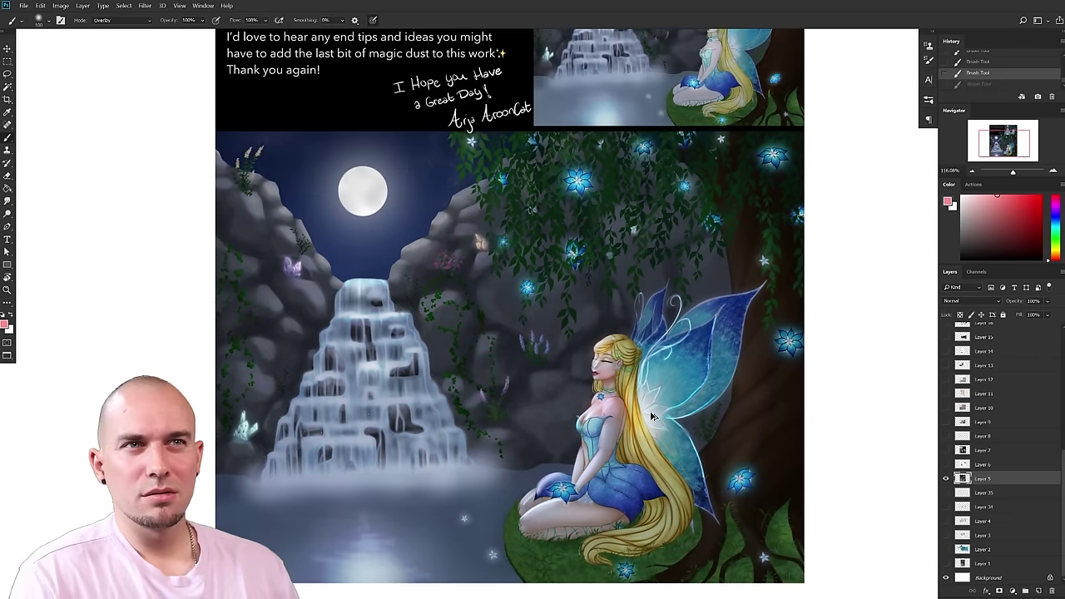
- Add a subtle pink blush to the fairy's face and upper chest with a smaller brush
scroll(608, 401, up, 3)
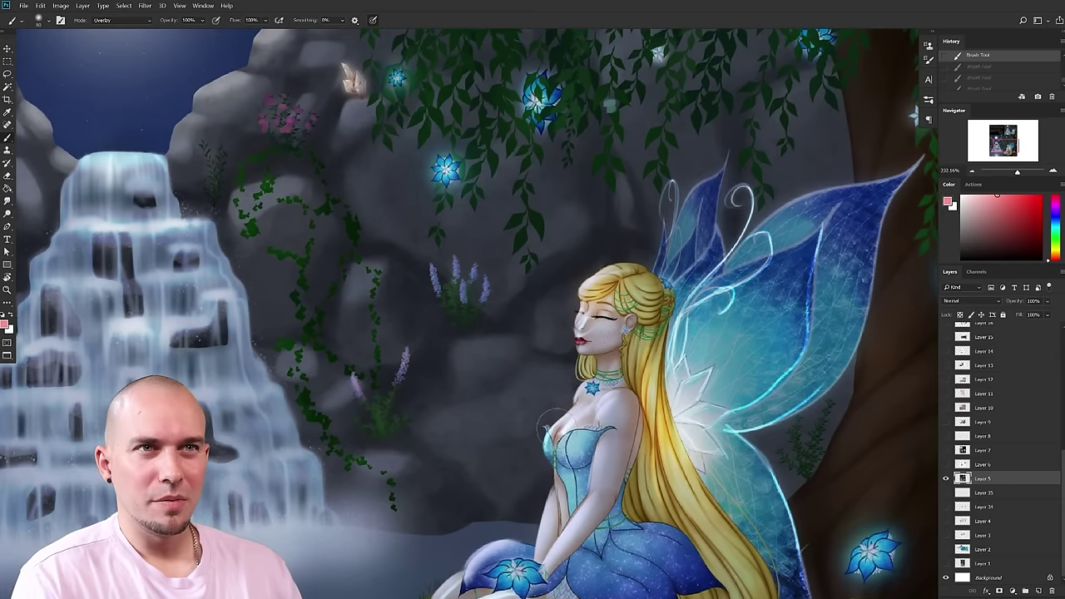
drag(546, 417, 568, 416)
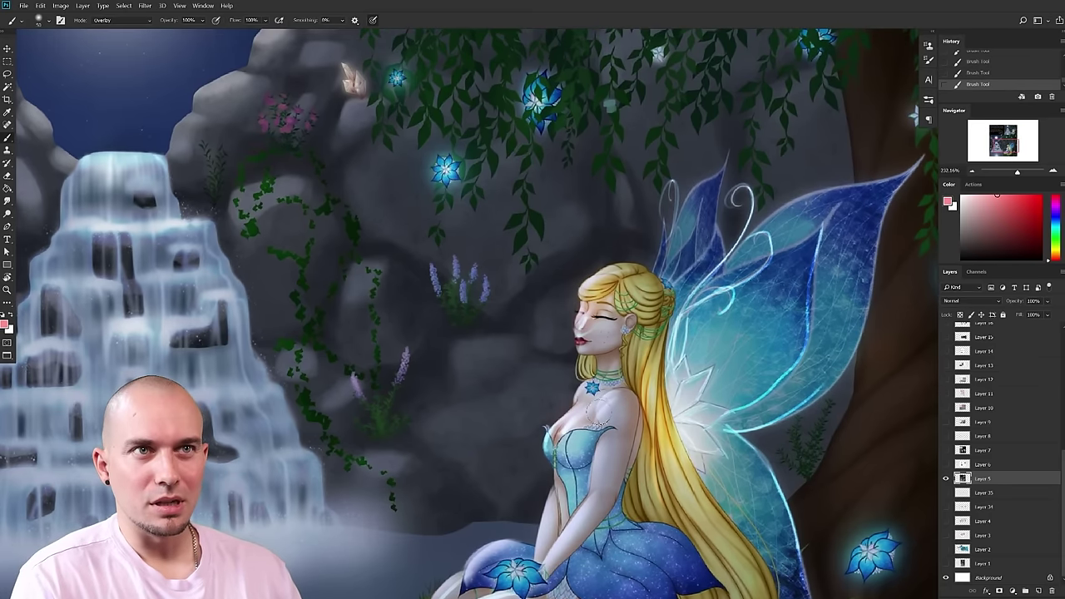
scroll(610, 421, down, 3)
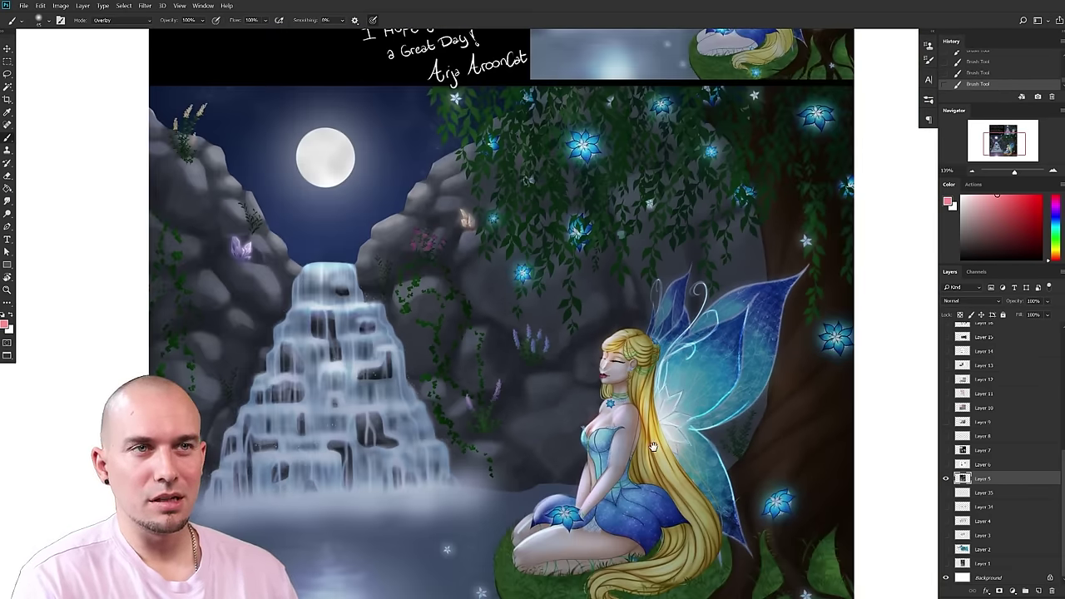
- Add a new layer above the painting, set its blend mode to Hard Light and return the brush mode to Normal
drag(653, 447, 669, 435)
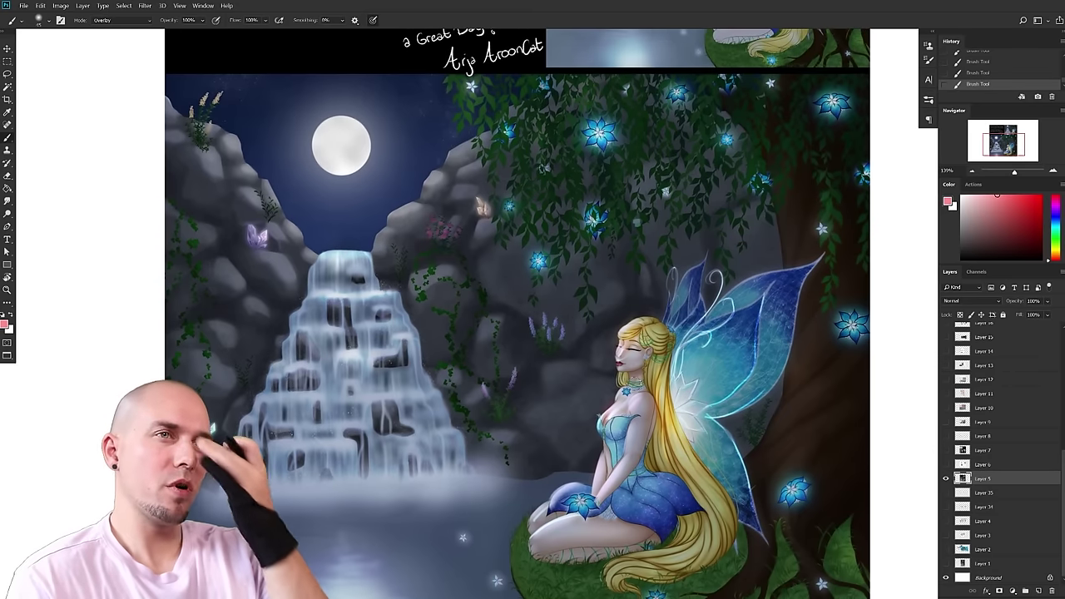
scroll(700, 406, down, 2)
scroll(700, 406, up, 1)
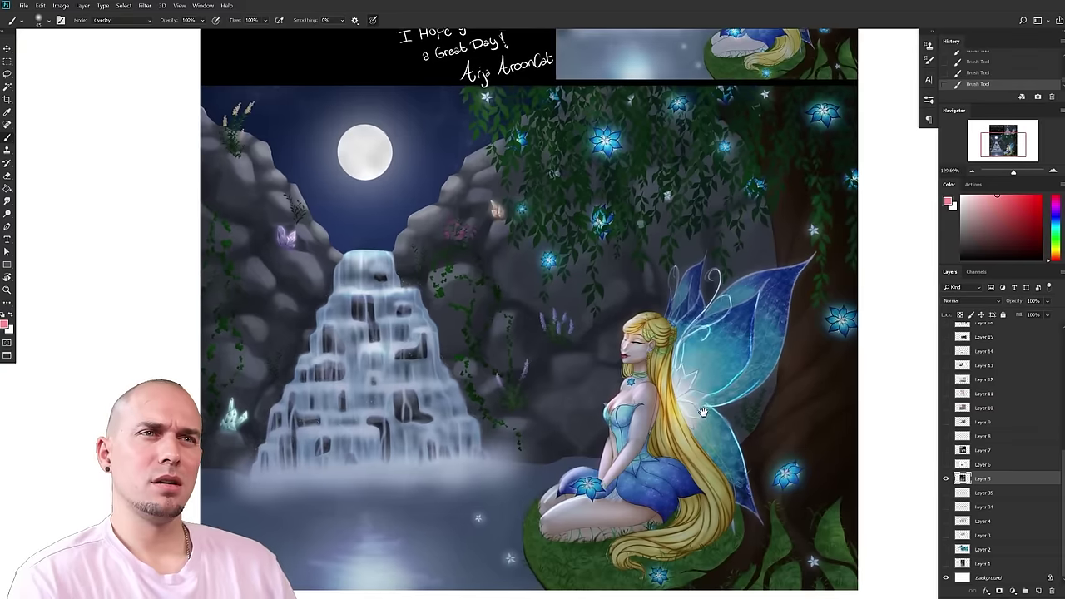
scroll(703, 416, down, 2)
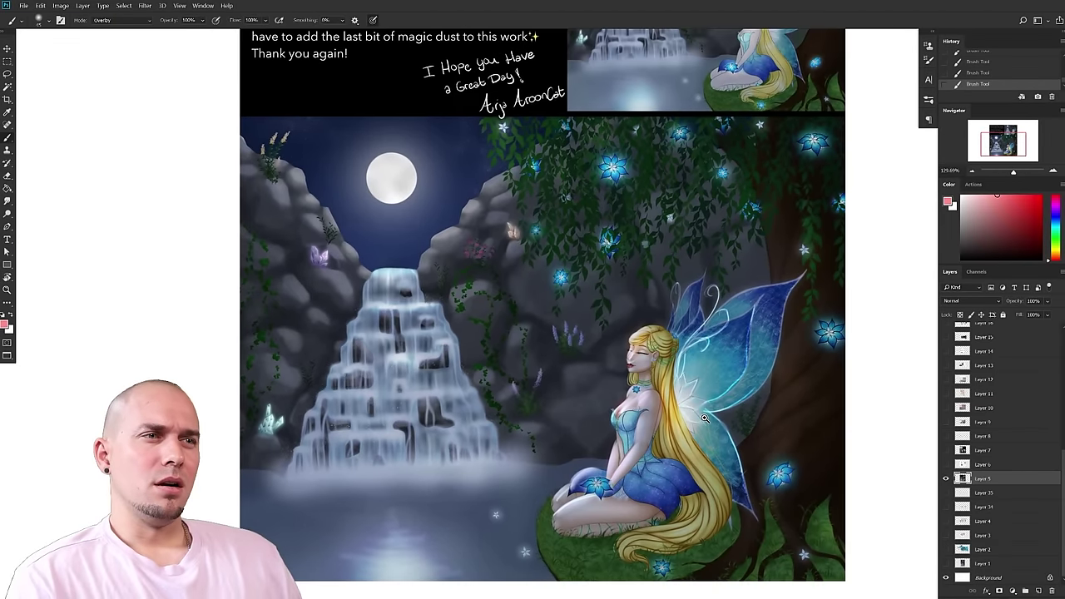
click(1037, 590)
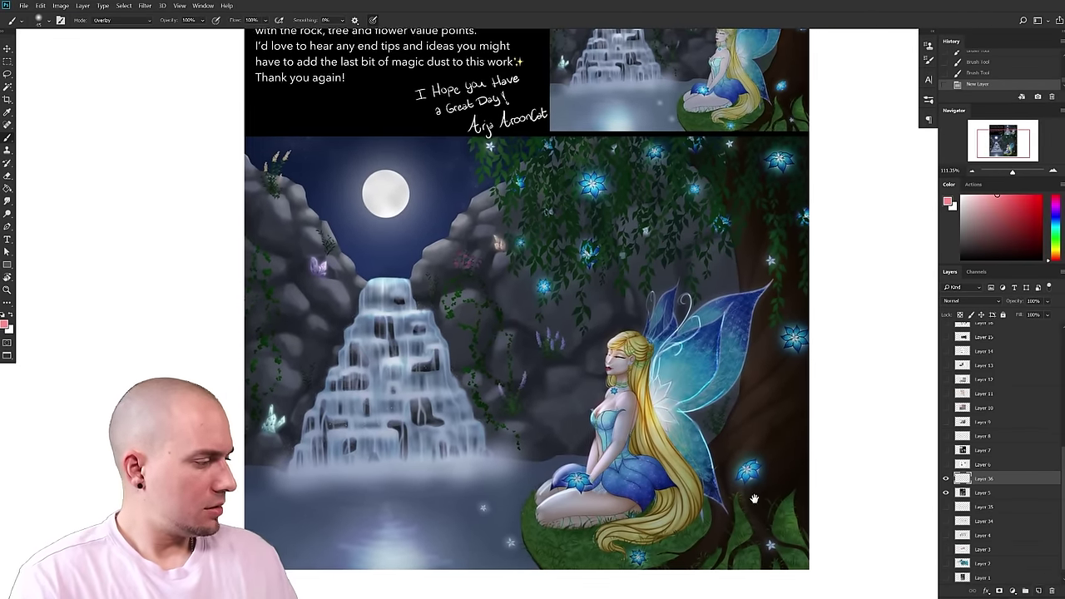
right_click(502, 329)
click(447, 375)
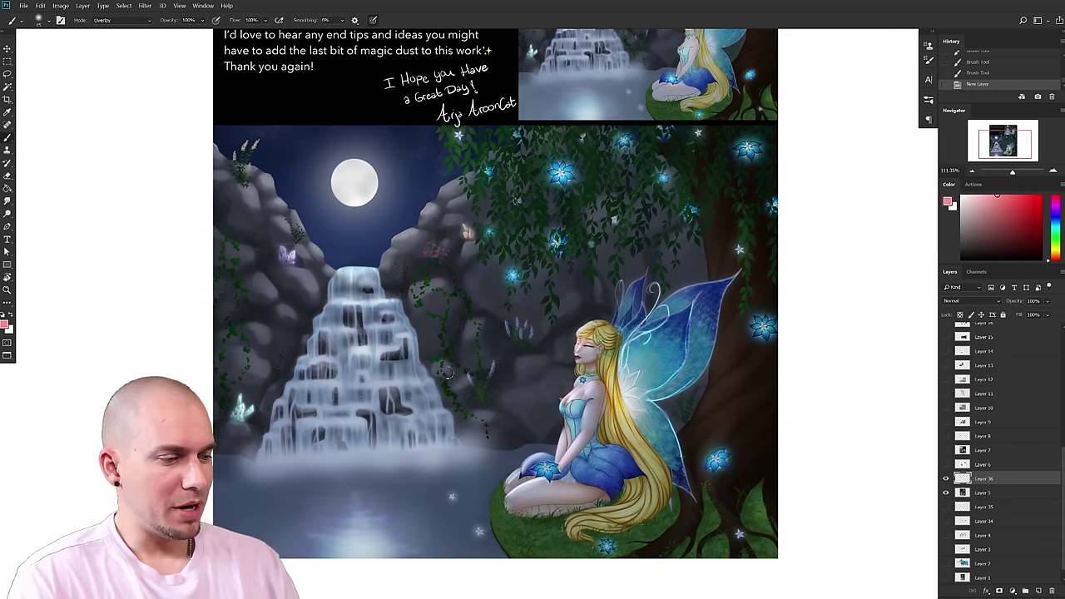
click(979, 302)
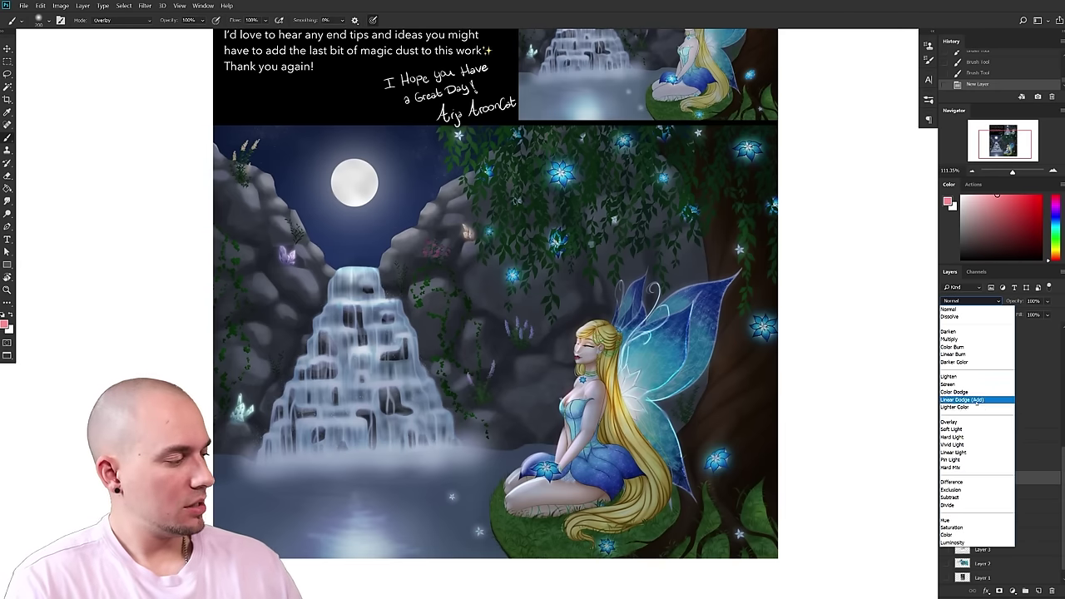
click(974, 435)
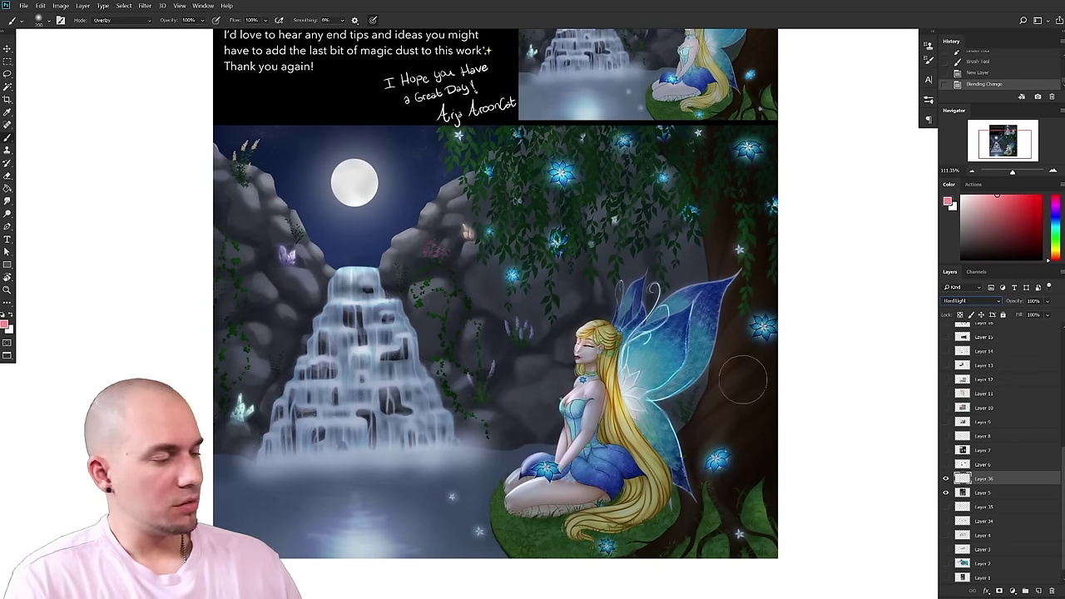
click(148, 19)
click(129, 11)
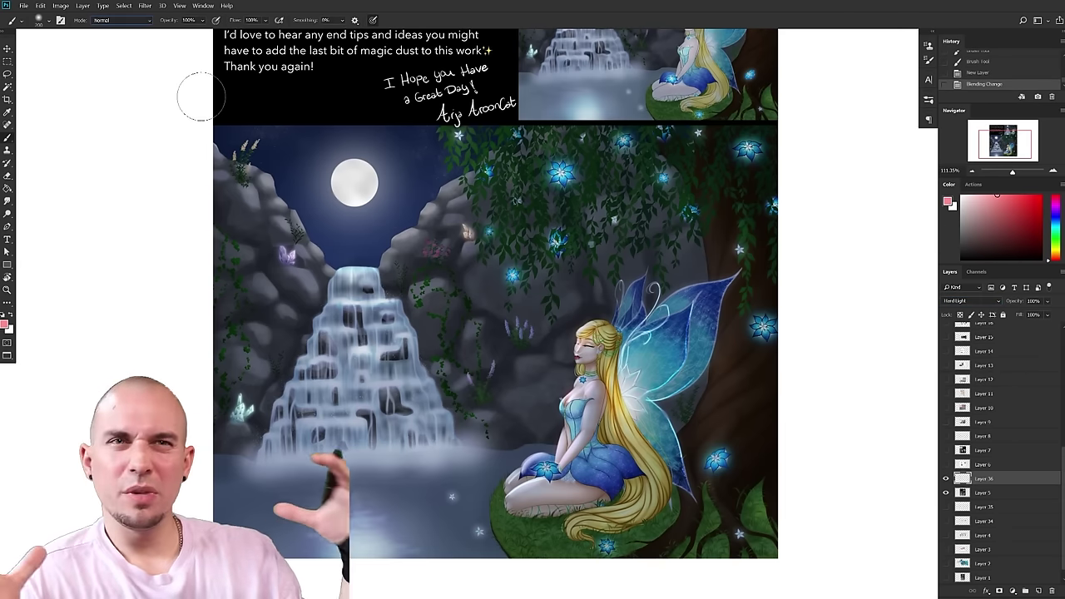
- Try a saturated blue glow over the moon and sky with a greatly enlarged brush, and undo it
drag(582, 410, 556, 370)
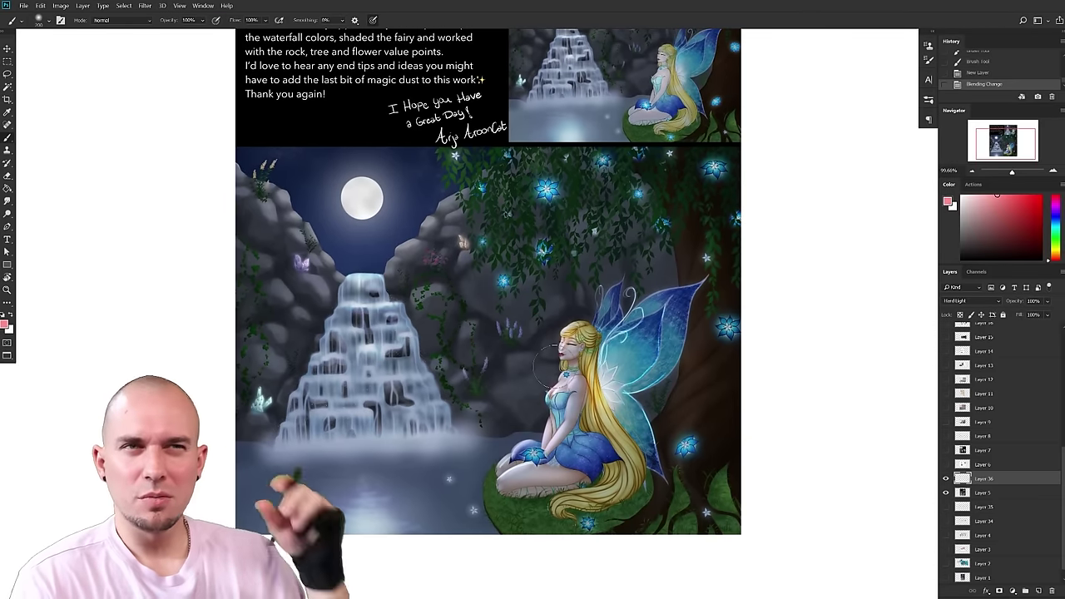
drag(638, 234, 470, 341)
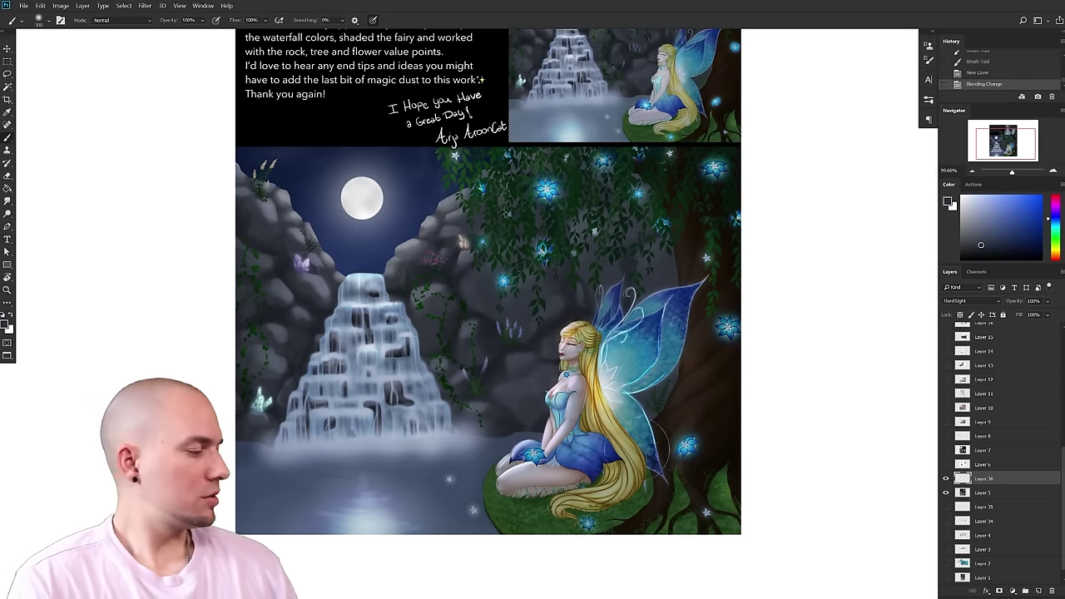
key(bracketright)
key(bracketright)
key(bracketright)
key(bracketright)
key(bracketright)
key(bracketright)
key(bracketright)
click(1007, 208)
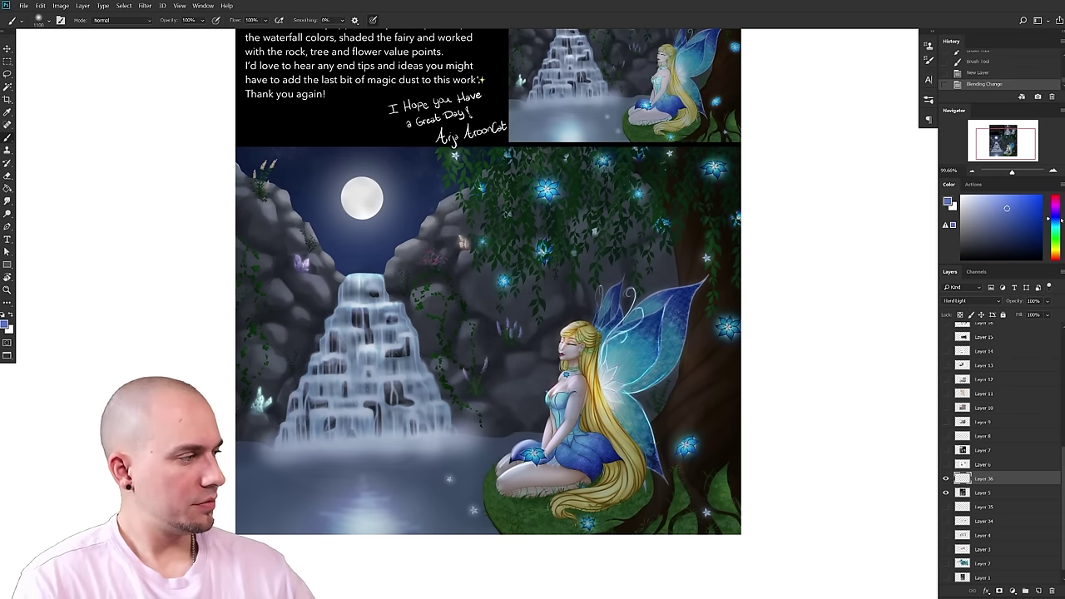
key(bracketright)
key(bracketright)
click(379, 228)
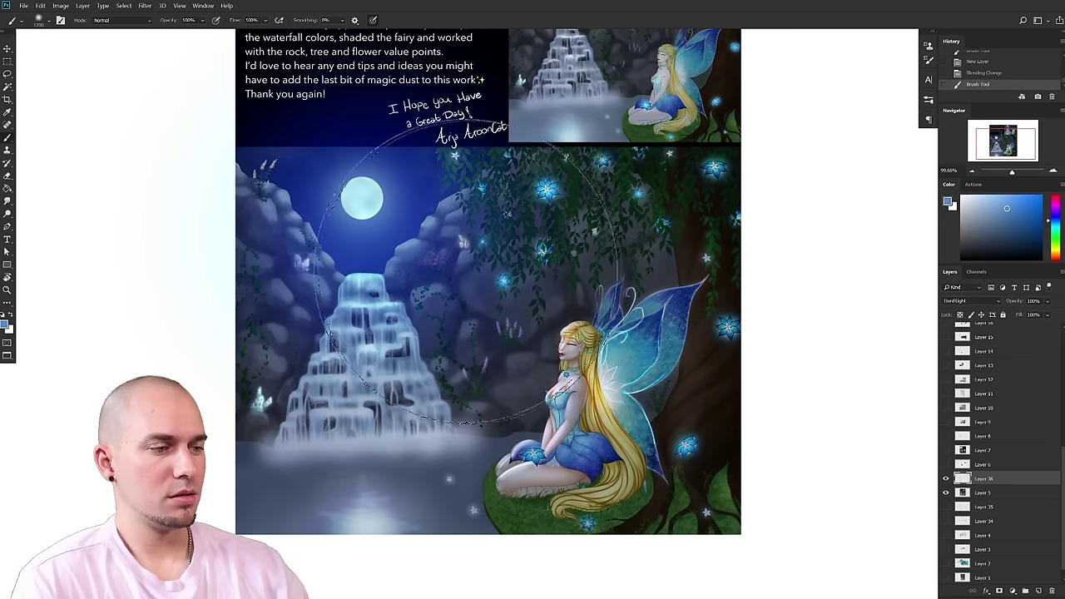
key(ctrl+z)
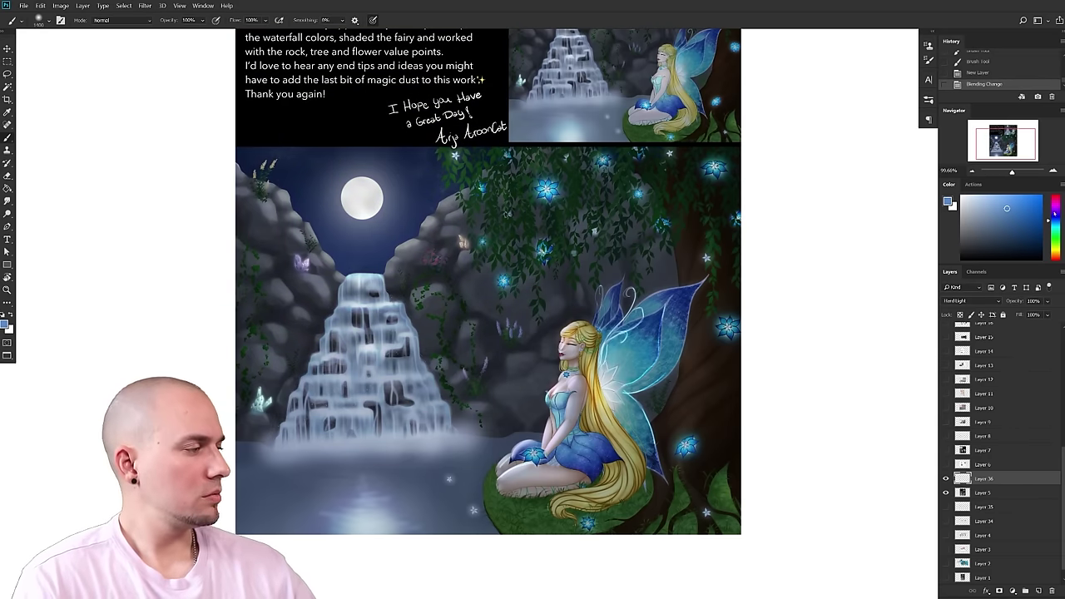
- Select the large painting with a rectangular marquee and brush a light blue glow over the moon, sky and surrounding rocks
click(1057, 223)
click(1057, 221)
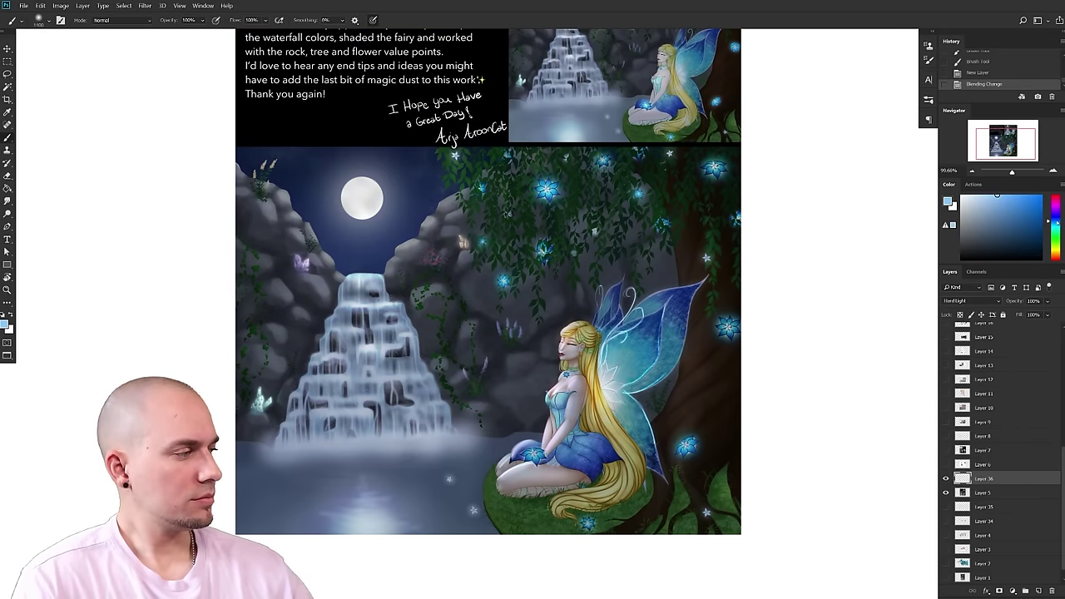
key(m)
mouse_move(239, 148)
mouse_down()
mouse_move(488, 316)
mouse_move(743, 533)
mouse_up()
key(b)
key(b)
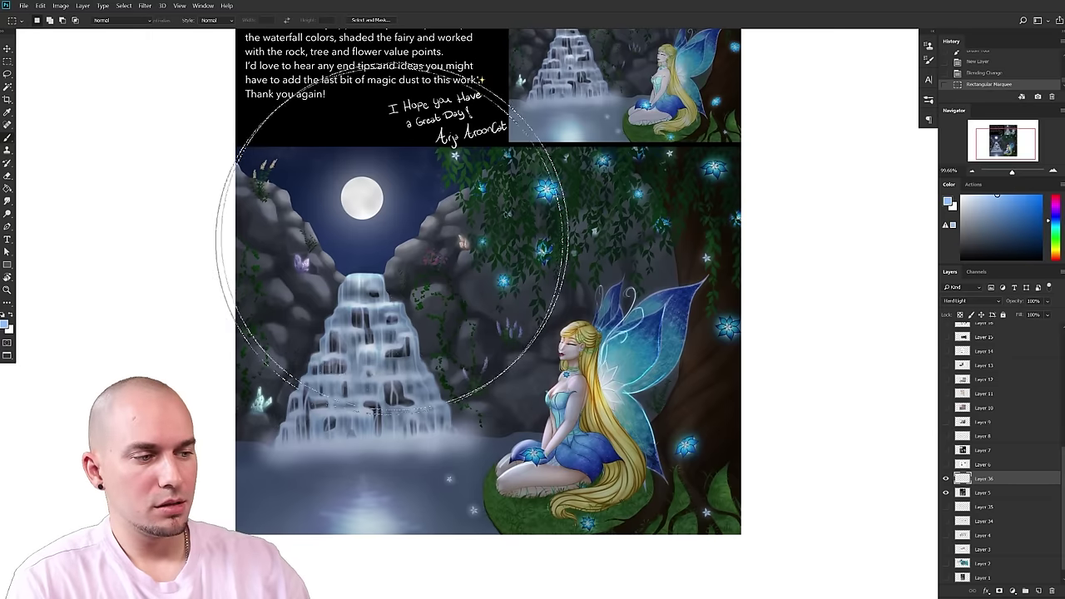
mouse_move(366, 186)
mouse_down()
mouse_move(338, 199)
mouse_move(376, 207)
mouse_up()
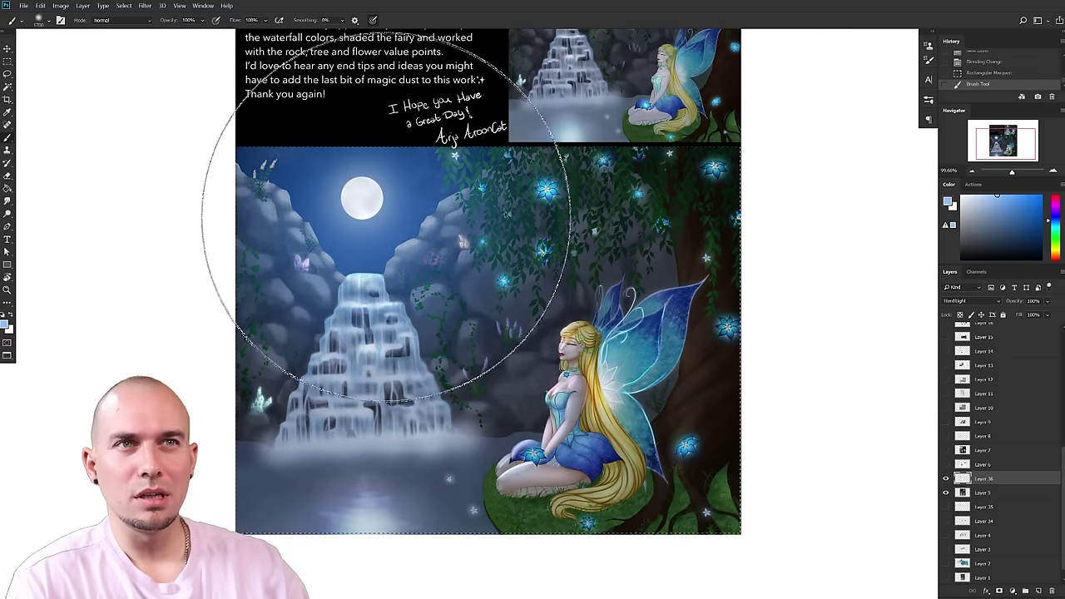
- Set the colour to light cyan, reduce the brush size and paint a soft glow over the fairy's wings
key(bracketleft)
key(bracketleft)
key(bracketleft)
key(bracketleft)
key(bracketleft)
key(bracketleft)
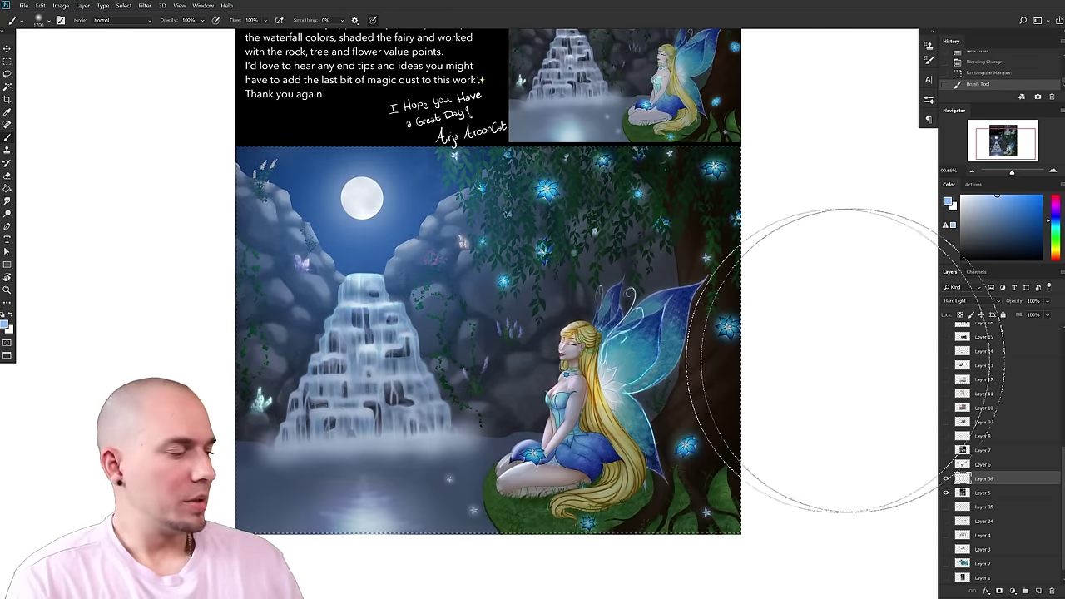
click(576, 384)
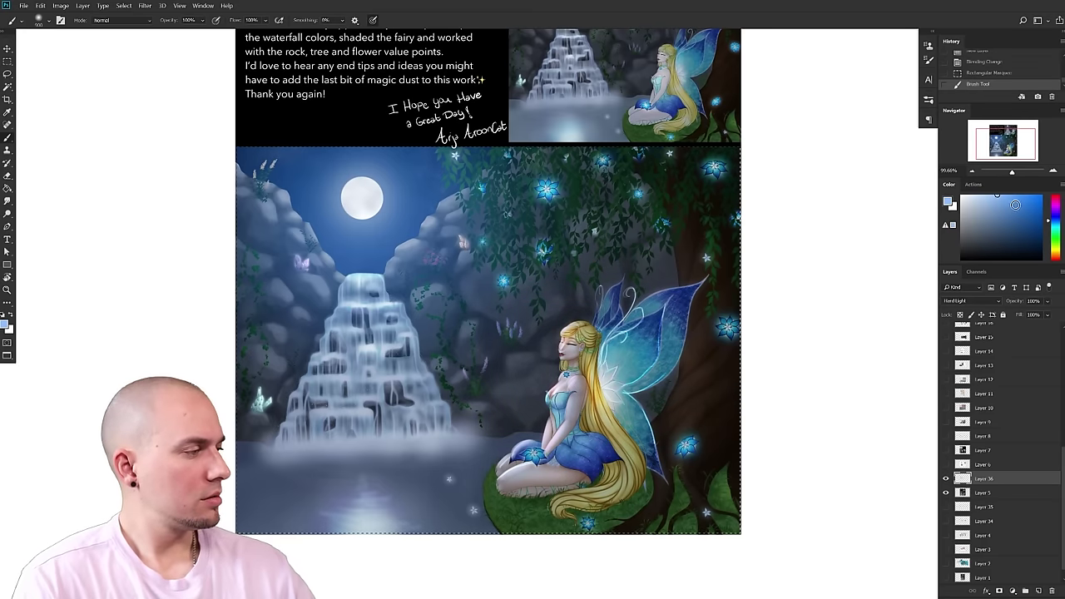
click(1055, 224)
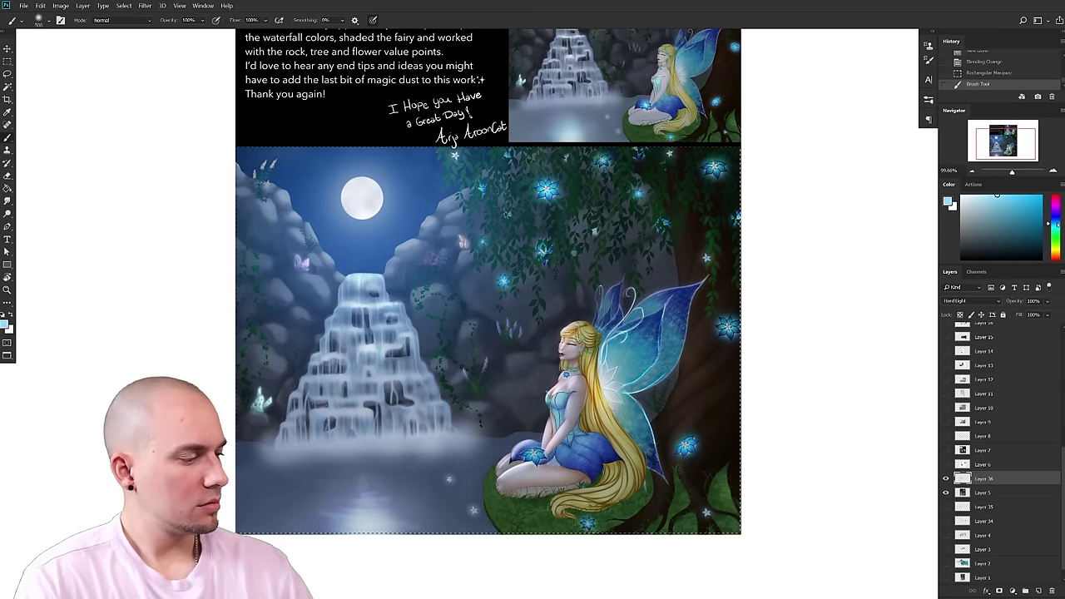
key(bracketleft)
click(628, 401)
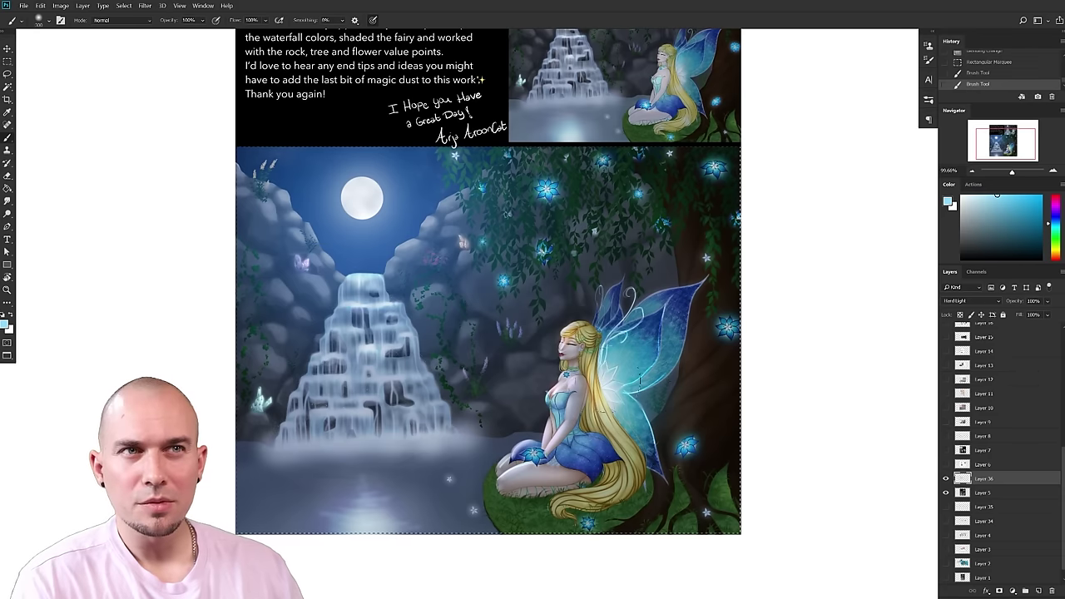
click(601, 384)
key(ctrl+z)
- Set the colour to pale orange and add a small warm glow to the fairy's hair around her forehead
click(1055, 251)
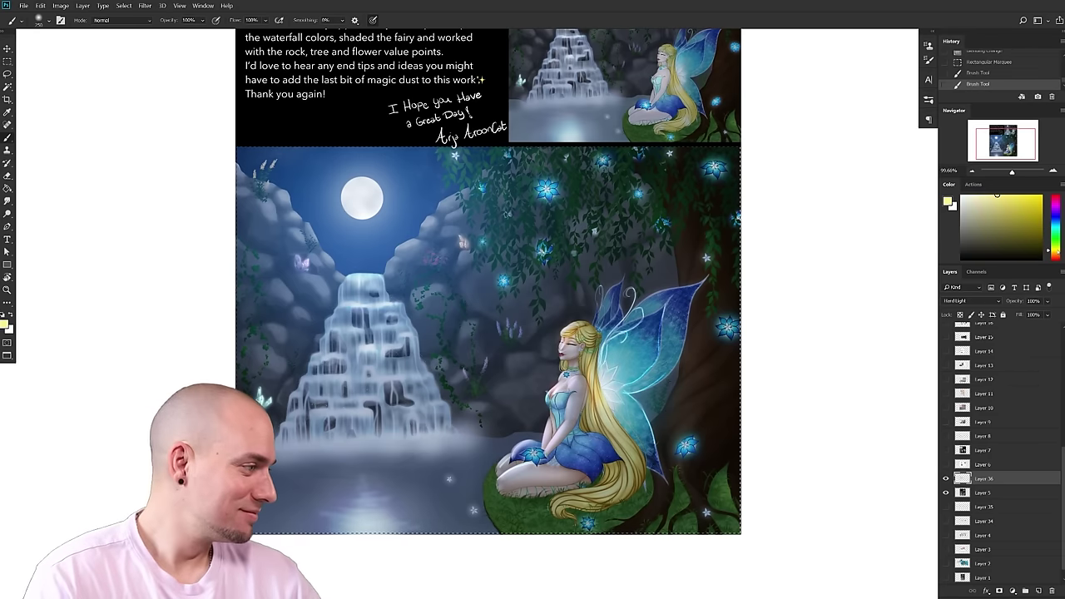
drag(999, 215, 1004, 185)
click(1055, 254)
key(bracketleft)
key(bracketleft)
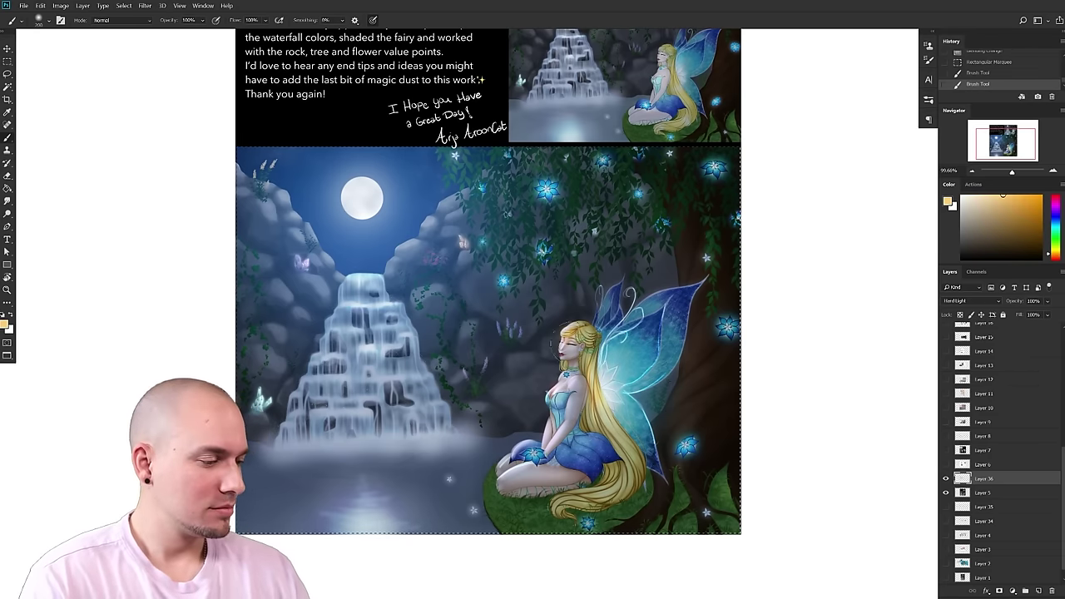
click(576, 326)
click(578, 331)
key(ctrl+z)
click(572, 328)
key(bracketright)
key(bracketright)
key(bracketright)
click(577, 328)
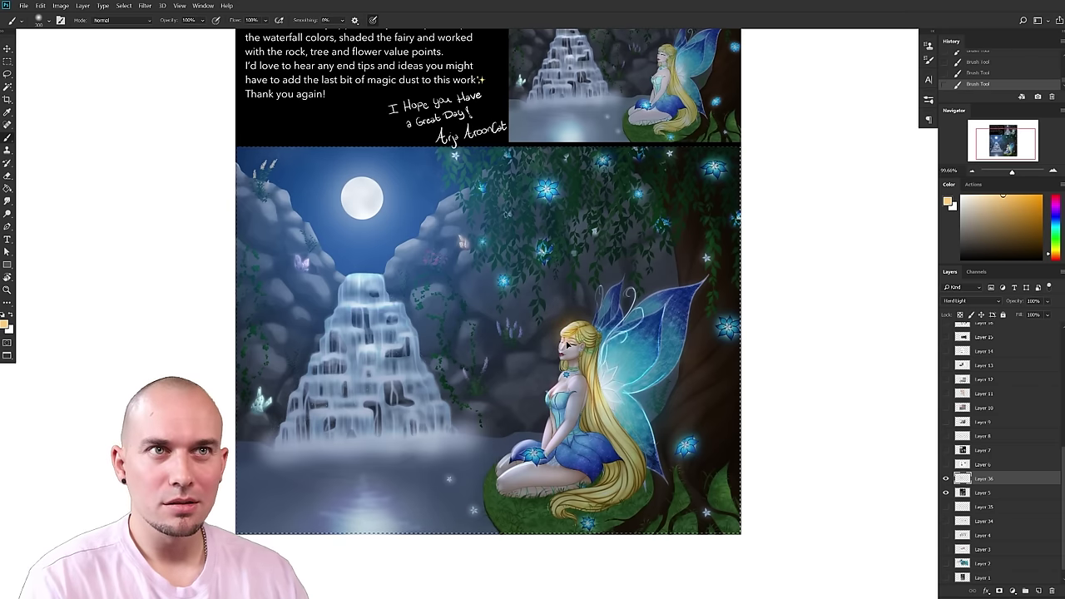
- Sample the cyan of the flower in the fairy's hands and paint a soft glow around it with a larger brush
scroll(566, 342, up, 5)
scroll(630, 254, down, 5)
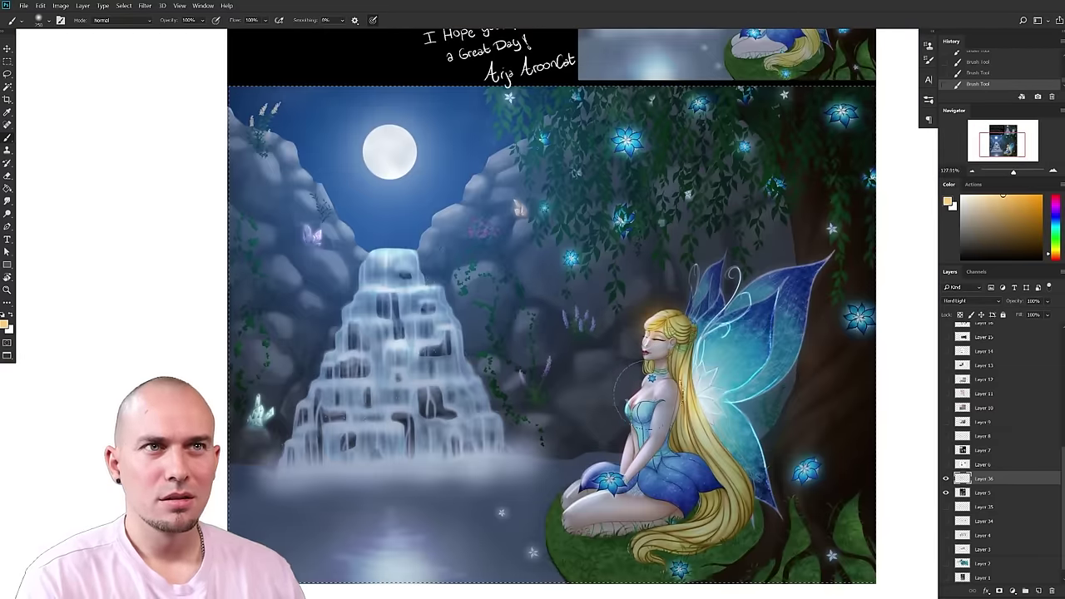
alt+click(605, 472)
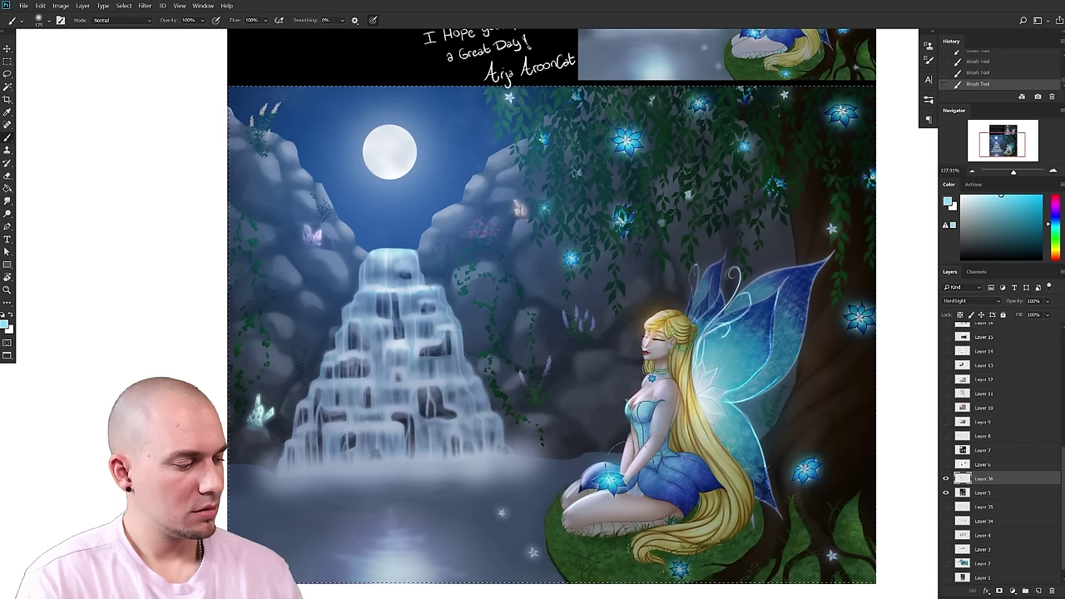
key(bracketright)
key(bracketright)
click(597, 467)
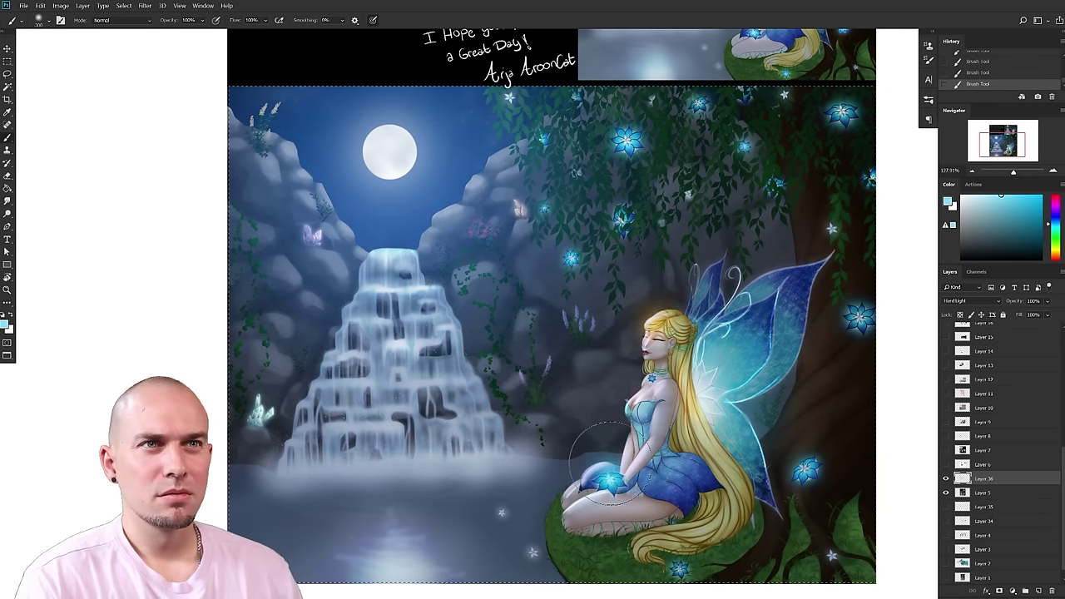
scroll(704, 445, down, 1)
scroll(704, 445, up, 1)
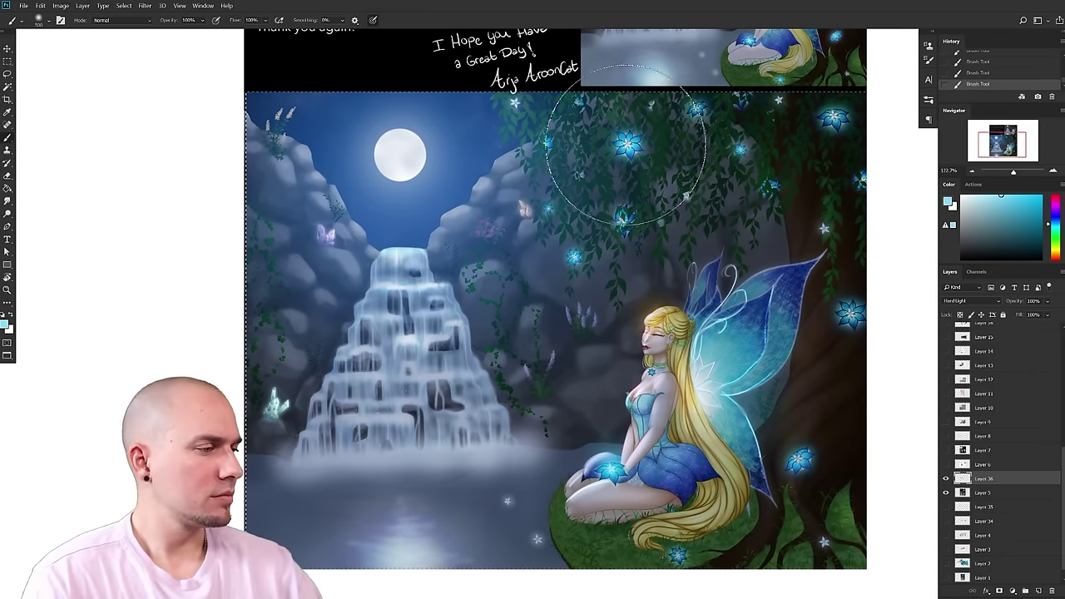
- Try a green-turquoise glow around the largest hanging flower and undo it
click(1057, 231)
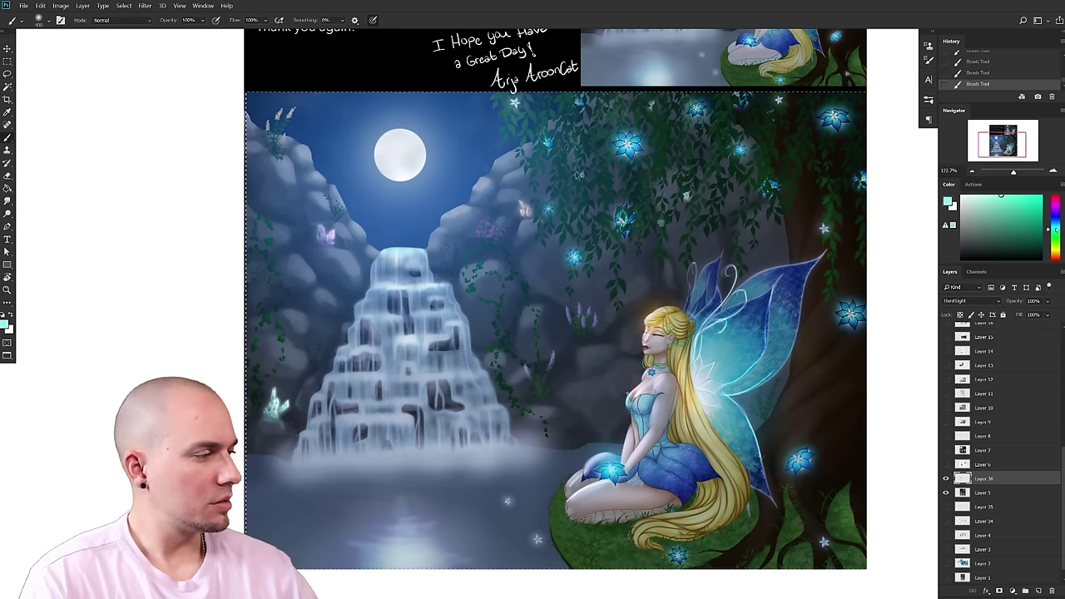
click(630, 140)
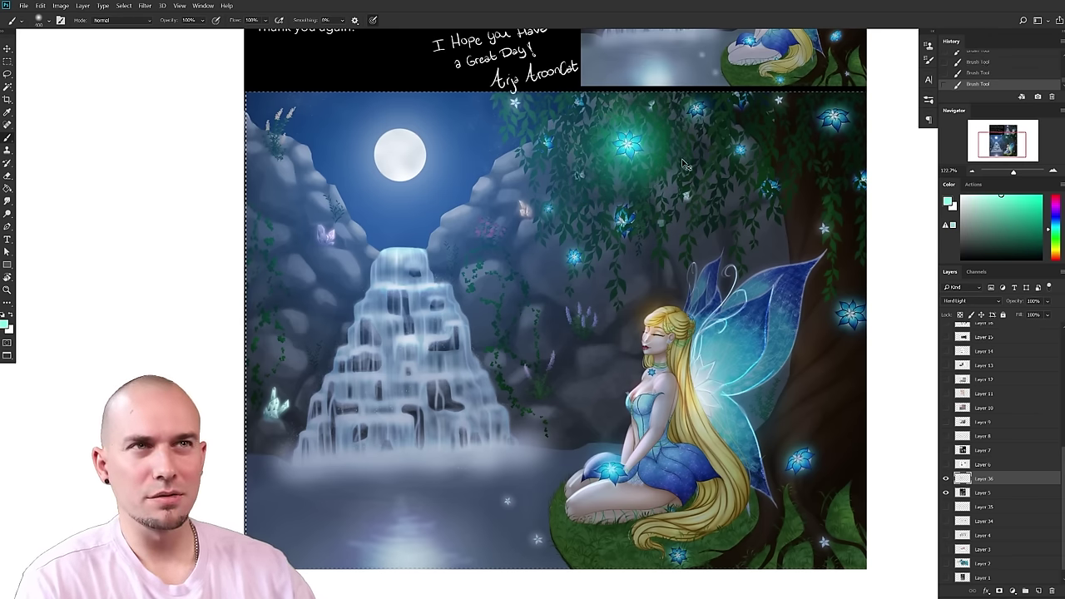
key(ctrl+z)
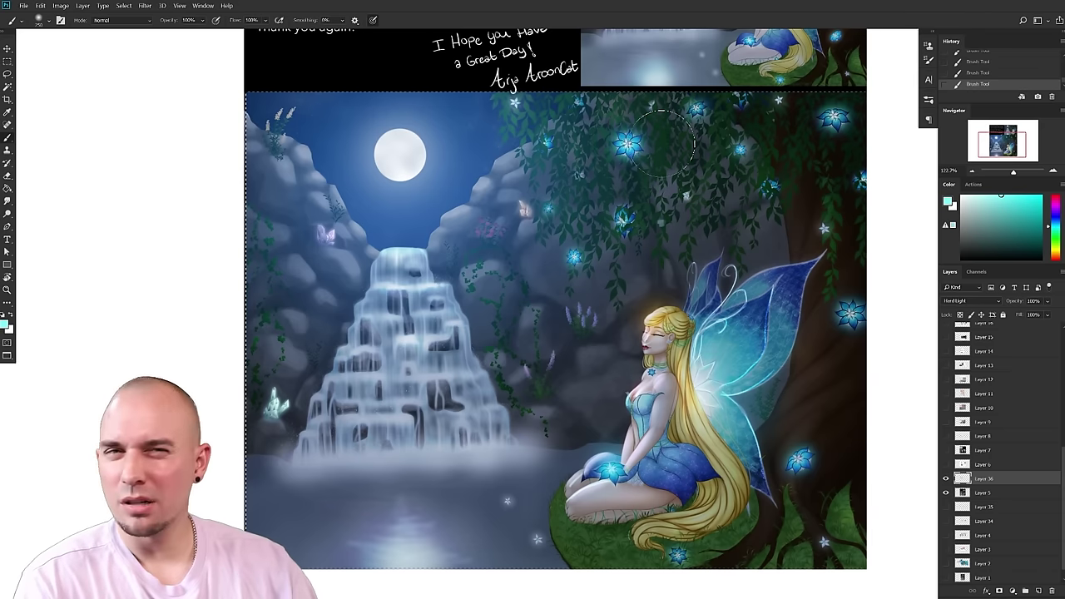
key(bracketright)
key(bracketright)
key(bracketright)
click(628, 146)
click(629, 146)
- Set the colour to a muted green and brush a soft glow onto the leaves around the hanging flowers
click(1014, 206)
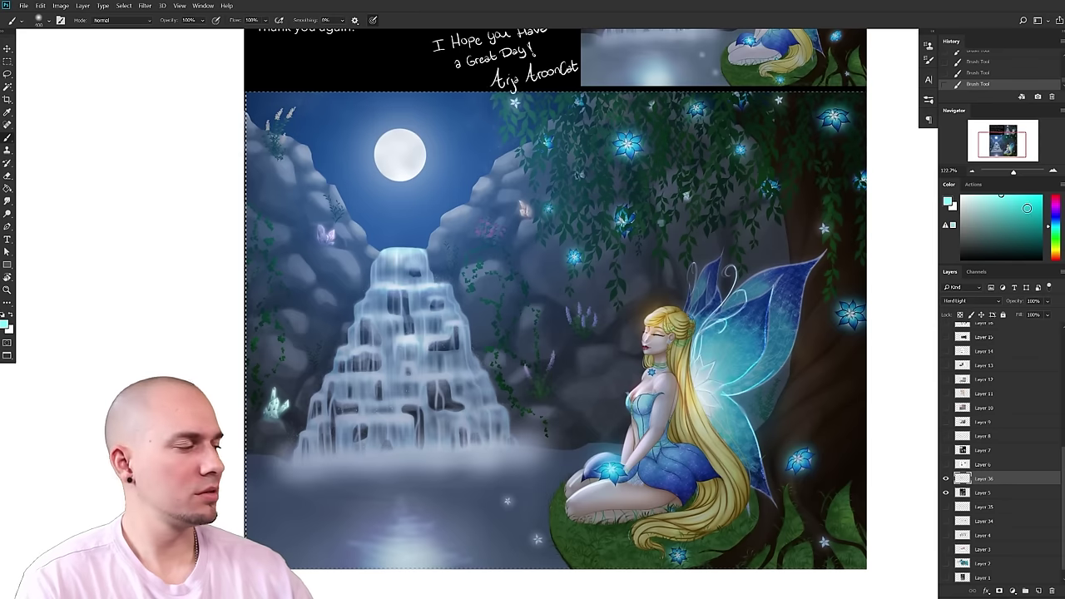
click(1005, 208)
drag(1056, 226, 1056, 221)
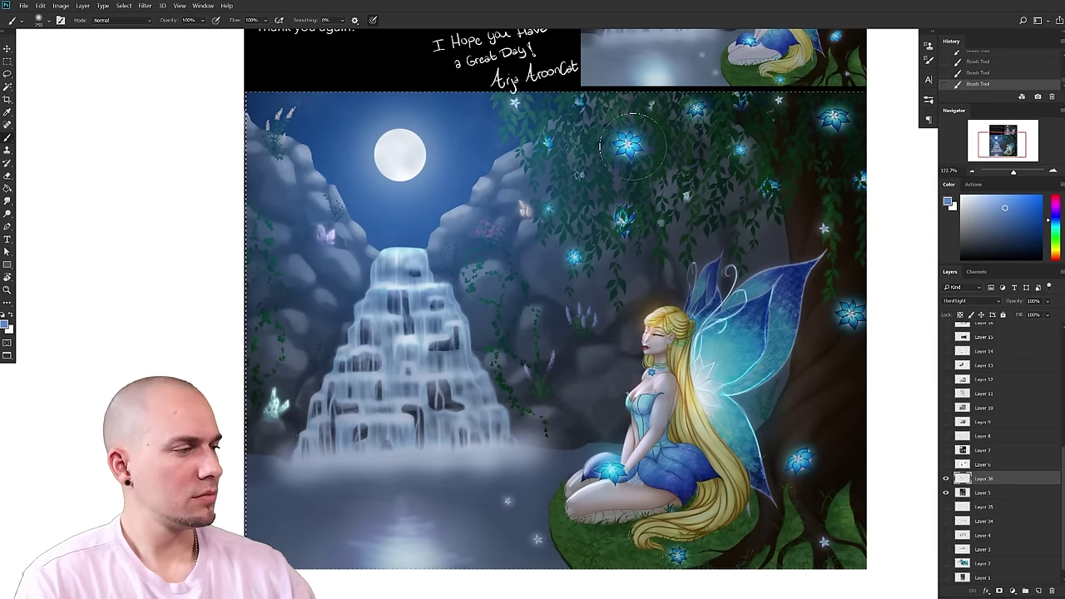
click(1055, 237)
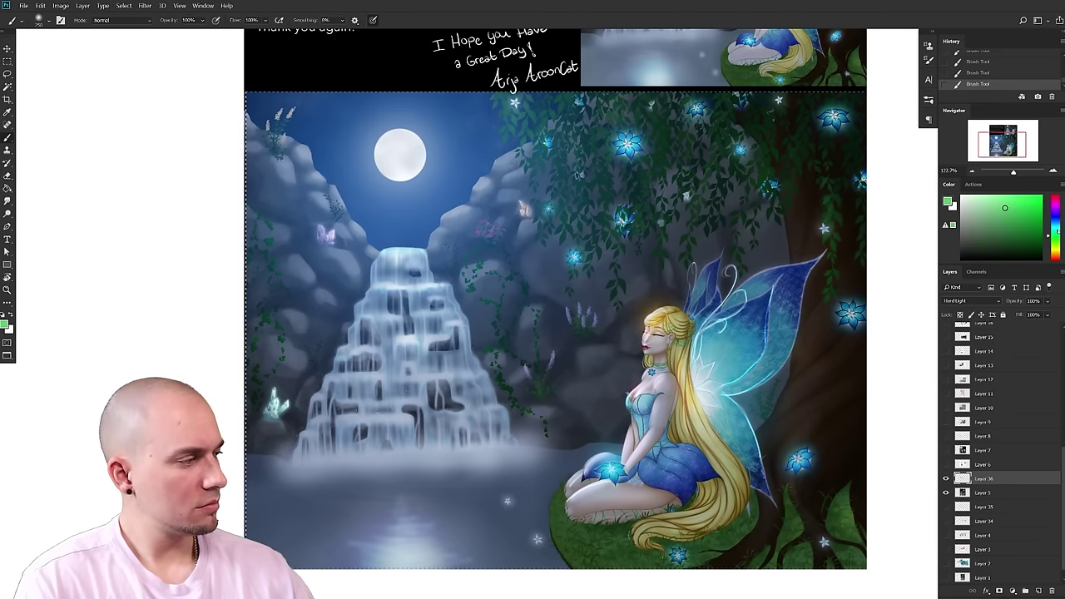
key(bracketright)
key(bracketright)
key(bracketleft)
click(633, 147)
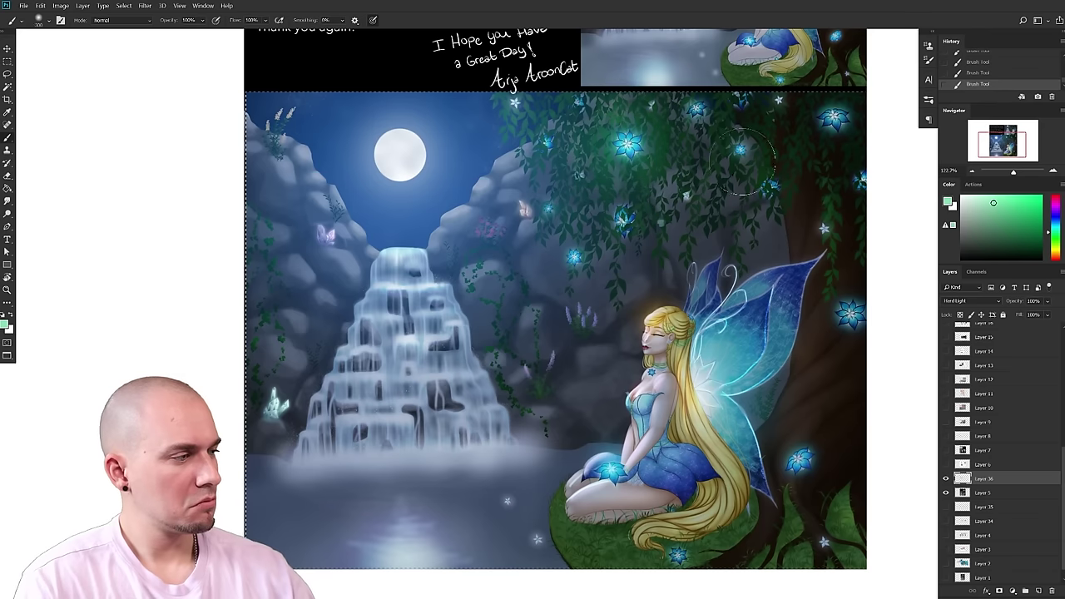
click(742, 144)
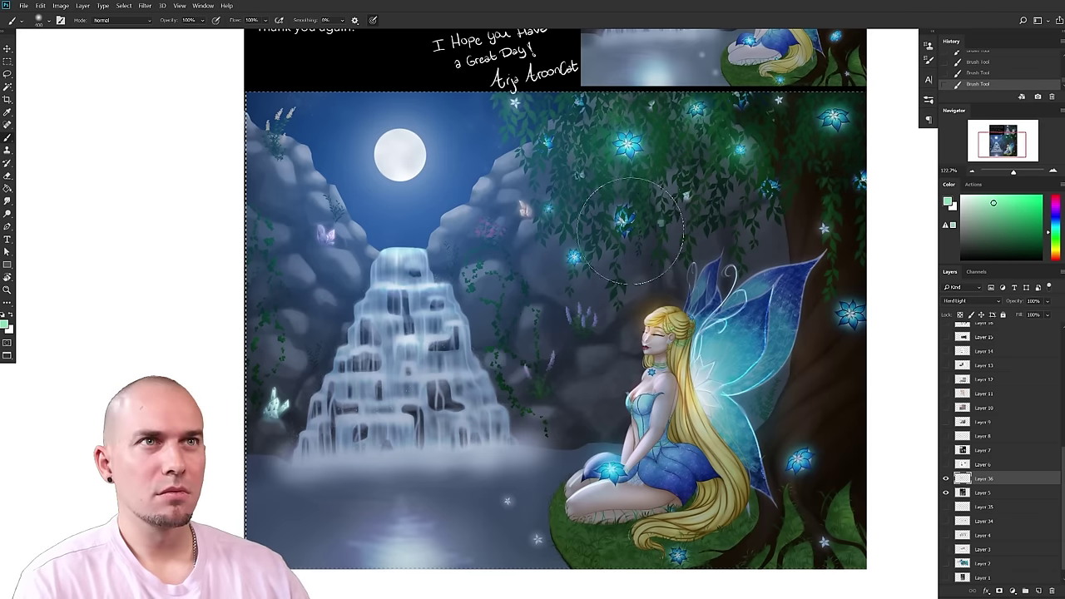
- Undo the last two brush strokes
scroll(777, 290, down, 2)
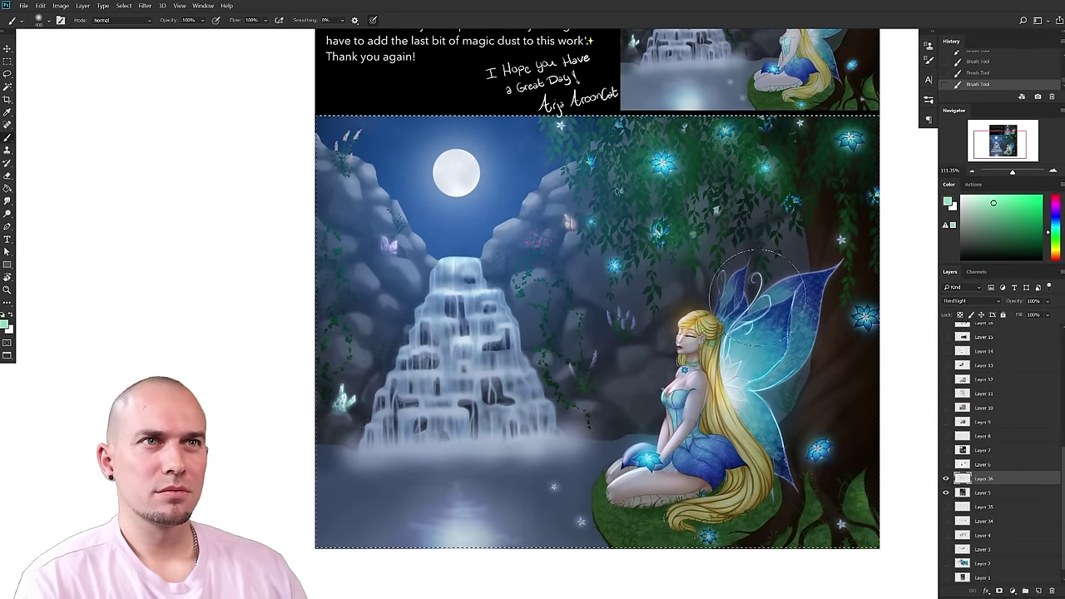
key(ctrl+z)
key(ctrl+z)
scroll(745, 394, up, 5)
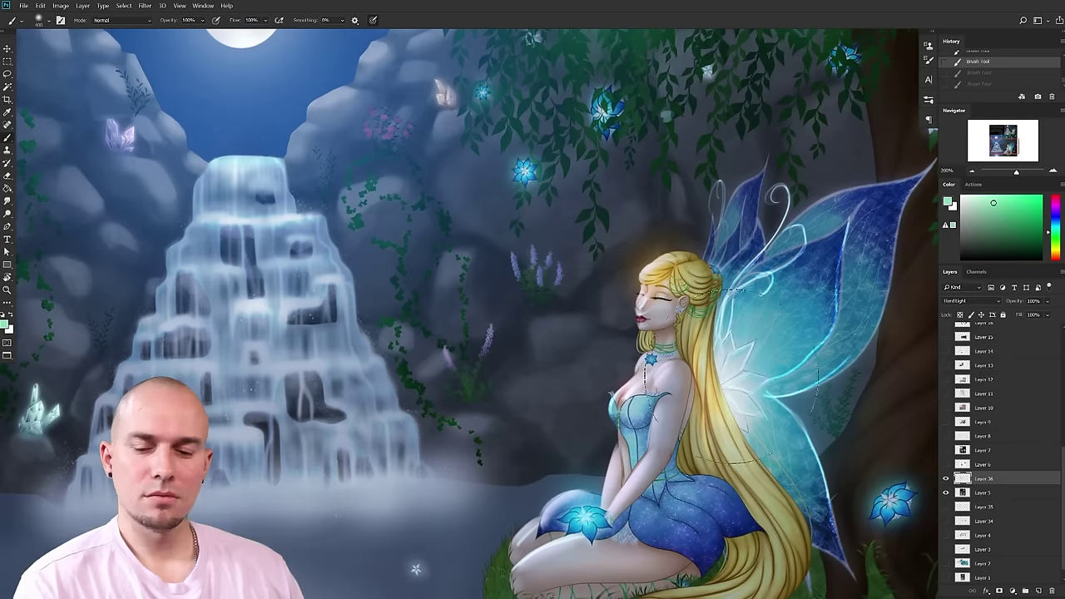
- Switch to the Eraser, reduce its size and clean the green glow off the blue flowers among the hanging leaves
key(e)
scroll(857, 205, down, 4)
drag(758, 124, 706, 217)
key(bracketleft)
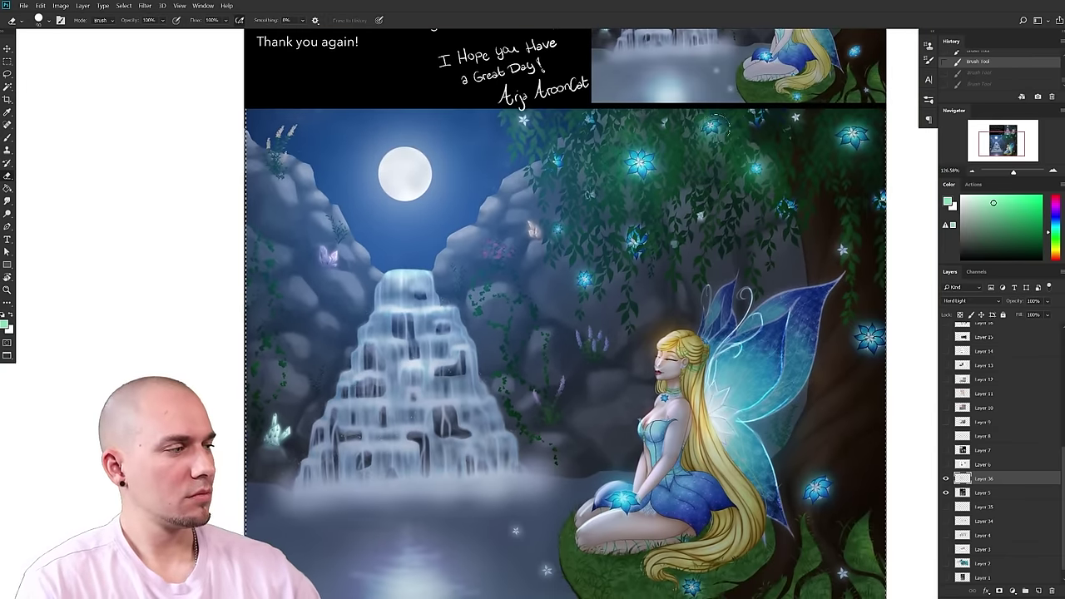
key(bracketleft)
key(bracketleft)
key(bracketleft)
key(bracketleft)
key(bracketleft)
drag(755, 176, 746, 148)
drag(655, 168, 652, 142)
scroll(732, 258, down, 2)
drag(725, 248, 771, 249)
drag(772, 249, 784, 226)
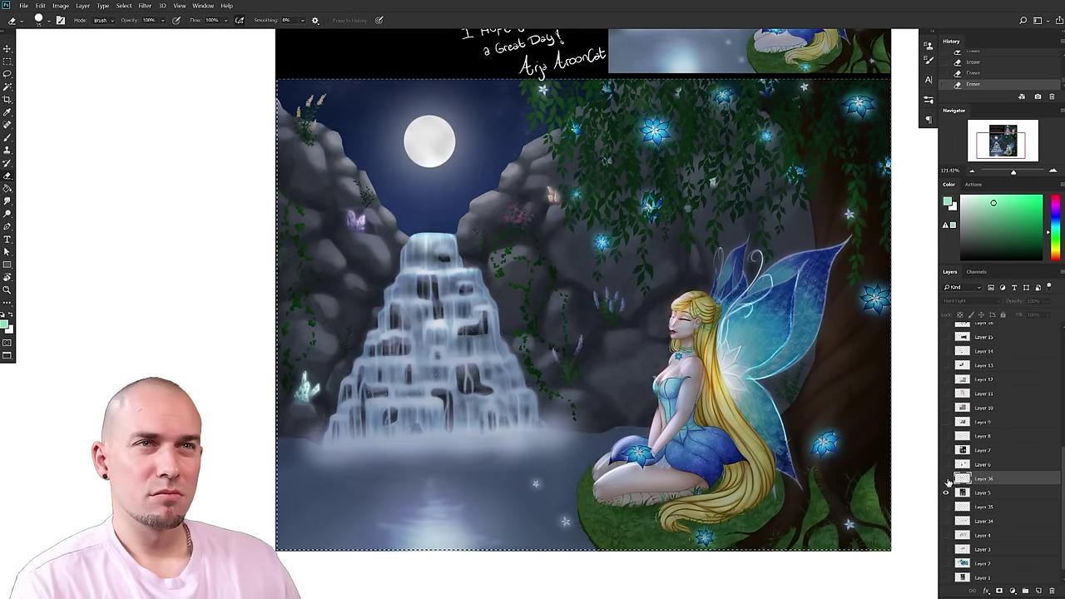
- Toggle the Hard Light layer's visibility to compare the painting with and without the glow, and review the whole image
click(946, 479)
click(946, 479)
click(946, 479)
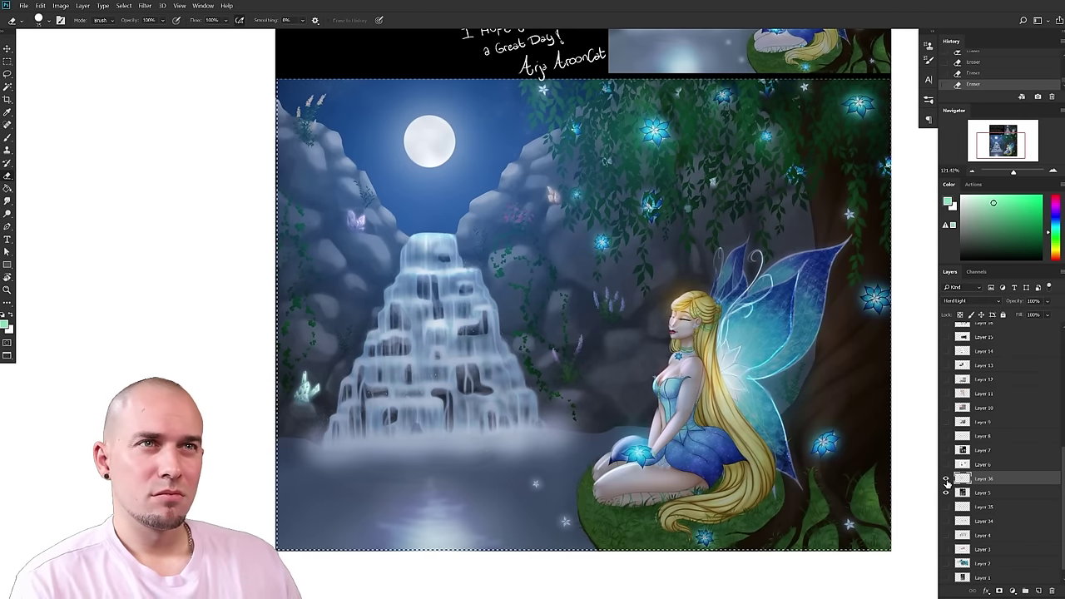
drag(856, 466, 834, 474)
drag(723, 423, 629, 447)
alt+click(716, 429)
drag(726, 501, 744, 493)
drag(673, 480, 791, 435)
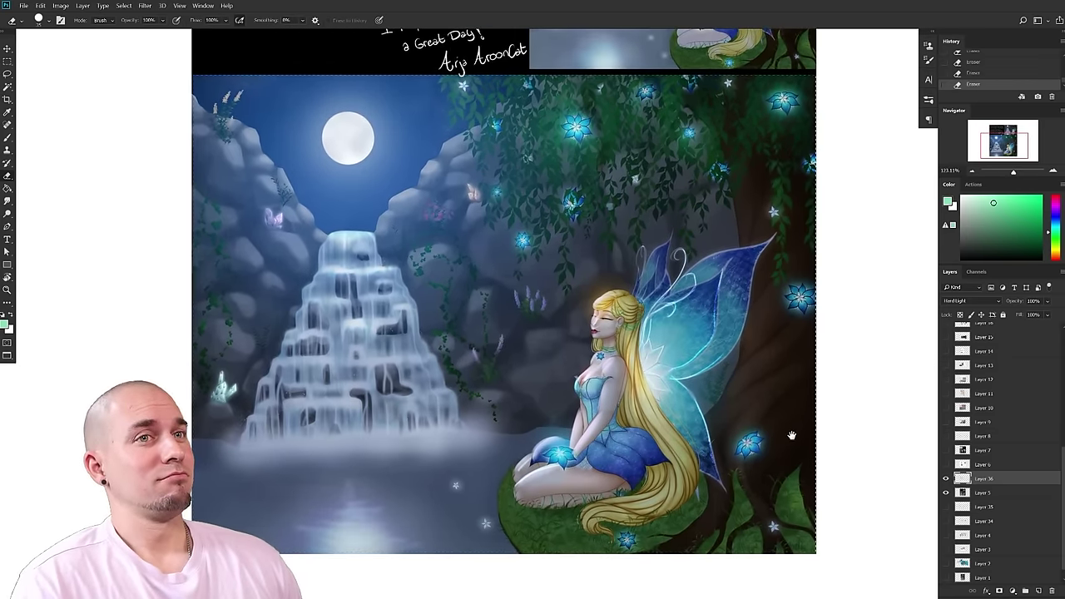
drag(791, 434, 837, 386)
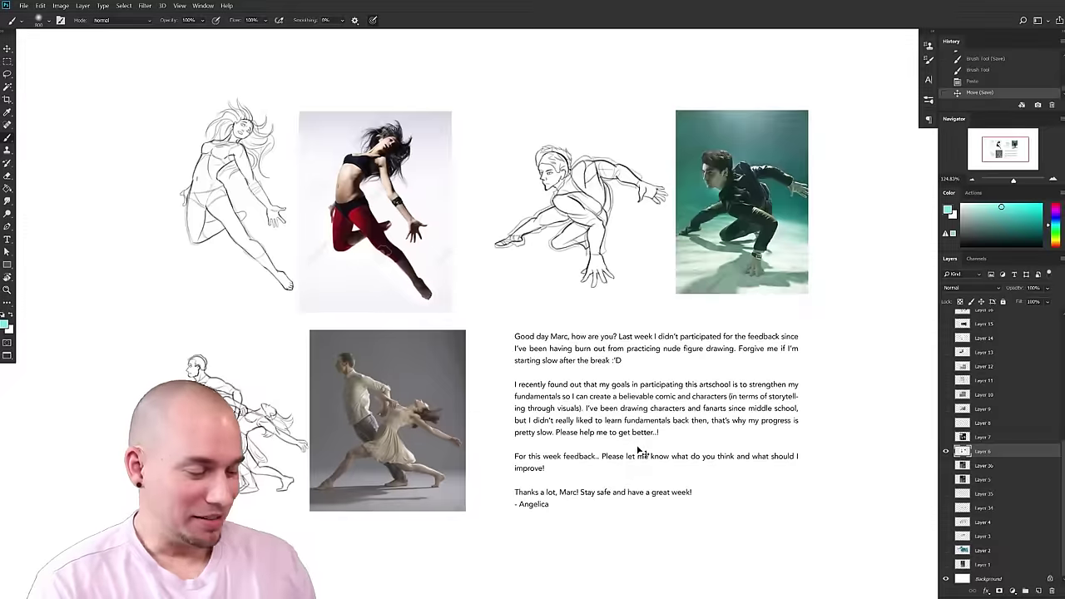
- Set the brush colour to red and choose the MB Square Brush for annotating the dance-pose sketches
drag(648, 404, 638, 397)
drag(574, 399, 616, 400)
drag(718, 363, 750, 322)
click(1055, 206)
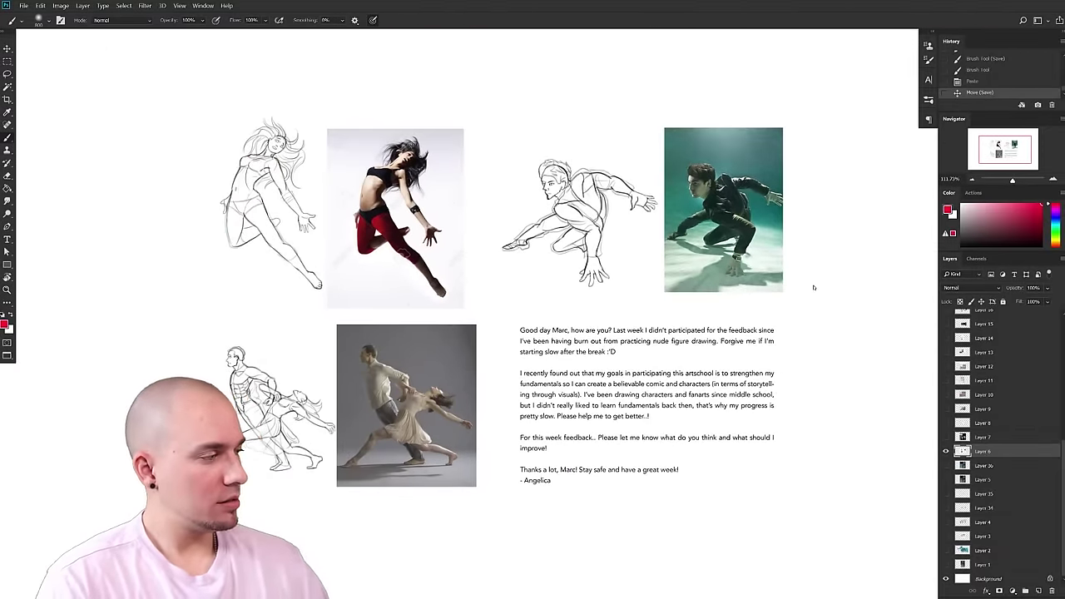
key([)
right_click(718, 339)
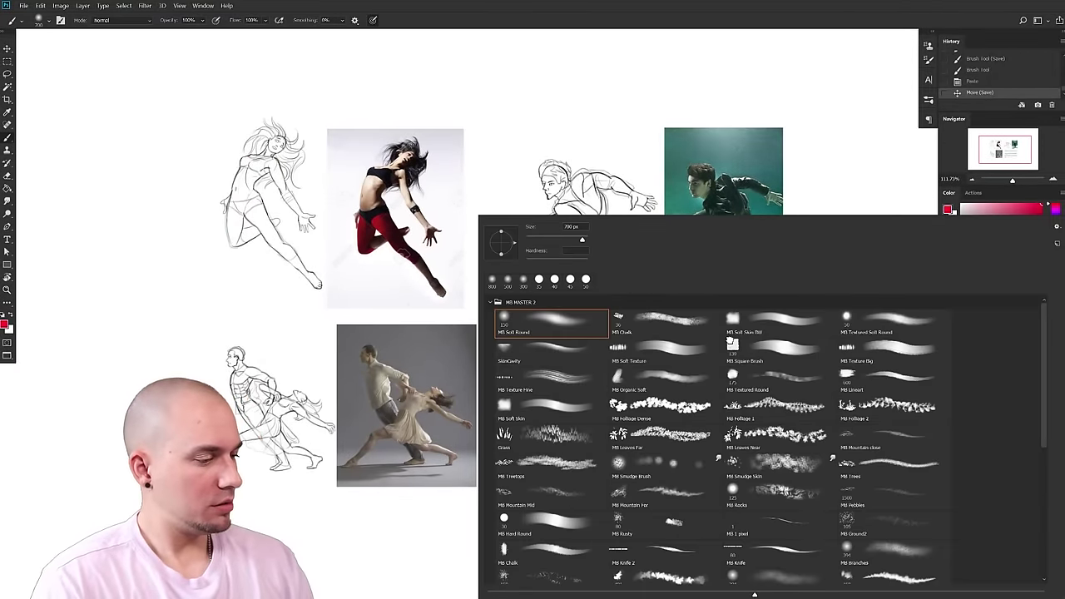
double_click(728, 335)
right_click(879, 344)
click(793, 357)
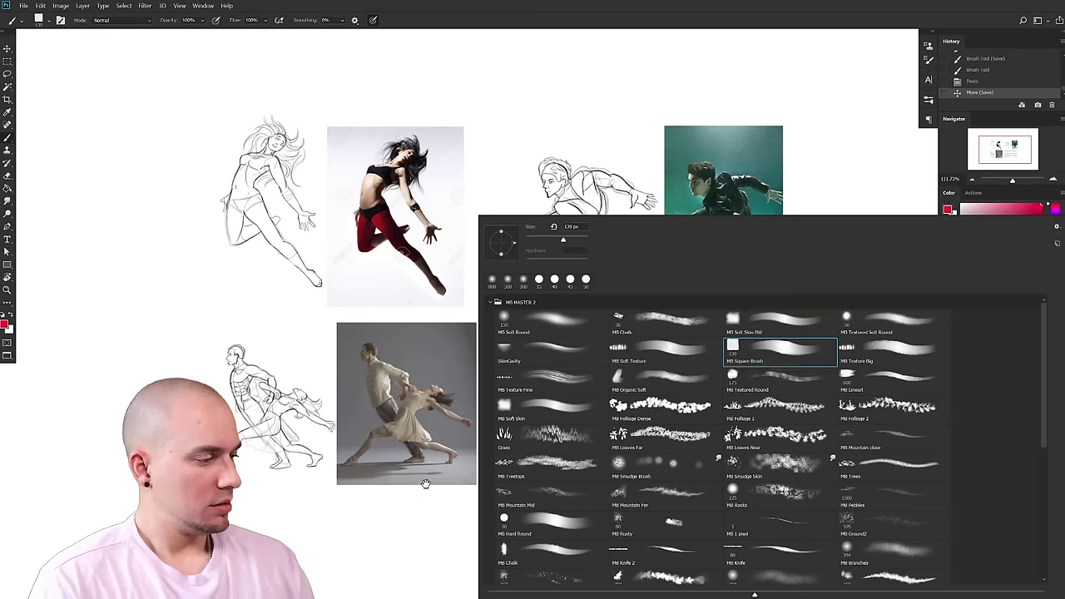
- Reduce the brush to a thin annotation size and read the student's message beside the figure sketches
drag(425, 483, 410, 504)
drag(662, 416, 641, 399)
scroll(640, 399, up, 2)
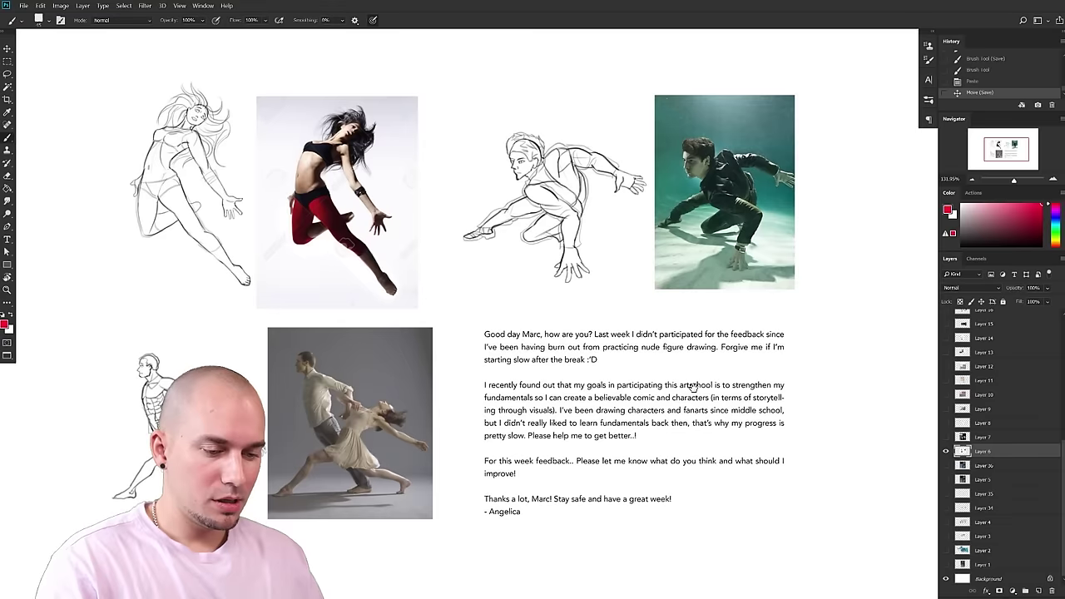
scroll(643, 462, up, 2)
key(bracketleft)
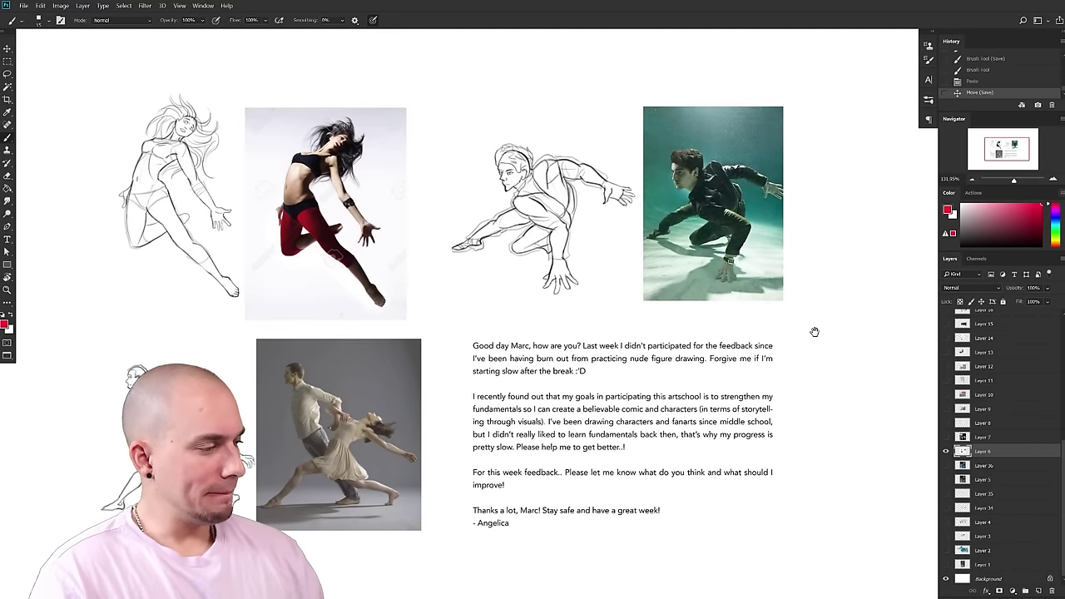
drag(818, 334, 824, 323)
key(bracketleft)
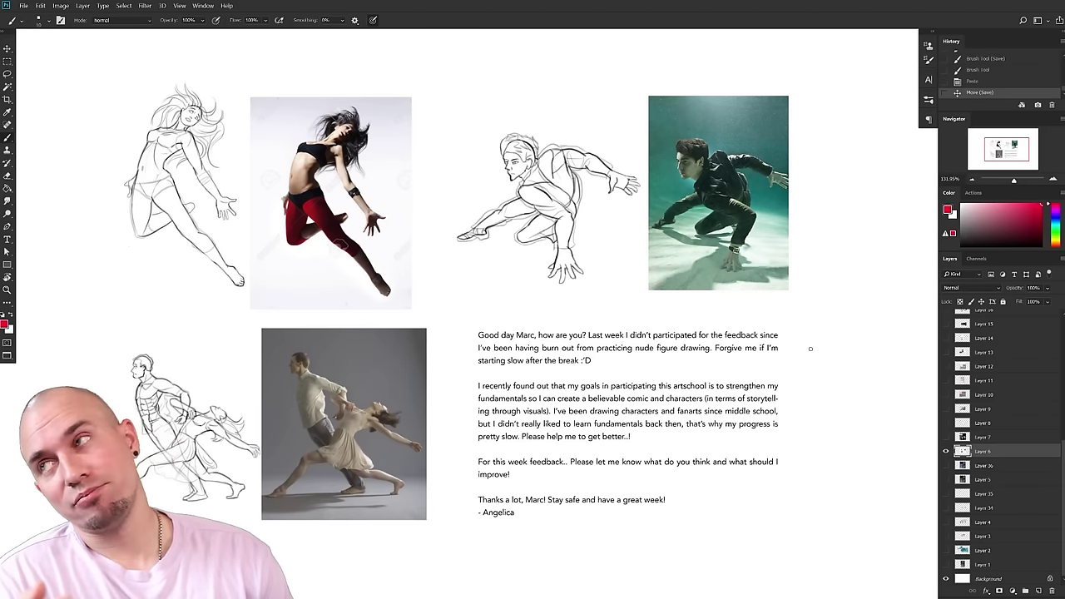
drag(590, 385, 652, 377)
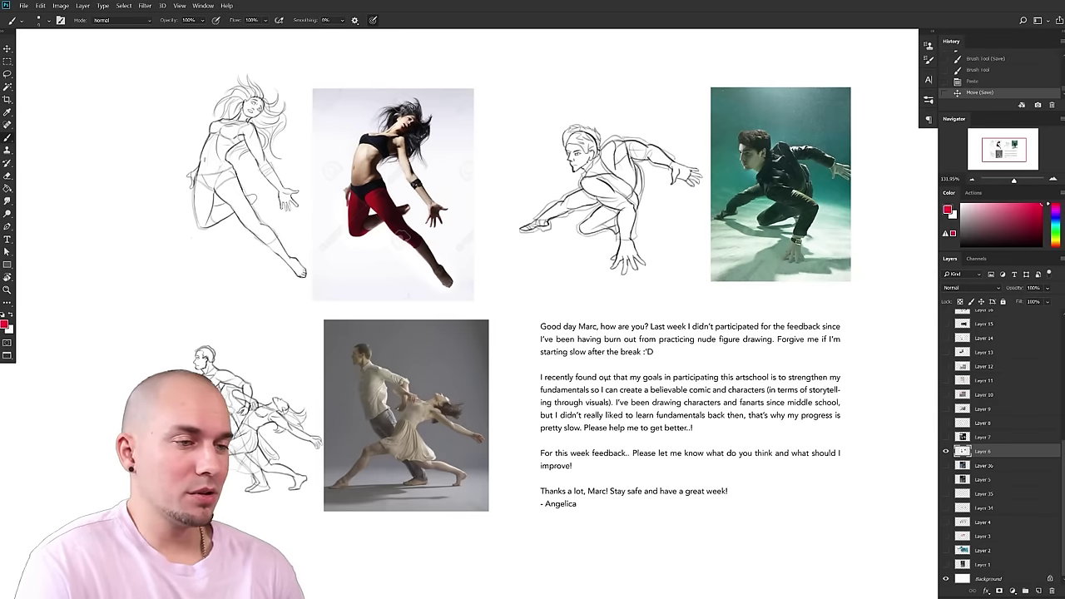
drag(607, 379, 609, 380)
- Try a red brush stroke around the leaping dancer's head in the reference photo
mouse_move(396, 99)
mouse_down()
mouse_move(337, 270)
mouse_move(426, 94)
mouse_move(408, 73)
mouse_move(456, 151)
mouse_up()
key(ctrl+z)
key(ctrl+z)
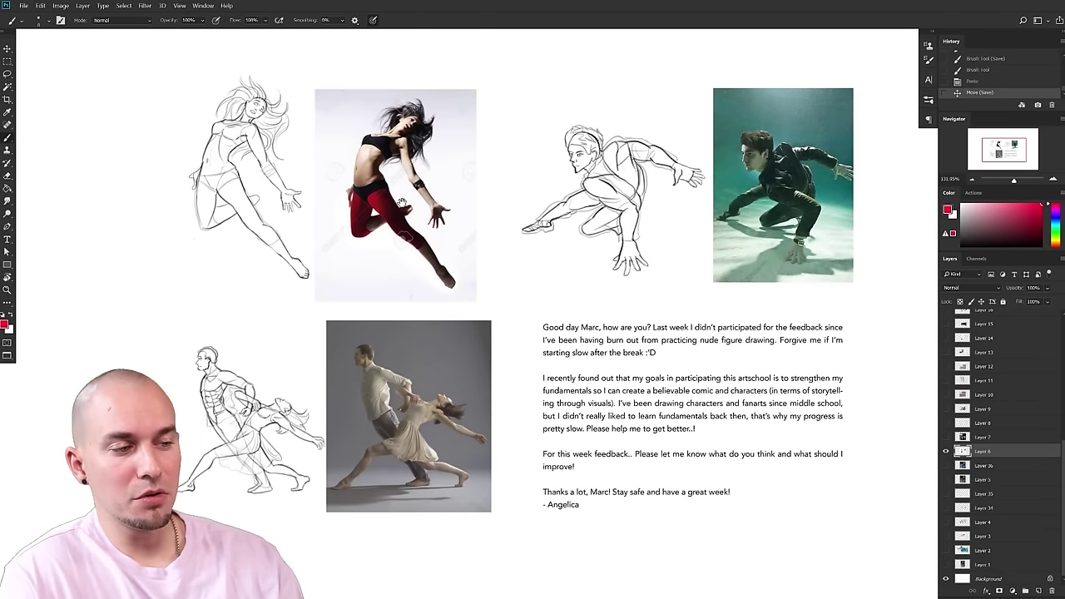
scroll(465, 316, up, 3)
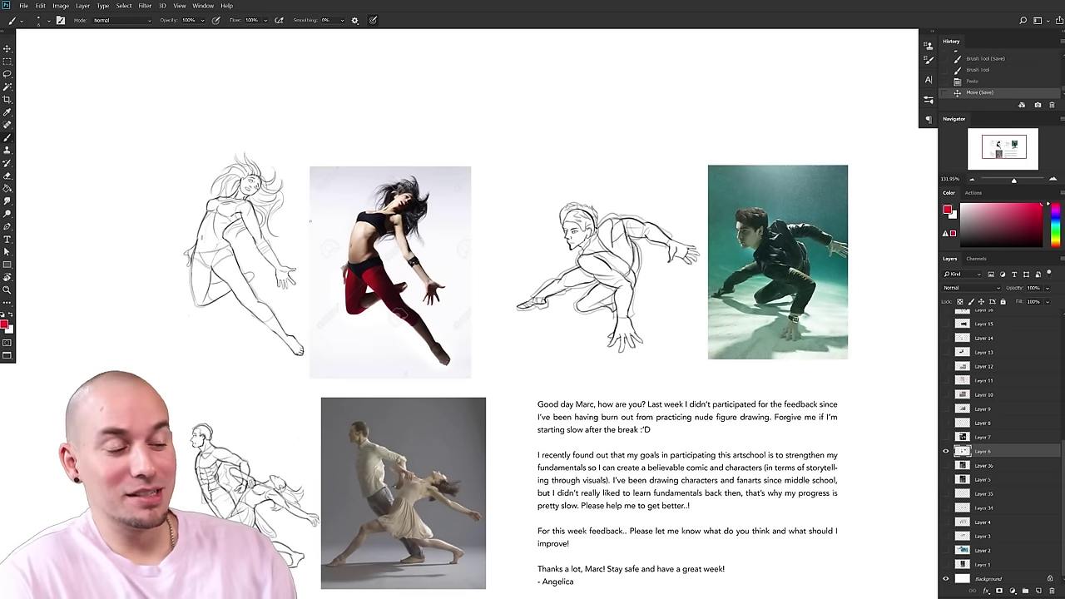
mouse_move(412, 166)
mouse_down()
mouse_move(468, 249)
mouse_move(459, 223)
mouse_up()
key(ctrl+z)
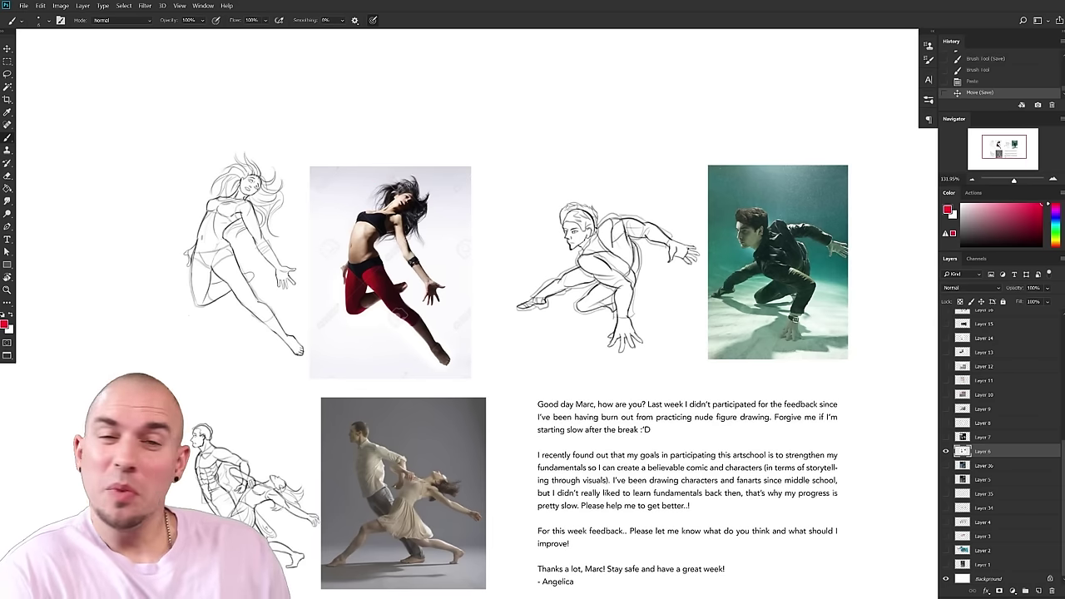
- Sketch a red pointed hat with a wide brim over the head of the leaping woman drawing
drag(246, 352, 332, 315)
drag(333, 313, 369, 384)
drag(308, 248, 346, 283)
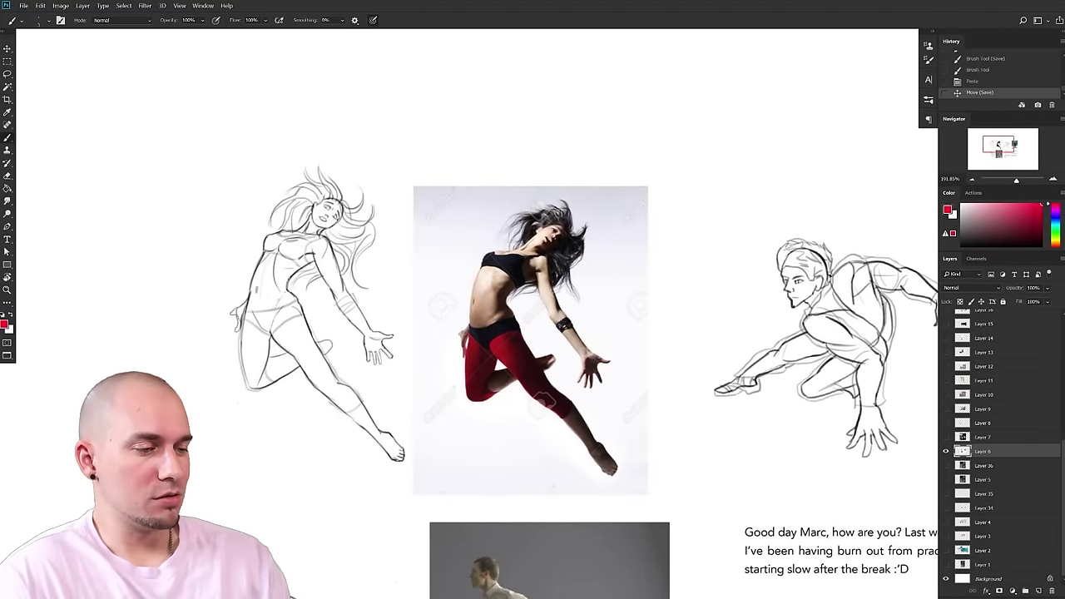
mouse_move(298, 206)
mouse_down()
mouse_move(351, 196)
mouse_move(347, 238)
mouse_up()
mouse_move(311, 184)
mouse_down()
mouse_move(364, 157)
mouse_move(356, 193)
mouse_up()
drag(358, 207, 351, 204)
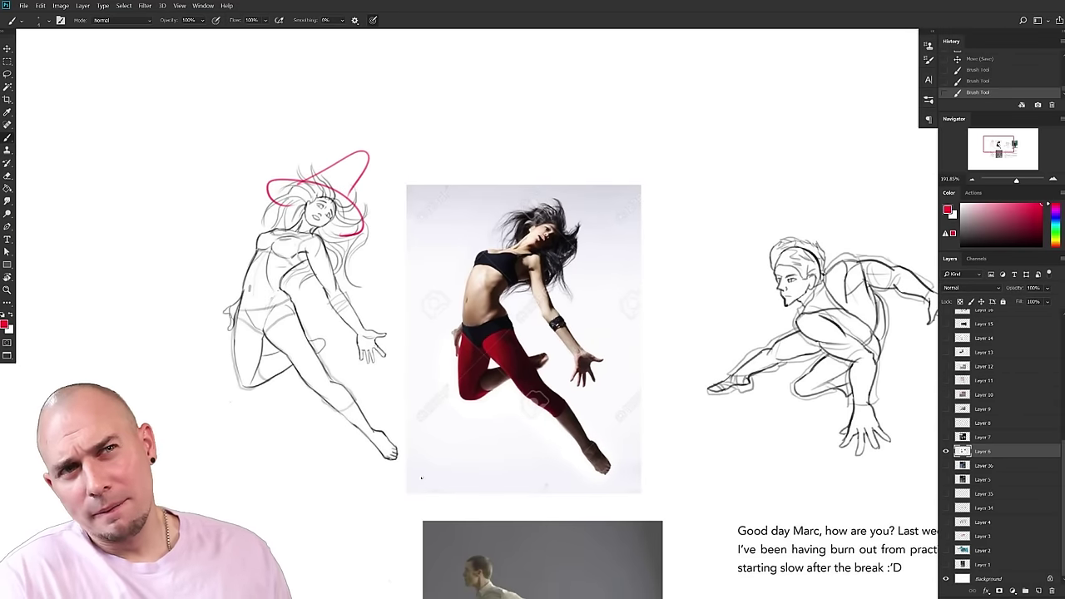
- Draw a steep red diagonal staff through the leaping woman's outstretched hand, replacing a flatter first version
drag(342, 352, 483, 307)
key(ctrl+z)
key(ctrl+z)
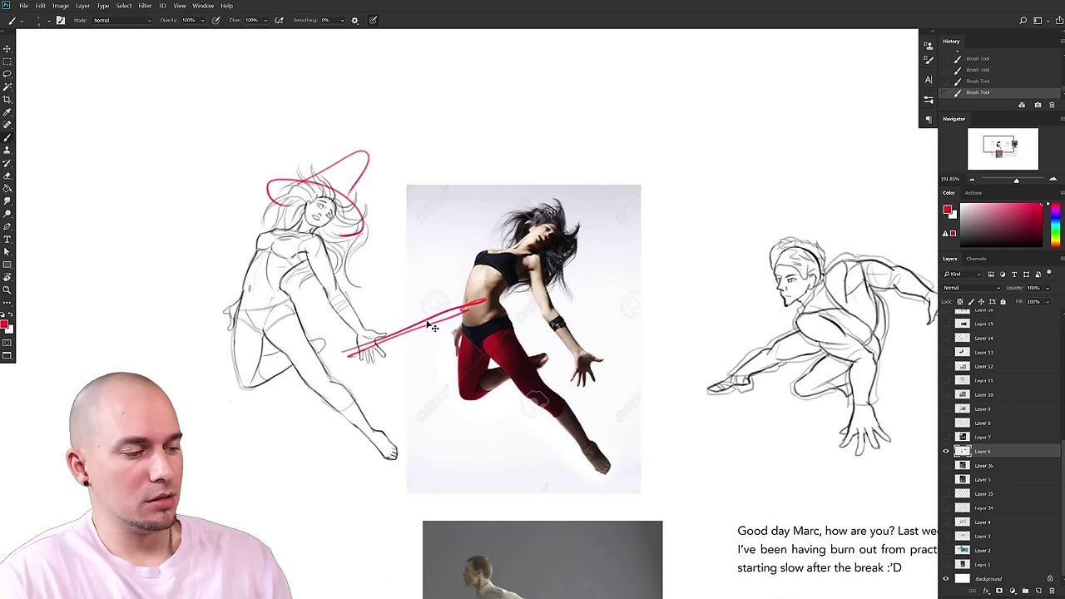
key(ctrl+z)
drag(404, 300, 451, 272)
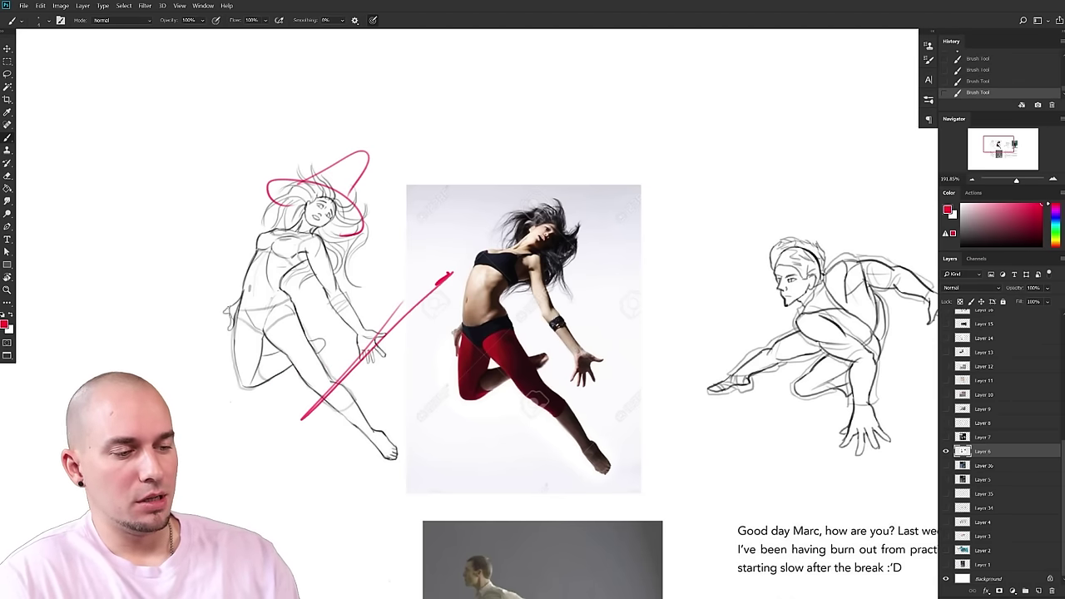
- Draw a red spiral with widening rings beside the leaping woman's rear hand
mouse_move(195, 317)
mouse_down()
mouse_move(201, 309)
mouse_move(170, 300)
mouse_move(221, 293)
mouse_move(214, 343)
mouse_up()
drag(416, 354, 413, 356)
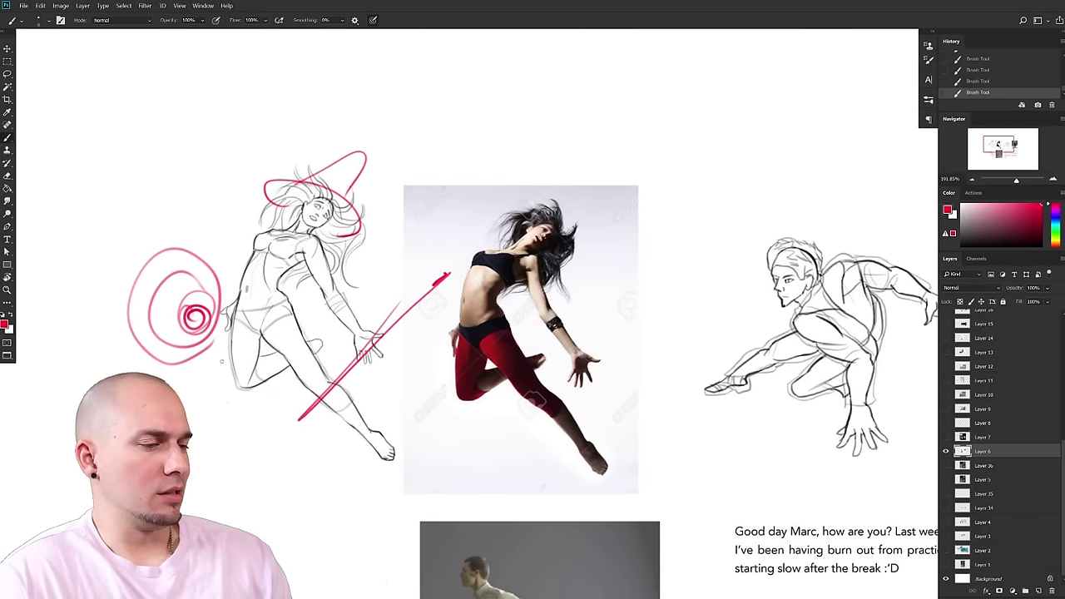
mouse_move(537, 439)
mouse_down()
mouse_move(483, 385)
mouse_move(546, 407)
mouse_up()
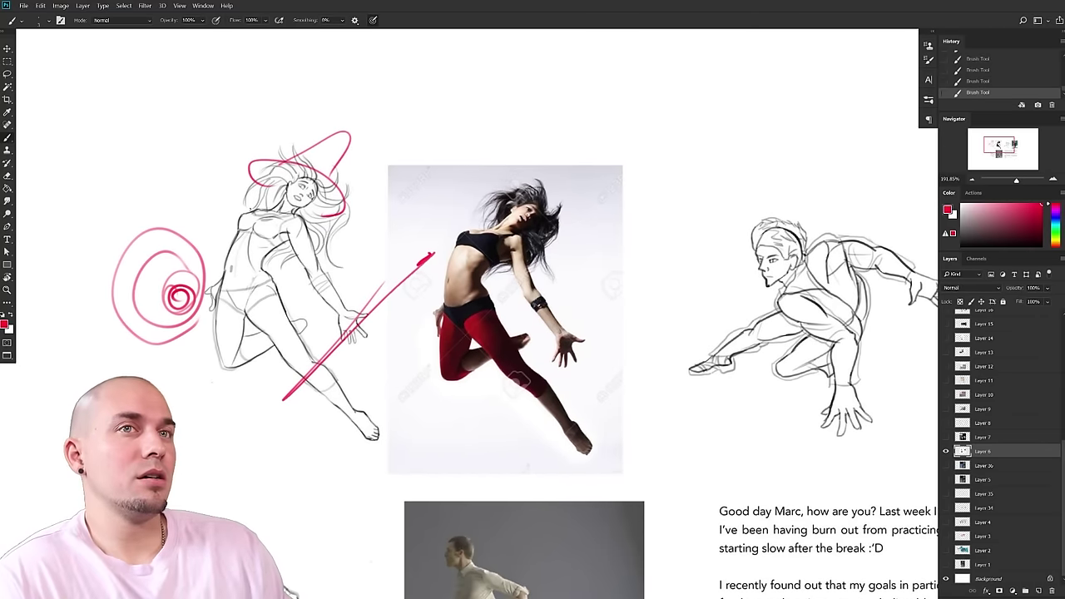
drag(333, 295, 340, 304)
key(bracketleft)
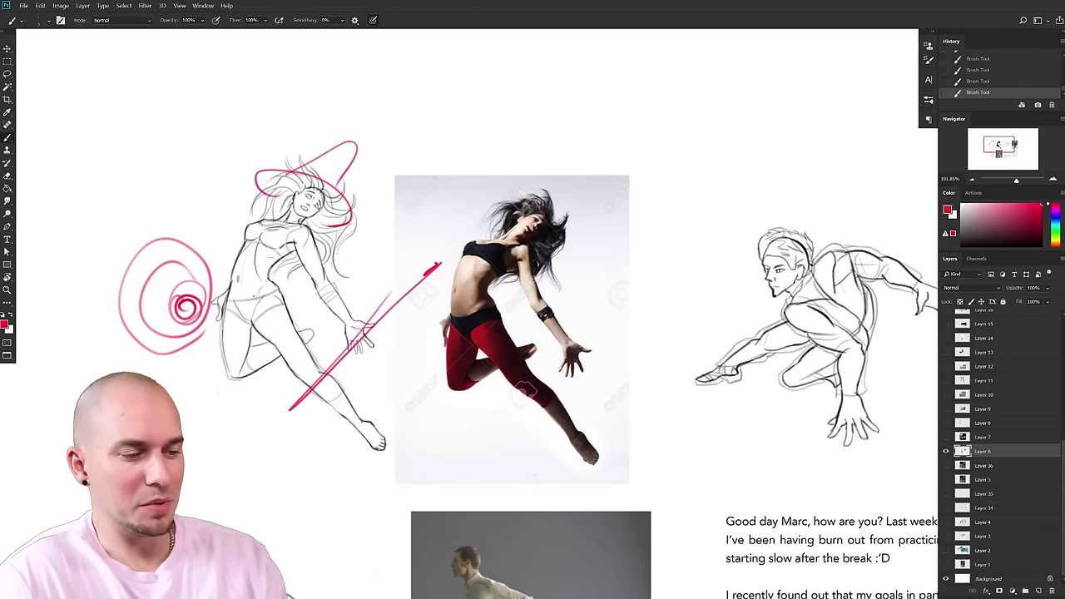
- Undo the latest brush strokes, including the large outer rings around the spiral by the rear hand
mouse_move(237, 283)
mouse_down()
mouse_move(271, 282)
mouse_move(271, 383)
mouse_move(226, 290)
mouse_move(354, 383)
mouse_move(291, 410)
mouse_up()
key(ctrl+z)
key(ctrl+z)
key(ctrl+z)
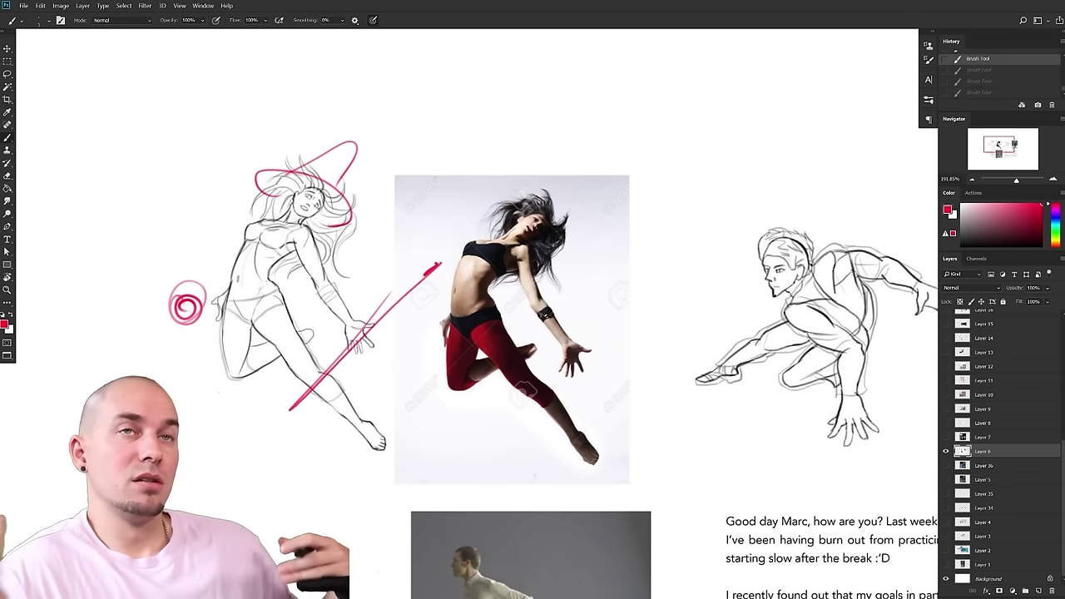
- Review the whole sheet, comparing the three pose sketches with their reference photos and reading the student's message
drag(538, 417, 419, 376)
scroll(452, 412, down, 4)
drag(518, 446, 474, 364)
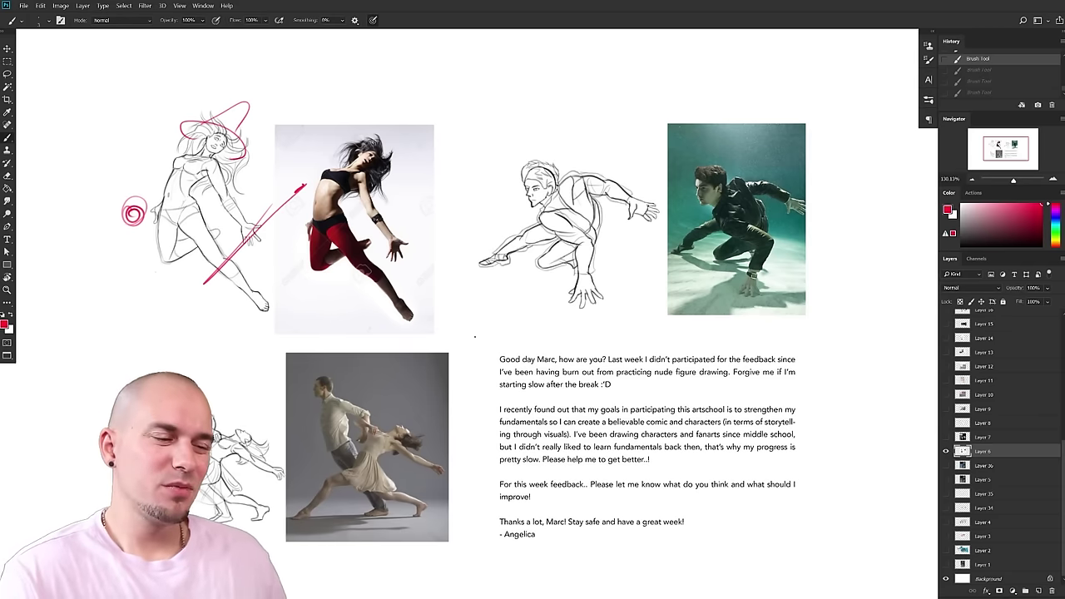
drag(549, 426, 556, 414)
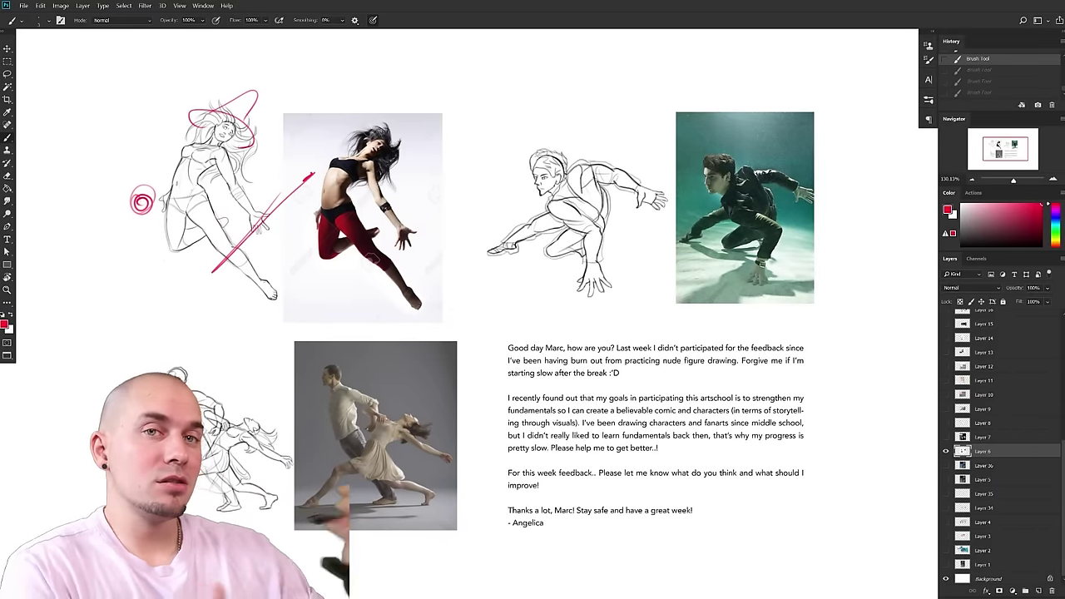
drag(692, 446, 679, 449)
drag(717, 487, 710, 478)
drag(753, 398, 757, 402)
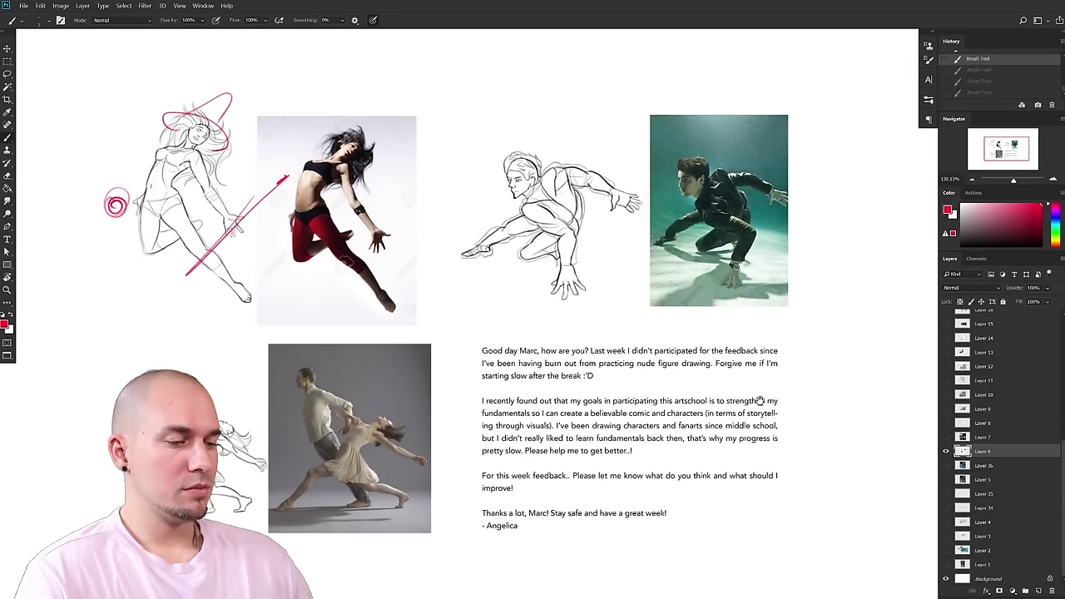
drag(661, 406, 697, 386)
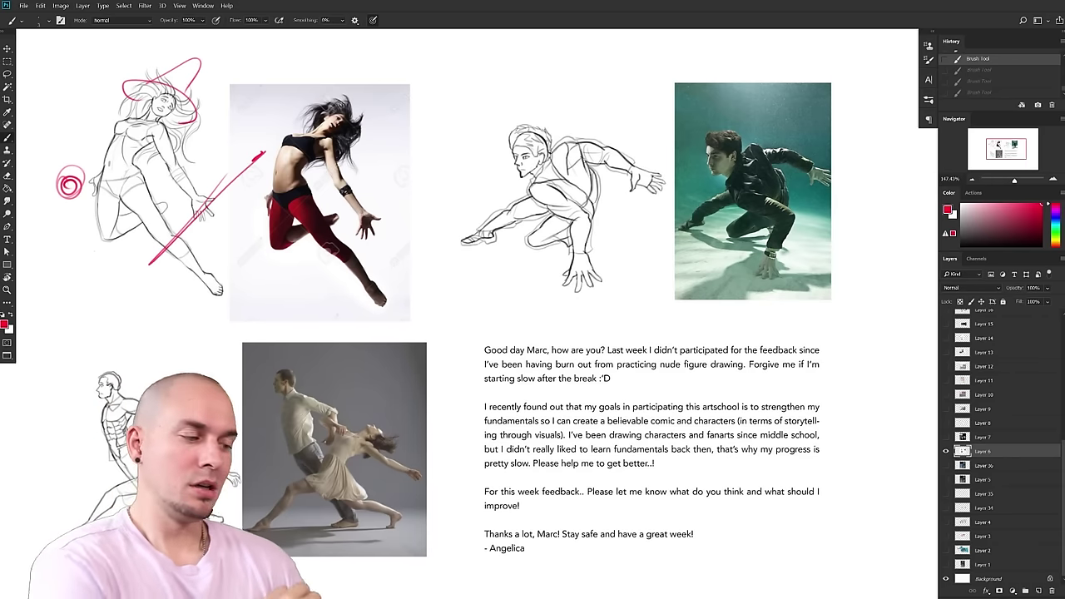
drag(775, 376, 823, 380)
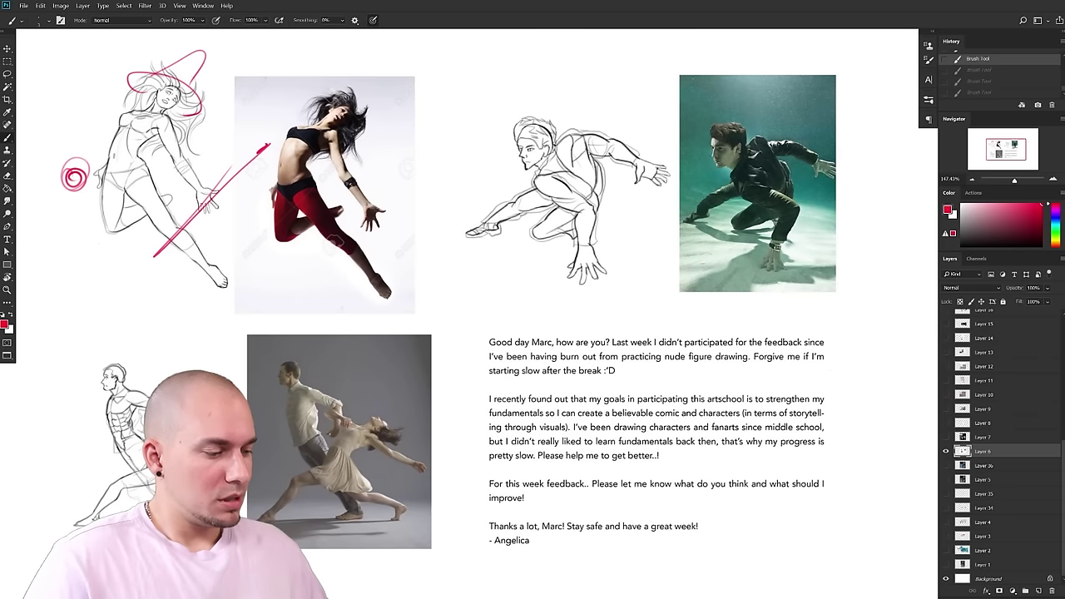
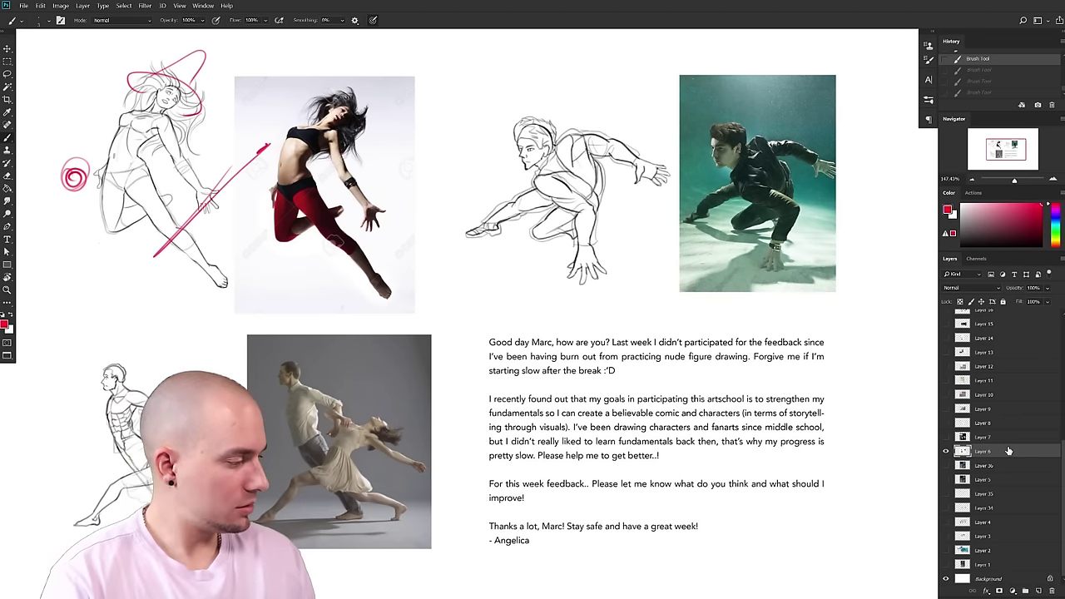
drag(684, 389, 688, 388)
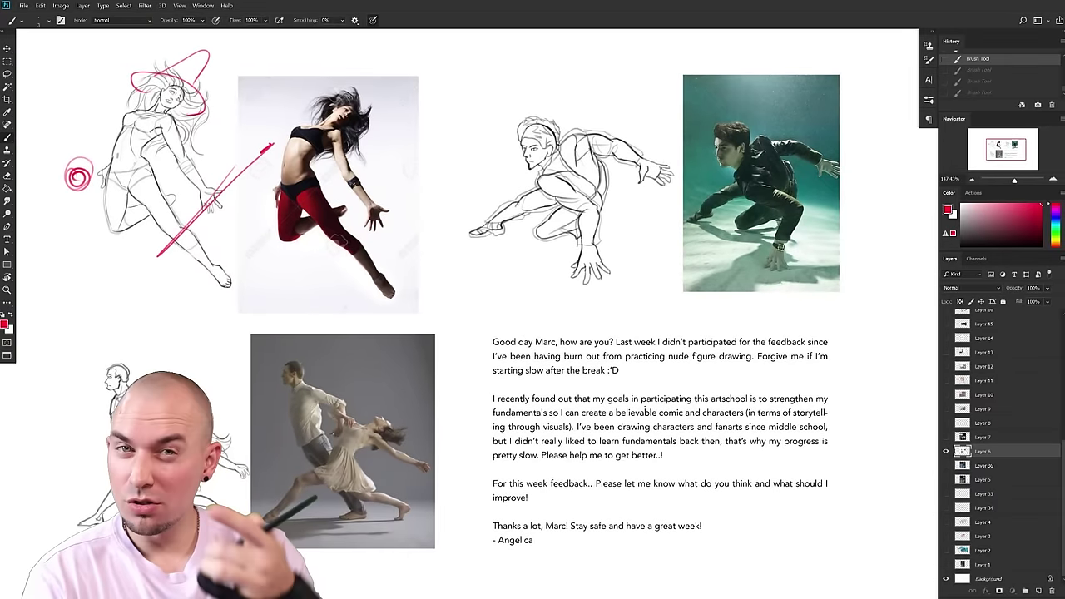
- Try short red marks around the leaping dancer photo, the message text and the crouching man sketch
mouse_move(341, 67)
mouse_down()
mouse_move(268, 264)
mouse_move(411, 92)
mouse_move(337, 68)
mouse_up()
key(ctrl+z)
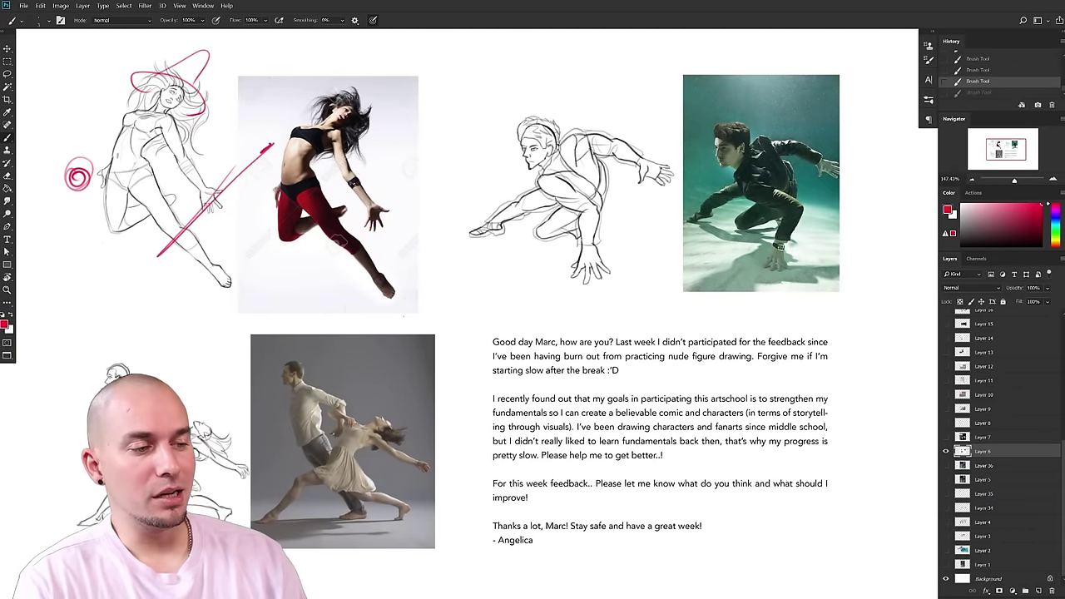
click(568, 381)
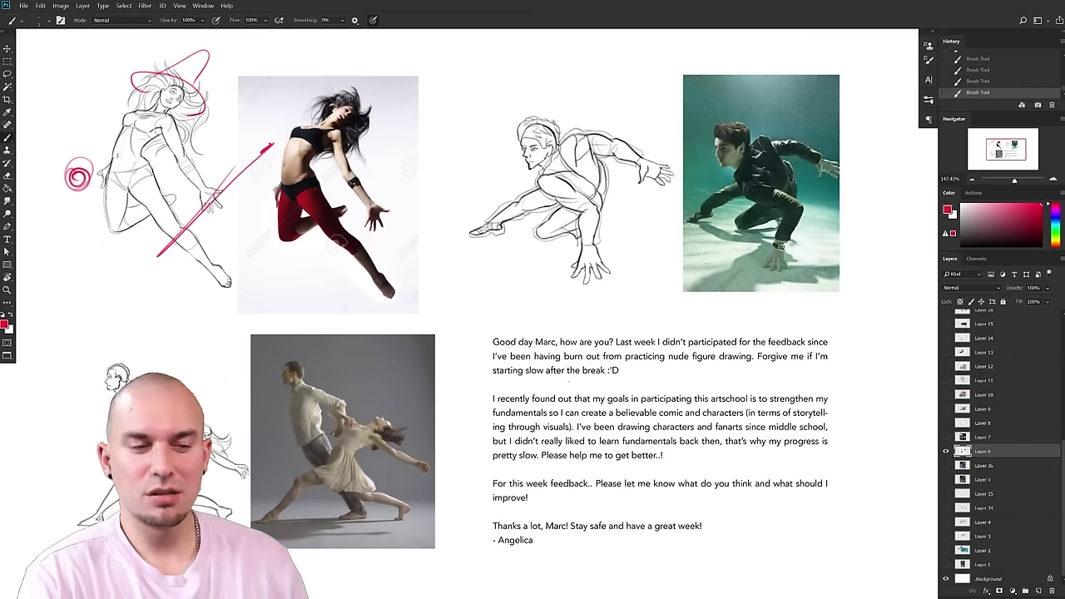
key(ctrl+z)
mouse_move(698, 432)
mouse_down()
mouse_move(663, 434)
mouse_move(673, 433)
mouse_up()
drag(741, 350, 767, 339)
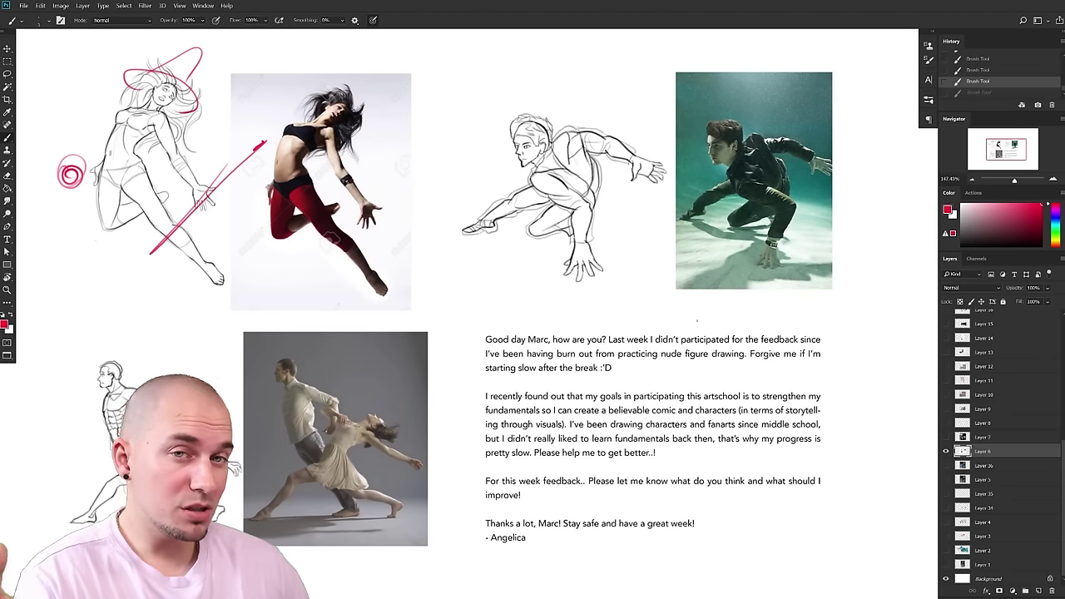
drag(616, 250, 620, 274)
key(ctrl+z)
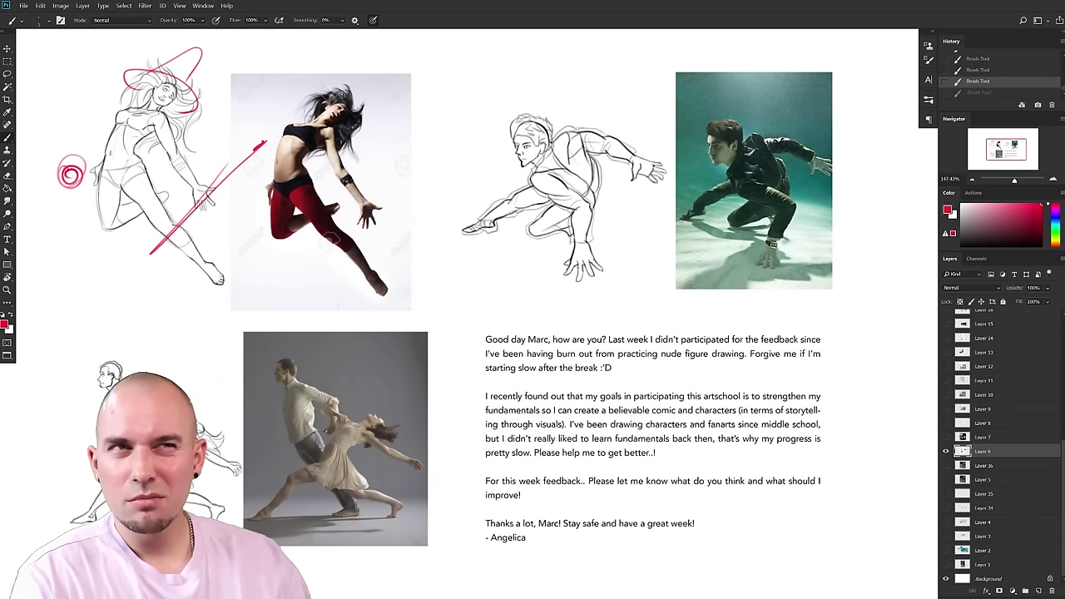
mouse_move(757, 333)
mouse_down()
mouse_move(770, 329)
mouse_move(751, 351)
mouse_up()
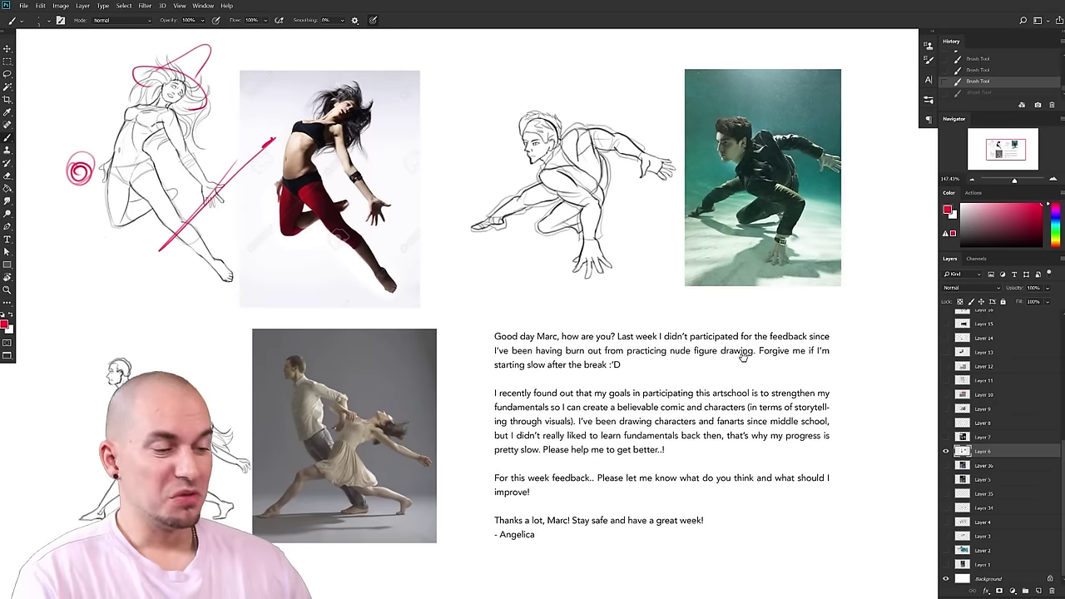
drag(609, 451, 580, 486)
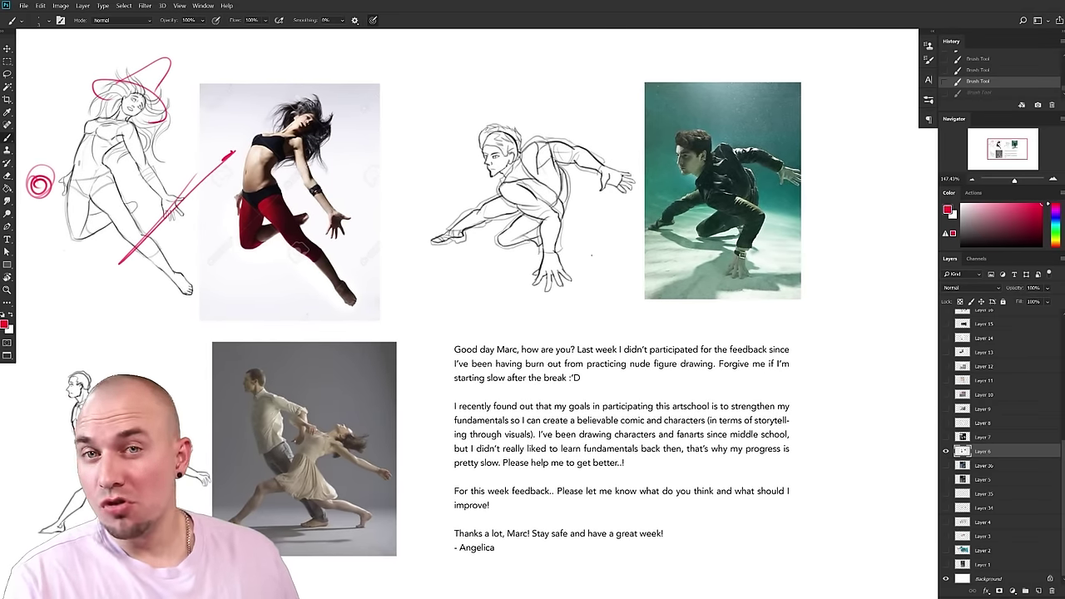
drag(558, 371, 614, 408)
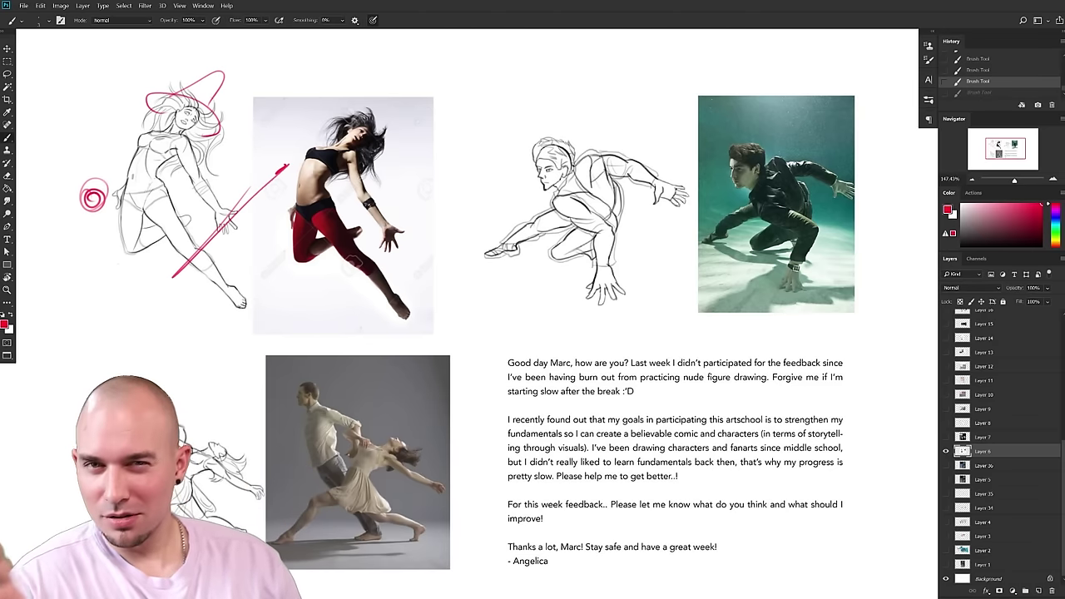
drag(707, 431, 605, 410)
mouse_move(730, 434)
mouse_down()
mouse_move(650, 431)
mouse_move(722, 426)
mouse_up()
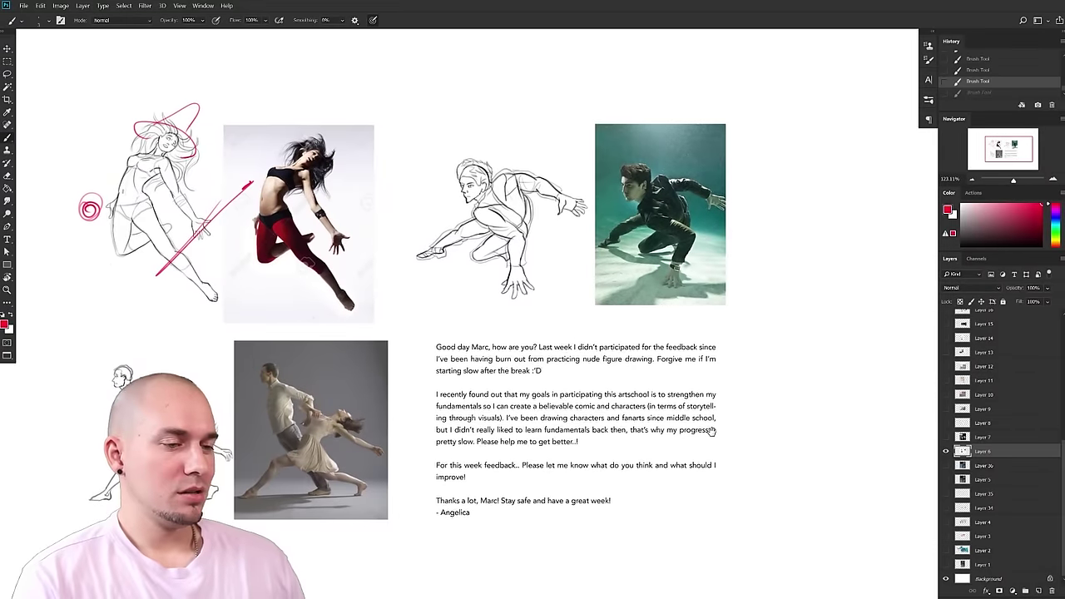
- Try red brush strokes between the crouching man's sketch and photo, and on the blank canvas beside the photo
mouse_move(574, 231)
mouse_down()
mouse_move(569, 168)
mouse_move(556, 291)
mouse_up()
key(ctrl+z)
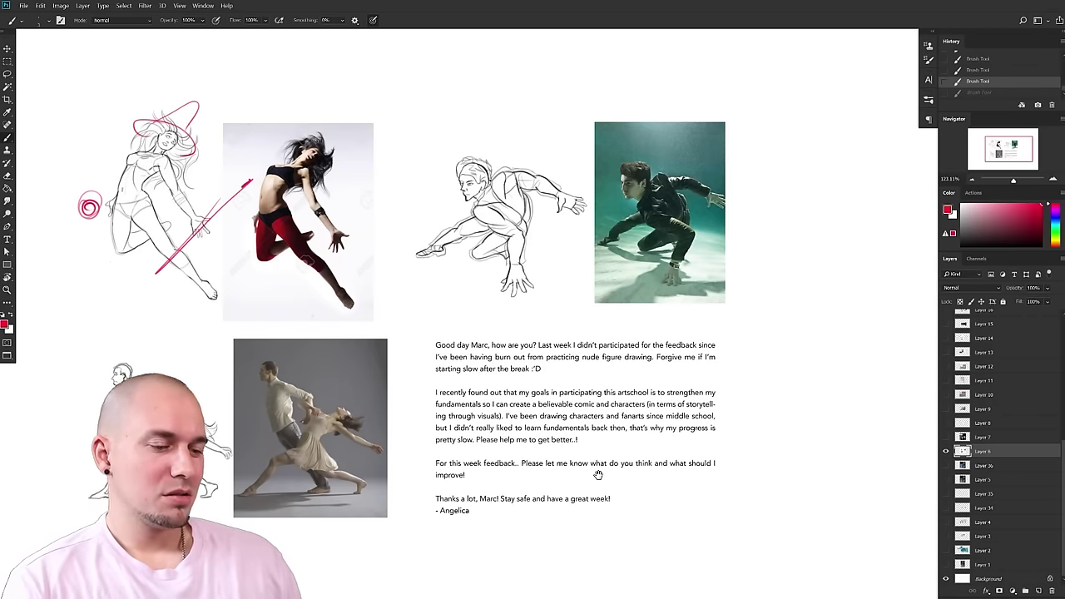
drag(601, 474, 517, 475)
drag(720, 116, 780, 167)
key(ctrl+z)
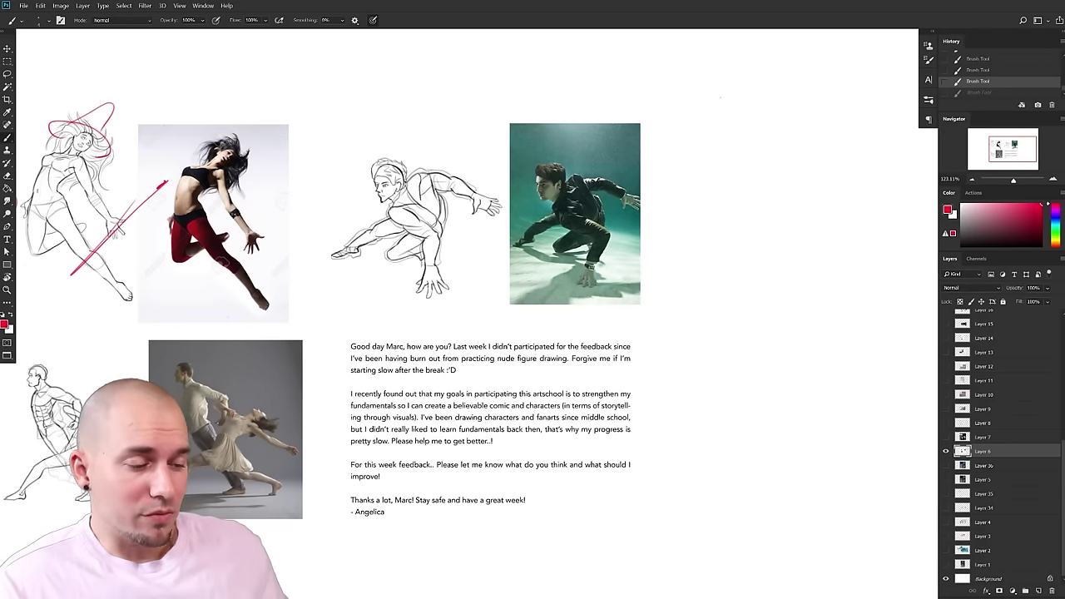
- Try a red underline beneath the message line about creating a believable comic and characters
mouse_move(561, 387)
mouse_down()
mouse_move(613, 379)
mouse_move(631, 387)
mouse_up()
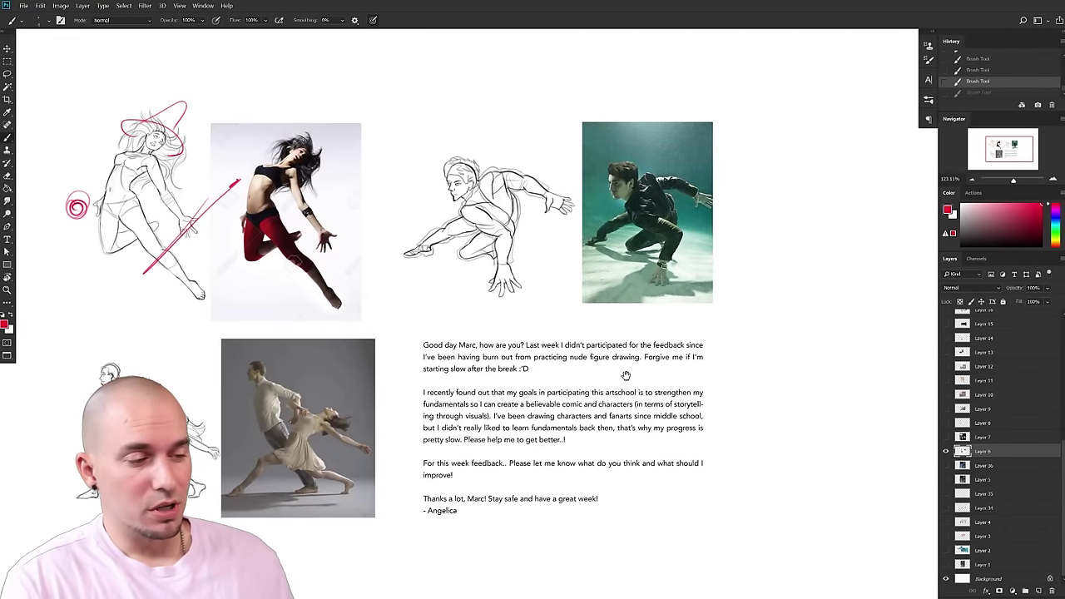
scroll(626, 375, left, 1)
scroll(651, 505, left, 1)
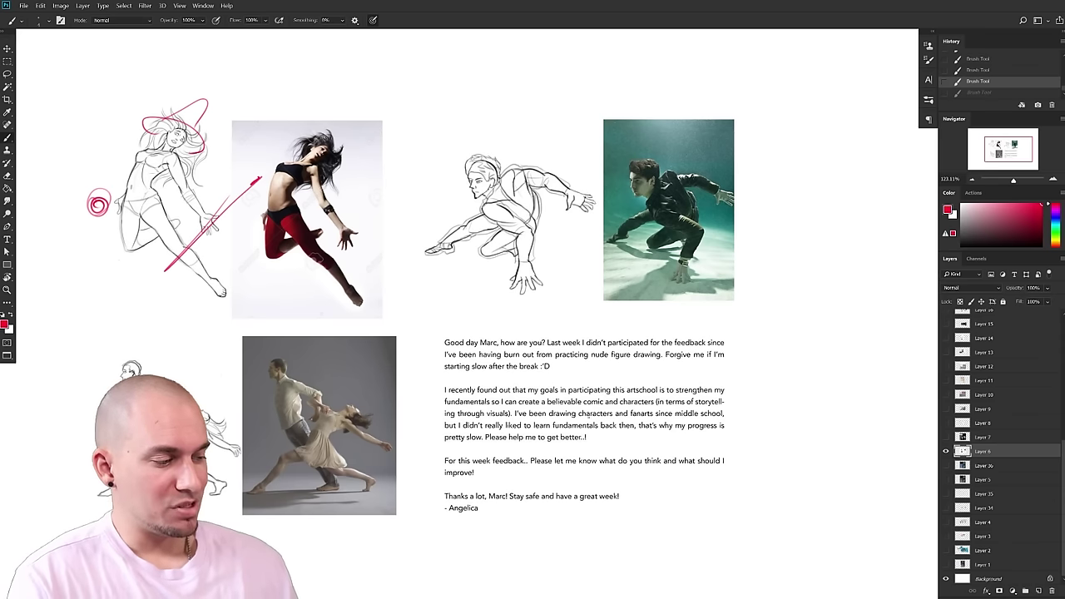
drag(491, 406, 722, 407)
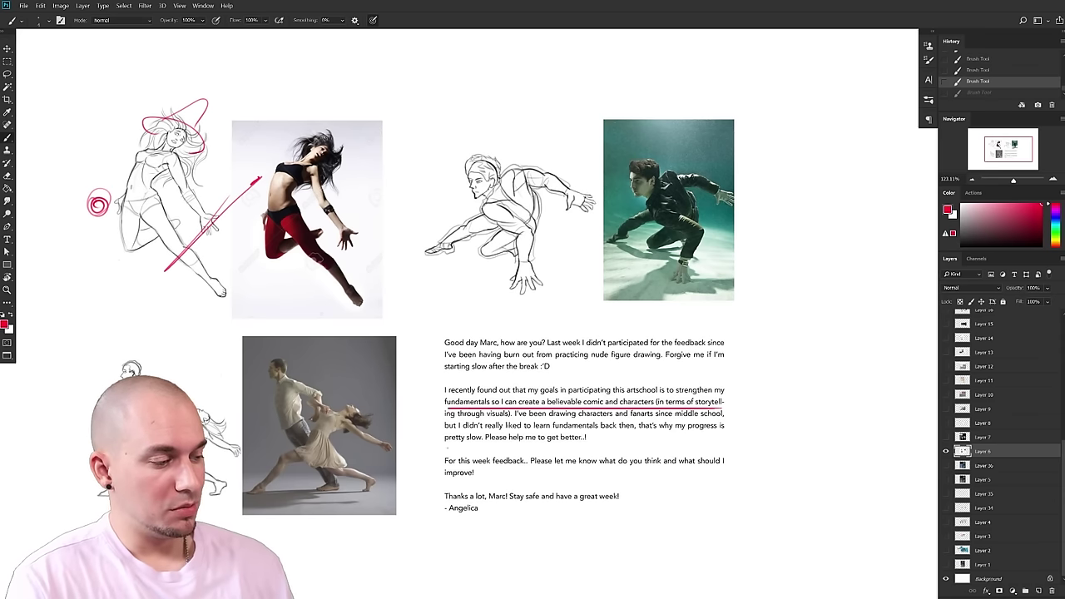
drag(447, 409, 440, 408)
key(ctrl+z)
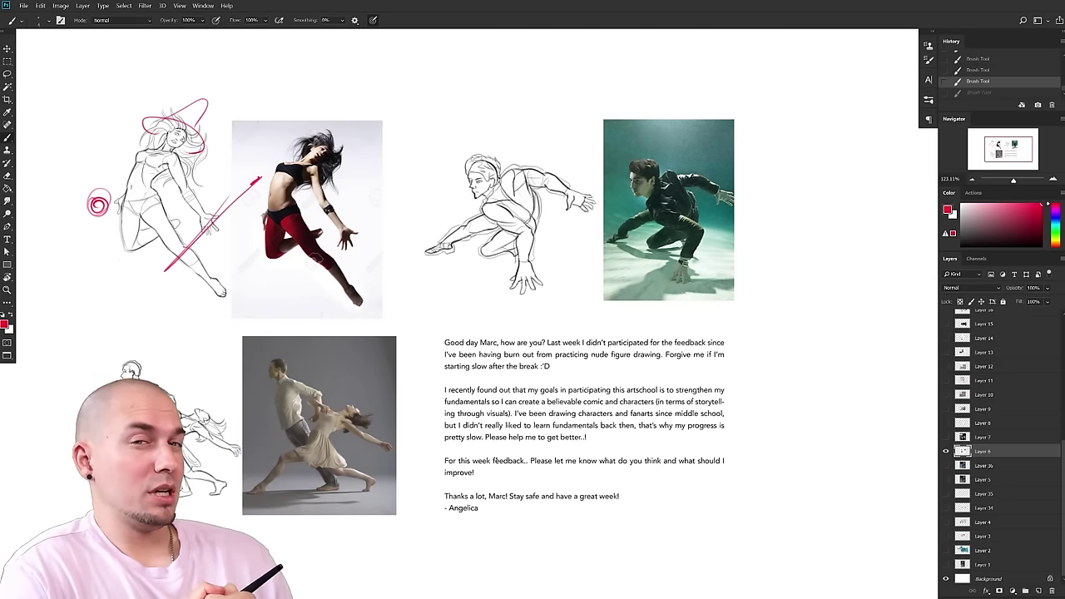
- Examine the dancing couple, crouching man and leaping dancer sketches against their reference photos, along with the student's message
drag(649, 471, 641, 464)
drag(529, 472, 680, 445)
drag(357, 416, 407, 417)
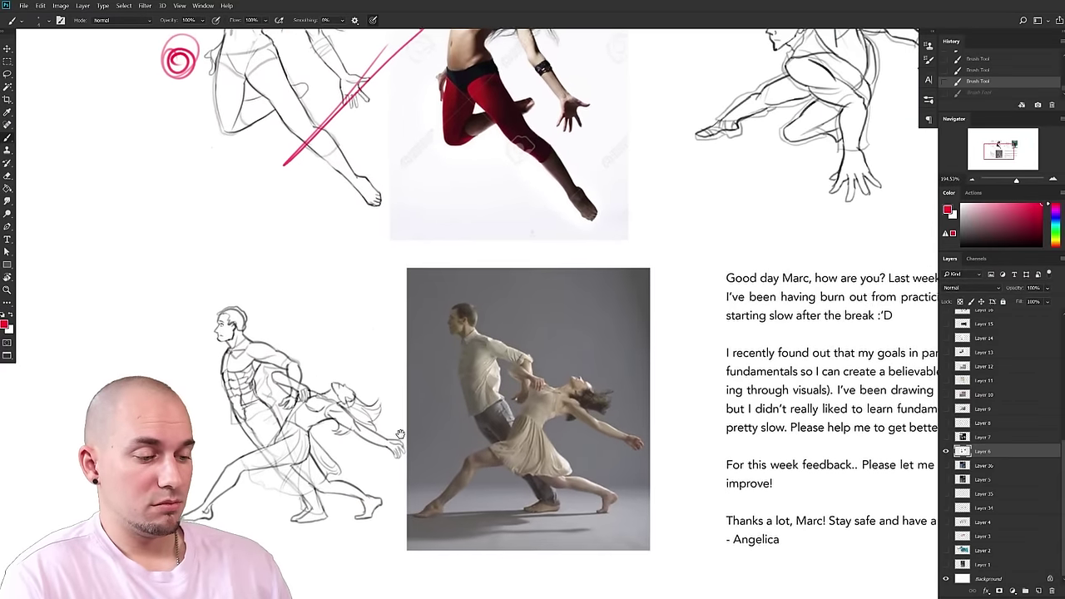
drag(583, 330, 427, 477)
drag(608, 477, 407, 460)
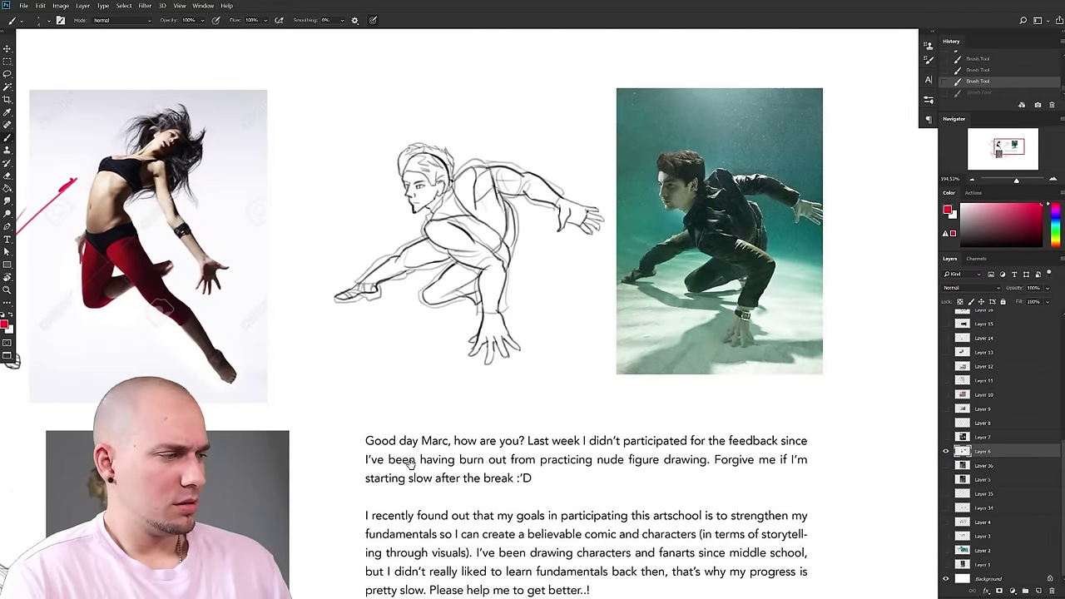
scroll(415, 409, up, 1)
scroll(414, 409, right, 2)
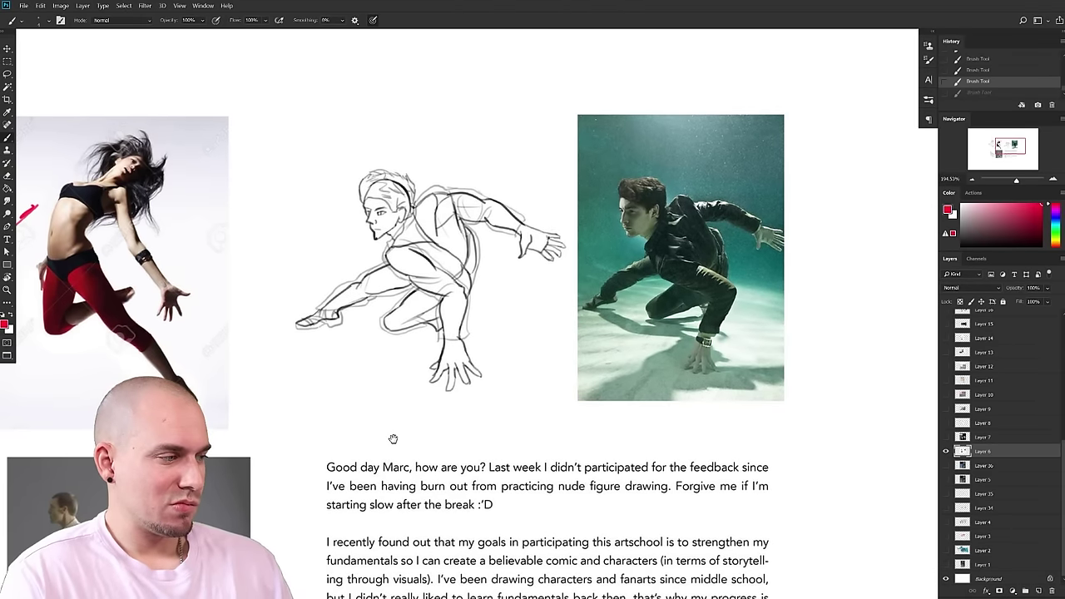
drag(409, 440, 389, 441)
drag(407, 444, 547, 300)
drag(403, 348, 450, 345)
drag(355, 389, 416, 388)
scroll(641, 458, down, 3)
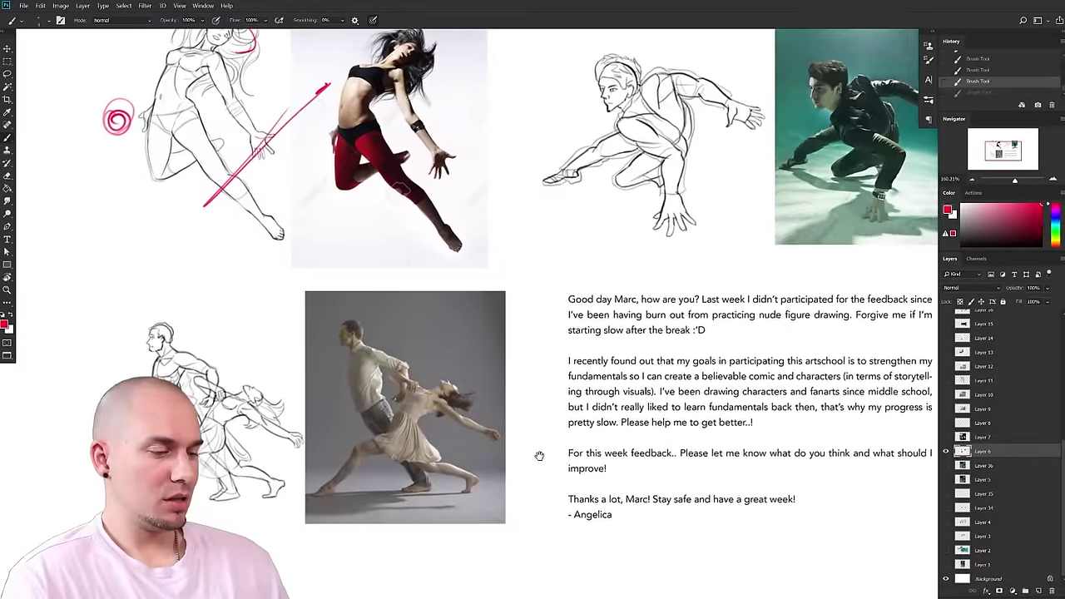
drag(539, 456, 545, 450)
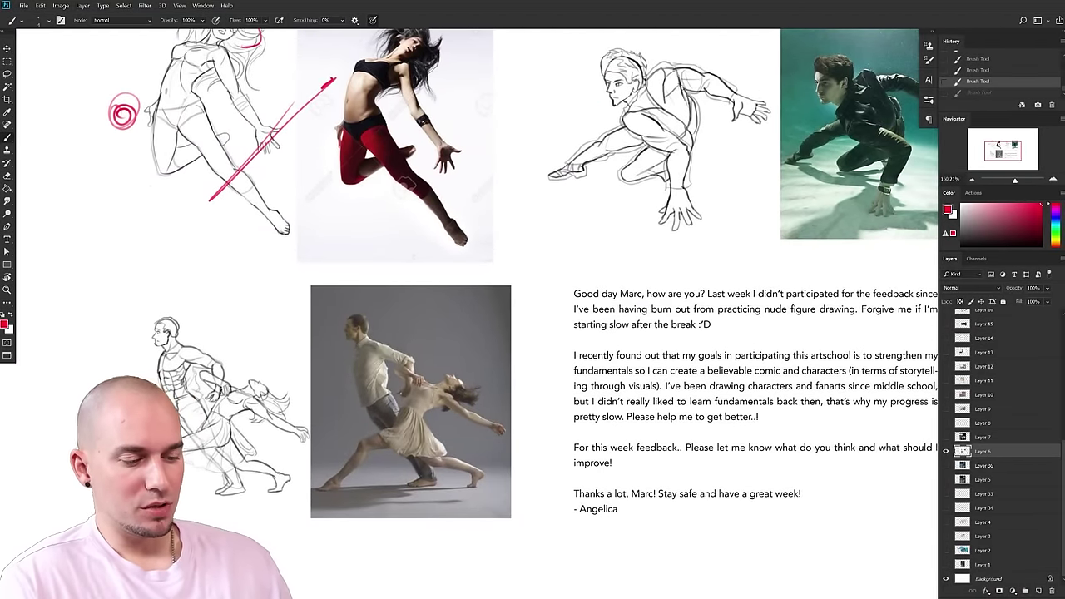
drag(328, 502, 324, 506)
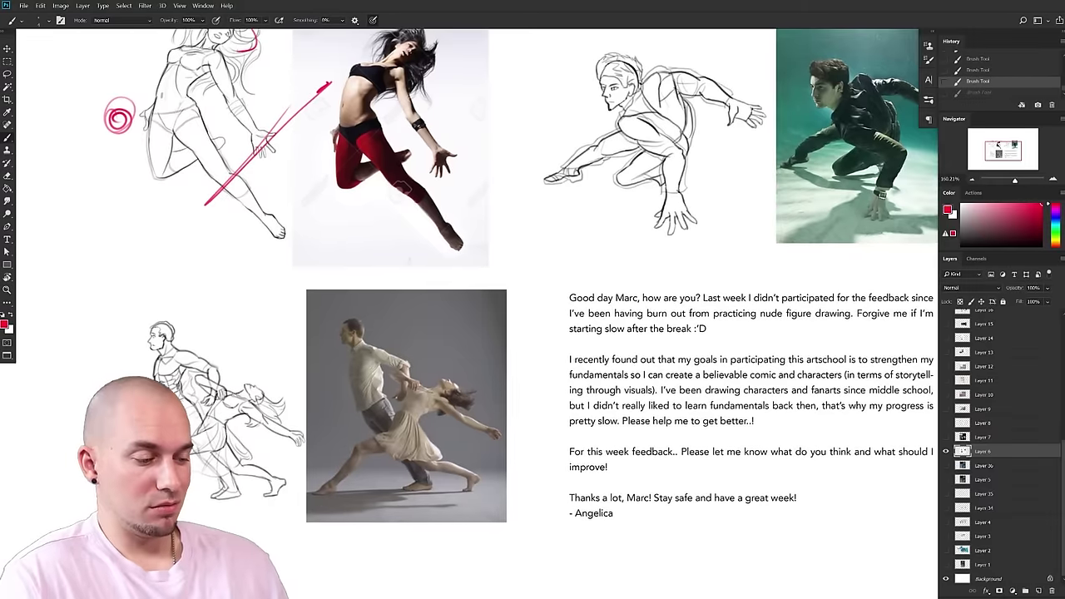
drag(559, 473, 521, 482)
mouse_move(700, 478)
mouse_down()
mouse_move(646, 508)
mouse_move(648, 518)
mouse_up()
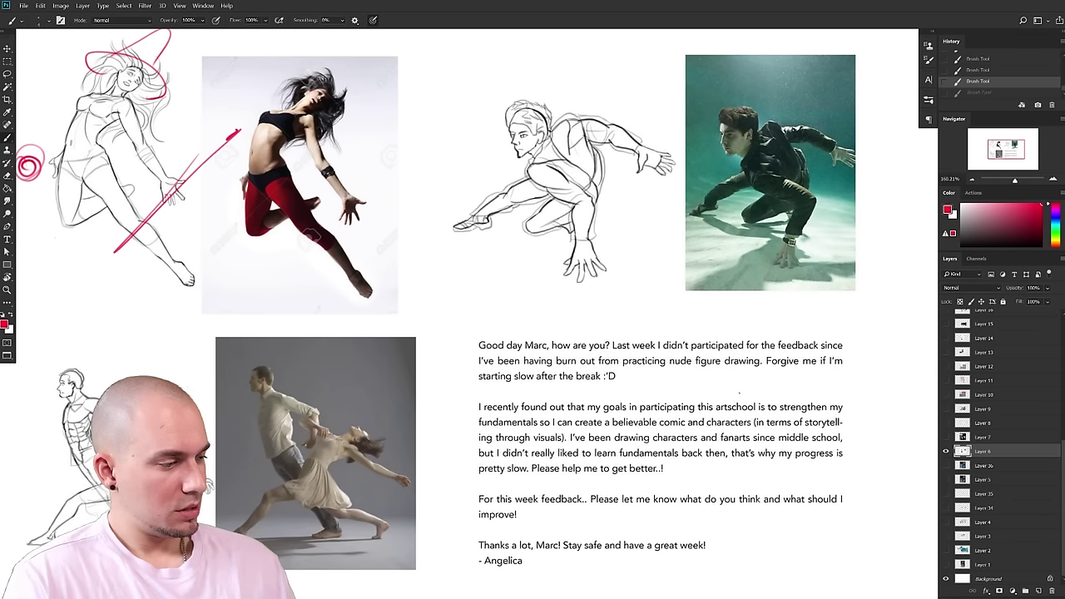
- Try red underlines beneath the words about burning out from practicing in the student's message
drag(550, 367, 649, 367)
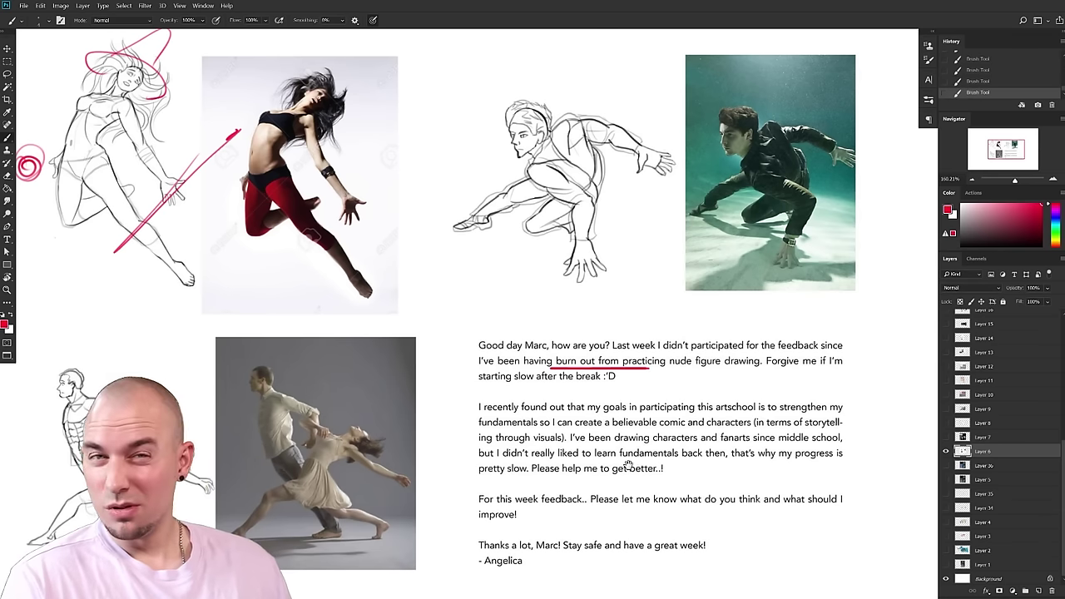
drag(653, 441, 721, 427)
key(ctrl+z)
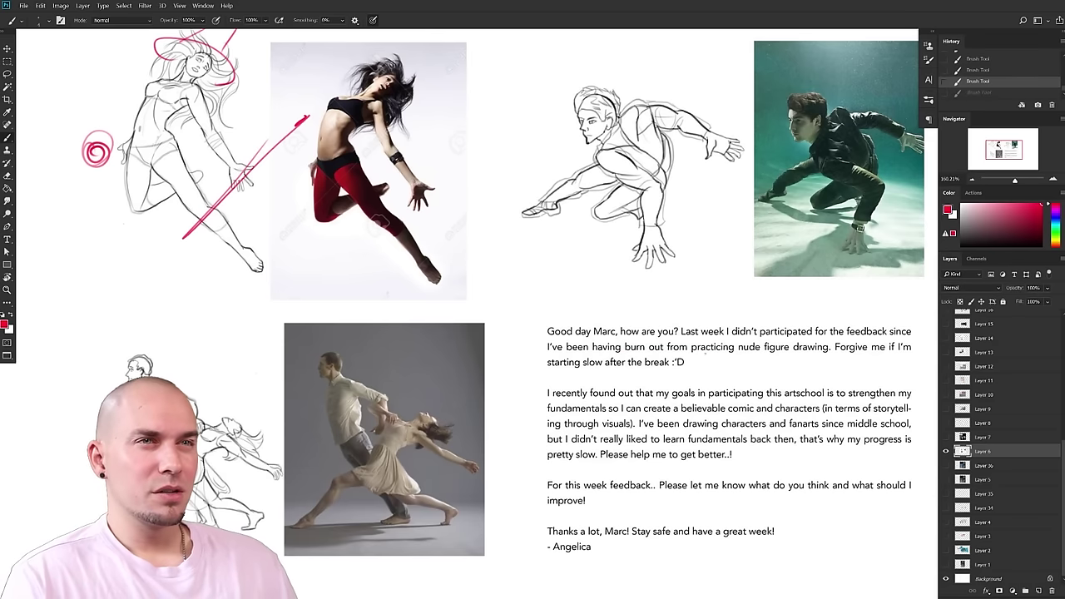
drag(690, 353, 606, 353)
key(ctrl+z)
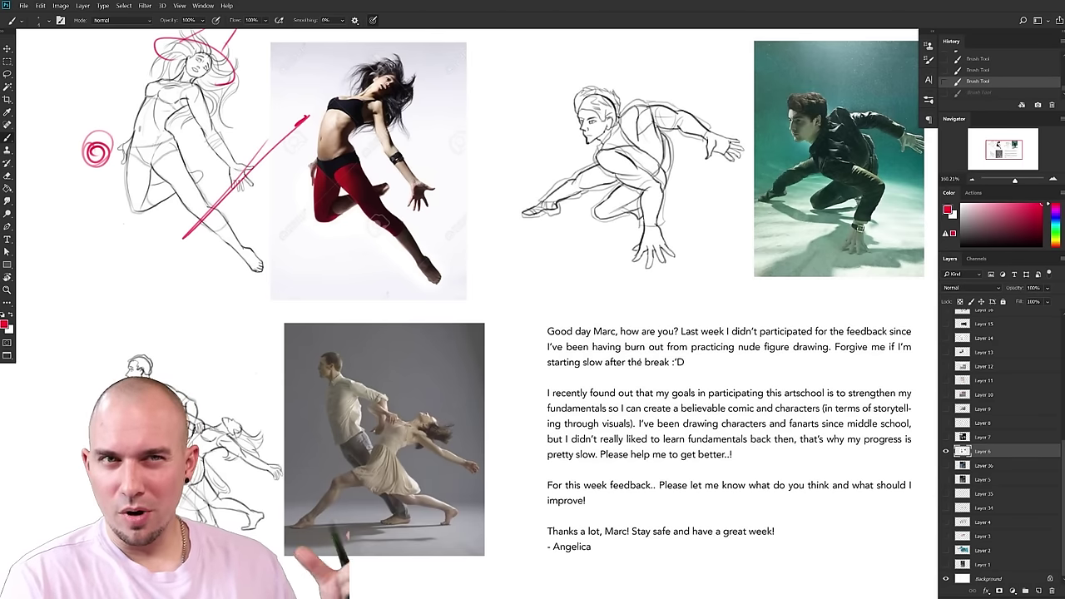
- Hide the dance-pose sheet on Layer 6, and show and select the VTuber fanart submission on Layer 7
drag(681, 420, 675, 430)
scroll(675, 429, down, 3)
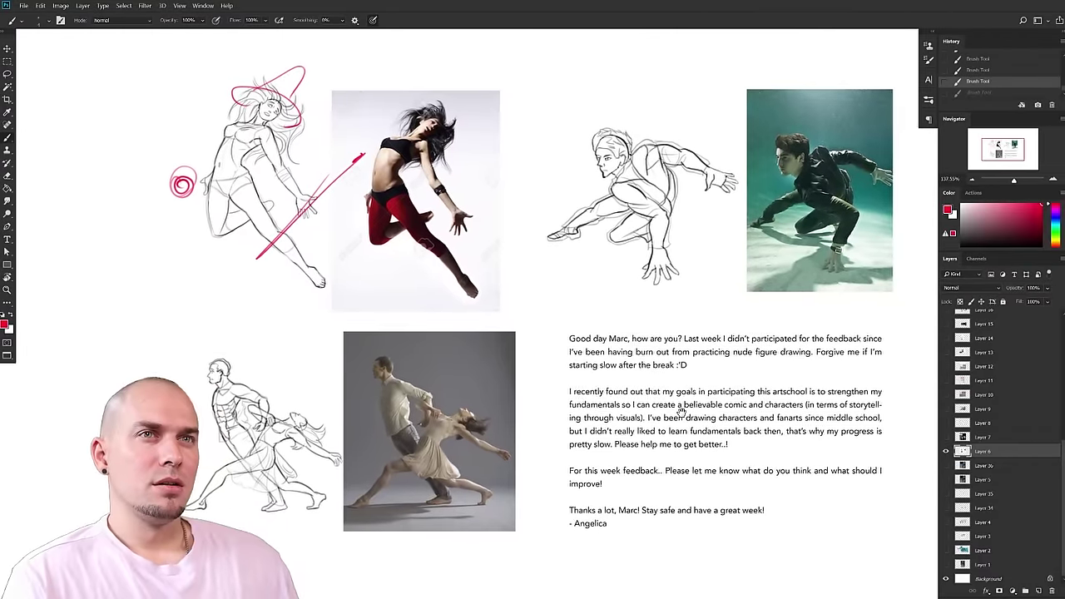
drag(681, 412, 670, 421)
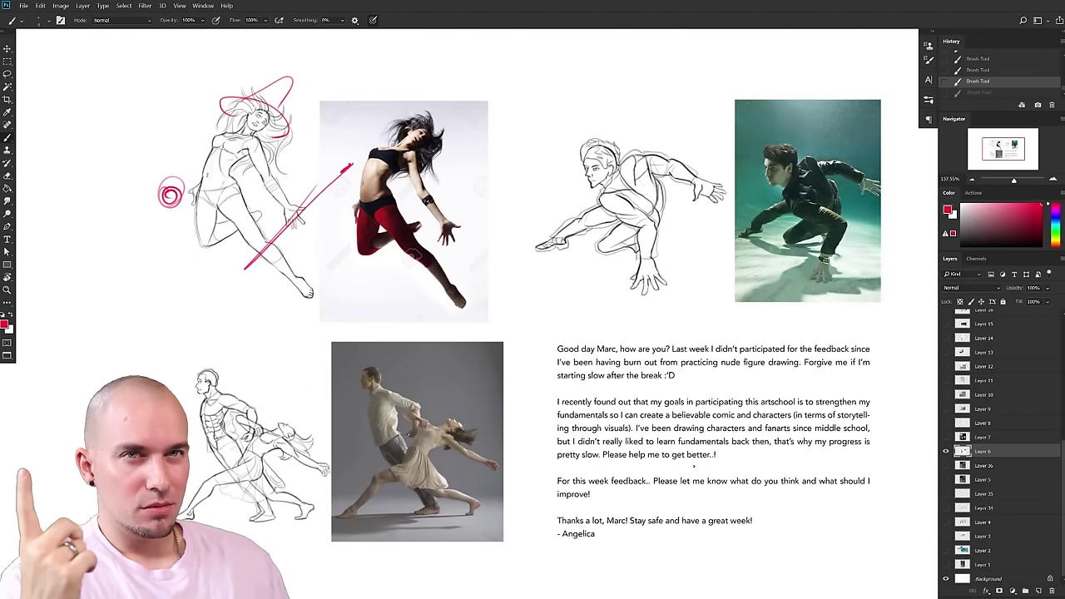
click(946, 451)
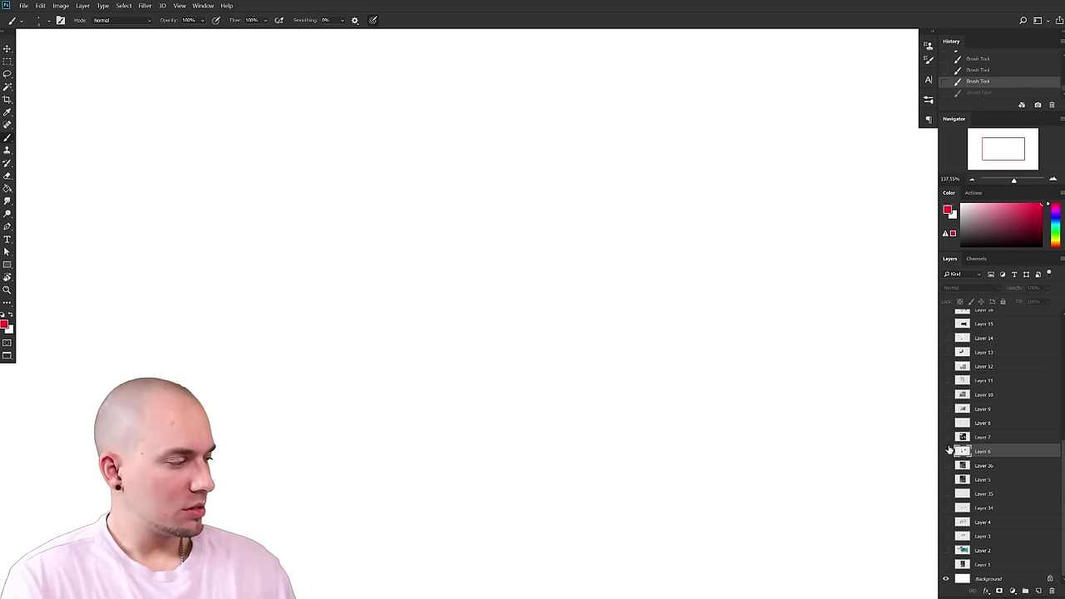
click(947, 450)
click(948, 449)
click(946, 437)
click(974, 438)
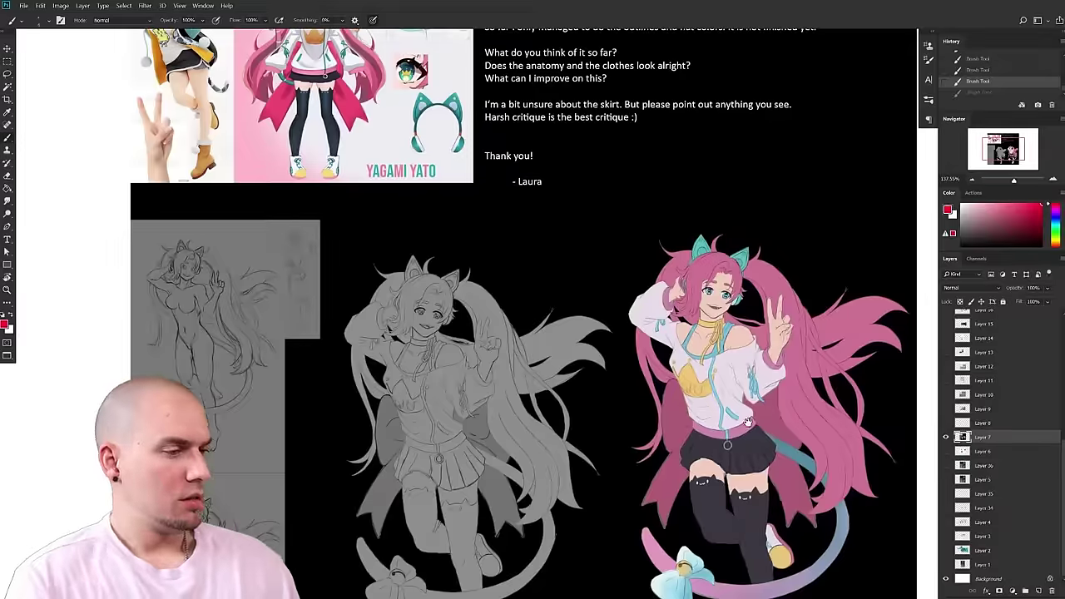
- Review the whole VTuber fanart sheet and read the student's questions about anatomy, clothes and the skirt
drag(748, 423, 632, 408)
drag(718, 409, 685, 407)
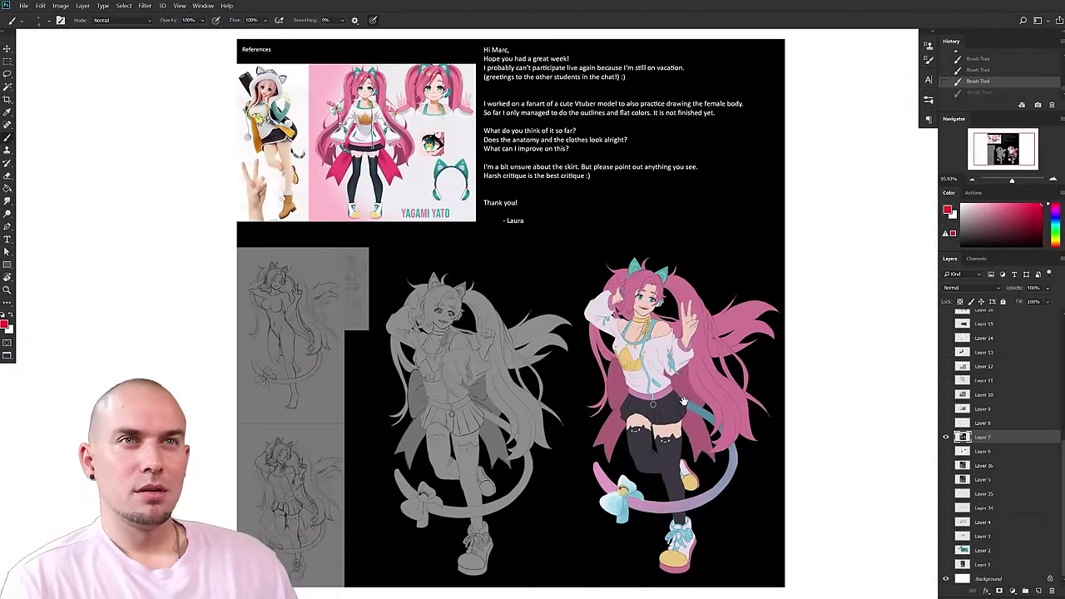
scroll(657, 415, up, 3)
drag(628, 435, 666, 433)
drag(620, 378, 614, 444)
drag(638, 438, 619, 346)
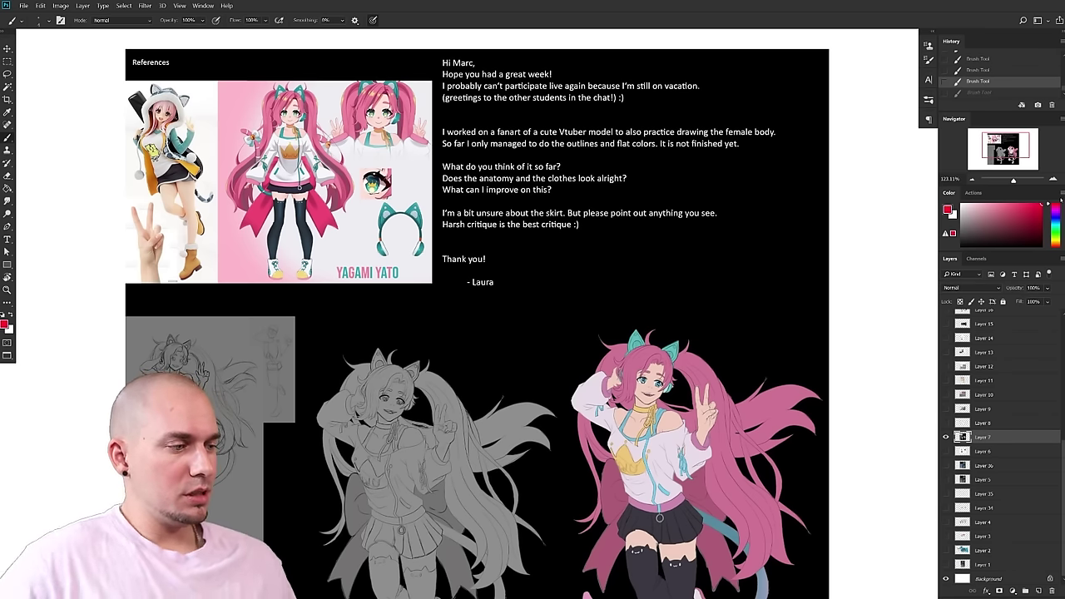
drag(715, 390, 752, 295)
drag(821, 388, 767, 294)
drag(742, 245, 802, 491)
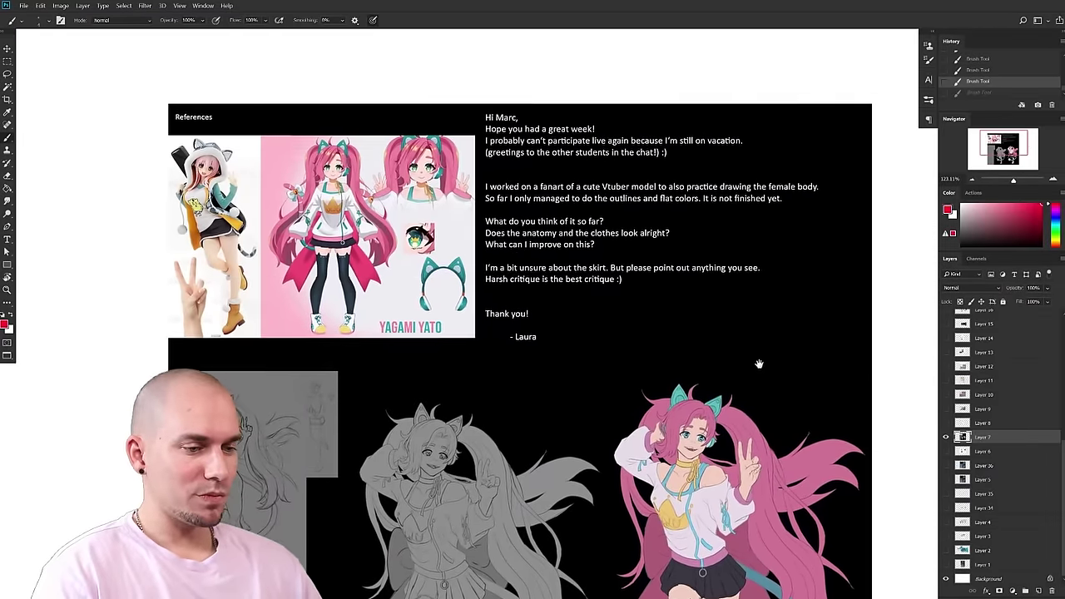
drag(758, 364, 784, 403)
drag(713, 369, 747, 355)
drag(747, 355, 730, 333)
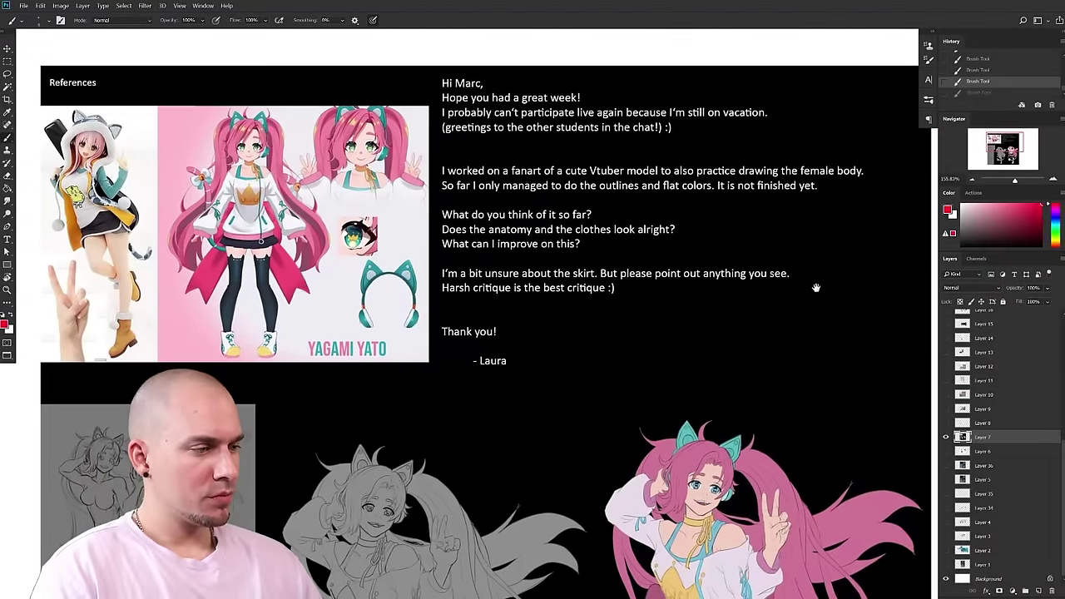
drag(810, 323, 901, 297)
click(871, 315)
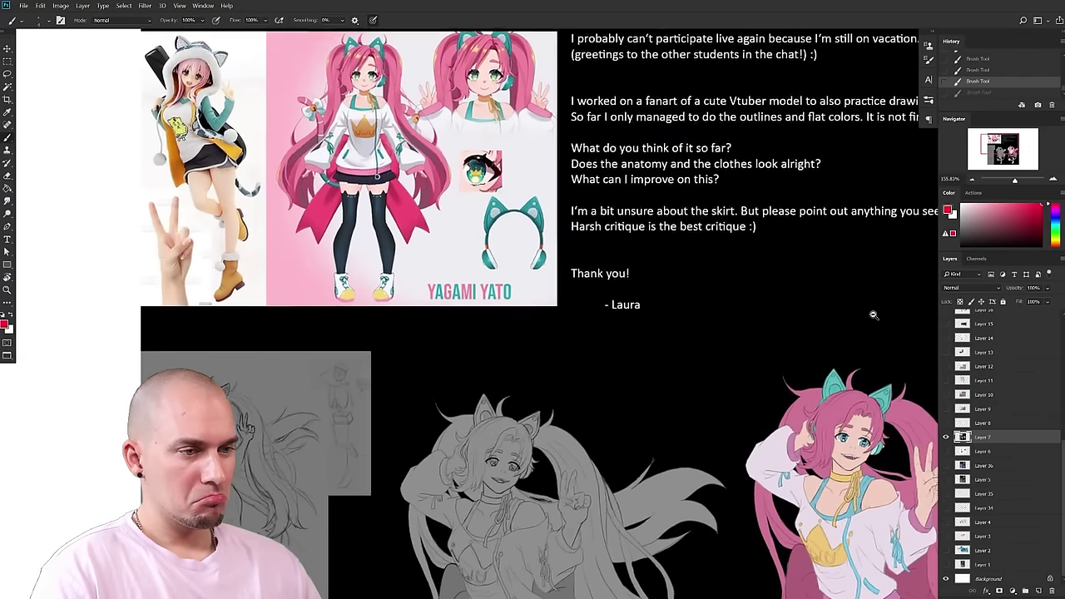
- Examine the reference images closely: the hooded figurine, the peace-sign hand and the Yagami Yato character design
drag(672, 319, 713, 340)
drag(632, 362, 732, 328)
scroll(675, 346, up, 3)
scroll(700, 342, down, 1)
mouse_move(643, 456)
mouse_down()
mouse_move(680, 443)
mouse_move(663, 459)
mouse_up()
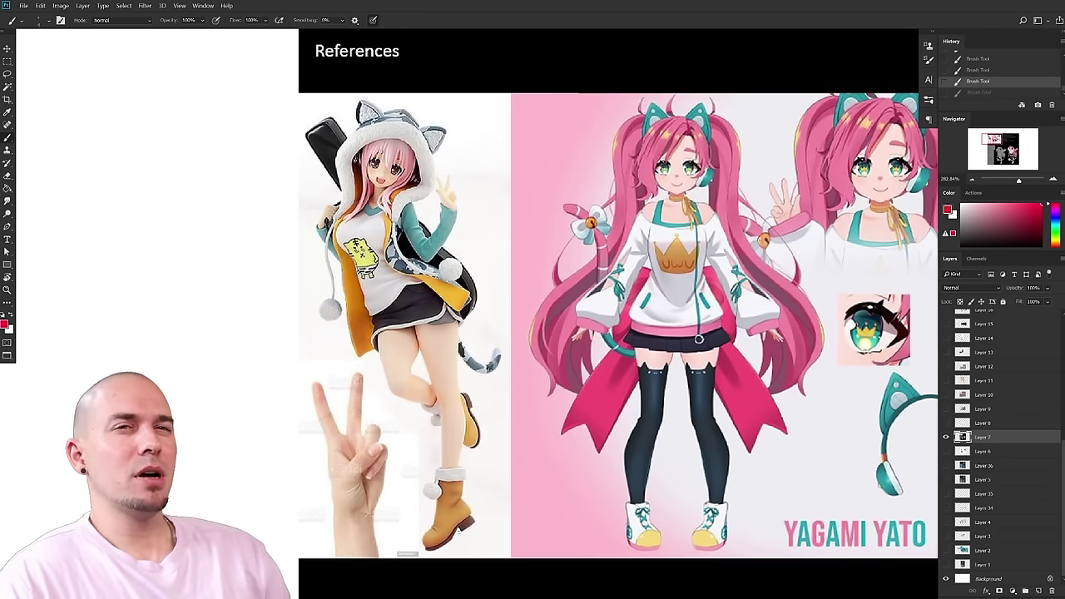
mouse_move(457, 532)
mouse_down()
mouse_move(495, 489)
mouse_move(475, 520)
mouse_move(462, 513)
mouse_up()
drag(527, 403, 519, 406)
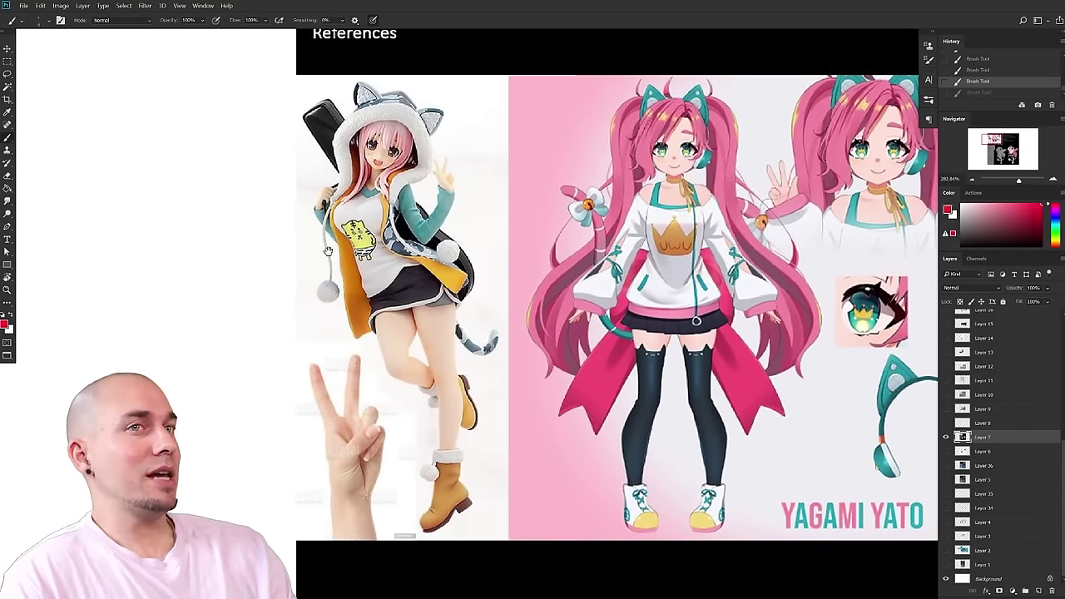
drag(434, 351, 431, 346)
drag(616, 393, 559, 419)
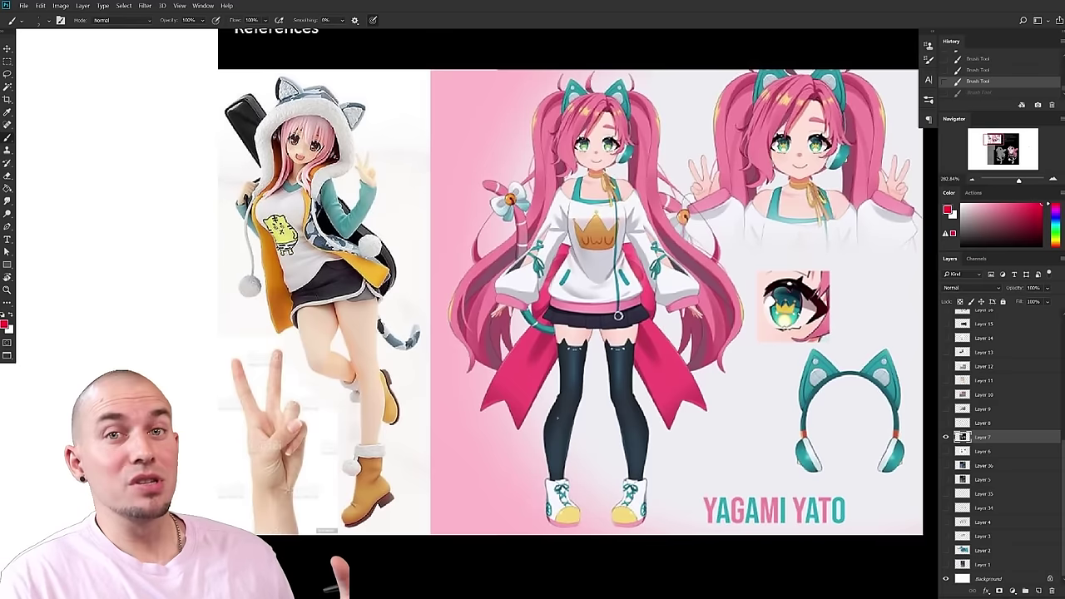
scroll(634, 471, down, 4)
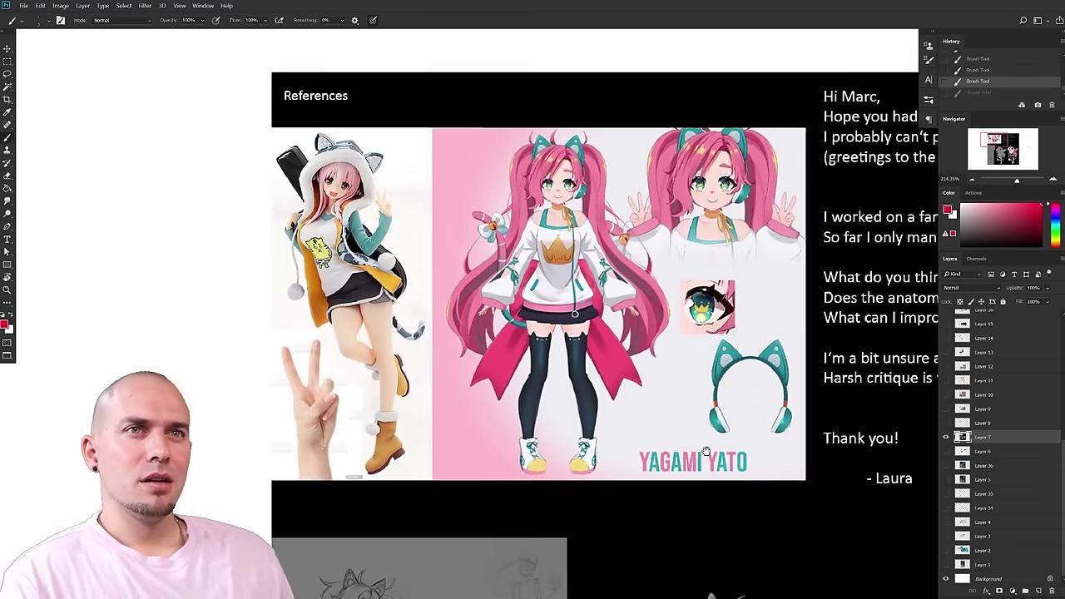
drag(705, 450, 620, 427)
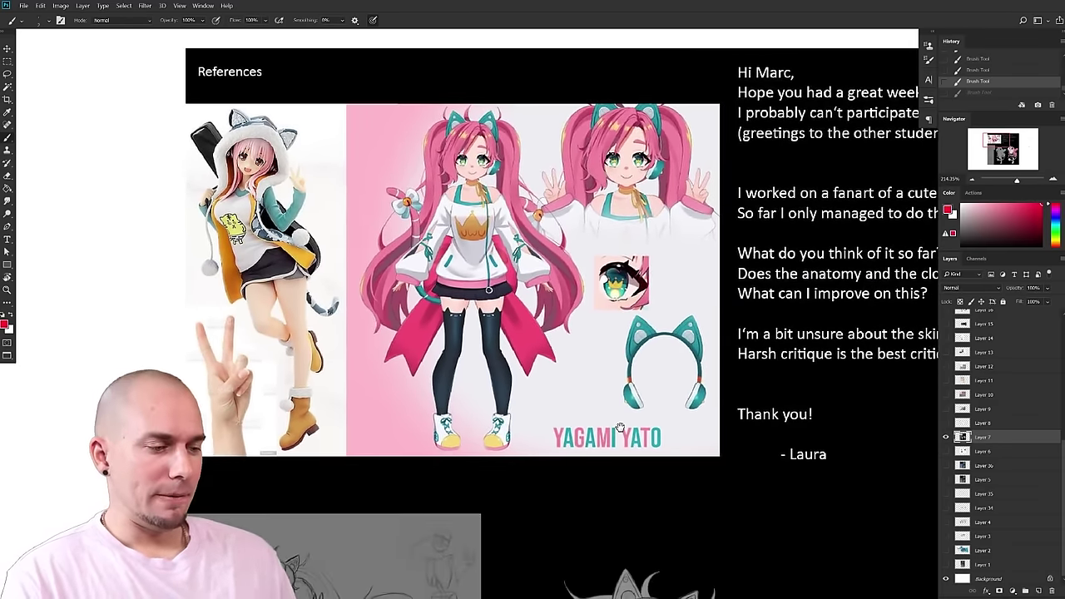
scroll(620, 426, up, 2)
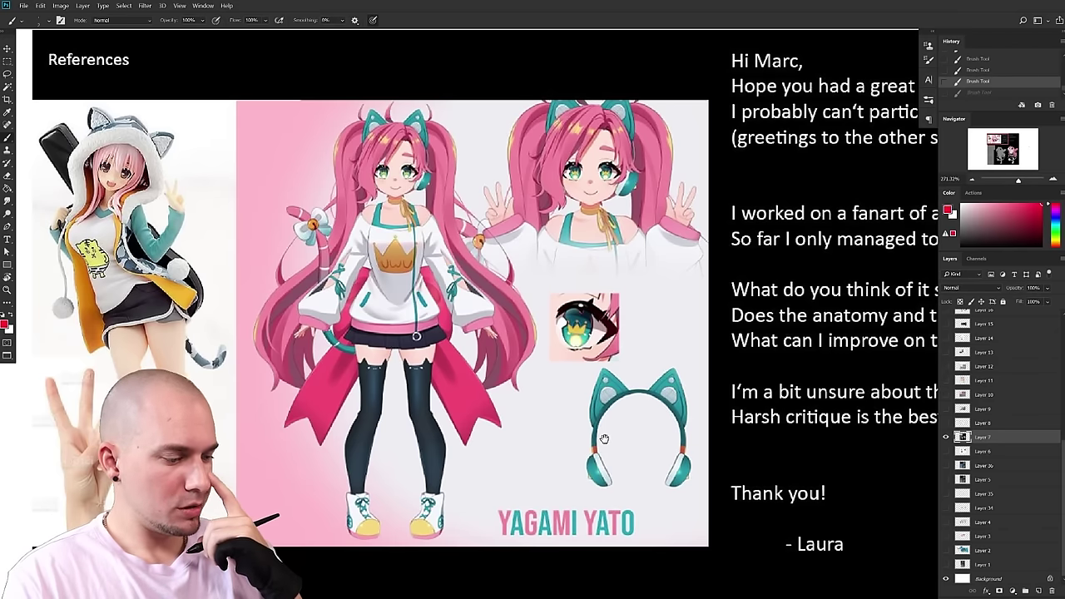
drag(730, 476, 727, 472)
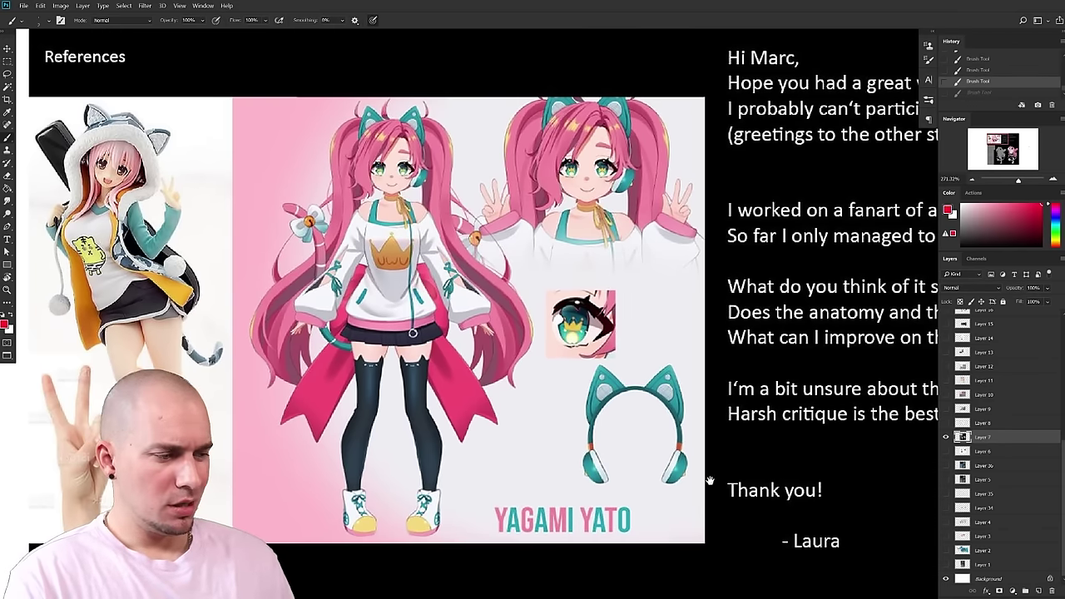
drag(680, 488, 640, 474)
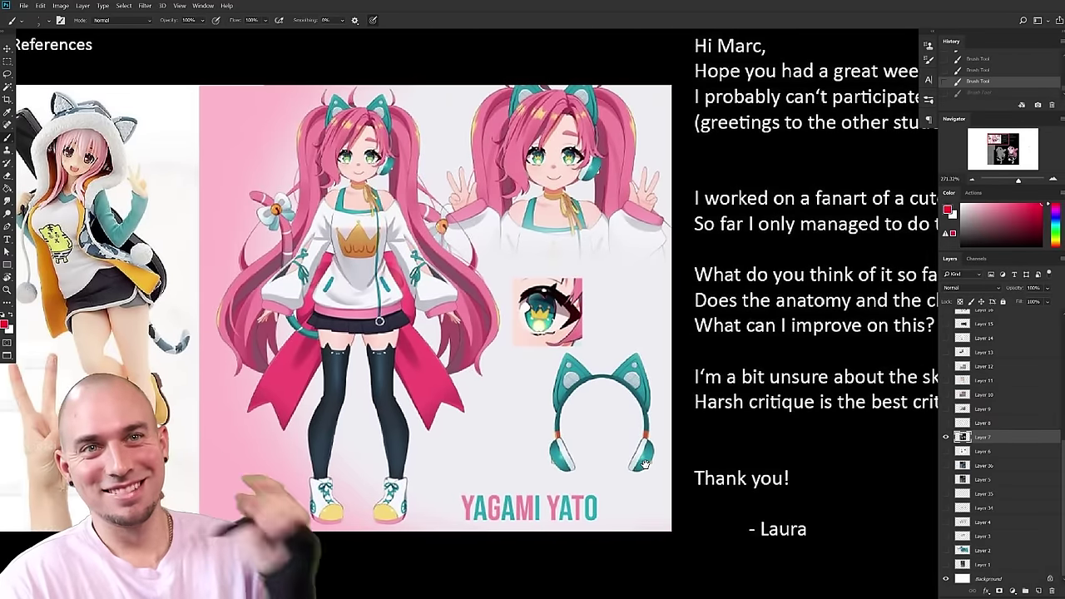
- Examine the nude pose sketch and compare it with the grey line art and the flat-coloured fanart
drag(650, 447, 620, 447)
drag(696, 445, 602, 447)
drag(720, 441, 493, 357)
drag(492, 356, 441, 358)
drag(546, 379, 589, 201)
drag(383, 441, 626, 447)
drag(476, 415, 424, 421)
mouse_move(915, 507)
mouse_down()
mouse_move(570, 452)
mouse_move(570, 382)
mouse_move(865, 457)
mouse_up()
mouse_move(258, 328)
mouse_down()
mouse_move(594, 447)
mouse_move(708, 425)
mouse_move(681, 429)
mouse_up()
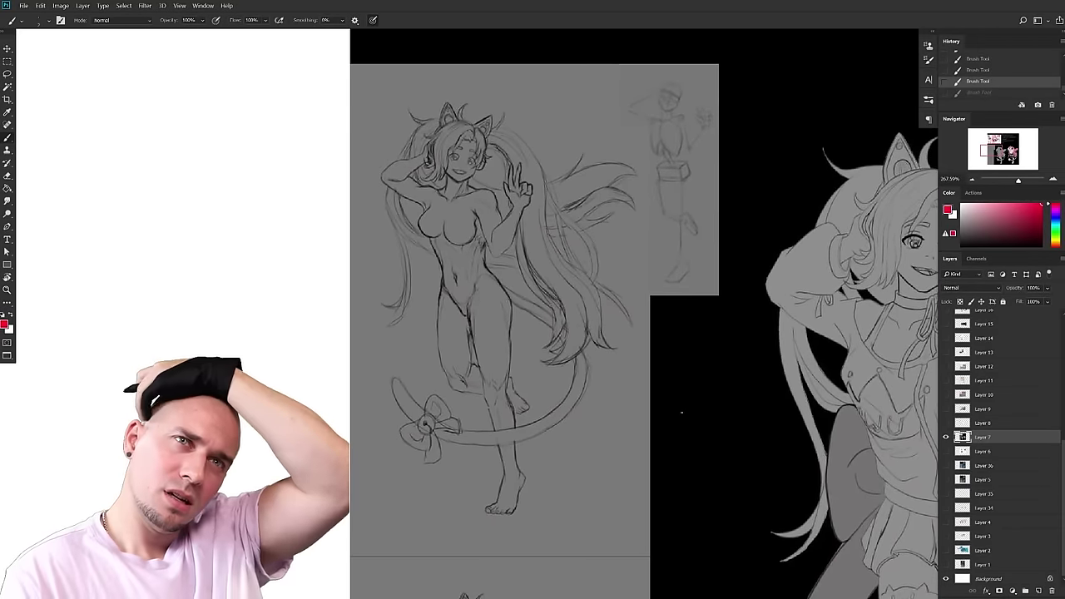
drag(595, 422, 499, 431)
mouse_move(637, 449)
mouse_down()
mouse_move(530, 432)
mouse_move(661, 447)
mouse_up()
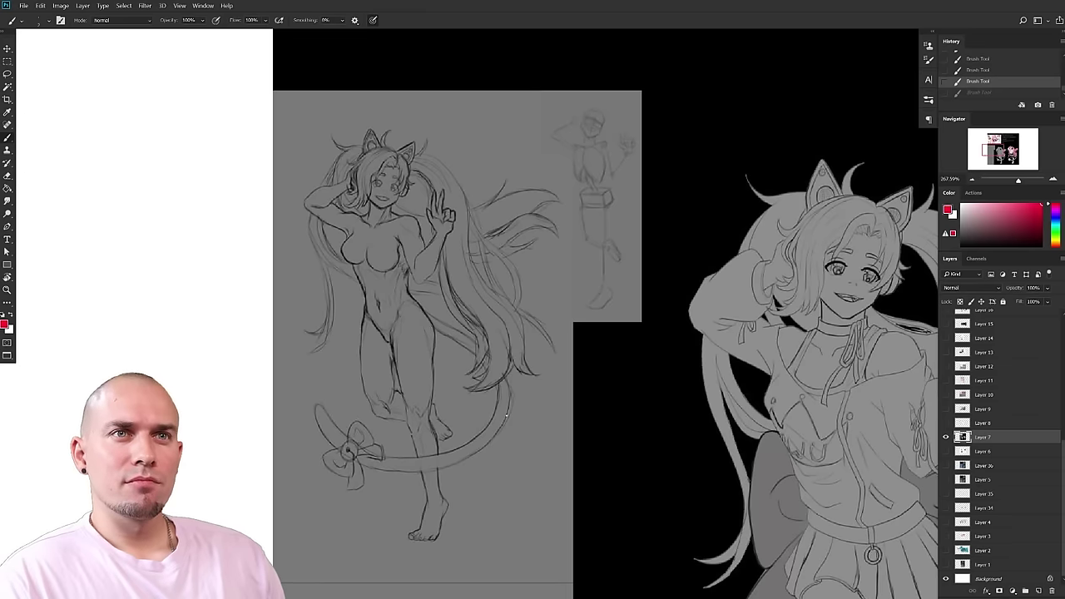
drag(506, 415, 301, 305)
scroll(624, 349, up, 4)
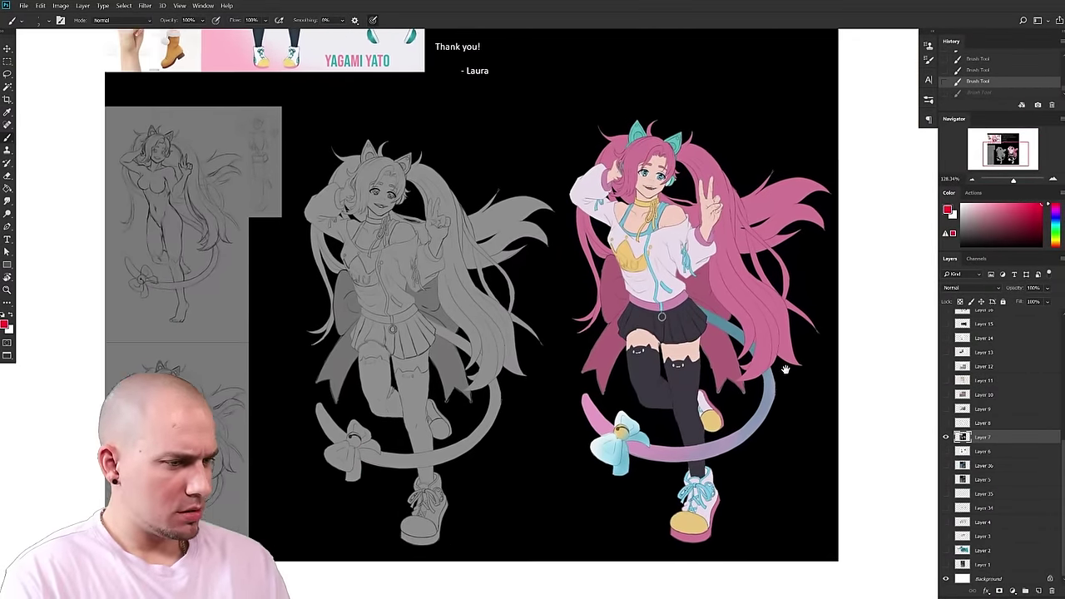
drag(785, 369, 826, 379)
drag(350, 320, 496, 424)
scroll(397, 385, up, 1)
scroll(397, 386, up, 3)
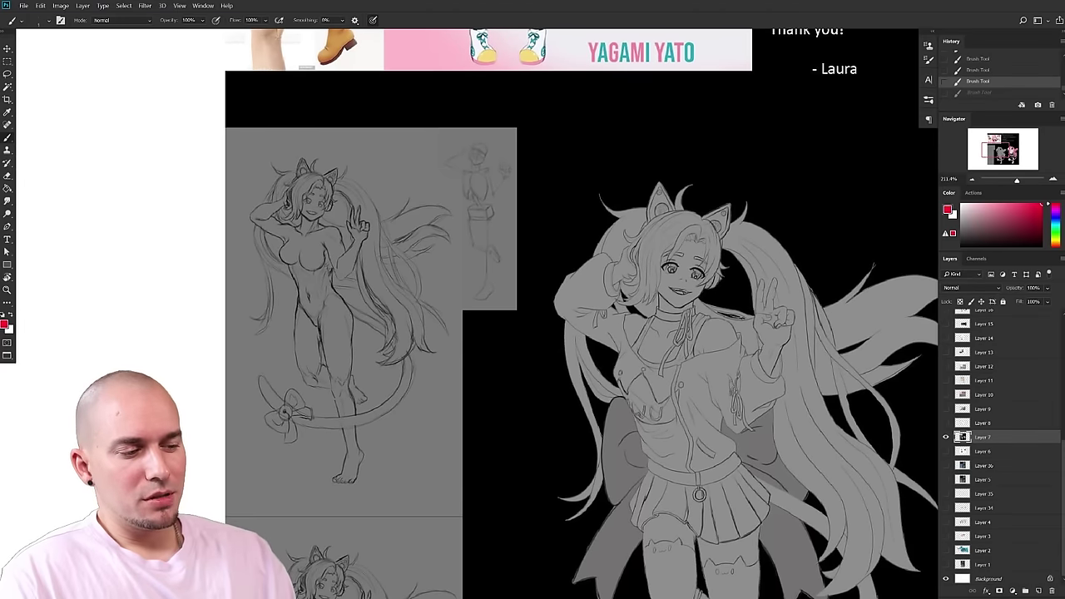
- Examine the pose sketch up close, from the head and raised arms down to the standing foot
mouse_move(385, 153)
mouse_down()
mouse_move(465, 353)
mouse_move(463, 320)
mouse_up()
key(ctrl+z)
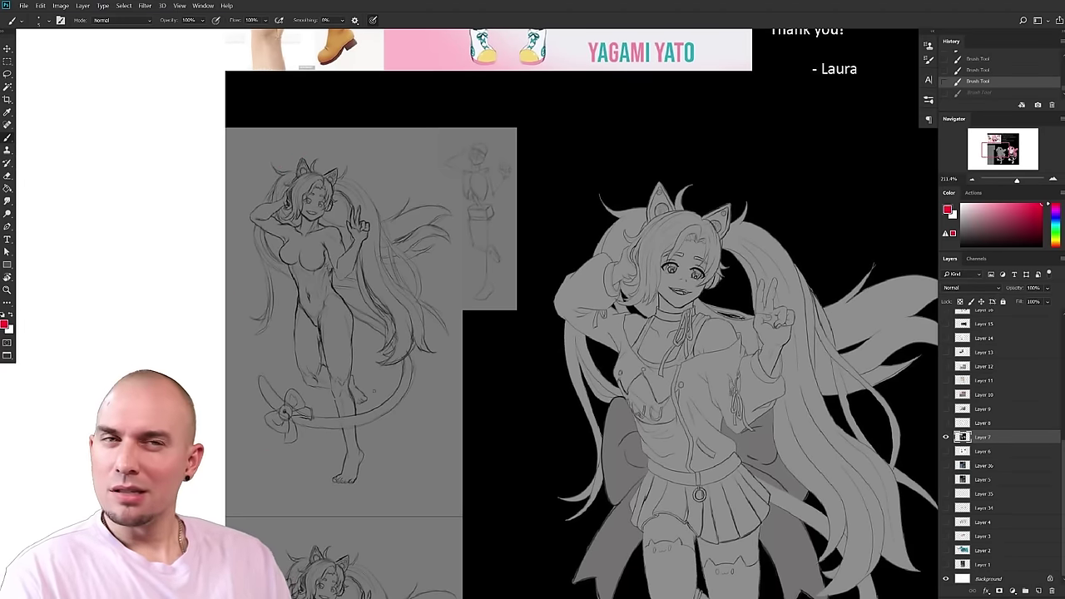
scroll(360, 399, up, 3)
mouse_move(403, 373)
mouse_down()
mouse_move(408, 399)
mouse_move(398, 375)
mouse_move(594, 416)
mouse_move(575, 433)
mouse_up()
drag(432, 333, 510, 298)
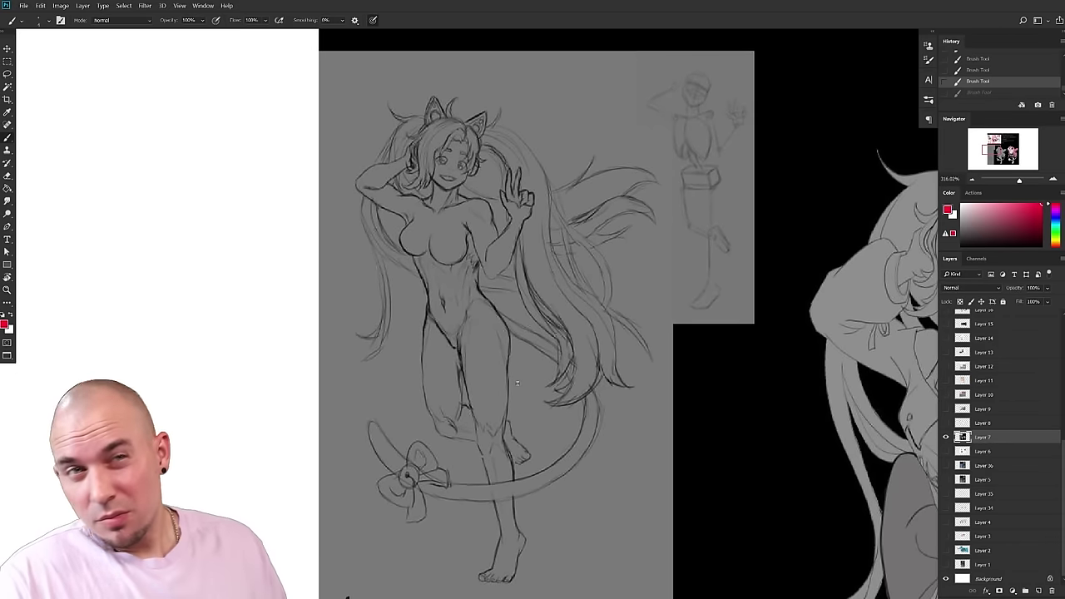
drag(517, 383, 530, 376)
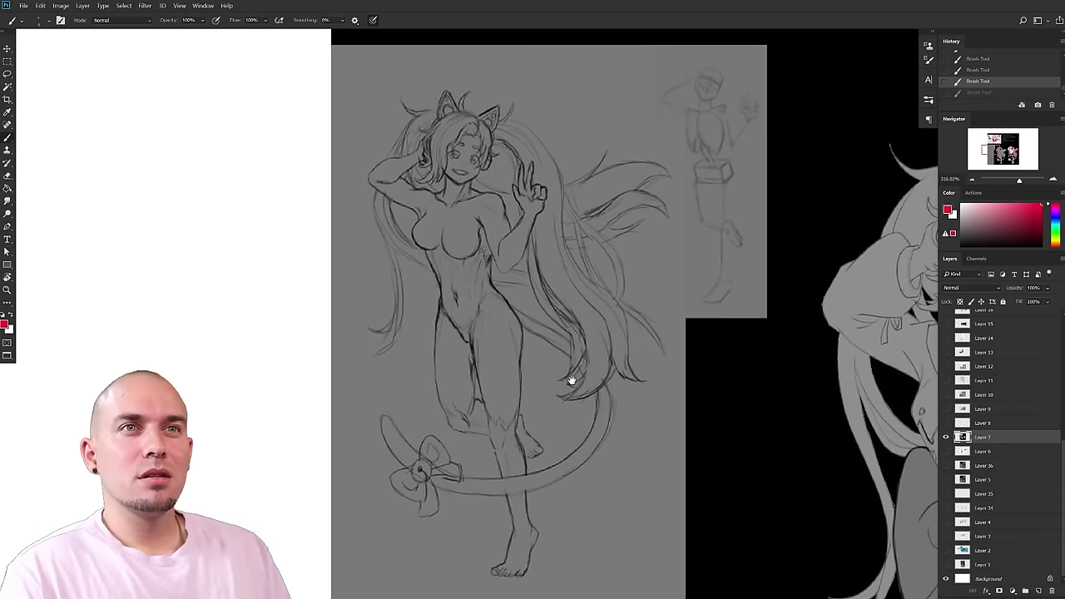
drag(557, 457, 552, 454)
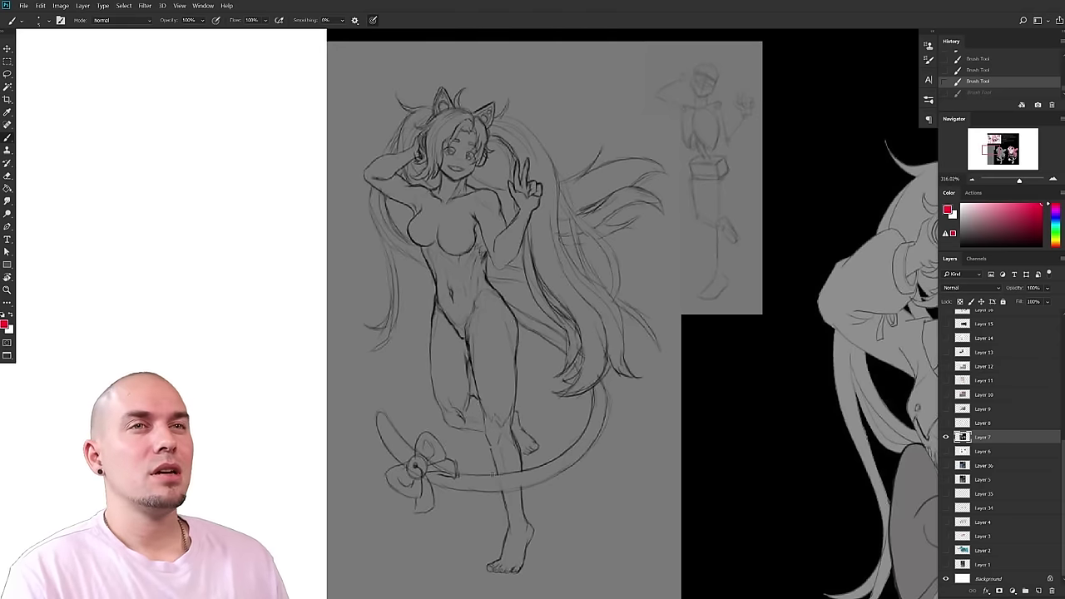
drag(462, 352, 405, 349)
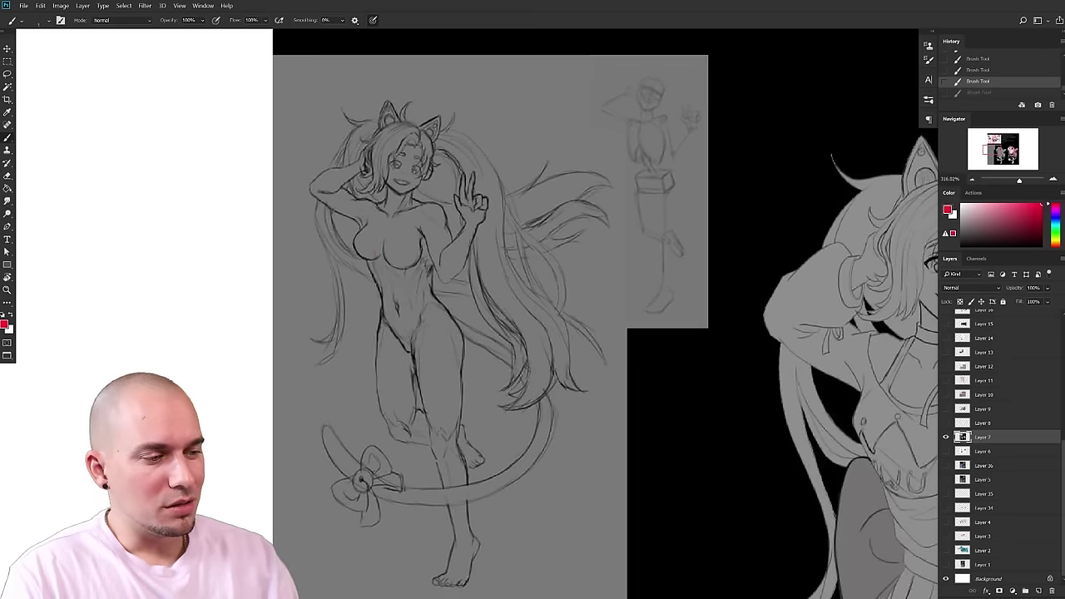
- Mark the chest outlines and the side contour of the waist with thin red lines on the pose sketch
drag(358, 224, 356, 262)
key(ctrl+z)
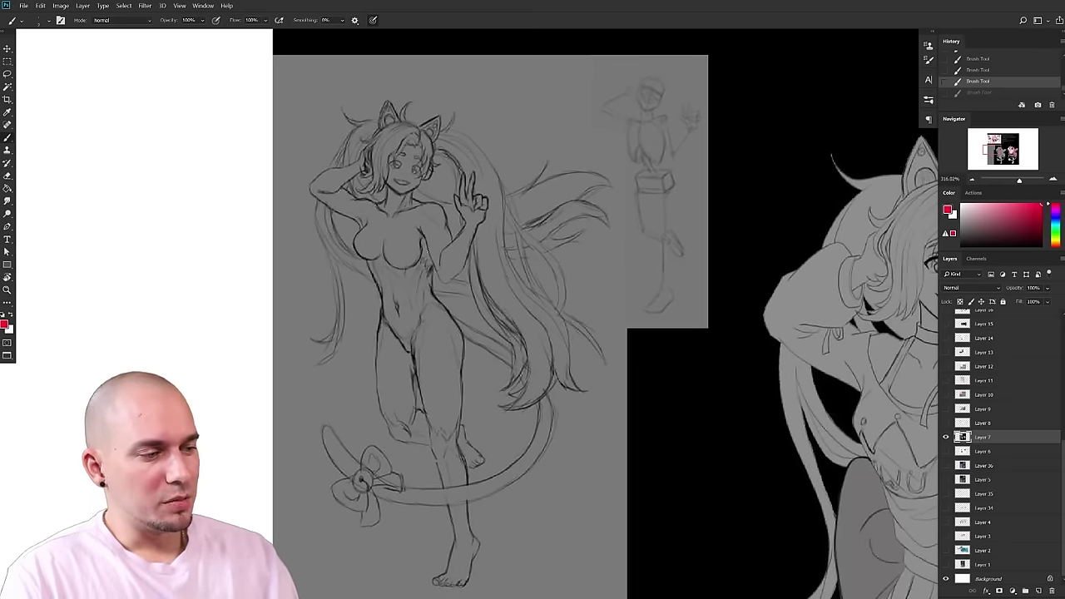
drag(489, 334, 459, 349)
drag(337, 245, 326, 263)
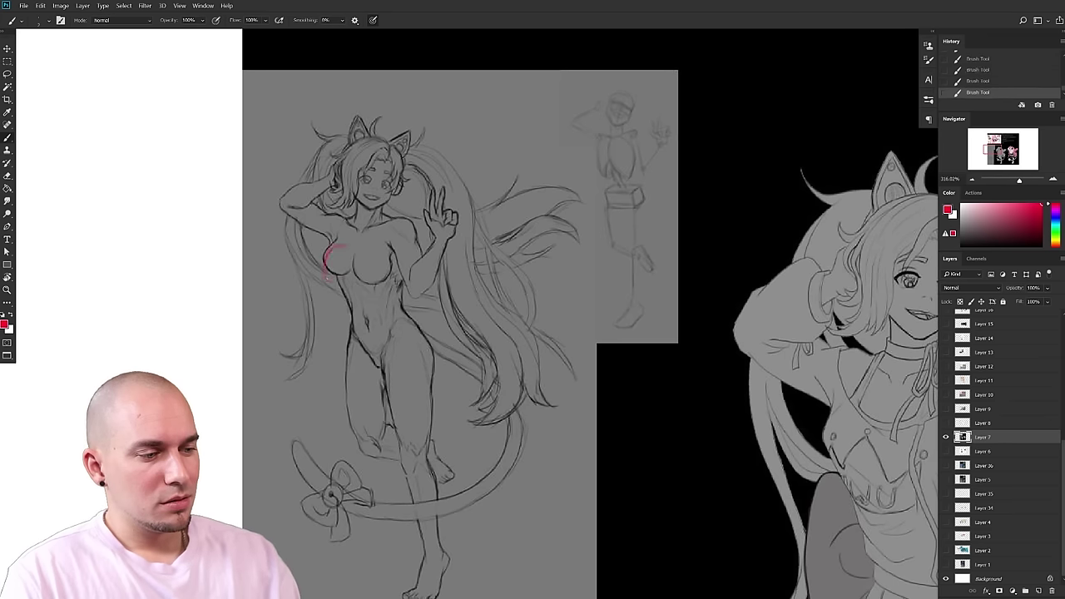
drag(560, 417, 492, 408)
drag(496, 397, 463, 357)
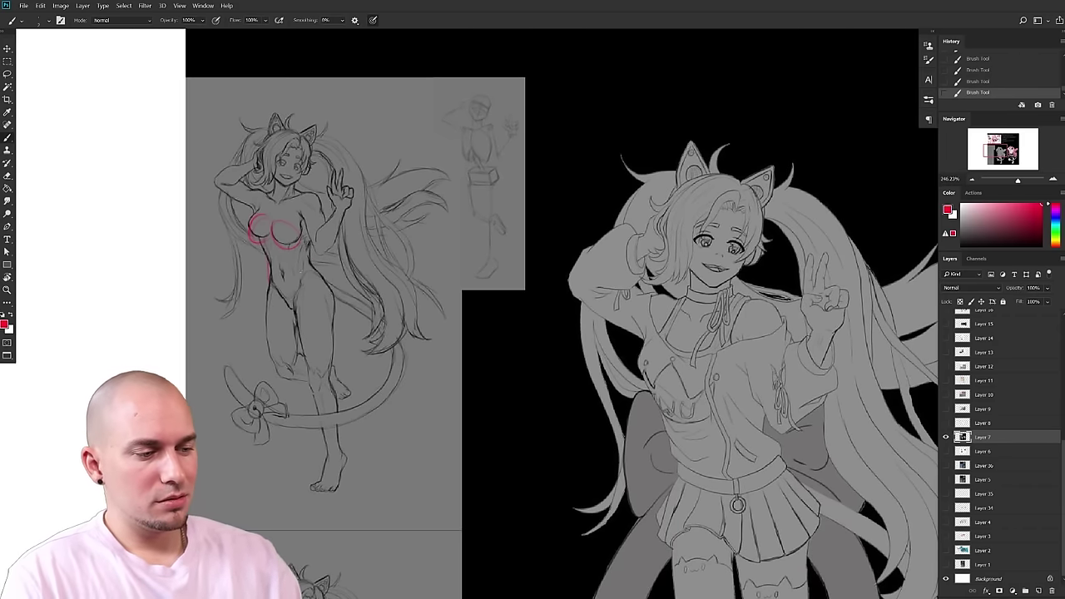
drag(300, 271, 300, 283)
mouse_move(321, 375)
mouse_down()
mouse_move(361, 347)
mouse_move(458, 411)
mouse_move(450, 366)
mouse_up()
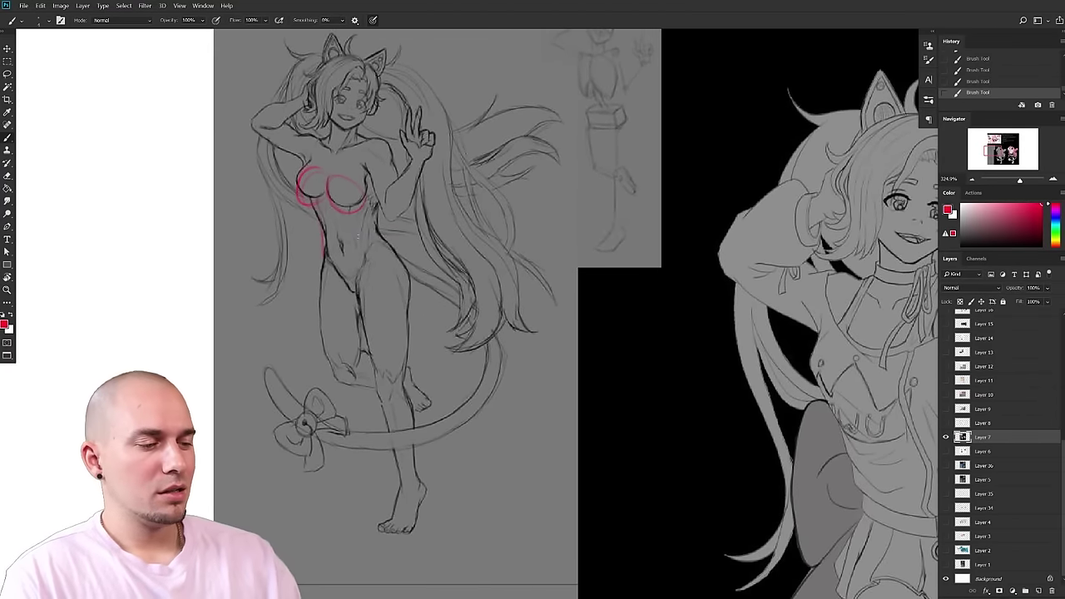
- Try a straight thick red axis line through the pose sketch from the standing foot up to the head
mouse_move(364, 213)
mouse_down()
mouse_move(394, 424)
mouse_move(412, 415)
mouse_move(384, 384)
mouse_up()
key(ctrl+z)
drag(495, 441, 419, 467)
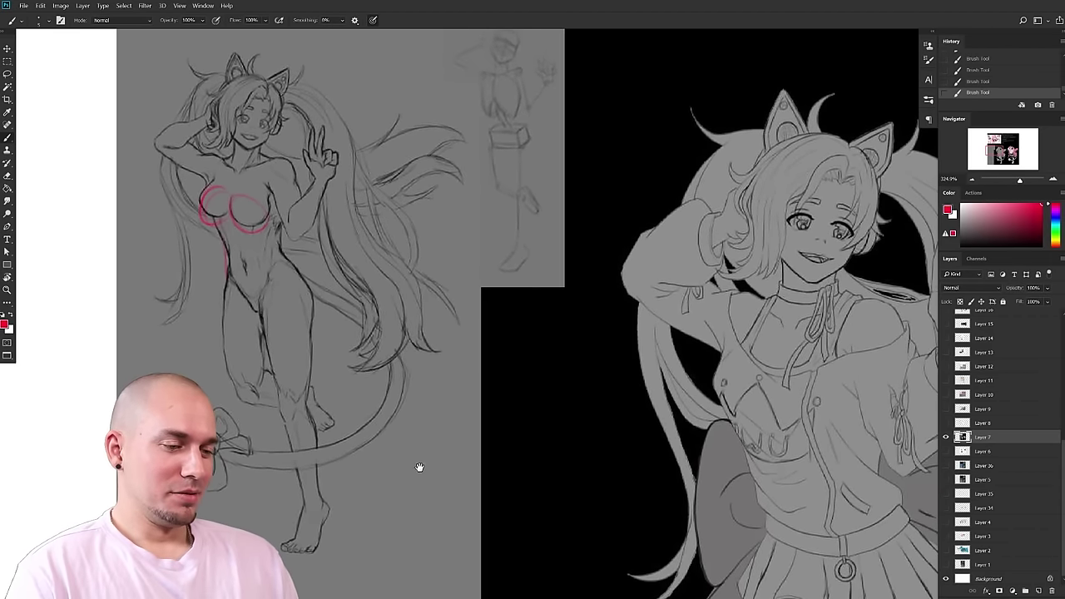
scroll(425, 341, left, 3)
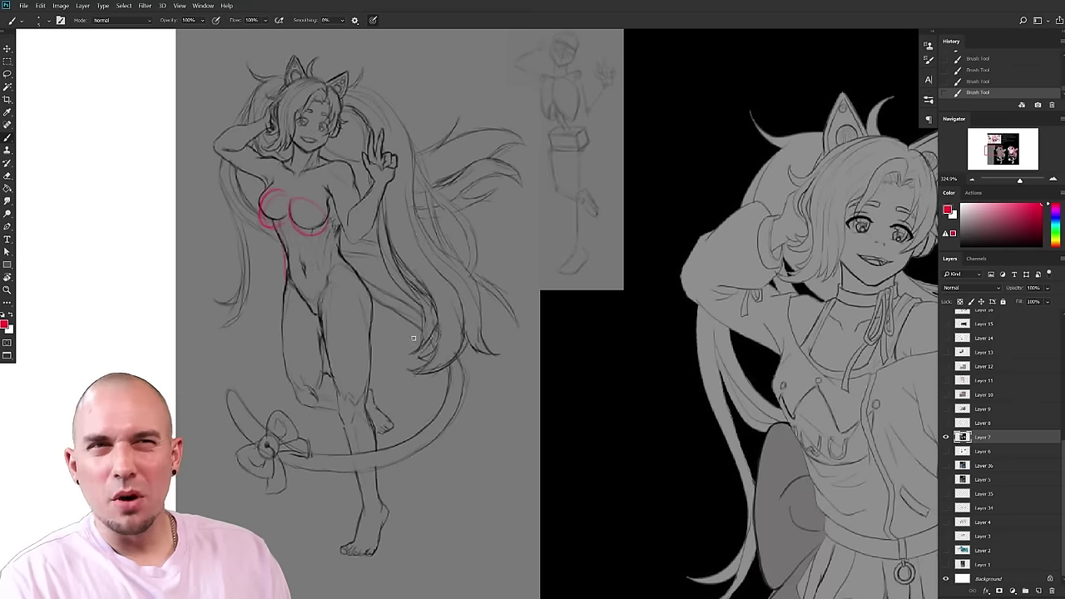
mouse_move(298, 158)
mouse_down()
mouse_move(401, 534)
mouse_move(351, 404)
mouse_move(296, 122)
mouse_up()
key(ctrl+z)
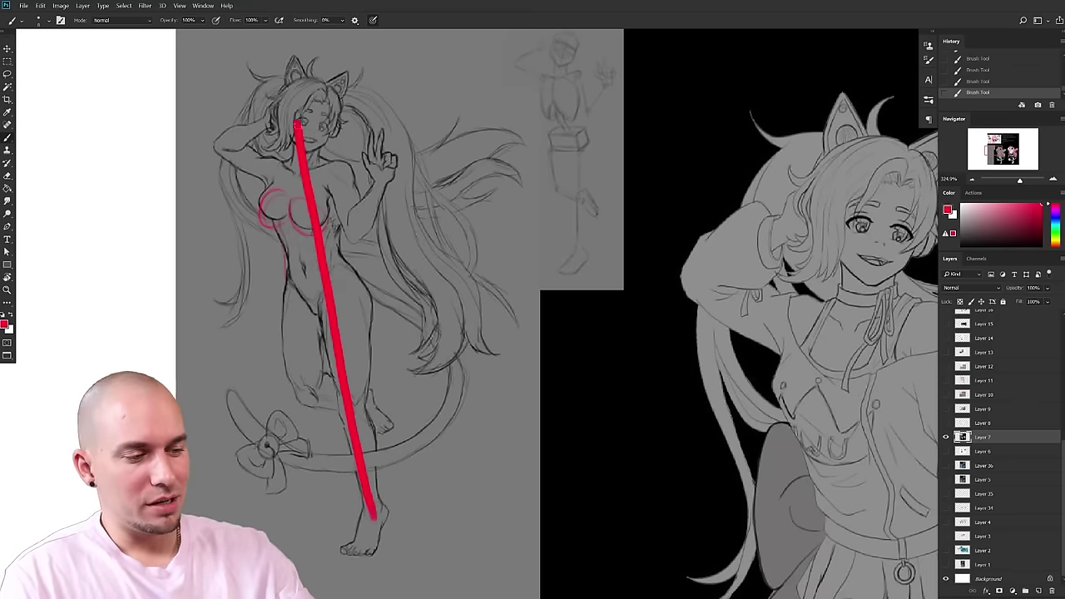
key(ctrl+z)
- Try slightly curved red lines of action from the lower legs up to the neck of the pose sketch
drag(297, 411, 270, 248)
key(ctrl+z)
drag(375, 499, 281, 156)
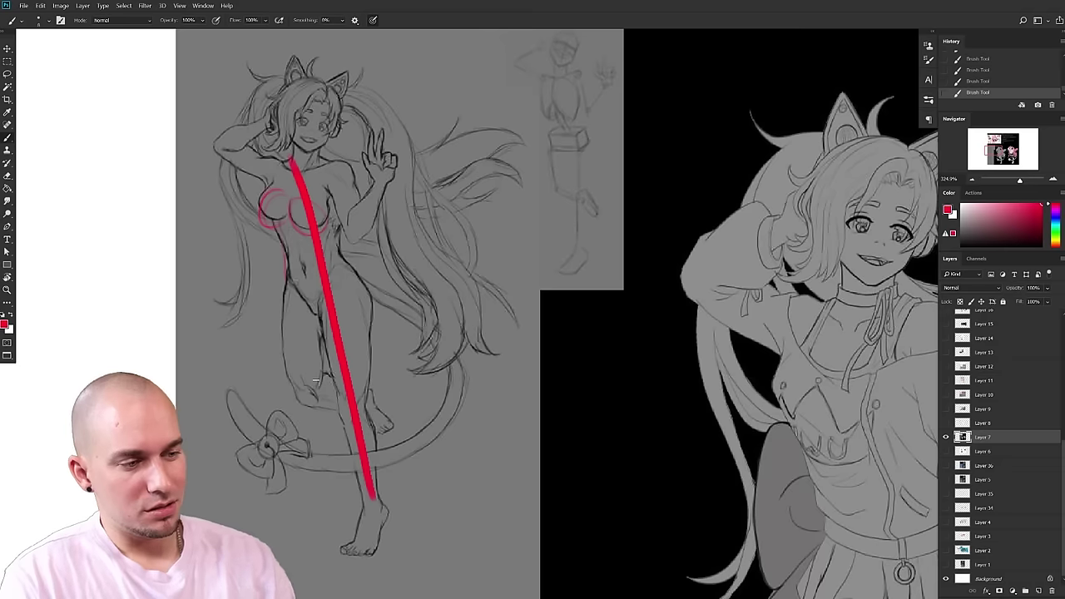
drag(313, 379, 276, 135)
drag(372, 479, 333, 268)
key(ctrl+z)
key(ctrl+z)
key(ctrl+z)
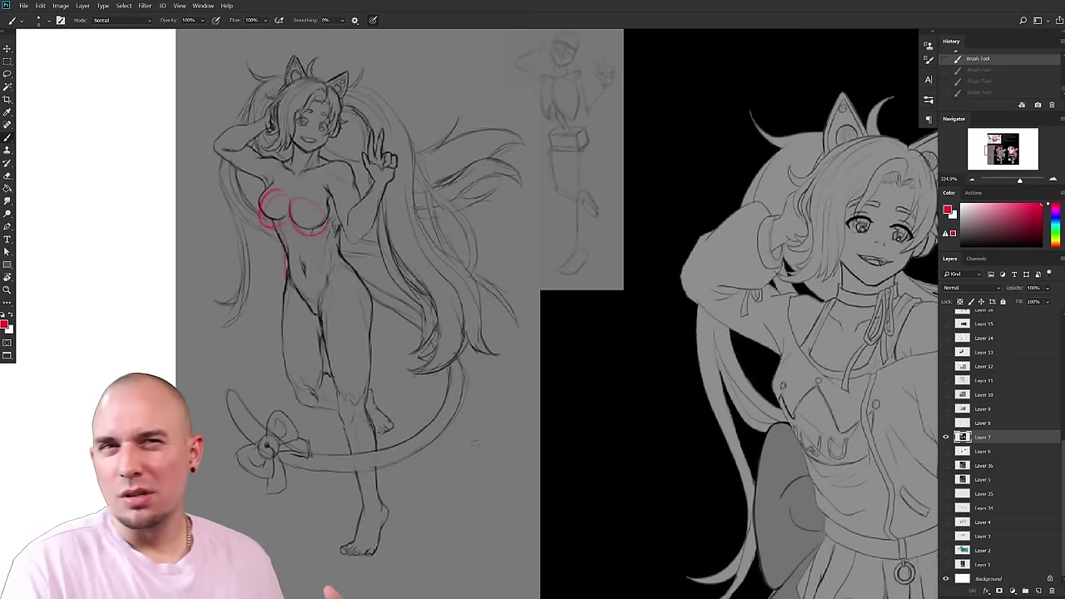
- Paint thick red gesture curves down the pose sketch's torso and along the outside of both hips
drag(654, 438, 612, 452)
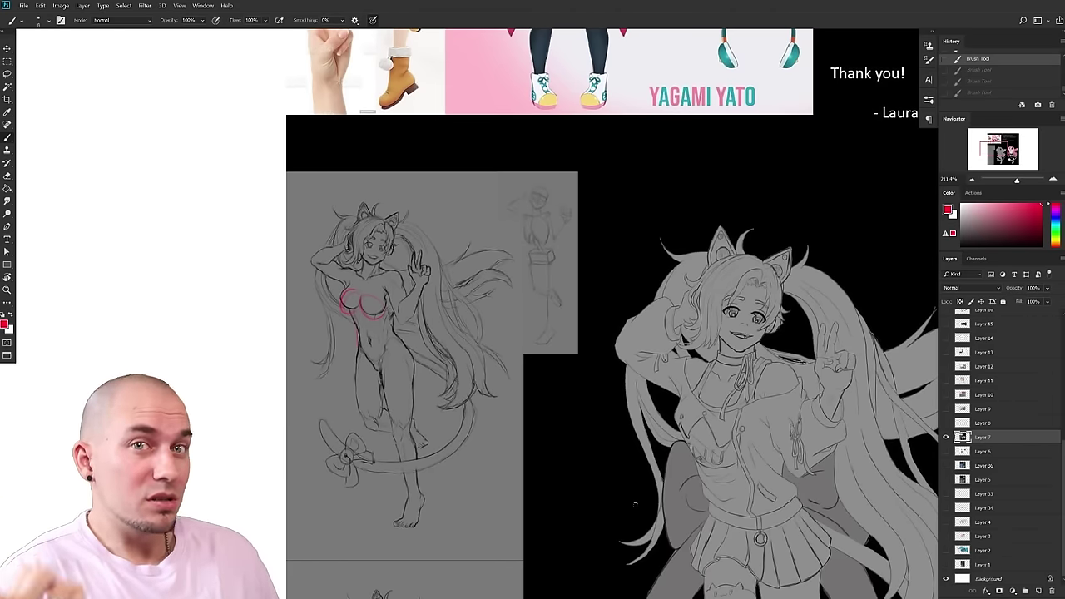
drag(669, 471, 384, 515)
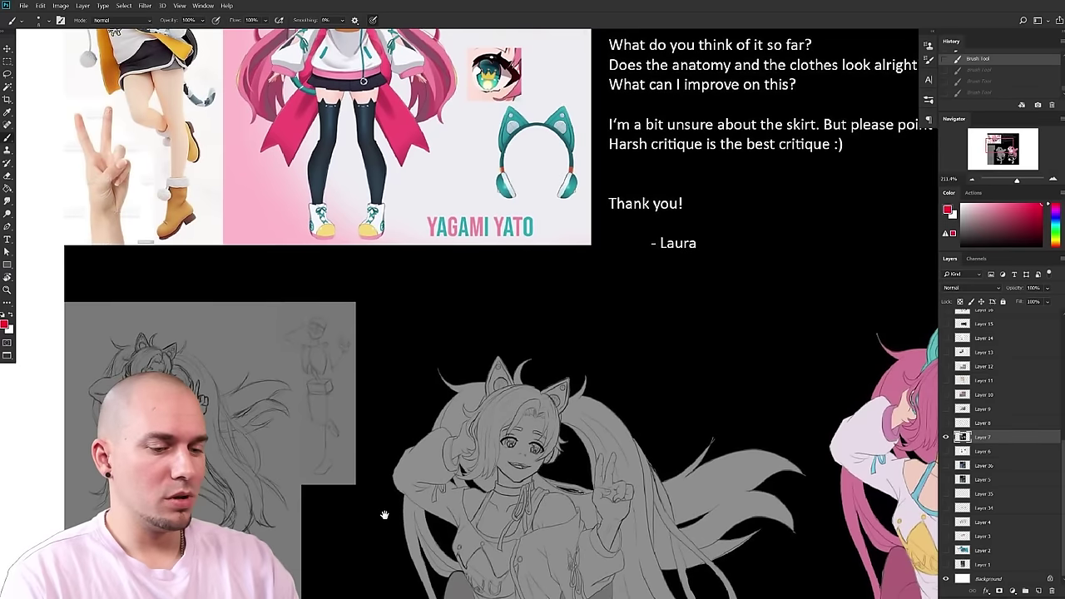
mouse_move(445, 464)
mouse_down()
mouse_move(378, 524)
mouse_move(658, 280)
mouse_move(608, 261)
mouse_move(531, 272)
mouse_up()
mouse_move(448, 301)
mouse_down()
mouse_move(463, 288)
mouse_move(445, 310)
mouse_up()
drag(380, 359, 362, 374)
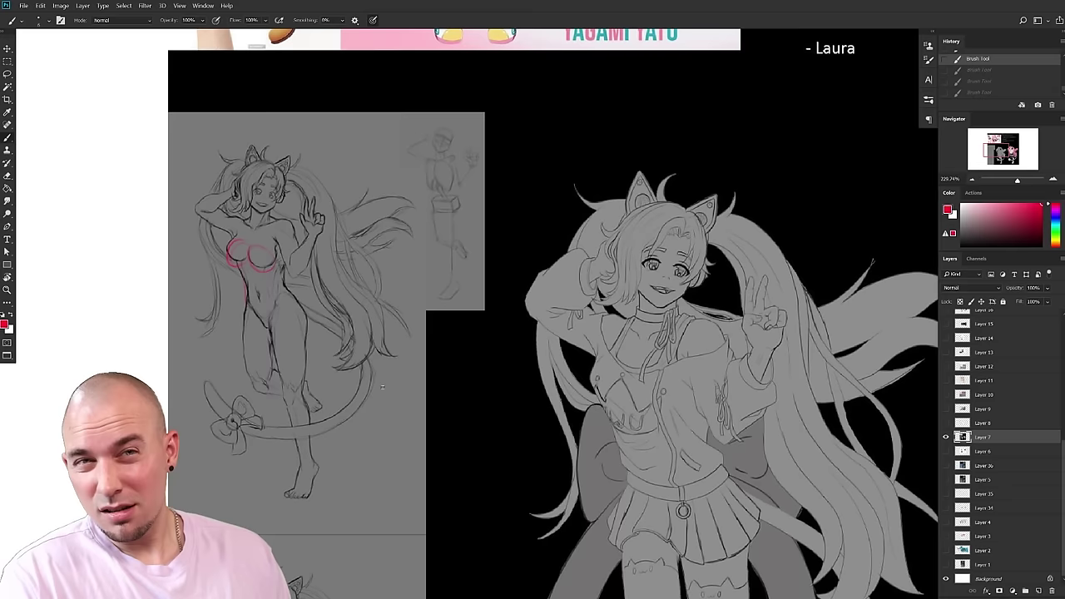
drag(382, 387, 347, 389)
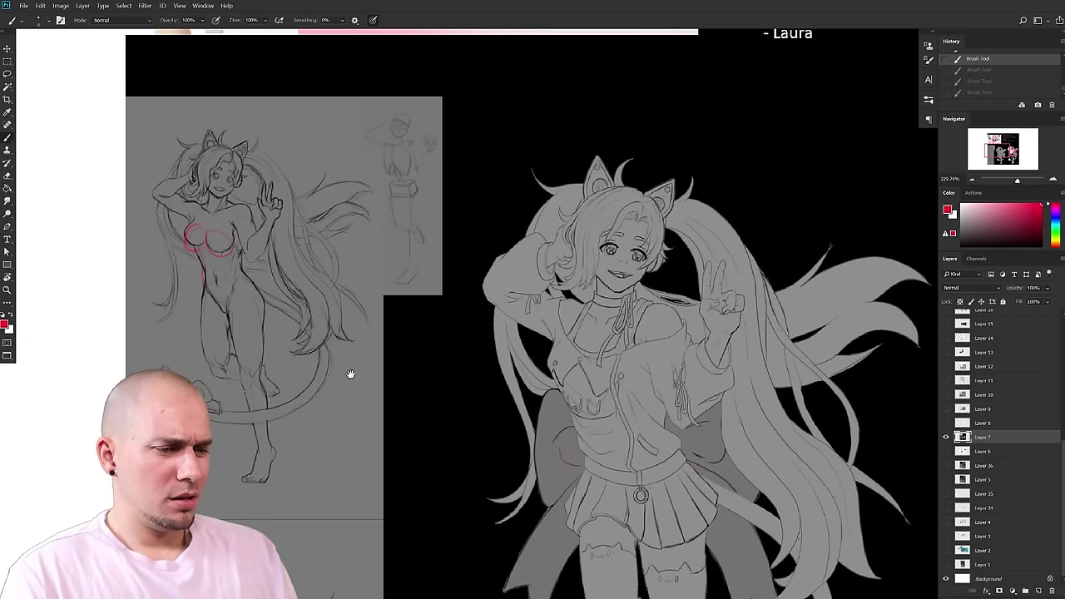
mouse_move(217, 214)
mouse_down()
mouse_move(205, 273)
mouse_move(267, 331)
mouse_up()
key(ctrl+z)
drag(203, 278, 217, 323)
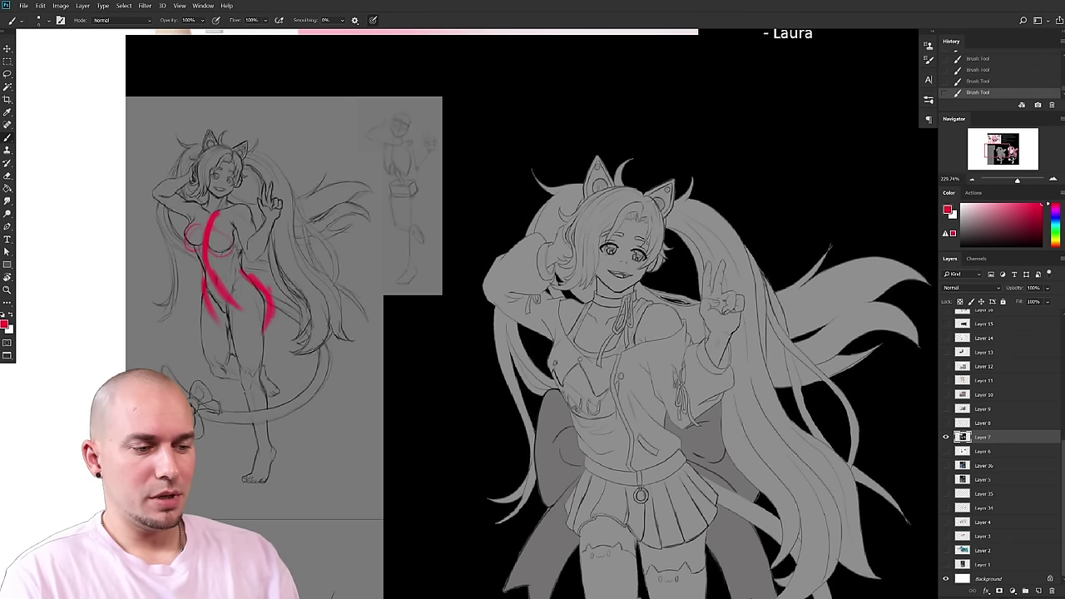
- Try thick angular red gesture lines for the standing leg and for a raised, sharply bent second leg
mouse_move(243, 301)
mouse_down()
mouse_move(231, 363)
mouse_move(269, 458)
mouse_up()
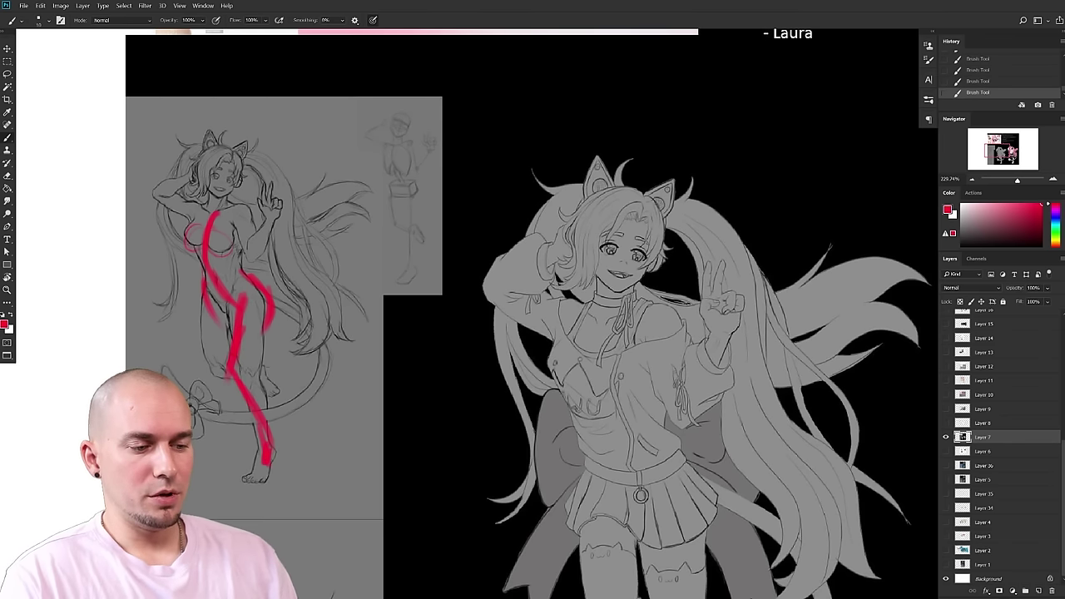
mouse_move(218, 332)
mouse_down()
mouse_move(197, 315)
mouse_move(191, 334)
mouse_move(222, 370)
mouse_up()
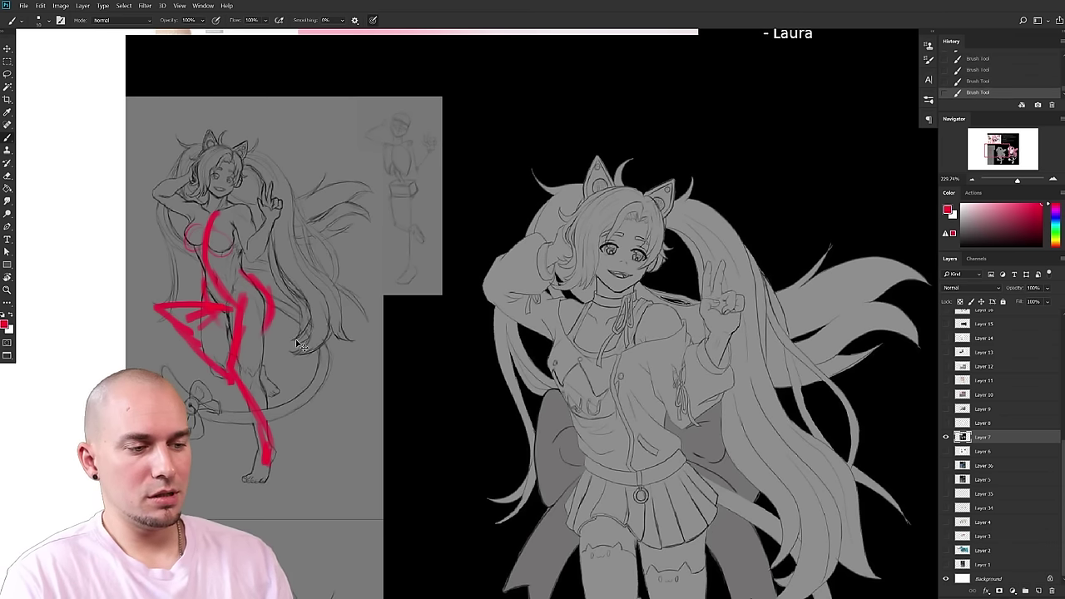
key(ctrl+z)
mouse_move(221, 319)
mouse_down()
mouse_move(211, 303)
mouse_move(226, 350)
mouse_move(306, 410)
mouse_move(341, 468)
mouse_move(332, 456)
mouse_up()
key(ctrl+z)
key(ctrl+z)
key(ctrl+z)
key(ctrl+z)
key(ctrl+z)
key(ctrl+z)
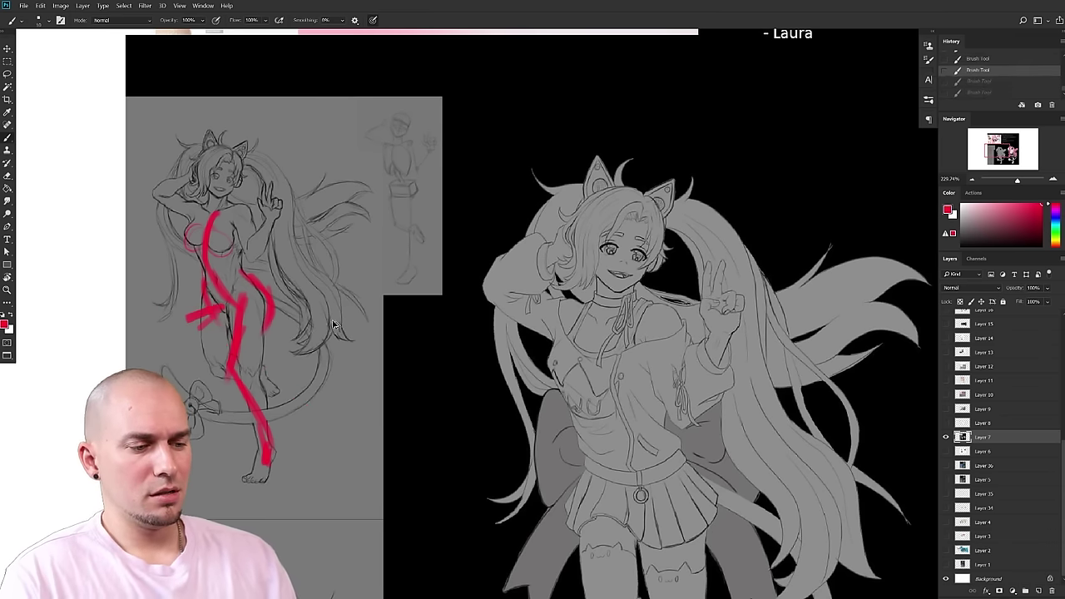
key(ctrl+z)
key(ctrl+z)
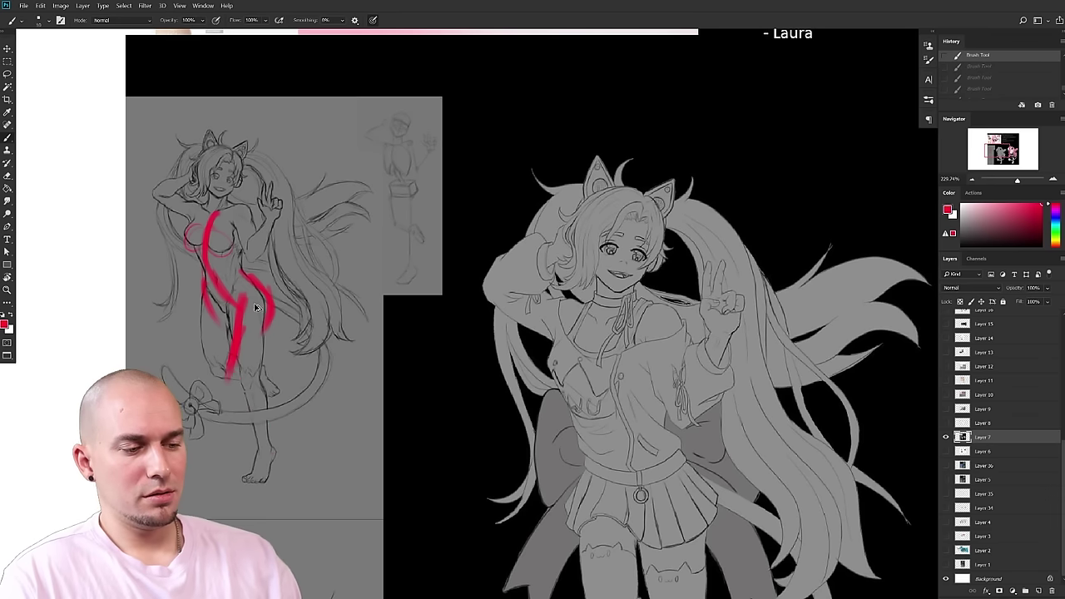
- Try an alternative leg pose in red, with one leg extended diagonally outward and the other bent at the knee
drag(239, 301, 277, 359)
drag(290, 376, 361, 402)
mouse_move(226, 326)
mouse_down()
mouse_move(185, 322)
mouse_move(166, 341)
mouse_up()
key(ctrl+z)
key(ctrl+z)
mouse_move(225, 310)
mouse_down()
mouse_move(154, 354)
mouse_move(221, 385)
mouse_move(223, 377)
mouse_move(218, 409)
mouse_up()
drag(387, 375, 386, 376)
drag(246, 331, 344, 456)
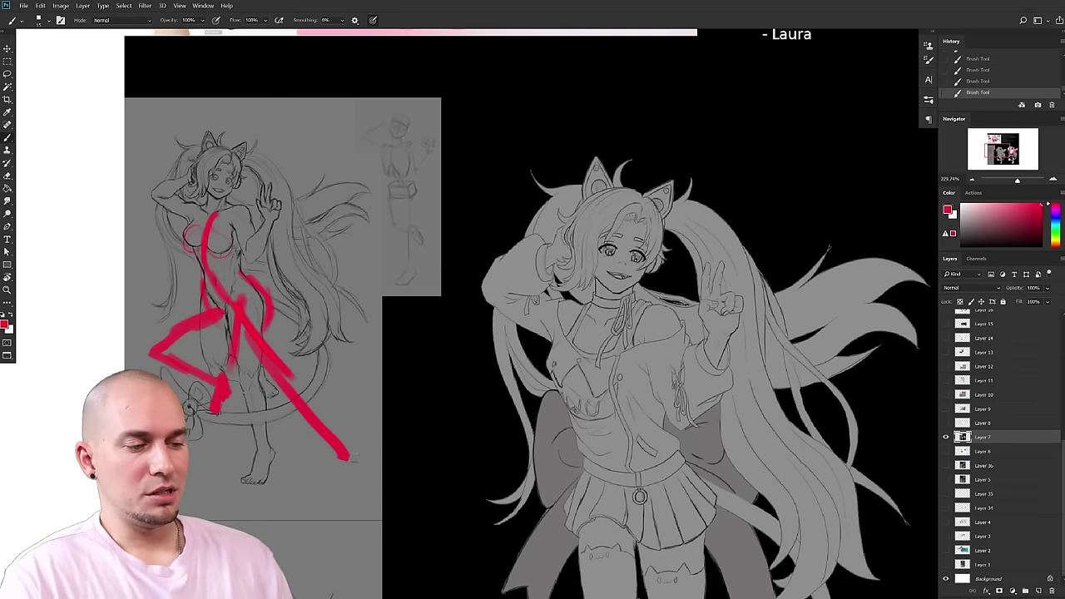
- Undo the red alternative leg lines, keeping the torso and hip gesture curves
key(ctrl+z)
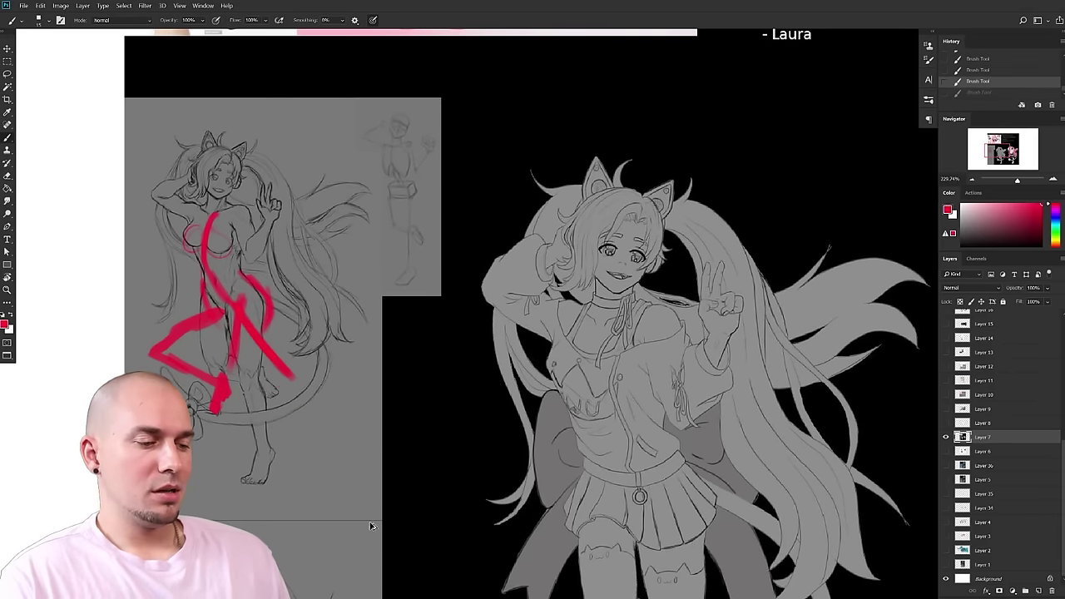
key(ctrl+z)
key(ctrl+z)
key(ctrl+z)
key(ctrl+z)
key(ctrl+z)
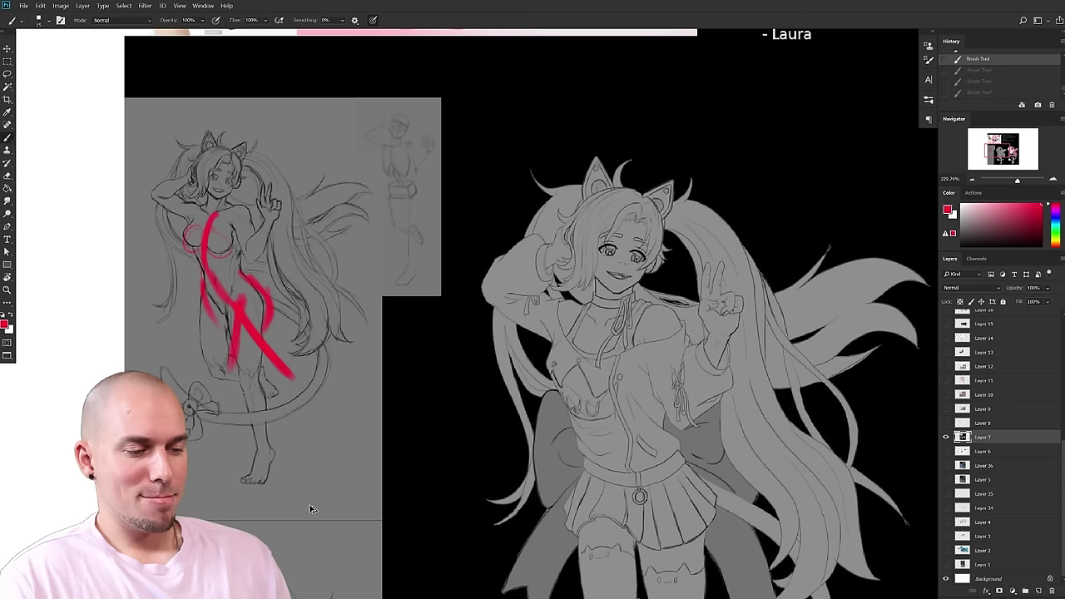
key(ctrl+z)
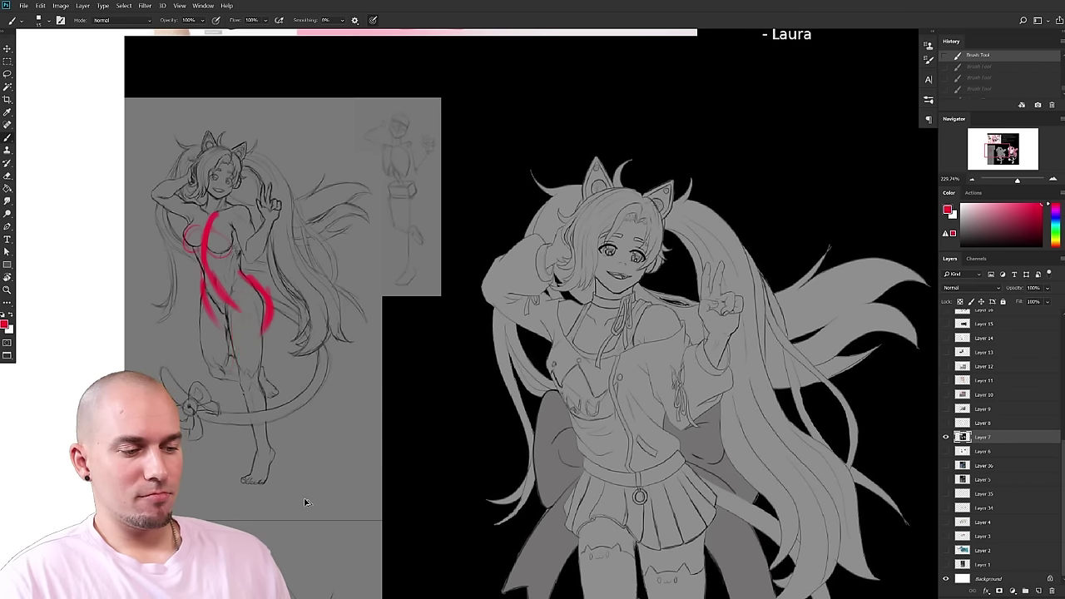
key(ctrl+z)
key(ctrl+z)
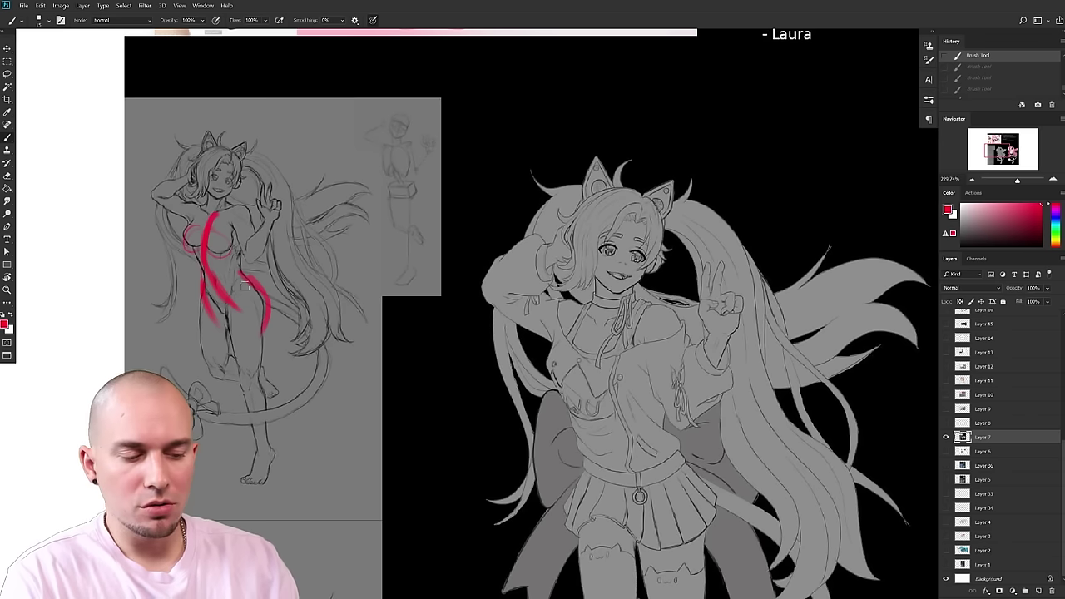
- Try straight red bars down both thighs of the pose sketch, with a line across at knee height
drag(241, 283, 242, 374)
drag(204, 289, 216, 373)
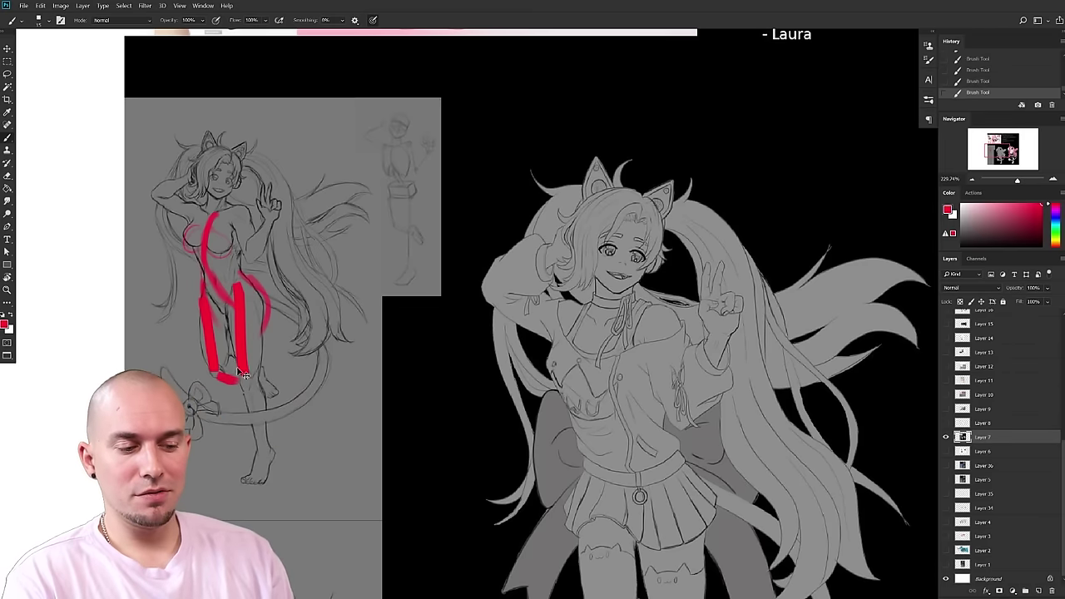
drag(223, 367, 289, 381)
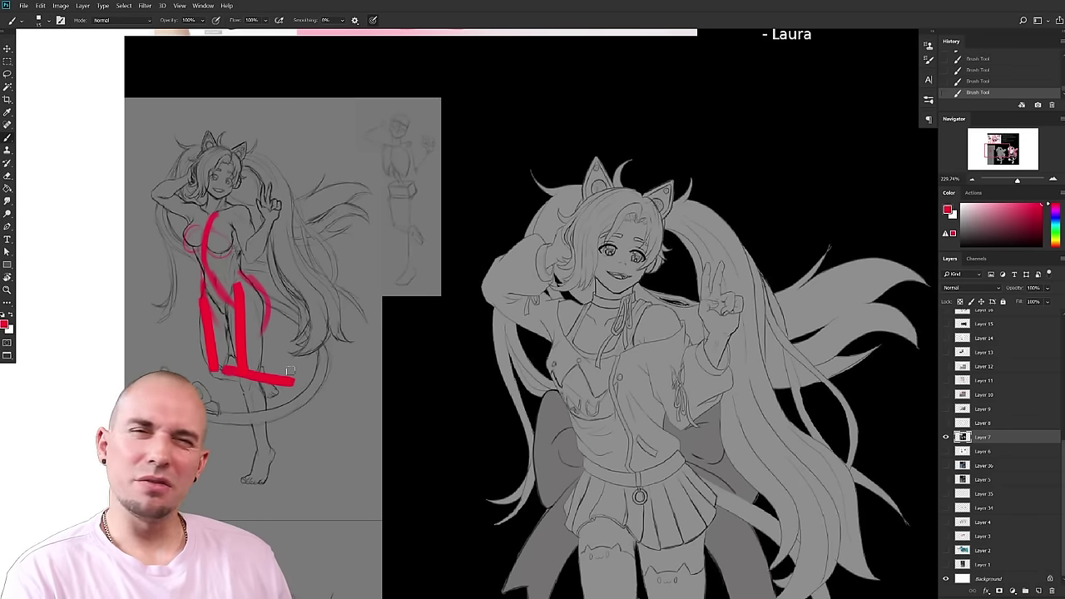
key(ctrl+z)
- Enlarge the brush and try thicker thigh bars, with extra strokes that spread the legs outward
key(])
drag(242, 362, 239, 331)
drag(214, 363, 209, 336)
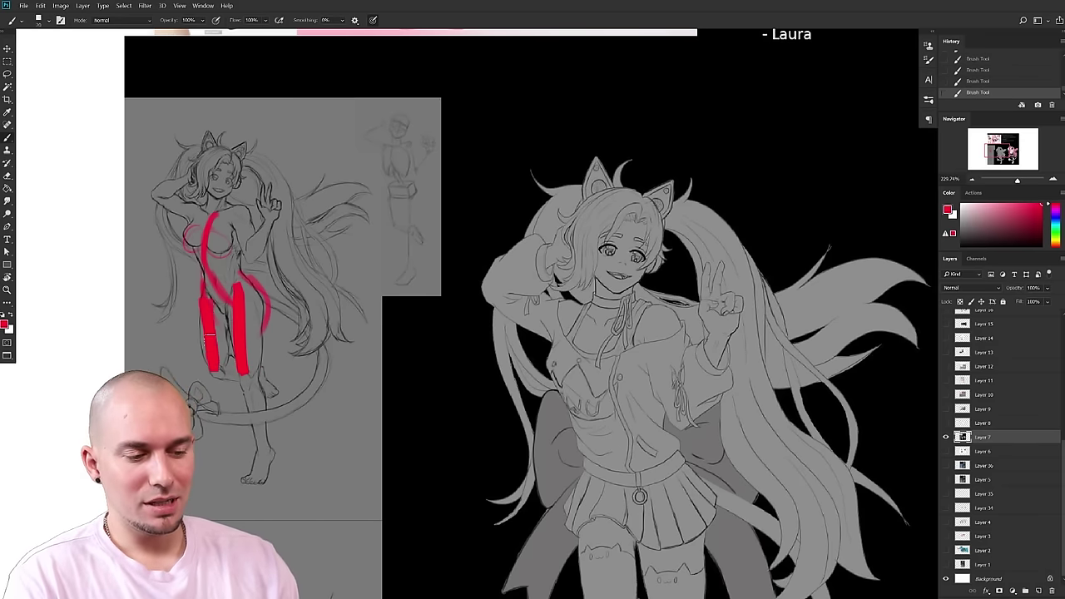
drag(239, 296, 237, 371)
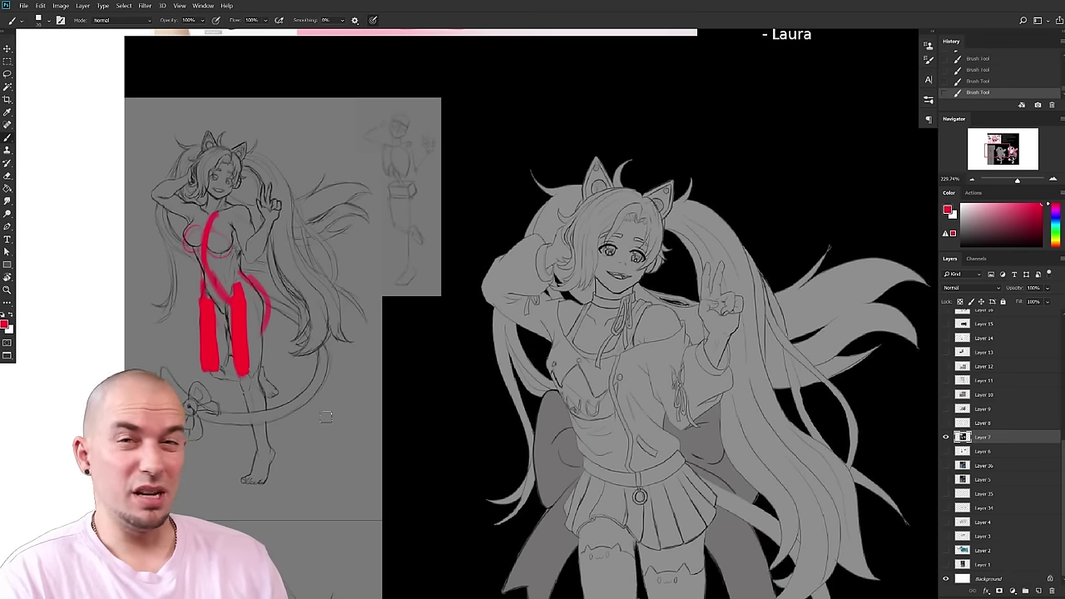
key(ctrl+z)
mouse_move(243, 302)
mouse_down()
mouse_move(268, 353)
mouse_move(254, 323)
mouse_up()
drag(202, 308, 190, 356)
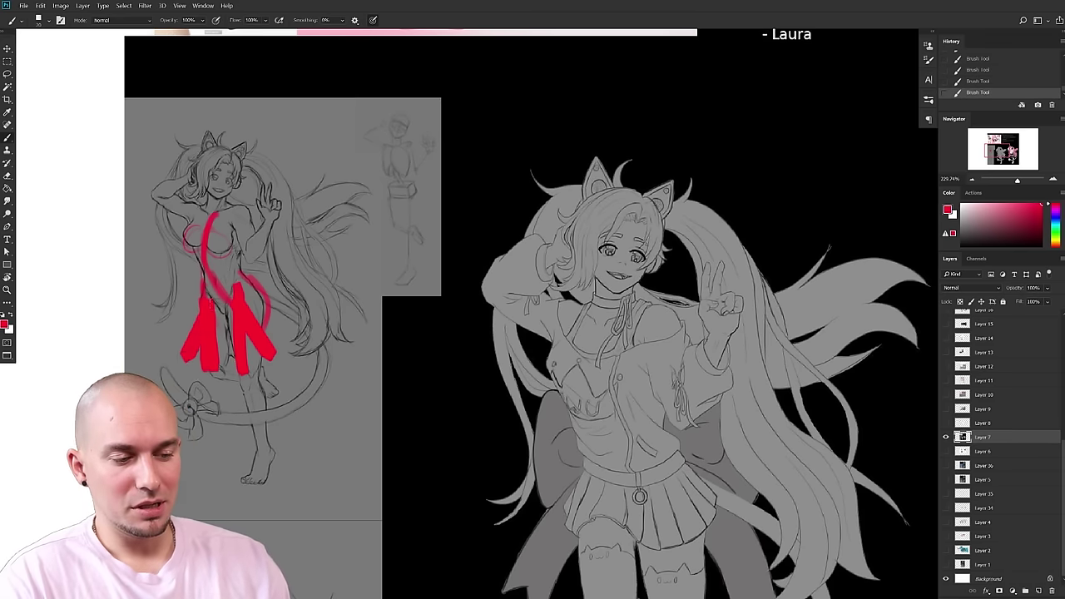
- Undo all the red thigh strokes back to the torso and hip curves
key(ctrl+z)
key(ctrl+z)
key(ctrl+z)
key(ctrl+z)
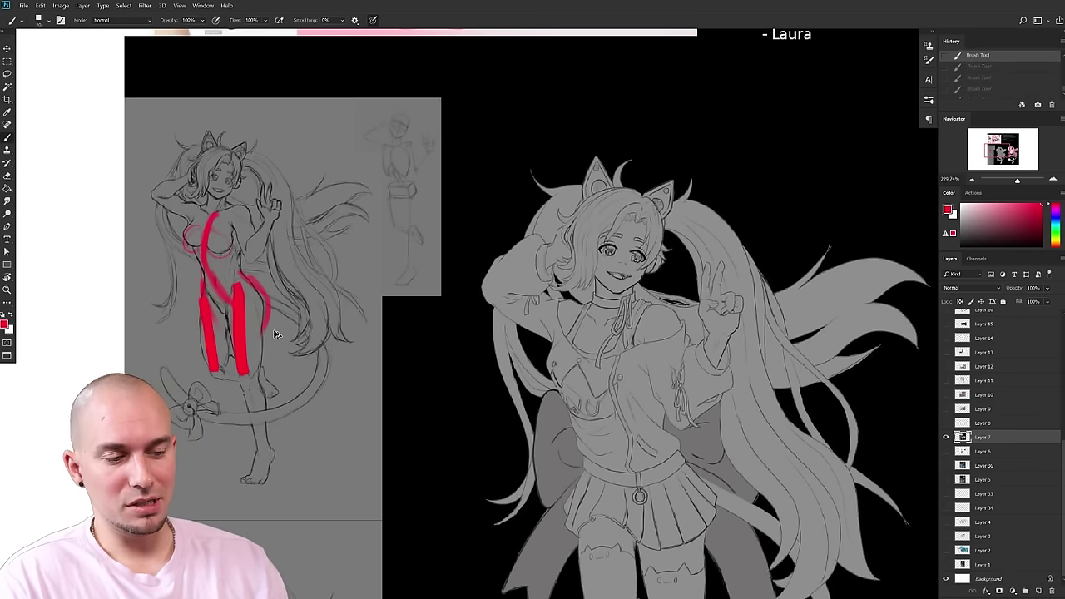
key(ctrl+z)
key(ctrl+z)
key(ctrl+z)
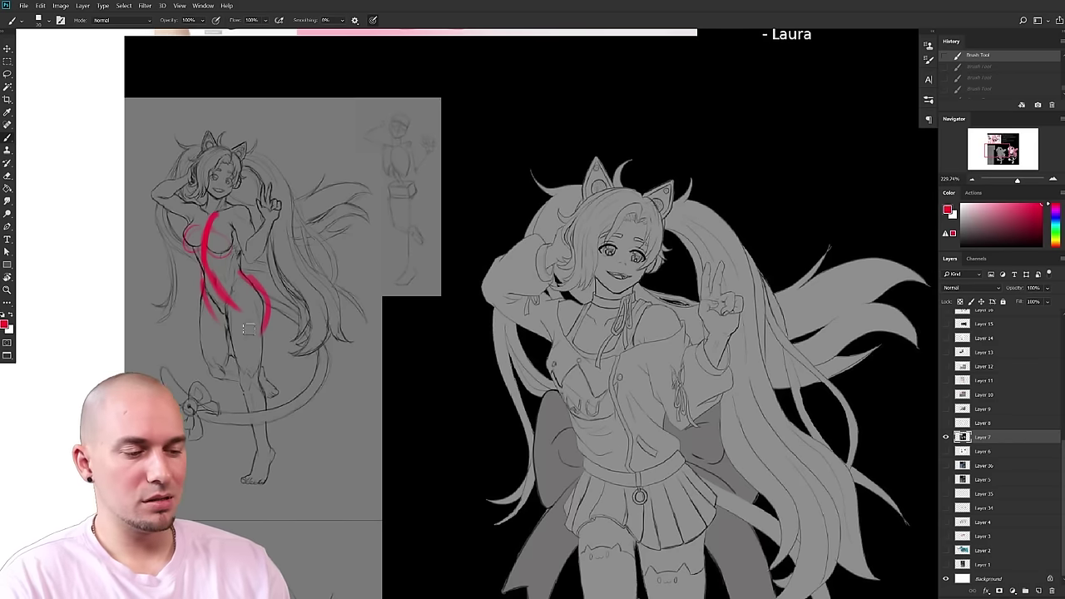
- Try slanted red strokes from the hips down both legs of the pose sketch, undoing each attempt
drag(242, 297, 271, 366)
key(ctrl+z)
mouse_move(221, 309)
mouse_down()
mouse_move(187, 353)
mouse_move(215, 321)
mouse_move(220, 367)
mouse_up()
key(ctrl+z)
drag(214, 312, 254, 371)
key(ctrl+z)
key(ctrl+z)
- With a smaller brush, thicken the red gesture line where the waist meets the pelvis on the pose sketch
drag(471, 474, 447, 485)
key(bracketleft)
mouse_move(218, 284)
mouse_down()
mouse_move(195, 341)
mouse_move(232, 340)
mouse_up()
key(ctrl+z)
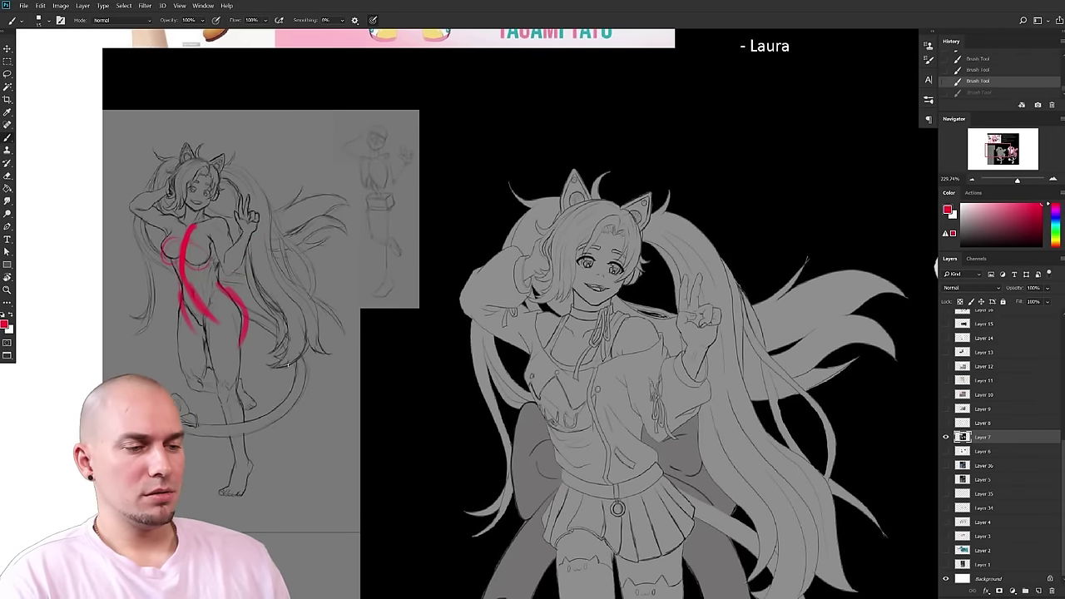
key(ctrl+shift+z)
key(ctrl+z)
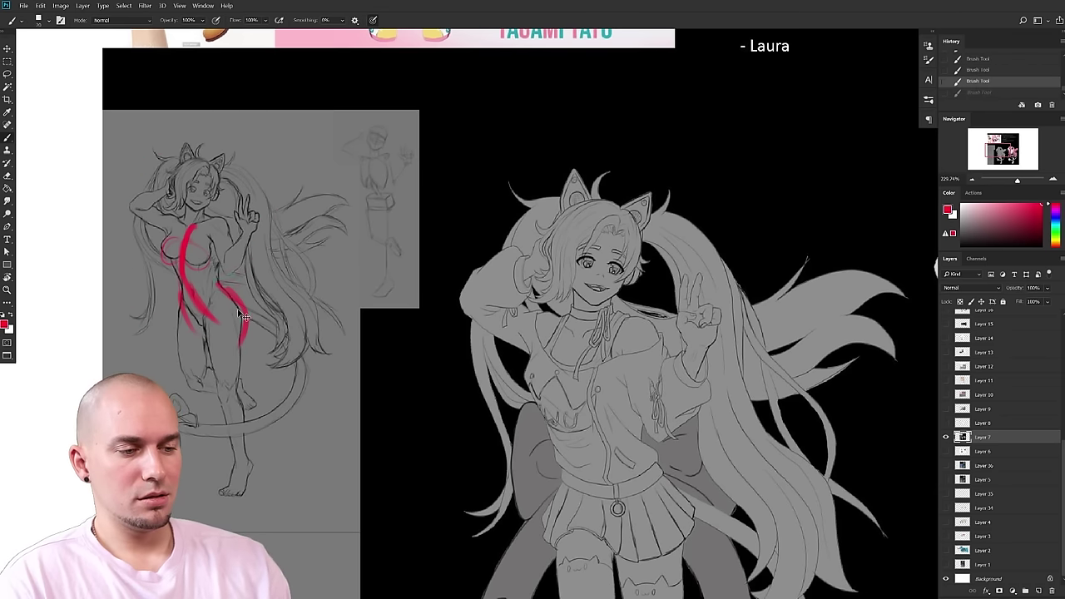
drag(202, 311, 179, 259)
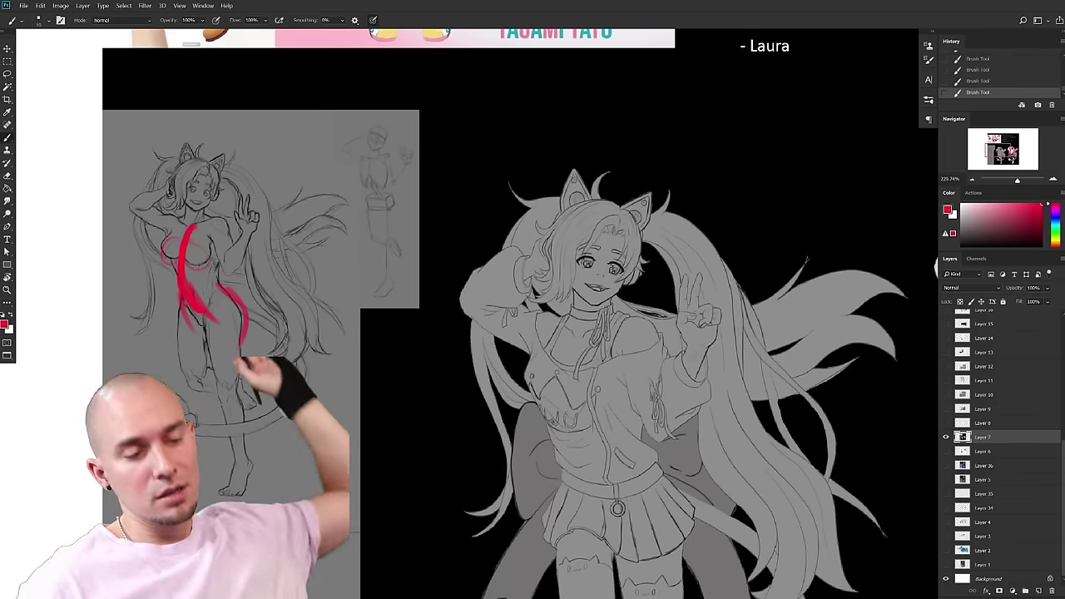
- Try red gesture strokes over the leg and torso of the figurine reference photo, undoing them
scroll(554, 322, up, 10)
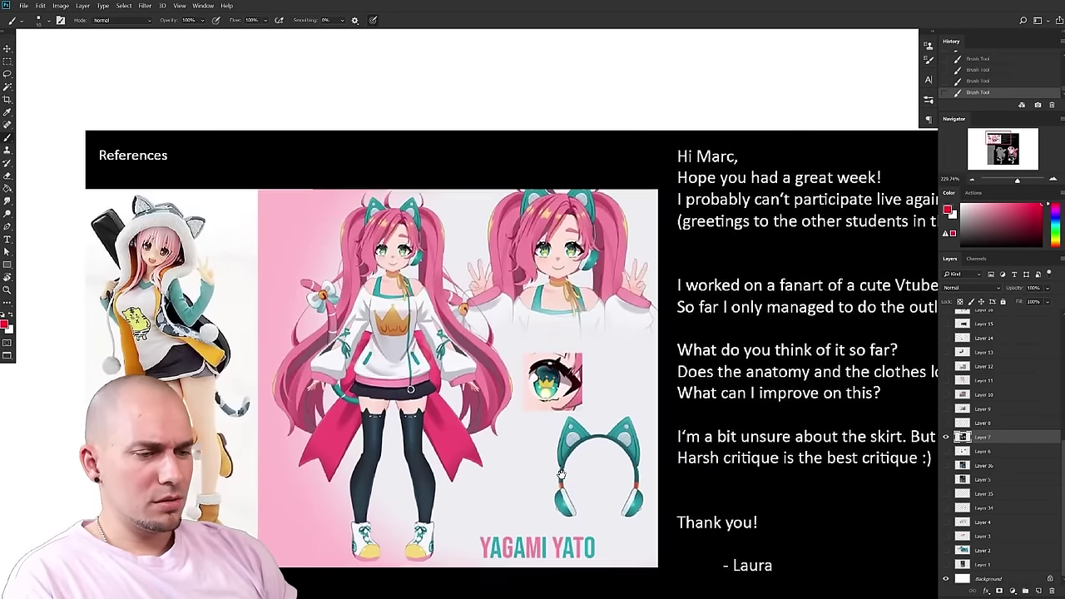
drag(561, 474, 681, 376)
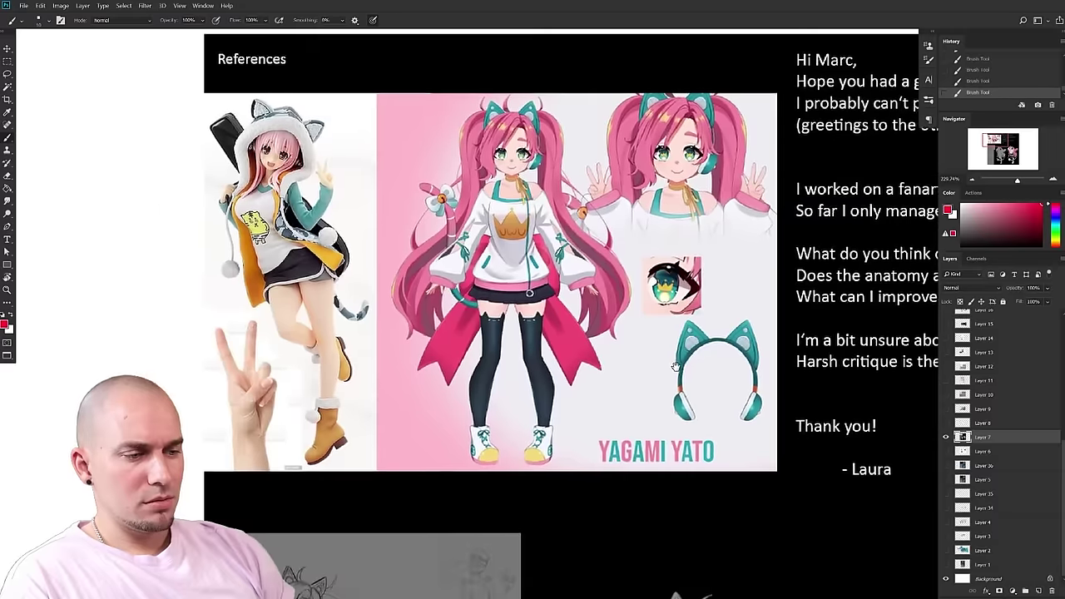
mouse_move(323, 395)
mouse_down()
mouse_move(330, 326)
mouse_move(261, 125)
mouse_move(332, 271)
mouse_up()
key(ctrl+z)
key(ctrl+z)
drag(260, 143, 334, 277)
key(ctrl+z)
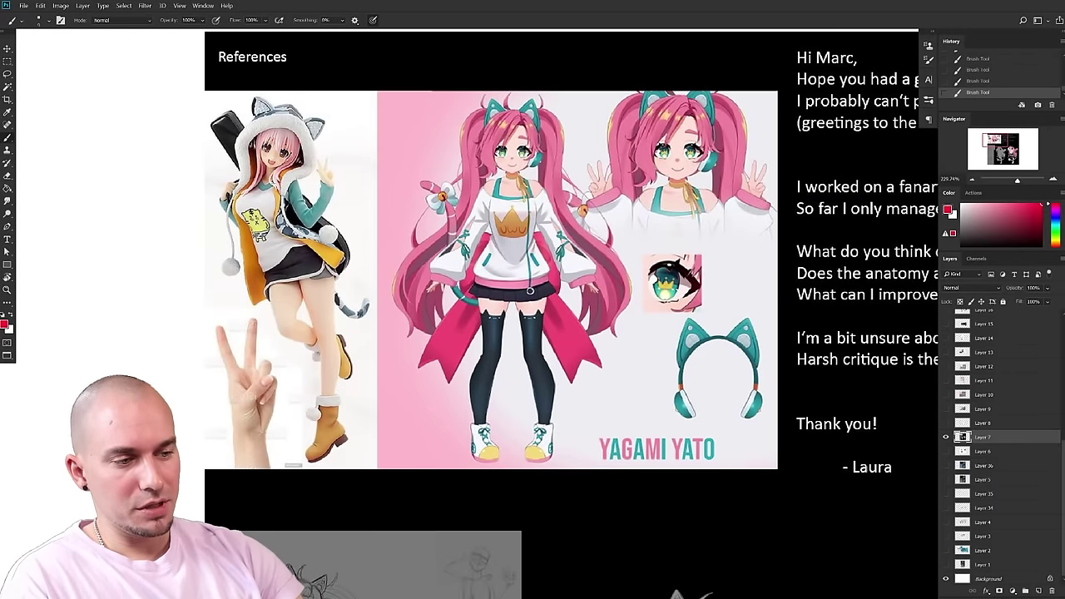
mouse_move(254, 243)
mouse_down()
mouse_move(271, 171)
mouse_move(251, 222)
mouse_up()
key(ctrl+z)
key(ctrl+z)
- Mark the torso lean and the tilted hip line in red on the figurine reference photo
drag(271, 162, 255, 263)
drag(255, 217, 323, 282)
scroll(339, 289, down, 5)
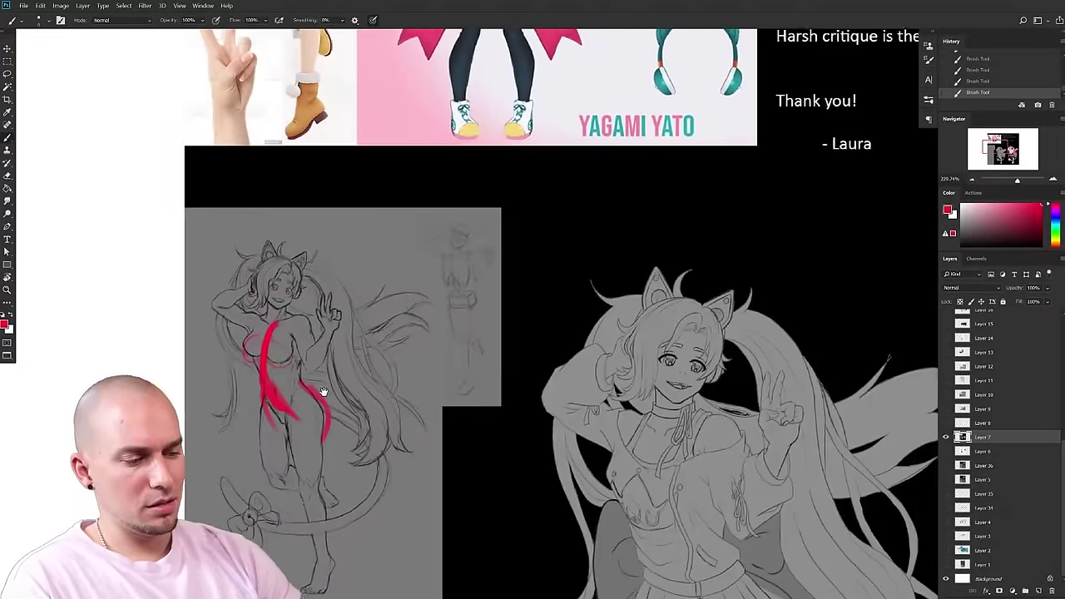
scroll(332, 350, up, 10)
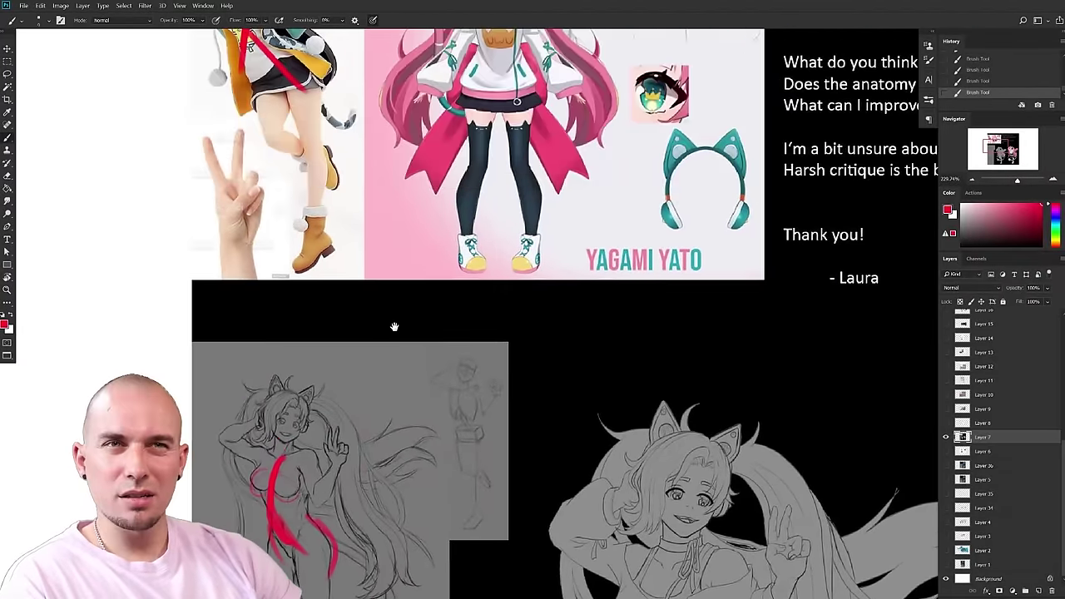
- Draw red lines along the figurine's straight standing leg and its bent leg, starting from the tilted hips
drag(366, 311, 347, 494)
key(ctrl+z)
drag(334, 277, 349, 491)
drag(327, 297, 348, 379)
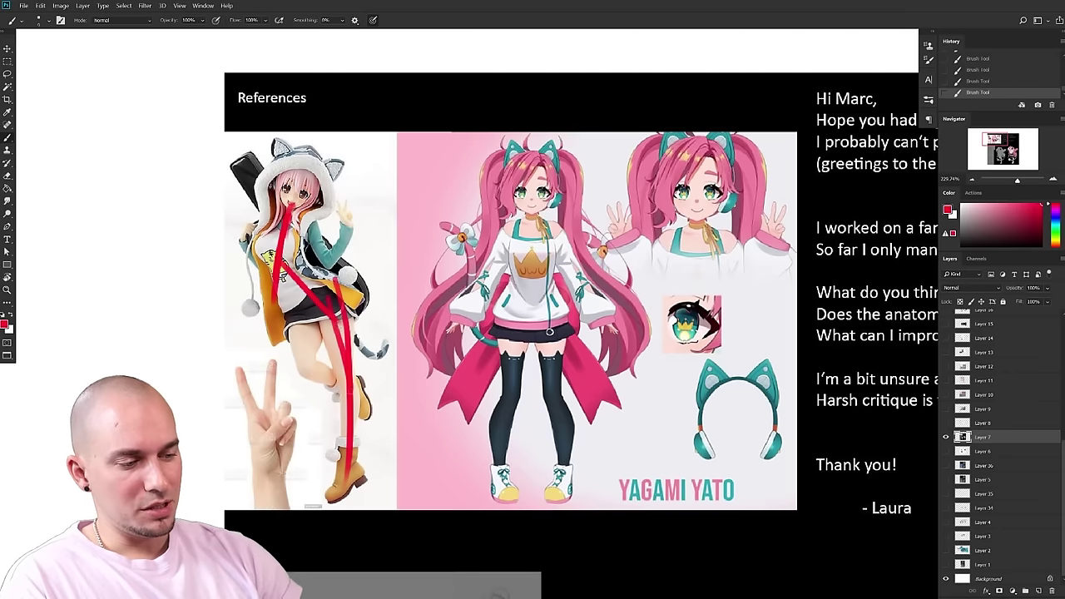
drag(308, 301, 293, 366)
drag(303, 321, 290, 367)
drag(294, 360, 347, 394)
- Compare the marked figurine pose with the student's pose sketch and grey line art
alt+click(484, 466)
drag(484, 465, 408, 390)
alt+click(462, 447)
scroll(462, 446, up, 1)
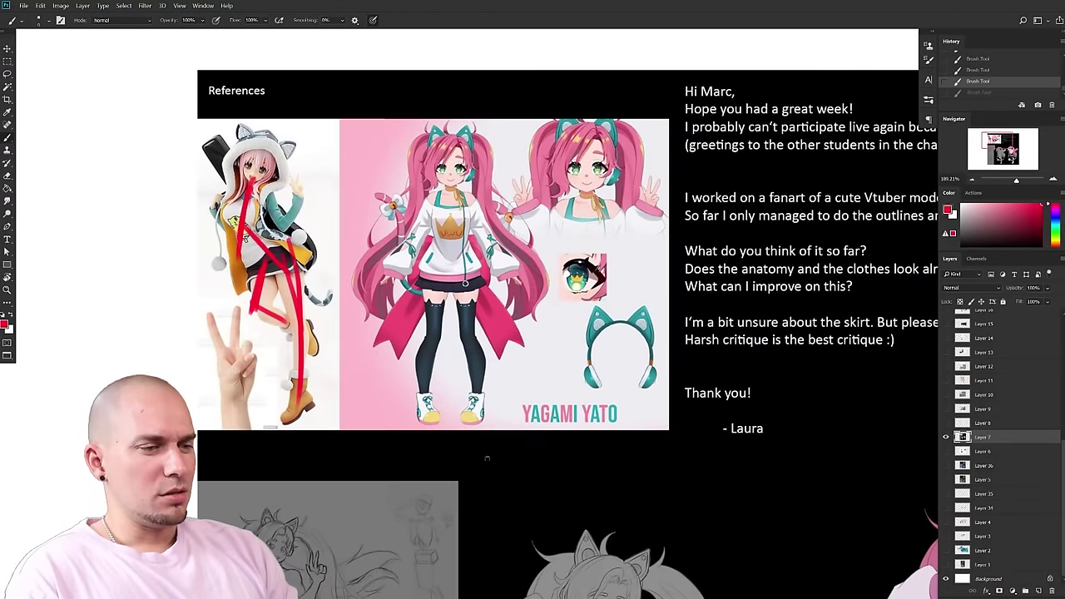
drag(610, 460, 678, 133)
scroll(678, 133, down, 1)
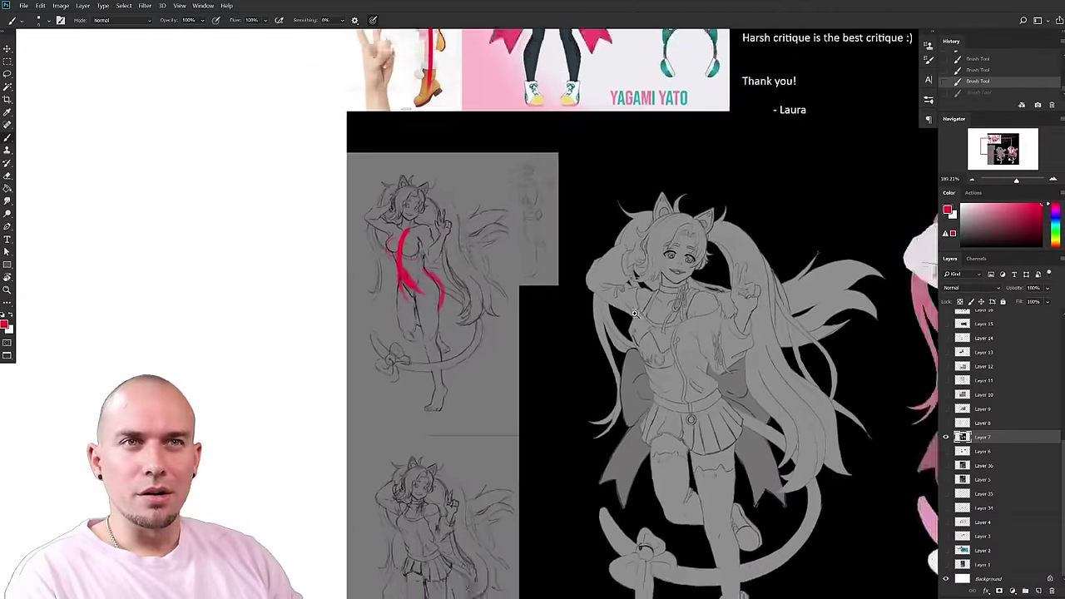
scroll(665, 325, up, 2)
mouse_move(629, 321)
mouse_down()
mouse_move(727, 356)
mouse_move(755, 382)
mouse_up()
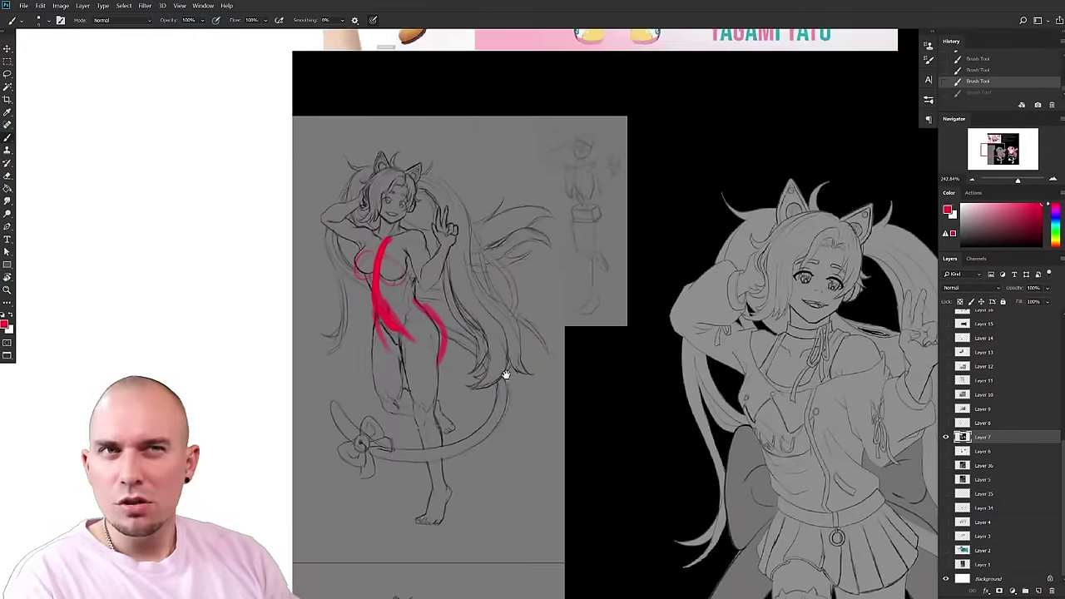
drag(505, 373, 426, 318)
- Add a short red stroke down the outer hip of the pose sketch, beside the pelvis gesture line
mouse_move(360, 256)
mouse_down()
mouse_move(344, 315)
mouse_move(357, 314)
mouse_up()
key(ctrl+z)
scroll(361, 299, up, 1)
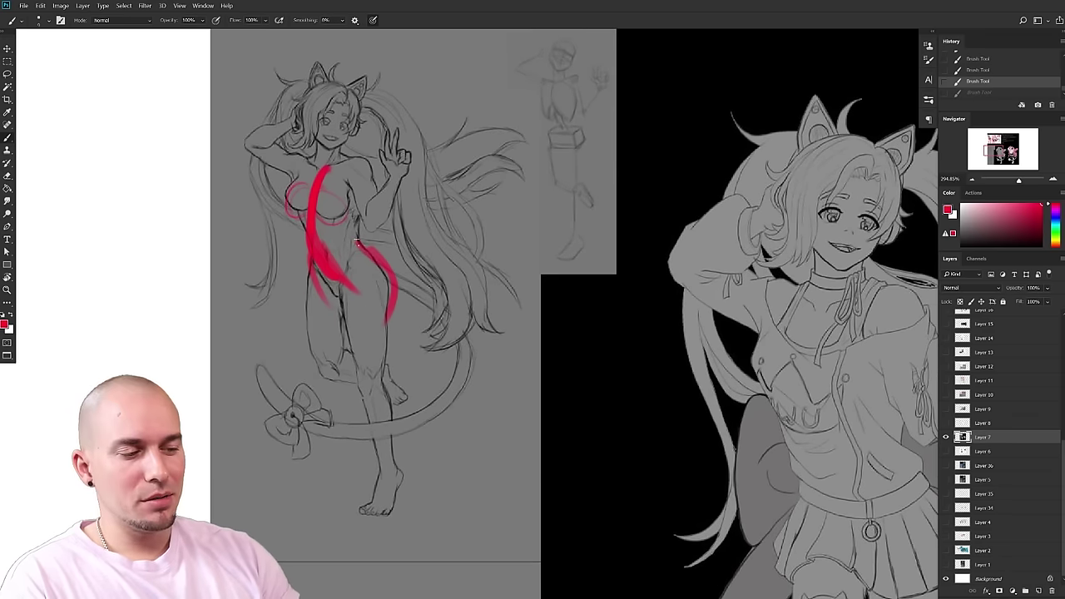
drag(409, 353, 377, 363)
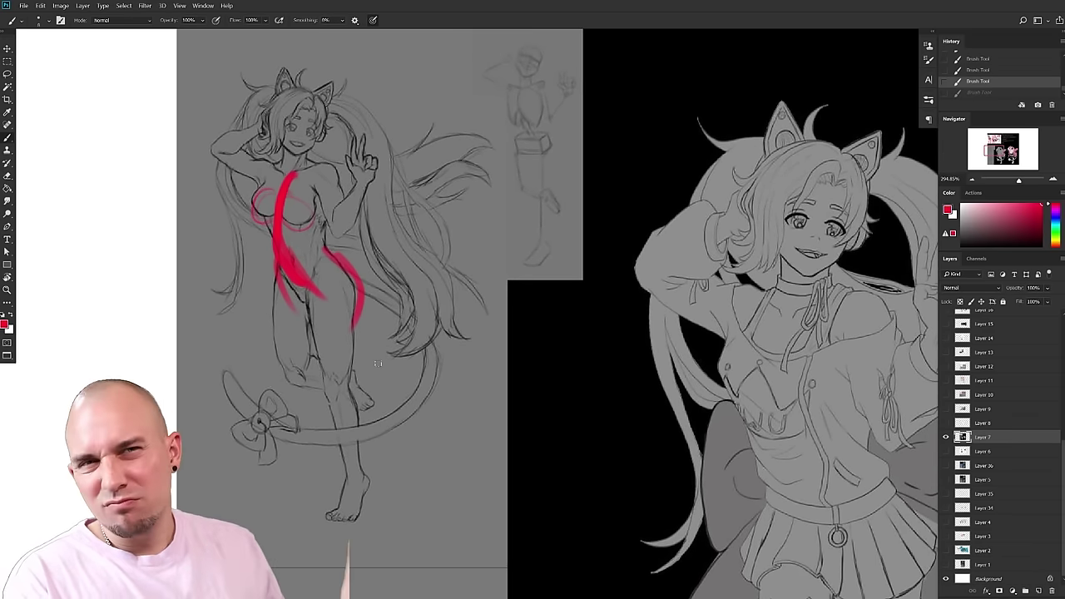
scroll(713, 448, down, 2)
drag(685, 447, 430, 337)
drag(599, 414, 670, 428)
drag(667, 384, 654, 544)
drag(626, 266, 656, 192)
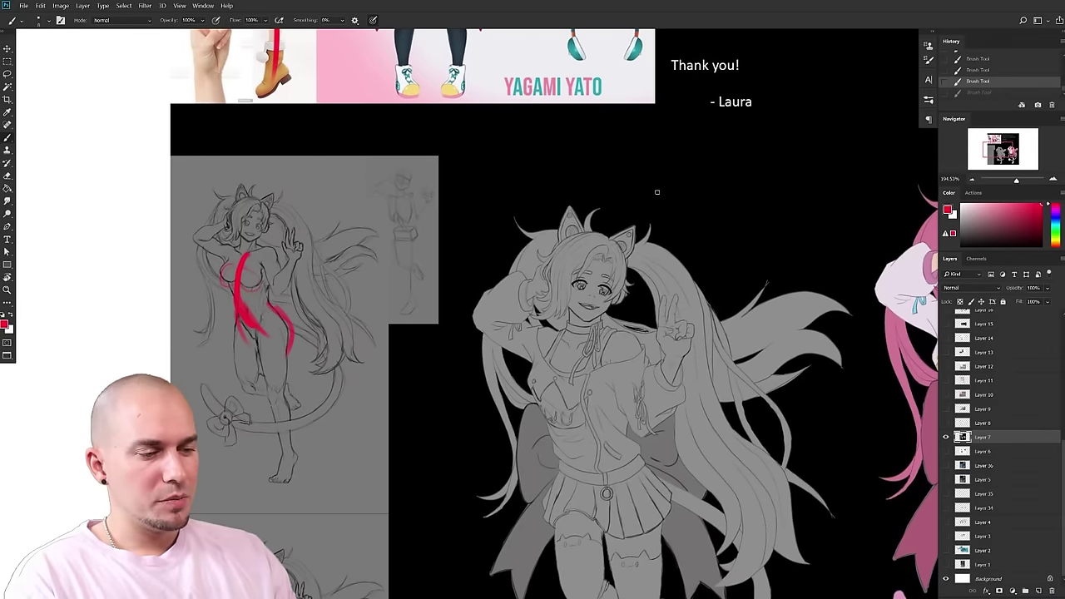
scroll(268, 337, up, 2)
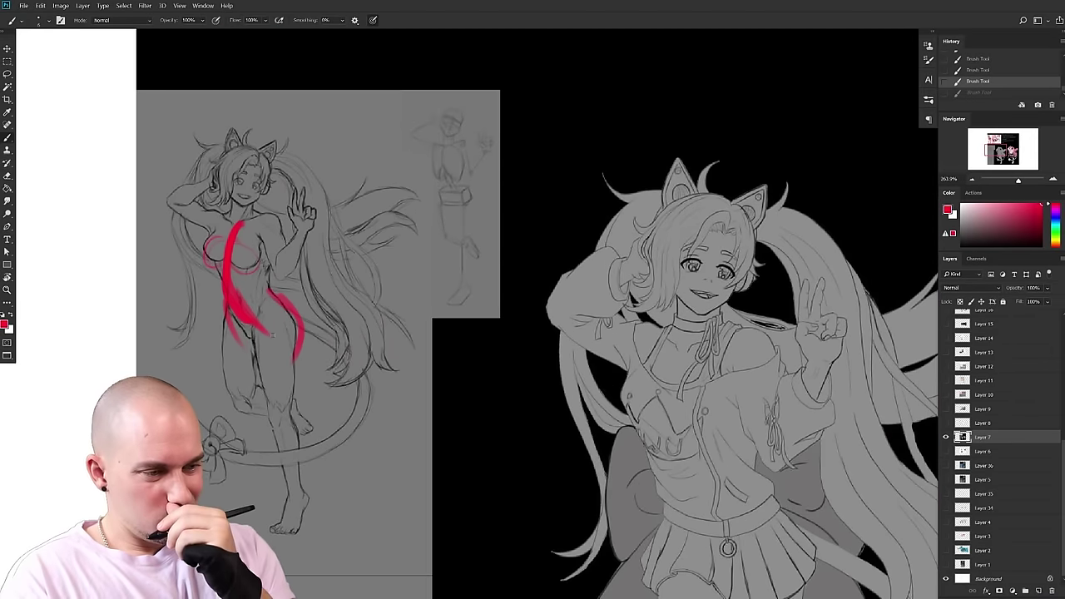
drag(443, 435, 342, 338)
drag(283, 430, 336, 489)
drag(178, 254, 173, 290)
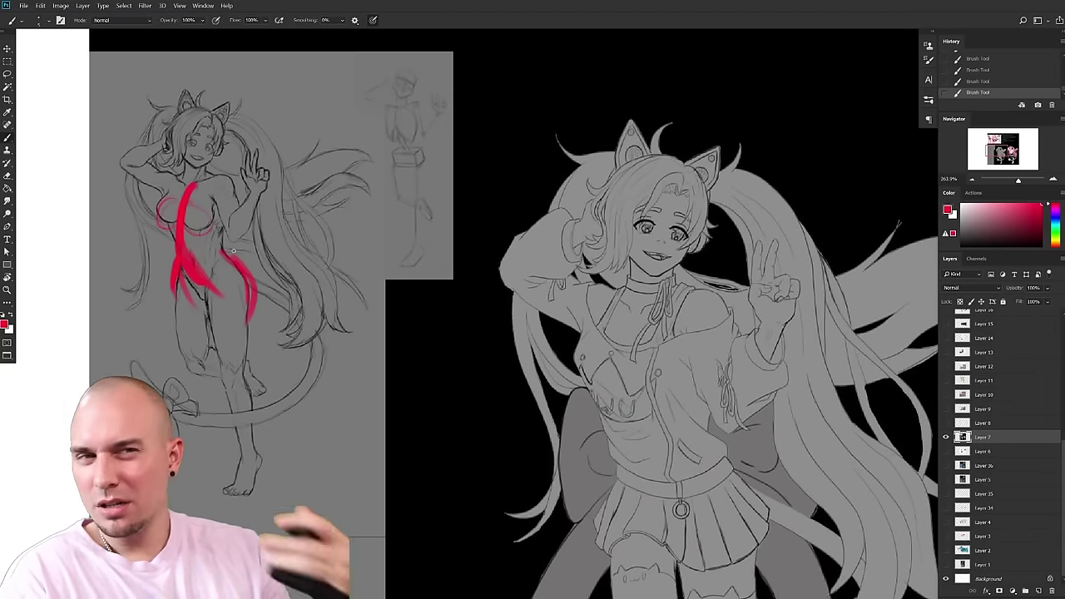
- Try red marks around the waist and skirt of the grey line art, then undo them
drag(524, 403, 341, 259)
drag(402, 325, 392, 329)
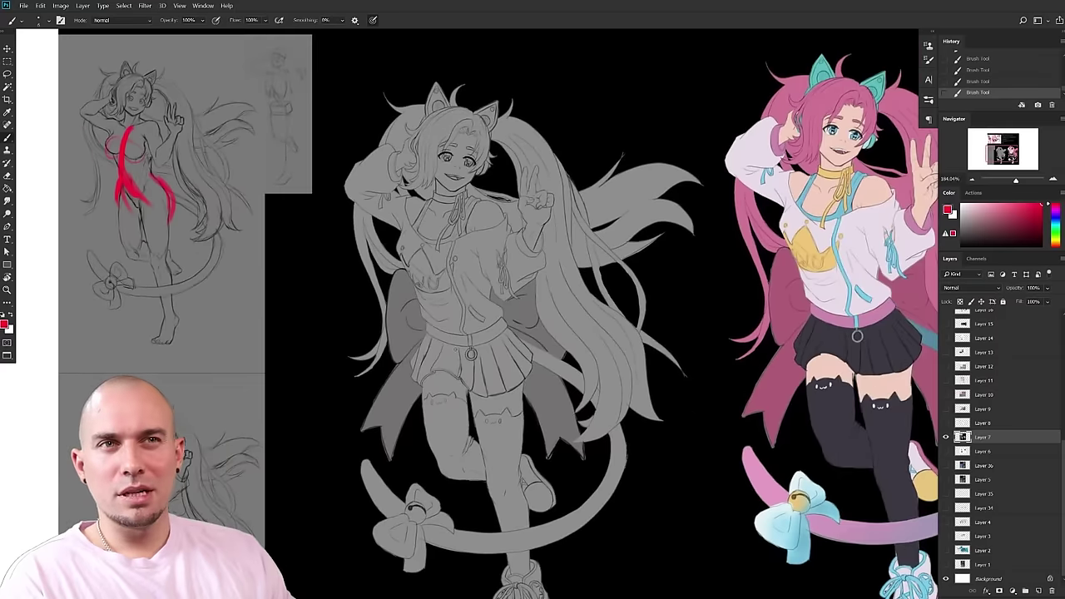
drag(427, 321, 431, 379)
mouse_move(507, 321)
mouse_down()
mouse_move(509, 384)
mouse_move(520, 350)
mouse_move(419, 308)
mouse_move(411, 279)
mouse_move(466, 333)
mouse_move(490, 326)
mouse_up()
key(ctrl+z)
key(ctrl+z)
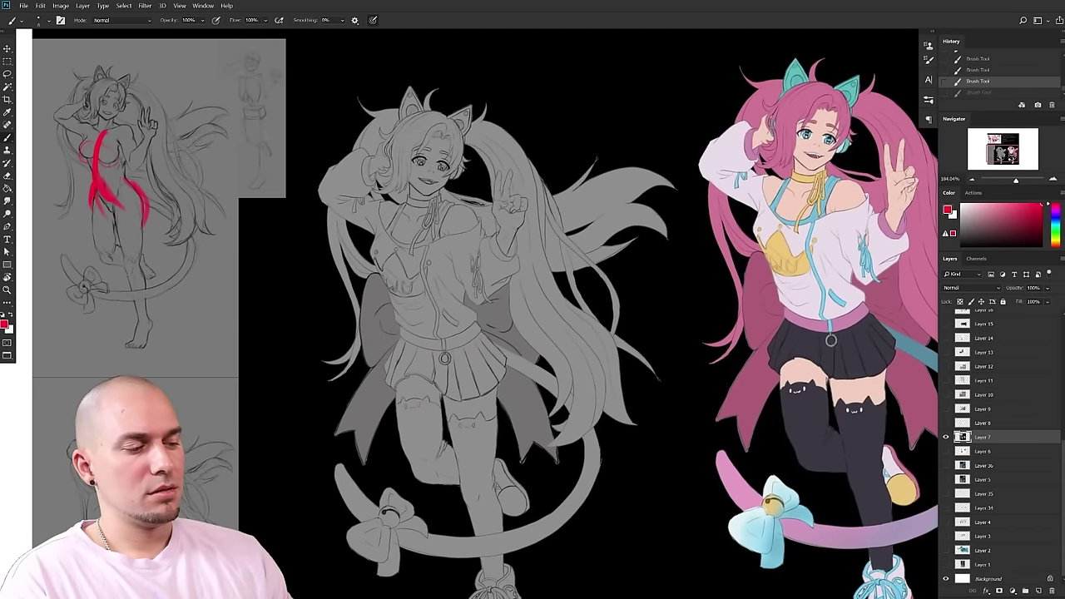
- Outline the chest, waist and hips in red through the sweater of the full-body VTuber reference
drag(461, 282, 451, 321)
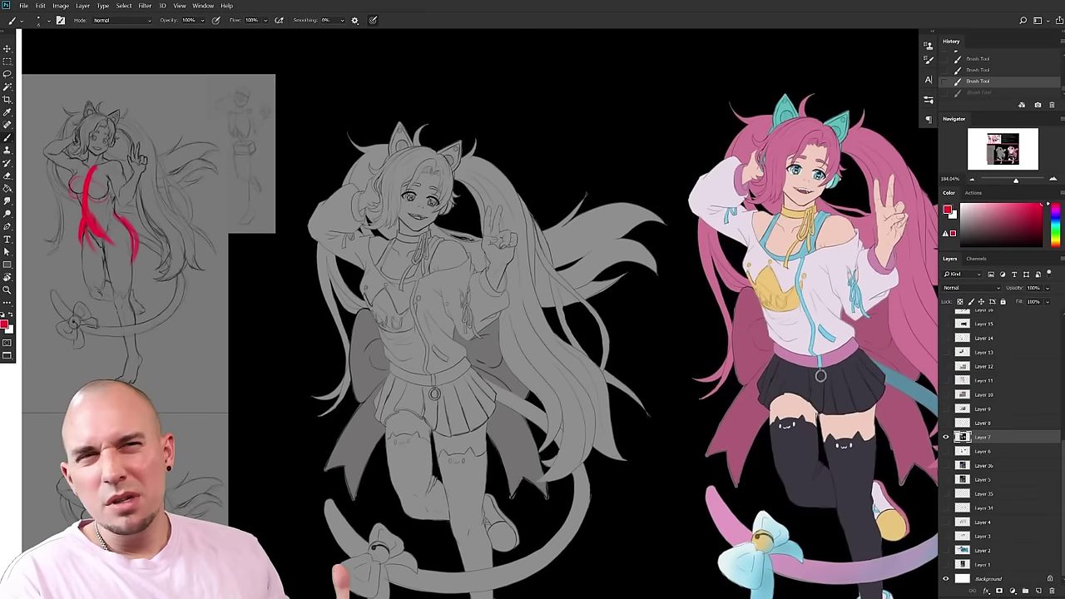
drag(677, 445, 624, 408)
drag(544, 171, 625, 449)
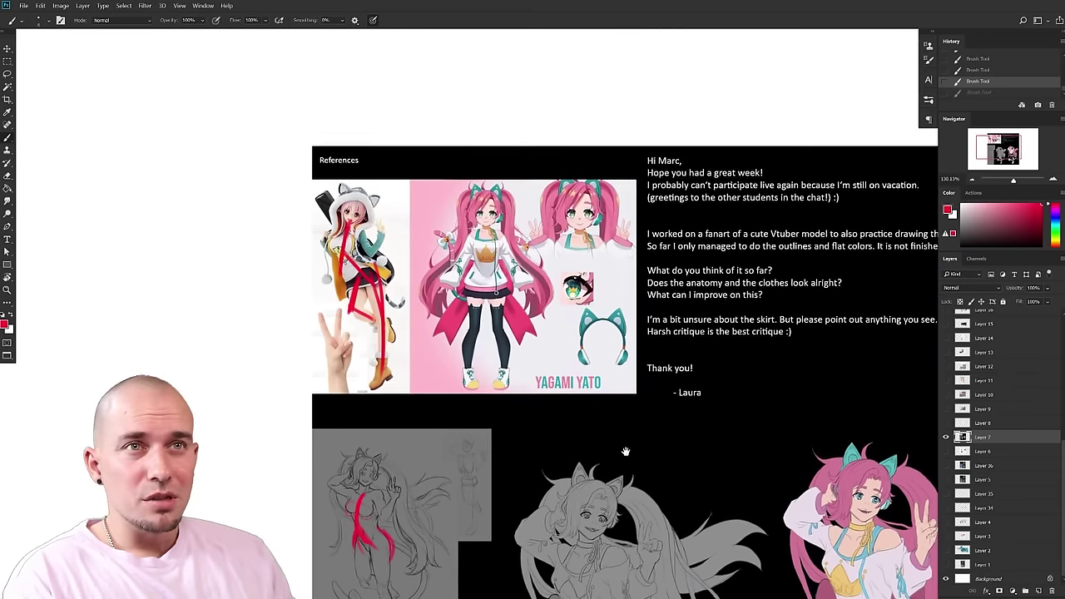
drag(551, 359, 608, 459)
drag(524, 371, 526, 404)
scroll(509, 409, up, 2)
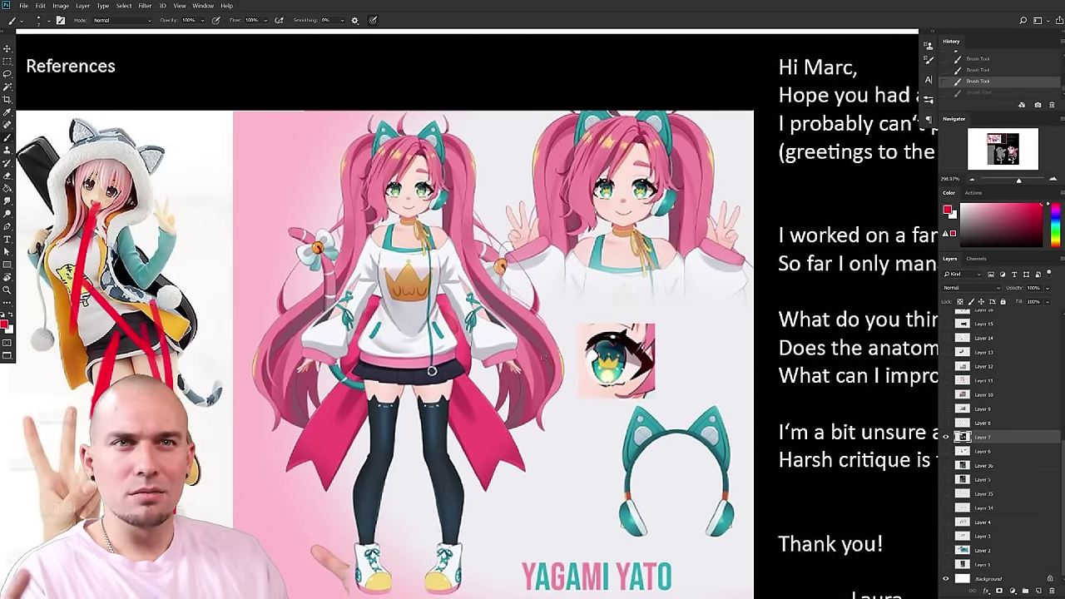
drag(382, 254, 366, 364)
drag(446, 253, 457, 368)
scroll(517, 469, down, 2)
scroll(518, 468, up, 3)
drag(371, 247, 385, 291)
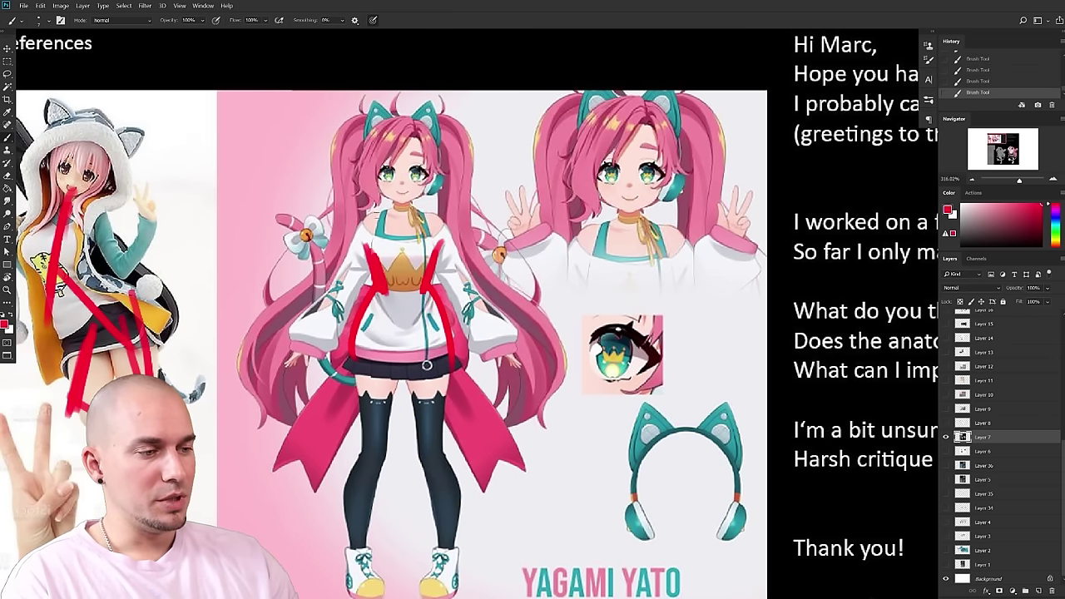
- Try straight vertical red lines down both sides of the VTuber reference's body, plus a chest stroke, undoing them
drag(363, 210, 364, 428)
drag(436, 204, 445, 447)
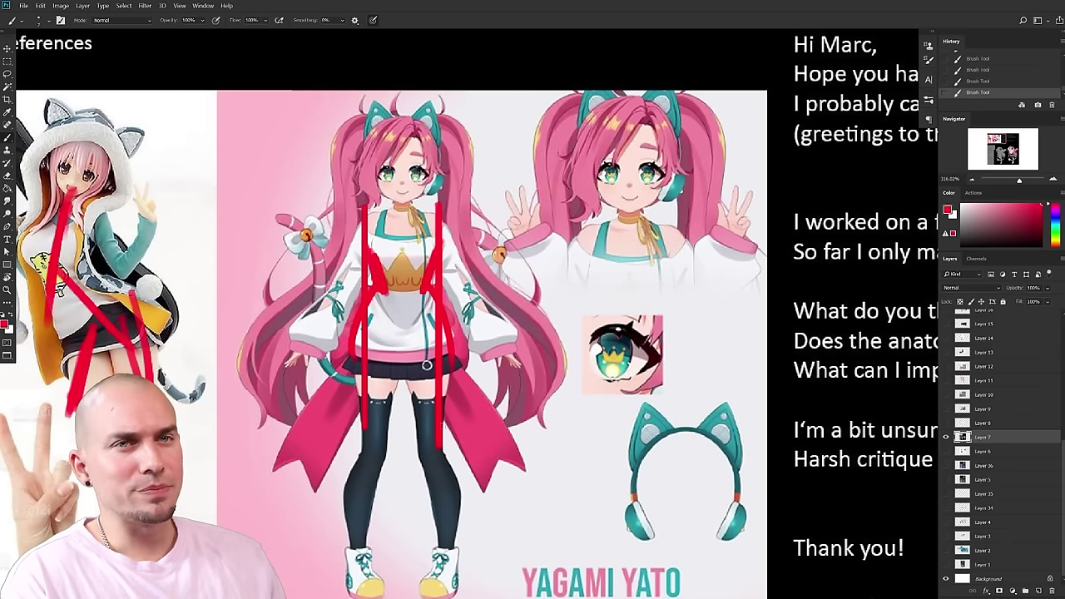
drag(442, 426, 469, 417)
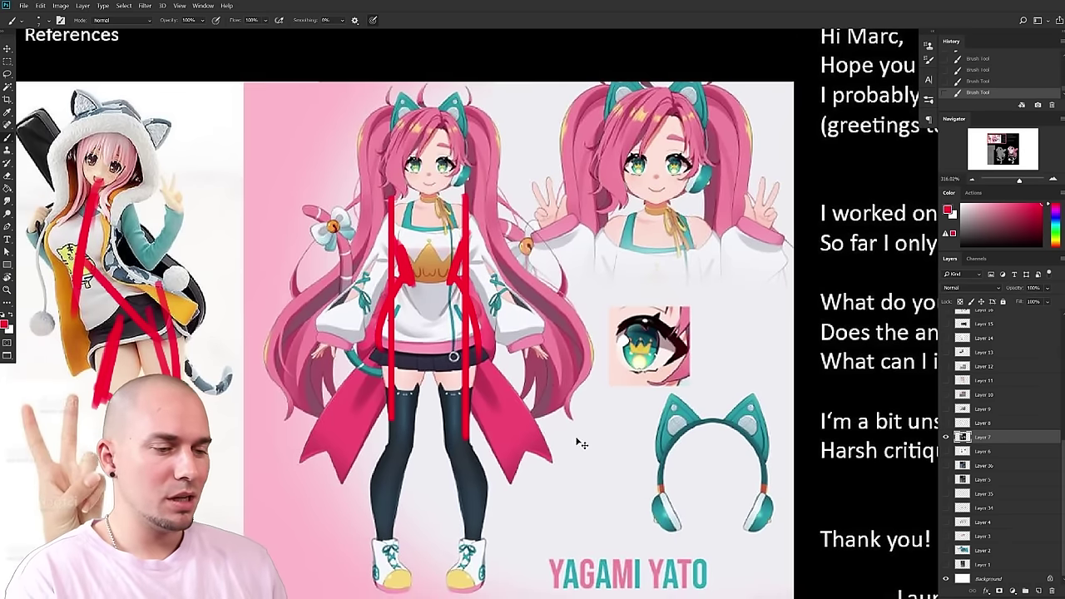
key(ctrl+z)
key(ctrl+z)
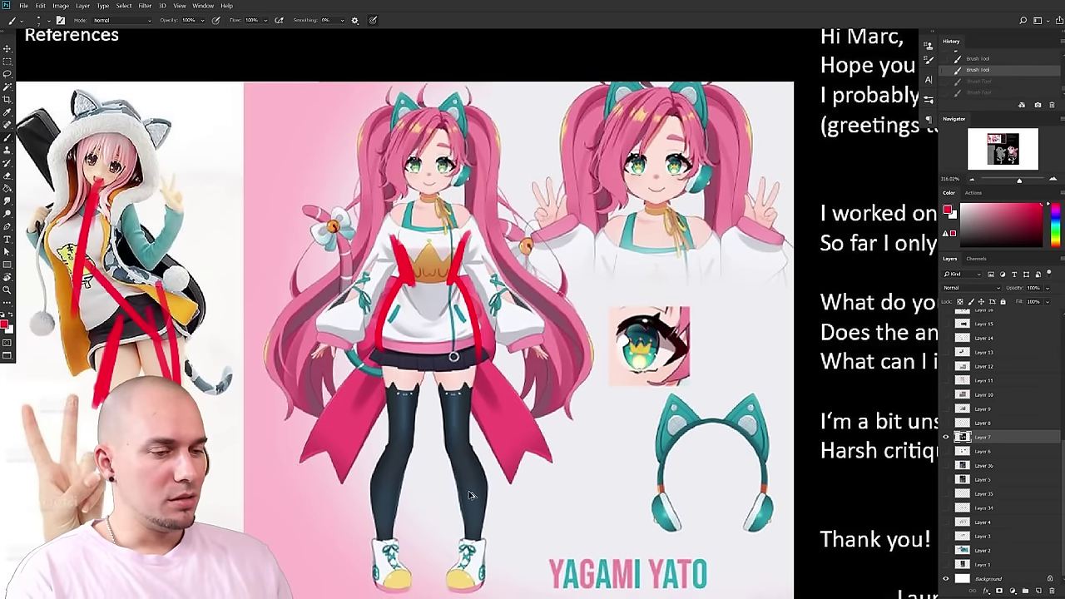
mouse_move(400, 252)
mouse_down()
mouse_move(455, 278)
mouse_move(470, 235)
mouse_move(404, 274)
mouse_up()
key(ctrl+z)
key(ctrl+z)
- Examine the torso, clothing and legs of the grey line art against the flat-colour version
mouse_move(528, 456)
mouse_down()
mouse_move(510, 404)
mouse_move(497, 430)
mouse_move(435, 406)
mouse_move(435, 425)
mouse_up()
drag(423, 464, 358, 133)
mouse_move(524, 499)
mouse_down()
mouse_move(485, 228)
mouse_move(554, 208)
mouse_up()
drag(404, 334, 489, 348)
drag(536, 383, 513, 368)
drag(616, 423, 449, 308)
drag(644, 414, 598, 429)
drag(598, 430, 505, 435)
drag(505, 436, 501, 435)
drag(695, 403, 703, 309)
drag(516, 385, 671, 302)
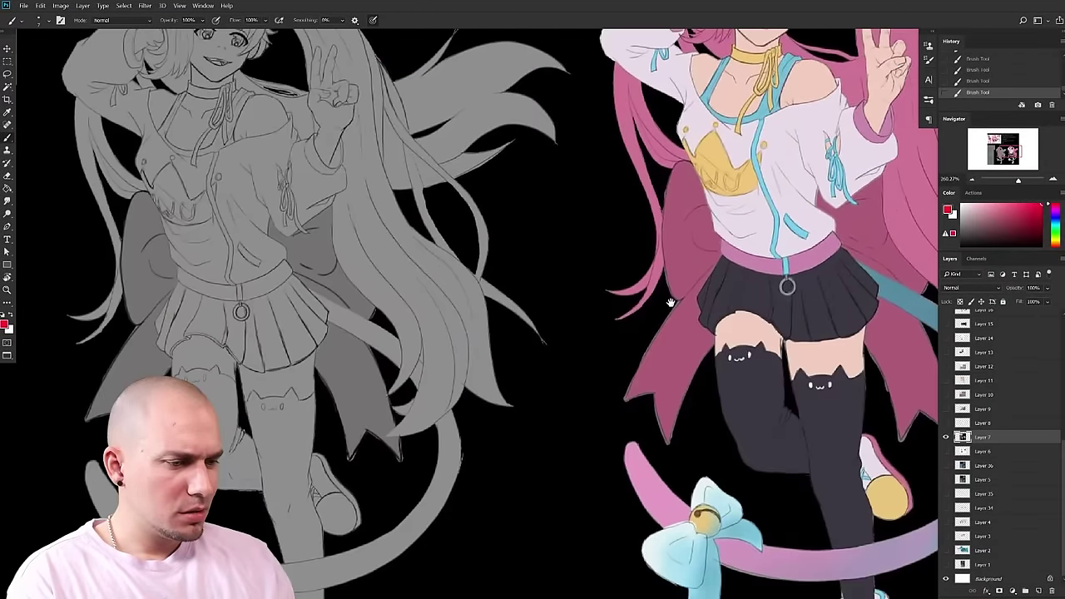
scroll(671, 301, down, 2)
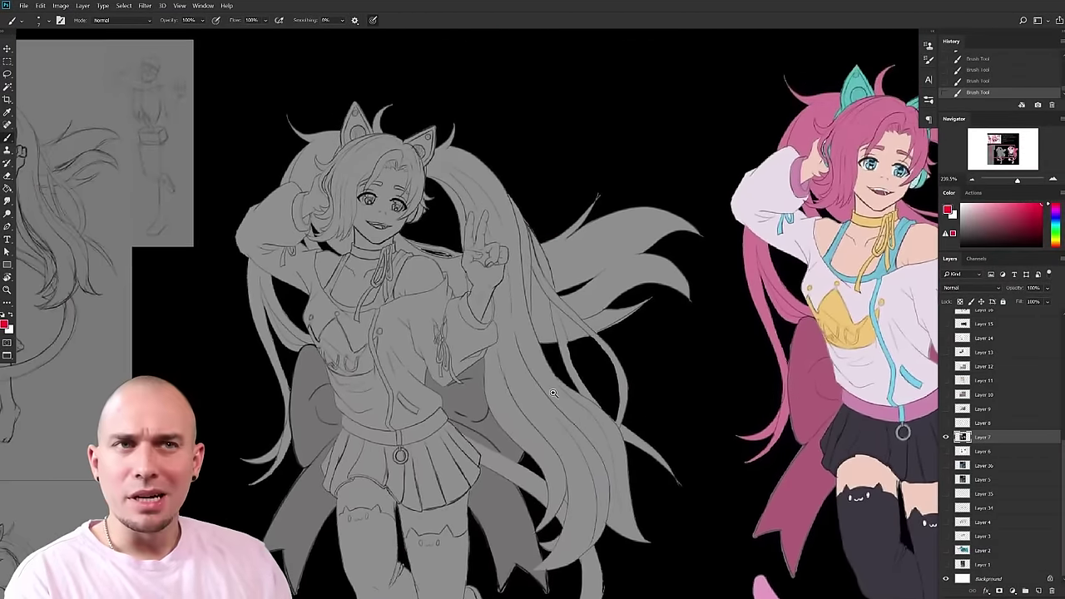
scroll(494, 362, up, 4)
drag(497, 363, 627, 449)
scroll(574, 399, down, 4)
- Sample black from the canvas and choose a different brush preset for correcting the line art
alt+click(646, 214)
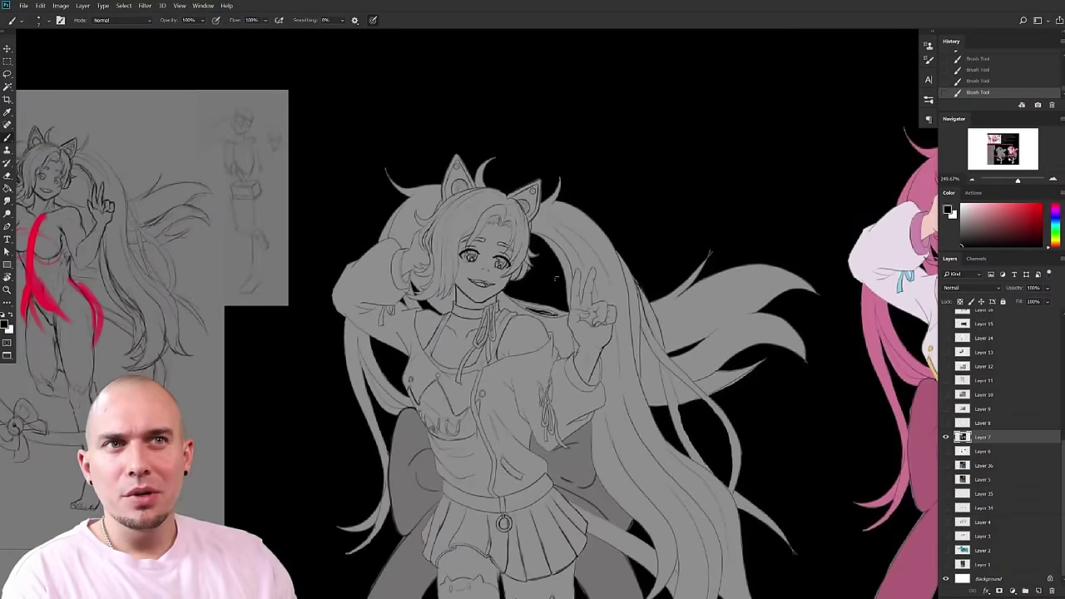
scroll(509, 366, up, 2)
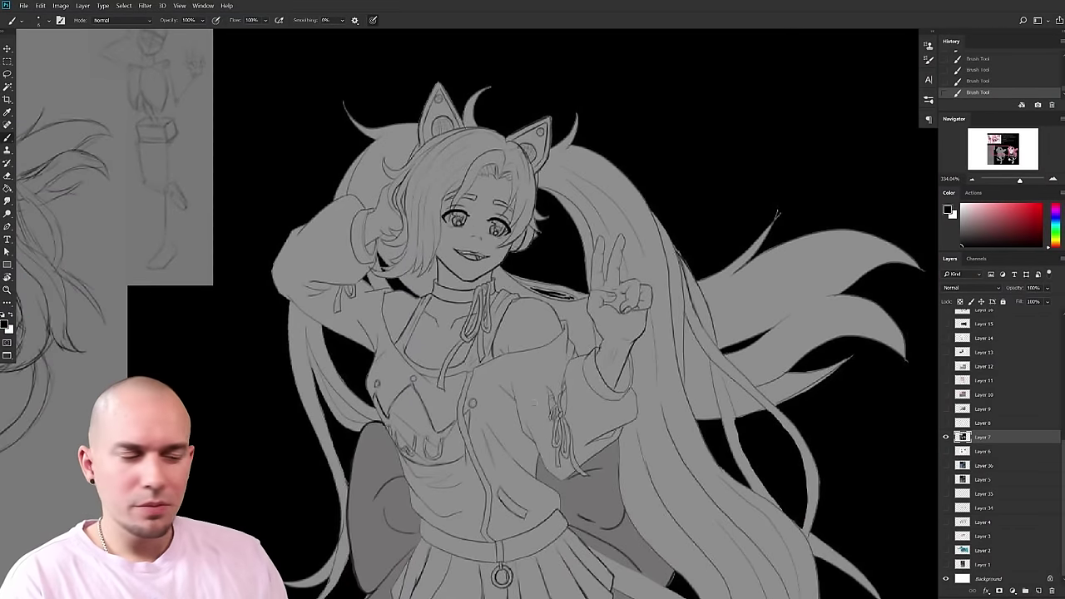
right_click(480, 217)
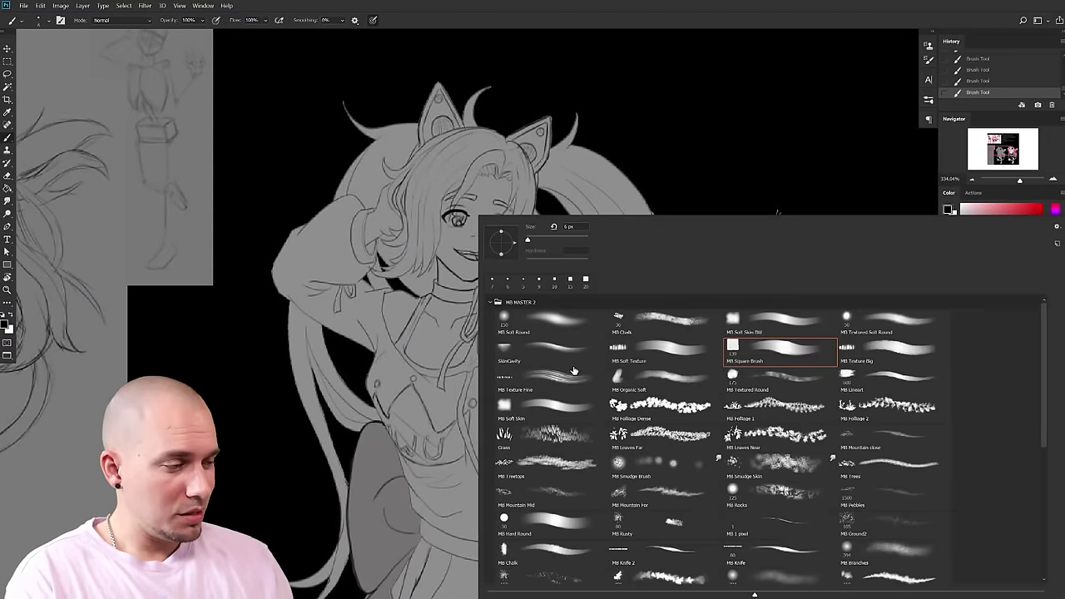
drag(429, 481, 423, 455)
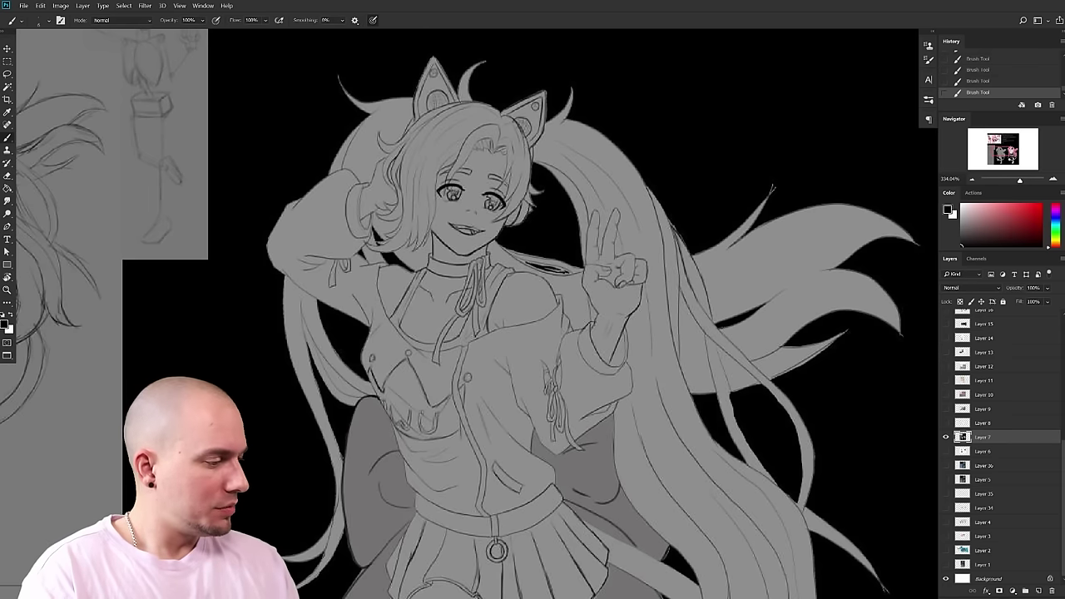
right_click(733, 352)
click(521, 391)
- Redraw the loose jacket sleeve below the peace-sign hand and the shoulder line above it in black on the grey line art
drag(681, 207, 669, 216)
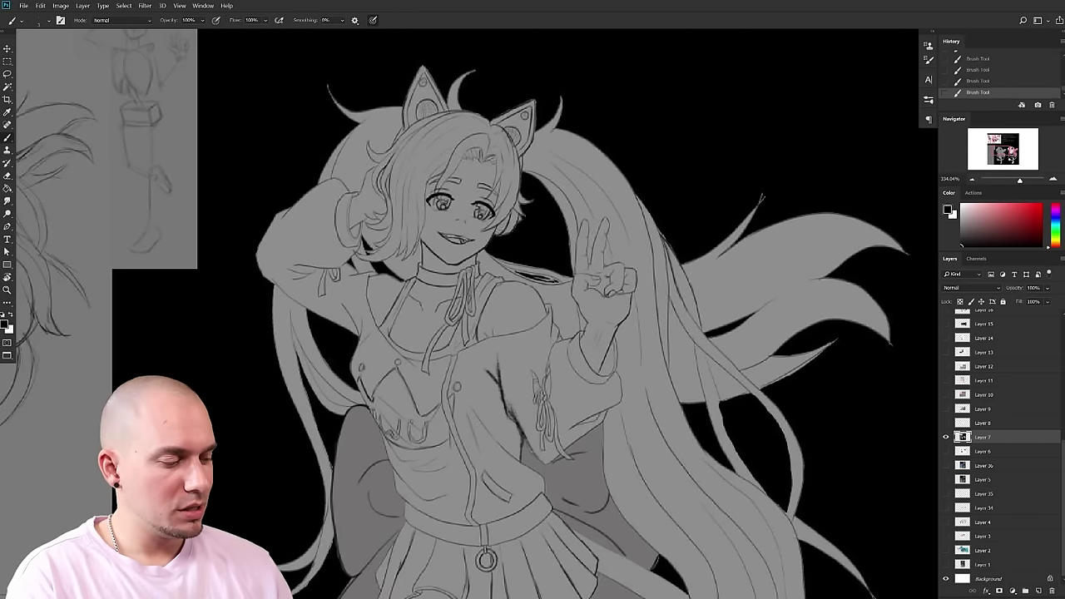
mouse_move(570, 445)
mouse_down()
mouse_move(604, 415)
mouse_move(616, 372)
mouse_up()
drag(616, 336, 628, 311)
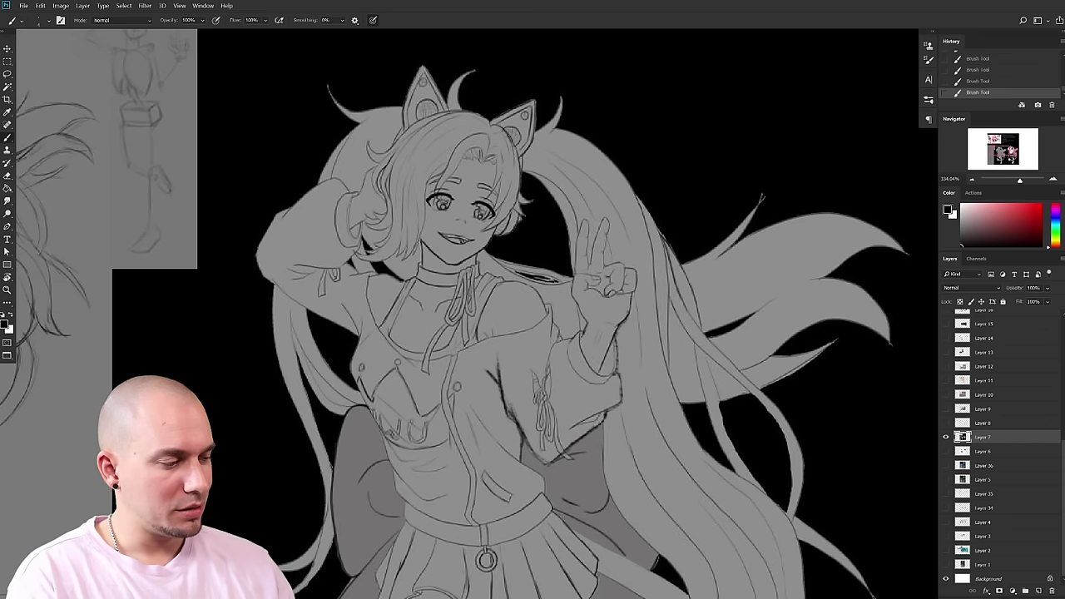
drag(526, 285, 481, 269)
drag(649, 352, 631, 254)
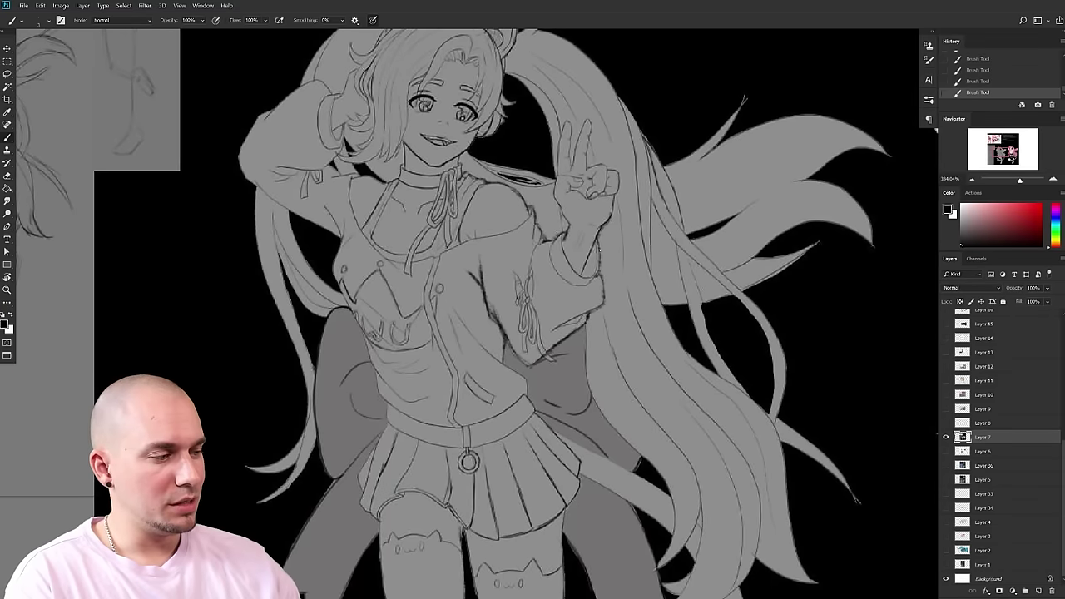
- Add black fold and contour strokes to the jacket sleeve around the raised forearm and elbow on the grey line art
drag(582, 279, 596, 244)
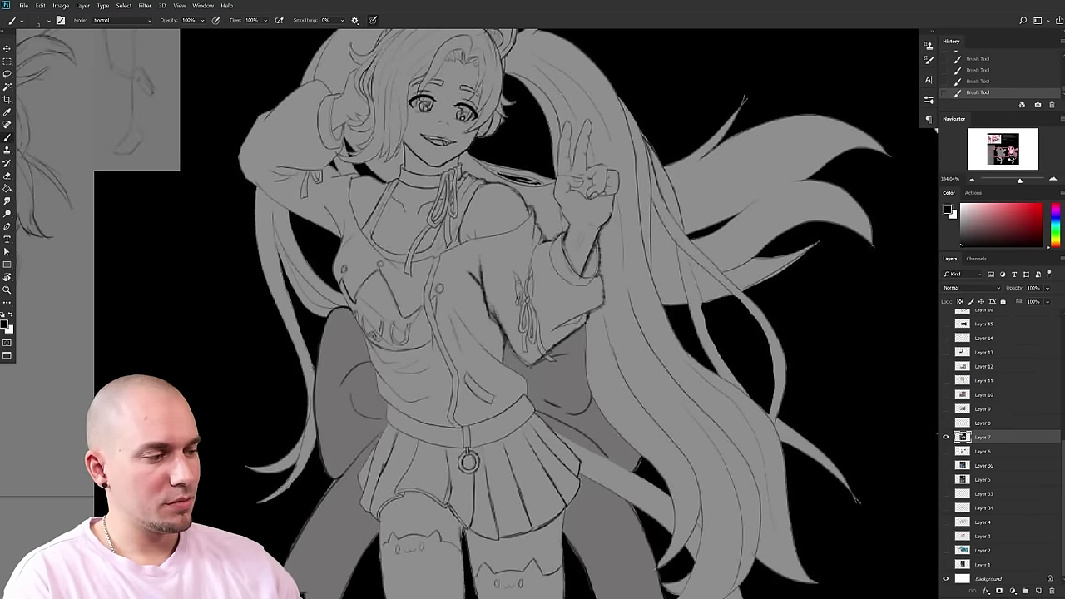
drag(670, 309, 644, 307)
drag(662, 298, 624, 364)
drag(623, 363, 657, 361)
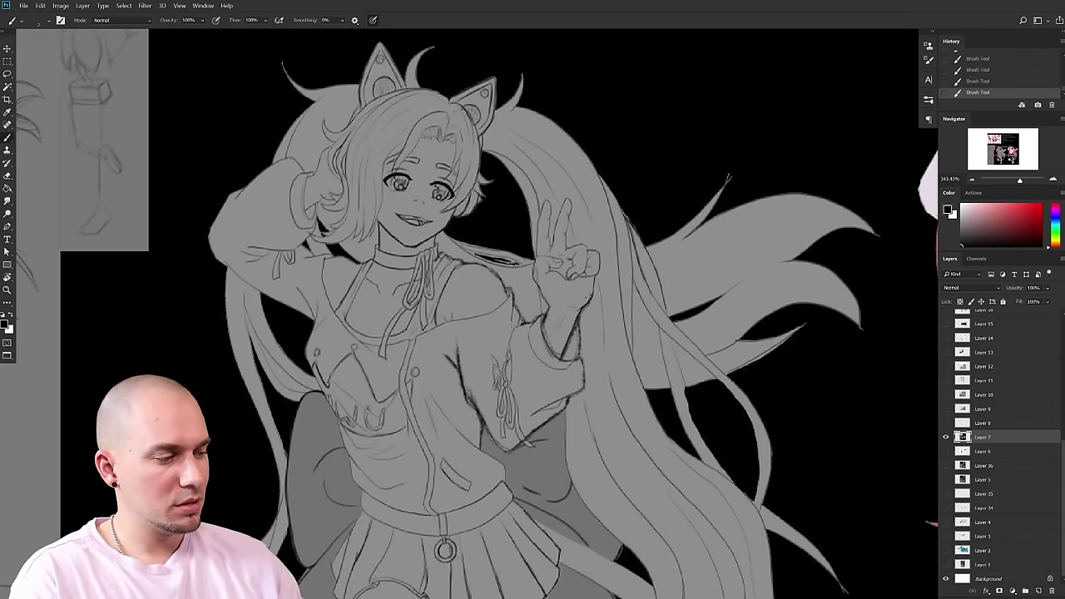
mouse_move(558, 334)
mouse_down()
mouse_move(605, 272)
mouse_move(611, 369)
mouse_up()
- Strengthen the hem around the raised thigh and the waistband's edge on the line art with a larger black brush
key(bracketright)
key(bracketright)
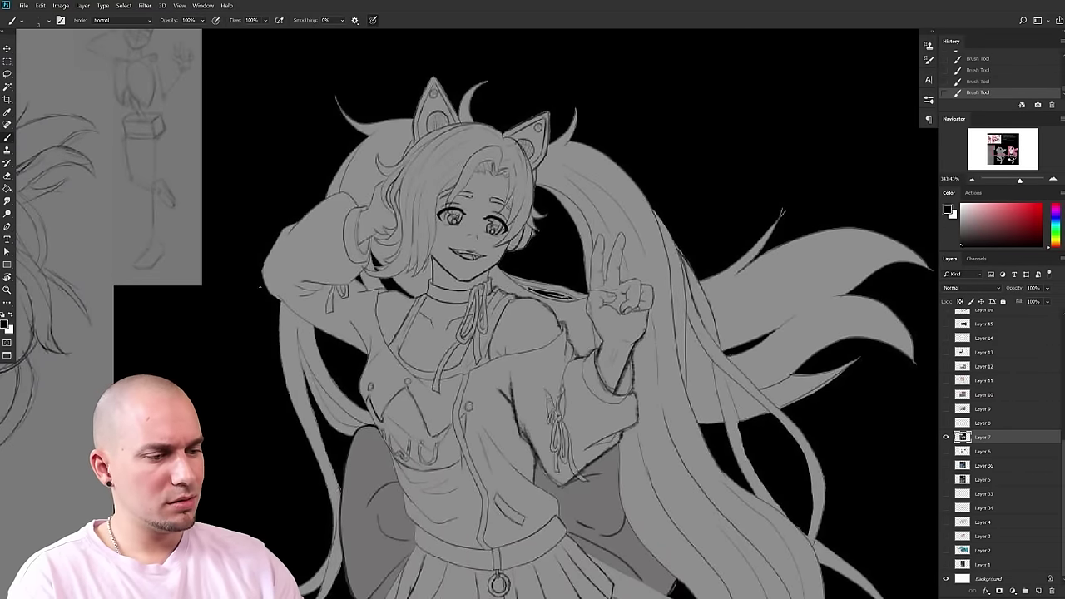
drag(557, 384, 509, 251)
drag(536, 474, 509, 360)
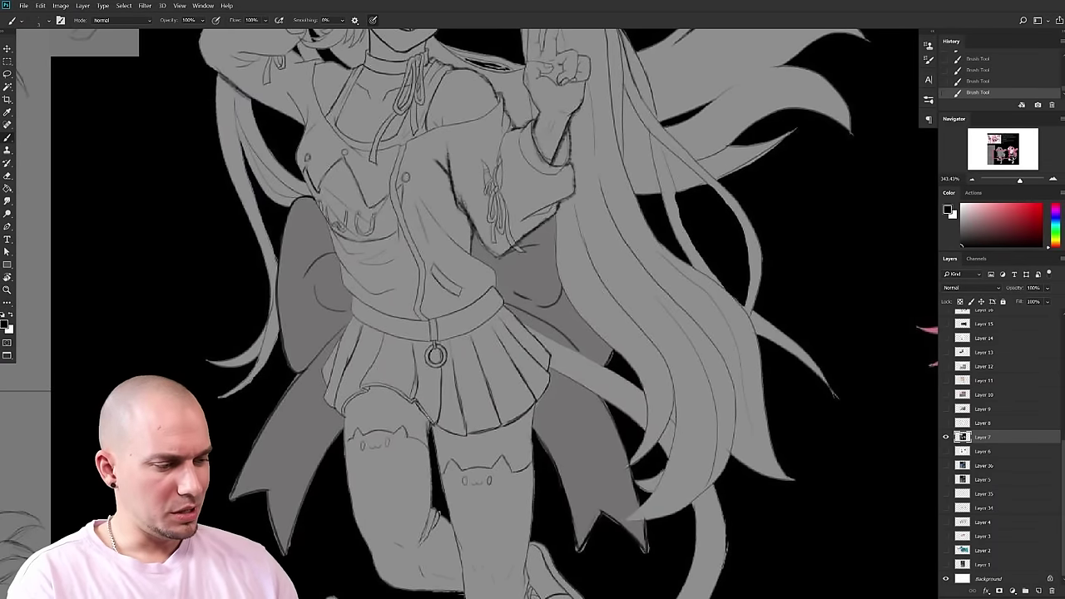
drag(344, 417, 389, 386)
mouse_move(514, 403)
mouse_down()
mouse_move(474, 463)
mouse_move(458, 524)
mouse_up()
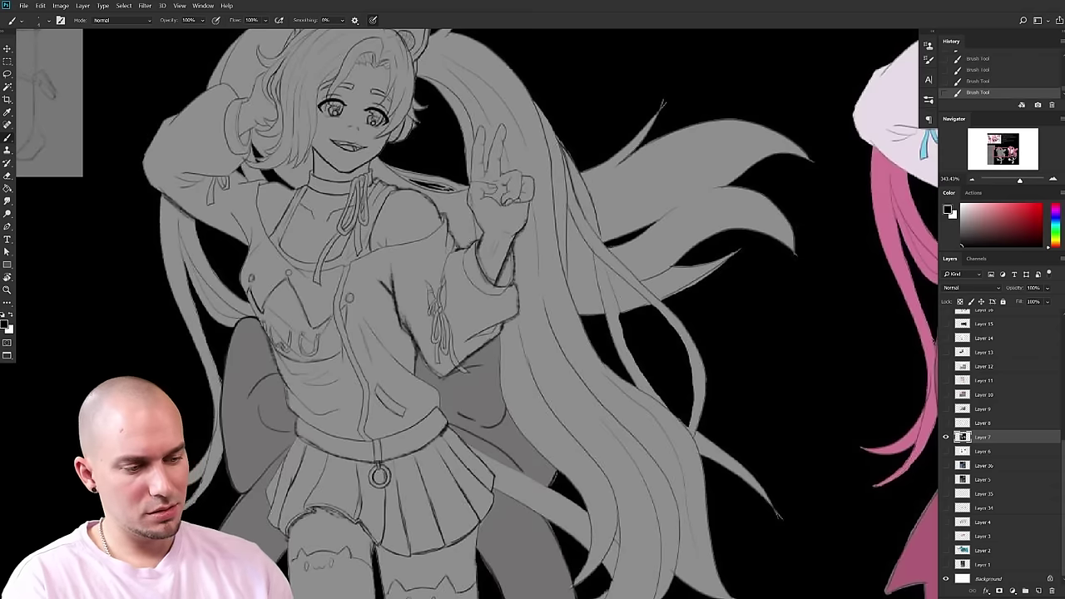
drag(299, 430, 318, 444)
drag(286, 399, 295, 412)
mouse_move(476, 364)
mouse_down()
mouse_move(470, 397)
mouse_move(412, 410)
mouse_up()
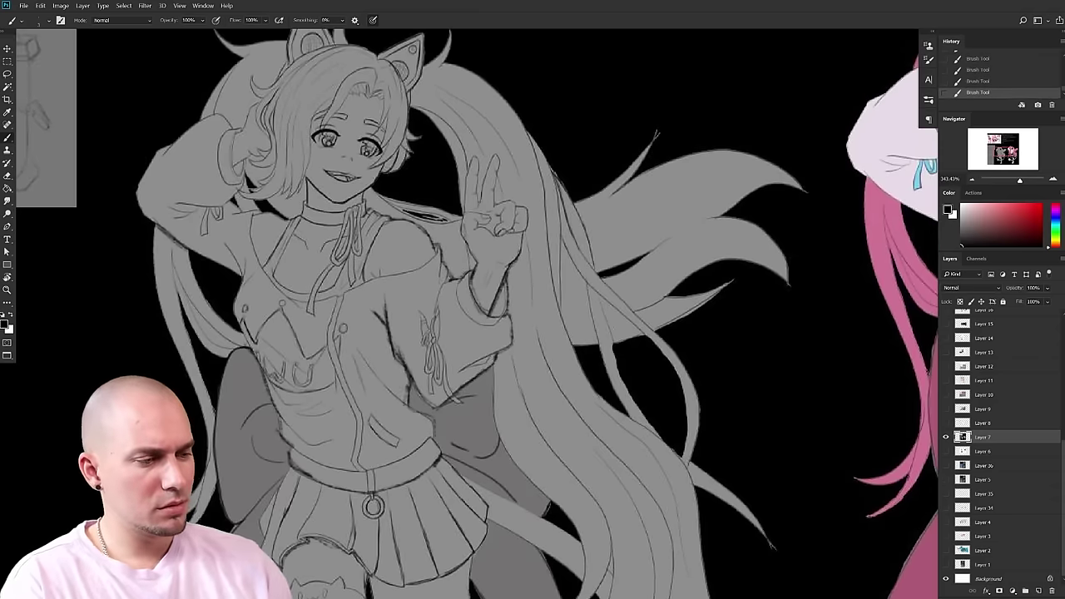
- Redraw the jacket's neckline across the chest and shoulder on the grey line art with a smaller brush
drag(416, 297, 421, 357)
key([)
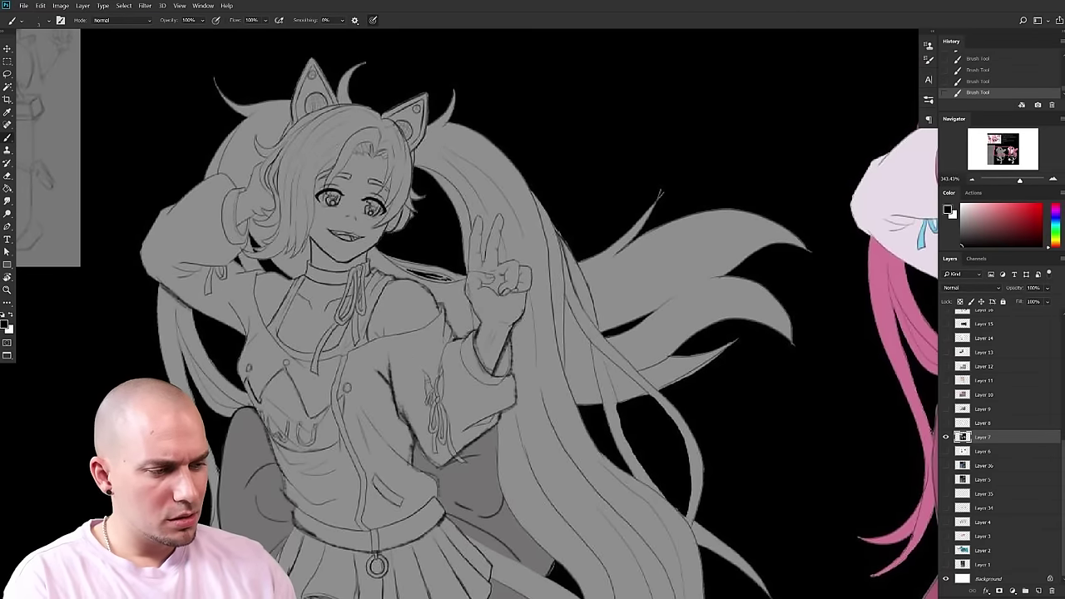
mouse_move(255, 289)
mouse_down()
mouse_move(279, 345)
mouse_move(310, 356)
mouse_move(354, 354)
mouse_move(428, 325)
mouse_up()
drag(402, 334, 442, 308)
- Examine the corrected jacket and full figure of the grey line art beside the flat-colour version
drag(599, 329, 520, 341)
drag(543, 407, 492, 358)
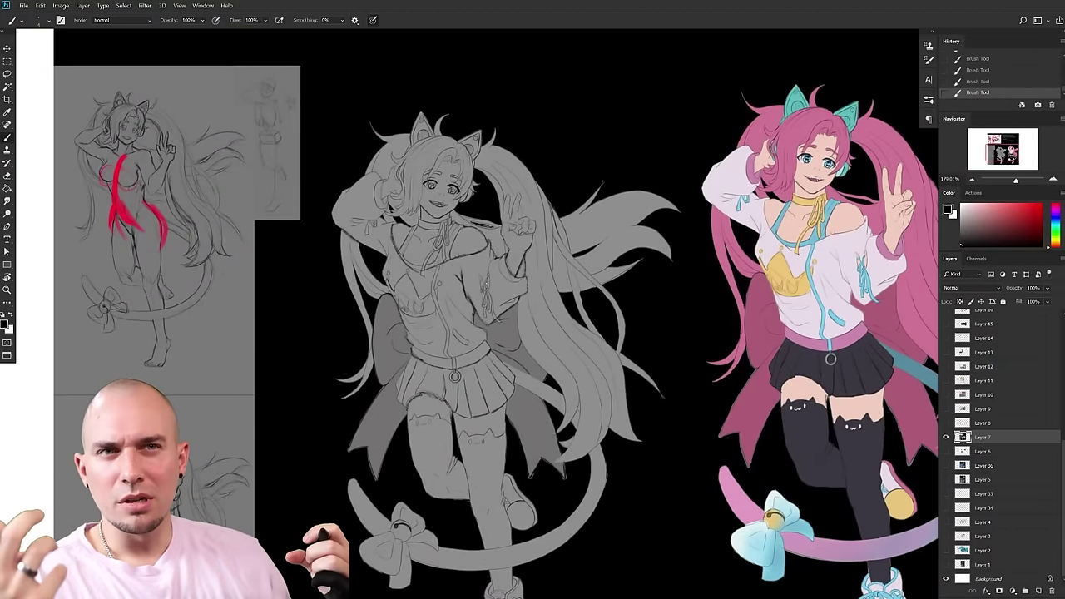
scroll(644, 445, down, 1)
drag(644, 446, 625, 445)
mouse_move(644, 445)
mouse_down()
mouse_move(557, 391)
mouse_move(663, 452)
mouse_up()
drag(662, 452, 588, 392)
drag(687, 430, 618, 566)
drag(645, 419, 568, 508)
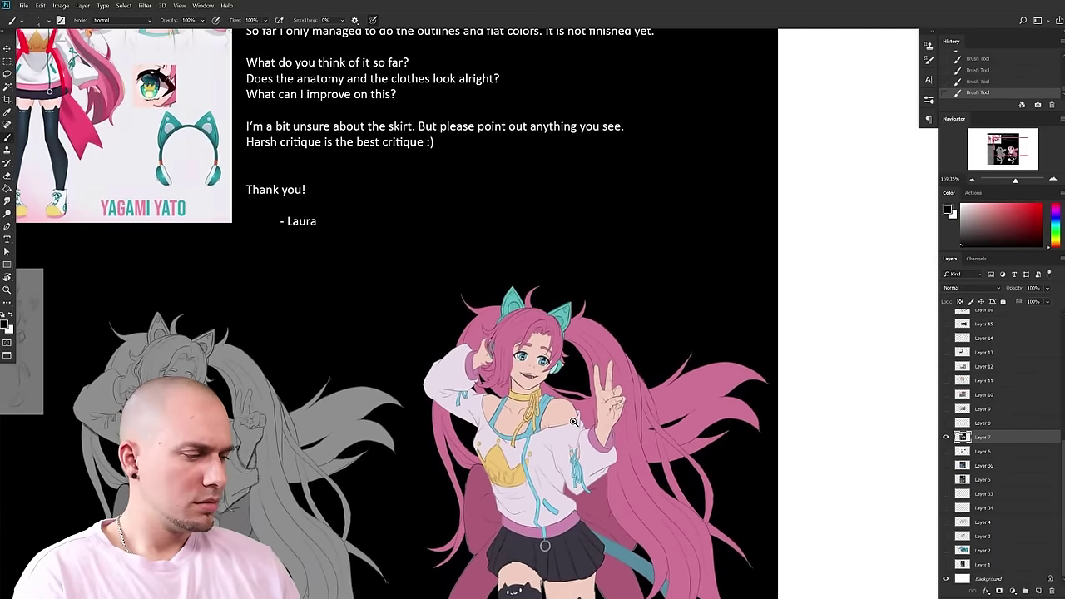
- Compare the flat-colour character's face and expression with the VTuber reference portraits
scroll(558, 466, down, 3)
scroll(547, 407, up, 4)
scroll(548, 409, down, 3)
scroll(532, 424, up, 3)
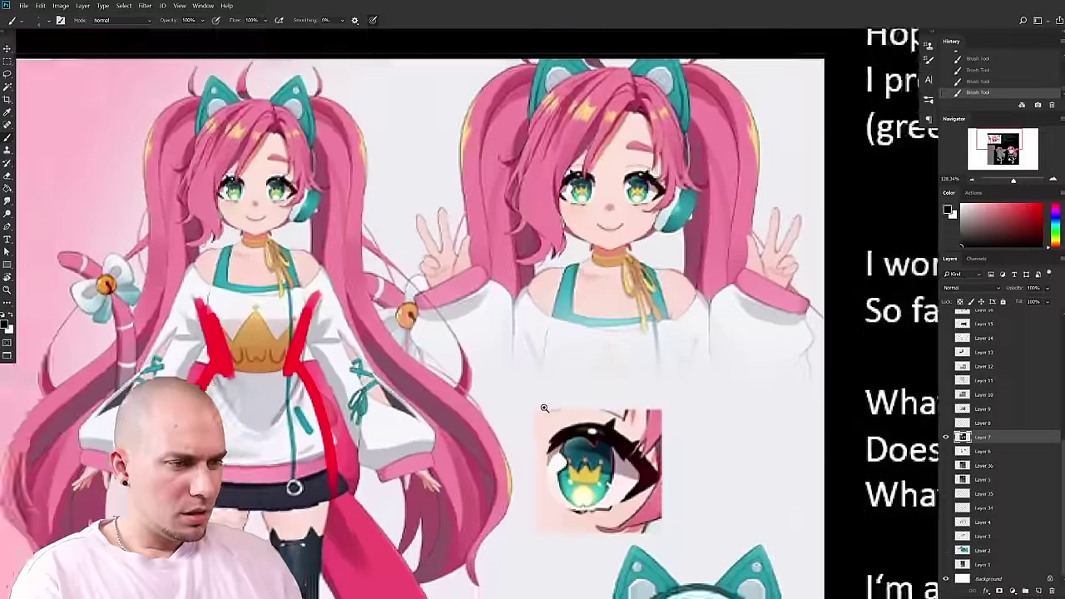
scroll(533, 432, down, 4)
drag(630, 449, 332, 250)
drag(830, 456, 613, 351)
scroll(612, 350, up, 5)
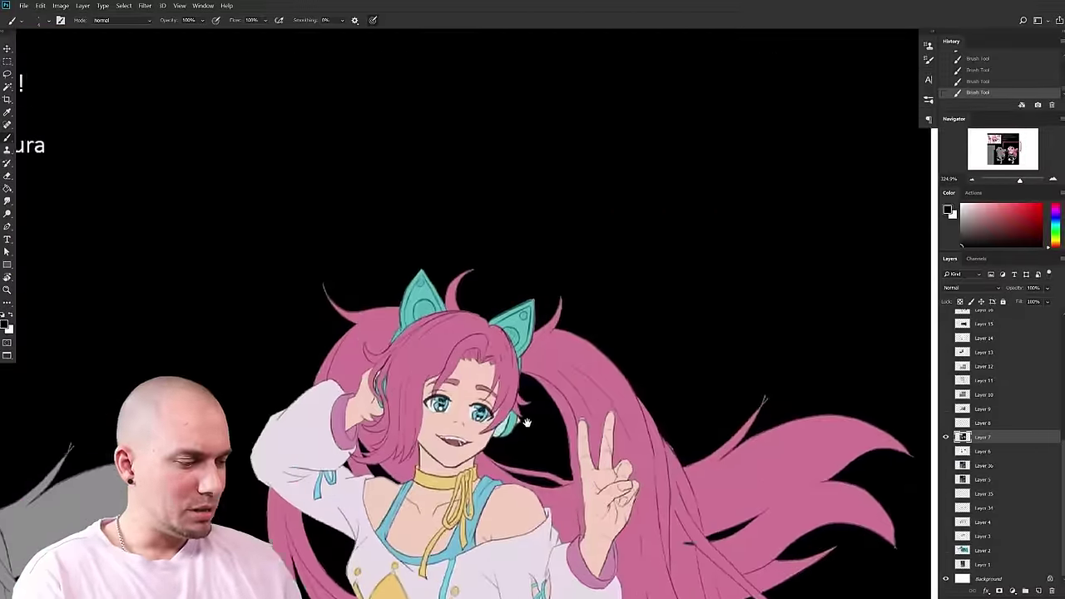
scroll(511, 380, down, 2)
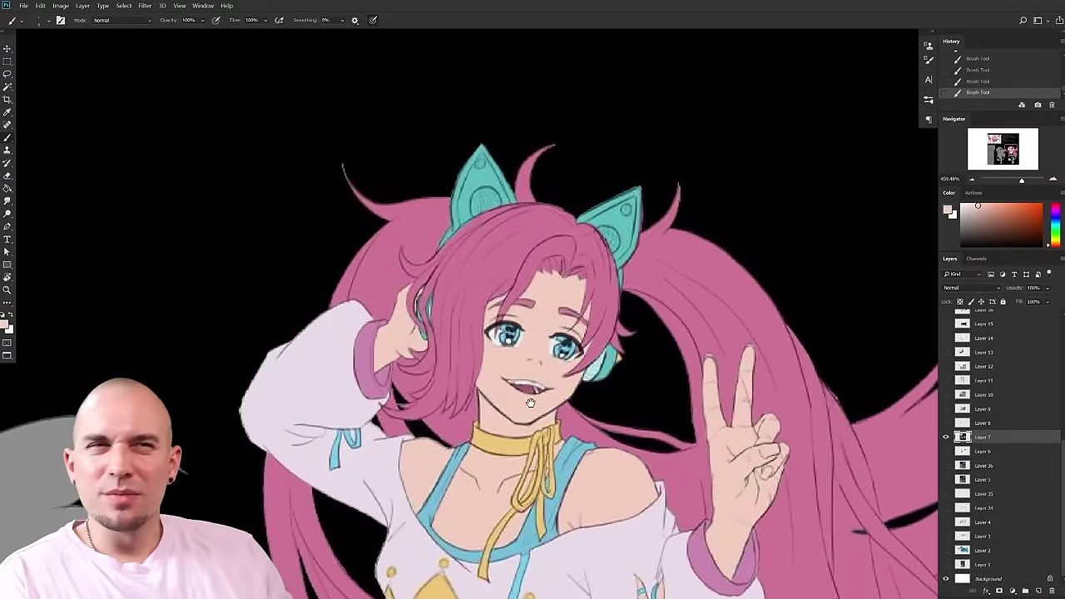
scroll(516, 374, up, 2)
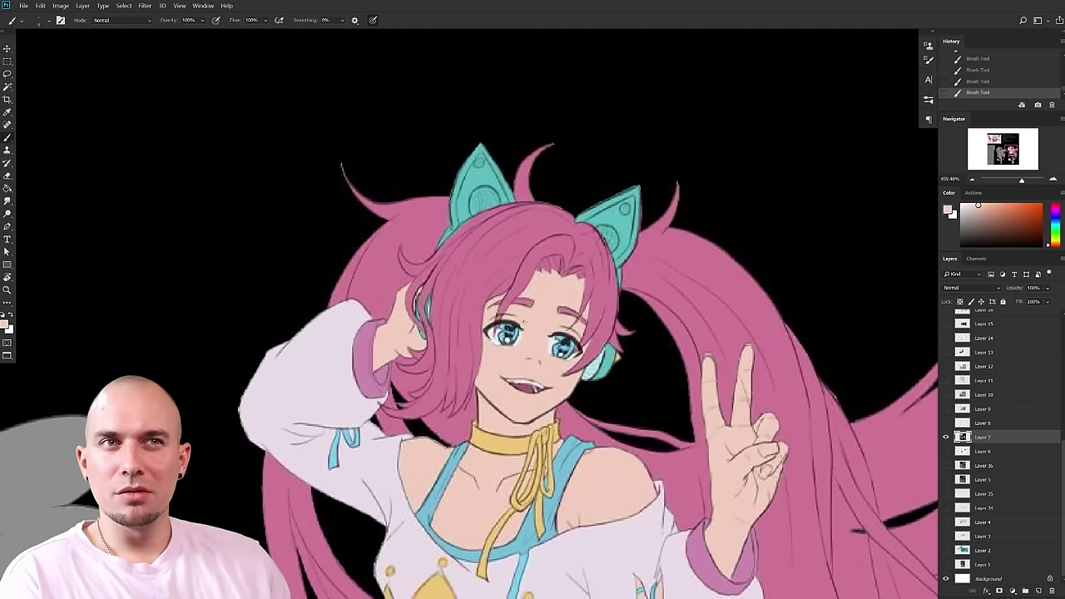
scroll(542, 380, down, 2)
scroll(542, 380, up, 3)
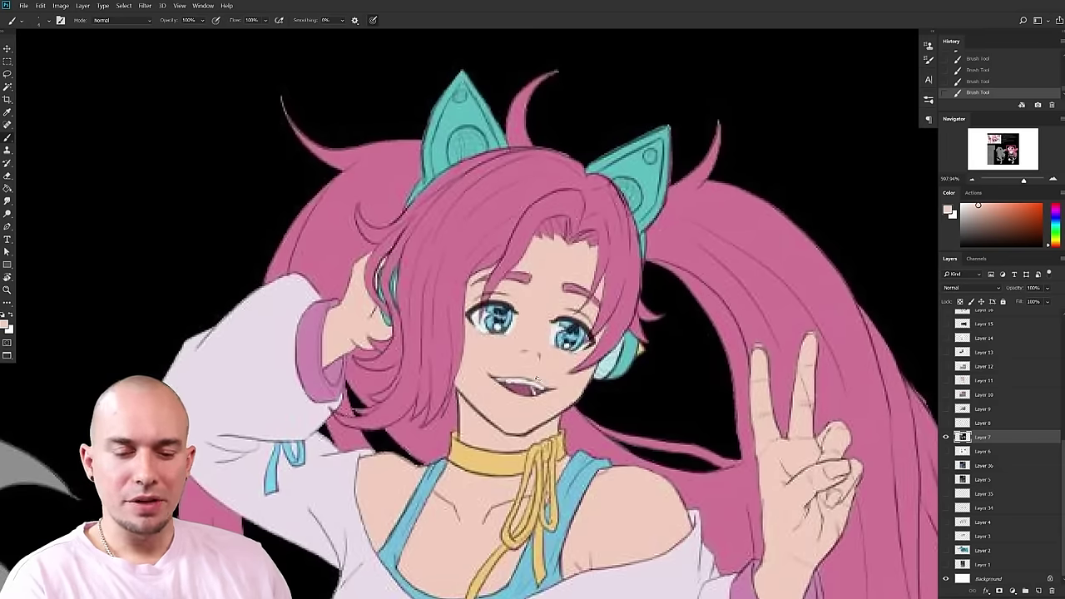
- Lasso the flat-colour character's mouth, copy it to its own layer and transform it to a smaller size
key(l)
drag(569, 395, 559, 389)
key(ctrl+t)
key(Escape)
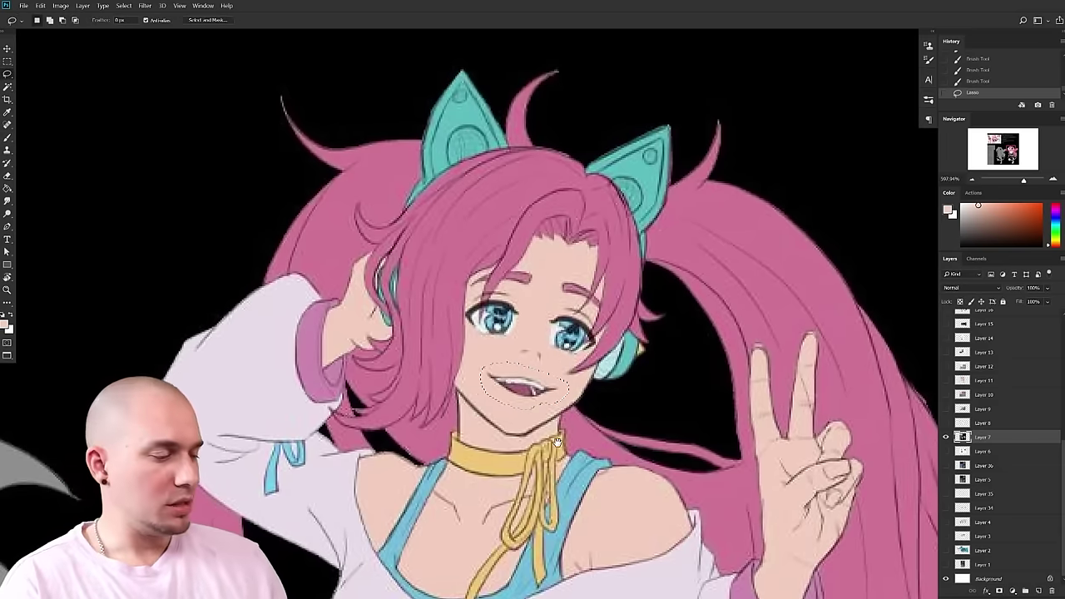
key(ctrl+j)
key(ctrl+t)
drag(573, 379, 537, 404)
key(Up)
key(Return)
- Check the size and placement of the eyes, nose and mouth on the VTuber reference faces
drag(366, 308, 612, 463)
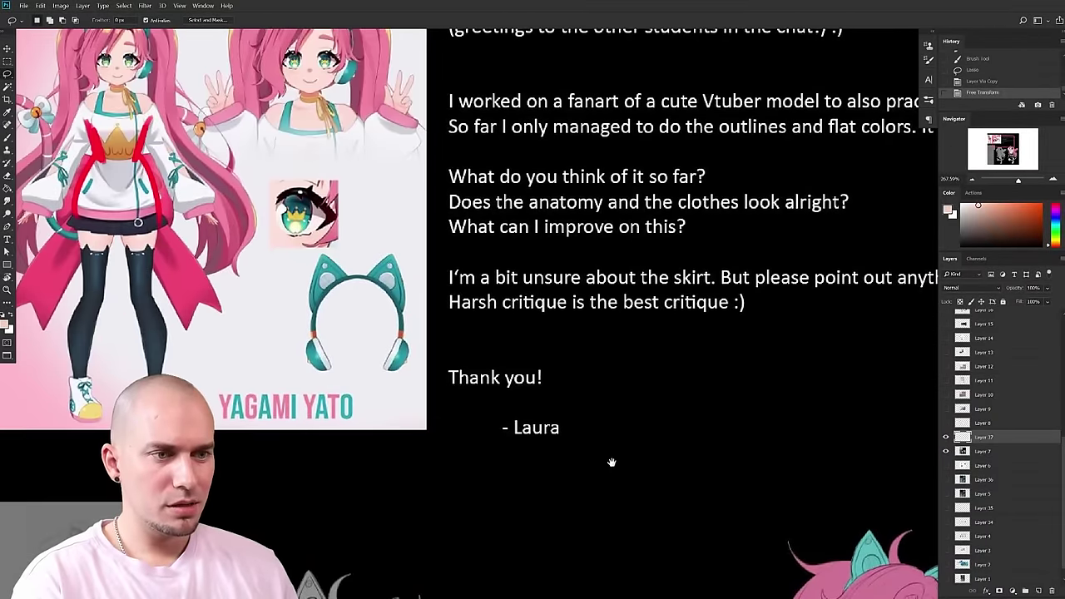
drag(574, 390, 616, 473)
drag(528, 442, 756, 466)
drag(491, 383, 522, 461)
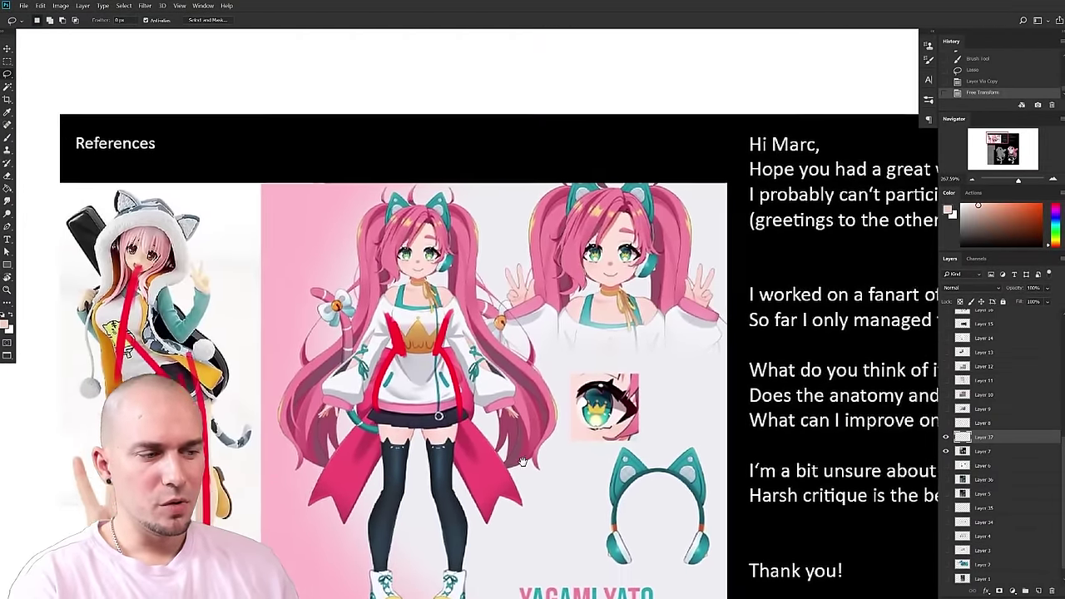
scroll(524, 371, up, 2)
key(b)
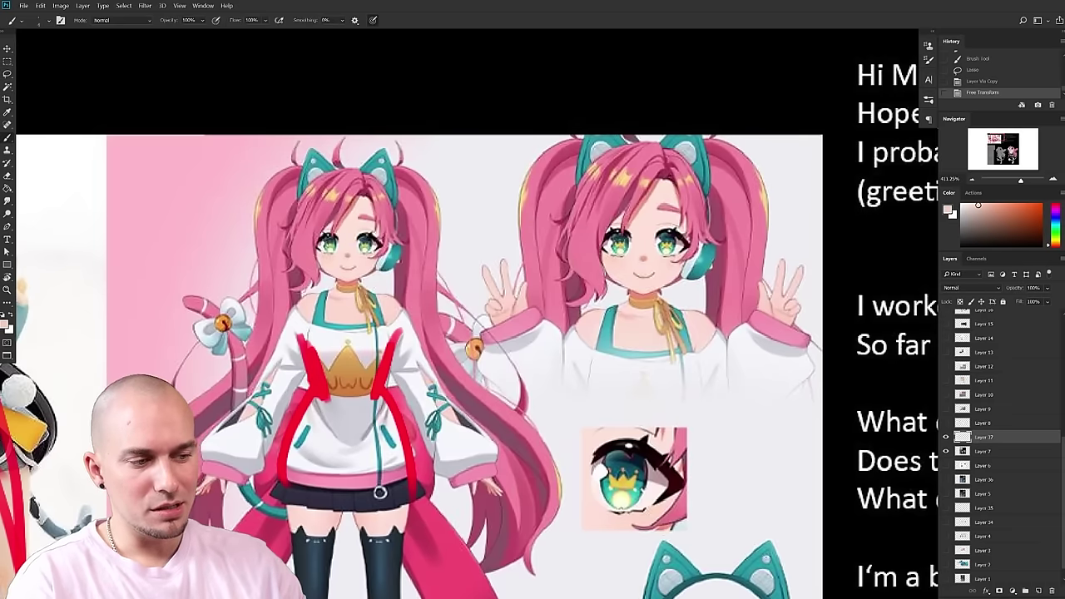
- Copy the flat-colour character's eyes onto separate layers and reposition them slightly lower on the face
drag(748, 466, 283, 279)
mouse_move(831, 499)
mouse_down()
mouse_move(524, 376)
mouse_move(175, 311)
mouse_up()
drag(583, 499, 865, 240)
mouse_move(486, 362)
mouse_down()
mouse_move(508, 358)
mouse_move(476, 389)
mouse_move(504, 407)
mouse_move(466, 411)
mouse_move(514, 422)
mouse_move(537, 406)
mouse_move(528, 357)
mouse_move(472, 391)
mouse_up()
key(l)
key(ctrl+j)
click(563, 234)
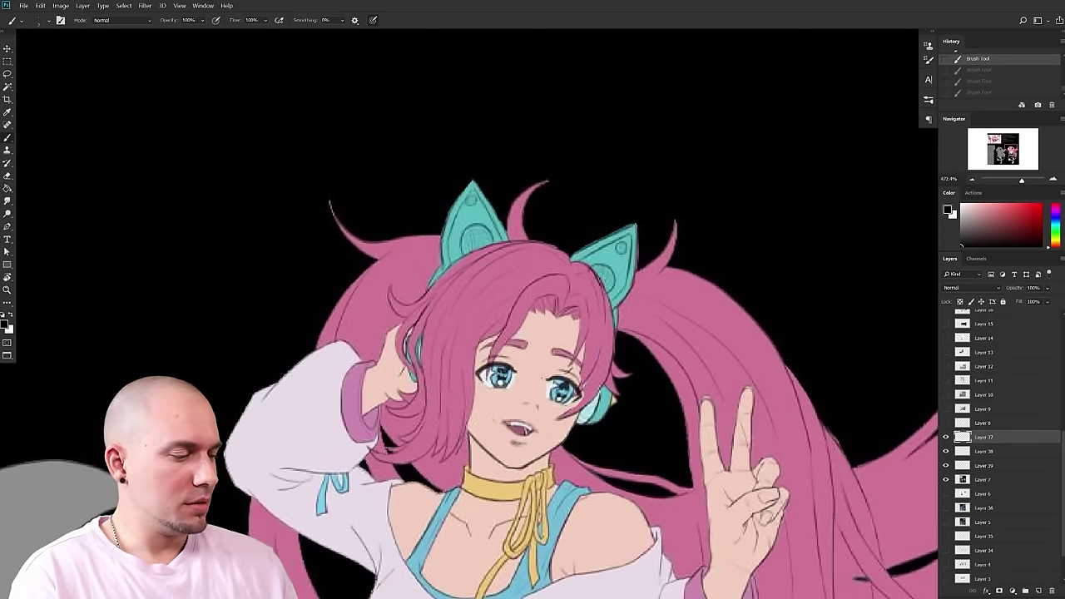
- Sample skin and shadow tones from the face and touch up the nose and mouth area with a smaller brush
alt+click(538, 408)
click(527, 407)
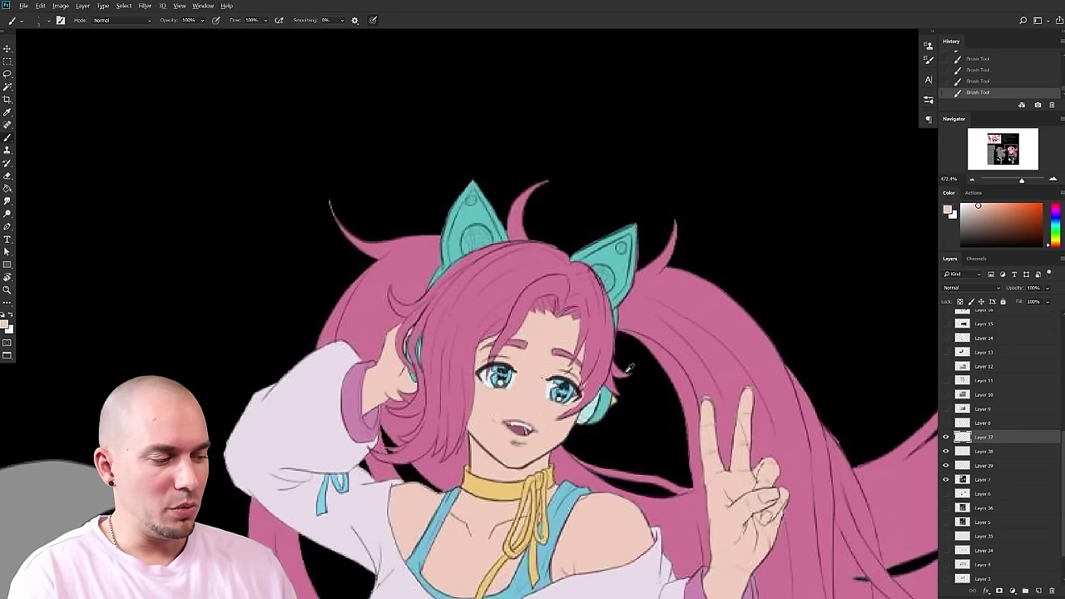
alt+click(532, 406)
key([)
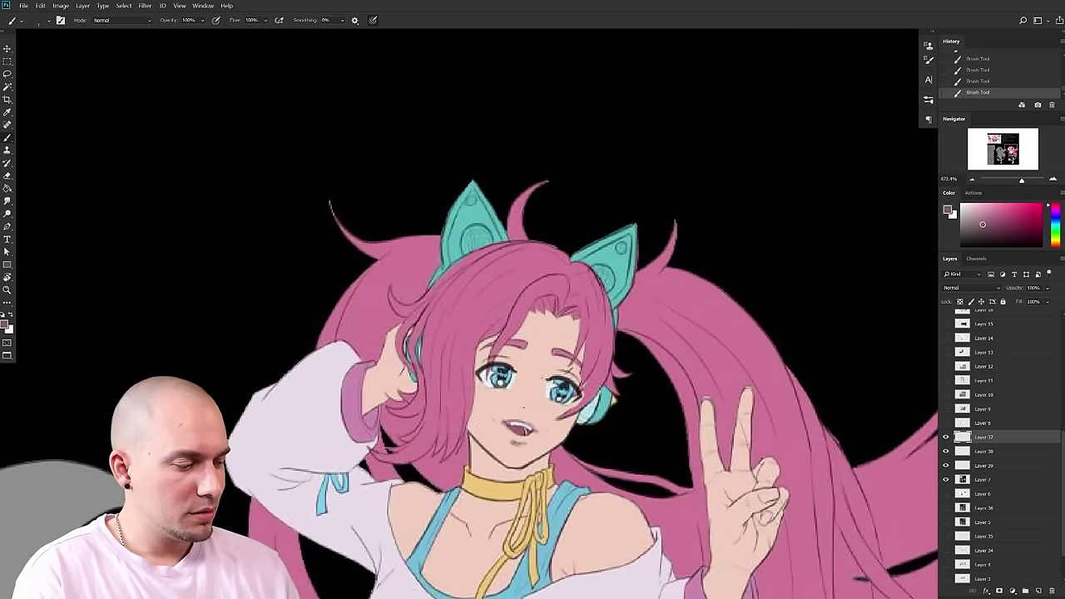
drag(514, 431, 568, 429)
- Examine the revised face on the flat-colour version against the references and the original line art
scroll(599, 453, down, 5)
drag(30, 191, 608, 478)
drag(382, 124, 411, 423)
drag(411, 422, 433, 430)
drag(472, 490, 427, 484)
drag(732, 583, 629, 405)
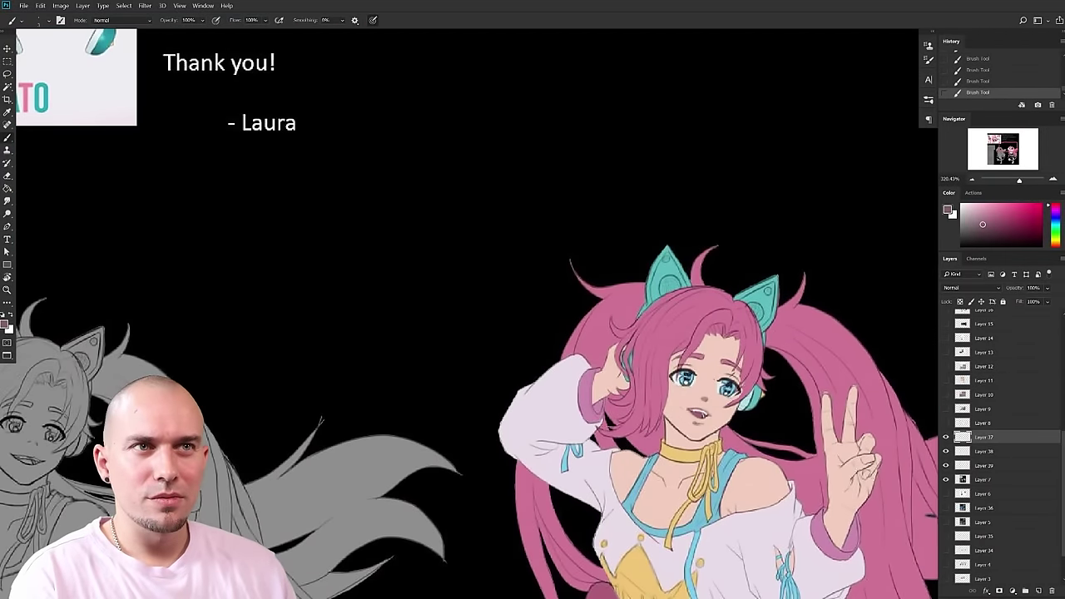
scroll(589, 303, down, 3)
scroll(589, 303, up, 1)
scroll(589, 303, up, 2)
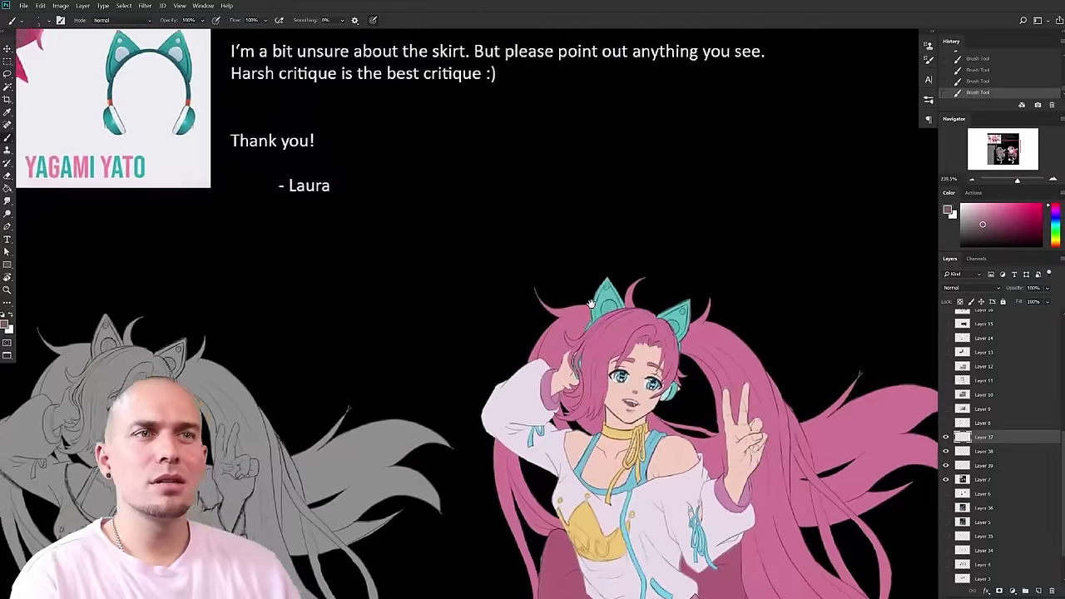
scroll(589, 304, up, 2)
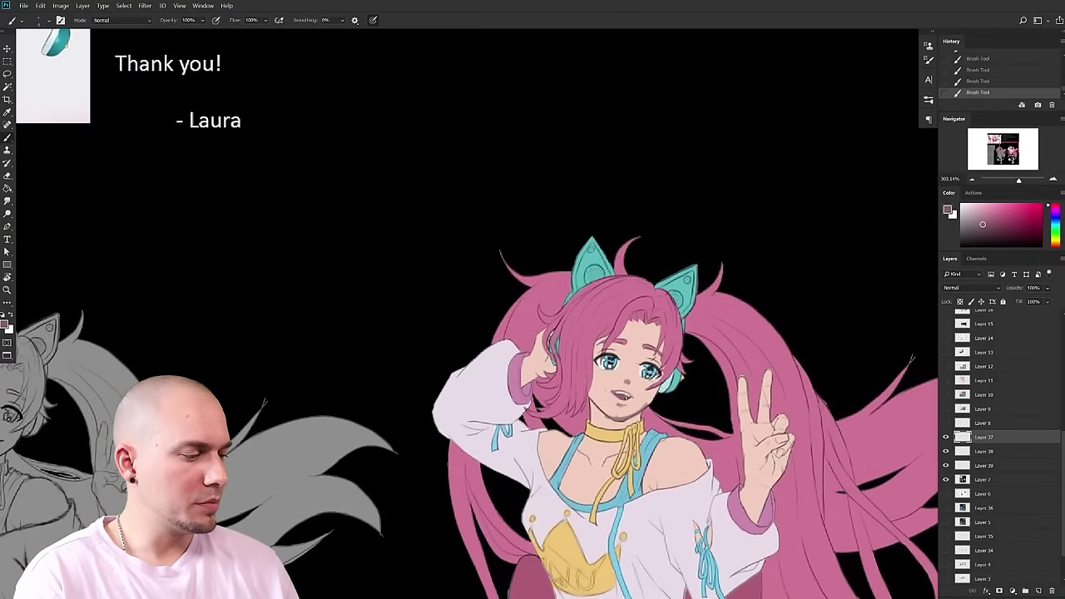
- Paint thick black strokes beneath the jaw and across the top of the head to reshape it, and sample the skin tone
key(d)
drag(589, 402, 614, 415)
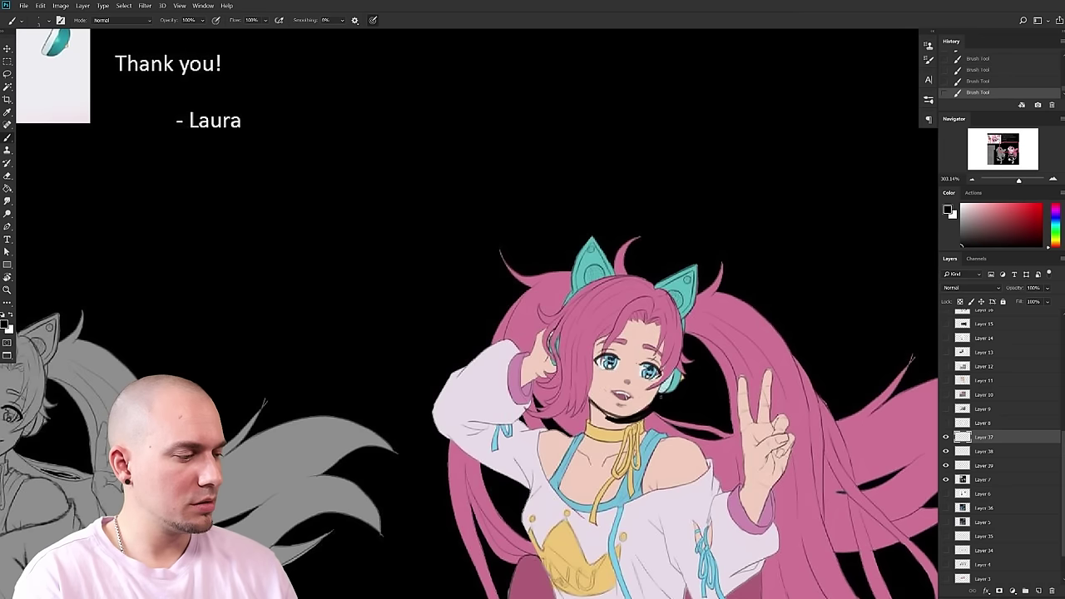
scroll(619, 410, up, 3)
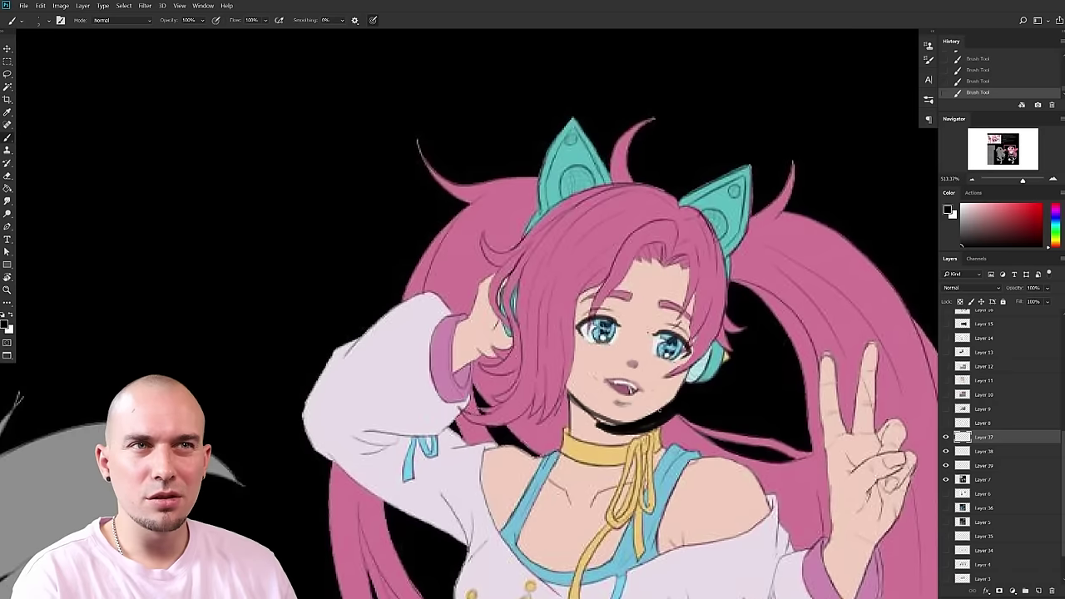
mouse_move(666, 183)
mouse_down()
mouse_move(599, 190)
mouse_move(680, 200)
mouse_move(582, 192)
mouse_up()
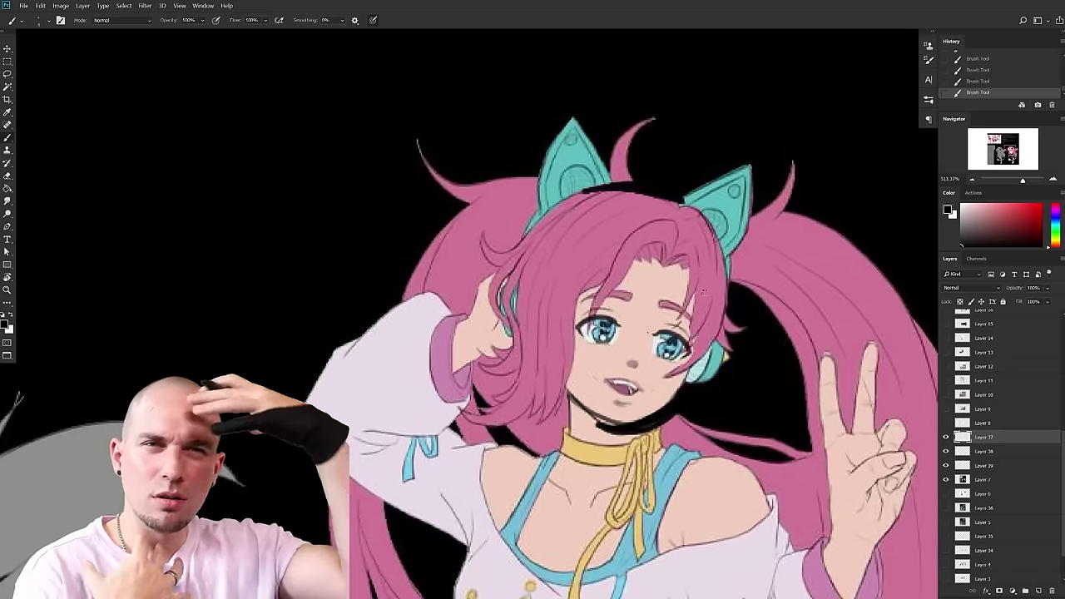
scroll(675, 435, down, 4)
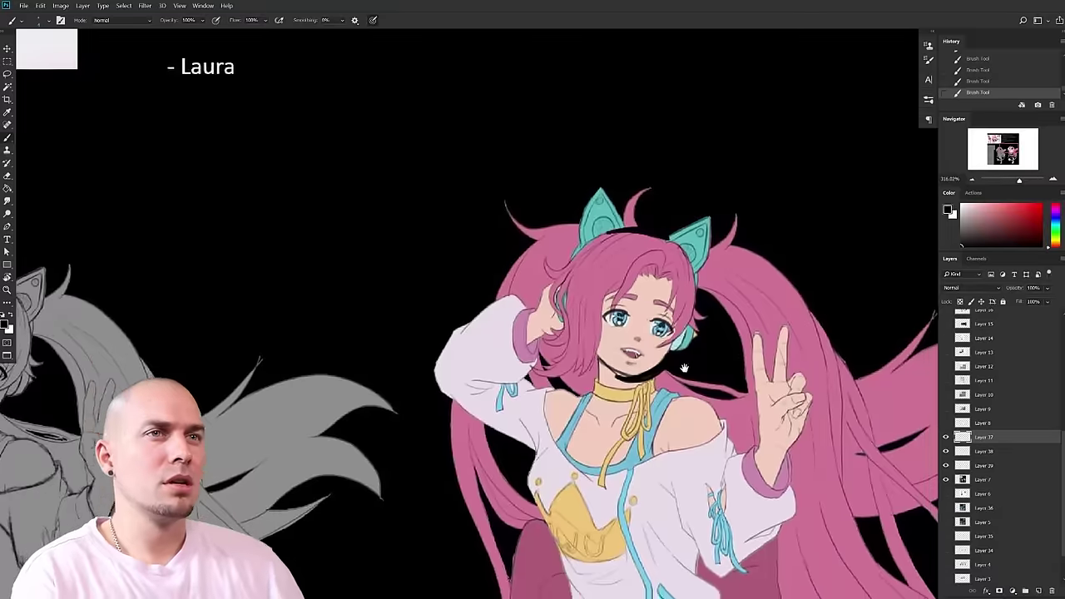
scroll(695, 385, up, 2)
scroll(695, 385, up, 2)
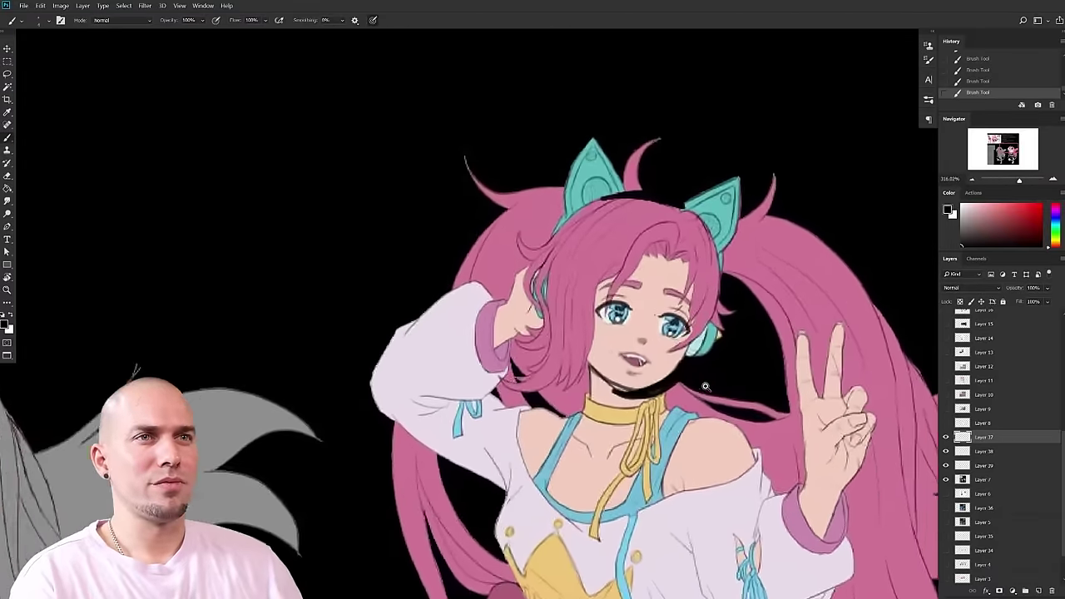
alt+click(604, 386)
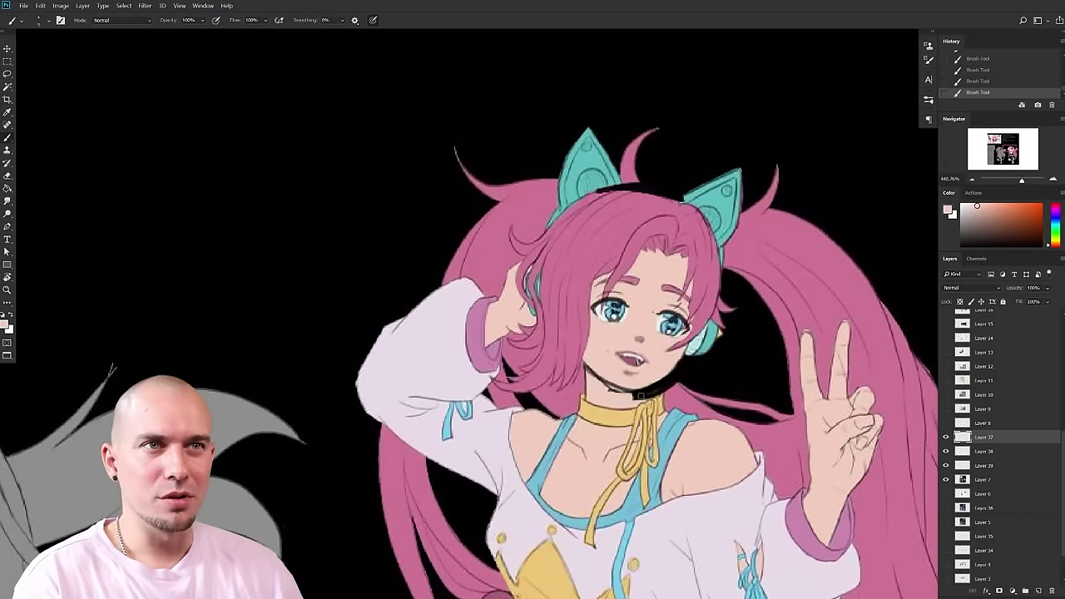
- Examine the full flat-colour figure with its adjusted head next to the line art
scroll(699, 408, down, 3)
scroll(696, 405, down, 3)
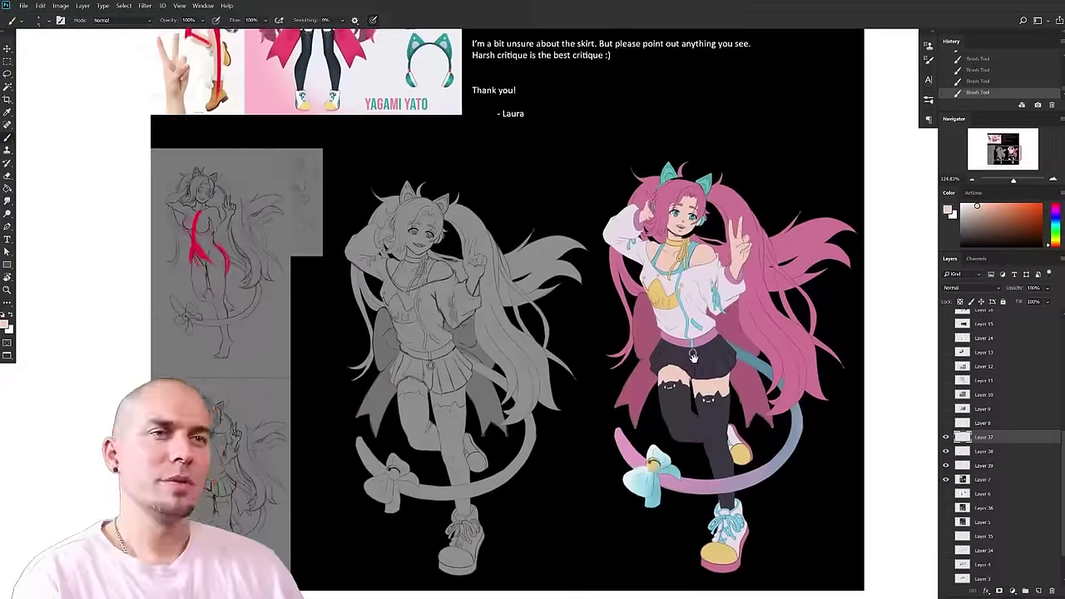
scroll(768, 508, up, 2)
drag(794, 455, 732, 465)
scroll(739, 468, down, 2)
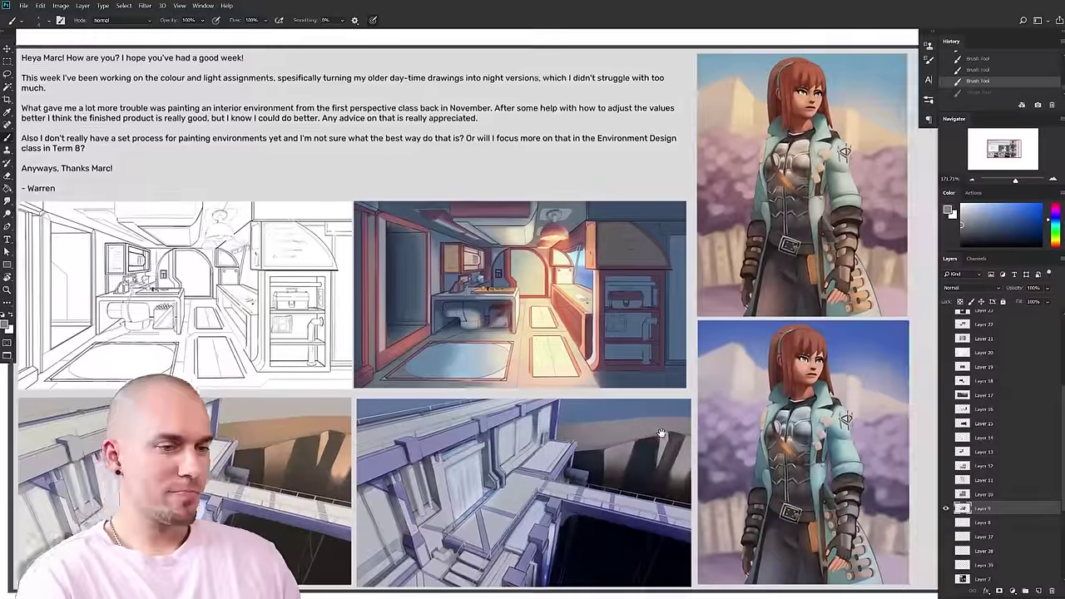
- Show the whole page with the interior and night-version paintings and save the document
scroll(668, 430, down, 2)
scroll(669, 430, down, 2)
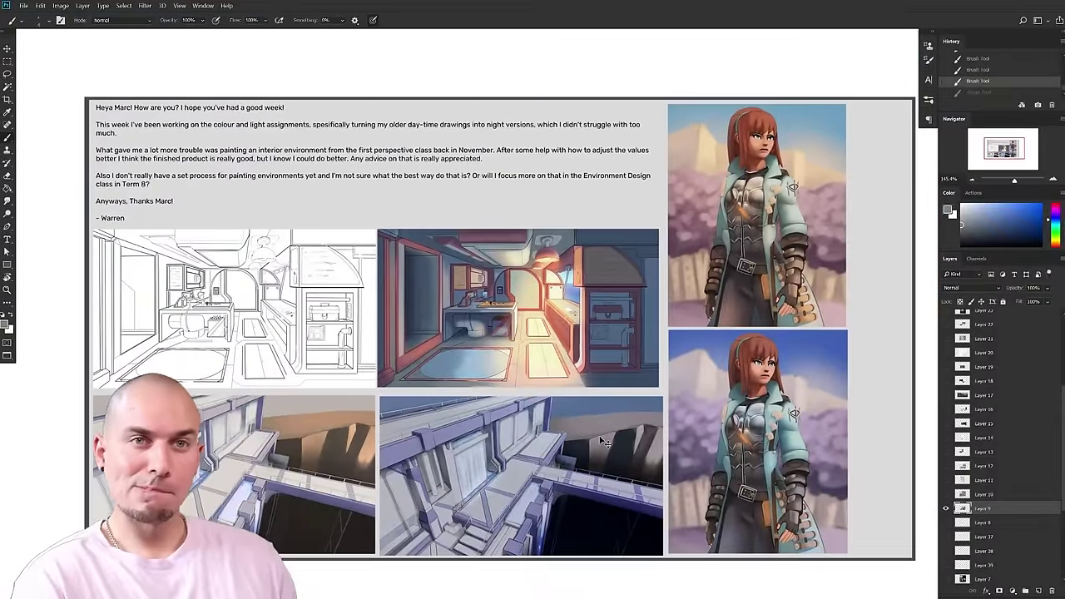
key(ctrl+s)
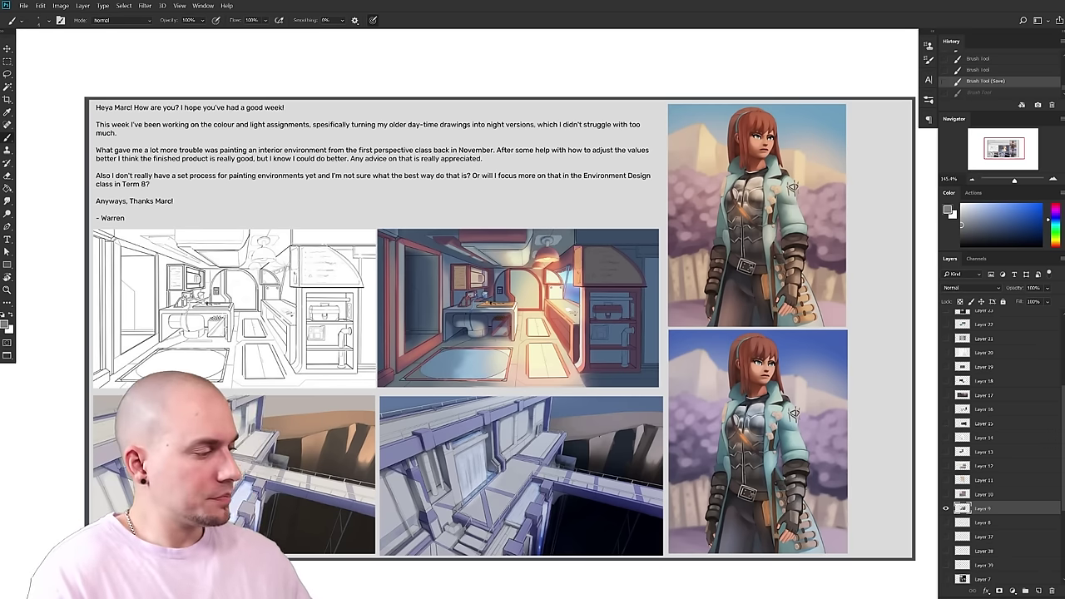
drag(659, 431, 662, 431)
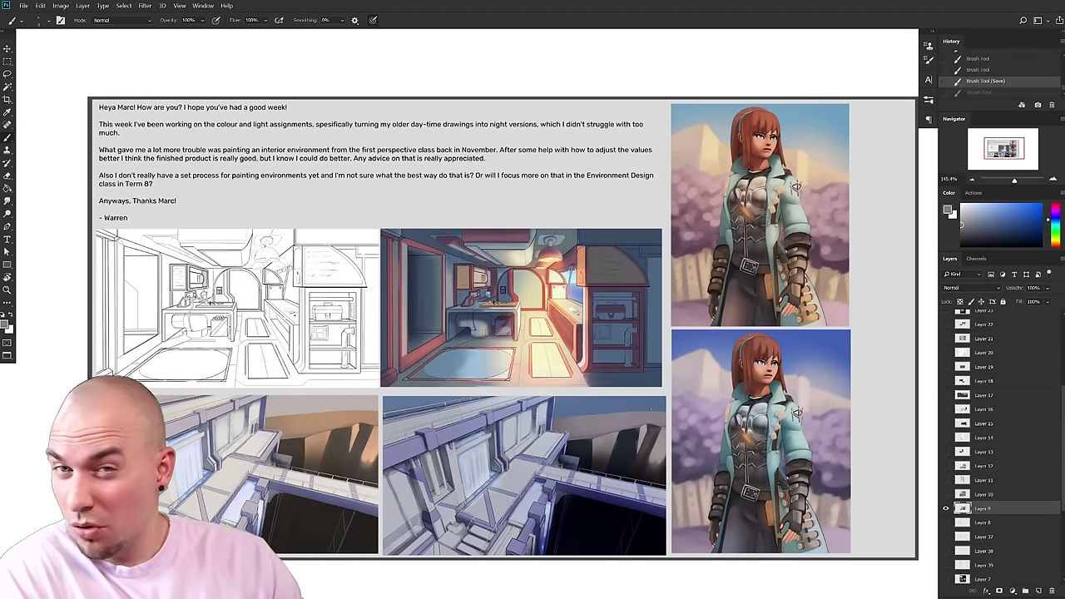
drag(649, 408, 596, 389)
drag(614, 476, 616, 467)
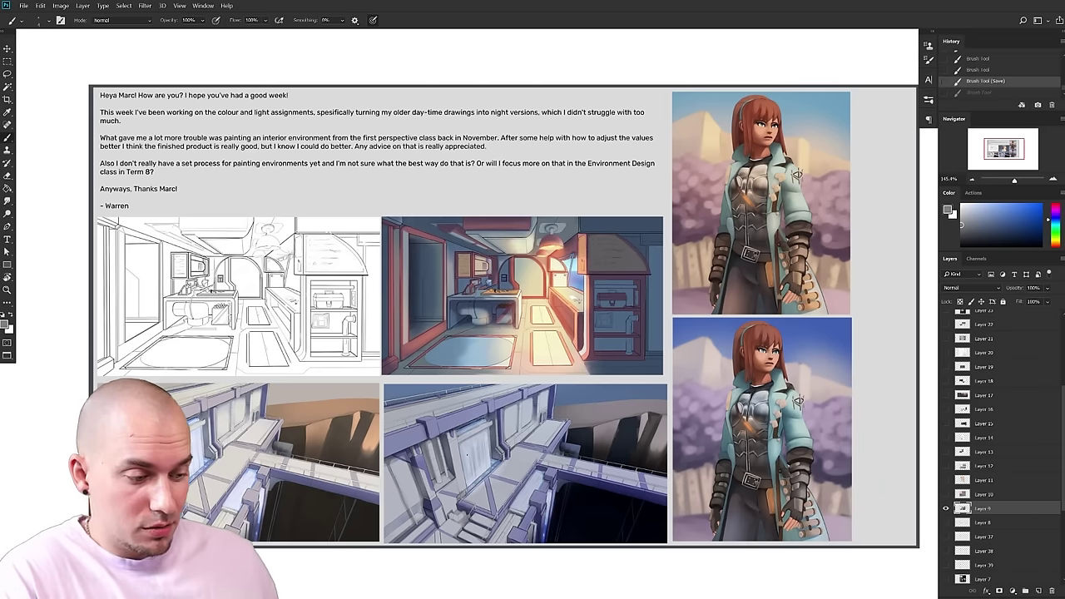
drag(474, 326, 489, 305)
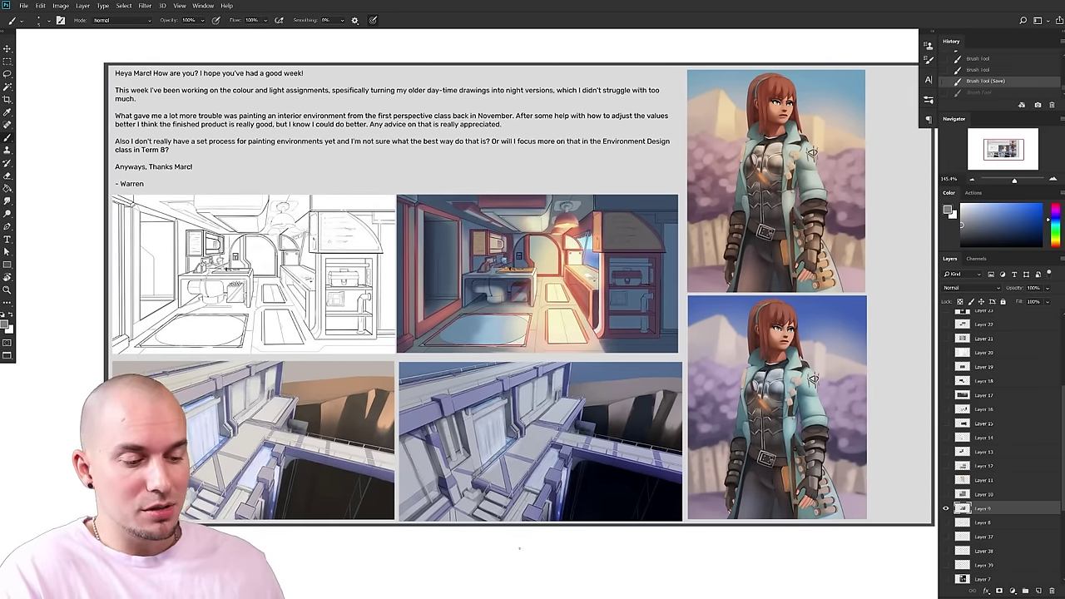
drag(507, 550, 502, 542)
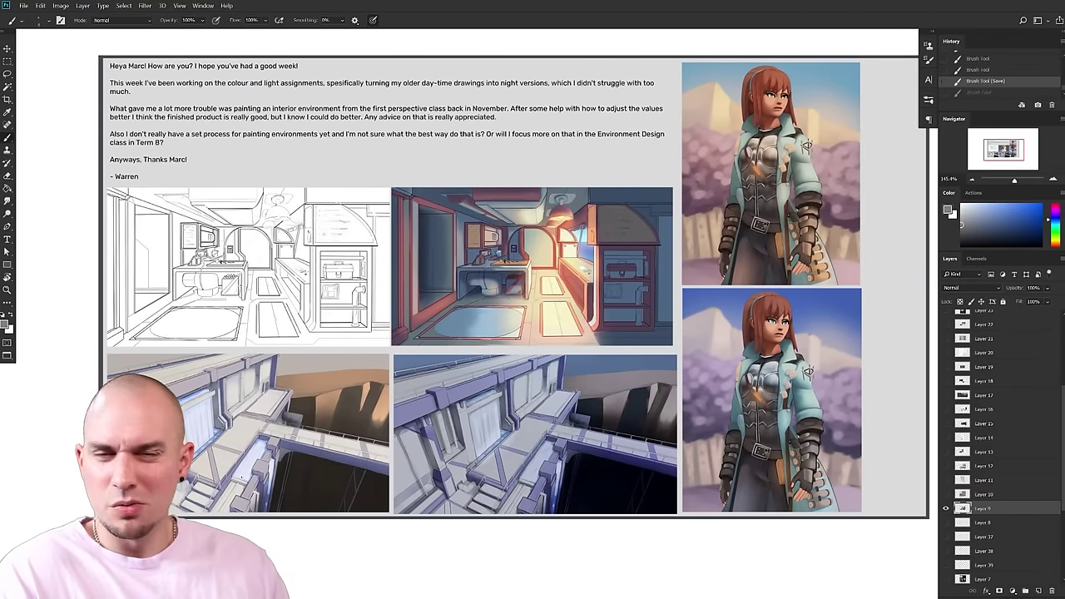
- Sketch a large box in perspective with a smaller box in front of it on the blank canvas below the paintings
mouse_move(343, 525)
mouse_down()
mouse_move(363, 446)
mouse_move(516, 411)
mouse_up()
mouse_move(308, 456)
mouse_down()
mouse_move(386, 401)
mouse_move(353, 459)
mouse_move(417, 463)
mouse_up()
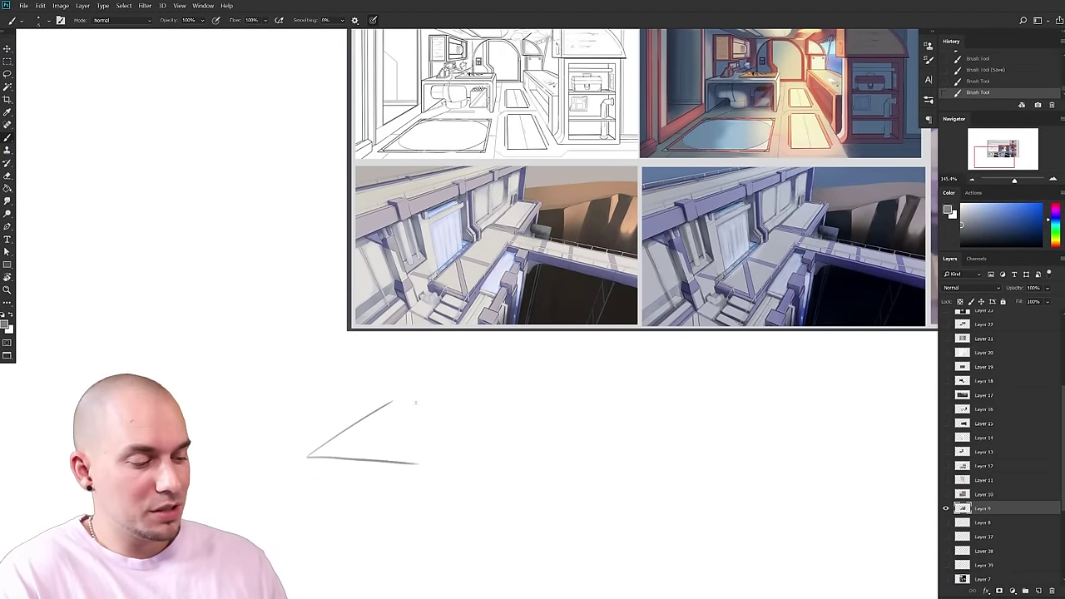
mouse_move(399, 401)
mouse_down()
mouse_move(443, 435)
mouse_move(410, 463)
mouse_up()
drag(305, 462, 303, 541)
drag(408, 466, 408, 545)
mouse_move(304, 541)
mouse_down()
mouse_move(406, 548)
mouse_move(476, 488)
mouse_up()
drag(477, 416, 476, 492)
drag(529, 508, 496, 455)
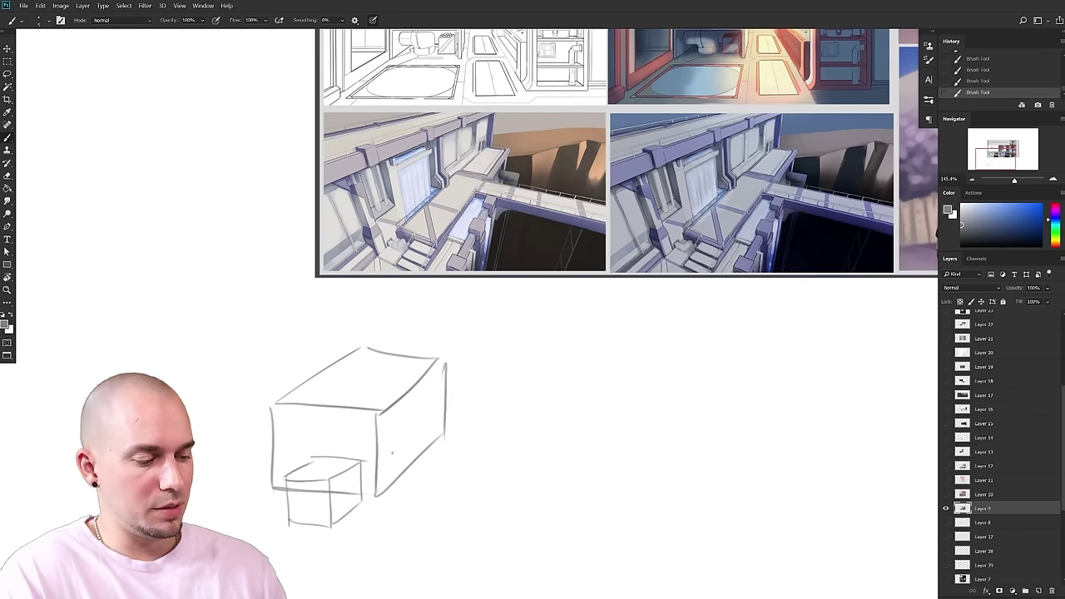
- Erase the large box's lines that show through the small box and redraw the small box's vertical edges
drag(370, 446, 381, 426)
key(e)
mouse_move(371, 472)
mouse_down()
mouse_move(301, 471)
mouse_move(341, 499)
mouse_up()
key(b)
drag(371, 442, 371, 484)
drag(416, 455, 373, 507)
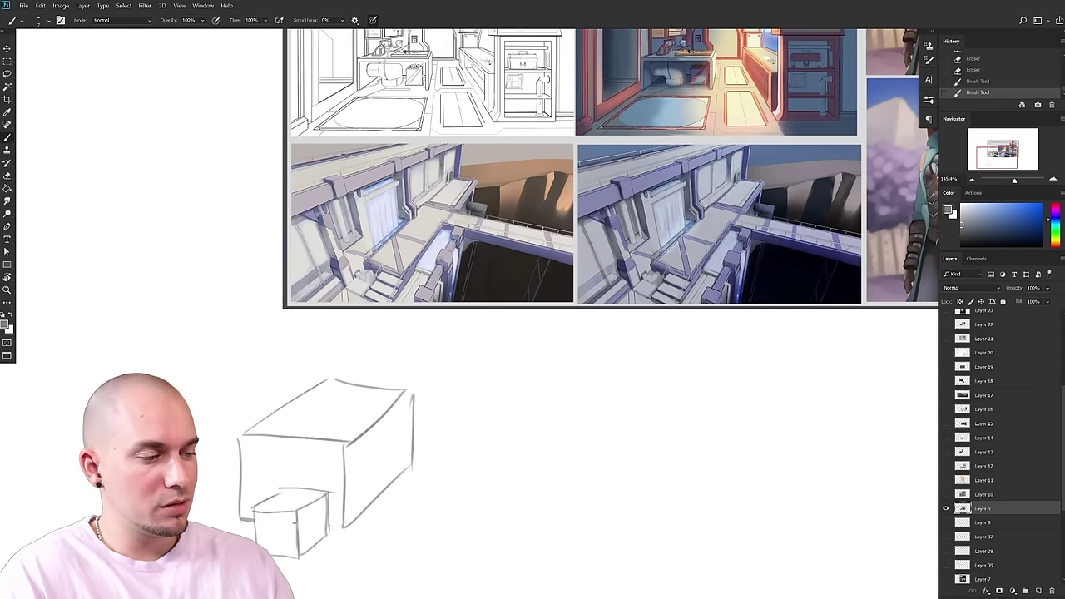
drag(254, 510, 256, 545)
drag(423, 467, 488, 412)
- Draw a grey light-direction arrow above the two boxes, pointing diagonally down towards them from the upper left
key(l)
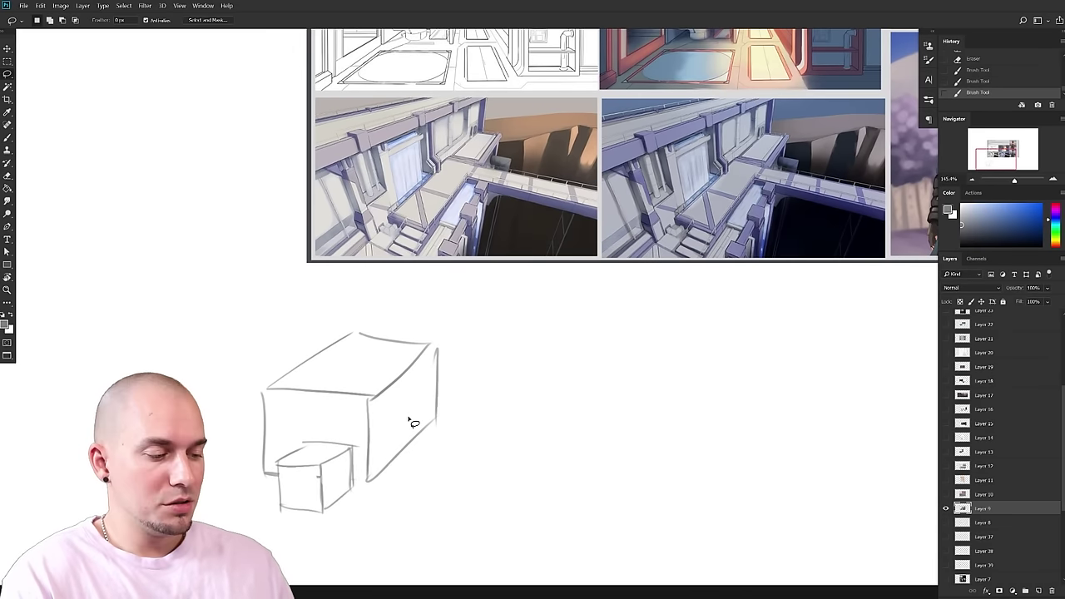
key(b)
drag(512, 290, 469, 335)
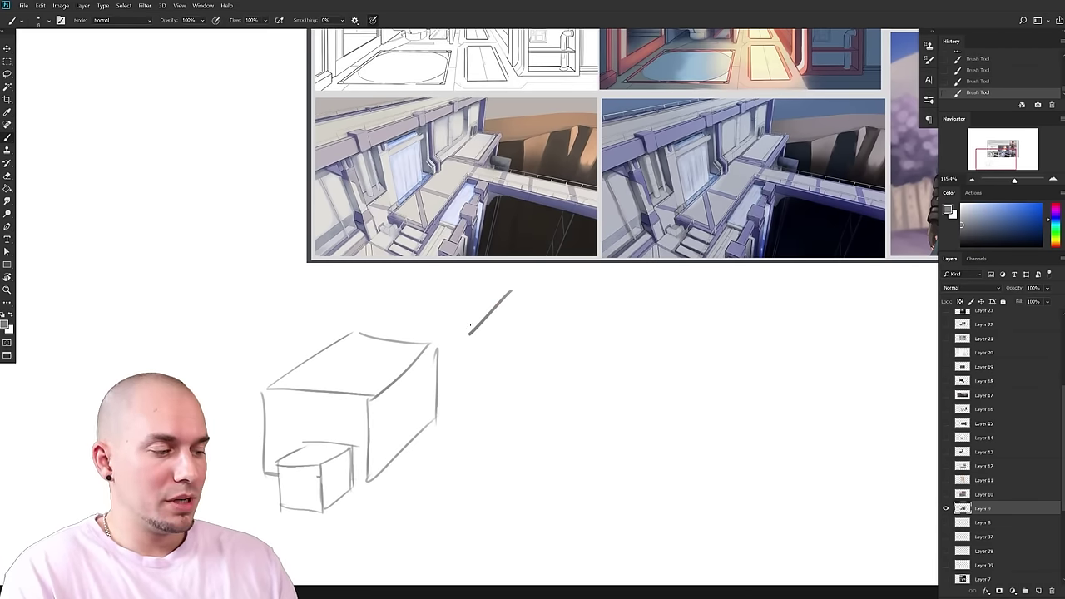
key(ctrl+z)
drag(232, 255, 283, 320)
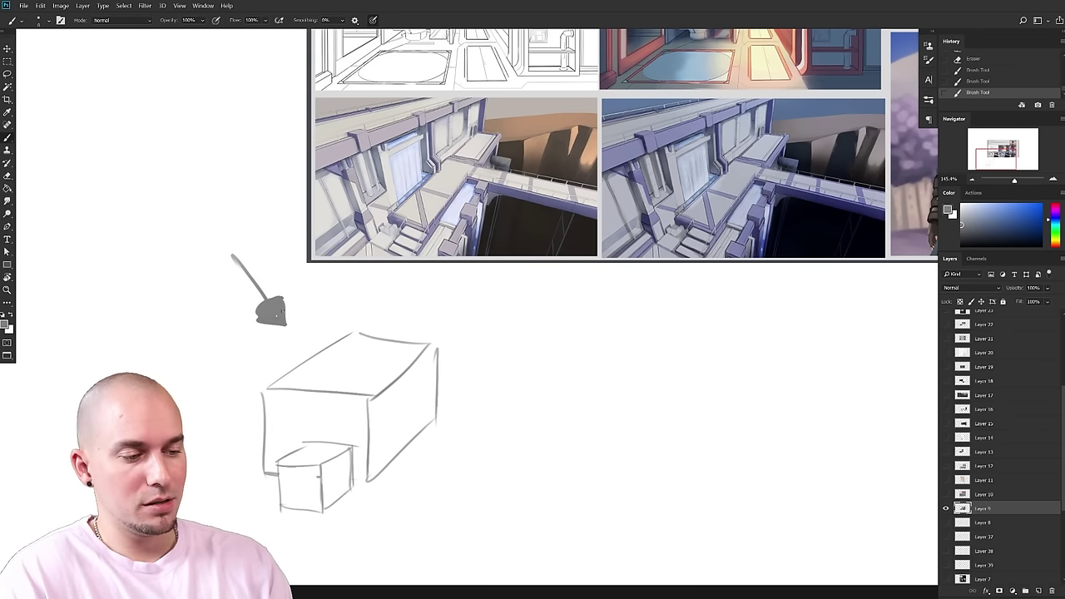
- Select the right-hand side faces of both boxes with the Lasso, paint them dark grey with a larger brush, and deselect
key(l)
mouse_move(371, 481)
mouse_down()
mouse_move(373, 399)
mouse_move(427, 351)
mouse_move(434, 428)
mouse_move(353, 490)
mouse_move(355, 462)
mouse_move(331, 461)
mouse_move(324, 508)
mouse_move(350, 494)
mouse_up()
key(b)
click(965, 240)
key(])
key(])
key(])
key(])
key(])
key(])
key(])
key(])
mouse_move(335, 449)
mouse_down()
mouse_move(440, 339)
mouse_move(479, 379)
mouse_up()
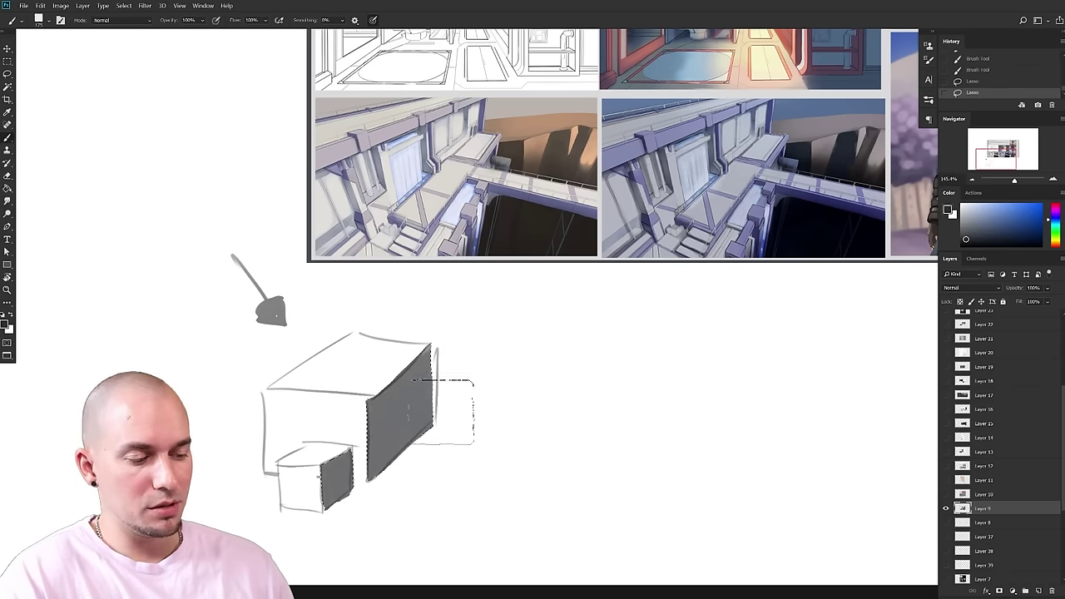
key(ctrl+d)
- Select the front faces of both boxes with the Lasso, paint them a lighter mid-grey, and deselect
key(l)
mouse_move(371, 481)
mouse_down()
mouse_move(369, 407)
mouse_move(356, 395)
mouse_move(274, 389)
mouse_move(266, 471)
mouse_move(310, 445)
mouse_move(353, 449)
mouse_move(354, 497)
mouse_move(368, 485)
mouse_move(324, 490)
mouse_move(317, 470)
mouse_move(320, 517)
mouse_move(282, 506)
mouse_move(278, 469)
mouse_move(342, 471)
mouse_up()
key(b)
drag(971, 233, 960, 223)
key(bracketright)
key(bracketright)
mouse_move(293, 491)
mouse_down()
mouse_move(344, 458)
mouse_move(339, 407)
mouse_move(366, 437)
mouse_up()
key(ctrl+d)
drag(347, 368, 388, 364)
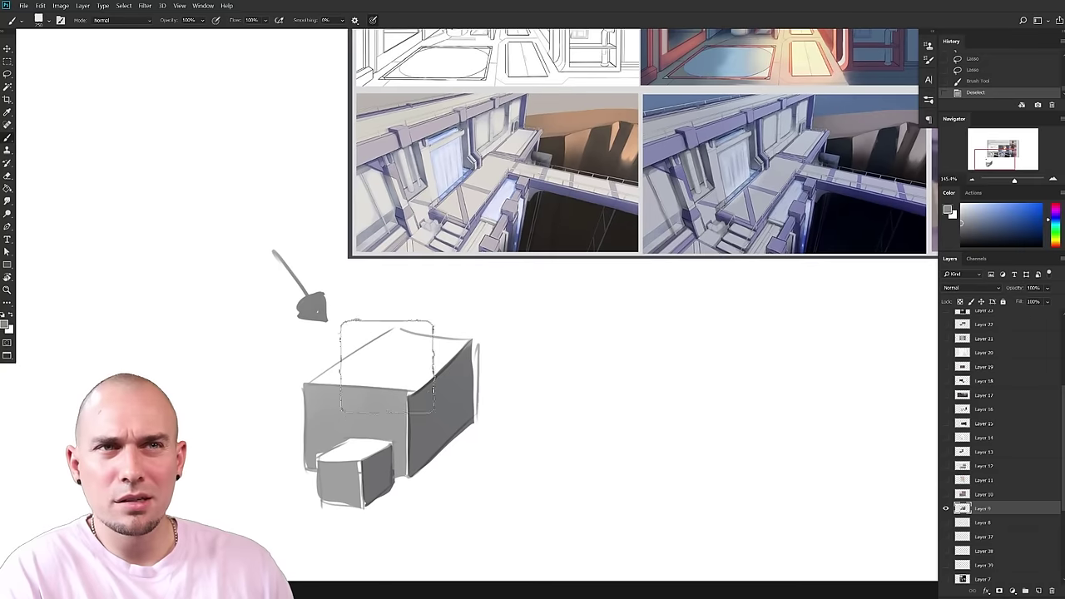
- Try circling the two shaded boxes with a thick gray brush stroke, and undo it
alt+click(382, 412)
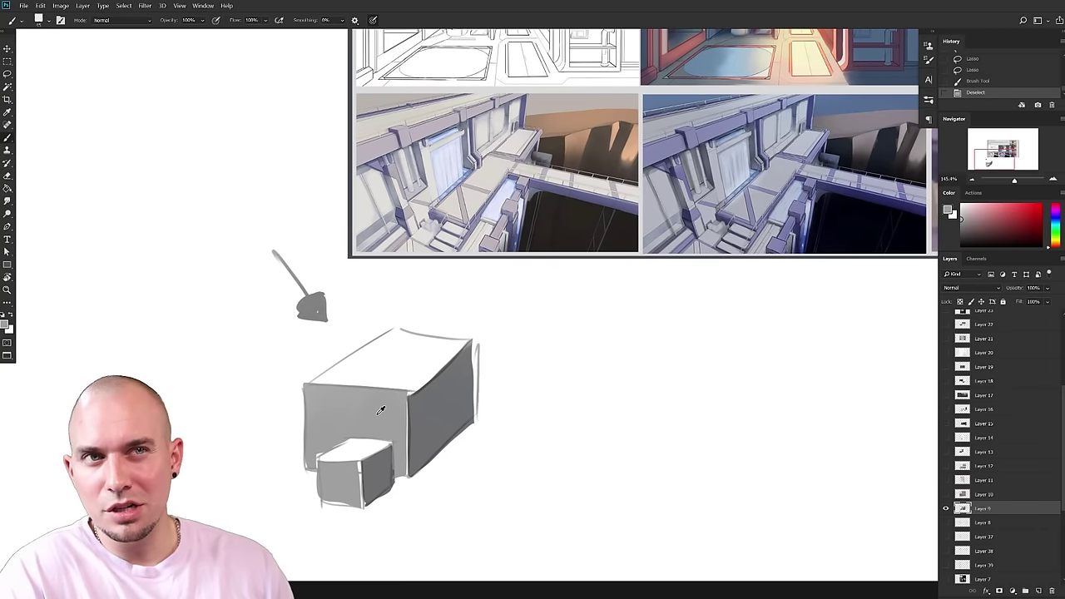
mouse_move(384, 437)
mouse_down()
mouse_move(329, 452)
mouse_move(421, 456)
mouse_move(361, 433)
mouse_up()
key(ctrl+z)
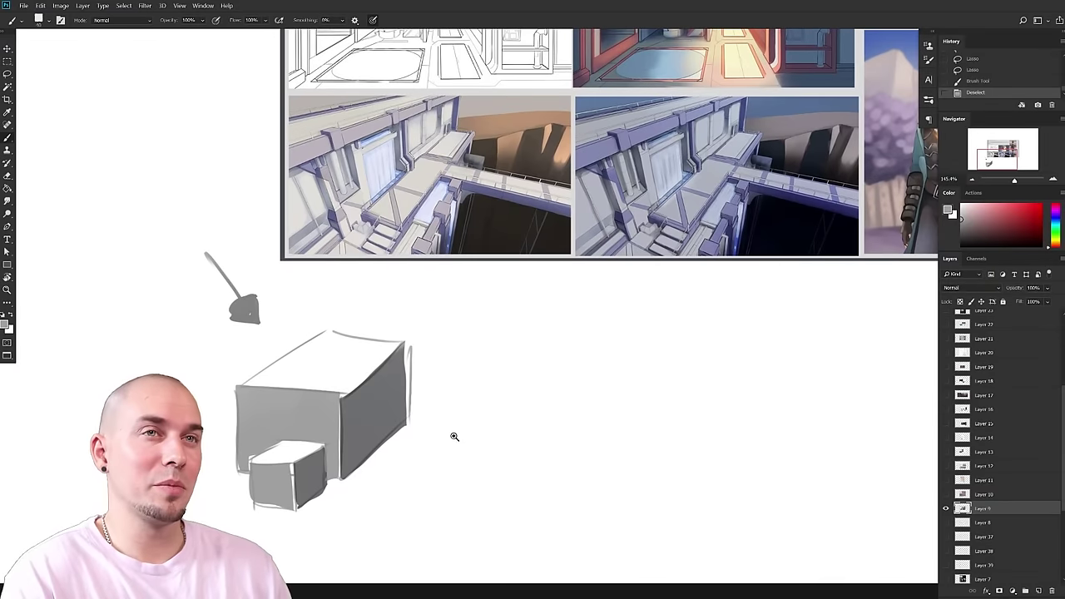
drag(453, 437, 411, 420)
key(bracketleft)
mouse_move(422, 353)
mouse_down()
mouse_move(311, 501)
mouse_move(449, 393)
mouse_up()
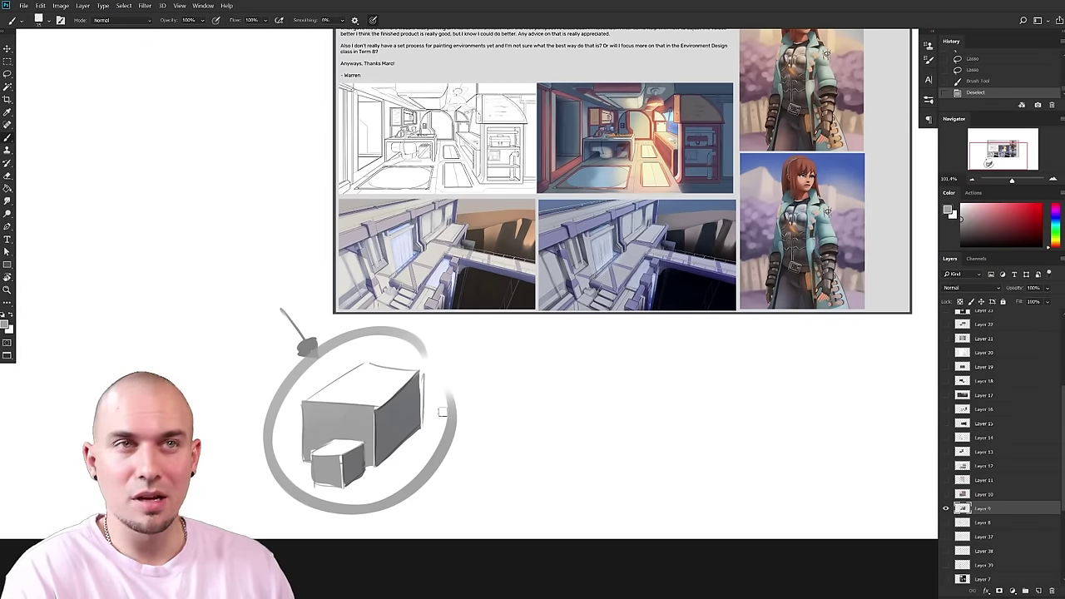
key(ctrl+z)
- Mark the daytime exterior painting with a short brush stroke and undo it
drag(613, 434, 491, 479)
scroll(356, 365, right, 1)
scroll(356, 366, up, 1)
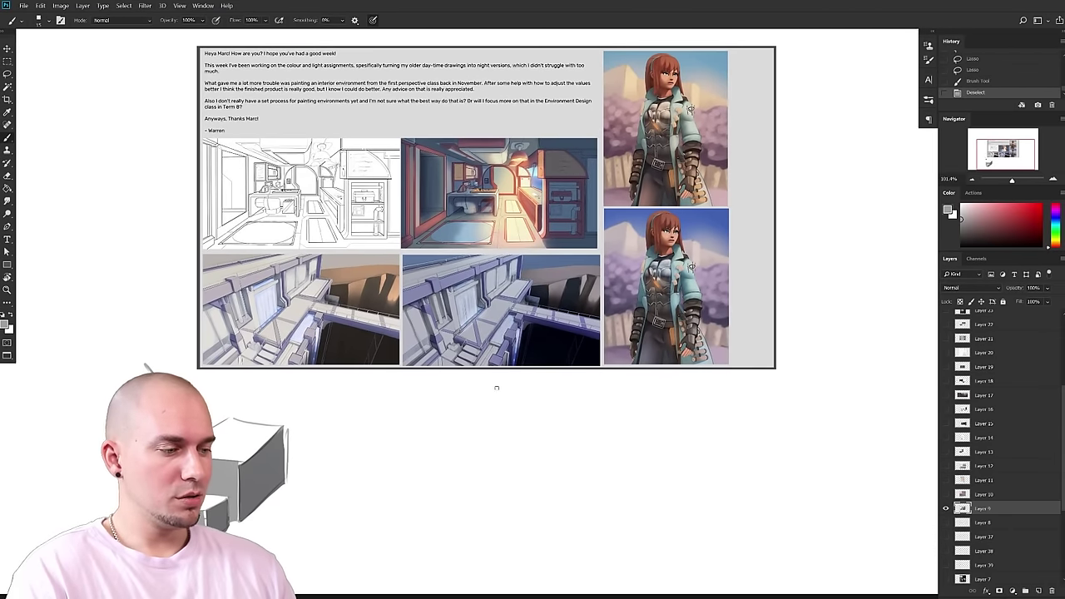
mouse_move(319, 263)
mouse_down()
mouse_move(260, 252)
mouse_move(347, 310)
mouse_up()
key(ctrl+z)
drag(540, 415, 515, 426)
scroll(411, 380, left, 2)
scroll(411, 380, down, 1)
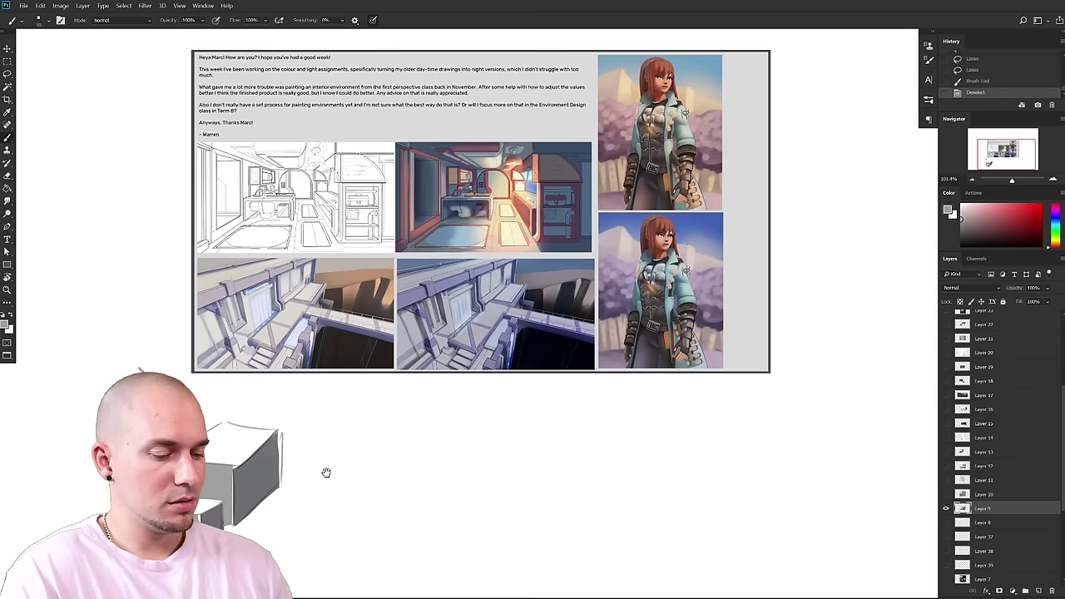
- Paint soft black shadows on the large box around the small box
right_click(384, 379)
double_click(293, 449)
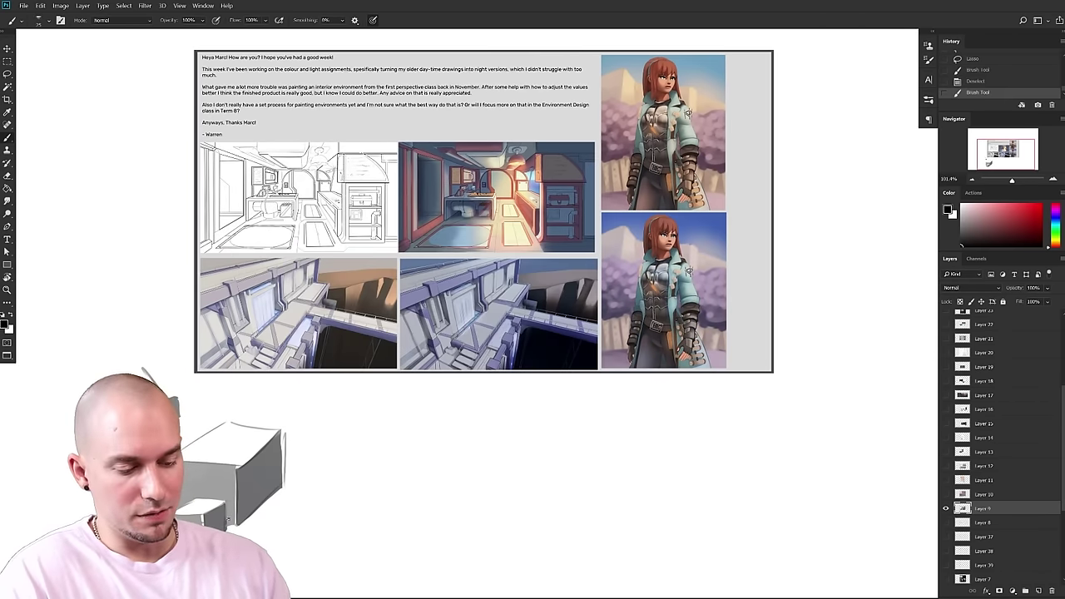
drag(228, 522, 226, 516)
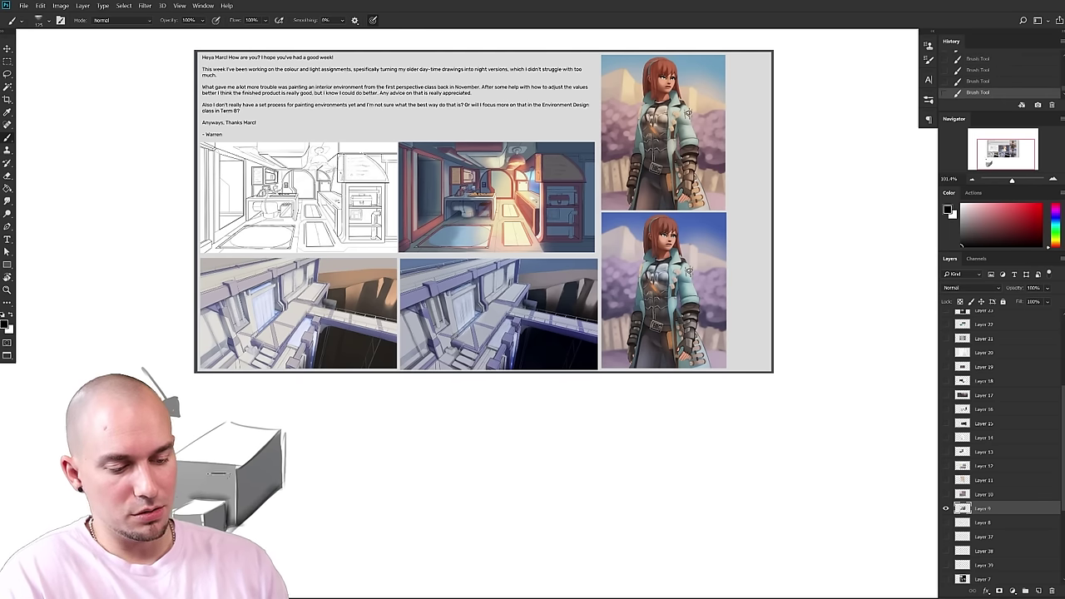
drag(395, 457, 411, 428)
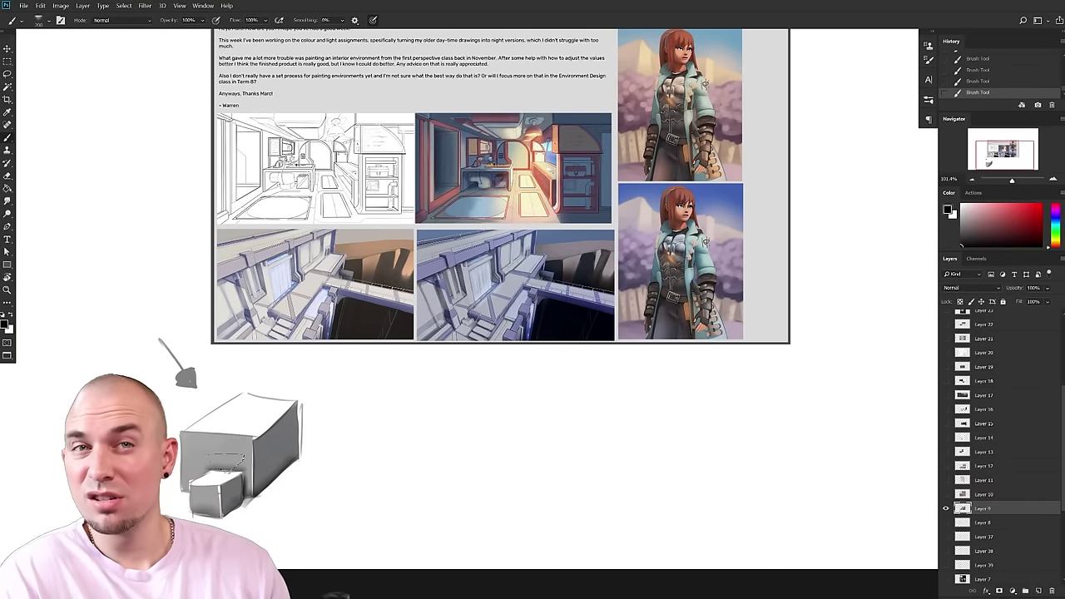
drag(421, 390, 480, 364)
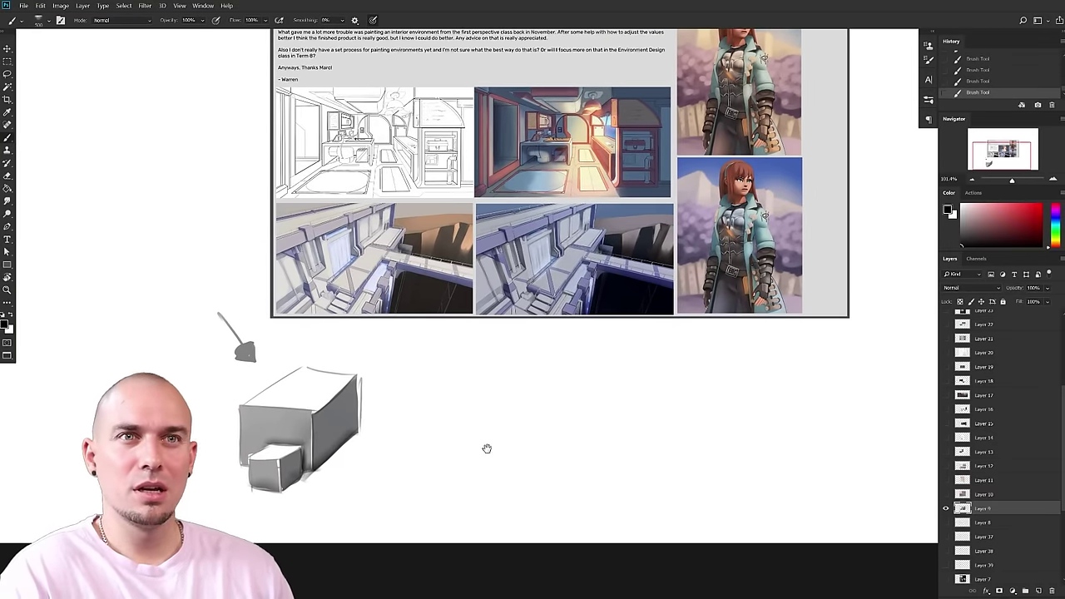
- Try a short black stroke on the nighttime exterior painting, and undo it
drag(449, 447, 420, 497)
drag(553, 282, 501, 278)
key(ctrl+z)
- Examine the colors and lighting of the night exterior, the interior and the character paintings up close
mouse_move(687, 367)
mouse_down()
mouse_move(583, 411)
mouse_move(586, 434)
mouse_move(599, 417)
mouse_up()
drag(492, 412, 541, 408)
drag(571, 378, 542, 456)
mouse_move(639, 436)
mouse_down()
mouse_move(855, 372)
mouse_move(808, 367)
mouse_up()
drag(596, 454, 566, 526)
drag(490, 456, 502, 454)
mouse_move(595, 473)
mouse_down()
mouse_move(628, 440)
mouse_move(785, 349)
mouse_up()
scroll(784, 349, down, 1)
drag(718, 380, 434, 513)
mouse_move(605, 483)
mouse_down()
mouse_move(641, 442)
mouse_move(616, 480)
mouse_up()
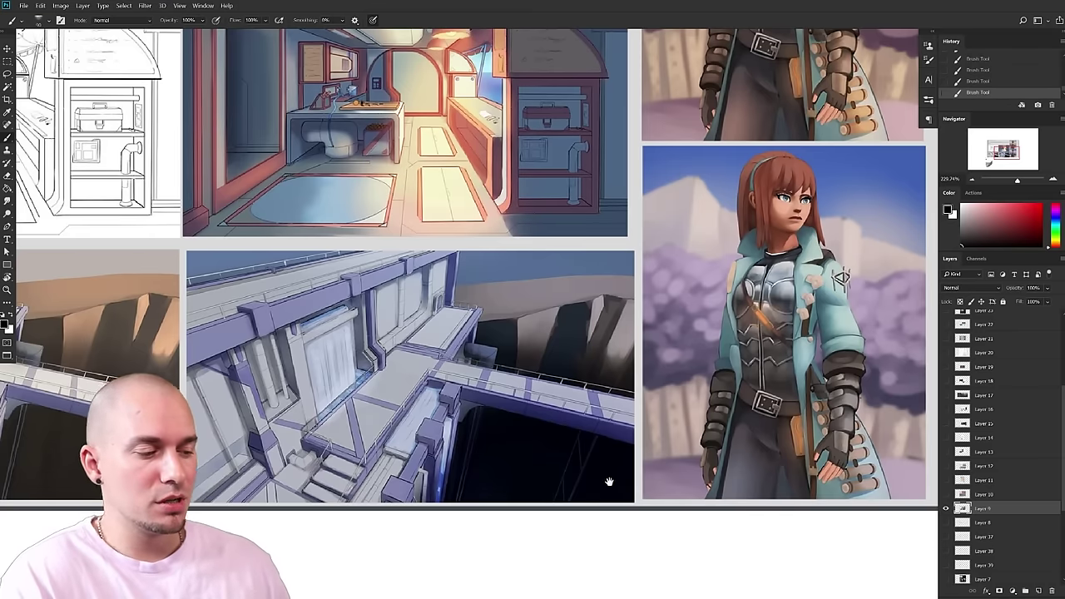
drag(586, 431, 637, 455)
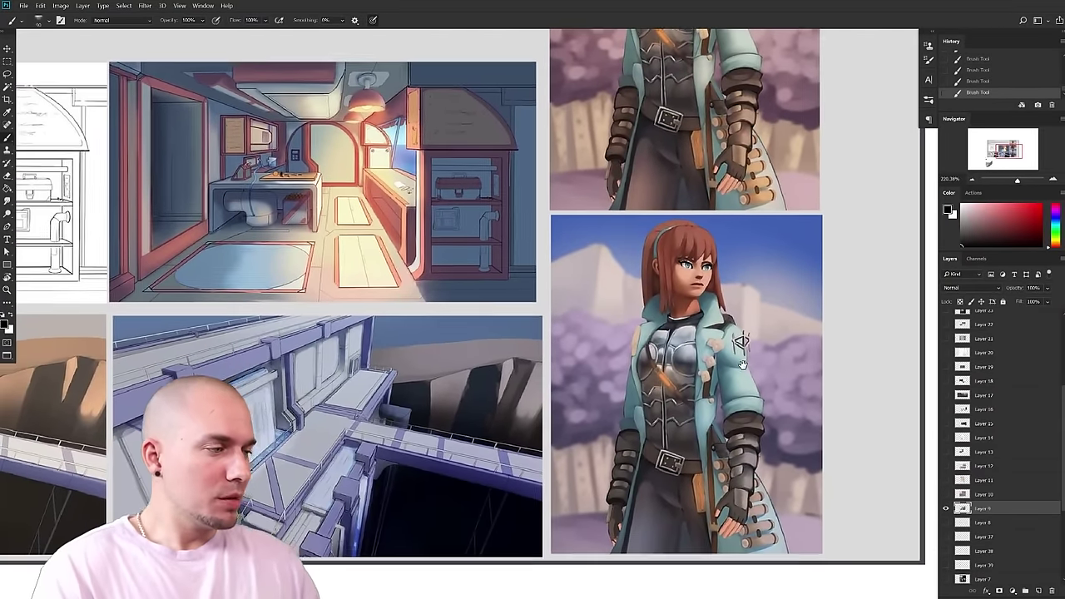
scroll(749, 326, down, 3)
scroll(761, 327, up, 3)
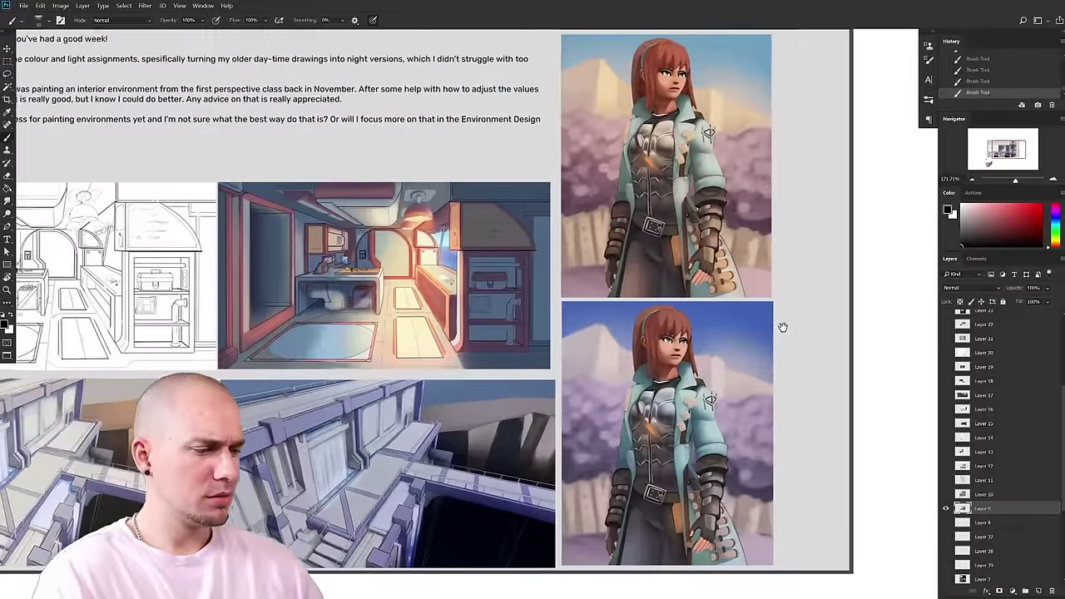
- Try a brush stroke across the exterior paintings, and undo it
drag(241, 483, 499, 398)
key(ctrl+z)
mouse_move(763, 342)
mouse_down()
mouse_move(737, 302)
mouse_move(727, 322)
mouse_up()
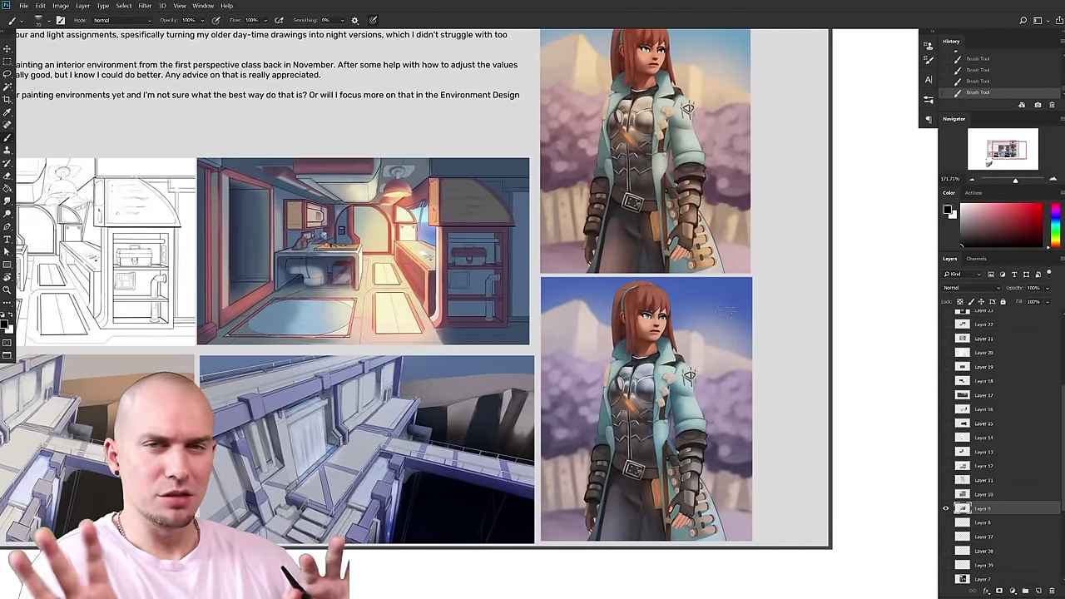
- Examine how light and shadow are distributed in the colored interior painting
mouse_move(813, 337)
mouse_down()
mouse_move(811, 323)
mouse_move(798, 334)
mouse_up()
mouse_move(708, 328)
mouse_down()
mouse_move(740, 358)
mouse_move(924, 347)
mouse_move(908, 357)
mouse_up()
drag(478, 390, 545, 376)
mouse_move(545, 376)
mouse_down()
mouse_move(832, 373)
mouse_move(254, 388)
mouse_up()
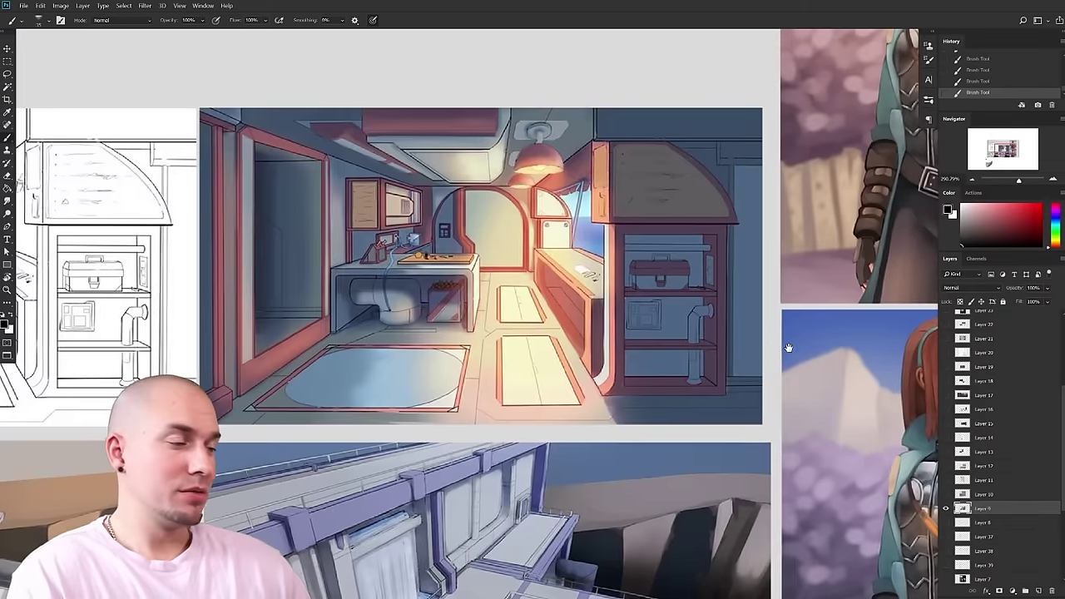
drag(788, 347, 706, 376)
drag(641, 372, 766, 363)
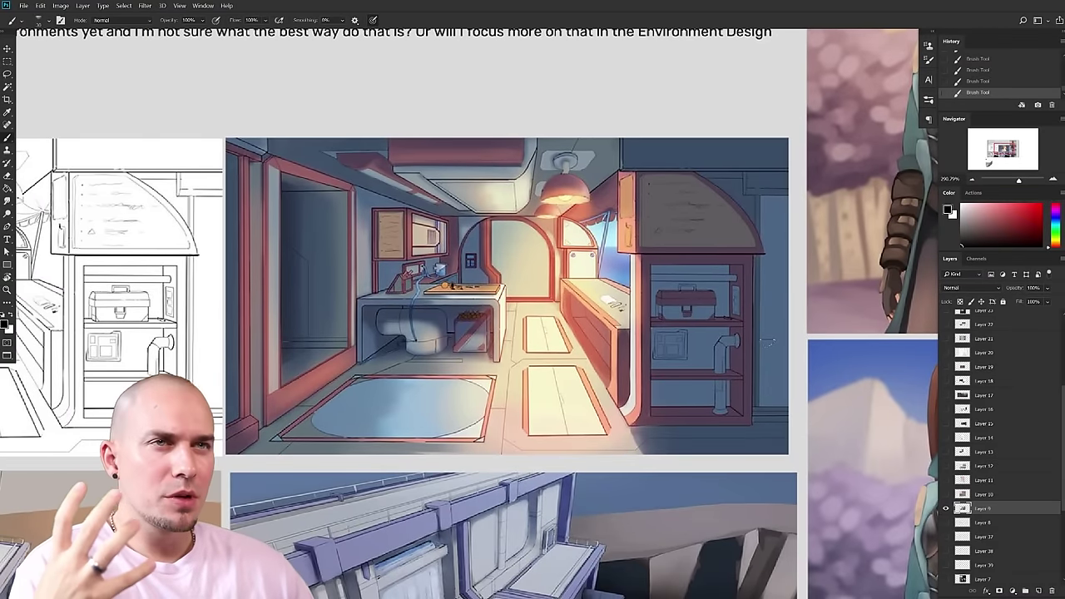
drag(620, 391, 583, 422)
- Sample the dark color of the shelf frame in the interior painting's shadow area and review the surrounding paintings
alt+click(721, 371)
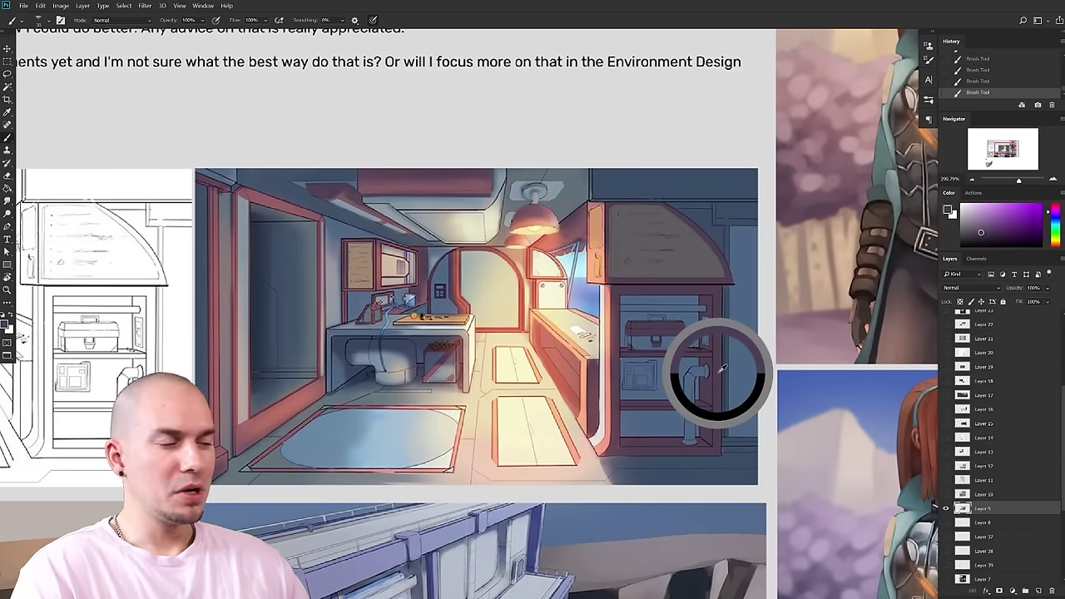
mouse_move(722, 368)
mouse_down()
mouse_move(715, 386)
mouse_move(706, 371)
mouse_up()
drag(664, 441, 493, 474)
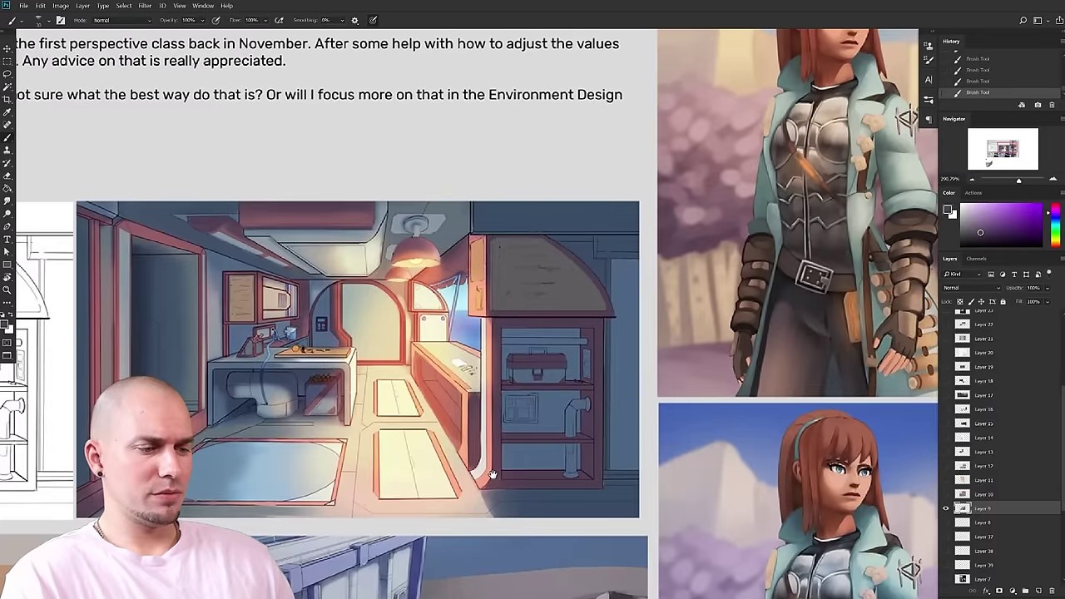
drag(802, 428, 774, 420)
drag(778, 420, 880, 403)
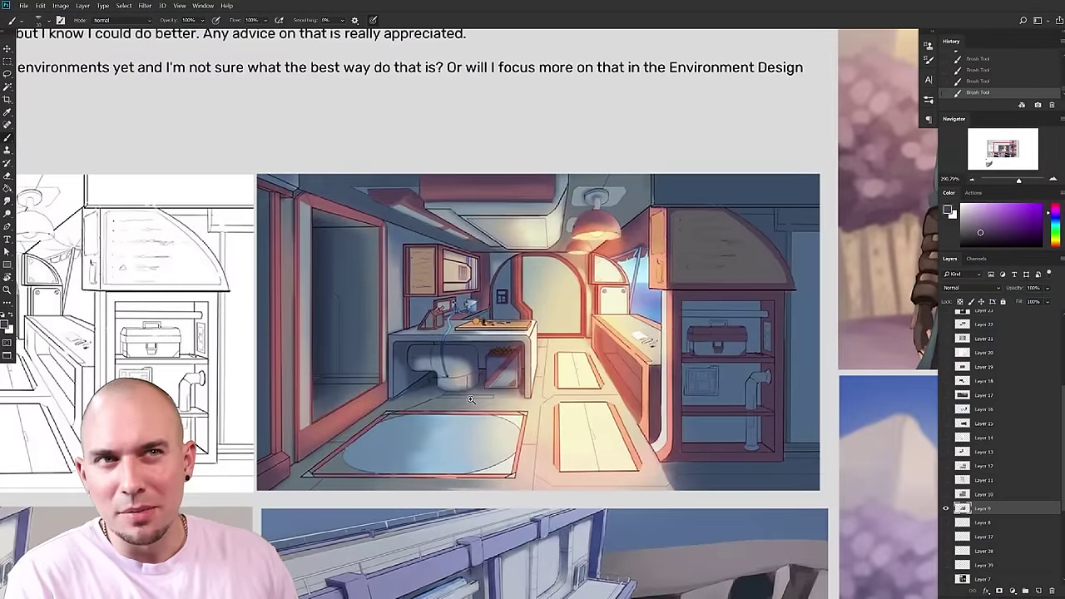
- Paint a large soft dark arc over the night exterior painting below the interior
drag(471, 399, 508, 432)
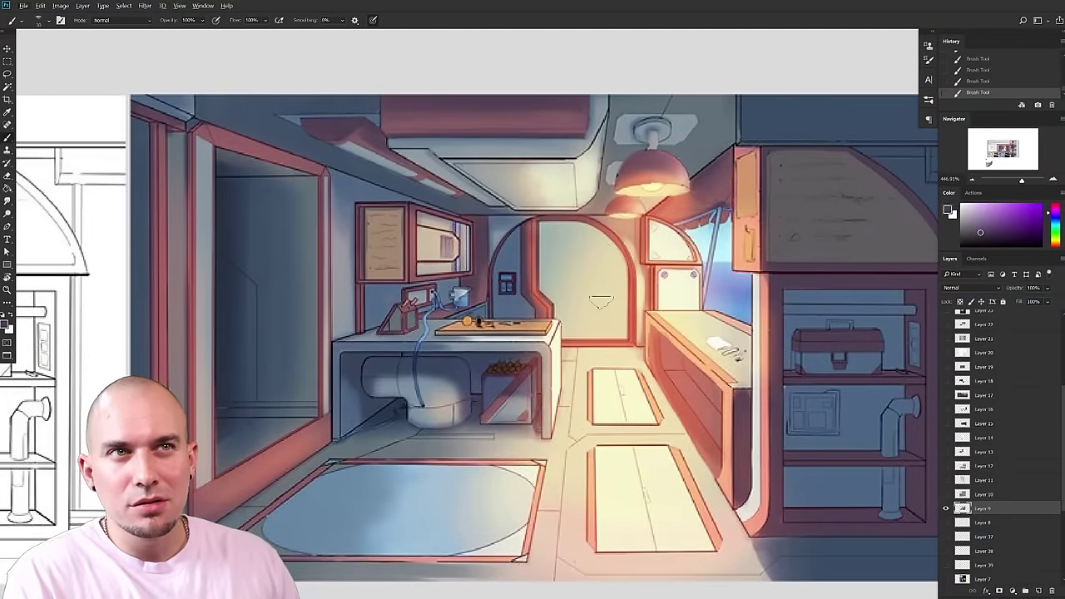
drag(632, 213, 581, 391)
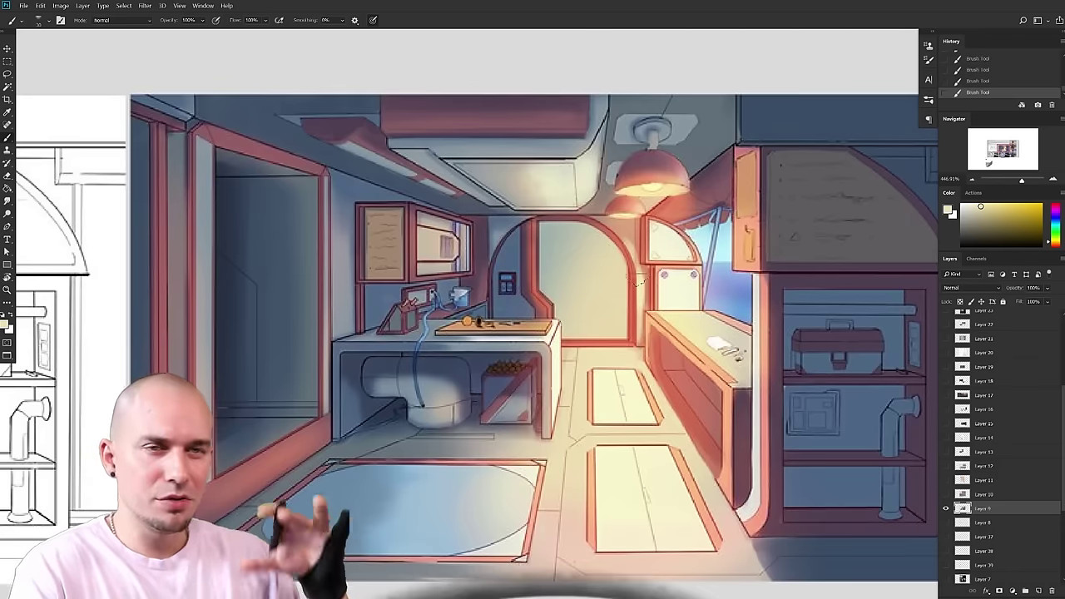
drag(621, 418, 600, 429)
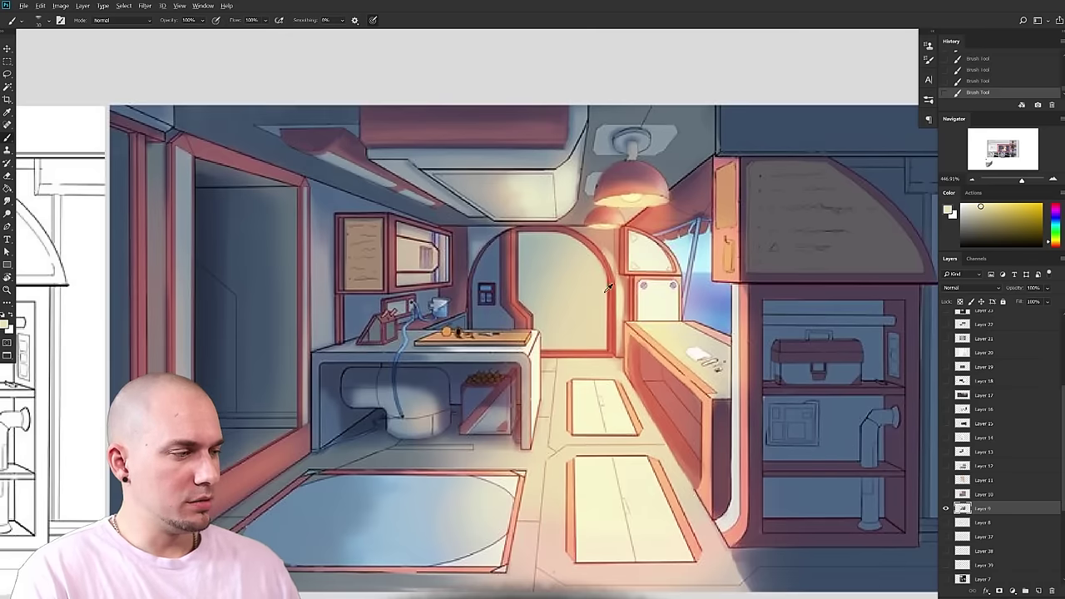
- Sample the colors of the lit counter side and the shaded floor in front of it in the interior painting
alt+click(528, 380)
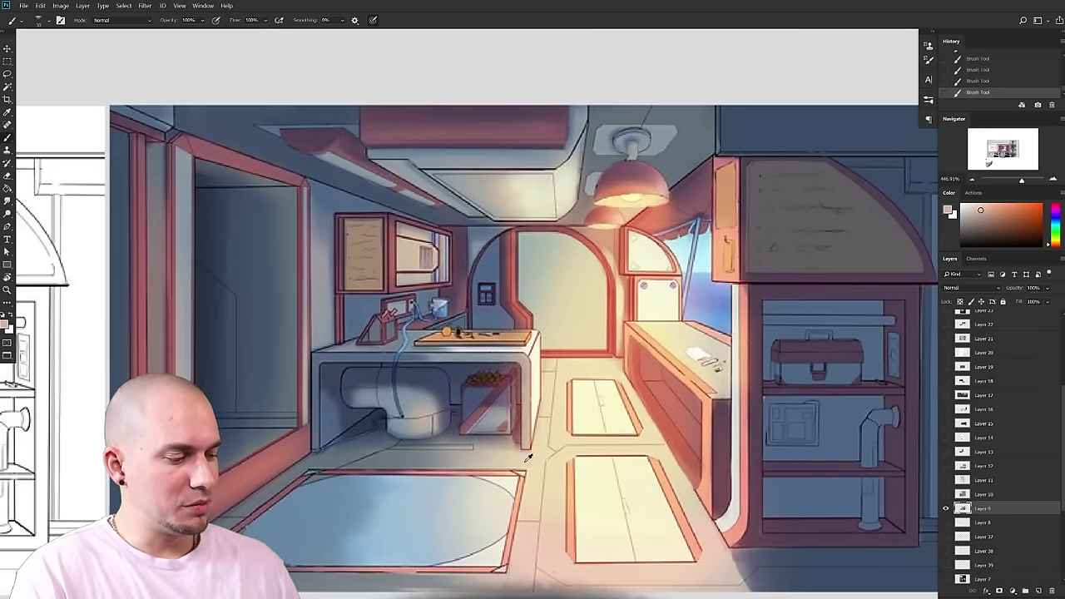
alt+click(452, 456)
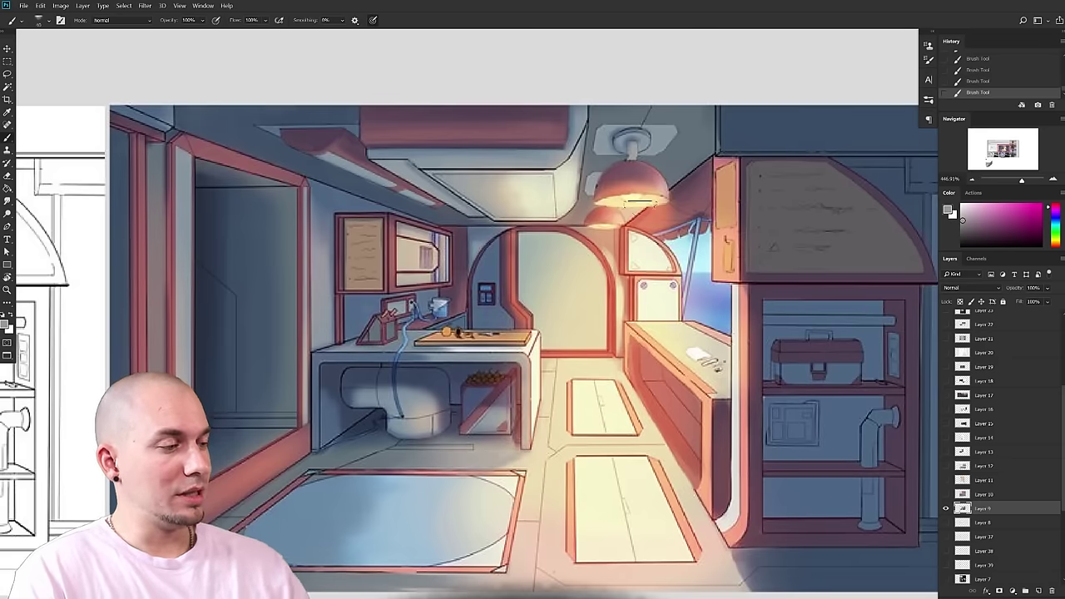
drag(651, 480, 593, 474)
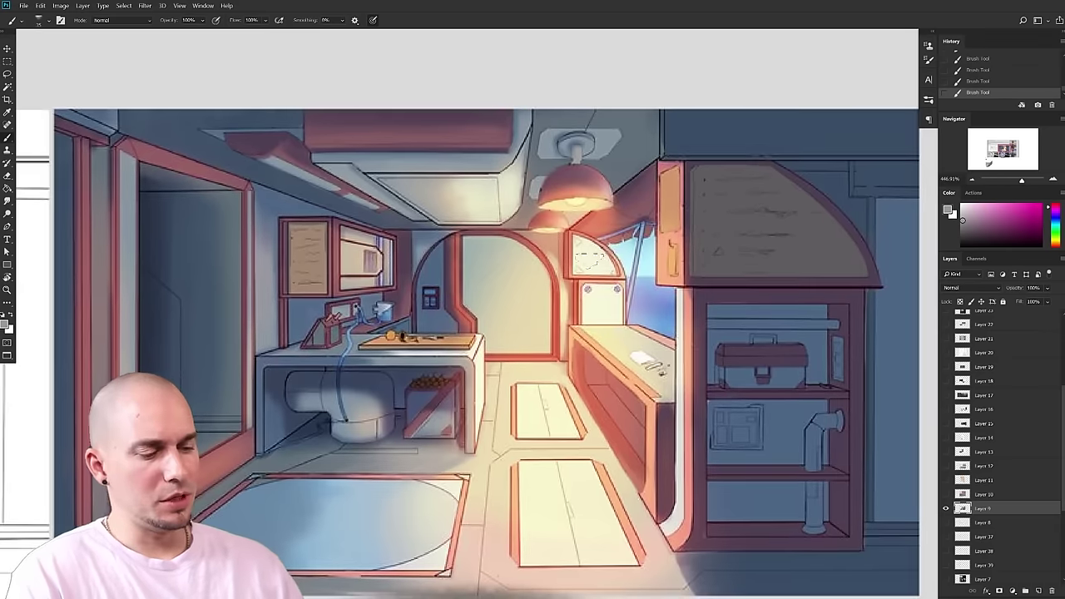
drag(585, 387, 578, 339)
- Sample the floor colors across the transition from warm light to shadow near the counter's corner
alt+click(470, 411)
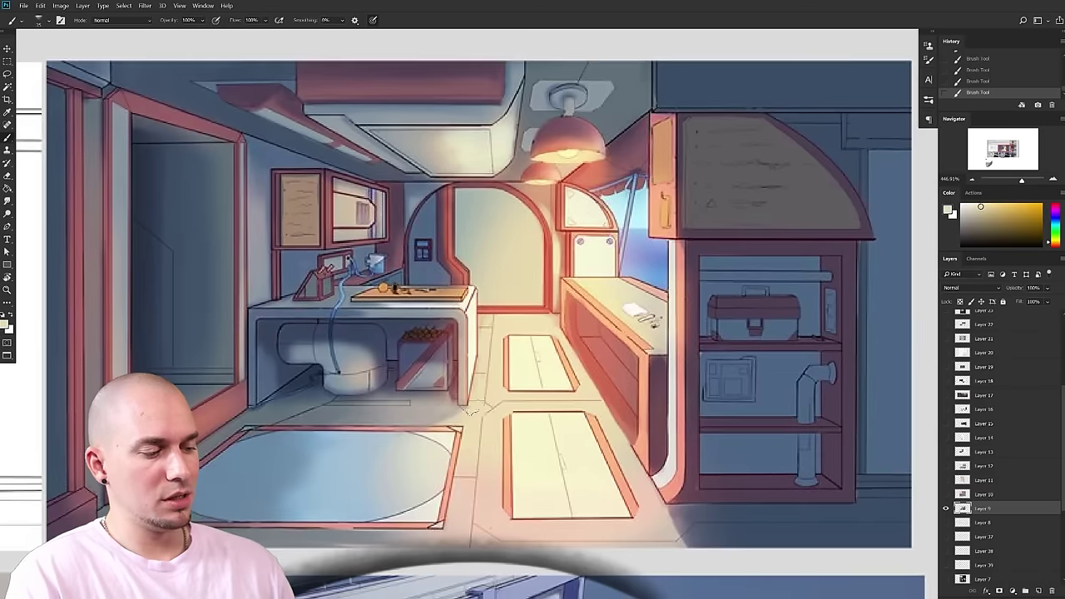
alt+click(454, 407)
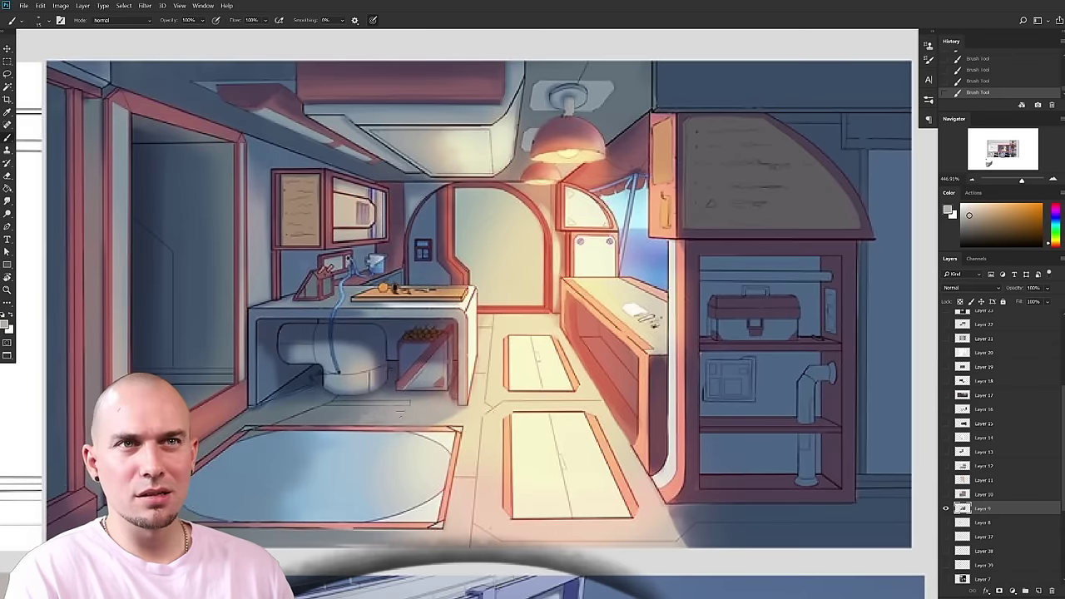
alt+click(474, 408)
alt+click(490, 410)
drag(484, 429, 493, 377)
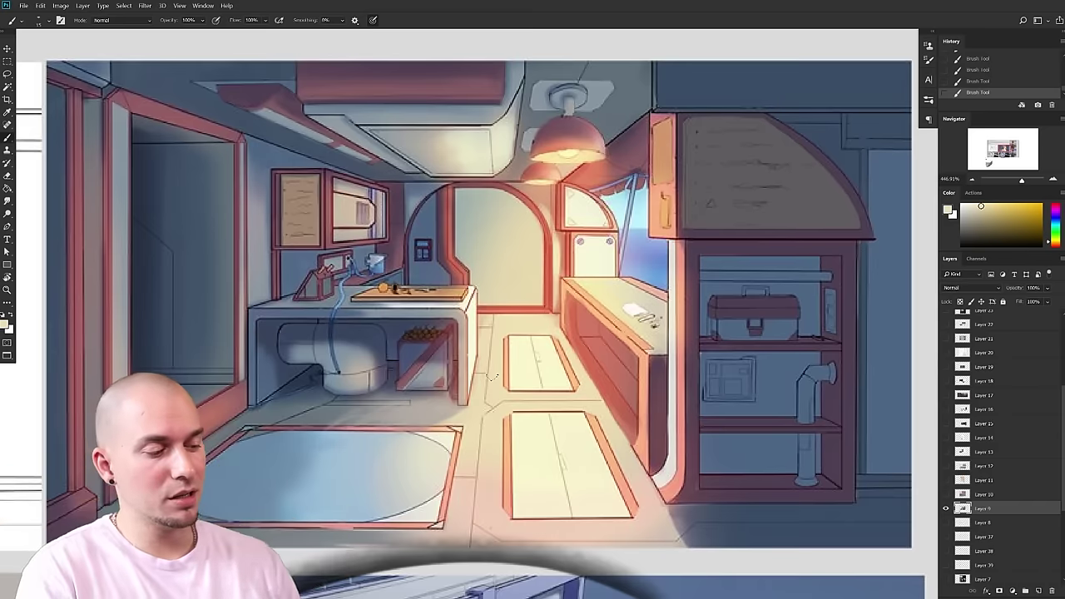
alt+click(424, 405)
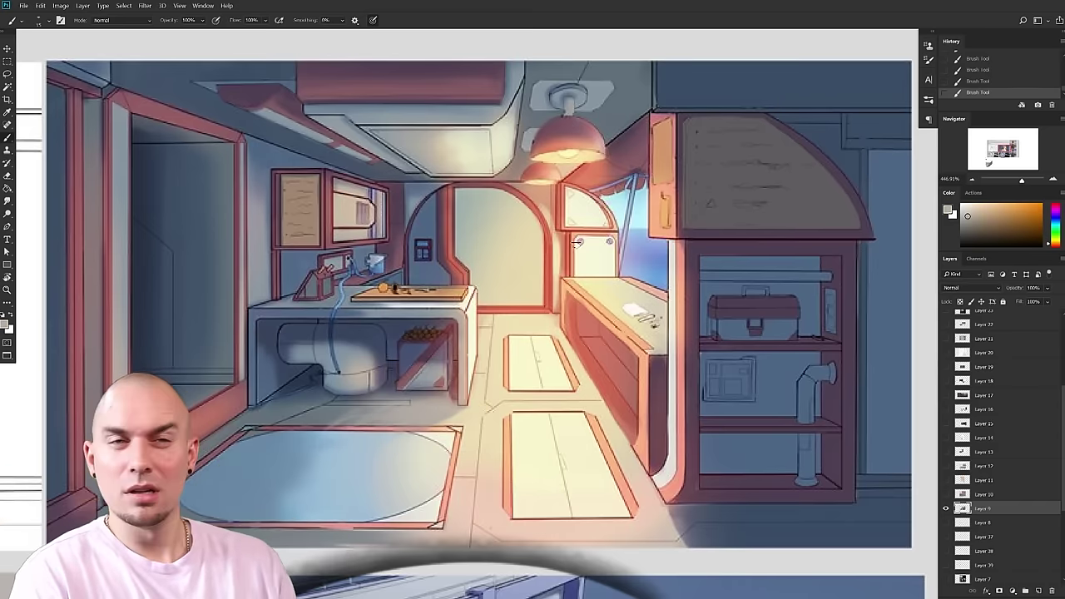
- Sample the blue of the oval floor panel in the interior painting
drag(539, 420, 567, 444)
scroll(397, 418, up, 3)
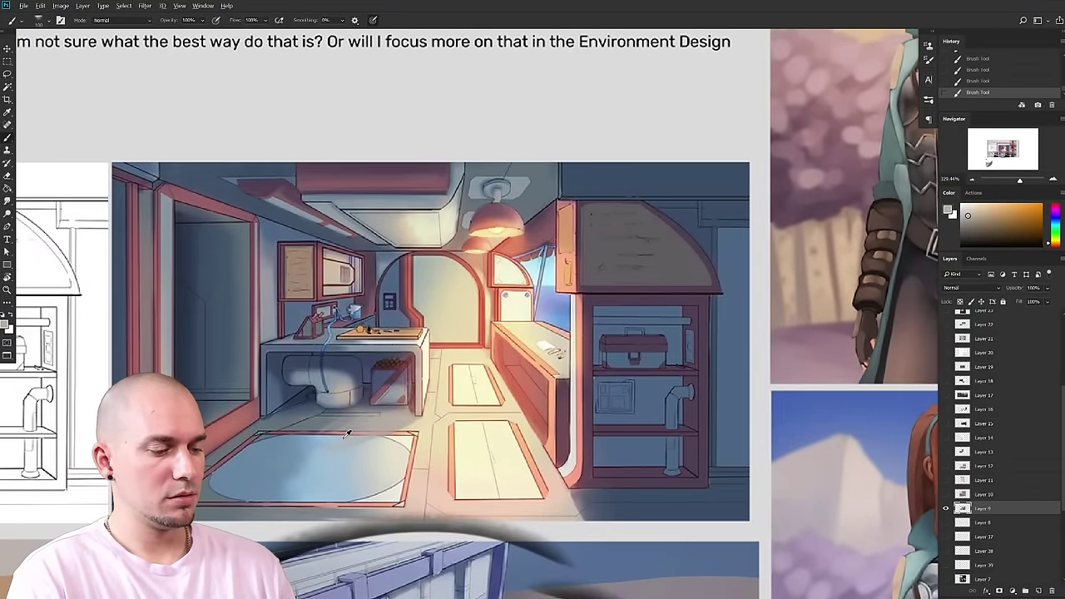
alt+click(285, 454)
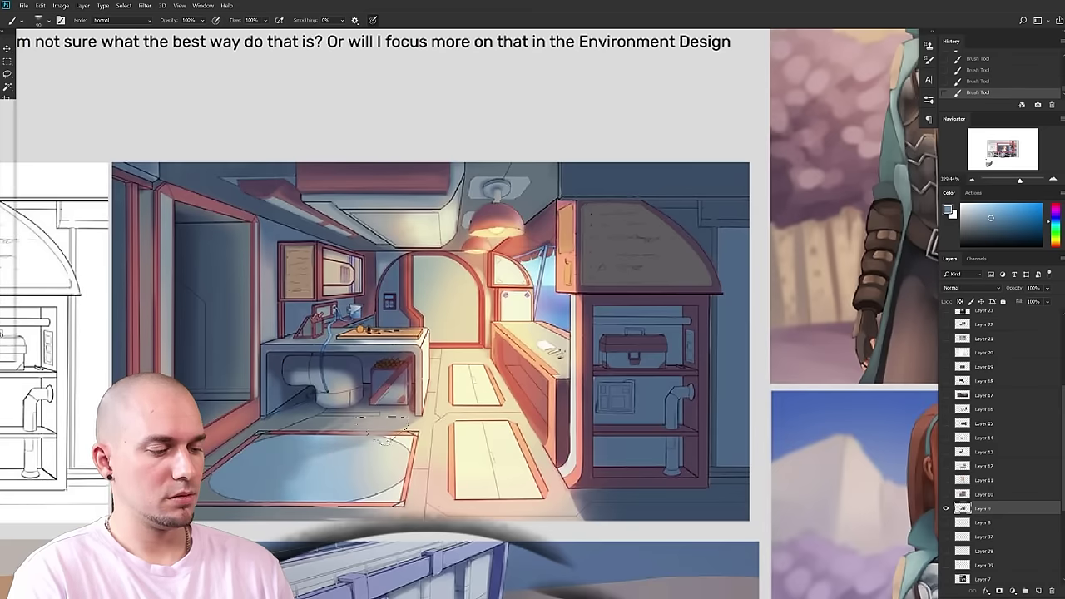
- Compare the interior painting's lighting and color with the neighboring character paintings
scroll(545, 434, down, 8)
drag(572, 429, 485, 456)
scroll(489, 440, up, 3)
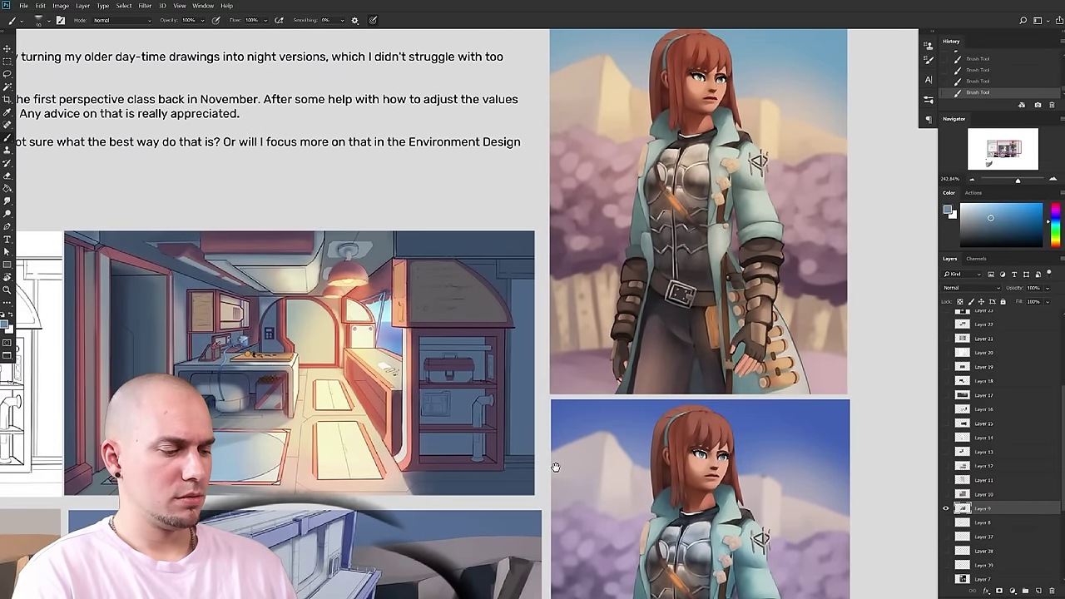
drag(555, 467, 579, 440)
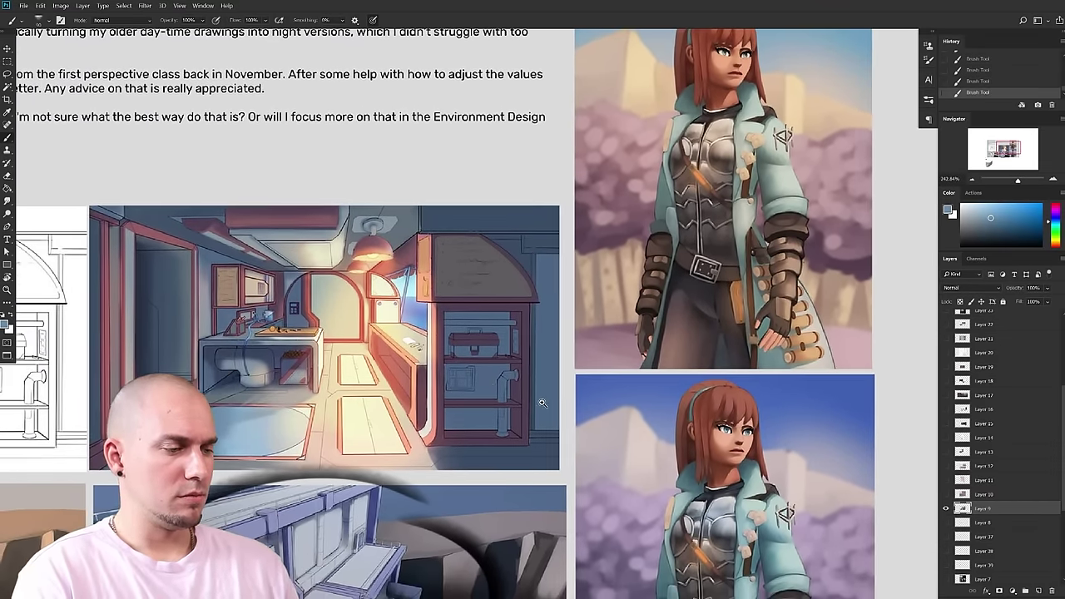
scroll(604, 450, down, 3)
drag(635, 407, 688, 365)
scroll(556, 398, up, 6)
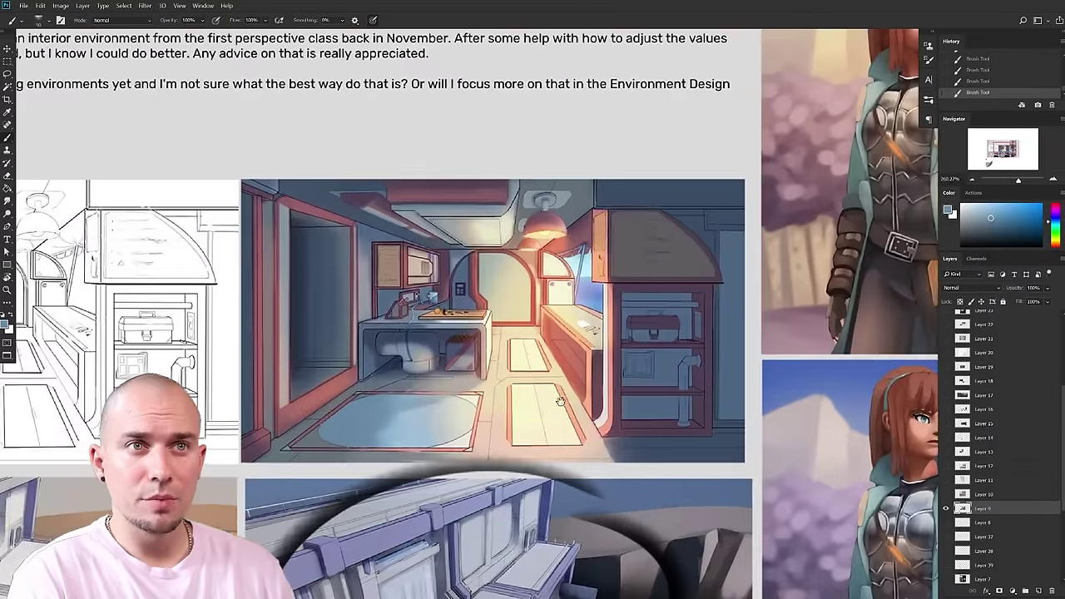
scroll(764, 384, down, 2)
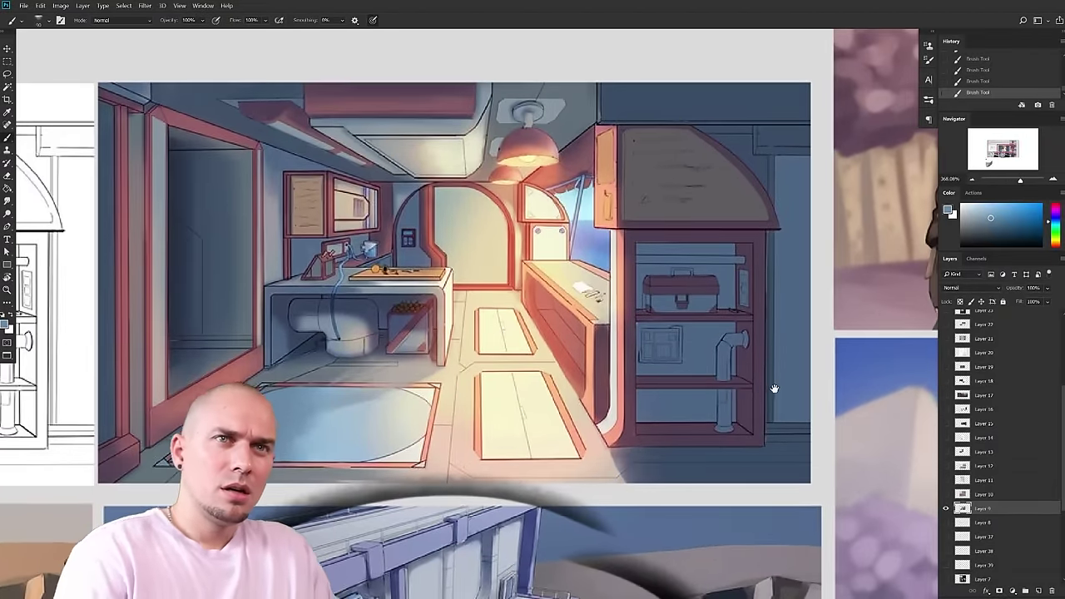
scroll(767, 385, down, 5)
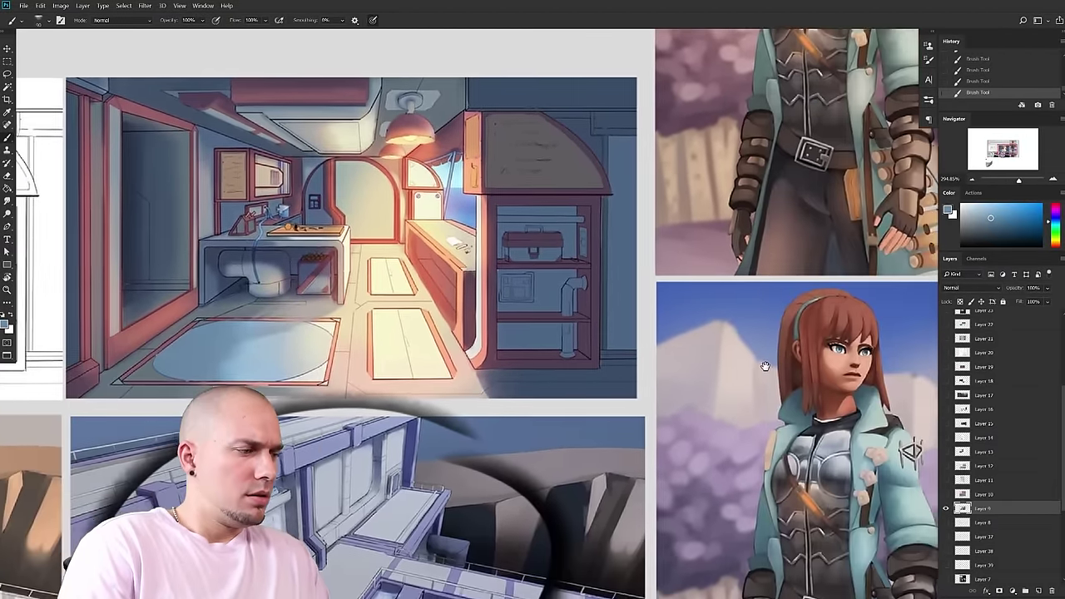
- Compare the day and night character paintings and sample the skin color on the night version's face
scroll(767, 360, up, 2)
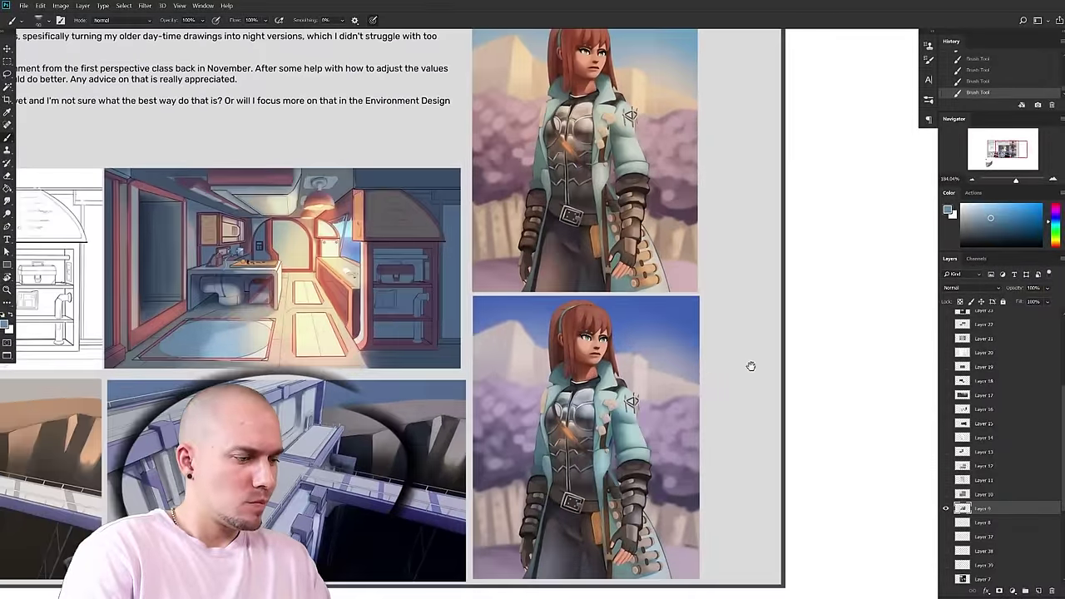
drag(750, 366, 791, 357)
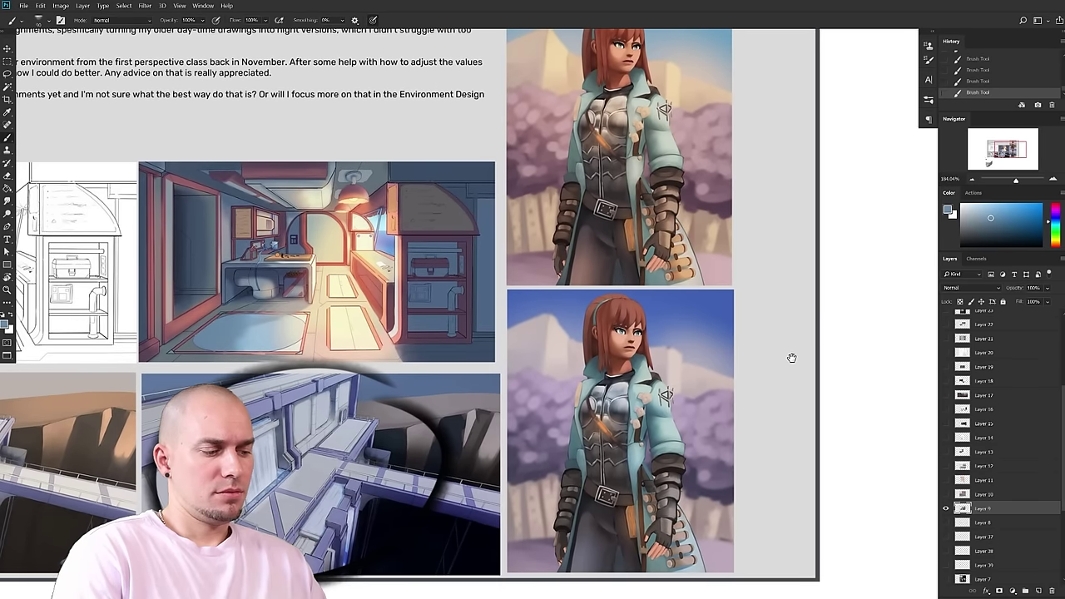
drag(791, 357, 793, 355)
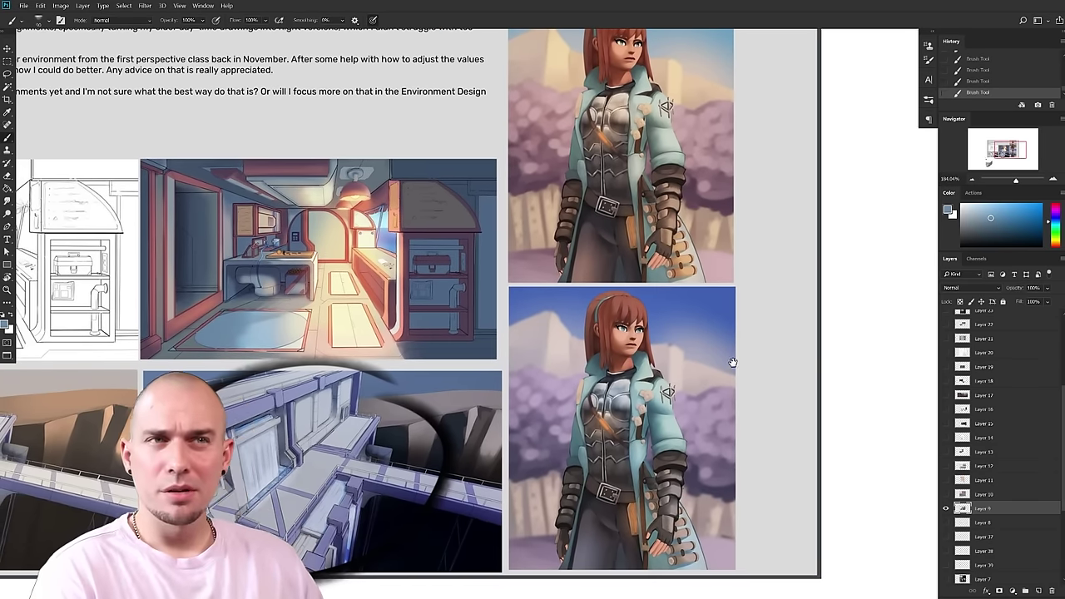
drag(731, 364, 733, 360)
drag(693, 389, 757, 448)
drag(692, 397, 716, 399)
drag(619, 412, 647, 376)
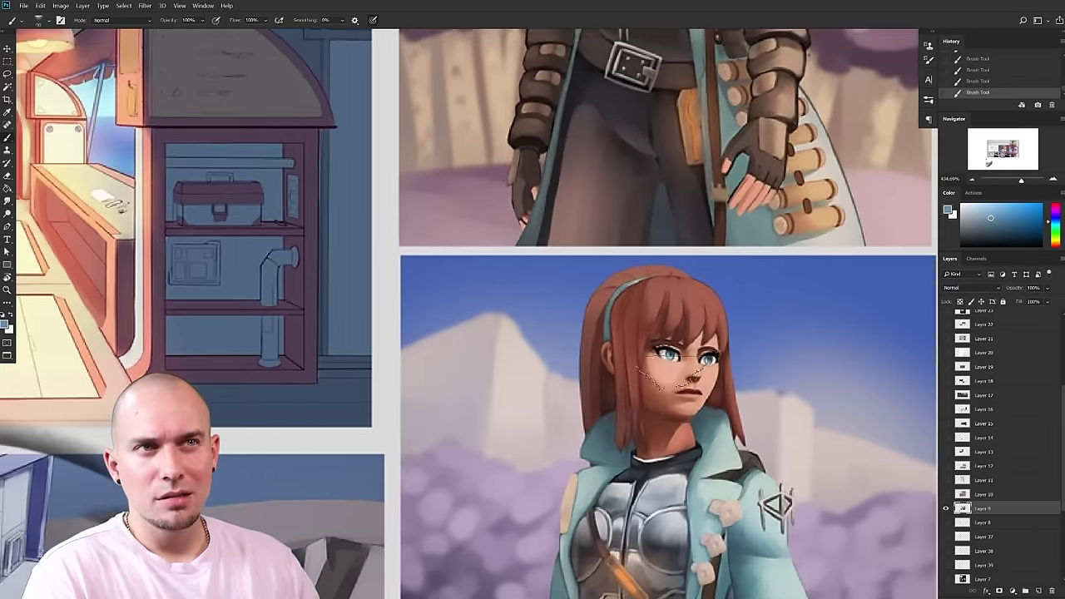
alt+click(708, 374)
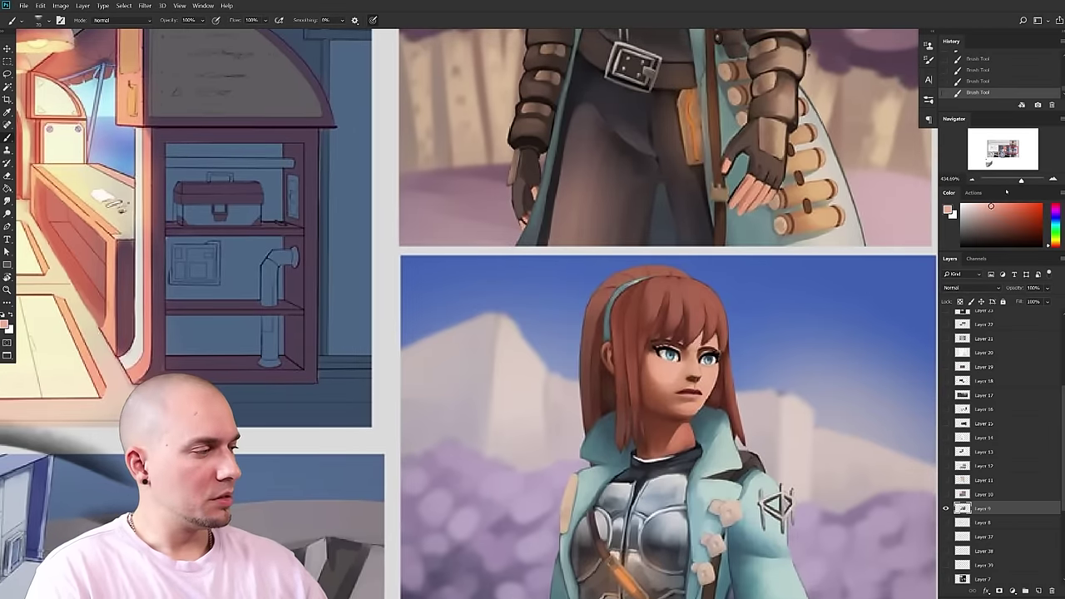
- Sample the teal of the night character's coat collar, adjust it to a lighter mint green and brush highlights onto the collar, shoulders and sleeve
drag(720, 451, 656, 301)
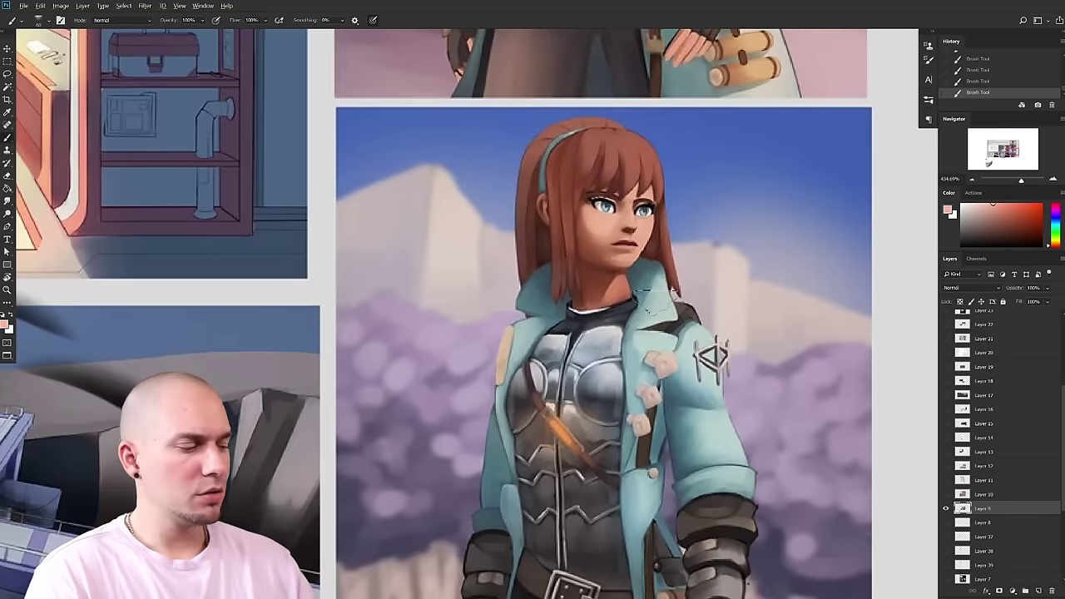
alt+click(665, 306)
drag(965, 210, 983, 203)
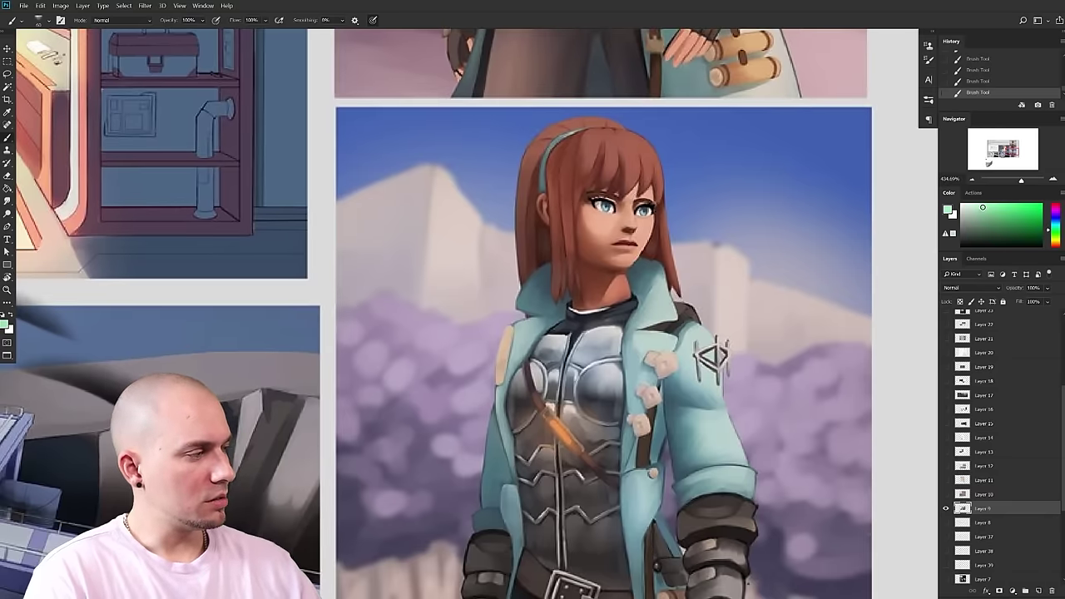
mouse_move(659, 294)
mouse_down()
mouse_move(649, 315)
mouse_move(666, 288)
mouse_move(665, 317)
mouse_move(662, 293)
mouse_move(646, 338)
mouse_move(703, 335)
mouse_move(695, 374)
mouse_move(721, 388)
mouse_move(722, 437)
mouse_up()
drag(645, 339, 626, 352)
drag(525, 328, 512, 374)
drag(716, 324, 693, 325)
drag(754, 294, 753, 318)
- Sample the reddish hair color in the night character painting and compare the figure with the daytime version and the other paintings
scroll(753, 317, up, 2)
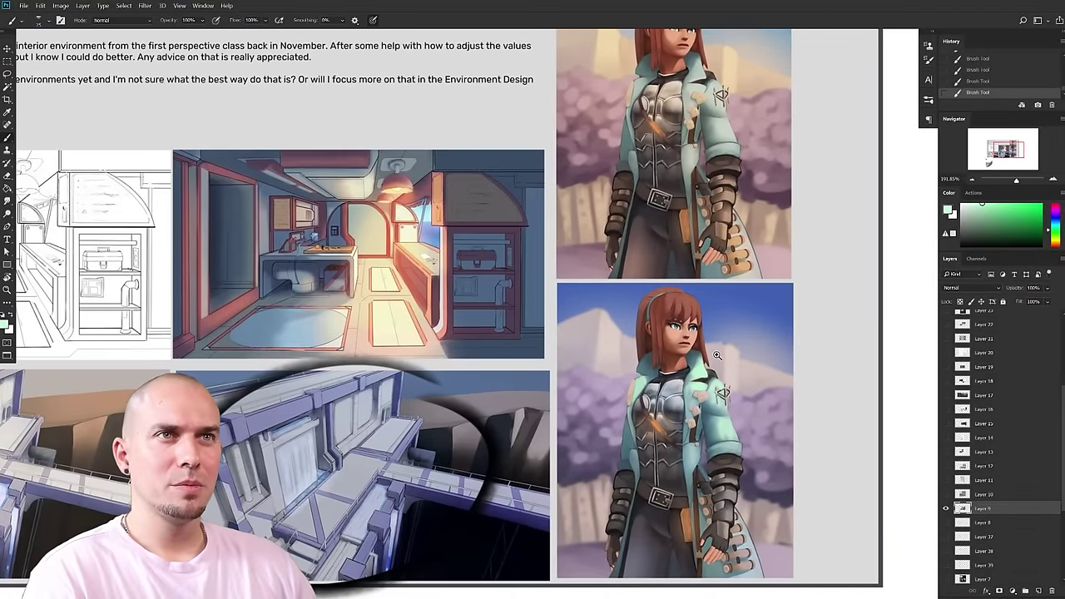
scroll(717, 356, down, 2)
scroll(717, 356, up, 2)
scroll(717, 356, up, 3)
alt+click(665, 263)
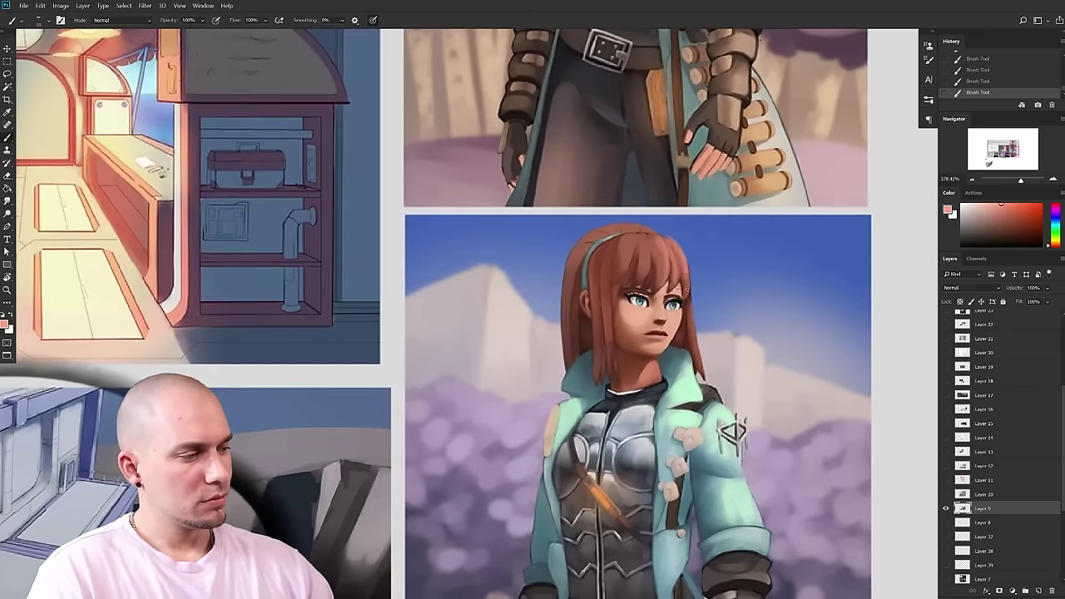
scroll(699, 347, down, 3)
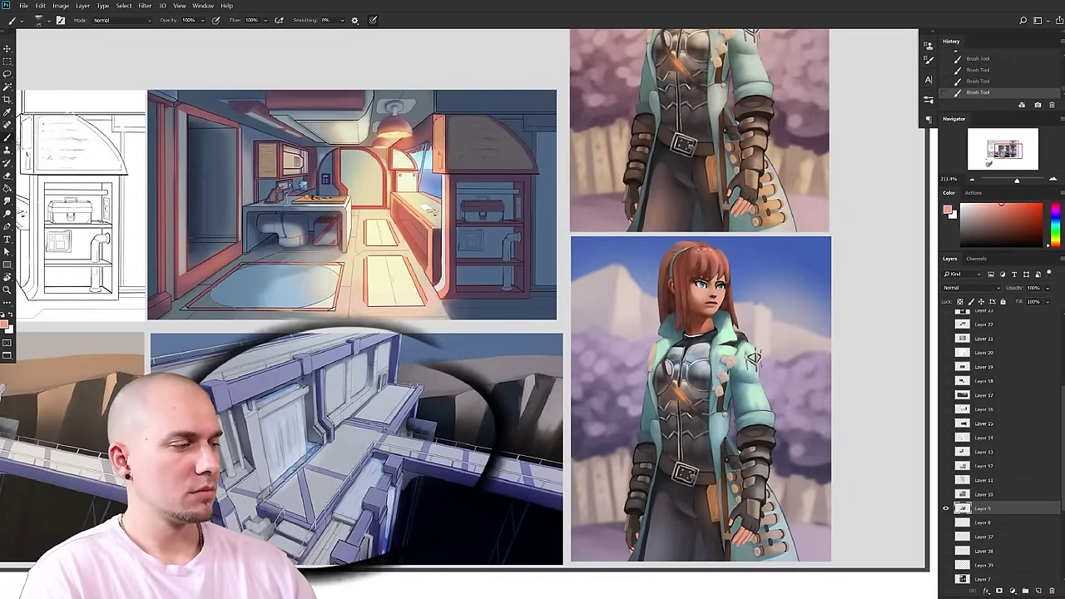
scroll(742, 353, down, 2)
scroll(745, 356, down, 2)
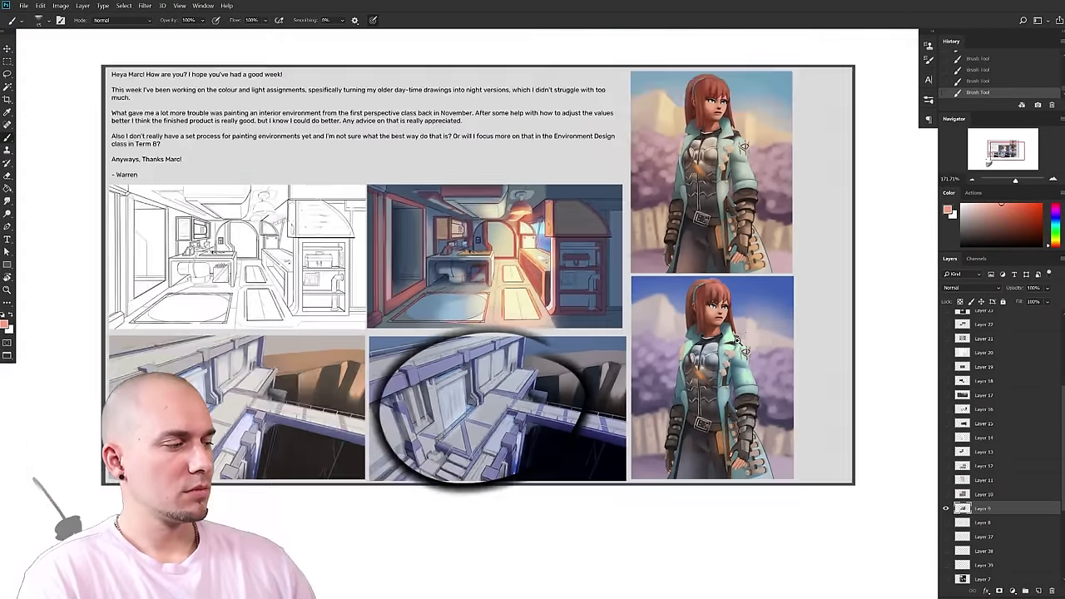
scroll(811, 329, up, 2)
drag(653, 288, 736, 308)
scroll(807, 332, down, 1)
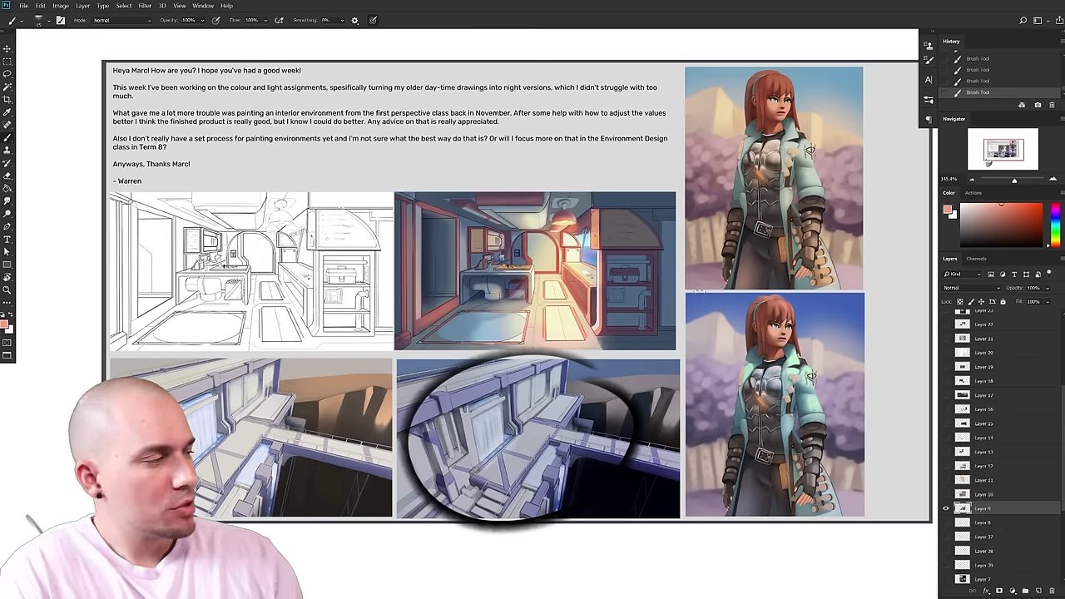
- Try a saturated red brush stroke across the student's question about a process for painting environments
click(1041, 204)
click(1055, 204)
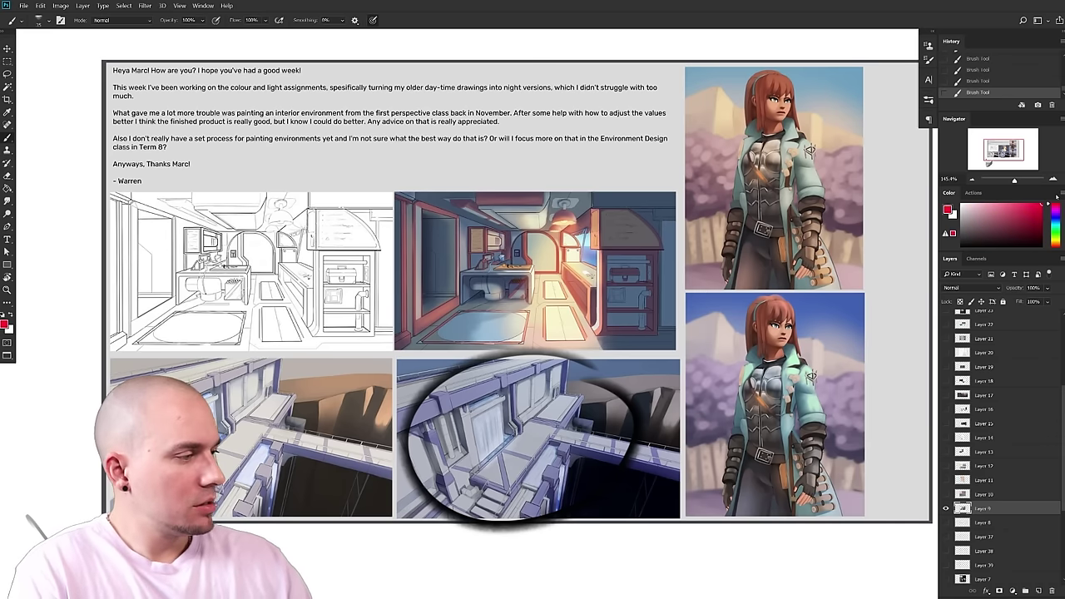
drag(663, 143, 165, 148)
key(ctrl+z)
- Sample the white of the interior line drawing and the light wall color of the daytime exterior painting
mouse_move(541, 353)
mouse_down()
mouse_move(540, 386)
mouse_move(618, 357)
mouse_up()
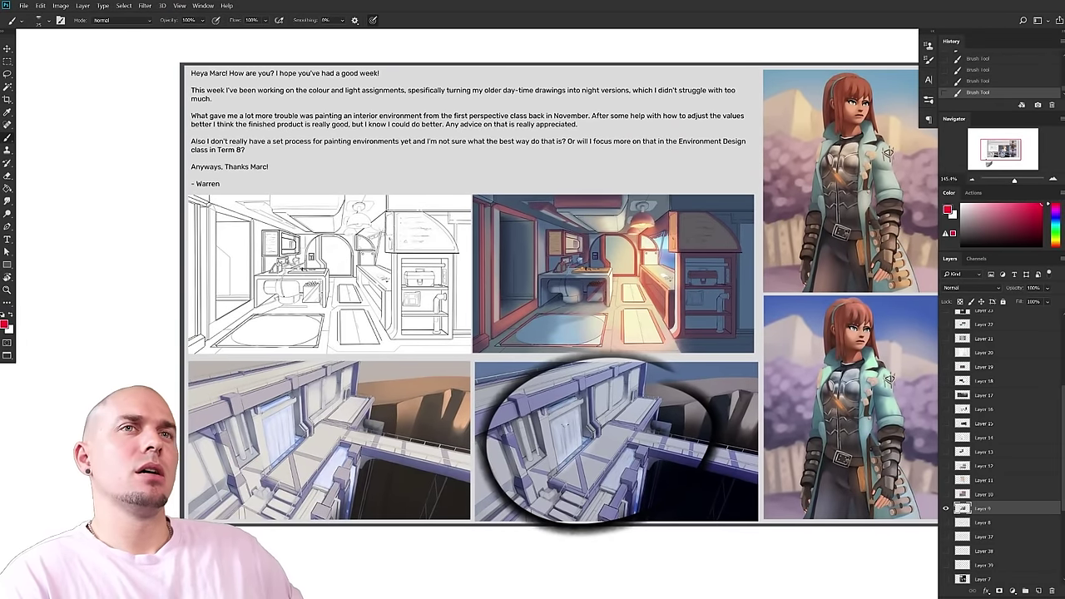
drag(577, 465, 572, 375)
drag(431, 402, 497, 359)
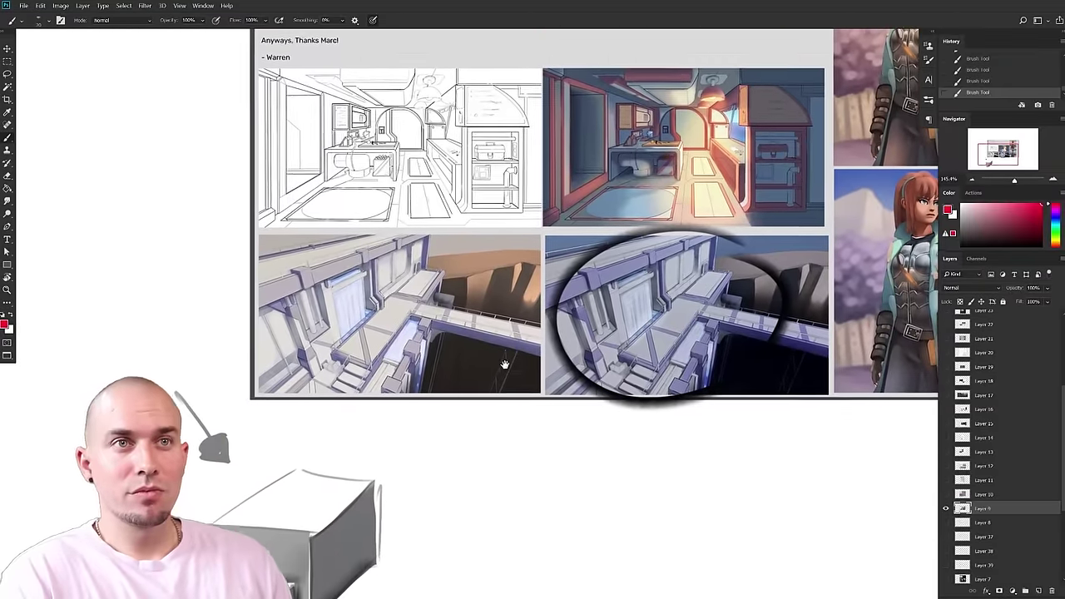
drag(564, 413, 528, 380)
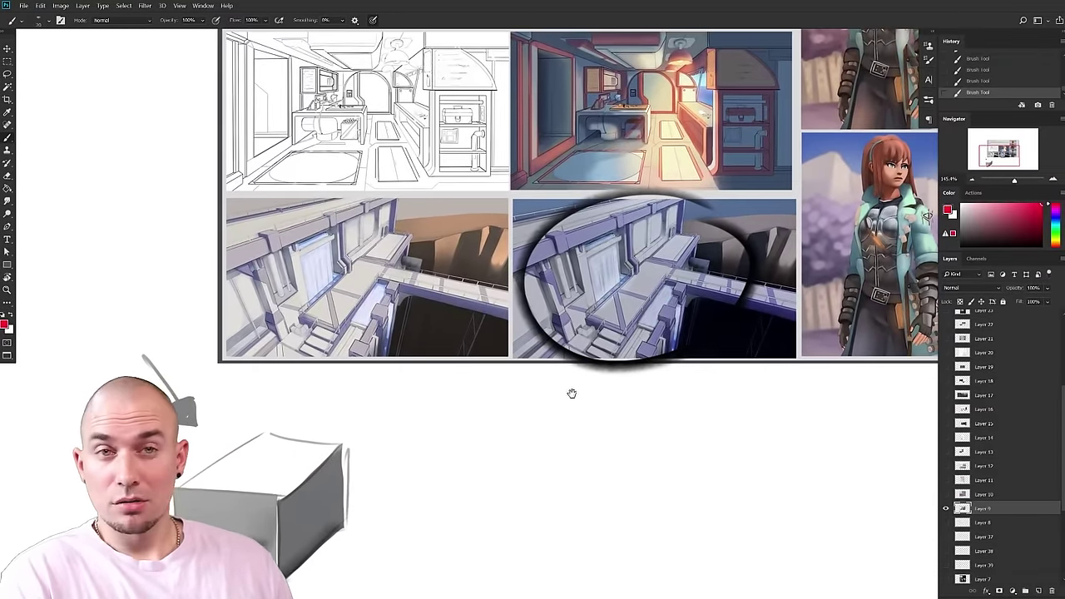
drag(596, 429, 558, 459)
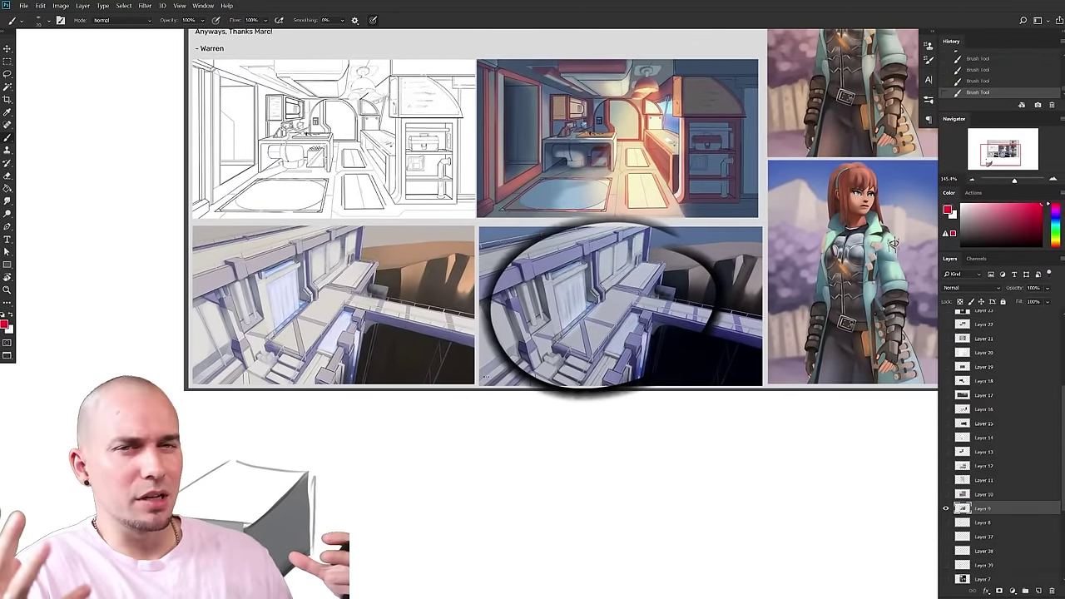
drag(593, 382, 550, 478)
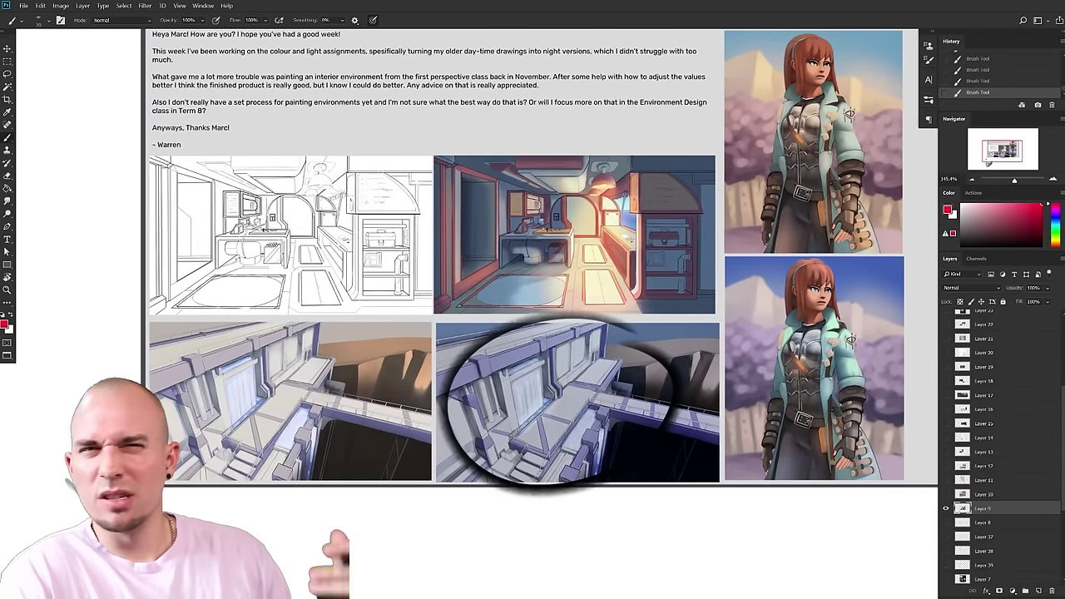
drag(594, 452, 588, 446)
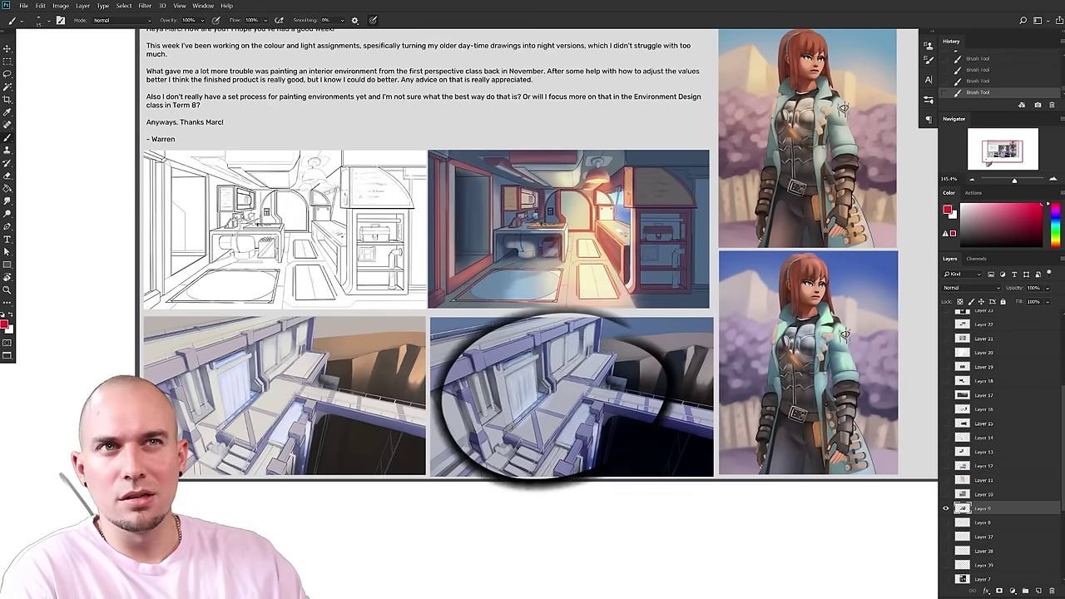
alt+click(387, 194)
mouse_move(387, 194)
mouse_down()
mouse_move(370, 181)
mouse_move(371, 198)
mouse_up()
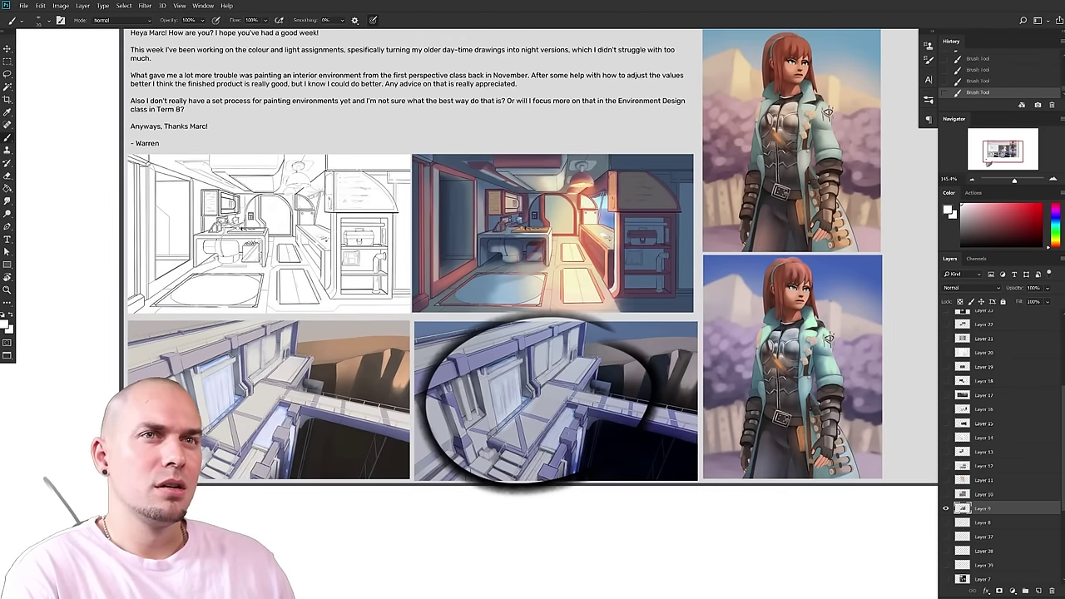
alt+click(225, 375)
key(])
- Look over the whole color and light submission together with the shaded box sketch below it
mouse_move(541, 448)
mouse_down()
mouse_move(593, 398)
mouse_move(585, 404)
mouse_up()
drag(521, 502, 510, 391)
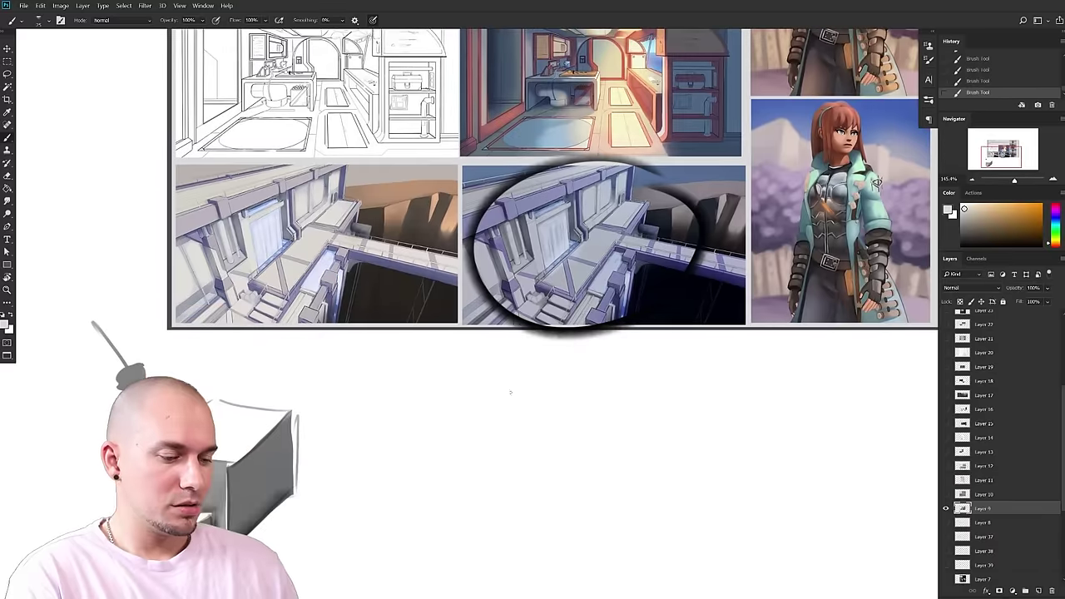
drag(382, 448, 434, 452)
drag(303, 471, 374, 434)
drag(493, 433, 338, 501)
mouse_move(558, 438)
mouse_down()
mouse_move(527, 457)
mouse_move(506, 500)
mouse_up()
key(bracketleft)
drag(571, 473, 546, 478)
drag(642, 456, 622, 475)
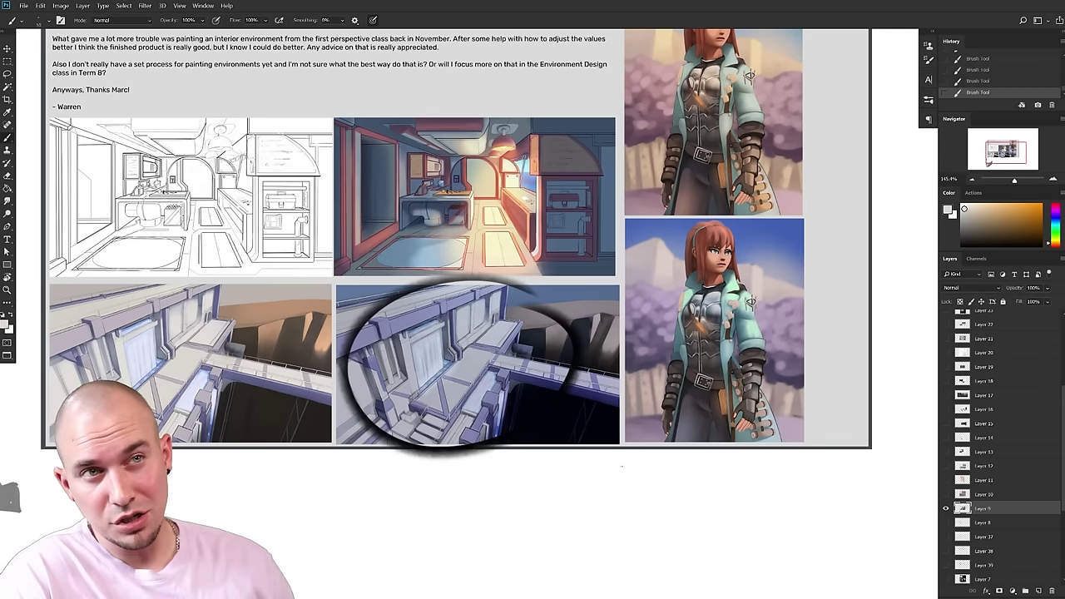
scroll(666, 460, down, 2)
scroll(665, 460, down, 1)
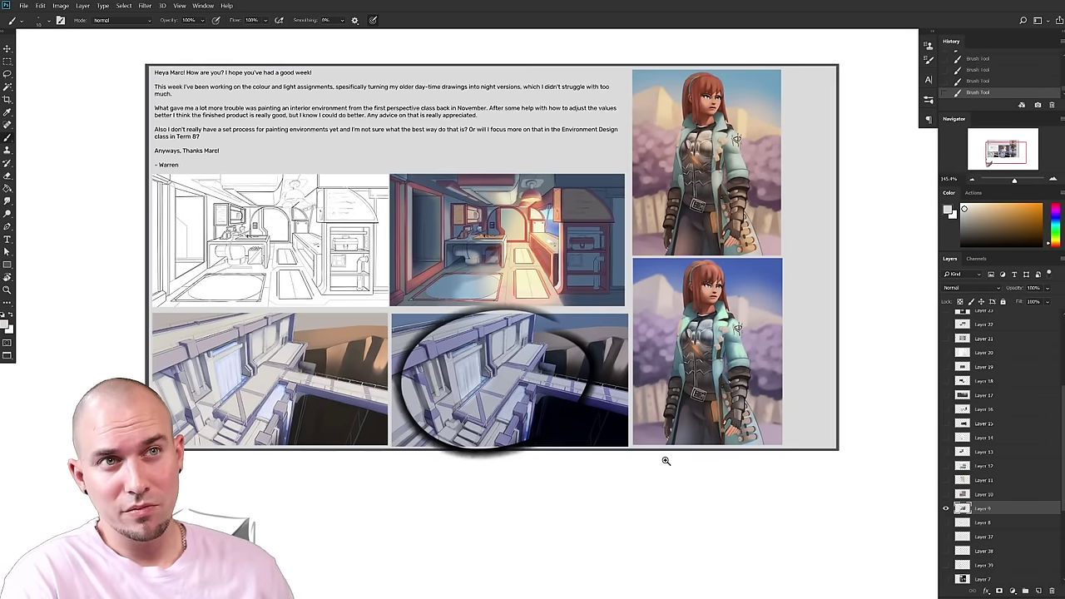
scroll(665, 460, up, 1)
drag(665, 460, 732, 502)
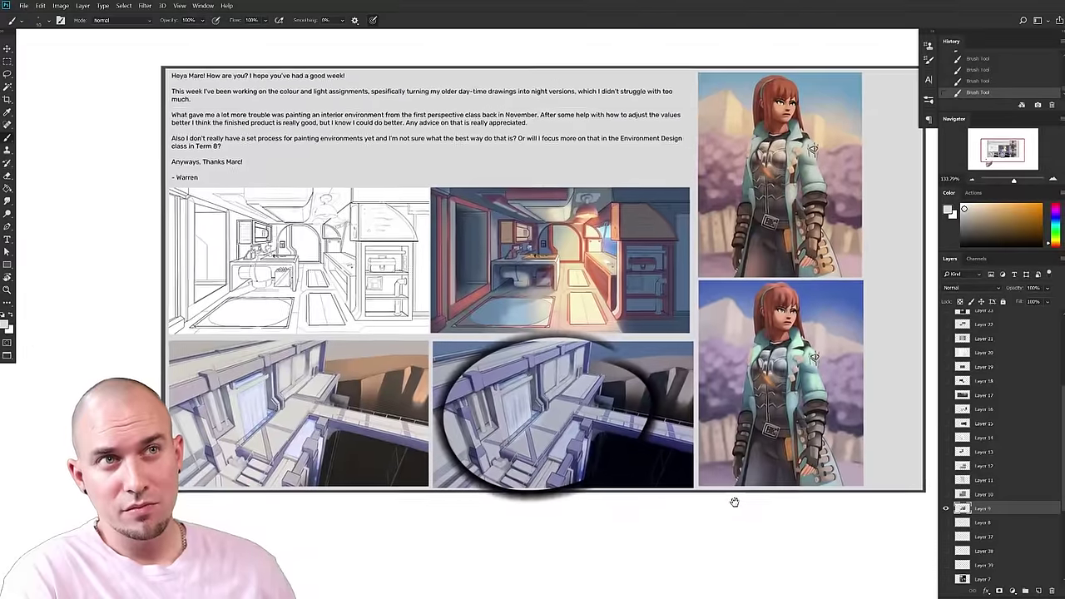
scroll(733, 499, down, 1)
drag(902, 439, 652, 410)
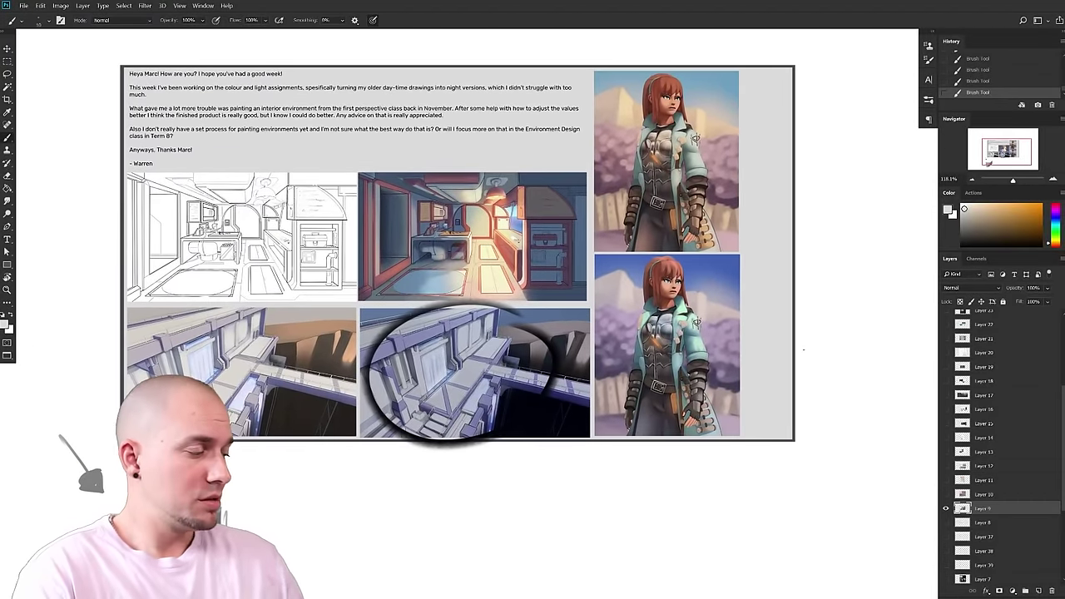
- Hide Layer 9 with the color and light submission and show Layer 10 with the skeleton muscle studies
click(946, 509)
click(946, 494)
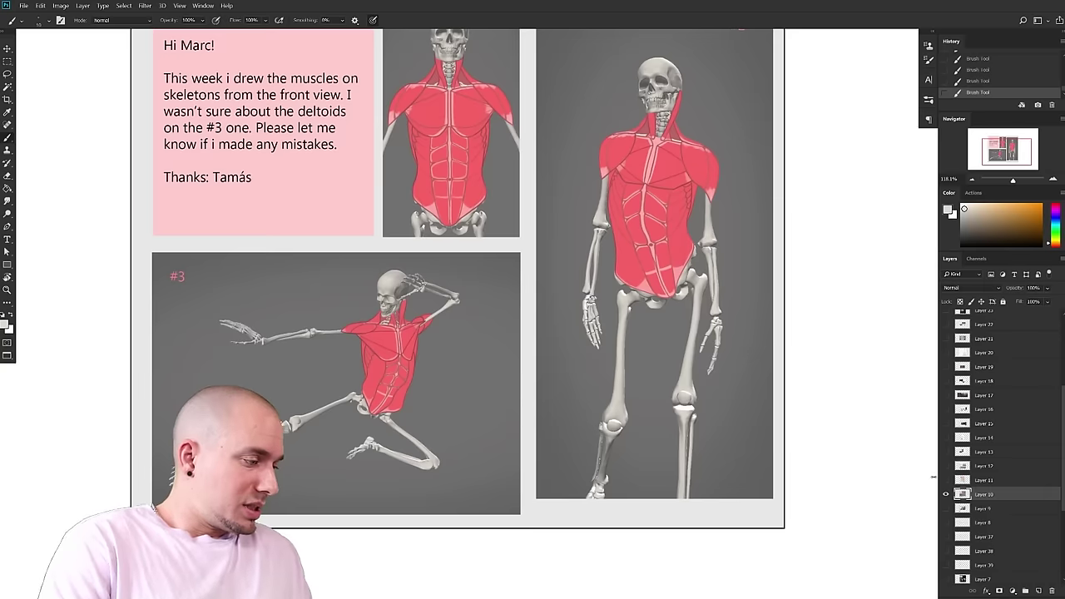
drag(634, 415, 588, 448)
drag(517, 385, 569, 435)
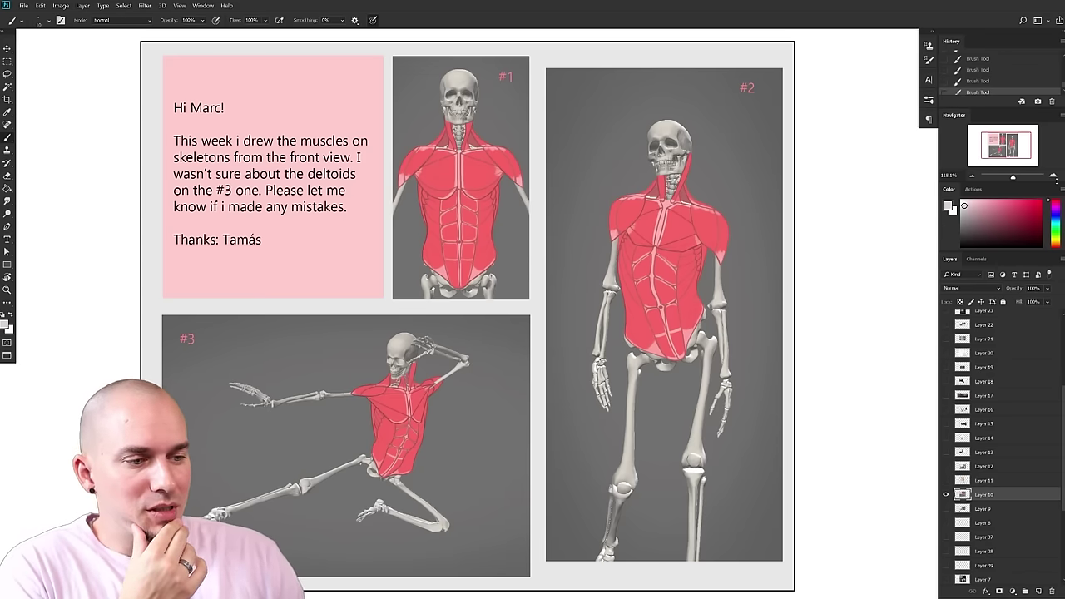
- Set the foreground color to a saturated red and choose the MB Square Brush preset
click(1040, 199)
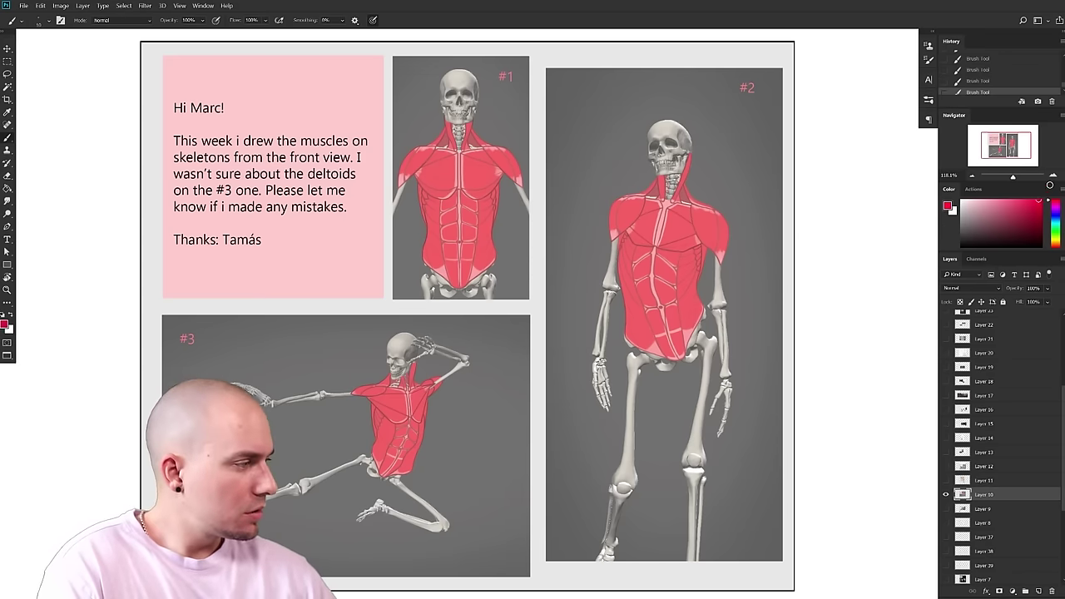
right_click(662, 298)
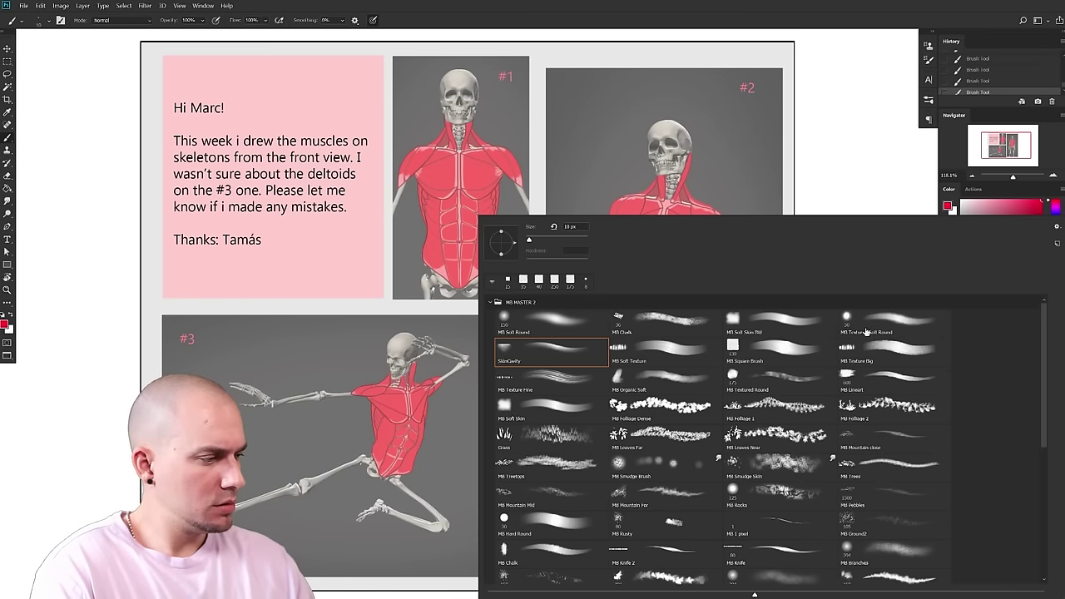
double_click(800, 343)
- Examine the torso, shoulder and deltoid muscles drawn on skeletons #1, #2 and #3
drag(627, 315, 681, 277)
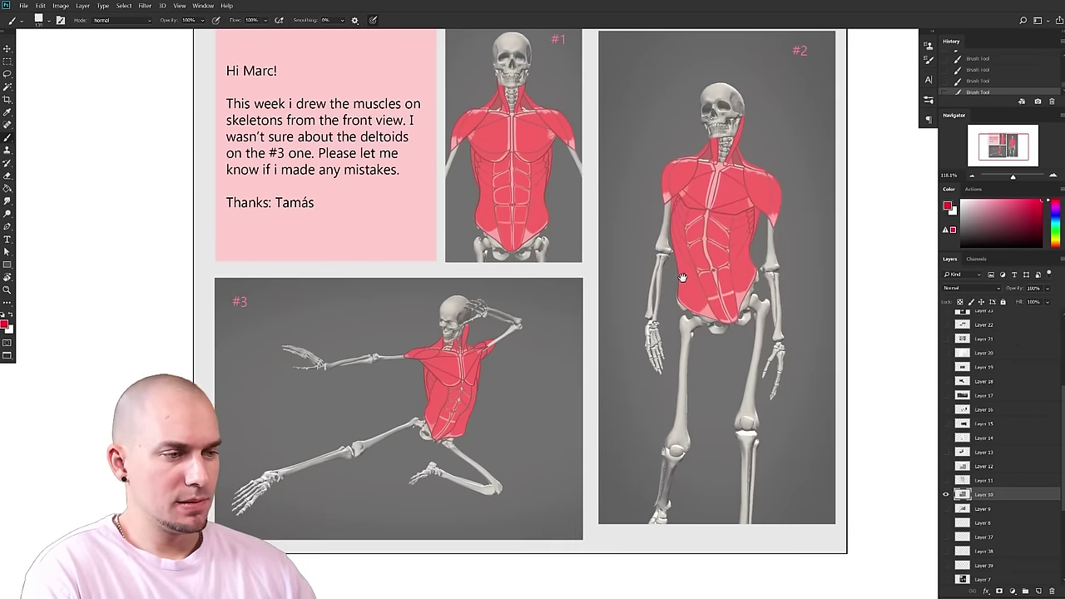
scroll(434, 391, up, 3)
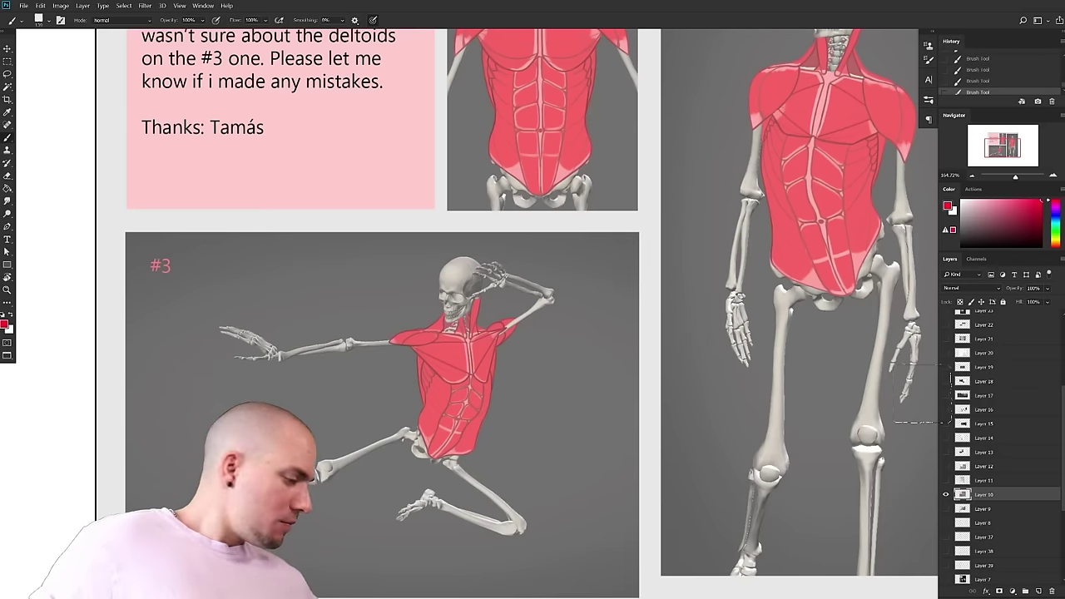
drag(696, 340, 561, 418)
drag(689, 245, 767, 393)
scroll(584, 358, up, 4)
drag(605, 332, 736, 358)
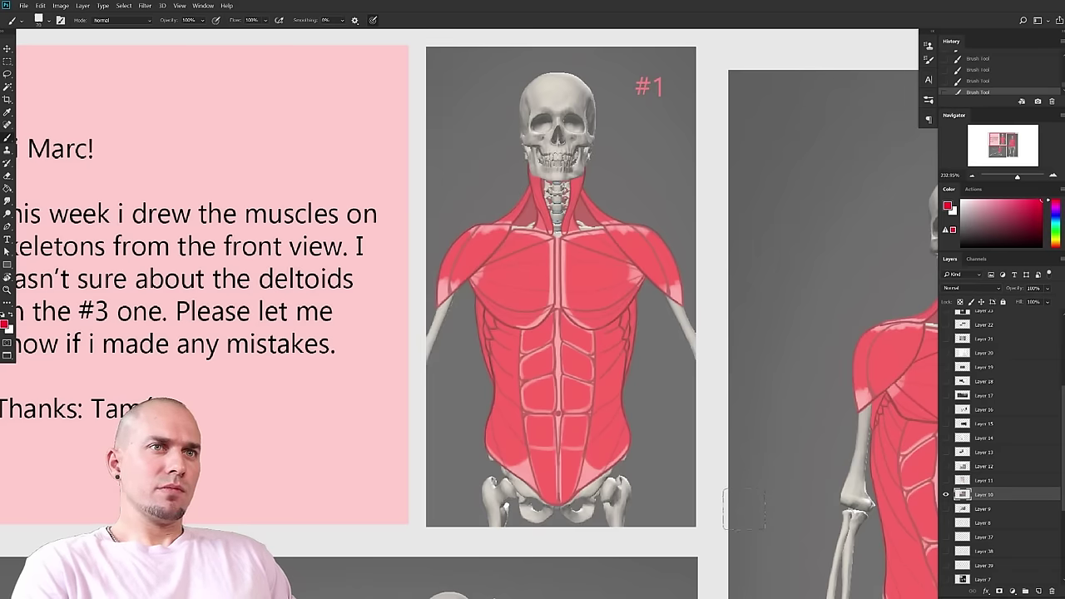
drag(778, 419, 518, 308)
drag(749, 428, 544, 388)
drag(713, 374, 825, 419)
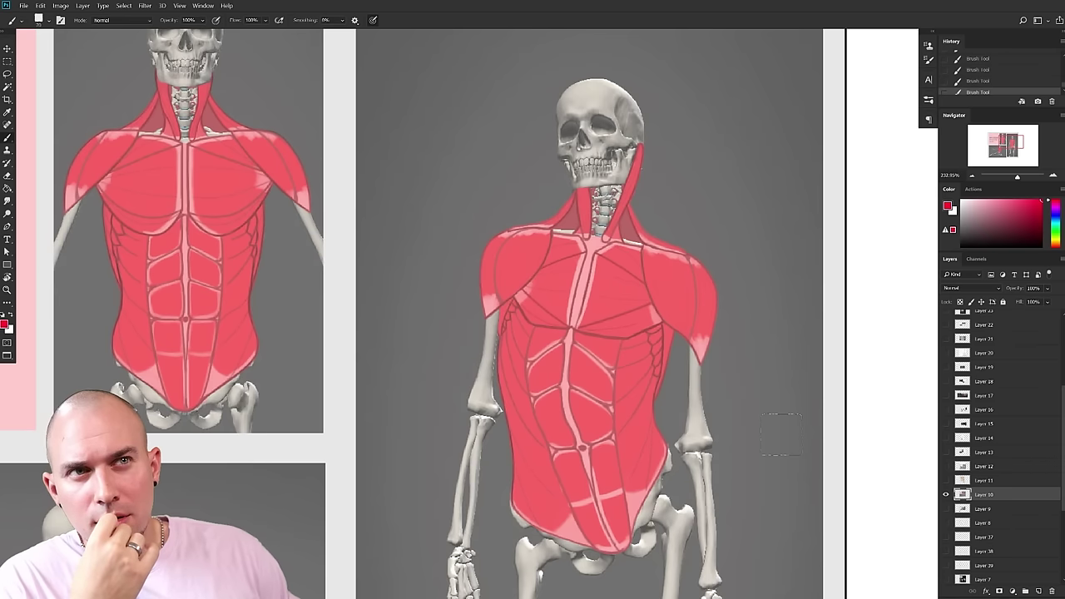
mouse_move(568, 423)
mouse_down()
mouse_move(523, 428)
mouse_move(489, 327)
mouse_up()
- Try a short red brush mark on the trapezius above the shoulder of skeleton #2
key([)
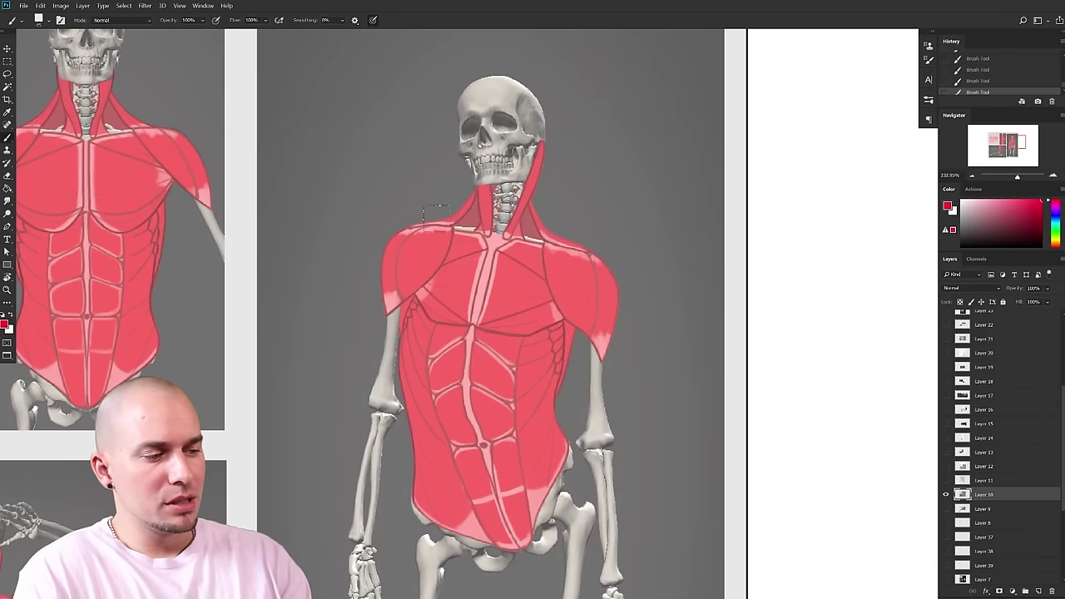
mouse_move(435, 212)
mouse_down()
mouse_move(485, 271)
mouse_move(458, 225)
mouse_up()
key(ctrl+z)
- Try thin red strokes along the edge between the deltoid and the chest on skeleton #2, then undo them
drag(649, 398, 447, 436)
key([)
key([)
key([)
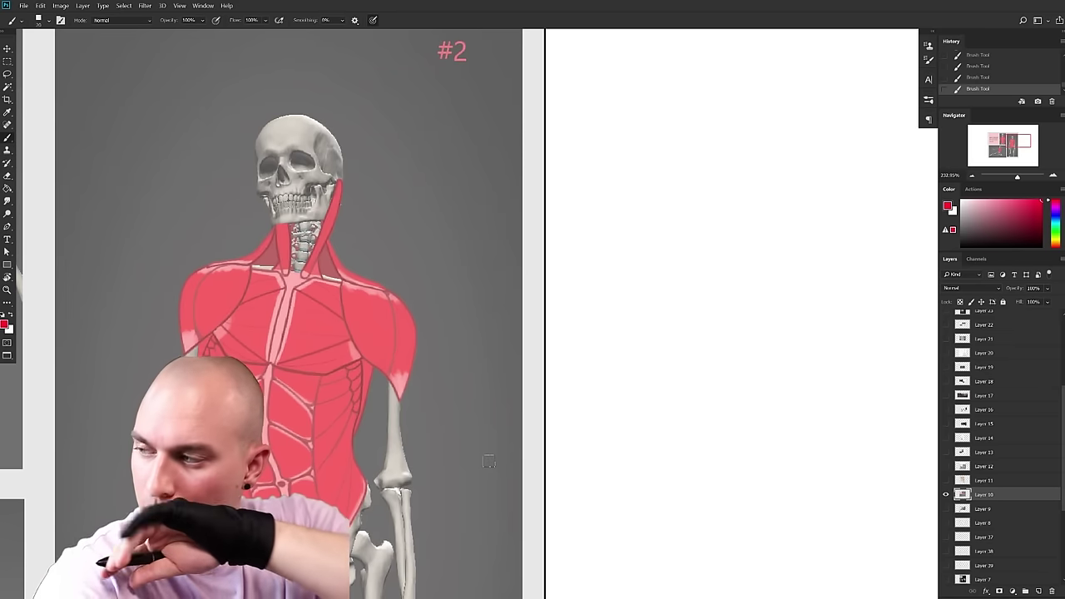
mouse_move(686, 366)
mouse_down()
mouse_move(646, 381)
mouse_move(567, 367)
mouse_move(652, 306)
mouse_move(632, 291)
mouse_up()
key([)
key([)
drag(263, 247, 206, 307)
key(ctrl+z)
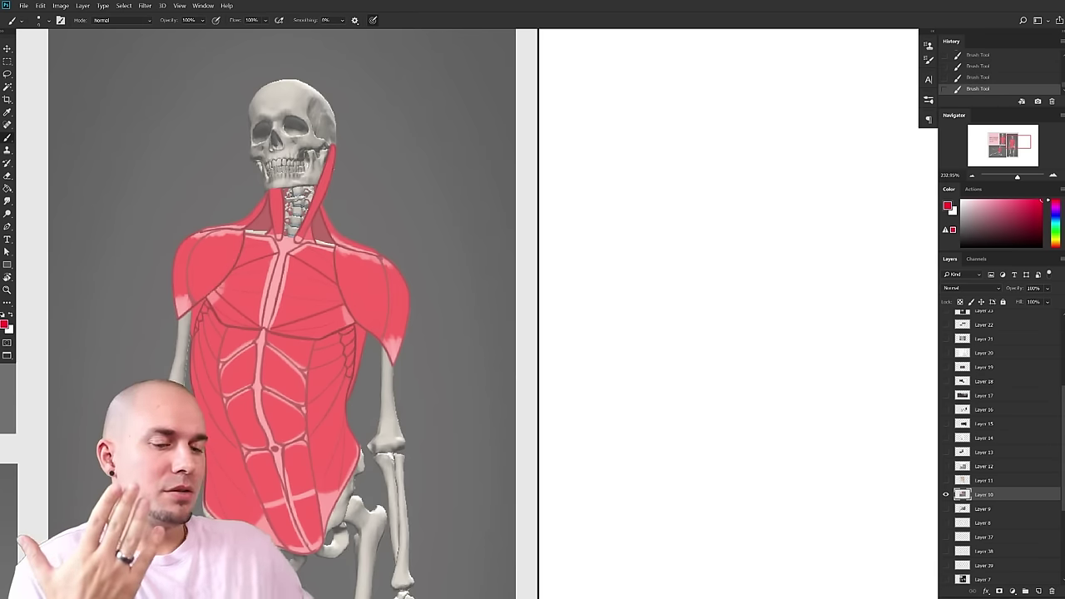
mouse_move(265, 296)
mouse_down()
mouse_move(243, 333)
mouse_move(169, 316)
mouse_move(190, 308)
mouse_move(221, 255)
mouse_up()
key(ctrl+z)
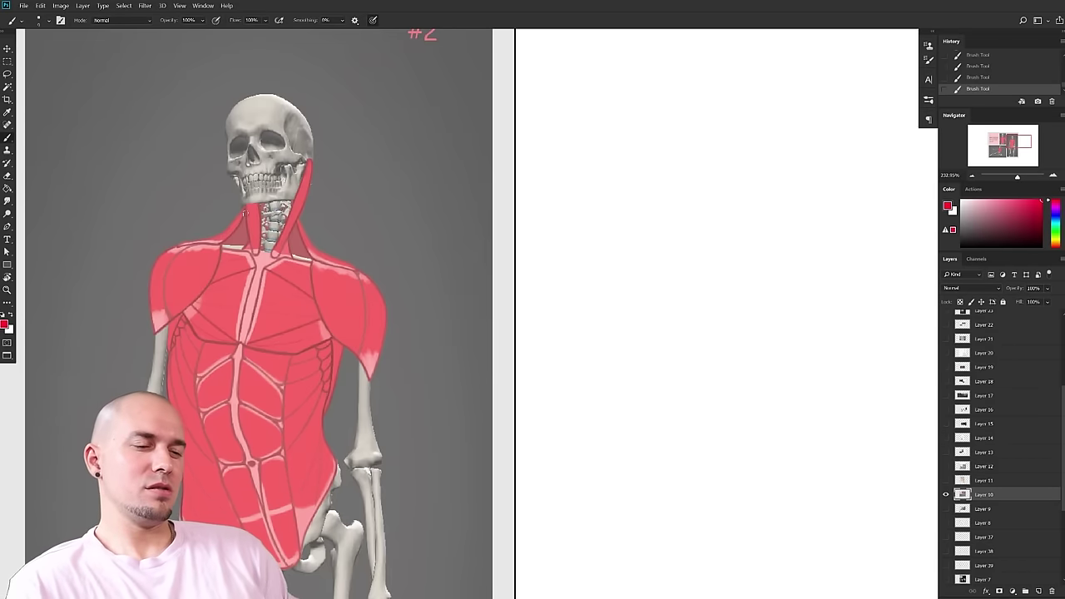
drag(172, 313, 218, 251)
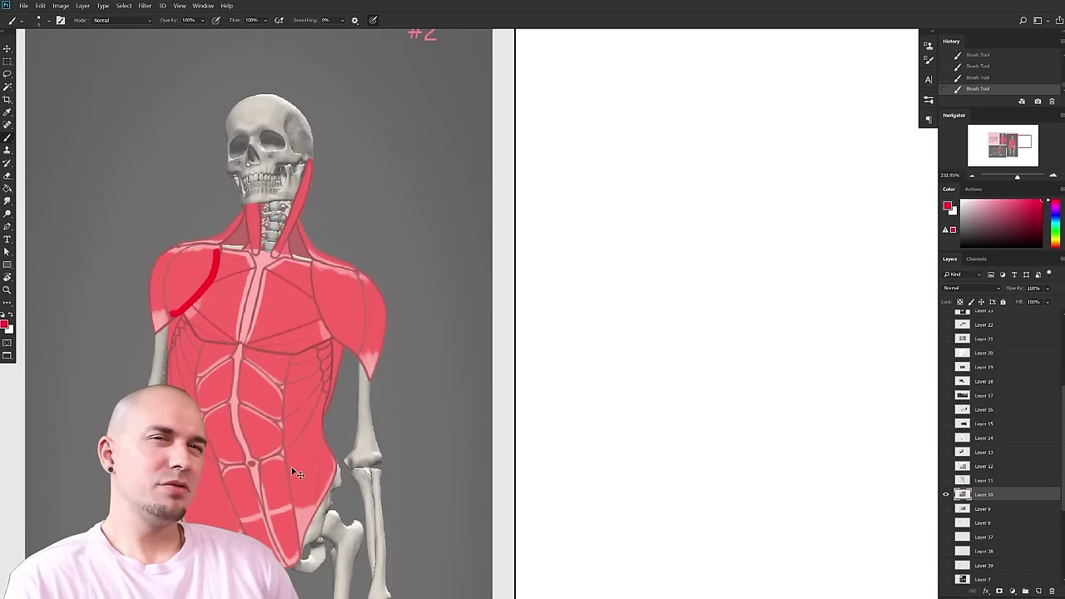
key(ctrl+z)
- Sketch a row of four overlapping red ovals, shrinking with distance, on the blank canvas beside skeleton #2
drag(561, 434, 497, 407)
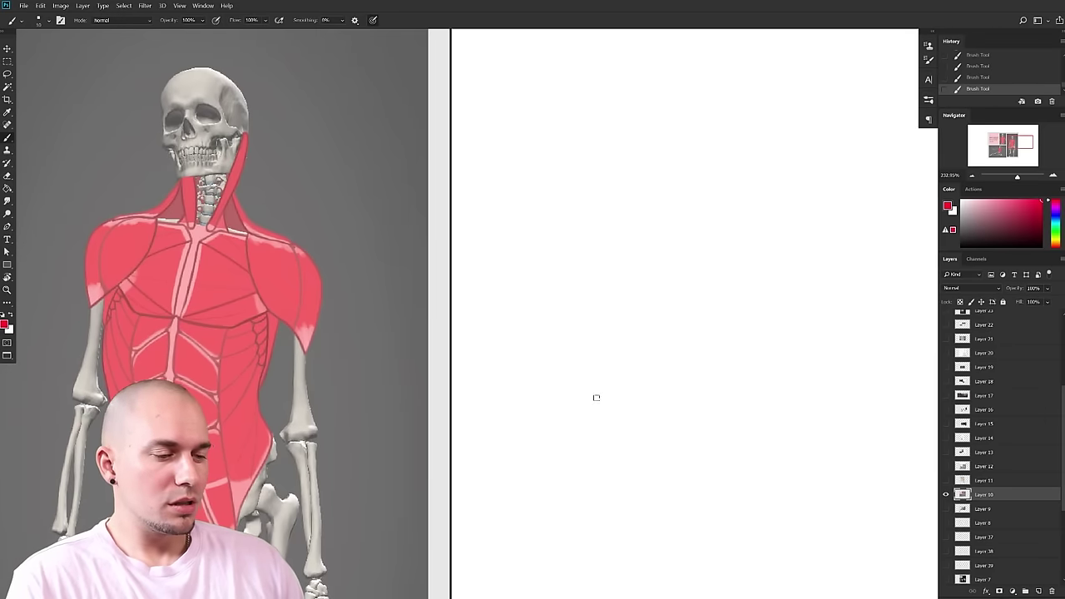
mouse_move(578, 459)
mouse_down()
mouse_move(671, 339)
mouse_move(760, 386)
mouse_move(722, 457)
mouse_move(582, 463)
mouse_up()
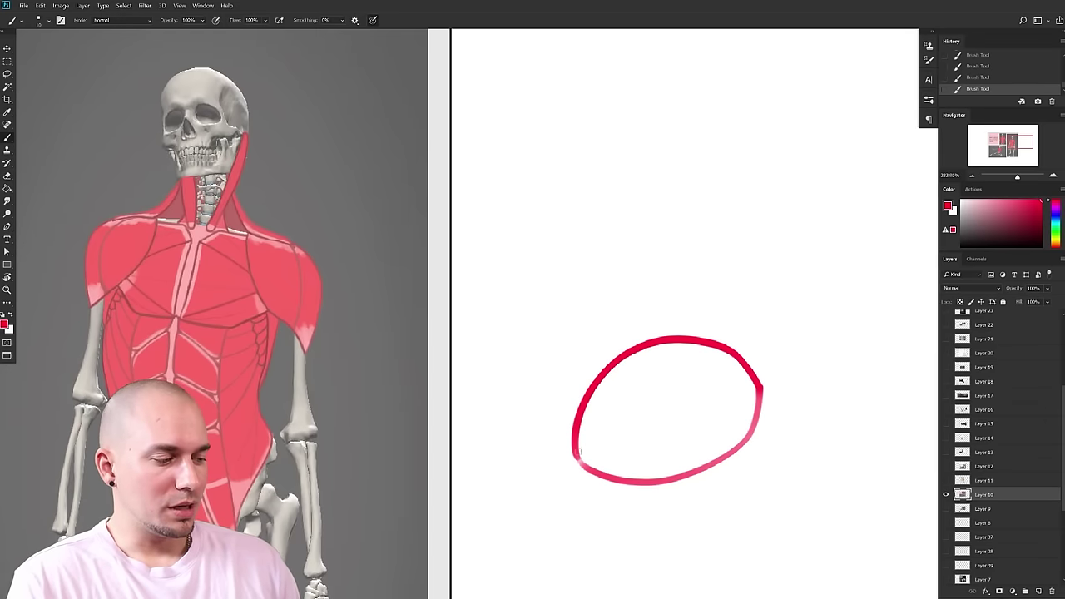
mouse_move(536, 424)
mouse_down()
mouse_move(577, 329)
mouse_move(659, 336)
mouse_up()
mouse_move(525, 404)
mouse_down()
mouse_move(552, 435)
mouse_move(583, 447)
mouse_up()
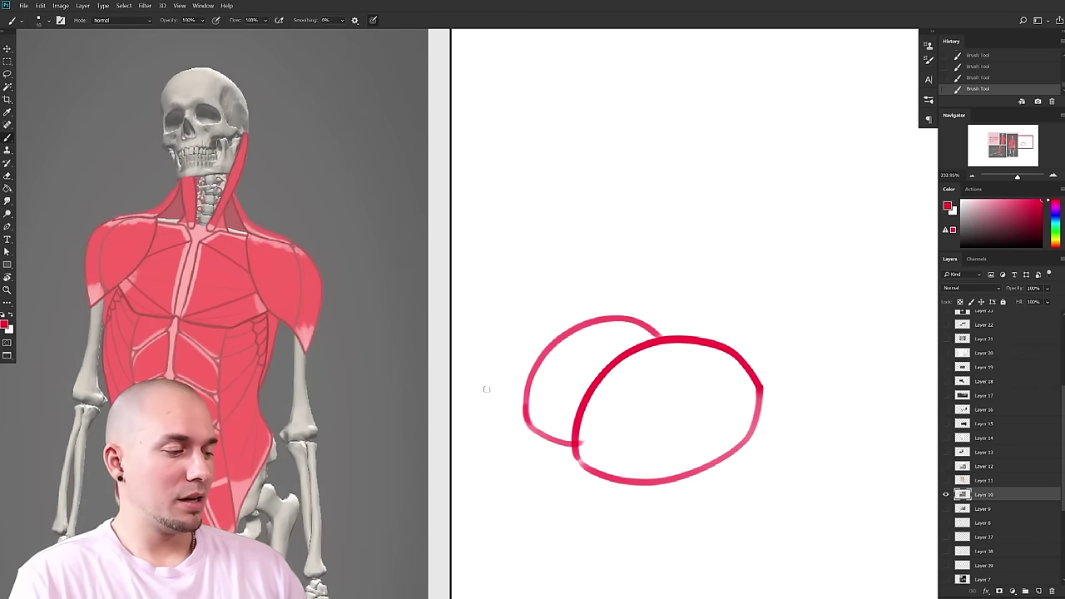
mouse_move(490, 397)
mouse_down()
mouse_move(551, 319)
mouse_move(585, 327)
mouse_move(535, 411)
mouse_up()
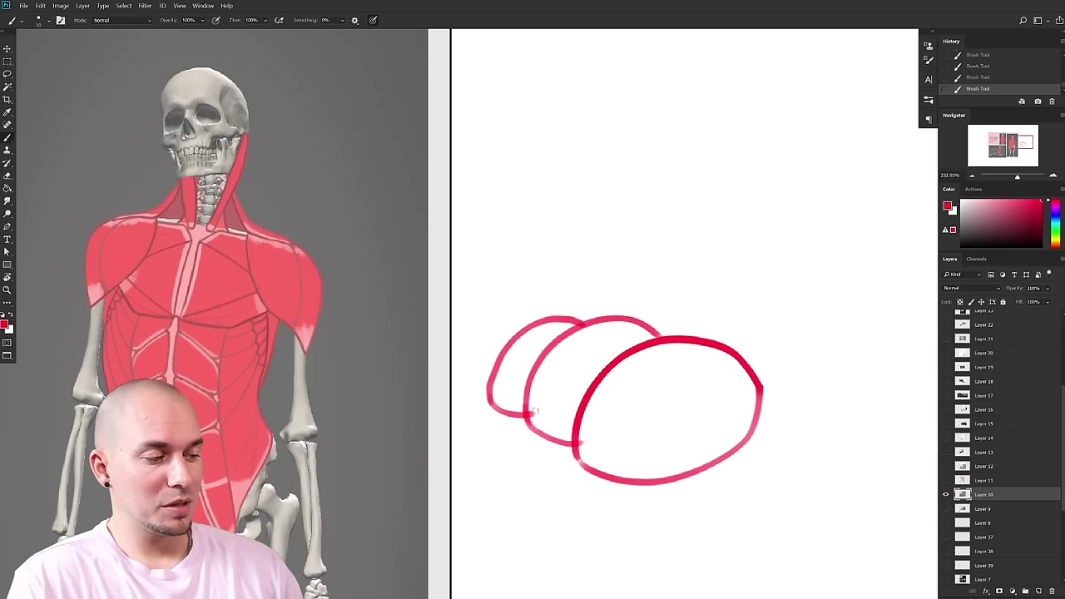
mouse_move(465, 396)
mouse_down()
mouse_move(483, 334)
mouse_move(508, 340)
mouse_move(464, 388)
mouse_move(490, 393)
mouse_up()
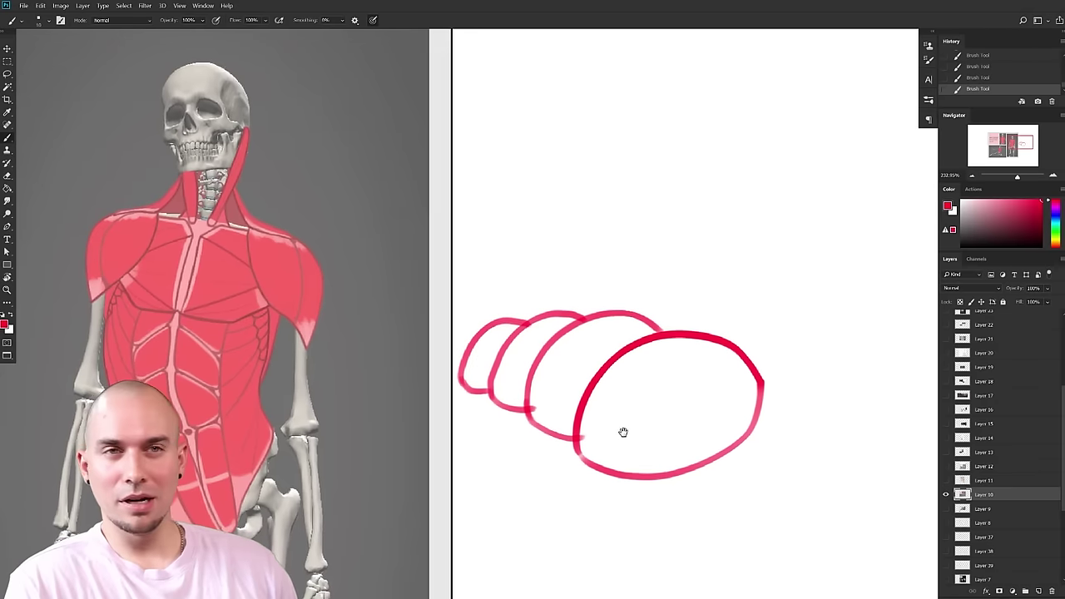
- Thicken the overlapping front edges of the ovals in the sketch with red strokes
mouse_move(579, 450)
mouse_down()
mouse_move(647, 333)
mouse_move(666, 331)
mouse_up()
drag(529, 423, 608, 319)
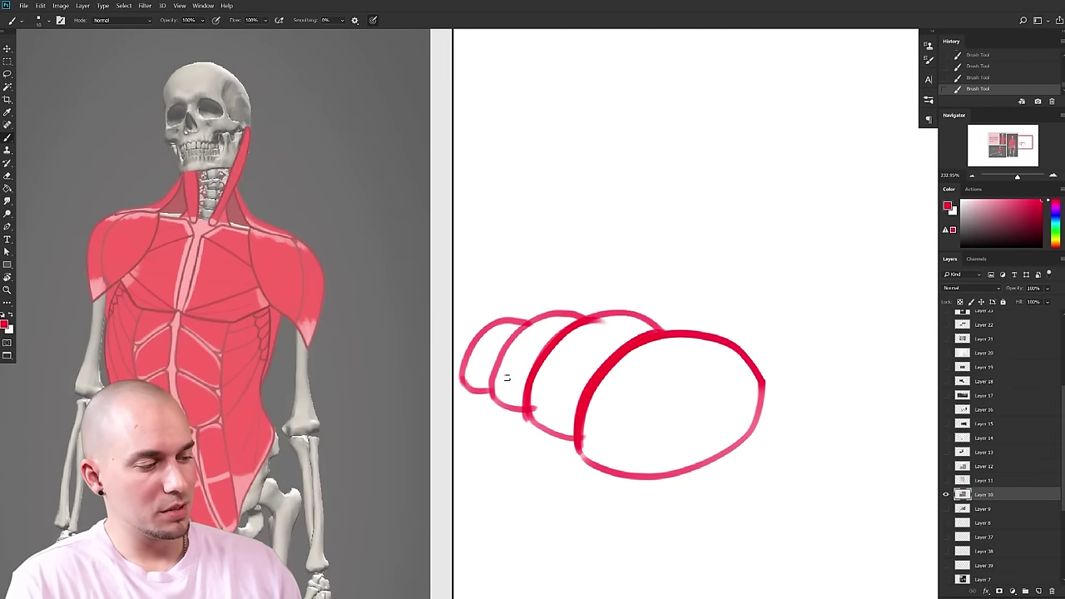
drag(491, 395, 546, 330)
drag(464, 384, 518, 315)
drag(548, 416, 665, 400)
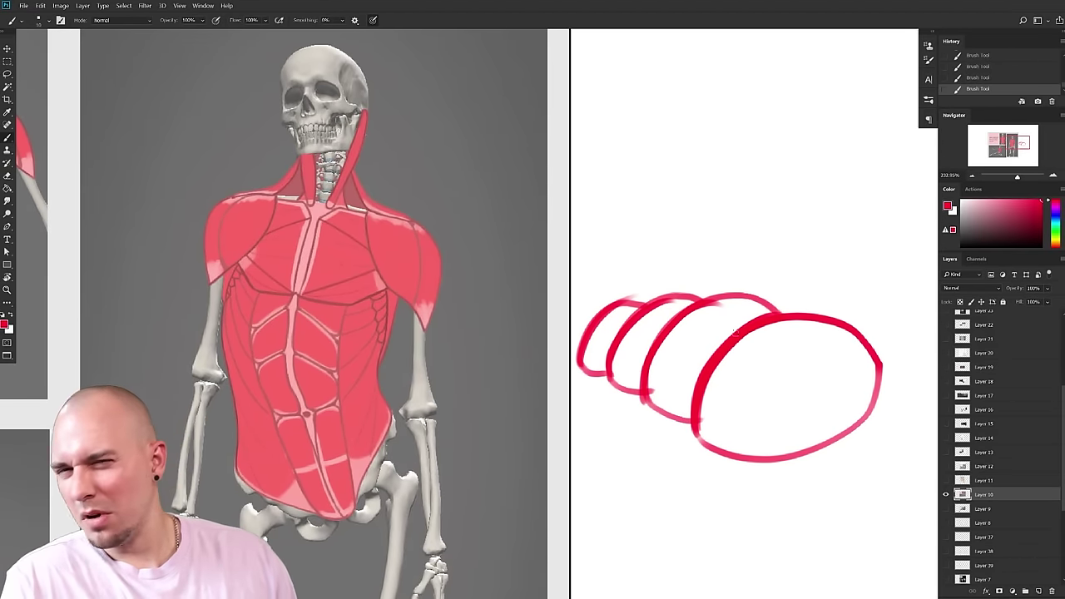
drag(544, 416, 499, 414)
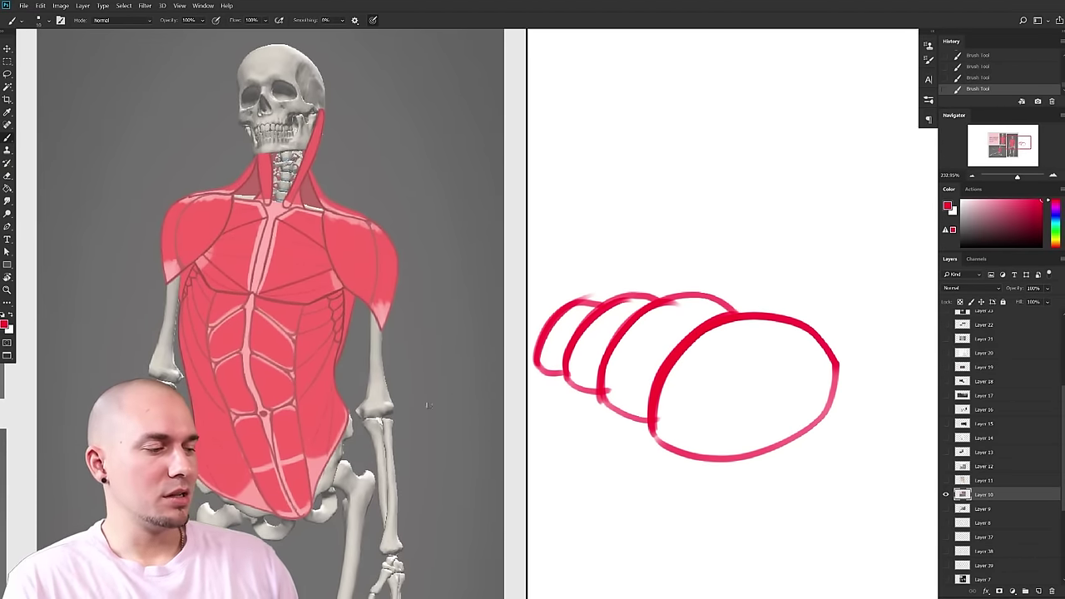
- Erase the large oval's overlapping edge and redraw the contour so the second oval sits in front of it
drag(597, 378, 339, 334)
mouse_move(466, 339)
mouse_down()
mouse_move(606, 411)
mouse_move(635, 414)
mouse_up()
key(e)
mouse_move(637, 361)
mouse_down()
mouse_move(605, 367)
mouse_move(566, 426)
mouse_move(569, 438)
mouse_move(610, 416)
mouse_move(647, 352)
mouse_move(599, 434)
mouse_move(575, 435)
mouse_move(581, 473)
mouse_up()
key(b)
drag(714, 459, 728, 445)
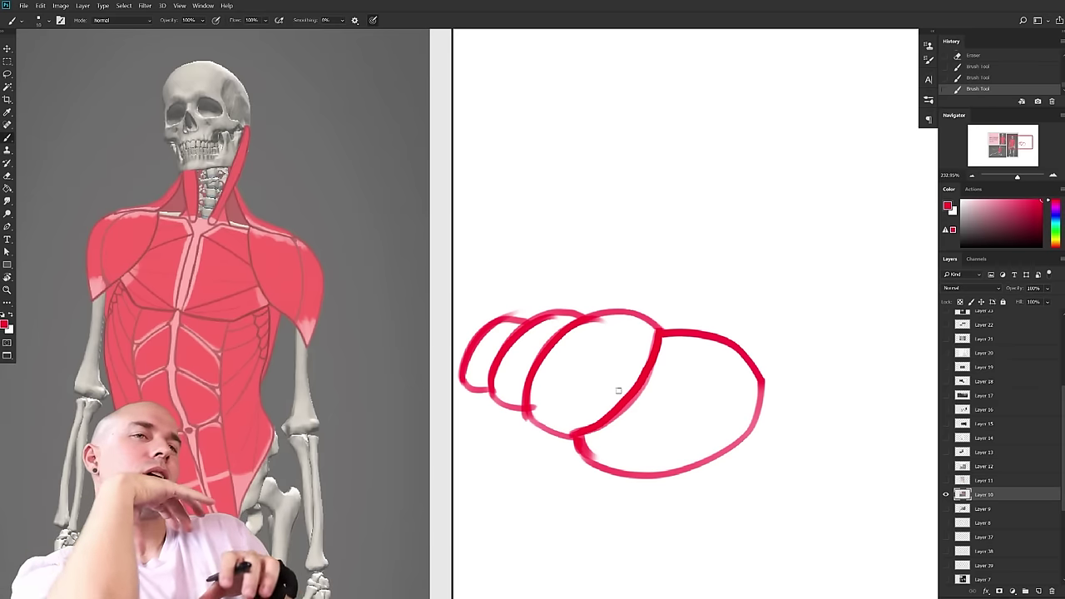
mouse_move(471, 371)
mouse_down()
mouse_move(482, 366)
mouse_move(465, 351)
mouse_up()
mouse_move(640, 395)
mouse_down()
mouse_move(638, 383)
mouse_move(656, 398)
mouse_move(682, 319)
mouse_move(609, 416)
mouse_up()
key(ctrl+z)
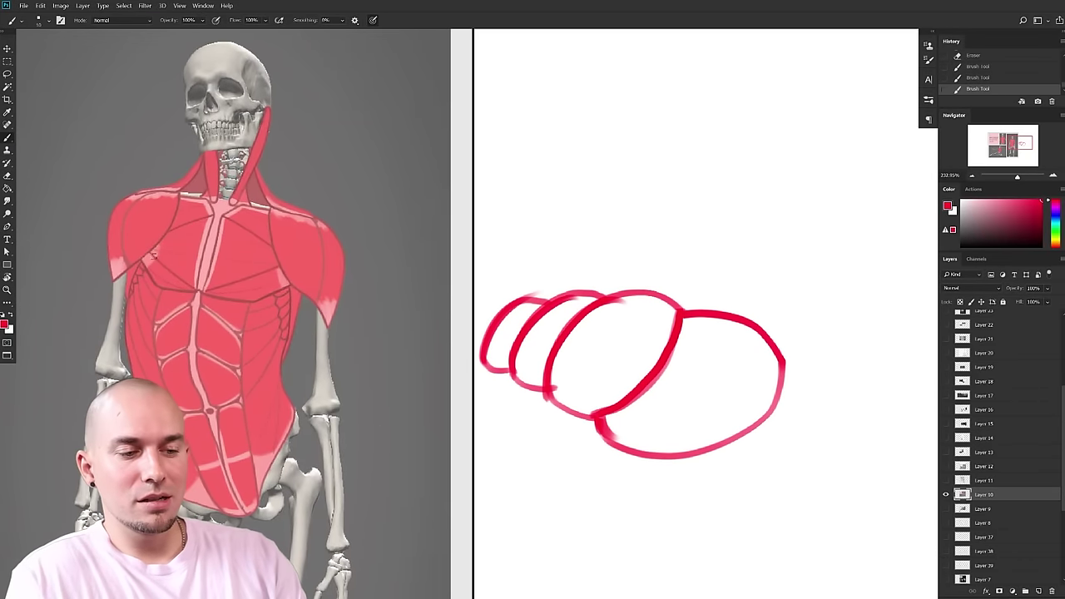
- Try a series of curved red strokes from the outer shoulder across the chest of skeleton #2, then undo them
mouse_move(108, 267)
mouse_down()
mouse_move(162, 191)
mouse_move(183, 194)
mouse_up()
mouse_move(117, 259)
mouse_down()
mouse_move(148, 202)
mouse_move(175, 197)
mouse_up()
drag(143, 271, 186, 210)
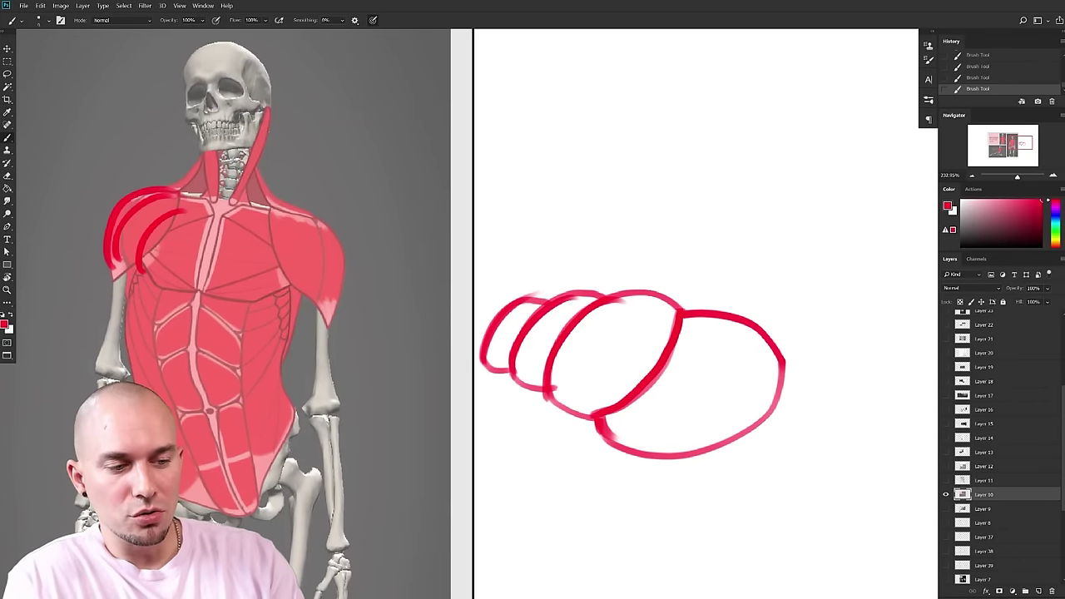
drag(155, 292, 200, 225)
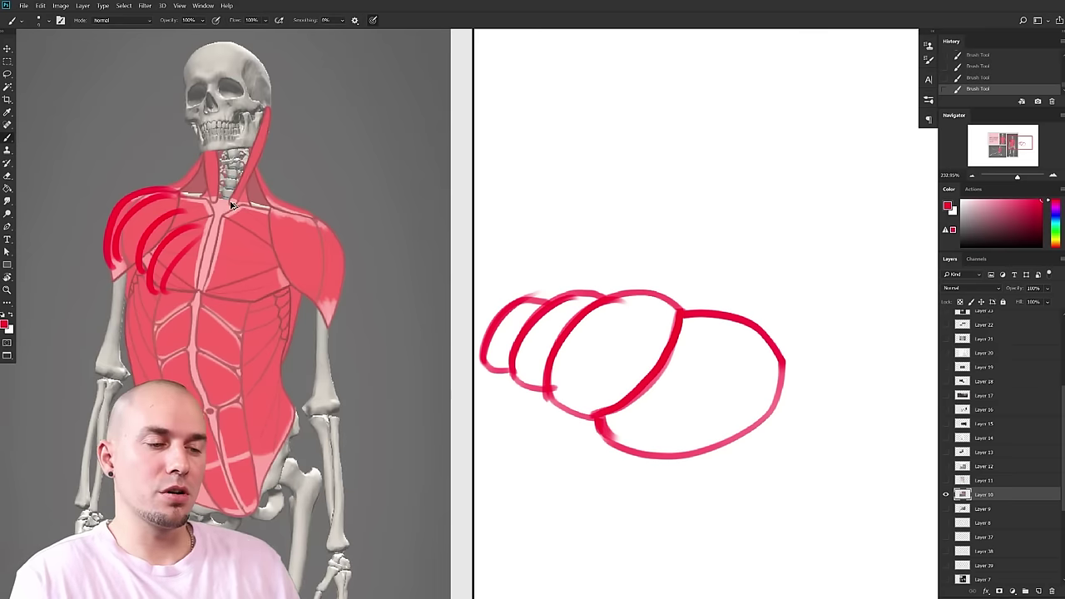
key(ctrl+z)
key(ctrl+z)
key(ctrl+z)
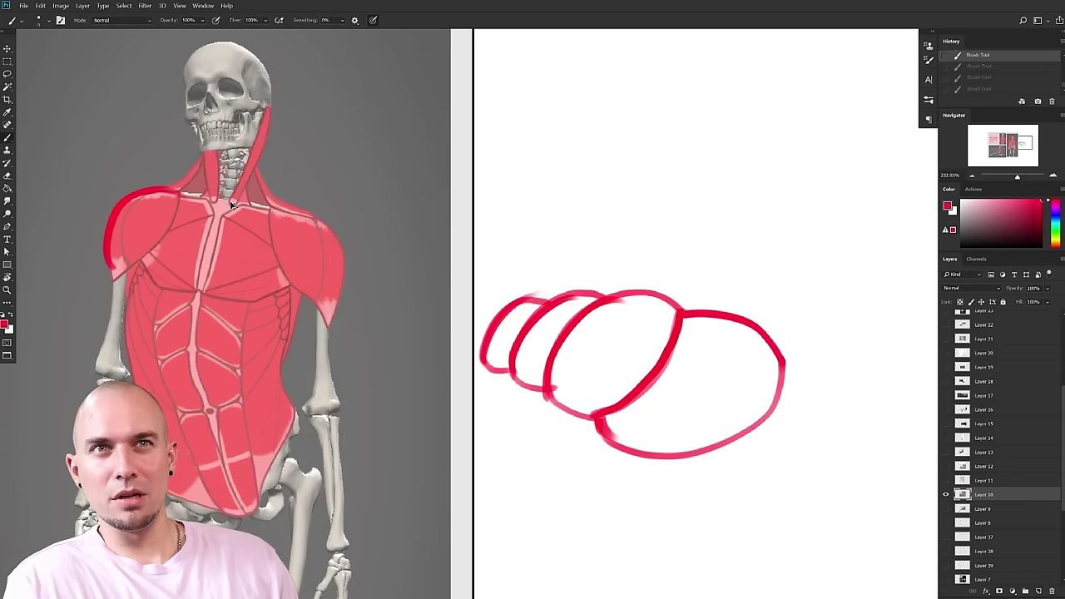
key(ctrl+z)
- Sample the muscle pink and paint over the deltoid's inner outline on skeleton #2
drag(192, 234, 423, 305)
alt+click(396, 290)
drag(438, 379, 385, 384)
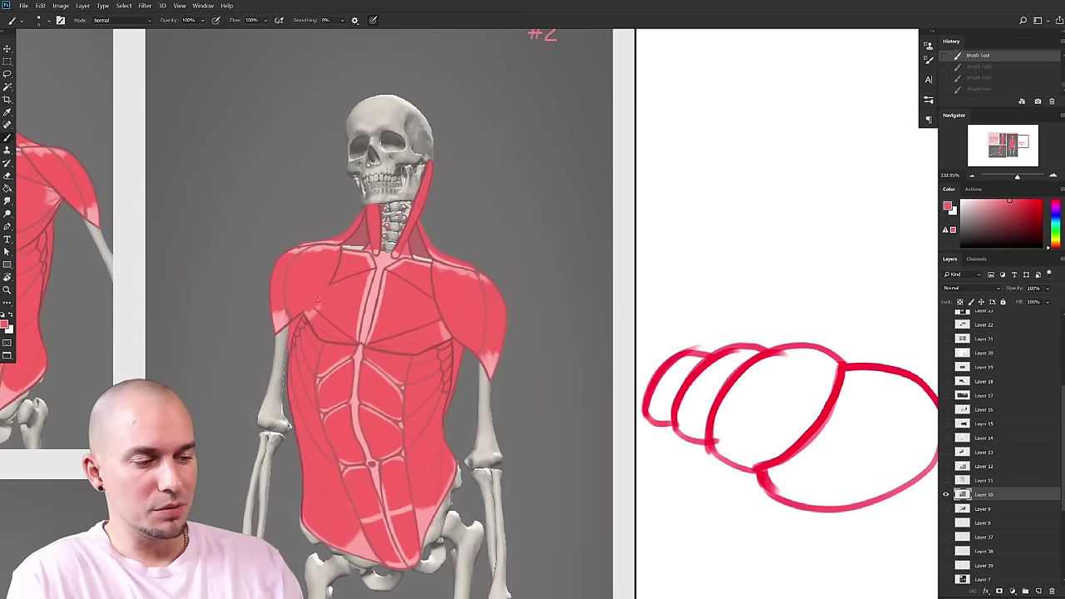
key(ctrl+shift+z)
key(ctrl+shift+z)
key(ctrl+shift+z)
- Pick near-black and redraw the line between the deltoid and the chest muscle on skeleton #2
click(991, 245)
mouse_move(337, 268)
mouse_down()
mouse_move(298, 313)
mouse_move(351, 273)
mouse_up()
key(ctrl+z)
mouse_move(300, 312)
mouse_down()
mouse_move(359, 262)
mouse_move(344, 257)
mouse_move(353, 252)
mouse_up()
key(ctrl+z)
drag(318, 294, 378, 270)
drag(479, 322, 478, 312)
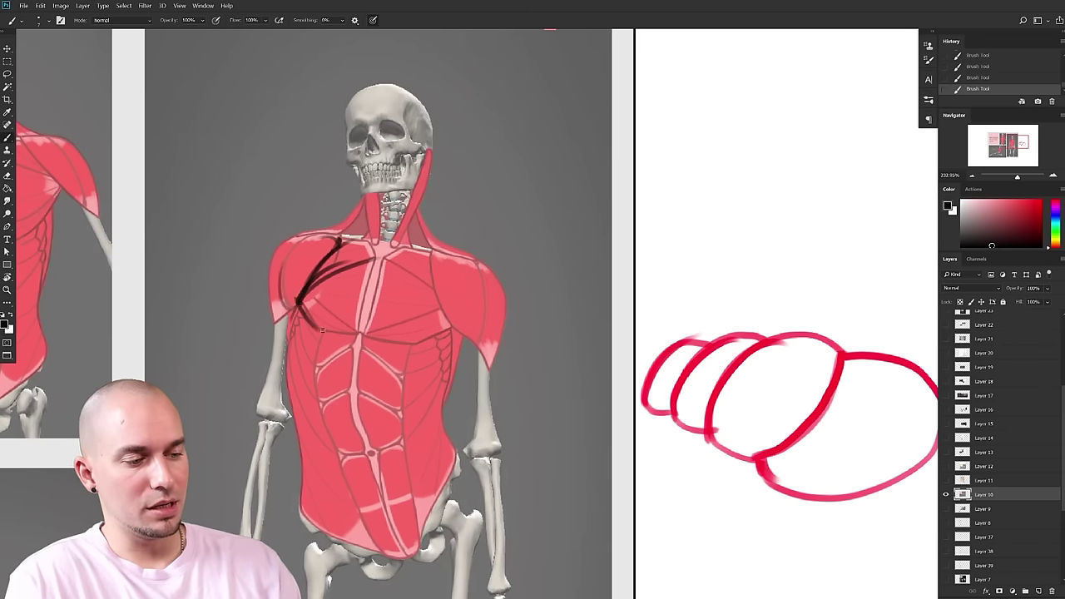
mouse_move(462, 450)
mouse_down()
mouse_move(441, 404)
mouse_move(447, 390)
mouse_move(444, 443)
mouse_up()
- Sample the surrounding pink and paint over the excess dark strokes on the upper chest of skeleton #2
alt+click(319, 272)
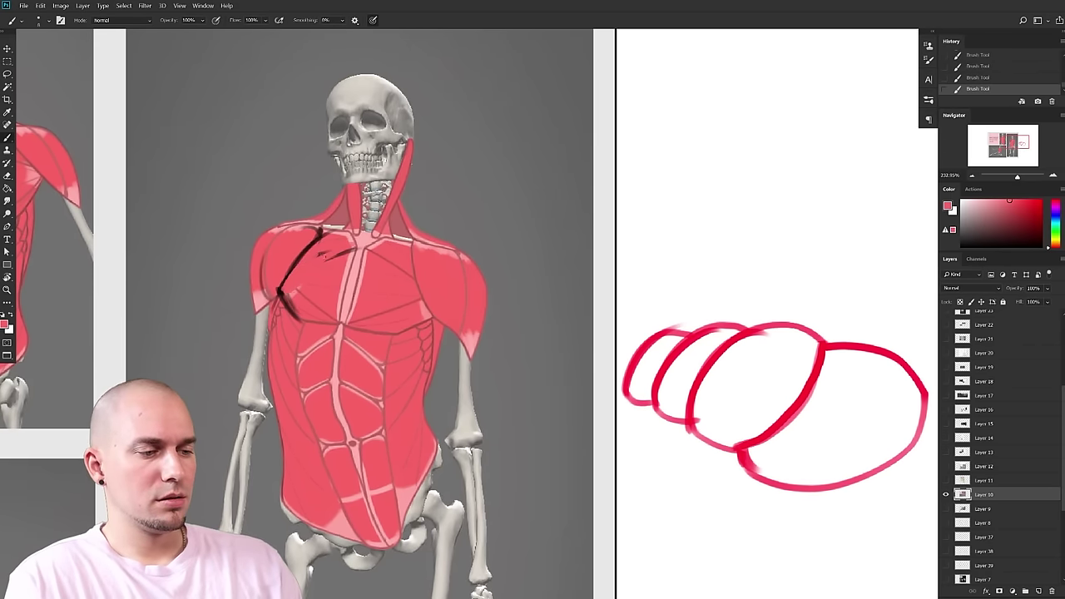
mouse_move(517, 372)
mouse_down()
mouse_move(491, 386)
mouse_move(512, 367)
mouse_up()
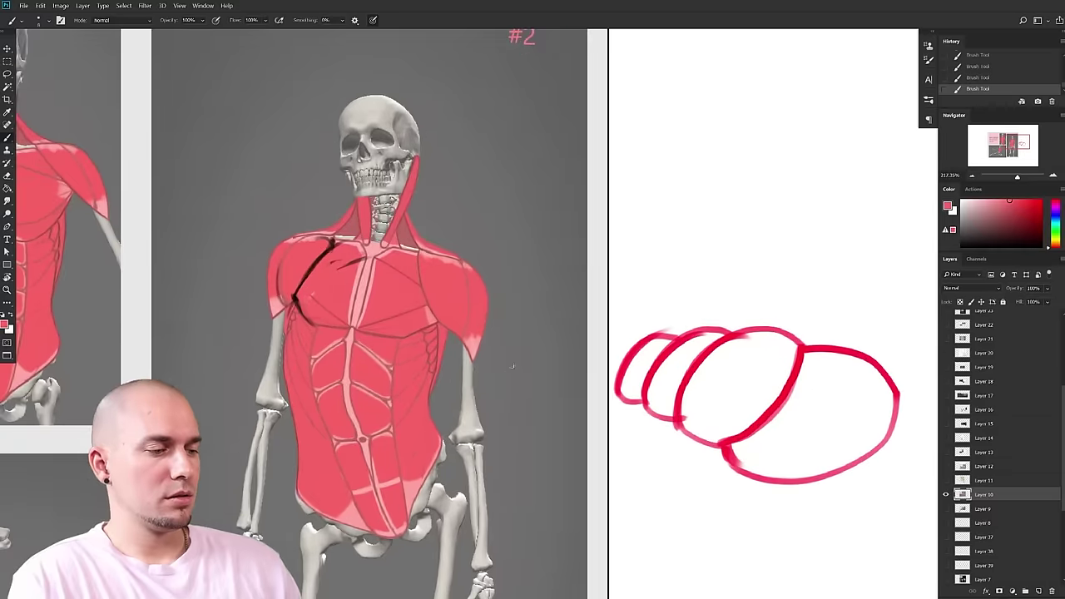
alt+click(303, 288)
drag(312, 324, 326, 249)
mouse_move(546, 365)
mouse_down()
mouse_move(563, 341)
mouse_move(559, 365)
mouse_up()
- Cover the large oval in the sketch with white, keeping the smaller overlapping ovals
mouse_move(544, 417)
mouse_down()
mouse_move(520, 427)
mouse_move(513, 400)
mouse_up()
key(x)
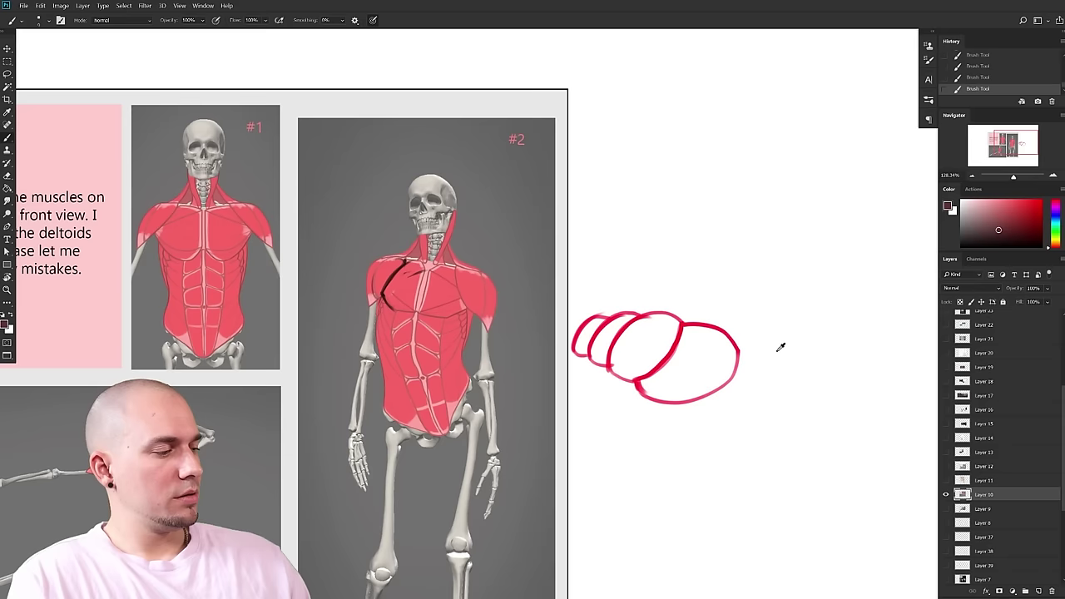
mouse_move(686, 323)
mouse_down()
mouse_move(662, 404)
mouse_move(656, 394)
mouse_up()
key(x)
mouse_move(670, 323)
mouse_down()
mouse_move(657, 354)
mouse_move(647, 339)
mouse_move(603, 350)
mouse_move(620, 320)
mouse_up()
key(ctrl+z)
key(ctrl+z)
- Try red strokes across the chest and shoulder of skeleton #2 and on the farthest oval, then undo them
mouse_move(395, 283)
mouse_down()
mouse_move(411, 273)
mouse_move(458, 291)
mouse_up()
key(ctrl+z)
drag(576, 333, 599, 323)
key(ctrl+z)
drag(373, 283, 397, 265)
key(ctrl+z)
drag(618, 430, 640, 405)
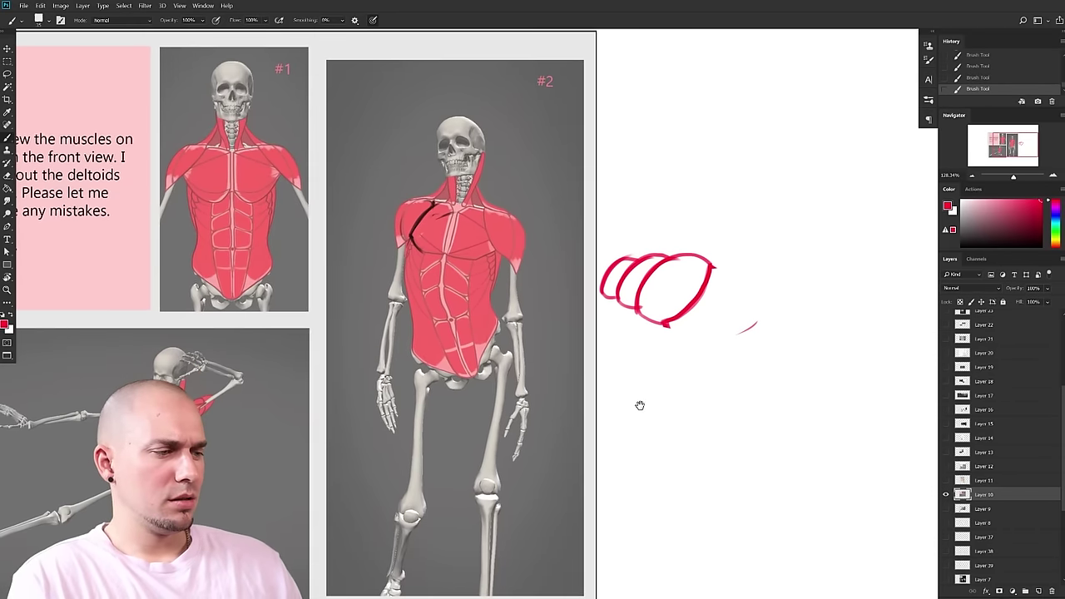
- Examine the chest, shoulder and deltoid muscles on the leaping skeleton with one arm raised
drag(545, 232, 723, 267)
scroll(514, 399, up, 5)
drag(511, 401, 796, 266)
drag(583, 410, 589, 375)
scroll(604, 371, up, 2)
drag(746, 324, 637, 352)
mouse_move(516, 432)
mouse_down()
mouse_move(514, 421)
mouse_move(510, 450)
mouse_up()
scroll(441, 379, up, 1)
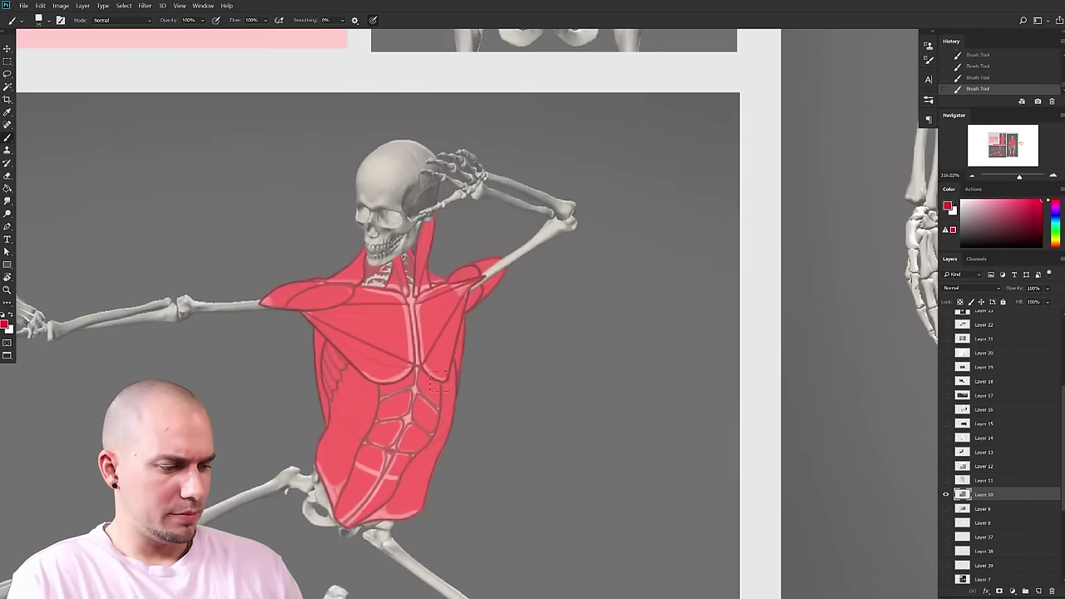
drag(415, 323, 419, 336)
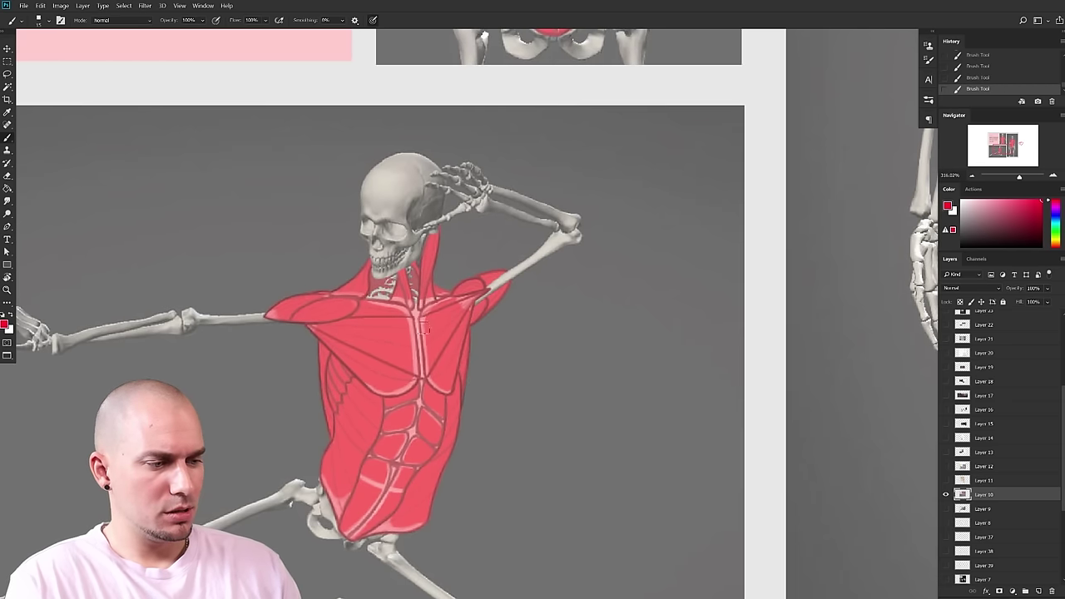
drag(399, 382, 459, 394)
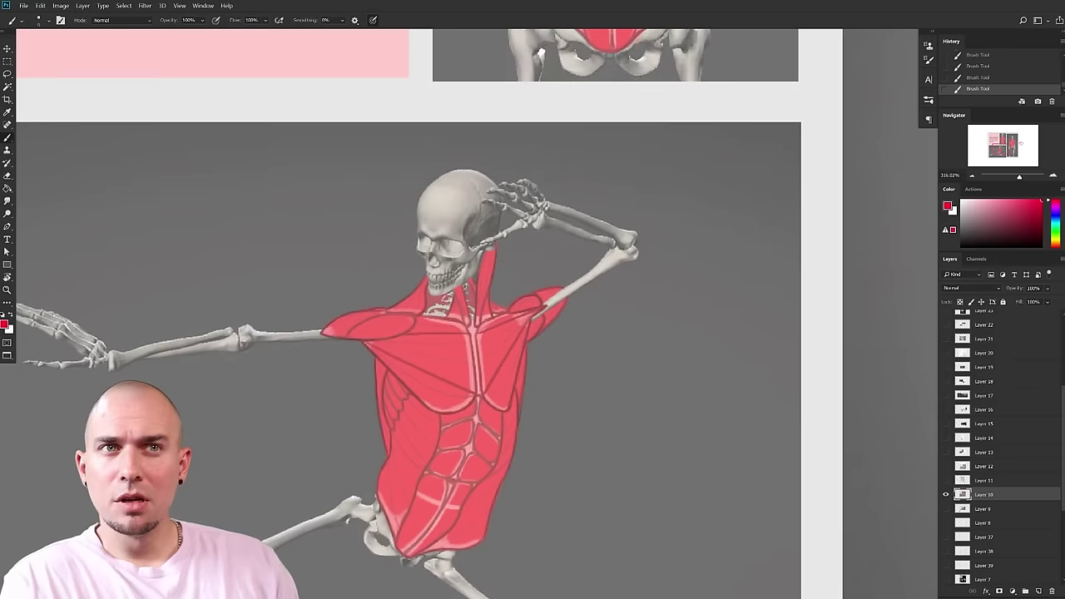
- Try filling the outer deltoid of the leaping skeleton's outstretched arm with red, then undo it
drag(358, 323, 389, 296)
mouse_move(314, 329)
mouse_down()
mouse_move(389, 313)
mouse_move(395, 336)
mouse_move(323, 341)
mouse_move(391, 323)
mouse_up()
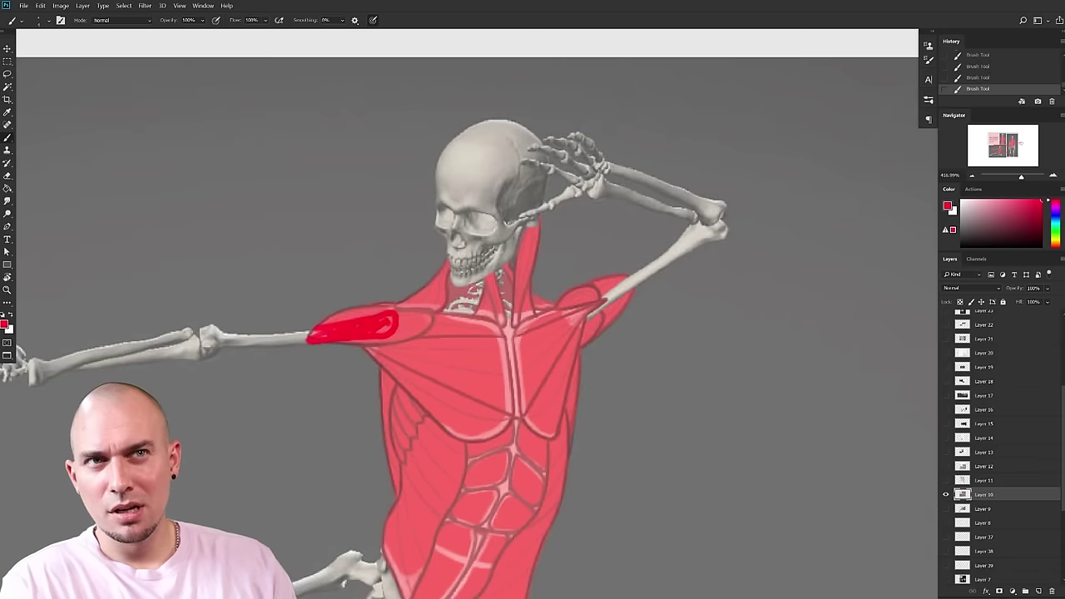
key(ctrl+z)
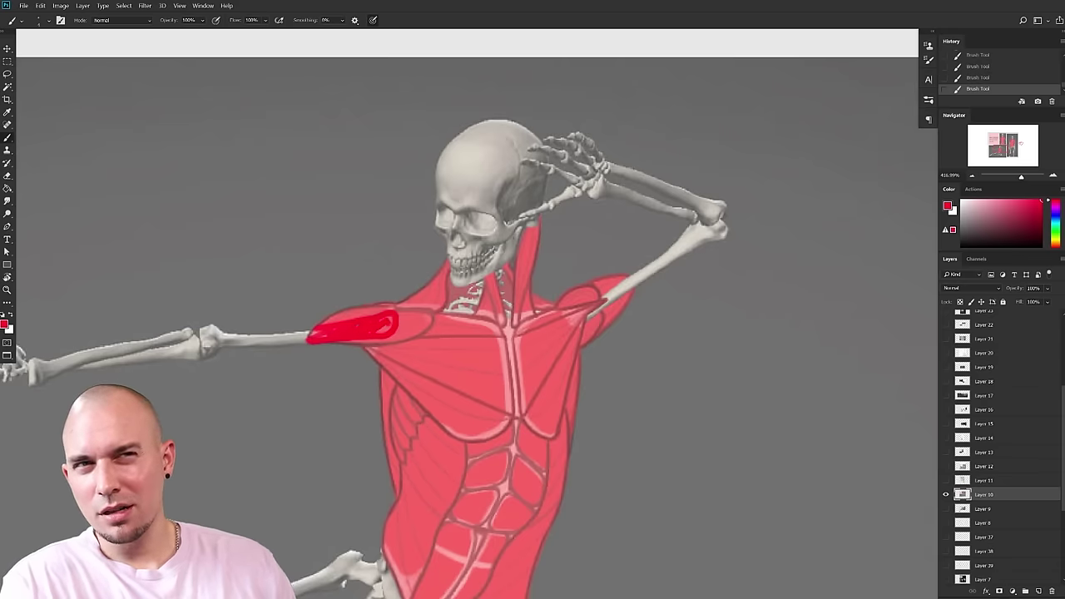
key(ctrl+z)
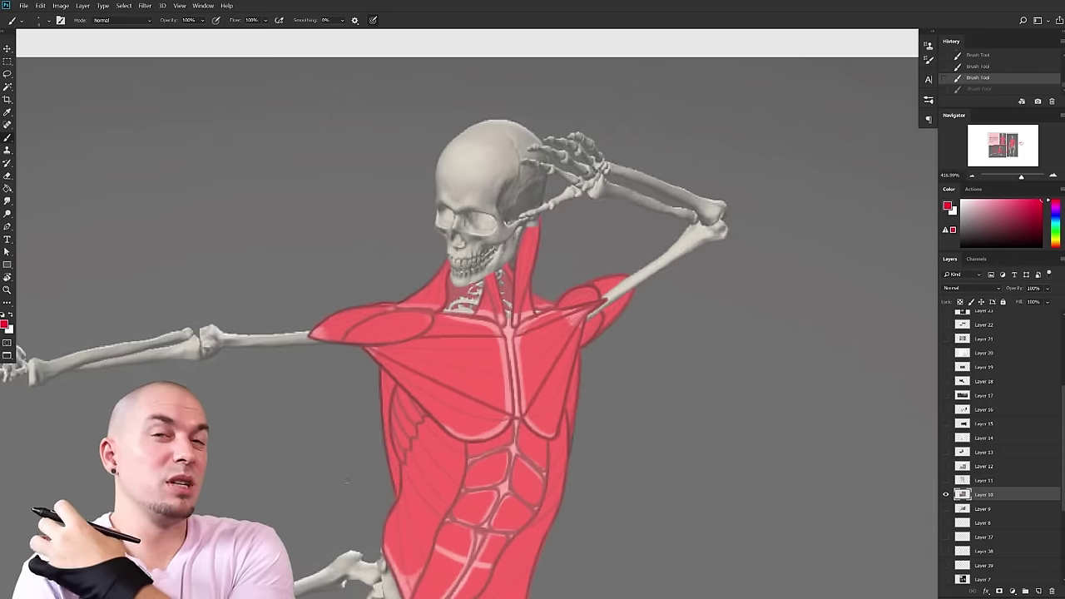
- Pick a crimson foreground color and try a contour above the outstretched arm's deltoid, then undo it
click(1035, 199)
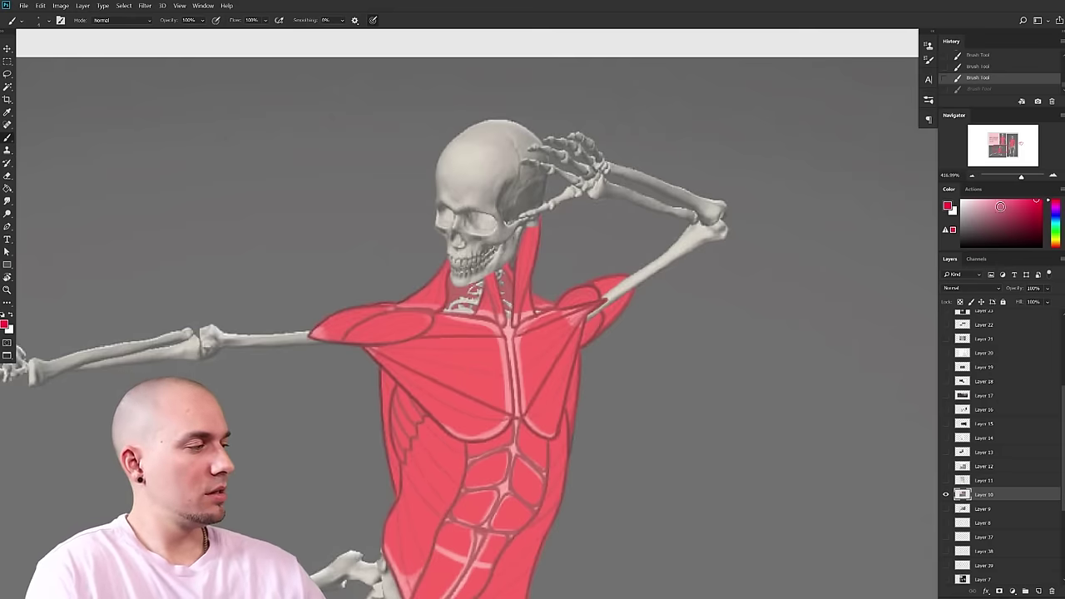
mouse_move(395, 304)
mouse_down()
mouse_move(326, 311)
mouse_move(314, 334)
mouse_move(359, 296)
mouse_up()
key(ctrl+z)
key(ctrl+z)
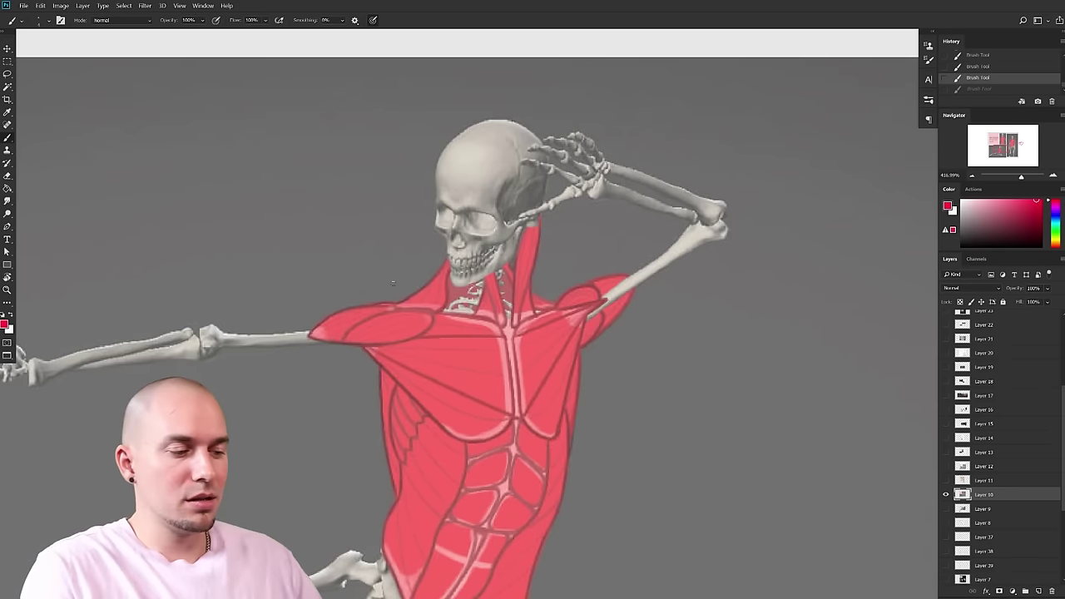
mouse_move(320, 322)
mouse_down()
mouse_move(413, 314)
mouse_move(322, 328)
mouse_up()
key(ctrl+z)
key(ctrl+z)
- Build up the top contour of the outstretched arm's deltoid with crimson and muscle pink sampled from the drawing
mouse_move(395, 306)
mouse_down()
mouse_move(324, 325)
mouse_move(395, 308)
mouse_move(417, 322)
mouse_move(362, 307)
mouse_move(392, 302)
mouse_up()
key(ctrl+z)
alt+click(358, 308)
key(bracketright)
key(bracketright)
mouse_move(323, 316)
mouse_down()
mouse_move(392, 298)
mouse_move(329, 306)
mouse_move(344, 297)
mouse_up()
- Sample the muscle pink and paint over the deltoid next to the raised arm of the leaping skeleton
drag(468, 391, 395, 379)
drag(573, 396, 573, 355)
drag(367, 279, 368, 286)
mouse_move(472, 333)
mouse_down()
mouse_move(371, 390)
mouse_move(391, 409)
mouse_move(486, 328)
mouse_move(504, 330)
mouse_up()
drag(504, 392, 526, 355)
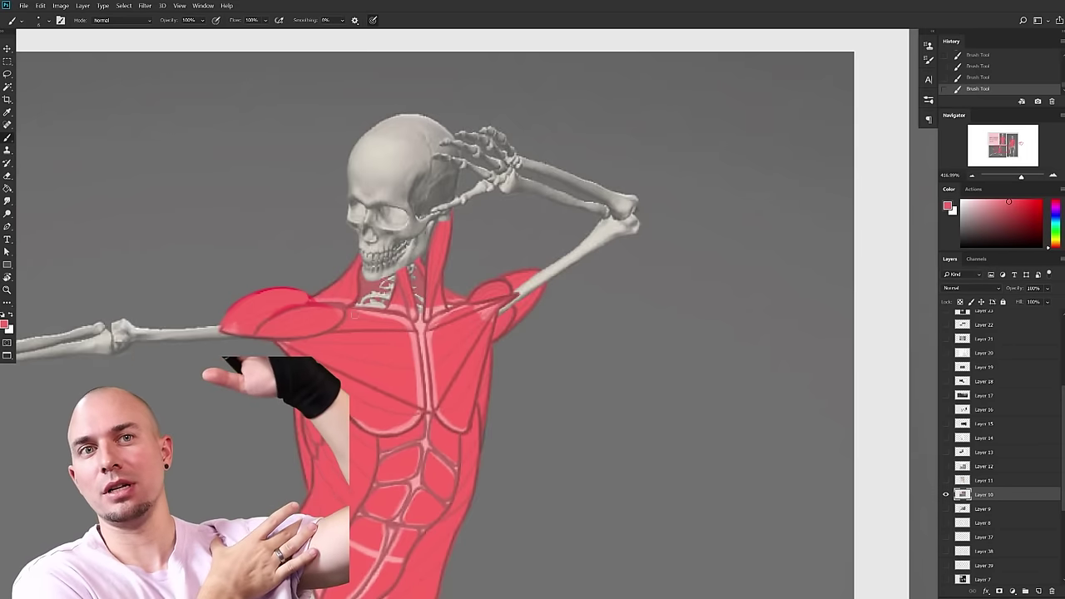
drag(355, 314, 348, 330)
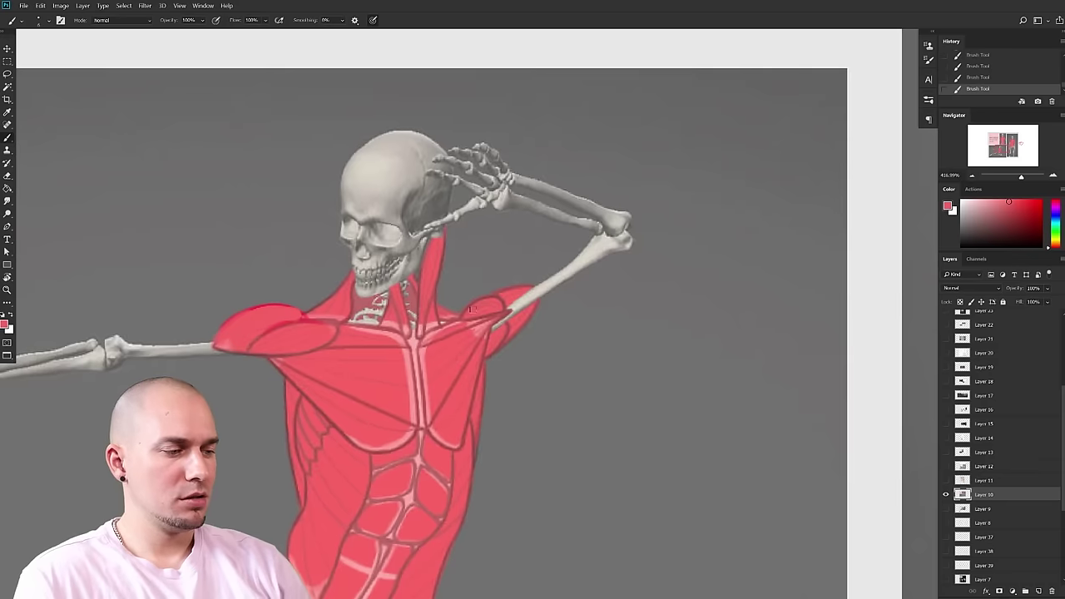
alt+click(476, 306)
drag(476, 306, 506, 304)
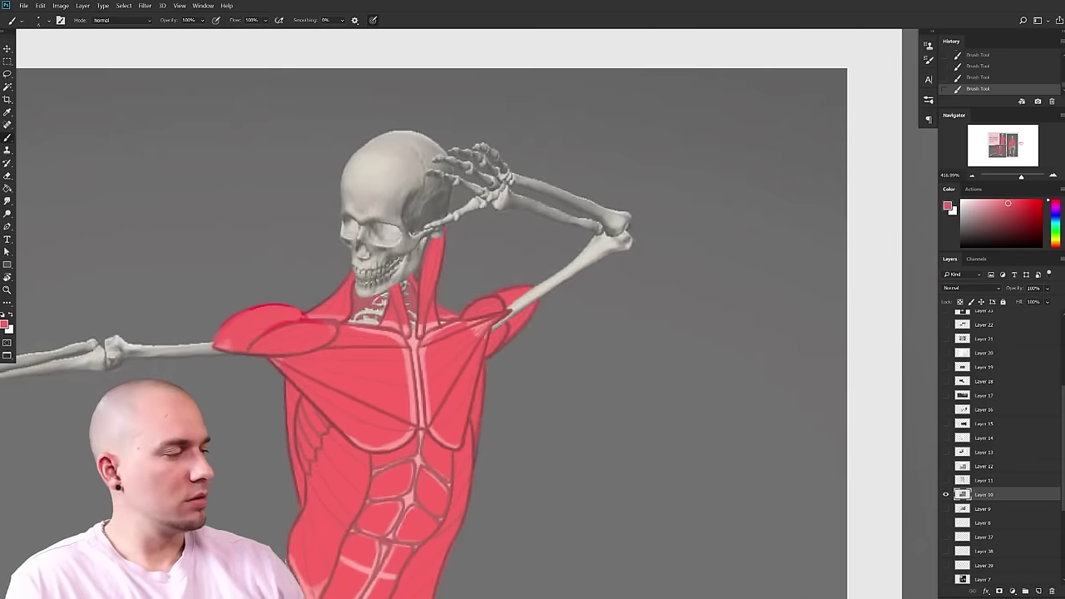
- Pick a more saturated red and fill the deltoid next to the leaping skeleton's raised arm, replacing an undone first stroke
drag(465, 316, 514, 291)
key(ctrl+z)
click(1026, 202)
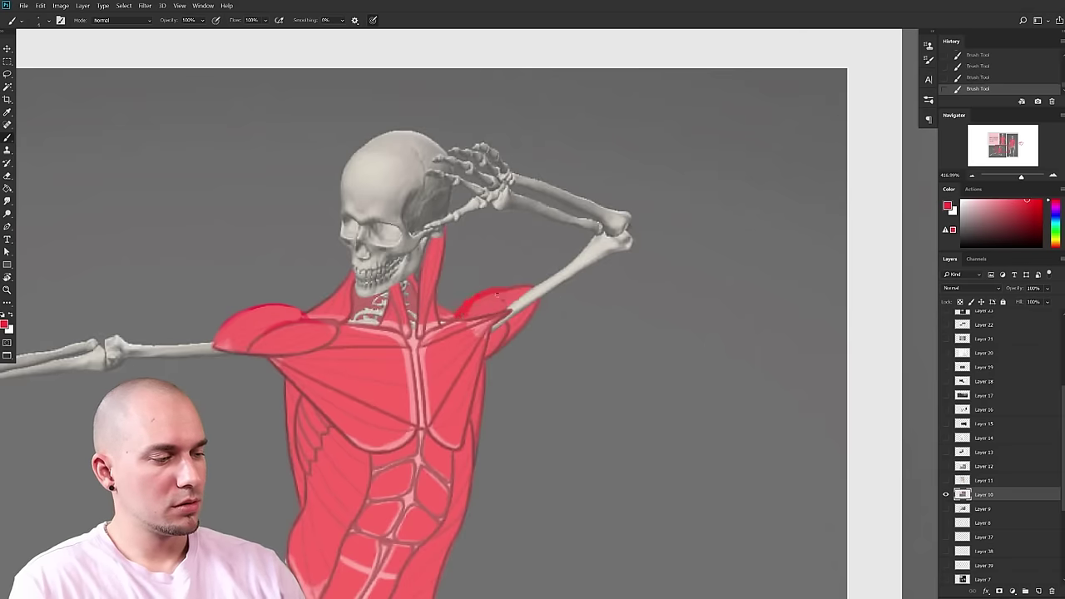
mouse_move(499, 296)
mouse_down()
mouse_move(593, 328)
mouse_move(593, 299)
mouse_move(551, 297)
mouse_up()
scroll(594, 312, down, 3)
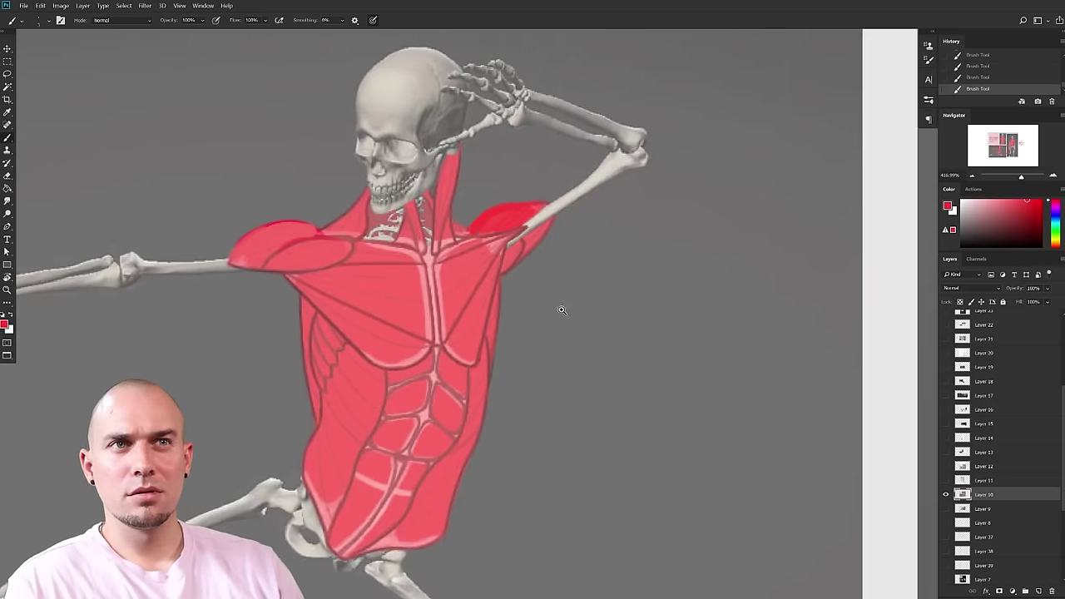
- Compare the corrected deltoids of the leaping skeleton with the two standing muscle drawings on the page, undoing stray marks
drag(561, 310, 539, 328)
drag(678, 223, 451, 401)
mouse_move(563, 278)
mouse_down()
mouse_move(587, 313)
mouse_move(641, 261)
mouse_move(689, 248)
mouse_move(631, 270)
mouse_up()
mouse_move(840, 150)
mouse_down()
mouse_move(823, 260)
mouse_move(848, 178)
mouse_up()
key(ctrl+z)
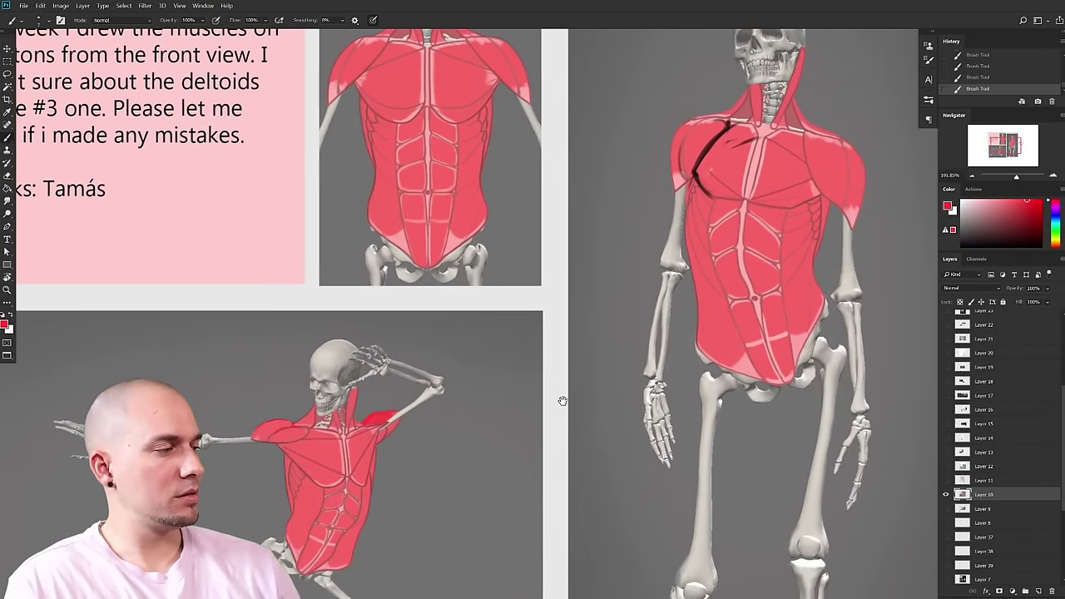
drag(563, 401, 573, 397)
drag(281, 442, 315, 441)
key(ctrl+z)
mouse_move(404, 406)
mouse_down()
mouse_move(412, 433)
mouse_move(489, 387)
mouse_up()
key(ctrl+z)
drag(437, 415, 469, 400)
drag(531, 379, 617, 339)
drag(659, 348, 623, 336)
drag(623, 370, 607, 346)
drag(571, 376, 565, 436)
scroll(565, 435, down, 2)
scroll(491, 416, up, 2)
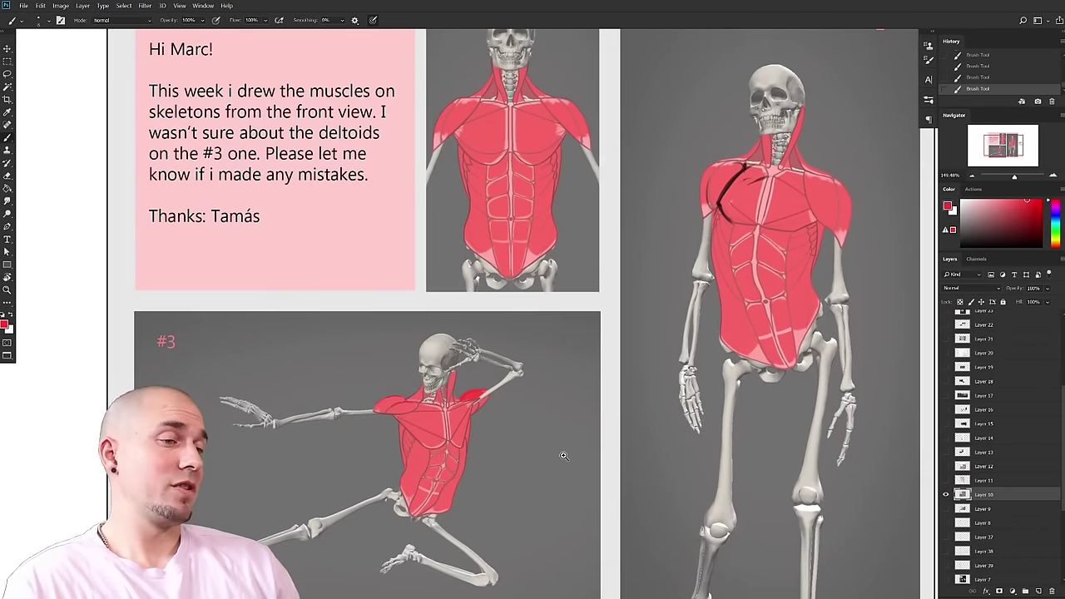
scroll(456, 404, down, 3)
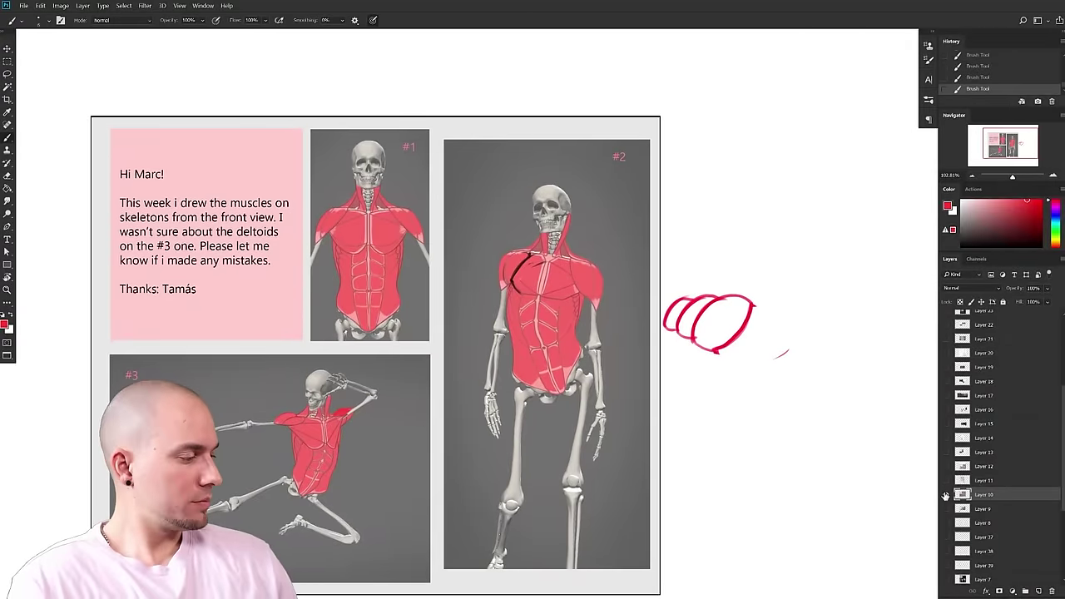
- Hide Layer 10, then show and select Layer 11 with the next student's clothing fold studies and letter
click(945, 494)
click(945, 480)
click(965, 480)
drag(669, 460, 716, 406)
drag(592, 499, 580, 417)
drag(560, 449, 669, 446)
drag(681, 460, 667, 460)
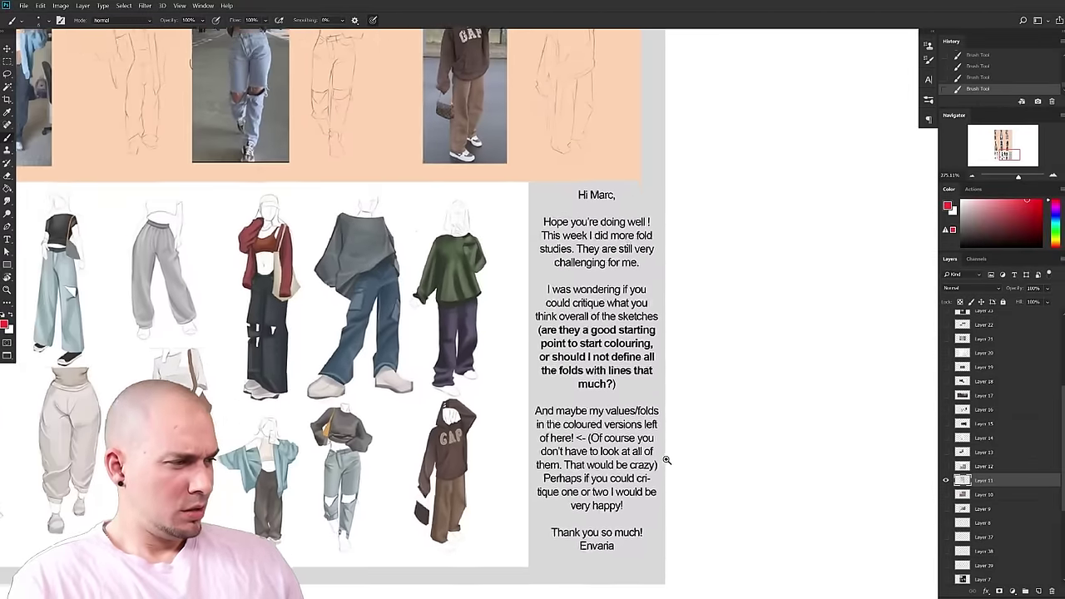
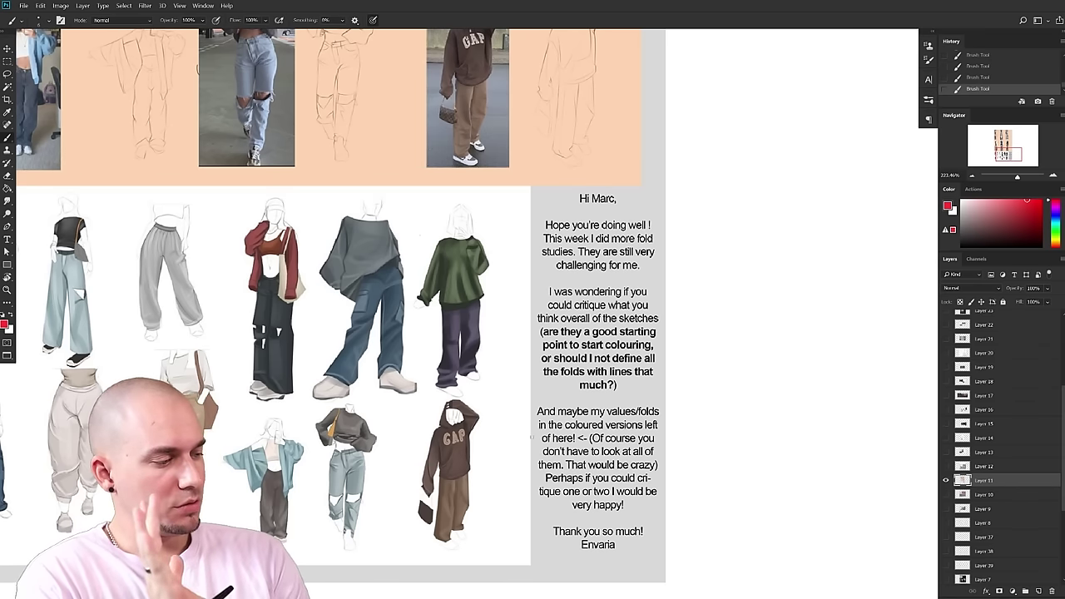
- Pick a bright pure red foreground color and try a long vertical stroke beside the student's letter, then undo it
drag(697, 361, 794, 357)
click(1023, 211)
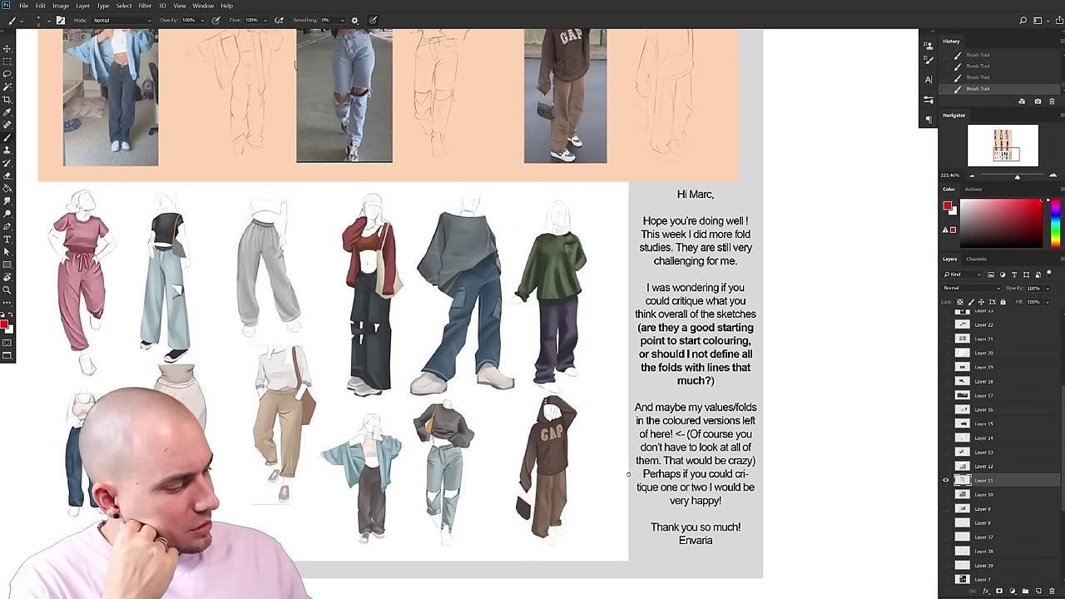
drag(610, 214, 626, 530)
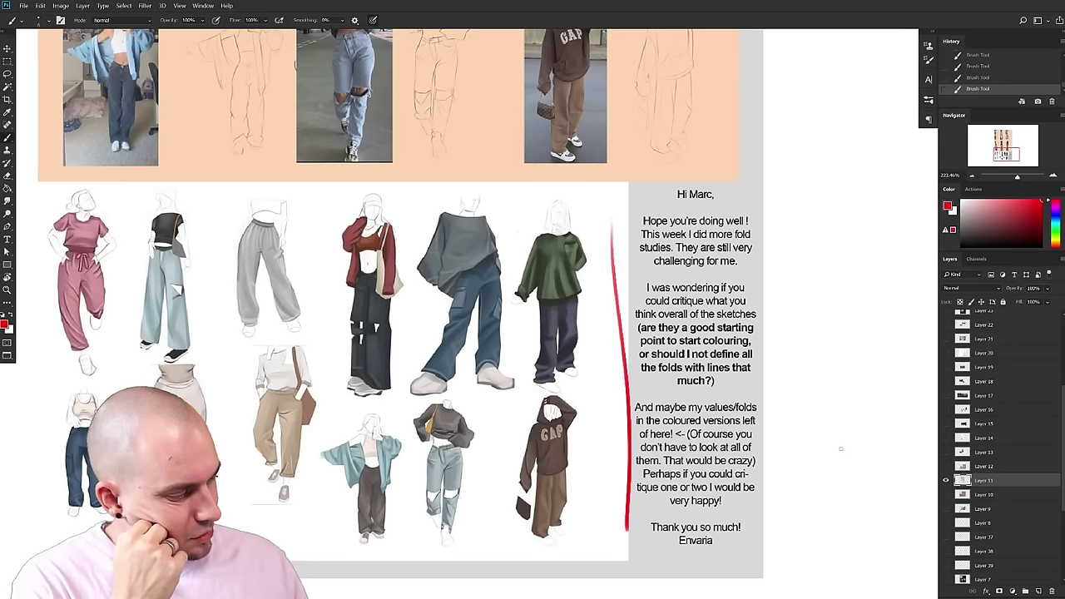
key(ctrl+z)
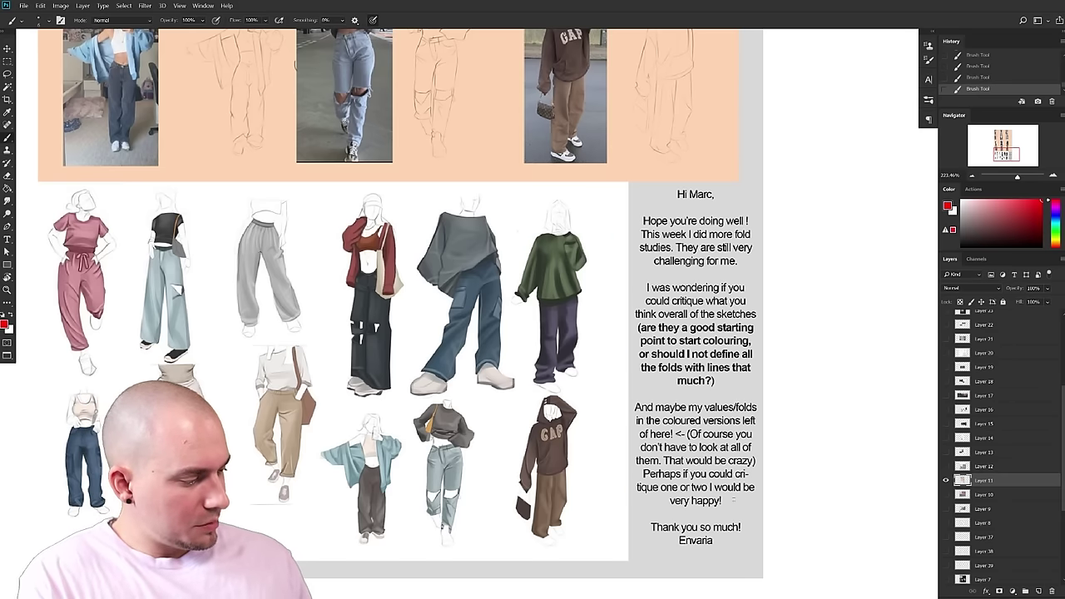
- Examine the colored outfit paintings and the line sketches of folds beside their reference photos
drag(683, 343, 688, 487)
drag(666, 292, 664, 598)
drag(651, 436, 562, 416)
drag(561, 416, 667, 489)
drag(668, 489, 480, 277)
drag(757, 429, 642, 379)
scroll(643, 378, down, 3)
scroll(647, 380, up, 2)
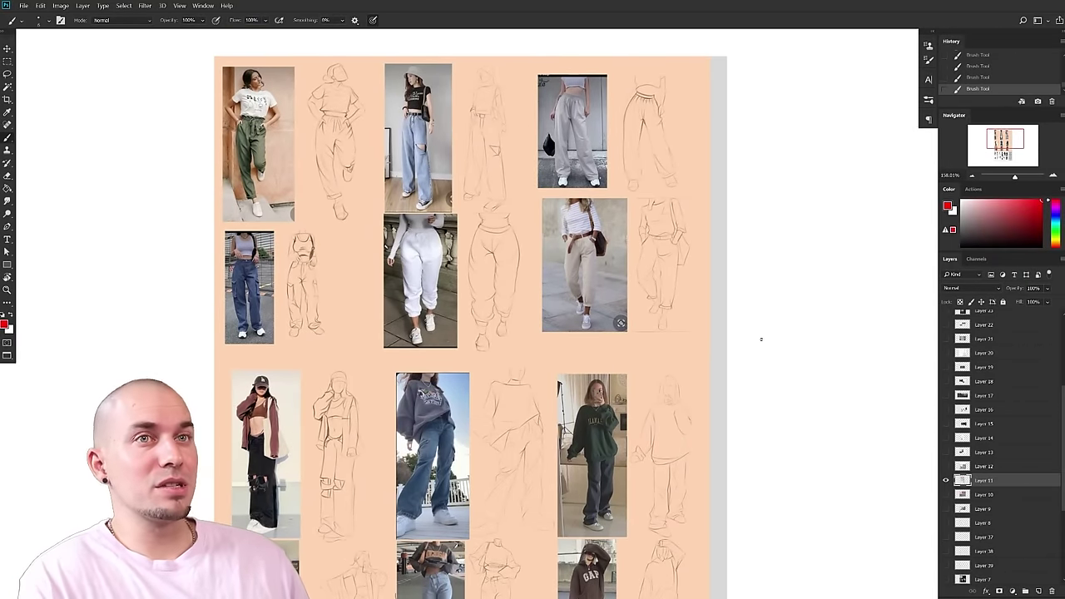
drag(537, 405, 613, 389)
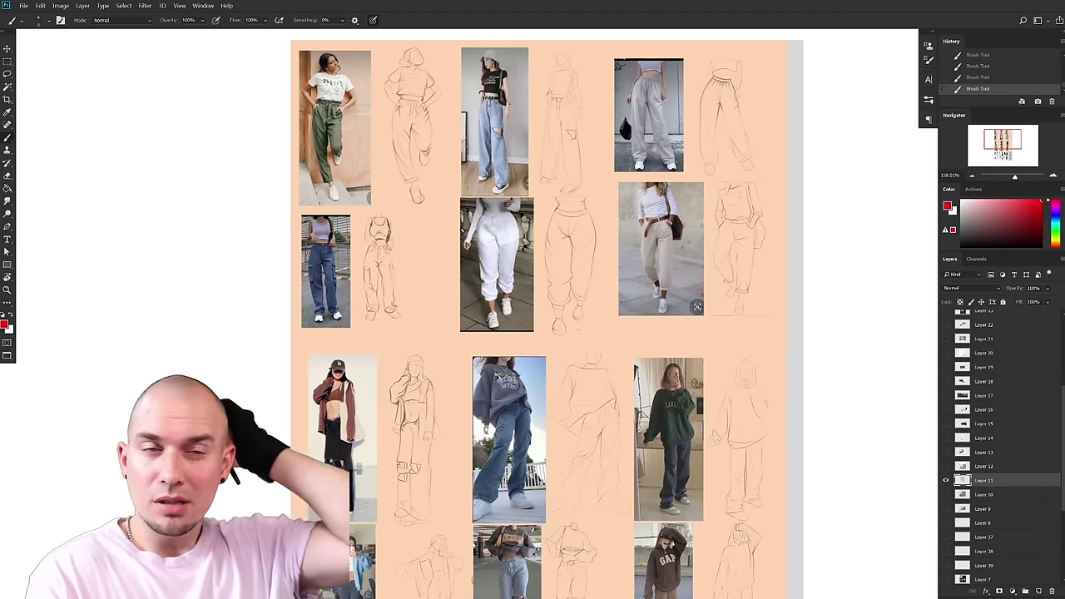
mouse_move(716, 426)
mouse_down()
mouse_move(658, 290)
mouse_move(657, 219)
mouse_up()
mouse_move(663, 368)
mouse_down()
mouse_move(661, 345)
mouse_move(698, 431)
mouse_up()
drag(674, 379, 685, 378)
mouse_move(713, 370)
mouse_down()
mouse_move(749, 344)
mouse_move(656, 406)
mouse_move(644, 389)
mouse_move(725, 578)
mouse_up()
mouse_move(545, 158)
mouse_down()
mouse_move(704, 413)
mouse_move(727, 523)
mouse_move(706, 537)
mouse_up()
mouse_move(720, 304)
mouse_down()
mouse_move(721, 286)
mouse_move(802, 279)
mouse_up()
mouse_move(705, 330)
mouse_down()
mouse_move(692, 332)
mouse_move(701, 337)
mouse_up()
- Compare the reference photo of the woman in green trousers and the neighboring jeans photo with their fold sketches
scroll(557, 309, up, 2)
drag(568, 310, 654, 440)
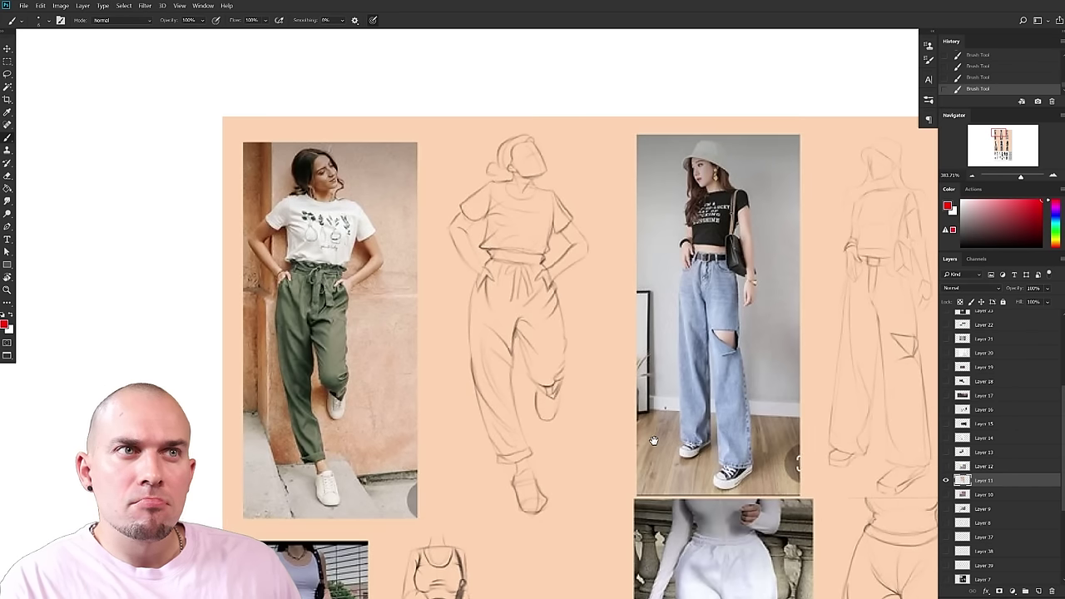
drag(653, 441, 600, 420)
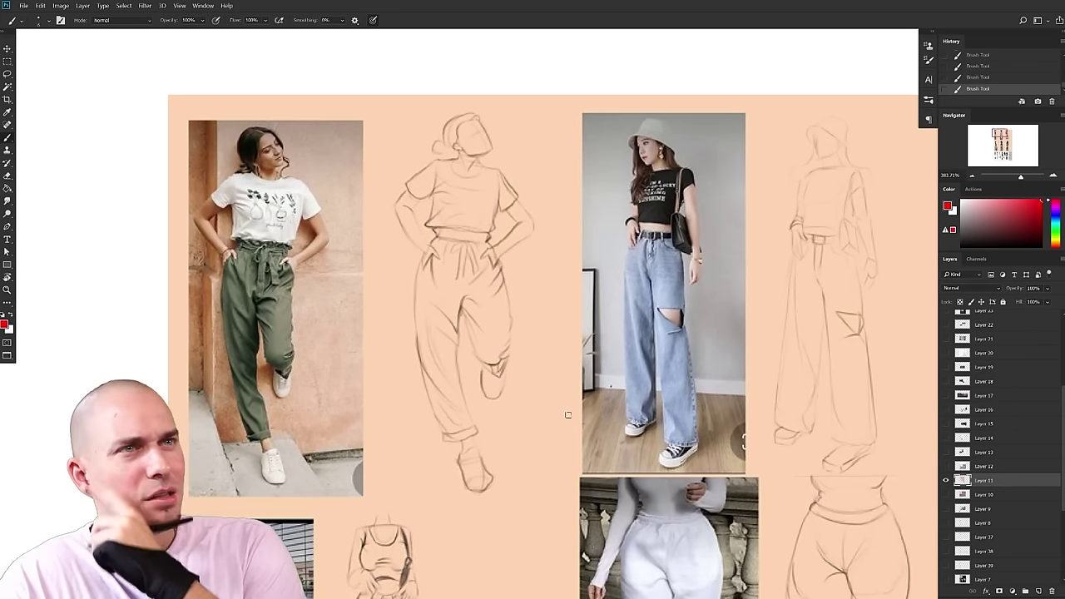
drag(567, 415, 580, 250)
drag(558, 369, 368, 420)
drag(500, 348, 634, 598)
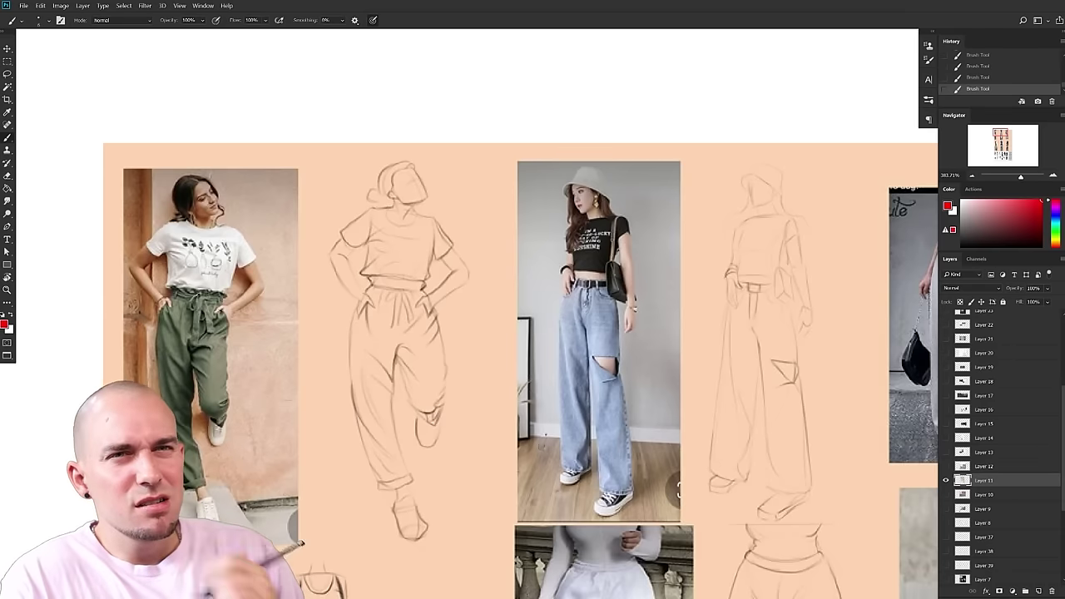
mouse_move(475, 359)
mouse_down()
mouse_move(474, 342)
mouse_move(457, 363)
mouse_up()
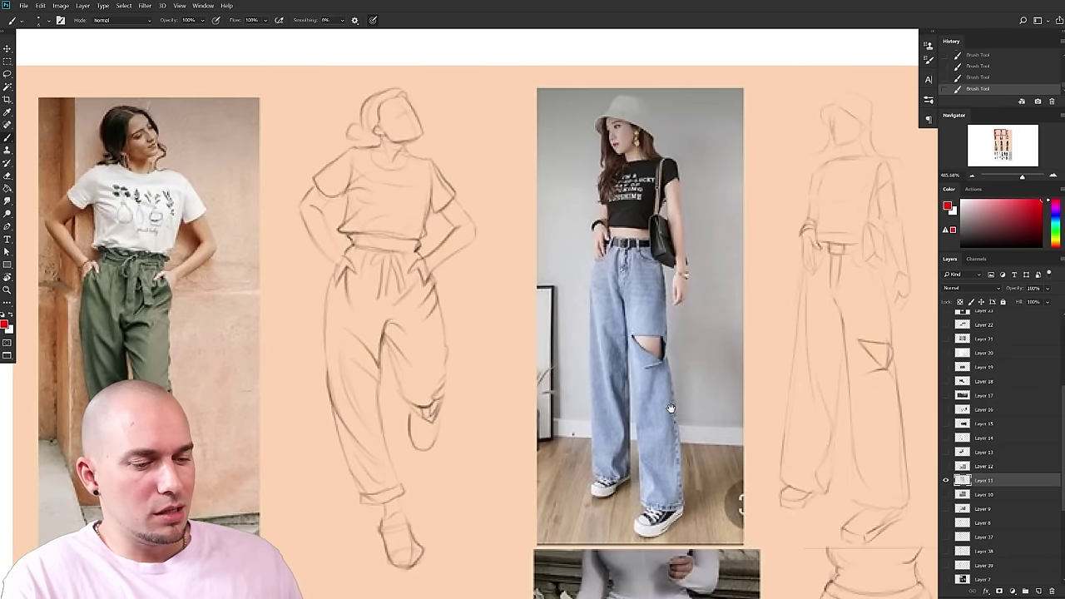
mouse_move(232, 369)
mouse_down()
mouse_move(349, 340)
mouse_move(393, 305)
mouse_move(441, 356)
mouse_move(370, 353)
mouse_up()
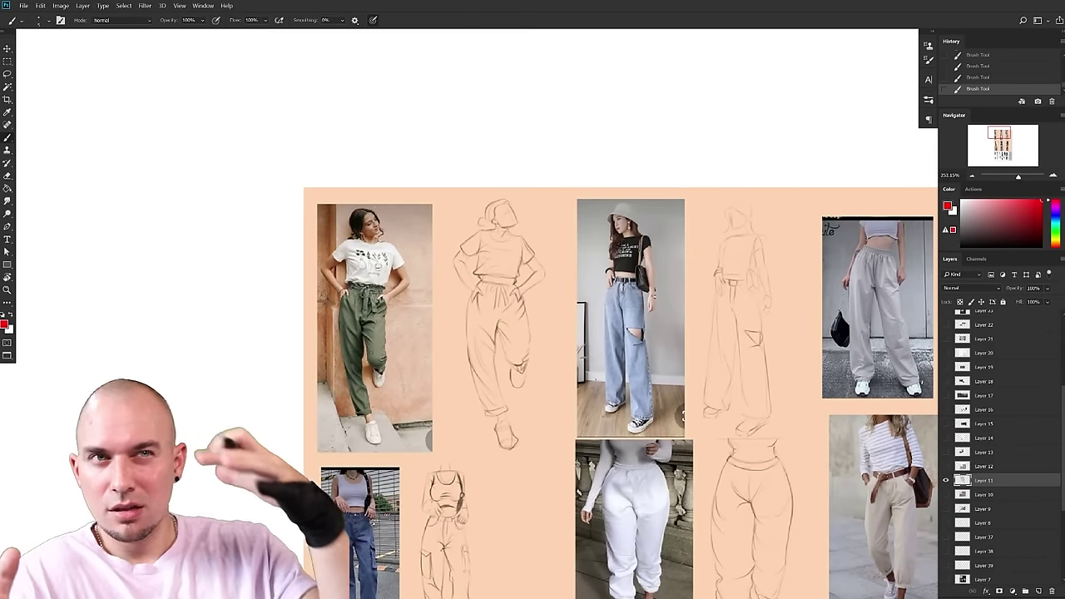
drag(407, 332, 516, 308)
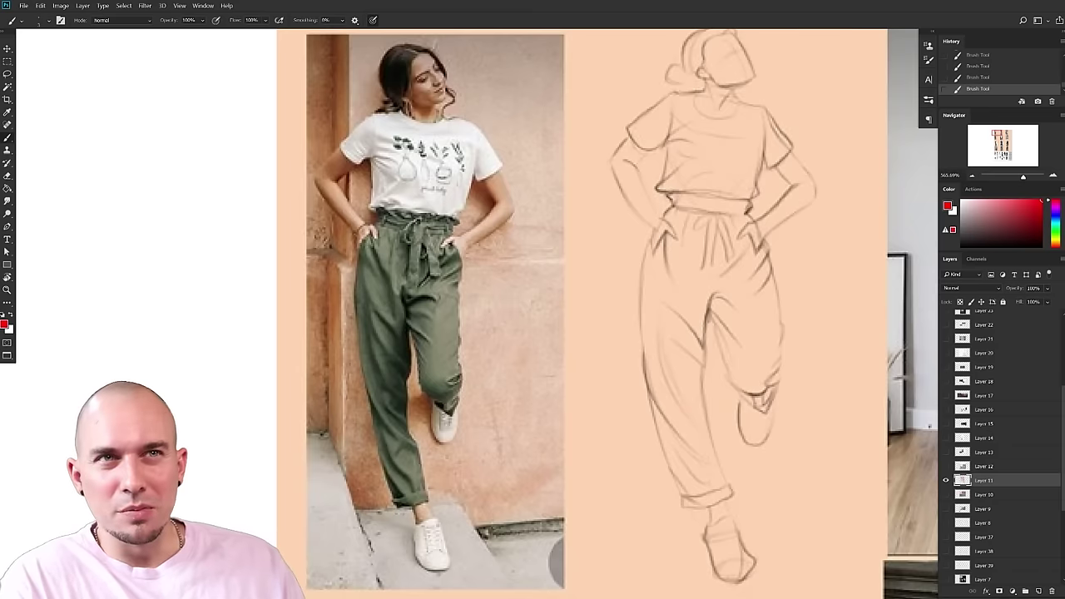
- Try red arcs across the bent leg's upper thigh on the green trousers in the photo, then undo them
mouse_move(427, 298)
mouse_down()
mouse_move(408, 308)
mouse_move(433, 302)
mouse_move(412, 301)
mouse_up()
key(ctrl+z)
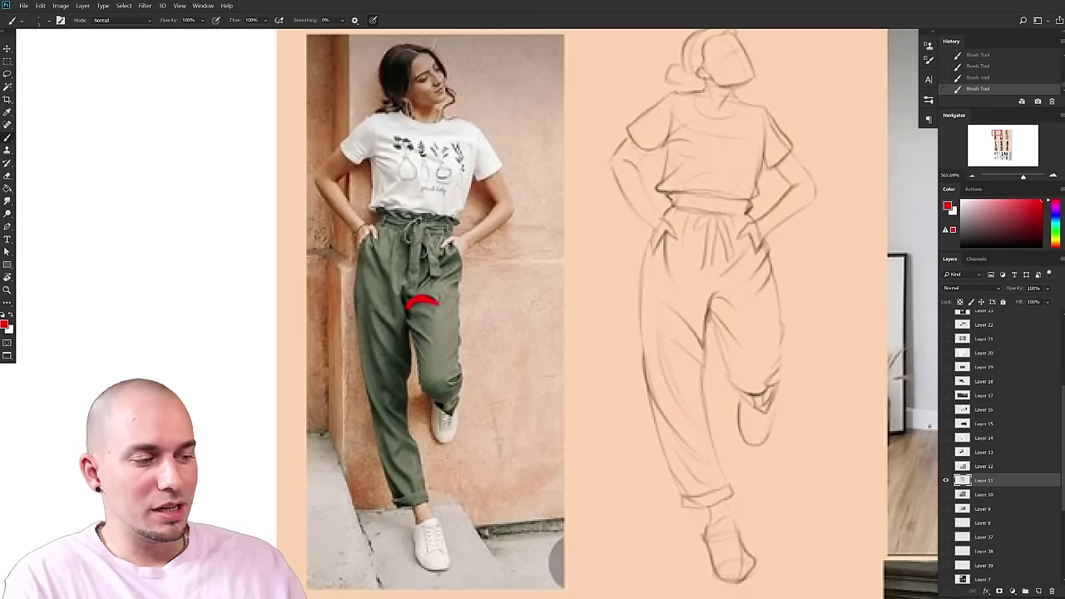
key(ctrl+z)
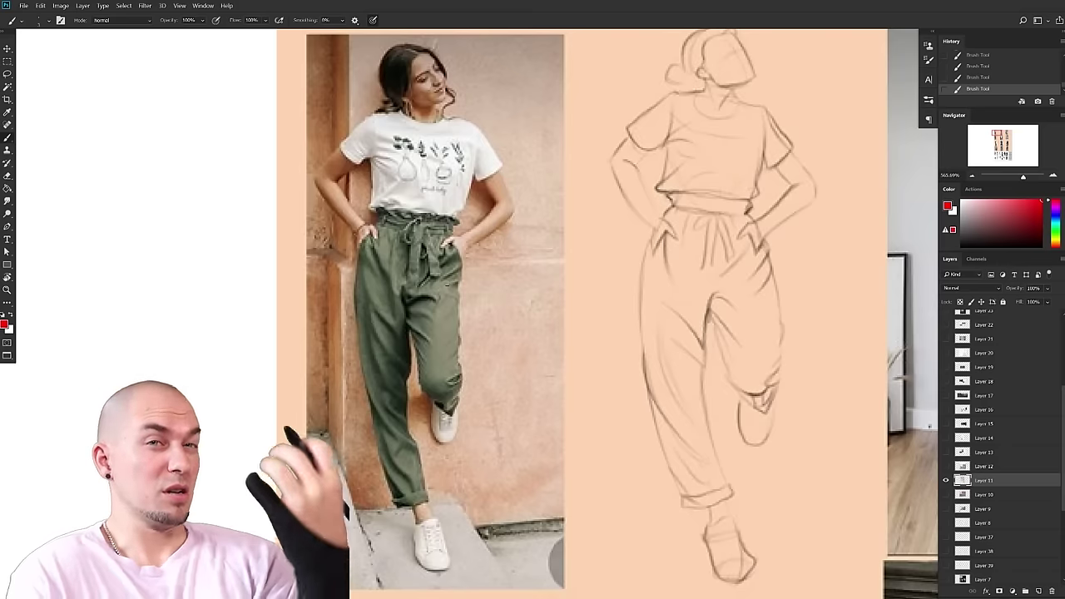
mouse_move(420, 361)
mouse_down()
mouse_move(449, 346)
mouse_move(436, 316)
mouse_move(436, 336)
mouse_up()
key(ctrl+z)
key(ctrl+z)
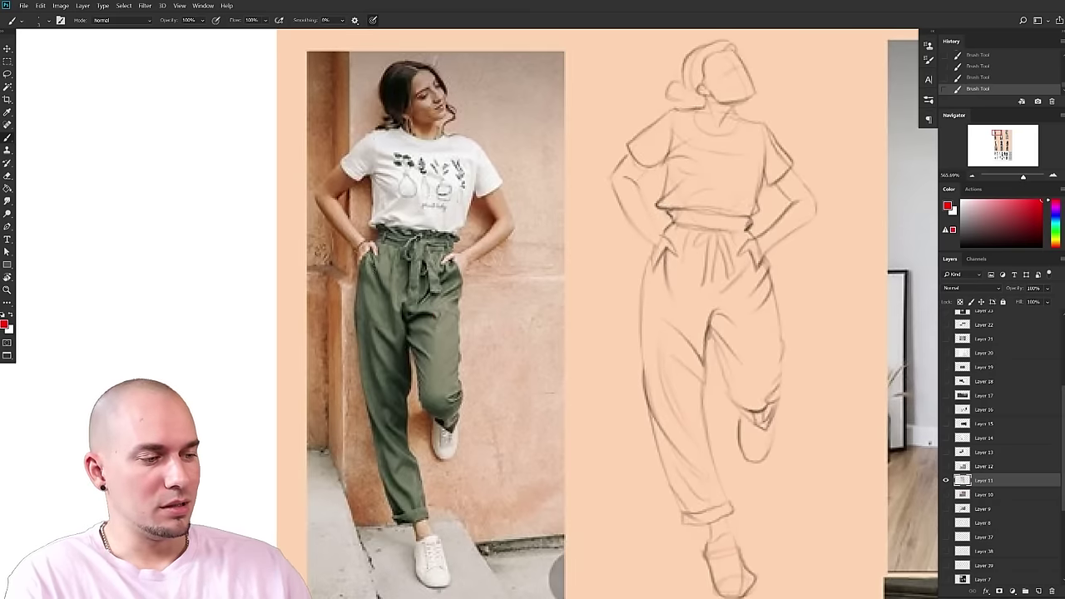
- Try red fold lines running from the pocket toward the crotch of the green trousers, then undo them
key(ctrl+z)
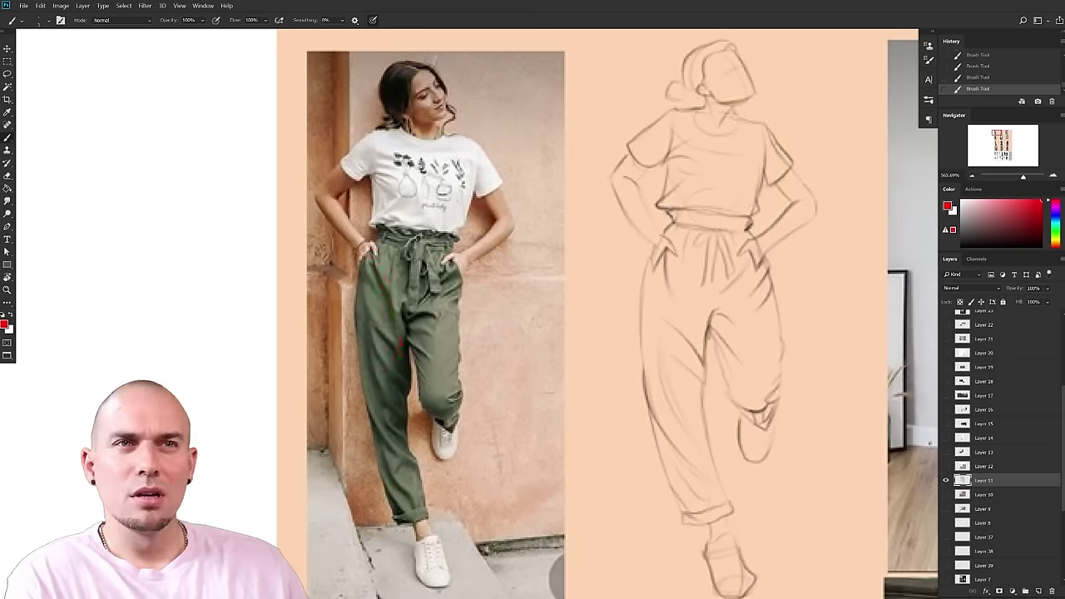
drag(383, 298, 397, 347)
key(ctrl+z)
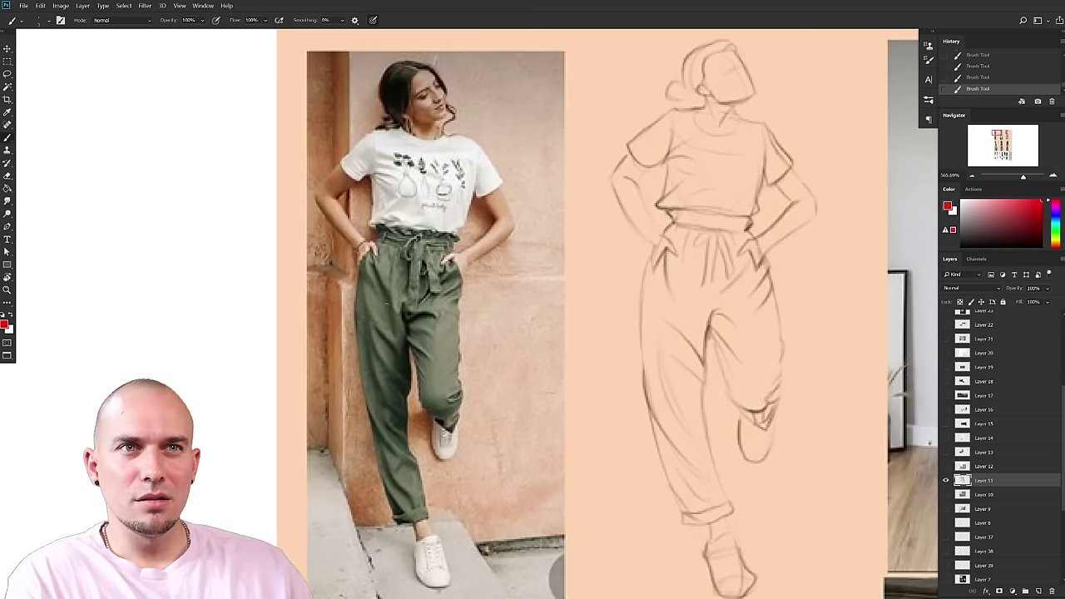
key(ctrl+shift+z)
key(ctrl+z)
mouse_move(477, 418)
mouse_down()
mouse_move(471, 371)
mouse_move(469, 383)
mouse_up()
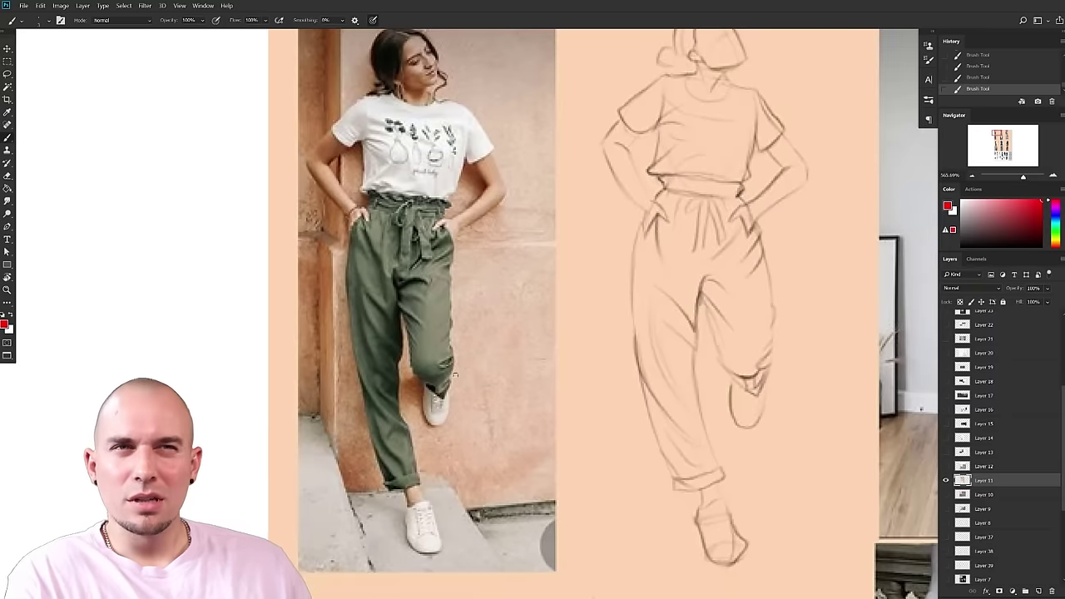
- Try a crosswise and a lengthwise red stroke on the bent leg's thigh in the photo, undoing each one
scroll(501, 350, down, 3)
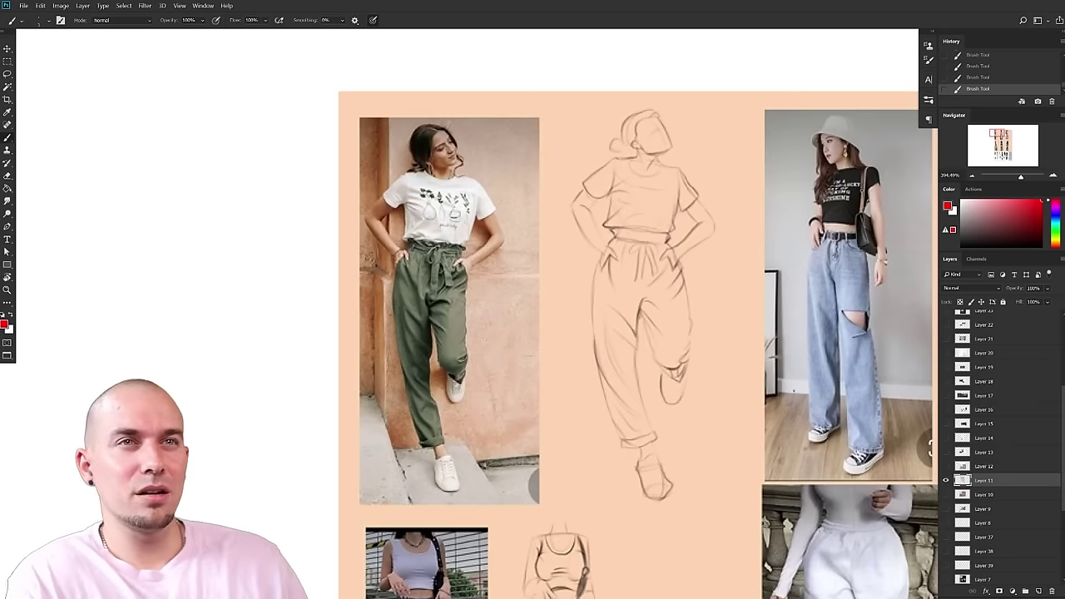
scroll(467, 357, up, 3)
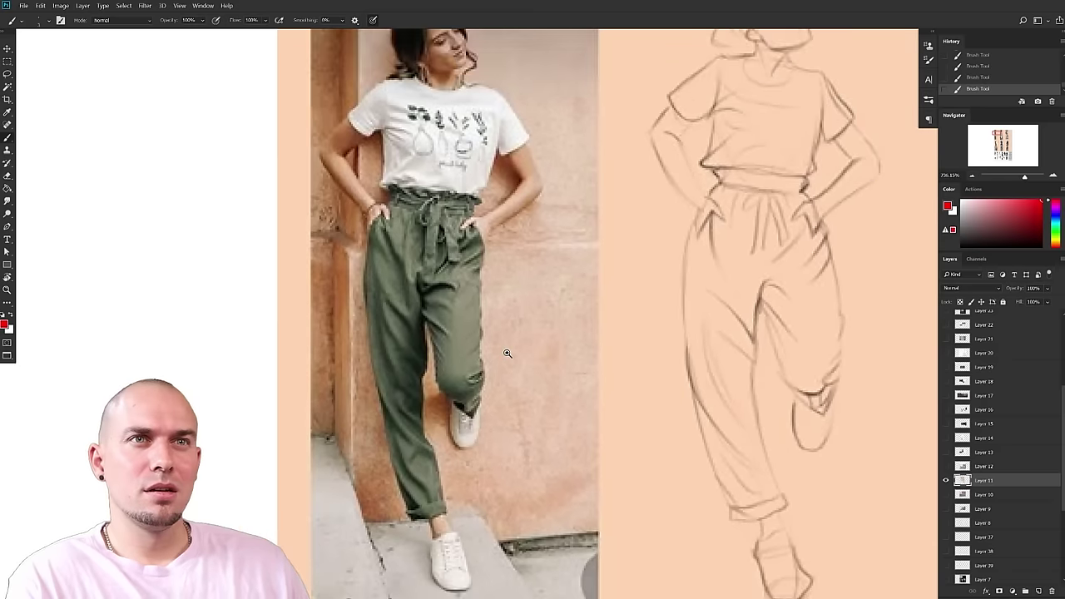
drag(498, 363, 497, 359)
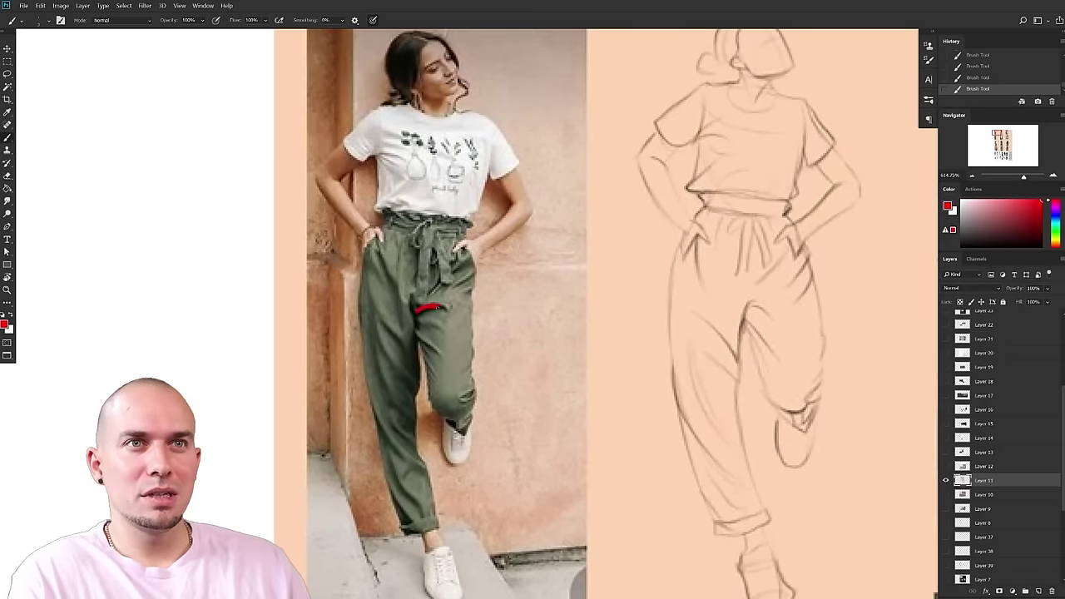
key(ctrl+z)
drag(455, 337, 453, 352)
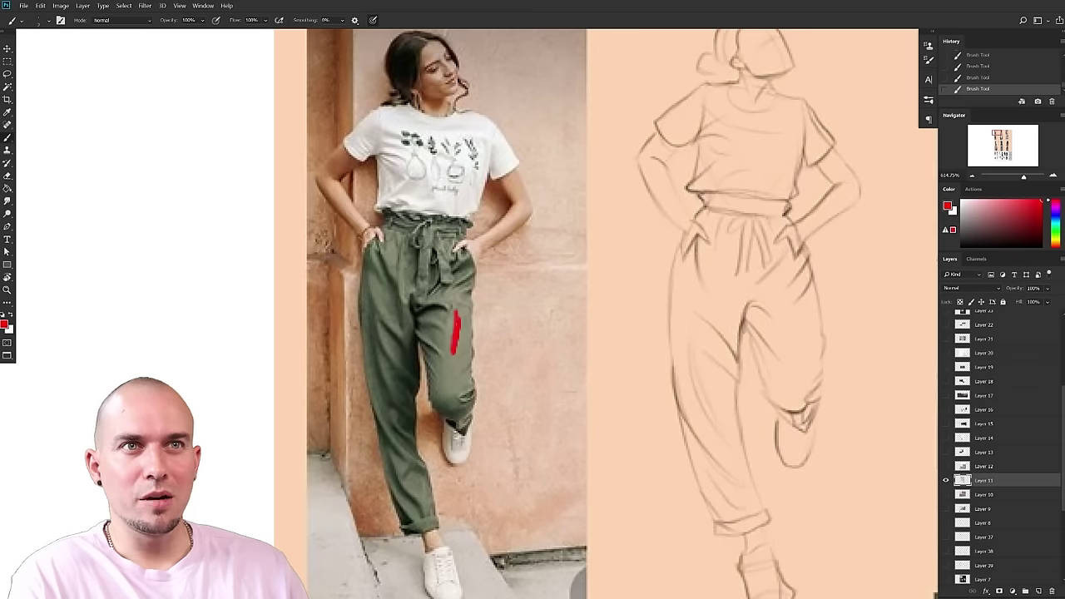
key(ctrl+z)
drag(431, 306, 439, 307)
key(ctrl+z)
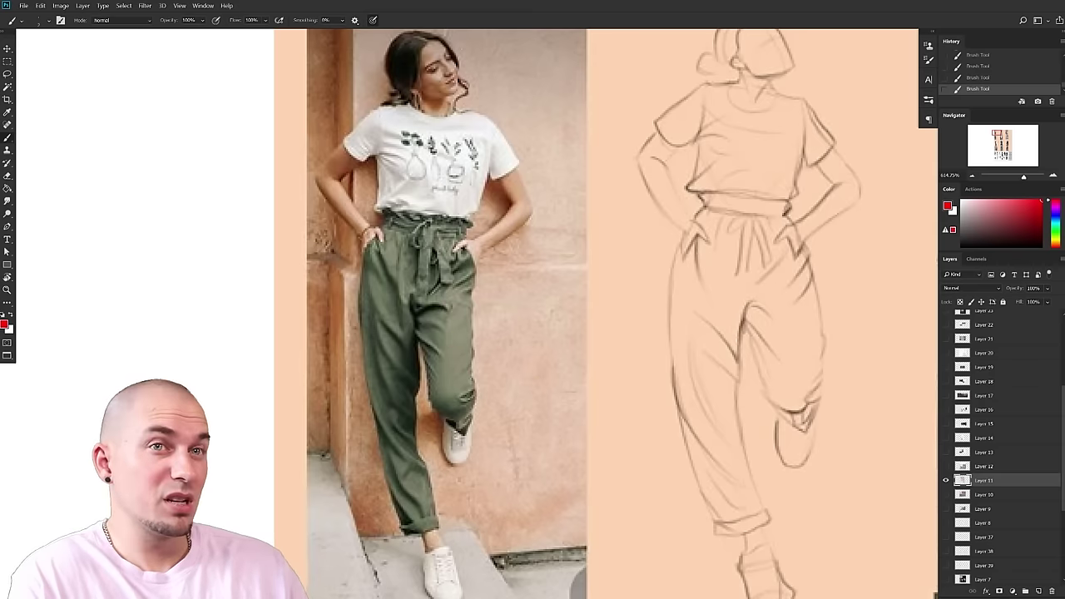
- Reduce the brush size and try a V-shaped red mark at the crotch fold of the green trousers, then undo it
drag(475, 338, 299, 322)
scroll(471, 357, down, 3)
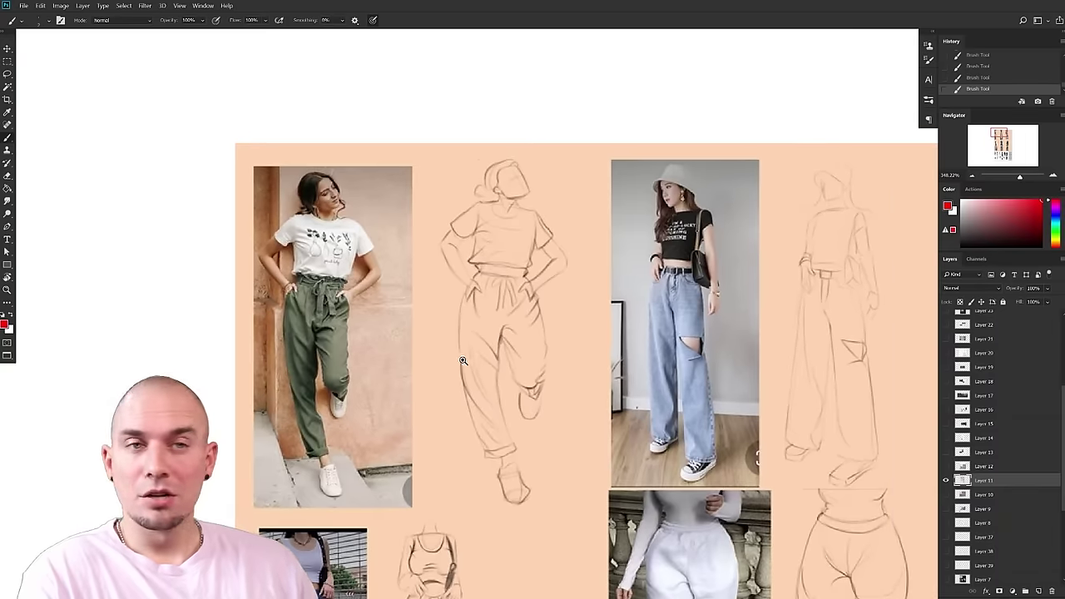
scroll(558, 355, up, 2)
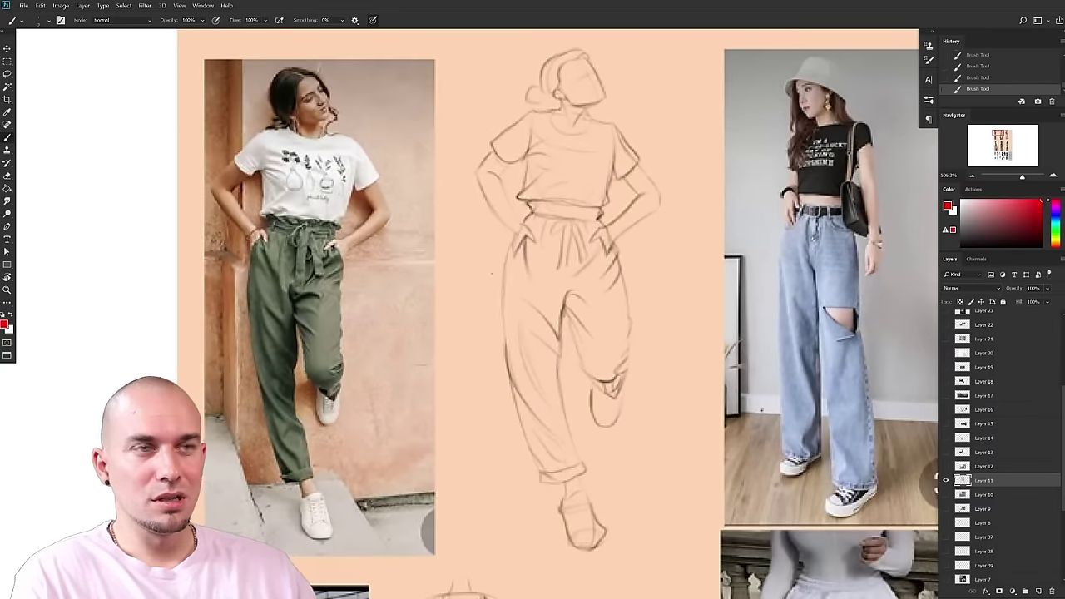
key(ctrl+z)
drag(612, 325, 567, 317)
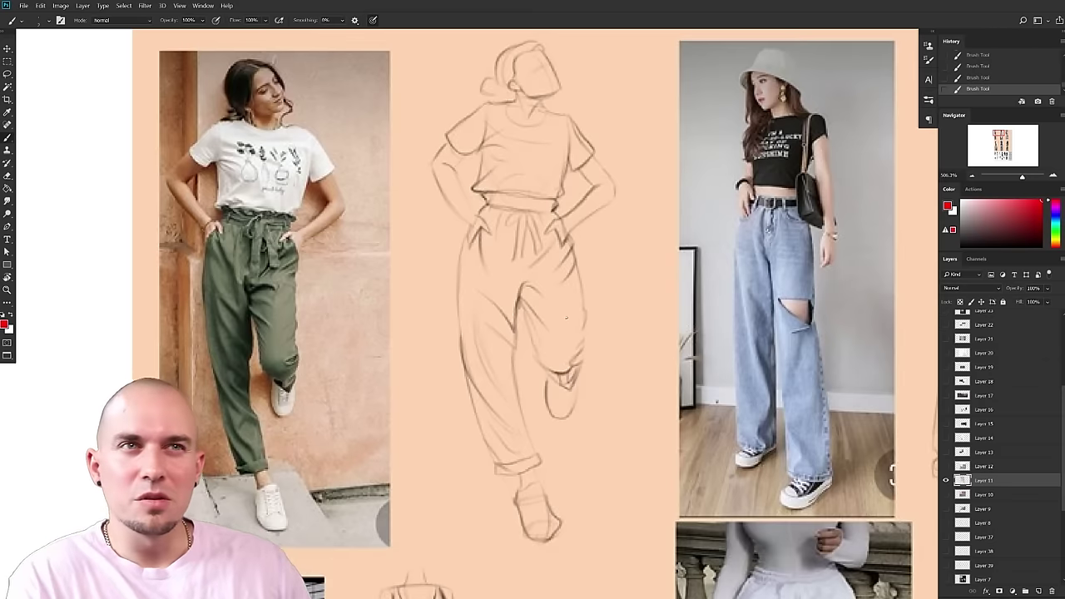
drag(695, 401, 636, 385)
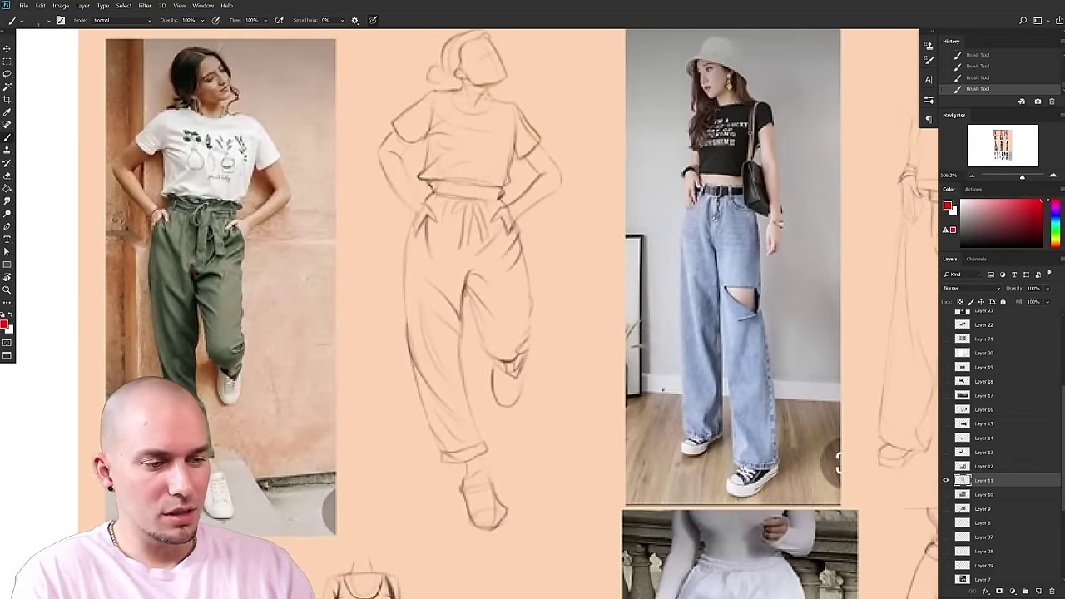
key(ctrl+z)
key(bracketleft)
drag(189, 259, 190, 265)
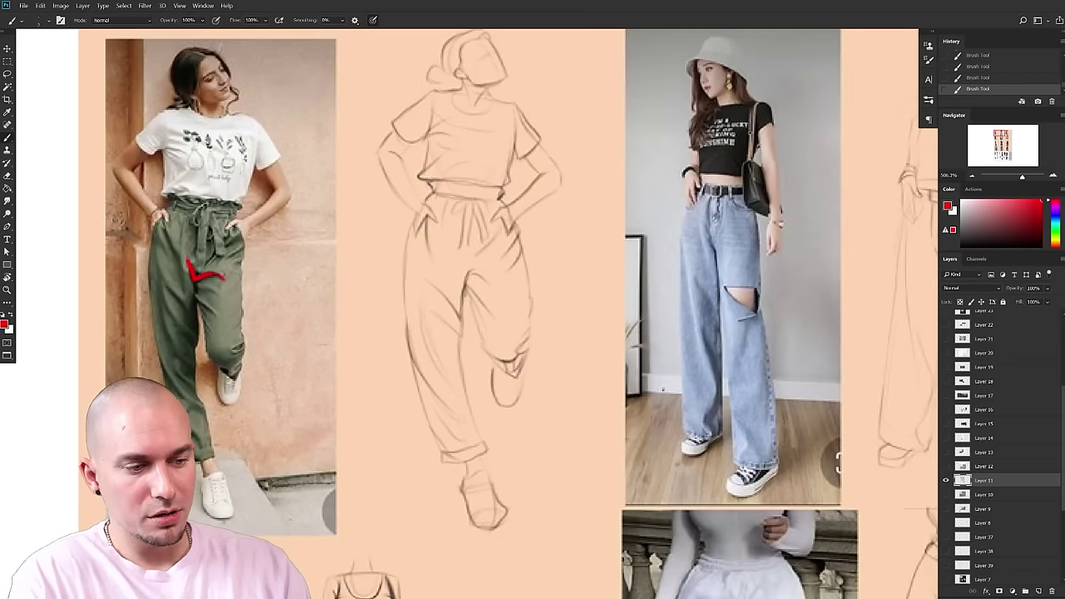
key(ctrl+z)
key(ctrl+z)
key(ctrl+z)
key(ctrl+shift+z)
key(ctrl+shift+z)
key(ctrl+shift+z)
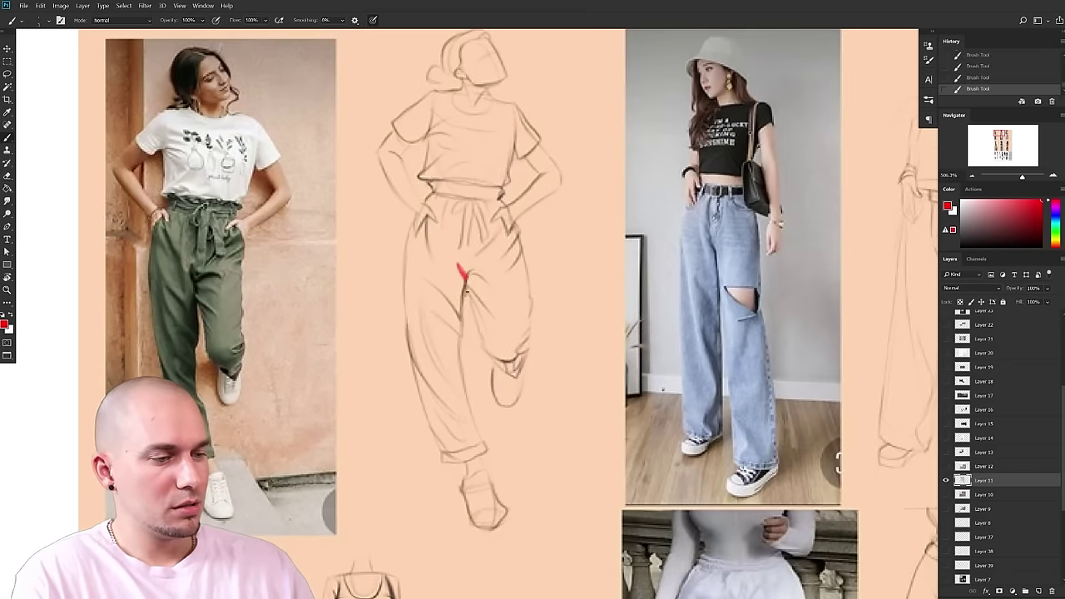
- With black, draw short folds branching from the first sketch's crotch and a fold line running from the pocket down the straight leg's thigh
key(d)
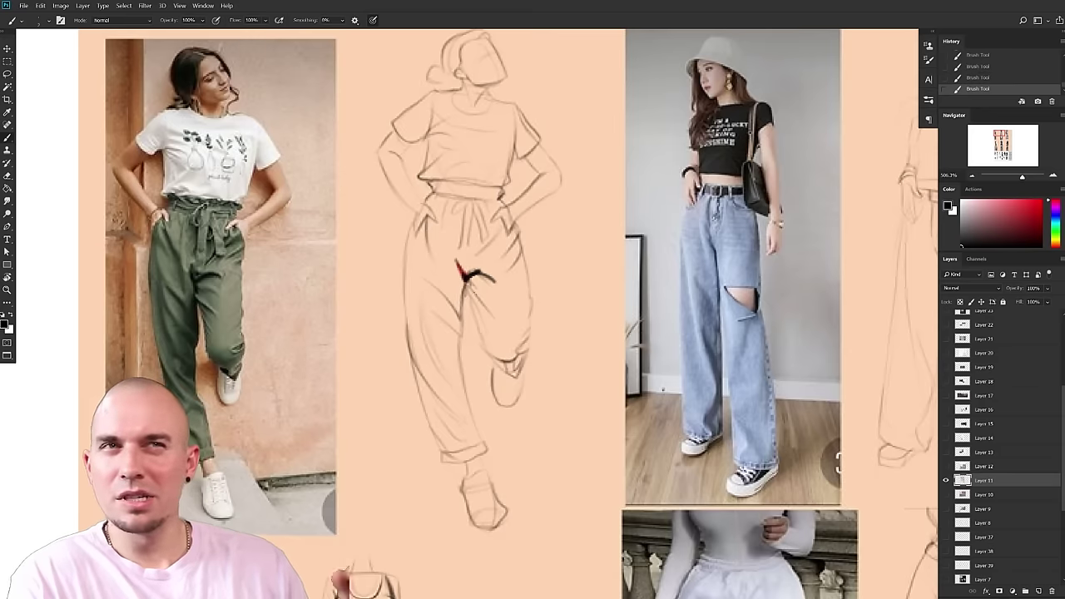
drag(469, 282, 481, 305)
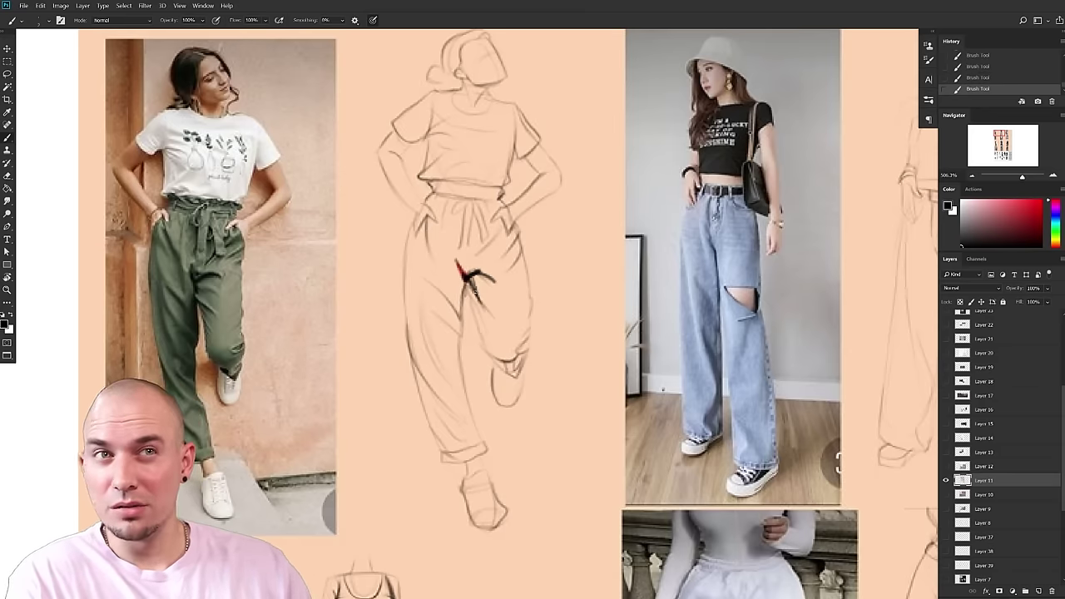
drag(506, 287, 496, 284)
key(bracketleft)
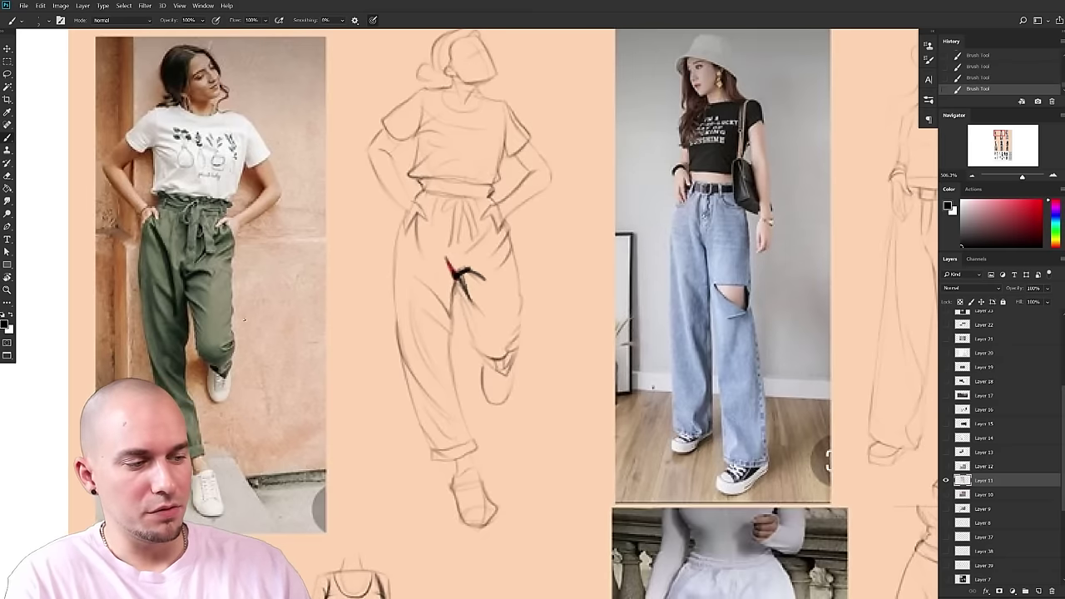
drag(416, 217, 441, 306)
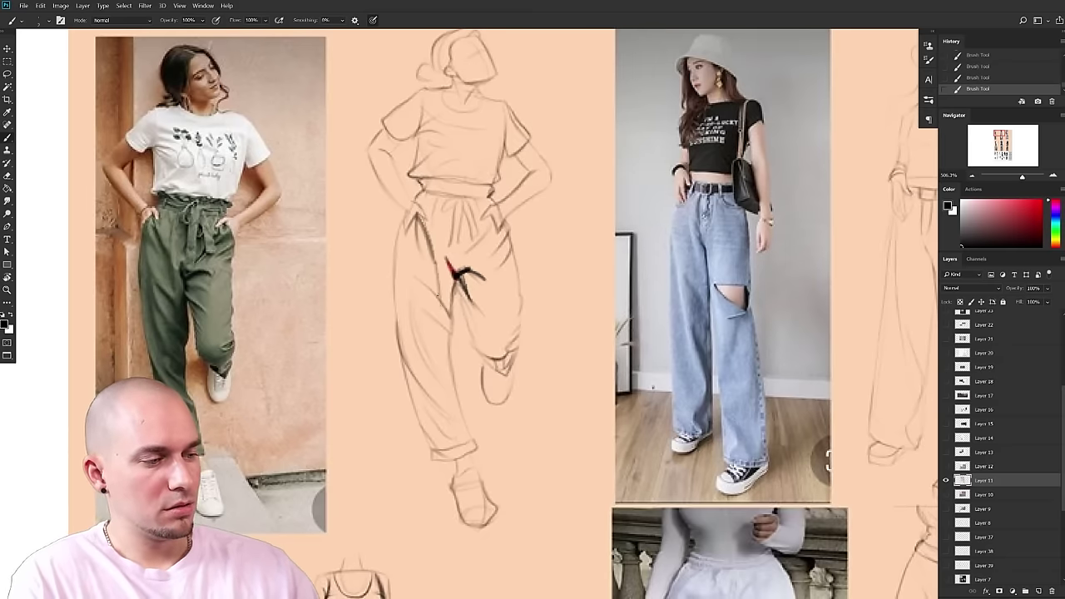
drag(415, 233, 440, 308)
key(ctrl+z)
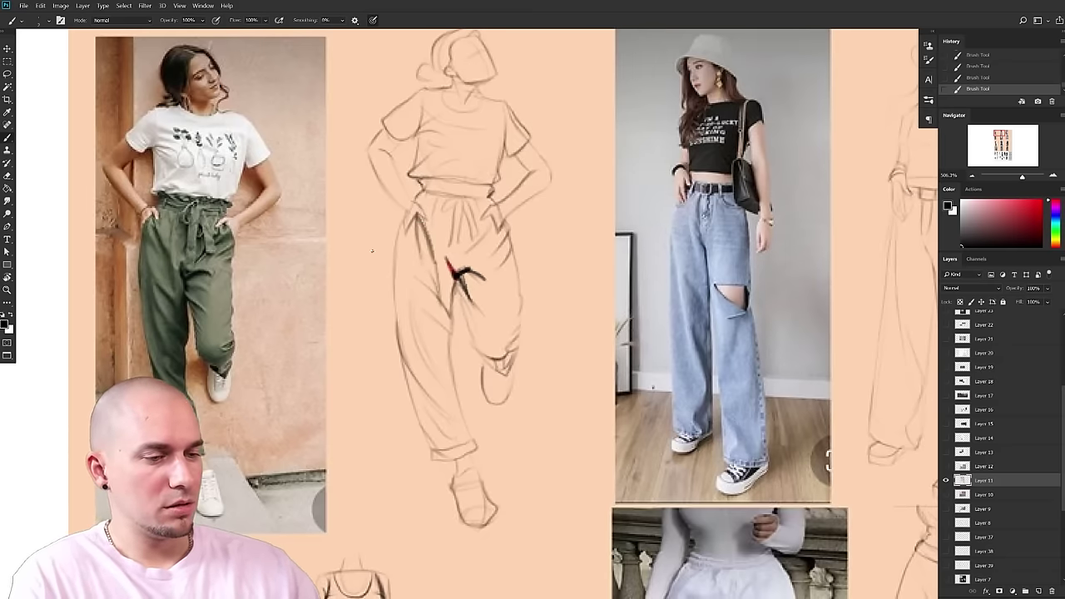
- Try short black fold strokes below the pocket of the green trousers in the photo, undoing each one
mouse_move(153, 250)
mouse_down()
mouse_move(171, 247)
mouse_move(173, 291)
mouse_up()
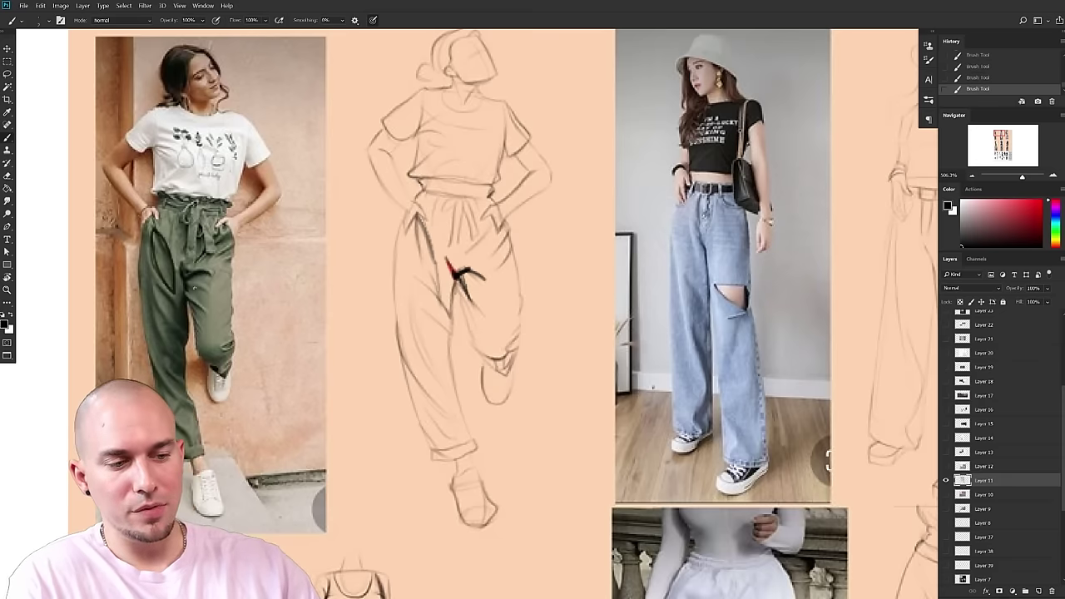
key(ctrl+z)
mouse_move(151, 229)
mouse_down()
mouse_move(171, 292)
mouse_move(155, 235)
mouse_move(174, 258)
mouse_move(158, 236)
mouse_up()
key(ctrl+z)
key(ctrl+z)
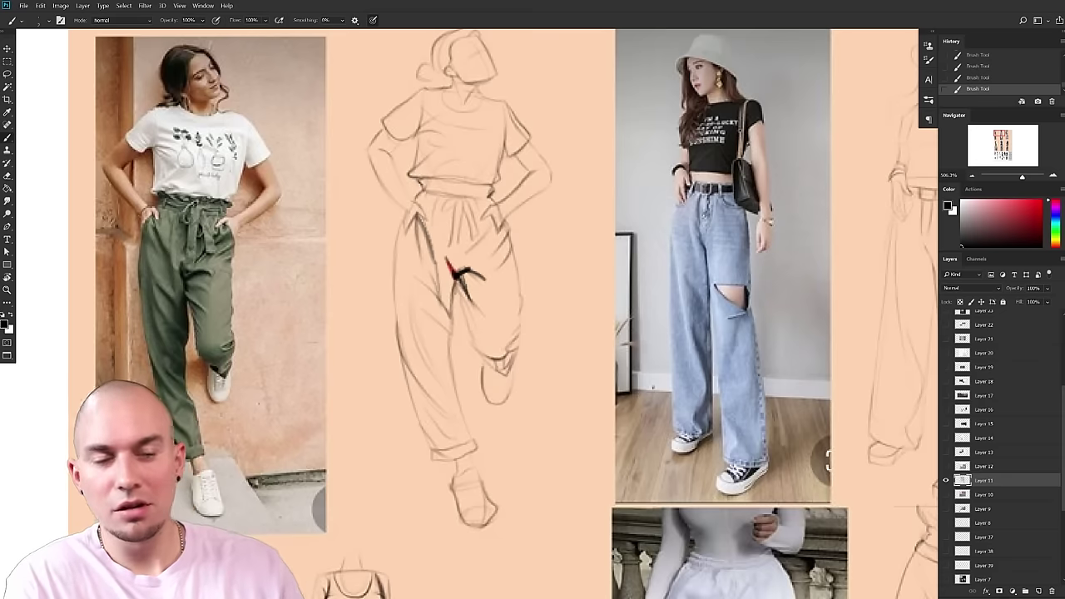
- Pick a red brush colour and try an oval around the straight leg's thigh folds in the green trousers photo, then undo it
drag(827, 462, 873, 437)
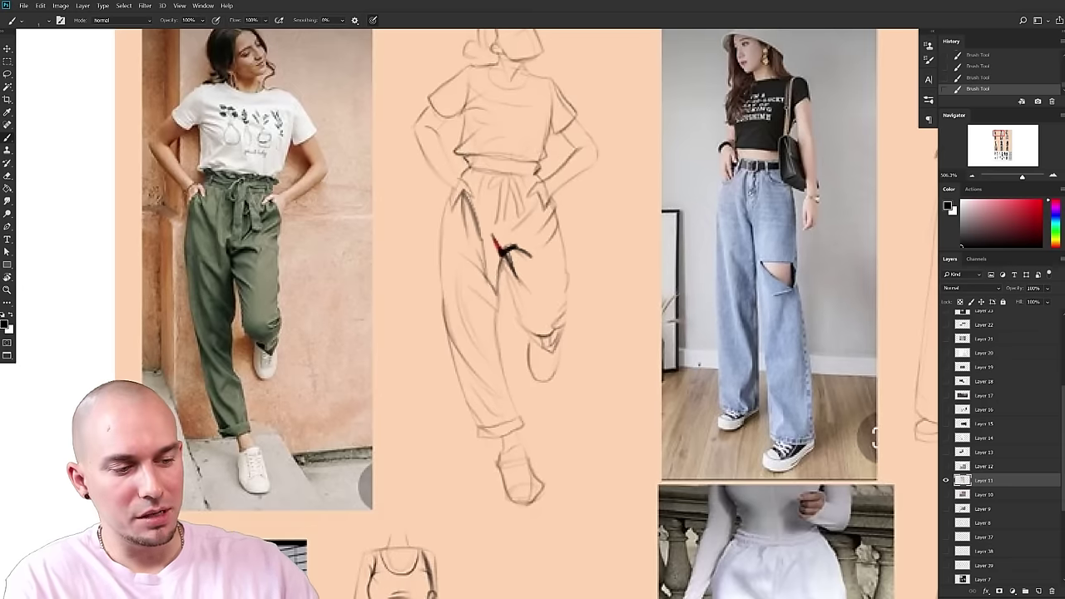
click(1014, 201)
mouse_move(210, 291)
mouse_down()
mouse_move(231, 304)
mouse_move(204, 287)
mouse_move(205, 265)
mouse_up()
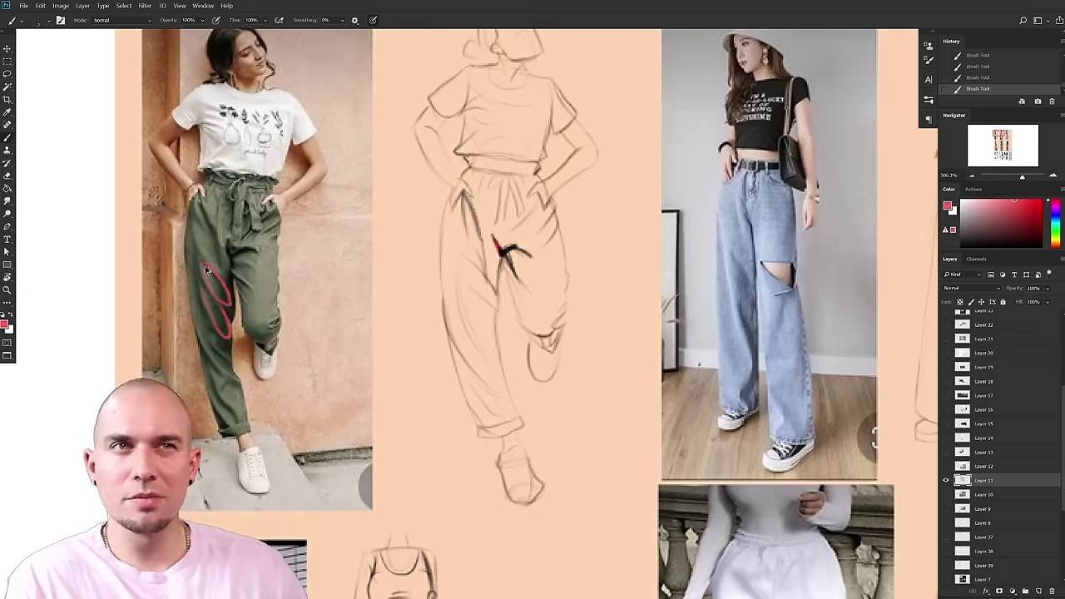
key(ctrl+z)
key(ctrl+z)
- Draw a red fold line from the pocket down the straight leg's thigh on the first trouser sketch
drag(516, 404, 499, 402)
mouse_move(377, 389)
mouse_down()
mouse_move(420, 356)
mouse_move(378, 393)
mouse_up()
key(ctrl+z)
drag(466, 333, 381, 393)
drag(361, 251, 380, 328)
key(ctrl+z)
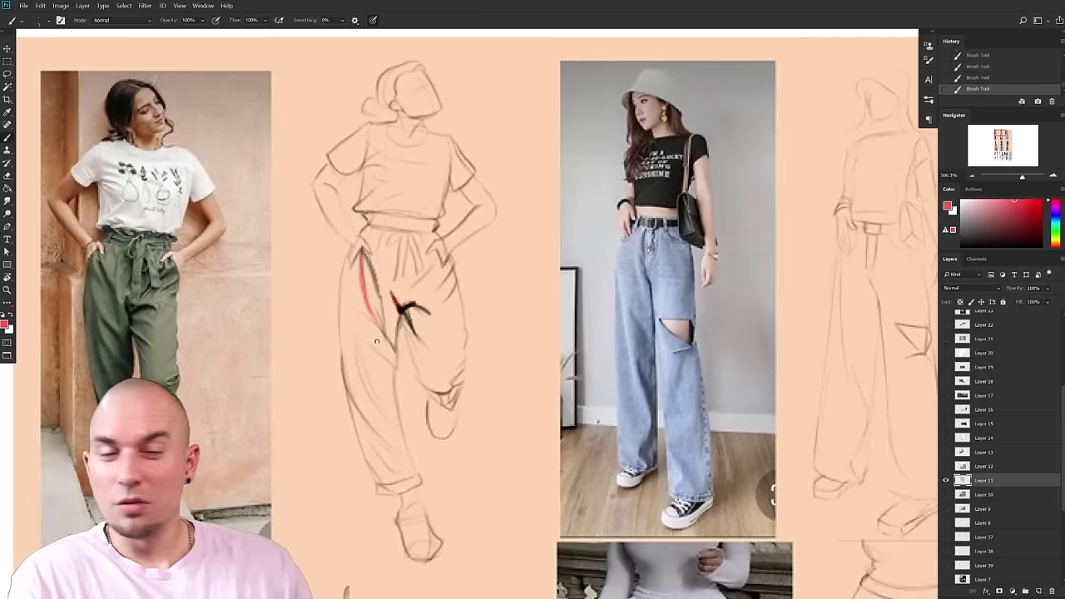
- Sample dark green from the photographed trousers and draw a long angular fold from pocket to crotch on the sketch
mouse_move(512, 364)
mouse_down()
mouse_move(620, 321)
mouse_move(626, 297)
mouse_up()
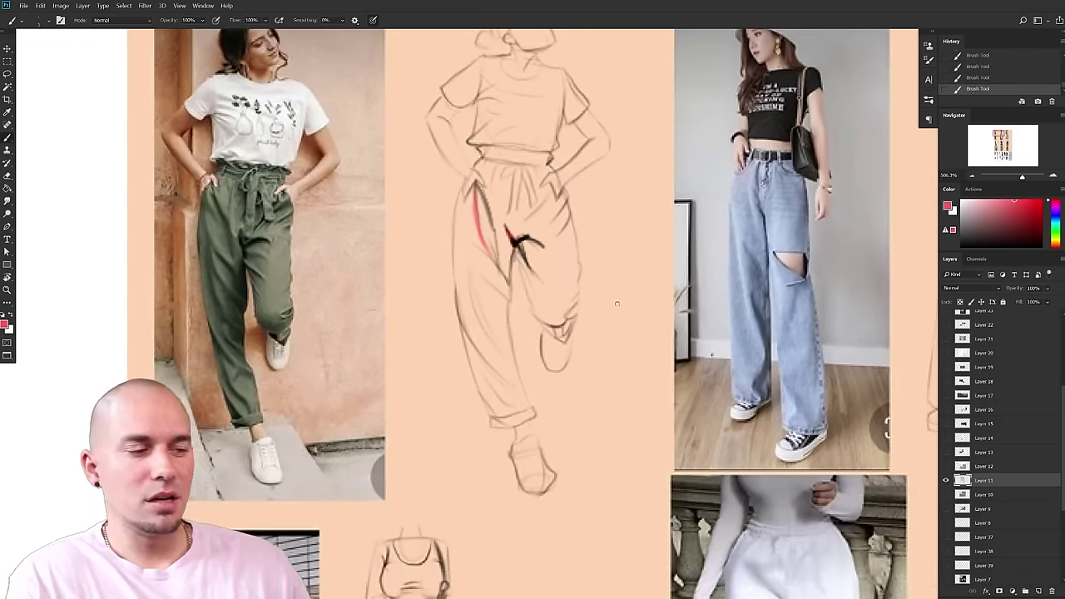
alt+click(241, 237)
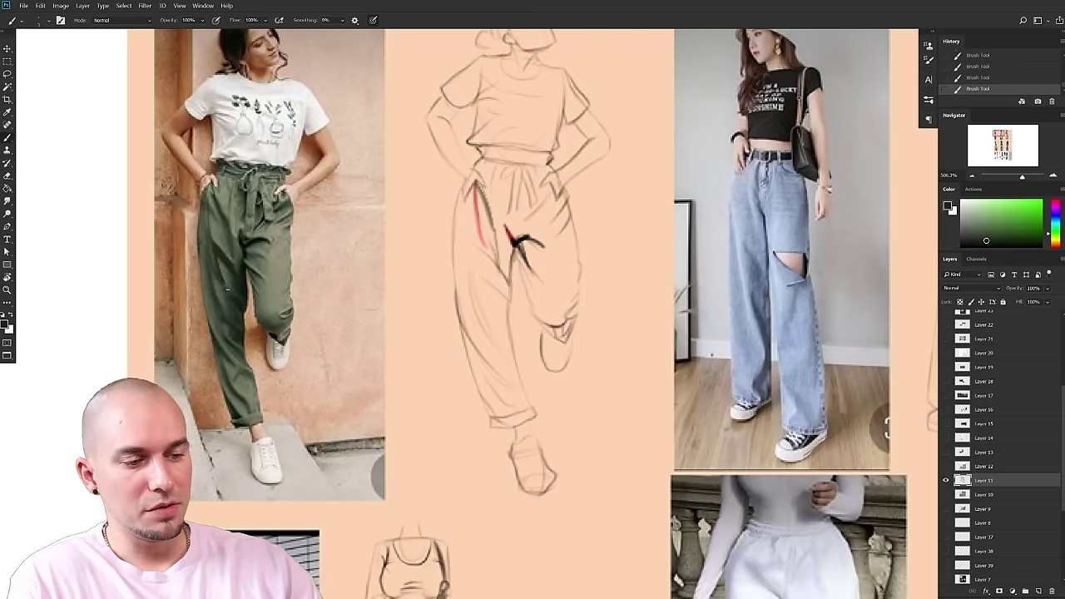
drag(475, 188, 476, 239)
drag(482, 242, 505, 272)
mouse_move(481, 192)
mouse_down()
mouse_move(509, 267)
mouse_move(493, 281)
mouse_up()
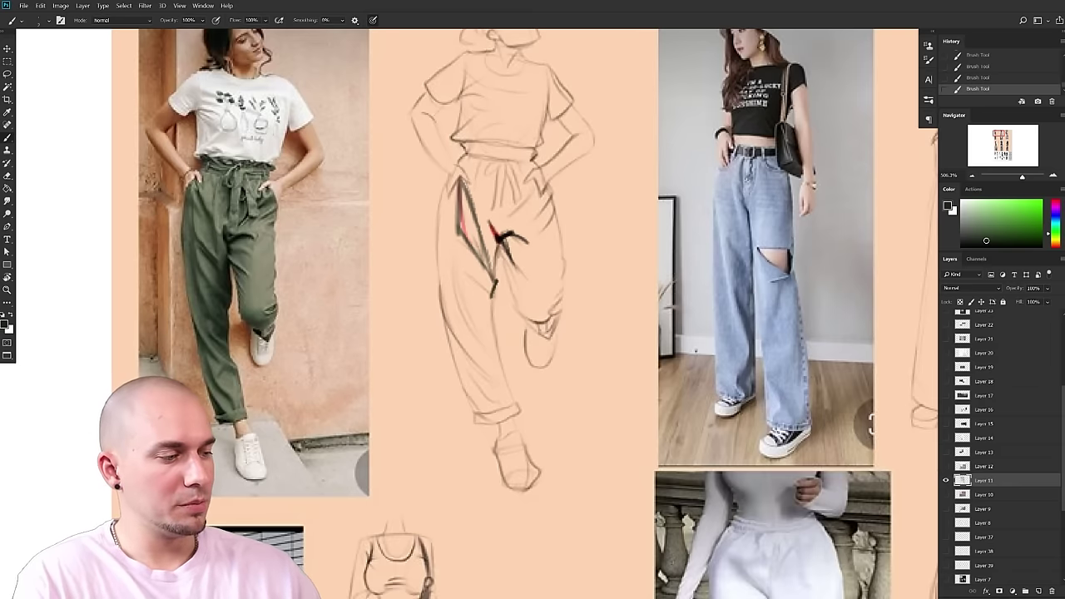
- Try an inseam line and a diagonal fold across the straight leg of the sketch, undoing each one
drag(492, 293, 497, 354)
drag(519, 360, 506, 357)
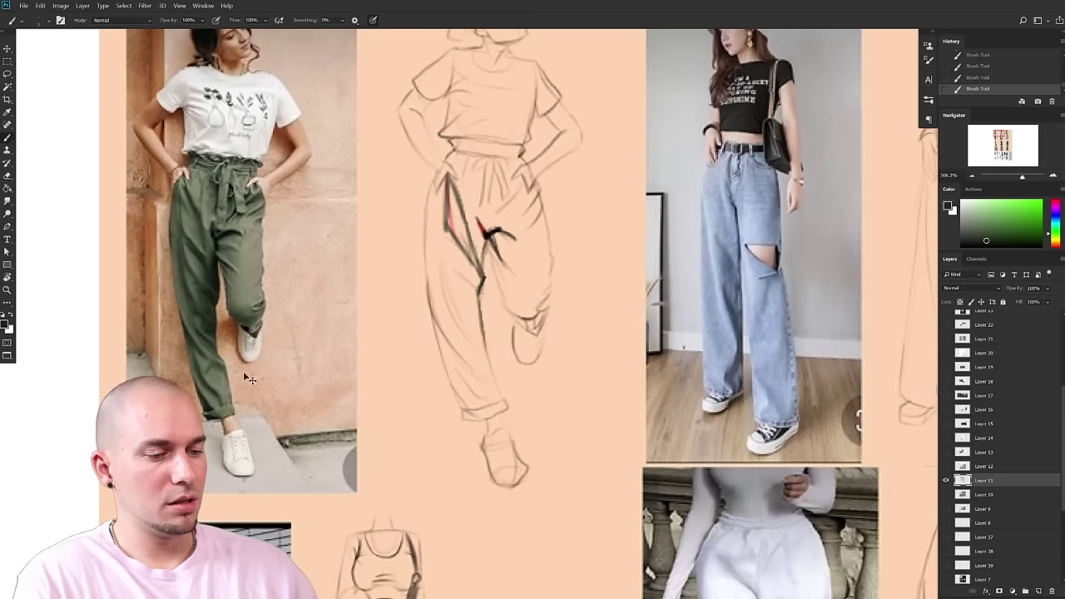
key(ctrl+z)
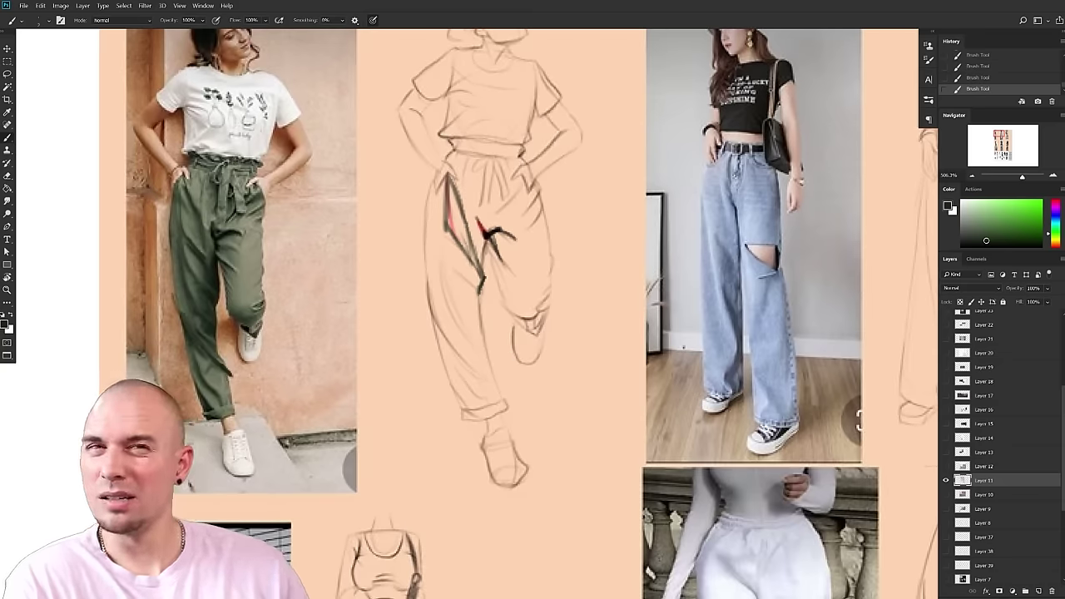
mouse_move(428, 302)
mouse_down()
mouse_move(463, 354)
mouse_move(486, 365)
mouse_up()
key(ctrl+z)
- Enlarge the brush and draw bold folds along the inseam, knee and lower leg of the sketch's straight leg, reducing the brush size again
key(bracketright)
mouse_move(480, 314)
mouse_down()
mouse_move(477, 353)
mouse_move(502, 400)
mouse_up()
drag(486, 355, 505, 407)
drag(434, 324, 464, 411)
drag(440, 357, 476, 422)
mouse_move(545, 416)
mouse_down()
mouse_move(519, 433)
mouse_move(507, 458)
mouse_up()
key(bracketleft)
mouse_move(437, 336)
mouse_down()
mouse_move(408, 294)
mouse_move(410, 315)
mouse_move(438, 346)
mouse_up()
- Draw short angular folds radiating from the pocket on the bent-leg side of the first trouser sketch
drag(559, 361, 547, 361)
drag(546, 361, 481, 381)
scroll(492, 378, down, 2)
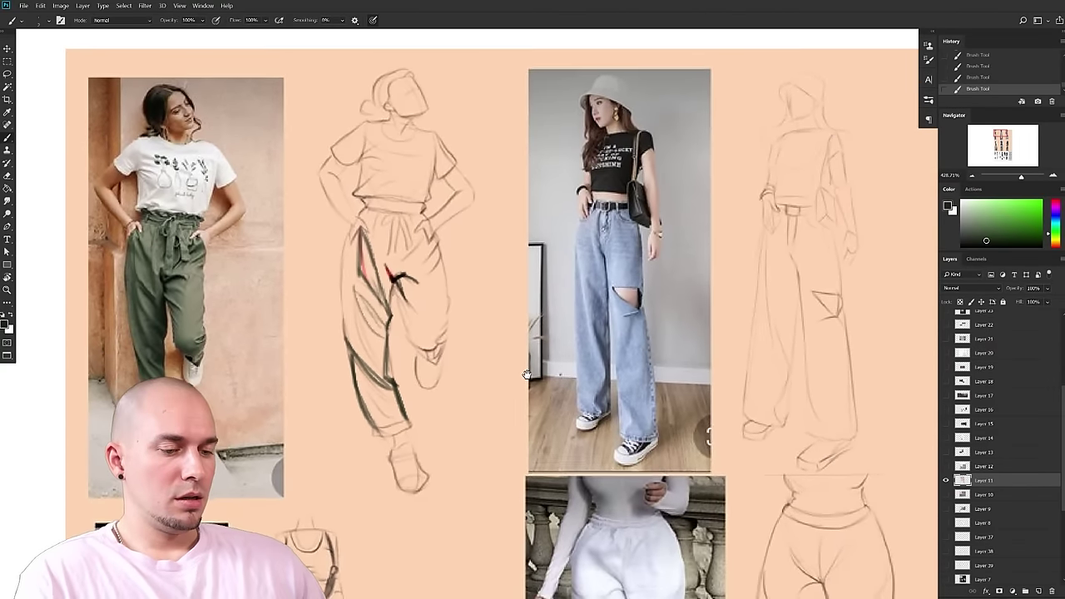
drag(523, 375, 525, 398)
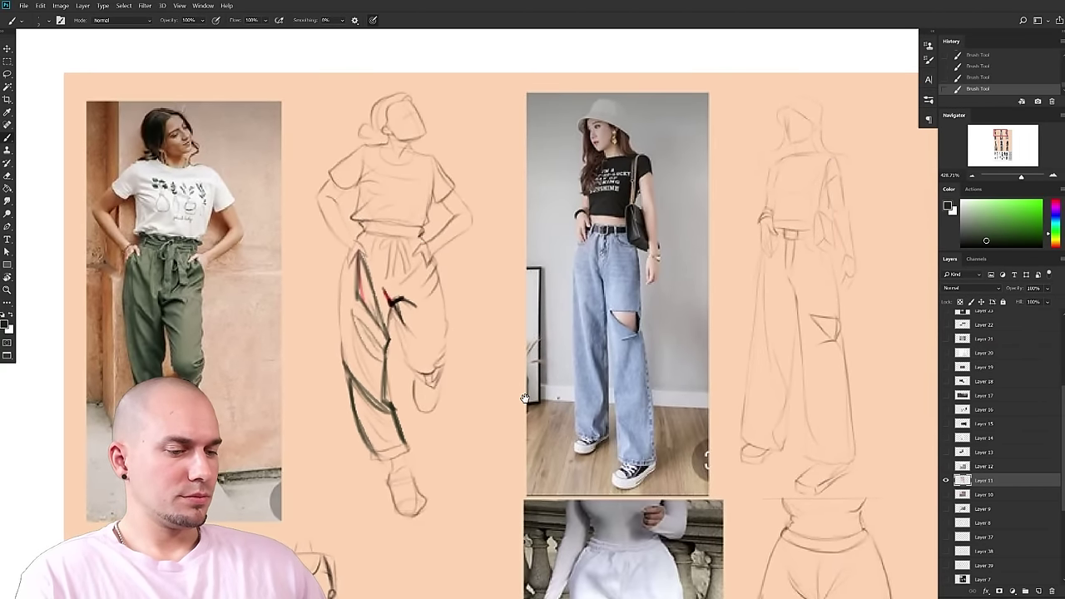
mouse_move(680, 334)
mouse_down()
mouse_move(560, 361)
mouse_move(681, 331)
mouse_up()
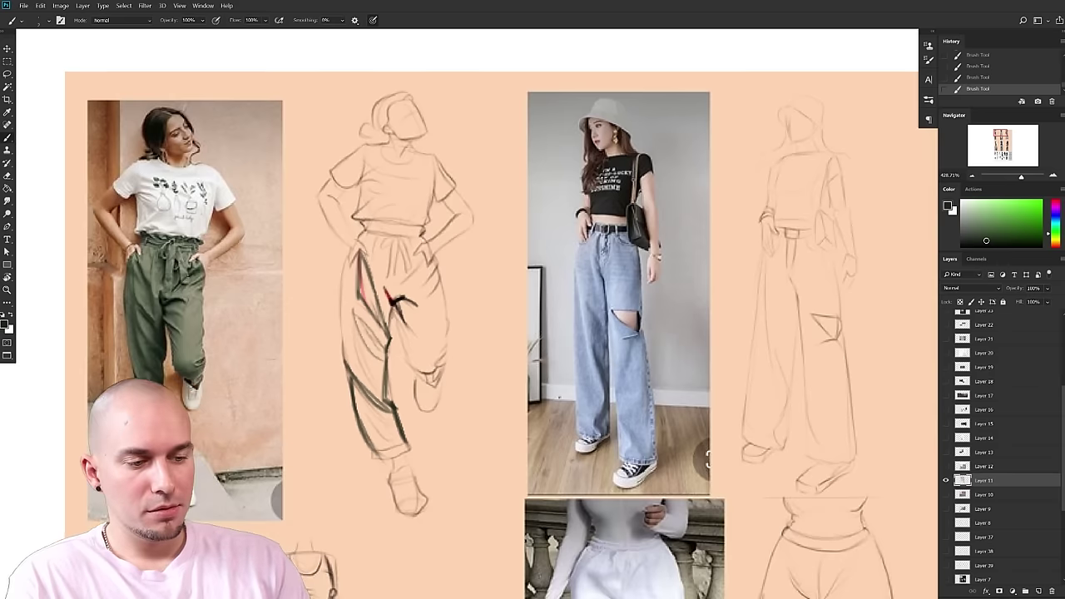
mouse_move(406, 278)
mouse_down()
mouse_move(426, 260)
mouse_move(435, 272)
mouse_up()
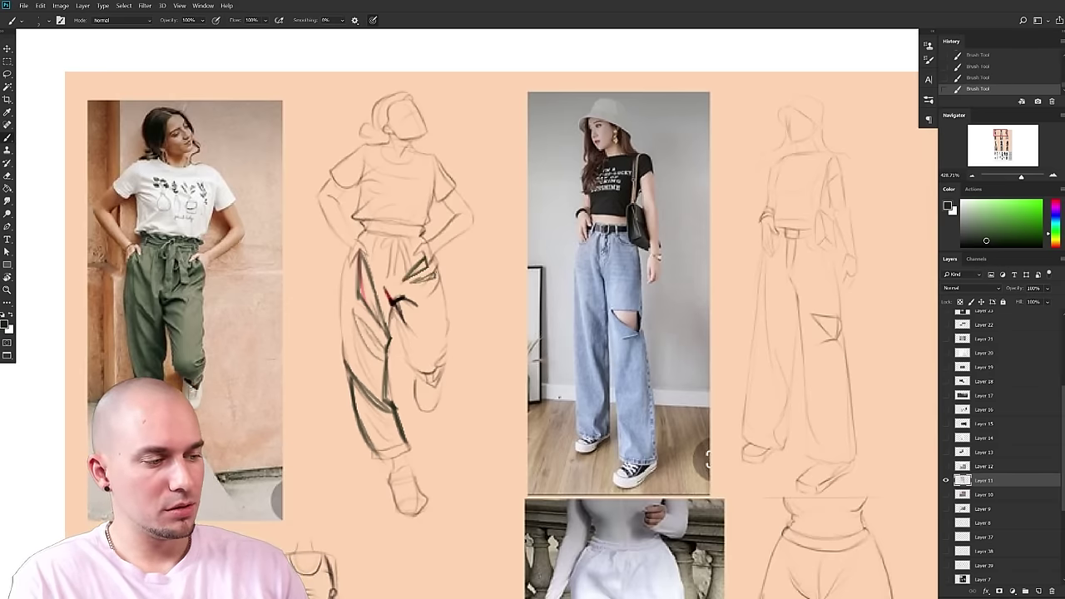
- Draw an angular inner fold line from the knee rip down to the hem on the ripped jeans sketch
drag(586, 361, 526, 371)
drag(653, 443, 380, 394)
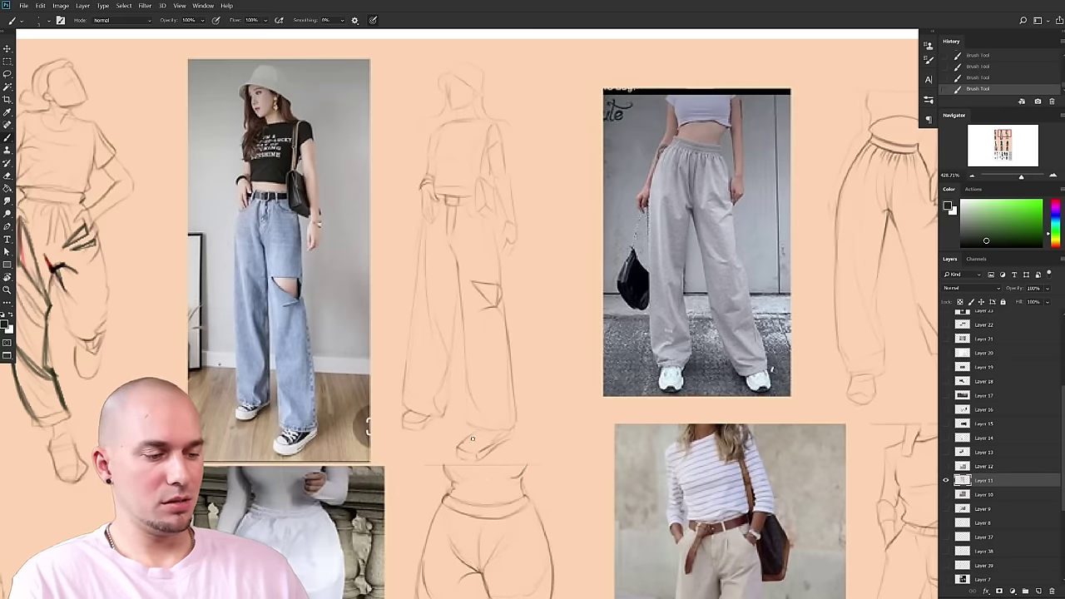
mouse_move(457, 235)
mouse_down()
mouse_move(459, 379)
mouse_move(476, 422)
mouse_move(499, 313)
mouse_move(487, 233)
mouse_up()
key(ctrl+z)
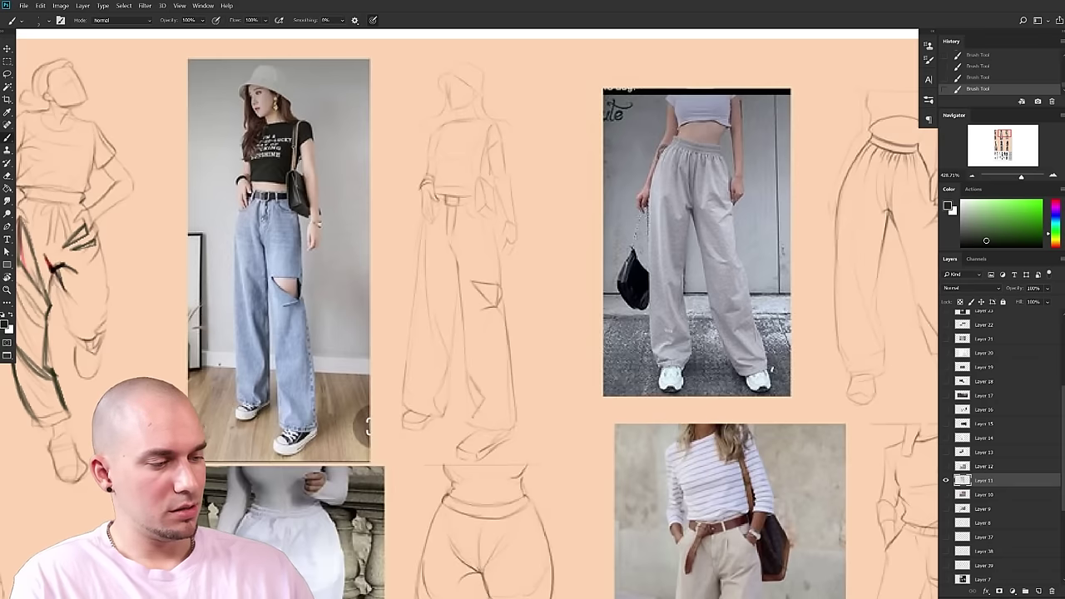
drag(473, 301, 465, 357)
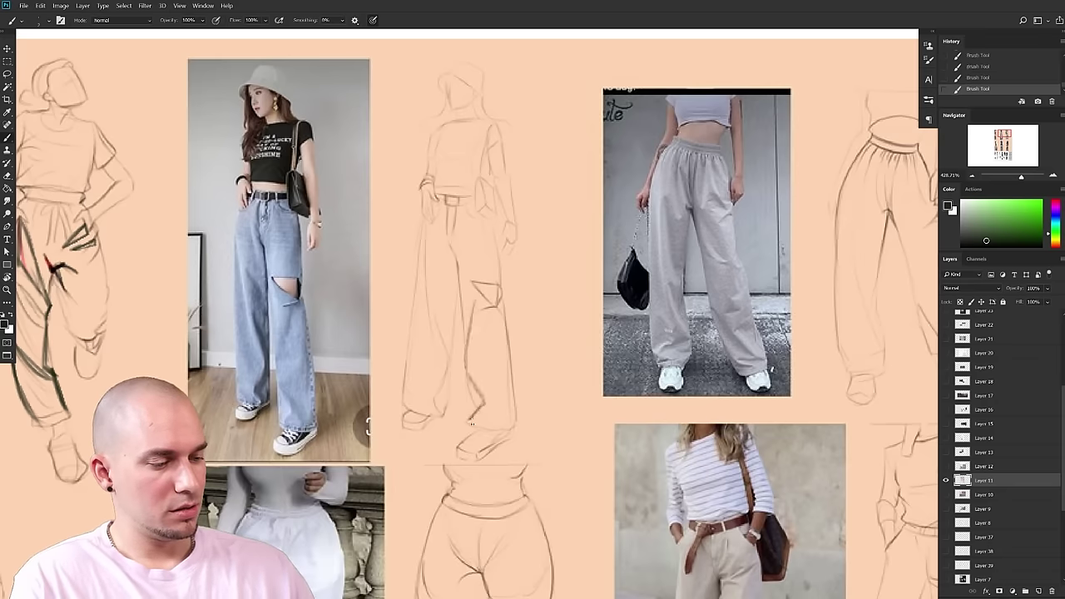
drag(466, 365, 469, 419)
drag(470, 285, 459, 365)
- Try a freehand zigzag fold example beside the jeans sketch, then undo it
mouse_move(559, 266)
mouse_down()
mouse_move(531, 318)
mouse_move(534, 374)
mouse_move(567, 399)
mouse_up()
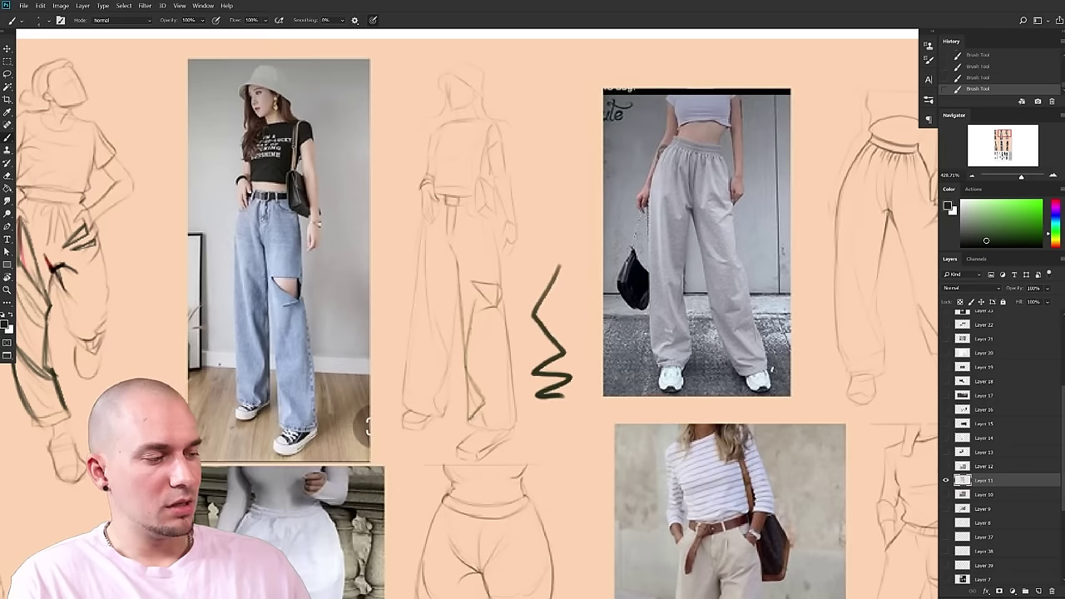
drag(665, 437, 423, 427)
mouse_move(421, 248)
mouse_down()
mouse_move(437, 320)
mouse_move(420, 342)
mouse_move(444, 359)
mouse_up()
drag(547, 414, 600, 267)
key(ctrl+z)
key(ctrl+z)
- Mark zigzag folds on a lower leg and a stroke down the other leg of the white sweatpants photo, undo twice, and redo both strokes
drag(581, 492, 609, 326)
drag(635, 310, 729, 268)
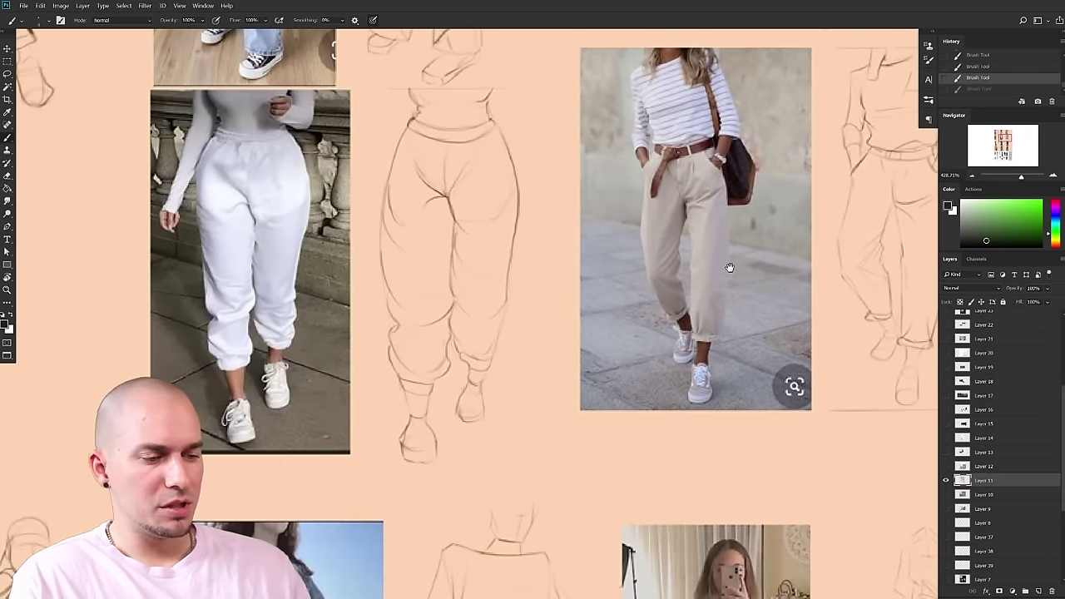
mouse_move(293, 275)
mouse_down()
mouse_move(276, 303)
mouse_move(298, 304)
mouse_move(299, 326)
mouse_move(270, 338)
mouse_up()
mouse_move(342, 361)
mouse_down()
mouse_move(476, 314)
mouse_move(480, 249)
mouse_up()
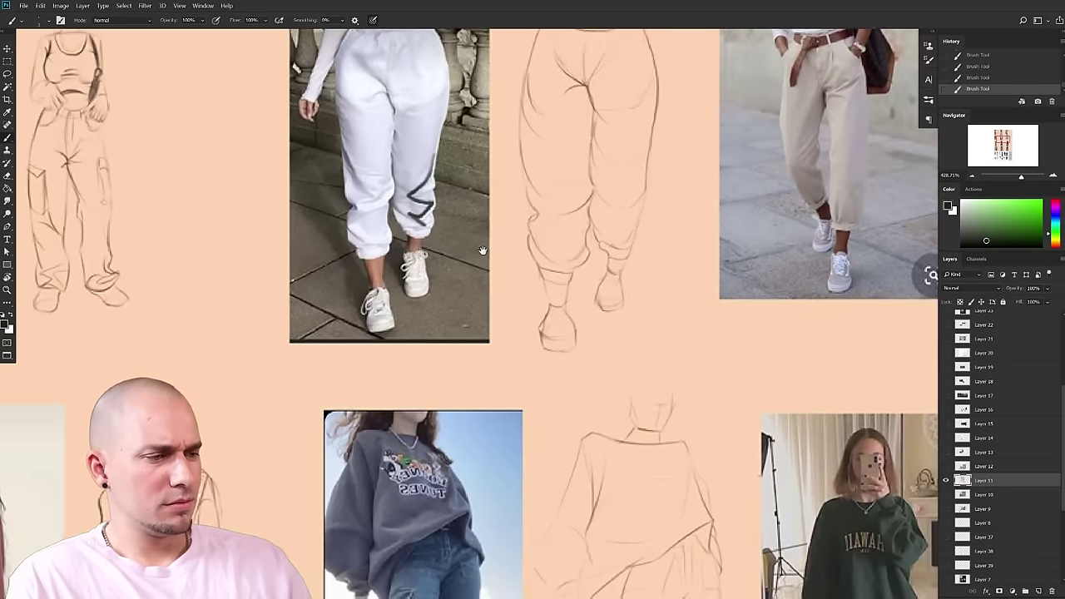
mouse_move(330, 98)
mouse_down()
mouse_move(356, 185)
mouse_move(378, 191)
mouse_move(350, 205)
mouse_move(379, 196)
mouse_move(345, 223)
mouse_move(358, 251)
mouse_up()
key(ctrl+z)
key(ctrl+z)
drag(585, 324, 545, 541)
mouse_move(587, 200)
mouse_down()
mouse_move(546, 397)
mouse_move(524, 276)
mouse_move(484, 293)
mouse_up()
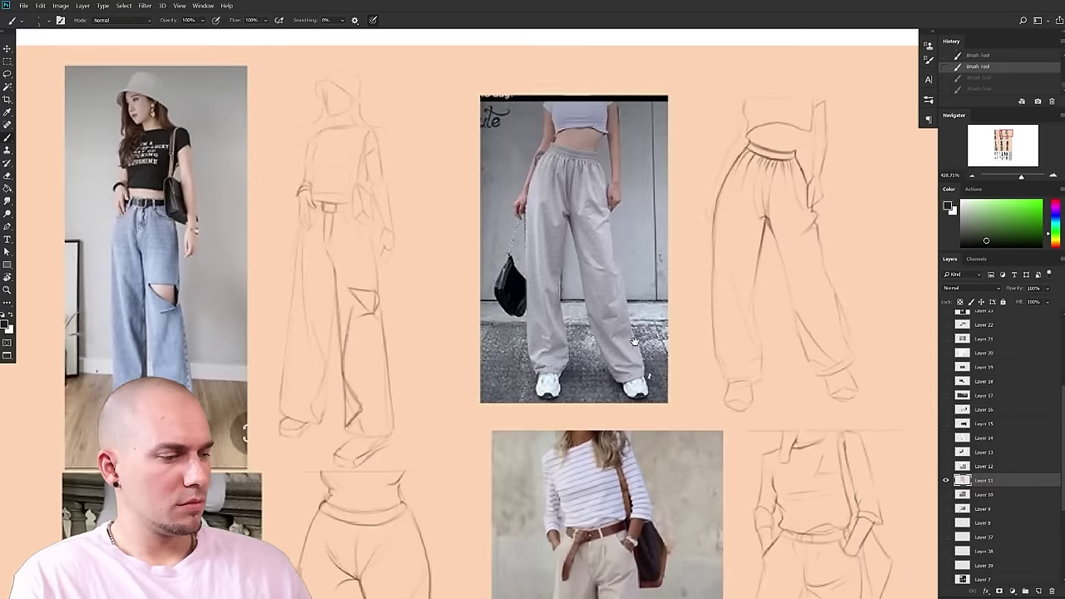
drag(571, 393, 690, 396)
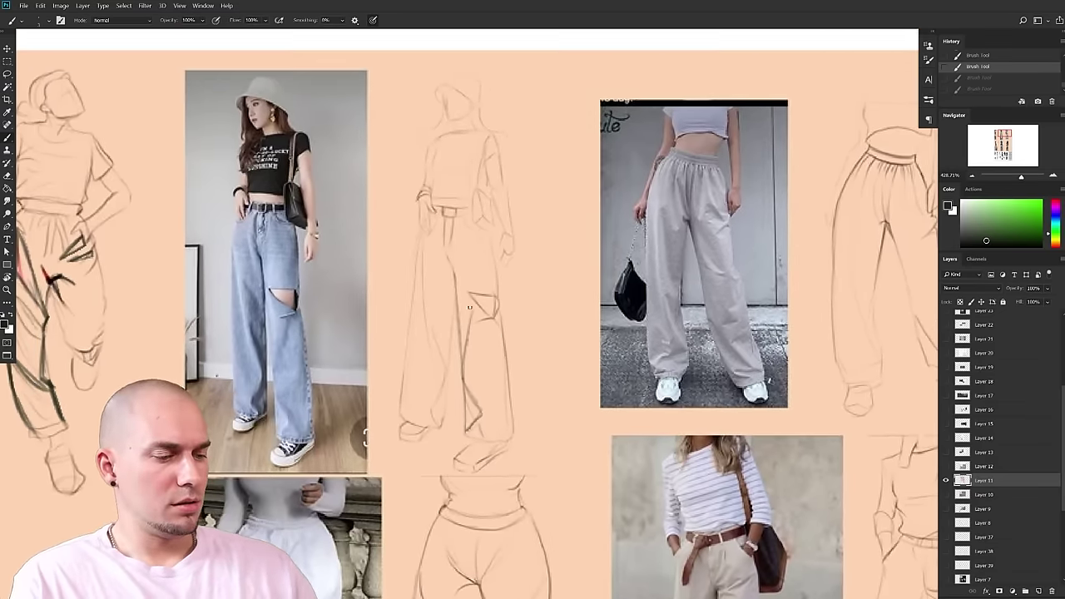
key(ctrl+shift+z)
key(ctrl+shift+z)
- Draw a hip-to-hem fold, a zigzag near the hem, the outer edge and a short crotch line on the jeans sketch
mouse_move(416, 287)
mouse_down()
mouse_move(427, 326)
mouse_move(416, 234)
mouse_up()
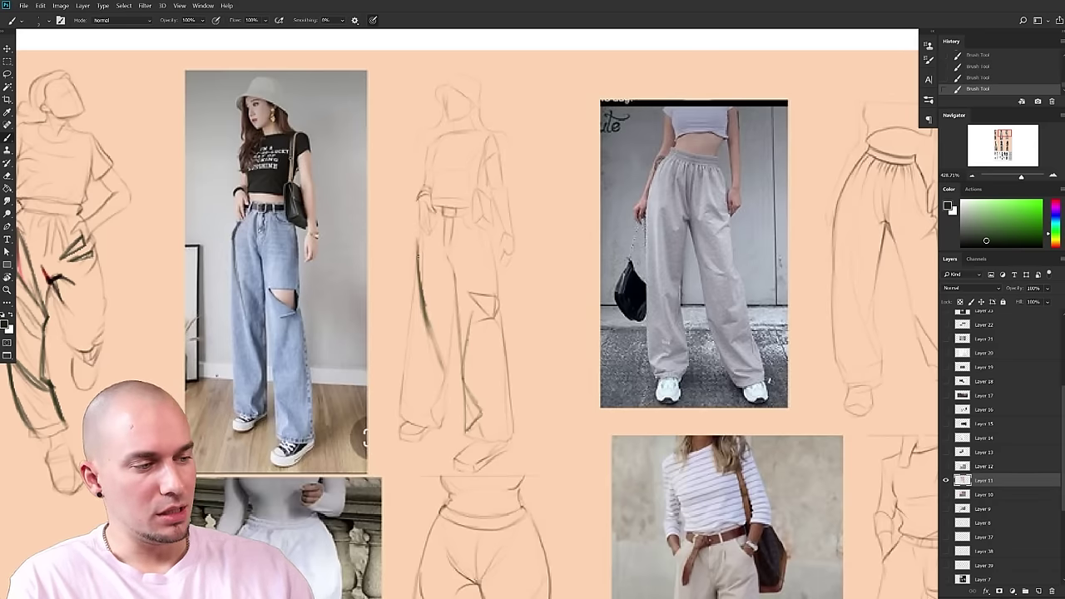
mouse_move(430, 328)
mouse_down()
mouse_move(441, 421)
mouse_move(452, 321)
mouse_up()
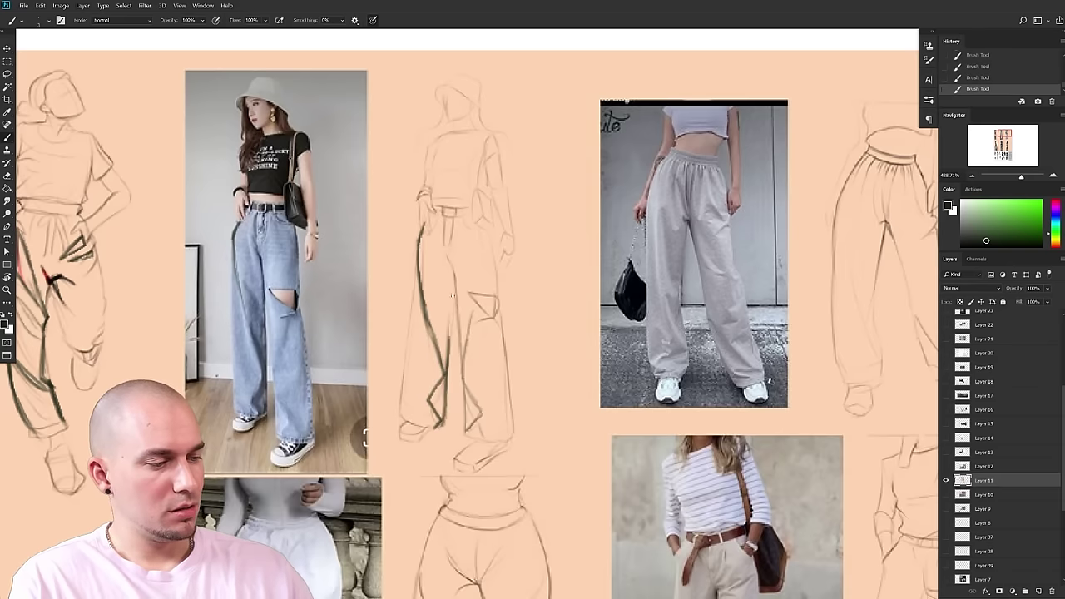
drag(420, 260, 405, 423)
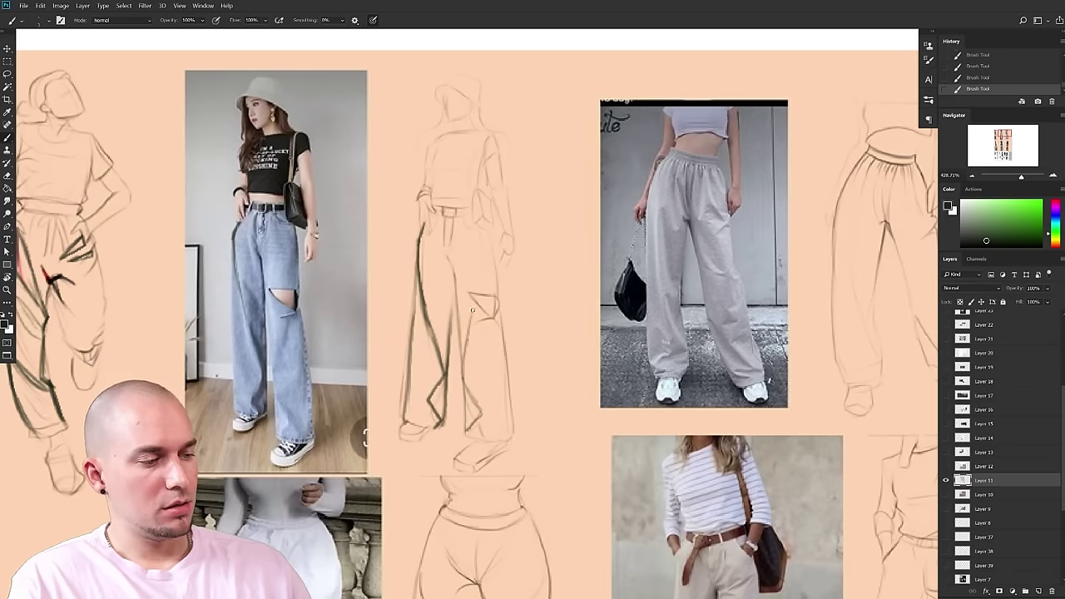
mouse_move(418, 258)
mouse_down()
mouse_move(416, 310)
mouse_move(438, 372)
mouse_up()
key(ctrl+z)
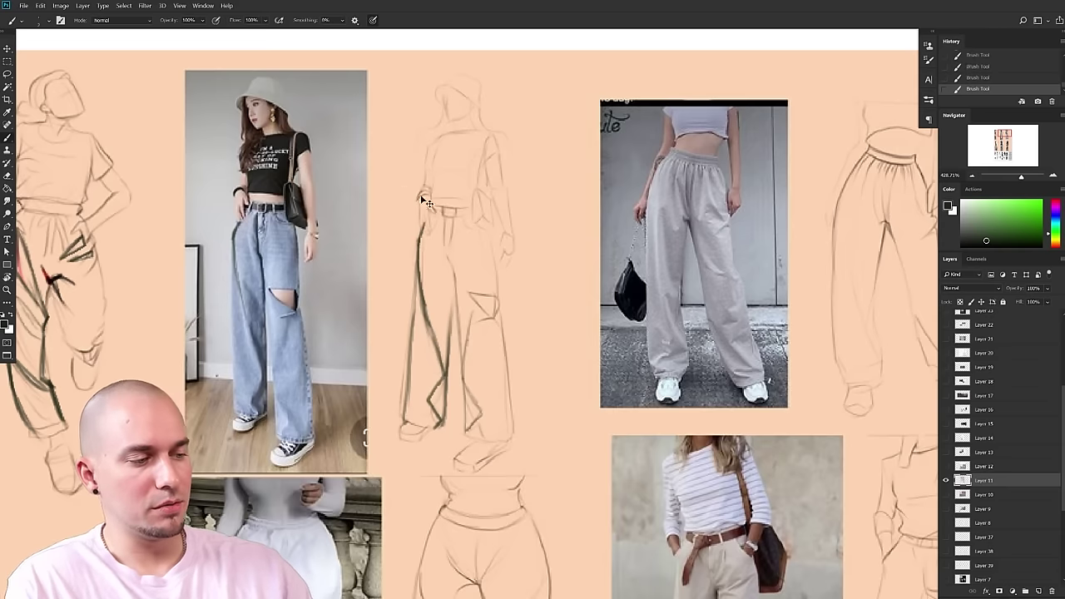
mouse_move(448, 256)
mouse_down()
mouse_move(560, 364)
mouse_move(518, 378)
mouse_move(421, 363)
mouse_move(585, 403)
mouse_up()
- Draw zigzag folds at the hip and below the waistband on the grey trousers sketch, and outline the matching waistband fold in the photo
mouse_move(712, 404)
mouse_down()
mouse_move(500, 427)
mouse_move(431, 404)
mouse_up()
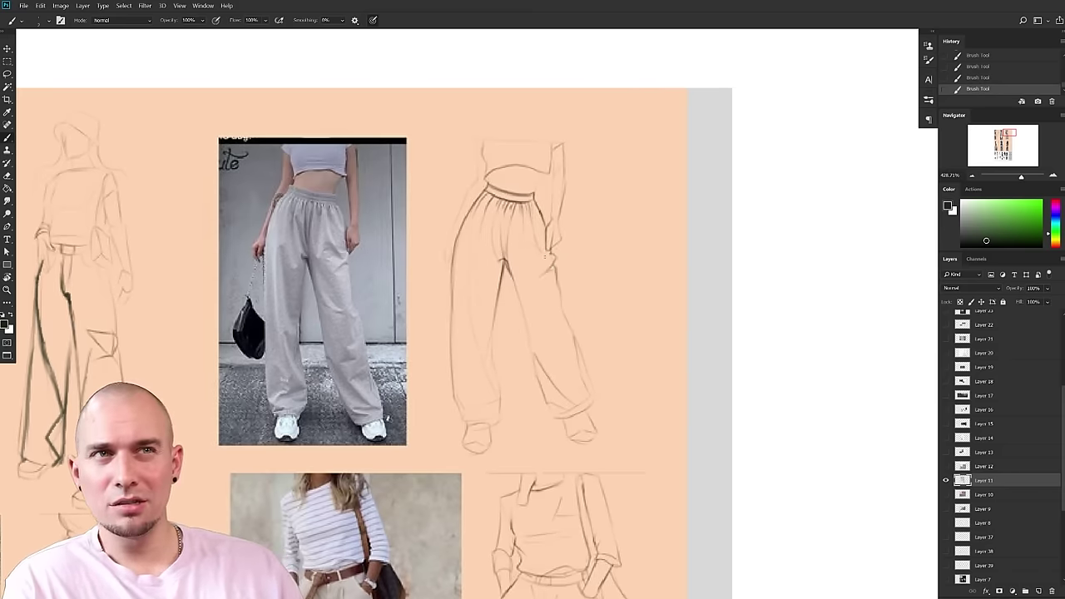
scroll(549, 281, up, 1)
drag(553, 278, 608, 296)
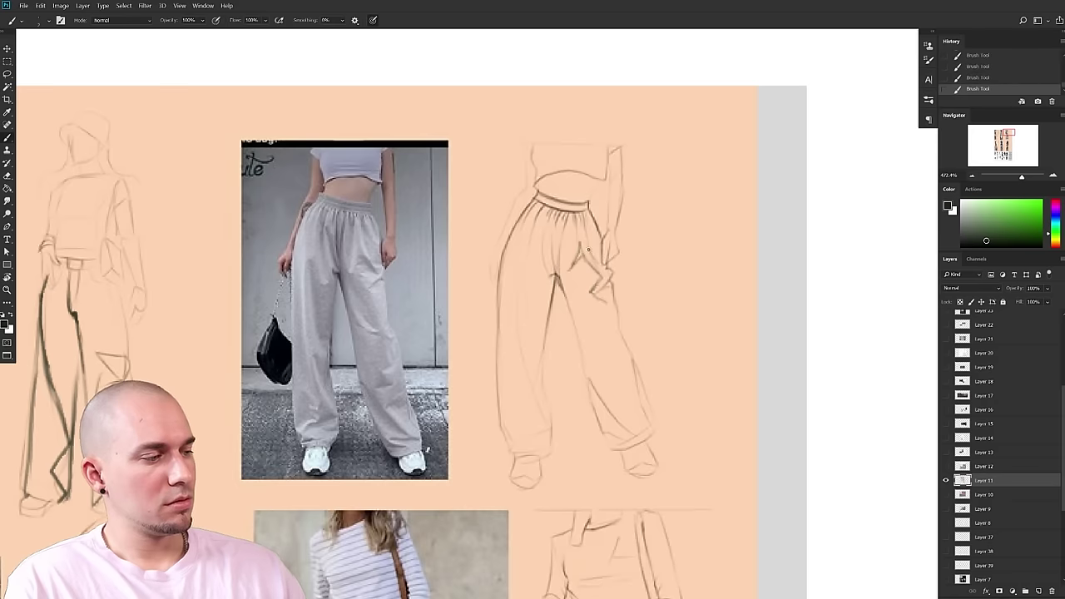
drag(569, 216, 574, 269)
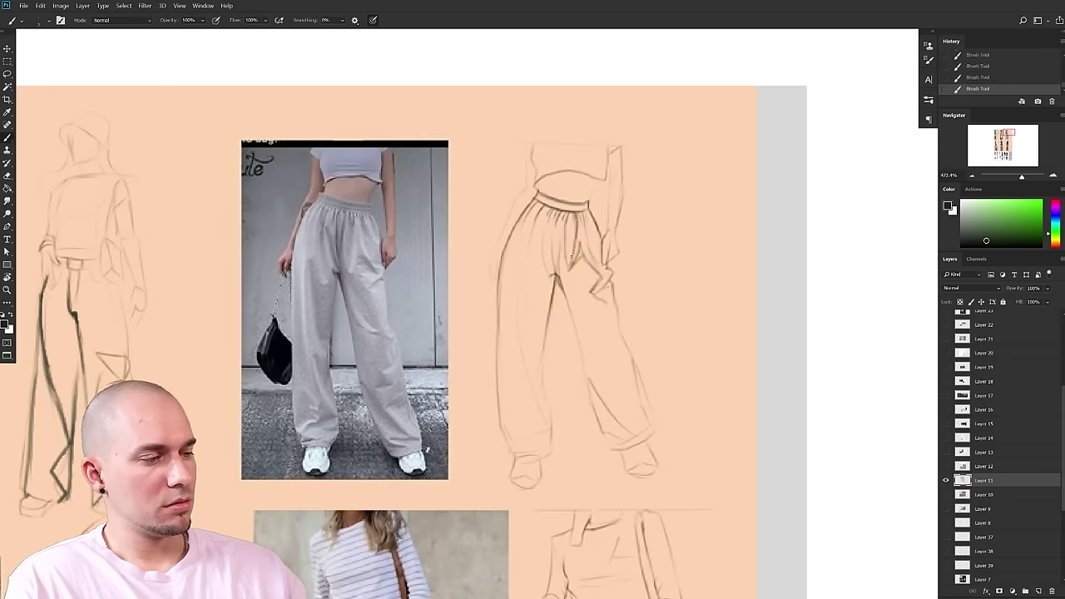
mouse_move(353, 218)
mouse_down()
mouse_move(355, 273)
mouse_move(345, 271)
mouse_up()
drag(349, 211, 348, 262)
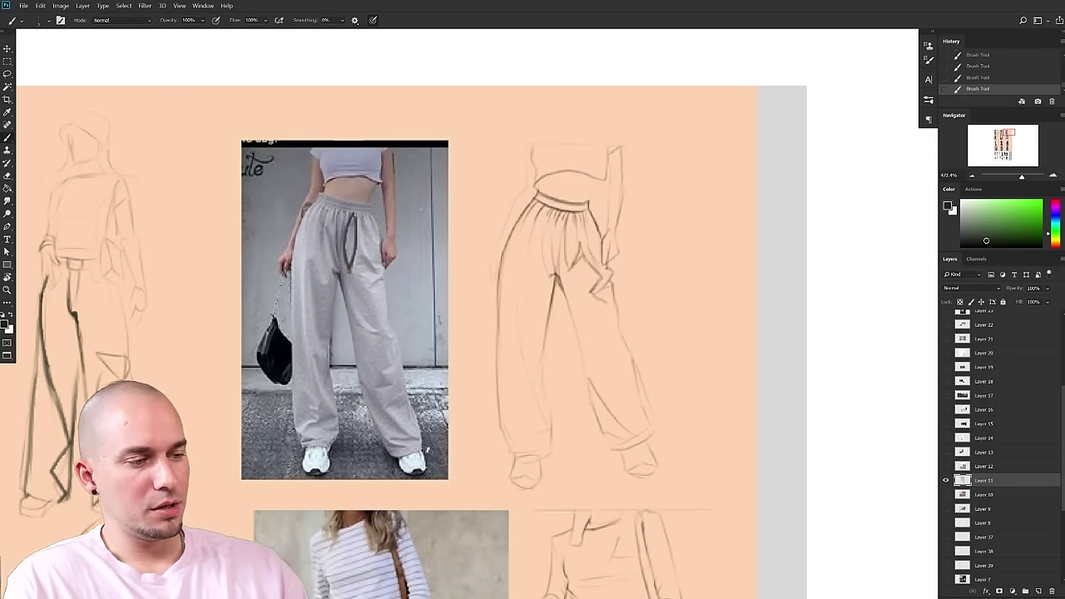
- Outline a second waistband fold in the grey trousers photo and draw matching tapered folds below the sketch's waistband
drag(364, 221, 379, 265)
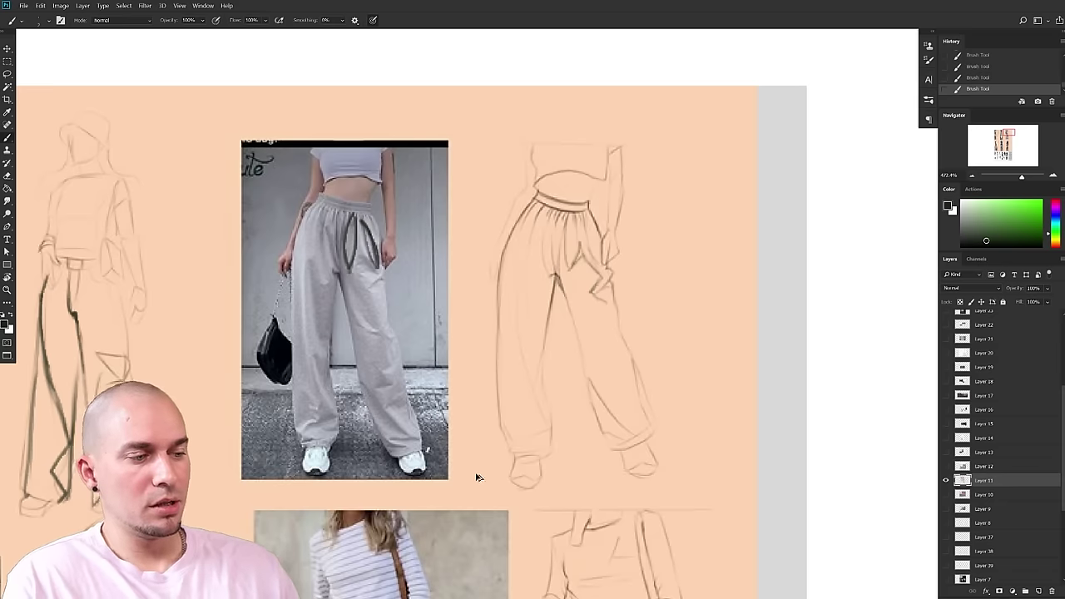
drag(582, 214, 589, 257)
mouse_move(602, 320)
mouse_down()
mouse_move(604, 330)
mouse_move(593, 307)
mouse_up()
drag(540, 216, 544, 263)
- Try tracing the long fold down the outer leg in the grey trousers photo, undoing each attempt
mouse_move(558, 338)
mouse_down()
mouse_move(501, 283)
mouse_move(503, 295)
mouse_up()
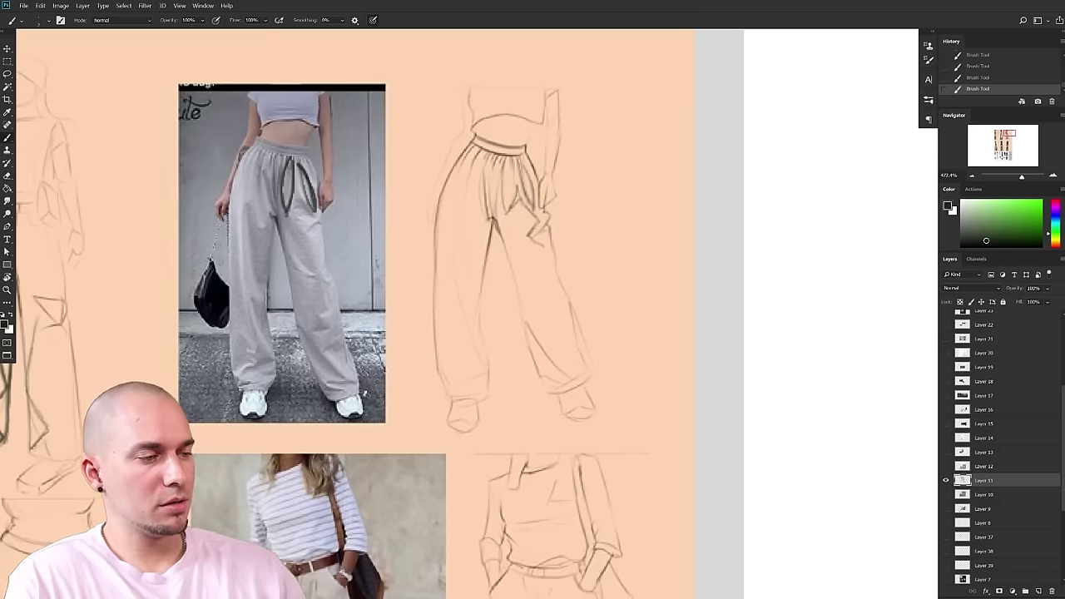
mouse_move(245, 215)
mouse_down()
mouse_move(273, 344)
mouse_move(260, 345)
mouse_up()
key(ctrl+z)
drag(247, 281, 273, 368)
drag(243, 214, 248, 287)
key(ctrl+z)
drag(242, 211, 268, 392)
key(ctrl+z)
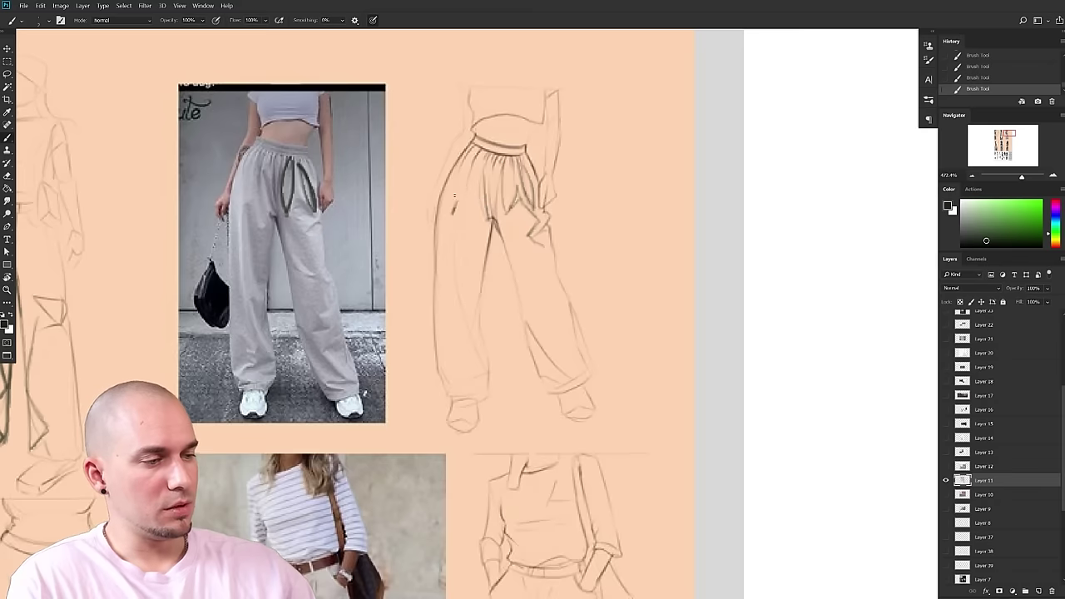
- Draw a long hip-to-hem fold on the grey trousers sketch, with angular zigzag folds at the hem
drag(449, 226, 480, 379)
key(ctrl+z)
mouse_move(448, 208)
mouse_down()
mouse_move(457, 300)
mouse_move(480, 363)
mouse_up()
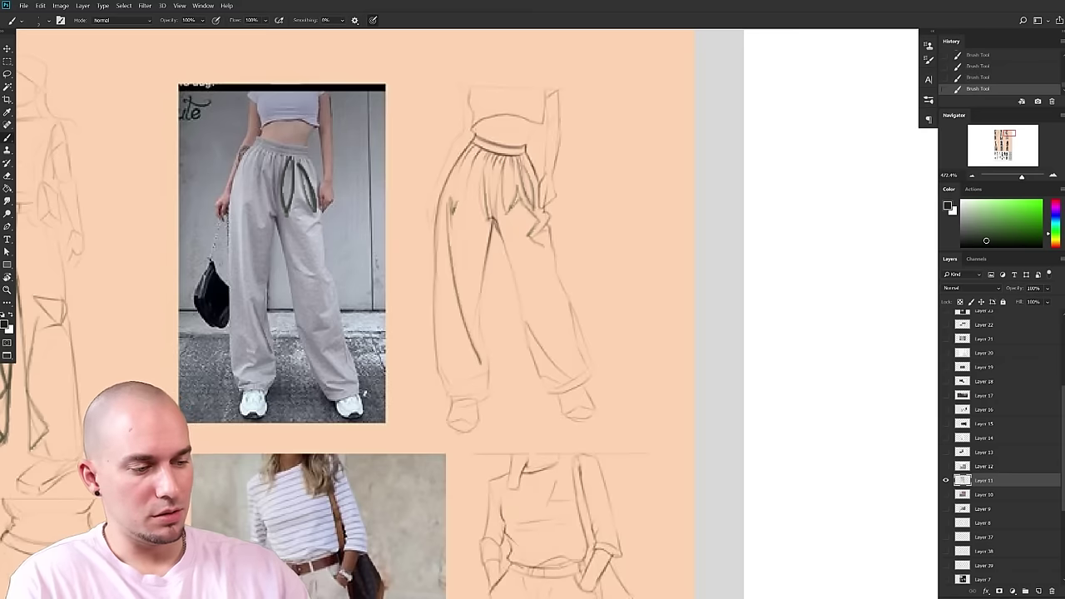
key(ctrl+z)
drag(256, 310, 277, 379)
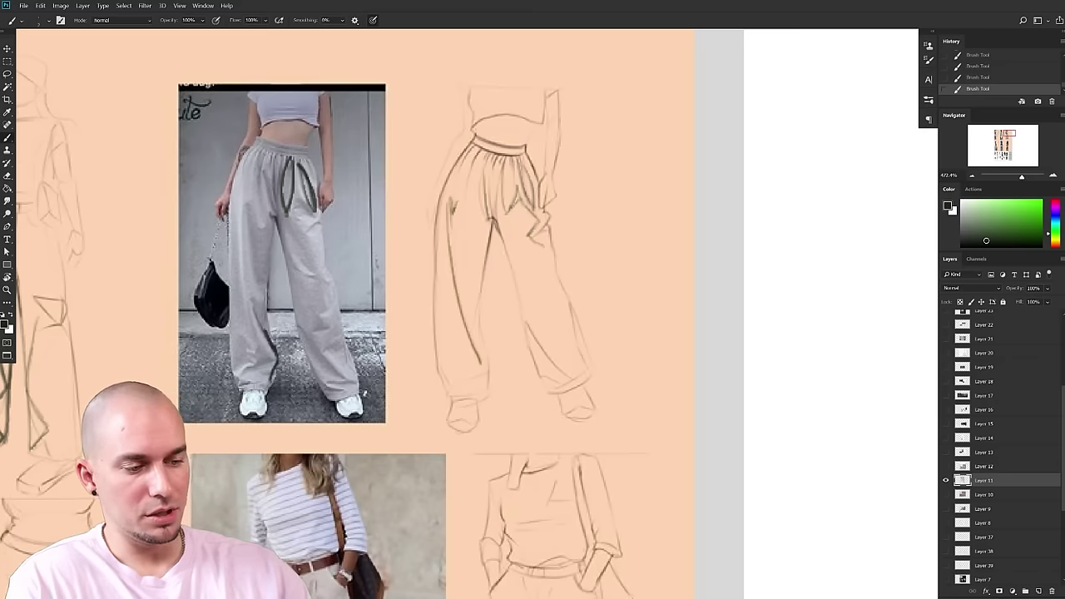
key(ctrl+z)
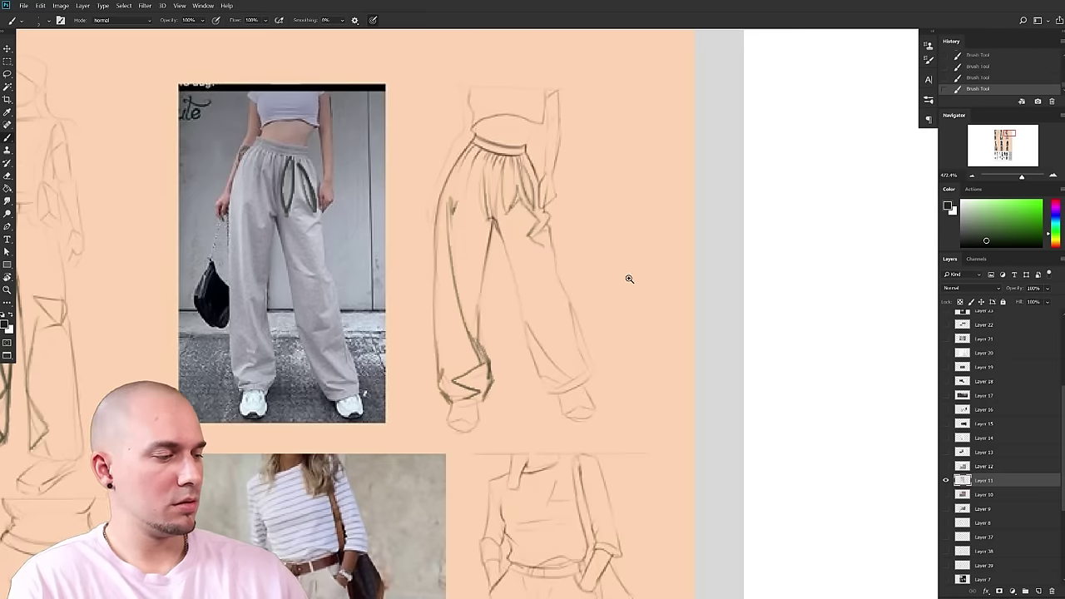
- Draw bold angular folds radiating from the crotch on the blue cargo jeans sketch
scroll(625, 277, down, 2)
mouse_move(573, 314)
mouse_down()
mouse_move(633, 253)
mouse_move(700, 115)
mouse_up()
mouse_move(632, 277)
mouse_down()
mouse_move(644, 240)
mouse_move(757, 185)
mouse_up()
mouse_move(425, 270)
mouse_down()
mouse_move(756, 237)
mouse_move(668, 263)
mouse_move(922, 319)
mouse_up()
drag(556, 303, 587, 297)
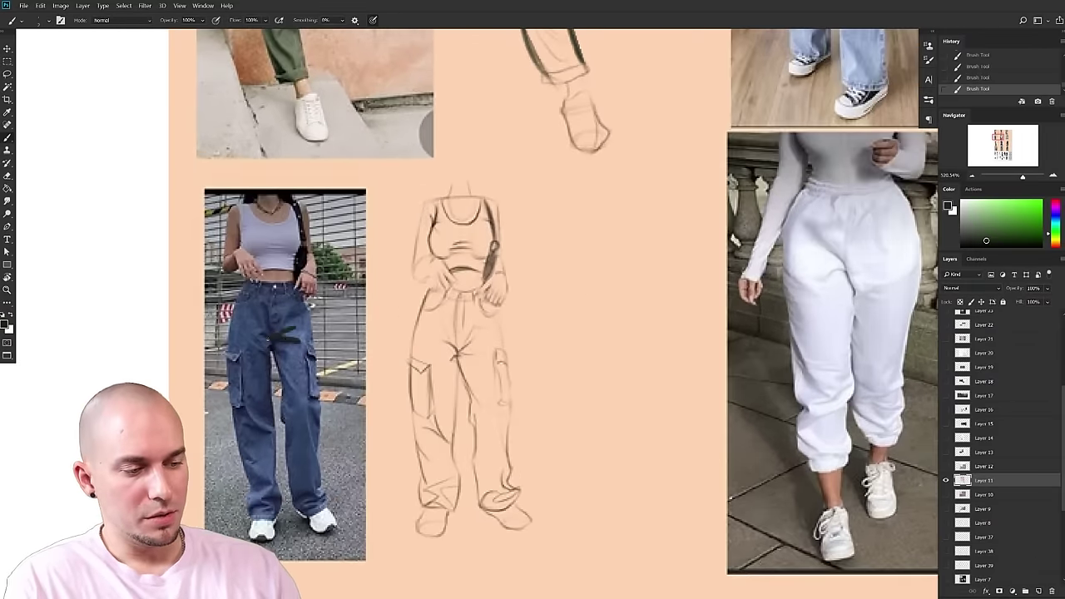
mouse_move(456, 350)
mouse_down()
mouse_move(484, 356)
mouse_move(455, 346)
mouse_move(481, 334)
mouse_move(437, 337)
mouse_up()
mouse_move(509, 358)
mouse_down()
mouse_move(491, 301)
mouse_move(482, 349)
mouse_move(474, 312)
mouse_up()
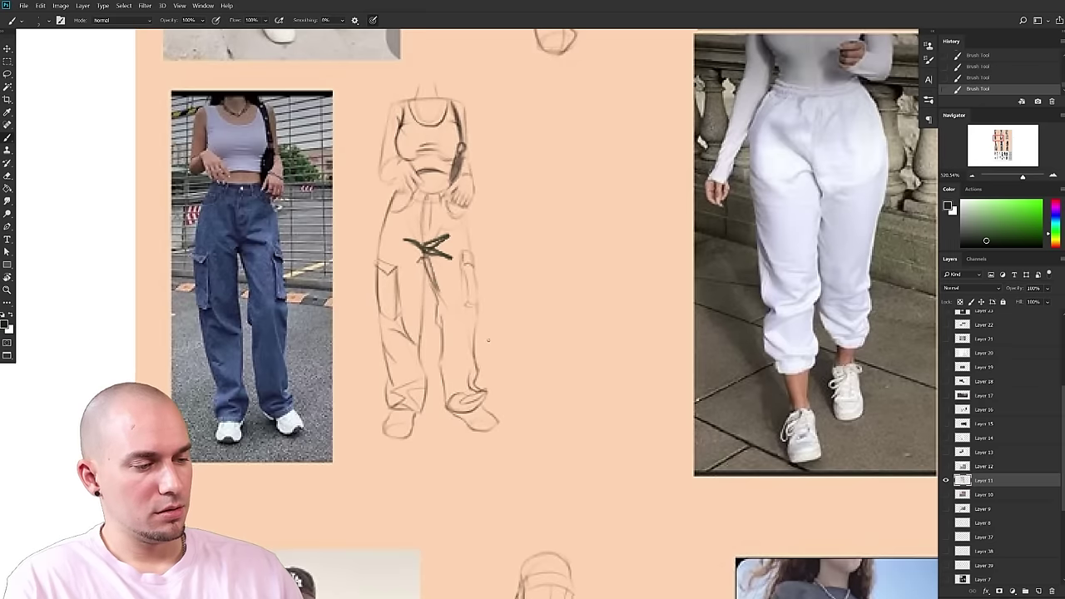
- Draw zigzag folds down the outer lower leg of the cargo jeans sketch, below the side pocket
drag(460, 303, 481, 364)
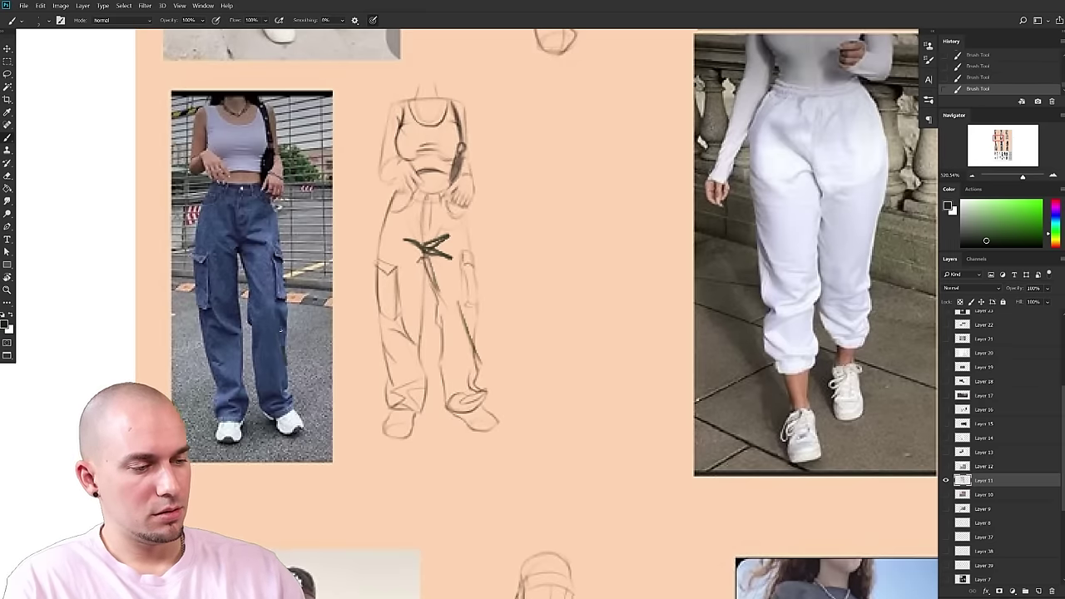
drag(460, 300, 478, 356)
drag(459, 299, 477, 313)
drag(476, 313, 476, 355)
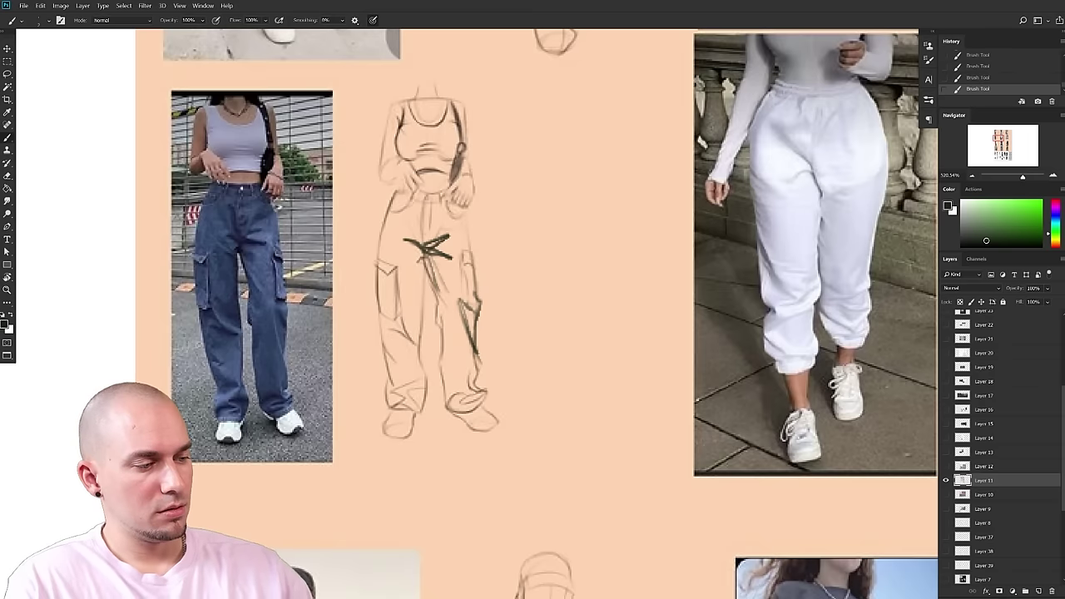
drag(447, 302, 438, 352)
mouse_move(464, 281)
mouse_down()
mouse_move(450, 307)
mouse_move(463, 281)
mouse_up()
drag(604, 331, 592, 337)
- Look over the lower two rows of reference photos and sketches to compare their clothing folds
scroll(592, 337, down, 5)
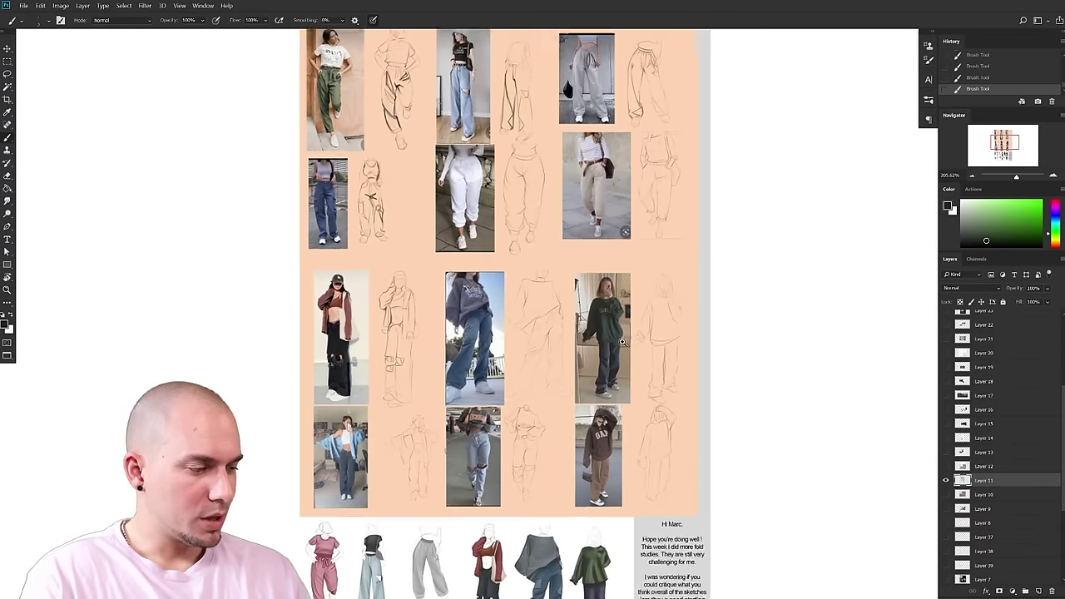
drag(622, 342, 651, 340)
drag(672, 359, 697, 324)
scroll(537, 378, up, 4)
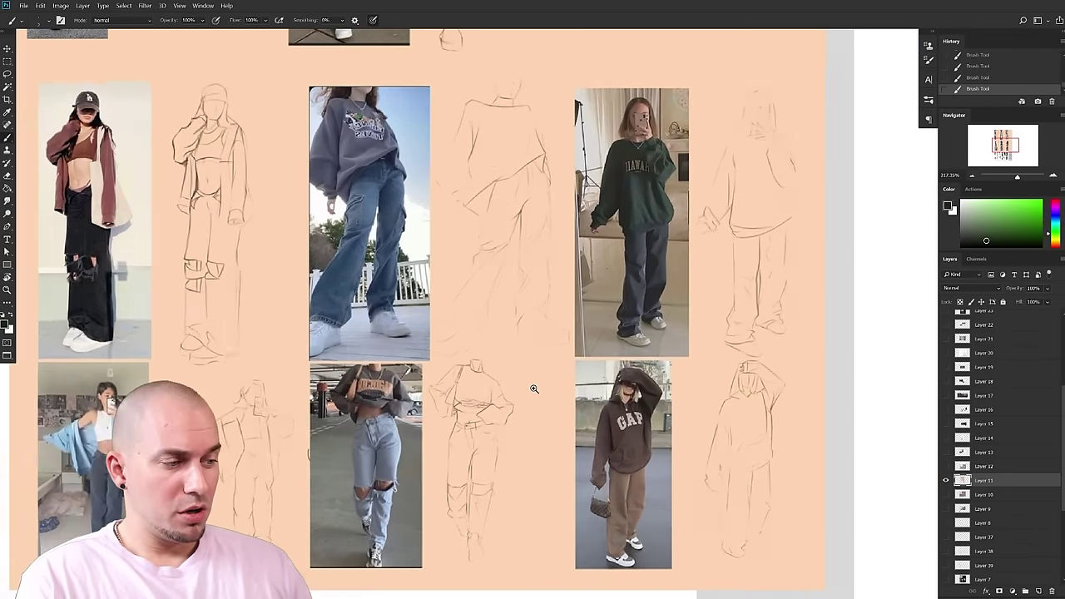
drag(543, 365, 562, 341)
drag(593, 419, 691, 361)
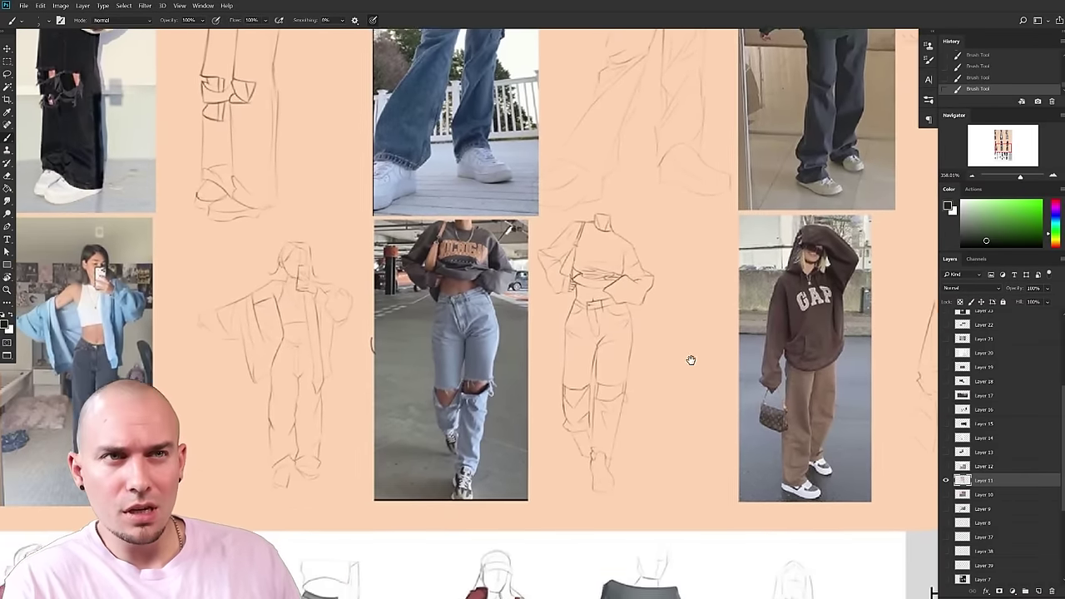
drag(688, 400, 475, 425)
scroll(478, 432, up, 5)
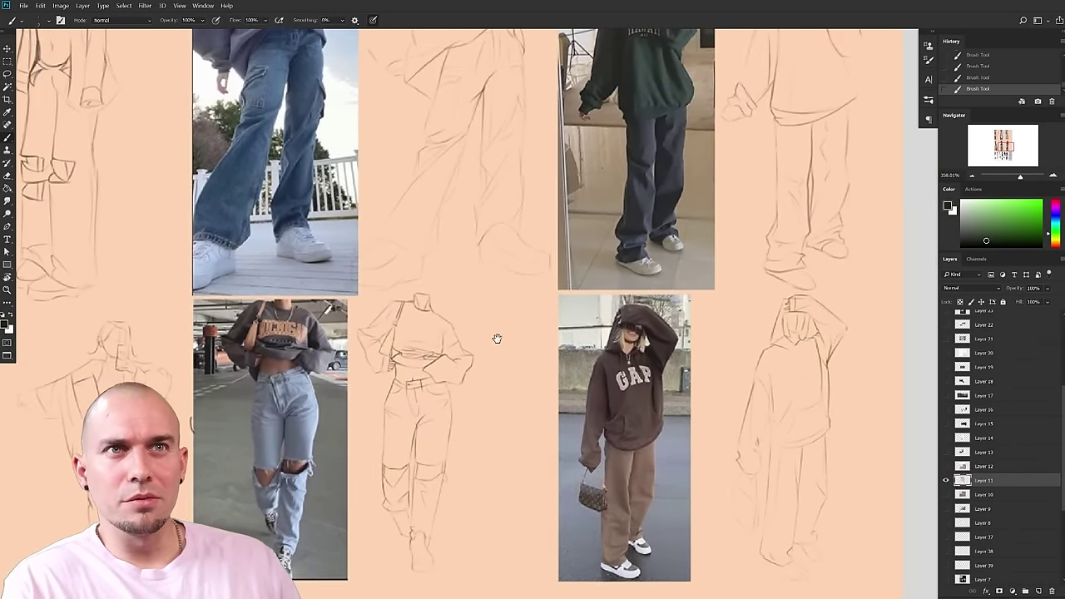
scroll(785, 337, down, 6)
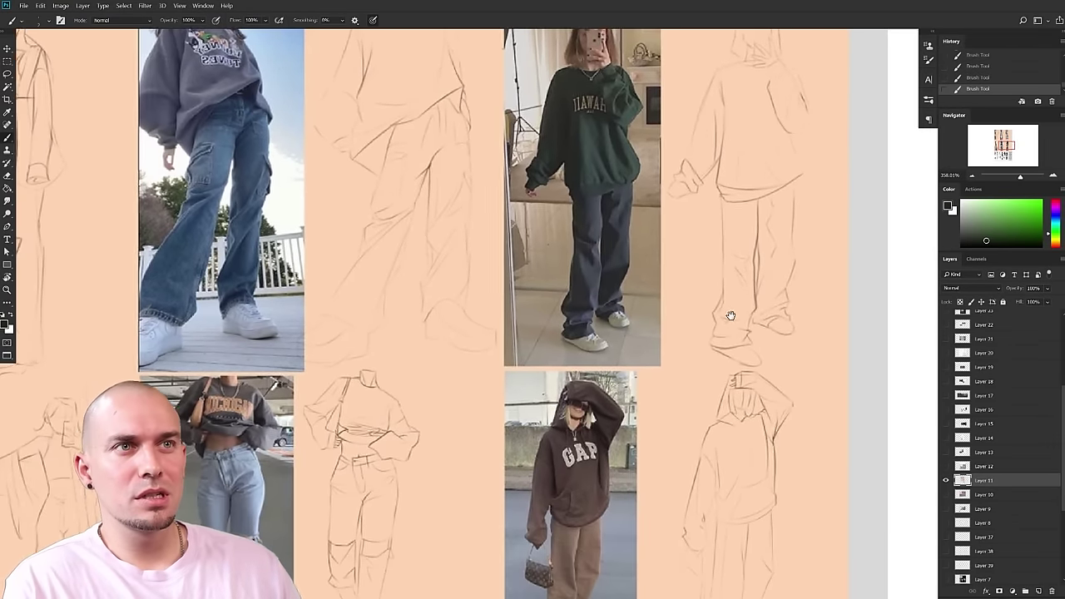
scroll(689, 364, left, 4)
scroll(689, 365, right, 2)
scroll(689, 364, up, 2)
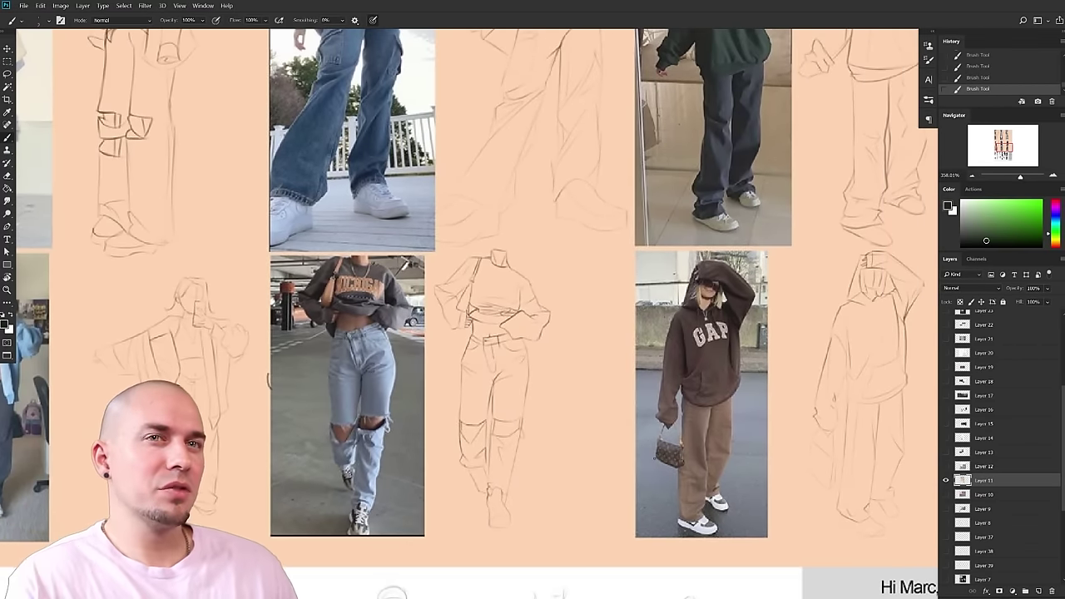
drag(654, 459, 671, 386)
mouse_move(656, 450)
mouse_down()
mouse_move(629, 388)
mouse_move(630, 364)
mouse_move(659, 346)
mouse_up()
- Try a freehand zigzag fold example beside the sketch of the figure in the open blue shirt, then undo it
drag(257, 305, 263, 403)
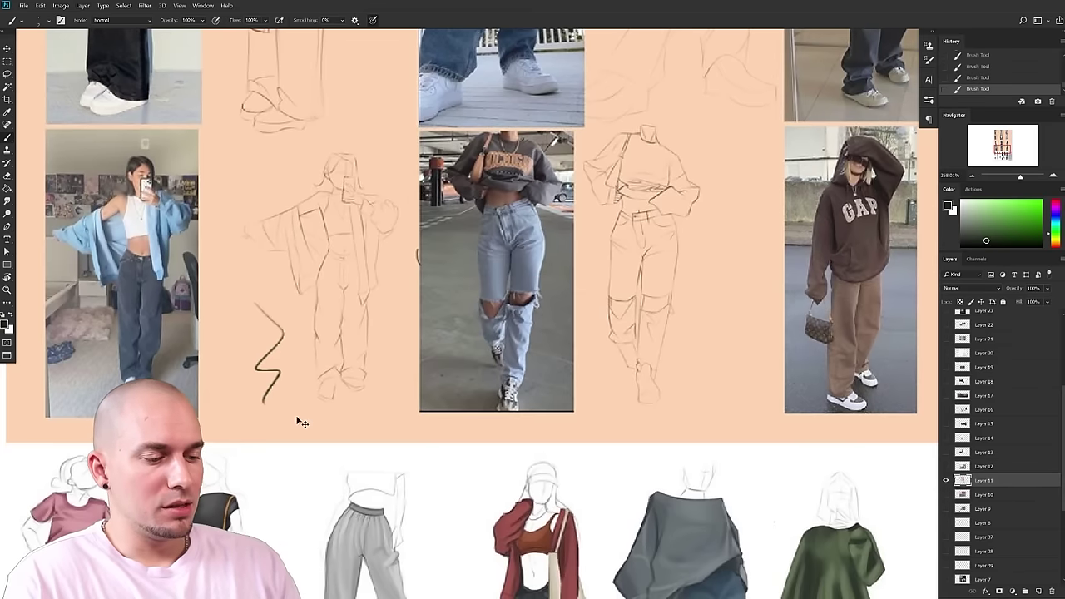
key(ctrl+z)
key(ctrl+z)
mouse_move(292, 376)
mouse_down()
mouse_move(278, 430)
mouse_move(292, 379)
mouse_up()
mouse_move(570, 459)
mouse_down()
mouse_move(491, 448)
mouse_move(594, 480)
mouse_up()
key(ctrl+z)
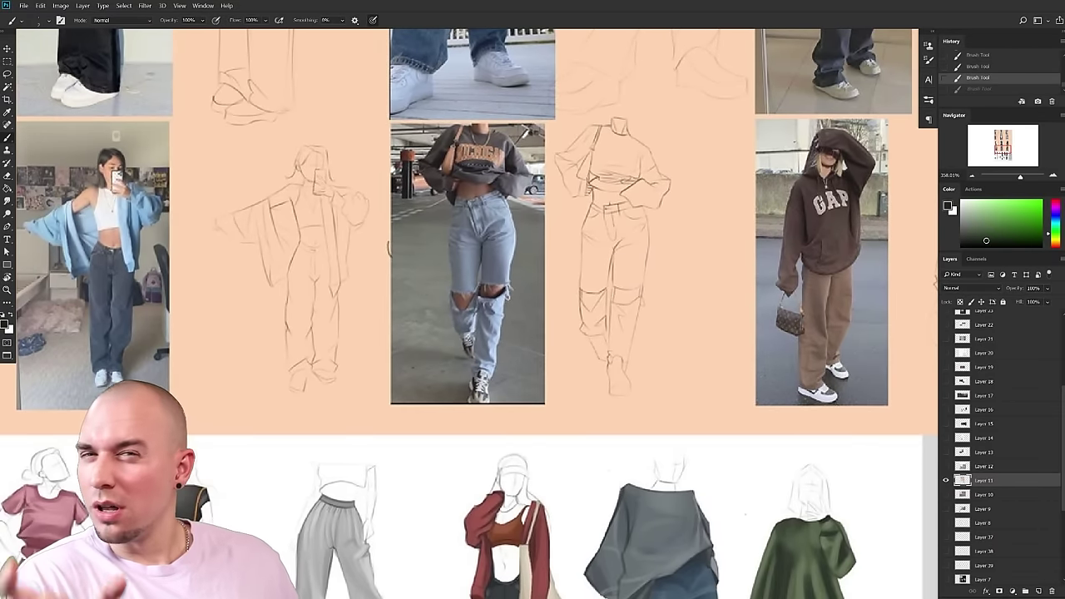
- Mark short fold strokes on the beige trousers in the striped-top reference photo
drag(358, 335, 258, 490)
mouse_move(578, 325)
mouse_down()
mouse_move(553, 355)
mouse_move(261, 499)
mouse_up()
drag(376, 50, 388, 462)
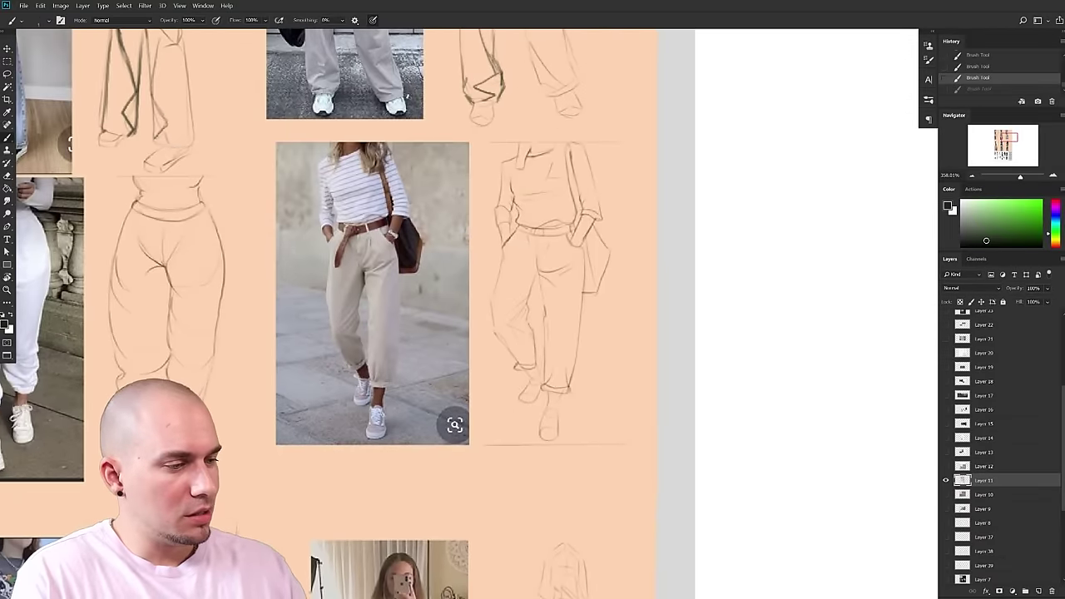
key(ctrl+shift+z)
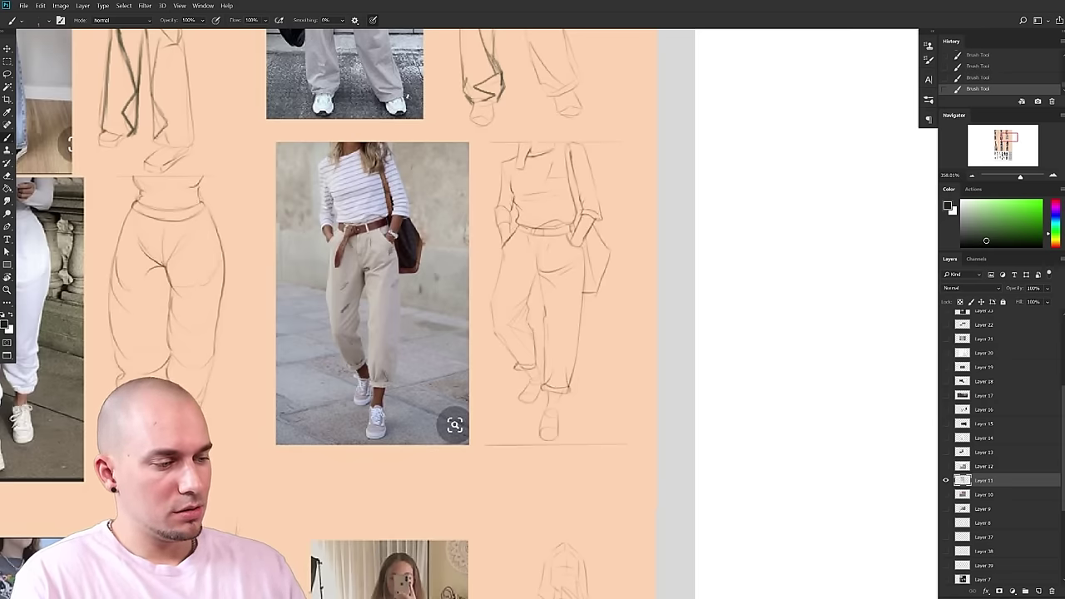
scroll(574, 439, down, 2)
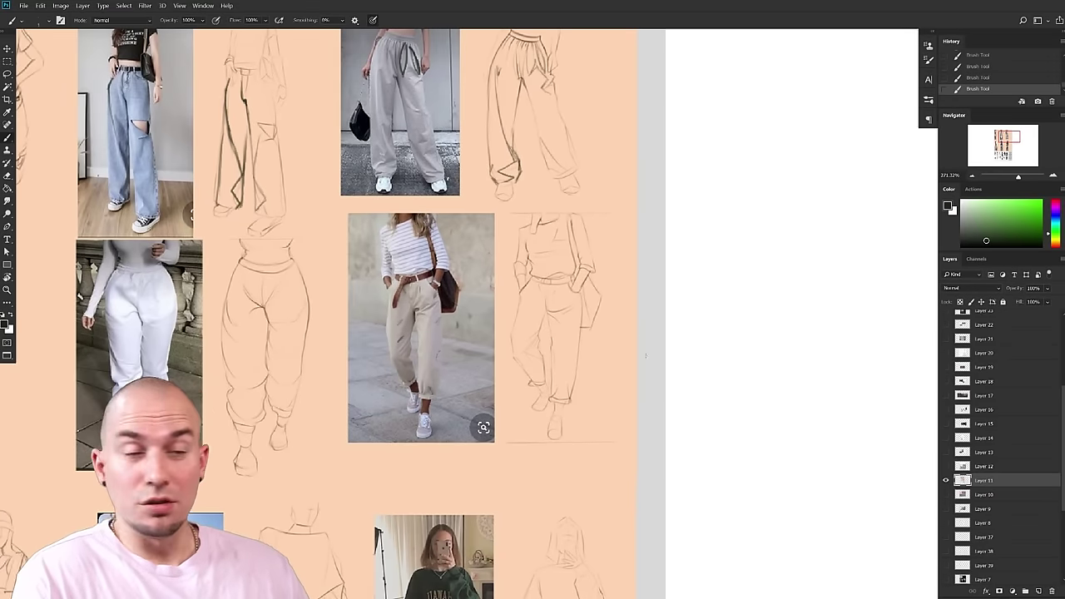
- Examine the coloured versions of the outfits and the student's written question beside them
scroll(576, 392, down, 5)
drag(576, 410, 675, 80)
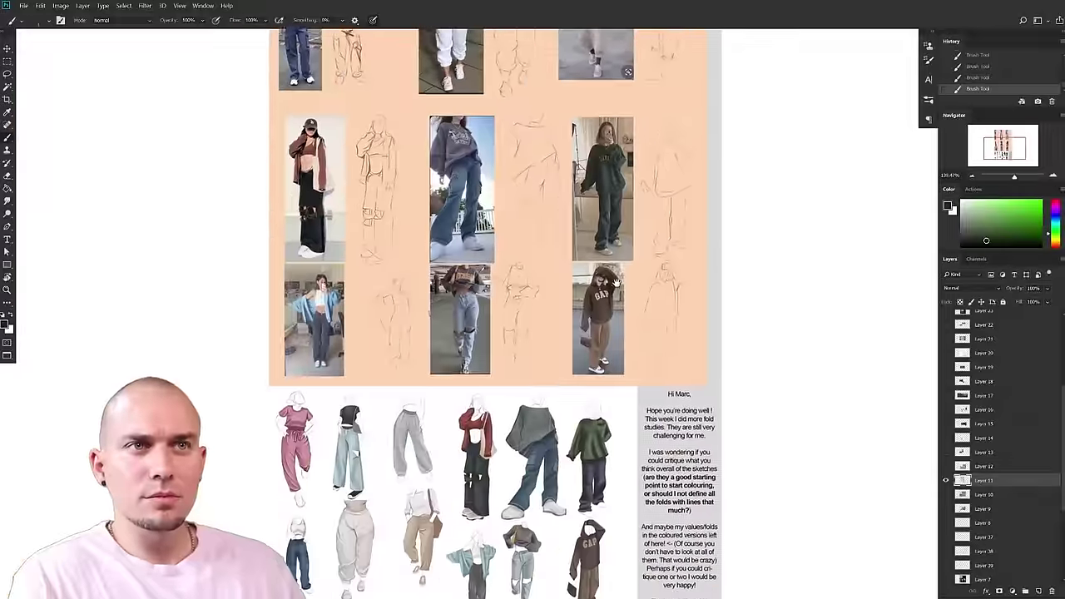
drag(578, 387, 611, 167)
drag(563, 295, 577, 318)
scroll(700, 336, up, 5)
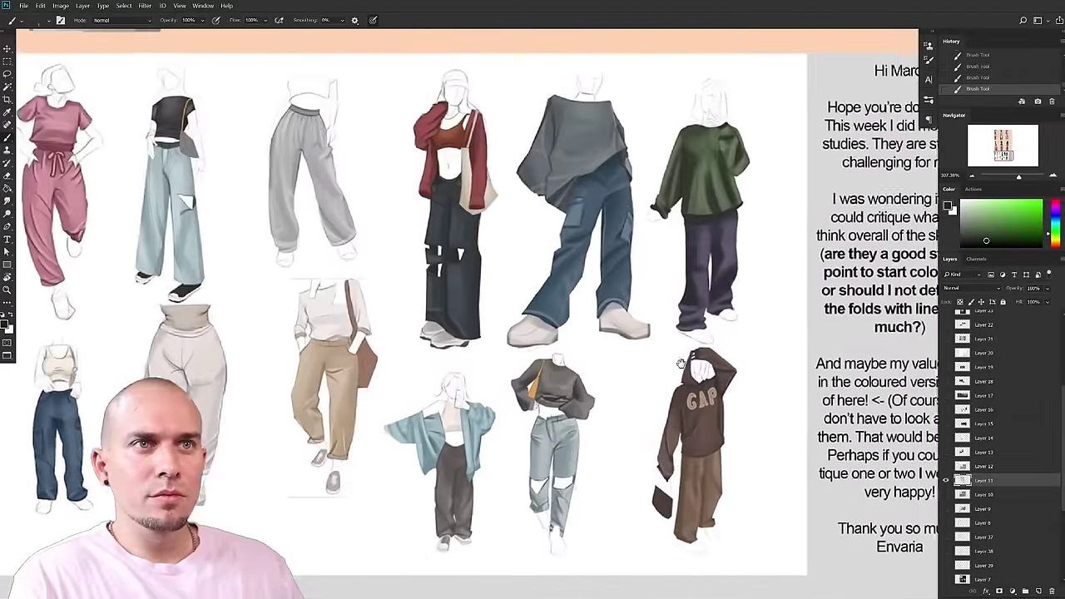
drag(677, 314, 691, 311)
mouse_move(759, 317)
mouse_down()
mouse_move(771, 311)
mouse_move(736, 306)
mouse_move(777, 316)
mouse_up()
drag(531, 307, 767, 313)
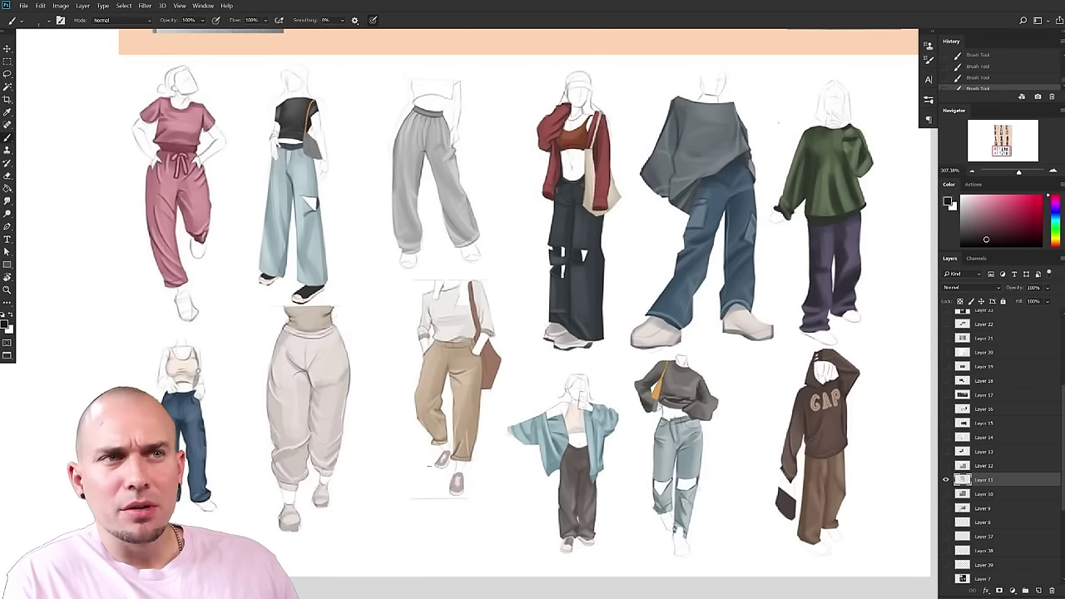
drag(353, 412, 370, 413)
drag(385, 402, 506, 383)
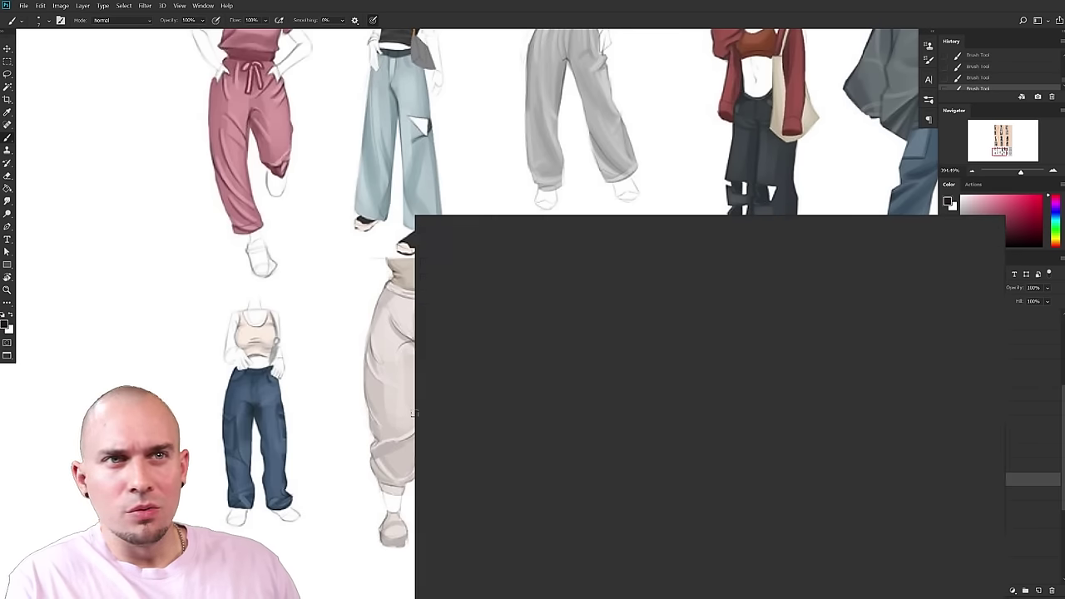
- Try a black brush stroke along the outer leg of the coloured cream joggers, then undo it
right_click(405, 441)
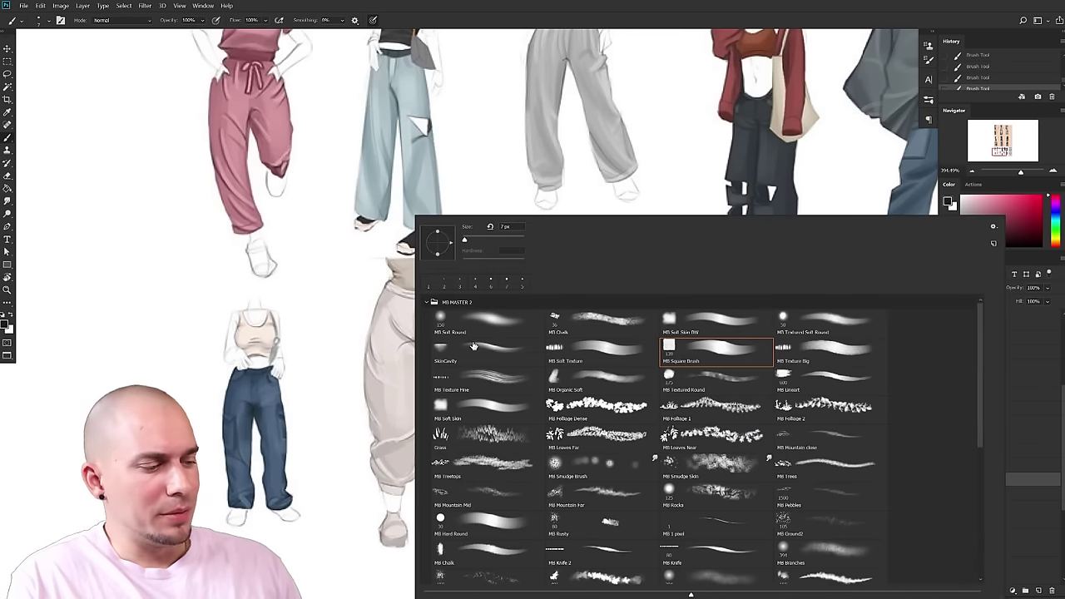
click(329, 456)
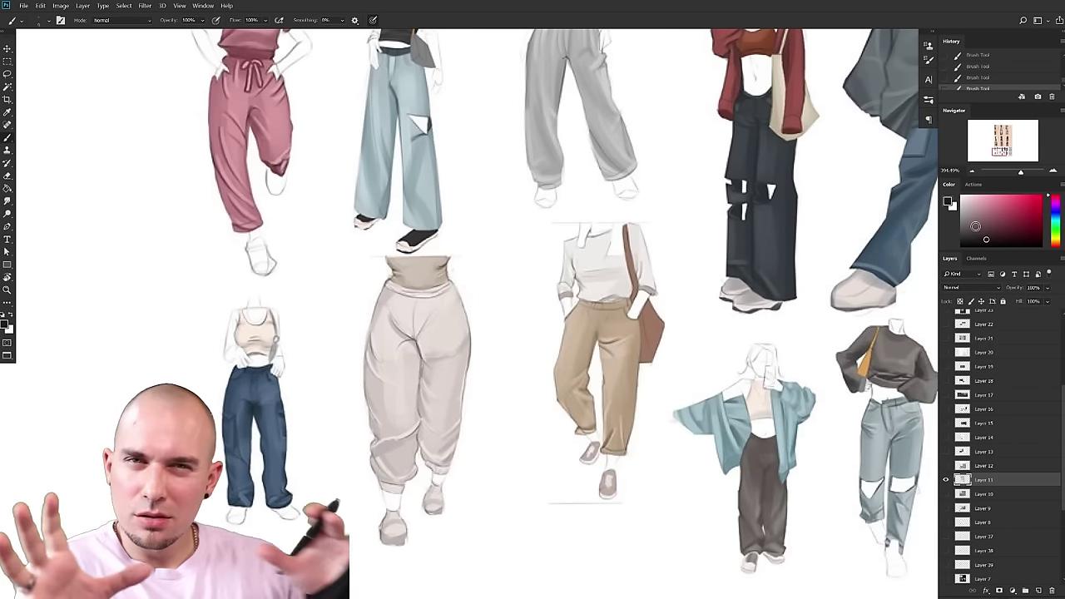
drag(476, 436, 443, 436)
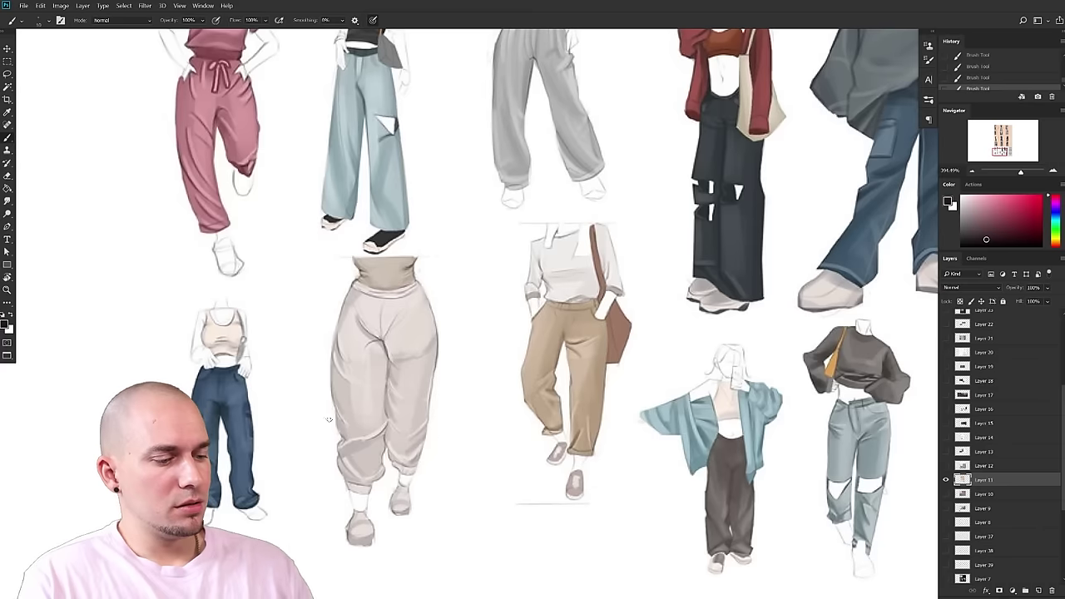
click(977, 233)
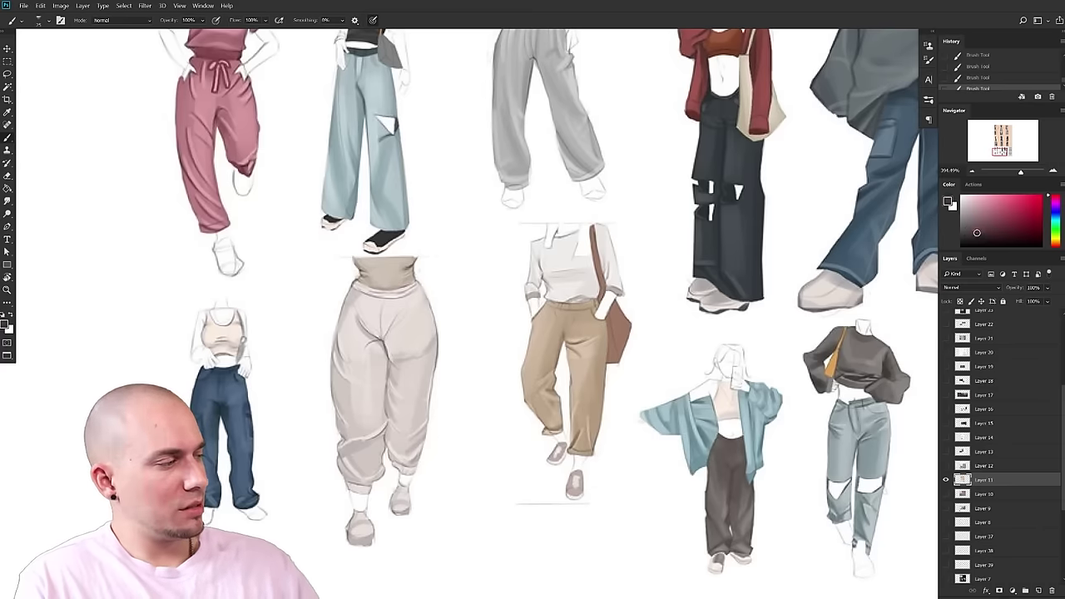
alt+click(364, 379)
drag(968, 237, 968, 200)
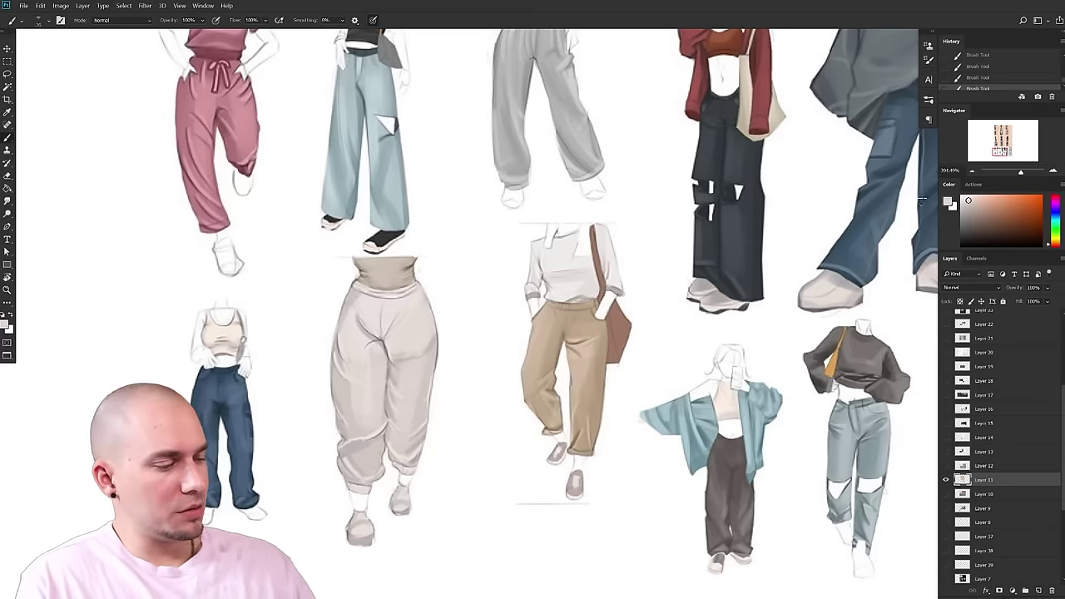
click(990, 228)
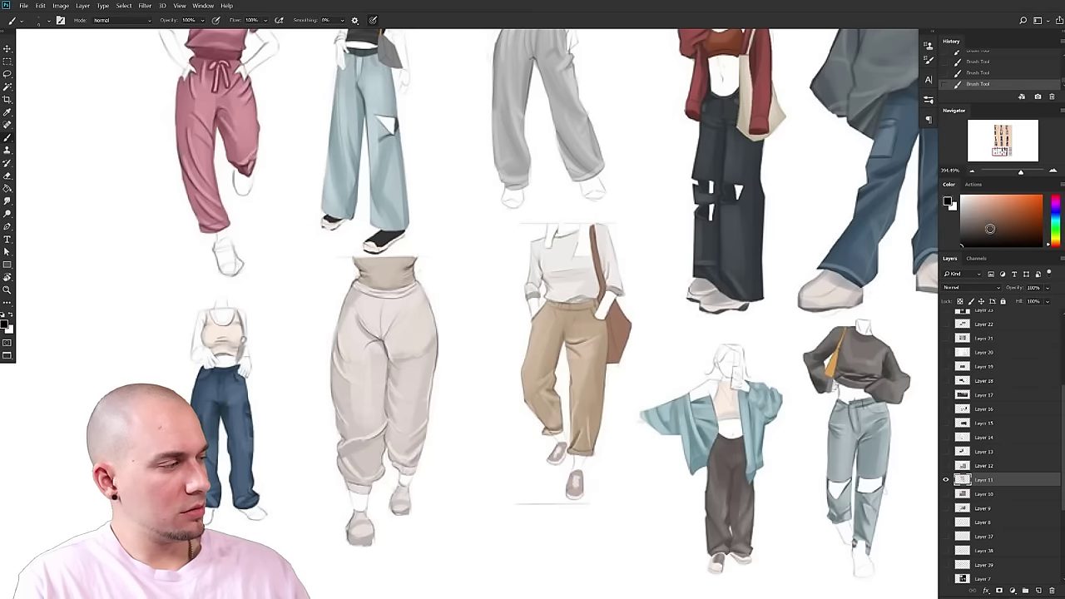
drag(374, 408, 336, 404)
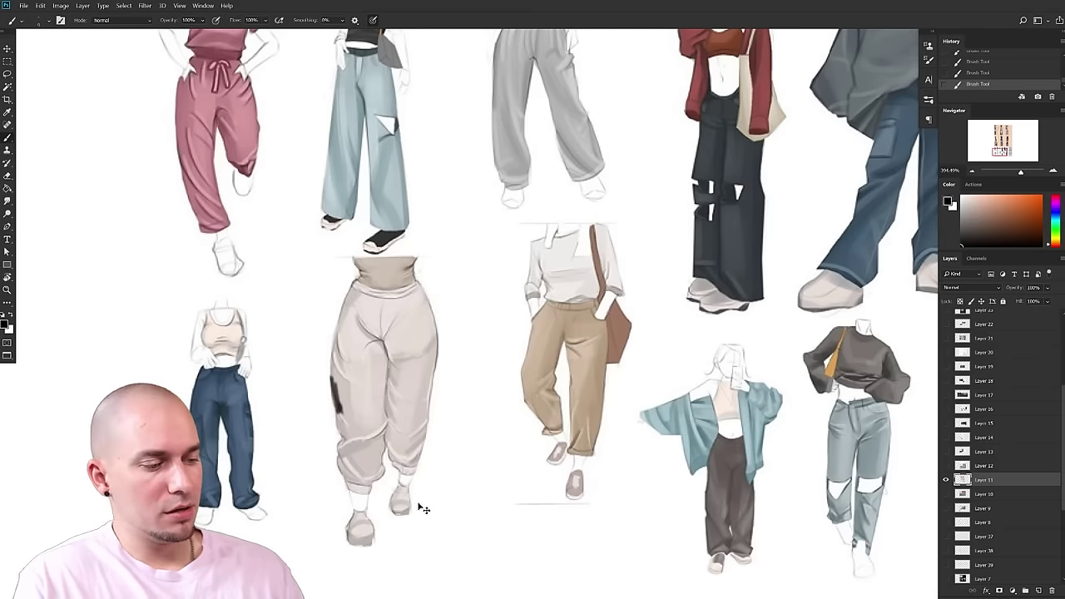
drag(386, 401, 431, 381)
key(ctrl+z)
- Sample the dark colour from the black ripped trousers of the coloured figure in the red jacket
drag(482, 450, 450, 541)
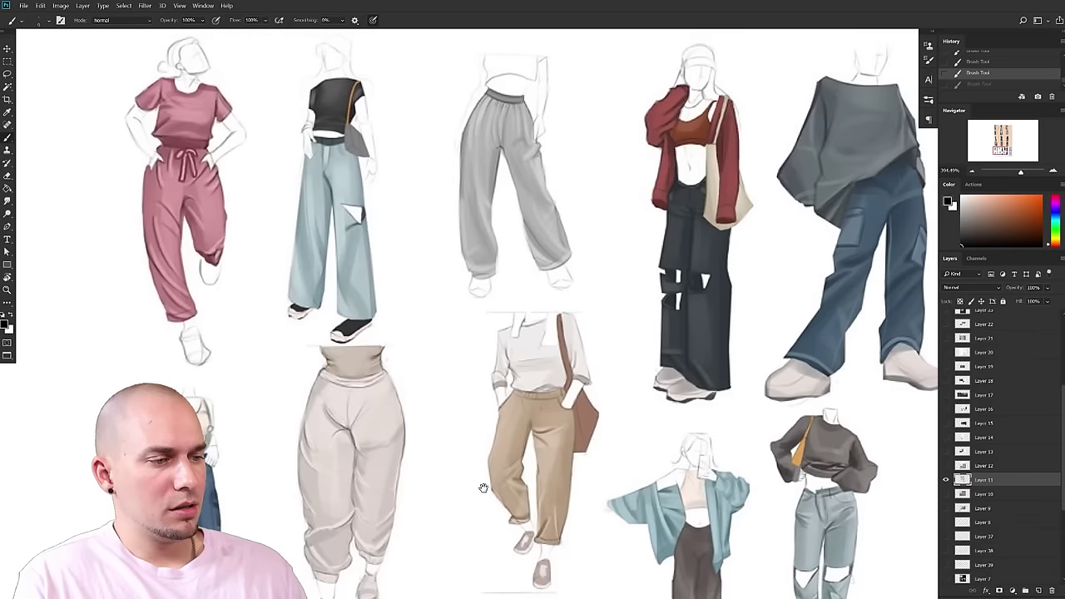
drag(479, 490, 439, 509)
drag(426, 192, 453, 193)
key(ctrl+z)
drag(562, 412, 364, 405)
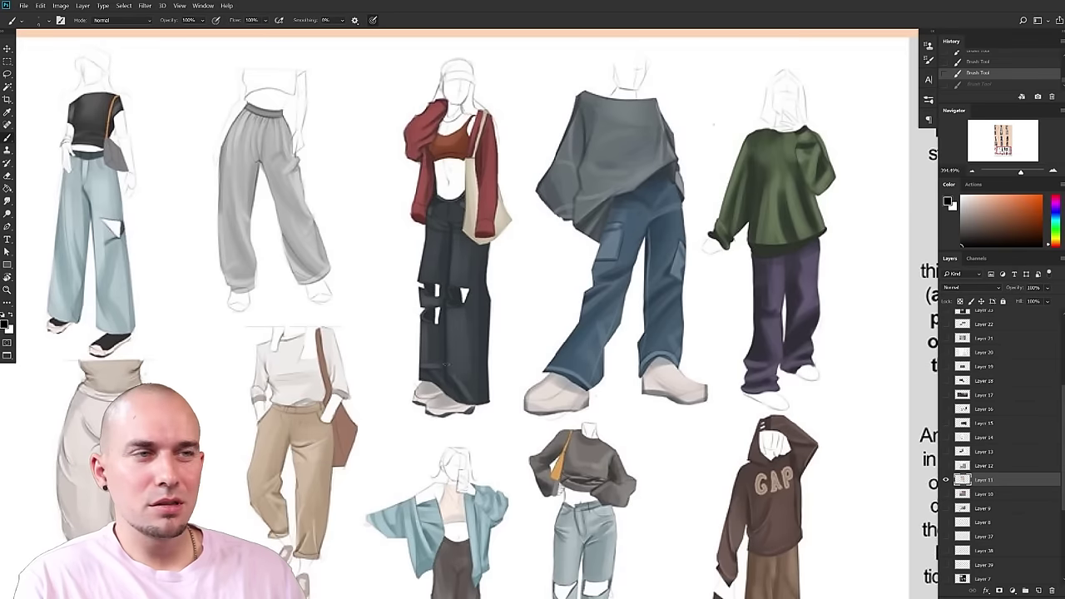
alt+click(456, 268)
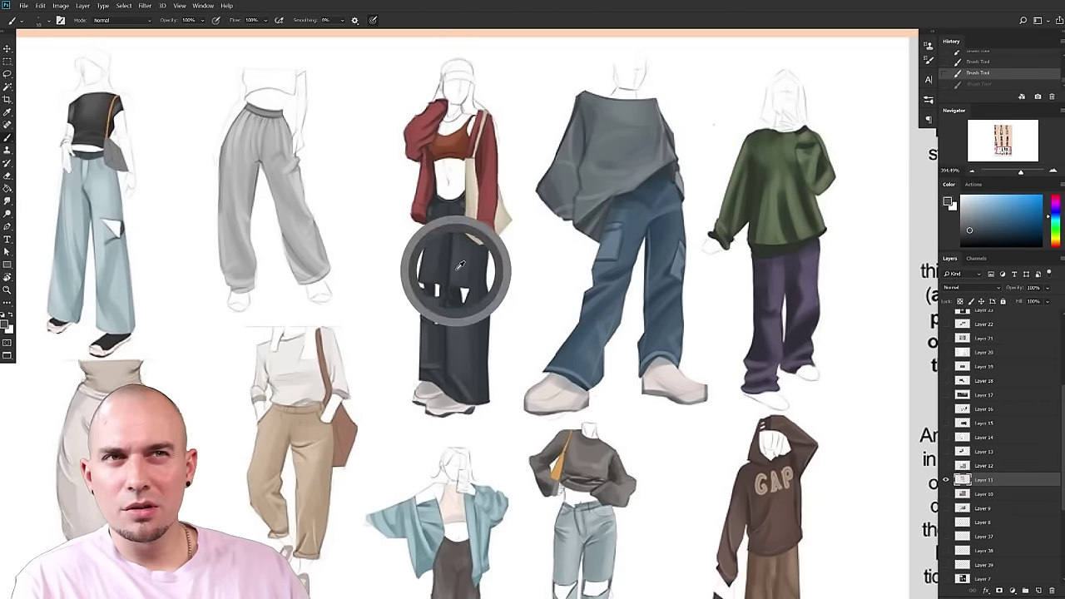
- Brush soft lighter values over the legs of the black ripped trousers, enlarging the brush between strokes
drag(451, 273, 455, 232)
key(ctrl+z)
key(])
key(])
key(])
drag(459, 283, 454, 229)
key(])
key(])
key(])
key(])
drag(462, 375, 451, 280)
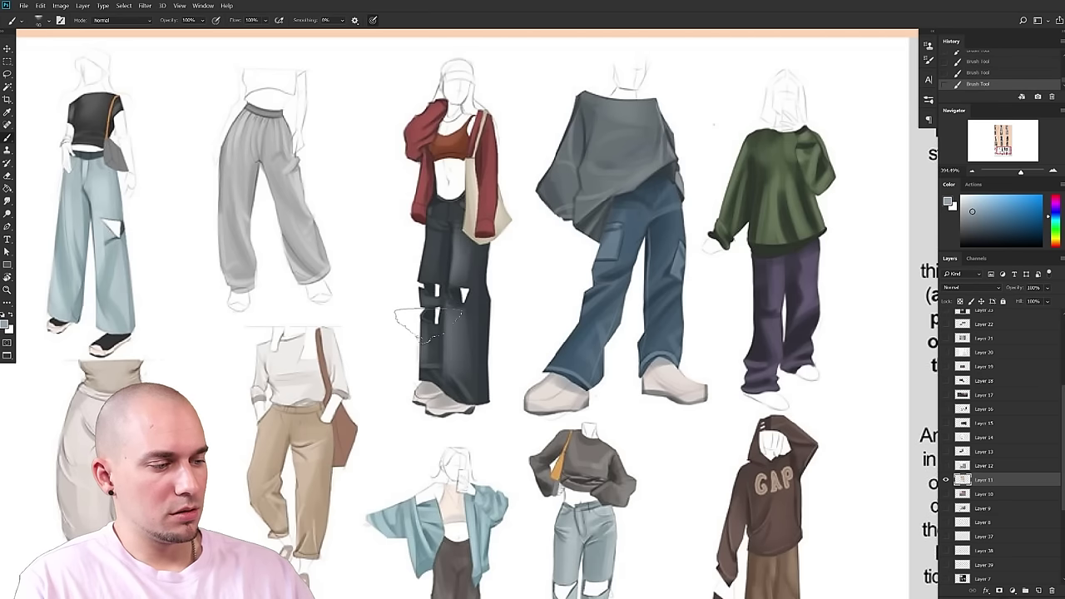
- Draw a long black ellipse and an angular zigzag line as fold examples in the space above the grey trousers
drag(657, 295, 554, 205)
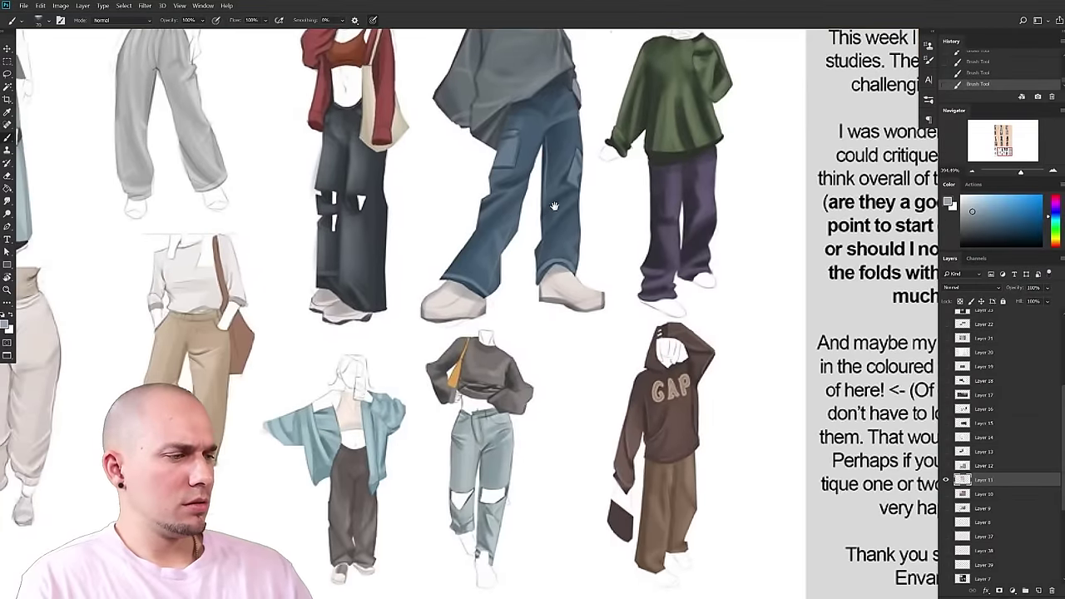
drag(595, 361, 648, 286)
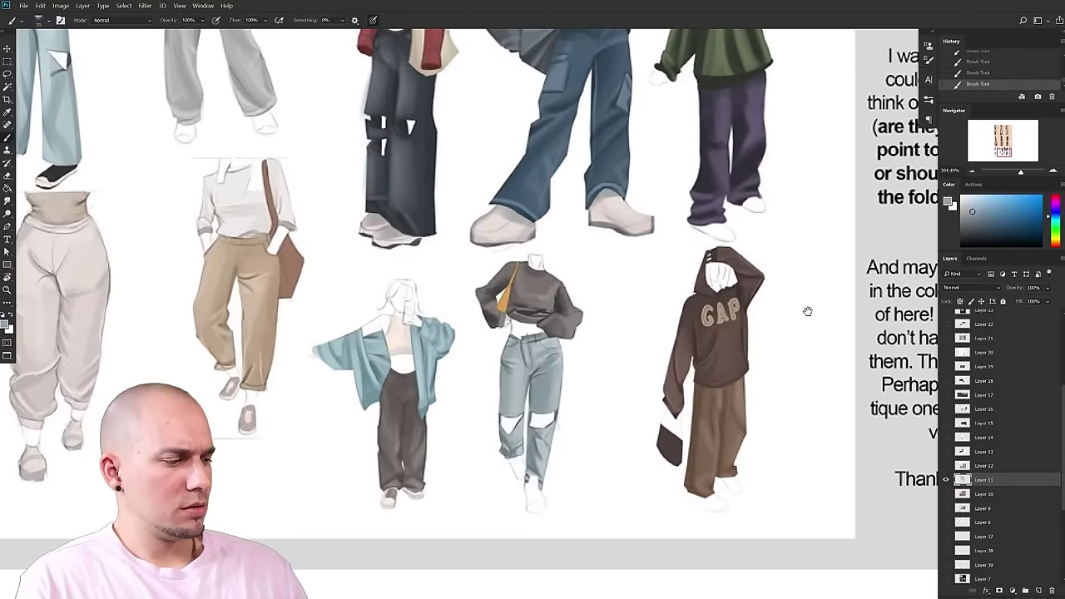
drag(792, 329, 839, 340)
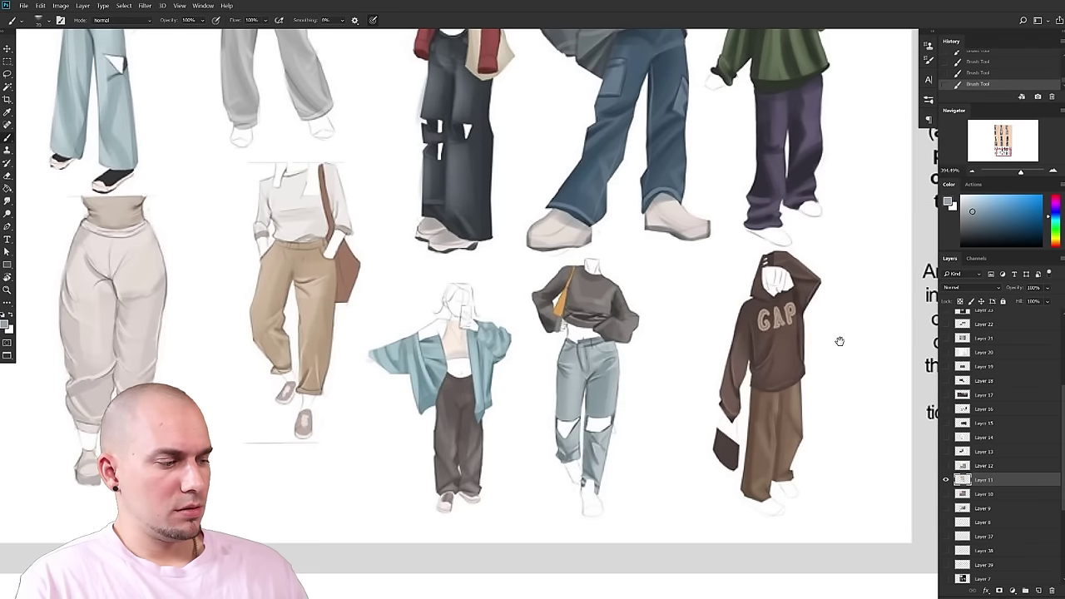
drag(425, 291, 607, 303)
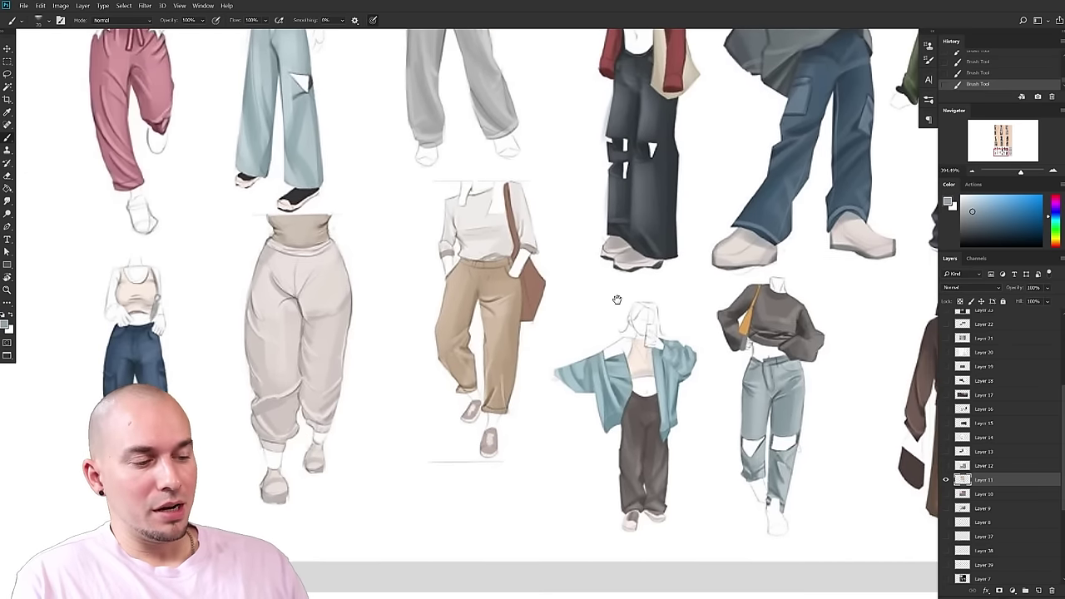
click(961, 246)
drag(545, 91, 570, 311)
drag(348, 255, 379, 263)
mouse_move(402, 226)
mouse_down()
mouse_move(426, 310)
mouse_move(391, 344)
mouse_move(436, 356)
mouse_move(398, 380)
mouse_move(436, 379)
mouse_up()
drag(501, 401, 462, 359)
key([)
mouse_move(460, 162)
mouse_down()
mouse_move(500, 226)
mouse_move(512, 306)
mouse_up()
key(ctrl+z)
drag(539, 371, 546, 350)
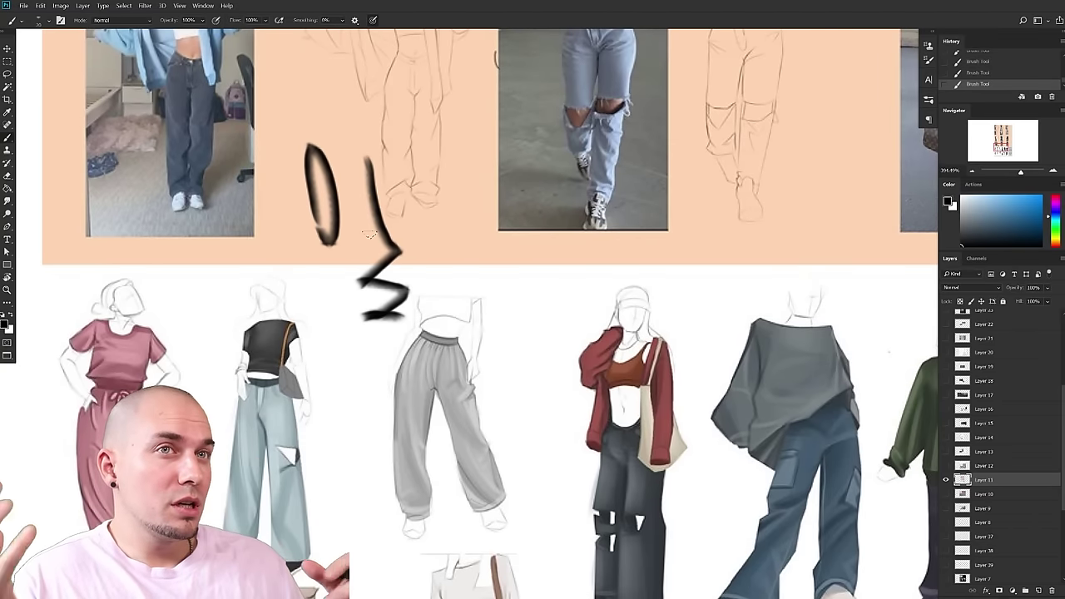
- Choose a different brush and a black colour, and shrink the brush to a fine size for the grey trousers
drag(523, 448, 626, 285)
mouse_move(679, 418)
mouse_down()
mouse_move(673, 394)
mouse_move(672, 409)
mouse_up()
mouse_move(555, 292)
mouse_down()
mouse_move(511, 442)
mouse_move(535, 485)
mouse_up()
mouse_move(448, 457)
mouse_down()
mouse_move(507, 478)
mouse_move(551, 464)
mouse_up()
drag(478, 443, 416, 440)
drag(499, 407, 537, 405)
drag(589, 373, 516, 376)
drag(1000, 228, 953, 211)
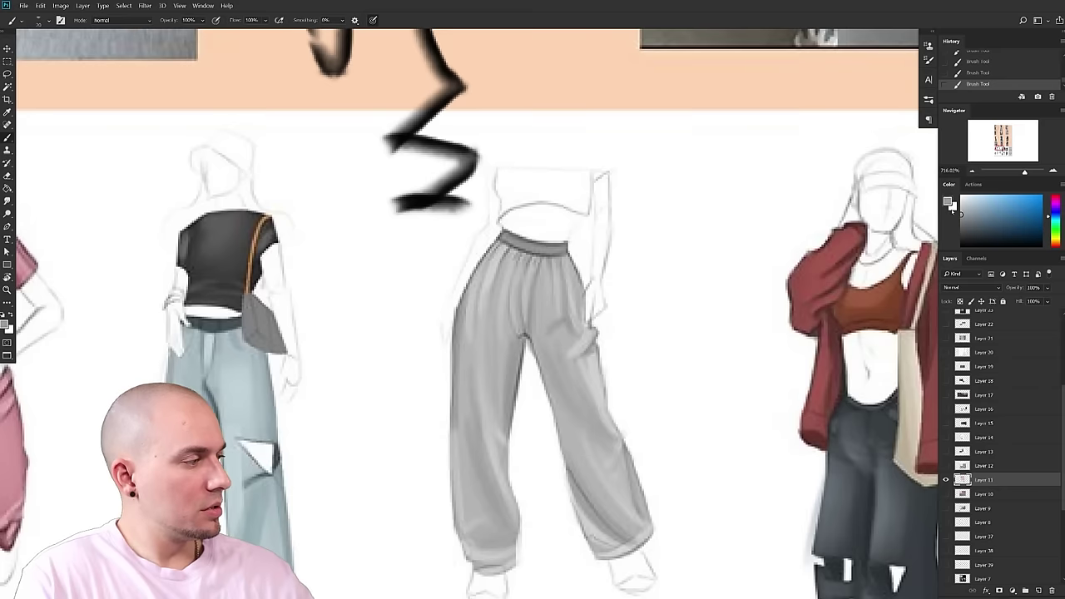
right_click(507, 300)
drag(450, 437, 449, 439)
drag(965, 236, 943, 248)
right_click(773, 363)
click(765, 350)
click(483, 296)
key(bracketleft)
key(bracketleft)
key(bracketleft)
key(bracketleft)
key(bracketleft)
key(bracketleft)
key(bracketleft)
key(bracketleft)
key(bracketleft)
key(bracketleft)
key(bracketleft)
key(bracketleft)
key(bracketleft)
key(bracketleft)
key(bracketleft)
key(bracketleft)
key(bracketleft)
key(bracketleft)
key(bracketleft)
key(bracketleft)
key(bracketleft)
key(bracketleft)
- Try thin black fold strokes down the left leg of the grey trousers, then undo them
mouse_move(470, 308)
mouse_down()
mouse_move(472, 399)
mouse_move(507, 435)
mouse_up()
drag(472, 399, 505, 450)
drag(481, 350, 489, 406)
key(ctrl+z)
key(ctrl+z)
key(ctrl+z)
key(ctrl+z)
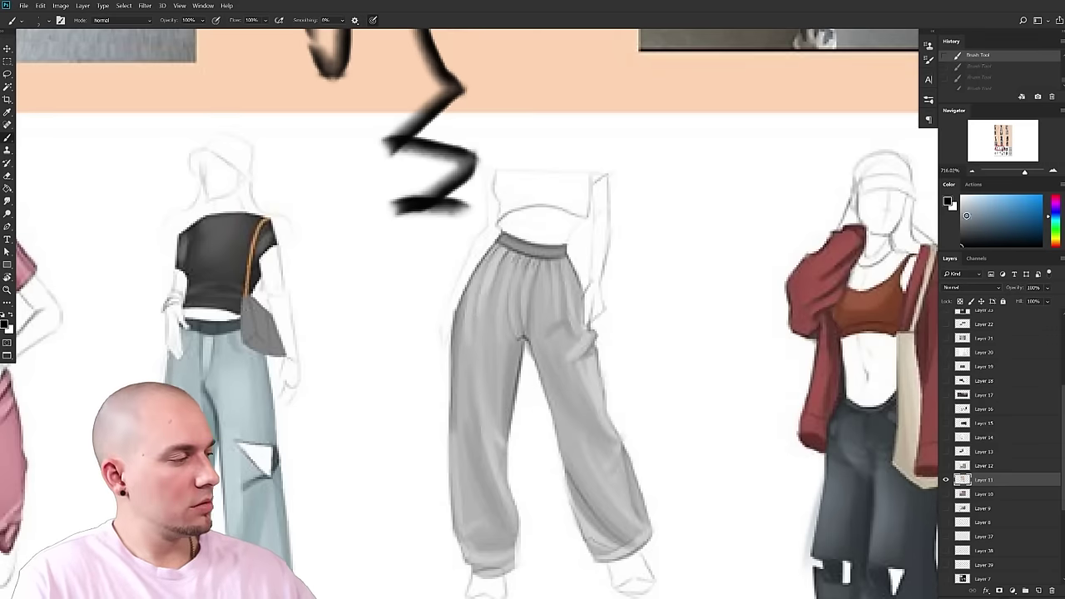
- Paint thin, near-white highlight folds down the left leg of the grey trousers
alt+click(495, 343)
drag(468, 373, 473, 323)
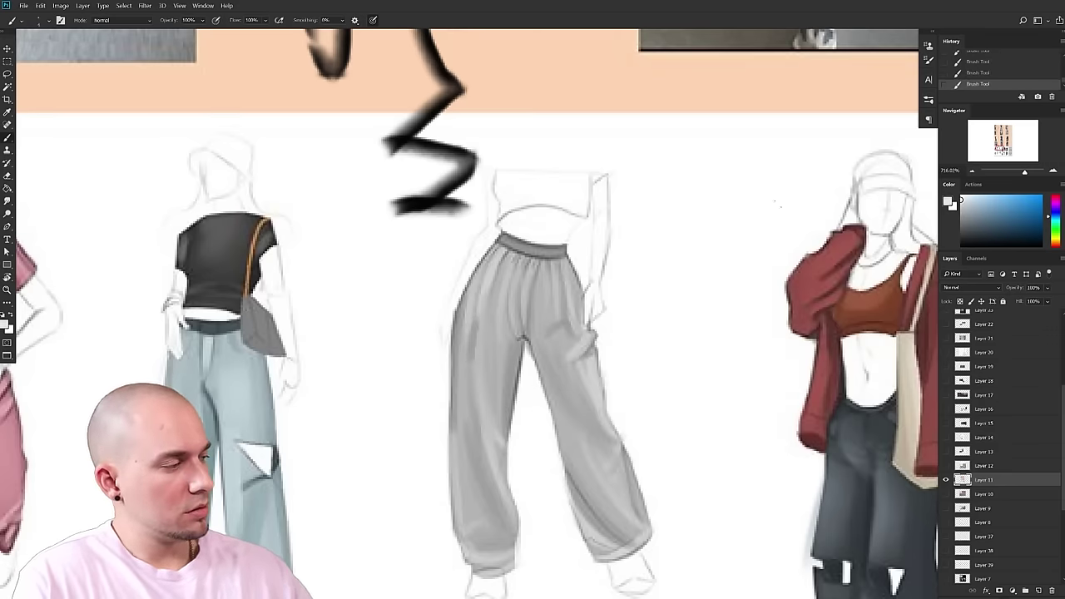
mouse_move(471, 355)
mouse_down()
mouse_move(508, 460)
mouse_move(505, 400)
mouse_move(480, 331)
mouse_up()
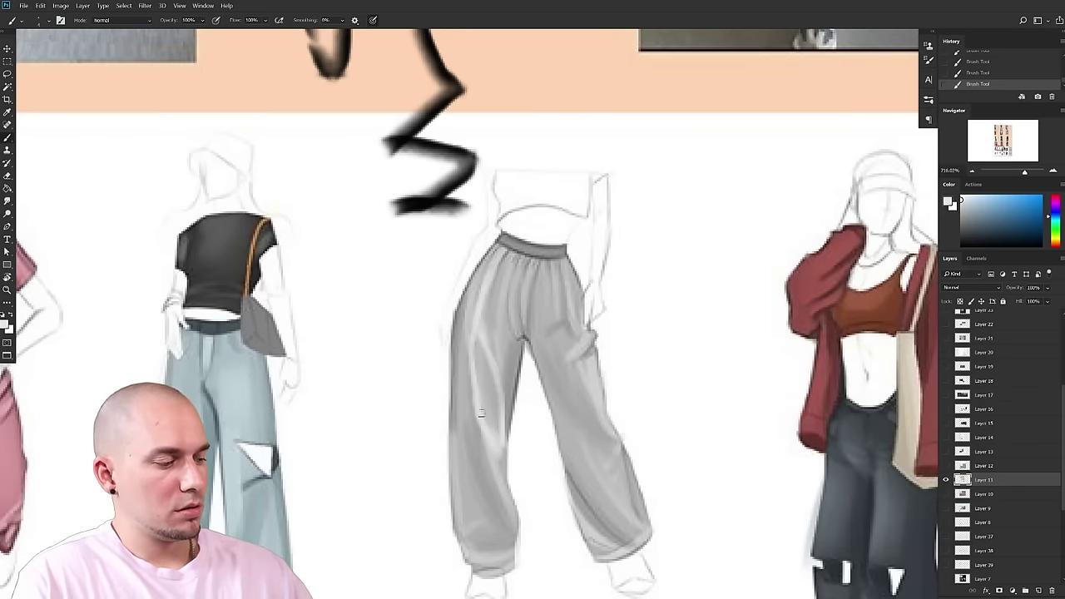
scroll(570, 440, down, 2)
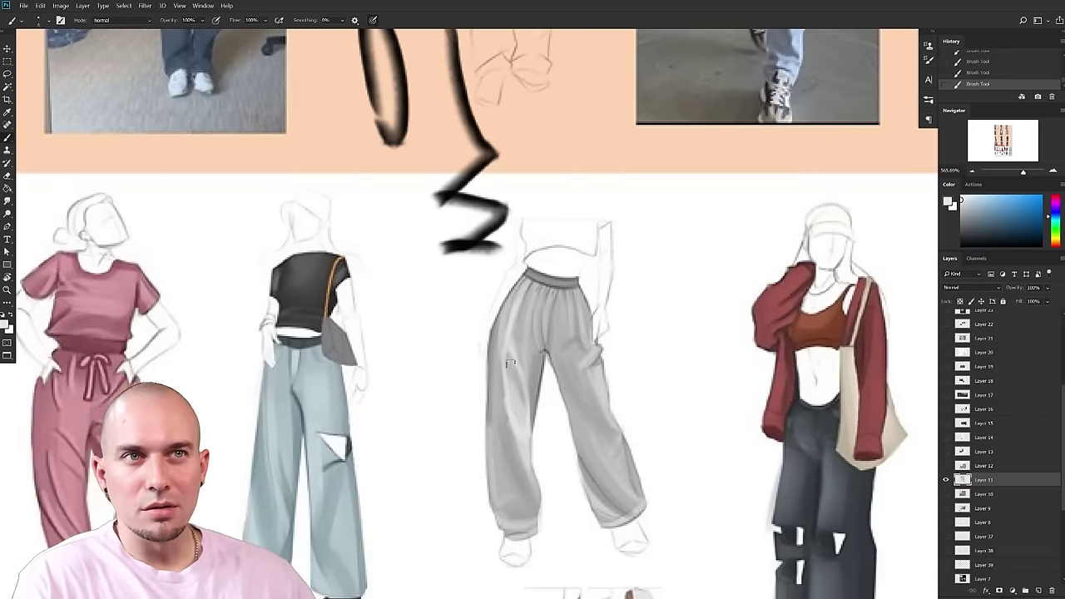
scroll(644, 338, down, 1)
- Shade the legs of the cream joggers using a larger brush and a dark warm grey
drag(644, 338, 652, 271)
mouse_move(719, 339)
mouse_down()
mouse_move(737, 292)
mouse_move(784, 278)
mouse_move(815, 249)
mouse_up()
drag(594, 371, 594, 290)
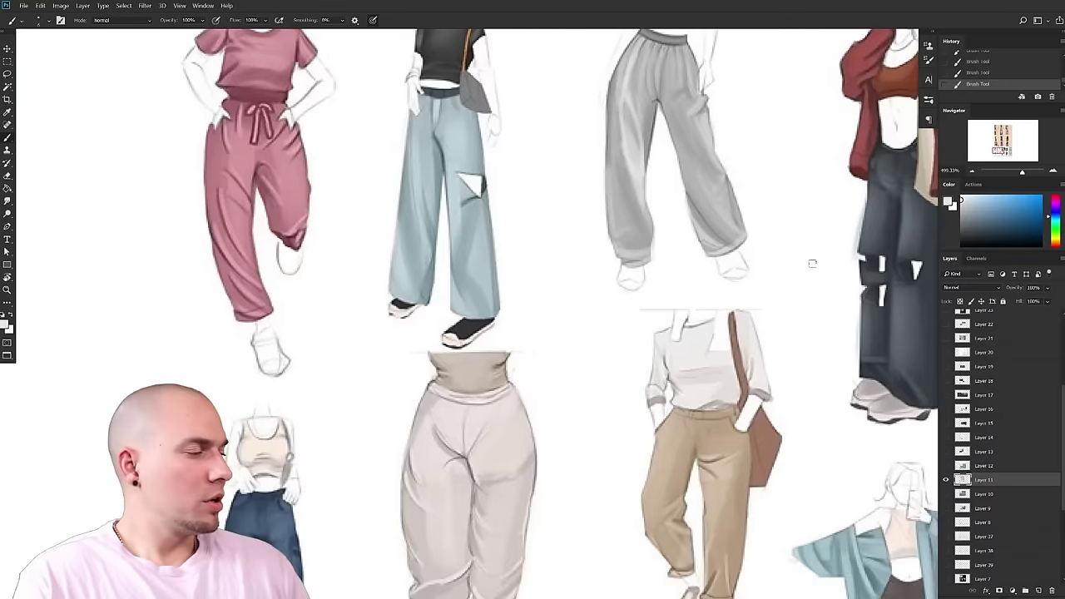
drag(678, 384, 582, 220)
mouse_move(599, 274)
mouse_down()
mouse_move(689, 309)
mouse_move(678, 305)
mouse_up()
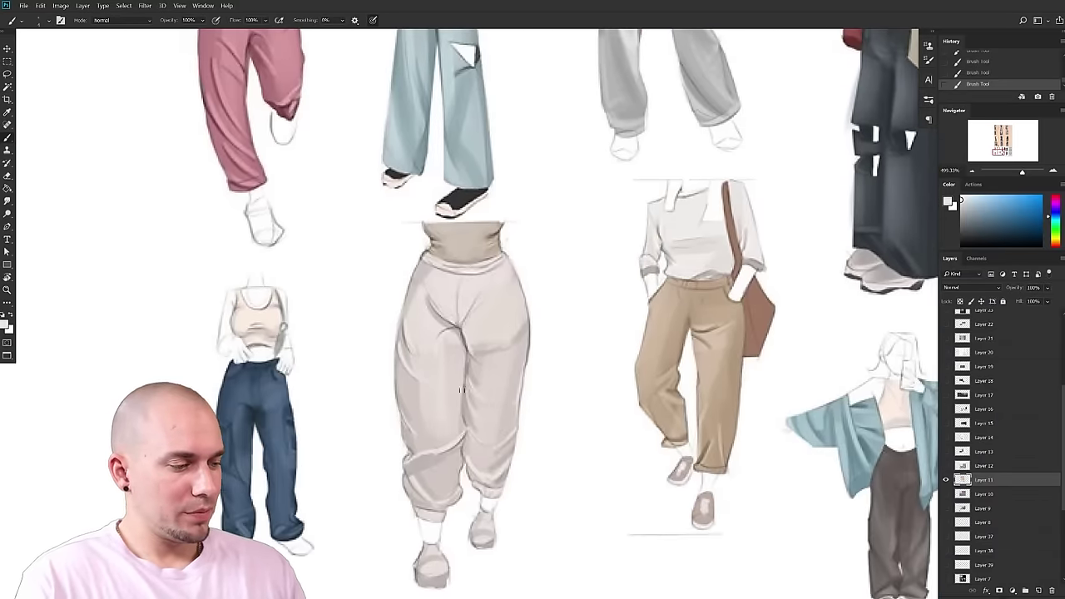
right_click(594, 337)
click(412, 431)
alt+click(425, 395)
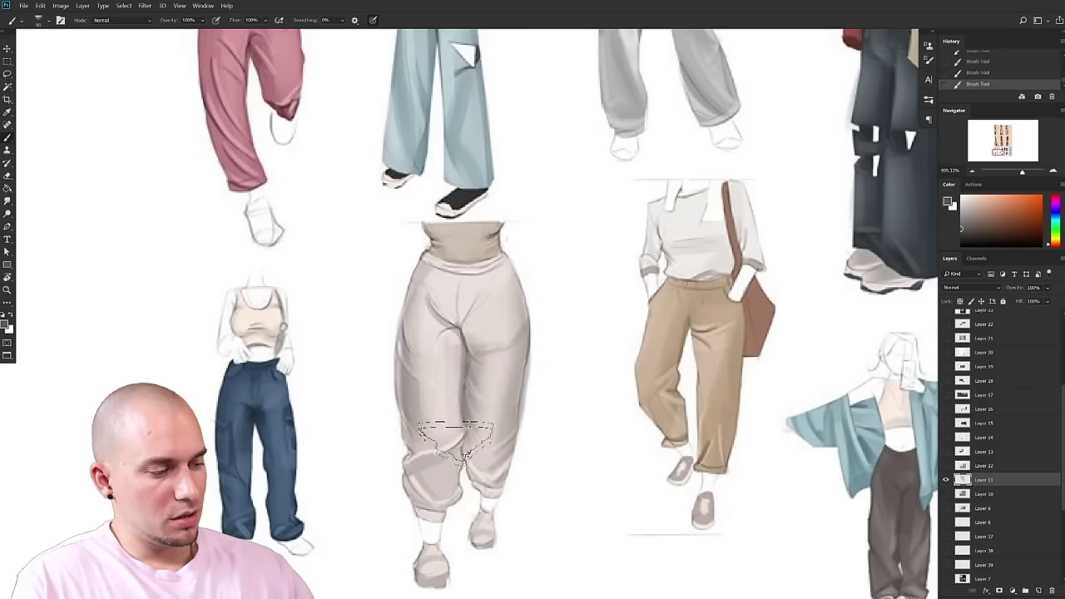
scroll(615, 323, down, 3)
drag(615, 323, 531, 373)
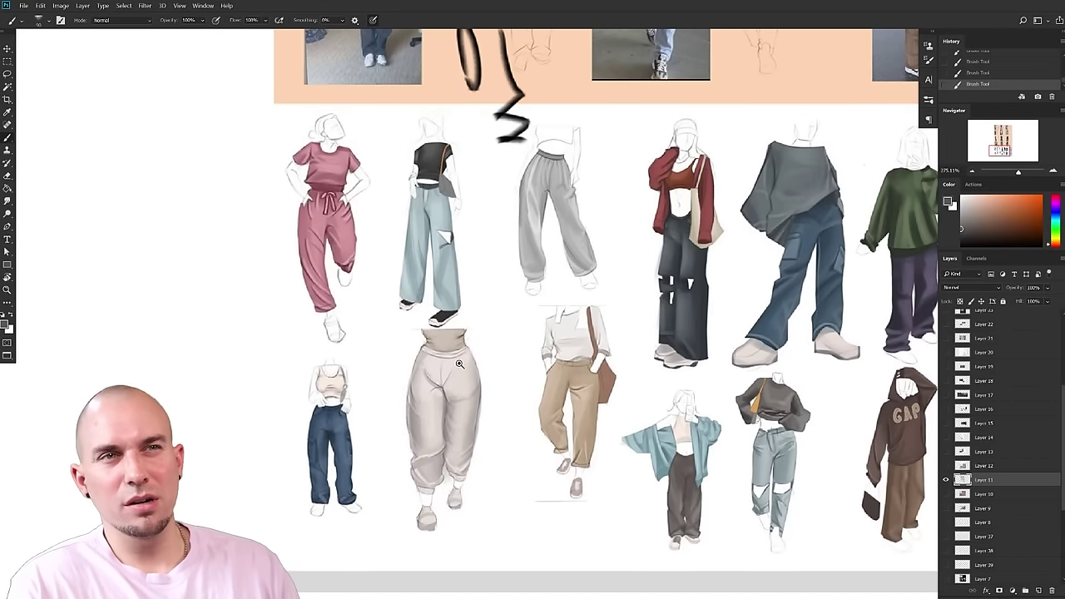
- Sample the dark pink of the pink outfit and brush shading along both trouser legs
scroll(460, 364, up, 3)
drag(436, 108, 475, 231)
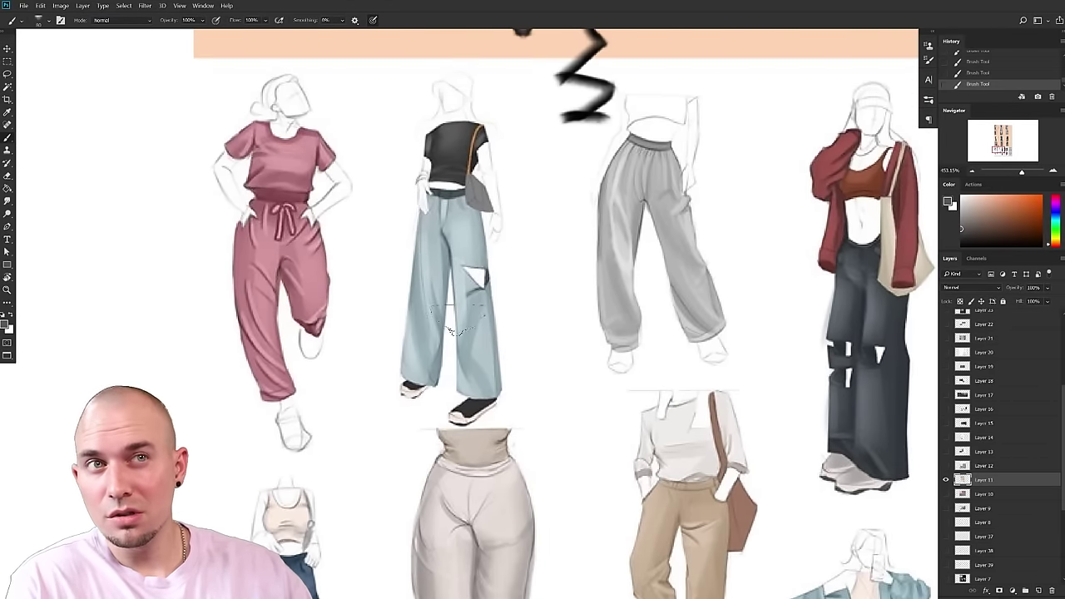
scroll(287, 308, up, 2)
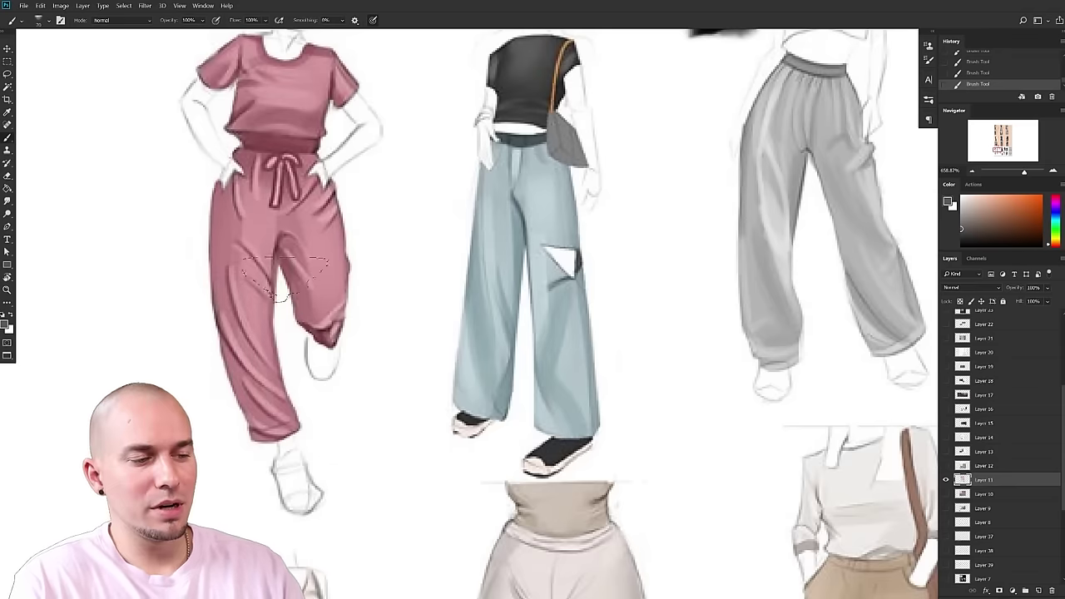
alt+click(223, 332)
drag(245, 379, 228, 196)
key(bracketleft)
key(bracketleft)
drag(269, 233, 273, 366)
drag(304, 296, 301, 254)
drag(326, 198, 341, 309)
drag(492, 411, 479, 435)
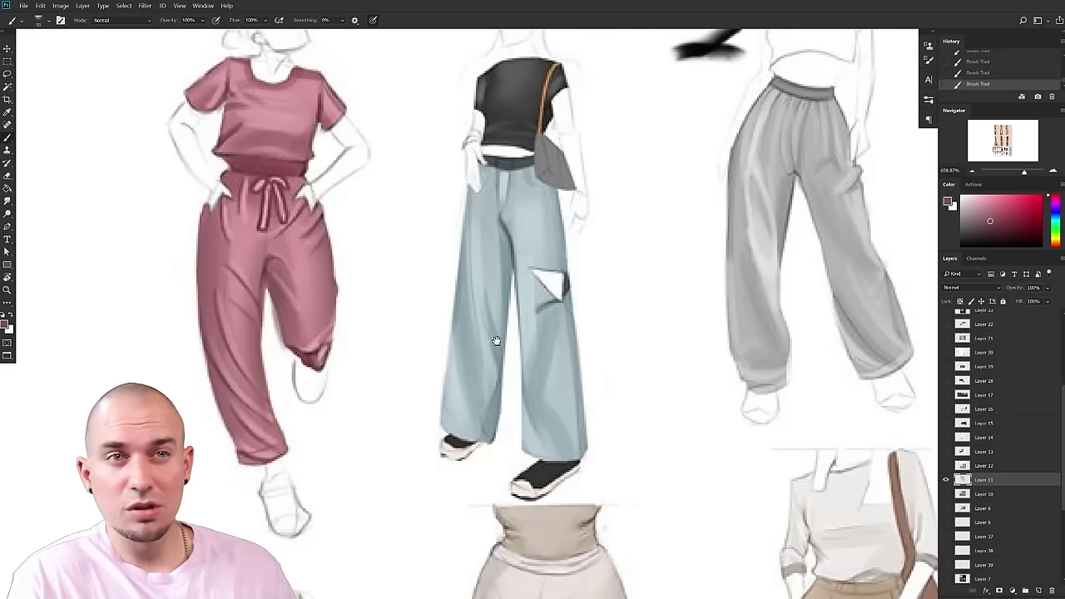
- Examine the values of the coloured outfits together, and the cream joggers and tan trousers up close
drag(496, 341, 338, 287)
drag(584, 287, 574, 62)
key(ctrl+z)
key(ctrl+minus)
key(ctrl+minus)
key(ctrl+minus)
drag(513, 354, 525, 385)
drag(672, 416, 621, 335)
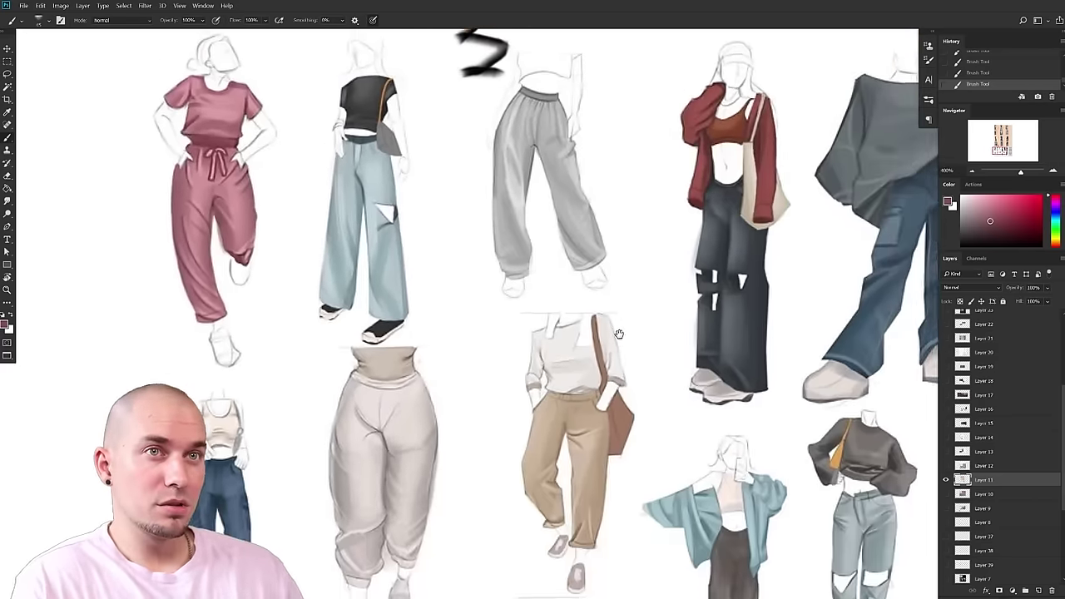
scroll(620, 334, down, 3)
scroll(577, 347, up, 2)
drag(496, 424, 435, 341)
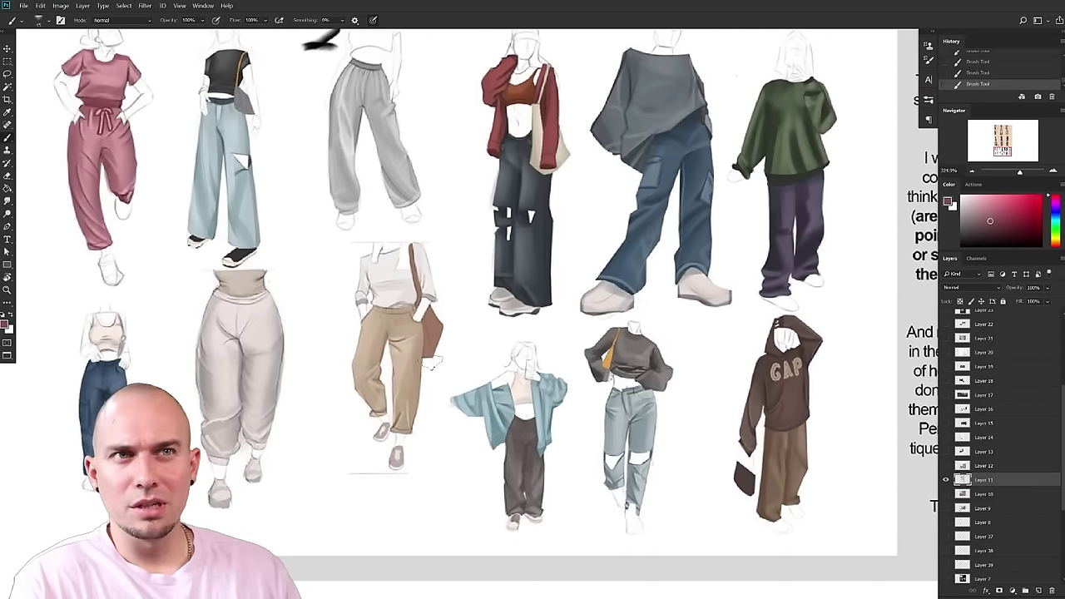
scroll(469, 399, up, 4)
mouse_move(469, 398)
mouse_down()
mouse_move(566, 409)
mouse_move(649, 386)
mouse_move(641, 352)
mouse_move(713, 302)
mouse_up()
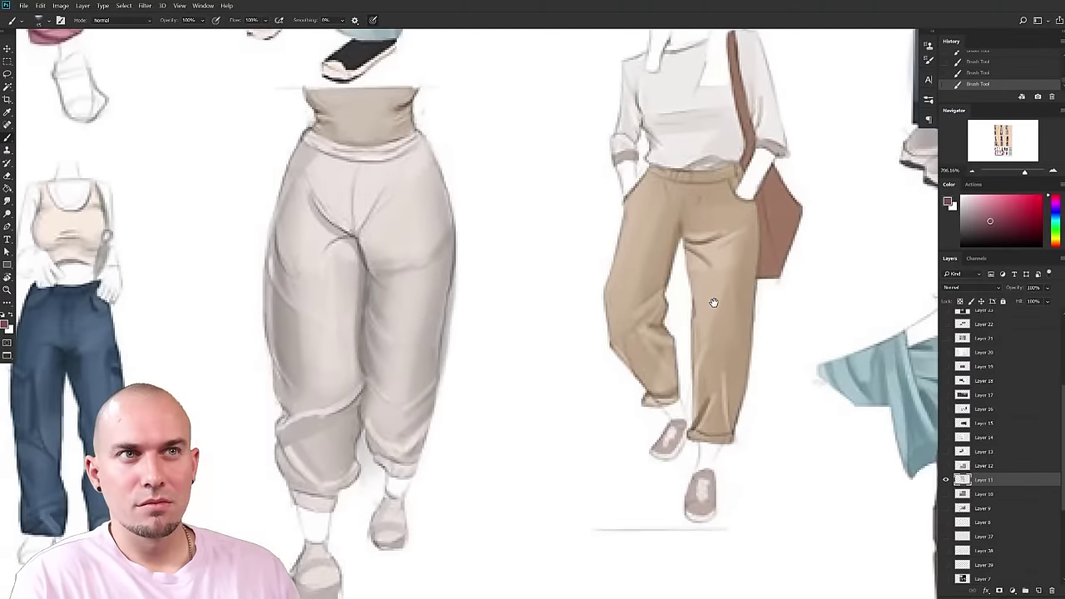
scroll(682, 380, down, 4)
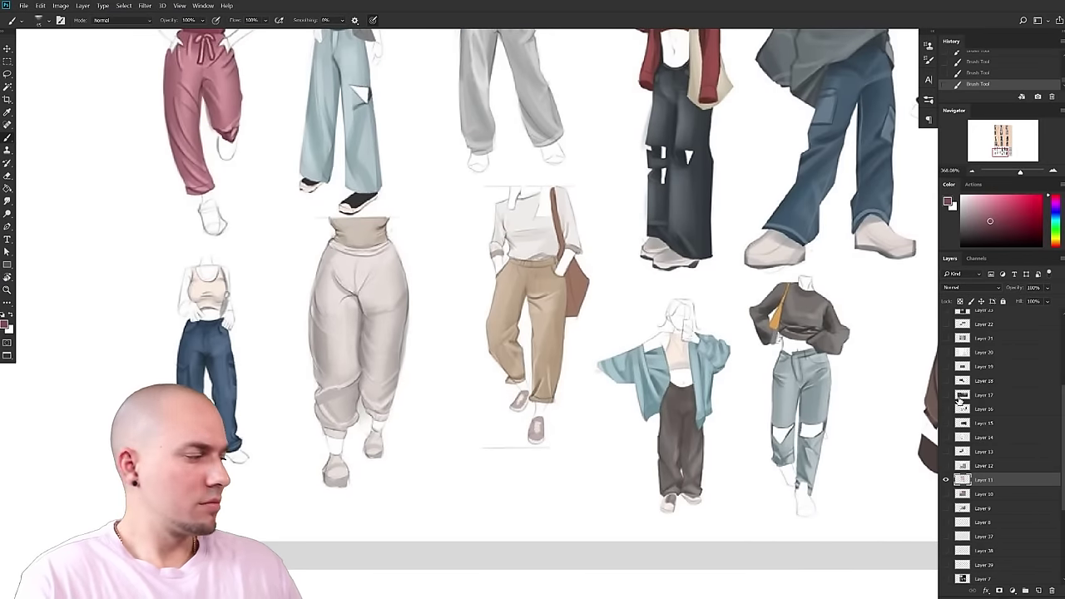
- Hide Layer 11, then show and select Layer 12 to bring up the next student's assignment
click(947, 481)
click(946, 466)
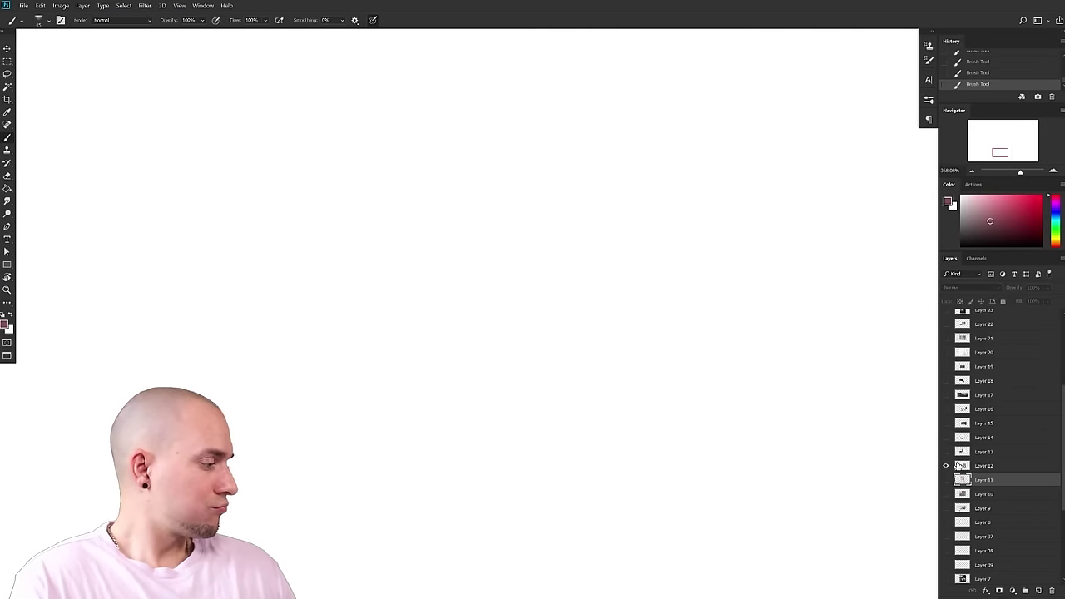
click(977, 467)
drag(762, 422, 696, 430)
scroll(696, 430, down, 4)
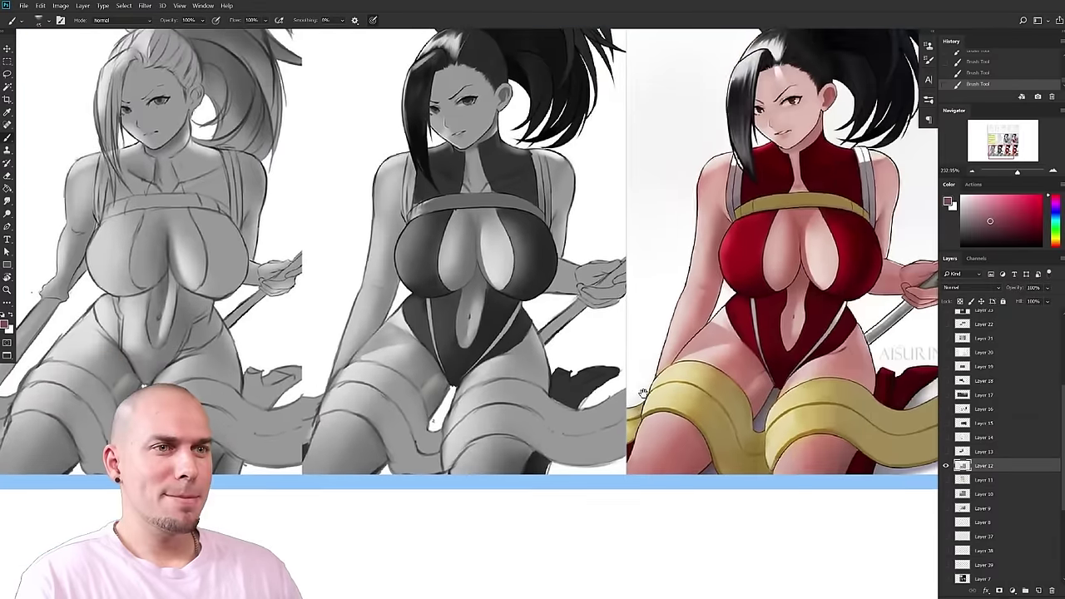
scroll(634, 449, down, 2)
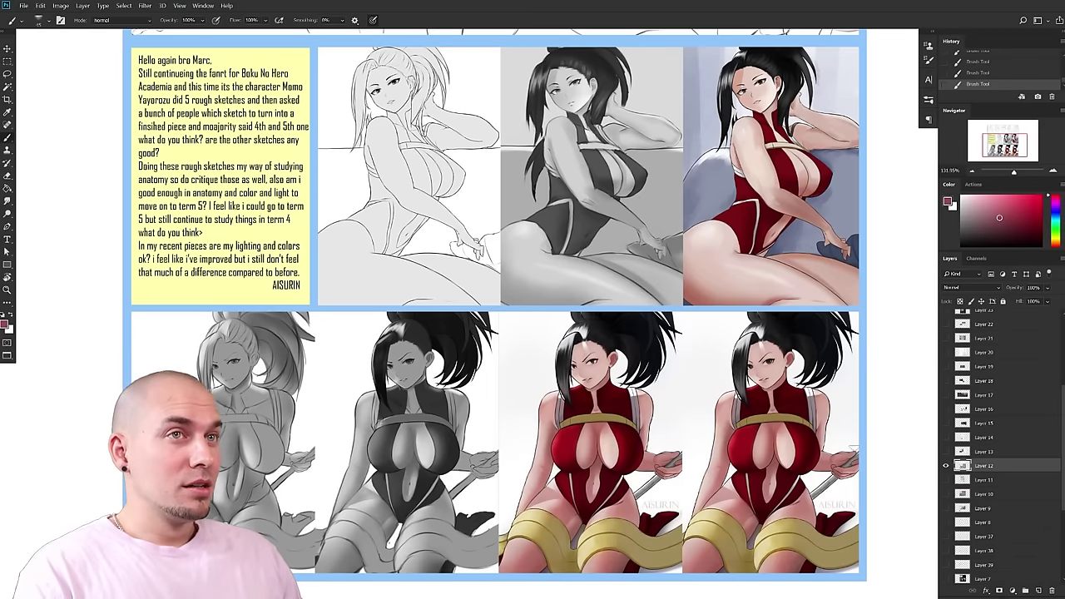
drag(766, 424, 732, 417)
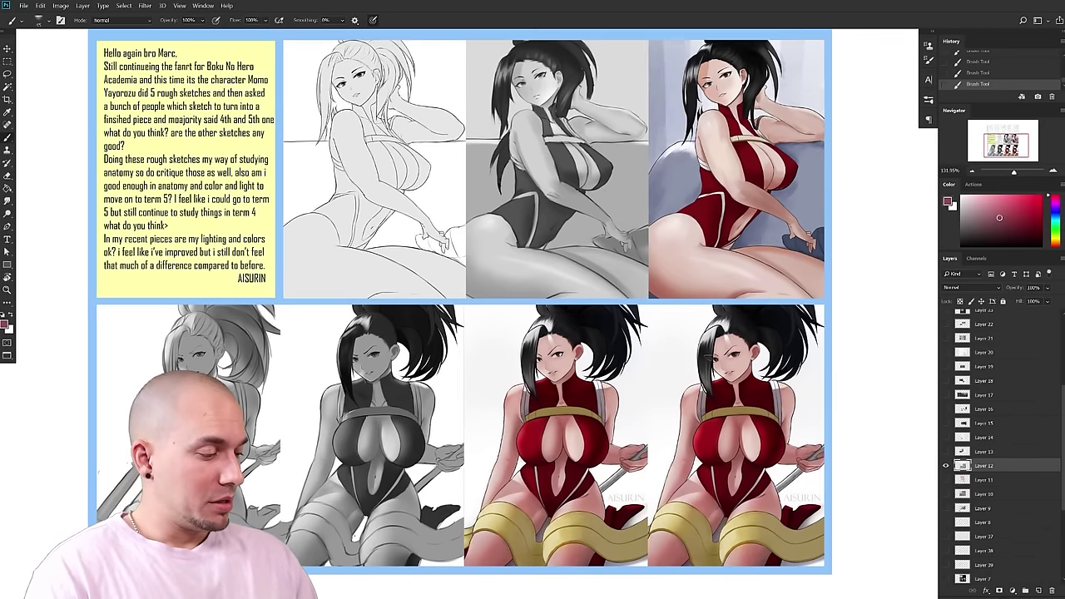
- Examine the line, greyscale and coloured versions of the character and the row of five rough sketches
drag(430, 262, 521, 432)
drag(467, 402, 450, 379)
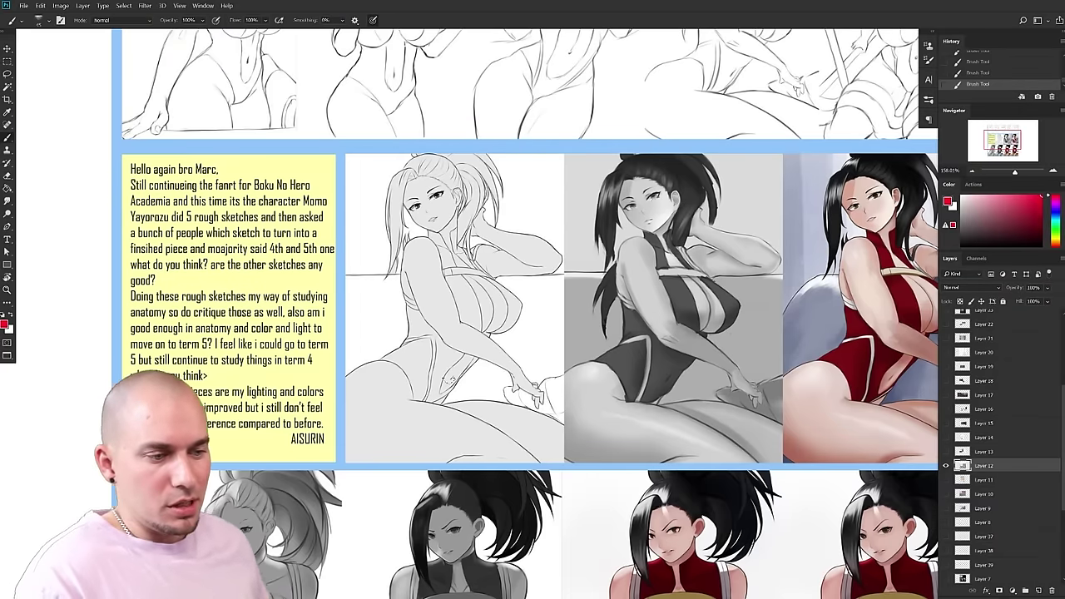
mouse_move(812, 400)
mouse_down()
mouse_move(794, 402)
mouse_move(663, 565)
mouse_up()
drag(783, 366, 901, 380)
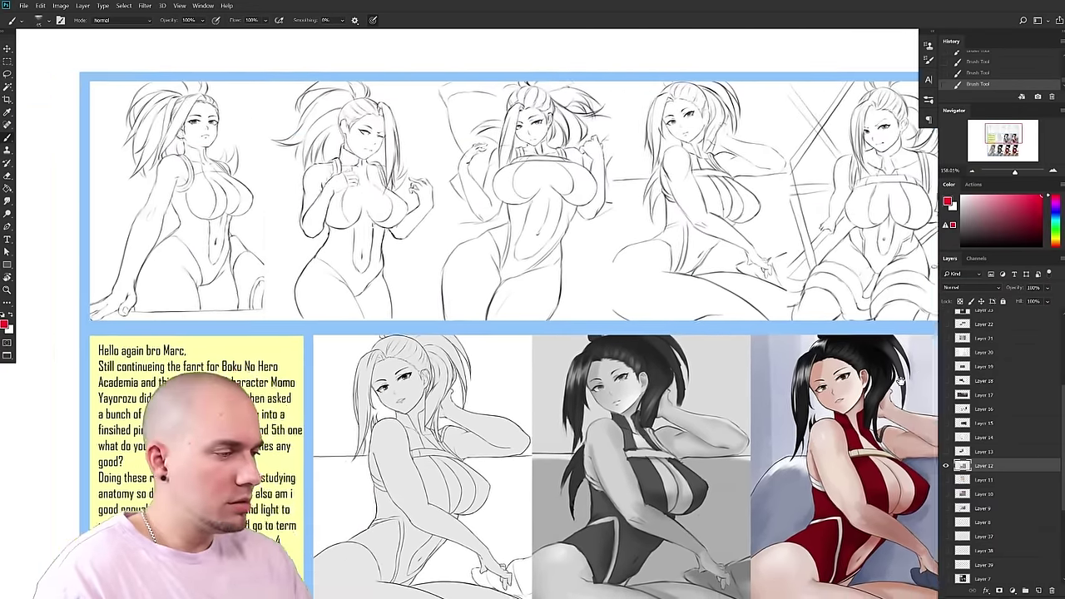
scroll(901, 381, right, 4)
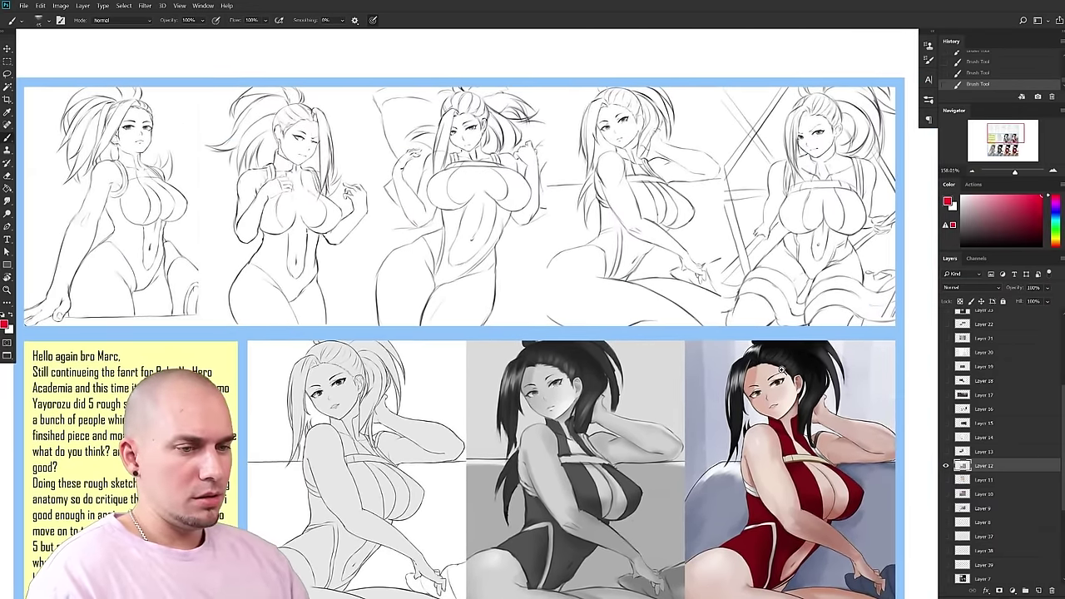
drag(781, 370, 732, 374)
drag(796, 390, 726, 395)
scroll(727, 395, up, 3)
drag(761, 357, 756, 349)
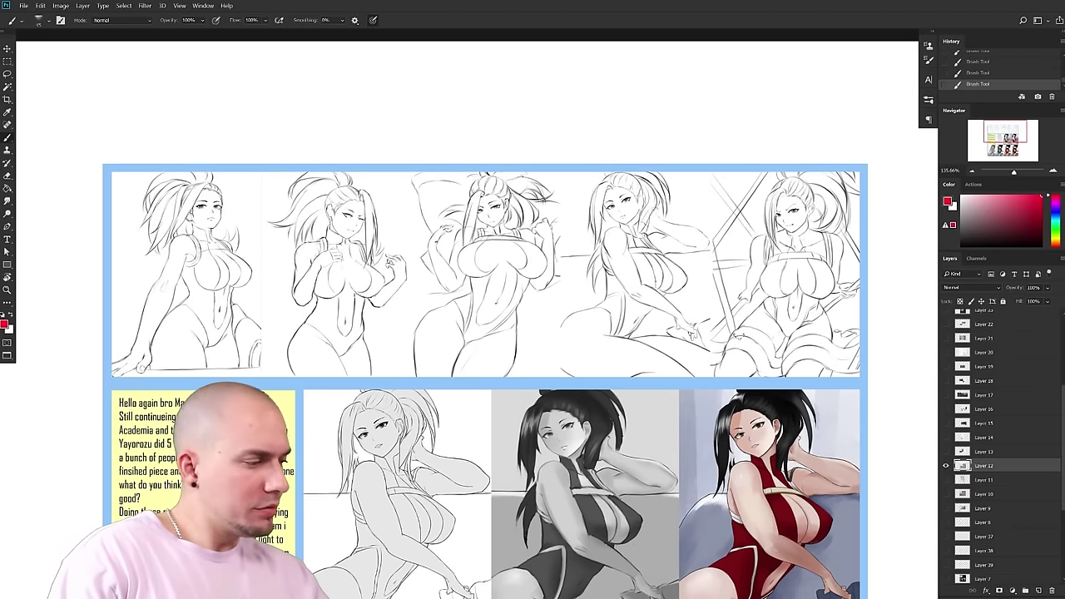
- Choose a bright pinkish red and the MB Square Brush, and reduce the brush size
click(1030, 196)
drag(725, 225, 735, 231)
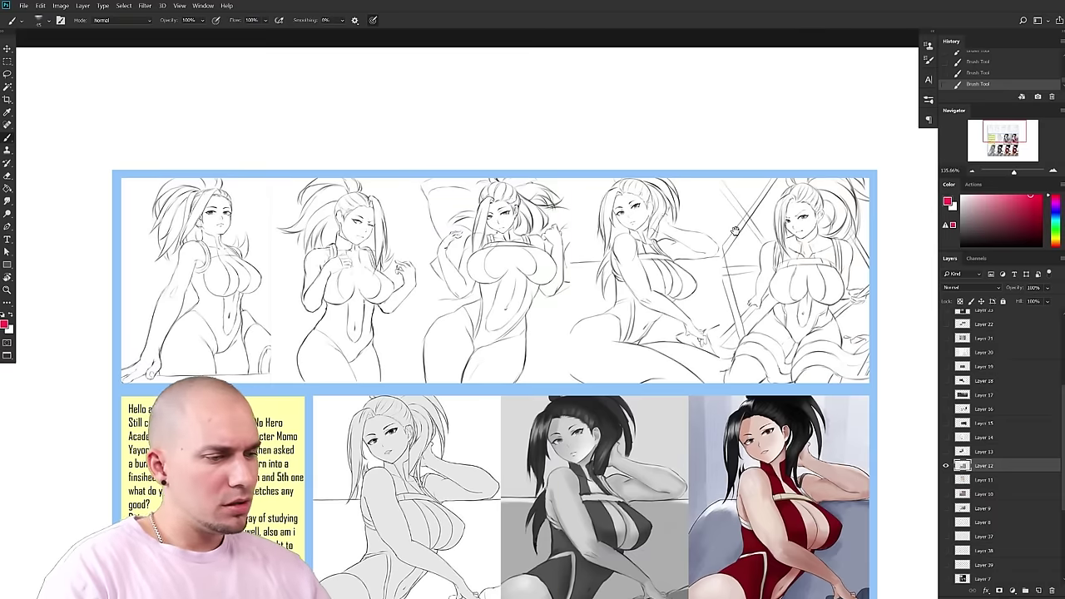
right_click(483, 218)
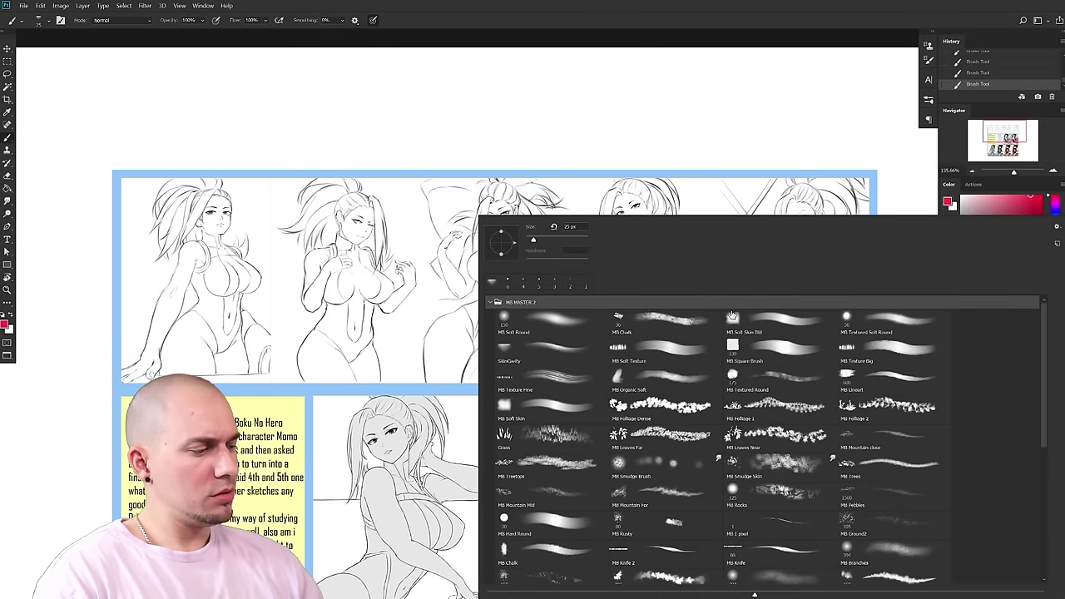
click(801, 346)
drag(418, 443, 432, 427)
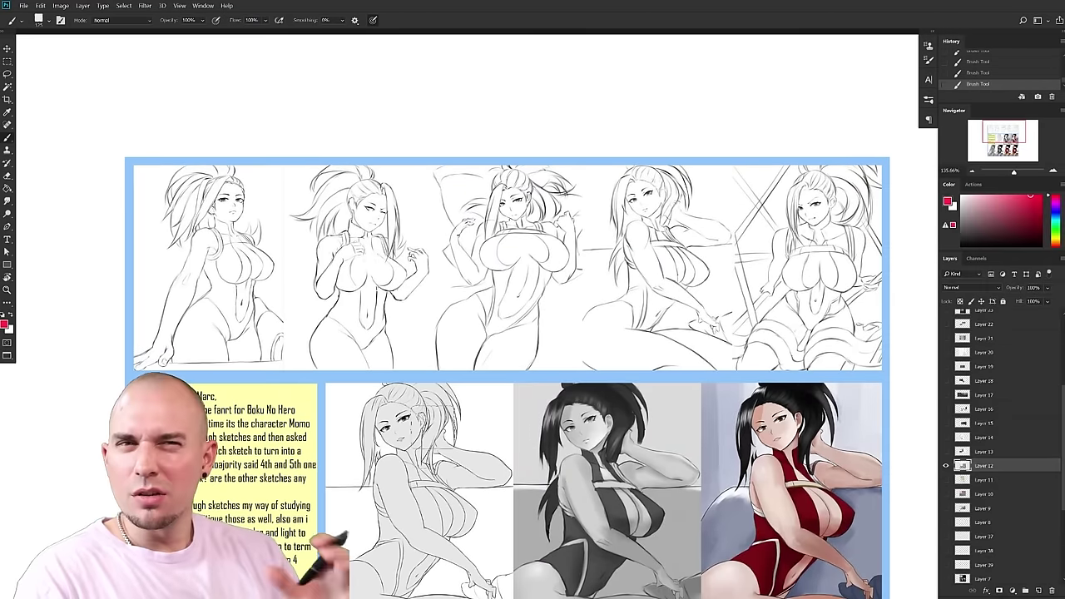
drag(678, 449, 632, 472)
key([)
key([)
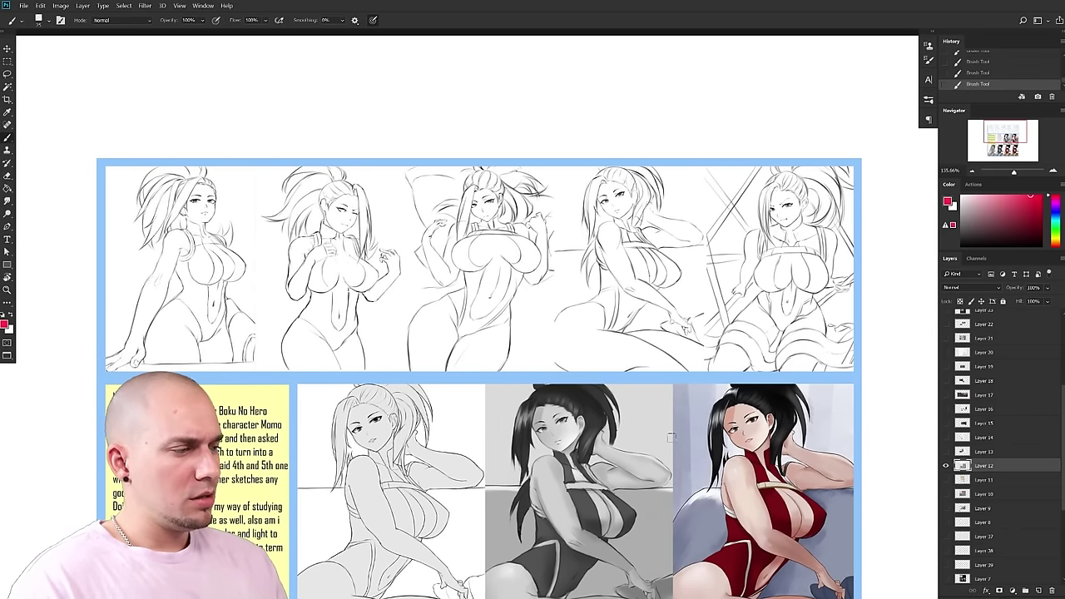
- Try a red brush stroke through the fourth rough sketch, then undo it
mouse_move(665, 350)
mouse_down()
mouse_move(694, 265)
mouse_move(582, 346)
mouse_move(786, 144)
mouse_move(699, 170)
mouse_up()
key(ctrl+z)
drag(620, 487, 620, 476)
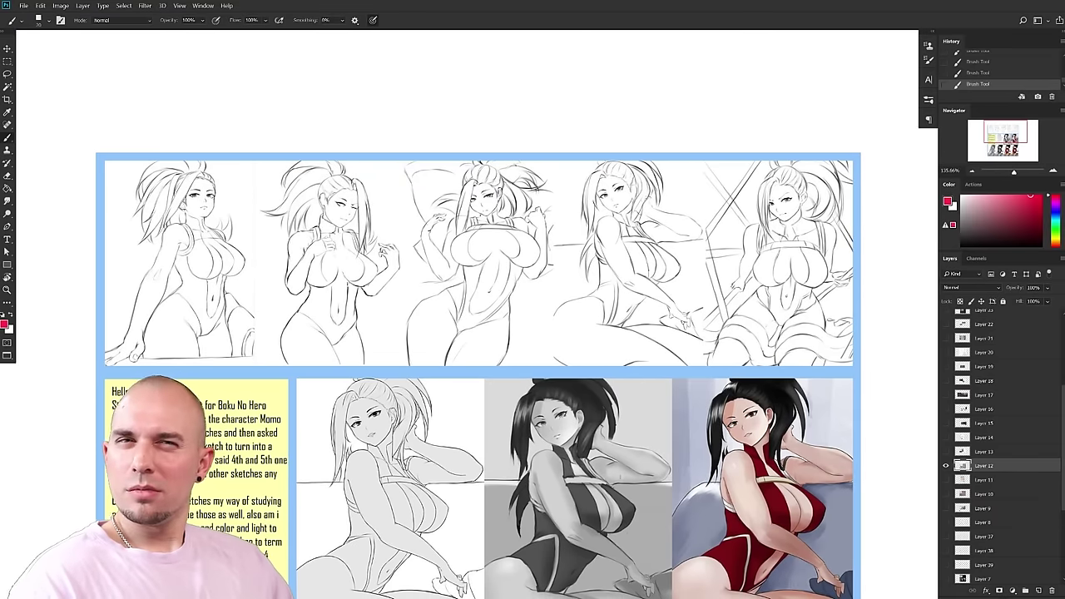
- Try a red stroke around the fourth rough sketch, then undo it
mouse_move(691, 354)
mouse_down()
mouse_move(700, 237)
mouse_move(672, 159)
mouse_move(560, 163)
mouse_move(552, 362)
mouse_move(680, 355)
mouse_up()
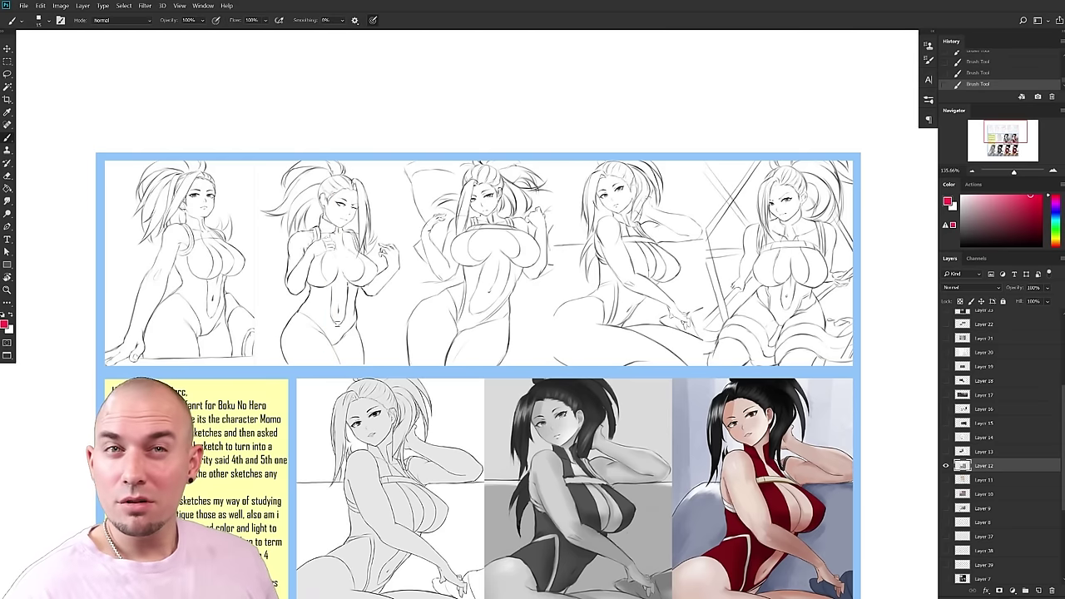
drag(675, 451, 547, 461)
mouse_move(691, 407)
mouse_down()
mouse_move(773, 371)
mouse_move(766, 346)
mouse_move(738, 344)
mouse_up()
mouse_move(596, 290)
mouse_down()
mouse_move(613, 231)
mouse_move(547, 96)
mouse_move(512, 300)
mouse_up()
key(ctrl+z)
- Try circling the fifth and fourth rough sketches in red, undoing each circle
mouse_move(697, 441)
mouse_down()
mouse_move(708, 157)
mouse_move(692, 266)
mouse_up()
mouse_move(729, 173)
mouse_down()
mouse_move(705, 377)
mouse_move(777, 373)
mouse_up()
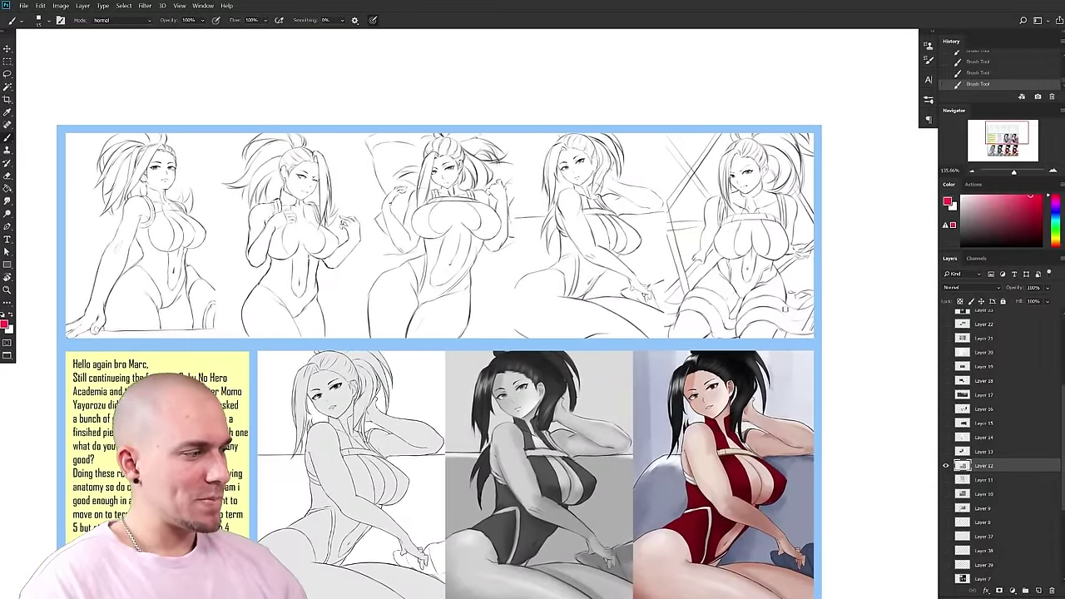
mouse_move(803, 291)
mouse_down()
mouse_move(767, 136)
mouse_move(733, 320)
mouse_up()
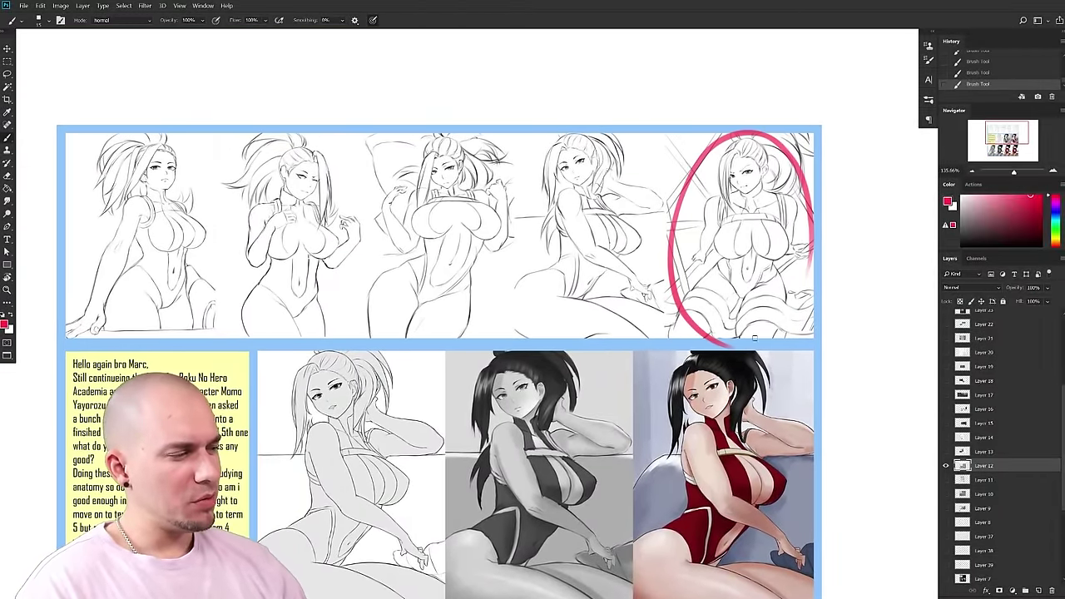
key(ctrl+z)
mouse_move(647, 292)
mouse_down()
mouse_move(593, 127)
mouse_move(584, 342)
mouse_up()
key(ctrl+z)
- Try a red circle around the whole third rough sketch, then undo it
drag(533, 312, 501, 338)
drag(458, 304, 405, 358)
key(ctrl+z)
mouse_move(464, 216)
mouse_down()
mouse_move(436, 163)
mouse_move(485, 233)
mouse_up()
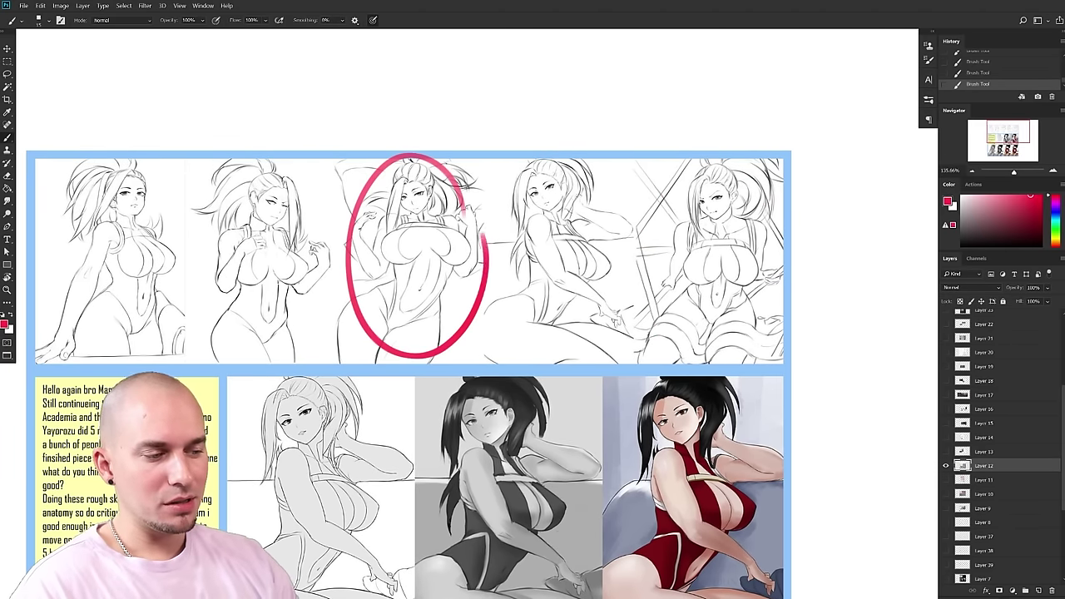
key(ctrl+z)
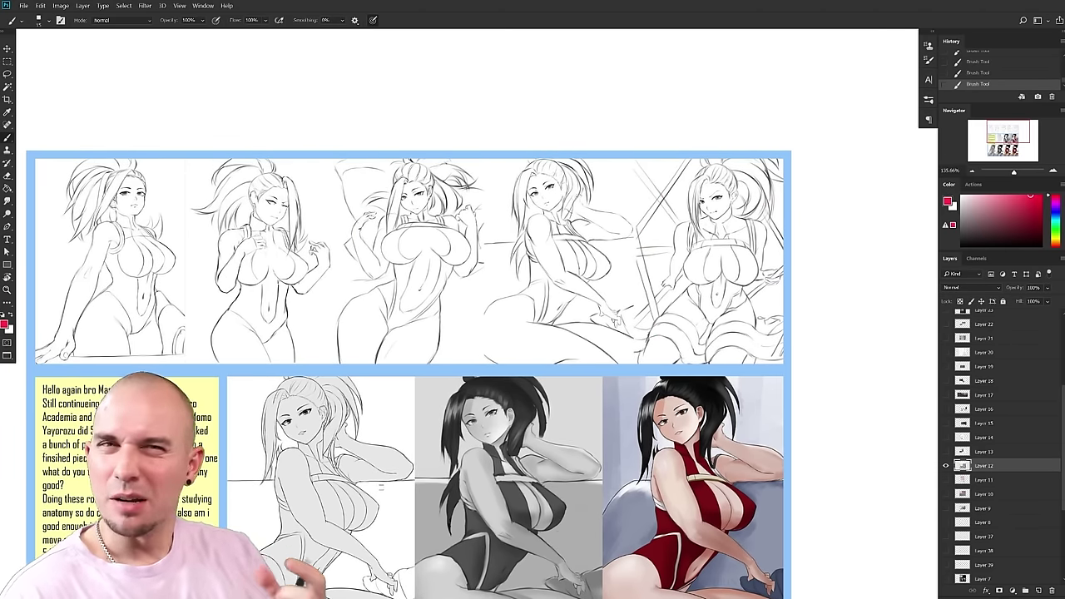
- Reduce the brush size and try a red outline around the third sketch's upper body, then undo it
drag(381, 486, 377, 493)
key(bracketleft)
key(bracketleft)
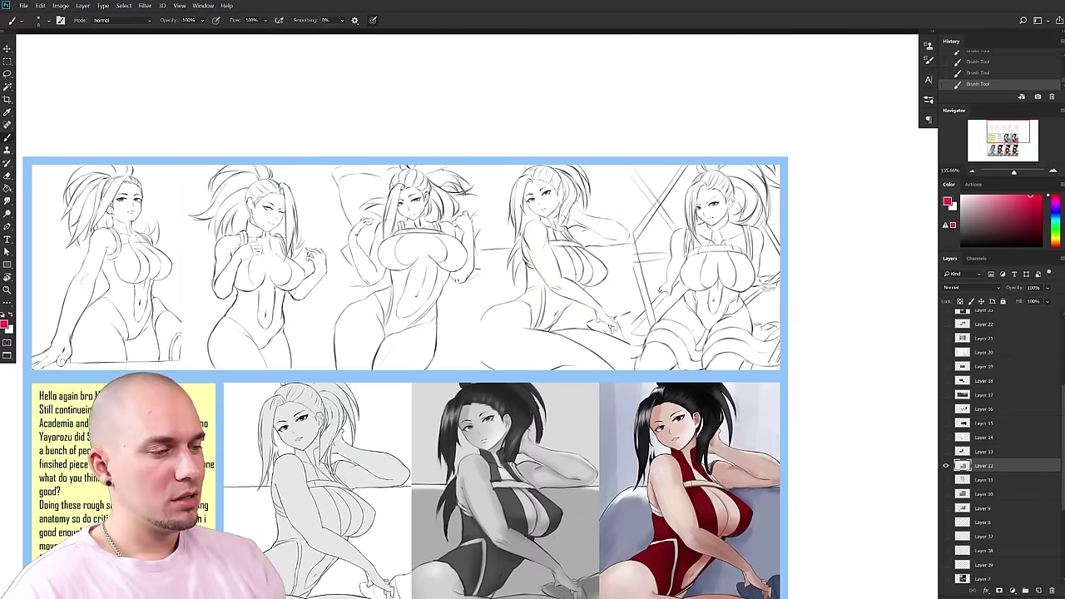
mouse_move(348, 286)
mouse_down()
mouse_move(487, 214)
mouse_move(329, 281)
mouse_up()
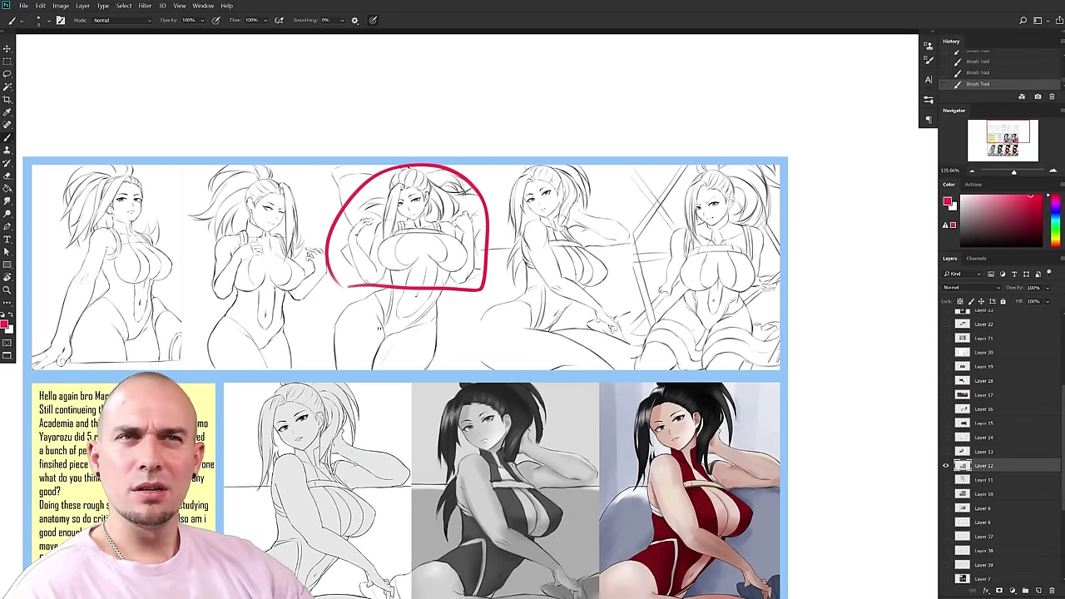
key(ctrl+z)
key(ctrl+z)
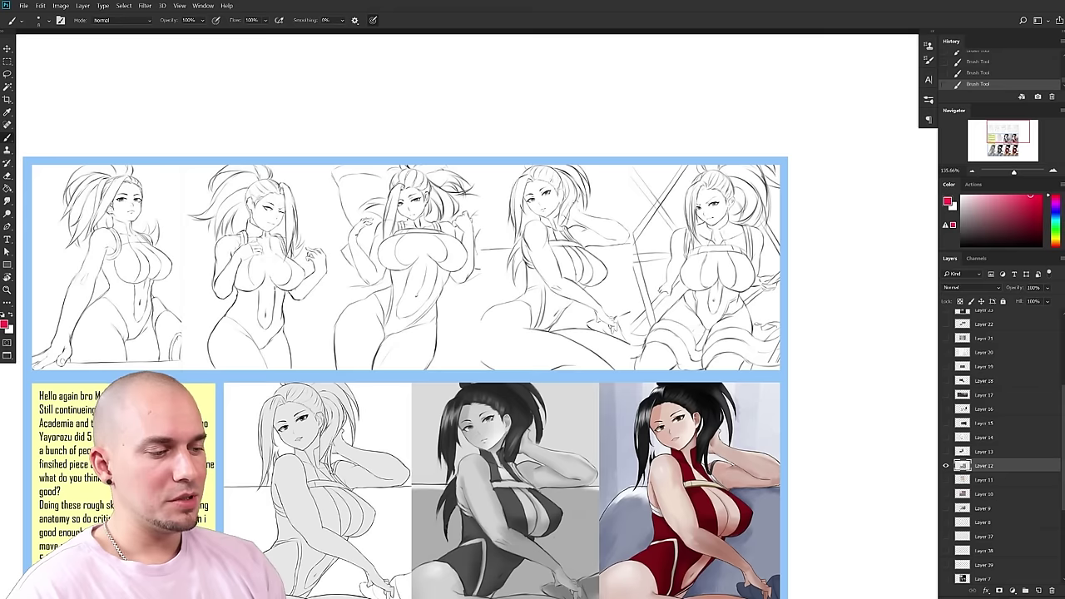
- Try red outlines around the third sketch's hips and thighs and its upper body, undoing each one
mouse_move(394, 281)
mouse_down()
mouse_move(441, 308)
mouse_move(412, 290)
mouse_move(333, 329)
mouse_move(392, 351)
mouse_up()
key(ctrl+z)
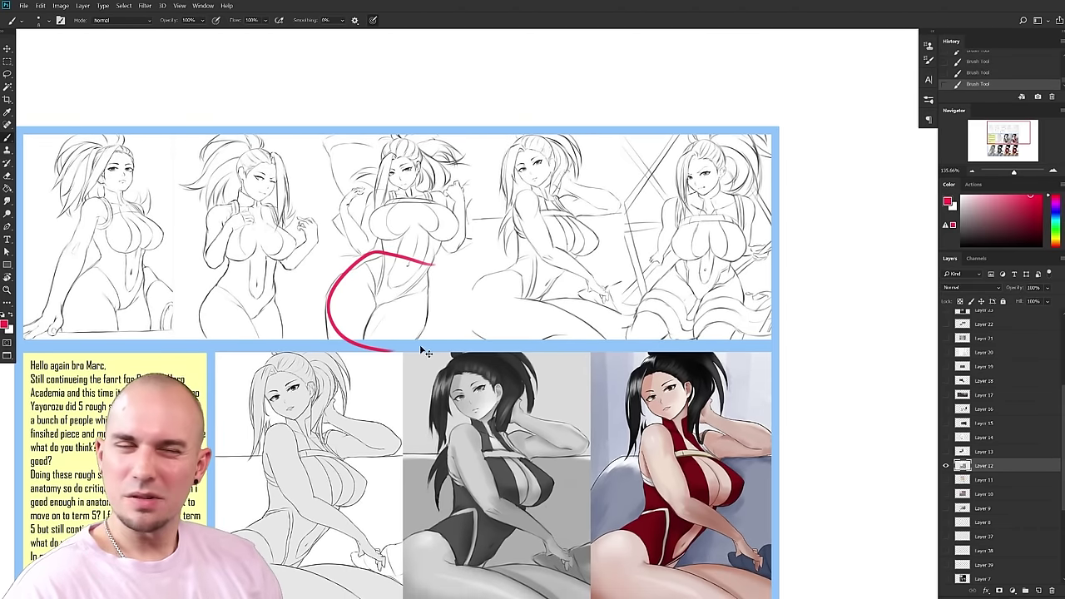
key(ctrl+z)
mouse_move(378, 260)
mouse_down()
mouse_move(456, 258)
mouse_move(446, 170)
mouse_move(551, 100)
mouse_move(494, 169)
mouse_up()
key(ctrl+z)
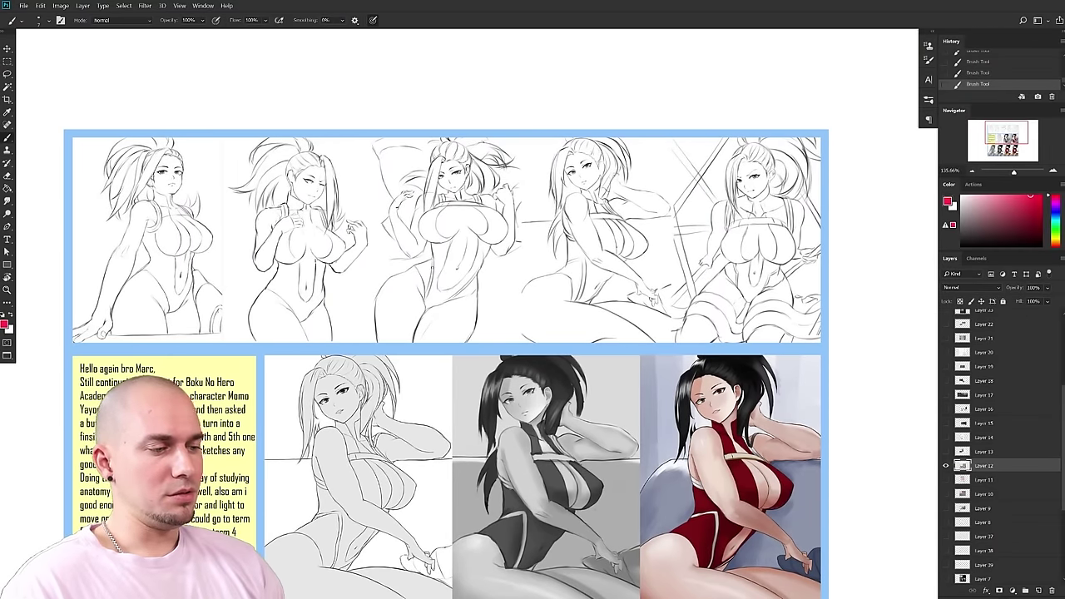
- Draw red contour lines over the hips, pelvis and thighs of the third rough sketch
drag(428, 260, 392, 296)
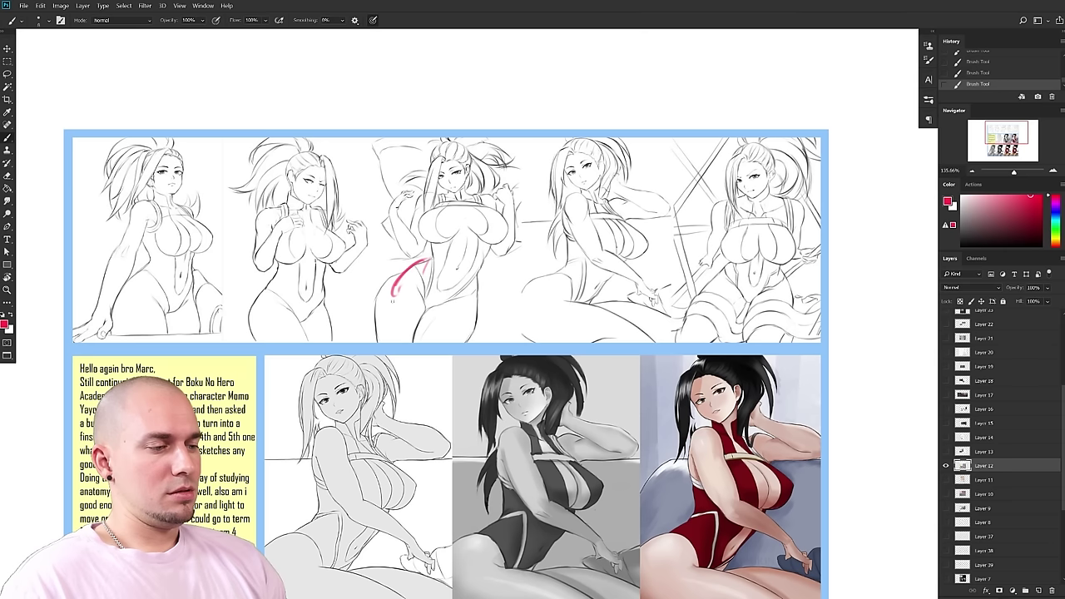
drag(480, 274, 496, 342)
mouse_move(417, 266)
mouse_down()
mouse_move(402, 272)
mouse_move(373, 341)
mouse_up()
drag(488, 286, 501, 355)
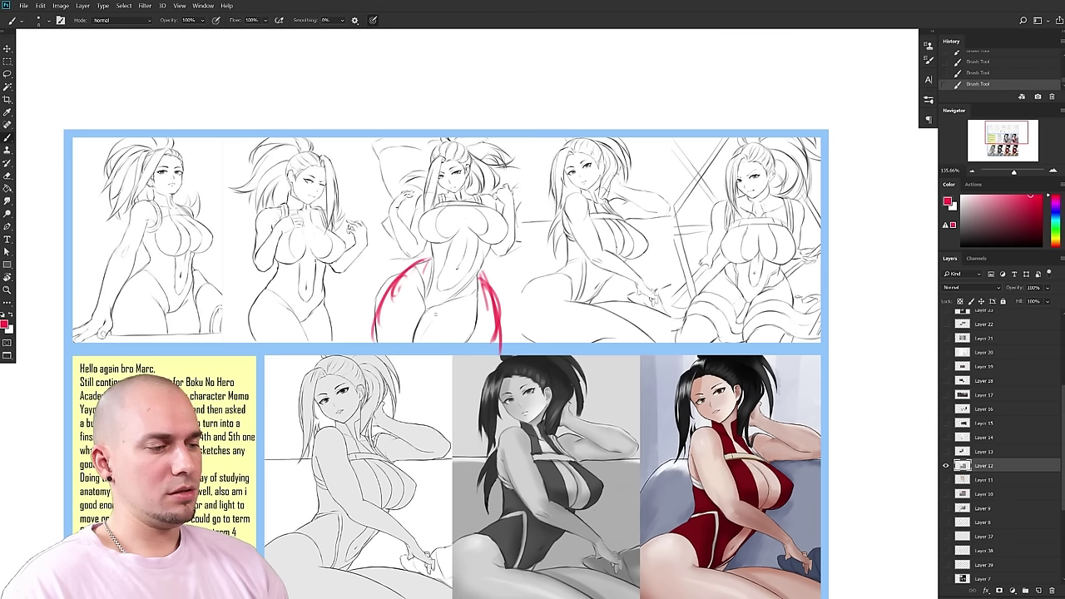
mouse_move(425, 344)
mouse_down()
mouse_move(427, 296)
mouse_move(454, 313)
mouse_move(429, 310)
mouse_move(419, 256)
mouse_move(472, 276)
mouse_move(485, 251)
mouse_up()
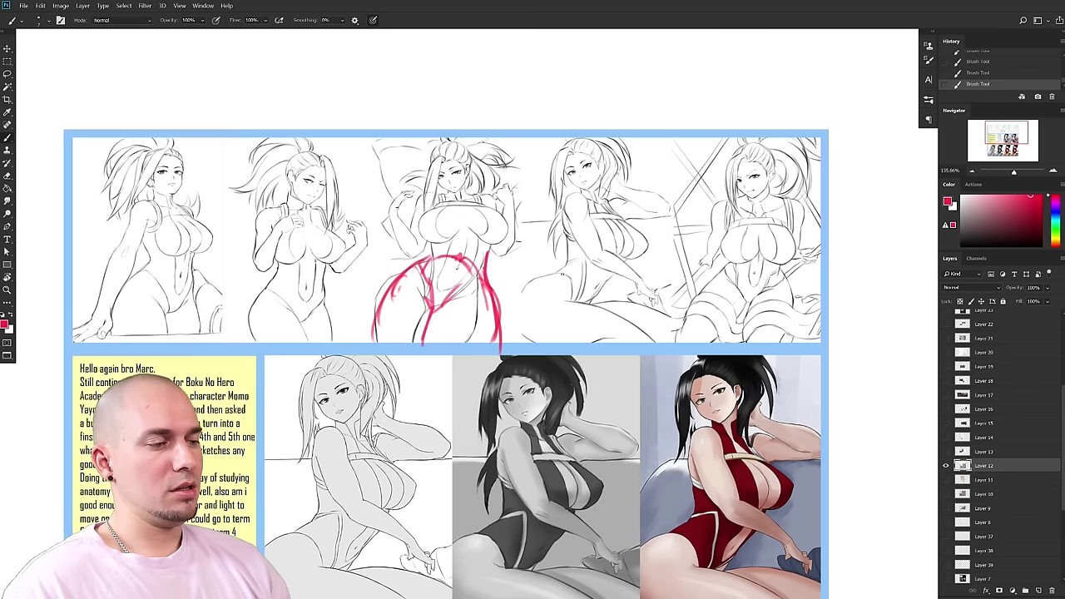
drag(567, 315, 553, 336)
- Step back through the history to remove the red hip and thigh strokes from the third sketch
key(ctrl+alt+z)
key(ctrl+alt+z)
key(ctrl+alt+z)
key(ctrl+alt+z)
key(ctrl+alt+z)
key(ctrl+alt+z)
key(ctrl+alt+z)
key(ctrl+alt+z)
key(ctrl+alt+z)
key(ctrl+alt+z)
key(ctrl+alt+z)
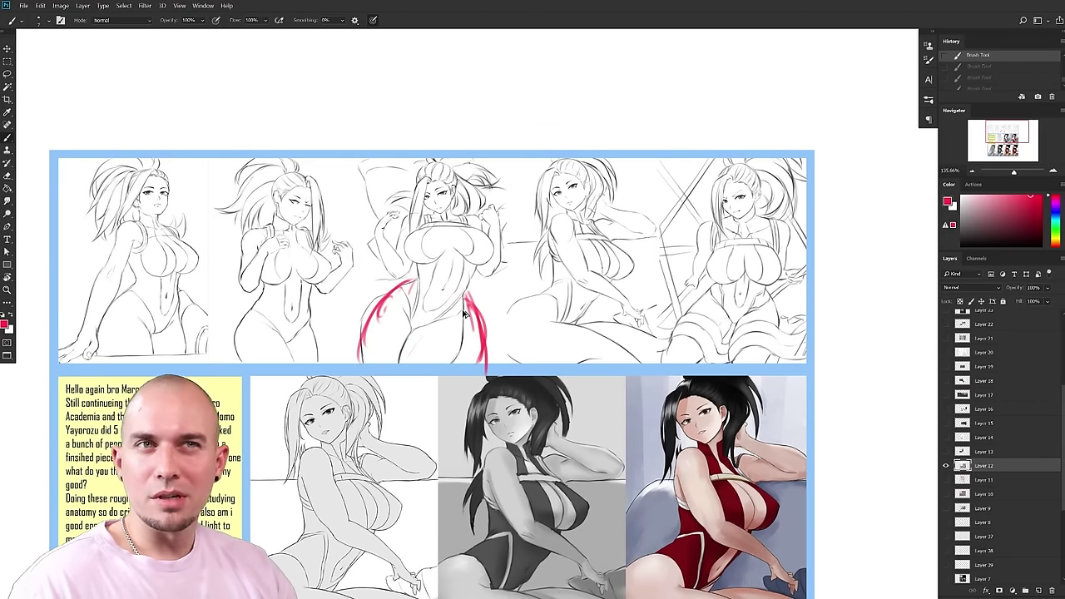
key(ctrl+z)
key(ctrl+z)
key(ctrl+z)
key(ctrl+z)
key(ctrl+z)
key(ctrl+z)
key(ctrl+z)
key(ctrl+z)
key(ctrl+z)
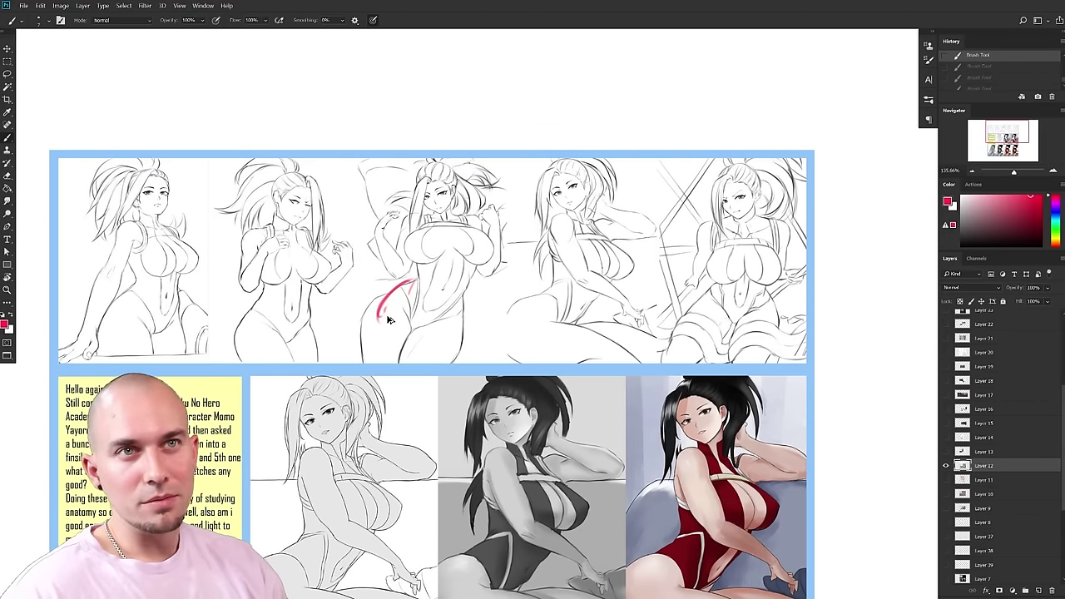
- Try a red stroke around the upper body of the third sketch in a closer view, then undo it
drag(588, 336, 591, 382)
drag(492, 369, 554, 331)
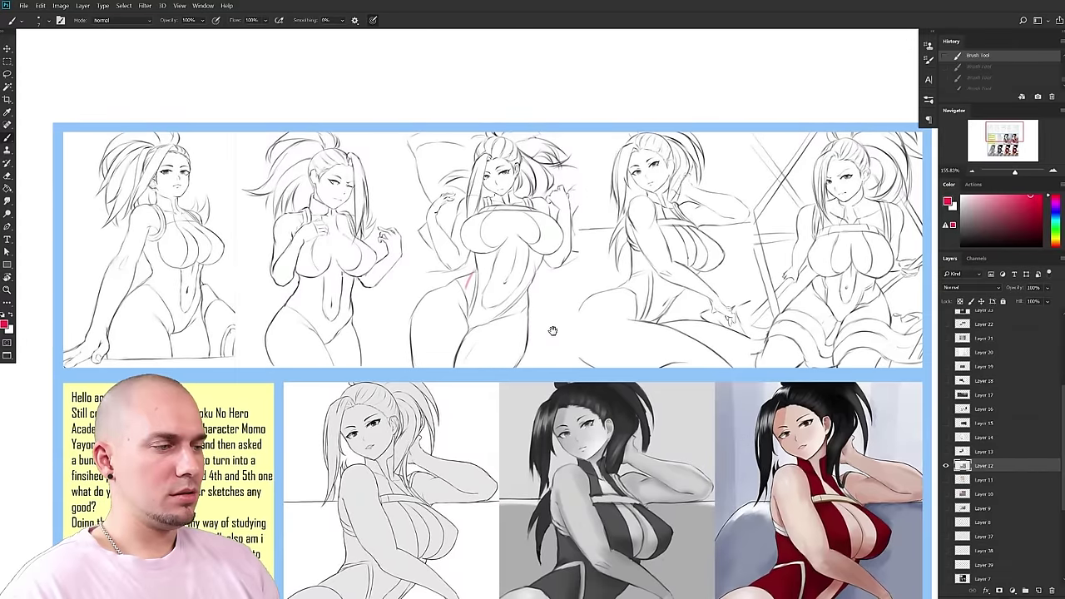
drag(552, 331, 554, 331)
mouse_move(550, 275)
mouse_down()
mouse_move(594, 287)
mouse_move(551, 284)
mouse_up()
drag(447, 290, 597, 216)
key(ctrl+z)
- Try red strokes along the viewer's-left arm and side of the second sketch, then undo them
mouse_move(385, 384)
mouse_down()
mouse_move(378, 405)
mouse_move(404, 350)
mouse_move(399, 368)
mouse_up()
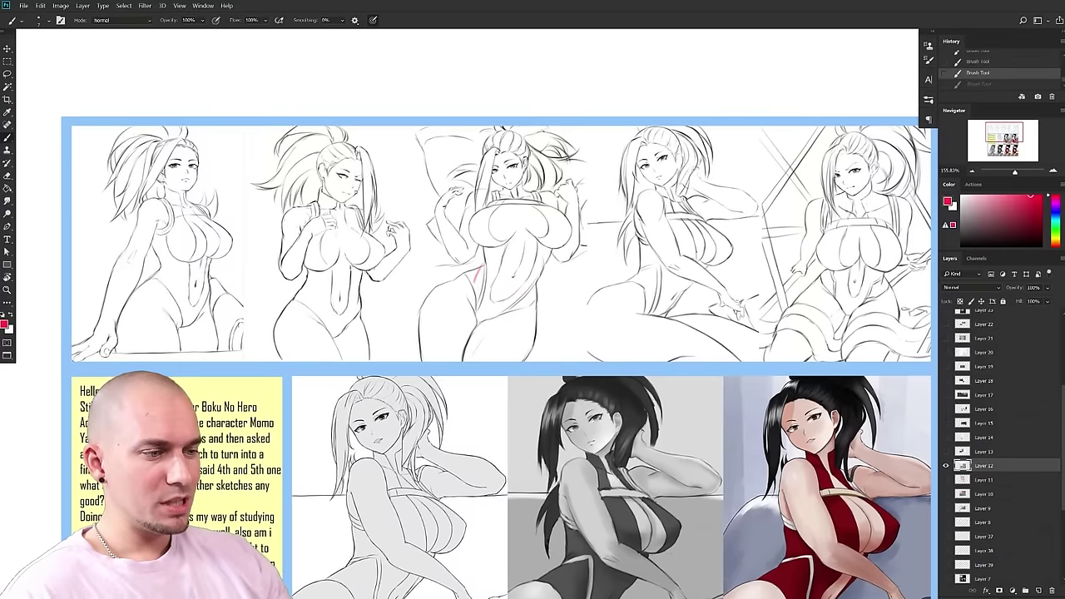
drag(391, 320, 381, 338)
drag(379, 400, 370, 401)
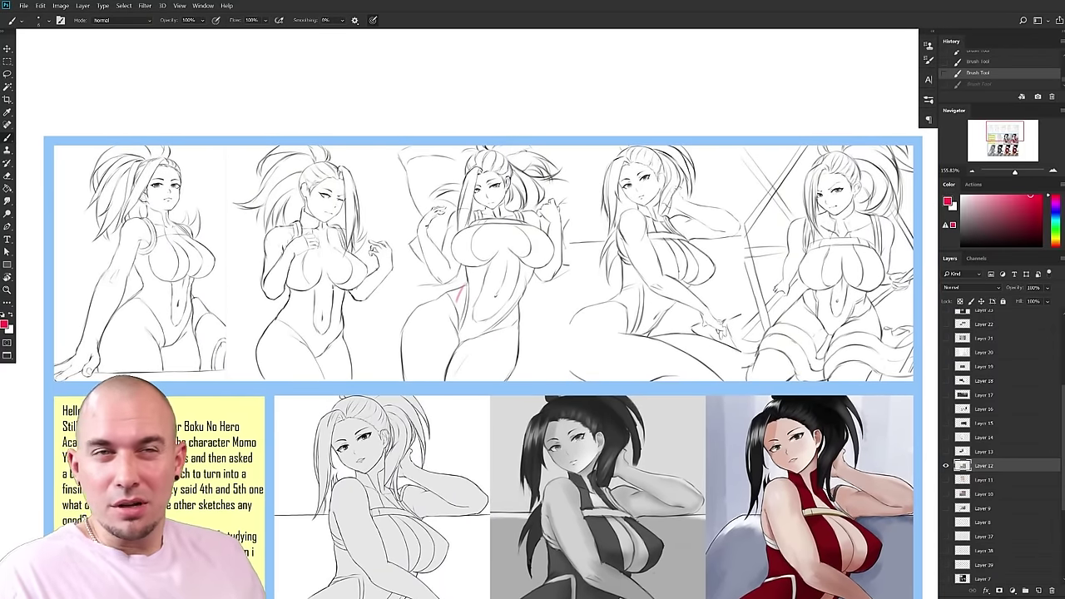
drag(345, 311, 468, 316)
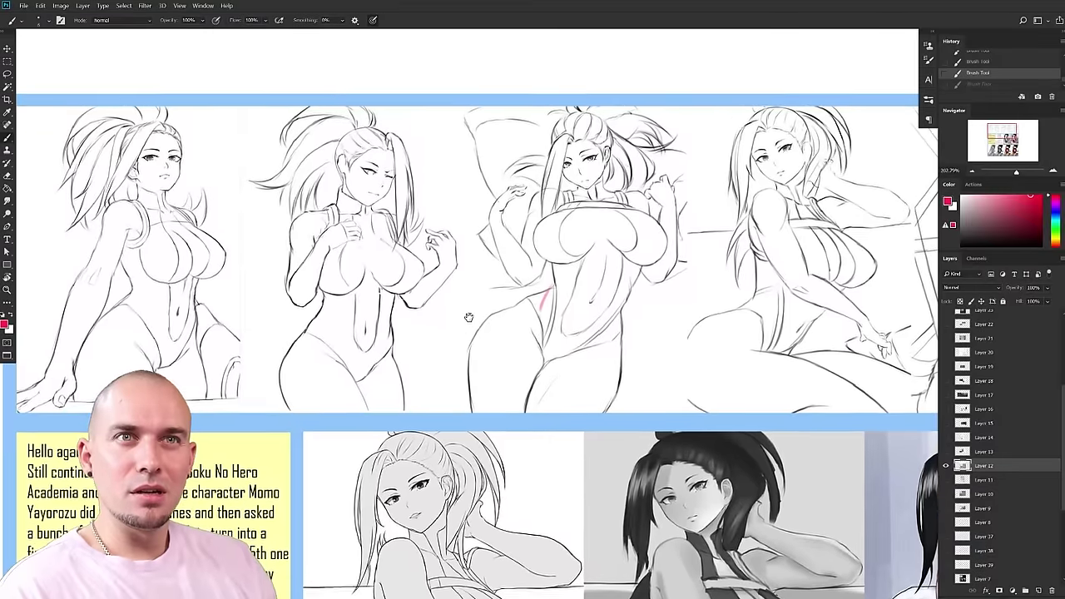
drag(303, 231, 301, 304)
key(ctrl+z)
drag(385, 464, 379, 467)
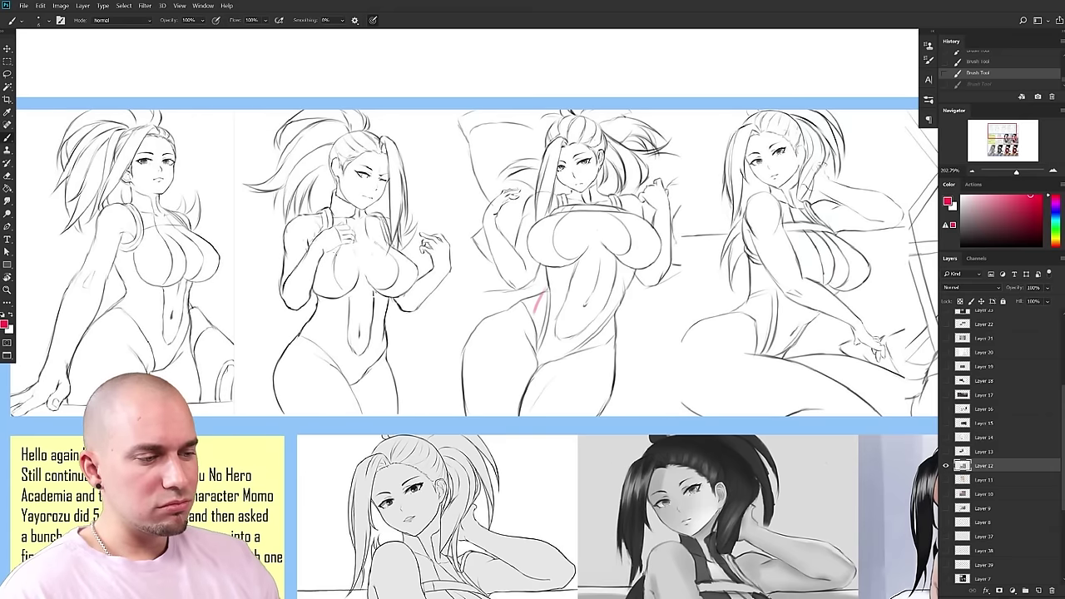
drag(336, 239, 298, 387)
key(ctrl+z)
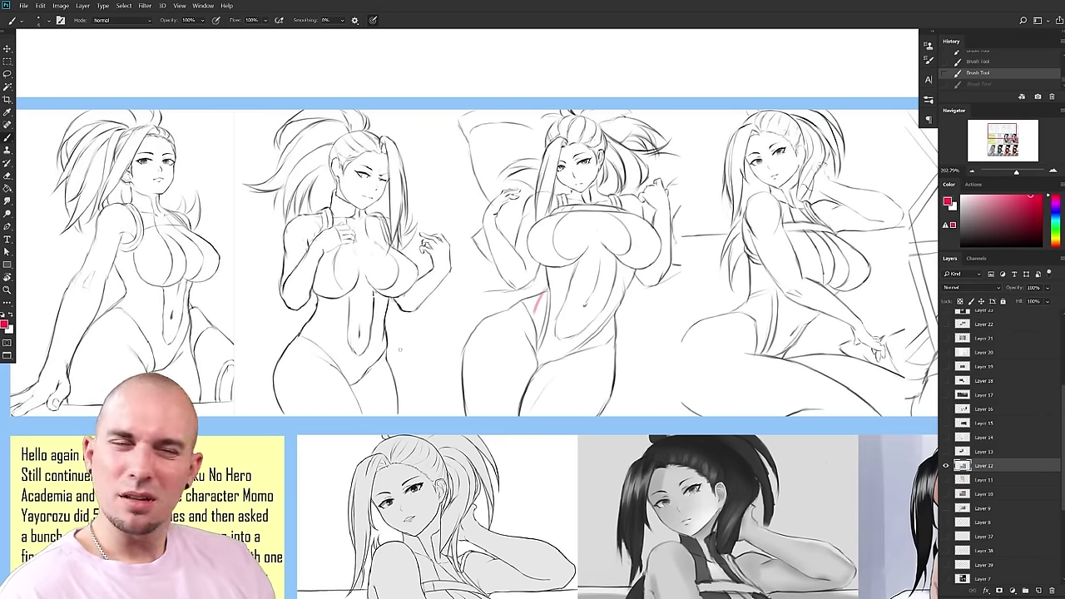
- Mark the elbow points of both arms in the second rough sketch with red
drag(444, 353, 417, 369)
mouse_move(261, 253)
mouse_down()
mouse_move(259, 338)
mouse_move(277, 346)
mouse_move(268, 338)
mouse_up()
key(ctrl+z)
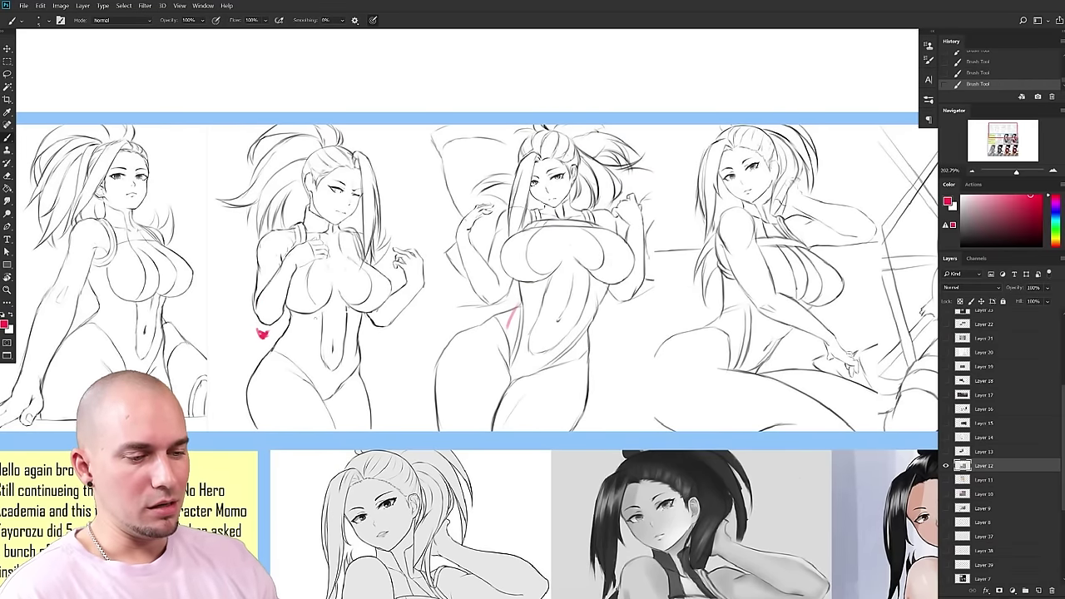
key(ctrl+z)
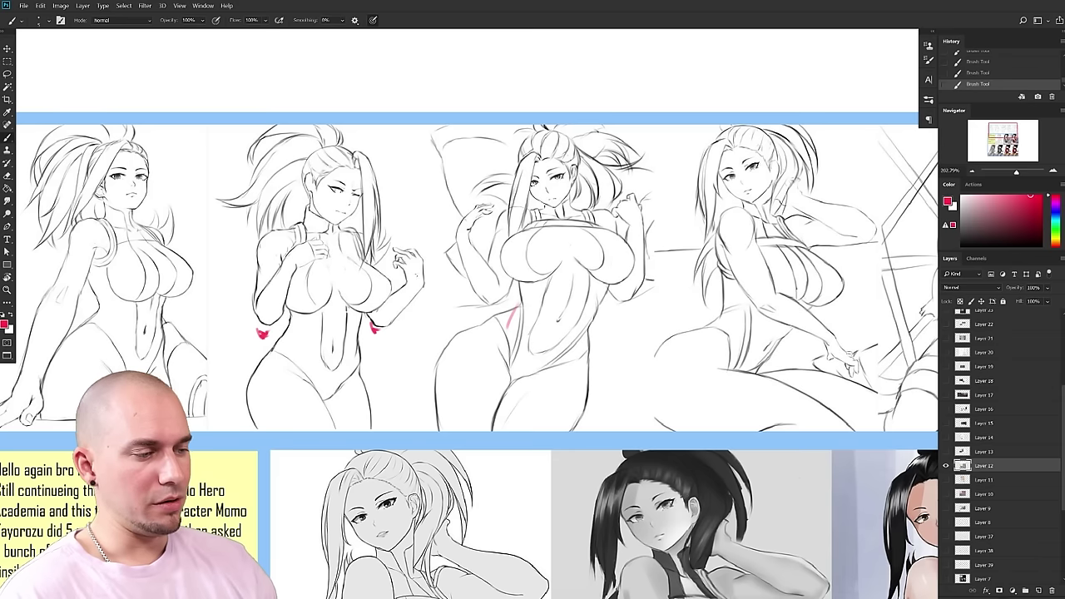
drag(413, 296, 374, 329)
key(ctrl+z)
- Draw red lines along the upper arm and forearm of the second sketch's viewer's-left arm, meeting at the elbow
mouse_move(260, 331)
mouse_down()
mouse_move(259, 241)
mouse_move(260, 327)
mouse_move(298, 254)
mouse_up()
key(ctrl+z)
key(ctrl+z)
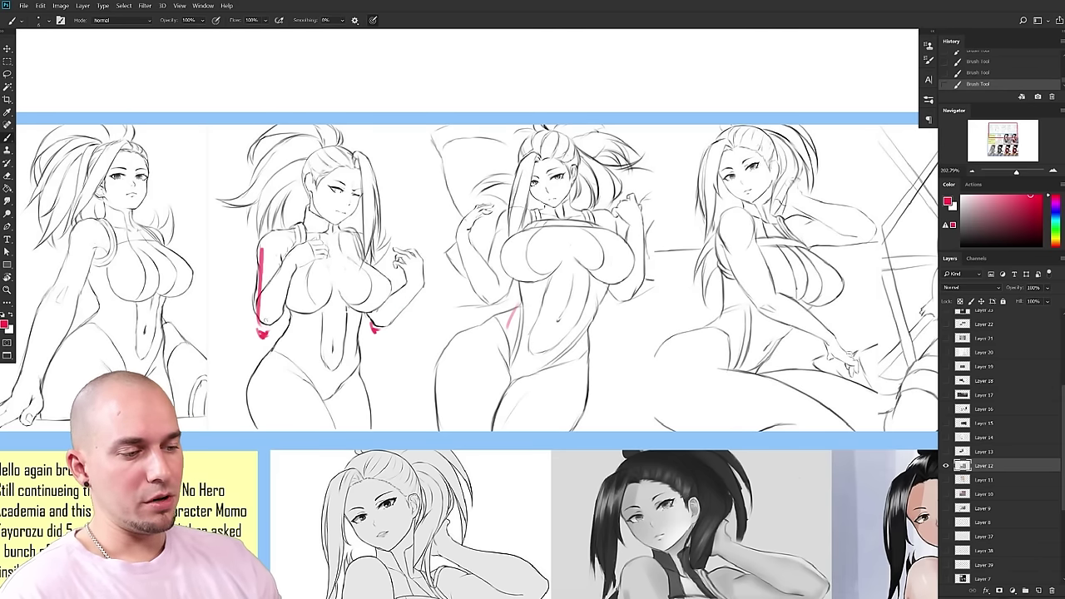
drag(261, 331, 296, 255)
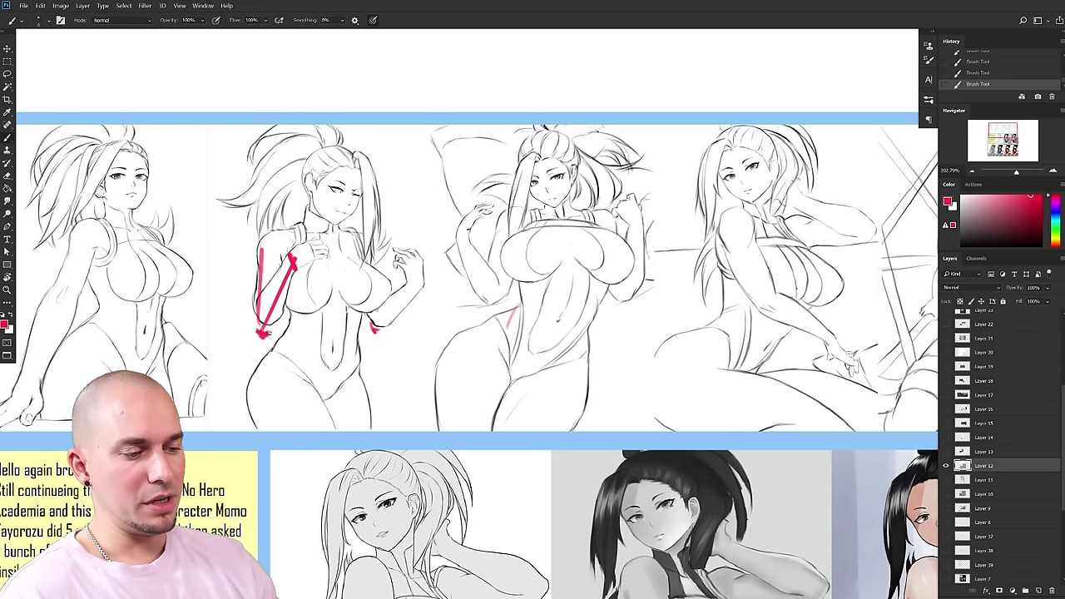
- Lasso the raised hand in the second sketch, move a copy of it slightly, and dismiss the selection warning
drag(466, 323, 436, 325)
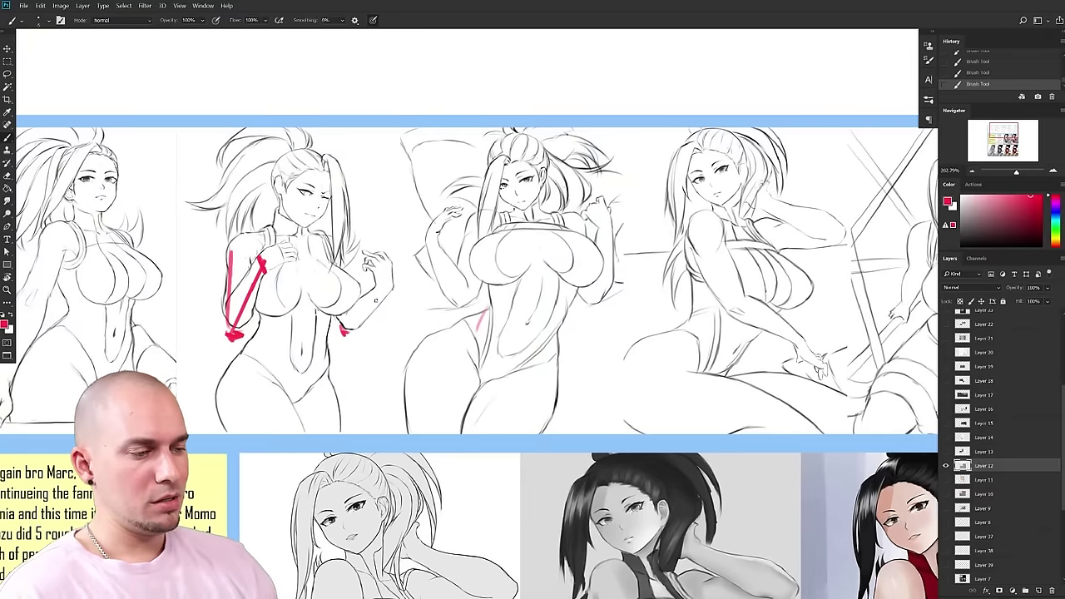
key(l)
mouse_move(409, 288)
mouse_down()
mouse_move(396, 271)
mouse_move(395, 230)
mouse_up()
key(ctrl+d)
key(ctrl+z)
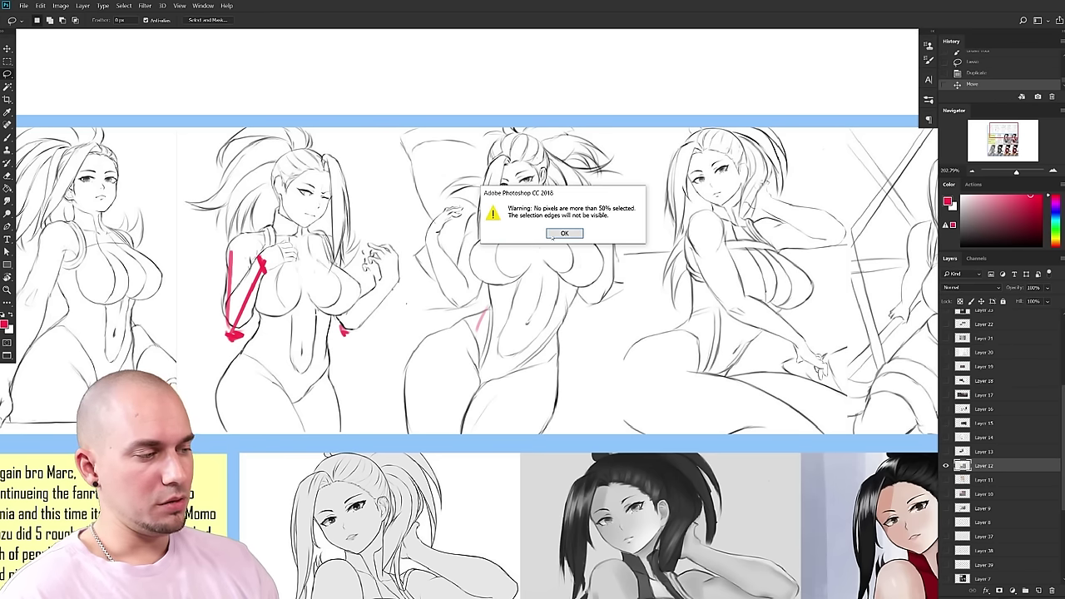
click(564, 233)
- Lasso and shift the second sketch's raised hand once more, deselect, and return to the Brush tool
mouse_move(409, 303)
mouse_down()
mouse_move(371, 305)
mouse_move(388, 335)
mouse_move(416, 292)
mouse_up()
mouse_move(474, 403)
mouse_down()
mouse_move(448, 404)
mouse_move(478, 391)
mouse_up()
key(ctrl+d)
mouse_move(387, 294)
mouse_down()
mouse_move(483, 289)
mouse_move(469, 294)
mouse_move(454, 264)
mouse_up()
key(b)
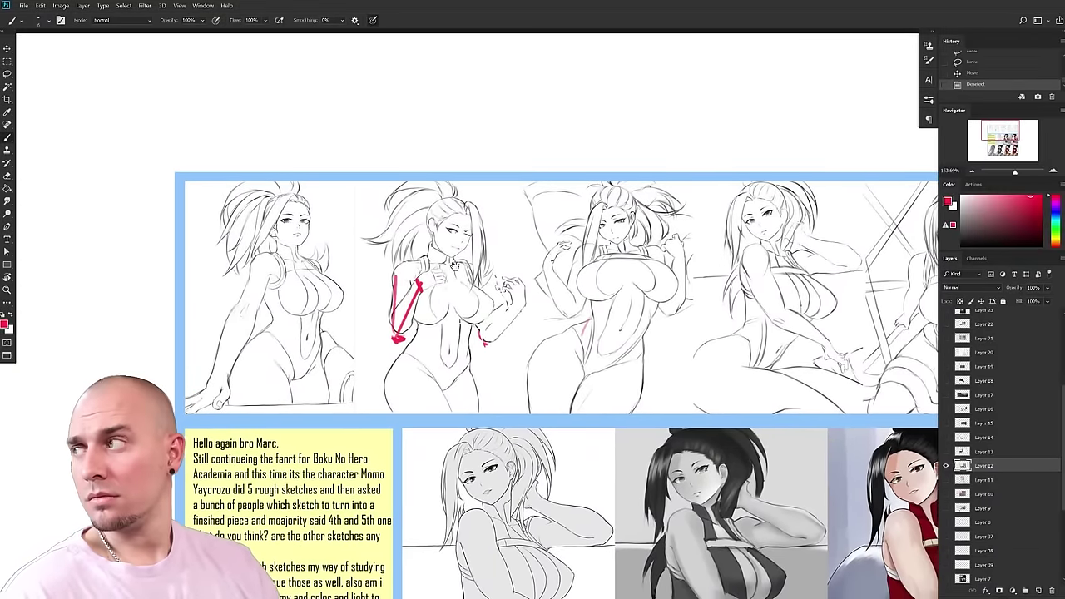
- Try red strokes around the figure and over the supporting hand of the first sketch, undoing each one
drag(437, 299, 368, 275)
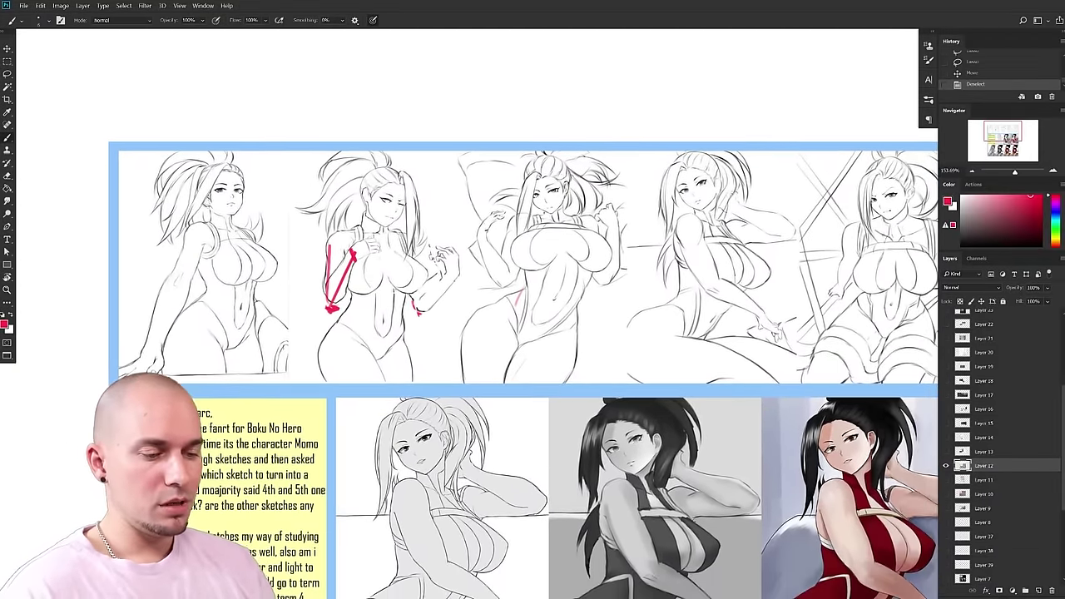
mouse_move(303, 230)
mouse_down()
mouse_move(305, 215)
mouse_move(253, 209)
mouse_move(148, 283)
mouse_move(171, 313)
mouse_up()
key(ctrl+z)
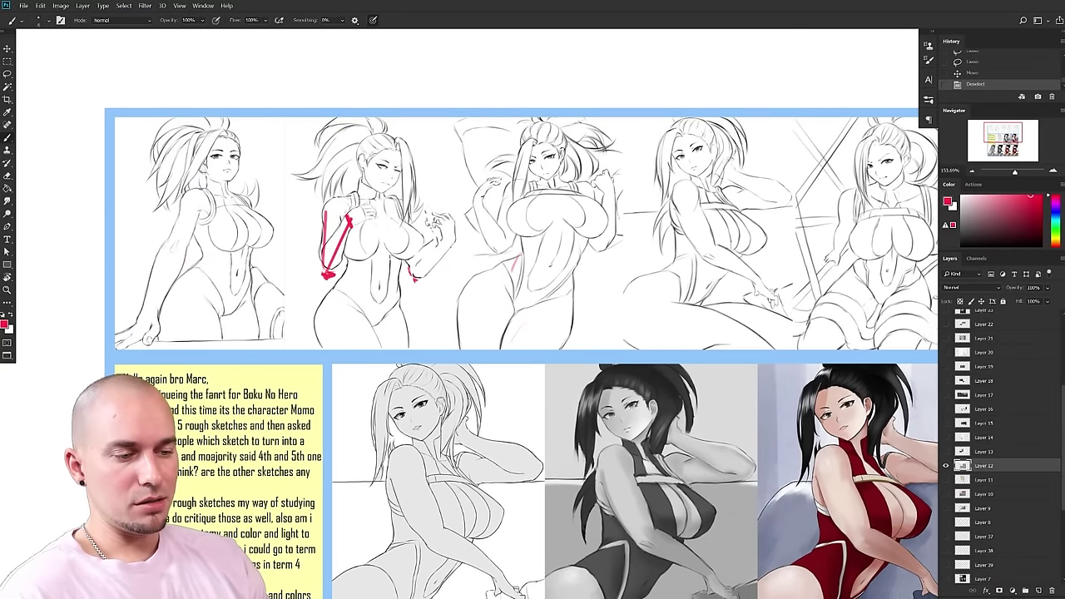
scroll(213, 392, up, 2)
drag(217, 375, 212, 394)
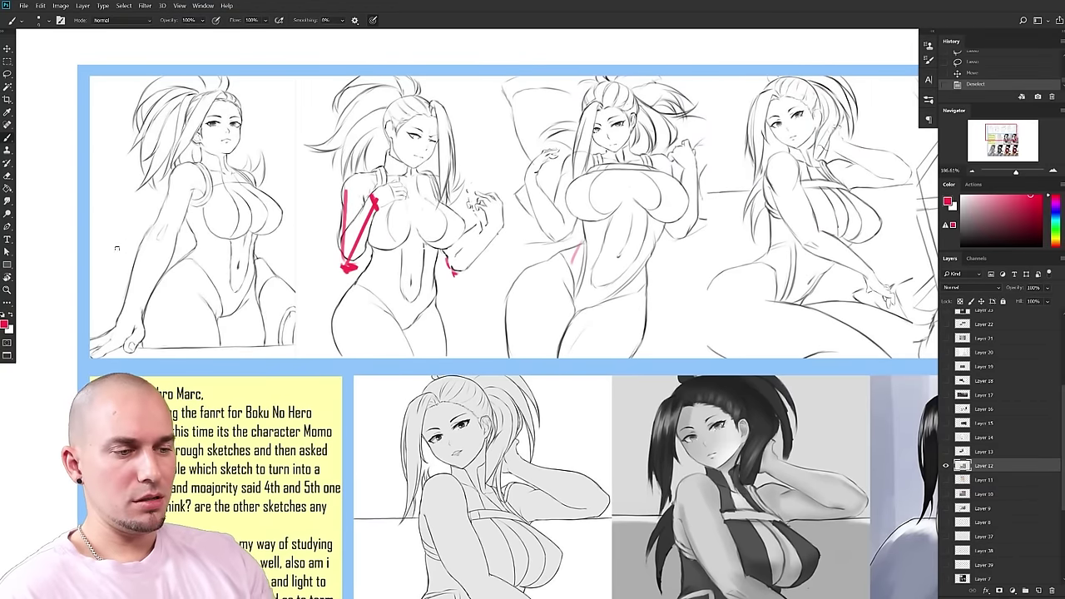
drag(112, 256, 302, 277)
key(ctrl+z)
drag(142, 310, 143, 341)
key(ctrl+z)
drag(247, 350, 289, 350)
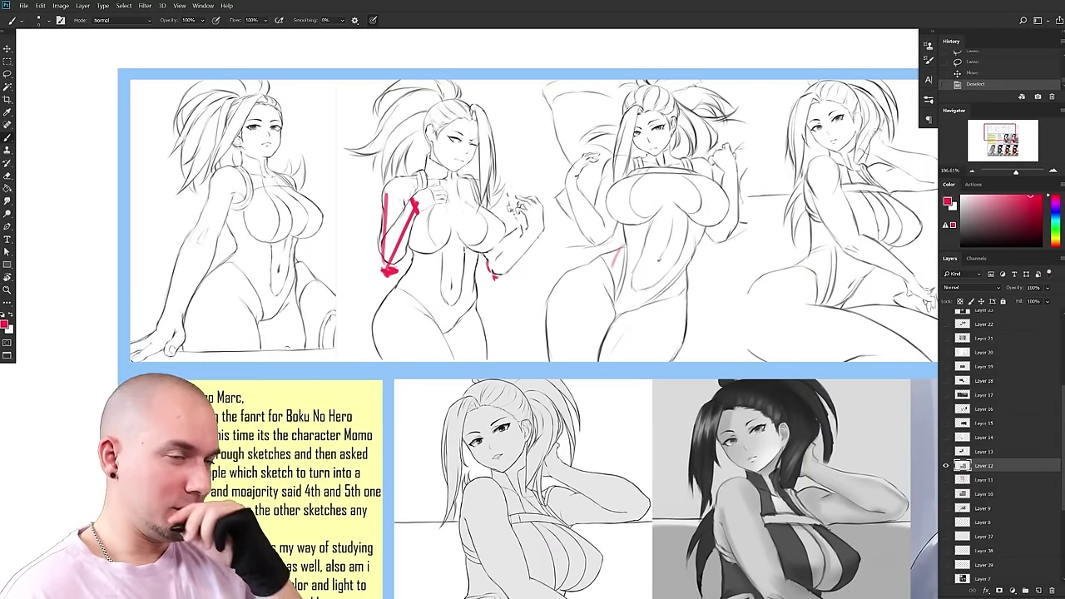
drag(402, 409, 472, 402)
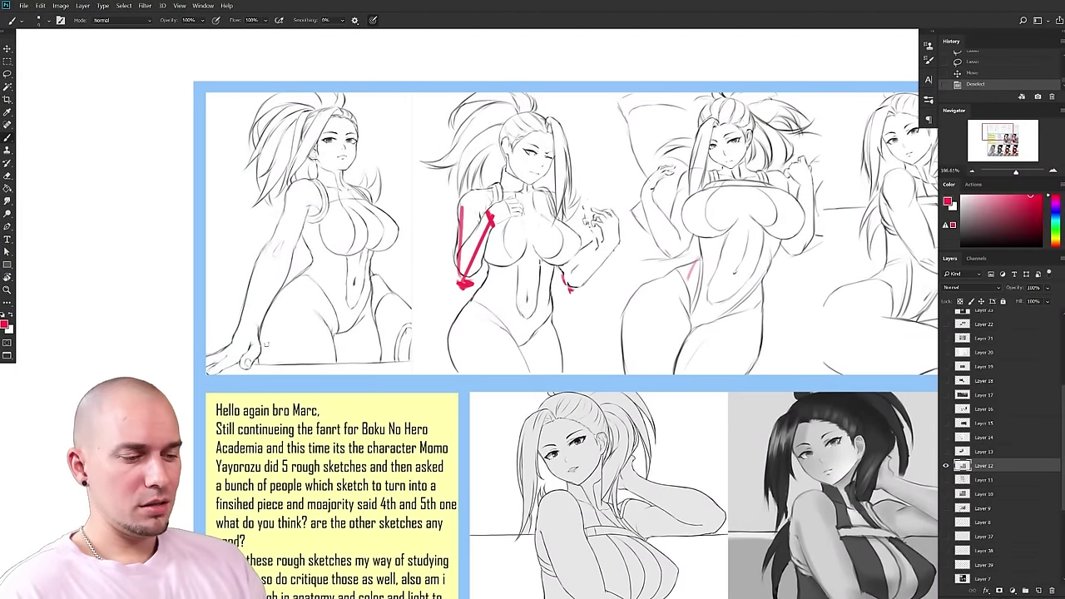
- Sketch longer grey fingers on the first sketch's supporting hand, extending past the frame, and clean up the lines with white
key(d)
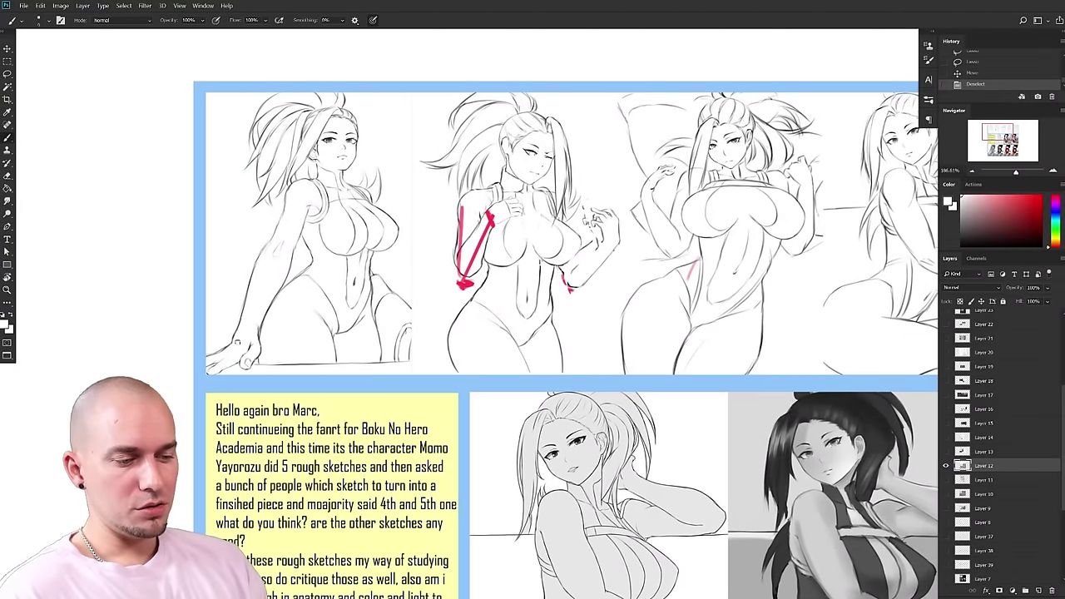
mouse_move(230, 353)
mouse_down()
mouse_move(210, 362)
mouse_move(230, 346)
mouse_up()
alt+click(254, 343)
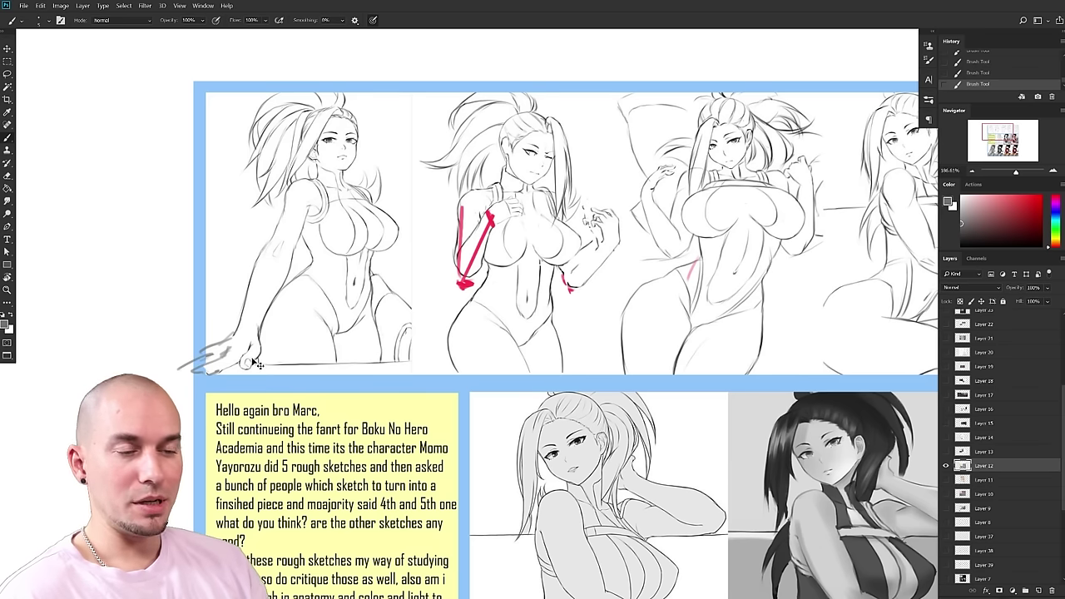
key(ctrl+z)
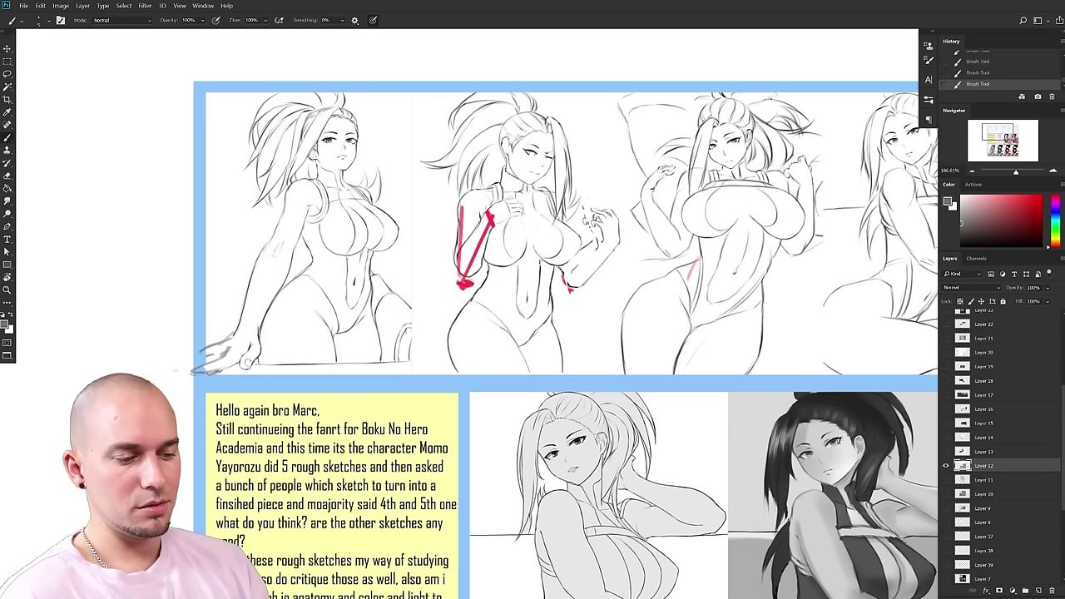
mouse_move(454, 416)
mouse_down()
mouse_move(421, 432)
mouse_move(433, 432)
mouse_up()
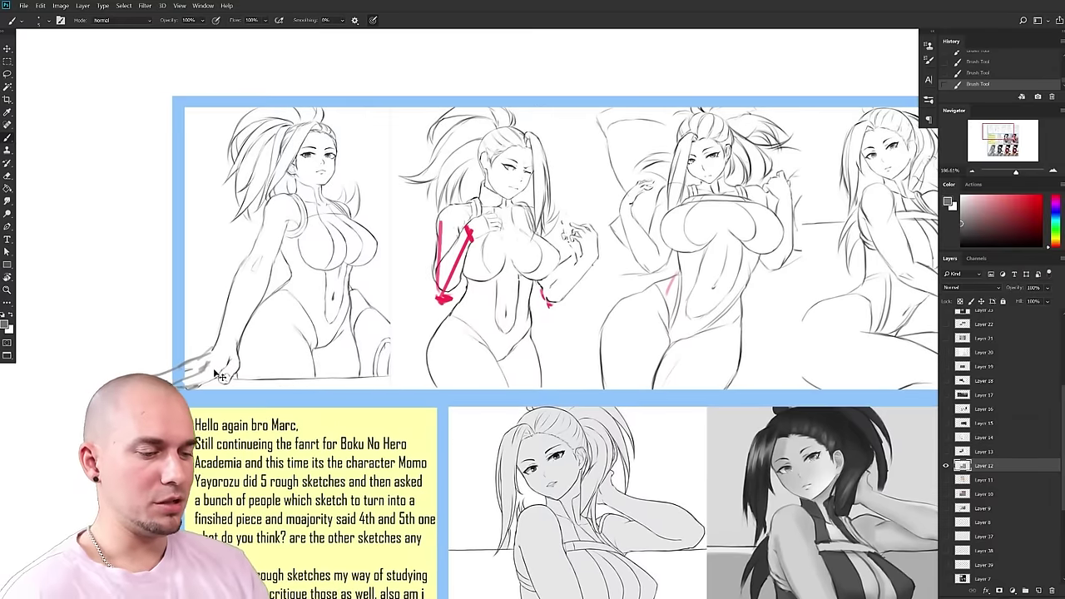
key(ctrl+z)
drag(422, 413, 345, 421)
drag(230, 388, 260, 382)
alt+click(155, 375)
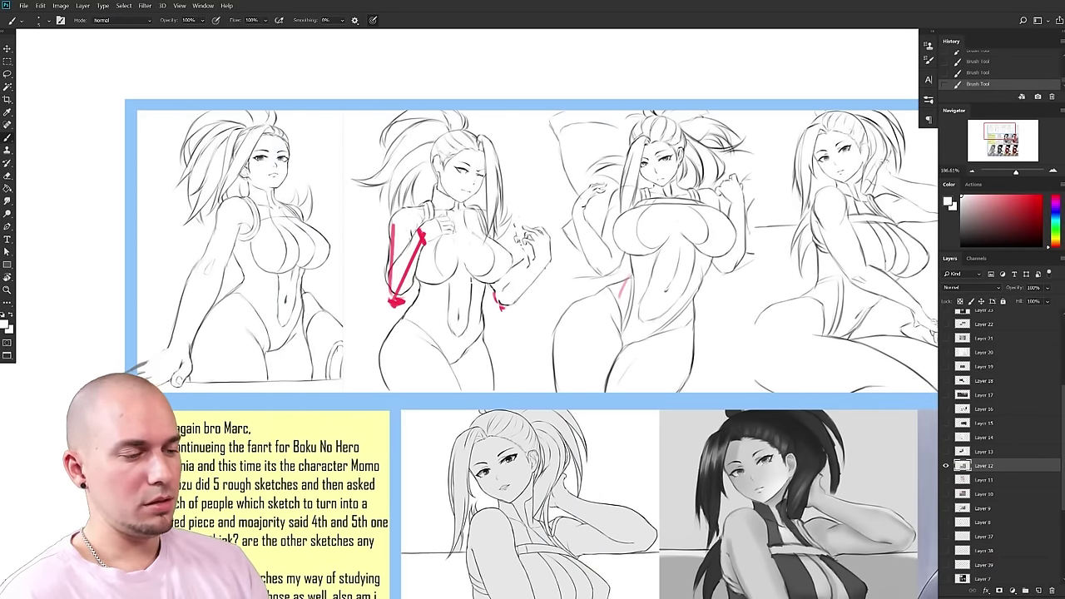
- Draw black lines across the wrist and along both sides of the forearm on the first sketch's supporting arm
key(x)
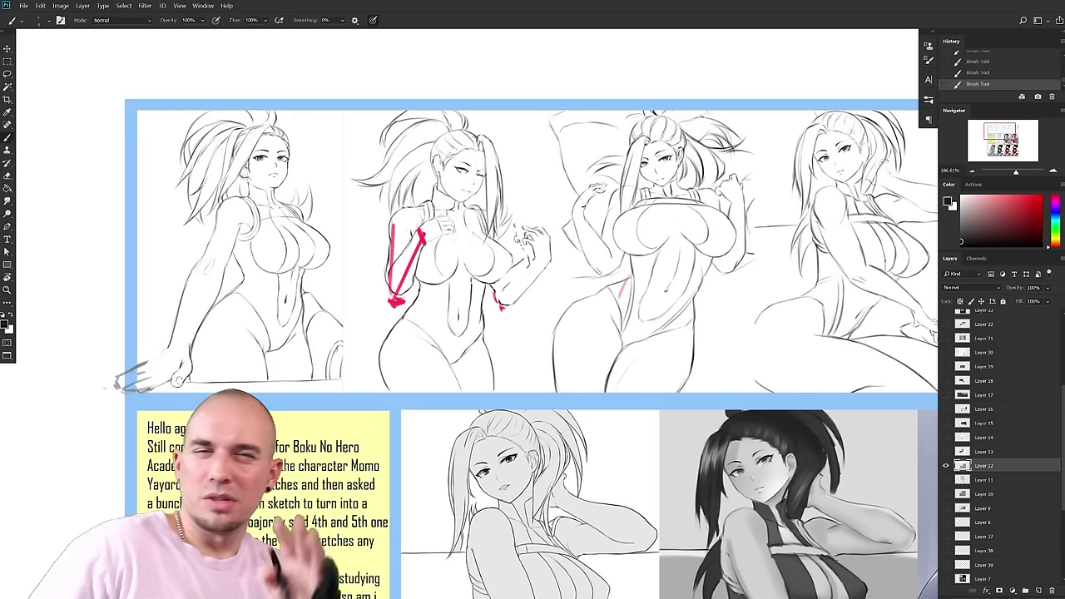
drag(502, 407, 530, 404)
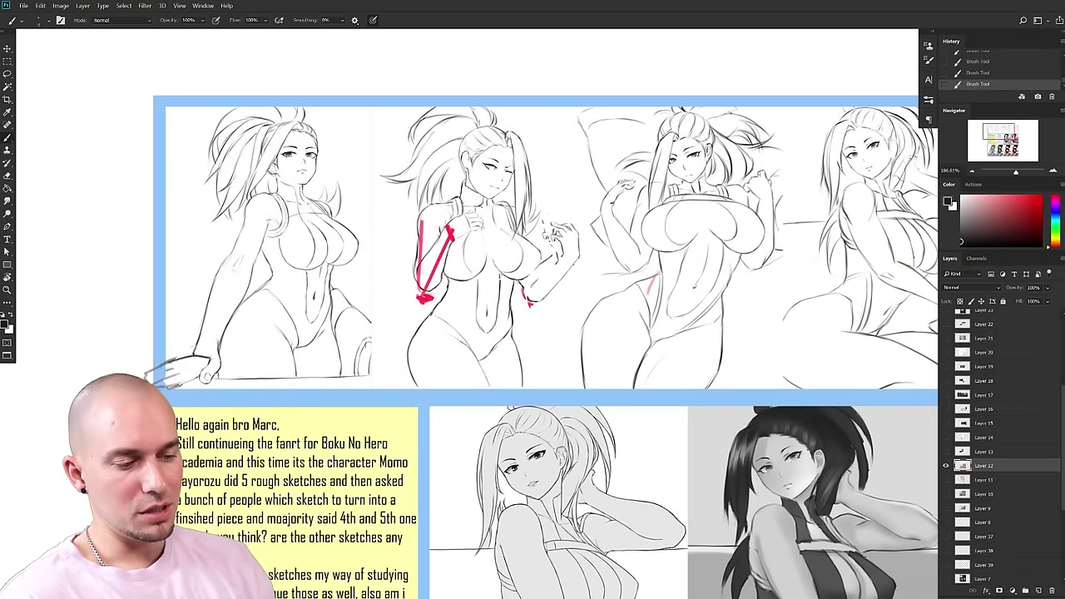
drag(214, 357, 223, 364)
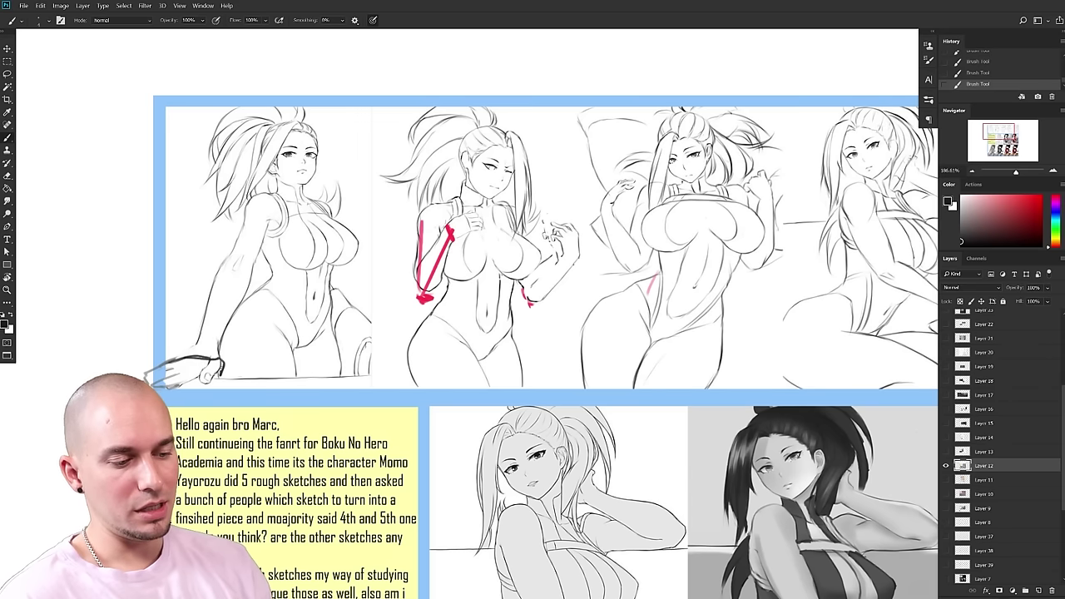
drag(204, 323, 196, 353)
drag(230, 310, 222, 358)
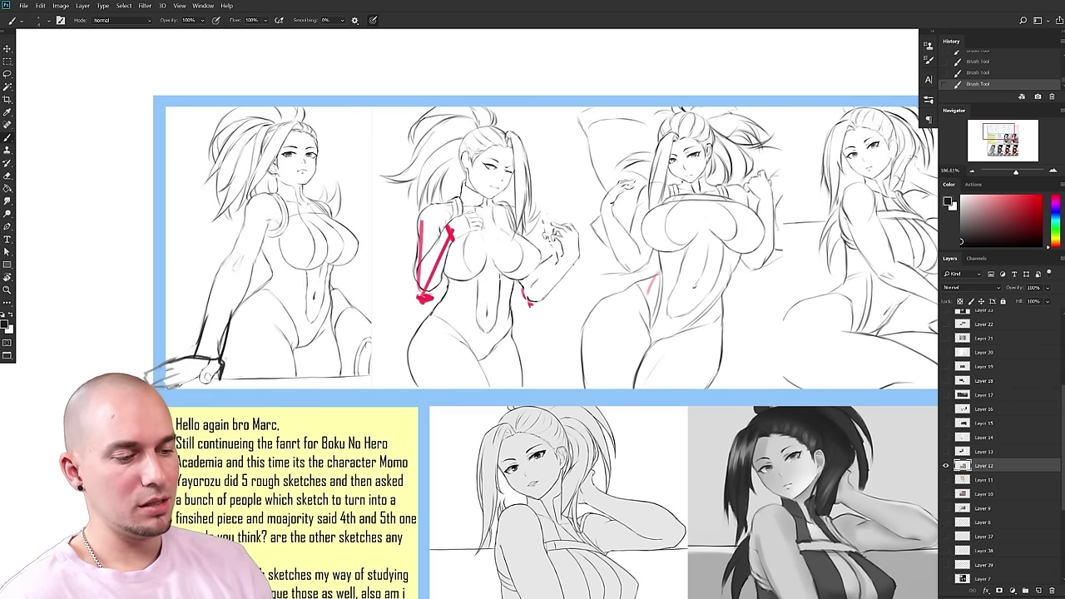
key(z)
key(ctrl+z)
click(222, 358)
key(b)
drag(237, 295, 224, 344)
drag(211, 275, 189, 344)
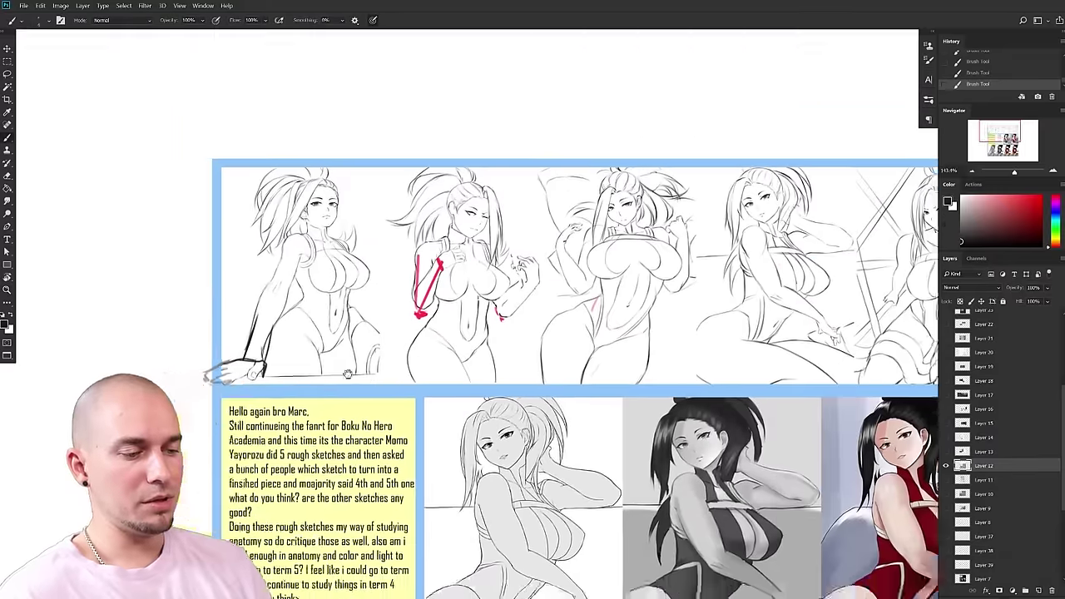
- Outline the palm and fingers of the first sketch's supporting hand in black, reaching beyond the frame
drag(348, 373, 296, 394)
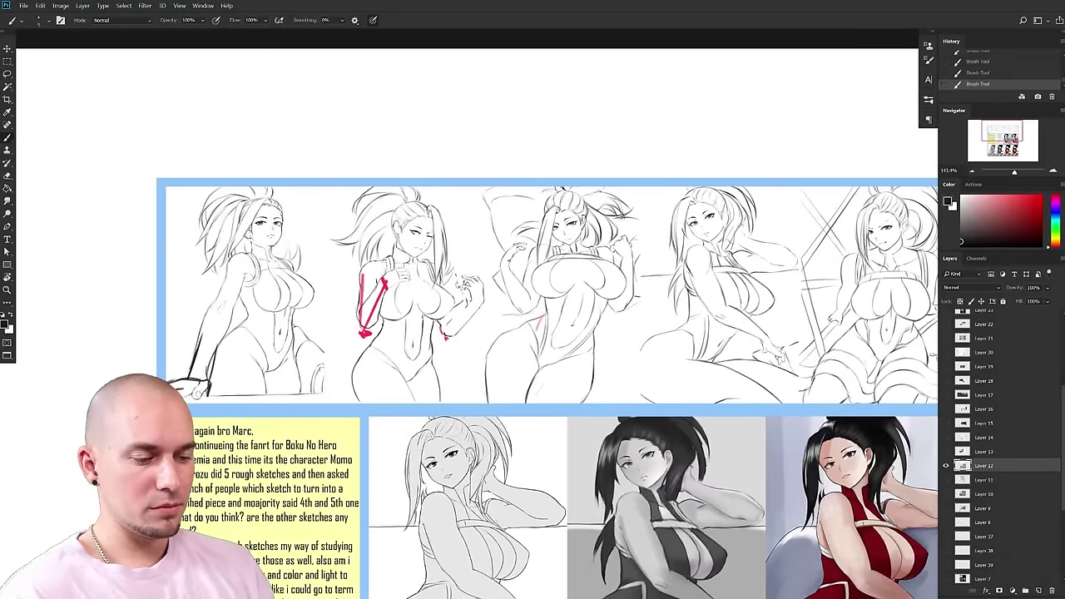
drag(323, 386, 234, 390)
drag(145, 384, 234, 367)
- Try black strokes along the upper arm and forearm of the fifth sketch's viewer's-left arm, undoing each attempt
drag(704, 383, 675, 355)
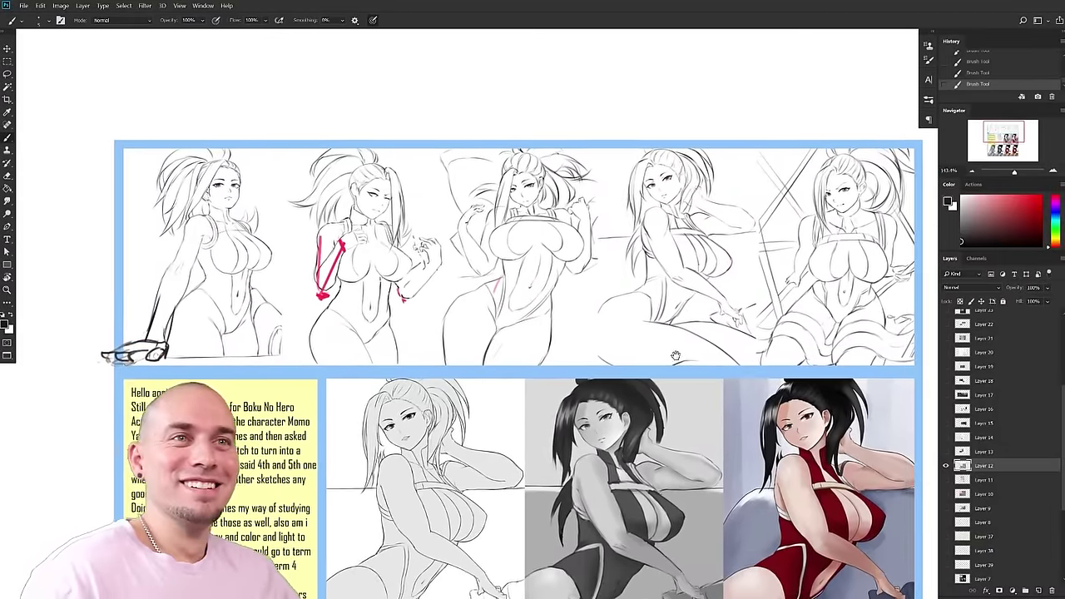
scroll(676, 356, right, 6)
scroll(715, 370, up, 2)
drag(725, 375, 731, 350)
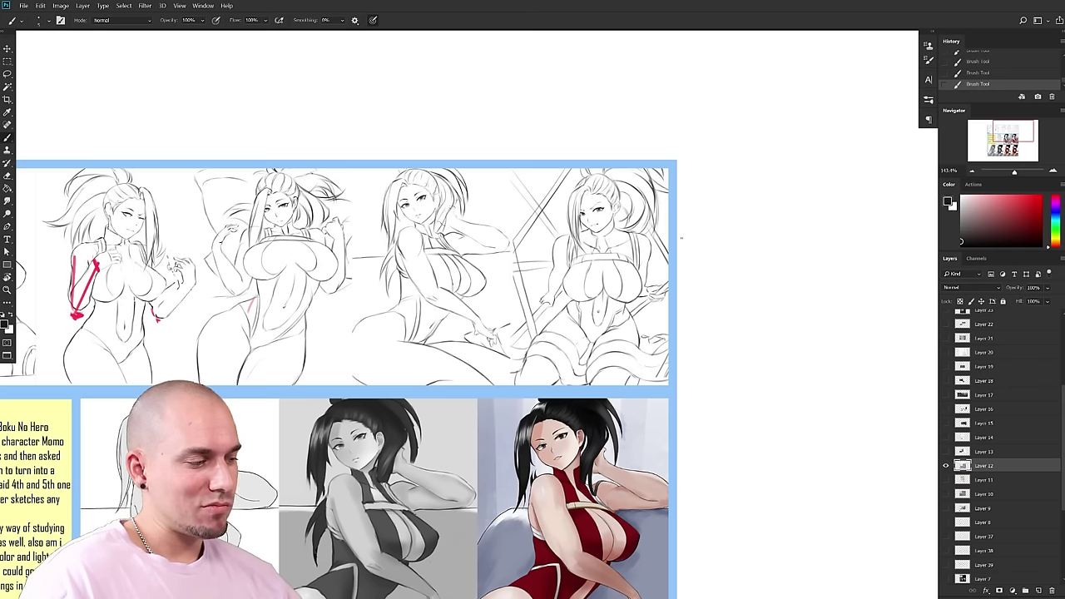
drag(563, 245, 545, 313)
key(ctrl+z)
scroll(553, 288, up, 2)
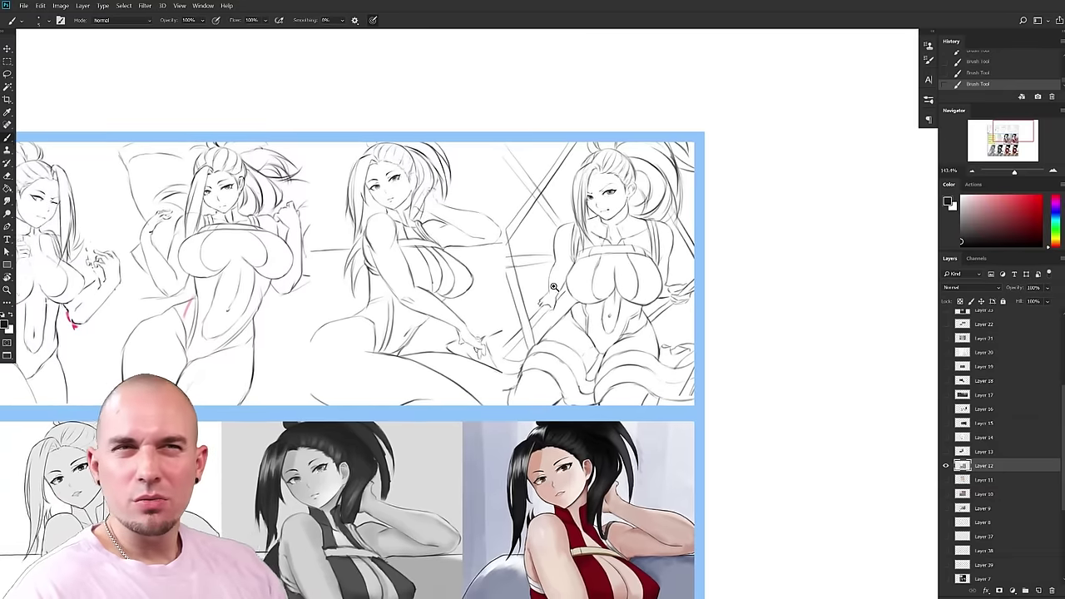
scroll(549, 298, up, 1)
drag(557, 244, 541, 317)
key(ctrl+z)
drag(560, 236, 537, 316)
key(ctrl+z)
mouse_move(553, 240)
mouse_down()
mouse_move(555, 282)
mouse_move(524, 314)
mouse_up()
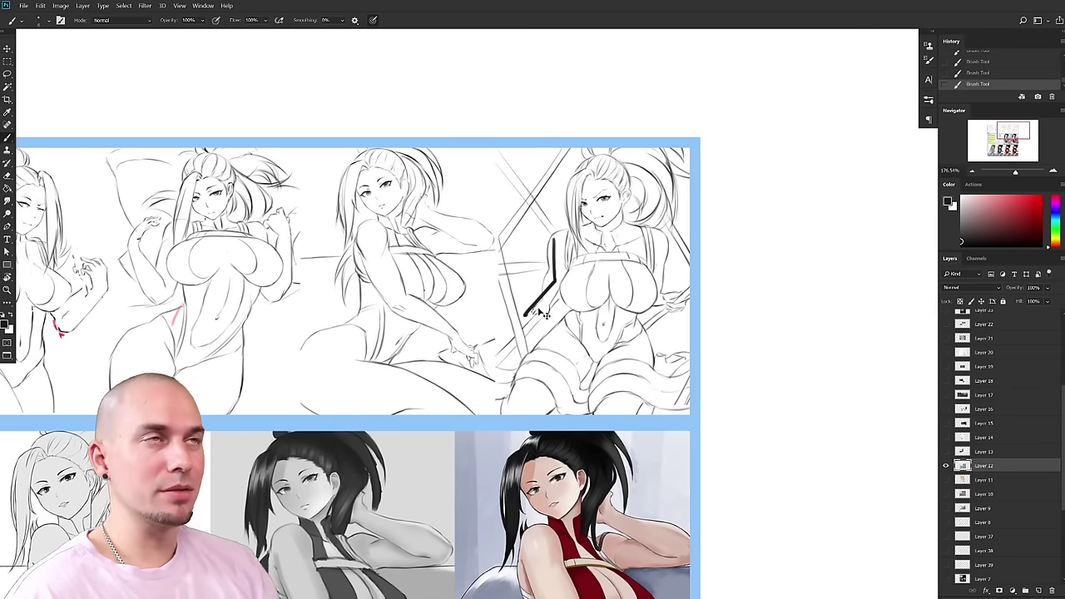
key(ctrl+z)
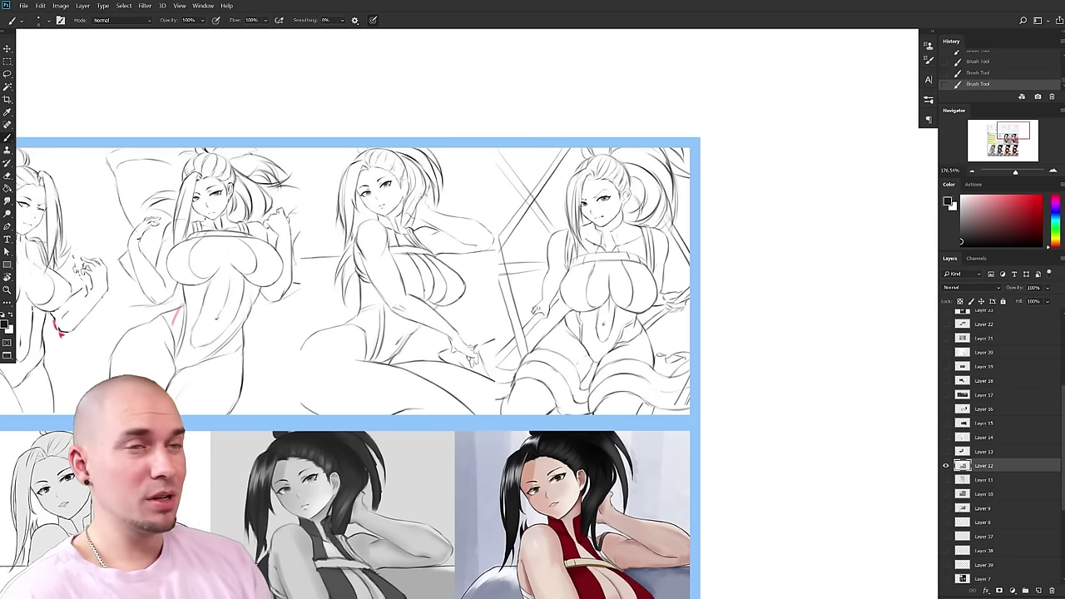
- Draw the fifth sketch's viewer's-left arm in black, with the upper arm bending at the elbow and the forearm reaching outward
mouse_move(556, 240)
mouse_down()
mouse_move(553, 274)
mouse_move(566, 273)
mouse_move(515, 327)
mouse_up()
key(ctrl+z)
mouse_move(563, 283)
mouse_down()
mouse_move(520, 325)
mouse_move(497, 329)
mouse_move(514, 331)
mouse_up()
drag(694, 375, 677, 364)
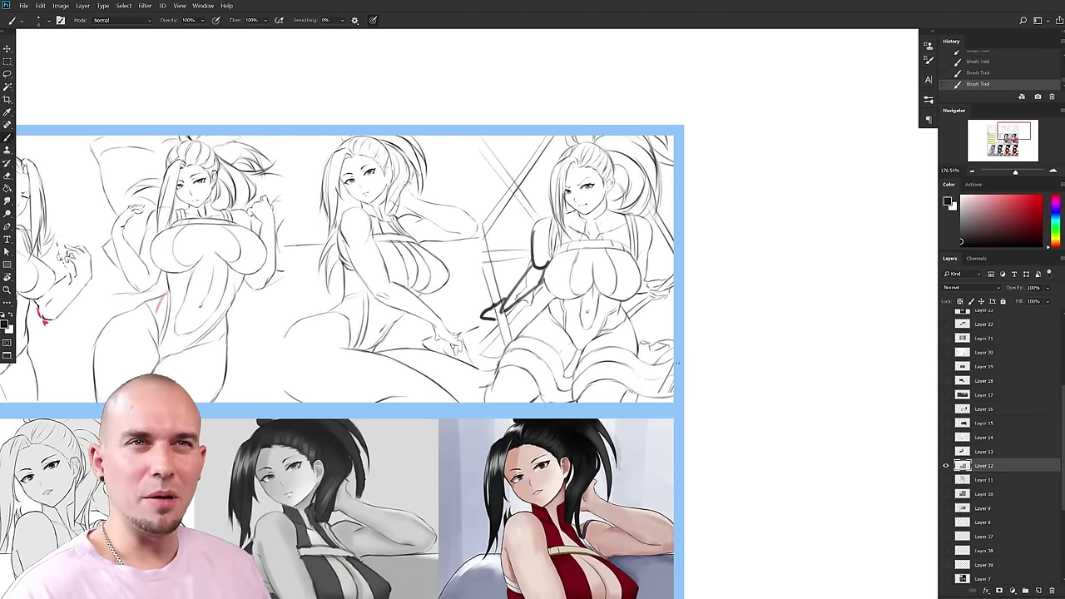
- Compare the fifth sketch with its coloured versions and draw a rough black fist over its viewer's-right hand, past the frame
drag(599, 446, 638, 297)
mouse_move(573, 379)
mouse_down()
mouse_move(604, 282)
mouse_move(612, 158)
mouse_up()
drag(593, 358, 583, 177)
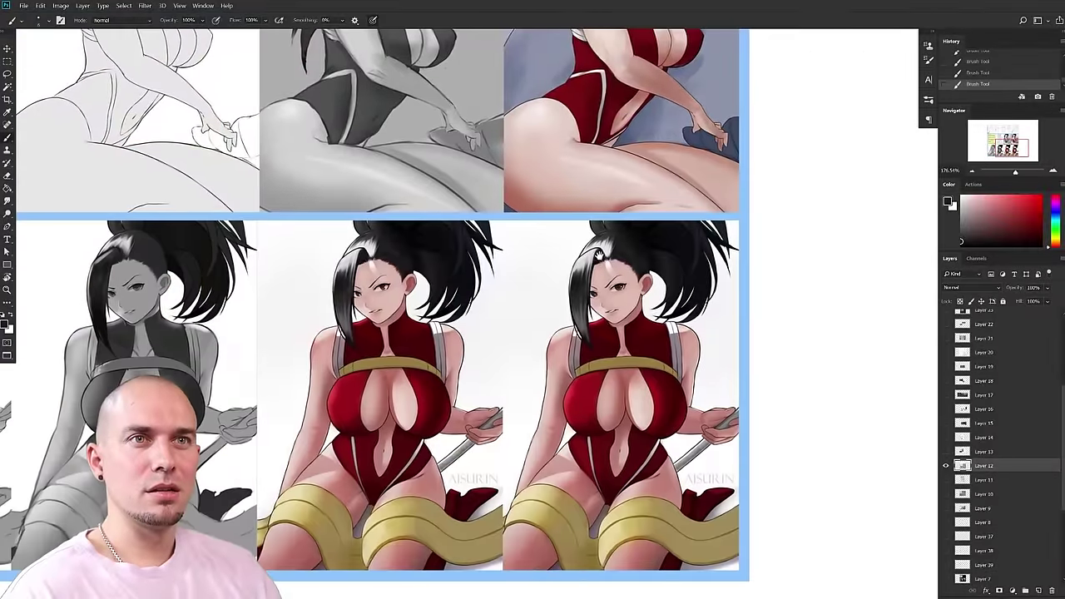
drag(640, 133, 545, 494)
mouse_move(591, 254)
mouse_down()
mouse_move(568, 430)
mouse_move(580, 446)
mouse_move(489, 448)
mouse_up()
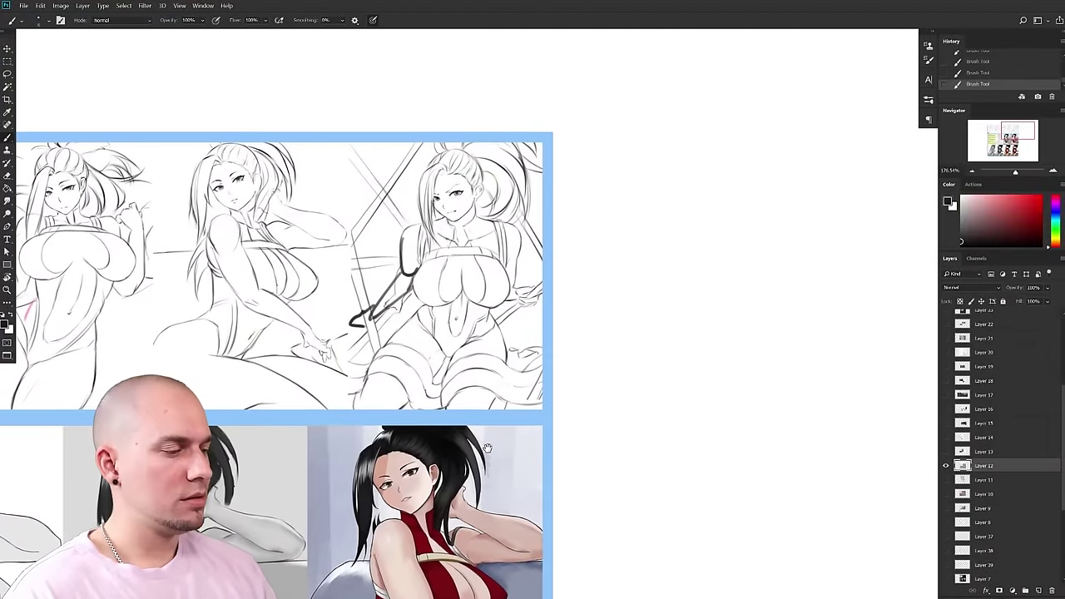
drag(488, 447, 496, 439)
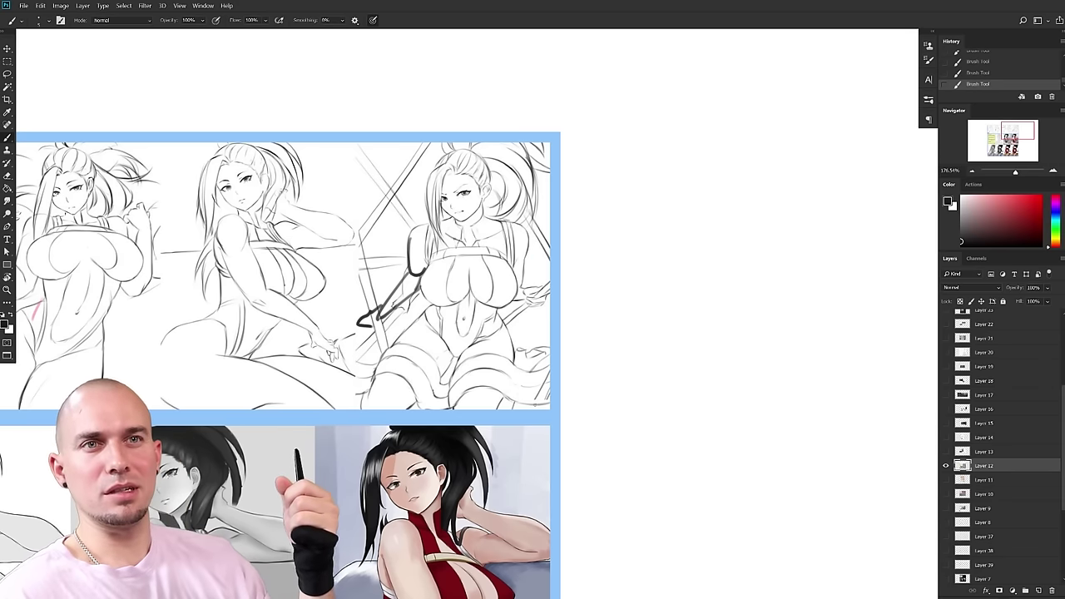
drag(604, 381, 585, 362)
mouse_move(505, 269)
mouse_down()
mouse_move(528, 265)
mouse_move(507, 291)
mouse_move(506, 266)
mouse_move(534, 271)
mouse_move(506, 289)
mouse_move(517, 263)
mouse_move(530, 263)
mouse_move(519, 275)
mouse_move(532, 286)
mouse_up()
key(ctrl+z)
mouse_move(548, 311)
mouse_down()
mouse_move(571, 343)
mouse_move(555, 337)
mouse_up()
drag(555, 337, 641, 323)
- Examine the student's note and the line, greyscale and coloured stages of both finished pieces for anatomy and lighting
scroll(641, 323, down, 5)
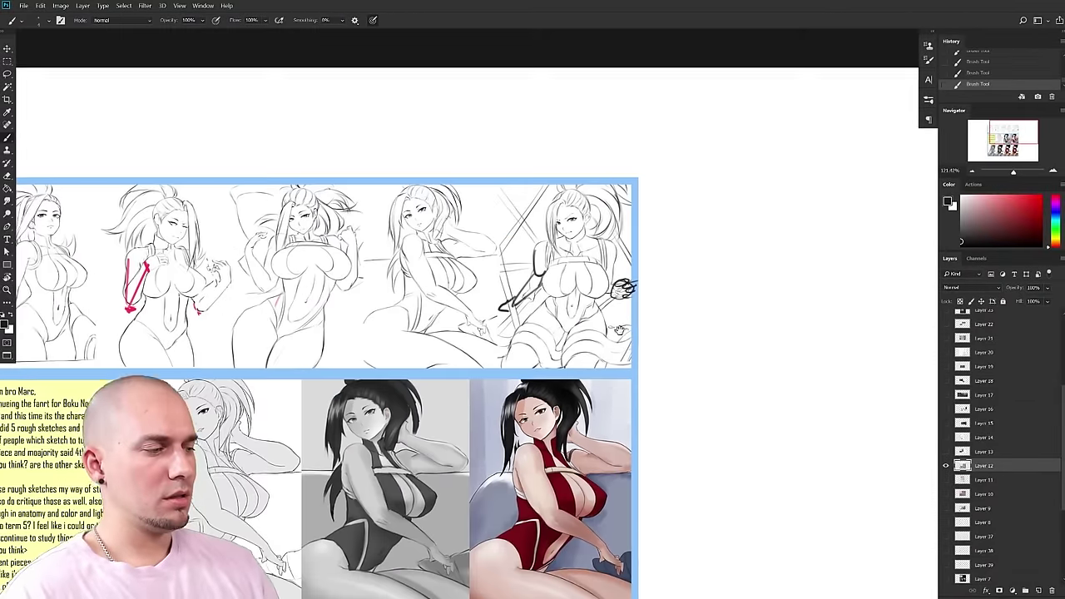
drag(609, 374, 662, 266)
mouse_move(420, 500)
mouse_down()
mouse_move(589, 426)
mouse_move(565, 431)
mouse_move(520, 404)
mouse_up()
drag(609, 459, 604, 460)
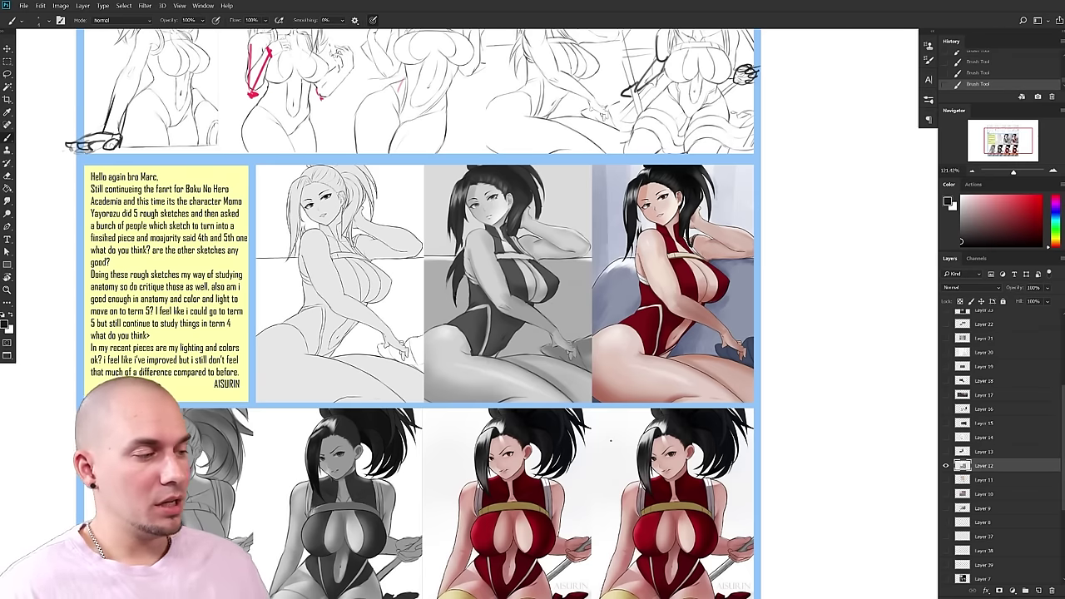
drag(629, 357, 603, 437)
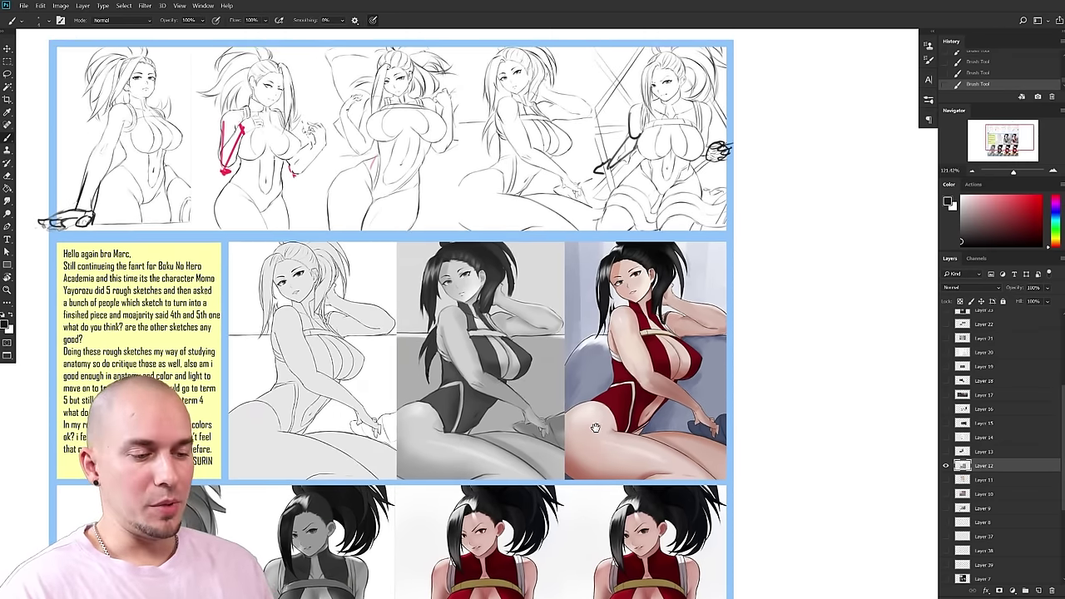
scroll(602, 436, down, 3)
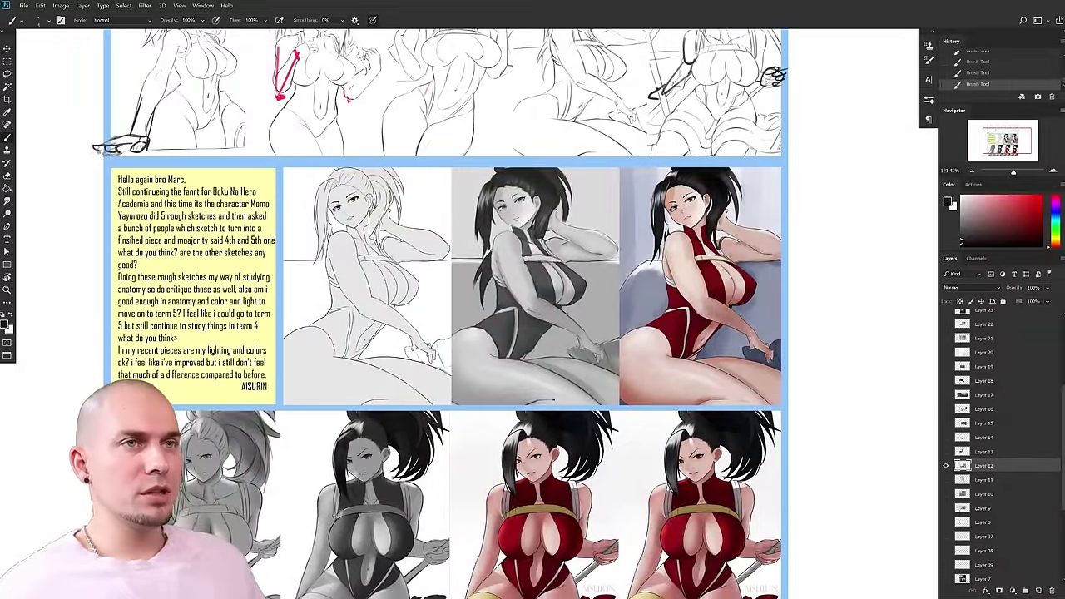
drag(658, 421, 630, 442)
drag(504, 329, 511, 345)
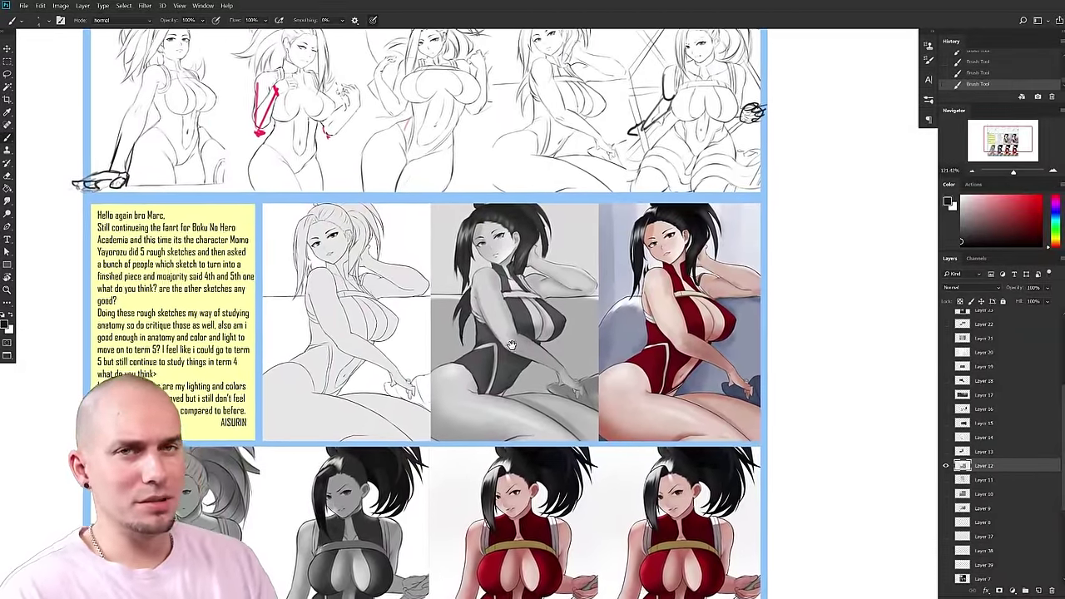
drag(575, 334, 646, 407)
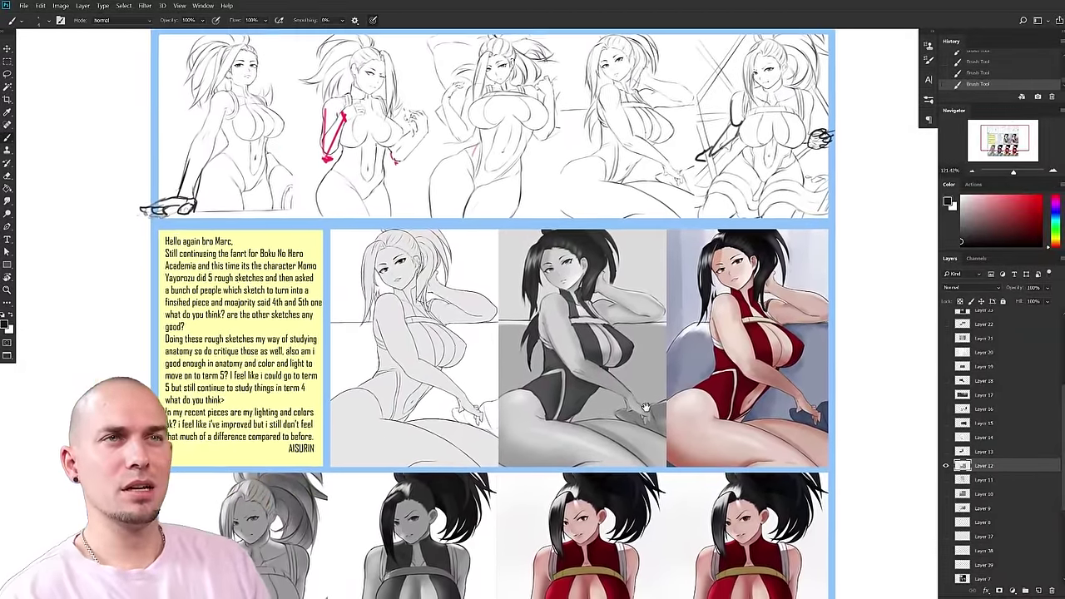
scroll(641, 412, down, 2)
scroll(634, 415, down, 1)
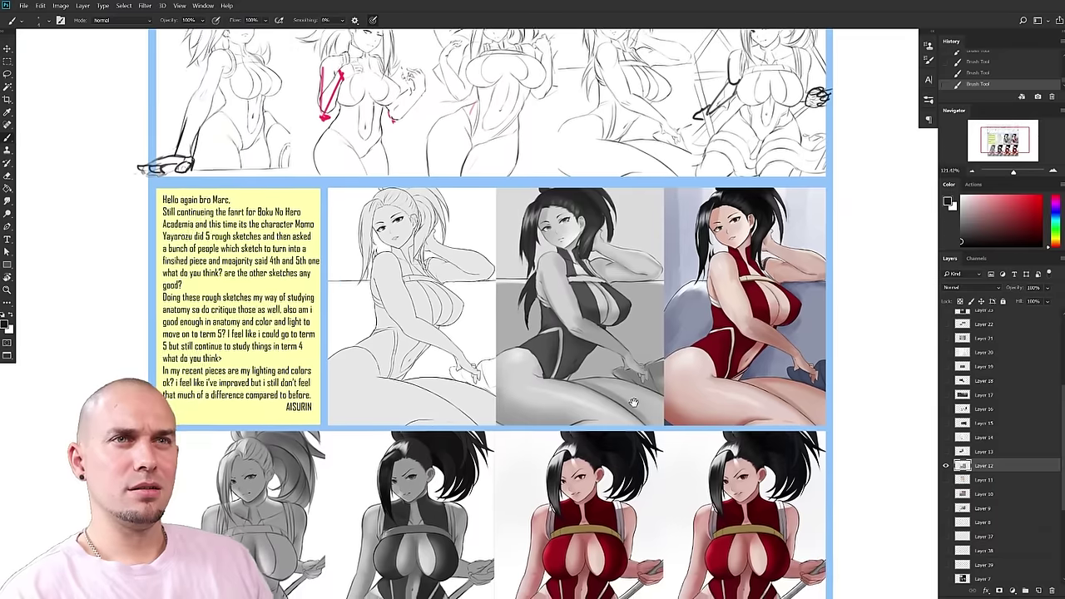
drag(619, 424, 564, 427)
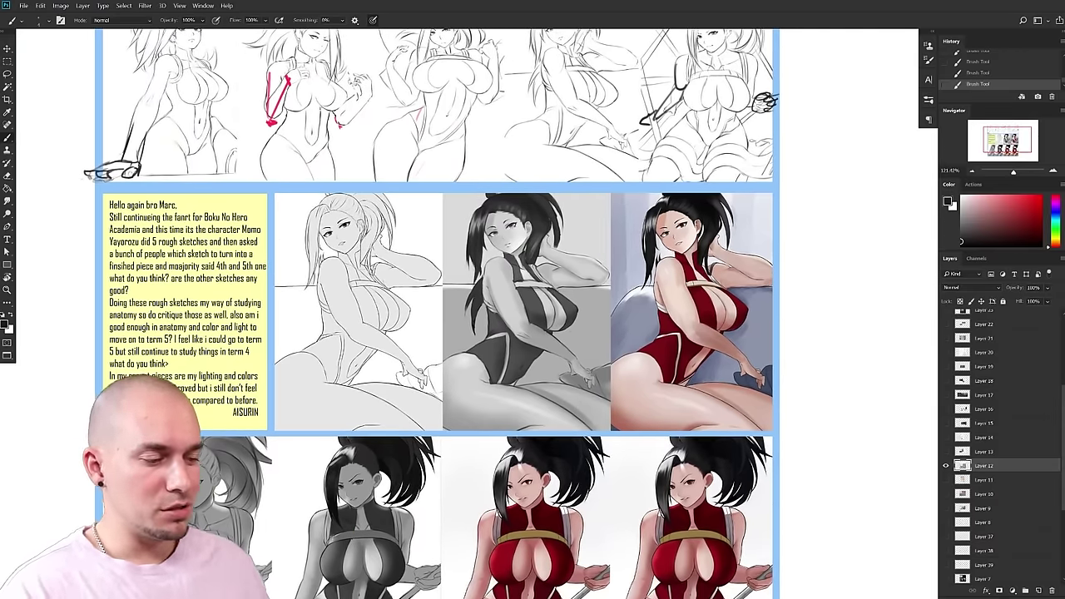
drag(413, 433, 444, 385)
scroll(442, 384, up, 3)
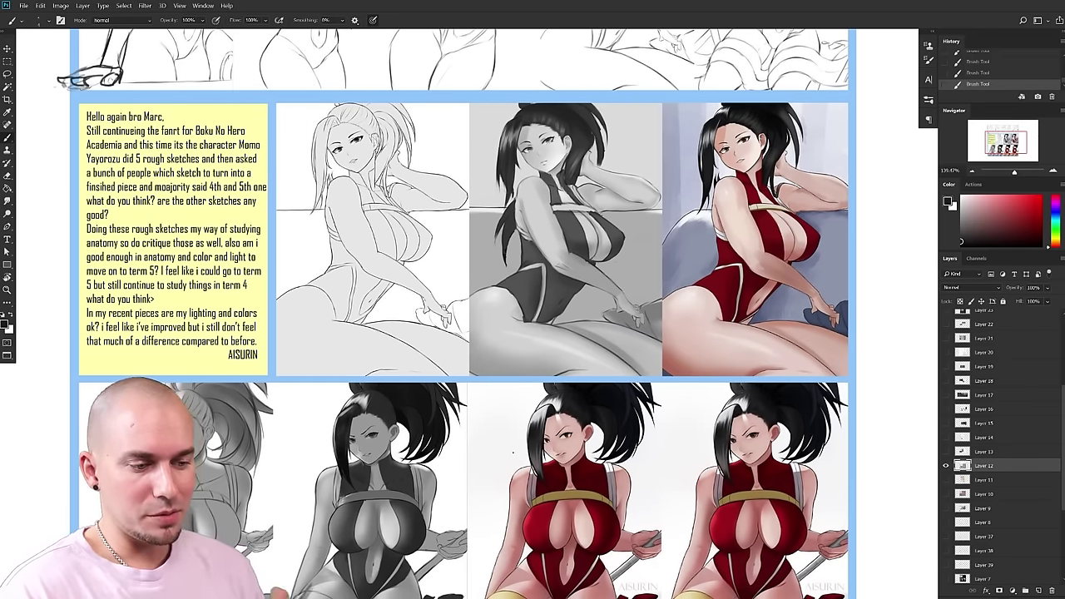
- Review the whole assignment sheet, then inspect the lighting and colours of the reclining and seated coloured figures
scroll(633, 416, down, 4)
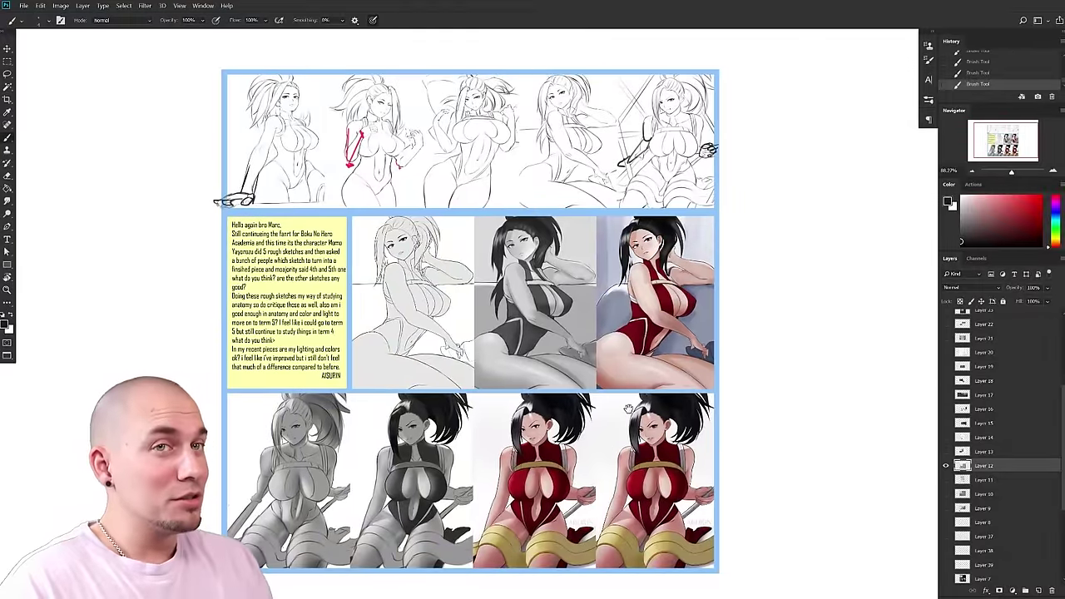
drag(642, 385, 657, 378)
drag(630, 422, 625, 427)
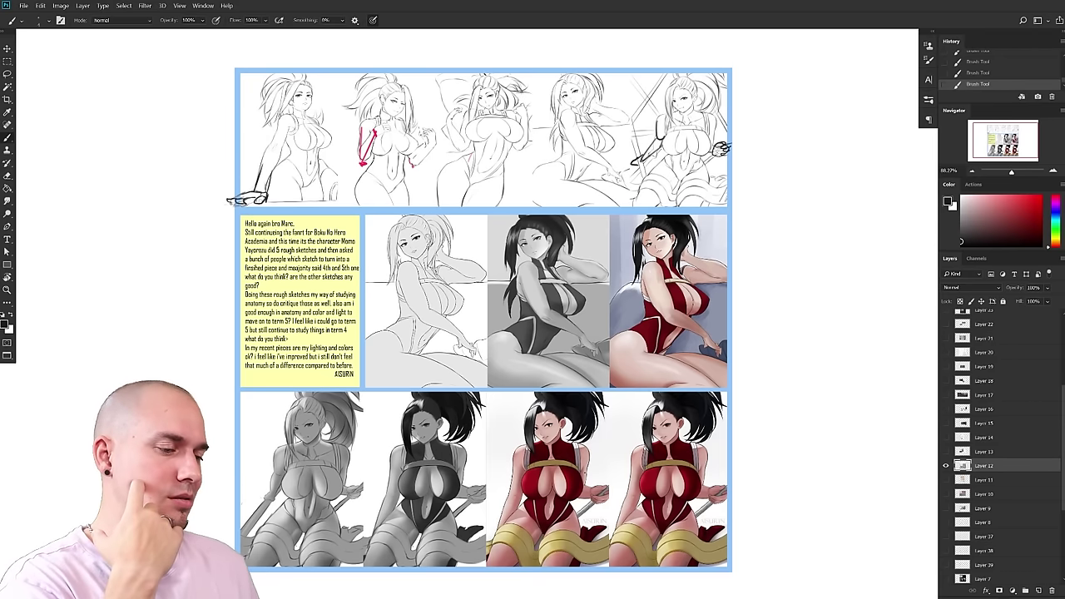
drag(768, 349, 716, 354)
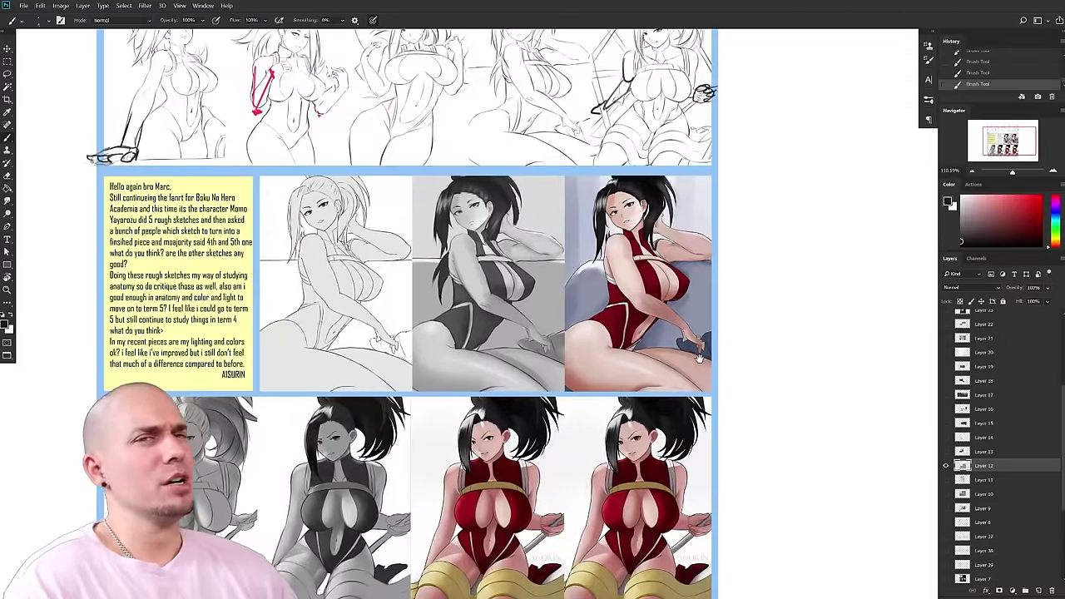
scroll(742, 358, right, 1)
scroll(722, 343, down, 1)
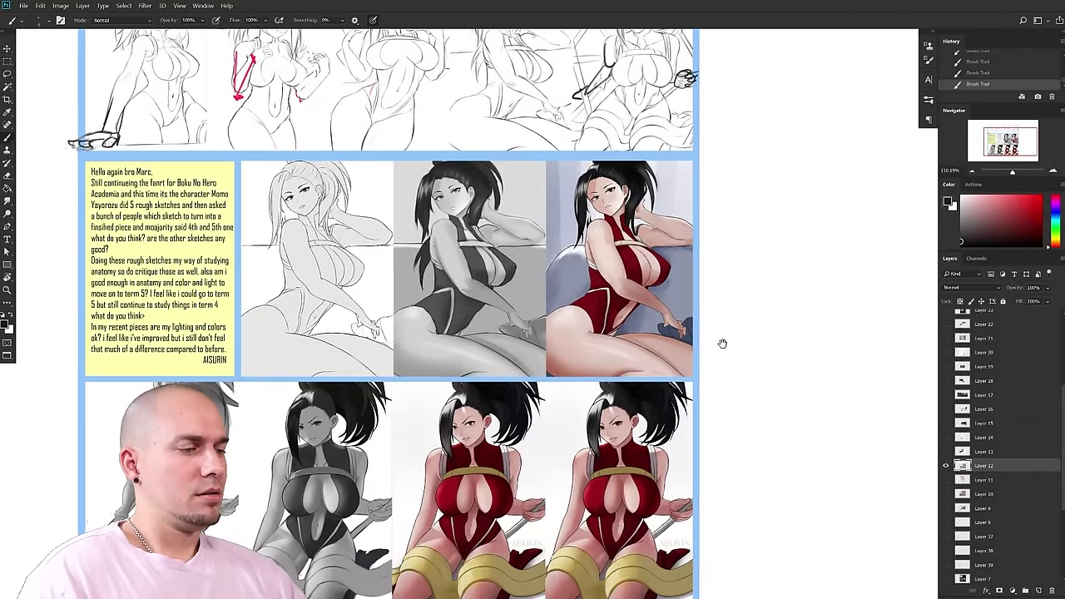
drag(722, 344, 711, 419)
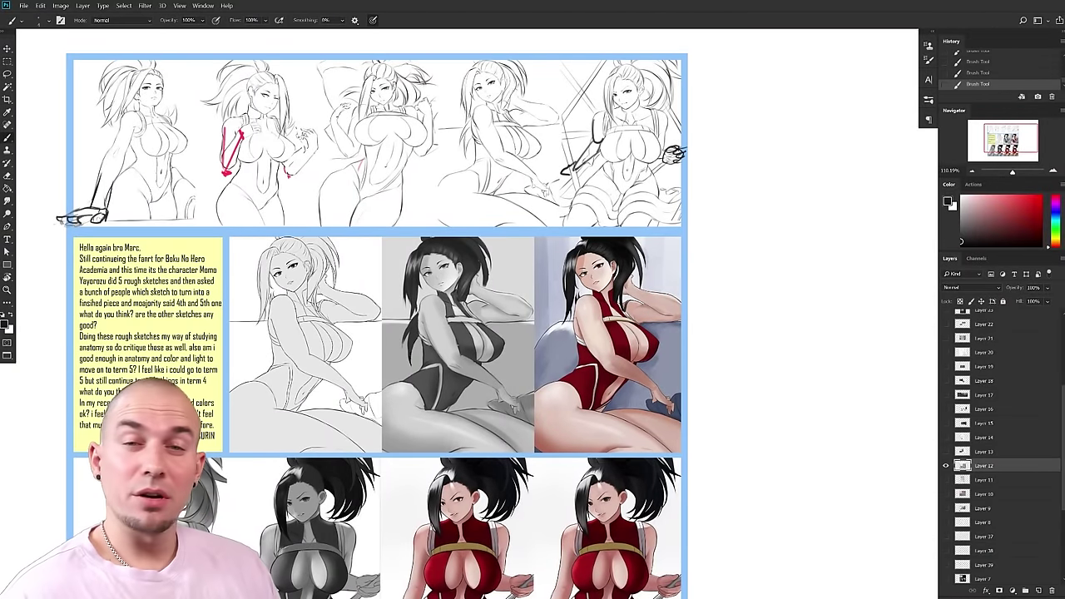
scroll(608, 380, up, 2)
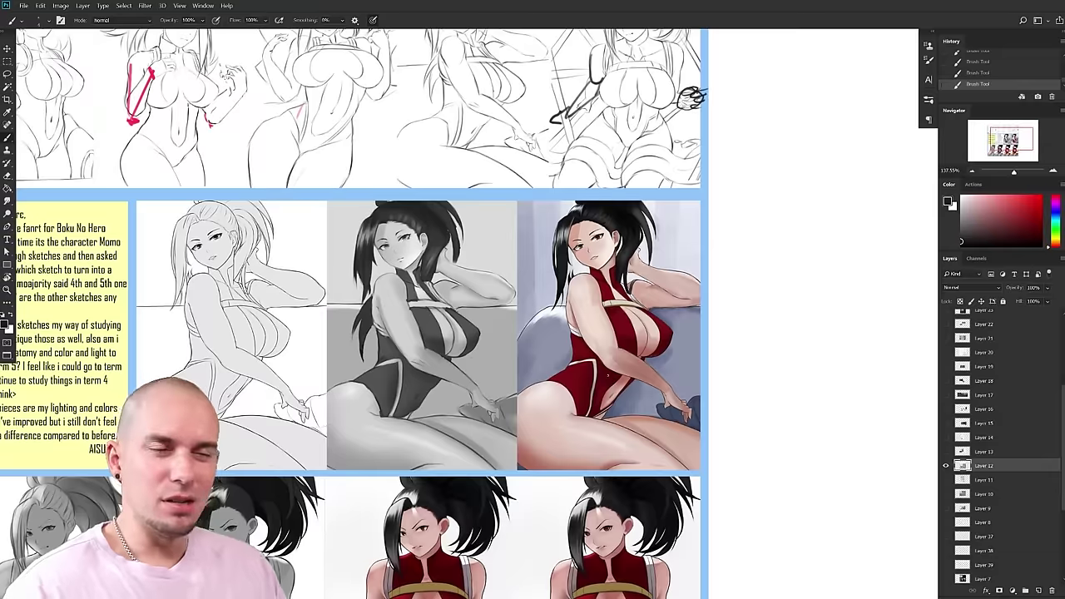
- Examine the lighting and colours of both finished pieces from their greyscale stages through to the coloured versions
click(968, 196)
drag(821, 313, 882, 319)
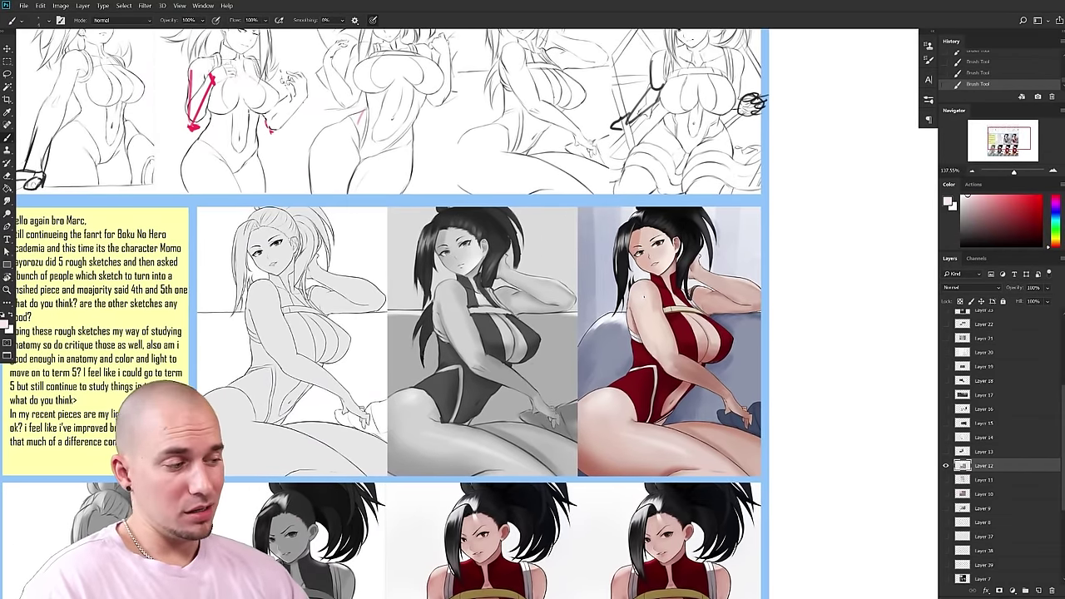
drag(786, 255, 782, 269)
drag(792, 323, 838, 239)
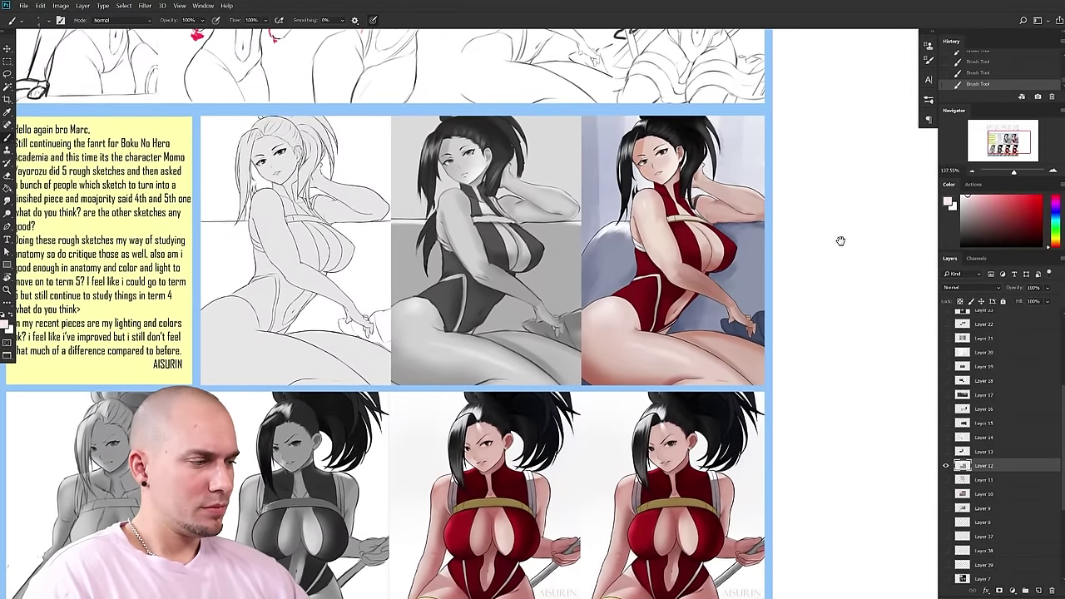
drag(841, 241, 840, 245)
drag(817, 343, 841, 250)
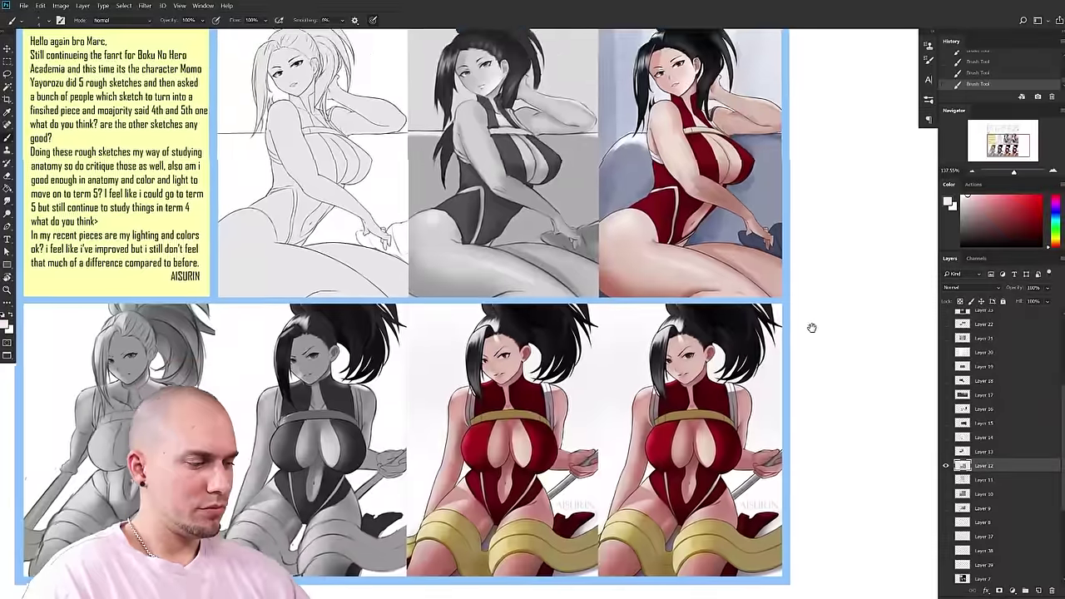
scroll(819, 273, down, 2)
drag(819, 273, 823, 323)
drag(714, 359, 752, 358)
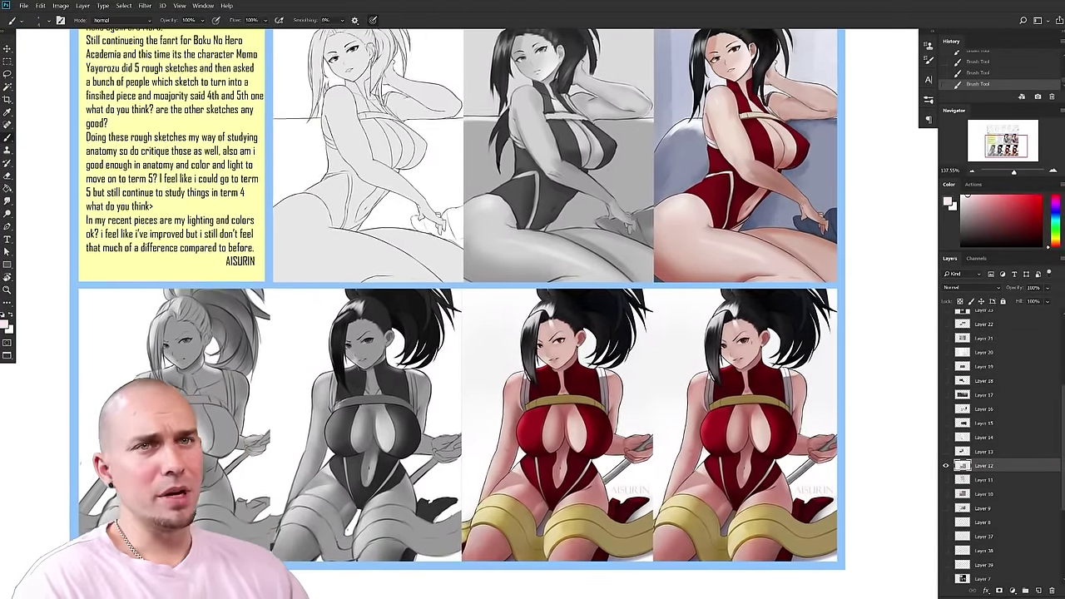
scroll(752, 357, left, 3)
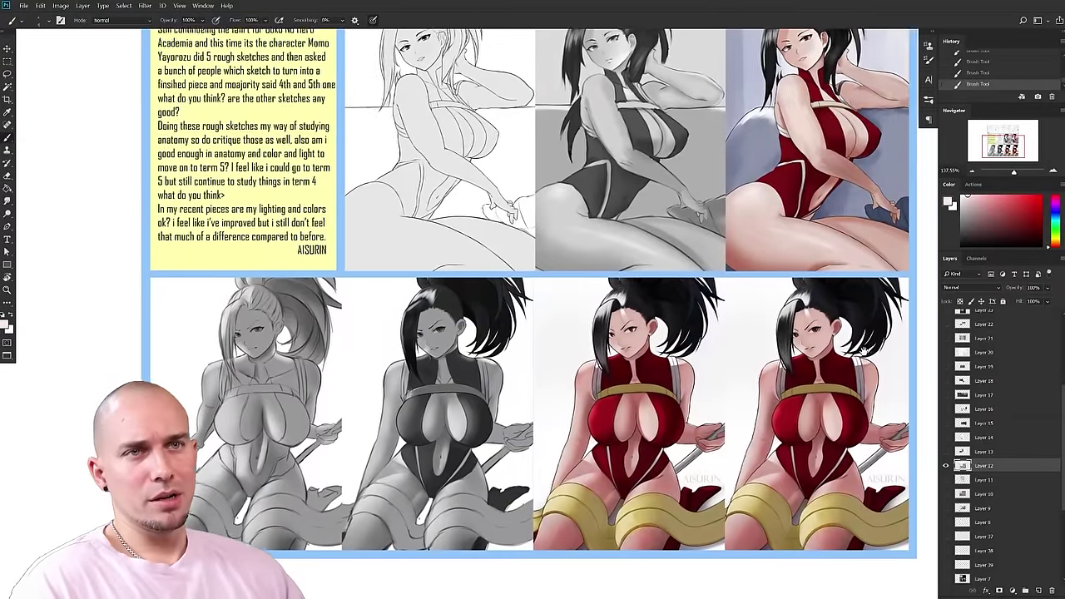
drag(864, 350, 855, 423)
drag(772, 365, 751, 336)
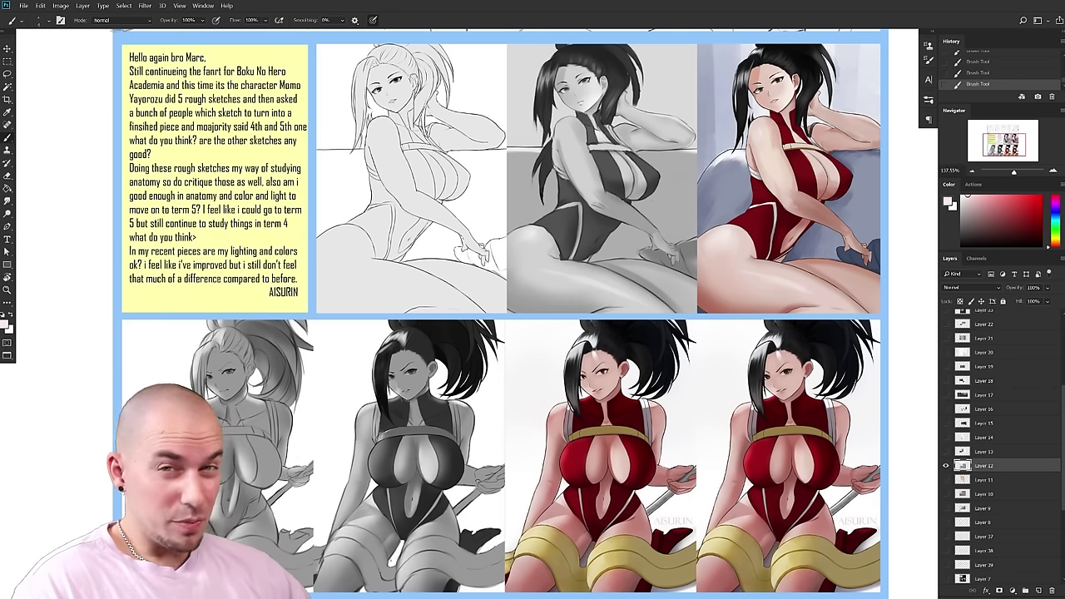
- Switch to the 3D mannequin posing app, rotate the directional light to cast the shadow toward the opposite side, and select the mannequin
drag(366, 0, 511, 0)
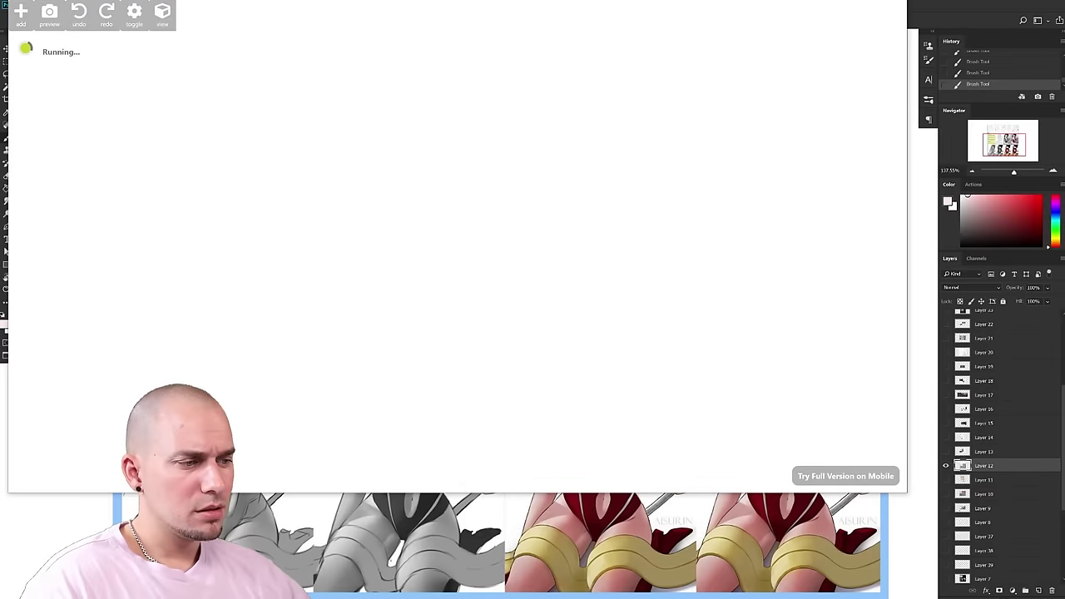
mouse_move(458, 228)
mouse_down()
mouse_move(413, 241)
mouse_move(497, 279)
mouse_move(421, 297)
mouse_move(611, 280)
mouse_move(471, 338)
mouse_move(428, 241)
mouse_move(455, 209)
mouse_up()
drag(460, 32, 526, 190)
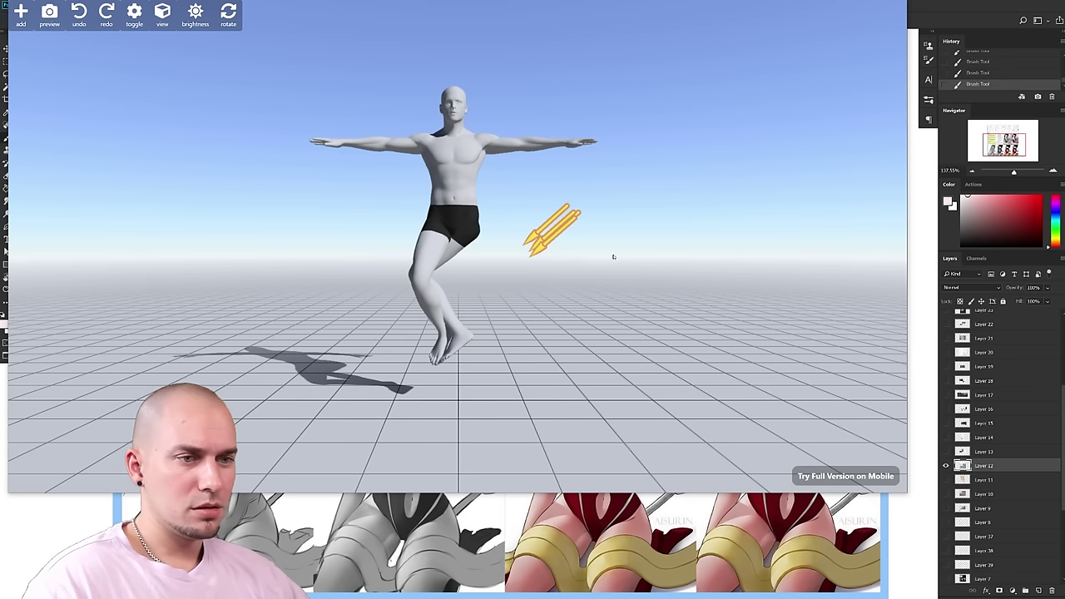
click(229, 18)
drag(563, 219, 239, 217)
drag(499, 266, 408, 237)
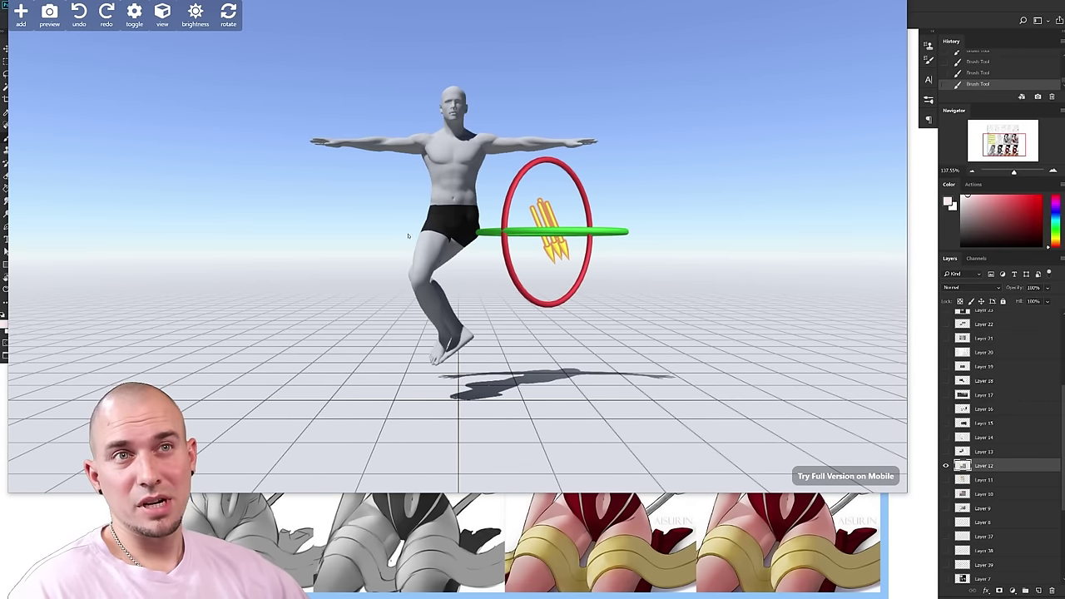
click(423, 278)
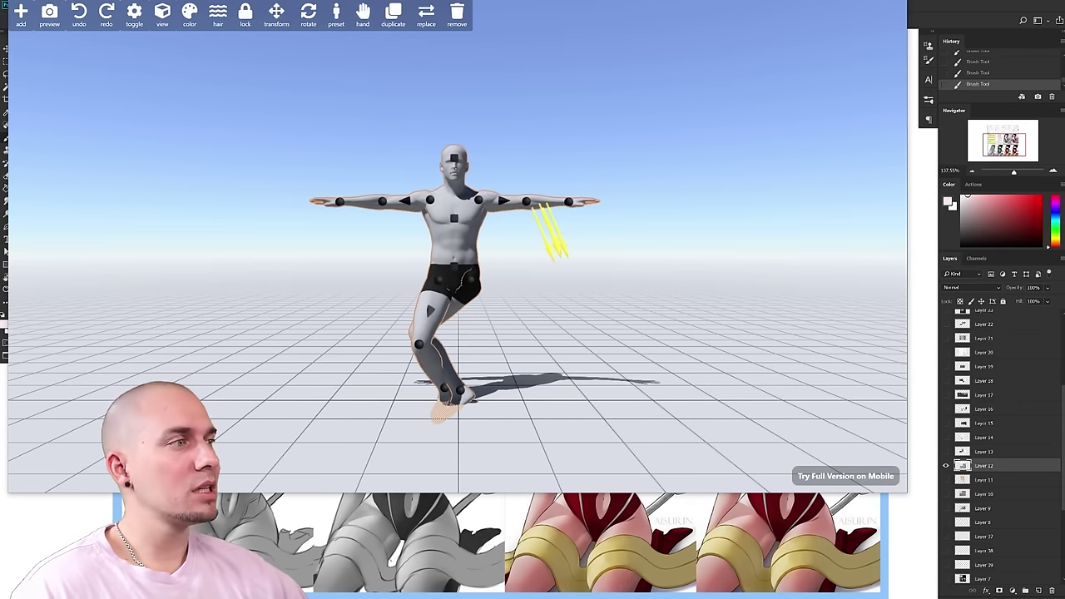
drag(532, 1, 570, 0)
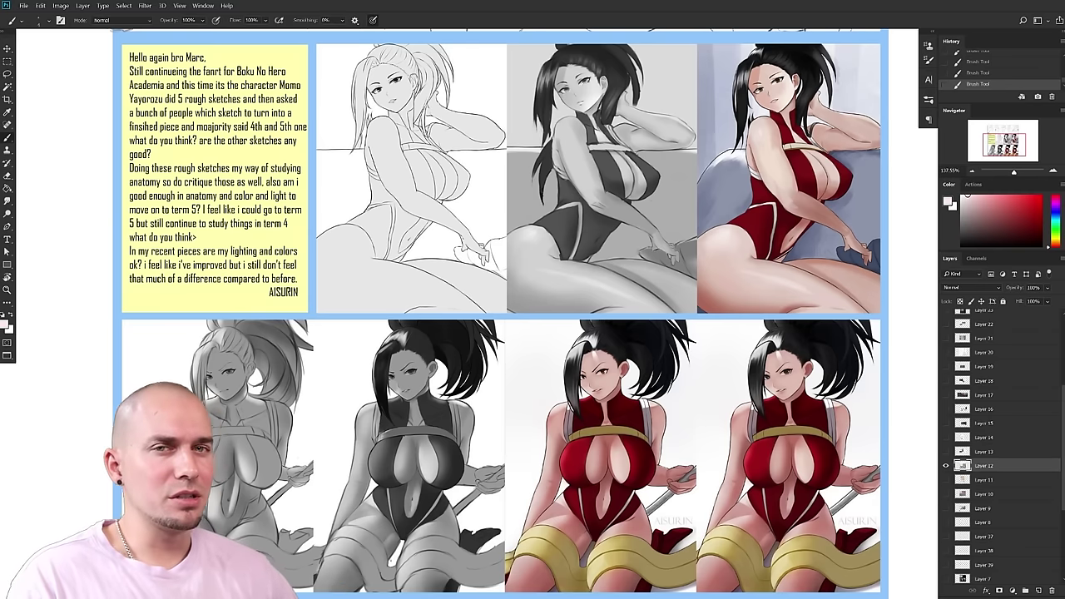
- Compare the rough sketches with the reclining and seated finished pieces, checking how light and shadow fall on the figures
drag(715, 370, 708, 363)
mouse_move(728, 400)
mouse_down()
mouse_move(613, 388)
mouse_move(625, 389)
mouse_up()
drag(795, 389, 774, 376)
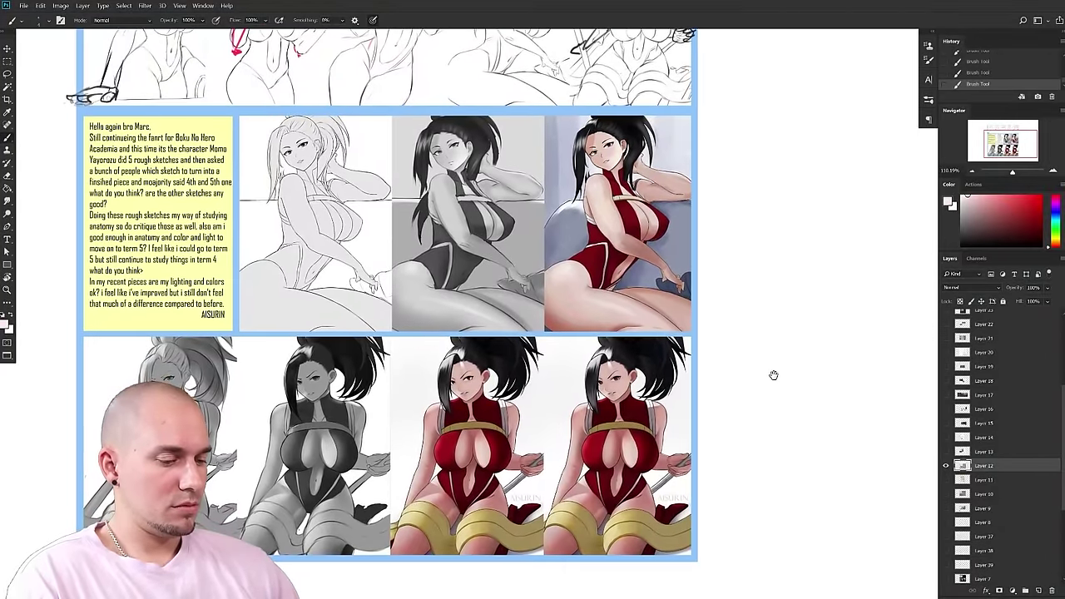
drag(774, 375, 776, 377)
drag(402, 413, 451, 443)
drag(513, 222, 519, 234)
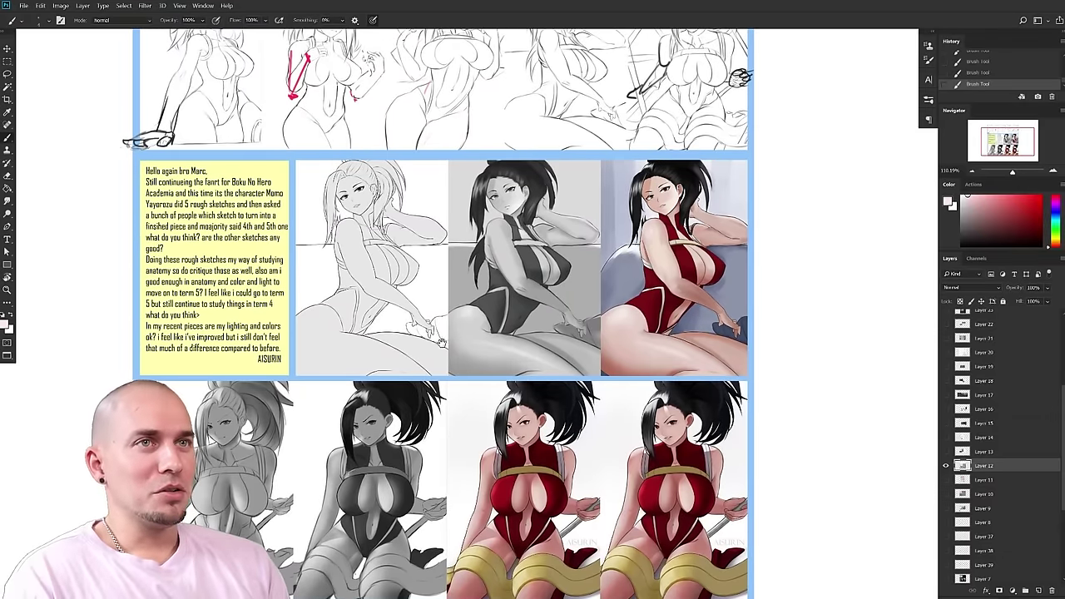
drag(441, 459, 497, 431)
drag(793, 368, 718, 365)
scroll(718, 363, up, 3)
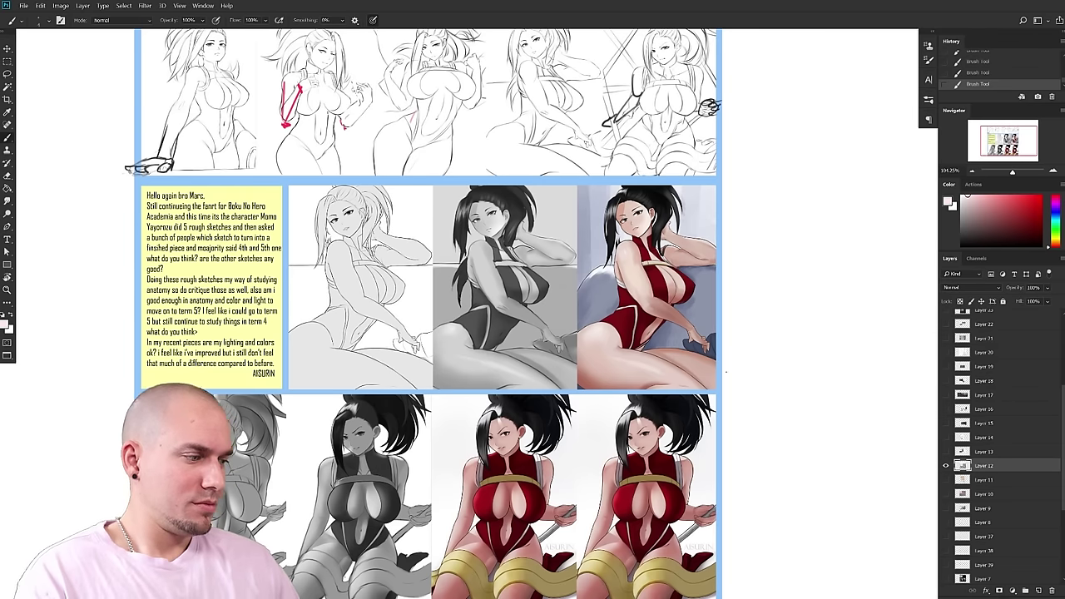
- Sample dark red, skin and dark blue tones from the coloured reclining piece and try a dark blue stroke across the legs past the frame
drag(724, 308, 664, 358)
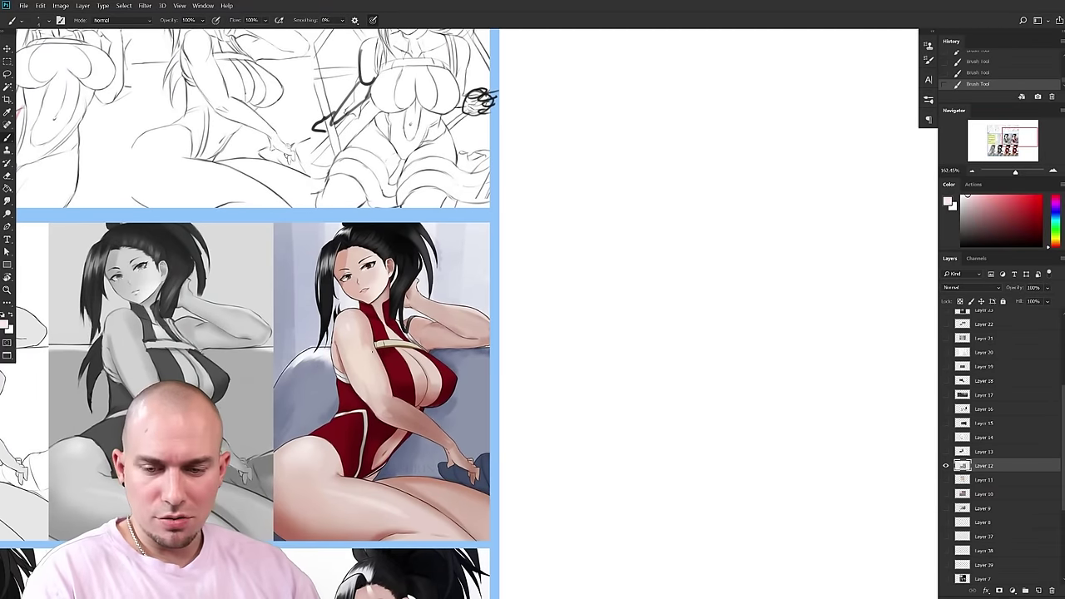
alt+click(368, 402)
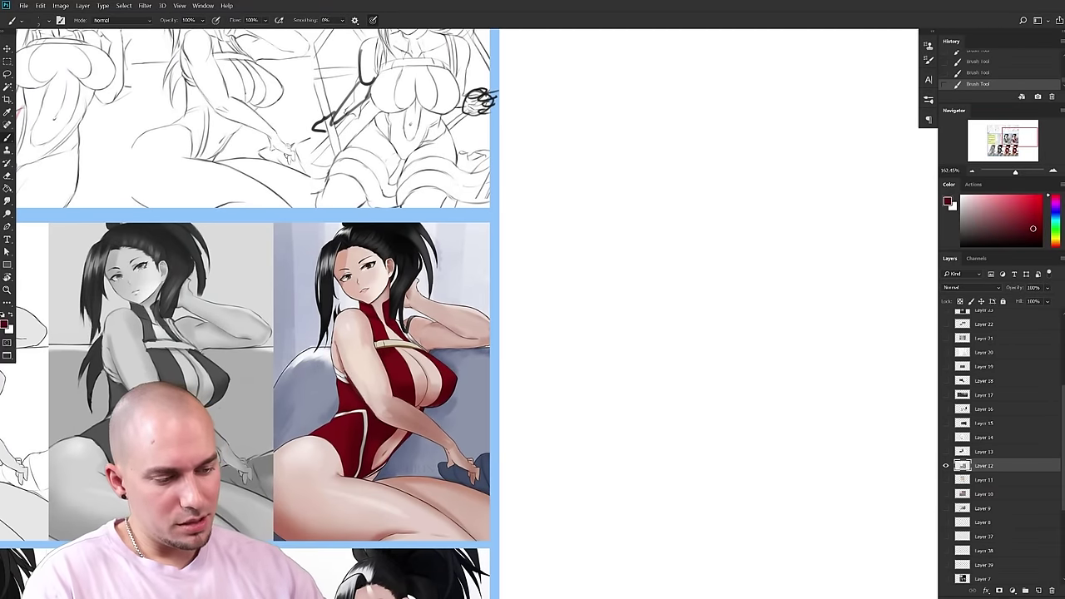
scroll(528, 401, down, 5)
scroll(538, 362, up, 5)
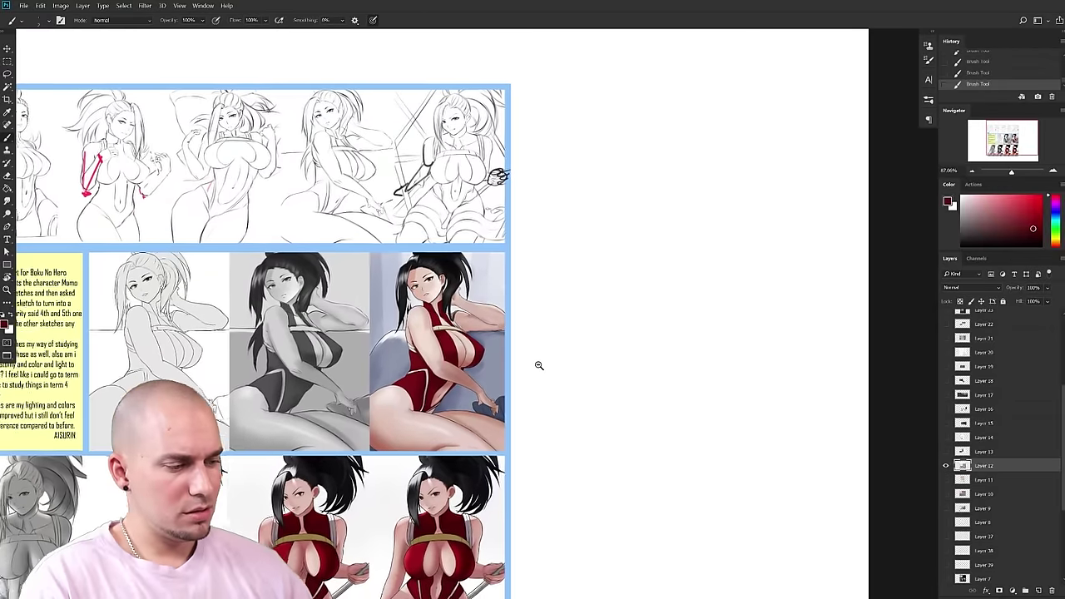
alt+click(439, 369)
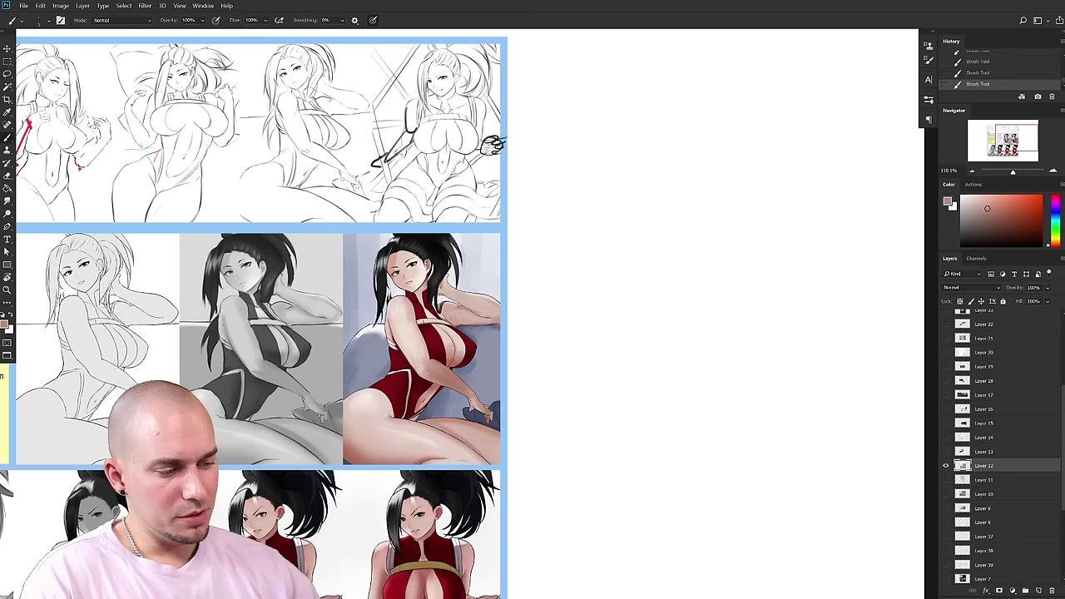
scroll(552, 371, down, 4)
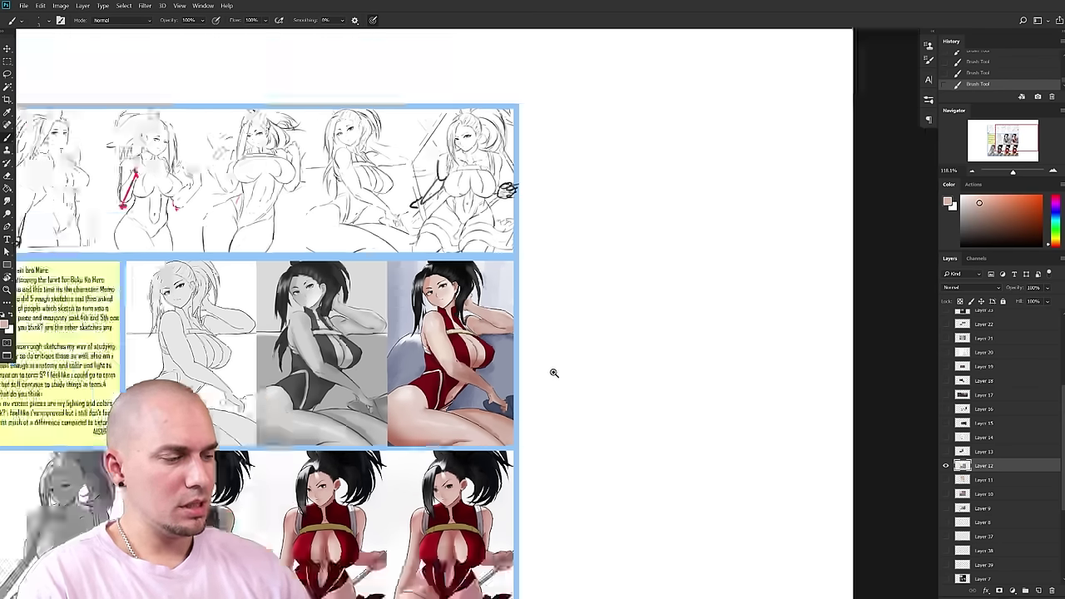
scroll(583, 325, up, 2)
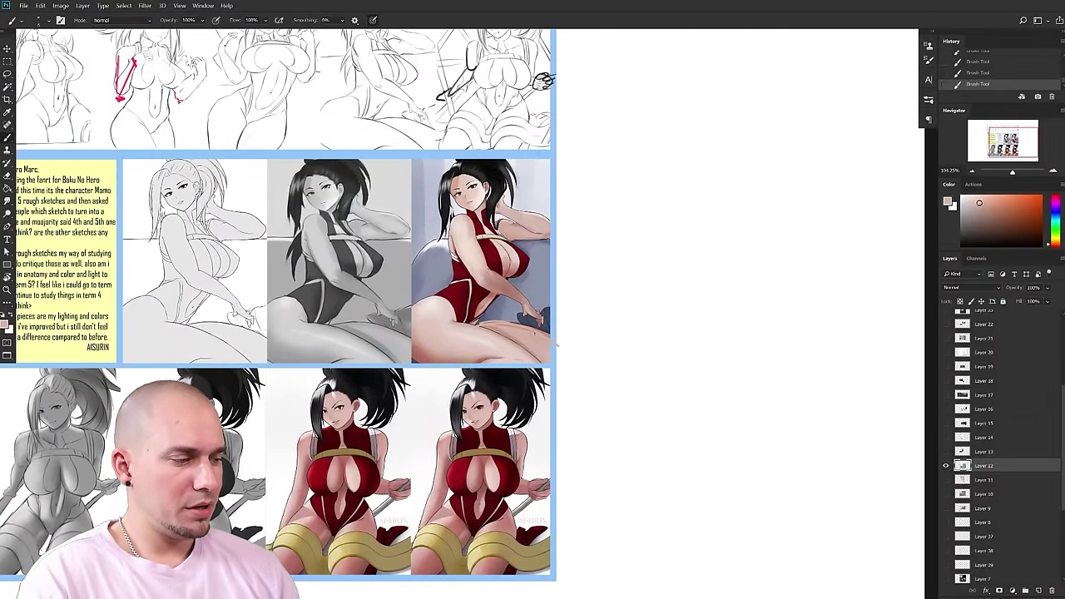
drag(543, 349, 494, 391)
key(])
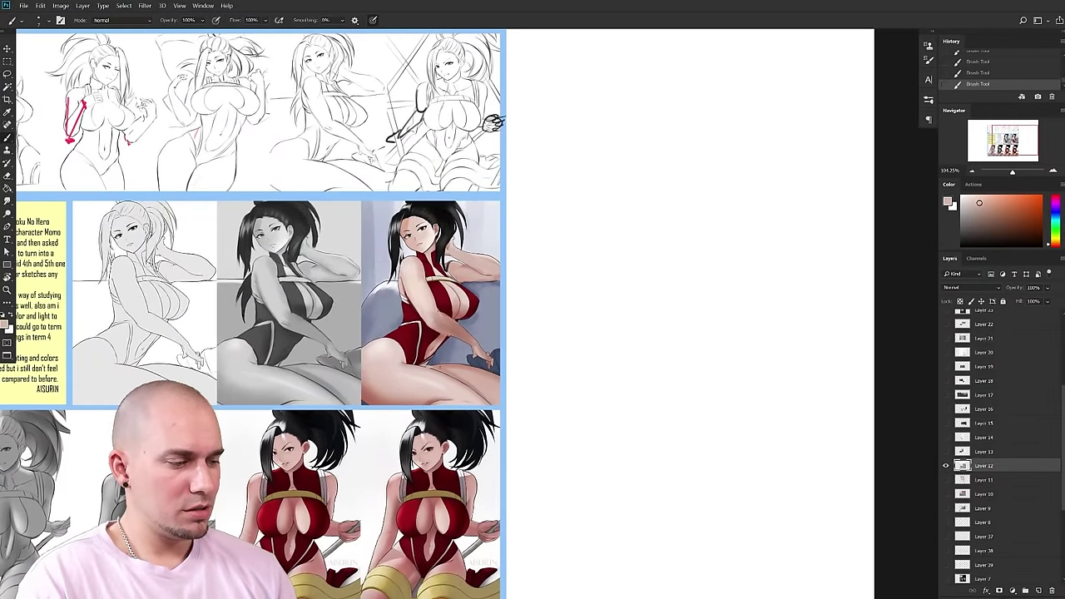
alt+click(498, 368)
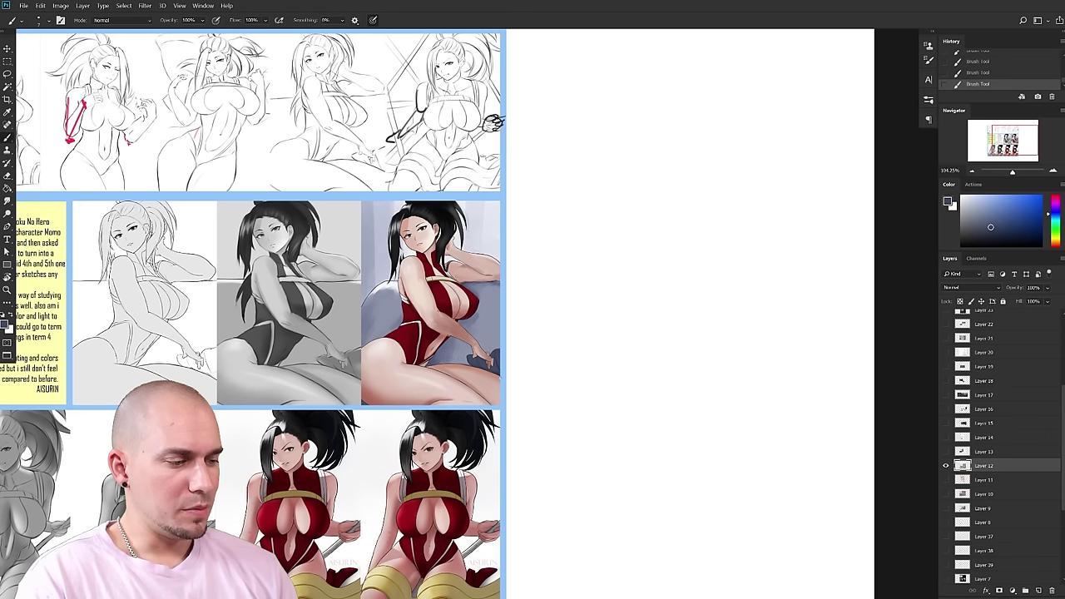
mouse_move(497, 384)
mouse_down()
mouse_move(441, 363)
mouse_move(512, 393)
mouse_up()
key(ctrl+z)
key(ctrl+z)
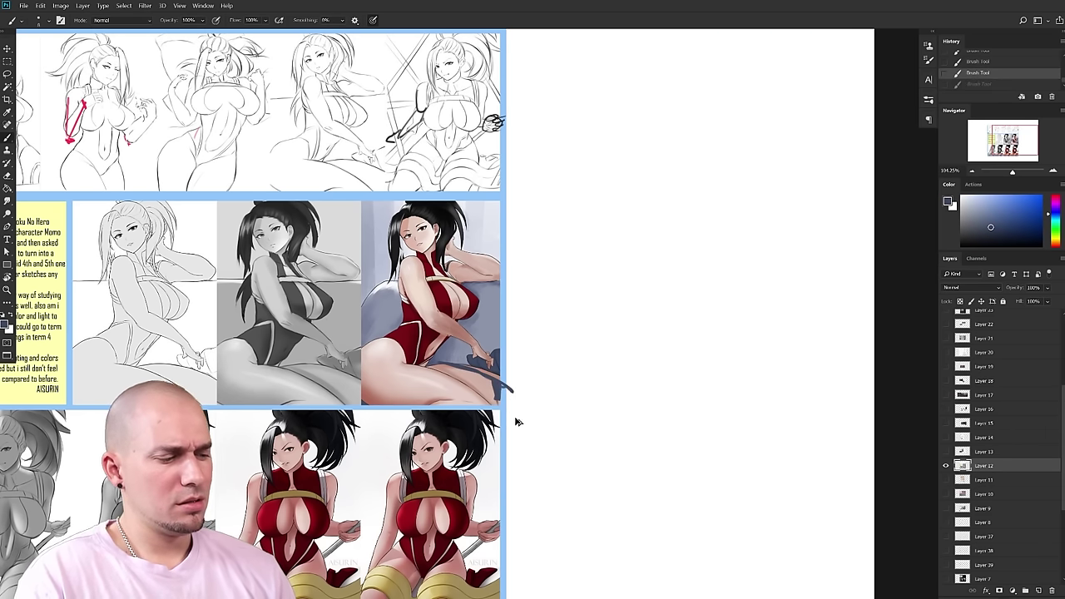
- Try a broad stroke in a sampled skin tone with a larger brush over the coloured reclining figure's far leg
scroll(509, 420, down, 1)
scroll(507, 420, up, 1)
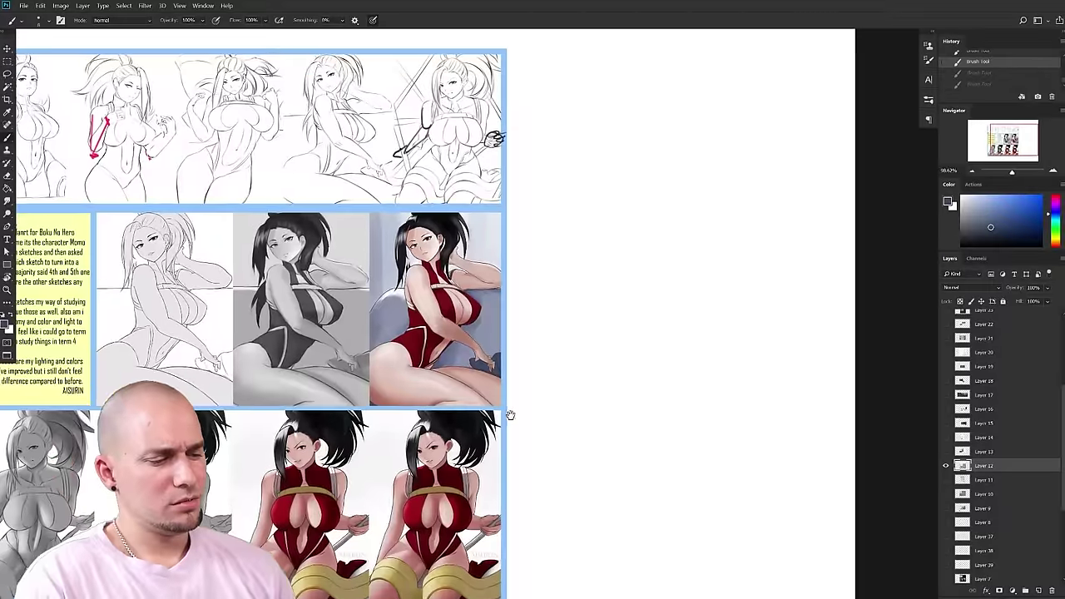
drag(503, 418, 582, 439)
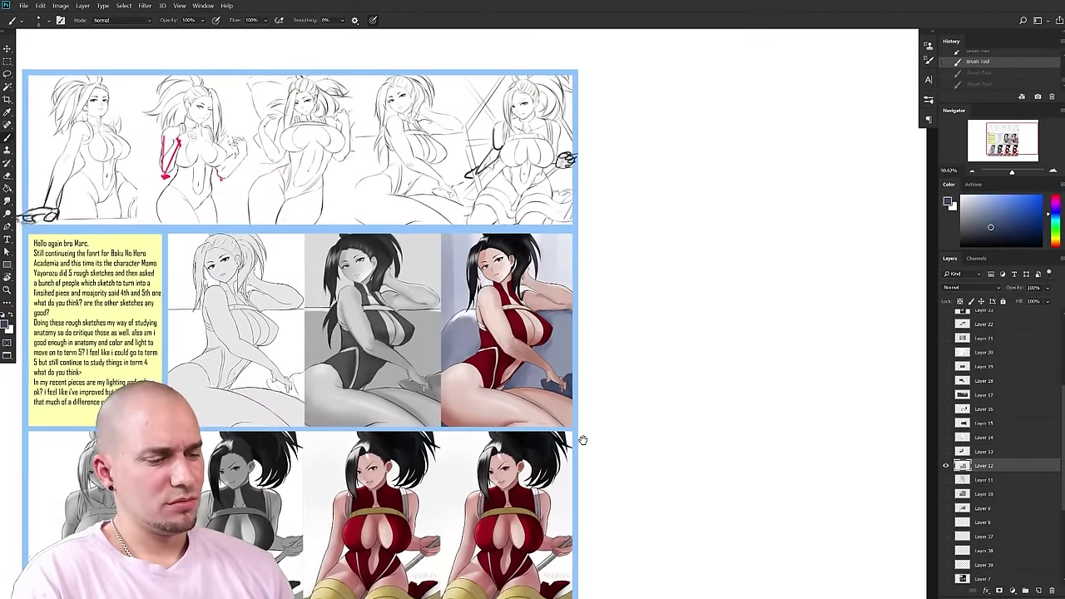
alt+click(531, 383)
key(bracketright)
key(bracketright)
key(bracketright)
key(bracketright)
mouse_move(518, 391)
mouse_down()
mouse_move(543, 392)
mouse_move(568, 415)
mouse_up()
scroll(609, 432, down, 2)
scroll(594, 435, up, 3)
key(ctrl+z)
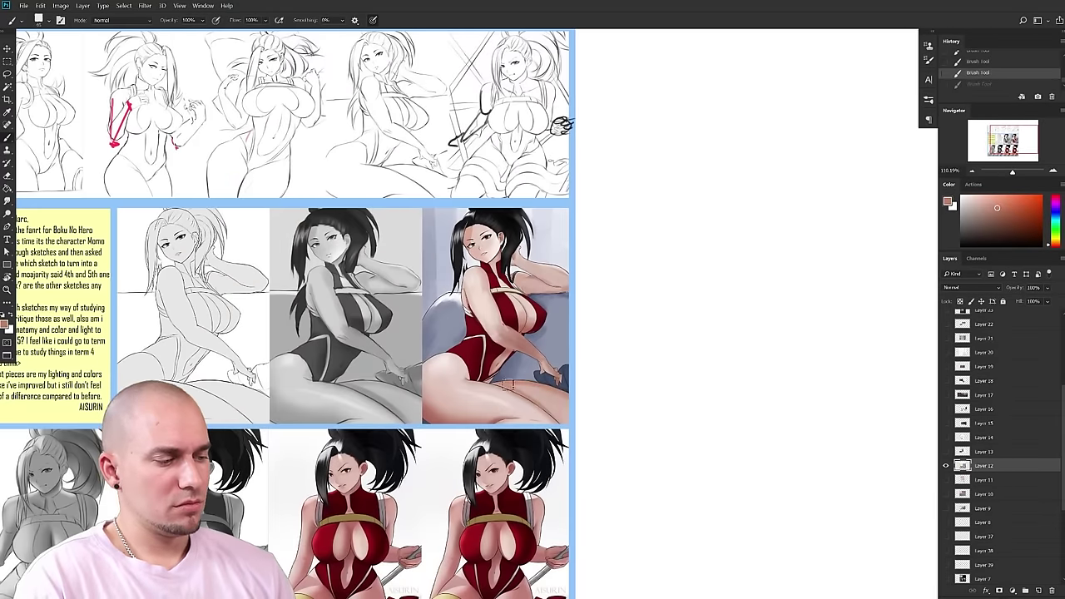
- Outline the coloured reclining figure's near hip and thigh in bright red, continuing past the frame's edges
scroll(506, 398, up, 2)
click(1047, 196)
mouse_move(431, 406)
mouse_down()
mouse_move(432, 331)
mouse_move(394, 396)
mouse_move(551, 422)
mouse_move(532, 429)
mouse_move(564, 407)
mouse_move(467, 363)
mouse_move(433, 331)
mouse_up()
mouse_move(599, 406)
mouse_down()
mouse_move(559, 349)
mouse_move(466, 331)
mouse_up()
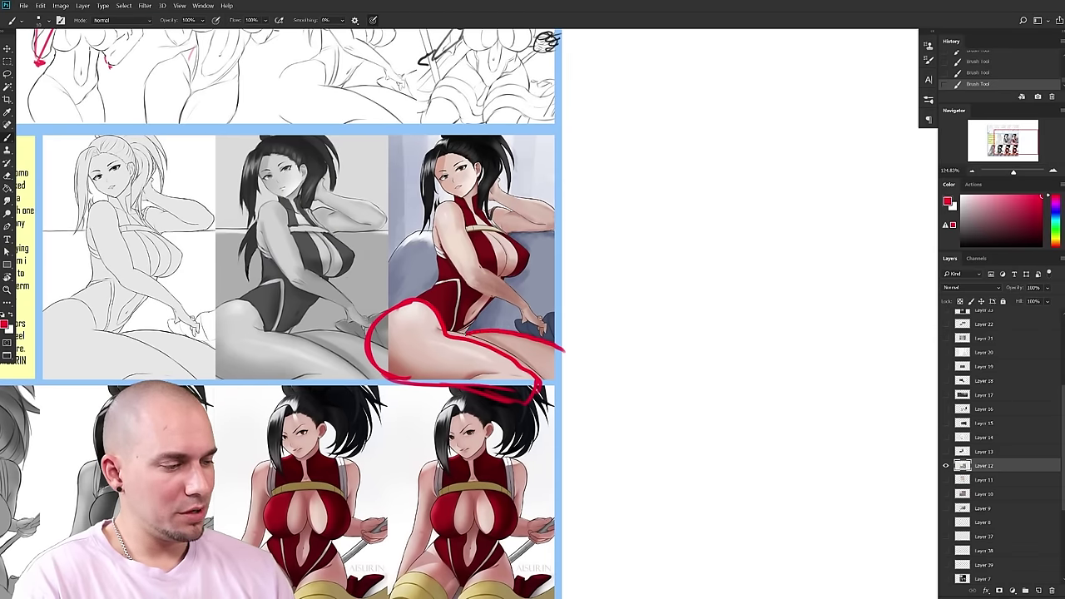
key(ctrl+z)
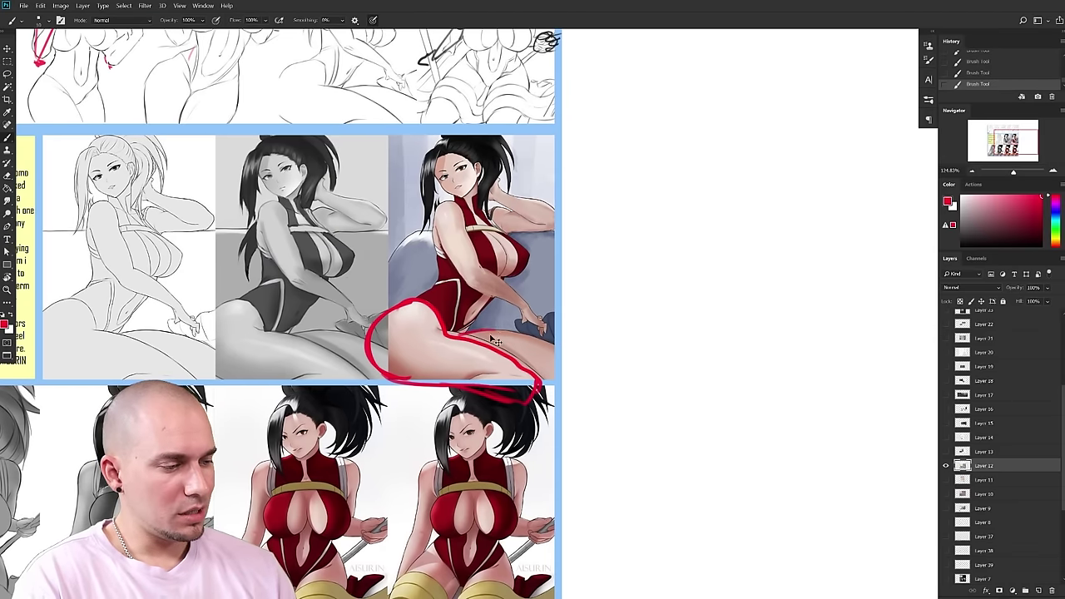
- Sketch the reclining figure's inner thigh curve, far leg and lower legs in red, extending below the picture frame
mouse_move(479, 331)
mouse_down()
mouse_move(428, 329)
mouse_move(391, 391)
mouse_move(446, 396)
mouse_up()
drag(471, 386, 556, 386)
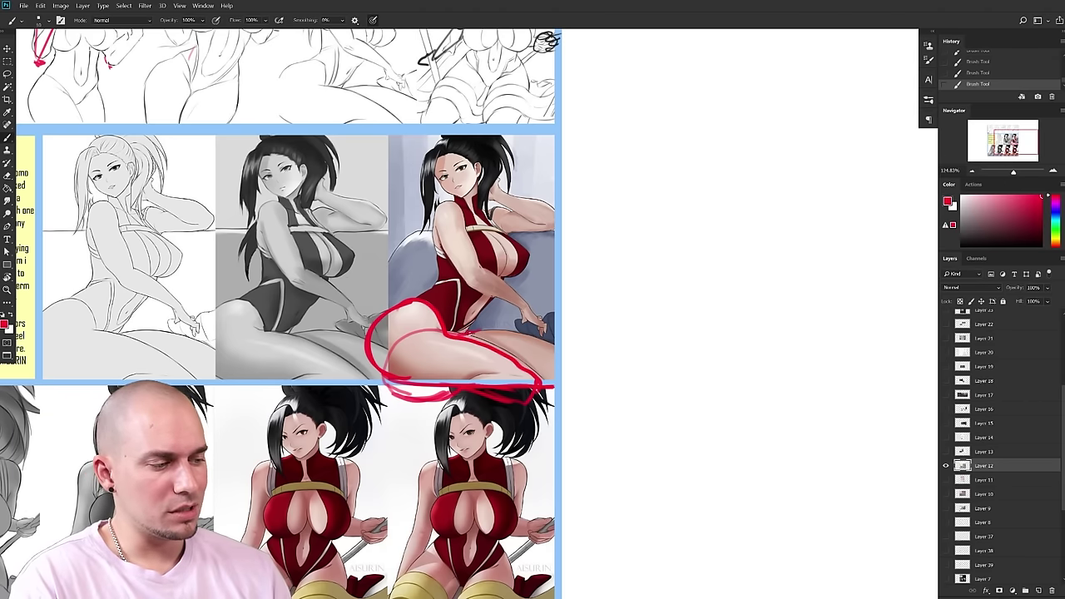
drag(472, 337, 568, 348)
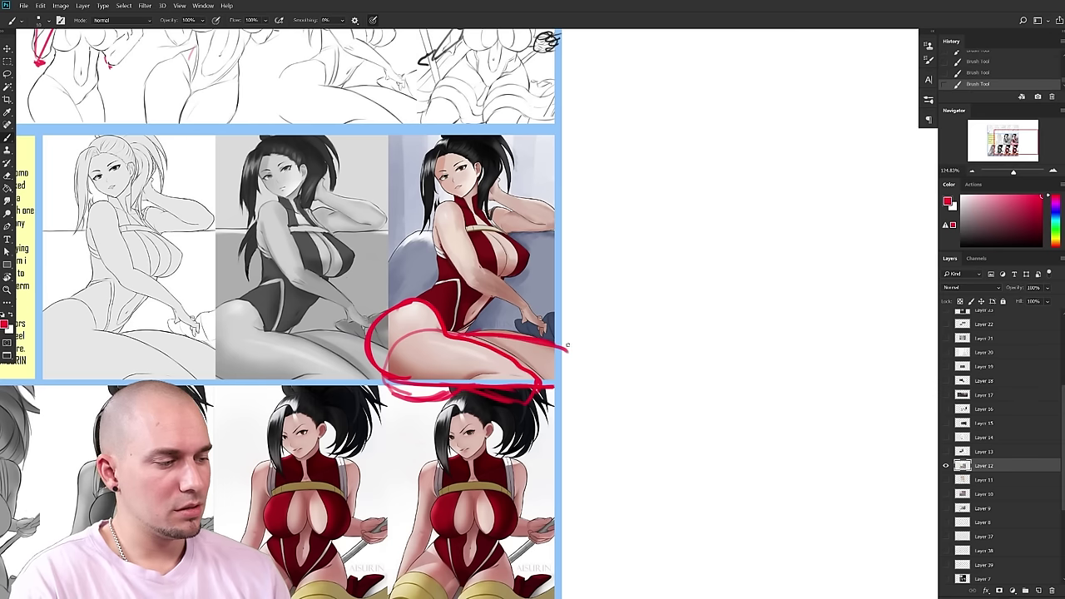
mouse_move(463, 391)
mouse_down()
mouse_move(521, 382)
mouse_move(560, 351)
mouse_move(558, 457)
mouse_up()
mouse_move(531, 406)
mouse_down()
mouse_move(504, 446)
mouse_move(497, 485)
mouse_up()
mouse_move(545, 441)
mouse_down()
mouse_move(551, 426)
mouse_move(515, 487)
mouse_up()
mouse_move(630, 420)
mouse_down()
mouse_move(618, 419)
mouse_move(604, 445)
mouse_up()
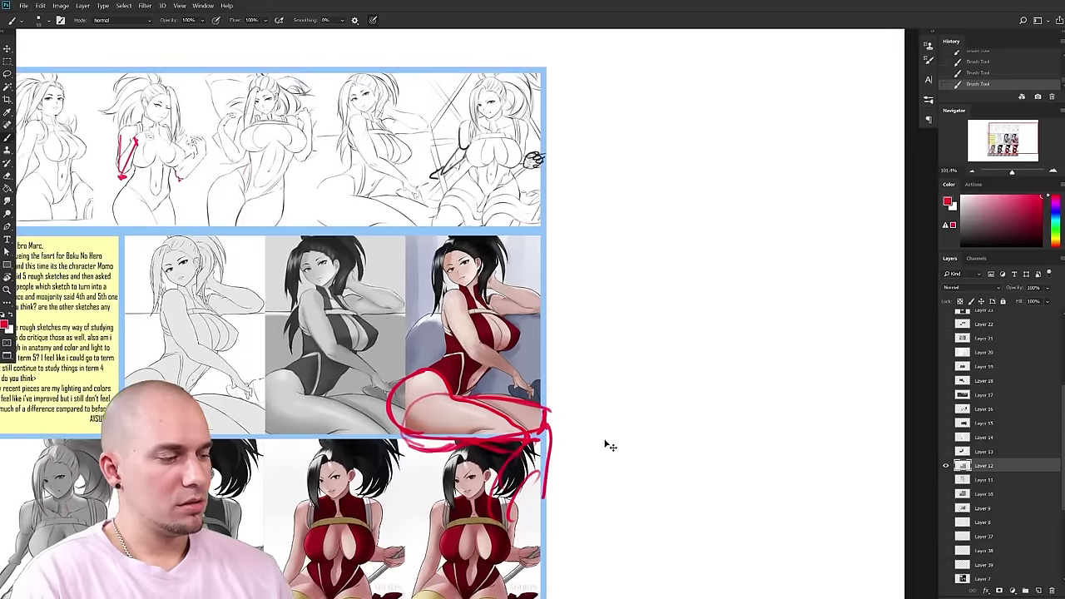
- Undo all the red leg outlines drawn over the coloured reclining figure
key(ctrl+z)
key(ctrl+z)
key(ctrl+z)
key(ctrl+z)
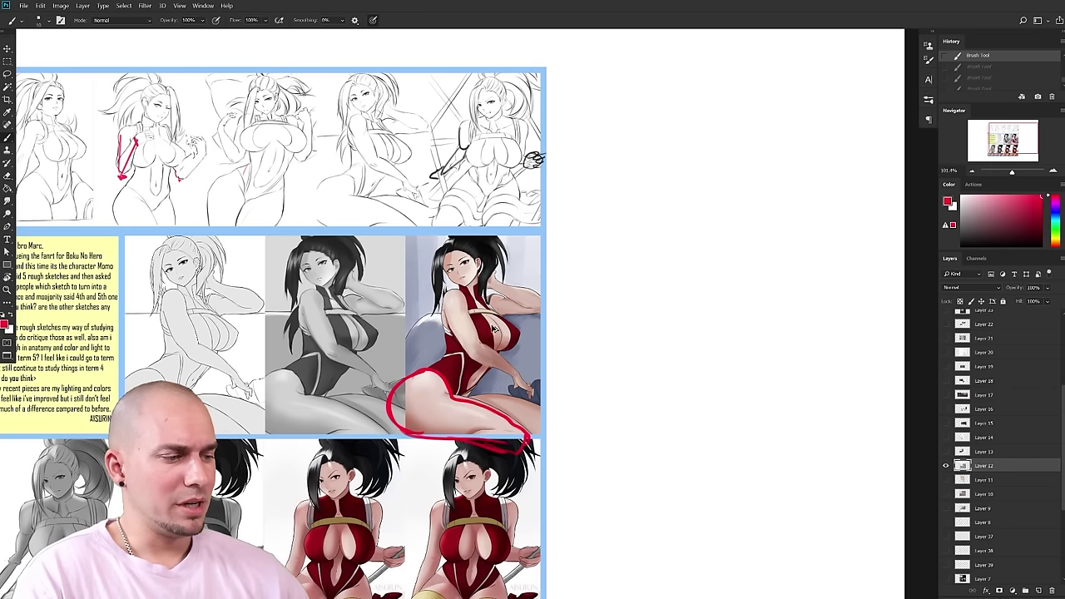
key(ctrl+z)
key(ctrl+z)
key(ctrl+z)
- Try red strokes along the viewer's-left arm and over the opposite forearm of the last coloured seated figure
mouse_move(547, 392)
mouse_down()
mouse_move(700, 303)
mouse_move(700, 284)
mouse_move(674, 312)
mouse_up()
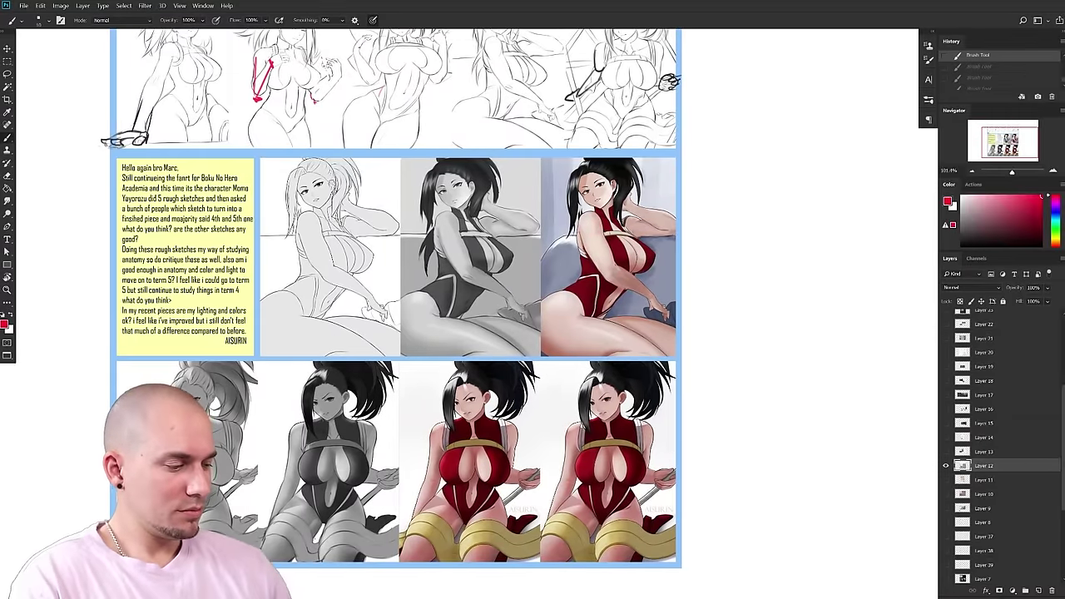
drag(685, 408, 678, 482)
mouse_move(723, 347)
mouse_down()
mouse_move(690, 396)
mouse_move(698, 352)
mouse_move(690, 398)
mouse_up()
drag(601, 366, 589, 299)
key(ctrl+z)
drag(529, 425, 509, 499)
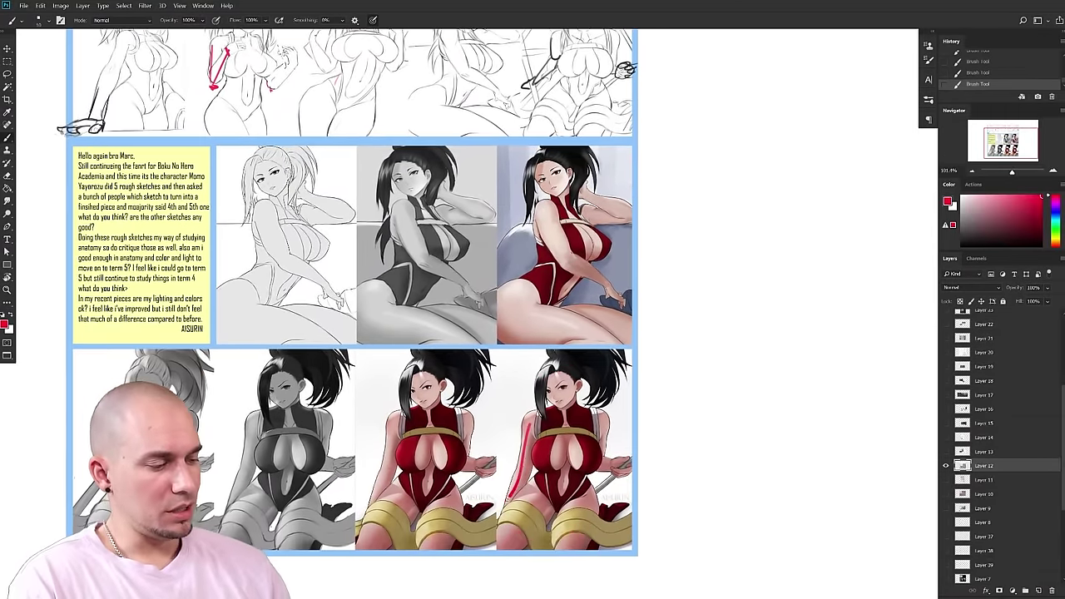
key(ctrl+z)
drag(687, 421, 668, 429)
drag(615, 454, 621, 463)
key(ctrl+z)
mouse_move(651, 347)
mouse_down()
mouse_move(644, 374)
mouse_move(658, 366)
mouse_up()
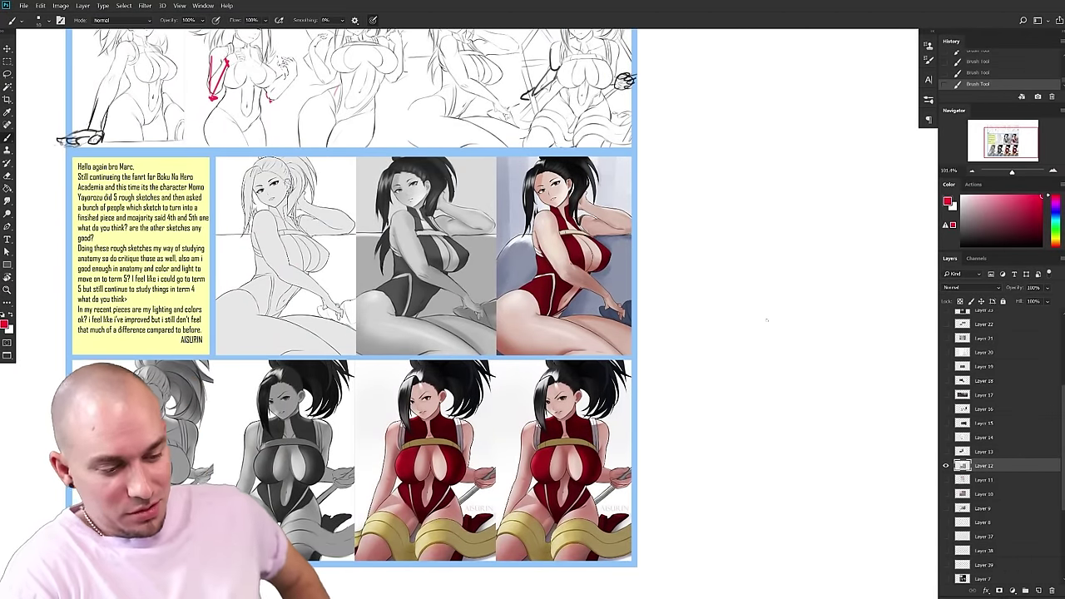
- Hide the seated and reclining figures' sheet on Layer 12, then show and select Layer 13 with the assassin character assignment
drag(690, 483, 682, 495)
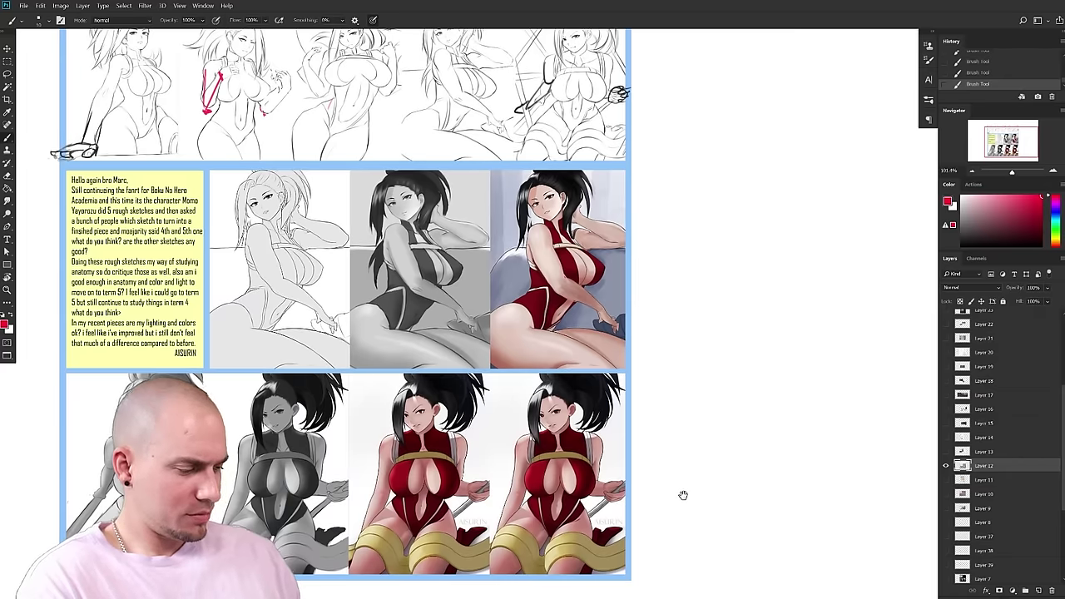
drag(683, 495, 685, 496)
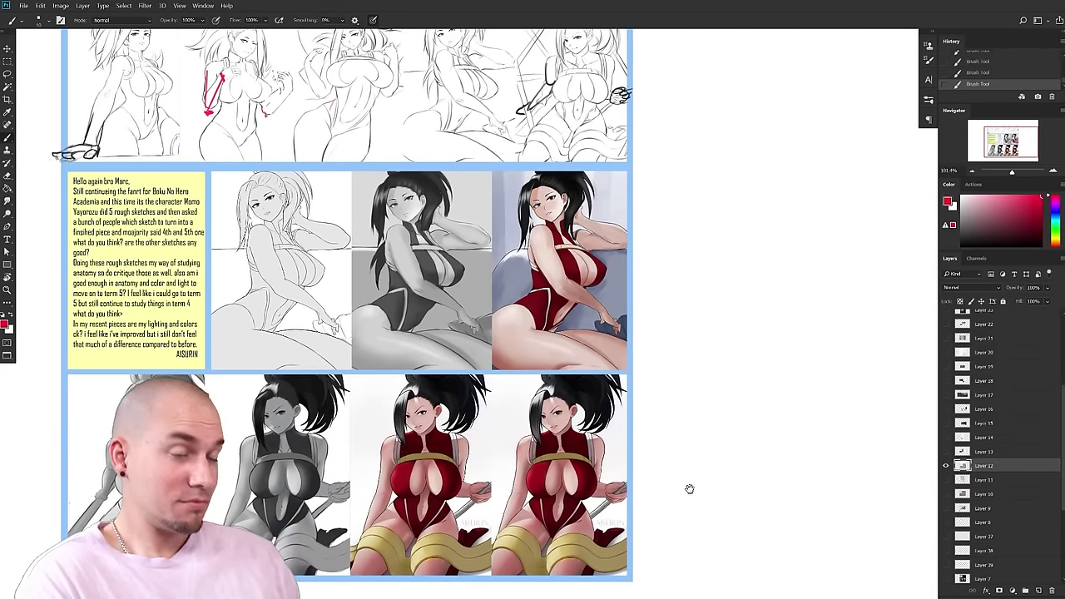
click(945, 466)
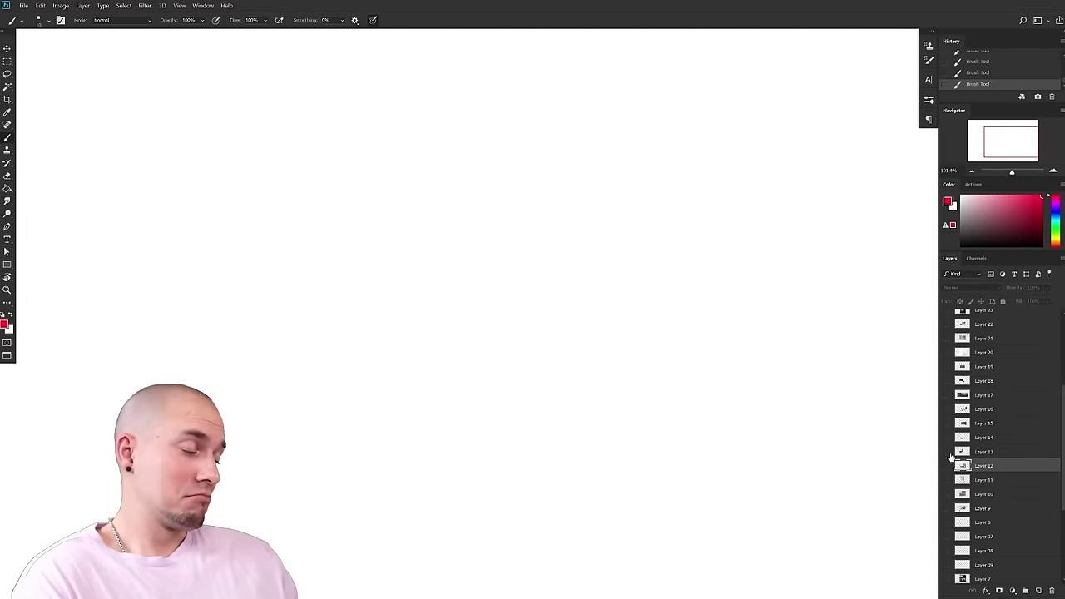
click(947, 451)
click(956, 454)
drag(672, 451, 804, 469)
scroll(592, 451, up, 1)
drag(595, 425, 617, 478)
scroll(589, 487, up, 4)
scroll(627, 477, down, 3)
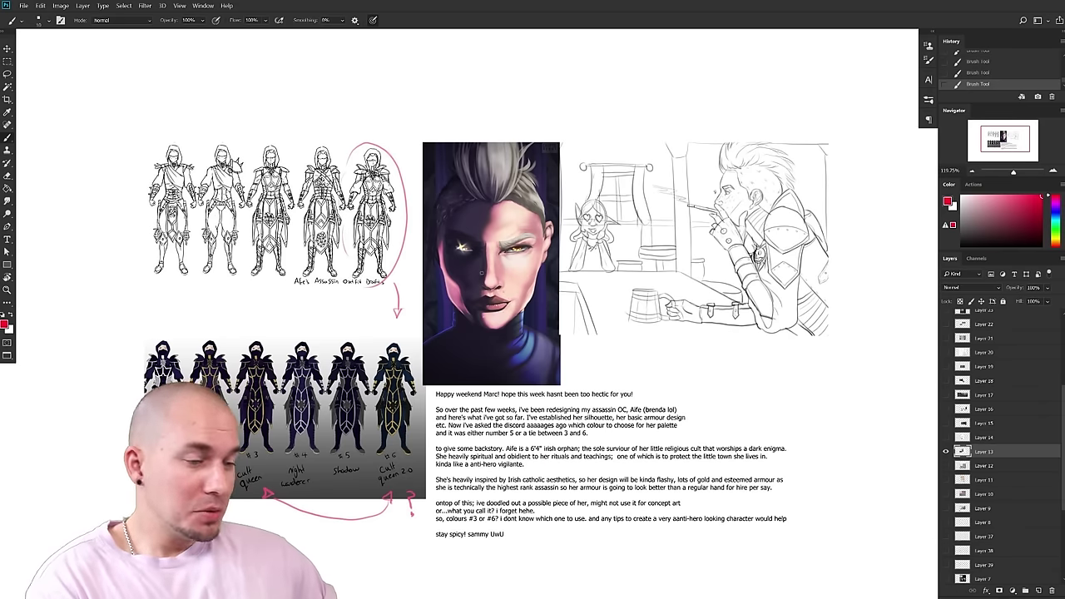
drag(408, 247, 393, 236)
scroll(393, 235, up, 3)
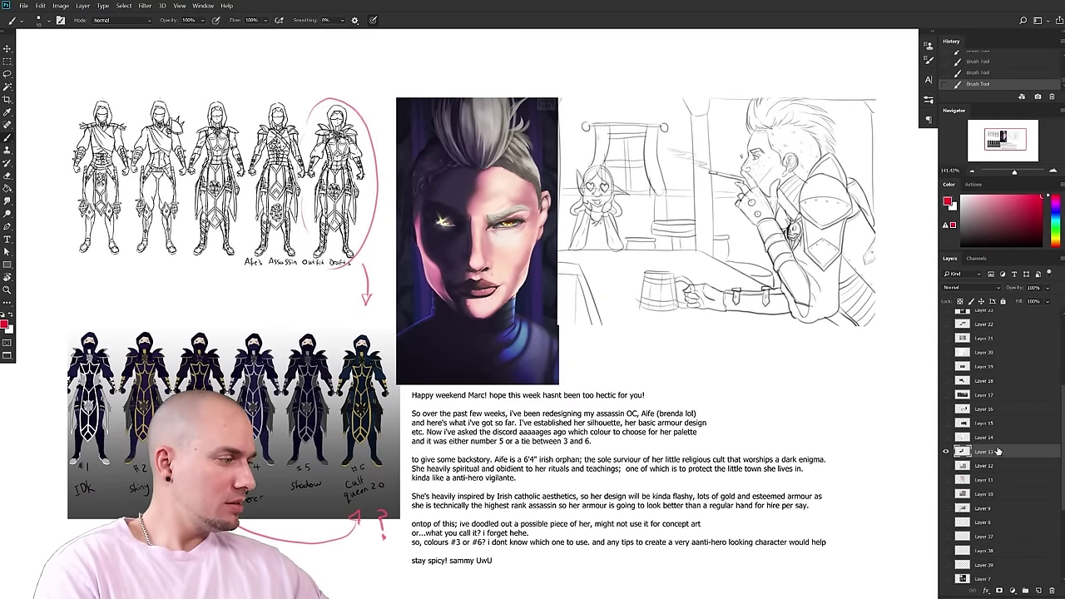
- Save the document with the assassin assignment on Layer 13 selected
scroll(1007, 449, up, 4)
drag(471, 374, 474, 375)
key(ctrl+s)
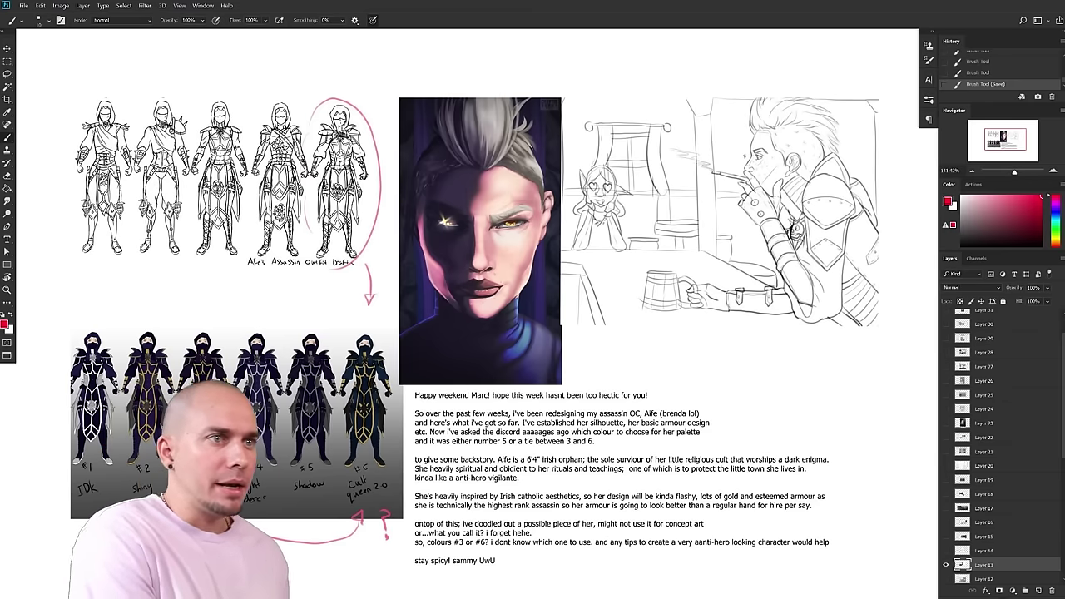
- Read the student's note on the assassin redesign and examine the outfit drafts, colour variants #3 and #6, portrait and tavern sketch
drag(759, 435, 737, 419)
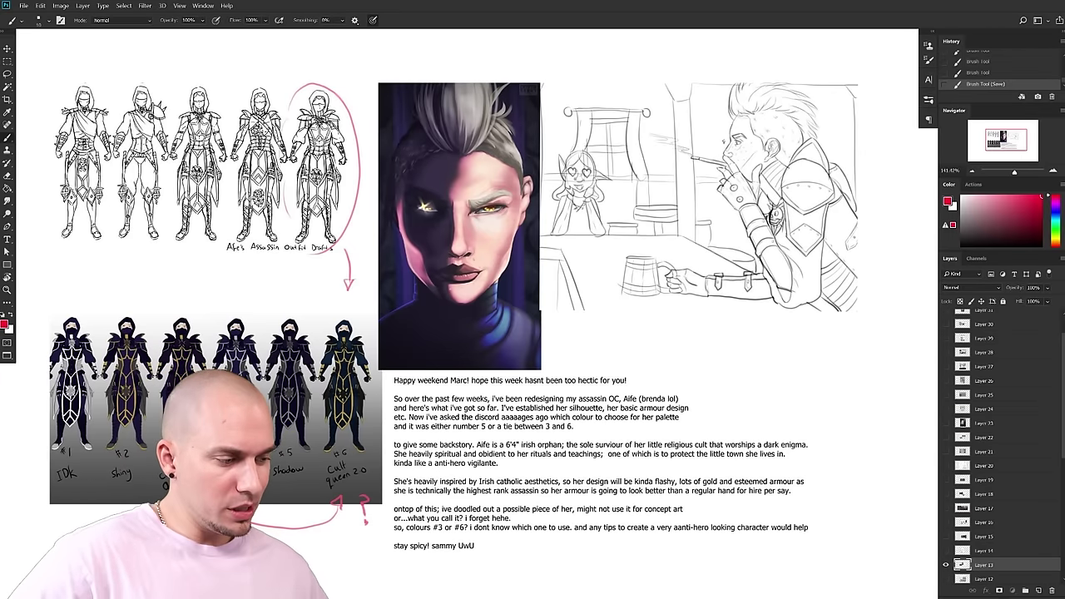
drag(655, 364, 655, 354)
drag(640, 446, 636, 449)
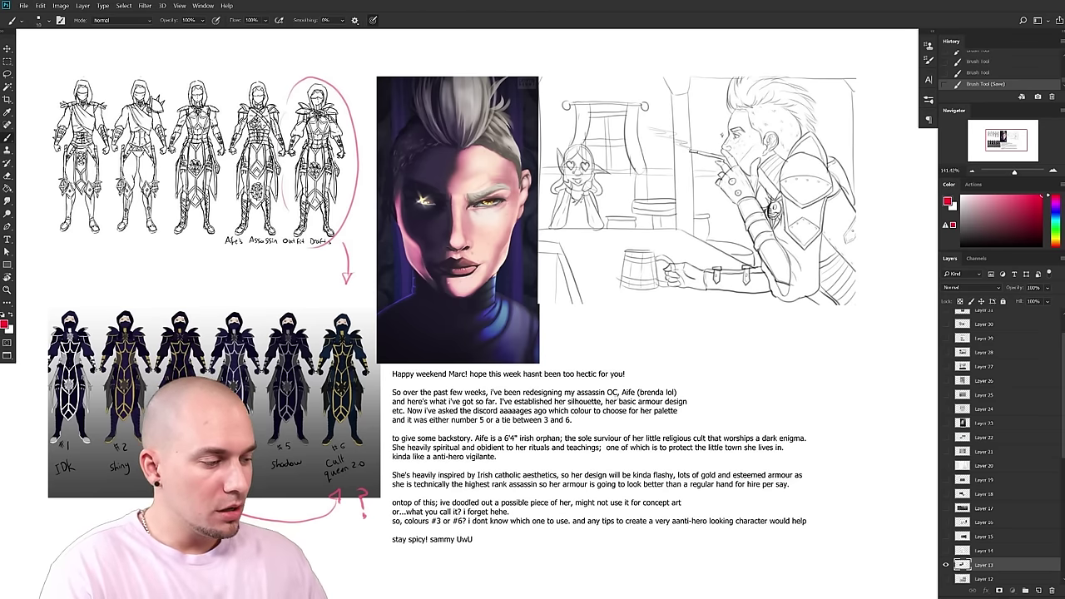
drag(537, 404, 632, 452)
scroll(633, 452, down, 3)
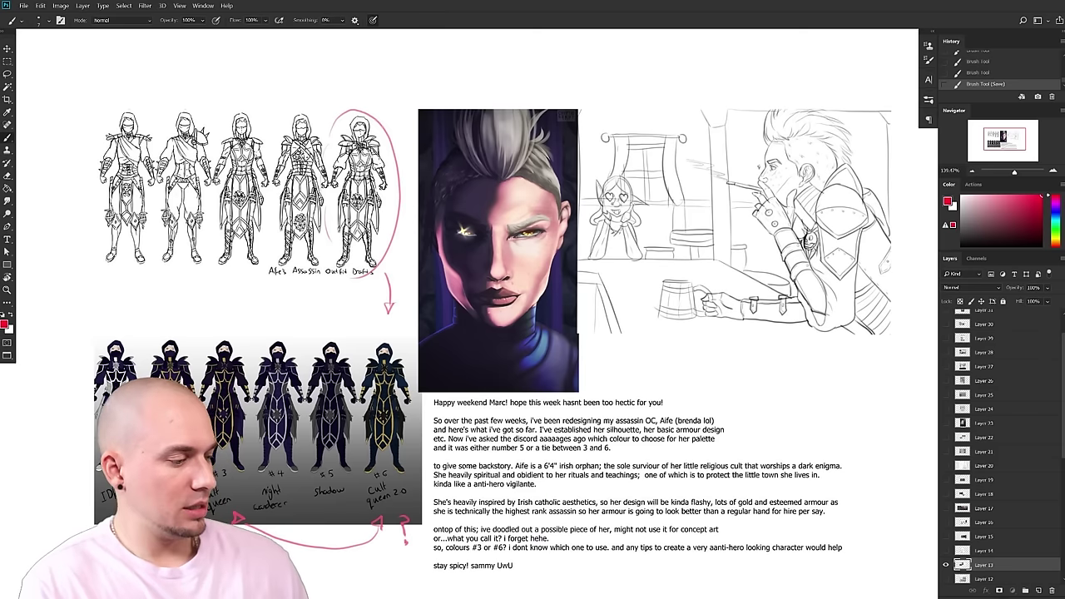
drag(466, 466, 497, 463)
drag(424, 578, 394, 563)
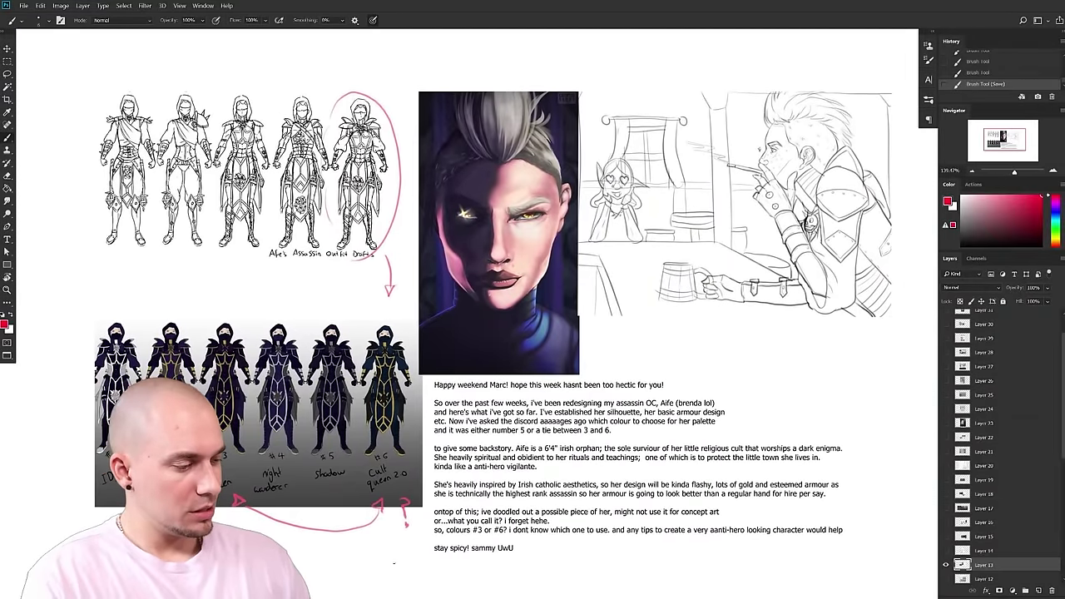
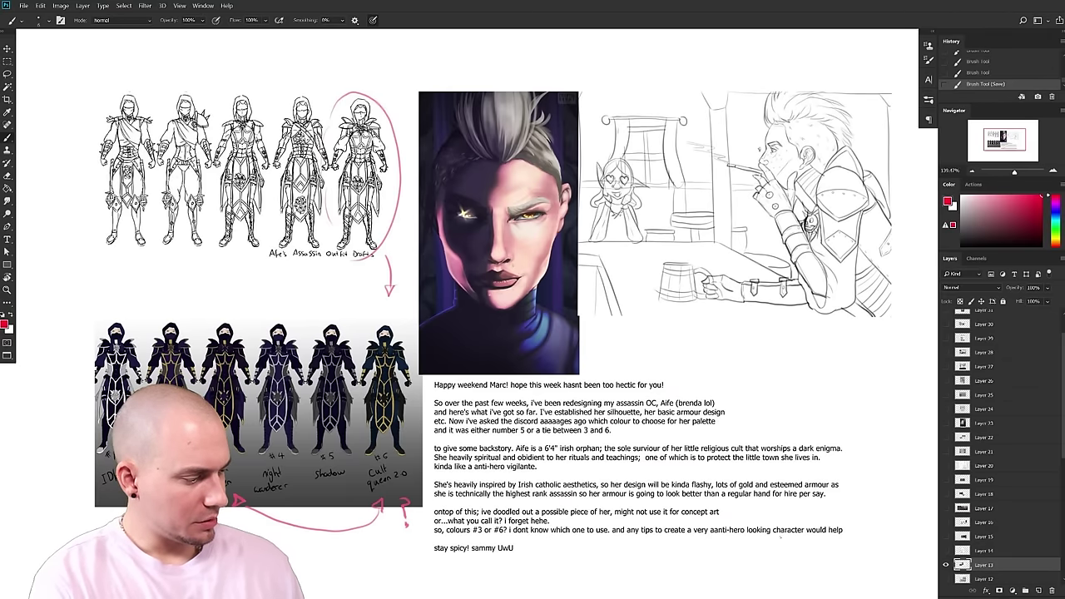
- Examine the lineup of assassin outfit drafts, including the circled fifth design
drag(633, 502, 684, 470)
drag(635, 302, 660, 356)
drag(449, 266, 505, 274)
drag(504, 274, 580, 341)
drag(589, 380, 601, 442)
scroll(601, 442, up, 3)
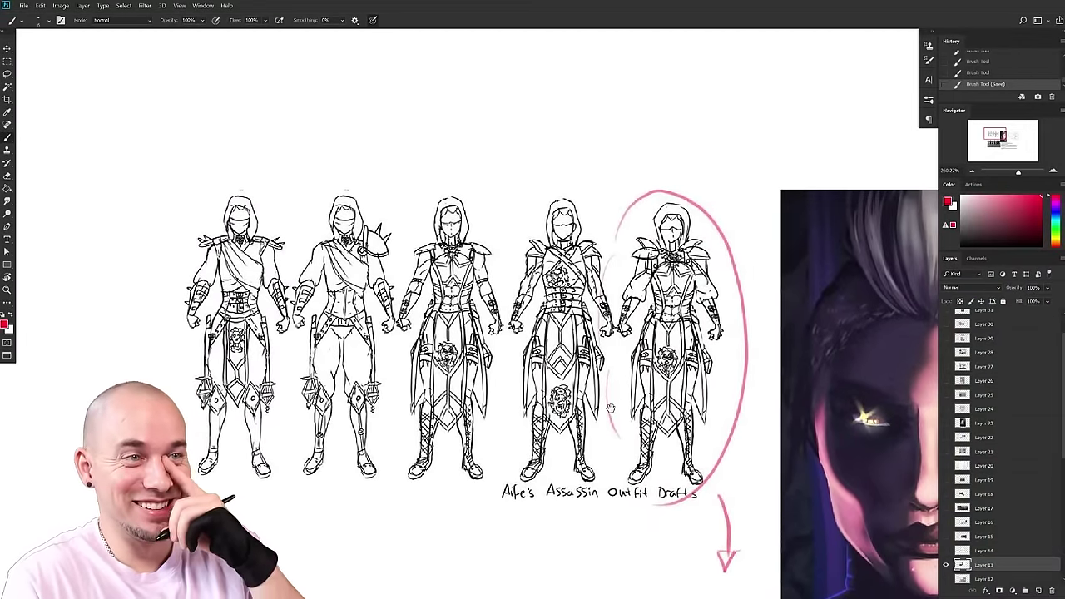
drag(611, 407, 585, 405)
drag(541, 370, 800, 362)
scroll(705, 369, down, 1)
scroll(717, 382, up, 1)
drag(720, 381, 751, 369)
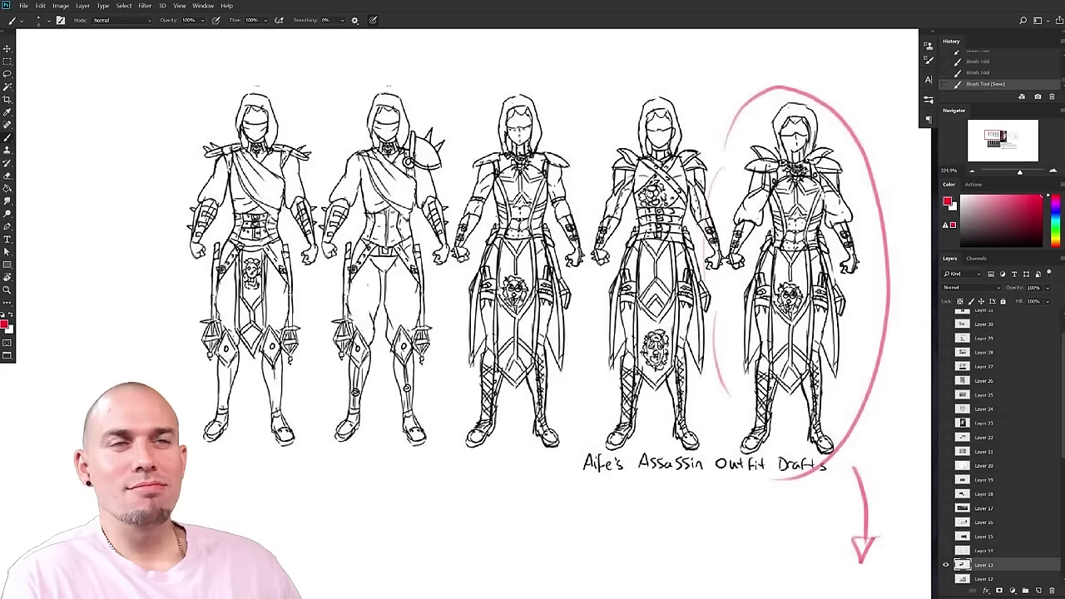
- Examine the coloured outfit variants and the tavern sketch of the smoking armoured character
mouse_move(746, 374)
mouse_down()
mouse_move(747, 386)
mouse_move(773, 379)
mouse_move(755, 381)
mouse_up()
drag(810, 469, 713, 399)
drag(903, 577, 786, 265)
drag(680, 371, 605, 394)
drag(794, 262, 515, 468)
mouse_move(747, 371)
mouse_down()
mouse_move(530, 418)
mouse_move(407, 462)
mouse_up()
drag(546, 429, 441, 463)
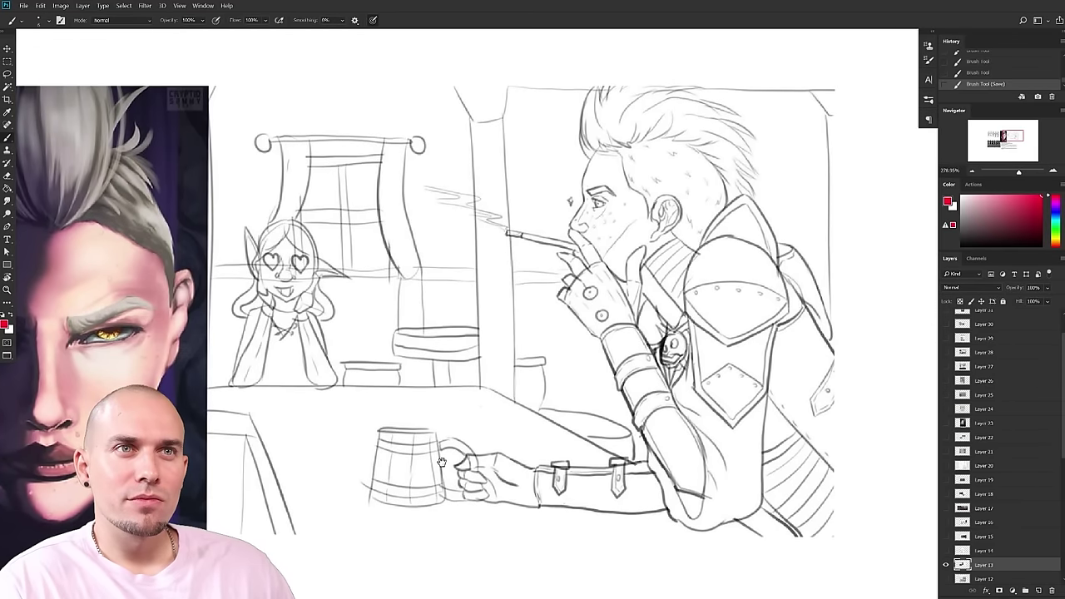
drag(449, 461, 452, 458)
drag(712, 405, 716, 389)
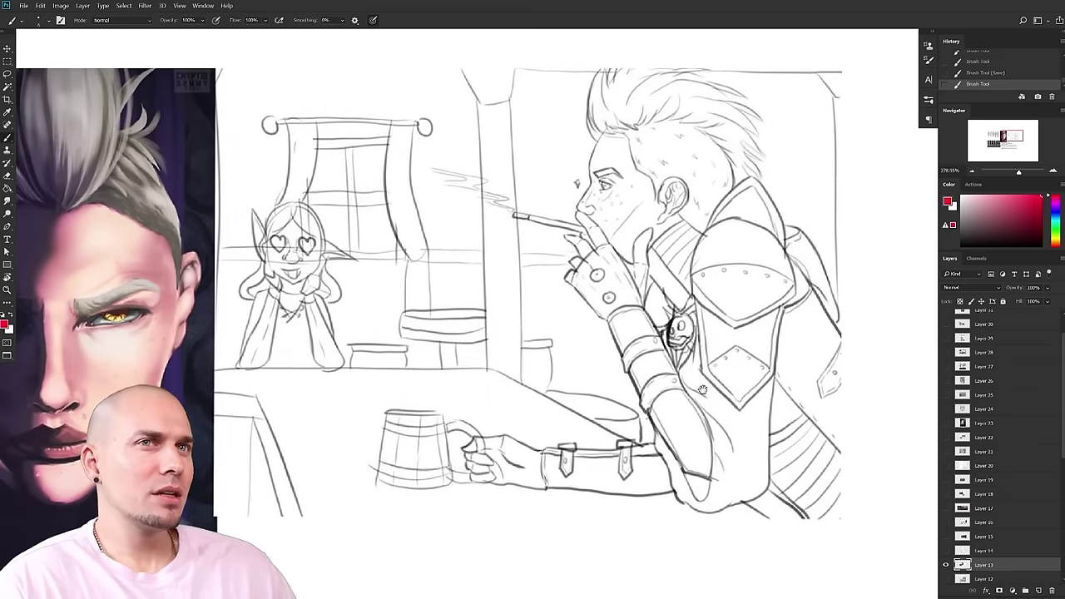
- Try a red guide line along the outstretched forearm with ellipses at the elbow and mug, and undo the strokes
drag(671, 435, 659, 426)
mouse_move(661, 483)
mouse_down()
mouse_move(472, 417)
mouse_move(548, 498)
mouse_move(636, 473)
mouse_up()
key(ctrl+z)
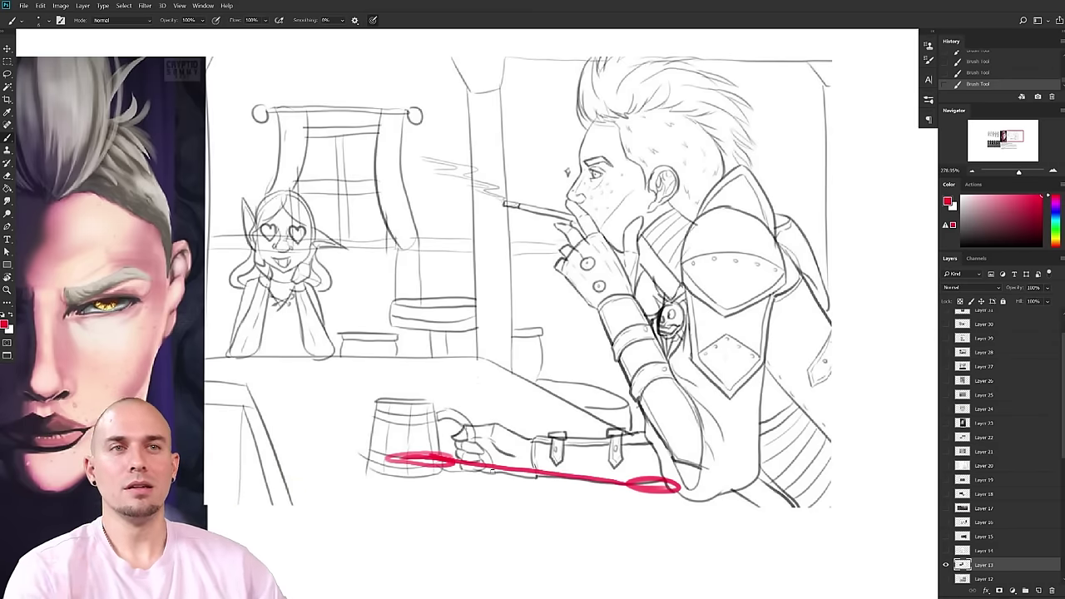
key(ctrl+z)
key(ctrl+z)
key(ctrl+z)
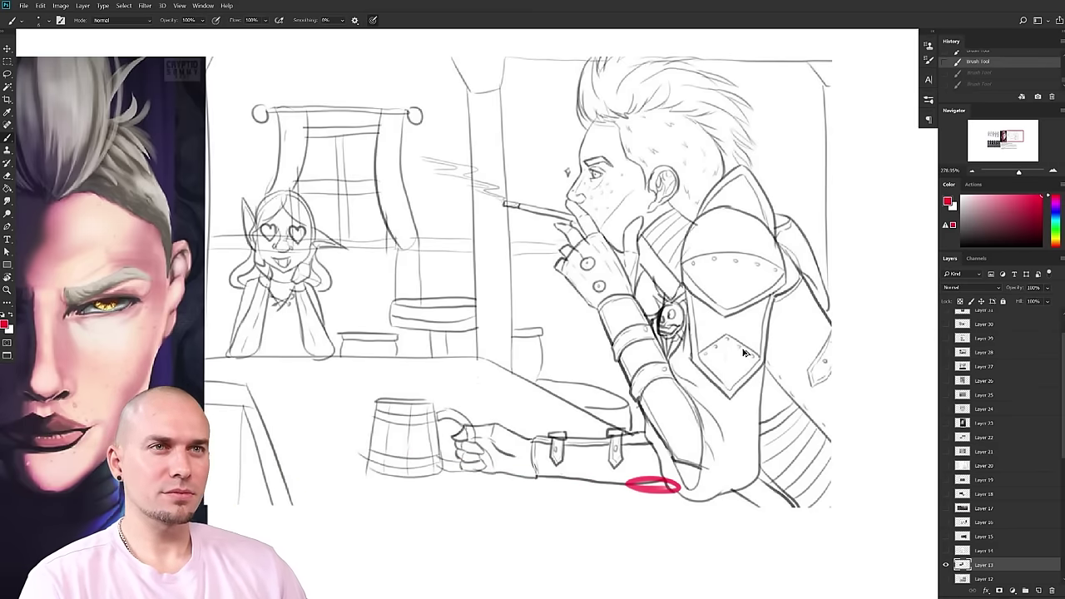
drag(624, 380, 577, 381)
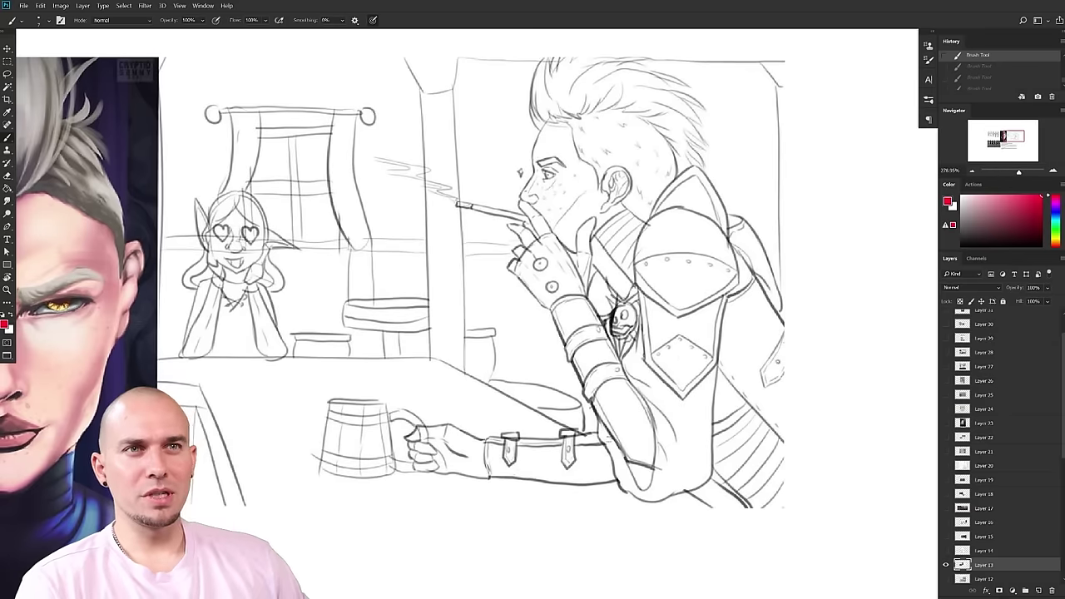
- Sketch the corrected far arm in red over the tavern drawing, with shoulder, upper arm, elbow joint, forearm and fingers around the mug
drag(598, 462, 593, 488)
key(ctrl+z)
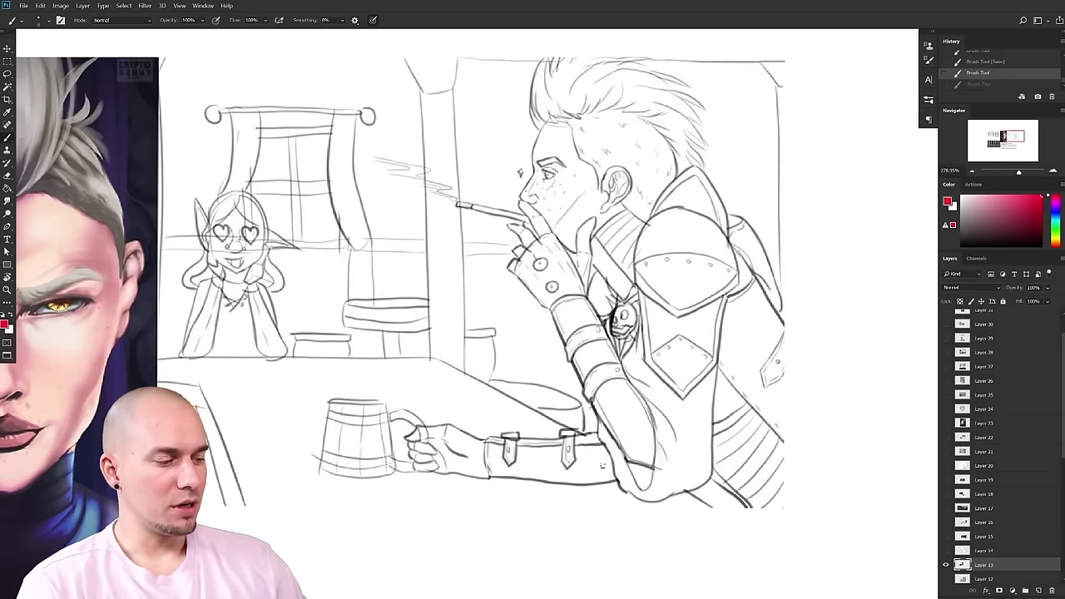
key(ctrl+shift+z)
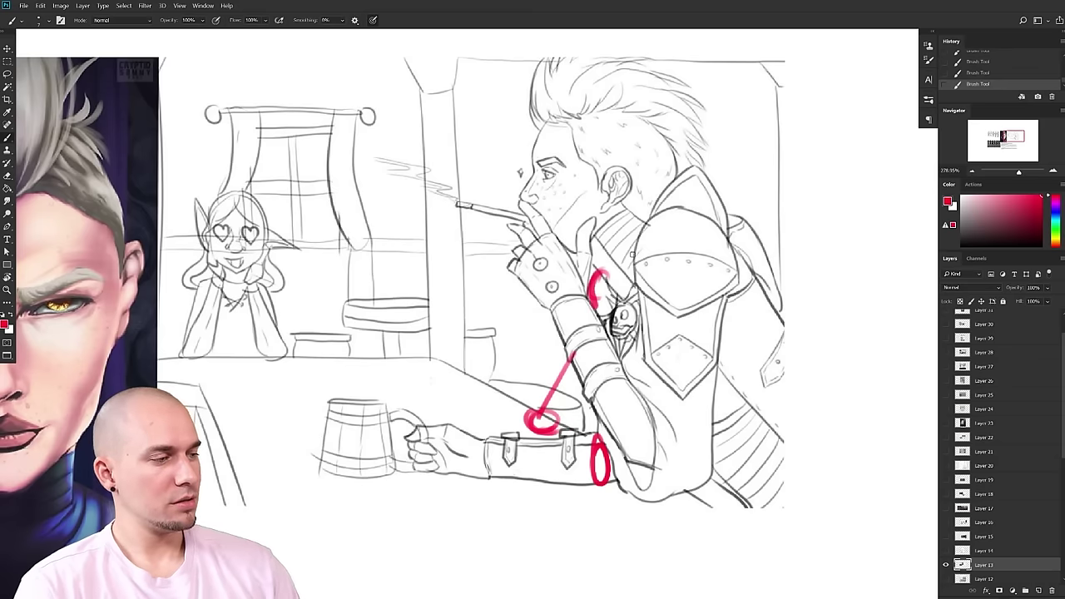
key(ctrl+z)
mouse_move(589, 304)
mouse_down()
mouse_move(523, 422)
mouse_move(575, 422)
mouse_move(457, 395)
mouse_up()
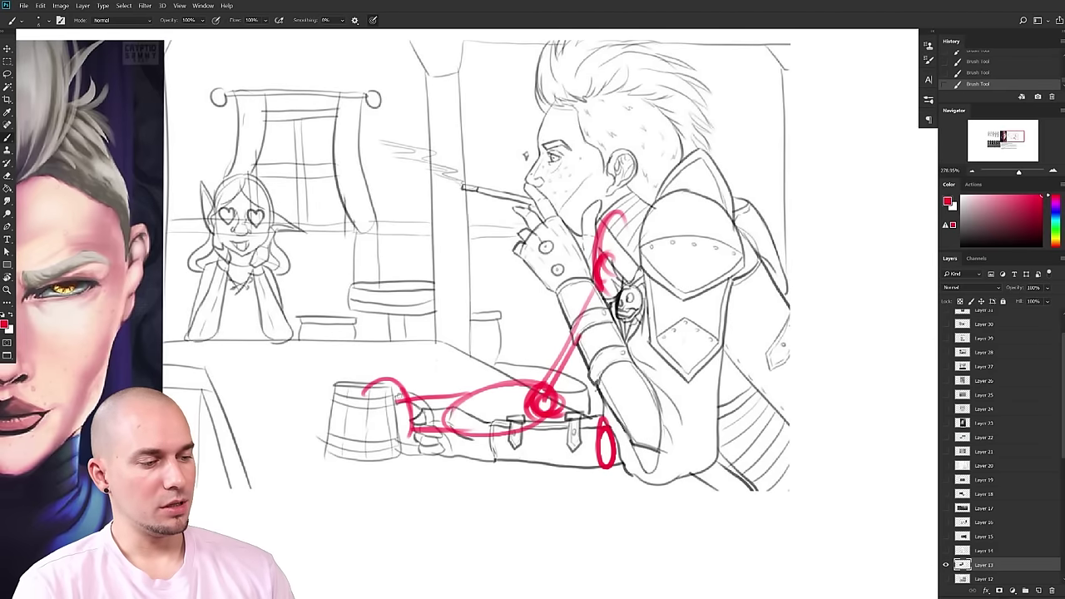
drag(544, 475, 476, 518)
mouse_move(560, 510)
mouse_down()
mouse_move(533, 509)
mouse_move(551, 510)
mouse_up()
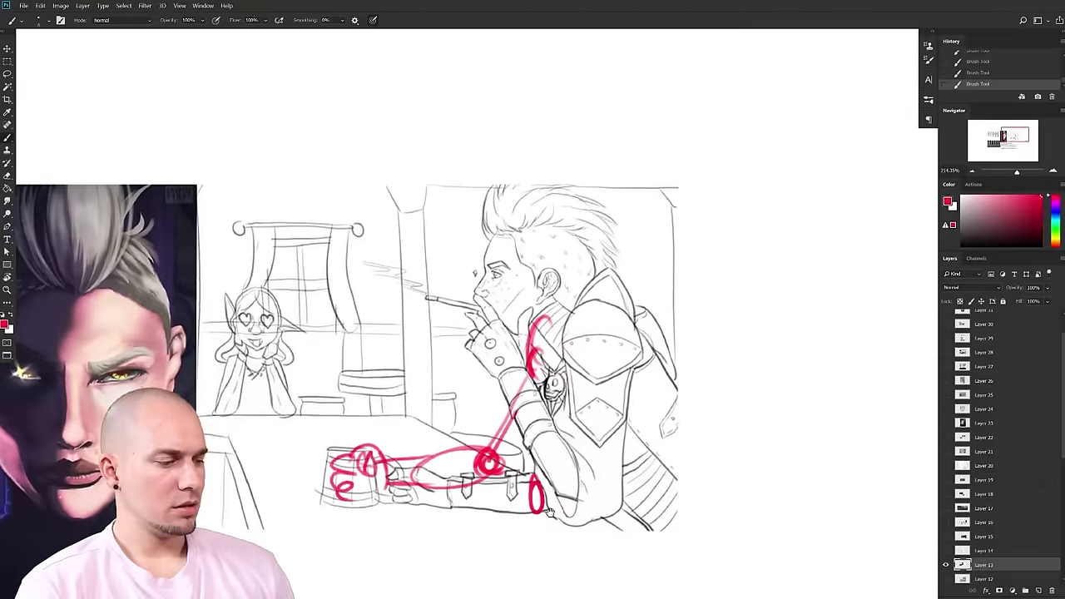
scroll(550, 509, up, 2)
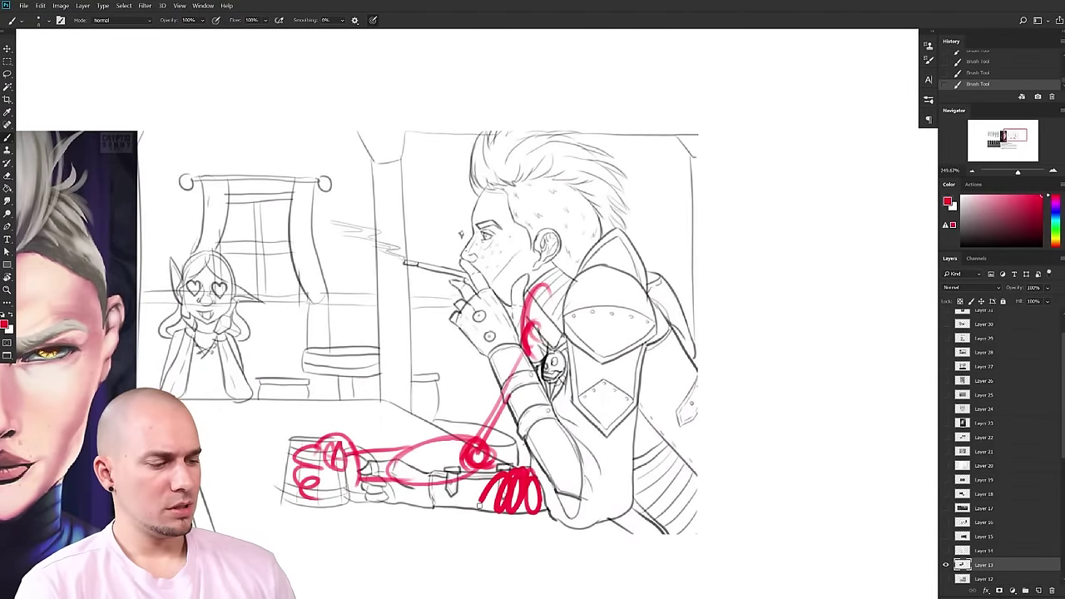
drag(395, 437, 571, 429)
drag(581, 410, 639, 421)
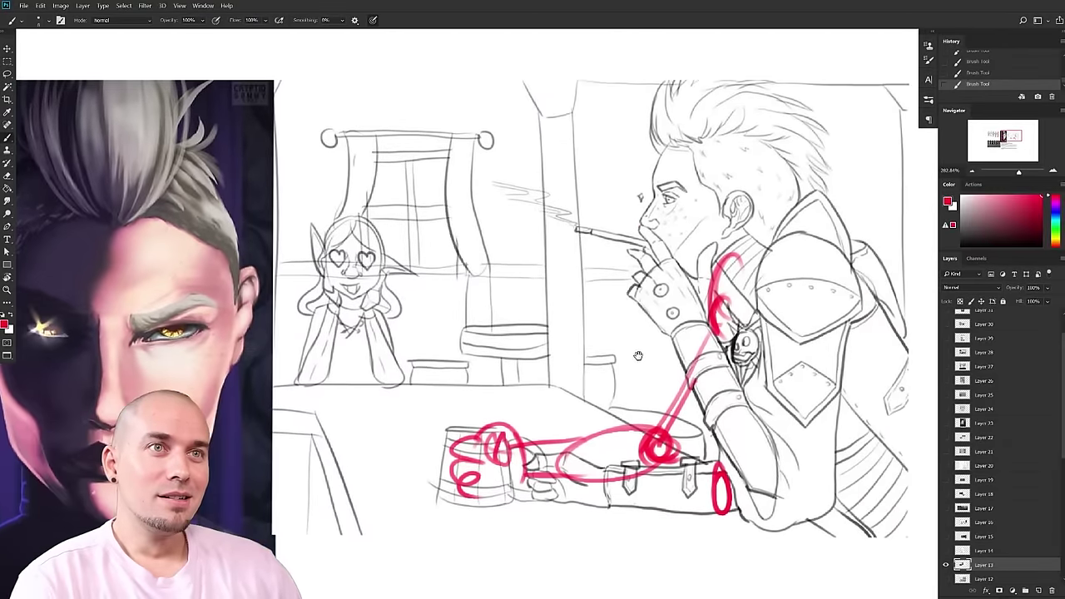
- Examine the painted portrait alongside the outfit drafts and the coloured variants
drag(638, 355, 650, 351)
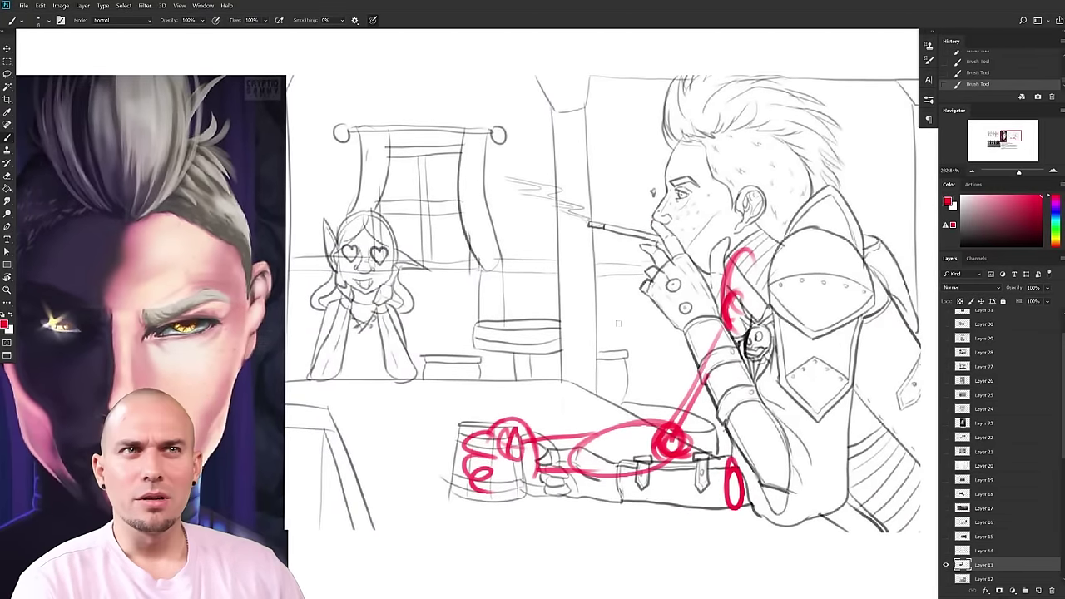
drag(232, 437, 705, 360)
drag(705, 360, 609, 346)
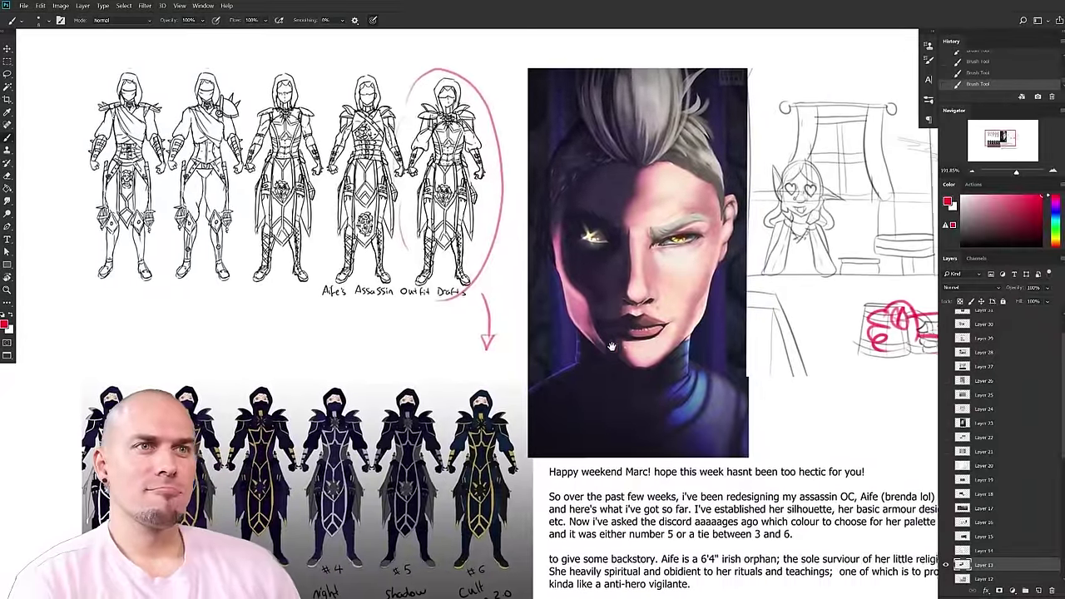
mouse_move(673, 403)
mouse_down()
mouse_move(592, 305)
mouse_move(487, 390)
mouse_move(463, 383)
mouse_move(467, 403)
mouse_move(476, 370)
mouse_move(478, 389)
mouse_move(500, 382)
mouse_move(590, 442)
mouse_move(594, 457)
mouse_move(541, 495)
mouse_up()
scroll(546, 428, up, 2)
mouse_move(544, 424)
mouse_down()
mouse_move(536, 399)
mouse_move(526, 412)
mouse_up()
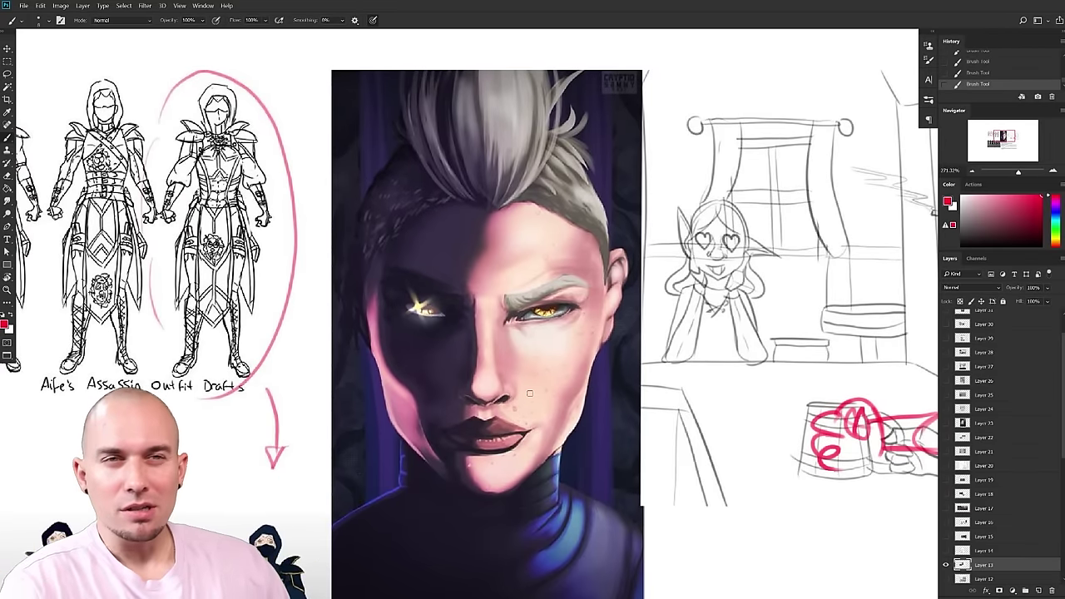
drag(529, 393, 592, 349)
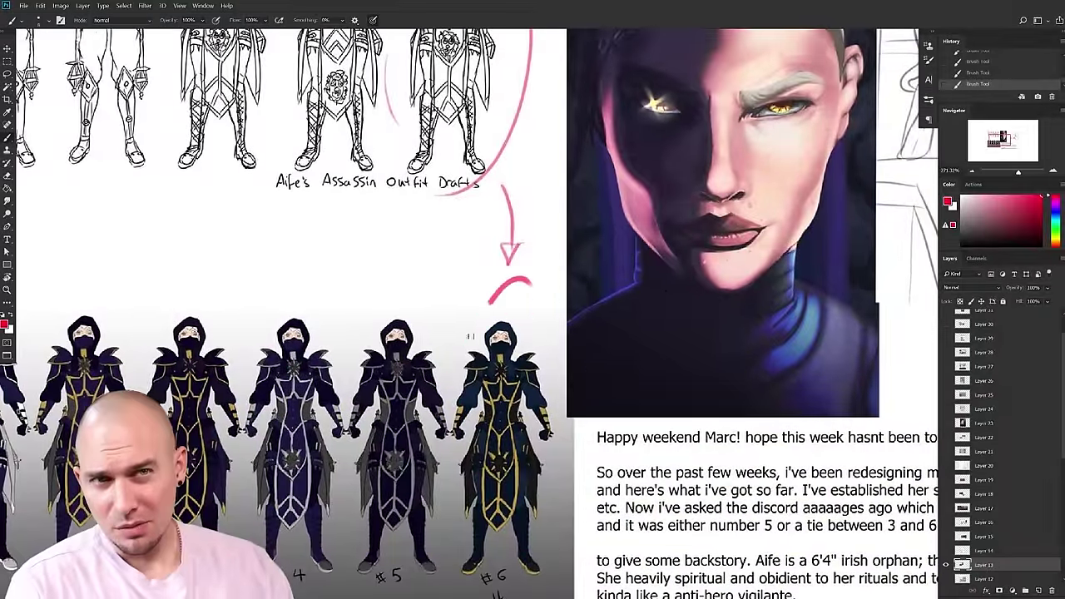
drag(703, 356, 545, 312)
mouse_move(687, 326)
mouse_down()
mouse_move(482, 544)
mouse_move(566, 509)
mouse_move(563, 493)
mouse_up()
drag(563, 492, 638, 499)
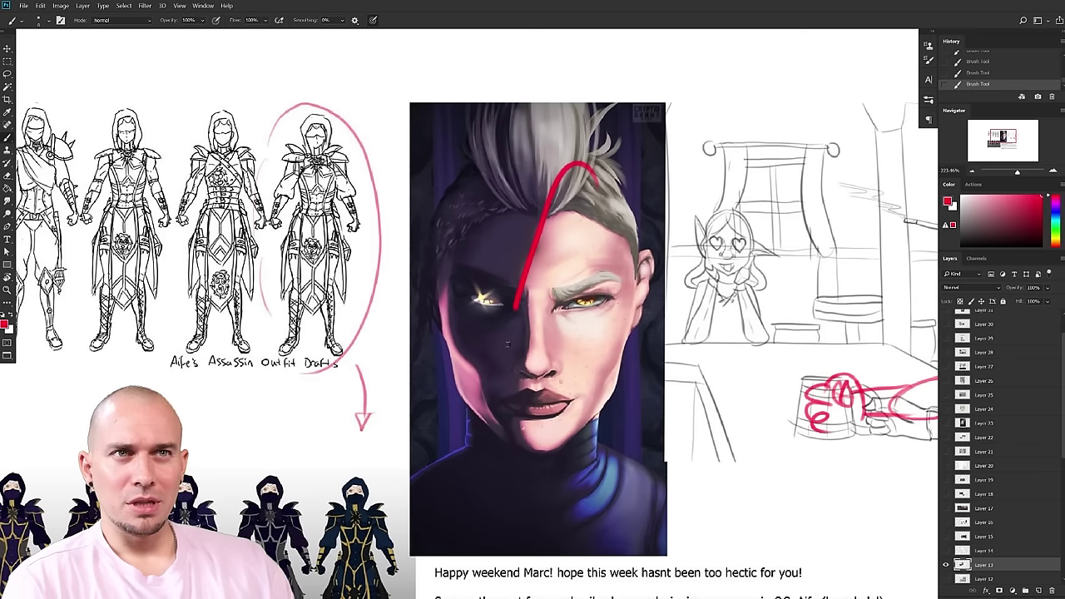
- Trace the border between light and shadow on the portrait's face in red, and undo the strokes
drag(514, 313, 566, 499)
key(ctrl+z)
mouse_move(471, 379)
mouse_down()
mouse_move(529, 223)
mouse_move(529, 439)
mouse_up()
key(ctrl+z)
- Sample the dark purple skin colours from the shadowed half of the portrait's face
scroll(526, 391, up, 4)
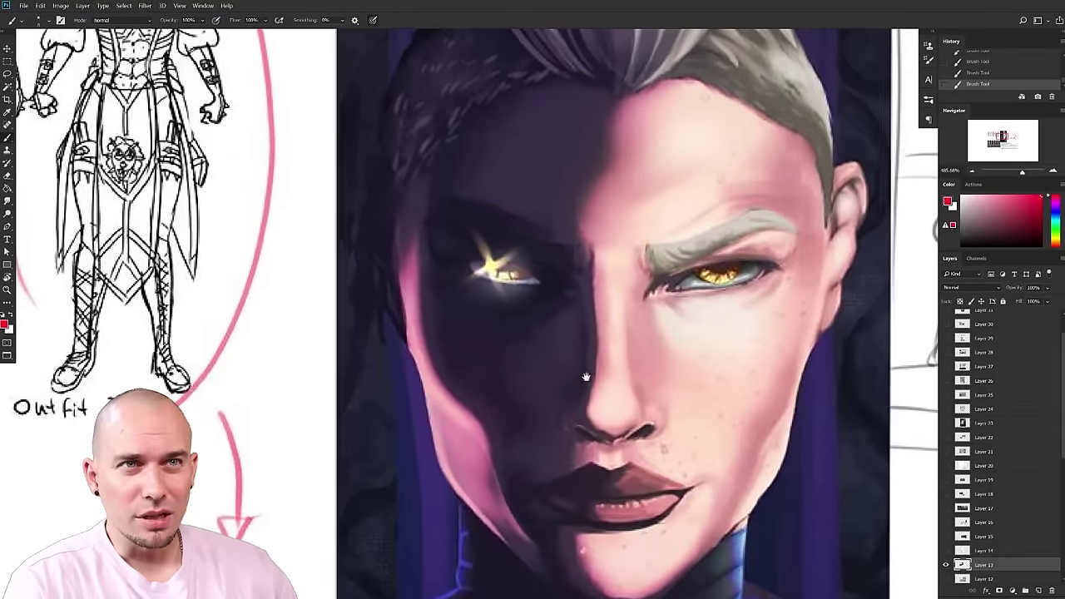
alt+click(553, 345)
drag(555, 347, 553, 344)
scroll(596, 375, down, 4)
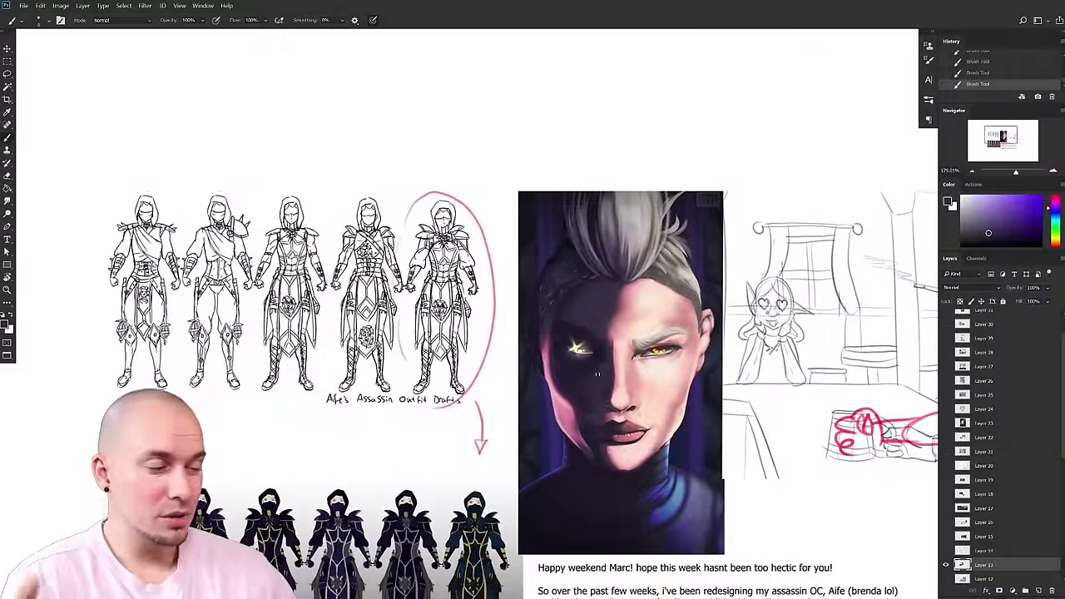
mouse_move(603, 424)
mouse_down()
mouse_move(527, 407)
mouse_move(535, 417)
mouse_up()
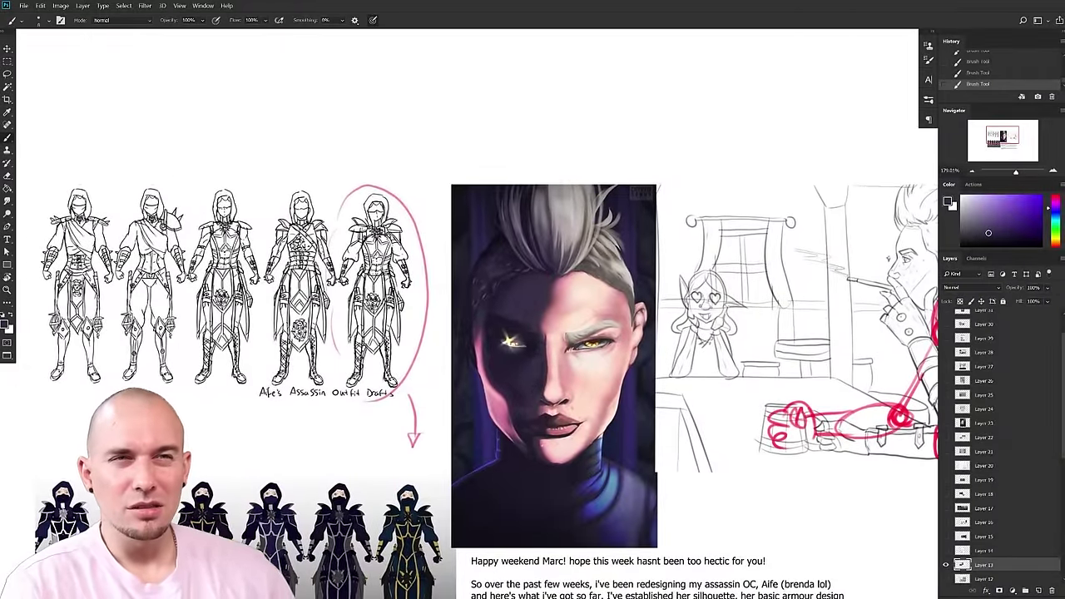
scroll(511, 355, up, 3)
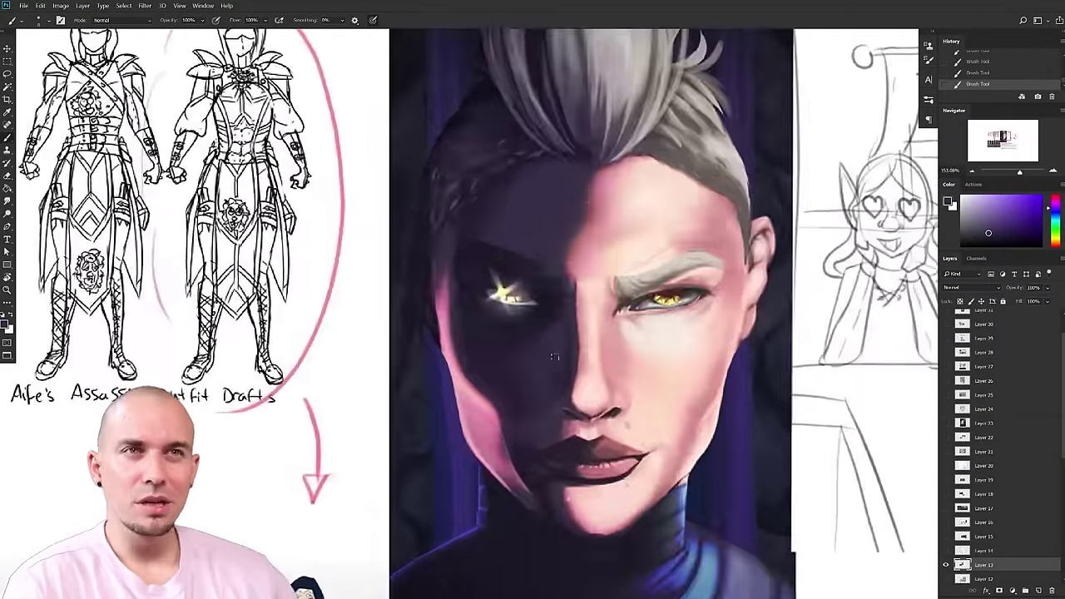
drag(553, 356, 440, 366)
alt+click(452, 349)
- Lasso the shadowed half of the portrait's face and copy it to a new layer
key(l)
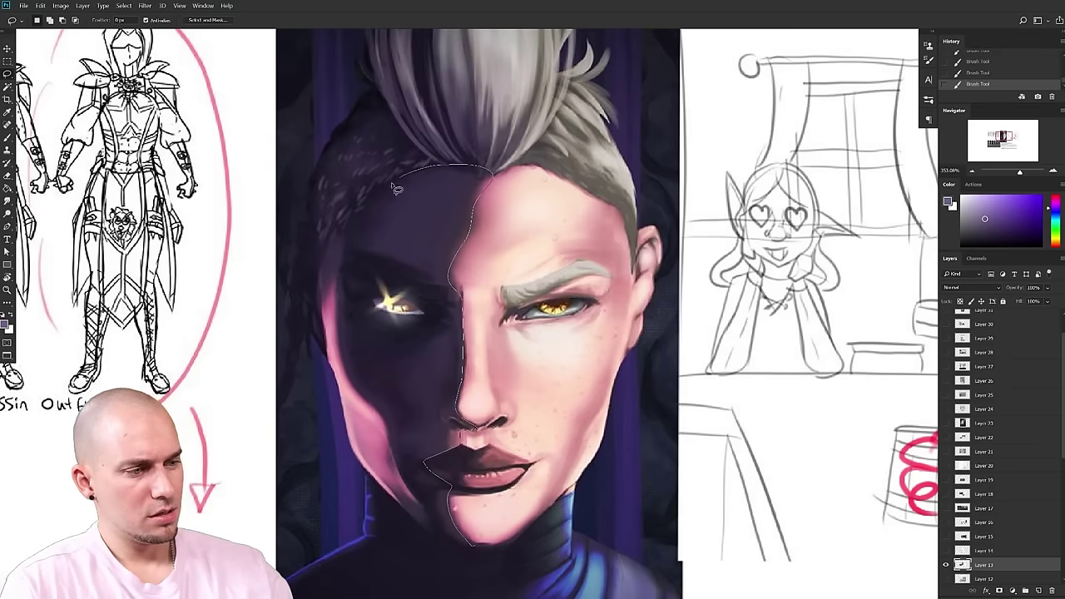
drag(447, 537, 449, 532)
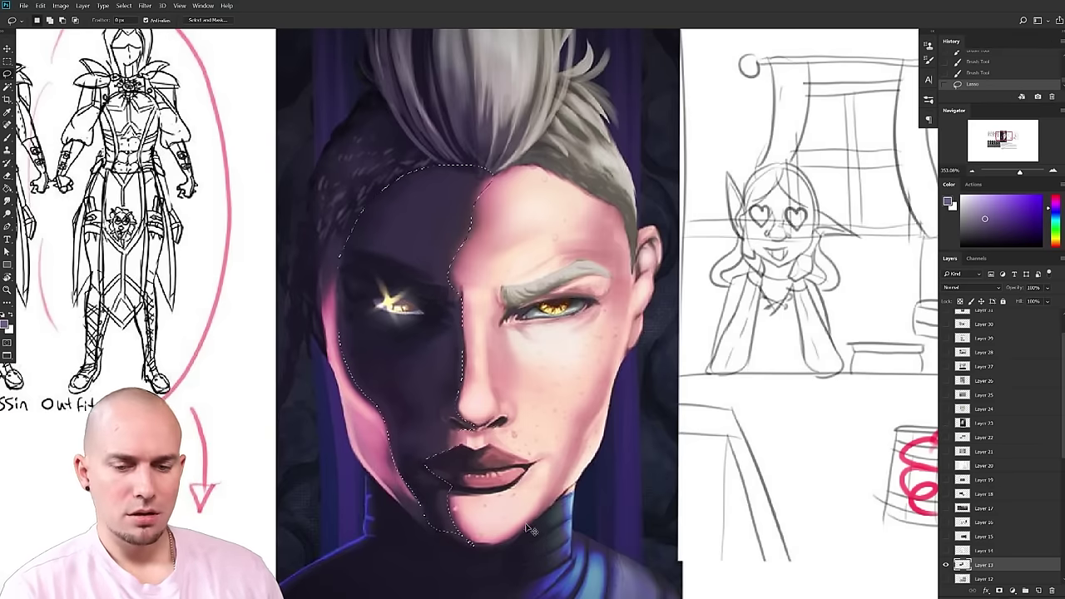
key(ctrl+j)
key(ctrl+t)
key(Return)
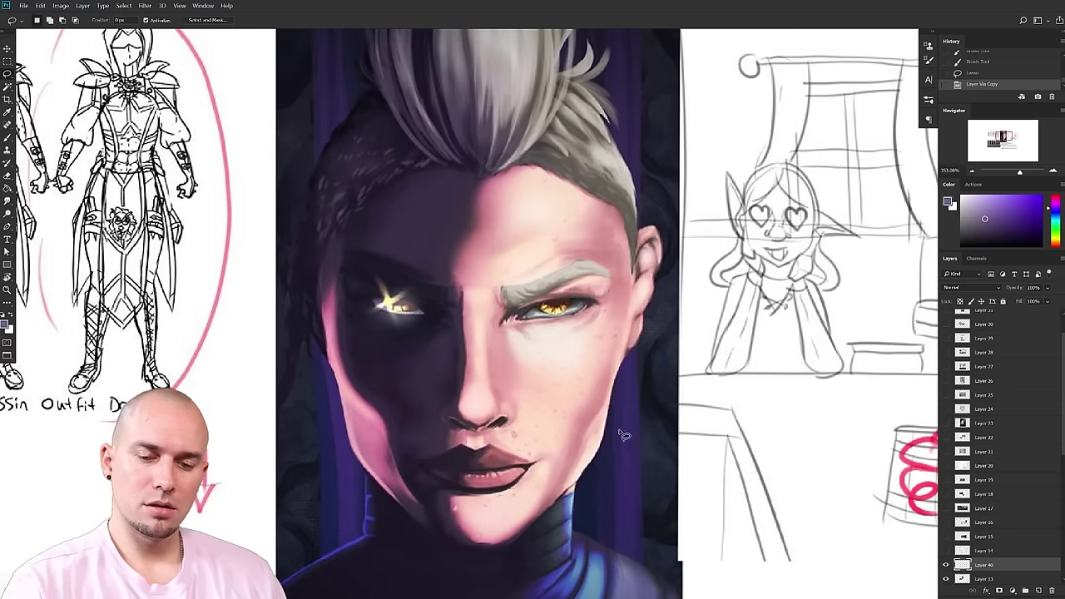
- Brighten the copied shadow area with Curves by raising the RGB curve at input 87 to output 159
key(ctrl+m)
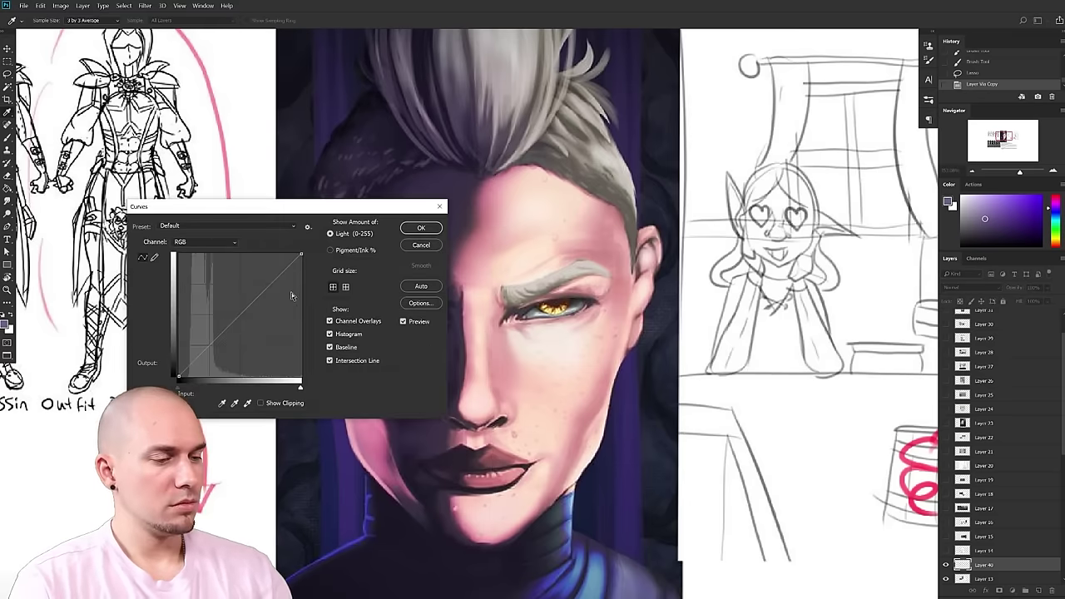
drag(391, 206, 877, 310)
drag(708, 433, 705, 404)
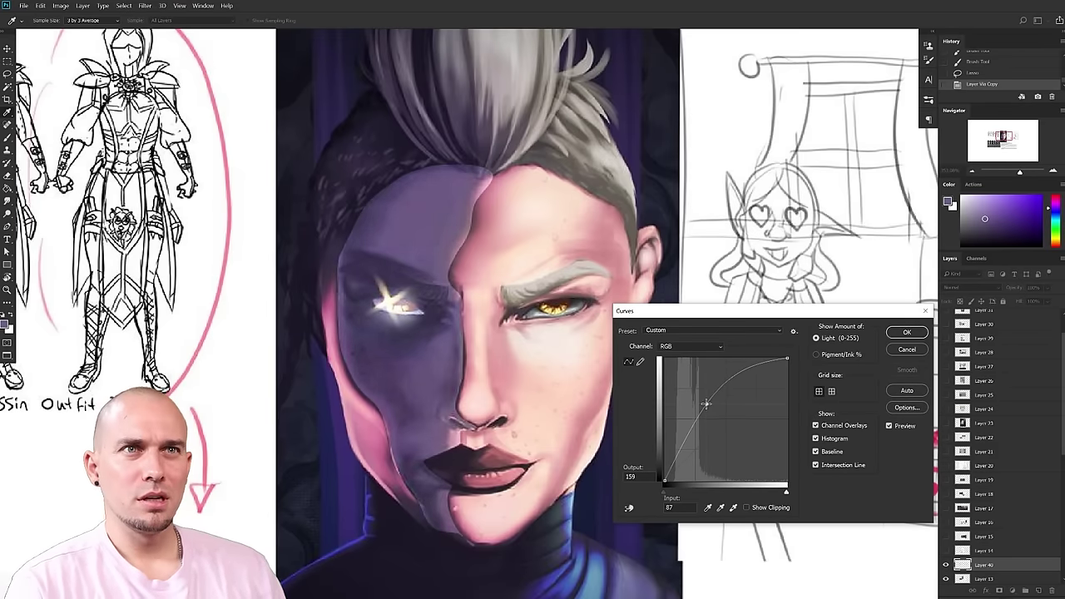
click(906, 332)
scroll(572, 356, down, 6)
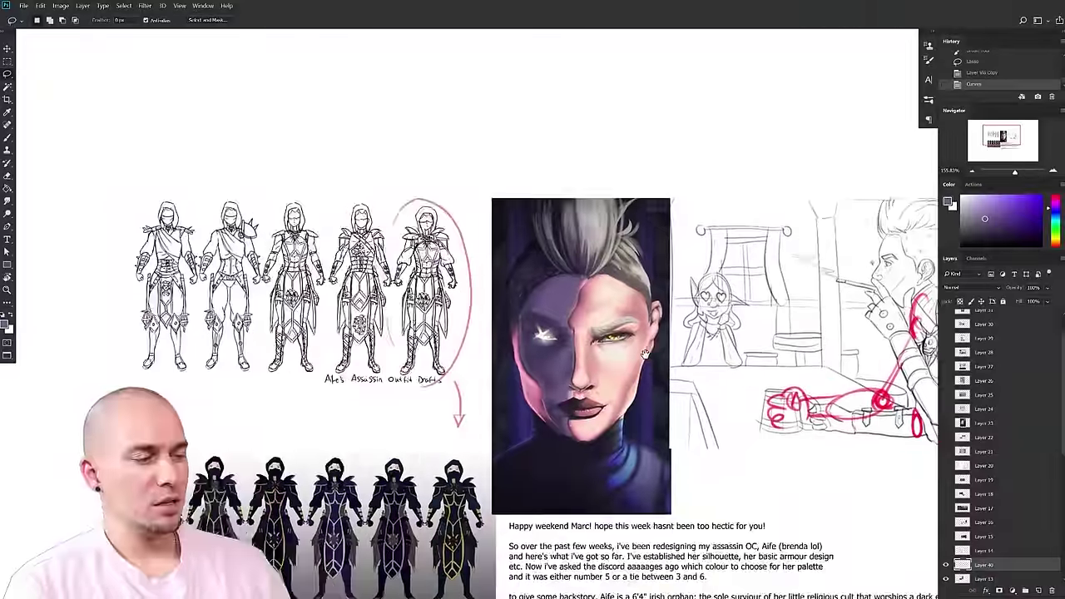
scroll(572, 356, up, 4)
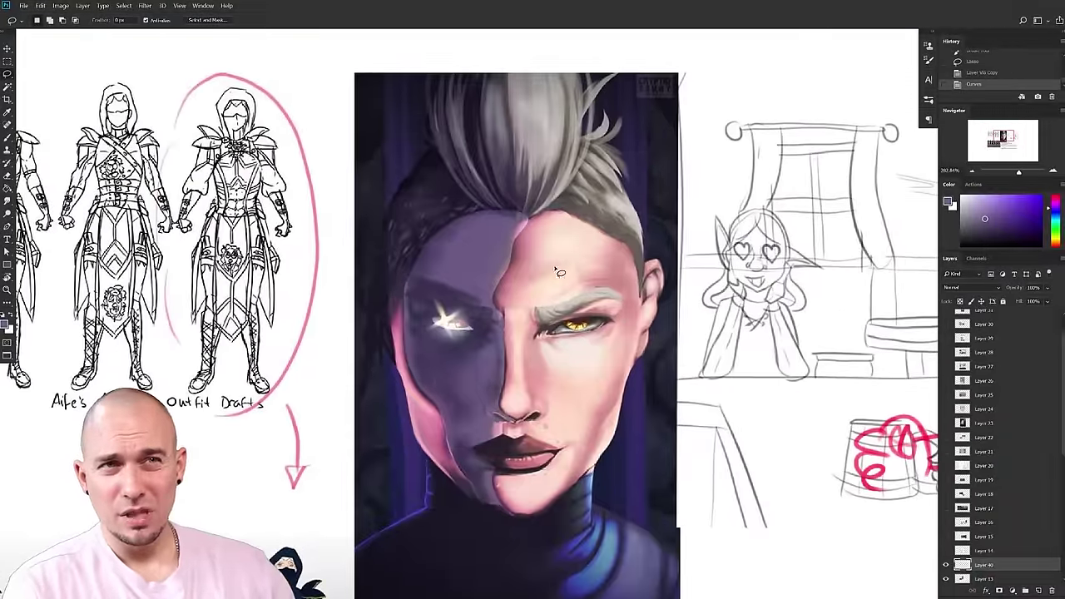
- Smudge the hard edges of the brightened shadow with an enlarged brush to blend it into the lit side of the face
key(b)
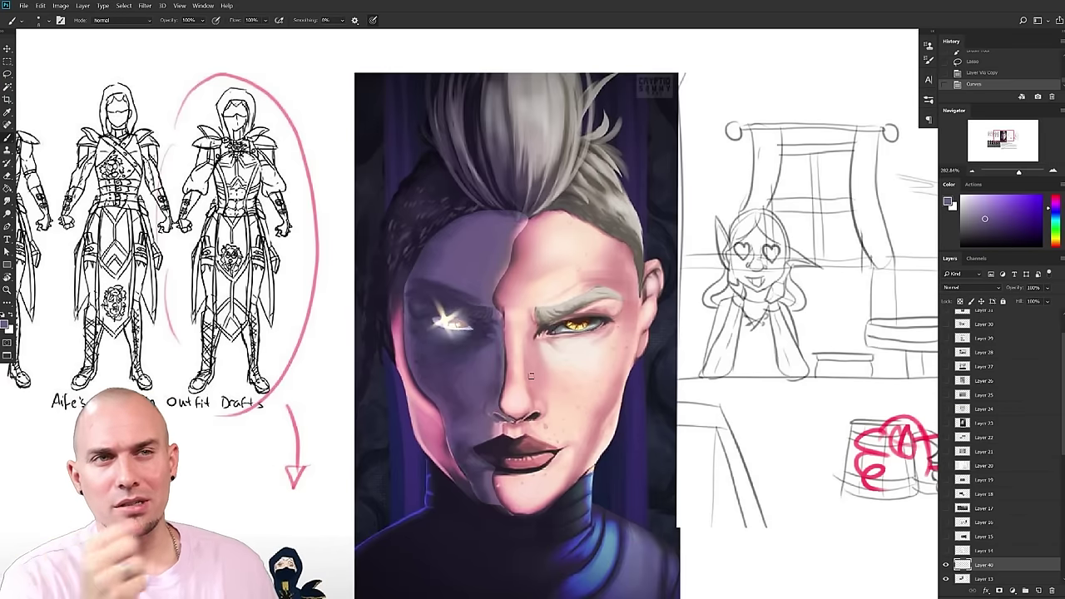
drag(614, 374, 621, 343)
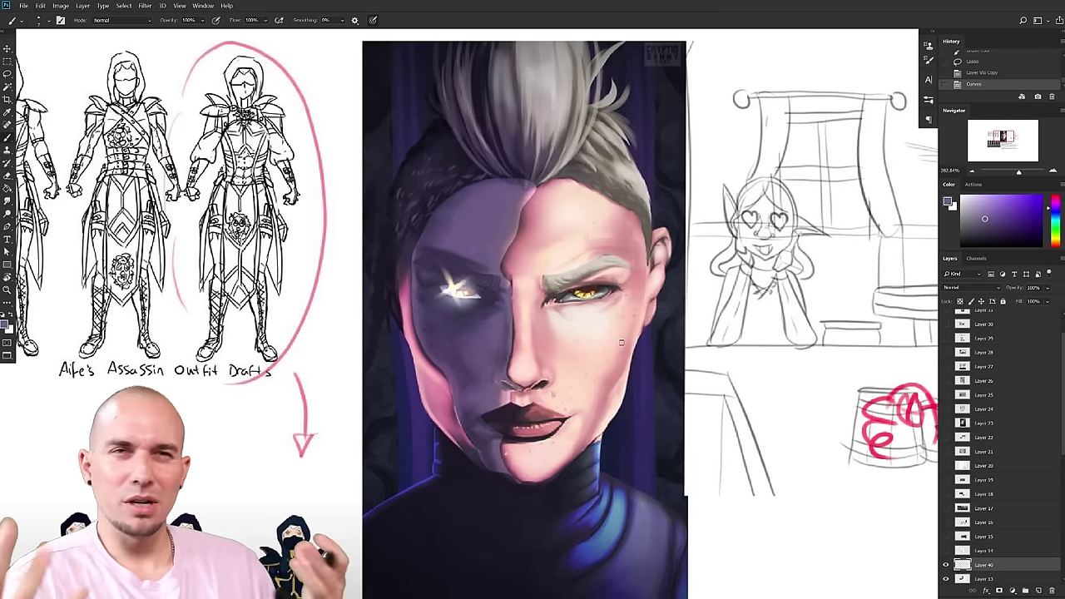
drag(621, 342, 567, 341)
key(r)
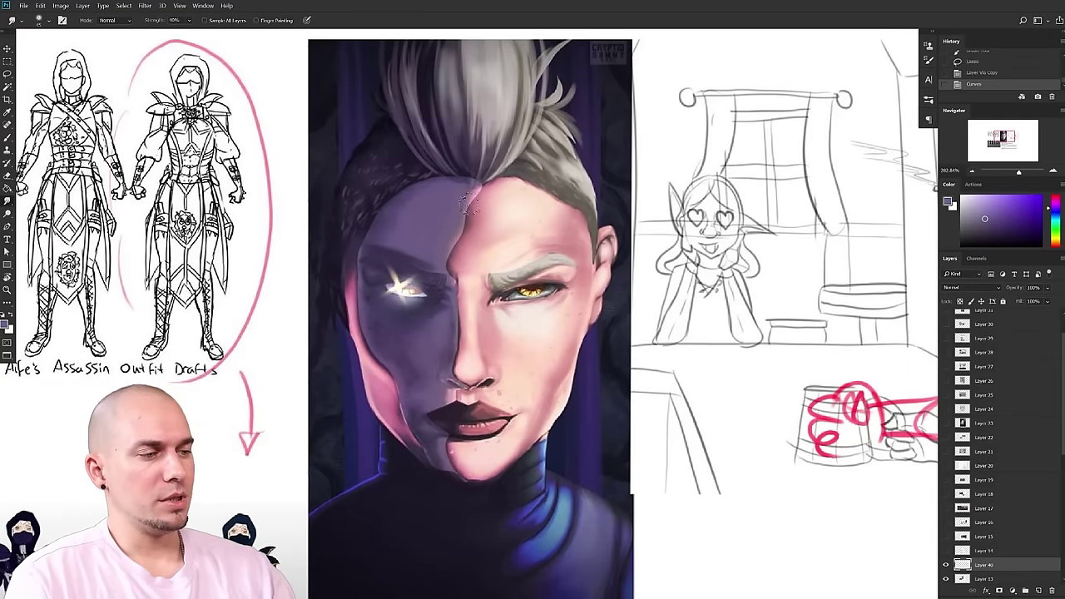
mouse_move(478, 209)
mouse_down()
mouse_move(461, 237)
mouse_move(476, 241)
mouse_move(486, 208)
mouse_move(448, 198)
mouse_move(481, 196)
mouse_up()
key(bracketright)
key(bracketright)
key(bracketright)
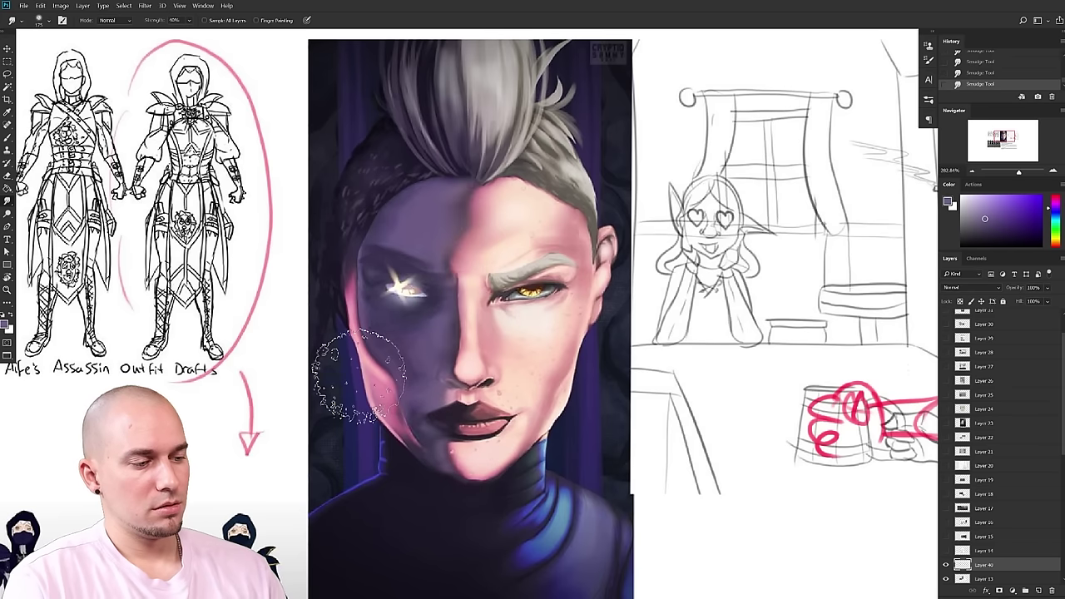
mouse_move(639, 245)
mouse_down()
mouse_move(558, 248)
mouse_move(585, 252)
mouse_up()
mouse_move(523, 307)
mouse_down()
mouse_move(544, 342)
mouse_move(587, 344)
mouse_up()
scroll(585, 343, down, 3)
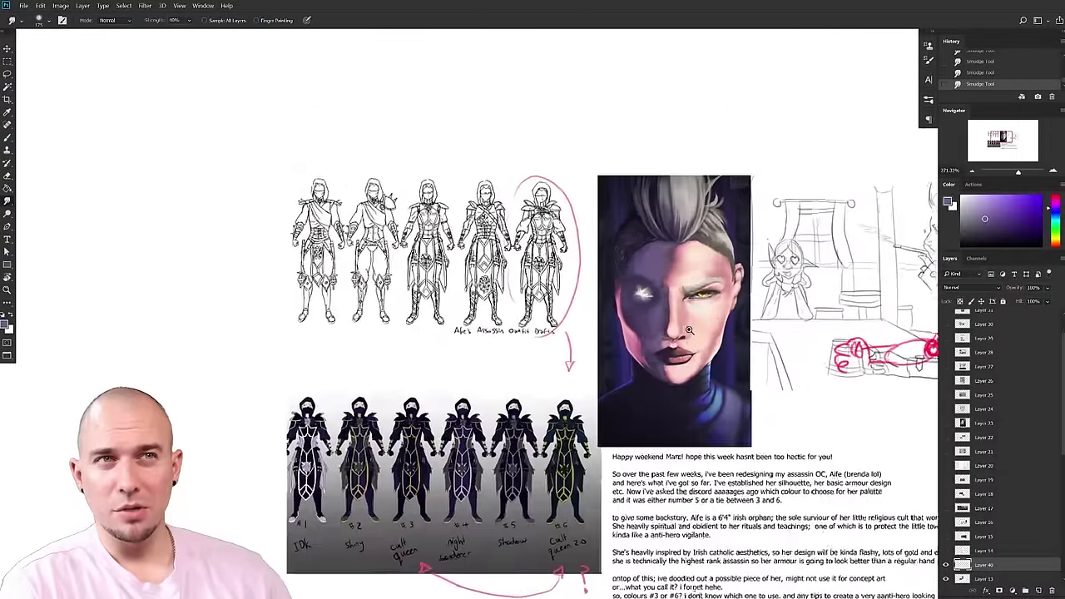
- Examine the softened transition between the shadowed and lit halves of the portrait's face, up close and in the full layout
scroll(678, 304, up, 1)
scroll(693, 308, down, 2)
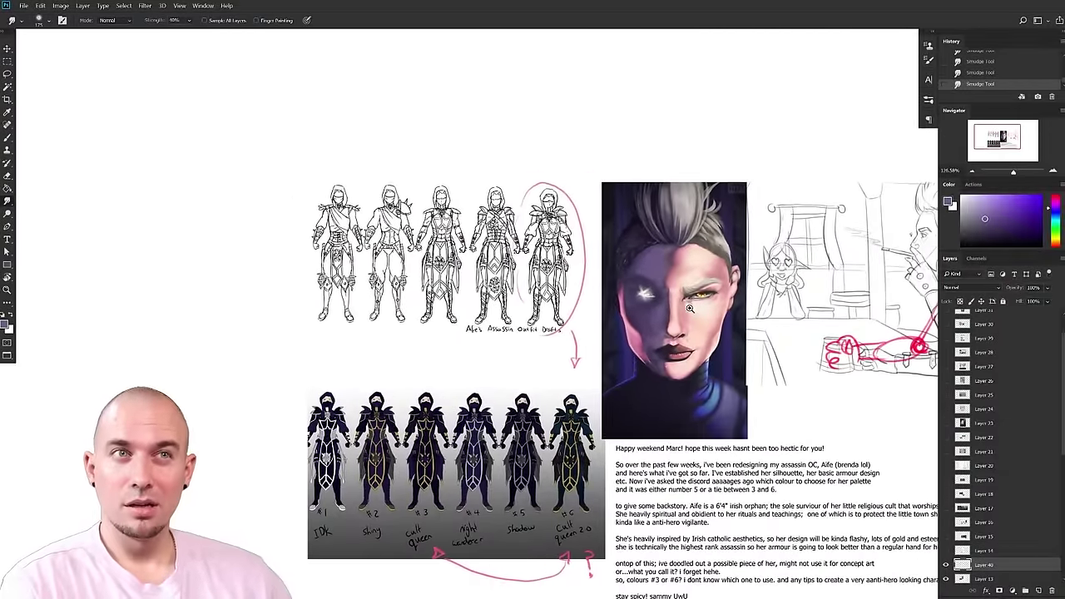
scroll(688, 307, up, 1)
scroll(646, 332, up, 3)
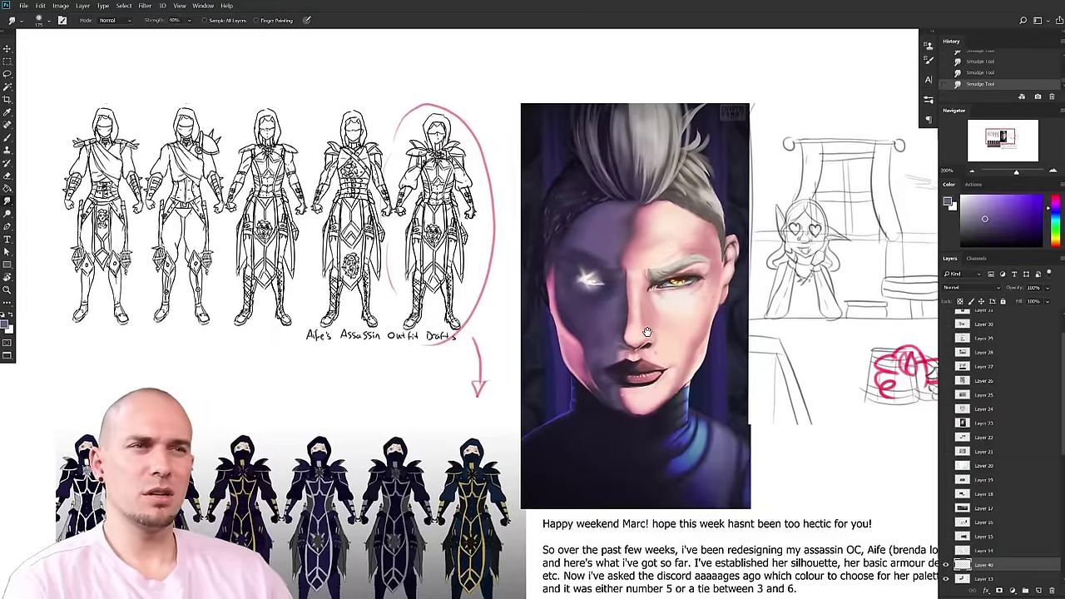
scroll(620, 376, down, 1)
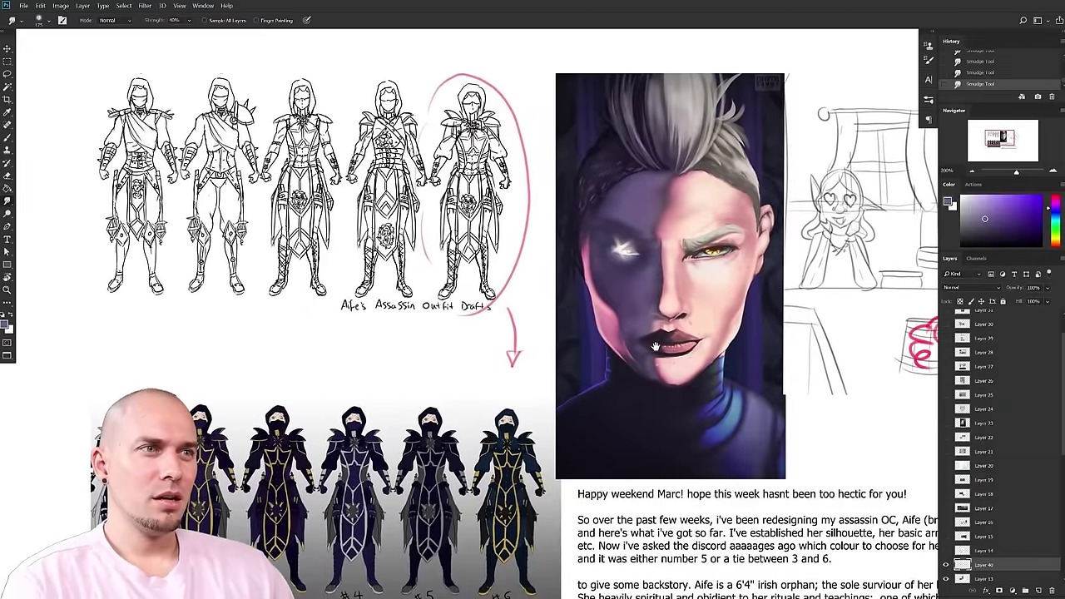
scroll(750, 332, up, 1)
drag(749, 332, 748, 328)
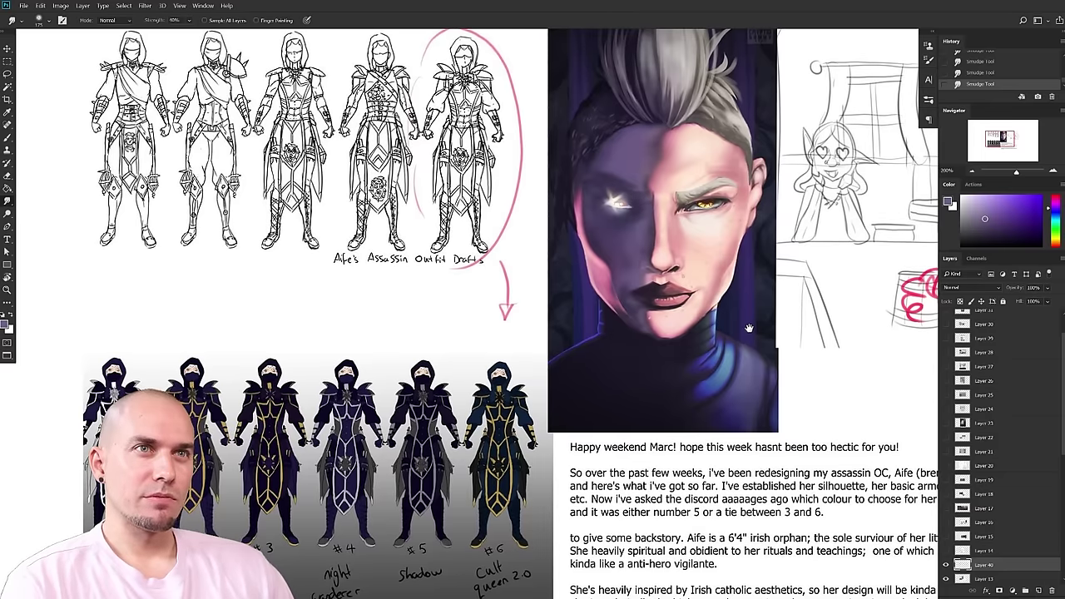
drag(749, 329, 735, 348)
drag(728, 379, 729, 393)
mouse_move(730, 393)
mouse_down()
mouse_move(712, 329)
mouse_move(540, 345)
mouse_move(609, 373)
mouse_move(663, 340)
mouse_up()
key([)
key([)
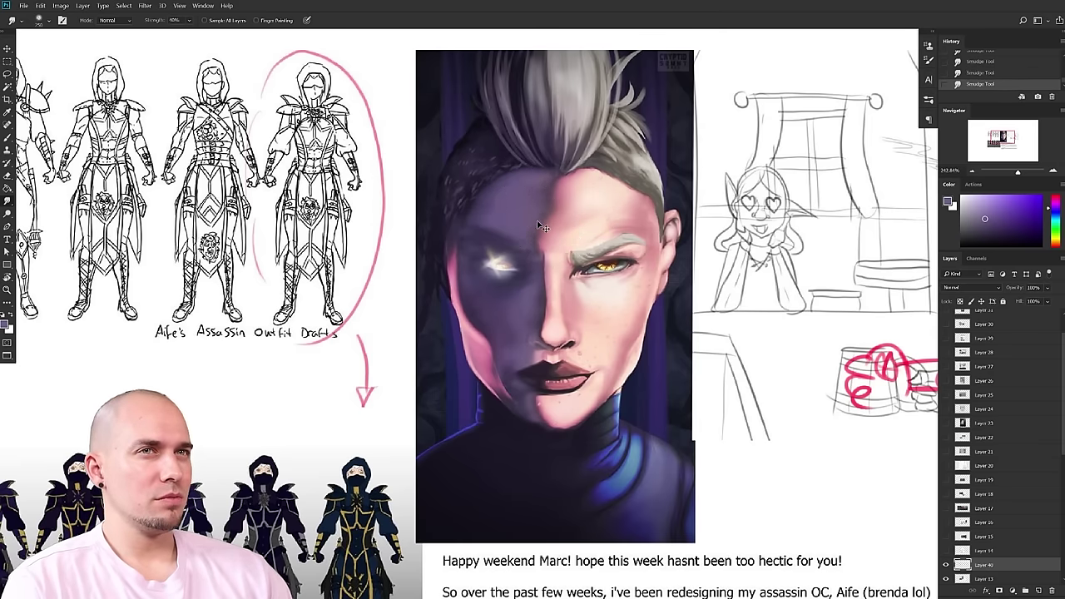
drag(574, 334, 534, 337)
drag(596, 340, 663, 308)
scroll(663, 309, up, 4)
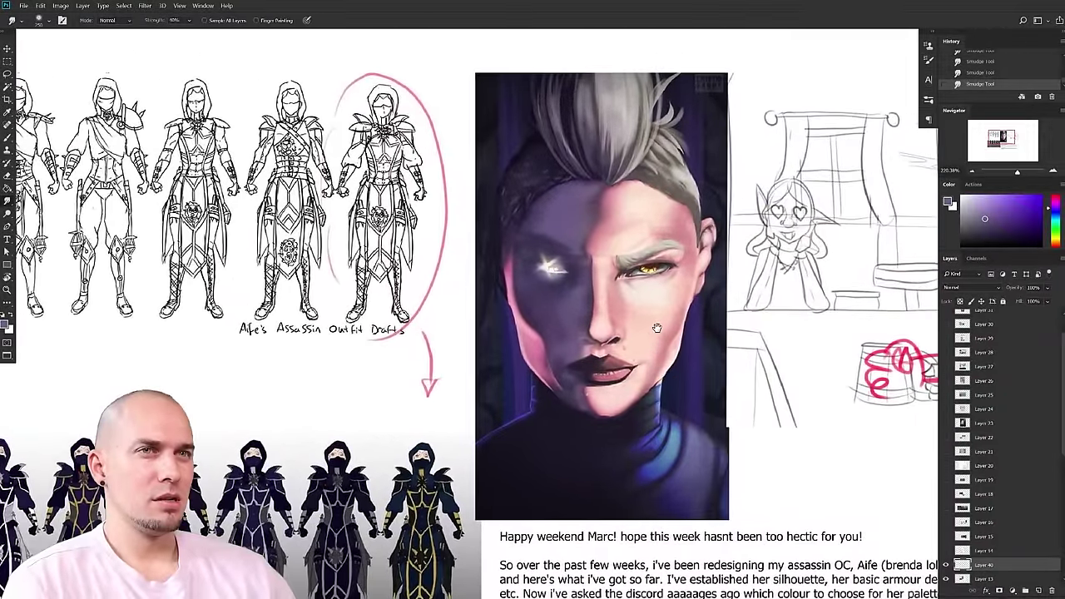
scroll(655, 324, up, 2)
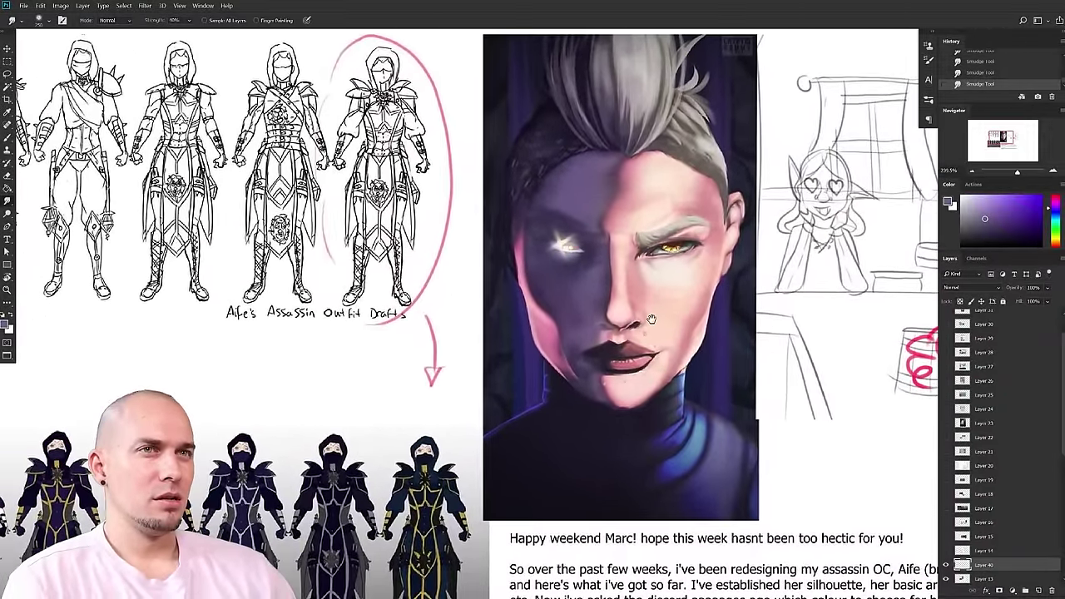
drag(651, 318, 701, 381)
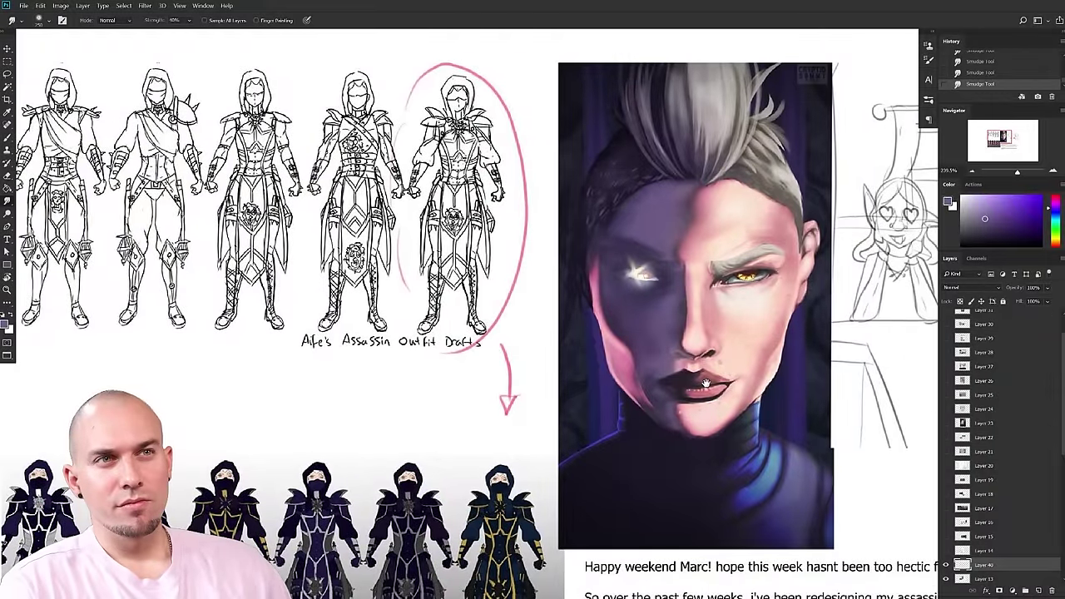
drag(706, 382, 660, 331)
drag(712, 358, 688, 360)
drag(717, 397, 646, 404)
scroll(646, 403, up, 5)
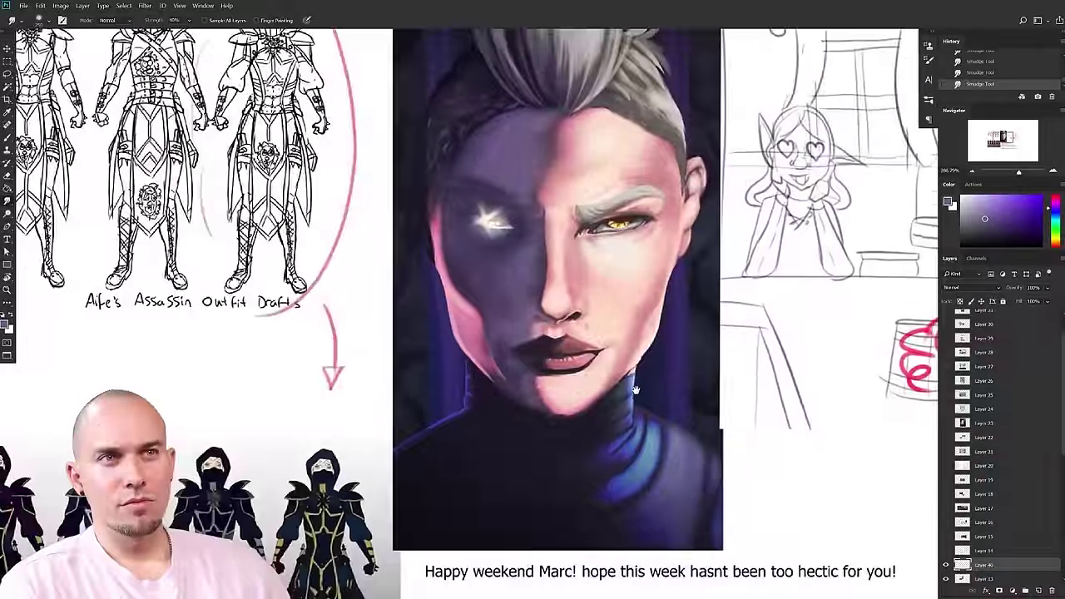
scroll(624, 415, up, 2)
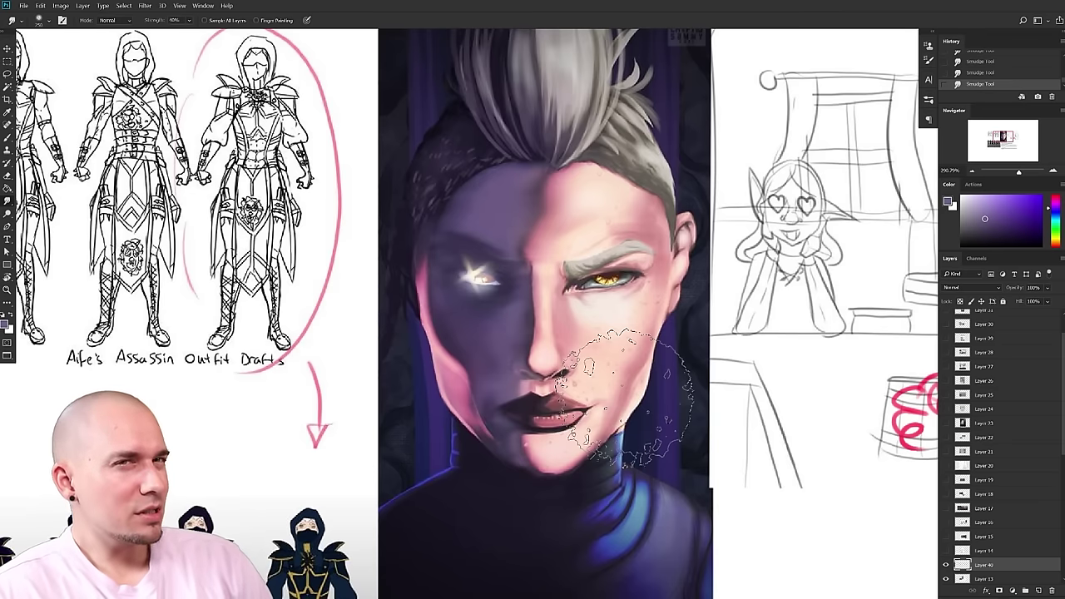
mouse_move(564, 382)
mouse_down()
mouse_move(604, 359)
mouse_move(629, 397)
mouse_move(651, 392)
mouse_move(630, 394)
mouse_up()
mouse_move(691, 409)
mouse_down()
mouse_move(699, 384)
mouse_move(750, 362)
mouse_move(604, 376)
mouse_move(715, 388)
mouse_up()
drag(640, 401, 663, 403)
key(b)
mouse_move(764, 378)
mouse_down()
mouse_move(731, 402)
mouse_move(680, 414)
mouse_up()
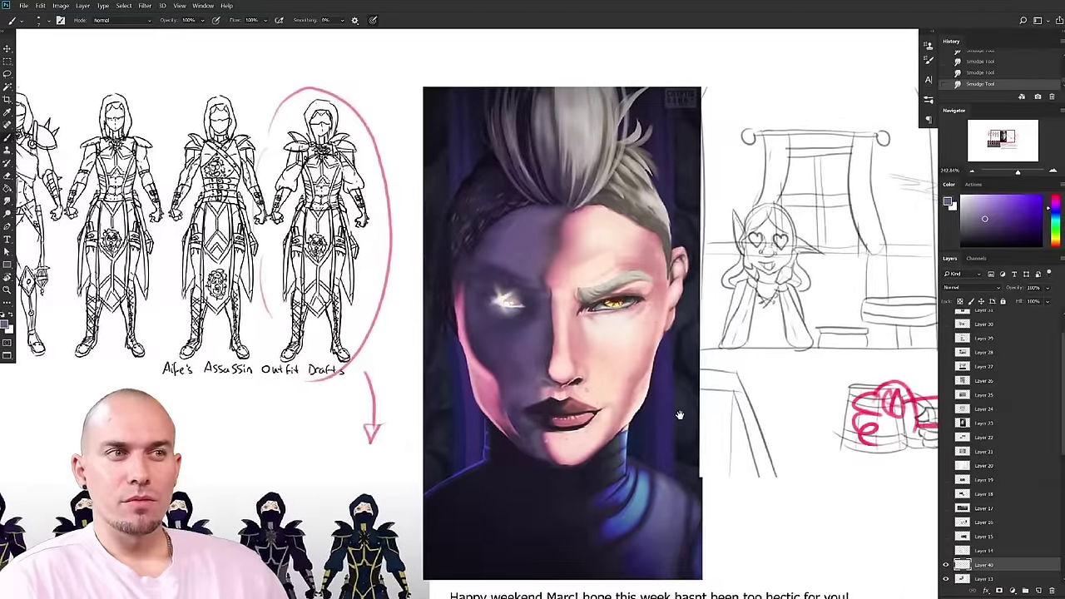
mouse_move(679, 414)
mouse_down()
mouse_move(699, 387)
mouse_move(598, 362)
mouse_up()
mouse_move(636, 404)
mouse_down()
mouse_move(643, 394)
mouse_move(641, 406)
mouse_up()
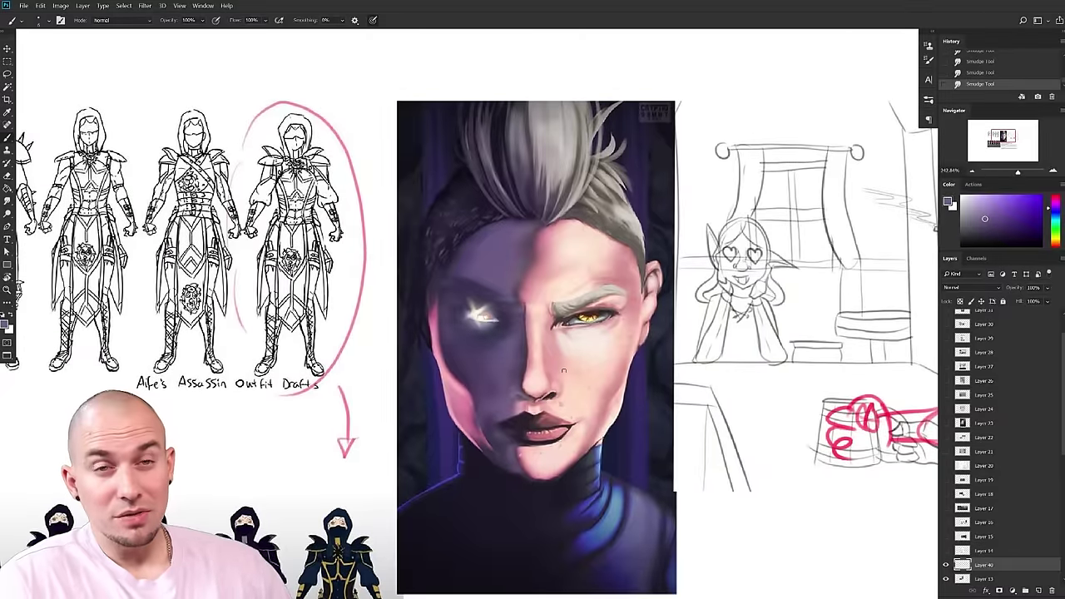
mouse_move(739, 401)
mouse_down()
mouse_move(754, 363)
mouse_move(738, 383)
mouse_up()
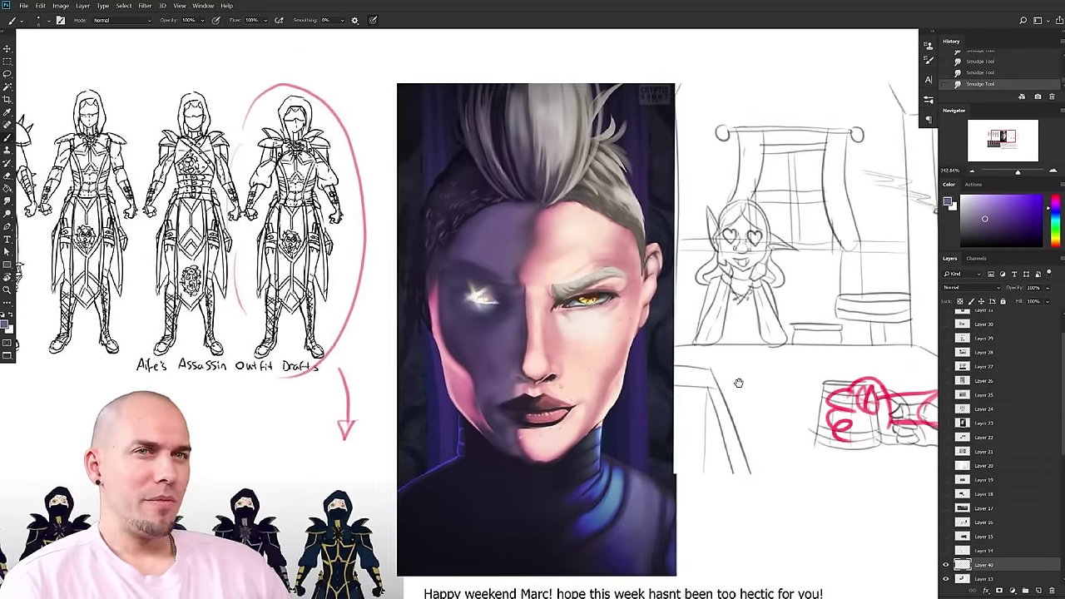
drag(738, 383, 707, 388)
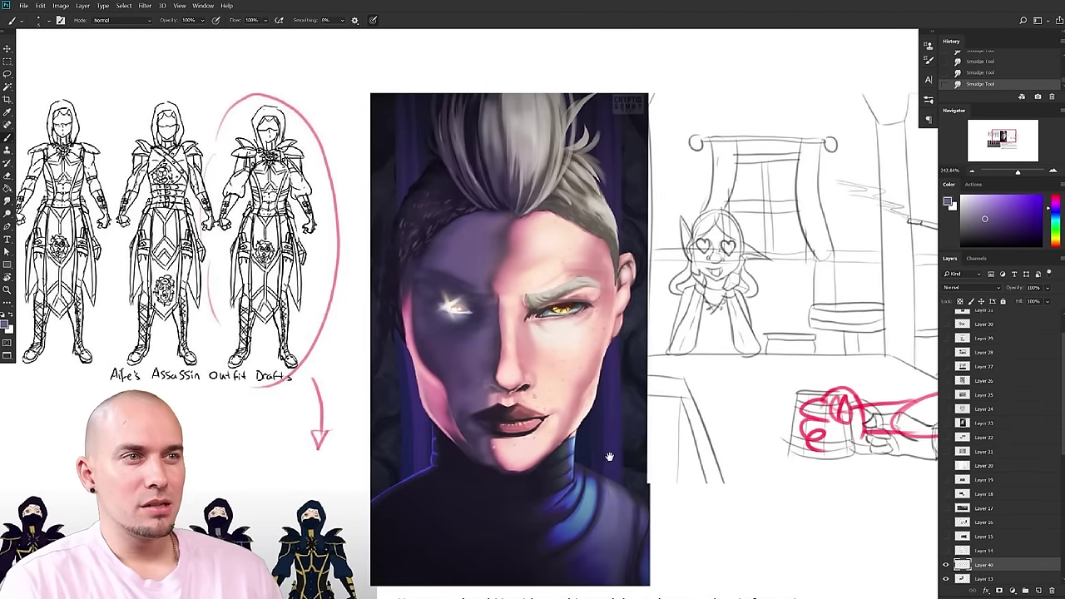
drag(619, 386, 691, 379)
drag(792, 431, 688, 290)
drag(746, 399, 620, 243)
mouse_move(646, 113)
mouse_down()
mouse_move(643, 407)
mouse_move(526, 425)
mouse_move(573, 410)
mouse_move(802, 401)
mouse_up()
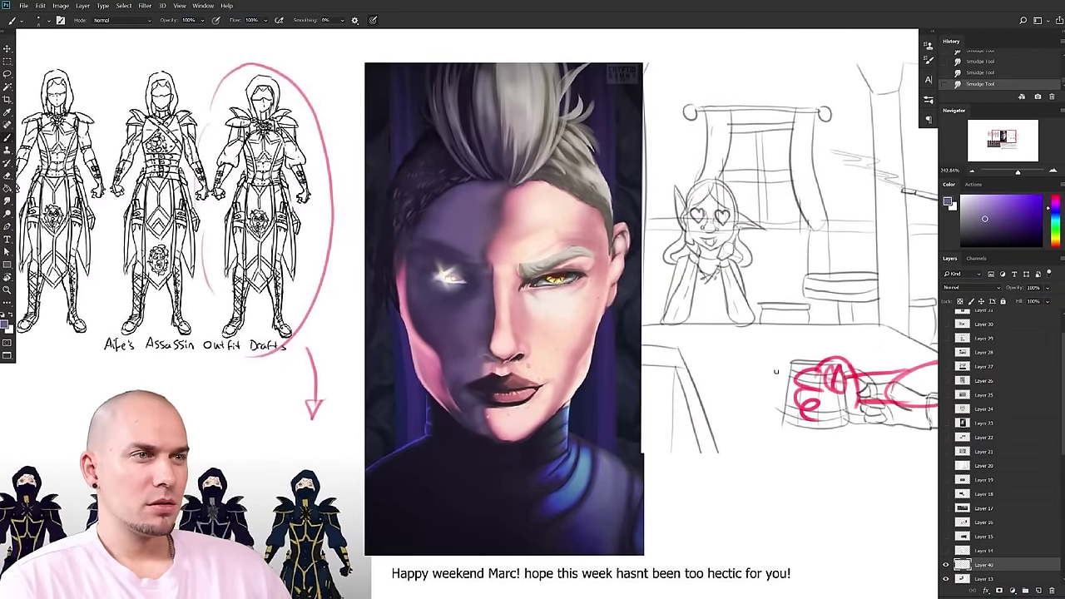
drag(631, 353, 685, 371)
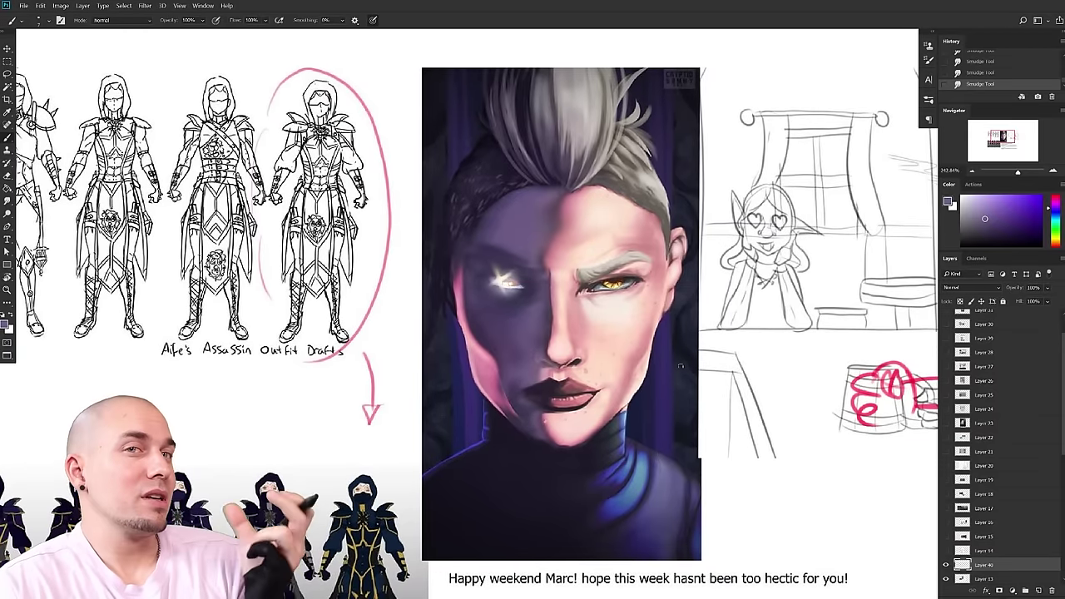
drag(640, 465, 636, 471)
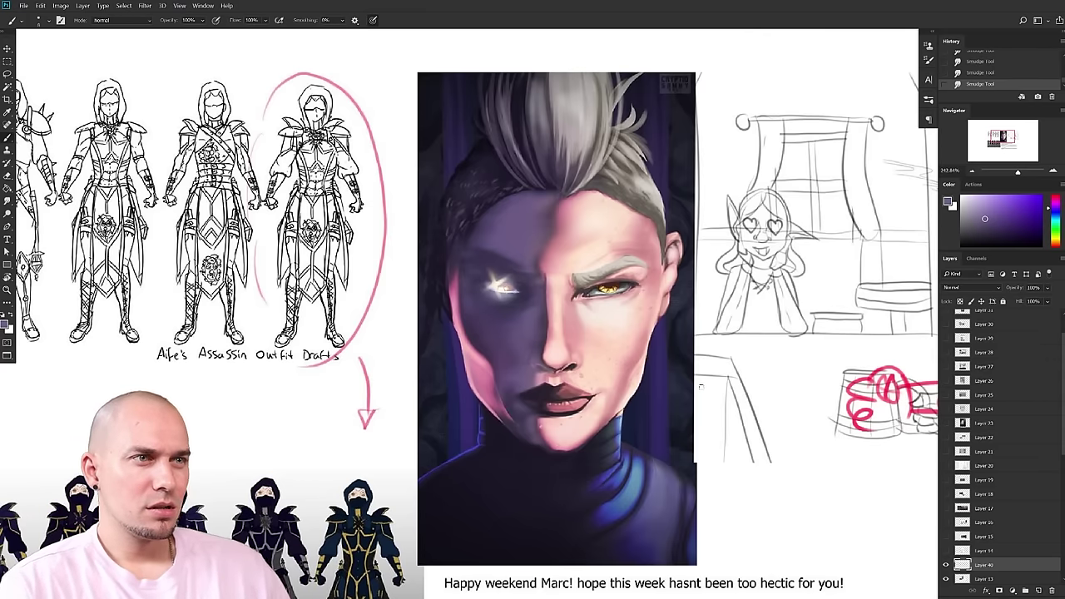
- Hide and reshow the brightened shadow layer to compare the portrait before and after the correction
mouse_move(669, 380)
mouse_down()
mouse_move(675, 388)
mouse_move(625, 413)
mouse_up()
drag(711, 373, 696, 374)
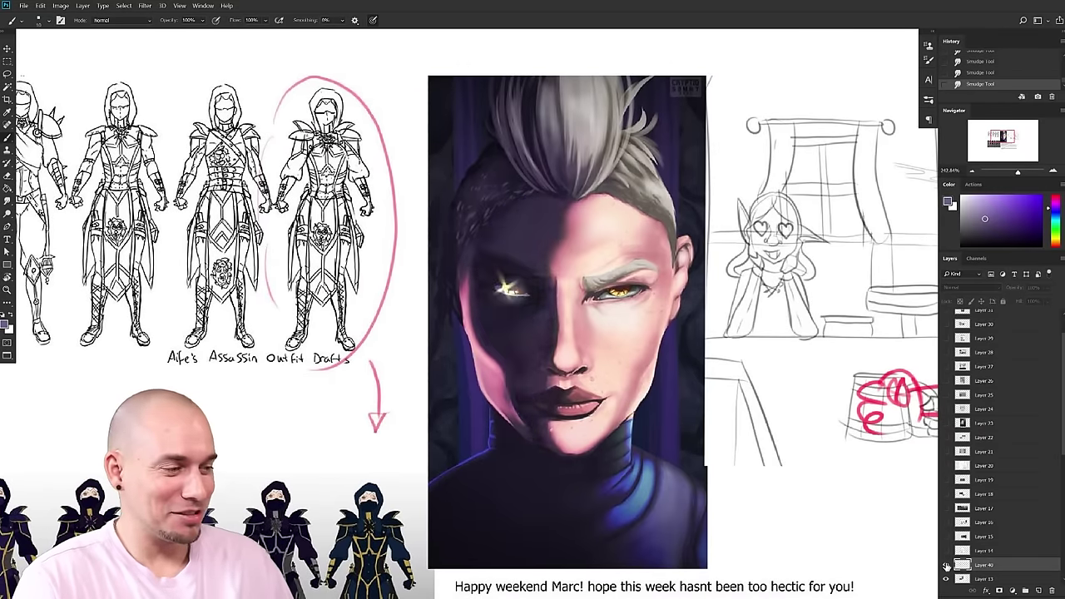
drag(671, 421, 682, 414)
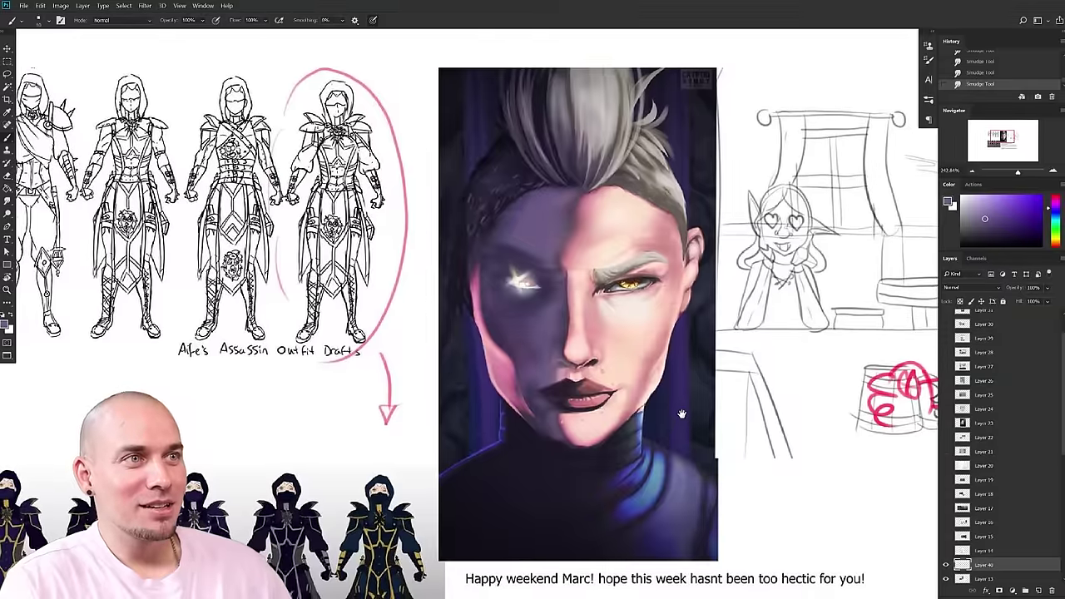
drag(681, 414, 734, 409)
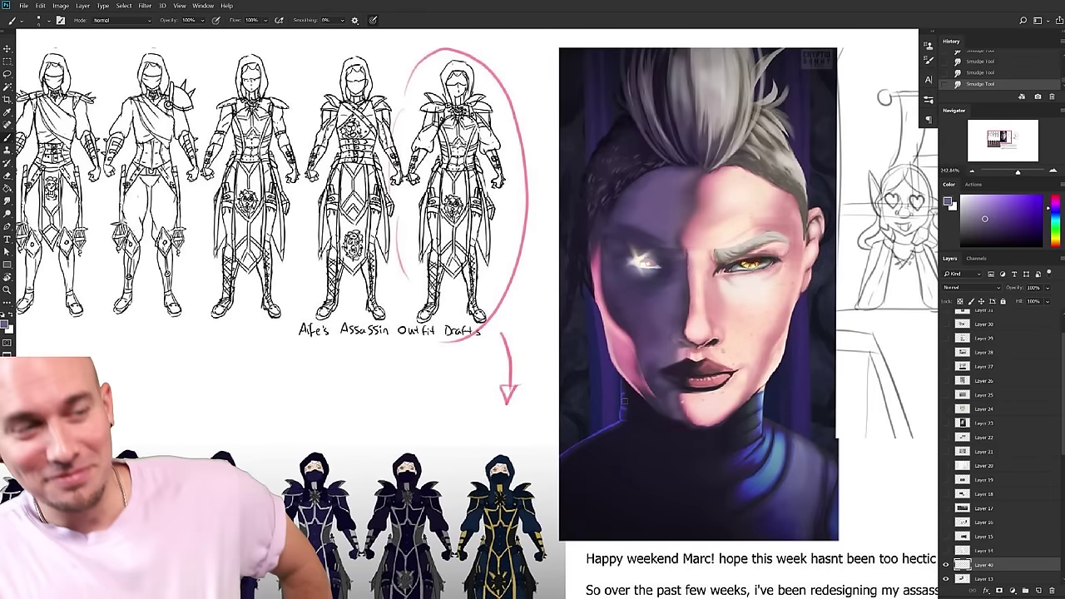
- Erase a small area of the brightened shadow layer on the portrait
drag(624, 401, 670, 389)
scroll(707, 437, down, 3)
drag(755, 482, 690, 415)
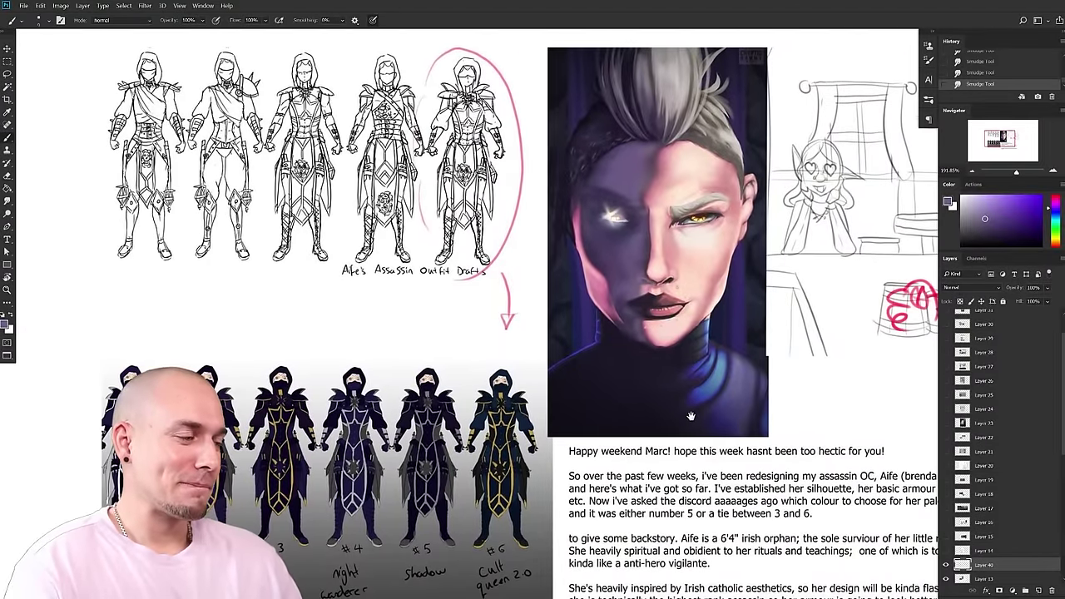
scroll(691, 415, up, 3)
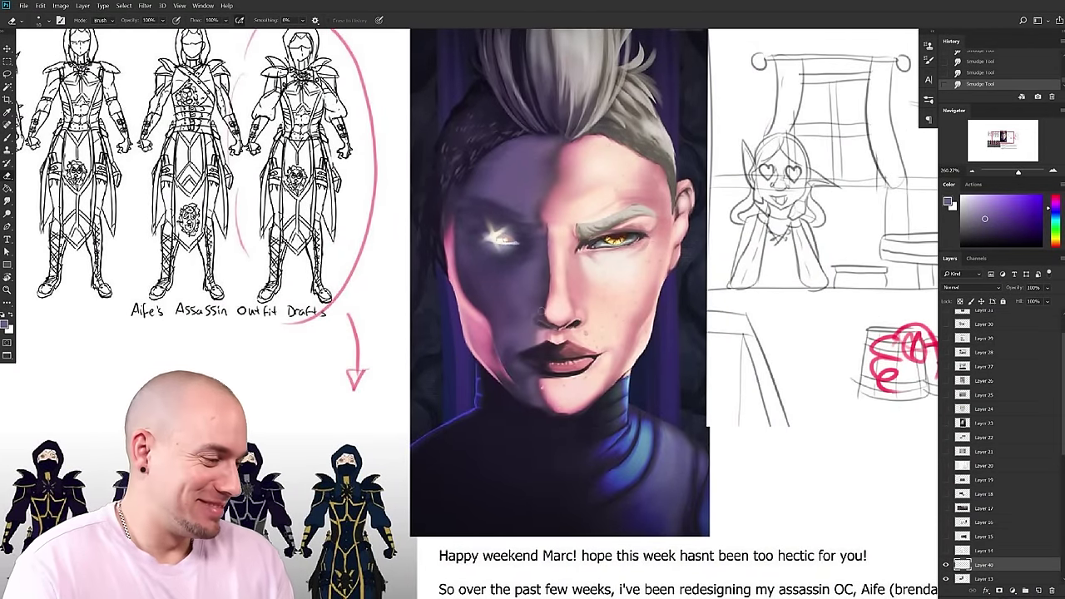
drag(608, 386, 593, 419)
key(b)
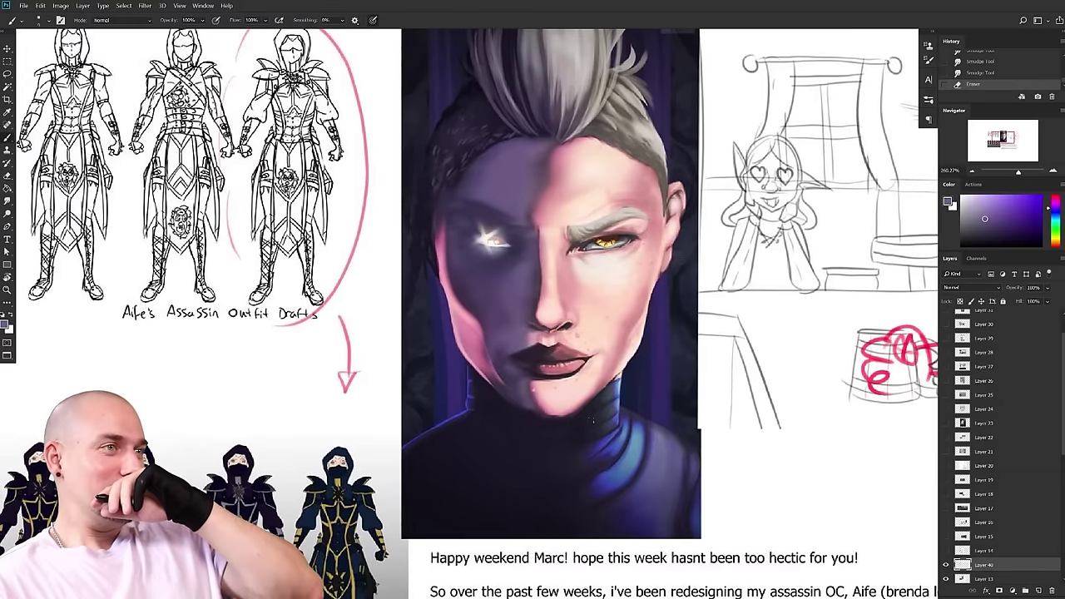
- Examine the row of coloured outfit variations below the drafts, focusing on #6 Cult Queen 2.0
mouse_move(491, 414)
mouse_down()
mouse_move(544, 396)
mouse_move(618, 414)
mouse_move(606, 426)
mouse_up()
scroll(626, 429, down, 3)
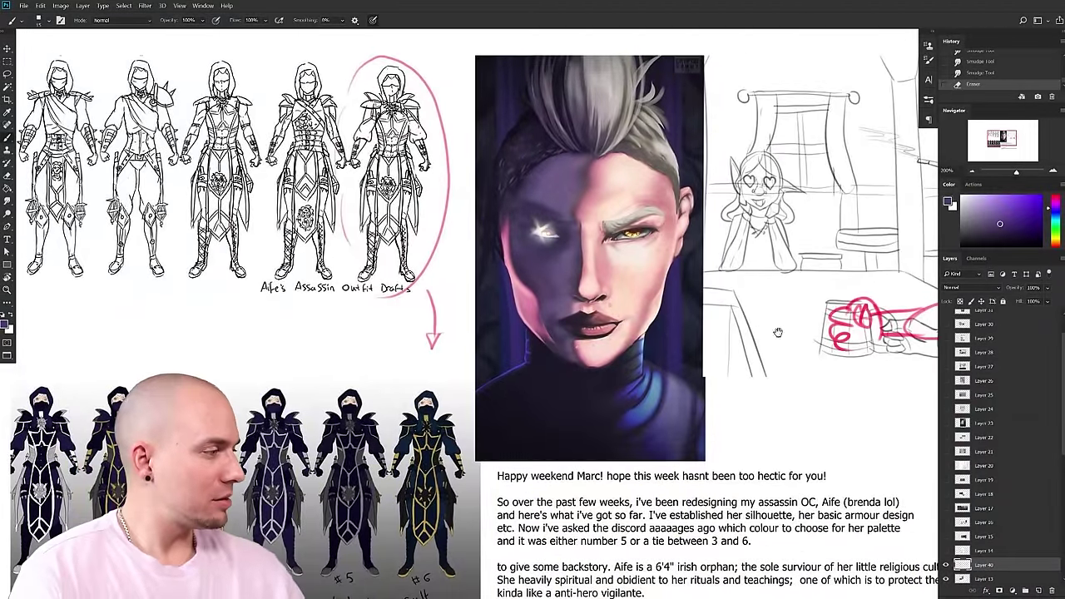
drag(778, 333, 783, 311)
drag(611, 392, 641, 392)
drag(625, 456, 610, 359)
drag(540, 340, 537, 358)
scroll(537, 359, up, 1)
drag(509, 409, 704, 376)
scroll(598, 369, up, 1)
key(m)
mouse_move(605, 500)
mouse_down()
mouse_move(554, 494)
mouse_move(560, 487)
mouse_up()
drag(569, 323, 567, 324)
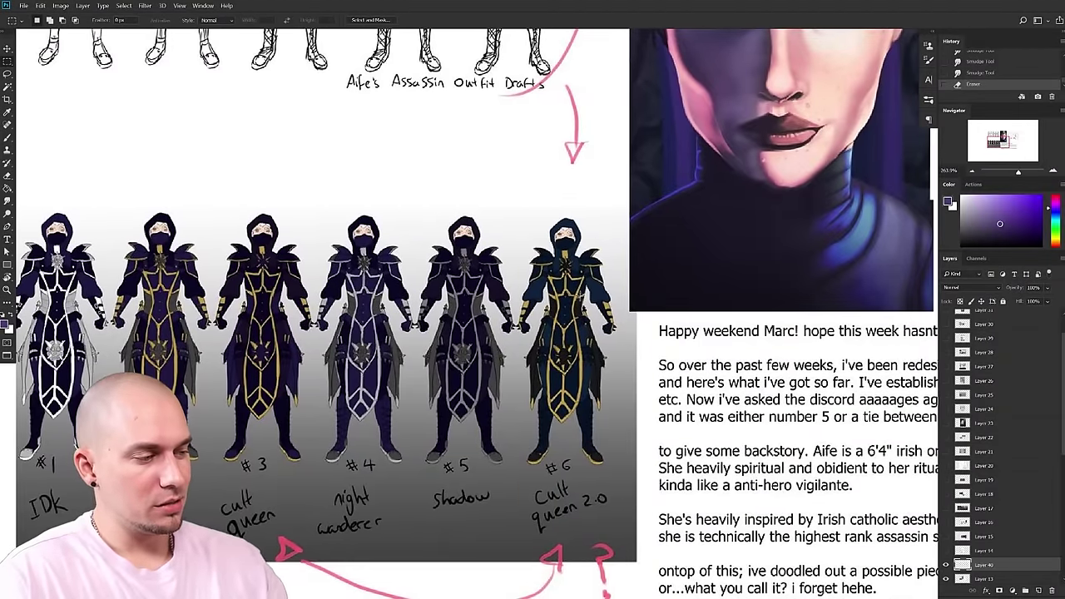
key(b)
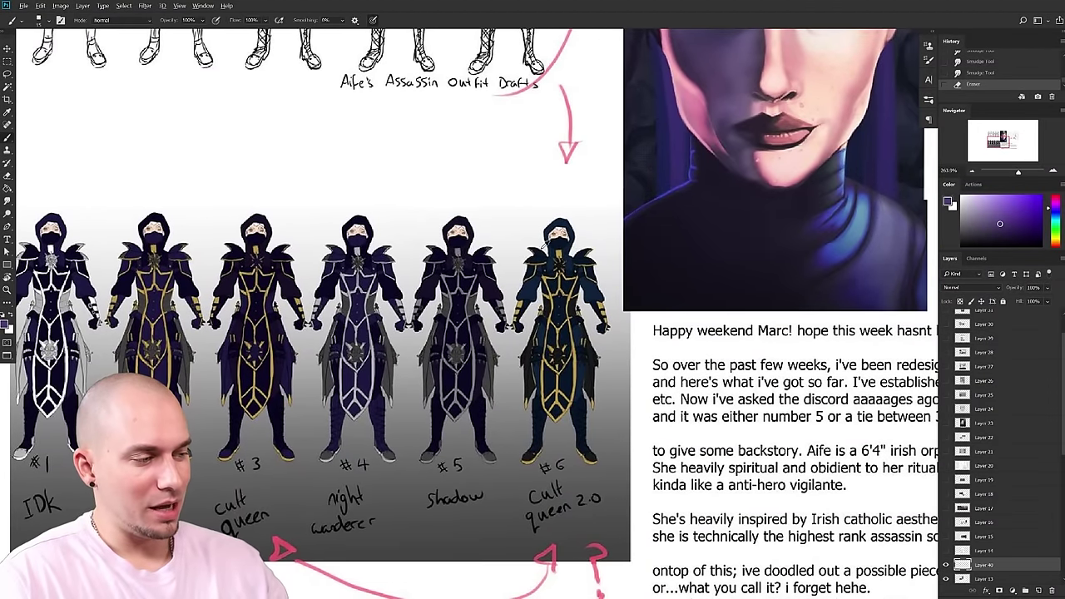
drag(567, 376, 629, 535)
mouse_move(575, 376)
mouse_down()
mouse_move(614, 376)
mouse_move(579, 377)
mouse_up()
- Select outfit #6 with a rectangular marquee and copy it from Layer 13 to a new layer
scroll(580, 379, down, 5)
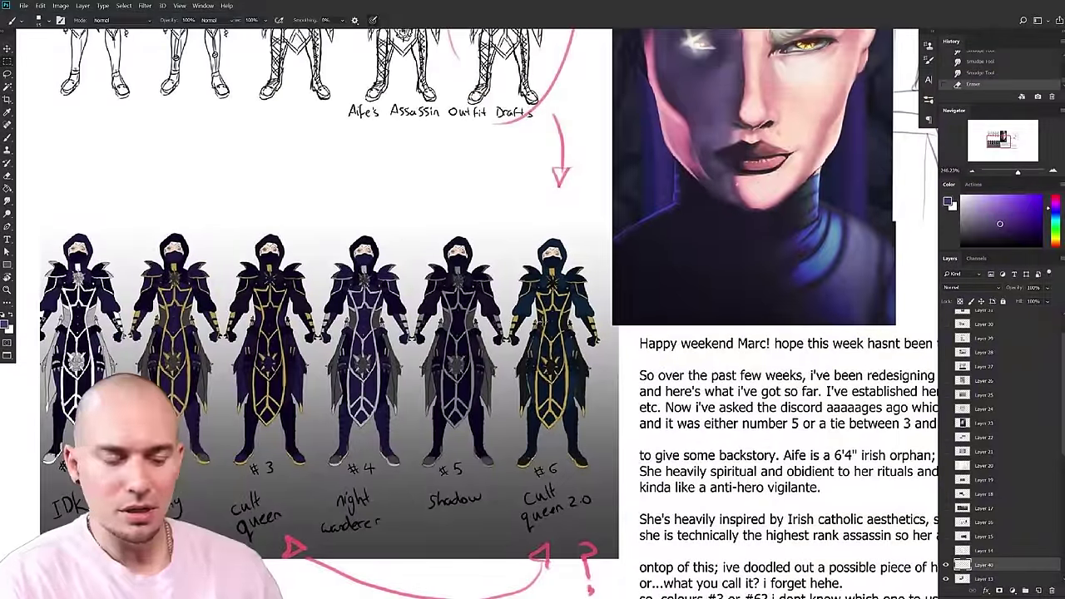
key(m)
drag(509, 238, 609, 467)
key(ctrl+j)
key(Return)
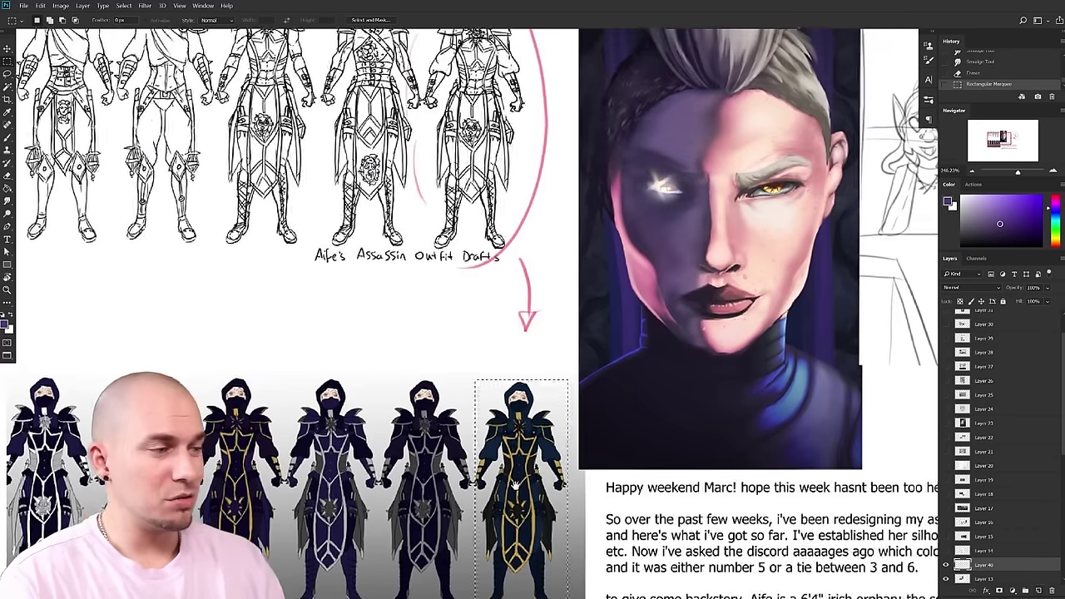
scroll(541, 240, down, 4)
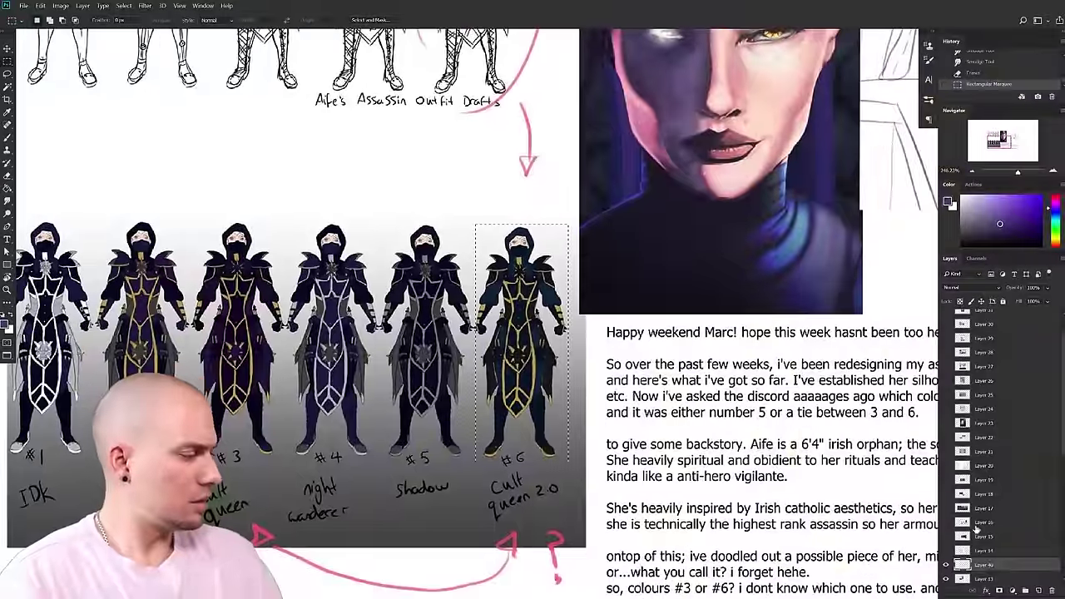
click(946, 564)
click(946, 565)
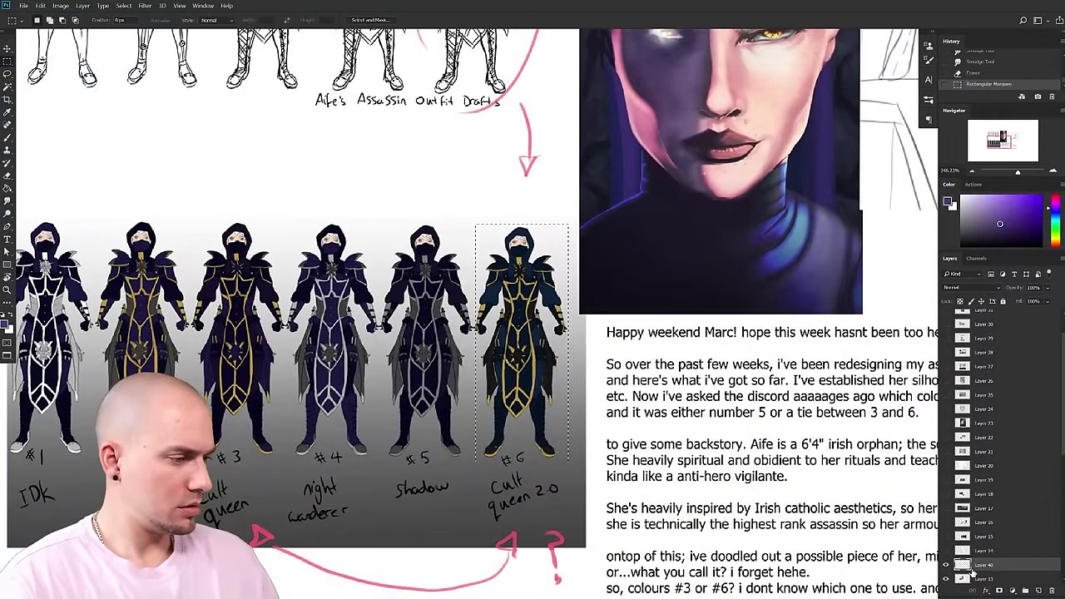
click(990, 579)
key(ctrl+j)
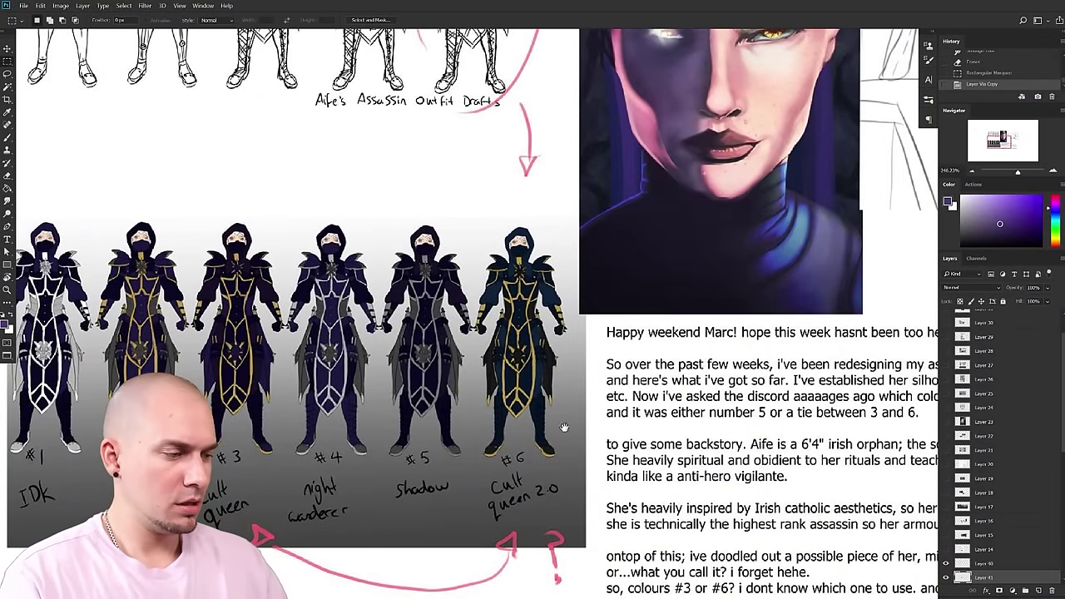
scroll(539, 430, right, 2)
key(ctrl+m)
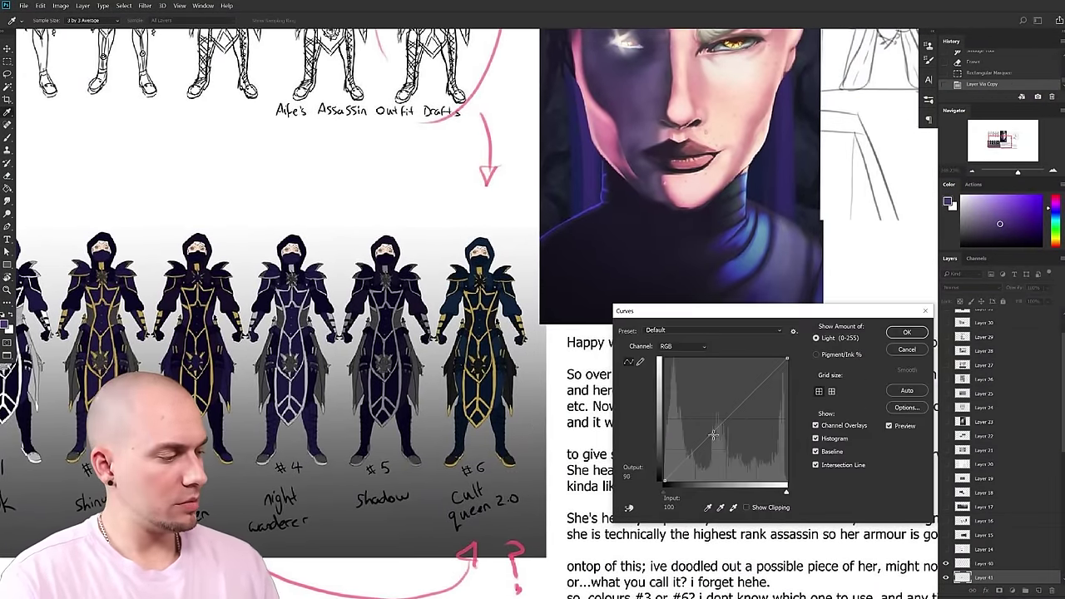
click(905, 349)
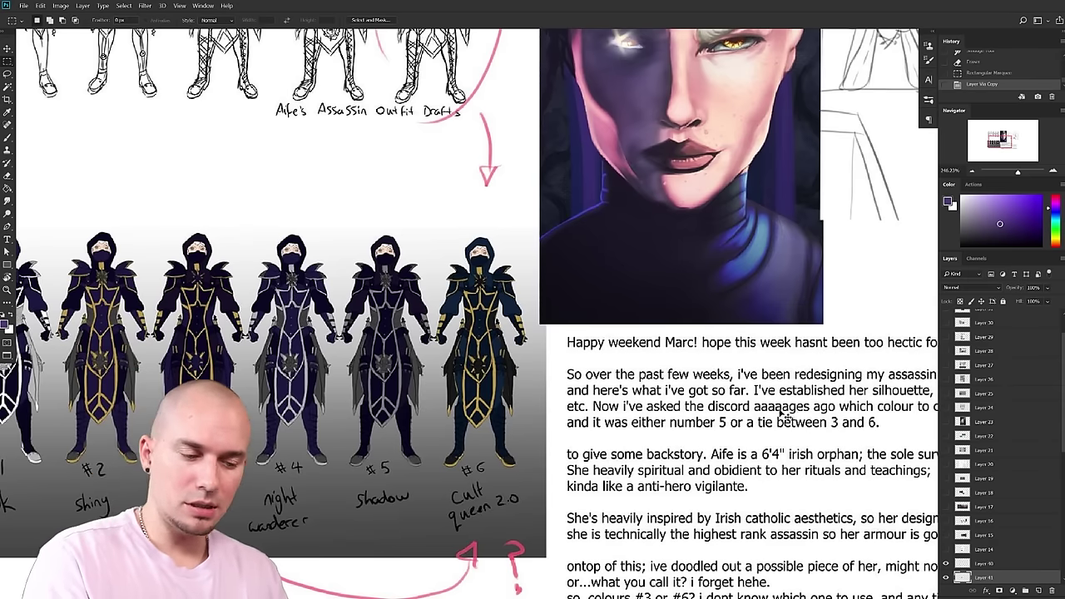
- Brighten the copied outfit #6 with Levels, setting the midtone input level to 2.30
key(ctrl+l)
mouse_move(688, 298)
mouse_down()
mouse_move(699, 302)
mouse_move(686, 301)
mouse_up()
drag(758, 299, 691, 302)
click(846, 207)
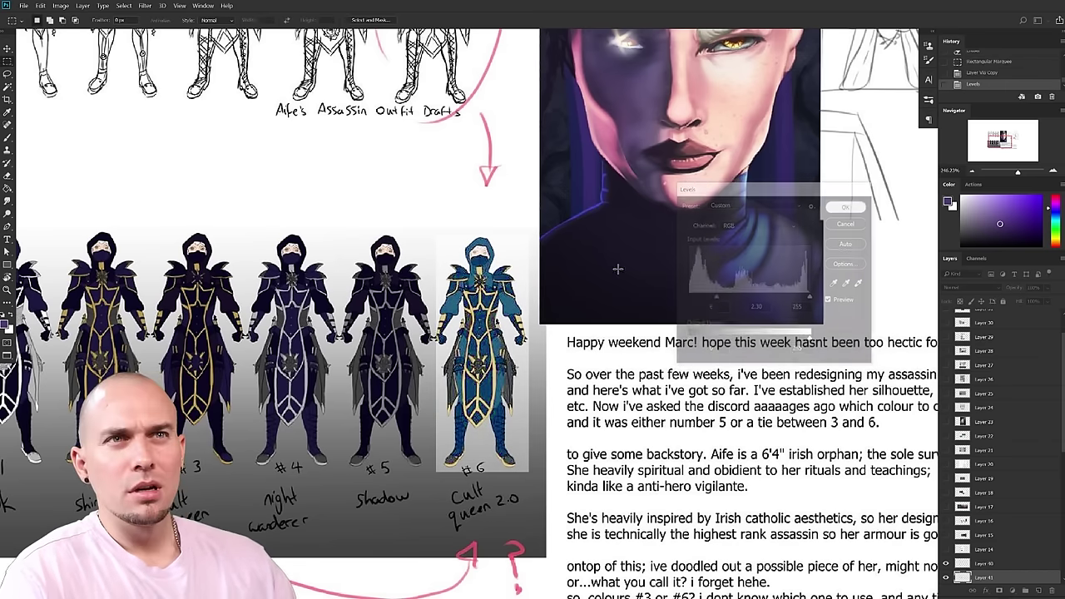
- Sample a dark blue from the brightened outfit #6 as the brush colour
scroll(571, 280, up, 5)
drag(571, 280, 565, 359)
key(b)
alt+click(532, 309)
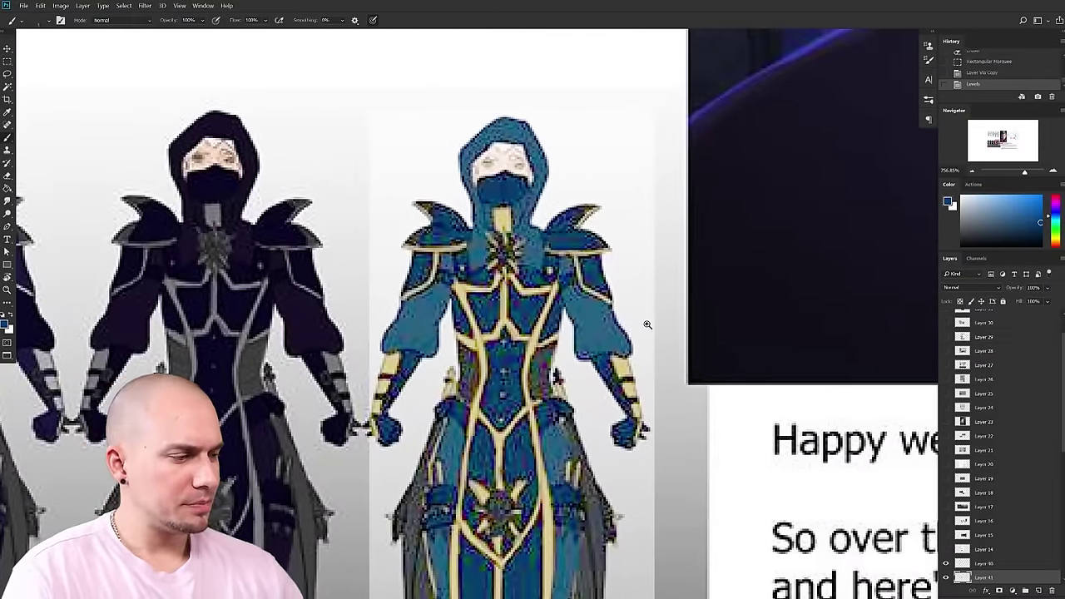
- Compare the brightened outfit #6 with the other colour variations, the portrait and the written brief, sampling its teal as brush colour
scroll(647, 324, down, 4)
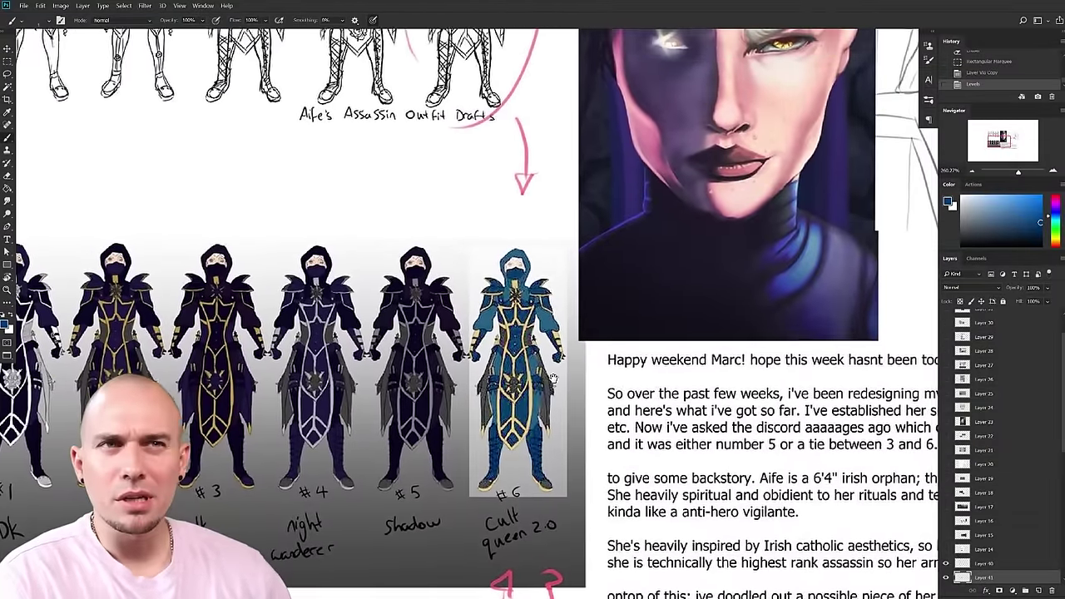
drag(553, 379, 558, 383)
scroll(601, 409, up, 3)
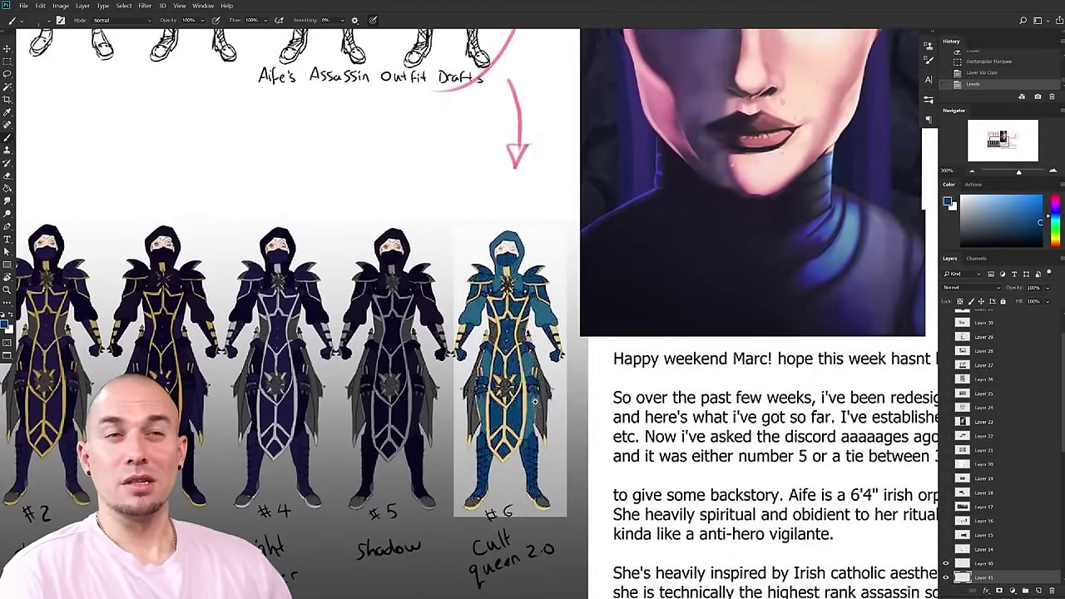
alt+click(557, 253)
scroll(590, 367, down, 2)
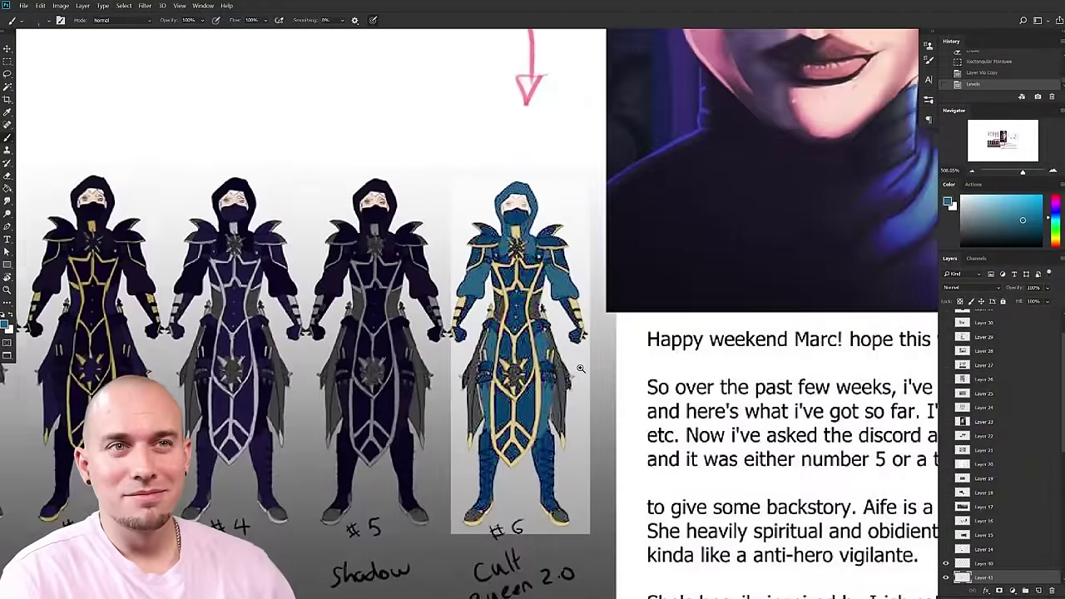
drag(623, 380, 504, 347)
drag(692, 409, 610, 371)
drag(635, 387, 557, 379)
scroll(562, 370, down, 4)
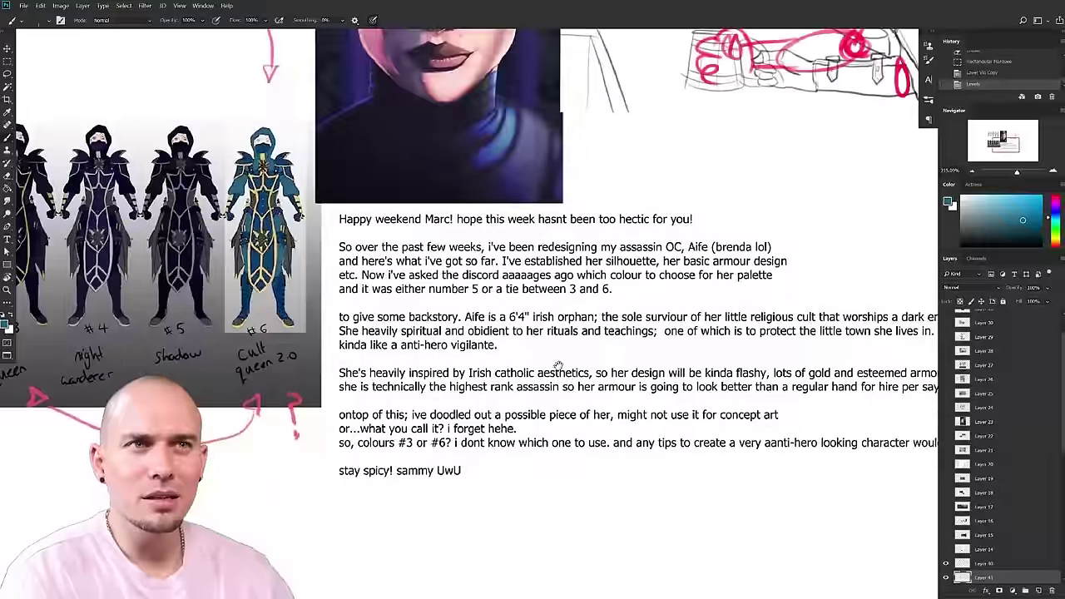
scroll(319, 312, up, 6)
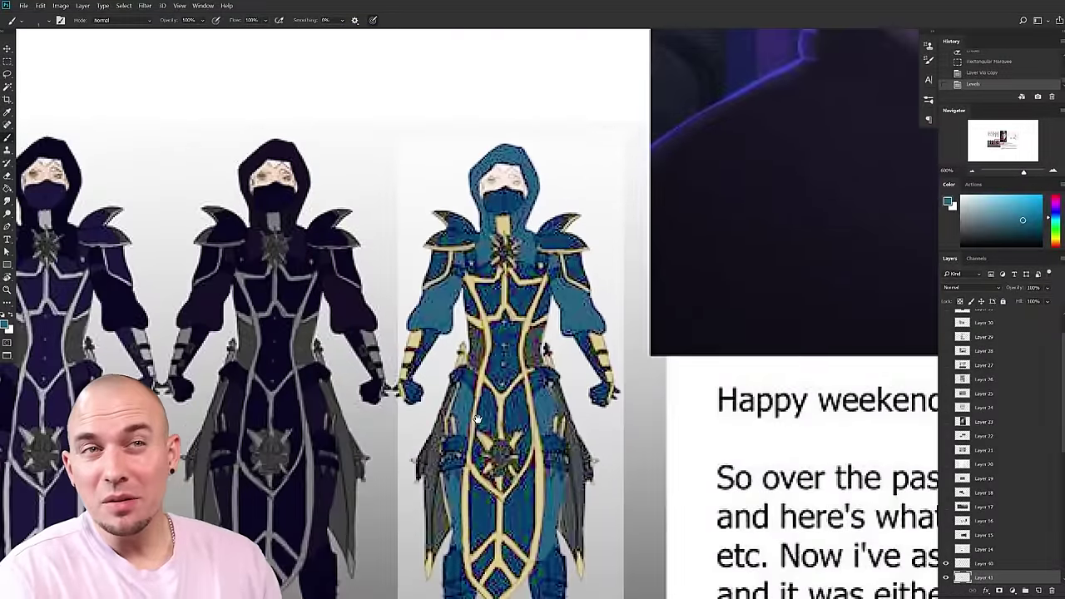
scroll(477, 419, down, 5)
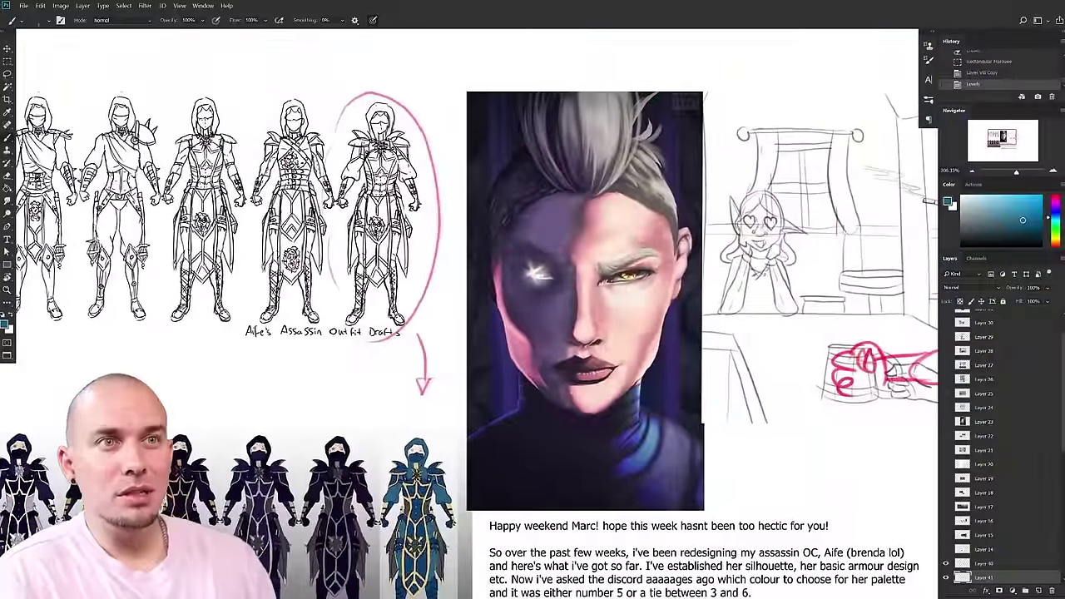
drag(659, 445, 557, 419)
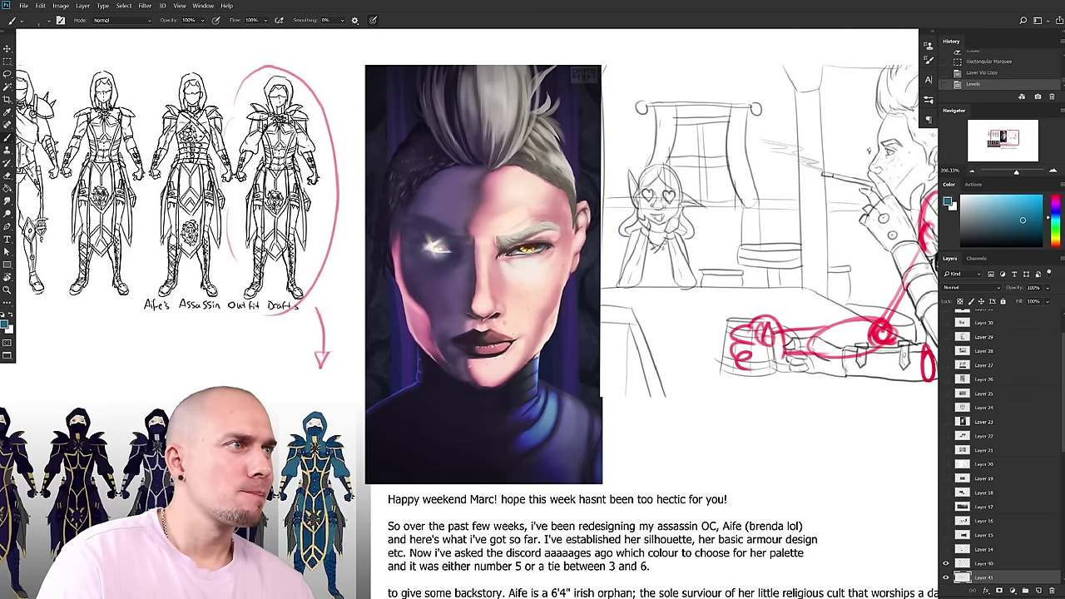
- Switch to the browser's Google Images results for "new street pavement" and open the asphalt photo with white and yellow road markings
drag(499, 0, 563, 0)
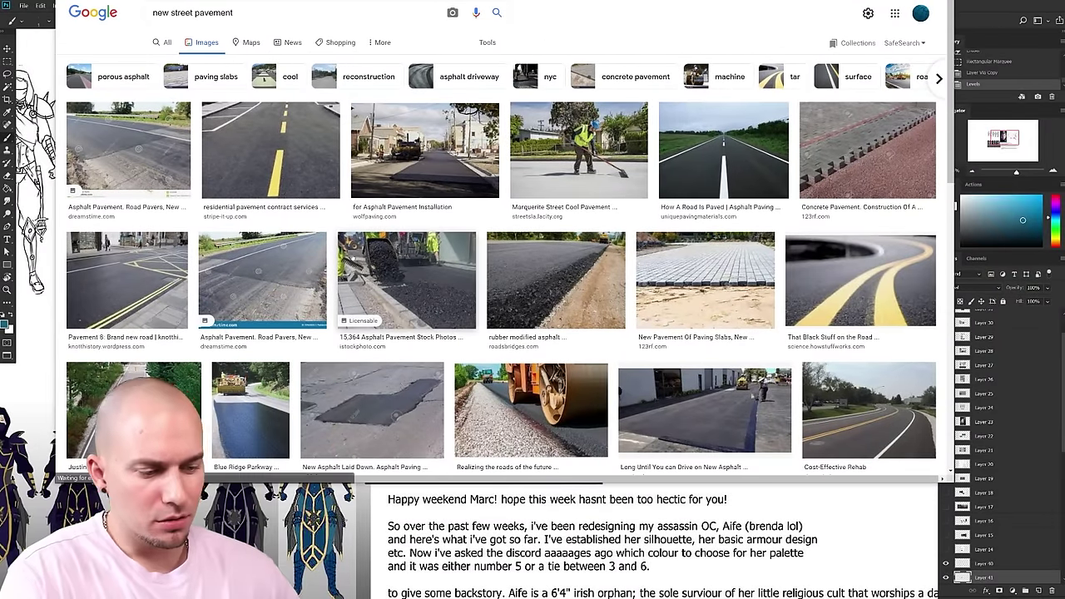
scroll(695, 316, down, 3)
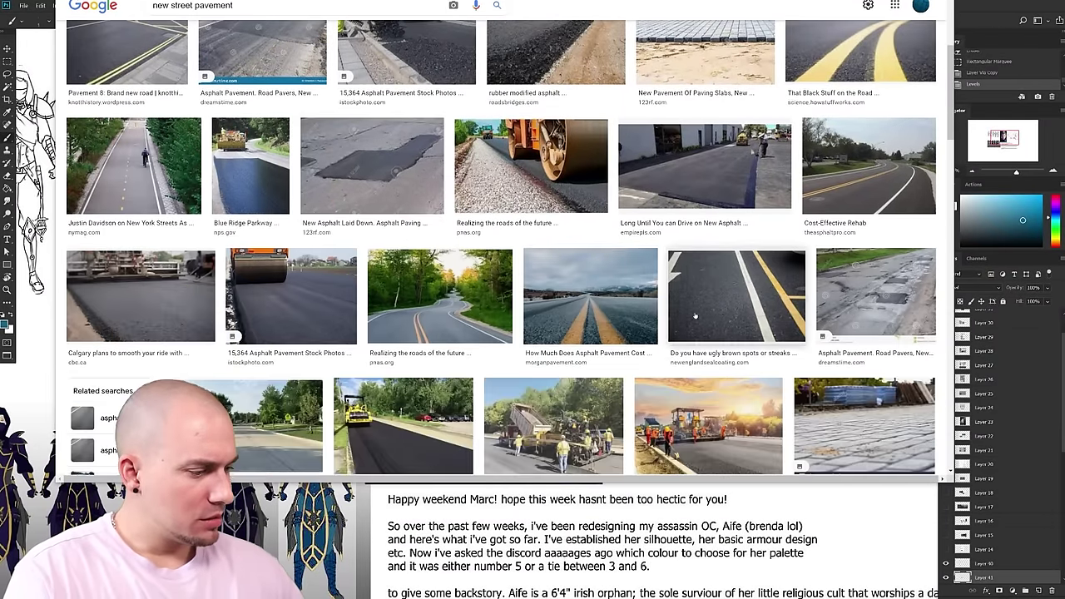
scroll(695, 316, down, 2)
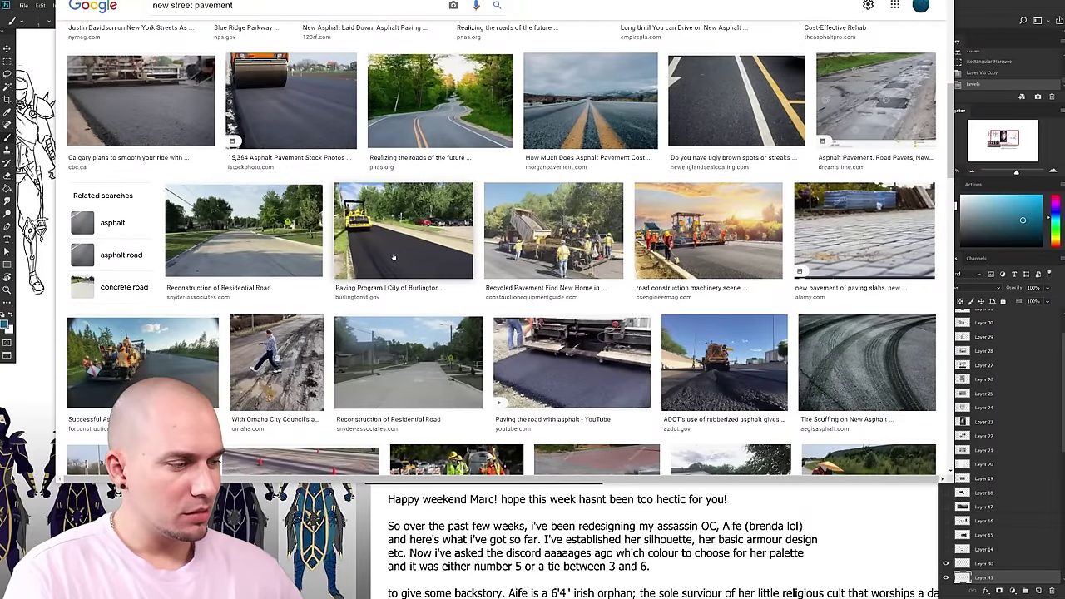
scroll(402, 357, up, 1)
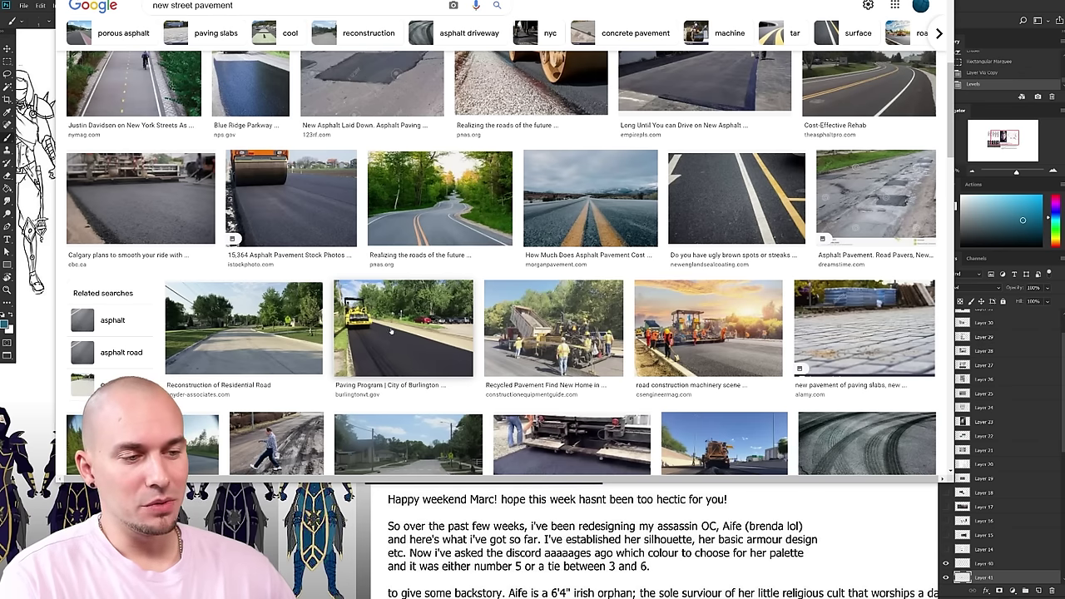
scroll(408, 334, up, 1)
drag(722, 294, 722, 295)
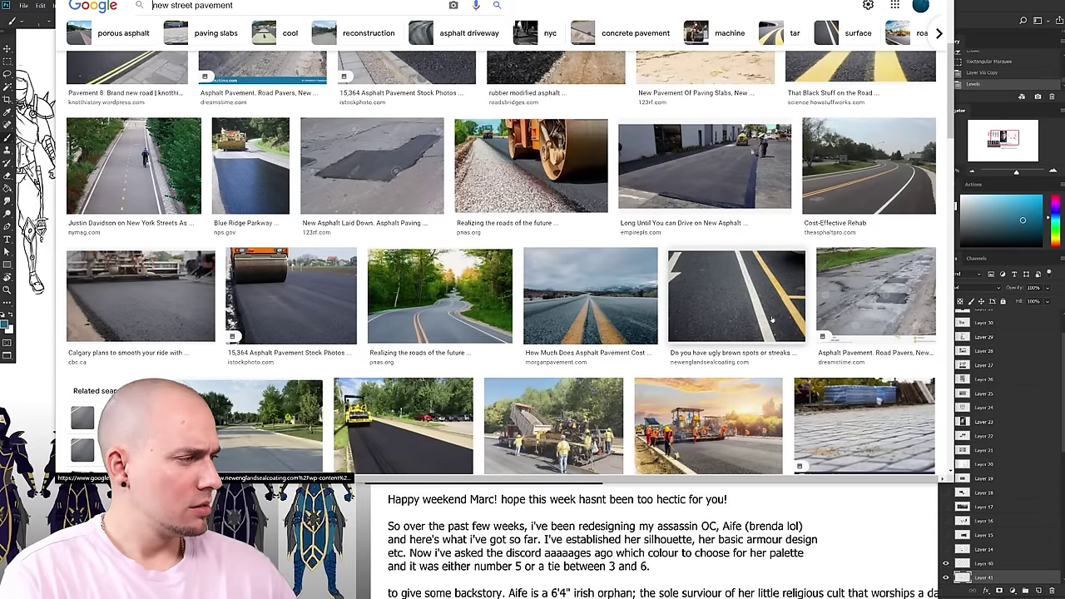
click(733, 308)
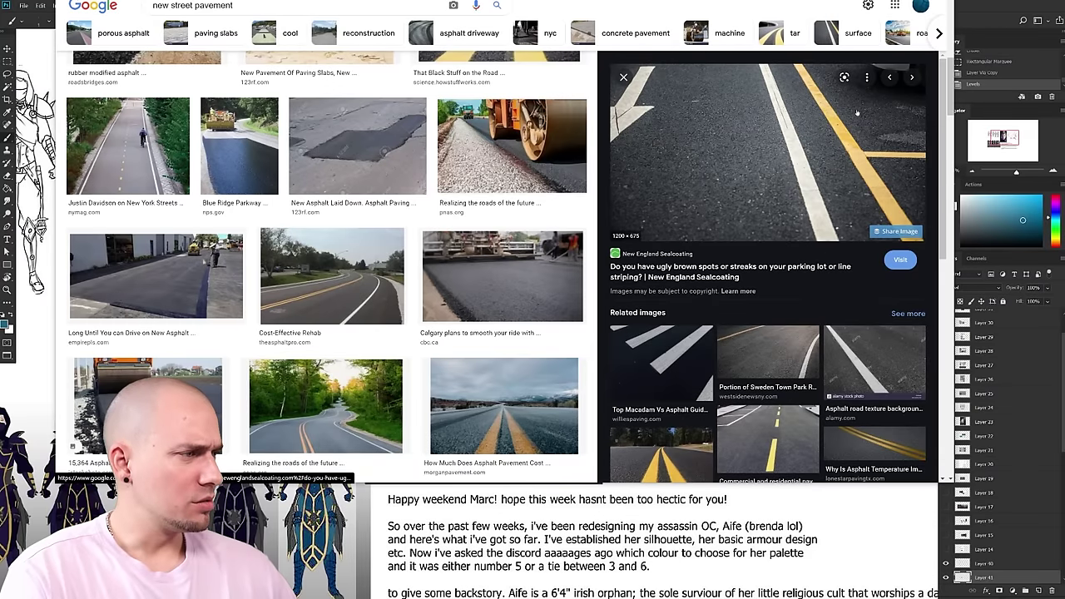
- Copy the asphalt photo, paste it into the Photoshop canvas and move it over the left part of the outfit drafts
right_click(772, 148)
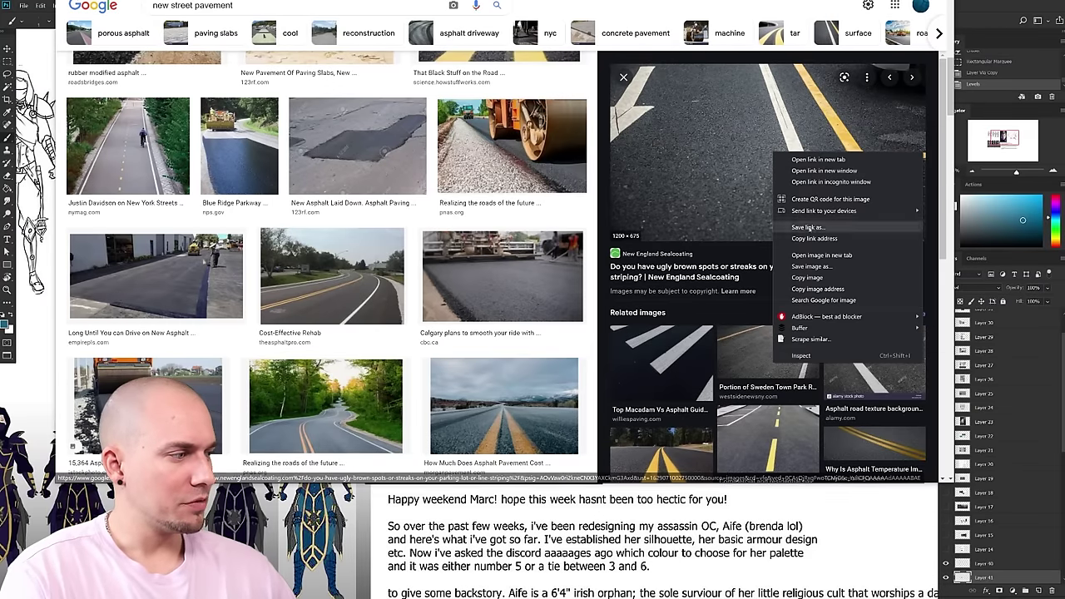
click(808, 281)
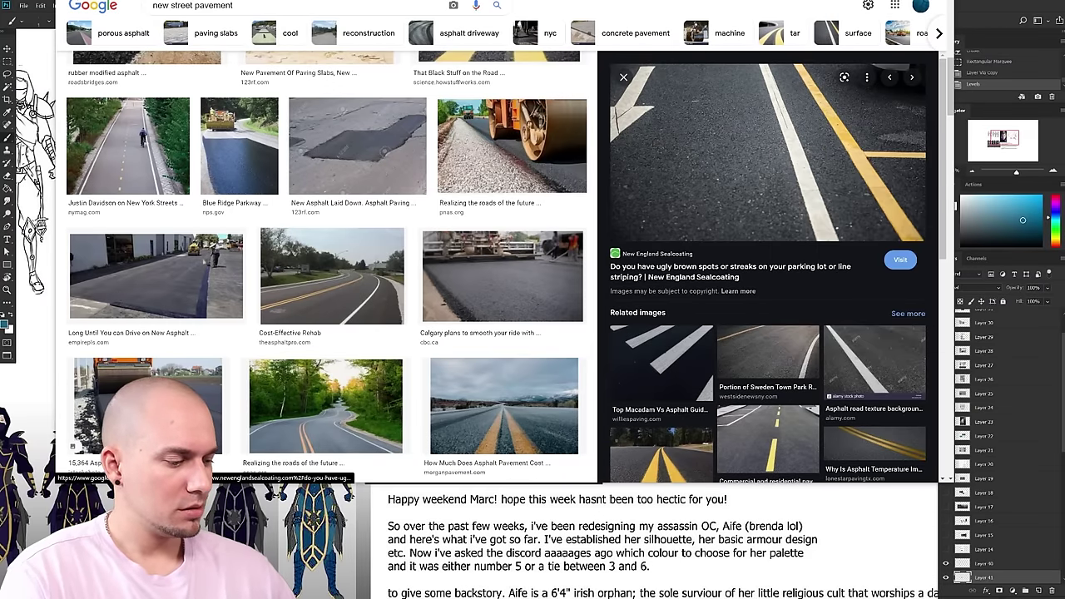
key(alt+Tab)
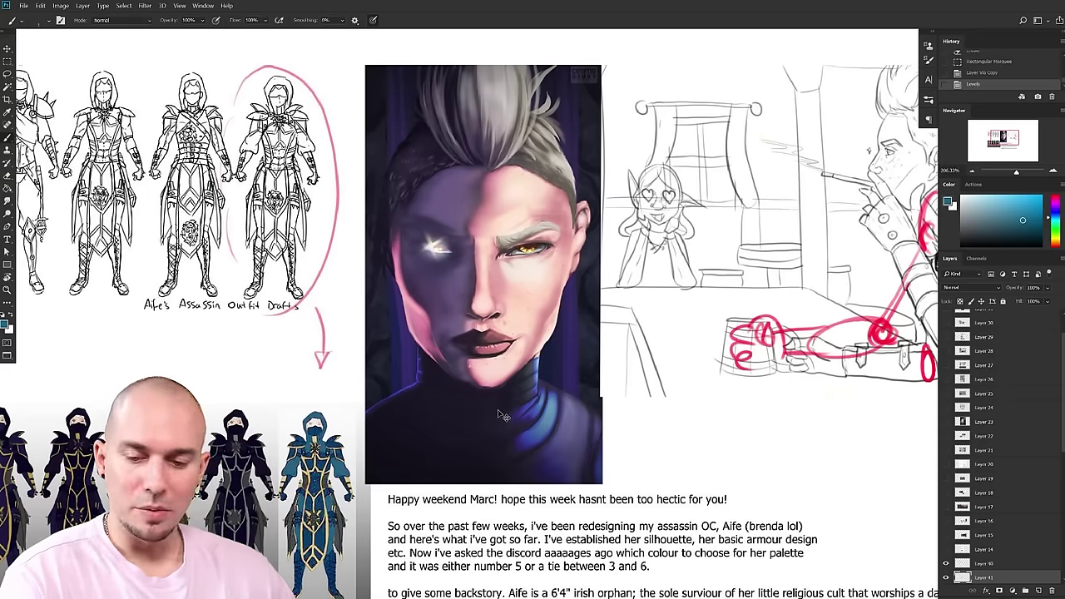
key(ctrl+v)
drag(782, 187, 758, 180)
drag(726, 265, 682, 273)
drag(567, 317, 168, 199)
- Paint a column of overlapping grey swatches below the asphalt photo, using progressively darker tones sampled from its pavement and an enlarging brush
drag(231, 166, 231, 166)
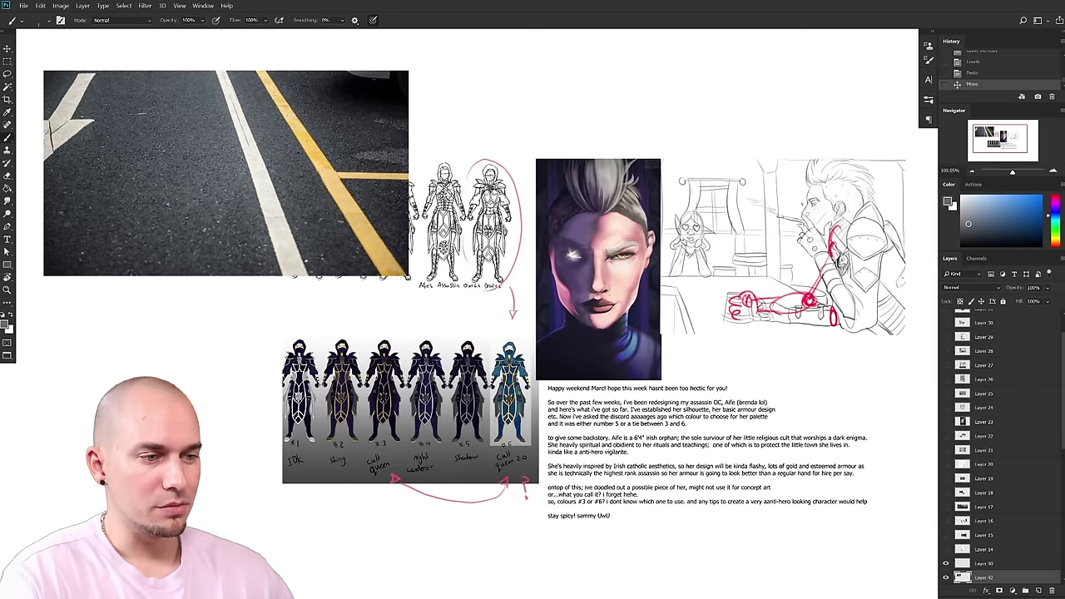
mouse_move(172, 323)
mouse_down()
mouse_move(200, 338)
mouse_move(200, 292)
mouse_move(193, 317)
mouse_up()
drag(216, 158, 189, 177)
click(195, 358)
alt+click(194, 129)
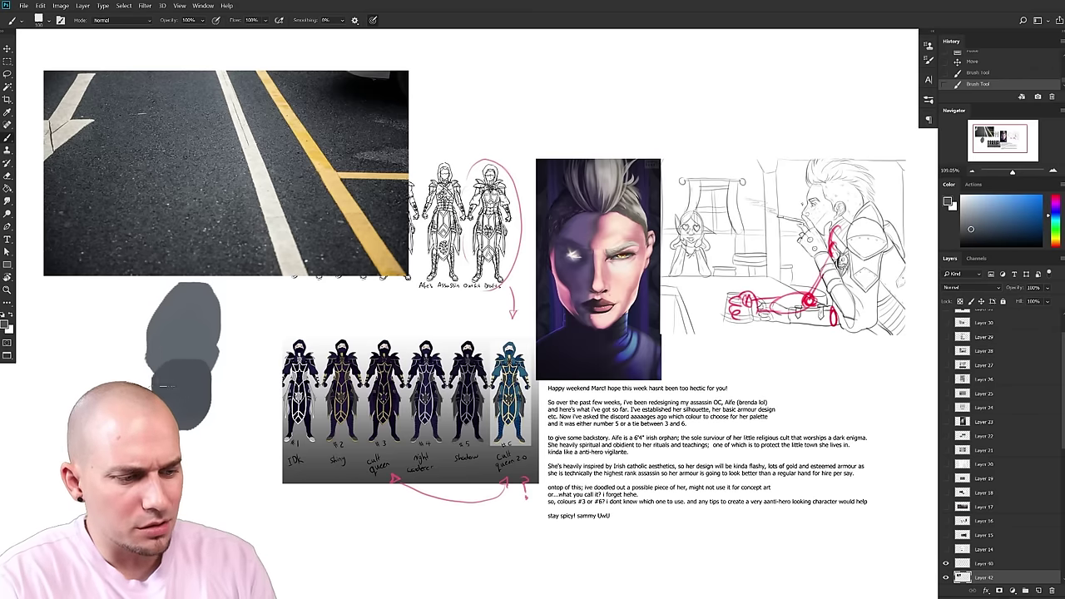
mouse_move(180, 396)
mouse_down()
mouse_move(171, 432)
mouse_move(176, 390)
mouse_up()
alt+click(317, 235)
key(bracketright)
alt+click(340, 239)
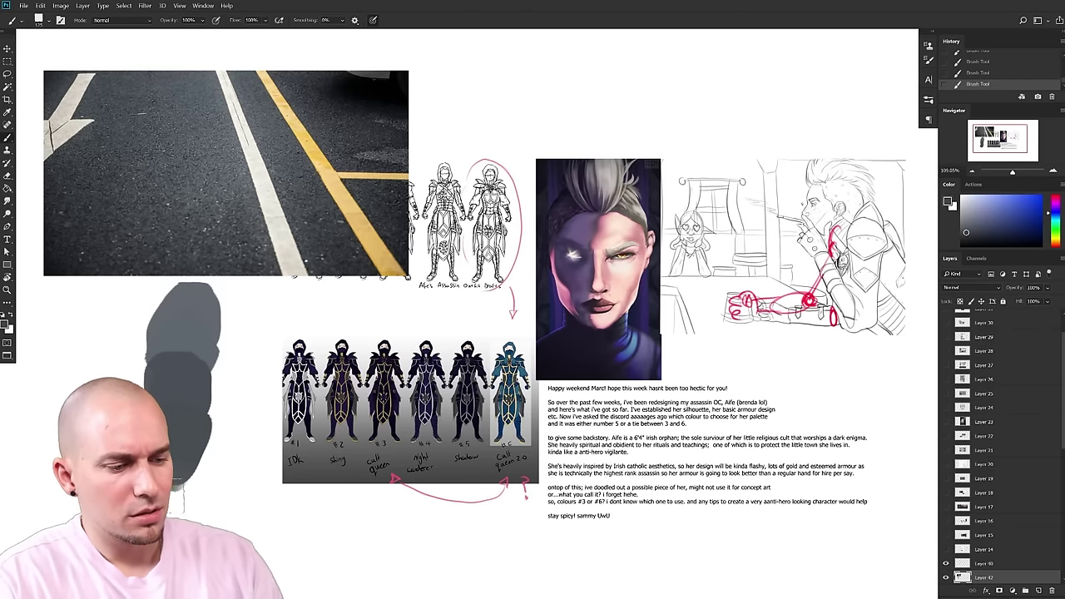
alt+click(366, 159)
key(bracketright)
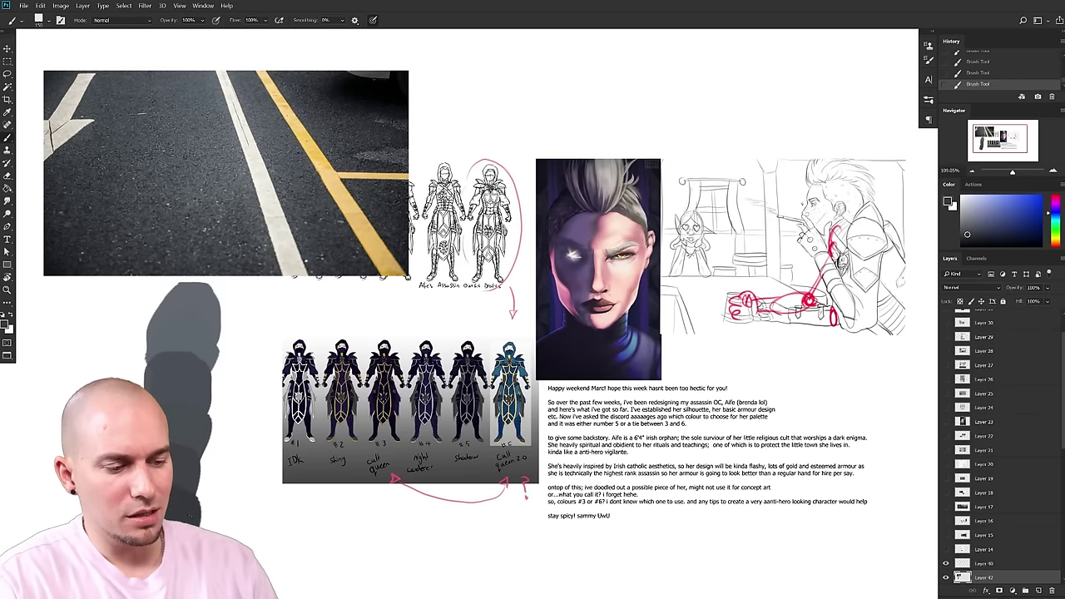
alt+click(372, 117)
- Shrink the brush, sample the dark blue of outfit #2 and set the brush colour to a neutral dark grey
drag(333, 481, 336, 428)
drag(373, 432, 409, 434)
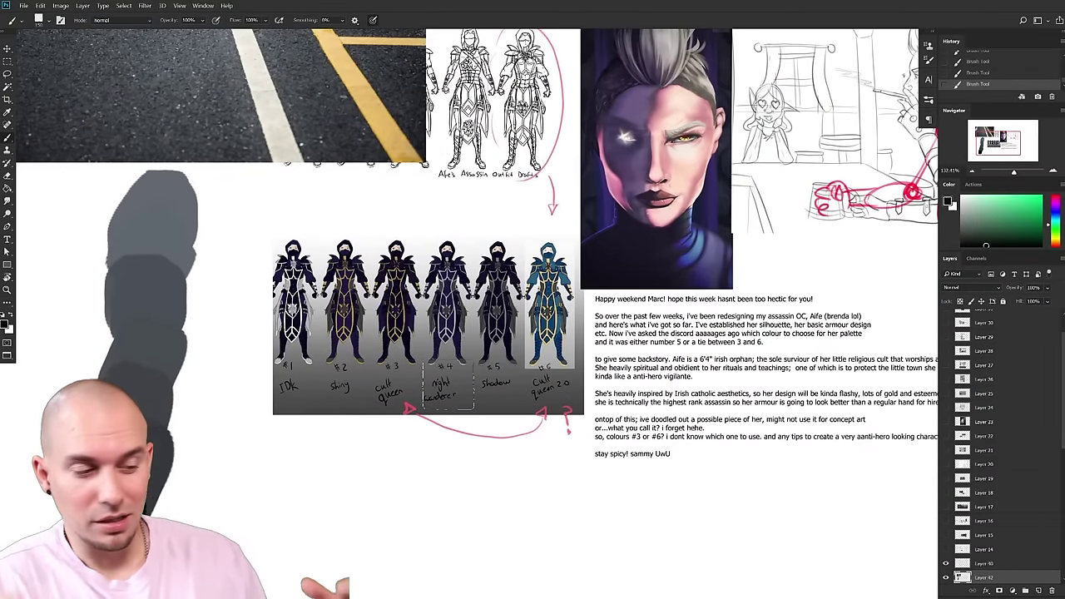
drag(549, 365, 421, 437)
drag(421, 437, 444, 434)
mouse_move(491, 331)
mouse_down()
mouse_move(471, 457)
mouse_move(487, 507)
mouse_up()
key([)
key([)
key([)
key([)
key([)
key([)
key([)
key([)
key([)
key([)
key([)
key([)
key([)
mouse_move(373, 305)
mouse_down()
mouse_move(518, 333)
mouse_move(567, 306)
mouse_move(482, 344)
mouse_move(544, 293)
mouse_move(536, 301)
mouse_move(554, 310)
mouse_up()
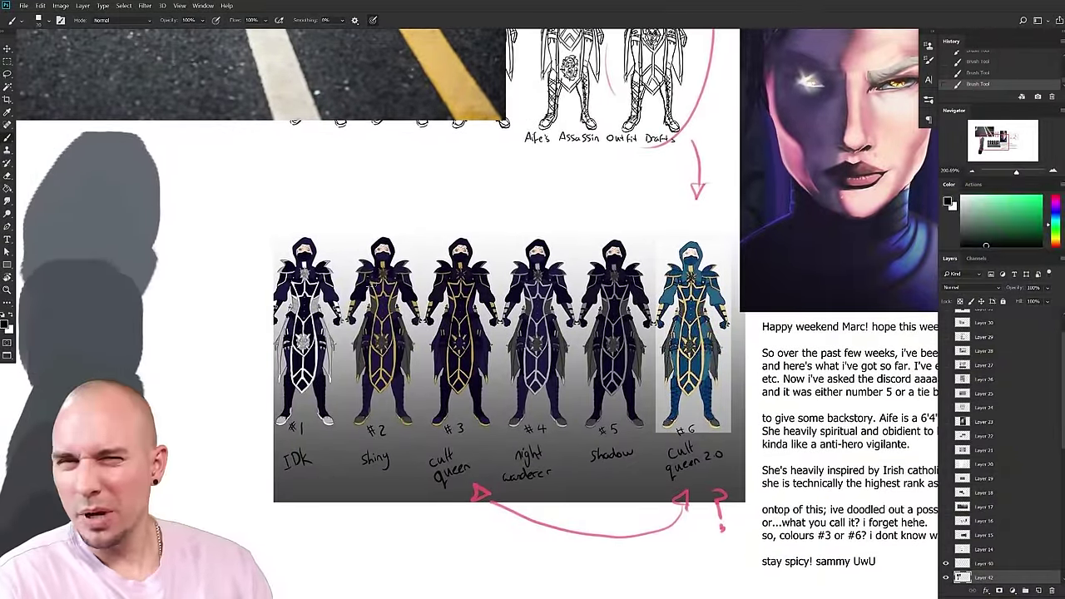
alt+click(344, 274)
alt+click(374, 290)
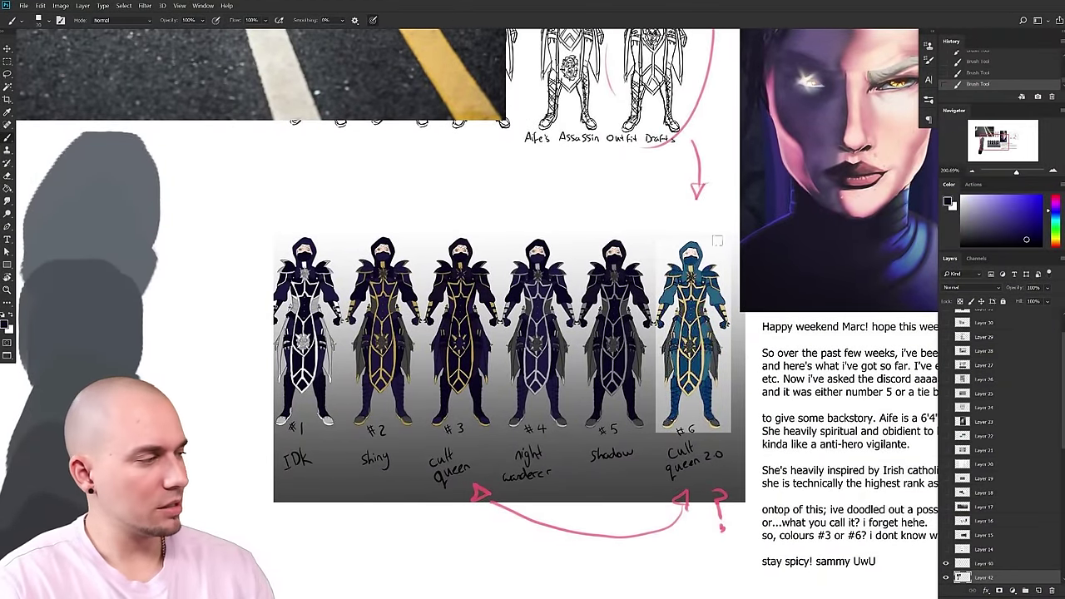
click(964, 232)
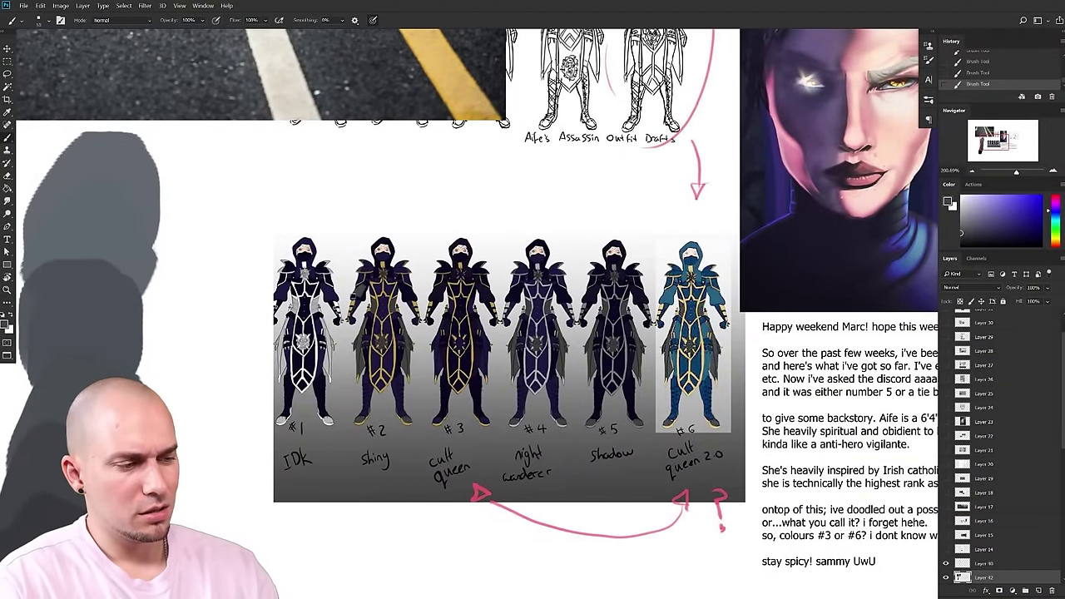
- Examine outfit #6 against the darker variations, the portrait and the viewer's message about choosing a palette
drag(491, 387, 815, 390)
drag(823, 391, 511, 439)
scroll(509, 439, up, 3)
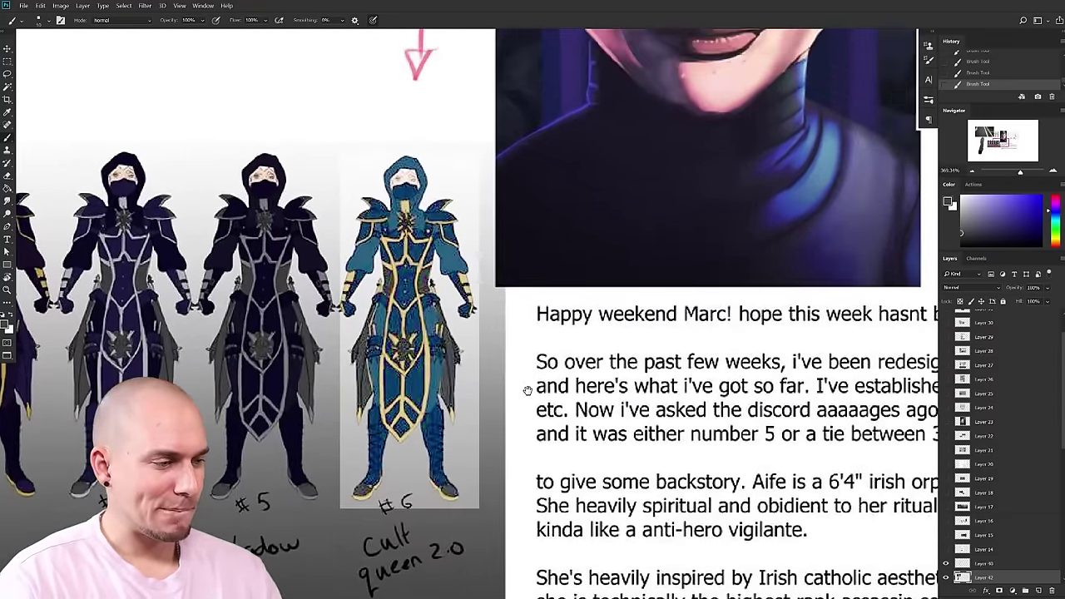
drag(527, 390, 621, 427)
drag(621, 426, 509, 439)
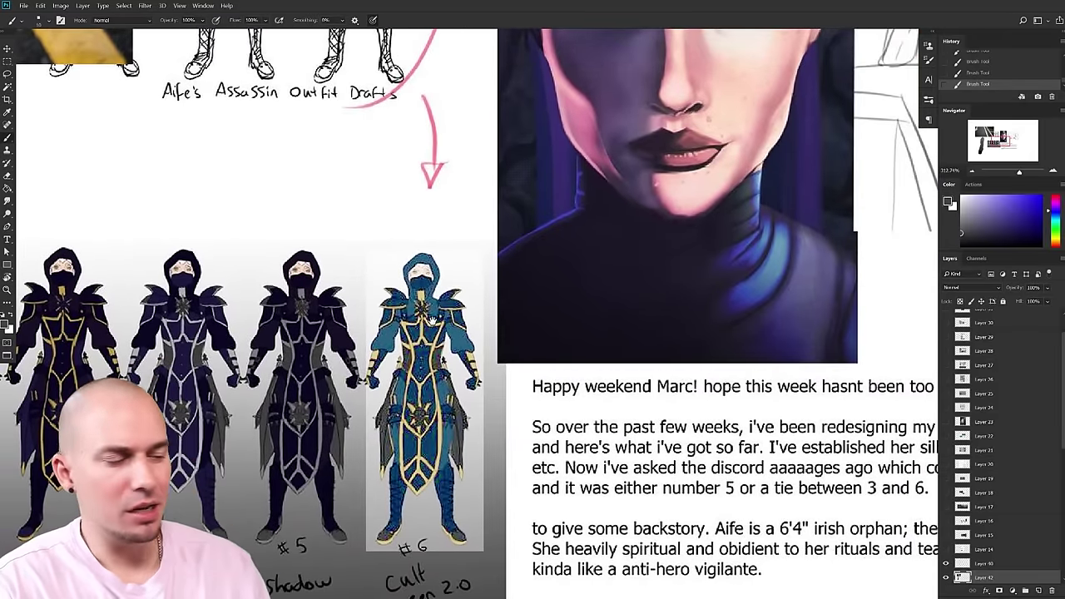
drag(432, 319, 453, 294)
drag(411, 374, 481, 378)
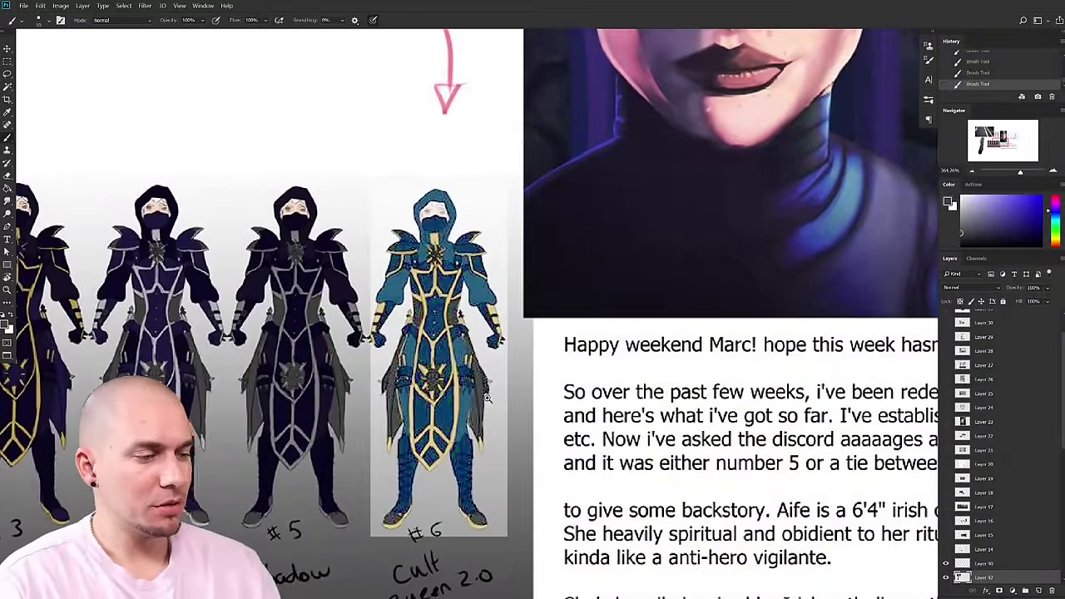
scroll(482, 373, down, 3)
scroll(516, 358, up, 2)
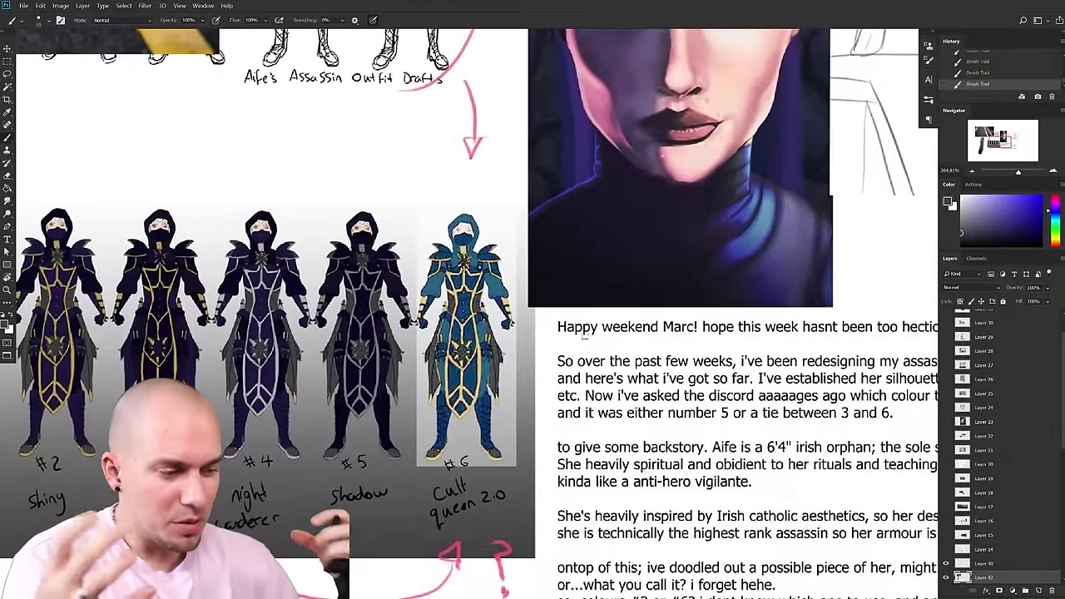
scroll(583, 332, down, 3)
scroll(687, 405, up, 2)
drag(688, 406, 512, 332)
scroll(630, 394, right, 2)
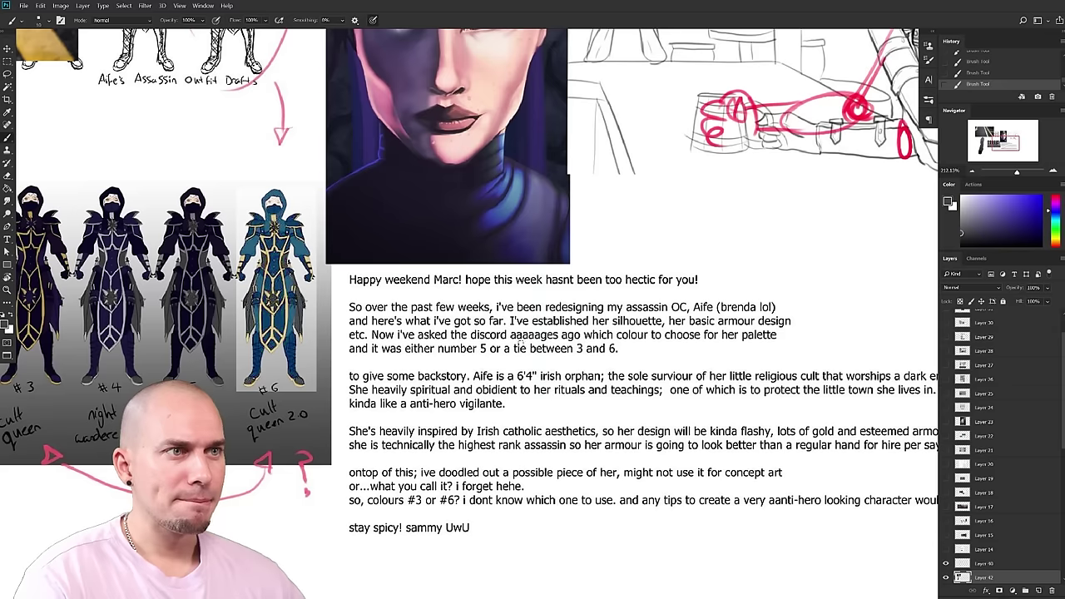
drag(265, 219, 339, 222)
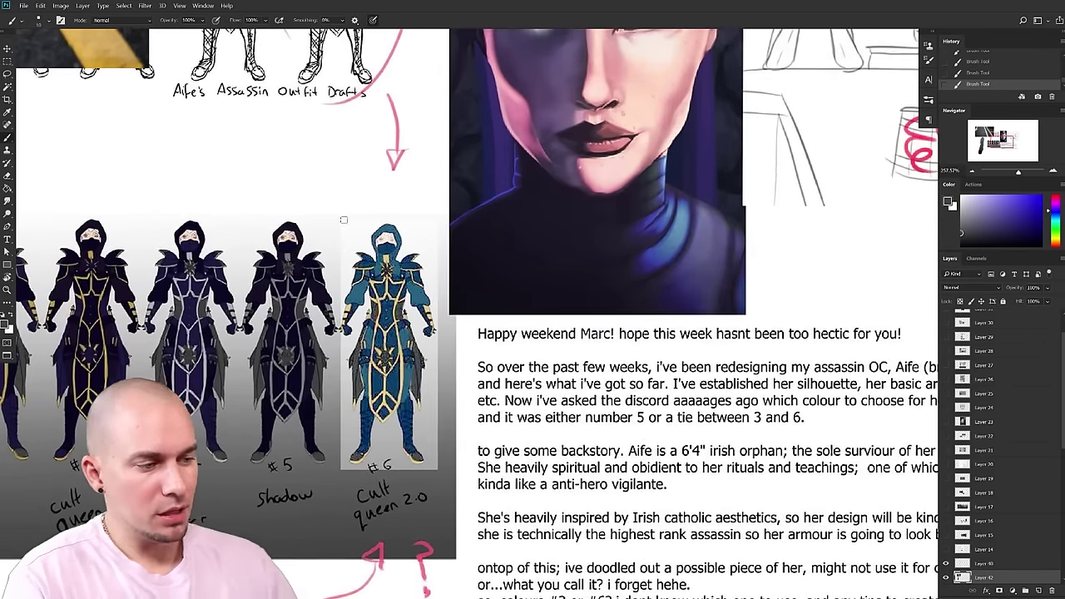
- Sample a saturated dark blue from the brightened outfit #6 as the brush colour
scroll(344, 219, up, 2)
alt+click(431, 276)
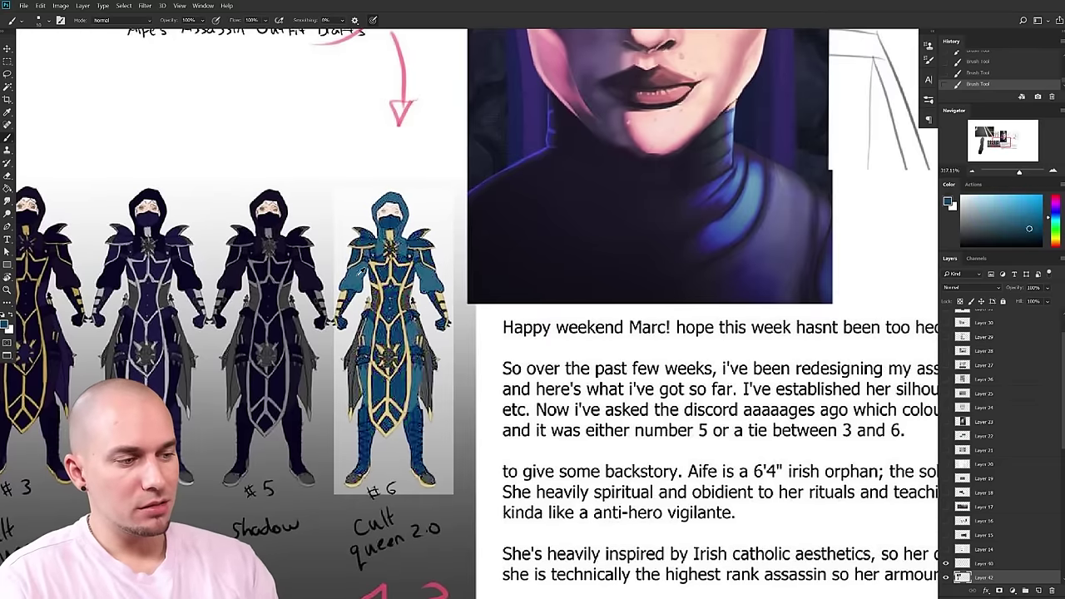
alt+click(403, 260)
scroll(409, 274, up, 3)
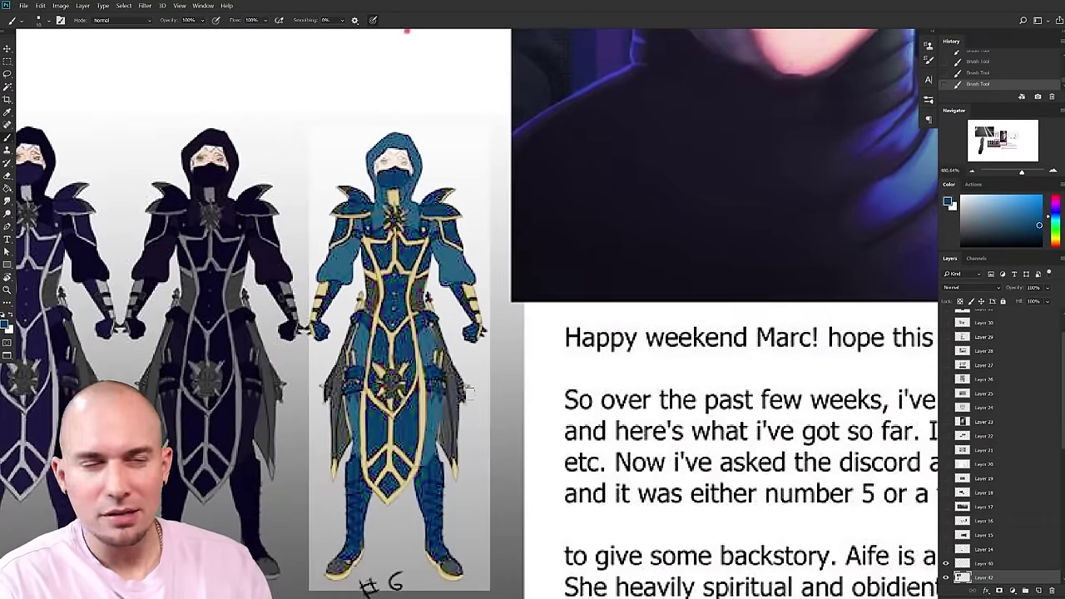
drag(419, 285, 422, 289)
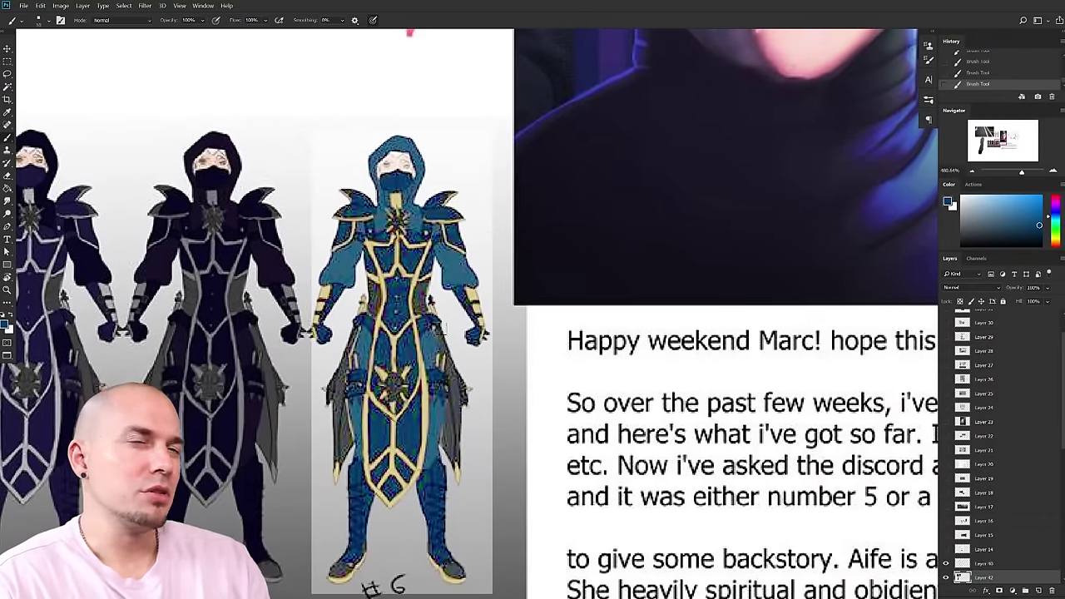
- Lower the opacity of Layer 41, the brightened copy of outfit #6, to 70%
drag(1025, 287, 1009, 288)
scroll(965, 412, down, 3)
click(1005, 525)
drag(1025, 289, 996, 291)
click(986, 514)
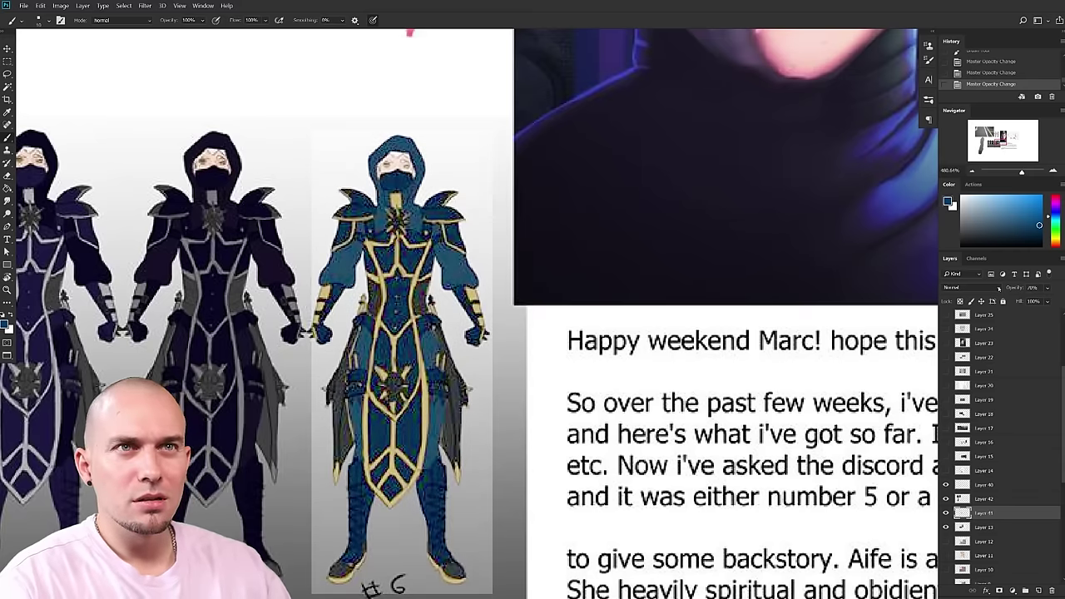
scroll(678, 384, down, 5)
scroll(560, 368, up, 5)
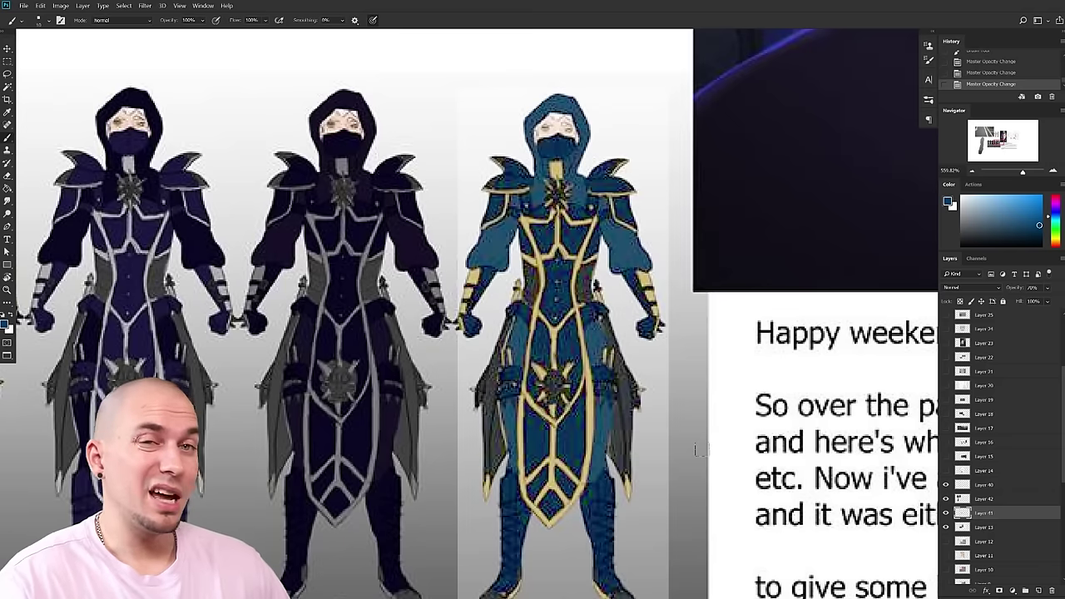
- Choose the Paint Bucket and reset the foreground and background colours to black and white
key(g)
key(x)
key(d)
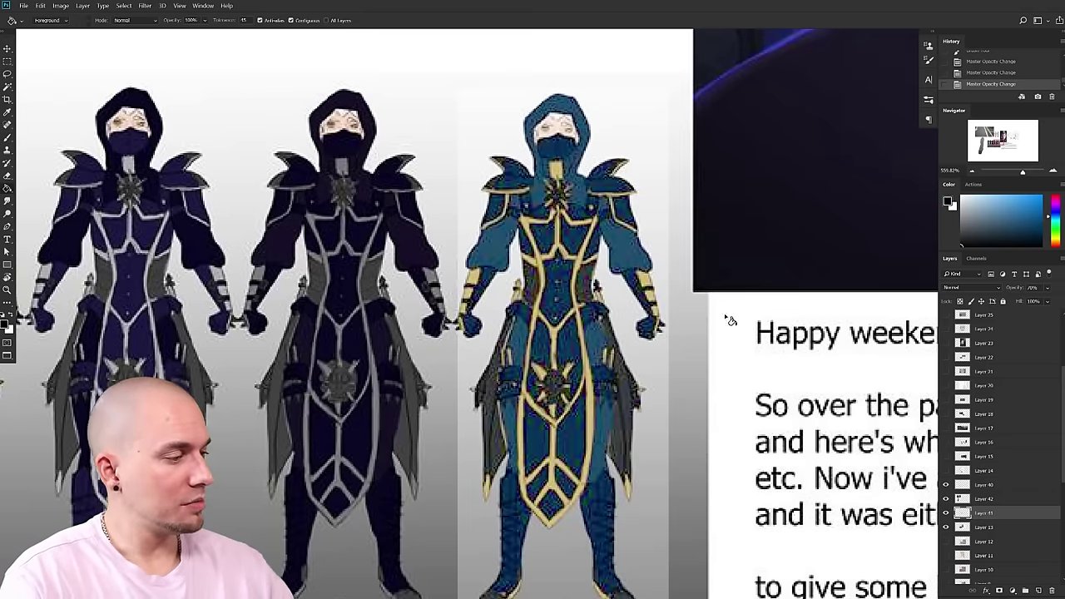
- Try to fill the backdrop around outfit #6 with black on Layer 41
click(657, 366)
click(476, 395)
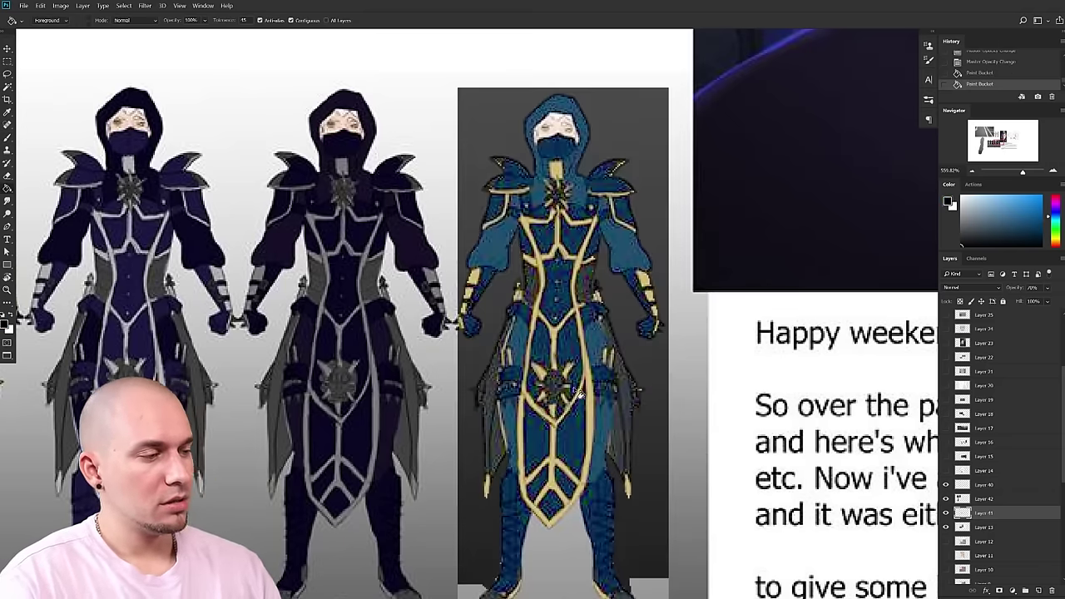
key(ctrl+z)
key(ctrl+z)
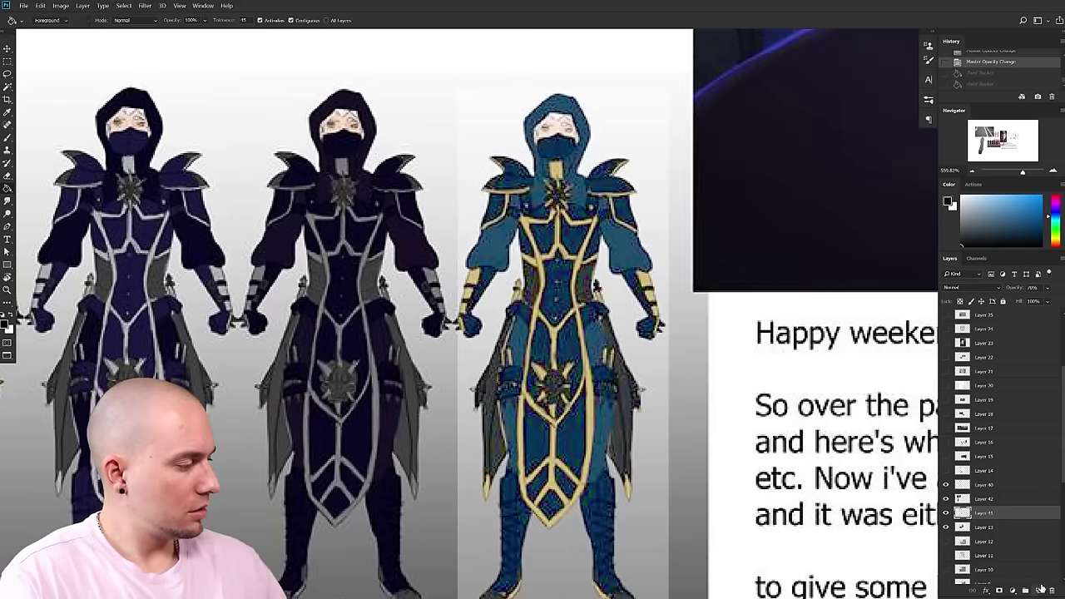
click(1040, 589)
key(ctrl+z)
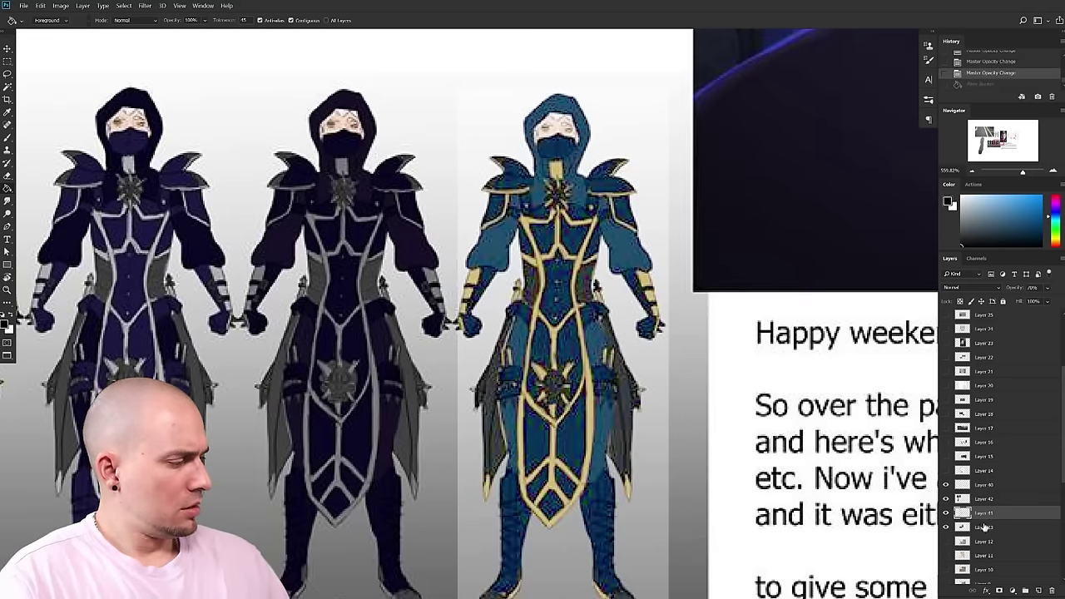
- Try to isolate the backdrop on Layer 13 using Quick Mask, a bucket fill and the Magic Wand
click(984, 526)
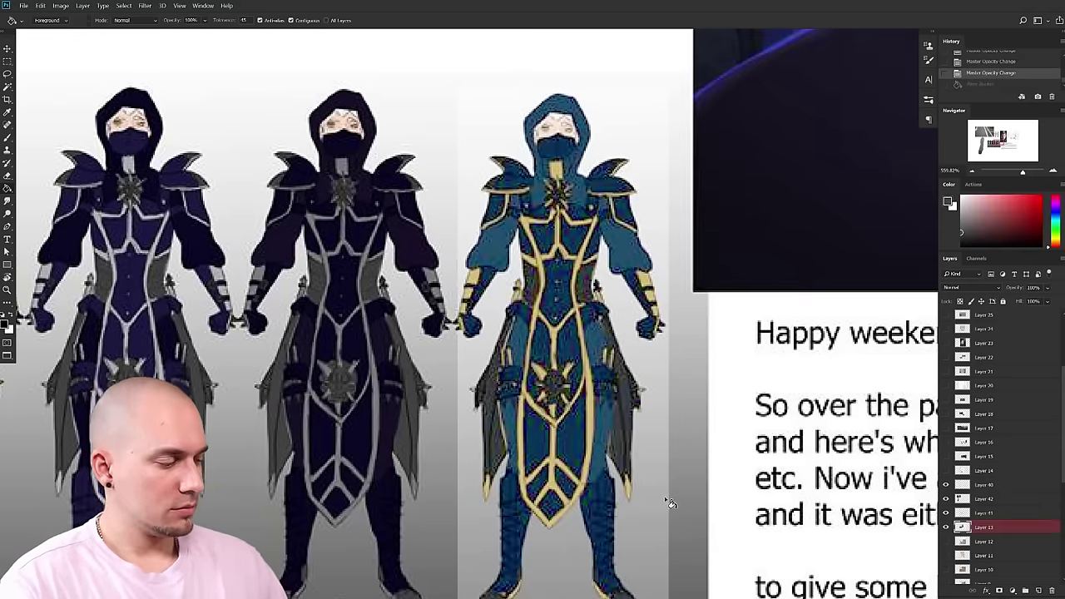
key(q)
click(665, 499)
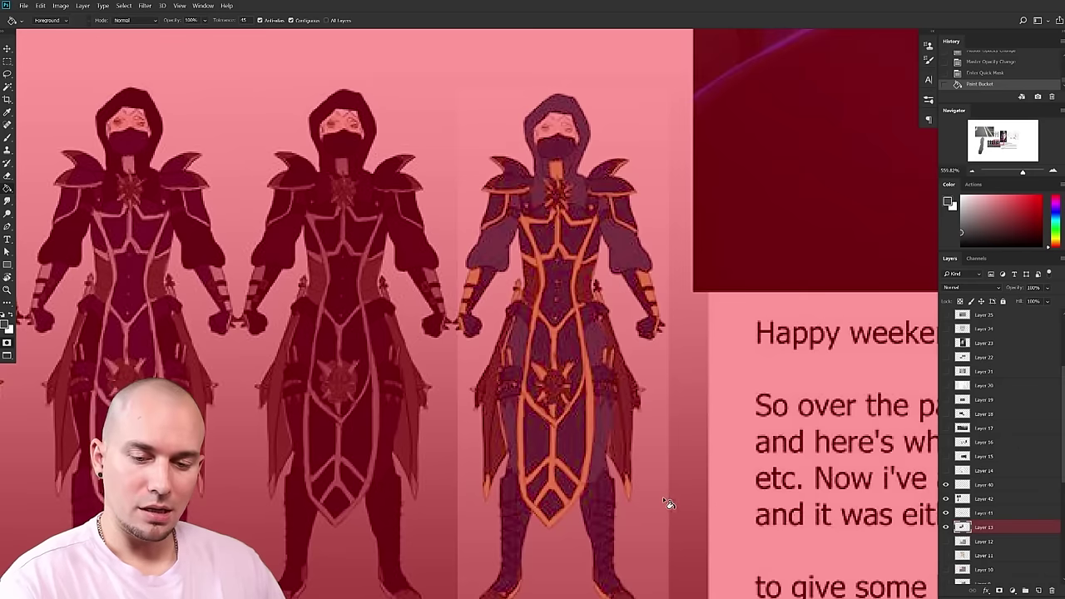
key(ctrl+z)
key(w)
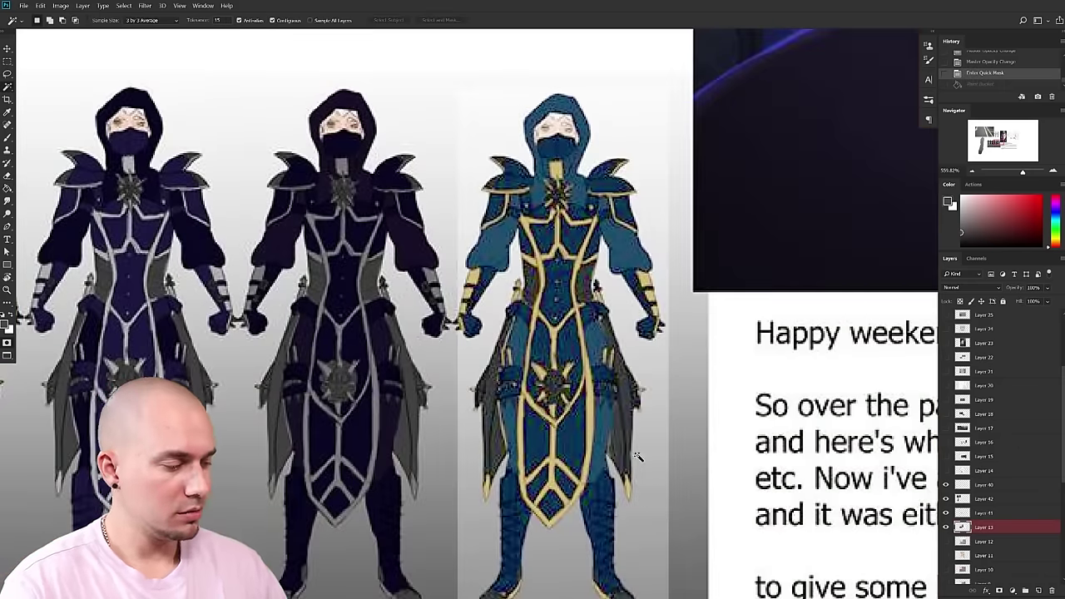
click(648, 456)
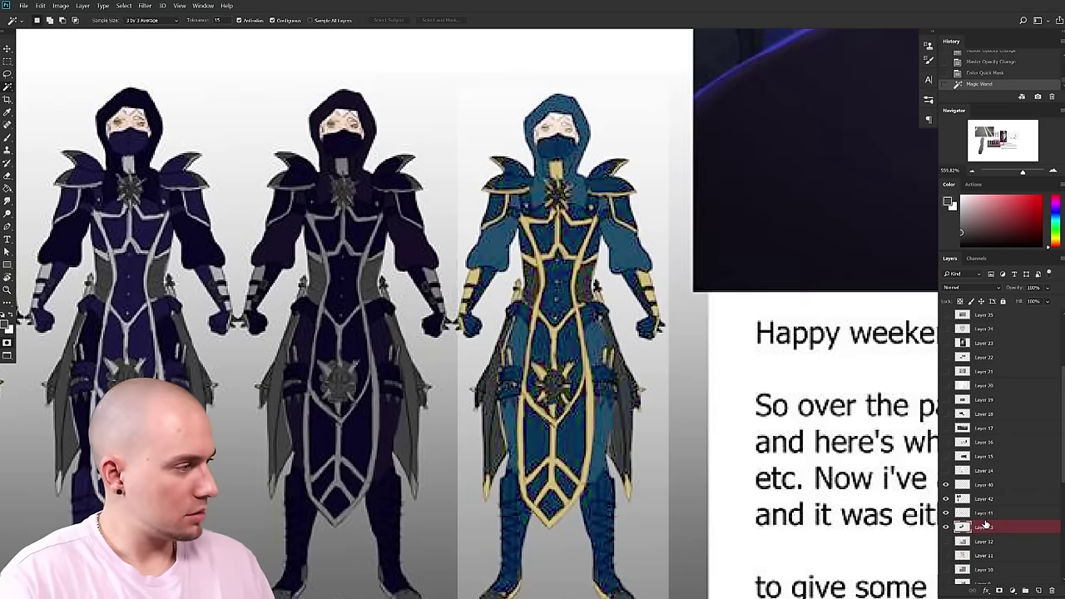
click(1008, 62)
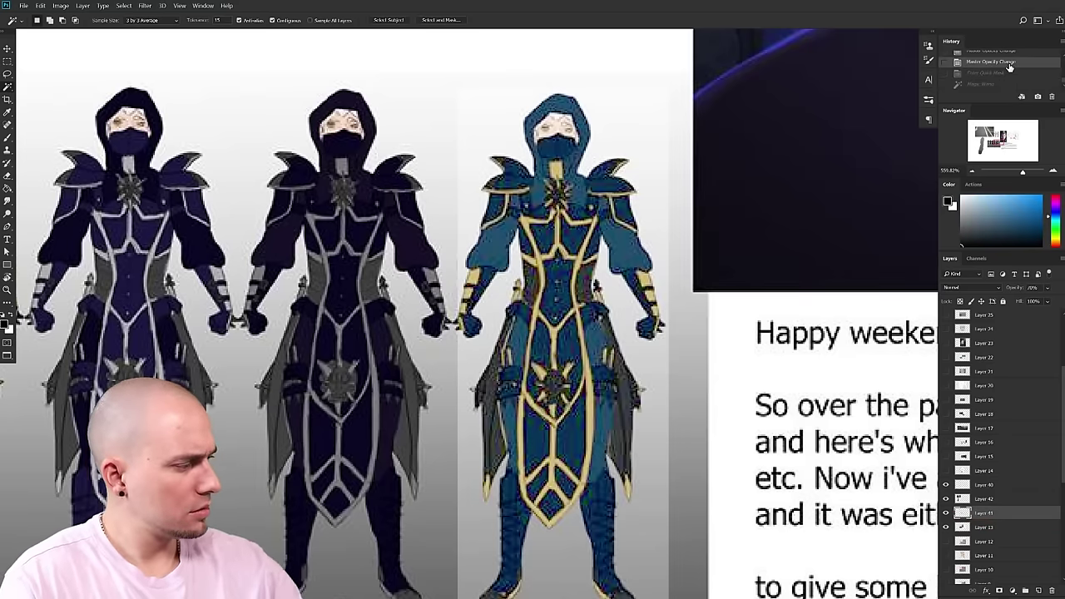
- Select the gradient backdrop around the outfits on Layer 13 with the Magic Wand, using a higher tolerance and adding the missing areas
click(982, 527)
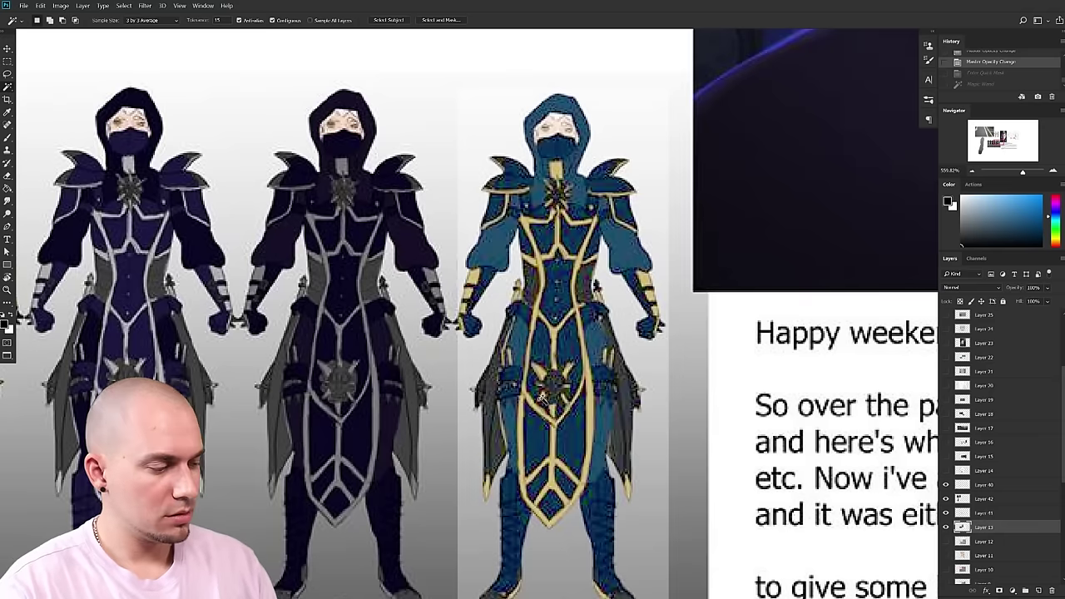
click(656, 422)
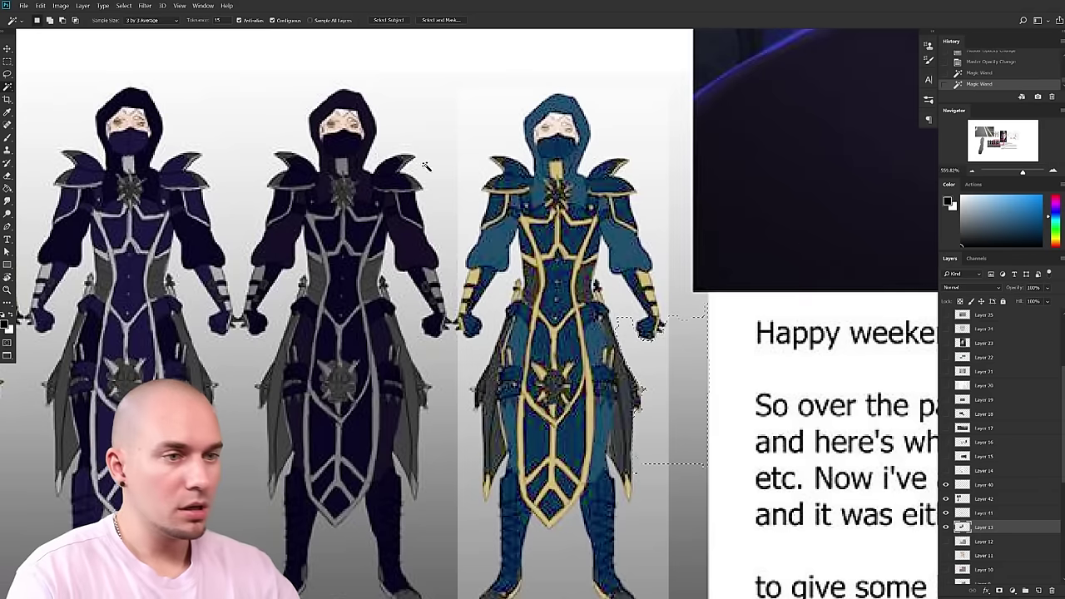
drag(200, 23, 206, 22)
shift+click(668, 169)
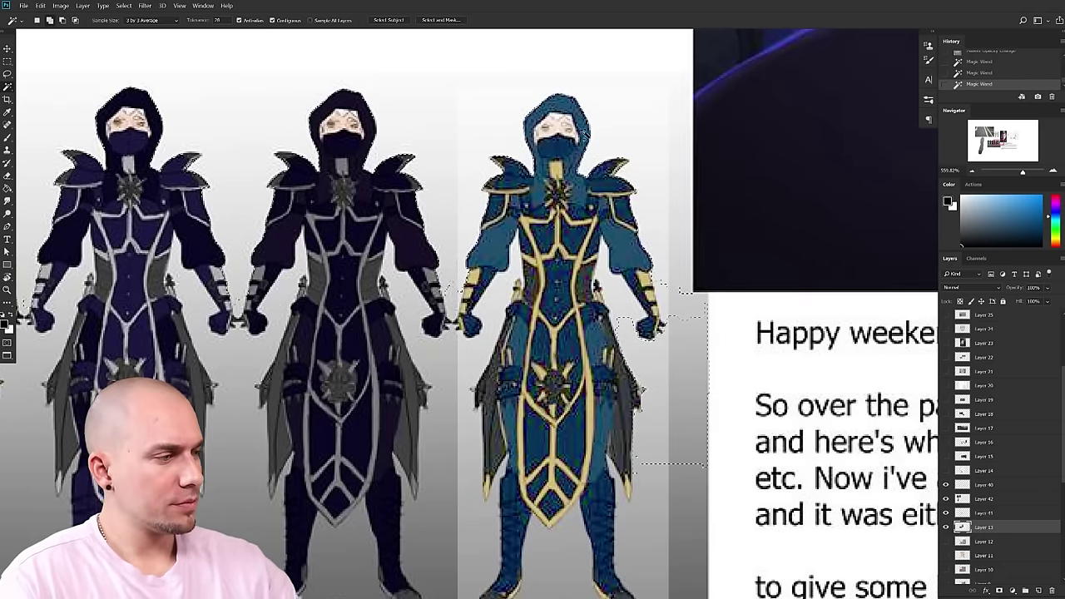
click(468, 374)
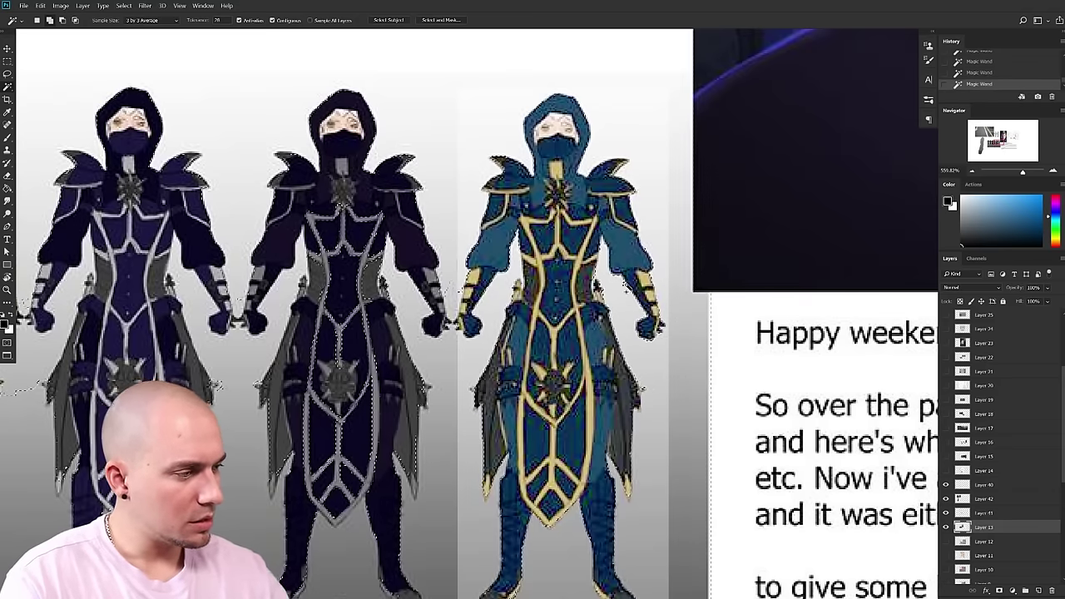
key(shift)
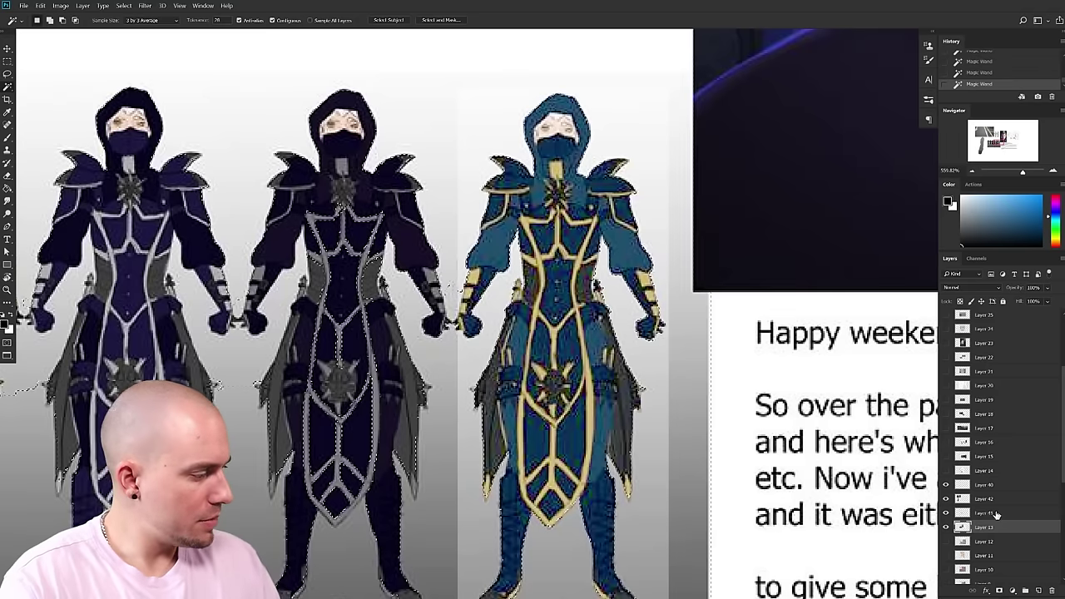
- Add a new layer above Layer 41 and paint the selected backdrop around outfits #5 and #6 solid black
click(997, 515)
click(1038, 591)
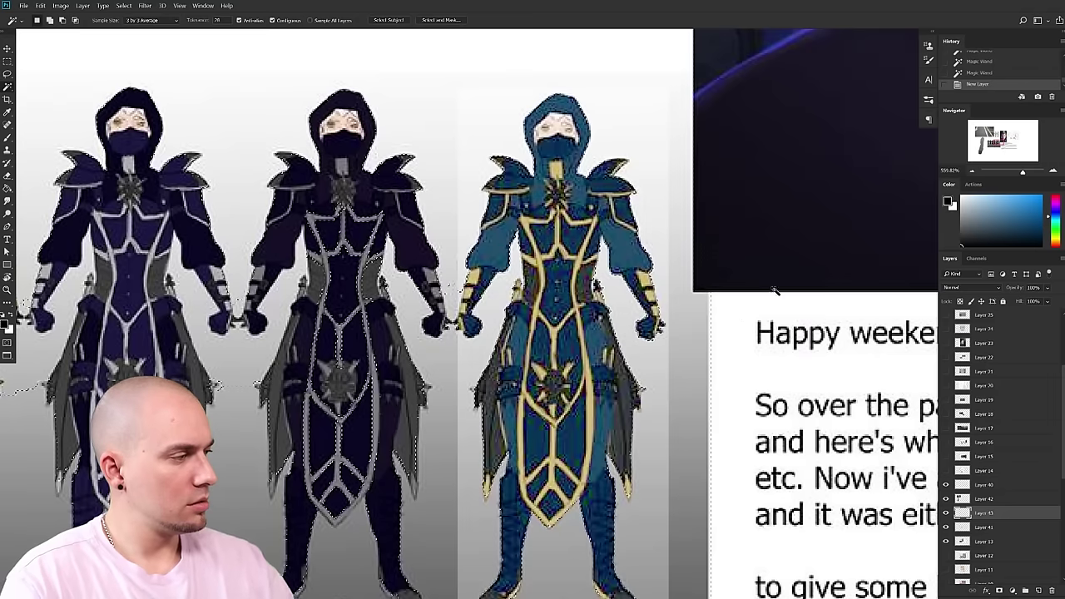
key(b)
mouse_move(515, 208)
mouse_down()
mouse_move(541, 316)
mouse_move(571, 321)
mouse_up()
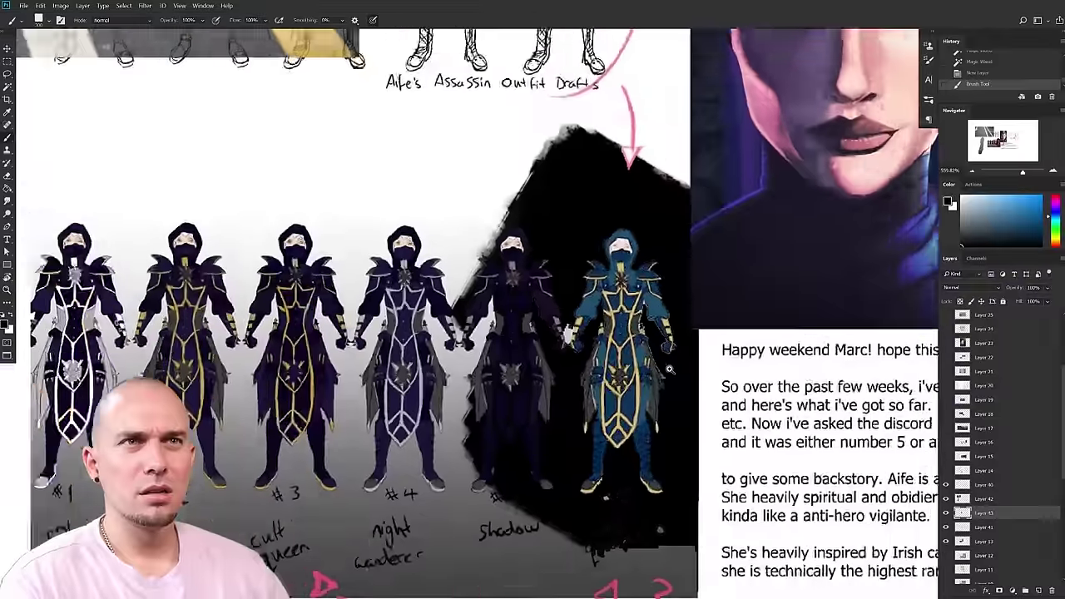
- Shrink the brush considerably and clear the backdrop selection
mouse_move(670, 370)
mouse_down()
mouse_move(645, 369)
mouse_move(707, 358)
mouse_up()
key(bracketleft)
key(bracketleft)
key(bracketleft)
key(bracketleft)
key(bracketleft)
key(bracketleft)
key(bracketleft)
key(bracketleft)
key(bracketleft)
key(bracketleft)
key(bracketleft)
drag(714, 415, 679, 405)
mouse_move(697, 391)
mouse_down()
mouse_move(661, 396)
mouse_move(697, 400)
mouse_up()
scroll(695, 400, down, 3)
scroll(698, 397, up, 4)
scroll(697, 397, up, 4)
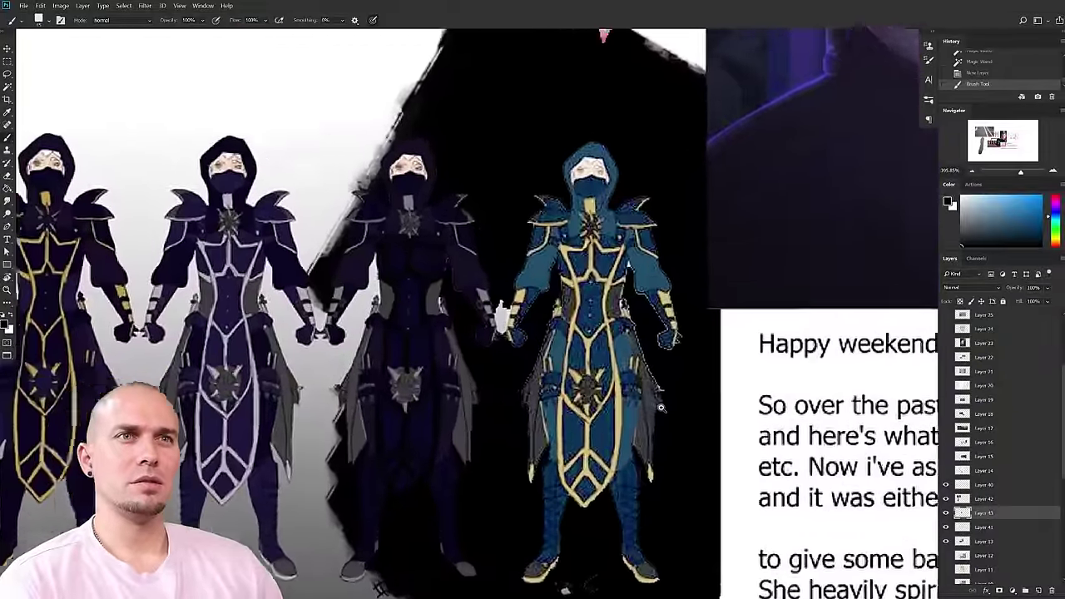
scroll(664, 389, down, 3)
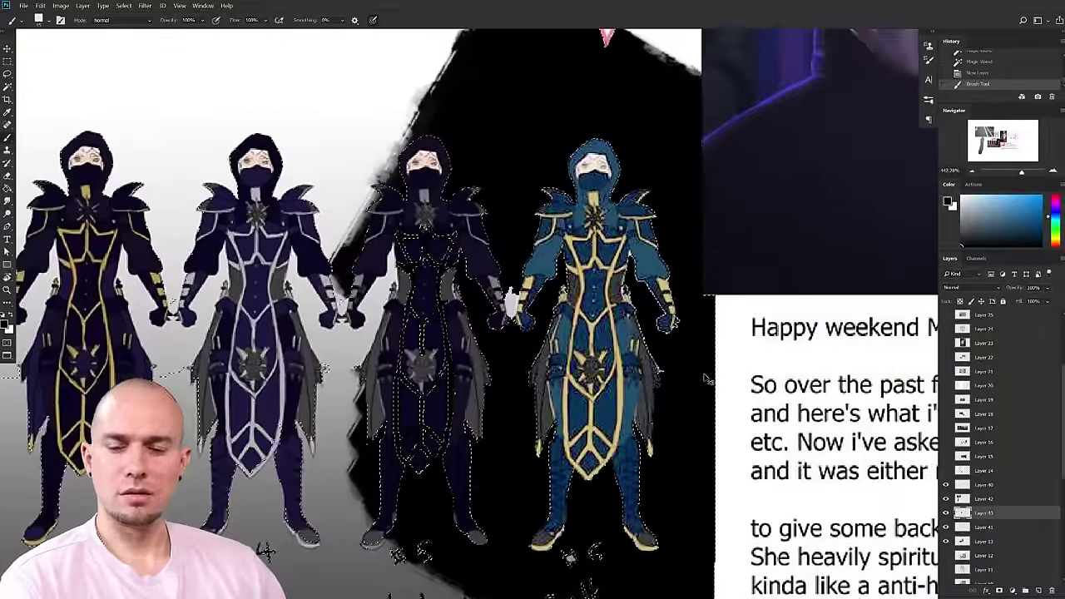
key(ctrl+d)
- Examine the blue-and-gold outfit #6 on the black backdrop beside the other colour variations and the portrait
scroll(695, 382, up, 2)
scroll(696, 382, down, 4)
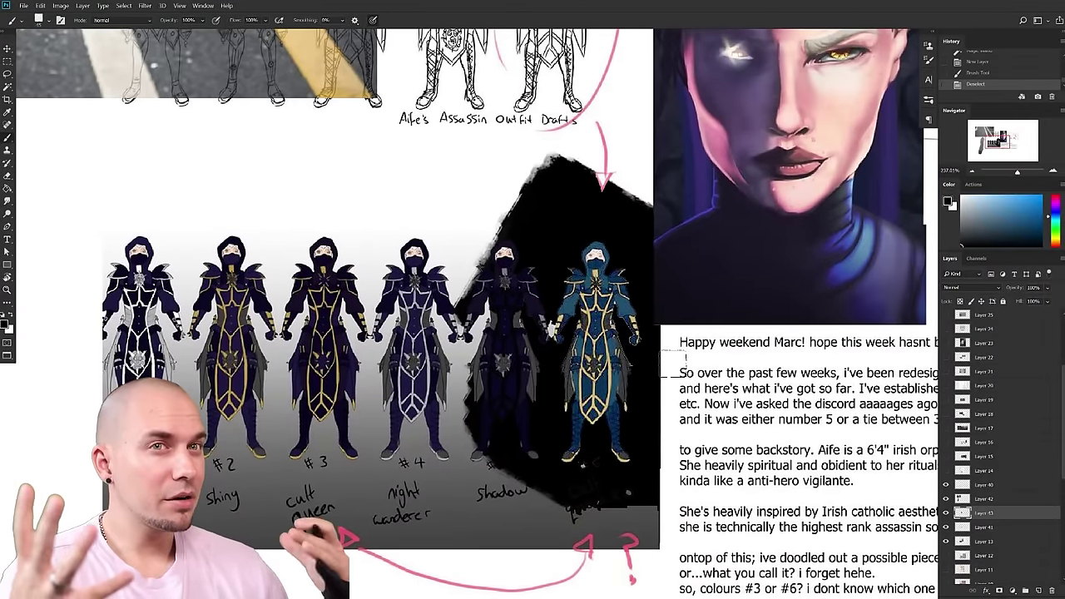
scroll(671, 365, up, 4)
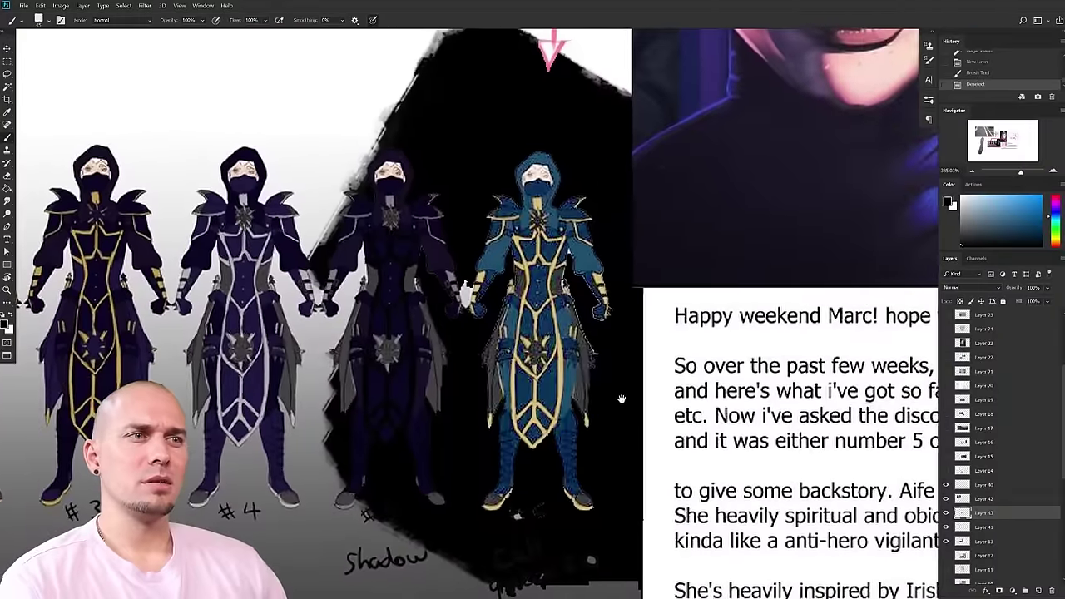
drag(621, 399, 690, 410)
scroll(653, 394, down, 2)
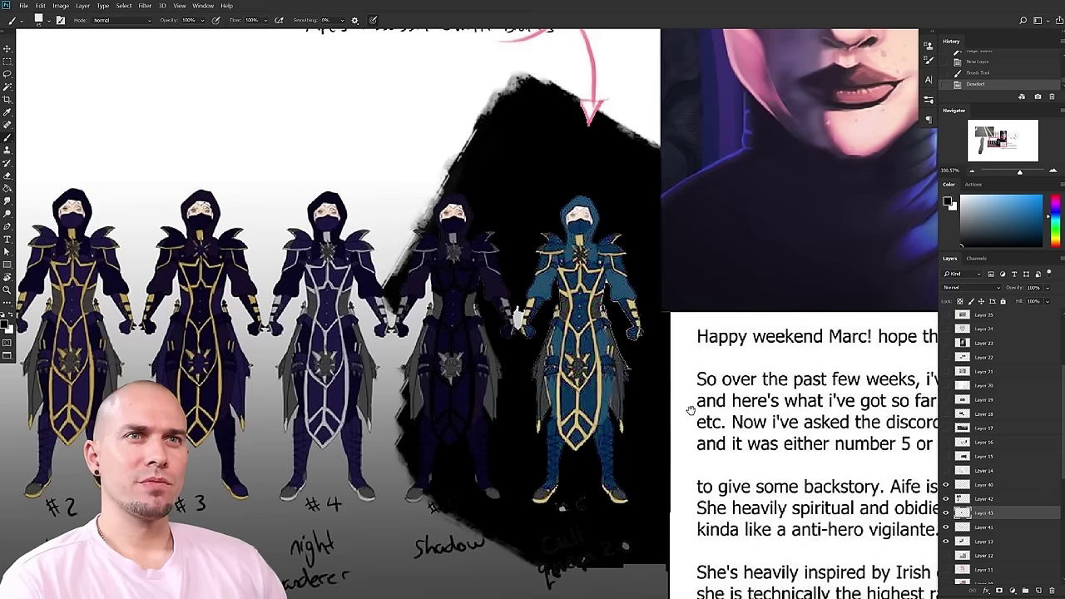
drag(690, 410, 715, 400)
drag(622, 411, 737, 394)
drag(667, 399, 807, 401)
mouse_move(865, 386)
mouse_down()
mouse_move(687, 399)
mouse_move(716, 371)
mouse_move(731, 386)
mouse_up()
- Shrink the brush further and sample a dark greyish tone from the shoulder area of outfit #6
key(bracketleft)
key(bracketleft)
key(bracketleft)
key(bracketleft)
key(bracketleft)
key(bracketleft)
key(bracketleft)
key(bracketleft)
key(bracketleft)
alt+click(718, 164)
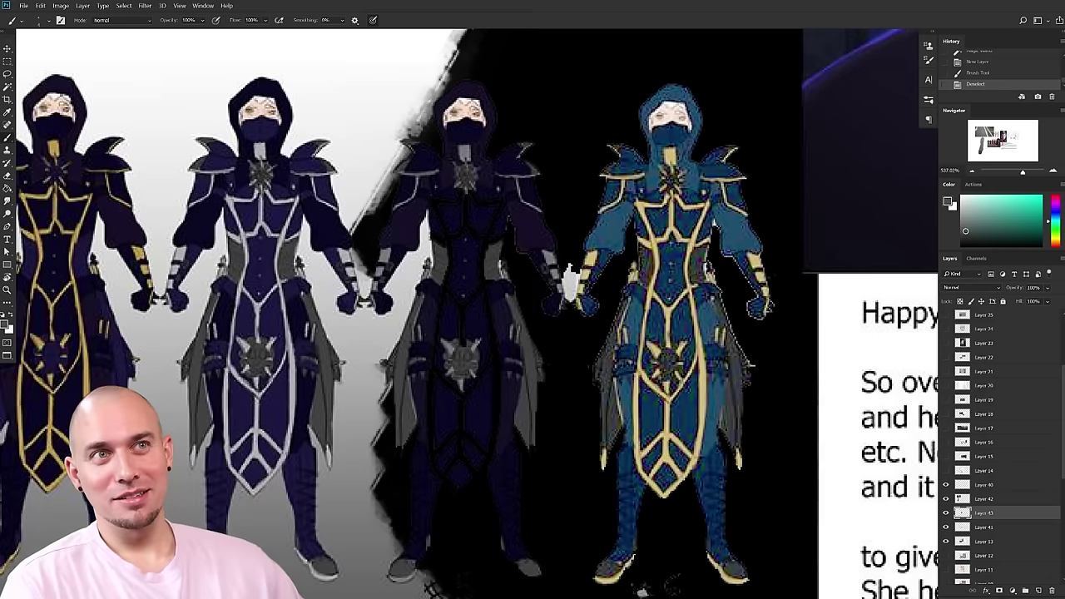
- Compare outfits #4, #5 and #6 up close, checking how their dark areas and trims separate from the backdrop
drag(415, 267, 470, 272)
drag(493, 353, 460, 304)
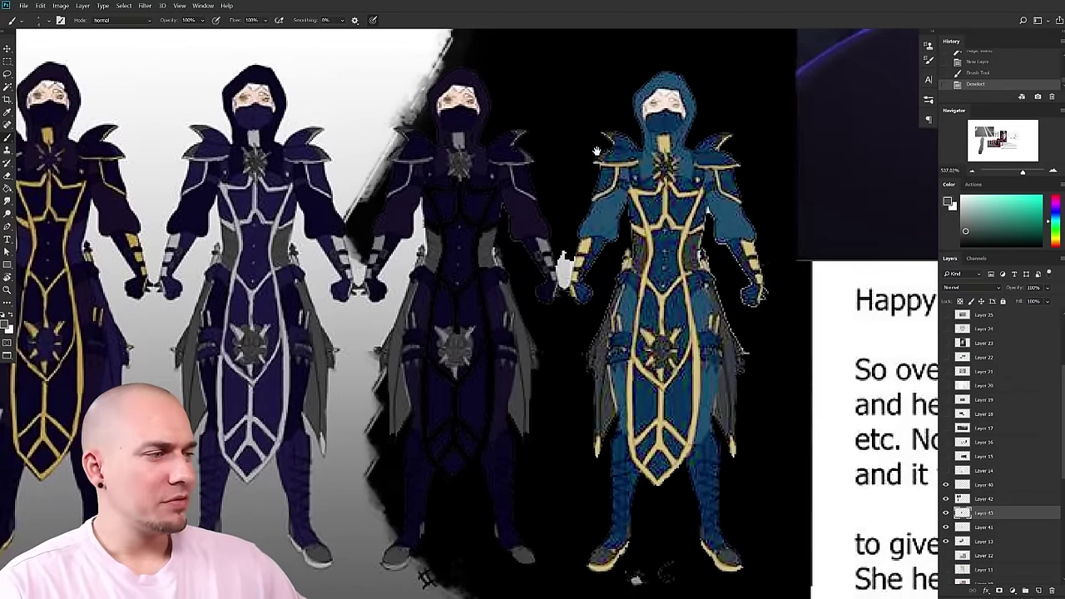
drag(578, 157, 344, 129)
drag(468, 270, 474, 289)
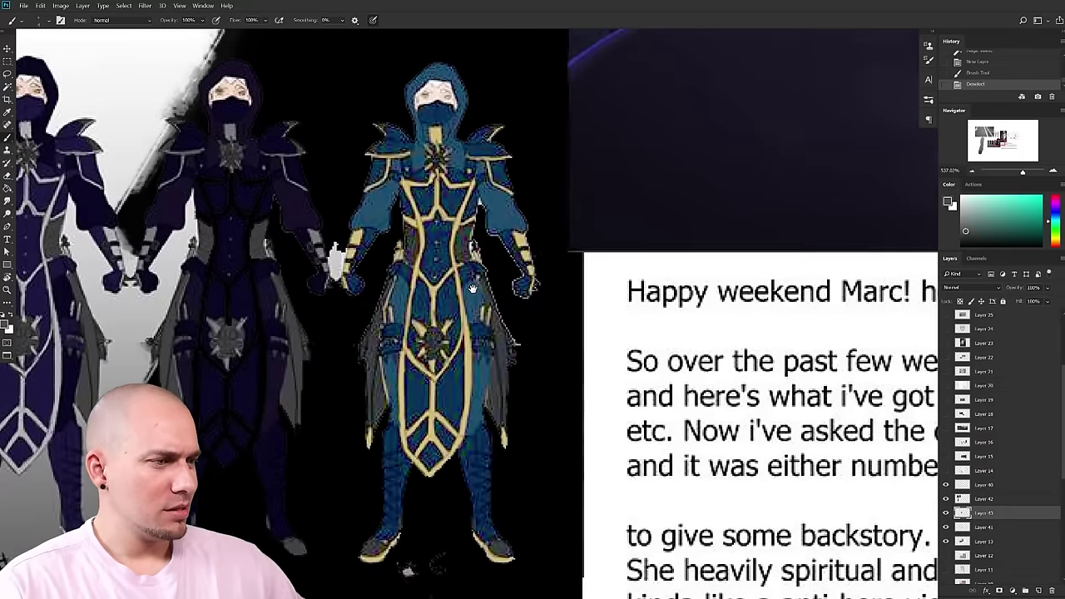
drag(449, 348, 481, 349)
drag(462, 288, 505, 298)
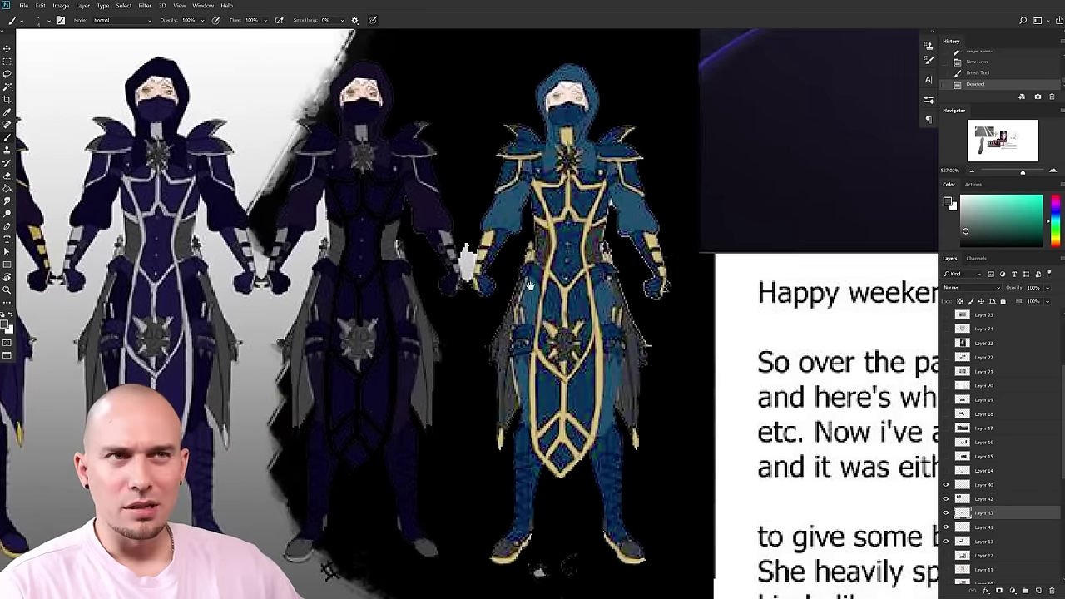
mouse_move(466, 263)
mouse_down()
mouse_move(466, 281)
mouse_move(467, 272)
mouse_up()
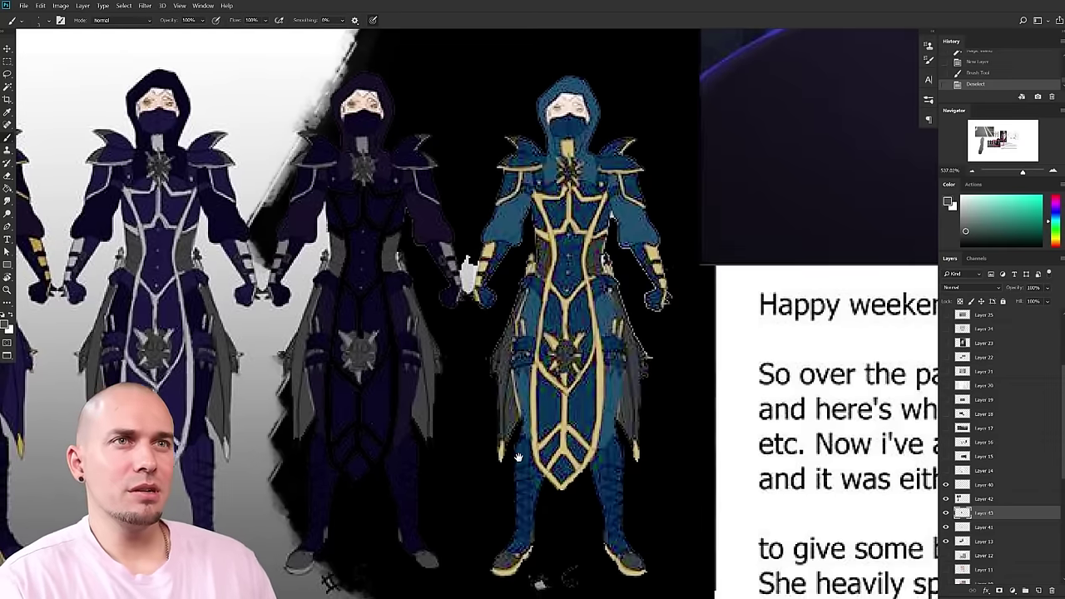
drag(518, 456, 512, 455)
drag(462, 272, 415, 280)
mouse_move(581, 373)
mouse_down()
mouse_move(573, 380)
mouse_move(572, 370)
mouse_up()
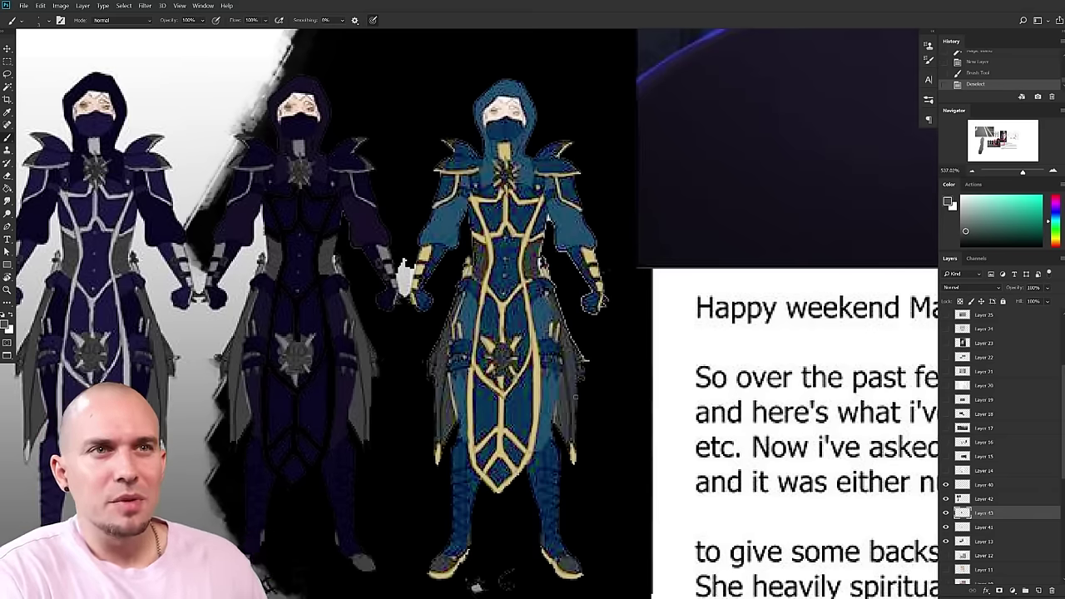
- Sample the tabard blue and a light tan from outfit #6, and reset the colours to black and white
alt+click(522, 416)
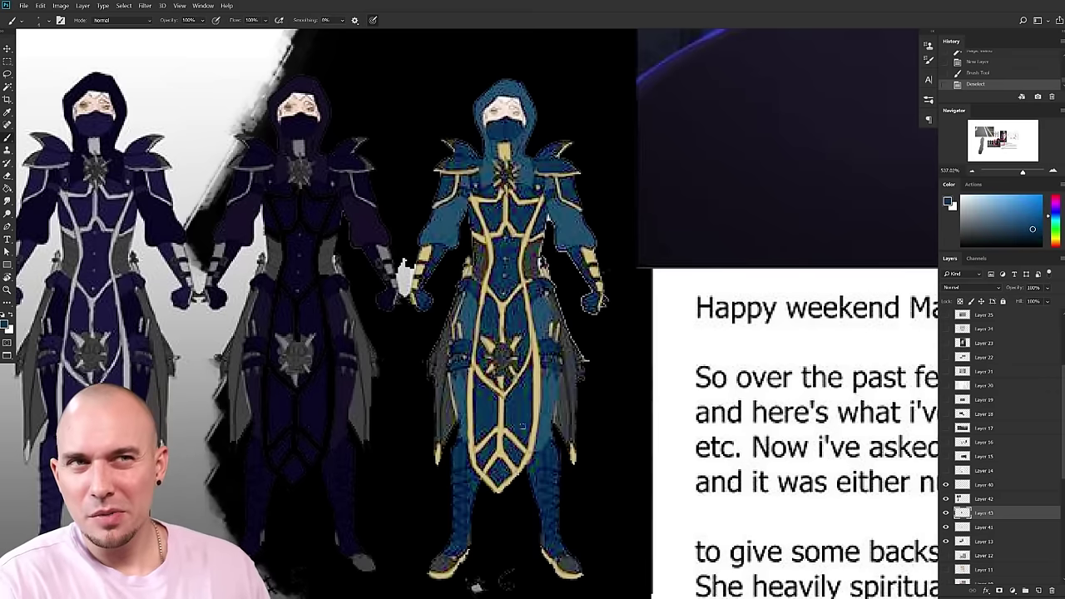
alt+click(542, 291)
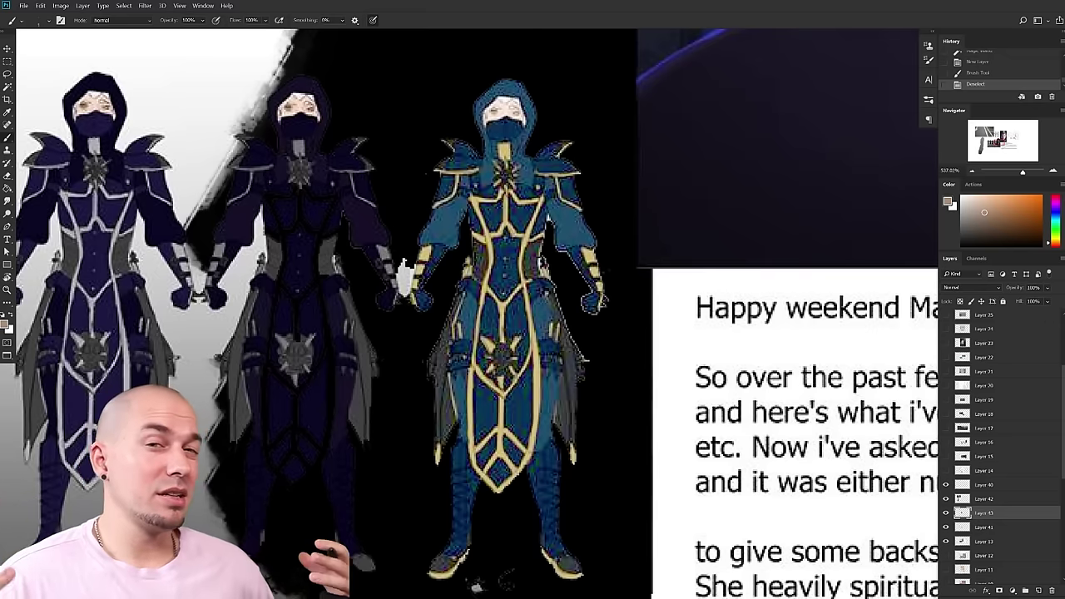
drag(425, 173, 423, 178)
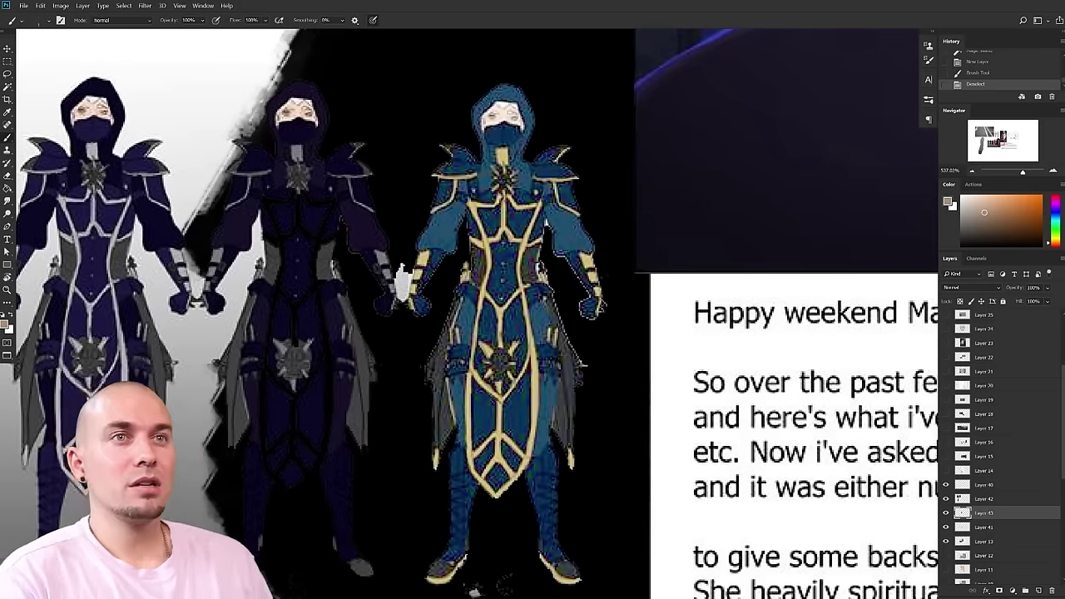
scroll(612, 367, down, 2)
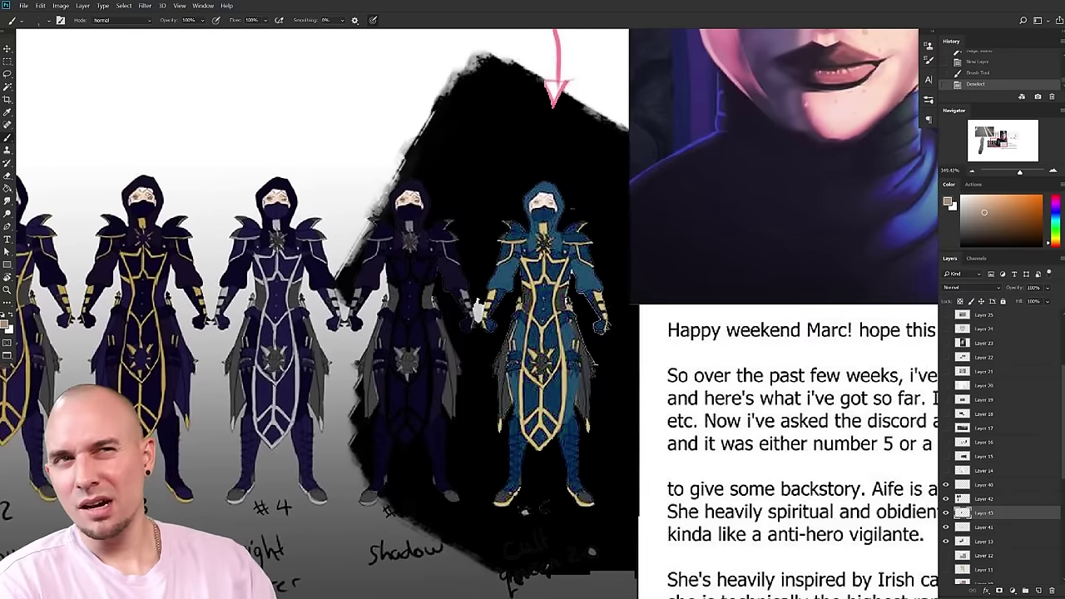
key(d)
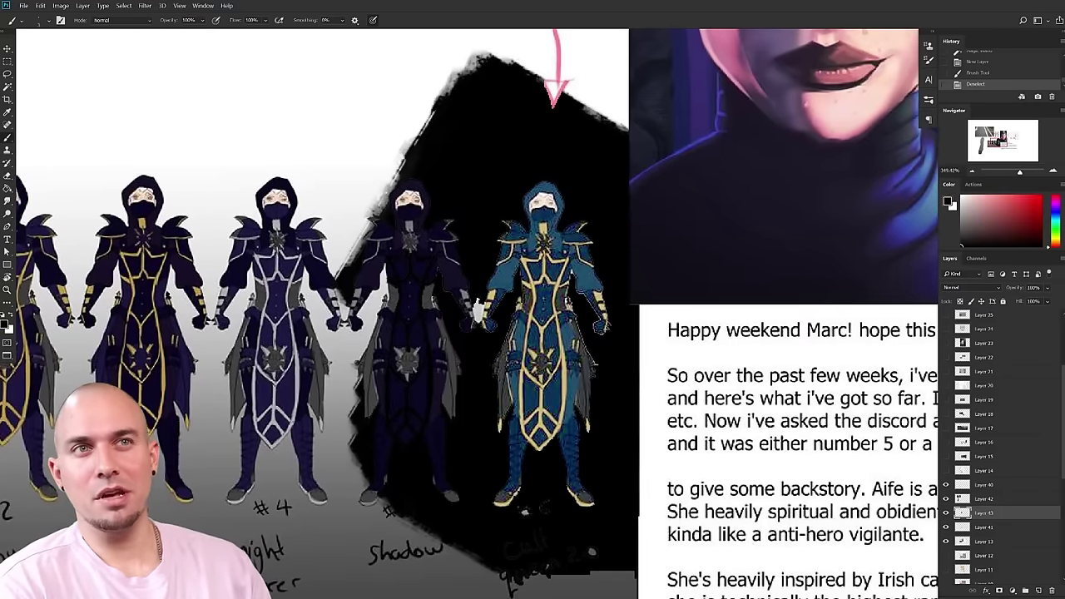
- Set the brush colour to a bright, saturated red
scroll(503, 356, up, 2)
drag(503, 356, 447, 383)
scroll(511, 354, down, 4)
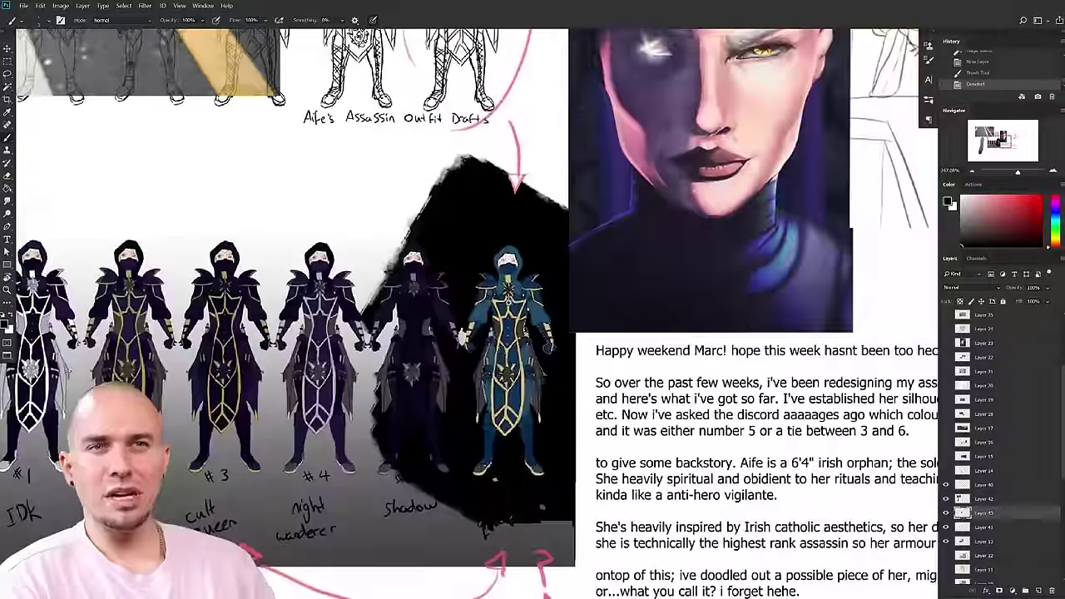
scroll(498, 310, up, 1)
drag(559, 405, 472, 399)
click(1026, 197)
- Try circling the central tabard of outfit #6 with a tall red ellipse
mouse_move(416, 287)
mouse_down()
mouse_move(441, 475)
mouse_move(401, 389)
mouse_up()
drag(403, 432, 429, 489)
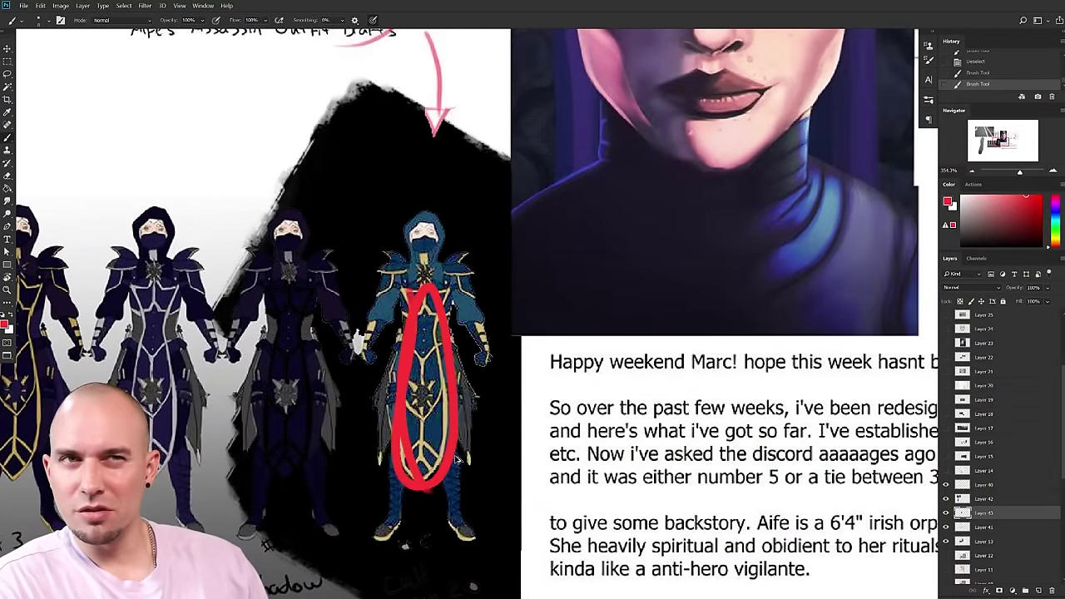
key(ctrl+z)
drag(401, 339, 439, 357)
drag(438, 456, 435, 414)
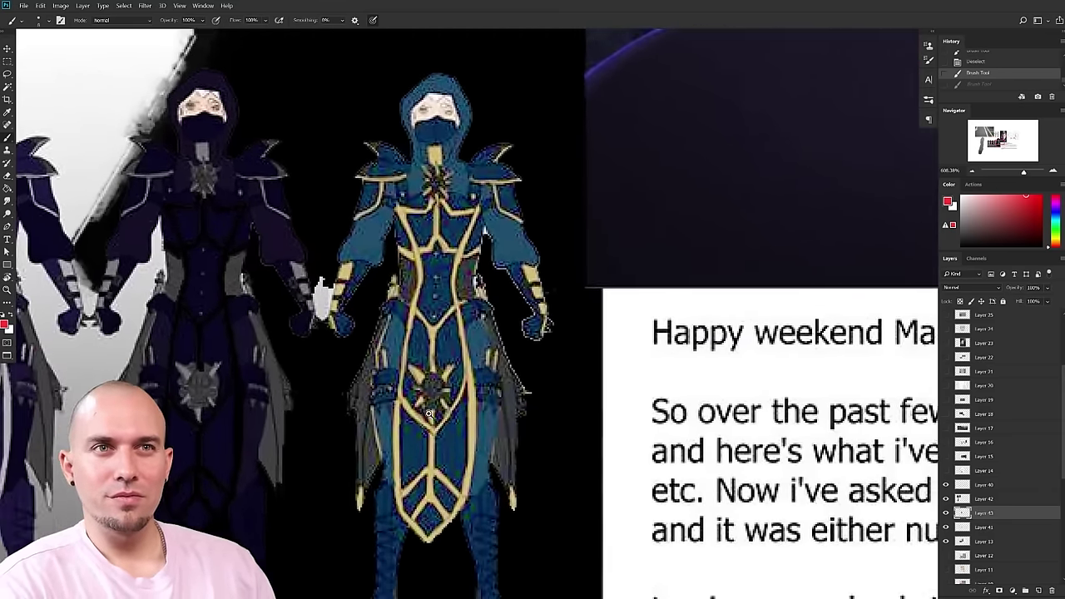
- Sample the tabard blue of outfit #6 and tone down the inner trim lines of its lower tabard
scroll(429, 411, up, 2)
alt+click(463, 471)
mouse_move(444, 487)
mouse_down()
mouse_move(462, 511)
mouse_move(425, 495)
mouse_move(396, 512)
mouse_up()
mouse_move(420, 479)
mouse_down()
mouse_move(452, 503)
mouse_move(425, 534)
mouse_move(419, 512)
mouse_move(431, 537)
mouse_move(434, 439)
mouse_up()
mouse_move(435, 359)
mouse_down()
mouse_move(422, 279)
mouse_move(441, 292)
mouse_move(460, 284)
mouse_up()
mouse_move(440, 376)
mouse_down()
mouse_move(427, 454)
mouse_move(425, 319)
mouse_up()
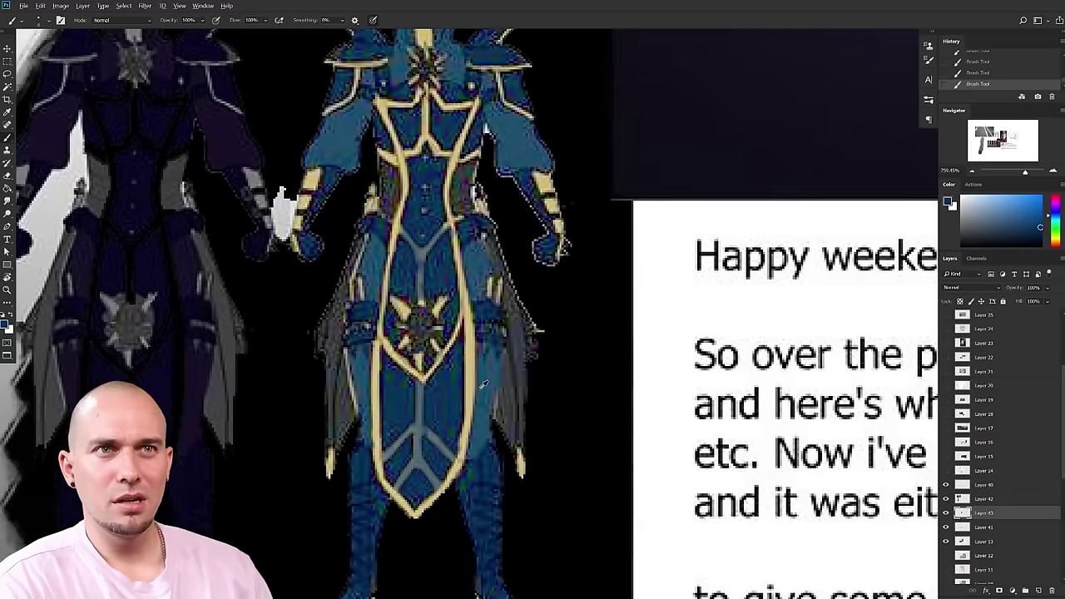
- Sample a muted tan from outfit #6 and dull the outer trim of its lower tabard
alt+click(475, 404)
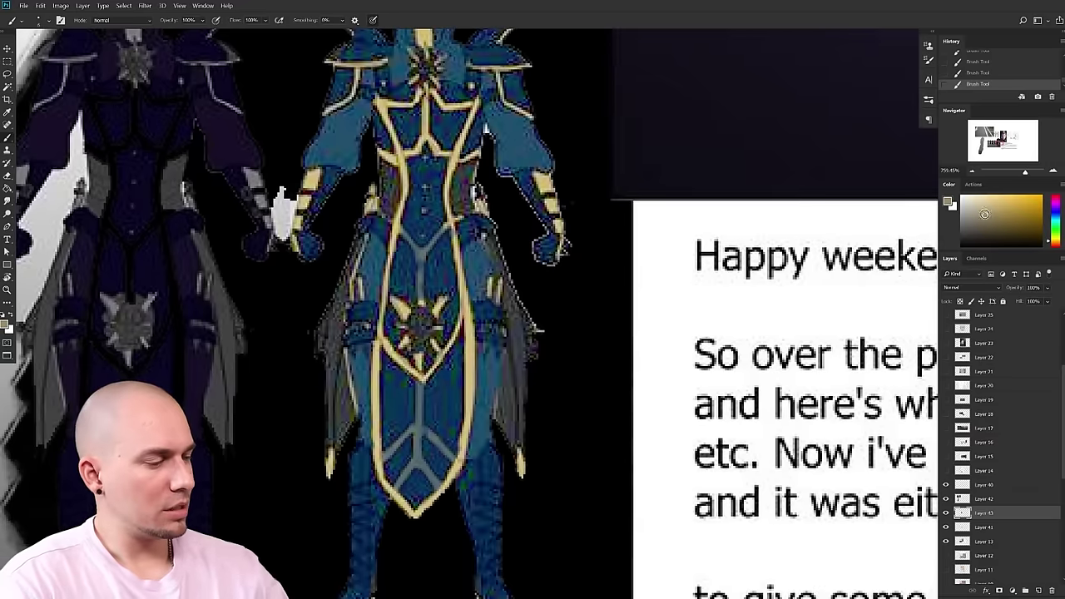
mouse_move(467, 306)
mouse_down()
mouse_move(463, 458)
mouse_move(424, 507)
mouse_move(400, 499)
mouse_move(377, 428)
mouse_move(376, 325)
mouse_move(392, 247)
mouse_up()
mouse_move(452, 272)
mouse_down()
mouse_move(470, 246)
mouse_move(458, 268)
mouse_up()
mouse_move(471, 313)
mouse_down()
mouse_move(435, 369)
mouse_move(389, 335)
mouse_up()
mouse_move(479, 109)
mouse_down()
mouse_move(411, 275)
mouse_move(414, 313)
mouse_up()
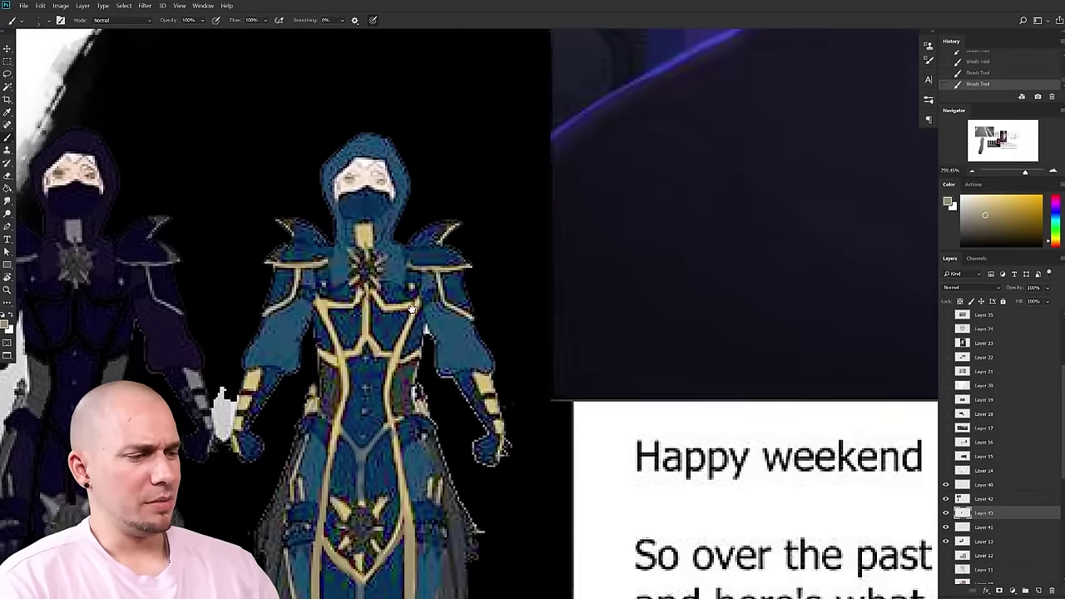
- Set the brush colour to a pale yellow and try accent strokes on both shoulders of outfit #6
key(x)
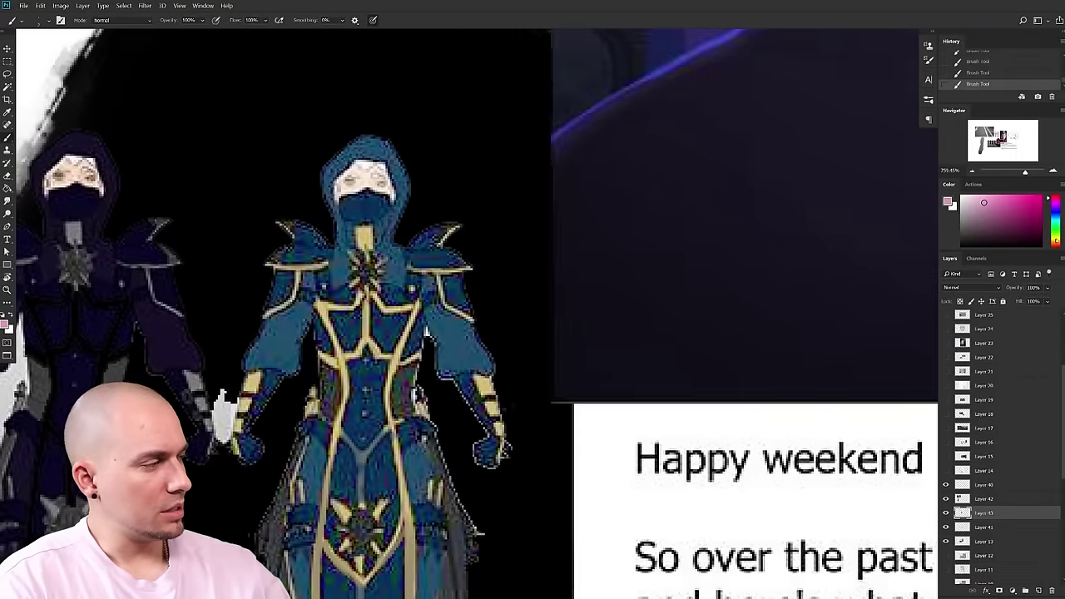
key(x)
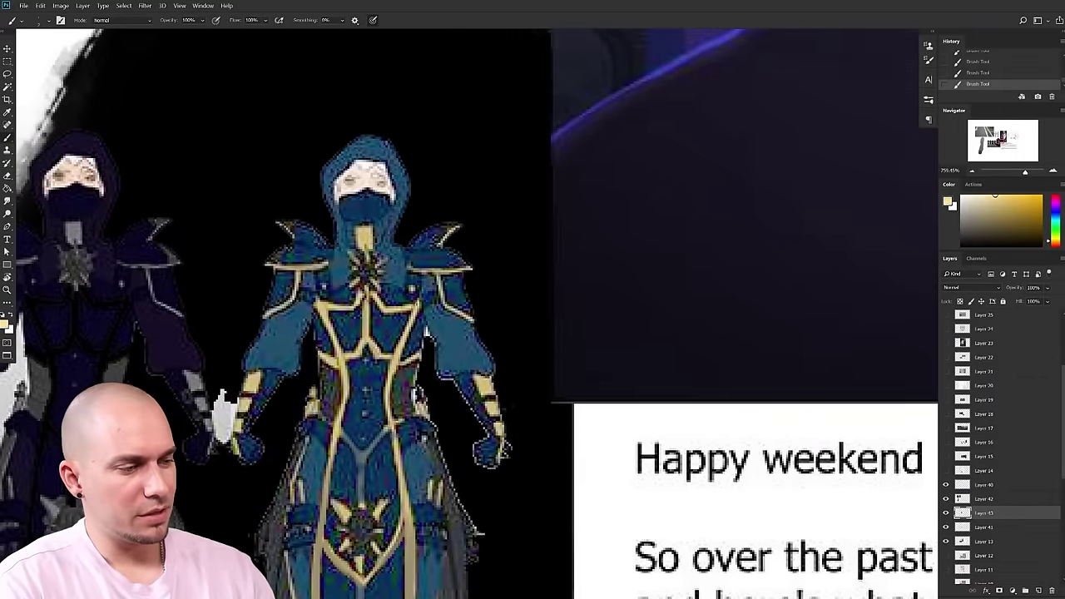
mouse_move(317, 242)
mouse_down()
mouse_move(284, 224)
mouse_move(313, 241)
mouse_up()
mouse_move(423, 245)
mouse_down()
mouse_move(444, 225)
mouse_move(433, 242)
mouse_up()
key(ctrl+z)
key(ctrl+z)
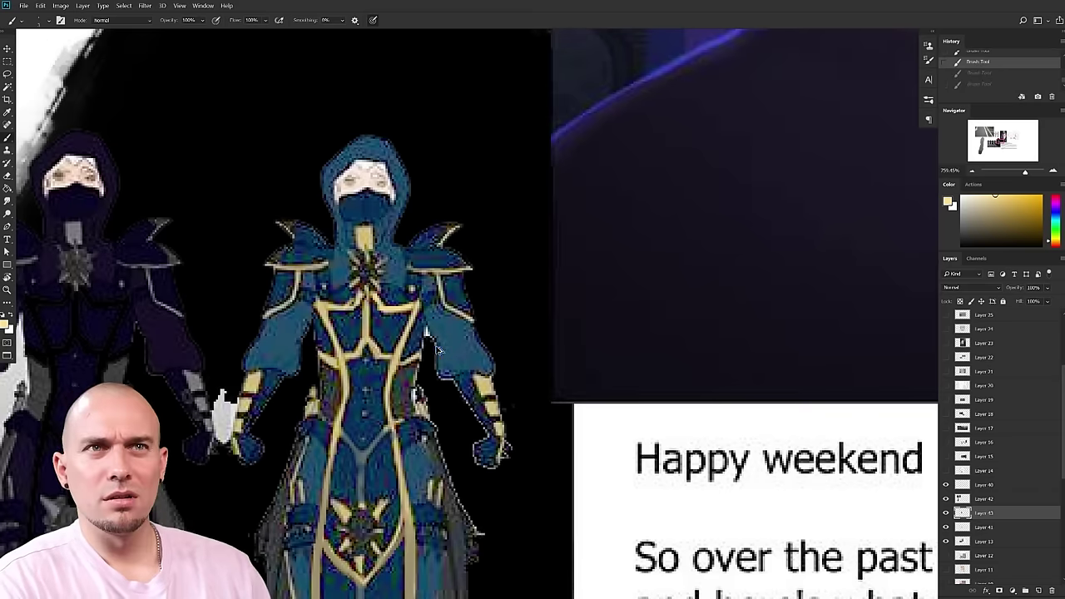
- Paint pale yellow onto the shoulder plates and upper arm of outfit #6, then undo all but the first shoulder plate
drag(402, 284, 396, 301)
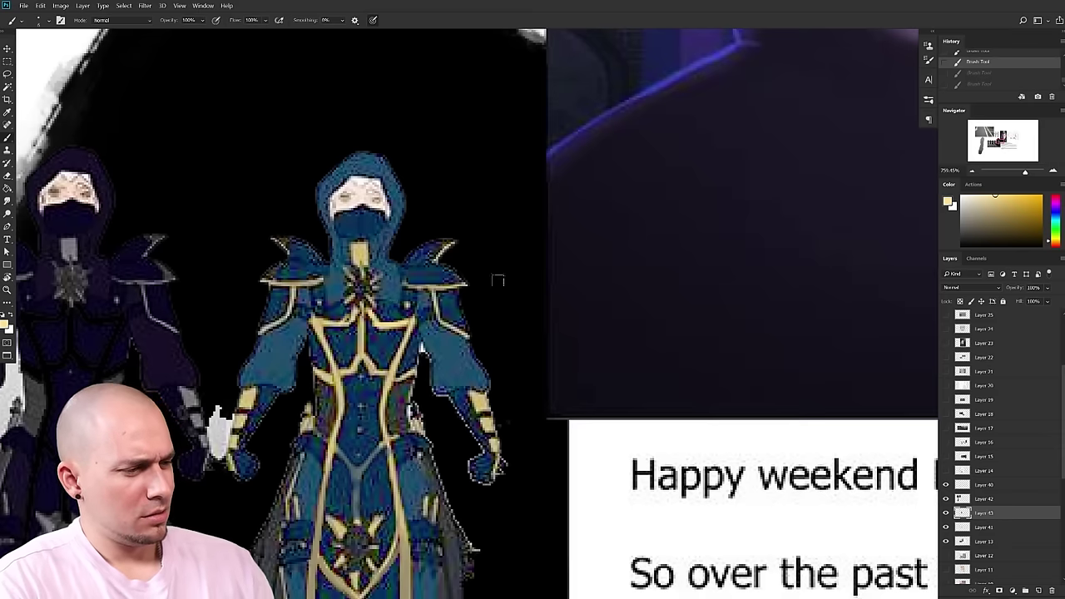
mouse_move(319, 273)
mouse_down()
mouse_move(268, 273)
mouse_move(270, 324)
mouse_move(287, 292)
mouse_up()
scroll(528, 298, down, 5)
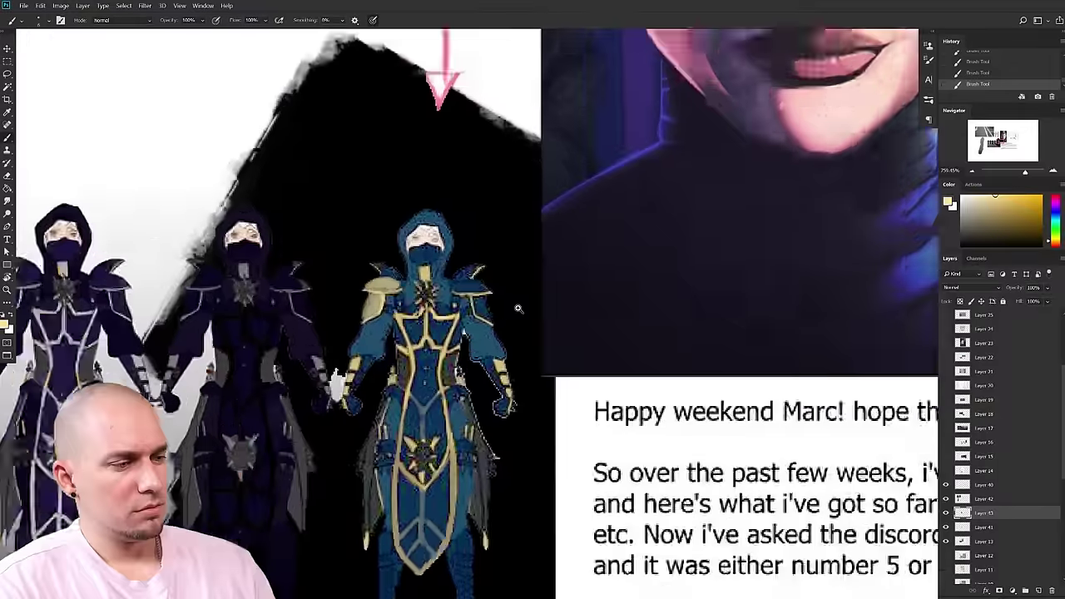
scroll(529, 298, up, 4)
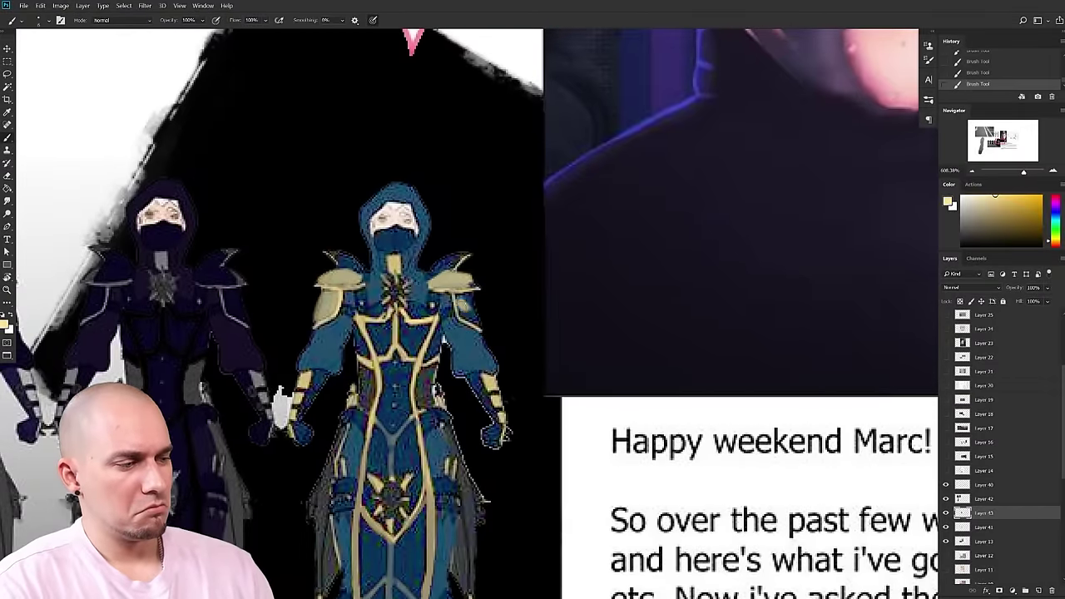
scroll(491, 326, down, 3)
key(ctrl+z)
key(ctrl+z)
key(ctrl+z)
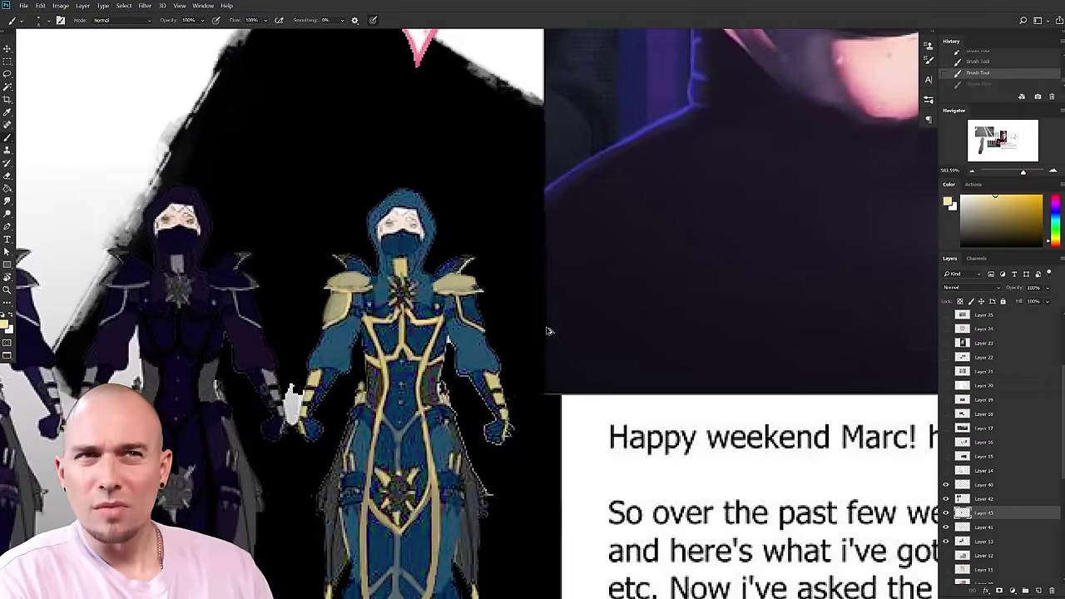
- Paint pale yellow patches across the upper chest of outfit #6, beside the central emblem
drag(423, 361, 433, 360)
drag(461, 326, 456, 283)
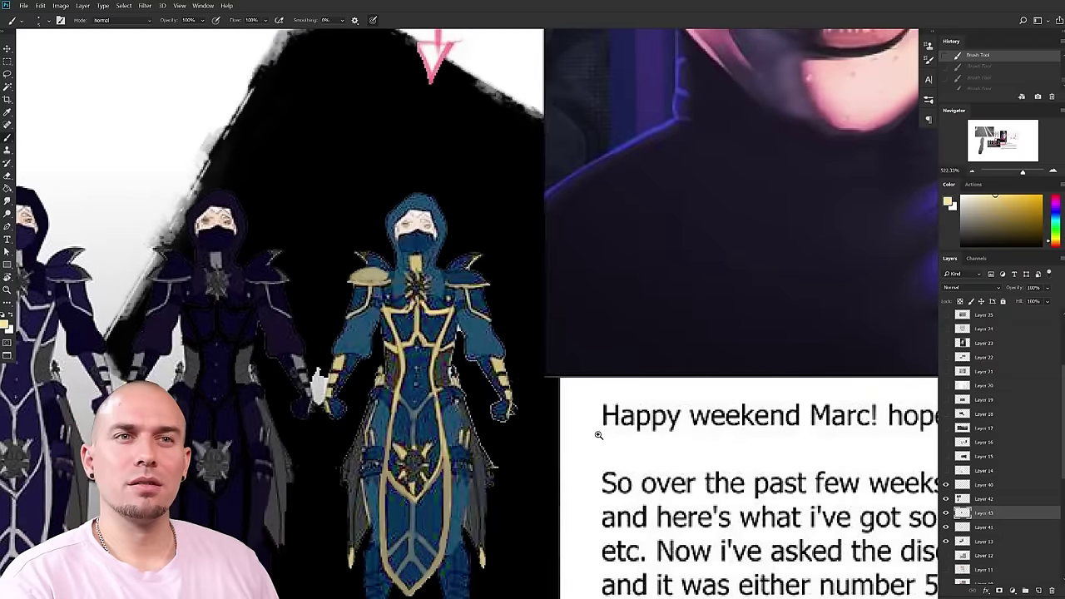
scroll(599, 435, down, 3)
scroll(547, 408, up, 5)
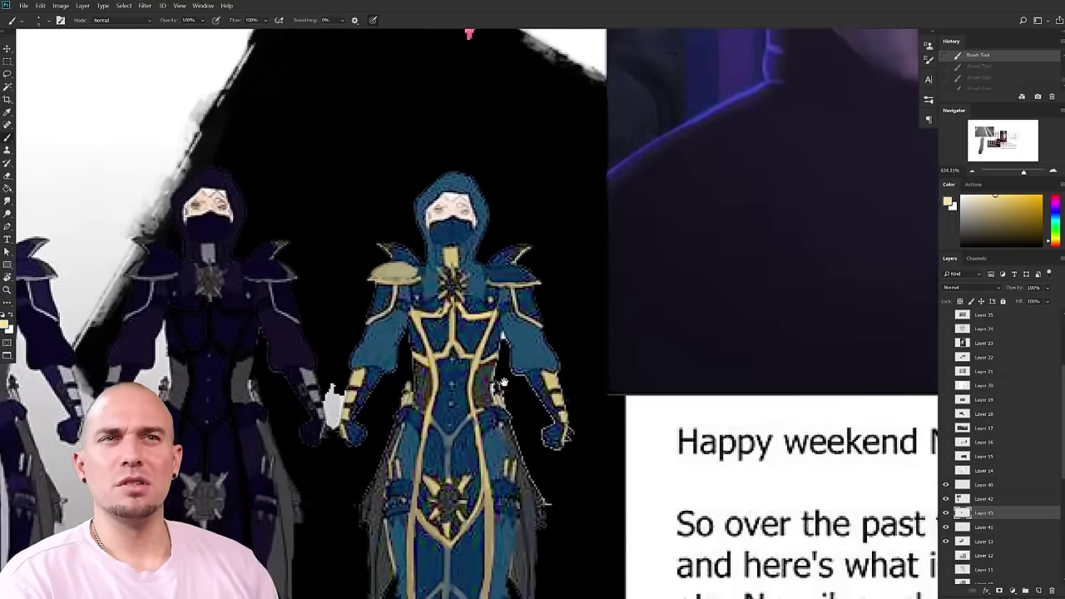
scroll(541, 333, down, 4)
scroll(520, 380, up, 2)
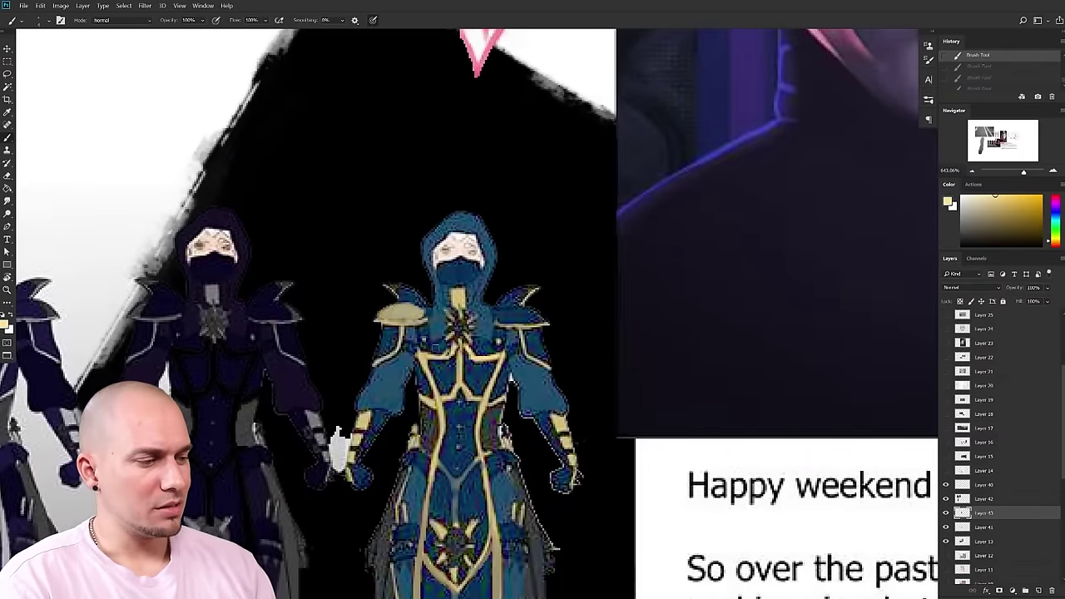
drag(425, 340, 445, 350)
key(ctrl+z)
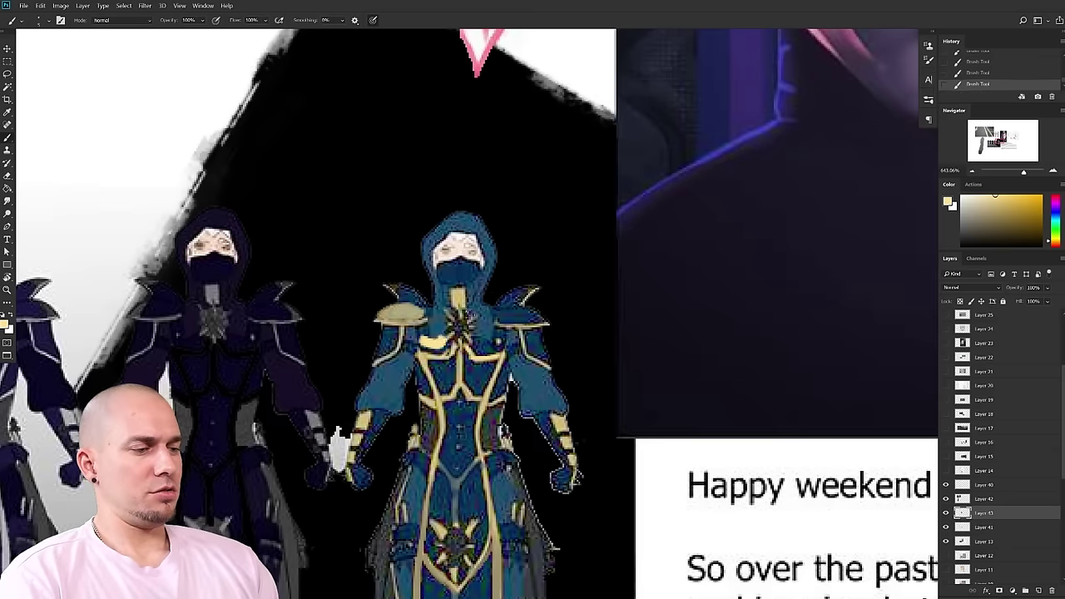
key(ctrl+shift+z)
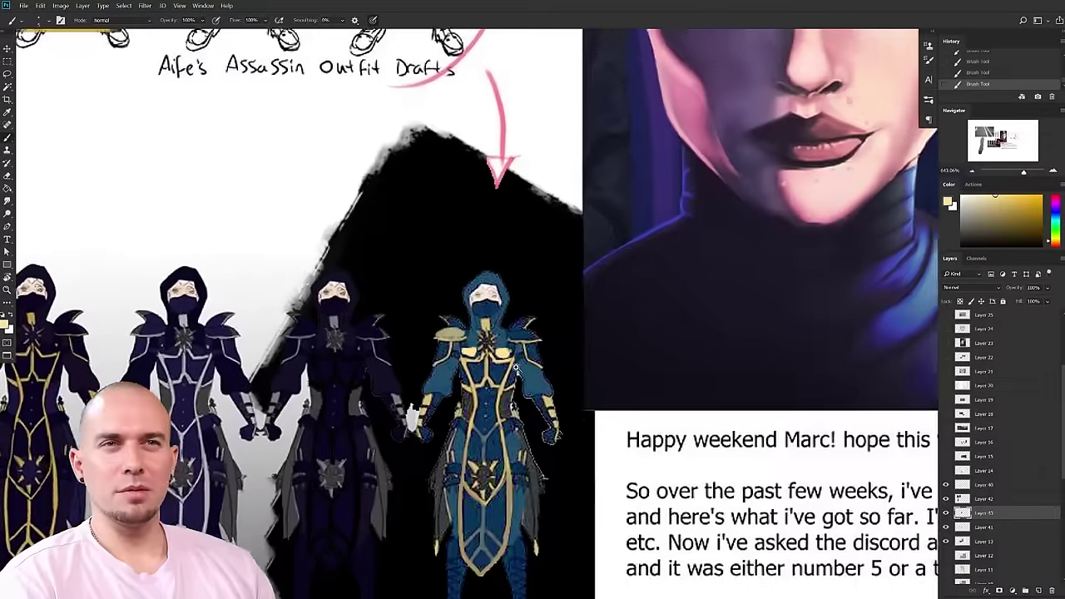
- Edge the hood opening of outfit #6 with pale yellow and check the accents from a distance
scroll(499, 341, down, 3)
drag(505, 316, 508, 318)
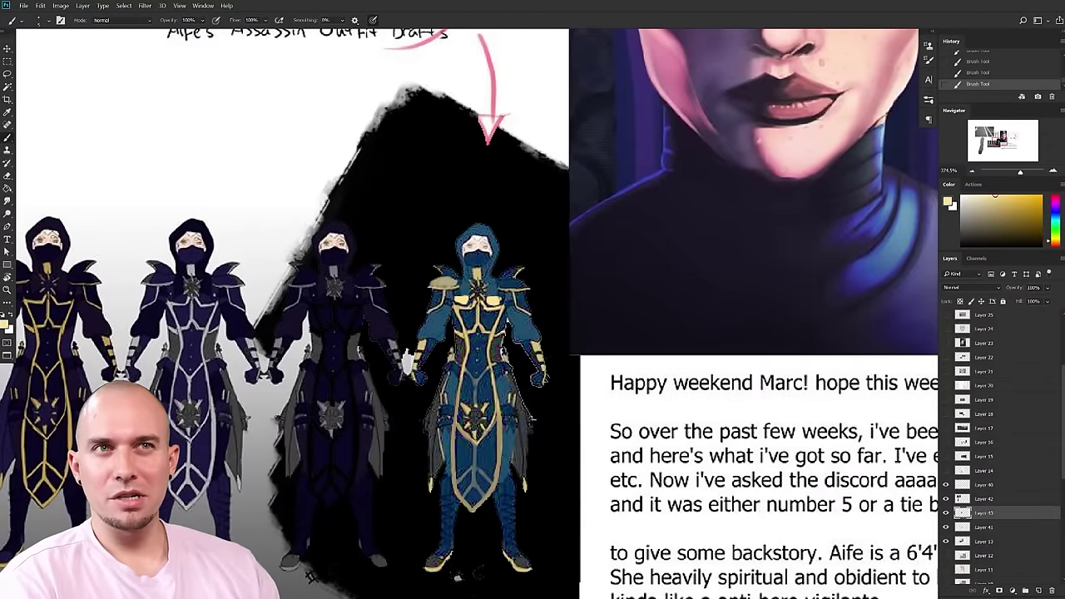
scroll(407, 361, down, 3)
scroll(416, 364, up, 2)
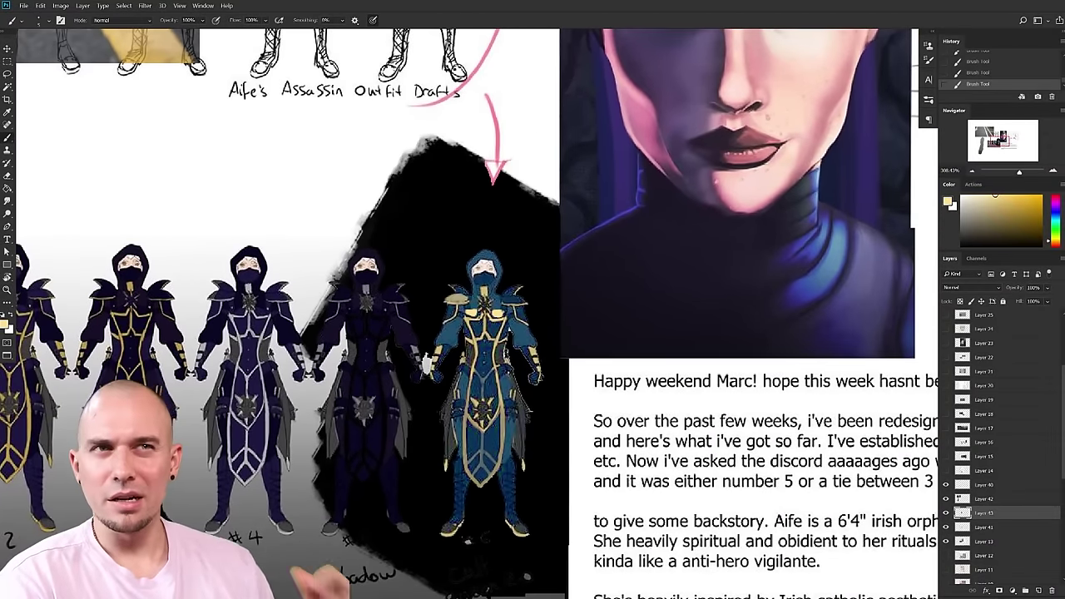
mouse_move(510, 350)
mouse_down()
mouse_move(491, 350)
mouse_move(500, 350)
mouse_up()
scroll(502, 352, up, 2)
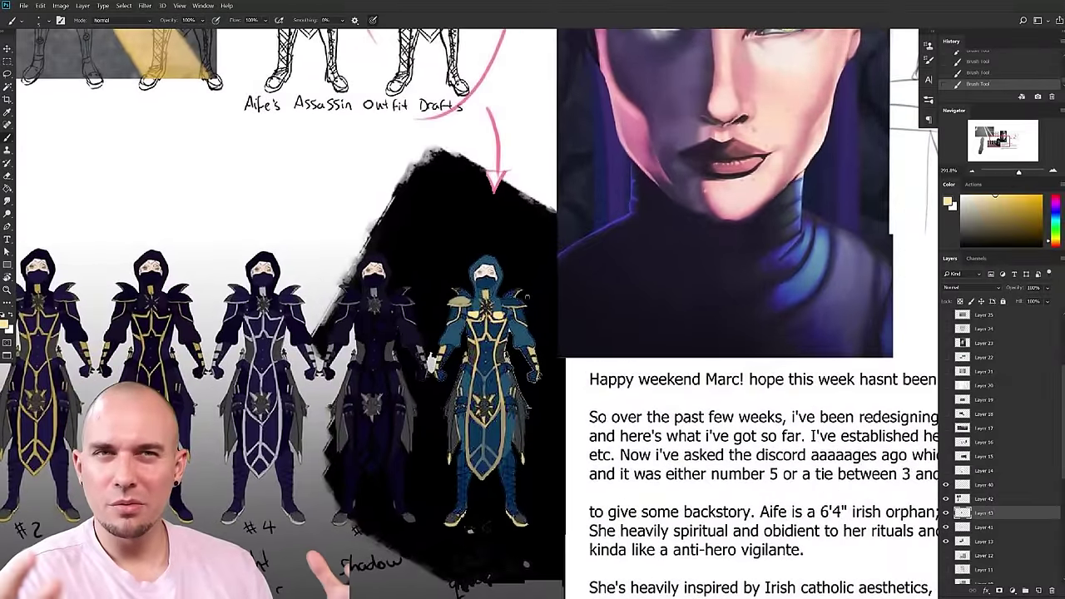
scroll(556, 299, up, 3)
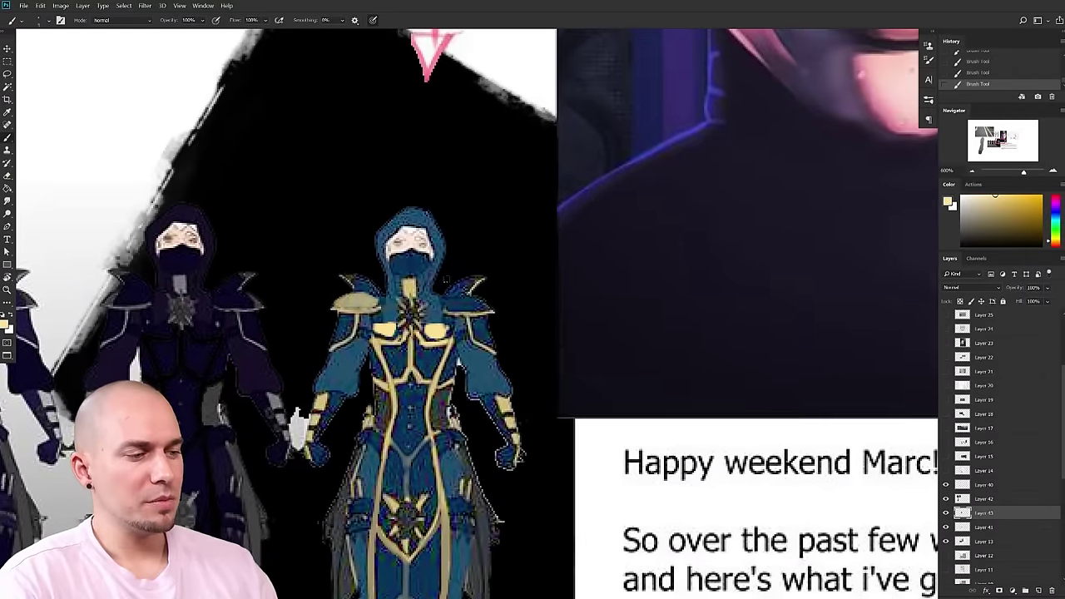
mouse_move(388, 279)
mouse_down()
mouse_move(391, 231)
mouse_move(420, 218)
mouse_move(438, 258)
mouse_move(424, 291)
mouse_up()
scroll(501, 339, down, 3)
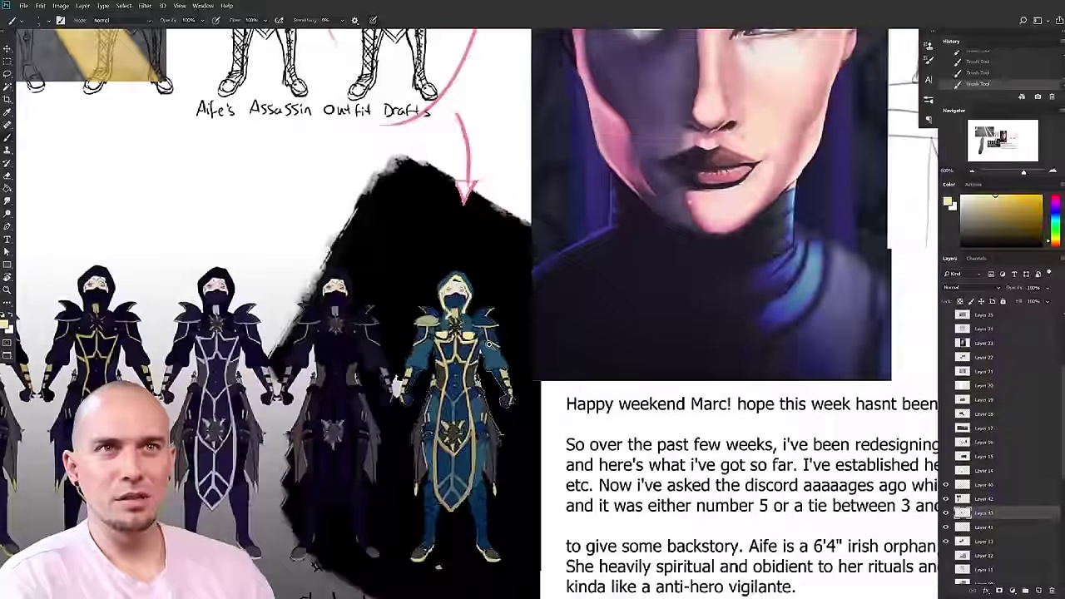
scroll(500, 343, down, 3)
scroll(499, 342, up, 3)
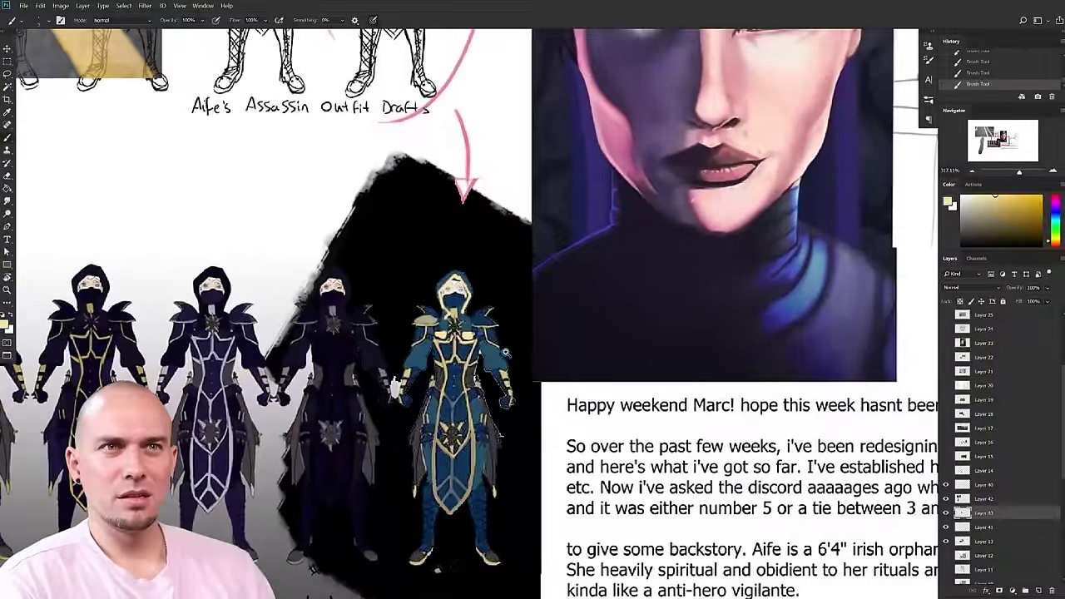
- Try circling the head and upper body of outfit #6 with widening rings in the sampled arrow pink
drag(499, 342, 502, 275)
alt+click(471, 93)
mouse_move(463, 214)
mouse_down()
mouse_move(431, 250)
mouse_move(471, 288)
mouse_move(428, 284)
mouse_up()
mouse_move(432, 196)
mouse_down()
mouse_move(412, 208)
mouse_move(553, 218)
mouse_move(466, 470)
mouse_move(519, 454)
mouse_up()
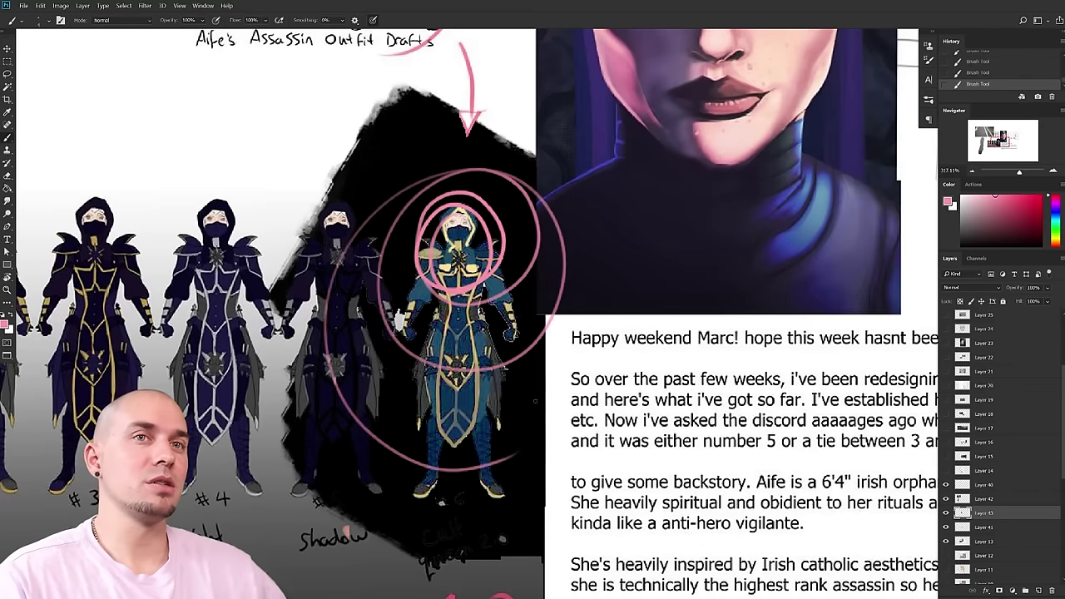
key(ctrl+z)
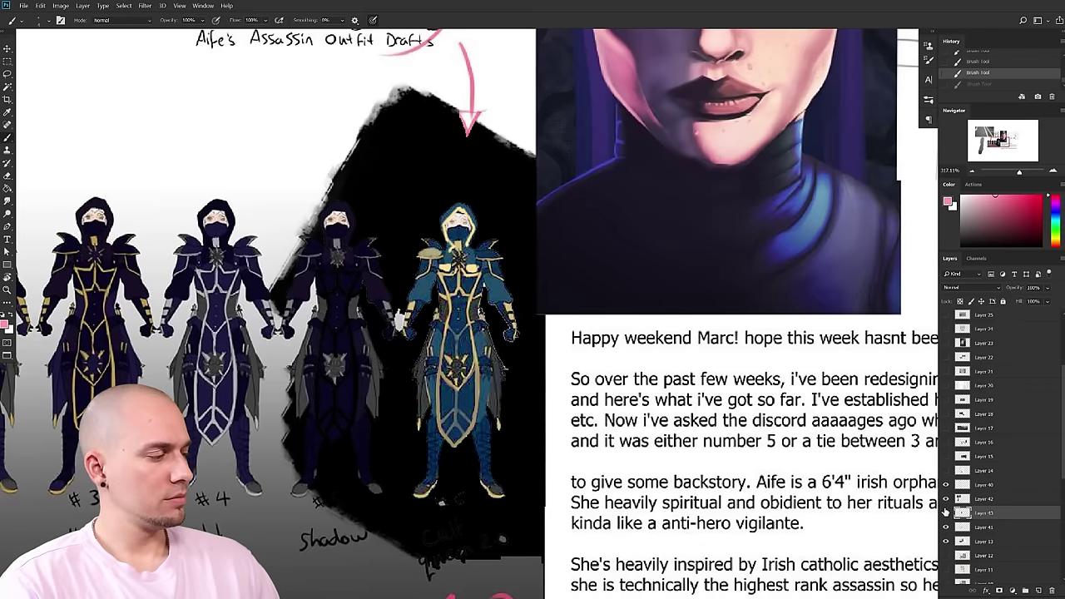
- Compare outfit #6 with and without the paint-over layer, then view the whole submission
click(945, 512)
click(946, 513)
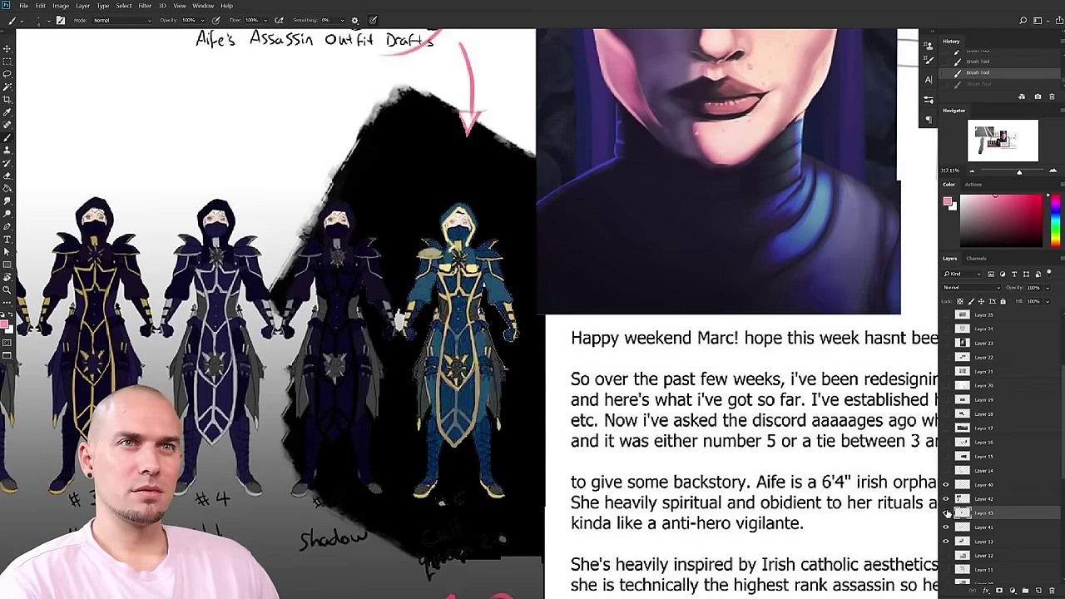
click(946, 513)
click(946, 512)
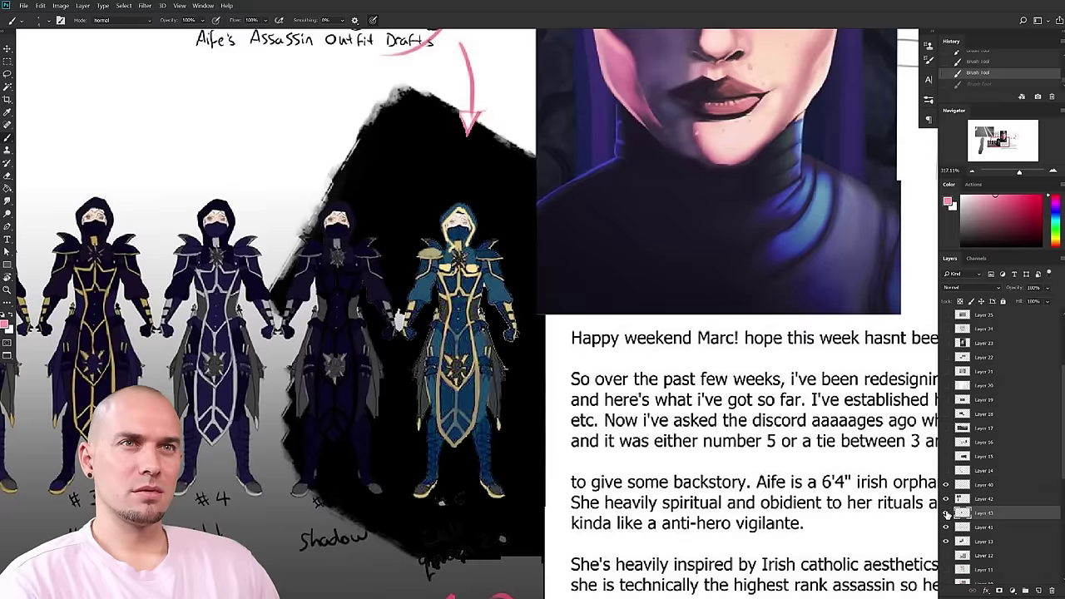
drag(762, 439, 588, 442)
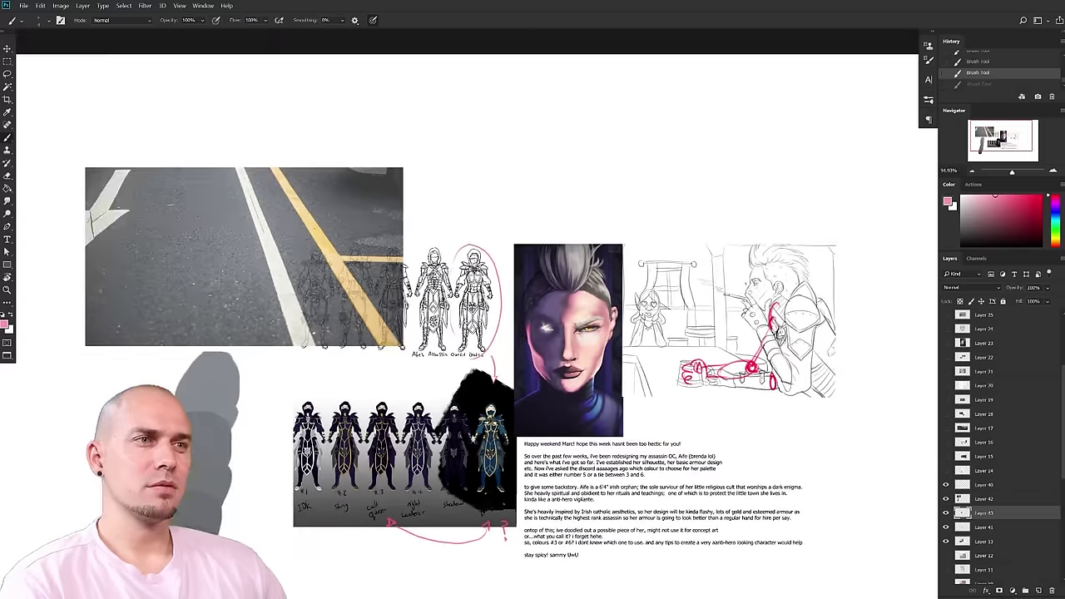
- Hide the assassin submission's layers, then show and select Layer 14 with the seated-figure perspective sketch
drag(947, 546, 947, 543)
click(946, 485)
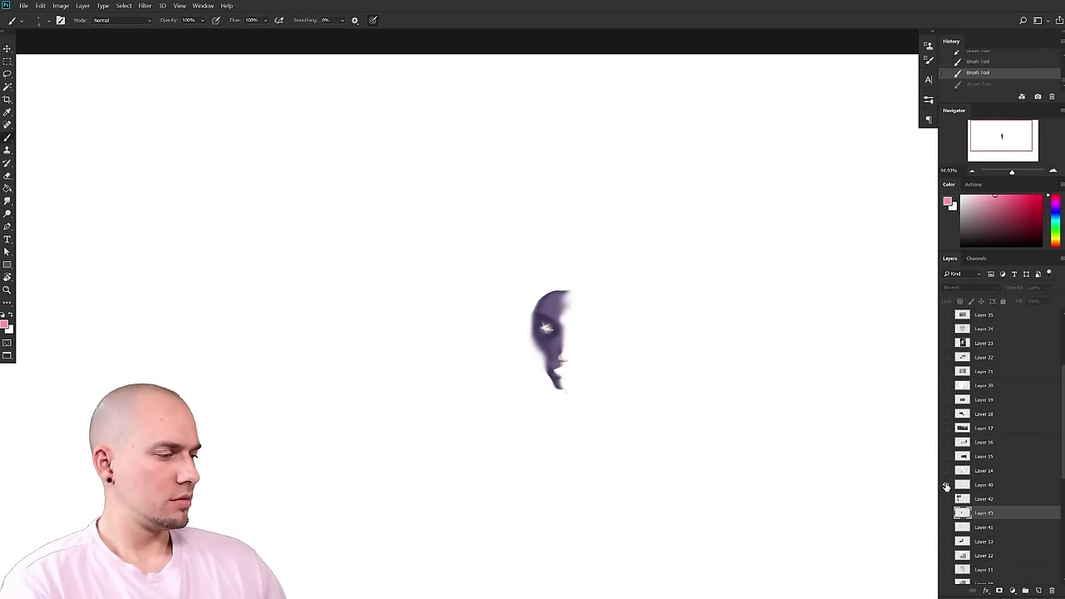
click(947, 484)
click(946, 484)
click(947, 484)
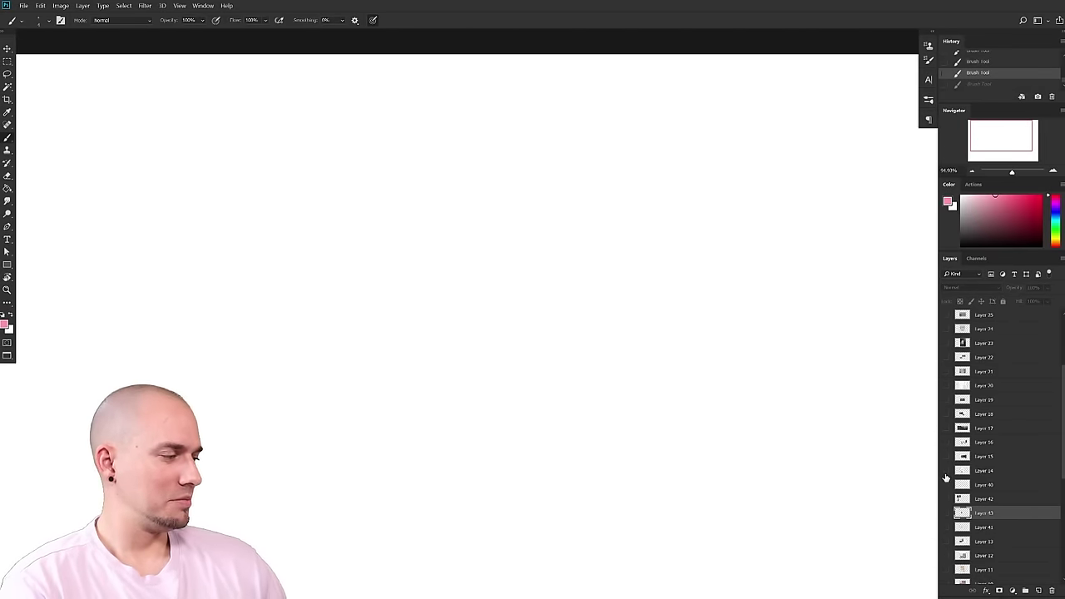
click(946, 471)
click(966, 472)
mouse_move(730, 473)
mouse_down()
mouse_move(584, 411)
mouse_move(580, 425)
mouse_move(716, 447)
mouse_move(762, 482)
mouse_up()
scroll(762, 482, down, 4)
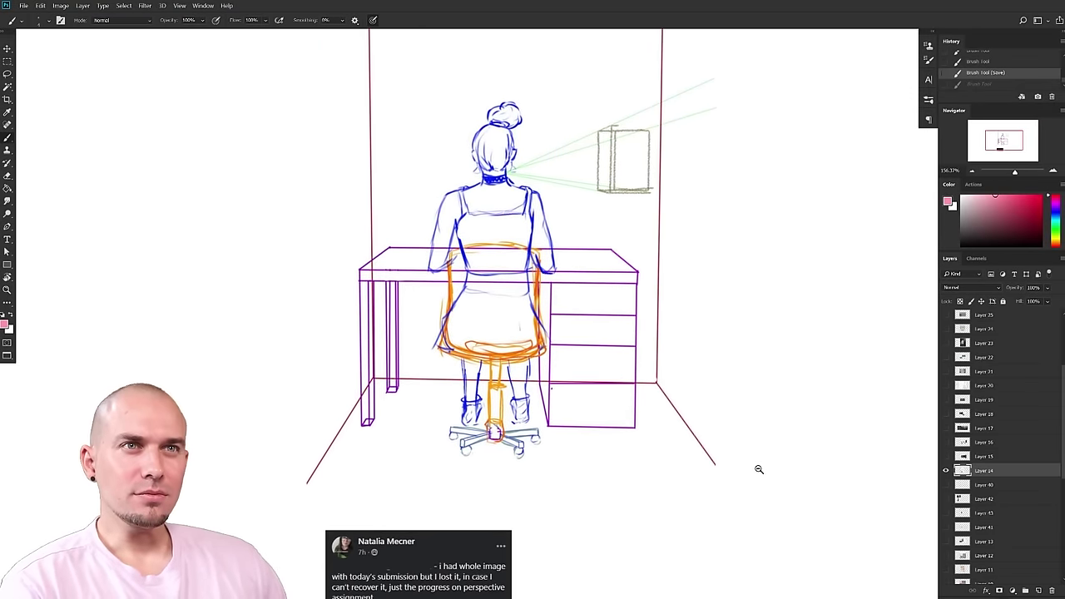
- Examine the perspective sketch, comparing the seated figure, swivel chair base, desk and room lines
scroll(764, 429, up, 2)
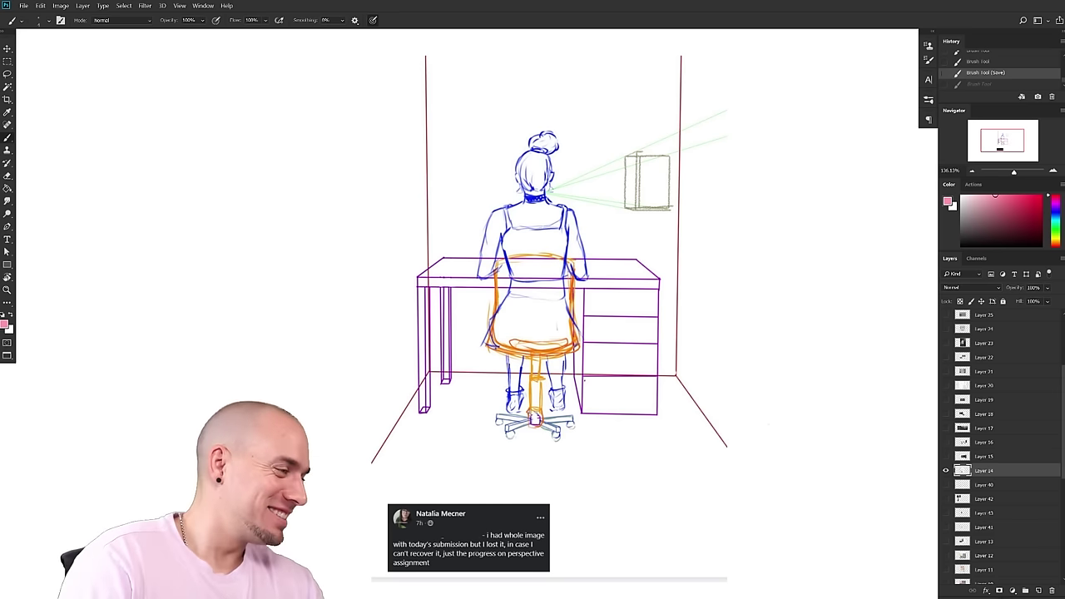
mouse_move(751, 280)
mouse_down()
mouse_move(677, 285)
mouse_move(615, 313)
mouse_up()
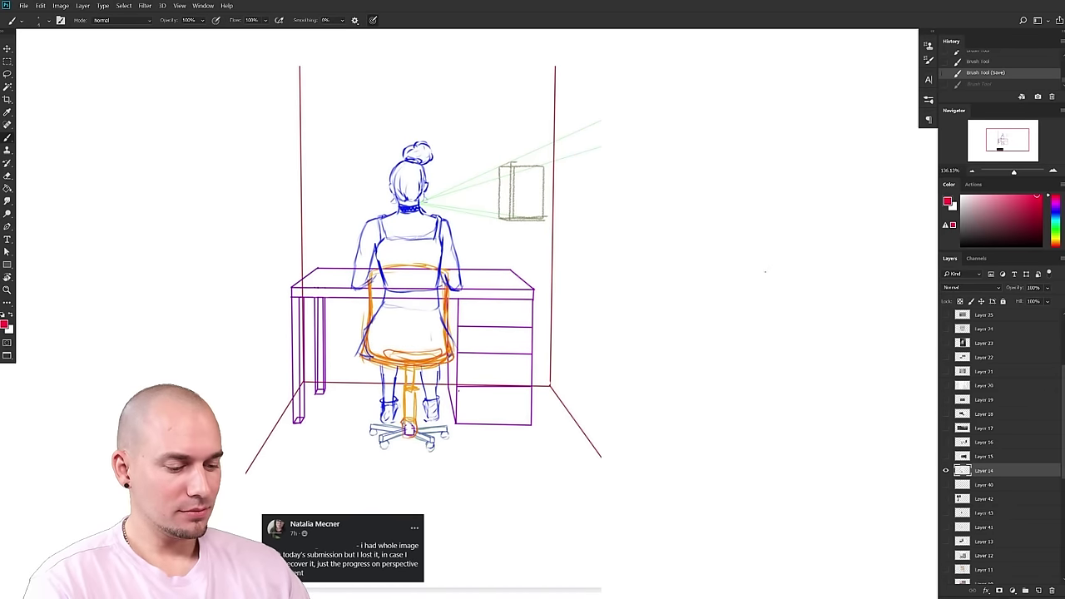
drag(680, 305, 671, 309)
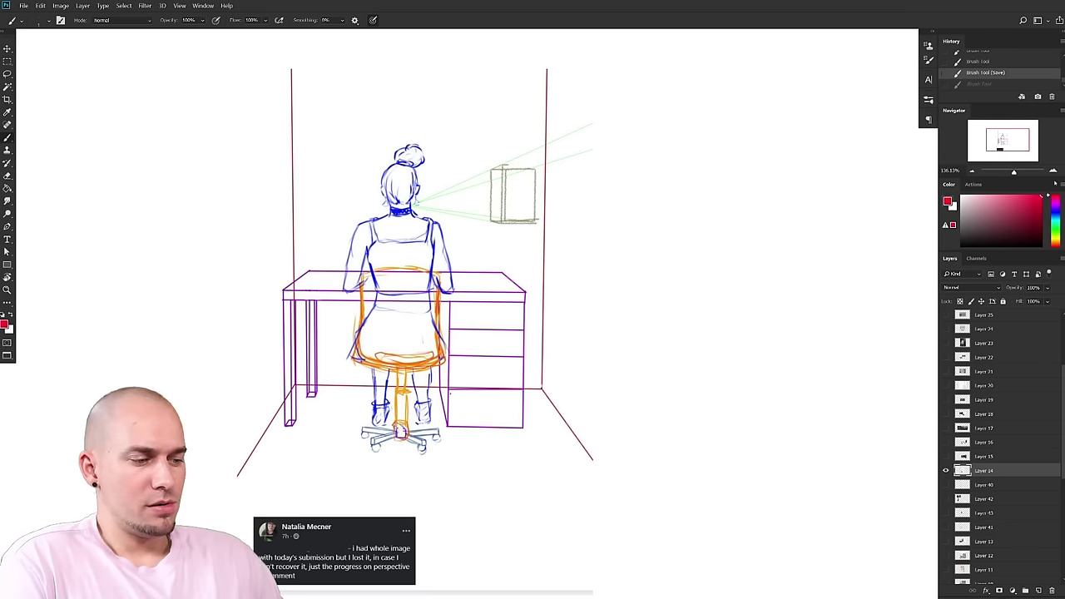
drag(508, 447, 572, 435)
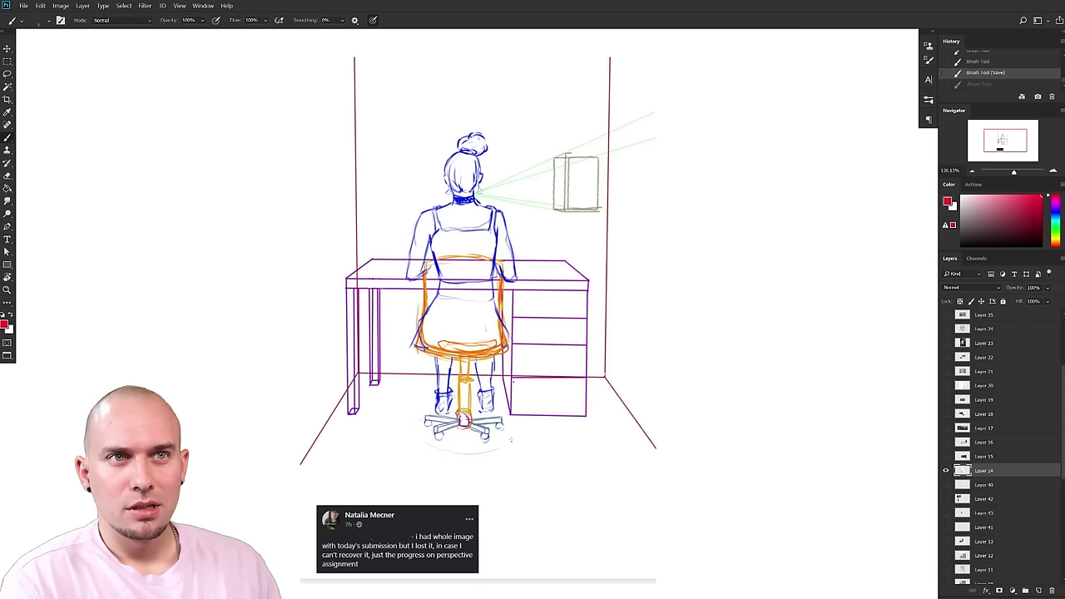
key(z)
key(b)
mouse_move(548, 423)
mouse_down()
mouse_move(543, 431)
mouse_move(556, 427)
mouse_up()
drag(557, 468, 550, 460)
drag(468, 443, 485, 450)
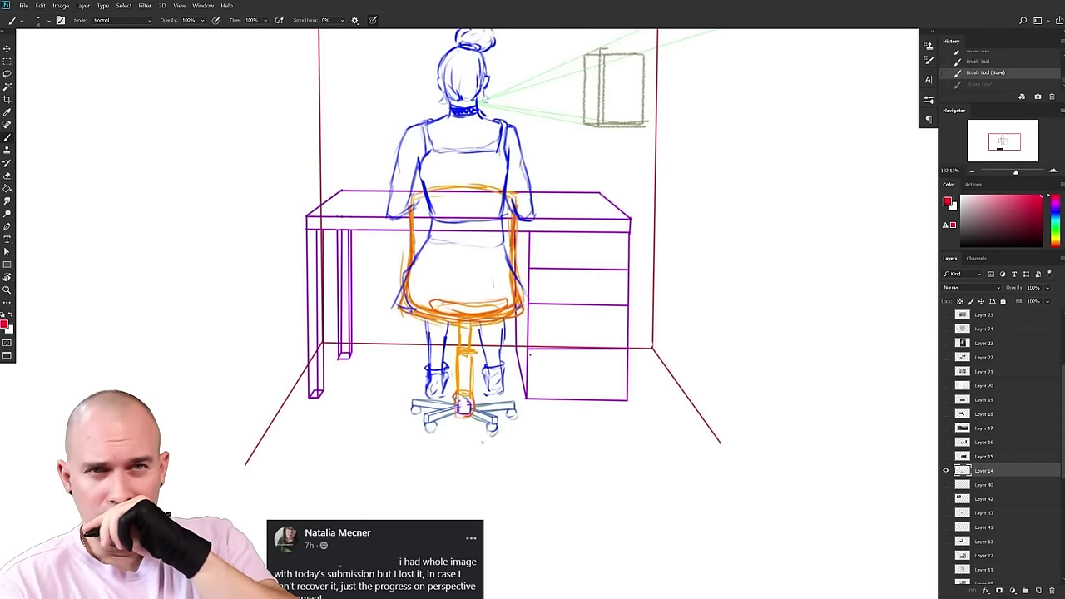
drag(597, 424, 523, 422)
key(l)
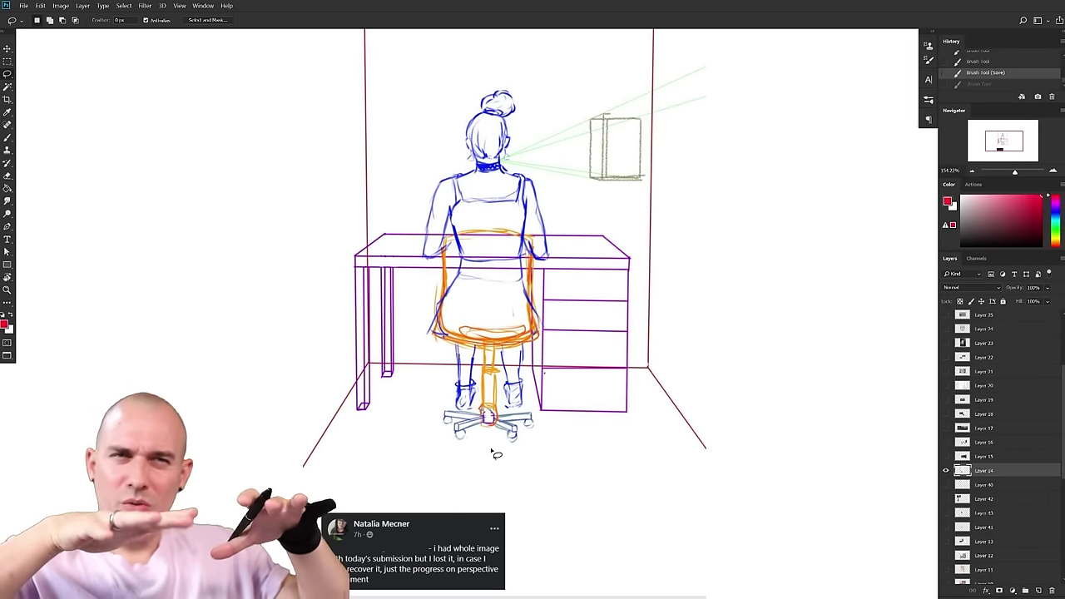
- Sketch a large red floor plane in the empty space beside the drawing, with a smaller perspective plane inside it
drag(613, 449, 441, 439)
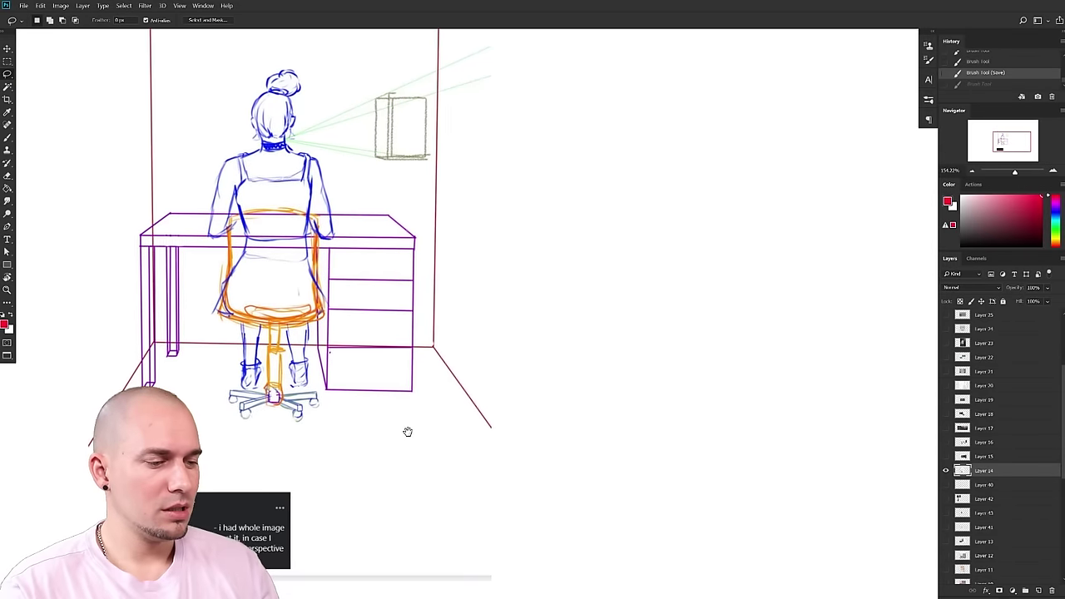
key(b)
mouse_move(430, 479)
mouse_down()
mouse_move(529, 385)
mouse_move(517, 389)
mouse_move(722, 387)
mouse_move(812, 490)
mouse_up()
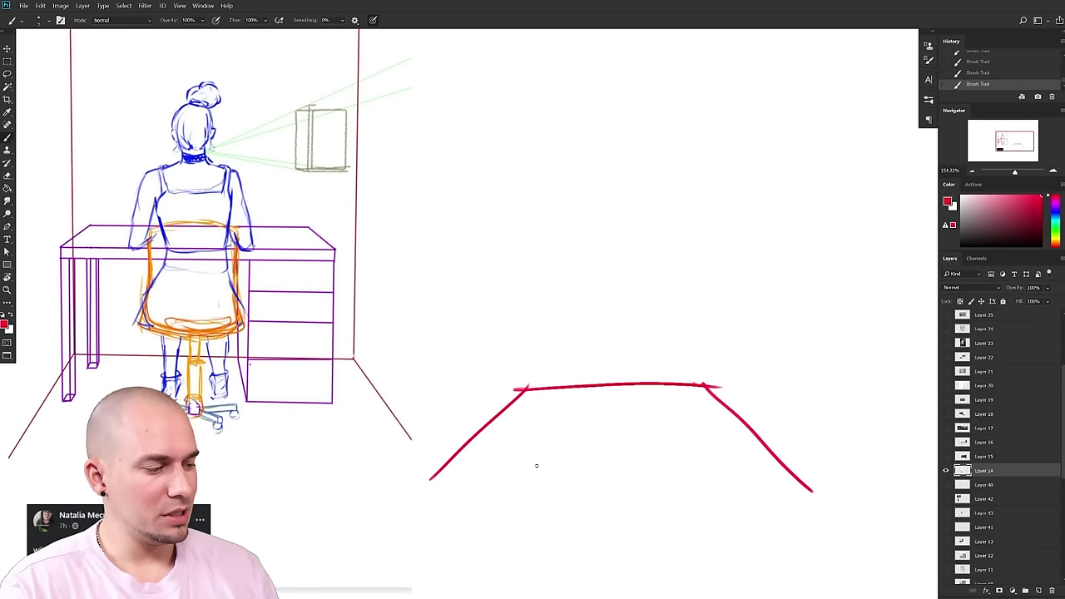
mouse_move(564, 445)
mouse_down()
mouse_move(652, 442)
mouse_move(697, 476)
mouse_up()
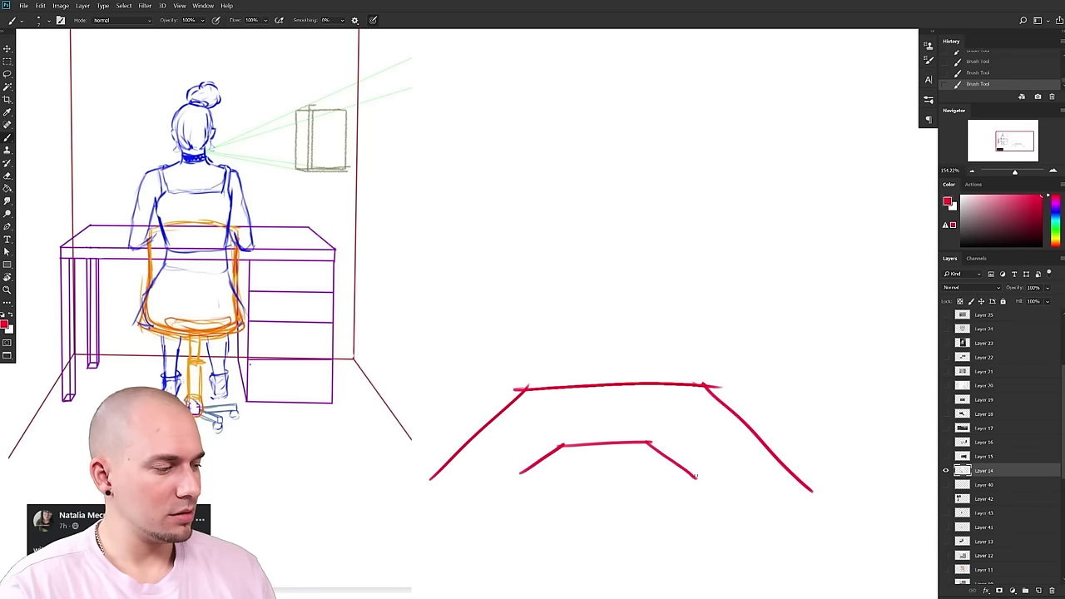
drag(561, 475, 709, 475)
drag(418, 494, 815, 489)
drag(478, 506, 612, 407)
- Try extending the large plane's sides with converging lines that meet at a marked vanishing point above it
mouse_move(402, 512)
mouse_down()
mouse_move(567, 348)
mouse_move(606, 331)
mouse_up()
key(ctrl+z)
key(ctrl+z)
mouse_move(405, 496)
mouse_down()
mouse_move(605, 323)
mouse_move(713, 380)
mouse_move(803, 478)
mouse_move(613, 297)
mouse_up()
key(ctrl+z)
key(ctrl+z)
key(ctrl+z)
drag(612, 298, 431, 491)
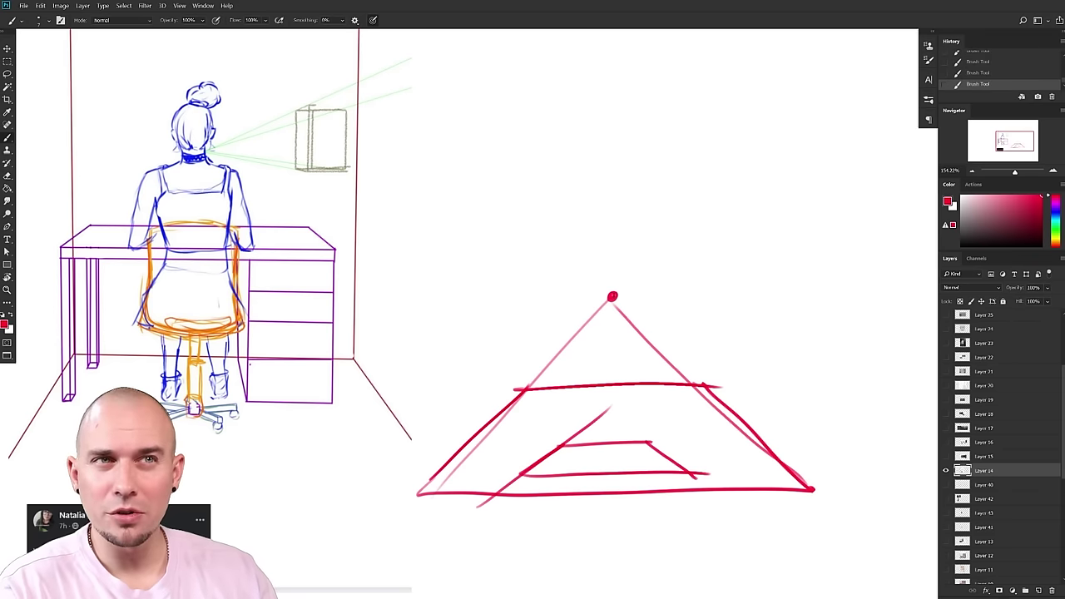
- Strengthen the small plane's edges, fit a flattened ellipse inside it and extend one side upward
mouse_move(521, 475)
mouse_down()
mouse_move(589, 430)
mouse_move(703, 481)
mouse_move(641, 426)
mouse_up()
mouse_move(654, 442)
mouse_down()
mouse_move(614, 441)
mouse_move(637, 477)
mouse_move(615, 444)
mouse_move(595, 446)
mouse_move(607, 441)
mouse_move(566, 460)
mouse_move(650, 467)
mouse_up()
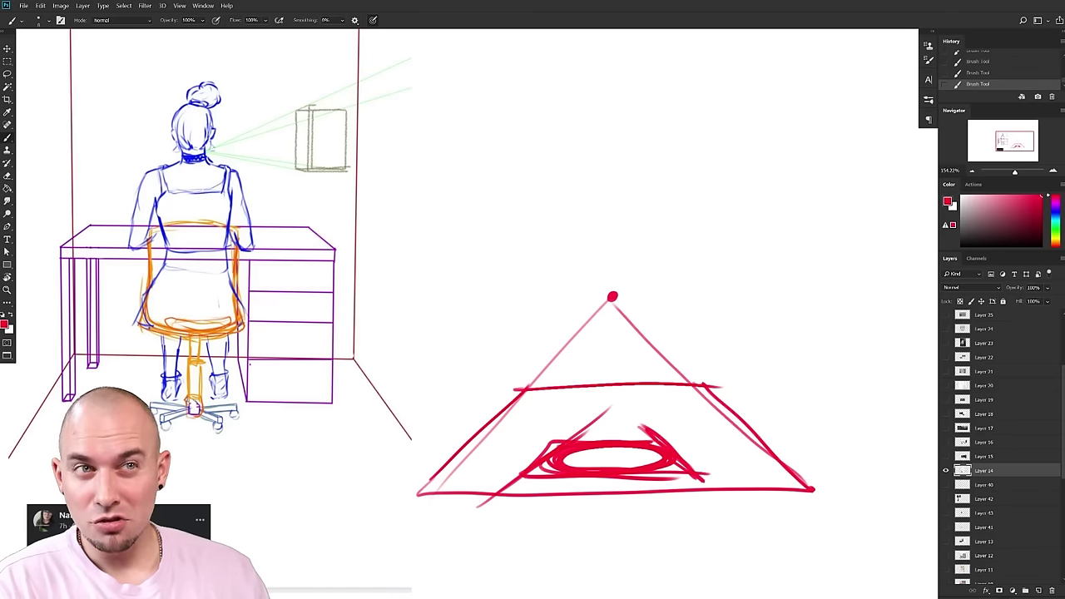
drag(642, 438, 600, 390)
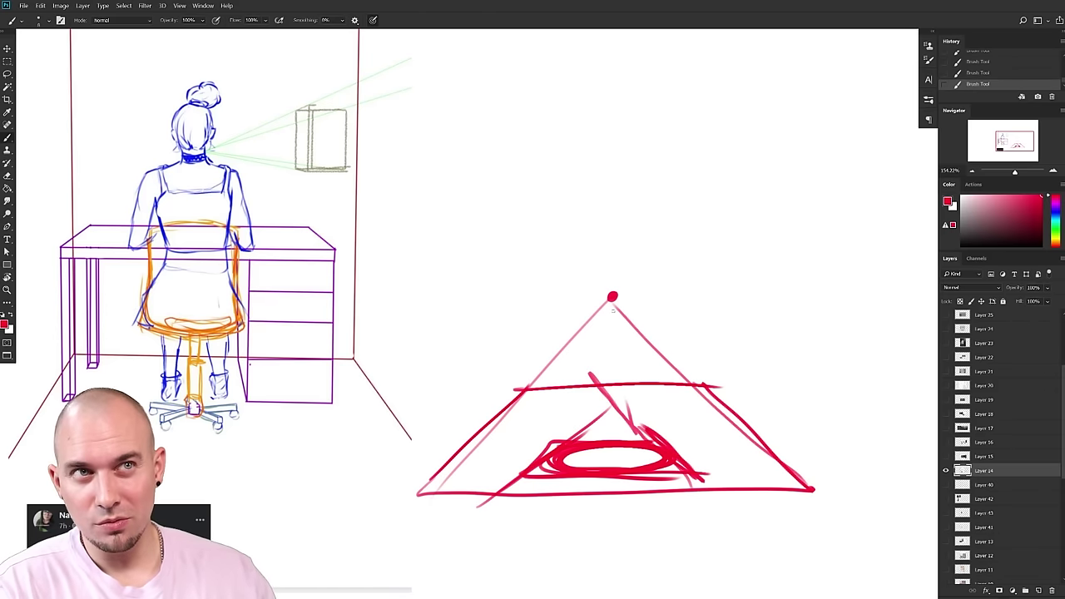
- Undo the ellipse, the reinforced edges and the vanishing point with its converging line
key(ctrl+z)
key(ctrl+z)
key(ctrl+z)
key(ctrl+z)
key(ctrl+z)
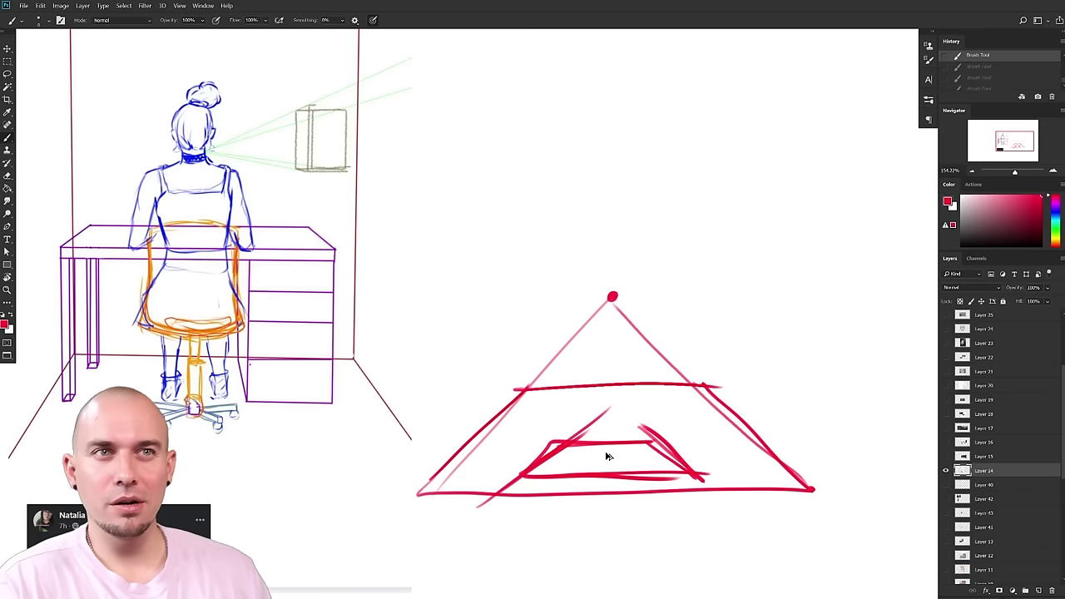
key(ctrl+z)
key(ctrl+z)
key(ctrl+z)
key(ctrl+z)
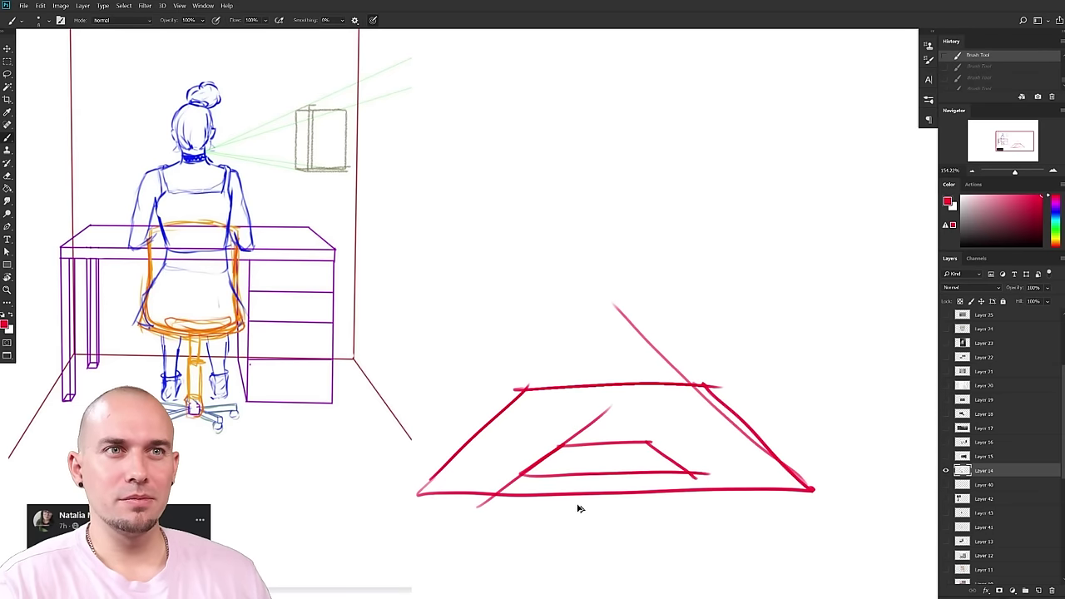
- Reinforce the small plane's slanted sides and draw a foreshortened ellipse that touches its edges
mouse_move(556, 463)
mouse_down()
mouse_move(662, 421)
mouse_move(650, 425)
mouse_move(640, 400)
mouse_move(757, 398)
mouse_move(782, 428)
mouse_up()
mouse_move(710, 396)
mouse_down()
mouse_move(685, 436)
mouse_move(672, 394)
mouse_move(719, 437)
mouse_move(700, 430)
mouse_up()
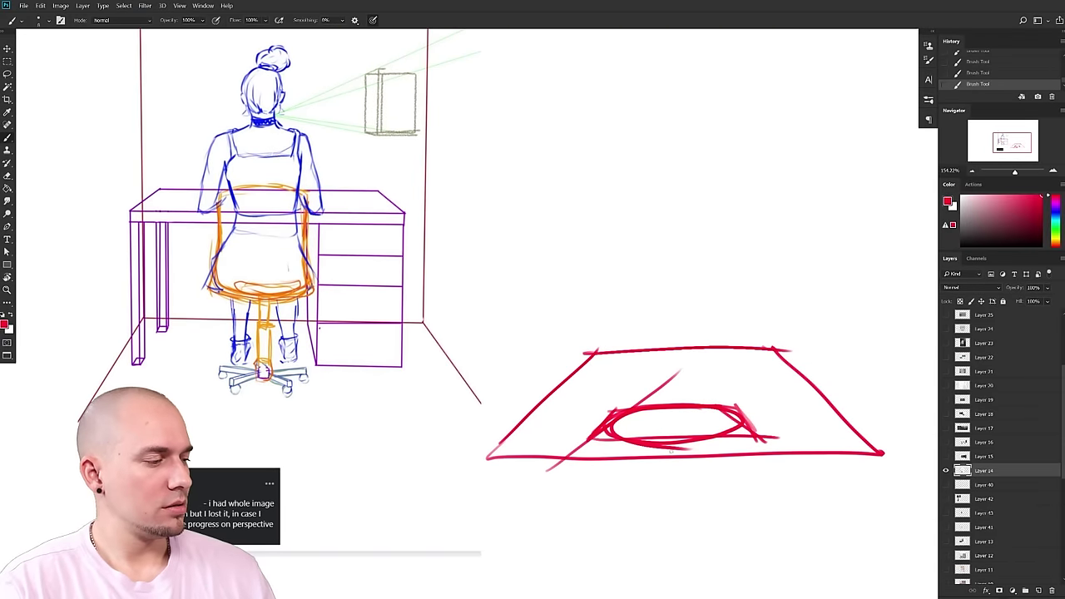
- Try circling the swivel chair's wheel base with a wide red ellipse around its casters, then undo it
drag(536, 422, 683, 428)
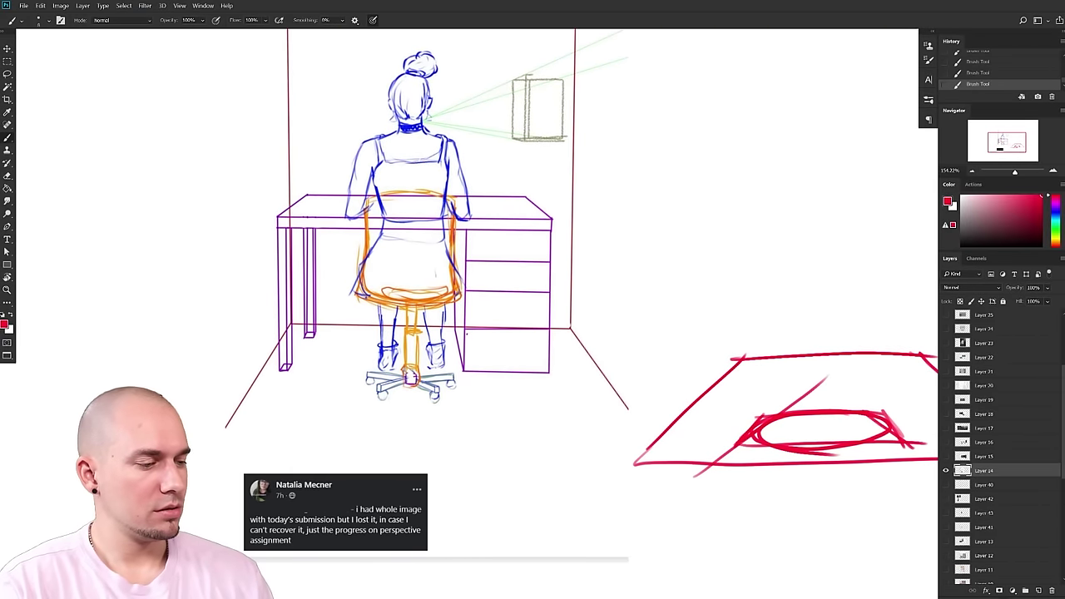
mouse_move(382, 365)
mouse_down()
mouse_move(459, 386)
mouse_move(359, 387)
mouse_move(374, 400)
mouse_move(366, 373)
mouse_move(470, 381)
mouse_move(462, 392)
mouse_up()
key(ctrl+z)
key(ctrl+z)
mouse_move(417, 366)
mouse_down()
mouse_move(362, 391)
mouse_move(366, 376)
mouse_move(444, 367)
mouse_move(465, 395)
mouse_move(373, 404)
mouse_up()
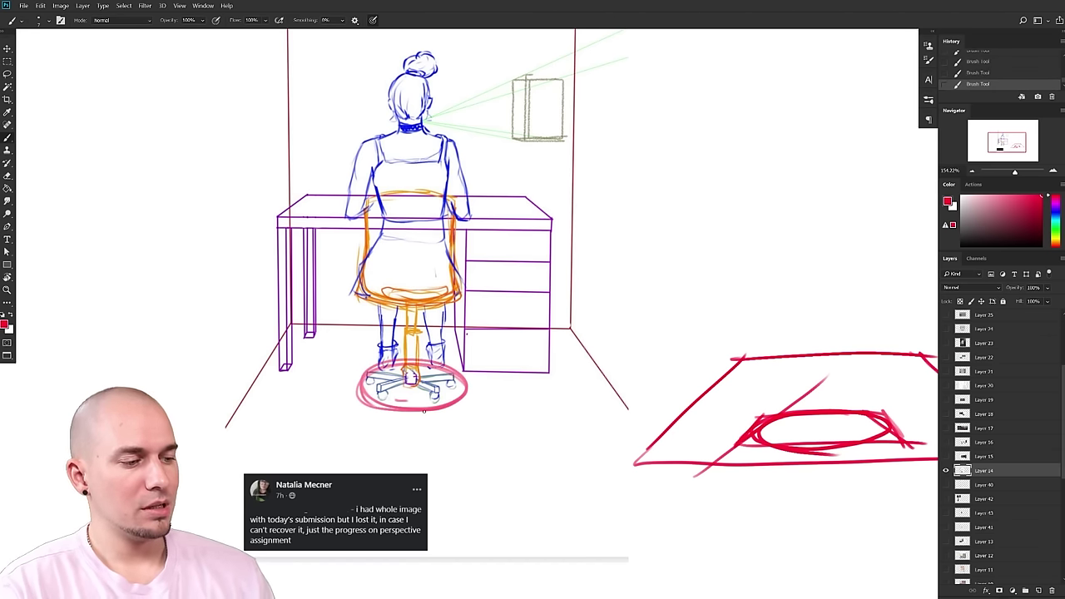
scroll(424, 410, up, 3)
key(ctrl+z)
- Try a flatter red ellipse through the ends of the chair base's spokes, then undo it
drag(423, 395, 385, 428)
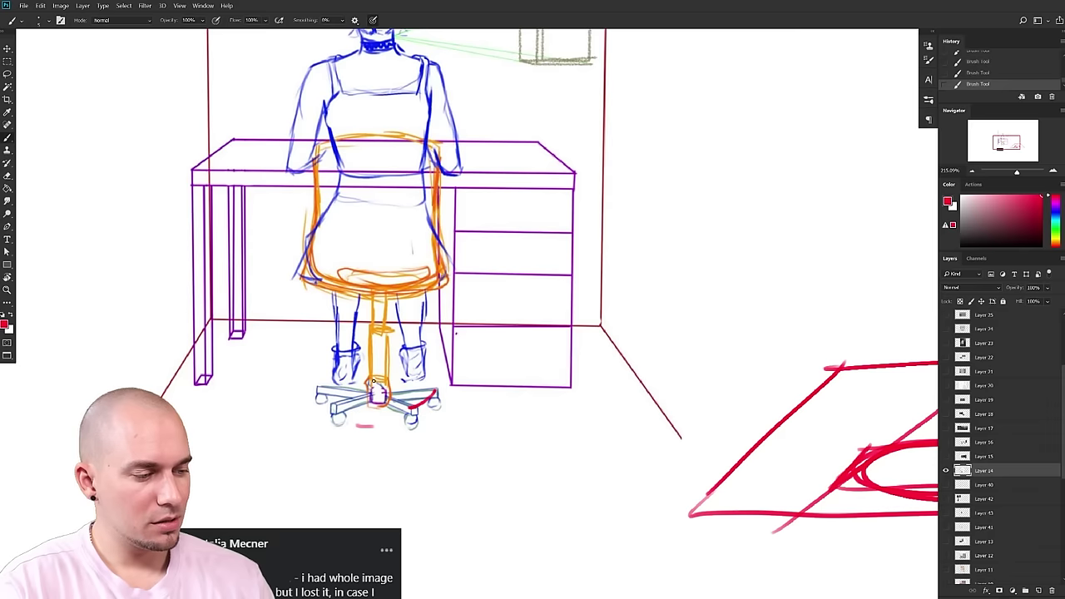
mouse_move(411, 408)
mouse_down()
mouse_move(319, 398)
mouse_move(418, 385)
mouse_move(318, 388)
mouse_move(426, 401)
mouse_move(320, 397)
mouse_move(364, 383)
mouse_move(334, 391)
mouse_up()
drag(480, 412, 480, 415)
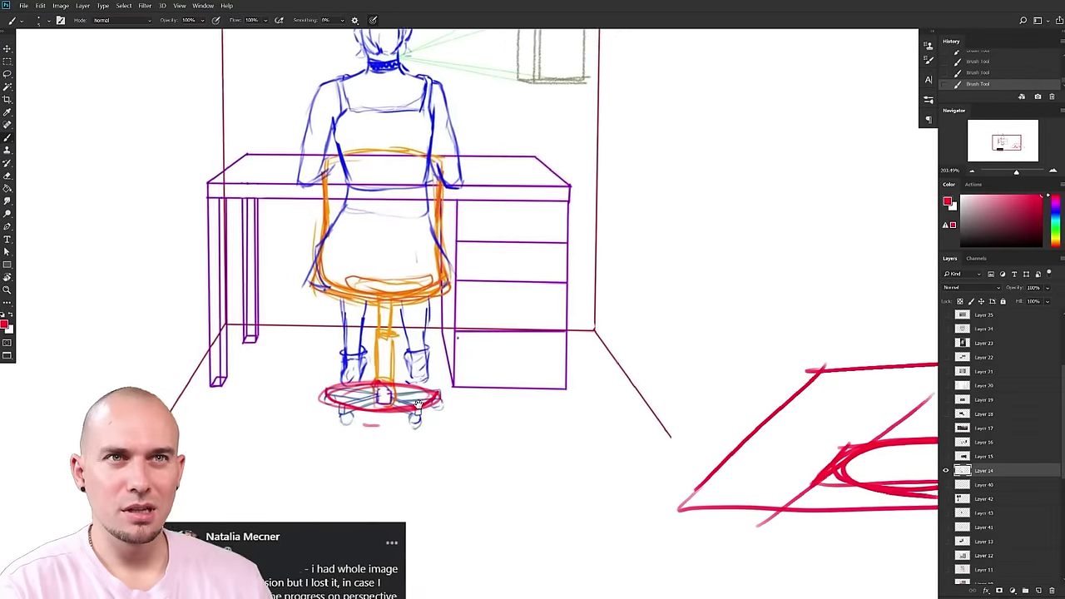
drag(399, 399, 449, 407)
key(ctrl+z)
key(ctrl+z)
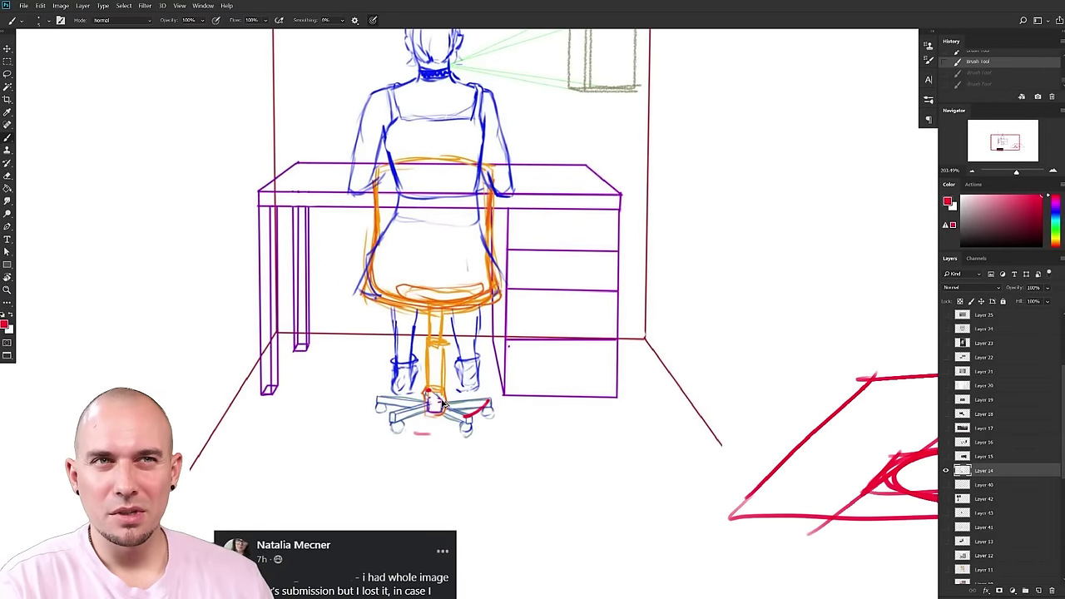
key(ctrl+z)
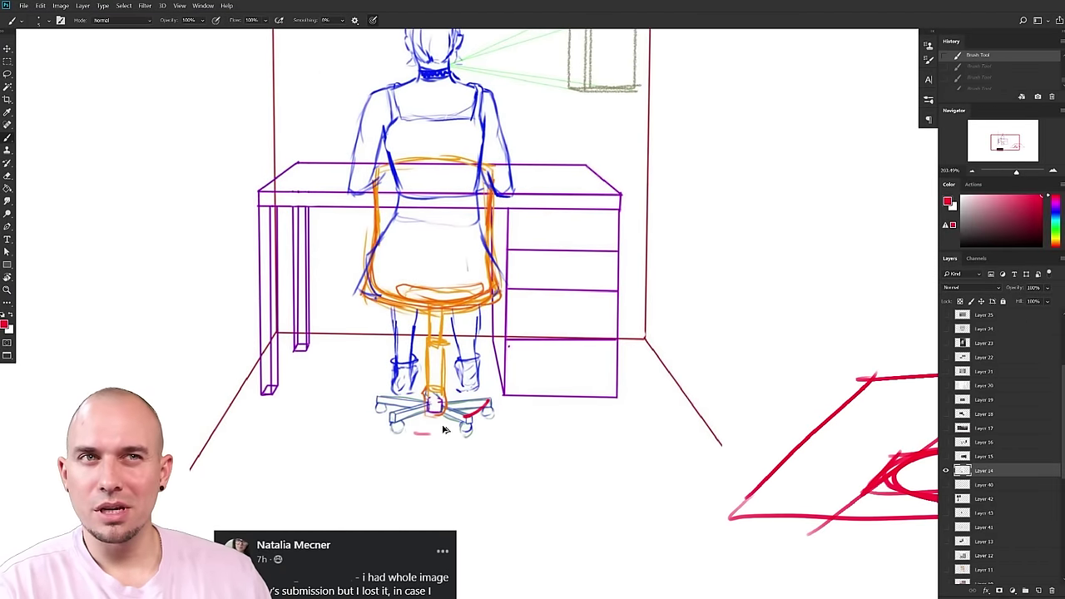
- Draw the room floor's front edge, a diagonal across the floor and a horizontal guide beside the chair base
drag(538, 472, 508, 475)
drag(587, 427, 710, 385)
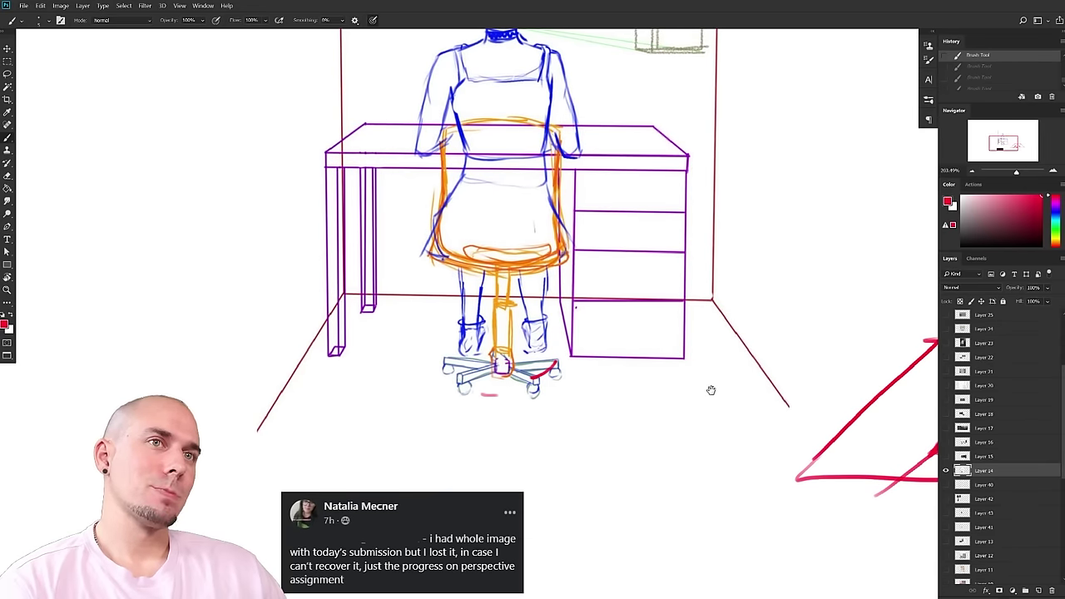
drag(710, 390, 703, 388)
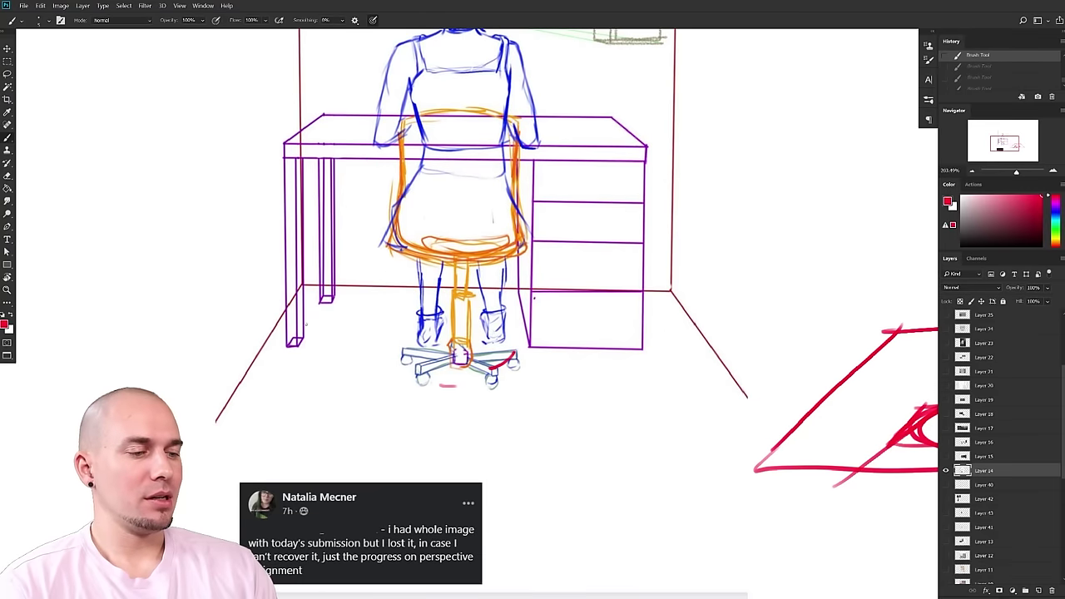
click(751, 404)
drag(762, 416, 222, 417)
drag(334, 299, 753, 413)
drag(510, 340, 722, 339)
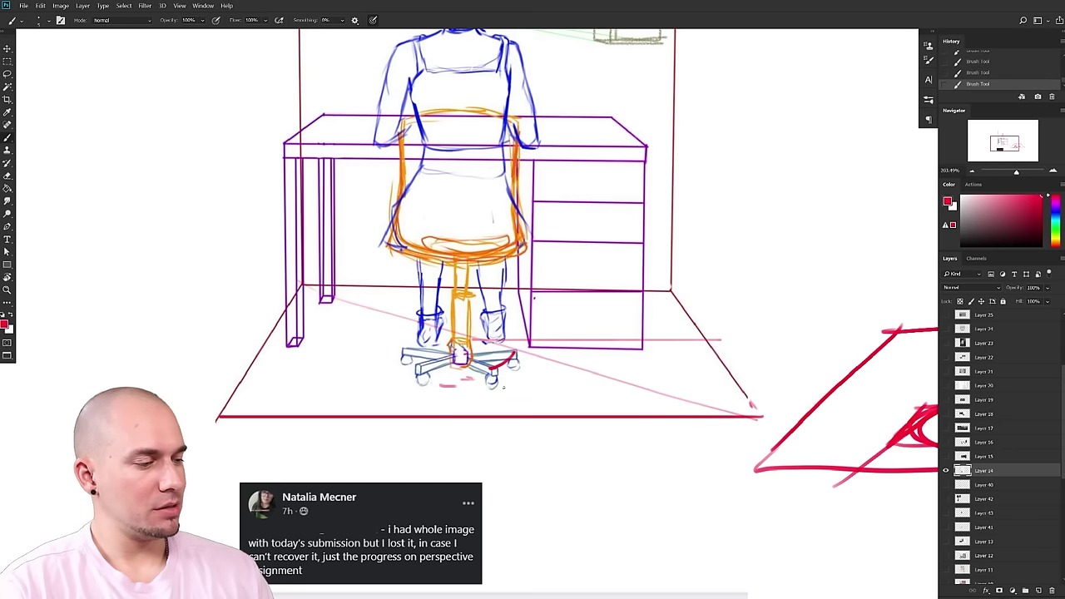
- Undo the red floor guides and the remaining red marks around the chair base
key(ctrl+z)
key(ctrl+z)
key(ctrl+z)
key(ctrl+z)
key(ctrl+z)
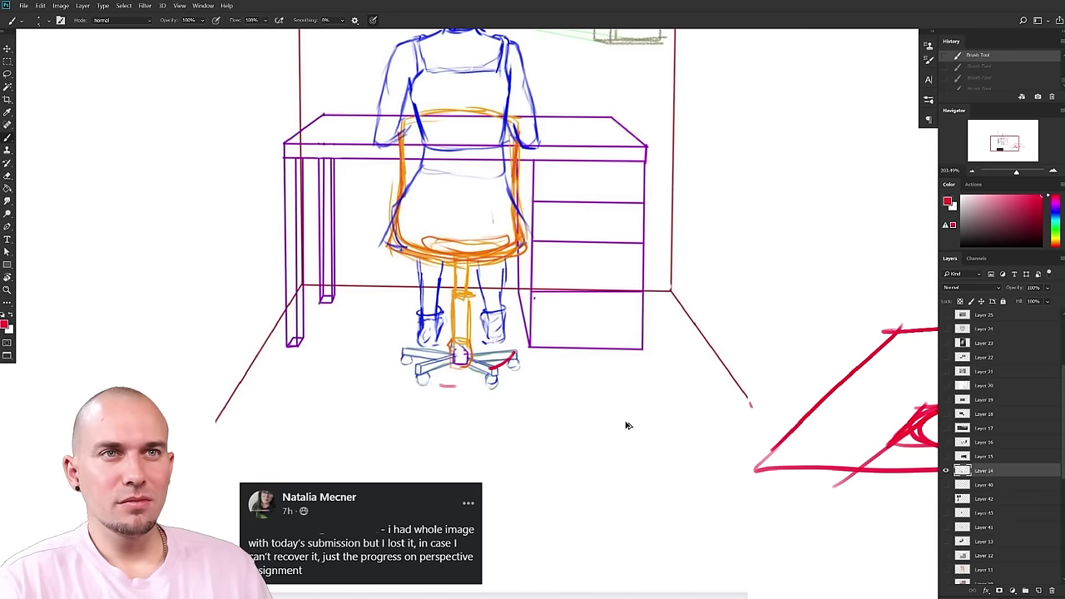
key(ctrl+z)
key(ctrl+z)
mouse_move(618, 421)
mouse_down()
mouse_move(466, 452)
mouse_move(494, 453)
mouse_up()
ctrl+drag(519, 449, 486, 449)
drag(569, 402, 599, 395)
drag(451, 414, 471, 411)
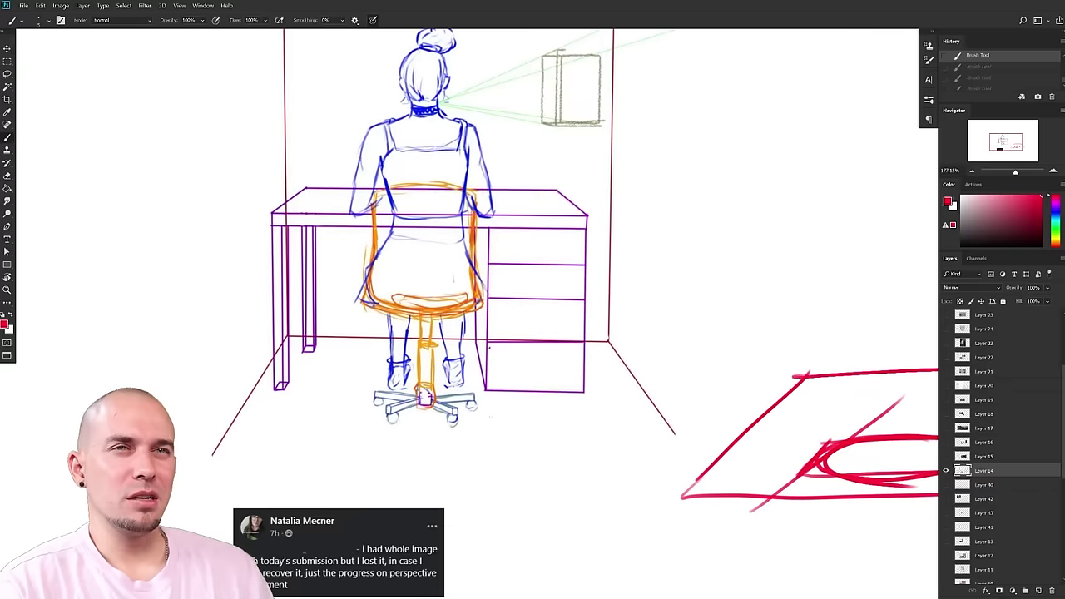
key(ctrl+z)
- Lasso the swivel chair's wheel base, enlarge it slightly with Free Transform and deselect it
mouse_move(421, 403)
mouse_down()
mouse_move(481, 407)
mouse_move(484, 429)
mouse_up()
mouse_move(549, 420)
mouse_down()
mouse_move(513, 436)
mouse_move(545, 423)
mouse_move(466, 412)
mouse_move(533, 454)
mouse_up()
scroll(512, 435, down, 1)
key(l)
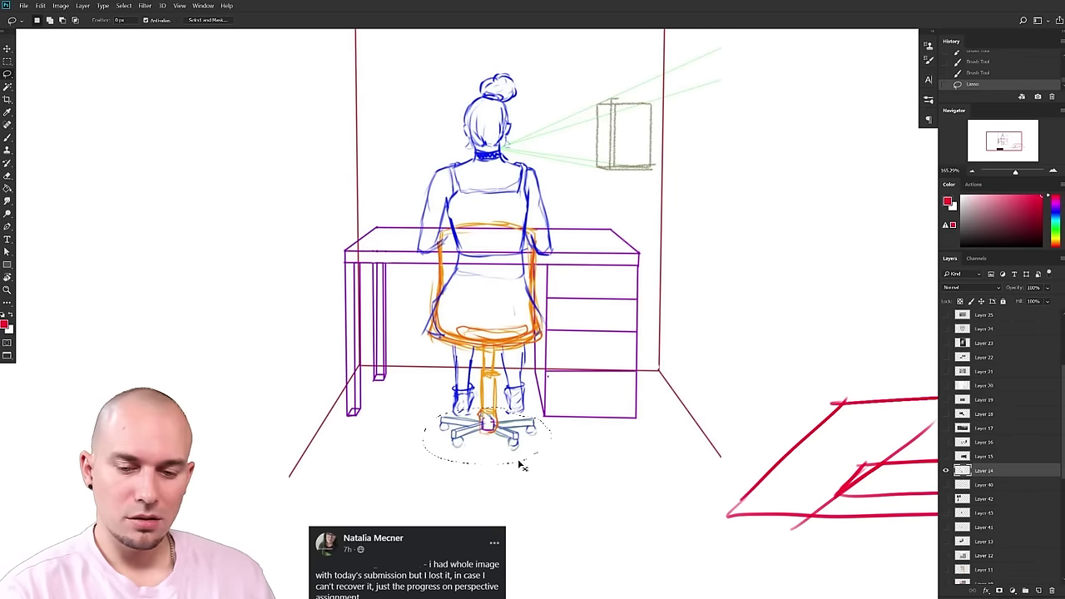
key(ctrl+t)
drag(489, 408, 489, 403)
drag(489, 465, 487, 466)
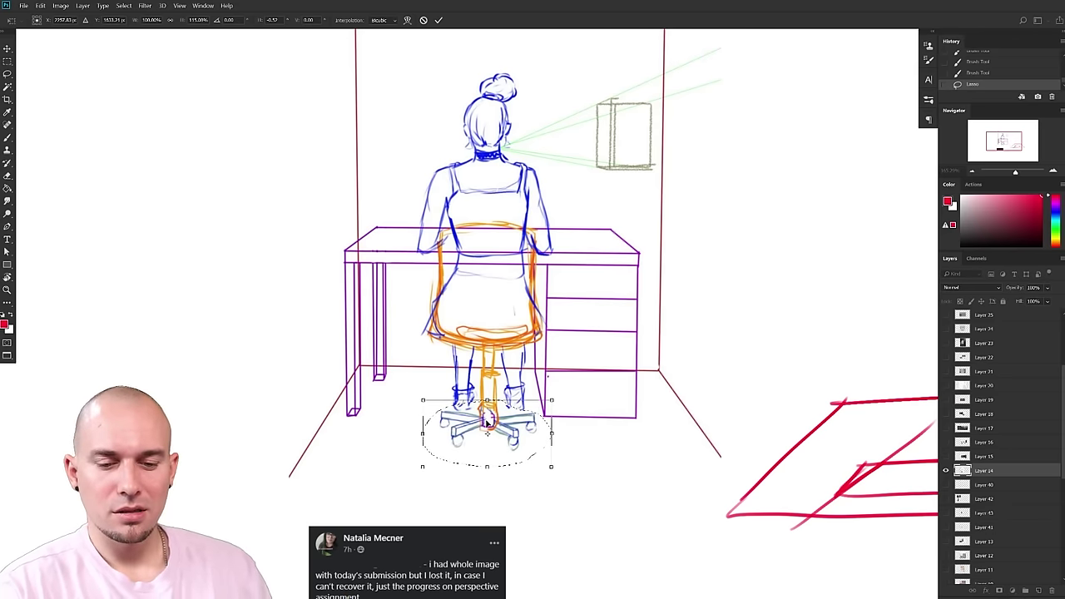
key(Return)
key(b)
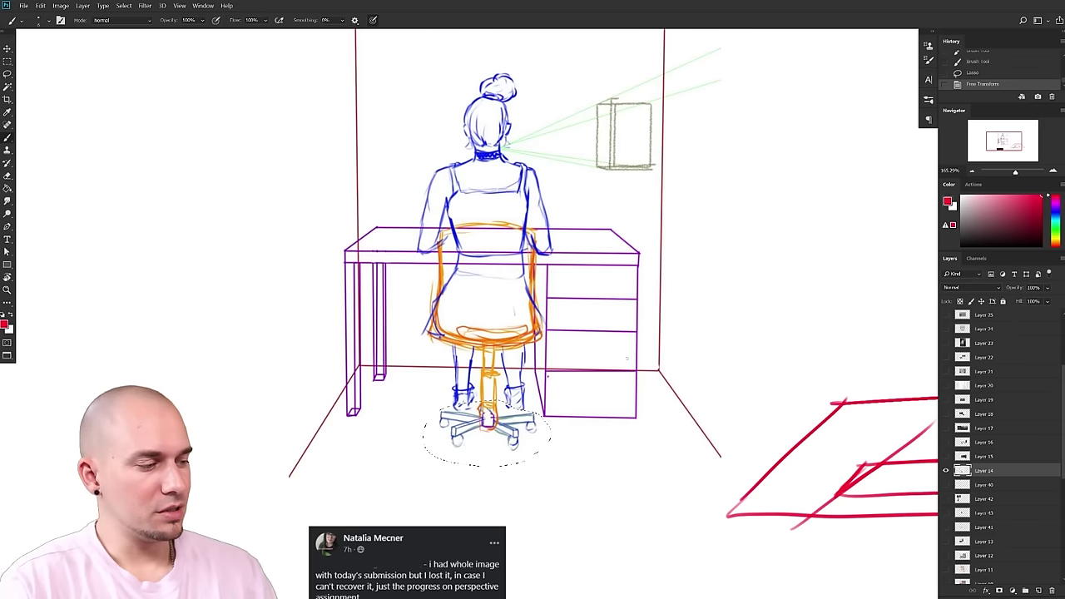
key(ctrl+d)
- Restore the chair base selection, enlarge it further with Free Transform, recentre it under the post and deselect
drag(599, 475, 623, 464)
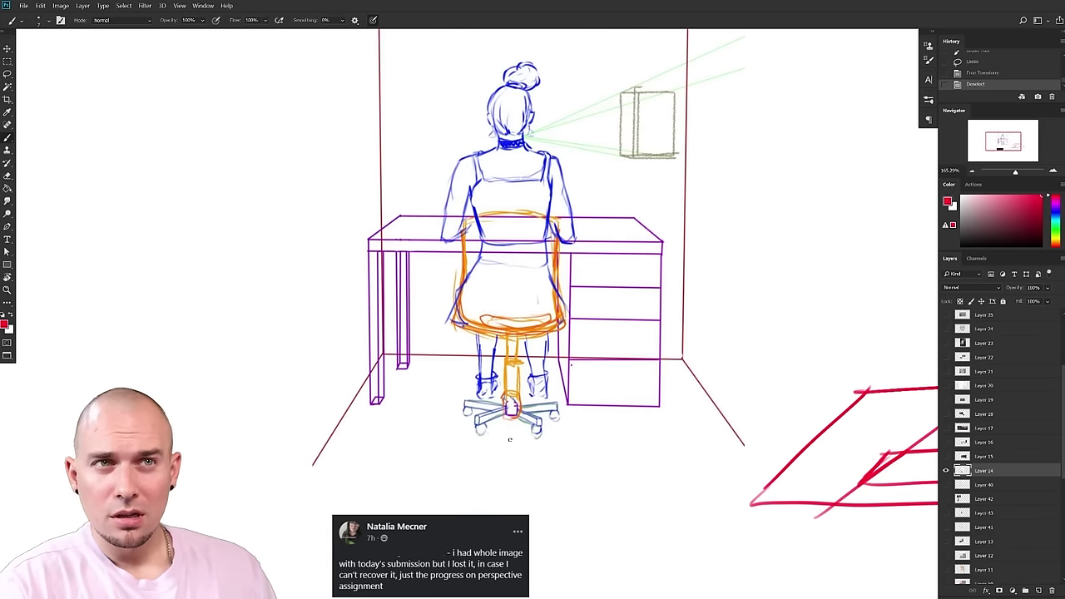
drag(537, 465, 524, 473)
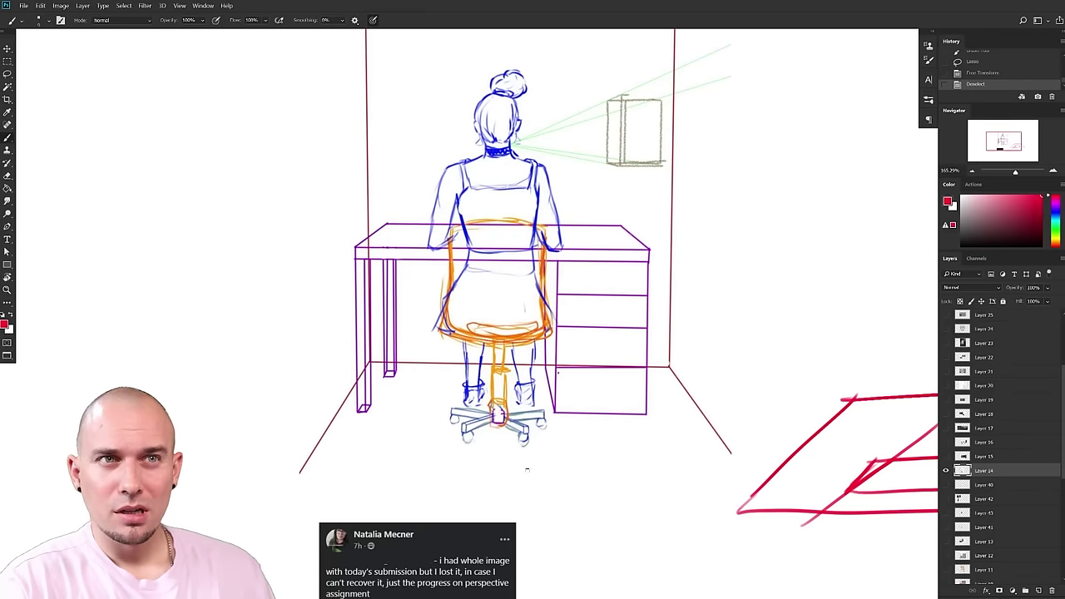
key(ctrl+z)
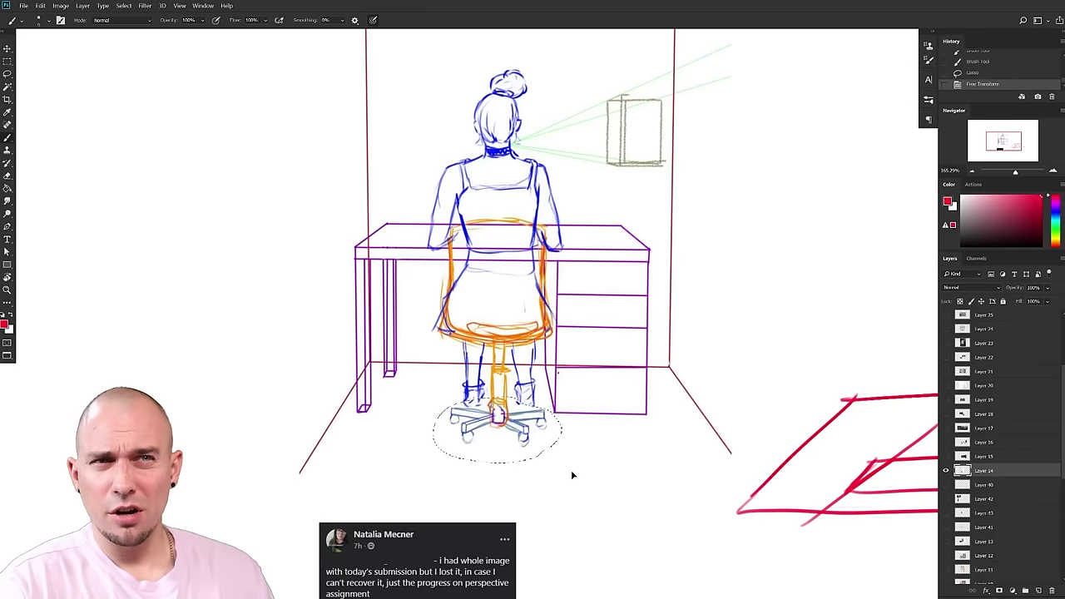
key(ctrl+t)
drag(572, 468, 588, 476)
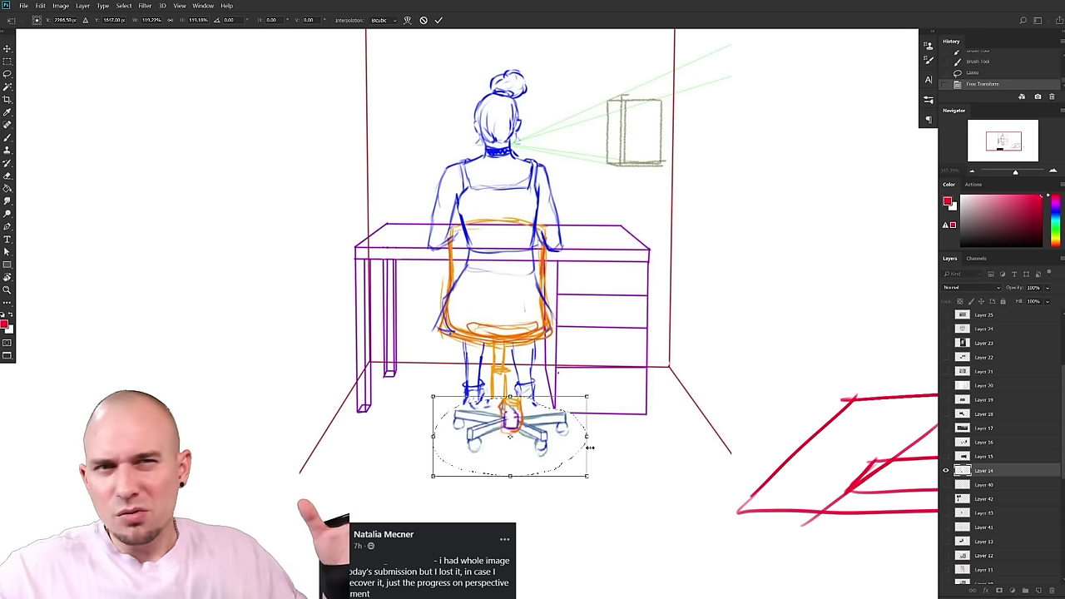
drag(567, 467, 524, 452)
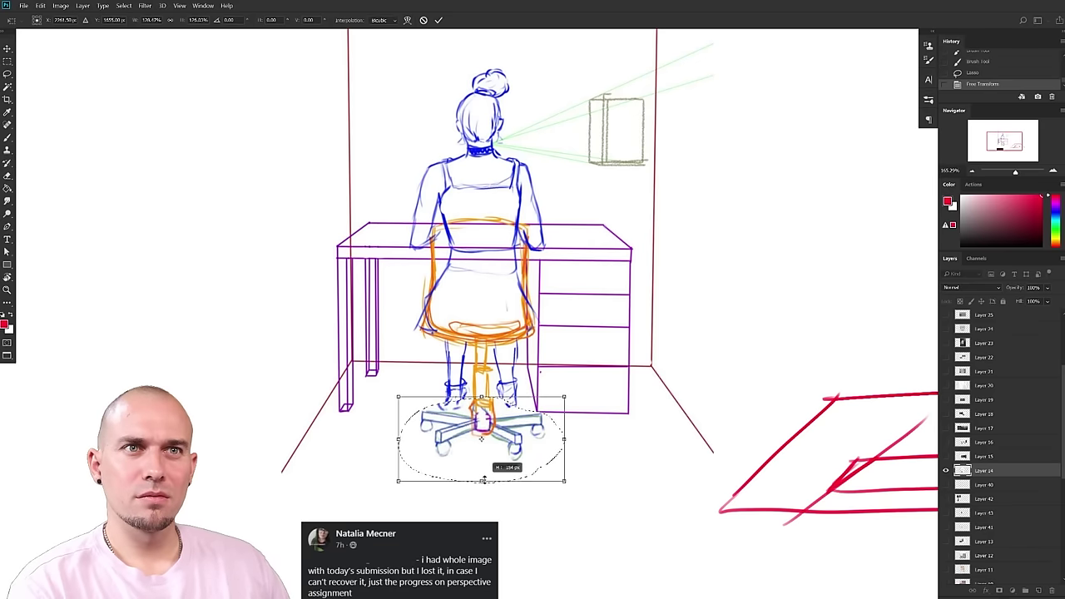
key(Return)
key(ctrl+d)
- Examine the enlarged chair base against the seated figure, desk and room lines
drag(664, 419, 664, 412)
drag(666, 407, 610, 478)
scroll(632, 441, down, 3)
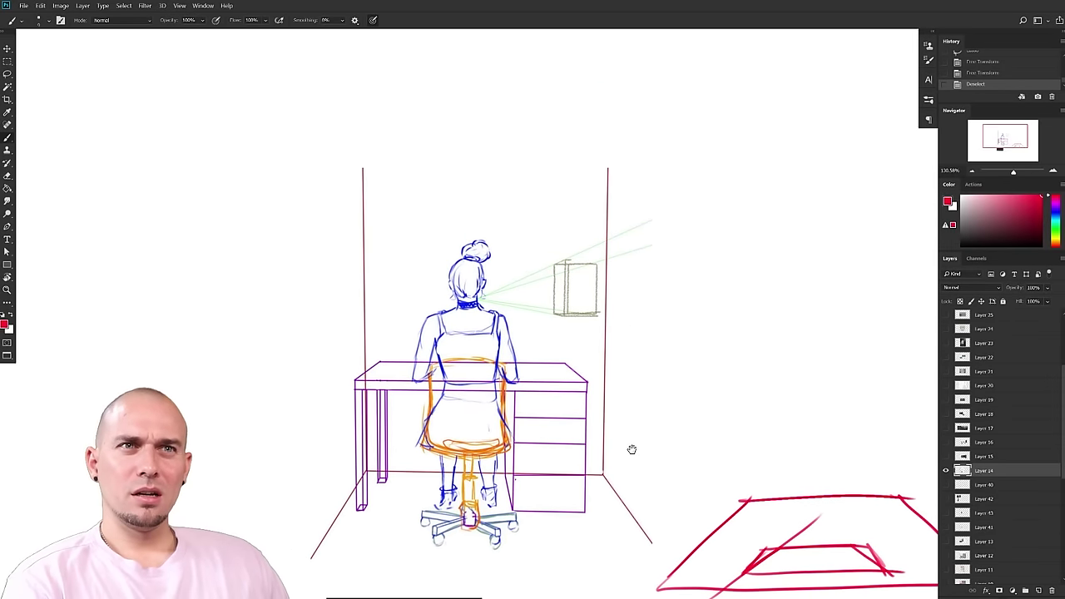
drag(657, 416, 675, 401)
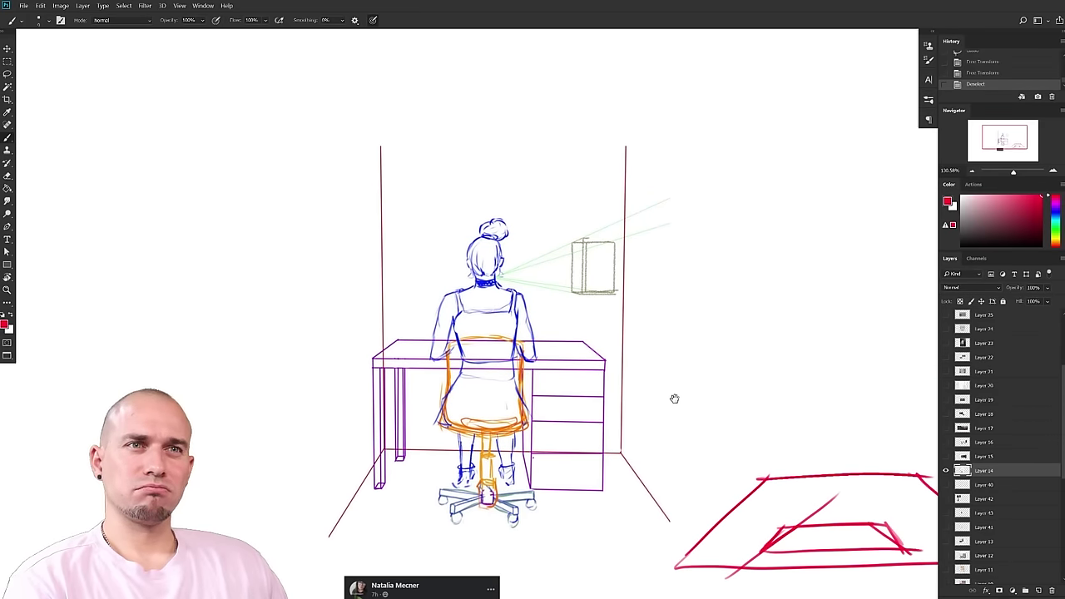
scroll(674, 398, up, 5)
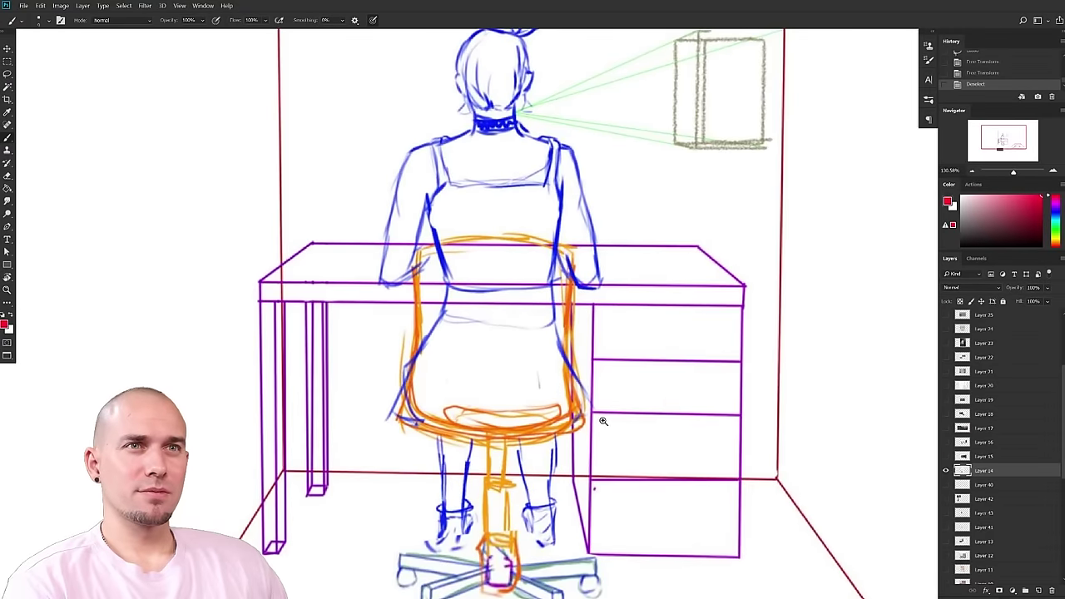
scroll(603, 421, down, 3)
scroll(635, 400, up, 4)
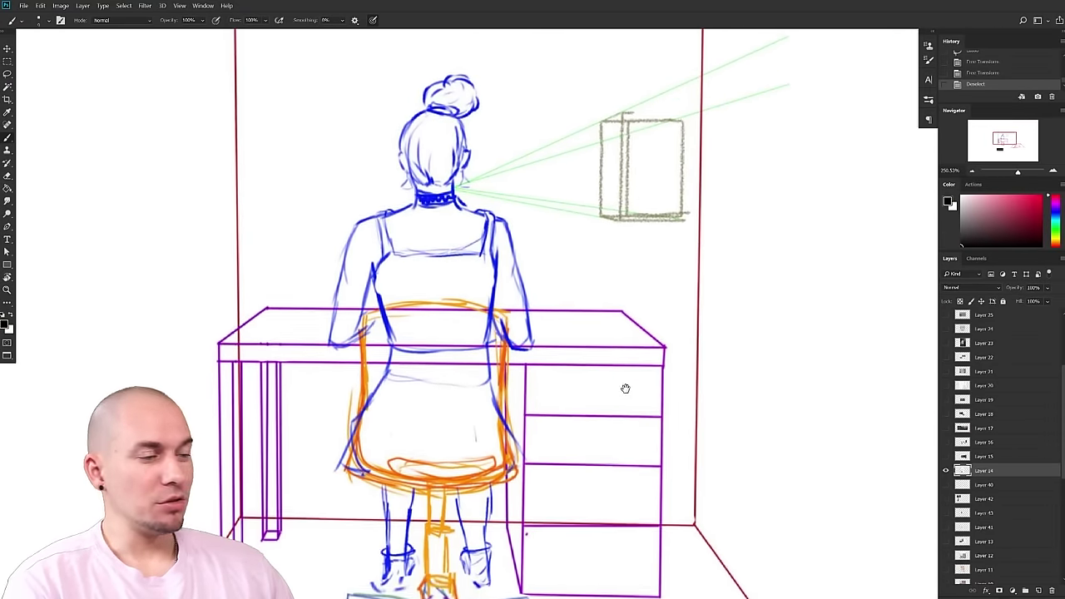
- Draw a thin black vertical edge beside the top drawer's inner side and join it to the first drawer divider
drag(492, 435, 569, 411)
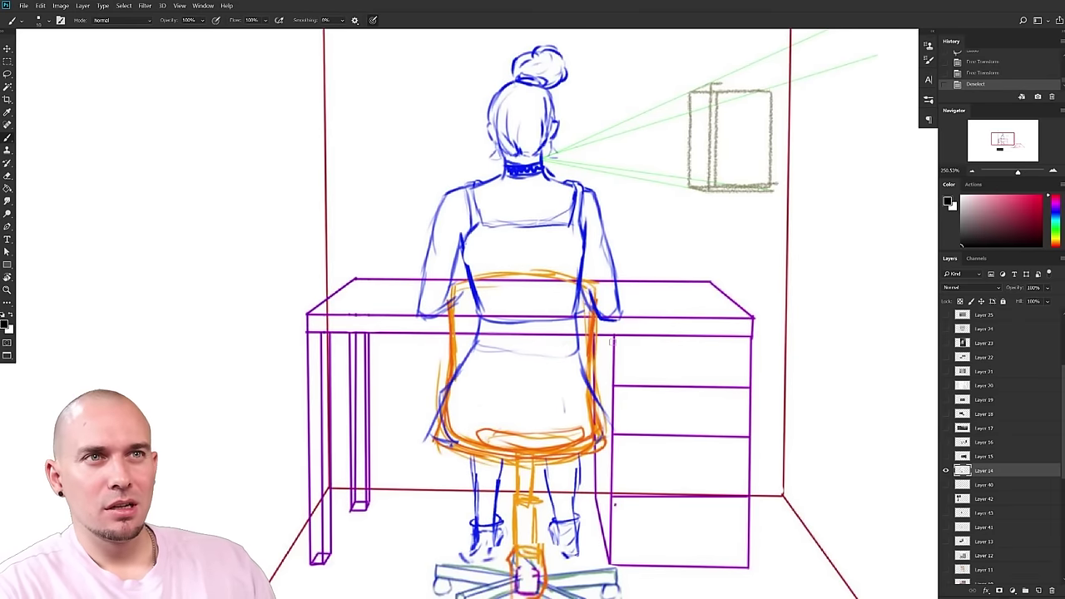
drag(609, 336, 610, 556)
key(ctrl+z)
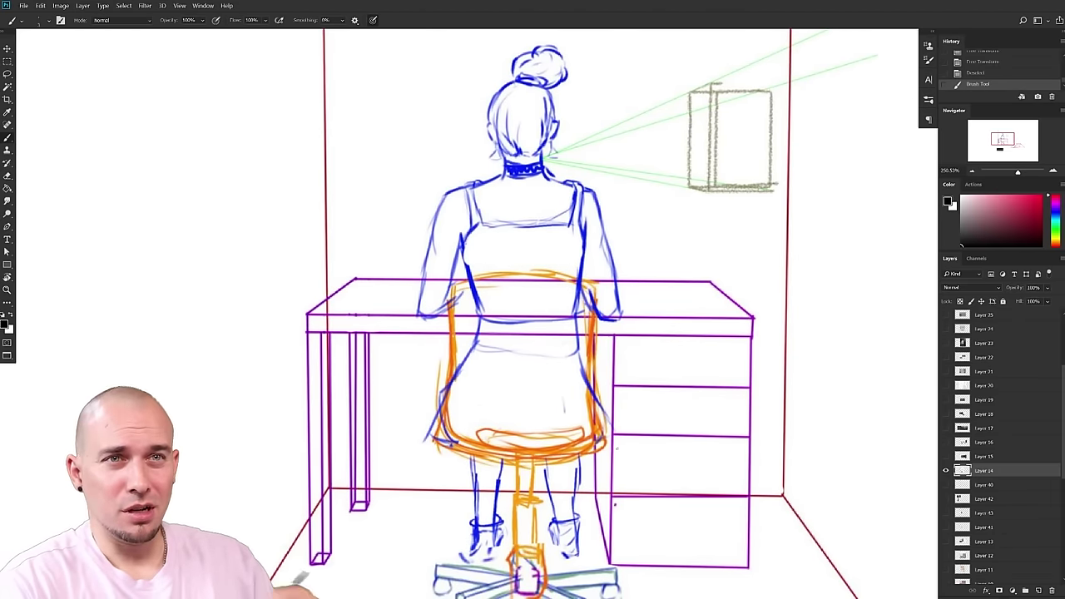
mouse_move(652, 415)
mouse_down()
mouse_move(670, 368)
mouse_move(662, 394)
mouse_up()
drag(620, 367, 629, 372)
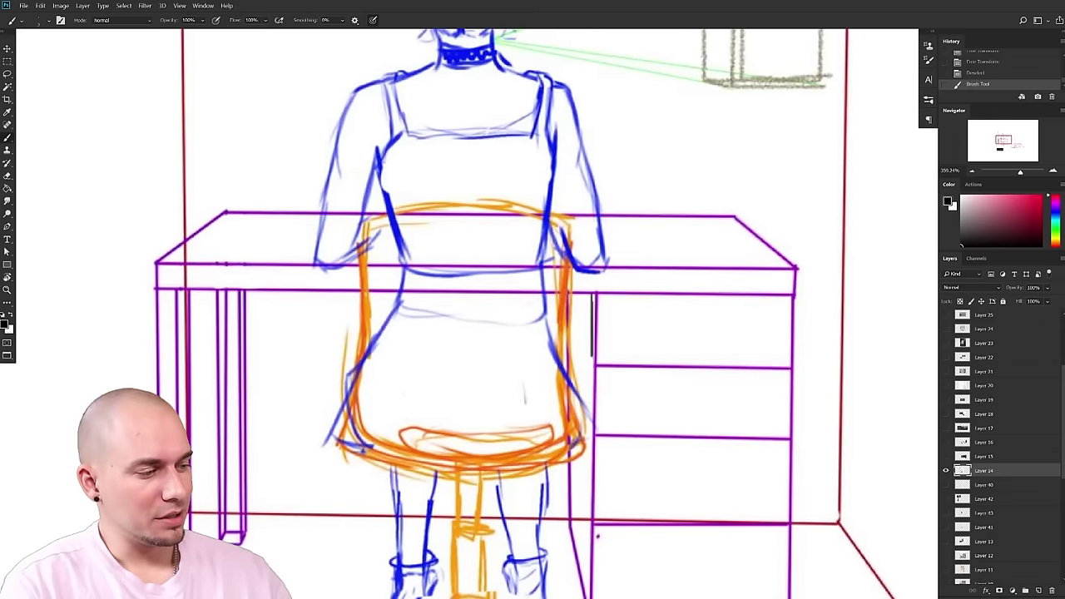
drag(591, 332, 593, 363)
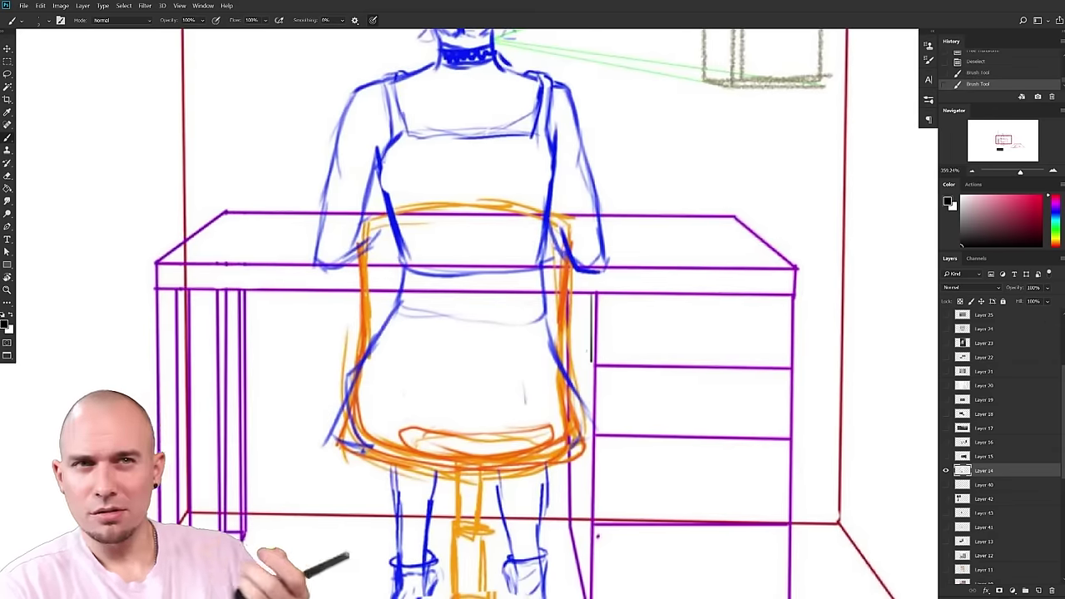
key(bracketright)
shift+click(594, 364)
drag(581, 331, 596, 343)
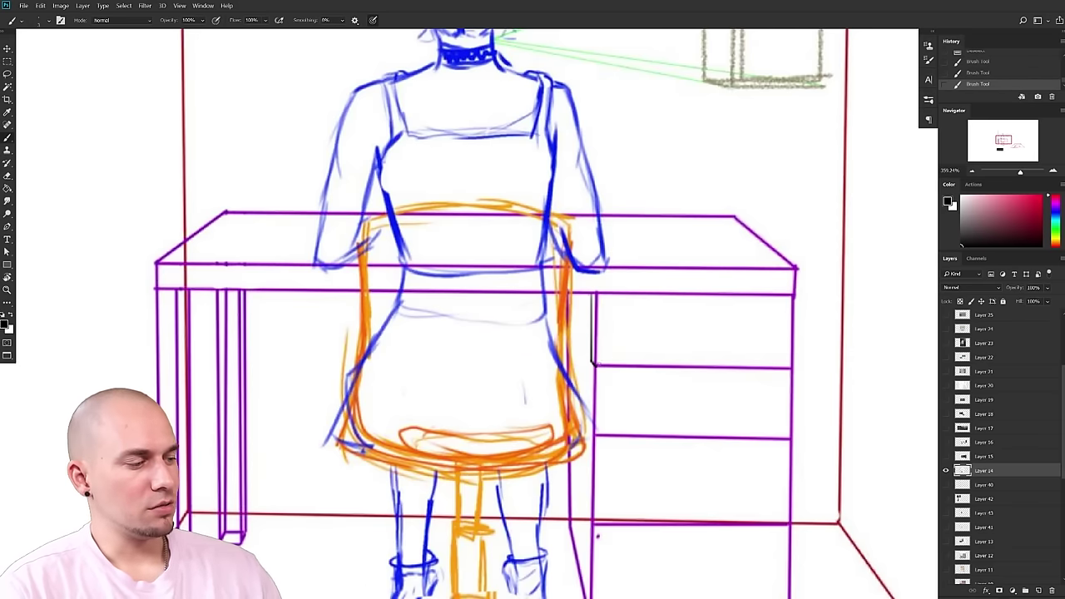
- Continue the black offset edges down the inner side of the second and lower drawers to the cabinet's base
drag(590, 366, 588, 428)
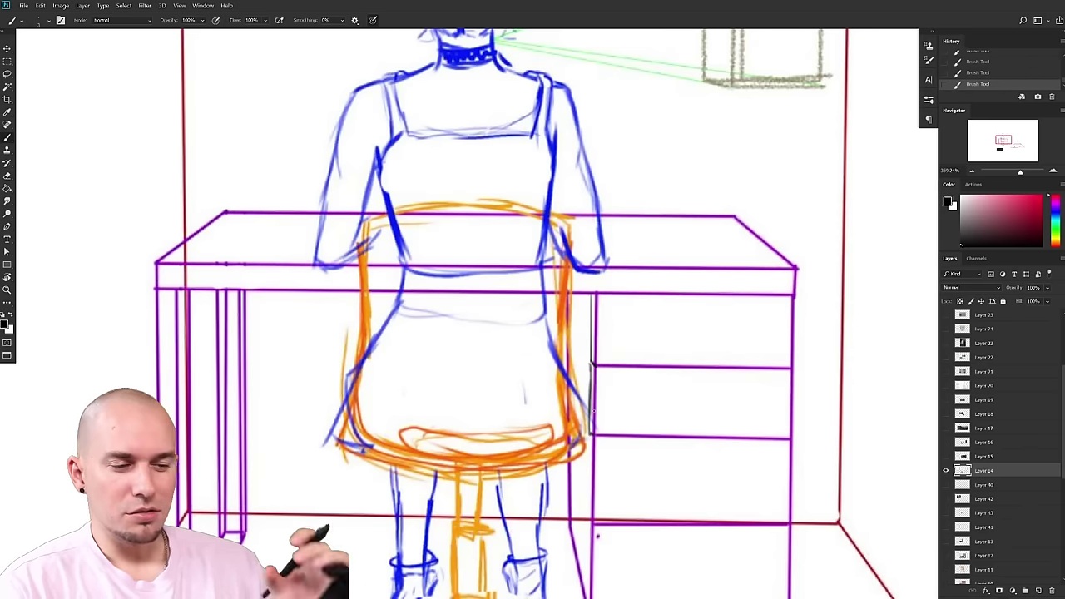
drag(623, 479, 606, 359)
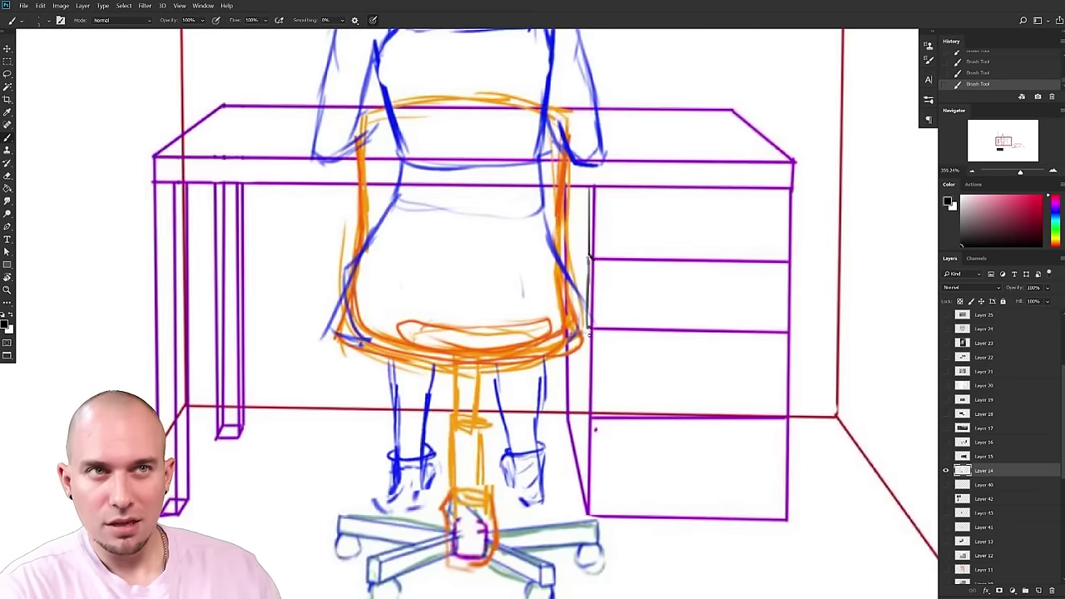
drag(585, 348, 588, 484)
drag(647, 454, 612, 454)
drag(671, 388, 664, 430)
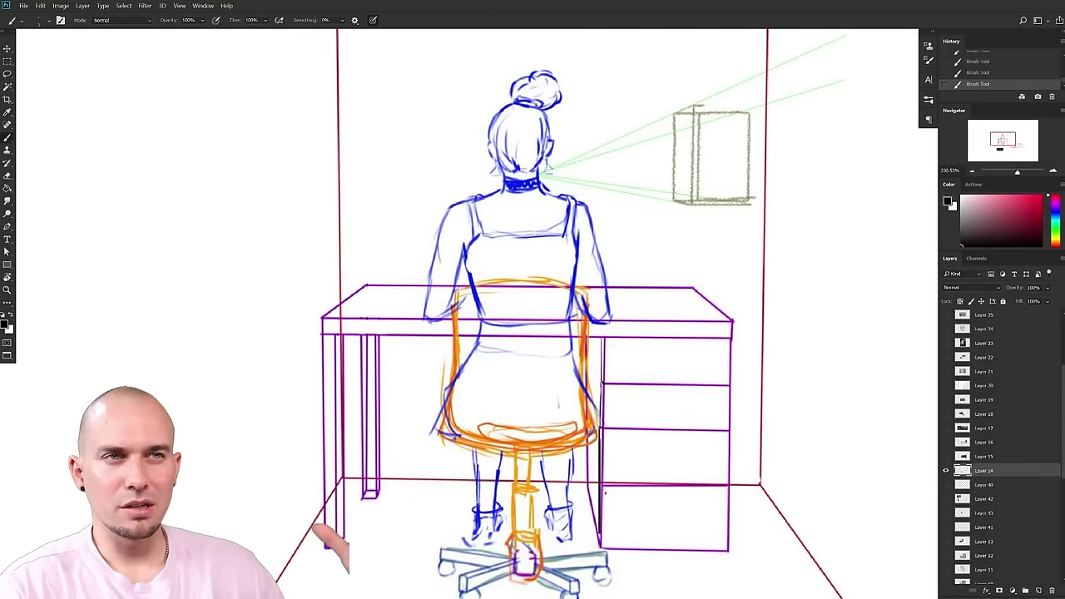
- Draw straight black horizontal lines just above the first and second drawer dividers to give the drawer fronts thickness
drag(717, 365, 671, 379)
mouse_move(722, 369)
mouse_down()
mouse_move(713, 369)
mouse_move(730, 368)
mouse_move(725, 358)
mouse_up()
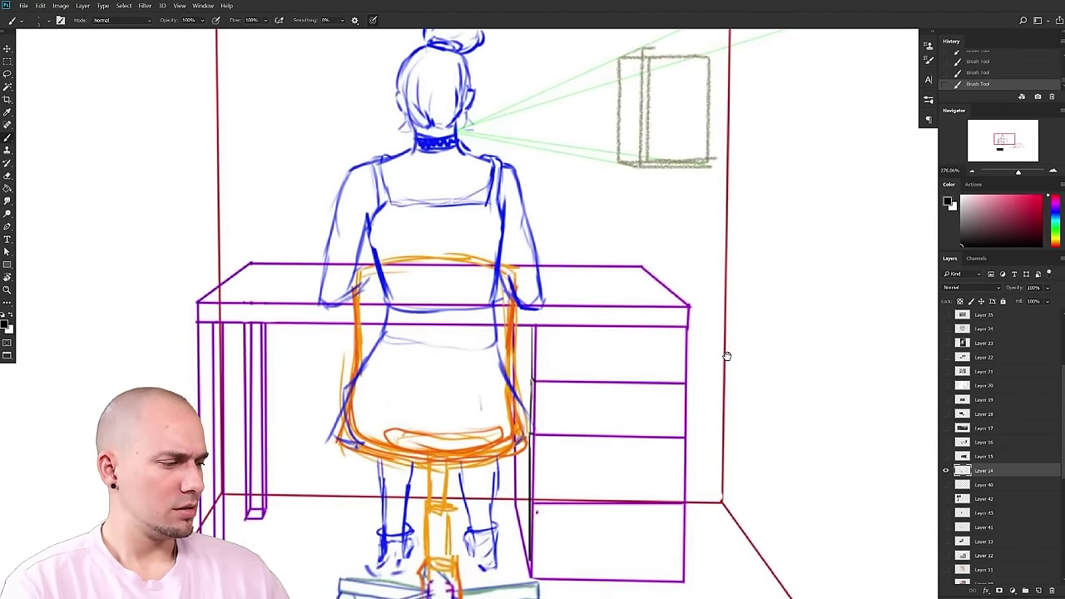
drag(554, 379, 643, 381)
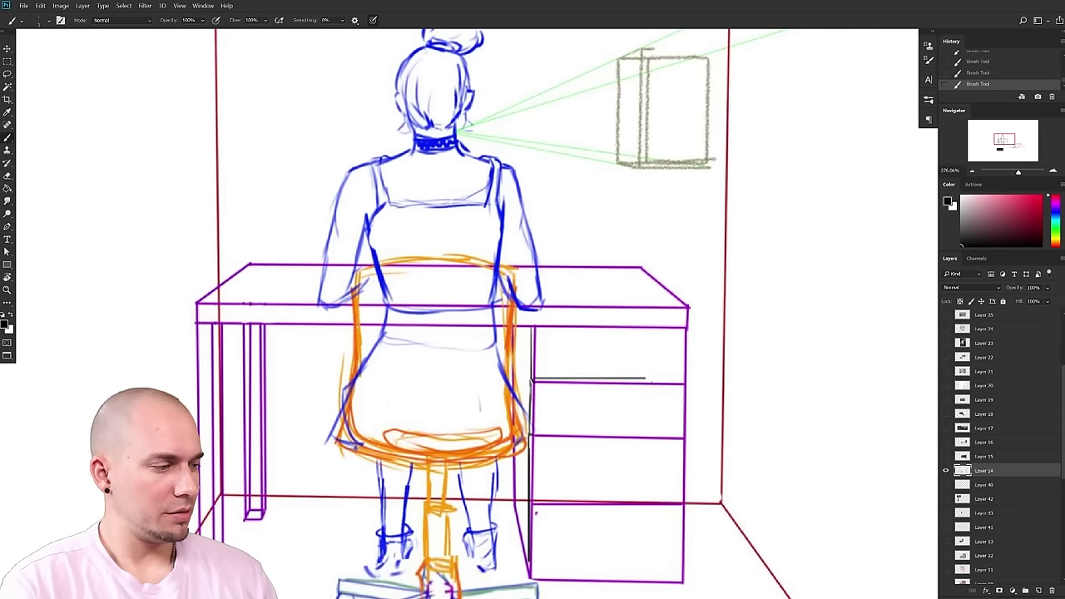
drag(532, 433, 686, 432)
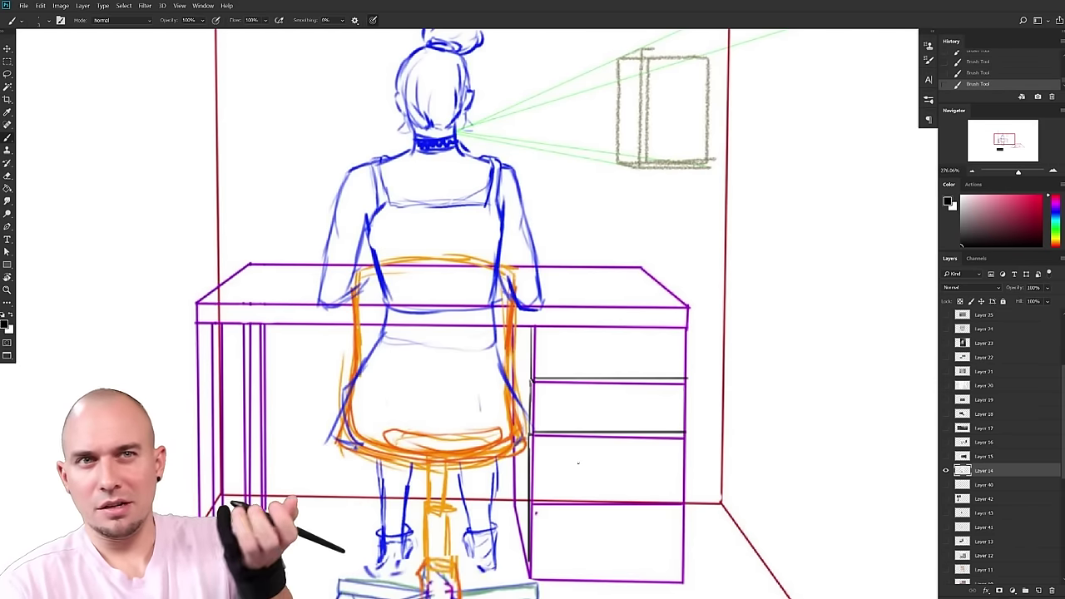
- Try a straight guide line with the Line tool from the vanishing point at the figure's neck past the right wall, and undo it
mouse_move(635, 400)
mouse_down()
mouse_move(623, 419)
mouse_move(631, 407)
mouse_up()
mouse_move(647, 402)
mouse_down()
mouse_move(689, 413)
mouse_move(675, 422)
mouse_move(676, 399)
mouse_move(682, 408)
mouse_move(663, 388)
mouse_move(653, 397)
mouse_up()
drag(666, 343, 648, 368)
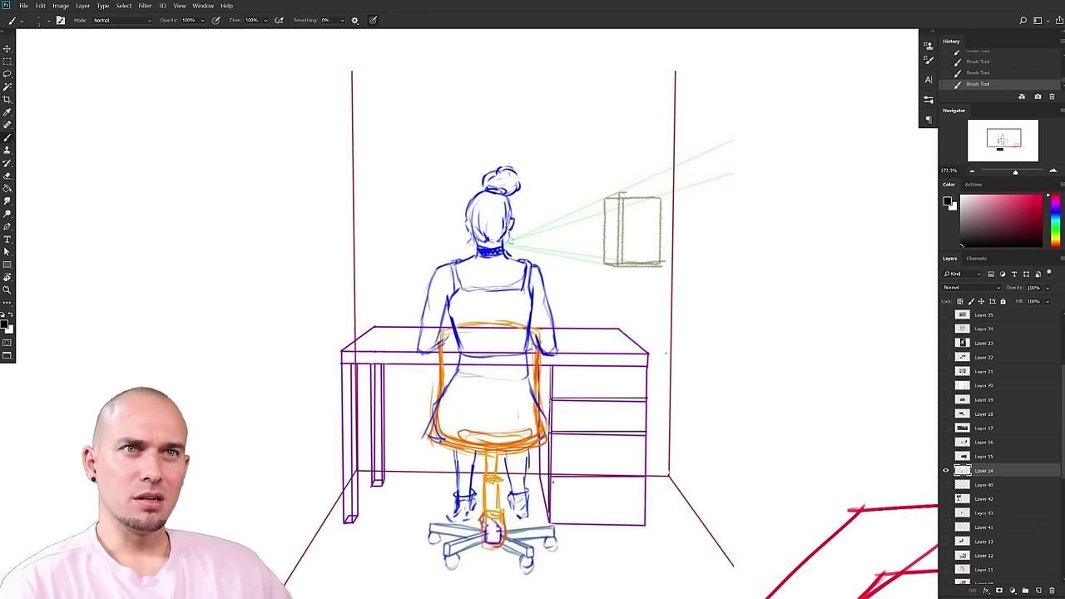
scroll(579, 363, down, 2)
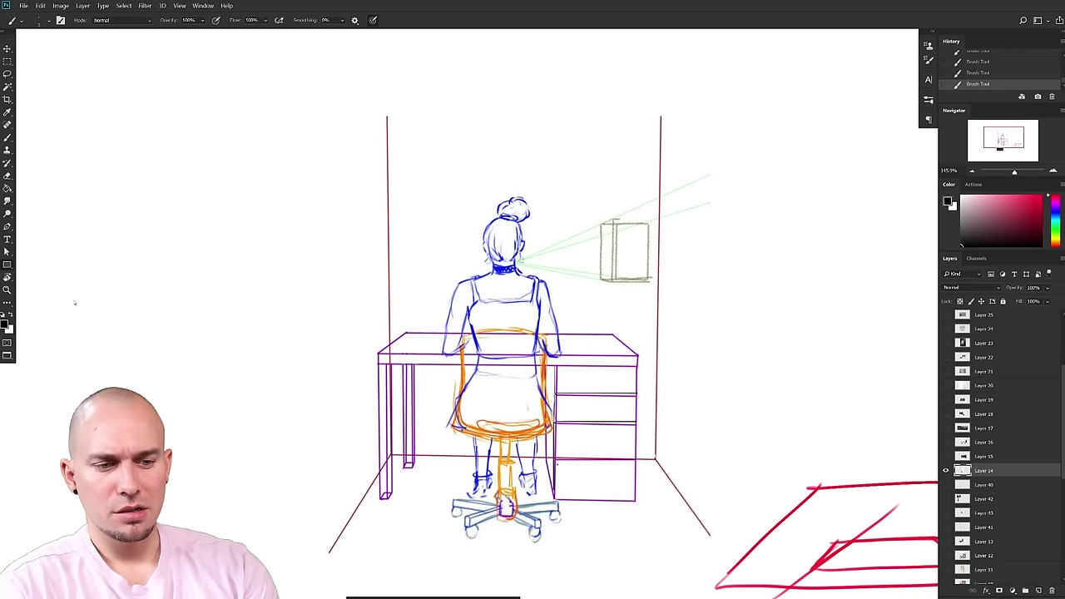
key(u)
right_click(8, 265)
click(64, 298)
drag(511, 266, 703, 311)
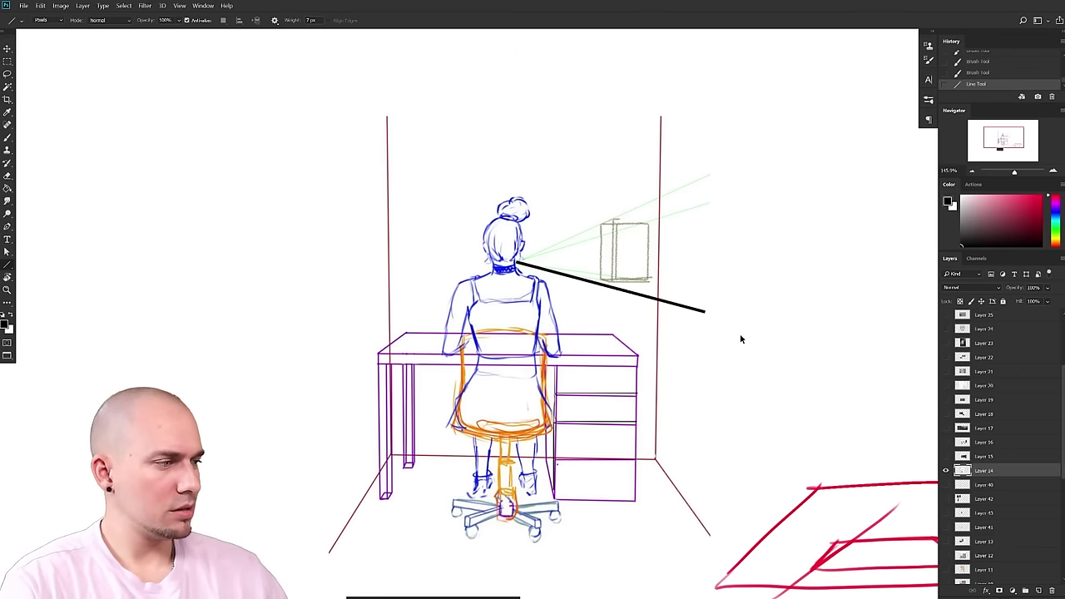
key(ctrl+z)
- Hide the seated-figure sketch on Layer 14, and show and select the submission on Layer 15
drag(709, 397, 612, 410)
scroll(751, 388, down, 5)
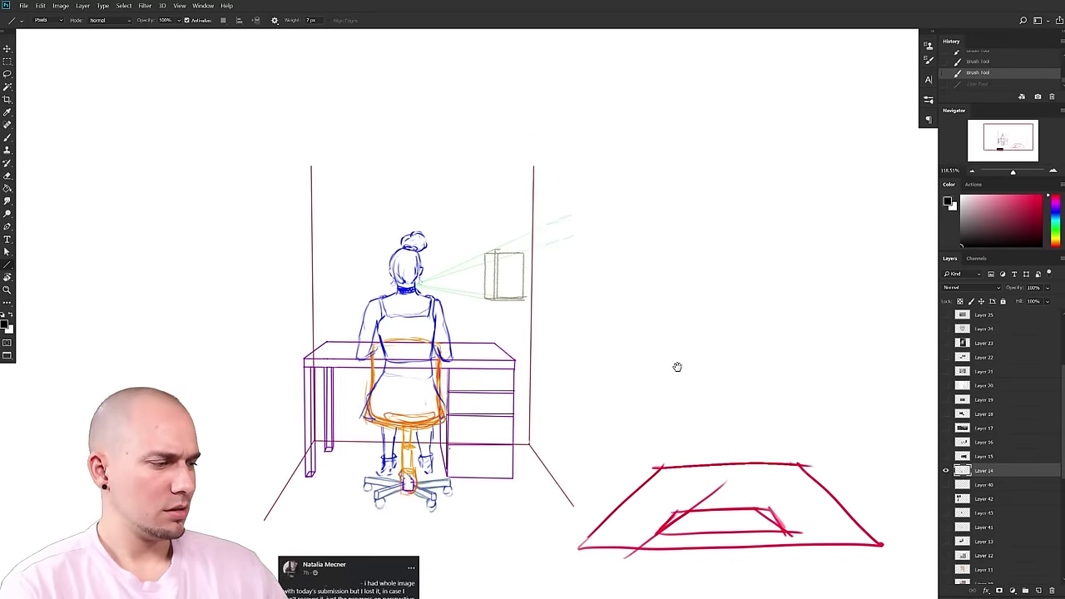
scroll(715, 368, up, 4)
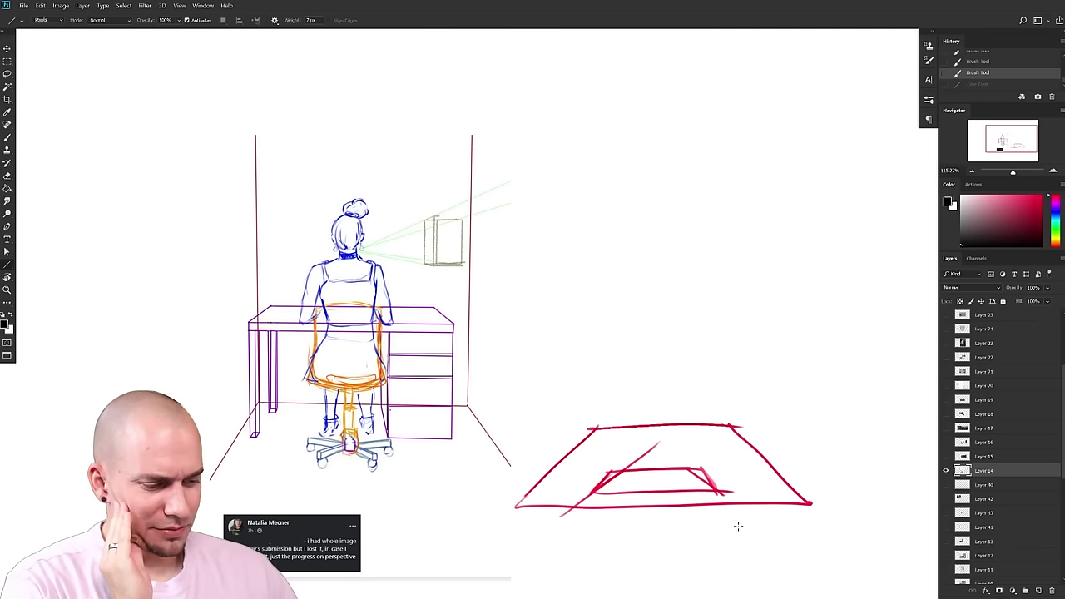
click(945, 470)
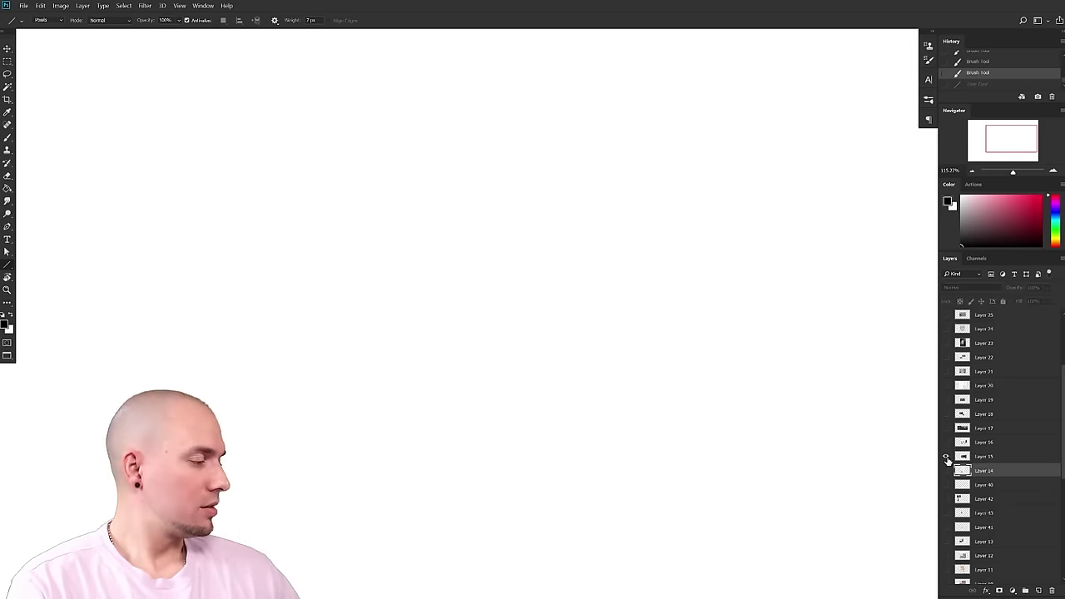
click(945, 456)
click(990, 456)
- Read the submission's comment and examine the Ghost in the Shell movie frame study beside it
drag(573, 410, 563, 391)
drag(480, 380, 485, 379)
mouse_move(544, 397)
mouse_down()
mouse_move(559, 346)
mouse_move(636, 341)
mouse_move(465, 358)
mouse_move(543, 351)
mouse_up()
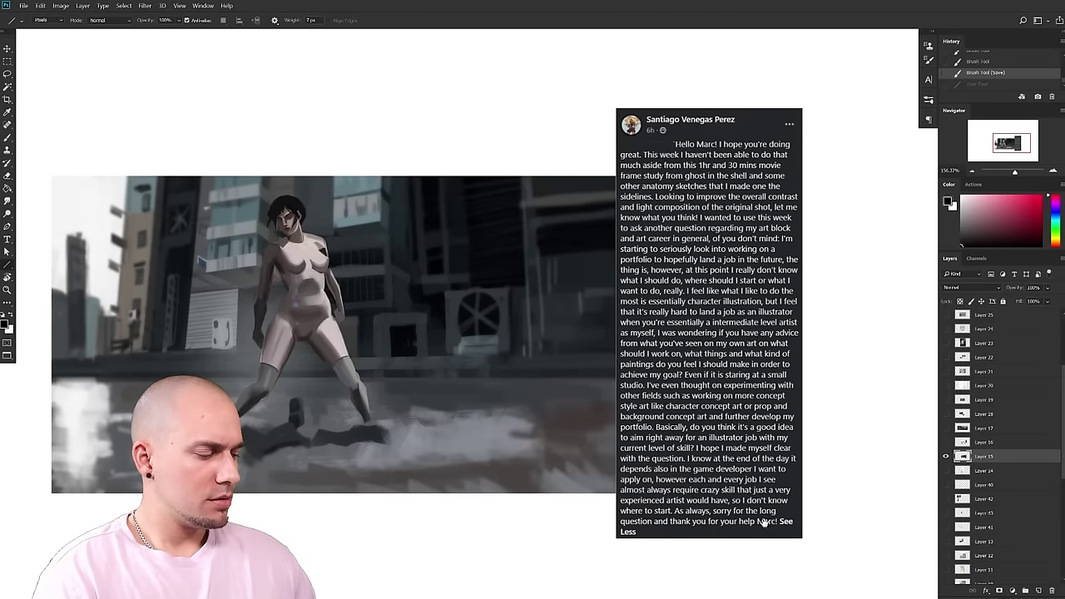
drag(653, 292, 666, 299)
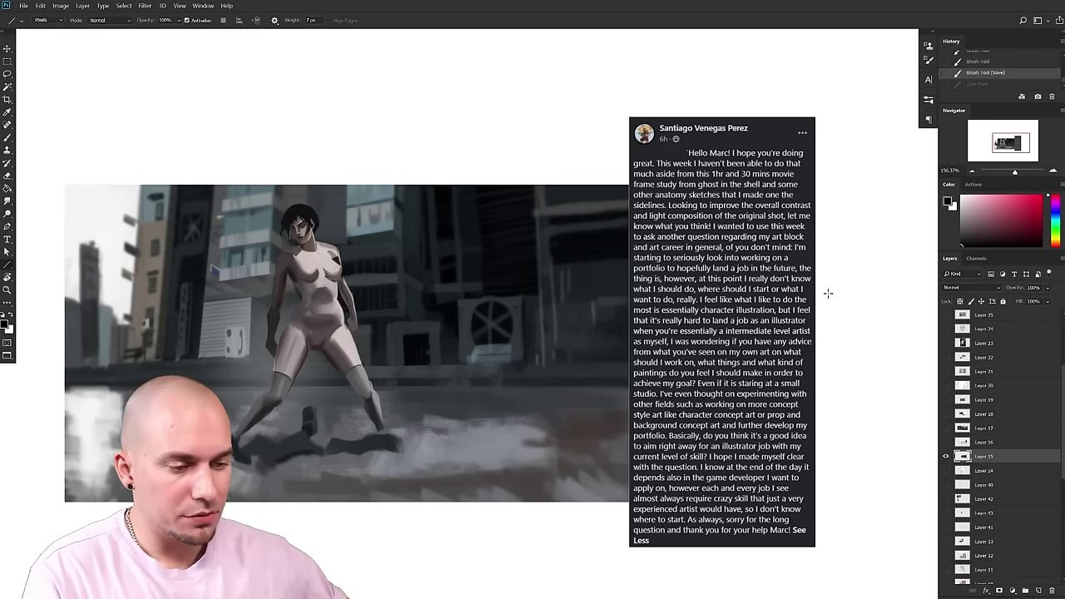
key(ctrl+shift+z)
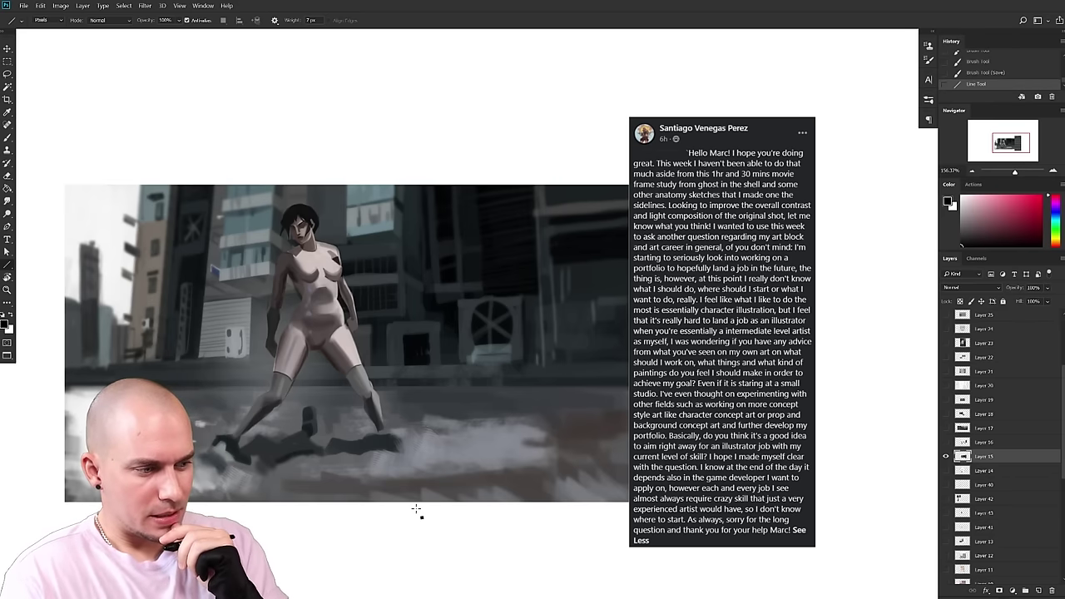
drag(456, 445, 566, 445)
- Try brushing sampled background greys between the standing figure's arm and waist, and undo the last two strokes
key(b)
mouse_move(573, 481)
mouse_down()
mouse_move(563, 479)
mouse_move(580, 474)
mouse_up()
drag(580, 471, 543, 473)
drag(536, 484, 514, 474)
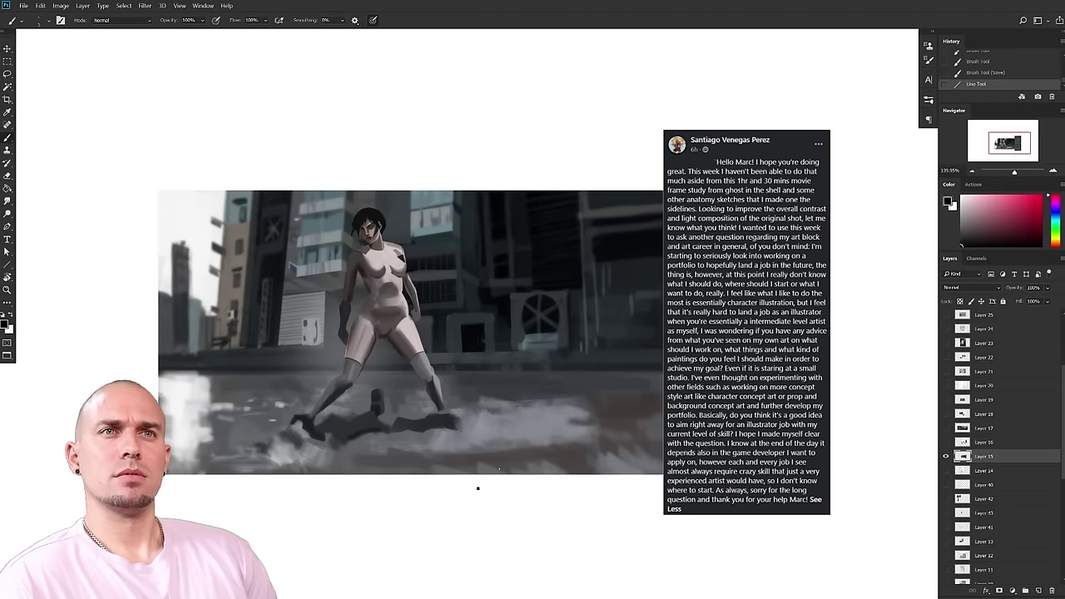
drag(398, 422, 419, 418)
drag(437, 387, 443, 498)
scroll(401, 471, up, 1)
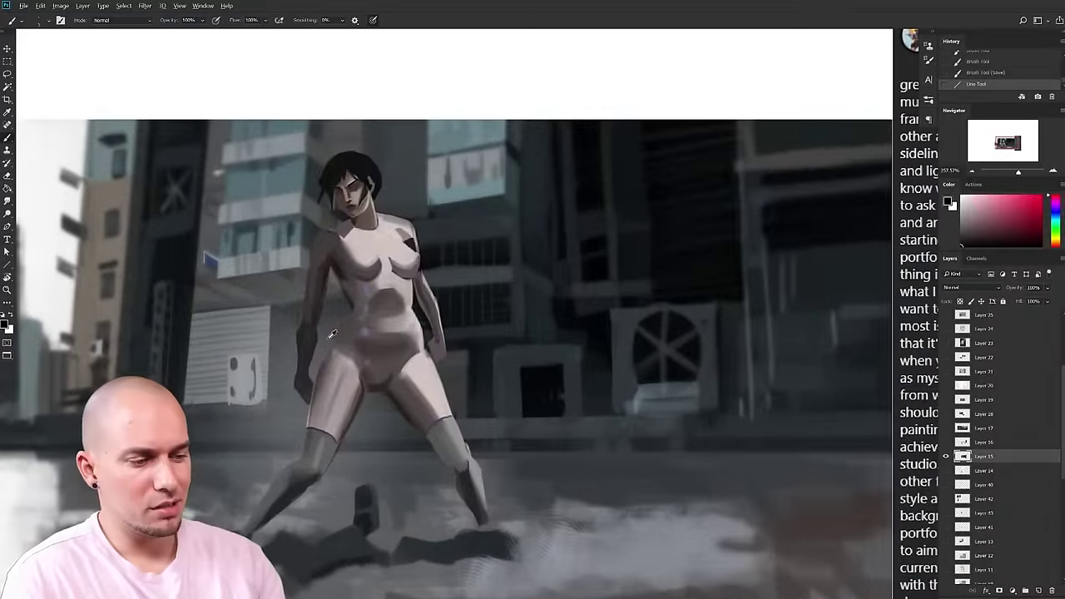
alt+click(324, 353)
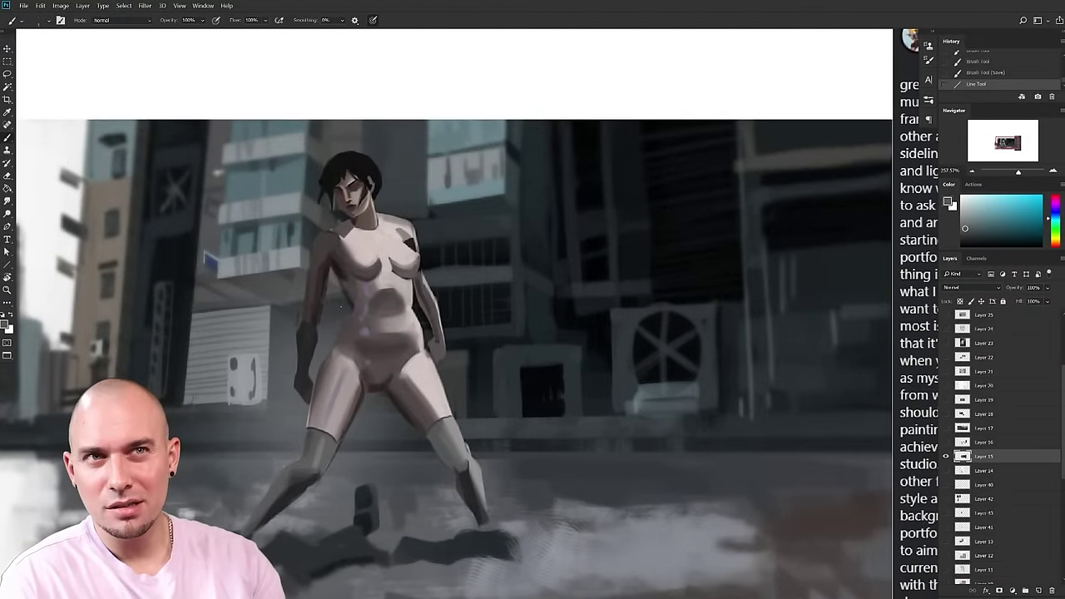
mouse_move(348, 307)
mouse_down()
mouse_move(341, 295)
mouse_move(348, 311)
mouse_up()
alt+click(343, 309)
mouse_move(327, 287)
mouse_down()
mouse_move(333, 328)
mouse_move(344, 308)
mouse_up()
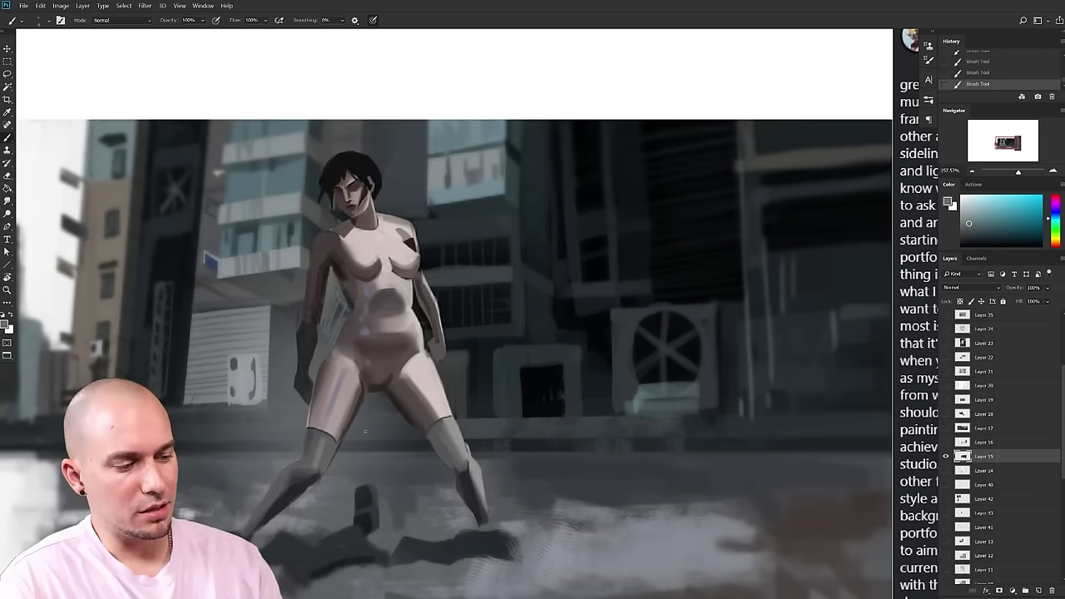
key(ctrl+z)
key(ctrl+z)
- Brush loose light grey strokes into the background gaps beside the figure's waist and between the legs
mouse_move(401, 418)
mouse_down()
mouse_move(425, 442)
mouse_move(411, 437)
mouse_up()
drag(381, 400, 401, 439)
mouse_move(405, 429)
mouse_down()
mouse_move(431, 451)
mouse_move(398, 406)
mouse_move(394, 437)
mouse_up()
drag(373, 394, 380, 413)
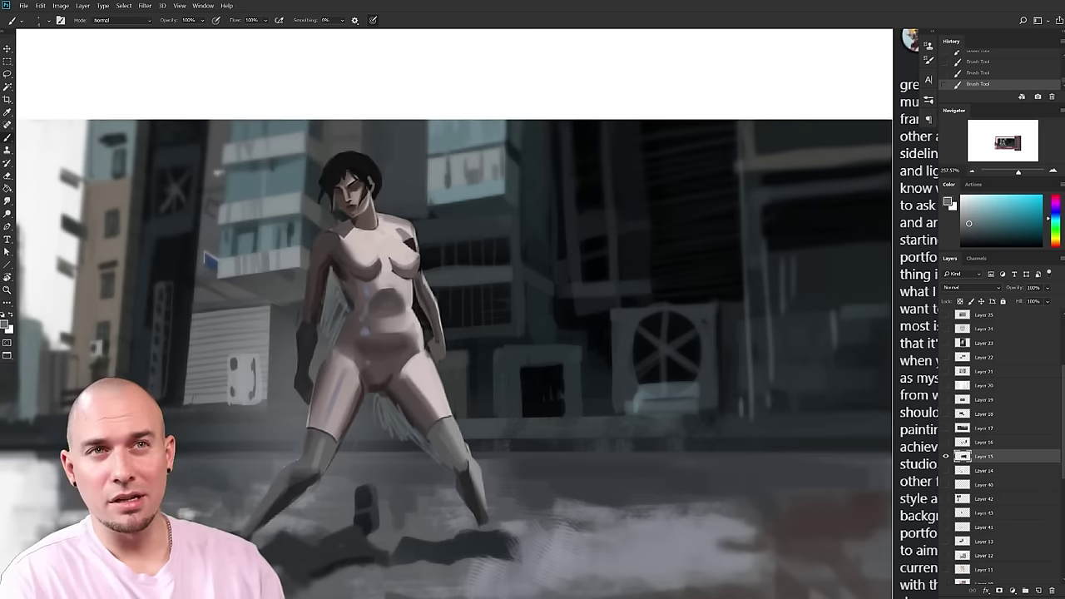
- Reduce the brush size and sample background greys from between the figure's legs and beside the waist
drag(475, 366, 460, 203)
drag(501, 343, 544, 303)
alt+click(441, 378)
key(bracketleft)
key(bracketleft)
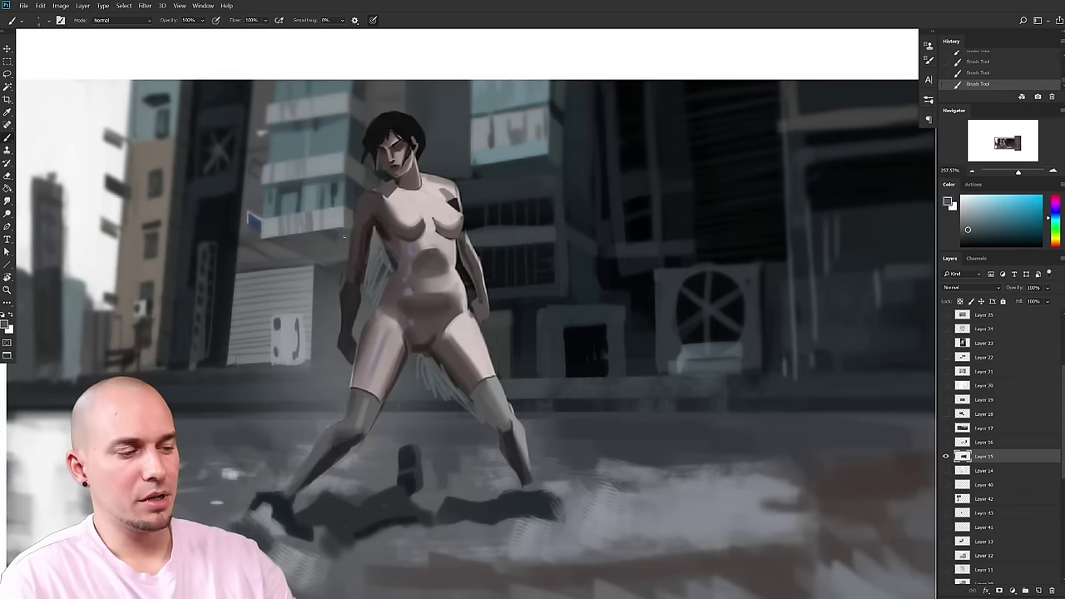
alt+click(380, 256)
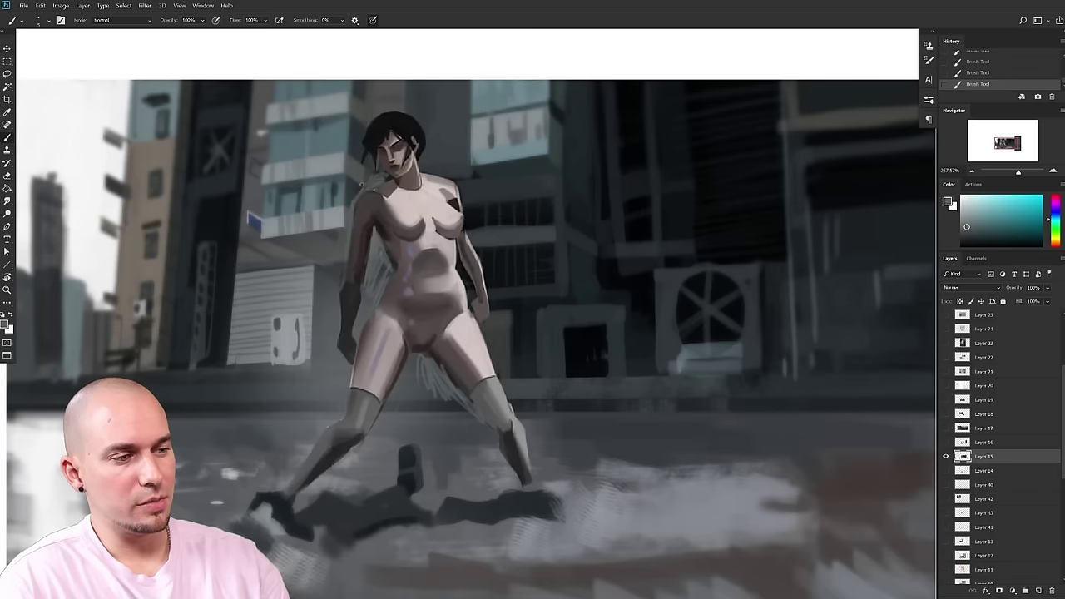
- Examine how the standing figure reads against the street background across the whole frame study
ctrl+drag(529, 345, 414, 429)
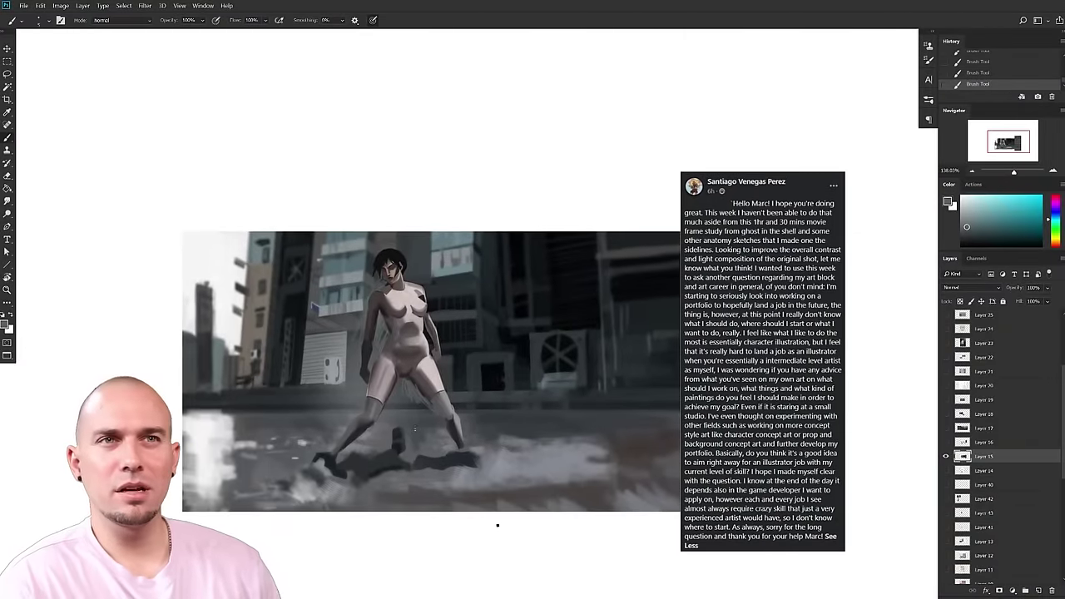
scroll(415, 430, up, 2)
scroll(549, 392, down, 2)
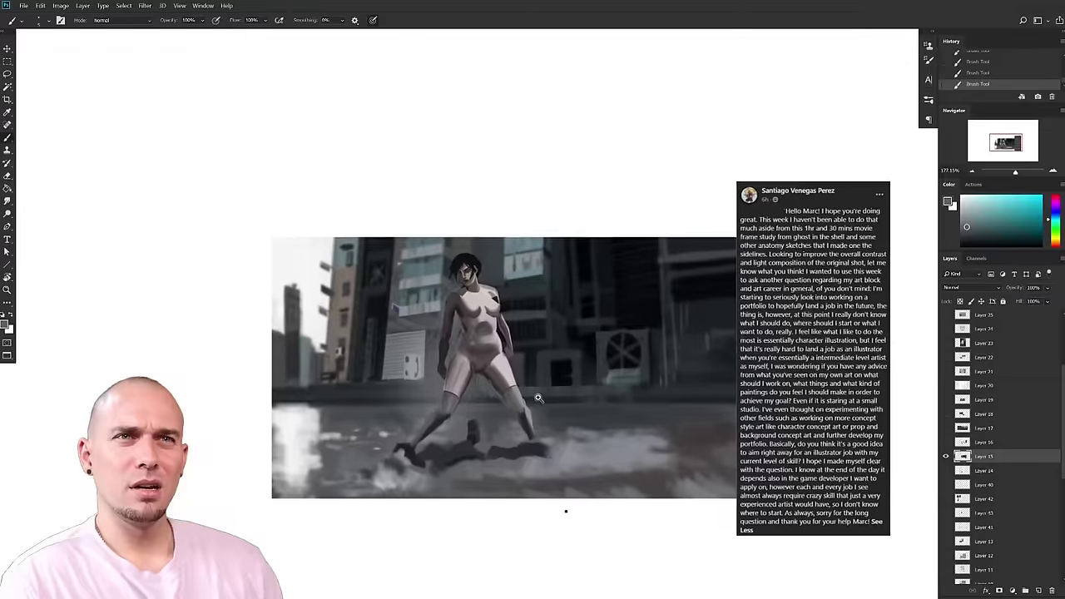
scroll(538, 400, up, 1)
ctrl+drag(537, 400, 562, 395)
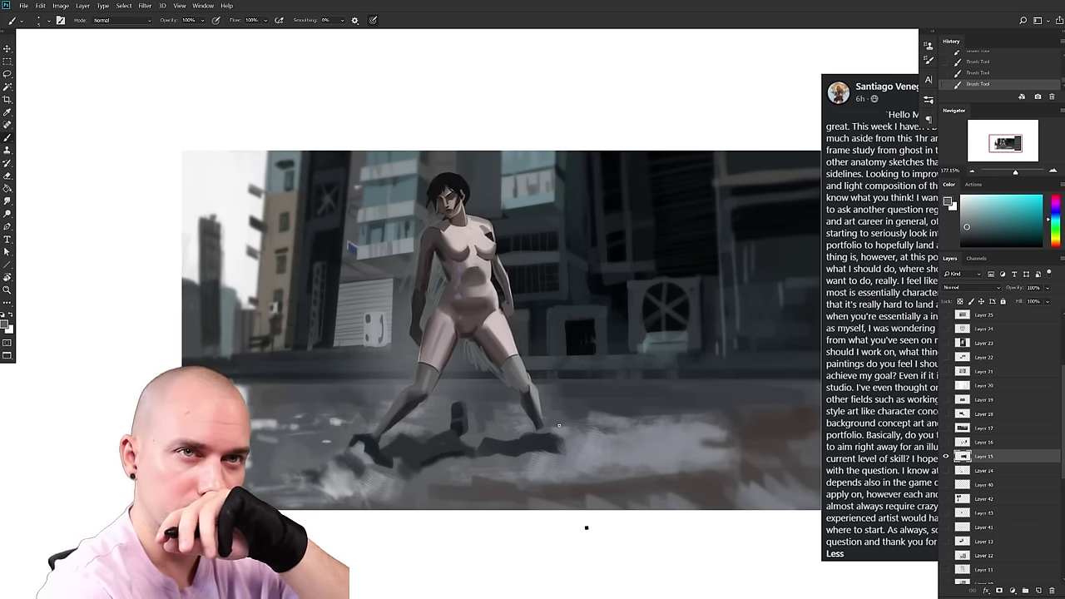
mouse_move(734, 435)
mouse_down()
mouse_move(687, 438)
mouse_move(761, 427)
mouse_move(740, 432)
mouse_up()
drag(758, 352, 648, 365)
- Sample the canvas white, enlarge the brush and paint a straight vertical band through the frame study near the comment
alt+click(681, 175)
key(bracketright)
key(bracketright)
key(bracketright)
key(bracketright)
key(bracketright)
key(bracketright)
key(bracketright)
key(bracketright)
key(bracketright)
mouse_move(682, 174)
mouse_down()
mouse_move(668, 340)
mouse_move(677, 530)
mouse_up()
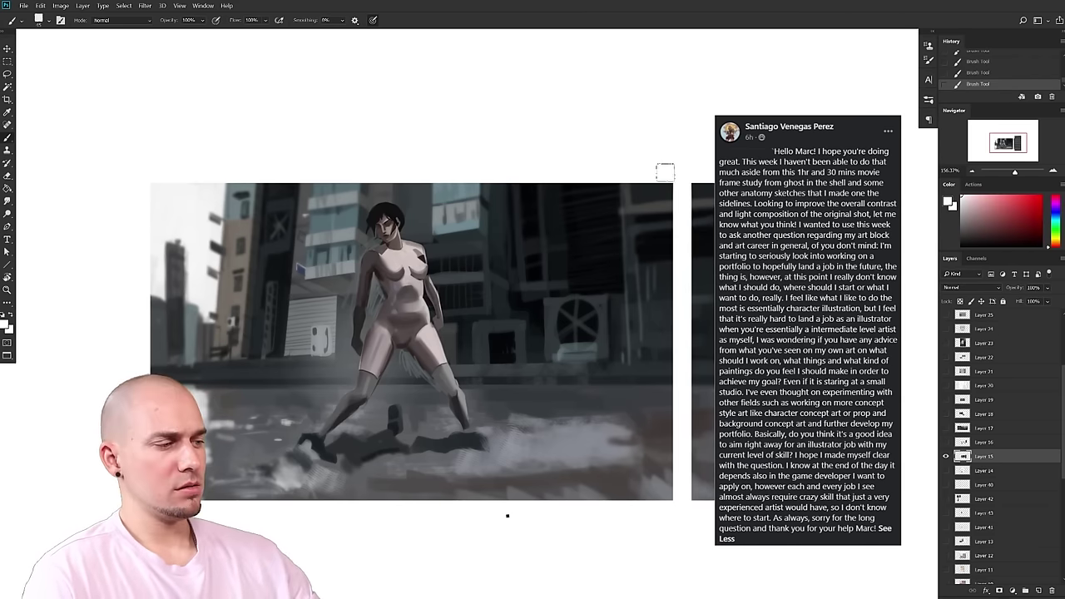
- Try widening the white band and covering the leftover image strip beside the comment, and undo both strokes
drag(666, 172, 671, 552)
drag(670, 504, 658, 474)
key(bracketleft)
key(bracketleft)
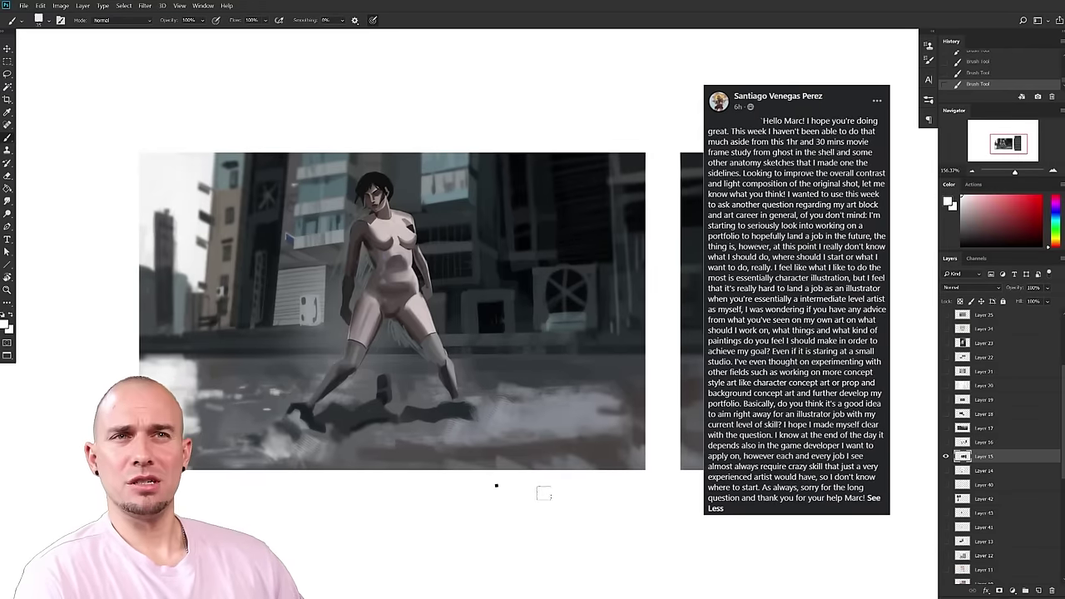
drag(687, 151, 692, 486)
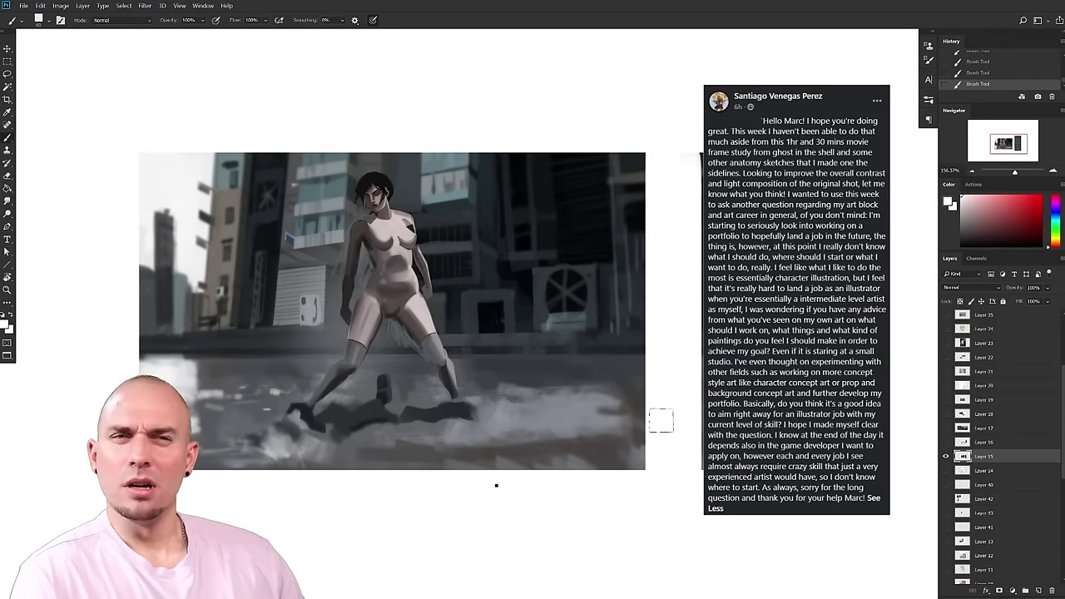
mouse_move(661, 420)
mouse_down()
mouse_move(713, 411)
mouse_move(722, 423)
mouse_up()
mouse_move(585, 408)
mouse_down()
mouse_move(684, 430)
mouse_move(727, 405)
mouse_move(724, 435)
mouse_move(754, 435)
mouse_move(720, 460)
mouse_move(520, 441)
mouse_up()
key(ctrl+z)
key(ctrl+z)
- Look over the cropped frame study and the career question in the comment
drag(610, 425, 631, 412)
drag(552, 398, 621, 393)
drag(621, 393, 648, 410)
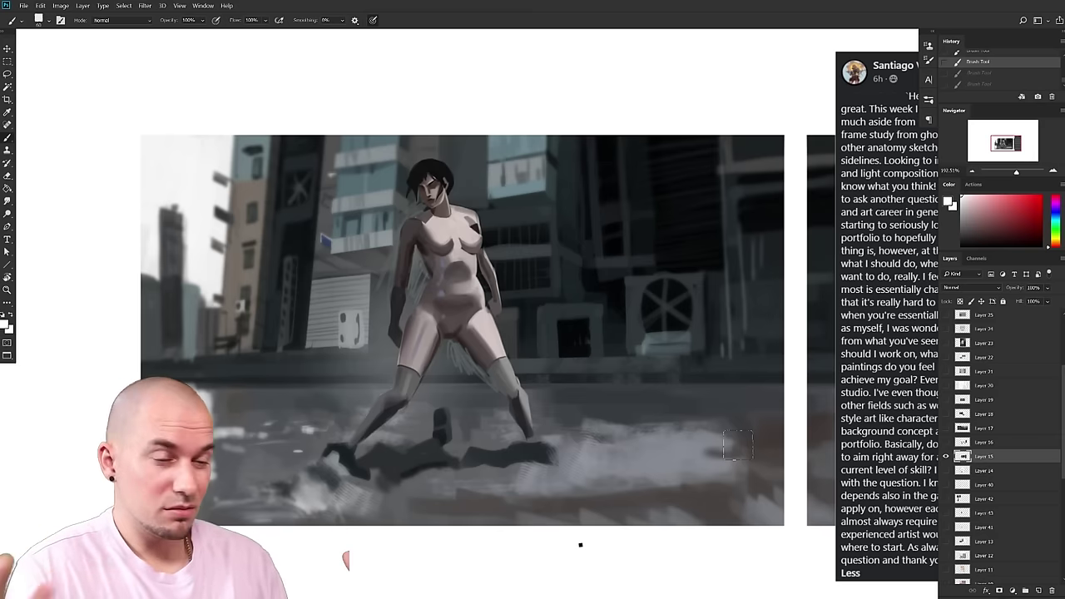
drag(695, 453, 645, 448)
ctrl+drag(657, 447, 616, 442)
drag(664, 437, 571, 416)
scroll(701, 407, up, 3)
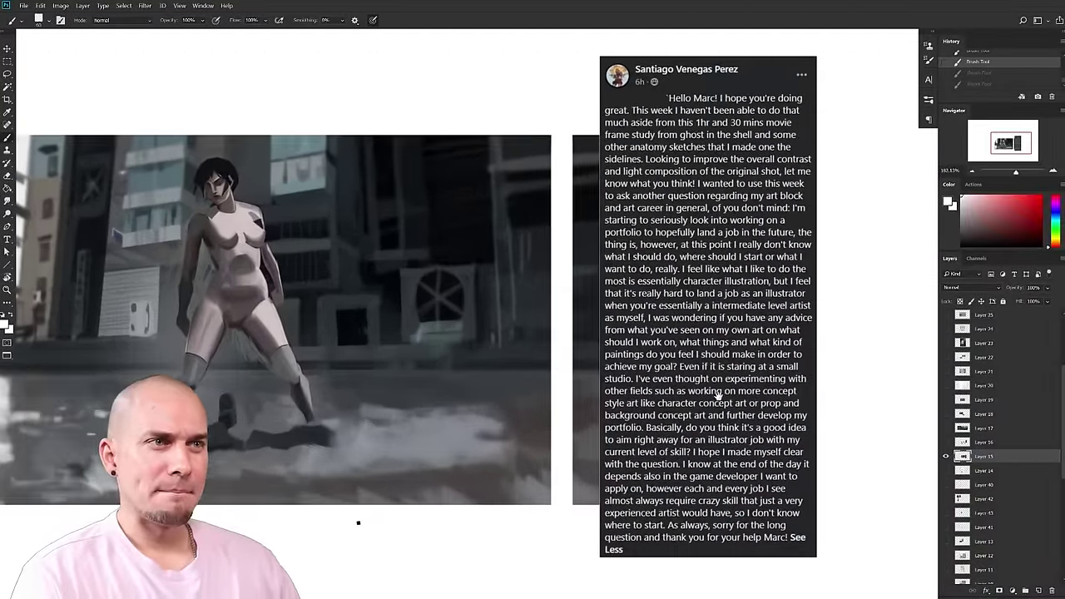
- Hide Layer 15, show and select Layer 16, and bring the living-dress character submission with its comment into view
drag(853, 388, 903, 390)
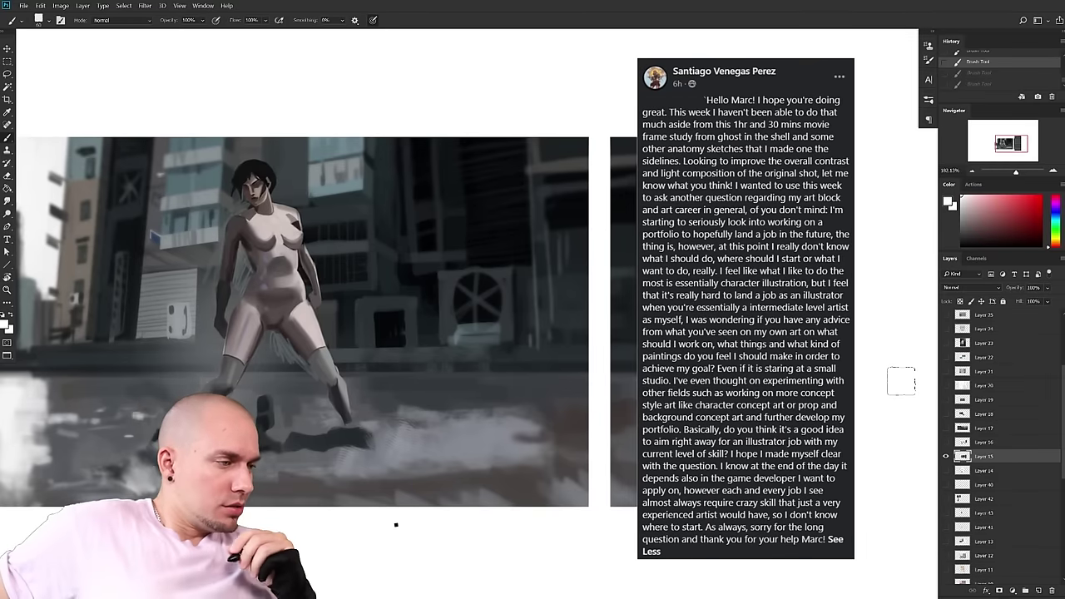
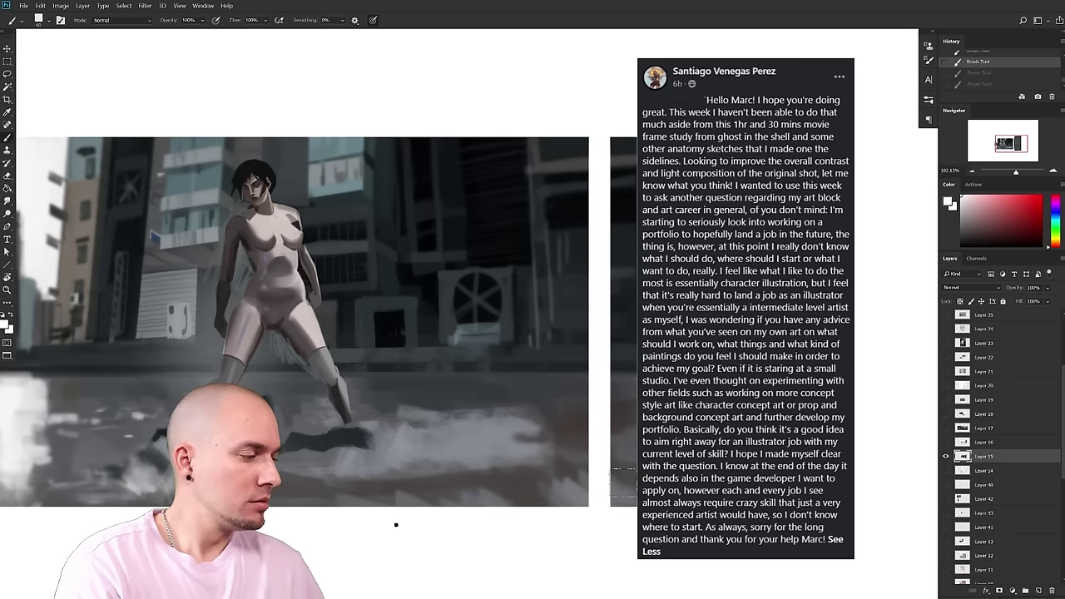
click(946, 455)
click(945, 442)
click(970, 440)
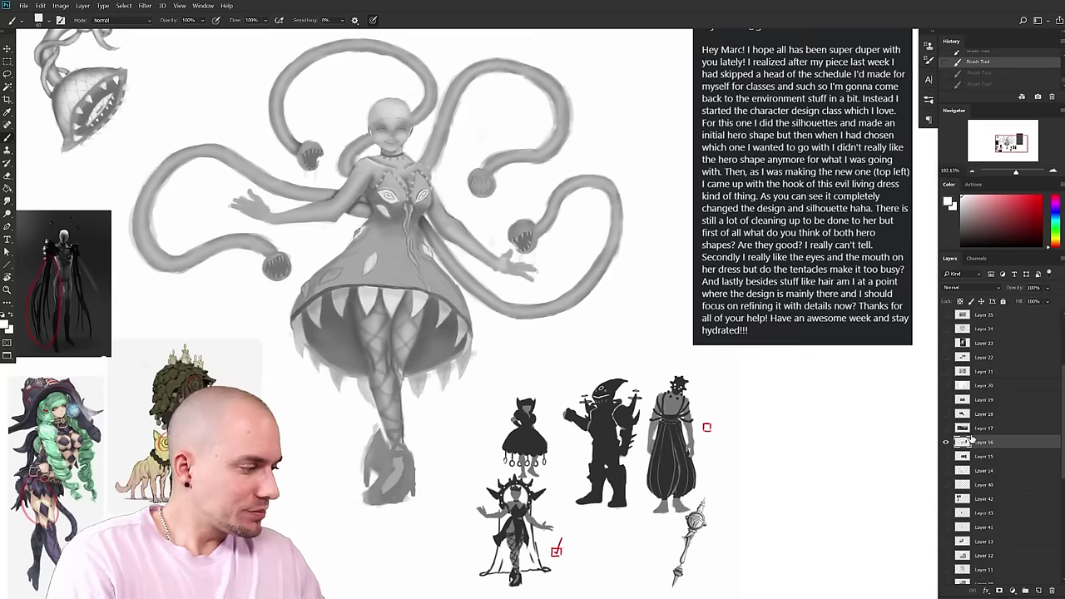
drag(747, 375, 716, 370)
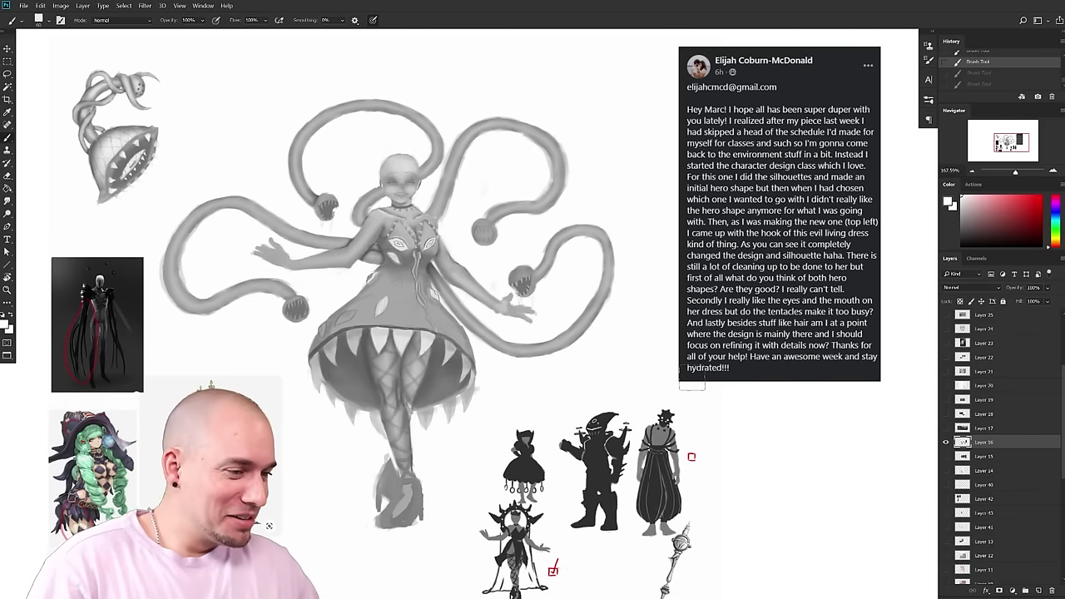
mouse_move(780, 292)
mouse_down()
mouse_move(743, 291)
mouse_move(761, 283)
mouse_up()
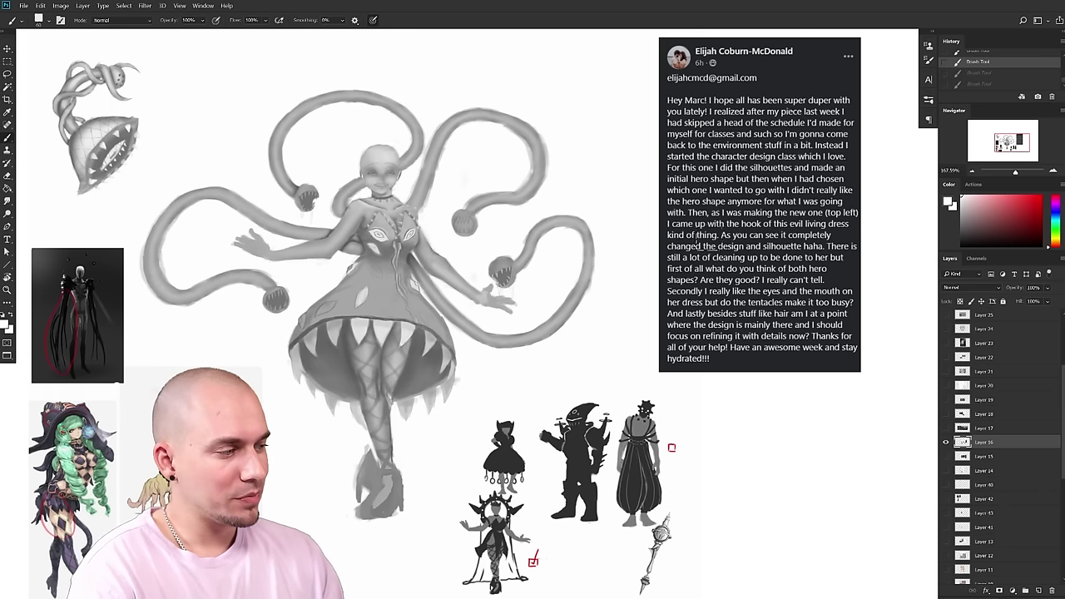
- Pick a bright red, shrink the brush and mark the comment just before the word "Then"
drag(966, 221, 1057, 179)
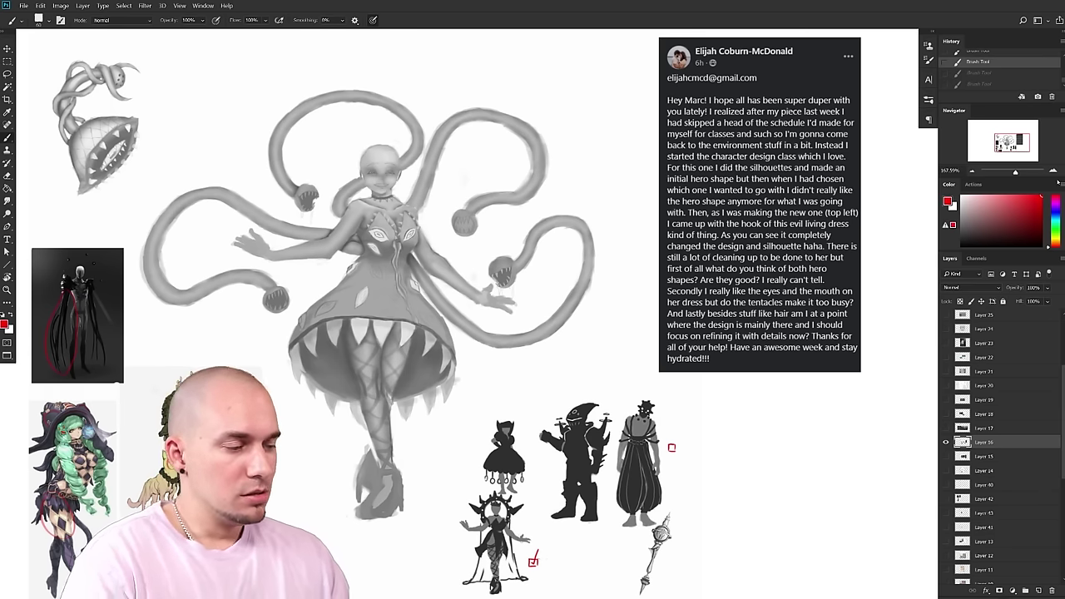
key([)
key([)
key([)
drag(685, 212, 694, 215)
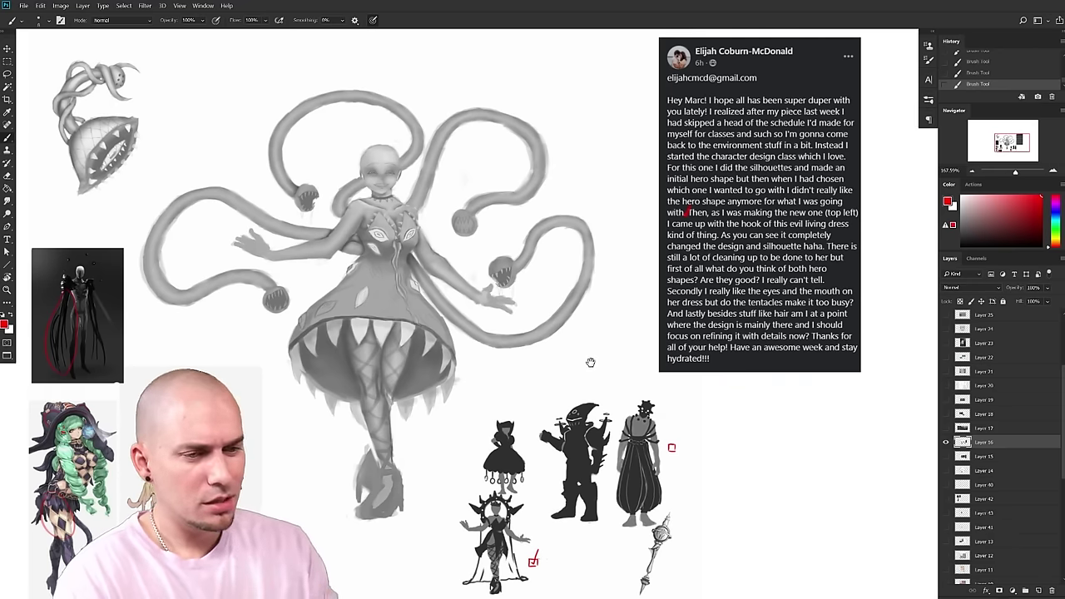
- Circle the tentacled, toothed plant creature beside the hero shape in red
drag(565, 374, 663, 340)
drag(132, 63, 210, 173)
drag(623, 279, 571, 294)
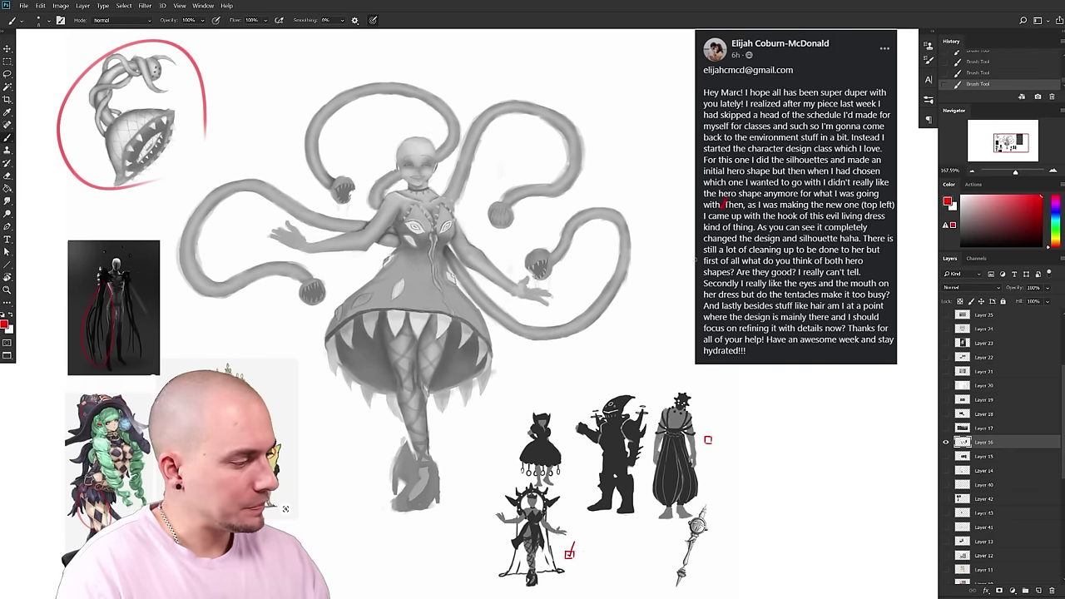
- Look over the whole design sheet and compare the hero shape with its reference images
drag(466, 350, 485, 387)
drag(655, 358, 601, 297)
scroll(629, 309, down, 3)
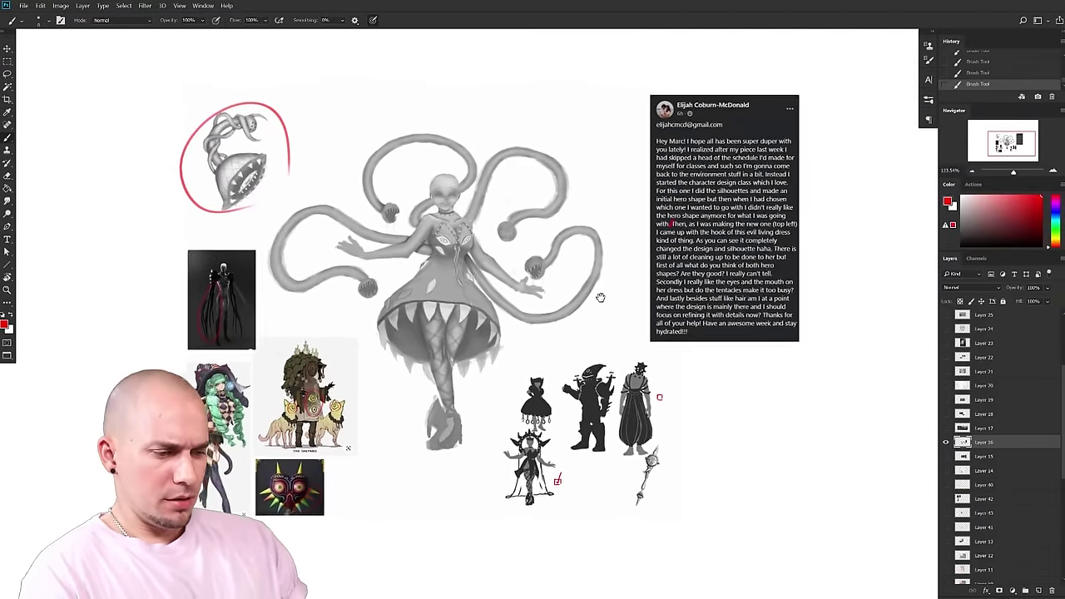
scroll(621, 304, up, 4)
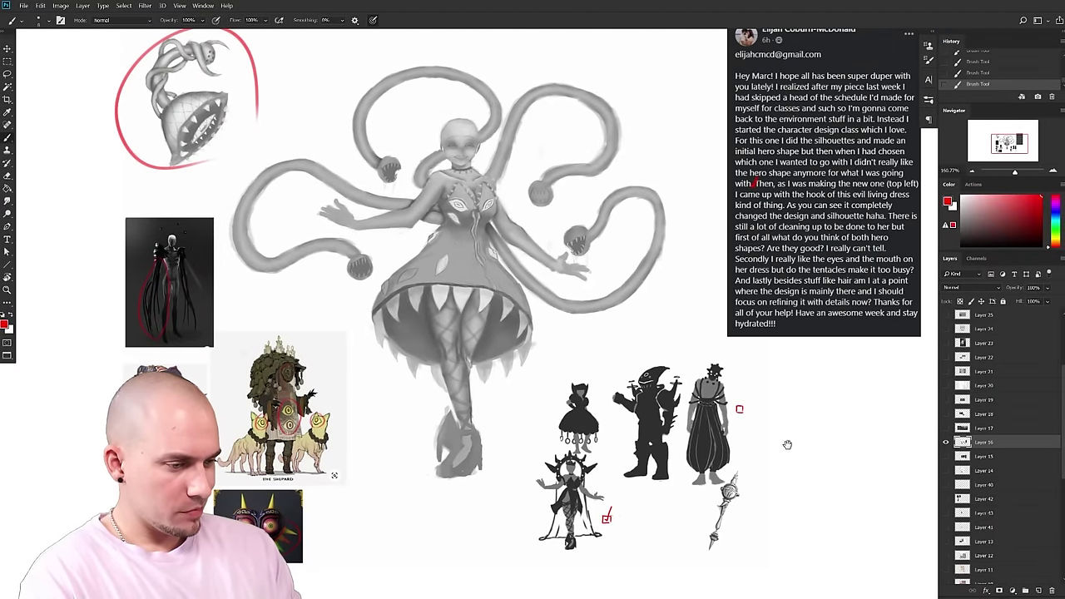
scroll(291, 438, up, 8)
drag(436, 411, 564, 378)
scroll(564, 378, down, 3)
drag(637, 413, 608, 428)
scroll(566, 418, down, 4)
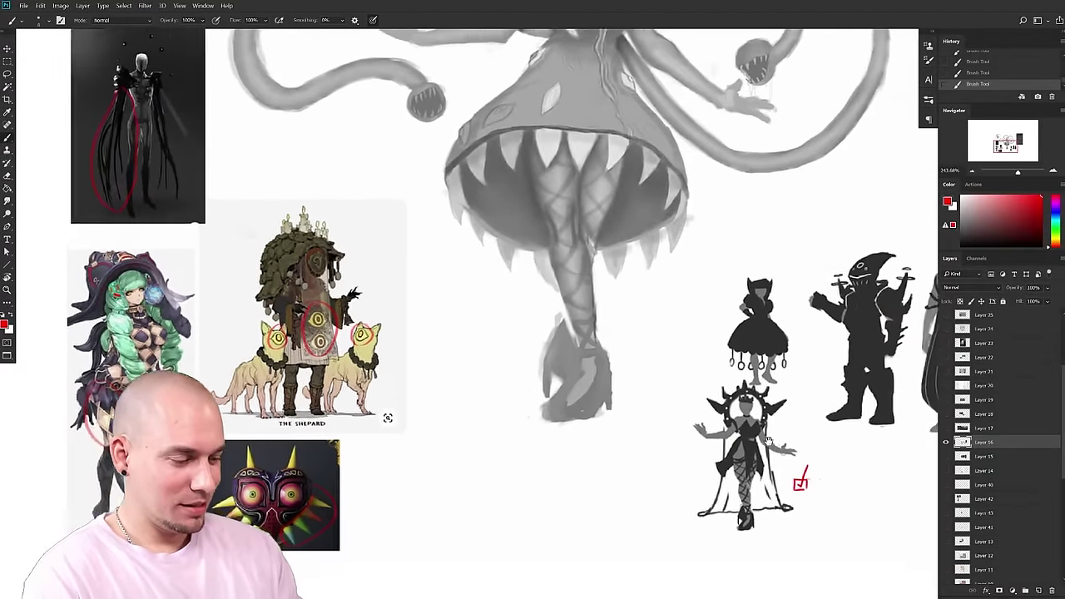
- Examine the black character silhouettes and the staff sketch up close
drag(768, 441, 585, 460)
drag(893, 354, 756, 547)
scroll(732, 507, down, 1)
drag(500, 486, 577, 351)
scroll(677, 429, down, 2)
mouse_move(771, 465)
mouse_down()
mouse_move(713, 444)
mouse_move(701, 380)
mouse_up()
scroll(684, 431, up, 4)
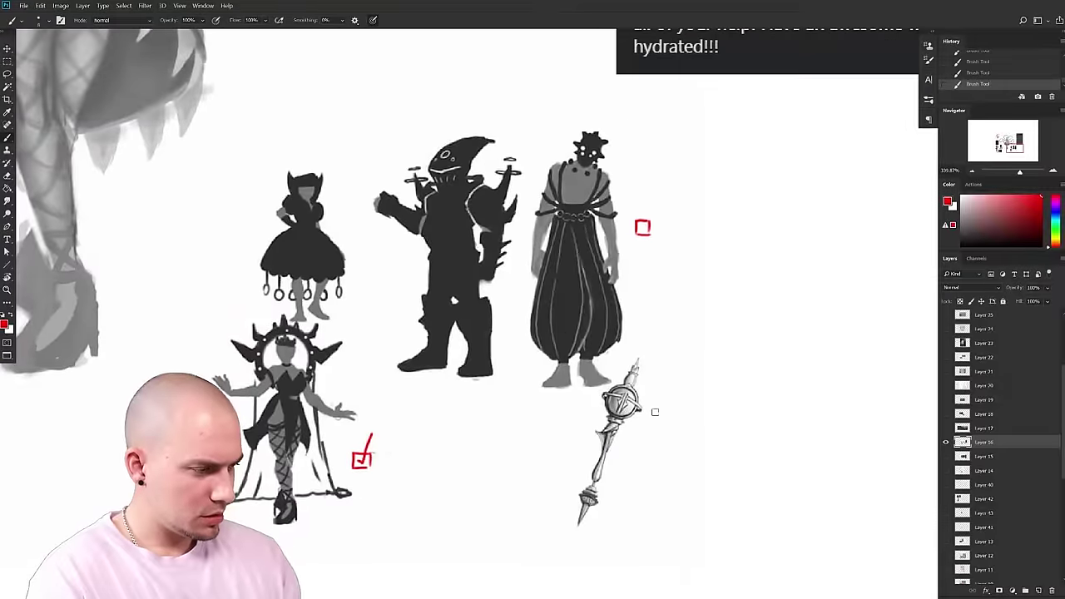
- Try small red marks beside the staff sketch under the silhouettes, and undo them
mouse_move(654, 412)
mouse_down()
mouse_move(594, 525)
mouse_move(674, 438)
mouse_up()
key(ctrl+z)
scroll(661, 459, down, 3)
drag(521, 342, 708, 438)
drag(746, 303, 711, 385)
mouse_move(599, 431)
mouse_down()
mouse_move(618, 423)
mouse_move(665, 440)
mouse_up()
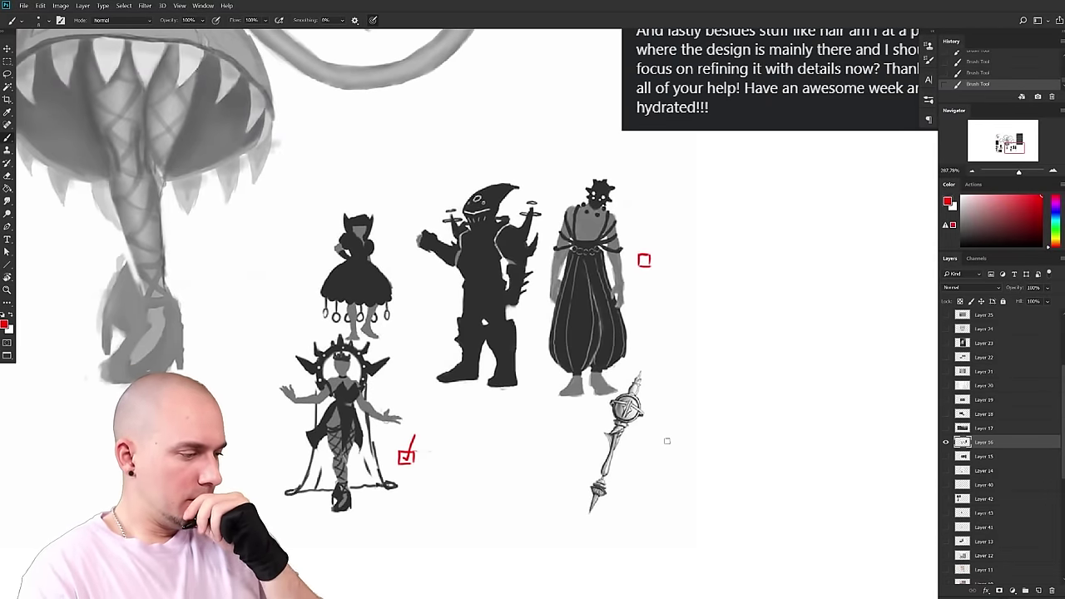
drag(665, 373, 666, 366)
key(ctrl+z)
- Examine the hero shape's tentacles, dress eyes and toothed skirt next to the circled plant creature
mouse_move(712, 398)
mouse_down()
mouse_move(822, 411)
mouse_move(678, 415)
mouse_up()
drag(678, 415, 680, 432)
drag(595, 122, 679, 309)
drag(700, 394, 747, 380)
drag(452, 273, 651, 390)
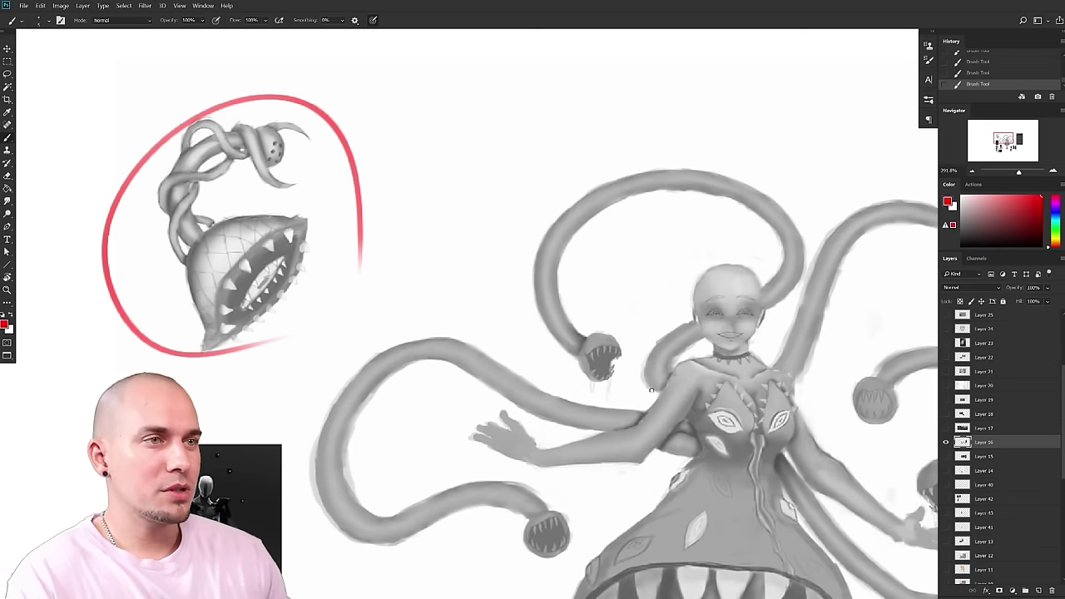
drag(703, 469, 643, 444)
scroll(655, 457, down, 5)
scroll(657, 458, up, 2)
drag(703, 495, 663, 421)
drag(765, 553, 687, 492)
drag(742, 448, 716, 473)
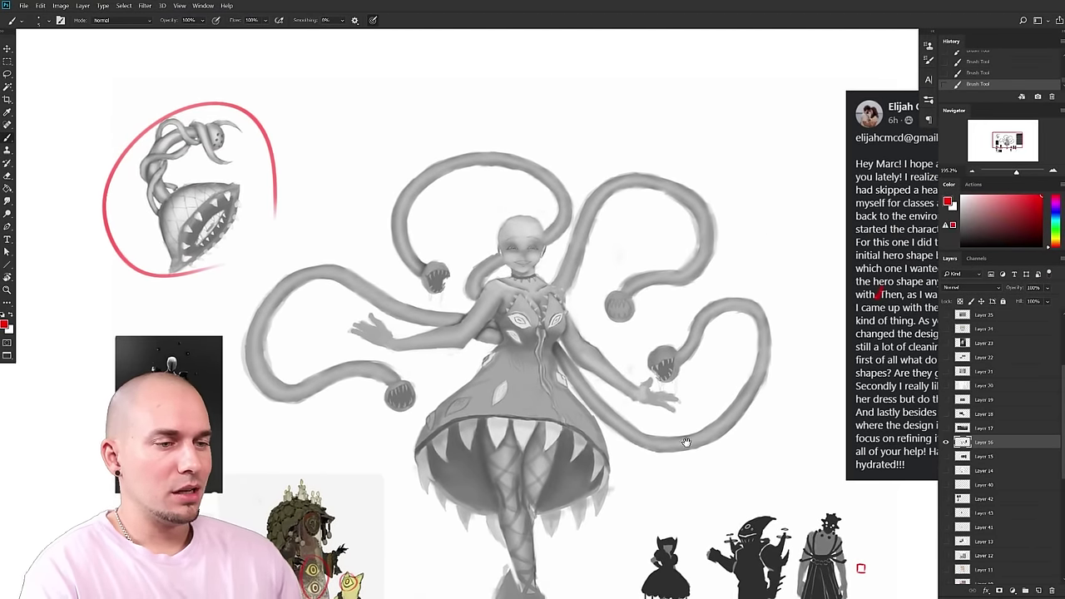
mouse_move(583, 479)
mouse_down()
mouse_move(314, 216)
mouse_move(580, 383)
mouse_move(592, 468)
mouse_move(594, 430)
mouse_move(608, 468)
mouse_up()
- Draw a second, larger red loop around the plant creature, then try and undo small marks near it and the dark reference figure
mouse_move(250, 199)
mouse_down()
mouse_move(108, 245)
mouse_move(256, 191)
mouse_up()
mouse_move(283, 315)
mouse_down()
mouse_move(516, 441)
mouse_move(560, 477)
mouse_up()
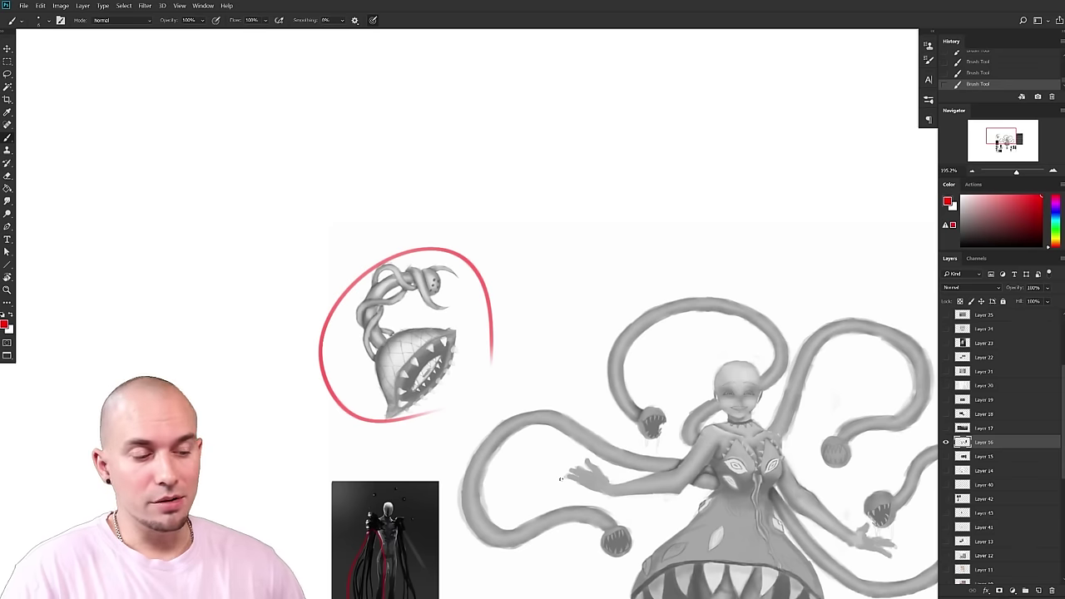
mouse_move(442, 237)
mouse_down()
mouse_move(315, 332)
mouse_move(441, 433)
mouse_move(472, 247)
mouse_move(308, 357)
mouse_move(448, 435)
mouse_up()
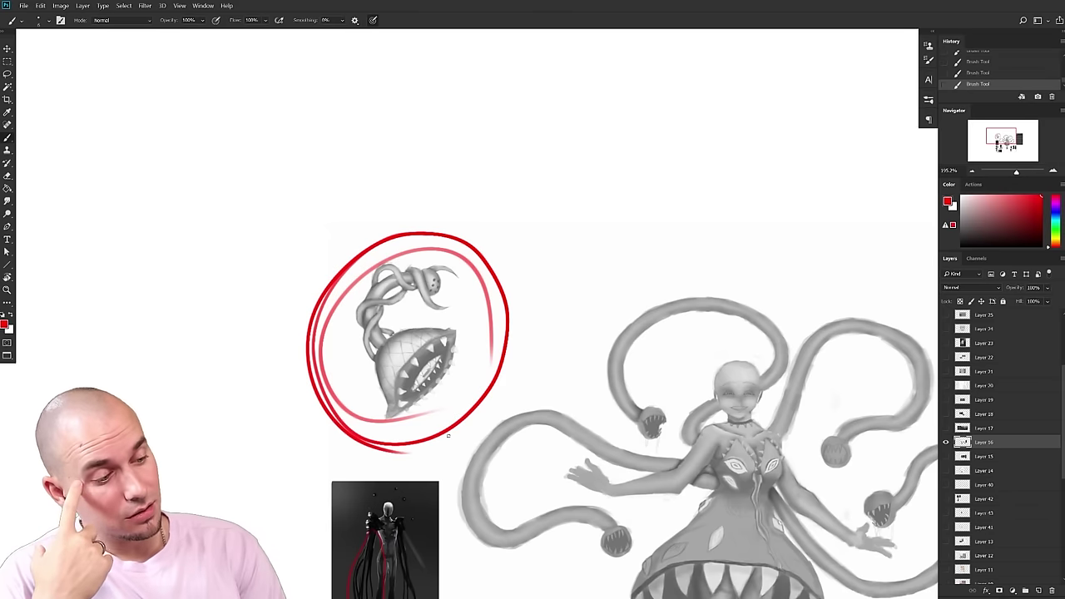
mouse_move(315, 416)
mouse_down()
mouse_move(502, 350)
mouse_move(348, 379)
mouse_up()
key(ctrl+z)
scroll(407, 429, down, 6)
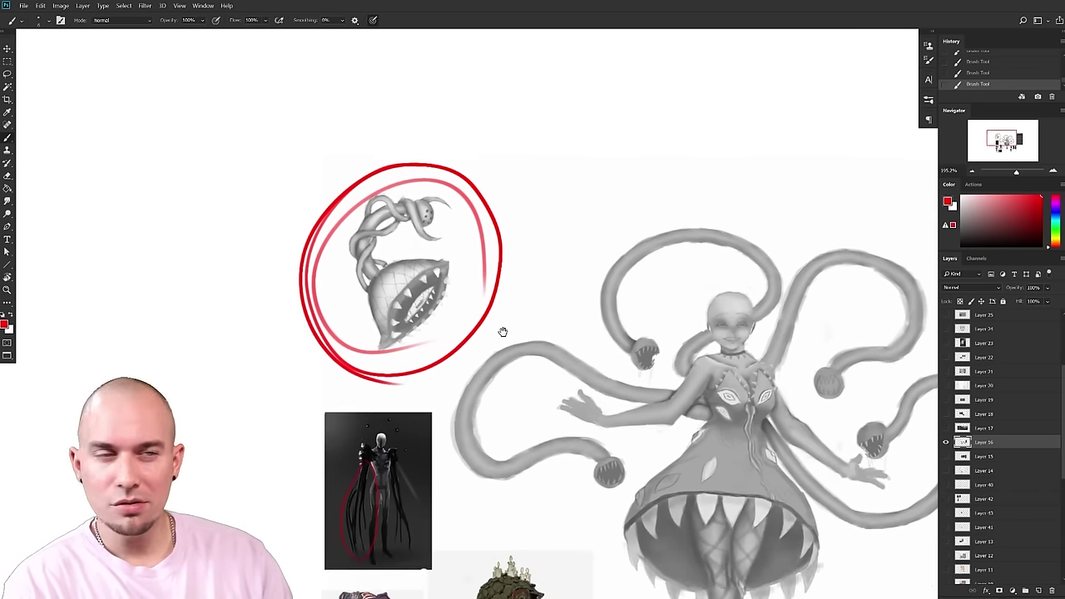
mouse_move(333, 383)
mouse_down()
mouse_move(321, 249)
mouse_move(428, 385)
mouse_move(349, 382)
mouse_up()
key(ctrl+z)
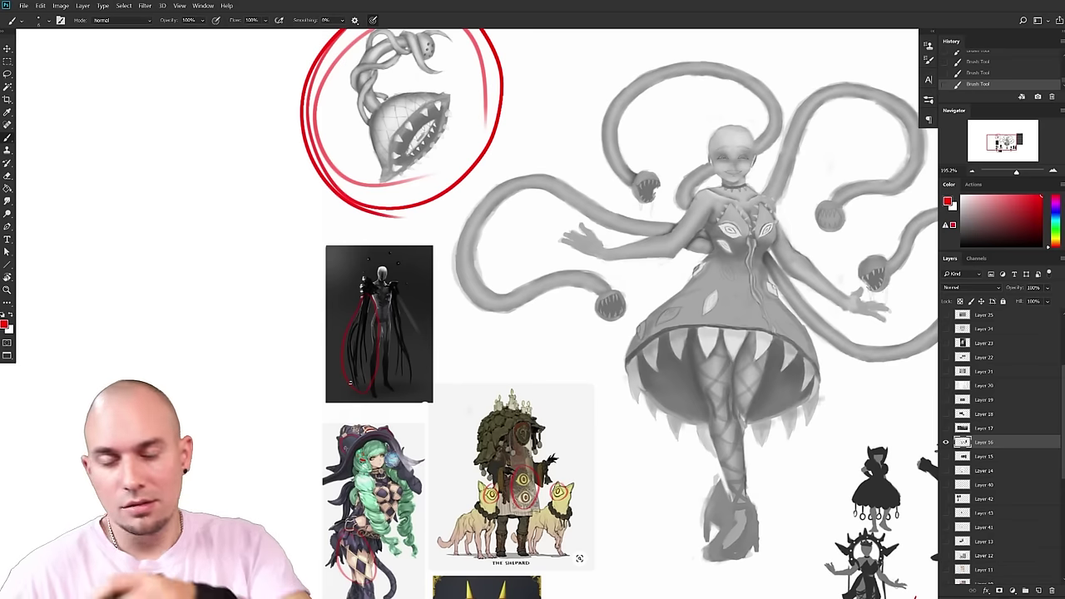
- Compare the plant creature and the dress design with the reference images and silhouettes
mouse_move(410, 242)
mouse_down()
mouse_move(438, 339)
mouse_move(430, 267)
mouse_up()
mouse_move(568, 430)
mouse_down()
mouse_move(516, 397)
mouse_move(496, 427)
mouse_up()
scroll(511, 370, up, 3)
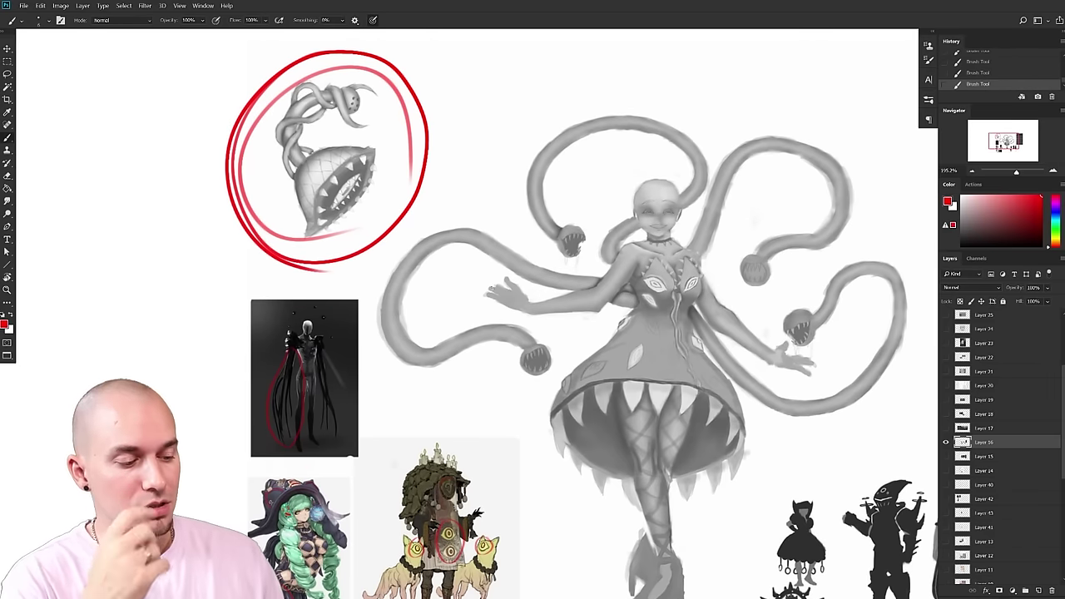
drag(411, 410, 401, 253)
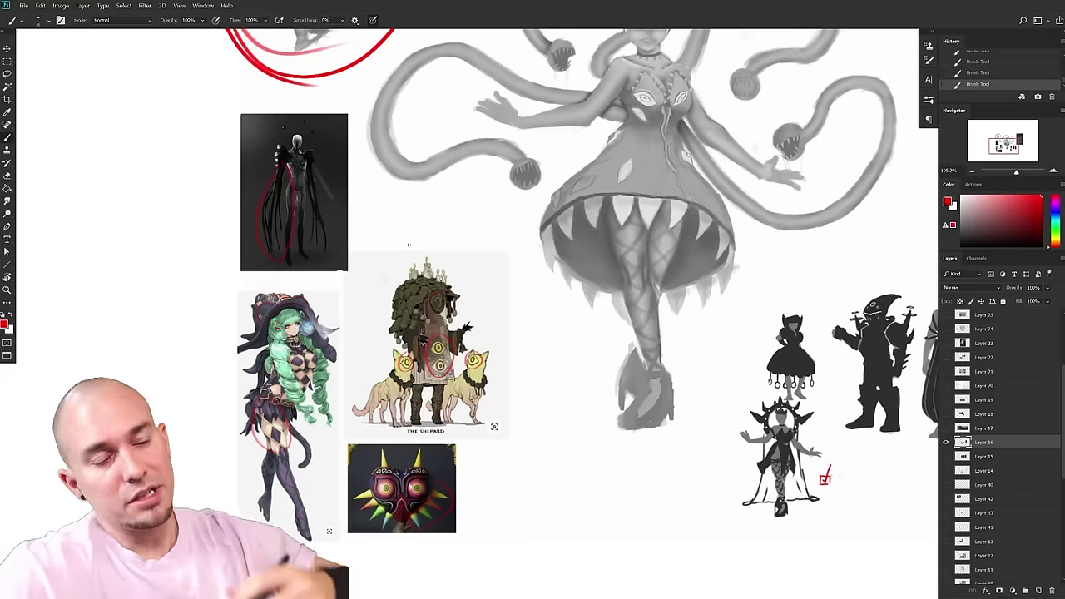
drag(693, 445, 575, 520)
scroll(570, 524, down, 1)
mouse_move(747, 454)
mouse_down()
mouse_move(620, 424)
mouse_move(600, 430)
mouse_up()
mouse_move(675, 390)
mouse_down()
mouse_move(737, 471)
mouse_move(840, 517)
mouse_up()
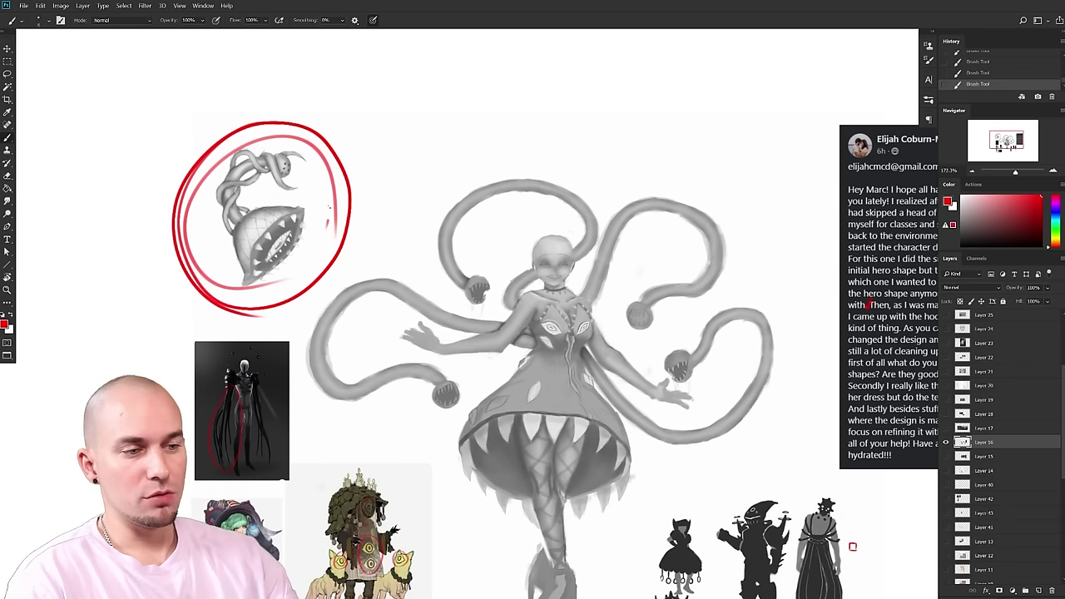
- Try tracing the outline of the plant creature's toothed mouth in red, and undo the strokes
drag(328, 221, 303, 268)
key(ctrl+z)
mouse_move(291, 401)
mouse_down()
mouse_move(317, 481)
mouse_move(319, 439)
mouse_up()
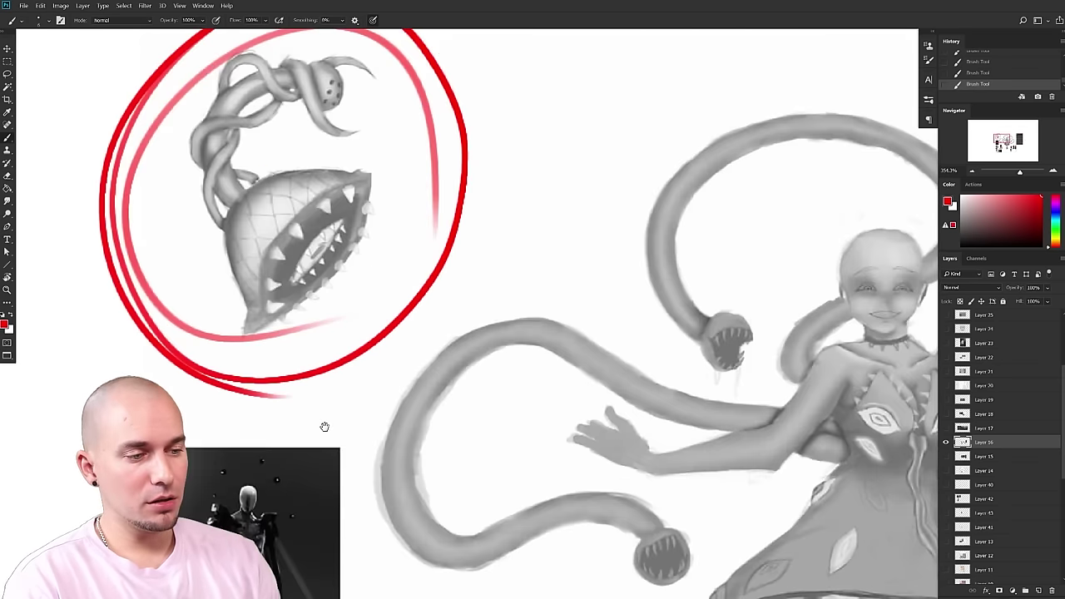
scroll(319, 439, down, 5)
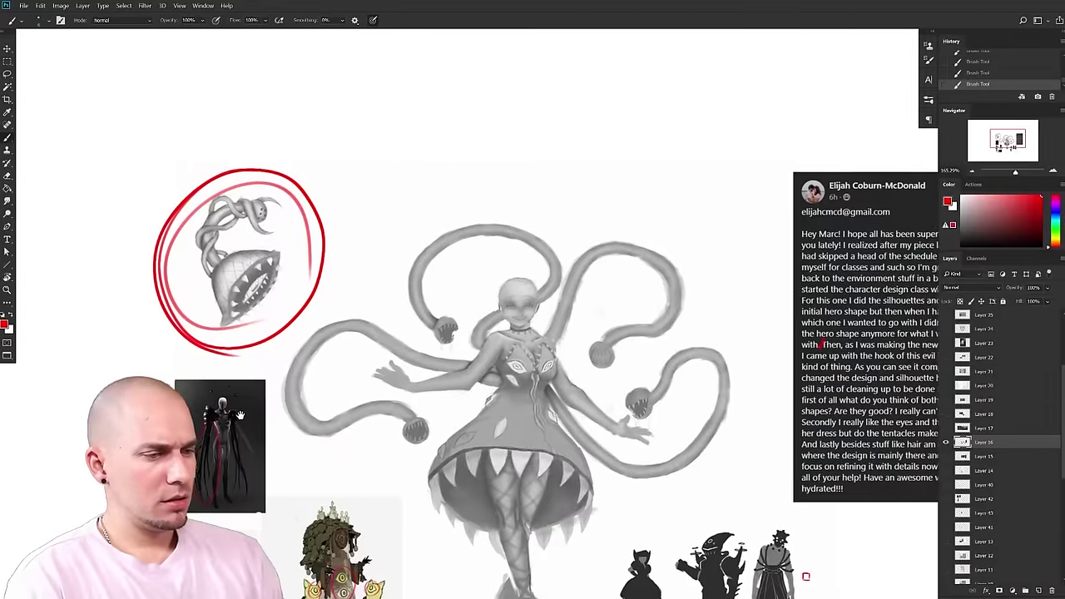
scroll(261, 464, up, 2)
mouse_move(399, 441)
mouse_down()
mouse_move(413, 392)
mouse_move(406, 375)
mouse_up()
mouse_move(381, 325)
mouse_down()
mouse_move(369, 368)
mouse_move(342, 332)
mouse_up()
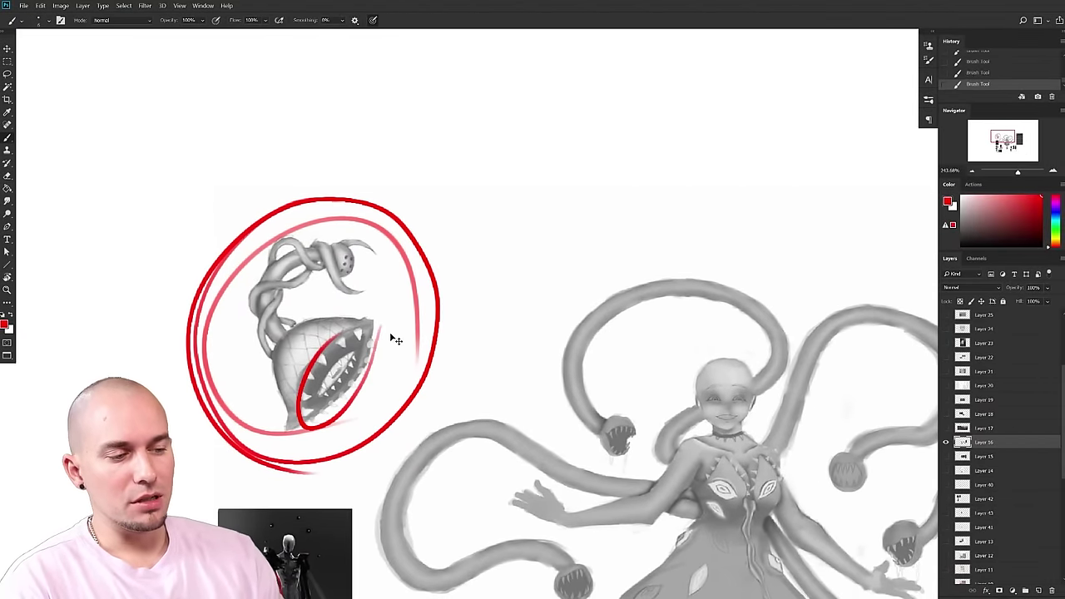
key(ctrl+z)
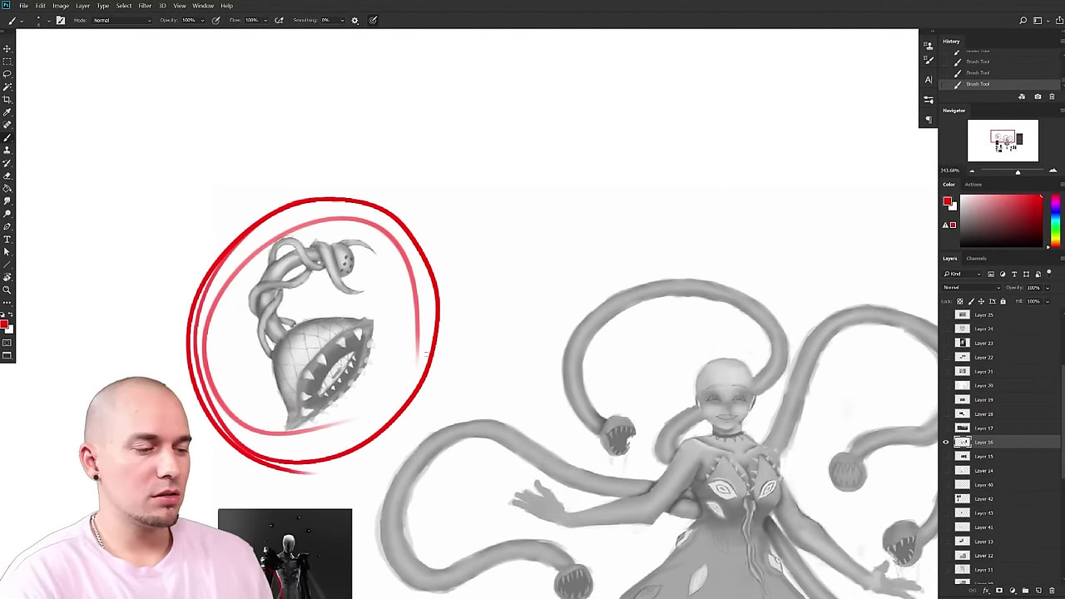
- Try several red strokes over the plant creature's open mouth in close-up, and undo them all
drag(472, 466, 385, 381)
drag(393, 440, 466, 457)
drag(583, 466, 572, 461)
drag(571, 461, 575, 436)
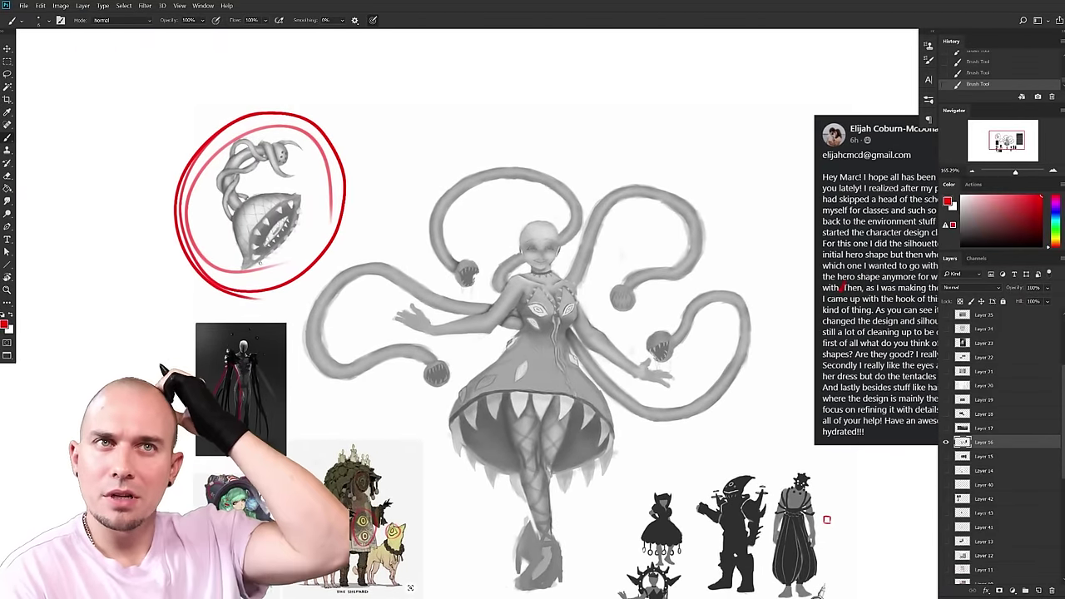
scroll(308, 297, up, 3)
drag(310, 297, 320, 436)
drag(253, 254, 260, 316)
drag(242, 268, 252, 284)
key(ctrl+z)
key(ctrl+z)
mouse_move(369, 449)
mouse_down()
mouse_move(342, 463)
mouse_move(280, 464)
mouse_move(326, 518)
mouse_move(349, 468)
mouse_up()
drag(245, 271, 212, 319)
drag(188, 281, 246, 300)
key(ctrl+z)
key(ctrl+z)
key(ctrl+z)
mouse_move(300, 390)
mouse_down()
mouse_move(292, 419)
mouse_move(322, 442)
mouse_up()
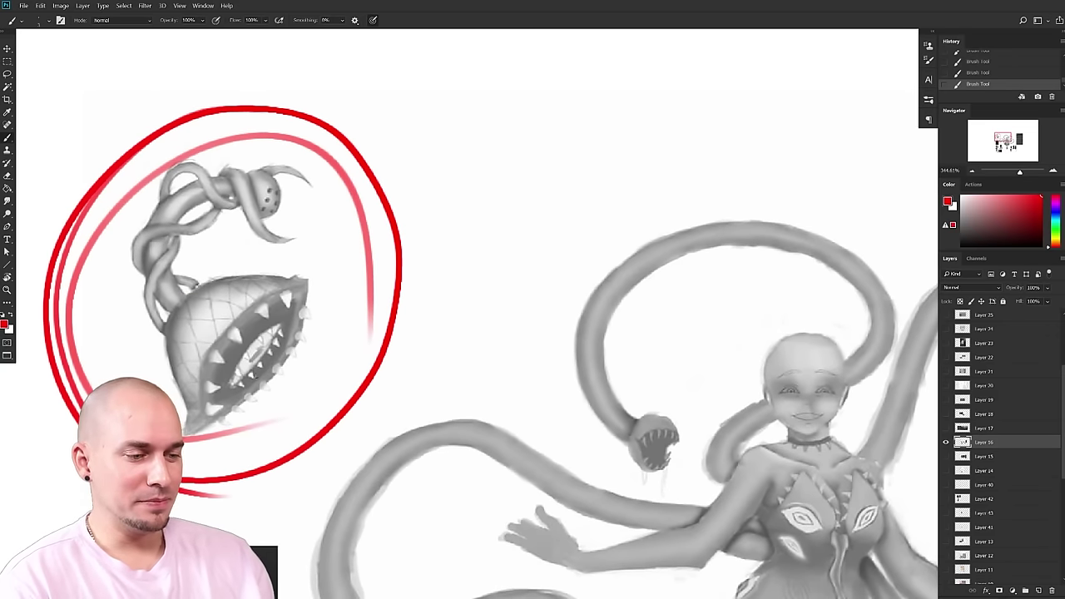
- Try a stroke along the mouth's toothed edge and a line from the plant's head to its base, and undo both
drag(371, 391, 362, 371)
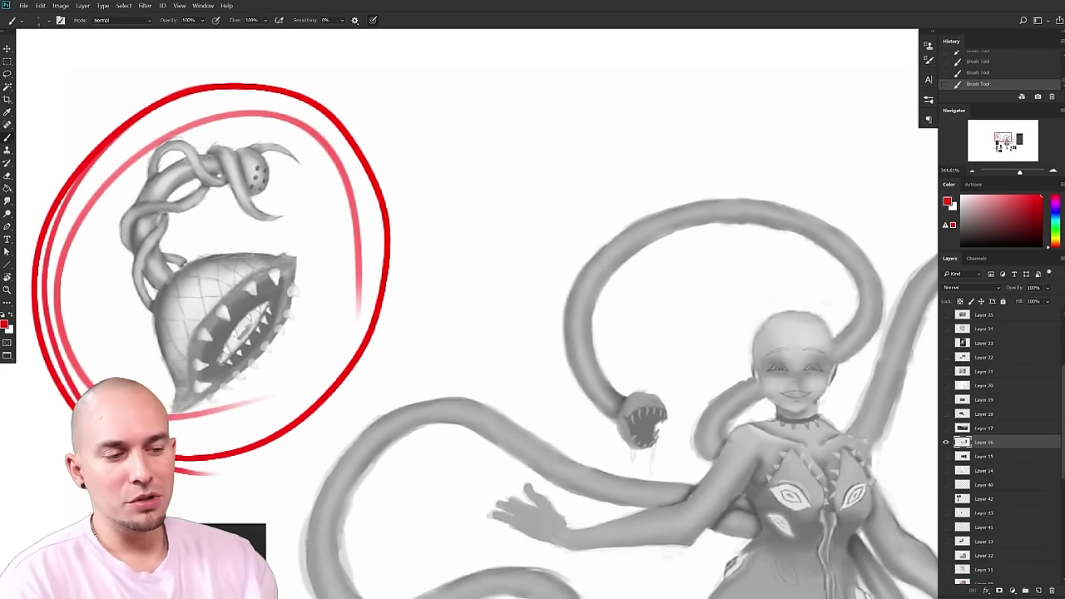
mouse_move(279, 295)
mouse_down()
mouse_move(241, 306)
mouse_move(231, 350)
mouse_up()
key(ctrl+z)
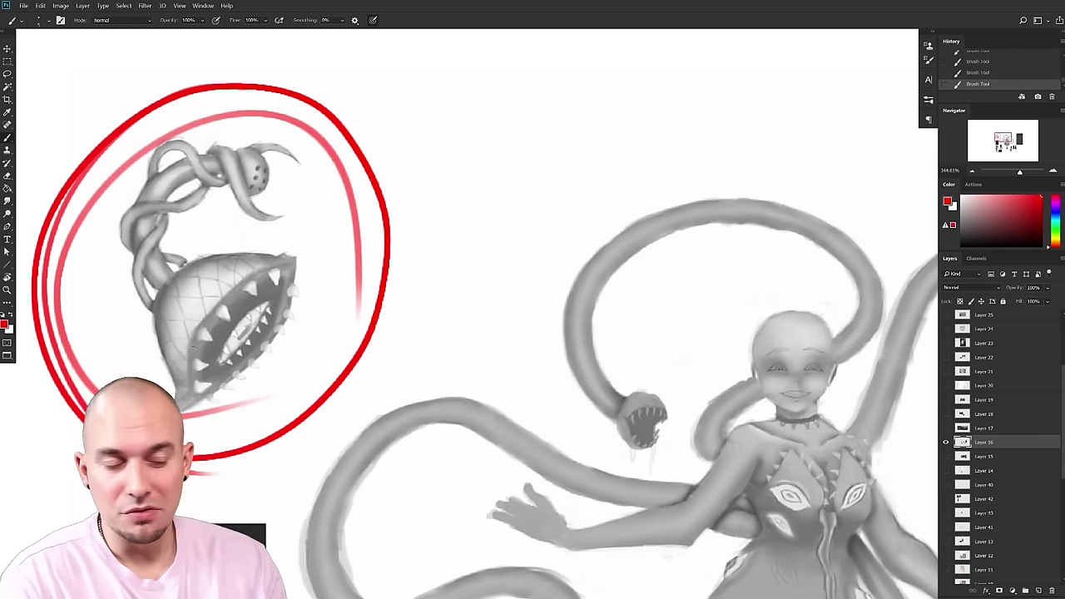
drag(265, 431, 260, 448)
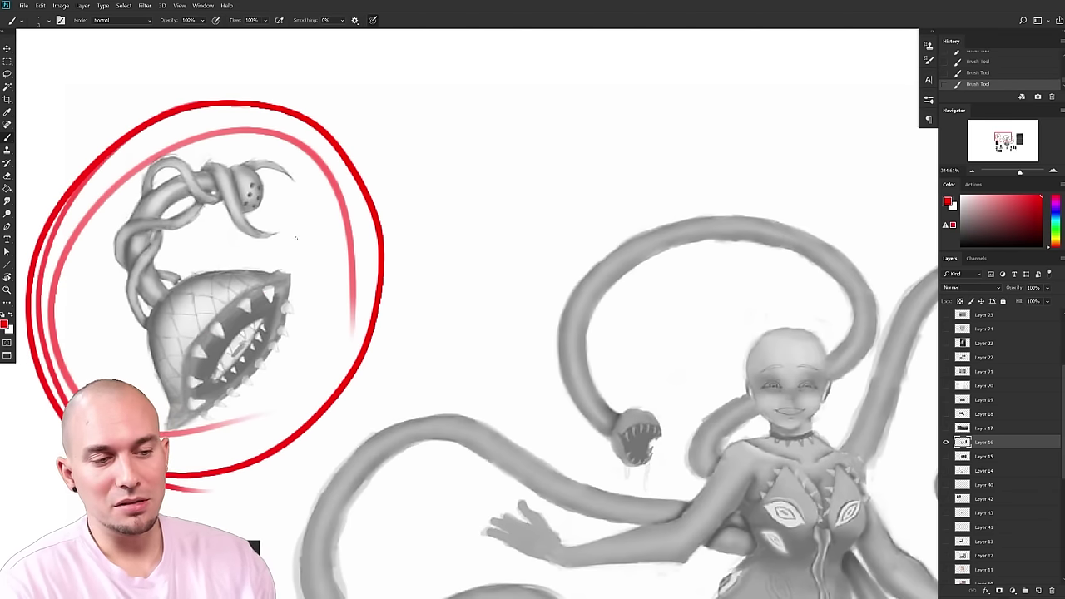
drag(484, 477, 417, 424)
scroll(399, 426, down, 6)
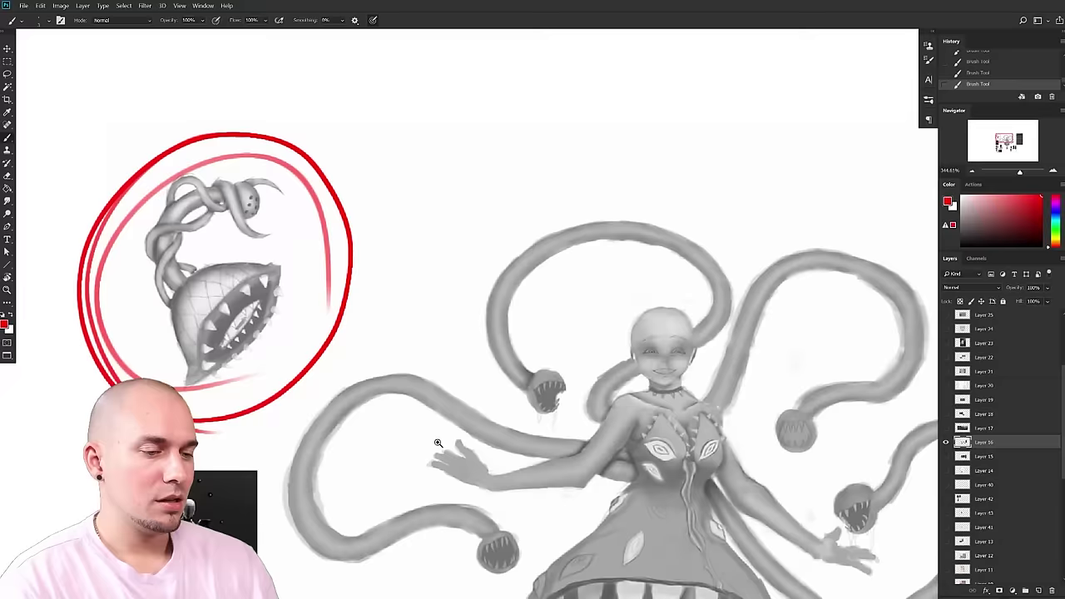
drag(261, 198, 223, 389)
key(ctrl+z)
mouse_move(470, 443)
mouse_down()
mouse_move(444, 375)
mouse_move(447, 332)
mouse_up()
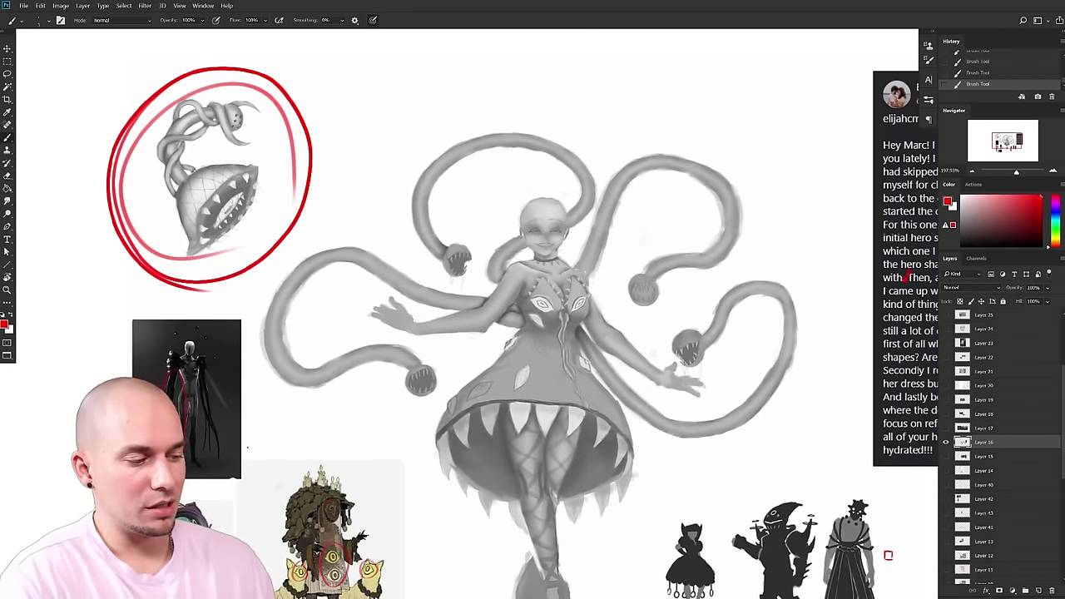
- Undo the larger red loop around the plant creature, and try and undo a mark on the toothed skirt
key(ctrl+z)
key(ctrl+z)
key(ctrl+z)
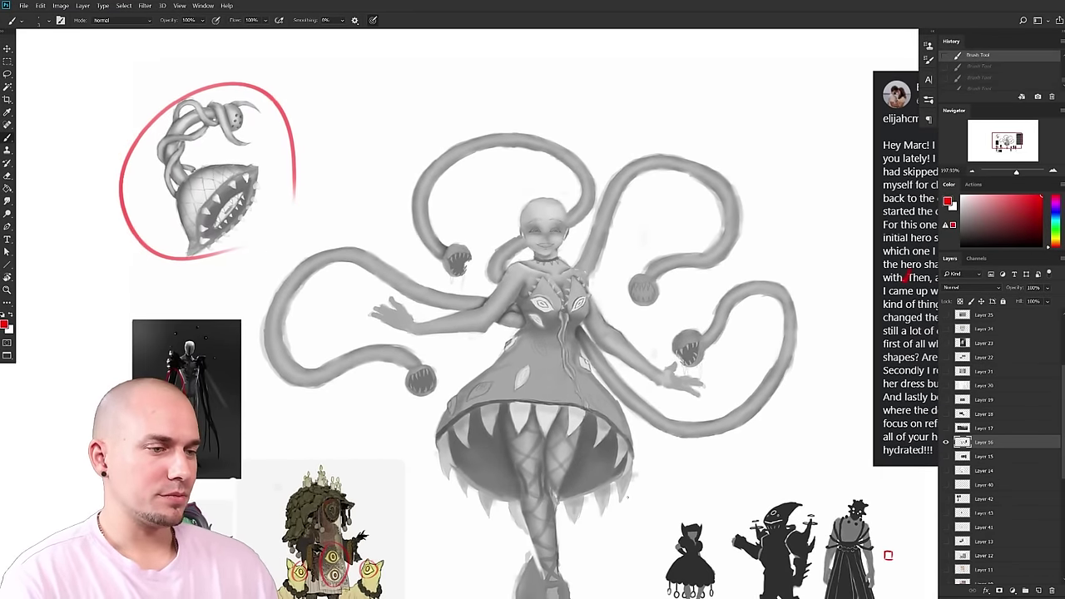
mouse_move(501, 411)
mouse_down()
mouse_move(246, 212)
mouse_move(502, 429)
mouse_move(464, 423)
mouse_up()
key(ctrl+z)
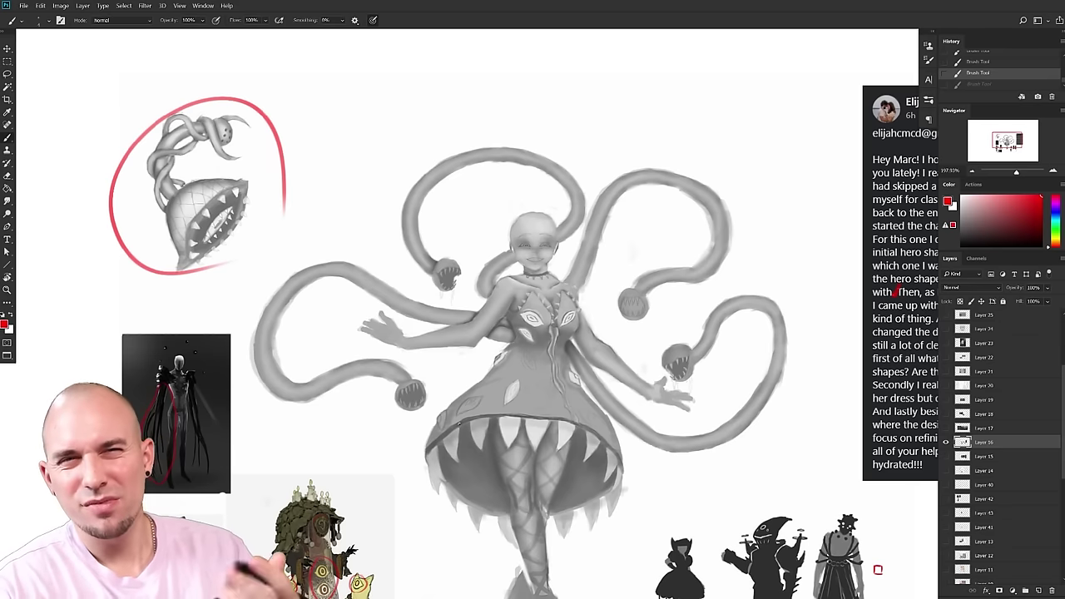
- Try a red stroke from the plant creature toward the character's dress, and undo it
drag(583, 489, 561, 472)
drag(450, 494, 447, 517)
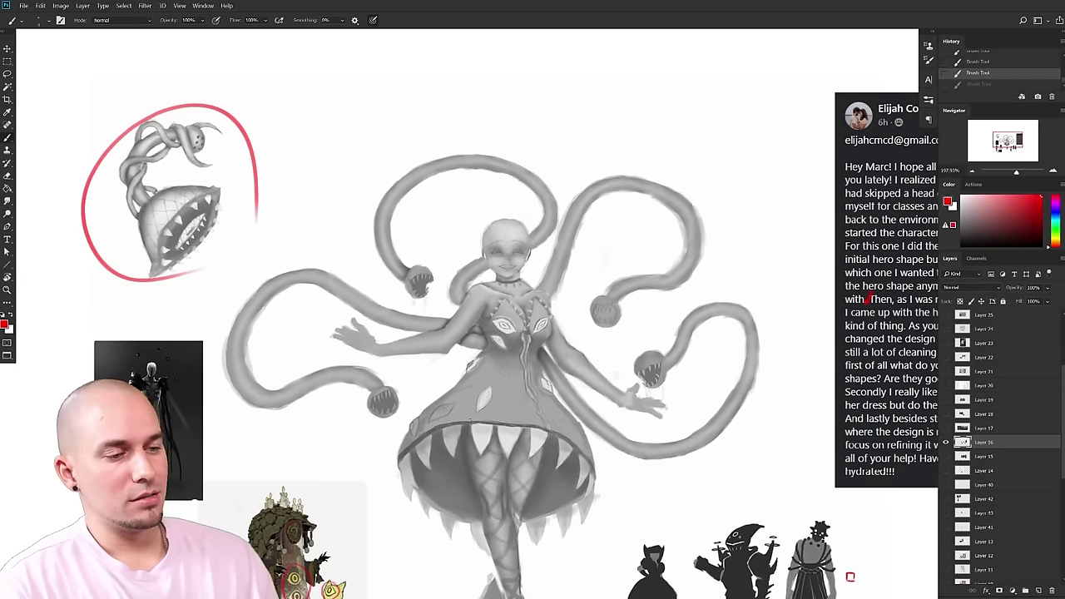
drag(195, 224, 451, 447)
key(ctrl+z)
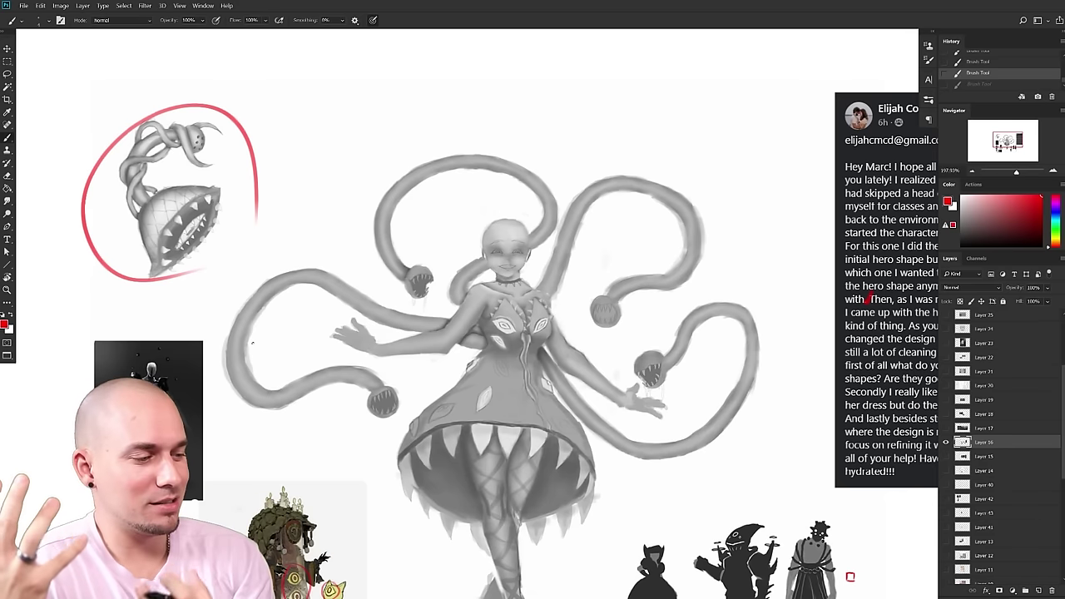
- Undo the remaining red loop around the plant creature
drag(599, 497, 596, 476)
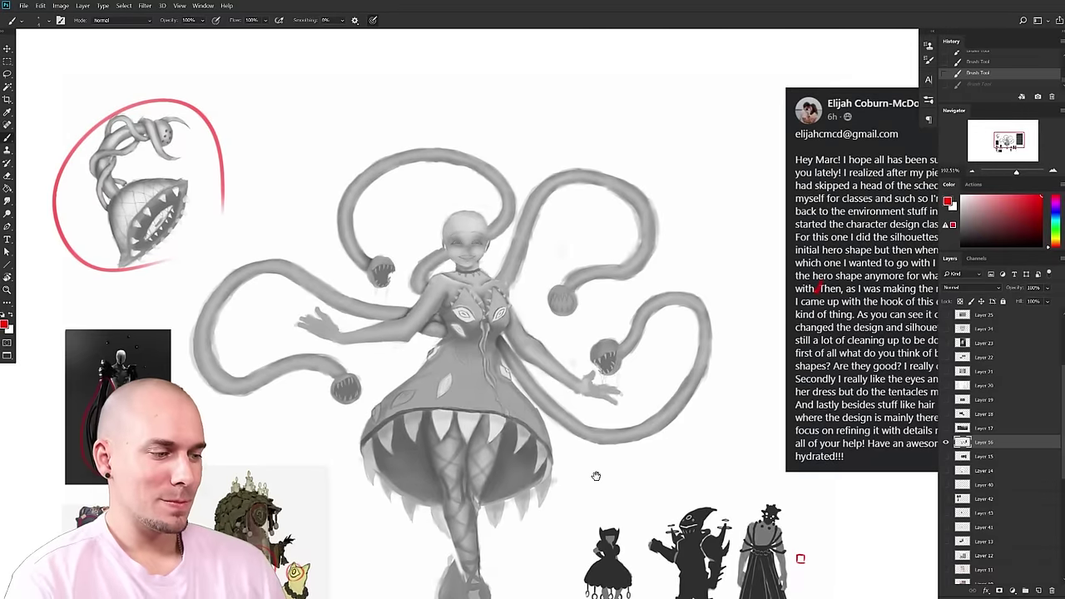
mouse_move(596, 476)
mouse_down()
mouse_move(627, 440)
mouse_move(566, 407)
mouse_up()
drag(630, 439, 665, 442)
drag(765, 457, 673, 409)
scroll(673, 408, down, 1)
scroll(644, 352, up, 4)
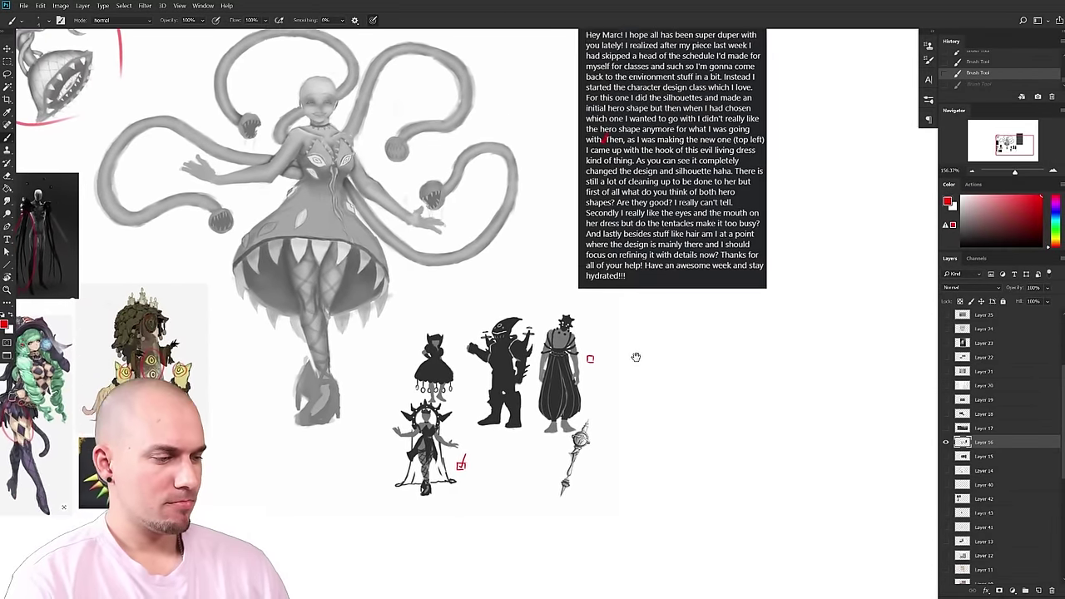
scroll(623, 375, down, 4)
scroll(283, 216, up, 4)
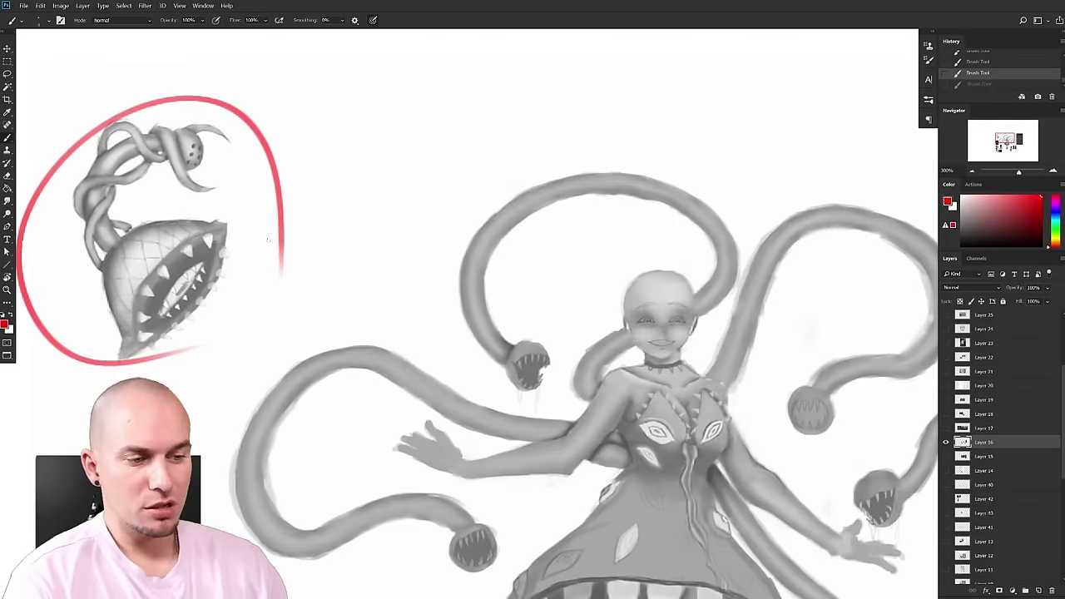
key(ctrl+z)
- Try a red mark across the plant creature's toothed mouth, and undo it
scroll(532, 424, down, 3)
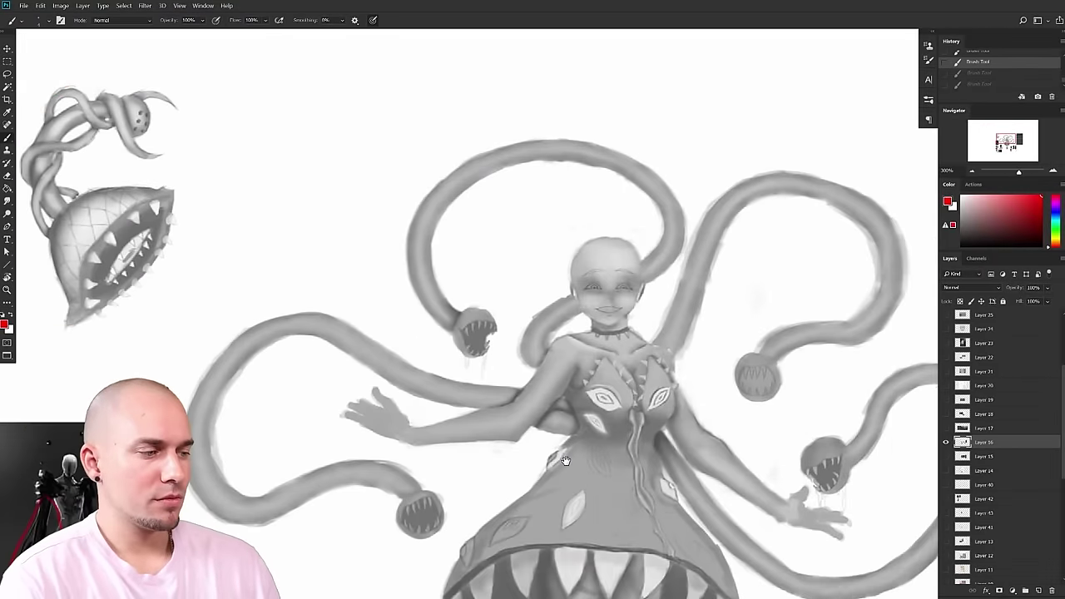
drag(572, 466, 500, 403)
scroll(516, 441, up, 2)
drag(725, 445, 749, 418)
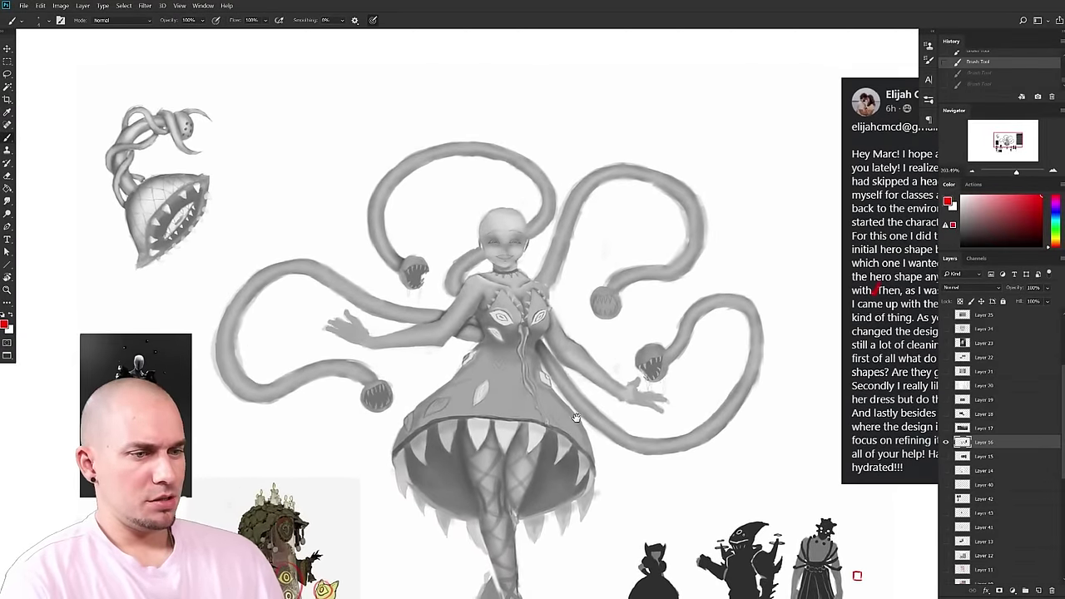
scroll(582, 403, up, 1)
drag(559, 364, 583, 391)
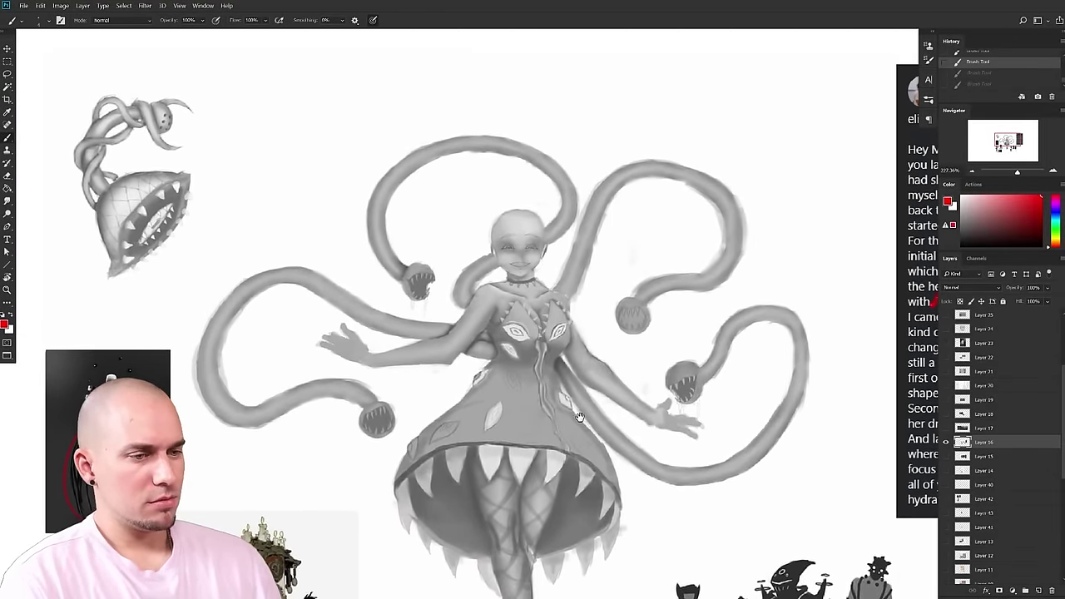
drag(170, 205, 143, 242)
key(ctrl+z)
- Try a short red arc beside the plant creature's small spotted head, and undo it
mouse_move(704, 438)
mouse_down()
mouse_move(690, 416)
mouse_move(694, 464)
mouse_up()
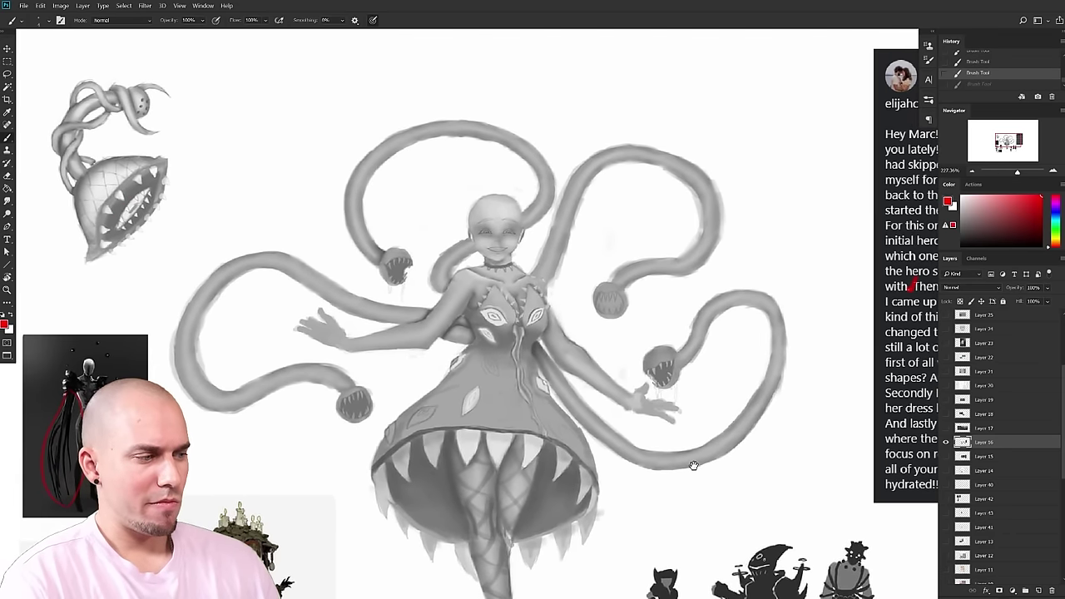
mouse_move(694, 464)
mouse_down()
mouse_move(694, 375)
mouse_move(701, 449)
mouse_move(688, 475)
mouse_up()
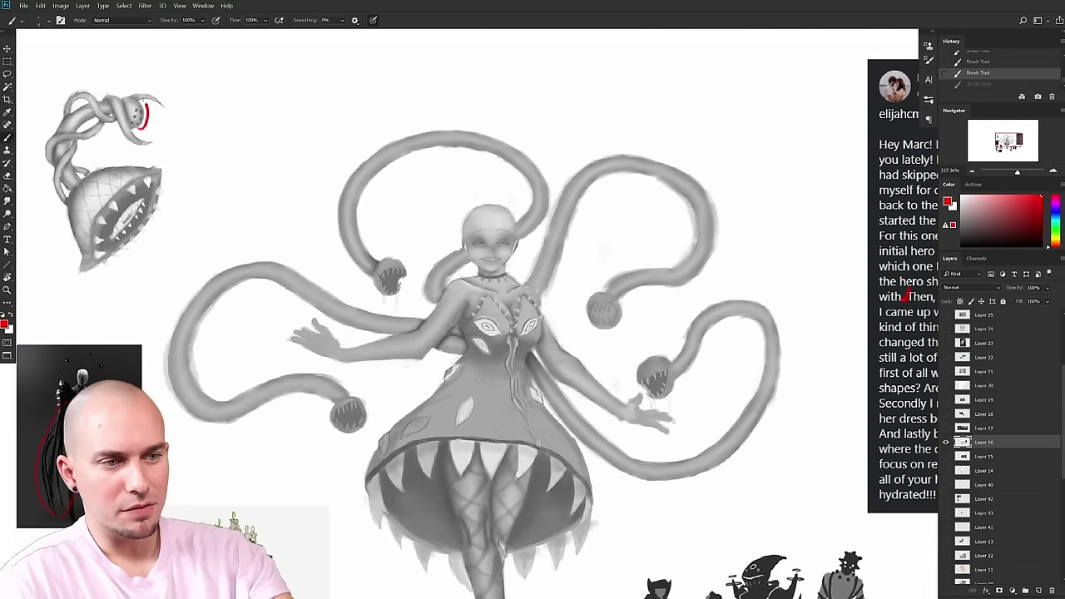
key(ctrl+shift+z)
key(ctrl+z)
drag(632, 470, 586, 420)
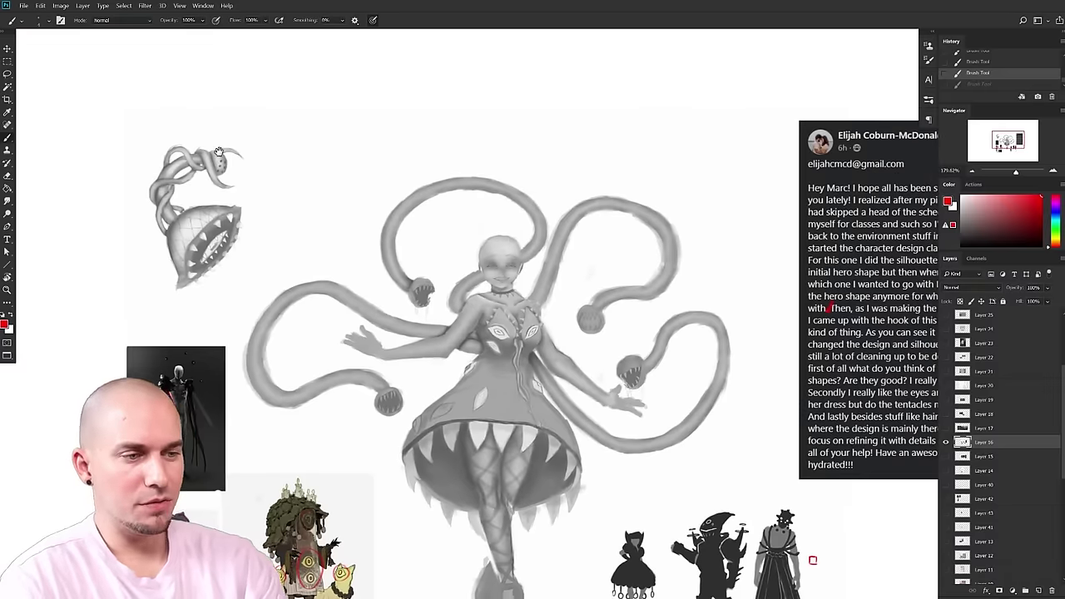
drag(585, 420, 564, 426)
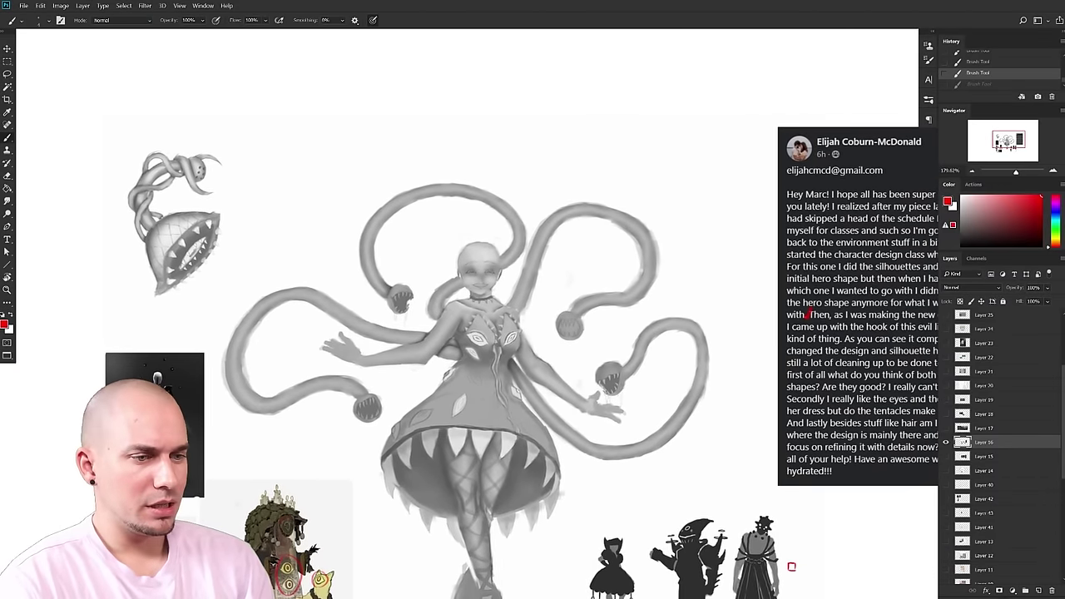
- Try red strokes beside the ornate staff below the character silhouettes, and undo them
mouse_move(599, 495)
mouse_down()
mouse_move(544, 484)
mouse_move(533, 414)
mouse_move(609, 480)
mouse_up()
drag(600, 452, 602, 372)
drag(747, 430, 732, 387)
drag(715, 469, 730, 530)
drag(800, 386, 733, 272)
drag(751, 408, 831, 411)
drag(599, 401, 739, 354)
mouse_move(682, 314)
mouse_down()
mouse_move(568, 438)
mouse_move(702, 386)
mouse_up()
key(ctrl+z)
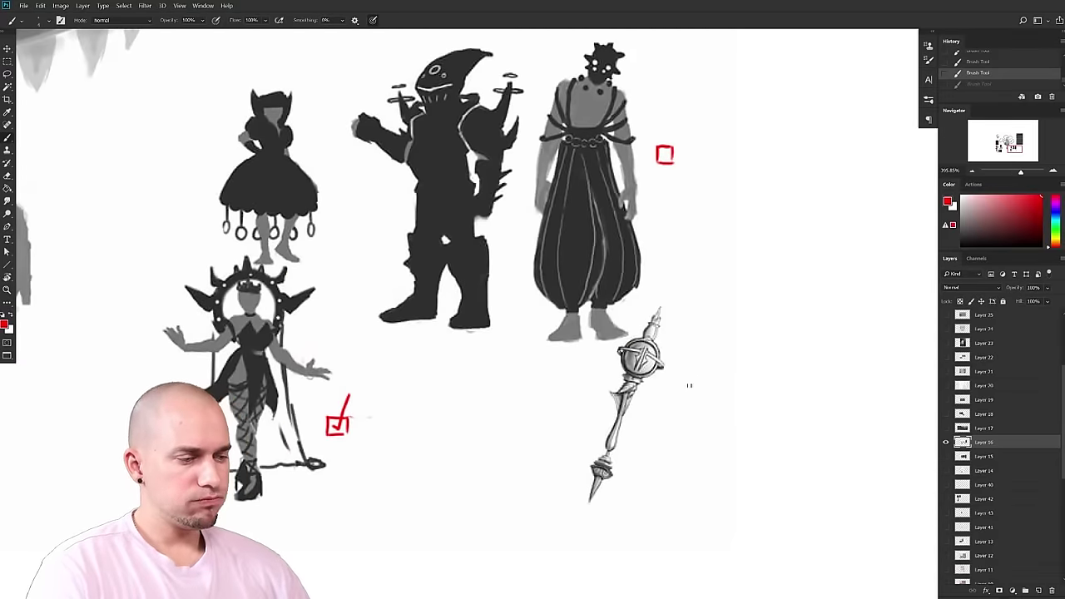
mouse_move(679, 341)
mouse_down()
mouse_move(584, 393)
mouse_move(680, 316)
mouse_up()
key(ctrl+z)
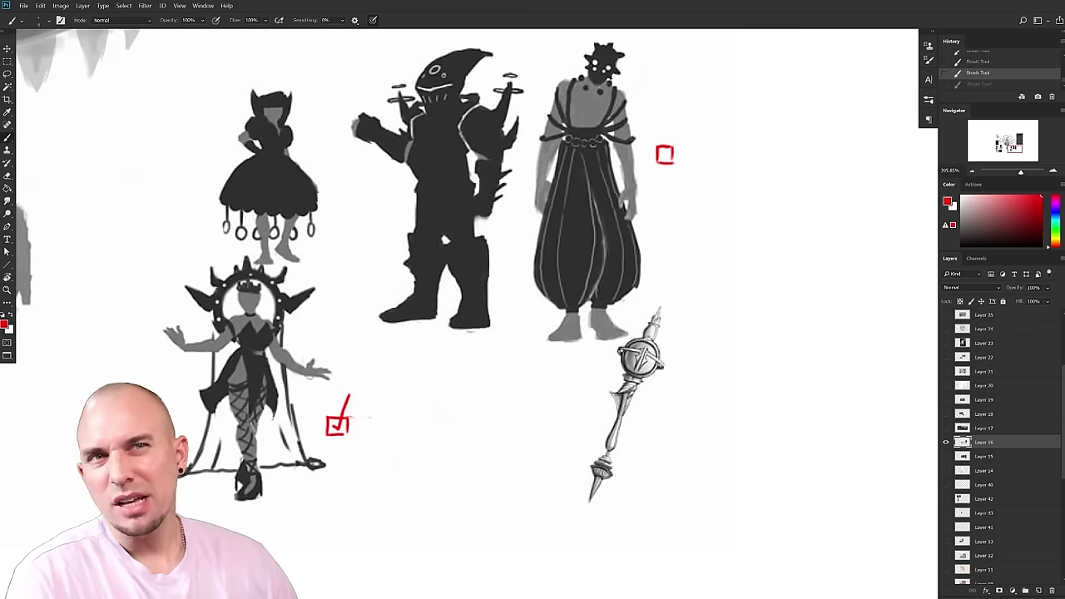
- Try looping the whole ornate staff in red, and undo the loops
drag(696, 397, 727, 435)
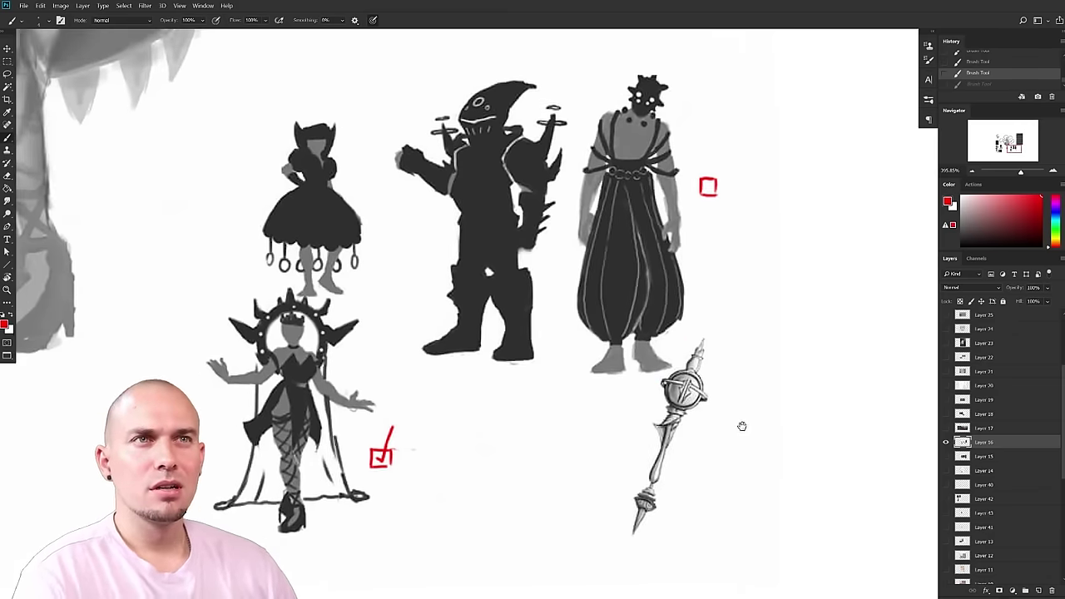
mouse_move(699, 335)
mouse_down()
mouse_move(639, 520)
mouse_move(737, 369)
mouse_up()
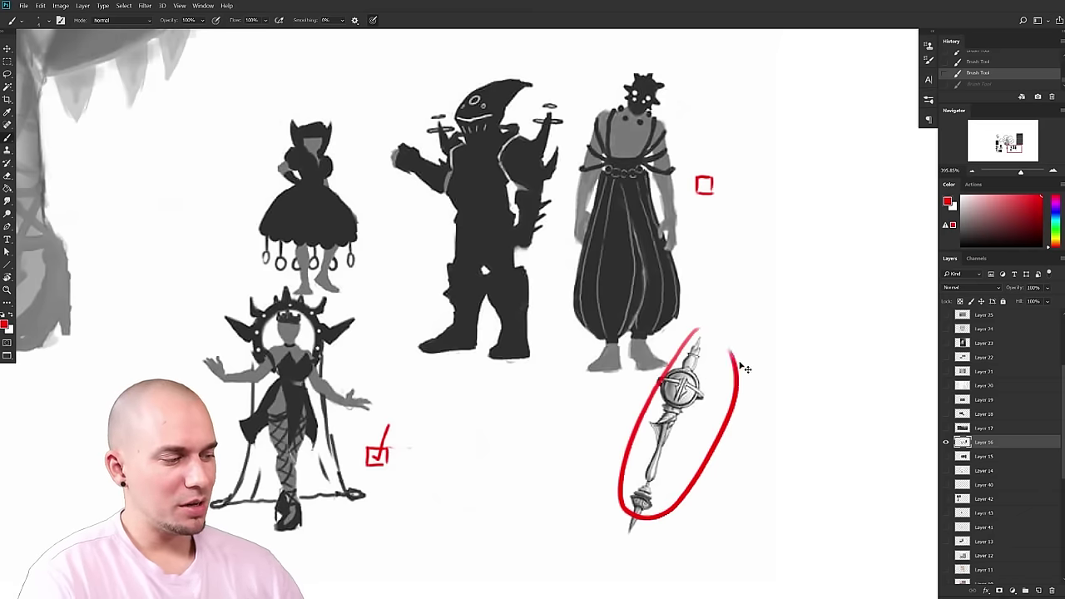
key(ctrl+z)
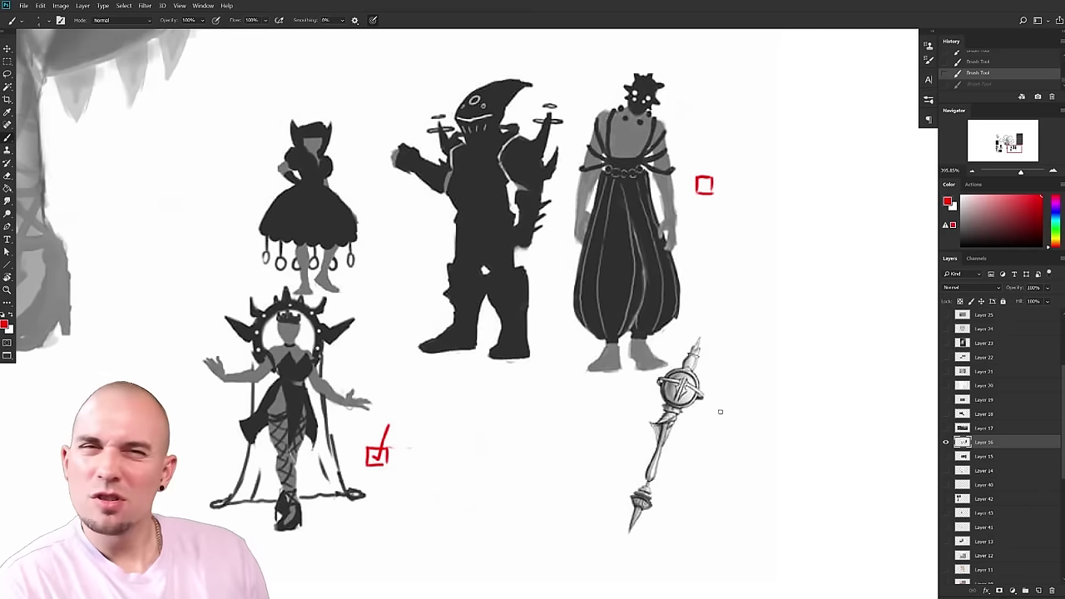
mouse_move(701, 337)
mouse_down()
mouse_move(629, 525)
mouse_move(723, 353)
mouse_up()
key(ctrl+z)
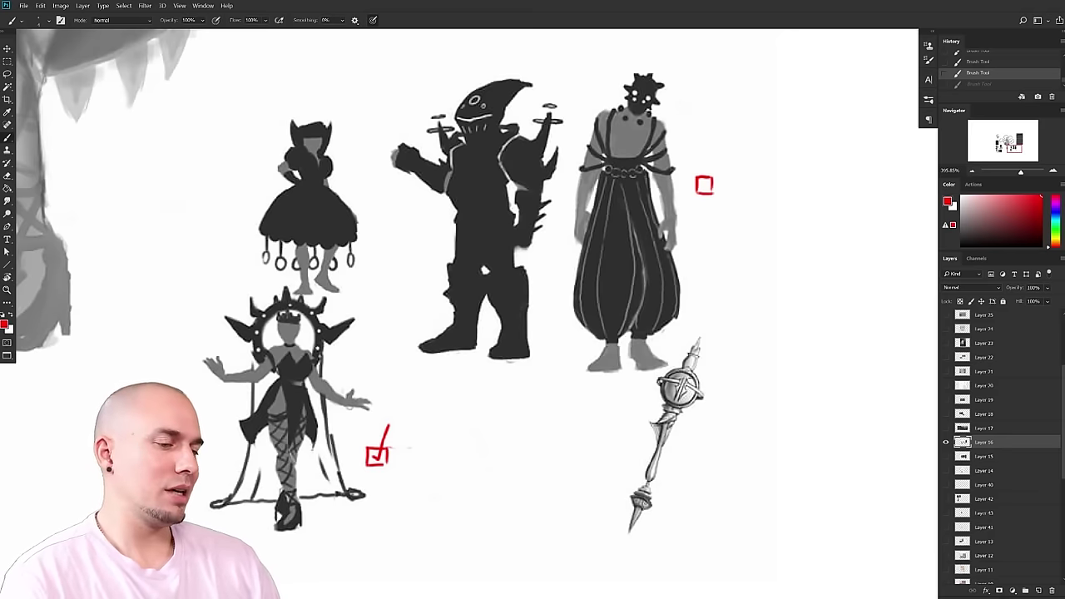
- Try tracing the ornate staff's outer contour in red from its tip to its base, and undo the strokes
mouse_move(701, 336)
mouse_down()
mouse_move(631, 523)
mouse_move(712, 343)
mouse_up()
key(ctrl+z)
mouse_move(642, 525)
mouse_down()
mouse_move(654, 476)
mouse_move(701, 402)
mouse_move(699, 339)
mouse_move(672, 368)
mouse_up()
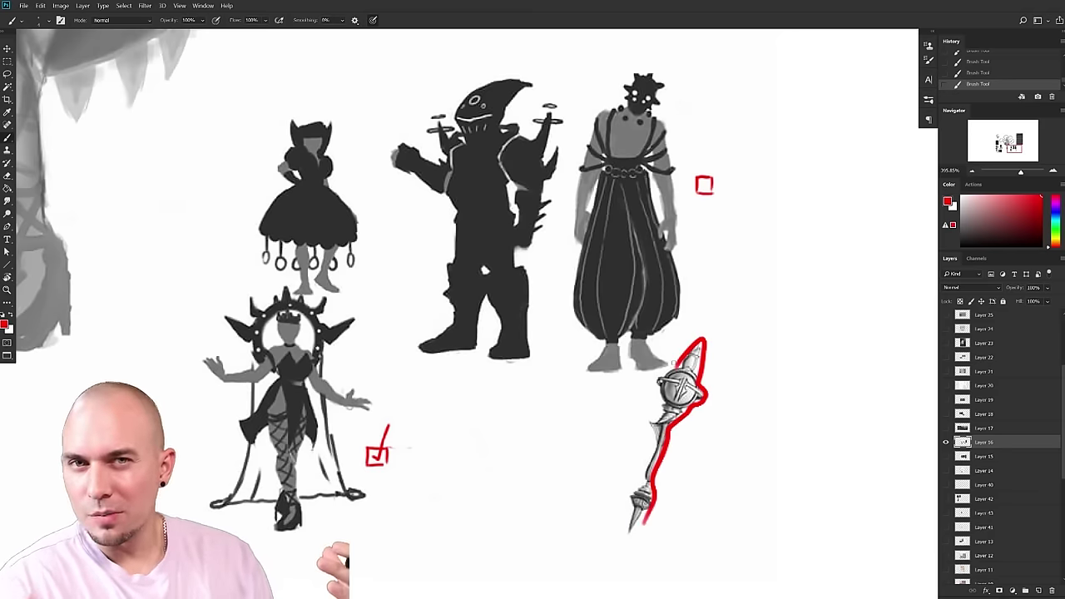
key(ctrl+z)
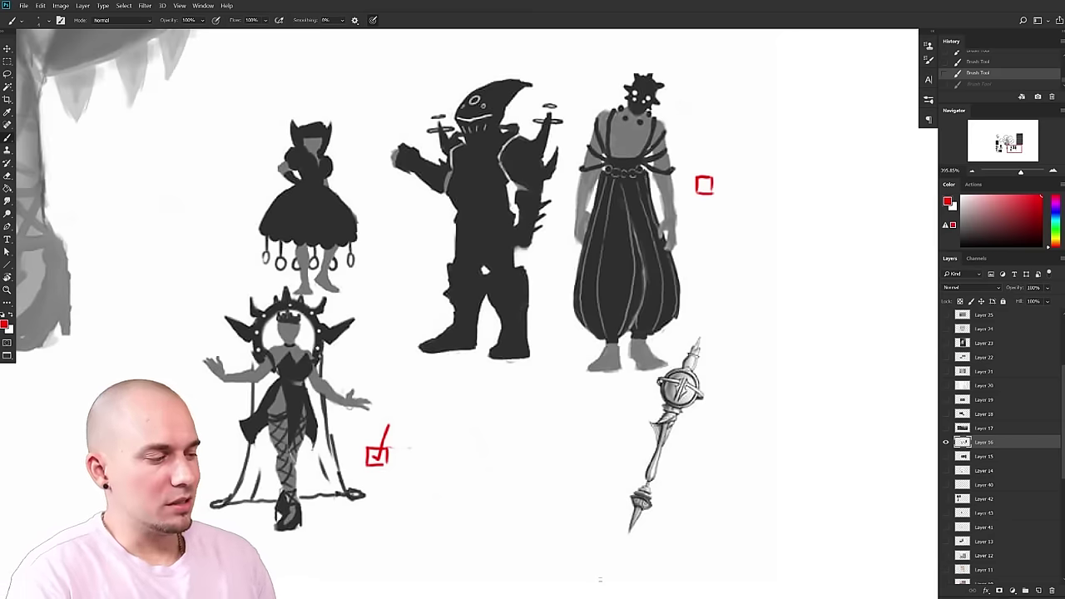
- Try circling the round orb at the staff's head in red, and undo the marks
mouse_move(682, 394)
mouse_down()
mouse_move(680, 406)
mouse_move(676, 396)
mouse_up()
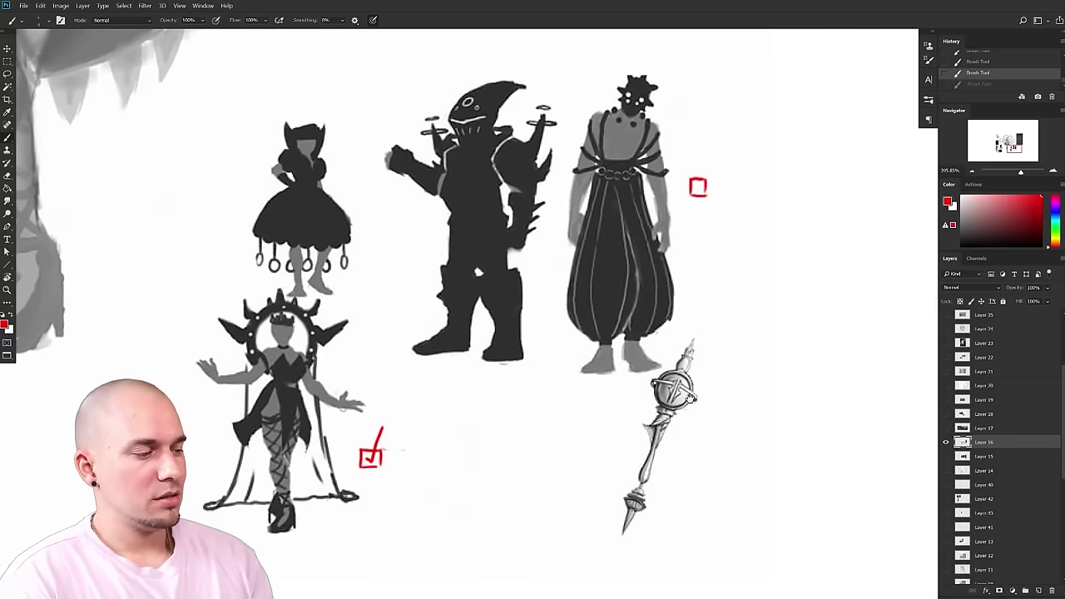
key(ctrl+z)
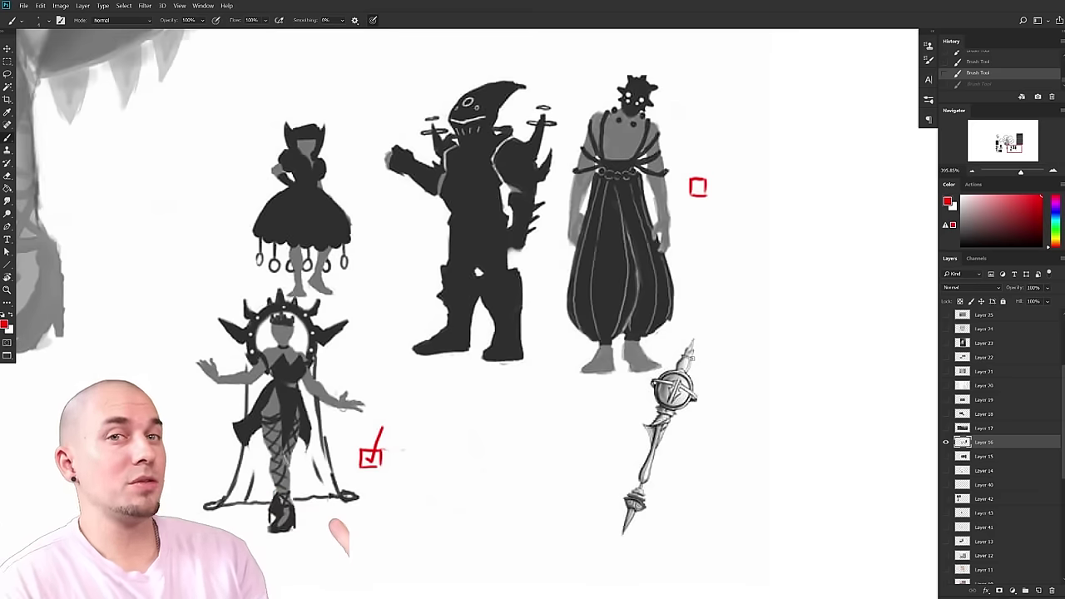
mouse_move(697, 402)
mouse_down()
mouse_move(677, 357)
mouse_move(658, 410)
mouse_up()
key(ctrl+z)
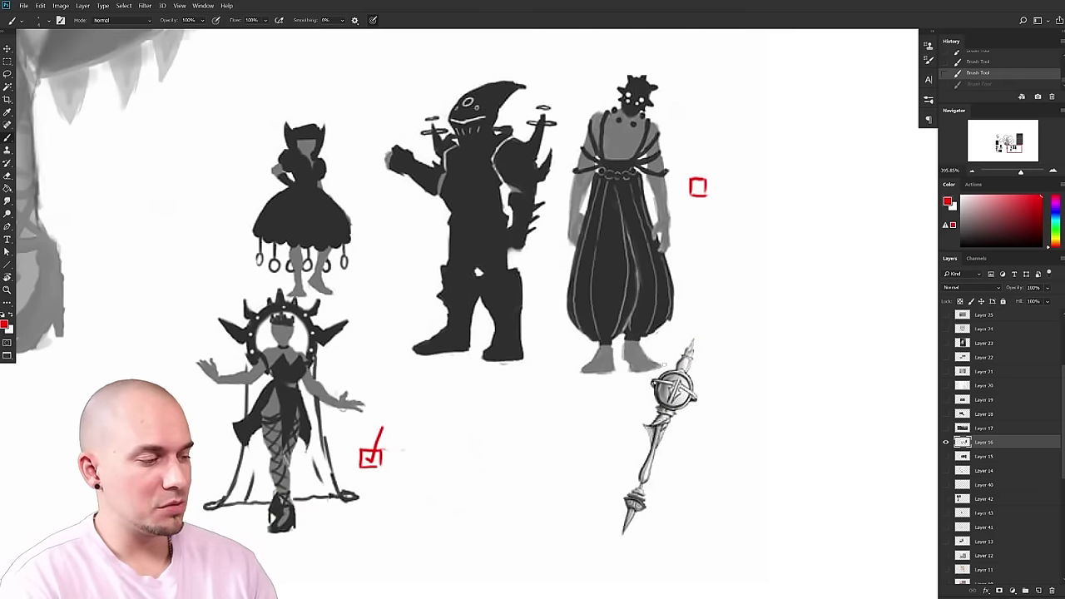
key(ctrl+z)
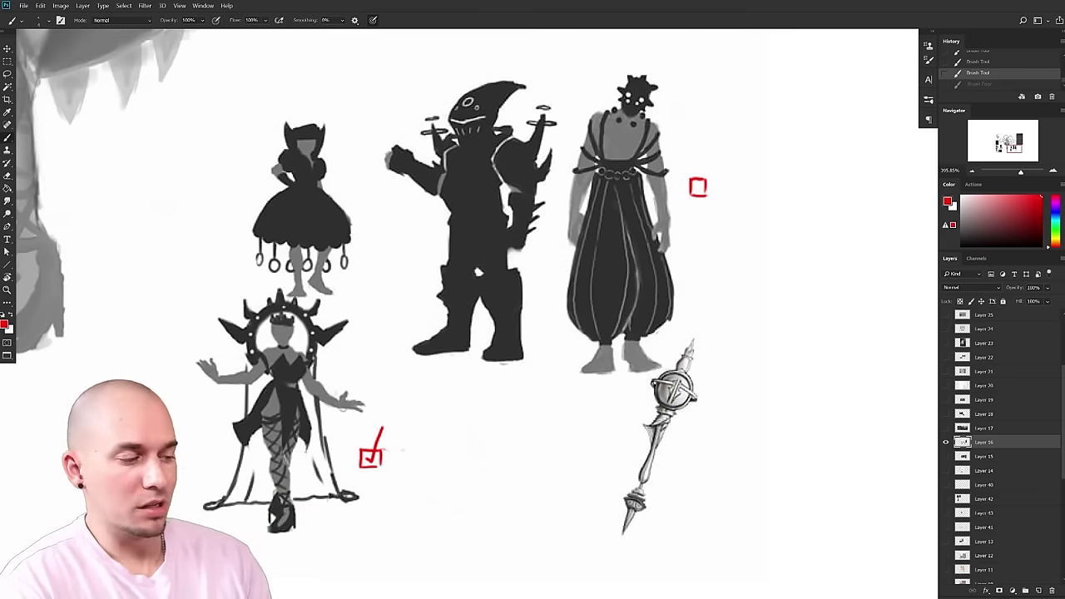
- Review the full submission sheet with the character, hero shapes, silhouettes, references and written questions
drag(670, 431, 532, 430)
drag(729, 351, 790, 395)
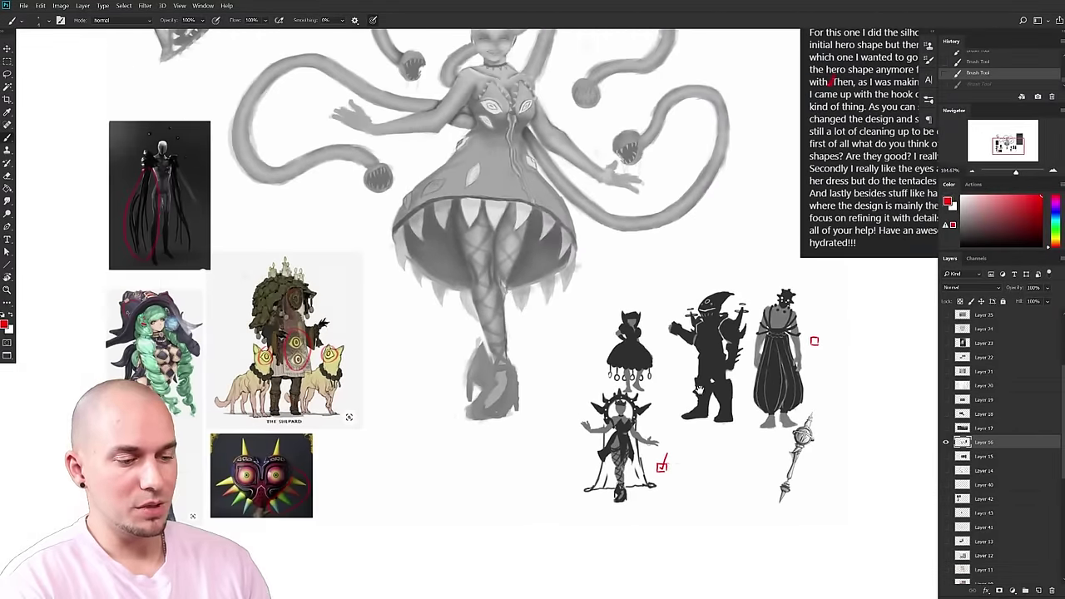
drag(683, 401, 482, 535)
drag(616, 432, 649, 384)
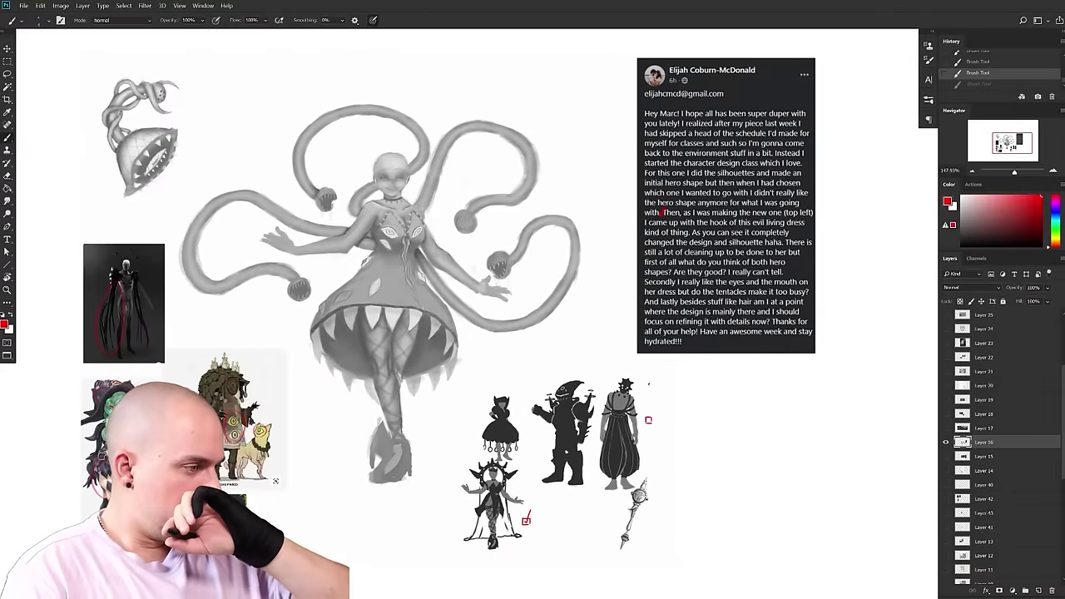
drag(491, 394, 484, 387)
drag(505, 350, 510, 373)
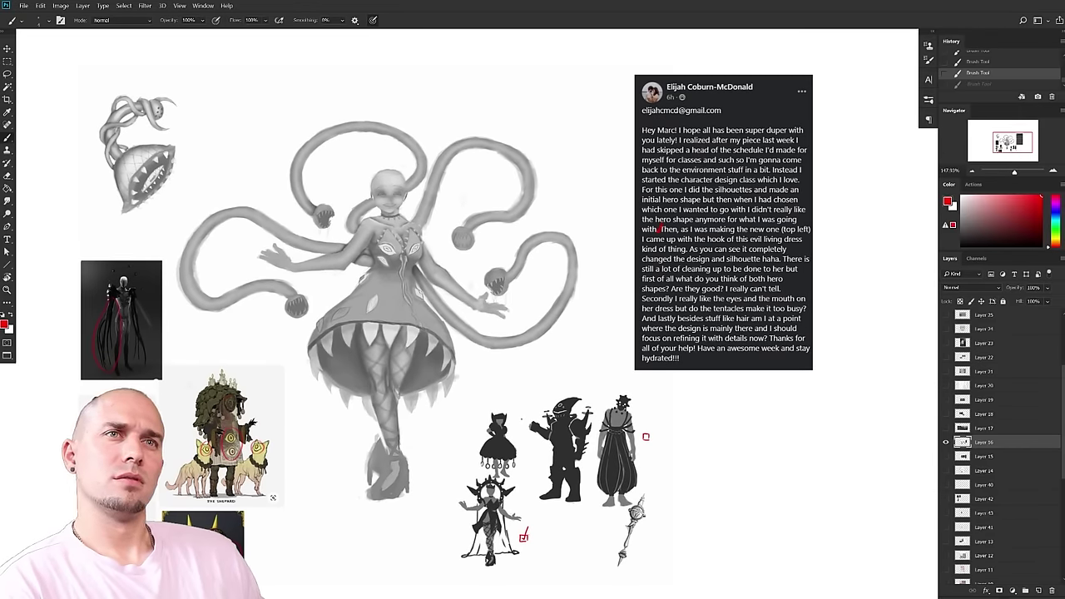
drag(438, 418, 443, 451)
- Sample white and use a large soft brush to fade the upper arc of the lower-left tentacle
alt+click(266, 368)
right_click(248, 313)
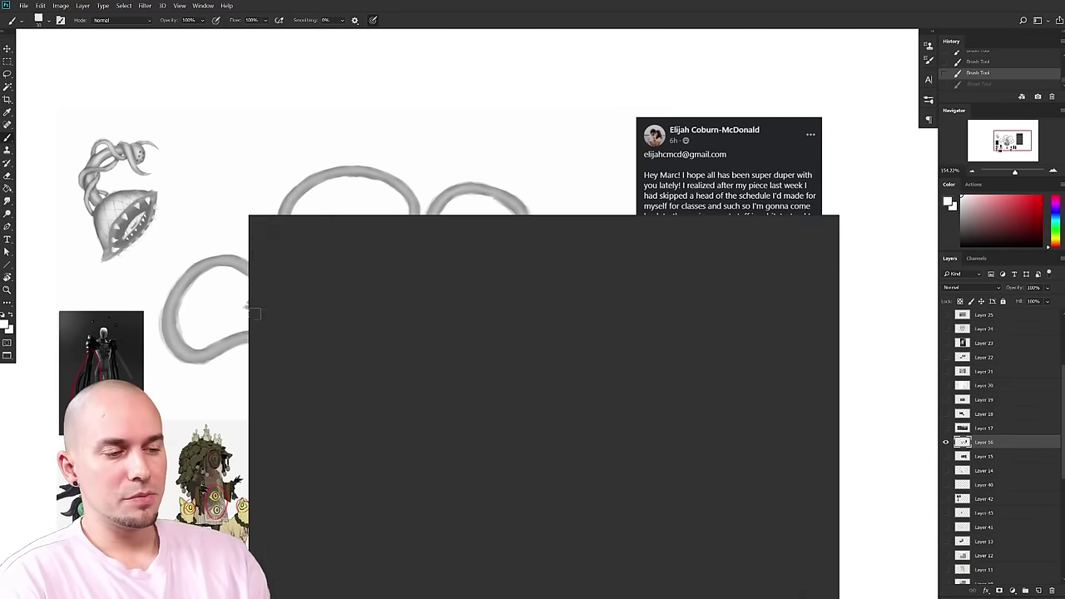
click(320, 314)
drag(168, 396, 214, 389)
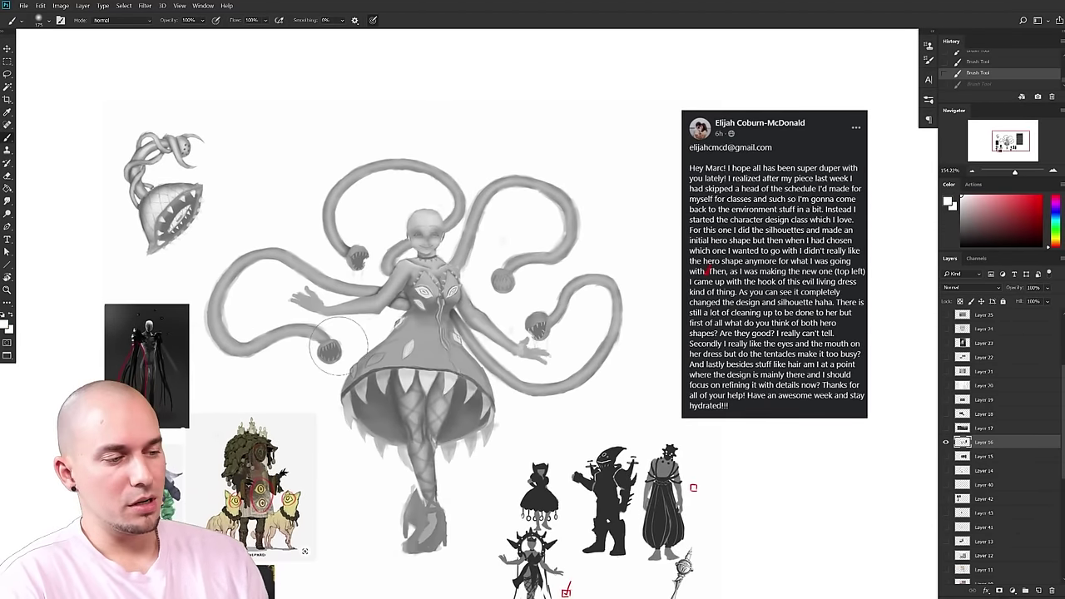
drag(302, 363, 292, 370)
key(])
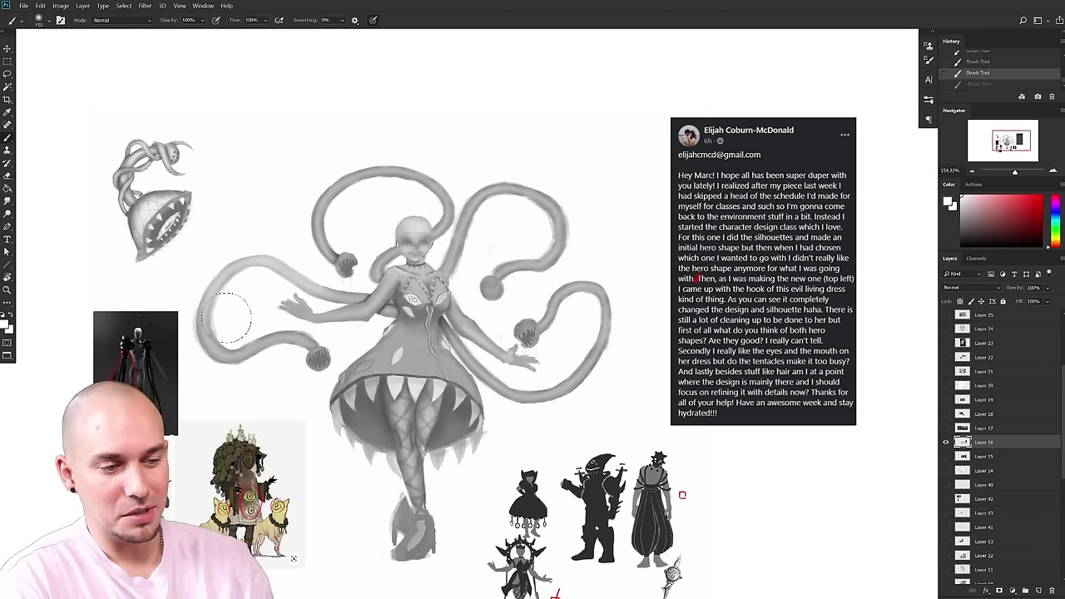
drag(226, 317, 260, 260)
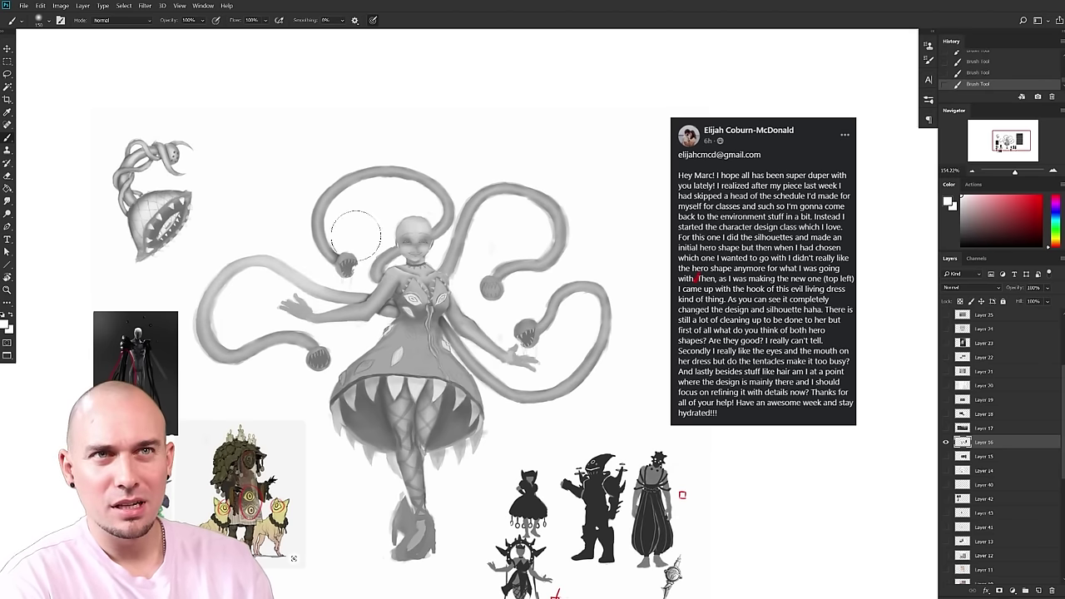
- Lasso the area behind the head and shoulders around the two upper tentacles, and fade them there with a large soft white brush
scroll(441, 242, up, 2)
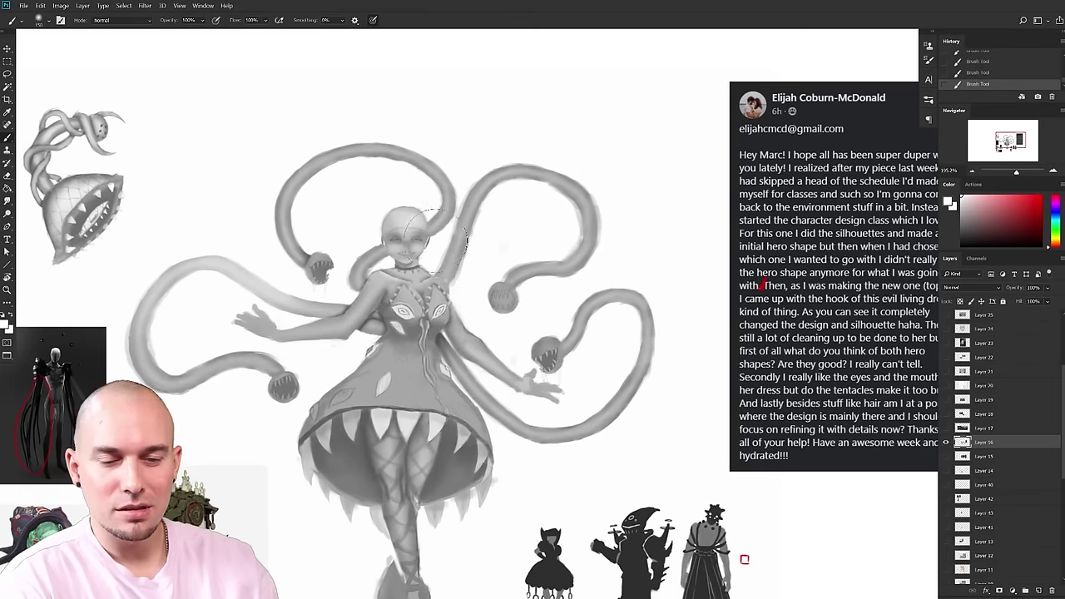
key(l)
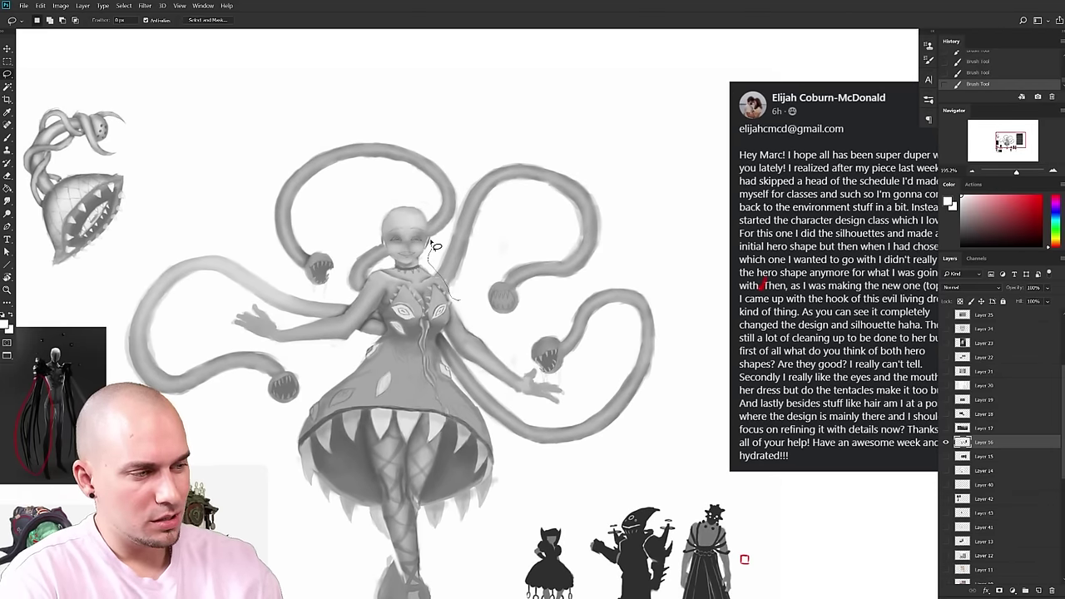
mouse_move(429, 216)
mouse_down()
mouse_move(386, 211)
mouse_move(391, 260)
mouse_move(354, 304)
mouse_up()
mouse_move(341, 246)
mouse_down()
mouse_move(345, 94)
mouse_move(481, 82)
mouse_move(548, 114)
mouse_move(615, 169)
mouse_move(624, 225)
mouse_move(592, 254)
mouse_move(509, 259)
mouse_up()
key(b)
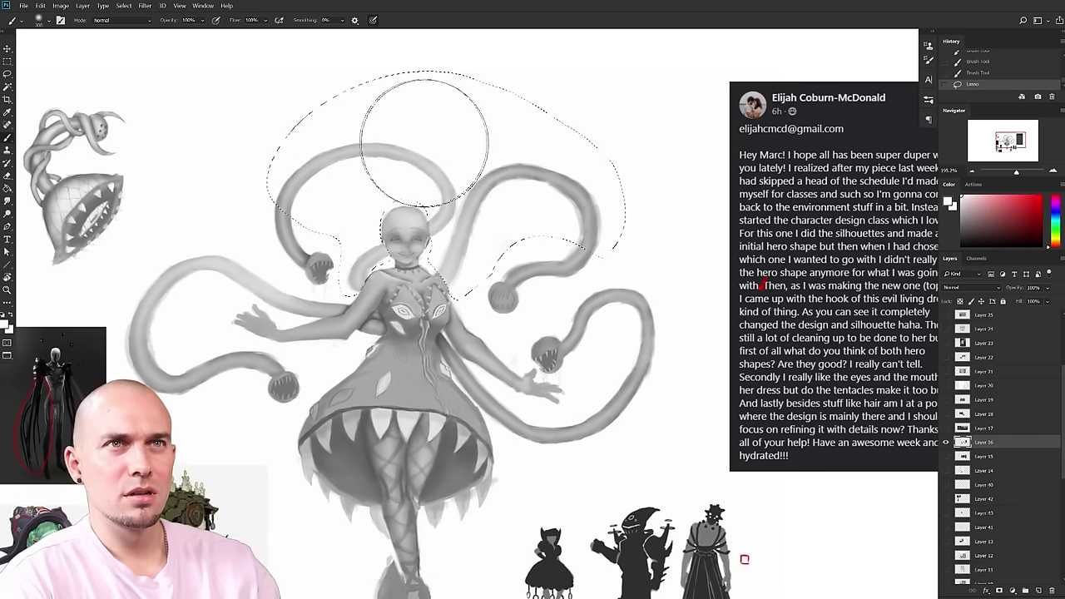
drag(549, 179, 583, 194)
drag(452, 157, 453, 230)
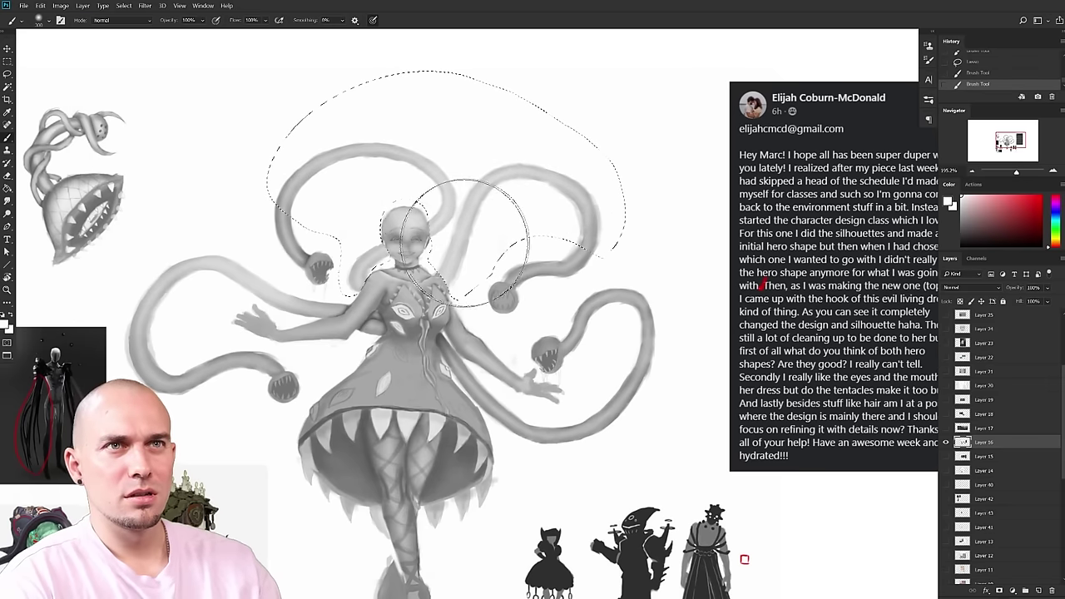
- Lasso the lower-right tentacle below the outstretched hand, fade it with a large soft white brush, and clear the selection
key(ctrl+d)
key(l)
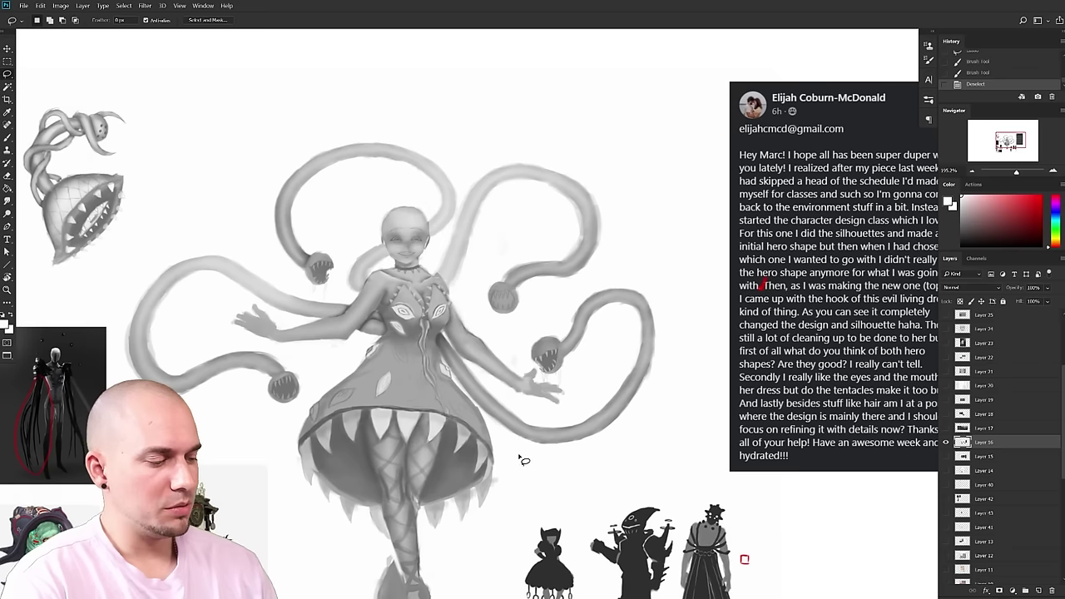
mouse_move(447, 344)
mouse_down()
mouse_move(509, 409)
mouse_move(522, 449)
mouse_move(456, 373)
mouse_move(516, 409)
mouse_move(600, 388)
mouse_move(587, 481)
mouse_move(519, 464)
mouse_up()
key(Return)
key(b)
mouse_move(493, 368)
mouse_down()
mouse_move(515, 439)
mouse_move(510, 429)
mouse_move(573, 429)
mouse_move(613, 408)
mouse_up()
key(ctrl+z)
key([)
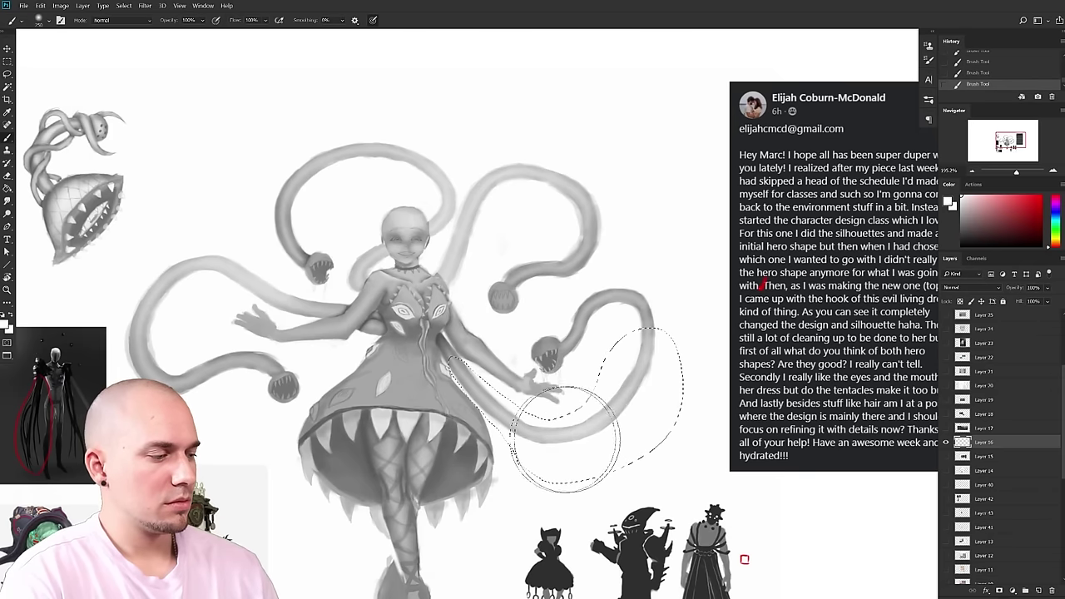
key(ctrl+d)
- Review the faded tentacles against the whole figure, the silhouettes, the references and the written questions
scroll(637, 408, down, 5)
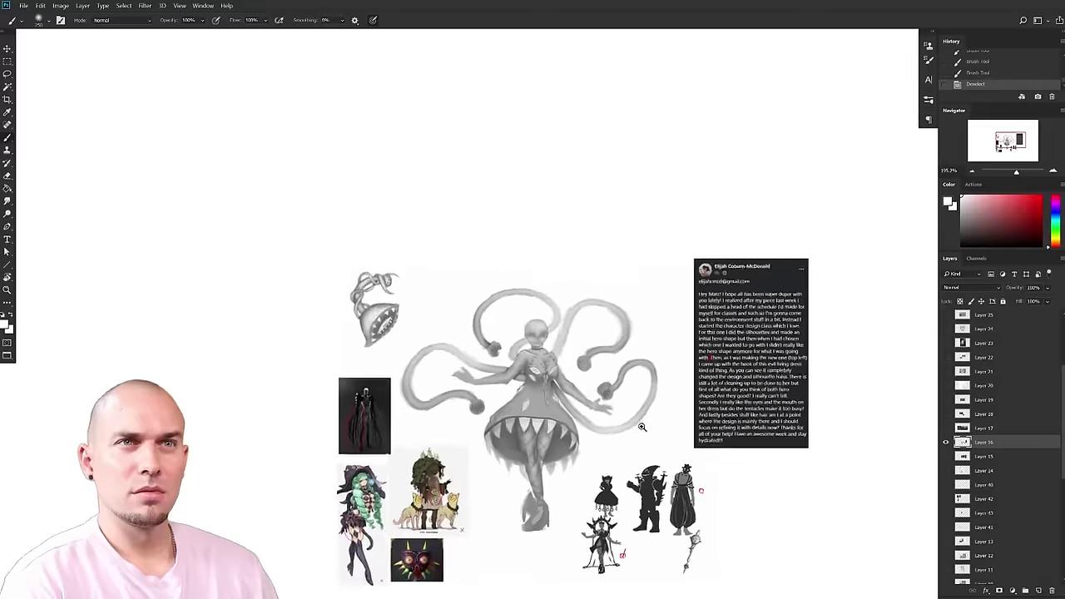
scroll(608, 298, up, 5)
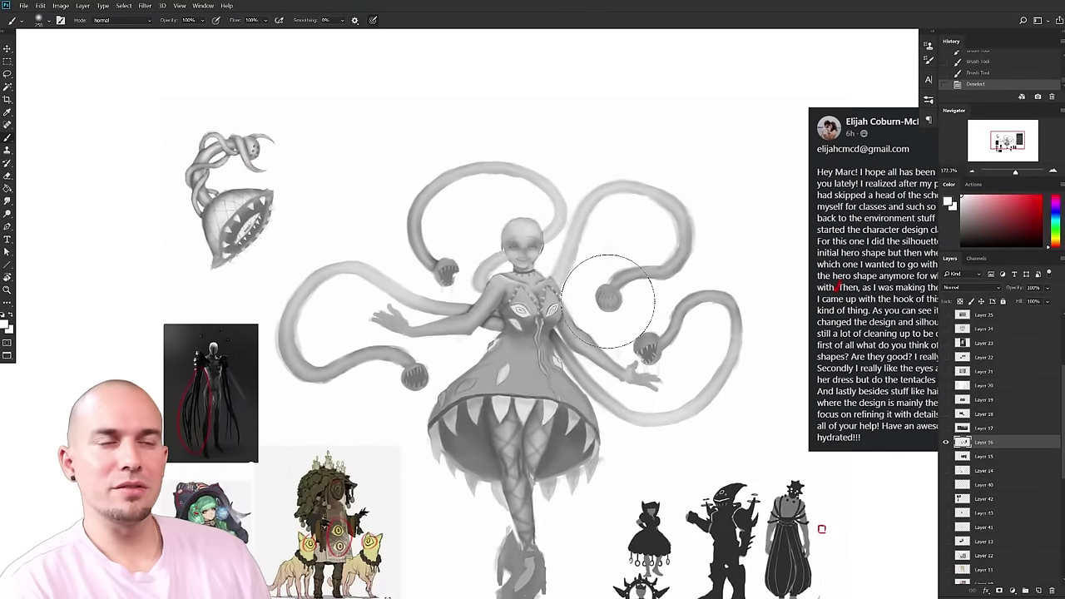
scroll(594, 404, down, 4)
scroll(605, 413, up, 4)
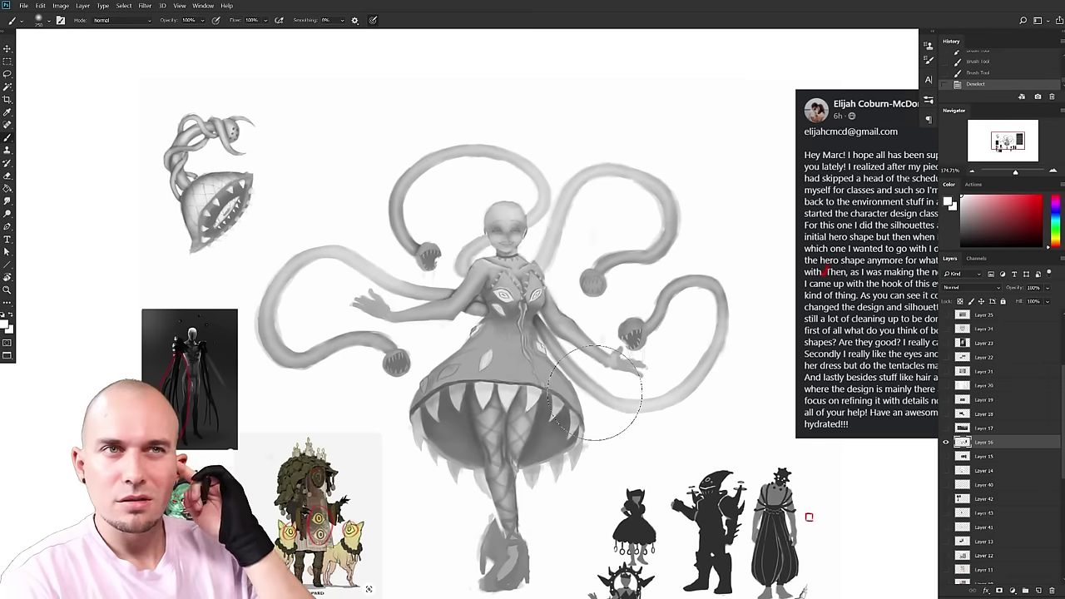
scroll(595, 393, down, 4)
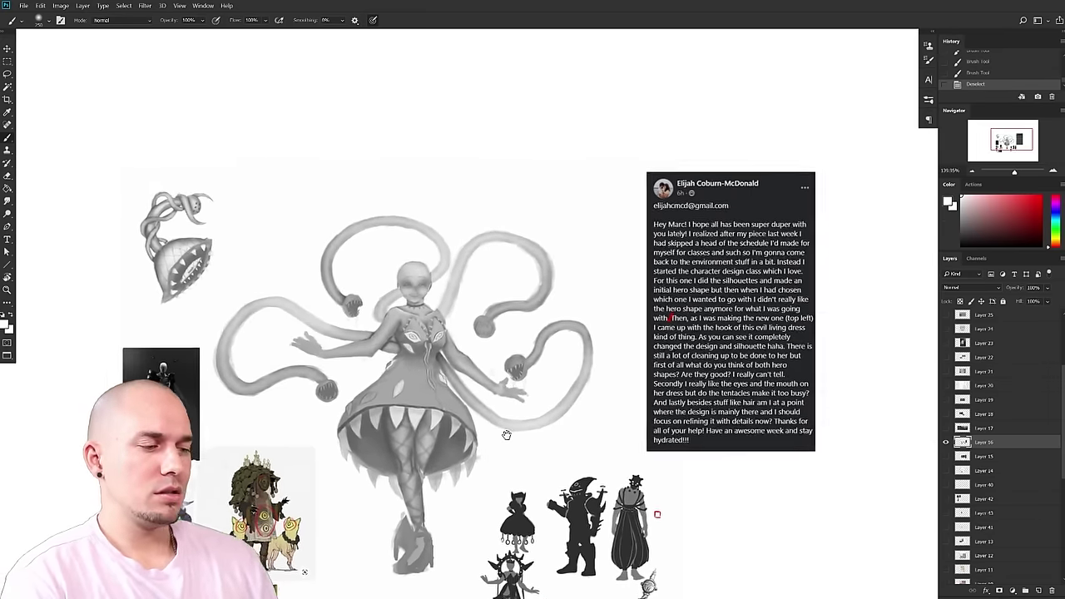
scroll(494, 391, up, 2)
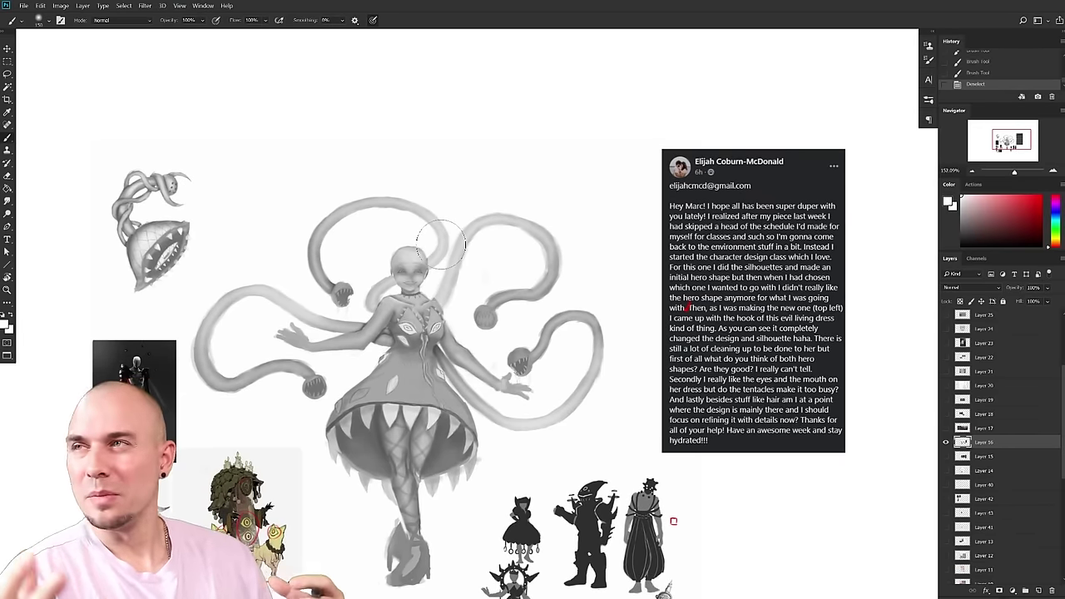
scroll(532, 399, down, 1)
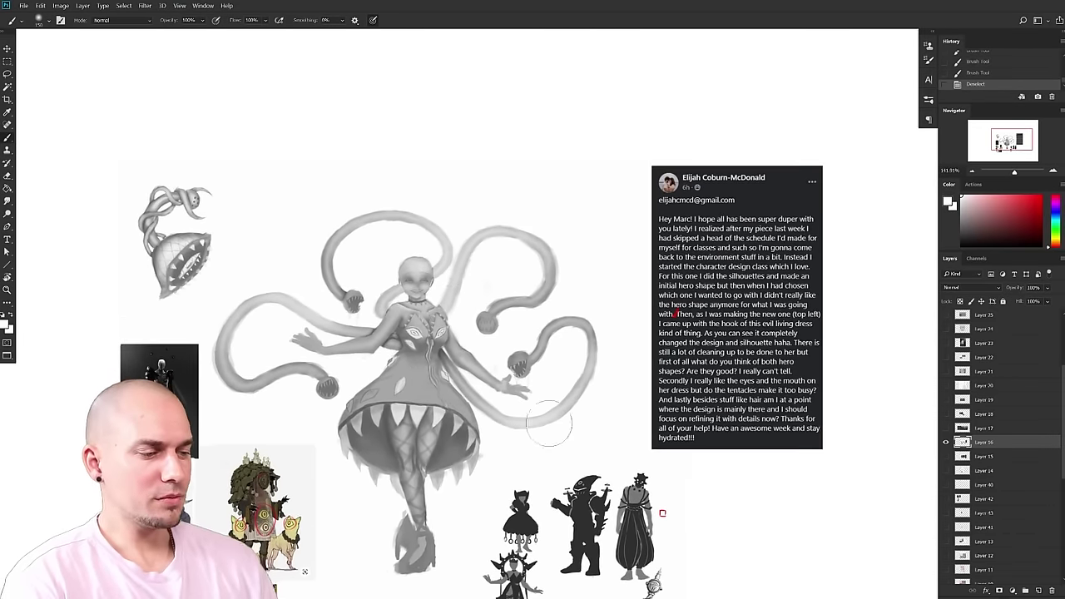
scroll(452, 364, up, 3)
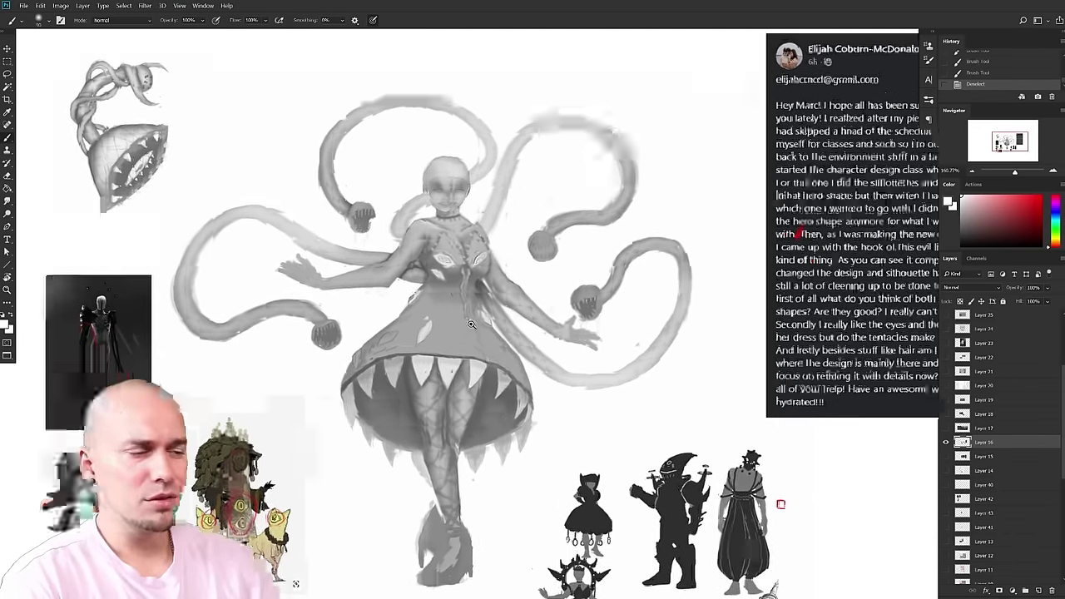
drag(472, 325, 488, 326)
drag(606, 434, 603, 398)
drag(613, 407, 569, 401)
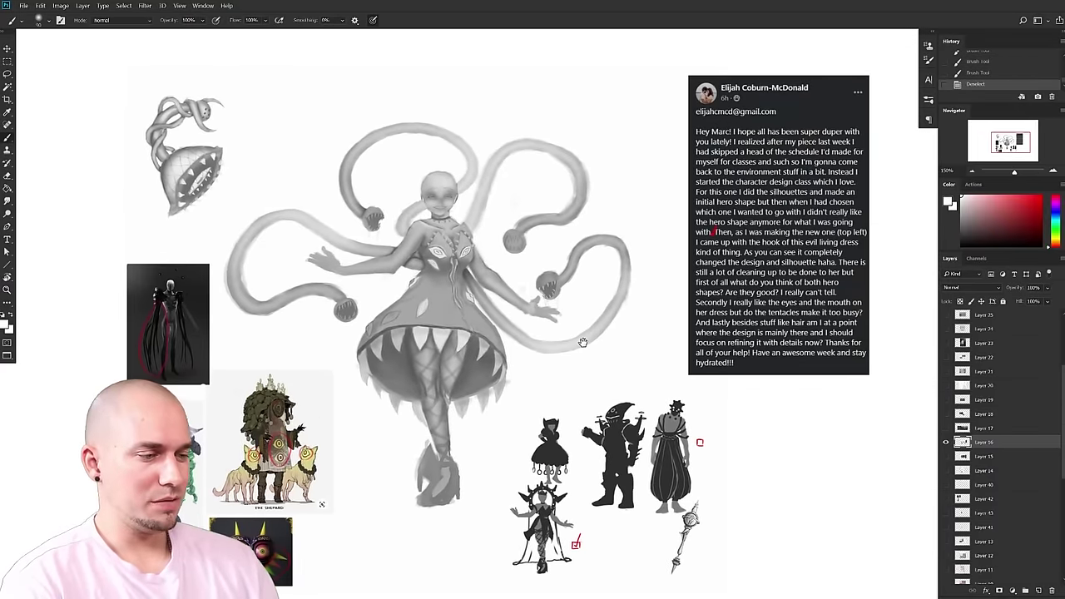
scroll(624, 449, up, 4)
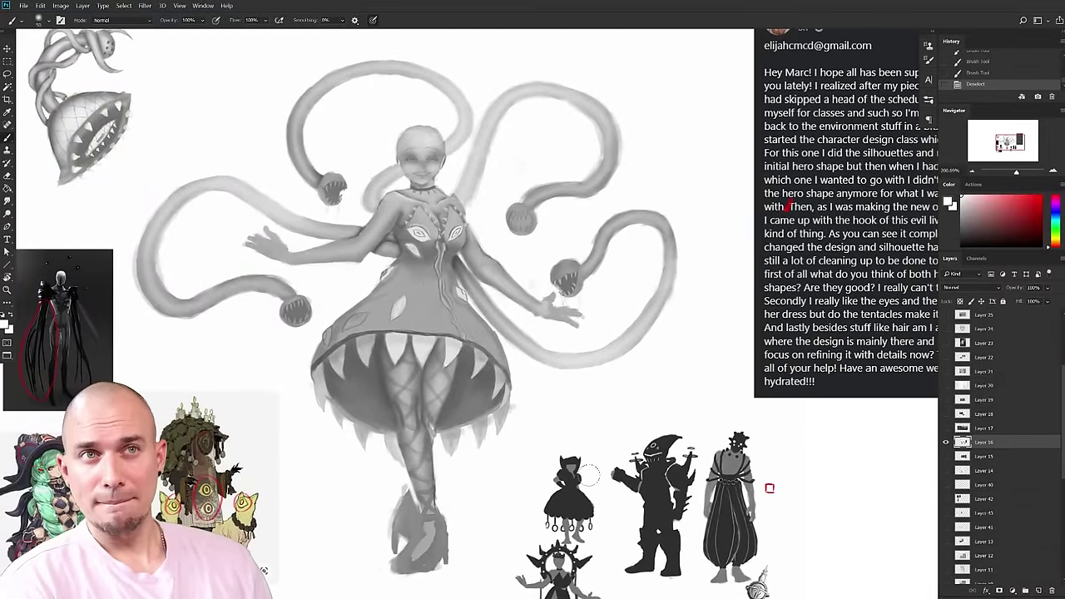
- Hide Layer 16, then show and select Layer 17 with the wounded fighter on the battlefield
scroll(588, 472, down, 2)
click(946, 443)
click(946, 428)
click(965, 429)
scroll(716, 401, down, 6)
drag(748, 366, 750, 359)
scroll(750, 359, up, 3)
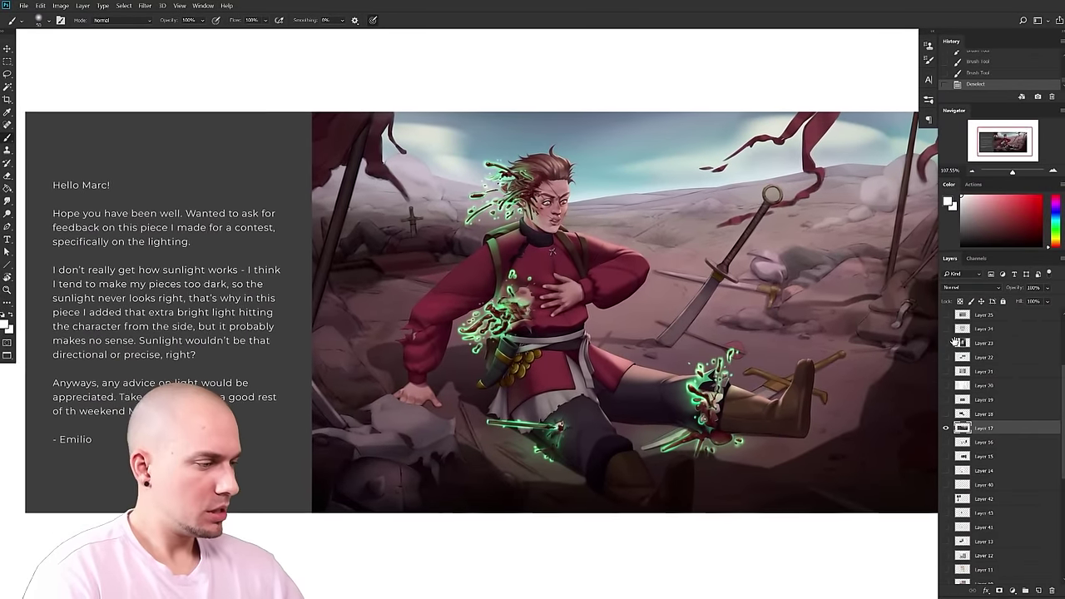
- Examine the battlefield illustration's glowing wounds, lighting and shadows, and read the written question about sunlight
drag(870, 391, 844, 401)
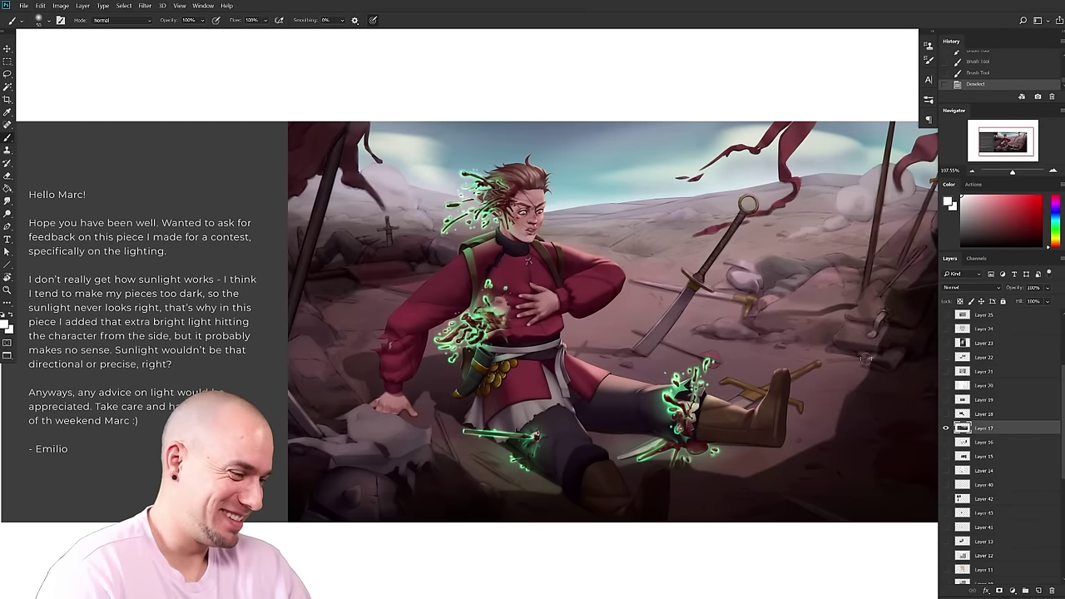
scroll(487, 387, up, 5)
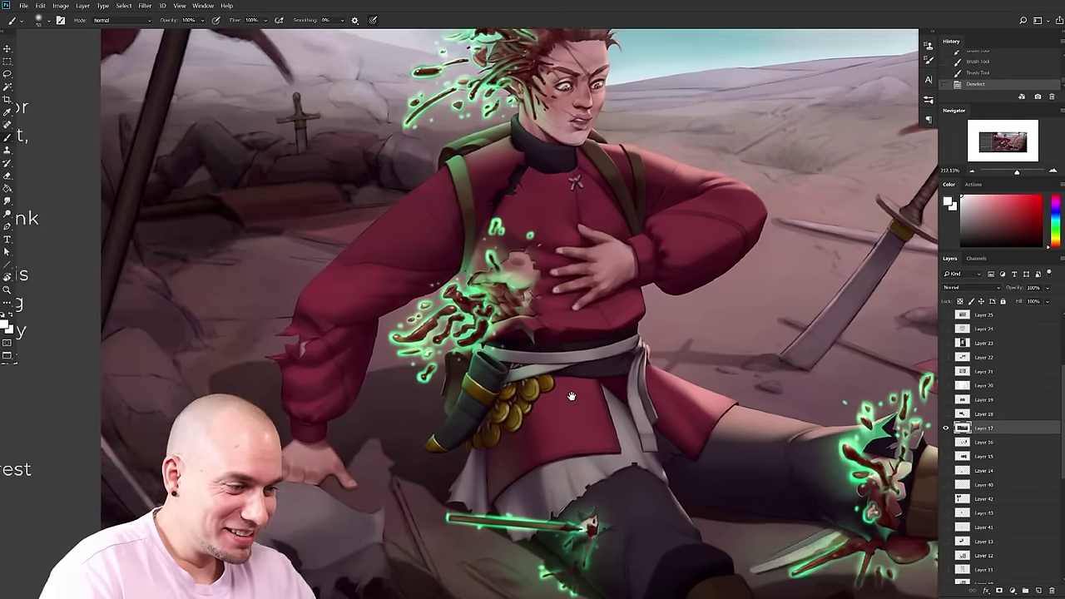
drag(568, 446, 546, 543)
drag(524, 441, 565, 345)
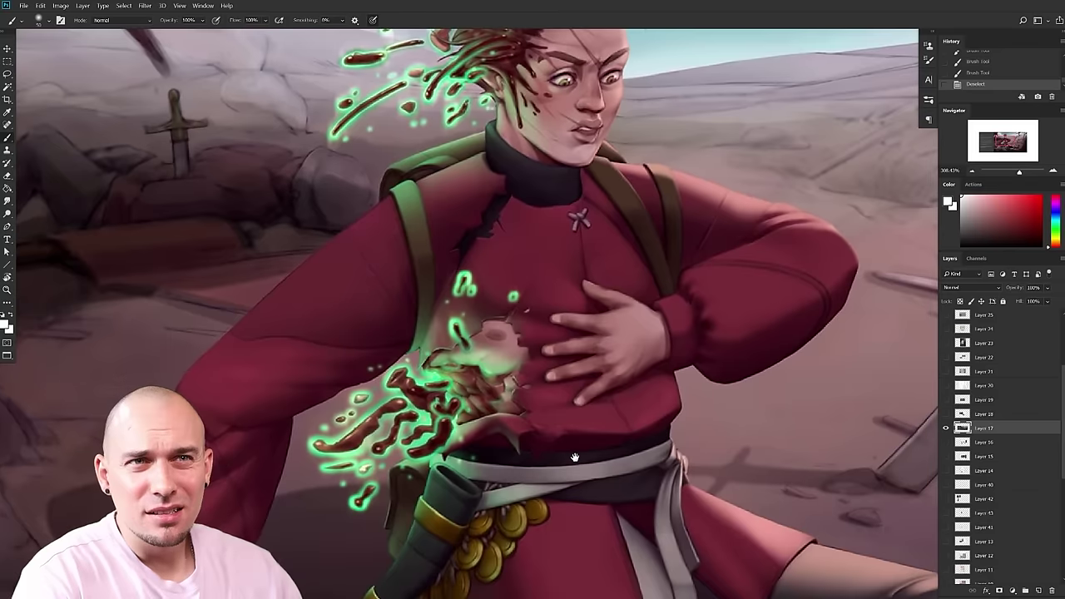
scroll(574, 458, down, 4)
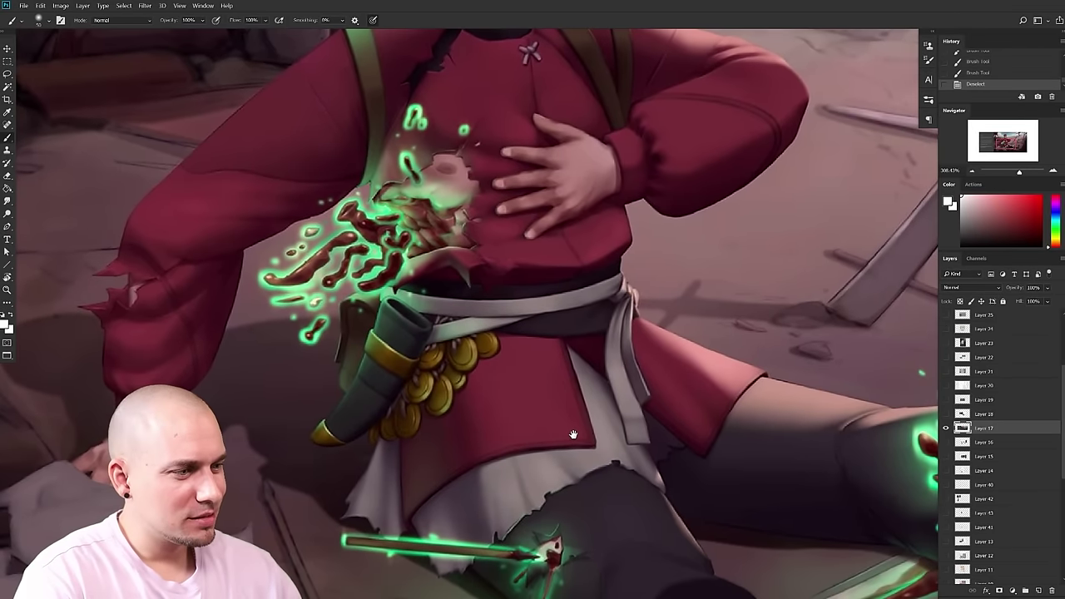
scroll(572, 434, down, 5)
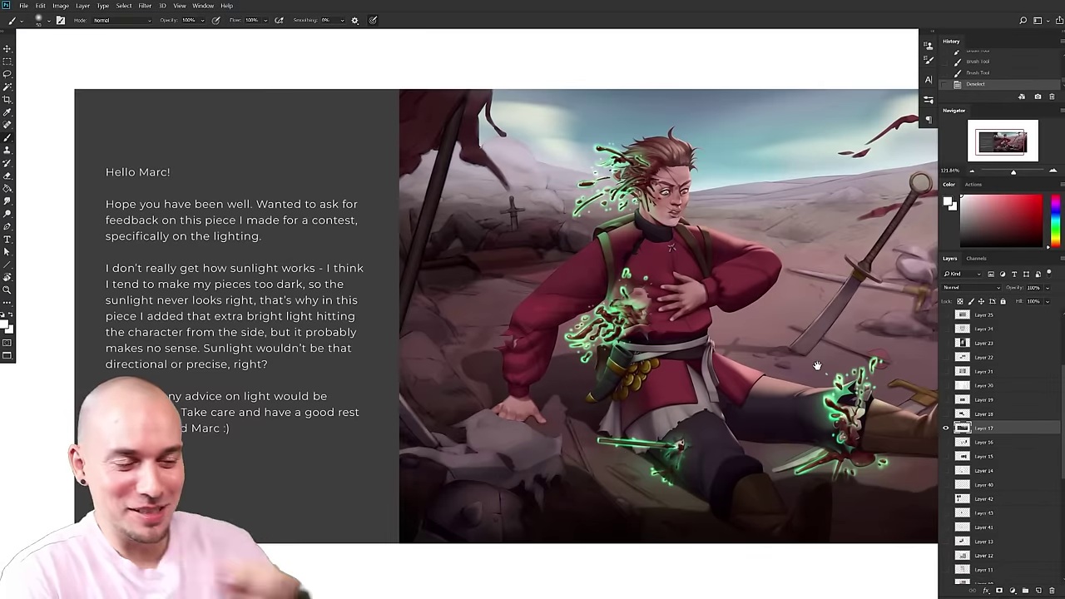
drag(632, 460, 596, 450)
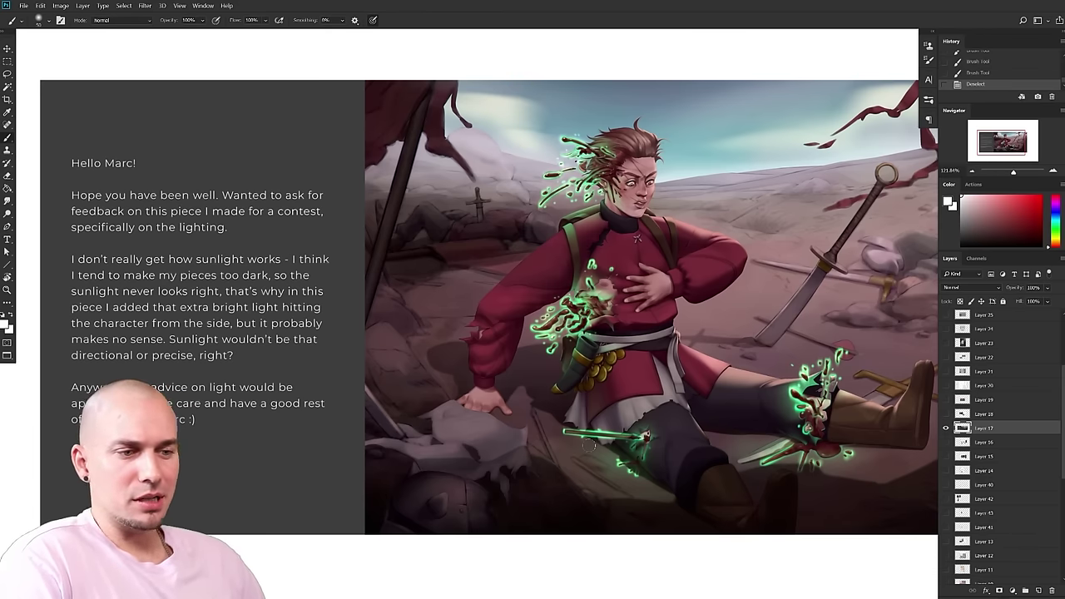
drag(748, 454, 740, 446)
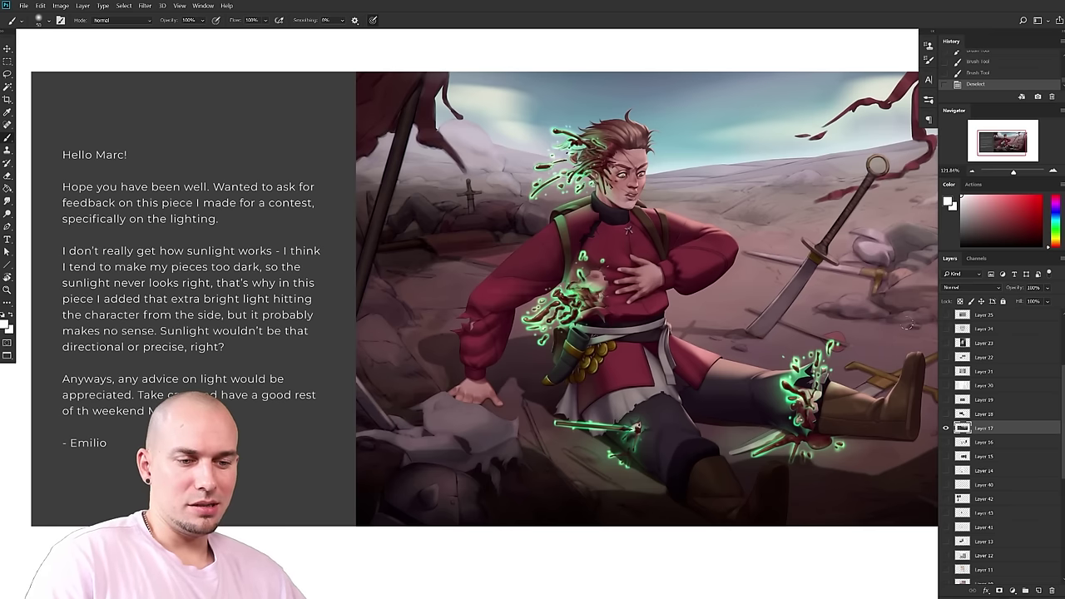
drag(907, 322, 790, 353)
drag(766, 396, 697, 404)
scroll(744, 393, right, 2)
drag(814, 381, 844, 376)
key(bracketleft)
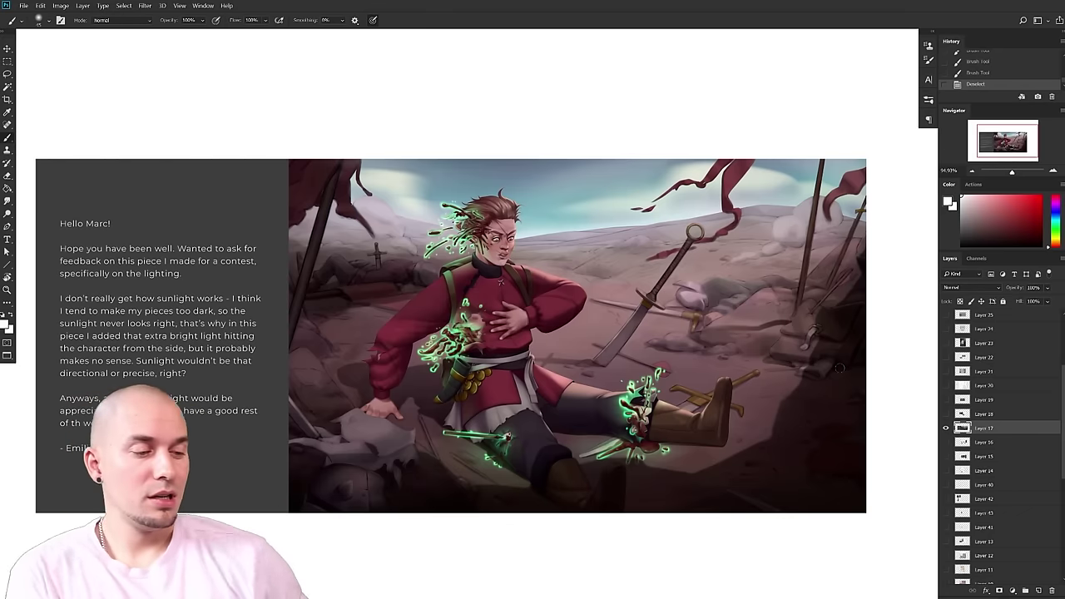
mouse_move(721, 288)
mouse_down()
mouse_move(706, 286)
mouse_move(658, 319)
mouse_move(740, 299)
mouse_move(720, 303)
mouse_up()
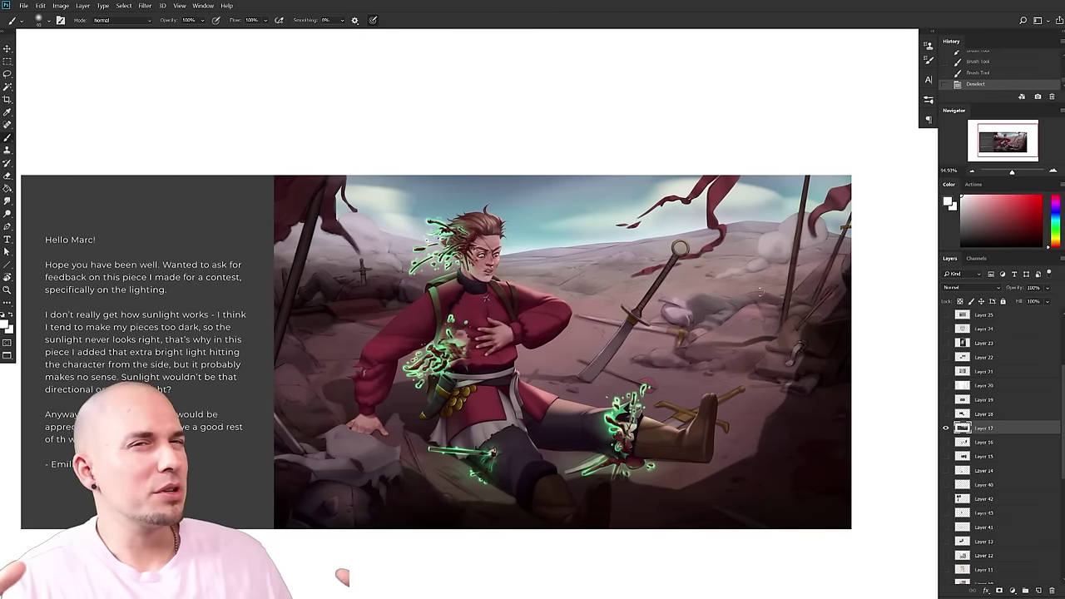
scroll(760, 291, right, 3)
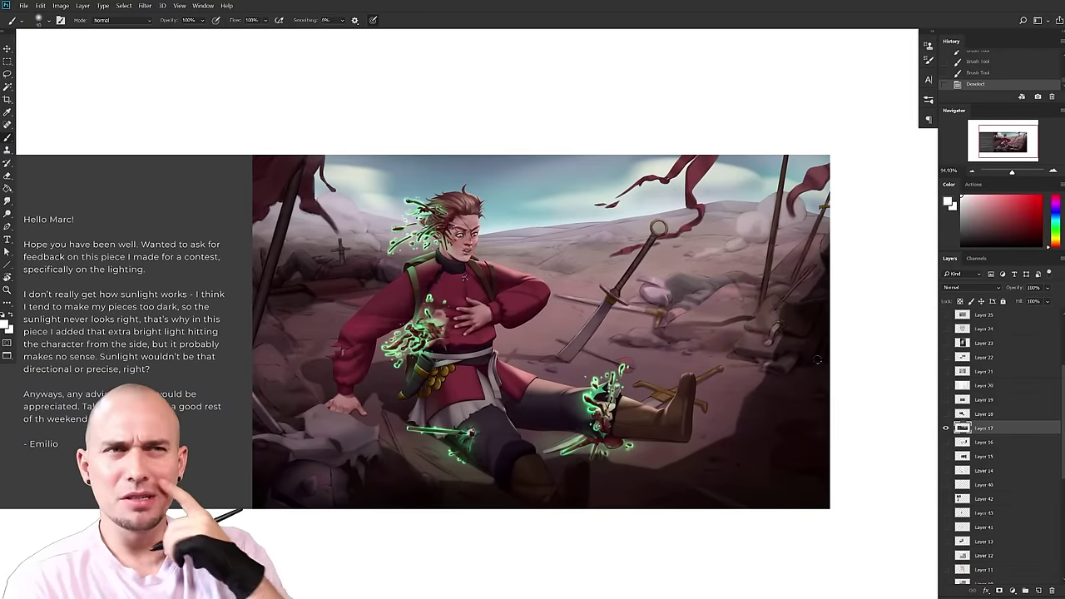
drag(509, 416, 554, 409)
drag(554, 409, 553, 394)
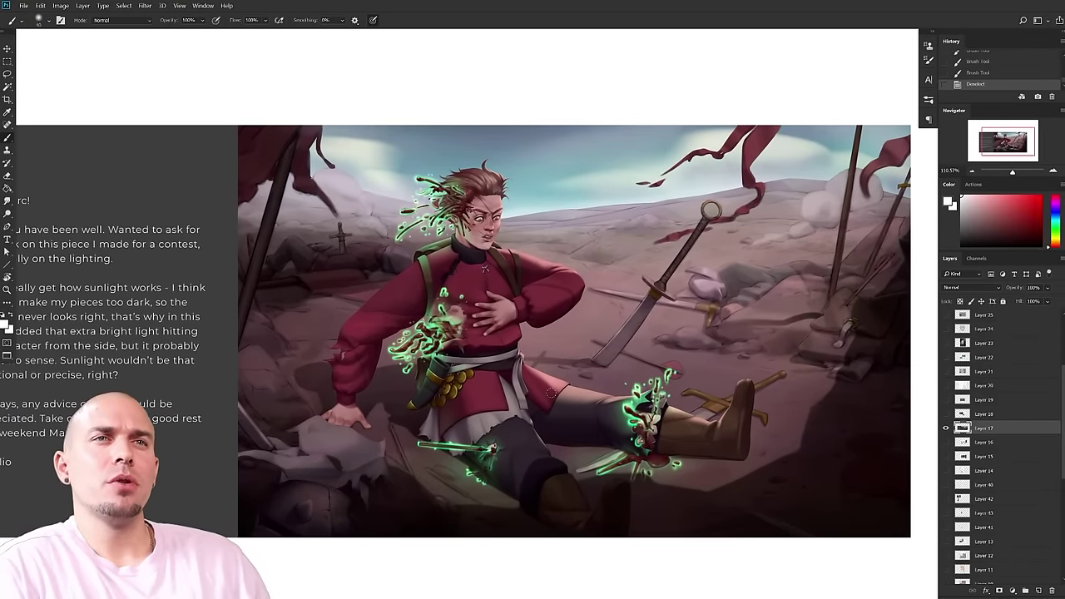
- Sample colours along the lit parts of the outstretched thigh and the bent arm's sleeve
scroll(552, 394, up, 3)
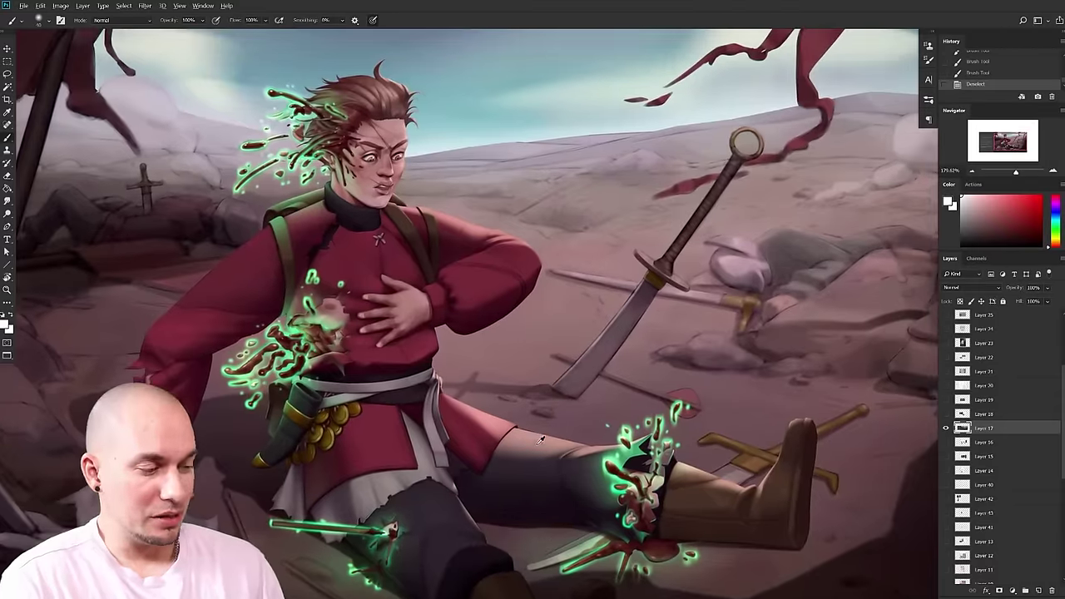
alt+click(525, 436)
drag(526, 436, 488, 242)
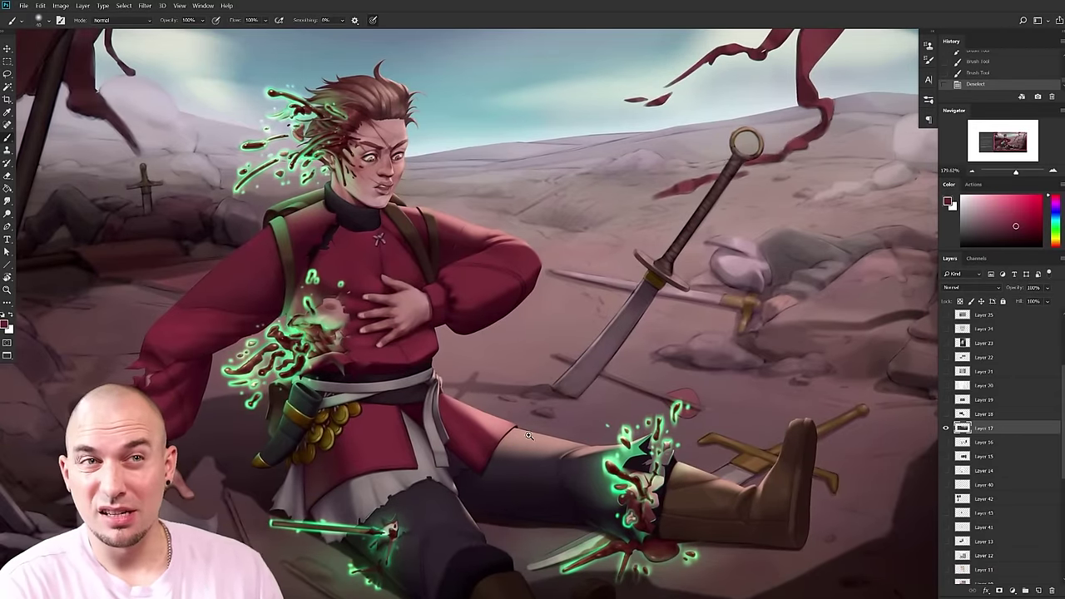
scroll(527, 458, down, 3)
drag(528, 458, 534, 388)
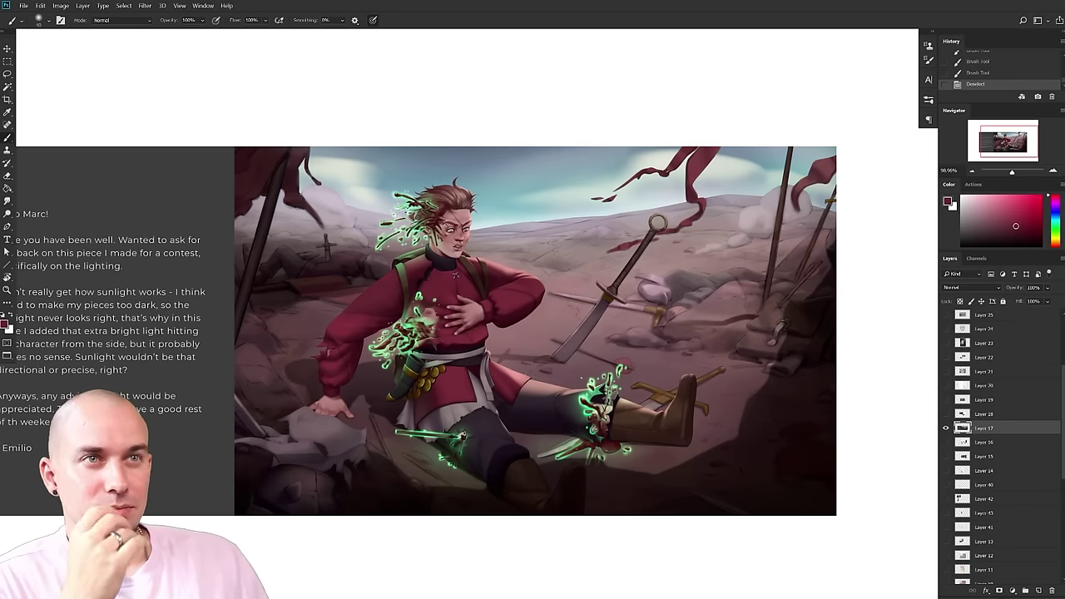
- Choose a pale orange and paint a low sun on the horizon between the torn red banner and the tall pole
drag(1055, 234, 1055, 242)
click(980, 195)
drag(830, 314, 777, 307)
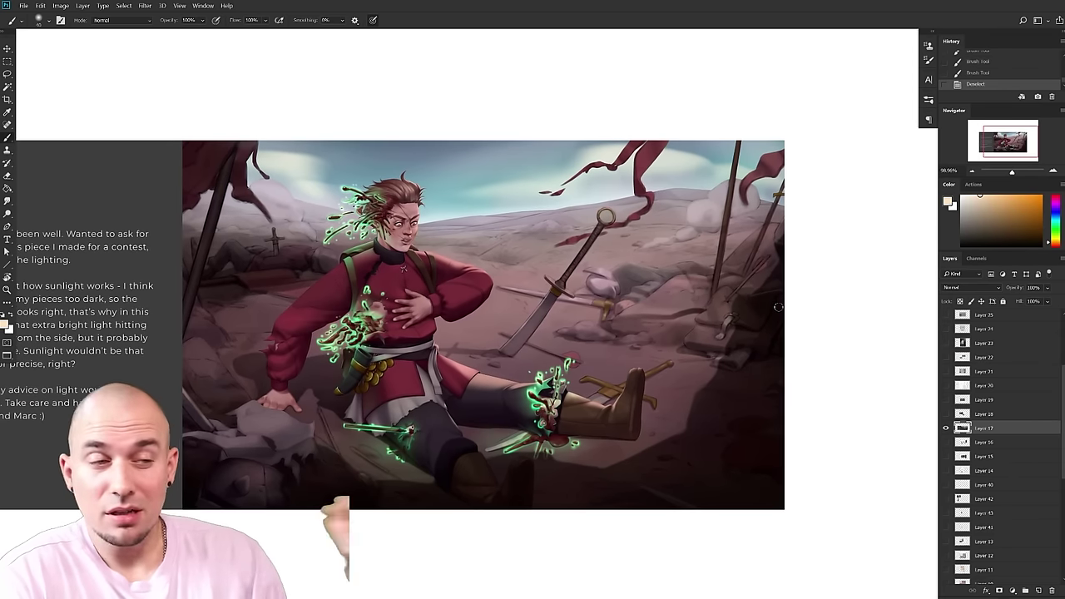
drag(692, 361, 668, 375)
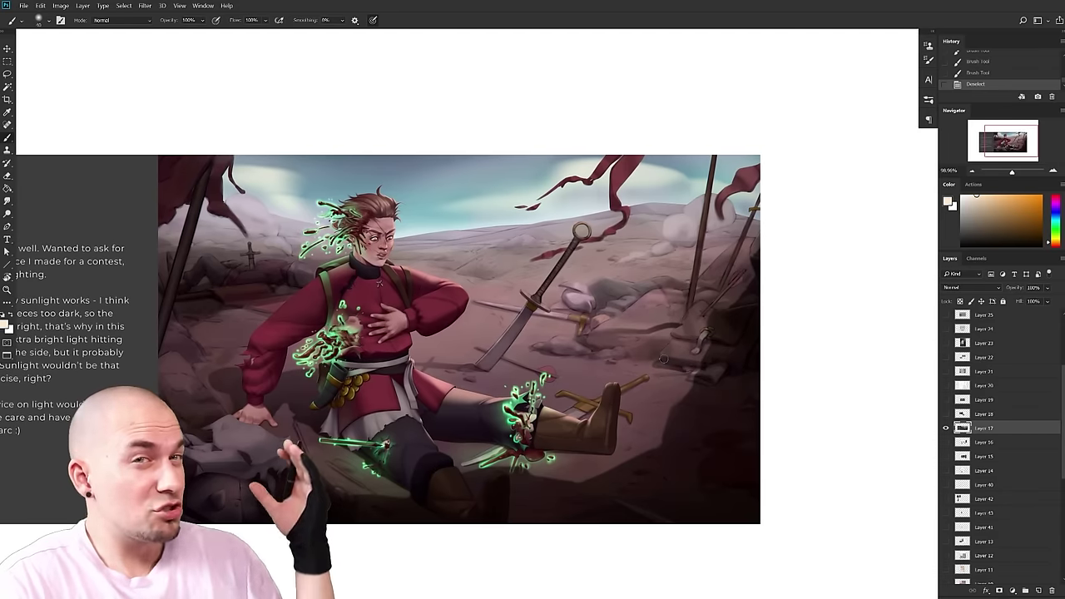
mouse_move(651, 195)
mouse_down()
mouse_move(663, 173)
mouse_move(654, 199)
mouse_up()
key(ctrl+z)
- Try drawing light rays from the sun to the figure and a rim highlight on the shoulder with a smaller brush, and undo them
key([)
key([)
key([)
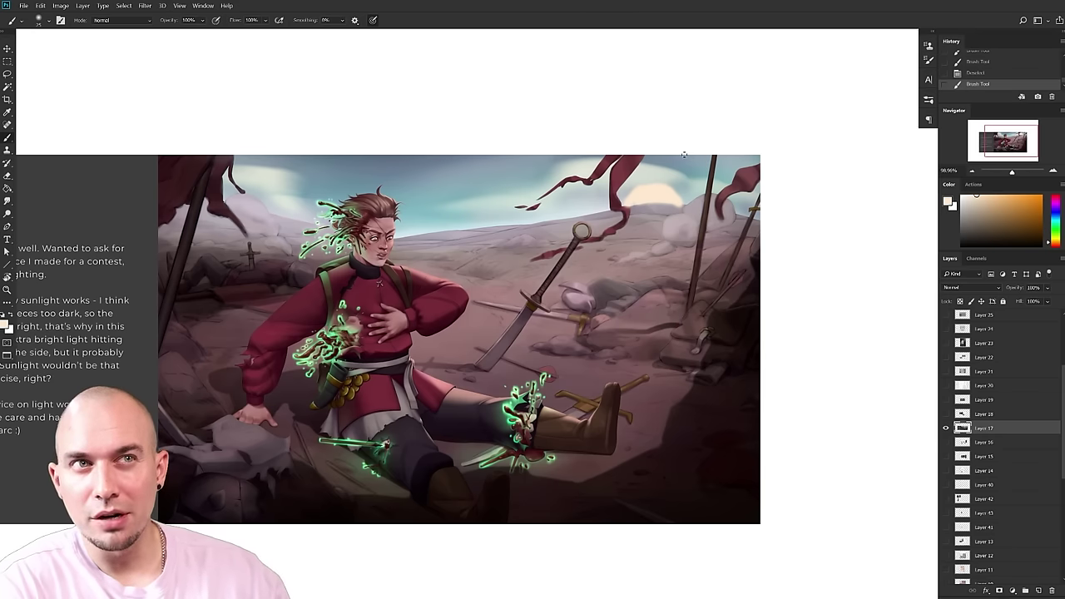
mouse_move(645, 189)
mouse_down()
mouse_move(684, 195)
mouse_move(449, 281)
mouse_move(461, 291)
mouse_up()
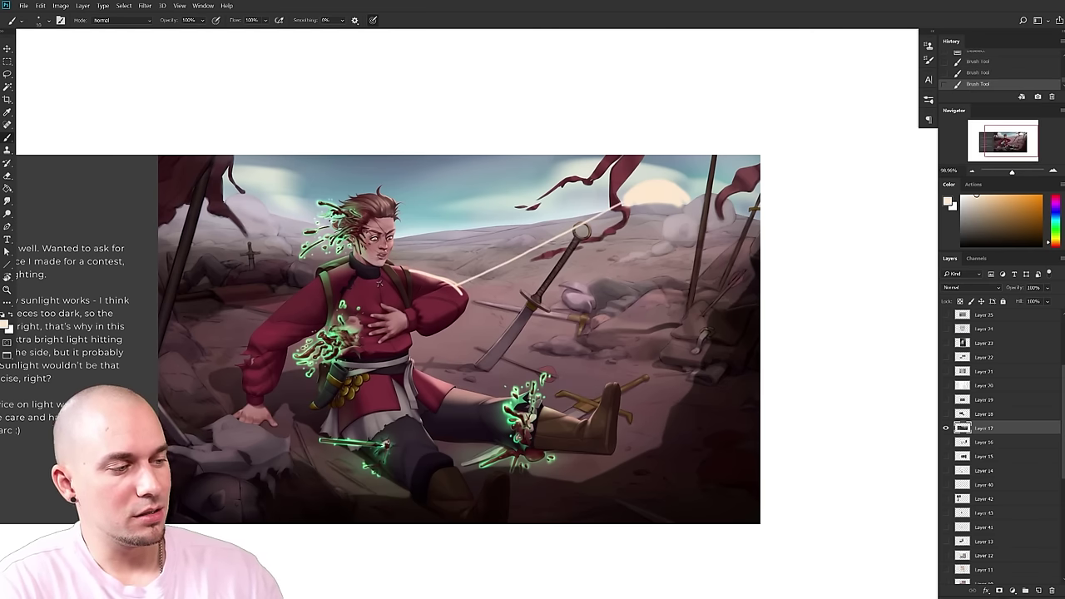
key(ctrl+z)
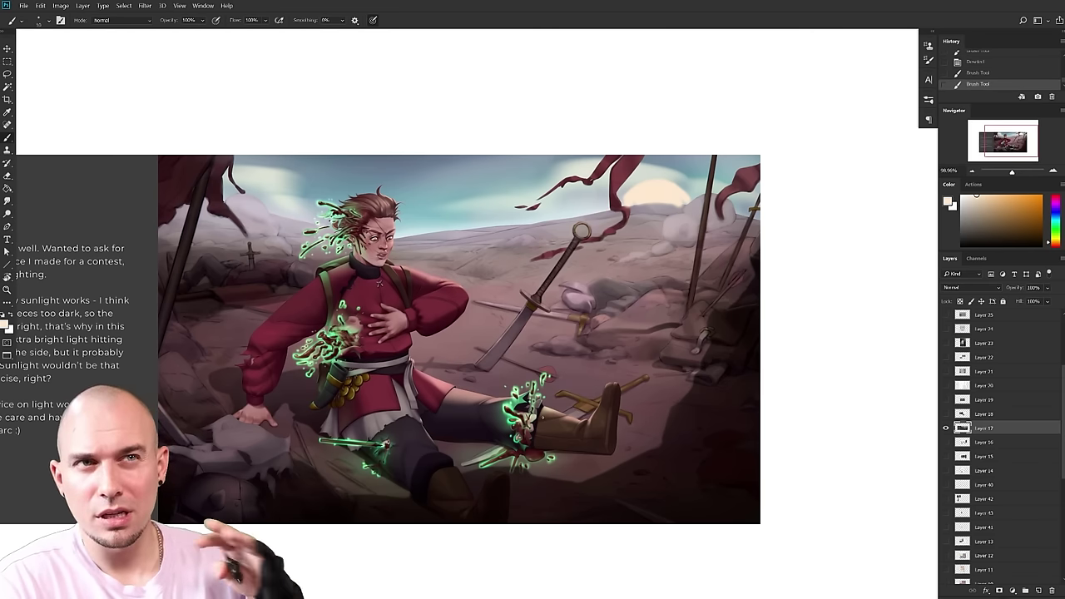
drag(543, 410, 572, 397)
drag(606, 452, 632, 469)
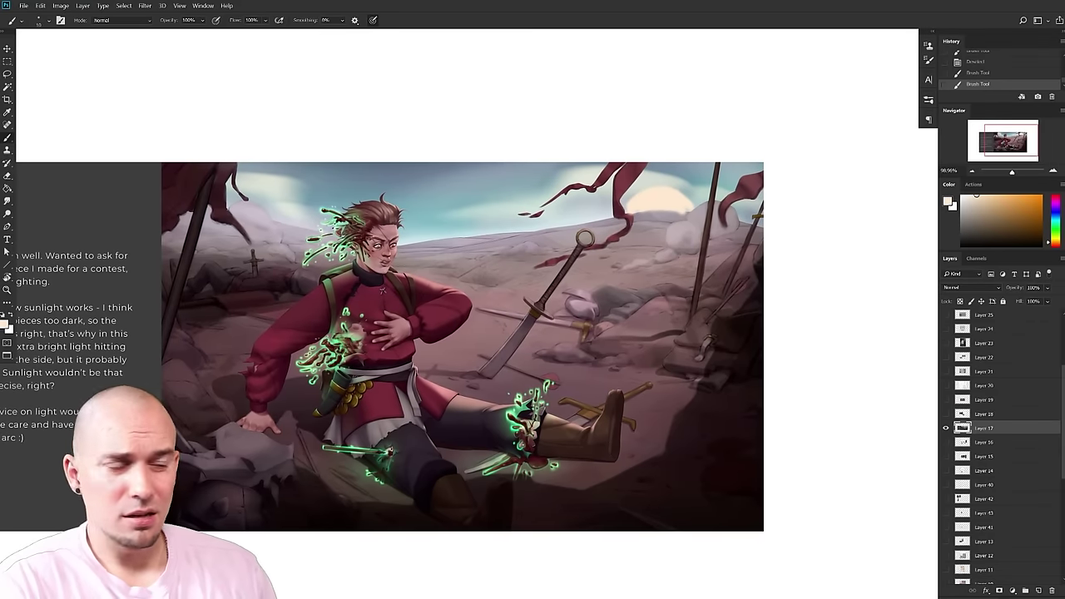
drag(590, 431, 434, 384)
key(ctrl+z)
- Draw straight pale light rays fanning out from the sun to the figure's head, chest, arm, waist and outstretched leg
mouse_move(658, 220)
mouse_down()
mouse_move(572, 413)
mouse_move(564, 307)
mouse_move(472, 398)
mouse_move(414, 367)
mouse_up()
drag(658, 213, 462, 297)
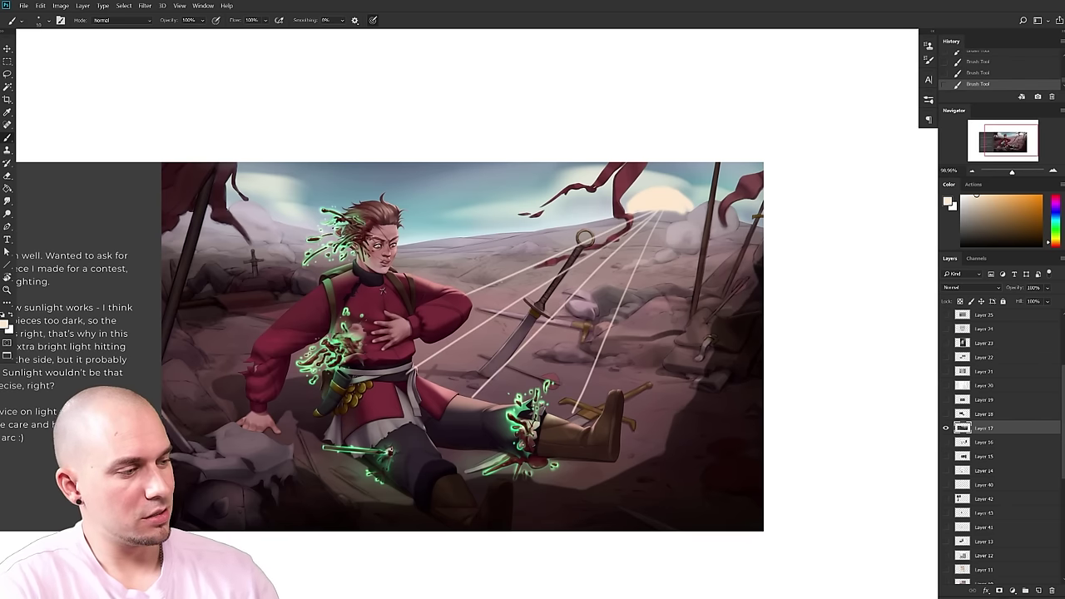
mouse_move(655, 212)
mouse_down()
mouse_move(408, 284)
mouse_move(399, 238)
mouse_up()
drag(658, 206, 394, 206)
mouse_move(624, 353)
mouse_down()
mouse_move(601, 354)
mouse_move(616, 357)
mouse_move(597, 398)
mouse_move(638, 399)
mouse_move(642, 372)
mouse_up()
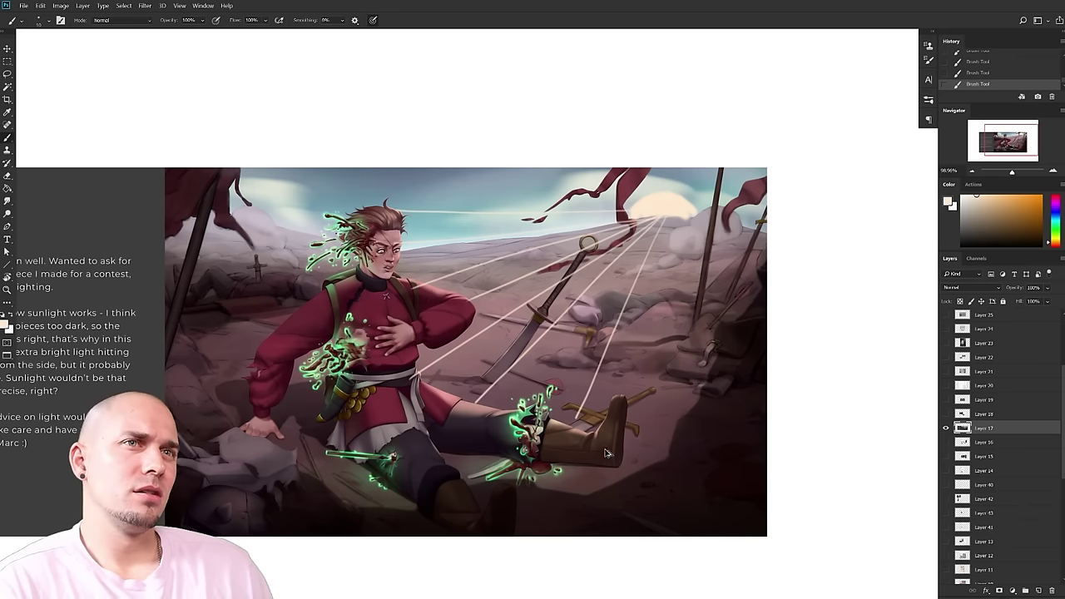
scroll(640, 307, up, 3)
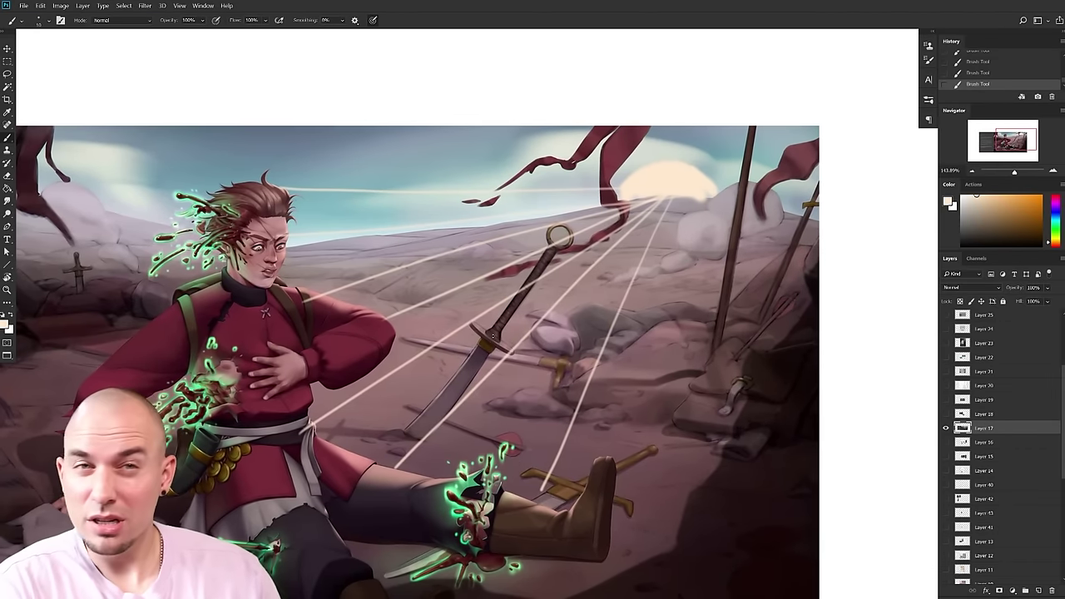
- Undo all the pale light rays drawn from the sun to the figure, keeping the sun on the horizon
drag(454, 377, 499, 358)
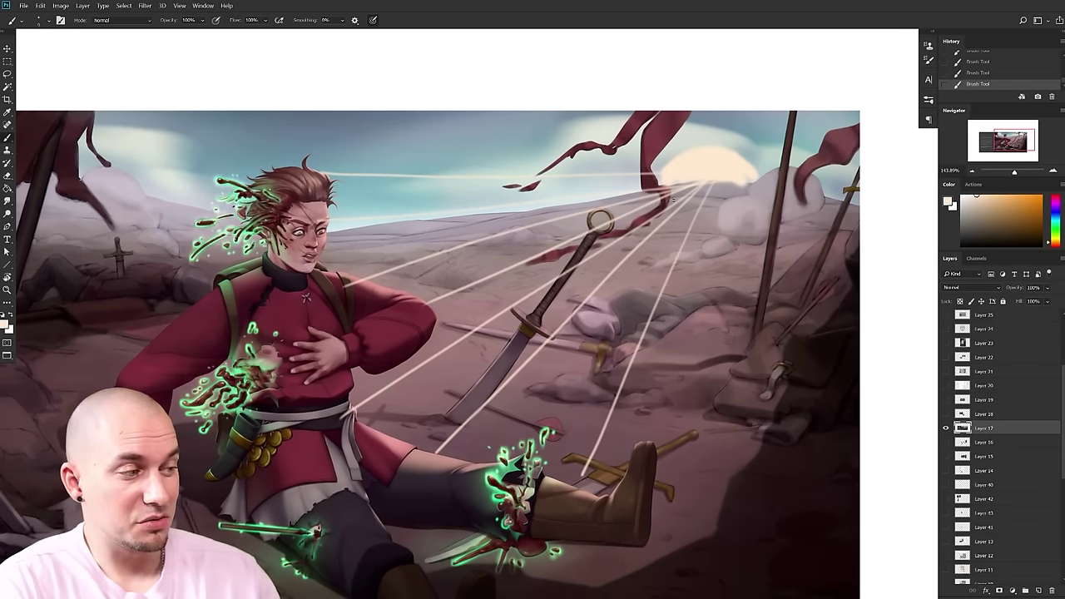
key(ctrl+z)
key(ctrl+z)
key(ctrl+z)
key(ctrl+z)
key(ctrl+z)
key(ctrl+z)
key(ctrl+z)
- Add a new empty layer directly above Layer 17 for painting over the battlefield illustration
right_click(521, 449)
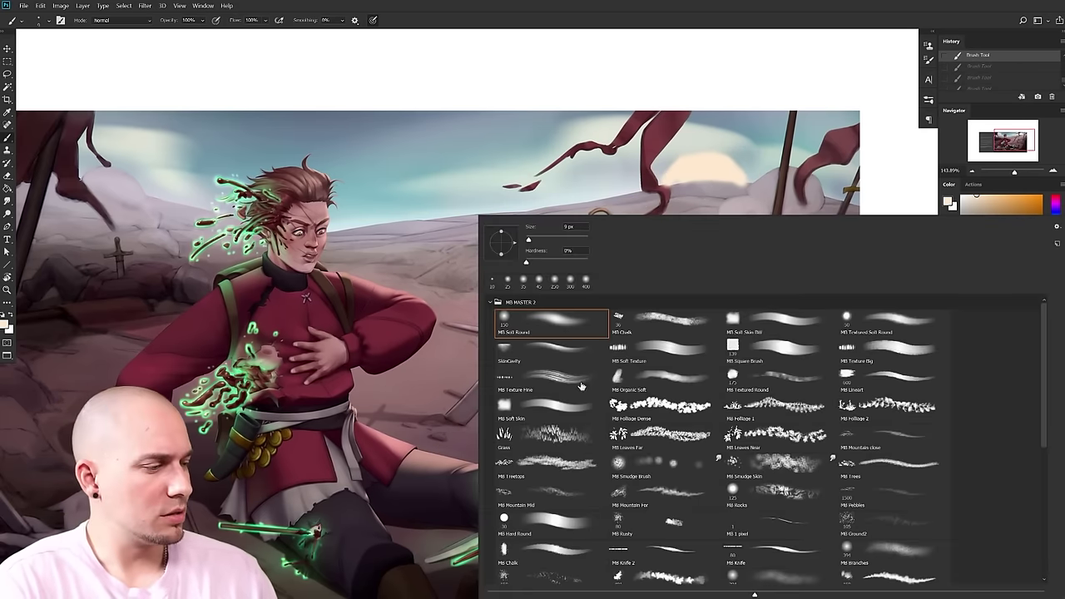
click(415, 467)
click(1037, 590)
drag(750, 500, 710, 508)
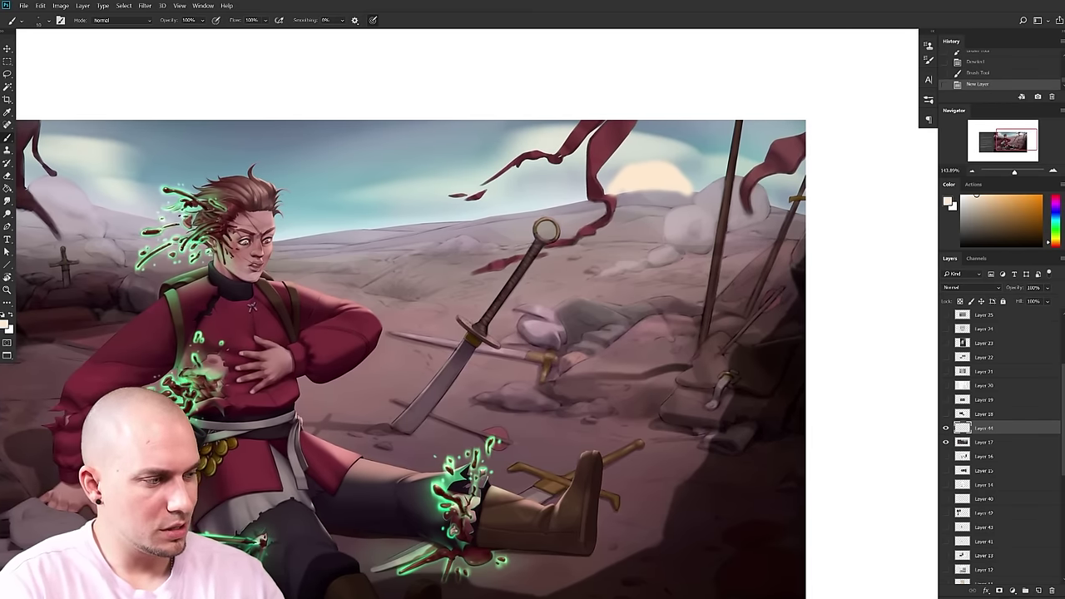
- Paint small pale highlights on the planted sword's crossguard and ring pommel to show sunlight catching the metal
drag(463, 323, 478, 334)
drag(477, 335, 496, 344)
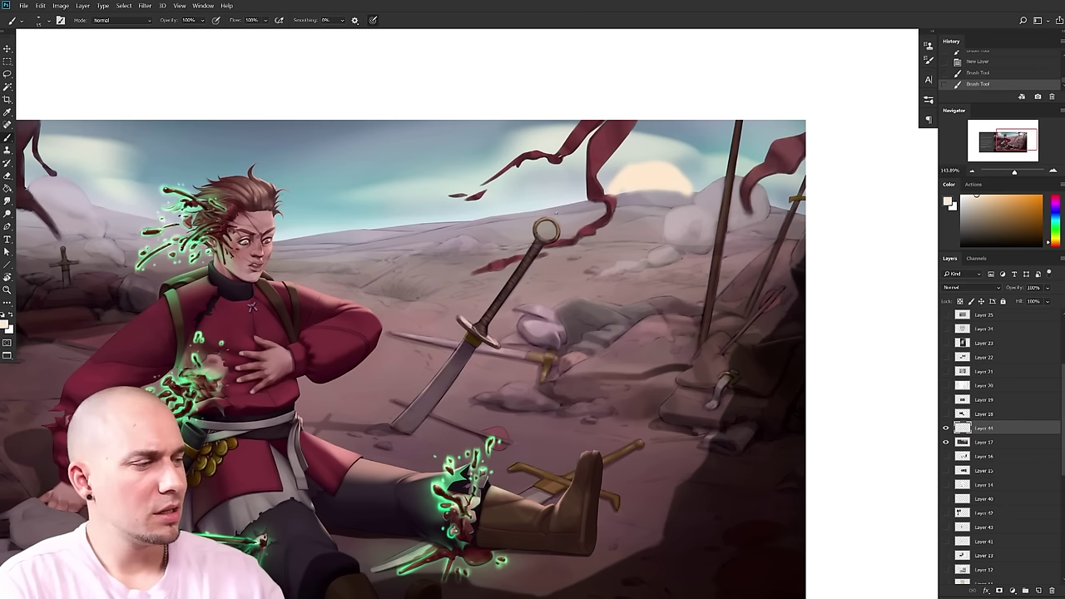
click(556, 224)
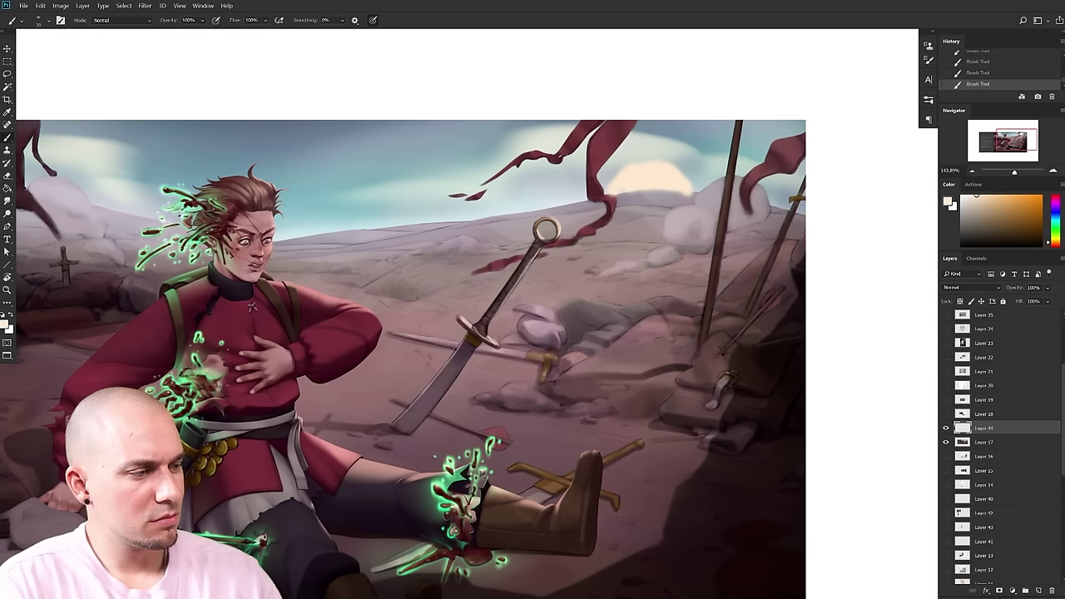
drag(563, 413, 487, 431)
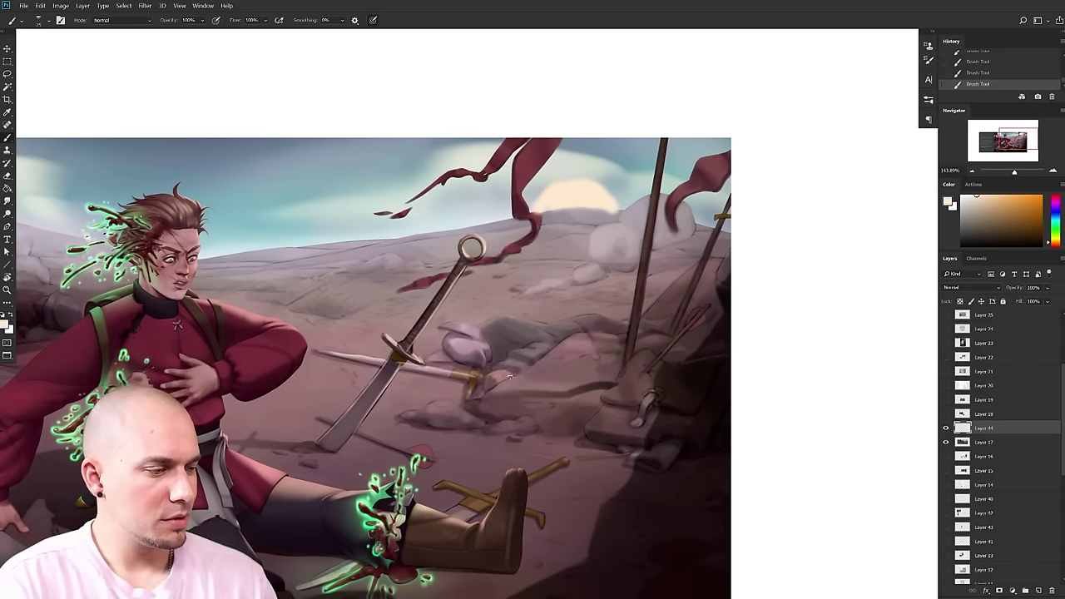
drag(249, 468, 350, 497)
- Choose a mid grey and sketch a tilted cylinder with a small round light source above it on the white area beside the illustration
mouse_move(564, 466)
mouse_down()
mouse_move(574, 390)
mouse_move(445, 388)
mouse_move(453, 384)
mouse_up()
scroll(579, 416, down, 3)
click(962, 211)
drag(573, 256, 554, 287)
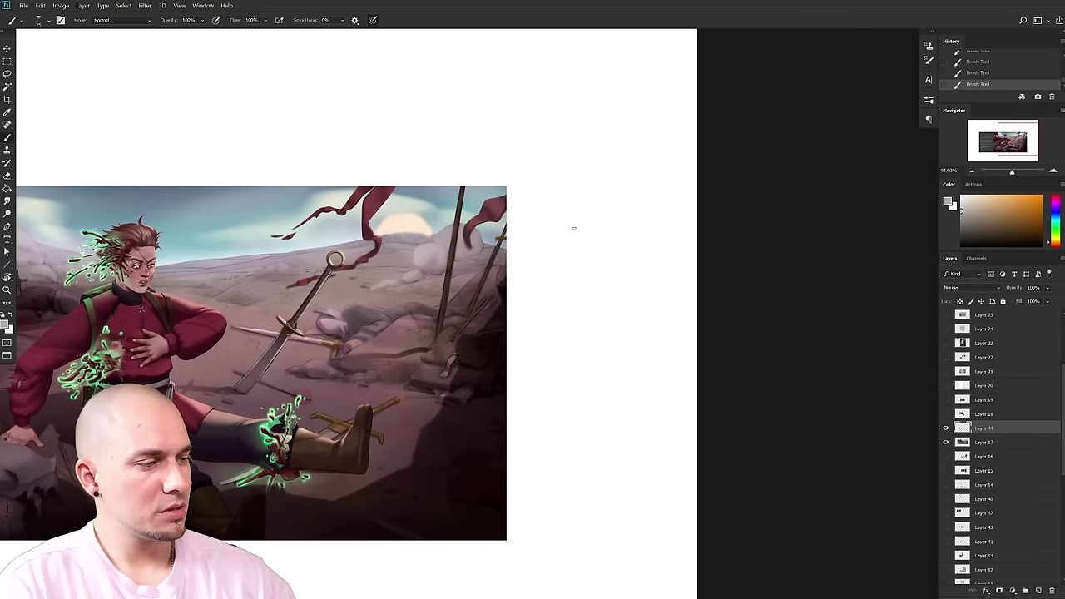
drag(545, 242, 548, 279)
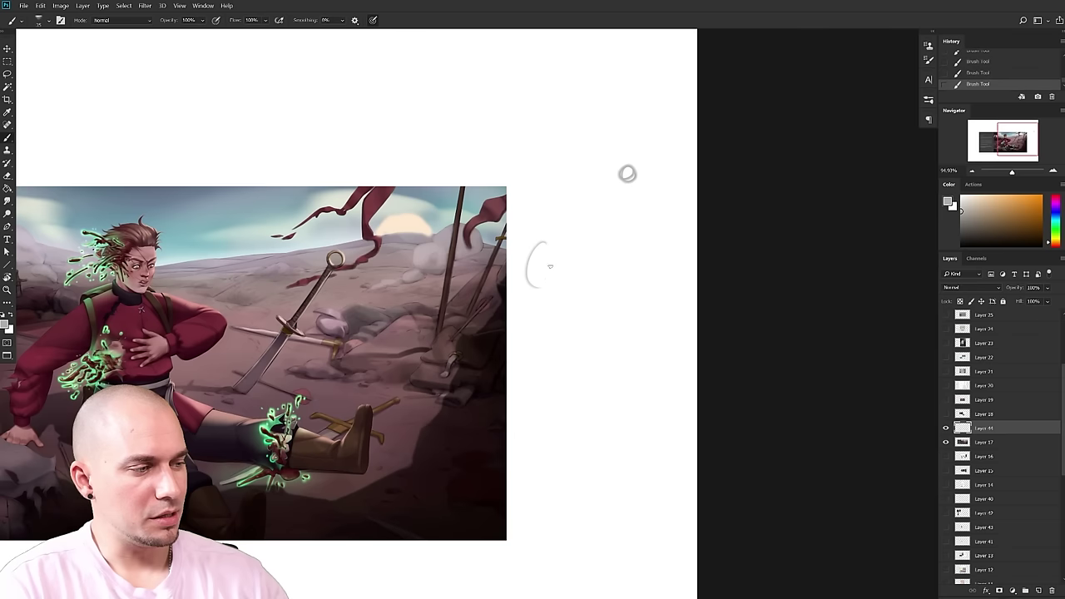
drag(549, 243, 659, 275)
mouse_move(534, 287)
mouse_down()
mouse_move(605, 301)
mouse_move(658, 291)
mouse_move(641, 310)
mouse_up()
mouse_move(657, 273)
mouse_down()
mouse_move(644, 308)
mouse_move(530, 286)
mouse_up()
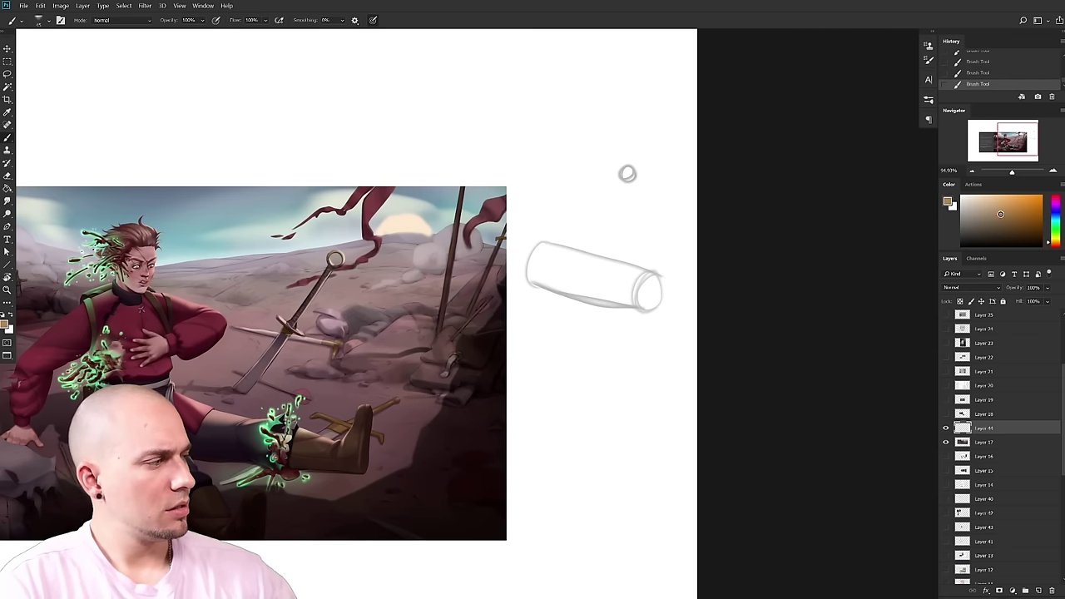
- Lasso the sketched cylinder and fill it with a flat grey-beige tone using a large brush
click(987, 227)
mouse_move(634, 304)
mouse_down()
mouse_move(663, 287)
mouse_move(651, 274)
mouse_move(569, 250)
mouse_move(530, 254)
mouse_move(532, 284)
mouse_move(556, 295)
mouse_up()
key(l)
key(b)
drag(643, 266, 616, 283)
key(])
key(])
key(])
key(])
key(])
mouse_move(550, 264)
mouse_down()
mouse_move(574, 240)
mouse_move(558, 294)
mouse_move(620, 282)
mouse_move(627, 303)
mouse_move(662, 313)
mouse_move(637, 286)
mouse_move(646, 278)
mouse_move(647, 296)
mouse_move(664, 275)
mouse_move(642, 306)
mouse_up()
- Darken the cylinder's round end cap with near-black paint using a smaller brush
click(968, 239)
key([)
key([)
key([)
key([)
key([)
key([)
key([)
key([)
key([)
key([)
drag(652, 277, 651, 297)
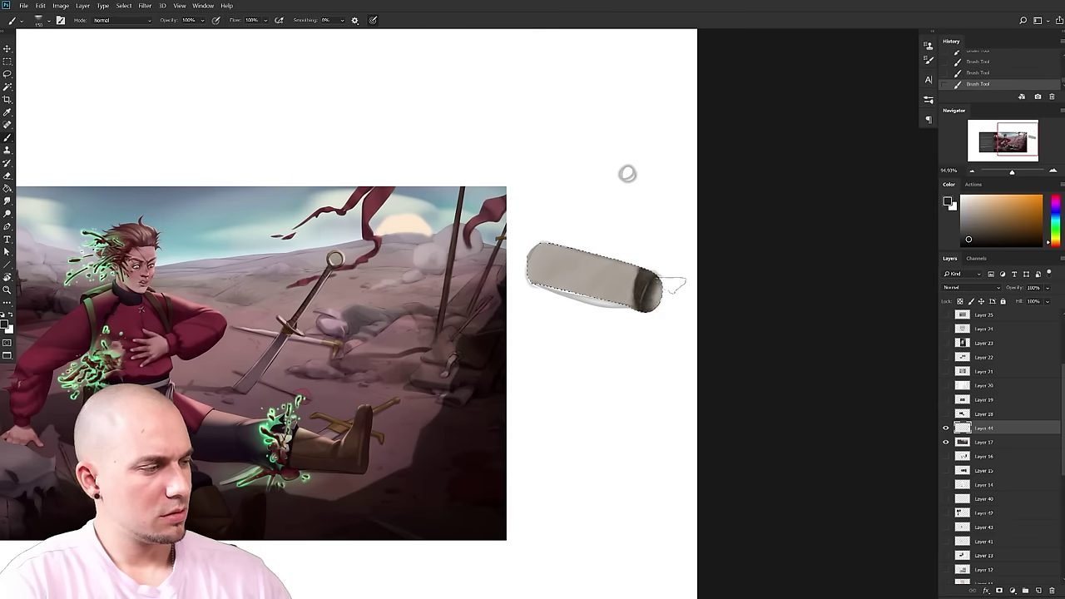
- Soften the end cap to mid grey with tones sampled from the cylinder and paint a cream highlight along its upper edge
alt+click(608, 266)
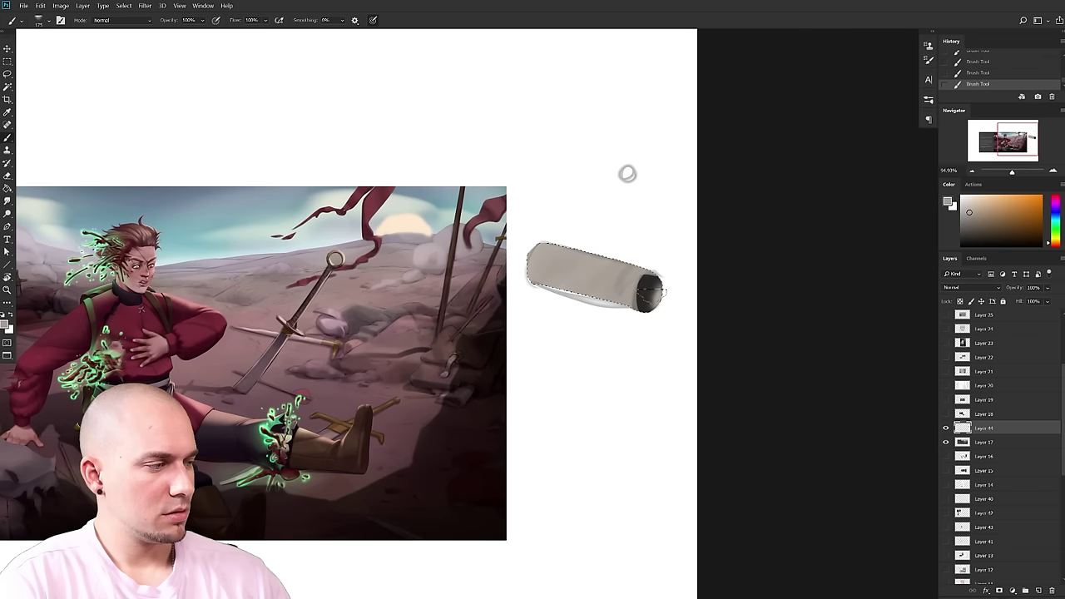
key(])
alt+click(649, 297)
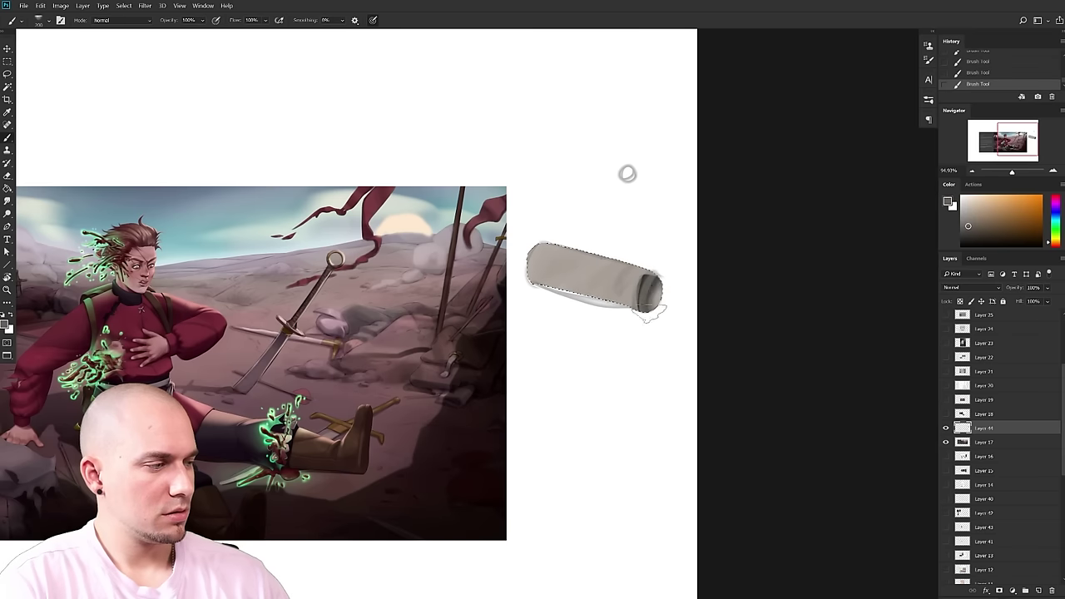
alt+click(629, 270)
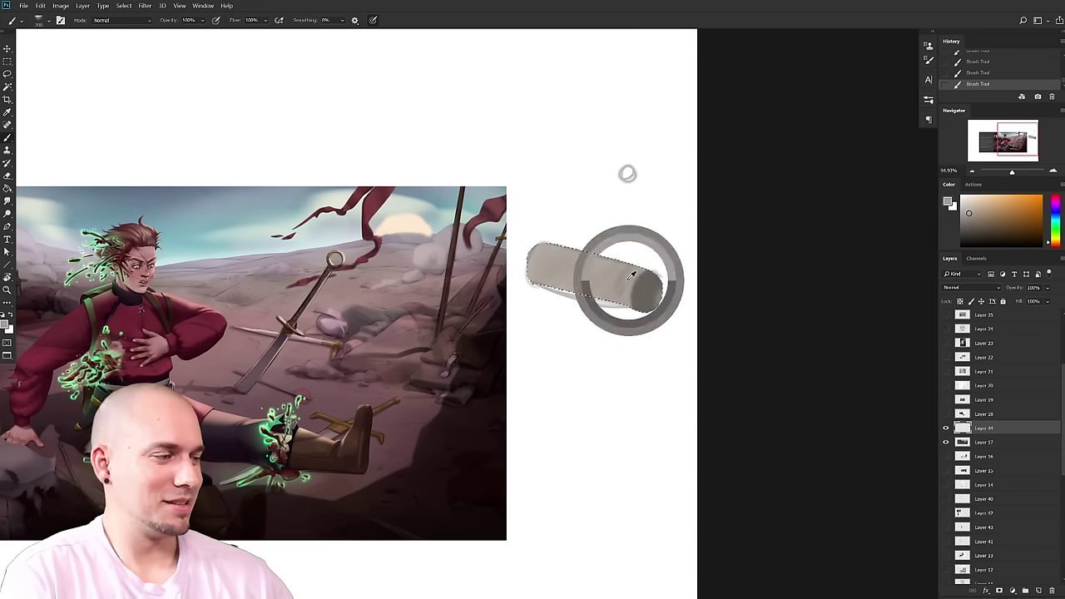
drag(631, 317, 620, 331)
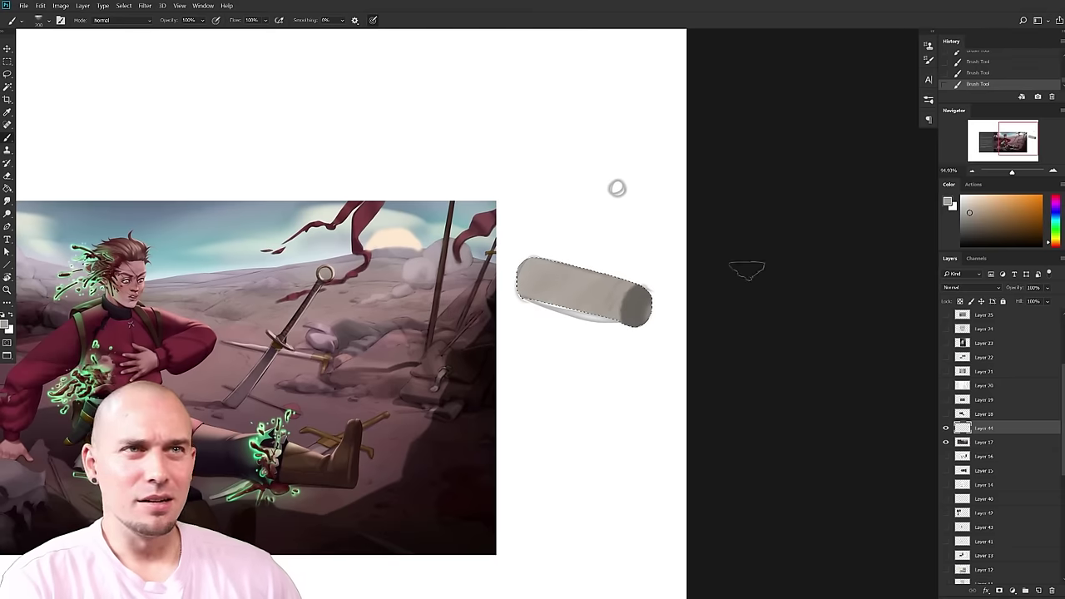
click(978, 198)
key([)
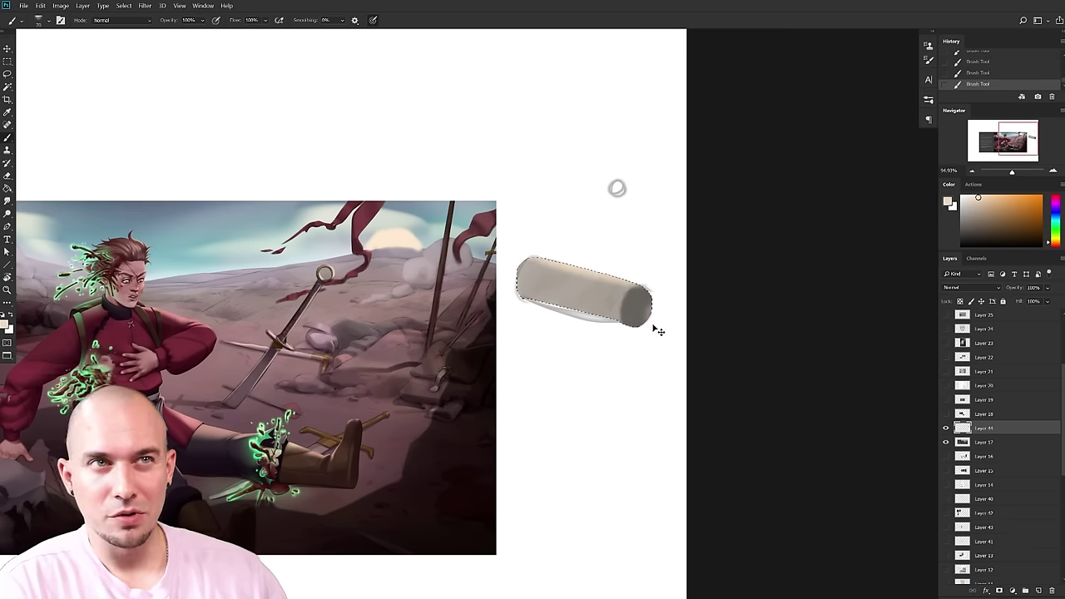
- Draw a black vertical line across the cylinder's end cap and undo the extra dark line along its upper edge
drag(965, 228, 920, 226)
key(bracketleft)
key(bracketleft)
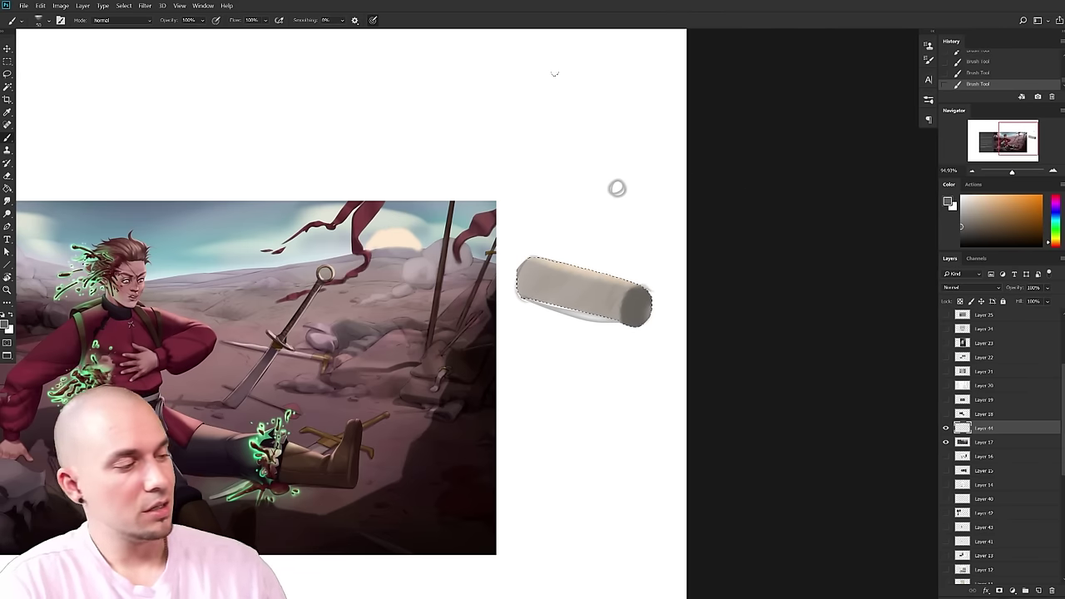
scroll(653, 316, up, 3)
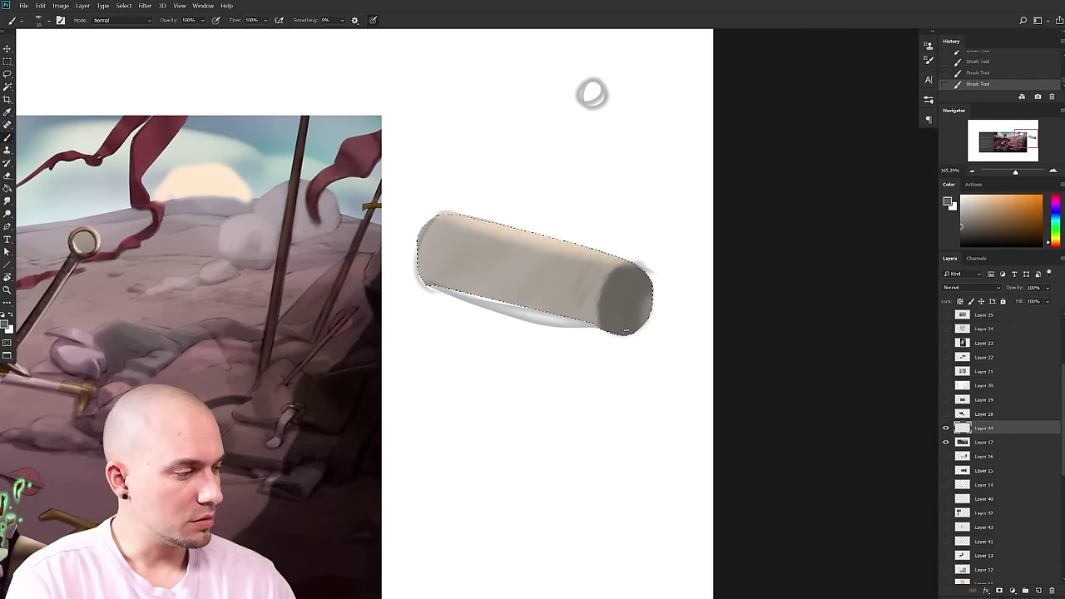
drag(963, 237, 924, 265)
drag(637, 276, 640, 330)
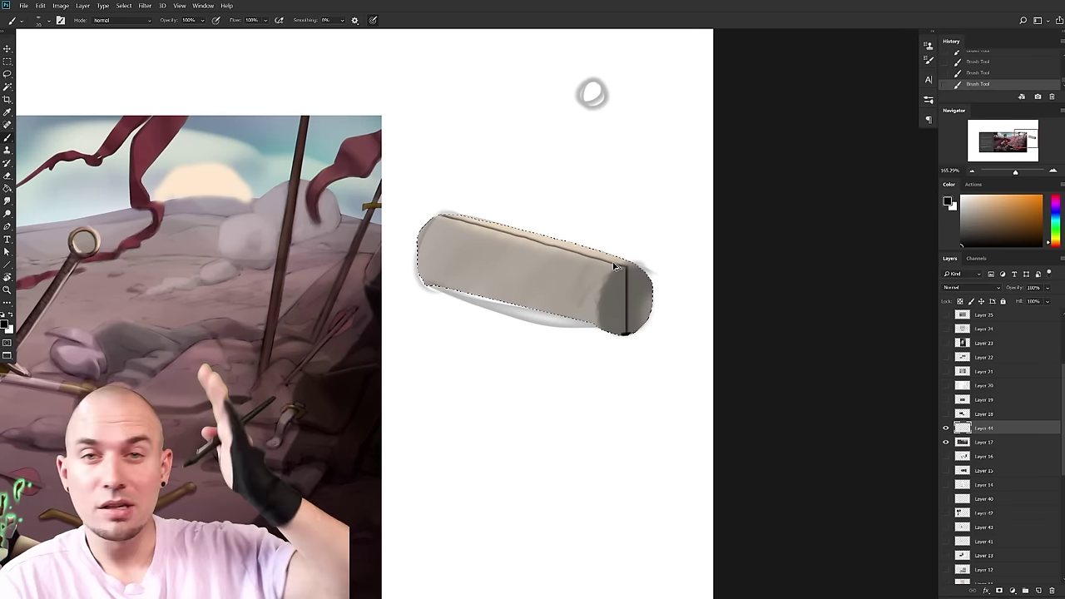
key(ctrl+z)
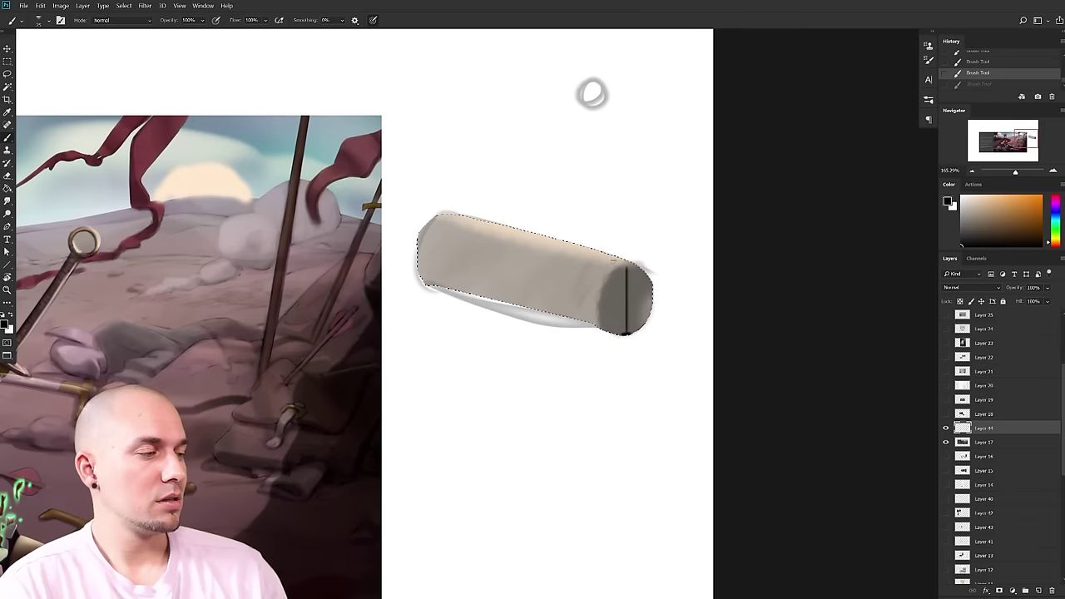
- Try a broad white highlight along the cylinder's body with a soft round brush, and undo it
click(962, 198)
right_click(558, 342)
double_click(503, 350)
drag(634, 259, 628, 253)
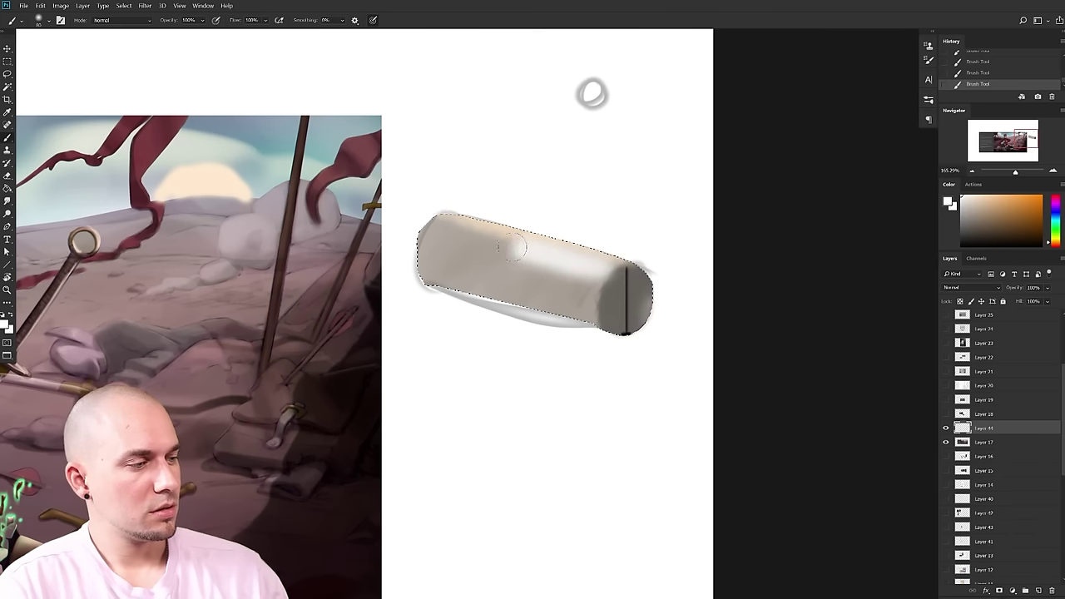
key(bracketright)
key(bracketright)
key(bracketright)
drag(452, 247, 598, 278)
alt+click(588, 278)
drag(651, 354, 622, 359)
drag(602, 339, 685, 334)
key(ctrl+z)
key(ctrl+z)
key(ctrl+z)
key(ctrl+z)
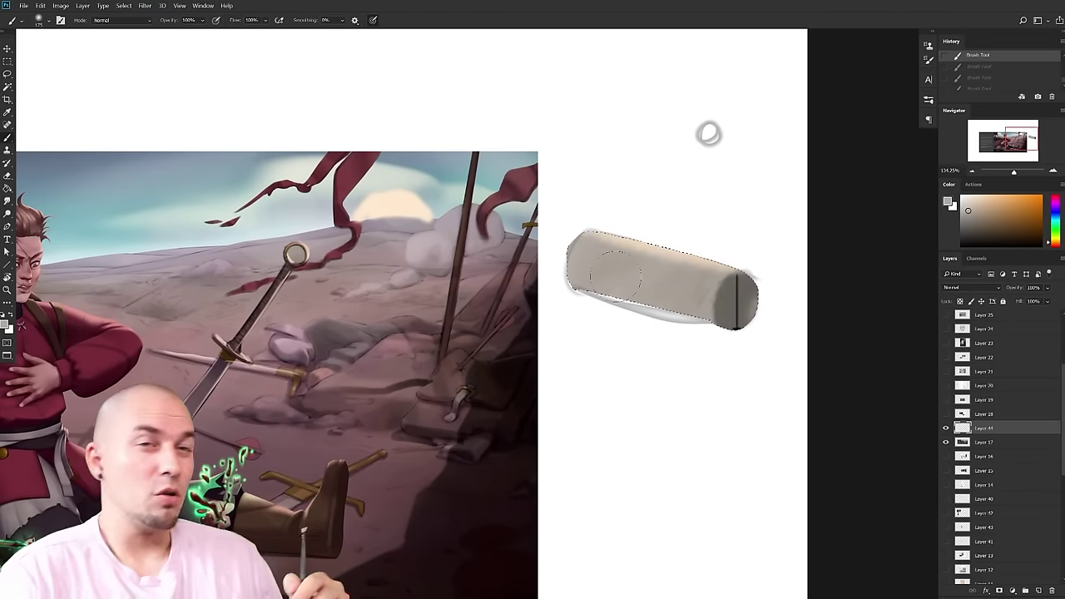
- Deselect the cylinder and sketch a small dark eye symbol above it, with dashes leading away from the eye
alt+click(649, 314)
key(bracketleft)
key(bracketleft)
key(bracketleft)
key(bracketleft)
key(bracketleft)
key(bracketleft)
key(ctrl+d)
click(485, 381)
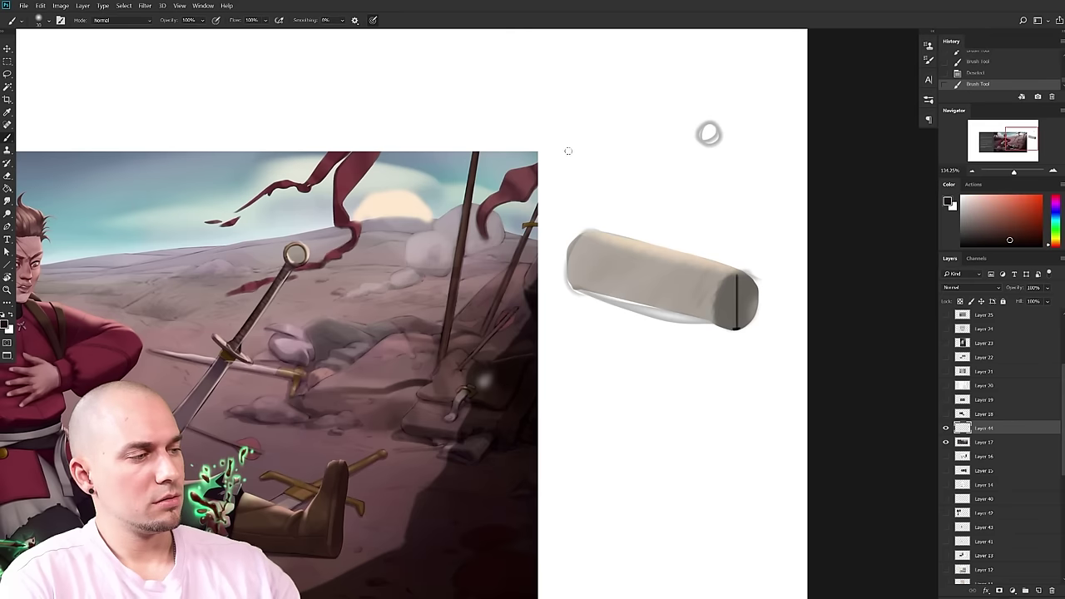
mouse_move(556, 132)
mouse_down()
mouse_move(581, 111)
mouse_move(601, 147)
mouse_move(583, 149)
mouse_move(599, 152)
mouse_up()
key(bracketright)
key(bracketright)
drag(585, 118, 618, 158)
drag(634, 169, 637, 172)
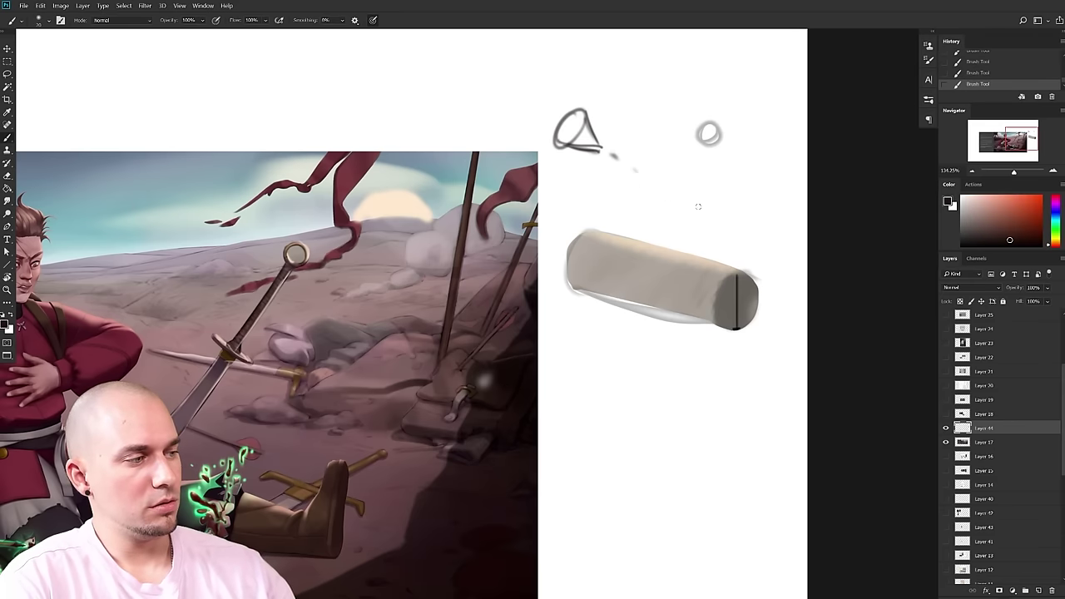
- Lasso the eye sketch, move it further from the cylinder to above the illustration, and deselect it
key(l)
mouse_move(637, 124)
mouse_down()
mouse_move(552, 199)
mouse_move(482, 130)
mouse_up()
key(ctrl+d)
key(b)
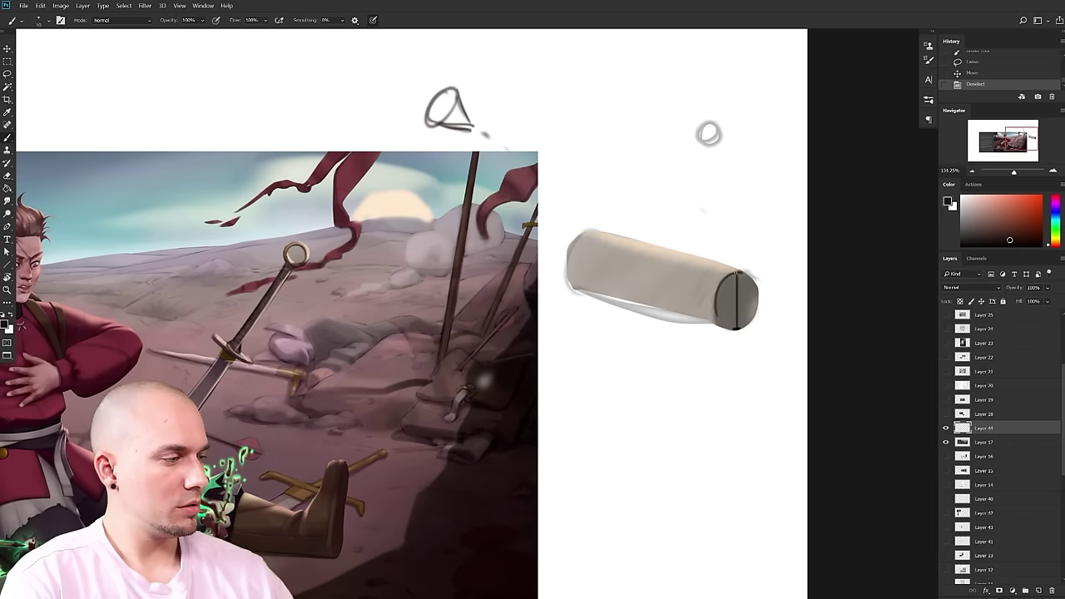
- Outline the cylinder's curved ends in dark and extend the dashed sightline from the eye towards the cylinder
mouse_move(720, 321)
mouse_down()
mouse_move(730, 276)
mouse_move(725, 297)
mouse_up()
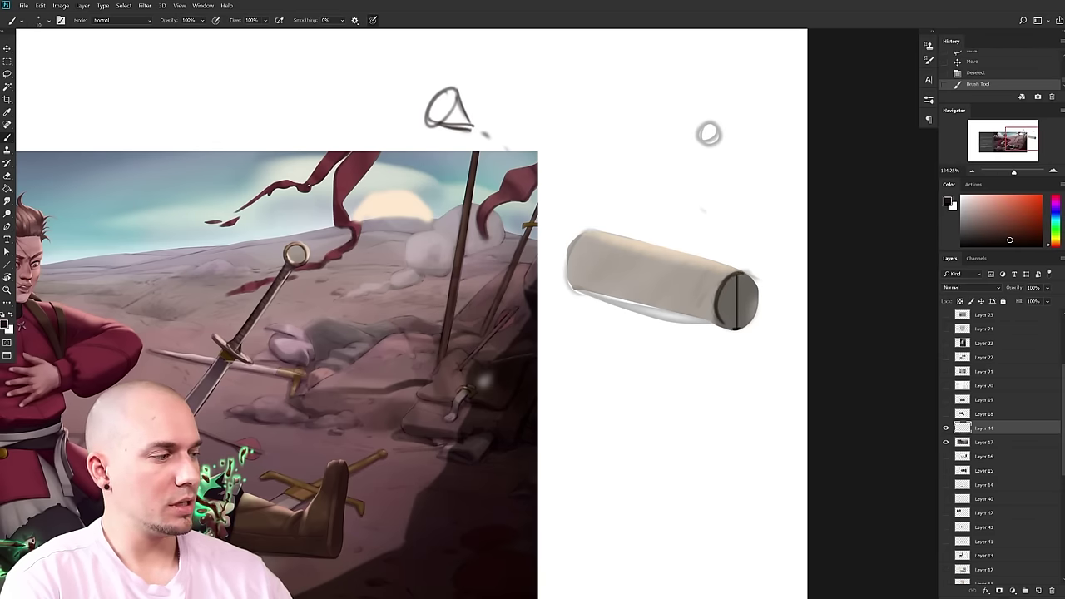
drag(529, 163, 534, 168)
drag(553, 181, 559, 189)
drag(577, 203, 580, 207)
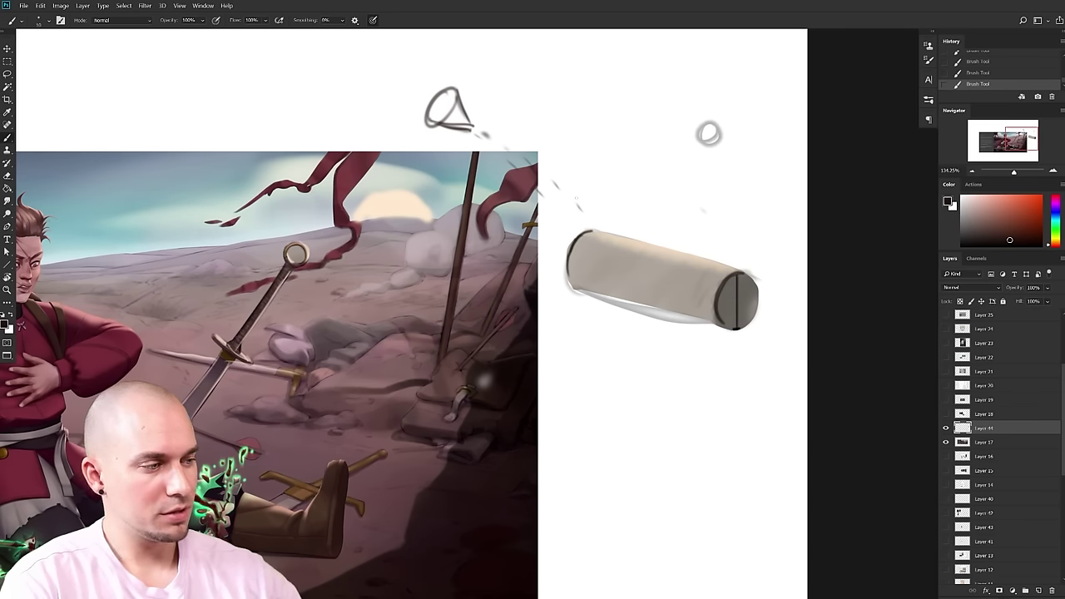
- Draw a diagonal line touching the cylinder's far end, across the eye's sightline, and undo the extra sightline strokes
drag(626, 183, 578, 240)
drag(604, 204, 537, 278)
mouse_move(483, 153)
mouse_down()
mouse_move(559, 223)
mouse_move(472, 129)
mouse_up()
key(ctrl+z)
mouse_move(473, 131)
mouse_down()
mouse_move(579, 230)
mouse_move(727, 278)
mouse_move(580, 248)
mouse_up()
key(ctrl+z)
key(ctrl+z)
key(ctrl+z)
- Sample the cream highlight and paint it in a wide soft band along the middle of the cylinder
alt+click(671, 255)
key(bracketright)
key(bracketright)
key(bracketright)
key(bracketright)
drag(580, 248, 722, 284)
drag(729, 389, 678, 369)
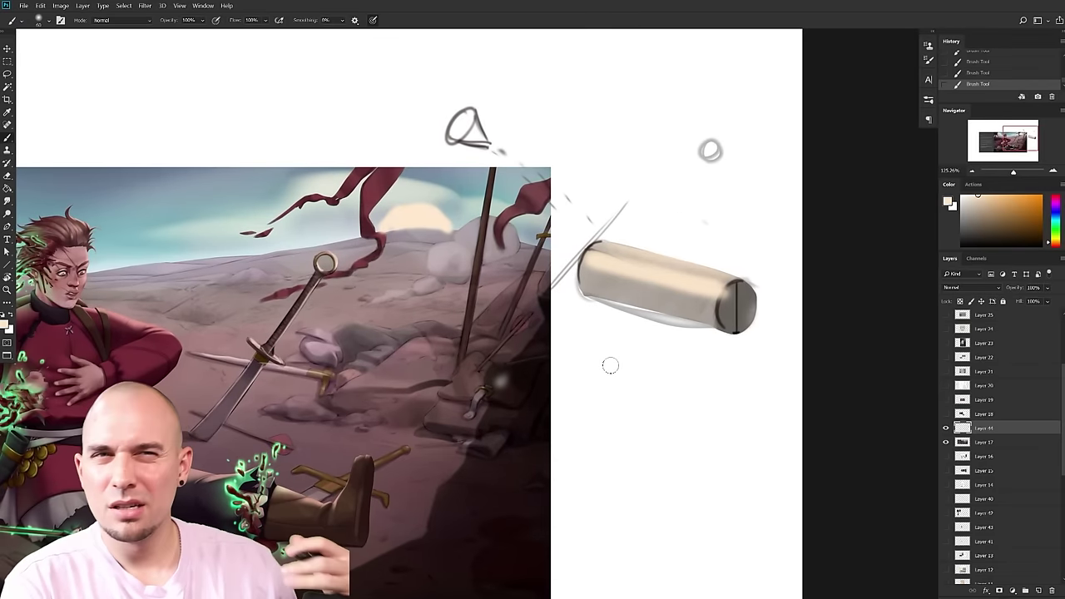
- Examine the battlefield illustration's lighting on the seated character, the extended leg and the background
mouse_move(449, 409)
mouse_down()
mouse_move(682, 365)
mouse_move(749, 388)
mouse_move(760, 340)
mouse_up()
drag(479, 405, 461, 409)
drag(703, 275, 504, 332)
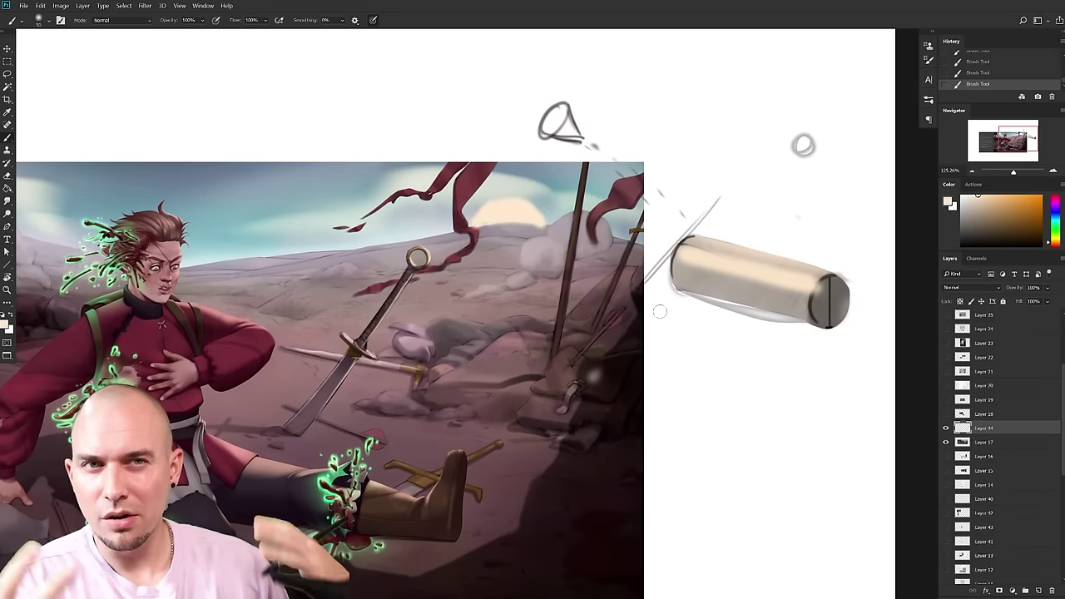
scroll(532, 412, left, 3)
scroll(533, 412, down, 1)
drag(534, 413, 538, 411)
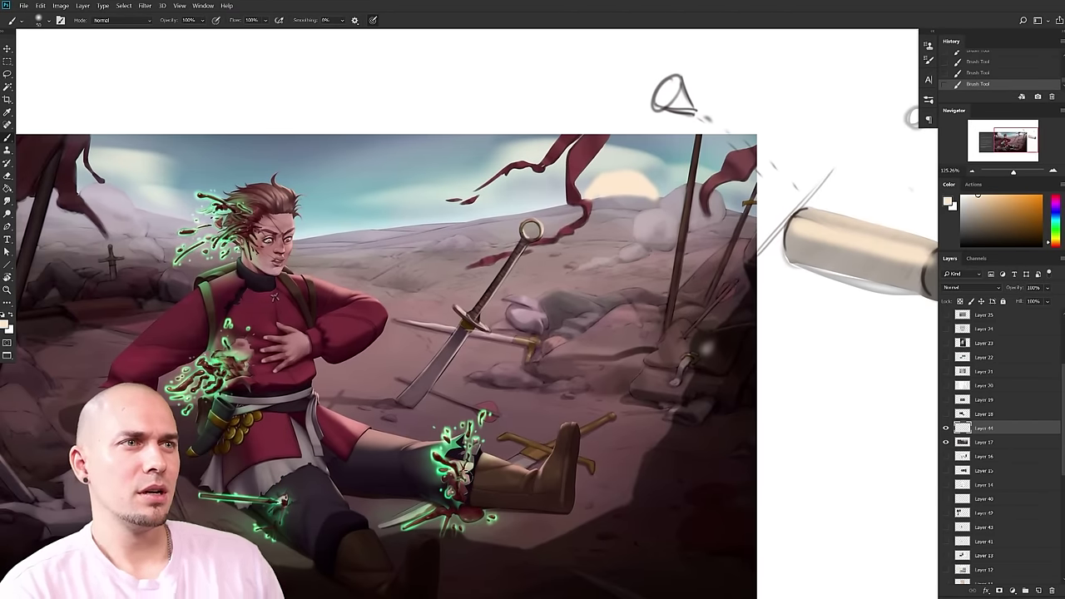
drag(525, 448, 572, 414)
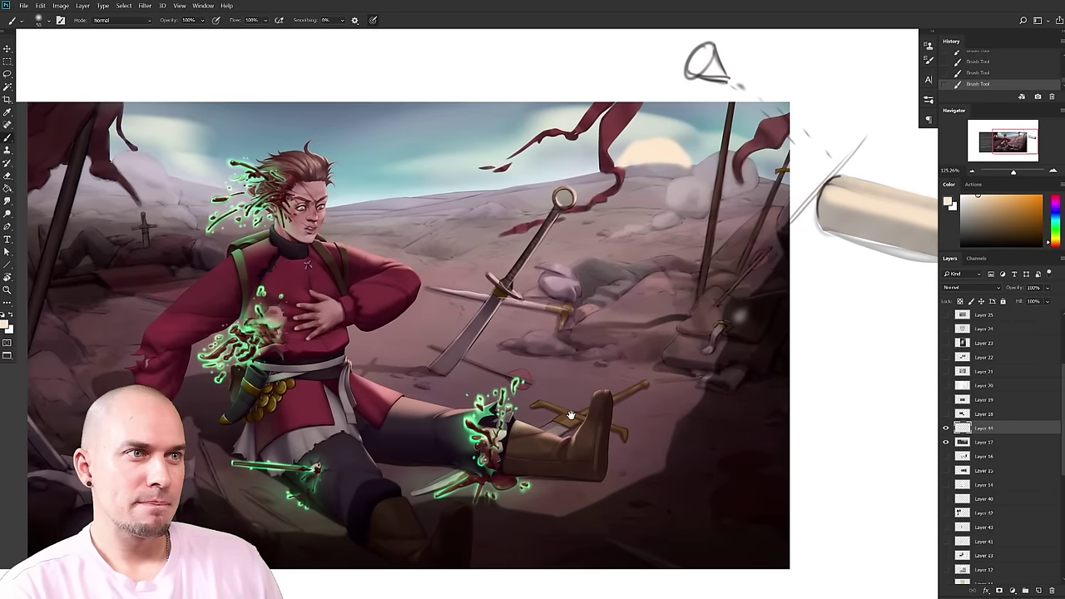
drag(570, 414, 645, 397)
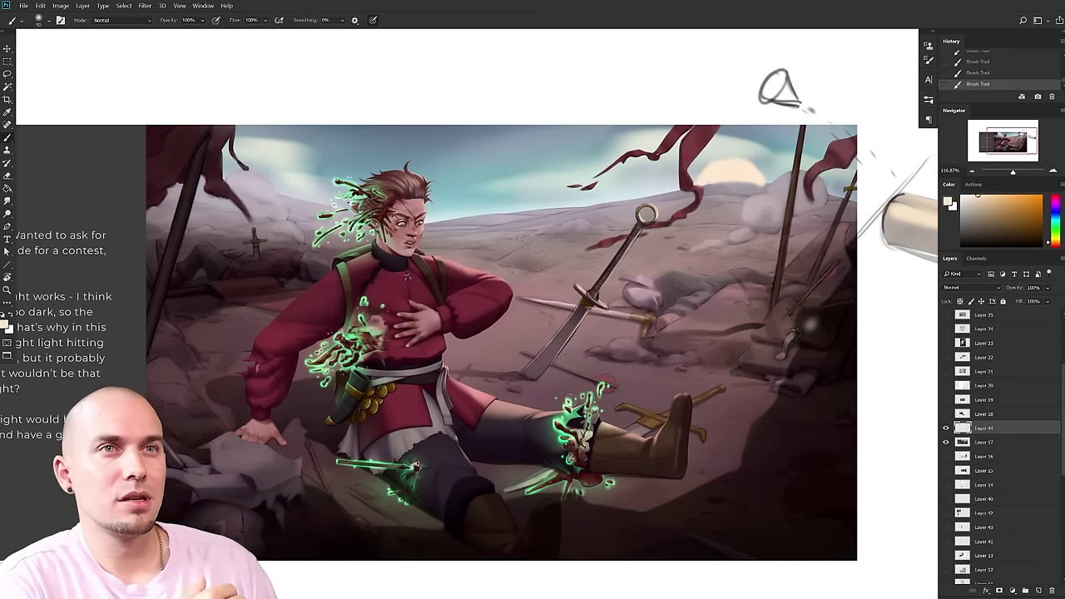
mouse_move(492, 292)
mouse_down()
mouse_move(407, 256)
mouse_move(407, 193)
mouse_move(534, 439)
mouse_up()
key(bracketleft)
key(ctrl+z)
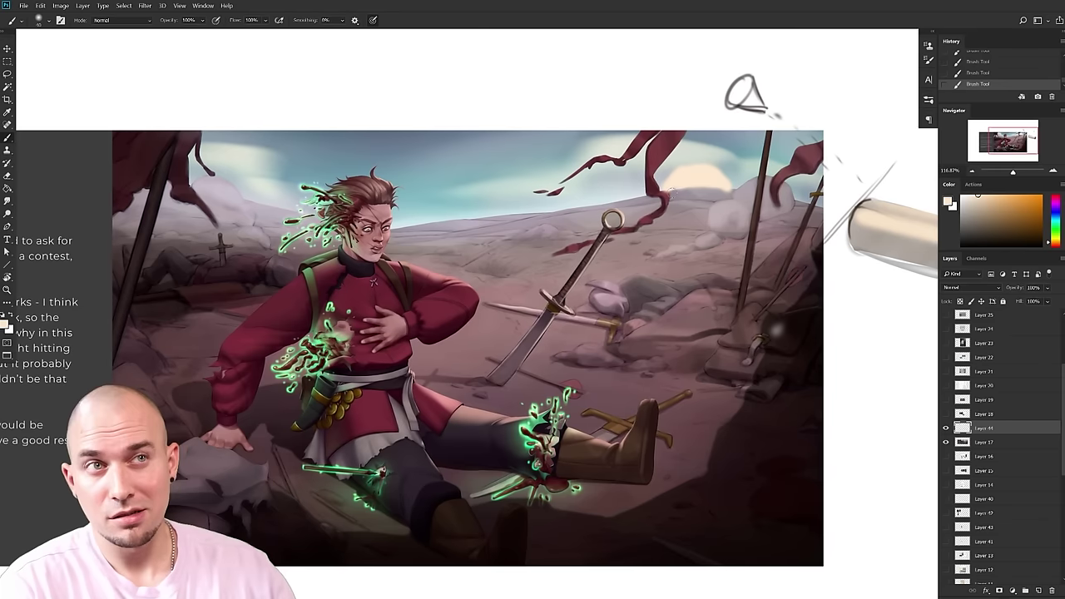
- Select the whole battlefield illustration with a rectangular marquee and copy it from Layer 17 to a new layer
key(l)
drag(645, 481, 605, 480)
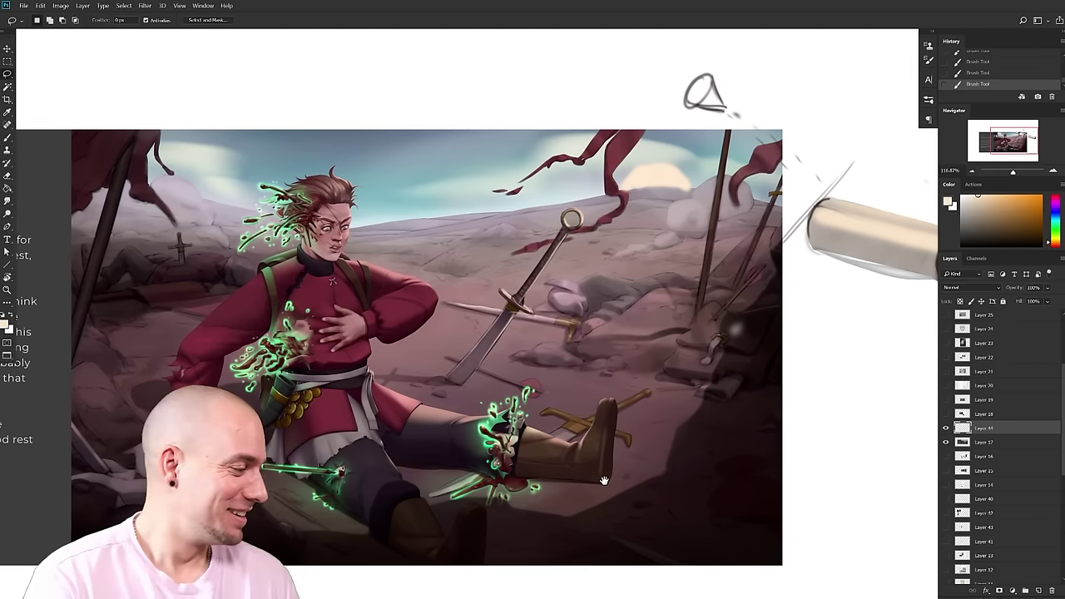
scroll(861, 441, down, 1)
drag(784, 440, 760, 441)
key(m)
drag(150, 172, 774, 544)
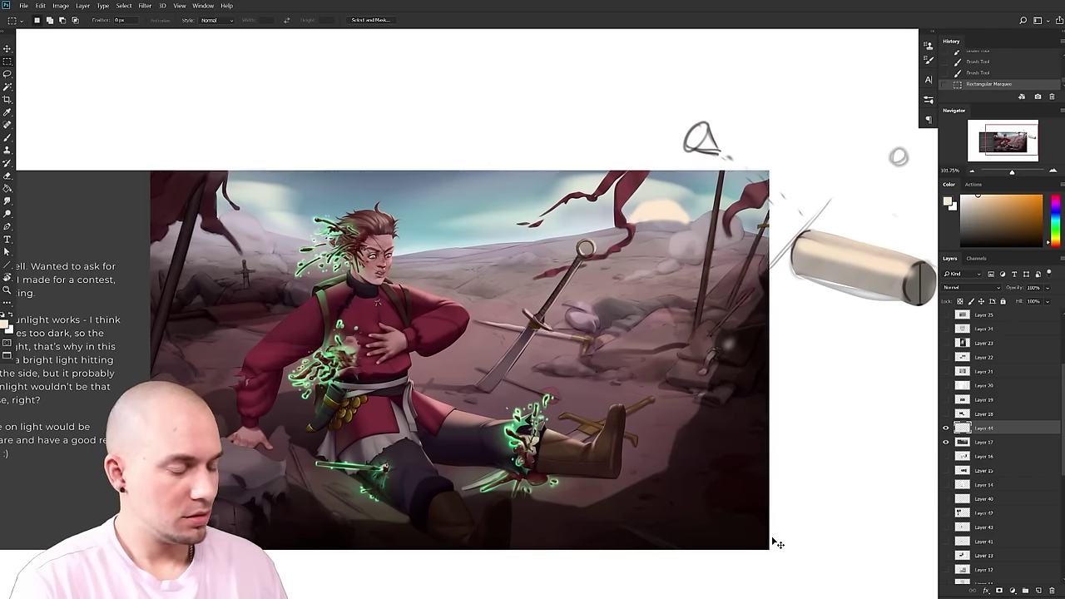
key(ctrl+j)
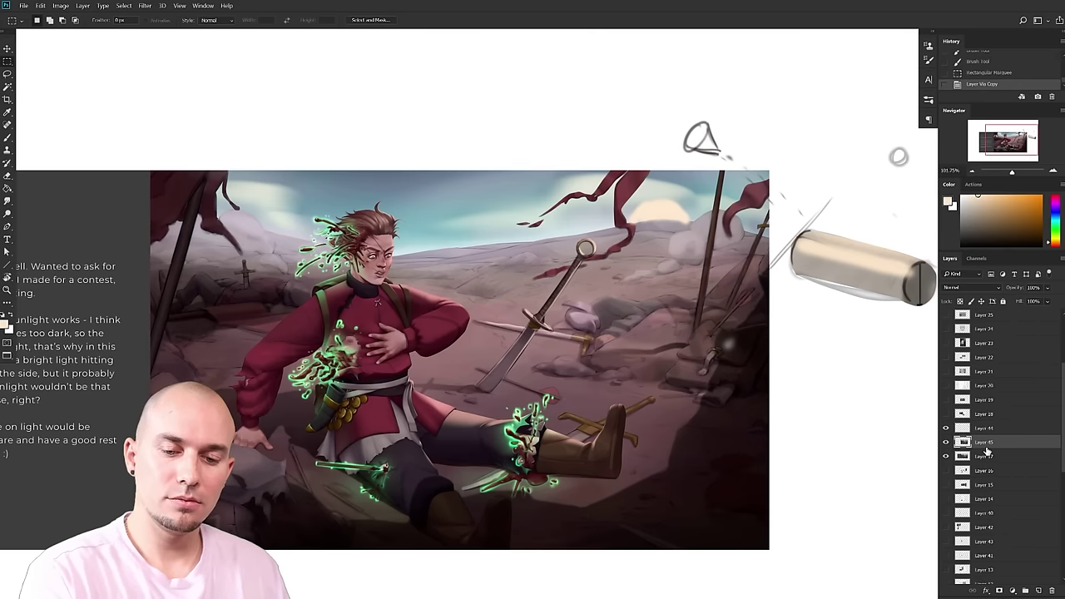
- Brighten the copied illustration with Levels, using input values 11, 1.48 and 196
key(ctrl+l)
drag(749, 298, 692, 298)
drag(810, 298, 724, 298)
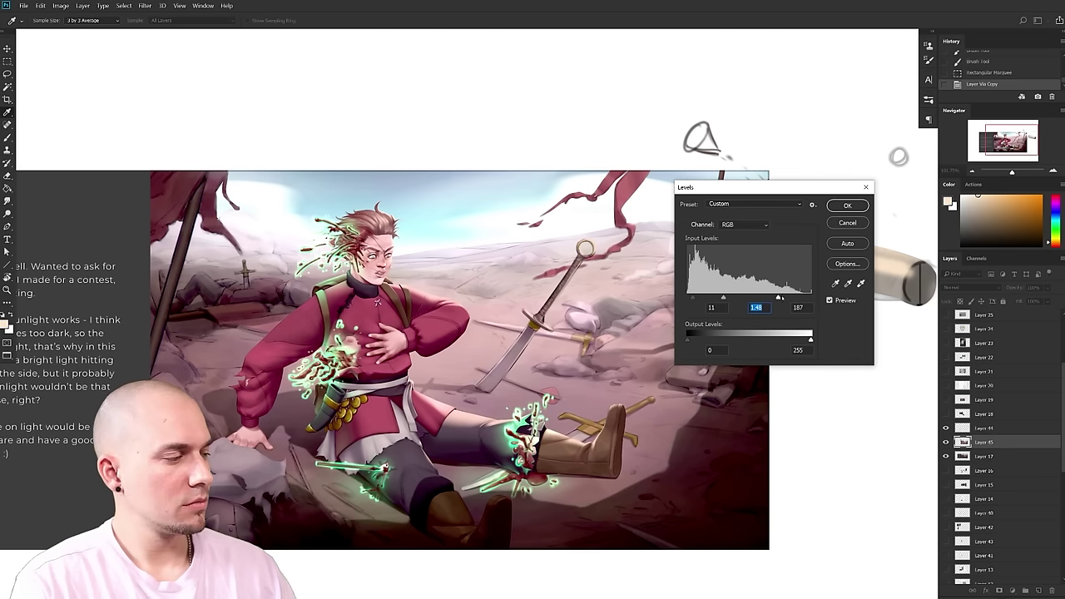
drag(777, 298, 782, 298)
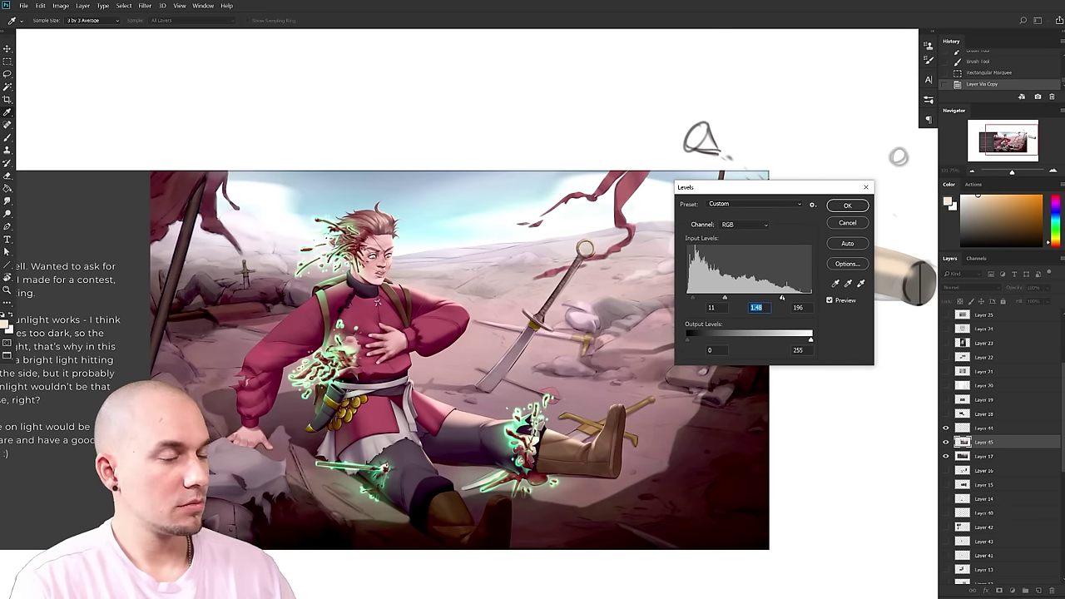
click(847, 206)
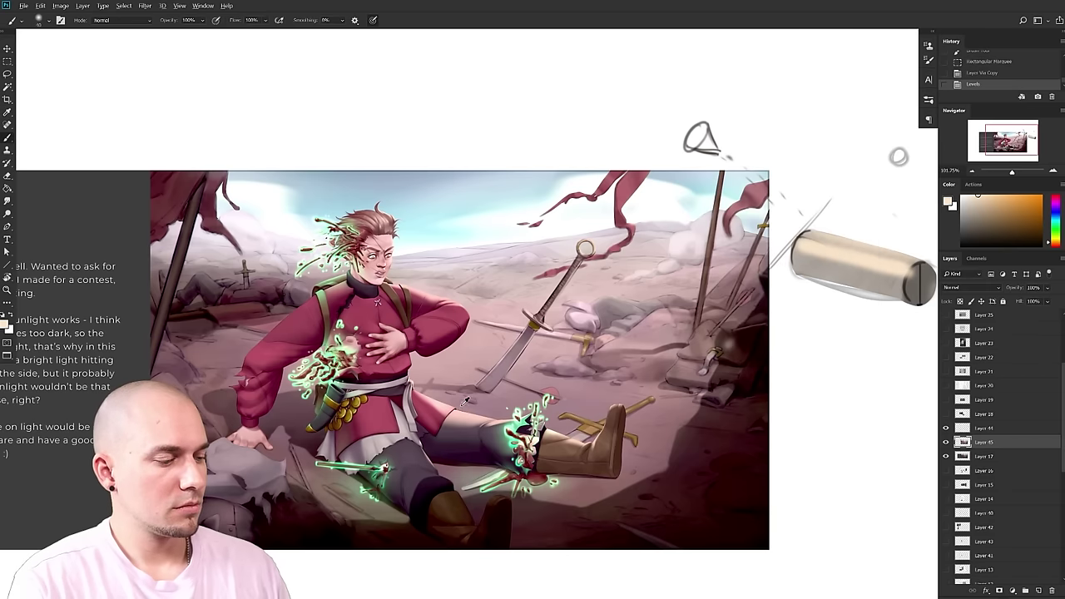
- Paint over the lit thigh beside the tunic's hem with colours sampled from the surrounding area
alt+click(462, 421)
alt+click(464, 437)
mouse_move(456, 420)
mouse_down()
mouse_move(479, 422)
mouse_move(426, 401)
mouse_up()
alt+click(435, 416)
click(435, 416)
- Paint out the side light on the bent arm's sleeve and the extended leg with the MB Soft Texture brush
right_click(441, 442)
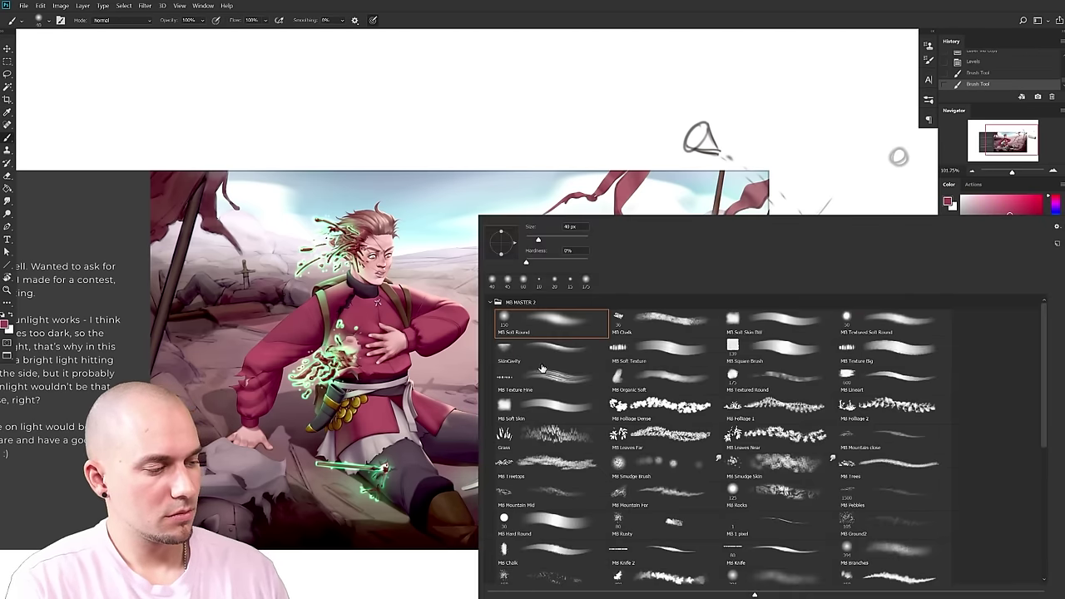
click(661, 351)
alt+click(450, 312)
drag(403, 289, 454, 301)
drag(429, 397, 588, 444)
alt+click(471, 422)
alt+click(558, 452)
- Sketch light pink contour lines on the supporting arm from the shoulder down, with an ellipse around the elbow
alt+click(416, 293)
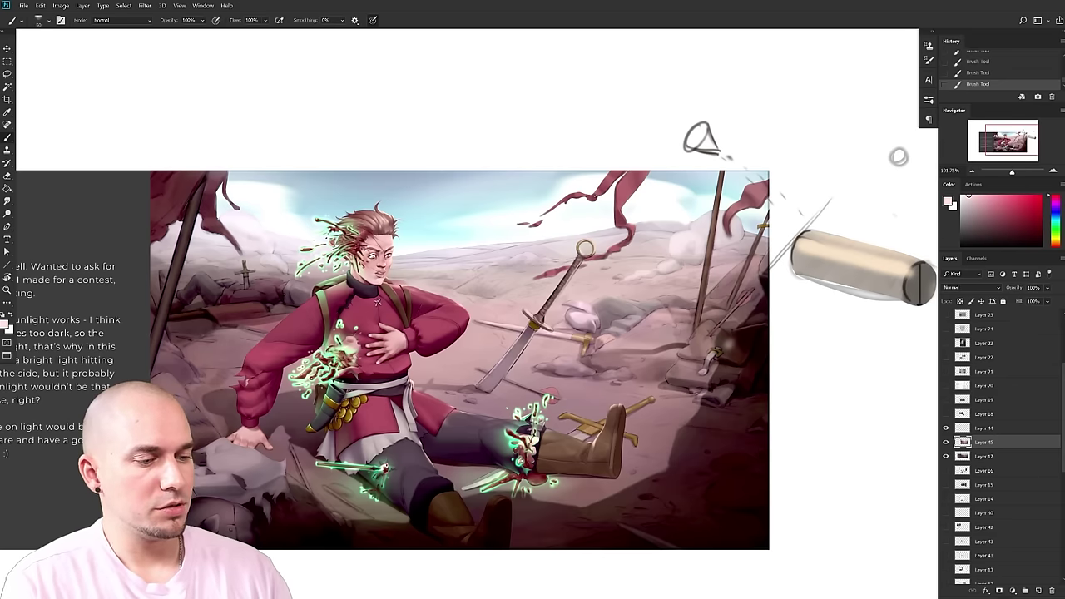
mouse_move(248, 376)
mouse_down()
mouse_move(273, 368)
mouse_move(332, 309)
mouse_up()
drag(252, 354, 247, 376)
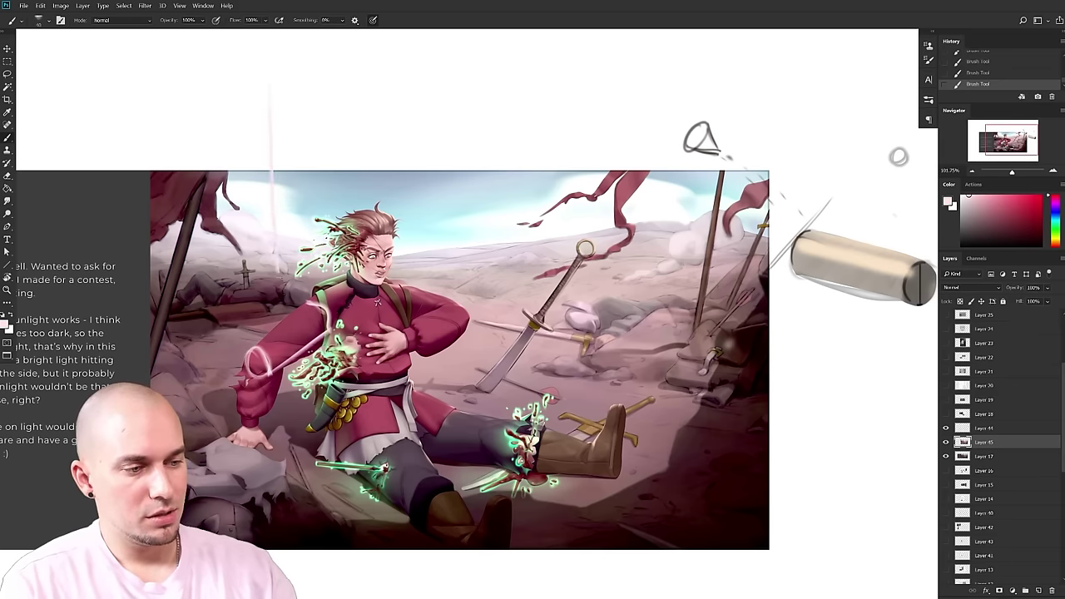
- Draw a thin, light vertical ray from above the illustration down to the elbow ellipse, undoing the unsuitable strokes
drag(266, 96, 268, 332)
key(ctrl+z)
key(bracketleft)
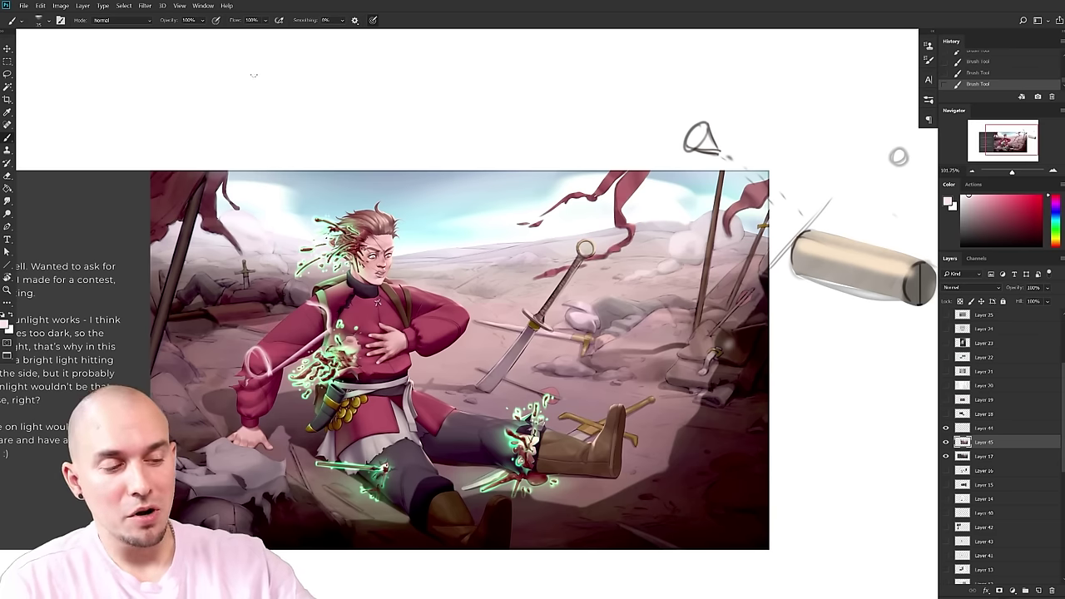
drag(265, 166, 263, 310)
key(ctrl+z)
drag(258, 108, 257, 317)
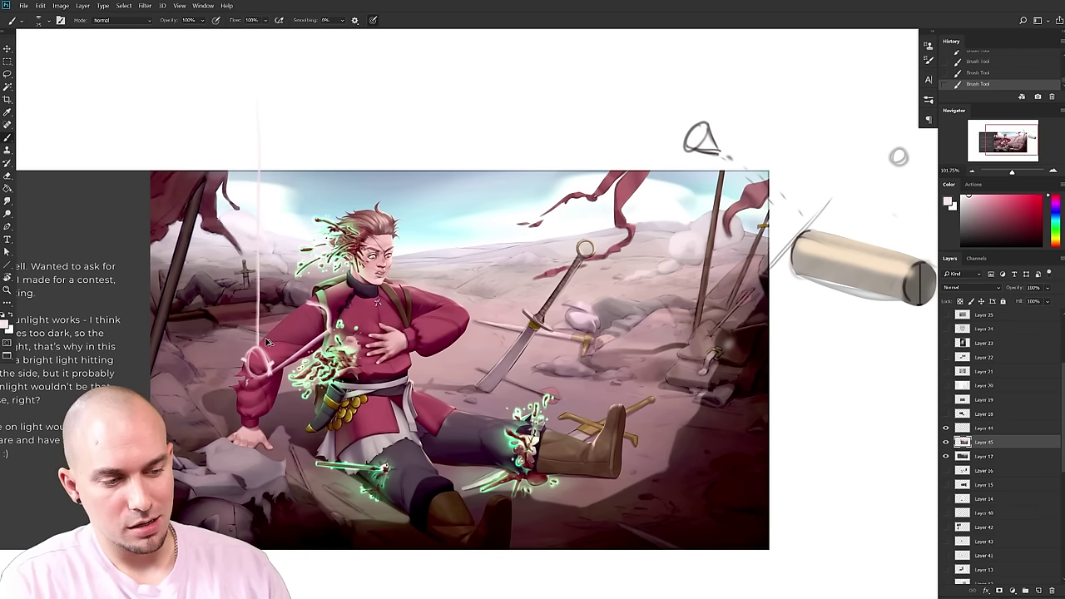
key(ctrl+z)
key(ctrl+z)
drag(253, 348, 265, 365)
key(ctrl+z)
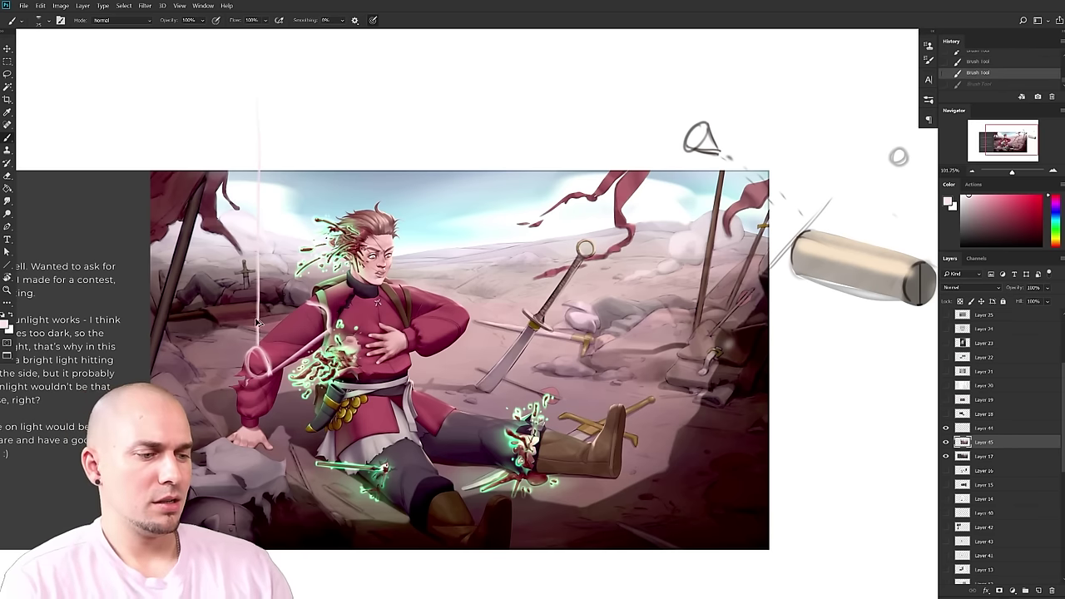
- Try light highlight strokes along the upper edges of both sleeves, both legs and the boot with a larger brush
key(bracketright)
key(bracketright)
key(bracketright)
drag(261, 345, 315, 304)
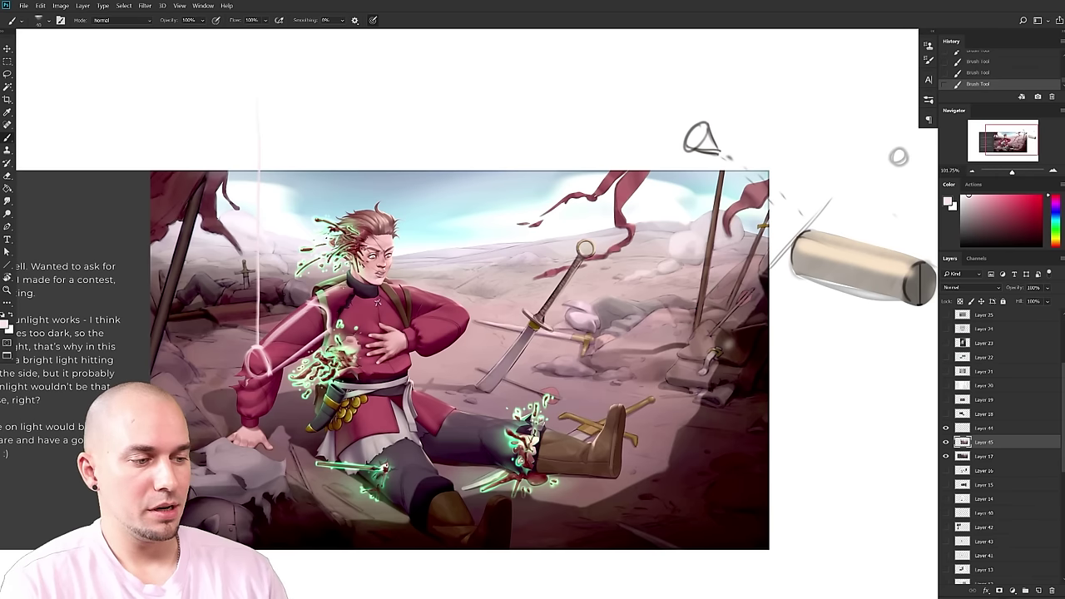
drag(381, 287, 443, 297)
mouse_move(404, 333)
mouse_down()
mouse_move(447, 311)
mouse_move(424, 340)
mouse_move(453, 307)
mouse_up()
key(ctrl+z)
key(ctrl+z)
drag(440, 413, 523, 433)
drag(443, 494, 401, 453)
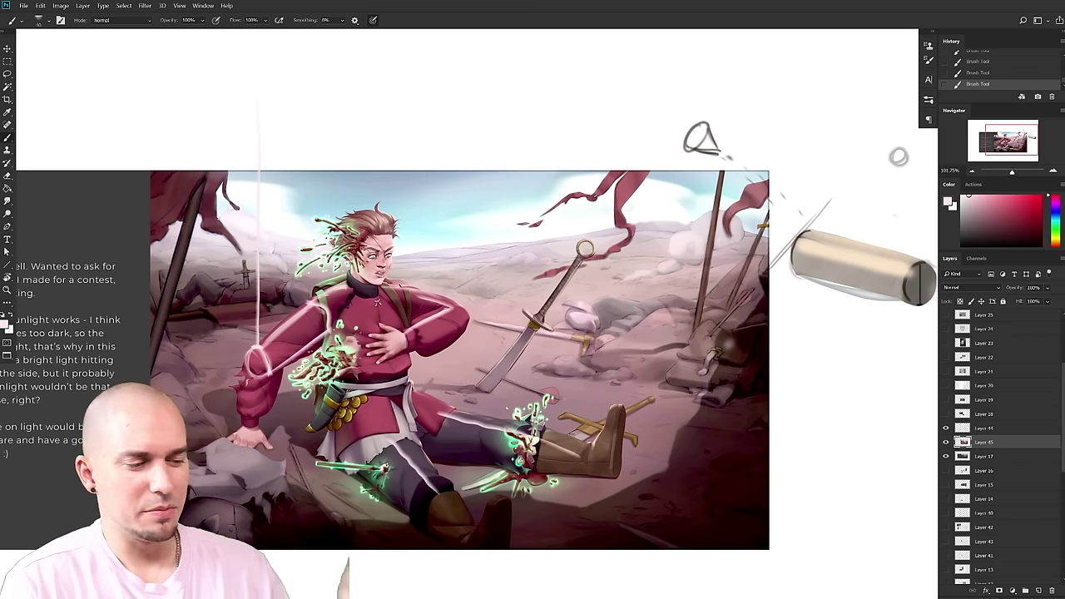
drag(571, 436, 565, 439)
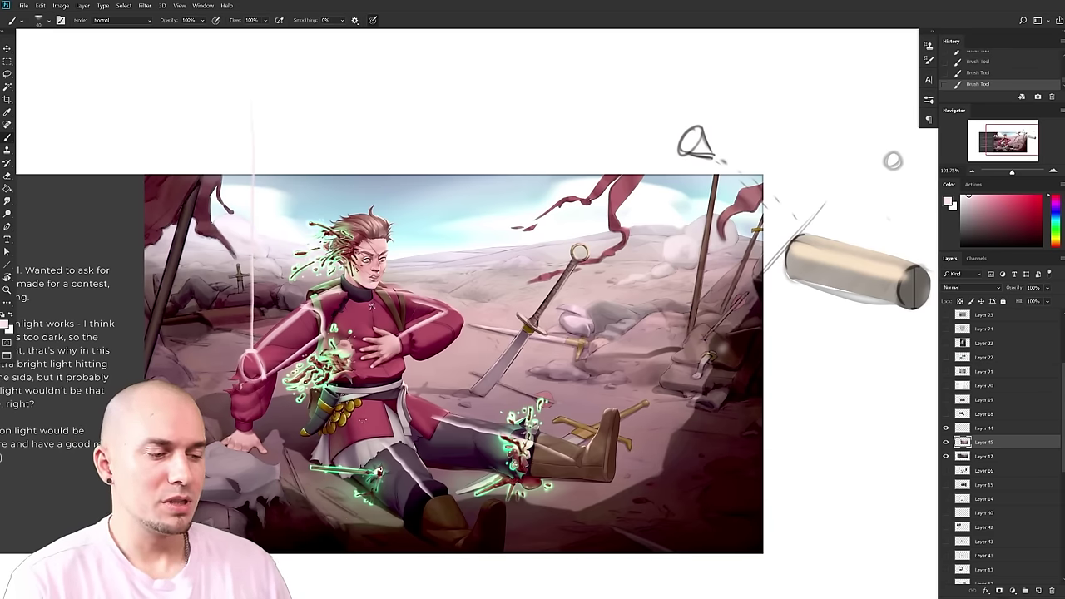
- Undo the light highlight strokes on the sleeves, legs and boot
key(ctrl+z)
key(ctrl+z)
key(ctrl+z)
key(ctrl+z)
key(ctrl+z)
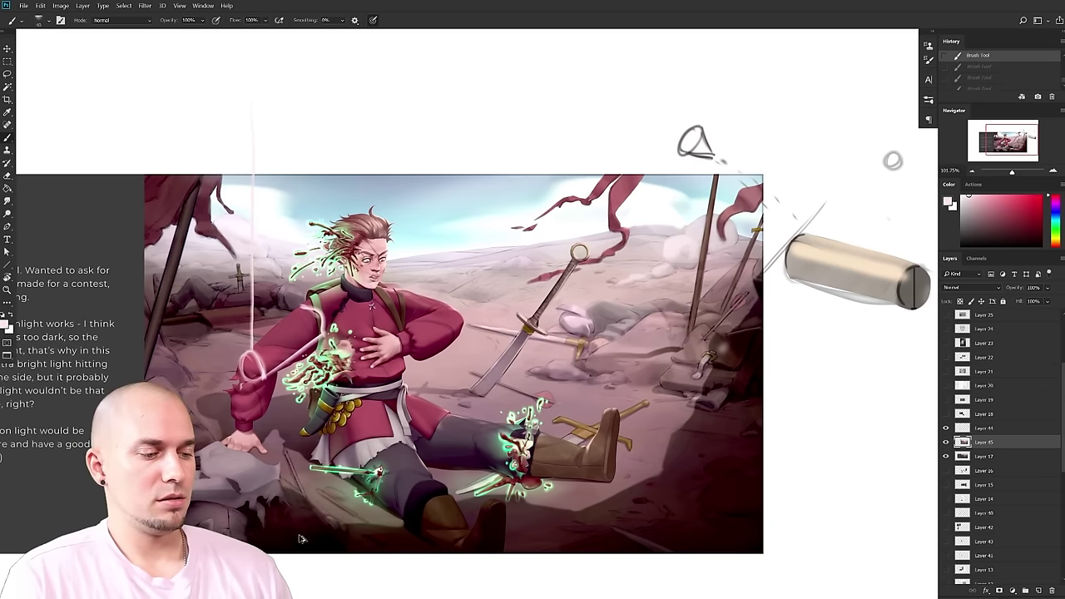
- Enlarge the brush and set its painting mode to Overlay
right_click(344, 380)
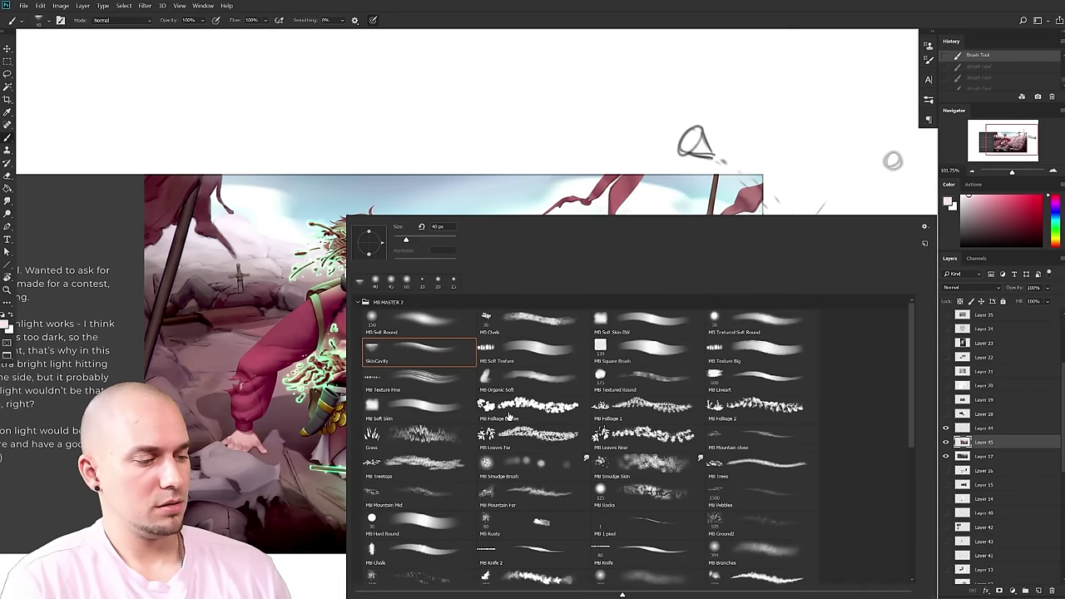
click(313, 426)
key(])
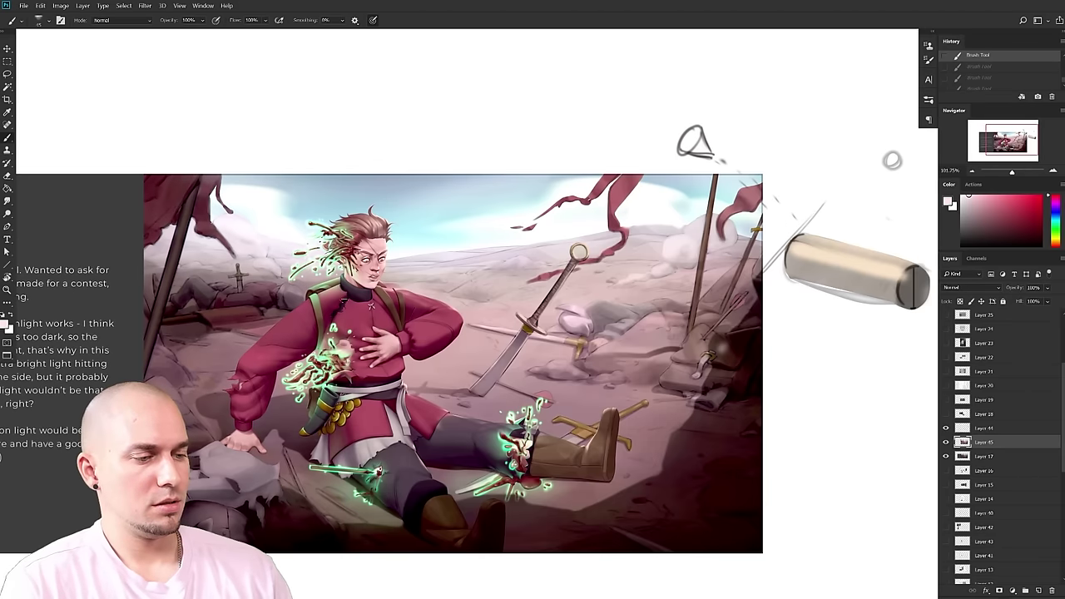
key(ctrl+shift+z)
key(ctrl+shift+z)
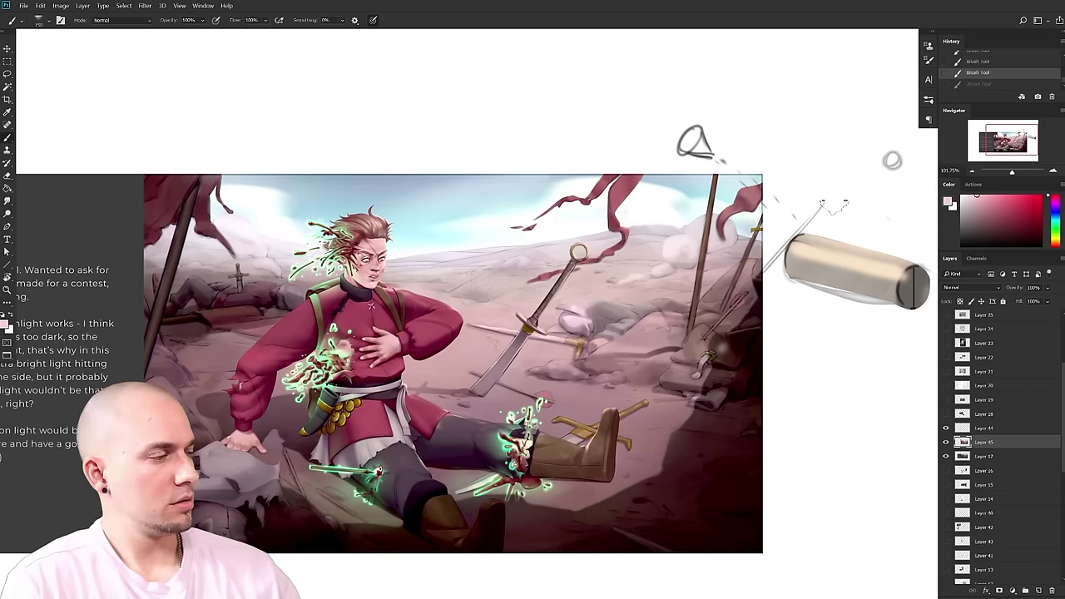
click(148, 21)
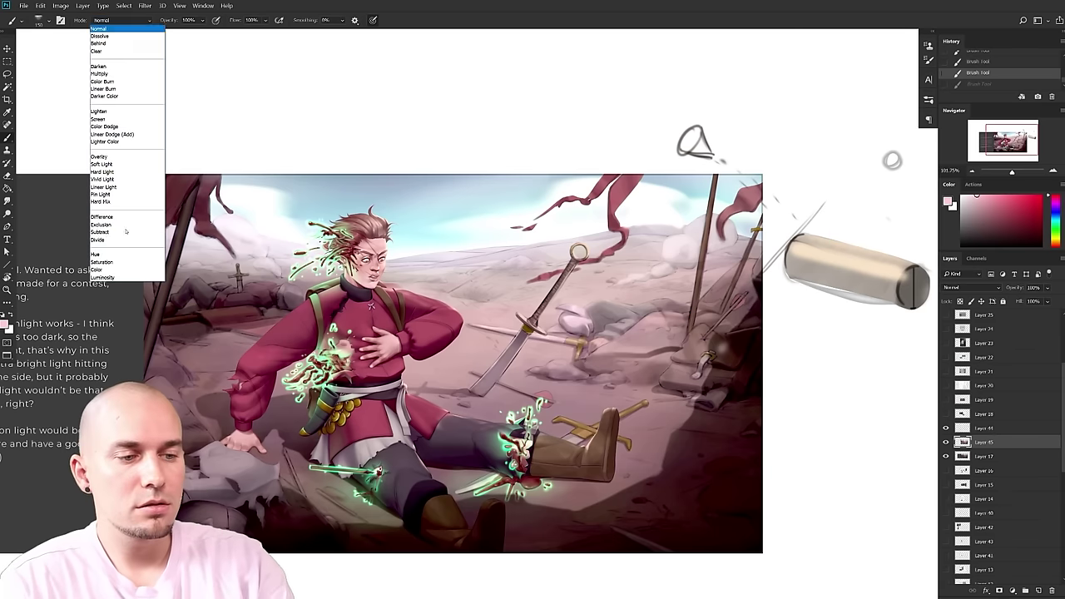
click(125, 157)
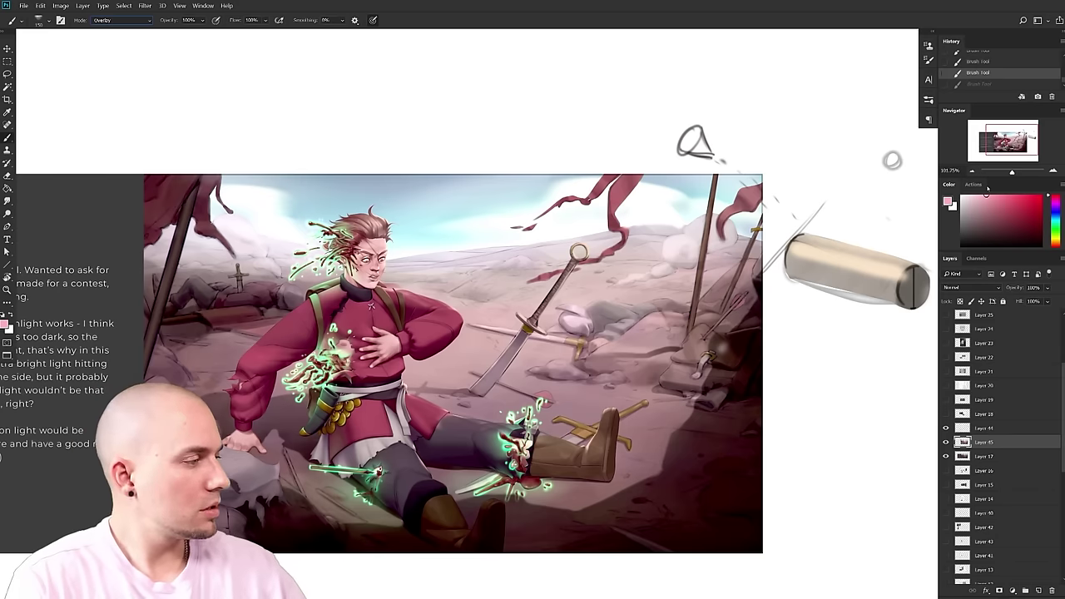
- Brighten the upper sides of both sleeves with Overlay strokes in a pale, warm orange-tinted white
drag(274, 334, 322, 301)
key(ctrl+z)
click(1055, 242)
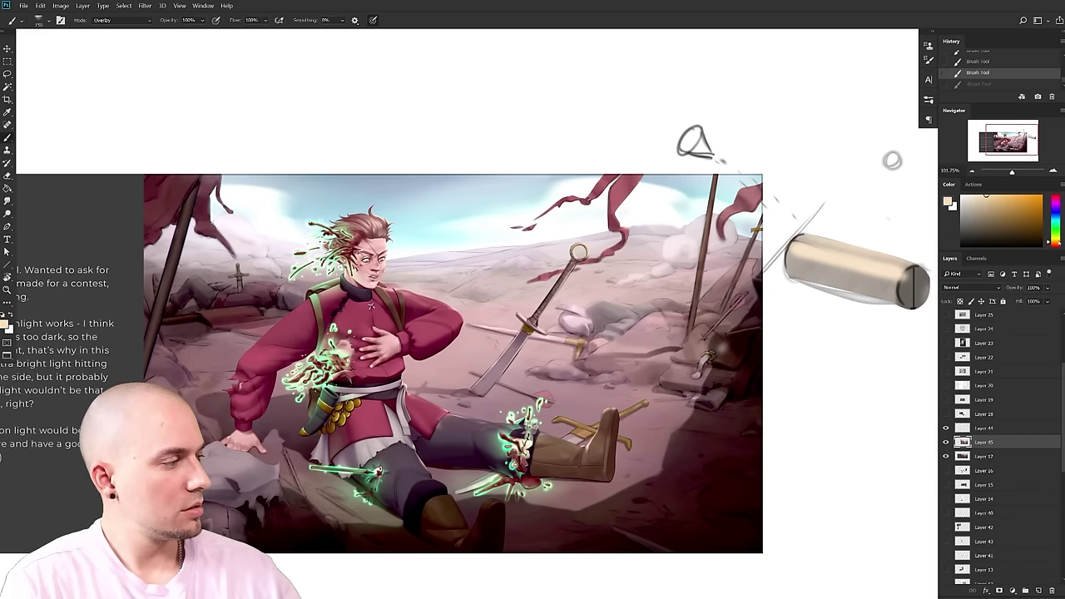
click(974, 197)
mouse_move(268, 337)
mouse_down()
mouse_move(341, 288)
mouse_move(421, 295)
mouse_move(432, 320)
mouse_move(416, 334)
mouse_move(453, 314)
mouse_up()
drag(275, 337, 287, 328)
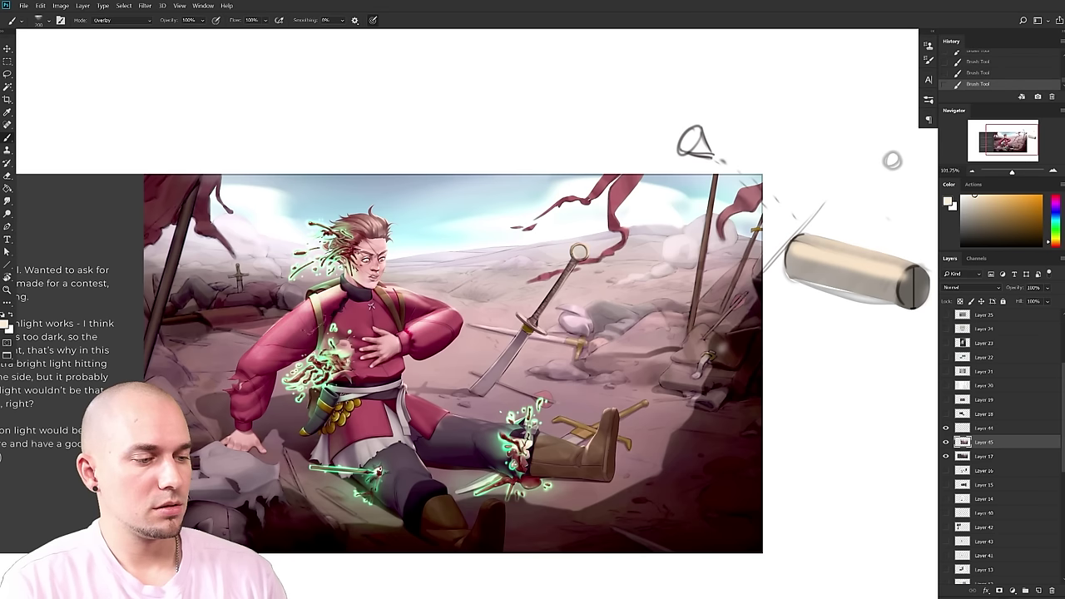
- Lighten both thighs and the boots with Overlay strokes using a smaller brush
key(bracketleft)
key(bracketleft)
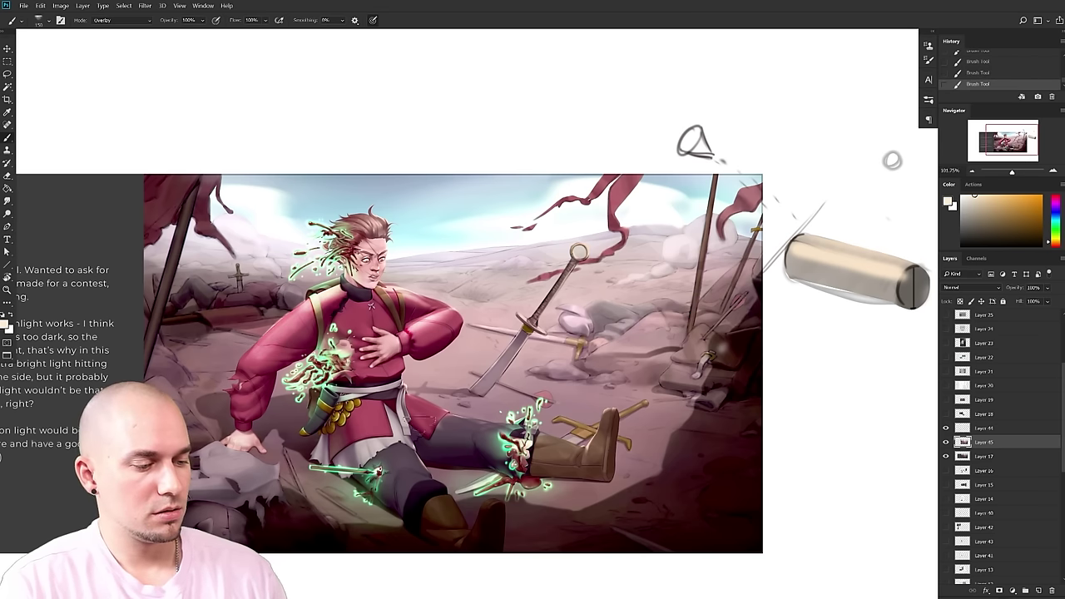
drag(389, 436, 434, 509)
mouse_move(450, 426)
mouse_down()
mouse_move(582, 456)
mouse_move(487, 514)
mouse_move(441, 511)
mouse_up()
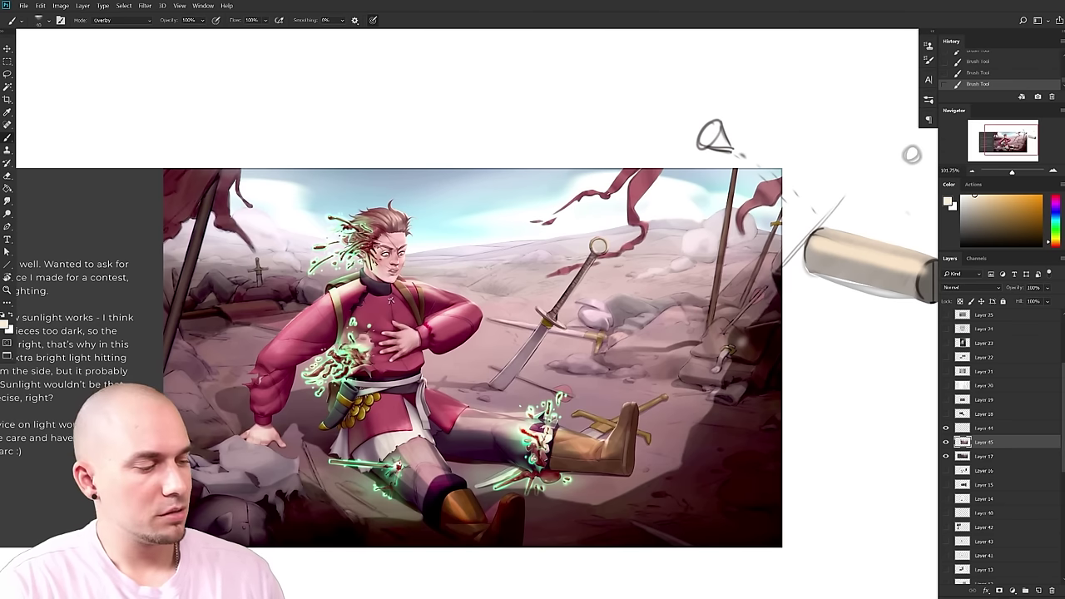
- Draw thin dark red vertical lines from the upright sword's ring and guard to the ground and mark its cast shadow there
alt+click(468, 386)
alt+click(732, 437)
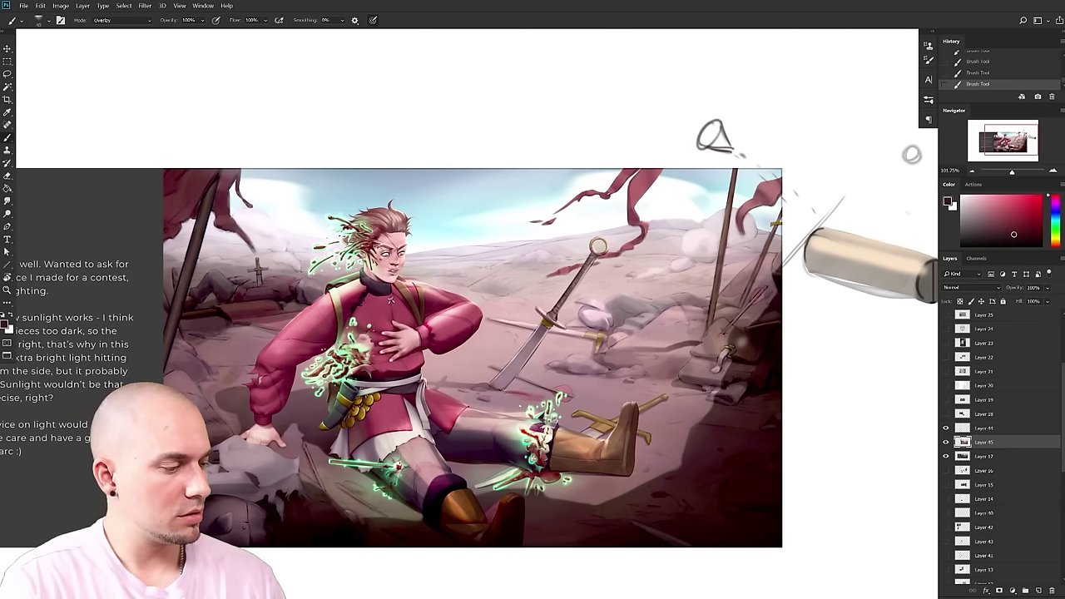
key(ctrl+z)
key(ctrl+z)
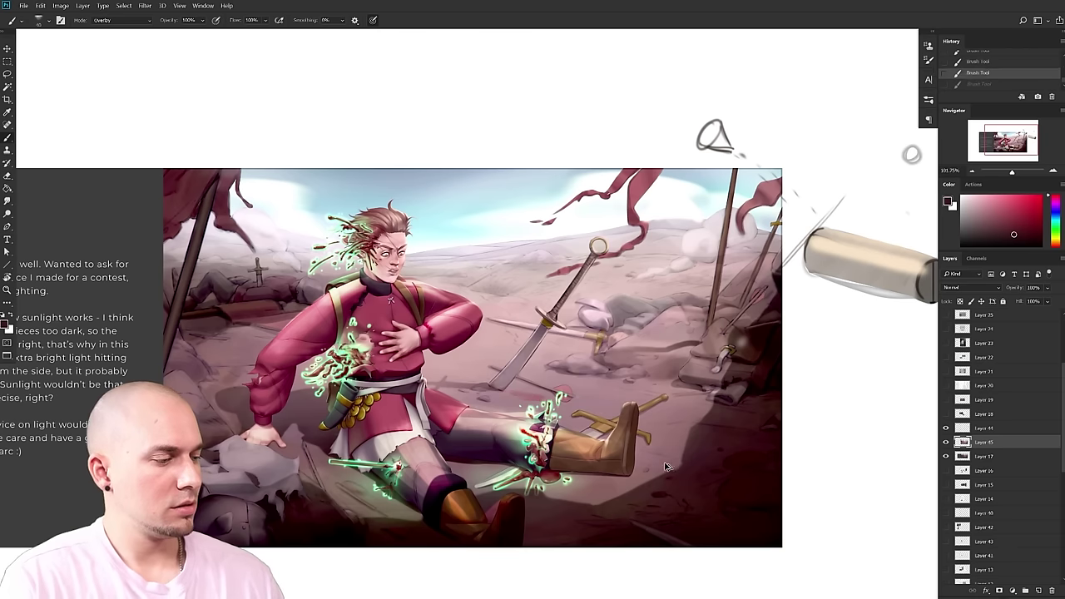
mouse_move(586, 254)
mouse_down()
mouse_move(576, 412)
mouse_move(605, 293)
mouse_move(600, 414)
mouse_move(513, 393)
mouse_up()
key(ctrl+z)
mouse_move(545, 297)
mouse_down()
mouse_move(544, 386)
mouse_move(496, 392)
mouse_up()
drag(581, 414, 605, 416)
mouse_move(699, 405)
mouse_down()
mouse_move(713, 399)
mouse_move(652, 415)
mouse_up()
drag(585, 435, 602, 428)
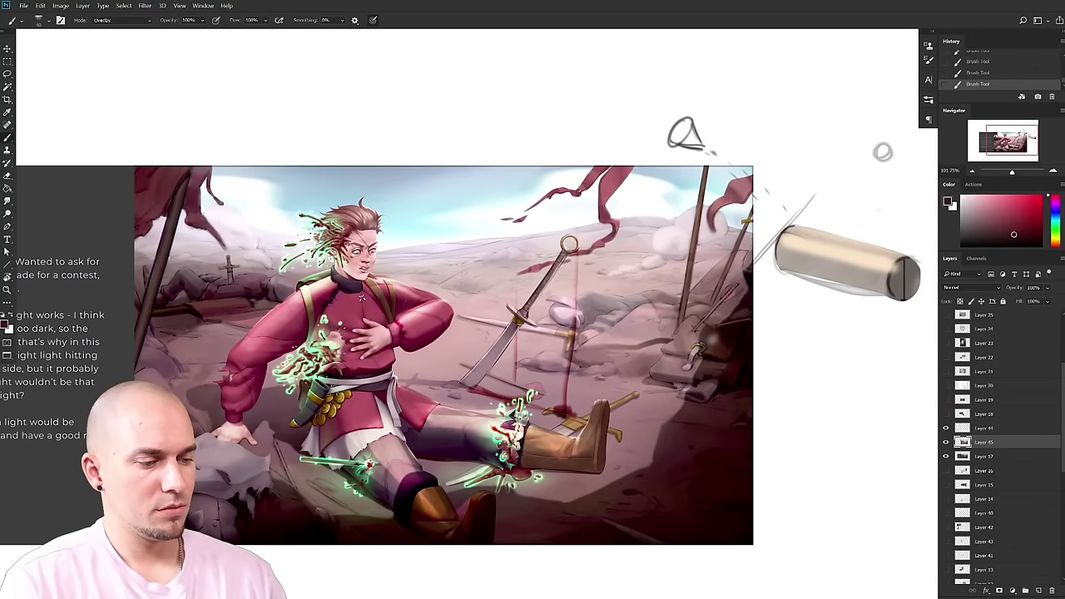
- Try to brighten the tunic's chest with a larger Overlay brush in a pale pink
alt+click(602, 416)
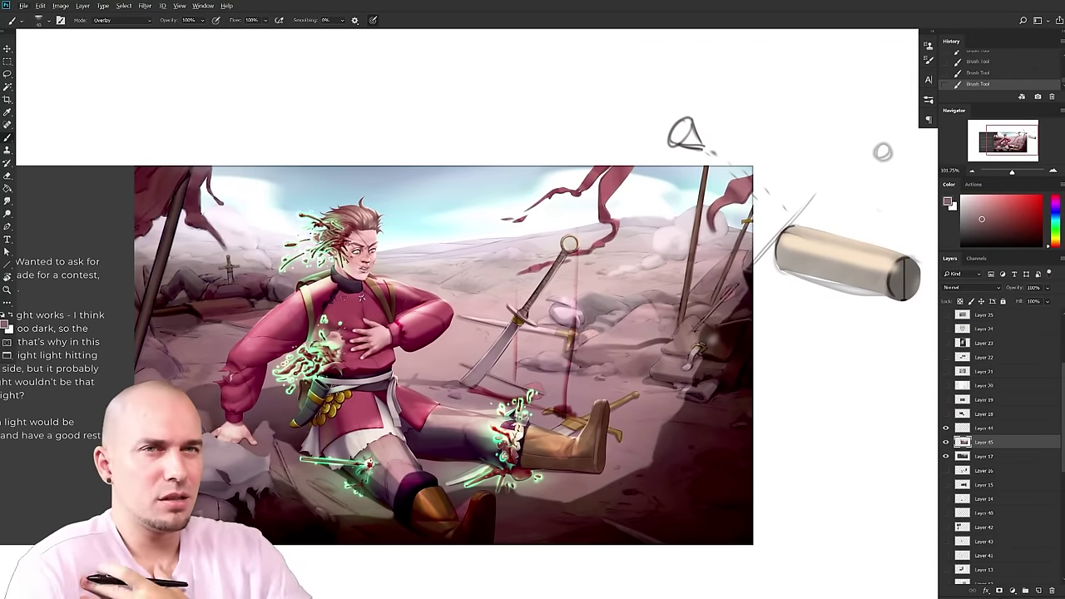
alt+click(325, 286)
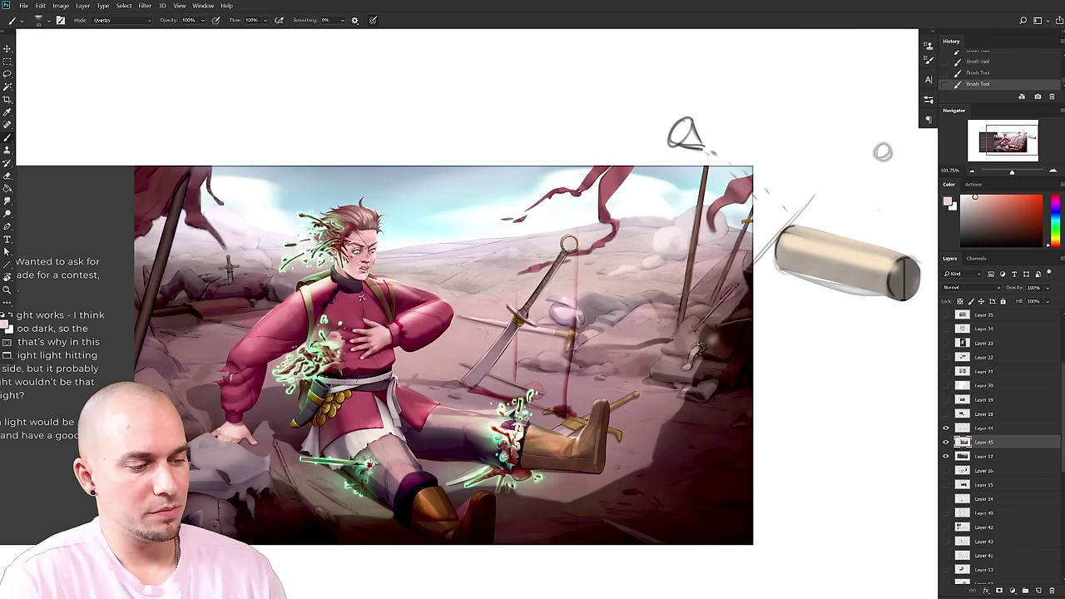
alt+click(412, 332)
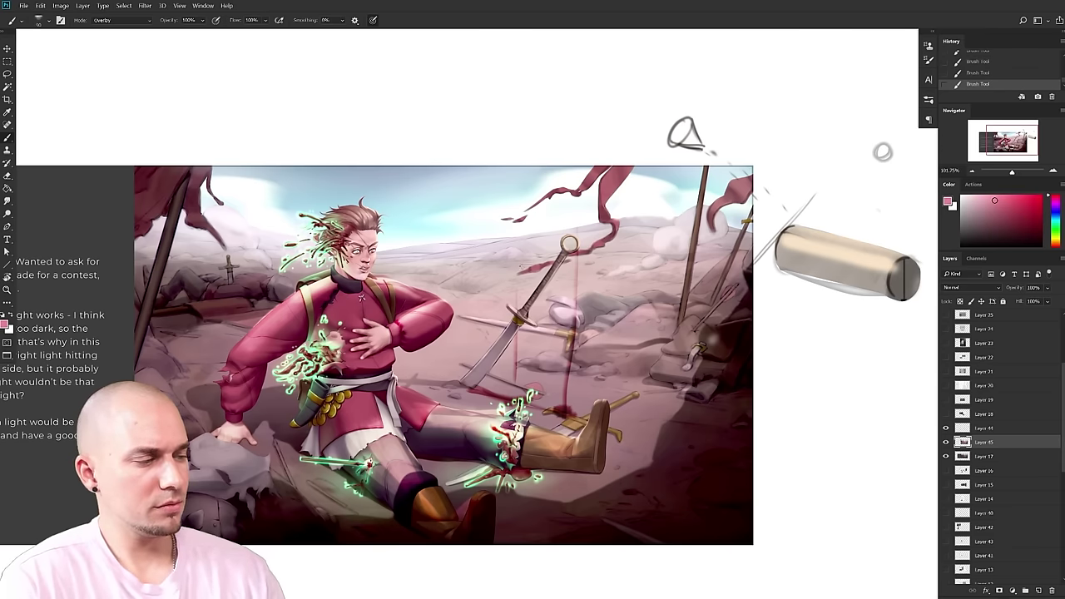
drag(978, 186, 975, 187)
key(bracketright)
key(bracketright)
drag(331, 310, 399, 331)
scroll(579, 377, up, 1)
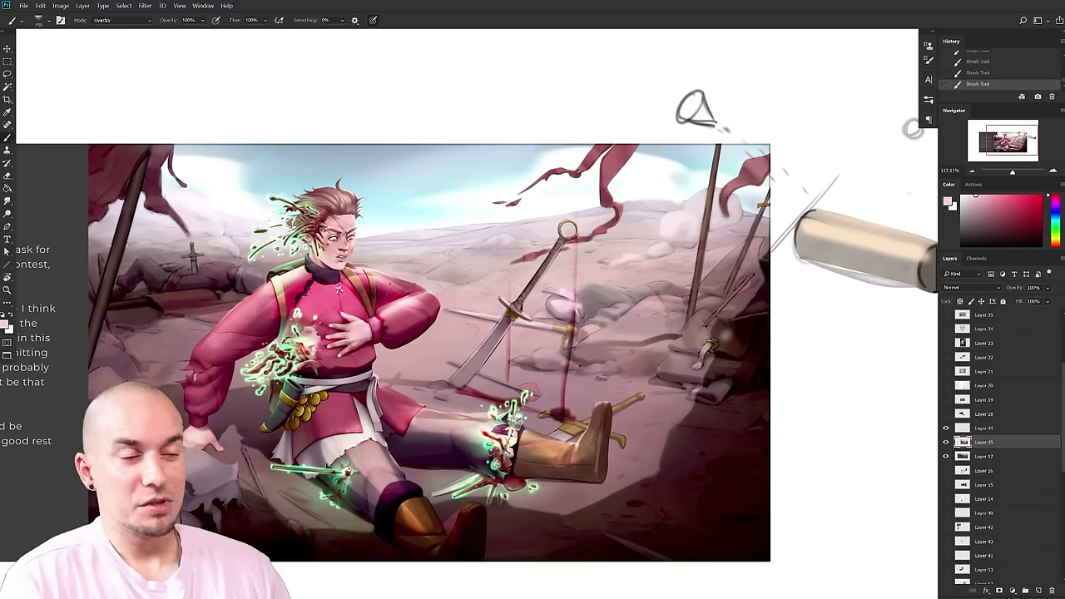
key(ctrl+z)
key(ctrl+z)
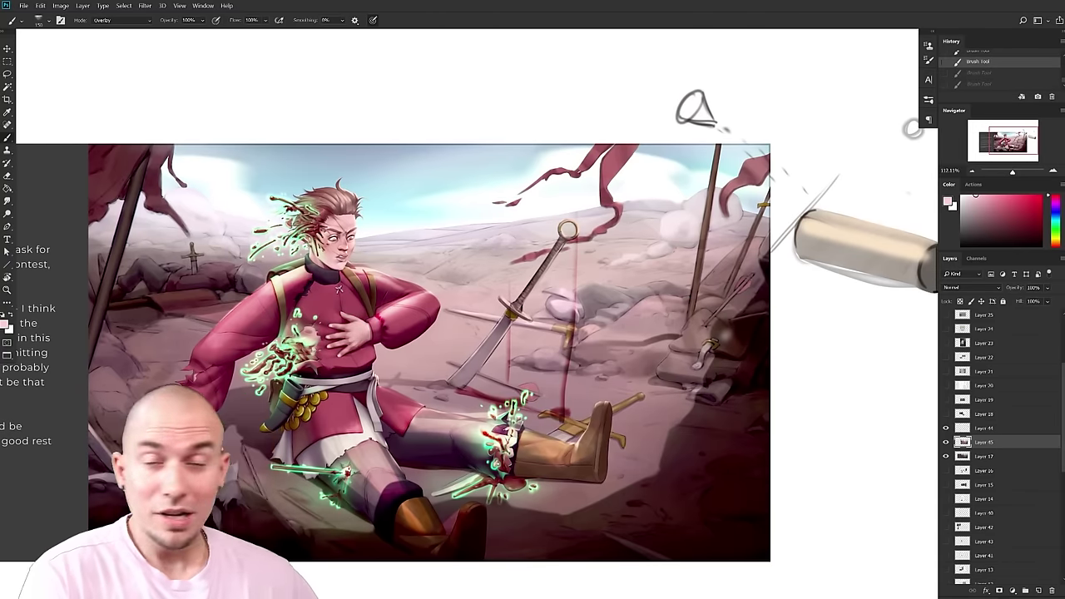
drag(414, 291, 512, 284)
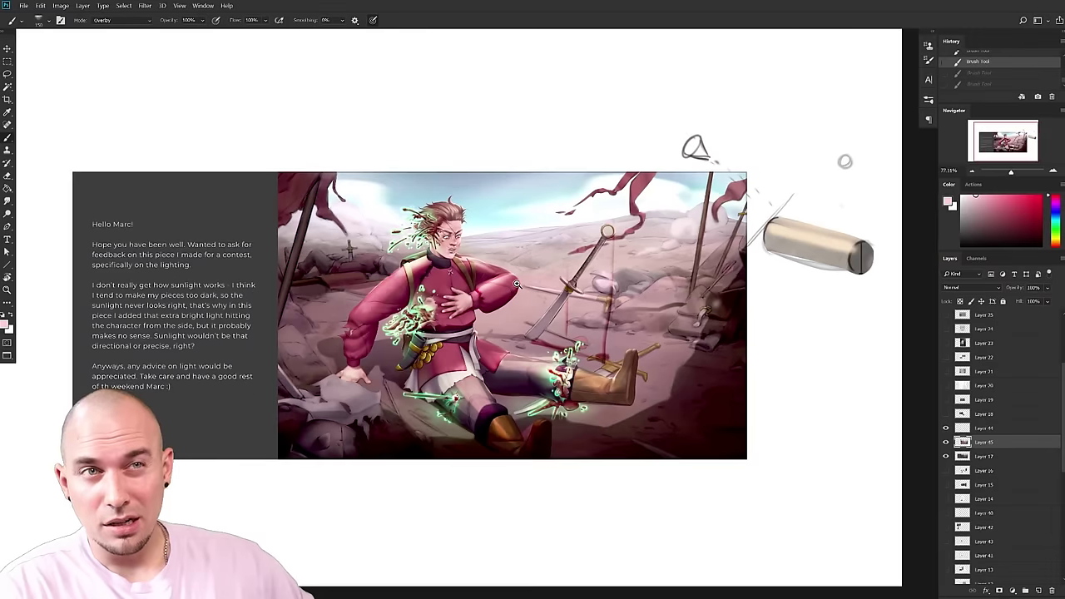
click(514, 285)
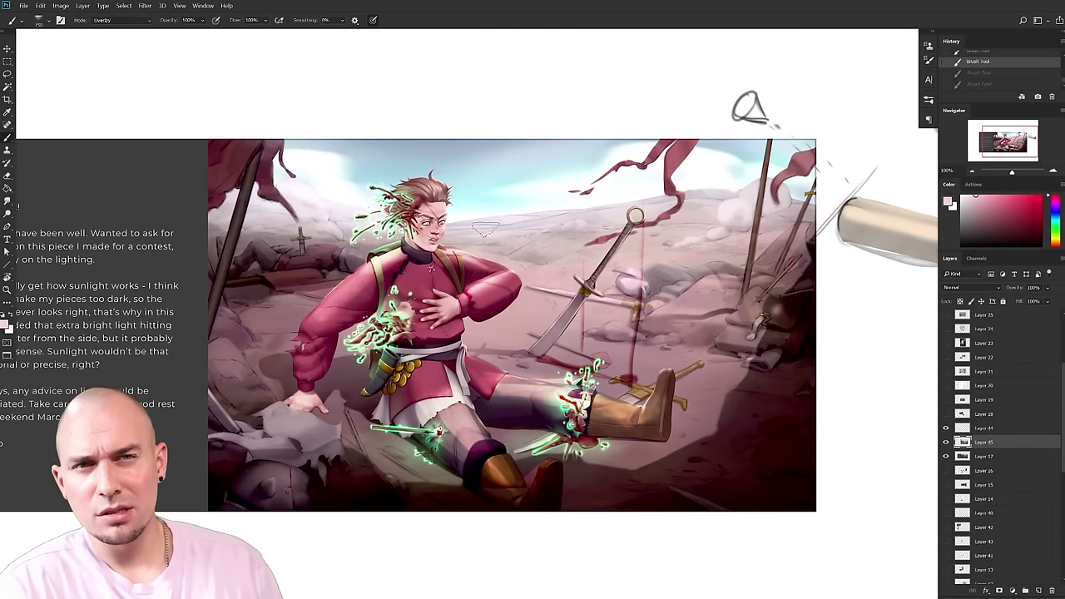
drag(535, 383, 555, 381)
scroll(556, 381, down, 3)
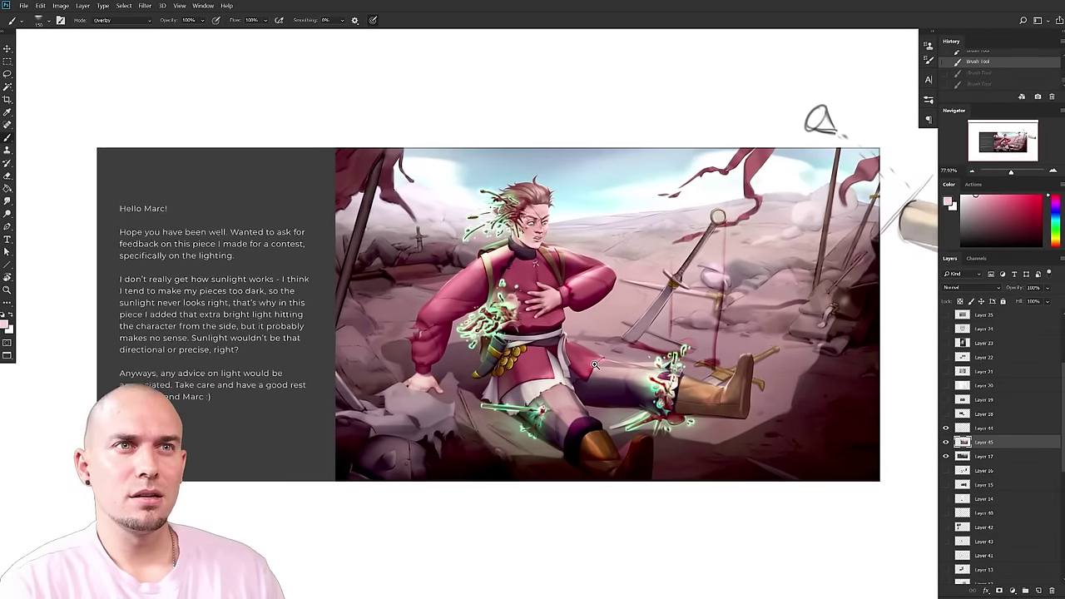
drag(595, 365, 614, 365)
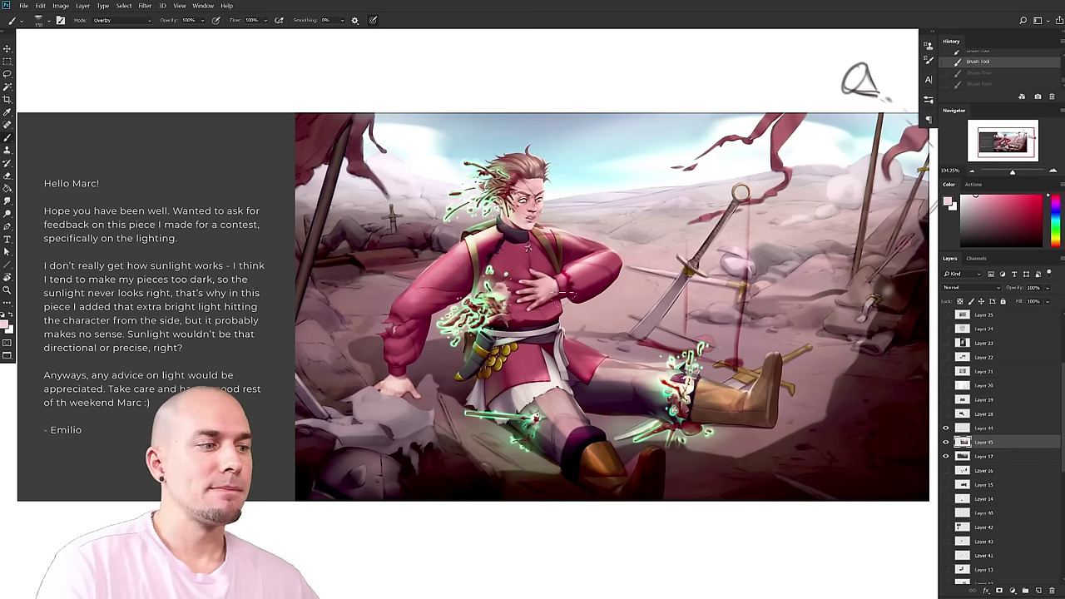
drag(571, 281, 541, 292)
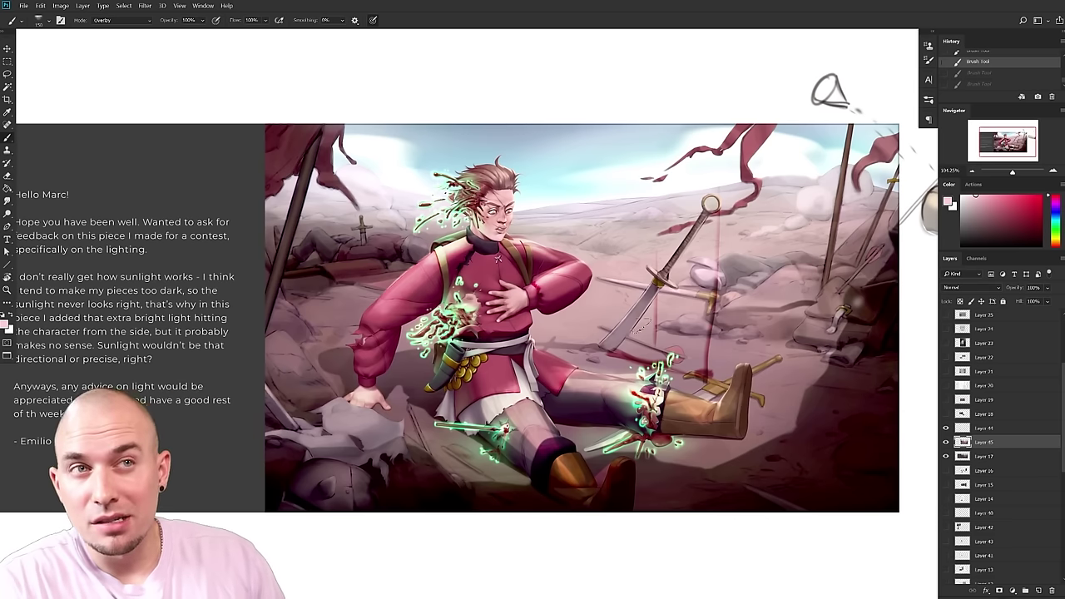
drag(652, 332, 674, 326)
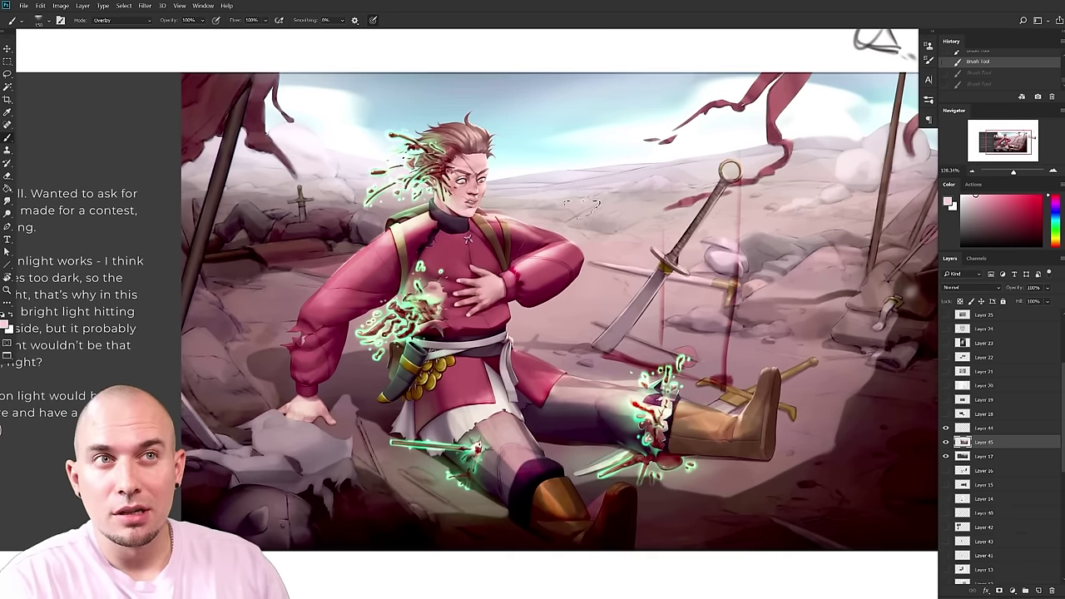
- Shade the ground and low rocks beneath the background's fallen body with a small Overlay brush in a sampled near-black colour
scroll(619, 277, up, 2)
alt+click(635, 356)
drag(772, 405, 615, 409)
key(bracketleft)
key(bracketleft)
mouse_move(539, 384)
mouse_down()
mouse_move(495, 378)
mouse_move(539, 381)
mouse_move(554, 403)
mouse_up()
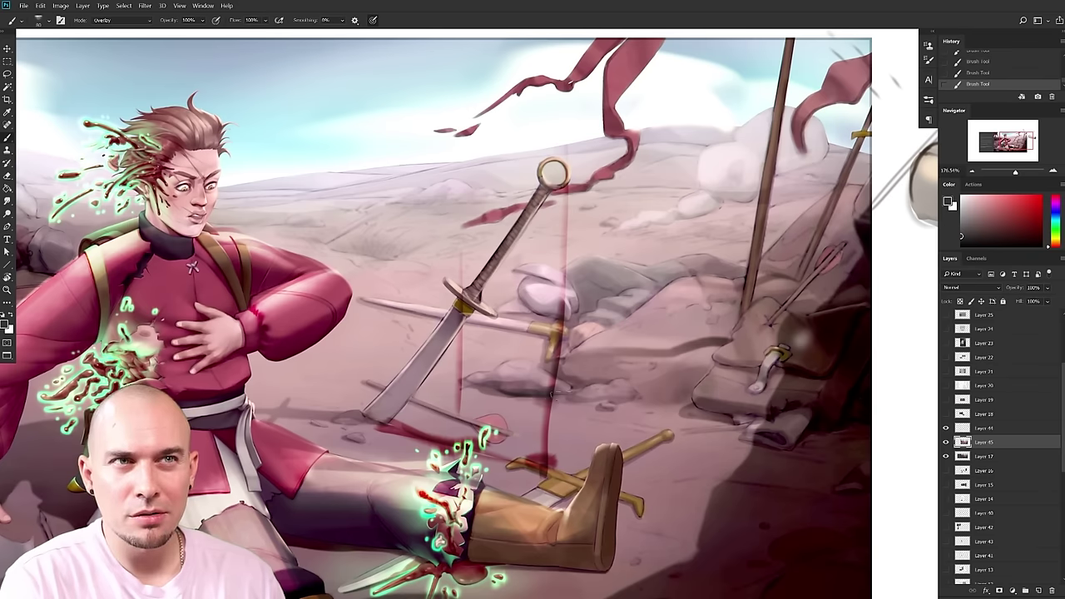
mouse_move(607, 383)
mouse_down()
mouse_move(570, 374)
mouse_move(603, 366)
mouse_move(648, 387)
mouse_move(675, 369)
mouse_move(694, 378)
mouse_move(665, 391)
mouse_up()
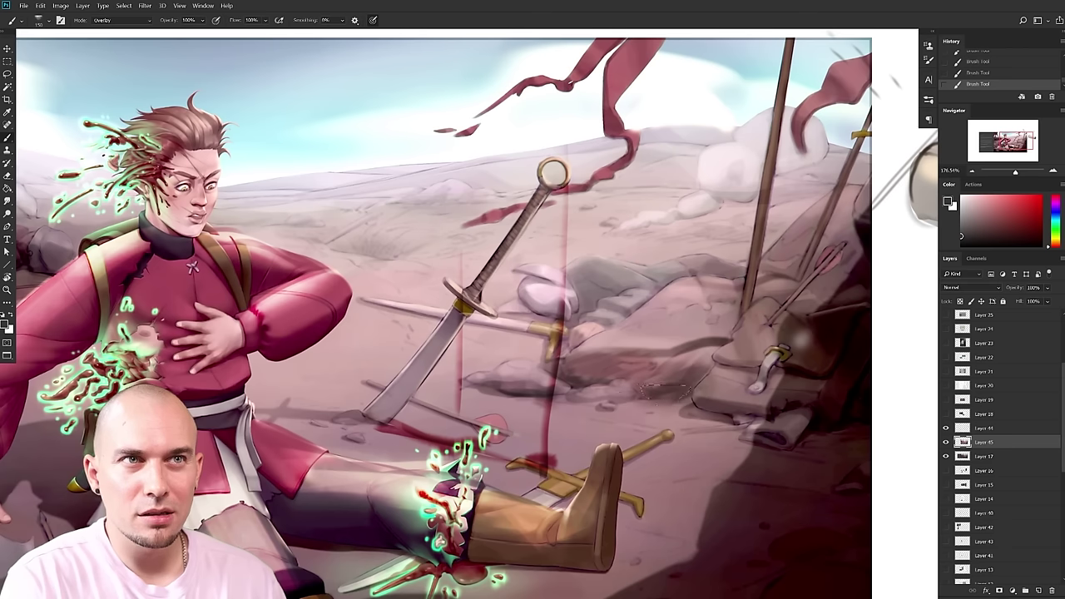
mouse_move(601, 403)
mouse_down()
mouse_move(580, 400)
mouse_move(628, 395)
mouse_move(617, 393)
mouse_up()
drag(721, 414, 754, 418)
- Deepen the shadows on the fallen body and the surrounding rocks with progressively larger dark Overlay strokes
key(bracketright)
mouse_move(528, 306)
mouse_down()
mouse_move(540, 313)
mouse_move(504, 314)
mouse_up()
key(bracketright)
key(bracketright)
mouse_move(606, 291)
mouse_down()
mouse_move(669, 286)
mouse_move(598, 325)
mouse_move(582, 300)
mouse_move(607, 284)
mouse_move(652, 287)
mouse_up()
mouse_move(574, 321)
mouse_down()
mouse_move(709, 322)
mouse_move(701, 341)
mouse_up()
key(bracketright)
drag(559, 385, 765, 238)
drag(655, 360, 374, 418)
drag(611, 396, 534, 397)
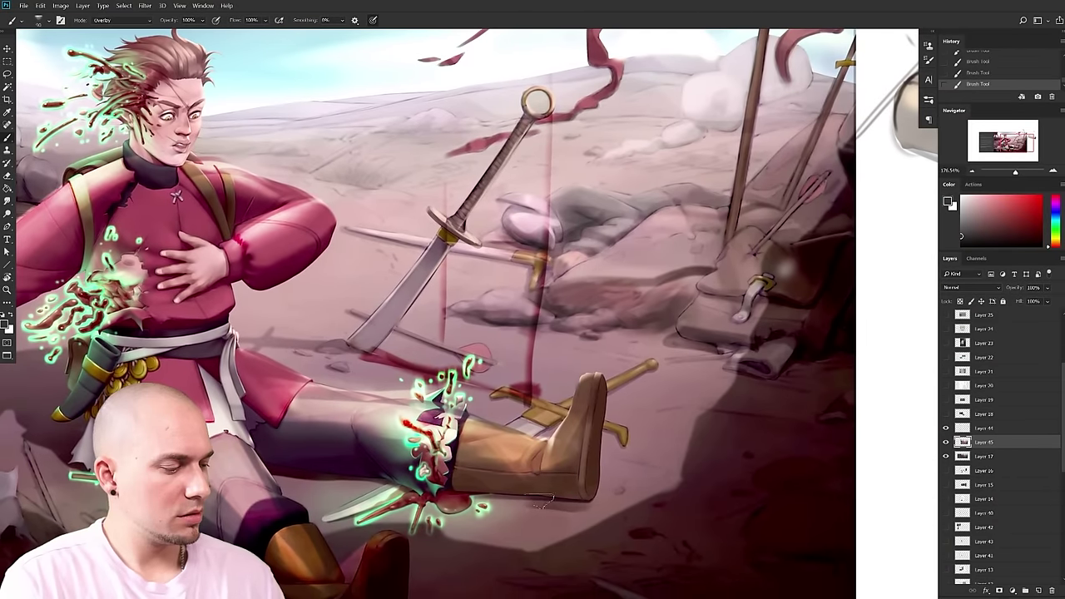
- Darken patches of the distant ground behind the character's bent arm with a larger Overlay brush
drag(669, 418, 577, 494)
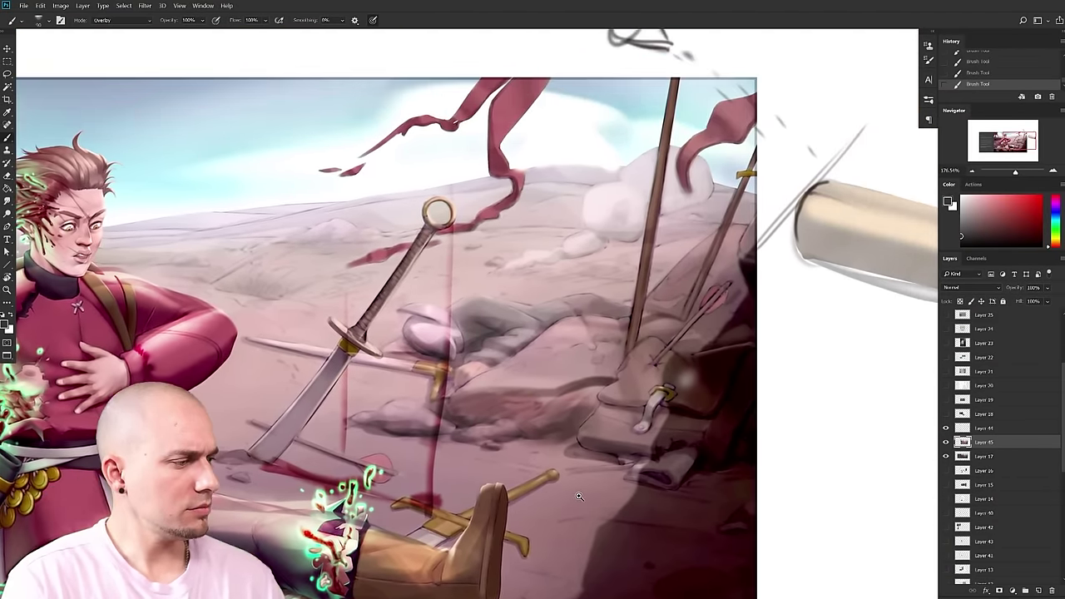
scroll(587, 499, down, 3)
drag(554, 443, 659, 421)
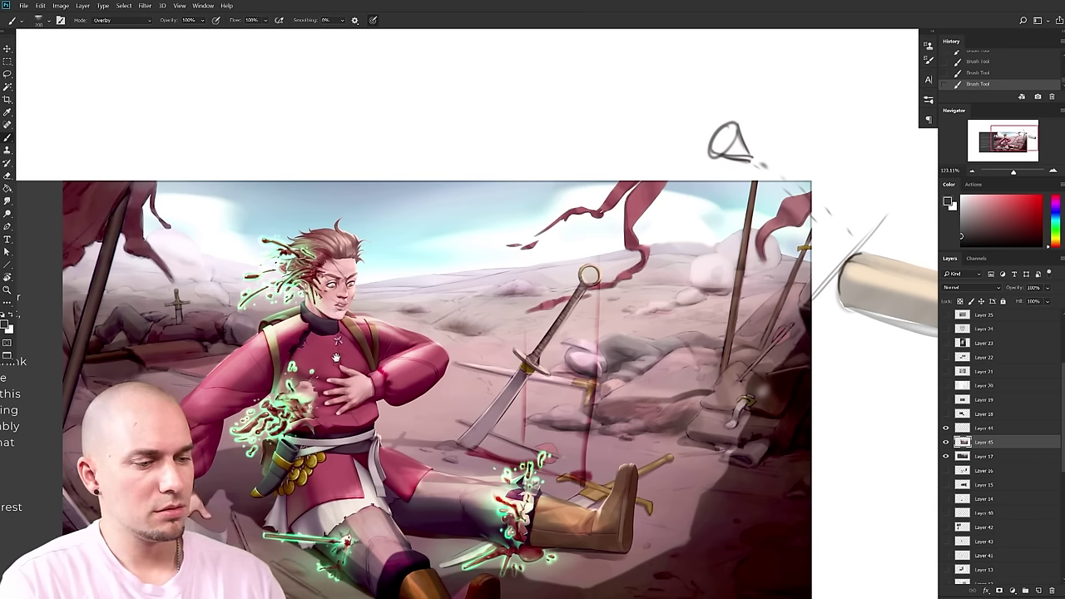
drag(320, 363, 338, 356)
drag(629, 421, 661, 353)
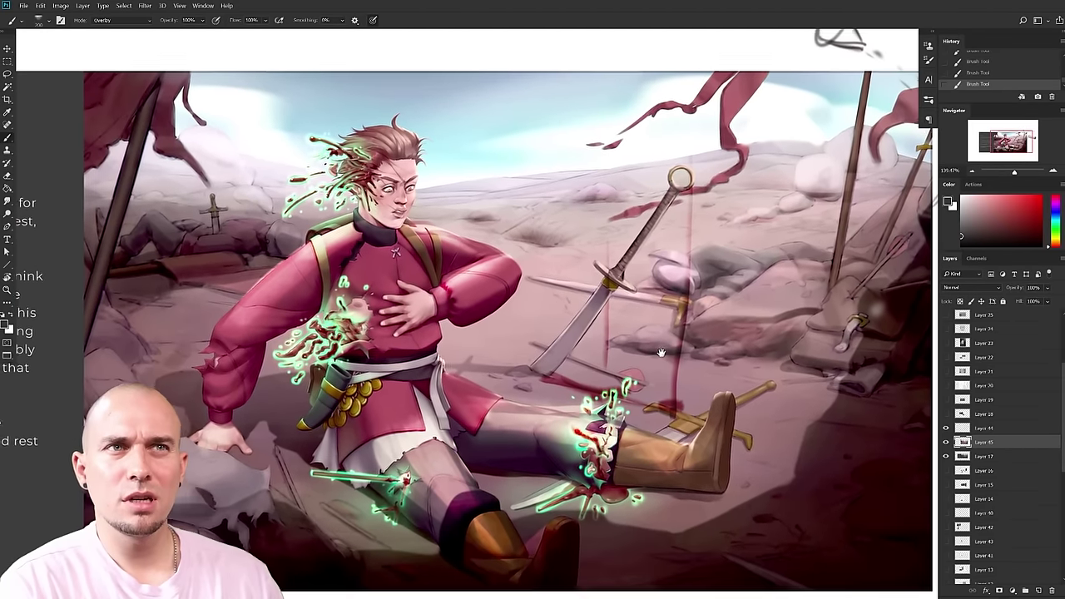
scroll(659, 352, down, 3)
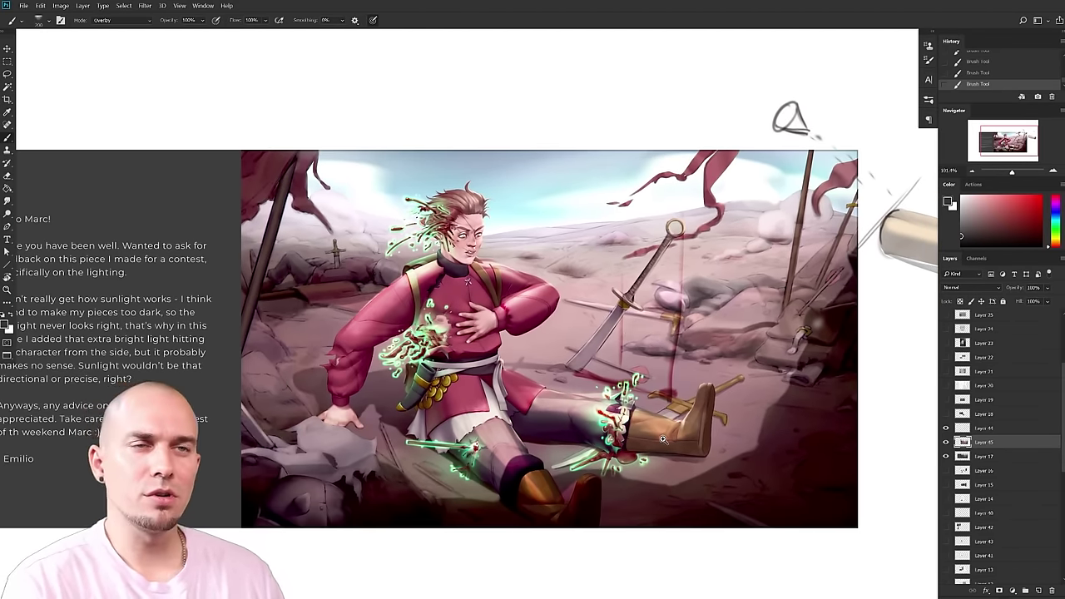
scroll(663, 438, down, 1)
scroll(780, 381, up, 2)
drag(781, 381, 830, 366)
drag(831, 366, 797, 351)
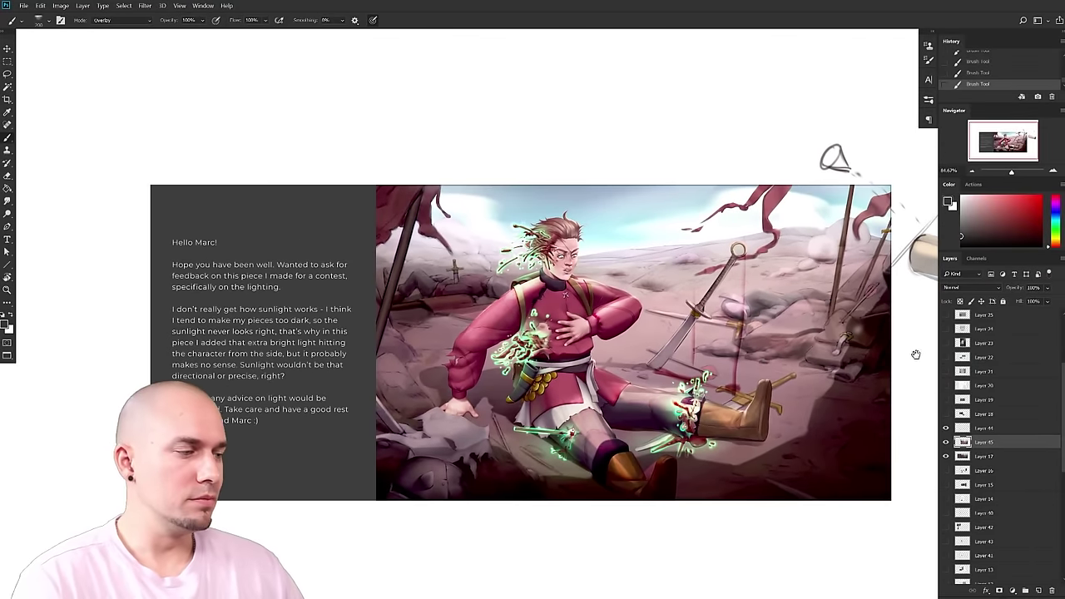
- Compare the brightened, repainted battlefield scene with the original by toggling the repainted layer's visibility
scroll(830, 361, up, 2)
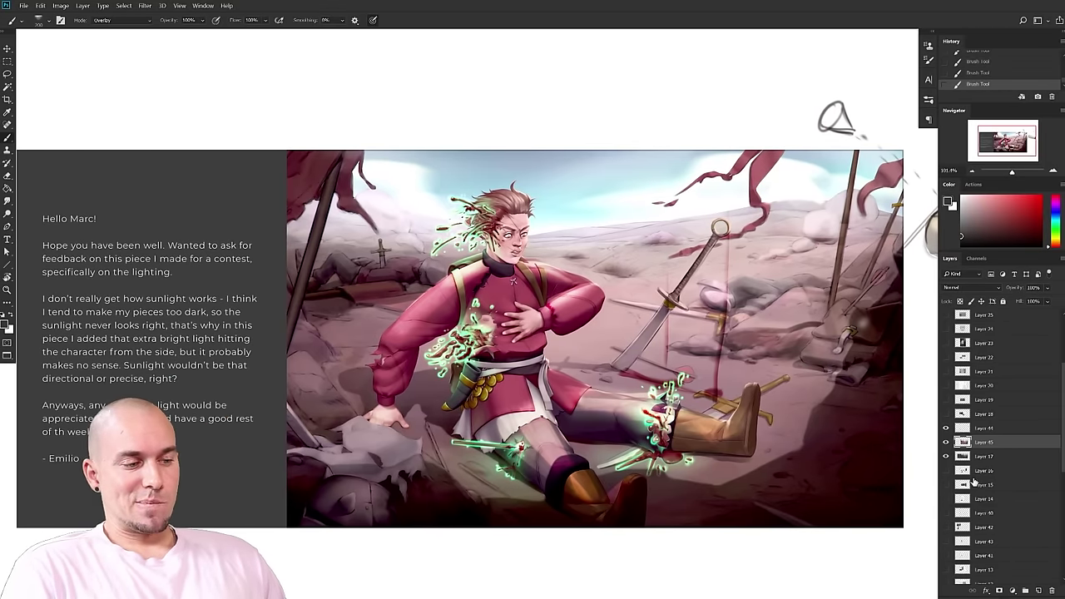
click(946, 442)
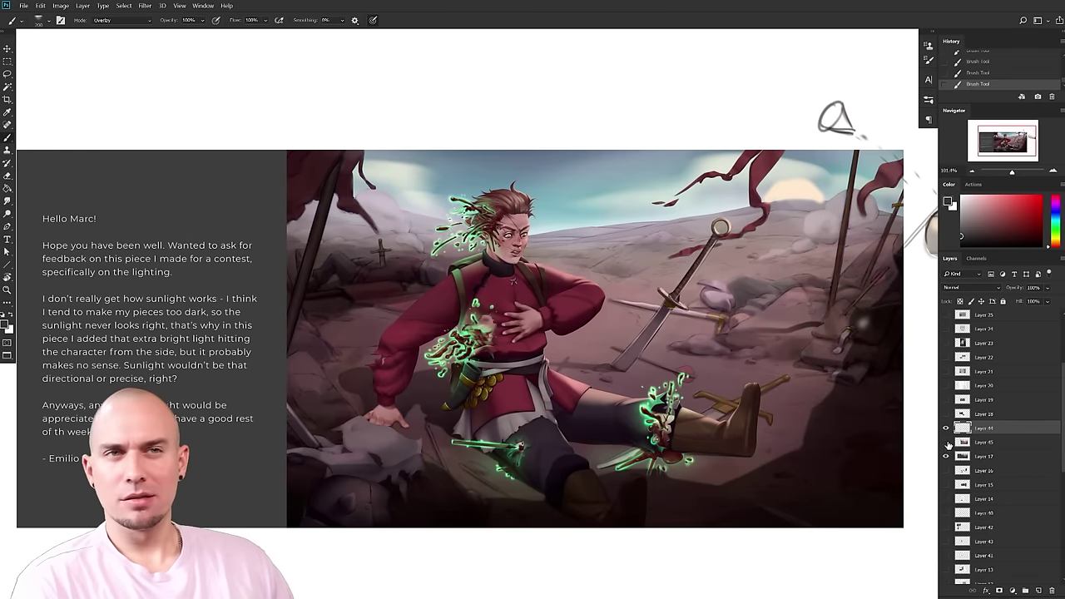
click(946, 442)
click(945, 442)
click(945, 442)
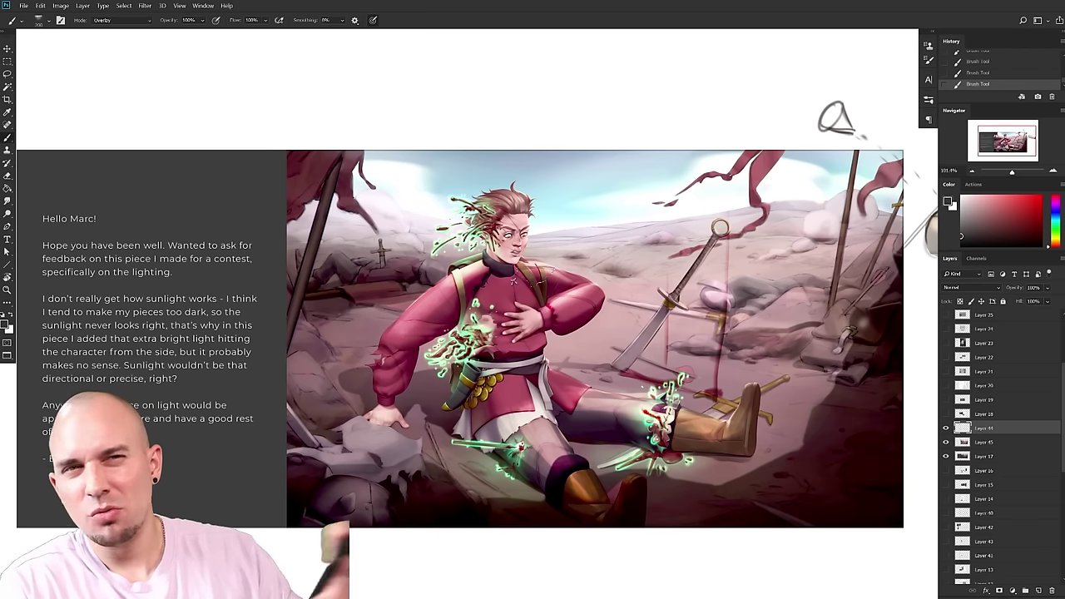
drag(836, 117, 832, 129)
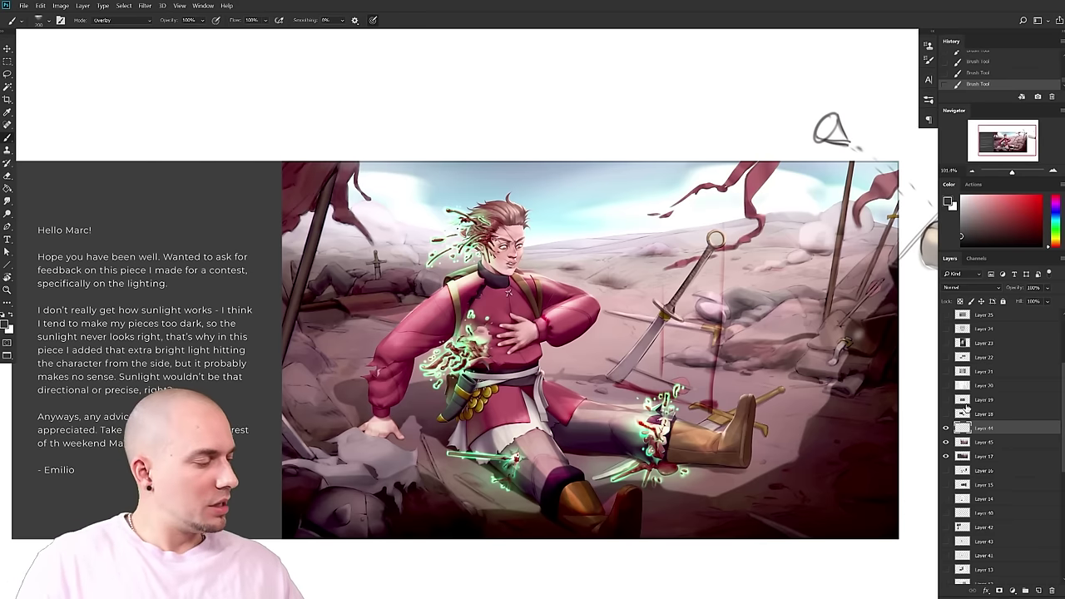
- Hide the battlefield illustration's layers and show the winged-figure sketch with its references on Layer 18
click(946, 427)
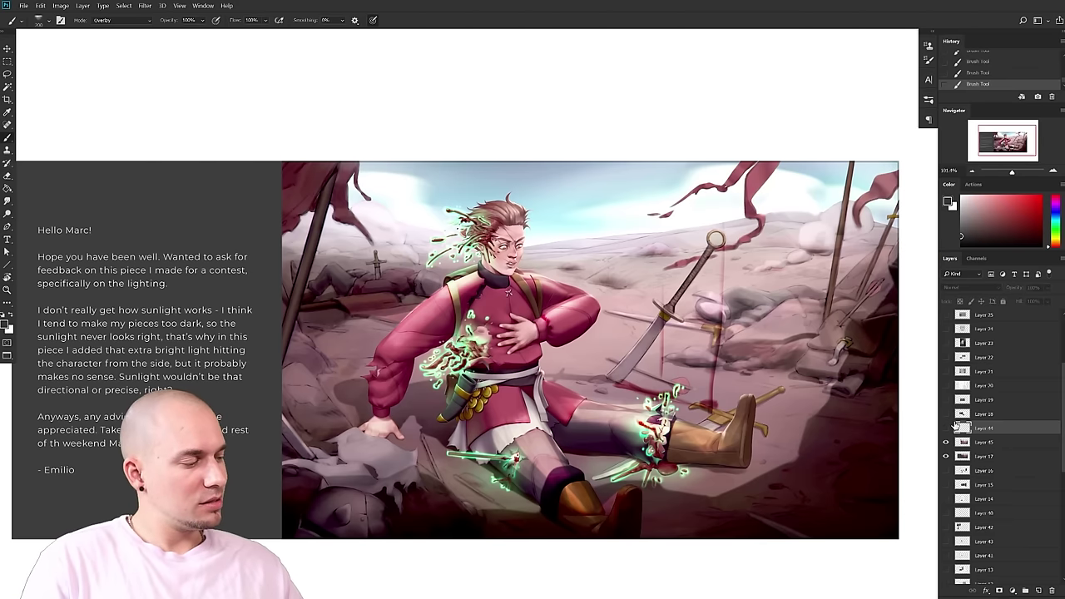
click(946, 442)
click(946, 428)
click(946, 428)
click(946, 414)
scroll(520, 471, up, 4)
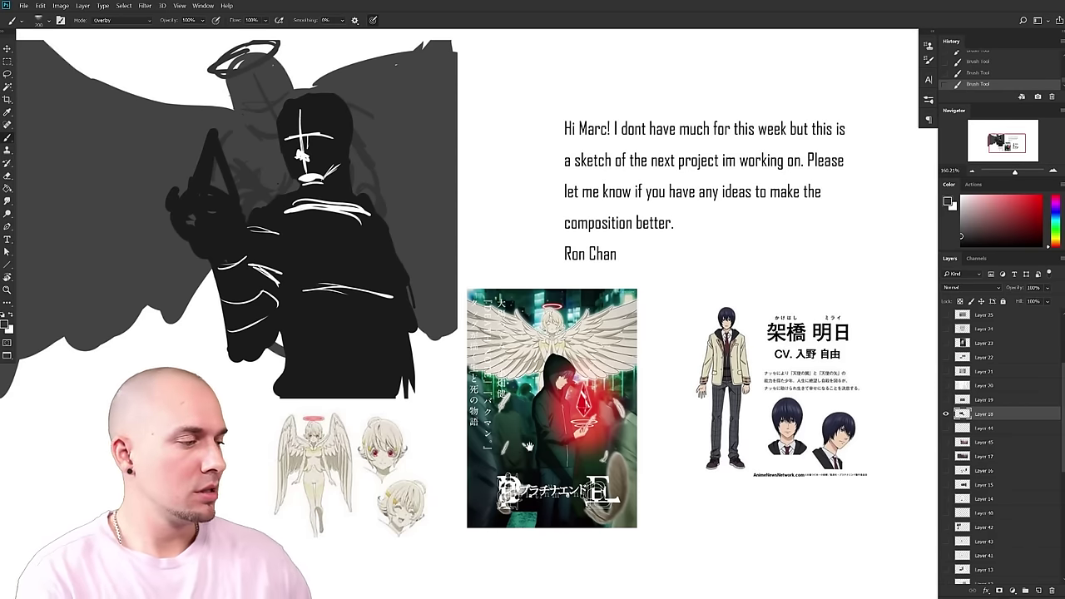
scroll(628, 420, down, 3)
scroll(693, 396, up, 2)
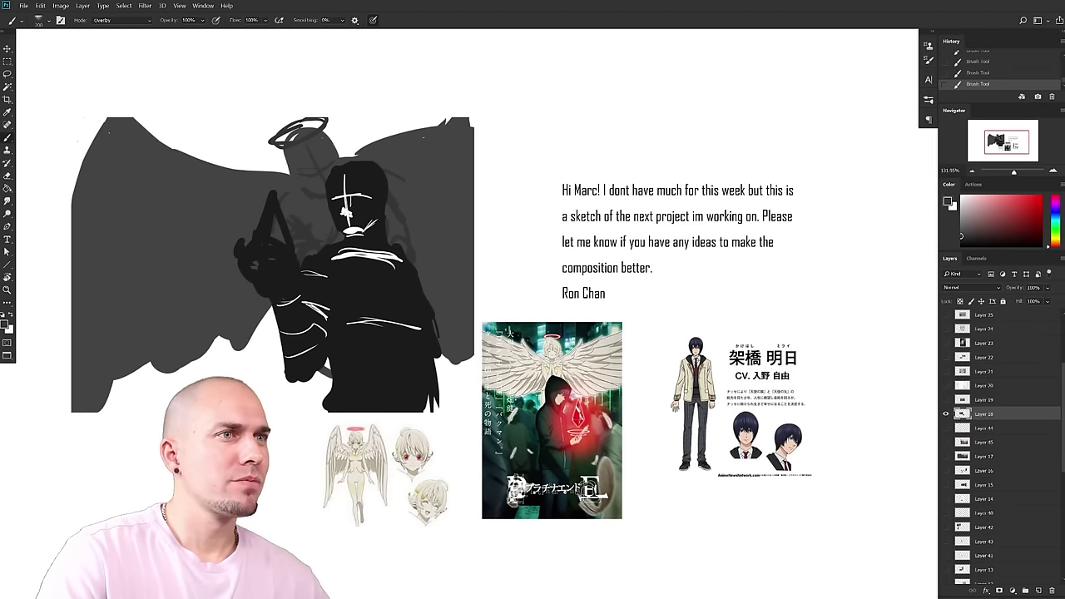
drag(432, 0, 585, 2)
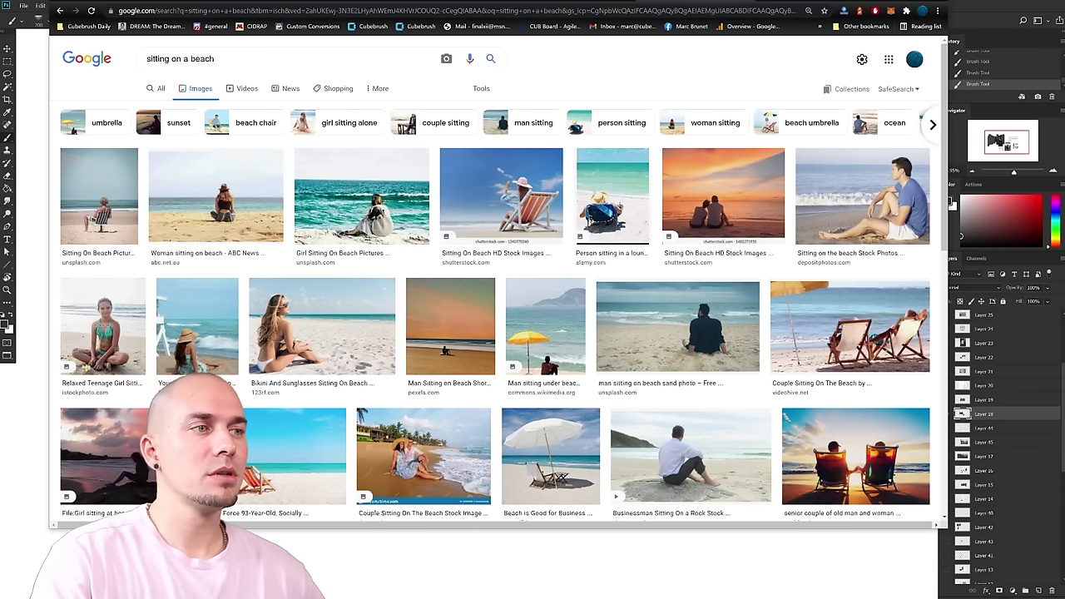
drag(532, 1, 491, 0)
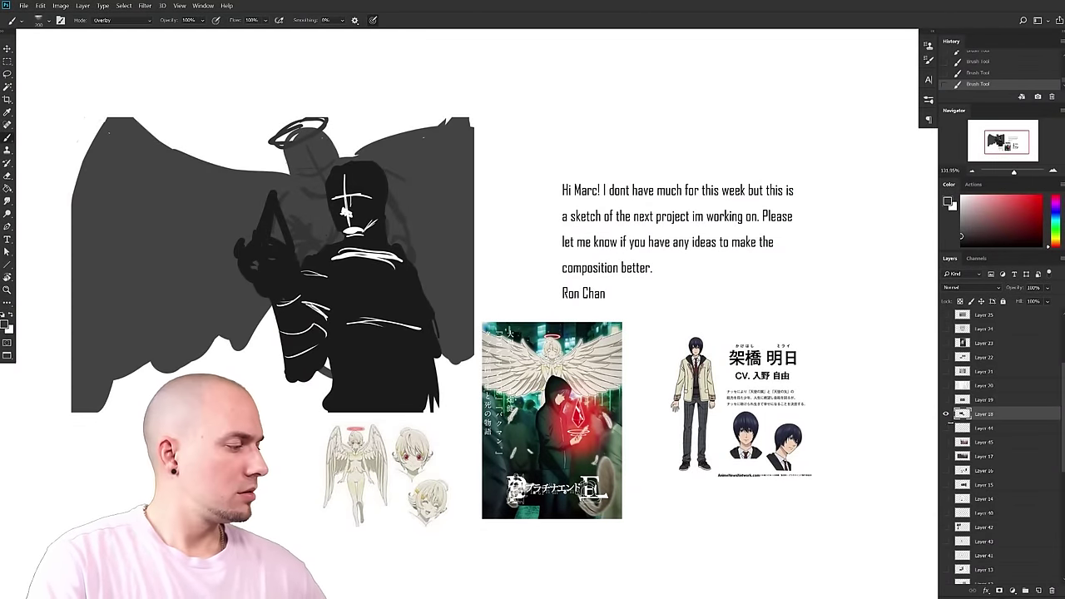
drag(668, 373, 661, 361)
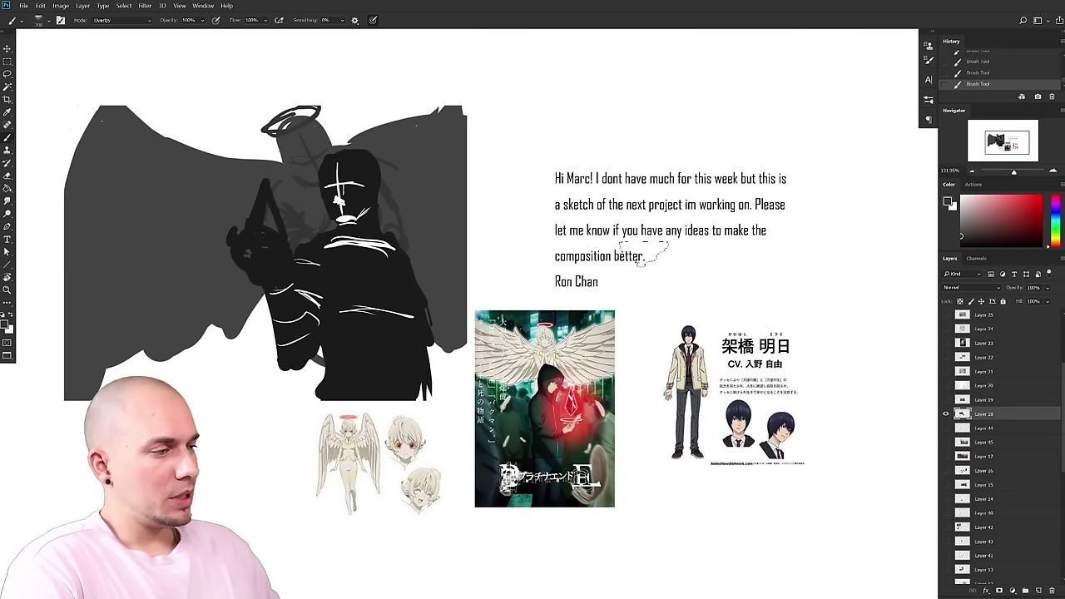
- Examine the dark angel sketch, the feedback note, the film poster and the schoolboy character references
click(1040, 196)
drag(771, 306, 719, 302)
drag(719, 302, 742, 319)
drag(533, 398, 625, 411)
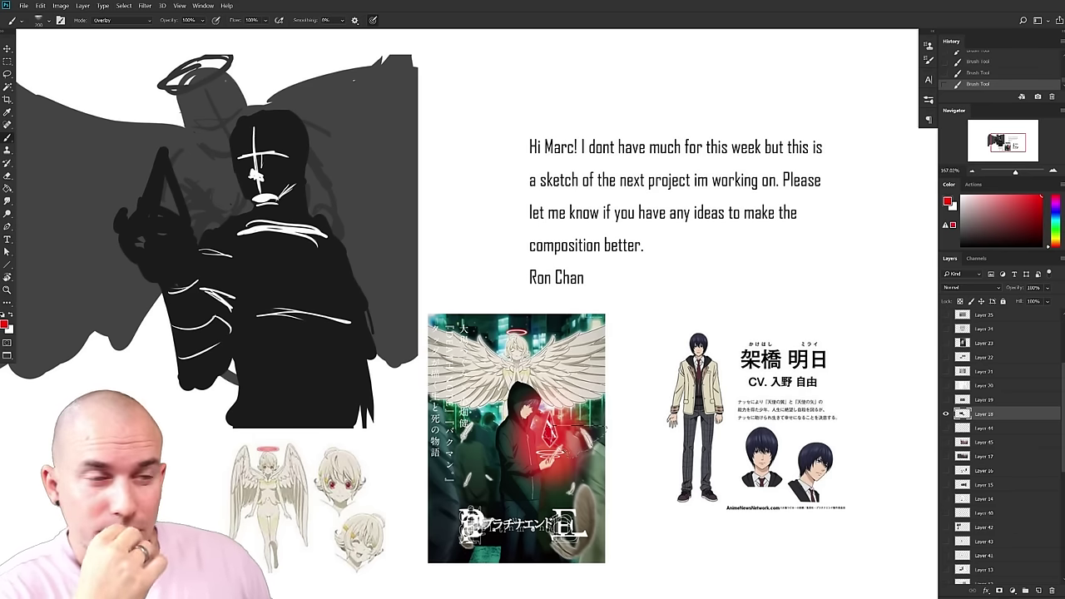
drag(785, 349, 764, 362)
scroll(763, 360, down, 3)
mouse_move(753, 358)
mouse_down()
mouse_move(782, 359)
mouse_move(771, 328)
mouse_move(760, 342)
mouse_up()
drag(668, 380, 645, 381)
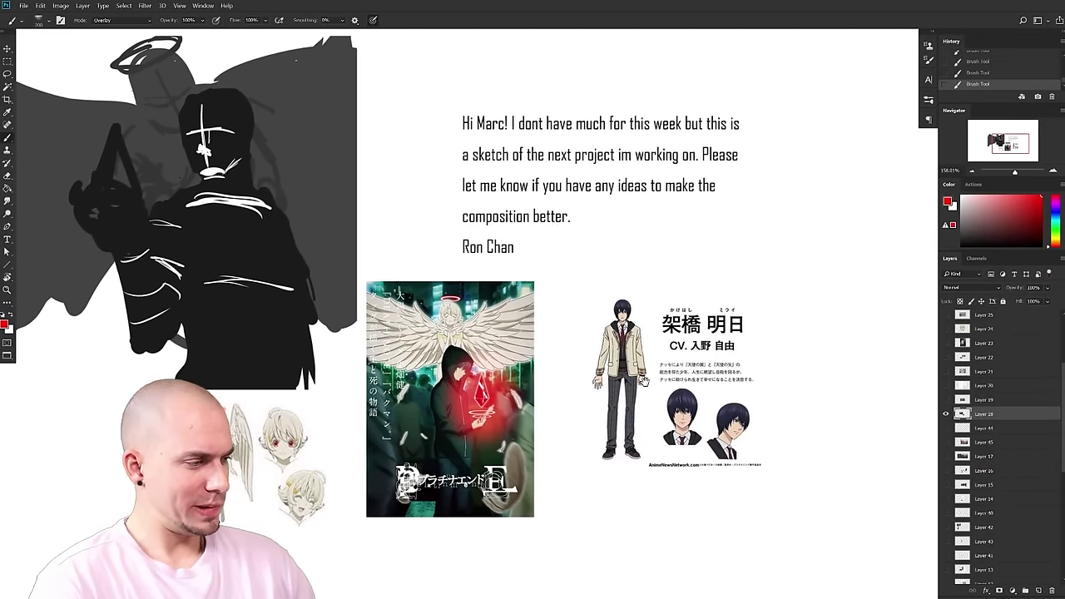
scroll(643, 381, up, 4)
scroll(736, 342, up, 2)
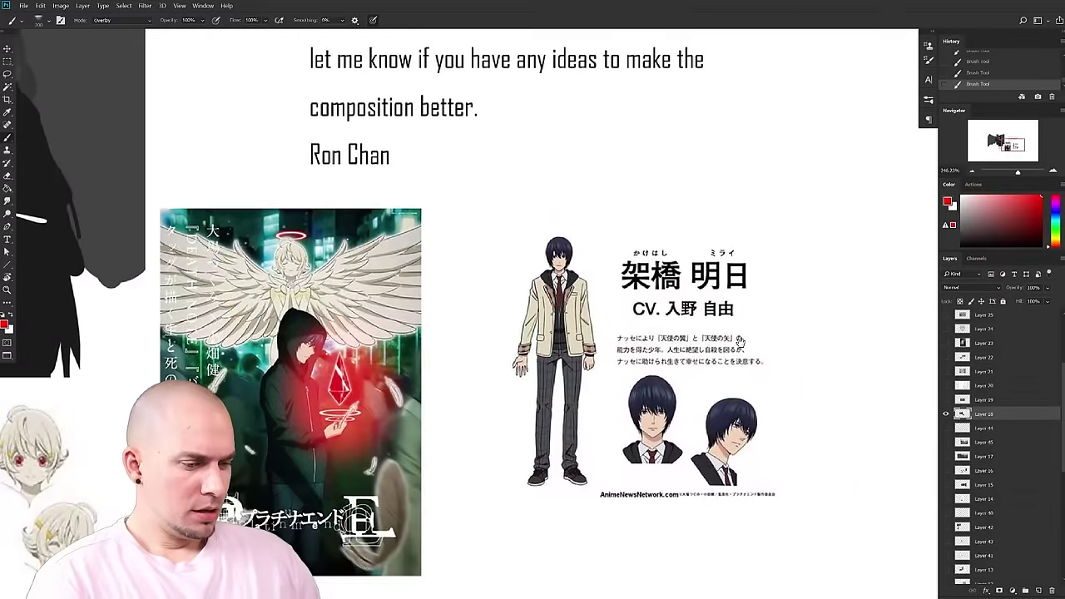
drag(740, 341, 760, 331)
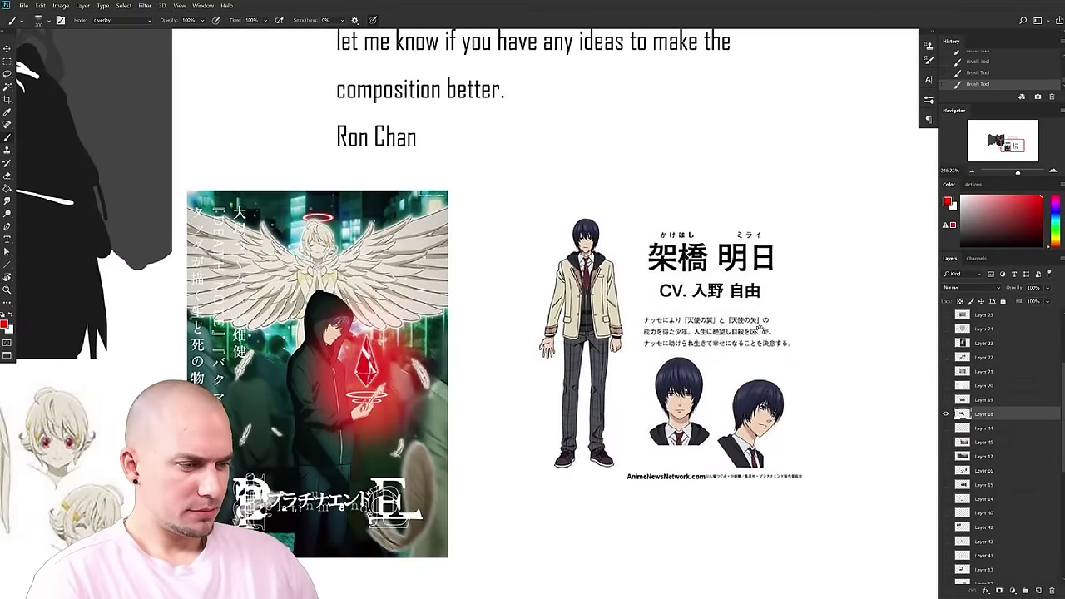
scroll(753, 350, down, 3)
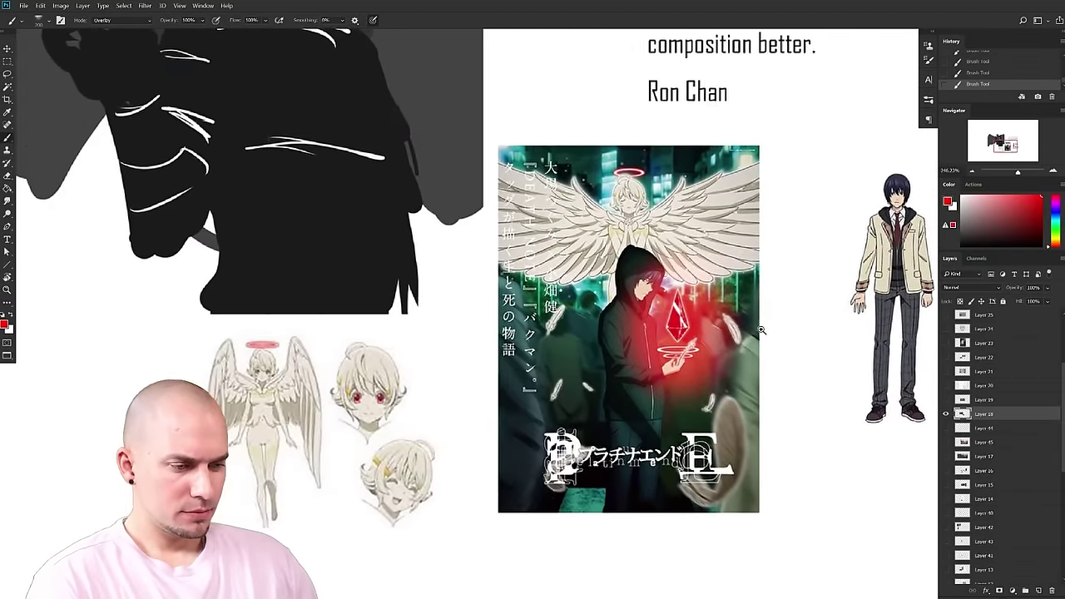
scroll(740, 380, down, 4)
scroll(774, 367, up, 3)
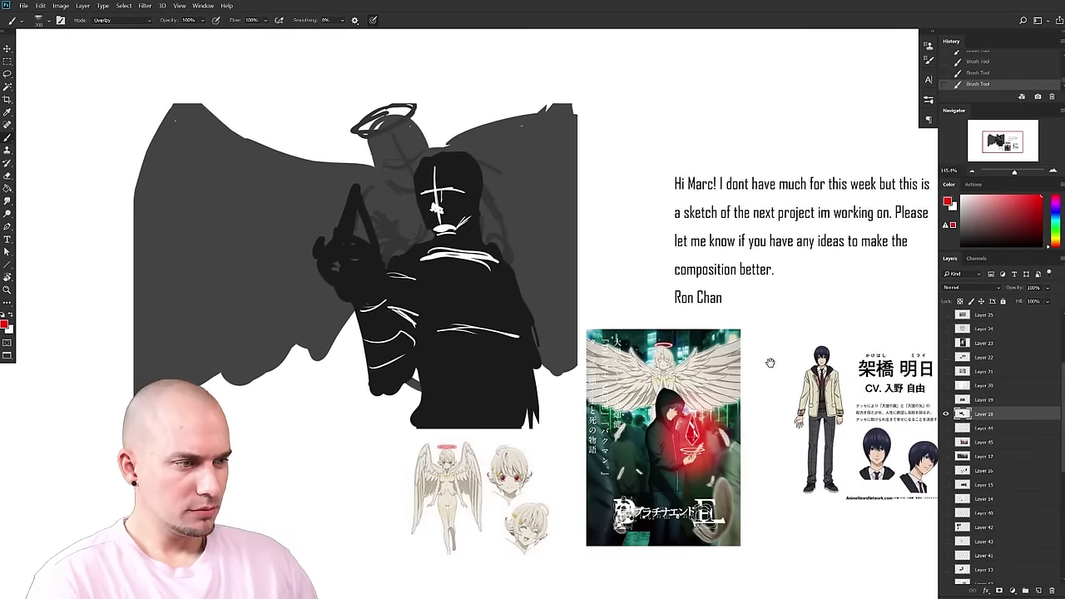
drag(711, 355, 719, 371)
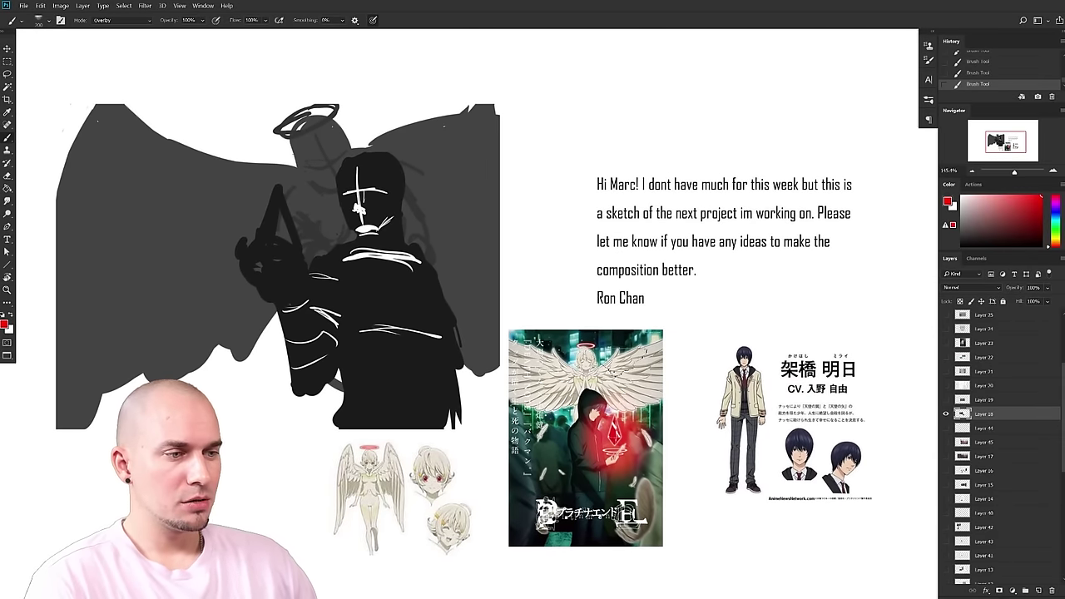
- Sample the red of the poster angel's halo and choose a small square-edged brush preset
drag(538, 406, 534, 425)
key(bracketleft)
key(bracketleft)
key(bracketleft)
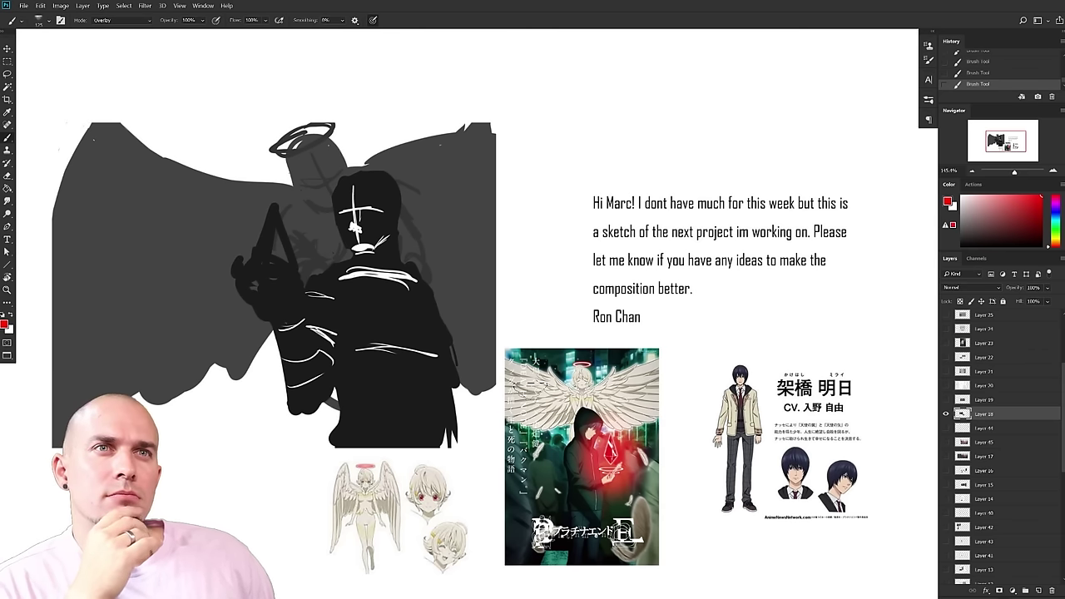
alt+click(584, 364)
drag(682, 292, 670, 292)
right_click(590, 308)
double_click(791, 350)
drag(540, 404, 568, 404)
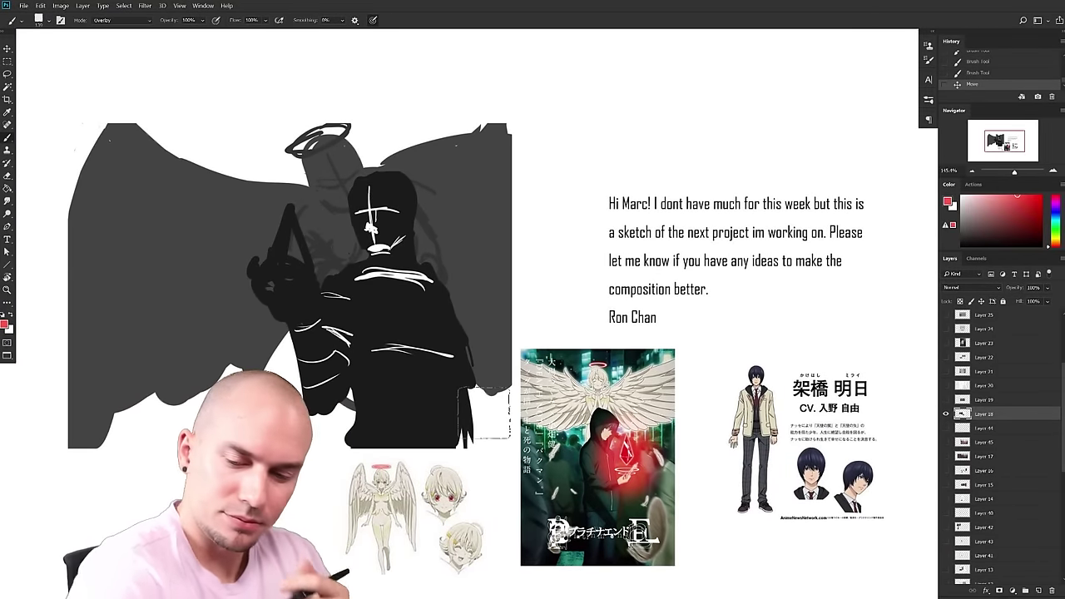
scroll(536, 355, down, 3)
drag(645, 381, 584, 378)
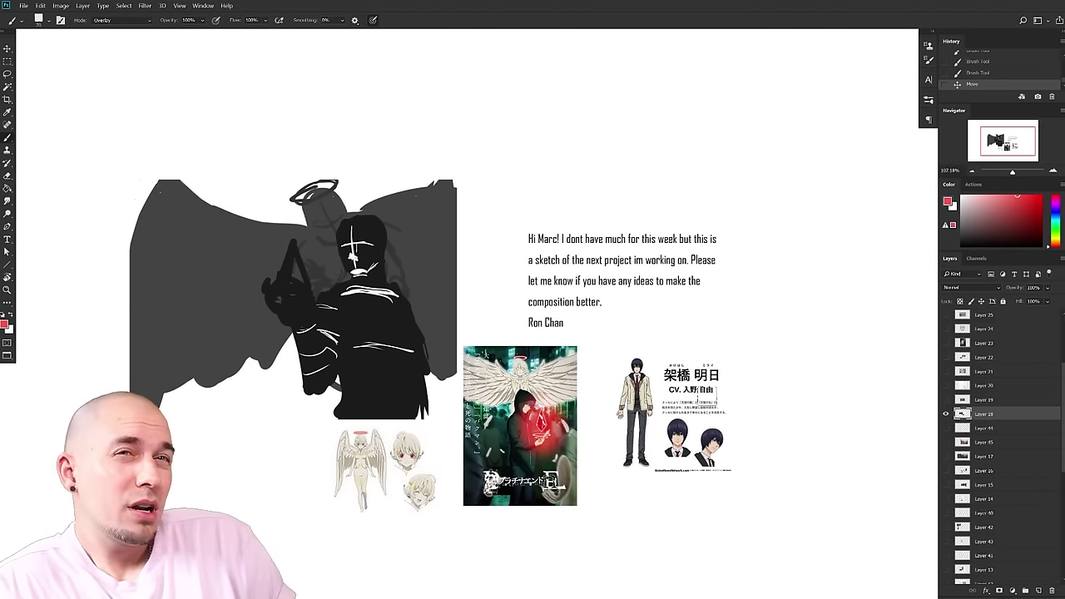
- Try to trace the large wing's outer and upper edges with red Overlay strokes
drag(381, 378, 381, 458)
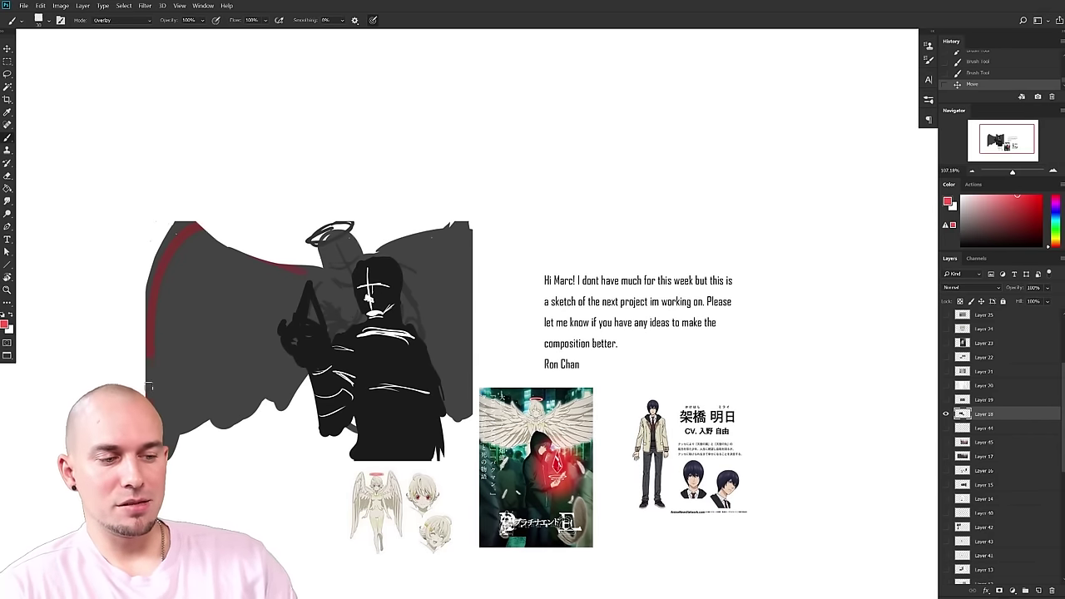
drag(293, 350, 304, 273)
key(ctrl+z)
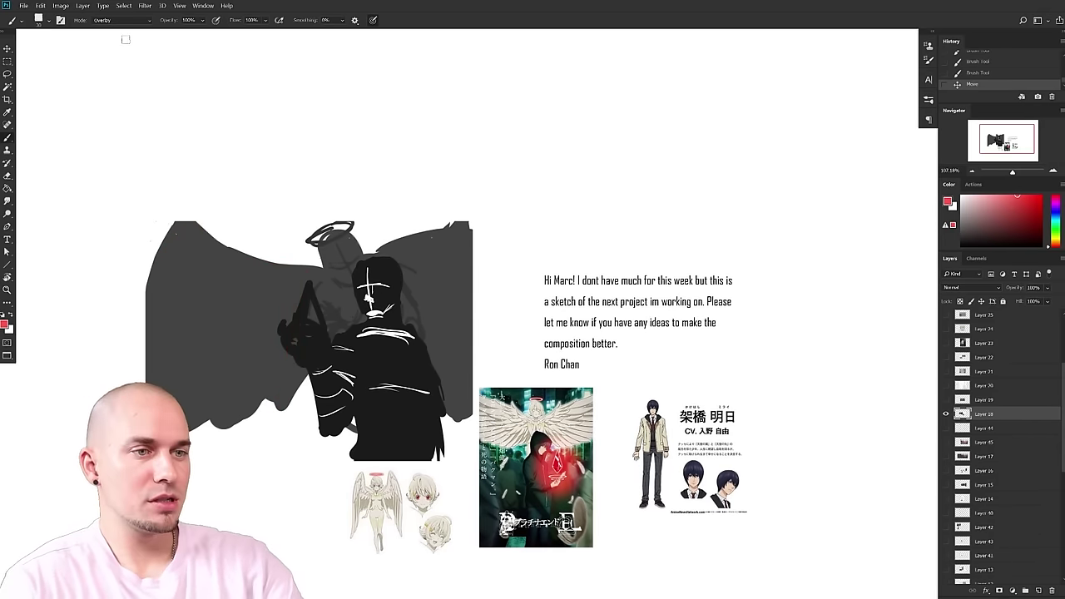
- Set the brush mode to Normal and paint the pointed object in the front figure's raised hand solid red
click(121, 19)
click(108, 23)
mouse_move(302, 269)
mouse_down()
mouse_move(178, 466)
mouse_move(305, 244)
mouse_up()
key(ctrl+z)
mouse_move(676, 477)
mouse_down()
mouse_move(761, 461)
mouse_move(688, 459)
mouse_up()
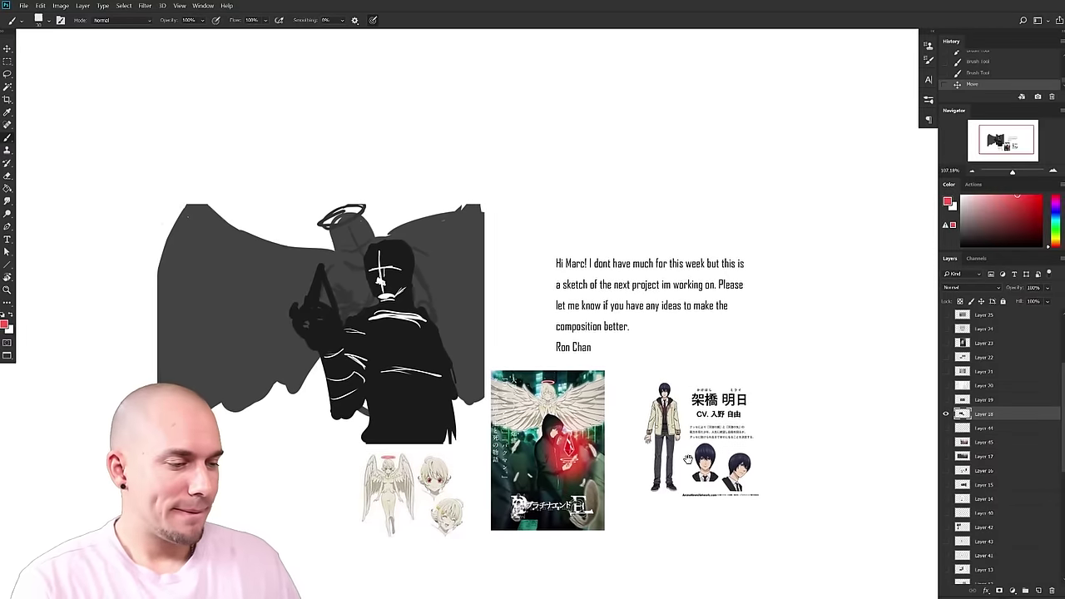
scroll(688, 460, up, 5)
drag(534, 459, 587, 471)
mouse_move(280, 287)
mouse_down()
mouse_move(296, 227)
mouse_move(315, 286)
mouse_move(283, 266)
mouse_move(295, 252)
mouse_move(306, 287)
mouse_up()
key(ctrl+z)
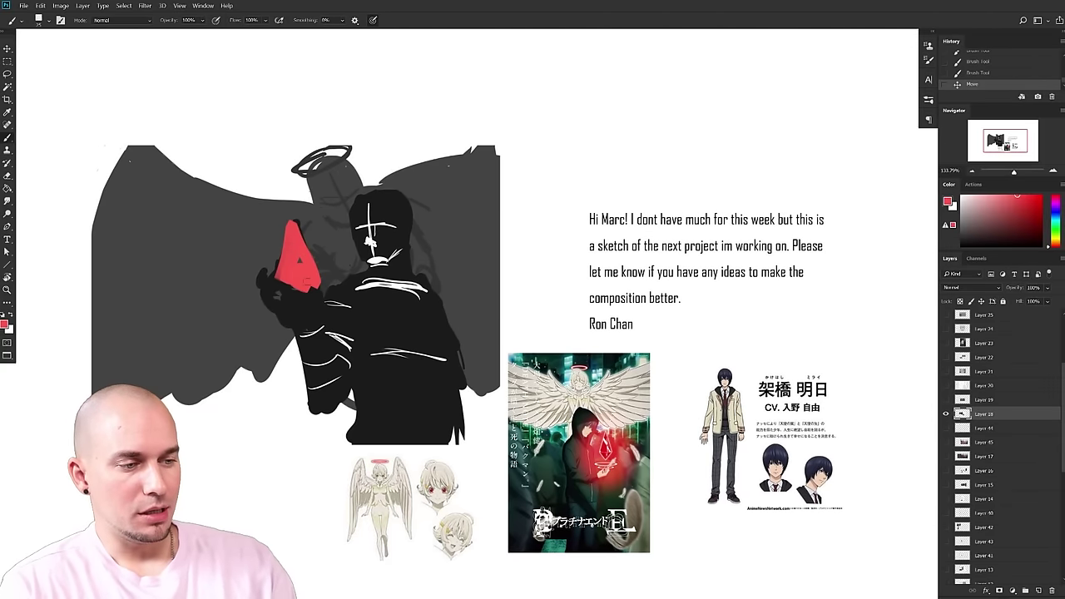
- Brush soft red glow strokes across the large wing beside the red object
mouse_move(267, 253)
mouse_down()
mouse_move(259, 220)
mouse_move(240, 209)
mouse_up()
mouse_move(229, 249)
mouse_down()
mouse_move(225, 215)
mouse_move(196, 250)
mouse_move(166, 204)
mouse_move(230, 285)
mouse_move(266, 262)
mouse_move(250, 286)
mouse_move(265, 264)
mouse_up()
key([)
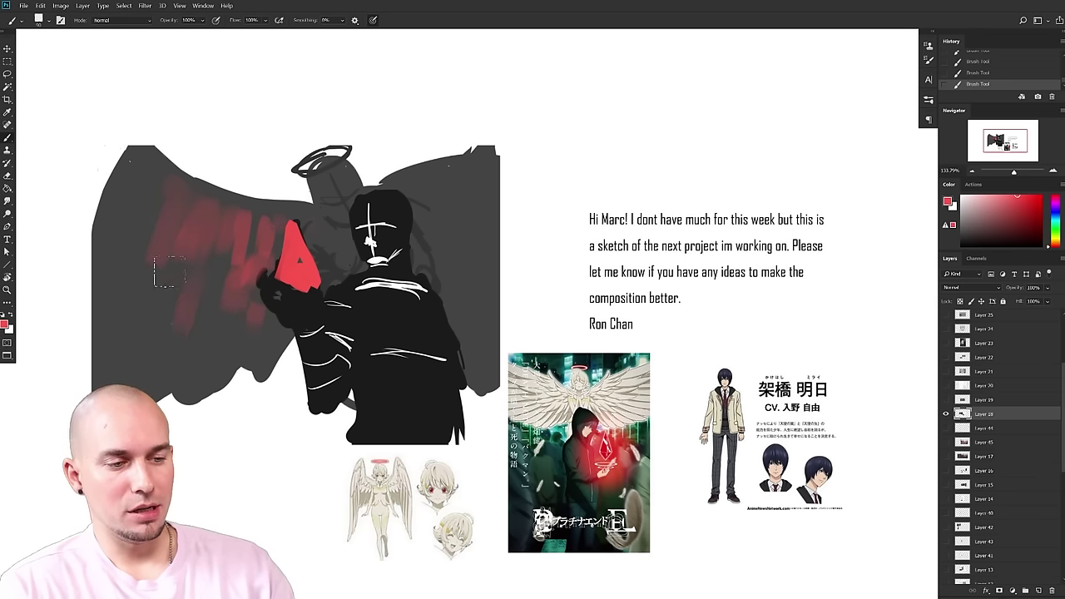
drag(522, 431, 533, 426)
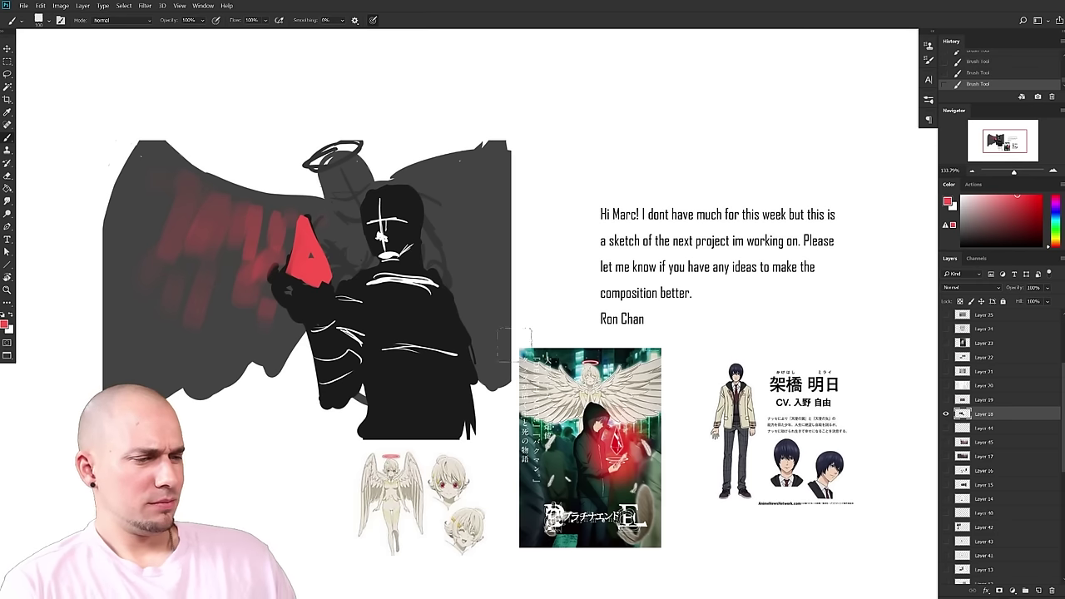
- Pick a muted blue and paint a cool highlight on the large wing's outer upper tip with a bigger brush
alt+click(153, 324)
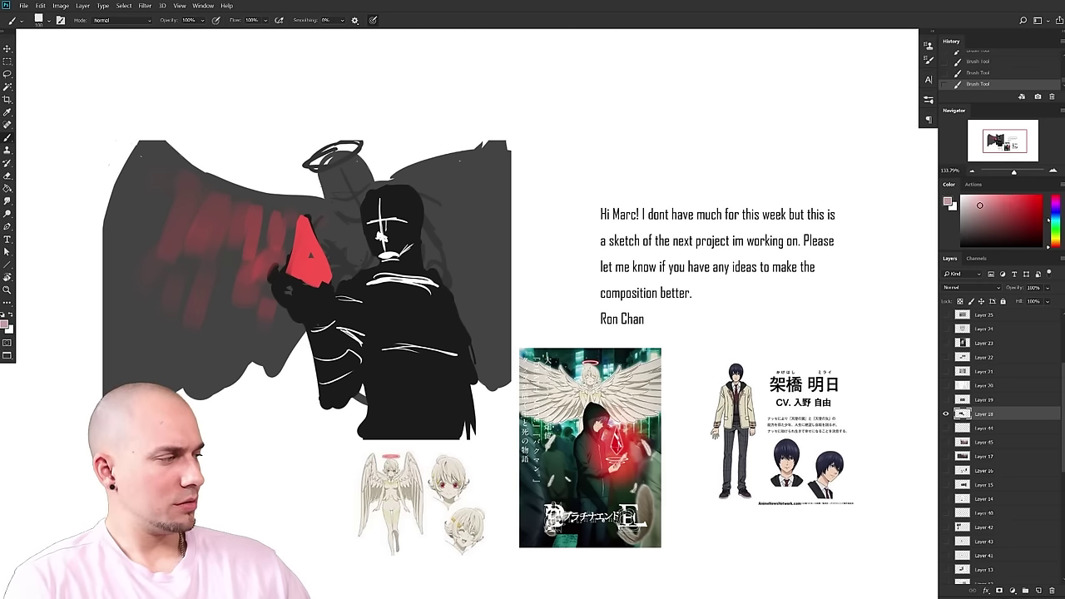
click(1055, 218)
key(])
key(])
key(])
drag(143, 172, 122, 233)
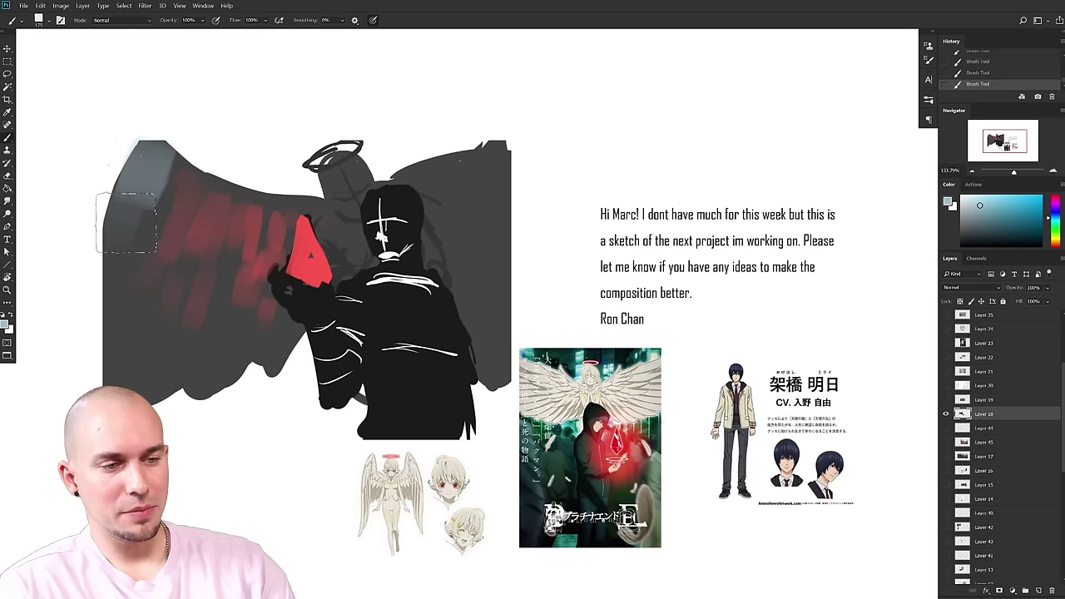
- Extend the cool tone down the large wing's outer edge with a darker blue-grey sampled from the highlight
alt+click(134, 201)
key([)
drag(150, 179, 135, 292)
drag(173, 187, 169, 212)
drag(135, 320, 133, 376)
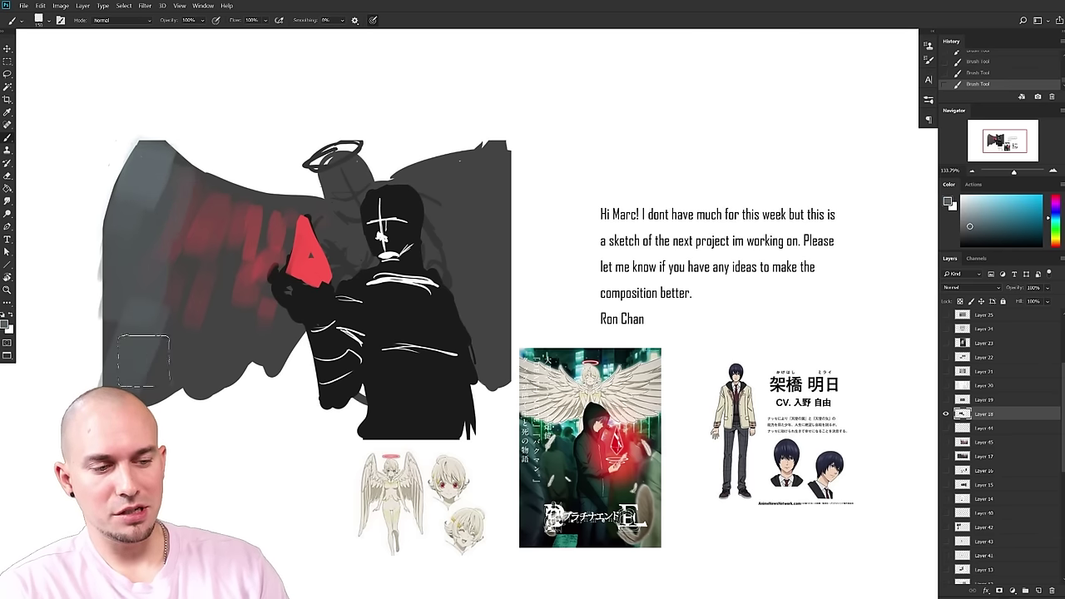
- Dab blue-grey patches over the large wing's lower feathers with a smaller brush and undo the last stroke
key([)
key([)
key([)
key([)
drag(171, 341, 164, 366)
mouse_move(184, 287)
mouse_down()
mouse_move(175, 322)
mouse_move(204, 314)
mouse_up()
drag(241, 325, 235, 339)
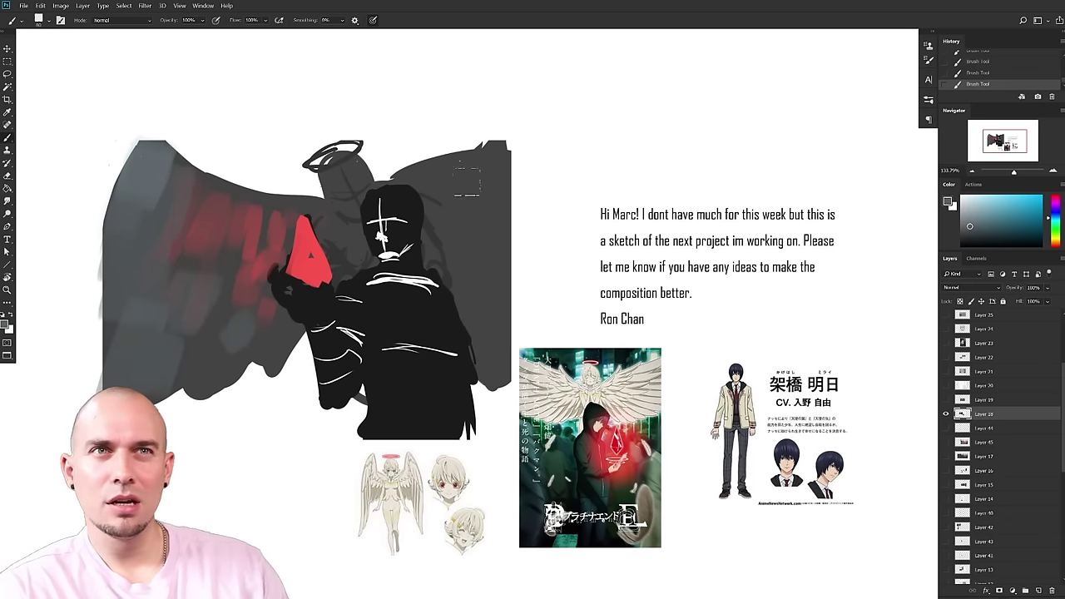
drag(444, 343, 487, 342)
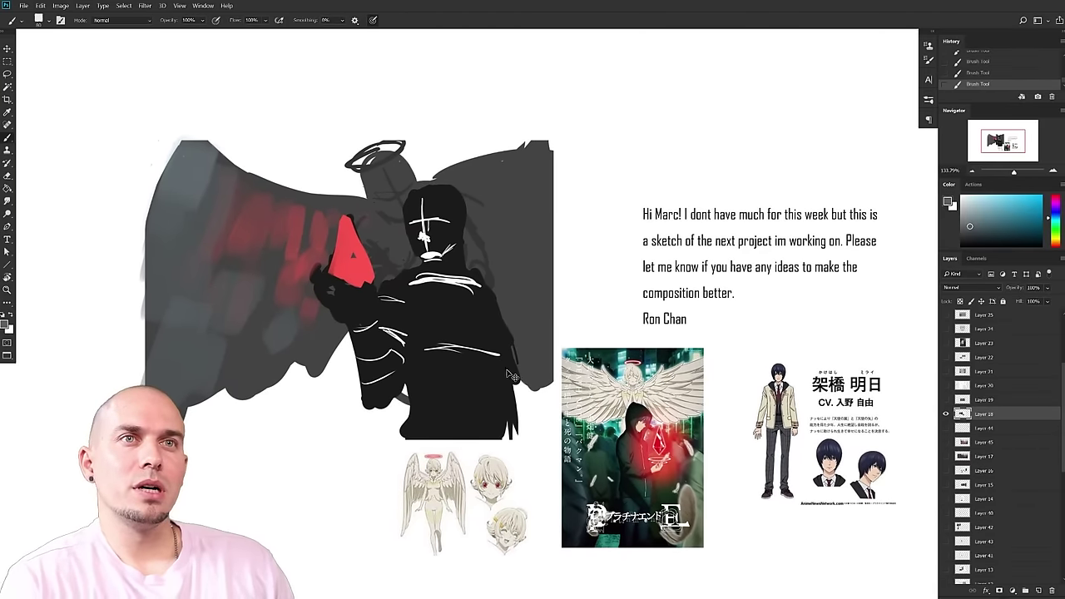
key(ctrl+z)
drag(517, 472, 562, 451)
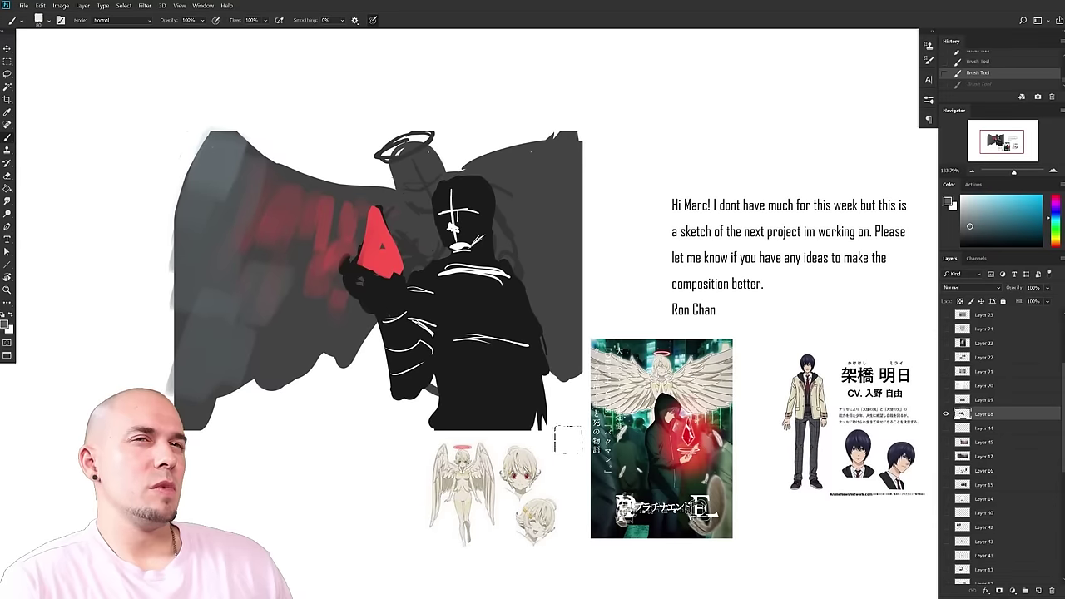
- Marquee-select the outer part of the large wing, paint it out in white, and clear the selection
key(m)
drag(127, 138, 280, 472)
mouse_move(83, 123)
mouse_down()
mouse_move(293, 471)
mouse_move(272, 466)
mouse_up()
key(b)
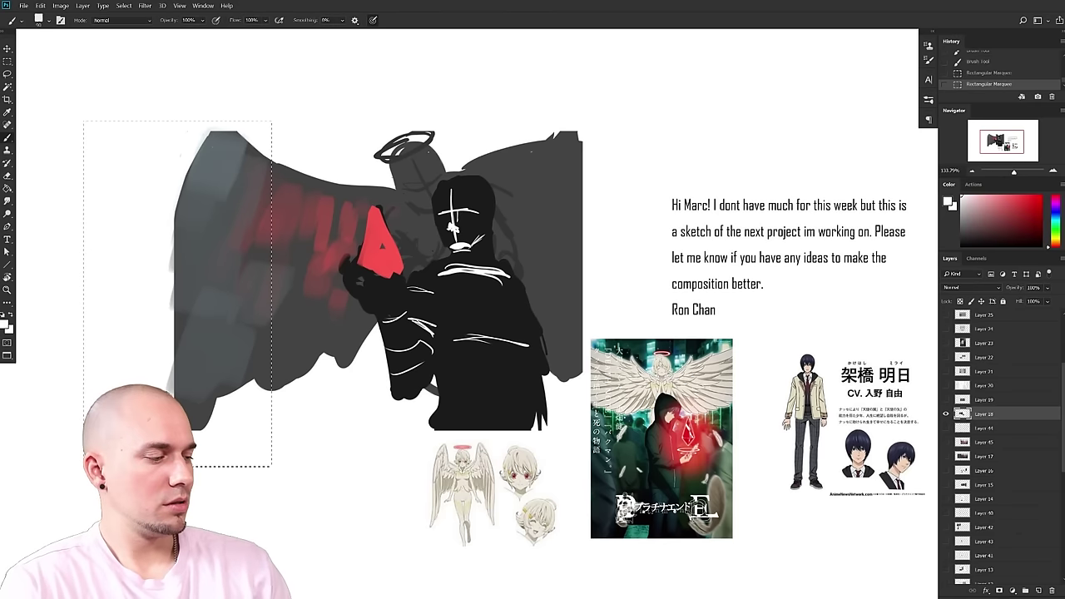
key(Delete)
drag(417, 426, 466, 424)
mouse_move(582, 421)
mouse_down()
mouse_move(535, 428)
mouse_move(538, 451)
mouse_up()
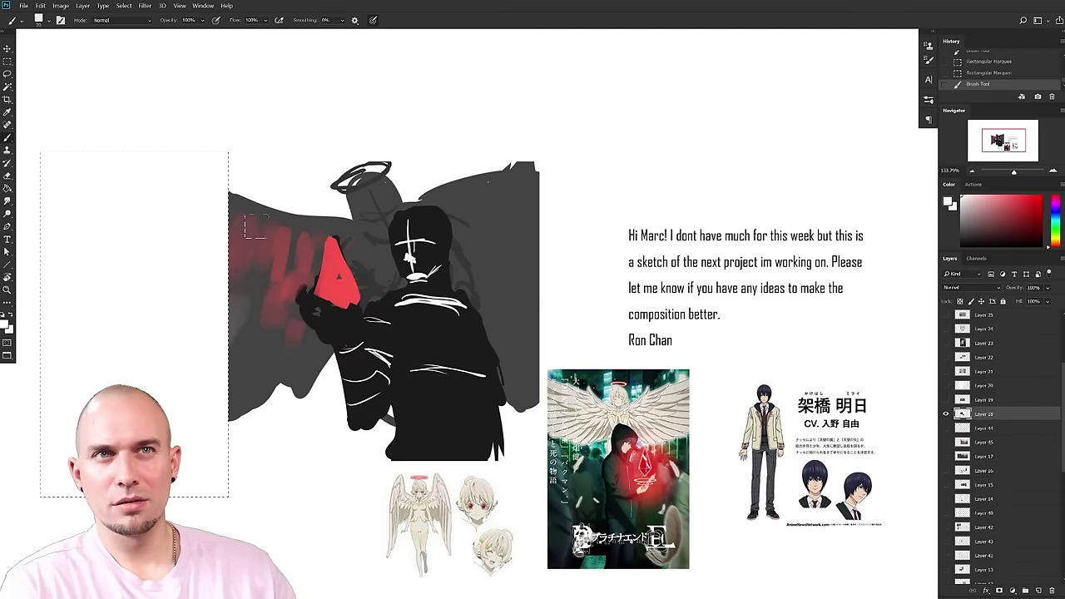
key(ctrl+d)
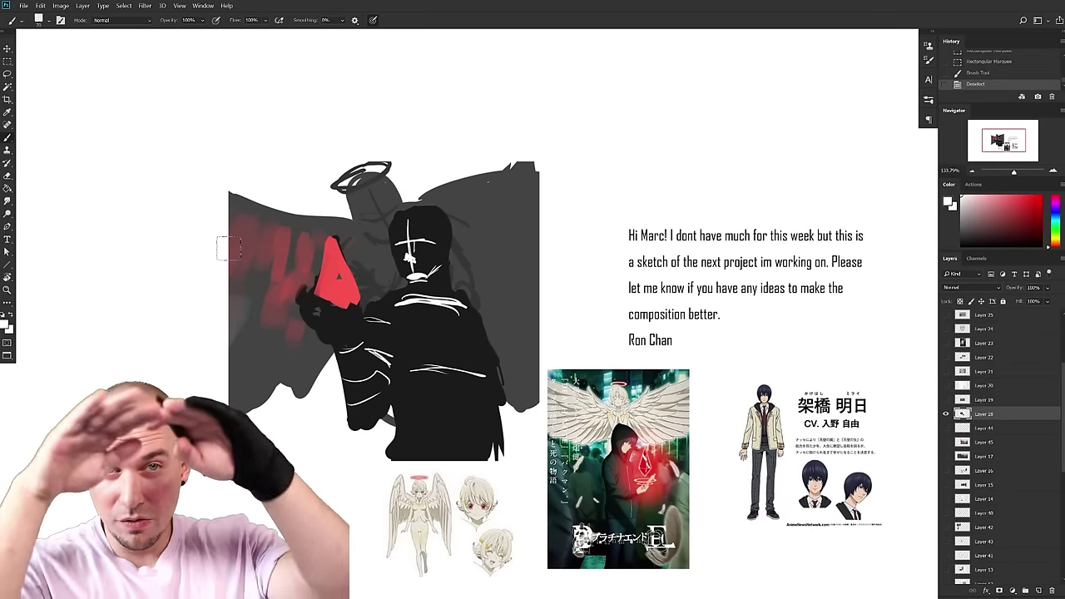
- Trim the large wing's outer edge with white, tidy the opposite wing's upper tip with a smaller brush, and undo the last stroke
drag(231, 176, 237, 418)
mouse_move(539, 456)
mouse_down()
mouse_move(528, 424)
mouse_move(509, 434)
mouse_move(414, 431)
mouse_up()
drag(740, 350, 764, 354)
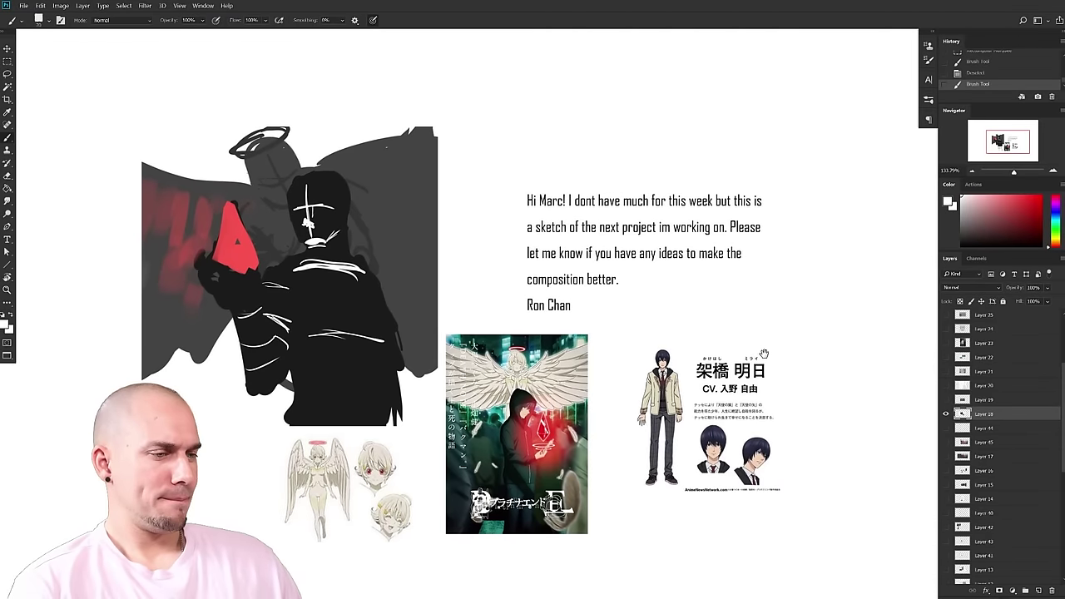
drag(764, 354, 780, 350)
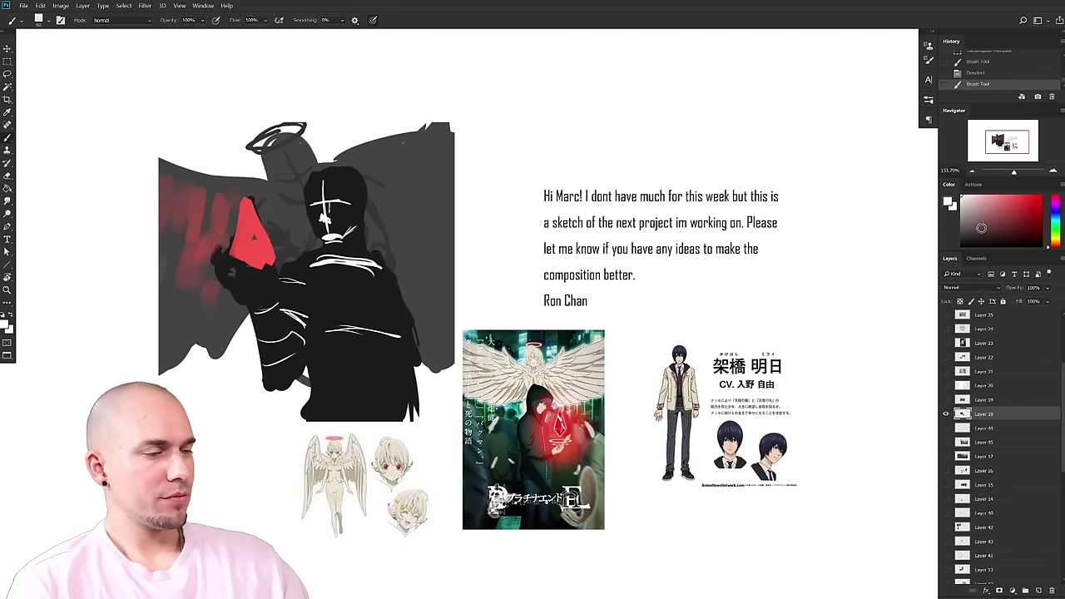
key(bracketleft)
click(158, 166)
click(310, 93)
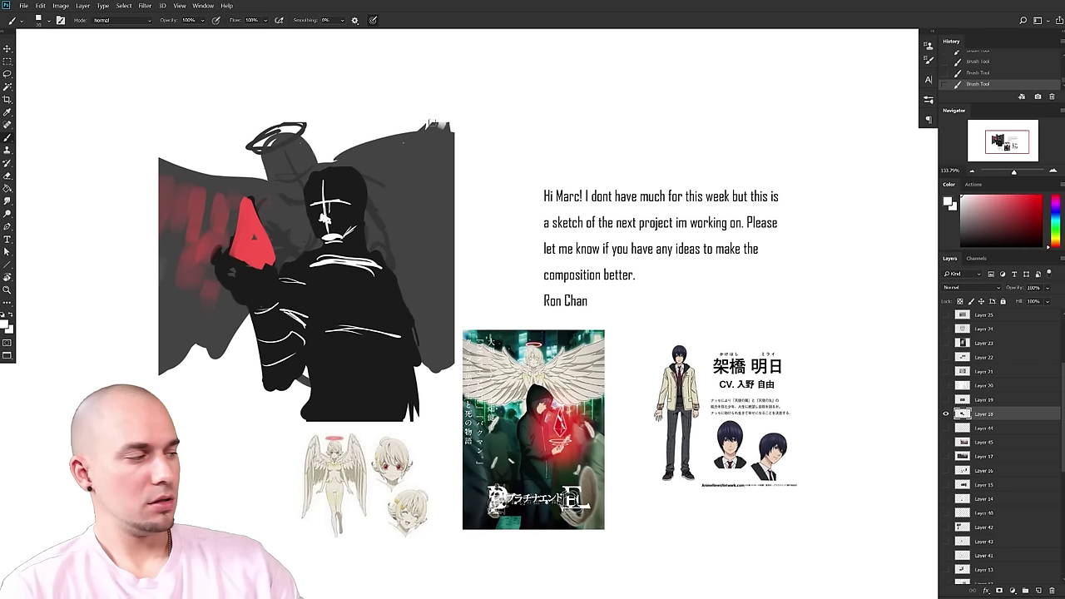
drag(393, 174, 441, 125)
key(ctrl+z)
- Draw a bright red frame with a rule-of-thirds grid over the sketch and circle the intersection beside the hooded head
click(1040, 196)
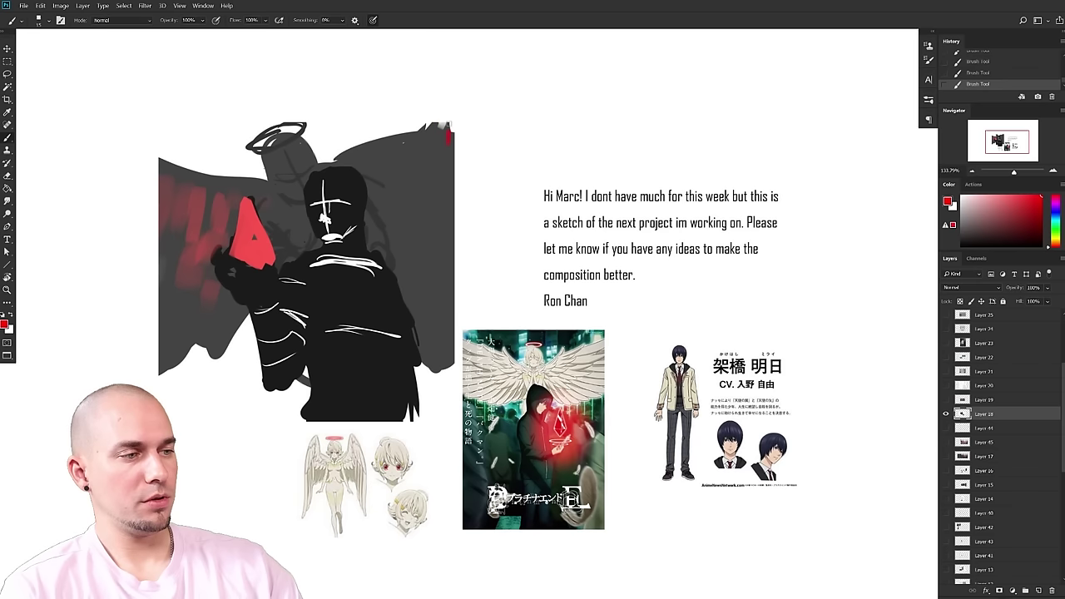
mouse_move(451, 99)
mouse_down()
mouse_move(160, 110)
mouse_move(160, 266)
mouse_up()
mouse_move(166, 434)
mouse_down()
mouse_move(450, 439)
mouse_move(452, 386)
mouse_up()
drag(369, 107, 346, 439)
drag(250, 105, 252, 420)
drag(160, 203, 473, 208)
drag(156, 326, 416, 319)
drag(359, 193, 348, 223)
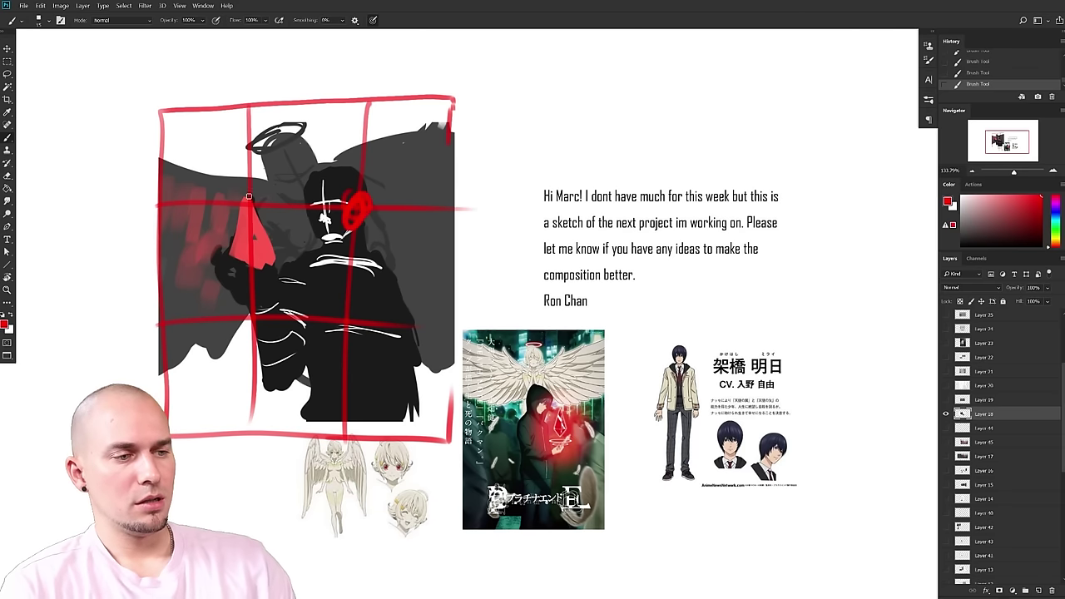
- Undo the intersection mark, the thirds grid lines and the red frame around the sketch
key(ctrl+z)
key(ctrl+z)
key(ctrl+z)
key(ctrl+z)
key(ctrl+z)
drag(502, 412, 591, 414)
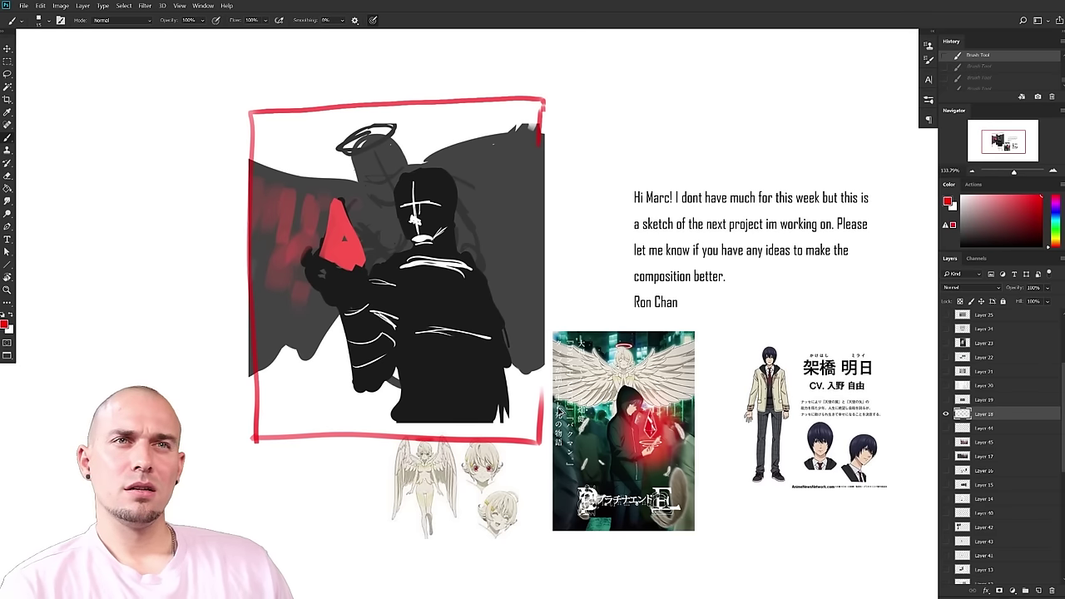
key(ctrl+z)
key(ctrl+z)
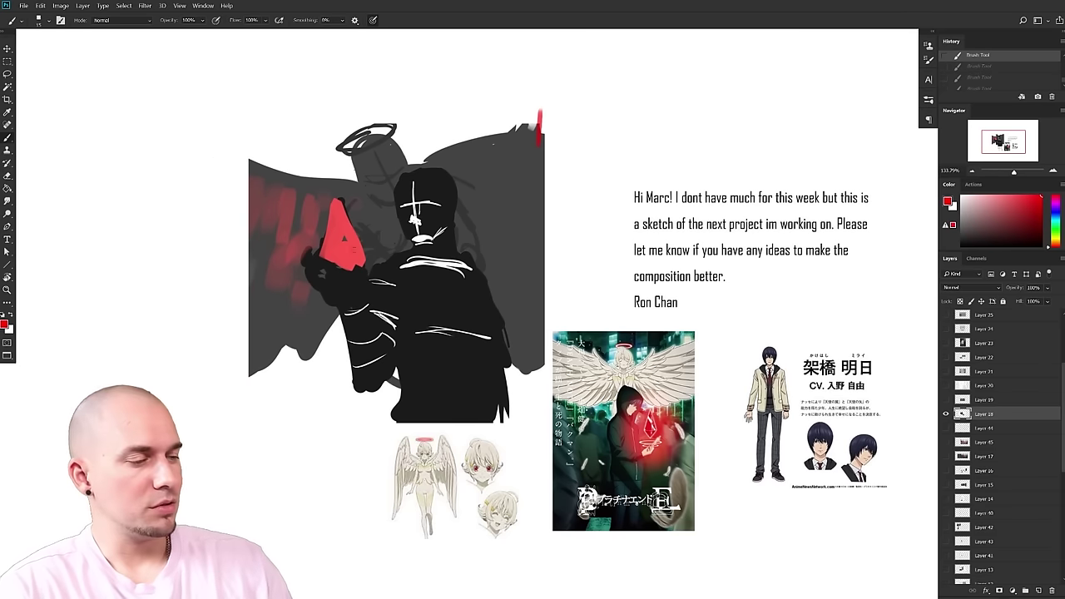
- Try red marks along the large wing's outer edge and lower feathers, undoing each one
mouse_move(264, 138)
mouse_down()
mouse_move(87, 253)
mouse_move(248, 365)
mouse_up()
key(ctrl+z)
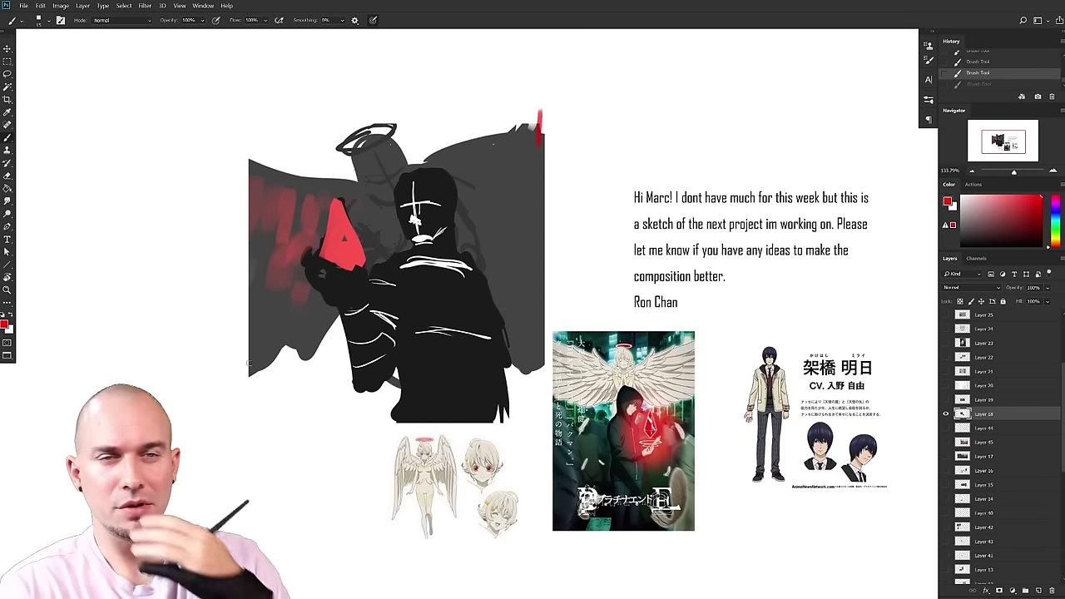
drag(589, 381, 615, 381)
drag(271, 268, 276, 349)
key(ctrl+z)
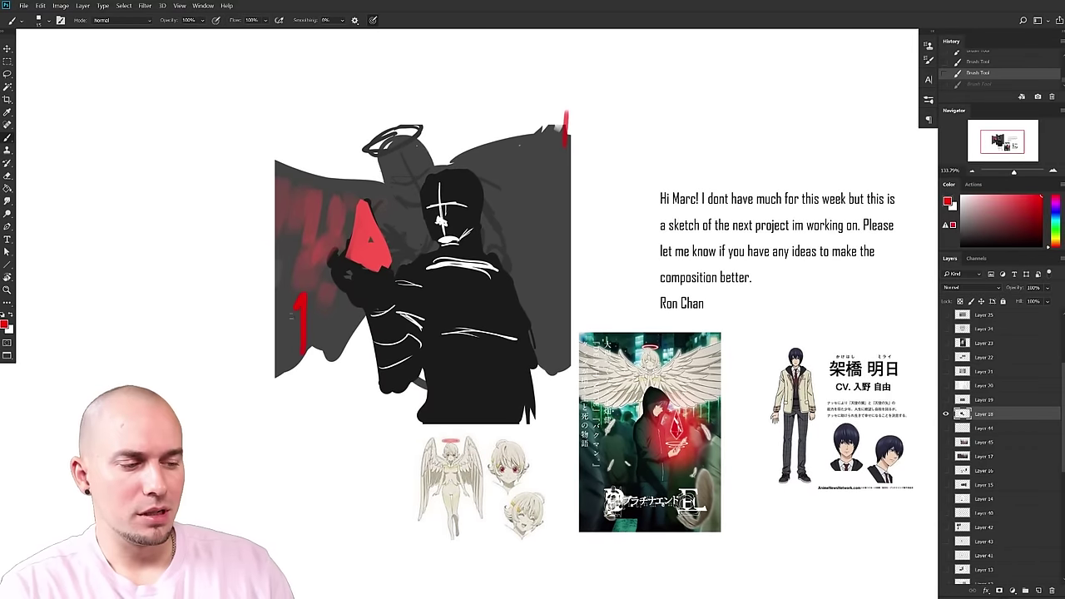
drag(276, 298, 248, 365)
key(ctrl+z)
- Sample the hooded figure's black and extend the lower torso into a wider jacket hem with a larger brush
drag(278, 440, 266, 447)
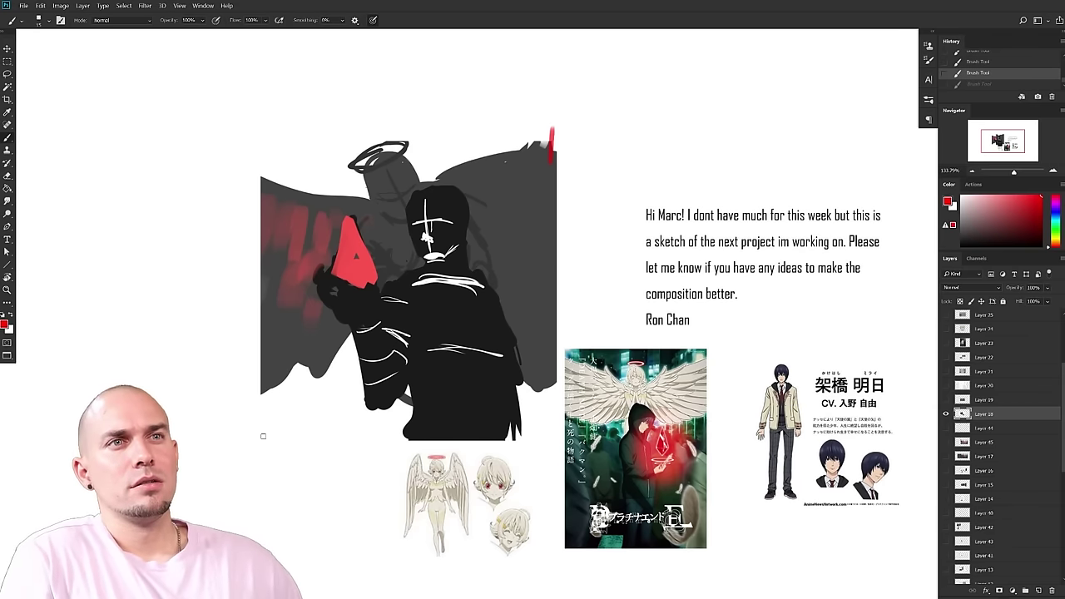
mouse_move(544, 485)
mouse_down()
mouse_move(459, 471)
mouse_move(454, 452)
mouse_up()
mouse_move(633, 468)
mouse_down()
mouse_move(668, 457)
mouse_move(648, 466)
mouse_up()
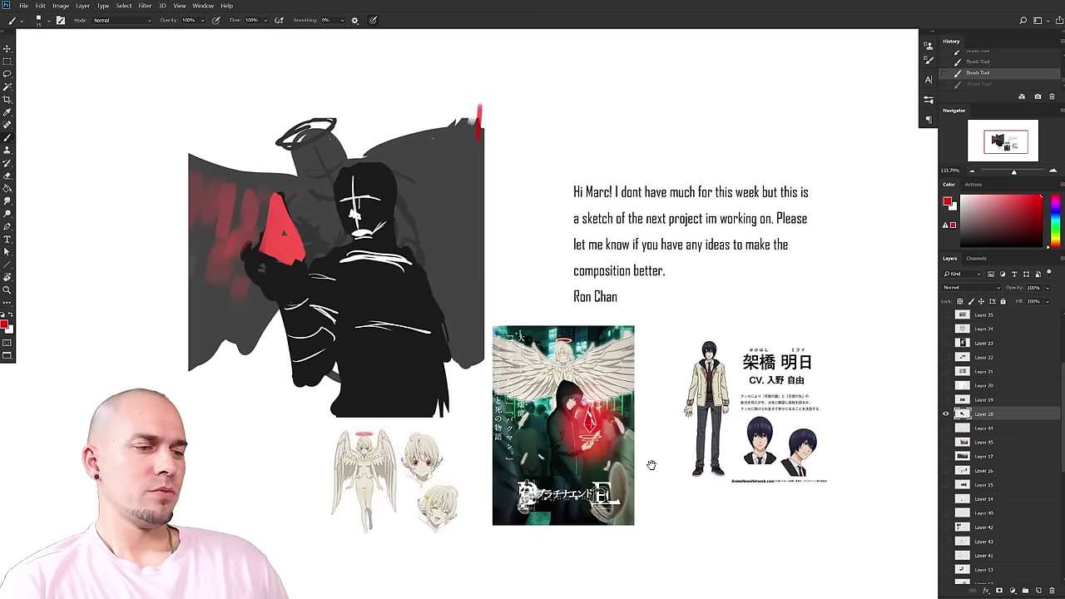
alt+click(359, 360)
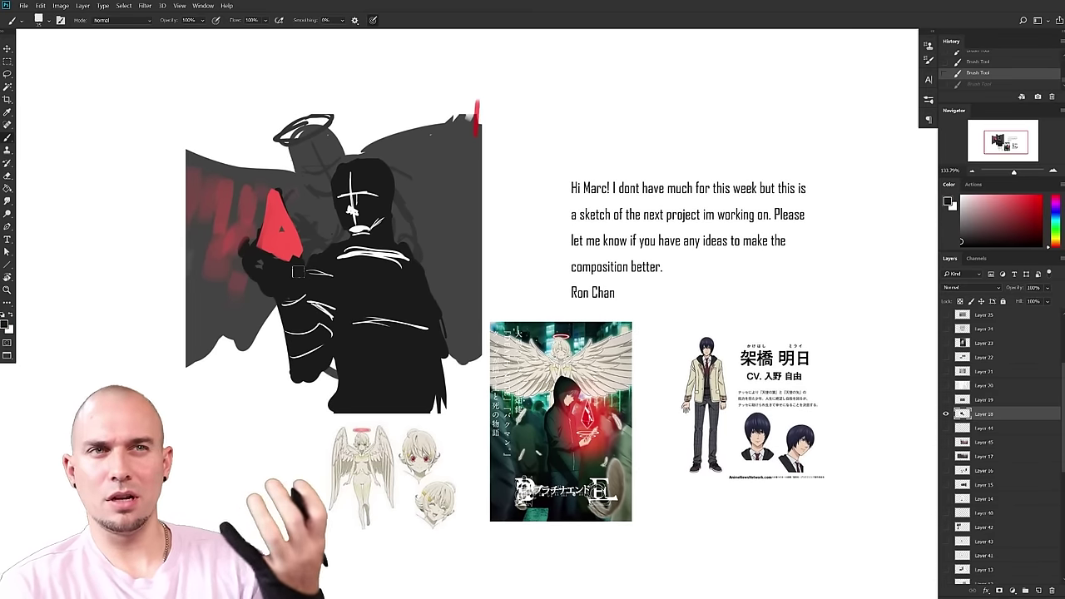
alt+click(376, 373)
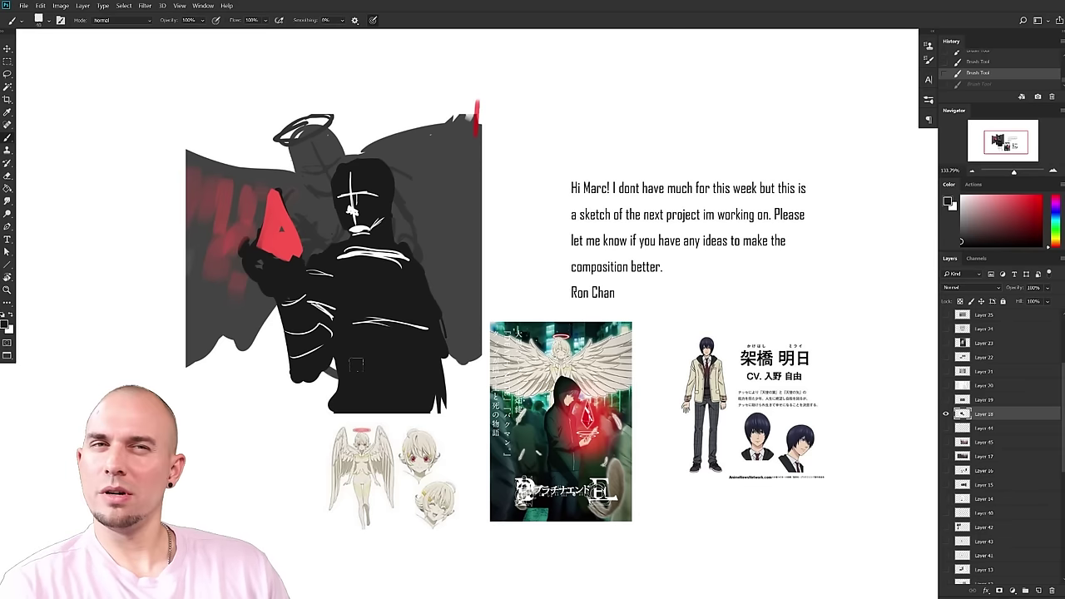
drag(346, 363, 322, 413)
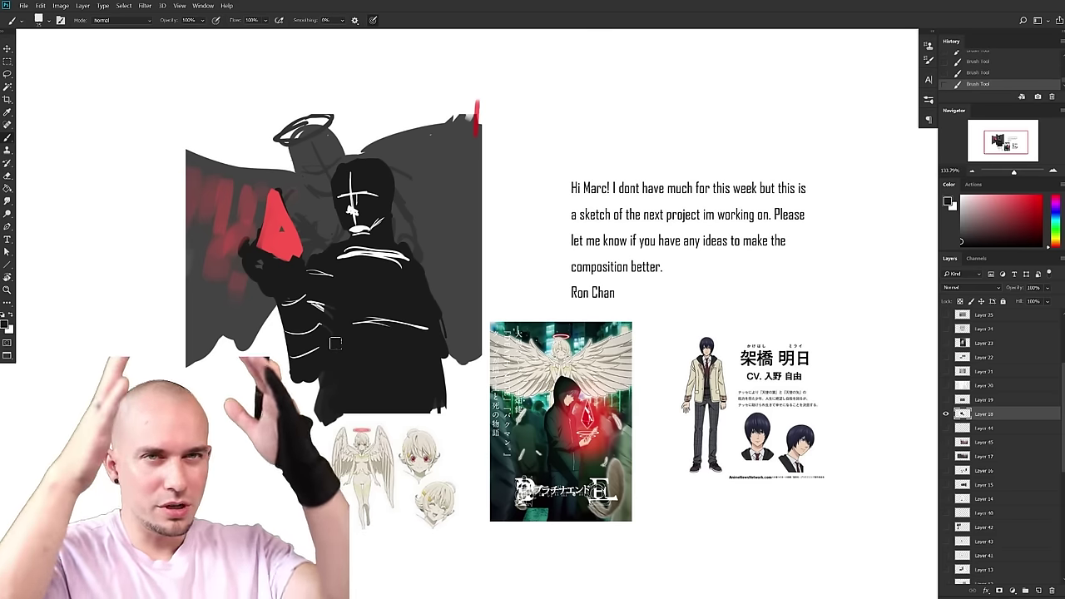
key(])
drag(335, 344, 330, 359)
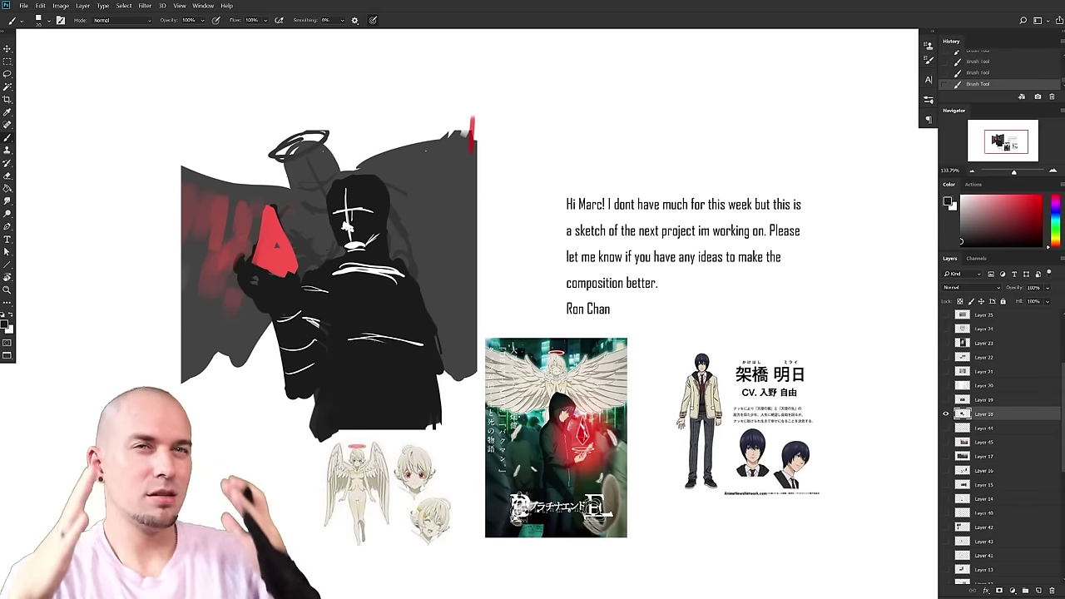
drag(466, 400, 473, 382)
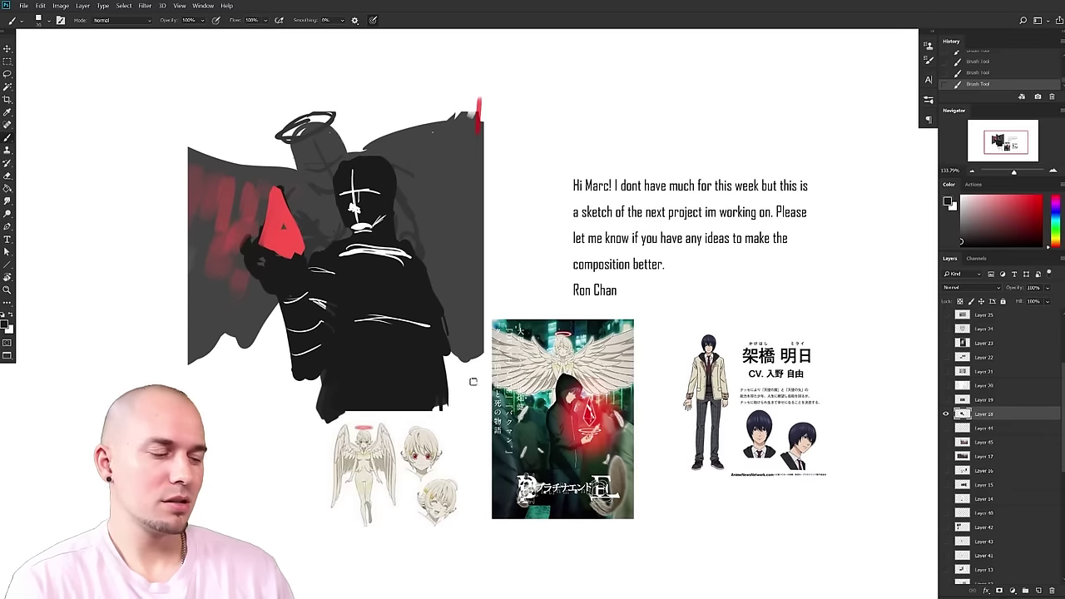
drag(343, 409, 403, 409)
- Draw two diverging red guide lines down the sides of the hooded figure and undo the accidental layer moves
click(1037, 197)
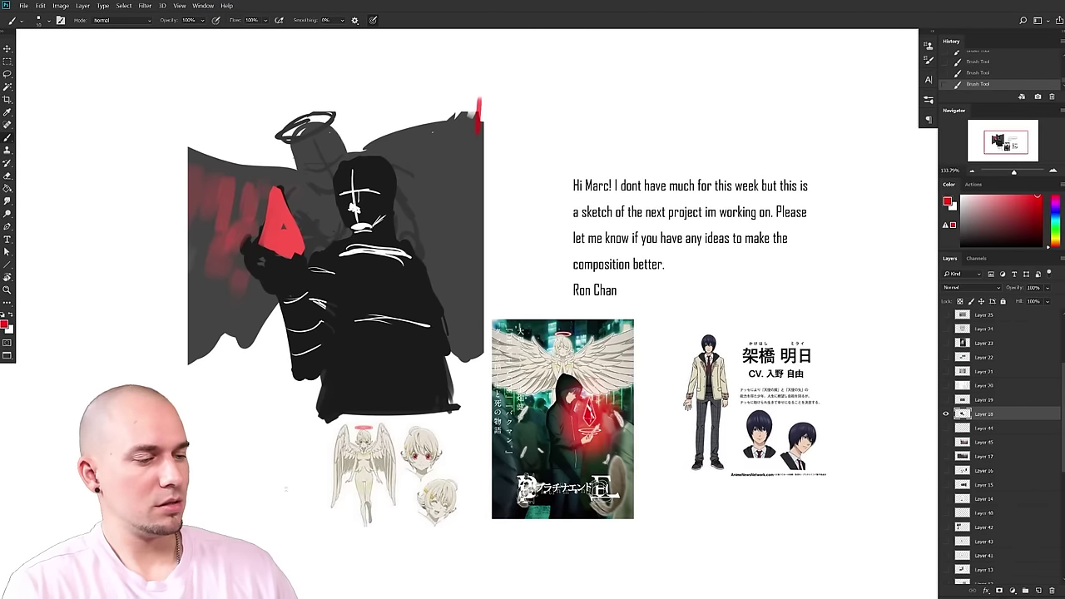
drag(292, 523, 320, 241)
drag(458, 456, 486, 550)
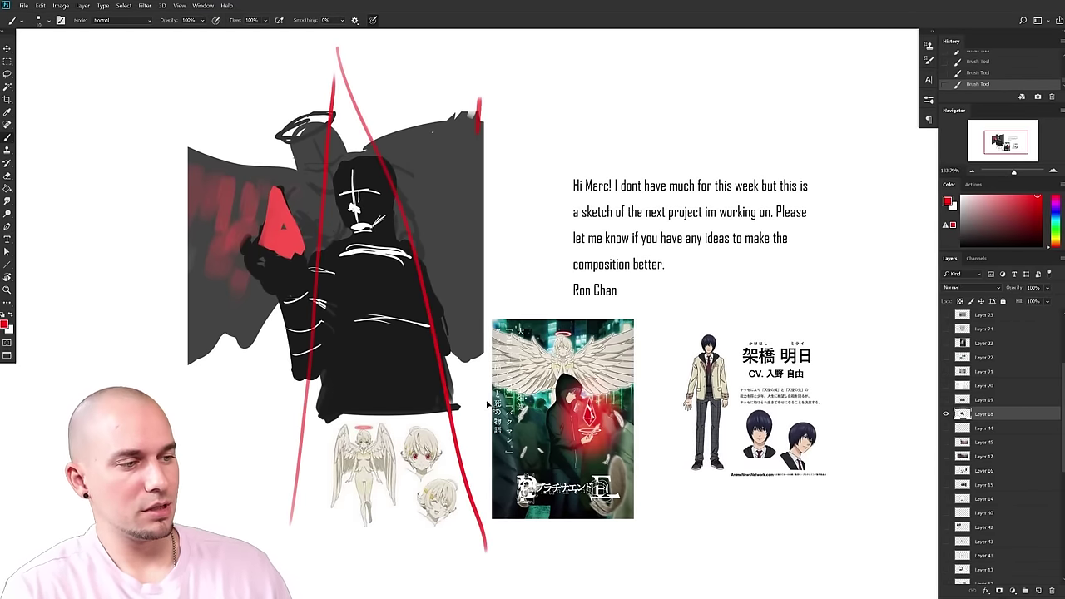
drag(493, 408, 482, 406)
drag(486, 464, 482, 487)
key(ctrl+alt+z)
key(ctrl+alt+z)
key(ctrl+alt+z)
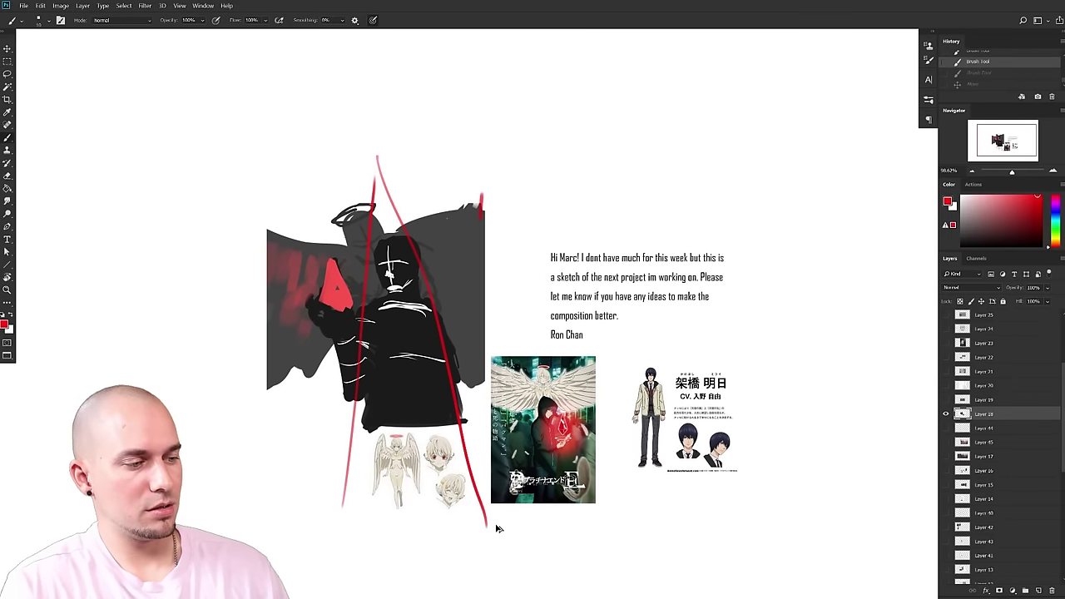
- Add more long red guide strokes running down around the figure and undo all the guide lines
drag(506, 530, 377, 96)
drag(381, 115, 375, 530)
mouse_move(368, 466)
mouse_down()
mouse_move(397, 173)
mouse_move(491, 522)
mouse_up()
key(ctrl+z)
key(ctrl+z)
key(ctrl+z)
- Block in the hooded figure's two legs below the jacket hem with broad black strokes
scroll(479, 512, up, 2)
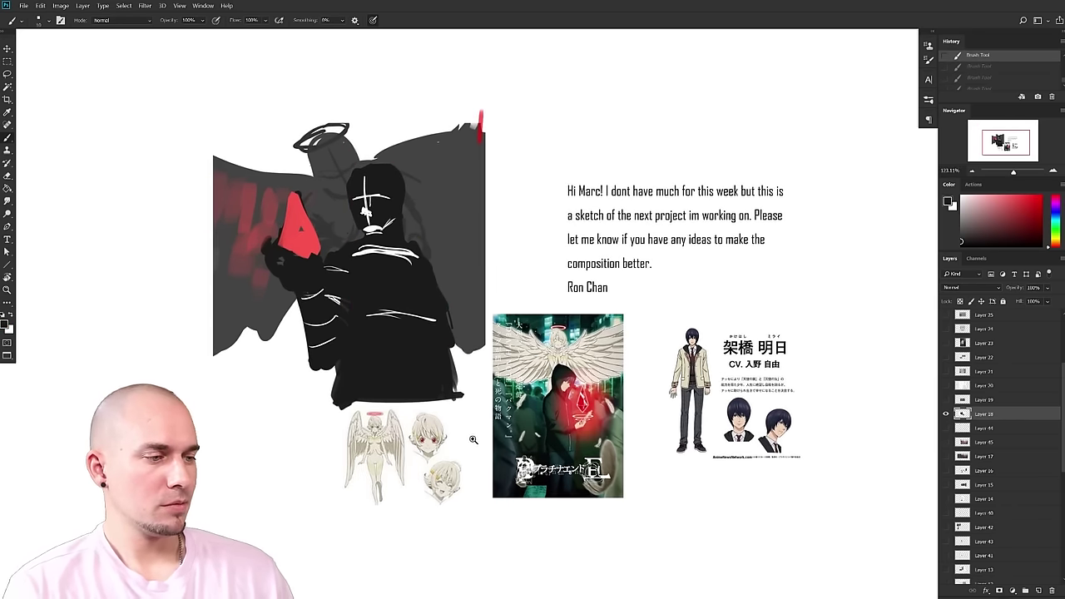
scroll(466, 441, down, 3)
drag(389, 301, 385, 354)
mouse_move(395, 302)
mouse_down()
mouse_move(396, 368)
mouse_move(414, 312)
mouse_move(435, 341)
mouse_up()
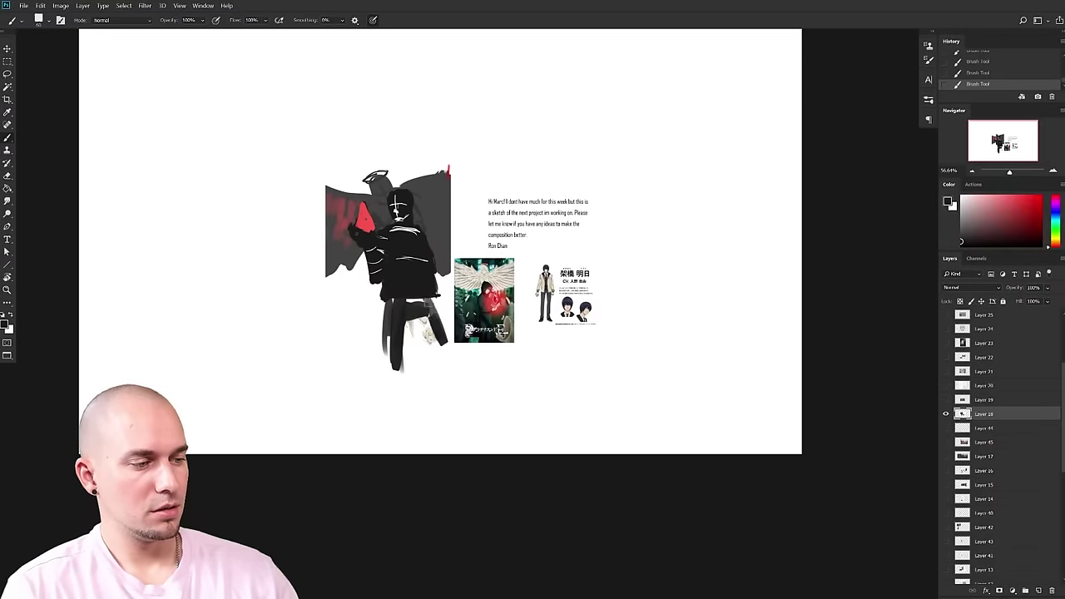
drag(426, 293, 446, 384)
mouse_move(386, 309)
mouse_down()
mouse_move(391, 398)
mouse_move(412, 398)
mouse_up()
drag(421, 319, 433, 389)
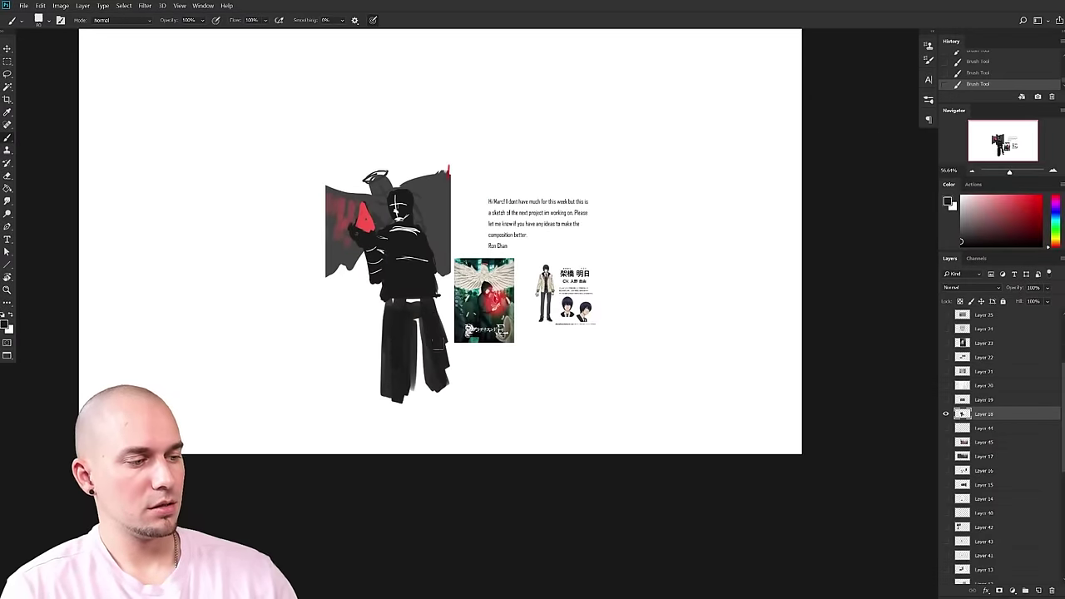
- Extend the legs down to the canvas's lower edge with flaring black strokes and fill the gap at the hips
drag(436, 299, 461, 413)
drag(455, 353, 464, 426)
drag(387, 384, 394, 433)
mouse_move(408, 444)
mouse_down()
mouse_move(409, 382)
mouse_move(401, 453)
mouse_up()
mouse_move(441, 371)
mouse_down()
mouse_move(455, 453)
mouse_move(487, 453)
mouse_up()
drag(466, 349, 495, 453)
drag(441, 454, 432, 389)
scroll(504, 341, up, 2)
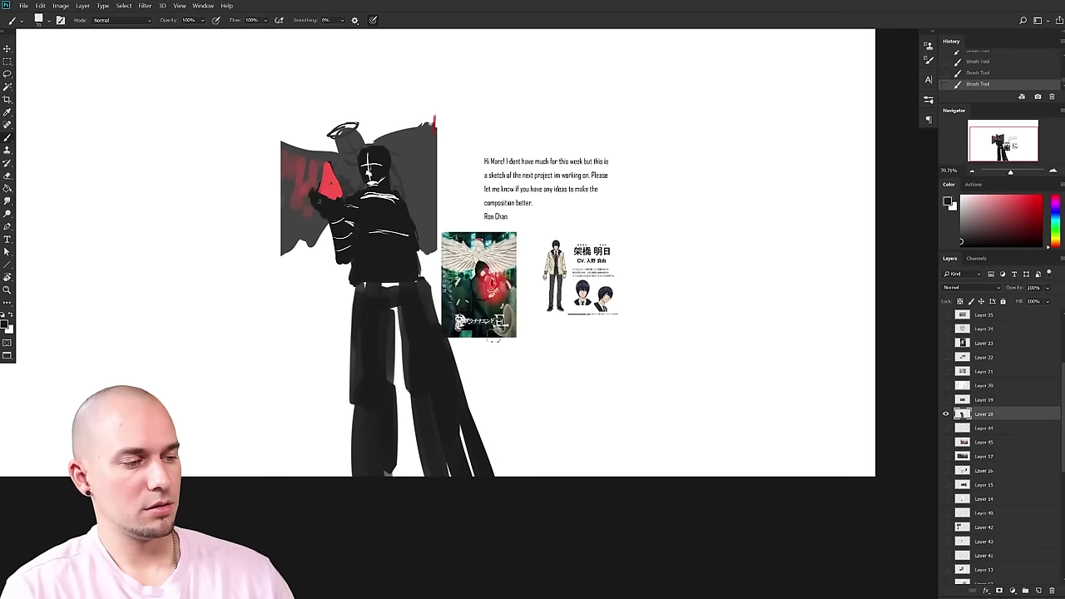
drag(440, 317, 475, 315)
drag(429, 249, 637, 366)
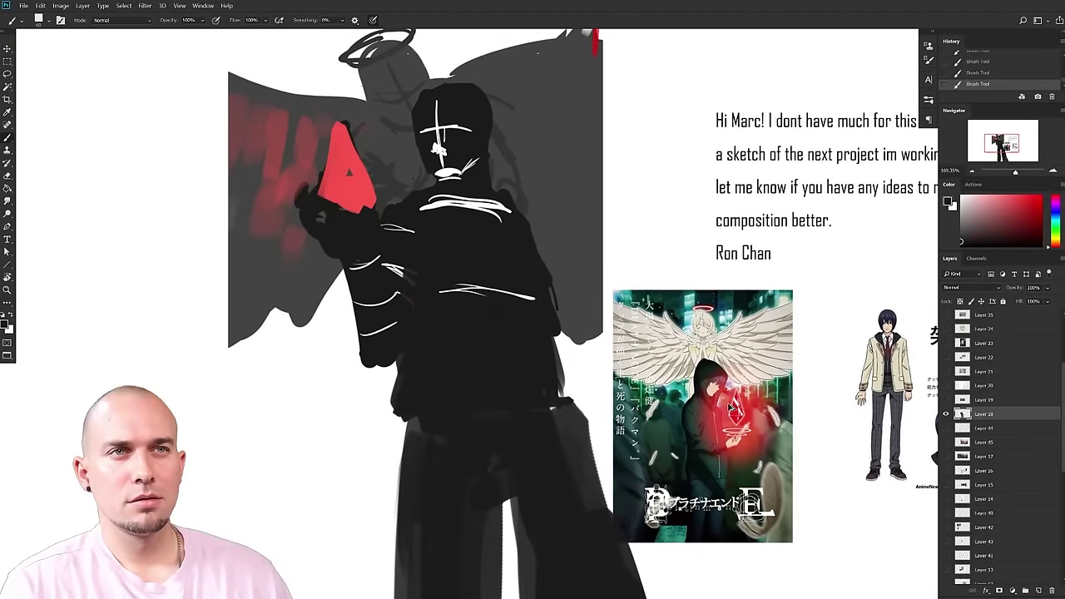
- Undo the hip fill and the strokes that lengthened the legs
key(ctrl+z)
key(ctrl+z)
key(ctrl+z)
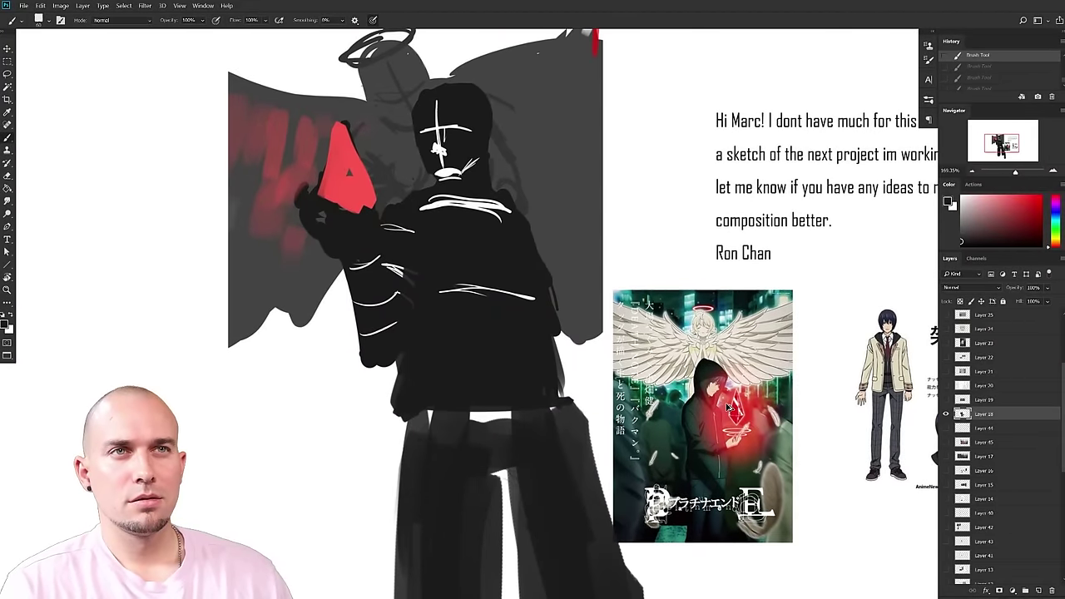
mouse_move(927, 381)
mouse_down()
mouse_move(718, 413)
mouse_move(831, 413)
mouse_move(788, 419)
mouse_up()
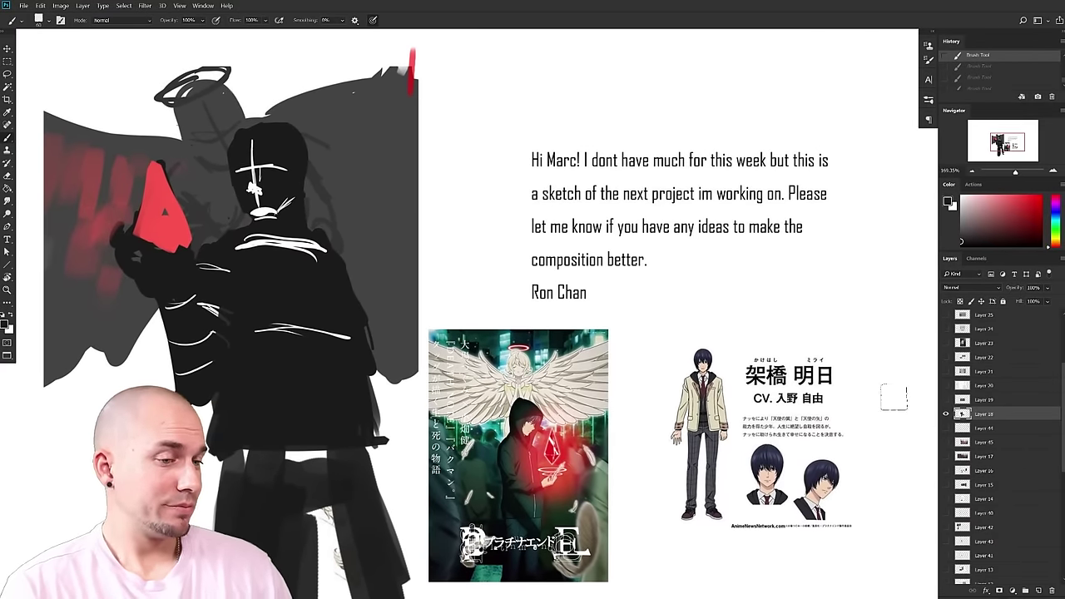
- Sample the glowing object's red and outline the winged figure's head with an oval using a much smaller brush
drag(311, 333, 373, 347)
key(bracketleft)
key(bracketleft)
key(bracketleft)
key(bracketleft)
key(bracketleft)
mouse_move(277, 108)
mouse_down()
mouse_move(230, 225)
mouse_move(259, 176)
mouse_move(275, 98)
mouse_up()
key(ctrl+z)
alt+click(222, 239)
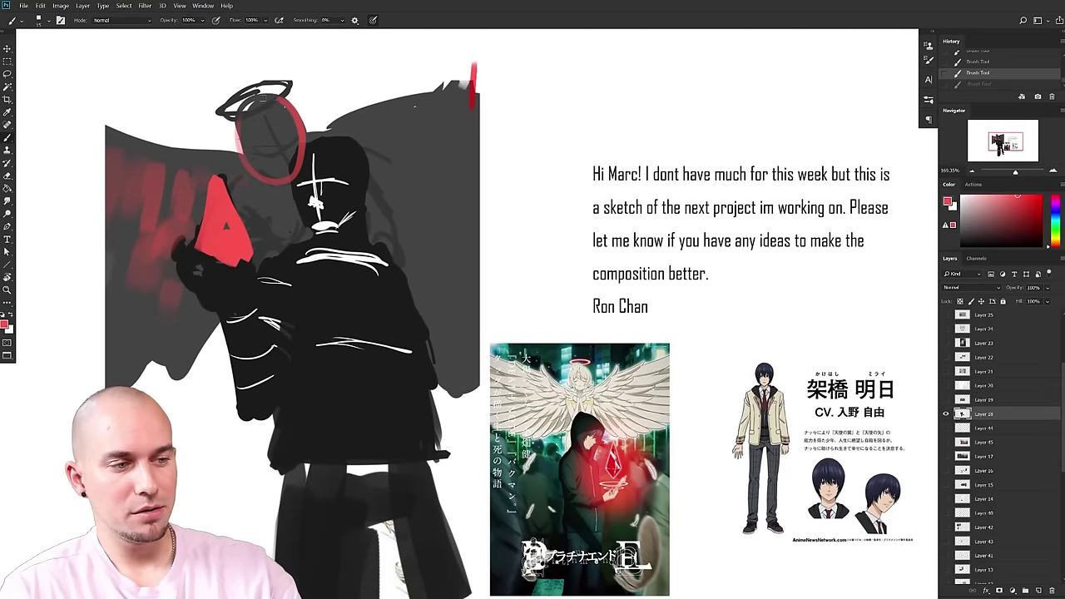
- Hide the winged-figure sketch and show only Layer 19 with the shaman lady submission, enlarged for review
drag(666, 427, 628, 417)
drag(660, 411, 596, 394)
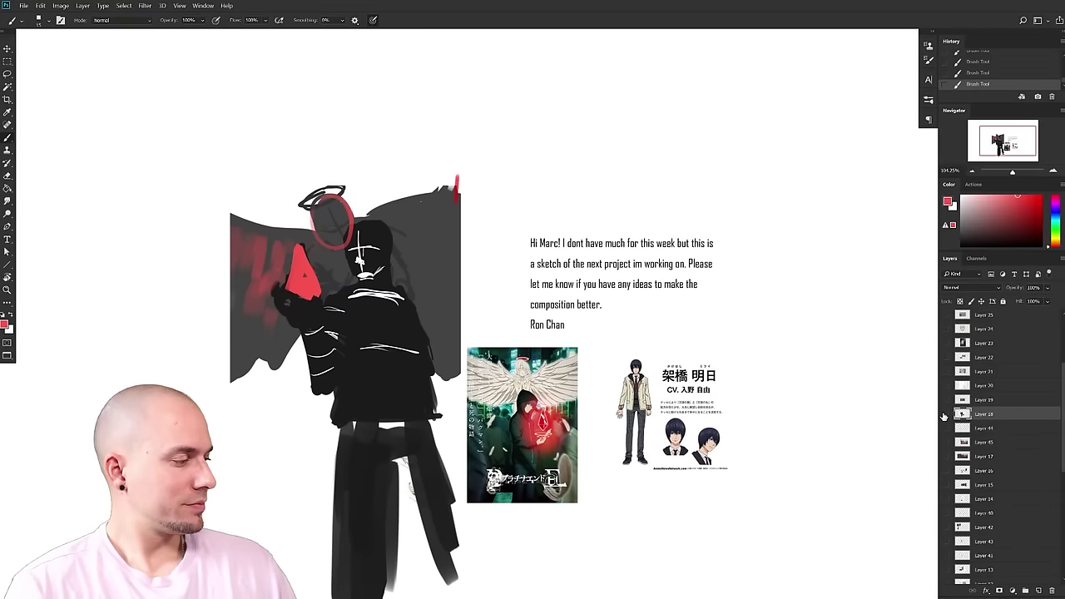
alt+click(943, 415)
alt+click(946, 400)
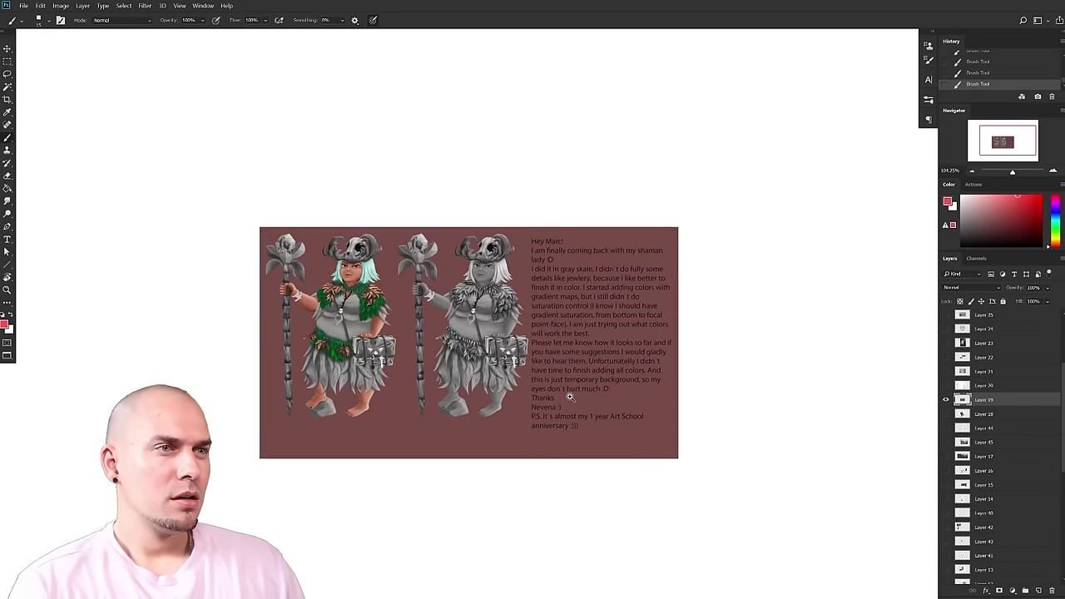
scroll(749, 407, up, 3)
scroll(772, 406, up, 2)
drag(789, 407, 822, 404)
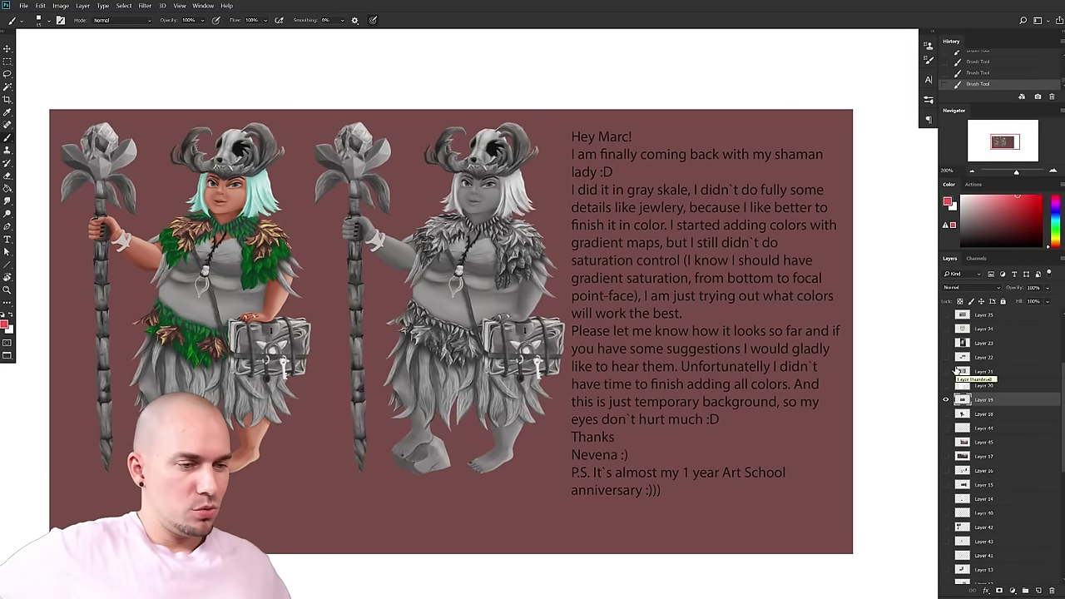
- Examine the coloured and greyscale shaman versions and read the artist's note beside them
drag(472, 373, 523, 392)
drag(473, 415, 586, 401)
mouse_move(587, 401)
mouse_down()
mouse_move(614, 393)
mouse_move(583, 414)
mouse_up()
scroll(583, 413, down, 2)
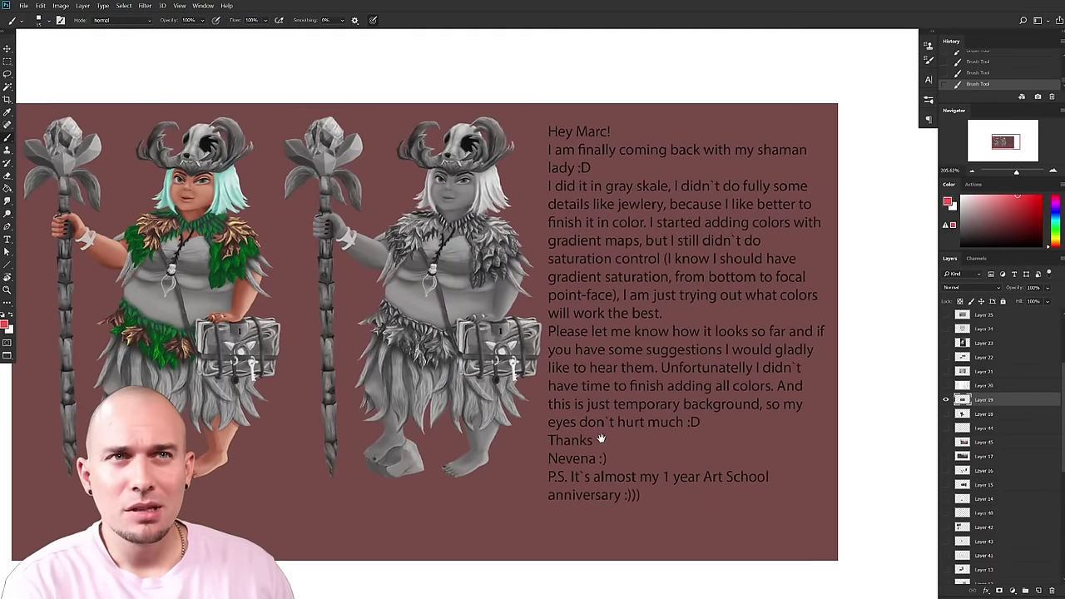
drag(601, 438, 660, 464)
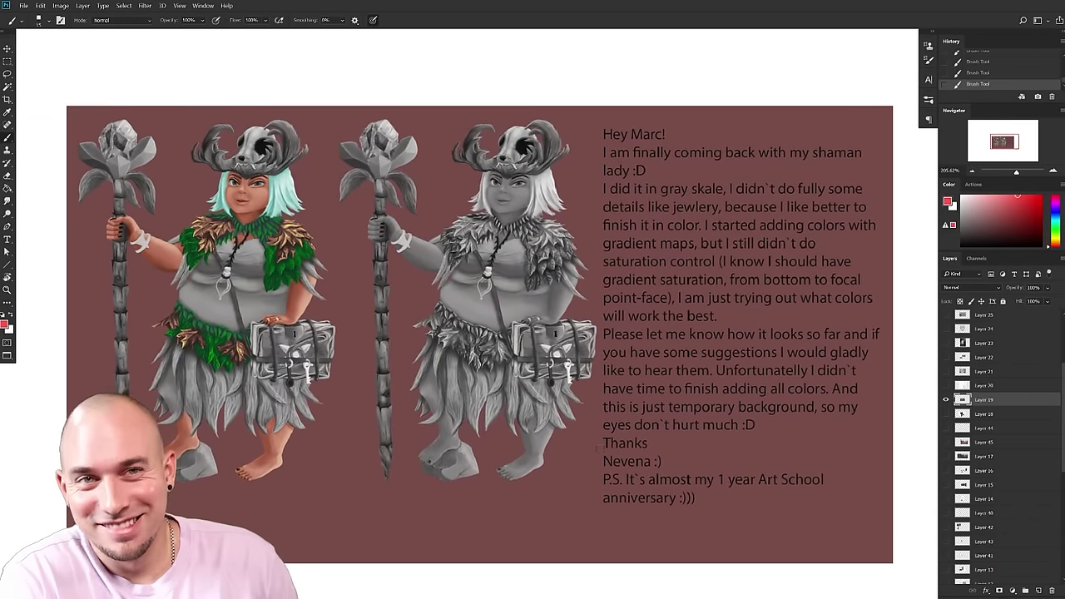
- Sample the submission's maroon background colour and examine the artist's note beside the greyscale shaman
alt+click(591, 190)
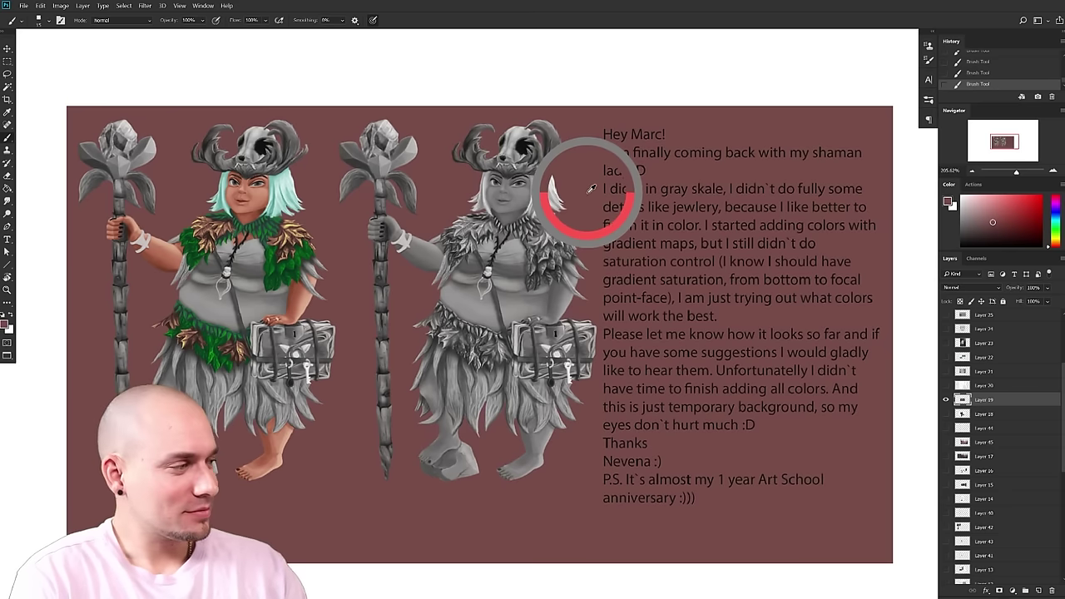
drag(590, 189, 597, 211)
drag(648, 334, 513, 331)
drag(630, 427, 505, 467)
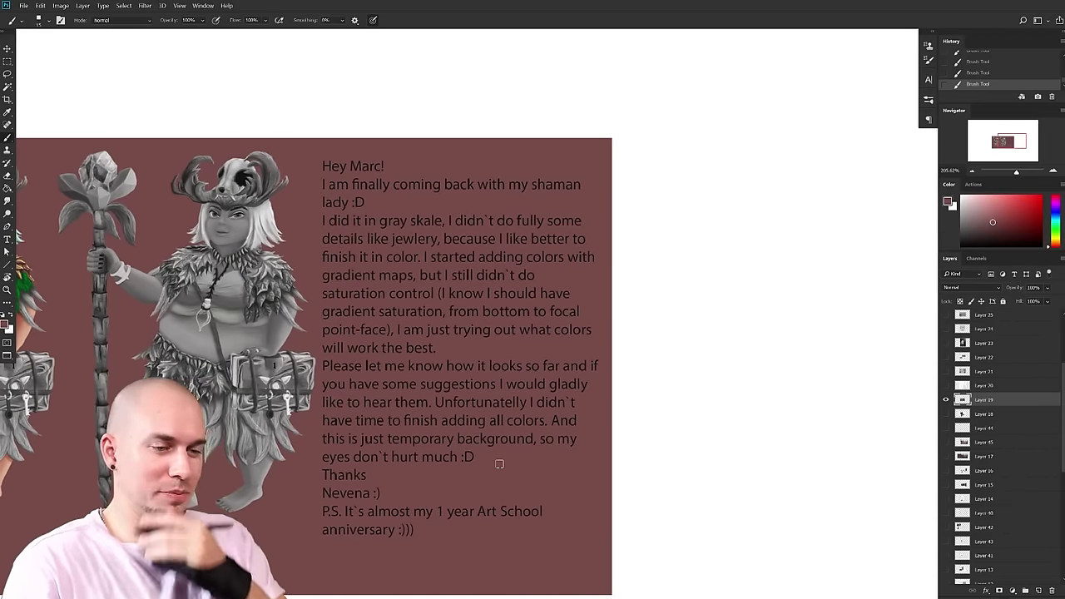
mouse_move(548, 397)
mouse_down()
mouse_move(655, 354)
mouse_move(677, 388)
mouse_move(595, 404)
mouse_move(553, 402)
mouse_move(560, 394)
mouse_up()
- Paint a mid-grey blob on the white canvas beside the note with a larger brush and mark it with a white squiggle
alt+click(549, 428)
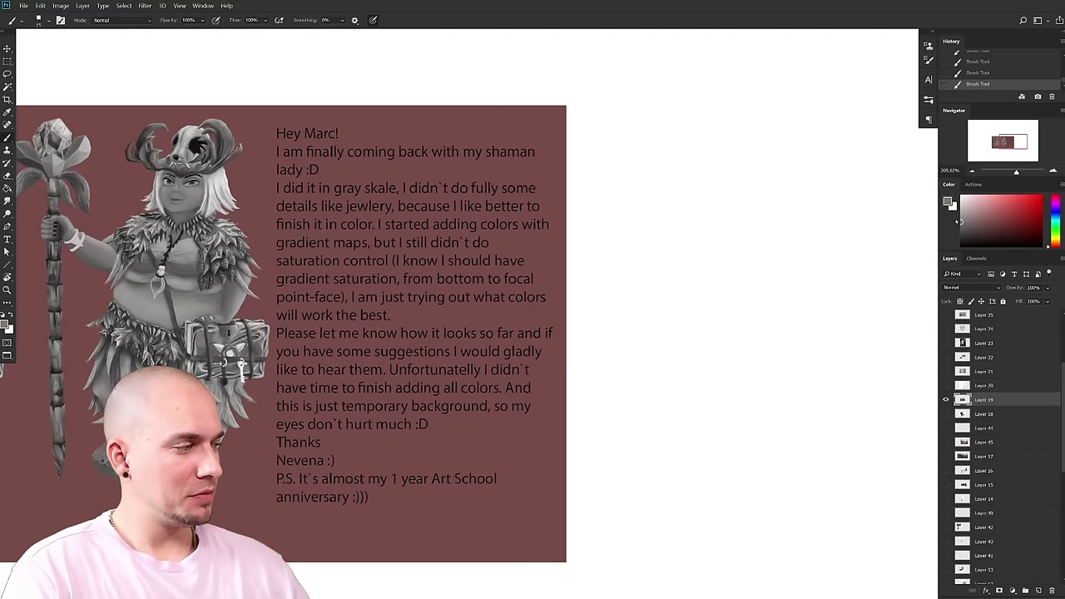
key(])
key(])
key(])
key(])
key(])
mouse_move(699, 292)
mouse_down()
mouse_move(720, 322)
mouse_move(740, 313)
mouse_move(721, 279)
mouse_move(691, 296)
mouse_move(723, 304)
mouse_up()
alt+click(901, 229)
drag(823, 313, 677, 311)
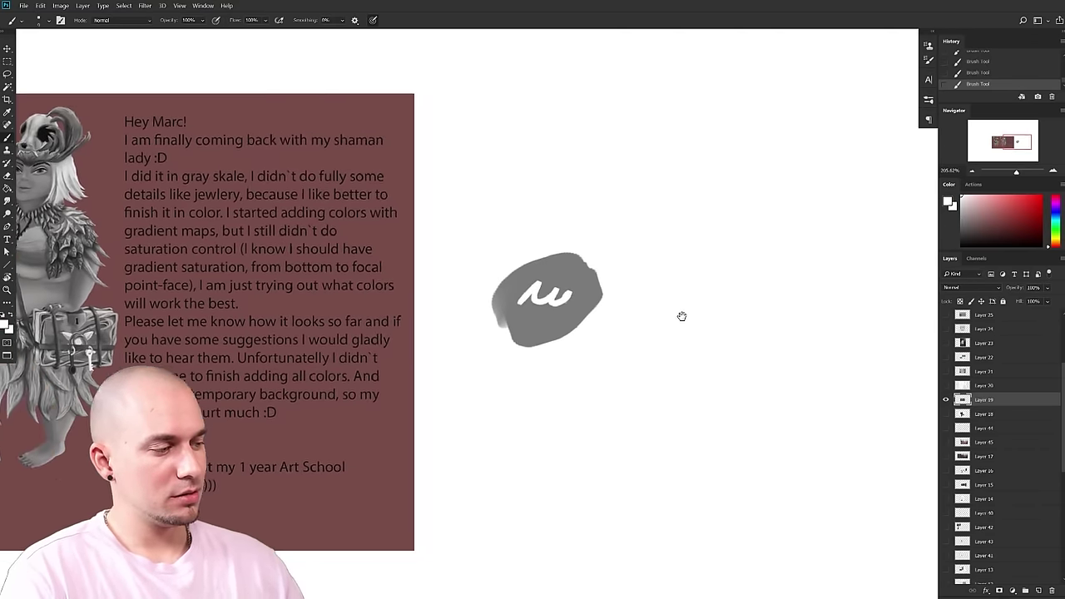
- Paint a second blob of the same mid-grey beside the first and mark it with a black squiggle
key(x)
mouse_move(699, 274)
mouse_down()
mouse_move(658, 275)
mouse_move(687, 296)
mouse_move(705, 293)
mouse_up()
key(d)
drag(830, 318, 850, 301)
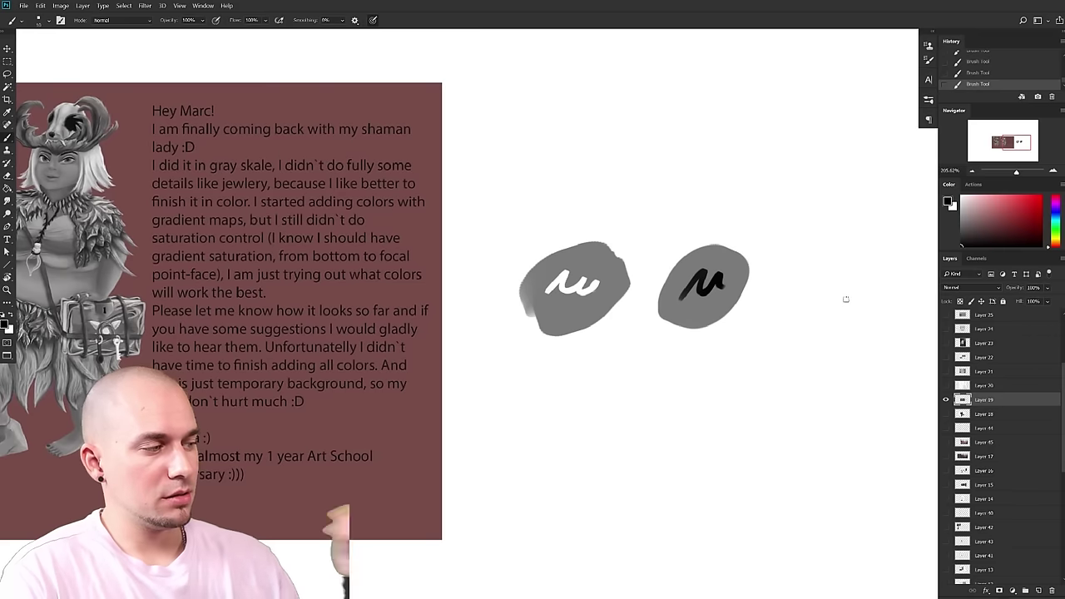
- Paint a lighter grey blob beside the black-marked sample using an enlarged brush
drag(964, 233, 956, 216)
key(bracketright)
key(bracketright)
key(bracketright)
key(bracketright)
key(bracketright)
key(bracketright)
drag(804, 269, 779, 316)
drag(922, 256, 882, 285)
- Mark the lighter grey blob with a black squiggle using a much smaller brush
key(bracketleft)
key(bracketleft)
key(bracketleft)
key(bracketleft)
key(bracketleft)
key(bracketleft)
key(bracketleft)
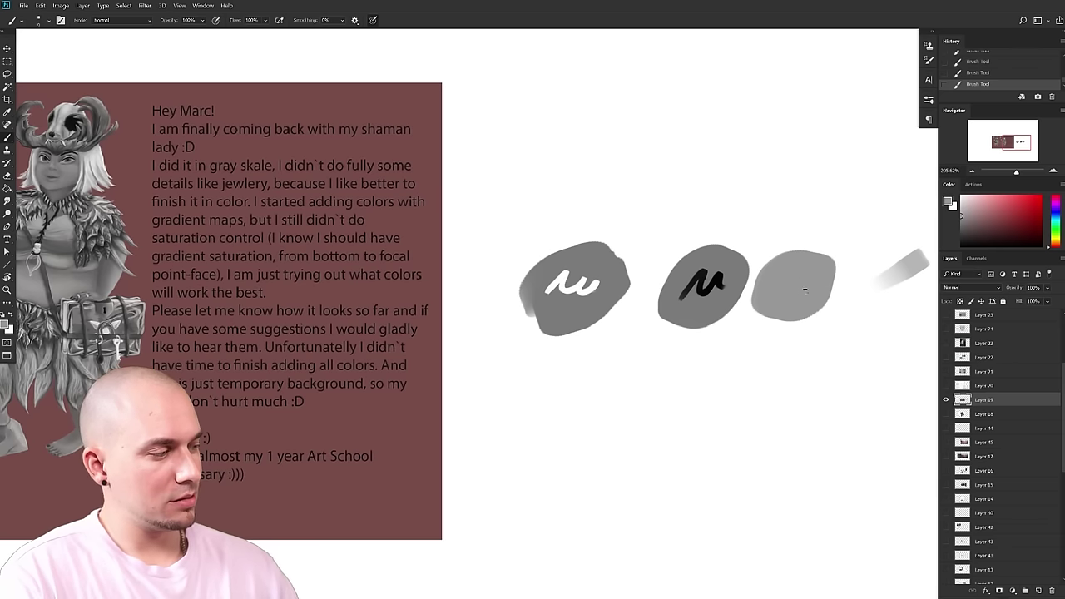
key(d)
drag(769, 292, 820, 277)
- Paint another light grey blob beneath the last sample and mark it with a white squiggle
key(x)
alt+click(798, 310)
mouse_move(789, 373)
mouse_down()
mouse_move(767, 402)
mouse_move(790, 394)
mouse_move(819, 447)
mouse_move(757, 401)
mouse_move(779, 396)
mouse_move(756, 428)
mouse_up()
alt+click(817, 452)
- Circle the white-on-dark and black-on-light samples in bright red and strike through the black-on-dark sample with a single line
click(1041, 196)
mouse_move(600, 234)
mouse_down()
mouse_move(614, 268)
mouse_move(600, 234)
mouse_up()
drag(812, 238, 802, 235)
mouse_move(505, 416)
mouse_down()
mouse_move(694, 391)
mouse_move(673, 394)
mouse_up()
drag(767, 242, 801, 356)
drag(735, 332, 840, 230)
mouse_move(419, 420)
mouse_down()
mouse_move(444, 414)
mouse_move(441, 403)
mouse_up()
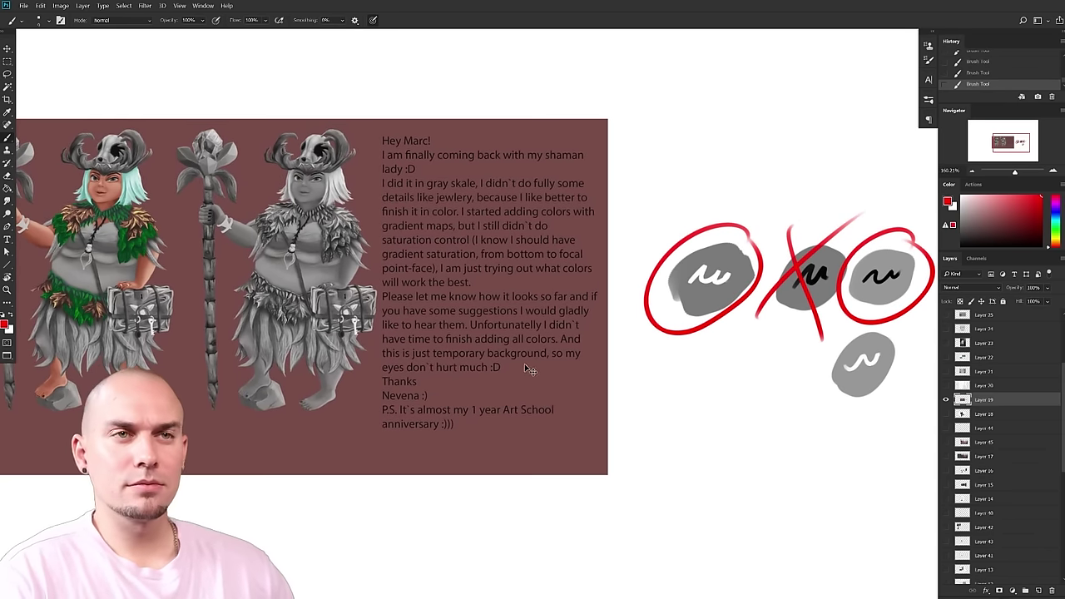
key(ctrl+z)
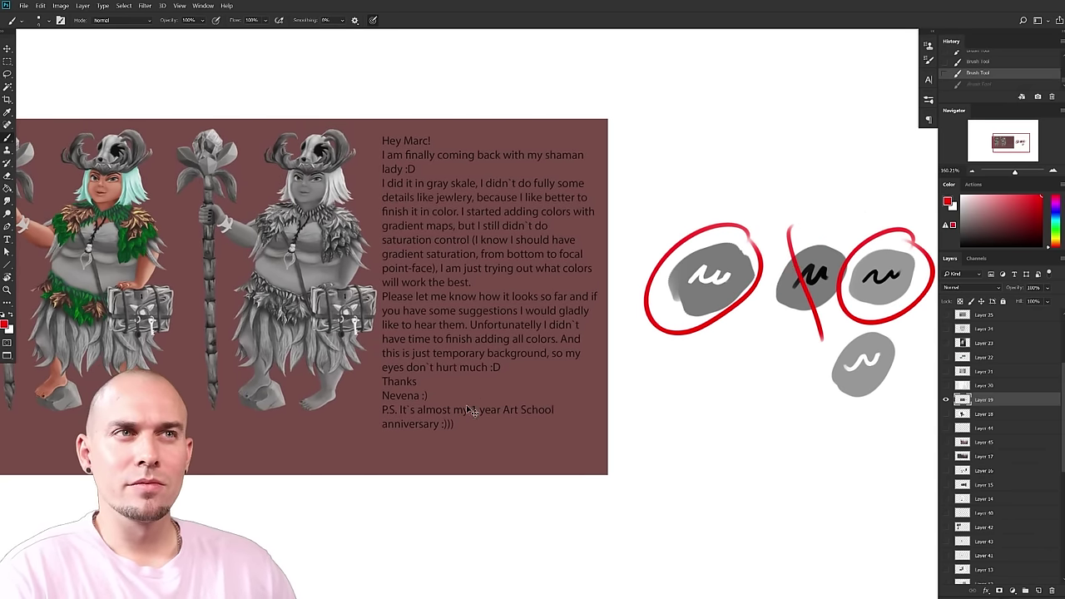
- Examine the greyscale and coloured shaman figures side by side for contrast against the maroon background
scroll(446, 395, up, 2)
drag(460, 439, 514, 414)
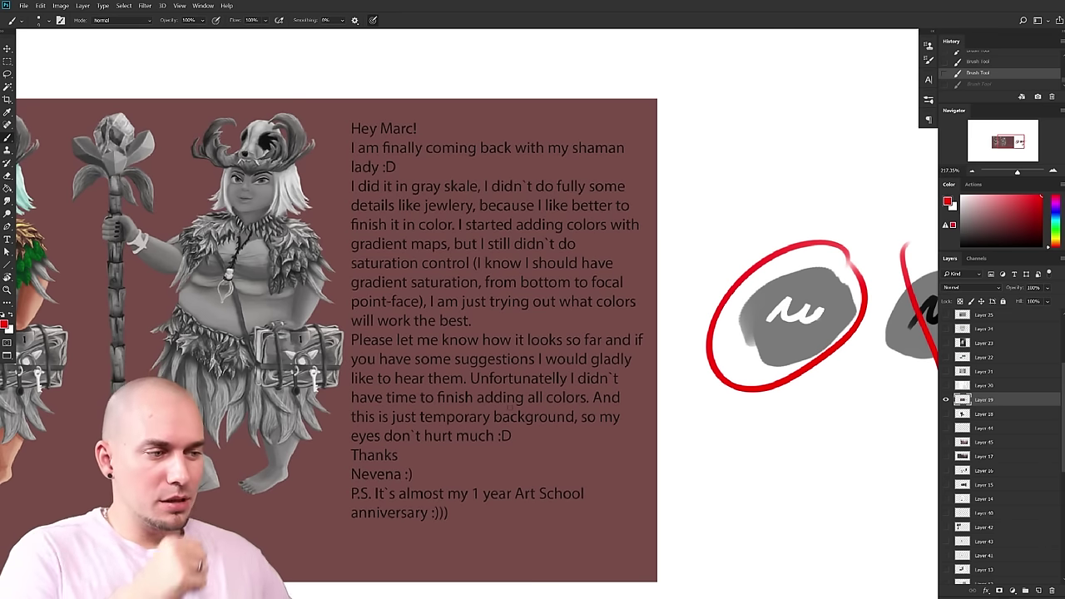
mouse_move(559, 347)
mouse_down()
mouse_move(538, 368)
mouse_move(669, 336)
mouse_move(645, 352)
mouse_move(669, 369)
mouse_up()
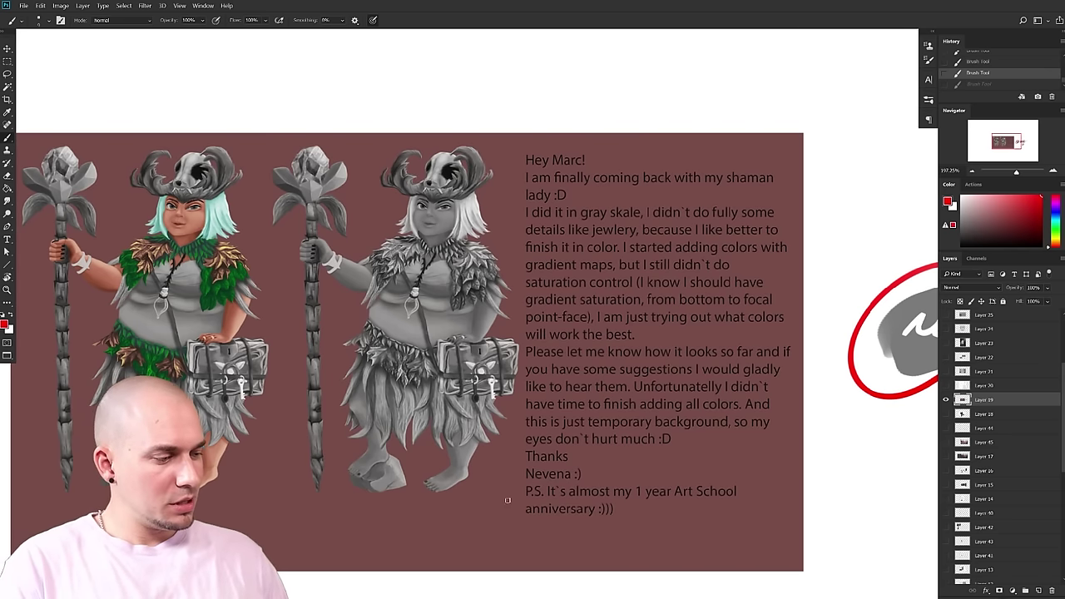
drag(377, 392, 639, 371)
drag(518, 362, 582, 396)
scroll(582, 396, up, 1)
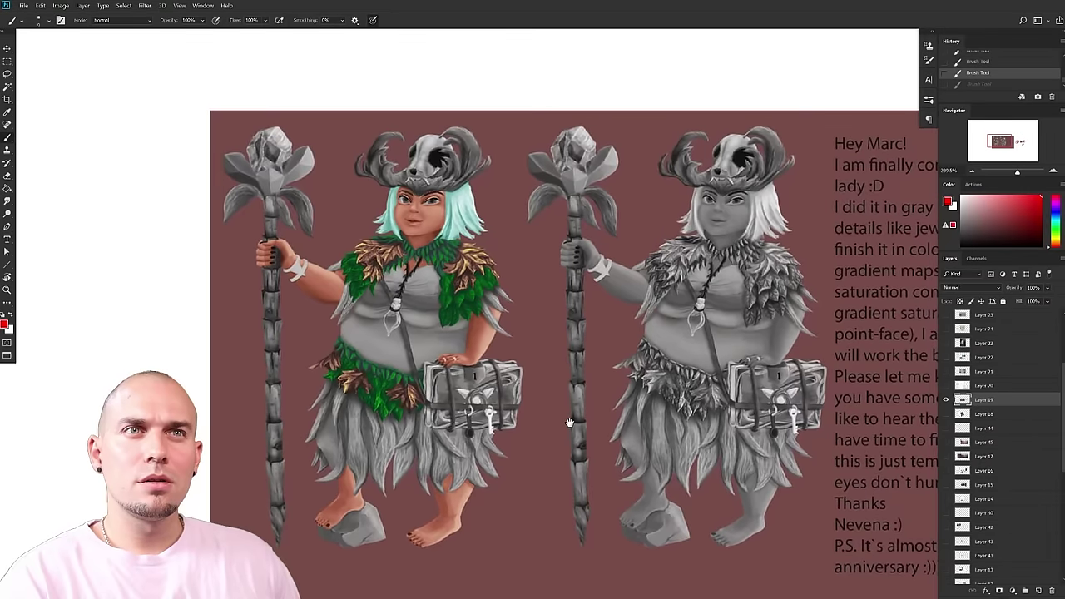
- Try filling the submission's maroon background with a grey sampled from the greyscale shaman using the Paint Bucket
alt+click(541, 330)
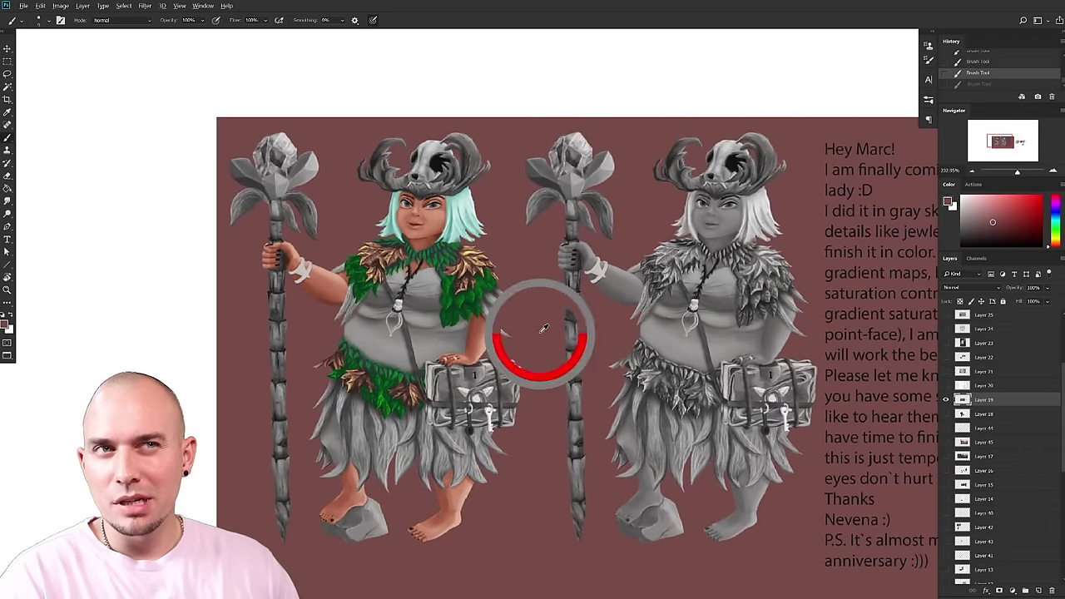
key(g)
alt+click(656, 284)
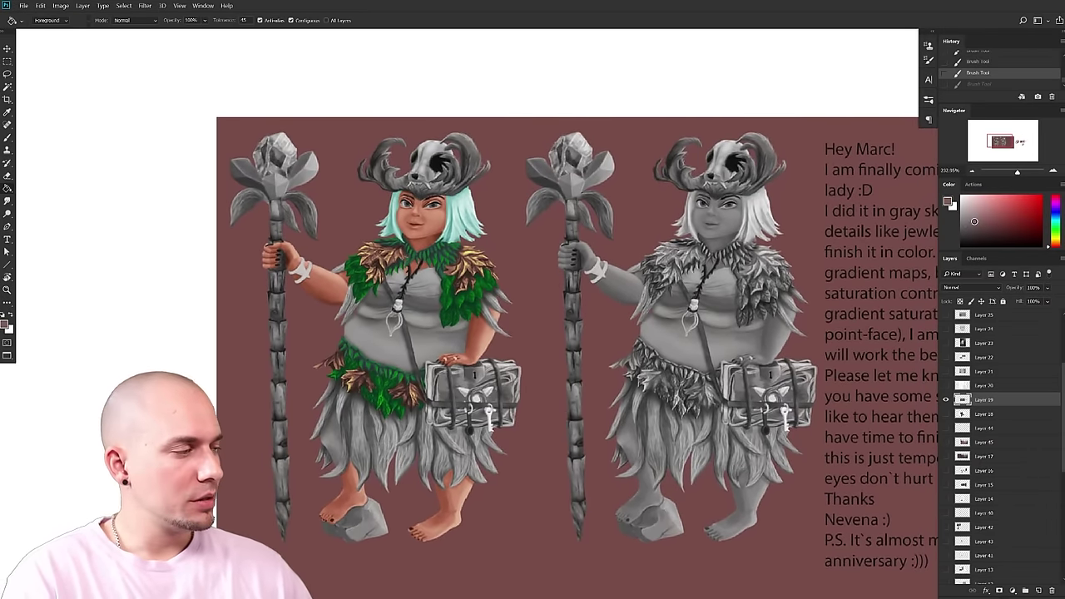
click(556, 342)
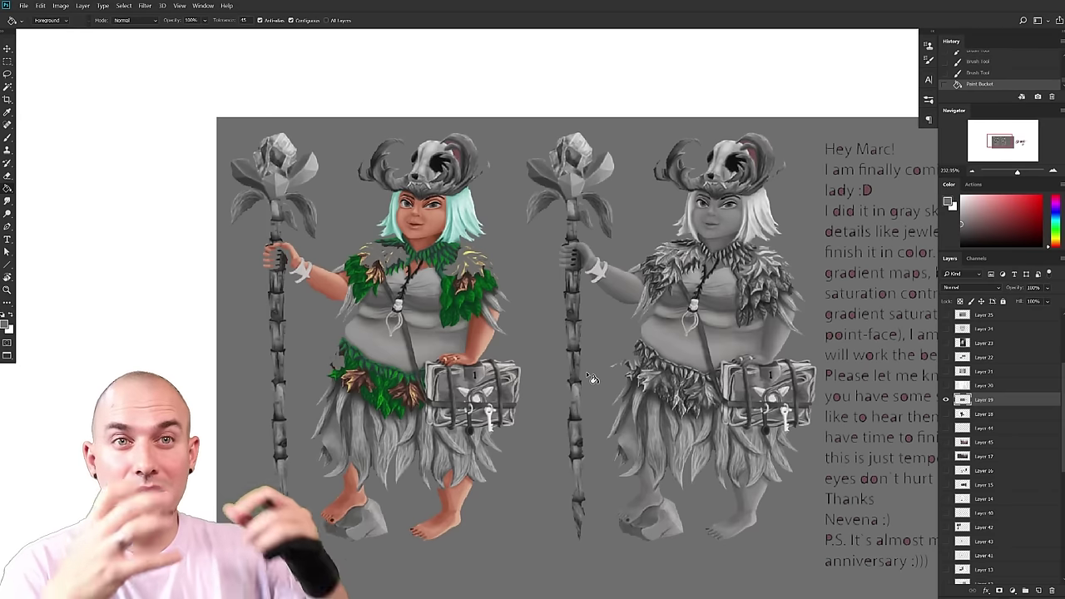
key(ctrl+z)
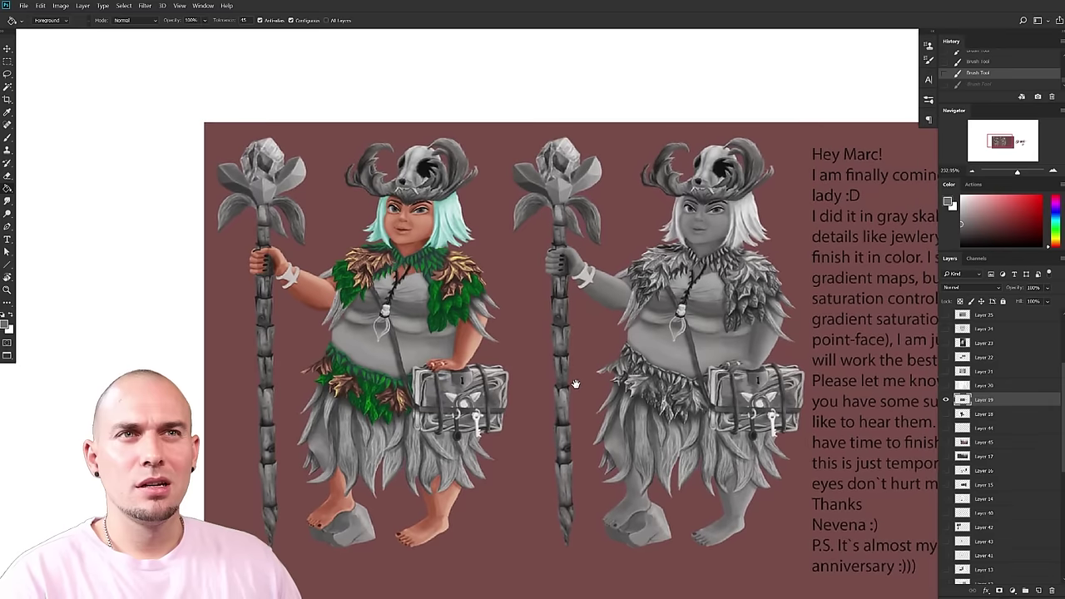
- Sample the maroon background and the coloured shaman's arm area to compare their colours
alt+click(513, 337)
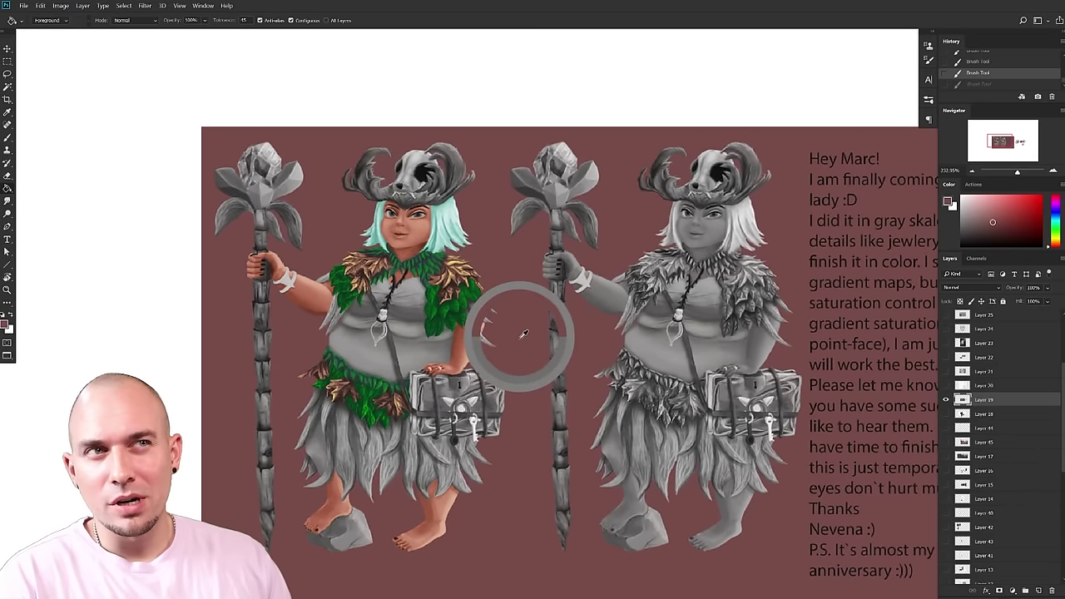
key(b)
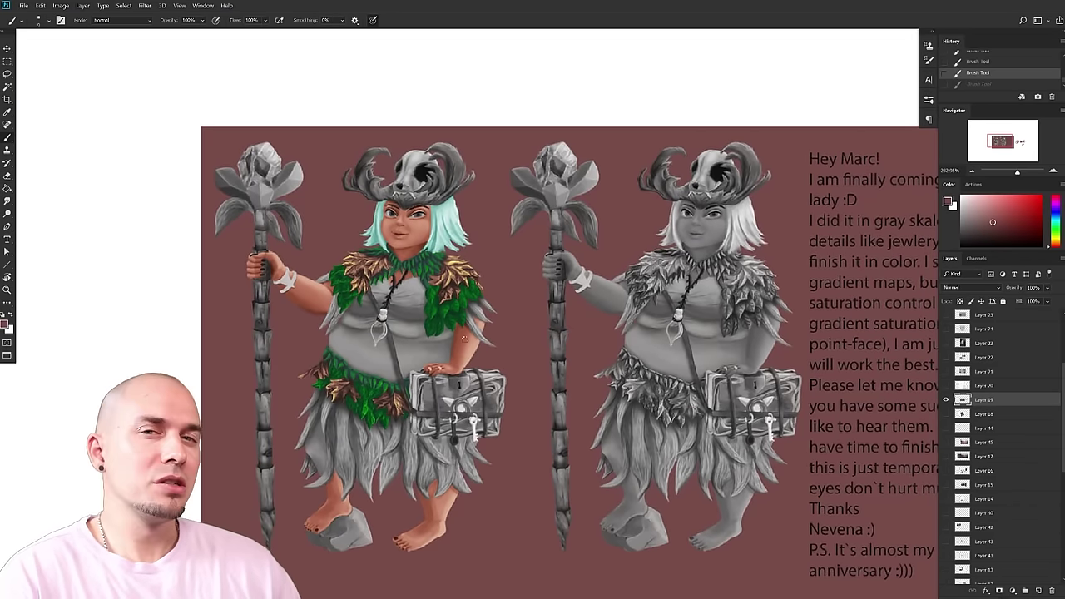
drag(511, 308, 522, 333)
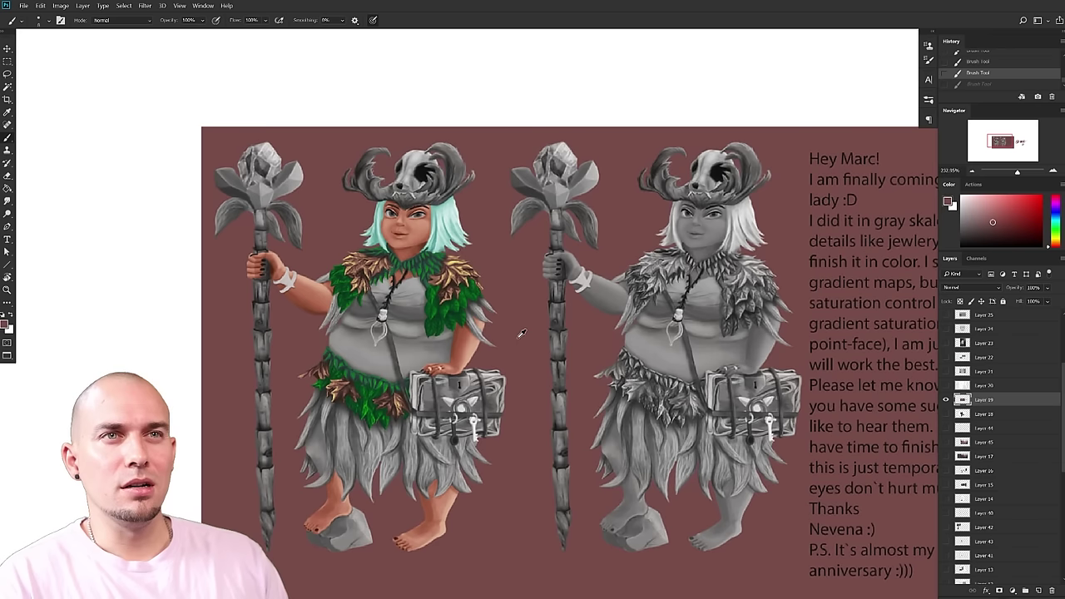
click(514, 272)
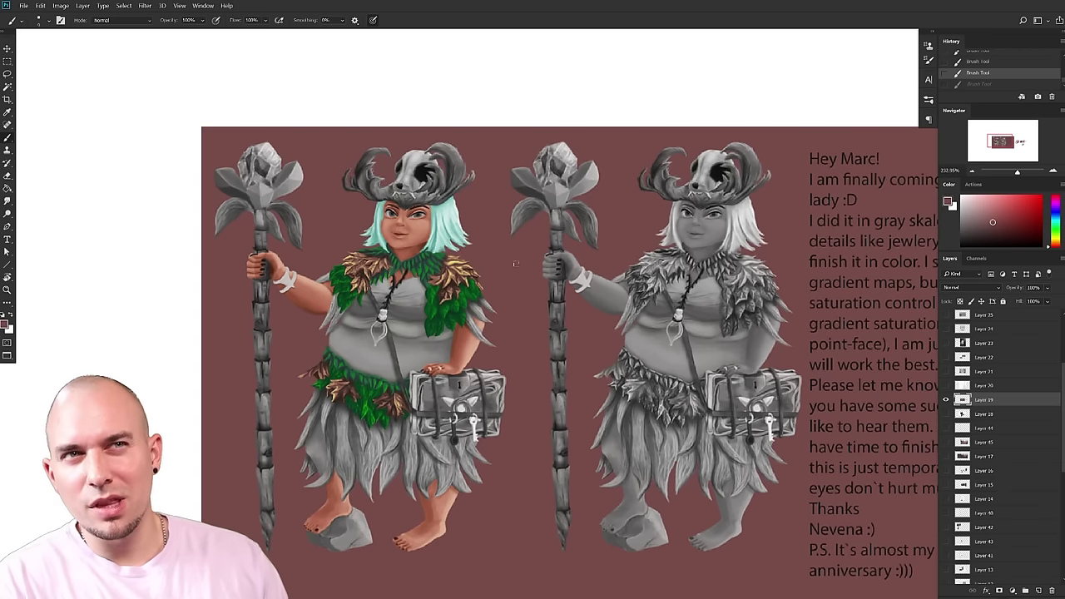
click(476, 345)
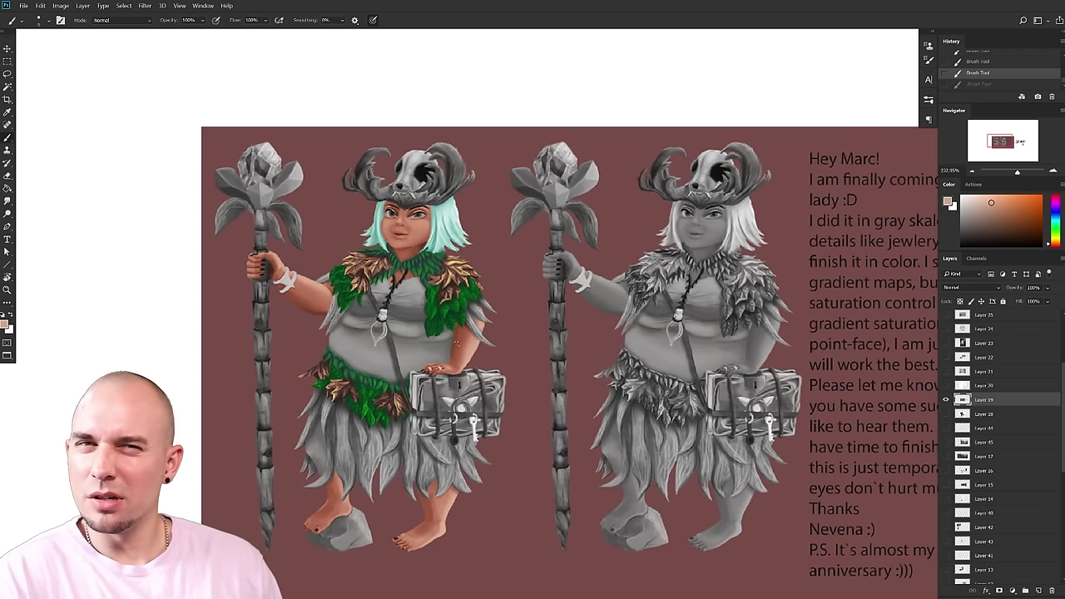
drag(498, 375, 481, 370)
alt+click(495, 332)
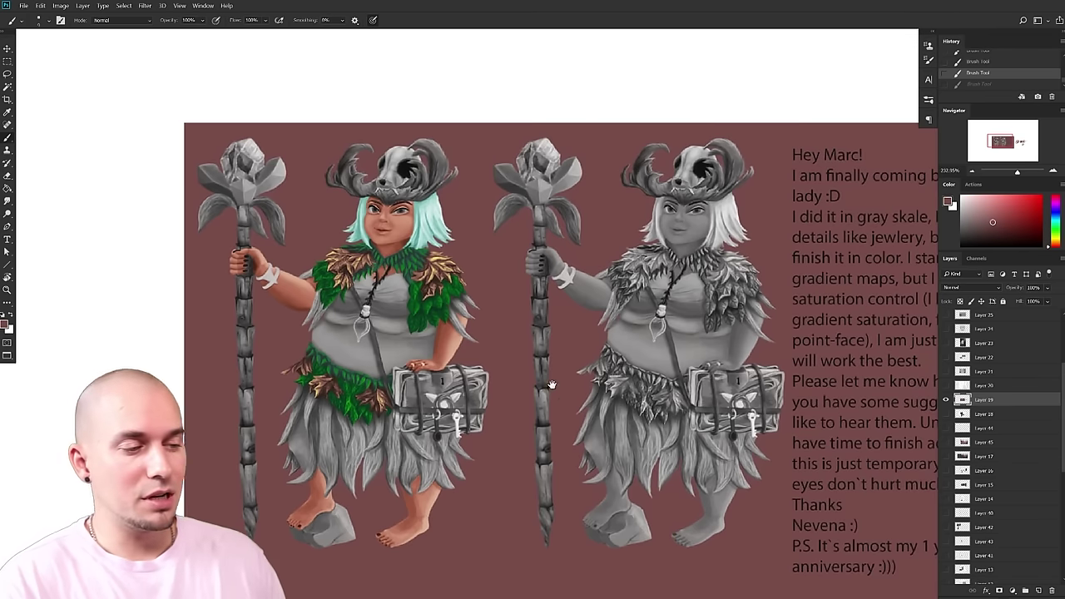
- Examine both shaman versions at overall and enlarged views to judge their values and shading
drag(551, 384, 454, 349)
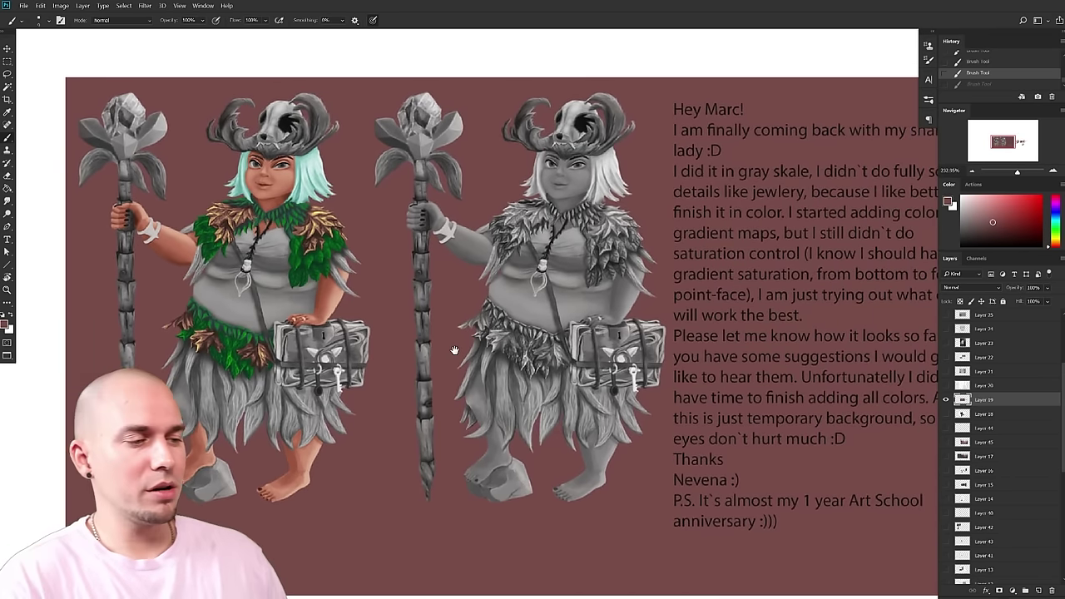
scroll(645, 372, down, 3)
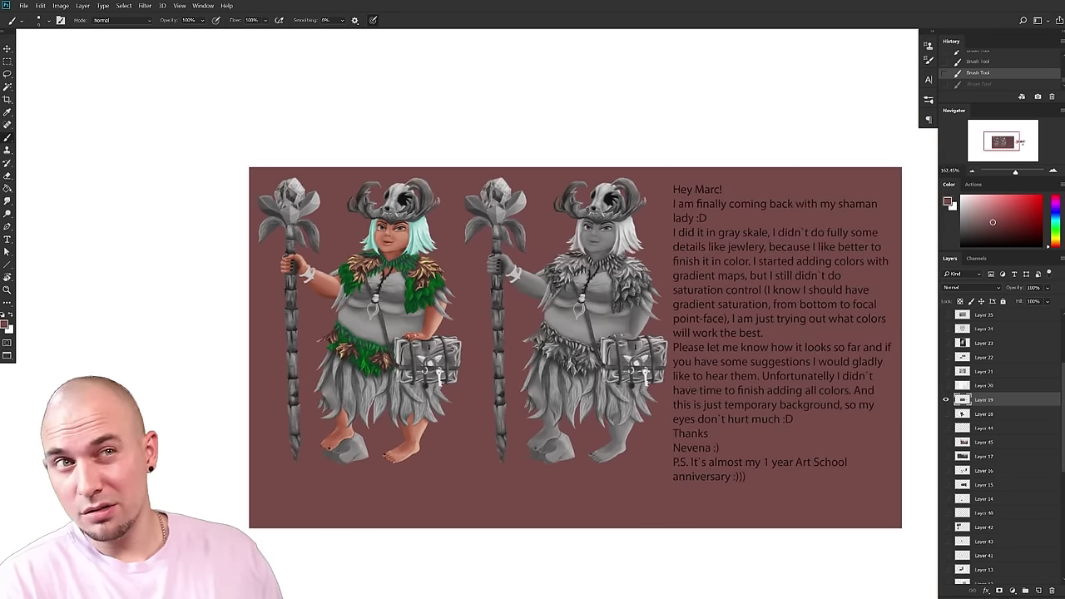
scroll(620, 396, up, 2)
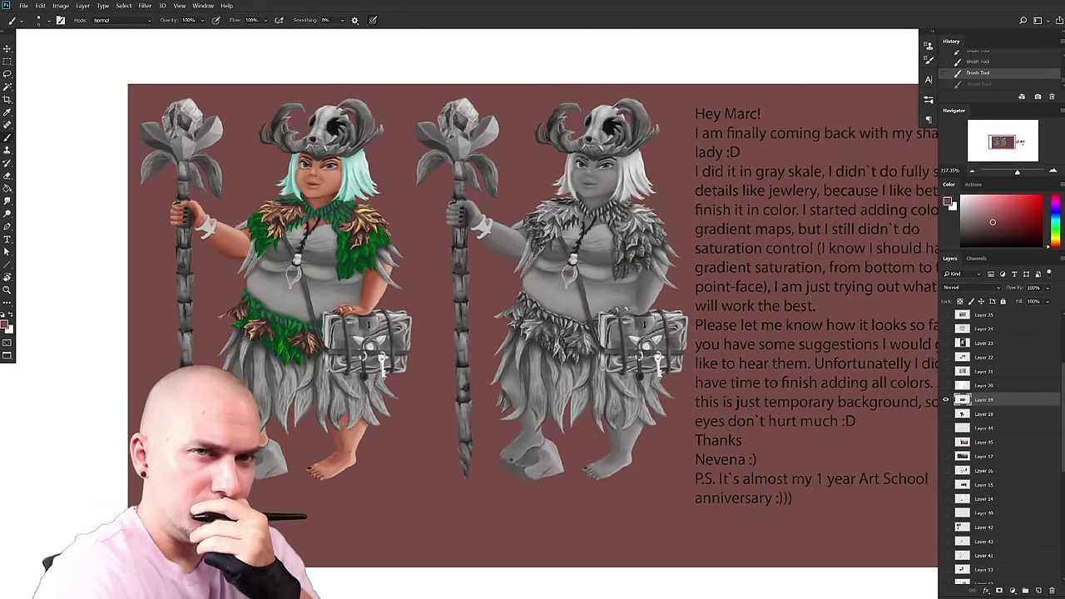
drag(670, 356, 807, 480)
drag(497, 401, 547, 395)
scroll(535, 392, down, 2)
mouse_move(532, 378)
mouse_down()
mouse_move(615, 444)
mouse_move(551, 370)
mouse_up()
scroll(557, 365, down, 2)
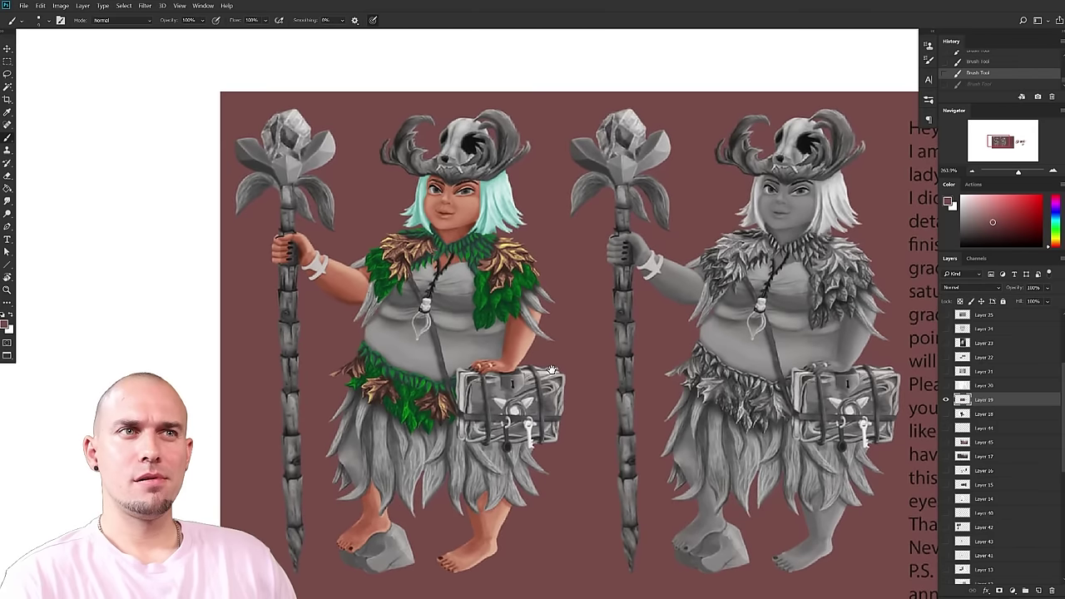
drag(753, 351, 708, 326)
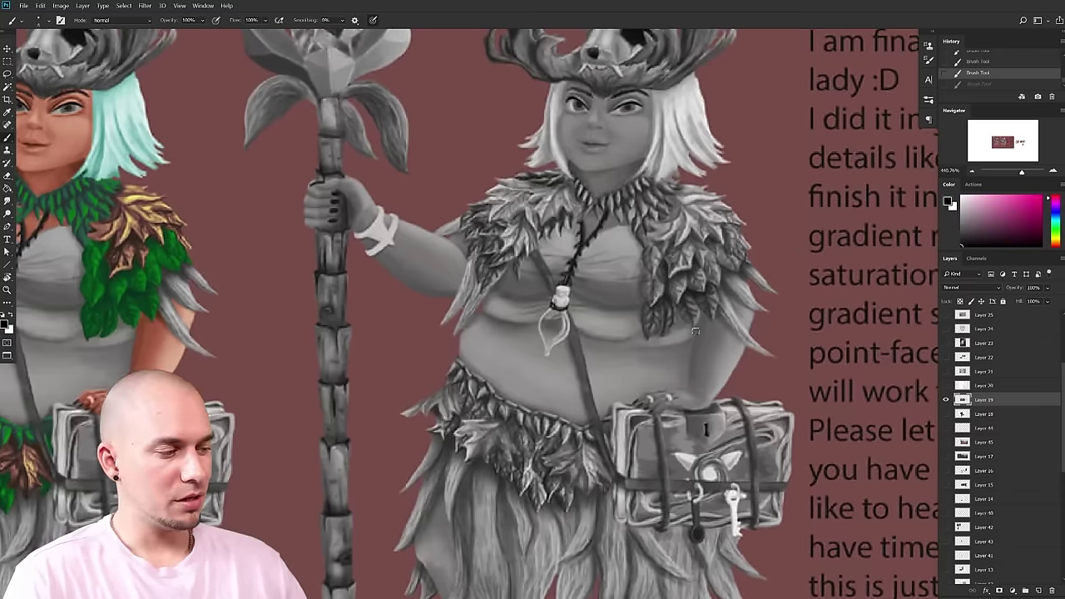
- Choose another brush preset and darken the shadows beneath the greyscale shaman's leaf cape and chest with black
right_click(695, 331)
click(416, 447)
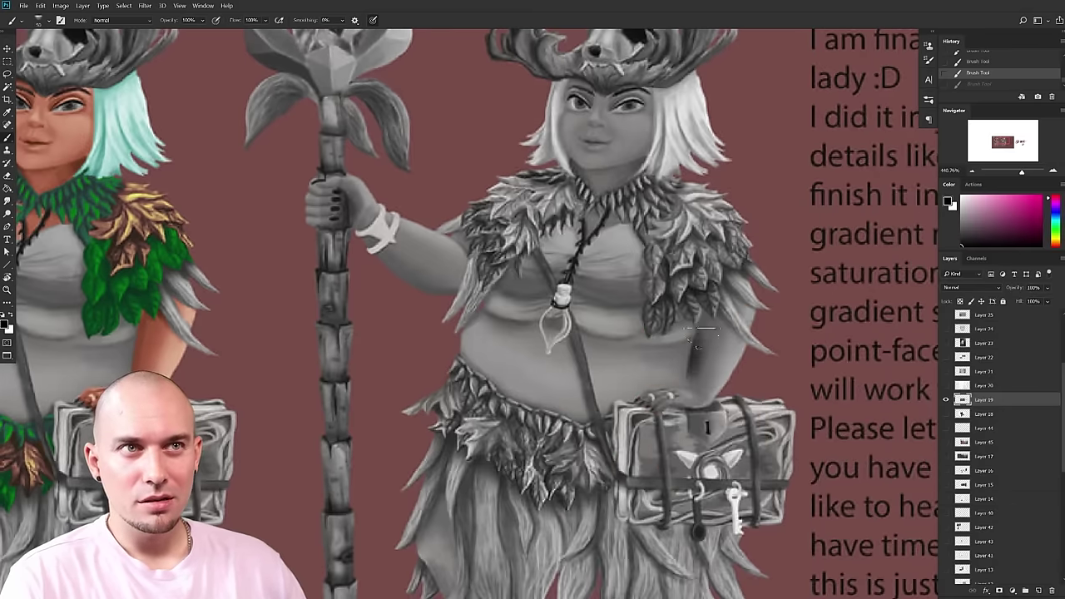
drag(698, 334, 690, 326)
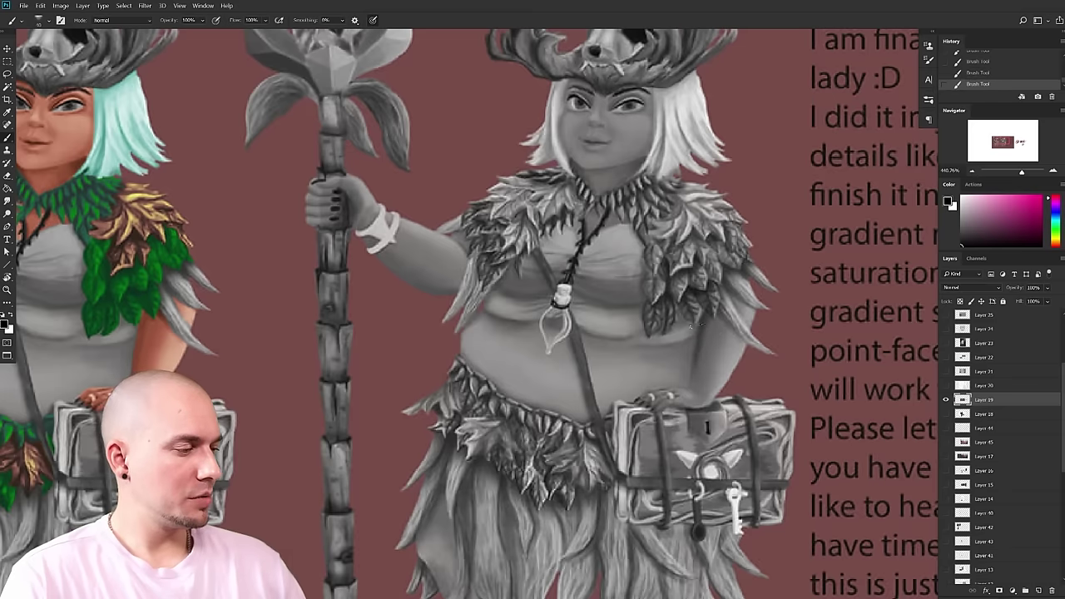
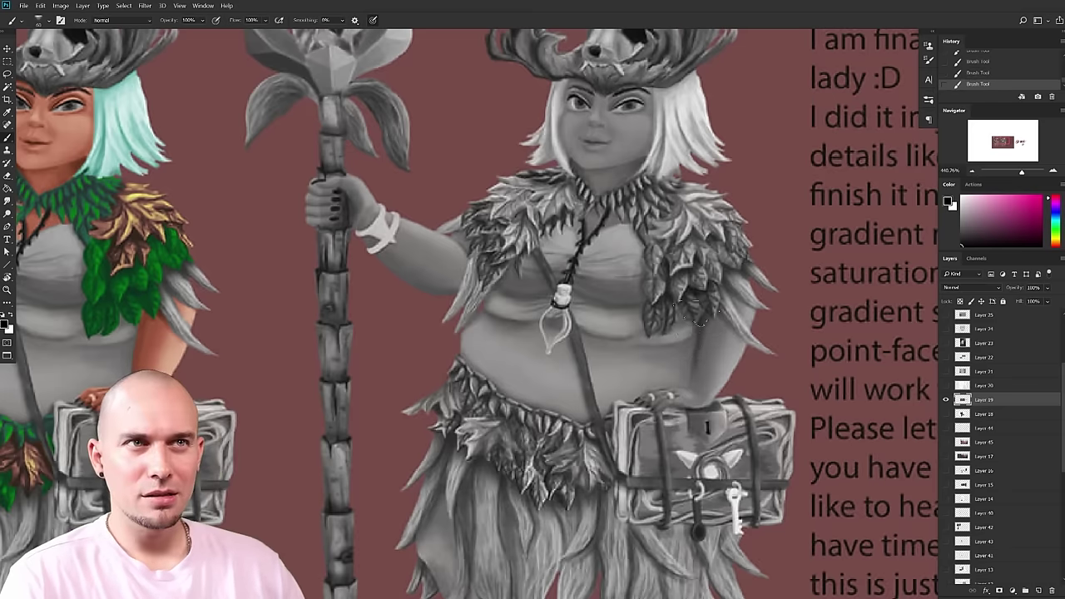
key([)
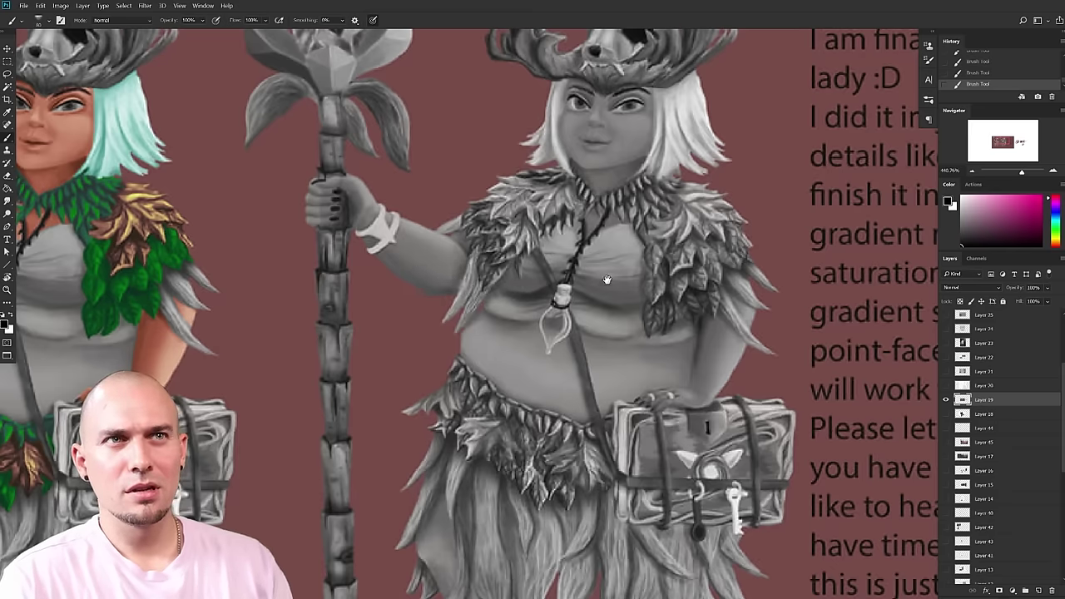
drag(607, 280, 552, 335)
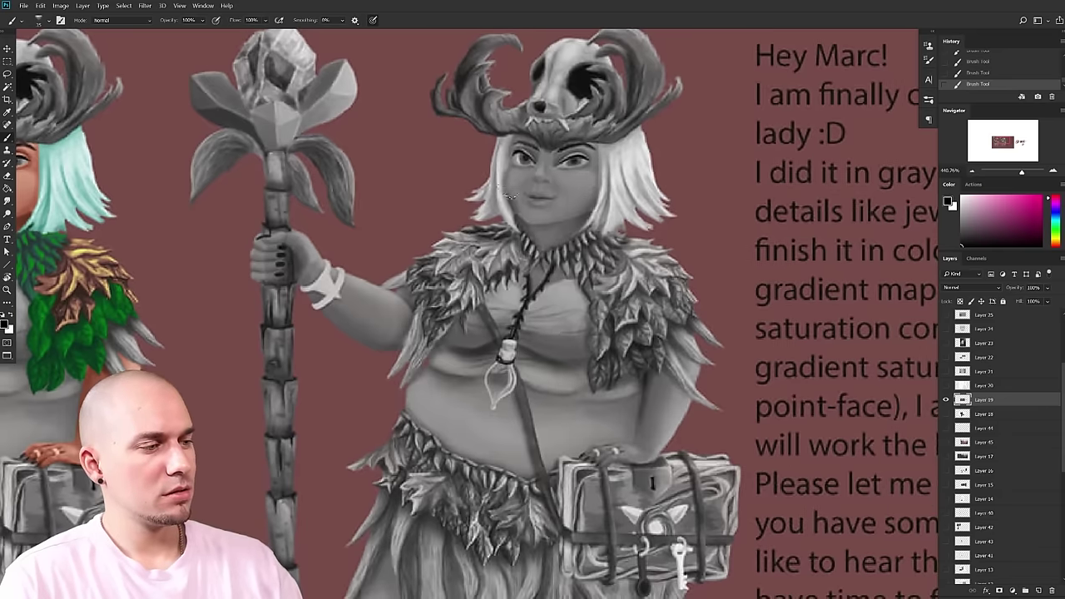
- Examine the greyscale shaman's torso, chest box and leaf skirt for further shadow areas
scroll(532, 385, down, 3)
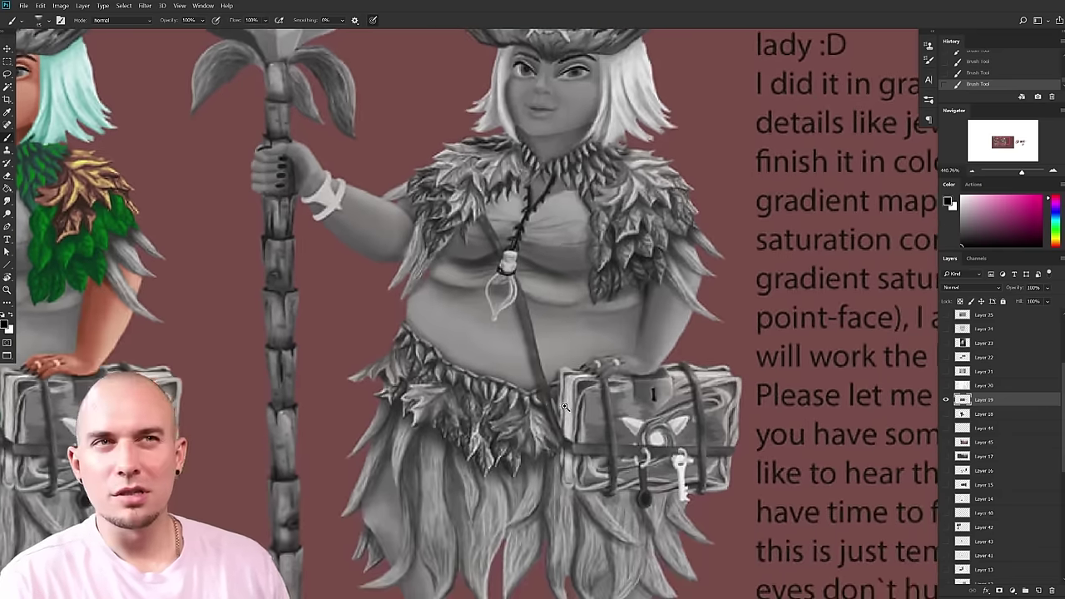
drag(566, 407, 557, 402)
drag(564, 349, 537, 292)
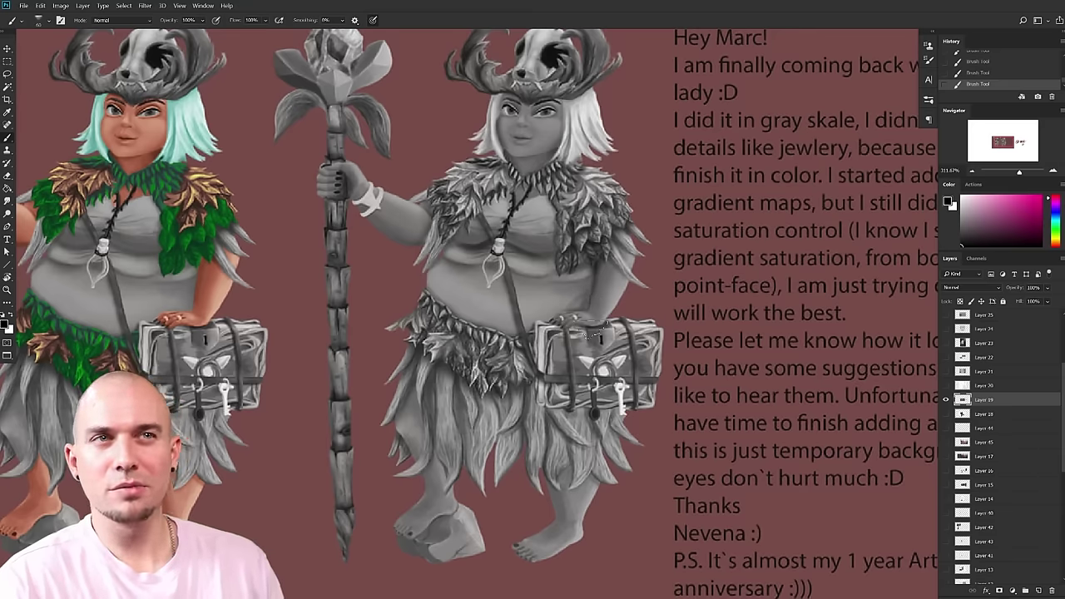
scroll(592, 326, down, 2)
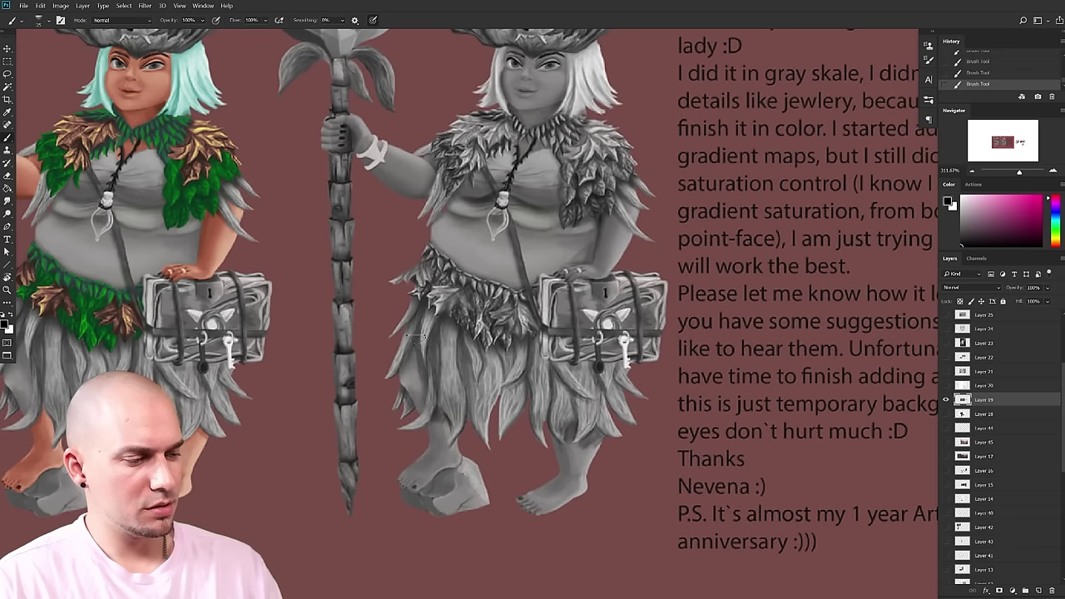
drag(502, 364, 523, 459)
drag(553, 320, 599, 318)
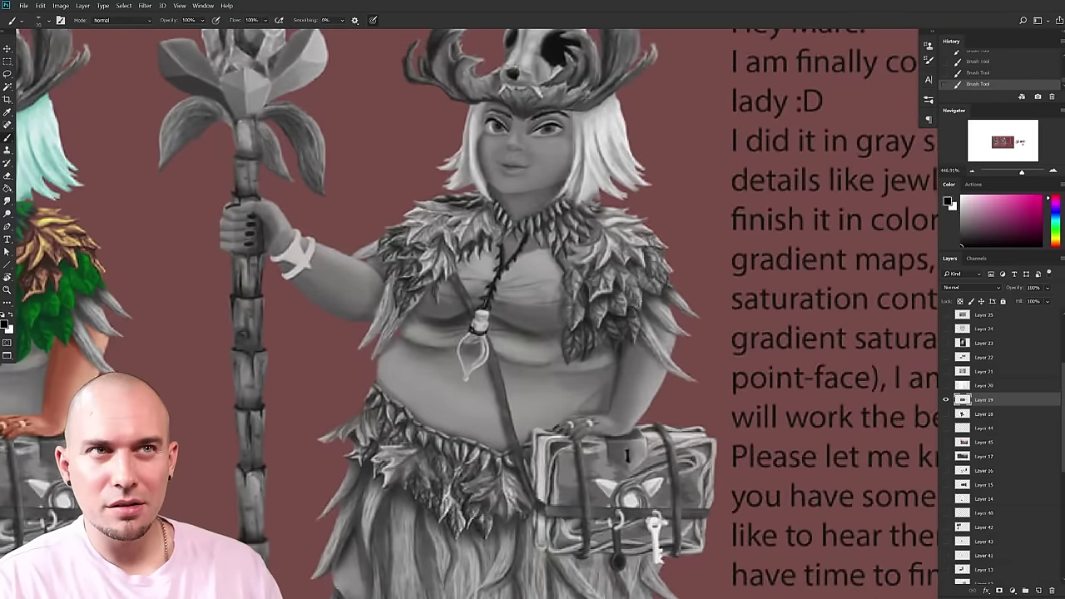
- Compare both shaman versions and sample the skin colour from the coloured shaman's arm
drag(551, 261, 525, 352)
drag(494, 353, 492, 354)
scroll(476, 374, down, 4)
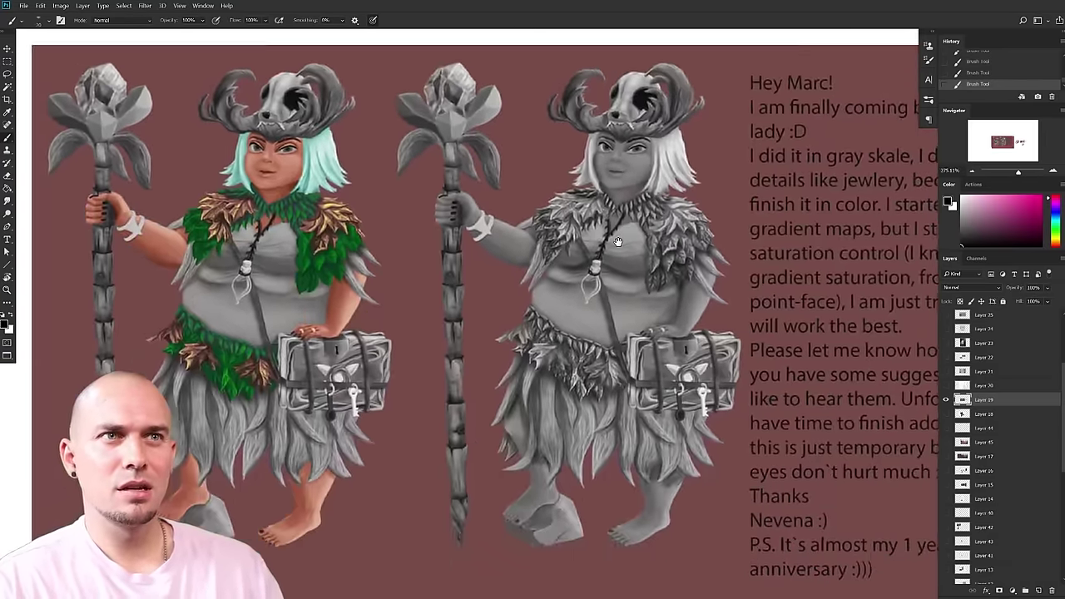
scroll(597, 290, up, 3)
scroll(597, 291, left, 3)
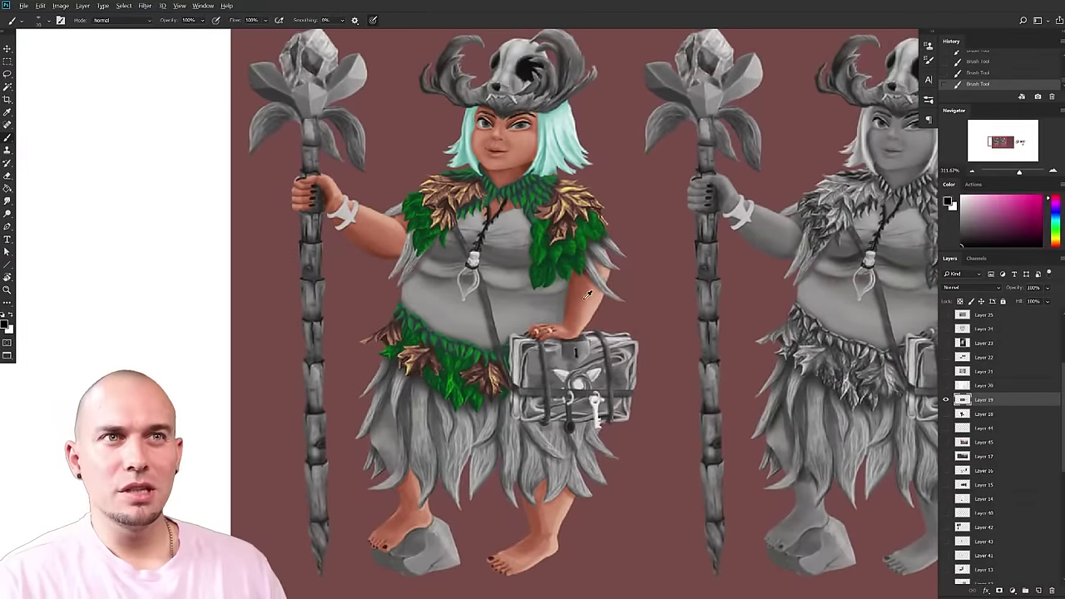
alt+click(582, 287)
mouse_move(581, 287)
mouse_down()
mouse_move(566, 302)
mouse_move(591, 292)
mouse_move(577, 296)
mouse_up()
drag(586, 405, 581, 412)
drag(643, 381, 646, 347)
drag(729, 361, 691, 394)
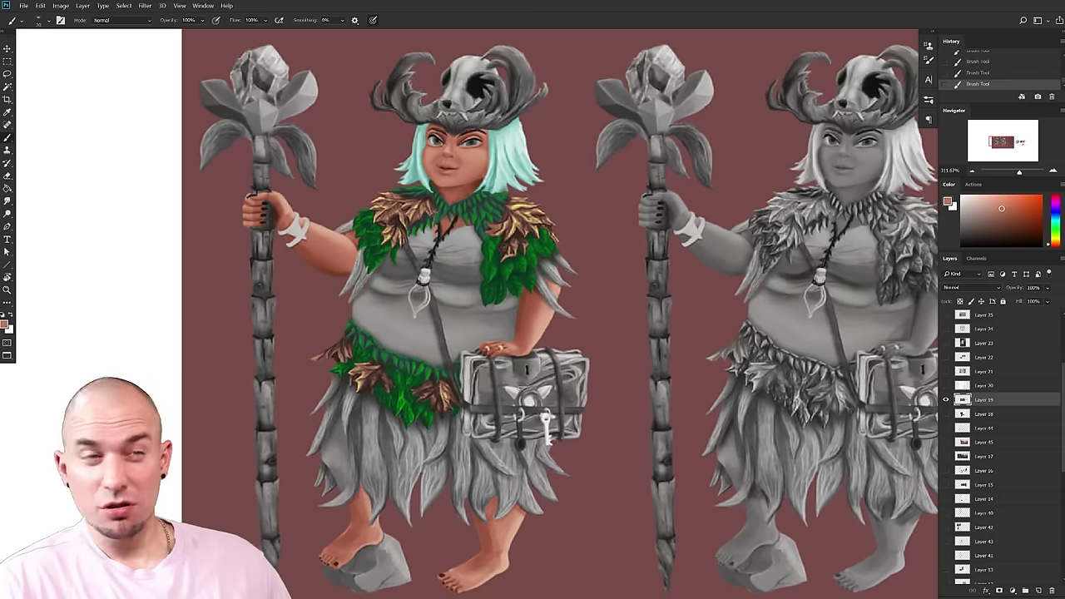
- Sample the cape's green, switch to bright yellow, and try yellow patches over the coloured shaman's leafy shoulder, undoing each one
alt+click(526, 256)
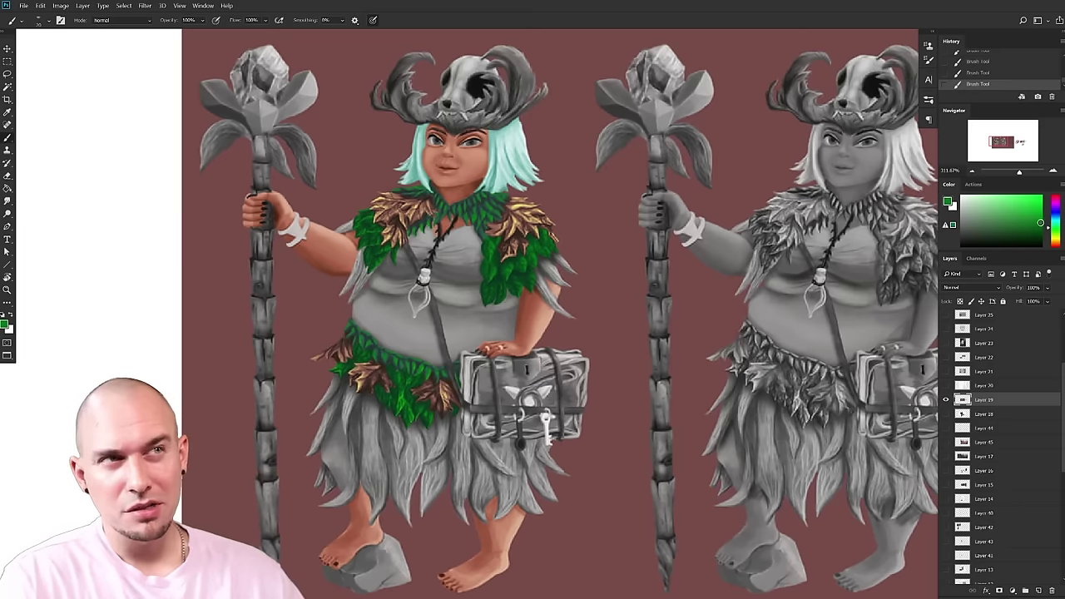
drag(1026, 224, 1035, 223)
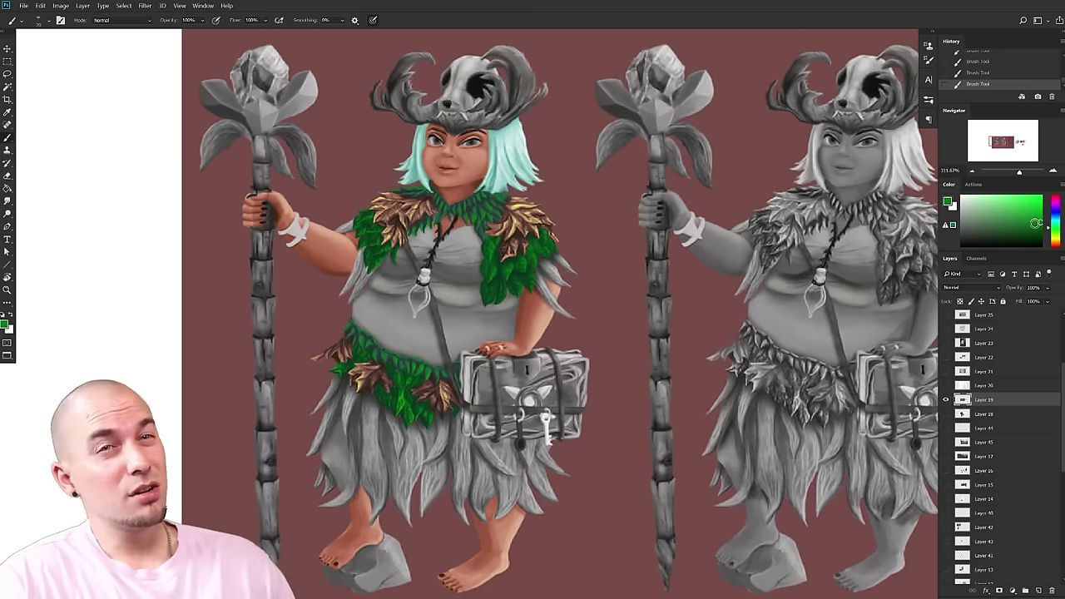
click(1054, 239)
click(1038, 196)
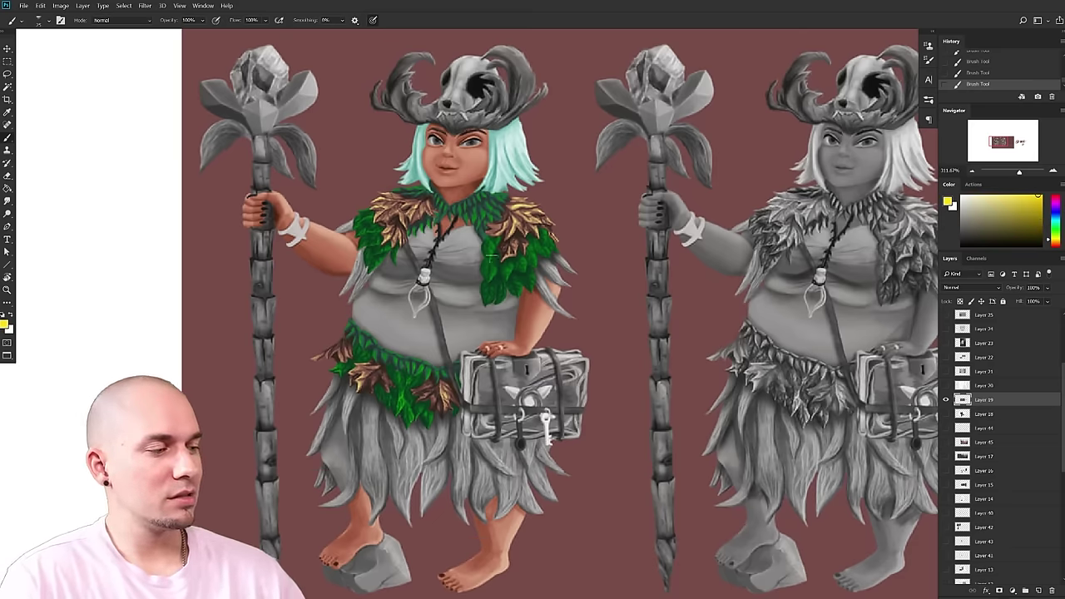
drag(551, 236, 574, 219)
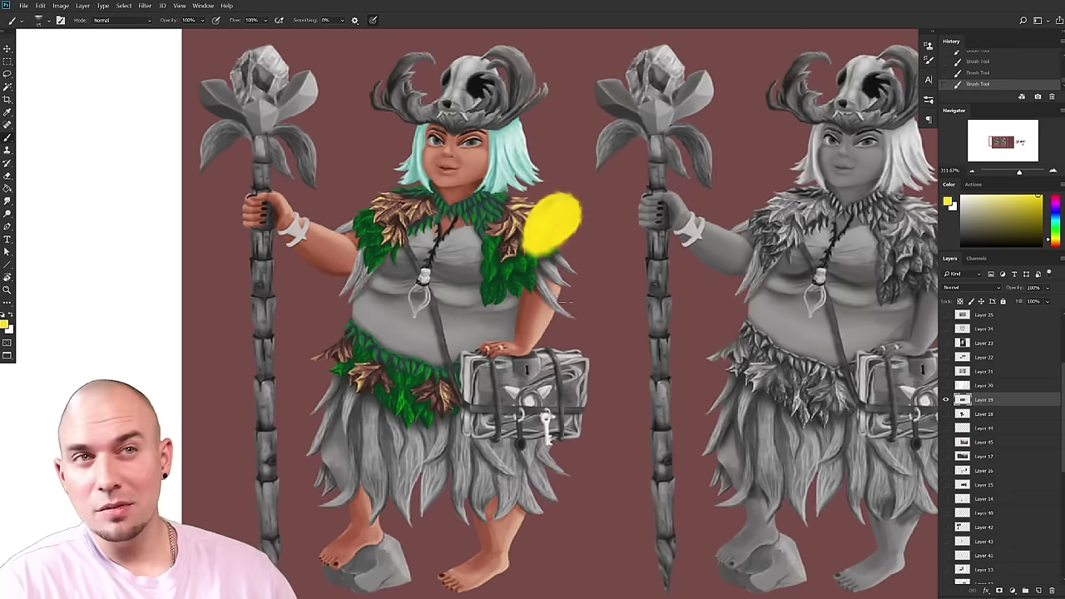
key(ctrl+z)
mouse_move(537, 246)
mouse_down()
mouse_move(553, 225)
mouse_move(574, 233)
mouse_move(578, 212)
mouse_move(570, 218)
mouse_up()
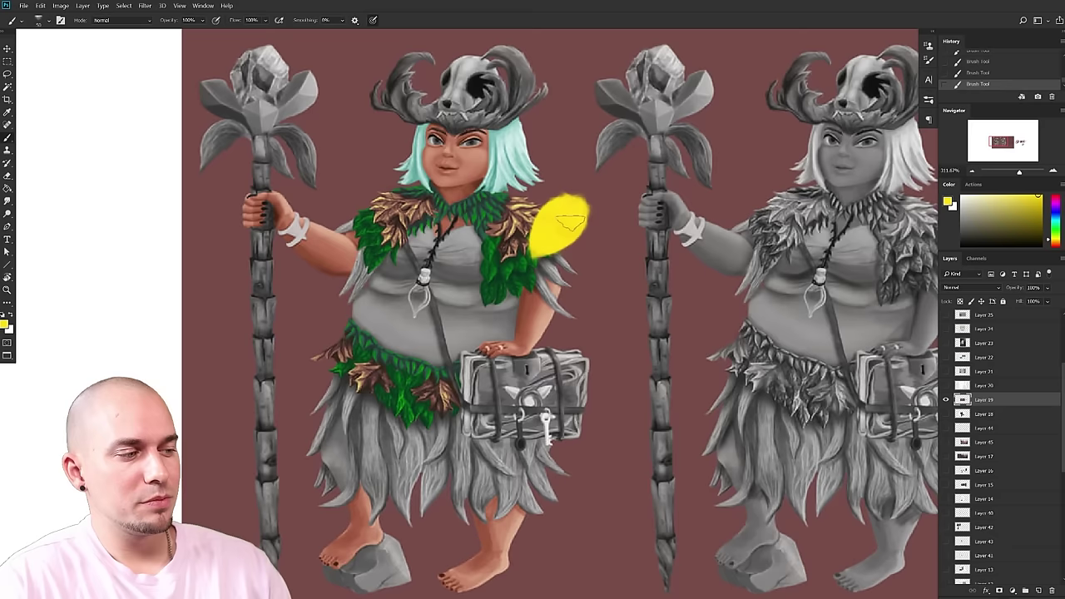
key(ctrl+z)
- Pick a bright cyan blue, try a patch over the coloured shaman's leafy shoulder, and undo it
click(1056, 221)
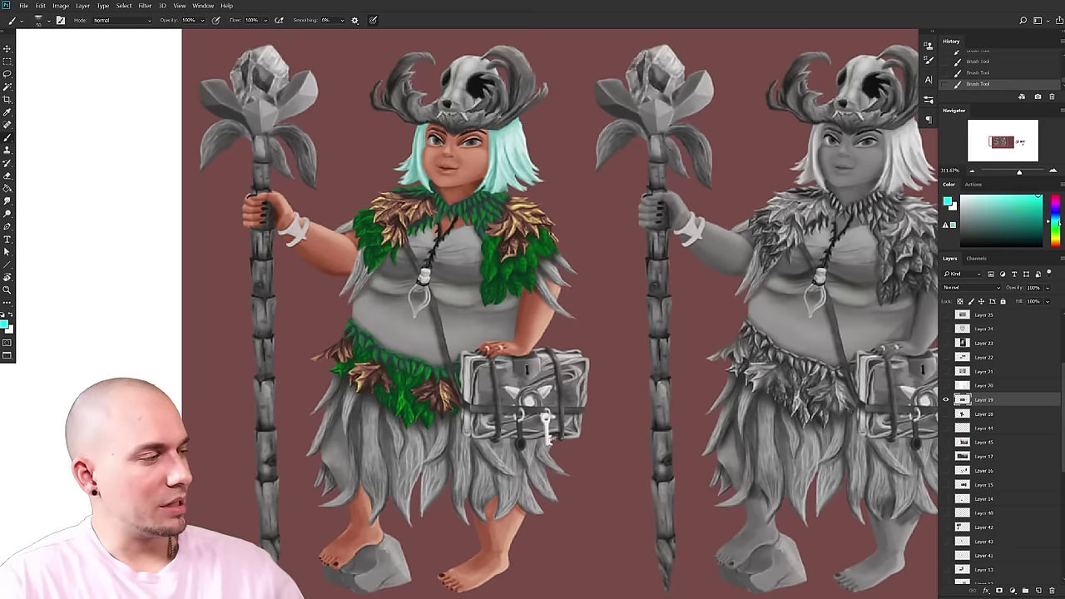
drag(1056, 226, 1057, 219)
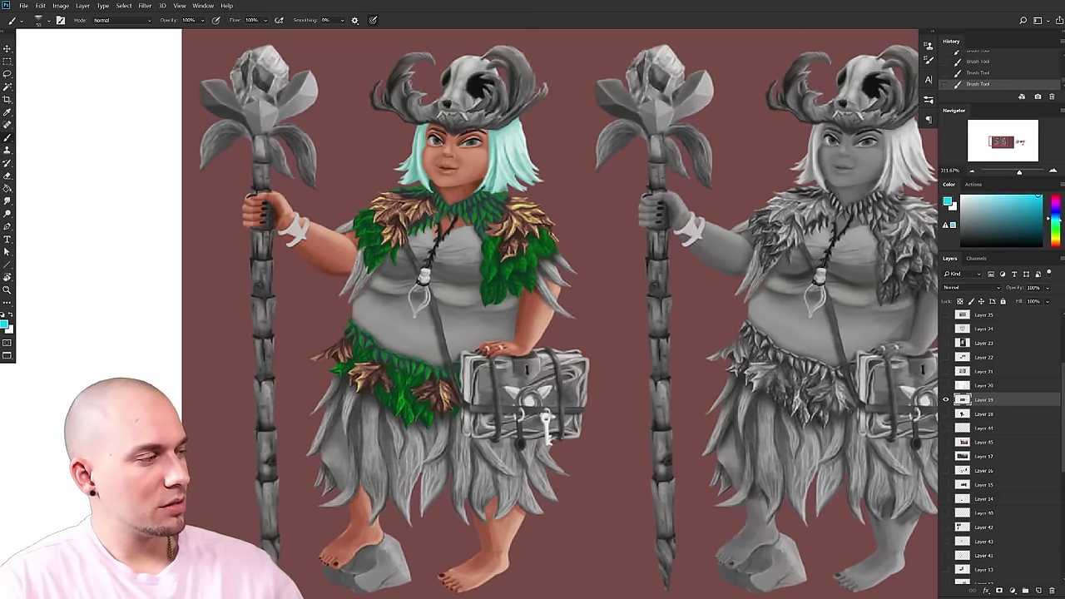
drag(533, 233, 582, 187)
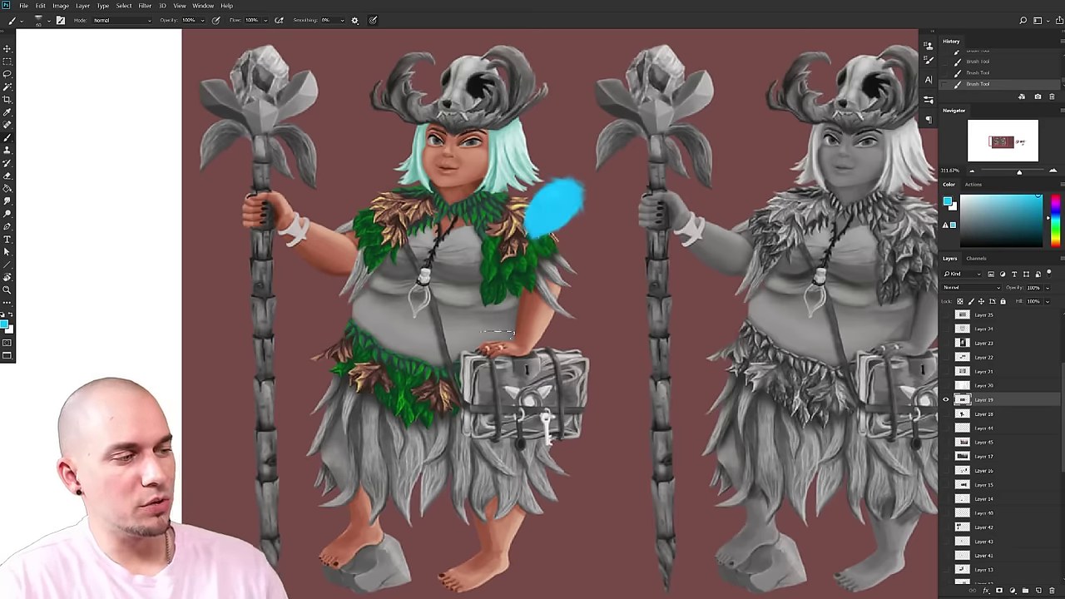
key(ctrl+z)
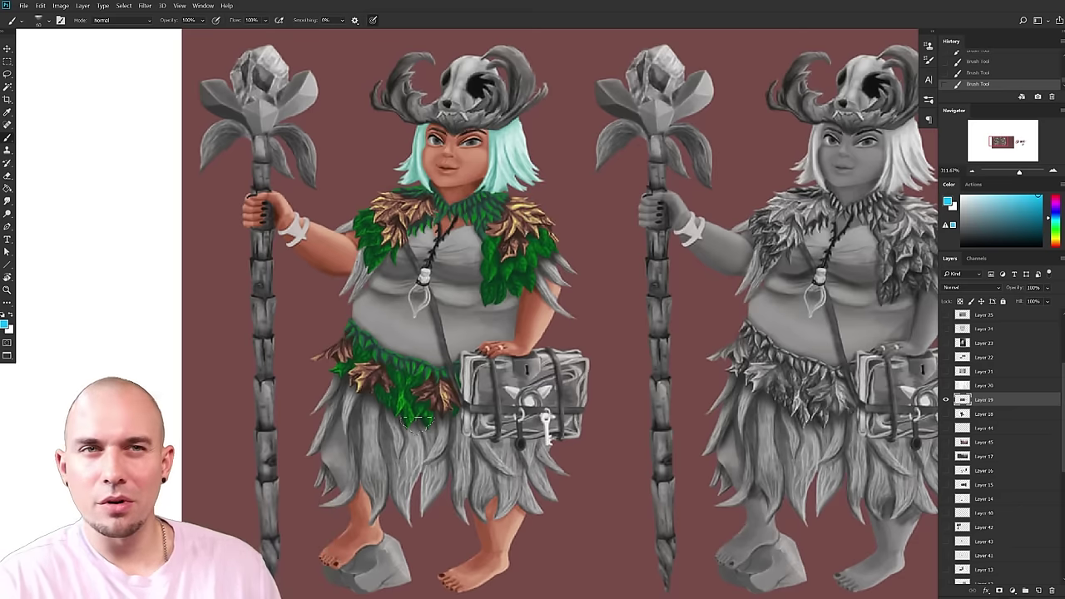
- Try a bright lime patch and darker green patches beside the coloured shaman's shoulder leaves, undoing each one
alt+click(406, 420)
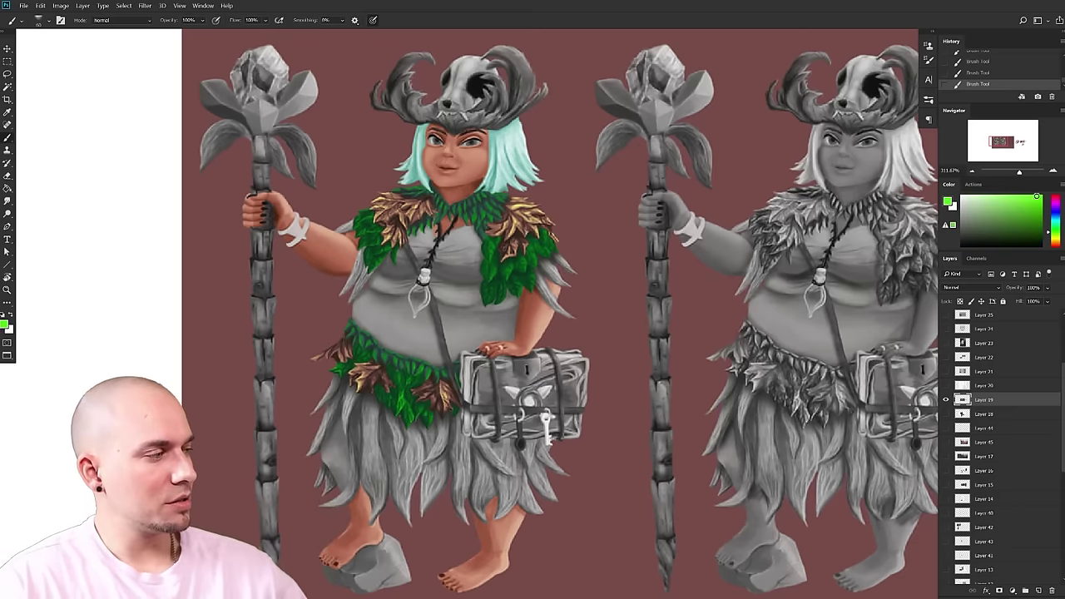
mouse_move(572, 239)
mouse_down()
mouse_move(559, 250)
mouse_move(591, 226)
mouse_up()
key(ctrl+z)
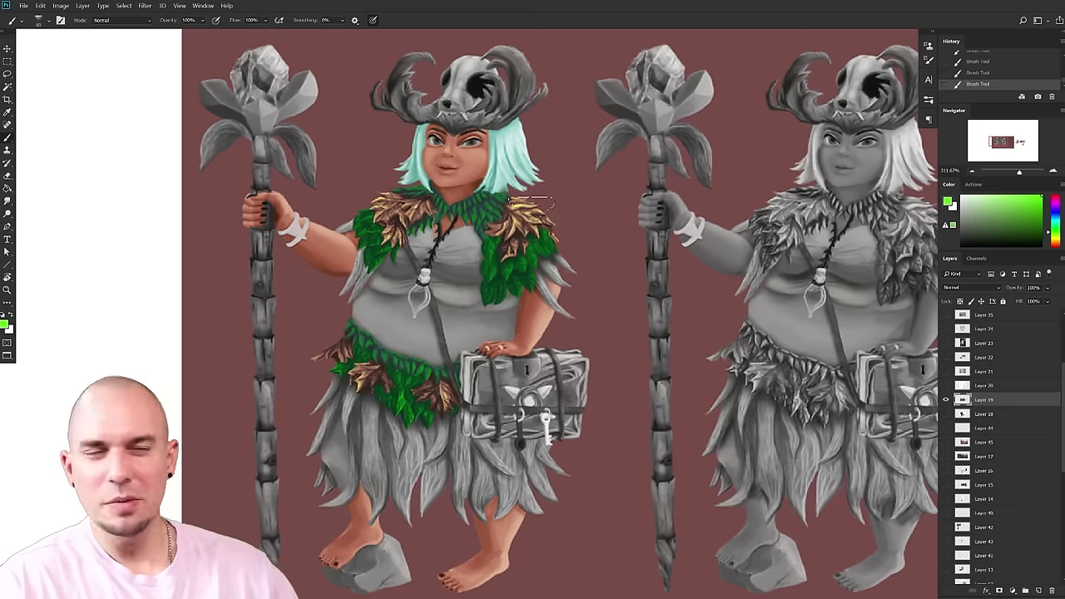
click(1041, 217)
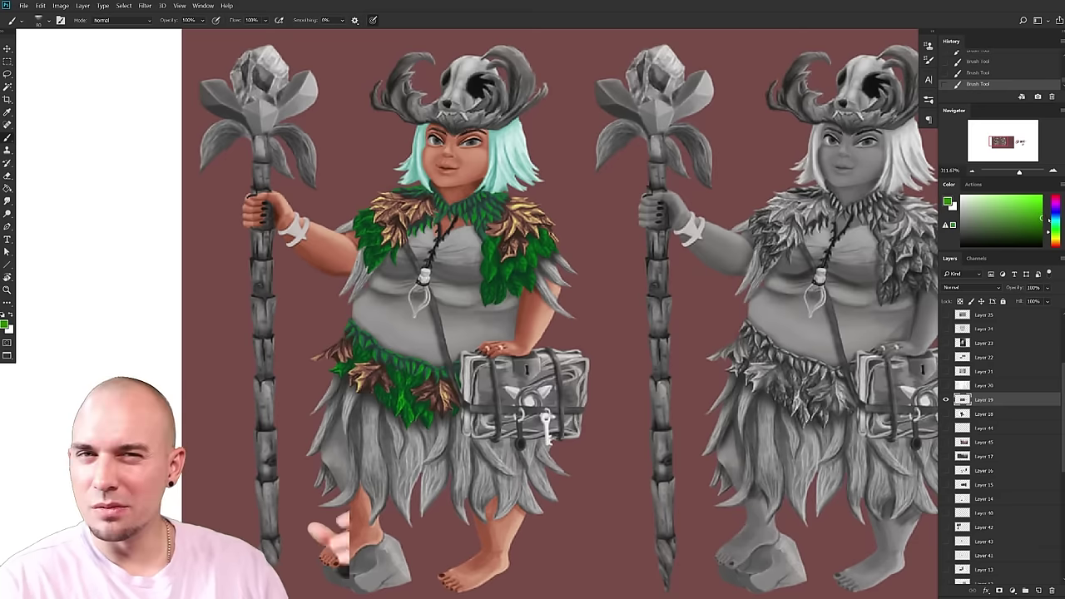
drag(542, 235, 569, 218)
key(ctrl+z)
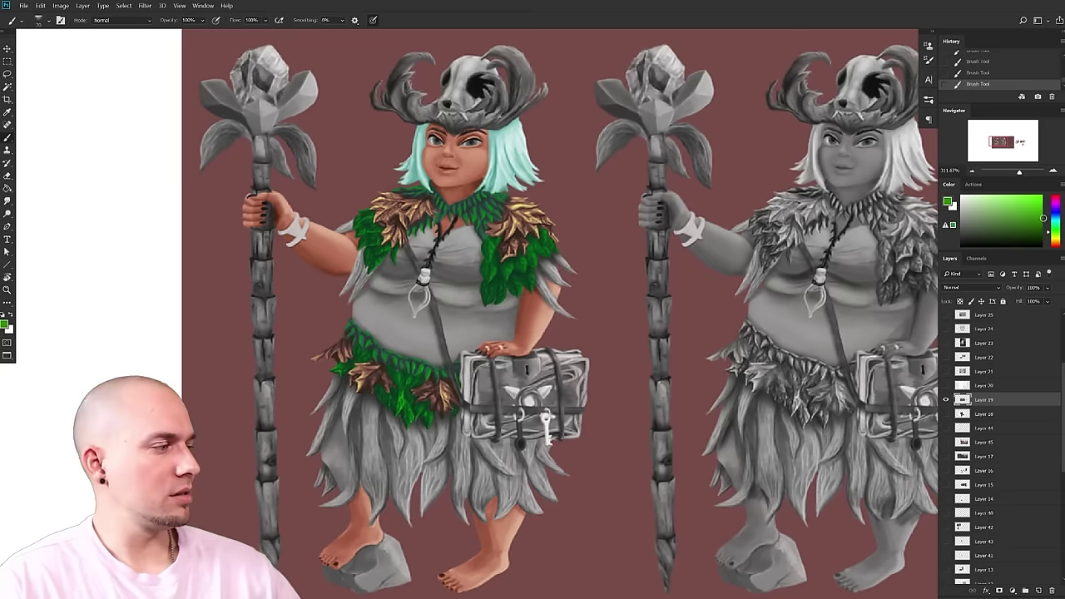
mouse_move(554, 283)
mouse_down()
mouse_move(603, 250)
mouse_move(549, 266)
mouse_move(556, 283)
mouse_up()
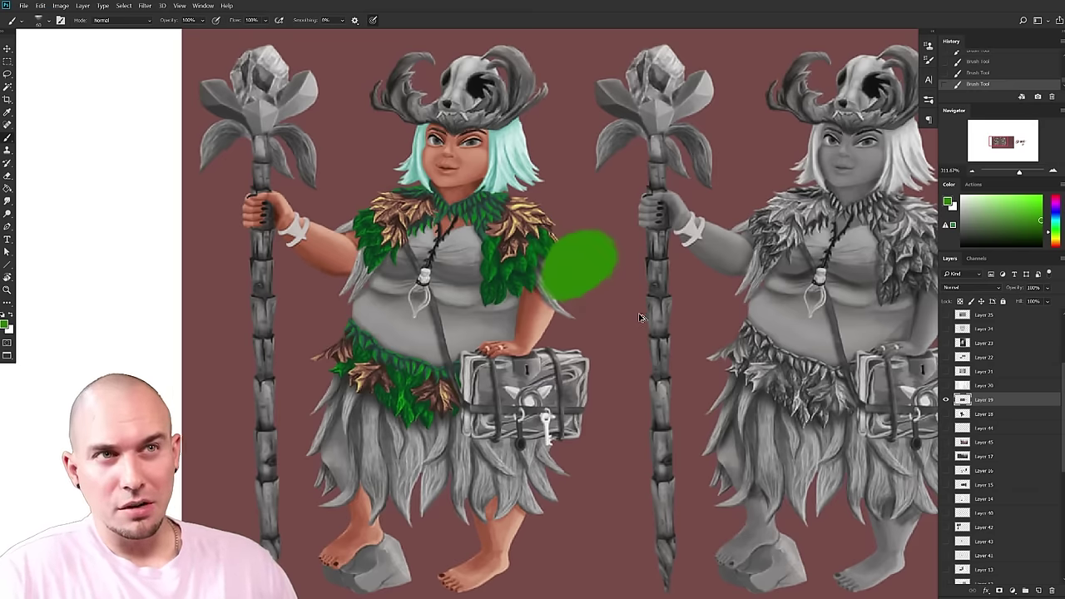
key(ctrl+z)
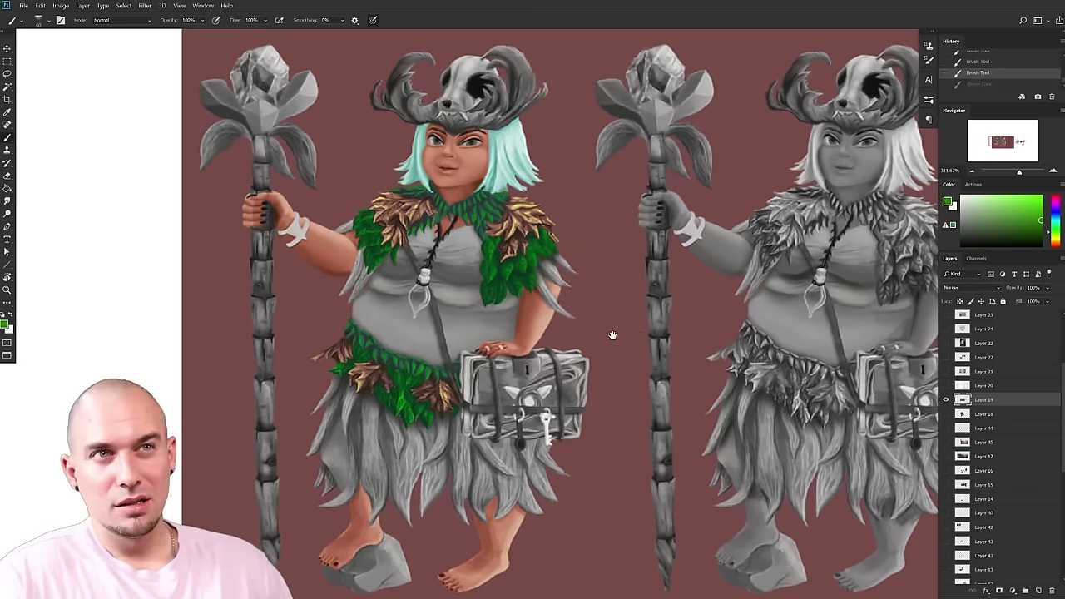
- Reduce the brush size and examine the coloured shaman's leaf cape up close, sampling a dark green from its shadows
scroll(577, 413, up, 3)
key(bracketleft)
key(bracketleft)
key(bracketleft)
key(bracketleft)
key(bracketleft)
key(bracketleft)
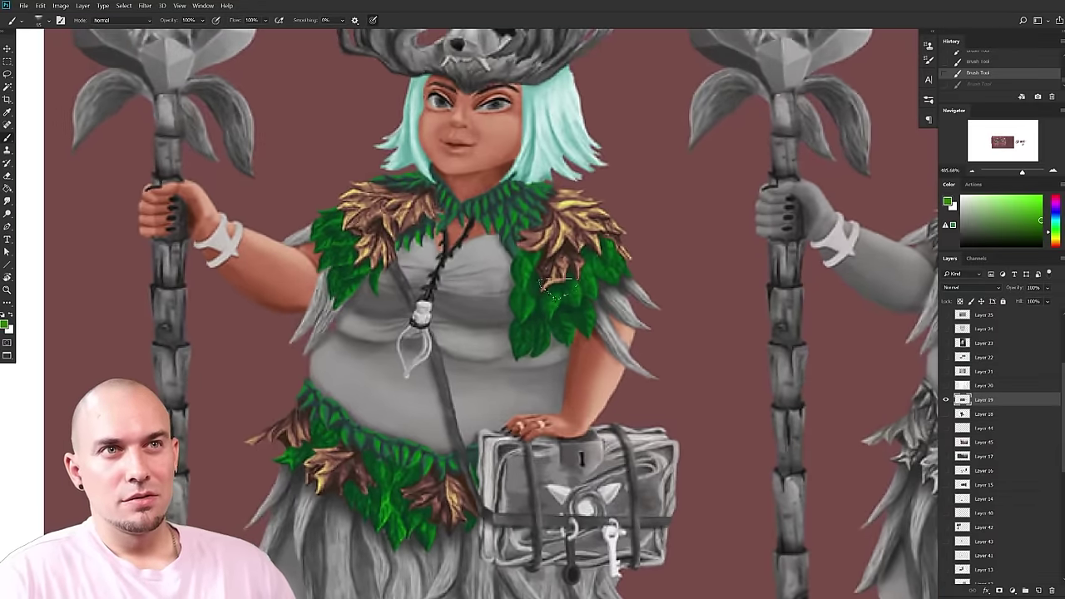
mouse_move(568, 300)
mouse_down()
mouse_move(618, 301)
mouse_move(607, 280)
mouse_move(602, 309)
mouse_move(650, 267)
mouse_move(594, 309)
mouse_move(577, 267)
mouse_move(598, 312)
mouse_move(598, 354)
mouse_move(557, 373)
mouse_move(571, 357)
mouse_up()
mouse_move(571, 357)
mouse_down()
mouse_move(556, 351)
mouse_move(576, 339)
mouse_up()
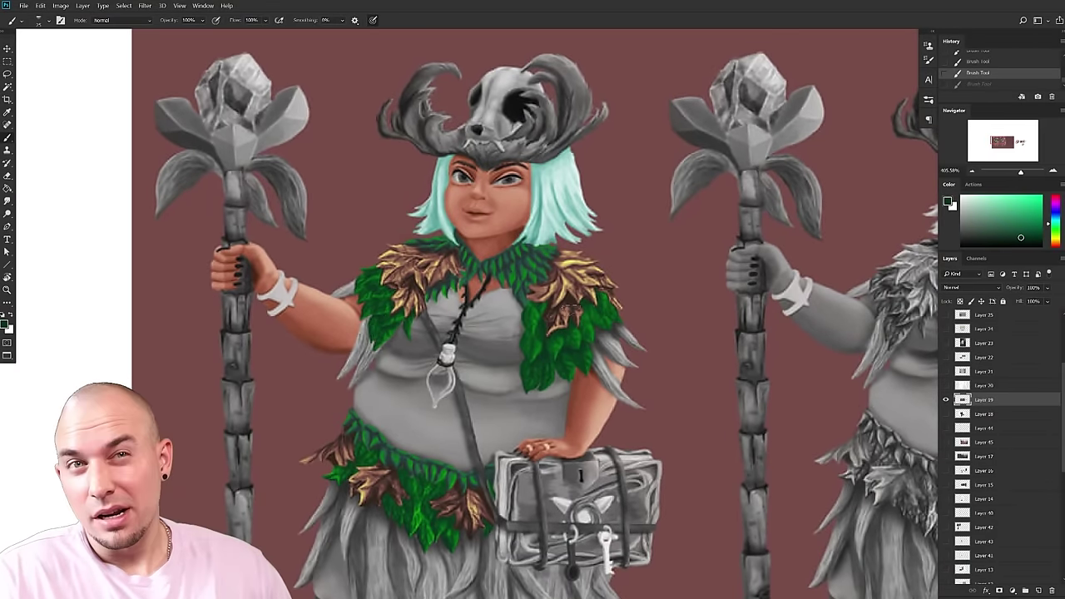
drag(603, 358, 506, 347)
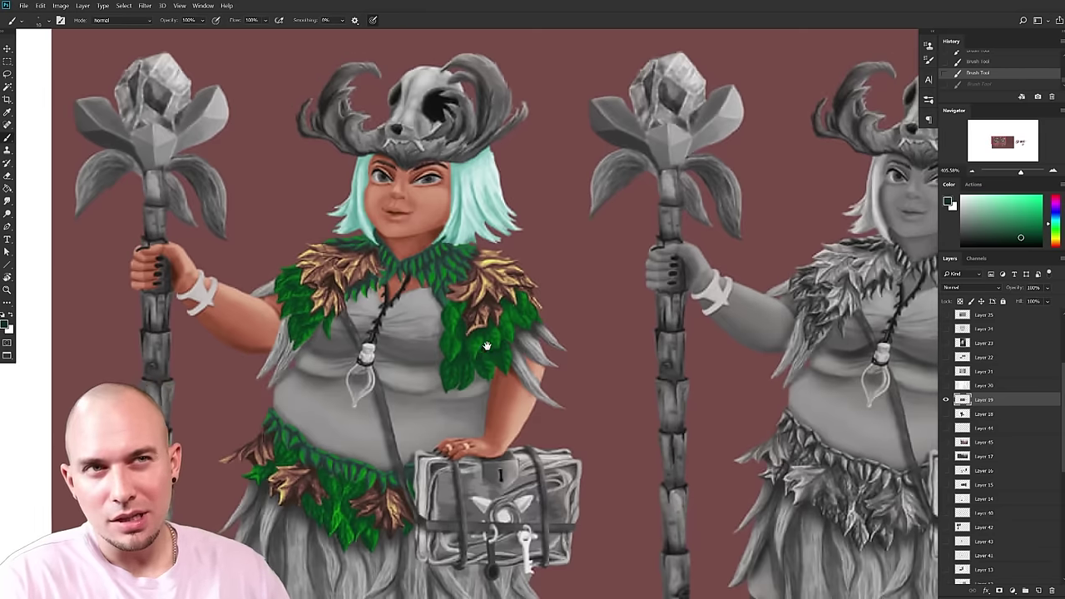
drag(488, 336, 501, 326)
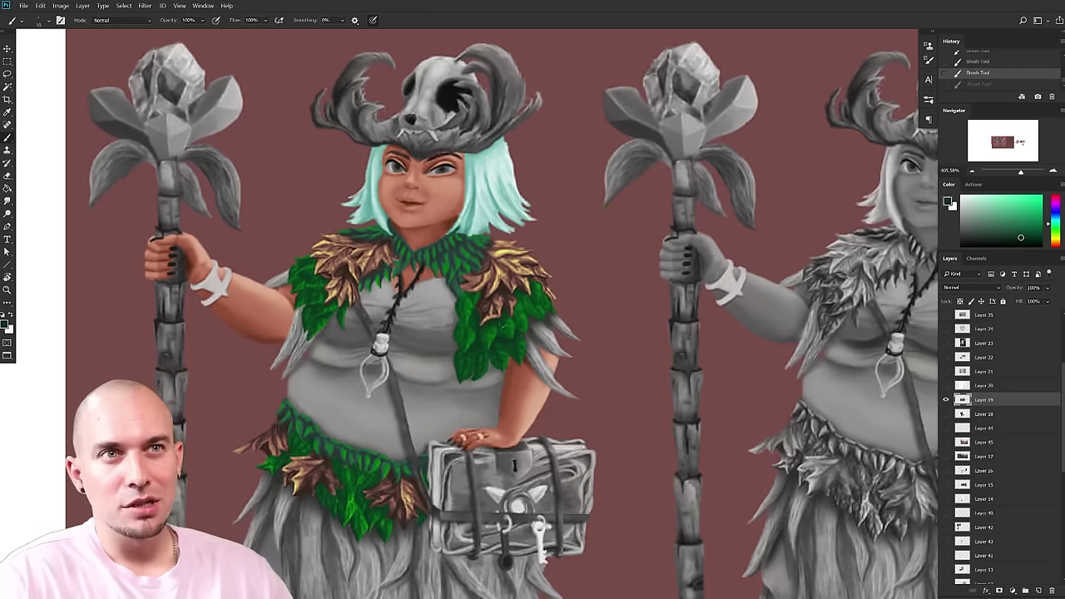
drag(559, 355, 564, 341)
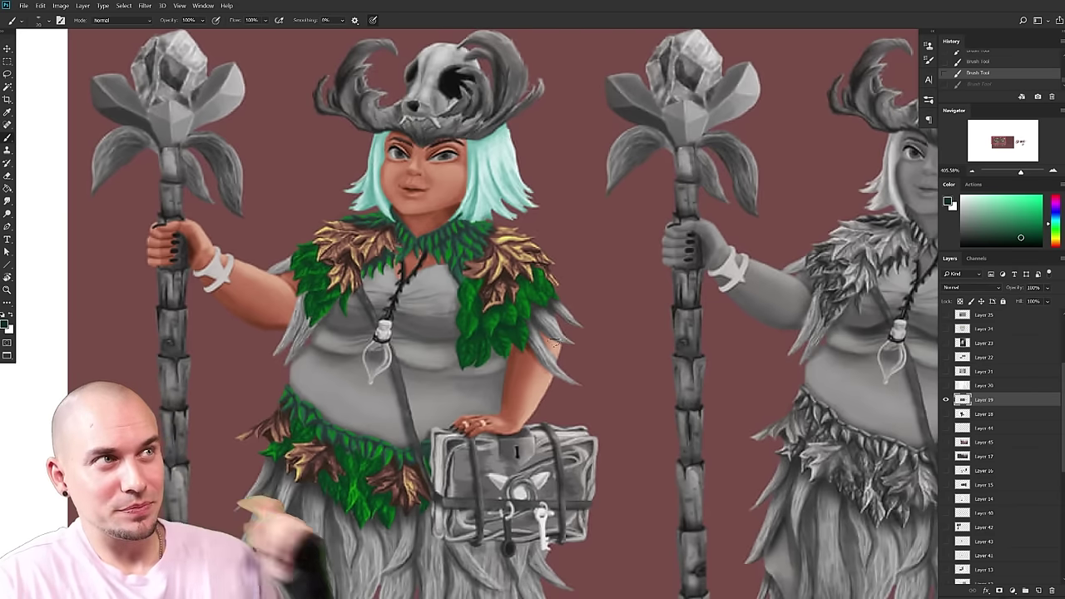
- Lasso the green leaves beneath the golden ones on the cape above the box-side arm and add a Gradient Map adjustment layer
mouse_move(571, 357)
mouse_down()
mouse_move(606, 344)
mouse_move(574, 443)
mouse_move(304, 449)
mouse_move(369, 466)
mouse_up()
key(l)
mouse_move(287, 404)
mouse_down()
mouse_move(288, 368)
mouse_move(320, 336)
mouse_move(300, 321)
mouse_move(268, 363)
mouse_move(251, 366)
mouse_move(247, 334)
mouse_move(224, 352)
mouse_move(230, 420)
mouse_move(262, 406)
mouse_move(273, 414)
mouse_move(290, 388)
mouse_up()
drag(411, 355, 524, 337)
click(1012, 590)
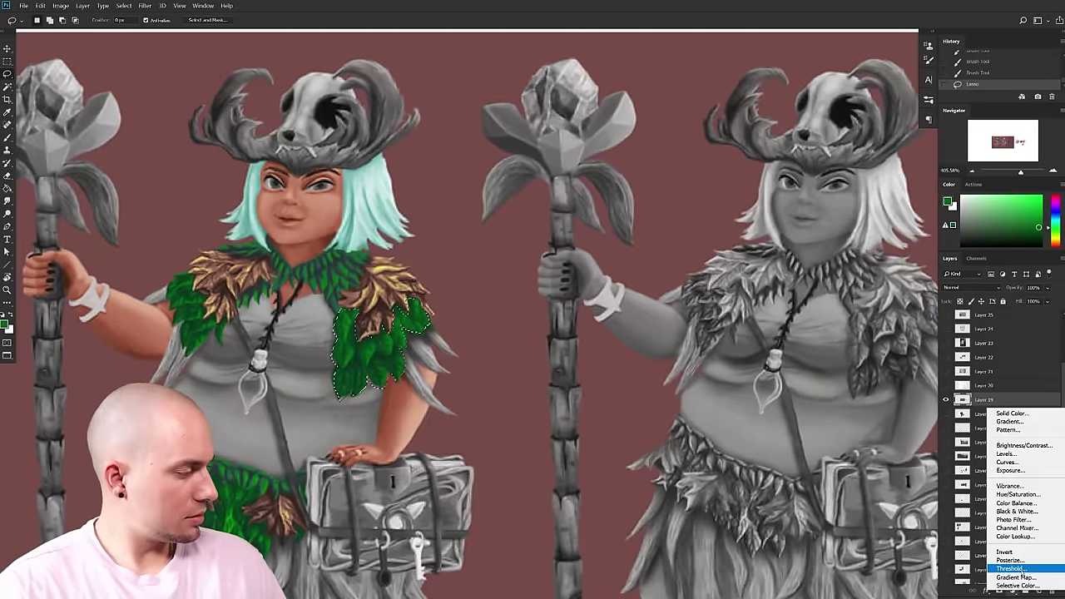
click(1023, 577)
- Try several gradient presets on the selected cape leaves and choose the Grass preset
click(715, 168)
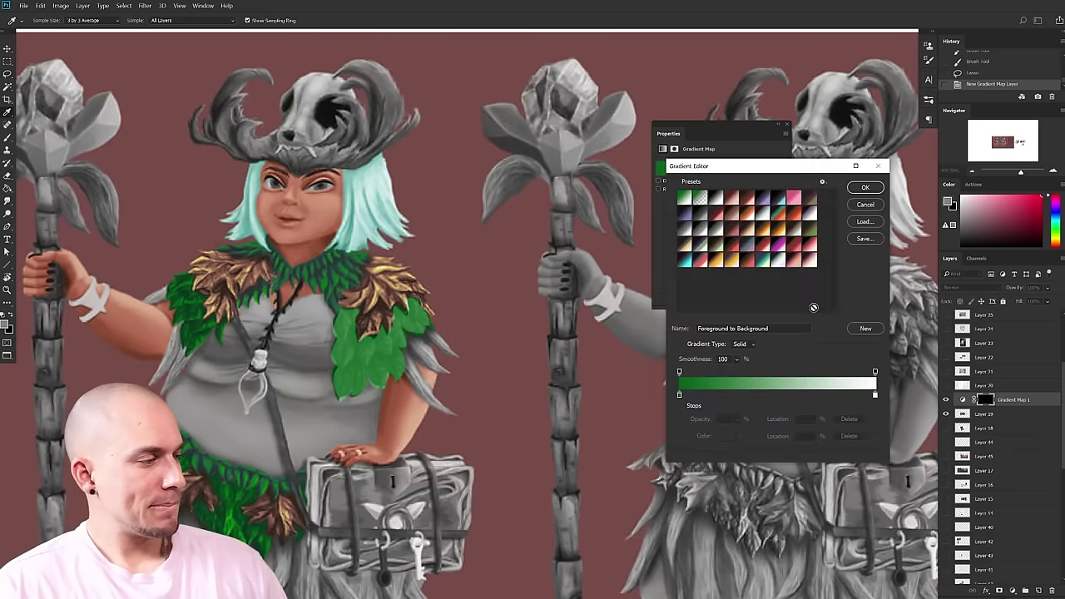
click(805, 242)
click(779, 265)
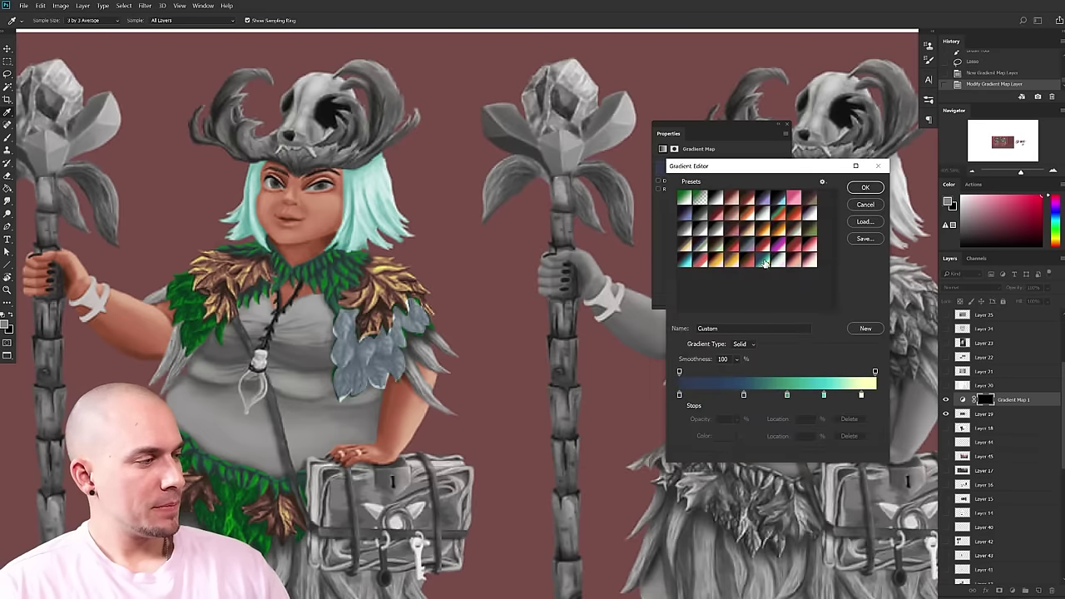
click(781, 211)
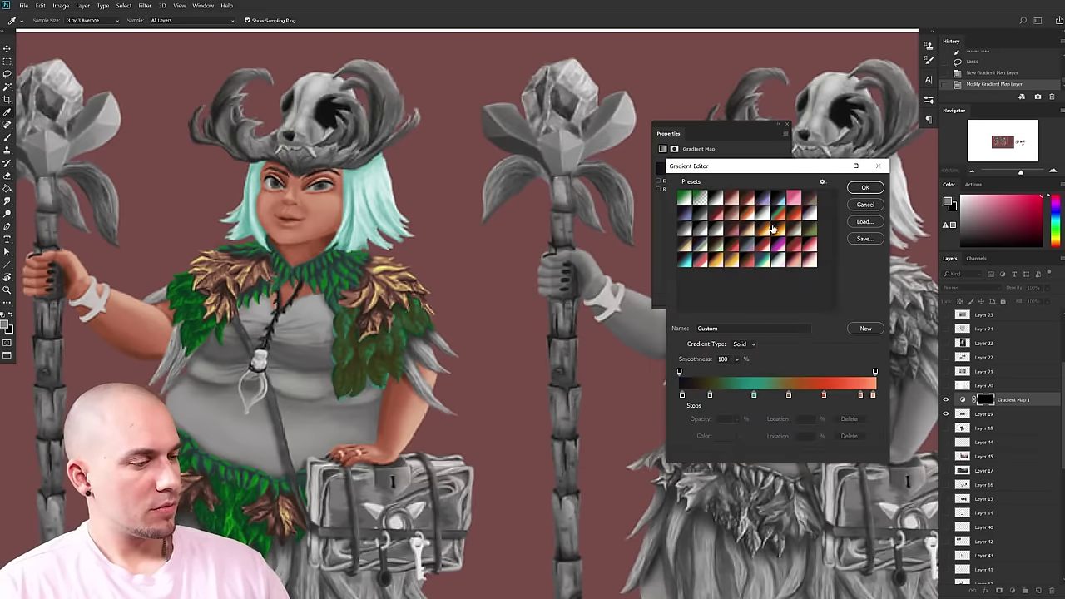
click(772, 231)
click(760, 245)
click(783, 247)
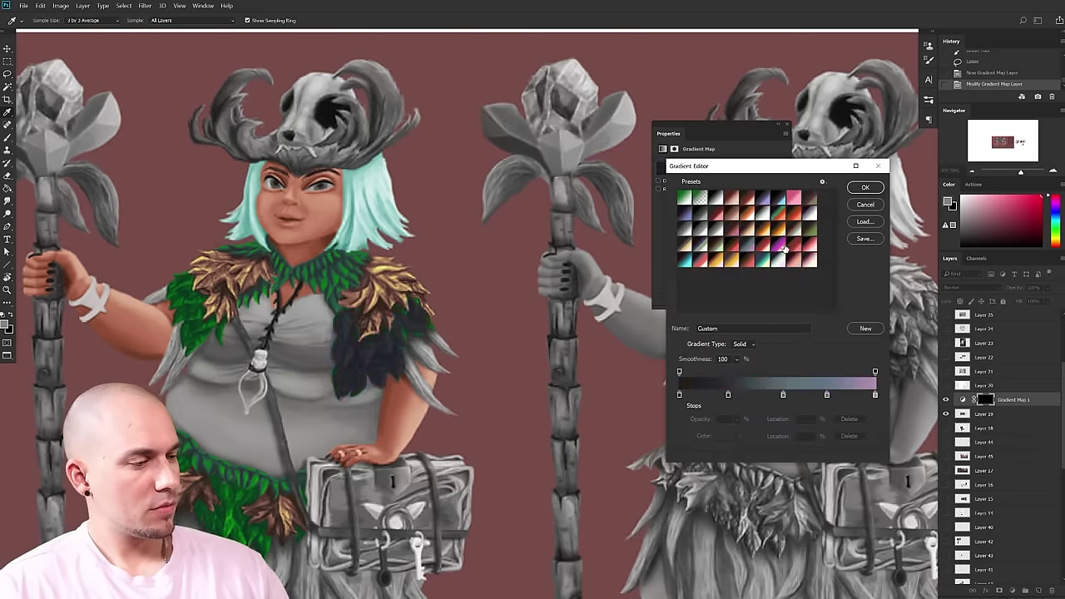
click(797, 233)
click(810, 232)
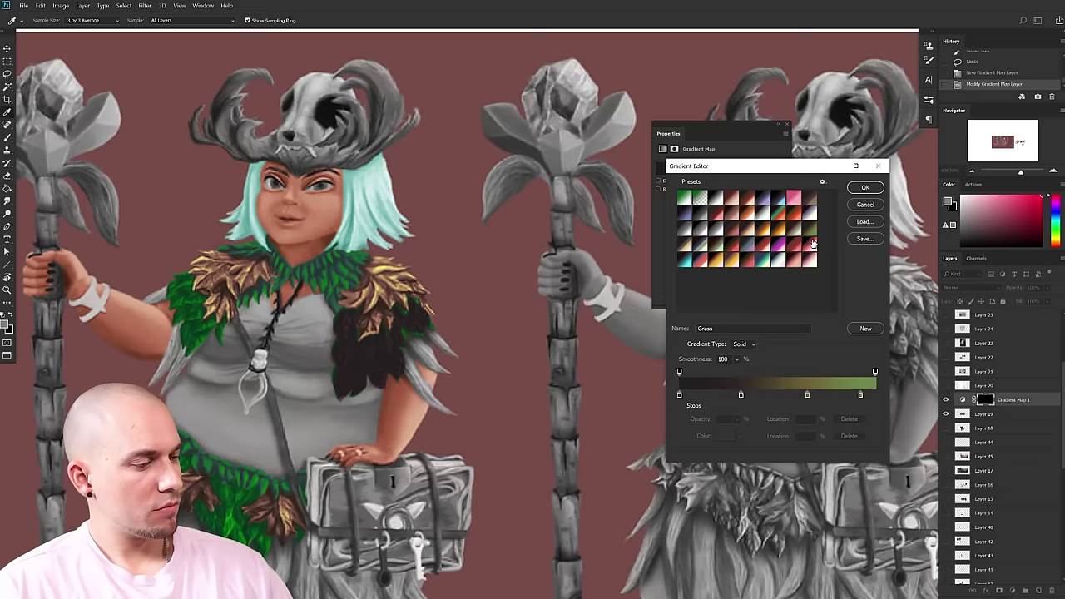
- Shift the gradient's two middle colour stops towards the dark end and move the light green stop to 99%
drag(740, 396, 708, 396)
drag(807, 396, 737, 395)
click(861, 394)
drag(860, 394, 873, 394)
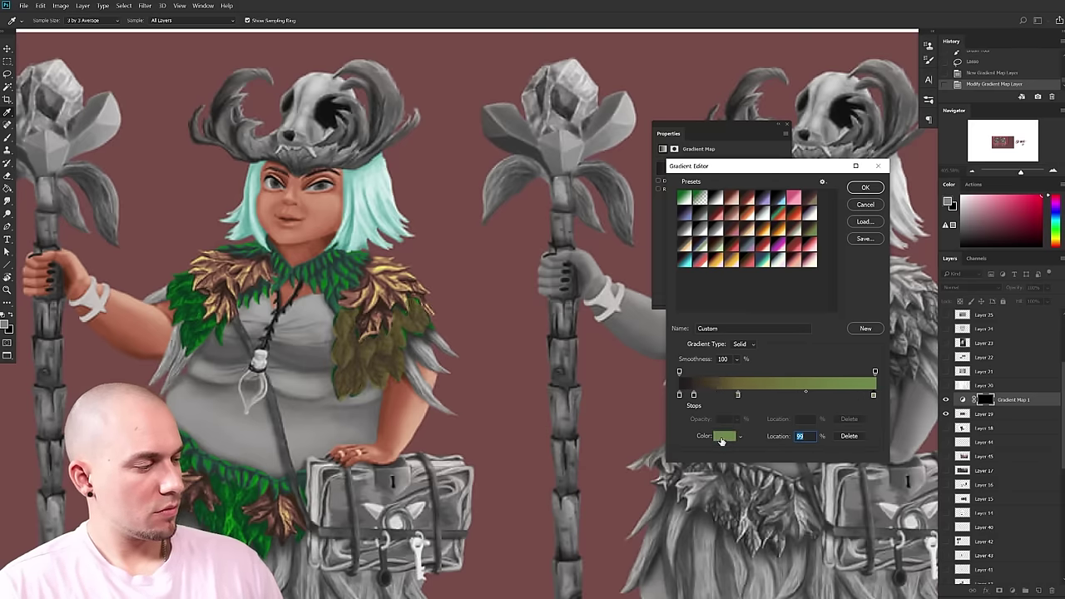
- Change the gradient's last colour stop to a brighter light green
click(722, 440)
click(643, 192)
click(802, 161)
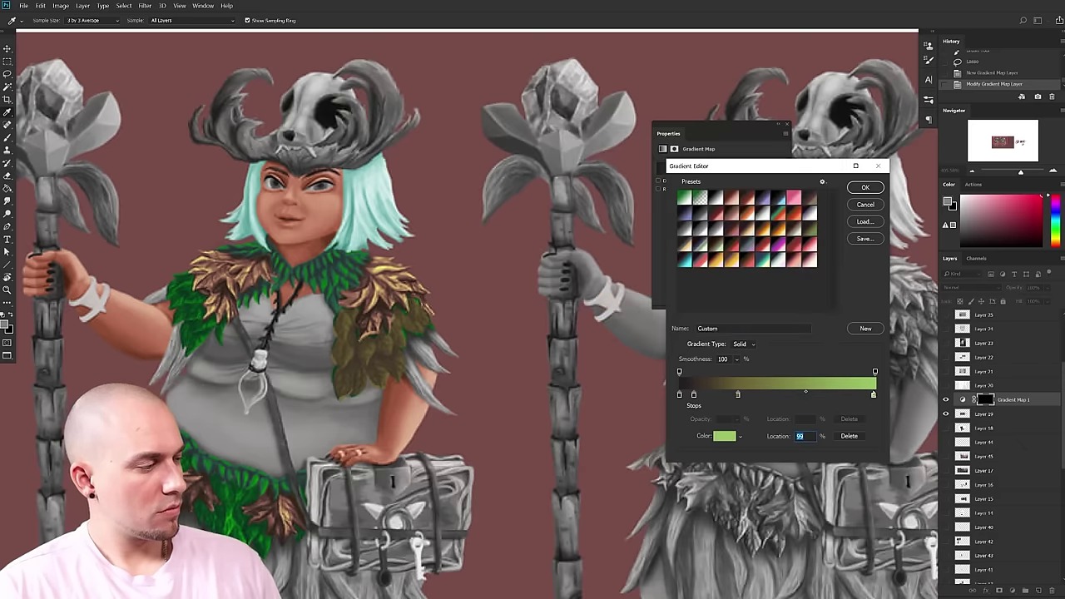
- Move the gradient's light green stop to about 33% and the olive stop beside it to 16%
drag(870, 395, 733, 395)
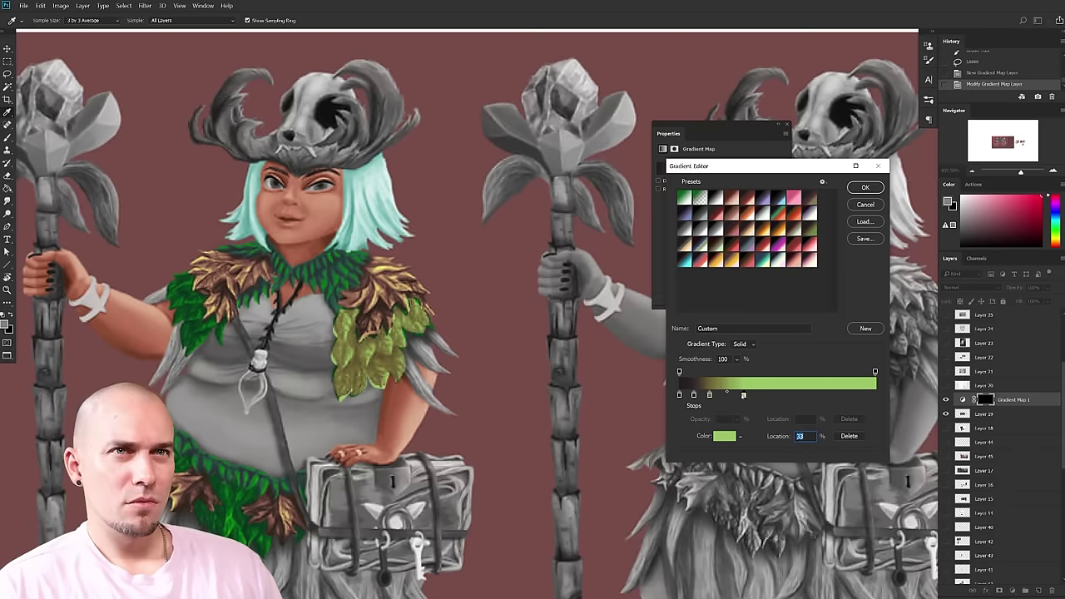
drag(709, 395, 715, 396)
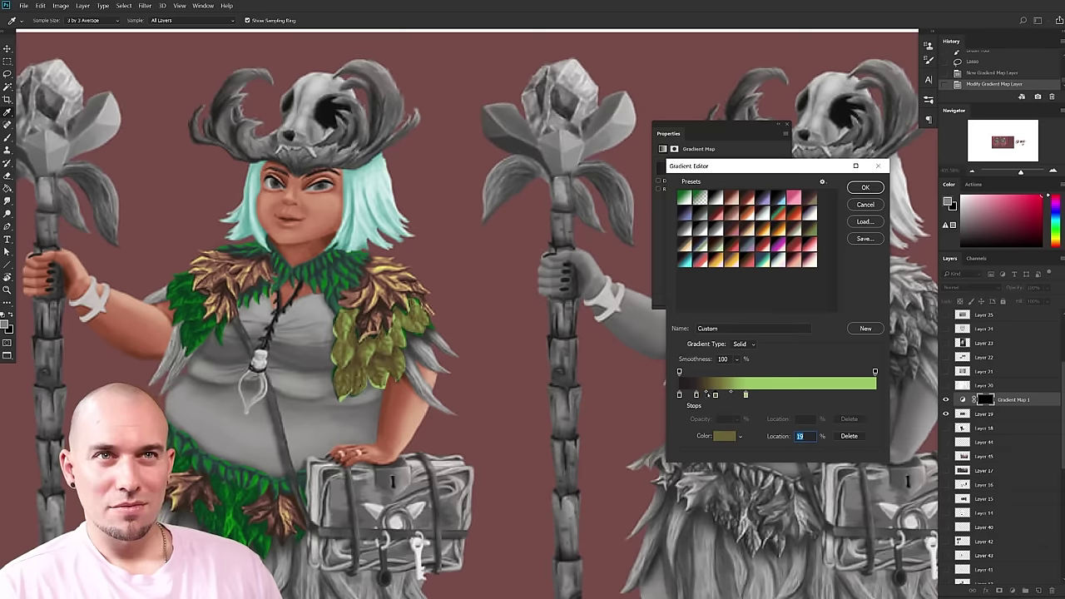
drag(713, 397, 711, 396)
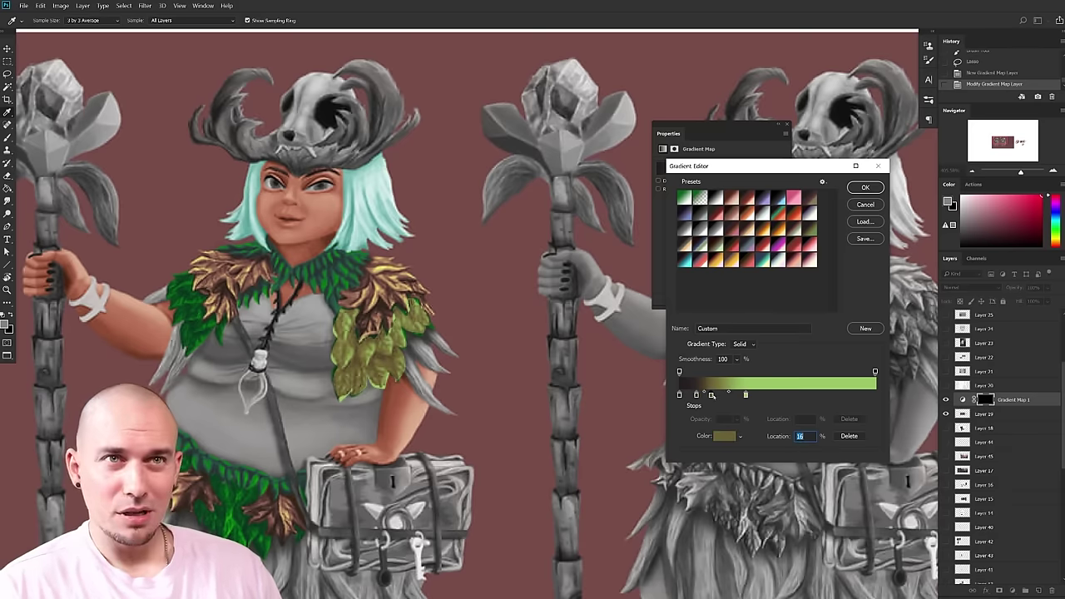
click(715, 396)
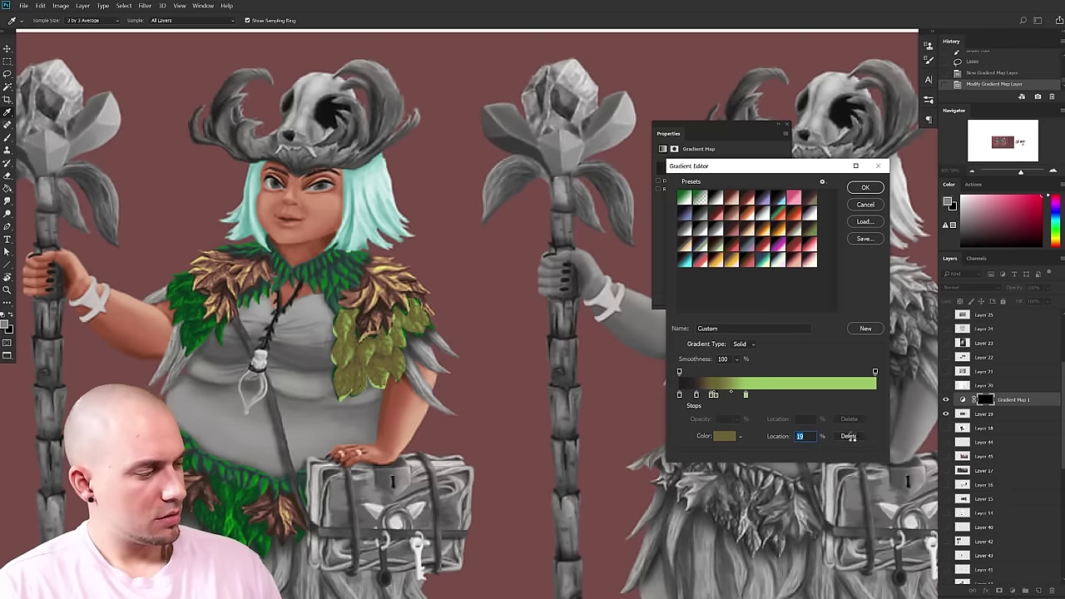
click(848, 436)
click(849, 436)
key(ctrl+z)
click(715, 395)
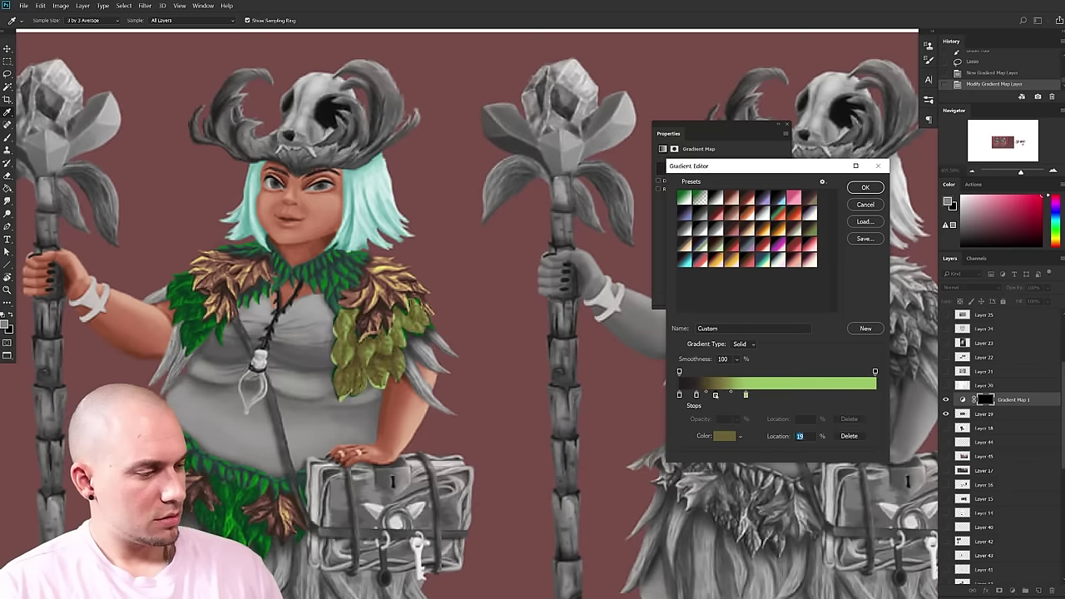
- Set the olive stop to 16% and the dark stop before it to 11%, and accept the edited gradient
drag(714, 394, 709, 394)
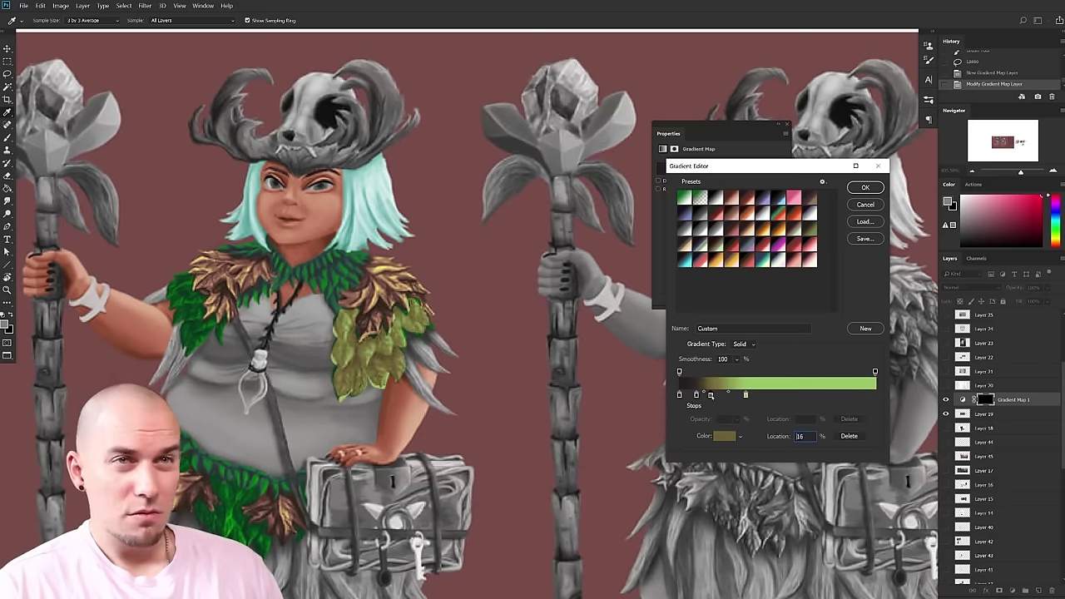
drag(695, 395, 692, 395)
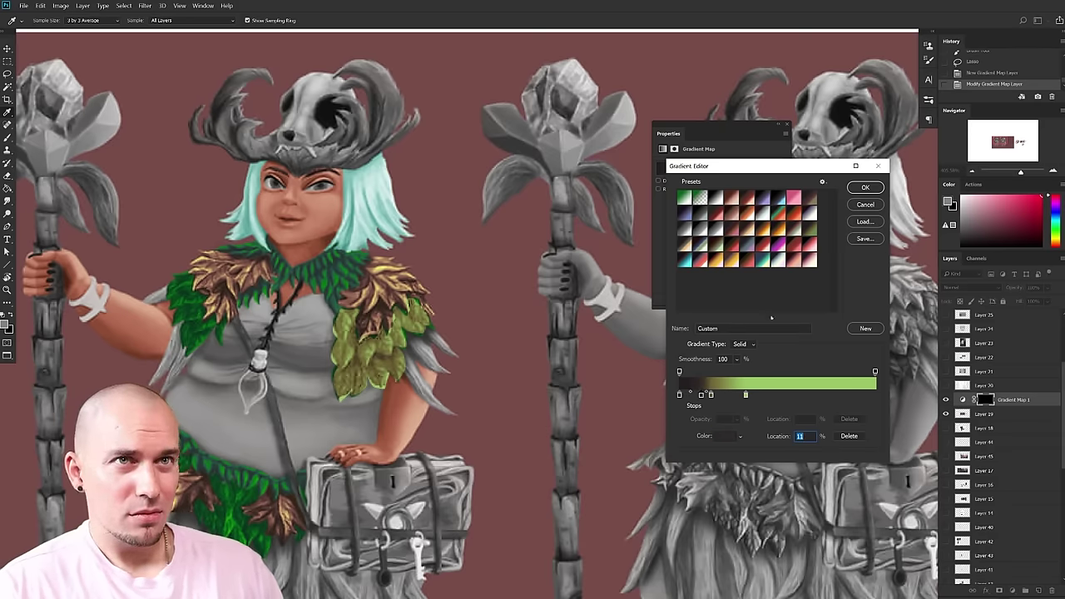
click(870, 187)
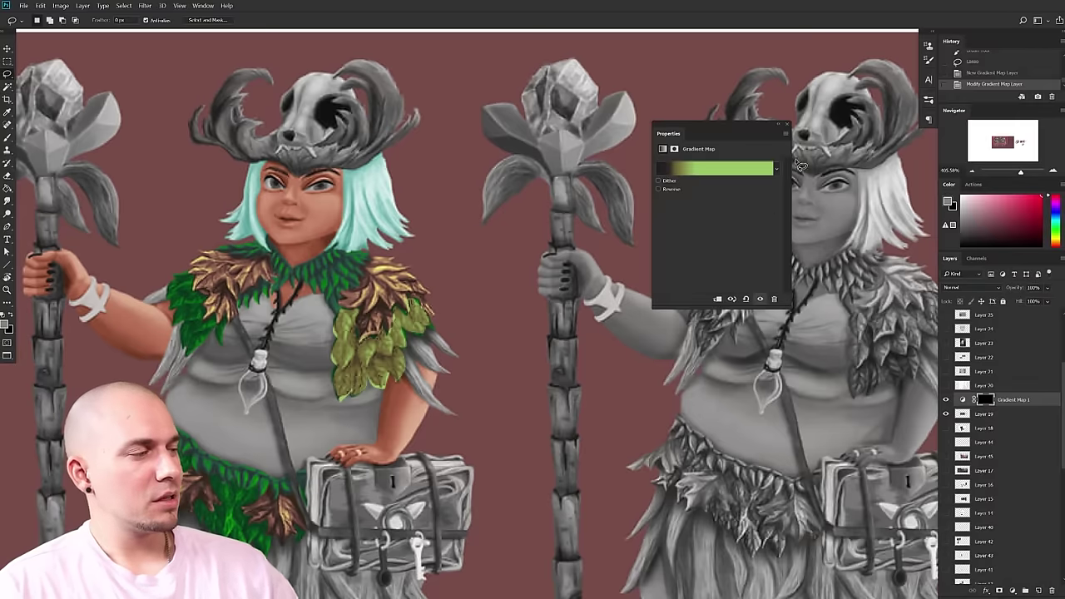
- Close the gradient map's settings, switch to the Brush tool and add an empty layer above the Gradient Map layer
click(787, 124)
drag(408, 329, 470, 353)
key(b)
scroll(458, 371, down, 1)
alt+click(456, 357)
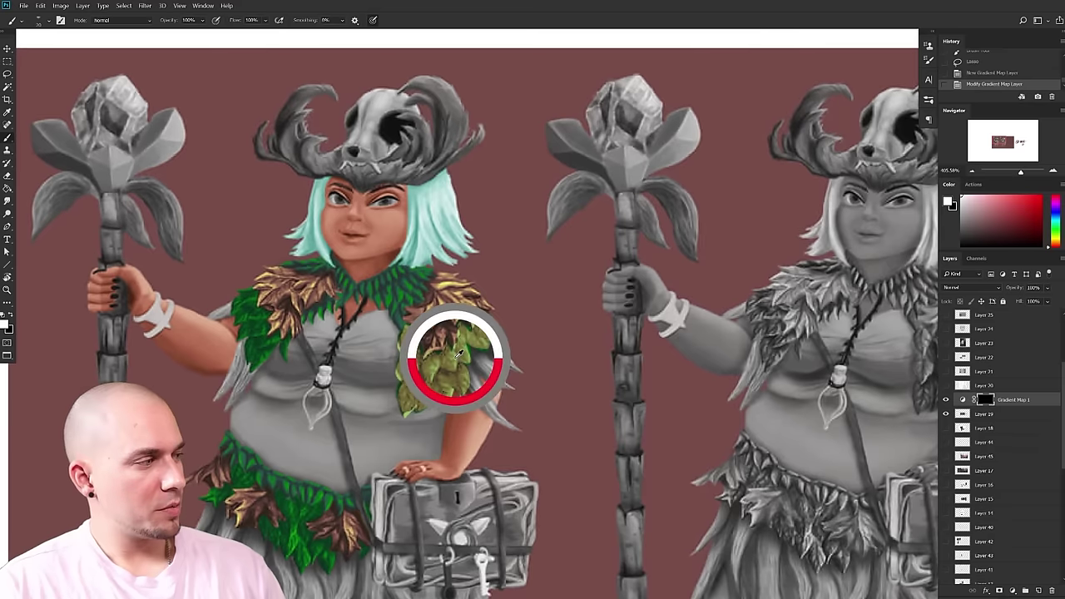
alt+click(454, 357)
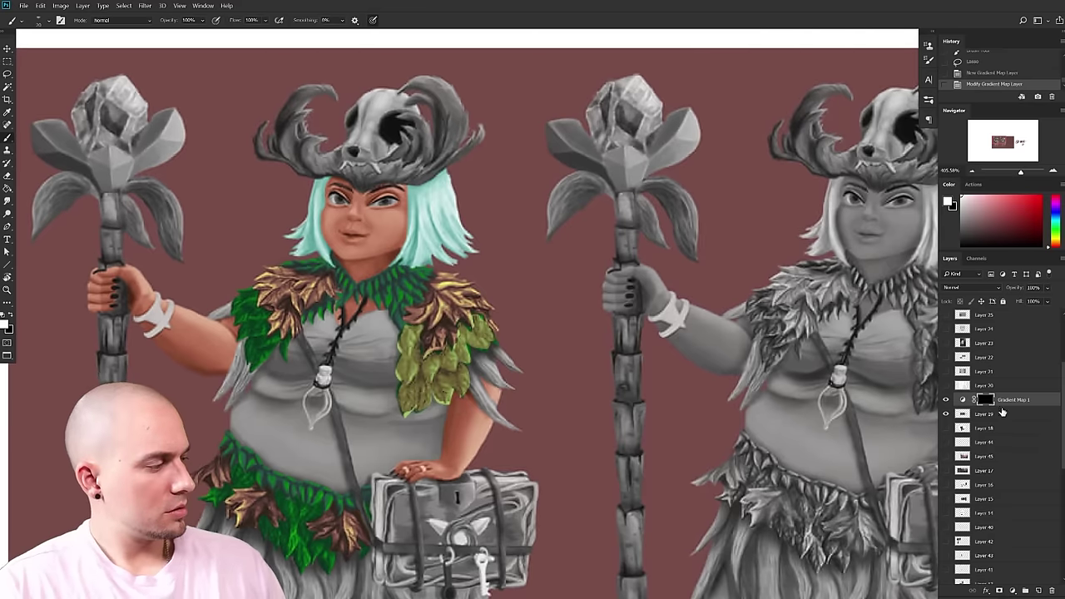
click(1036, 590)
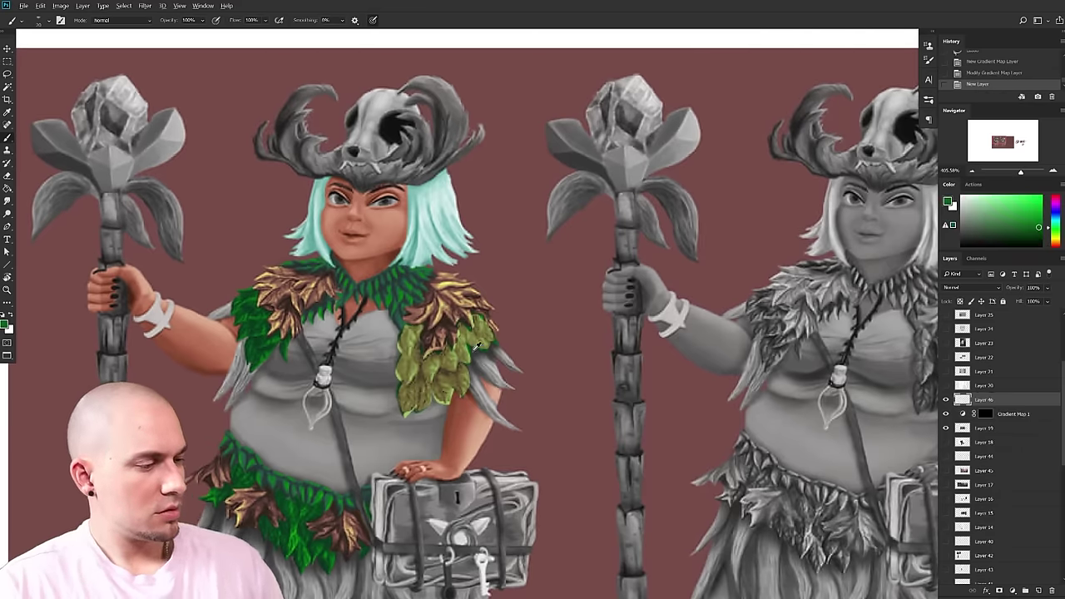
- Sample colours across the recoloured green leaves, the golden leaves and the collar leaves to compare their hues
alt+click(473, 351)
drag(472, 351, 435, 365)
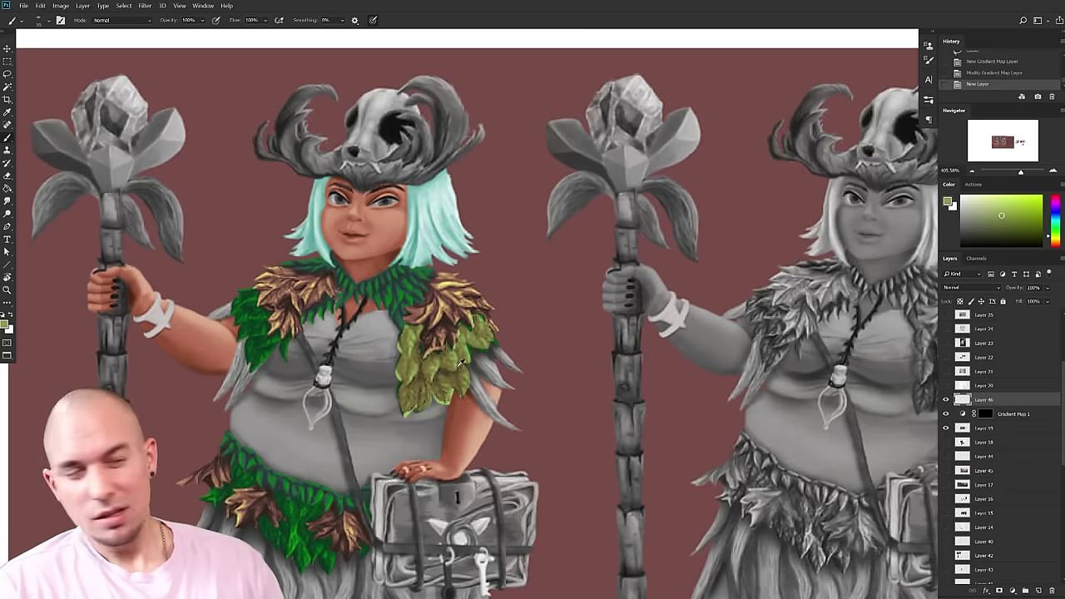
alt+click(466, 366)
drag(418, 402, 447, 399)
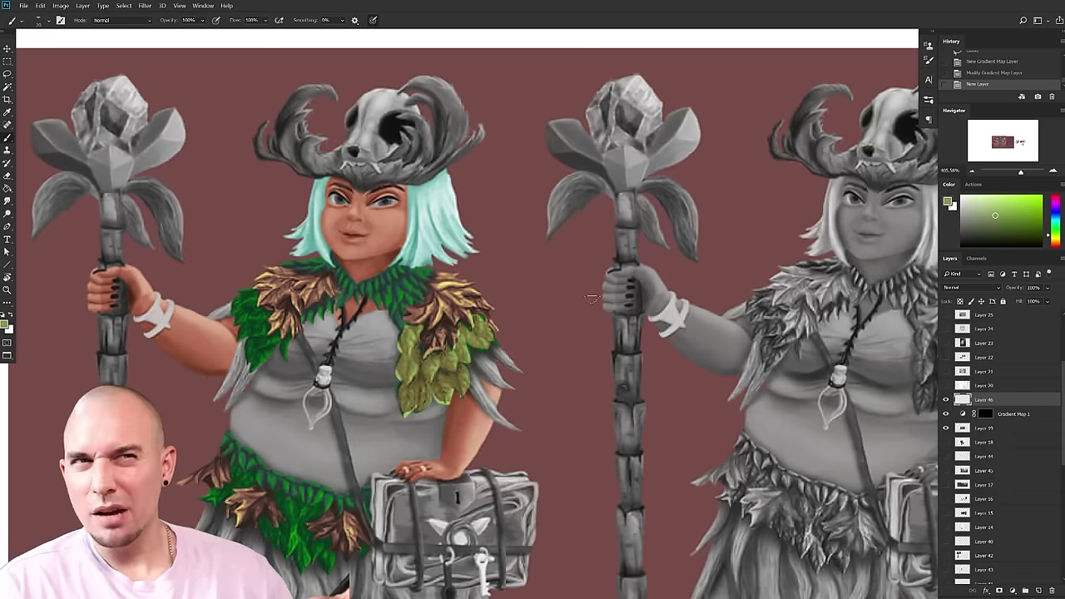
mouse_move(447, 305)
mouse_down()
mouse_move(452, 283)
mouse_move(454, 297)
mouse_up()
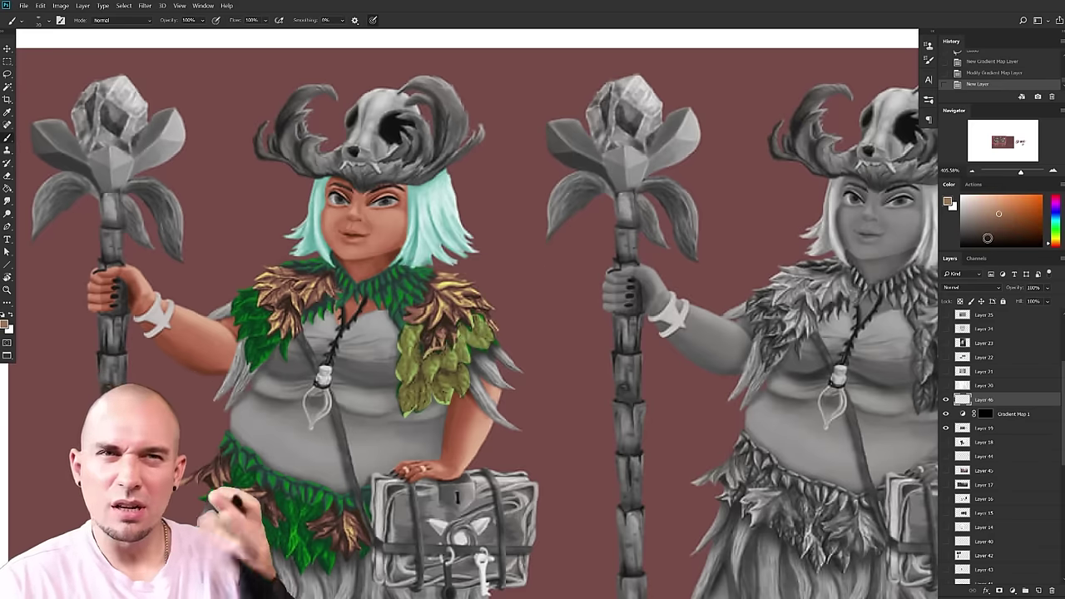
mouse_move(450, 316)
mouse_down()
mouse_move(458, 290)
mouse_move(420, 370)
mouse_up()
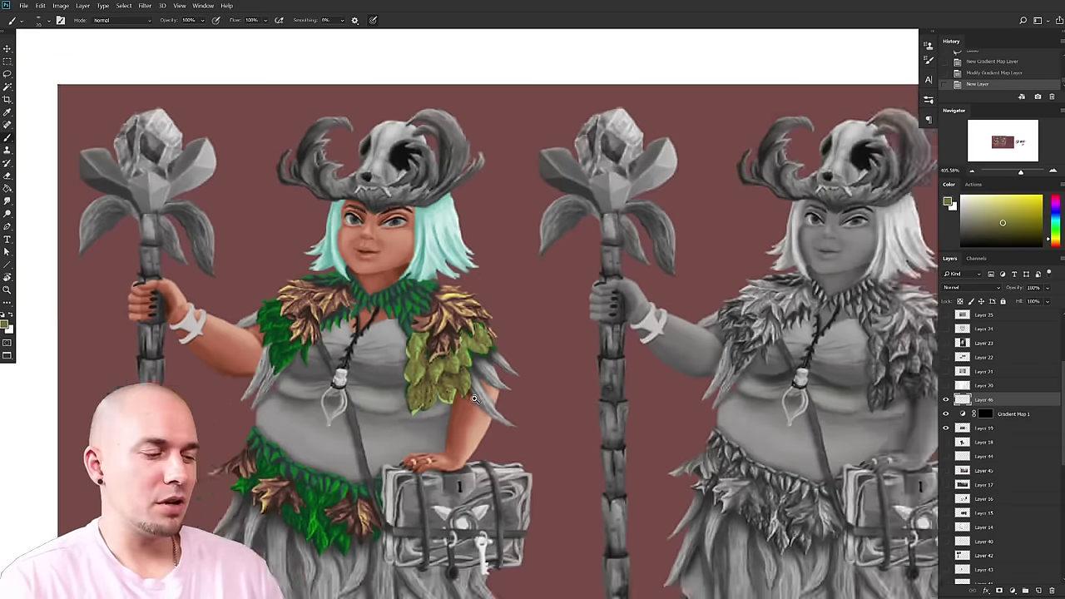
drag(474, 399, 478, 373)
scroll(478, 374, down, 2)
drag(385, 238, 420, 290)
scroll(420, 289, up, 4)
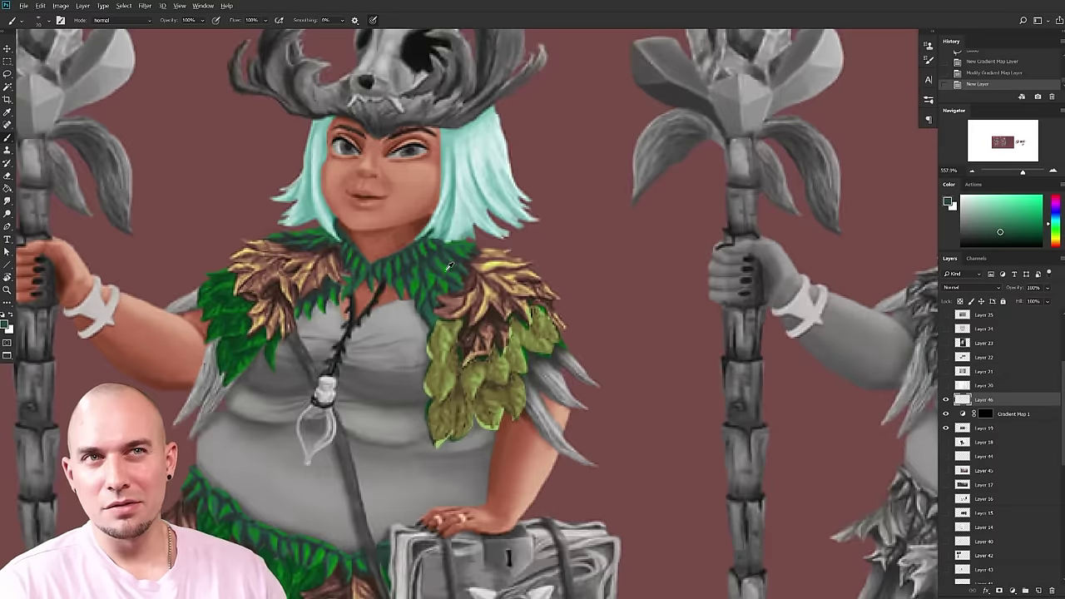
scroll(449, 325, down, 4)
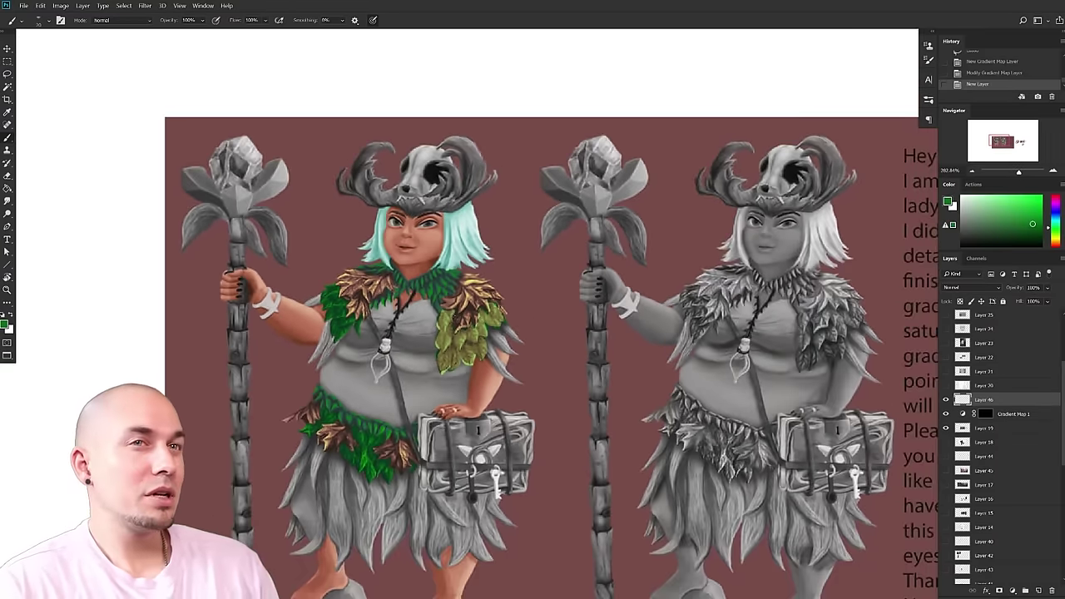
- Read the artist's note beside the figures and examine the coloured shaman lady against the greyscale version
mouse_move(556, 429)
mouse_down()
mouse_move(523, 432)
mouse_move(471, 364)
mouse_up()
key(])
scroll(489, 383, right, 10)
scroll(490, 383, down, 3)
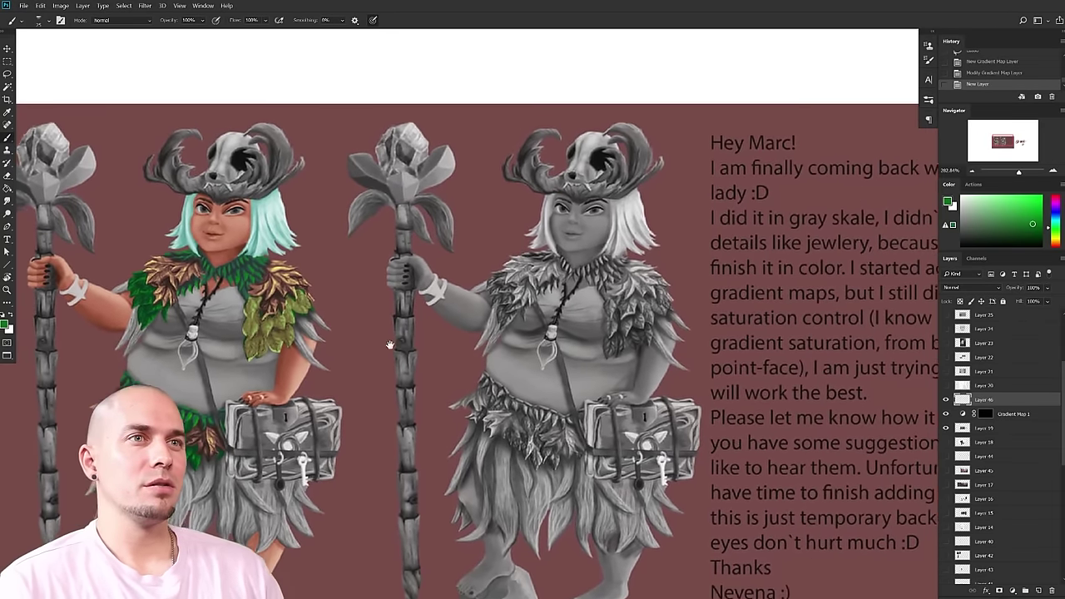
scroll(629, 384, left, 1)
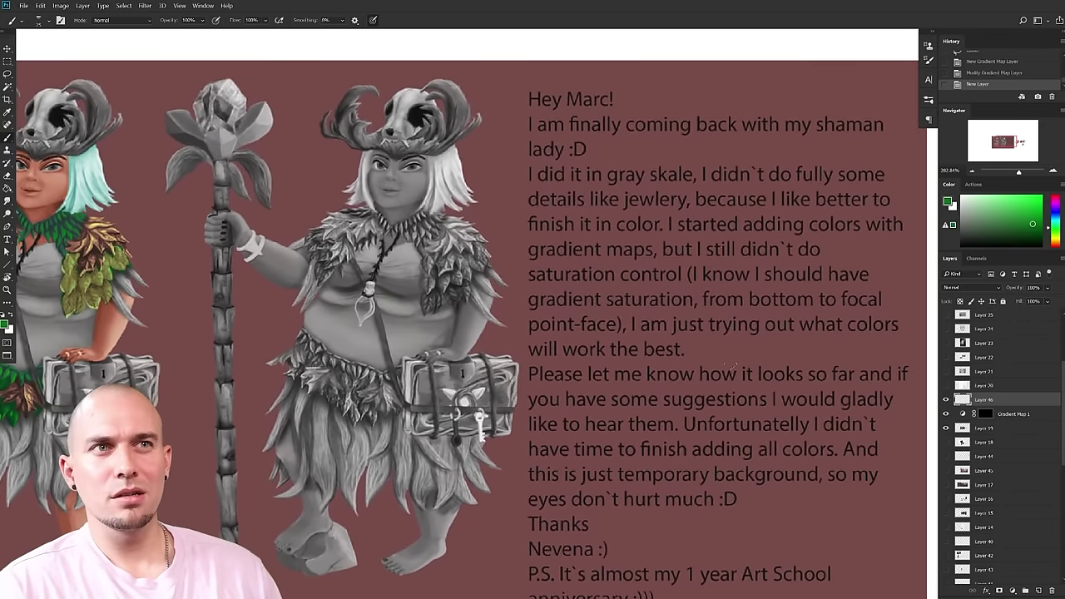
drag(699, 354, 876, 343)
drag(687, 328, 695, 328)
drag(694, 328, 749, 352)
drag(809, 372, 772, 371)
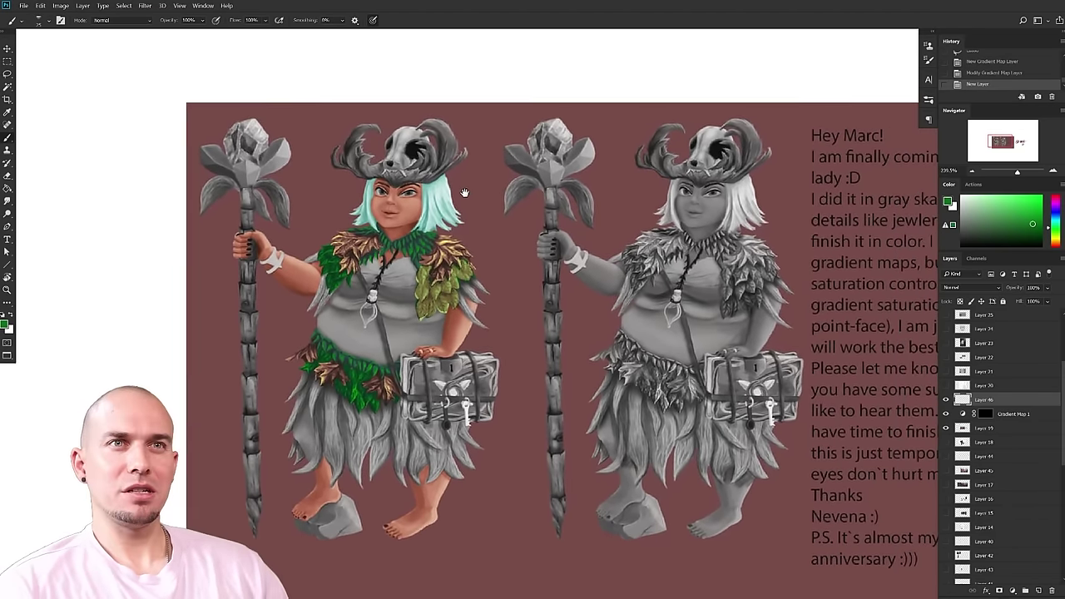
scroll(420, 270, up, 4)
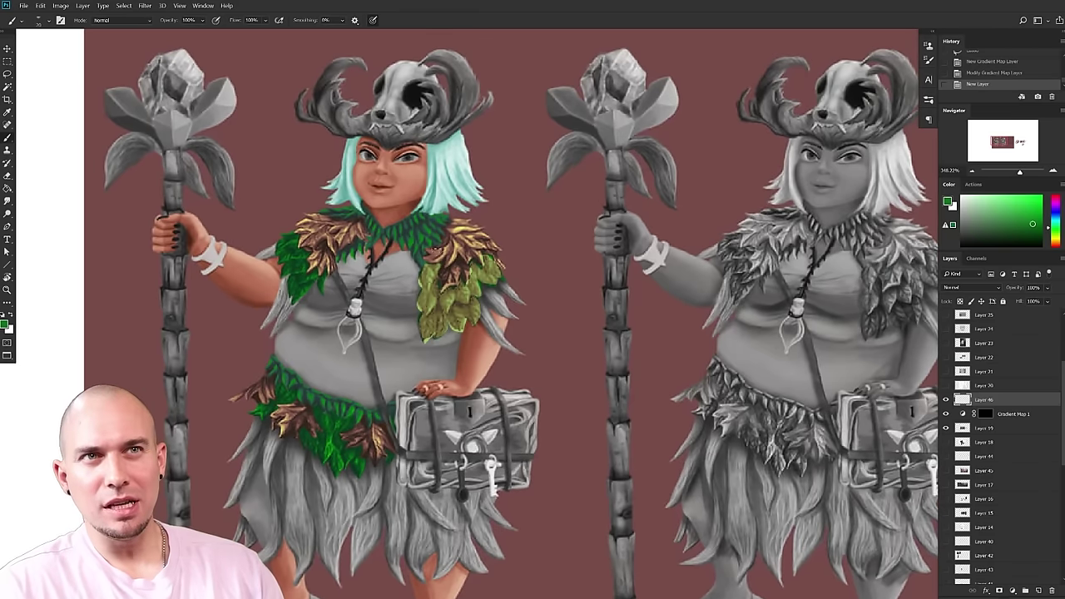
scroll(487, 312, down, 5)
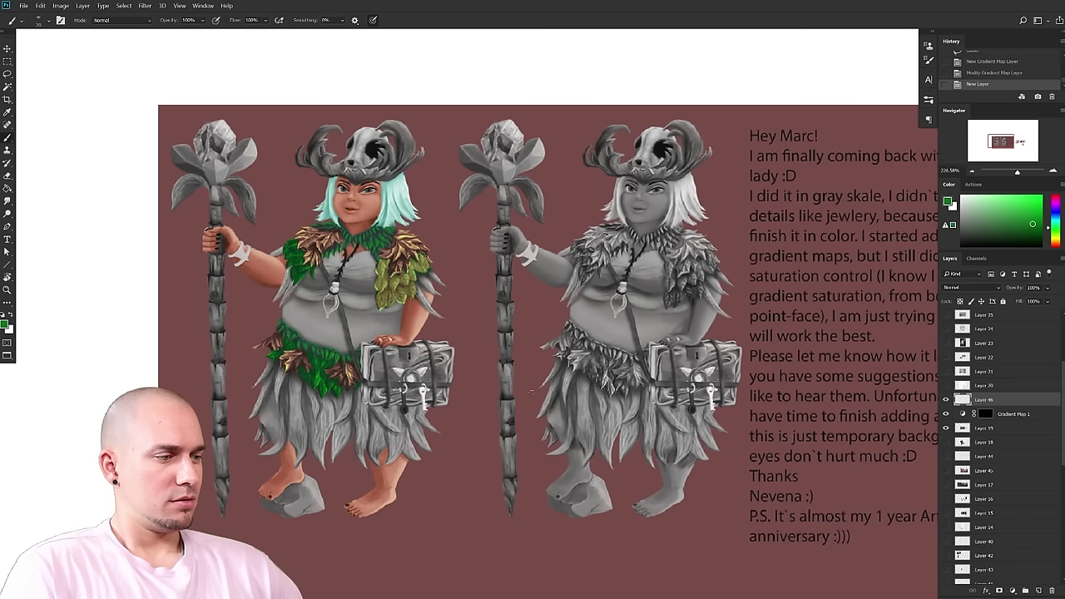
drag(406, 387, 448, 415)
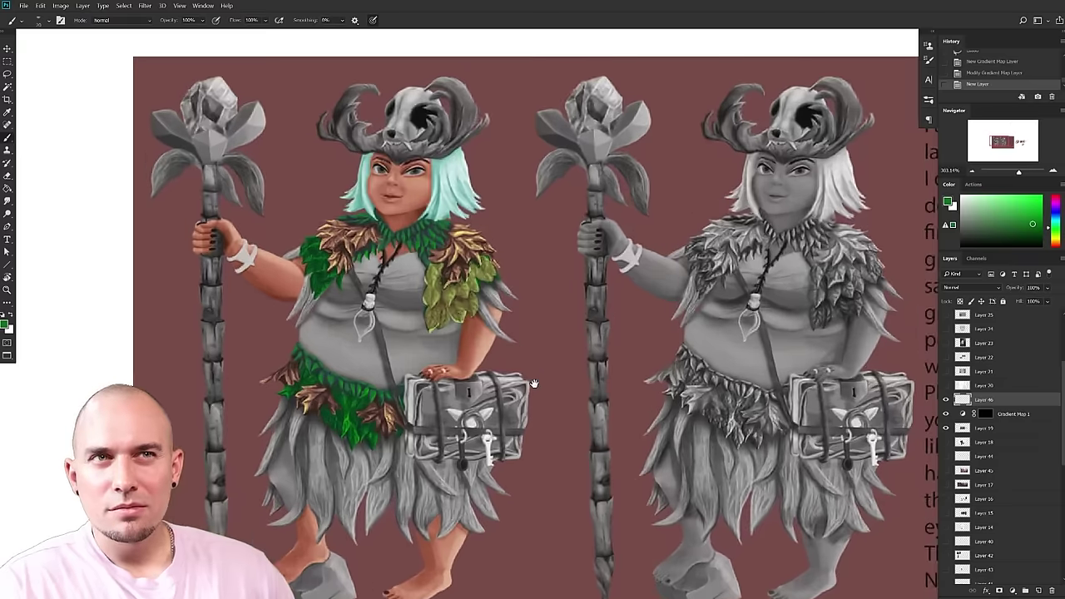
drag(530, 386, 560, 395)
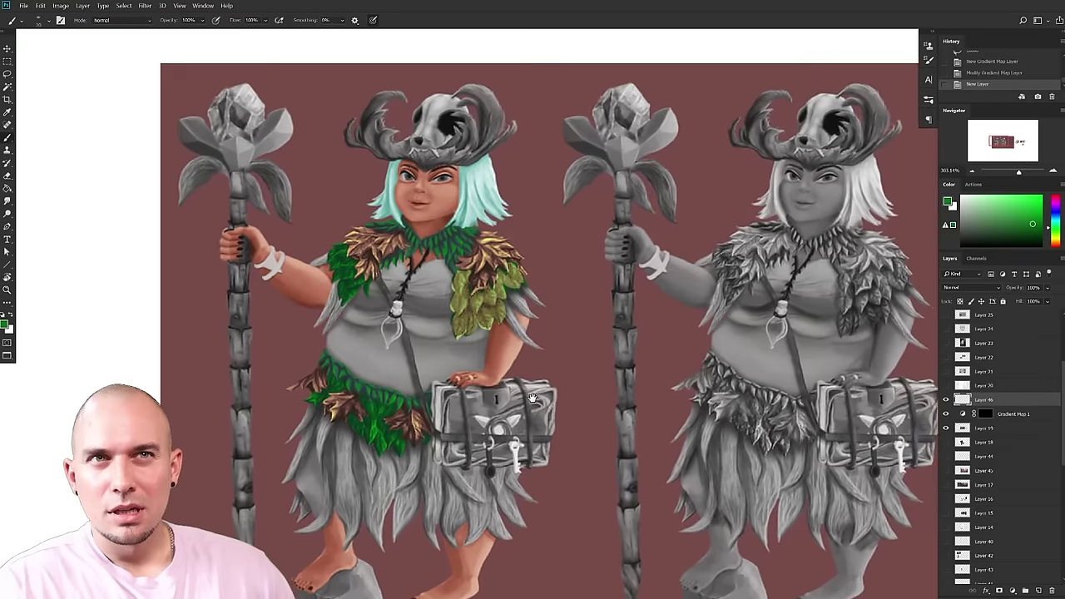
mouse_move(493, 341)
mouse_down()
mouse_move(506, 296)
mouse_move(480, 284)
mouse_up()
- Try red and sampled skin-tone strokes over the upper part of the box-side arm
key(])
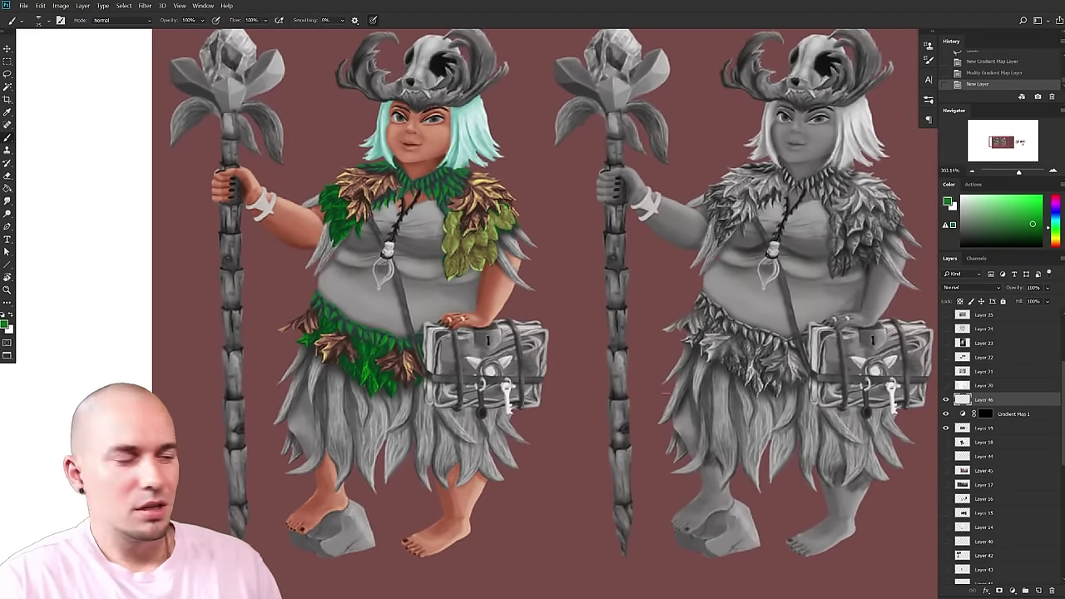
drag(1032, 225, 1022, 216)
drag(615, 307, 600, 325)
drag(487, 334, 514, 272)
key(ctrl+z)
click(1057, 205)
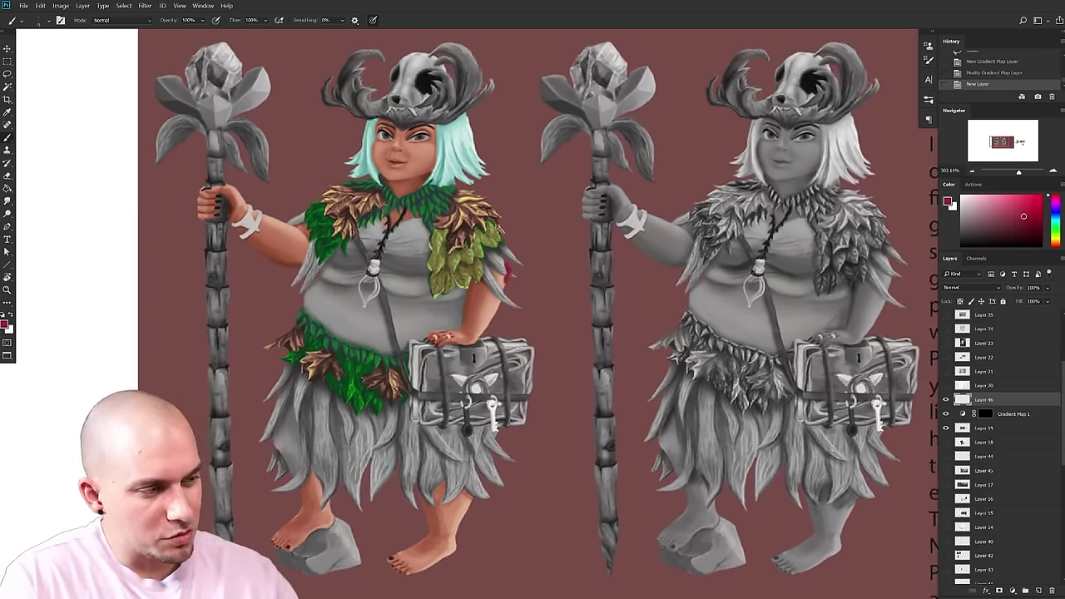
scroll(504, 283, up, 3)
alt+click(514, 252)
drag(513, 225, 509, 244)
key(ctrl+z)
- Sample the skin tone of the box-side arm and paint small strokes at its outer edge near the shoulder feathers
alt+click(511, 260)
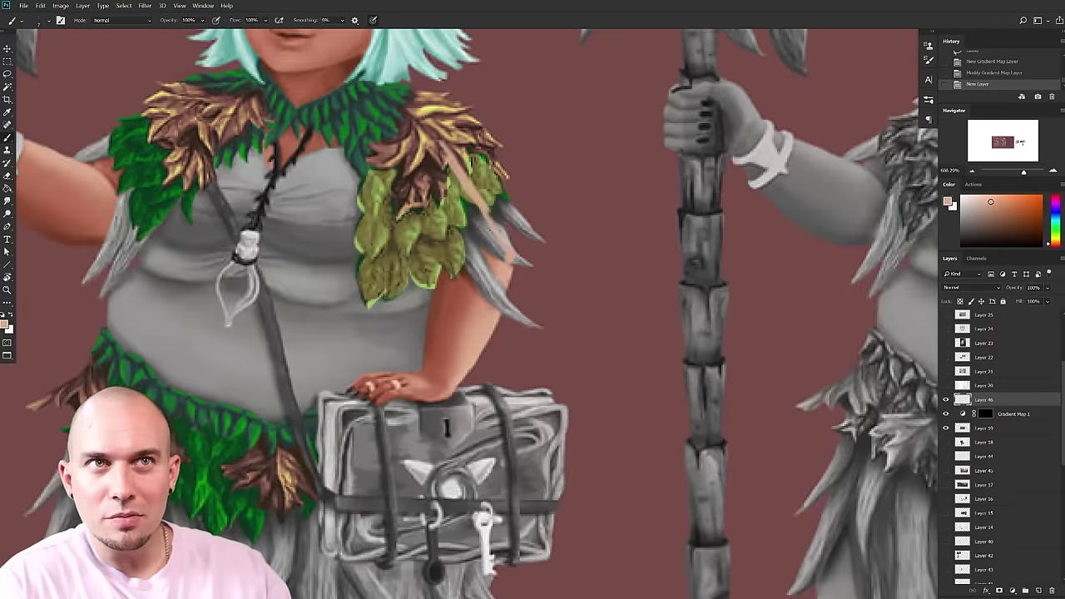
drag(512, 254, 509, 287)
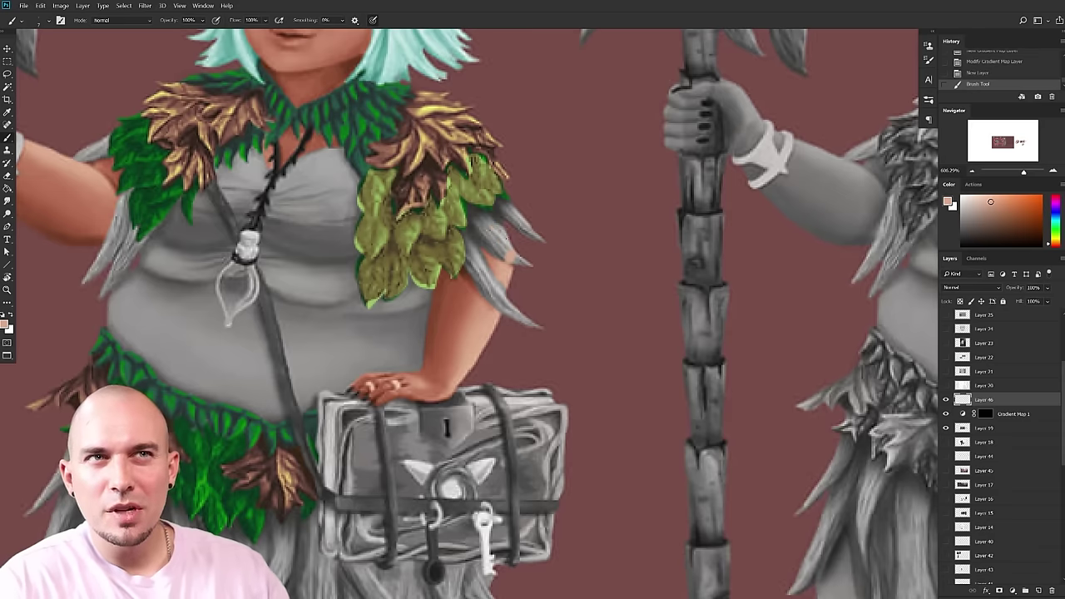
mouse_move(512, 234)
mouse_down()
mouse_move(516, 246)
mouse_move(504, 180)
mouse_up()
scroll(556, 260, down, 10)
scroll(556, 259, up, 3)
mouse_move(537, 266)
mouse_down()
mouse_move(521, 205)
mouse_move(526, 241)
mouse_move(489, 255)
mouse_move(574, 288)
mouse_up()
key(ctrl+z)
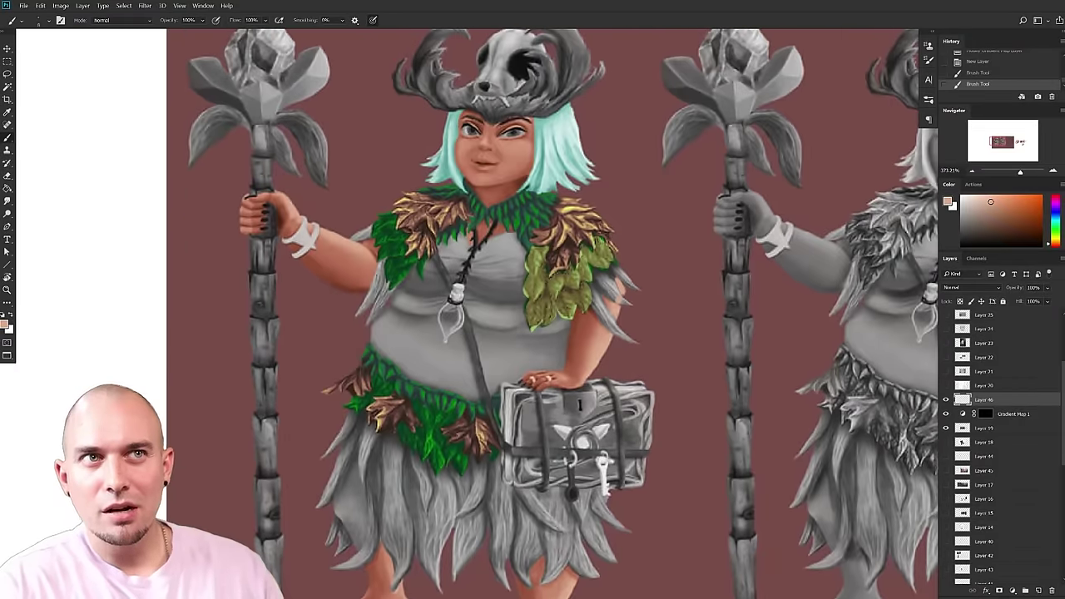
- Draw a bright red line from elbow to wrist on the box-side arm and try a matching line along the staff-side forearm
click(1041, 196)
click(1055, 196)
drag(621, 290, 579, 379)
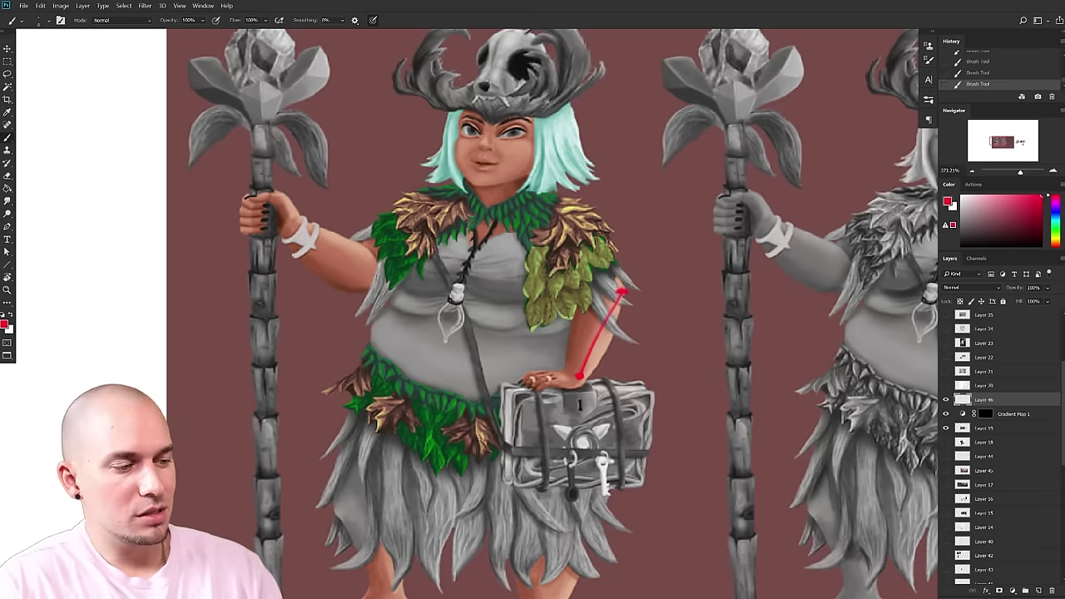
drag(377, 287, 290, 221)
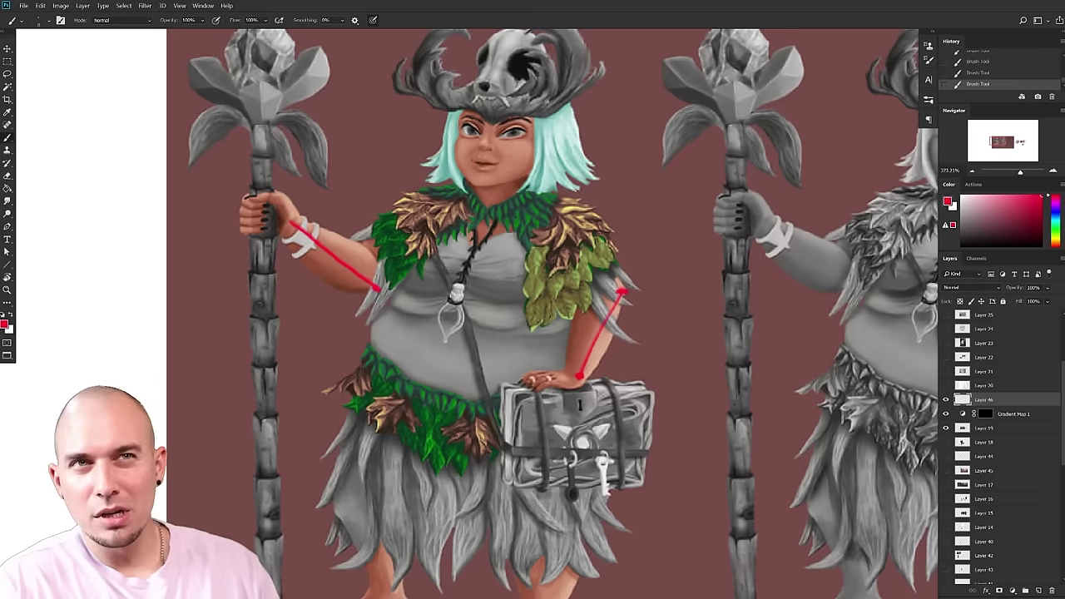
scroll(349, 274, down, 5)
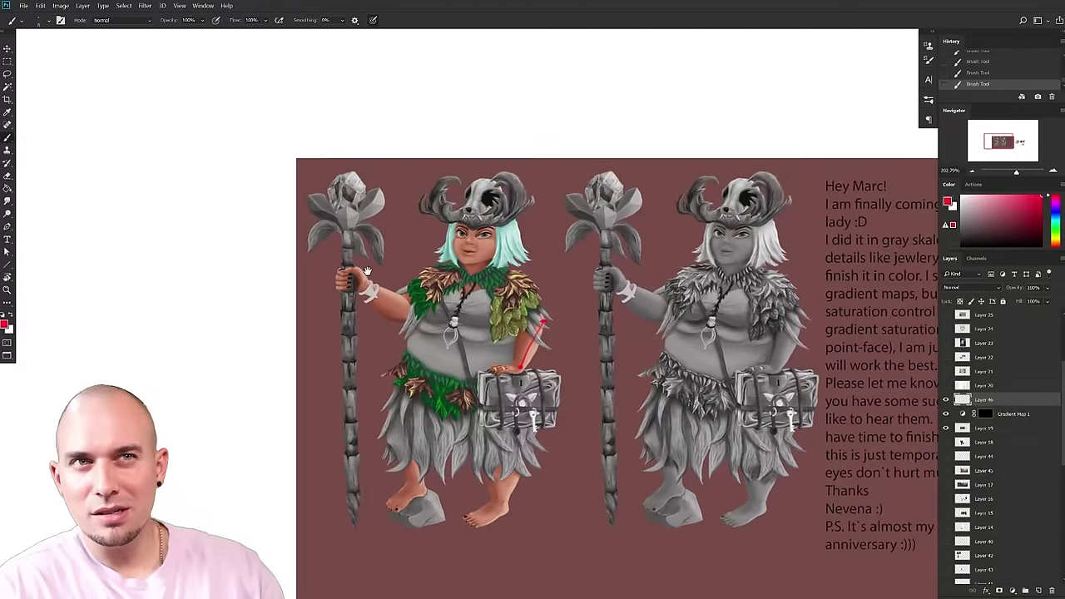
scroll(366, 270, up, 3)
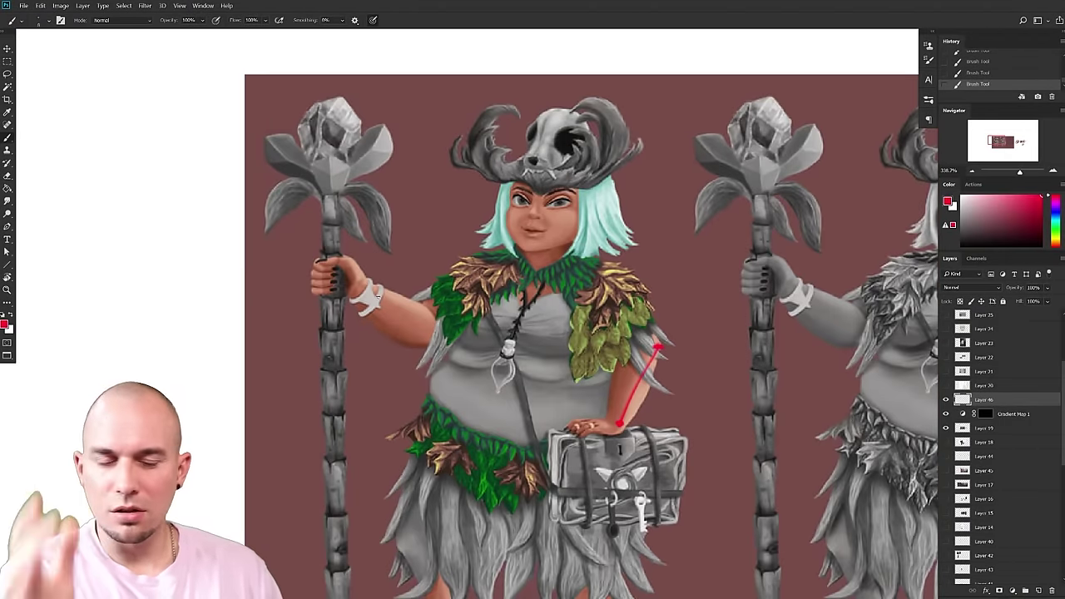
- Lasso the coloured figure's staff with the hand and wrist, shift it slightly toward the body on Layer 19, and deselect
key(l)
scroll(433, 449, down, 3)
mouse_move(339, 578)
mouse_down()
mouse_move(432, 249)
mouse_move(291, 291)
mouse_move(333, 583)
mouse_up()
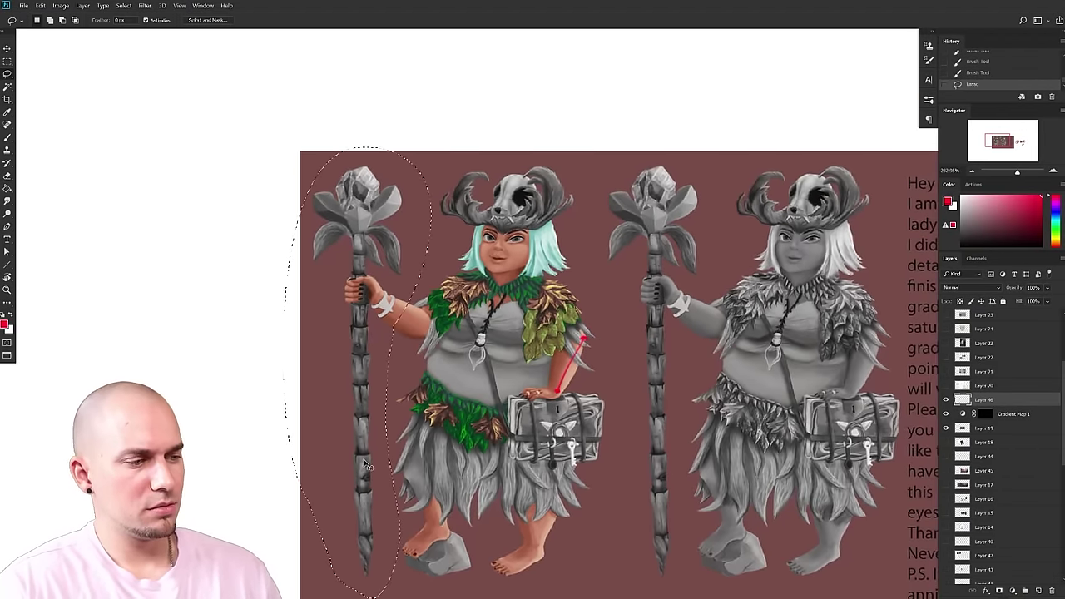
ctrl+click(363, 463)
click(556, 234)
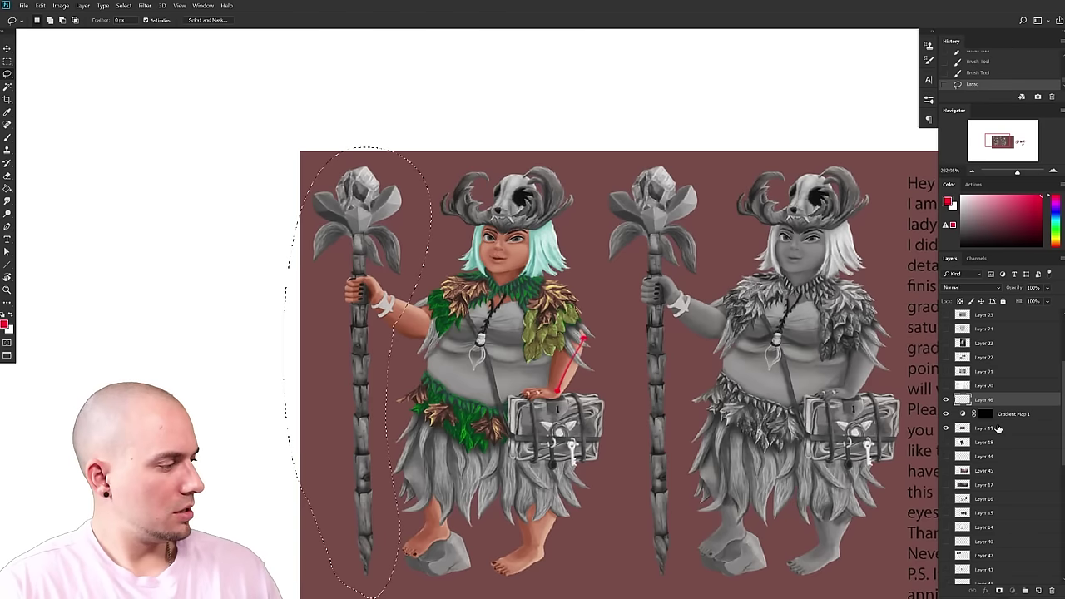
click(999, 429)
drag(383, 394, 392, 399)
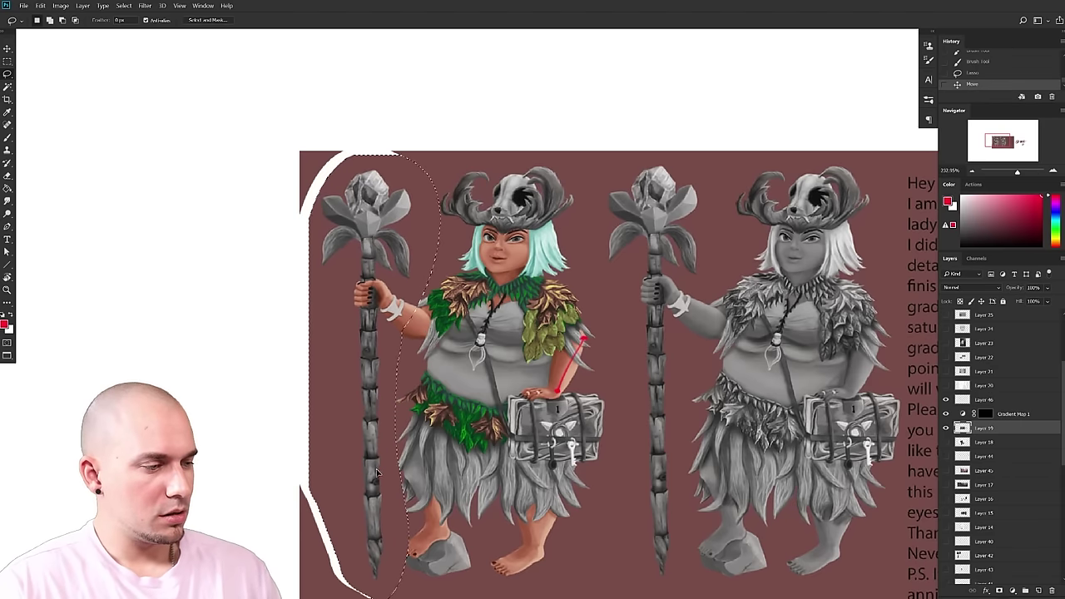
drag(376, 468, 379, 473)
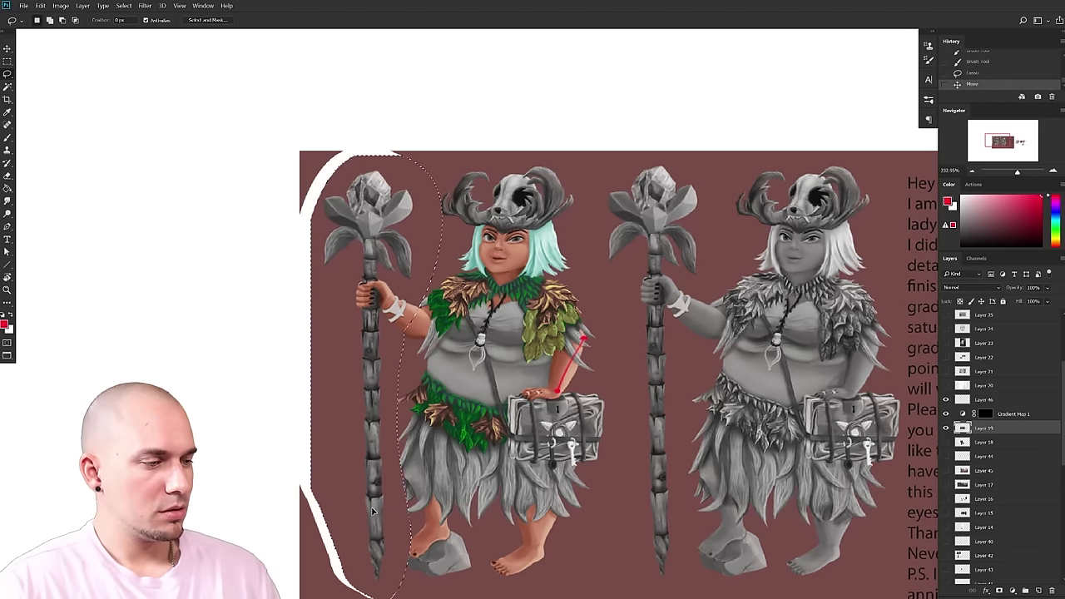
drag(542, 476, 513, 450)
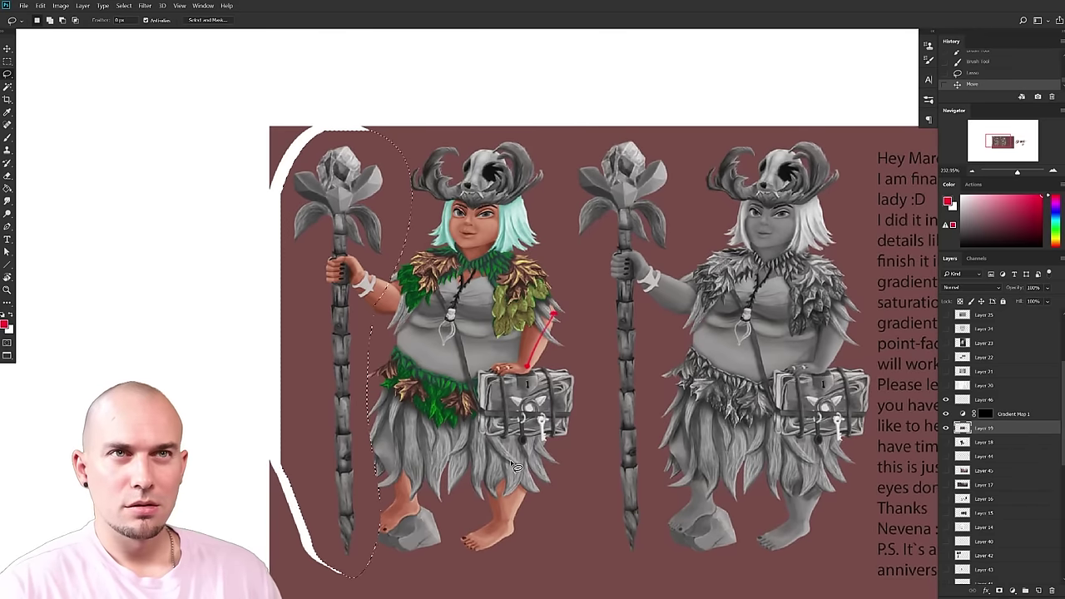
key(ctrl+d)
- Paint bright red forearm-length lines from elbow to wrist on the box-side arm and the staff-side arm
mouse_move(442, 460)
mouse_down()
mouse_move(458, 450)
mouse_move(470, 400)
mouse_up()
mouse_move(470, 399)
mouse_down()
mouse_move(451, 428)
mouse_move(459, 418)
mouse_up()
key(b)
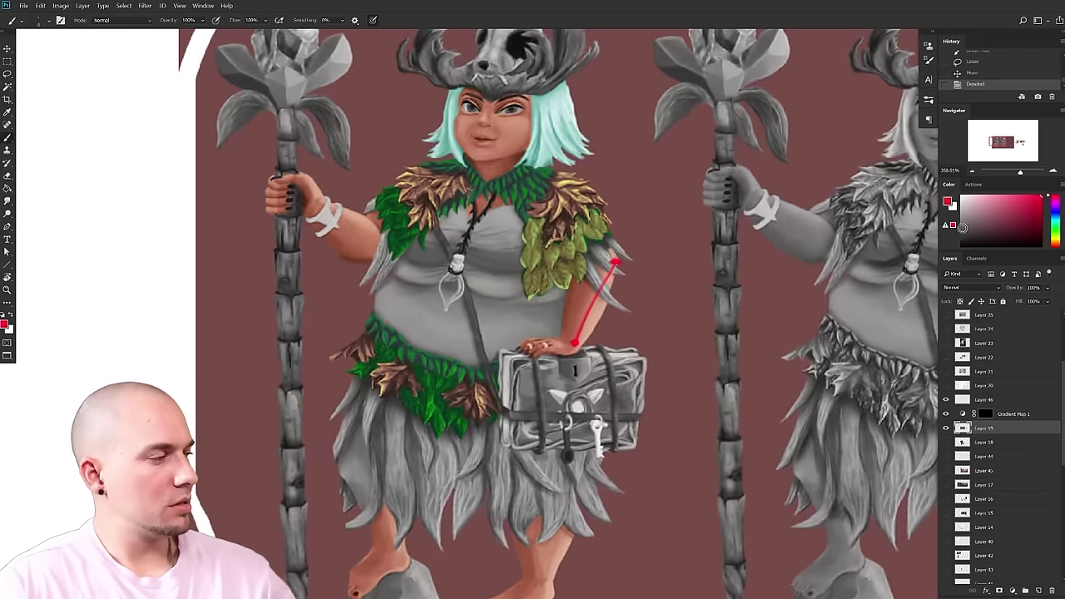
drag(613, 264, 578, 330)
drag(311, 202, 374, 247)
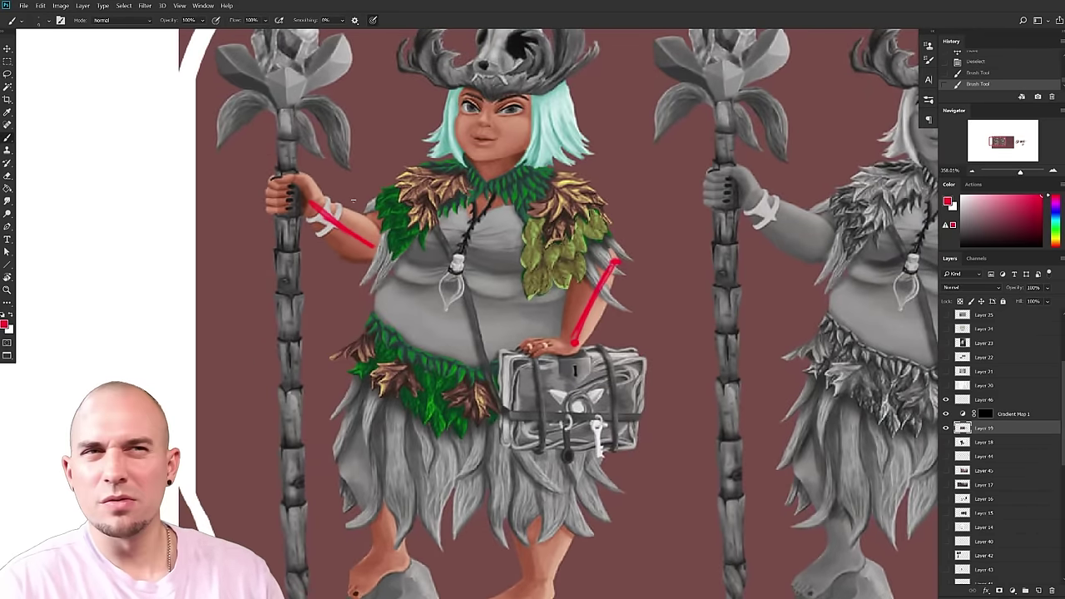
- Set the colour back to bright red and mark the knee level of both legs with short horizontal strokes
drag(587, 432, 554, 353)
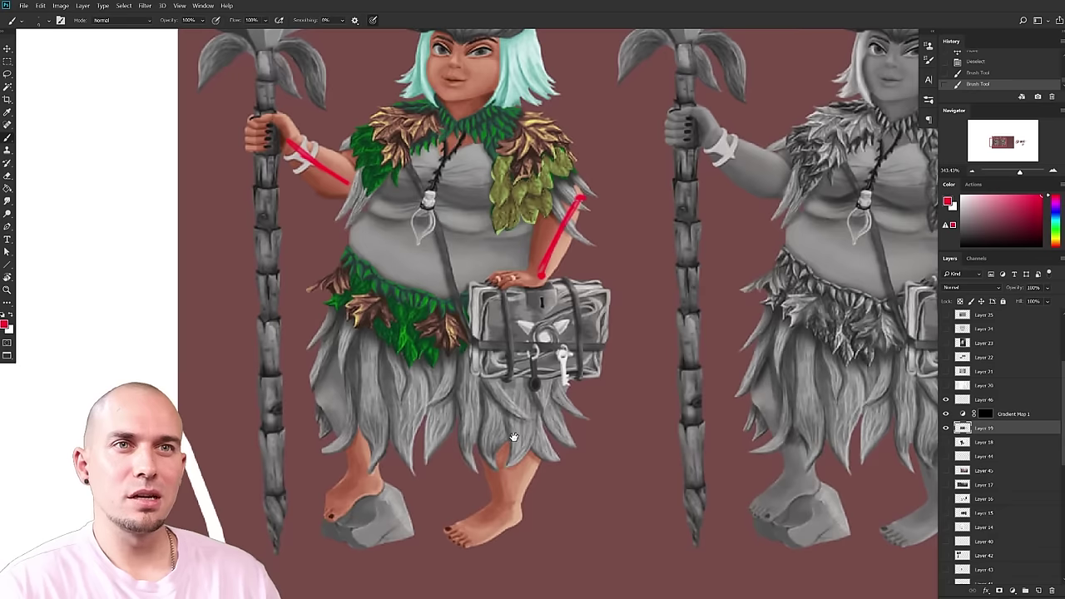
scroll(515, 427, up, 1)
alt+click(534, 481)
alt+click(548, 475)
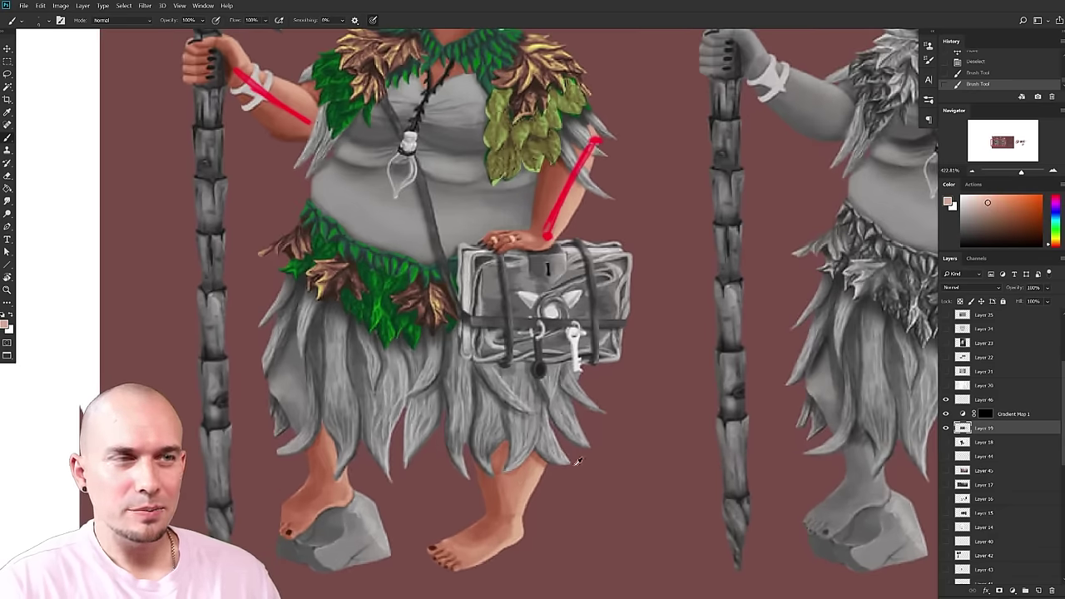
click(1055, 197)
drag(997, 222, 1042, 196)
drag(514, 459, 546, 461)
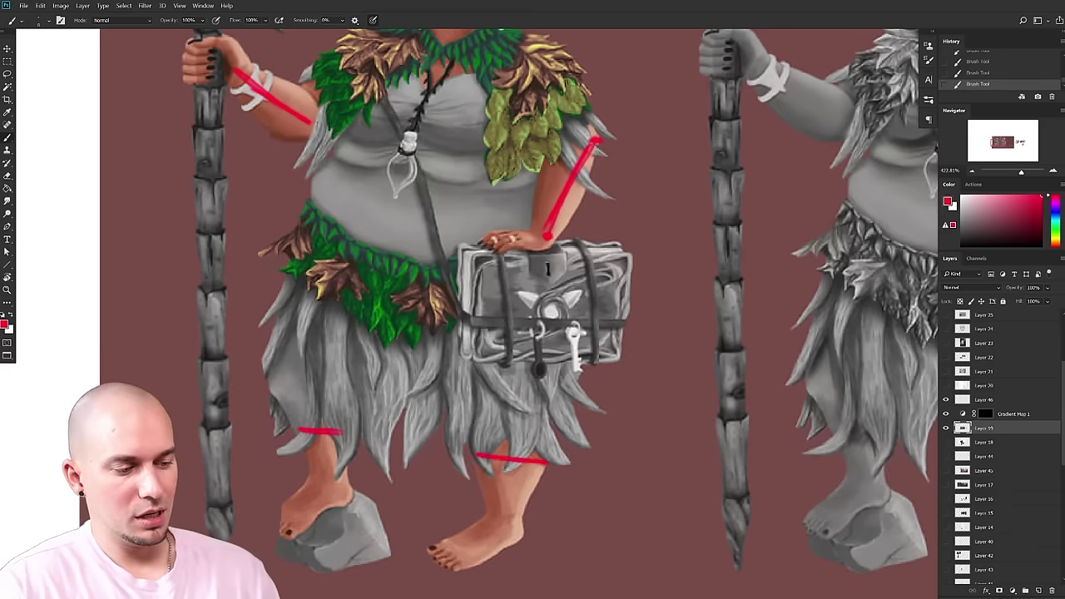
- Undo the knee mark on the rock-side leg and draw red contour strokes along that leg's inner edge
key(ctrl+z)
drag(346, 408, 342, 472)
drag(293, 374, 291, 449)
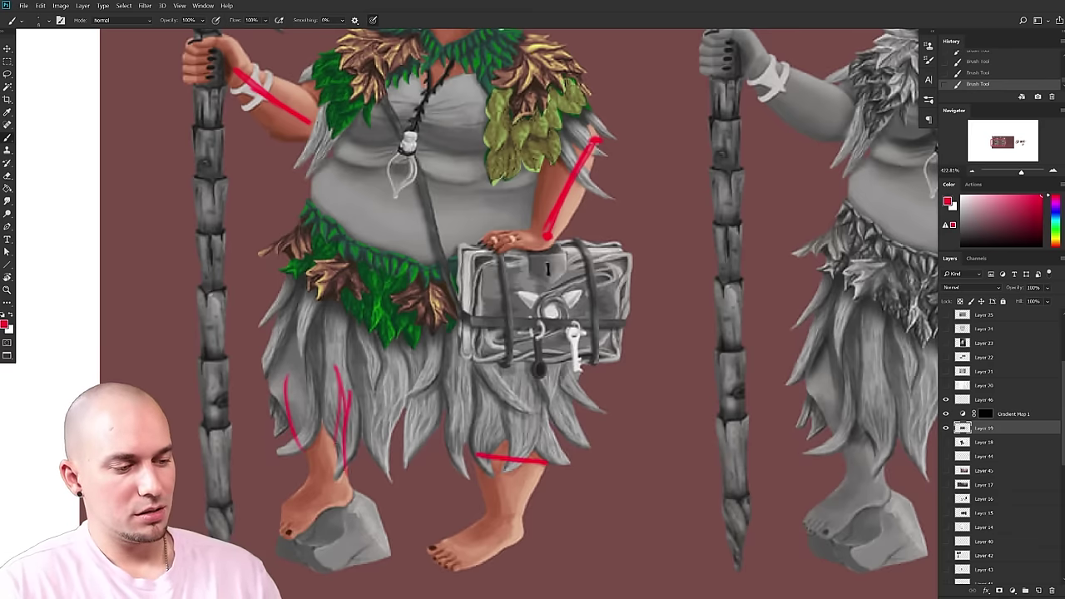
key(ctrl+z)
drag(329, 368, 342, 449)
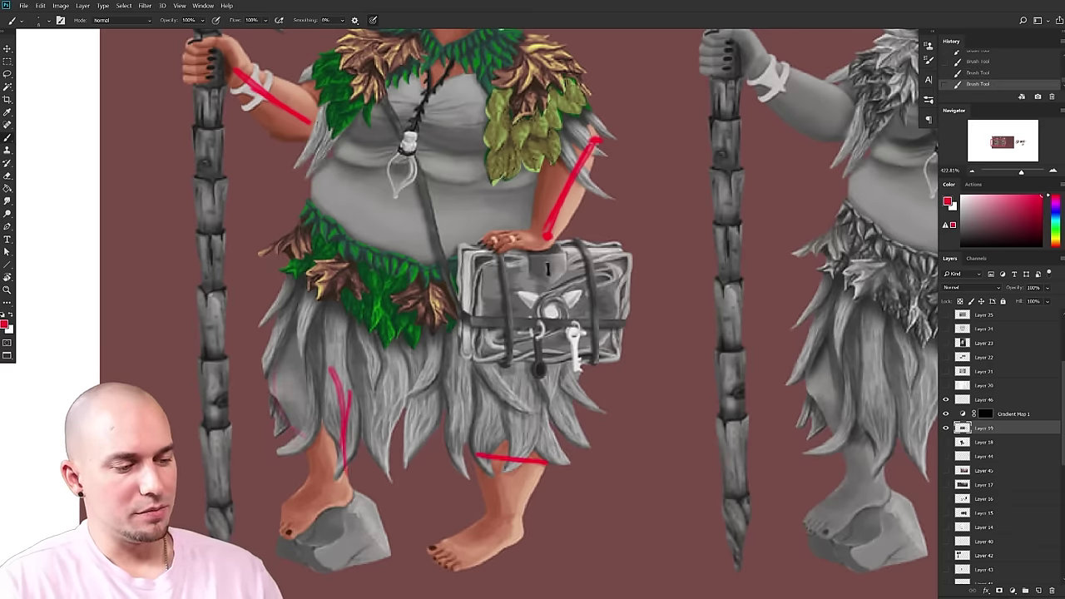
- Try red calf contours on the box-side leg, undo the misplaced strokes, and redraw both calf edges below the knee line
drag(516, 505, 498, 503)
key(ctrl+z)
drag(534, 462, 525, 504)
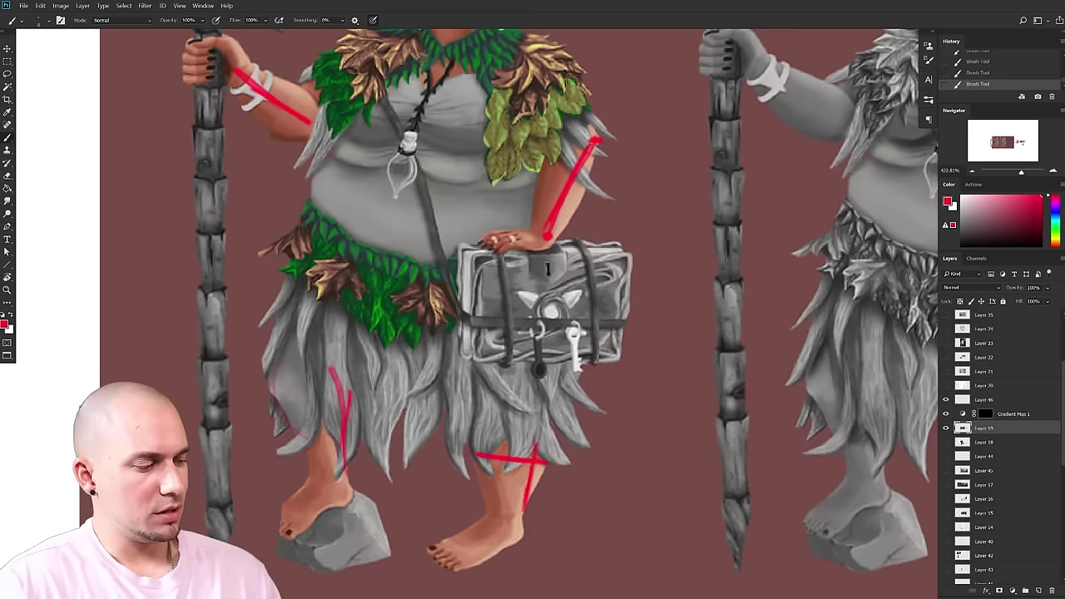
key(ctrl+z)
key(ctrl+z)
key(ctrl+z)
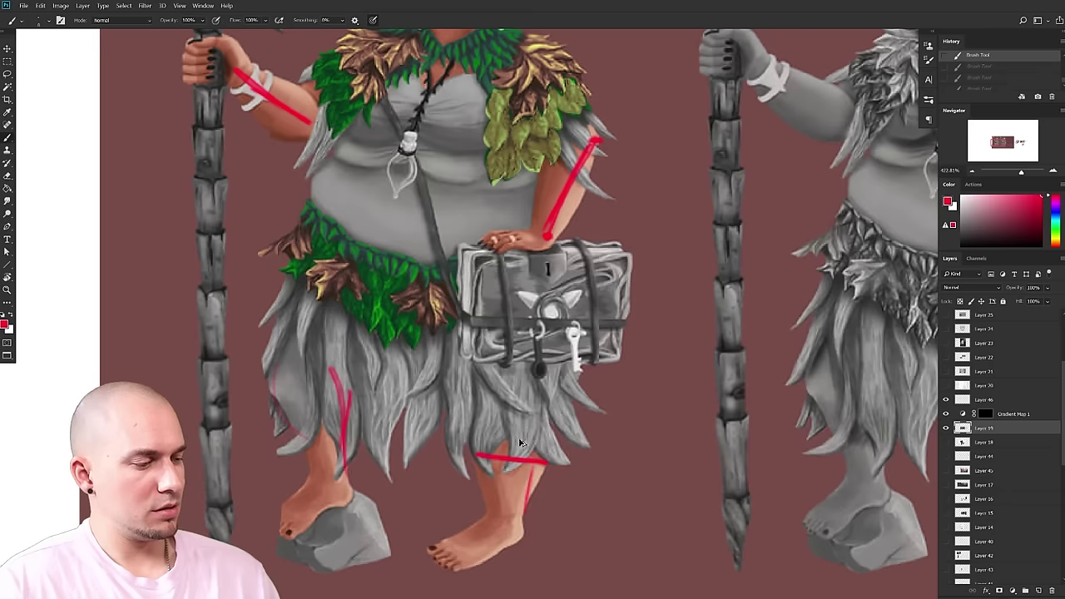
mouse_move(474, 439)
mouse_down()
mouse_move(529, 480)
mouse_move(541, 441)
mouse_up()
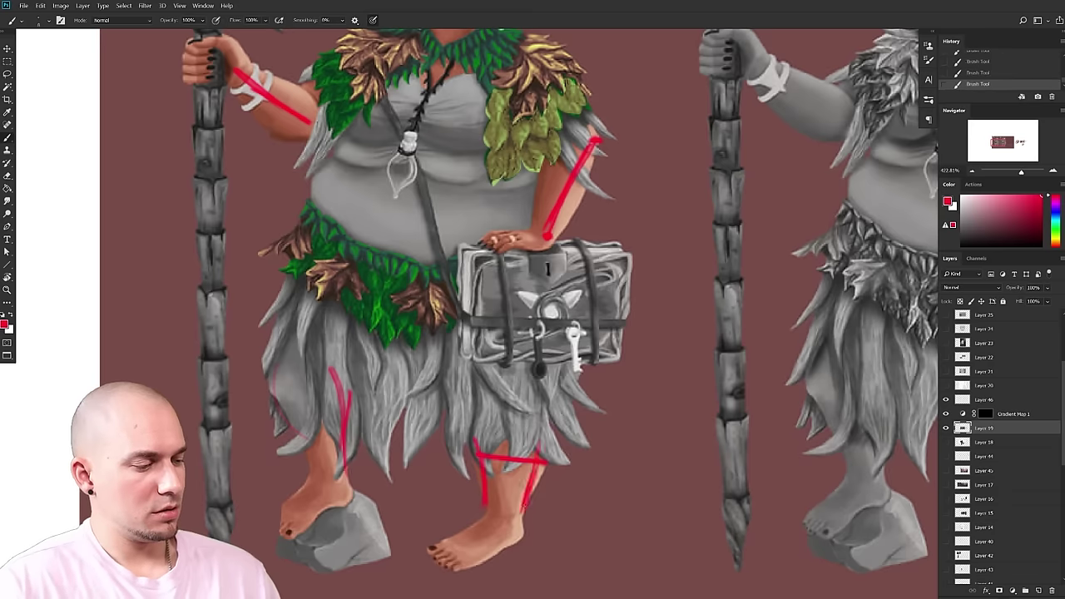
- Extend the red contours of the box-side leg upward from the knee to outline the thigh through skirt and box
drag(471, 439, 438, 337)
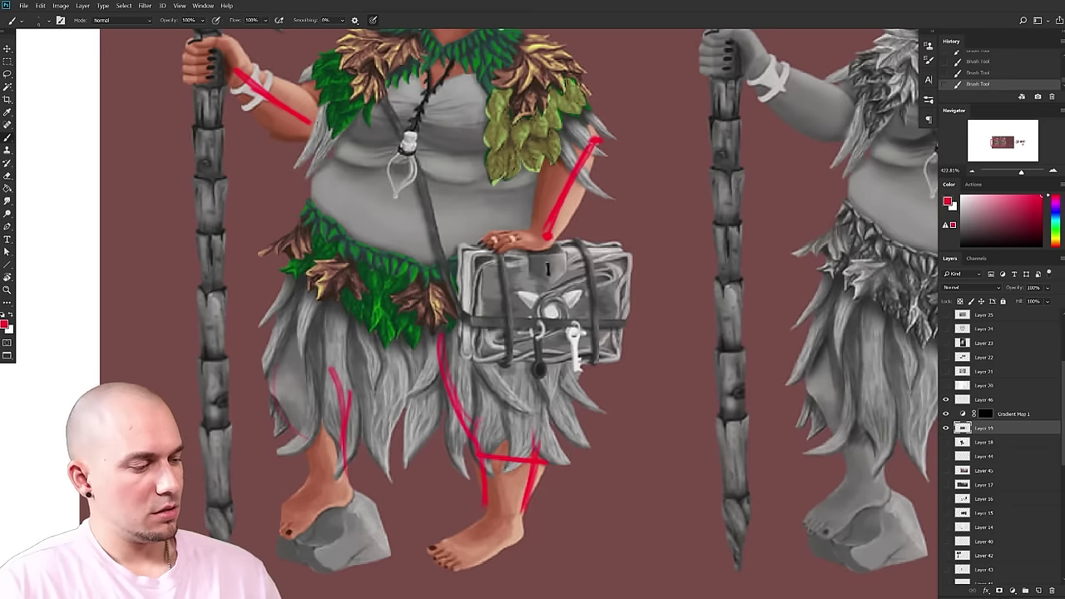
mouse_move(535, 429)
mouse_down()
mouse_move(525, 316)
mouse_move(543, 285)
mouse_up()
mouse_move(637, 366)
mouse_down()
mouse_move(615, 366)
mouse_move(630, 366)
mouse_up()
drag(569, 422, 544, 422)
drag(561, 350, 405, 396)
drag(629, 412, 582, 394)
scroll(587, 393, up, 3)
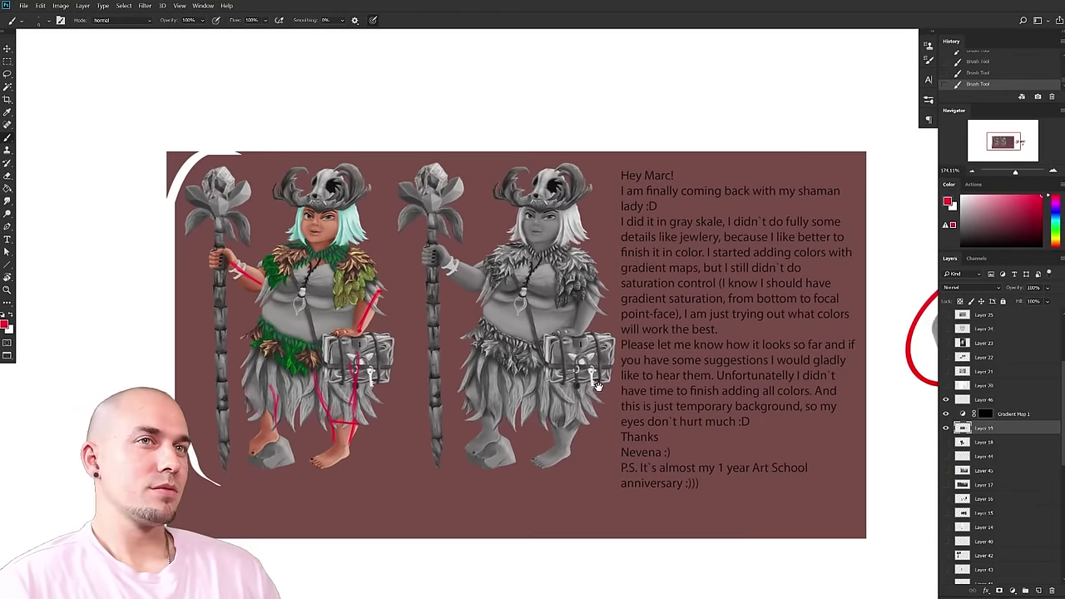
- Hide Layer 46, Gradient Map 1 and Layer 19, then show and select Layer 20 with the dancing gesture sketches
drag(609, 392, 605, 389)
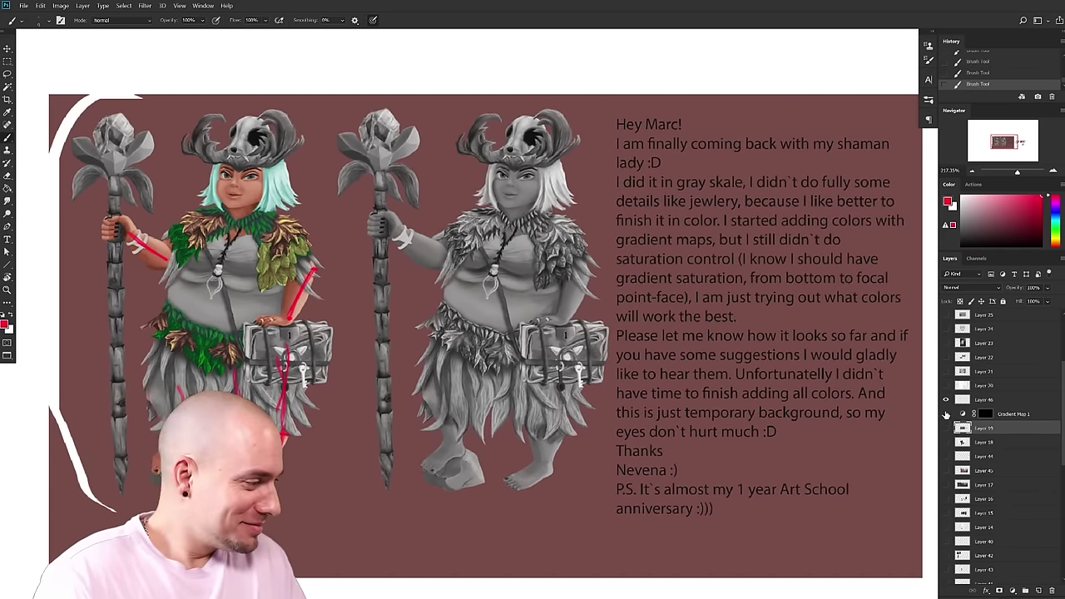
click(945, 417)
click(945, 400)
click(946, 387)
click(978, 384)
mouse_move(795, 398)
mouse_down()
mouse_move(646, 380)
mouse_move(658, 392)
mouse_move(560, 404)
mouse_up()
drag(657, 411, 735, 393)
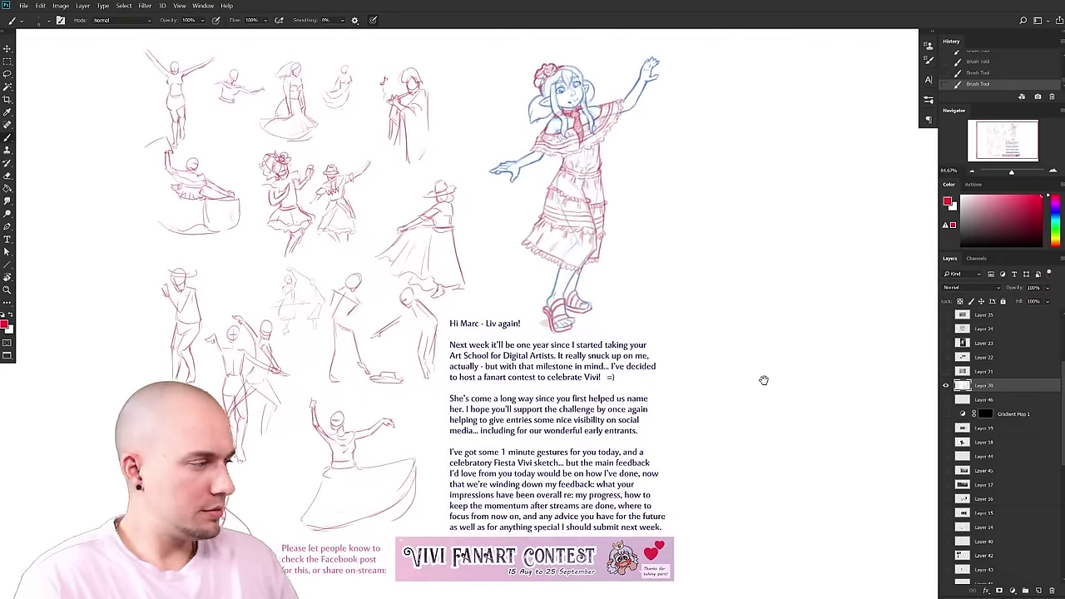
click(1028, 212)
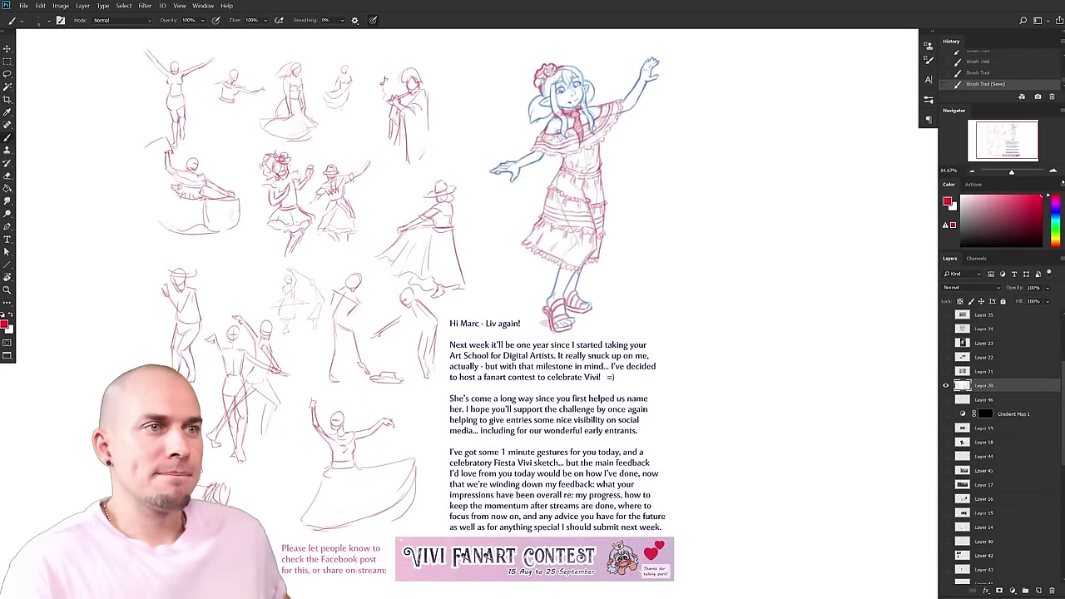
- Read the artist's note and examine the one-minute gesture sketches and the Fiesta Vivi drawing
scroll(785, 349, down, 2)
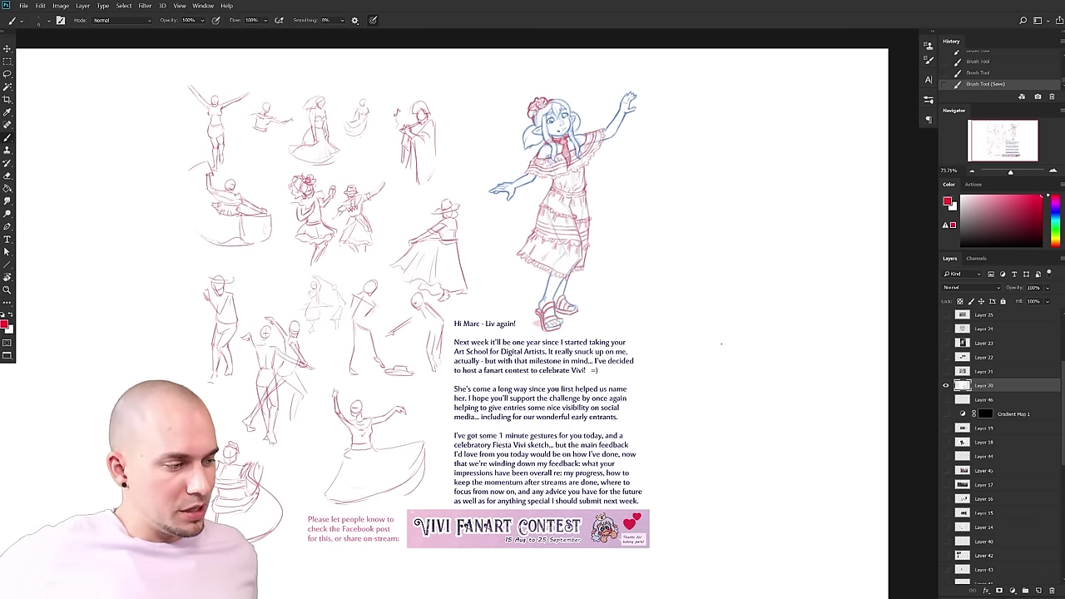
drag(721, 343, 726, 338)
drag(571, 416, 587, 415)
drag(701, 395, 711, 401)
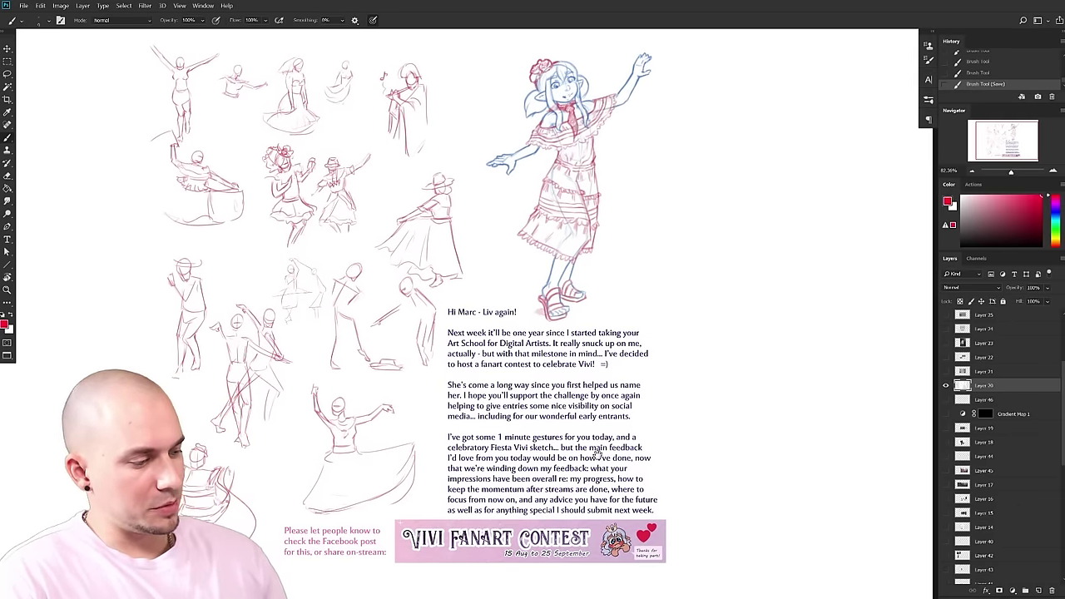
drag(711, 370, 712, 377)
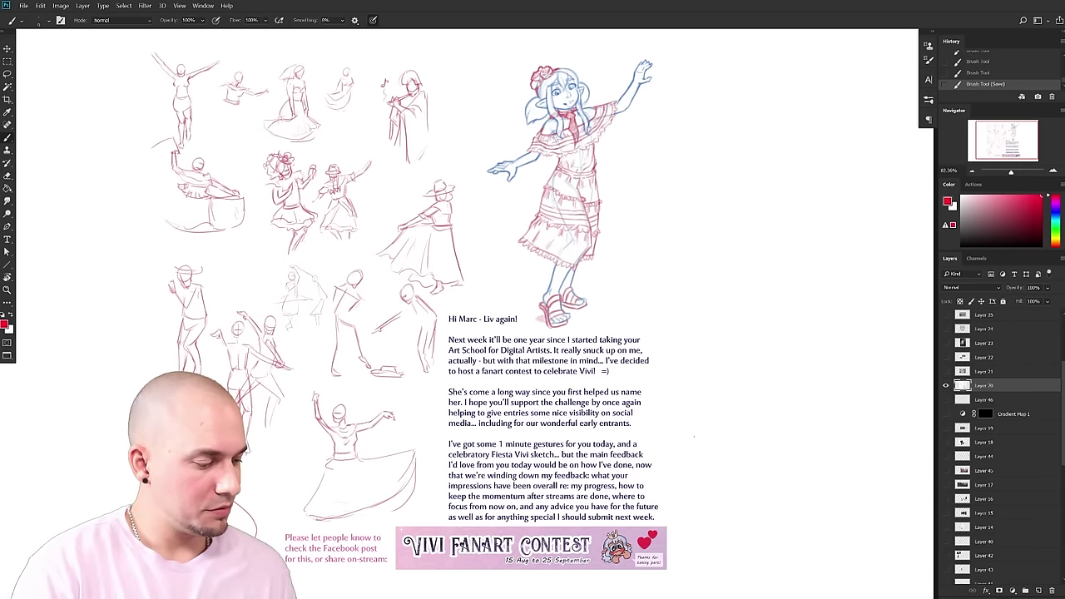
mouse_move(602, 480)
mouse_down()
mouse_move(632, 405)
mouse_move(657, 385)
mouse_up()
mouse_move(690, 82)
mouse_down()
mouse_move(619, 354)
mouse_move(694, 369)
mouse_up()
key(ctrl+z)
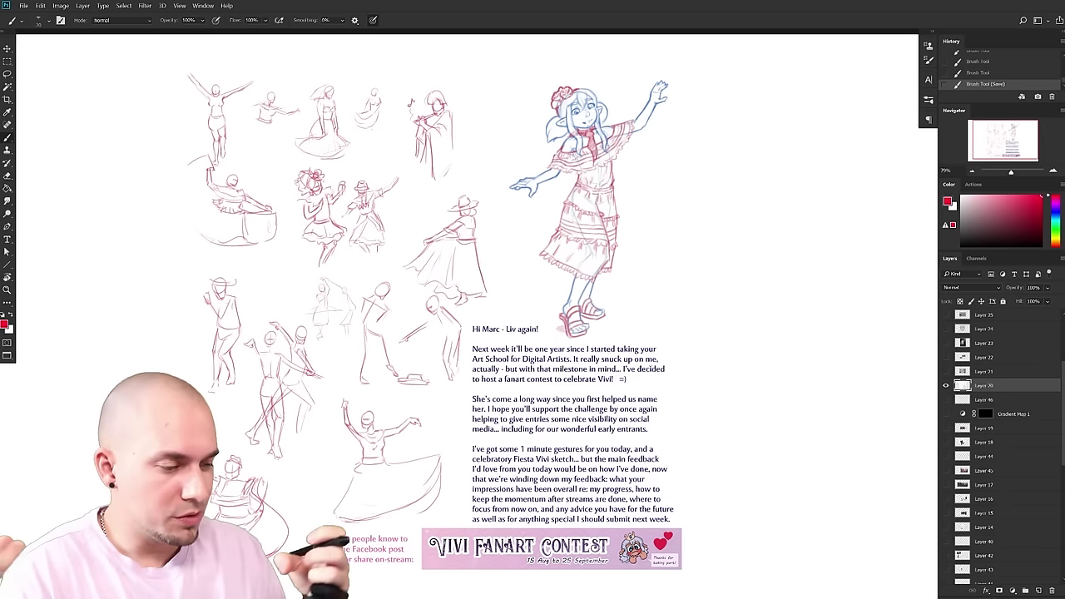
drag(701, 326, 757, 309)
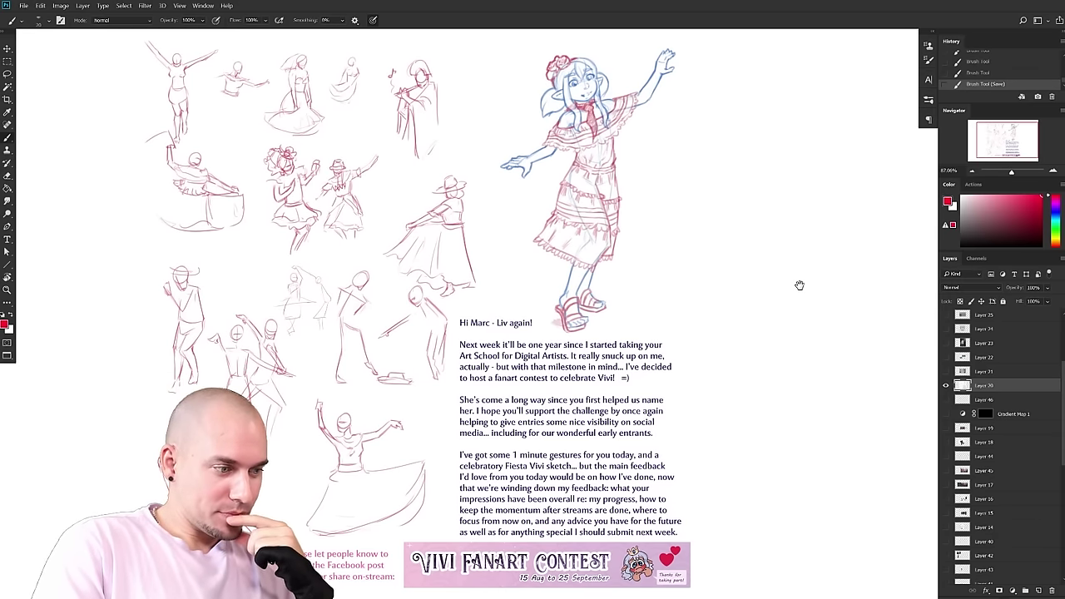
drag(799, 285, 804, 276)
drag(603, 330, 634, 333)
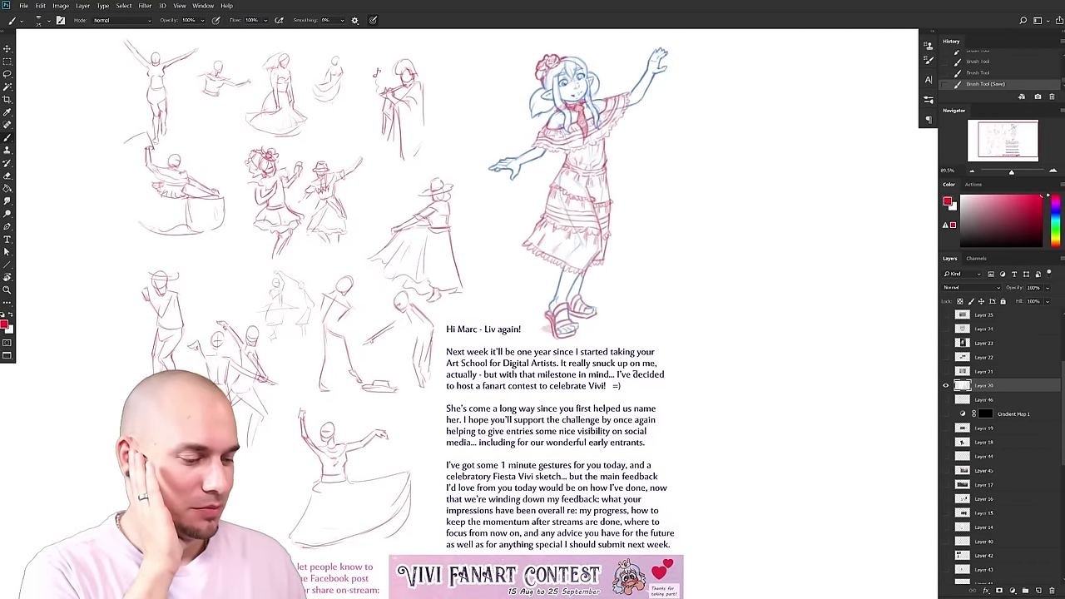
drag(678, 333, 689, 311)
drag(689, 311, 675, 297)
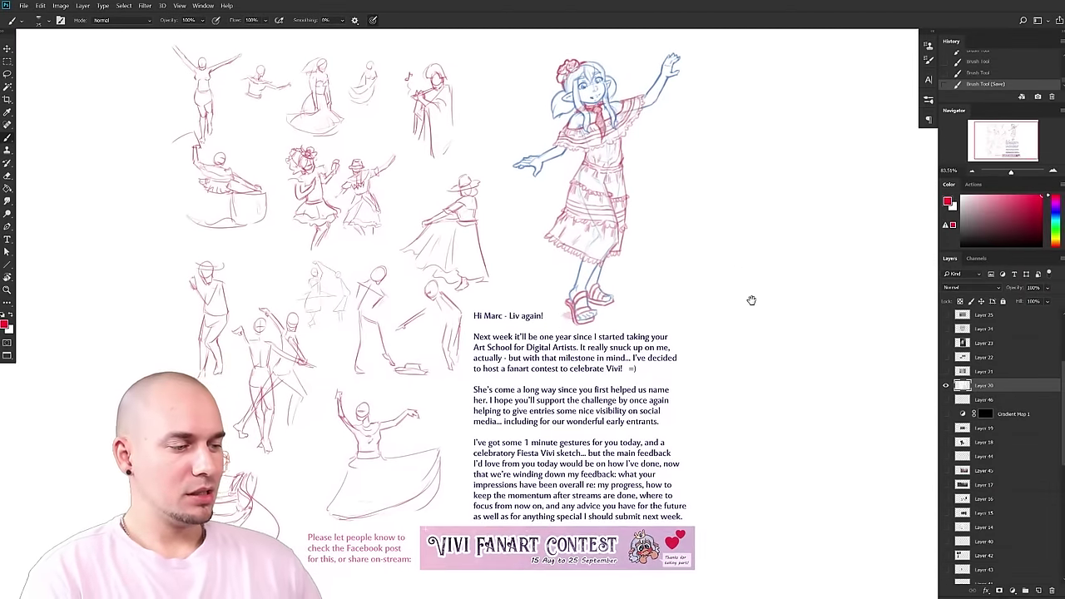
drag(751, 299, 744, 303)
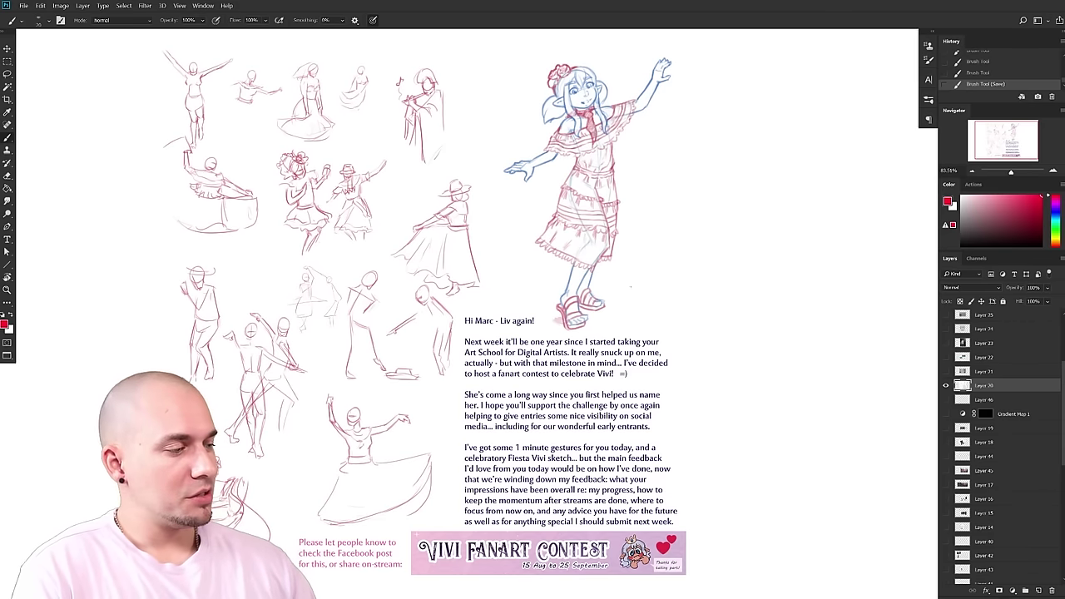
mouse_move(624, 311)
mouse_down()
mouse_move(527, 280)
mouse_move(622, 37)
mouse_move(619, 326)
mouse_move(484, 121)
mouse_move(693, 208)
mouse_up()
key(ctrl+z)
key(ctrl+z)
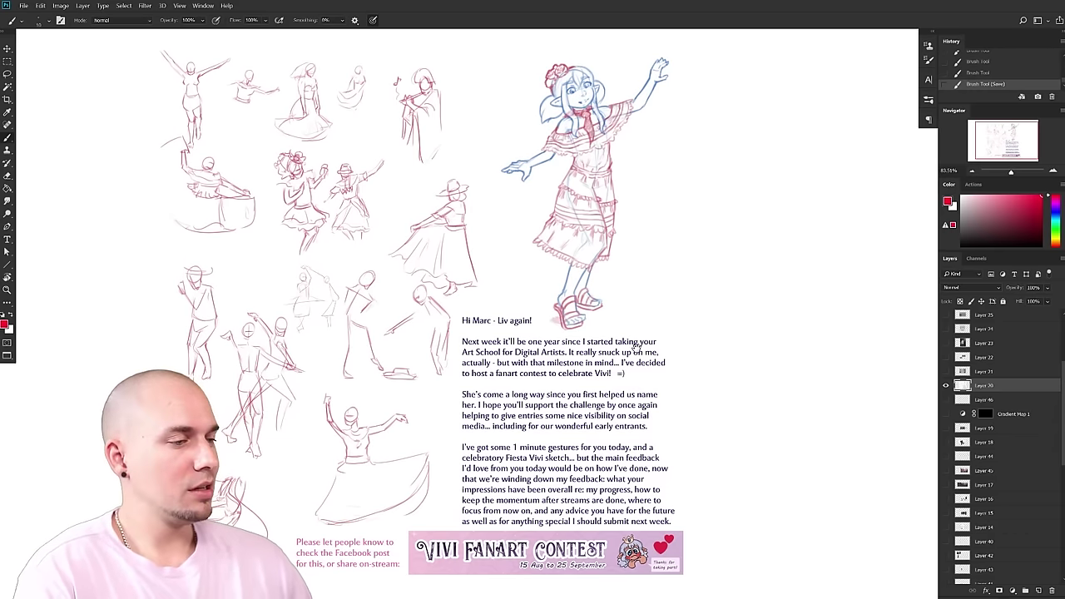
drag(742, 362, 737, 369)
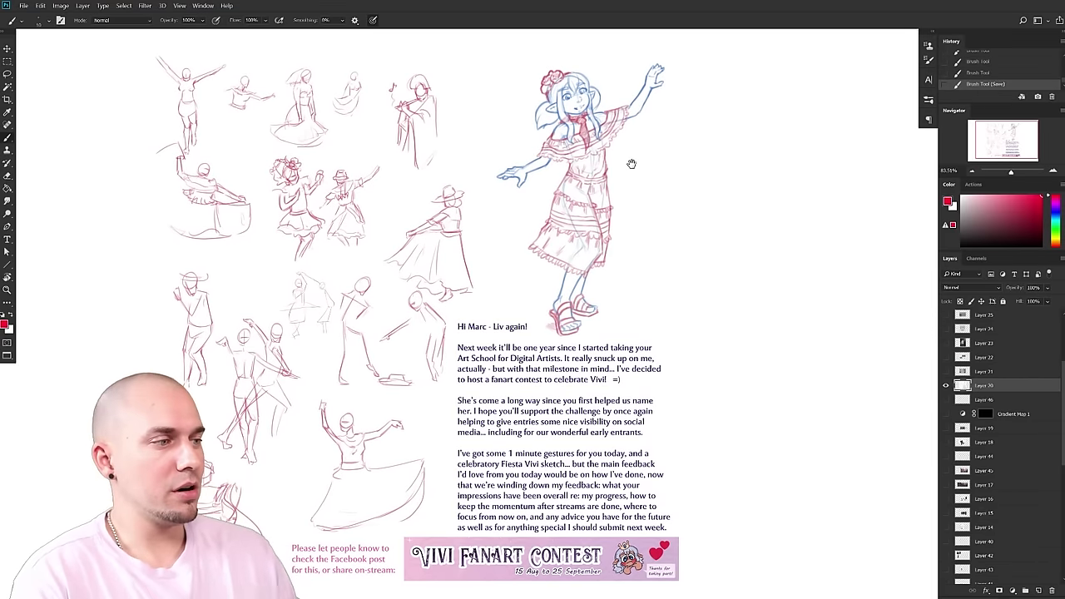
scroll(718, 326, down, 1)
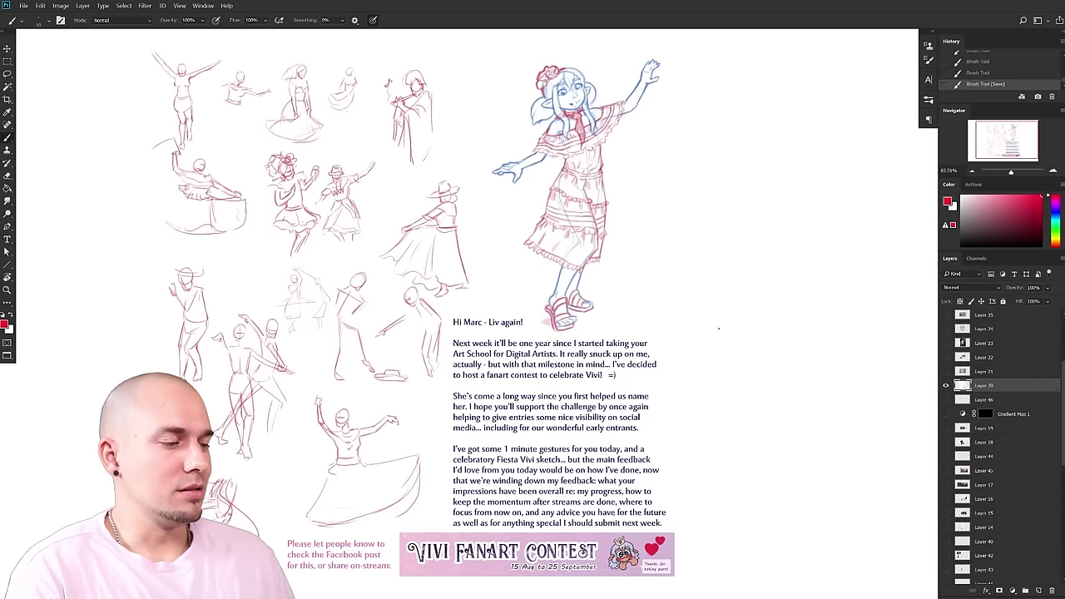
drag(646, 235, 623, 341)
drag(579, 286, 603, 292)
drag(685, 281, 664, 281)
scroll(664, 280, down, 4)
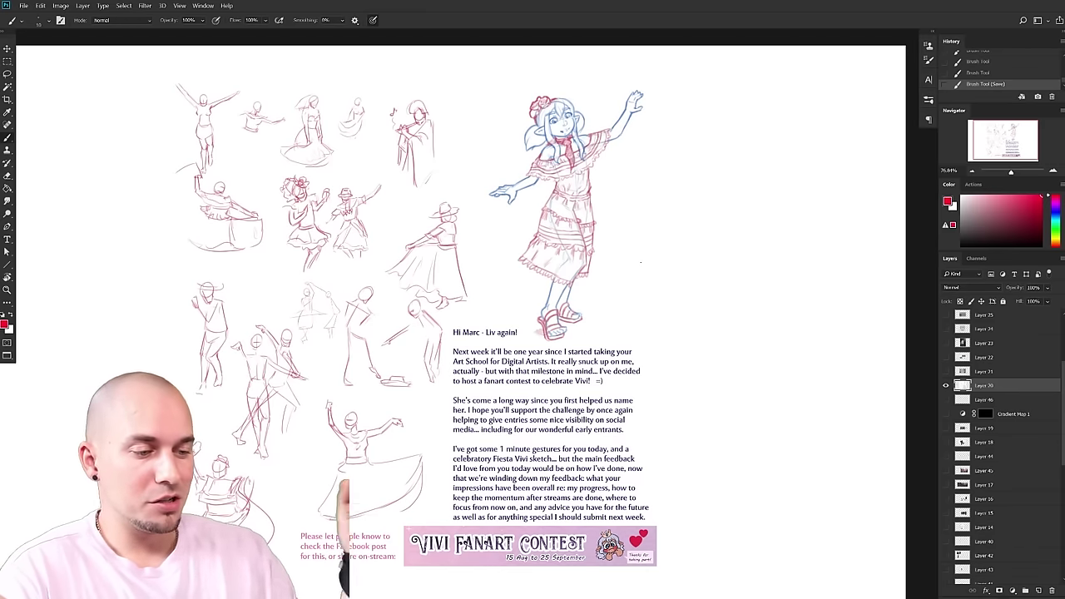
drag(558, 322, 476, 462)
drag(557, 420, 583, 311)
drag(543, 383, 563, 383)
drag(571, 364, 666, 400)
drag(671, 273, 654, 284)
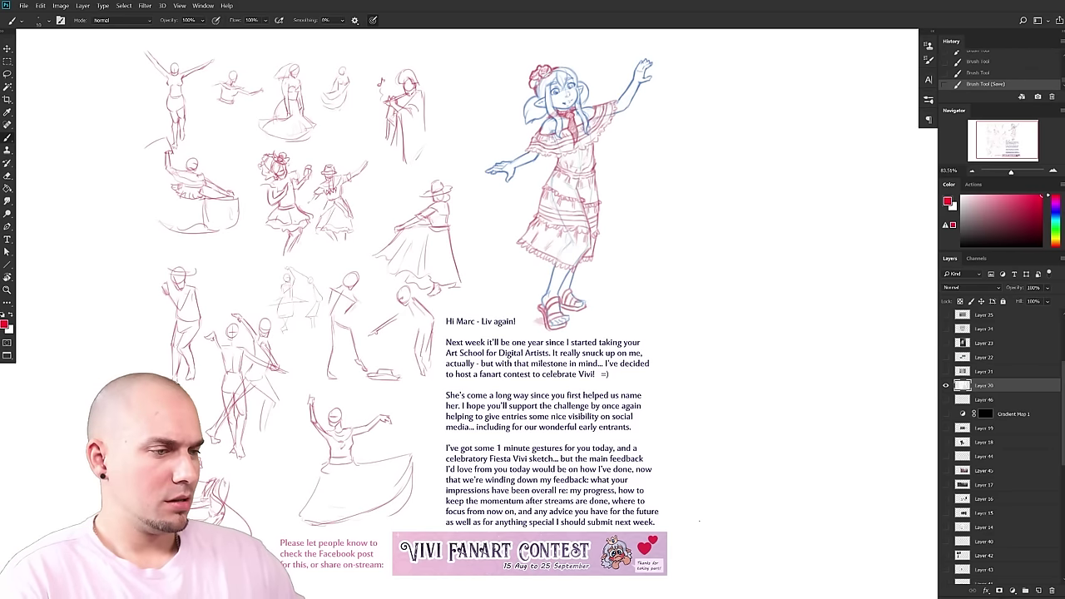
mouse_move(461, 209)
mouse_down()
mouse_move(179, 128)
mouse_move(99, 348)
mouse_up()
key(ctrl+z)
drag(648, 381, 647, 384)
drag(768, 353, 775, 350)
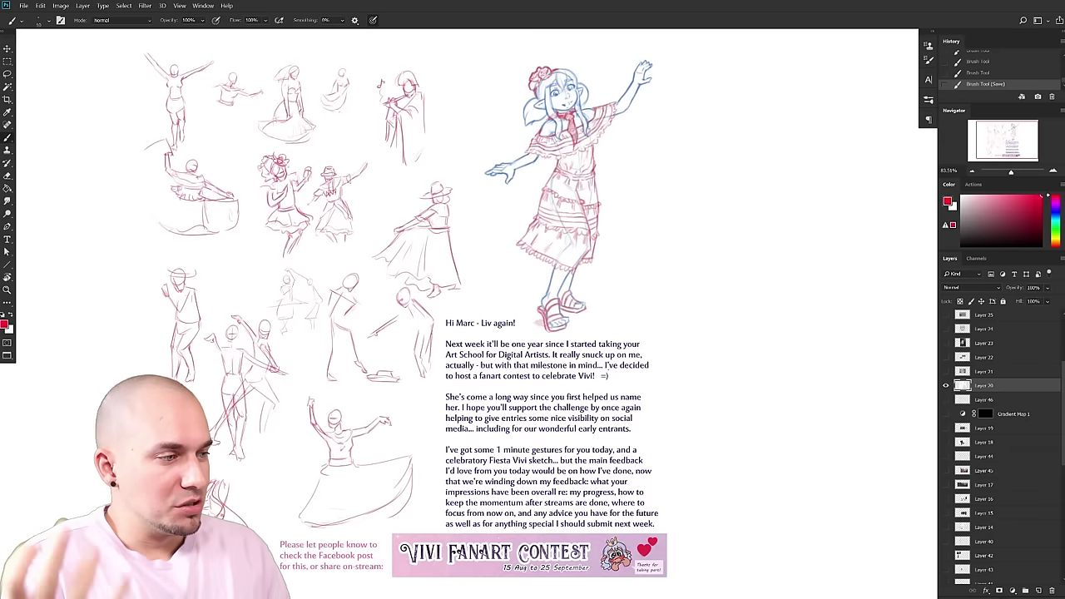
drag(590, 318, 606, 317)
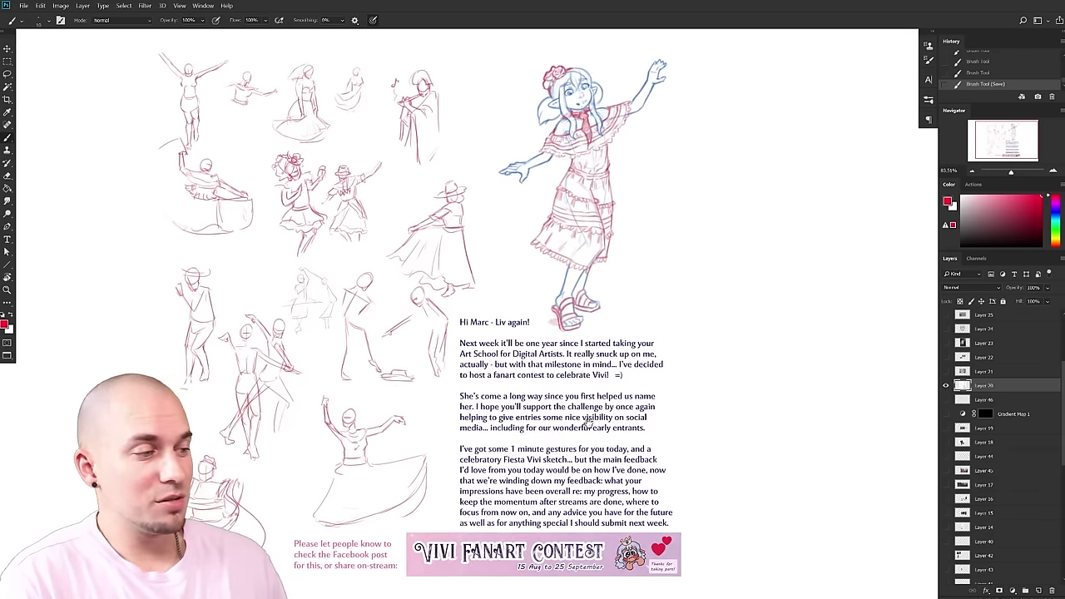
- Review the gesture sheet beside the Fiesta Vivi figure and pick a dark blue-violet brush colour
drag(592, 386, 590, 387)
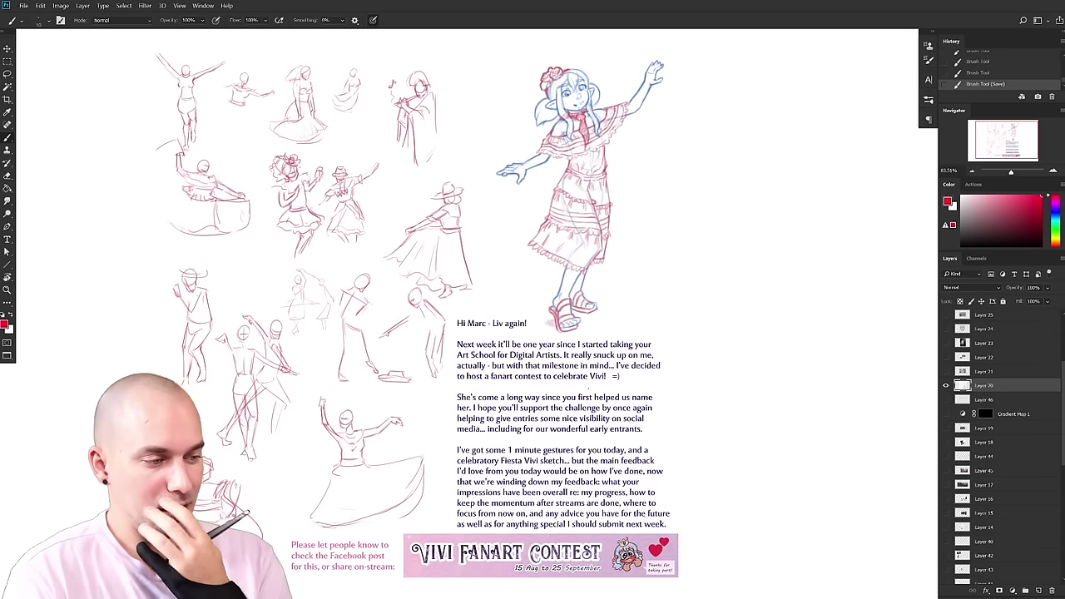
drag(474, 359, 515, 360)
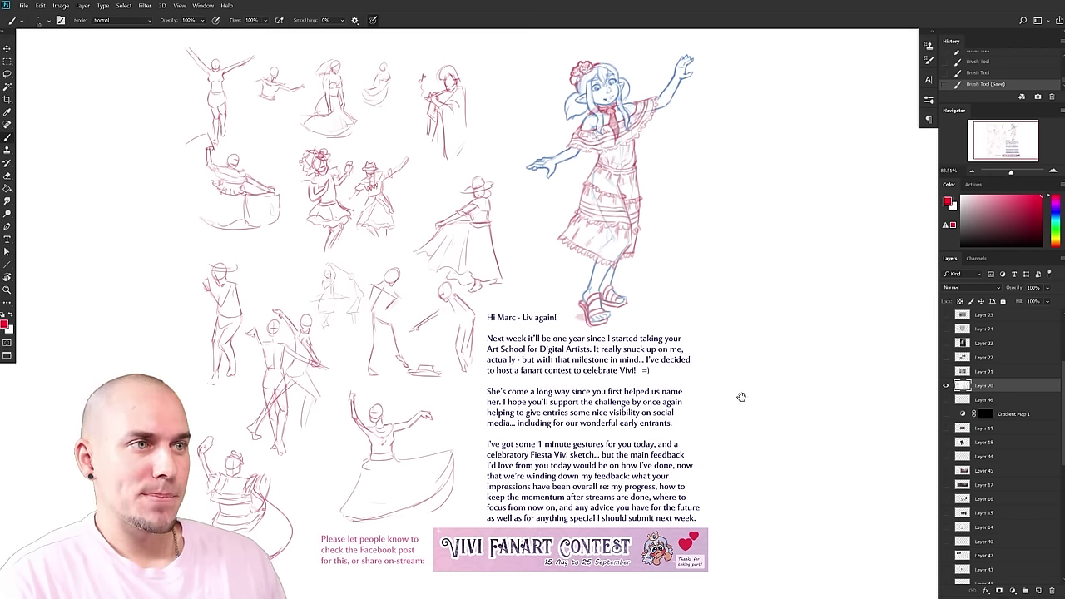
drag(637, 314, 571, 396)
drag(526, 377, 587, 380)
alt+shift+right_click(408, 421)
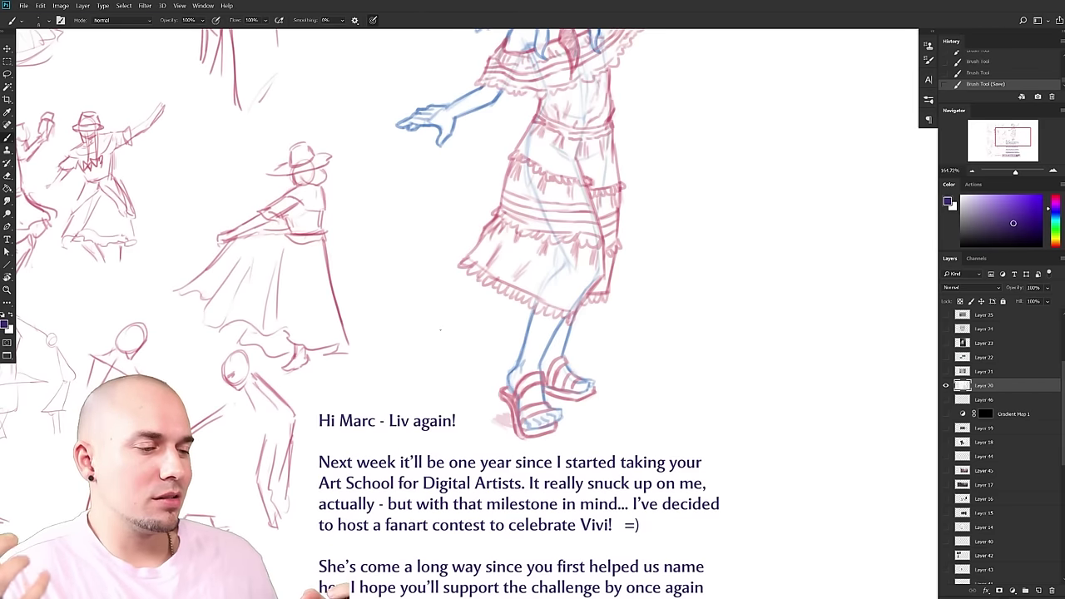
- Examine Vivi's pose and ruffled dress up close, undoing a stray stroke made over the drawing
drag(589, 425, 560, 456)
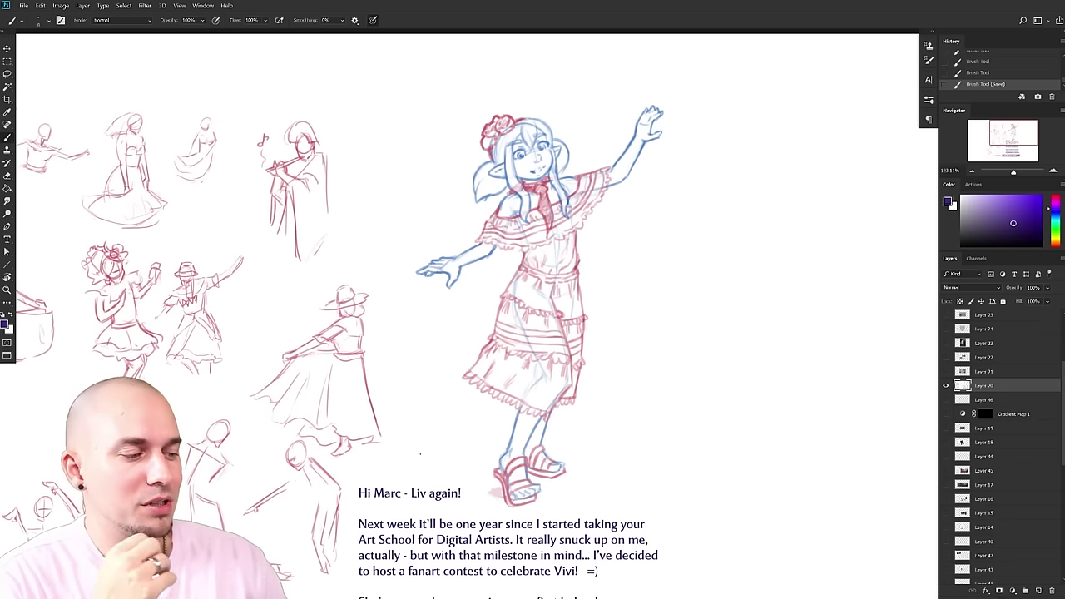
drag(420, 454, 408, 423)
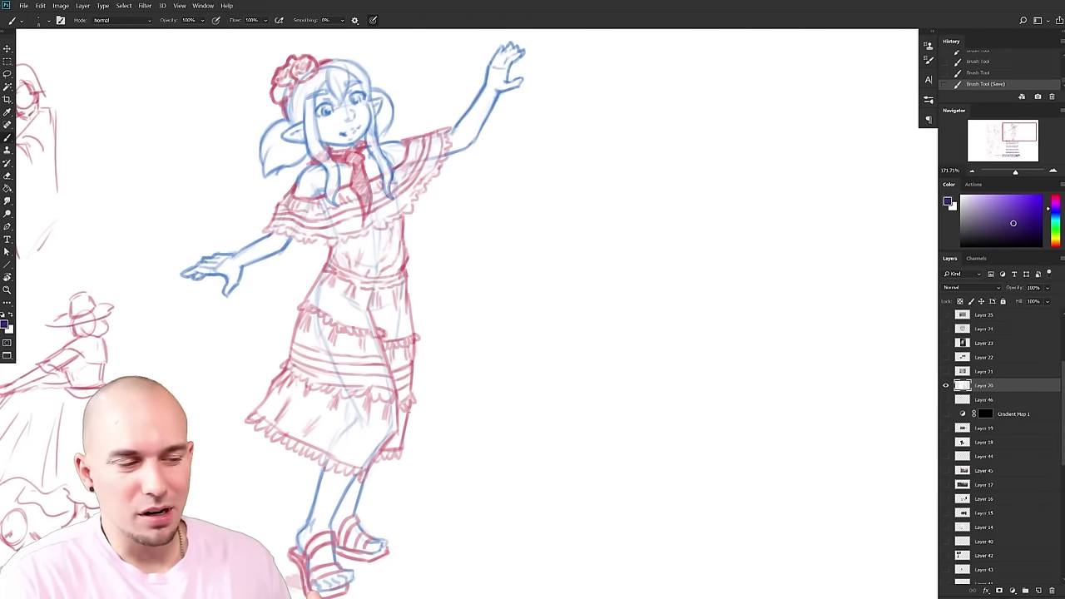
drag(471, 381, 457, 371)
drag(472, 439, 466, 466)
click(381, 356)
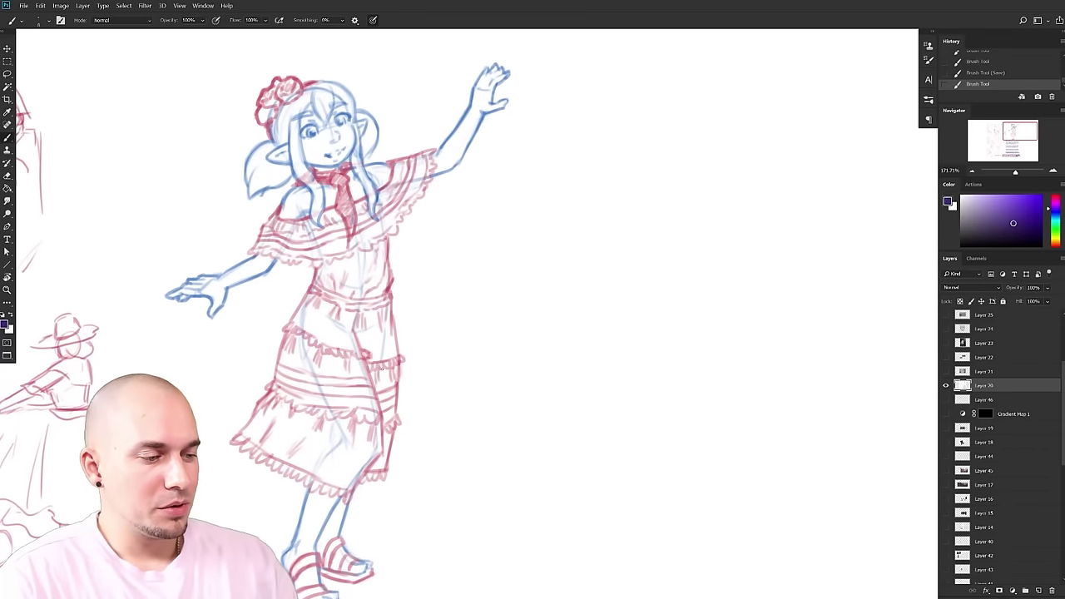
drag(357, 328, 333, 302)
drag(300, 243, 304, 430)
key(ctrl+z)
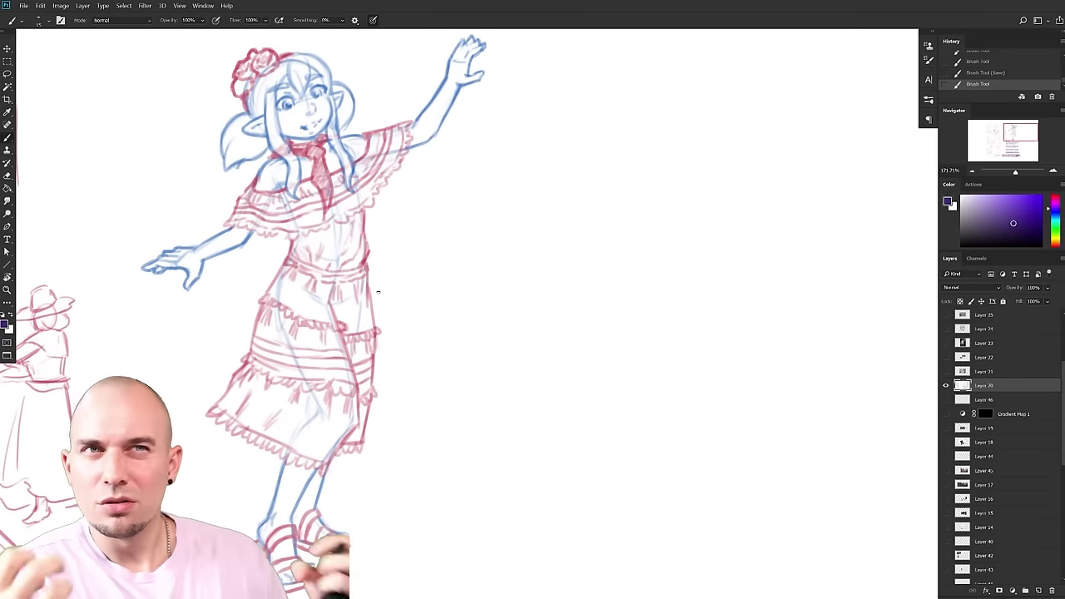
drag(426, 368, 367, 412)
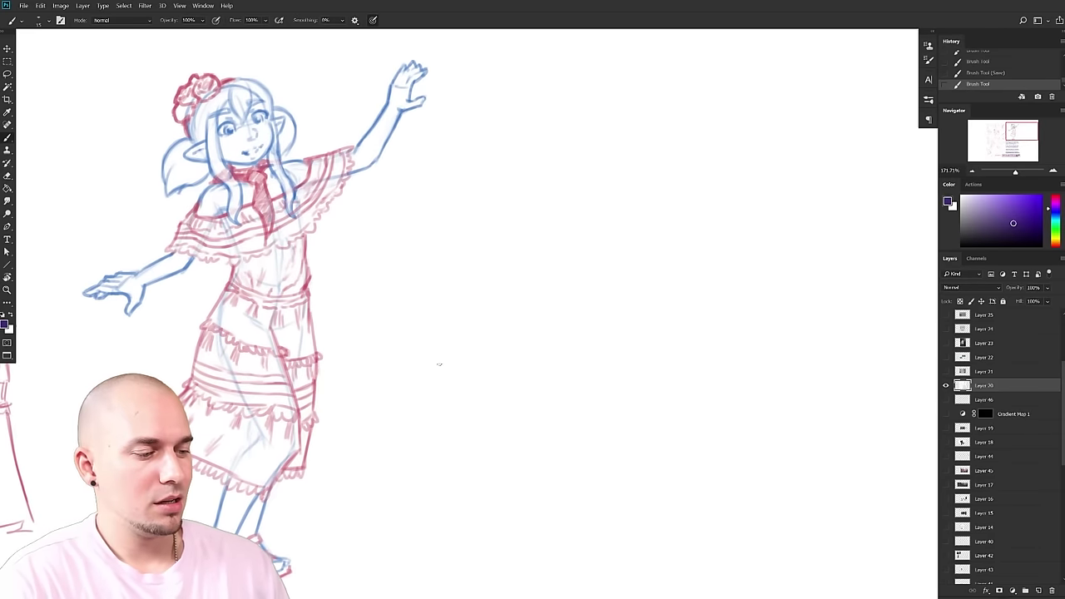
- Undo the test strokes beside Vivi and choose the MB Chalk brush for a demonstration sketch
drag(387, 474, 396, 412)
key(ctrl+z)
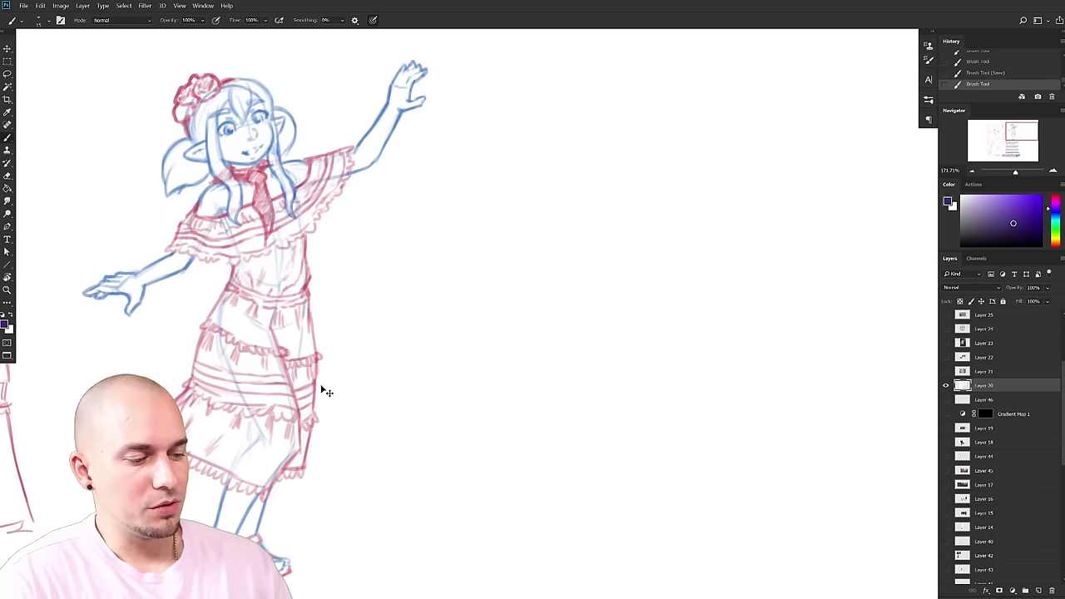
key(ctrl+z)
right_click(382, 373)
click(605, 330)
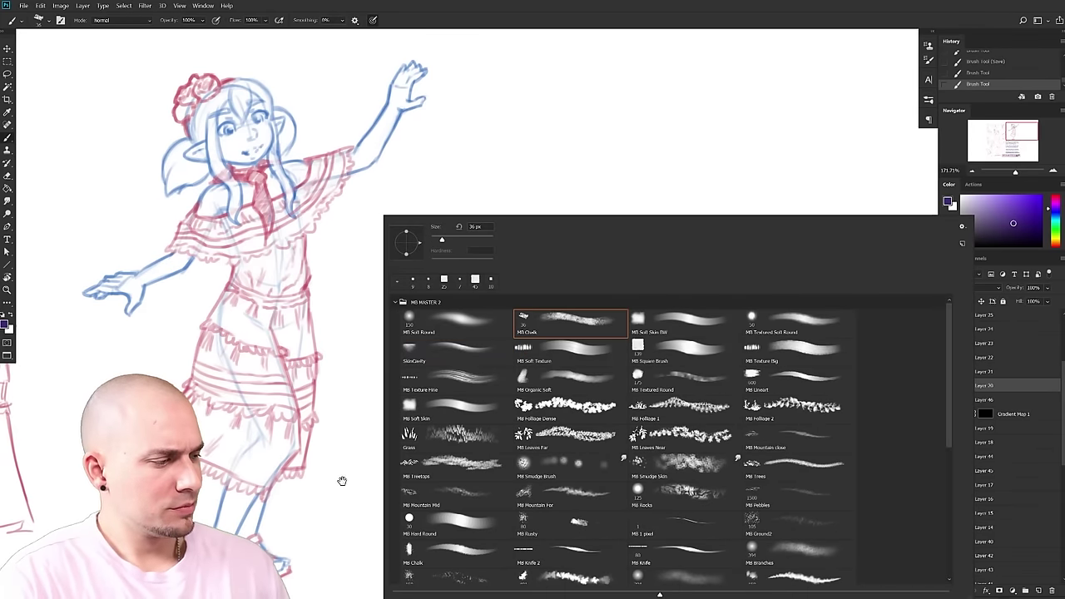
click(342, 482)
key(ctrl+z)
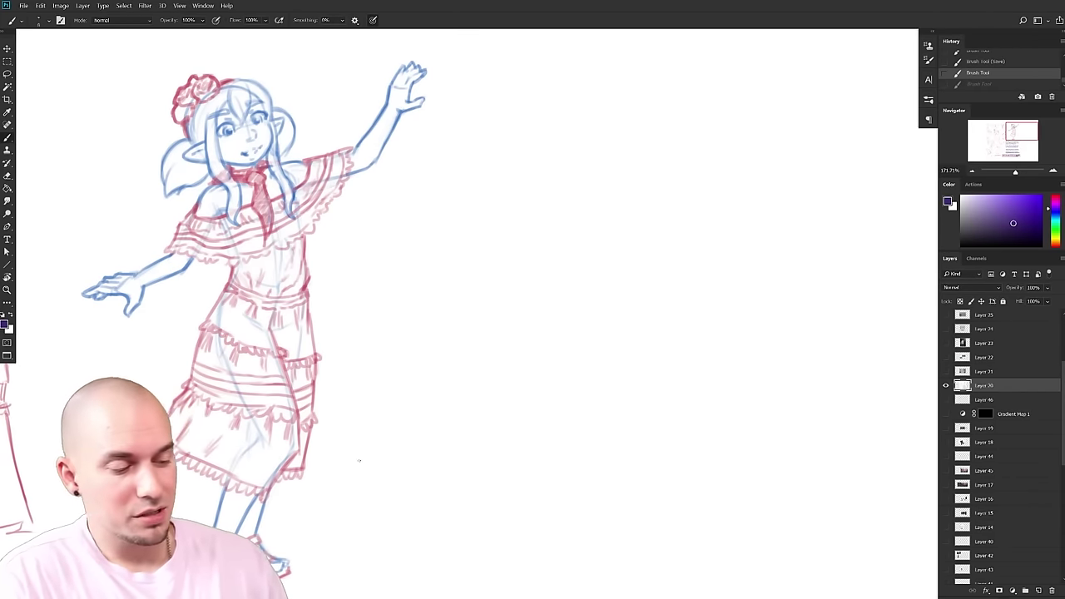
- Sketch a skirt's waistband, one side edge and small gathers in the empty space beside Vivi
mouse_move(358, 476)
mouse_down()
mouse_move(358, 433)
mouse_move(358, 482)
mouse_move(379, 478)
mouse_move(355, 422)
mouse_move(358, 324)
mouse_move(357, 349)
mouse_move(391, 252)
mouse_move(375, 333)
mouse_move(390, 258)
mouse_move(392, 282)
mouse_move(456, 275)
mouse_up()
mouse_move(389, 284)
mouse_down()
mouse_move(469, 272)
mouse_move(389, 296)
mouse_move(403, 310)
mouse_move(405, 297)
mouse_move(451, 291)
mouse_move(399, 332)
mouse_up()
mouse_move(462, 264)
mouse_down()
mouse_move(461, 249)
mouse_move(463, 276)
mouse_up()
mouse_move(388, 255)
mouse_down()
mouse_move(391, 268)
mouse_move(459, 247)
mouse_up()
- Complete the demonstration skirt with a thick curved outer edge, a hem line and a long inner fold
drag(460, 248, 479, 376)
drag(478, 316, 454, 487)
mouse_move(369, 483)
mouse_down()
mouse_move(450, 489)
mouse_move(479, 386)
mouse_move(463, 454)
mouse_up()
drag(450, 491, 413, 488)
drag(393, 417, 383, 483)
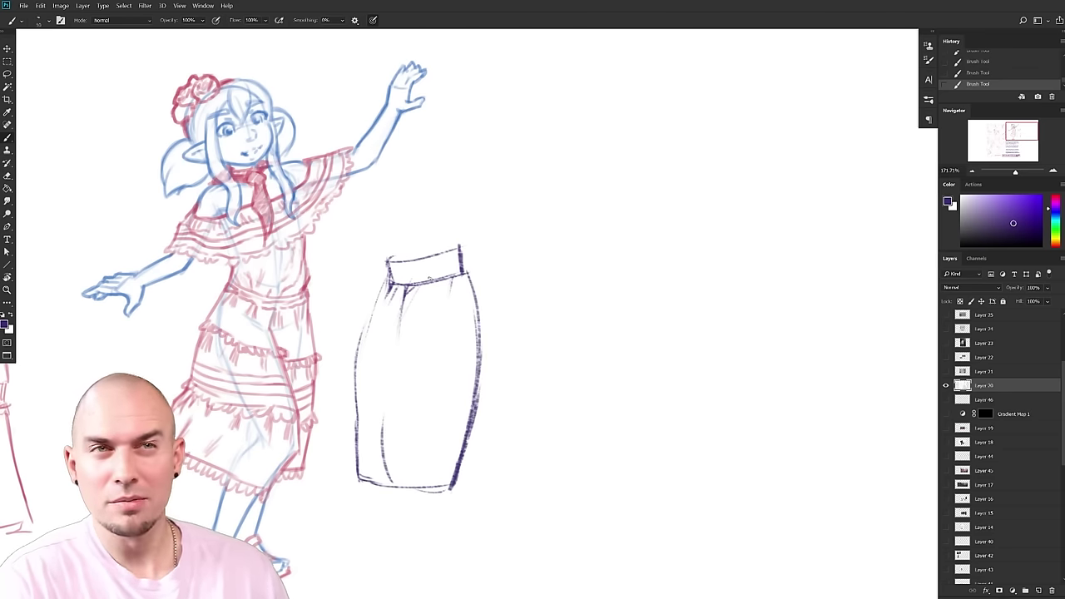
- Compare the simple sketched skirt with the ruffled dress on the Vivi figure
mouse_move(521, 321)
mouse_down()
mouse_move(556, 333)
mouse_move(625, 326)
mouse_up()
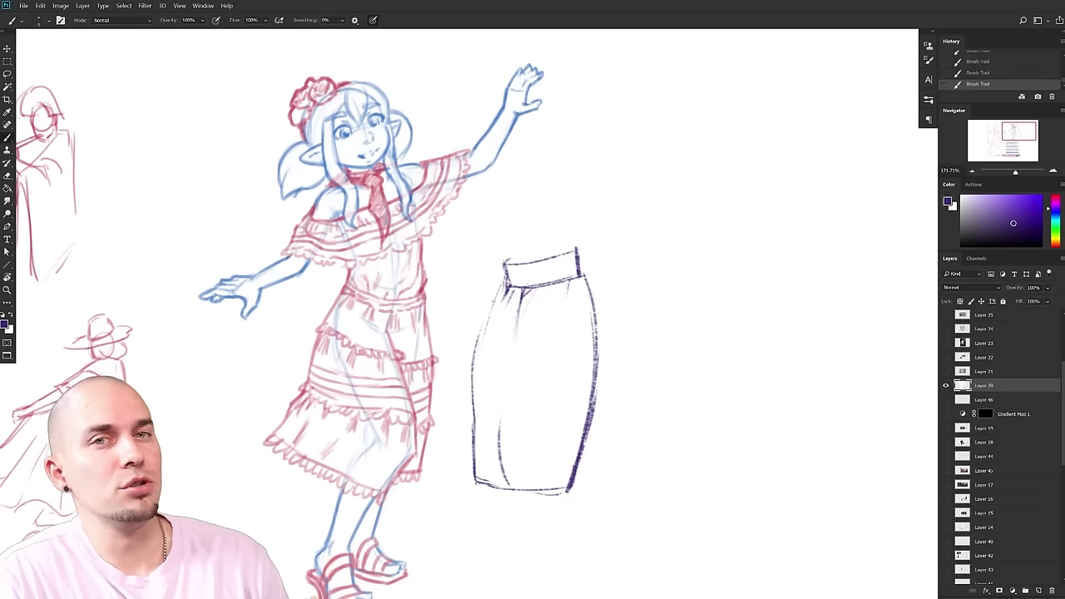
drag(632, 398, 609, 382)
scroll(610, 382, up, 2)
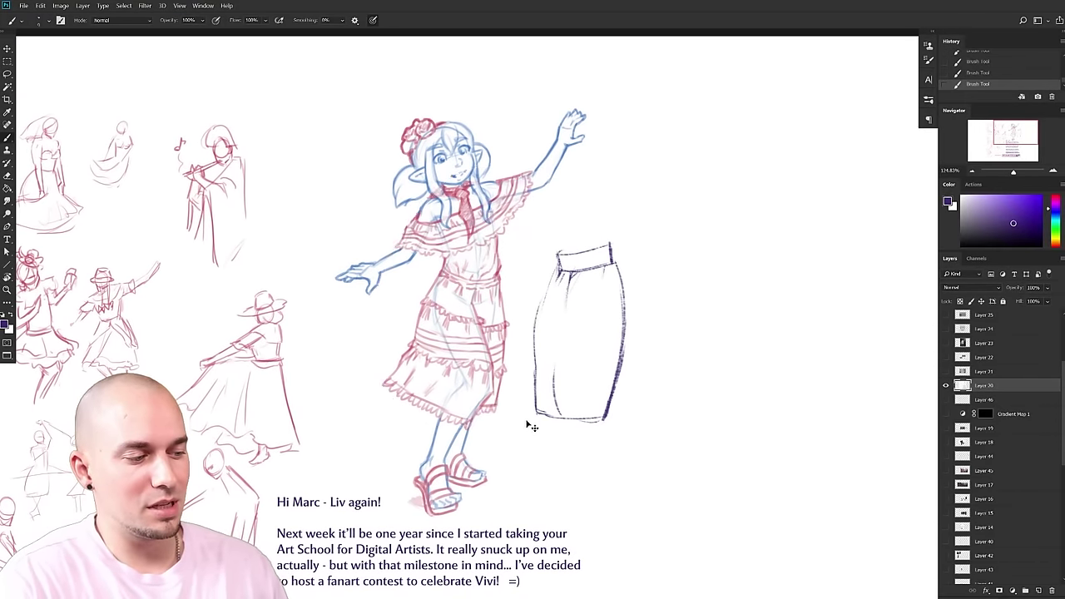
scroll(530, 427, down, 2)
scroll(524, 424, up, 2)
scroll(421, 406, up, 2)
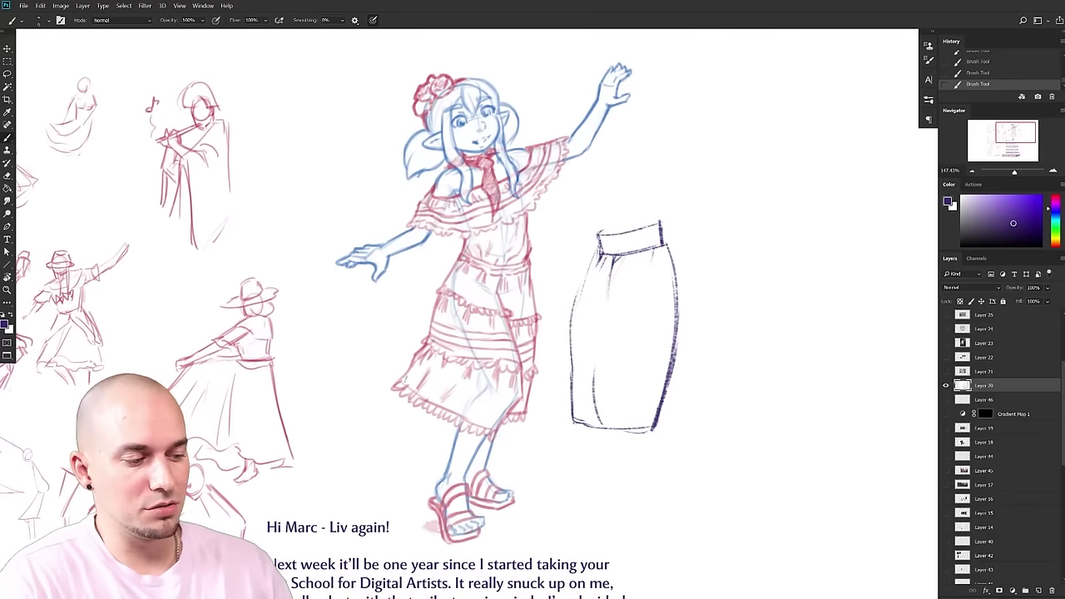
scroll(447, 271, down, 3)
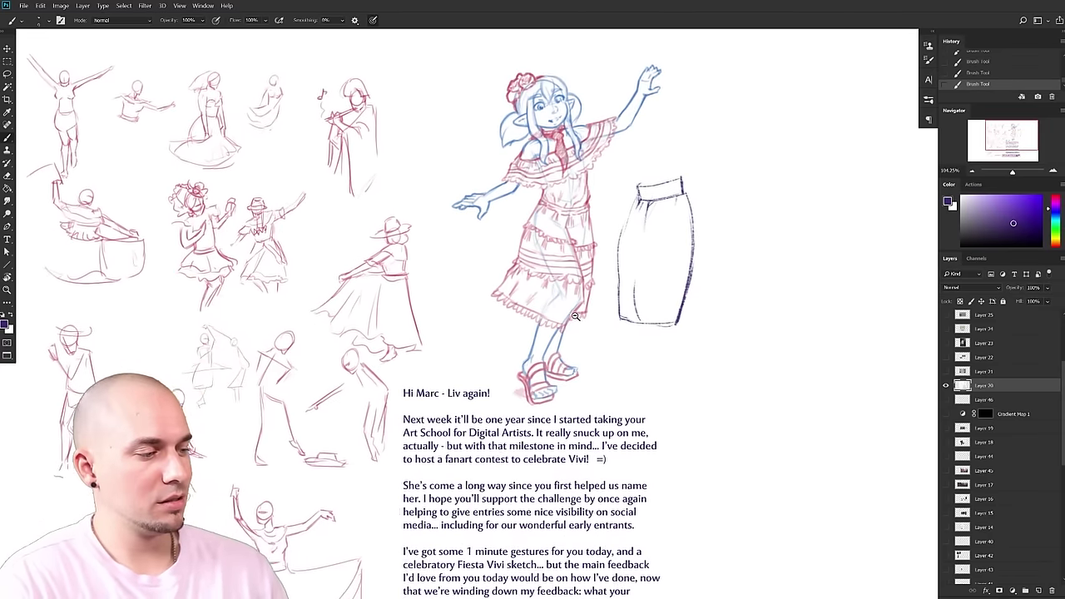
- Review the whole submission sheet, including the gesture sketches, the artist's feedback request and the contest banner
drag(602, 407, 564, 397)
drag(605, 380, 553, 301)
drag(632, 330, 666, 326)
drag(641, 322, 697, 318)
scroll(697, 318, down, 3)
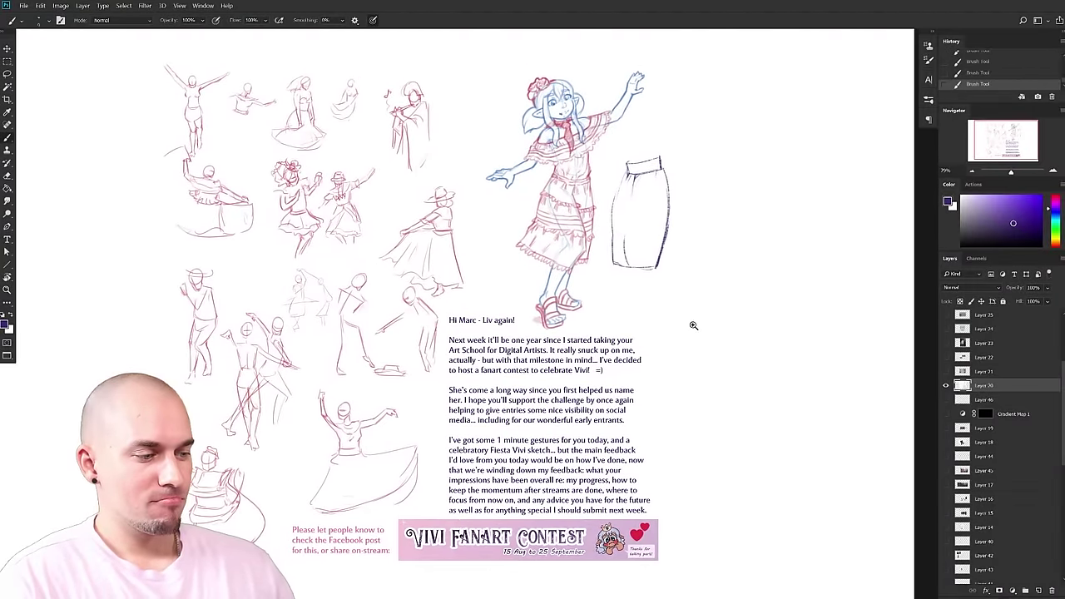
scroll(697, 326, up, 1)
scroll(699, 329, up, 1)
scroll(699, 329, down, 1)
drag(698, 329, 693, 330)
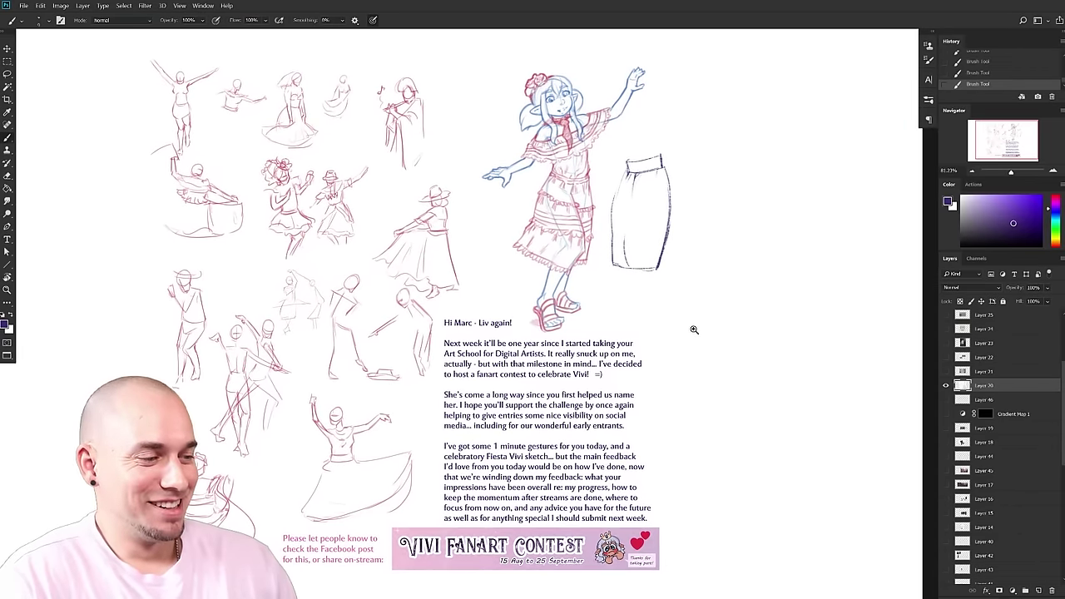
ctrl+click(693, 331)
drag(675, 376, 671, 365)
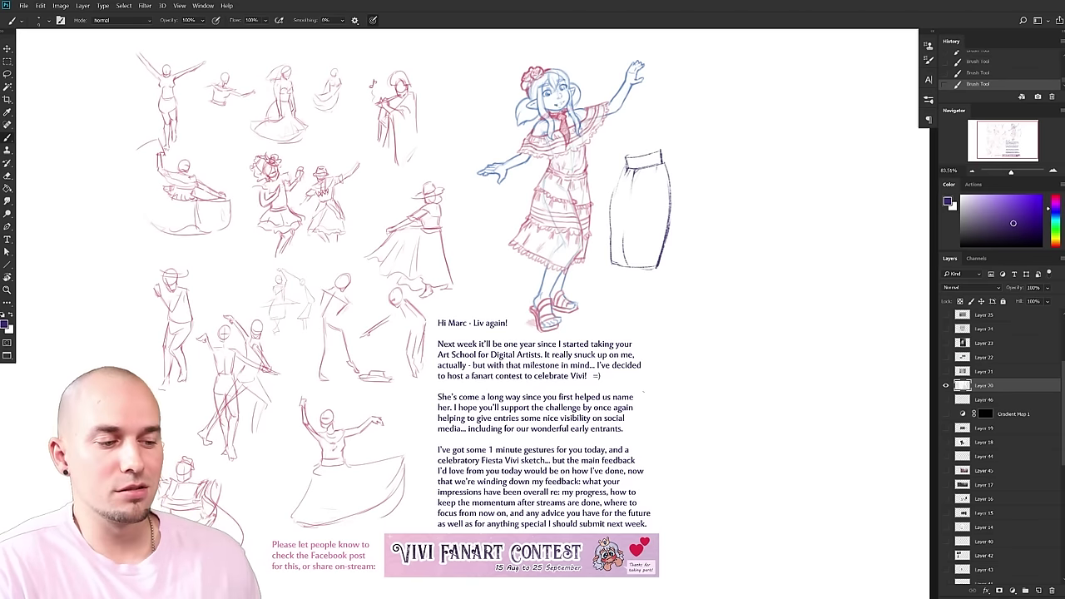
drag(502, 399, 531, 401)
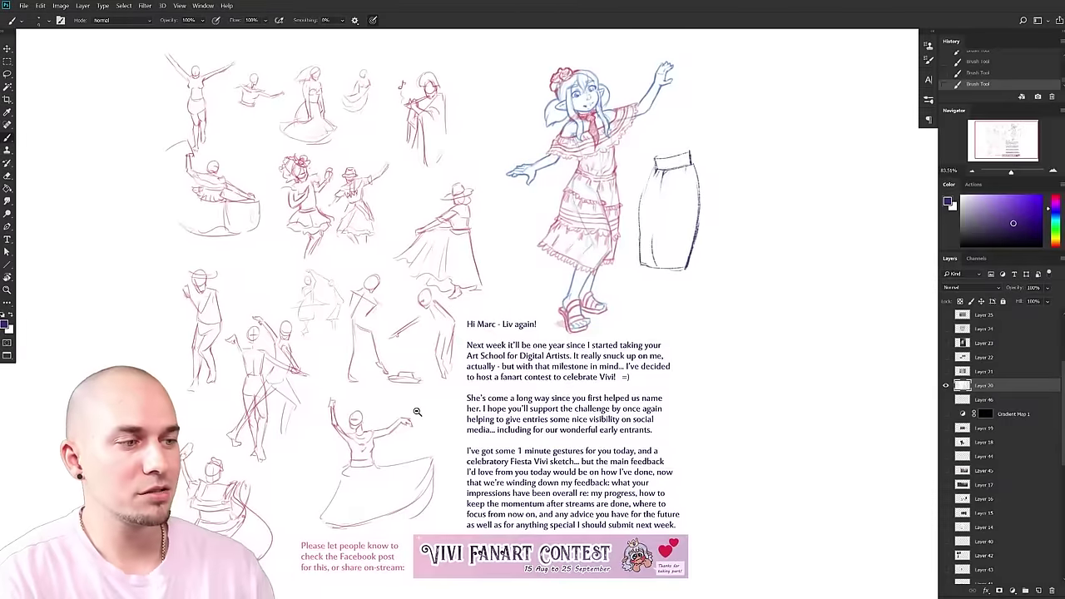
drag(415, 413, 432, 410)
scroll(432, 409, down, 2)
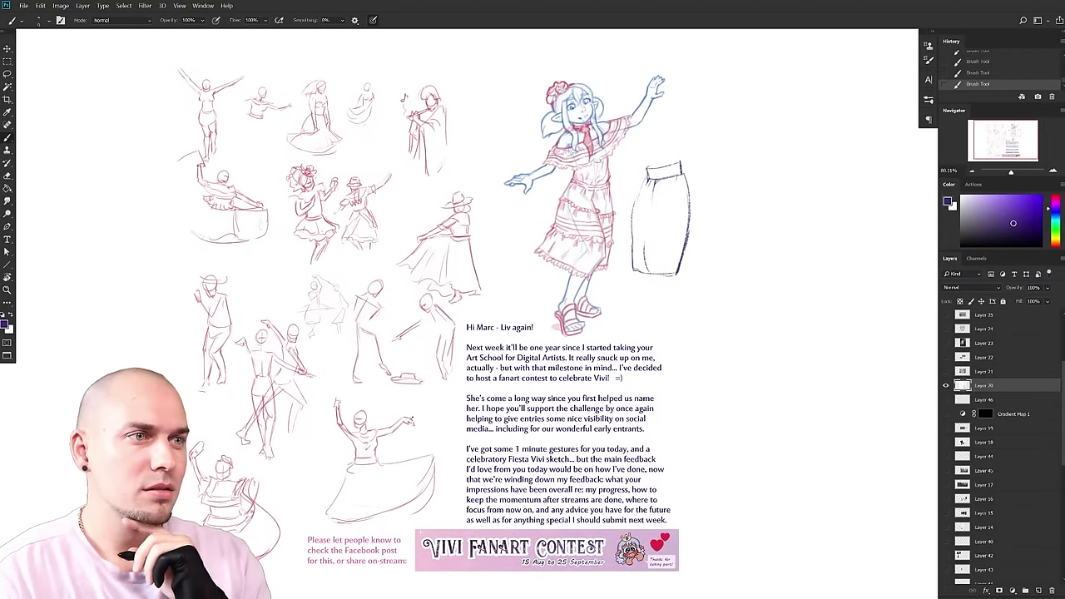
drag(571, 337, 410, 438)
scroll(409, 437, up, 4)
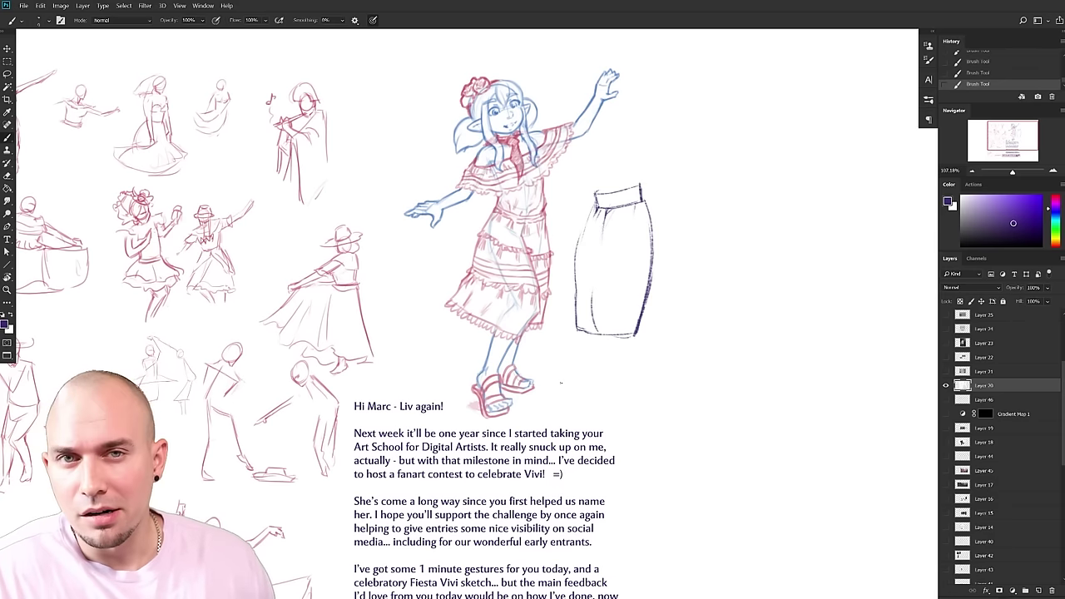
- Switch to a darker blue-violet and reinforce the skirt's side edges and the gathers under the waistband
drag(560, 383, 358, 464)
drag(358, 464, 482, 421)
drag(483, 421, 326, 502)
alt+click(313, 450)
drag(361, 428, 251, 489)
drag(302, 325, 406, 363)
drag(223, 316, 198, 360)
drag(219, 315, 195, 363)
drag(361, 407, 331, 431)
drag(285, 329, 301, 424)
drag(288, 329, 298, 390)
mouse_move(412, 418)
mouse_down()
mouse_move(378, 412)
mouse_move(362, 425)
mouse_up()
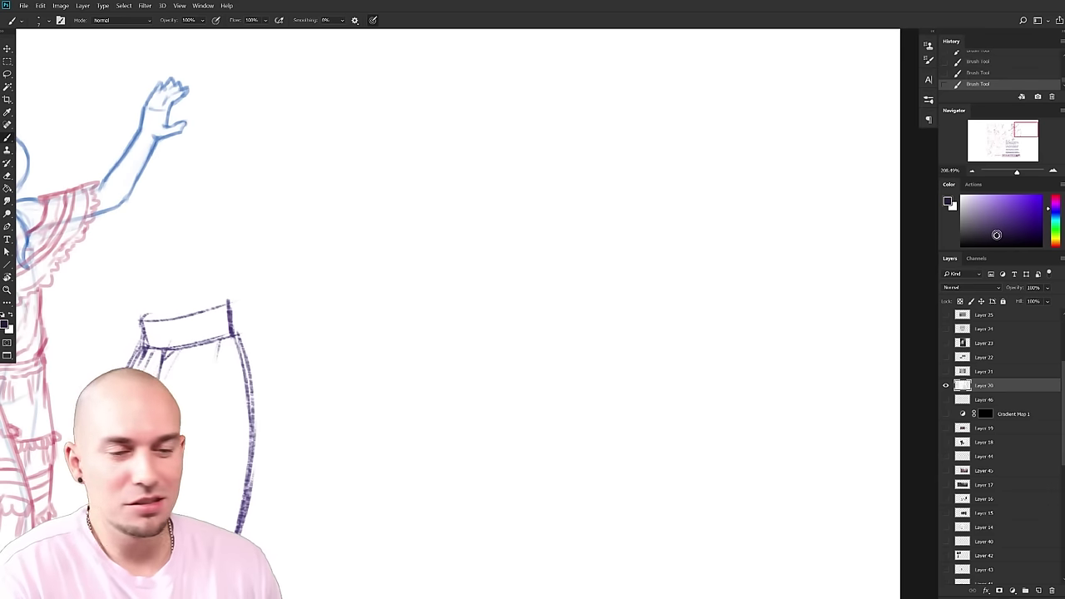
- Choose the MB 1 pixel brush, then fade Layer 20 and add a new layer above it for line art
mouse_move(381, 351)
mouse_down()
mouse_move(404, 341)
mouse_move(477, 352)
mouse_move(435, 380)
mouse_up()
right_click(398, 338)
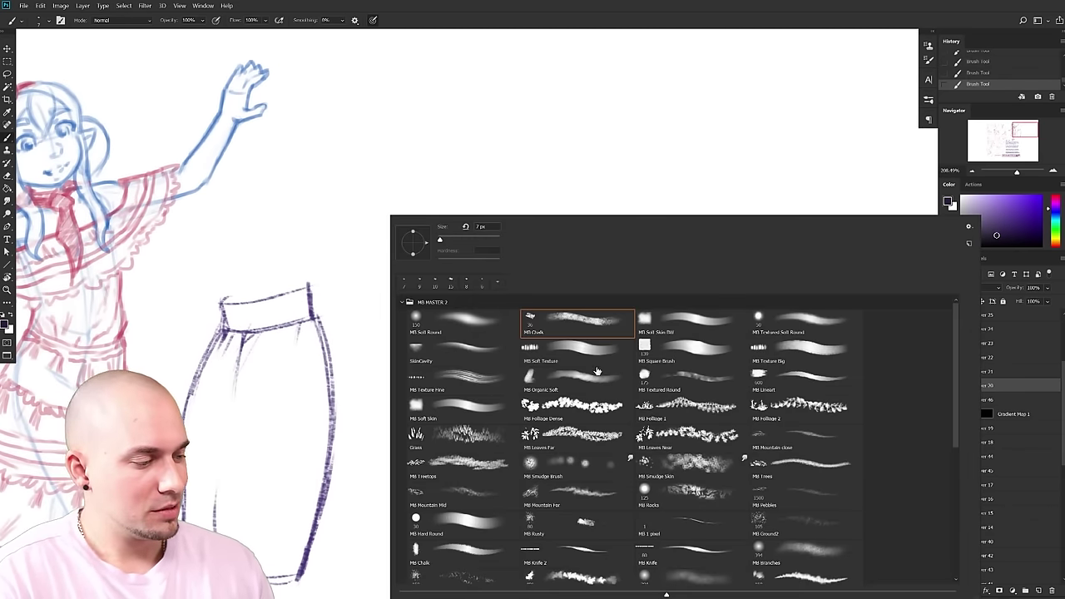
click(709, 526)
key(Return)
scroll(471, 383, up, 3)
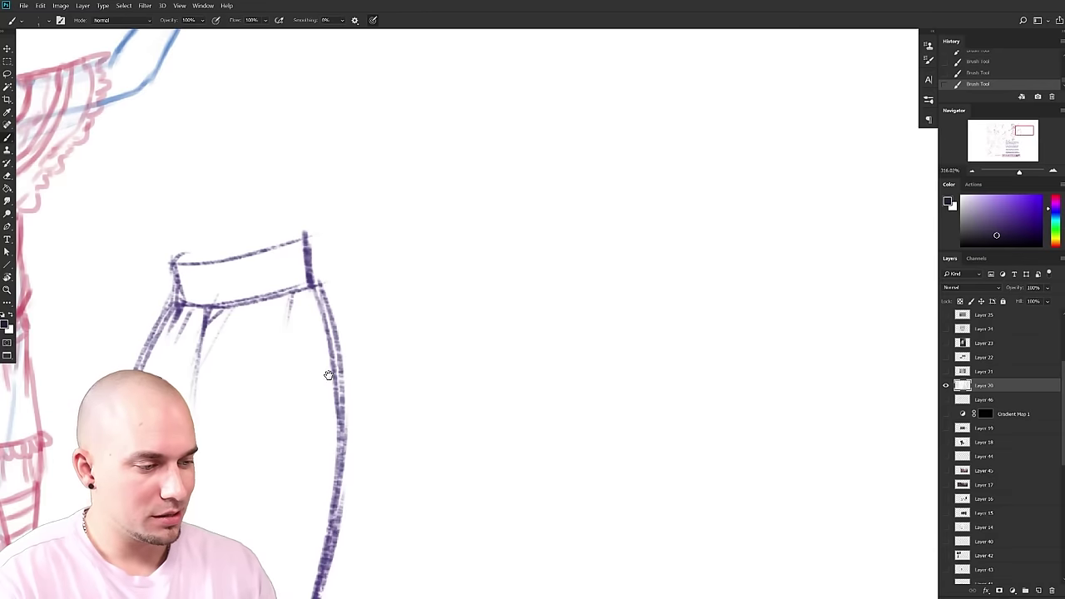
drag(1017, 291, 988, 295)
click(1037, 592)
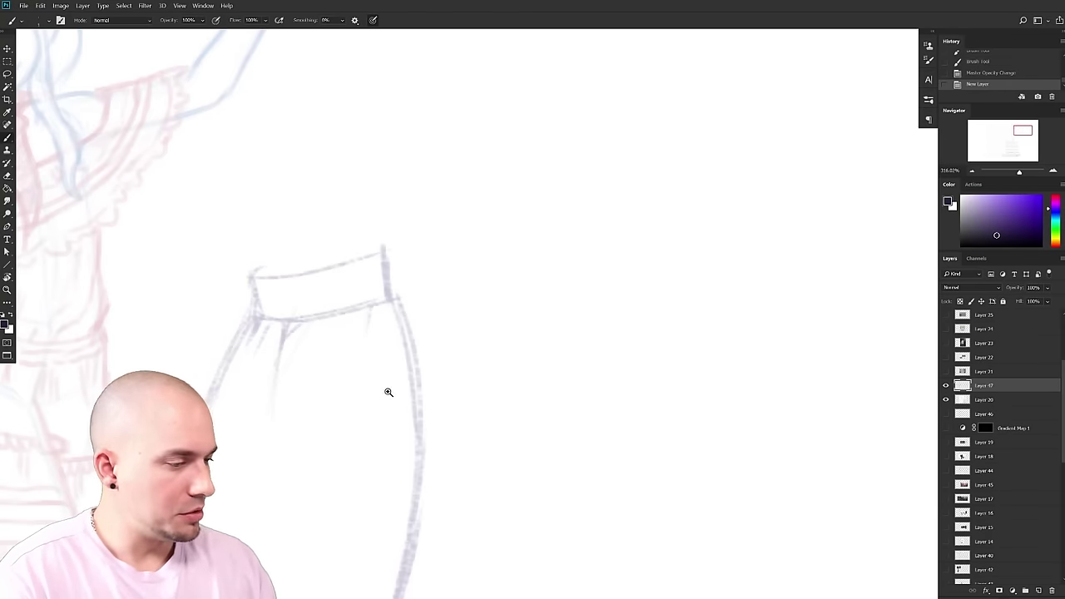
- Ink the skirt's waistband outline on the new layer, varying line thickness and redrawing the upper edge
scroll(387, 392, up, 4)
drag(367, 349, 369, 404)
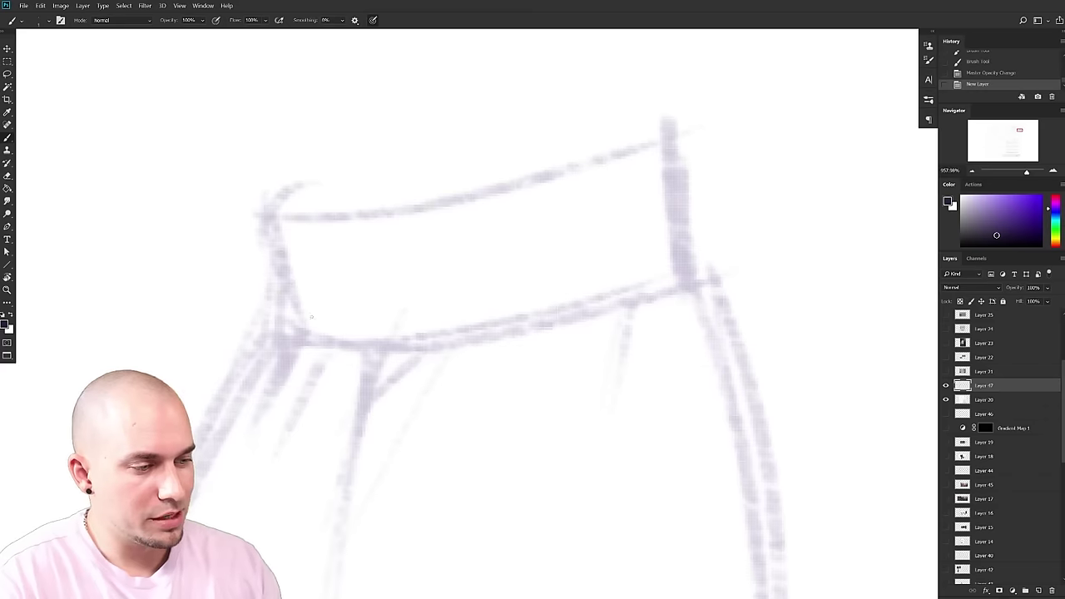
drag(266, 213, 296, 336)
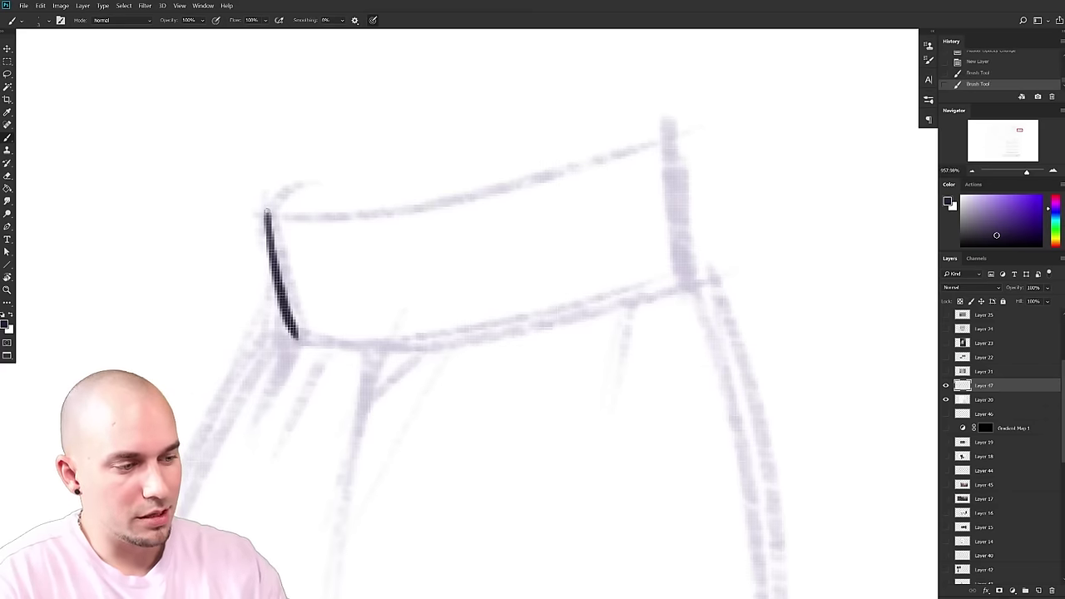
mouse_move(265, 215)
mouse_down()
mouse_move(353, 213)
mouse_move(666, 127)
mouse_up()
mouse_move(412, 204)
mouse_down()
mouse_move(575, 175)
mouse_move(675, 116)
mouse_up()
key(ctrl+z)
mouse_move(356, 218)
mouse_down()
mouse_move(546, 174)
mouse_move(669, 126)
mouse_move(678, 249)
mouse_move(663, 274)
mouse_move(492, 321)
mouse_move(353, 337)
mouse_move(379, 347)
mouse_move(463, 340)
mouse_move(671, 276)
mouse_up()
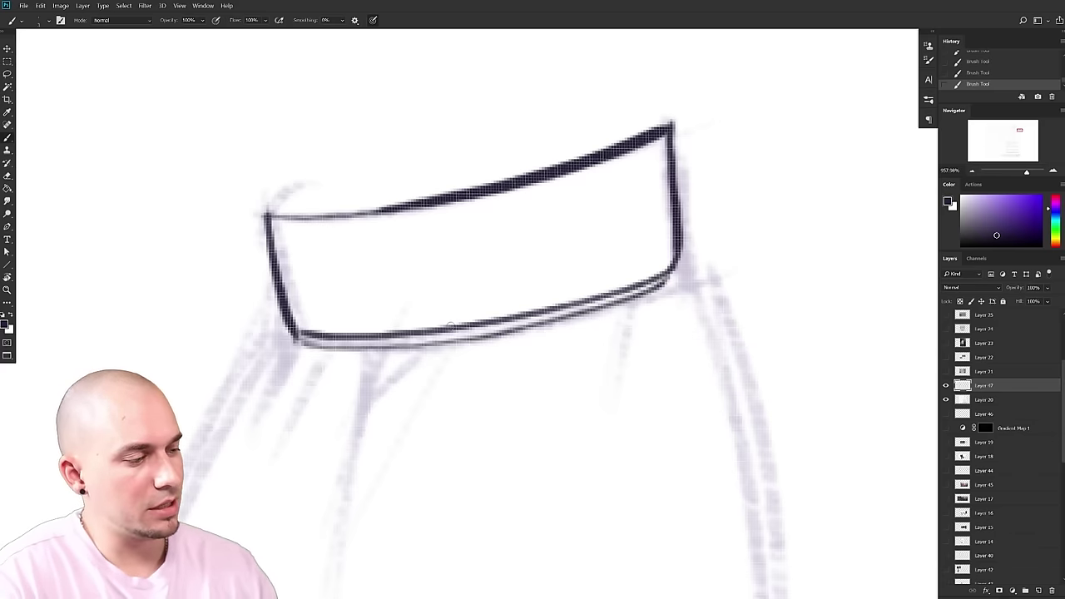
- Ink a pointed fold under the waistband corner, darken the seam line and start the adjoining side edge
drag(298, 343, 263, 414)
drag(301, 338, 413, 341)
key([)
drag(313, 341, 399, 341)
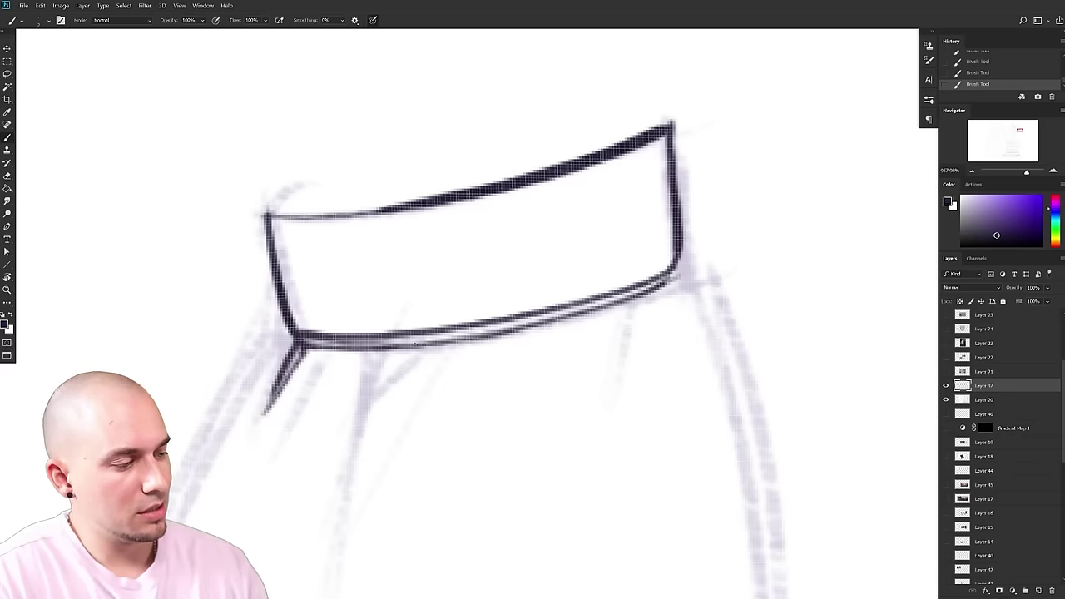
scroll(431, 374, down, 3)
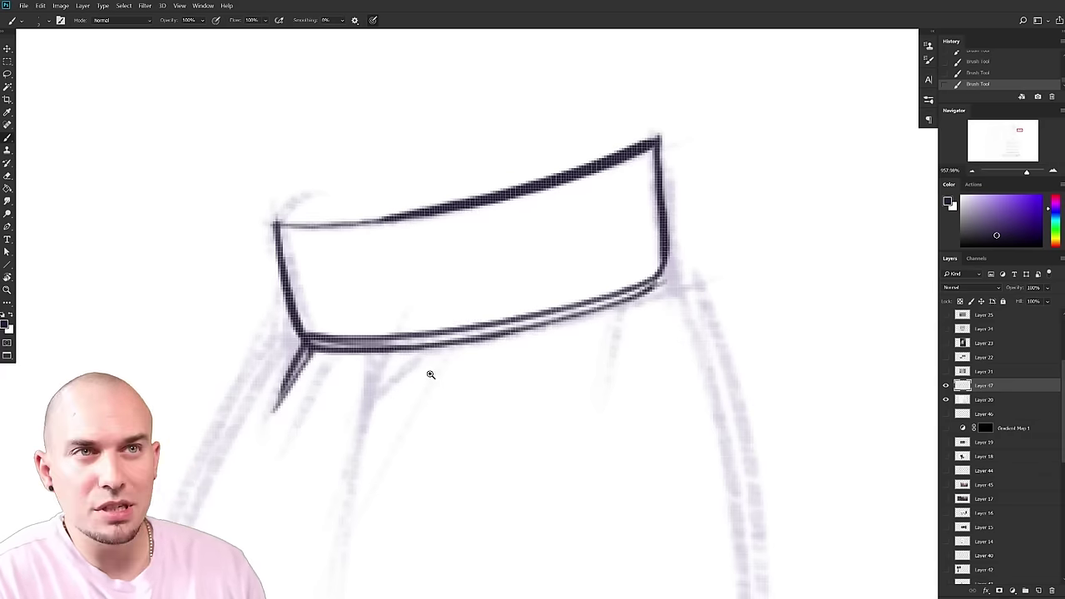
mouse_move(336, 348)
mouse_down()
mouse_move(265, 454)
mouse_move(333, 349)
mouse_up()
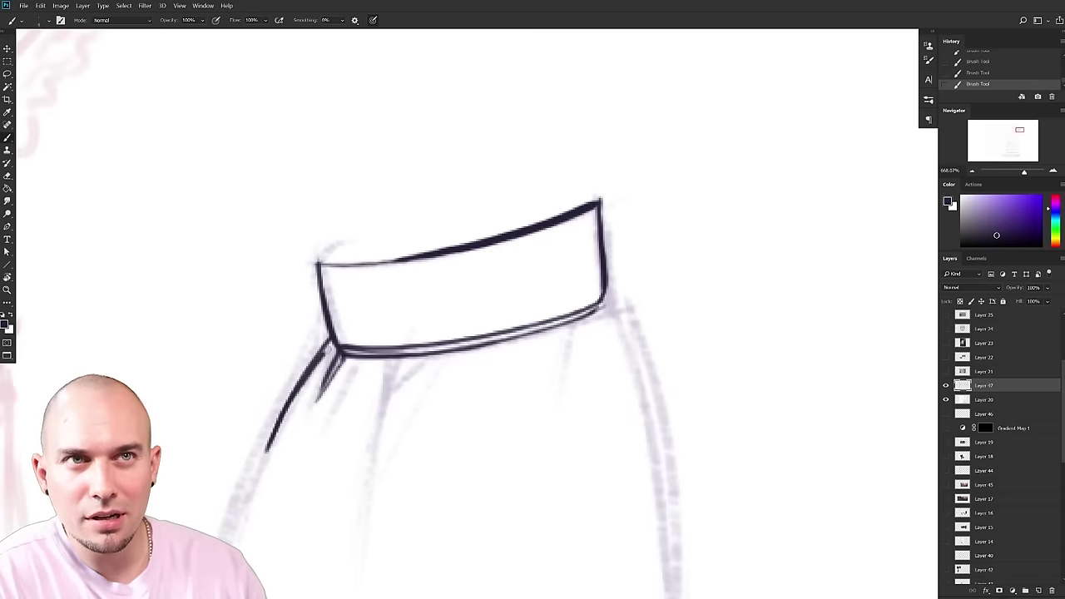
- Switch the painting colour to white and compare the partly inked skirt with the faded Vivi figure
key(x)
scroll(510, 400, down, 6)
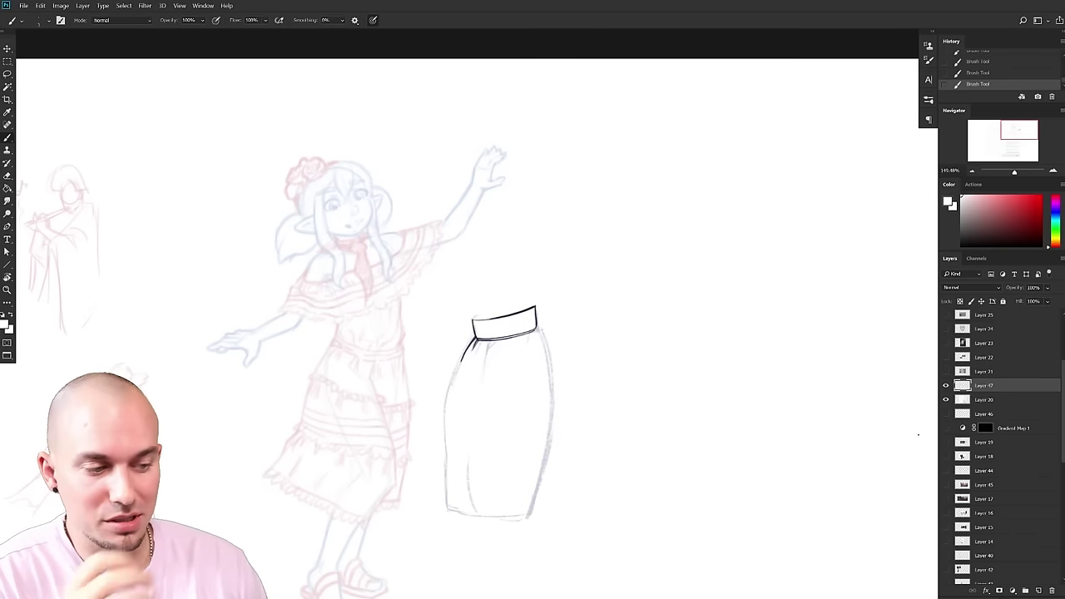
drag(327, 441, 534, 342)
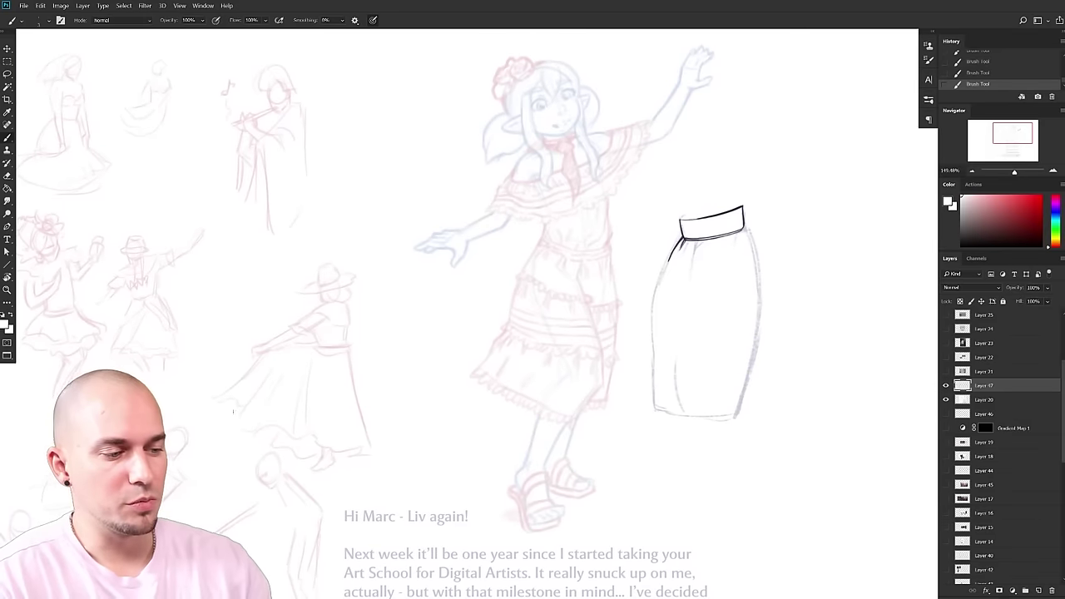
scroll(395, 388, right, 4)
scroll(394, 388, up, 2)
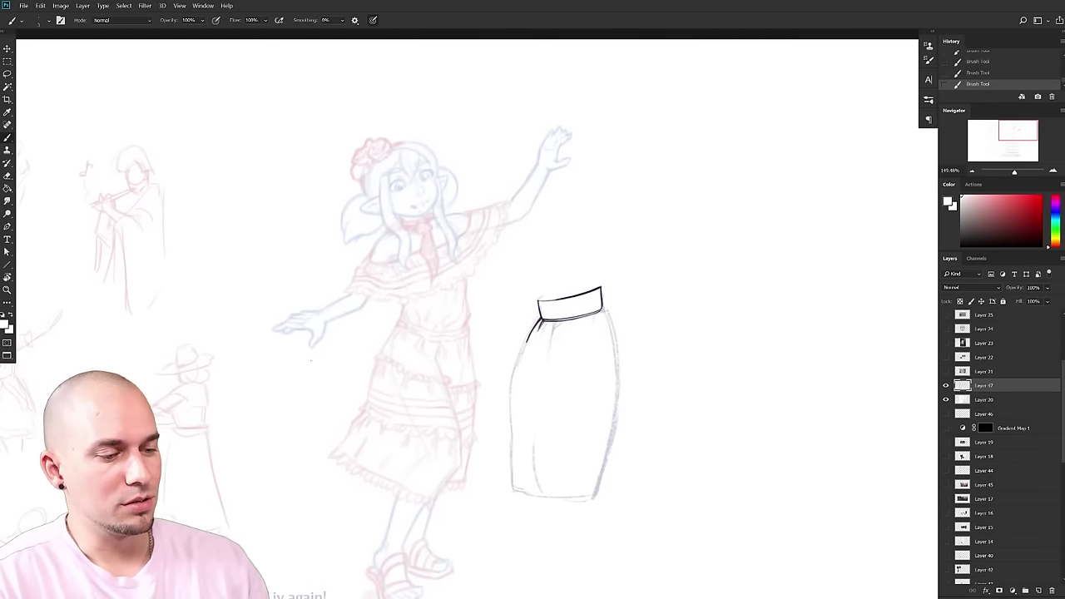
- Restore Layer 20 to 100% opacity and hide the skirt's ink lines on Layer 47
click(945, 386)
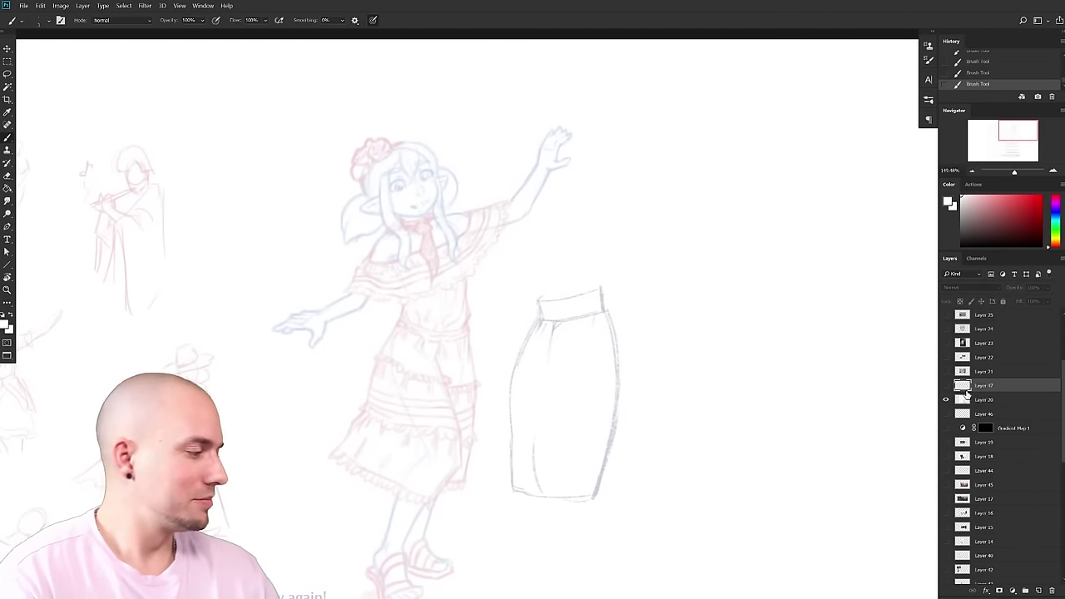
click(945, 387)
click(986, 399)
drag(1015, 288, 1058, 288)
drag(237, 375, 342, 313)
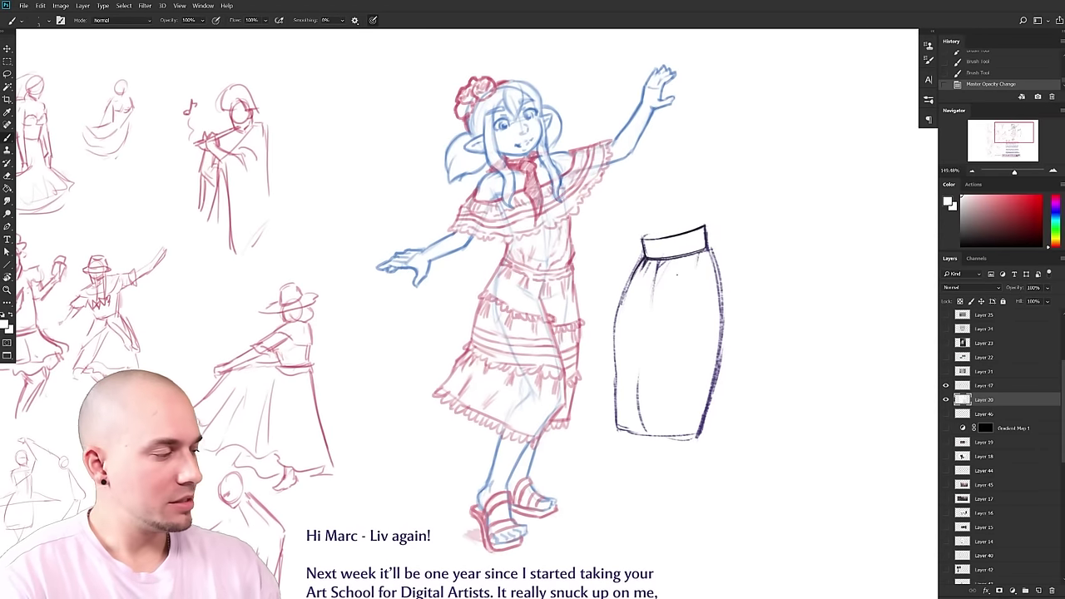
click(945, 385)
- Try circling the skirt sketch with ovals in its sampled dark purple, and undo them
scroll(741, 392, down, 6)
mouse_move(734, 394)
mouse_down()
mouse_move(558, 402)
mouse_move(588, 399)
mouse_up()
scroll(555, 404, up, 4)
alt+click(594, 391)
click(594, 391)
mouse_move(599, 272)
mouse_down()
mouse_move(506, 414)
mouse_move(633, 305)
mouse_up()
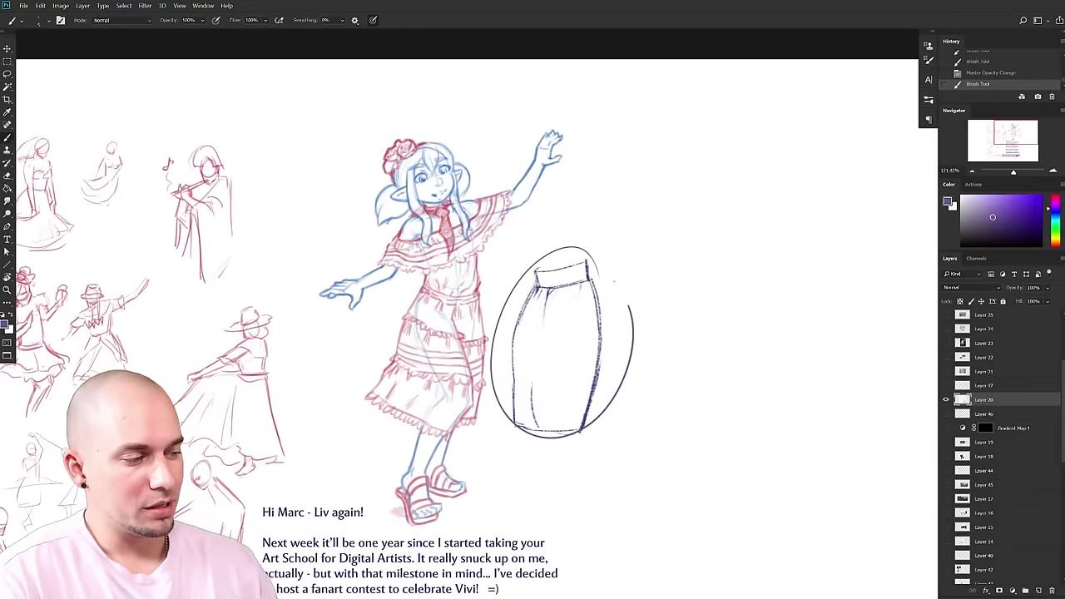
key(ctrl+z)
mouse_move(556, 246)
mouse_down()
mouse_move(499, 382)
mouse_move(615, 266)
mouse_up()
key(ctrl+z)
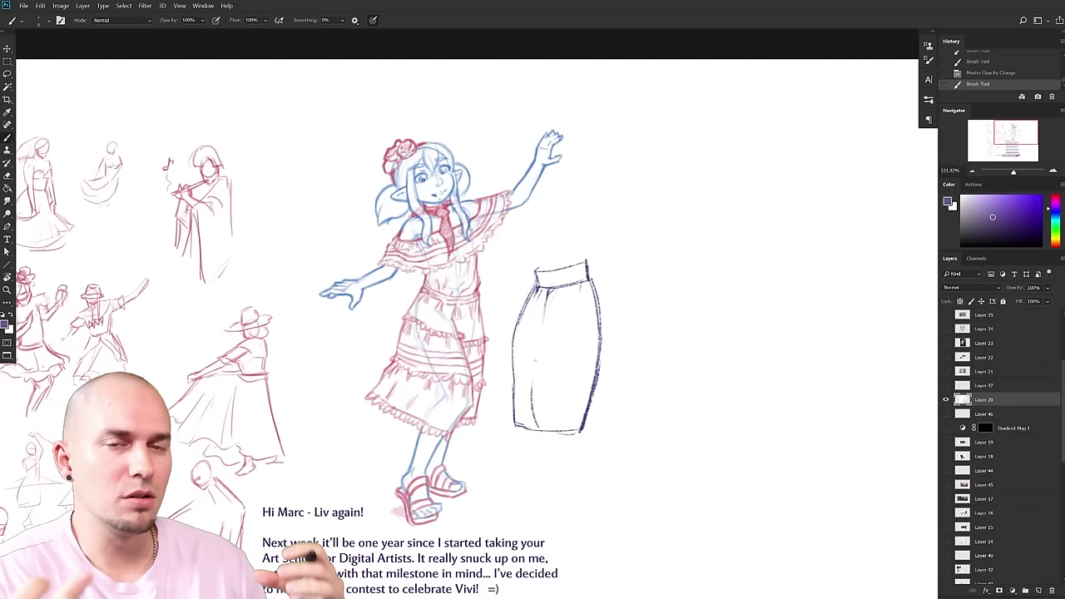
- Look over the whole submission page and pick a crimson painting colour
drag(562, 431, 530, 426)
drag(556, 409, 653, 305)
scroll(601, 404, down, 2)
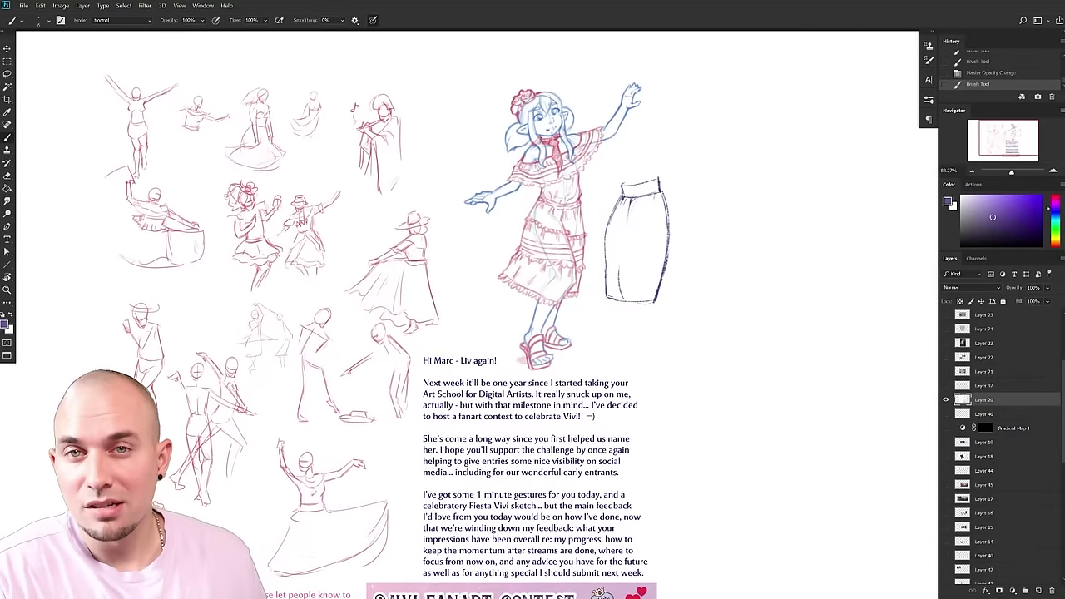
scroll(603, 438, down, 2)
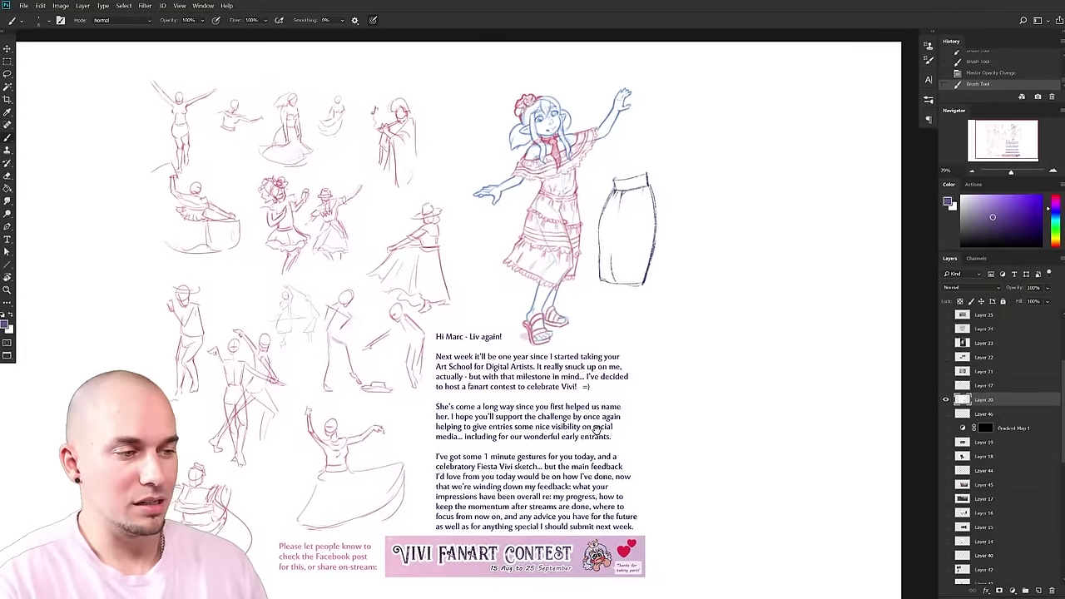
scroll(542, 468, up, 1)
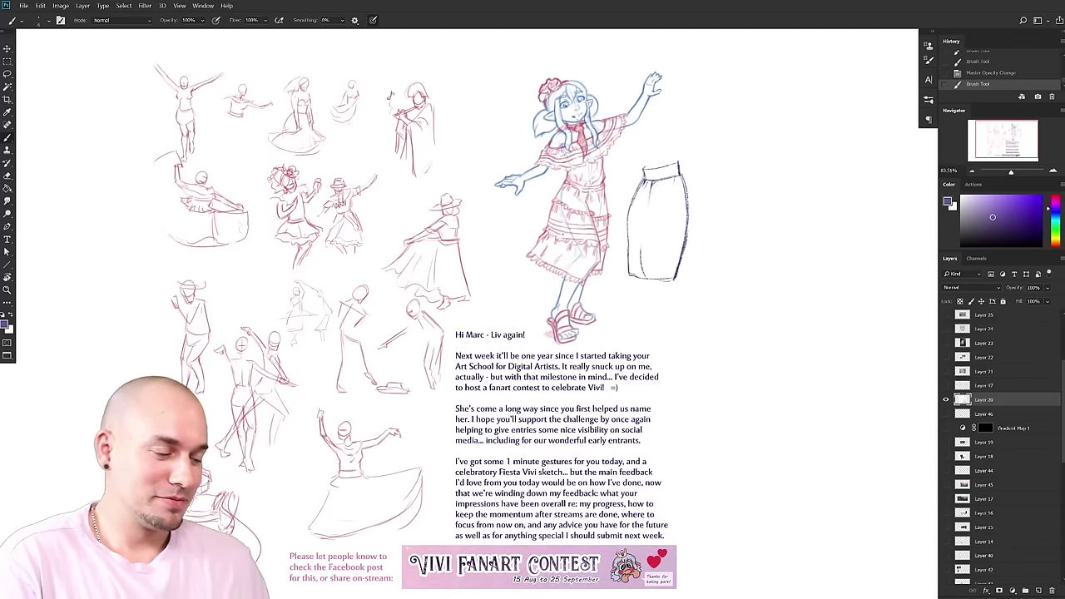
mouse_move(669, 359)
mouse_down()
mouse_move(673, 347)
mouse_move(677, 358)
mouse_move(666, 361)
mouse_move(686, 350)
mouse_move(677, 353)
mouse_up()
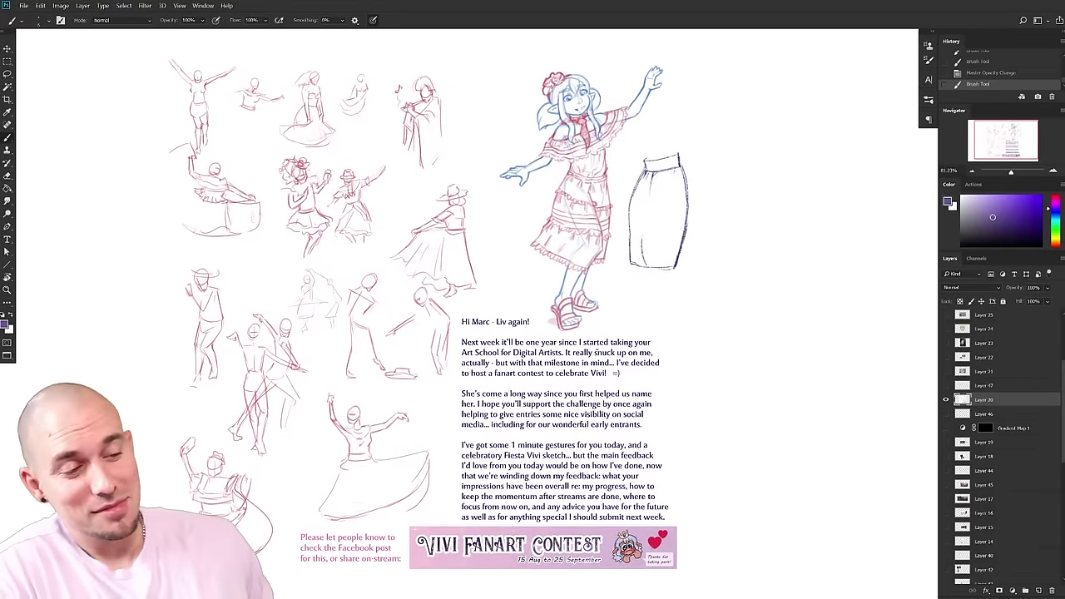
drag(631, 379, 648, 368)
drag(705, 393, 753, 424)
click(1021, 212)
click(1055, 198)
- Examine the gesture sketches alongside the Fiesta Vivi figure and the written message
drag(547, 420, 591, 332)
drag(592, 332, 645, 430)
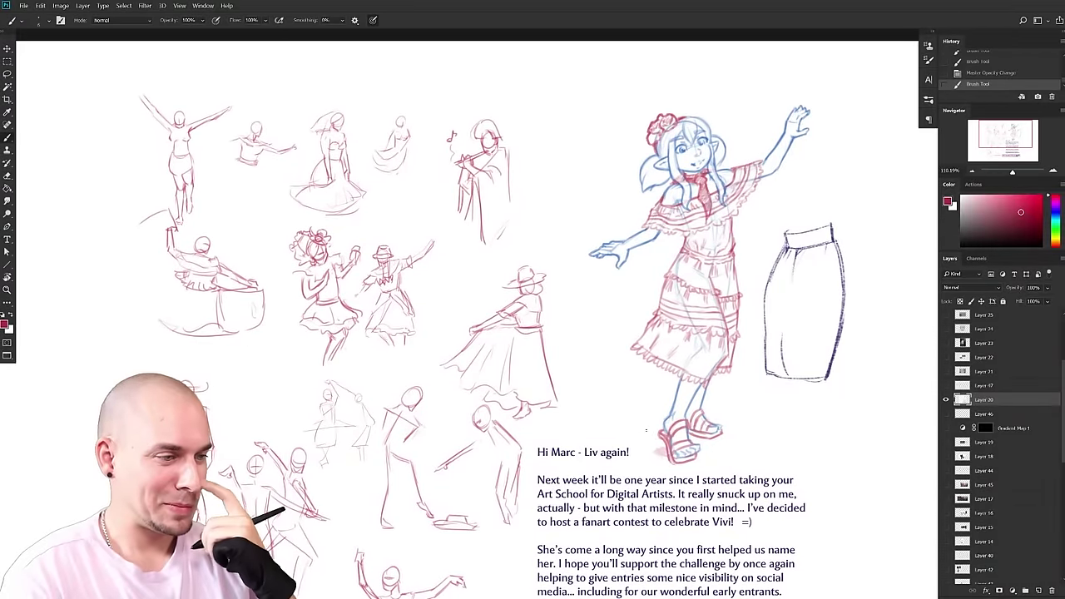
drag(638, 389, 653, 367)
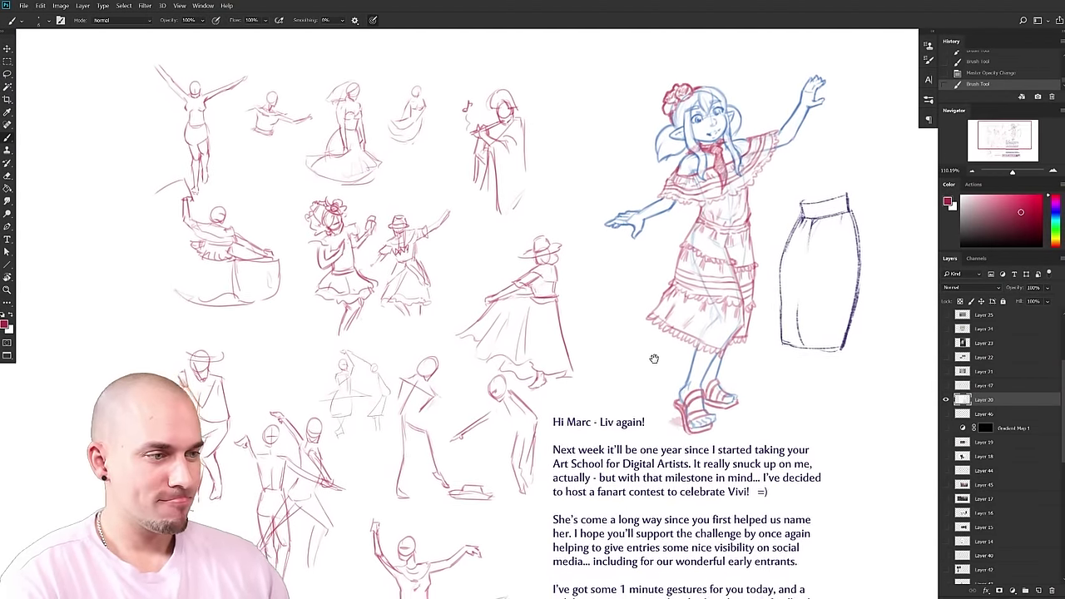
scroll(648, 371, down, 2)
drag(648, 371, 633, 403)
drag(634, 402, 620, 372)
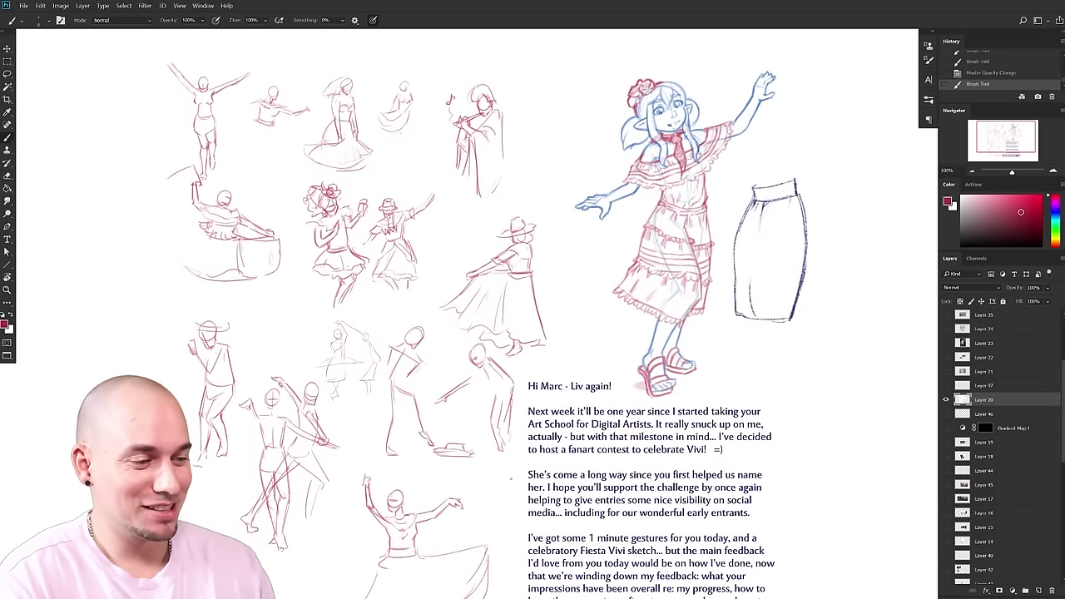
drag(511, 479, 491, 412)
drag(475, 479, 472, 453)
scroll(472, 452, up, 5)
mouse_move(468, 502)
mouse_down()
mouse_move(472, 515)
mouse_move(476, 503)
mouse_up()
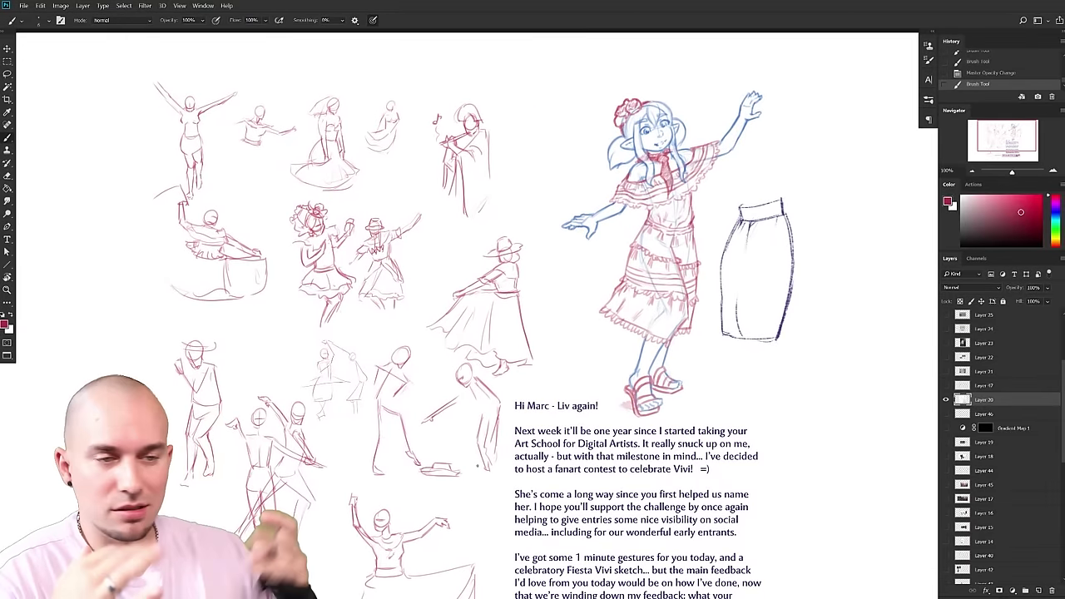
drag(648, 485, 581, 452)
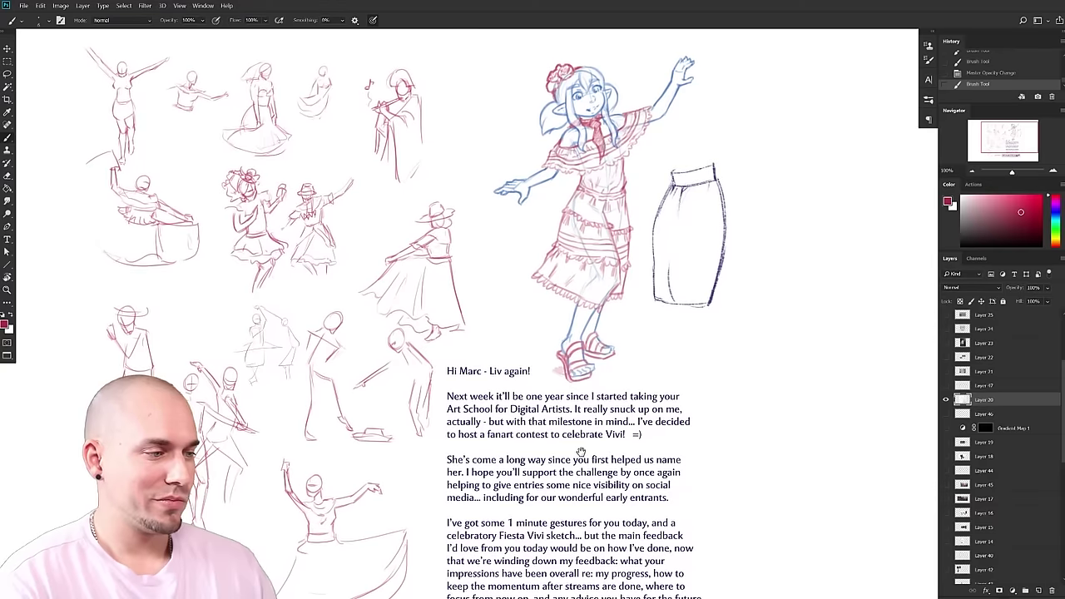
mouse_move(581, 452)
mouse_down()
mouse_move(623, 313)
mouse_move(612, 471)
mouse_up()
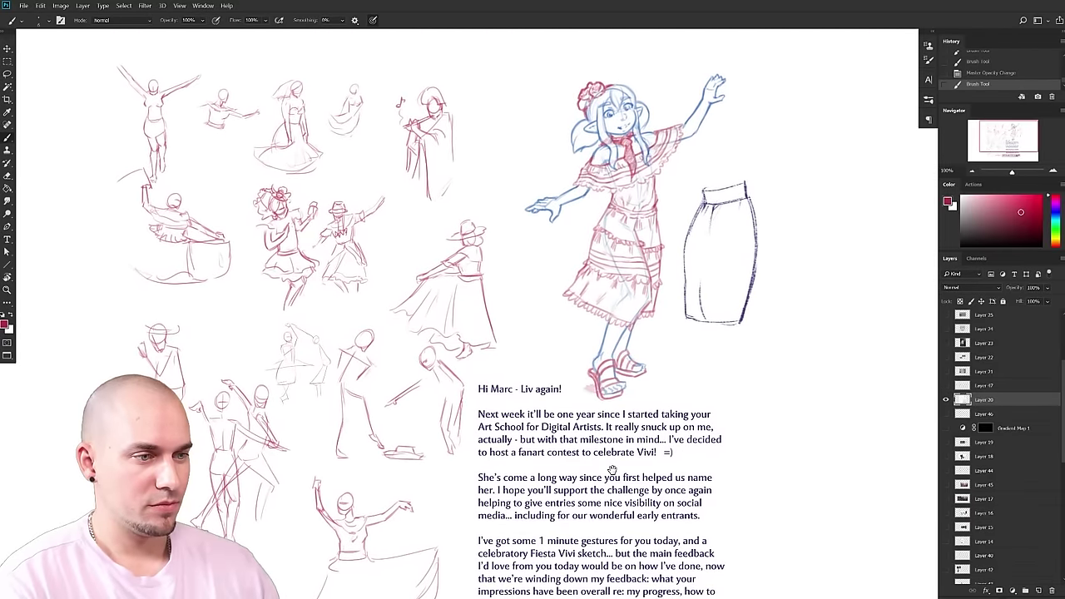
drag(611, 471, 624, 416)
drag(536, 398, 547, 420)
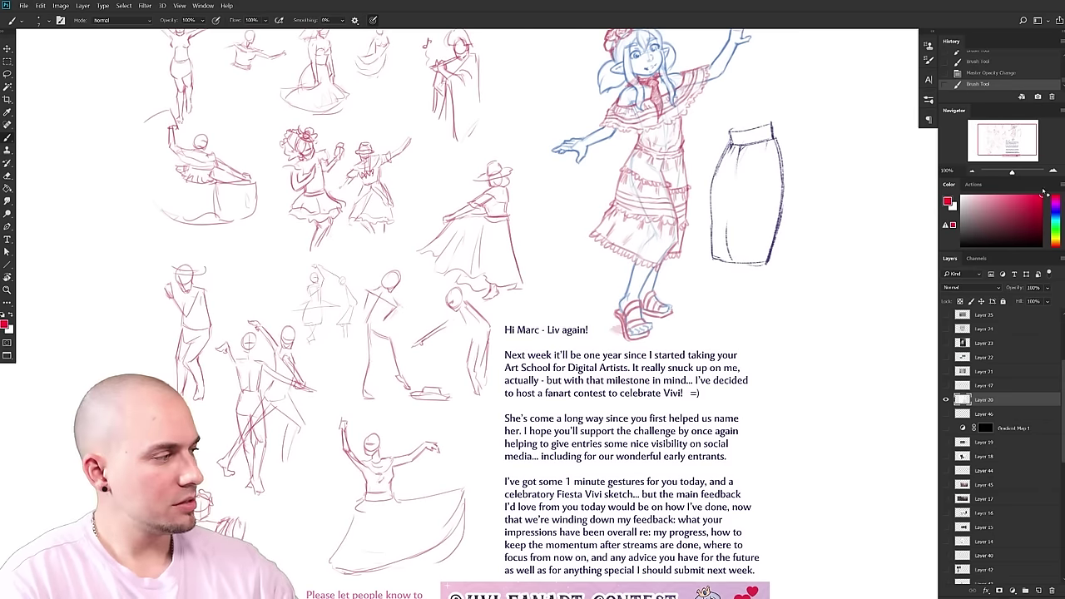
- Try bright red gesture strokes over the two bending figures, undoing each one
drag(394, 277, 398, 421)
key(ctrl+z)
drag(516, 408, 504, 413)
drag(436, 301, 452, 414)
key(ctrl+z)
mouse_move(501, 443)
mouse_down()
mouse_move(476, 480)
mouse_move(481, 496)
mouse_move(455, 485)
mouse_up()
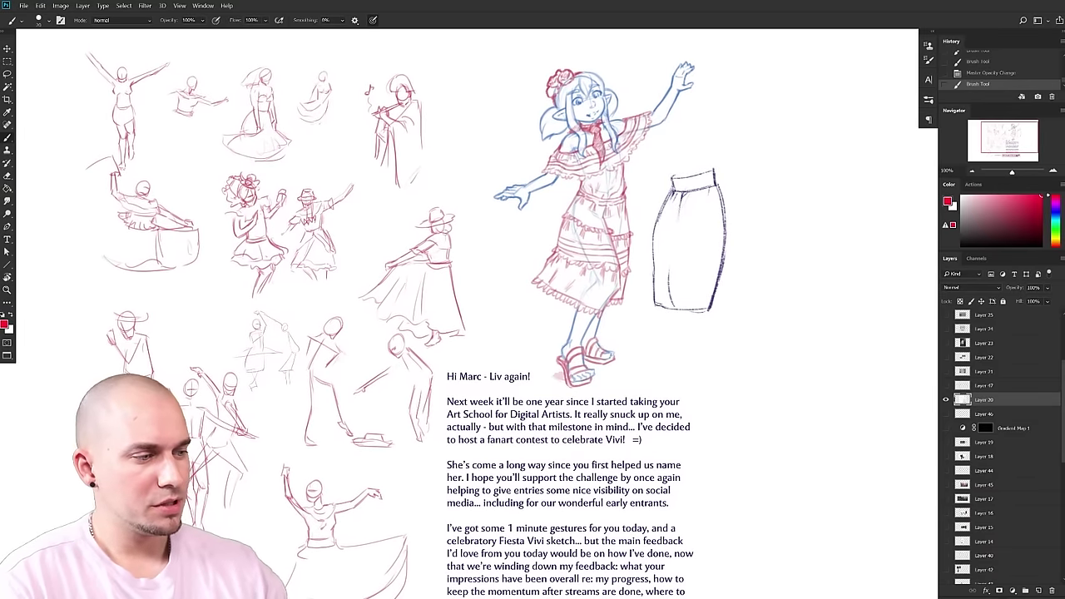
- Draw a bold red action line through the hat-wearing dancer and trace the sweep of her skirt
drag(440, 210, 426, 342)
key(ctrl+z)
scroll(431, 340, up, 1)
drag(439, 183, 437, 270)
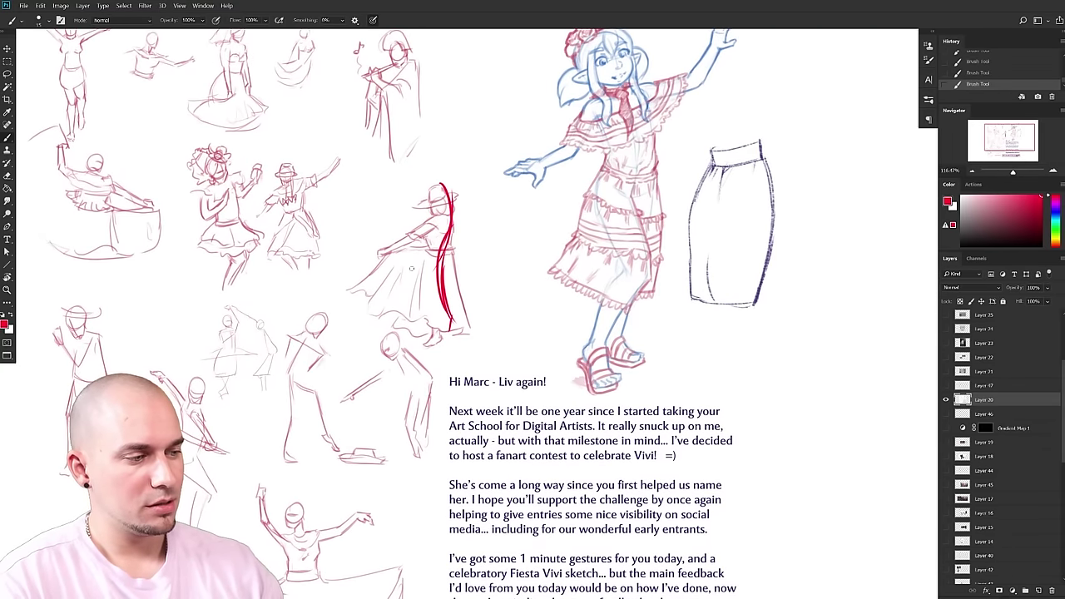
mouse_move(374, 280)
mouse_down()
mouse_move(336, 315)
mouse_move(450, 328)
mouse_up()
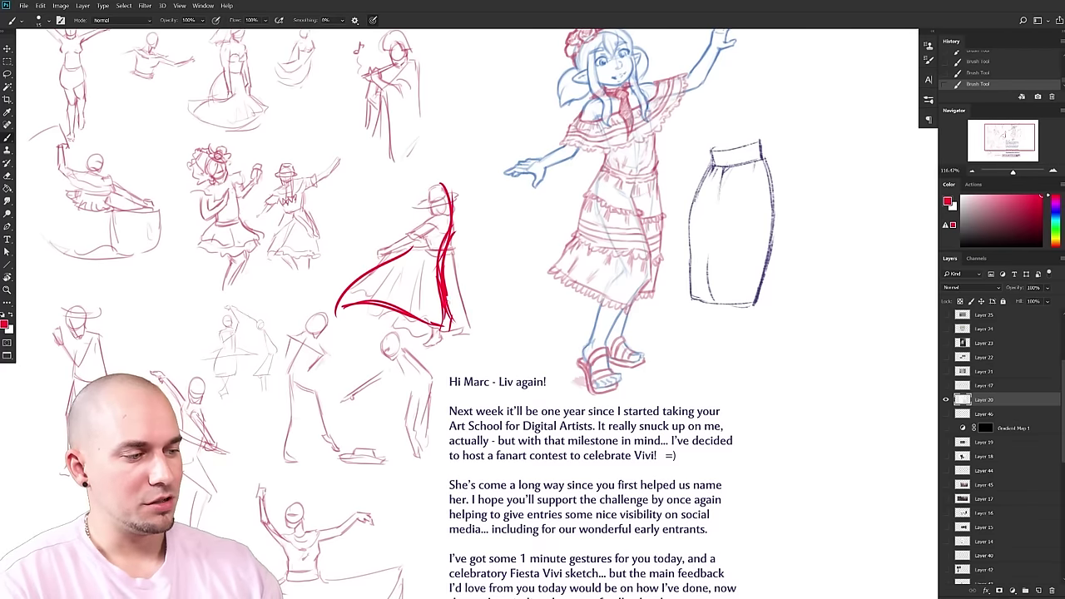
key(ctrl+z)
mouse_move(450, 327)
mouse_down()
mouse_move(462, 223)
mouse_move(478, 411)
mouse_move(516, 430)
mouse_move(474, 429)
mouse_move(514, 432)
mouse_move(540, 360)
mouse_move(543, 160)
mouse_up()
key(ctrl+z)
- Try red gesture lines along the back and leg of the dancing pair's front figure, and undo them
drag(467, 355, 487, 297)
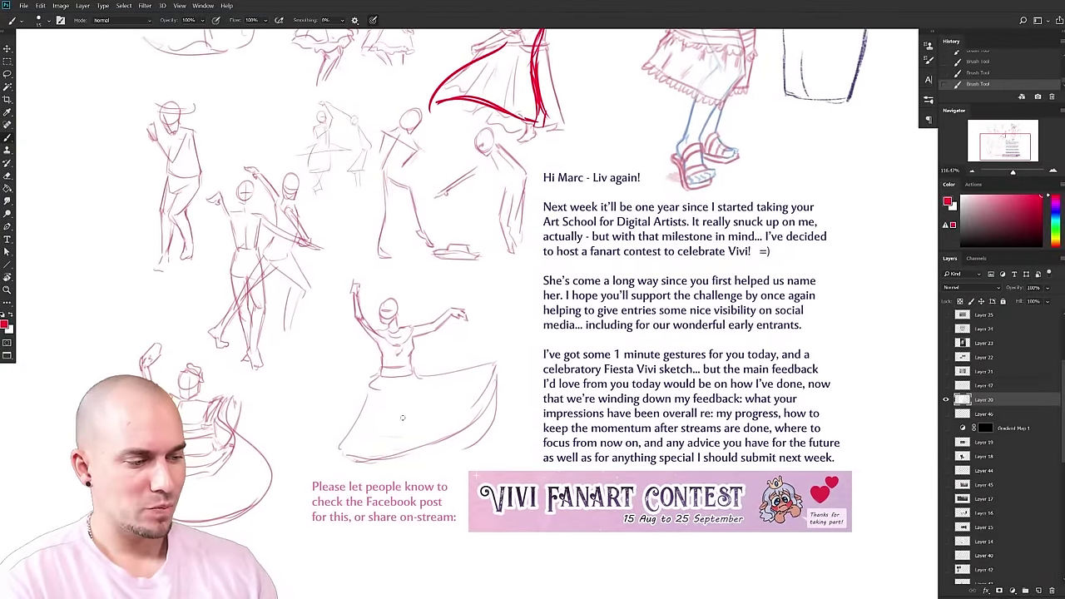
drag(374, 480, 371, 491)
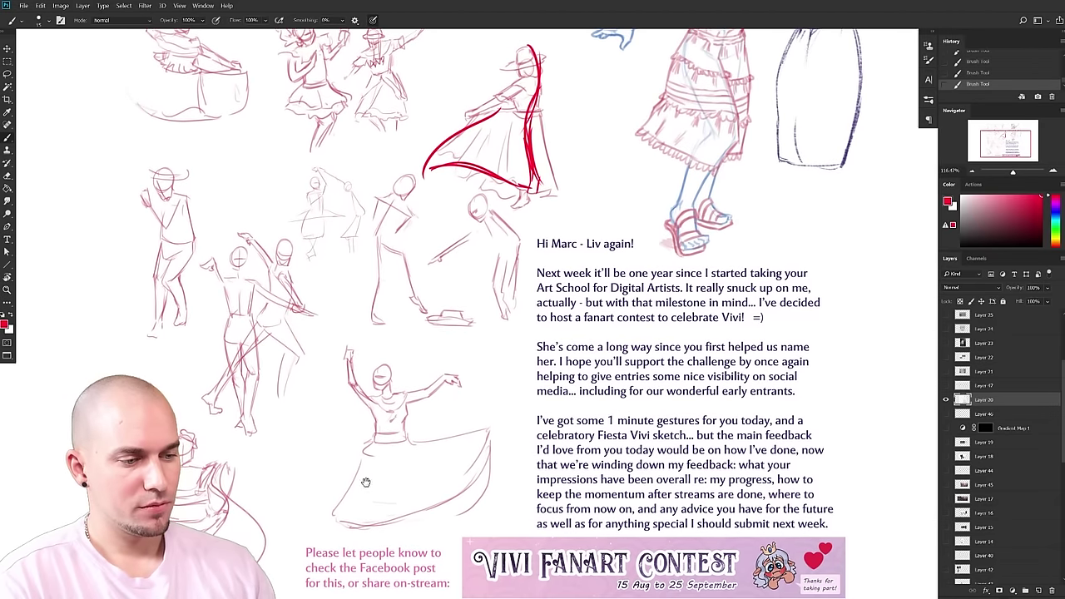
drag(243, 427, 218, 317)
key(ctrl+z)
mouse_move(243, 427)
mouse_down()
mouse_move(214, 238)
mouse_move(237, 339)
mouse_up()
drag(218, 304, 243, 446)
key(ctrl+z)
key(ctrl+z)
key(ctrl+z)
key(ctrl+z)
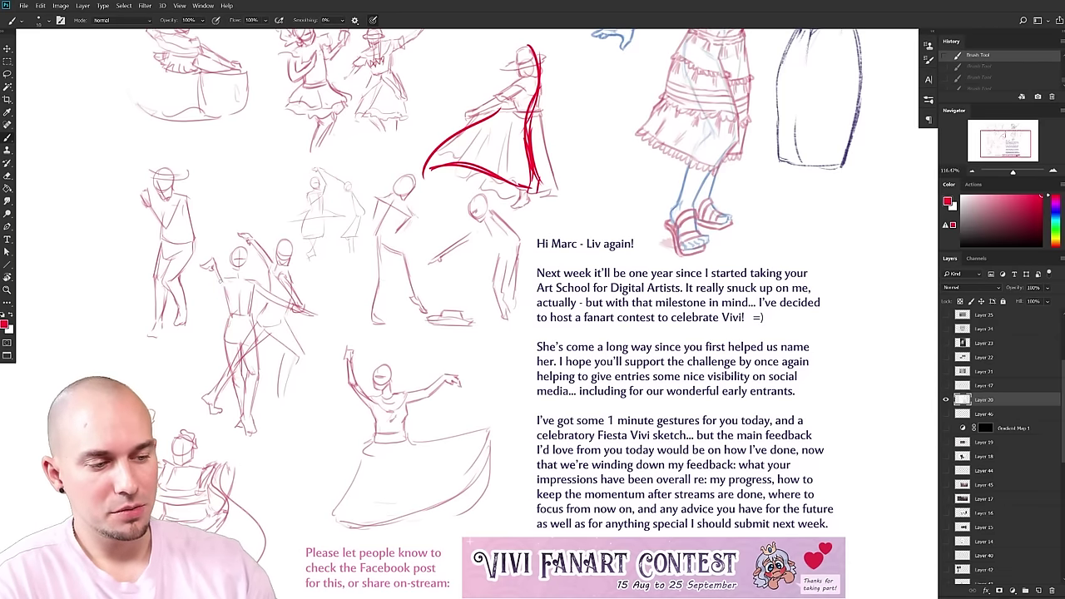
- Mark the flowing arm, torso and hip curves of the dancing pair's front figure in red, undoing the surplus strokes
mouse_move(222, 278)
mouse_down()
mouse_move(229, 311)
mouse_move(215, 343)
mouse_up()
mouse_move(227, 308)
mouse_down()
mouse_move(215, 354)
mouse_move(236, 382)
mouse_up()
drag(216, 342, 233, 384)
mouse_move(255, 301)
mouse_down()
mouse_move(234, 346)
mouse_move(247, 342)
mouse_move(235, 372)
mouse_move(243, 386)
mouse_up()
drag(228, 284, 248, 430)
key(ctrl+z)
key(ctrl+z)
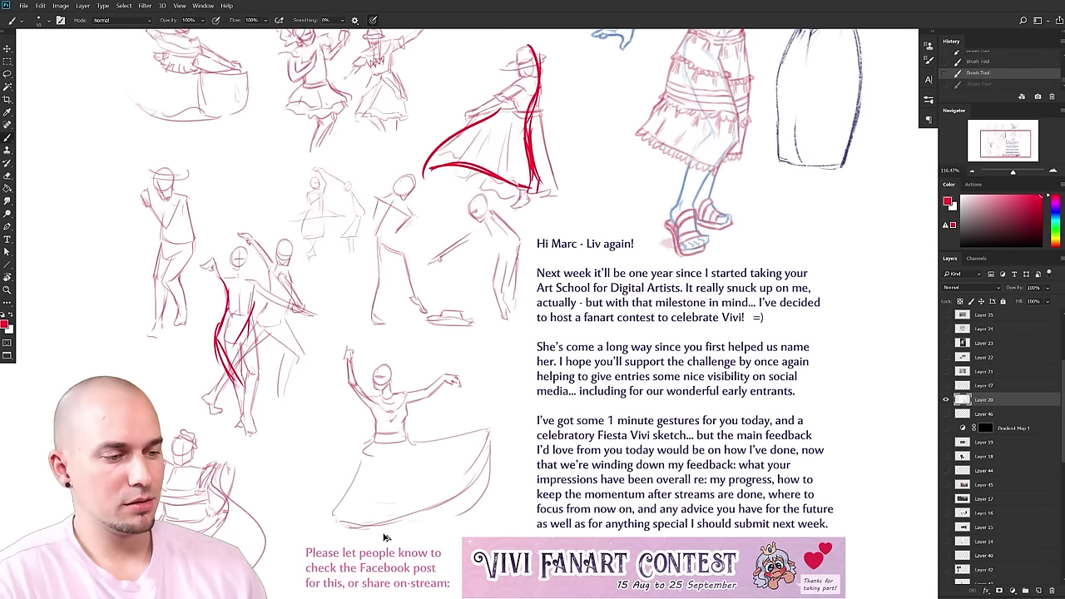
- Sample the purple of the skirt's outline and choose the MB Chalk brush
mouse_move(430, 430)
mouse_down()
mouse_move(407, 470)
mouse_move(417, 543)
mouse_up()
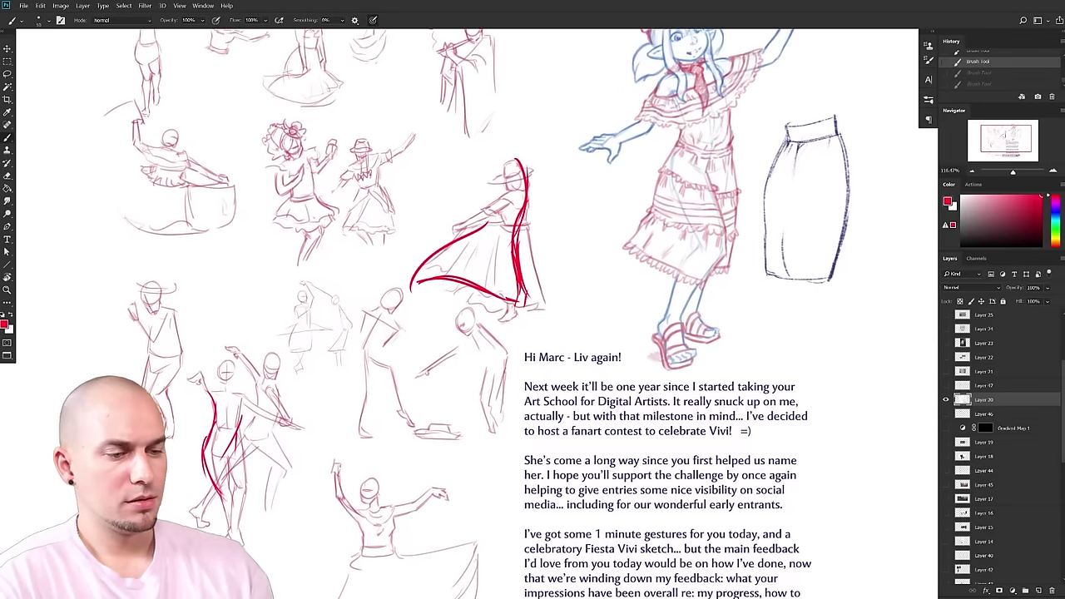
drag(337, 373, 309, 471)
drag(394, 504, 373, 506)
drag(407, 514, 416, 372)
drag(422, 372, 424, 399)
scroll(424, 397, up, 3)
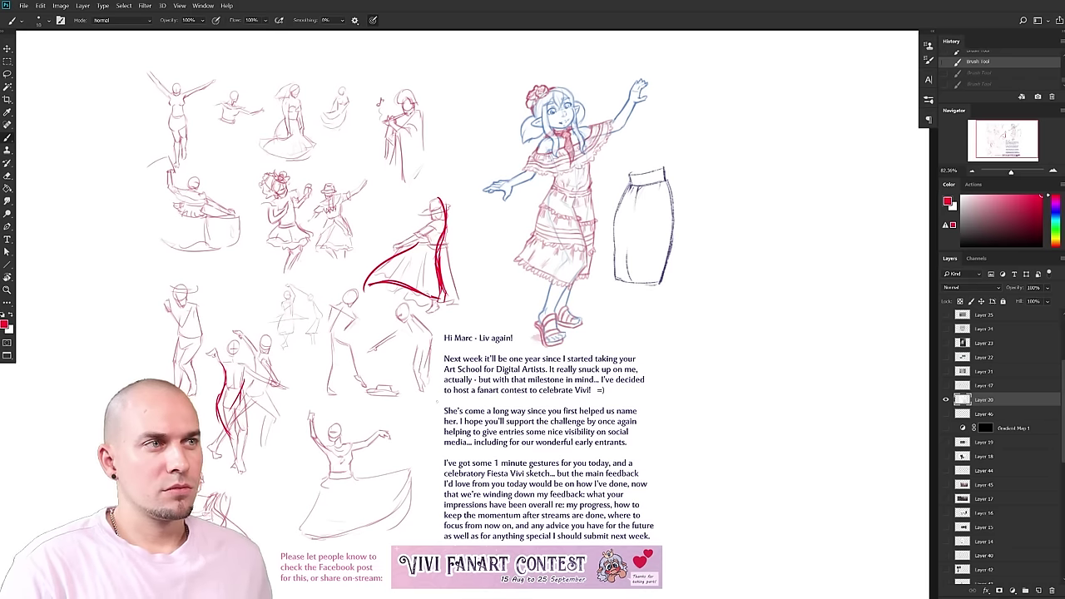
mouse_move(633, 386)
mouse_down()
mouse_move(567, 397)
mouse_move(579, 379)
mouse_move(517, 495)
mouse_move(513, 535)
mouse_up()
alt+click(525, 392)
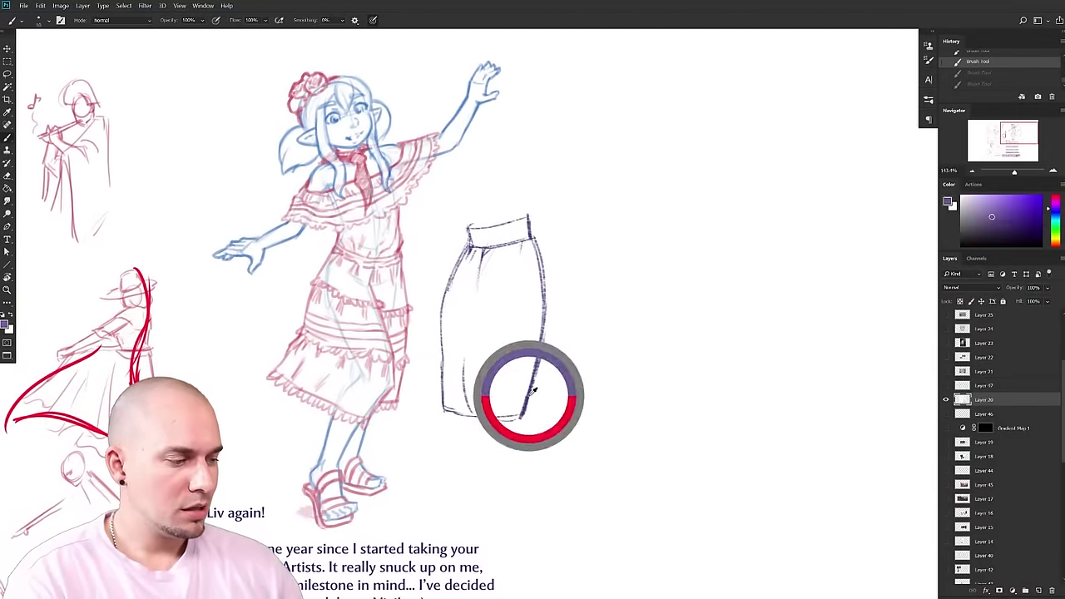
right_click(525, 392)
click(663, 322)
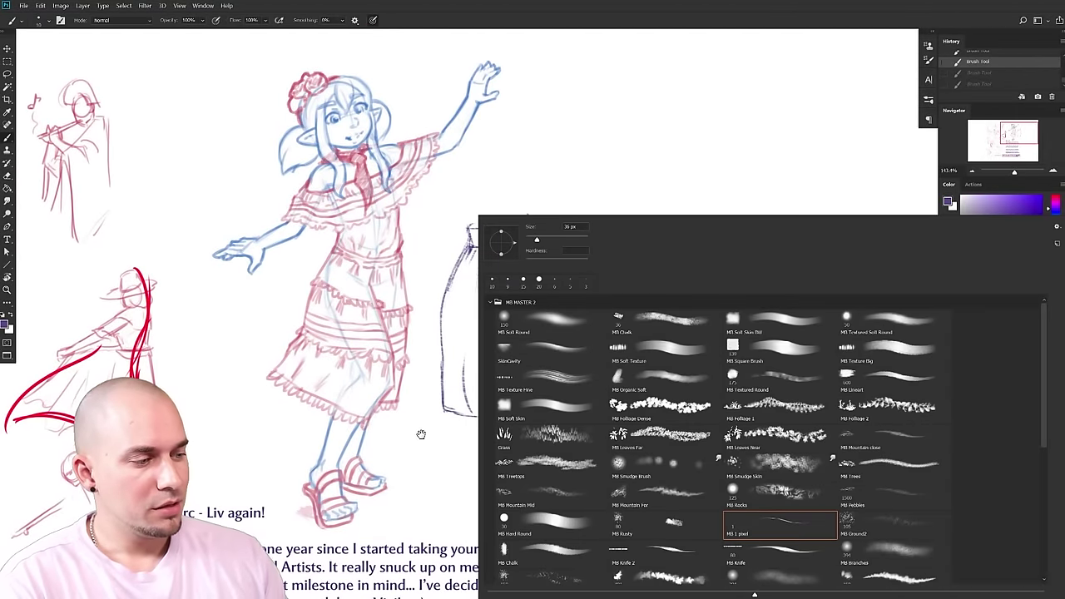
click(402, 454)
drag(547, 440, 463, 447)
- Try long curved strokes of varying thickness beside the skirt with a smaller brush, undoing each one
mouse_move(533, 253)
mouse_down()
mouse_move(532, 402)
mouse_move(566, 453)
mouse_up()
key(ctrl+z)
key(bracketleft)
key(bracketleft)
key(bracketleft)
mouse_move(524, 231)
mouse_down()
mouse_move(579, 485)
mouse_move(599, 505)
mouse_up()
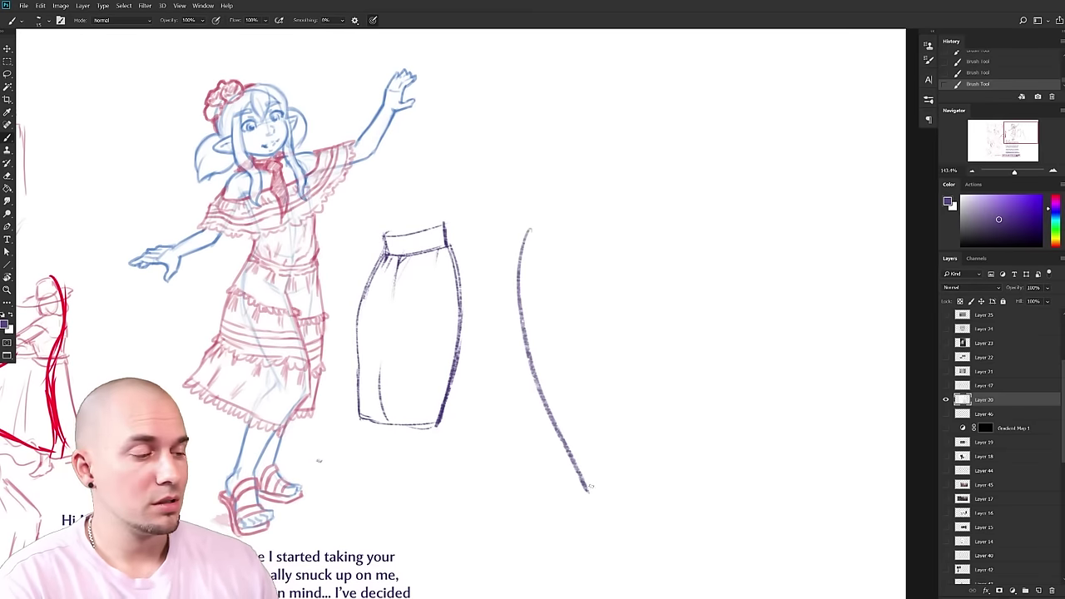
key(ctrl+z)
mouse_move(554, 195)
mouse_down()
mouse_move(520, 275)
mouse_move(569, 468)
mouse_move(623, 309)
mouse_move(583, 433)
mouse_up()
key(ctrl+z)
- Try a leaf-shaped outline with varied line weight beside the skirt, and clear the test strokes
mouse_move(545, 267)
mouse_down()
mouse_move(503, 275)
mouse_move(524, 462)
mouse_move(524, 226)
mouse_move(498, 399)
mouse_up()
key(ctrl+z)
mouse_move(549, 200)
mouse_down()
mouse_move(529, 443)
mouse_move(509, 283)
mouse_move(531, 449)
mouse_move(558, 252)
mouse_move(527, 254)
mouse_move(514, 323)
mouse_up()
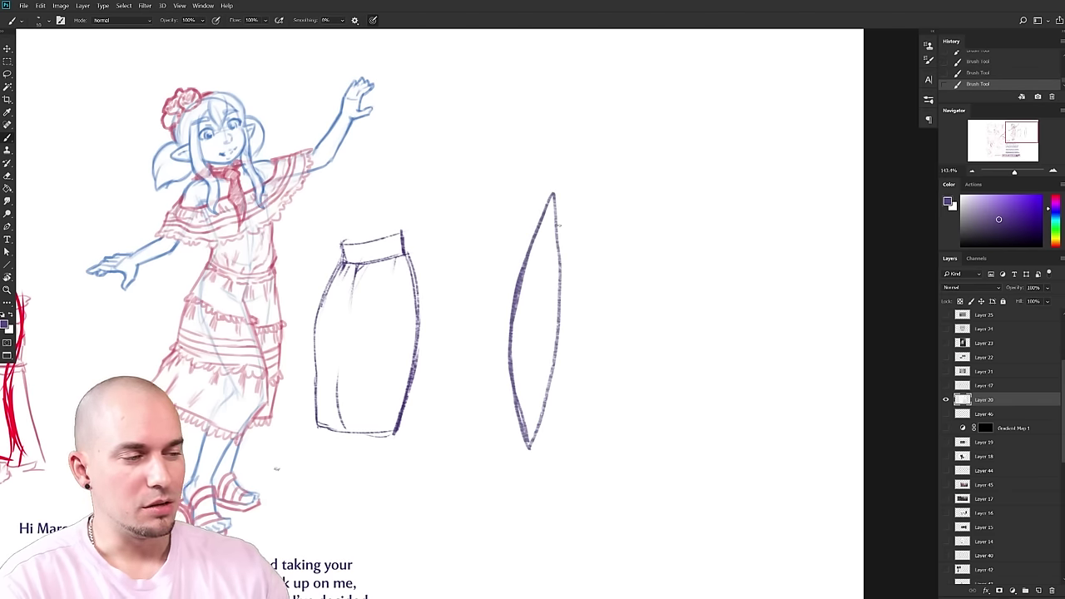
mouse_move(585, 434)
mouse_down()
mouse_move(571, 435)
mouse_move(615, 341)
mouse_move(684, 281)
mouse_up()
key(ctrl+z)
drag(611, 315, 631, 352)
drag(621, 341, 611, 388)
drag(544, 308, 647, 314)
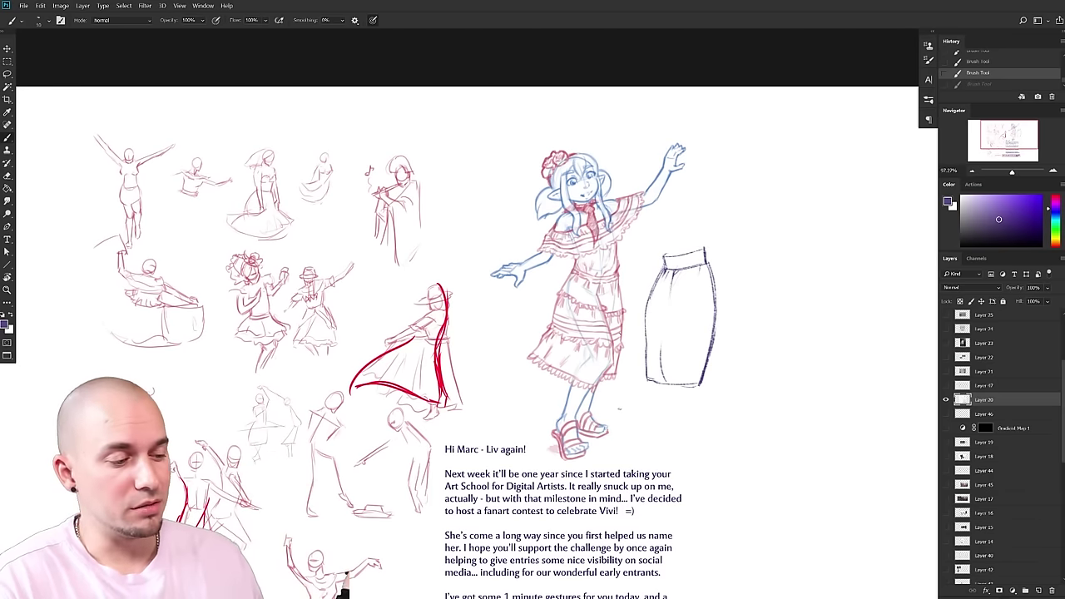
- Sample a muted purple from the skirt sketch as the painting colour
drag(619, 333, 588, 288)
drag(642, 348, 620, 349)
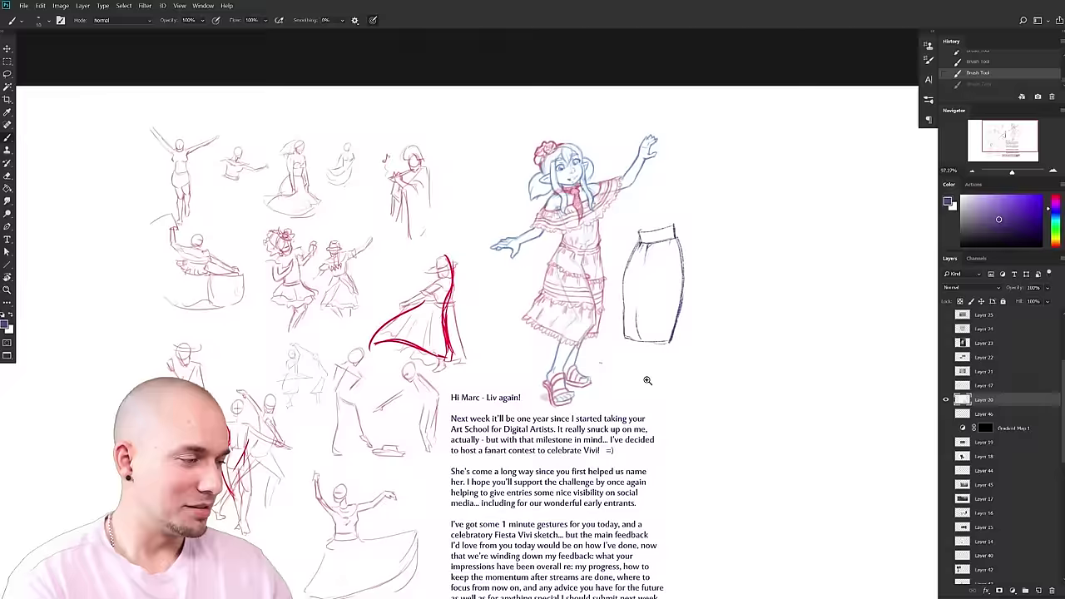
drag(648, 384, 572, 323)
alt+click(641, 278)
drag(719, 382, 716, 378)
drag(560, 415, 597, 414)
drag(664, 435, 708, 436)
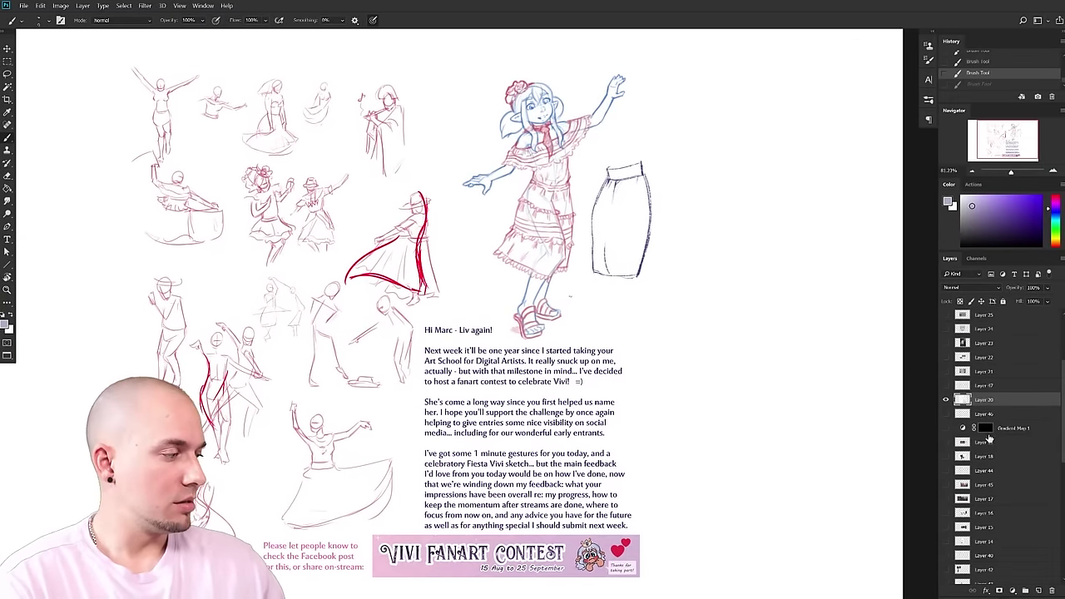
drag(690, 456, 659, 459)
alt+click(609, 271)
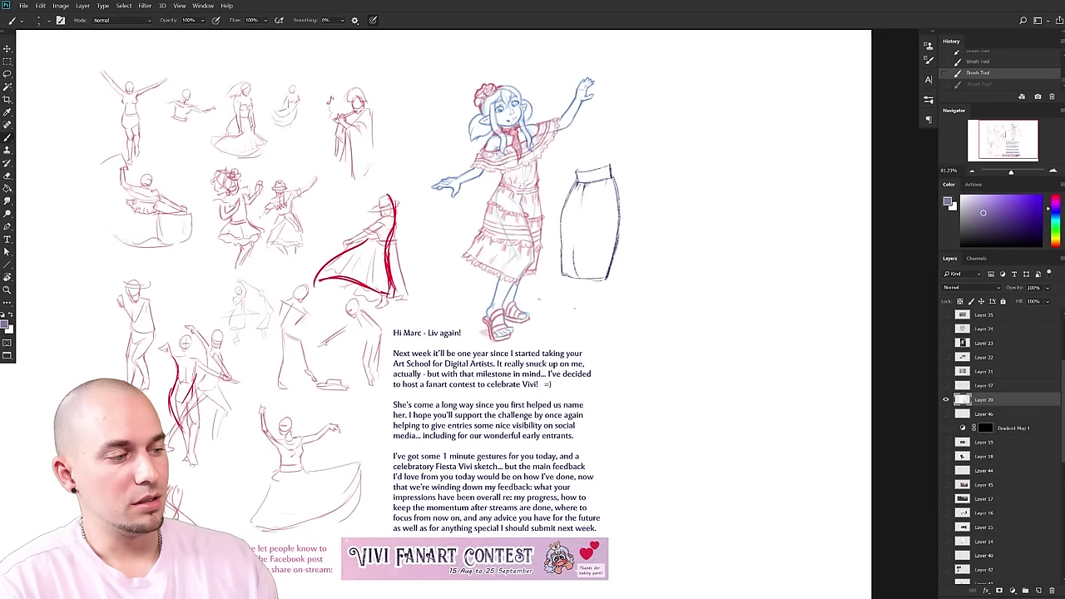
- Try a stroke across the area above Vivi's feet and undo it
mouse_move(541, 296)
mouse_down()
mouse_move(556, 193)
mouse_move(431, 116)
mouse_move(441, 291)
mouse_up()
key(ctrl+z)
drag(681, 450, 706, 450)
drag(788, 434, 845, 416)
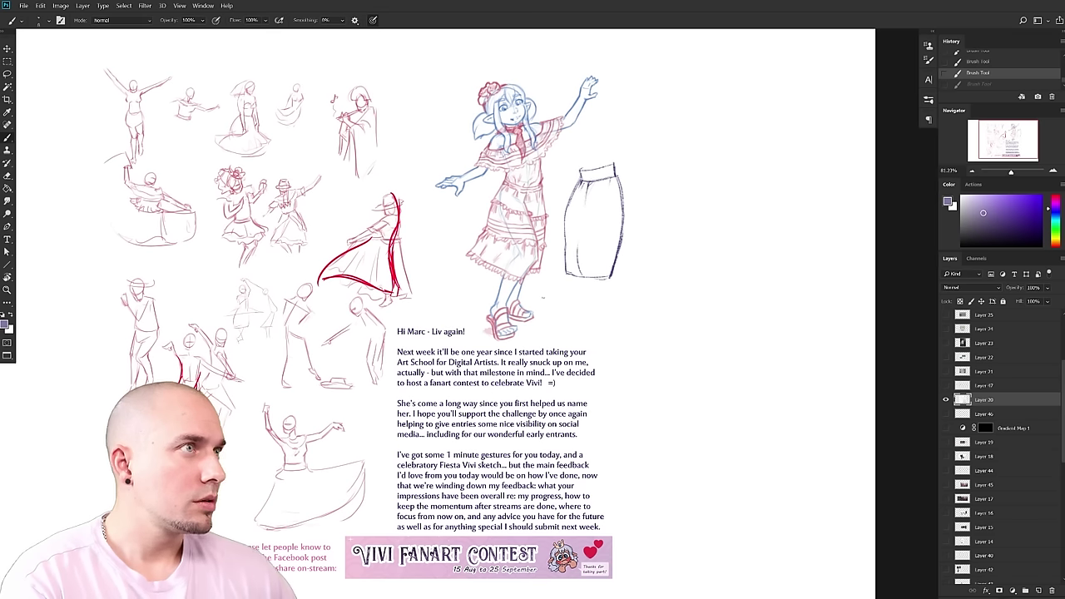
- Bring the browser with the Vivi Fanart Contest post on Facebook into view, then move it away again
drag(678, 0, 814, 3)
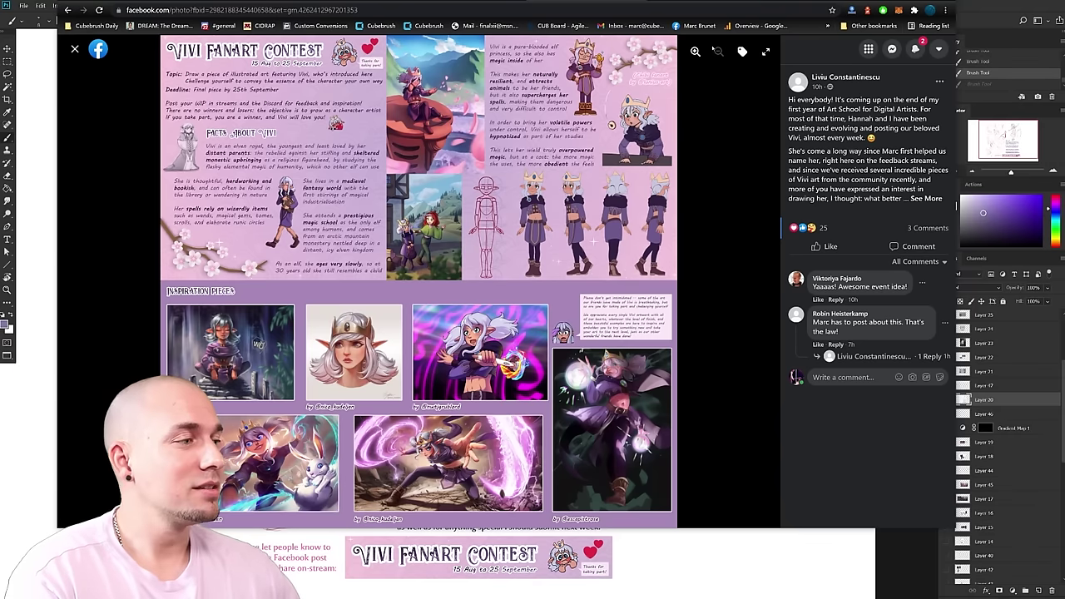
drag(707, 2, 707, 0)
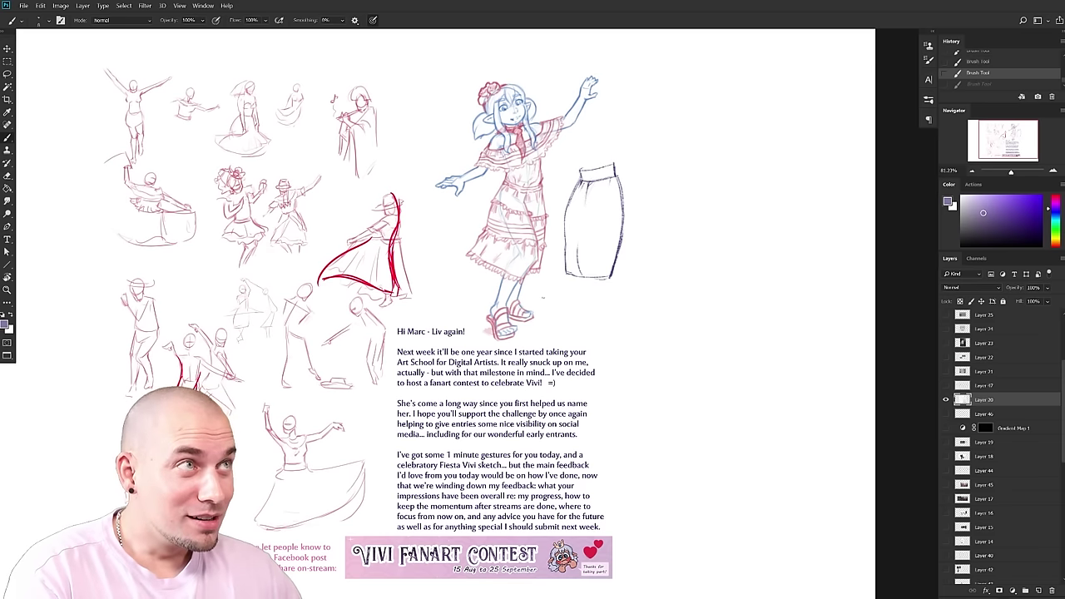
- Redo the last undone brush stroke on the page with Vivi and the gesture sketches
key(ctrl+shift+z)
drag(623, 415, 674, 403)
mouse_move(674, 403)
ctrl+mouse_down()
mouse_move(663, 407)
mouse_move(709, 464)
ctrl+mouse_up()
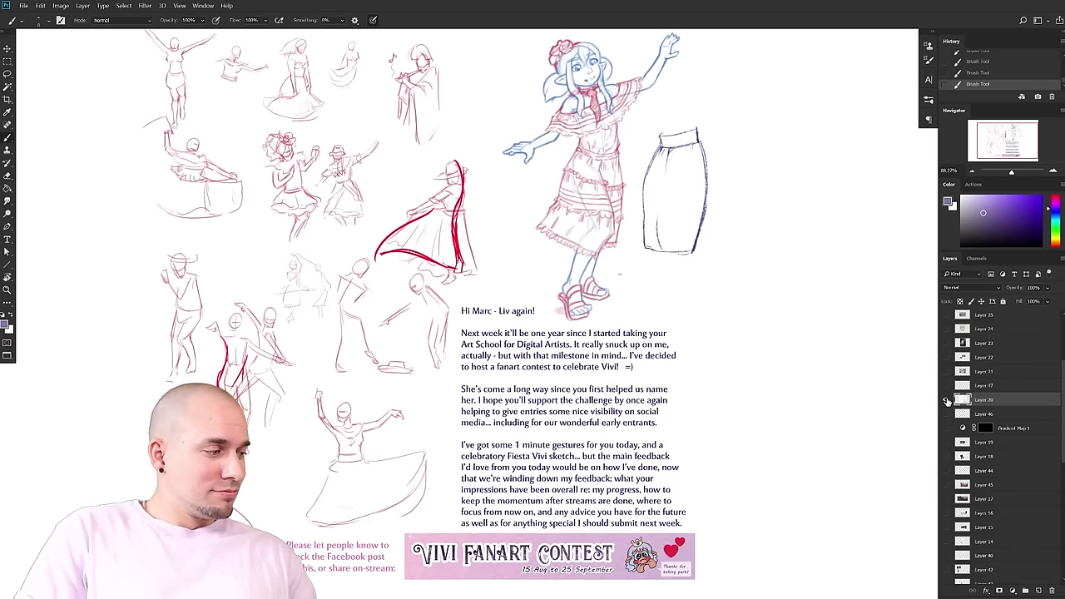
- Hide Layer 20, then show and select Layer 21 with the seated figure submission
click(945, 400)
click(948, 385)
click(962, 385)
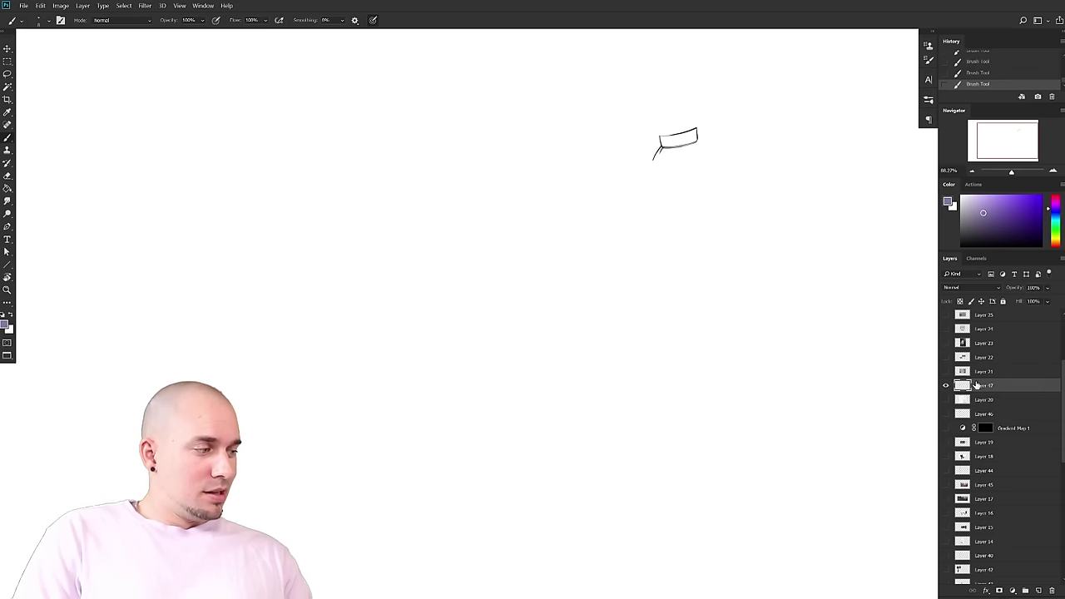
click(945, 385)
click(946, 371)
click(975, 371)
drag(486, 397, 541, 416)
drag(536, 414, 597, 397)
drag(597, 397, 626, 408)
scroll(619, 416, up, 1)
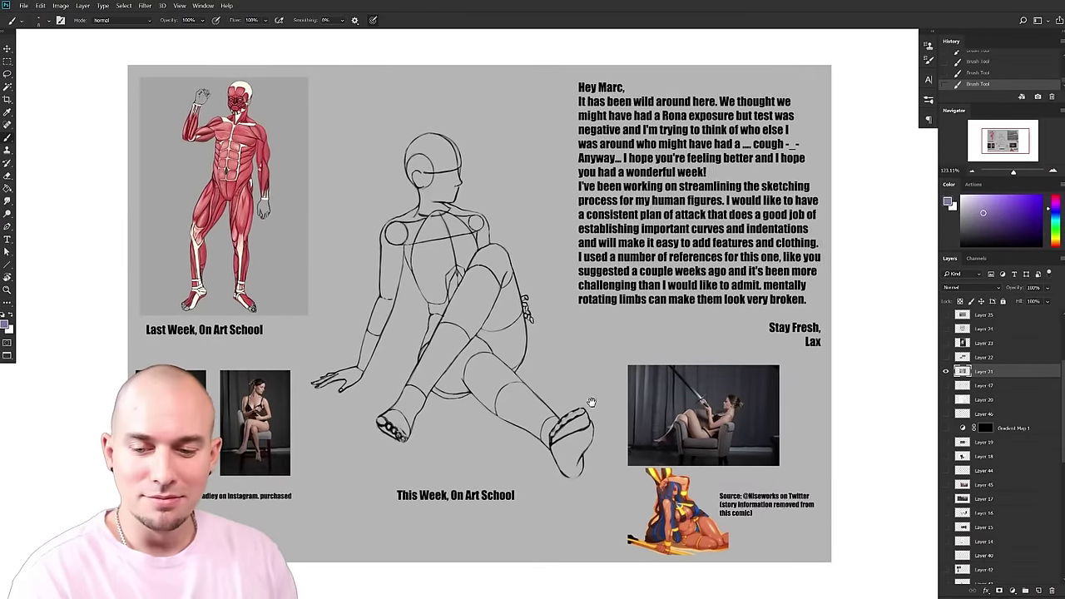
- Save the document and set the painting colour to a saturated red
key(ctrl+s)
drag(632, 425, 626, 422)
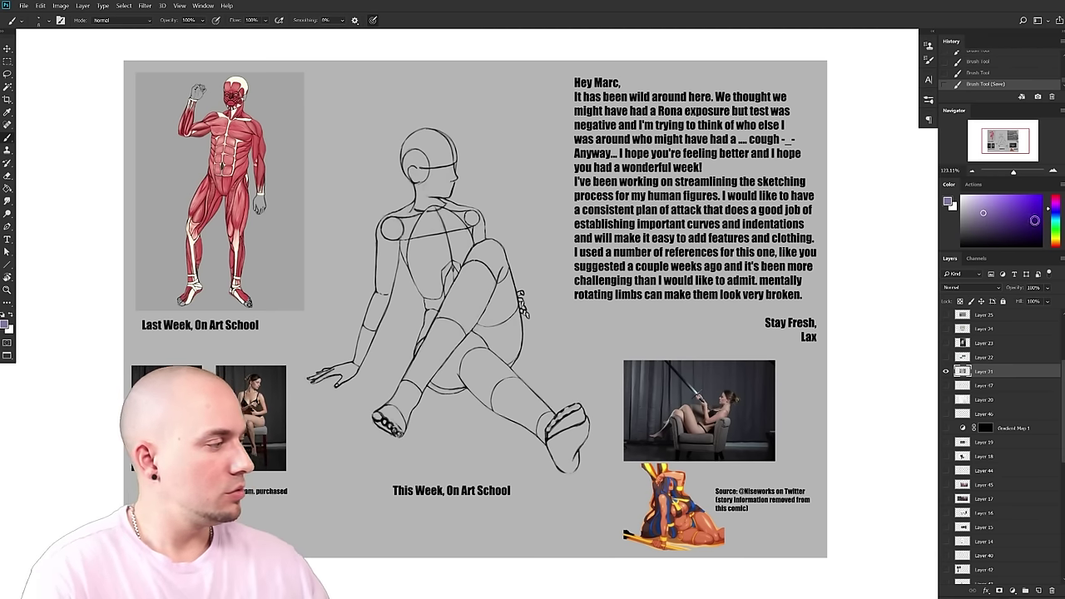
click(1054, 199)
click(1038, 197)
key(space)
drag(625, 265, 621, 271)
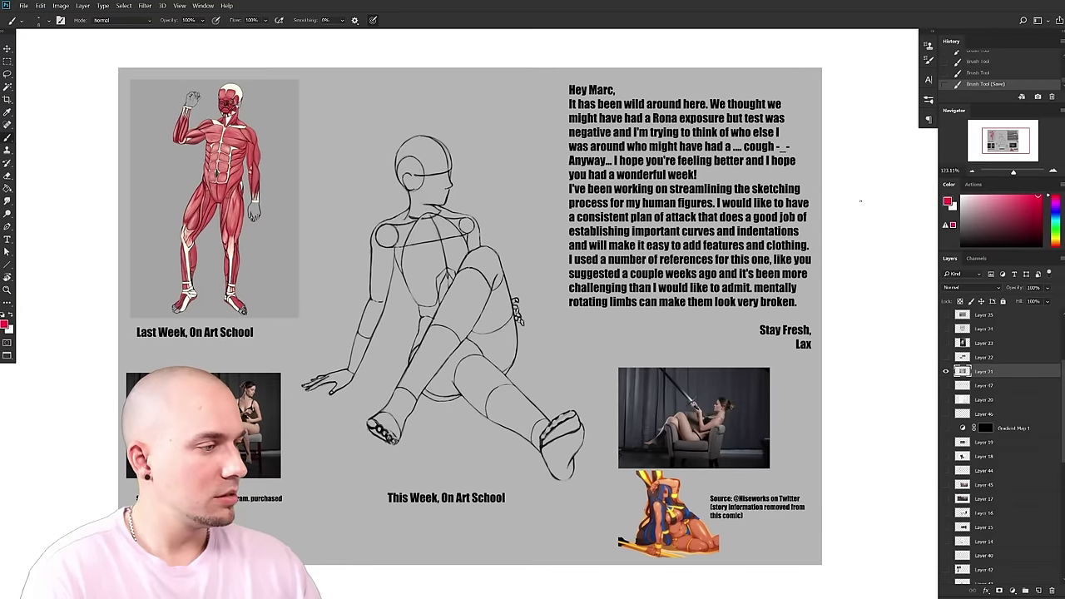
- Look through the MB MASTER 2 brush presets over the seated figure submission, then close the list
drag(693, 241, 698, 237)
drag(822, 245, 820, 245)
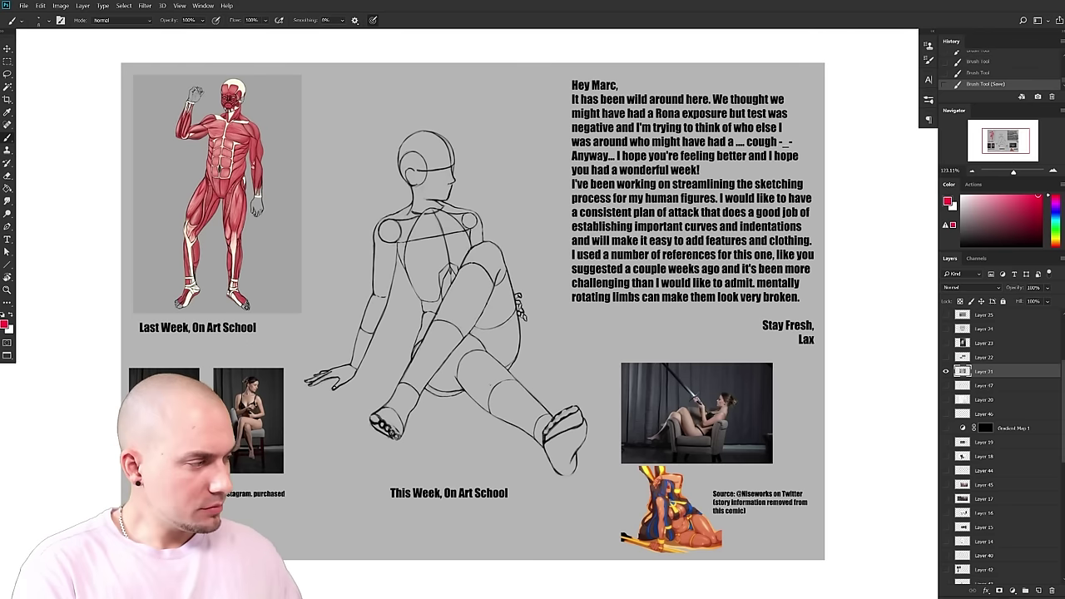
drag(753, 319, 725, 327)
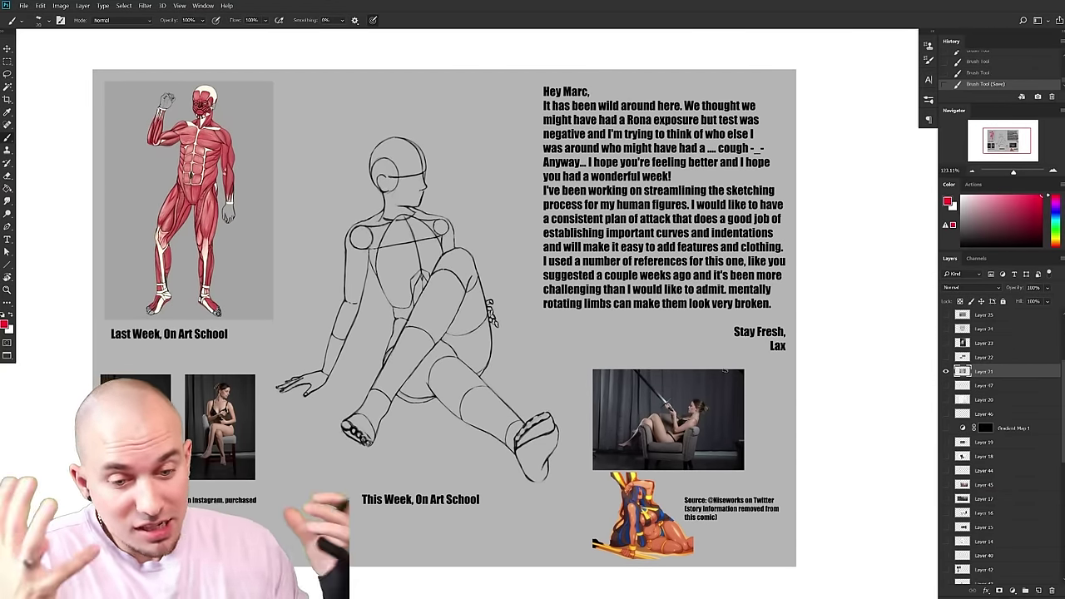
drag(826, 298, 815, 297)
right_click(760, 305)
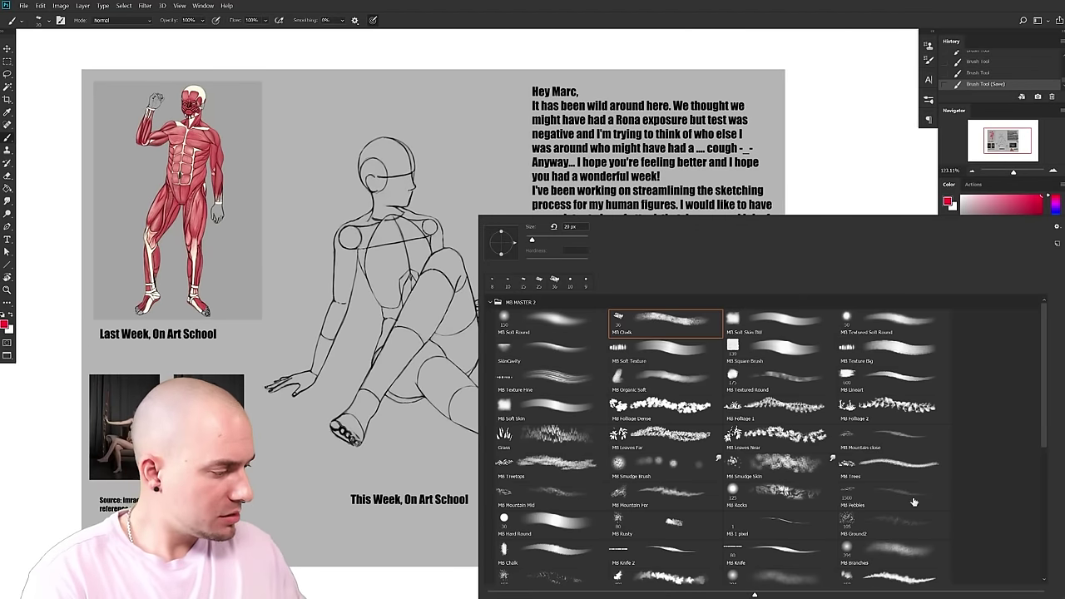
scroll(1045, 387, down, 3)
scroll(1045, 376, up, 3)
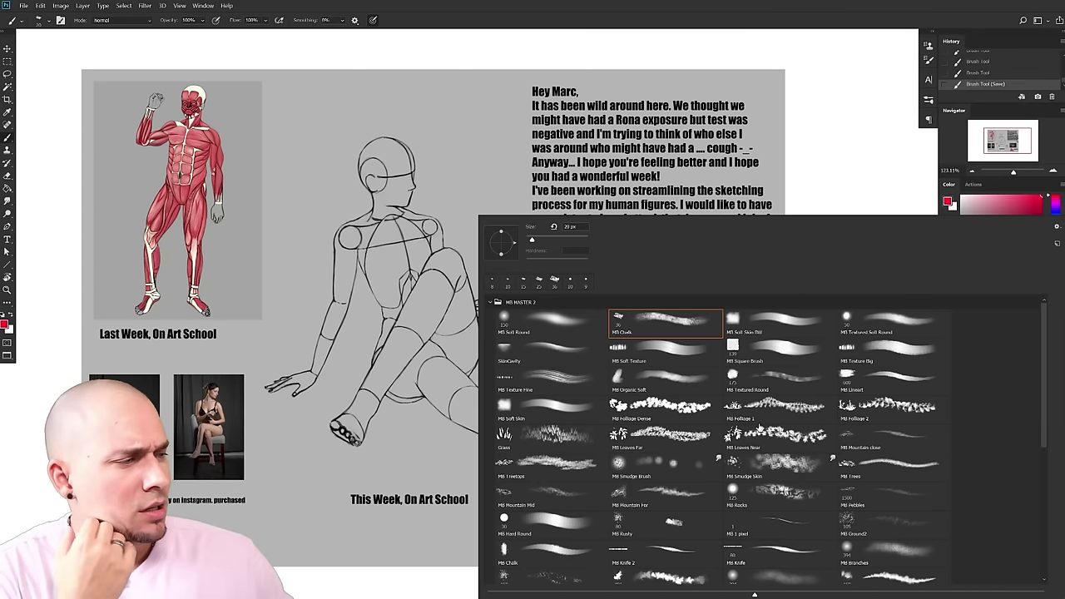
click(767, 129)
- Examine the seated figure sketch with its letter and reference photos, and check the layers above it
drag(654, 400, 693, 394)
drag(667, 400, 672, 413)
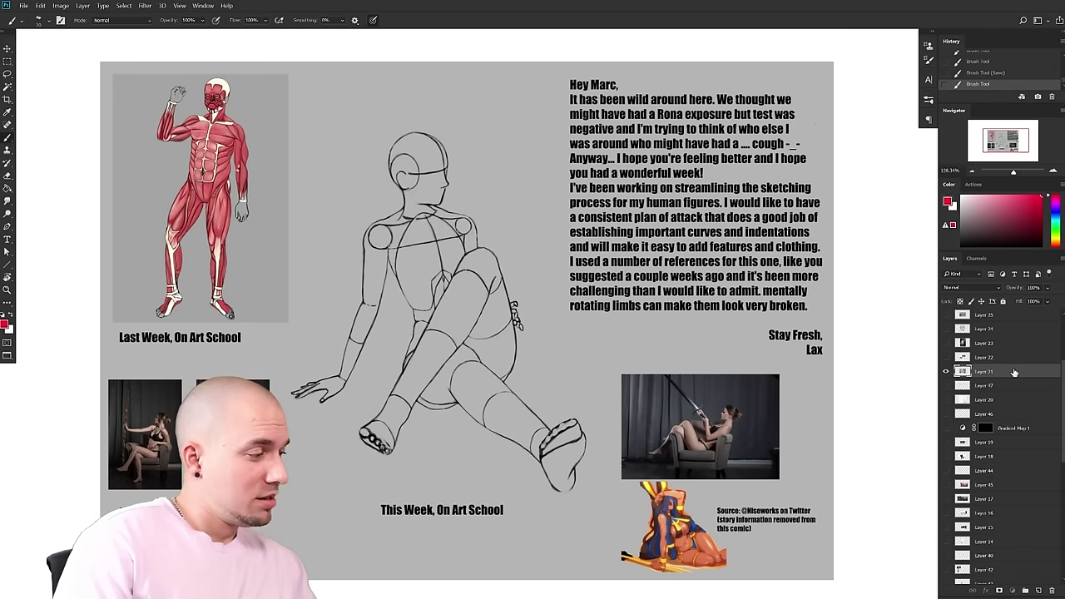
scroll(1012, 375, up, 1)
scroll(1013, 381, up, 2)
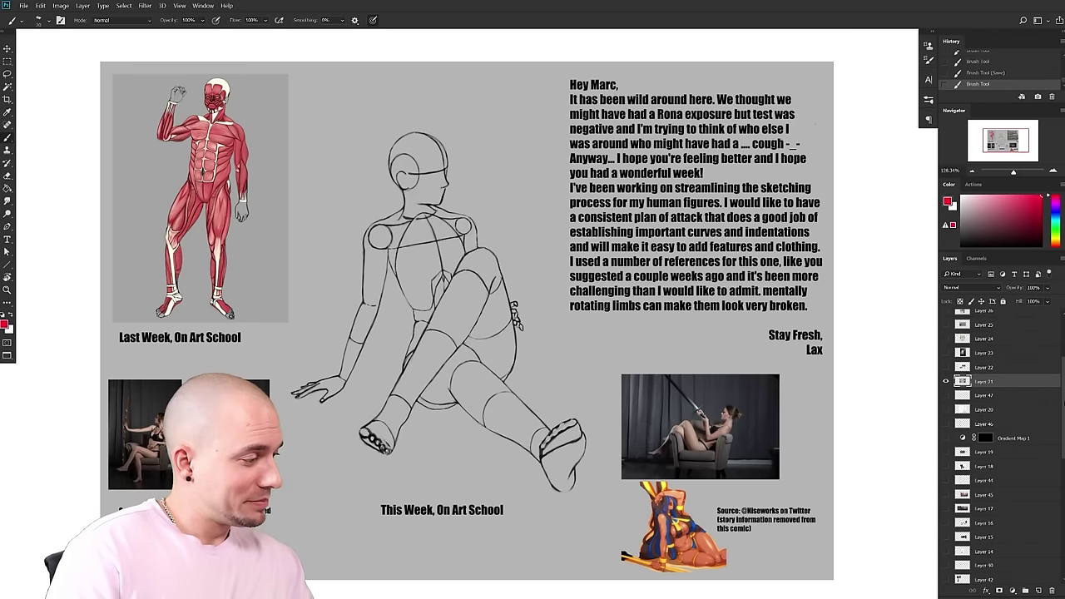
scroll(1015, 416, up, 2)
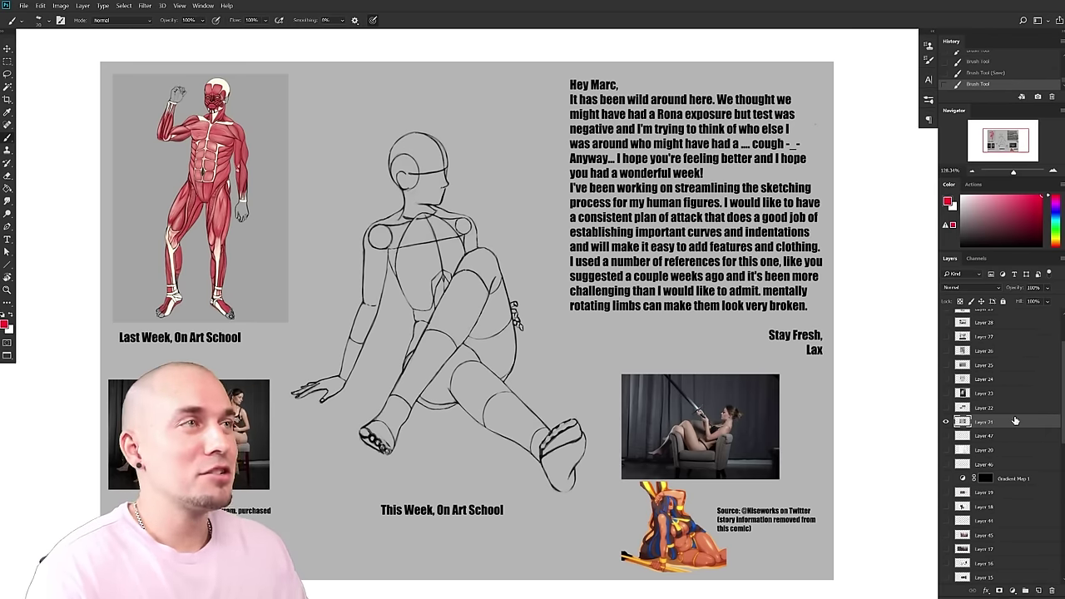
drag(807, 374, 820, 370)
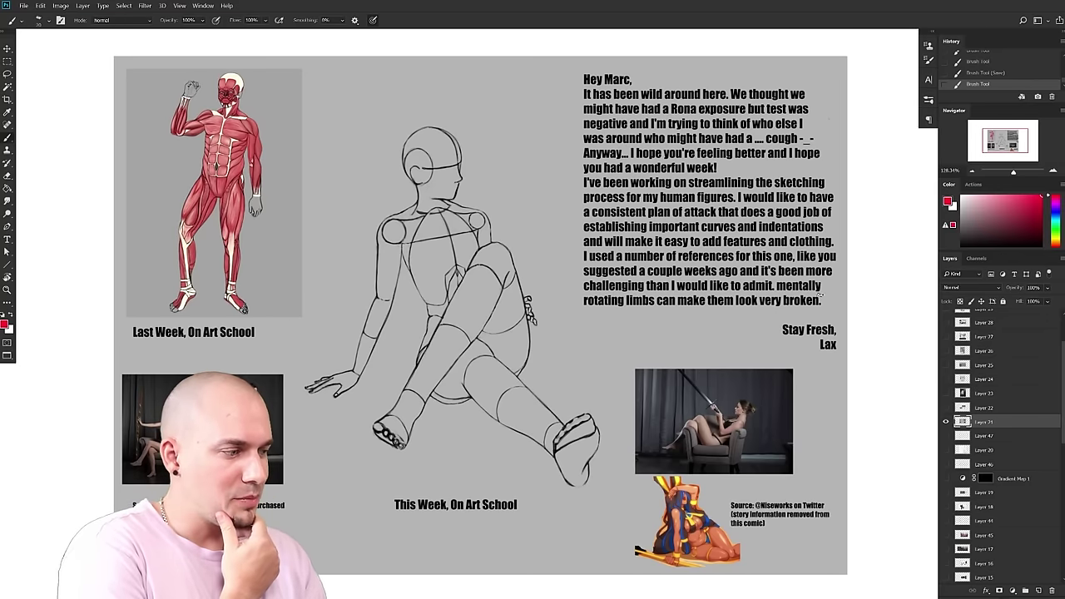
drag(670, 303, 683, 302)
drag(549, 366, 577, 373)
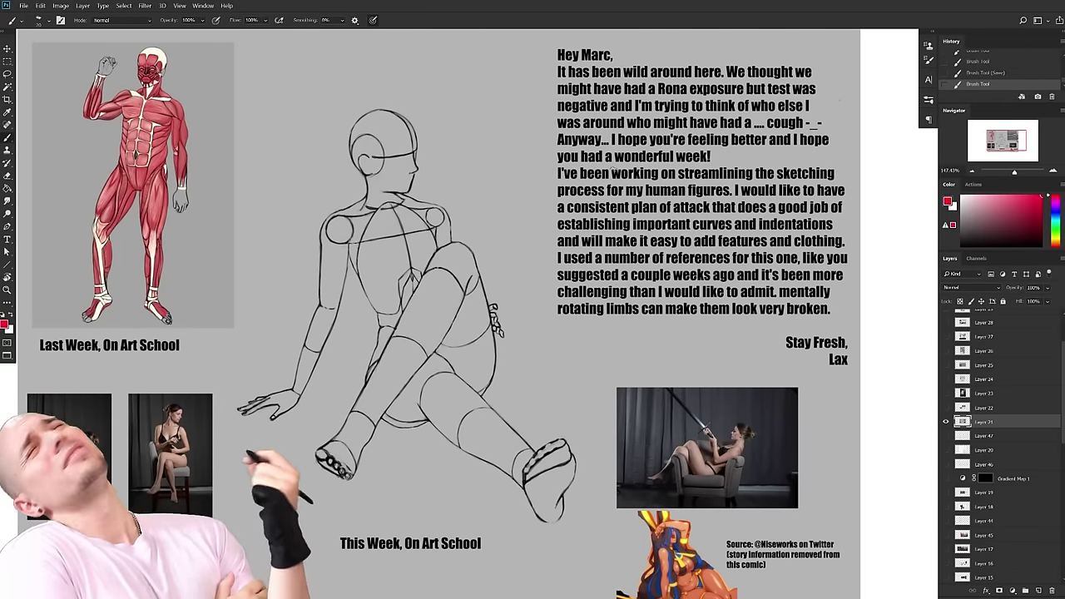
- Examine the submitted letter, the seated figure sketch and reference photos, and last week's muscle figure
mouse_move(742, 315)
mouse_down()
mouse_move(760, 314)
mouse_move(735, 327)
mouse_up()
mouse_move(672, 369)
mouse_down()
mouse_move(623, 380)
mouse_move(609, 342)
mouse_move(692, 368)
mouse_up()
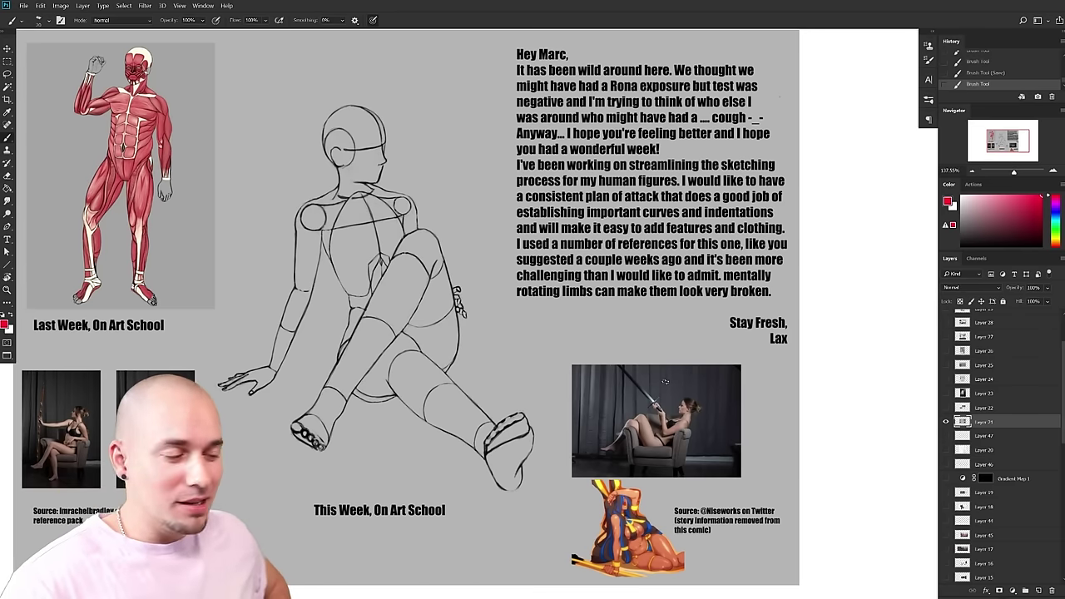
drag(712, 362, 740, 376)
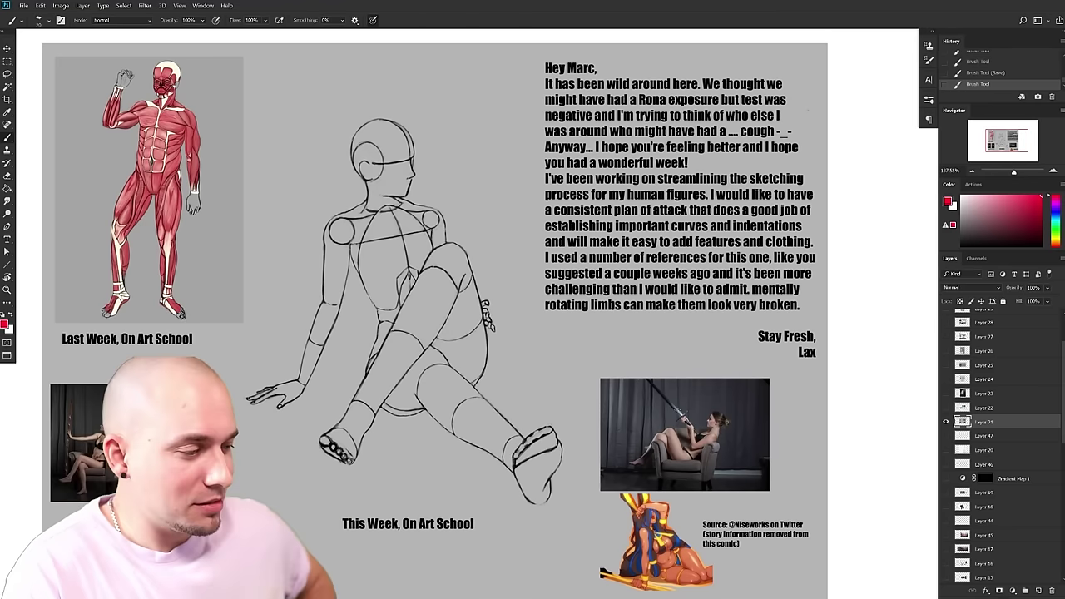
drag(797, 386, 771, 385)
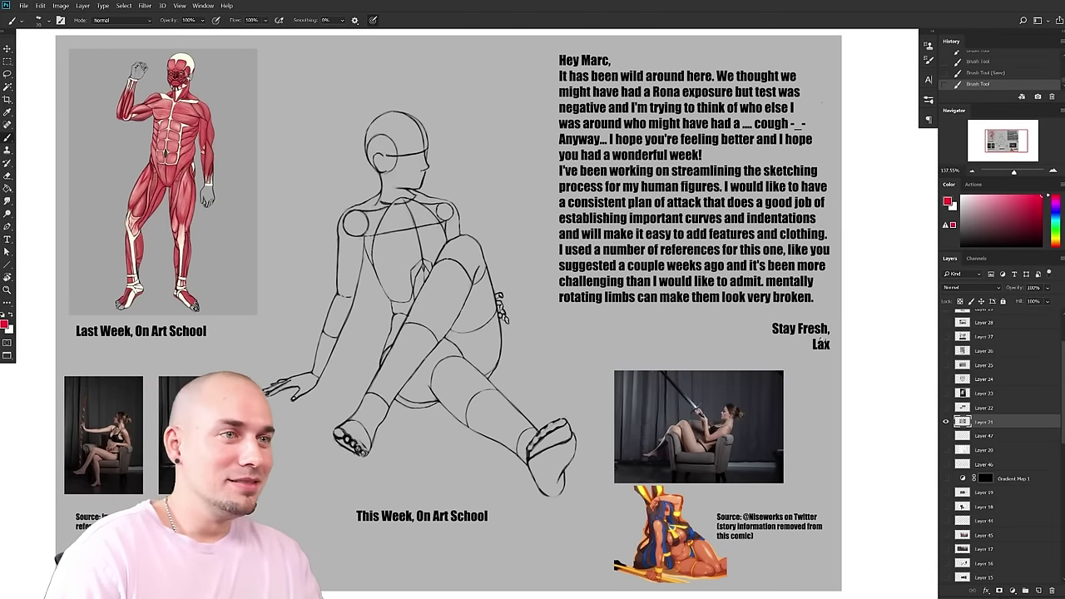
drag(804, 384, 790, 357)
drag(627, 386, 761, 373)
drag(638, 222, 672, 431)
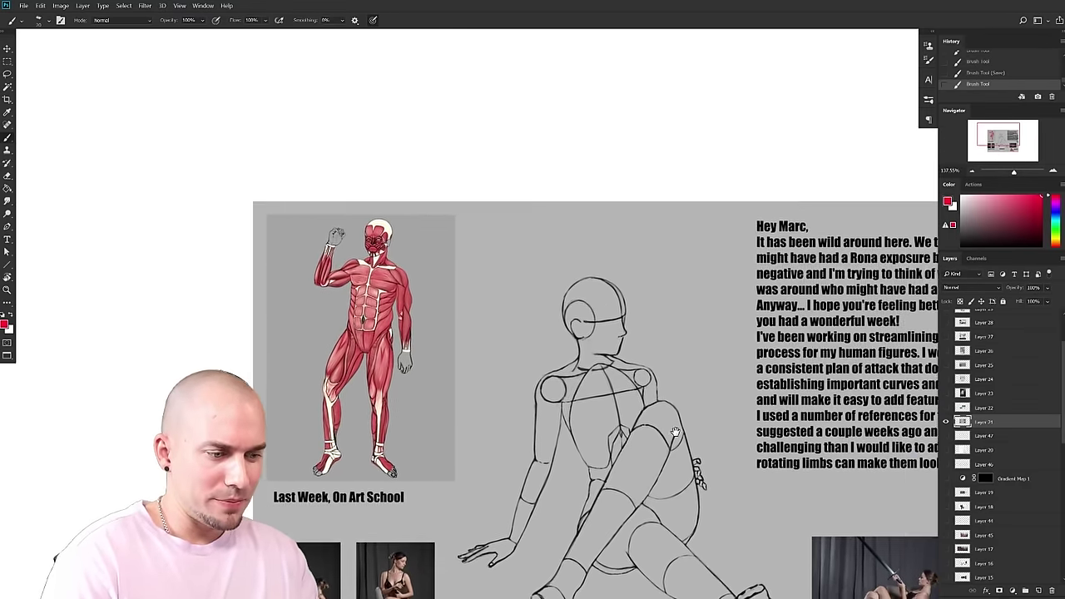
scroll(623, 433, up, 4)
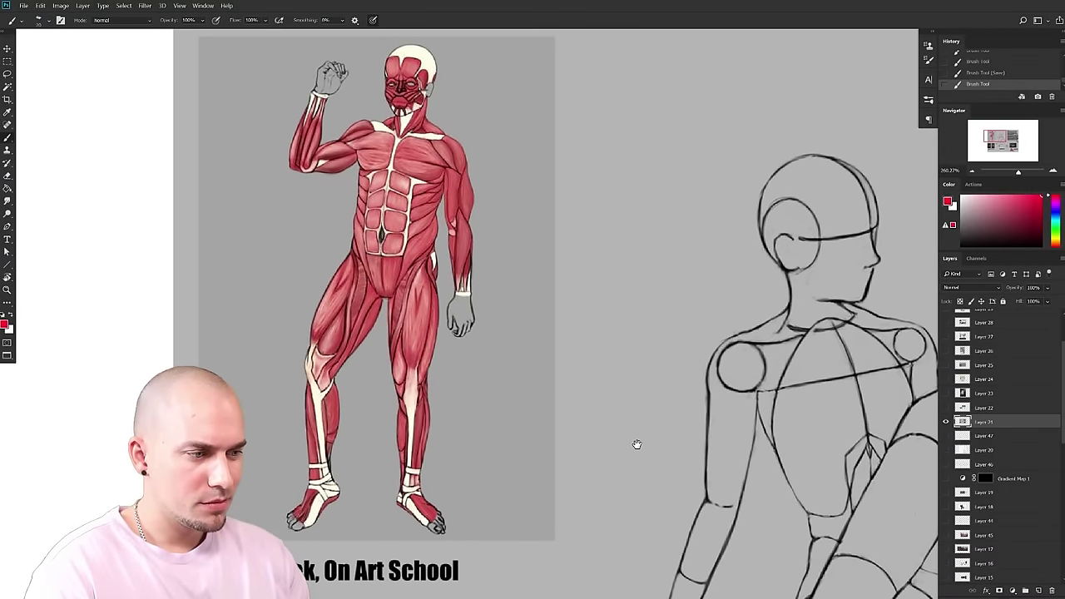
drag(834, 423, 748, 386)
ctrl+alt+click(785, 412)
drag(797, 413, 759, 414)
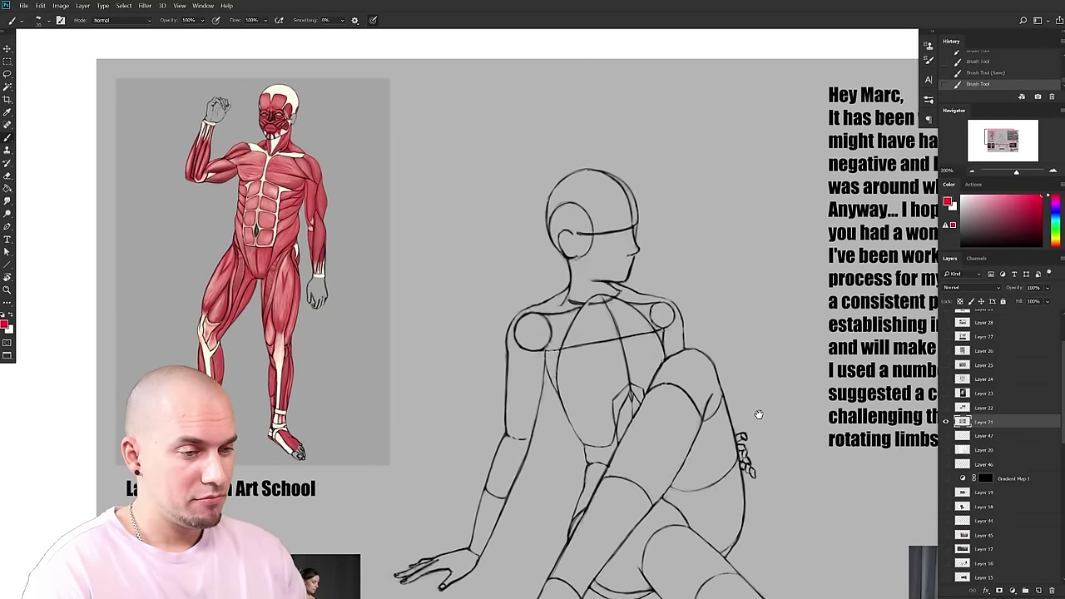
drag(759, 415, 805, 369)
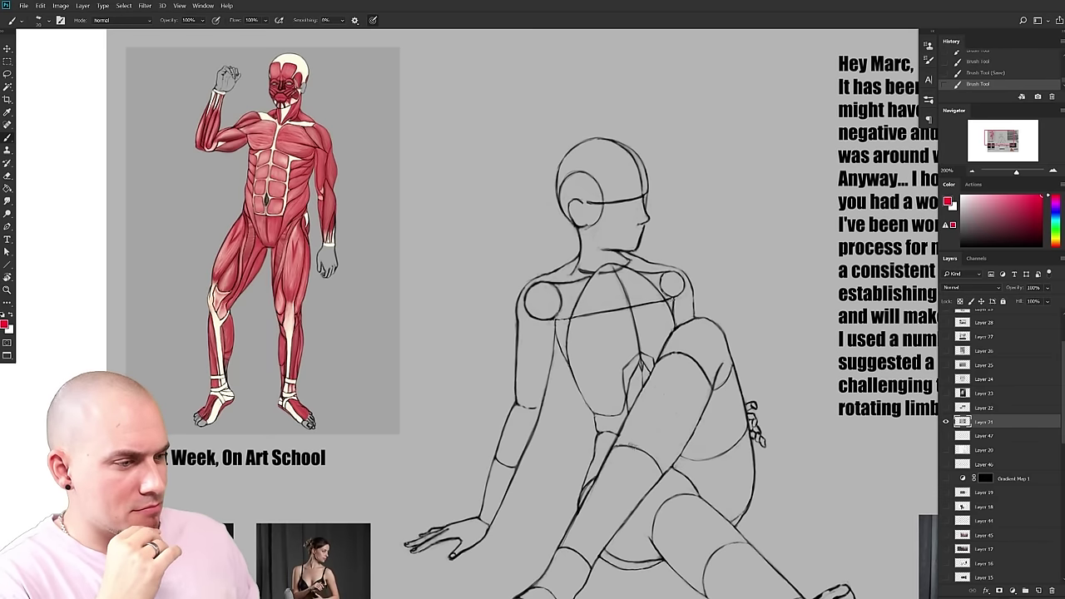
- Choose another brush preset and paint over the straight leg's thigh on the muscle figure with a sampled muscle red
drag(421, 293, 598, 366)
drag(586, 431, 572, 379)
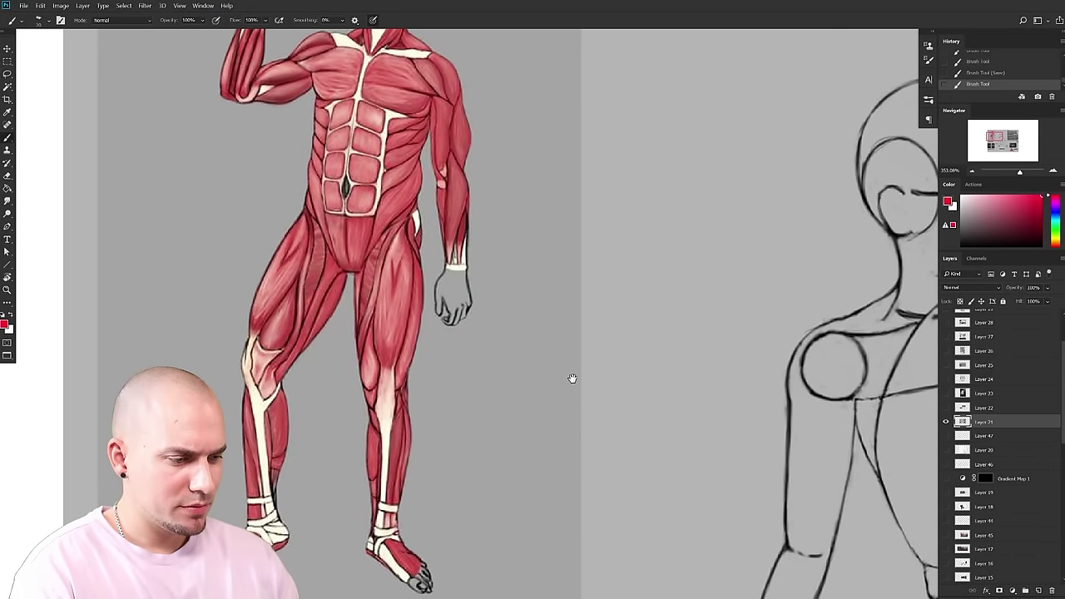
drag(572, 378, 552, 425)
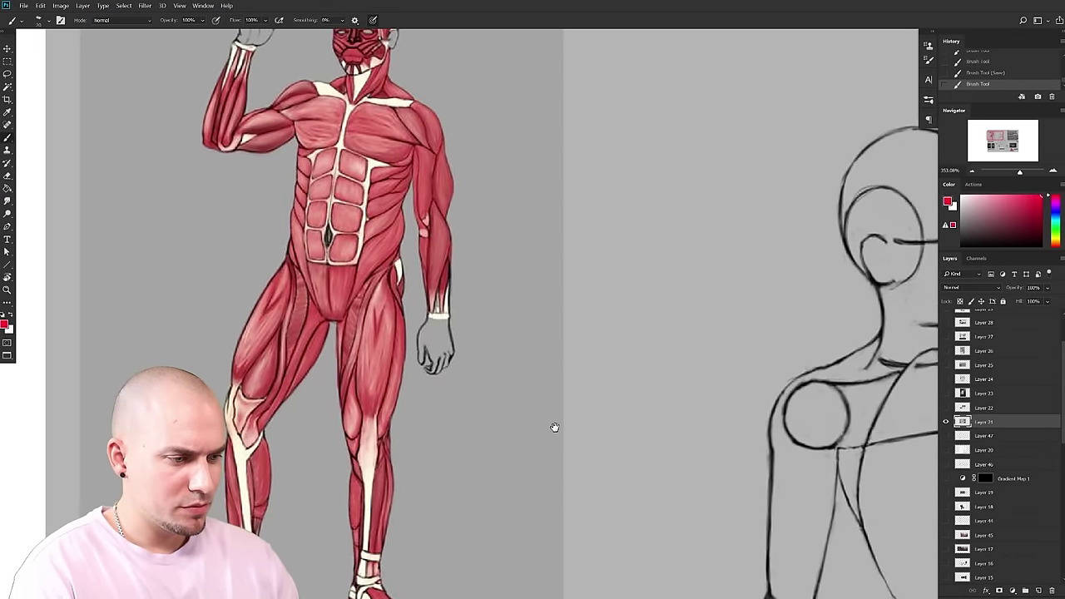
drag(534, 380, 461, 391)
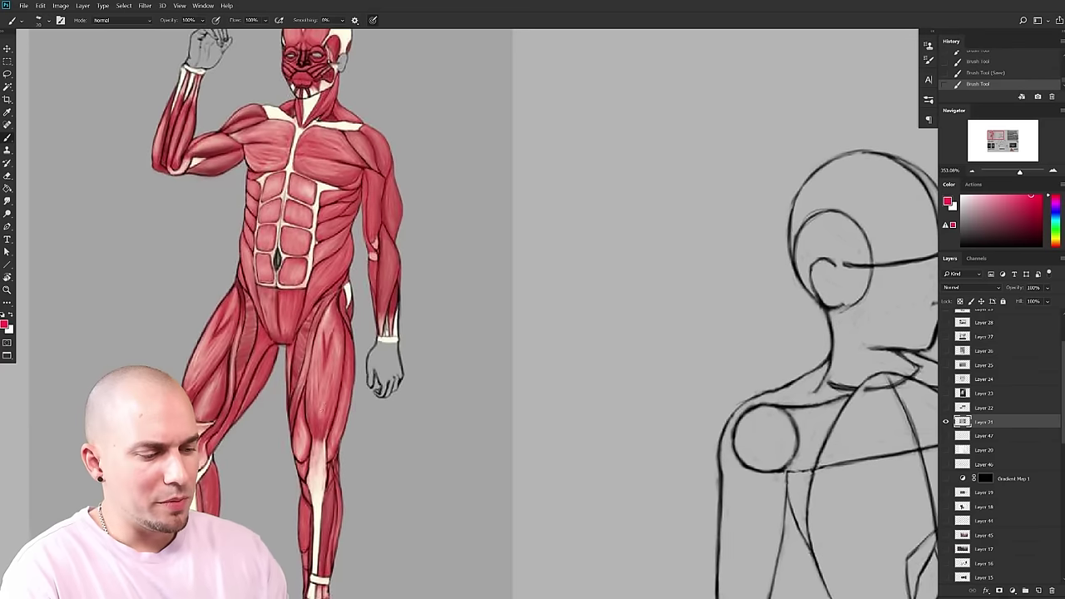
alt+click(308, 439)
mouse_move(375, 416)
mouse_down()
mouse_move(381, 388)
mouse_move(319, 361)
mouse_move(320, 414)
mouse_up()
alt+click(307, 426)
right_click(314, 415)
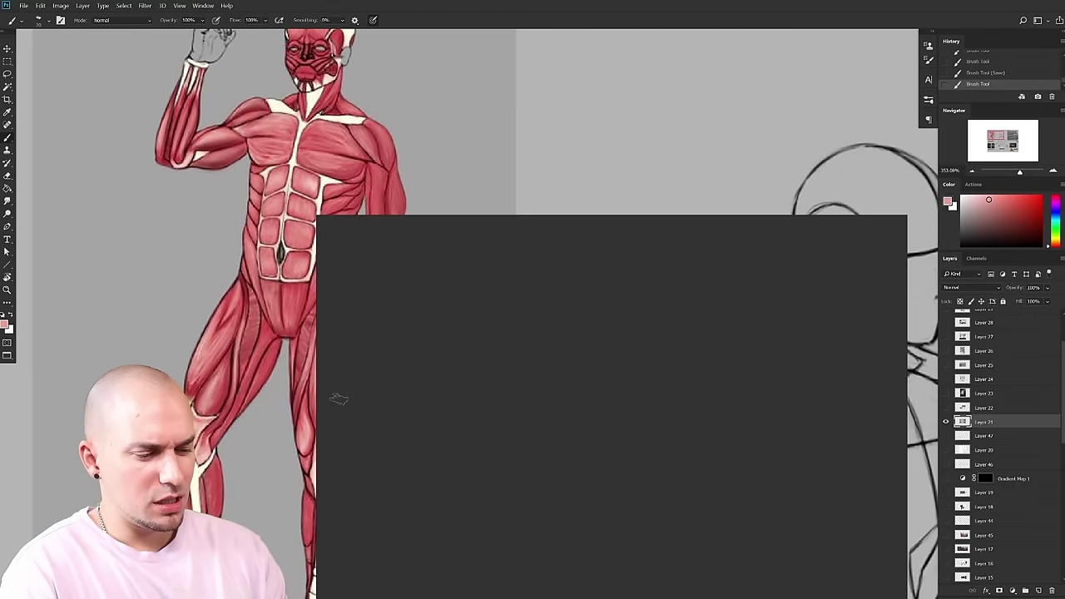
double_click(608, 351)
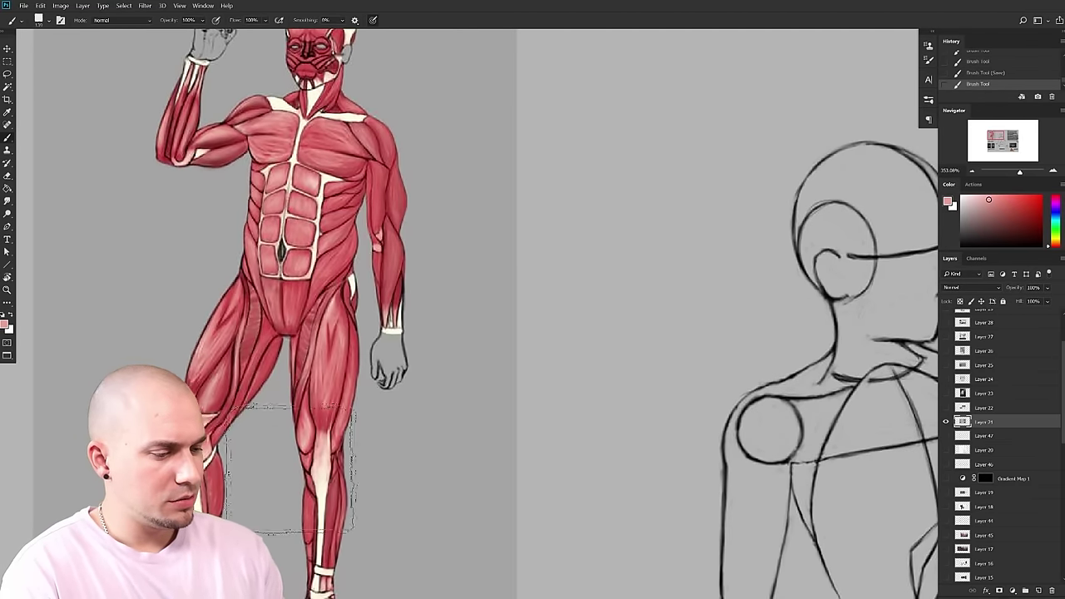
alt+click(306, 404)
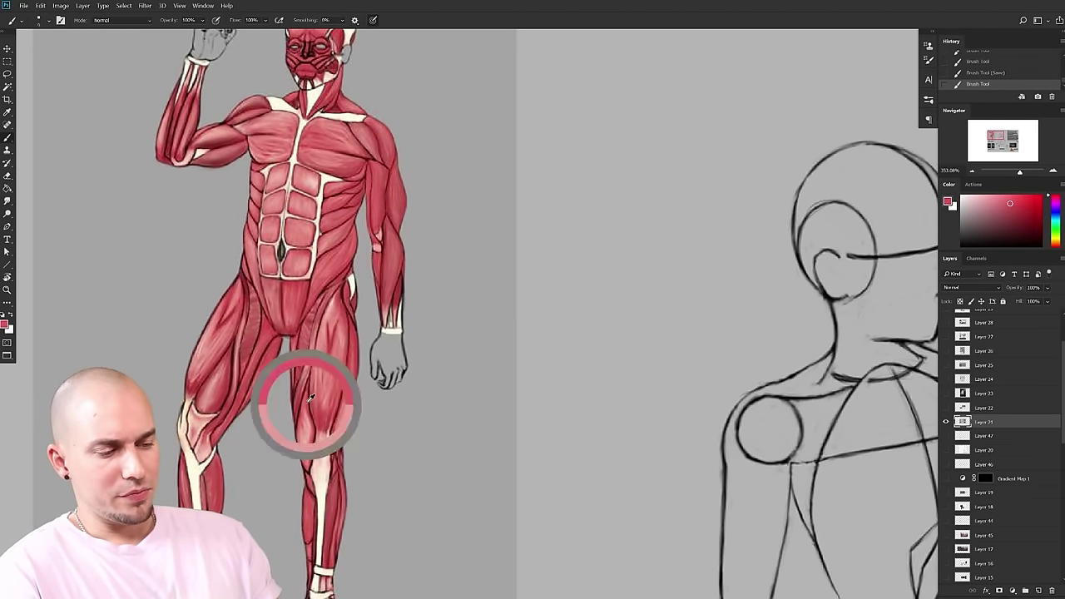
drag(467, 391, 483, 371)
drag(354, 393, 361, 430)
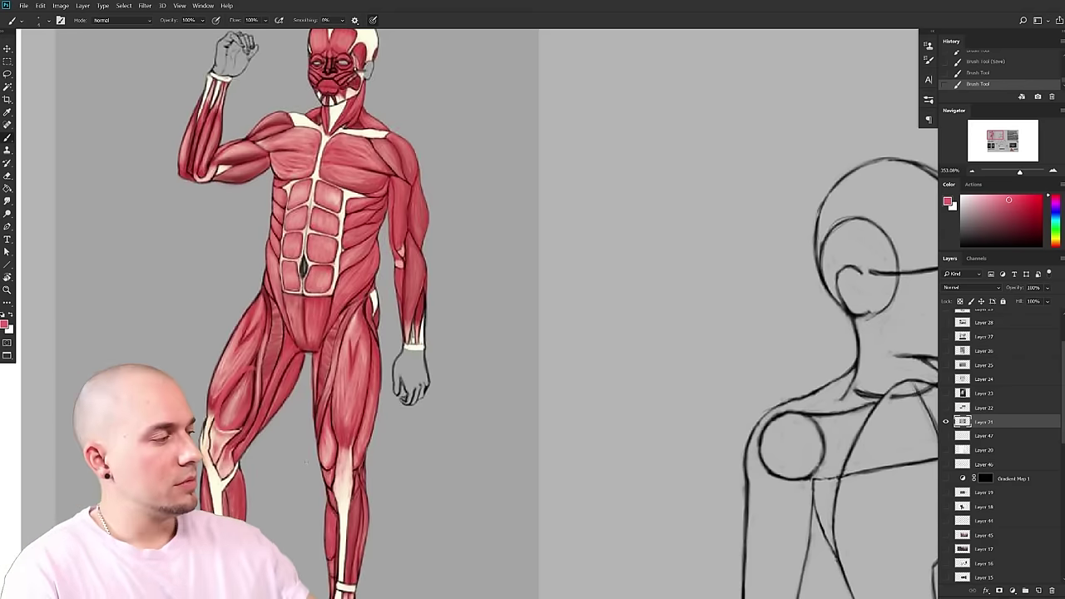
- Fill the teardrop-shaped thigh muscle above the muscle figure's bent knee with a flat bright pink
drag(360, 74, 361, 80)
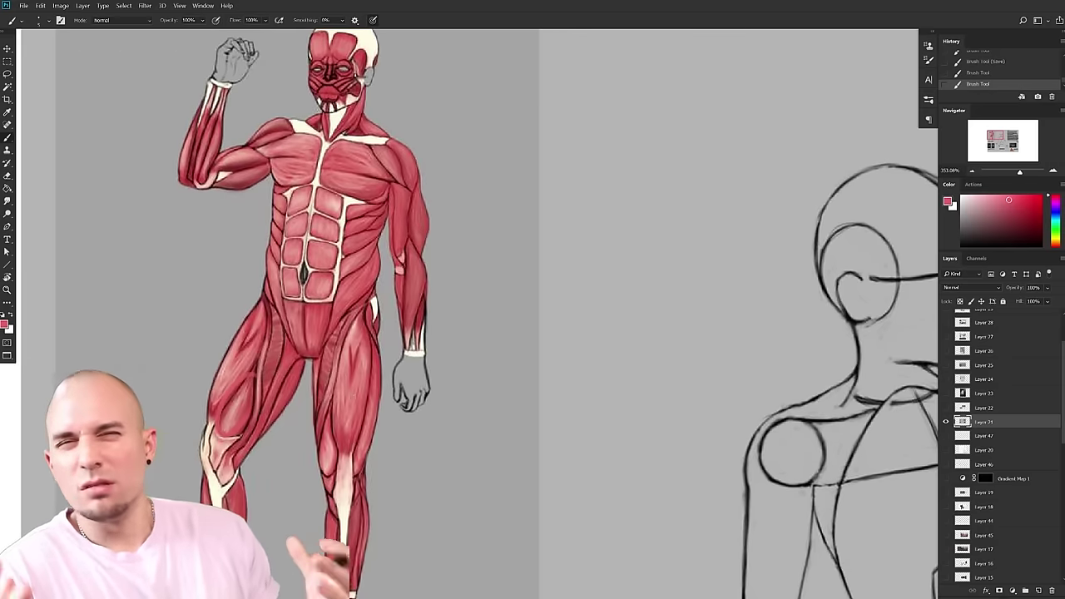
drag(404, 426, 389, 407)
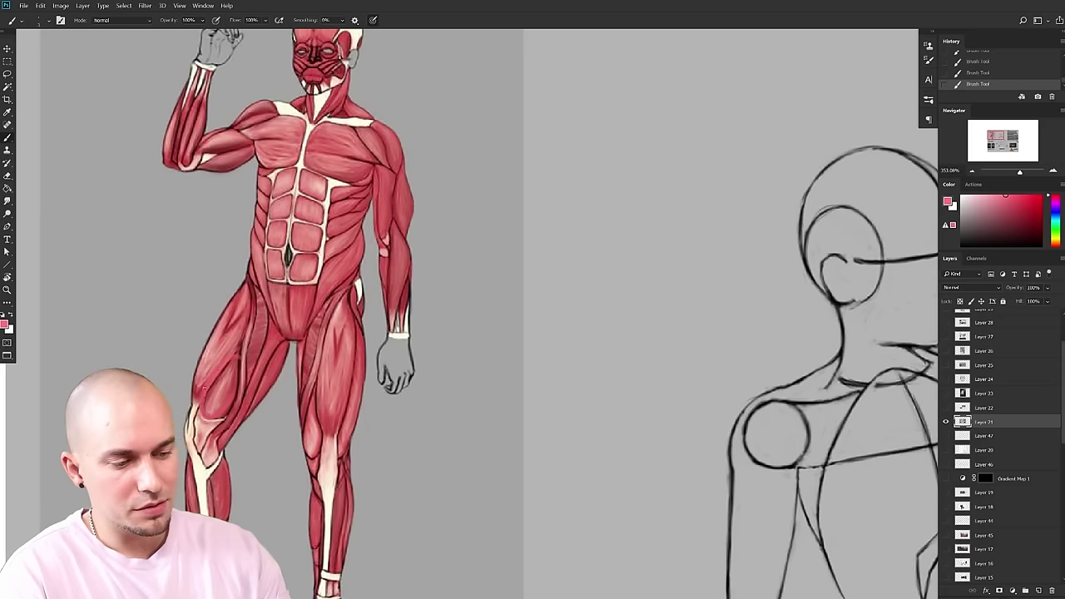
mouse_move(234, 356)
mouse_down()
mouse_move(213, 394)
mouse_move(224, 401)
mouse_up()
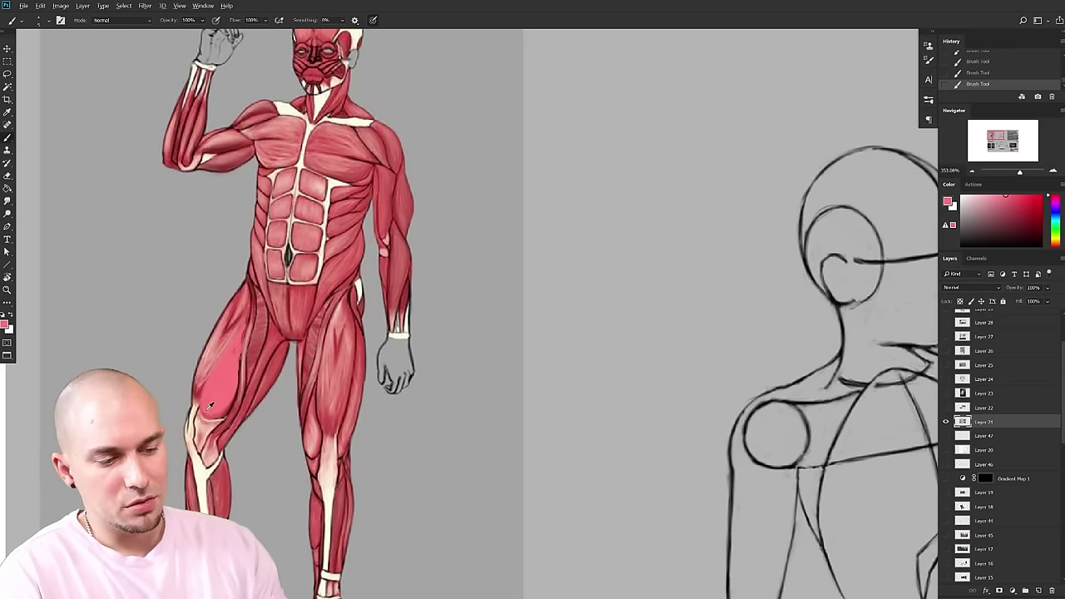
- Sample a dark red and paint it along the inner thigh muscle of the muscle figure's straight leg
drag(440, 397, 425, 398)
mouse_move(589, 361)
mouse_down()
mouse_move(594, 347)
mouse_move(631, 336)
mouse_up()
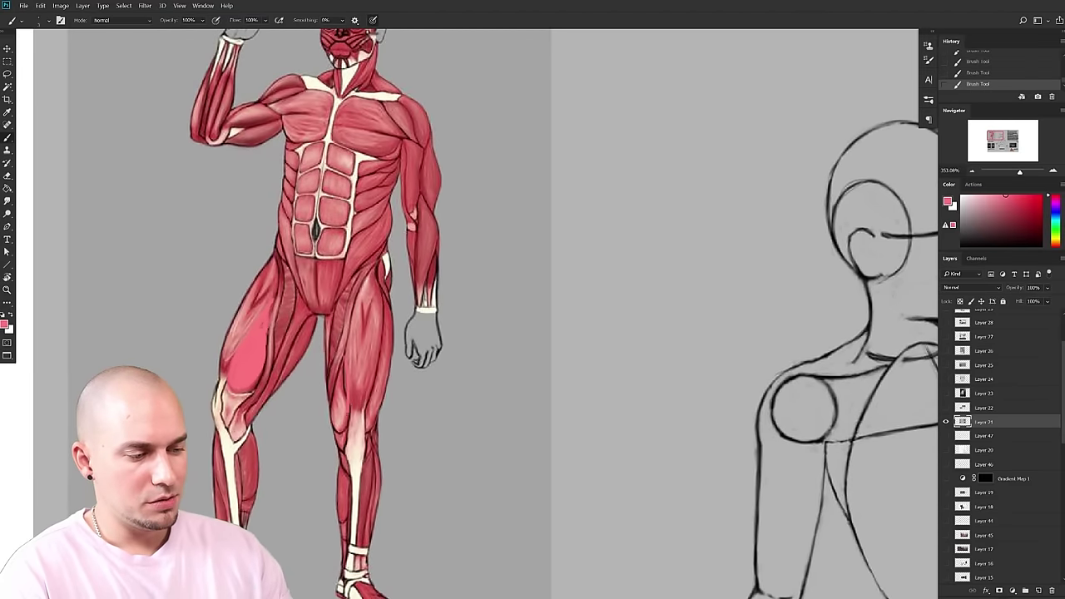
alt+click(350, 381)
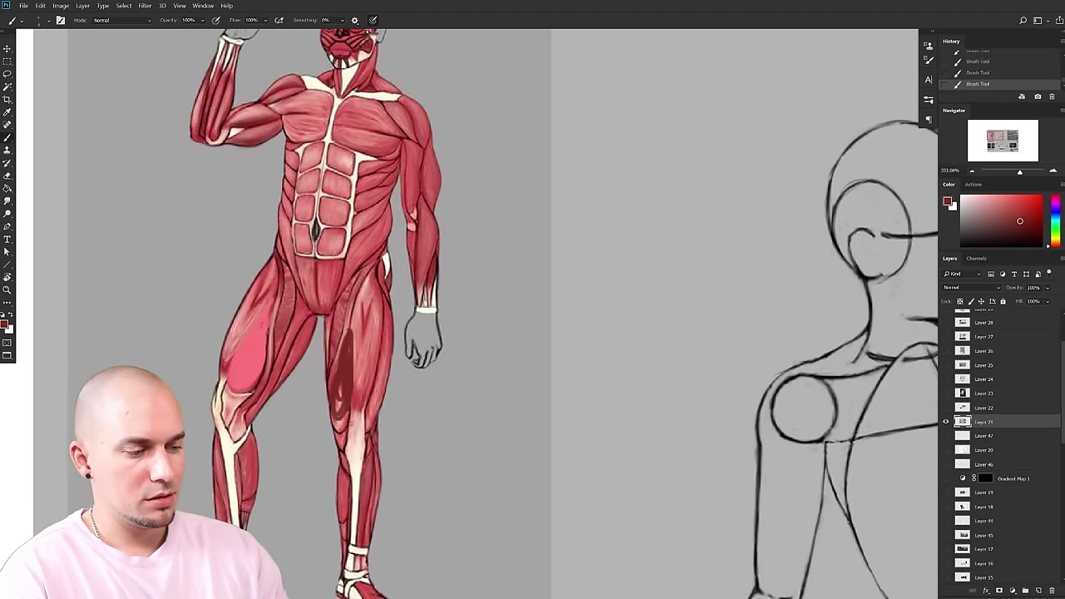
- Sample a red and repaint the outer upper-arm muscle of the muscle figure's lowered arm as one flat shape
scroll(382, 418, down, 5)
drag(450, 396, 450, 403)
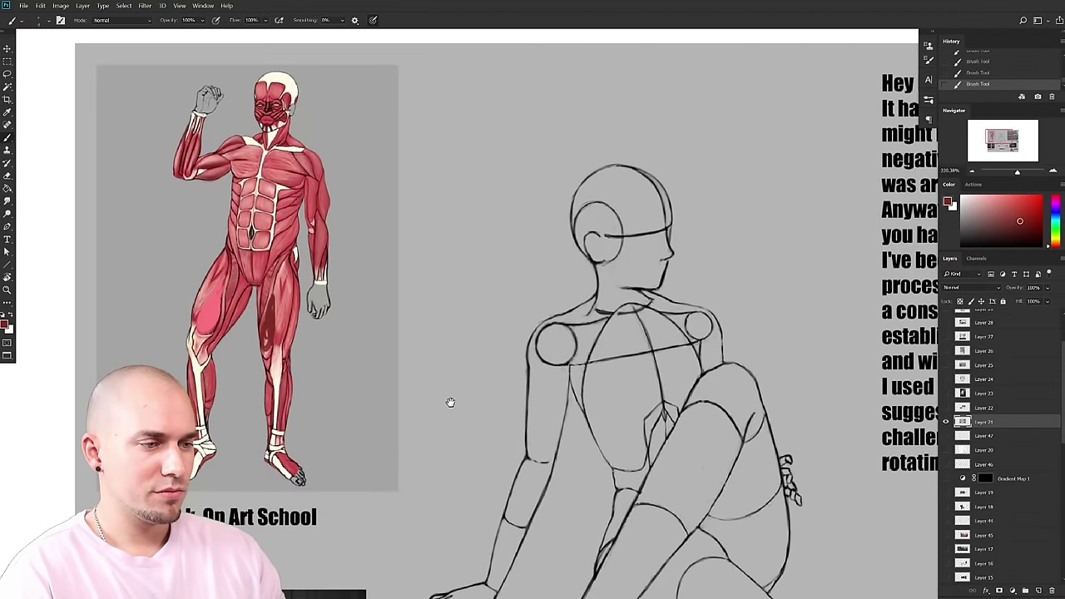
scroll(450, 402, up, 4)
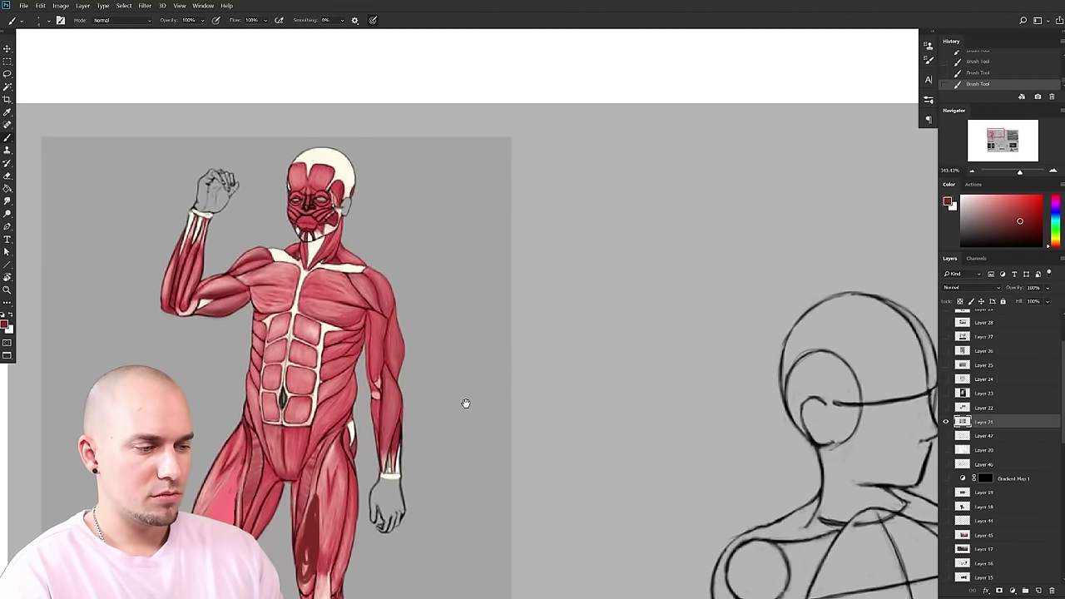
drag(461, 401, 461, 382)
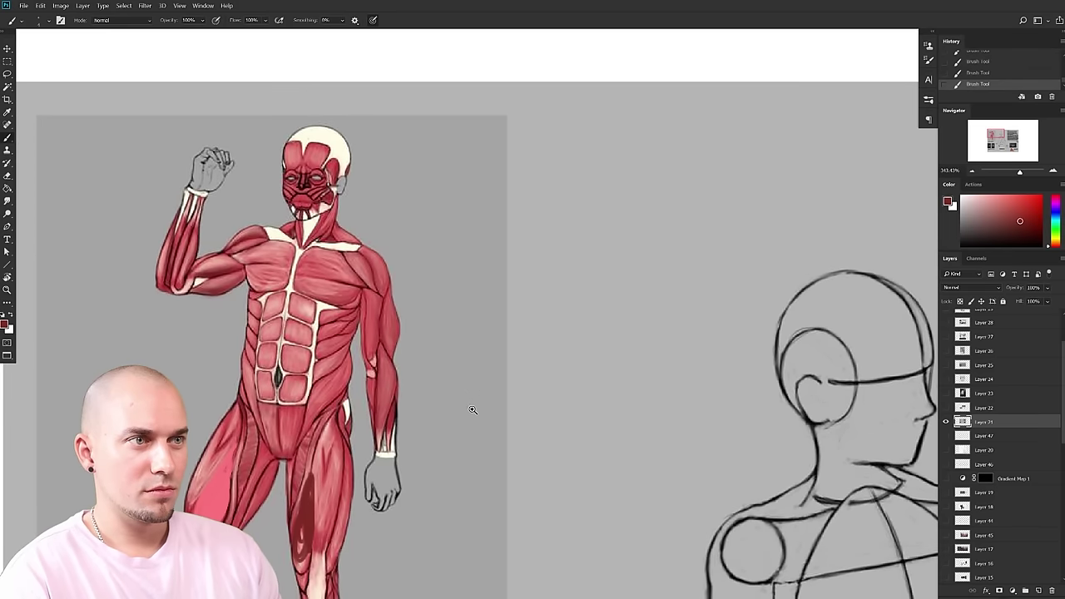
scroll(472, 423, down, 2)
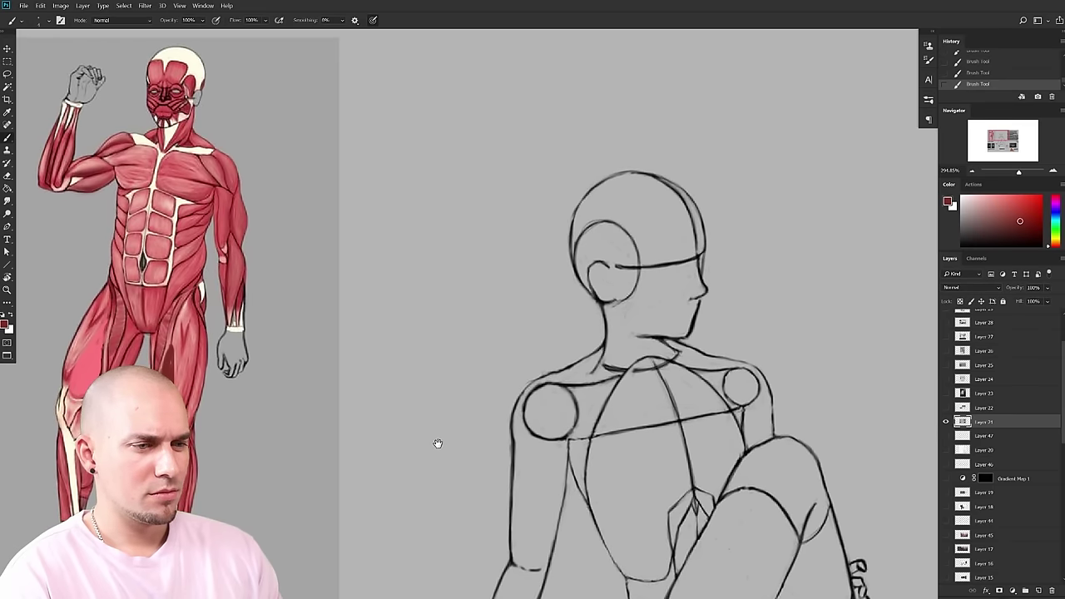
scroll(442, 430, up, 3)
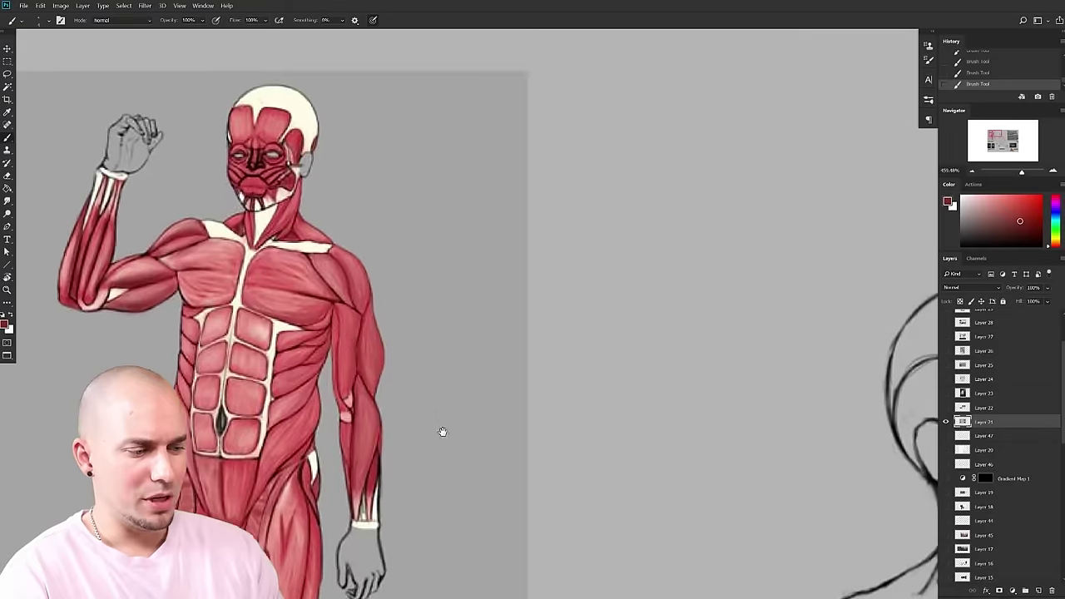
drag(442, 431, 384, 288)
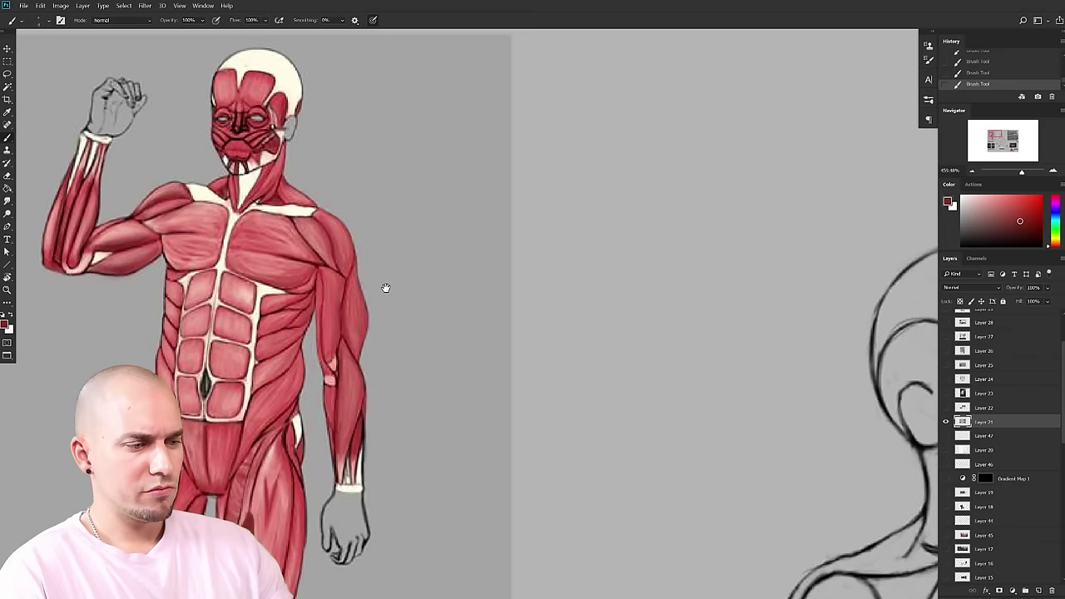
alt+click(386, 302)
alt+click(386, 302)
drag(365, 307, 368, 346)
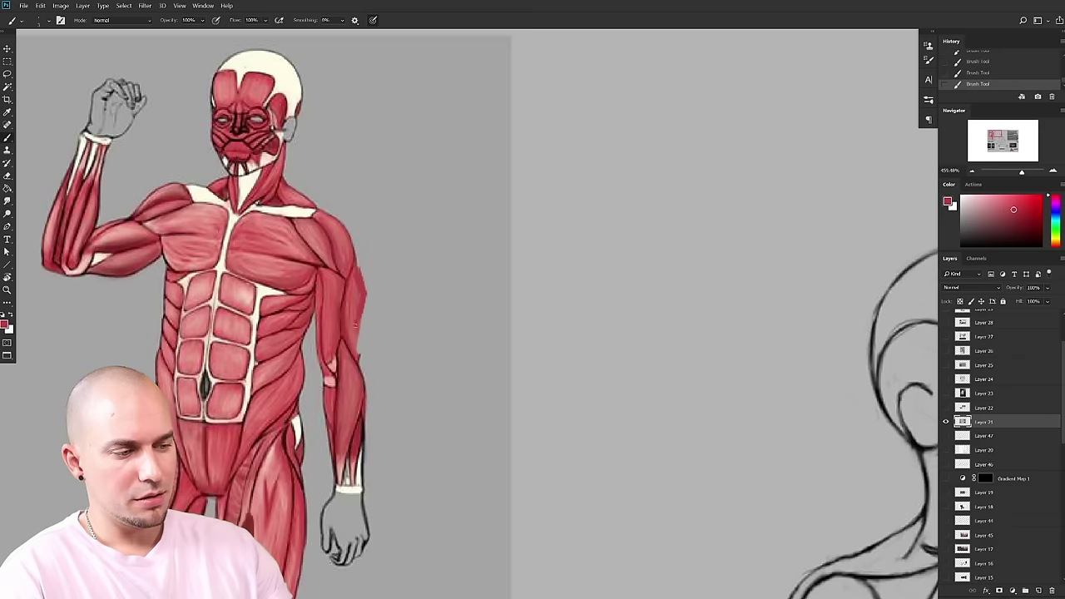
drag(358, 259, 358, 326)
key(ctrl+z)
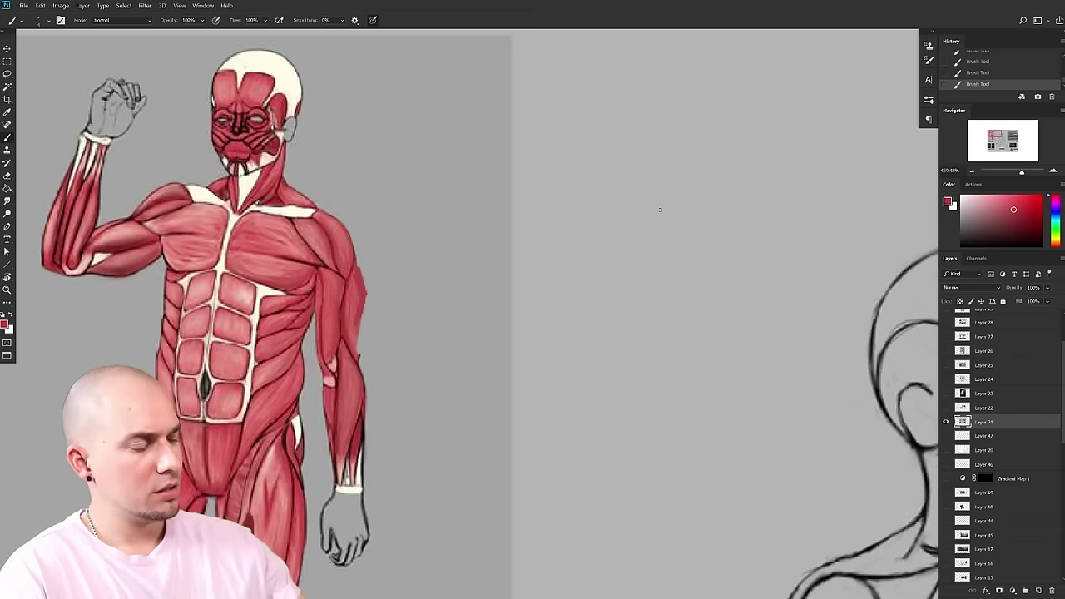
- Try sketching overlapping red ovals beside the lowered arm's upper muscles, and undo them
mouse_move(370, 265)
mouse_down()
mouse_move(397, 304)
mouse_move(380, 305)
mouse_up()
key(ctrl+z)
mouse_move(400, 245)
mouse_down()
mouse_move(368, 297)
mouse_move(418, 272)
mouse_move(369, 298)
mouse_up()
key(ctrl+z)
key(ctrl+z)
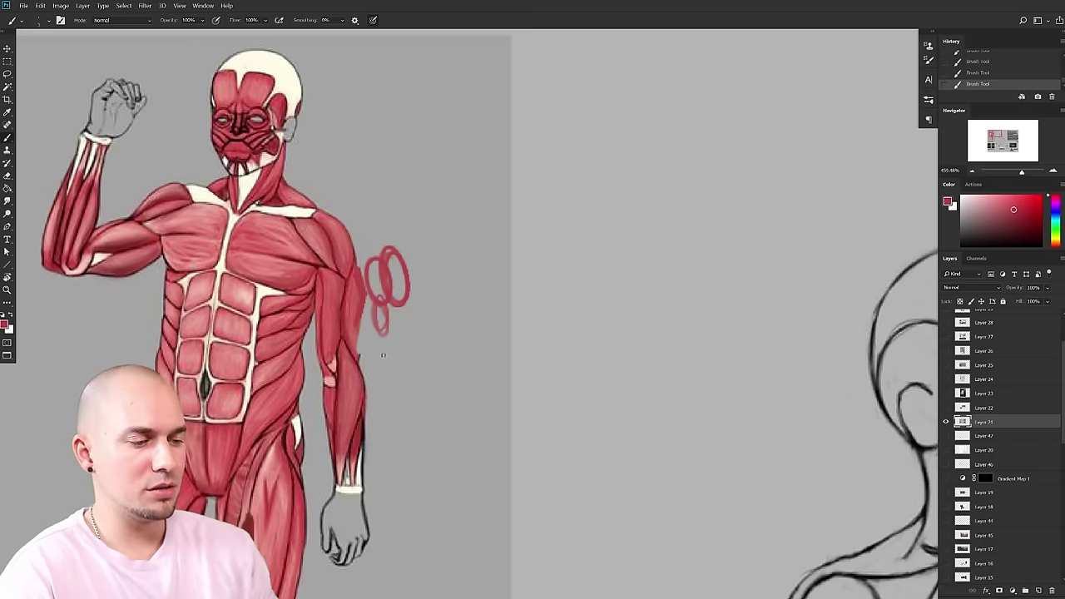
key(ctrl+z)
key(ctrl+z)
key(ctrl+z)
key(ctrl+z)
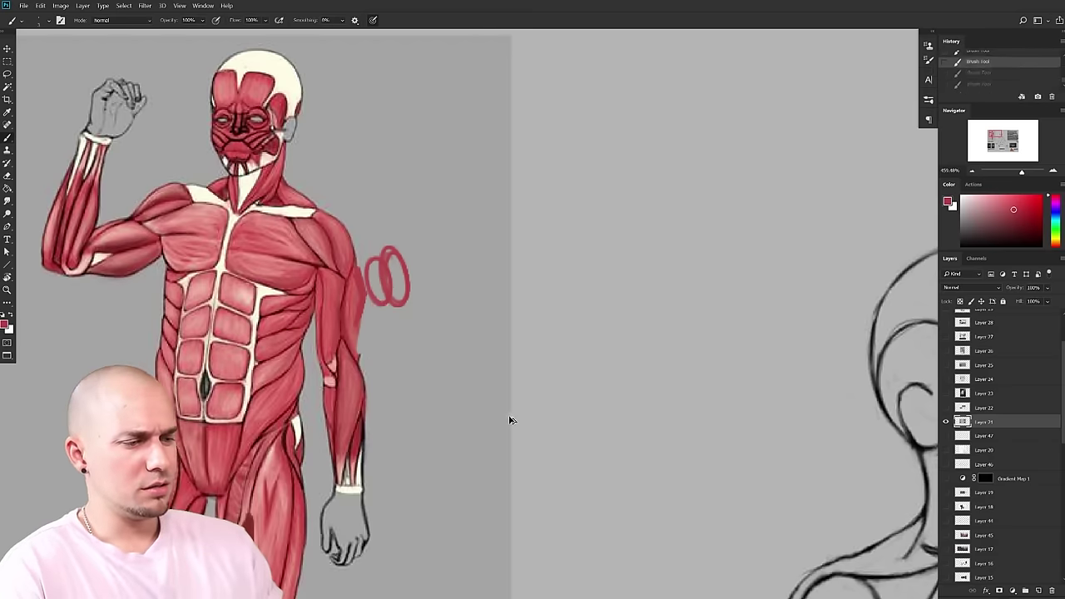
- Try a black line down the lowered arm from the shoulder toward the wrist, and undo it
drag(479, 458, 476, 303)
scroll(440, 297, down, 3)
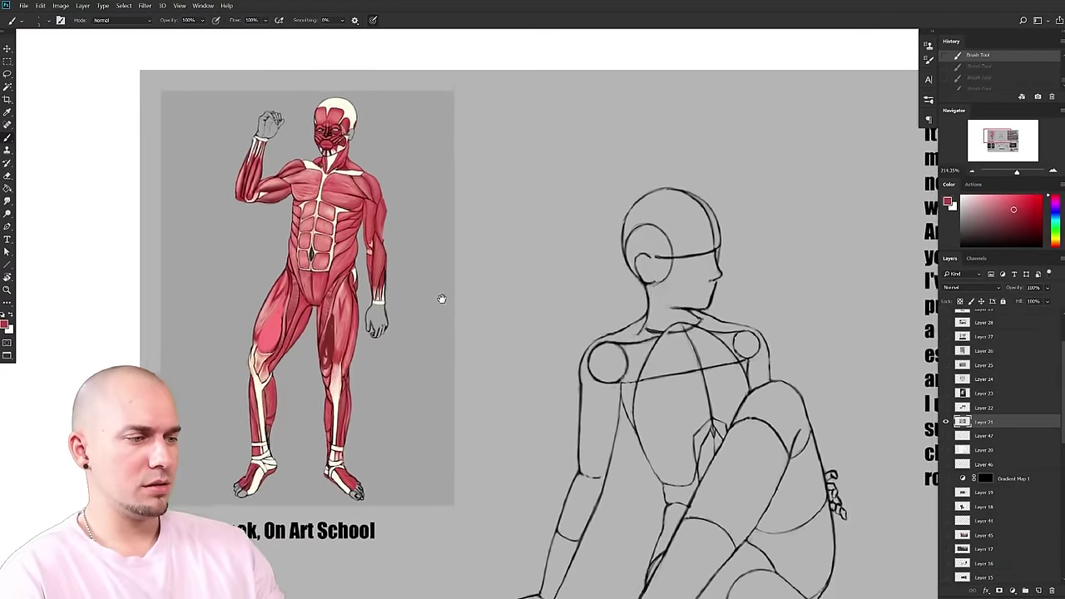
scroll(423, 356, up, 5)
mouse_move(422, 356)
mouse_down()
mouse_move(399, 303)
mouse_move(384, 295)
mouse_move(392, 334)
mouse_up()
alt+click(370, 304)
key(ctrl+z)
key(d)
key(ctrl+z)
mouse_move(389, 513)
mouse_down()
mouse_move(379, 351)
mouse_move(382, 393)
mouse_up()
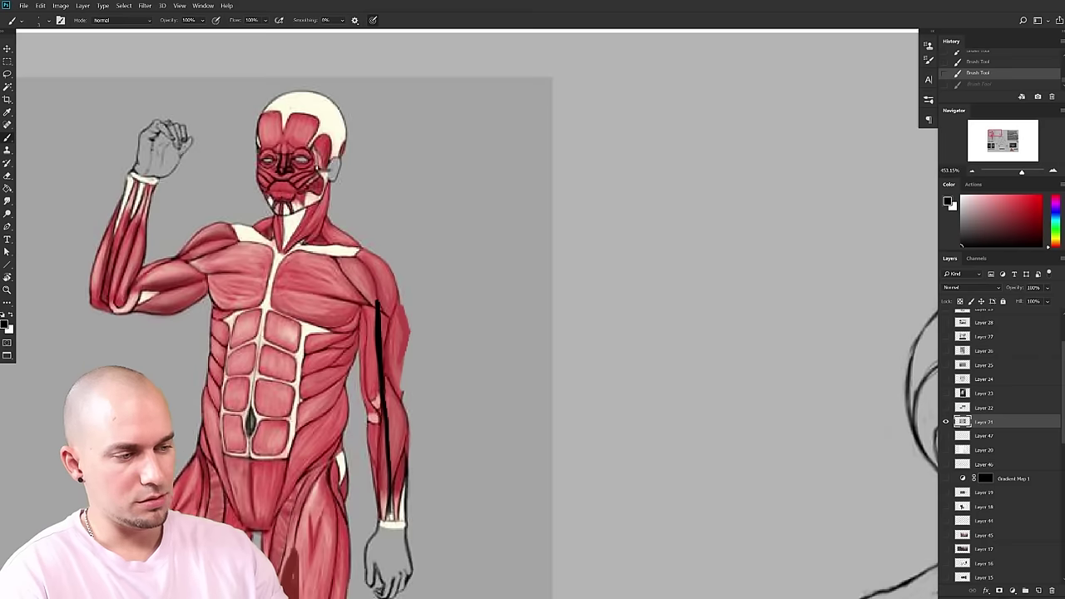
key(ctrl+z)
alt+click(346, 250)
drag(377, 271, 382, 391)
key(ctrl+z)
- Paint a solid black mark where the shoulder muscle tapers into the lowered arm, using a sampled black
alt+click(350, 246)
drag(378, 323, 381, 323)
key(ctrl+z)
key(ctrl+z)
key([)
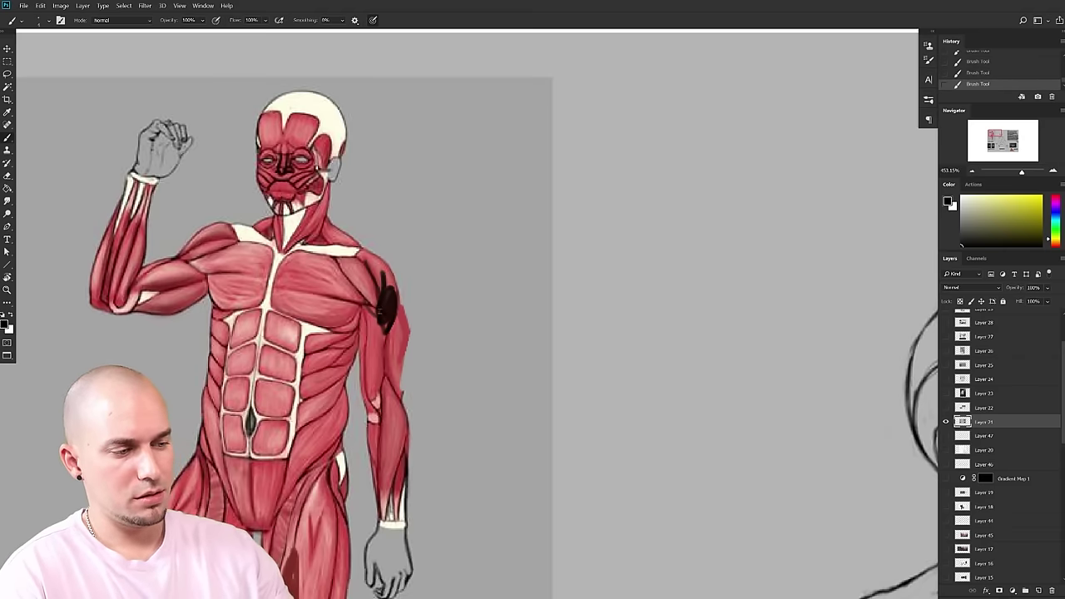
- Outline the lowered arm's shoulder muscle with thick dark strokes and paint its interior back in with sampled pink
alt+click(368, 288)
drag(344, 265, 372, 310)
mouse_move(338, 257)
mouse_down()
mouse_move(372, 313)
mouse_move(375, 303)
mouse_up()
alt+click(368, 280)
key(])
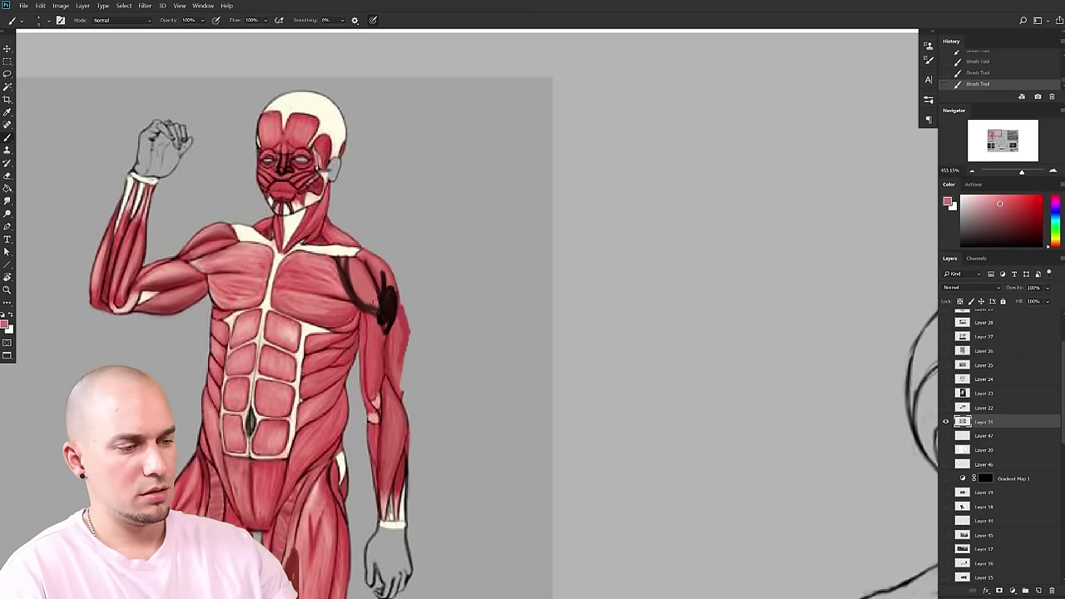
alt+click(387, 316)
drag(384, 292, 375, 298)
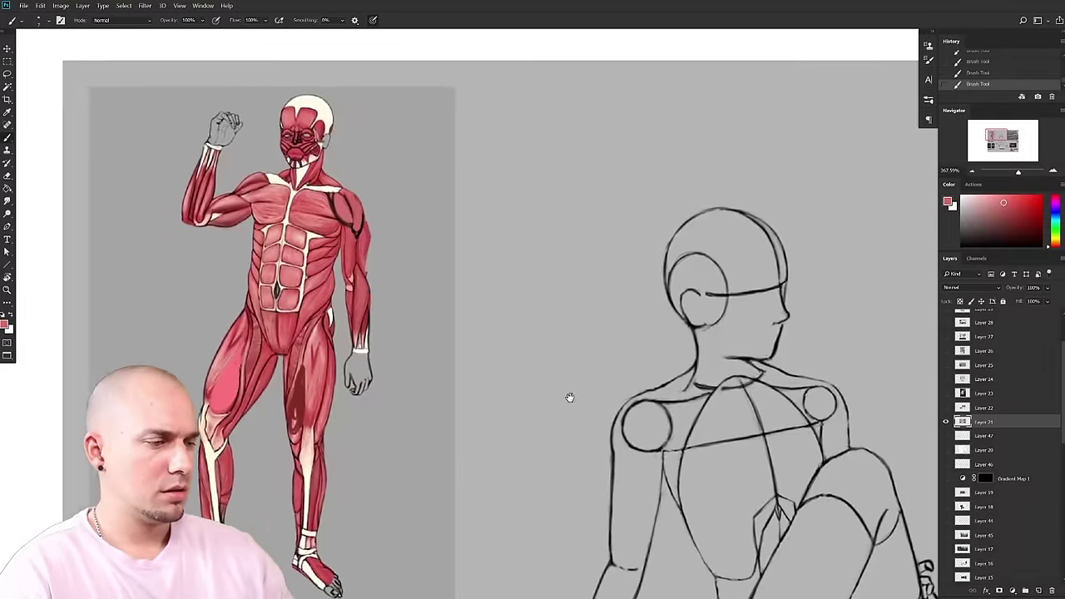
scroll(680, 430, down, 5)
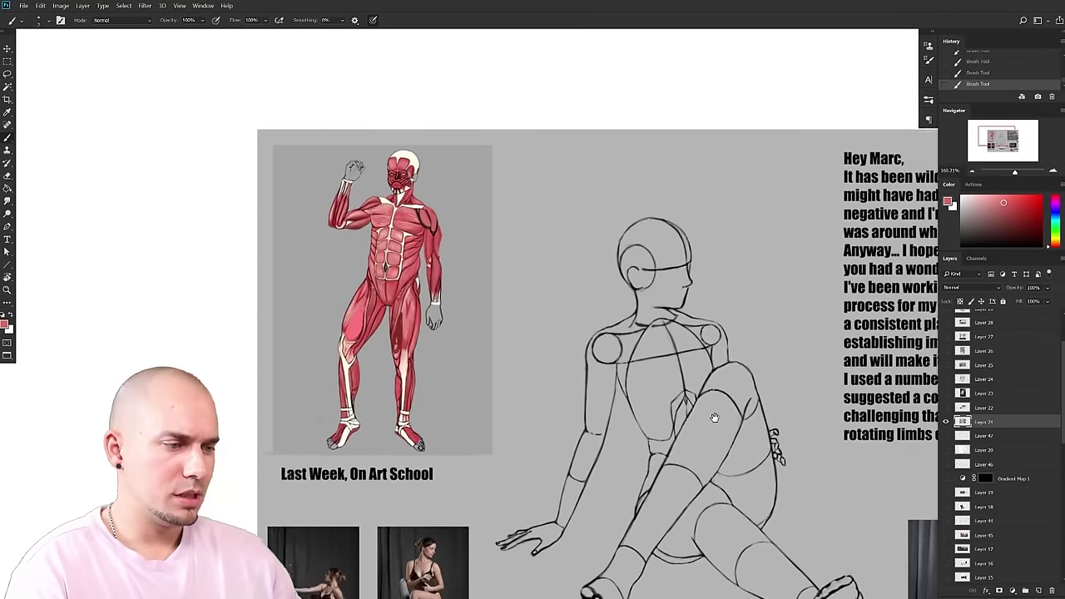
- Examine the student's new seated figure sketch, the letter and the pose reference photos on the submission sheet
drag(714, 417, 566, 421)
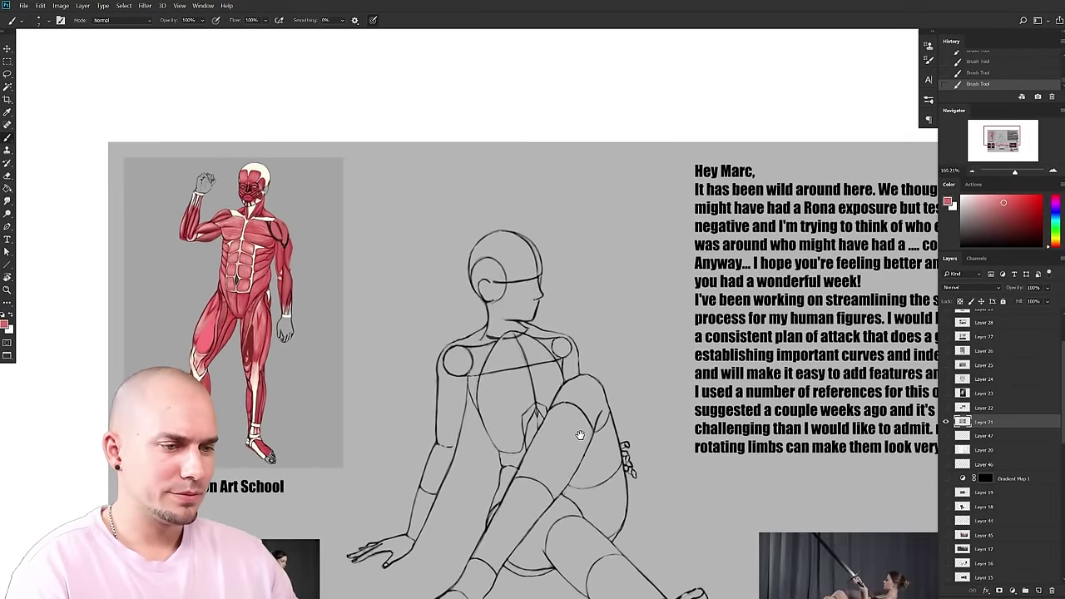
scroll(588, 431, up, 1)
scroll(588, 431, up, 1)
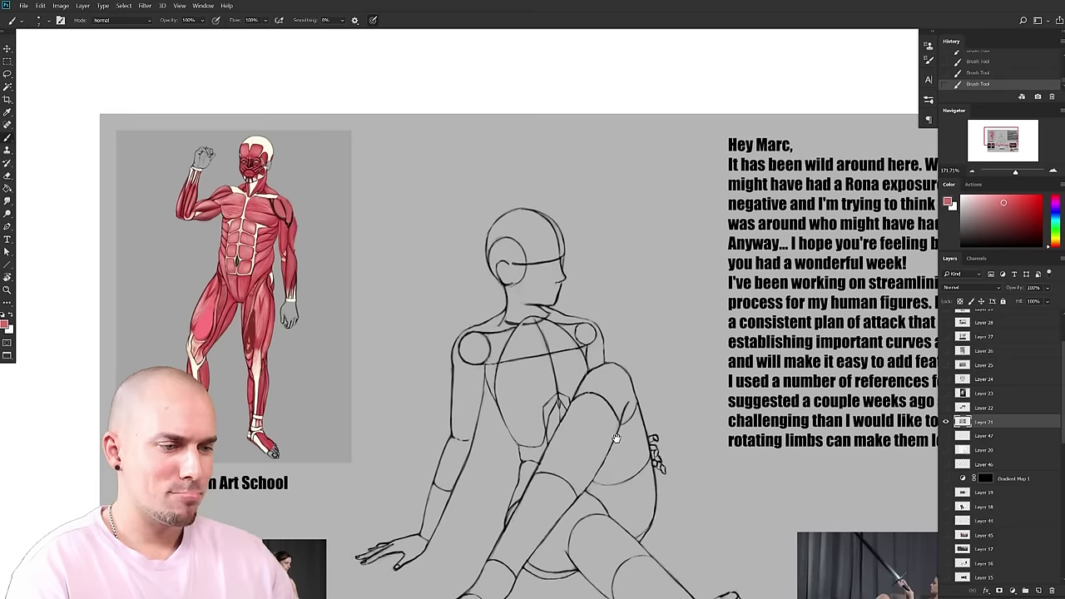
scroll(699, 440, down, 3)
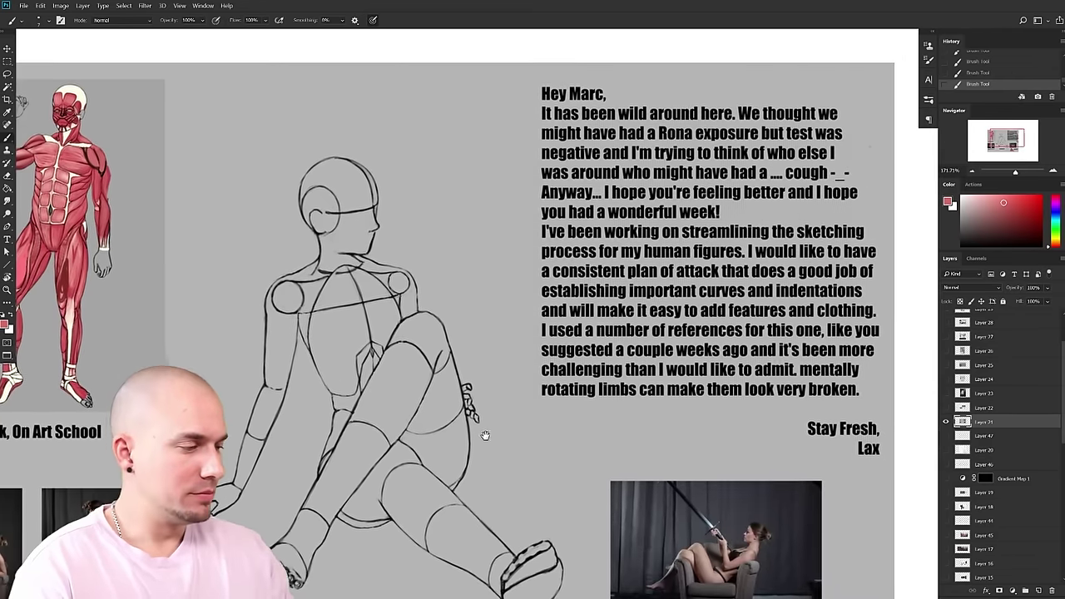
scroll(699, 440, down, 2)
scroll(660, 410, up, 2)
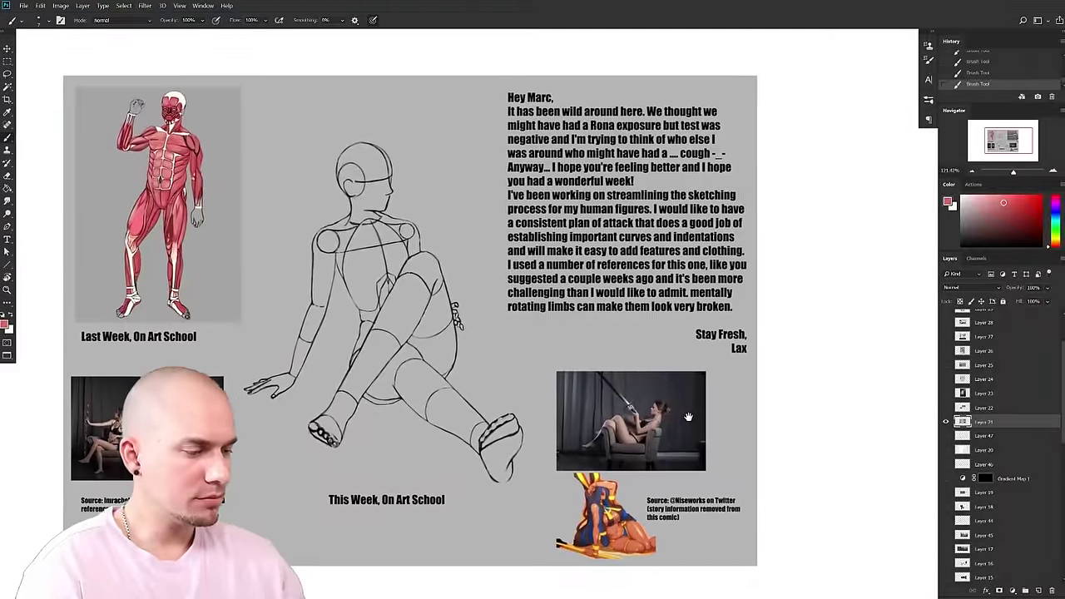
scroll(659, 410, up, 2)
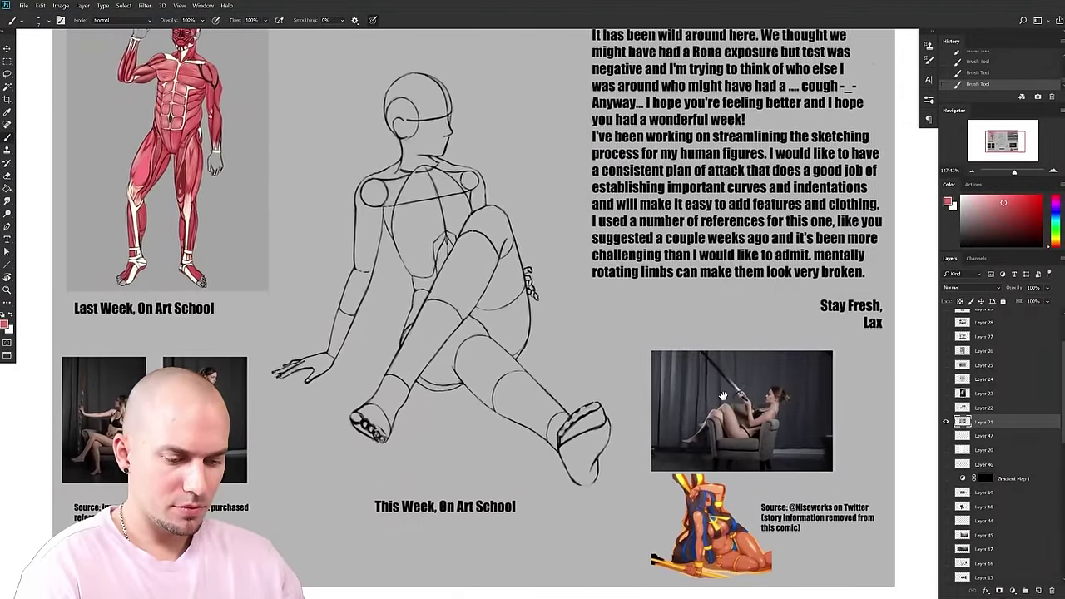
drag(837, 351, 778, 373)
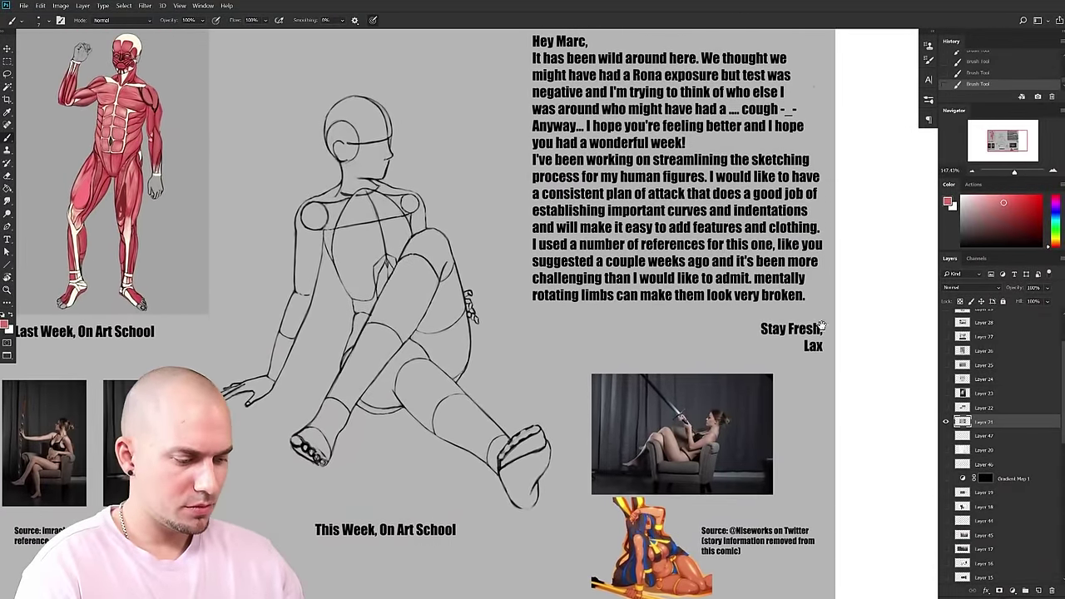
drag(801, 351, 871, 337)
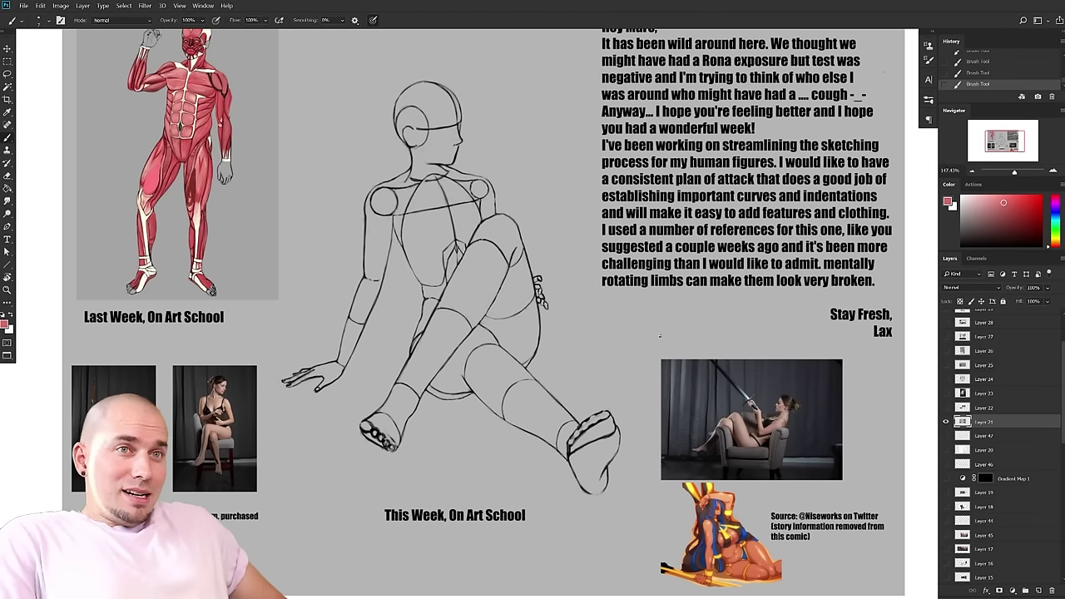
drag(663, 411, 673, 446)
drag(582, 443, 579, 447)
- Set the painting colour to bright red for marking up the submission
click(1033, 196)
drag(707, 388, 698, 387)
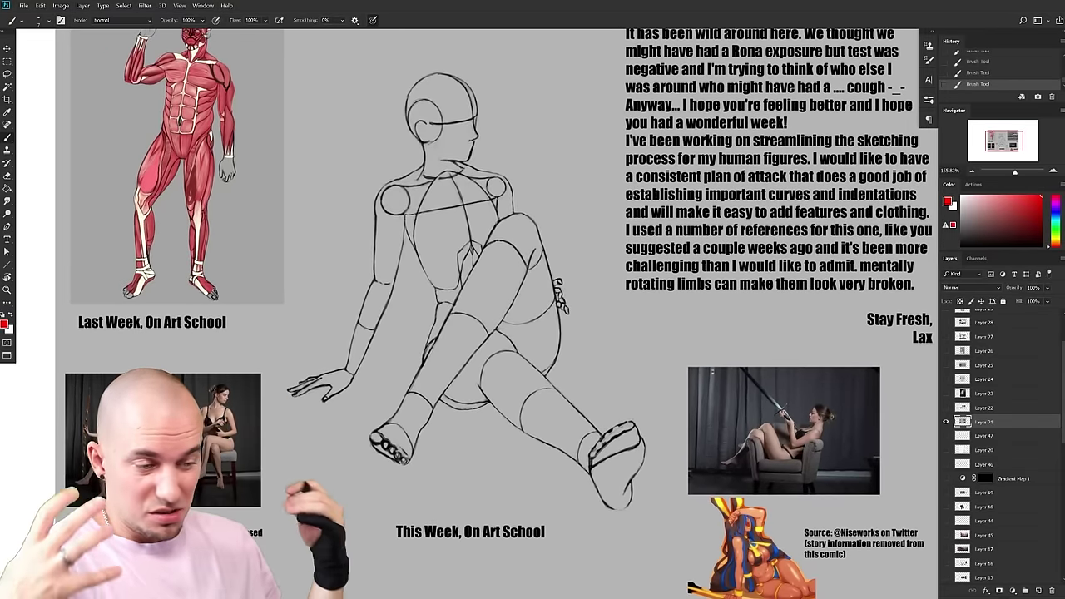
drag(758, 431, 661, 469)
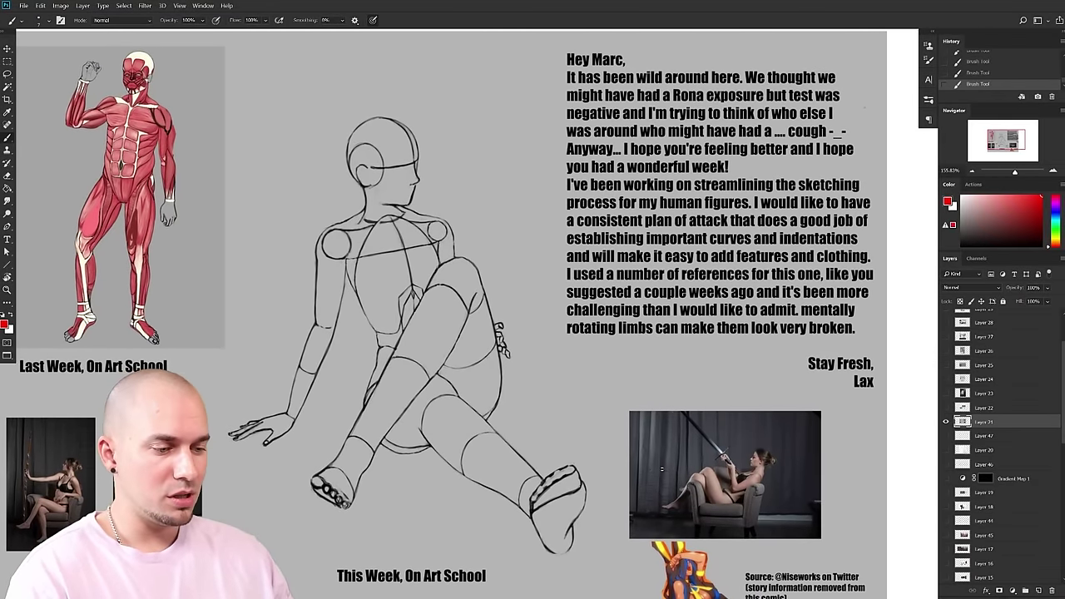
drag(843, 483, 892, 444)
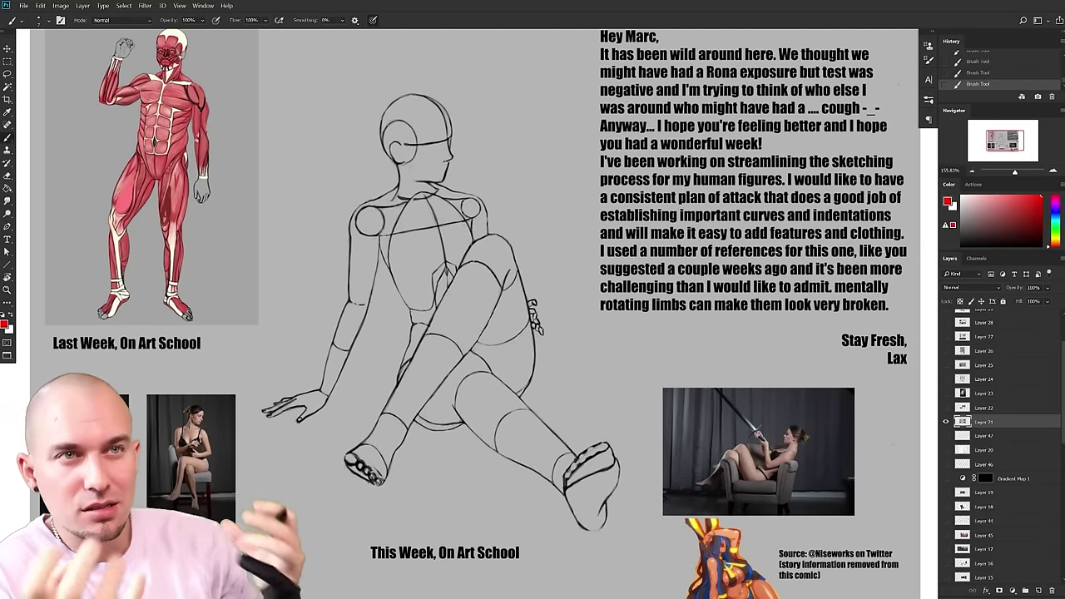
drag(508, 397, 501, 371)
scroll(500, 371, up, 2)
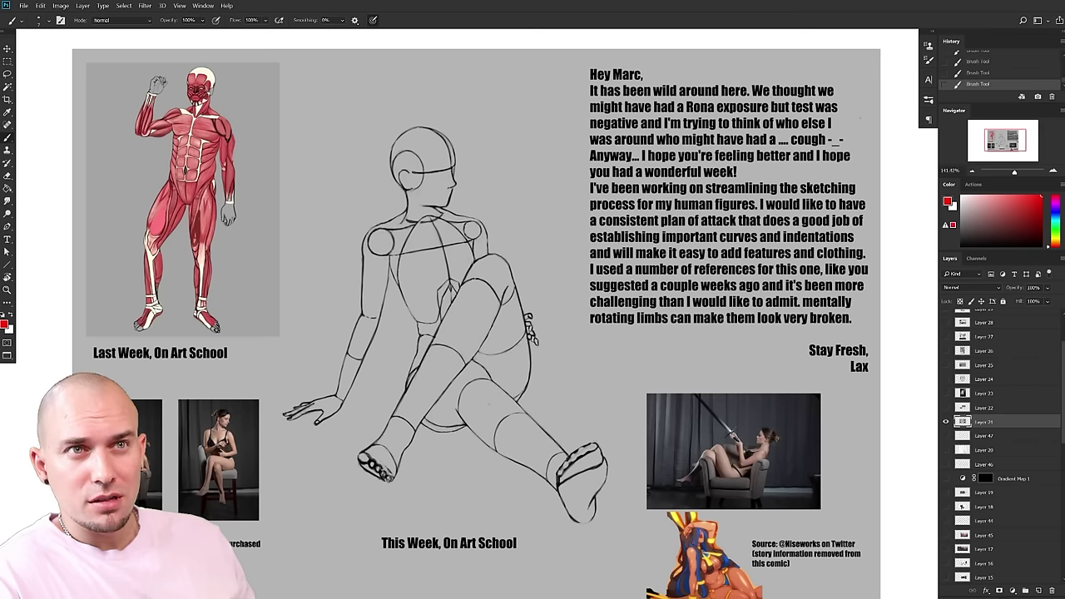
mouse_move(530, 448)
mouse_down()
mouse_move(492, 443)
mouse_move(483, 414)
mouse_move(544, 406)
mouse_move(495, 430)
mouse_move(502, 451)
mouse_up()
key(ctrl+z)
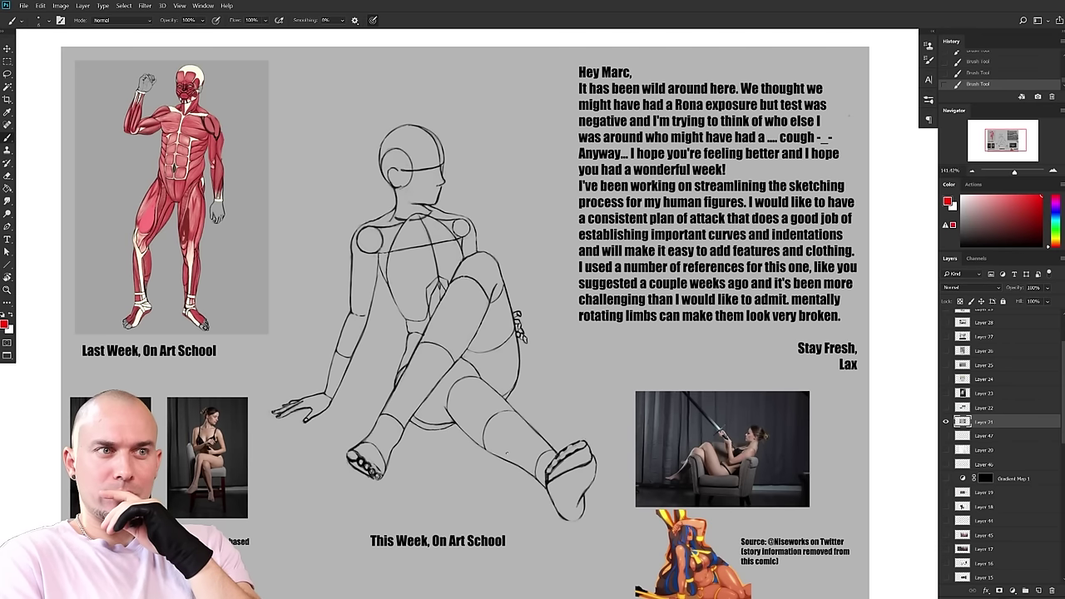
- Circle the supporting arm of the illustrated reference character below the reclining photo with a narrow red oval
scroll(505, 454, up, 3)
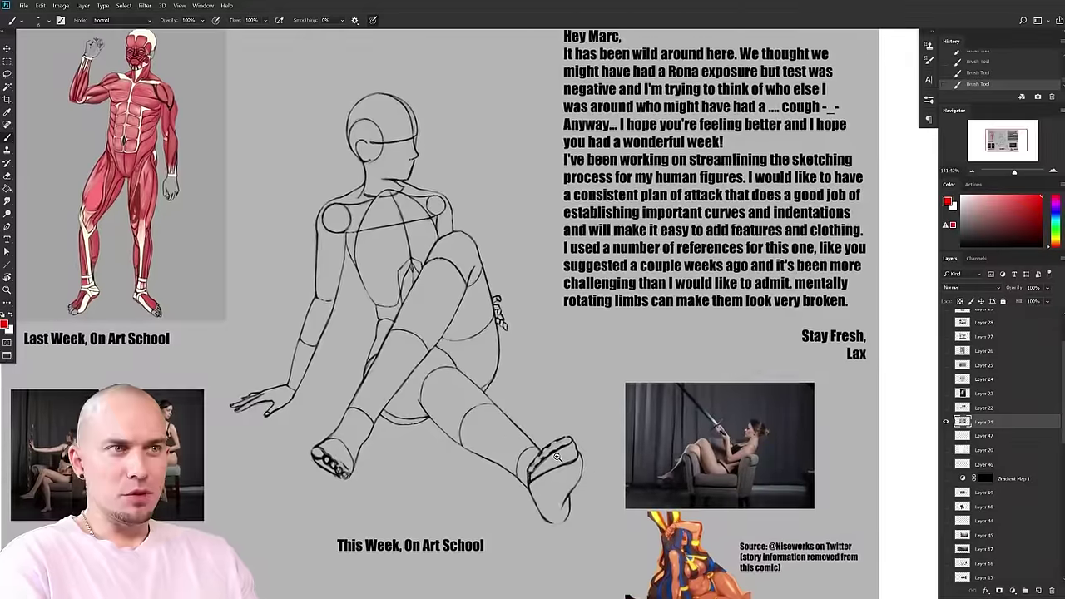
drag(514, 439, 514, 437)
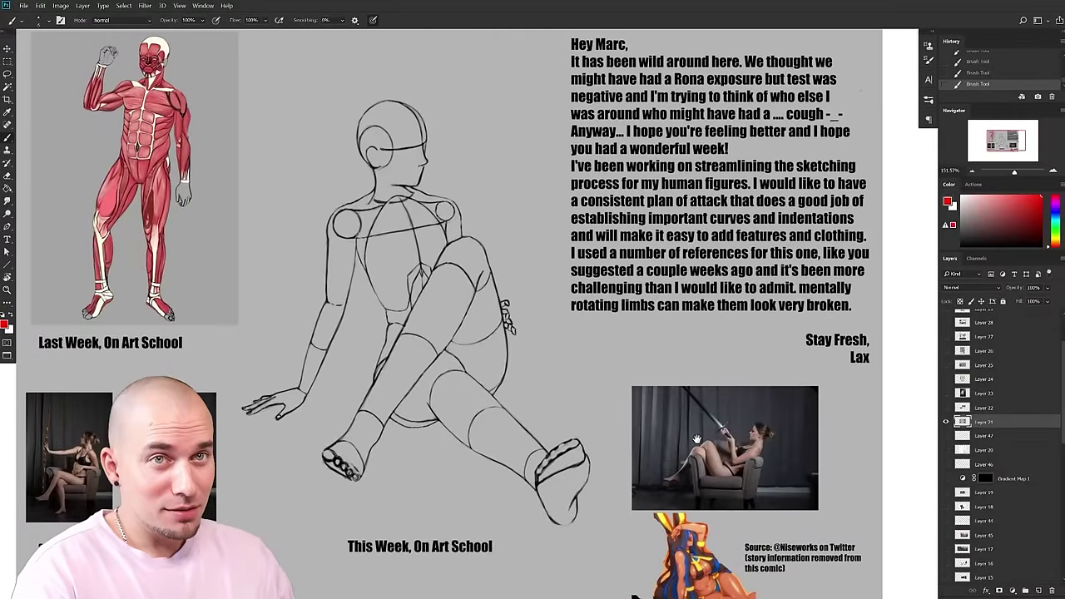
drag(736, 460, 731, 448)
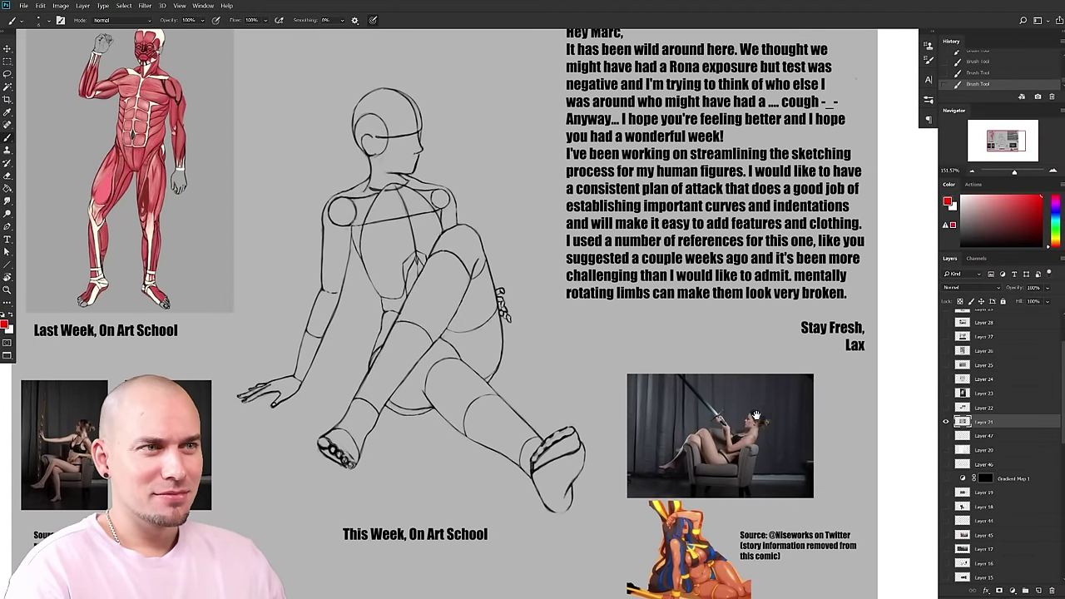
scroll(725, 438, down, 3)
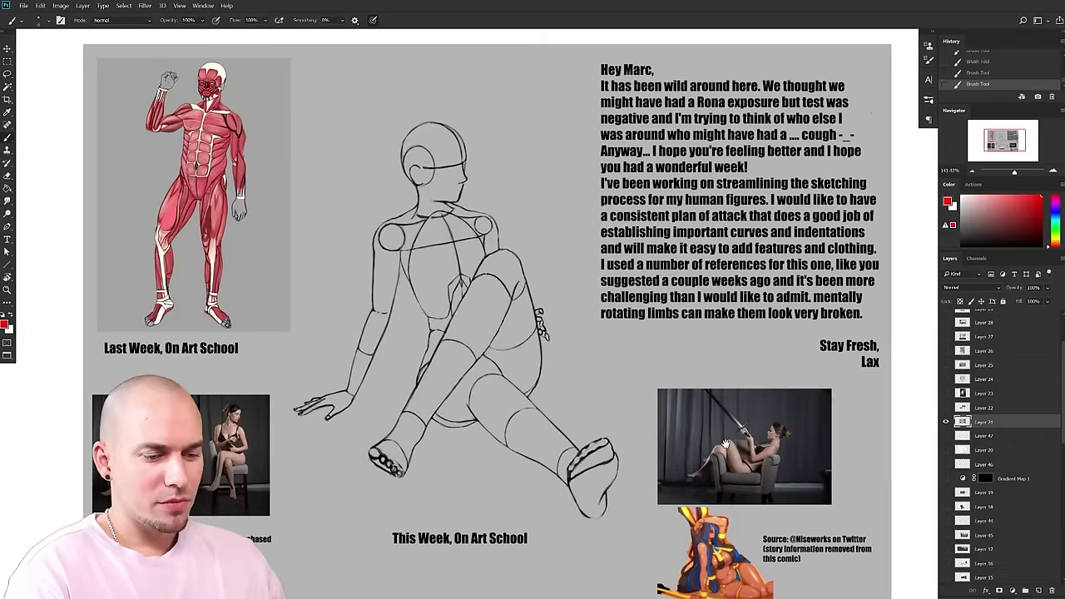
drag(726, 443, 644, 379)
mouse_move(714, 387)
mouse_down()
mouse_move(715, 409)
mouse_move(641, 441)
mouse_move(691, 472)
mouse_move(681, 475)
mouse_move(829, 443)
mouse_up()
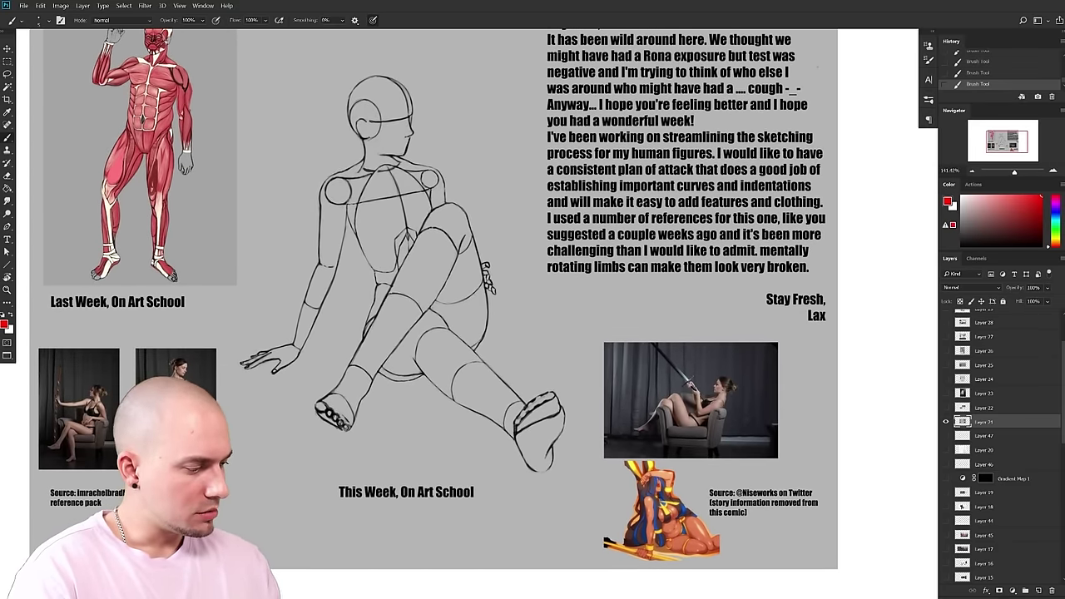
drag(727, 509, 708, 505)
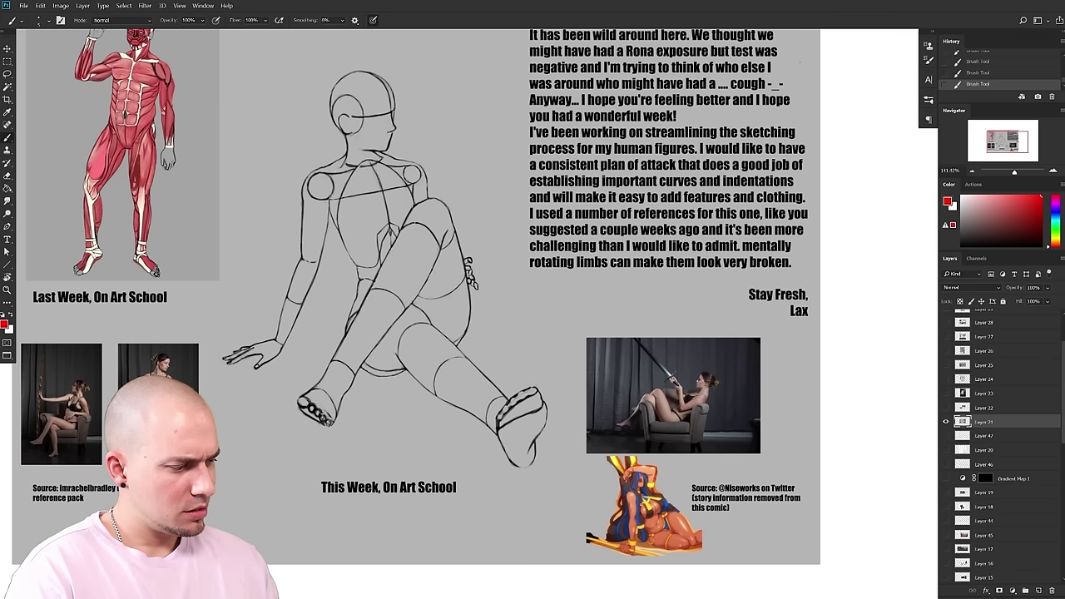
drag(620, 512, 637, 534)
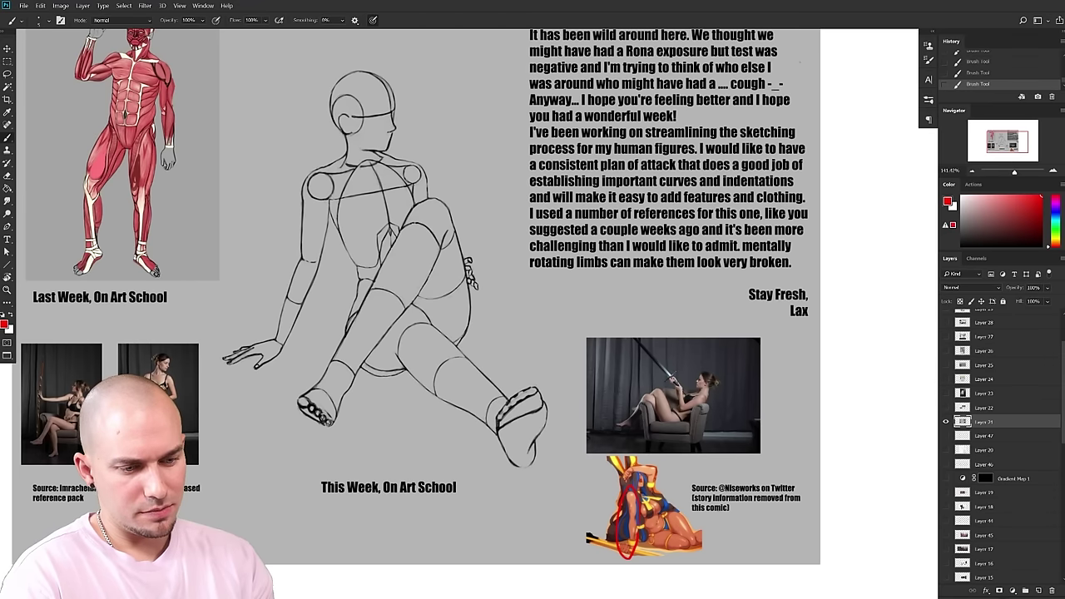
- Try a red stroke down the seated figure's supporting arm from the shoulder to the wrist, and undo it
drag(319, 456, 340, 472)
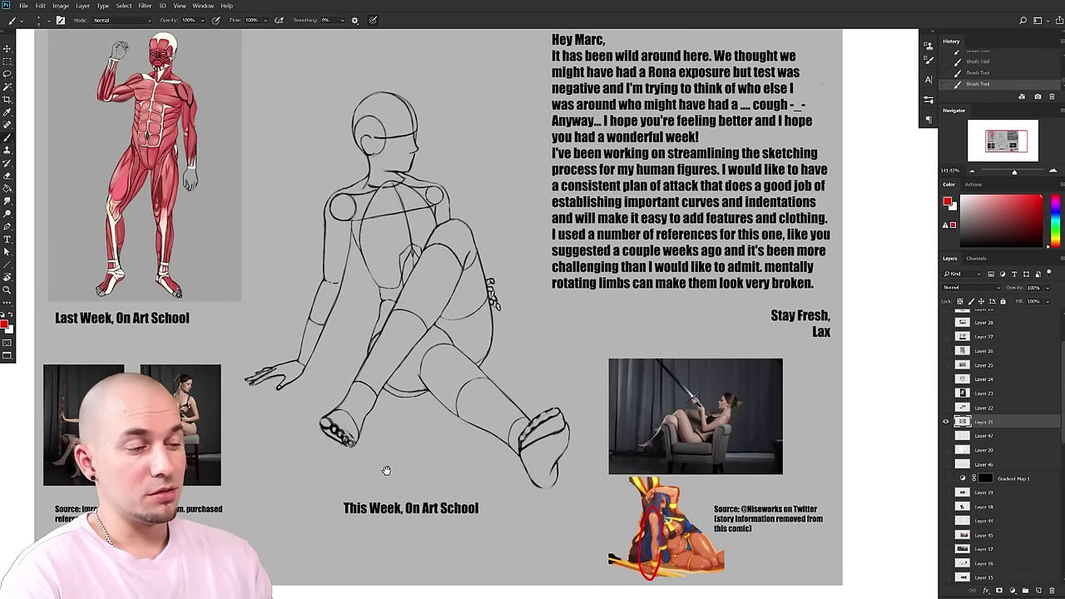
scroll(742, 418, up, 2)
scroll(746, 414, down, 4)
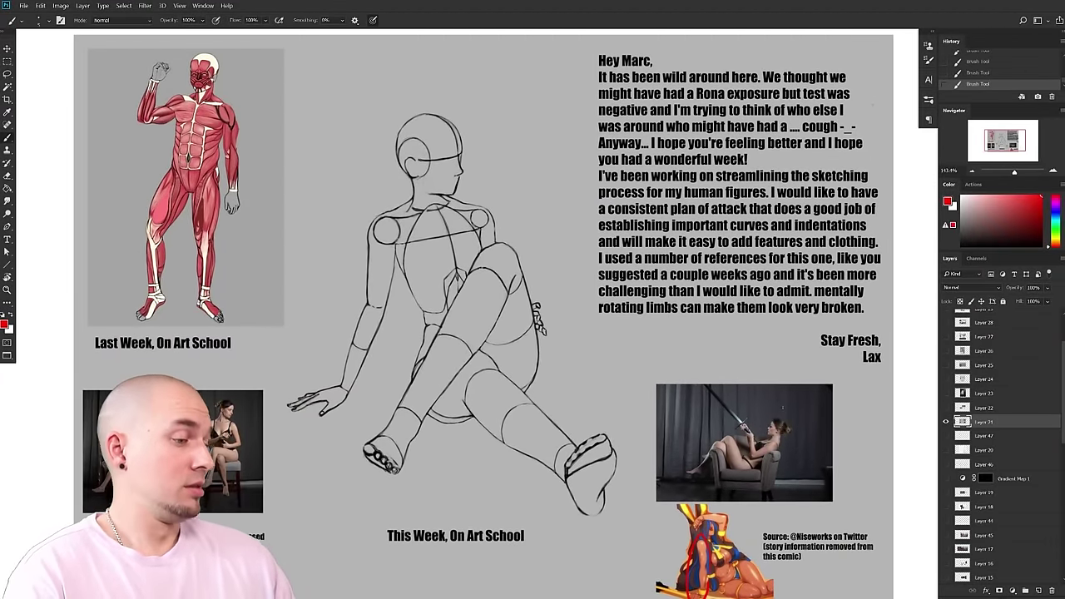
scroll(782, 407, up, 3)
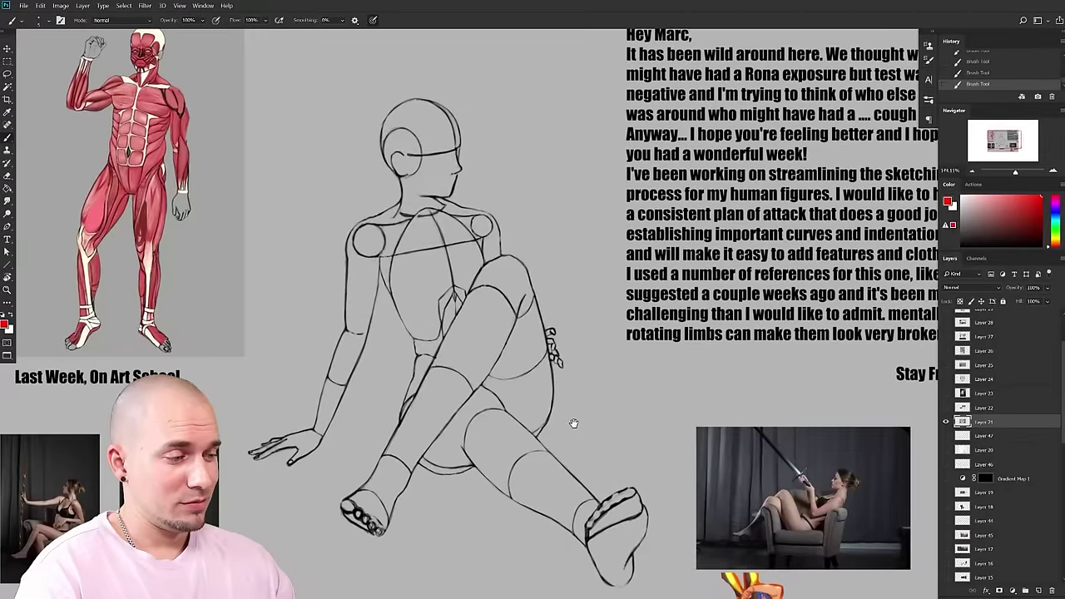
scroll(535, 386, down, 5)
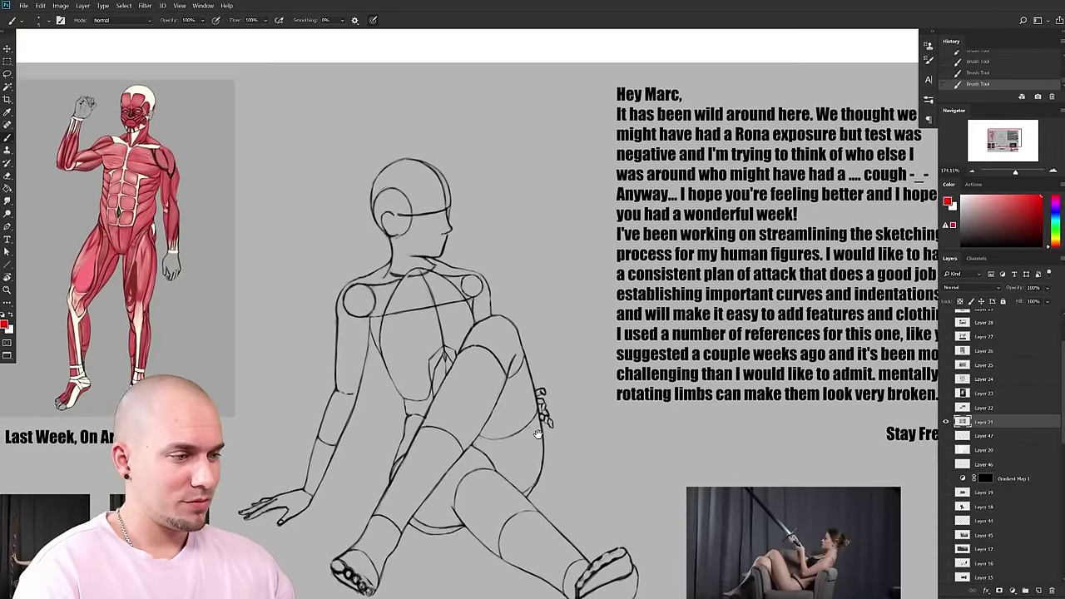
scroll(682, 384, up, 2)
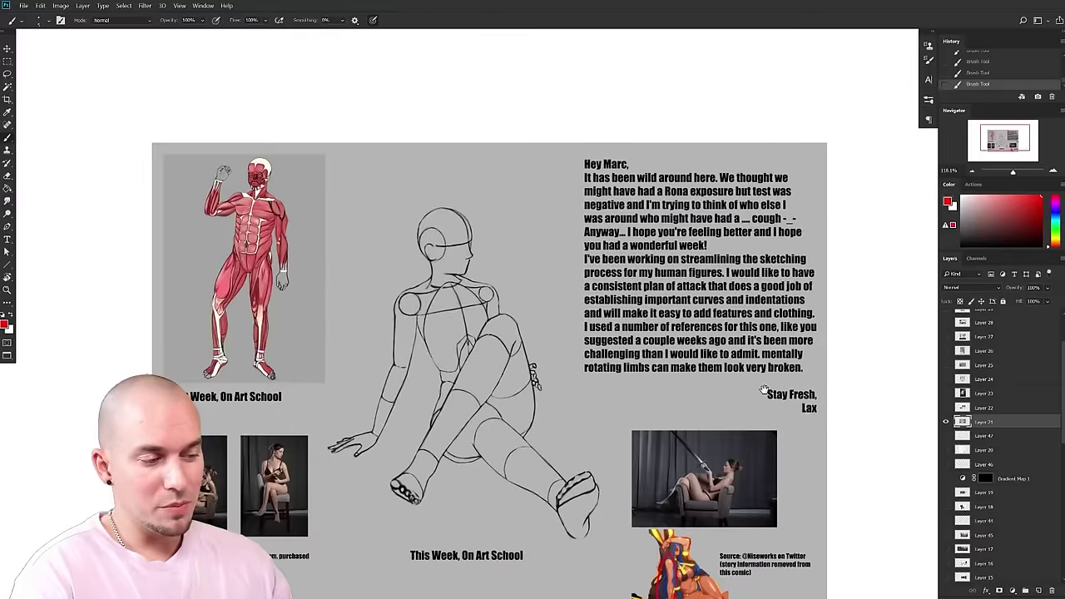
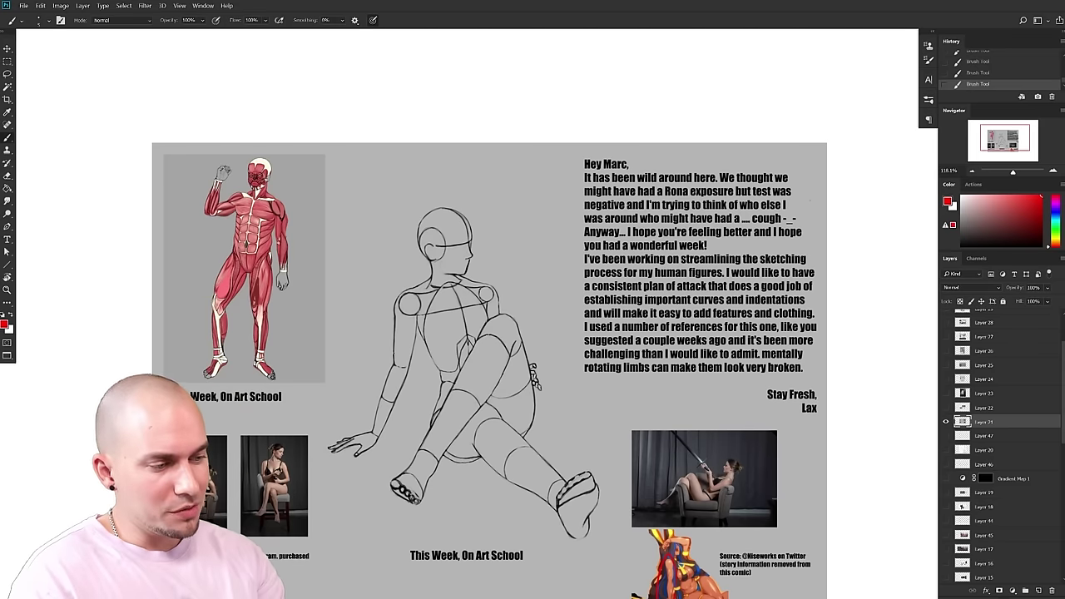
drag(401, 293, 379, 462)
key(ctrl+z)
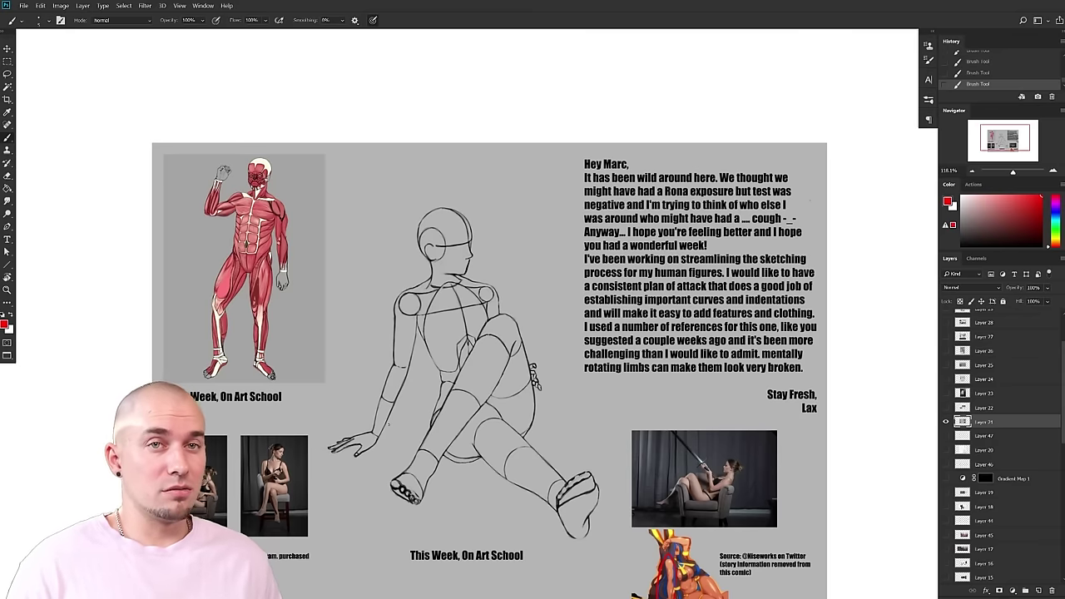
- Lasso the shoulder above the seated figure's supporting arm, copy it to a new layer and move it slightly upward
drag(389, 425, 385, 441)
drag(495, 461, 467, 443)
drag(415, 477, 427, 450)
drag(427, 451, 378, 501)
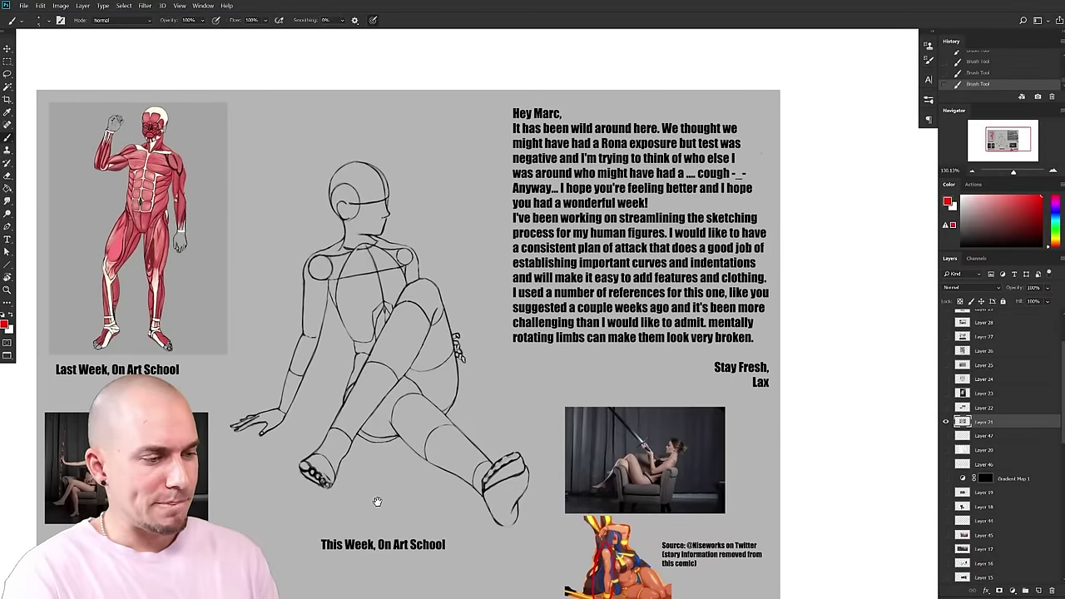
scroll(310, 457, up, 1)
scroll(310, 457, up, 1)
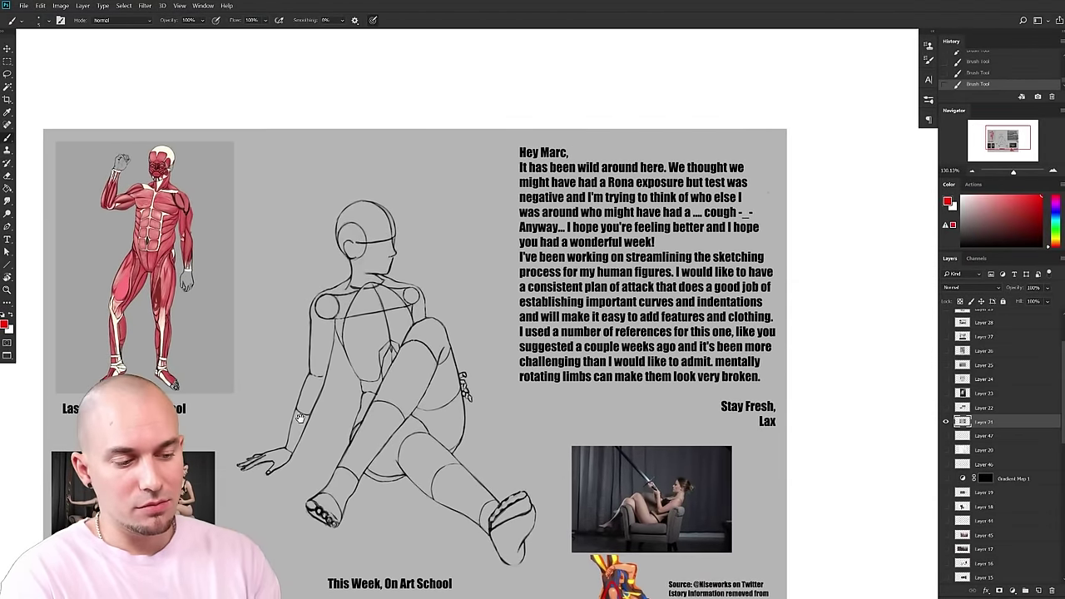
drag(310, 364, 321, 368)
key(l)
mouse_move(358, 312)
mouse_down()
mouse_move(360, 347)
mouse_move(345, 316)
mouse_up()
key(ctrl+j)
drag(371, 417, 371, 412)
- Paint a red line sloping across the seated figure's shoulders, from the raised shoulder down to the far one
scroll(373, 413, up, 1)
key(b)
drag(316, 281, 453, 324)
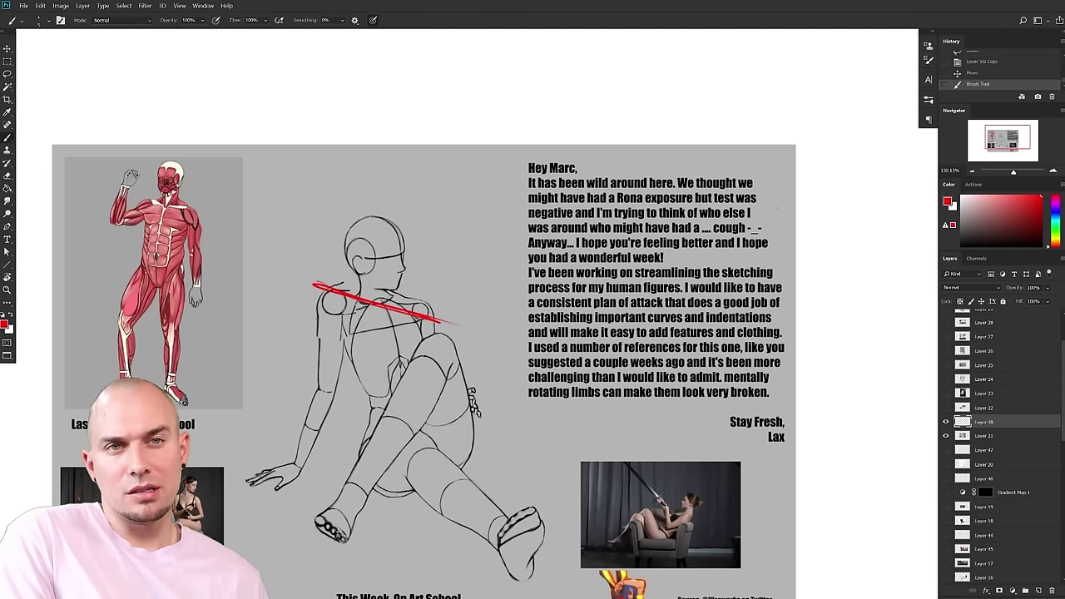
- Sketch red contours down both sides of the supporting upper arm and an oval at its elbow, using a smaller brush
drag(510, 417, 494, 397)
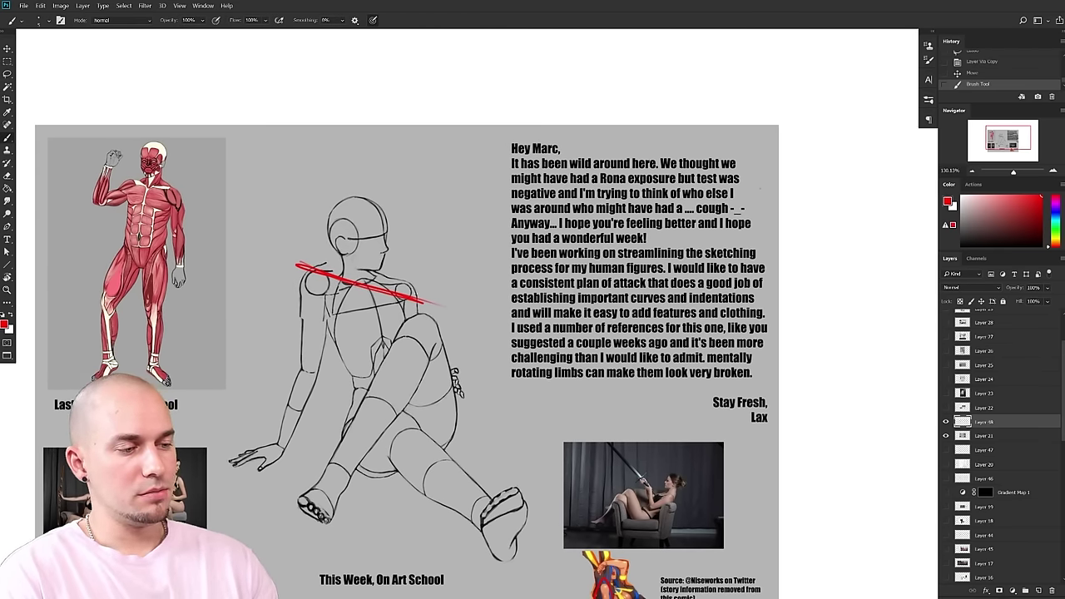
drag(300, 288, 301, 317)
drag(316, 351, 303, 374)
key(ctrl+z)
key([)
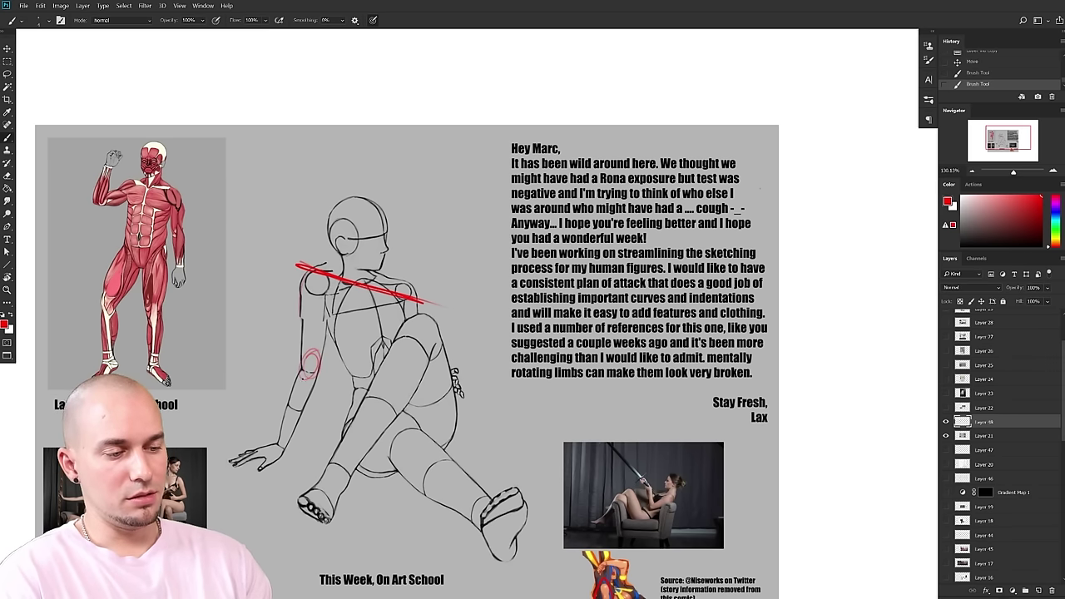
drag(329, 300, 317, 371)
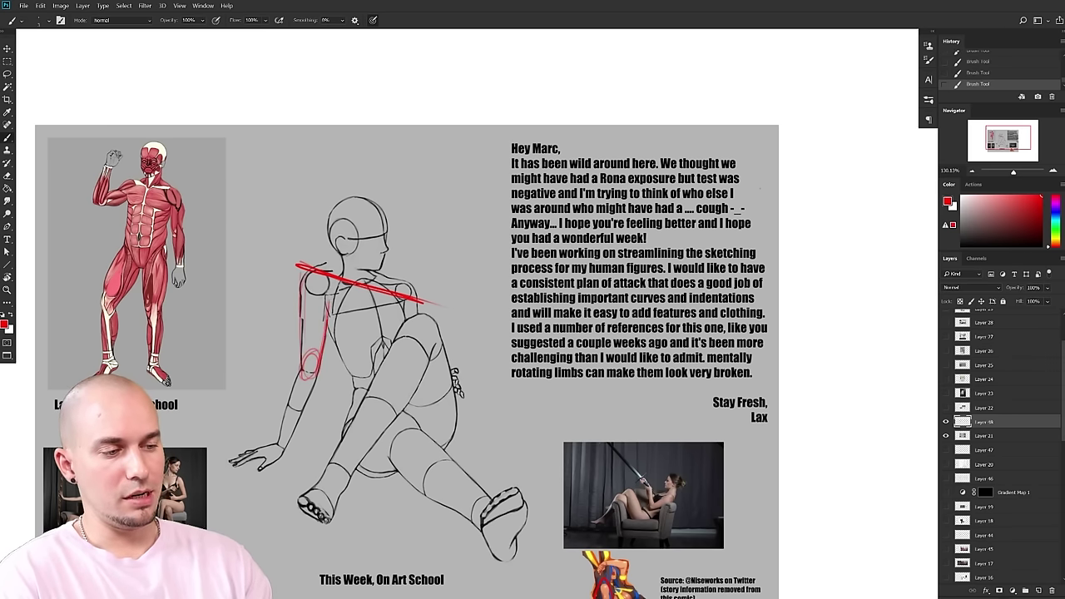
drag(531, 438, 488, 413)
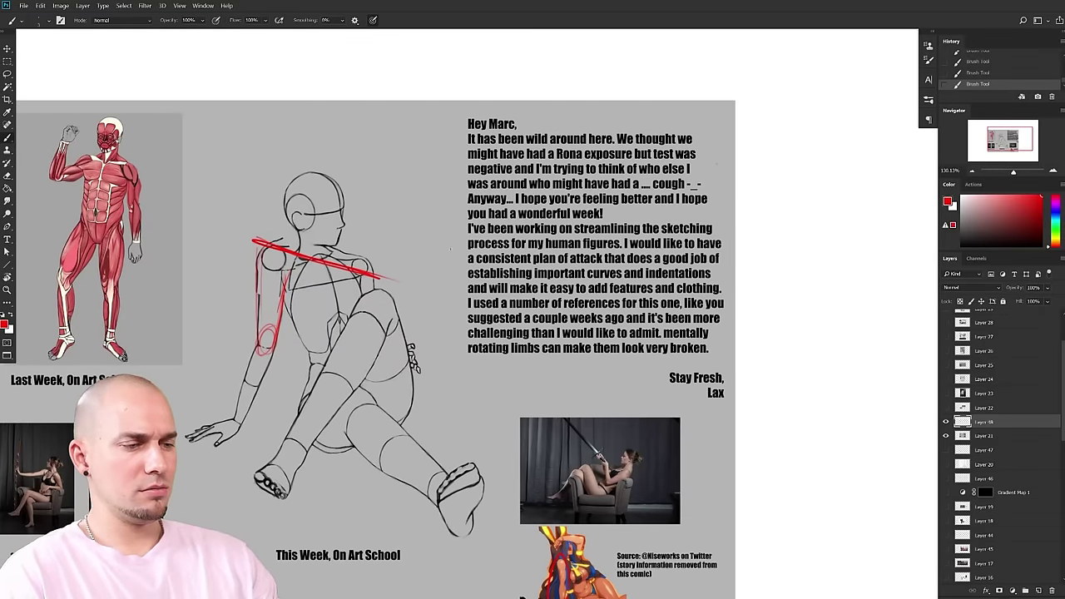
drag(536, 367, 531, 382)
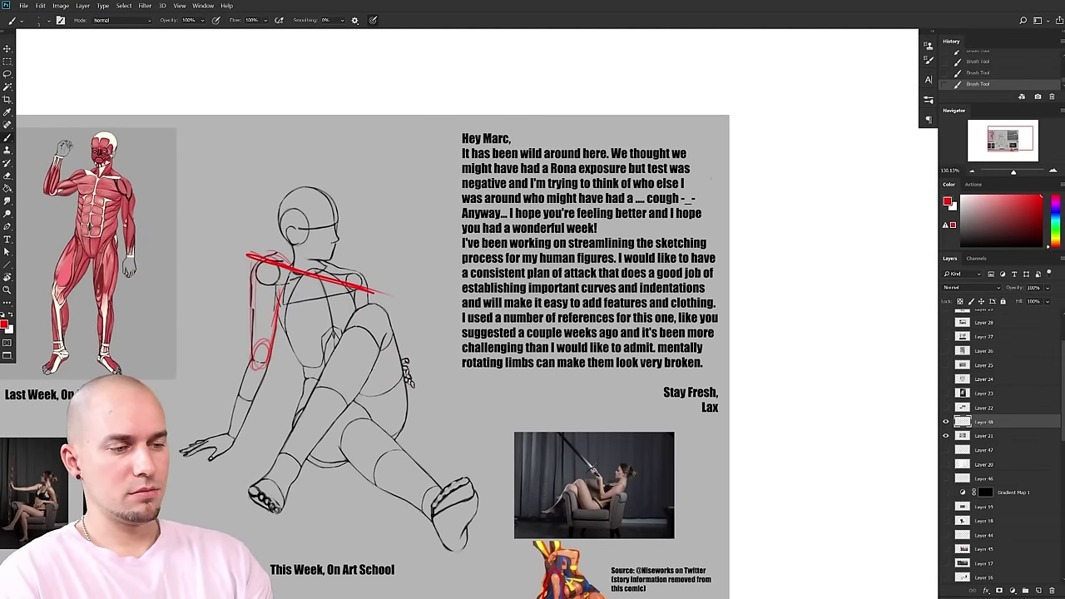
drag(487, 401, 432, 403)
drag(466, 412, 497, 370)
drag(498, 369, 537, 394)
drag(359, 405, 398, 425)
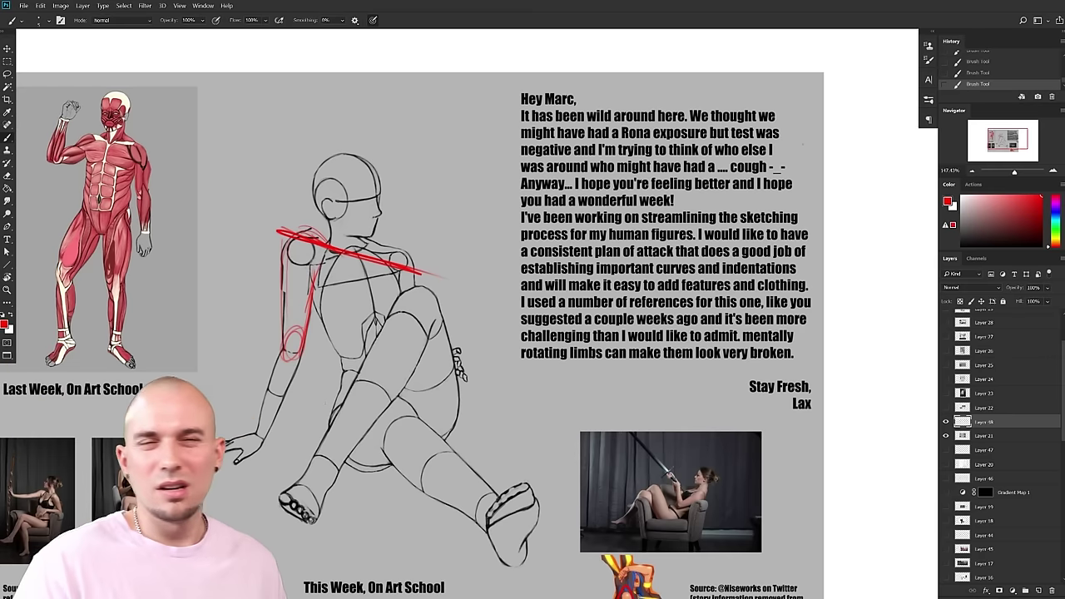
- Sketch the supporting forearm in red from the elbow oval down to a flat oval at the wrist, undoing stray strokes
drag(404, 374, 416, 375)
drag(363, 318, 371, 292)
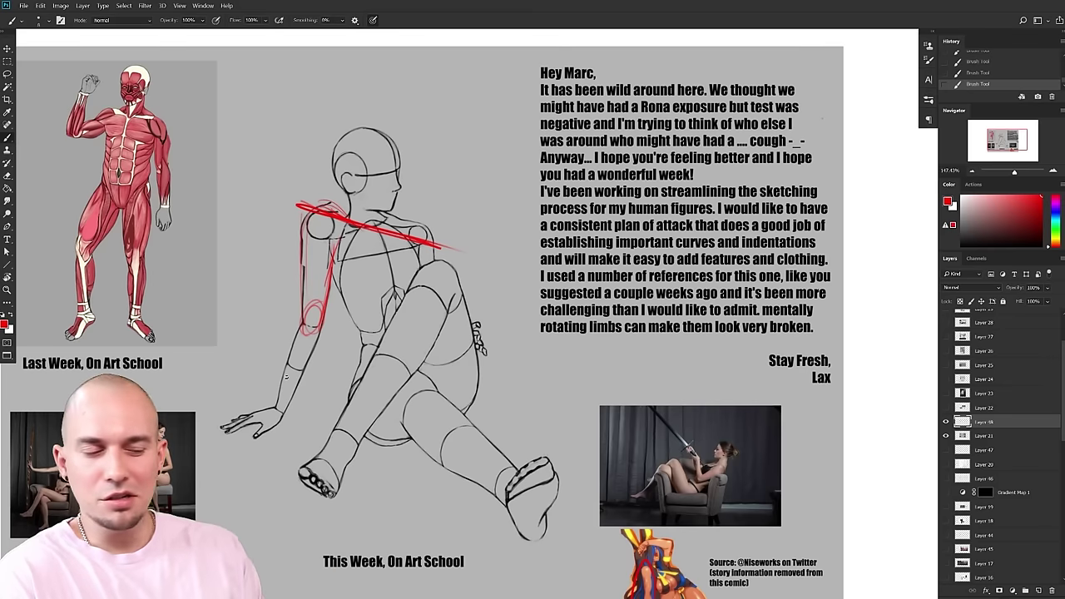
drag(322, 314, 259, 425)
key(ctrl+z)
mouse_move(329, 320)
mouse_down()
mouse_move(323, 335)
mouse_move(321, 309)
mouse_move(316, 384)
mouse_move(306, 423)
mouse_move(293, 422)
mouse_move(300, 416)
mouse_up()
drag(328, 327, 312, 411)
key(ctrl+z)
drag(326, 326, 312, 411)
key(ctrl+z)
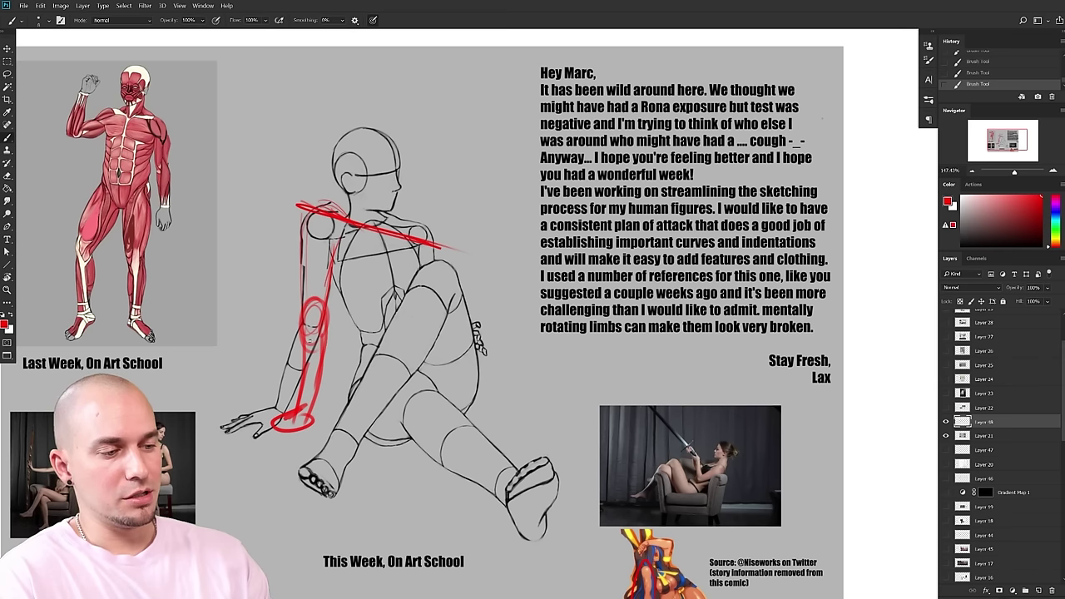
- Strengthen the supporting upper arm's red contours and paint background gray over parts of the elbow oval
mouse_move(305, 250)
mouse_down()
mouse_move(303, 303)
mouse_move(326, 321)
mouse_move(325, 303)
mouse_move(302, 321)
mouse_up()
alt+click(294, 278)
drag(303, 321, 295, 346)
drag(306, 303, 294, 396)
key(x)
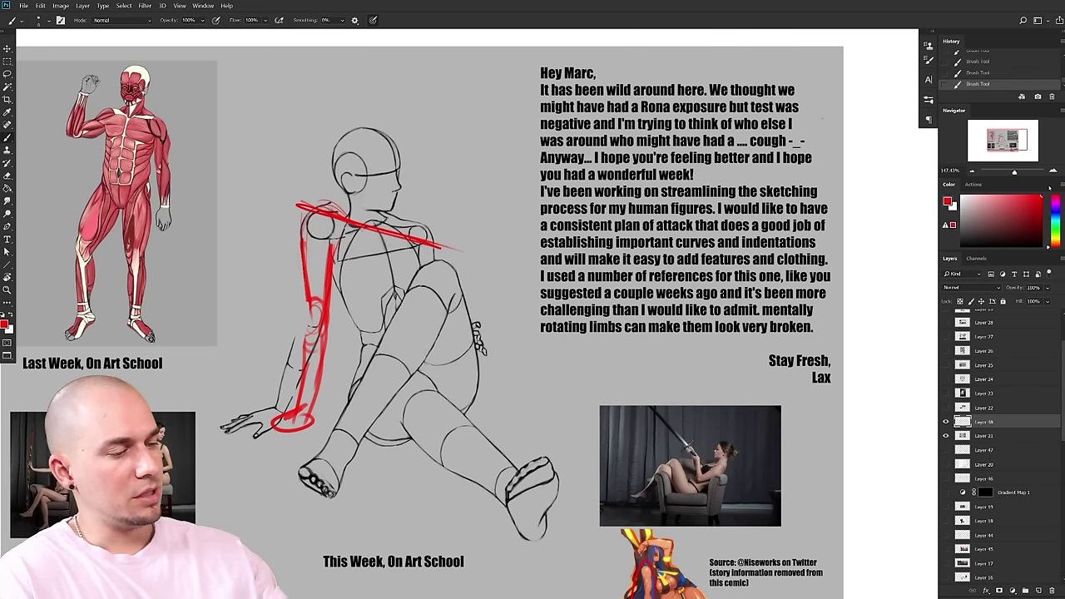
- Thicken the red lines through the elbow and forearm, and undo the last stroke over the wrist
drag(305, 278, 312, 329)
drag(331, 273, 301, 415)
mouse_move(306, 328)
mouse_down()
mouse_move(293, 413)
mouse_move(301, 418)
mouse_move(288, 419)
mouse_move(317, 413)
mouse_move(259, 428)
mouse_up()
drag(327, 404, 340, 413)
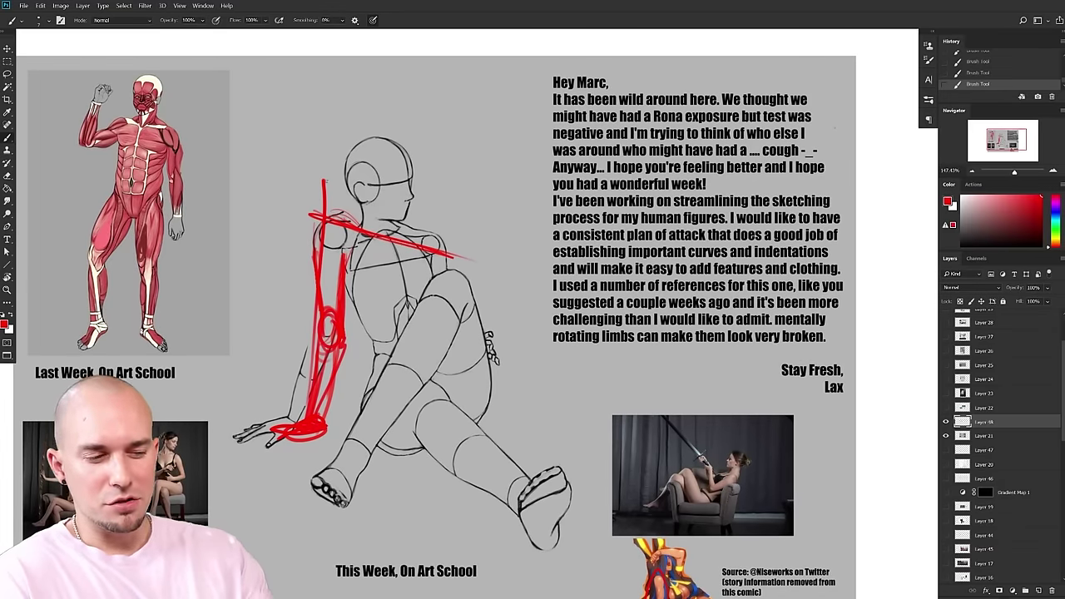
drag(366, 413, 345, 383)
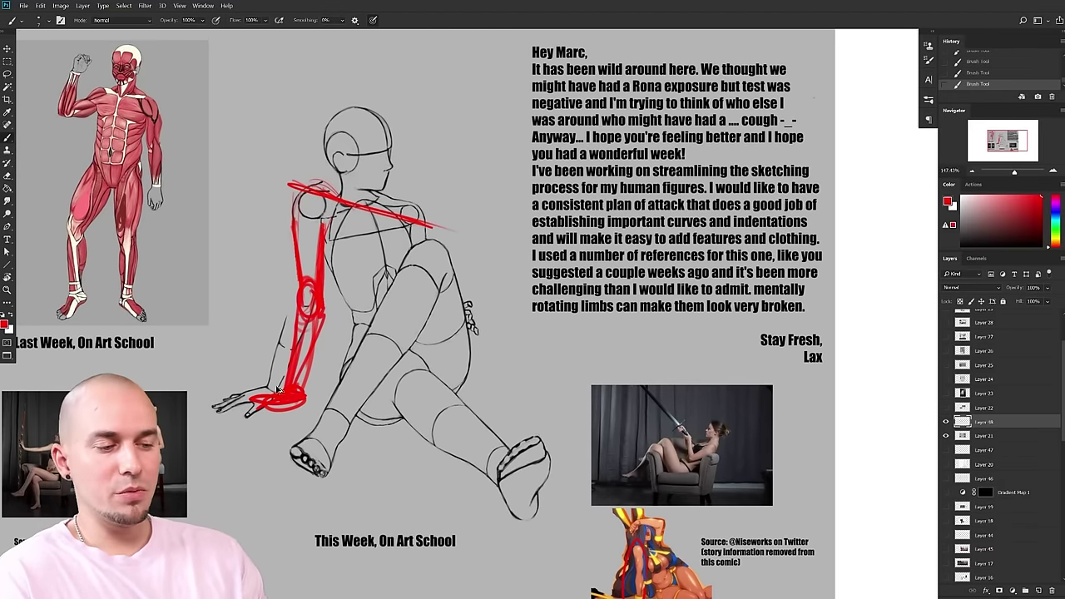
key(ctrl+z)
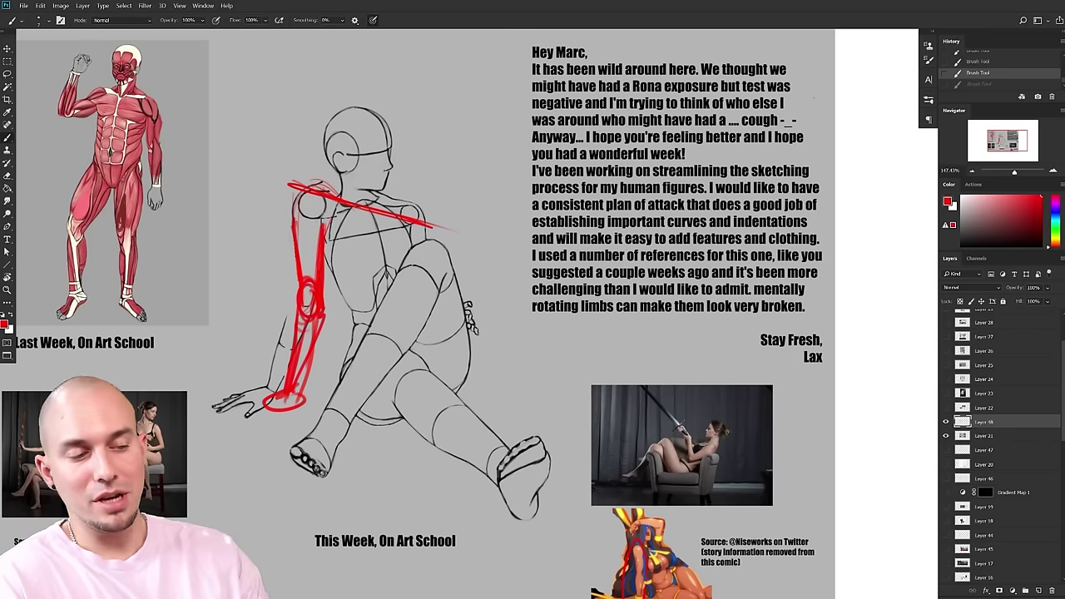
- Try a red stroke at the armpit of the raised shoulder and undo it
drag(364, 289, 361, 333)
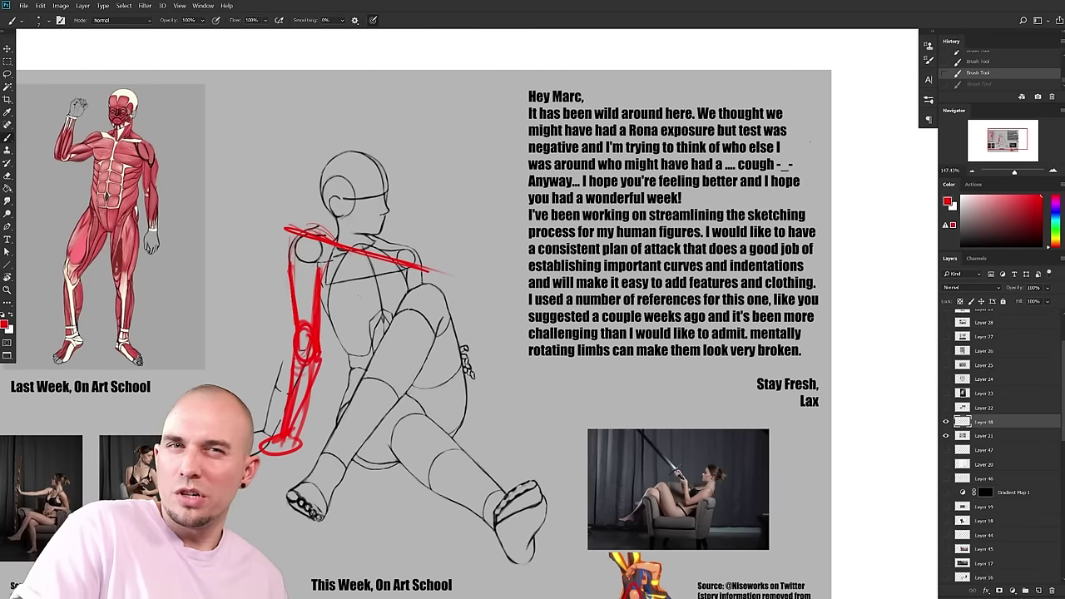
mouse_move(660, 460)
mouse_down()
mouse_move(678, 432)
mouse_move(660, 462)
mouse_up()
drag(524, 430, 545, 493)
drag(504, 444, 555, 409)
mouse_move(456, 328)
mouse_down()
mouse_move(474, 328)
mouse_move(444, 328)
mouse_up()
drag(523, 353, 556, 356)
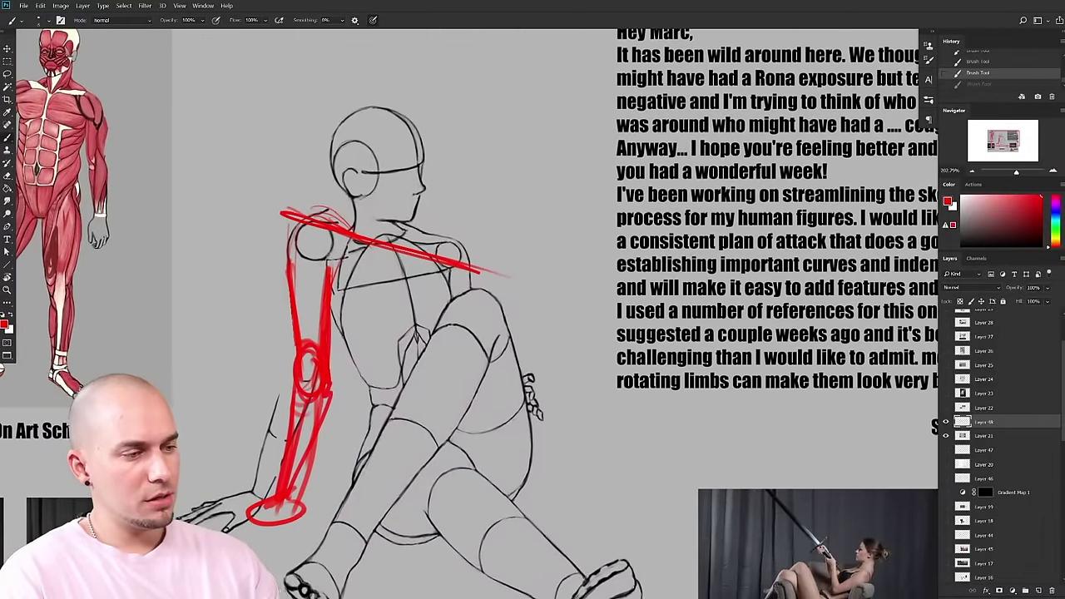
drag(321, 269, 349, 239)
key(ctrl+z)
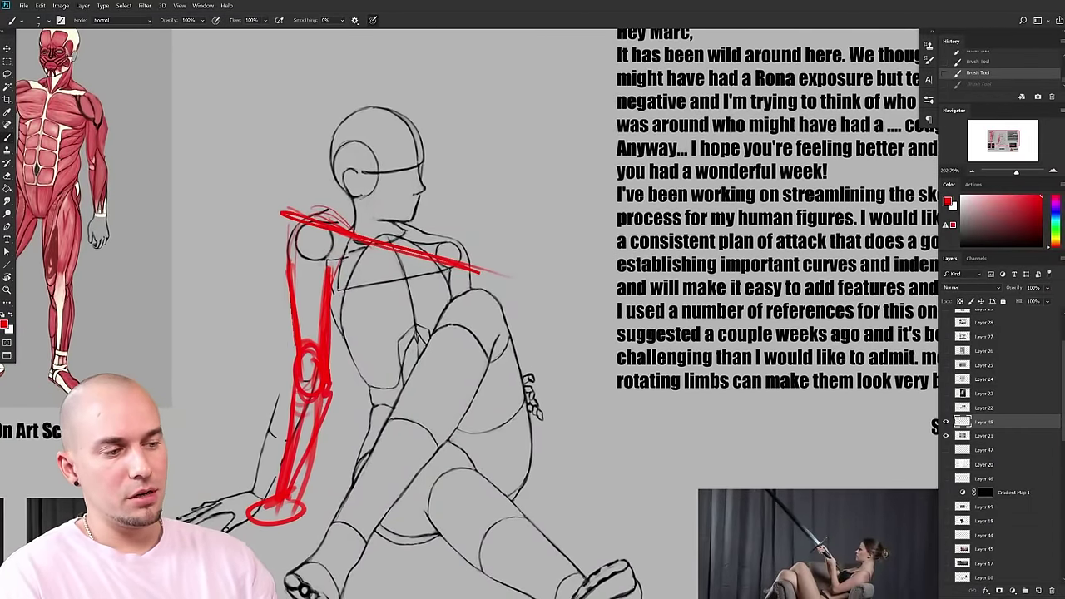
- Paint a red centre line down the figure's chest from the collarbones to the rib arch, undoing stray strokes
drag(409, 349, 372, 364)
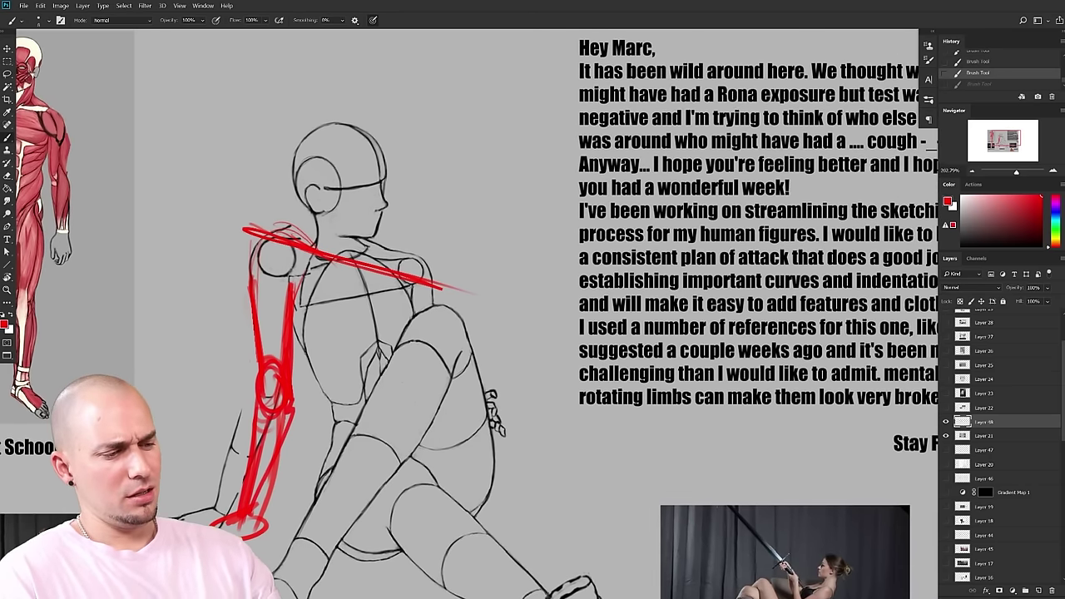
drag(360, 264, 381, 348)
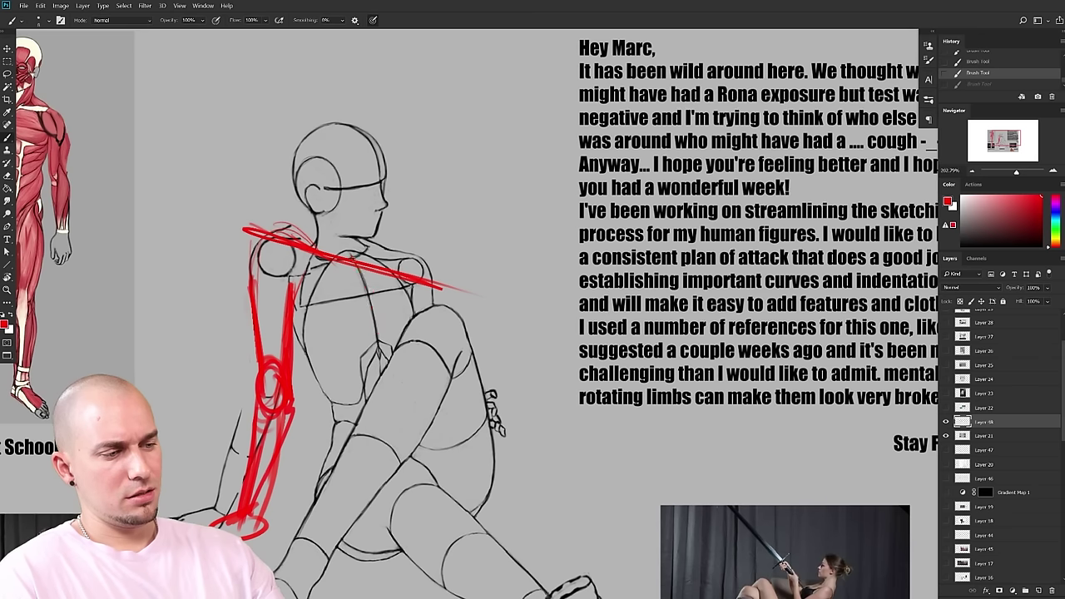
drag(294, 278, 359, 414)
key(ctrl+z)
mouse_move(306, 267)
mouse_down()
mouse_move(313, 261)
mouse_move(301, 398)
mouse_up()
drag(501, 388, 554, 392)
key(ctrl+z)
mouse_move(485, 411)
mouse_down()
mouse_move(488, 369)
mouse_move(476, 394)
mouse_up()
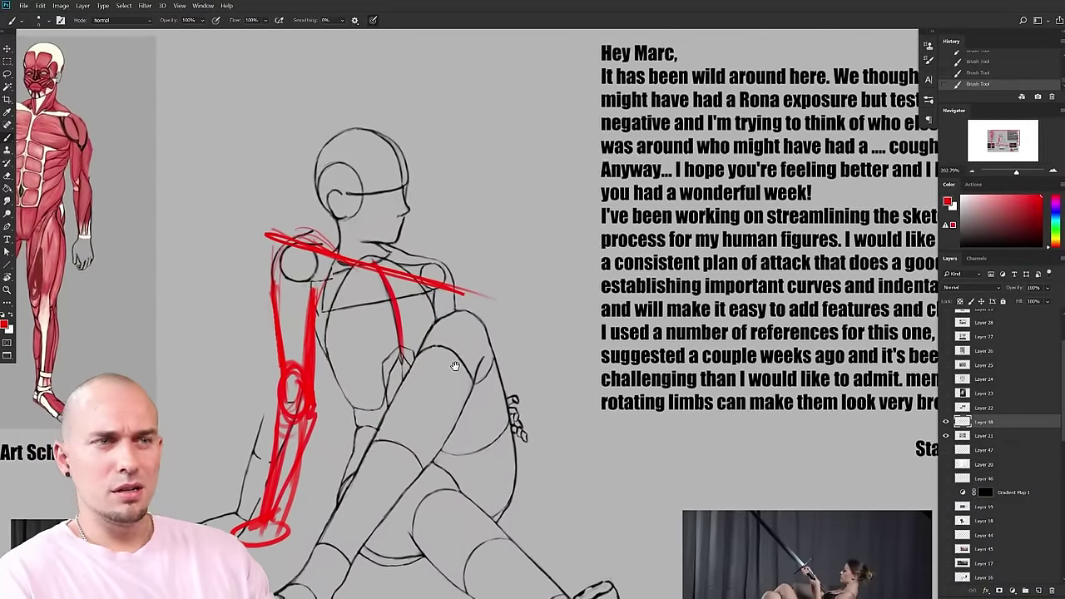
- Undo and restore the chest centre line to compare the torso with and without it
key(ctrl+shift+z)
key(ctrl+z)
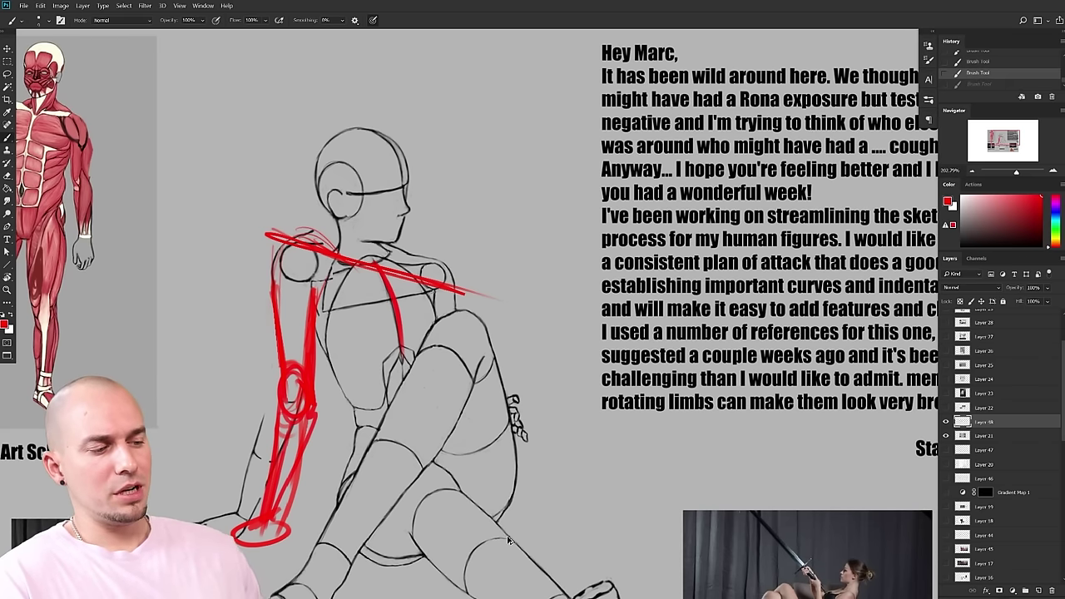
key(ctrl+z)
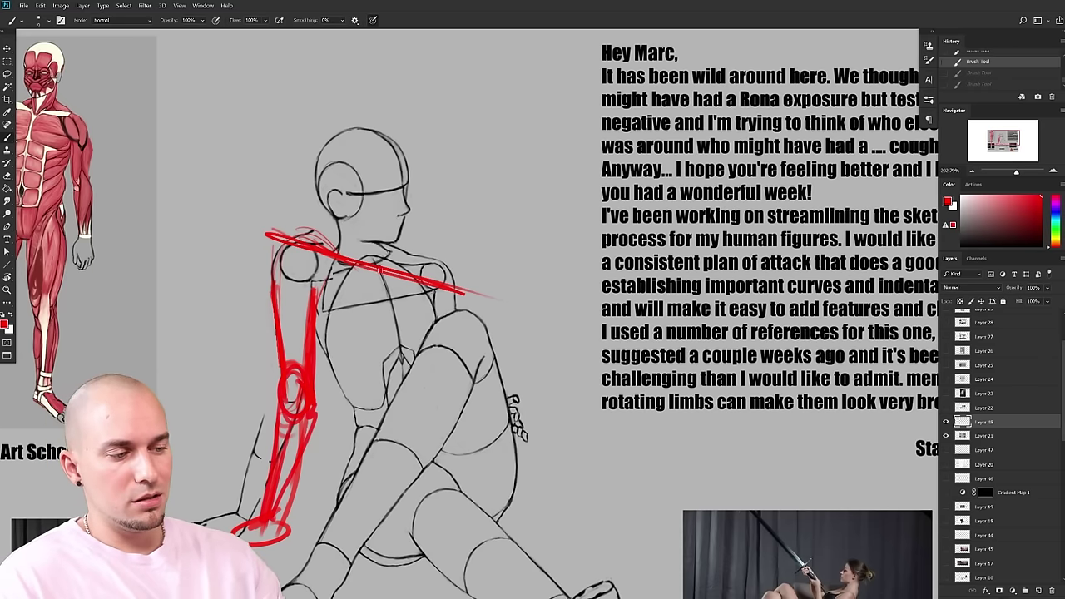
key(ctrl+shift+z)
key(ctrl+shift+z)
- Mark the outer edge of the lowered arm's shoulder muscle on the anatomy figure with a thick red stroke
drag(296, 350, 380, 387)
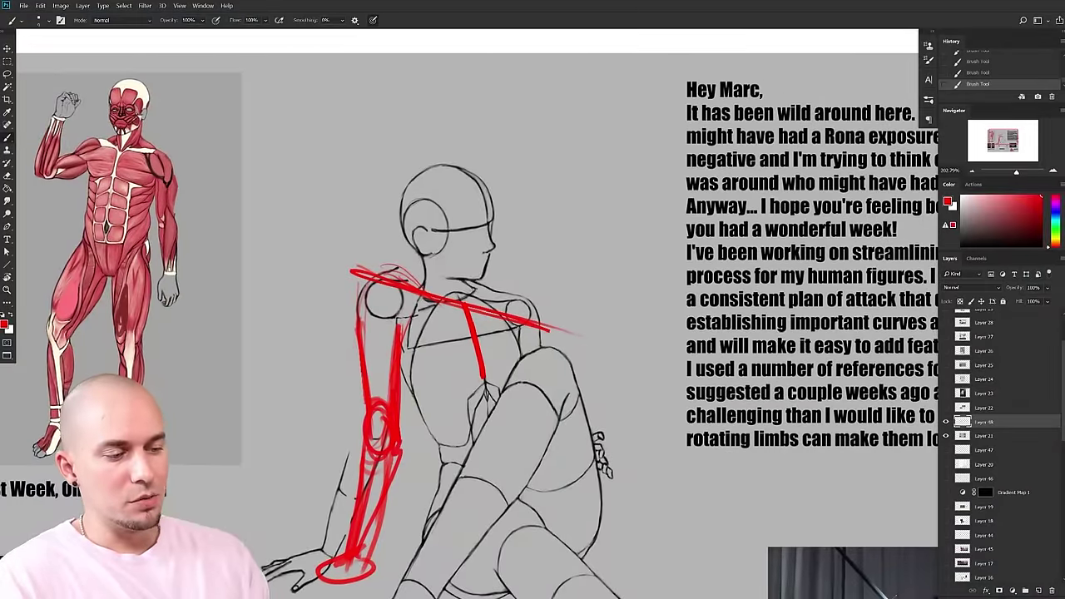
drag(498, 426, 463, 455)
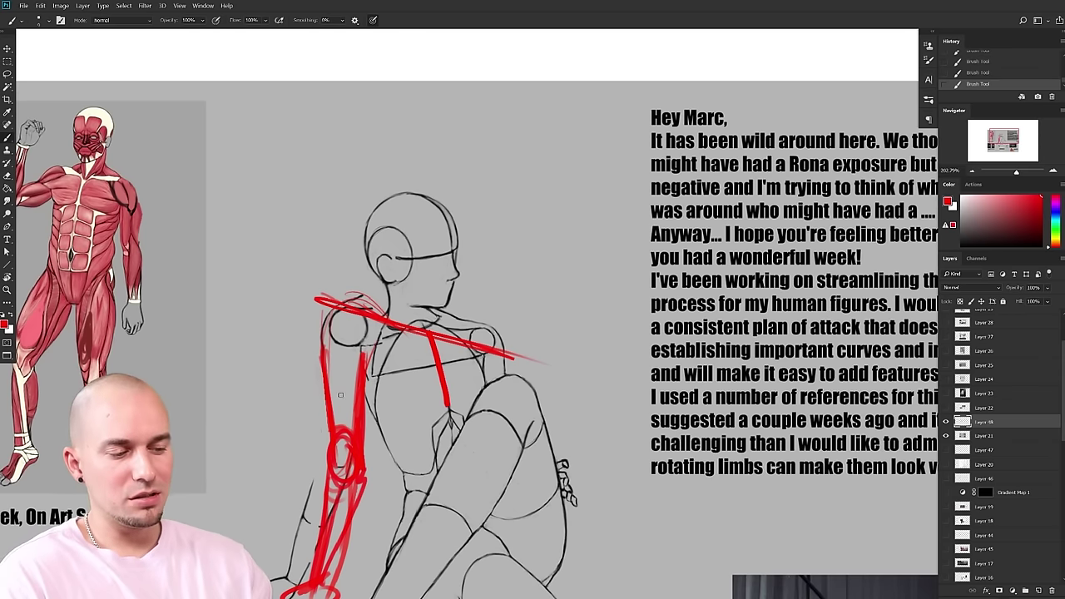
drag(260, 357, 491, 504)
scroll(332, 389, up, 8)
drag(337, 366, 344, 399)
drag(397, 373, 401, 306)
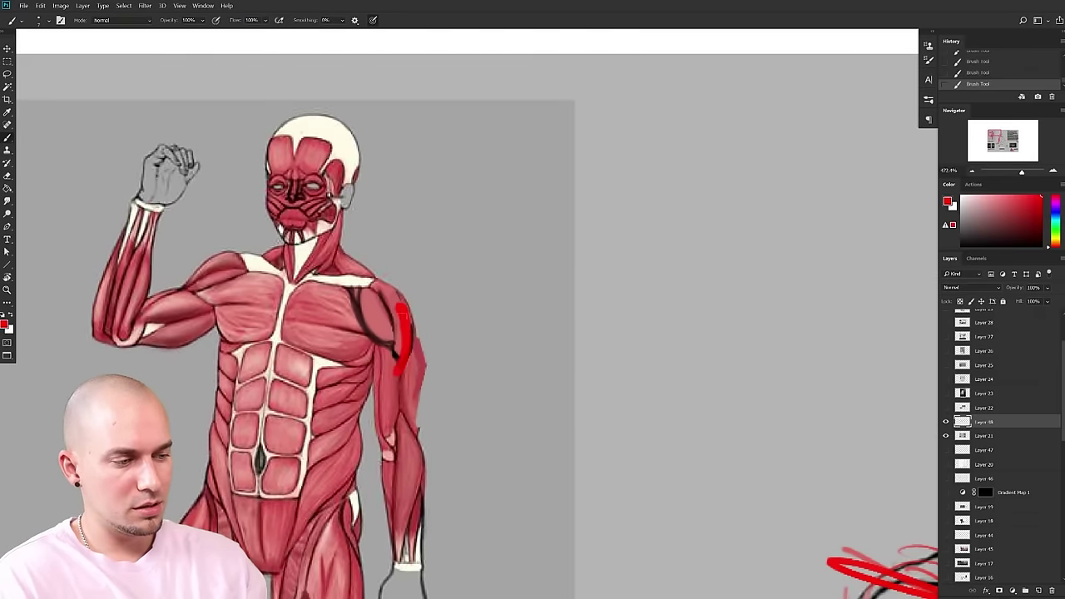
- Try red lines beneath the anatomy figure's chest muscle and up its sternum, and undo them
mouse_move(382, 371)
mouse_down()
mouse_move(262, 344)
mouse_move(290, 289)
mouse_move(278, 342)
mouse_move(289, 286)
mouse_up()
key(ctrl+alt+z)
key(ctrl+alt+z)
drag(275, 352, 296, 278)
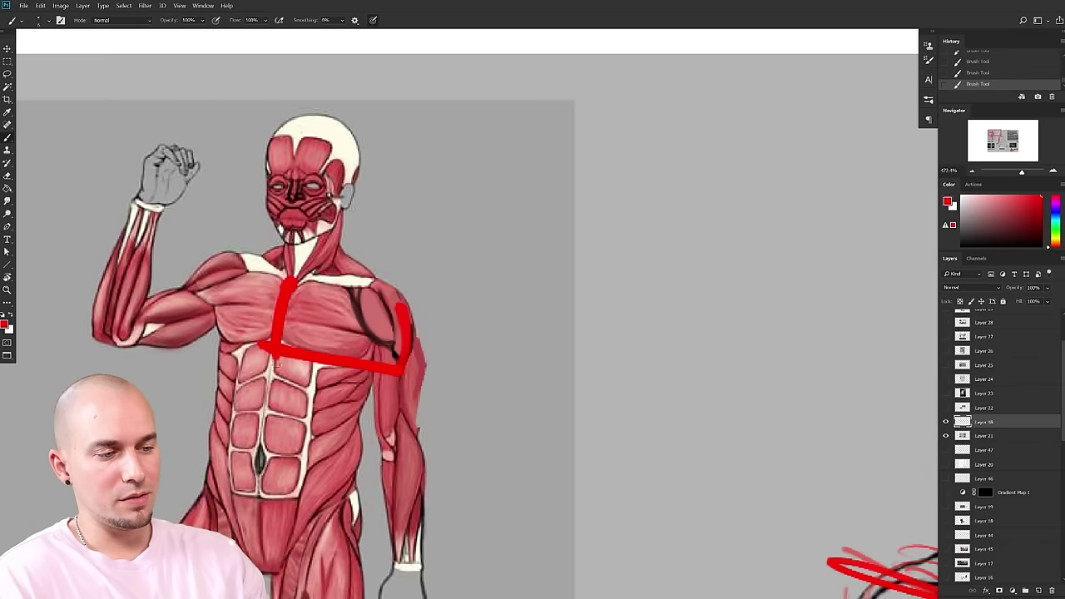
key(ctrl+z)
key(ctrl+z)
key(ctrl+z)
- Rework the seated figure's red chest centre line, trimming its lower end with sampled background gray and thickening it with sampled red
drag(598, 456, 576, 456)
mouse_move(575, 456)
mouse_down()
mouse_move(388, 395)
mouse_move(205, 290)
mouse_up()
drag(551, 426, 441, 330)
drag(474, 366, 450, 362)
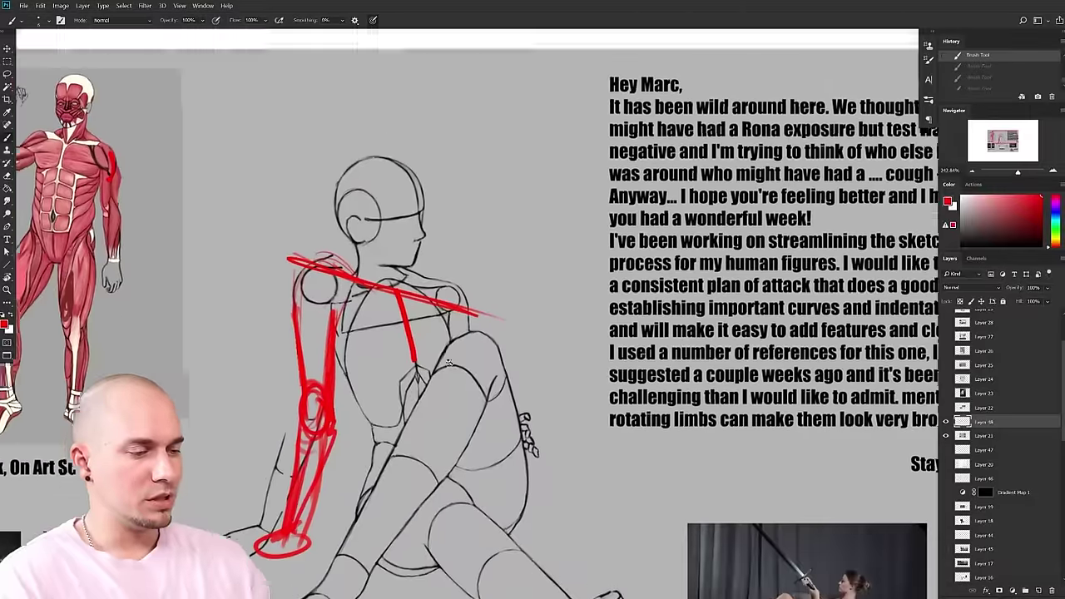
scroll(448, 362, down, 1)
scroll(406, 428, down, 2)
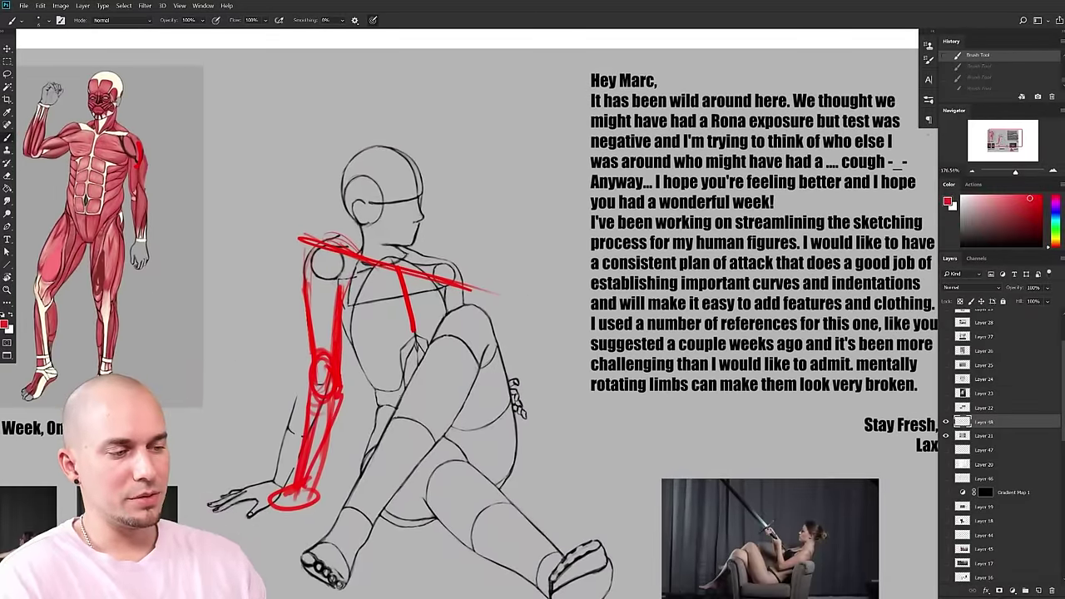
drag(422, 452, 374, 413)
mouse_move(364, 288)
mouse_down()
mouse_move(350, 230)
mouse_move(355, 239)
mouse_up()
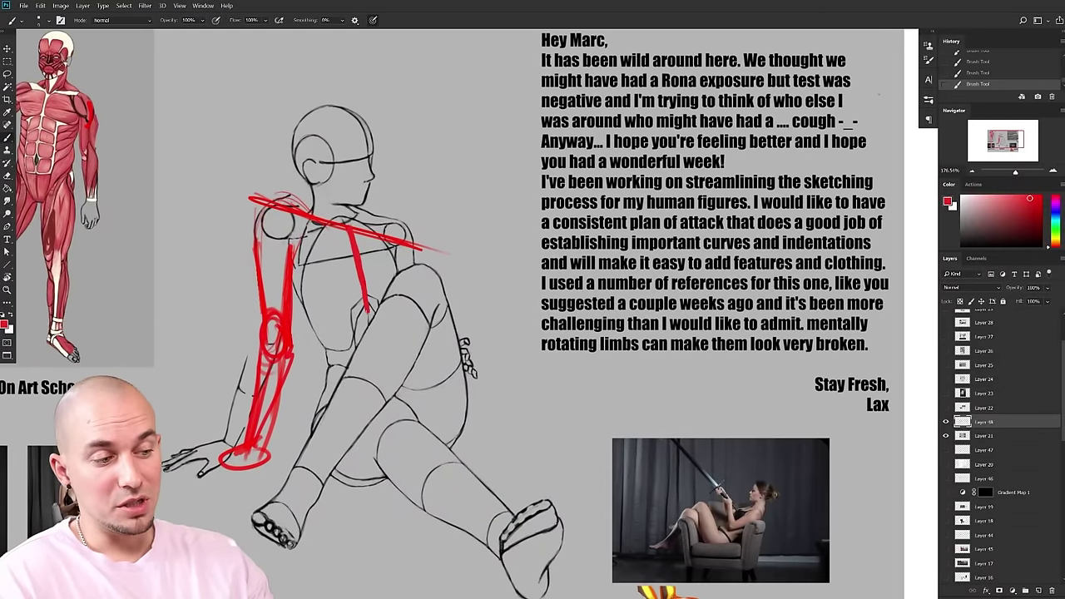
key(ctrl+z)
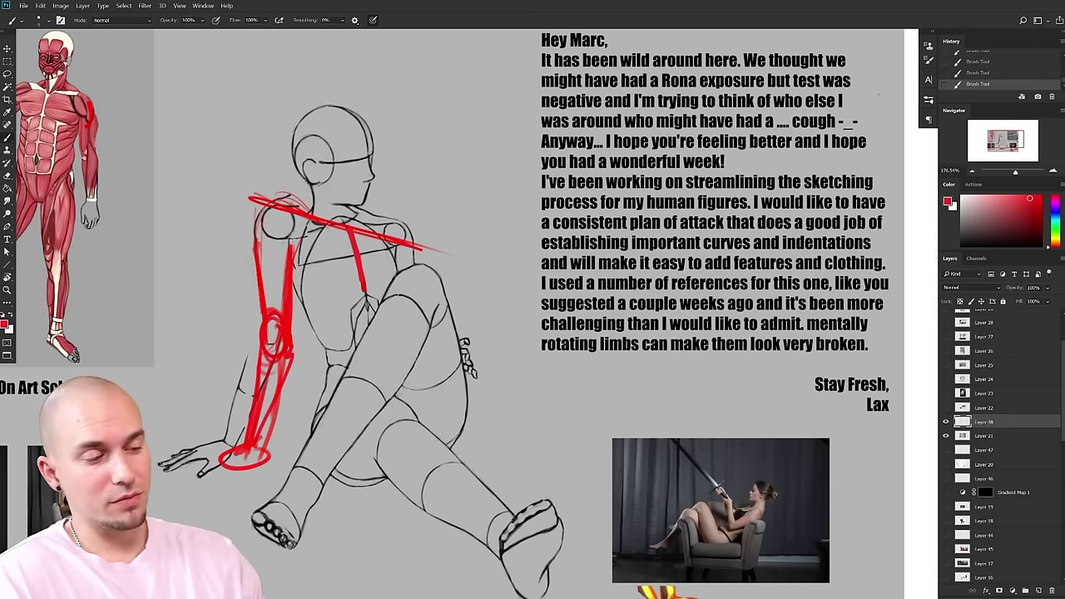
alt+click(351, 287)
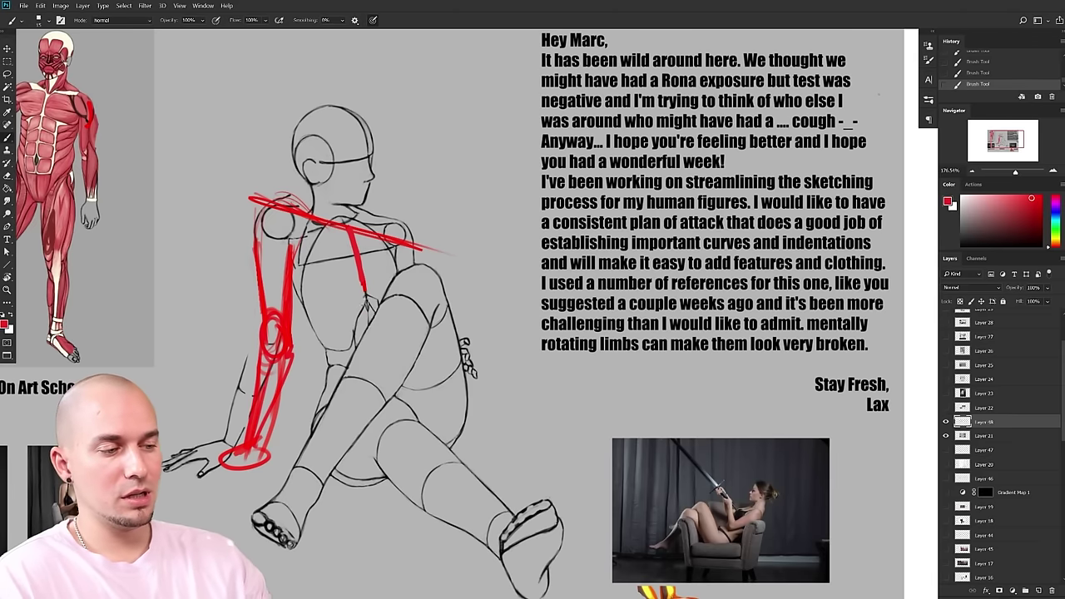
alt+click(354, 296)
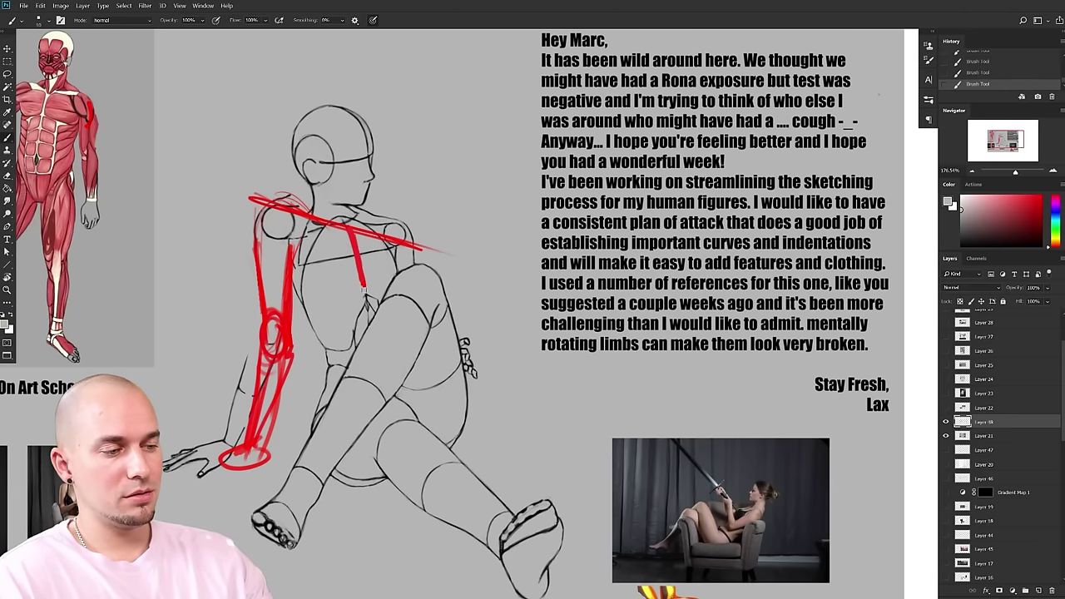
alt+click(366, 257)
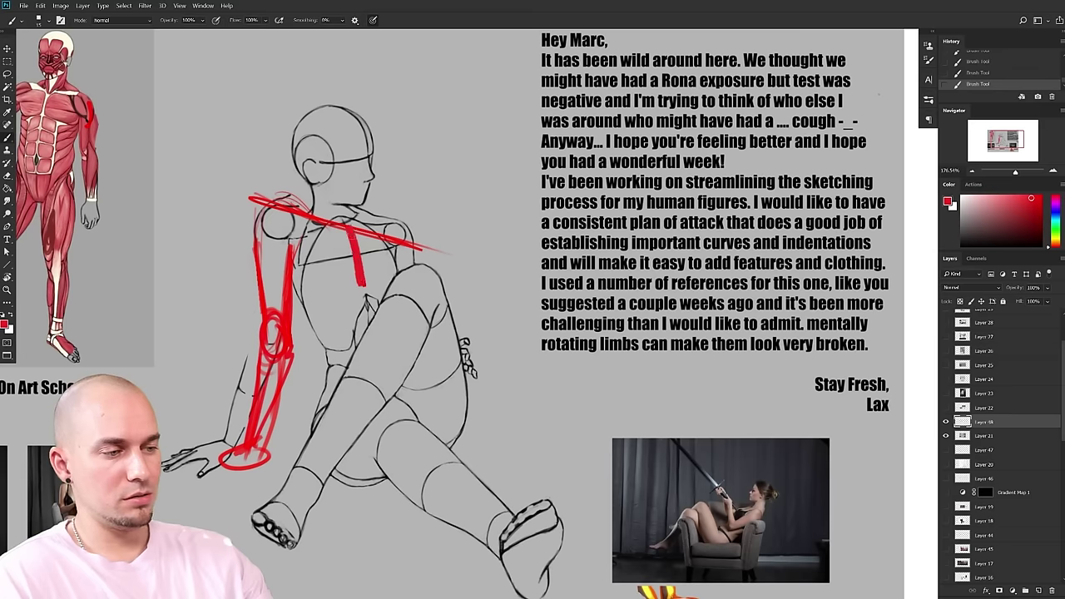
- Paint red curves around the lower ribcage and a short branch from the centre line's end toward the raised knee
drag(360, 285, 332, 346)
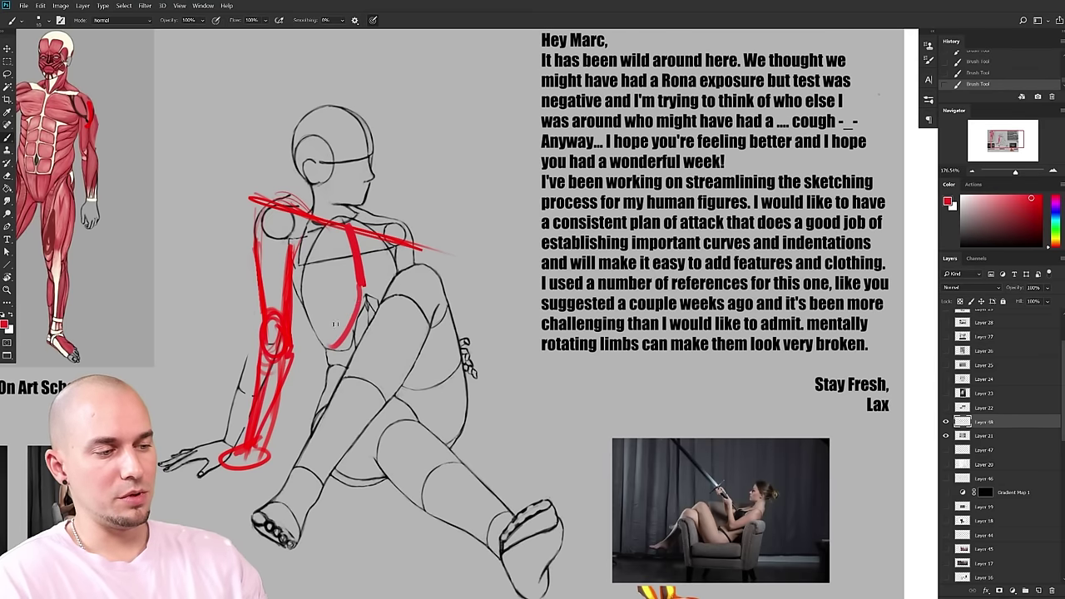
mouse_move(454, 368)
mouse_down()
mouse_move(432, 431)
mouse_move(425, 404)
mouse_up()
key(ctrl+z)
drag(277, 314, 304, 386)
drag(277, 301, 293, 365)
scroll(429, 405, down, 2)
mouse_move(444, 395)
mouse_down()
mouse_move(446, 319)
mouse_move(452, 450)
mouse_move(466, 462)
mouse_up()
scroll(401, 396, up, 4)
drag(401, 396, 438, 438)
- Paint sampled background gray over the shoulder circle, the armpit lines and the upper elbow oval using a larger brush
alt+click(309, 329)
key(])
key(])
mouse_move(290, 346)
mouse_down()
mouse_move(325, 346)
mouse_move(341, 307)
mouse_move(302, 289)
mouse_up()
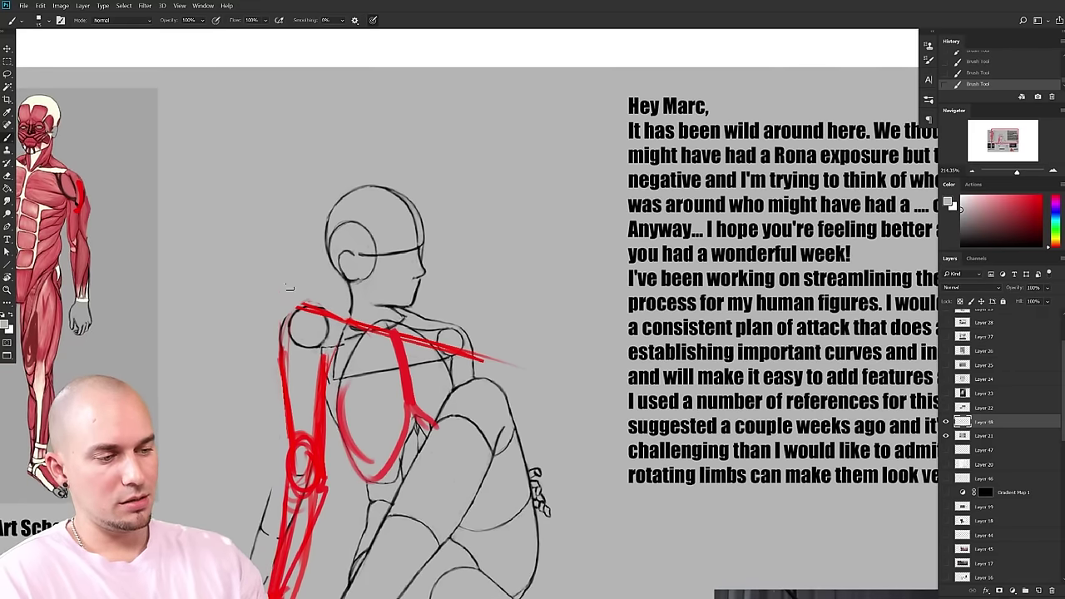
mouse_move(309, 324)
mouse_down()
mouse_move(314, 312)
mouse_move(324, 386)
mouse_move(297, 463)
mouse_up()
key(])
mouse_move(359, 367)
mouse_down()
mouse_move(356, 336)
mouse_move(376, 333)
mouse_move(356, 324)
mouse_up()
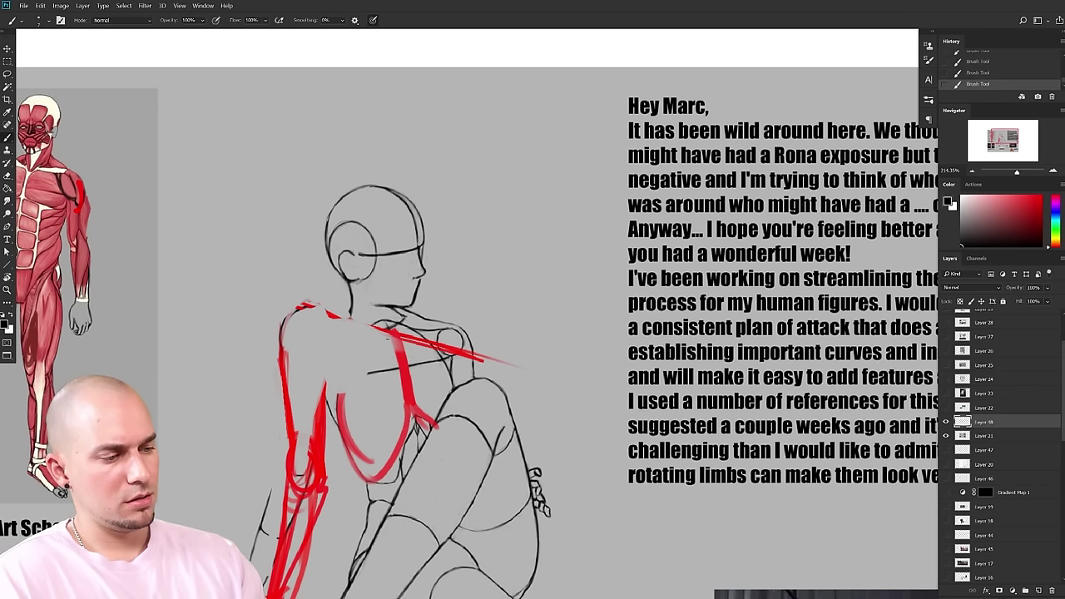
- Draw a black contour from the top of the raised shoulder along the neck base to the centre of the collarbones
drag(326, 314, 367, 334)
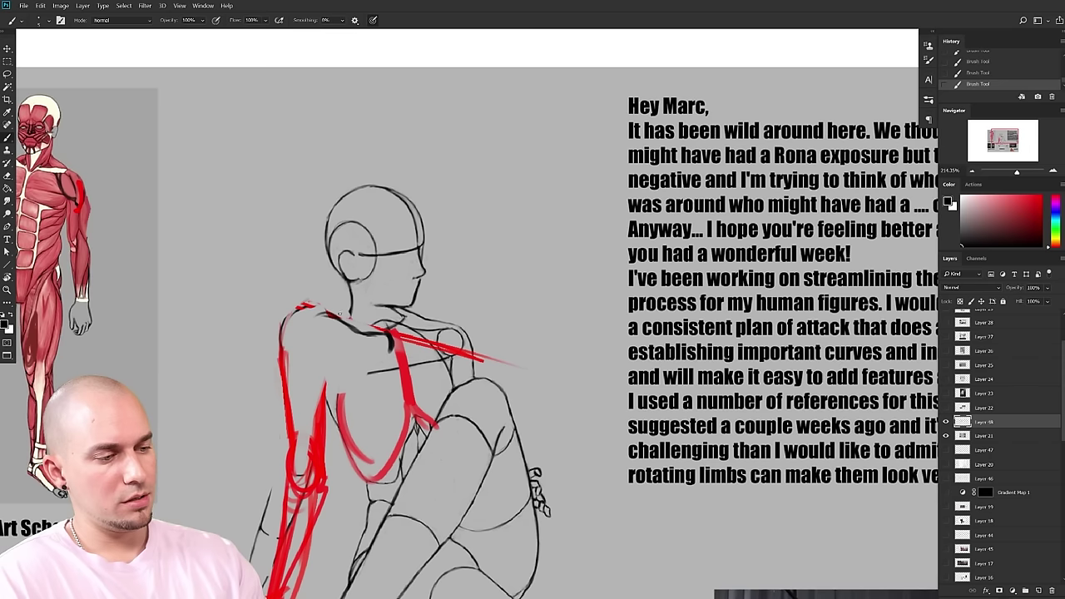
mouse_move(361, 323)
mouse_down()
mouse_move(370, 344)
mouse_move(289, 361)
mouse_up()
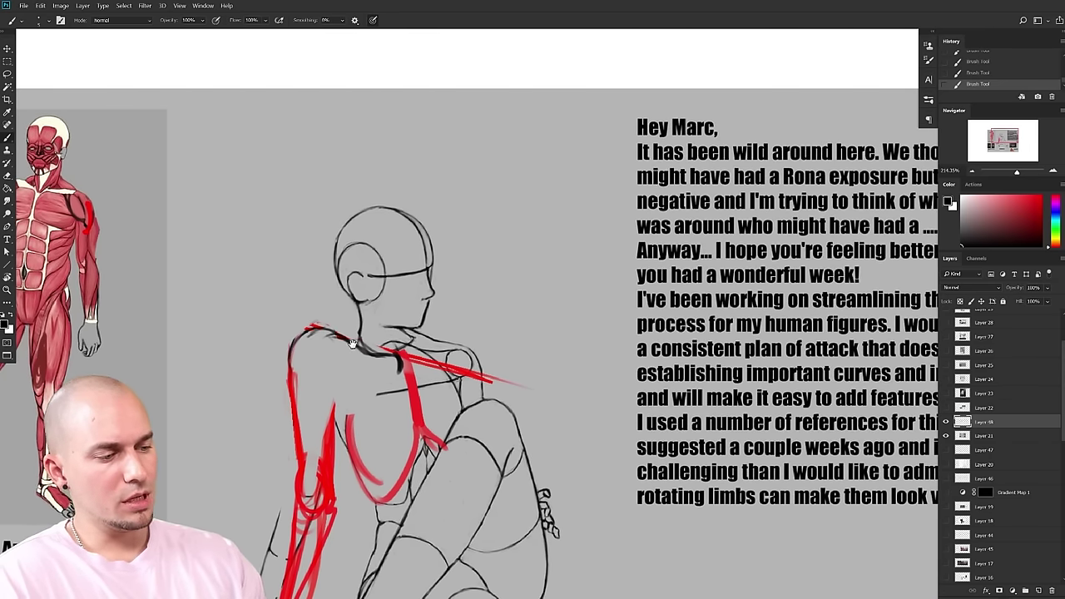
drag(366, 358, 369, 322)
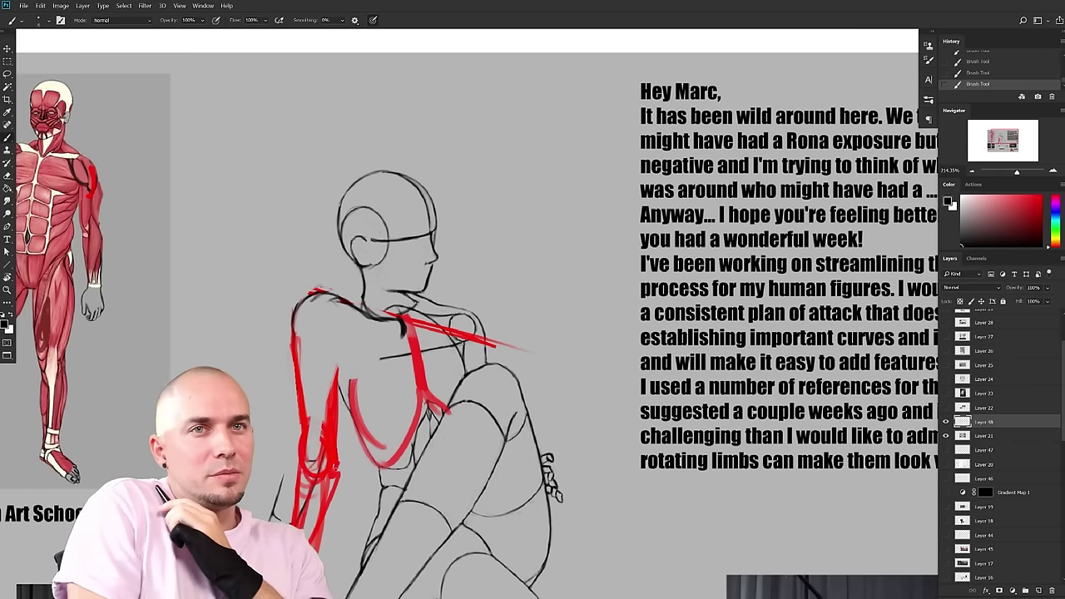
- Draw a black curve from the armpit beneath the chest to the lower end of the red centre line
drag(385, 359, 390, 382)
drag(360, 321, 328, 310)
drag(397, 346, 409, 328)
drag(337, 293, 351, 286)
mouse_move(528, 441)
mouse_down()
mouse_move(491, 407)
mouse_move(513, 295)
mouse_move(495, 374)
mouse_up()
mouse_move(291, 235)
mouse_down()
mouse_move(309, 276)
mouse_move(323, 267)
mouse_move(301, 280)
mouse_move(297, 302)
mouse_move(315, 316)
mouse_move(305, 280)
mouse_move(309, 311)
mouse_move(344, 338)
mouse_move(323, 355)
mouse_move(369, 352)
mouse_move(363, 339)
mouse_move(408, 323)
mouse_up()
drag(391, 326, 438, 338)
- Sketch dark arcs over the raised shoulder's deltoid with sampled colors and undo the last two strokes
key(bracketleft)
alt+click(282, 255)
mouse_move(292, 248)
mouse_down()
mouse_move(292, 266)
mouse_move(313, 235)
mouse_move(353, 238)
mouse_up()
key(bracketright)
key(bracketright)
alt+click(350, 241)
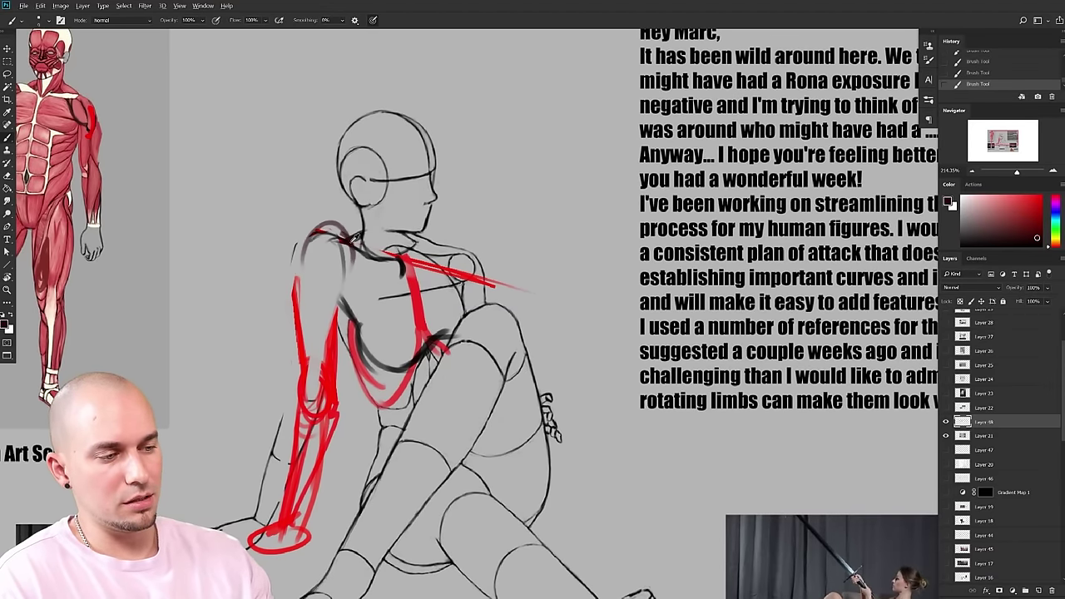
key(ctrl+z)
key(ctrl+z)
- Outline the deltoid's outer curve in dark gray and clean up its edges with sampled background gray
alt+click(368, 254)
key(bracketleft)
mouse_move(307, 242)
mouse_down()
mouse_move(296, 290)
mouse_move(326, 305)
mouse_up()
alt+click(314, 213)
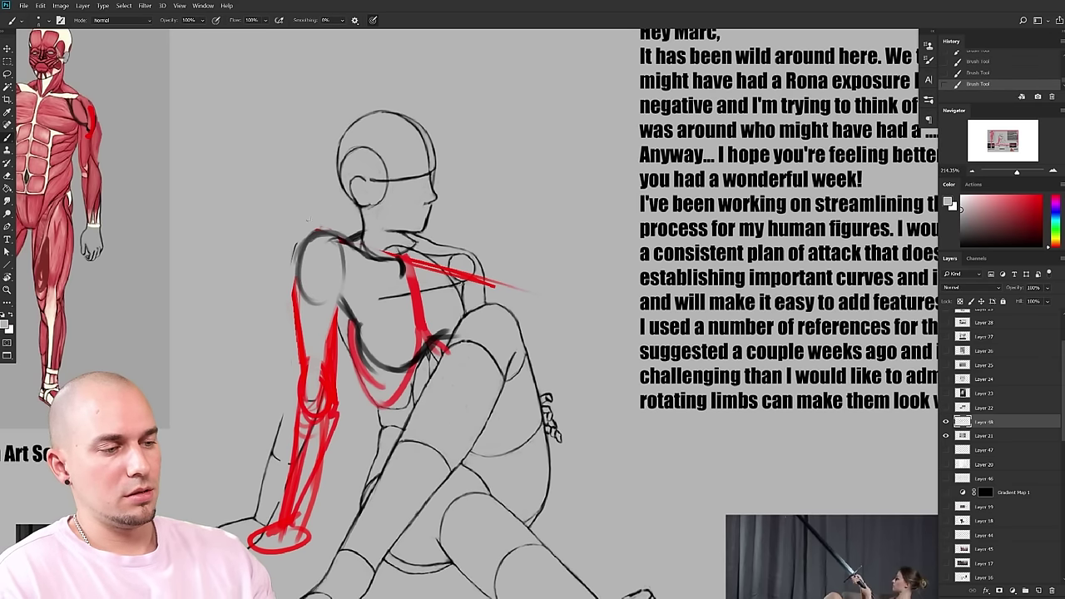
alt+click(323, 258)
mouse_move(307, 250)
mouse_down()
mouse_move(324, 238)
mouse_move(340, 246)
mouse_up()
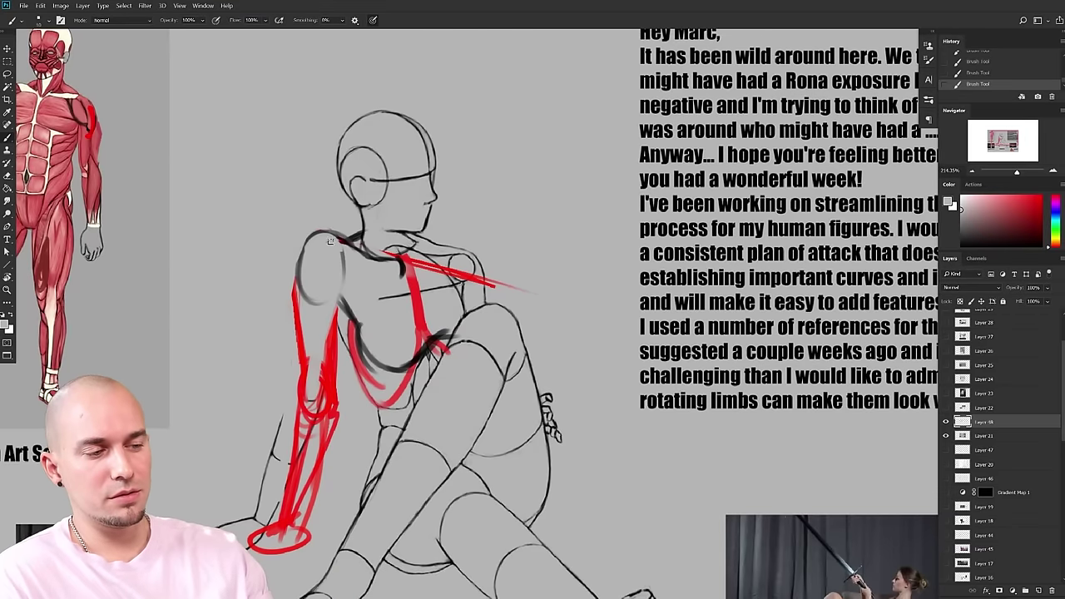
- Darken both sides of the deltoid with a sampled dark color to form an elongated oval
alt+click(346, 239)
drag(337, 236, 346, 278)
mouse_move(322, 232)
mouse_down()
mouse_move(297, 273)
mouse_move(313, 307)
mouse_up()
drag(326, 227, 301, 286)
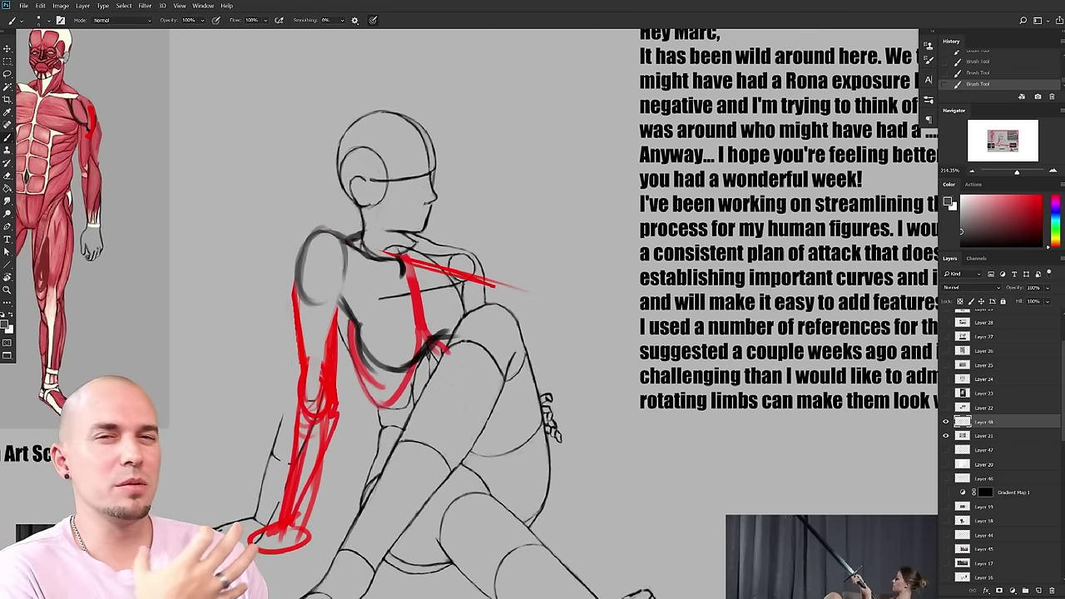
- Hide the figure-drawing submission and its corrections, and show and select Layer 22 with the splash art submission
drag(555, 395, 542, 390)
scroll(539, 389, down, 5)
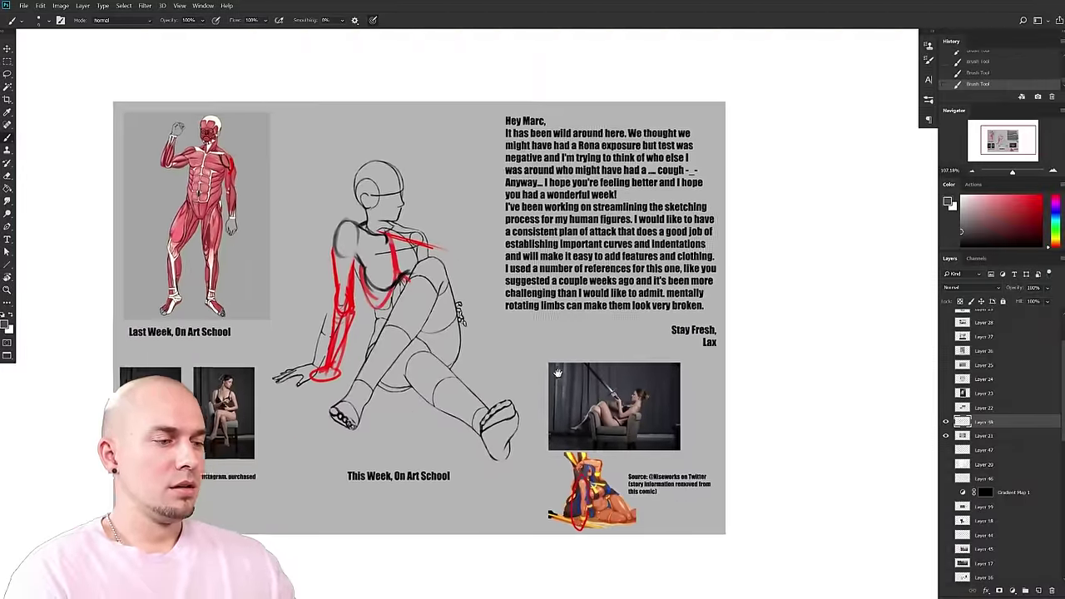
scroll(550, 379, up, 2)
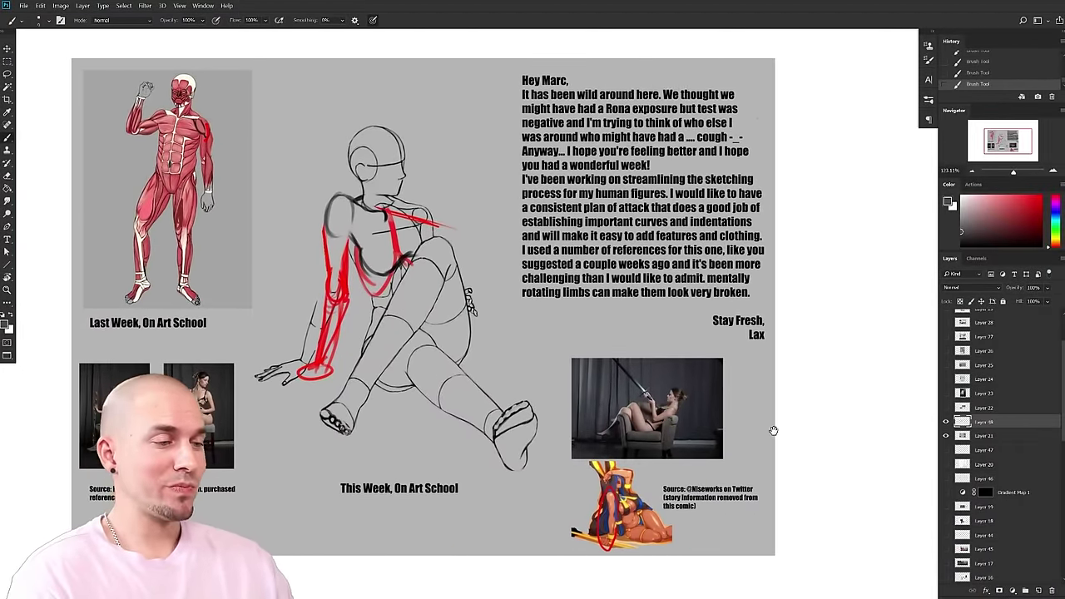
drag(773, 430, 754, 446)
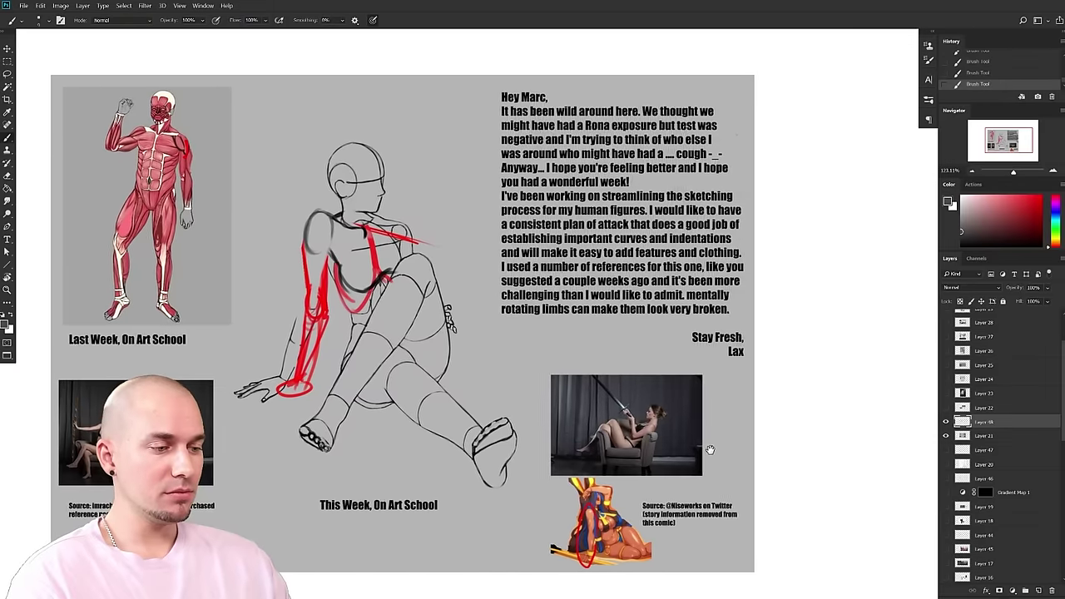
drag(715, 450, 742, 435)
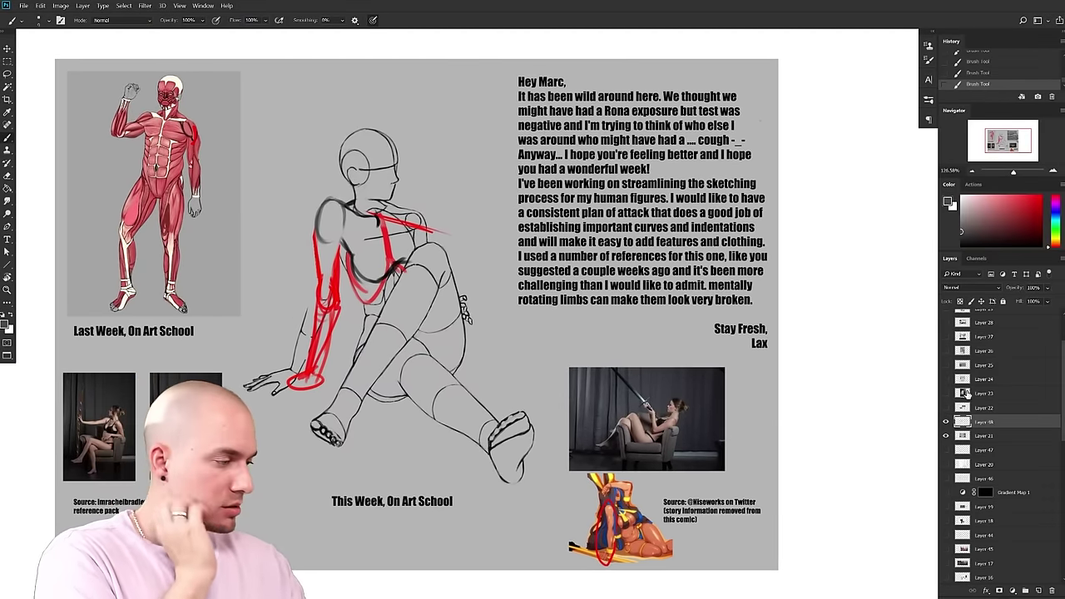
click(947, 436)
click(946, 408)
click(977, 406)
drag(503, 441, 548, 477)
drag(511, 439, 580, 422)
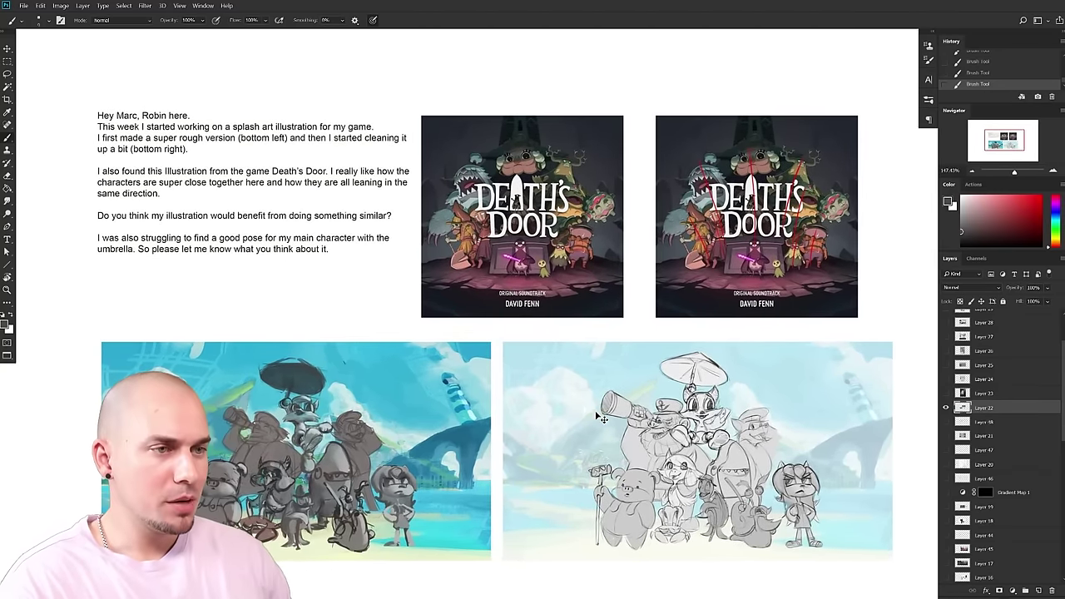
- Examine the splash art submission's rough color version and the two Death's Door reference covers
scroll(398, 448, up, 3)
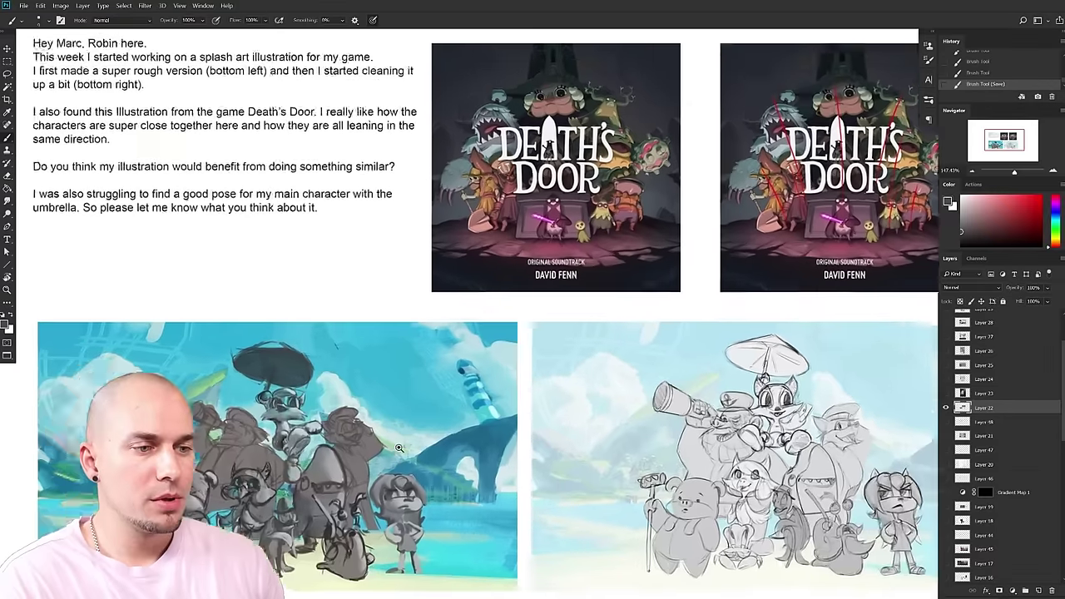
drag(399, 448, 424, 433)
drag(424, 432, 513, 471)
drag(513, 470, 491, 454)
drag(491, 454, 425, 422)
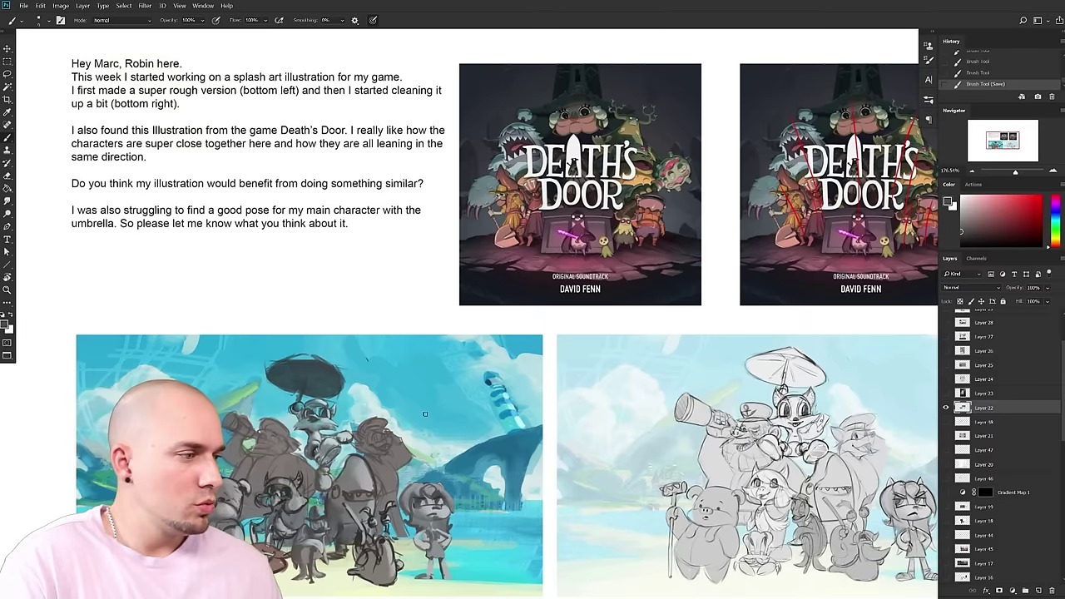
drag(425, 414, 149, 489)
drag(400, 385, 463, 499)
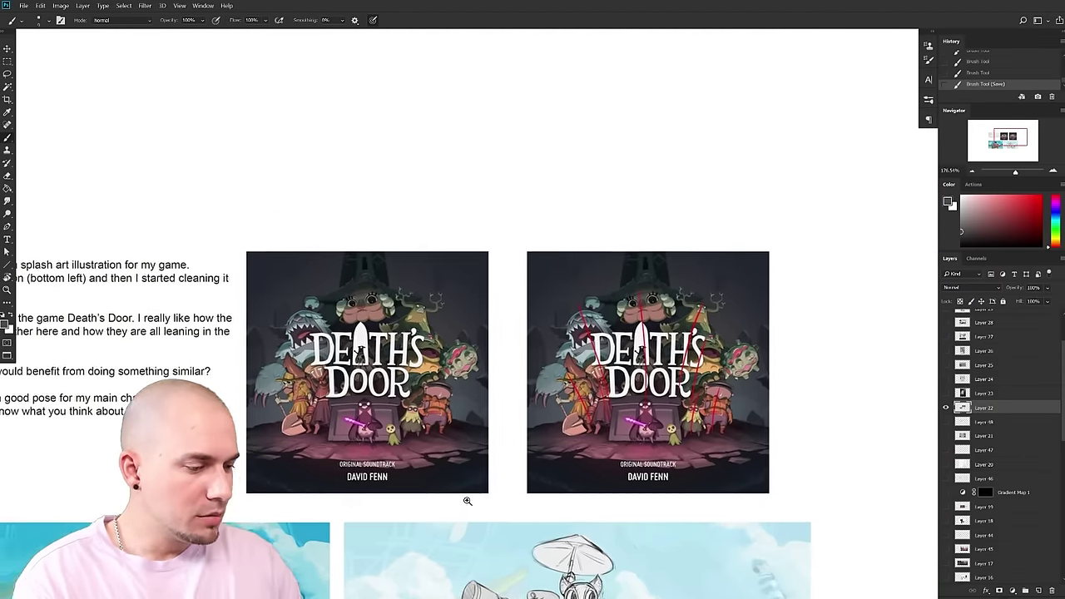
scroll(464, 499, up, 4)
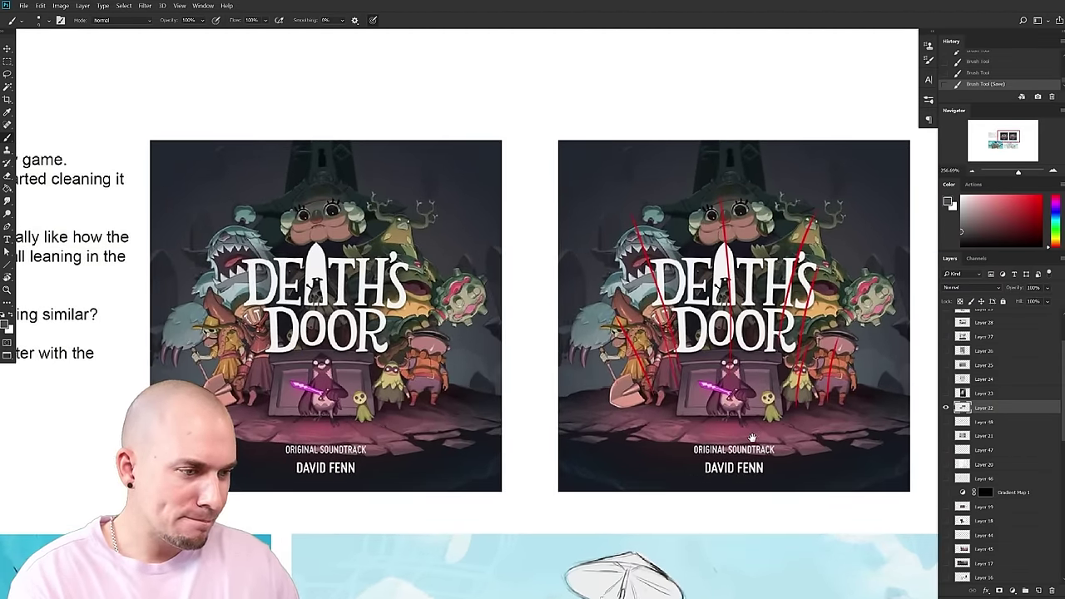
drag(848, 427, 811, 427)
drag(690, 582, 692, 453)
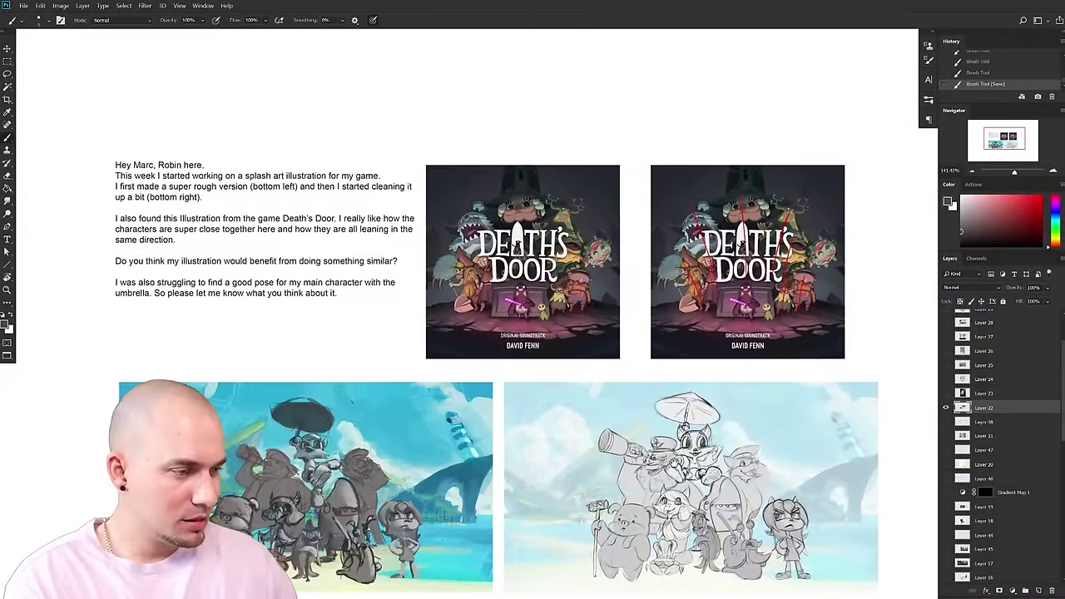
- Read the student's message and compare the rough splash art with the cleaned-up sketch and the reference covers
drag(784, 445, 904, 360)
drag(515, 441, 563, 432)
drag(668, 411, 714, 412)
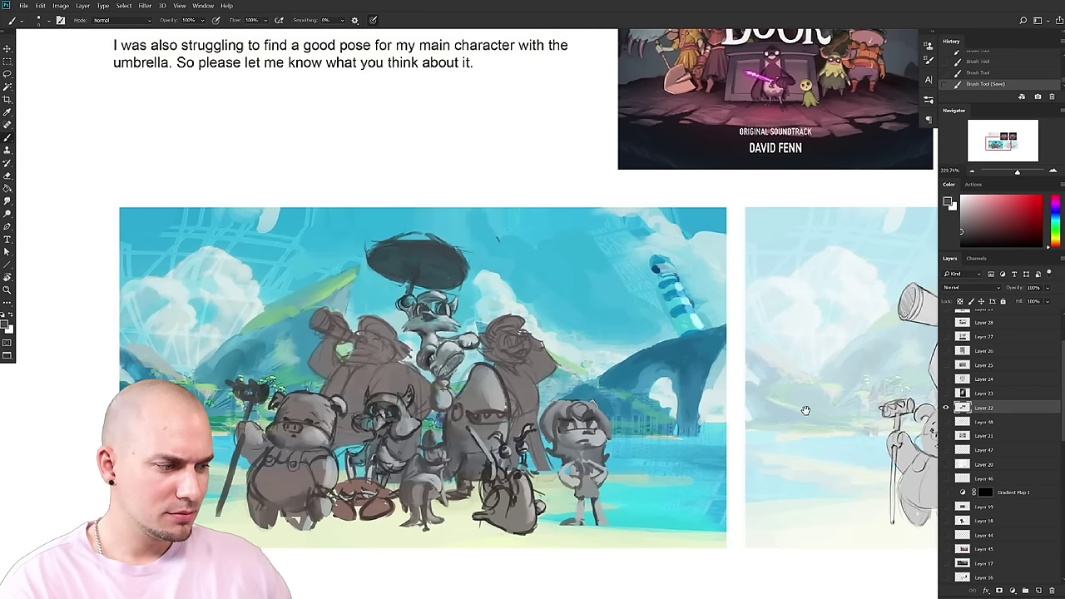
scroll(785, 410, down, 4)
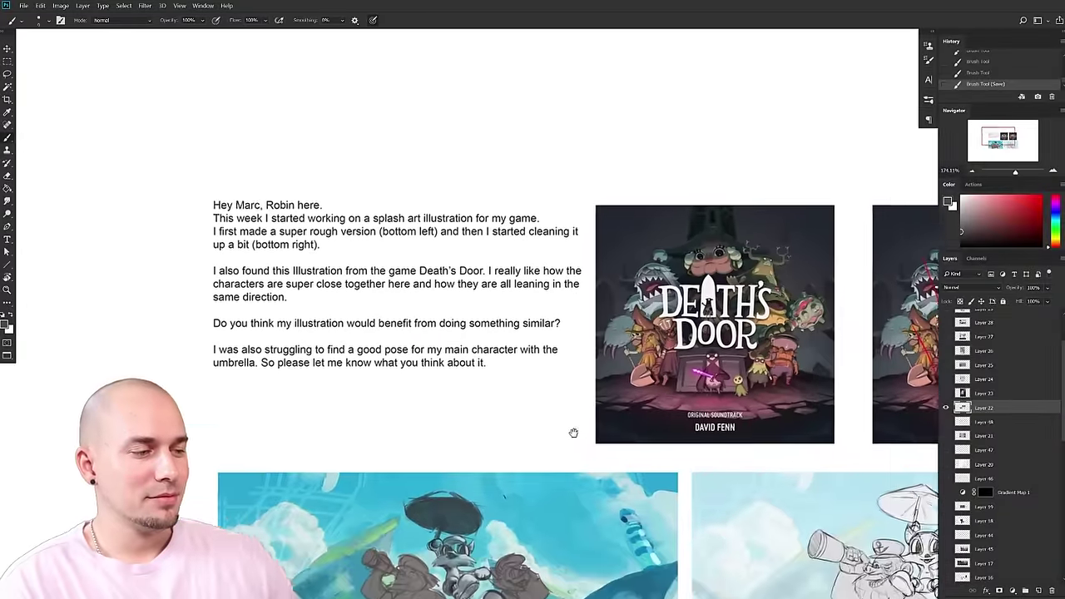
drag(573, 433, 532, 386)
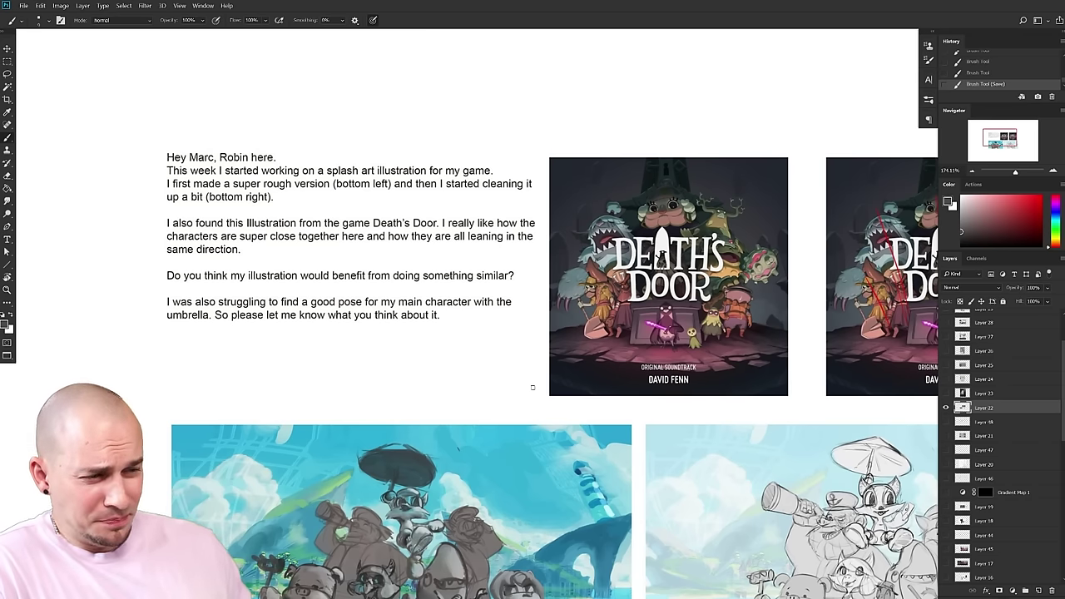
drag(624, 468, 554, 422)
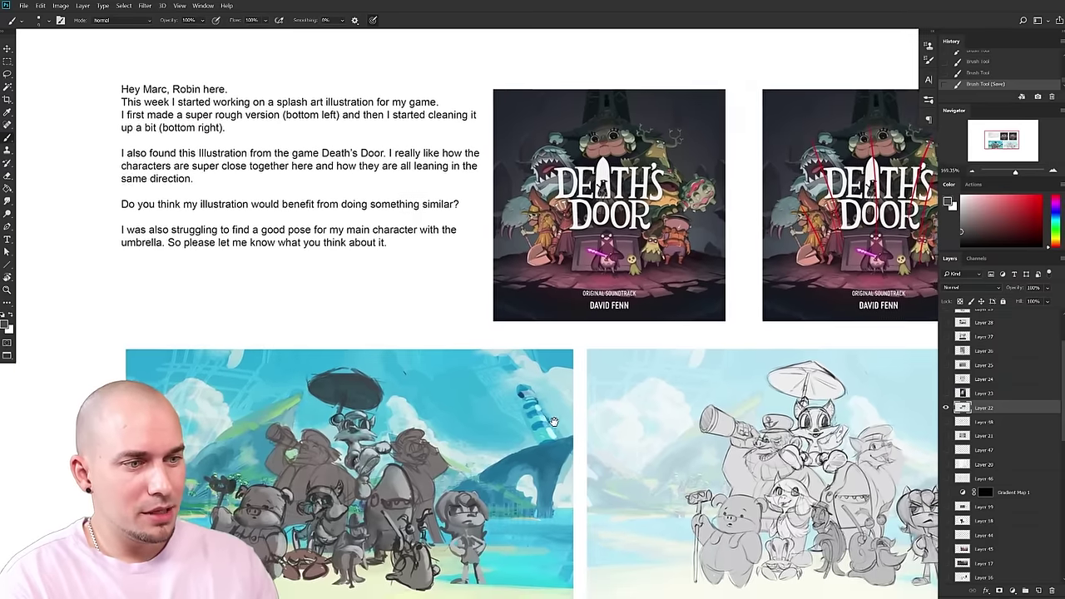
drag(481, 466, 416, 442)
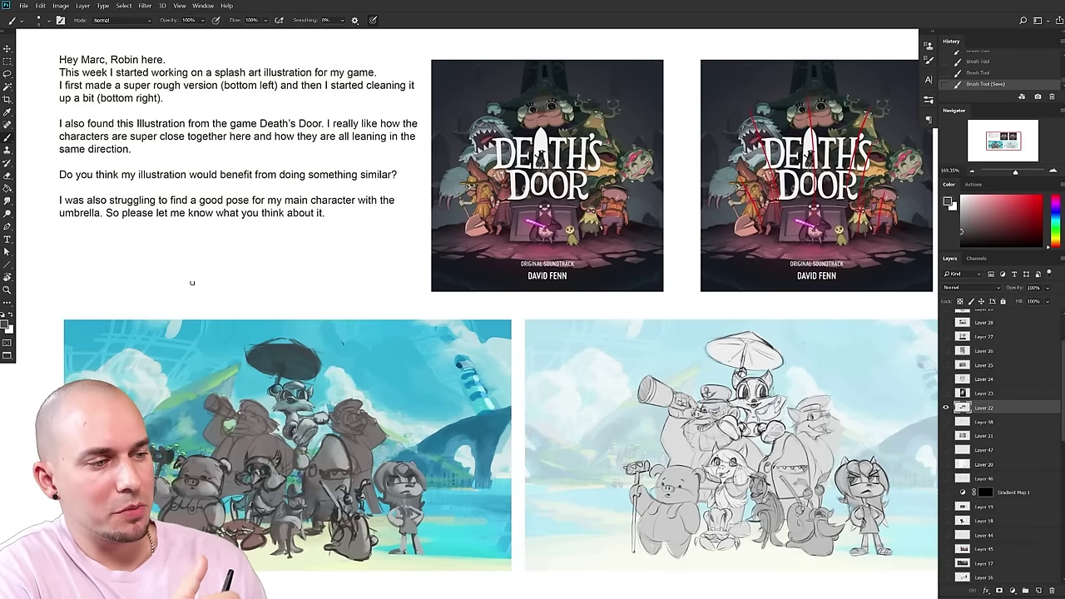
drag(563, 428, 555, 430)
drag(680, 437, 515, 469)
- Set the foreground color to bright red and compare the plain Death's Door cover with the version marked with lean lines
click(1041, 196)
drag(815, 295, 810, 460)
drag(413, 433, 532, 430)
drag(864, 327, 872, 326)
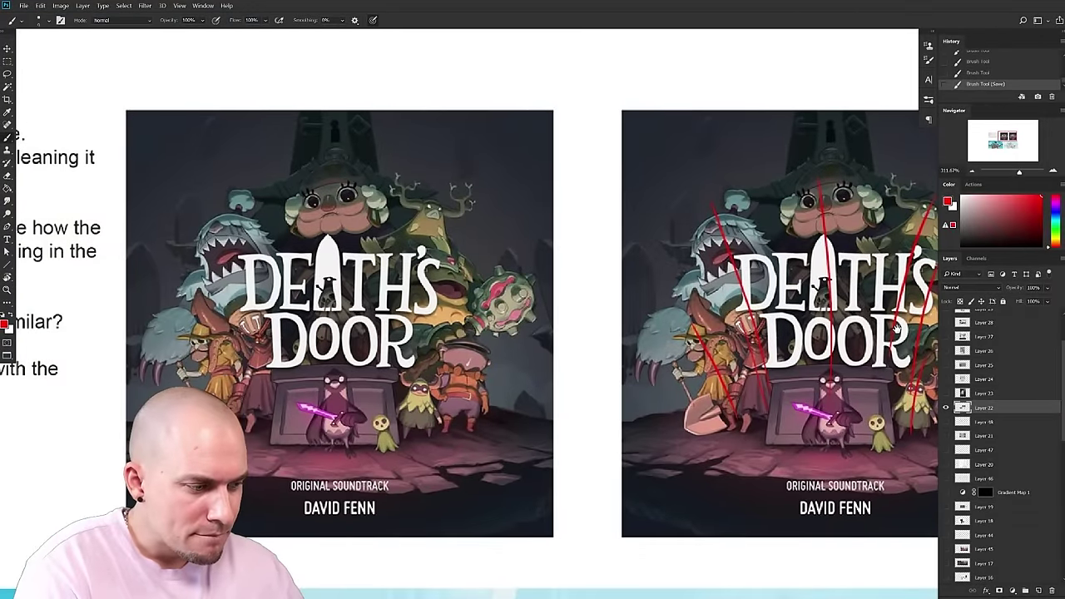
scroll(882, 333, right, 3)
scroll(871, 336, right, 2)
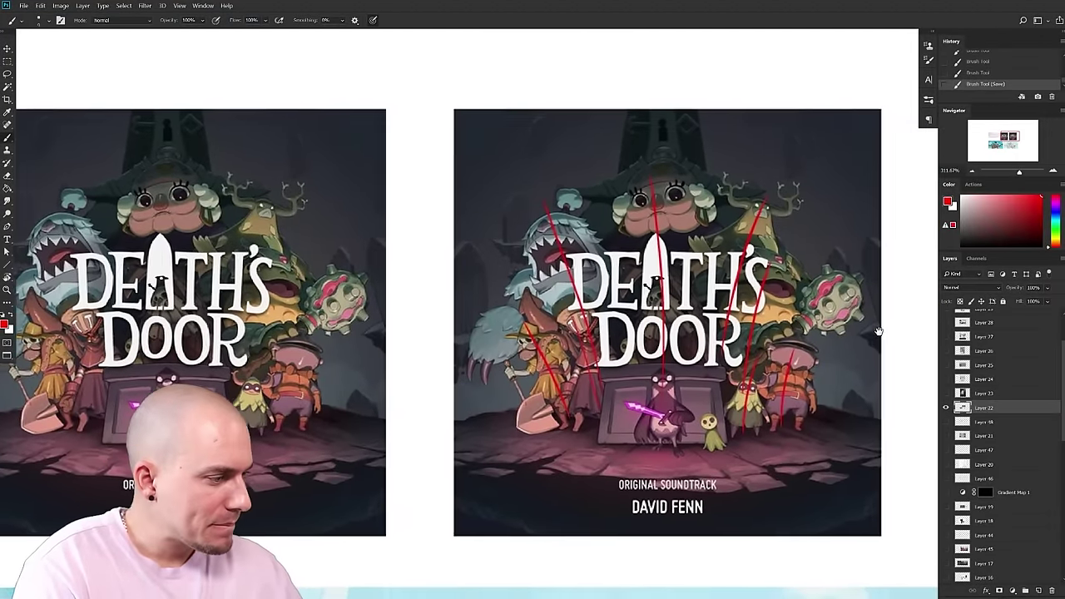
scroll(624, 384, left, 3)
scroll(623, 385, down, 1)
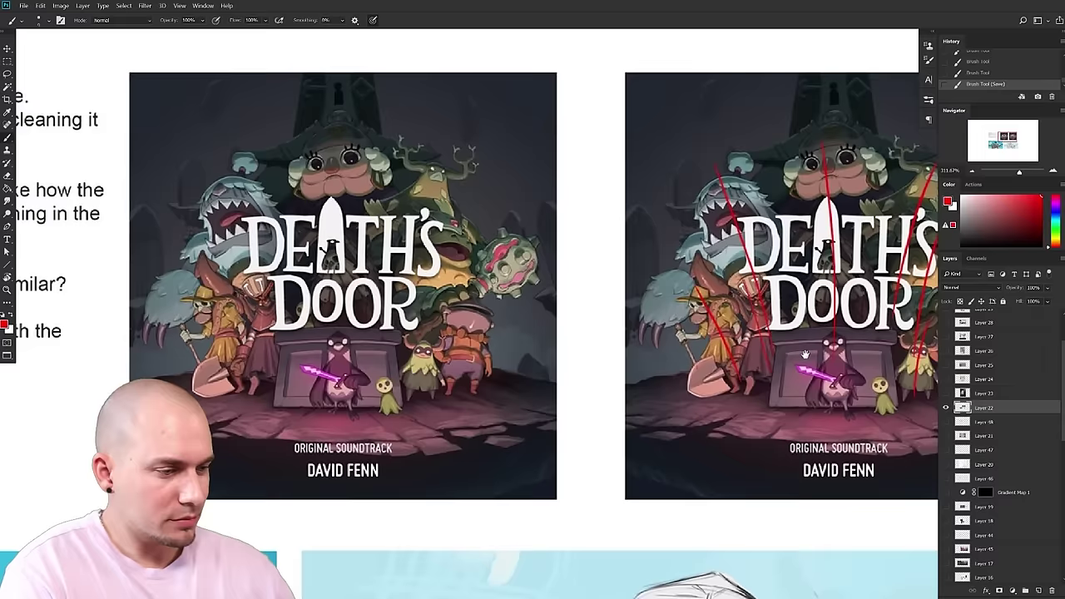
drag(596, 378, 576, 376)
drag(598, 374, 677, 435)
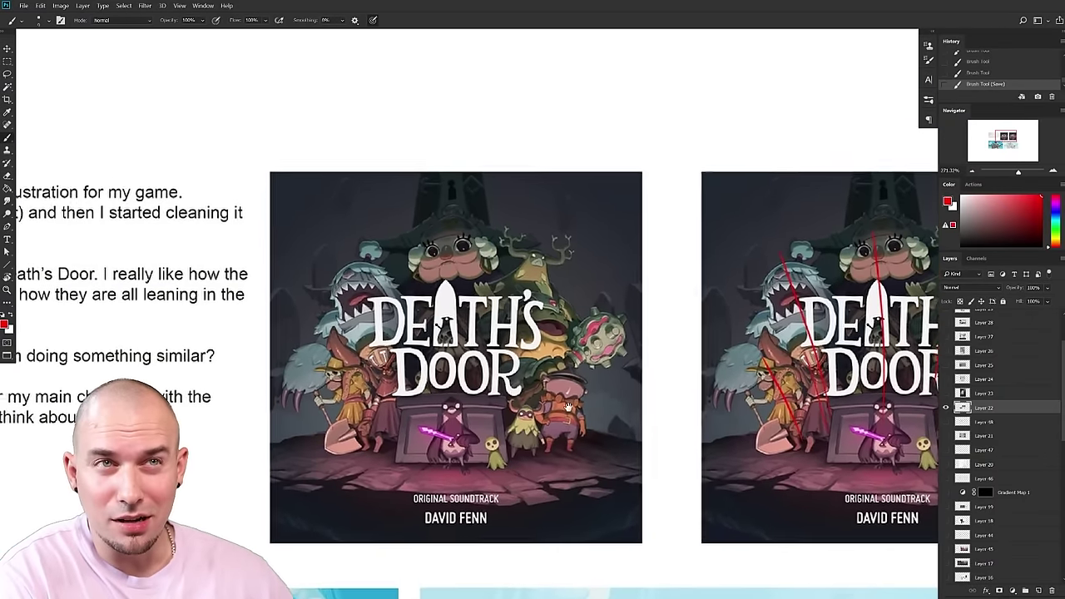
drag(554, 394, 583, 388)
drag(583, 389, 612, 393)
scroll(611, 393, down, 1)
scroll(611, 392, right, 1)
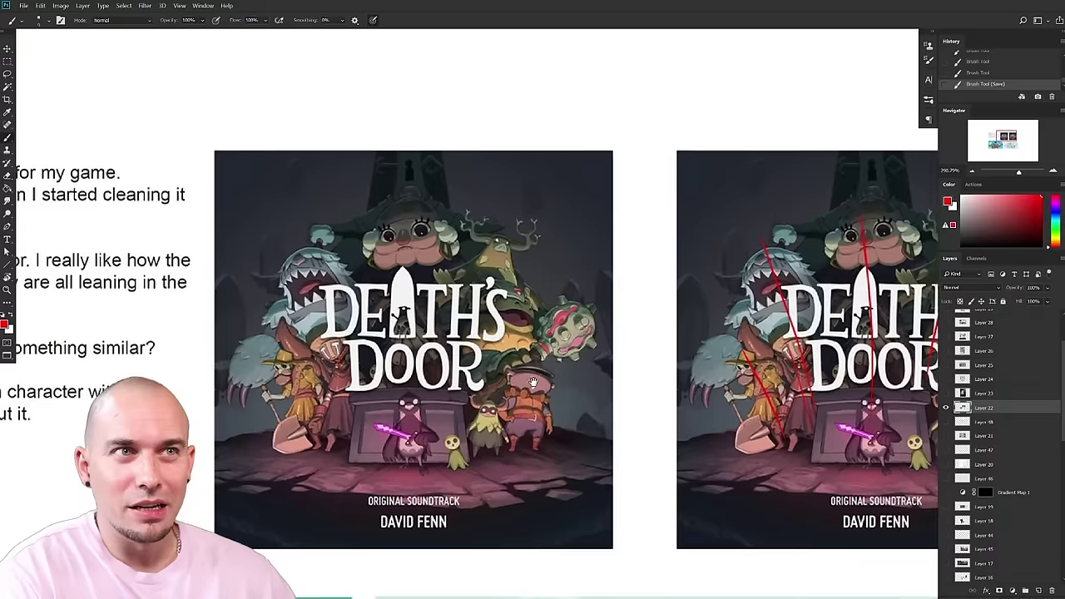
- Try red brush strokes on the unmarked Death's Door cover and undo them
mouse_move(490, 416)
mouse_down()
mouse_move(541, 368)
mouse_move(453, 214)
mouse_move(293, 348)
mouse_move(456, 448)
mouse_move(526, 433)
mouse_up()
key(ctrl+z)
ctrl+click(597, 472)
mouse_move(574, 468)
mouse_down()
mouse_move(397, 439)
mouse_move(577, 390)
mouse_move(594, 371)
mouse_move(564, 392)
mouse_move(515, 459)
mouse_up()
scroll(448, 457, down, 3)
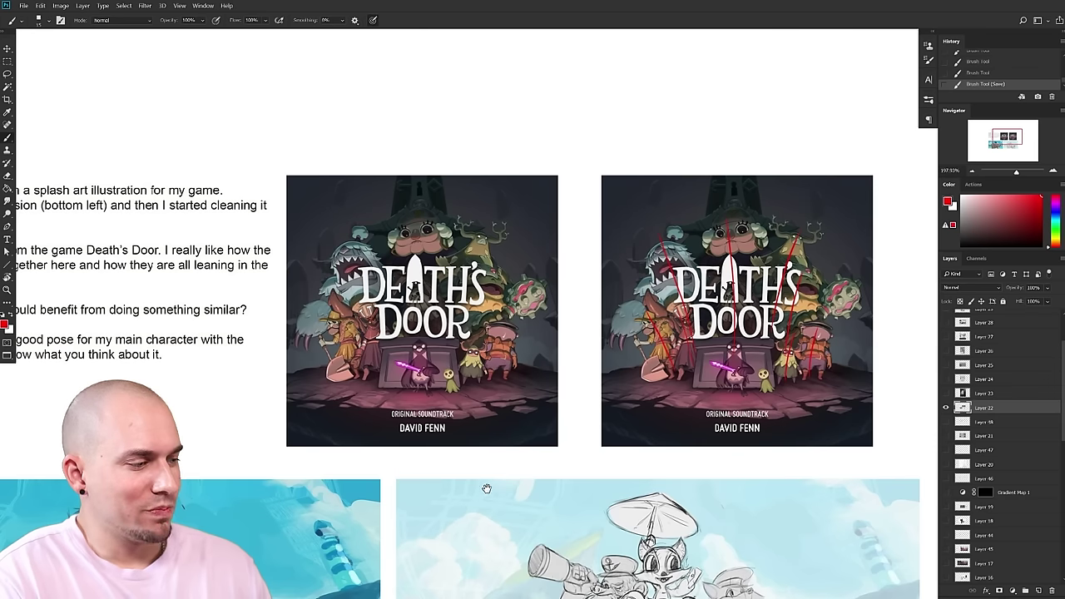
drag(392, 391, 354, 444)
drag(385, 428, 375, 431)
drag(492, 453, 395, 466)
mouse_move(635, 398)
mouse_down()
mouse_move(586, 261)
mouse_move(622, 405)
mouse_up()
key(ctrl+z)
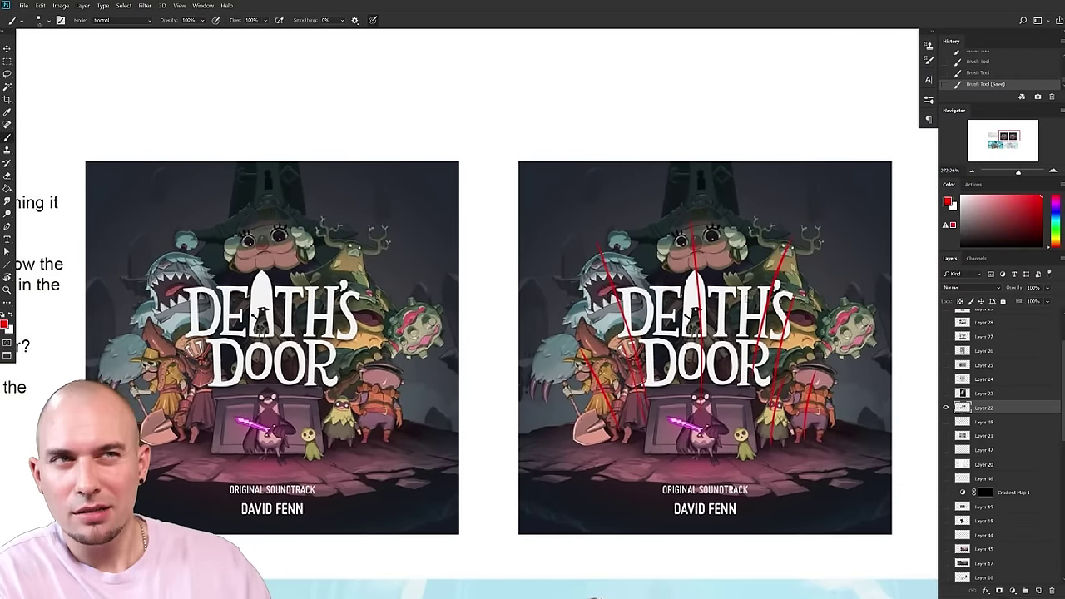
drag(592, 420, 592, 415)
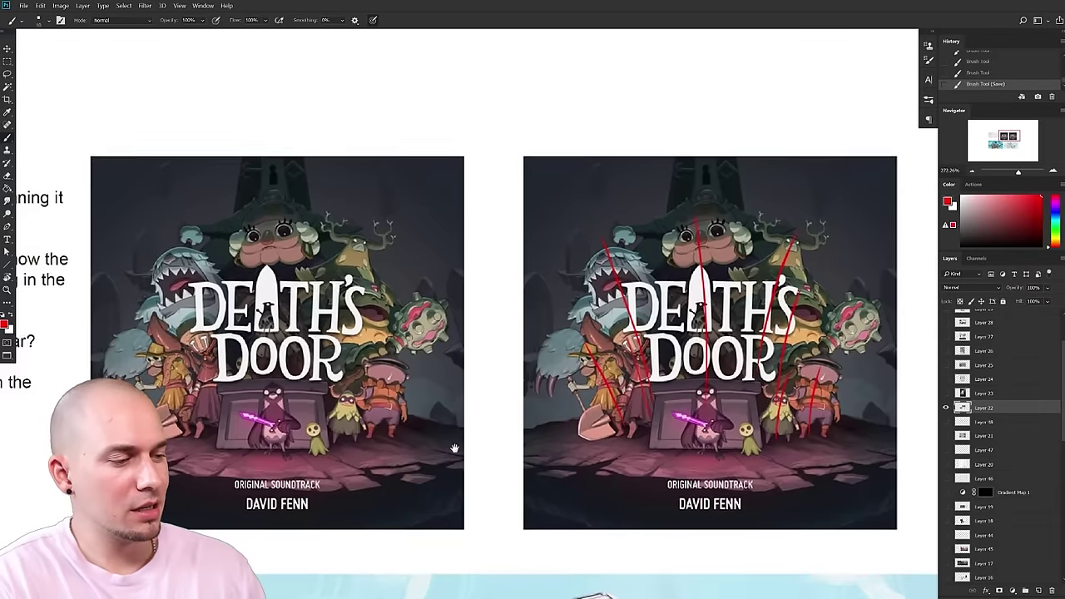
drag(435, 455, 456, 450)
mouse_move(232, 342)
mouse_down()
mouse_move(281, 268)
mouse_move(196, 332)
mouse_move(316, 264)
mouse_up()
key(ctrl+z)
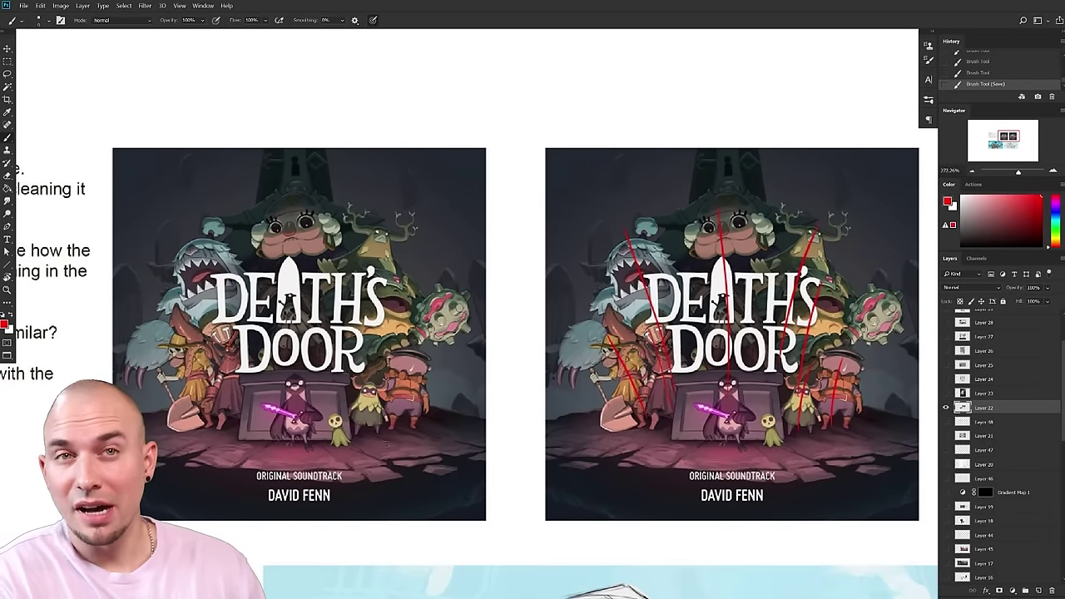
key(ctrl+shift+z)
key(ctrl+z)
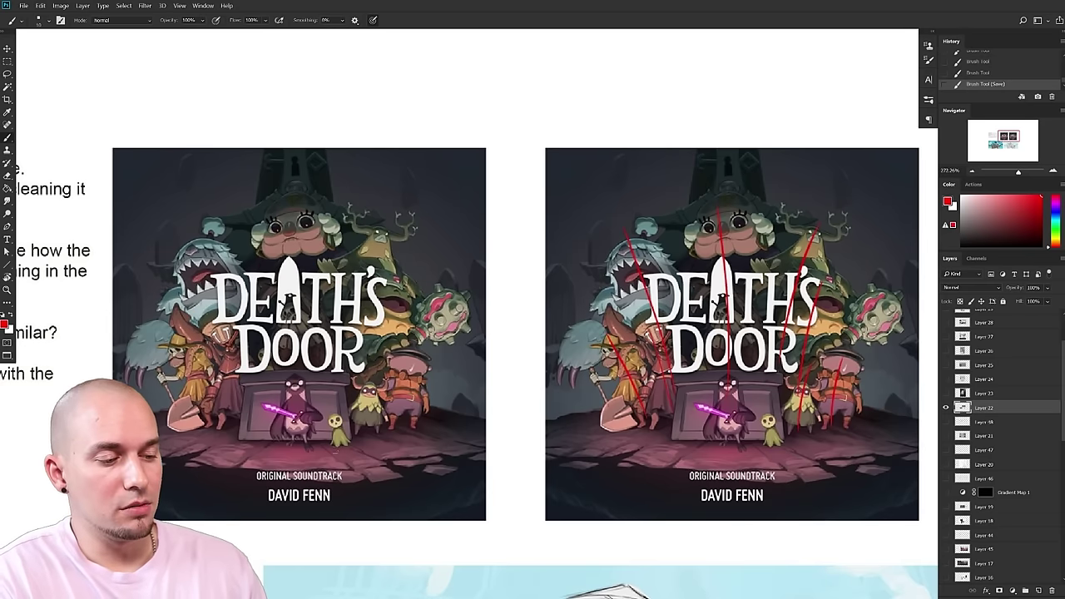
- Circle the individual characters surrounding the title on the unmarked Death's Door cover with thick red strokes
mouse_move(218, 388)
mouse_down()
mouse_move(171, 337)
mouse_move(212, 329)
mouse_up()
mouse_move(212, 242)
mouse_down()
mouse_move(208, 265)
mouse_move(200, 242)
mouse_up()
mouse_move(250, 200)
mouse_down()
mouse_move(287, 190)
mouse_move(249, 208)
mouse_up()
mouse_move(366, 213)
mouse_down()
mouse_move(391, 221)
mouse_move(437, 279)
mouse_move(399, 358)
mouse_move(341, 415)
mouse_move(300, 437)
mouse_up()
drag(233, 373, 250, 381)
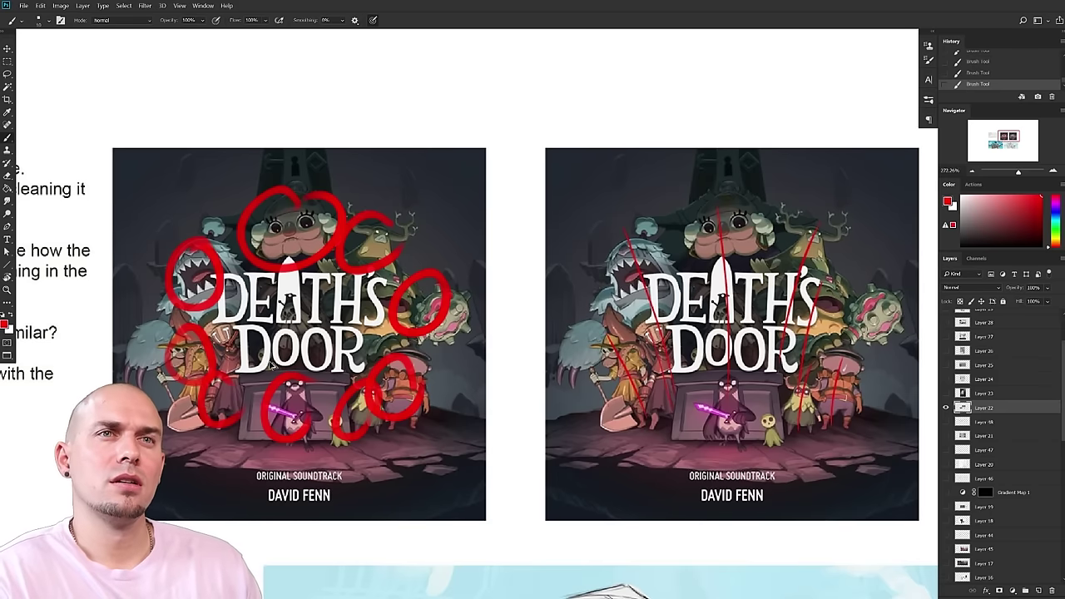
- Undo all the red circles around the characters on the unmarked cover
key(ctrl+z)
key(ctrl+z)
key(ctrl+z)
key(ctrl+z)
key(ctrl+z)
key(ctrl+z)
key(ctrl+z)
key(ctrl+z)
key(ctrl+z)
key(ctrl+z)
- Draw one large red circle through the ring of characters on the unmarked cover, mark points along it, and undo it
mouse_move(571, 390)
mouse_down()
mouse_move(547, 396)
mouse_move(564, 396)
mouse_up()
drag(504, 384, 609, 375)
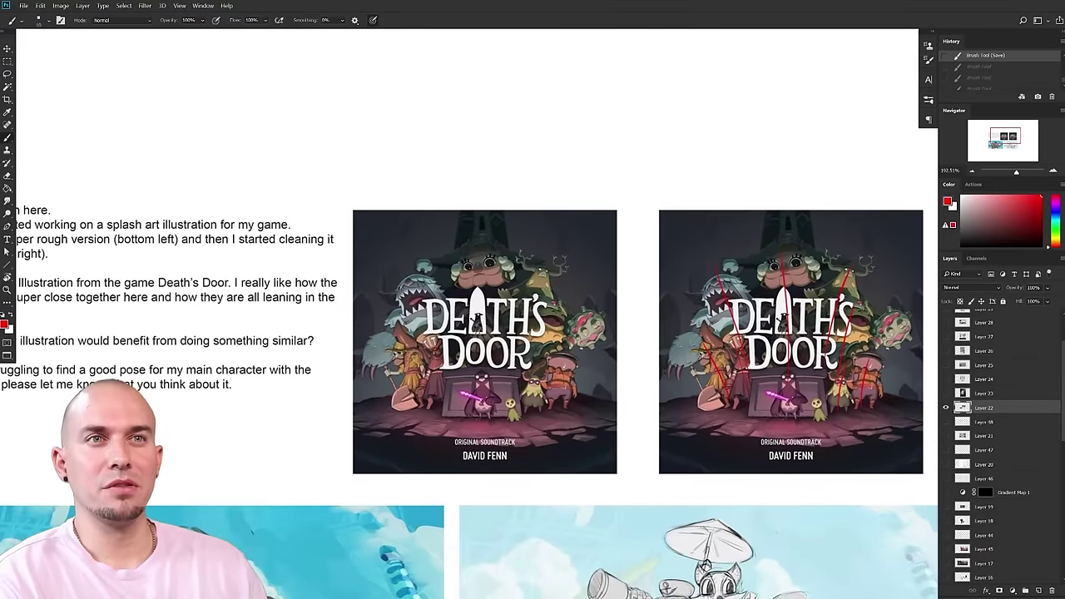
mouse_move(523, 261)
mouse_down()
mouse_move(388, 391)
mouse_move(574, 357)
mouse_move(469, 281)
mouse_up()
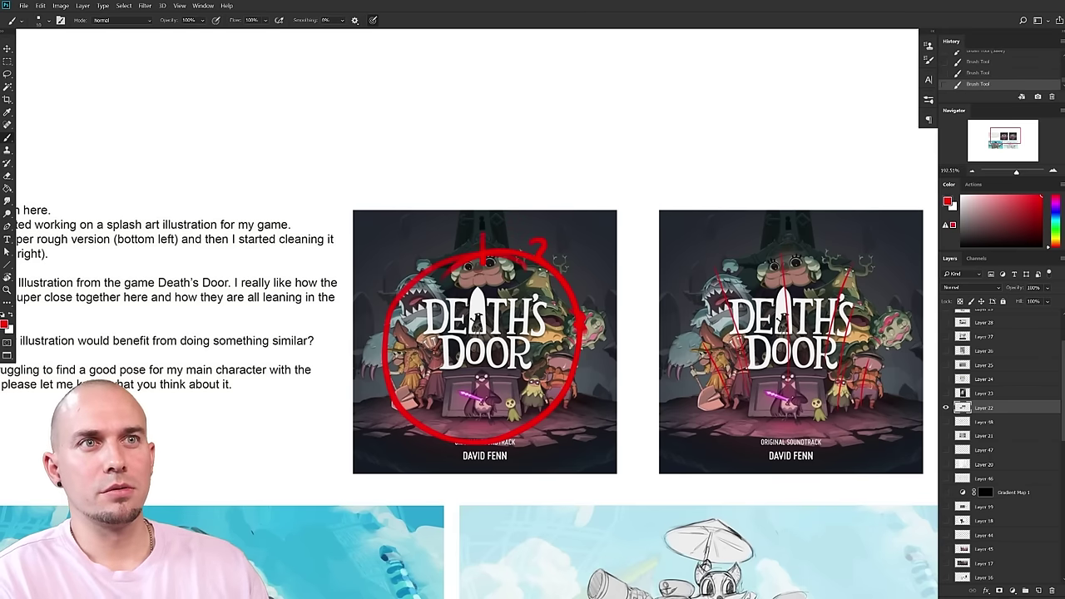
key(ctrl+z)
key(ctrl+z)
key(ctrl+z)
key(ctrl+z)
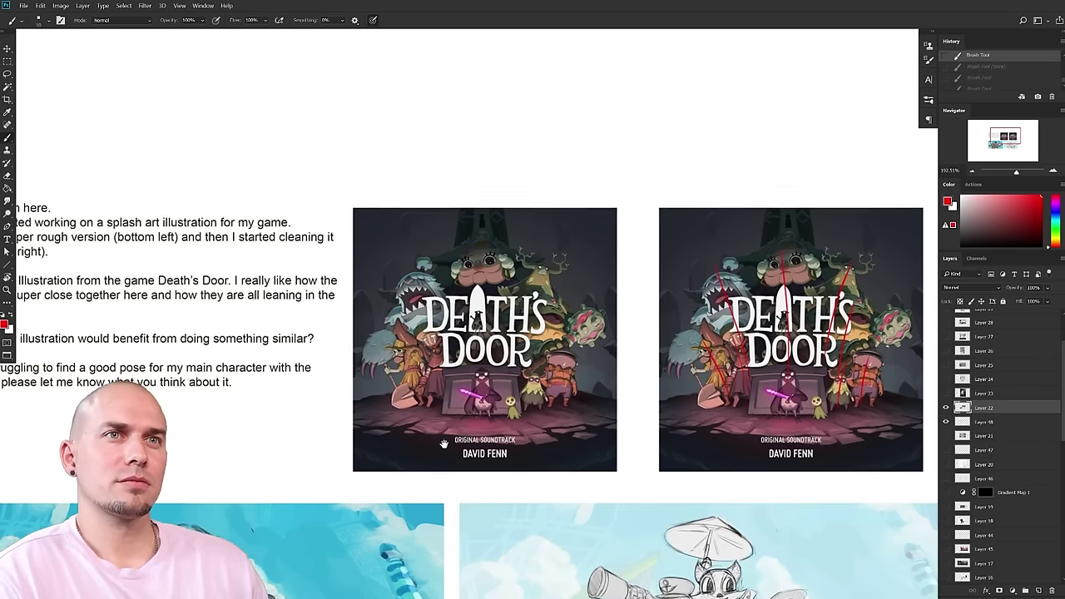
- Compare the character grouping in the rough color splash art with the cleaned-up sketch
drag(444, 450, 598, 287)
scroll(542, 321, down, 4)
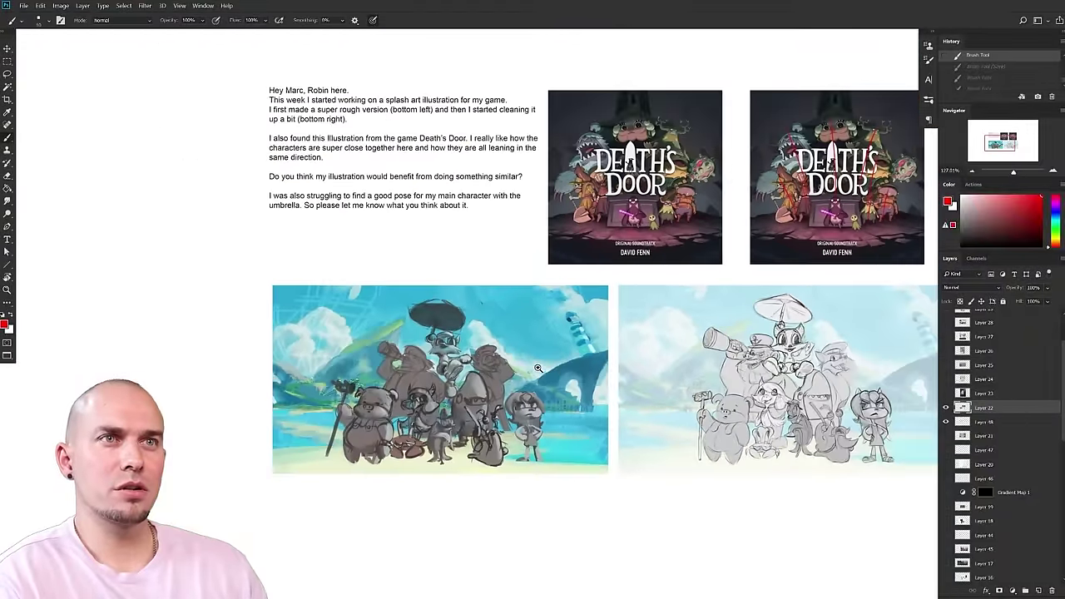
drag(545, 366, 505, 390)
drag(499, 394, 531, 394)
drag(930, 404, 826, 379)
scroll(828, 380, left, 3)
scroll(596, 511, up, 1)
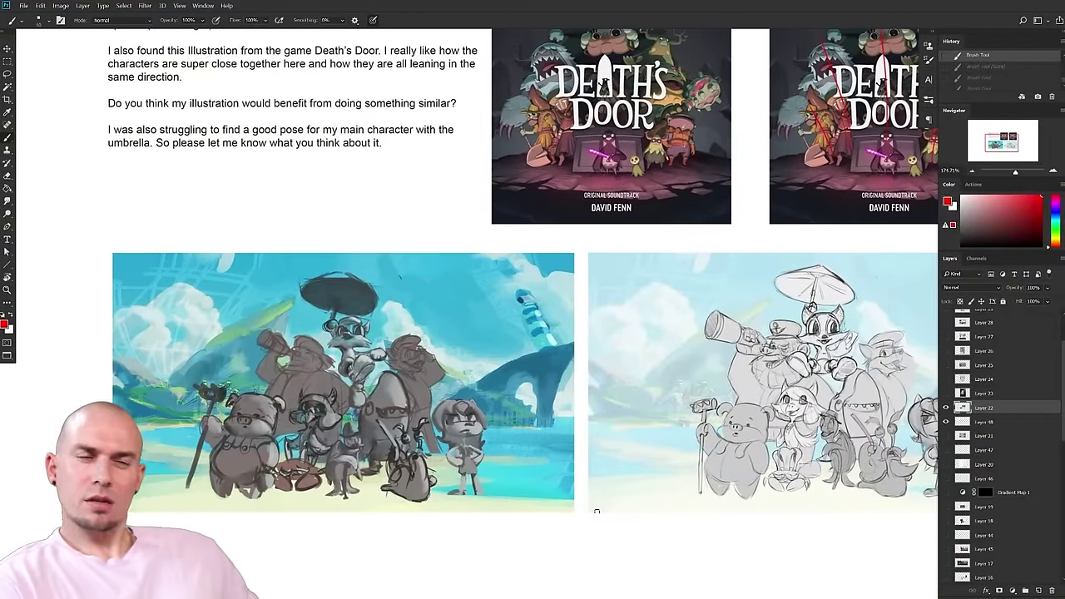
- Scribble a red zigzag over the title on the unmarked Death's Door cover and undo it
drag(646, 281, 532, 378)
mouse_move(555, 222)
mouse_down()
mouse_move(537, 259)
mouse_move(472, 222)
mouse_up()
key(ctrl+z)
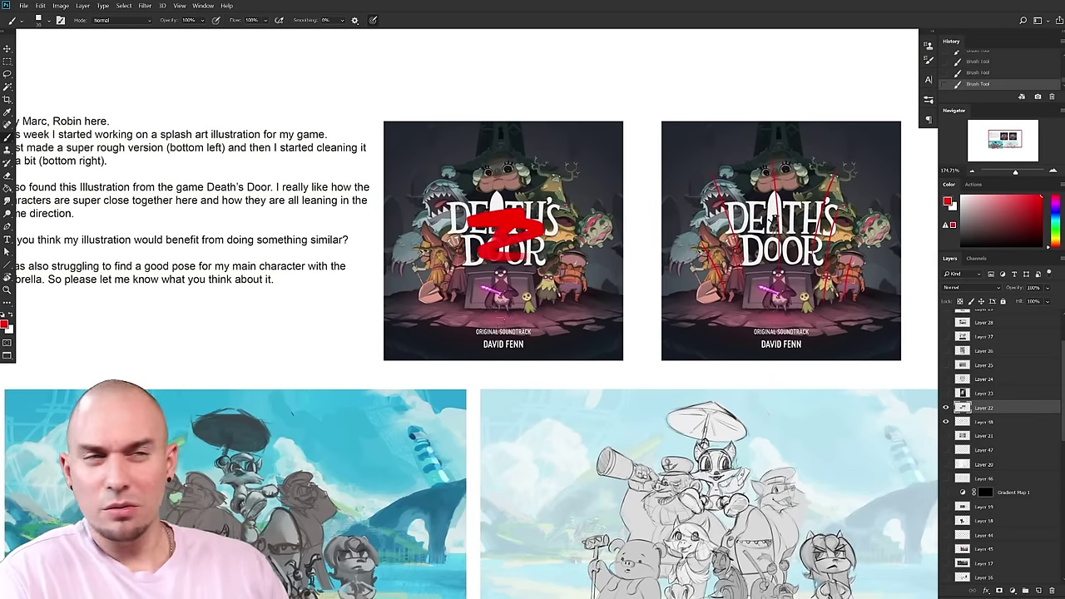
key(ctrl+z)
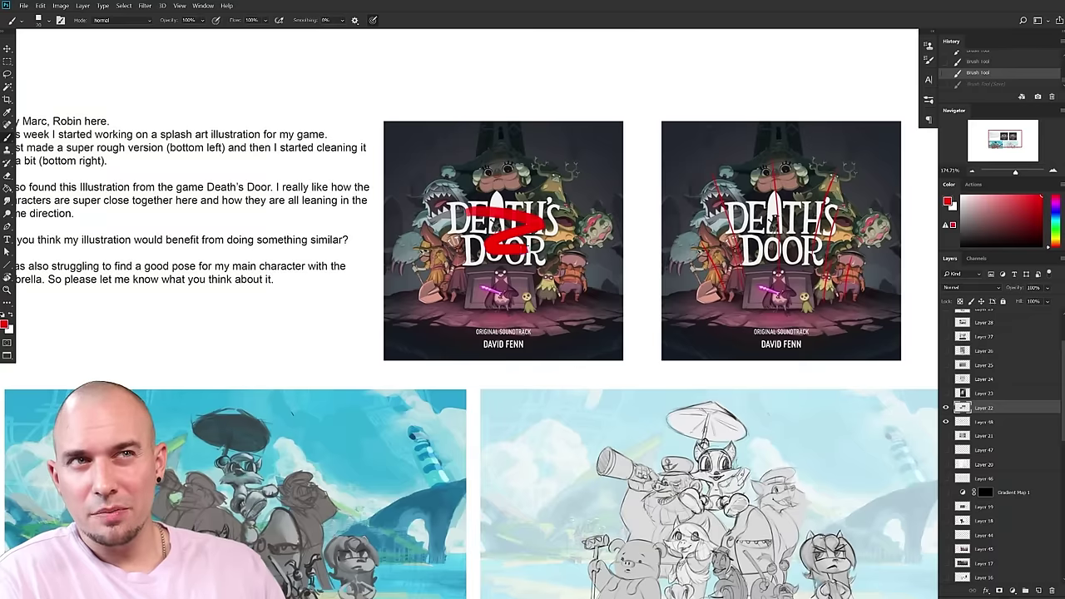
drag(526, 252, 529, 251)
key(ctrl+z)
drag(514, 472, 563, 424)
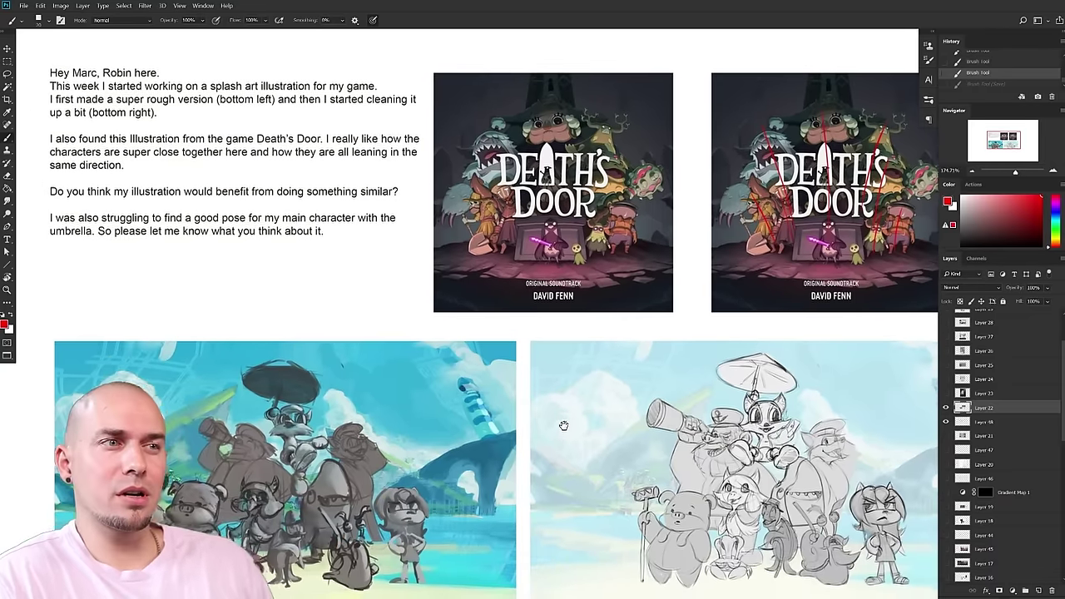
scroll(562, 423, down, 3)
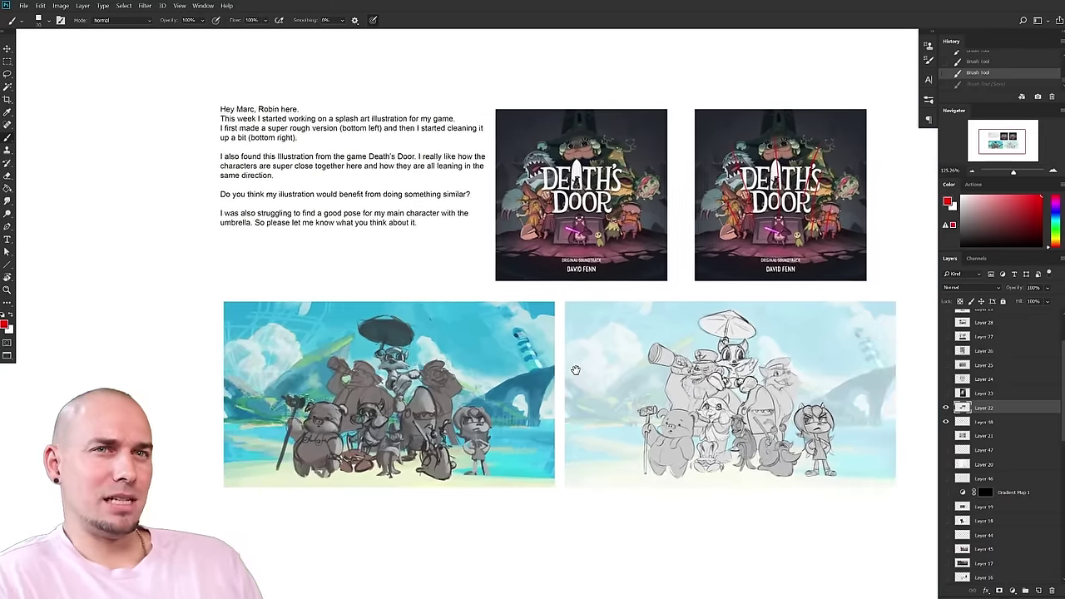
- Examine the spacing between the characters in the rough color splash art and in the cleaned-up sketch
scroll(572, 375, up, 3)
mouse_move(633, 405)
mouse_down()
mouse_move(512, 398)
mouse_move(317, 409)
mouse_move(656, 405)
mouse_up()
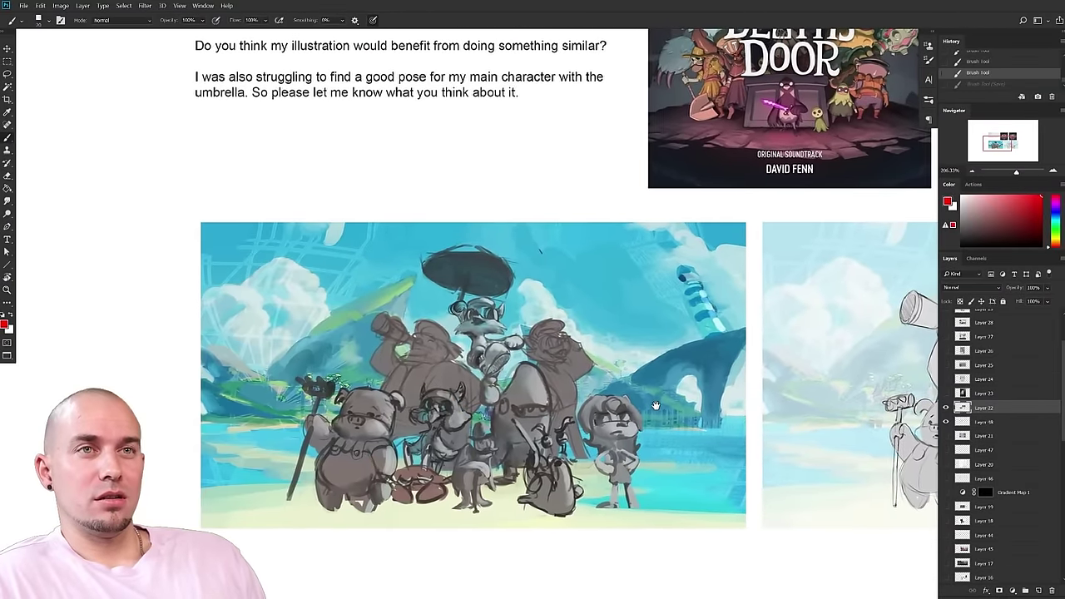
scroll(653, 405, down, 3)
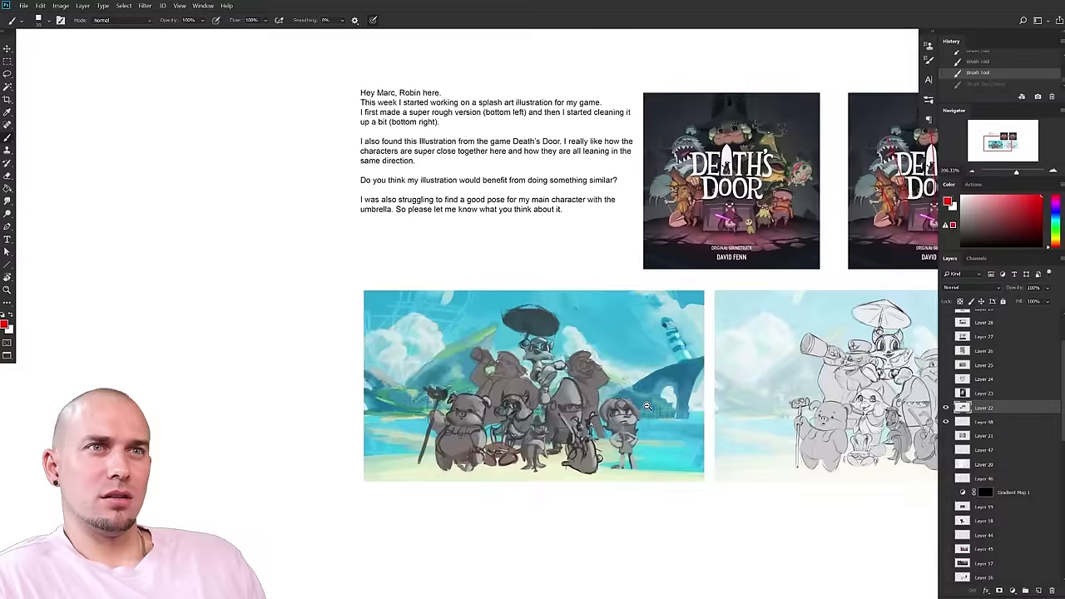
drag(647, 406, 679, 405)
mouse_move(679, 405)
mouse_down()
mouse_move(468, 396)
mouse_move(754, 386)
mouse_up()
mouse_move(271, 402)
mouse_down()
mouse_move(435, 391)
mouse_move(346, 408)
mouse_move(357, 402)
mouse_move(366, 414)
mouse_up()
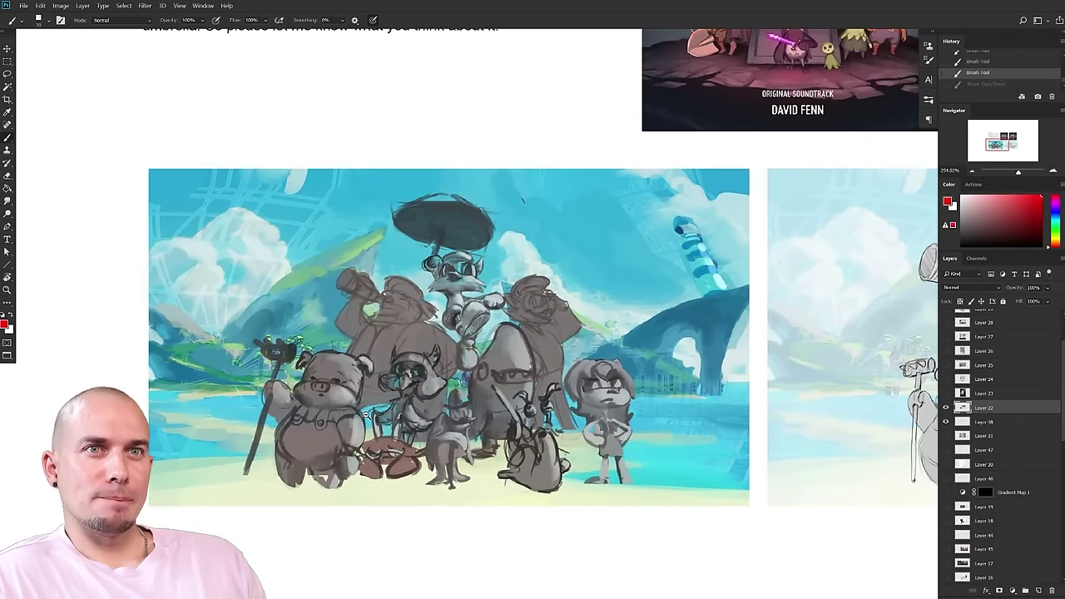
scroll(363, 414, down, 2)
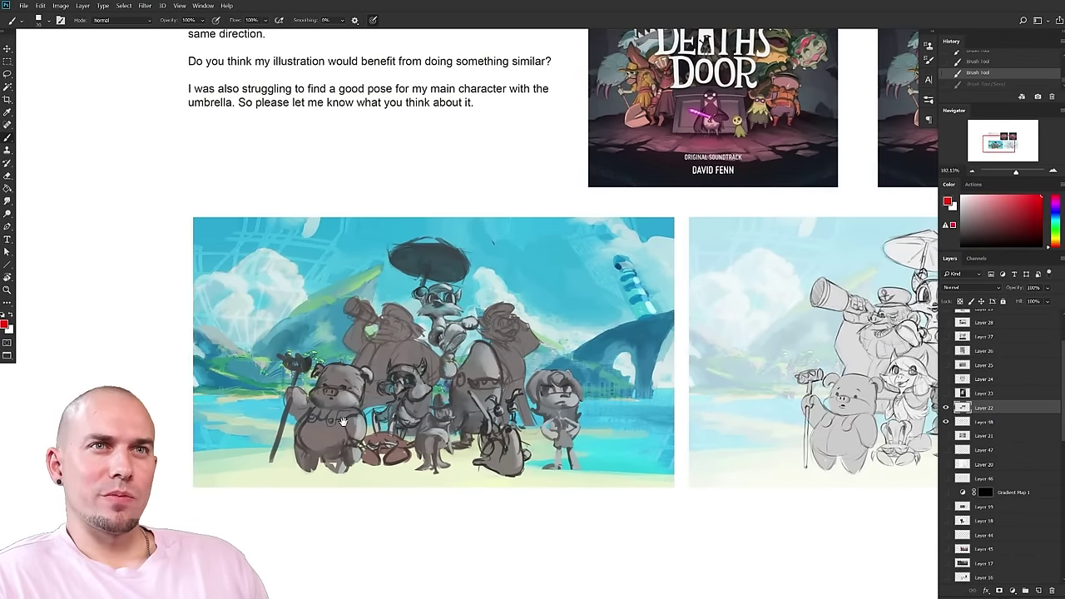
scroll(474, 427, up, 2)
drag(592, 458, 225, 463)
mouse_move(687, 432)
mouse_down()
mouse_move(425, 457)
mouse_move(380, 451)
mouse_up()
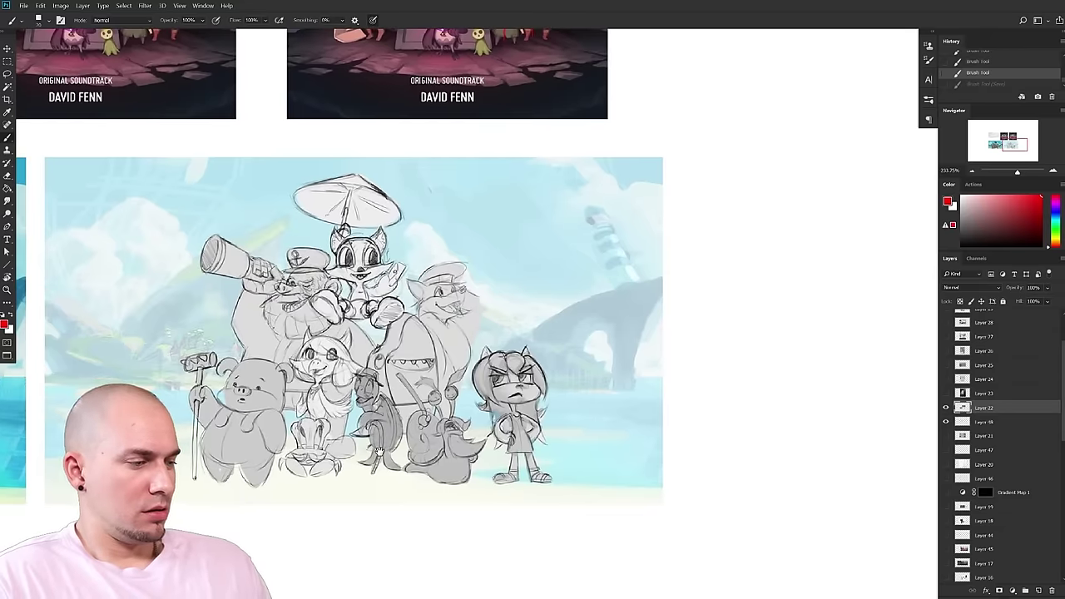
- Sample the light blue of the sky and paint it into the area beneath the seated umbrella character in the cleaned-up sketch
mouse_move(393, 366)
mouse_down()
mouse_move(457, 381)
mouse_move(521, 459)
mouse_move(519, 548)
mouse_move(549, 420)
mouse_up()
key(x)
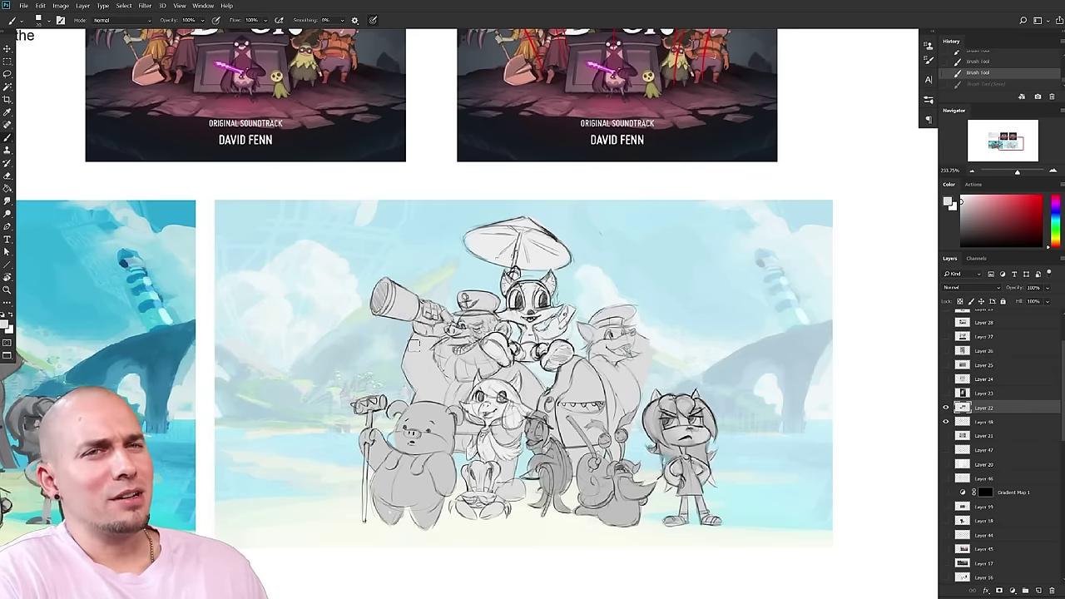
drag(413, 344, 429, 316)
drag(555, 406, 561, 417)
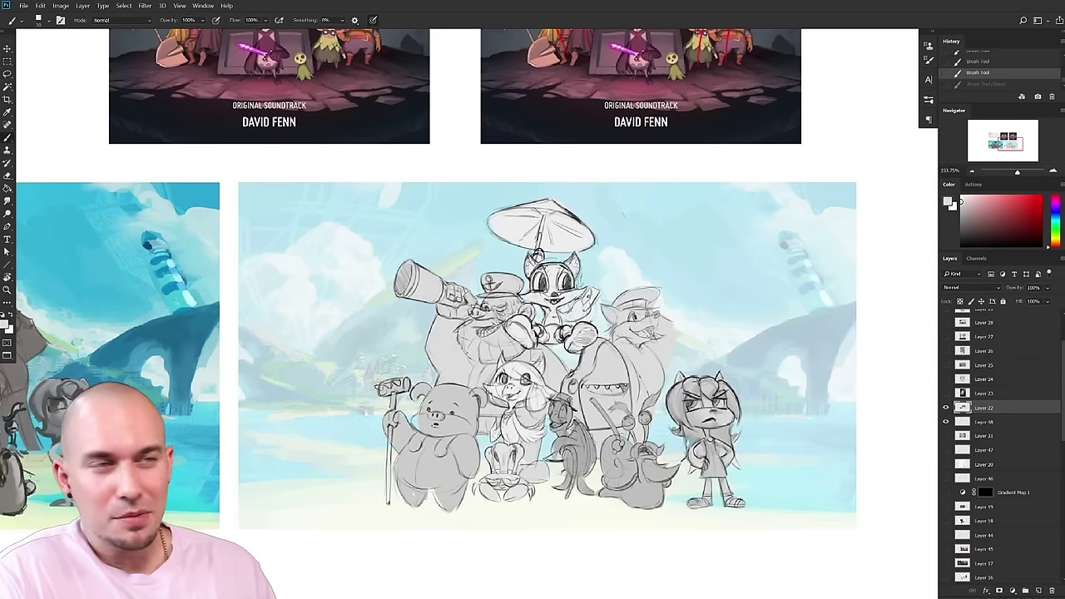
drag(612, 403, 514, 383)
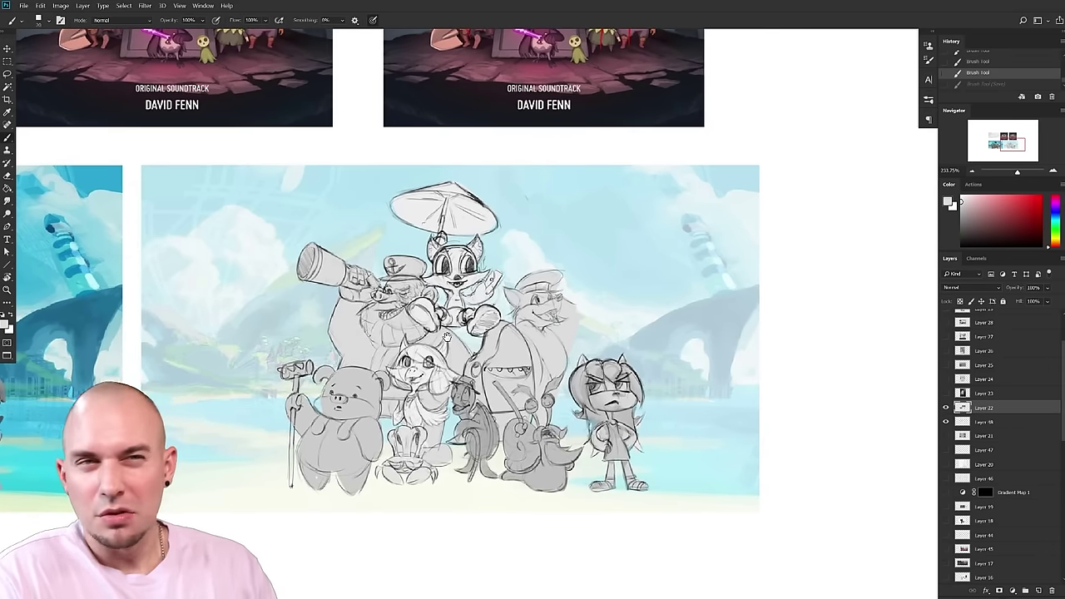
drag(445, 358, 450, 354)
click(449, 354)
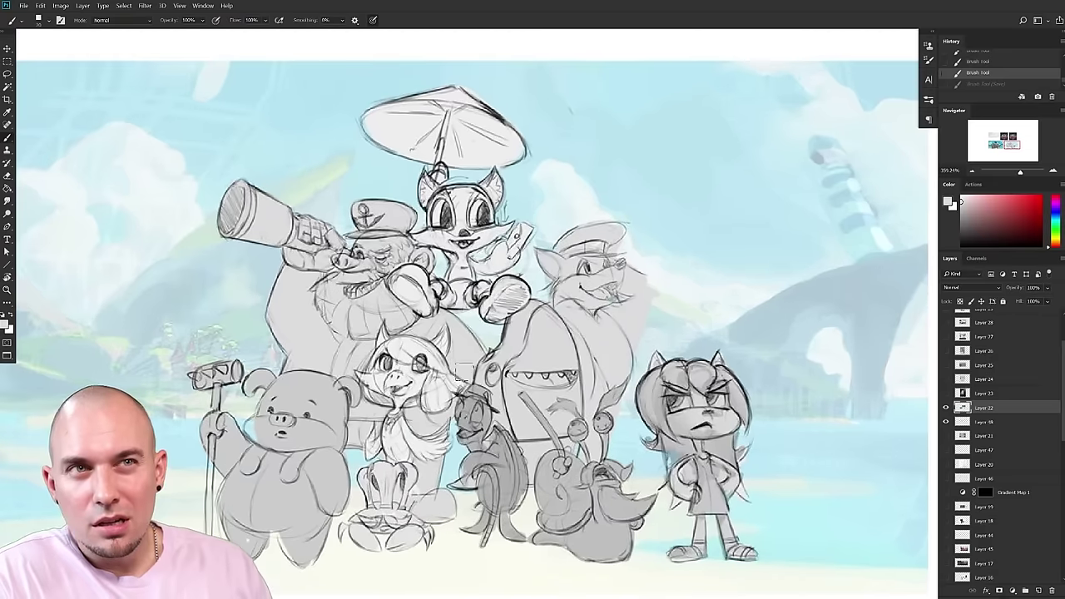
alt+click(699, 229)
drag(487, 336, 479, 330)
drag(459, 422, 443, 472)
scroll(607, 429, down, 3)
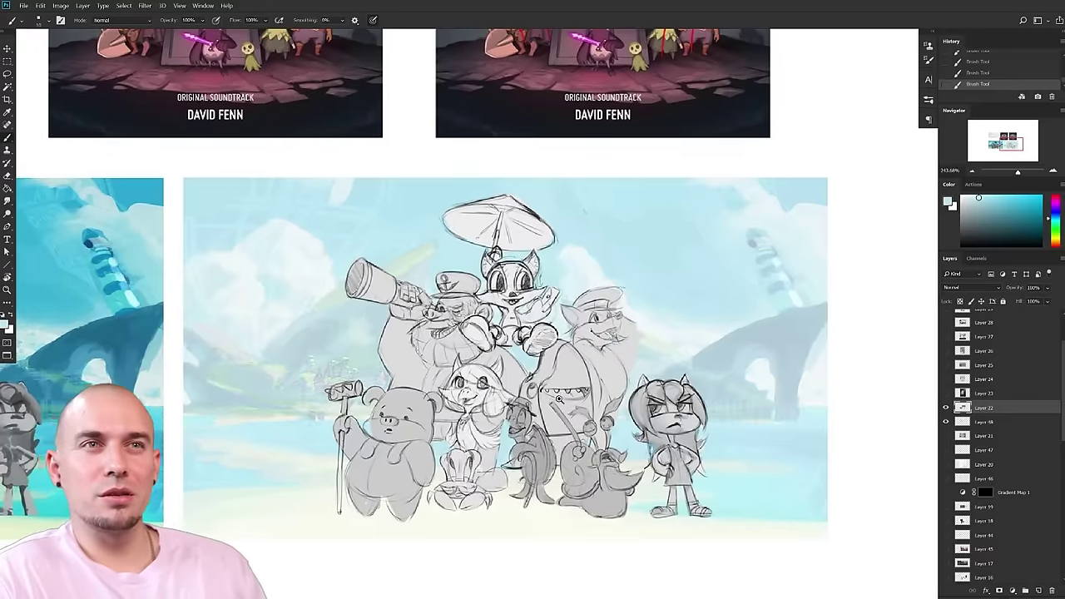
- Sample the characters' light gray and fill the gap beneath the umbrella character in the cleaned-up sketch
scroll(576, 391, down, 3)
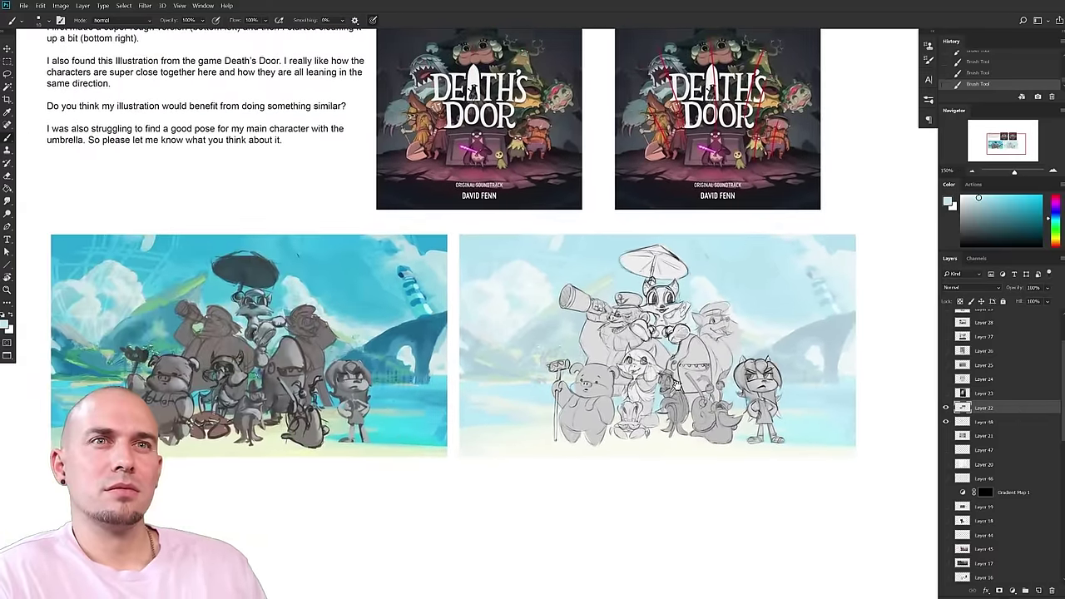
drag(677, 385, 471, 463)
scroll(483, 471, up, 4)
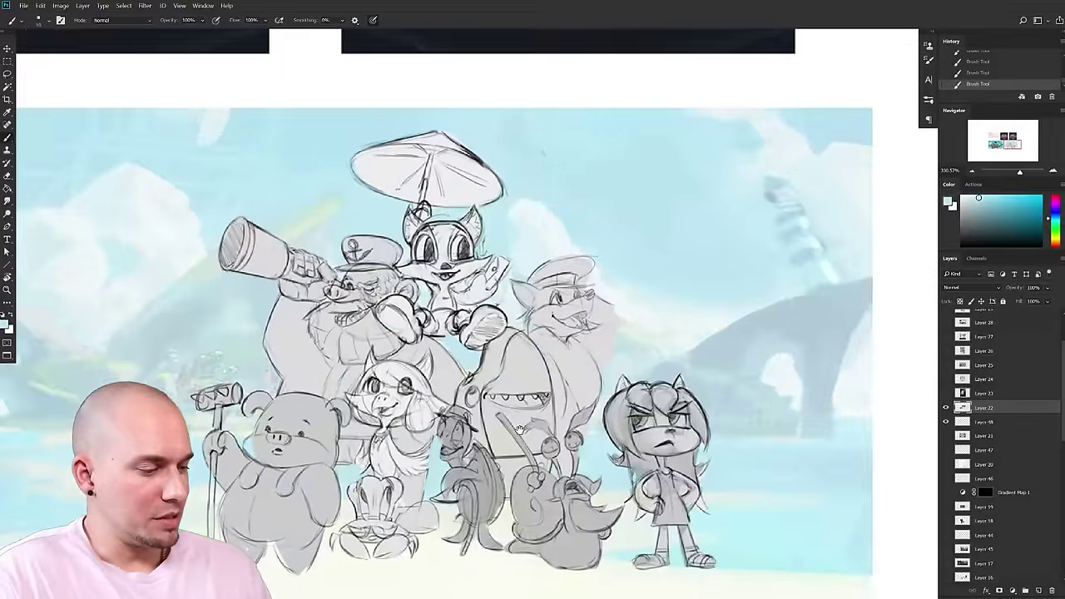
alt+click(443, 376)
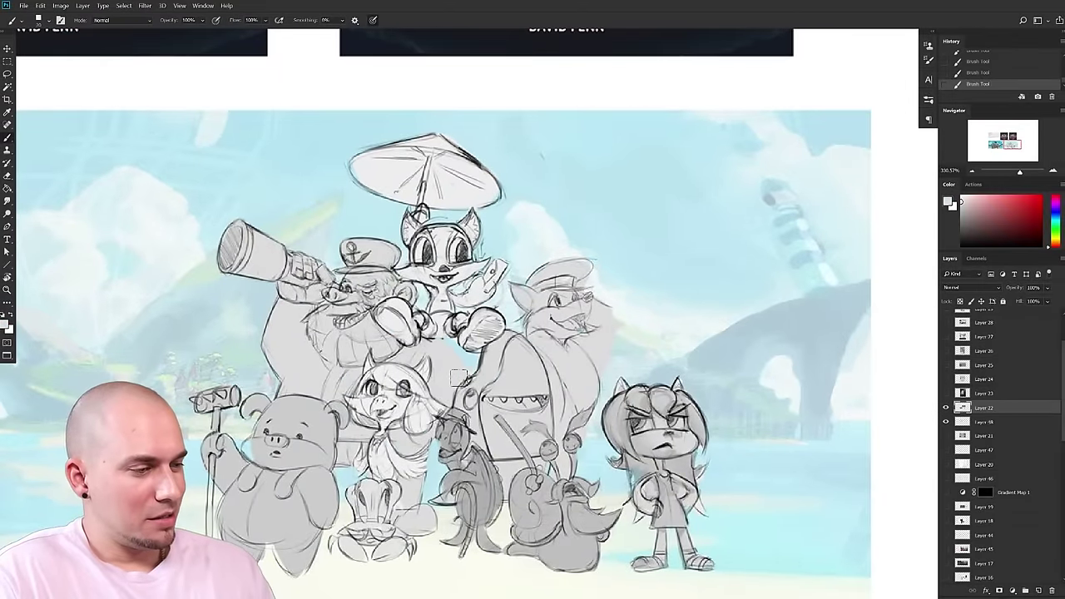
drag(436, 378, 423, 357)
scroll(504, 416, down, 2)
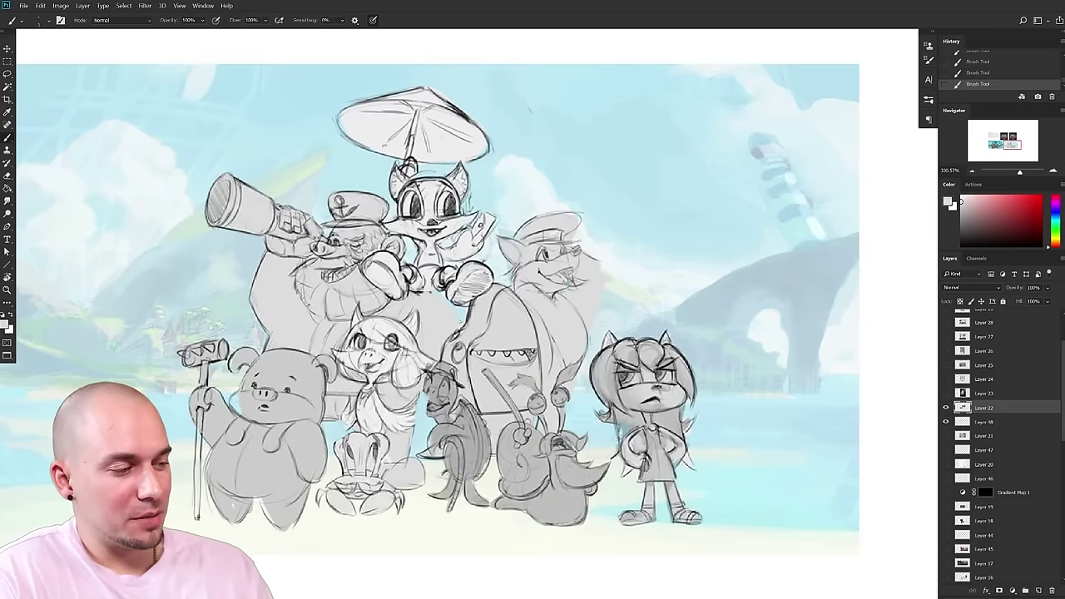
- Examine the group's silhouette and the spacing around the girl standing apart in the cleaned-up sketch
drag(612, 456, 601, 467)
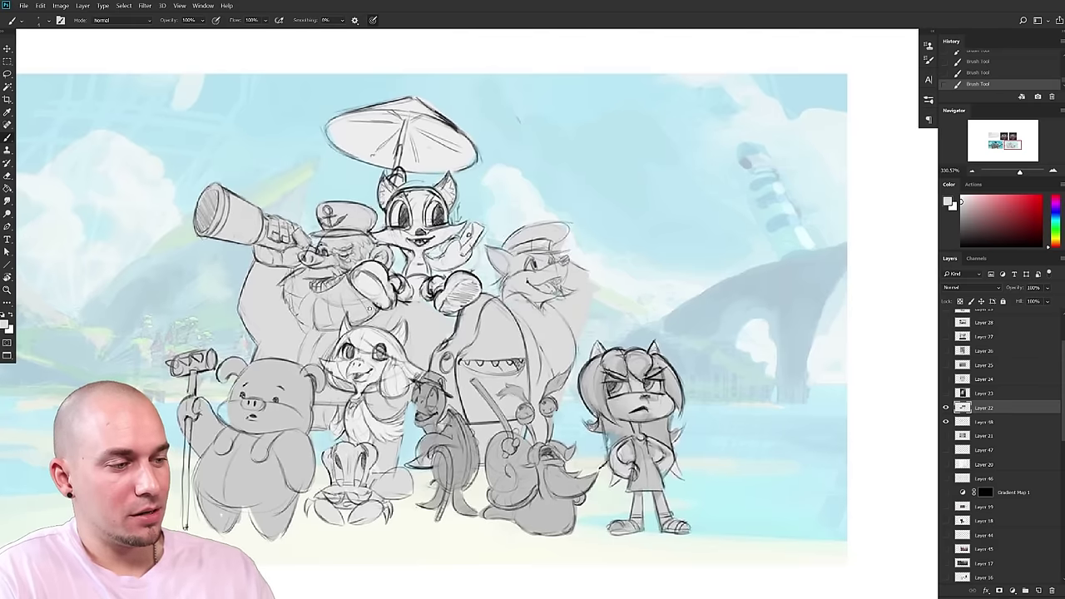
drag(369, 314, 444, 313)
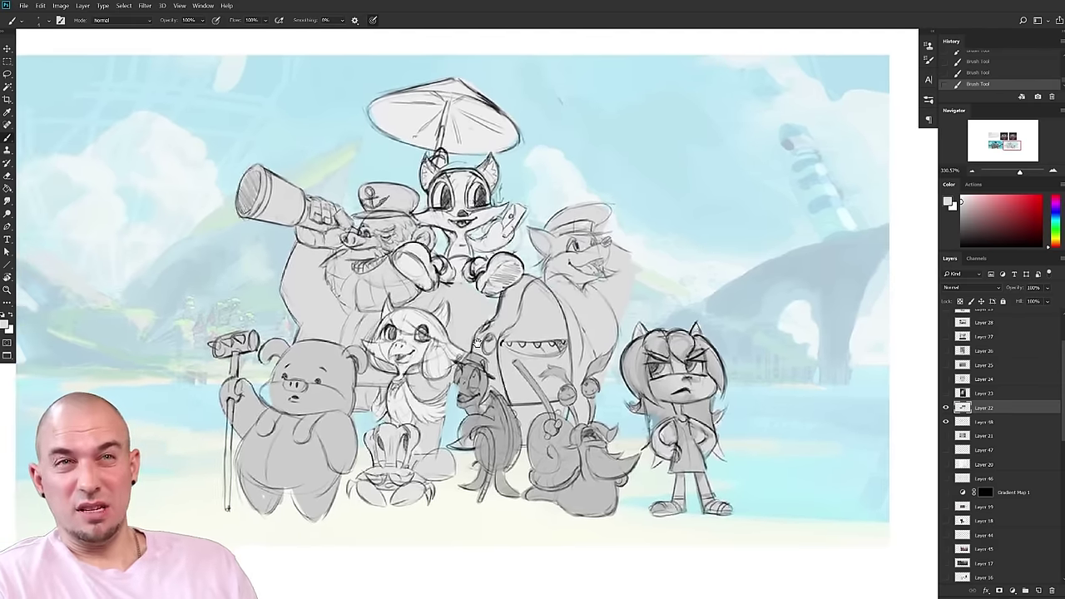
scroll(477, 341, down, 2)
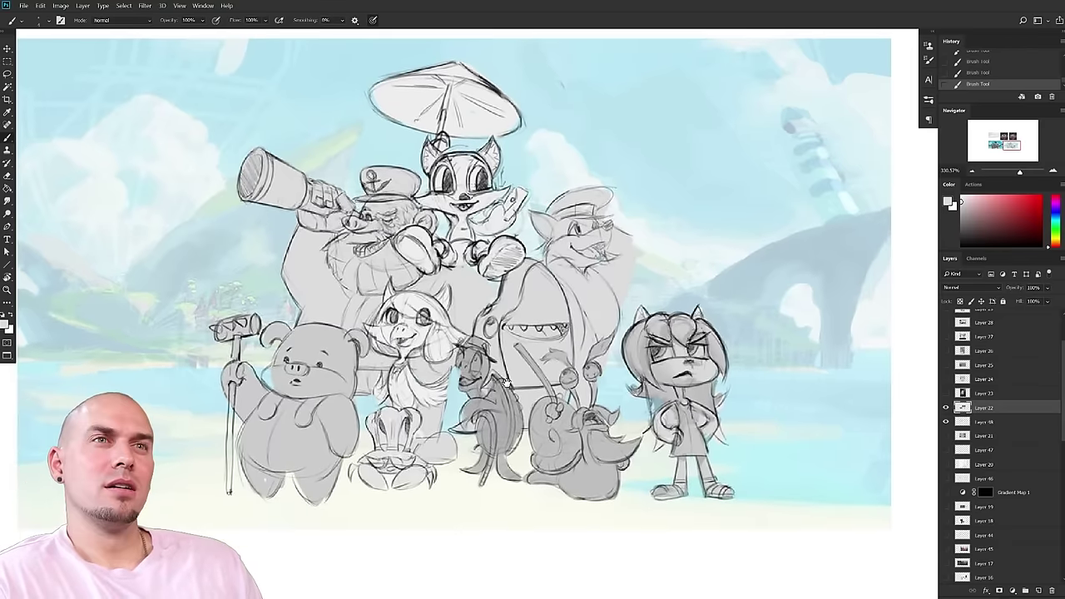
scroll(503, 380, right, 5)
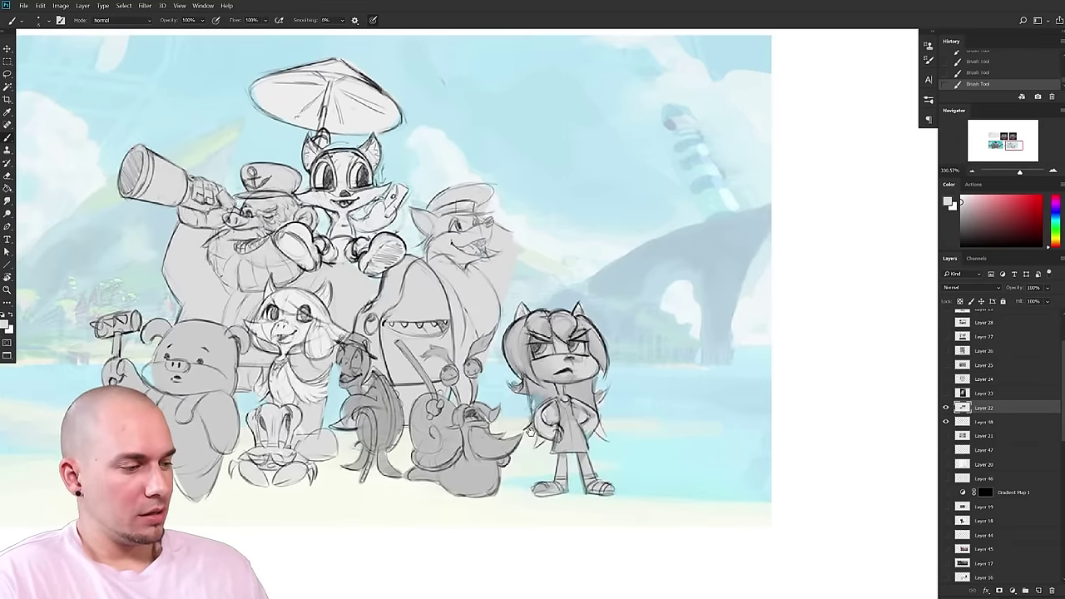
drag(530, 431, 518, 445)
drag(595, 419, 637, 403)
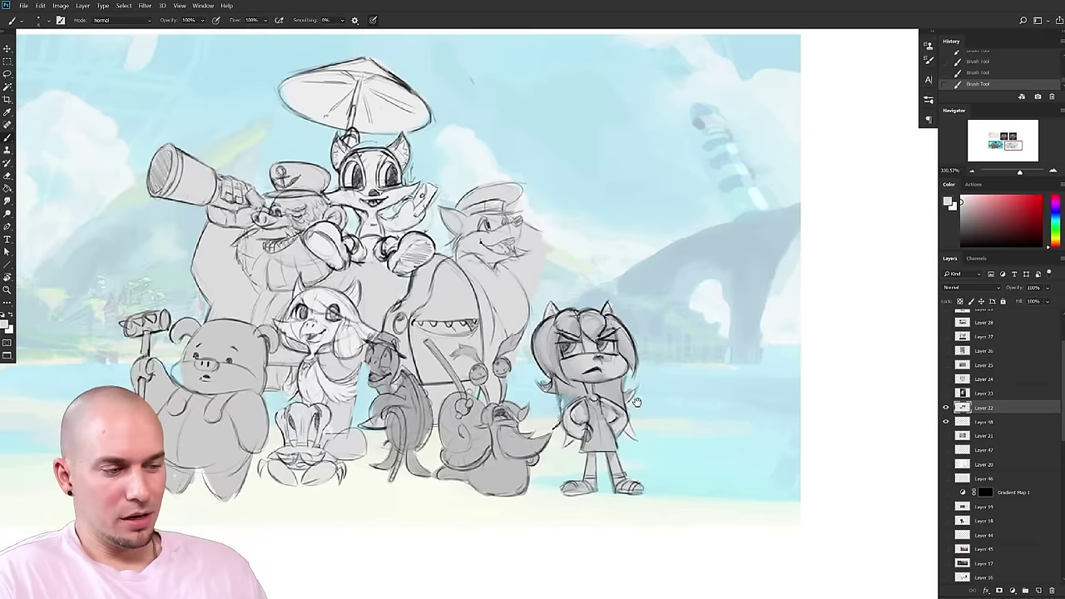
scroll(649, 411, left, 2)
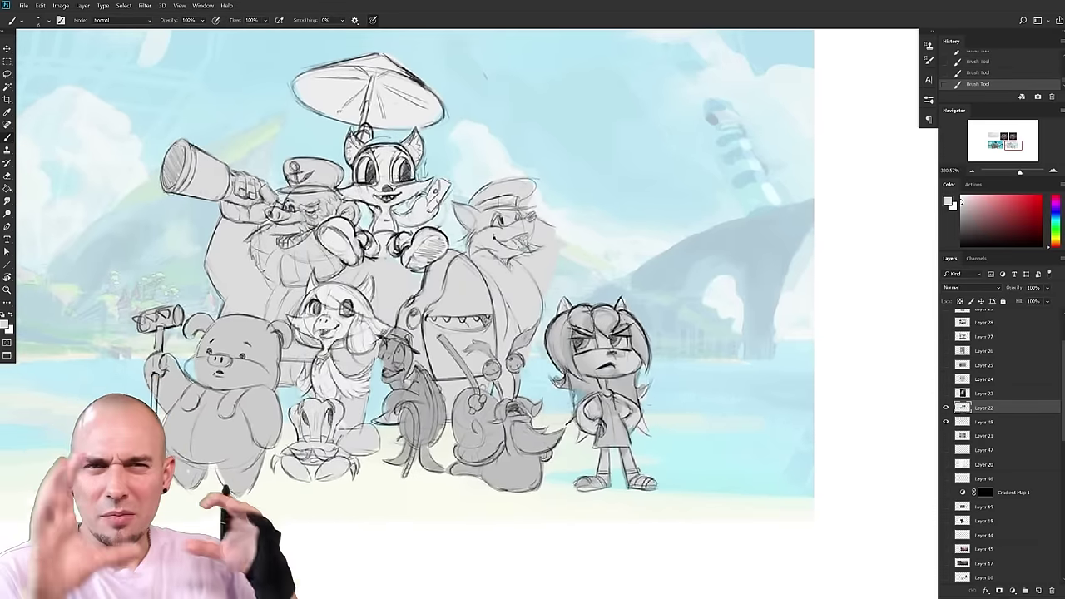
scroll(641, 406, down, 5)
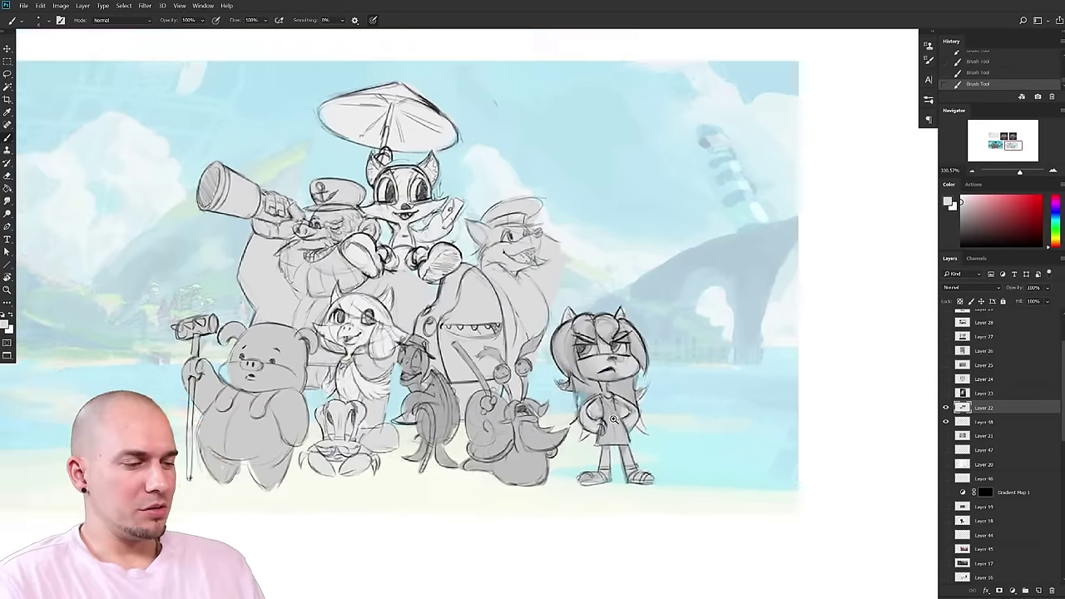
scroll(629, 399, down, 5)
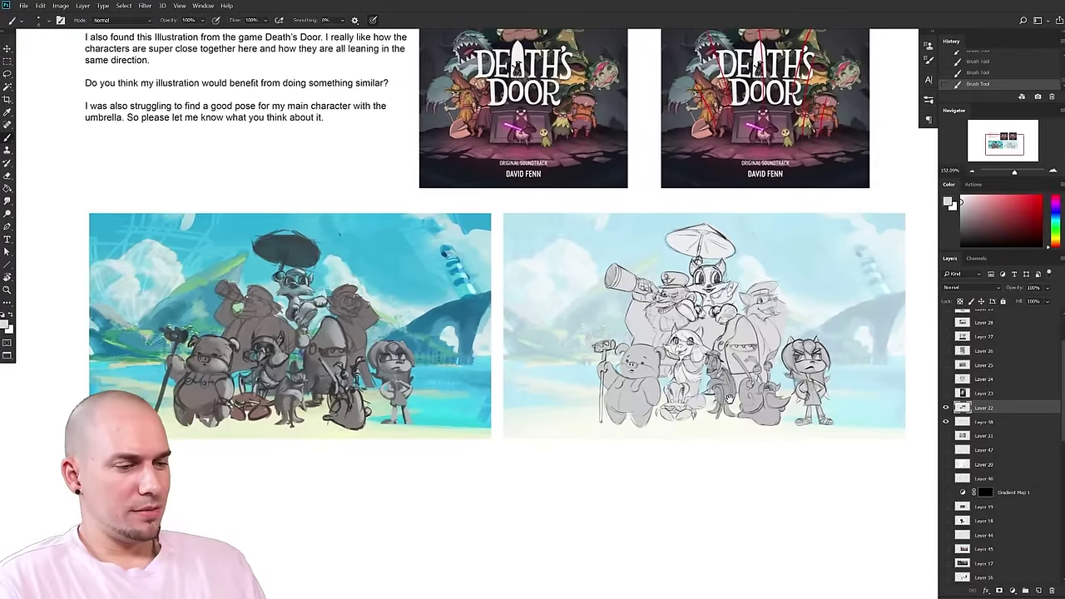
- Draw a light curved stroke beside the character group in the rough color art and remove it
mouse_move(730, 400)
mouse_down()
mouse_move(626, 407)
mouse_move(715, 400)
mouse_up()
mouse_move(472, 485)
mouse_down()
mouse_move(454, 508)
mouse_move(468, 505)
mouse_up()
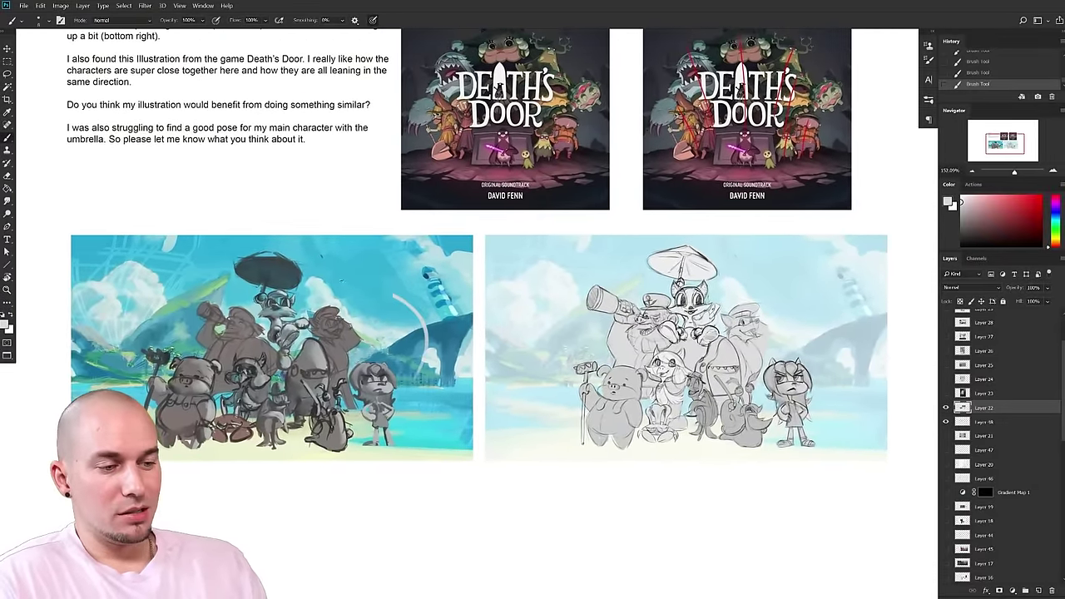
scroll(249, 433, up, 2)
scroll(260, 429, down, 2)
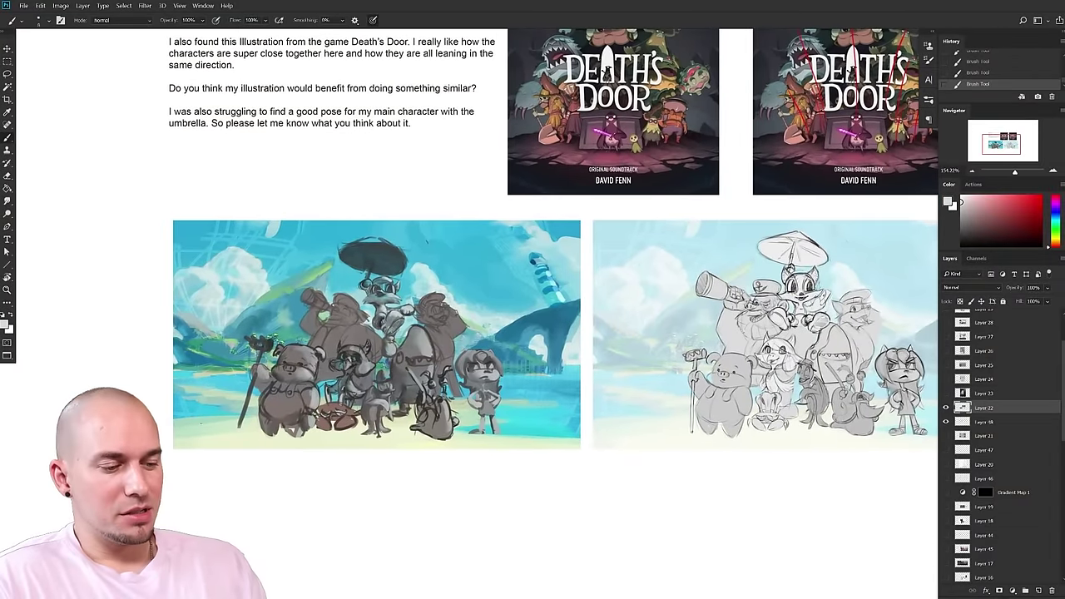
- Try narrowing the rough color art by painting white over its lighthouse side, and undo the strokes
alt+click(211, 411)
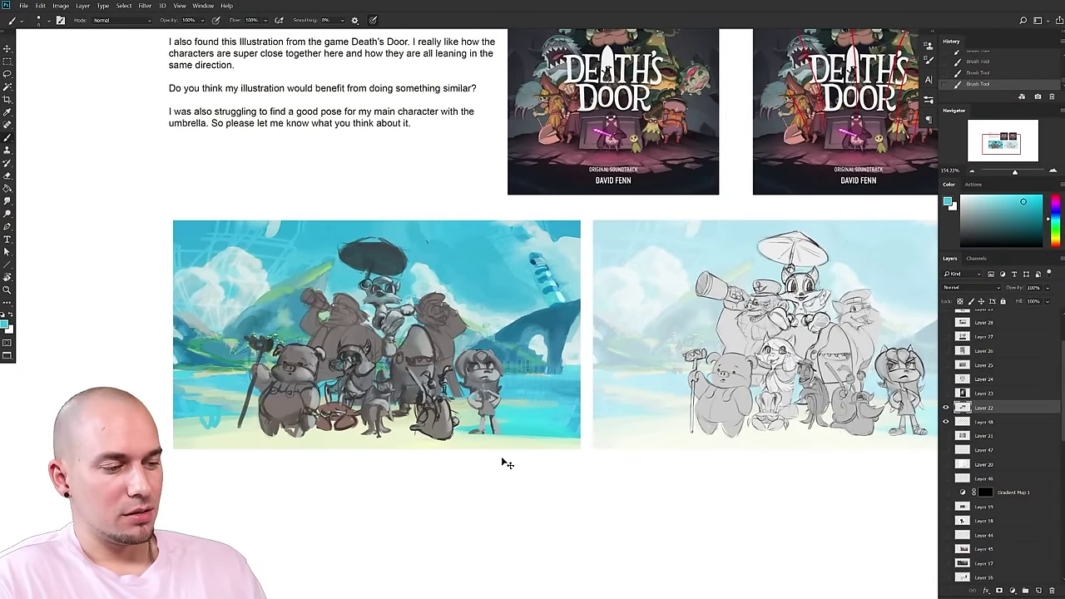
scroll(492, 457, right, 2)
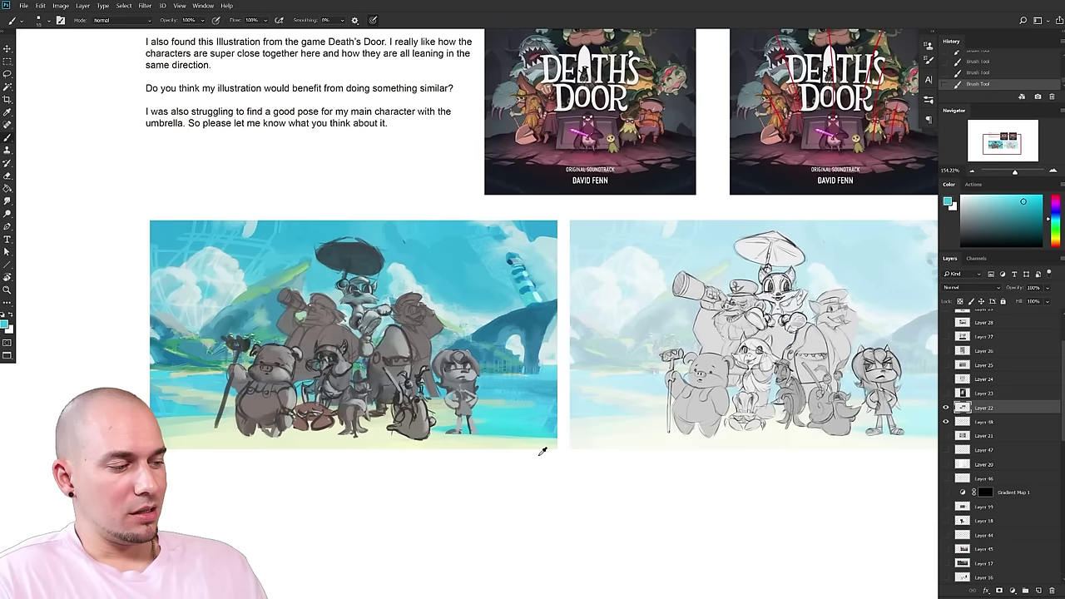
key(x)
mouse_move(535, 456)
mouse_down()
mouse_move(529, 243)
mouse_move(530, 456)
mouse_move(549, 215)
mouse_move(557, 455)
mouse_move(547, 393)
mouse_up()
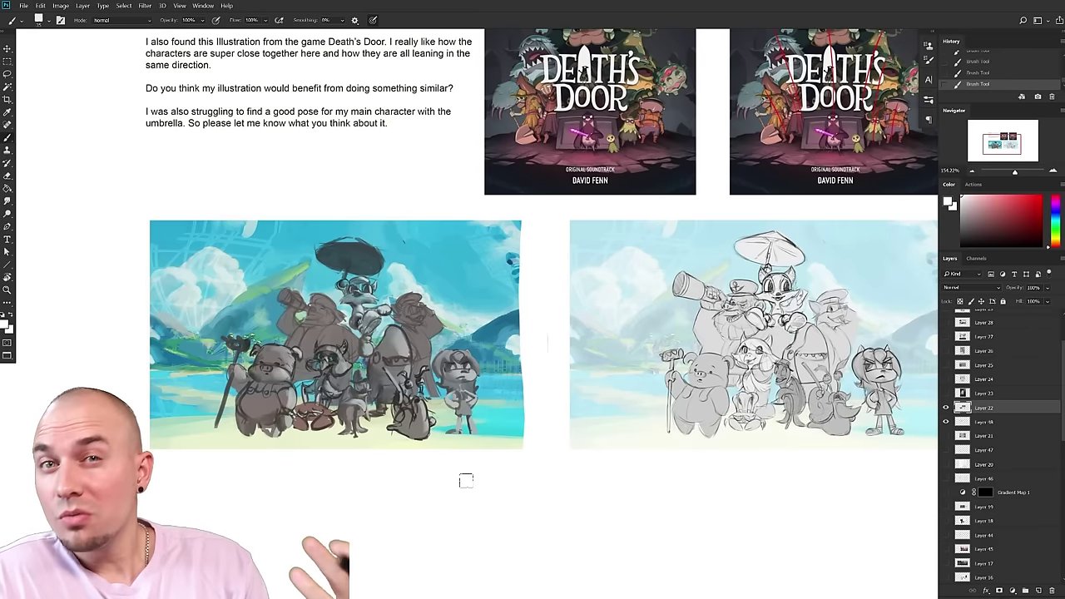
key(ctrl+z)
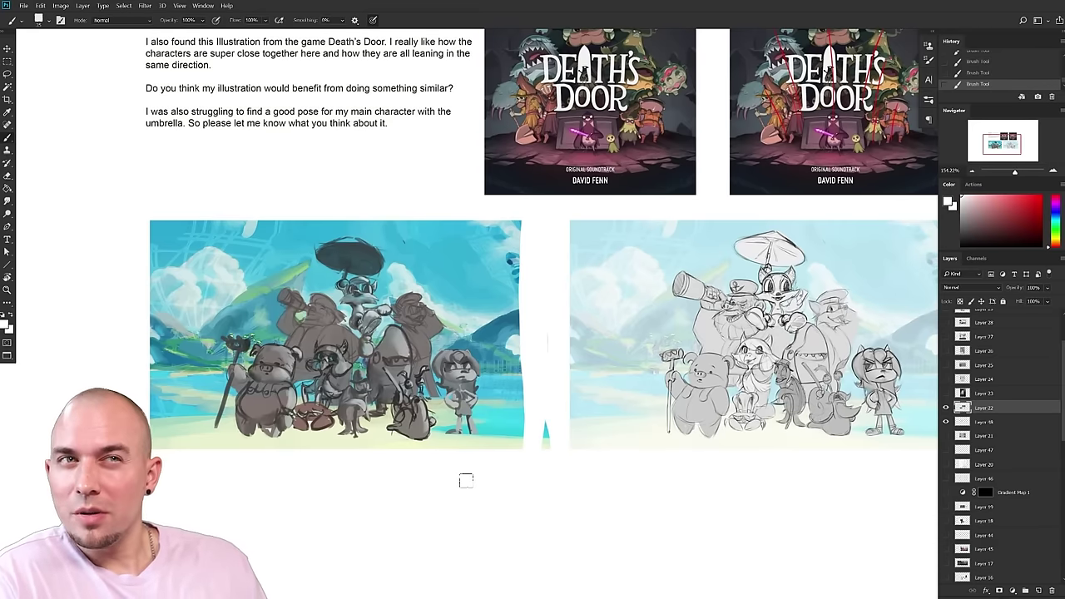
key(ctrl+z)
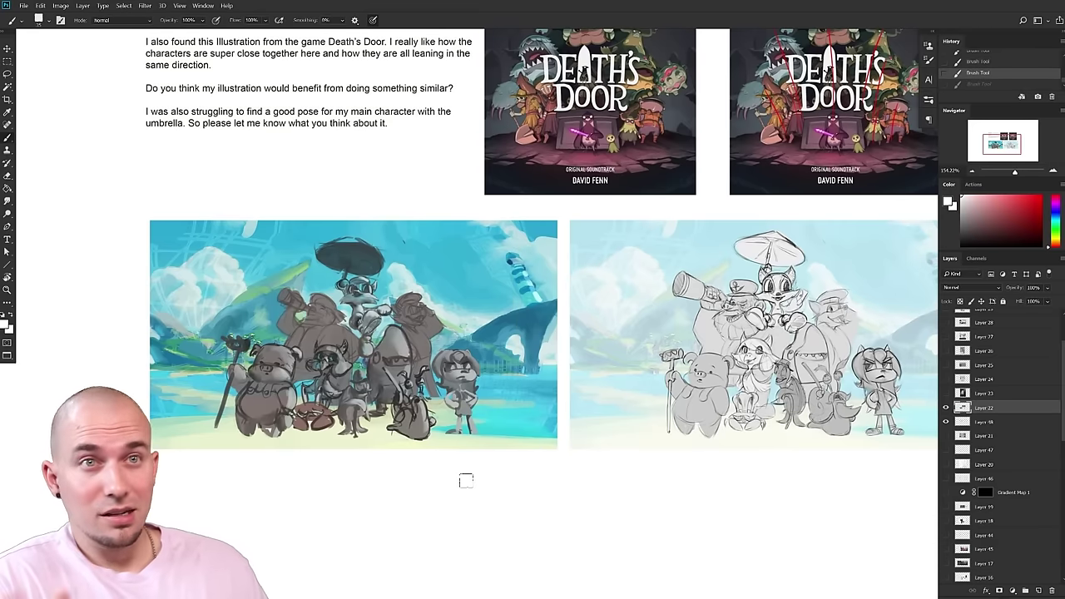
- Sample a gray from the pig and try curling gray strokes around its staff in the rough color art, undoing each attempt
drag(567, 428, 628, 430)
drag(491, 412, 591, 415)
drag(661, 421, 614, 454)
alt+click(579, 447)
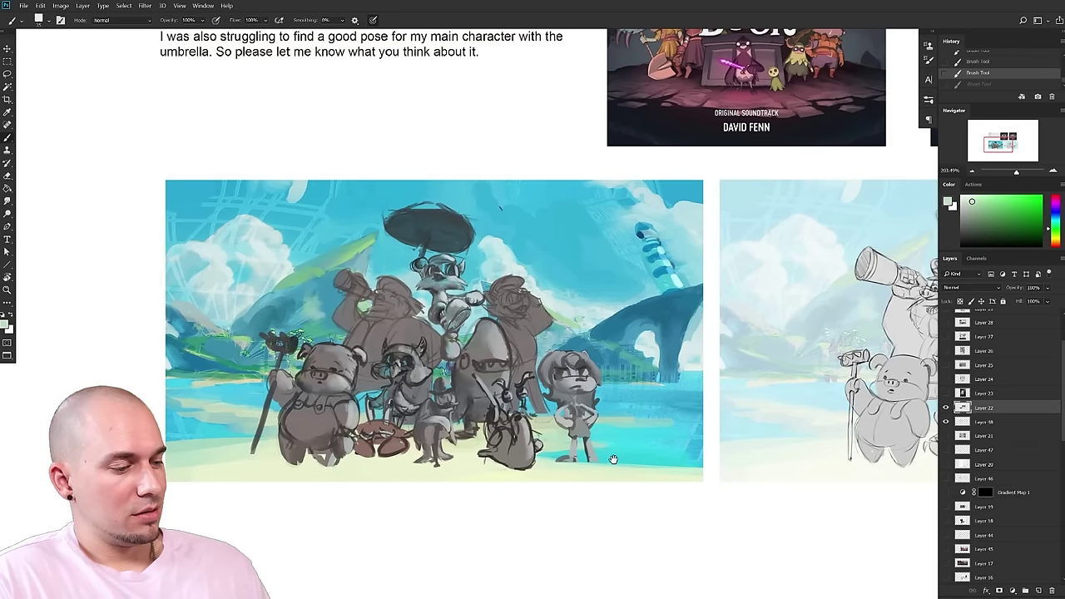
alt+click(337, 397)
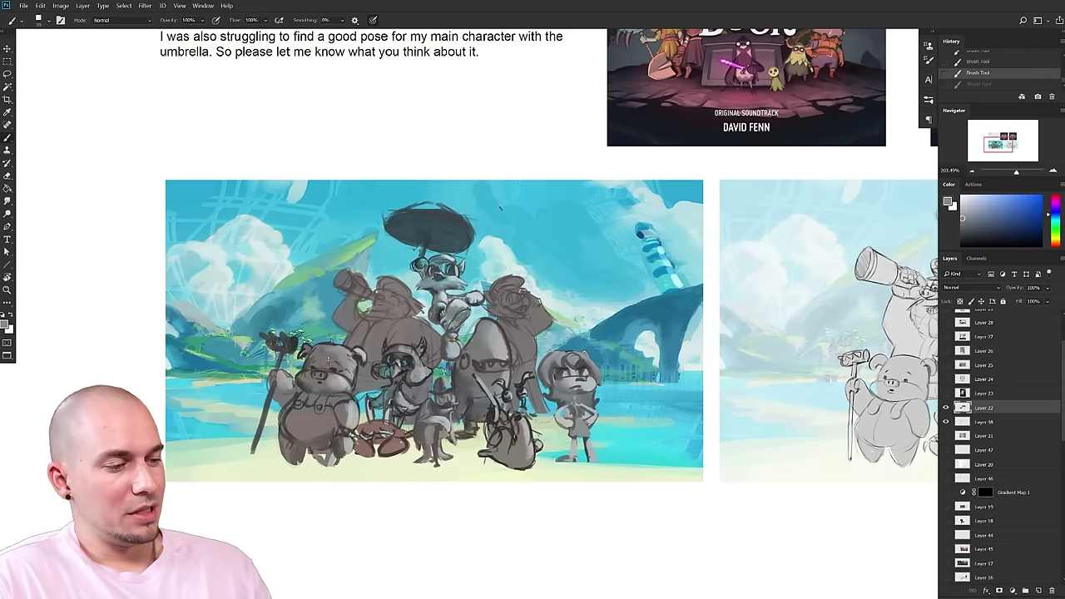
drag(273, 358, 287, 388)
key(ctrl+z)
drag(270, 459, 208, 424)
key(ctrl+z)
mouse_move(268, 370)
mouse_down()
mouse_move(223, 462)
mouse_move(276, 464)
mouse_up()
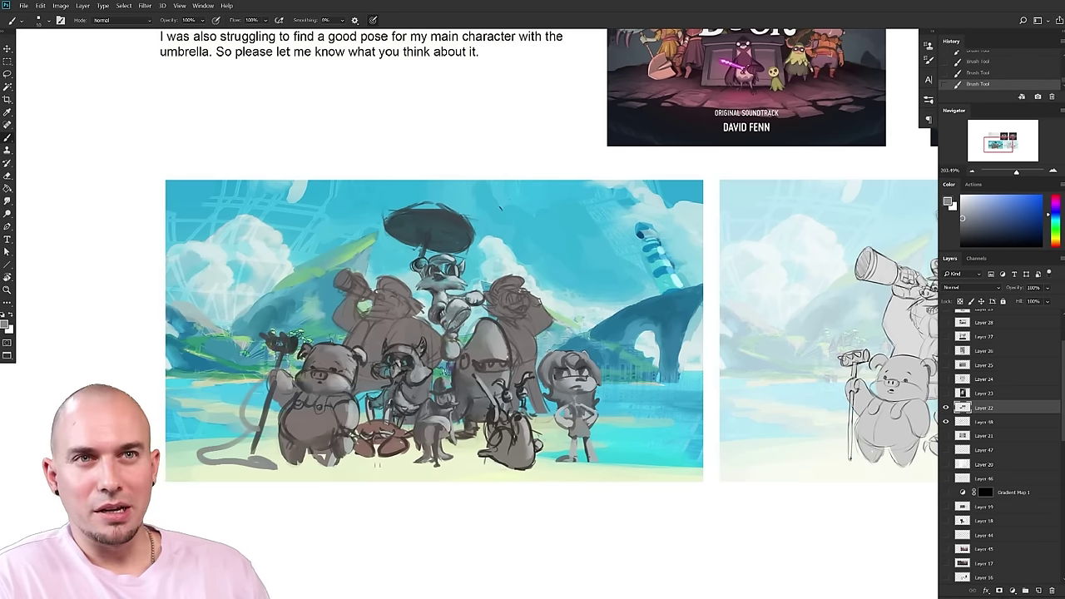
key(ctrl+z)
- Paint a small gray creature with a curled tail on the beach beside the standing girl in the rough color art
drag(614, 435, 537, 428)
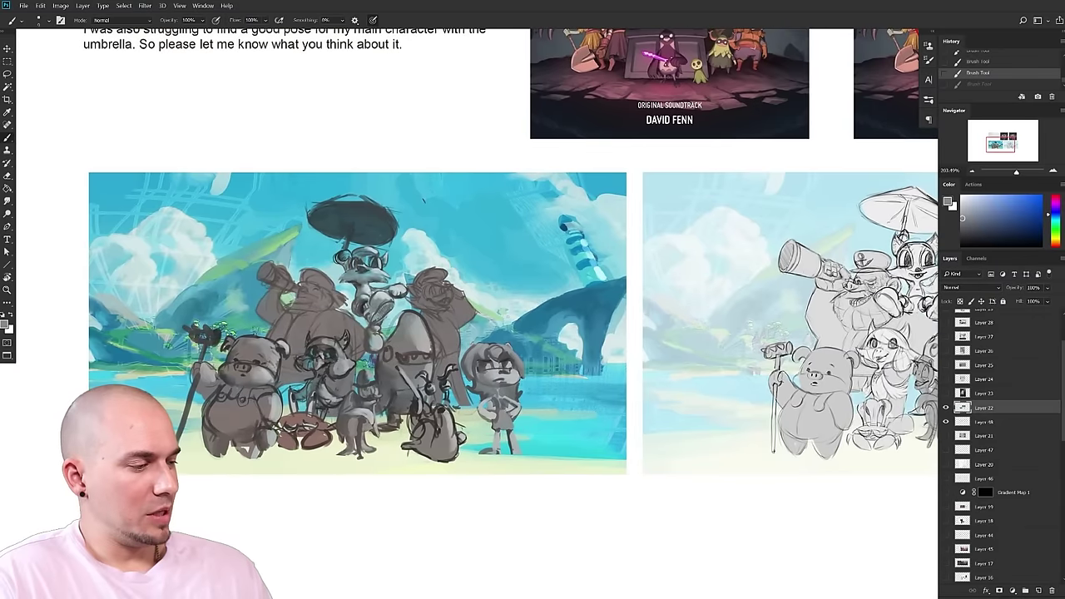
key(ctrl+shift+z)
key(ctrl+z)
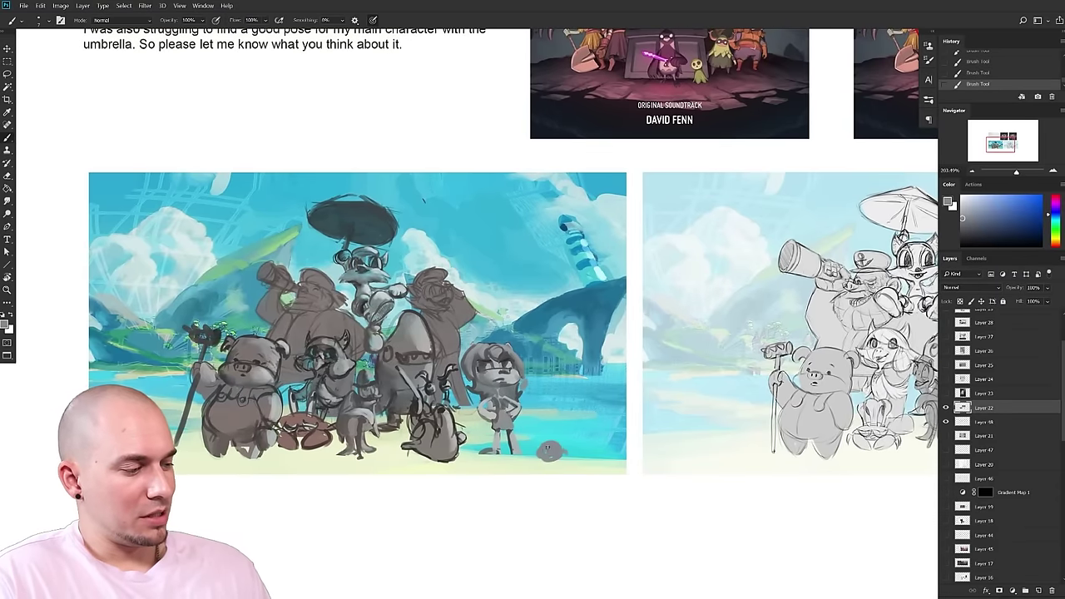
drag(657, 454, 626, 471)
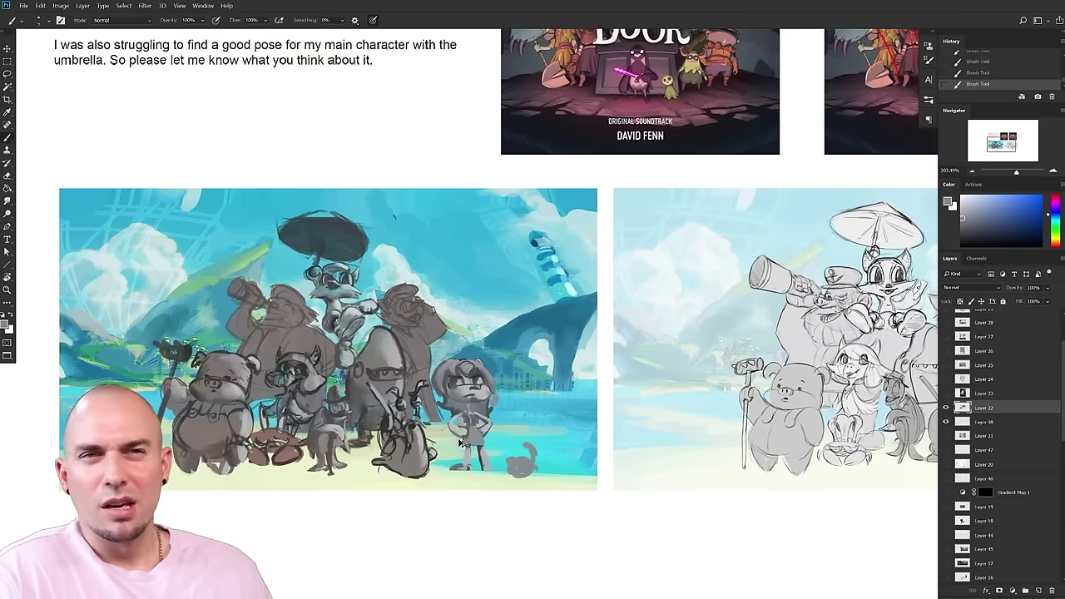
- Undo the small creature's curled tail and paint small gray shapes on the beach at both ends of the character group
key(ctrl+z)
drag(537, 416, 615, 392)
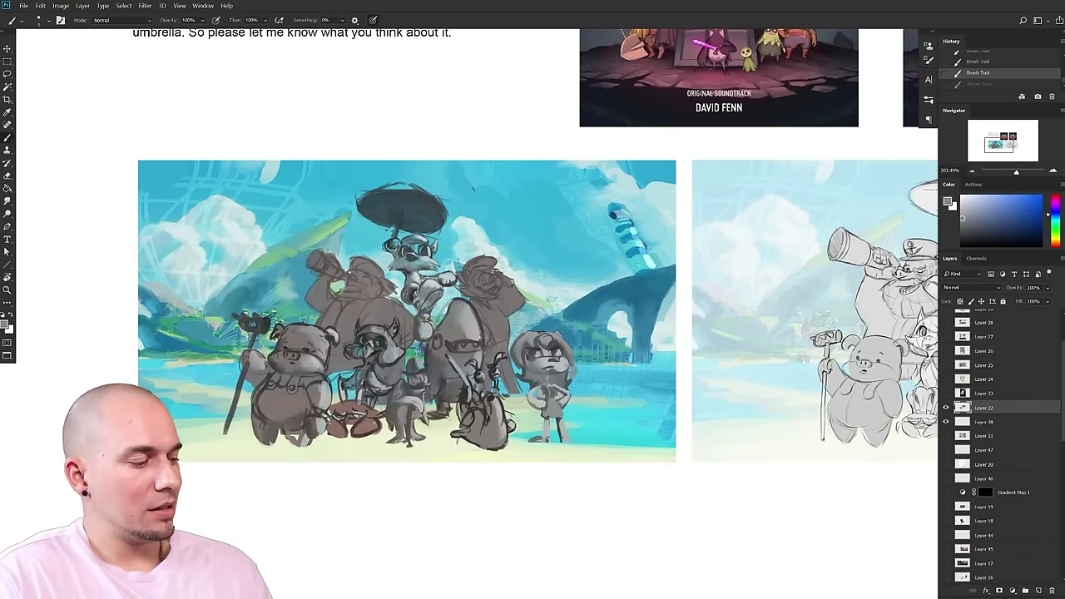
drag(608, 442, 624, 438)
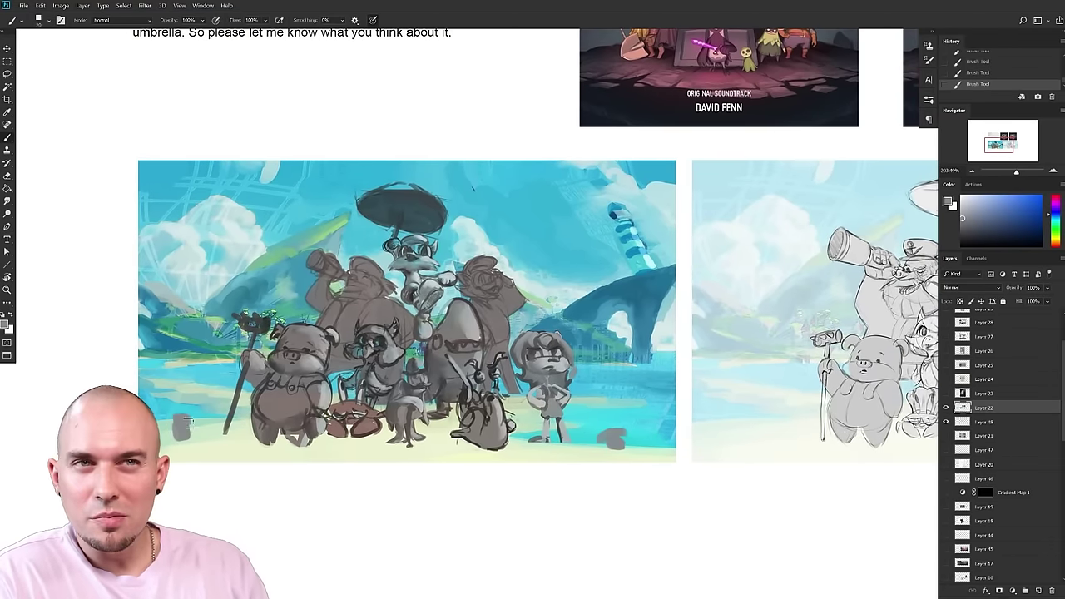
scroll(615, 426, down, 3)
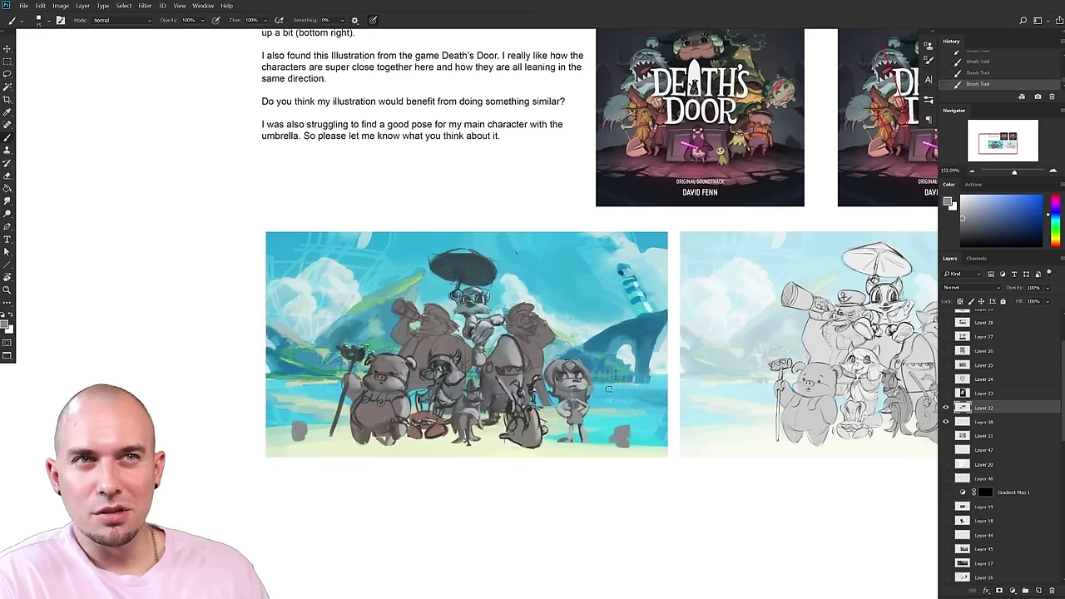
drag(626, 435, 473, 457)
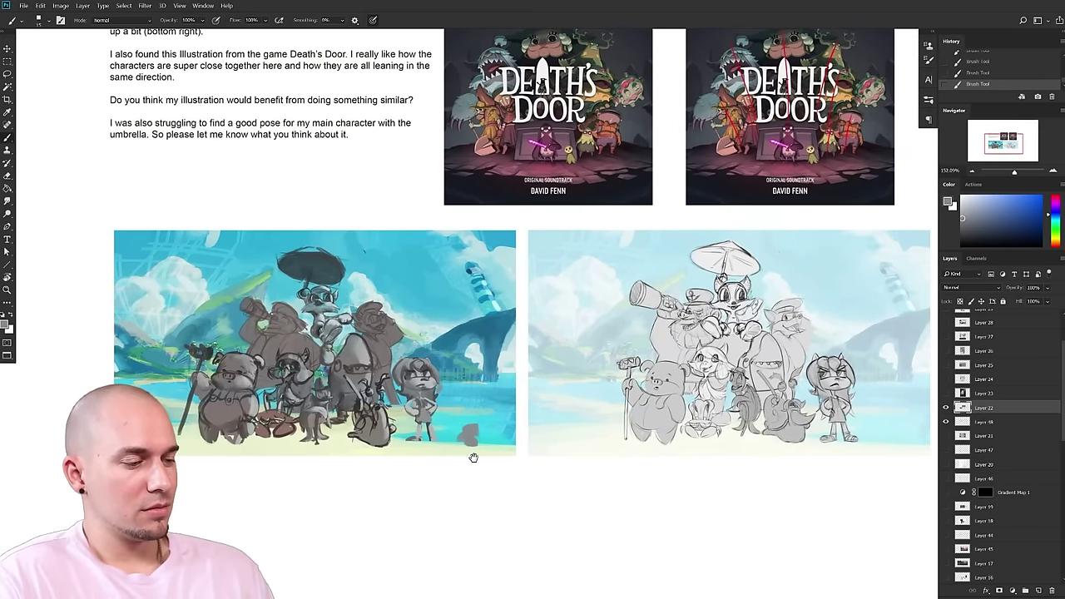
drag(728, 452, 655, 460)
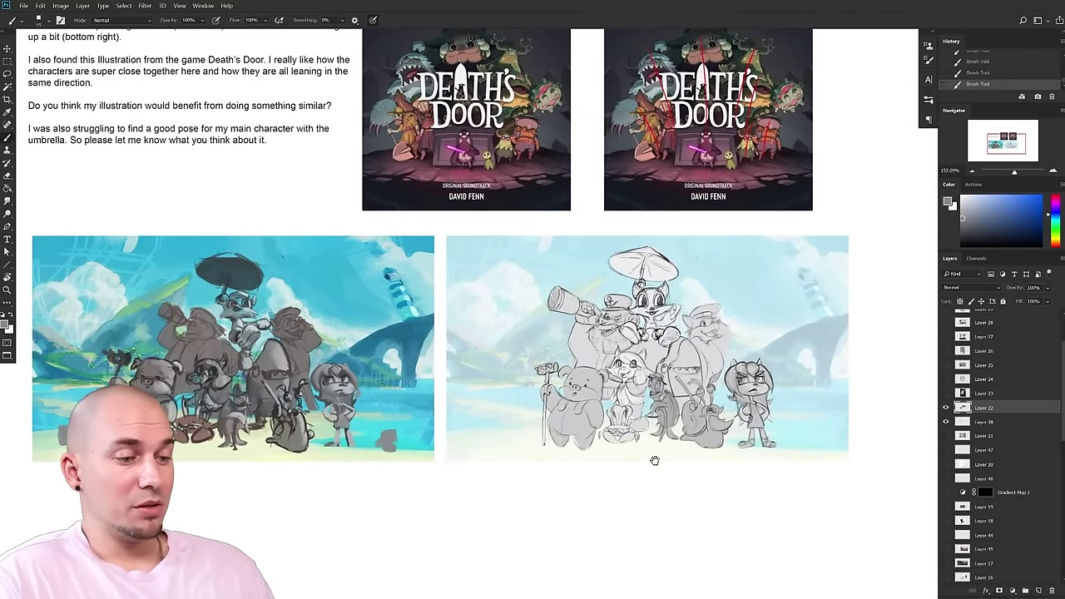
drag(475, 443, 521, 409)
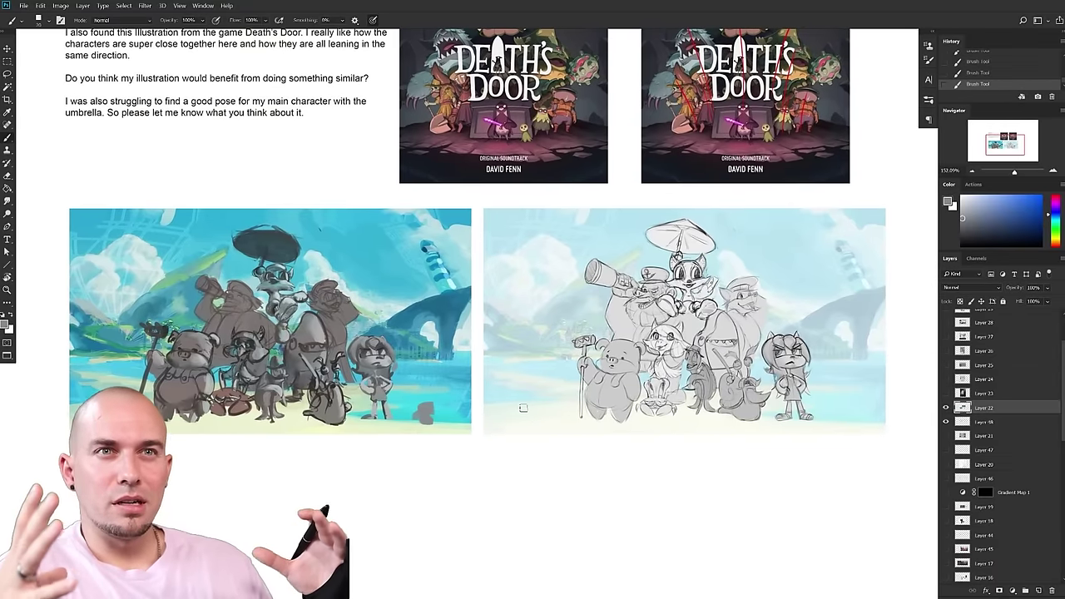
- Try framing the character group with a thick blue arch in the rough color art, and undo the strokes
click(1042, 200)
drag(476, 432, 606, 443)
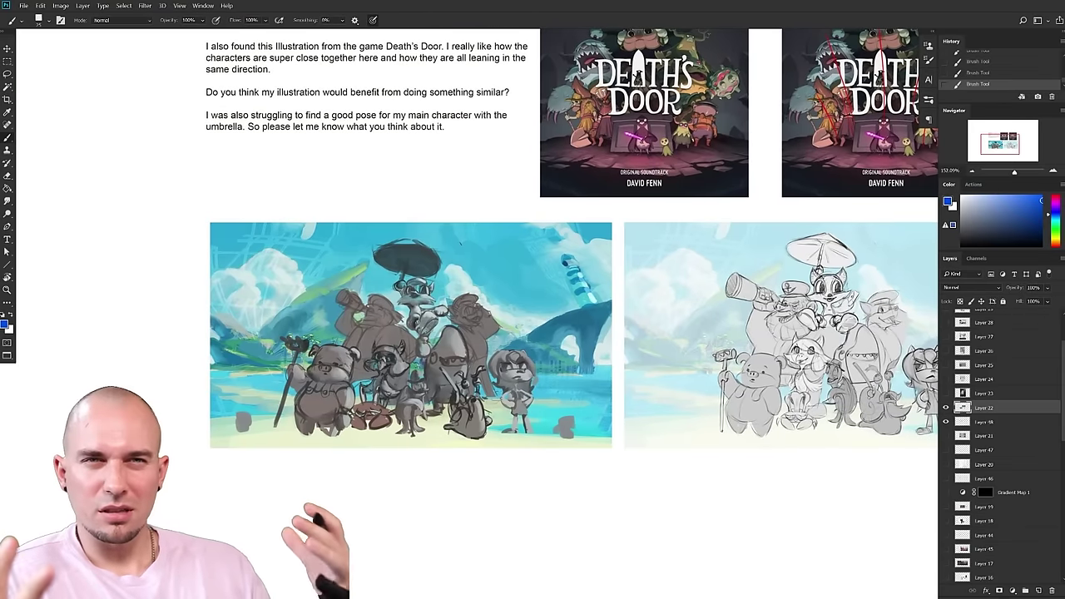
mouse_move(550, 418)
mouse_down()
mouse_move(403, 241)
mouse_move(246, 425)
mouse_move(551, 421)
mouse_up()
key(bracketright)
key(bracketright)
key(bracketright)
key(ctrl+z)
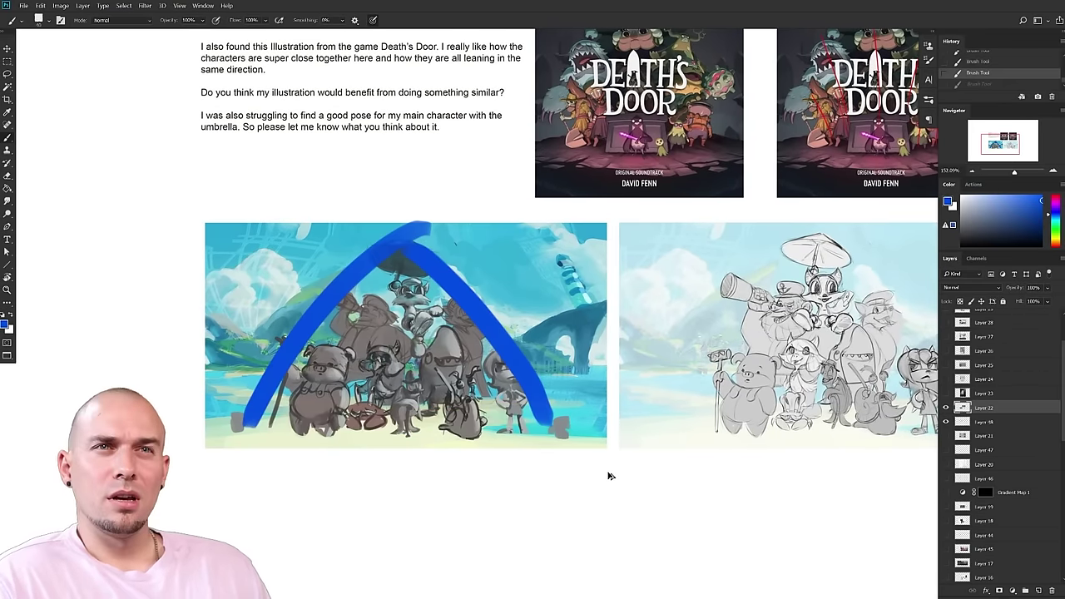
key(ctrl+z)
scroll(404, 398, up, 3)
key(ctrl+z)
drag(424, 404, 456, 411)
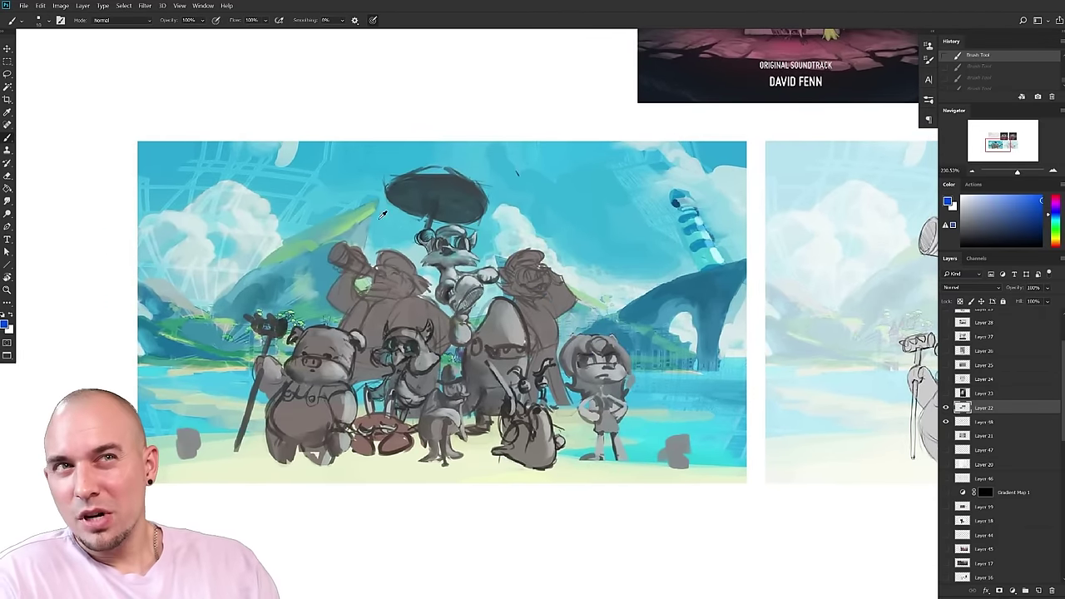
- Sample the sky blue and try painting over the green mountain peak beside the umbrella, undoing the stroke
alt+click(372, 235)
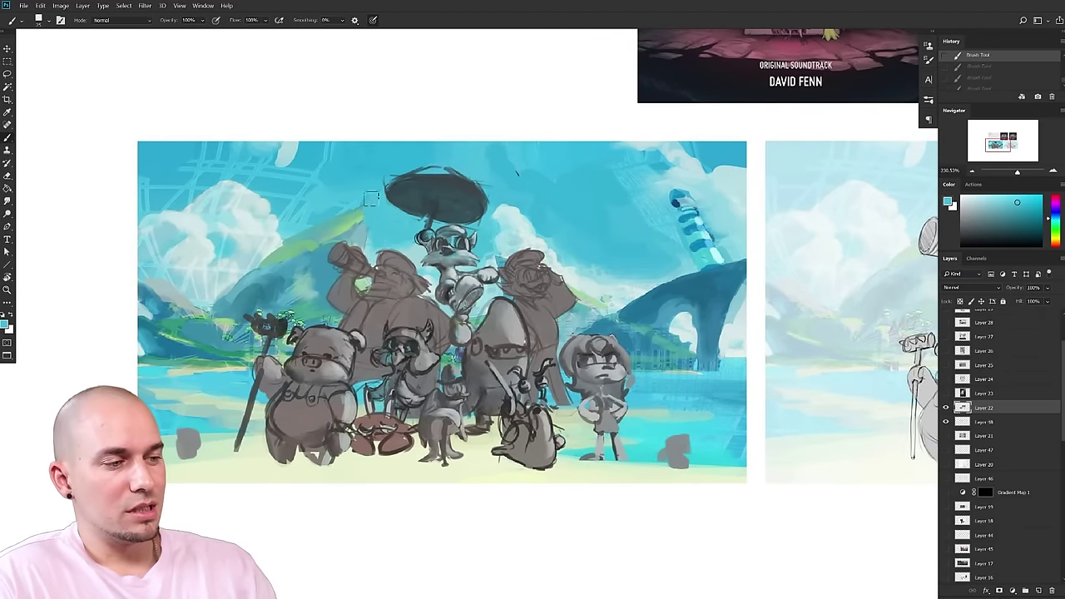
drag(358, 208, 352, 227)
key(ctrl+z)
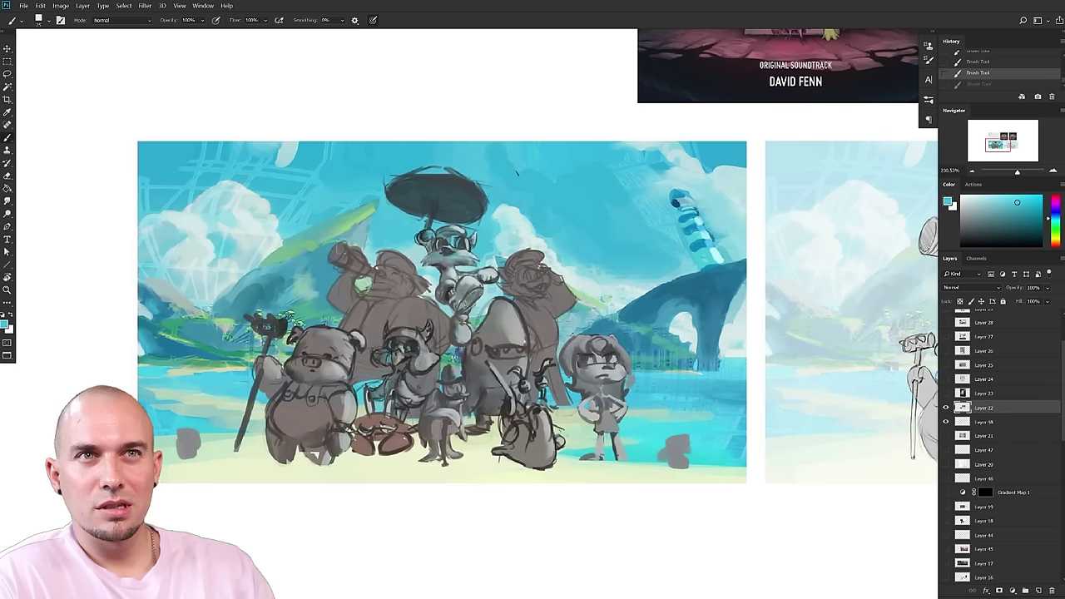
- Try drawing magenta guide lines over the mountain slope and the umbrella, and undo them
click(1055, 199)
drag(224, 313, 281, 272)
key(ctrl+z)
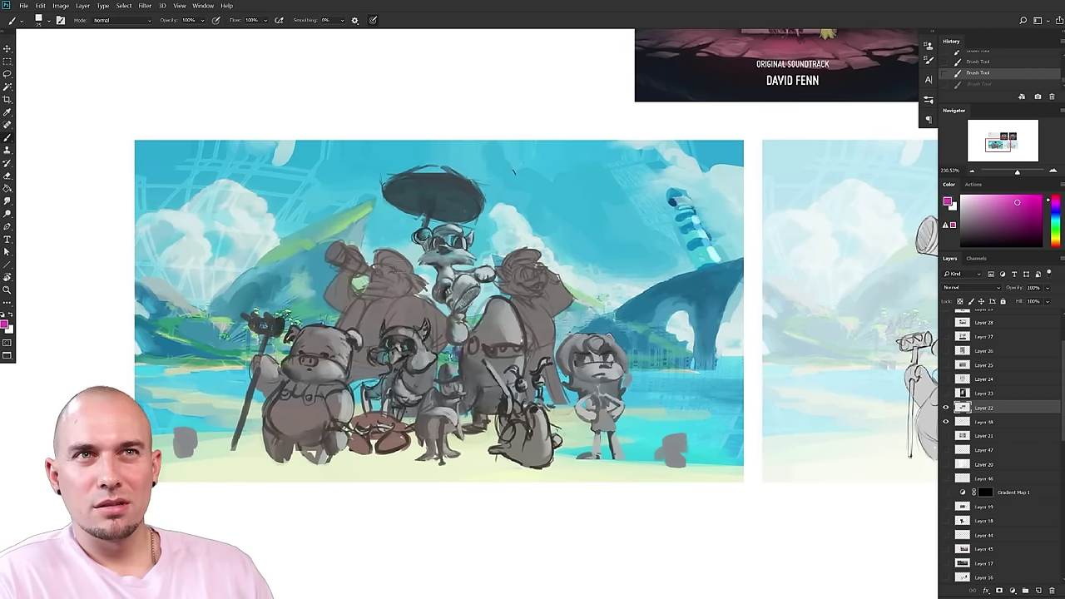
mouse_move(404, 178)
mouse_down()
mouse_move(481, 218)
mouse_move(461, 191)
mouse_up()
key(ctrl+z)
- Paint sky blue over the green mountain's pointed tip and reshape it into a lower peak with sampled background greens and blues
drag(390, 339, 381, 342)
alt+click(376, 249)
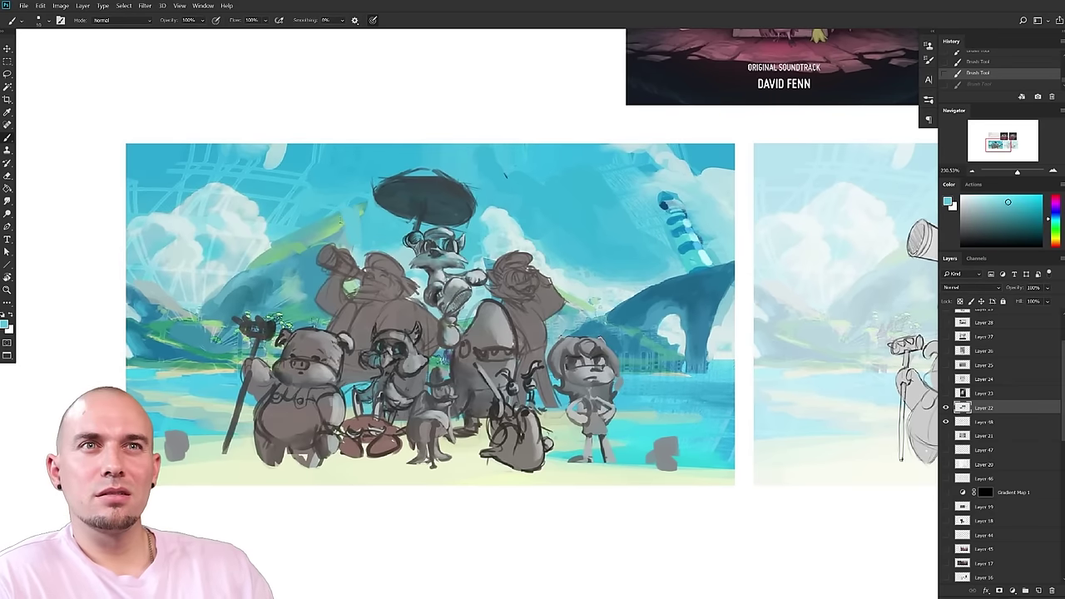
drag(363, 212, 365, 225)
alt+click(350, 210)
key(bracketright)
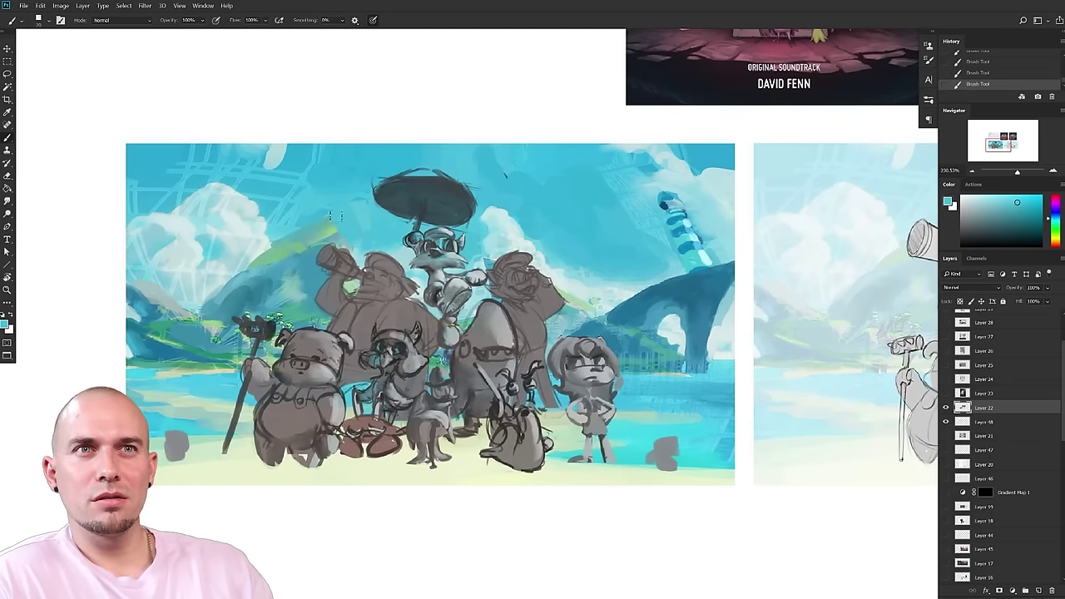
scroll(391, 250, down, 2)
alt+click(293, 201)
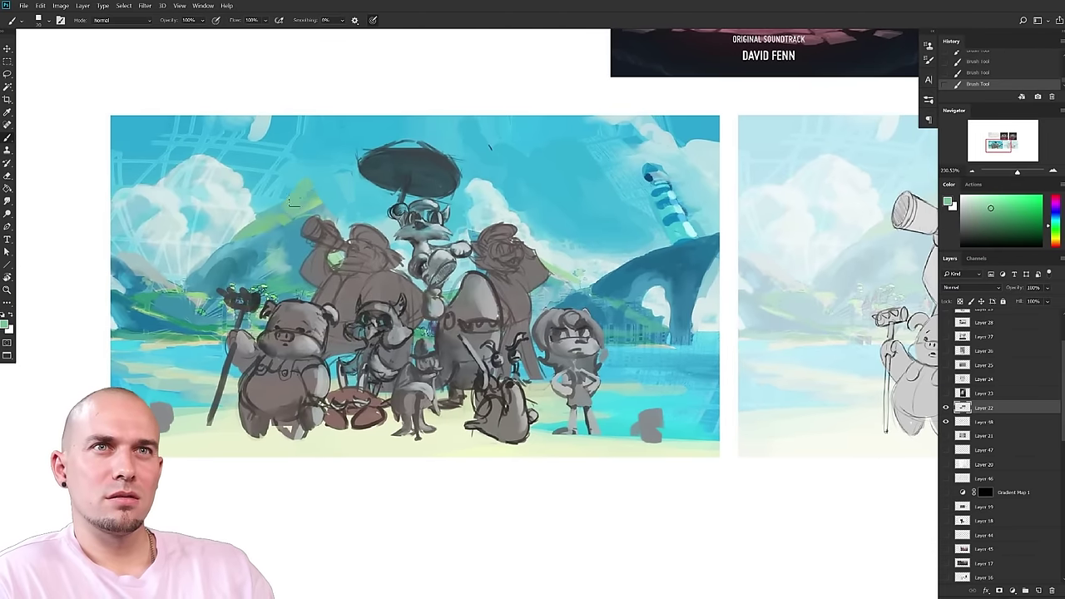
alt+click(303, 220)
mouse_move(300, 198)
mouse_down()
mouse_move(287, 232)
mouse_move(283, 218)
mouse_move(339, 219)
mouse_up()
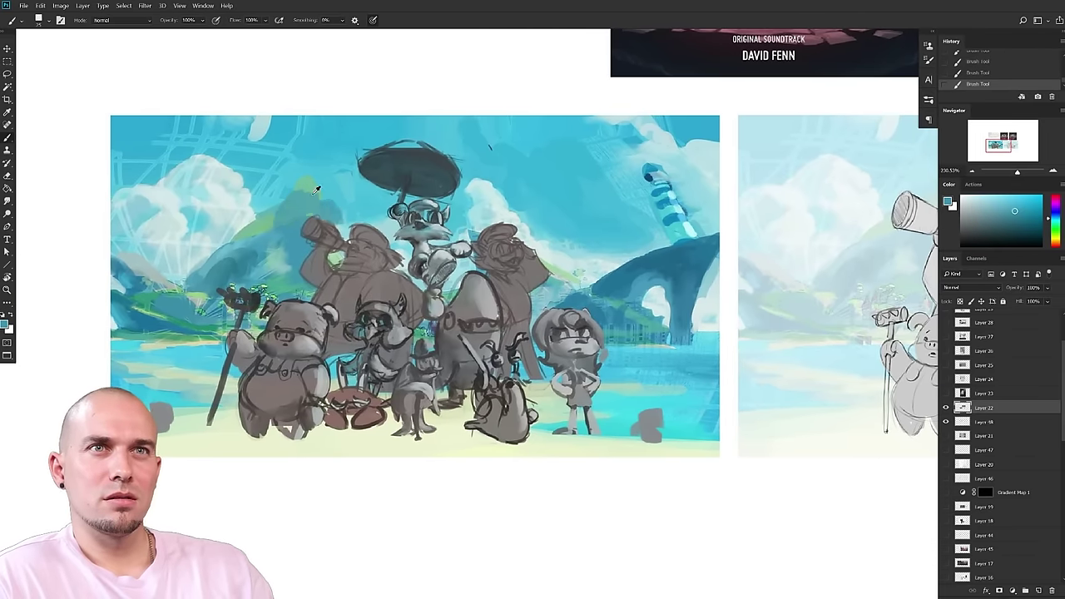
alt+click(309, 189)
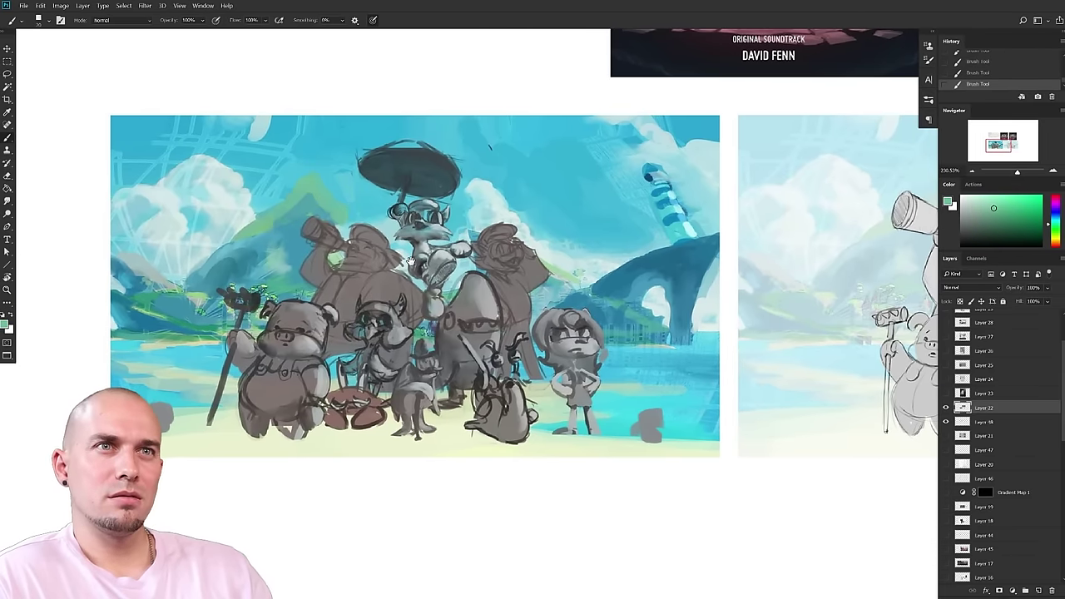
- Sample a dark blue and extend the rock arch's slope toward the character group with a smaller brush
drag(411, 262, 403, 256)
mouse_move(404, 306)
mouse_down()
mouse_move(428, 256)
mouse_move(391, 307)
mouse_move(277, 303)
mouse_up()
alt+click(497, 262)
key(bracketleft)
drag(472, 271, 401, 295)
scroll(516, 298, down, 3)
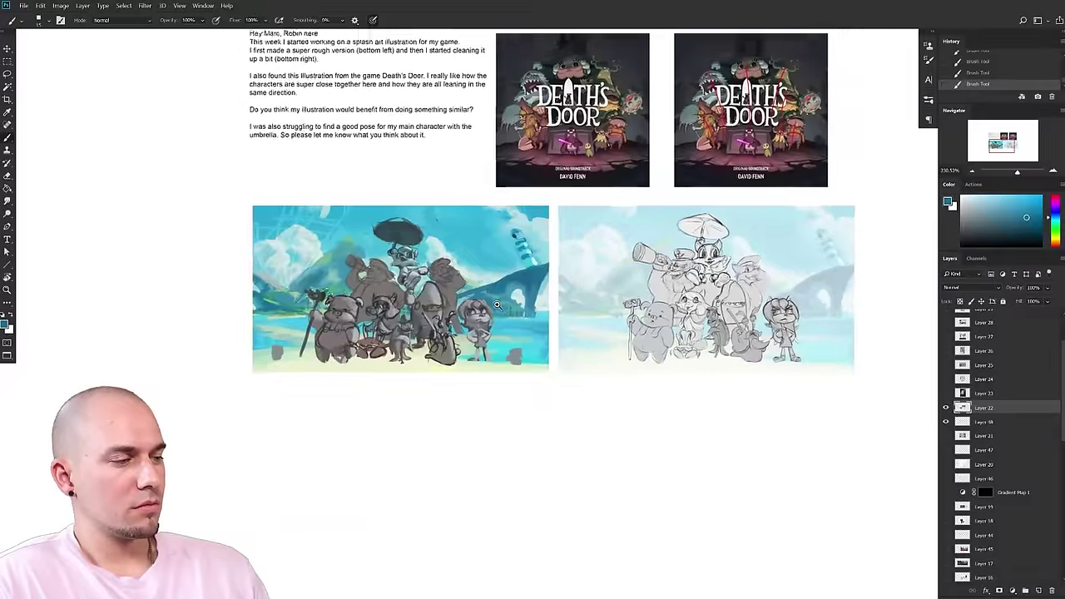
- Try drawing blue guide lines along the mountain slope and across the character group, and undo them
scroll(512, 291, up, 2)
mouse_move(230, 303)
mouse_down()
mouse_move(603, 250)
mouse_move(359, 190)
mouse_move(242, 216)
mouse_up()
key(ctrl+z)
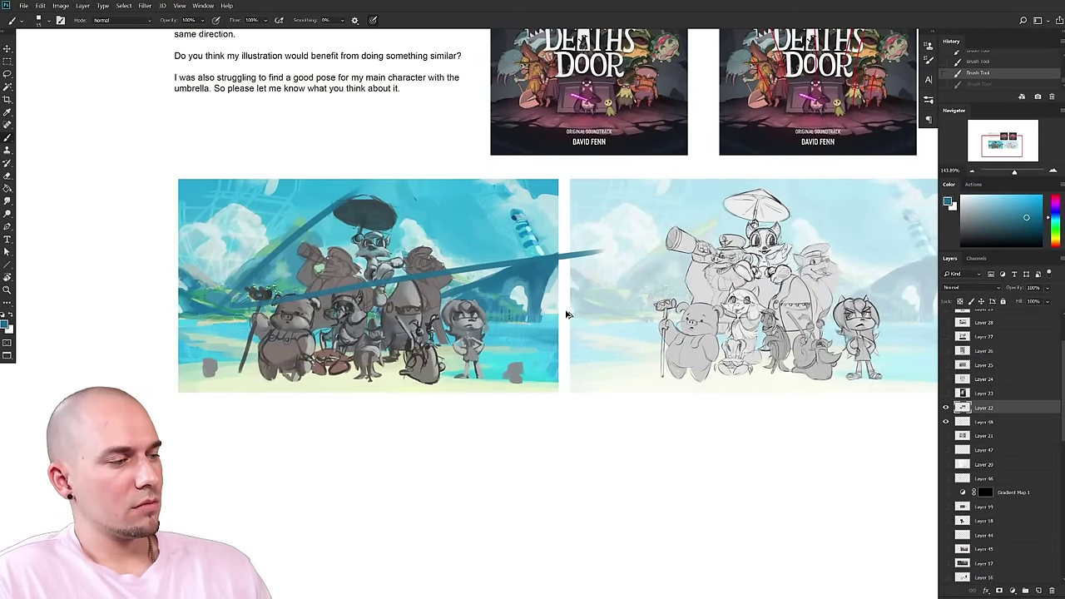
key(ctrl+z)
key(ctrl+z)
- Sample a dark gray from the umbrella character and try a stroke beside its body, undoing it
scroll(520, 361, up, 3)
mouse_move(533, 352)
mouse_down()
mouse_move(668, 411)
mouse_move(614, 443)
mouse_up()
scroll(444, 388, up, 1)
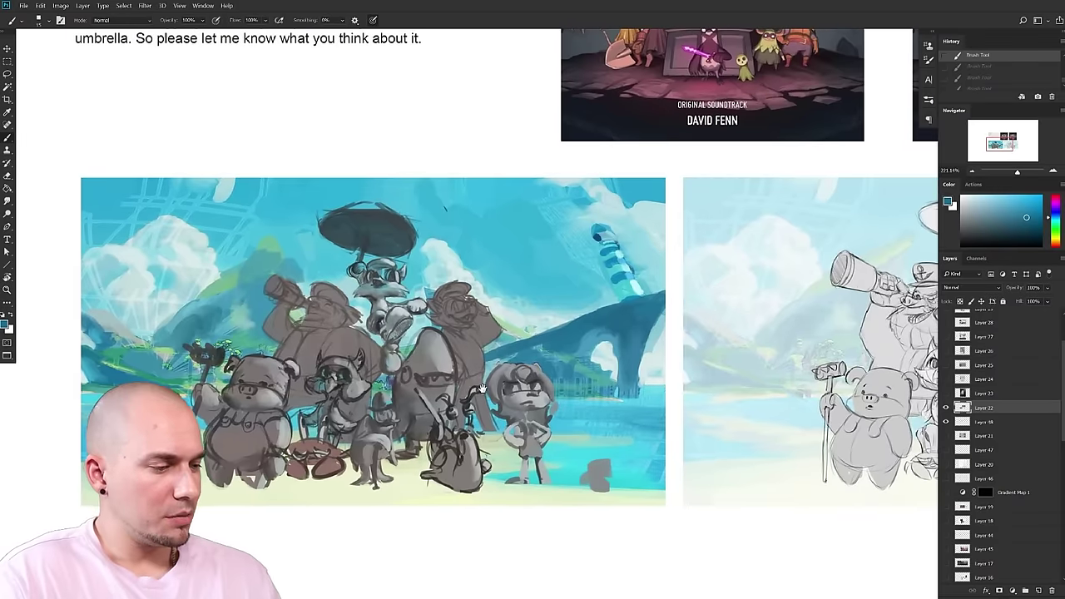
drag(485, 387, 473, 373)
drag(586, 348, 581, 358)
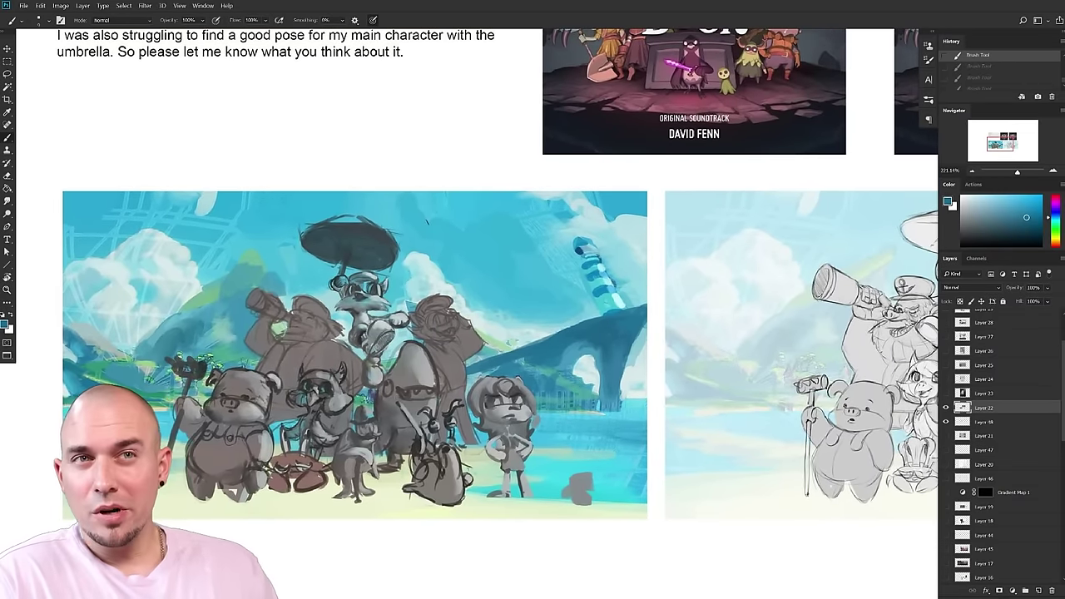
scroll(353, 361, up, 1)
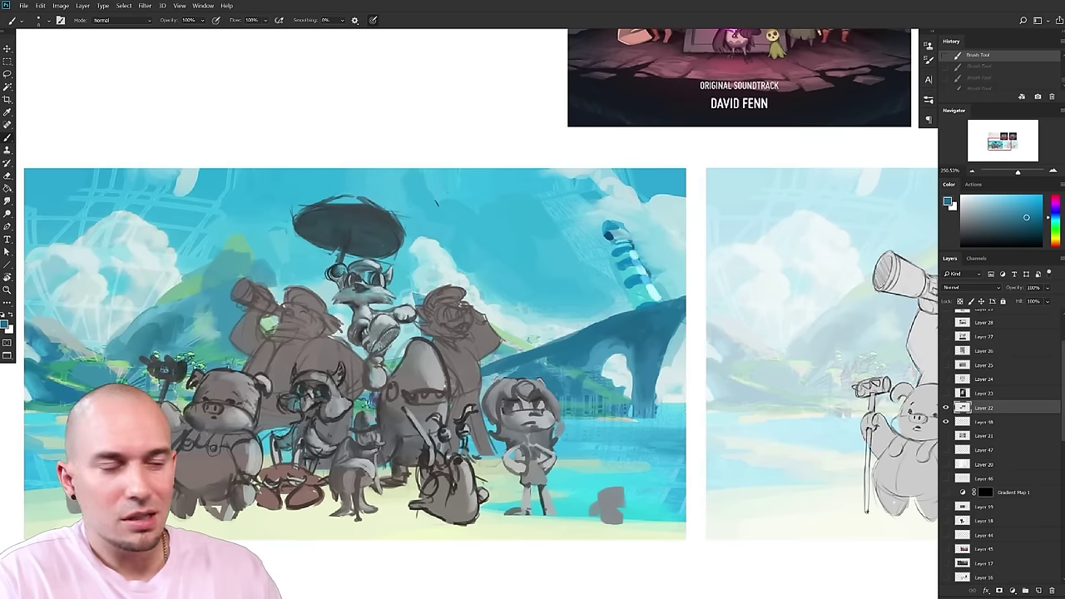
alt+click(364, 334)
drag(347, 354, 339, 345)
key(ctrl+z)
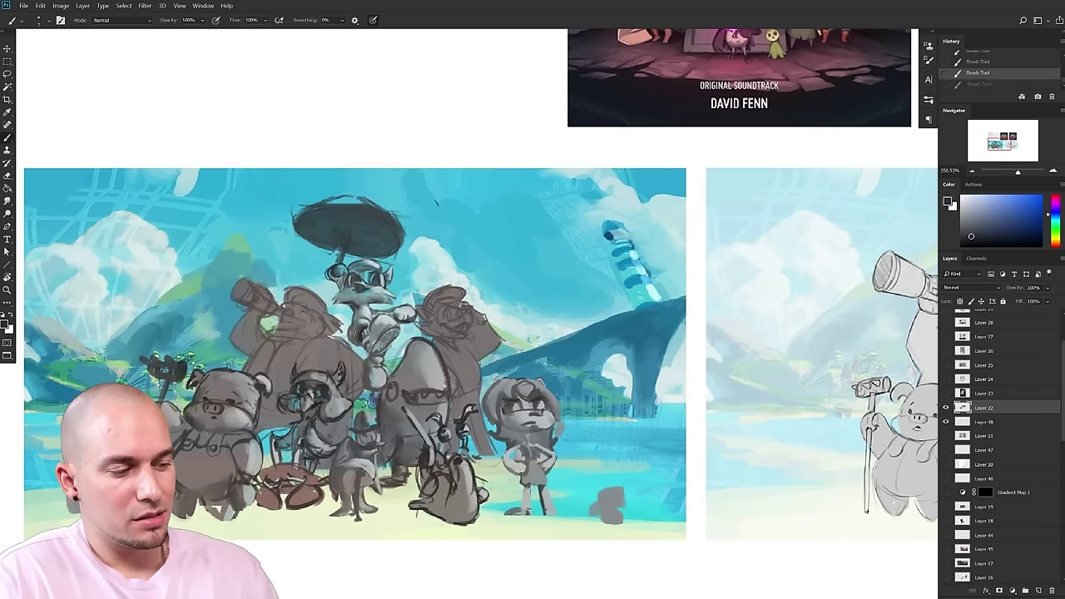
drag(451, 420, 475, 396)
scroll(479, 418, down, 2)
scroll(480, 417, up, 3)
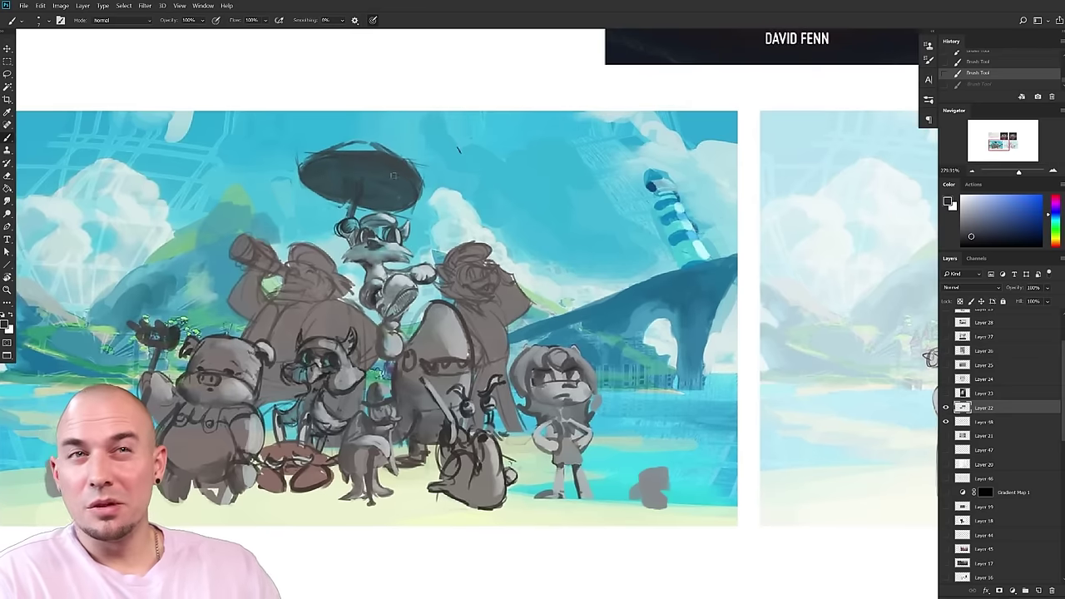
drag(374, 407, 378, 424)
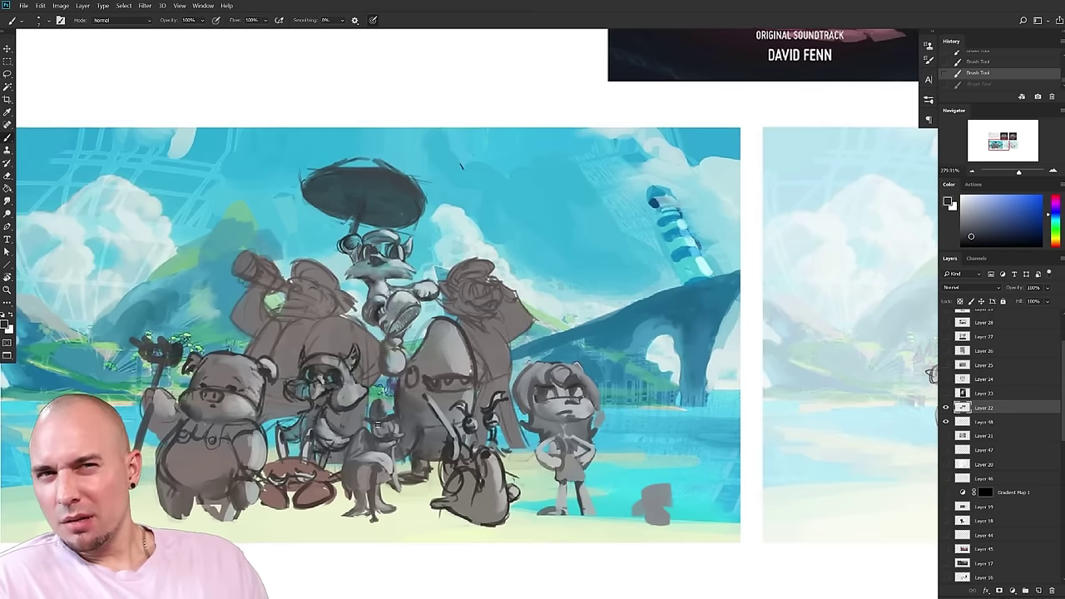
- Lasso the umbrella character with its umbrella in the rough color art, trimming surrounding areas from the selection
key(l)
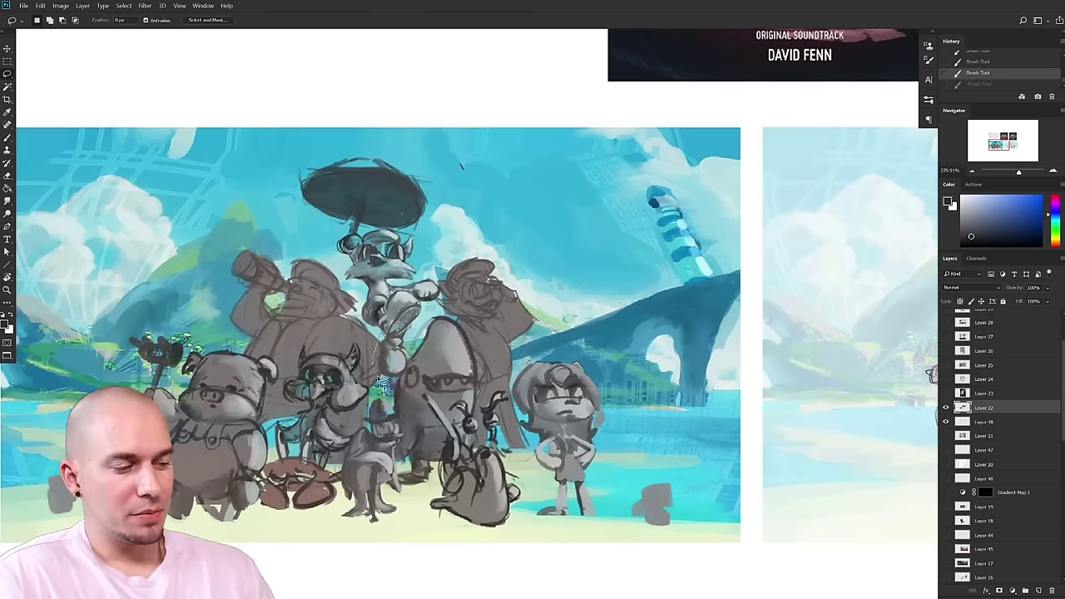
mouse_move(383, 383)
mouse_down()
mouse_move(411, 361)
mouse_move(421, 325)
mouse_up()
mouse_move(422, 260)
mouse_down()
mouse_move(321, 158)
mouse_move(348, 283)
mouse_up()
drag(369, 323, 384, 331)
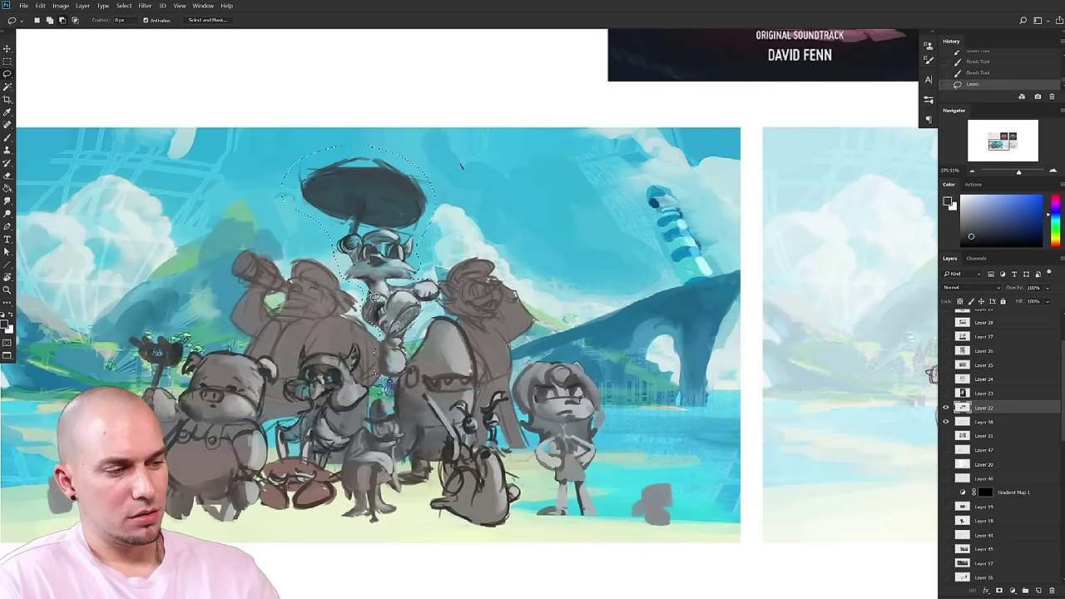
drag(321, 215, 291, 224)
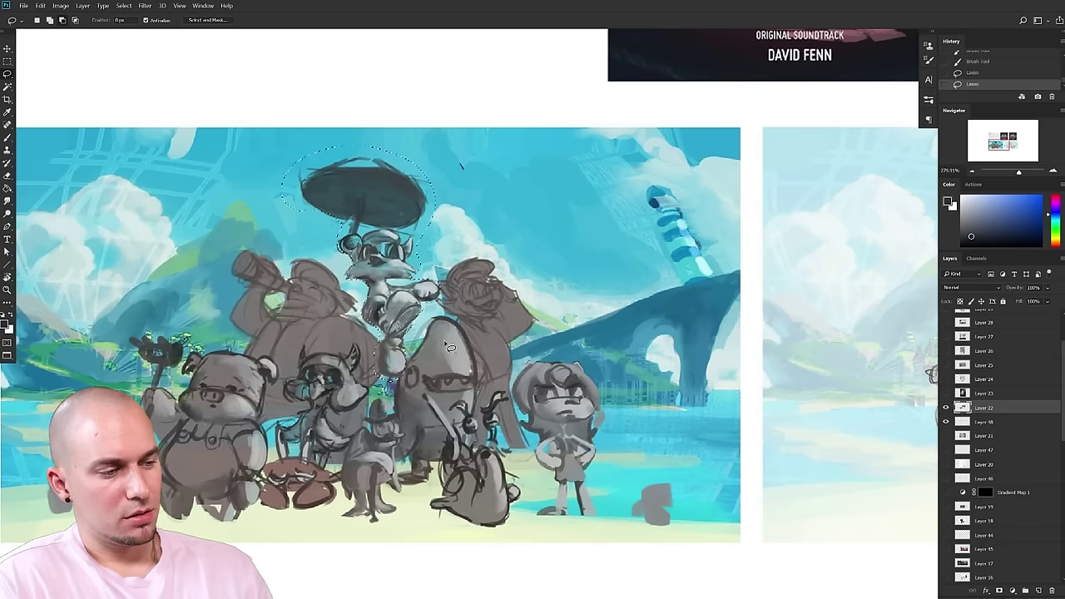
mouse_move(384, 354)
mouse_down()
mouse_move(366, 341)
mouse_move(438, 414)
mouse_move(464, 411)
mouse_move(426, 309)
mouse_up()
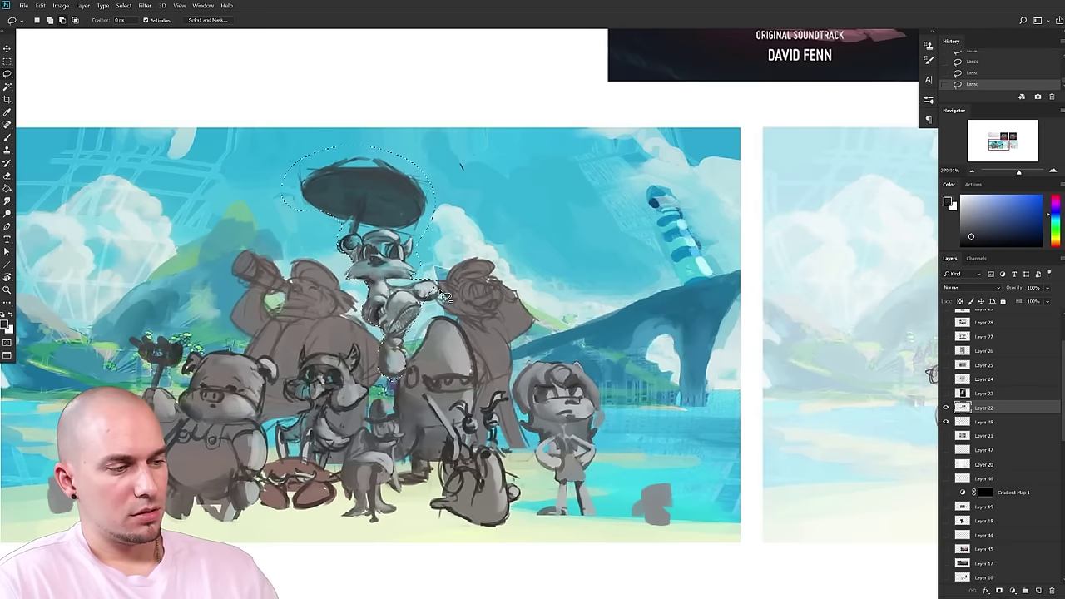
drag(490, 291, 478, 302)
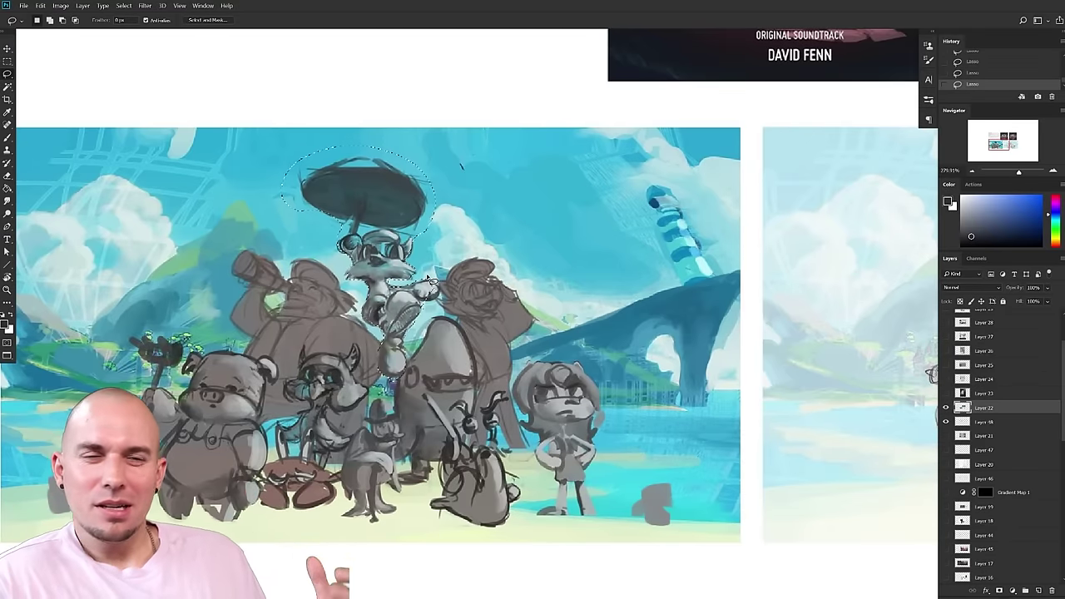
- Examine the character arrangement in the Death's Door reference cover against the rough color art
scroll(549, 411, down, 3)
drag(594, 290, 431, 472)
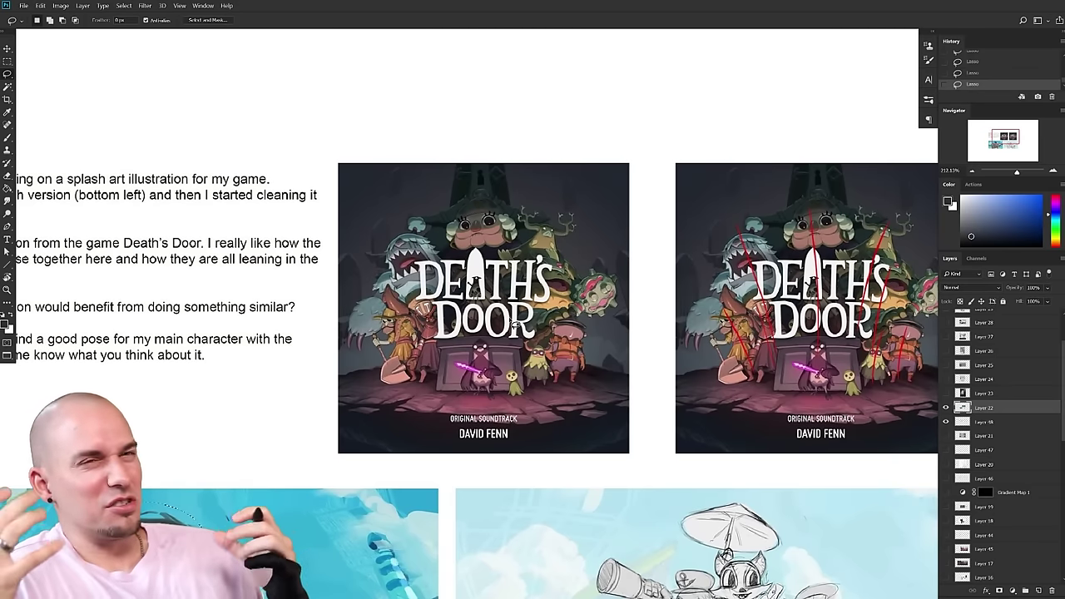
scroll(551, 359, down, 1)
scroll(552, 359, left, 2)
drag(552, 361, 534, 361)
drag(534, 361, 526, 209)
mouse_move(358, 342)
mouse_down()
mouse_move(376, 341)
mouse_move(352, 396)
mouse_move(397, 402)
mouse_up()
- Copy the lassoed umbrella character onto its own layer and scale it up to about 129% above the group
key(ctrl+t)
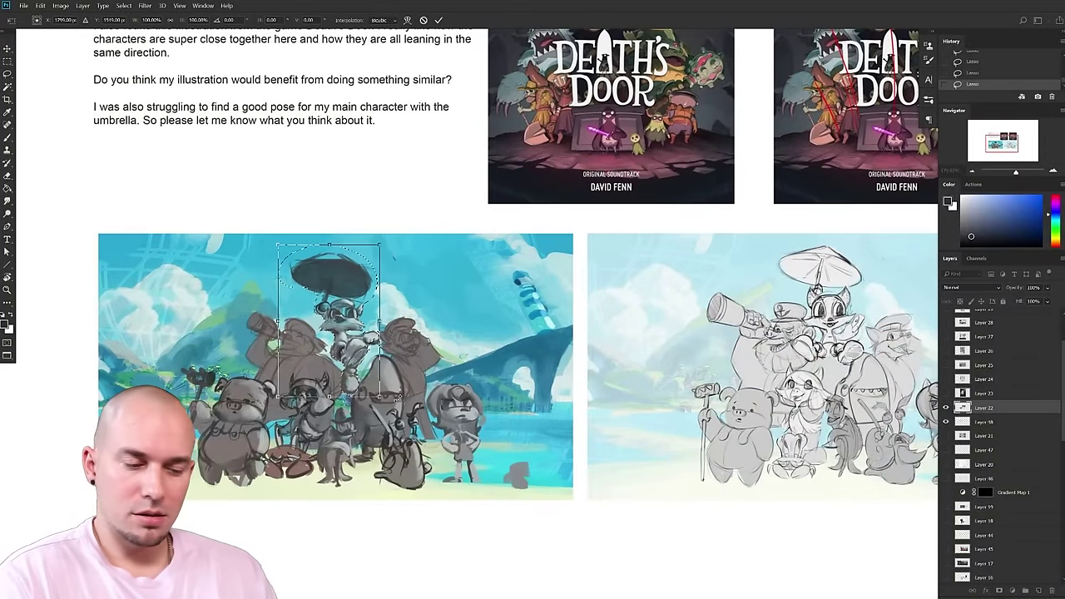
key(Return)
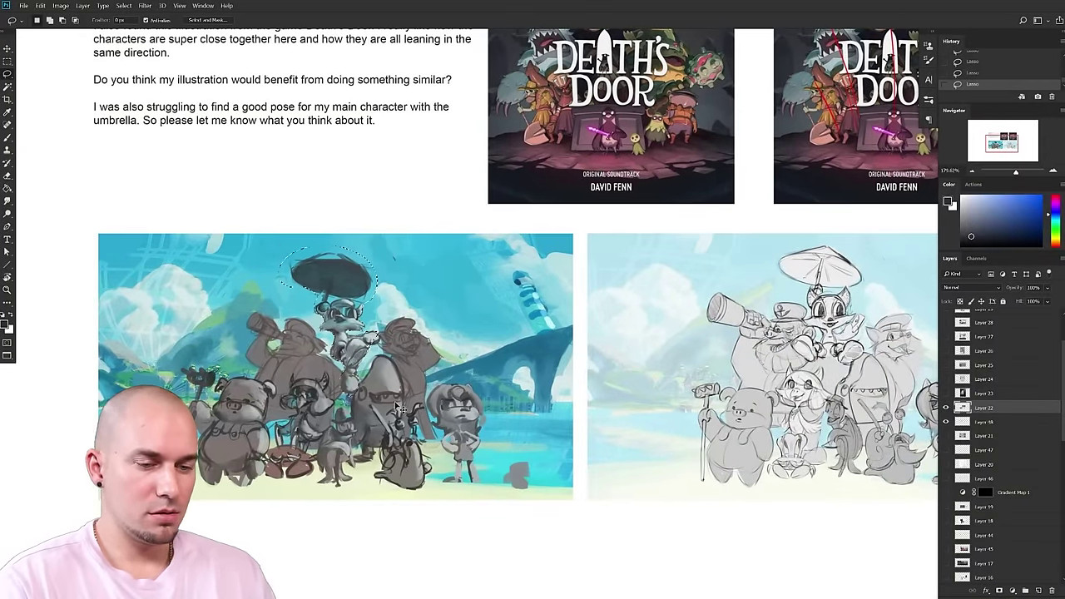
key(ctrl+j)
key(ctrl+t)
drag(378, 396, 373, 372)
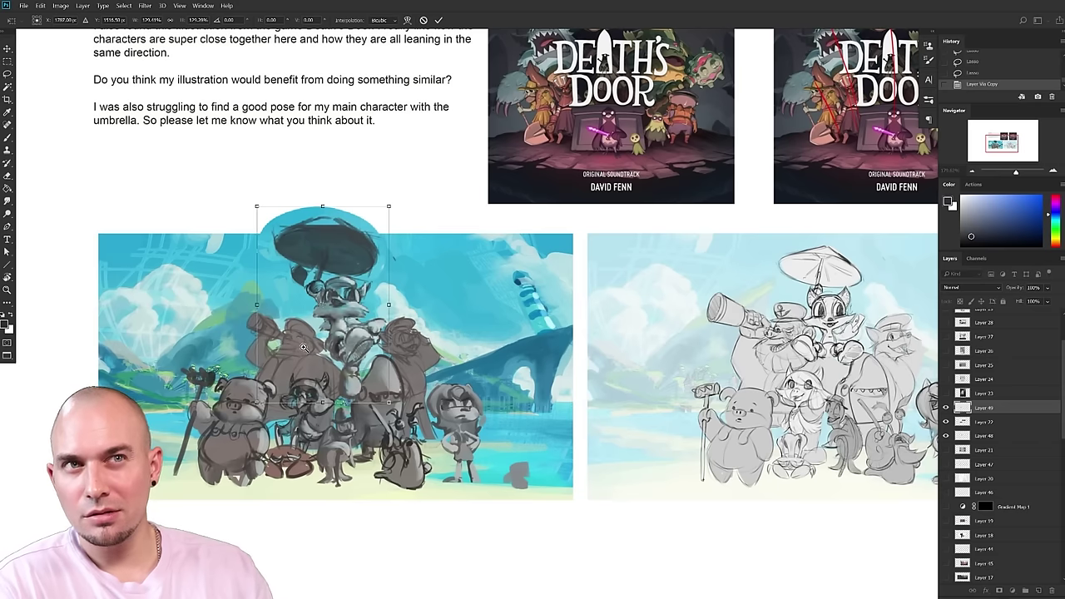
scroll(310, 344, up, 3)
drag(376, 290, 381, 295)
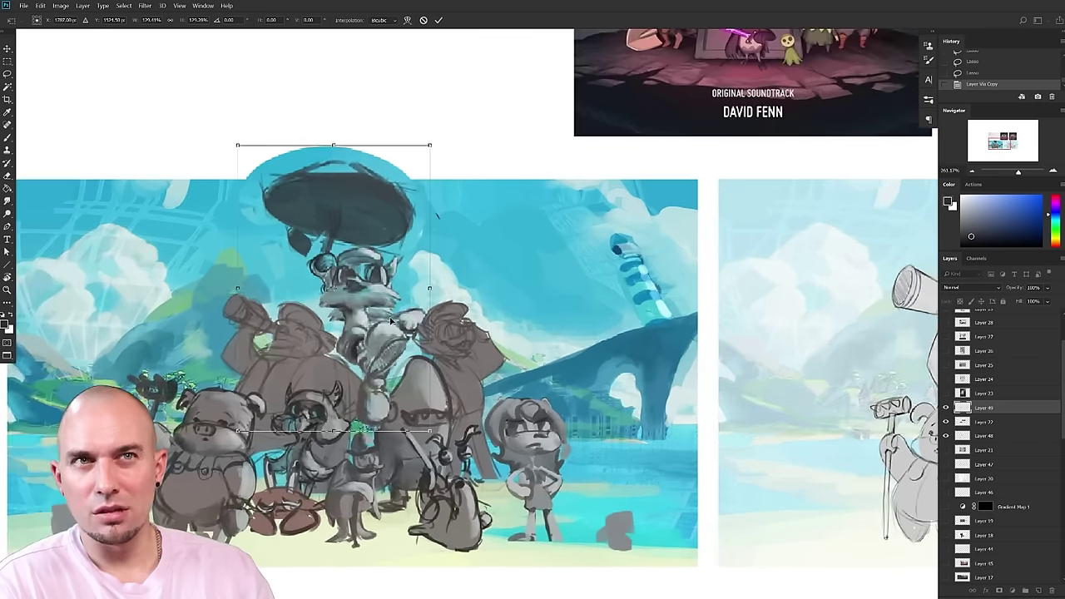
key(Return)
- Clear the part of the enlarged umbrella that sticks out above the picture's upper edge, and deselect
key(m)
drag(194, 123, 503, 177)
key(Delete)
key(ctrl+d)
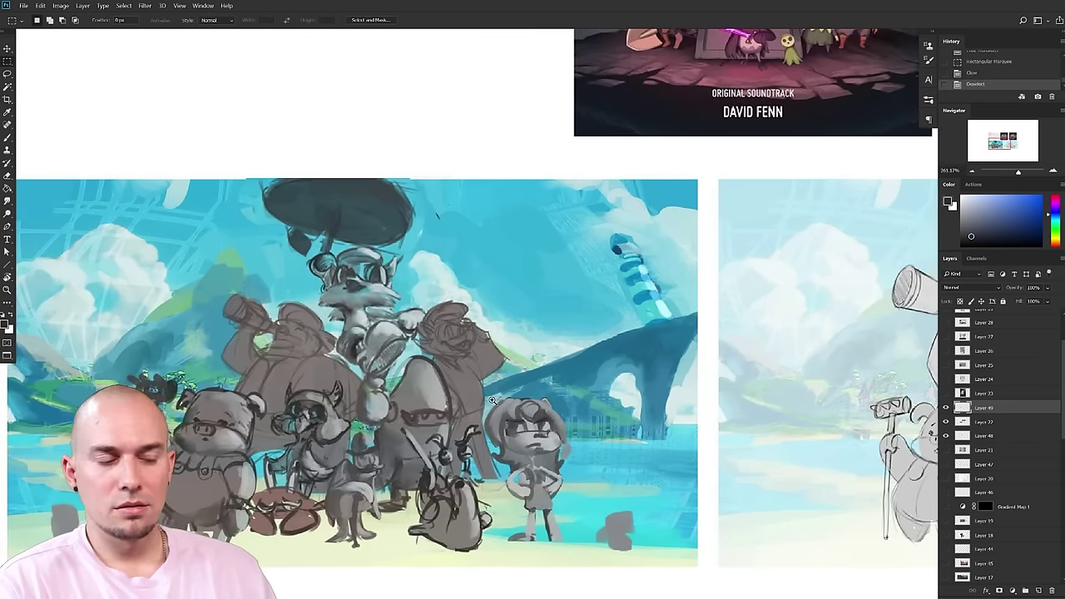
- Nudge the enlarged umbrella character slightly downward within the rough color art
scroll(495, 404, down, 3)
scroll(461, 327, up, 5)
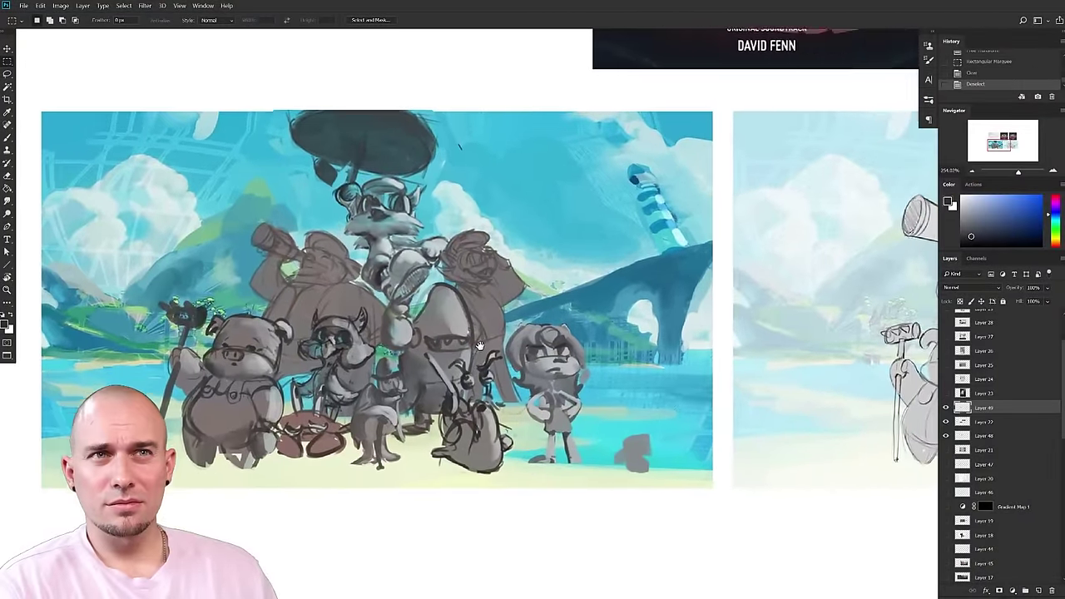
drag(480, 344, 502, 341)
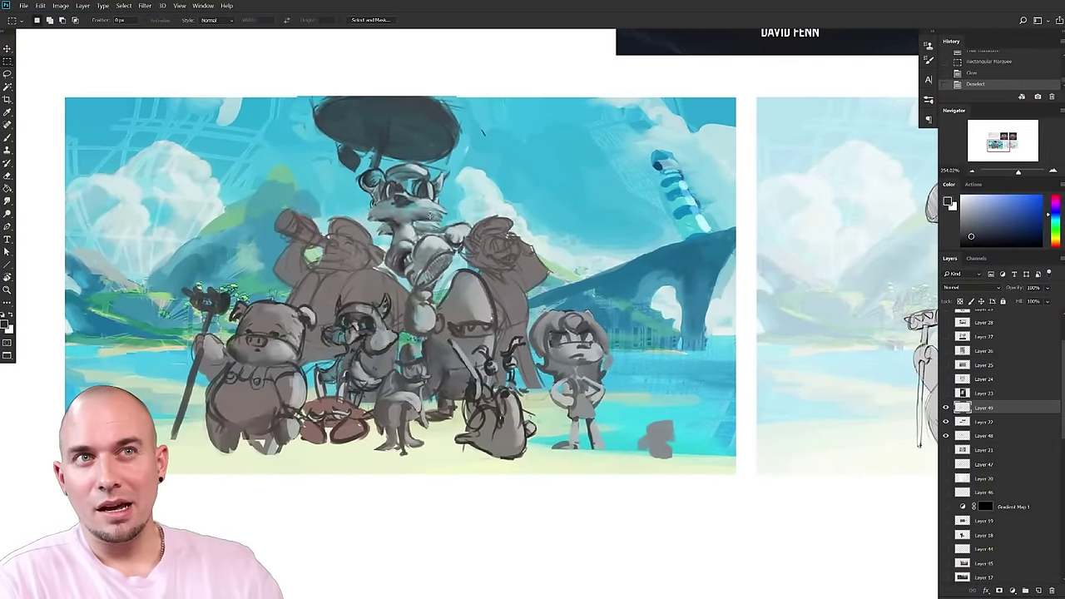
key(b)
drag(429, 202, 419, 223)
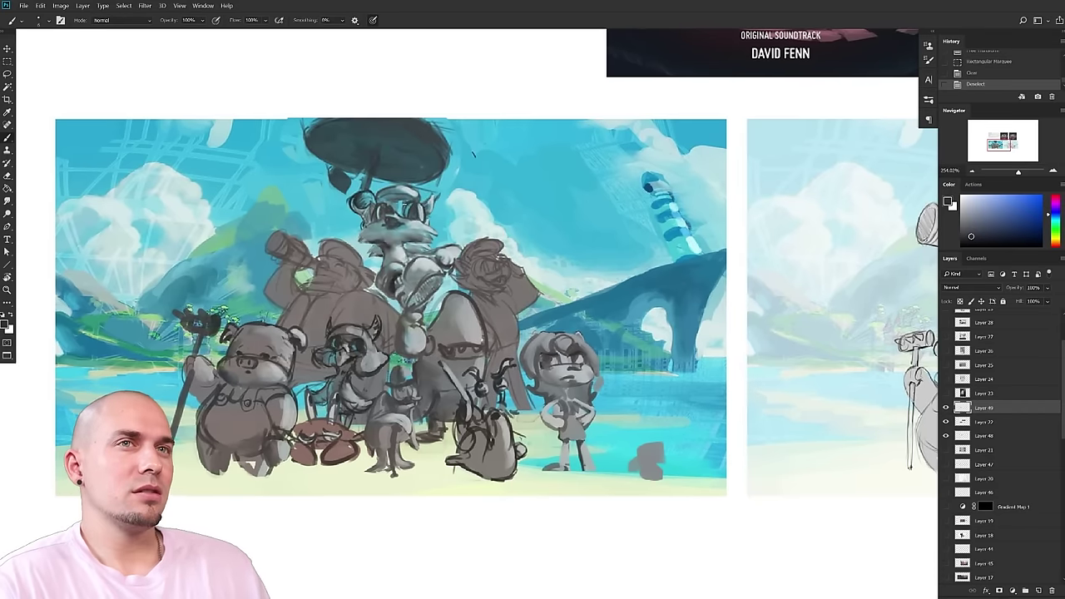
mouse_move(417, 330)
mouse_down()
mouse_move(389, 326)
mouse_move(399, 322)
mouse_up()
drag(416, 287, 416, 284)
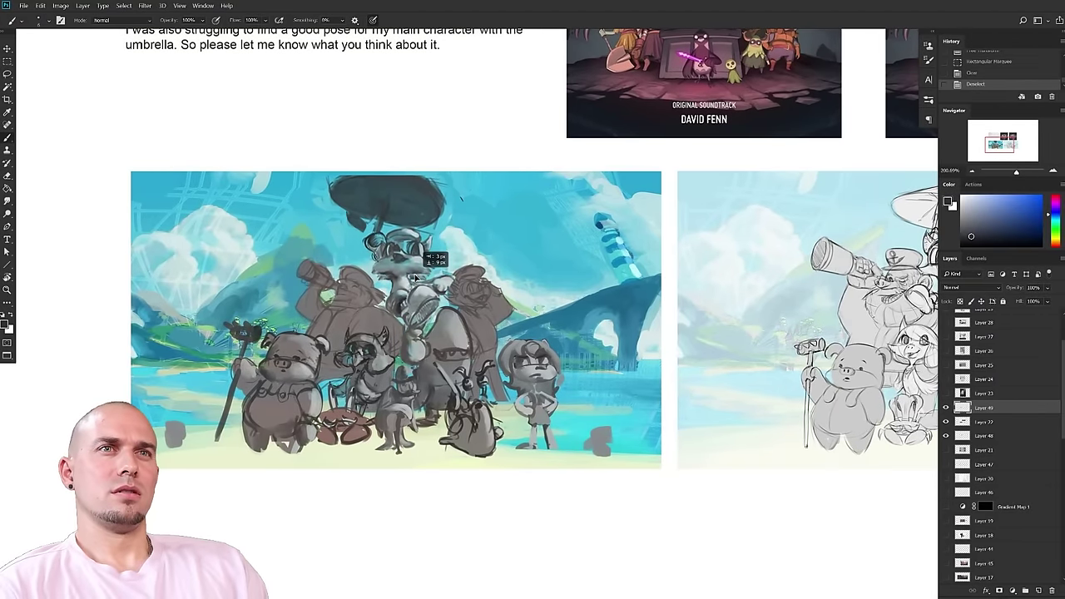
- Examine how the enlarged umbrella character reads within the whole rough color composition
scroll(416, 286, down, 3)
scroll(413, 290, up, 4)
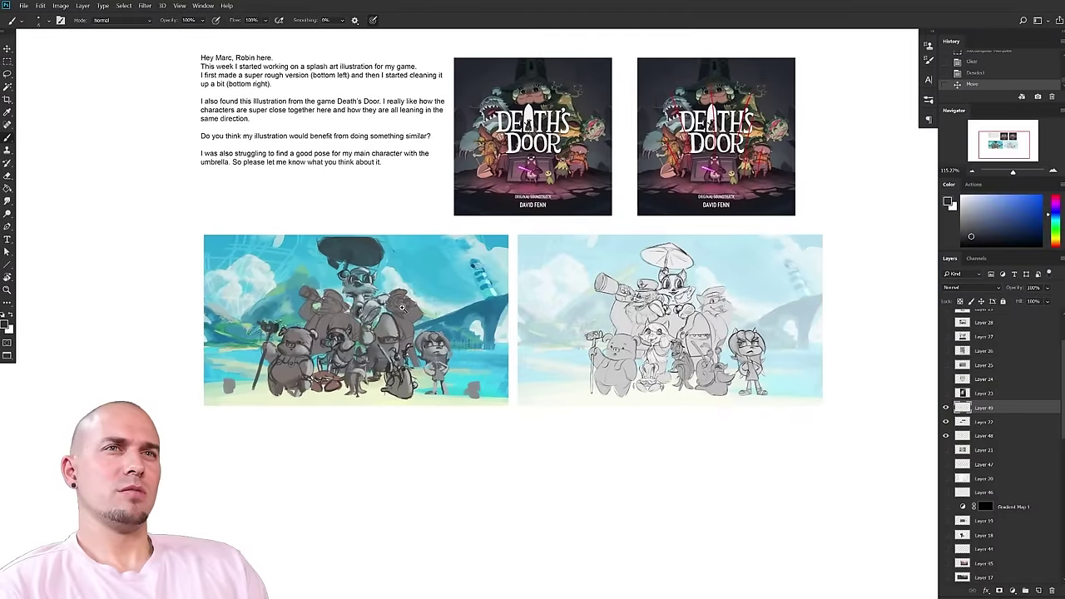
scroll(437, 326, down, 2)
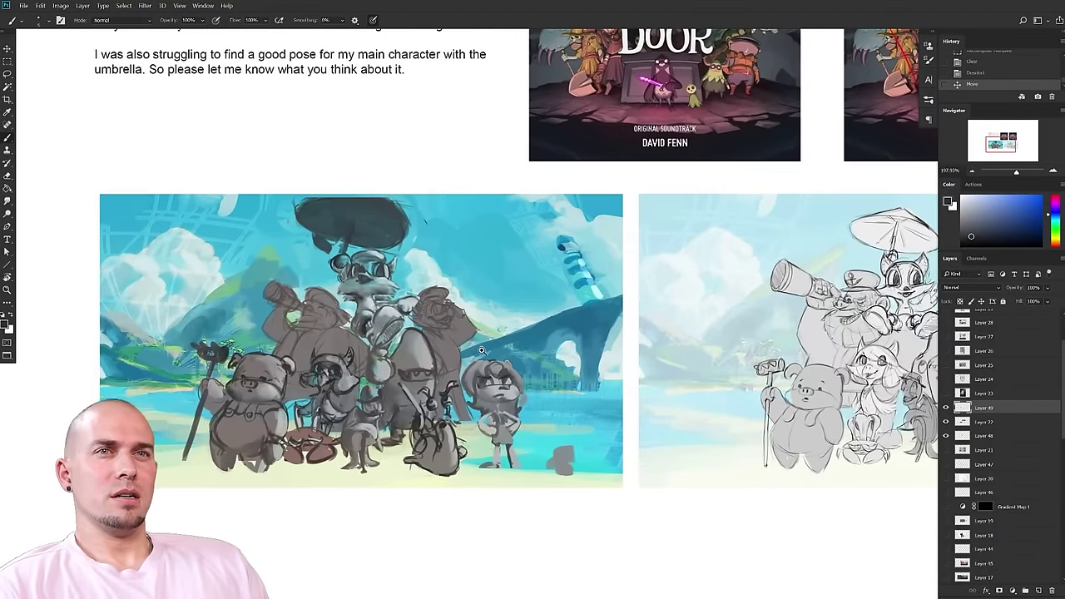
scroll(482, 353, up, 3)
scroll(502, 367, up, 1)
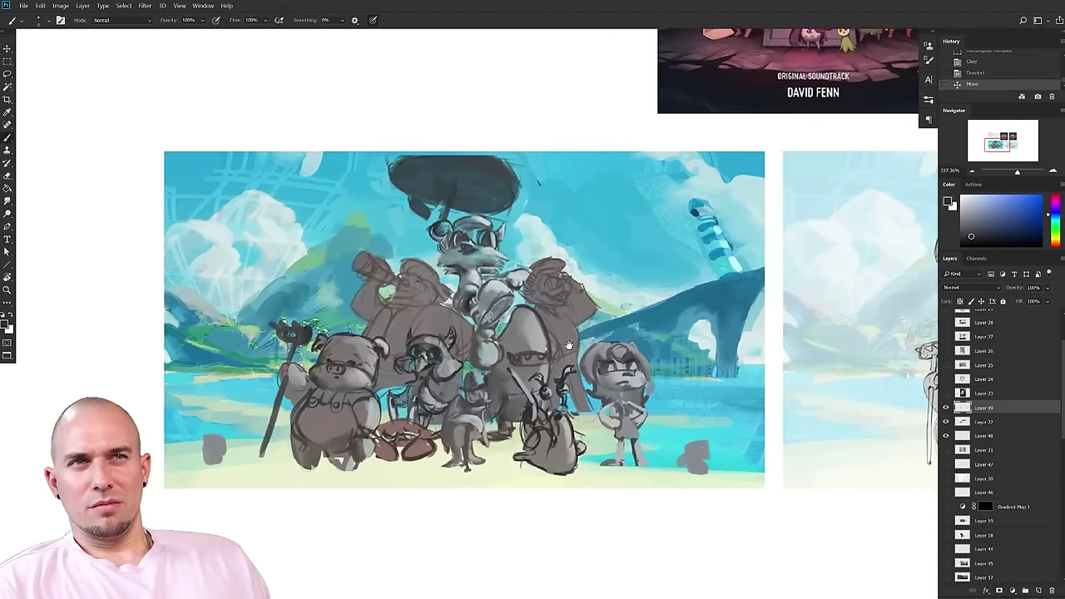
scroll(526, 371, down, 2)
scroll(567, 344, up, 2)
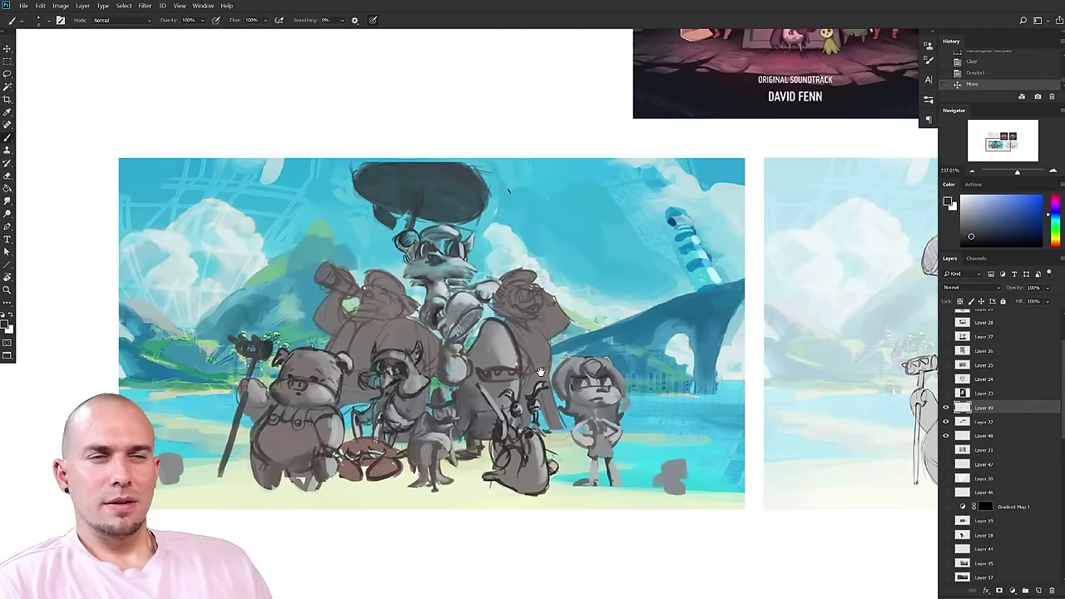
- Sample blues from the arched cliff and try a stroke along its slope toward the characters, undoing it
alt+click(637, 321)
mouse_move(672, 378)
mouse_down()
mouse_move(665, 365)
mouse_move(652, 368)
mouse_up()
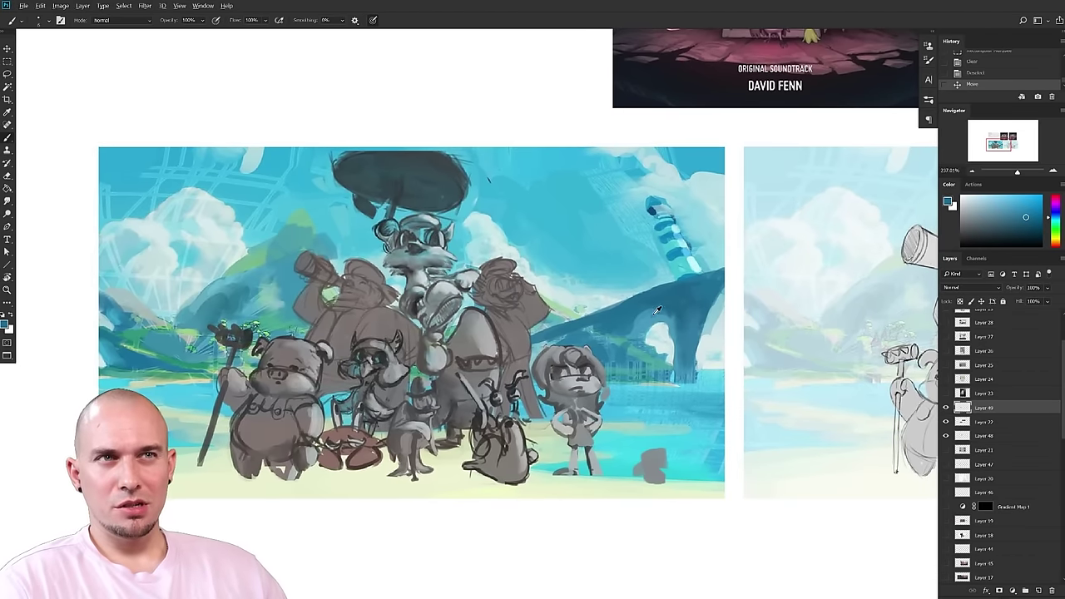
alt+click(656, 309)
drag(675, 283, 528, 341)
key(ctrl+z)
scroll(706, 333, down, 3)
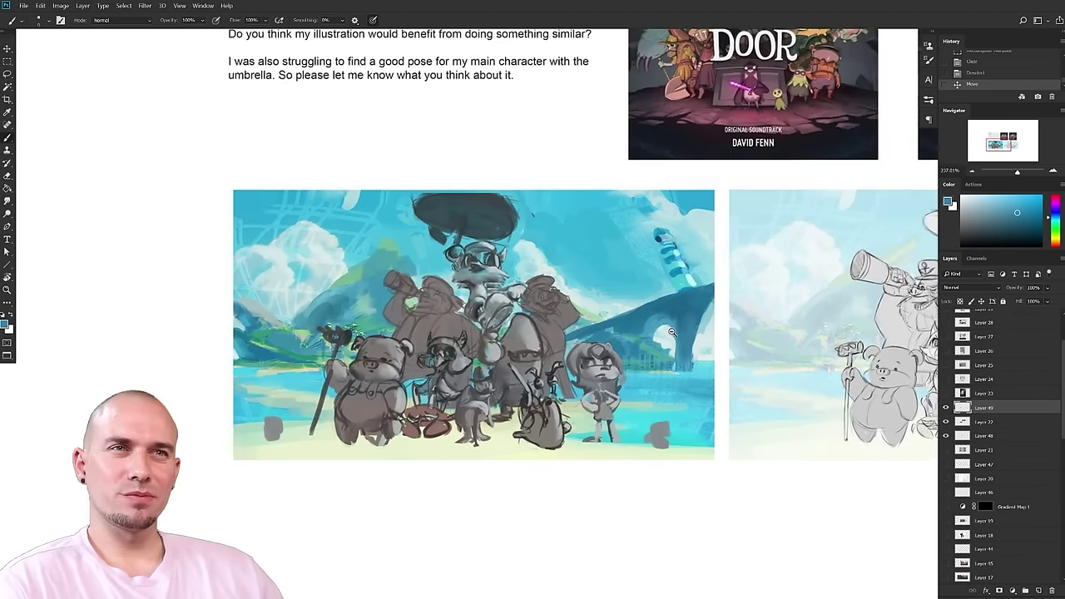
- Sample a light teal from the background and paint over the outer edge of the arched cliff
scroll(705, 333, up, 2)
alt+click(579, 311)
drag(700, 331, 717, 311)
drag(725, 313, 701, 322)
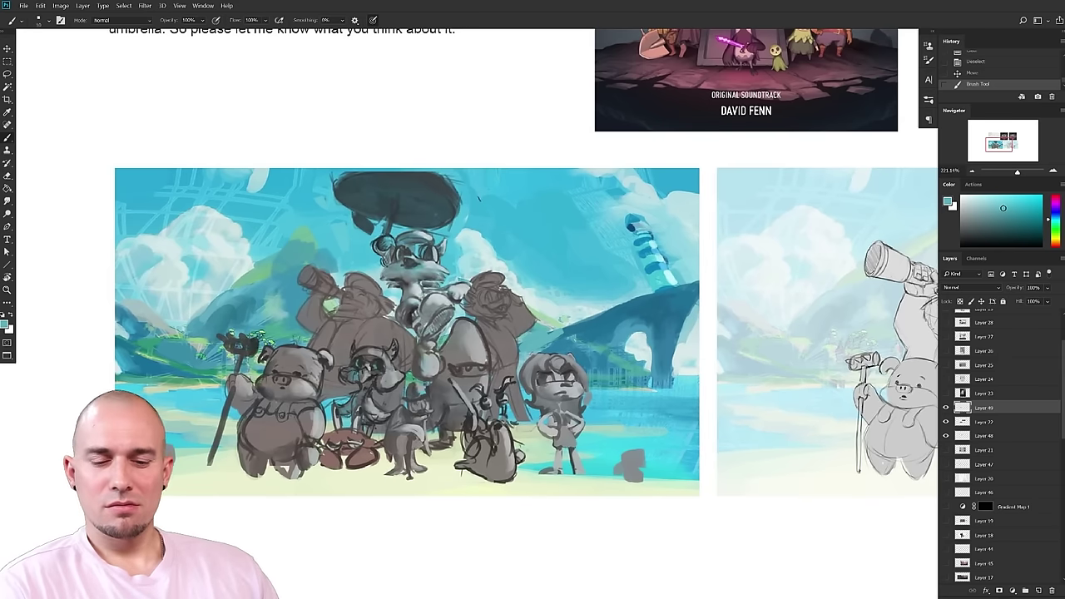
- Lasso the lighthouse with its arched cliff and place a duplicate on Layer 22 slightly closer to the characters
key(l)
mouse_move(680, 384)
mouse_down()
mouse_move(700, 311)
mouse_move(660, 214)
mouse_move(567, 285)
mouse_move(669, 391)
mouse_up()
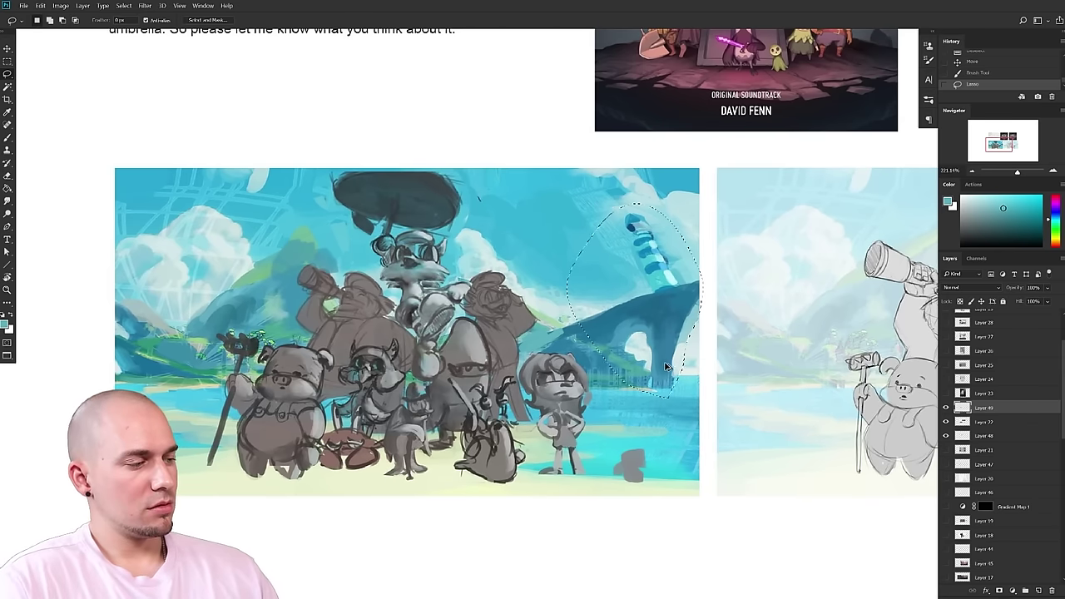
key(ctrl+j)
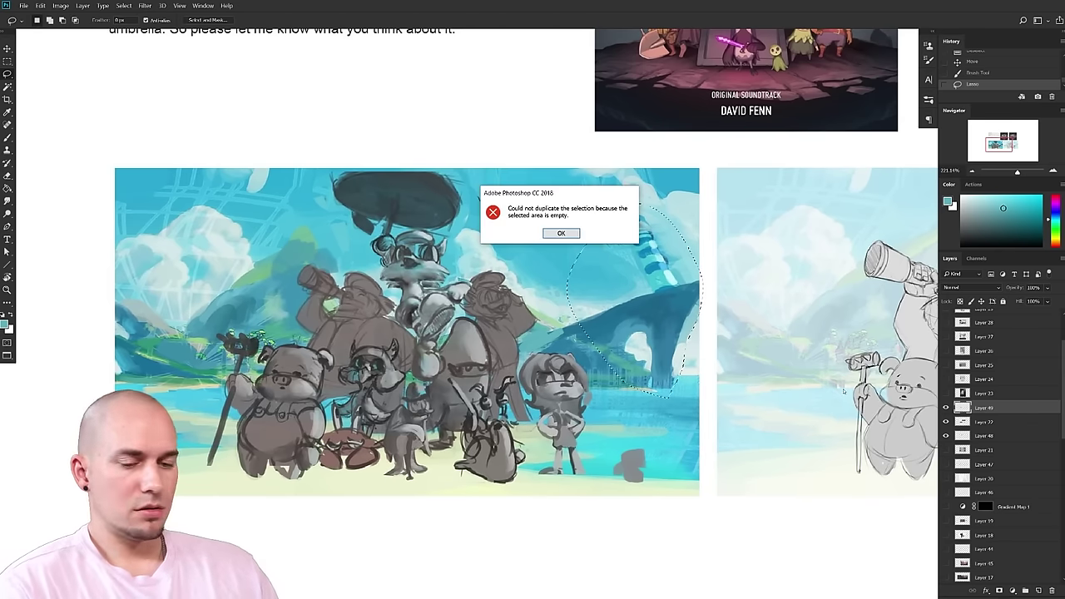
click(560, 233)
click(986, 422)
drag(651, 350, 605, 350)
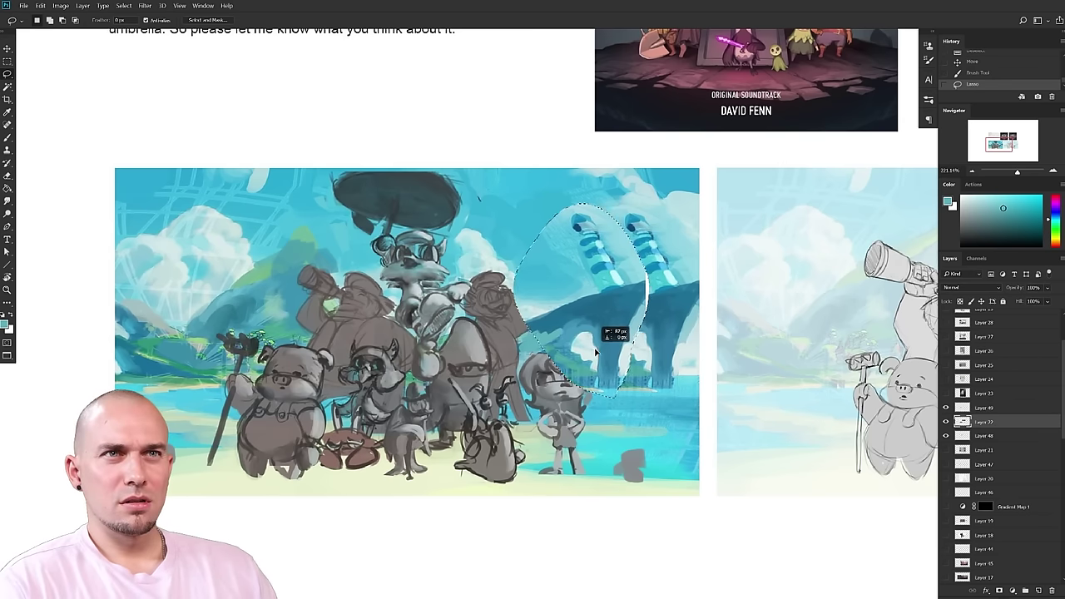
drag(605, 350, 609, 350)
drag(635, 351, 620, 353)
- Deselect and paint sampled sky and cloud colors over the original lighthouse and the leftover outer end of the cliff
key(b)
alt+click(659, 238)
key(ctrl+d)
mouse_move(636, 221)
mouse_down()
mouse_move(647, 274)
mouse_move(634, 383)
mouse_up()
alt+click(677, 347)
key(])
mouse_move(668, 339)
mouse_down()
mouse_move(647, 358)
mouse_move(665, 370)
mouse_up()
mouse_move(713, 316)
mouse_down()
mouse_move(692, 317)
mouse_move(712, 314)
mouse_up()
mouse_move(710, 312)
mouse_down()
mouse_move(800, 293)
mouse_move(791, 305)
mouse_up()
mouse_move(759, 311)
mouse_down()
mouse_move(796, 287)
mouse_move(771, 297)
mouse_up()
drag(769, 299, 482, 366)
scroll(481, 366, up, 3)
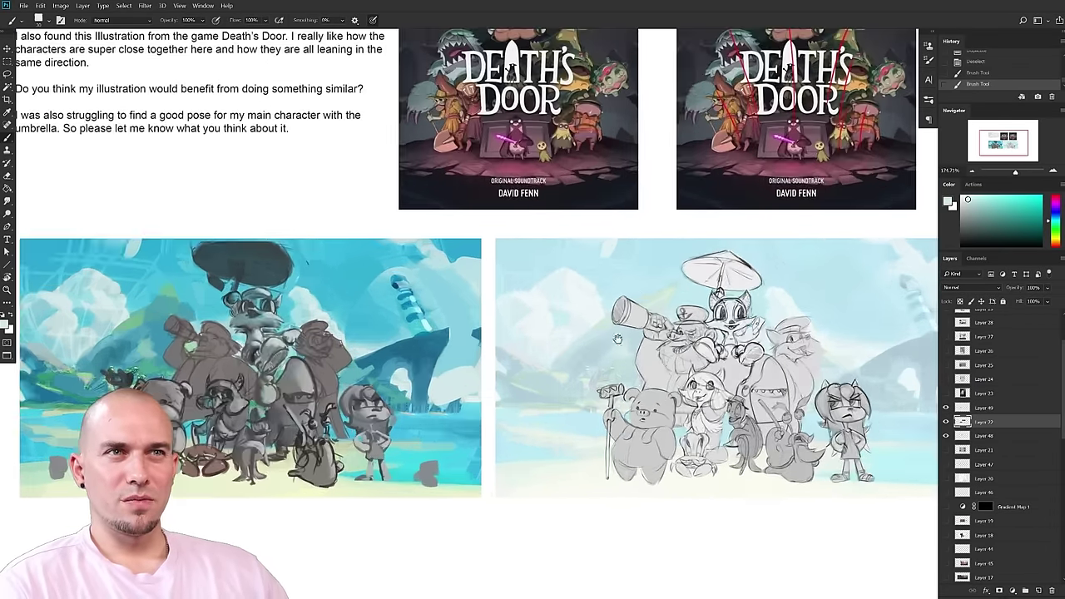
- Try red guide lines around the character group in the cleaned-up sketch, and undo them
click(1054, 195)
click(1054, 192)
drag(675, 382, 672, 404)
key(ctrl+z)
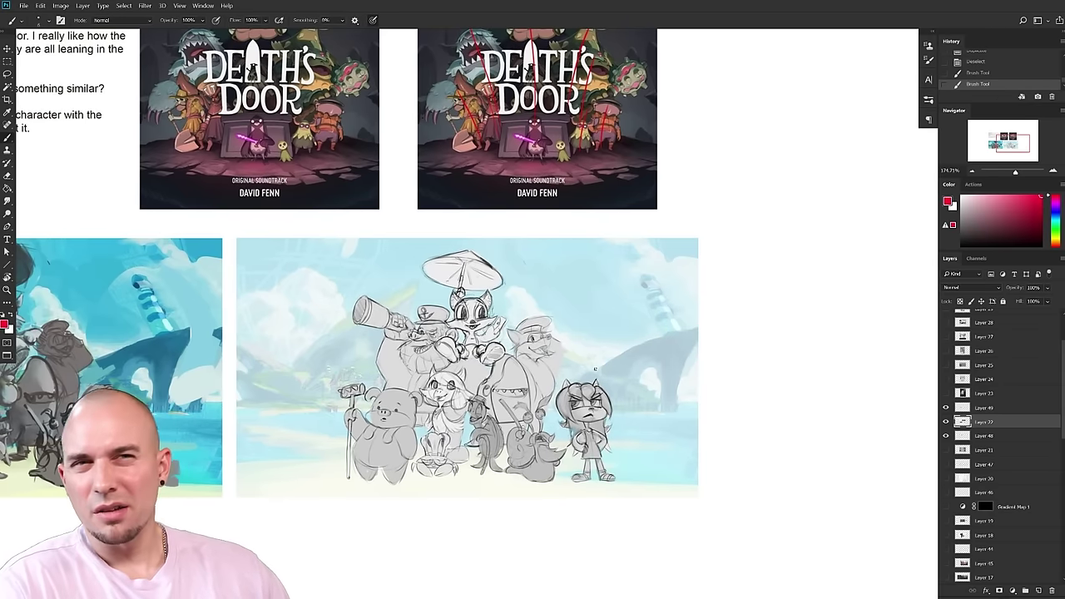
drag(380, 365, 434, 276)
mouse_move(434, 275)
mouse_down()
mouse_move(400, 289)
mouse_move(308, 355)
mouse_up()
mouse_move(263, 482)
mouse_down()
mouse_move(499, 435)
mouse_move(634, 381)
mouse_up()
key(ctrl+z)
key(ctrl+z)
- Compare the reworked rough color art with the cleaned-up sketch and the Death's Door references
scroll(499, 433, up, 3)
scroll(492, 428, down, 2)
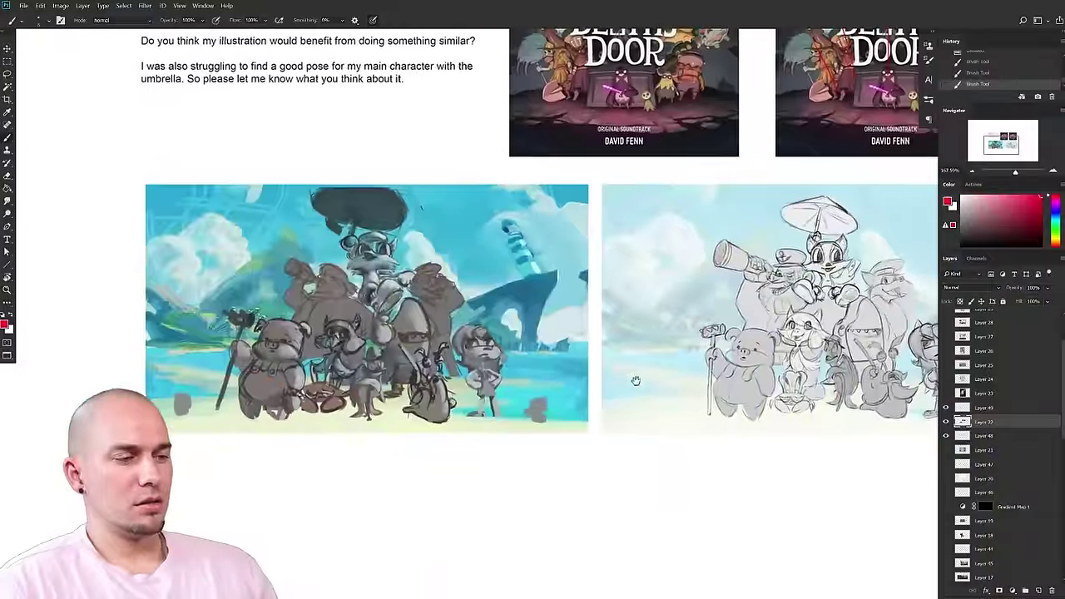
scroll(625, 383, down, 2)
scroll(624, 384, up, 3)
scroll(629, 381, down, 4)
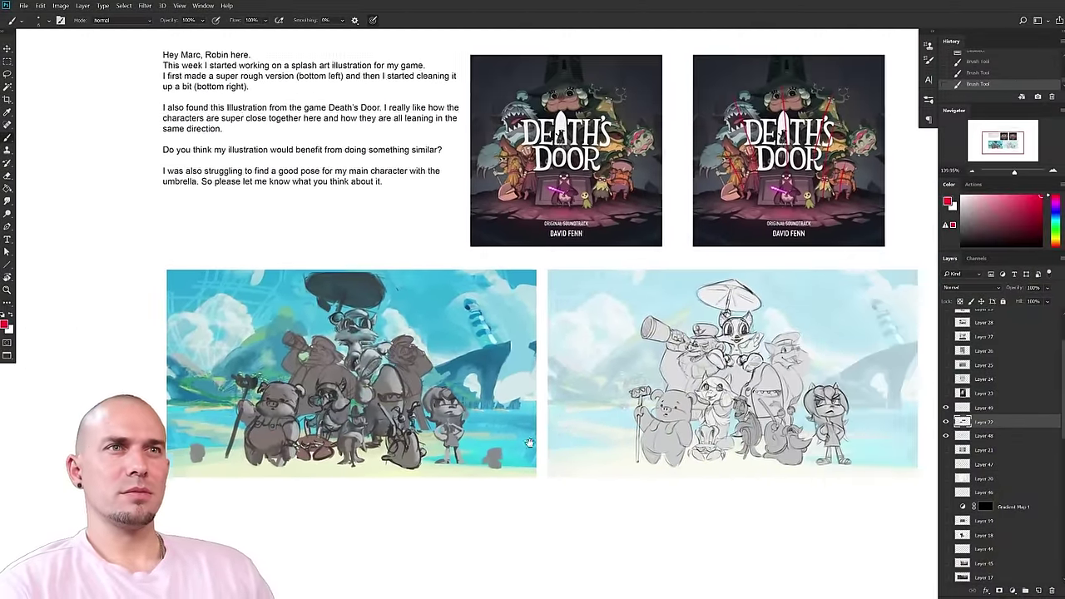
drag(529, 442, 592, 438)
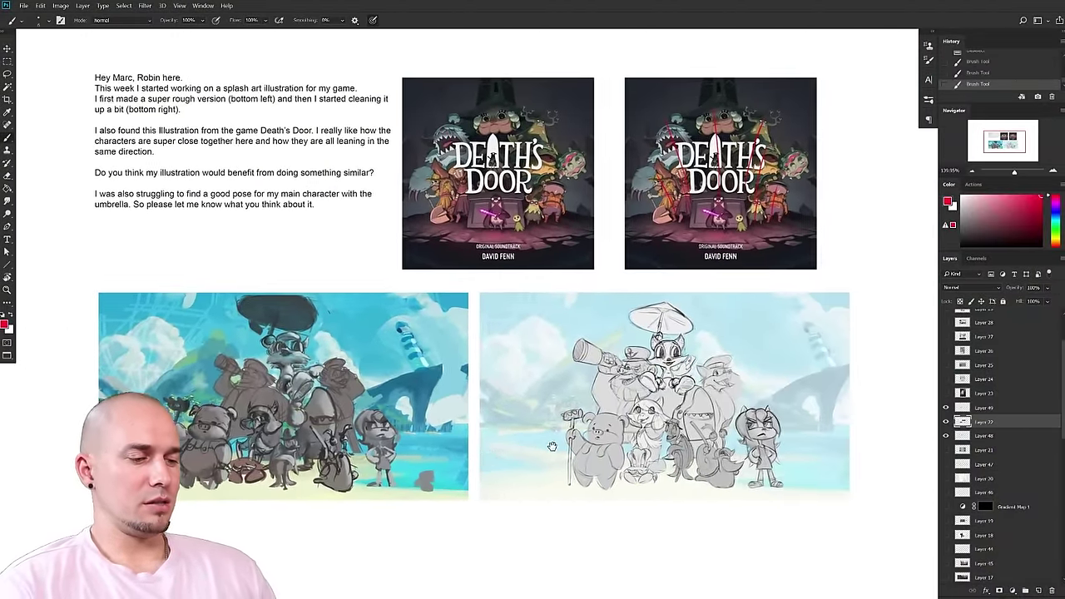
- Display the witch character submission on Layer 23 and examine its message and the full figure with the crow-headed staff
scroll(552, 441, up, 2)
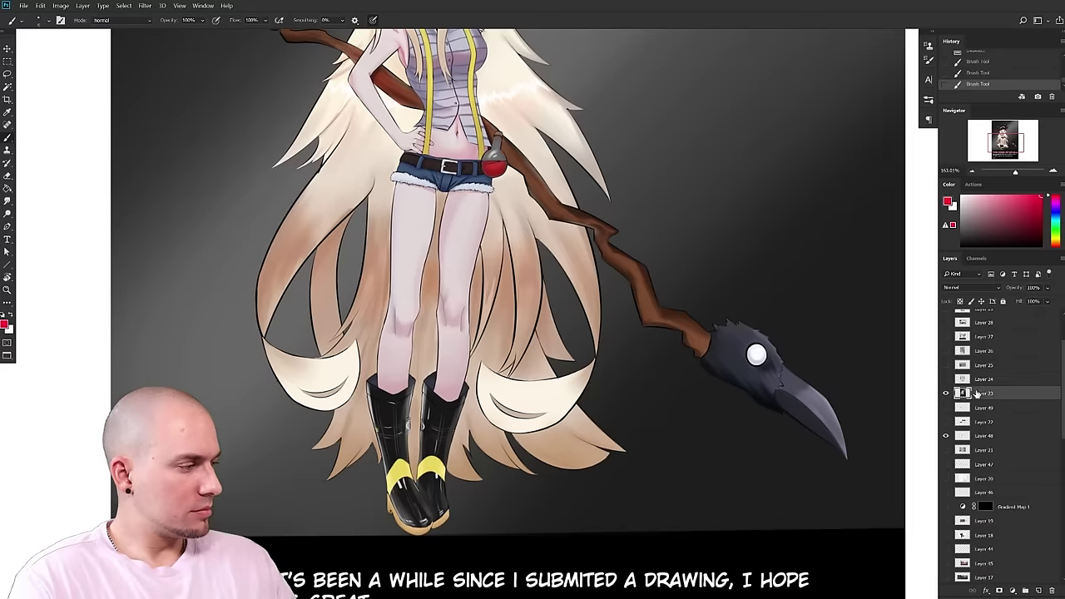
scroll(593, 406, down, 2)
scroll(594, 406, down, 3)
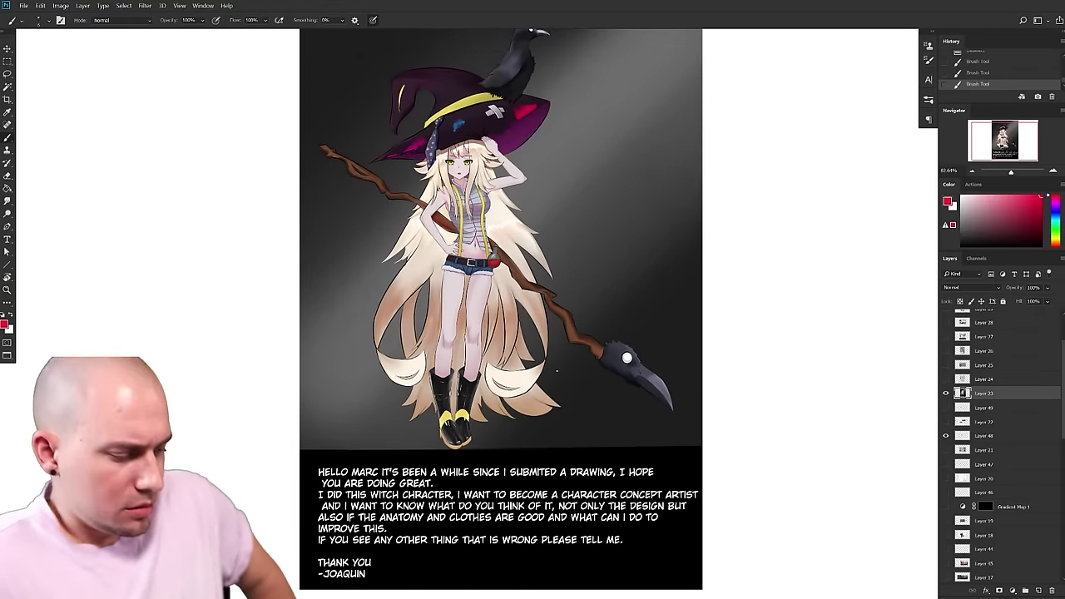
drag(764, 421, 738, 425)
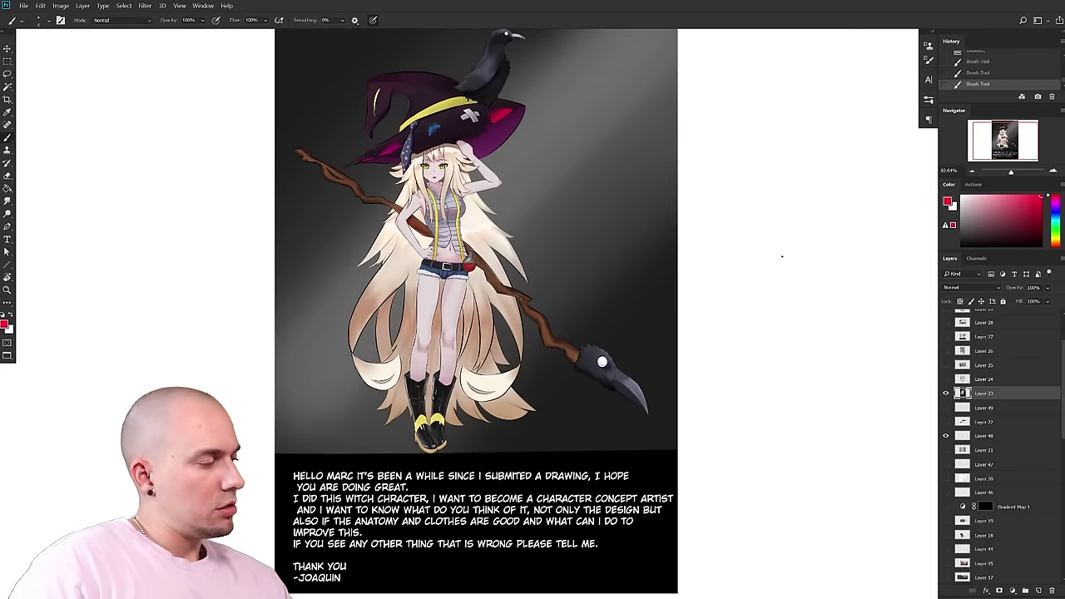
drag(753, 273, 742, 276)
drag(669, 364, 670, 352)
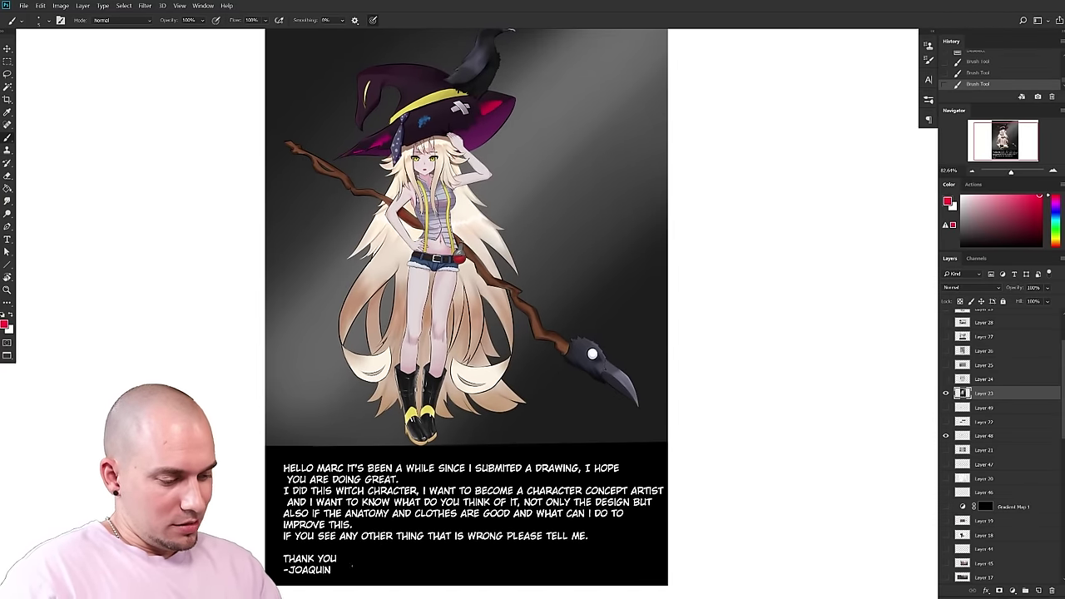
drag(642, 323, 645, 351)
drag(746, 307, 715, 328)
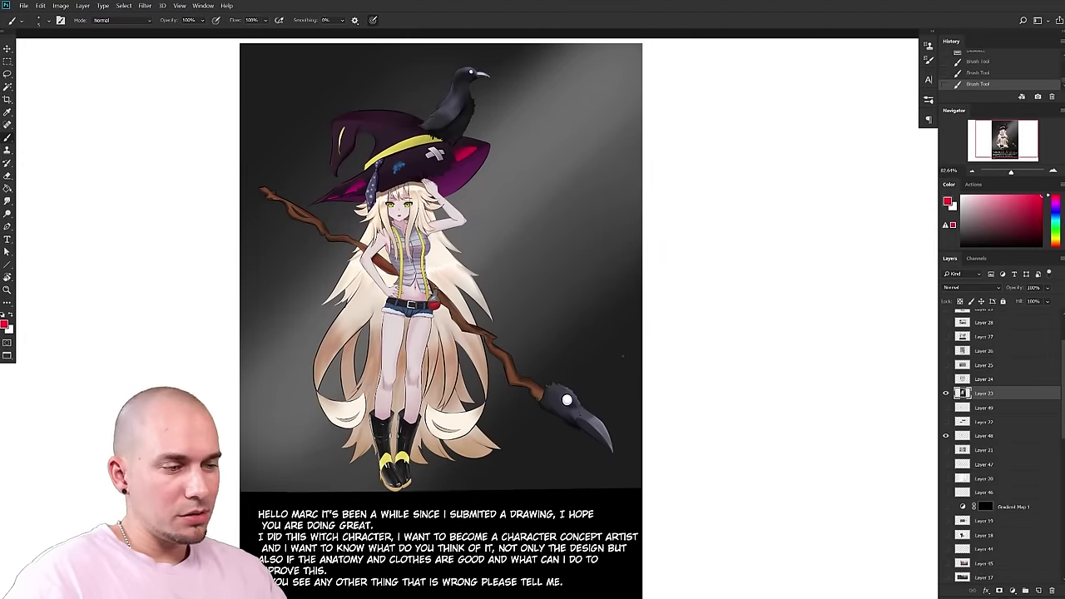
drag(472, 408, 654, 400)
drag(655, 401, 597, 402)
scroll(592, 394, down, 1)
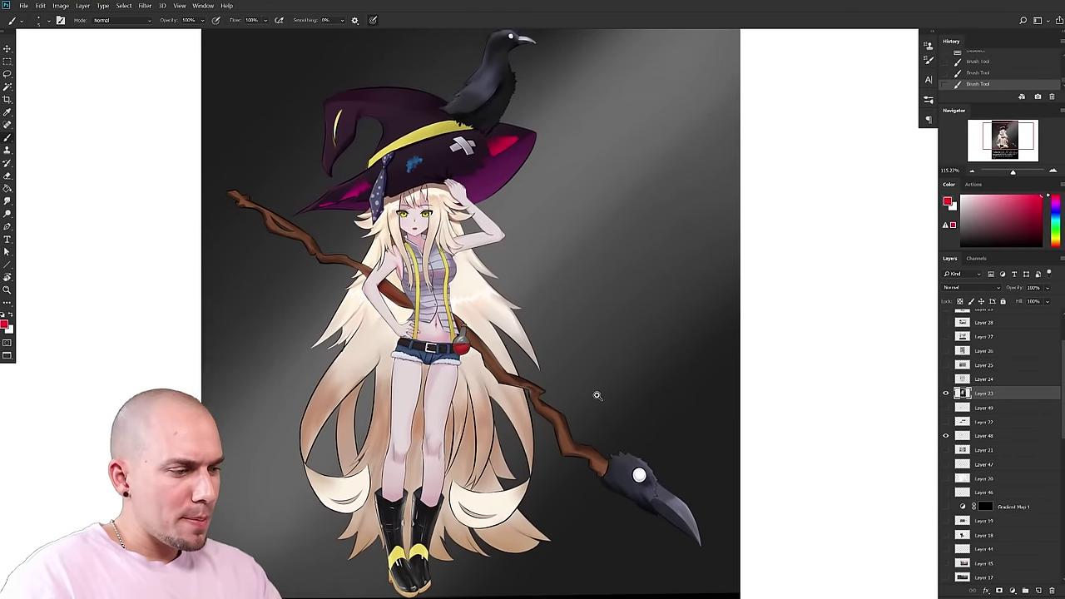
scroll(582, 379, down, 2)
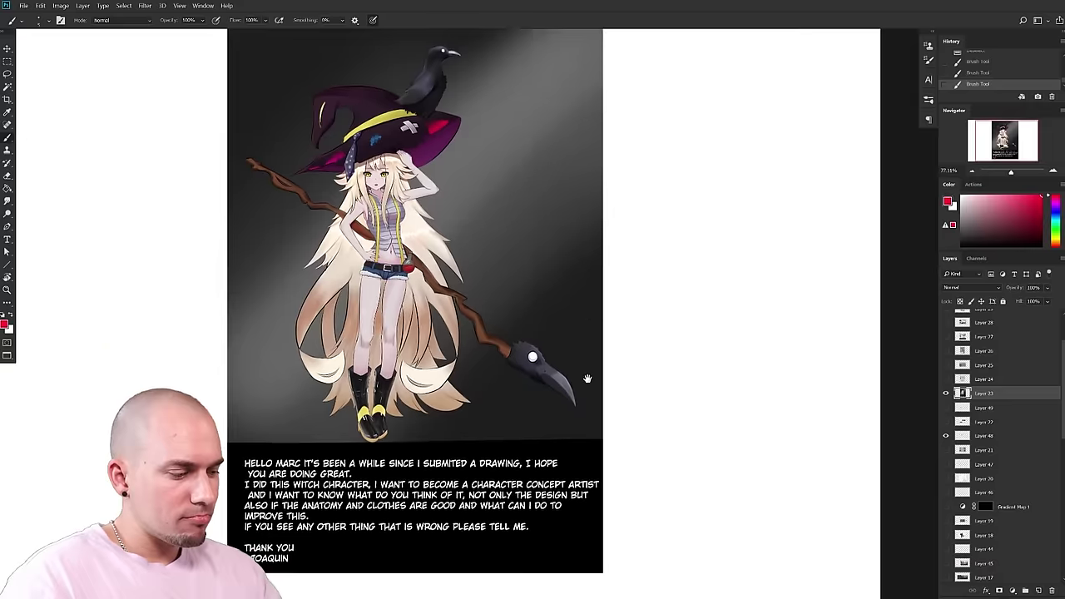
scroll(586, 380, up, 3)
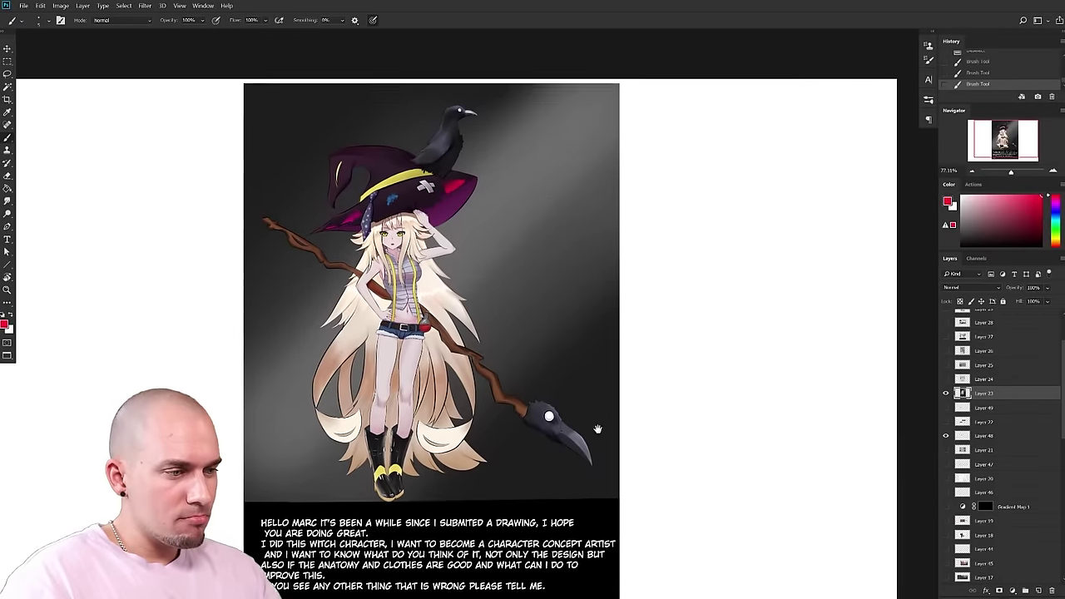
drag(531, 429, 531, 446)
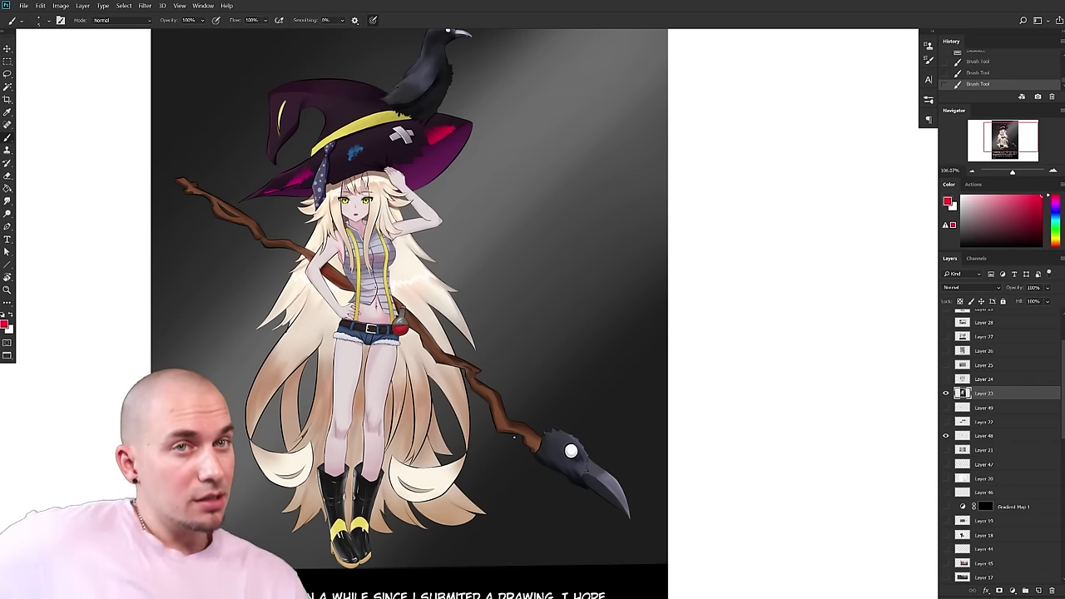
- Try red strokes tracing the hat's curled tip and a large loop around the figure, and undo them
mouse_move(560, 377)
mouse_down()
mouse_move(561, 397)
mouse_move(558, 387)
mouse_up()
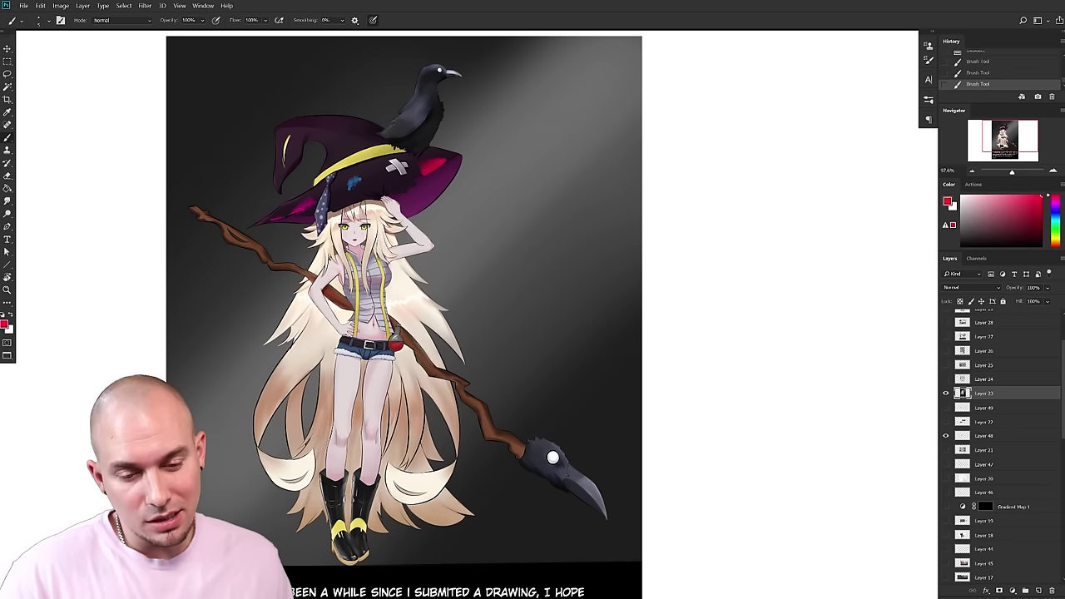
drag(462, 151, 455, 194)
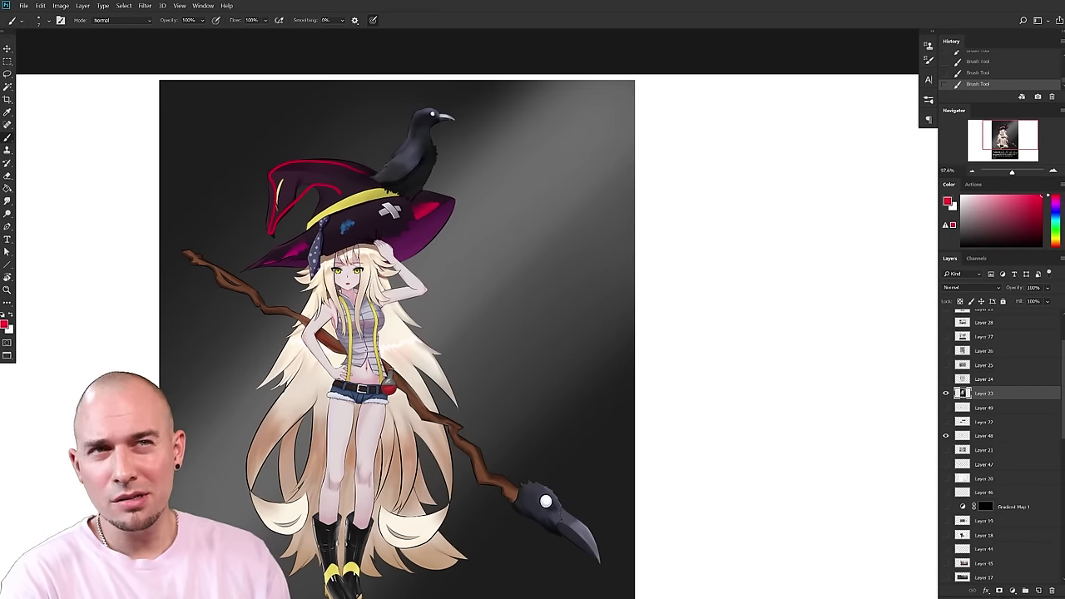
key(ctrl+z)
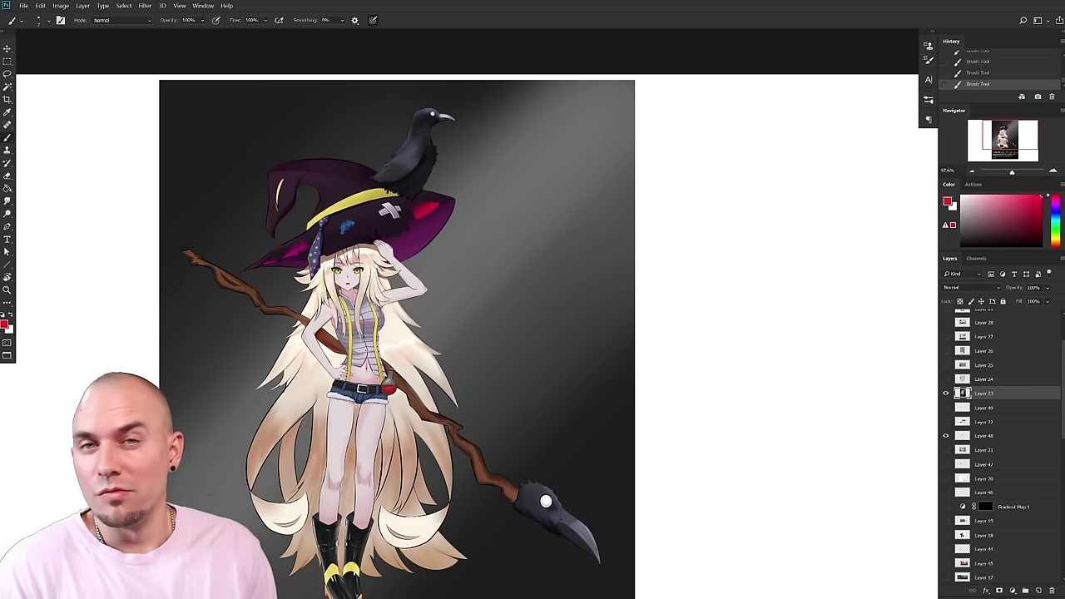
drag(208, 495, 214, 497)
mouse_move(269, 255)
mouse_down()
mouse_move(452, 267)
mouse_move(447, 250)
mouse_up()
key(ctrl+z)
drag(426, 360, 462, 467)
drag(439, 417, 489, 374)
mouse_move(488, 374)
mouse_down()
mouse_move(506, 391)
mouse_move(479, 371)
mouse_move(492, 279)
mouse_up()
mouse_move(494, 331)
mouse_down()
mouse_move(453, 262)
mouse_move(337, 545)
mouse_move(517, 326)
mouse_up()
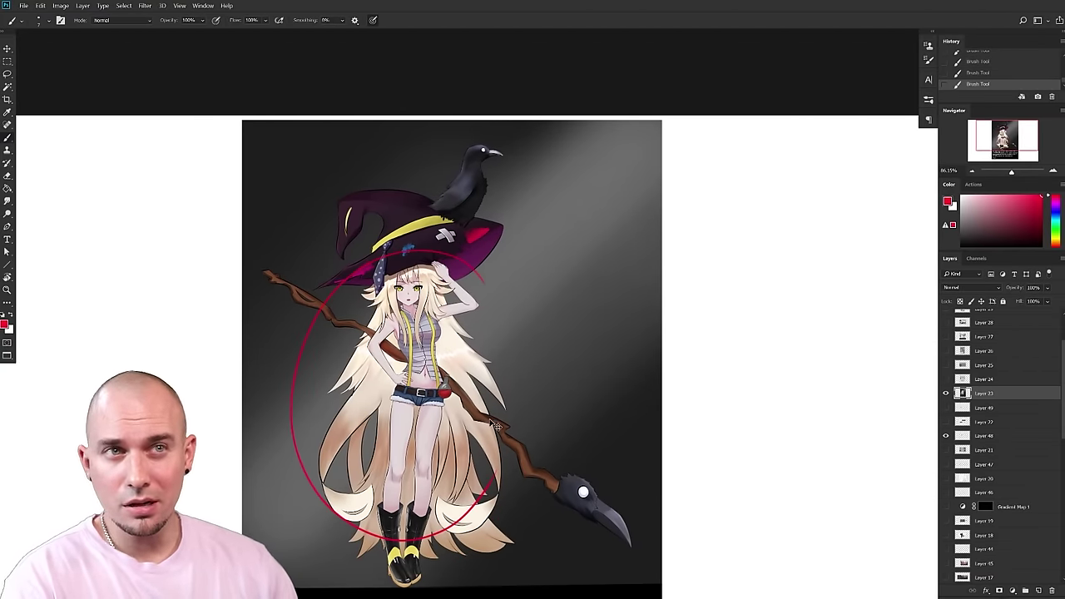
- Try filling the dark background near the hat with a gray sampled from the backdrop, and undo the fills
scroll(524, 294, up, 5)
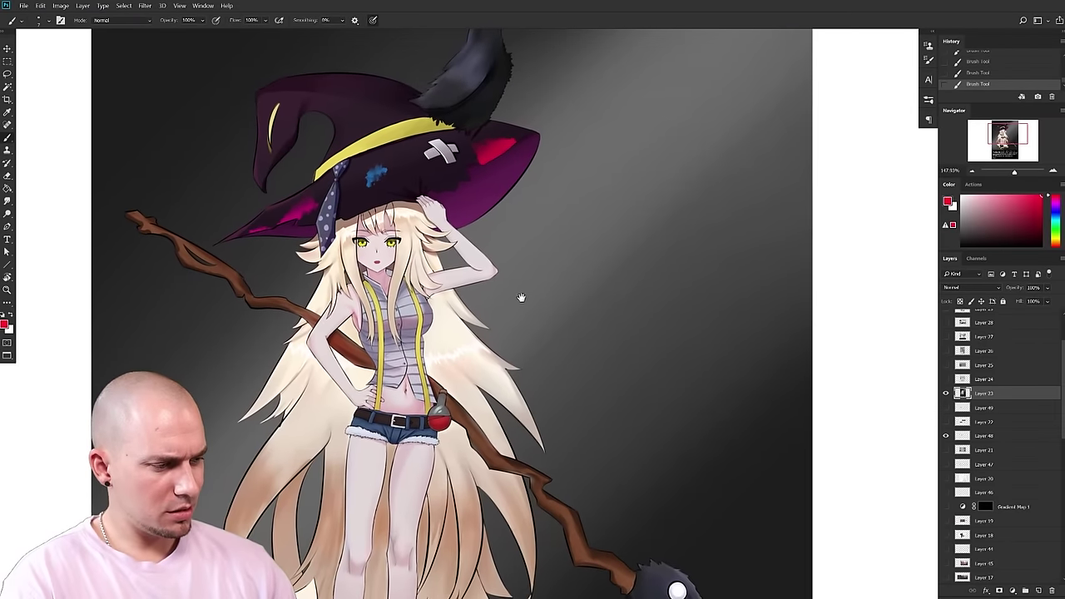
drag(518, 297, 524, 361)
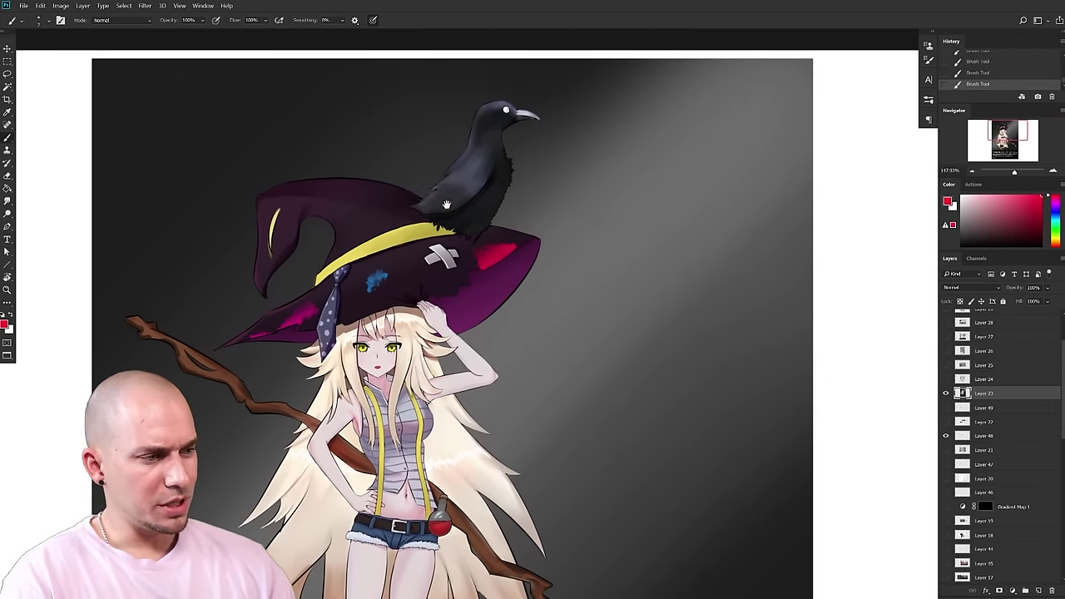
scroll(518, 357, down, 5)
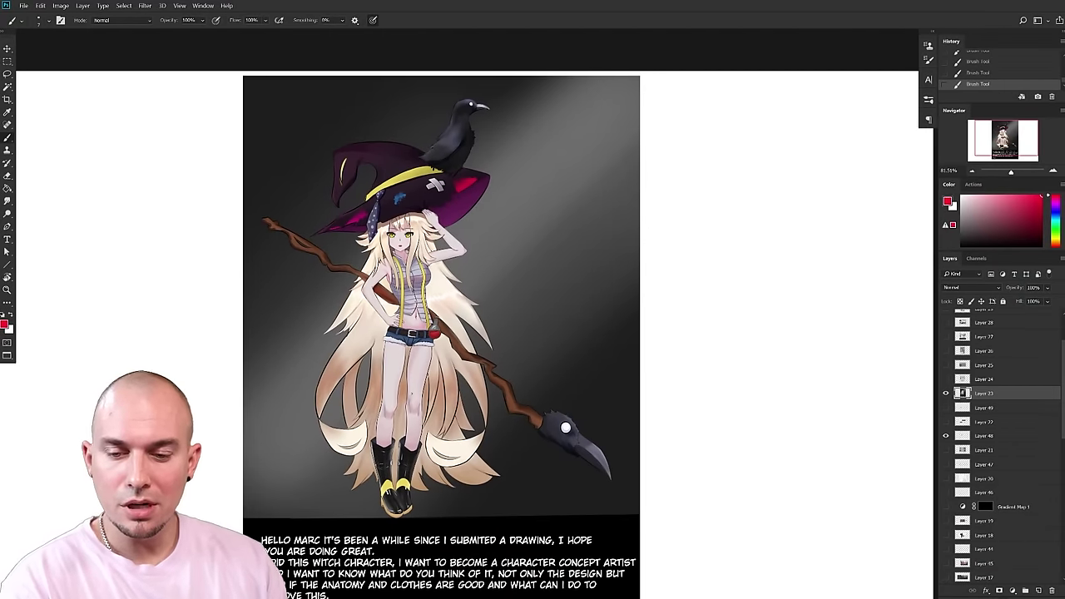
alt+click(532, 179)
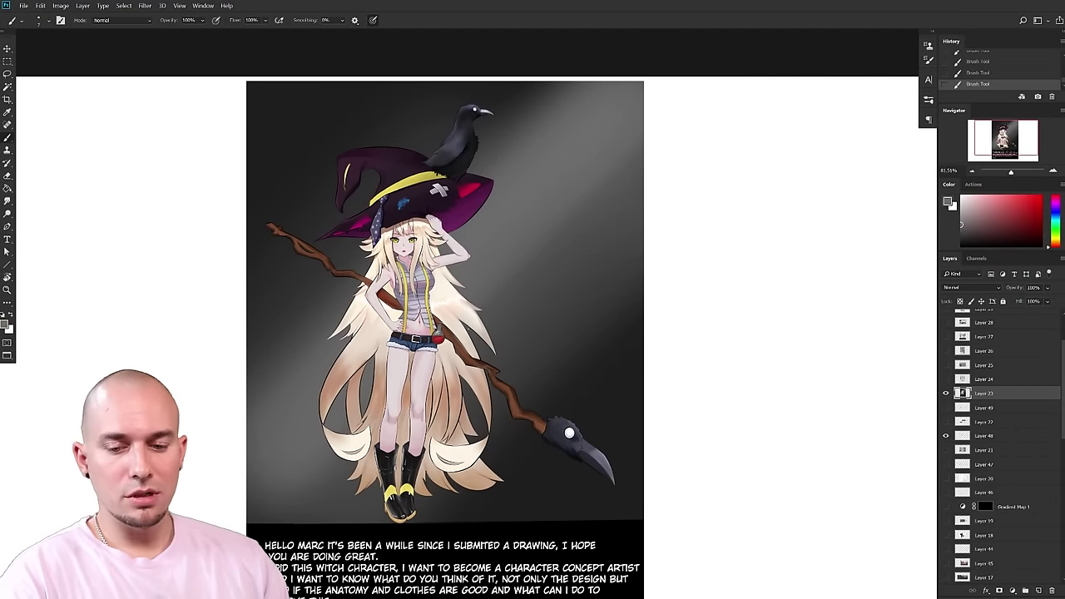
drag(509, 342, 510, 358)
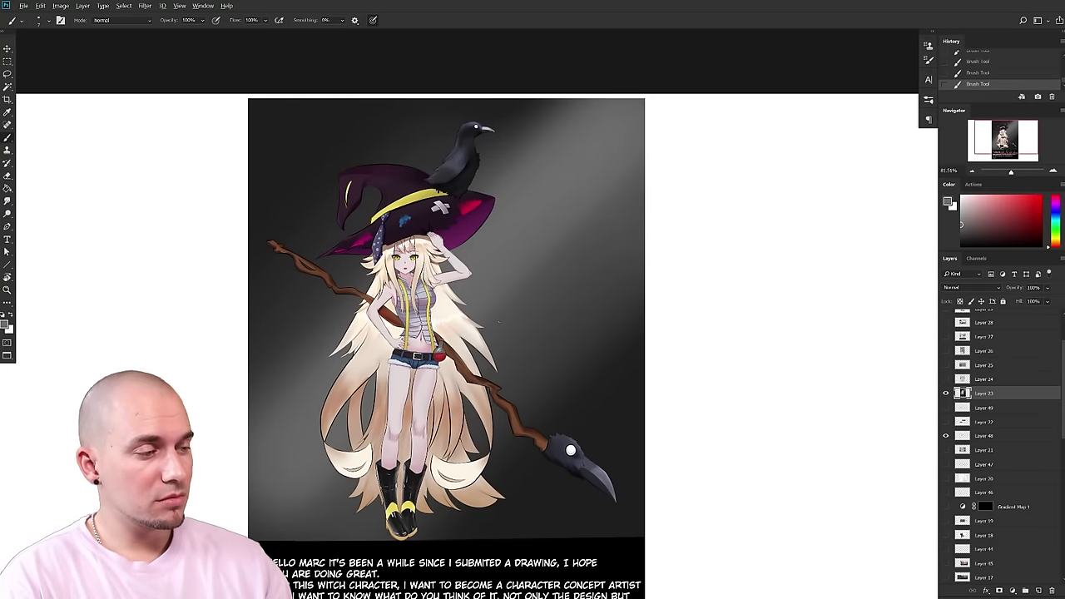
key(g)
click(388, 185)
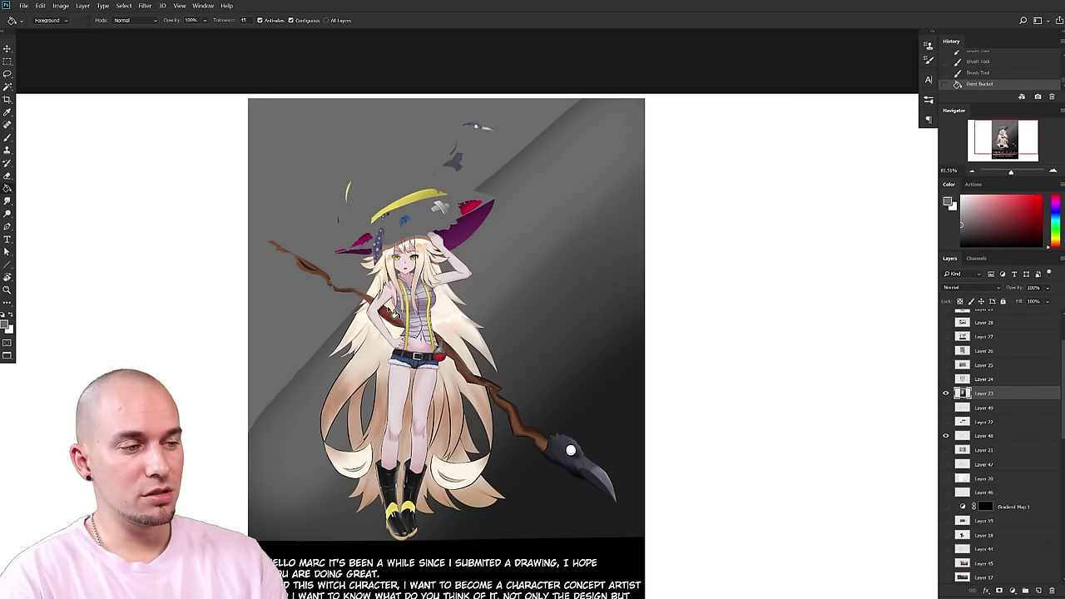
key(ctrl+z)
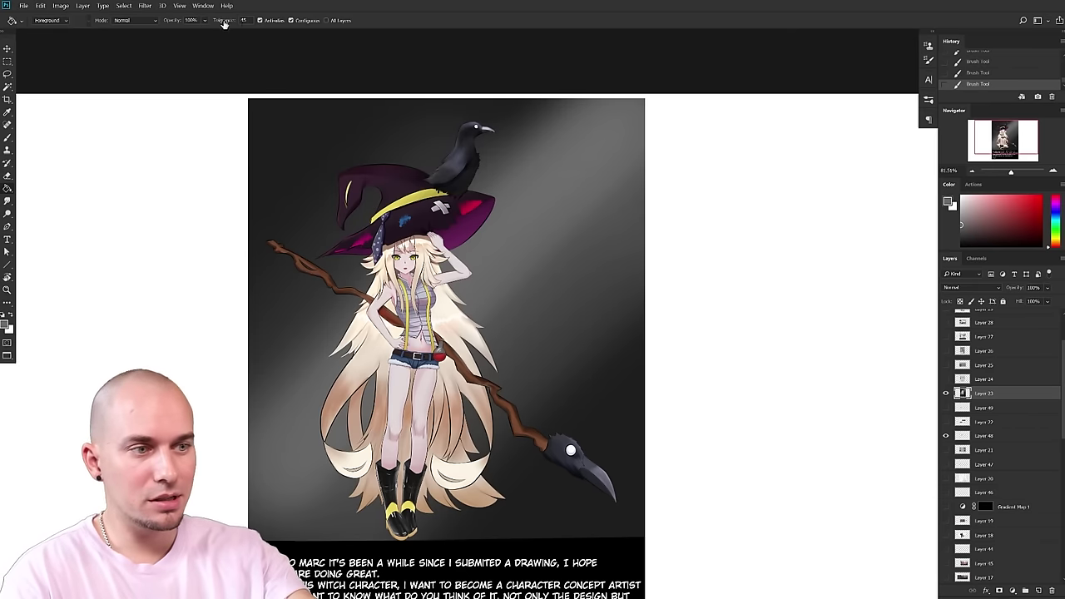
click(335, 149)
key(ctrl+z)
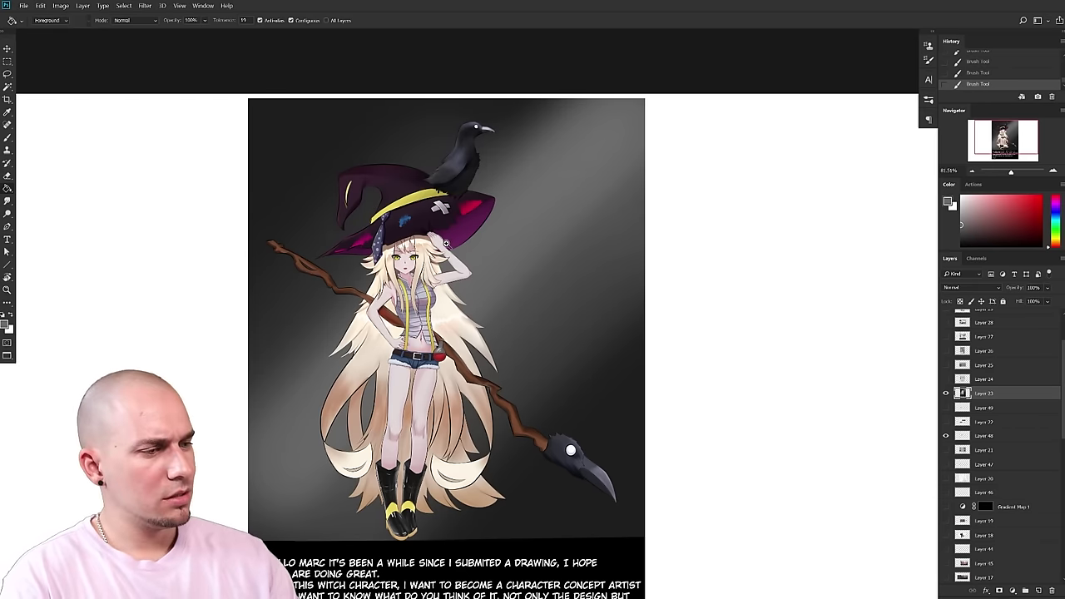
- Set the fill color to white and the Paint Bucket tolerance to 5, and fill the dark background around the hat and crow
scroll(447, 241, up, 3)
click(969, 212)
drag(968, 212, 941, 186)
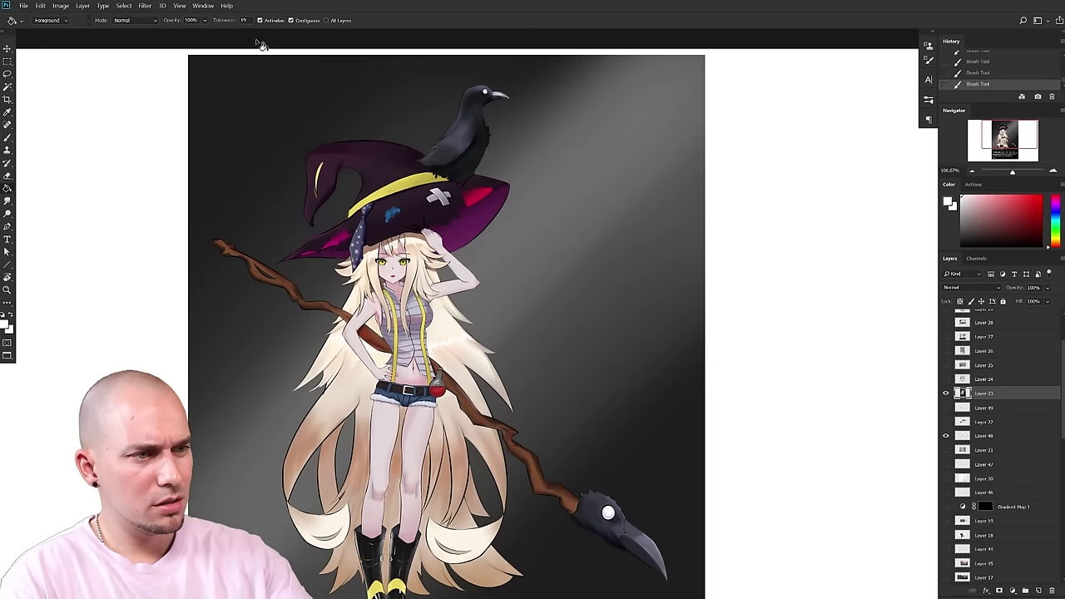
drag(228, 21, 220, 21)
click(342, 110)
click(451, 132)
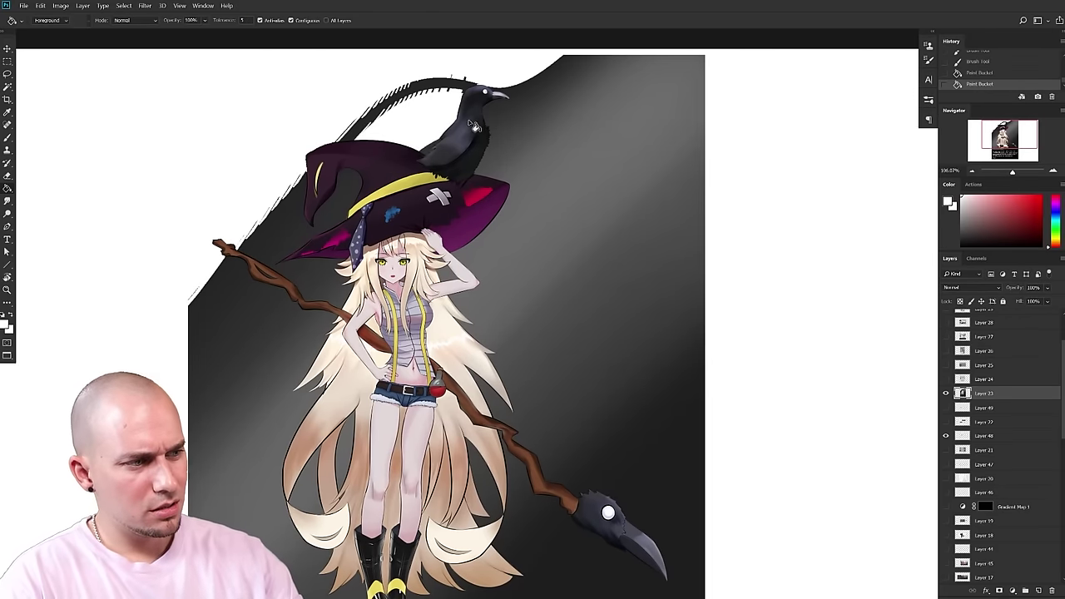
click(404, 100)
click(309, 201)
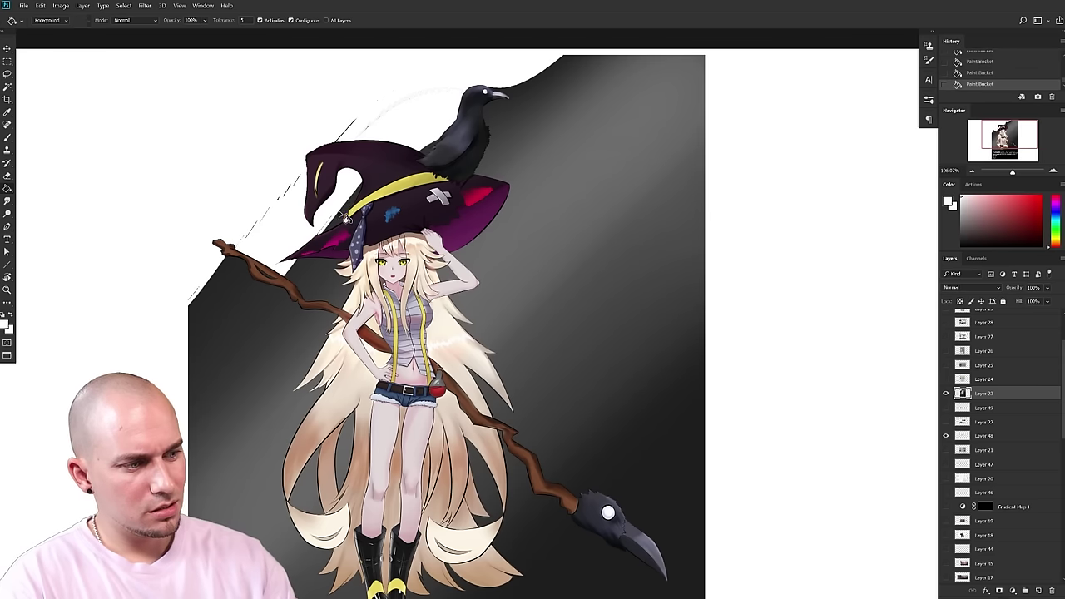
- Fill the background around the upper staff and beside the left side of the hair with white
click(239, 331)
click(293, 272)
click(228, 286)
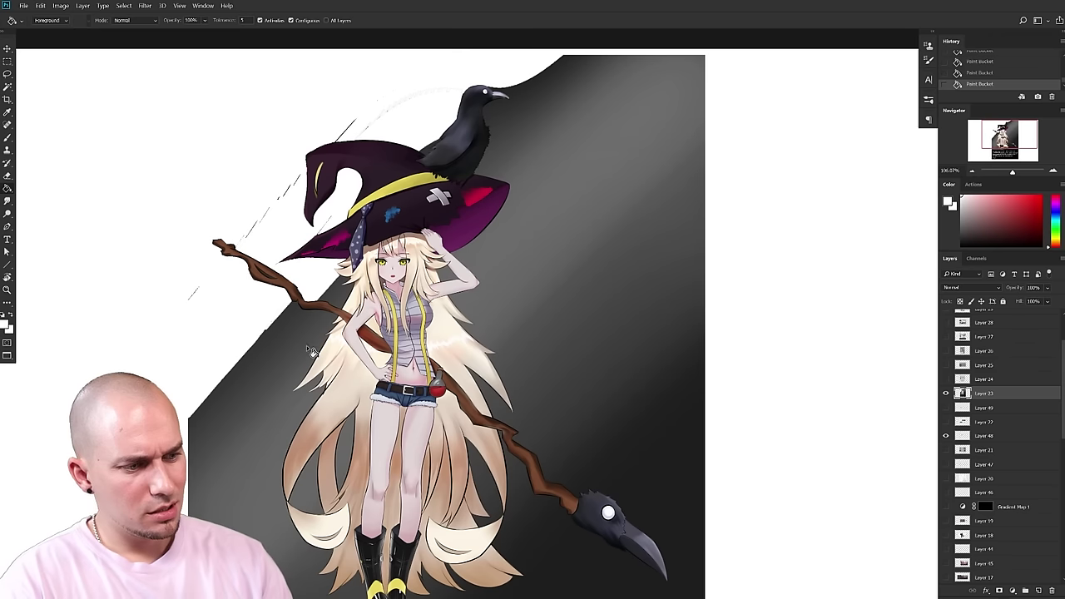
click(283, 367)
click(331, 299)
click(282, 339)
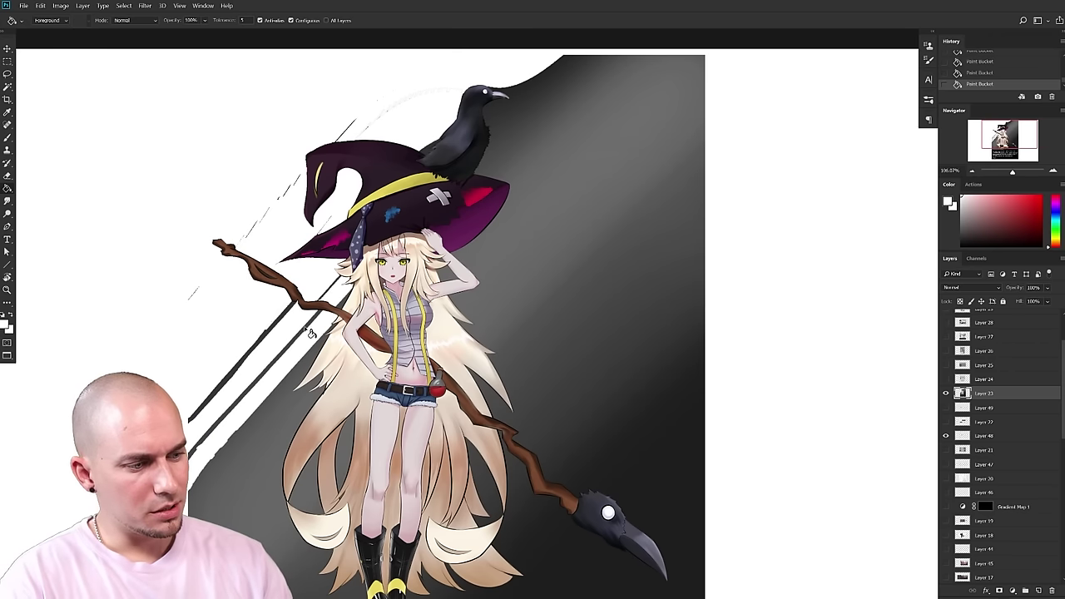
click(302, 332)
click(289, 317)
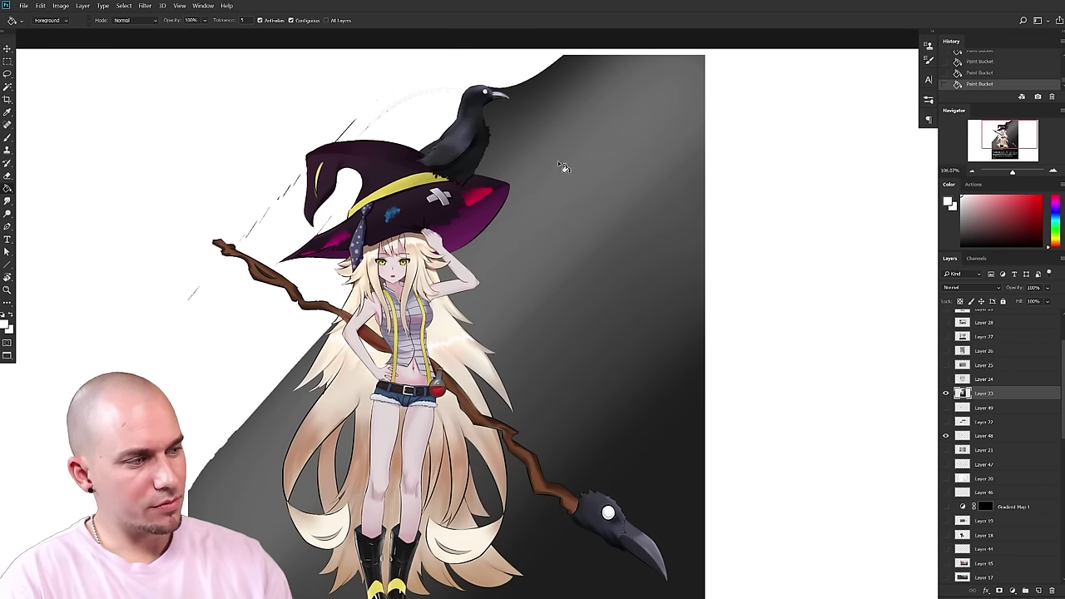
- Fill the light gray diagonal band of background to the right of the crow and hat with white
click(542, 120)
click(518, 109)
click(532, 96)
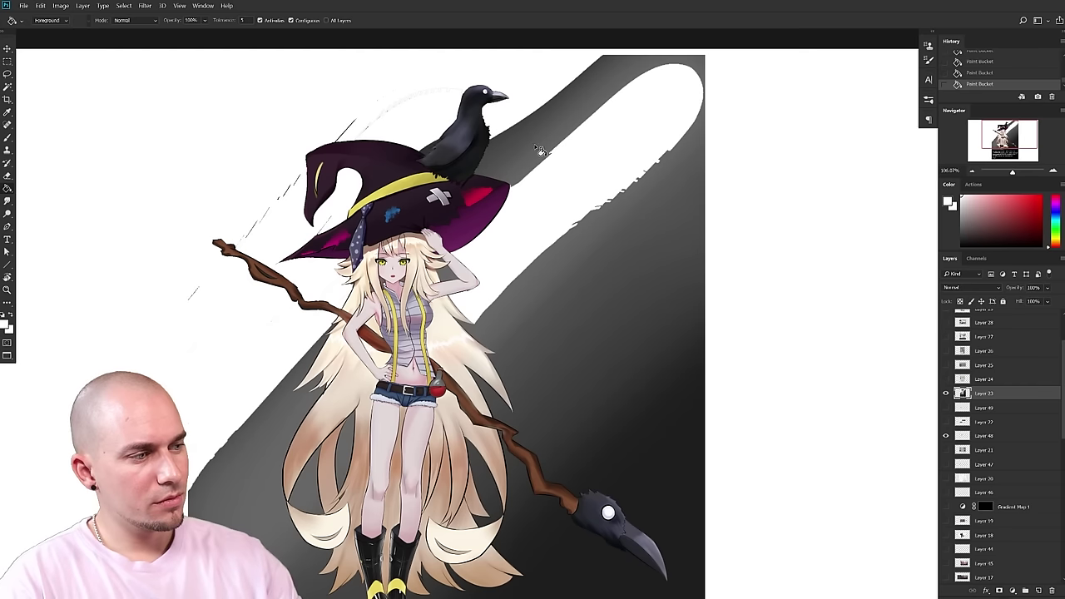
click(538, 145)
click(529, 127)
click(526, 133)
click(541, 139)
click(554, 152)
click(616, 321)
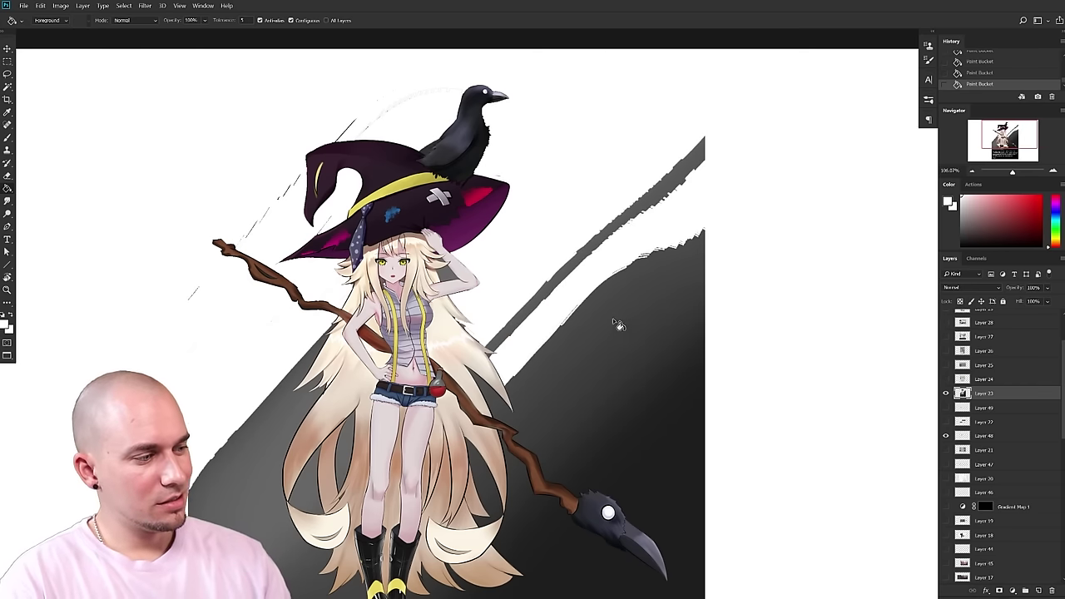
click(583, 265)
scroll(687, 368, down, 2)
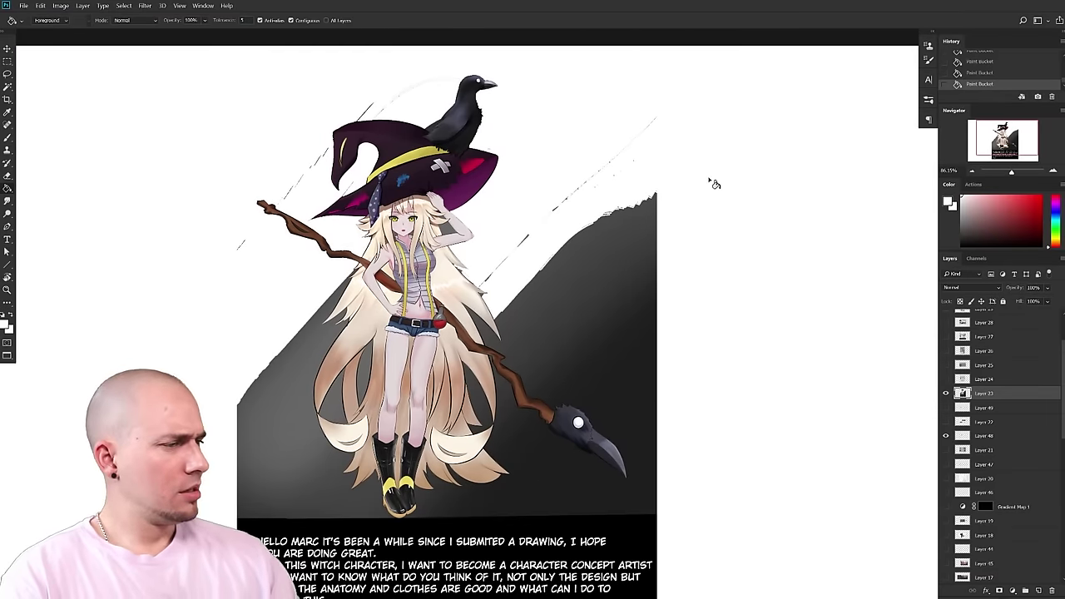
- Raise the Paint Bucket tolerance to 14 and fill the remaining background around the lower staff, hair and legs with white
click(582, 283)
click(576, 247)
click(563, 230)
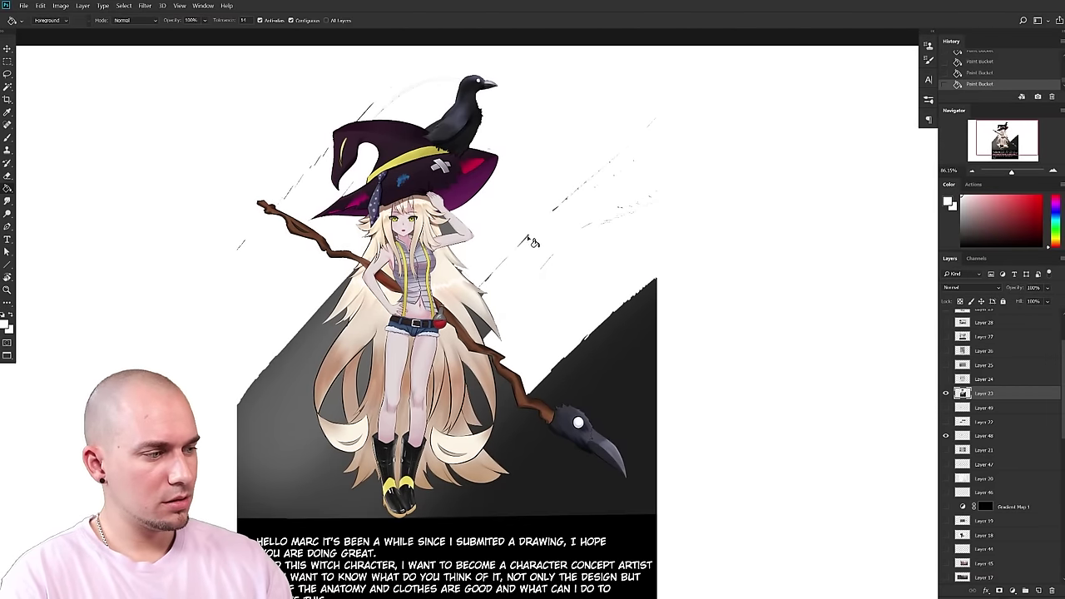
click(619, 405)
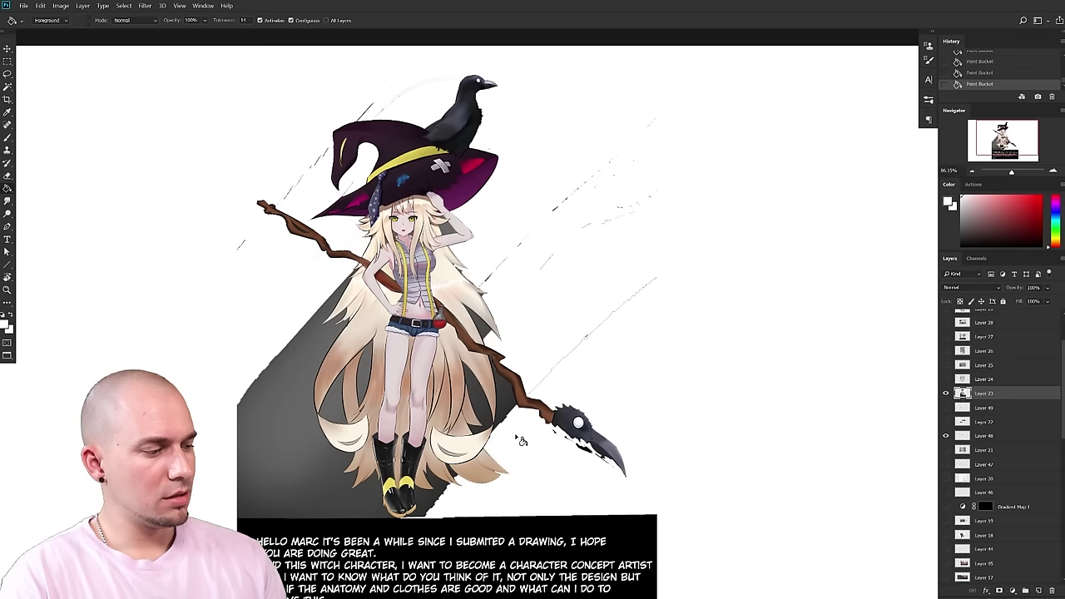
click(309, 409)
click(298, 456)
click(296, 386)
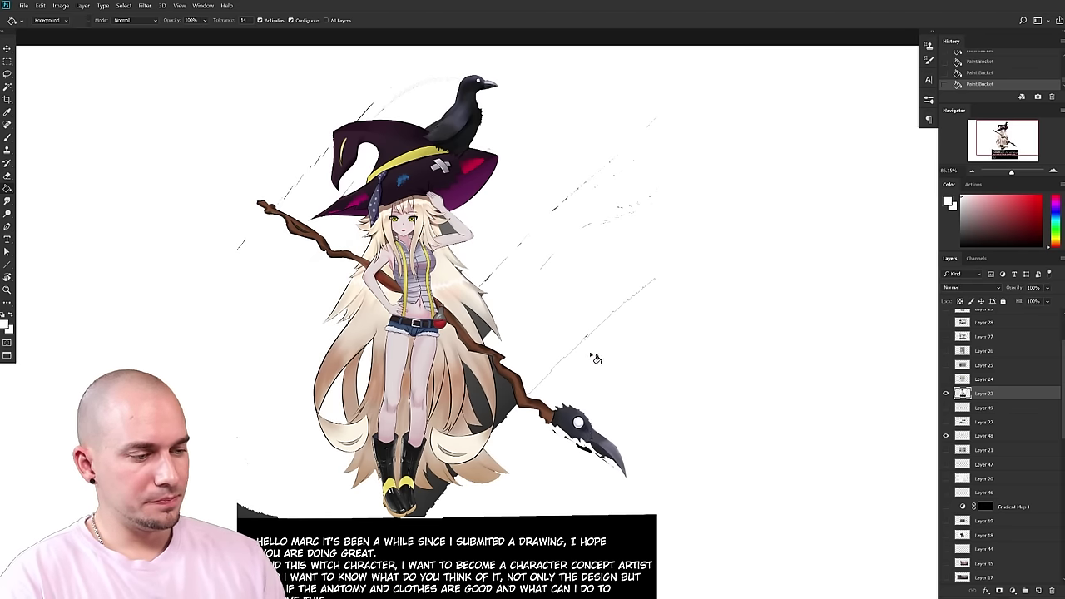
scroll(595, 359, down, 1)
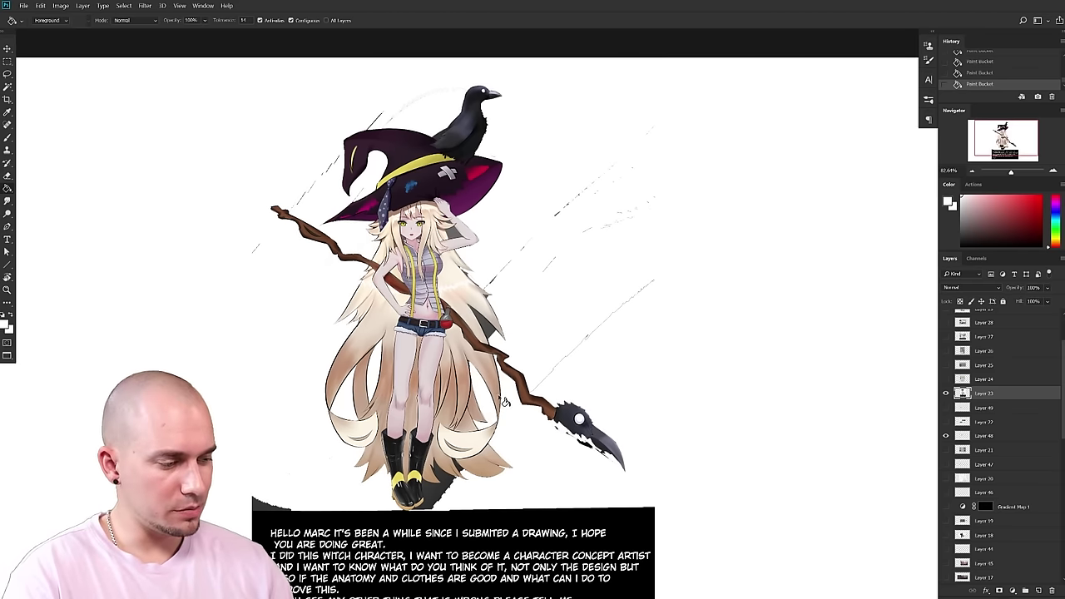
scroll(507, 343, down, 5)
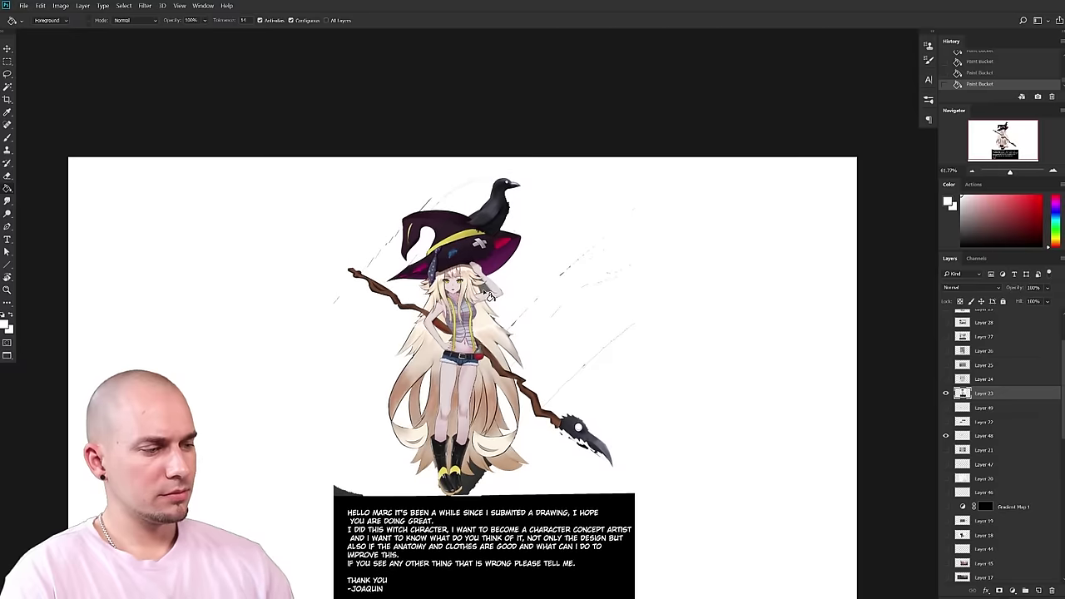
- Erase the leftover thin background lines around the hat, crow and upper end of the staff with a smaller eraser
scroll(621, 341, up, 4)
drag(565, 344, 637, 347)
scroll(637, 347, up, 4)
drag(704, 336, 649, 352)
scroll(673, 346, down, 4)
key(b)
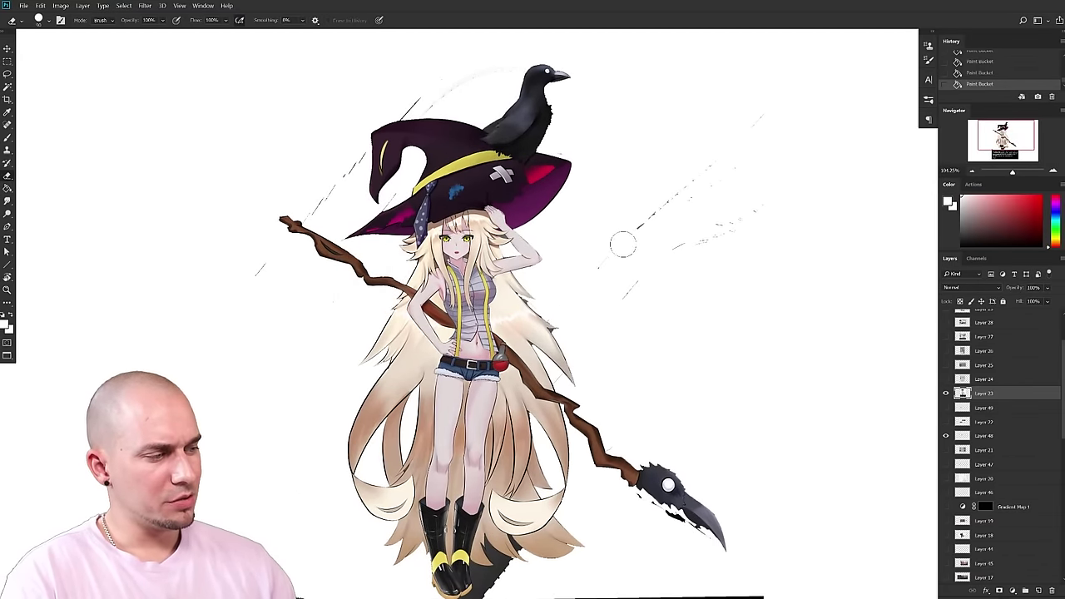
key(bracketleft)
key(bracketleft)
drag(326, 206, 350, 178)
key(bracketleft)
drag(391, 115, 433, 102)
key(bracketleft)
drag(520, 70, 445, 80)
drag(271, 256, 255, 277)
key(bracketleft)
click(299, 219)
- Dismiss the history eraser errors, switch to the Brush and sample the dark gray left beside the boots
drag(604, 353, 577, 345)
drag(678, 393, 650, 375)
drag(657, 379, 589, 341)
drag(569, 378, 490, 386)
alt+click(531, 279)
key(Return)
alt+click(443, 281)
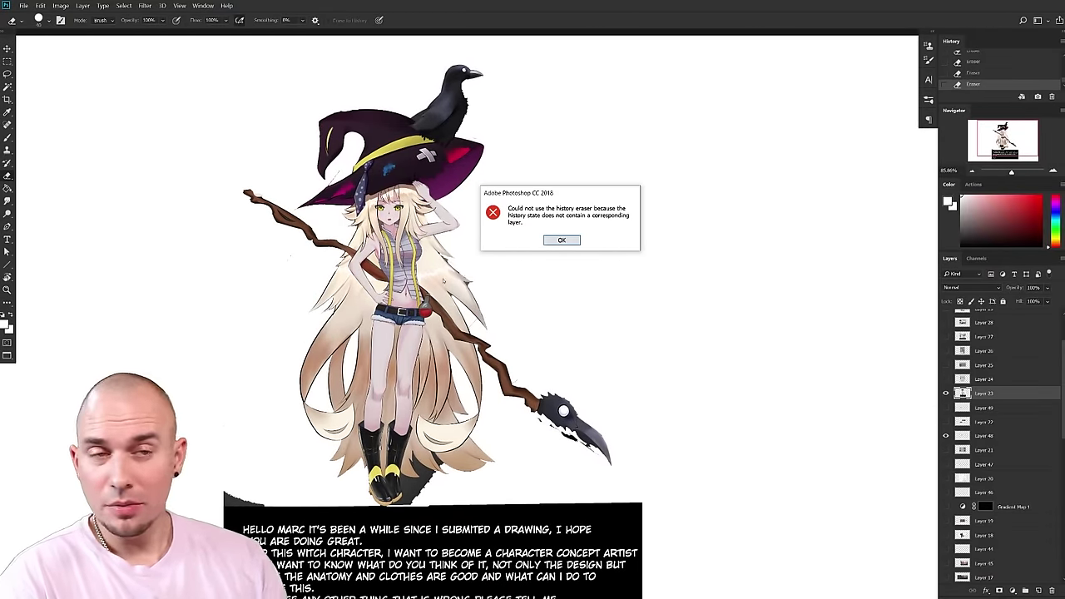
click(560, 239)
key(b)
alt+click(428, 475)
- Examine the isolated witch's overall silhouette, trying and undoing a dark stroke from the crow down to the staff
drag(594, 445, 573, 414)
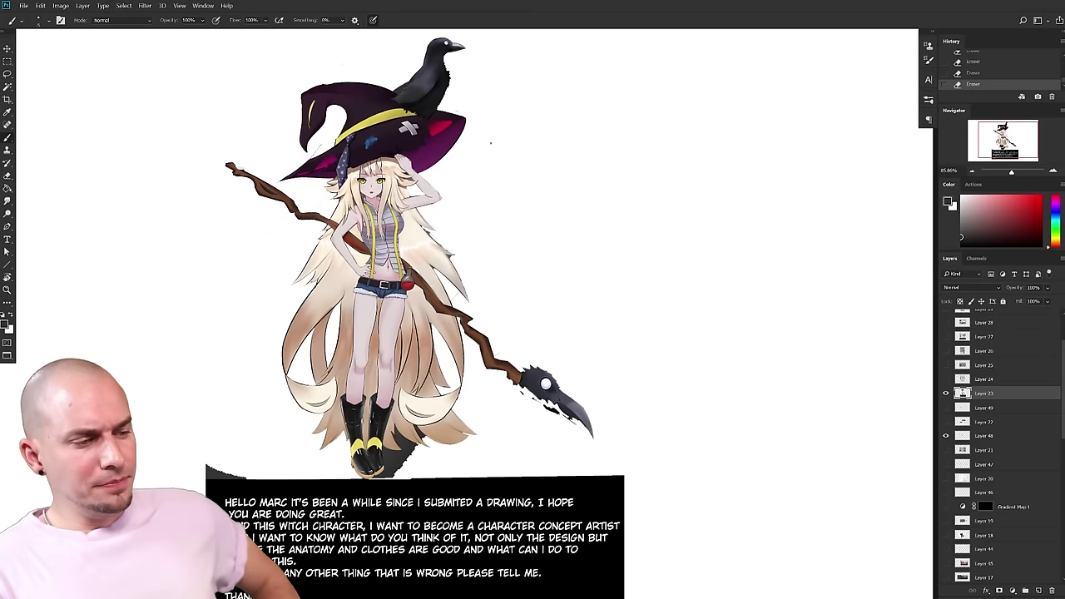
drag(640, 316, 648, 343)
drag(556, 363, 584, 342)
drag(584, 338, 657, 359)
drag(658, 356, 566, 360)
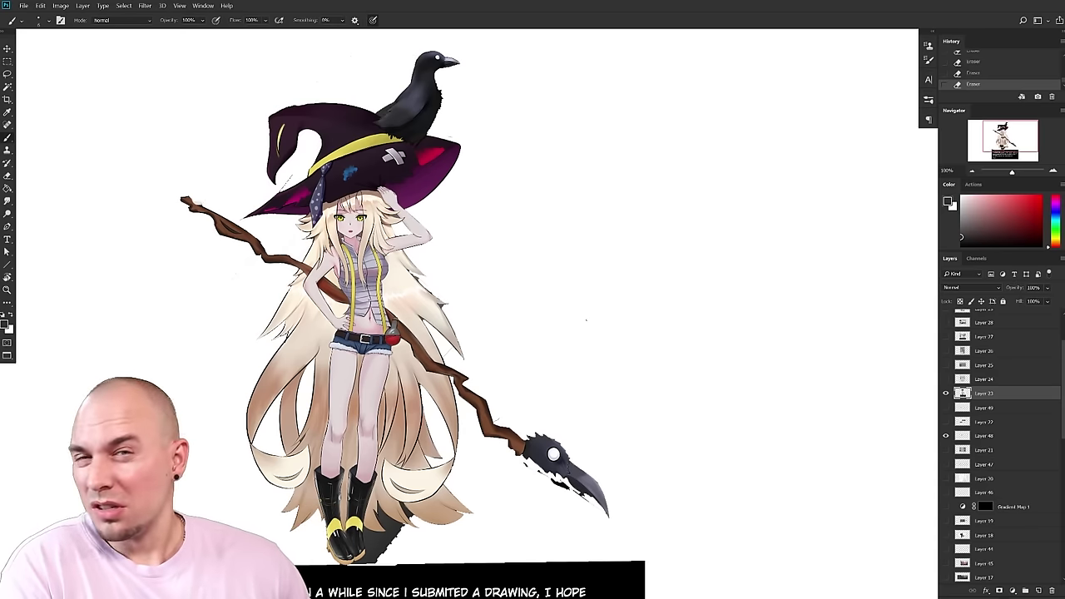
drag(661, 386, 647, 388)
drag(533, 432, 519, 442)
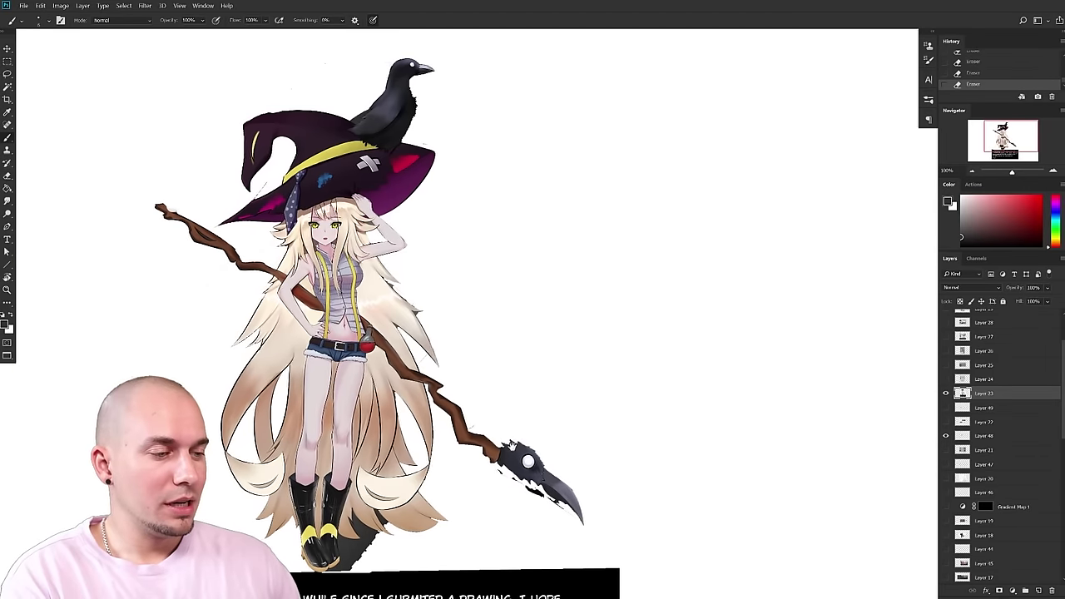
mouse_move(434, 56)
mouse_down()
mouse_move(200, 161)
mouse_move(444, 459)
mouse_up()
key(ctrl+z)
drag(569, 392, 586, 386)
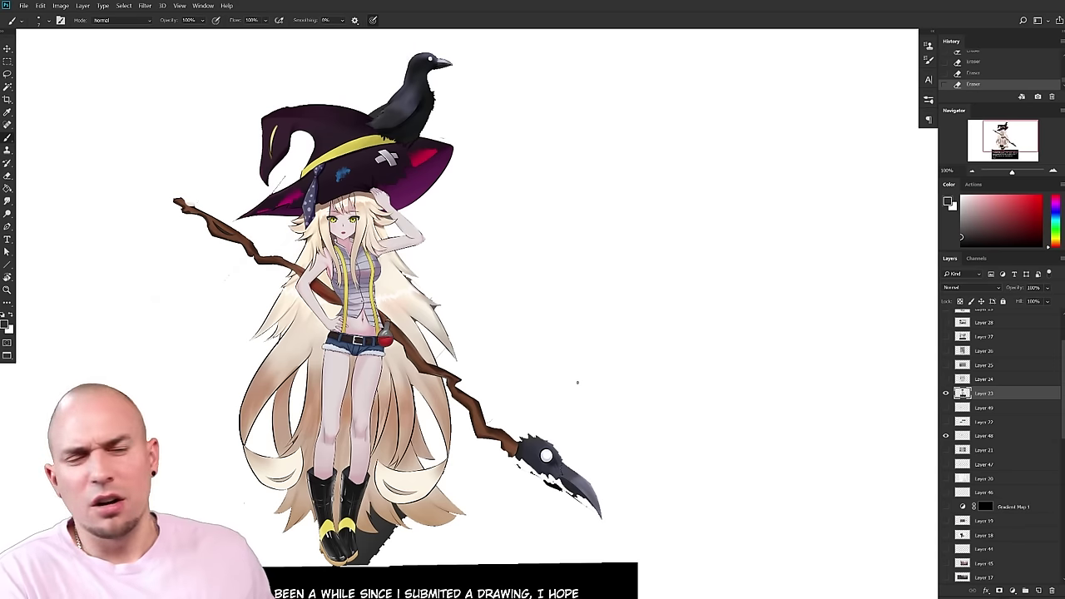
drag(577, 383, 554, 364)
drag(517, 396, 506, 402)
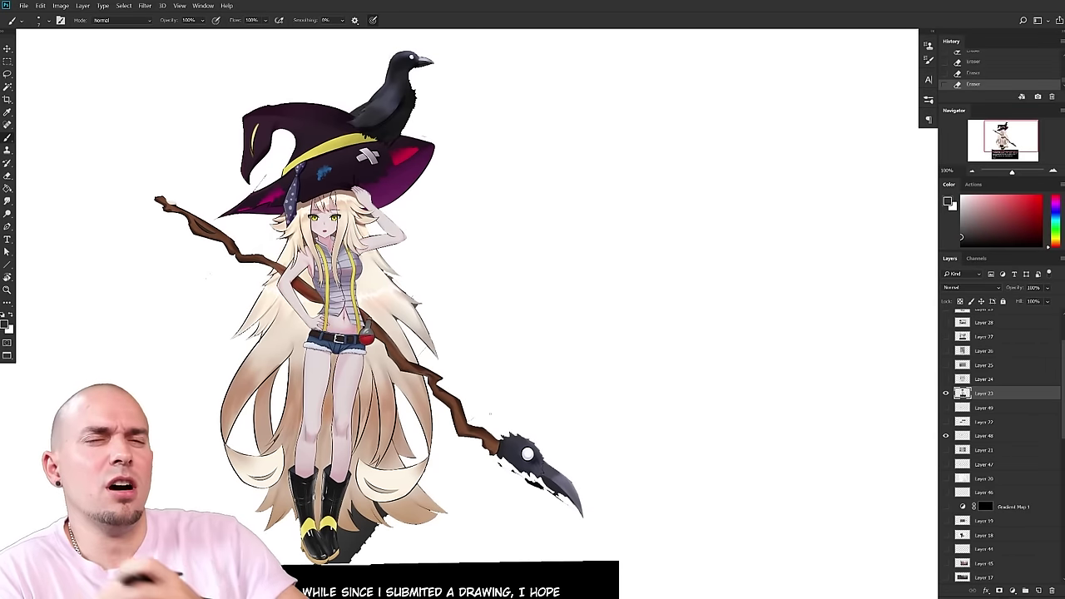
scroll(490, 413, right, 3)
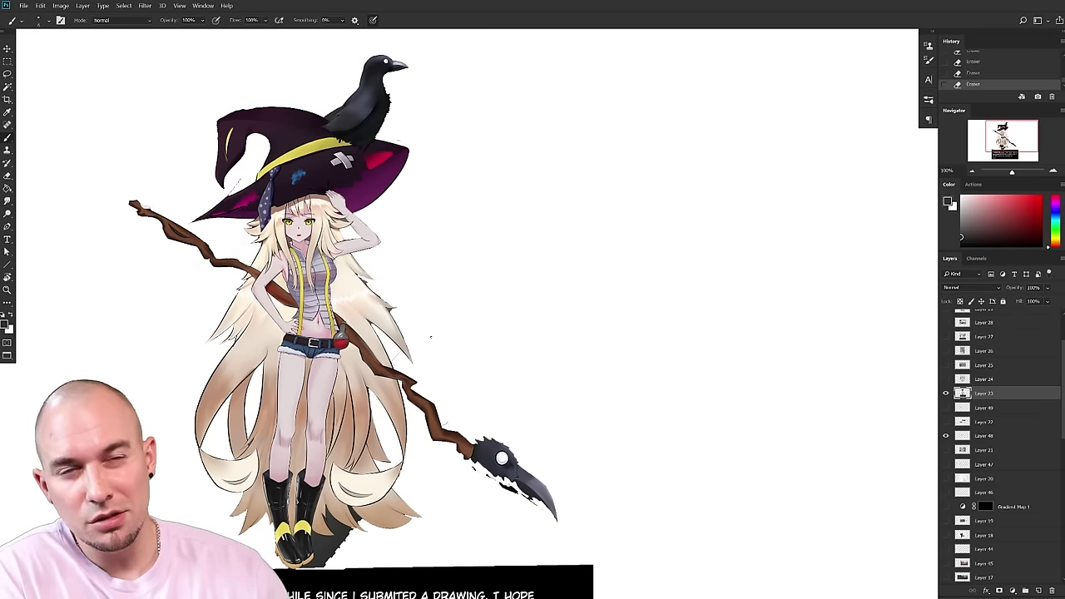
drag(431, 336, 443, 323)
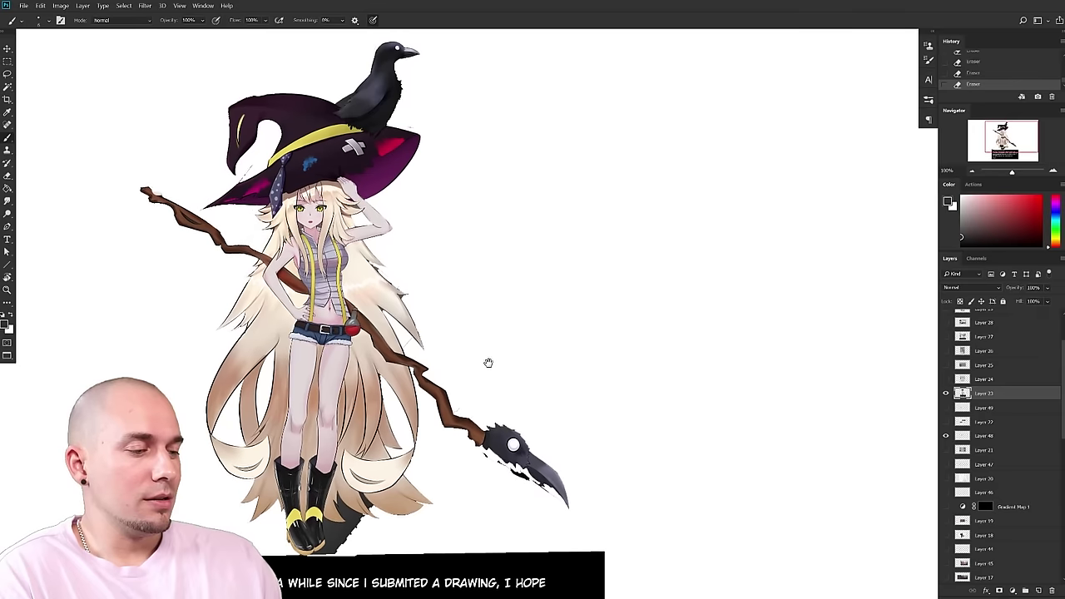
- Examine the repeated yellow accents on the witch's hat and boots, sampling each yellow for comparison
alt+click(329, 118)
drag(352, 418, 349, 416)
alt+click(314, 133)
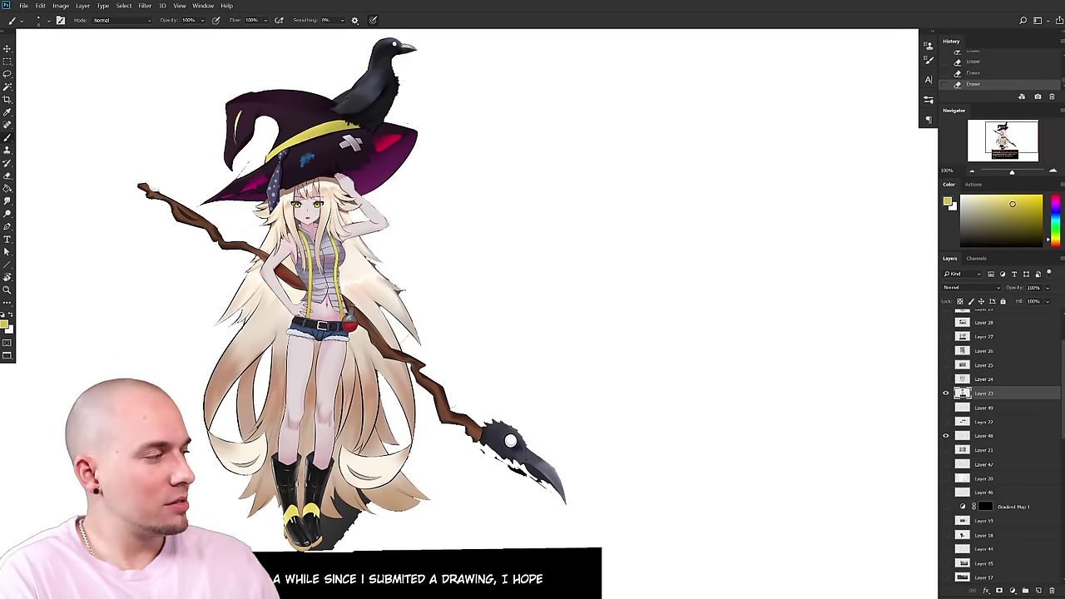
alt+click(313, 509)
drag(495, 384, 497, 409)
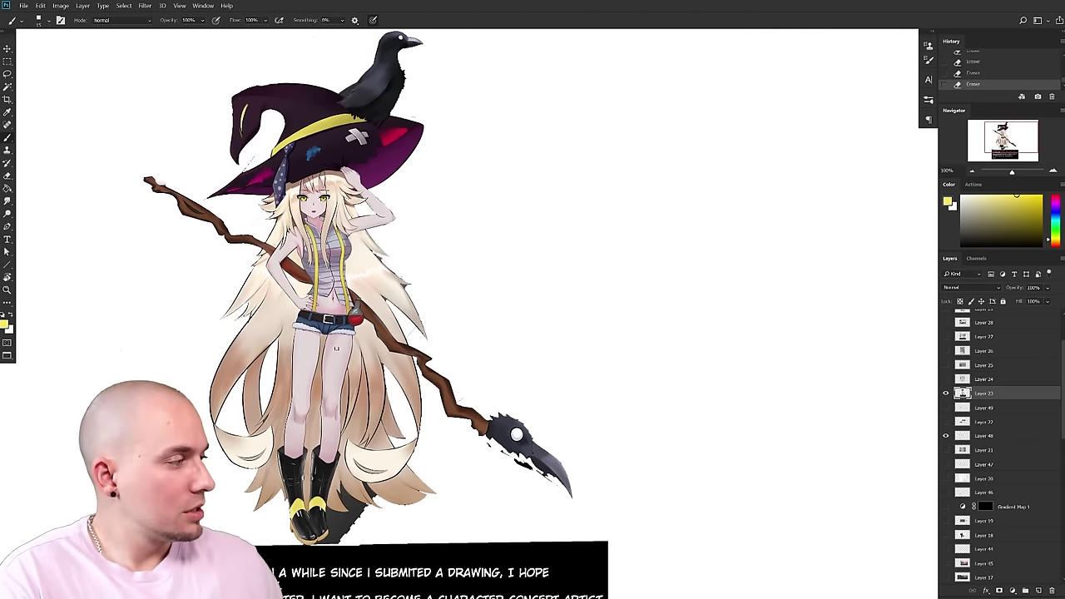
- Sample the dark gray beside the boots and paint two large round cartoon eyes in the blank area beside the witch
alt+click(351, 509)
drag(755, 297, 647, 313)
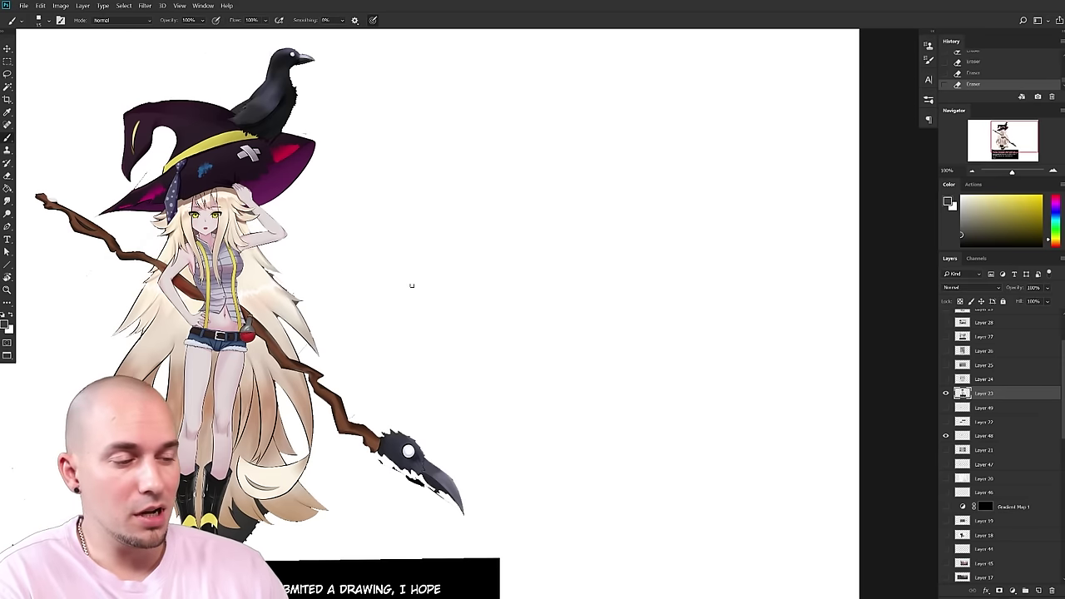
scroll(411, 285, left, 2)
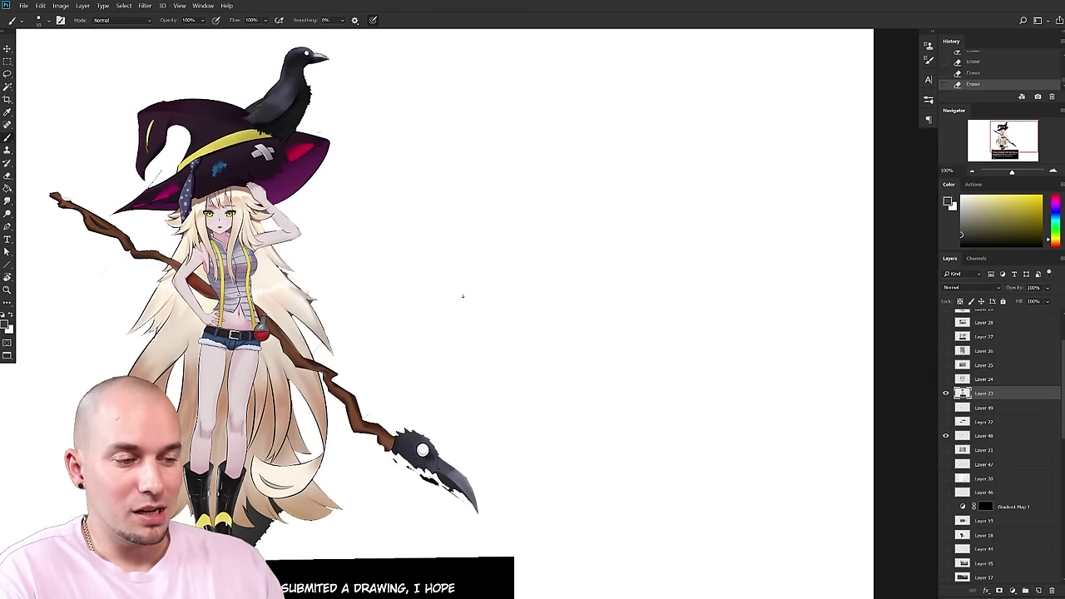
drag(449, 213, 445, 211)
drag(513, 218, 511, 219)
mouse_move(438, 223)
mouse_down()
mouse_move(456, 213)
mouse_move(429, 240)
mouse_move(451, 243)
mouse_move(454, 226)
mouse_move(492, 234)
mouse_move(499, 254)
mouse_move(442, 253)
mouse_move(441, 226)
mouse_up()
key(bracketright)
key(bracketright)
alt+click(501, 244)
mouse_move(499, 245)
mouse_down()
mouse_move(436, 227)
mouse_move(433, 239)
mouse_move(452, 245)
mouse_move(446, 227)
mouse_move(444, 253)
mouse_move(509, 265)
mouse_up()
- Refine the cartoon eyes with gray shading and white highlights, using sampled tones and smaller brush sizes
key(bracketleft)
alt+click(453, 243)
alt+click(441, 234)
key(bracketleft)
key(bracketleft)
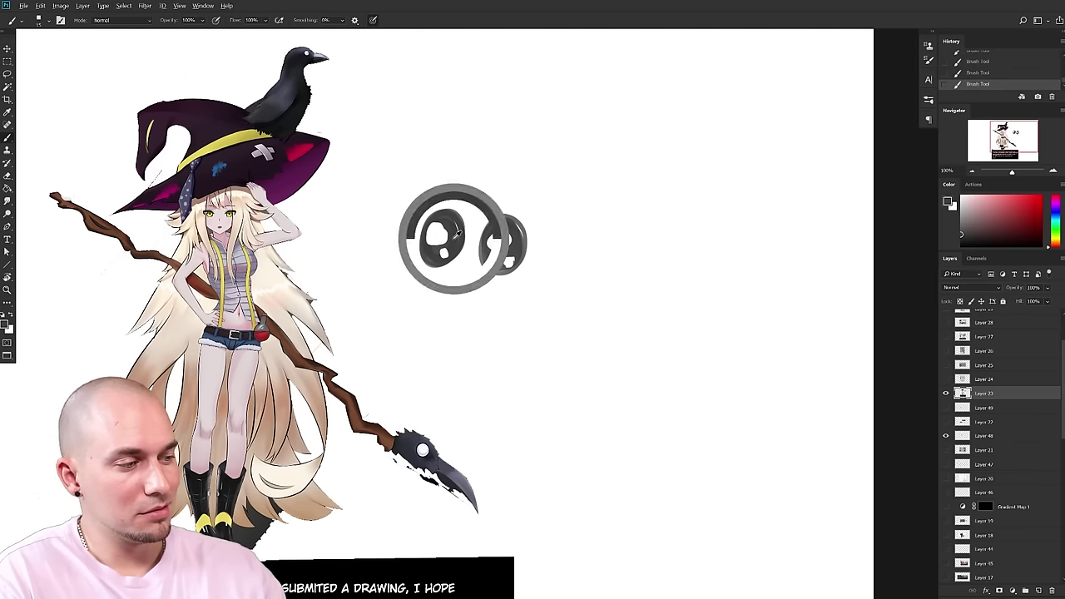
alt+click(455, 239)
alt+click(441, 236)
key(bracketleft)
key(bracketleft)
alt+click(454, 237)
mouse_move(451, 221)
mouse_down()
mouse_move(456, 244)
mouse_move(486, 247)
mouse_move(435, 220)
mouse_move(436, 244)
mouse_up()
alt+click(455, 228)
key(d)
alt+click(450, 219)
key(bracketright)
alt+click(452, 218)
alt+click(504, 236)
key(bracketright)
drag(596, 270, 618, 273)
- Pick a muted red and draw a nose, mouth, round head outline and two ears around the cartoon eyes
click(1005, 212)
key(bracketleft)
key(bracketleft)
mouse_move(470, 286)
mouse_down()
mouse_move(491, 290)
mouse_move(471, 288)
mouse_up()
drag(585, 328, 578, 337)
key(bracketright)
mouse_move(477, 192)
mouse_down()
mouse_move(547, 301)
mouse_move(439, 207)
mouse_move(417, 238)
mouse_move(549, 217)
mouse_up()
key(ctrl+z)
drag(425, 216, 468, 191)
drag(540, 209, 573, 235)
drag(646, 294, 687, 303)
drag(494, 202, 593, 228)
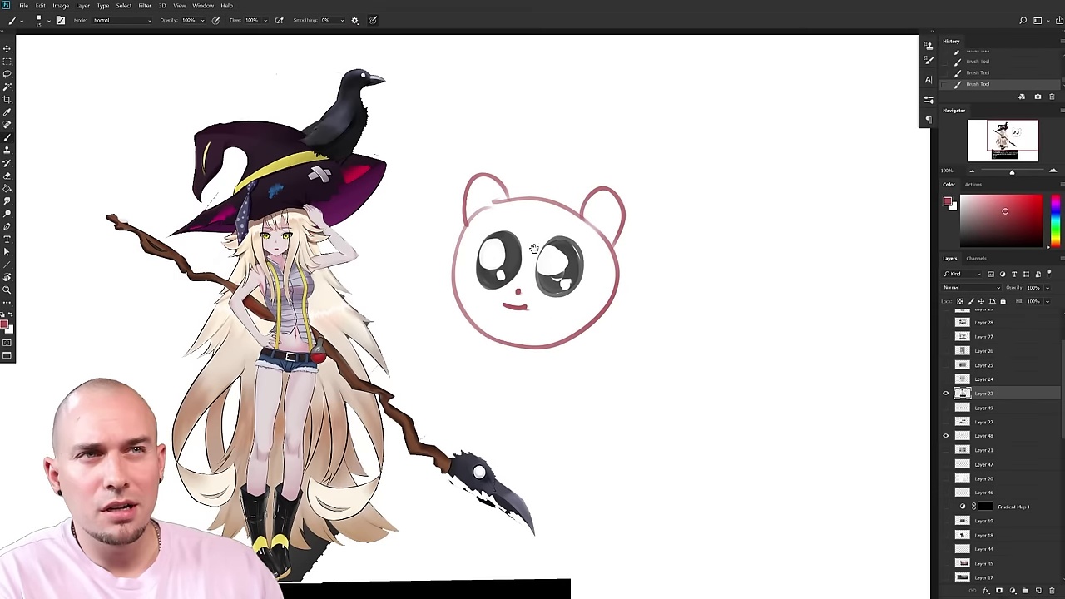
- Undo the last strokes of the cartoon head and redraw its ear on the side away from the witch
drag(533, 248, 663, 237)
drag(580, 394, 616, 332)
drag(616, 332, 623, 355)
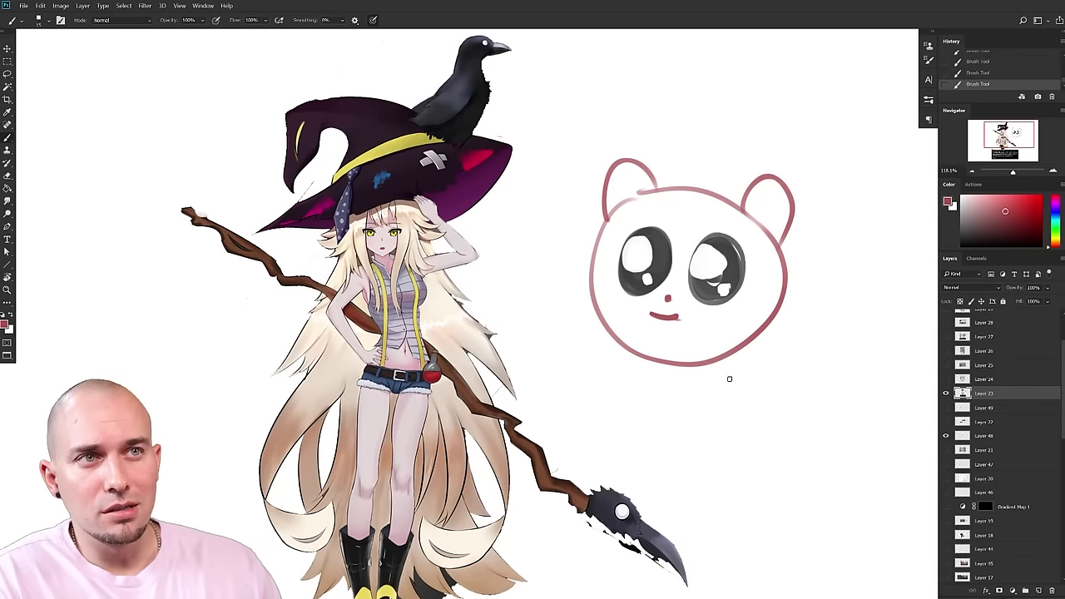
drag(737, 381, 773, 356)
key(ctrl+z)
key(ctrl+z)
key(ctrl+z)
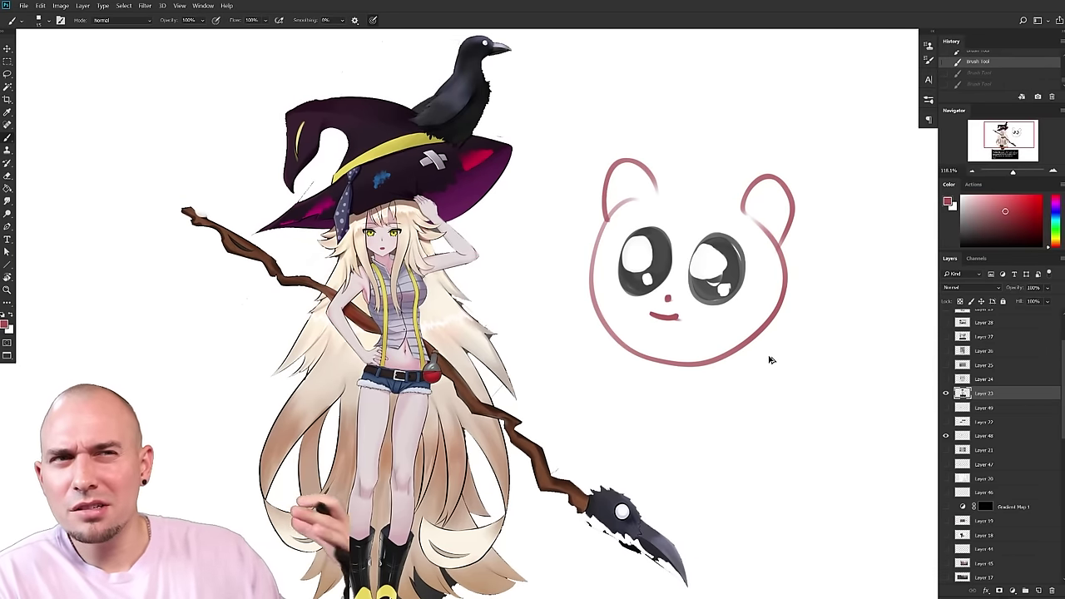
key(e)
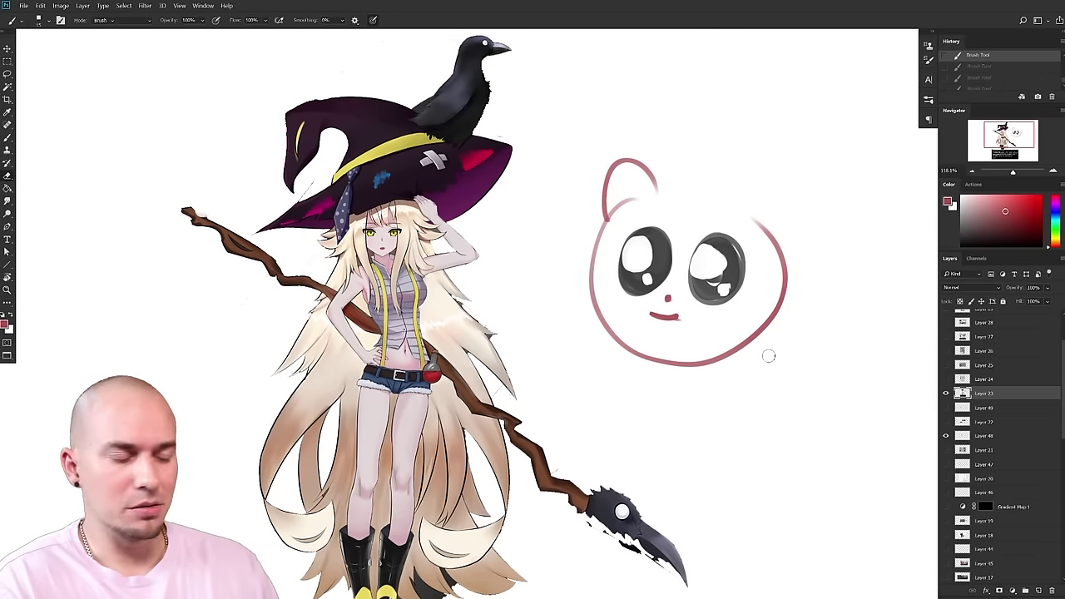
drag(772, 269, 702, 262)
key(b)
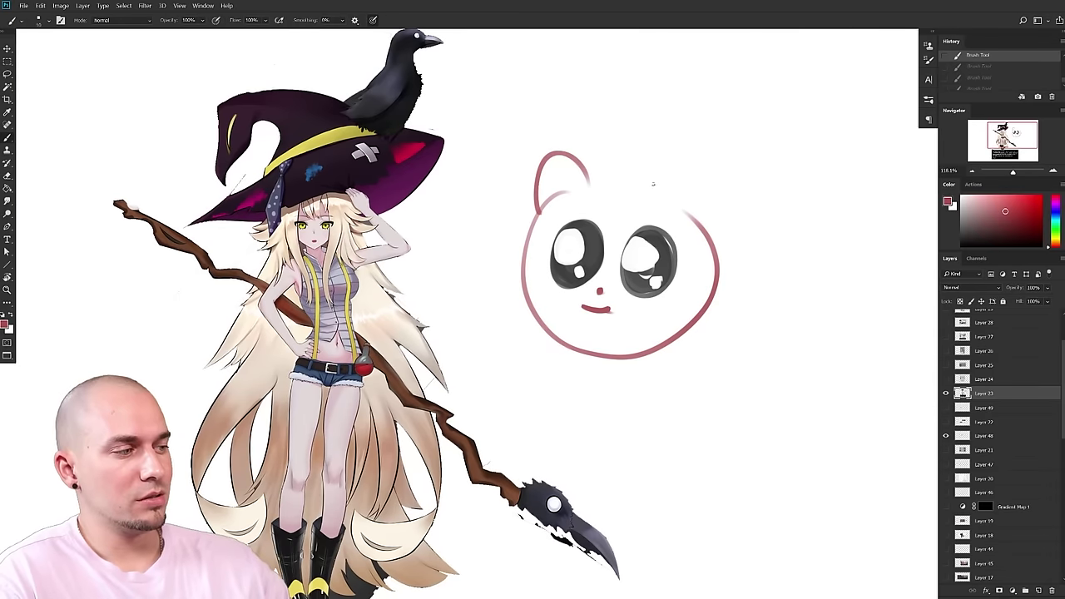
drag(653, 184, 703, 228)
drag(657, 184, 706, 225)
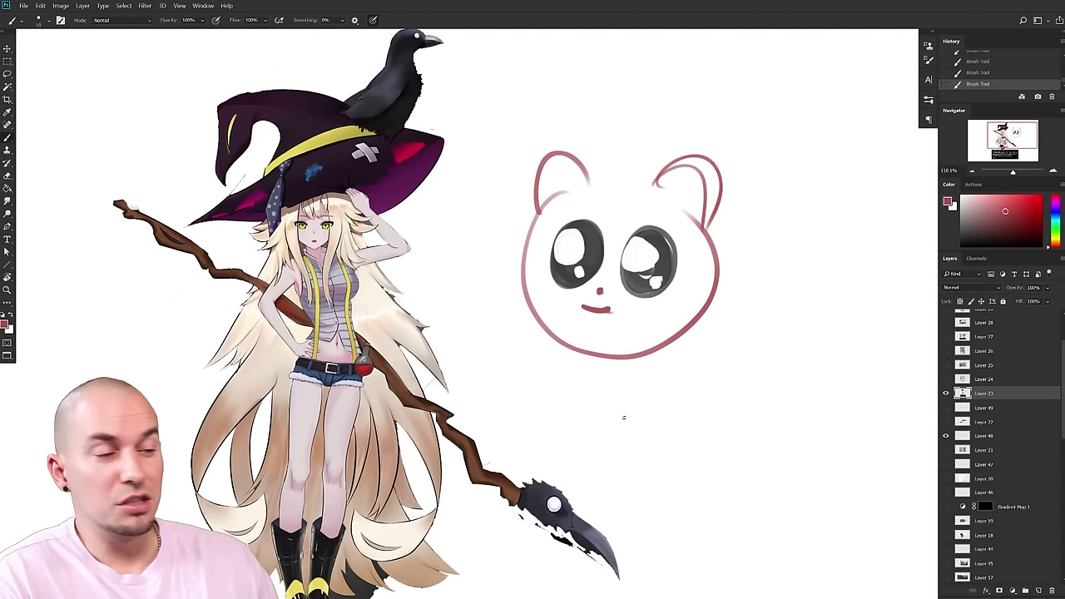
- Erase the whole cartoon face beside the witch and return to the Brush
mouse_move(732, 275)
mouse_down()
mouse_move(627, 119)
mouse_move(650, 388)
mouse_move(726, 337)
mouse_move(717, 237)
mouse_move(524, 266)
mouse_move(721, 262)
mouse_move(583, 336)
mouse_up()
key(ctrl+z)
key(e)
key(b)
drag(374, 280, 396, 259)
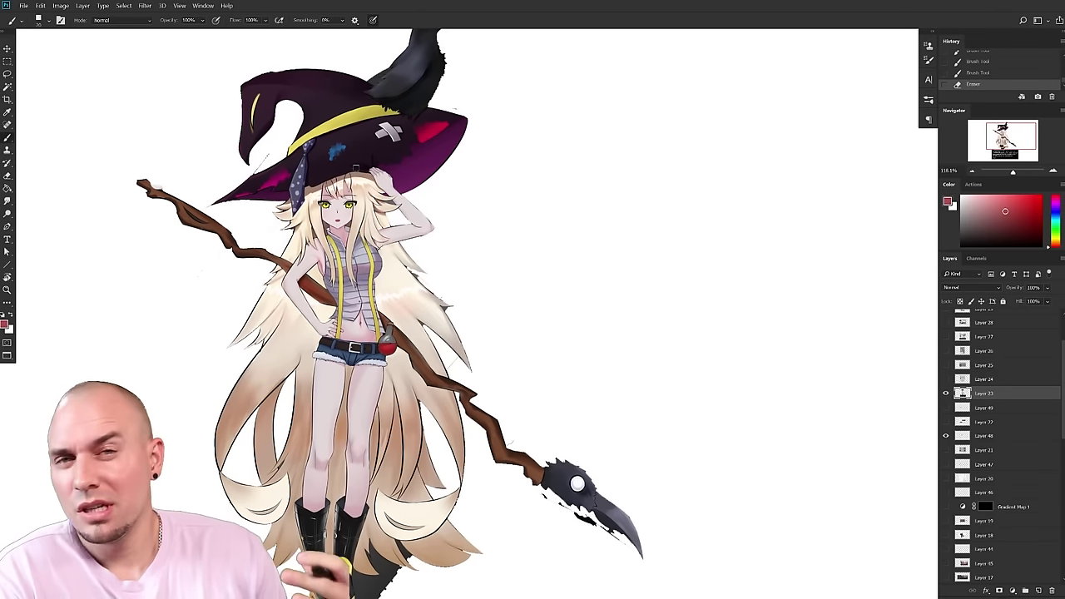
- Sample the hat's near-black purple and paint a small dark emblem on the witch's suspender at chest height
alt+click(368, 152)
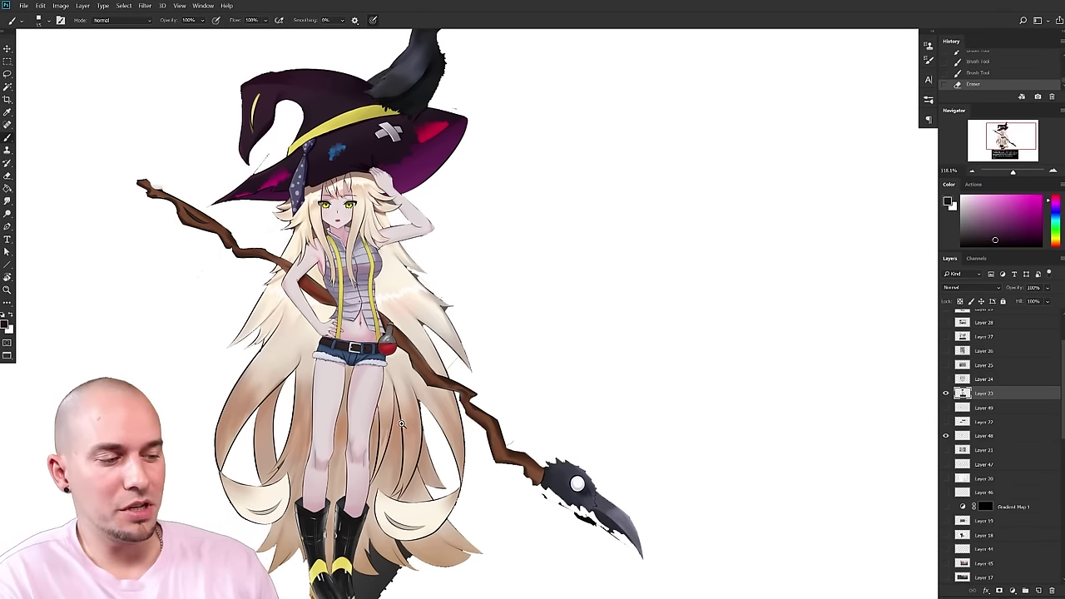
drag(401, 423, 375, 425)
drag(429, 385, 456, 351)
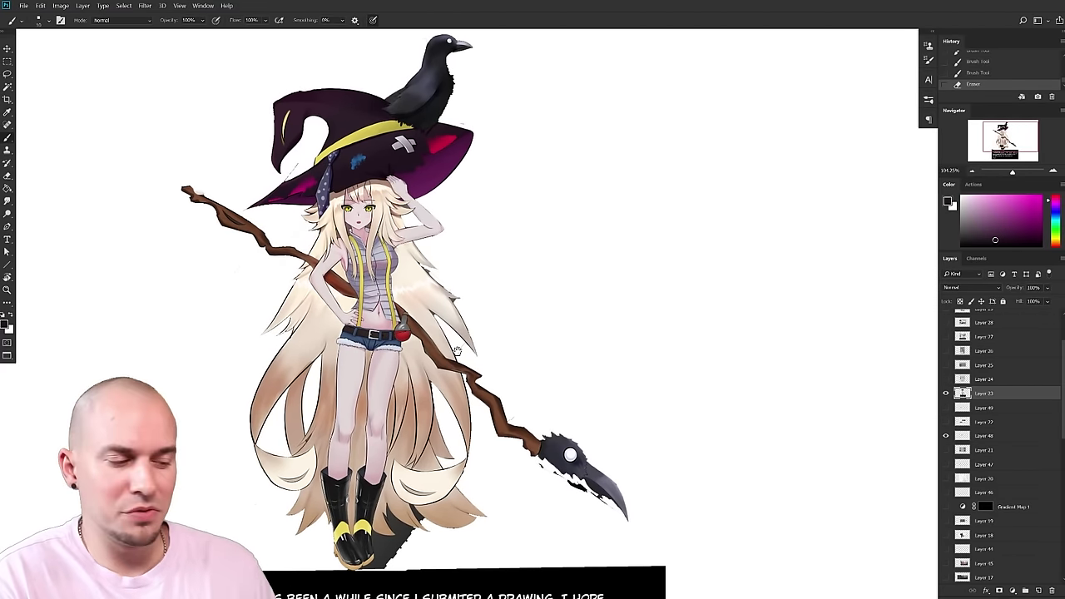
drag(496, 422, 491, 413)
drag(590, 354, 586, 356)
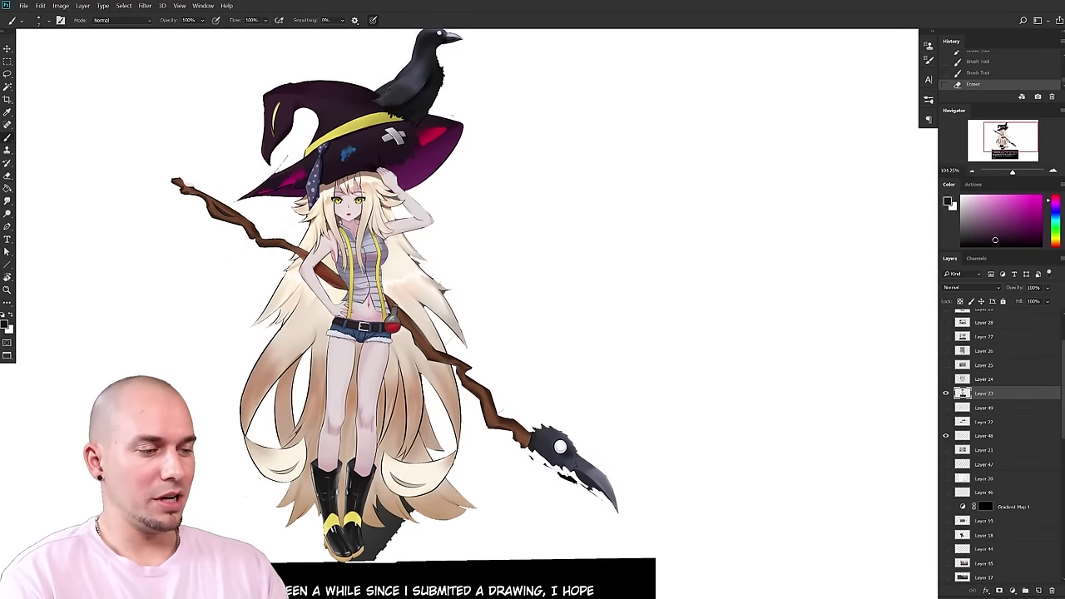
scroll(344, 336, up, 3)
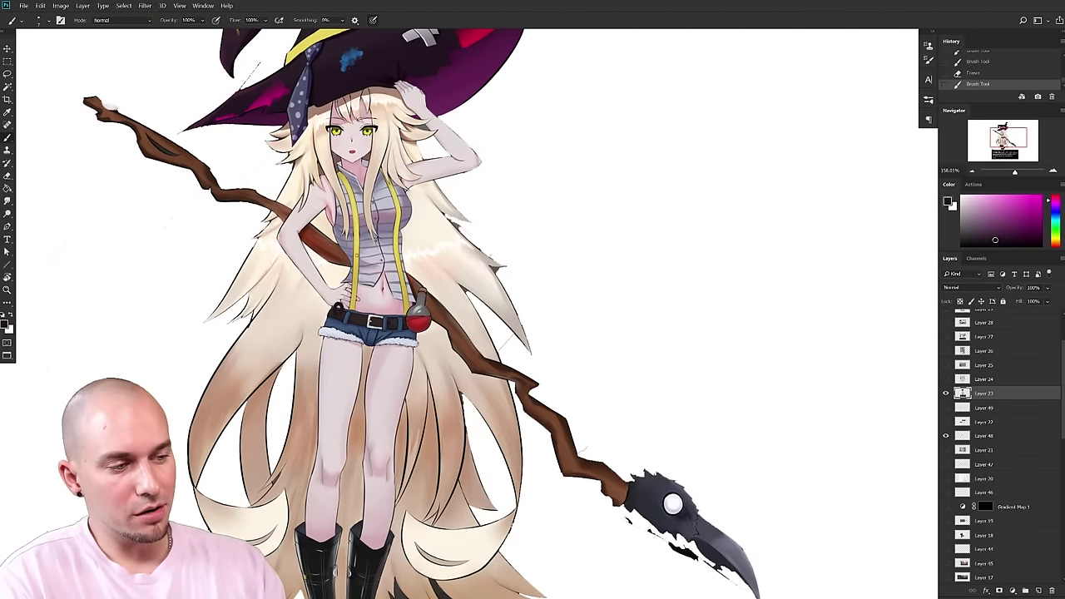
drag(348, 195, 344, 250)
drag(434, 367, 389, 513)
drag(424, 206, 409, 297)
drag(290, 158, 288, 153)
key(ctrl+z)
- Sample yellow and draw two small rounded symbols on the hat's crown above the band
alt+click(291, 188)
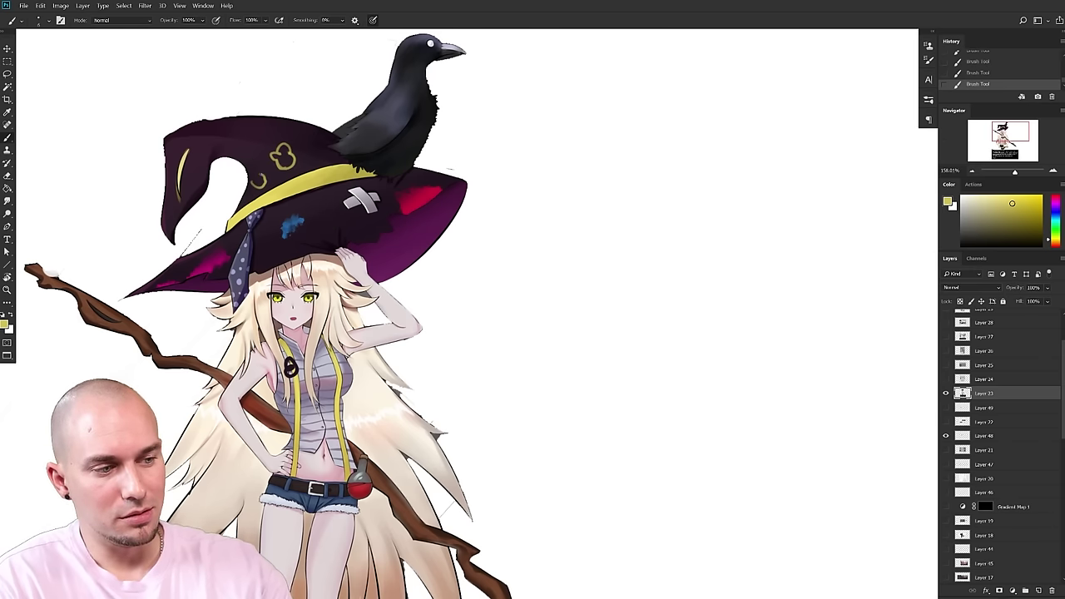
drag(411, 364, 442, 331)
scroll(442, 330, down, 1)
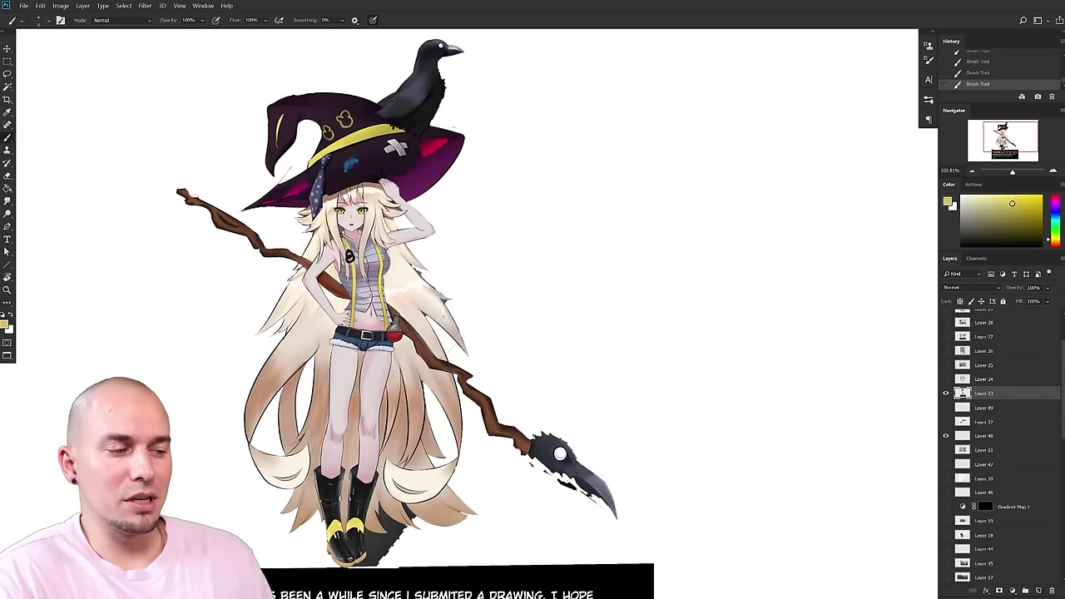
scroll(504, 361, down, 2)
scroll(504, 357, up, 2)
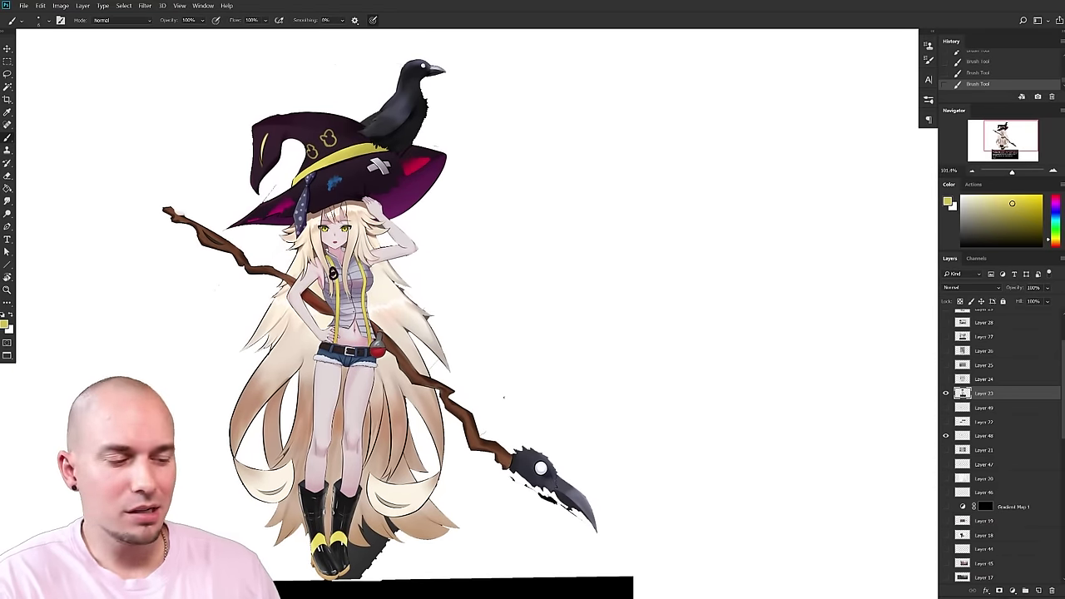
scroll(554, 381, down, 2)
scroll(541, 387, up, 2)
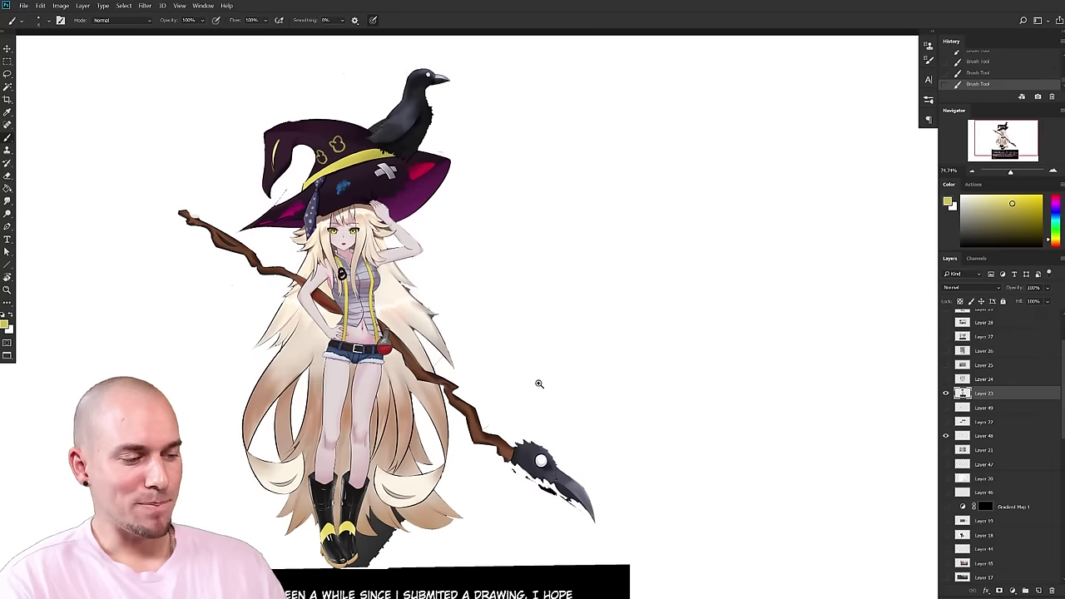
- Sample the staff's brown and try a thin loop around the potion flask on the belt
drag(432, 295, 427, 271)
drag(419, 445, 418, 450)
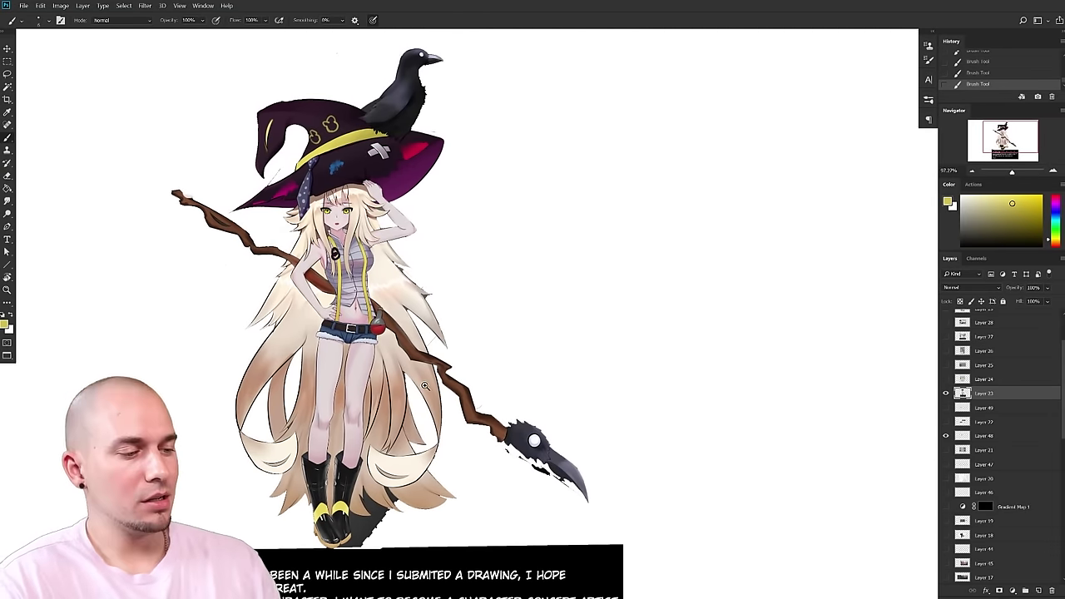
scroll(424, 384, up, 1)
alt+click(384, 316)
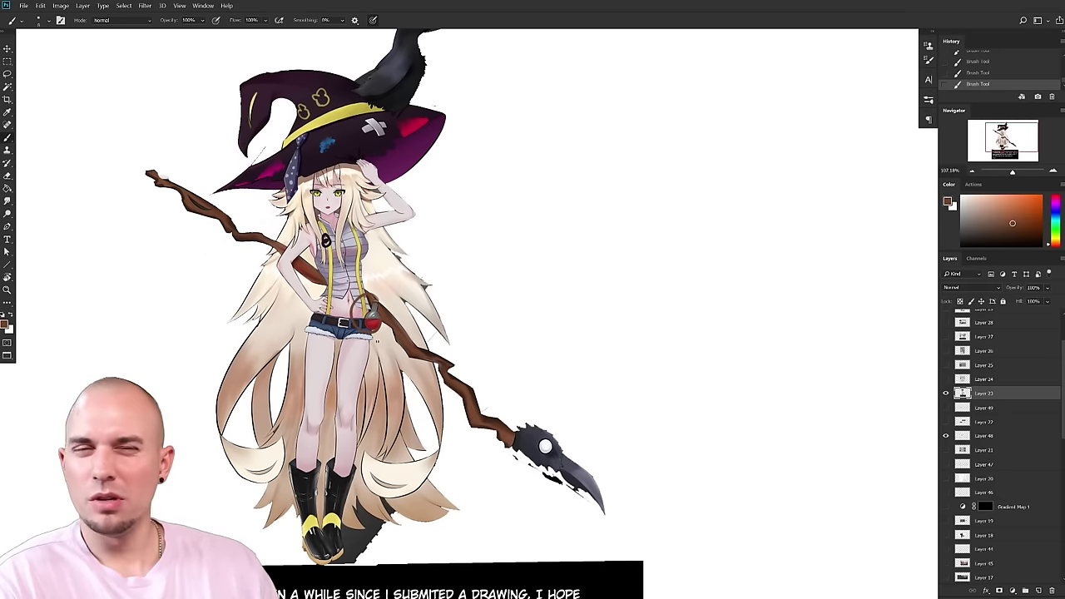
ctrl+click(372, 374)
ctrl+alt+click(395, 330)
scroll(394, 330, down, 3)
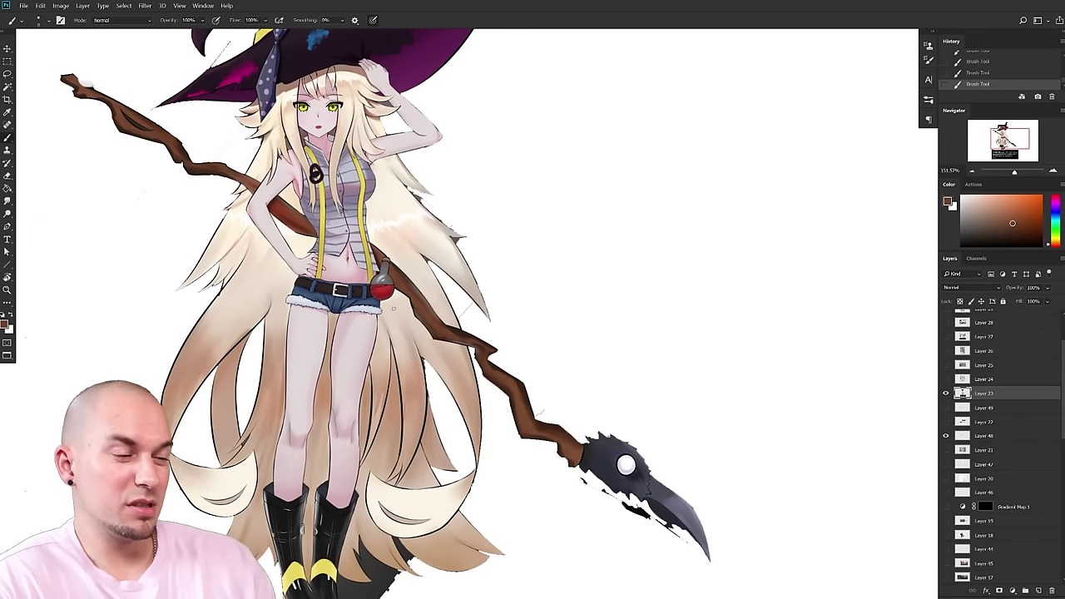
scroll(402, 338, down, 3)
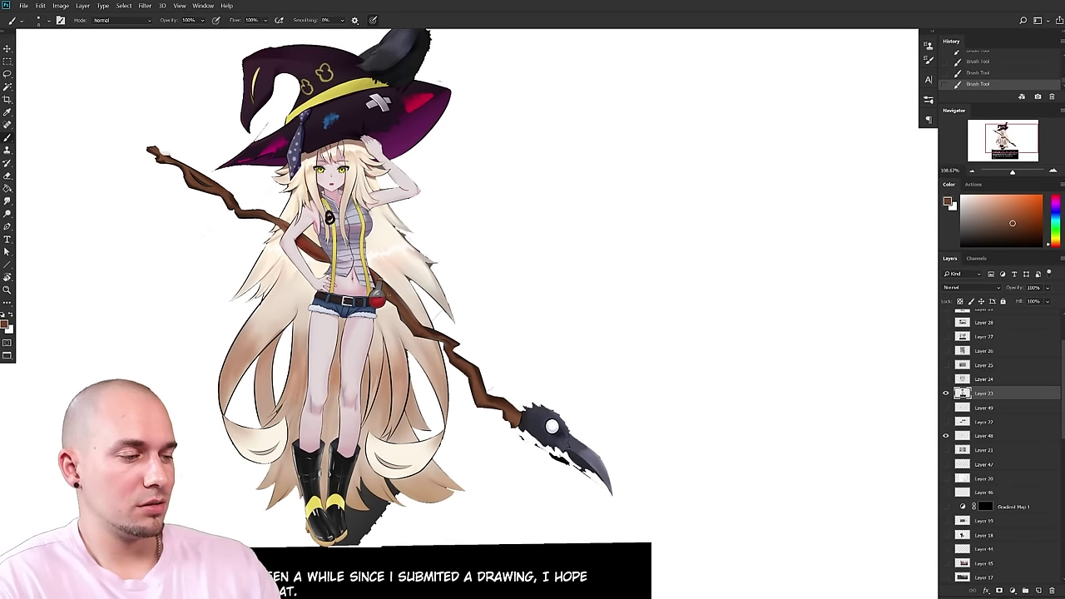
- Examine the potion flask on the belt, sampling the brown, gray and red tones around it
drag(381, 315, 382, 315)
key(bracketleft)
alt+click(392, 310)
drag(400, 423, 398, 425)
drag(432, 327, 424, 324)
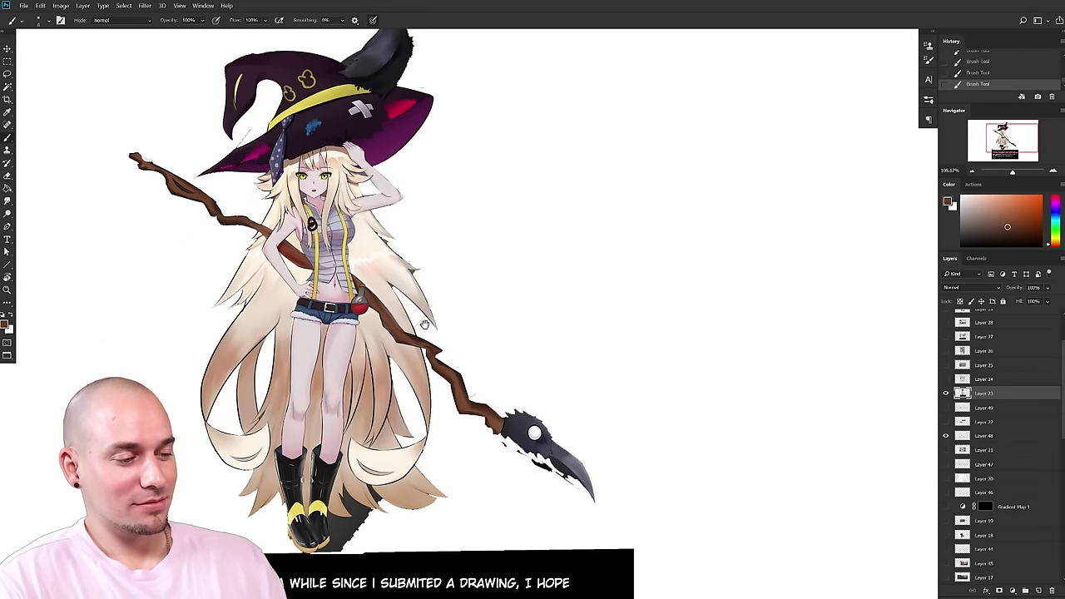
alt+click(370, 295)
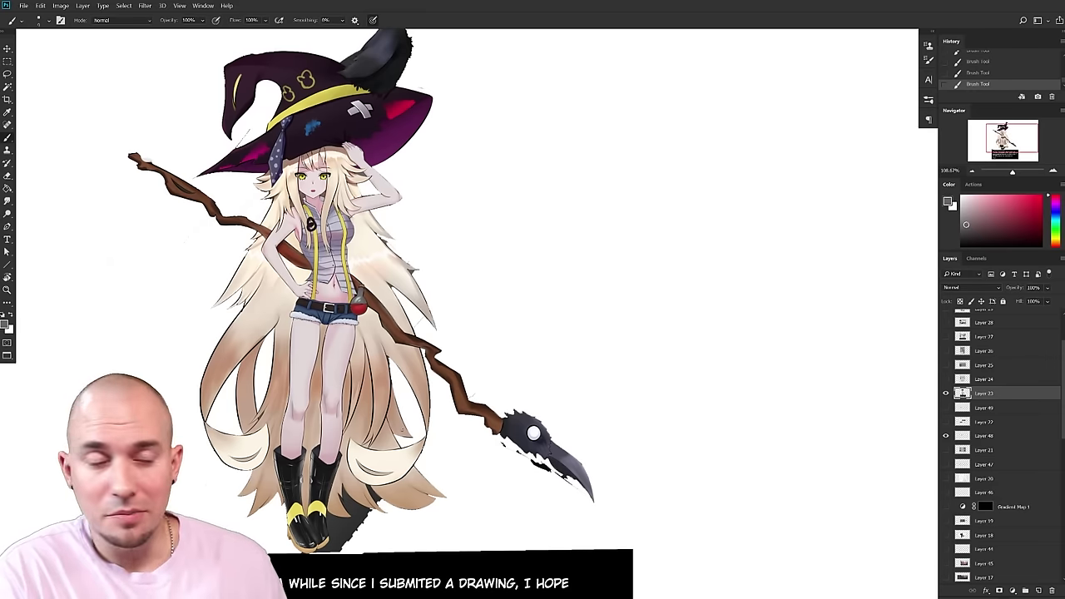
drag(381, 358, 386, 357)
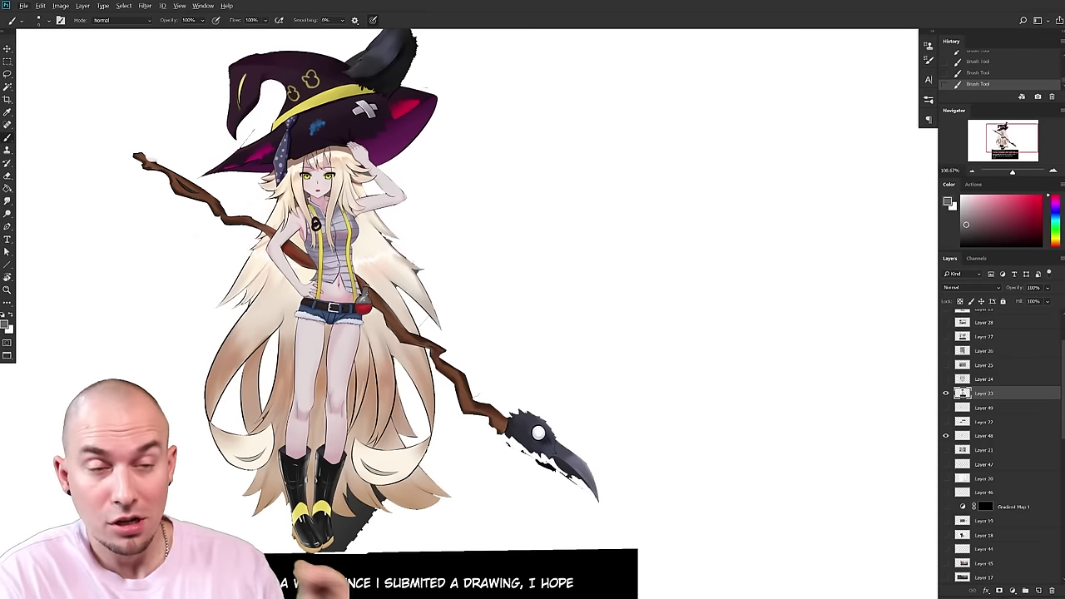
alt+click(371, 310)
drag(374, 308, 368, 330)
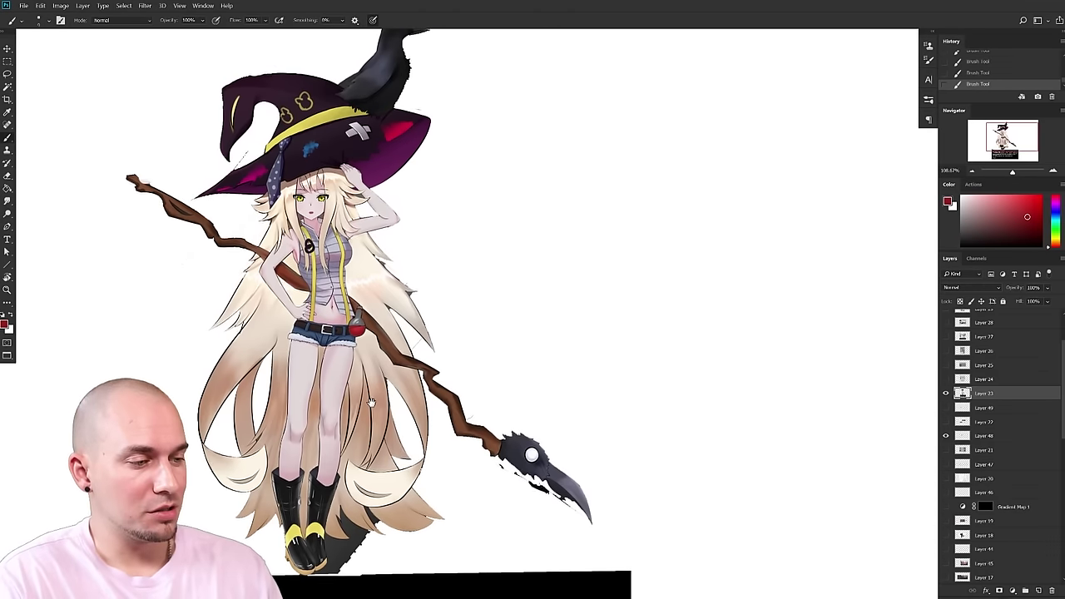
- Block in a dark brown book-shaped accessory at the witch's hip below her bent arm, using a larger brush
alt+click(302, 323)
key(bracketright)
key(bracketright)
mouse_move(296, 329)
mouse_down()
mouse_move(289, 316)
mouse_move(274, 353)
mouse_move(288, 358)
mouse_move(296, 334)
mouse_up()
key(bracketright)
key(bracketright)
key(bracketleft)
key(bracketleft)
key(bracketleft)
alt+click(287, 340)
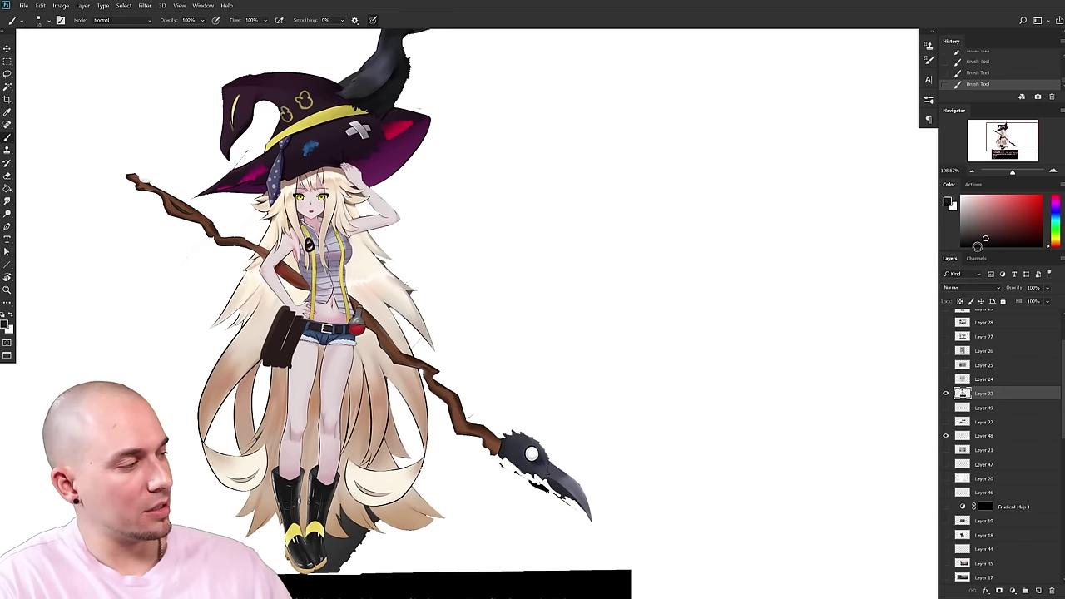
- Pick a light gray and add loose strokes around the lower edge of the brown hip accessory and over the nearby hair
drag(980, 222, 965, 210)
key(bracketleft)
drag(297, 326, 284, 359)
drag(285, 359, 265, 364)
mouse_move(265, 360)
mouse_down()
mouse_move(296, 356)
mouse_move(273, 374)
mouse_move(265, 364)
mouse_up()
alt+click(277, 338)
alt+click(291, 346)
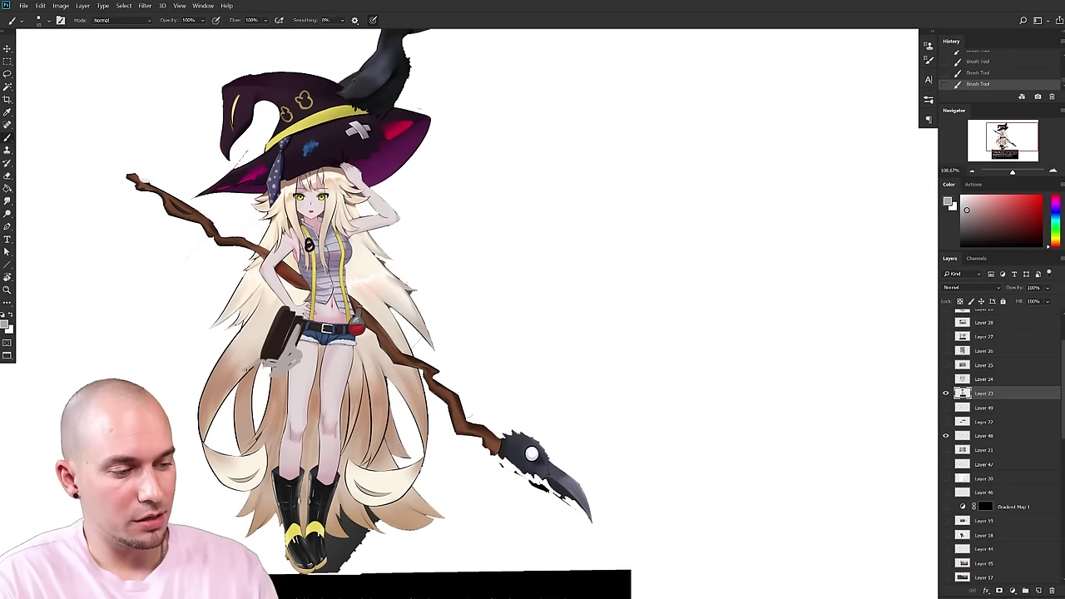
drag(232, 423, 206, 419)
mouse_move(286, 447)
mouse_down()
mouse_move(304, 390)
mouse_move(290, 444)
mouse_up()
drag(422, 387, 400, 415)
- Sample the potion's red and paint bold red shapes around the flask at the hip with a larger brush
alt+click(335, 353)
scroll(334, 387, up, 2)
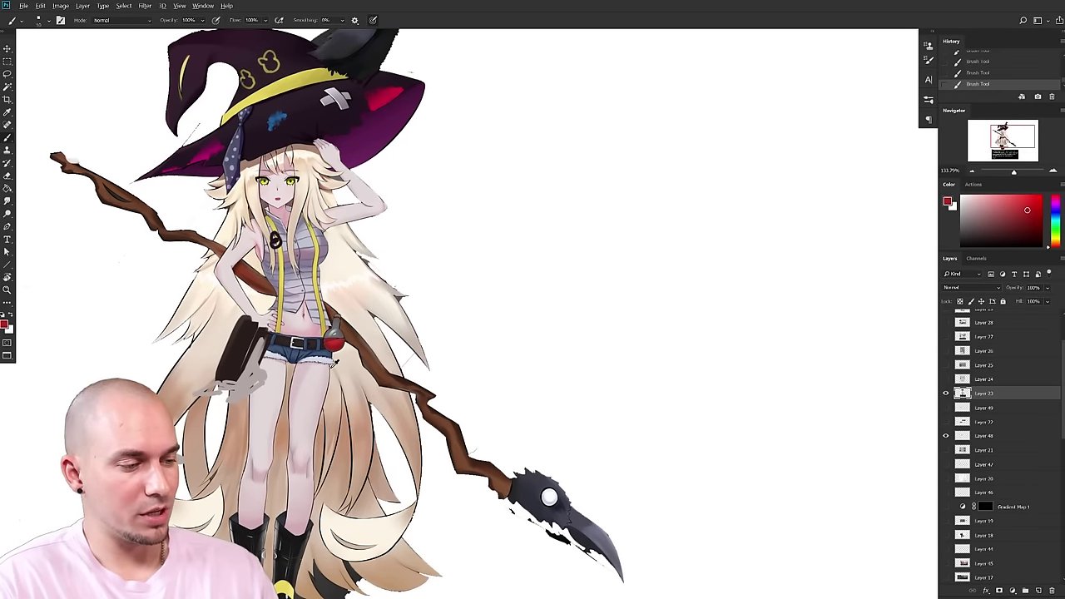
drag(339, 378, 336, 340)
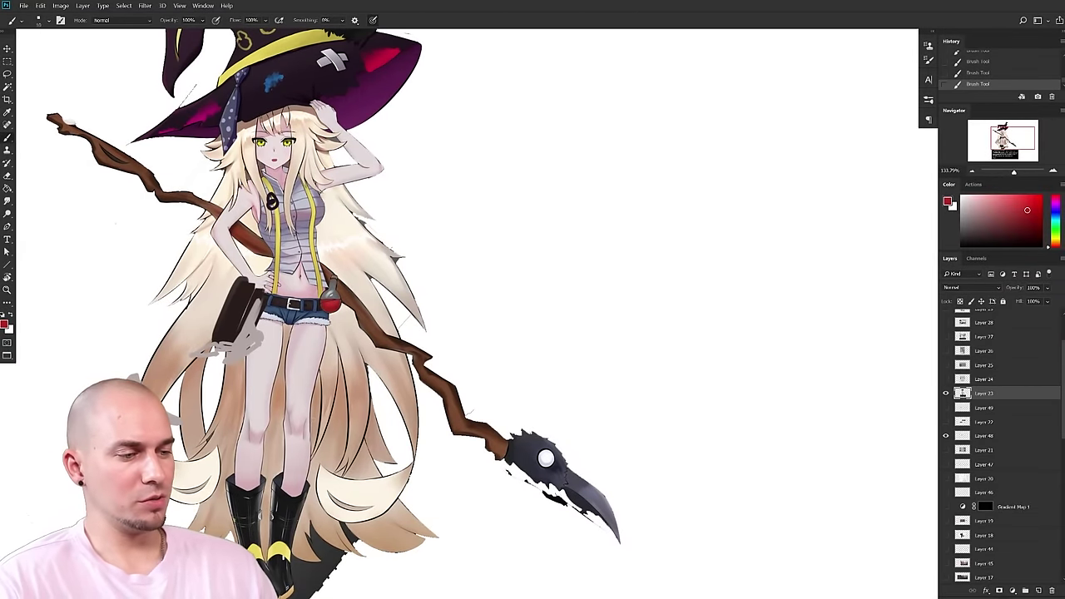
scroll(502, 419, up, 3)
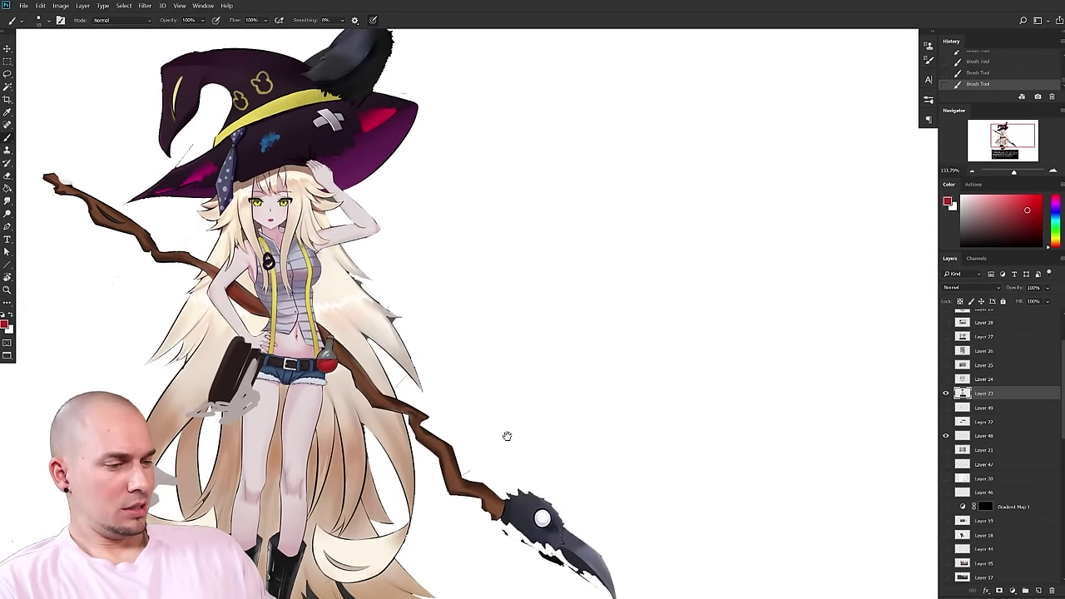
drag(508, 436, 508, 433)
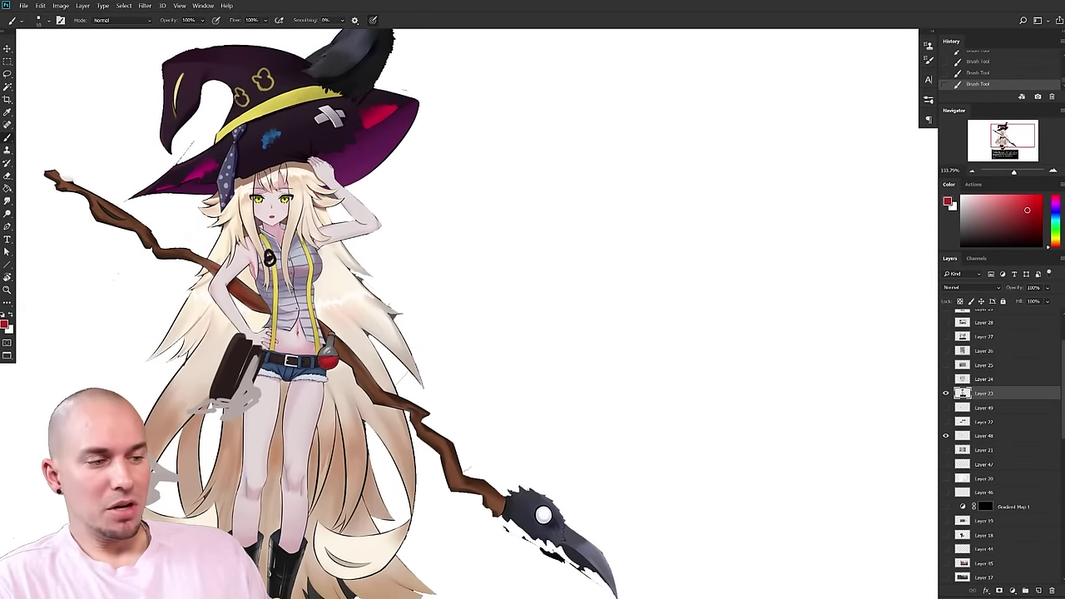
scroll(362, 332, up, 1)
mouse_move(327, 354)
mouse_down()
mouse_move(316, 259)
mouse_move(321, 318)
mouse_move(321, 287)
mouse_move(334, 316)
mouse_move(339, 416)
mouse_move(346, 340)
mouse_move(337, 416)
mouse_move(363, 345)
mouse_move(355, 319)
mouse_move(366, 319)
mouse_up()
key(bracketright)
key(bracketright)
alt+click(323, 313)
key(bracketright)
key(x)
- Build up the flask area with sampled brown and red, adding separate red patches over the hair and below the staff
alt+click(252, 303)
alt+click(325, 373)
key(bracketright)
key(bracketright)
drag(370, 377, 374, 372)
mouse_move(419, 497)
mouse_down()
mouse_move(430, 426)
mouse_move(438, 443)
mouse_up()
mouse_move(492, 393)
mouse_down()
mouse_move(497, 366)
mouse_move(505, 369)
mouse_move(491, 355)
mouse_up()
scroll(507, 362, up, 3)
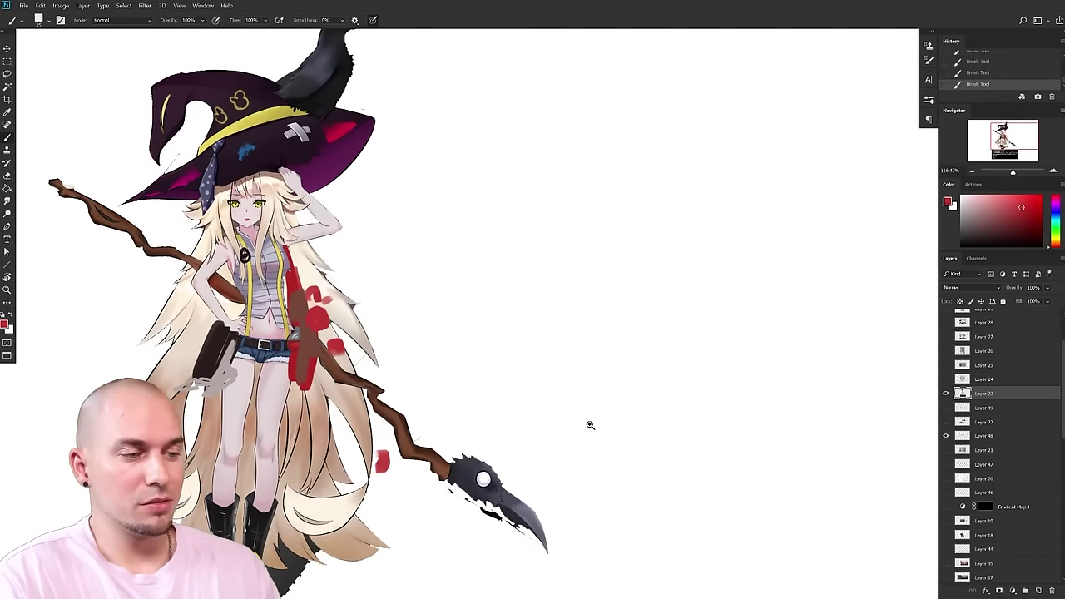
scroll(590, 423, down, 3)
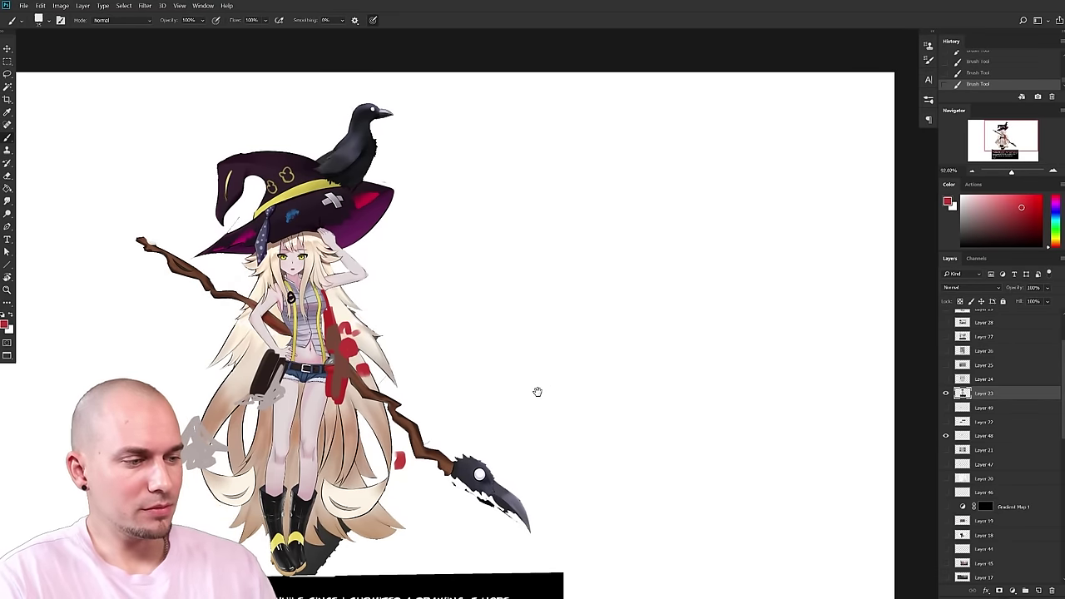
drag(538, 392, 536, 393)
mouse_move(346, 254)
mouse_down()
mouse_move(336, 165)
mouse_move(206, 214)
mouse_up()
key(ctrl+z)
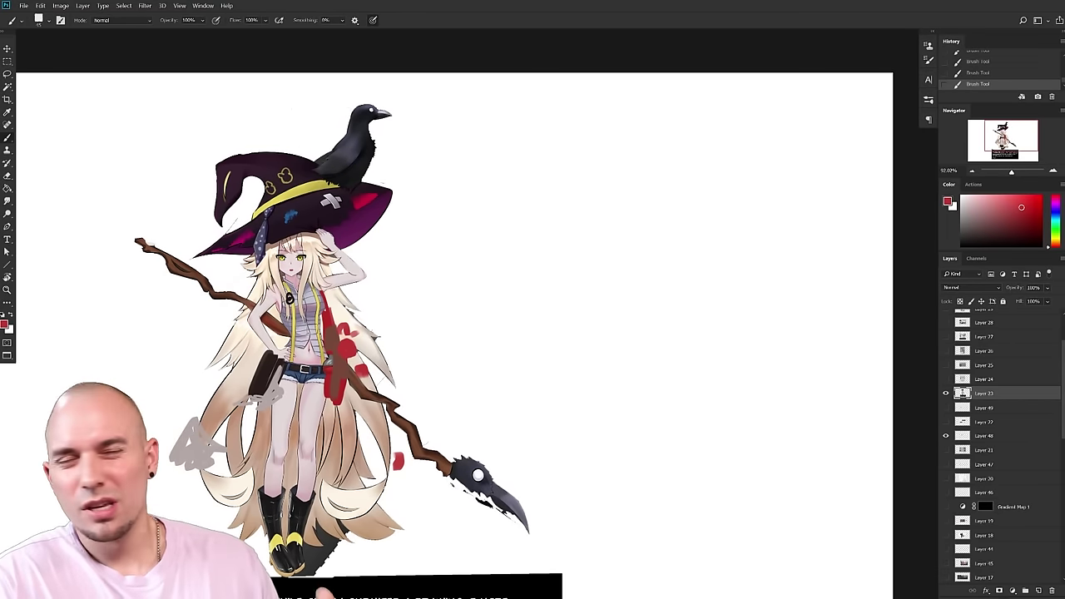
drag(427, 309, 430, 292)
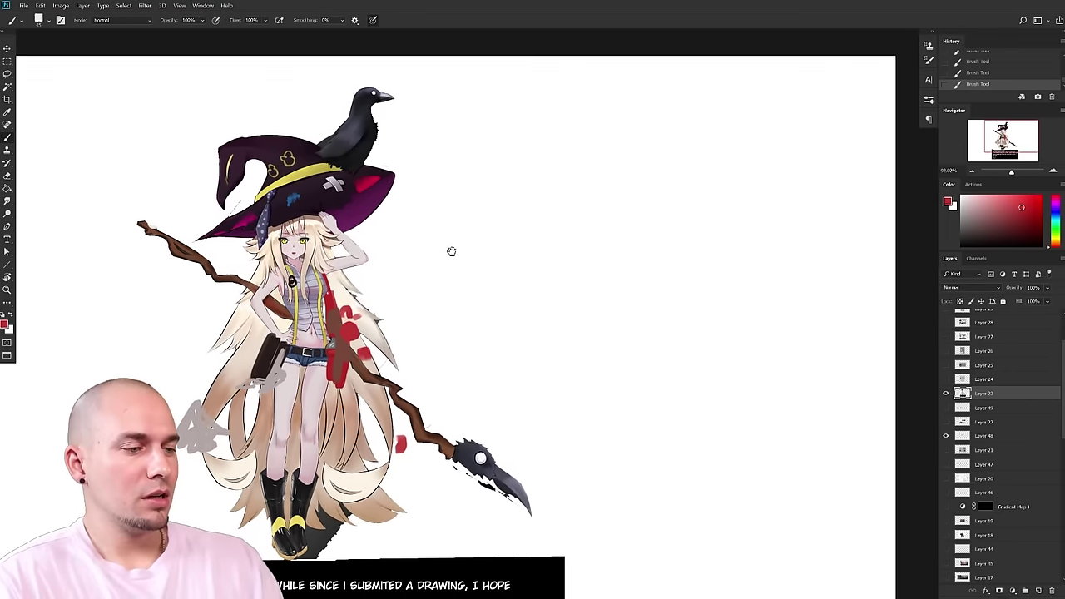
drag(375, 203, 385, 180)
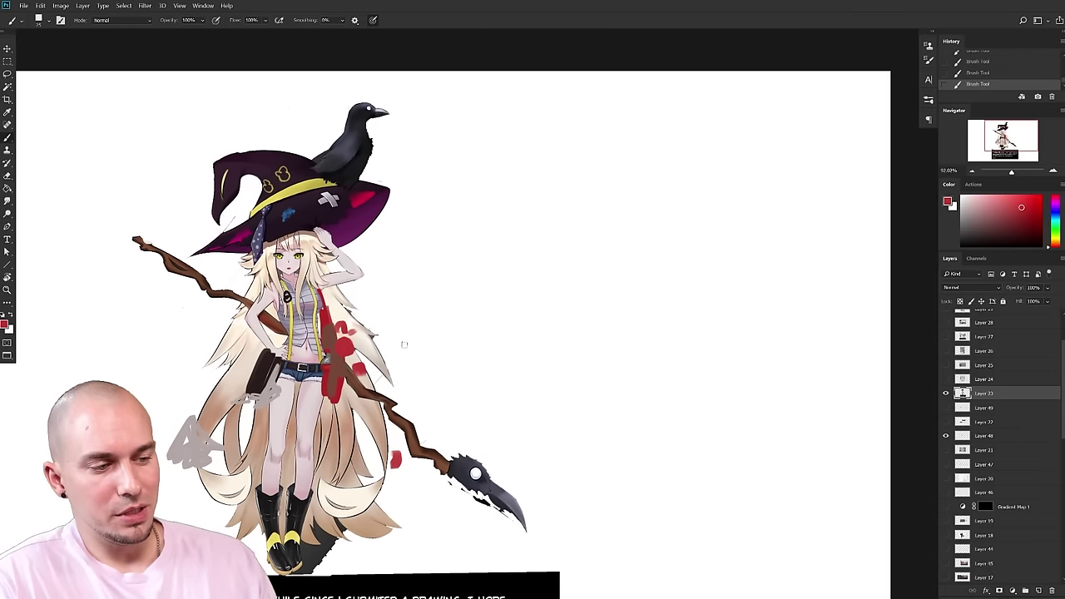
- Sample dark purple from the hat, try a larger brush stroke across the underside of its brim, and undo it
alt+click(357, 231)
key([)
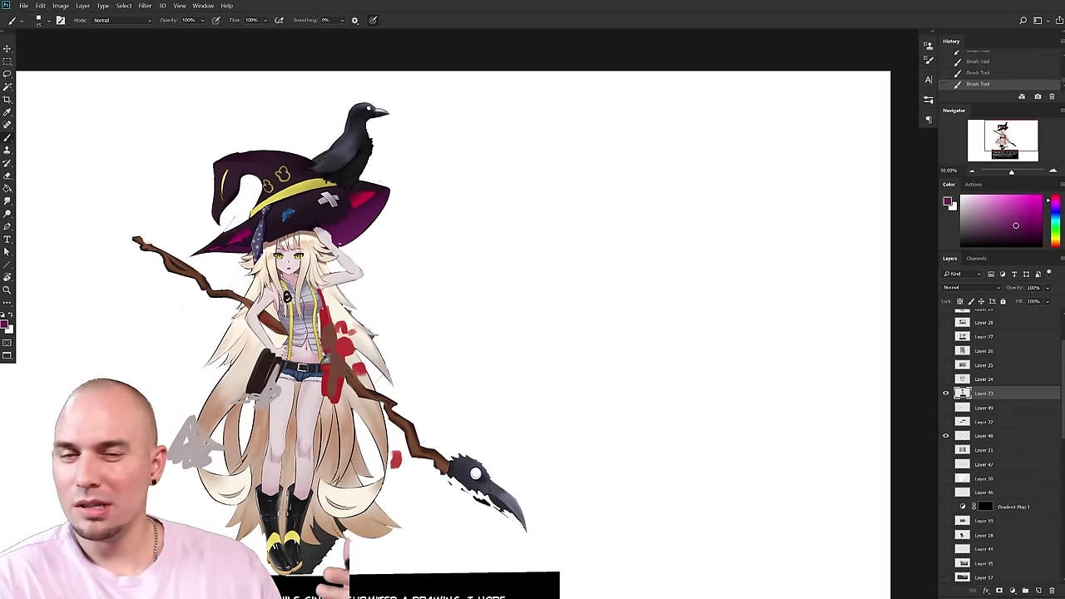
drag(339, 245, 340, 242)
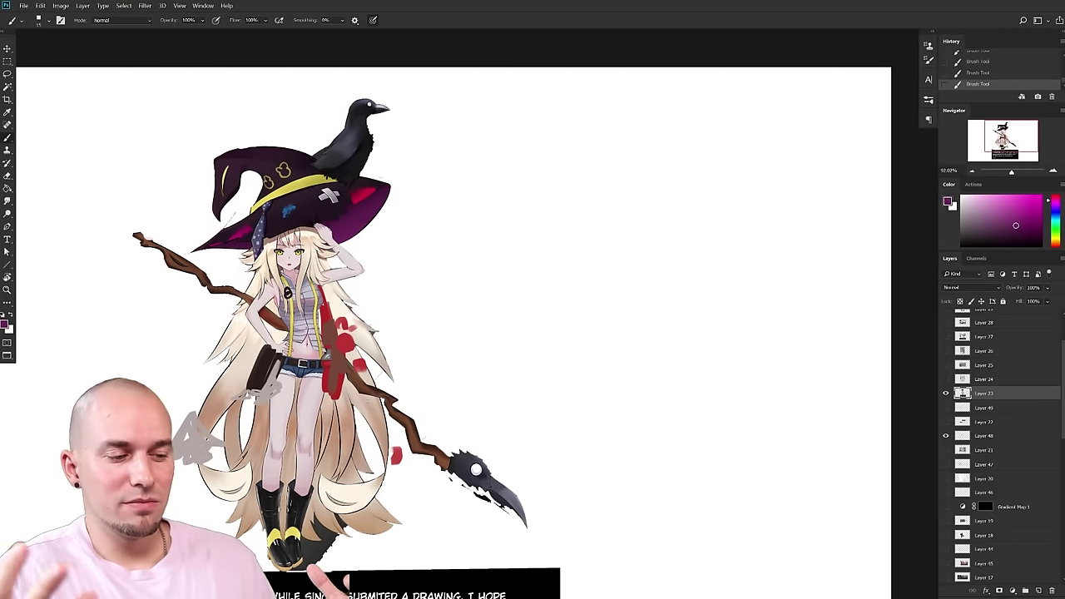
drag(441, 354, 445, 351)
alt+click(327, 208)
key(bracketright)
mouse_move(374, 188)
mouse_down()
mouse_move(324, 210)
mouse_move(351, 222)
mouse_up()
key(ctrl+z)
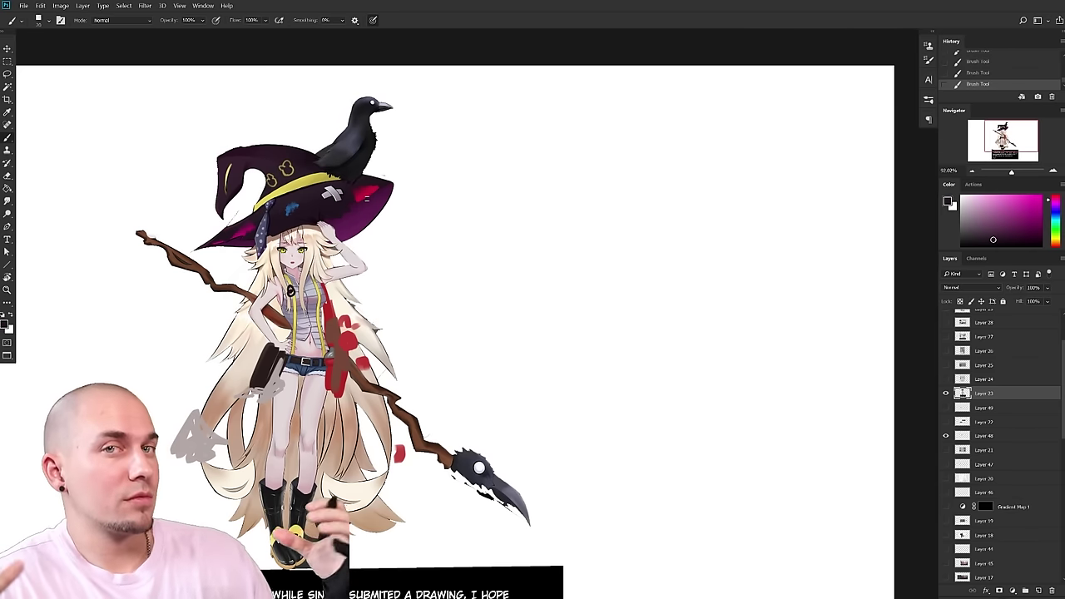
drag(412, 387, 418, 374)
key(bracketright)
key(bracketright)
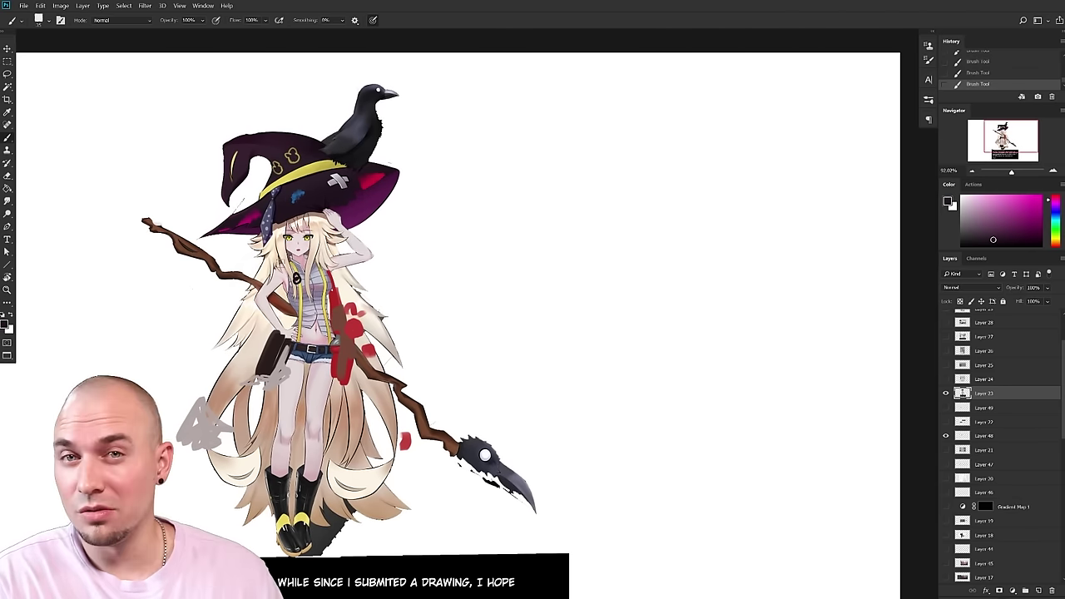
drag(372, 422, 387, 387)
drag(388, 387, 443, 313)
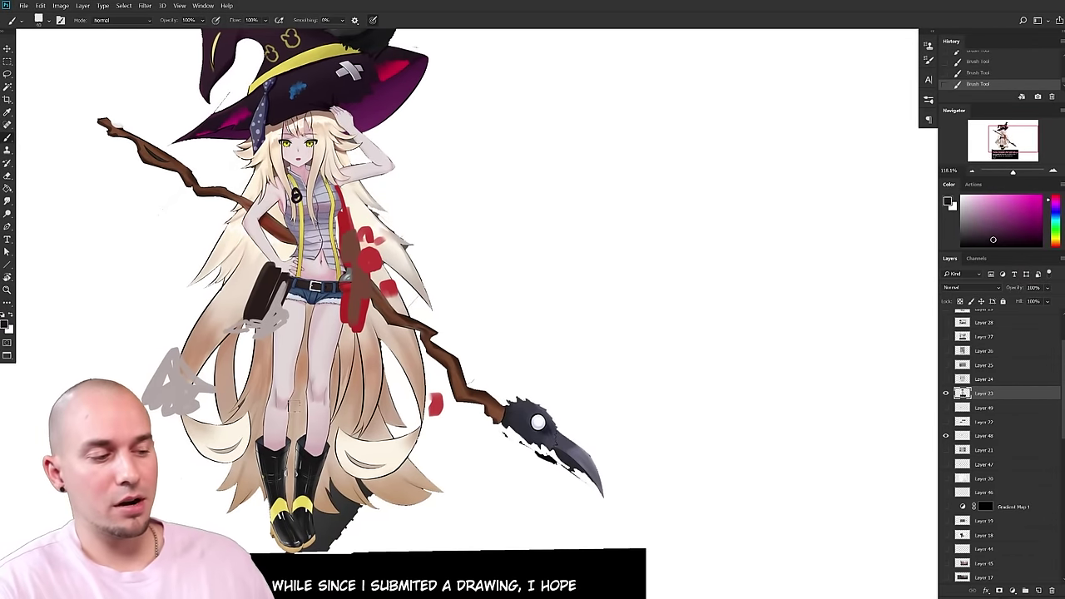
scroll(483, 363, up, 3)
scroll(499, 300, down, 5)
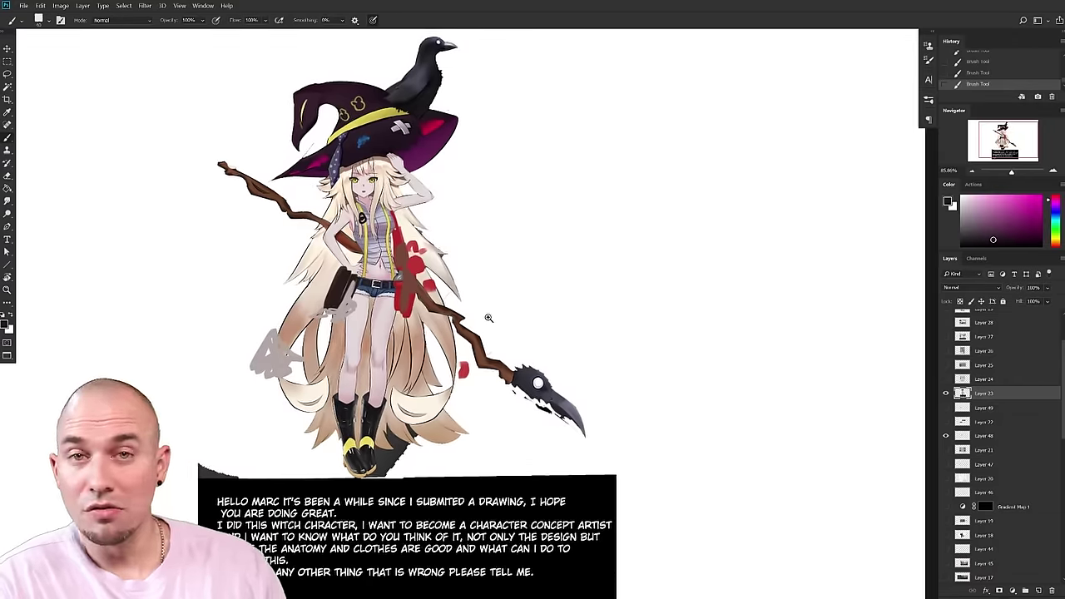
- Sample the boot's black and try blocking in a much wider boot shape around the witch's lower leg
scroll(487, 316, up, 3)
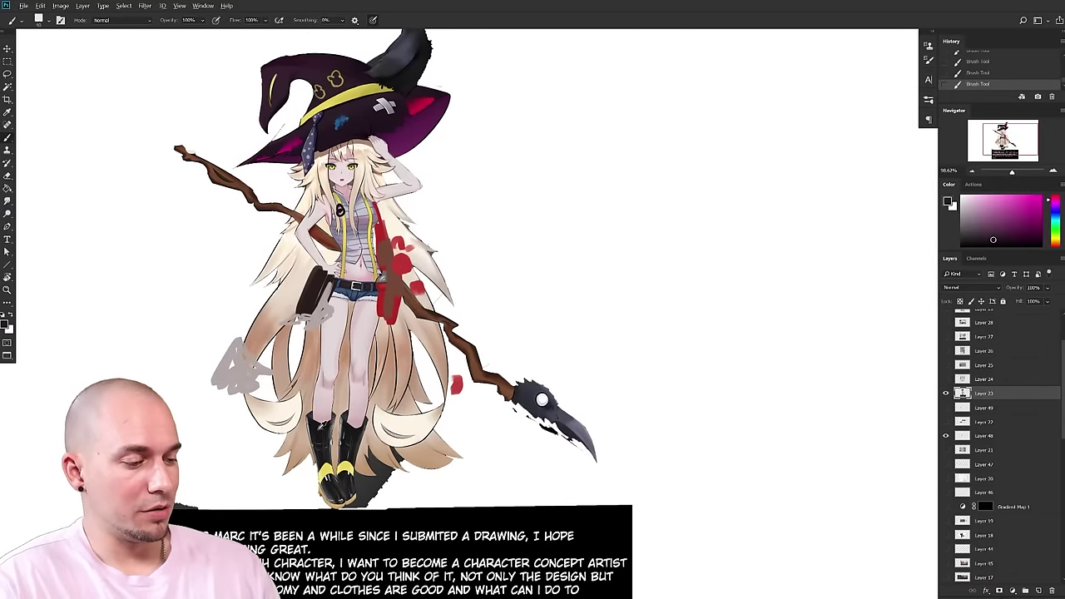
alt+click(323, 405)
mouse_move(313, 416)
mouse_down()
mouse_move(288, 403)
mouse_move(310, 474)
mouse_up()
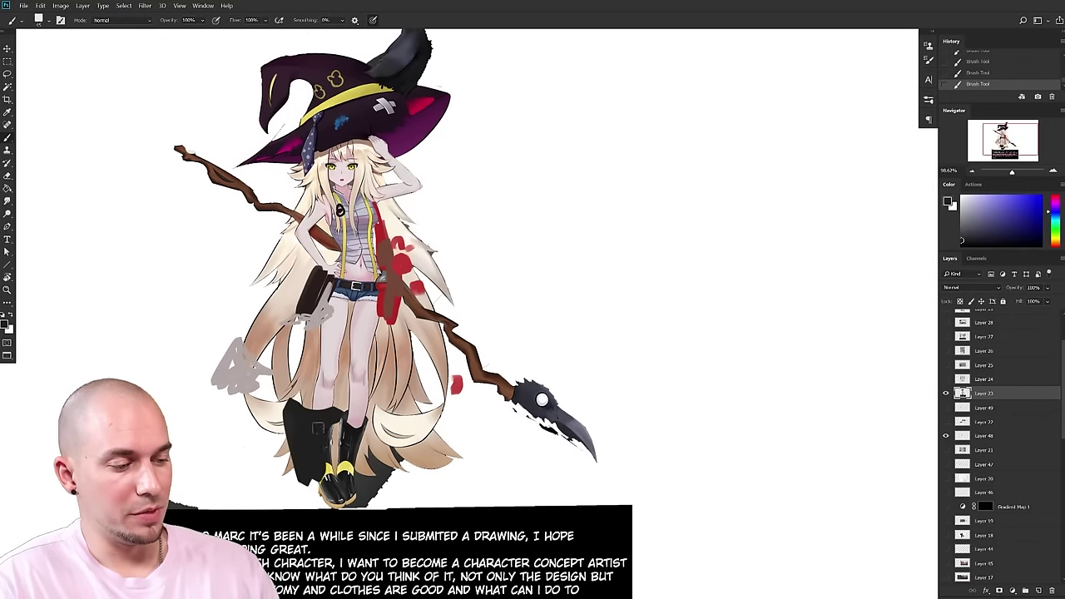
- Sample the shirt's light gray and block in loose sleeve shapes over both of the witch's shoulders and her bent arm
scroll(403, 139, up, 2)
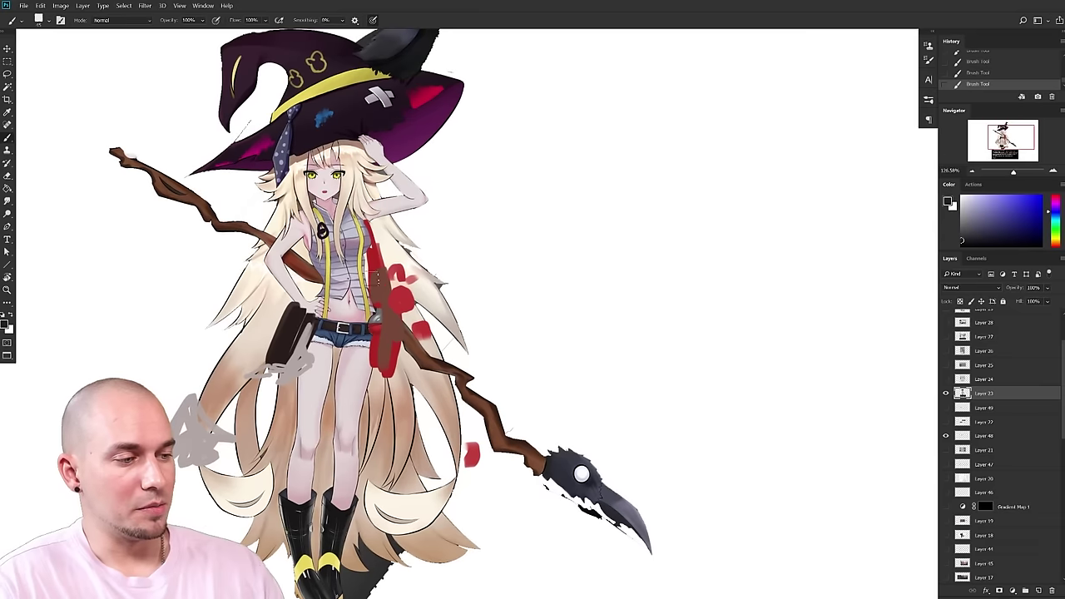
alt+click(359, 224)
mouse_move(331, 227)
mouse_down()
mouse_move(317, 234)
mouse_move(279, 218)
mouse_move(286, 227)
mouse_move(250, 274)
mouse_move(291, 250)
mouse_move(324, 304)
mouse_up()
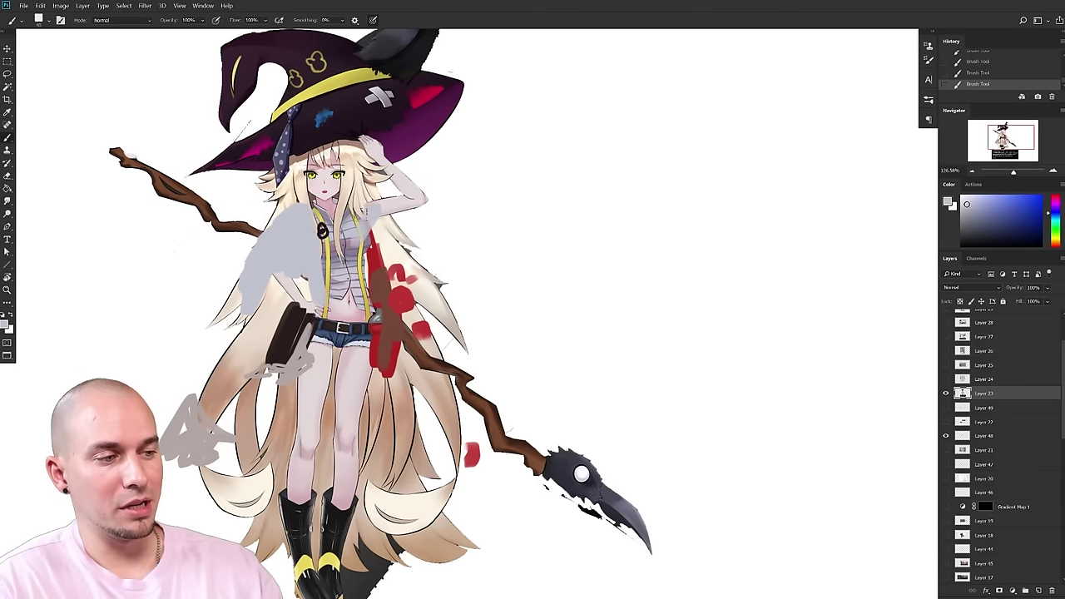
scroll(537, 391, down, 1)
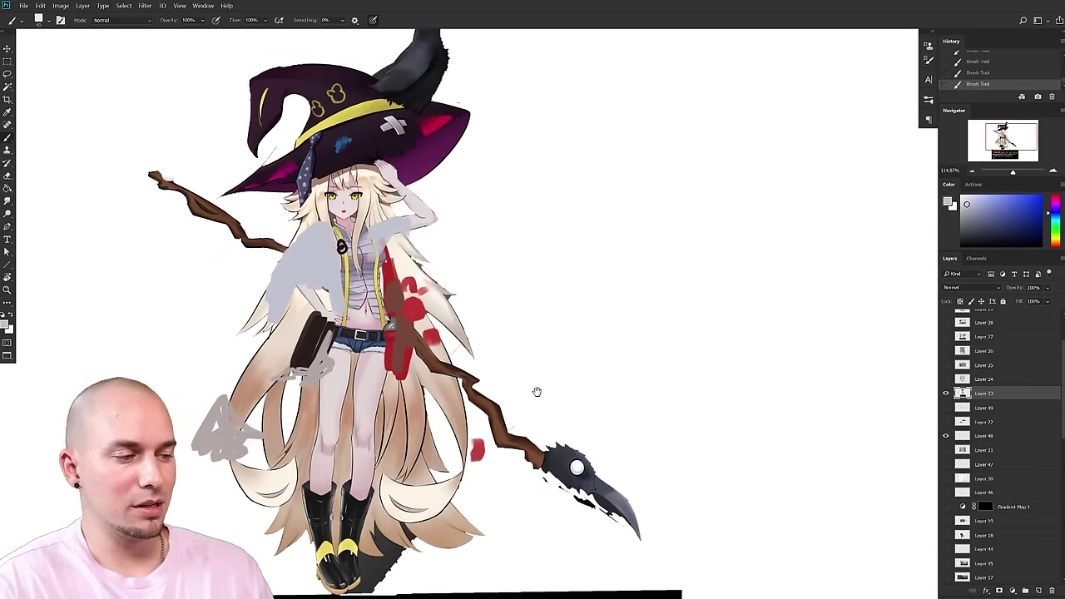
- Examine the complete witch paintover, comparing the added sleeves, hip accessories and red accents with the overall silhouette
scroll(537, 391, down, 4)
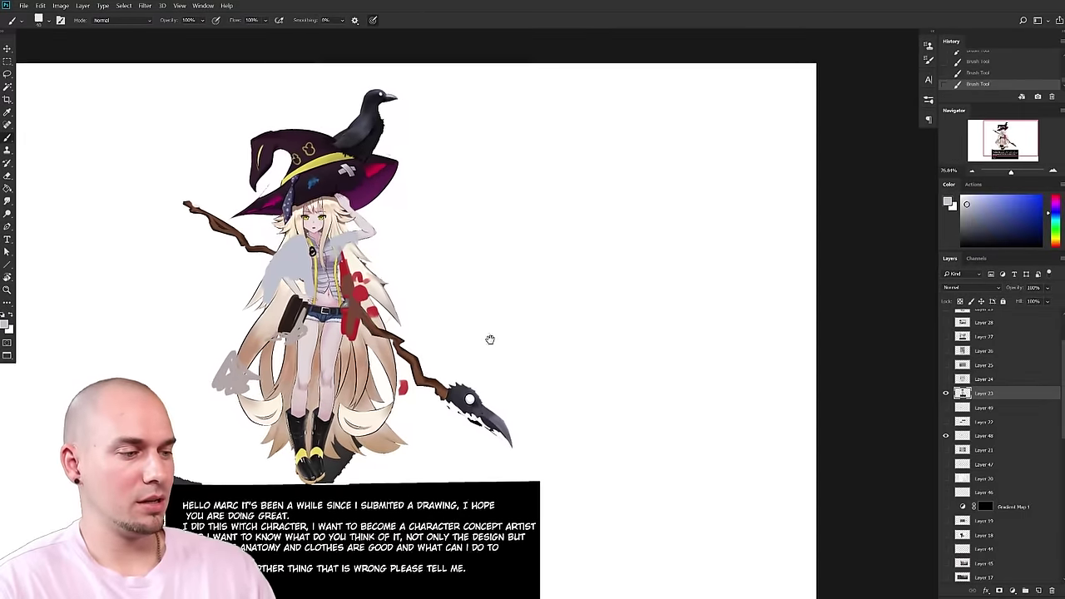
drag(509, 339, 532, 346)
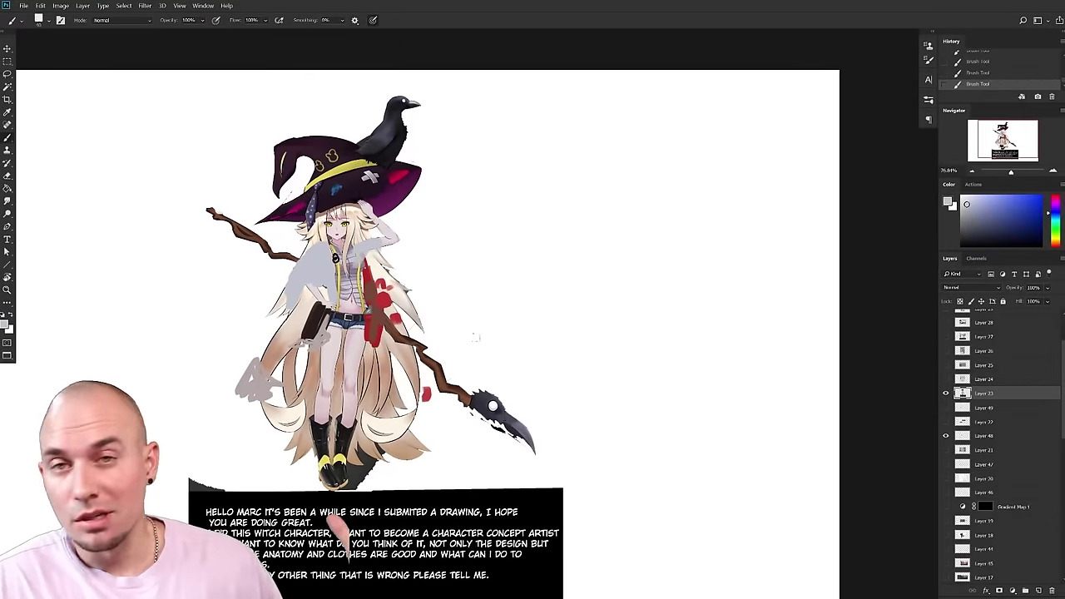
scroll(504, 382, up, 1)
drag(676, 406, 635, 397)
drag(620, 385, 662, 399)
scroll(383, 302, up, 1)
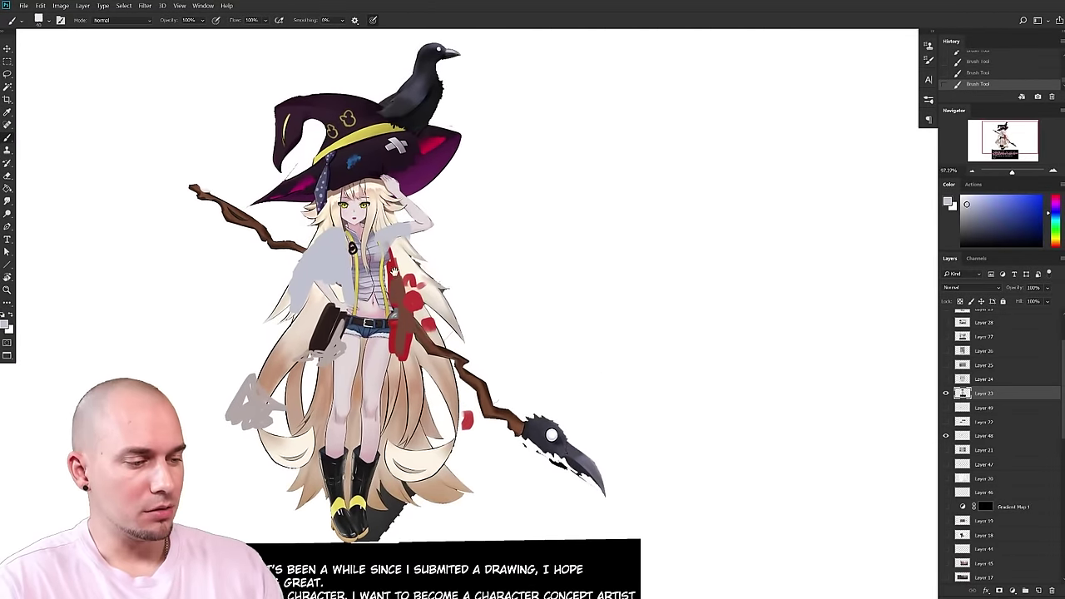
drag(388, 424, 333, 421)
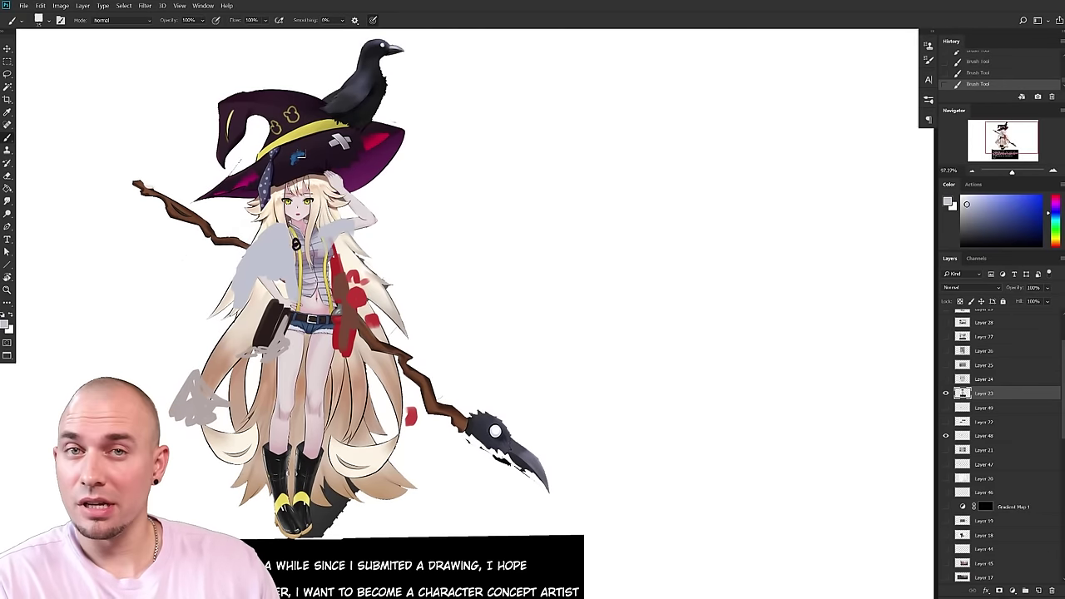
drag(598, 398, 600, 388)
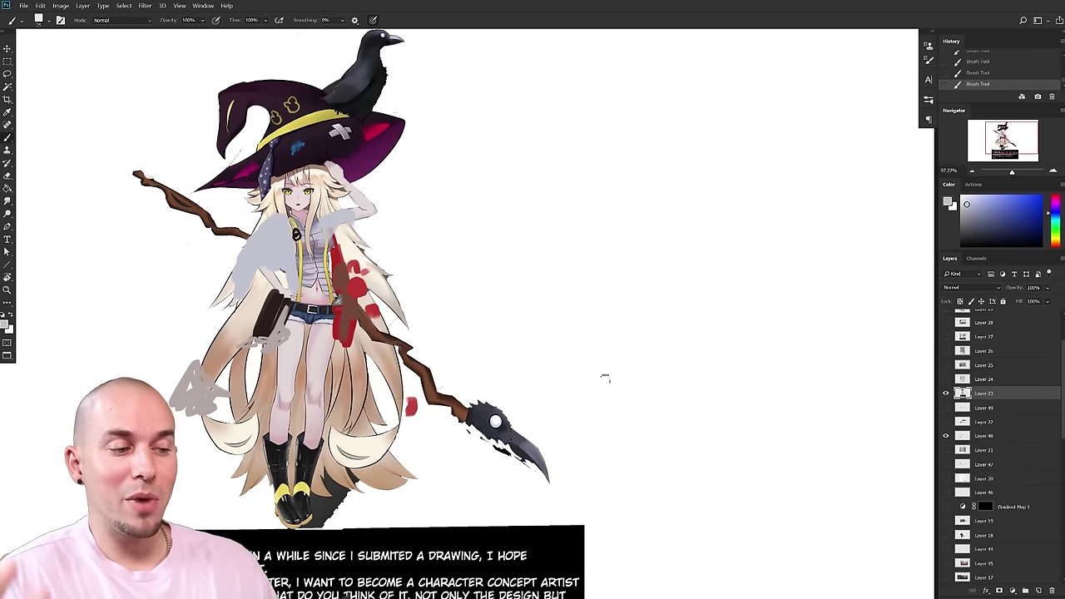
drag(642, 415, 619, 413)
drag(634, 408, 569, 384)
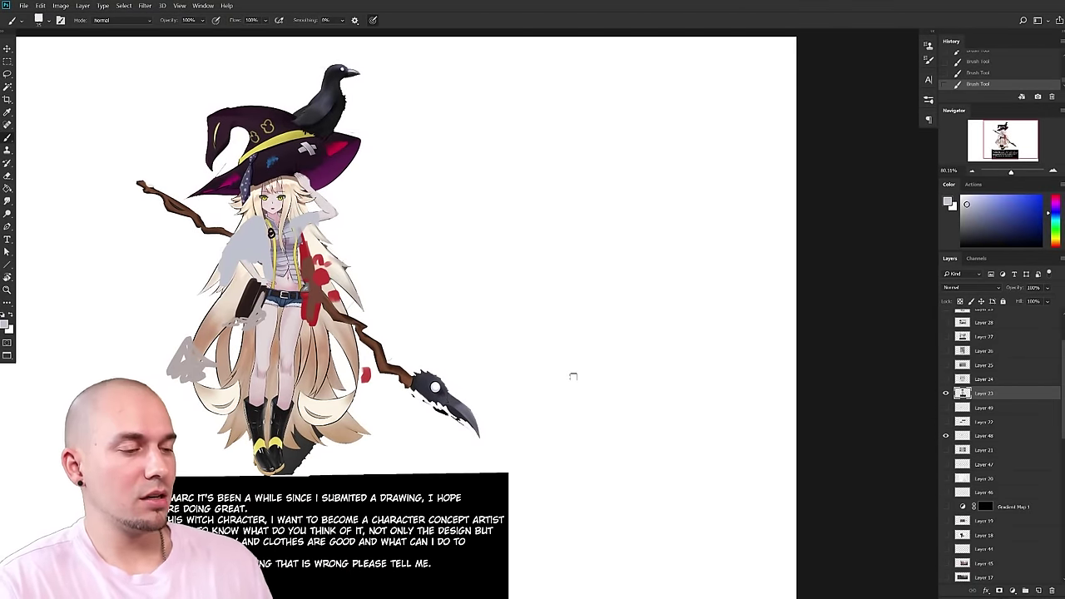
scroll(635, 389, down, 1)
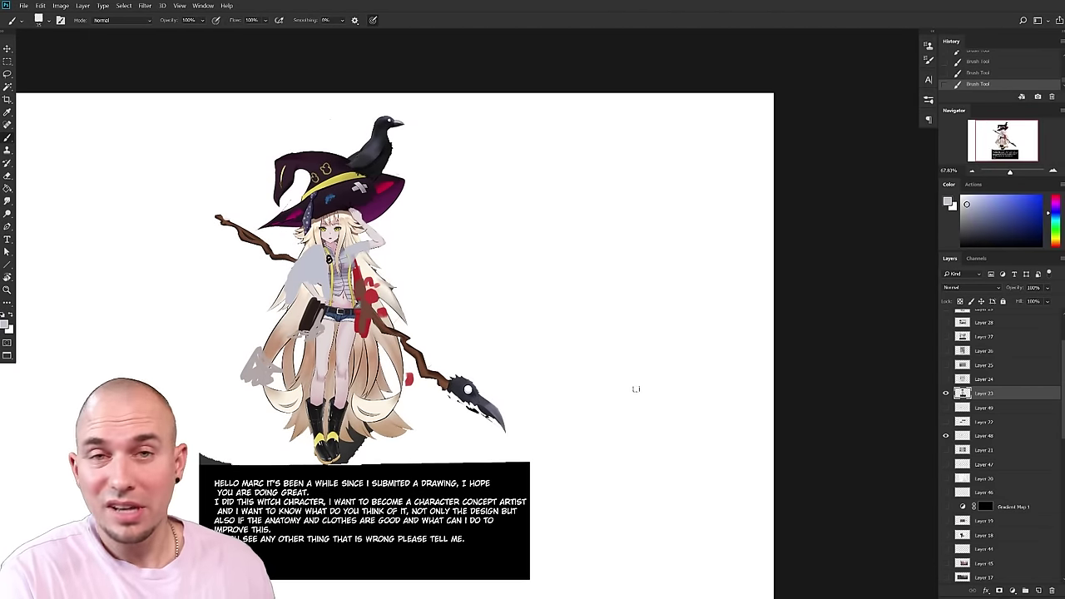
scroll(635, 388, up, 1)
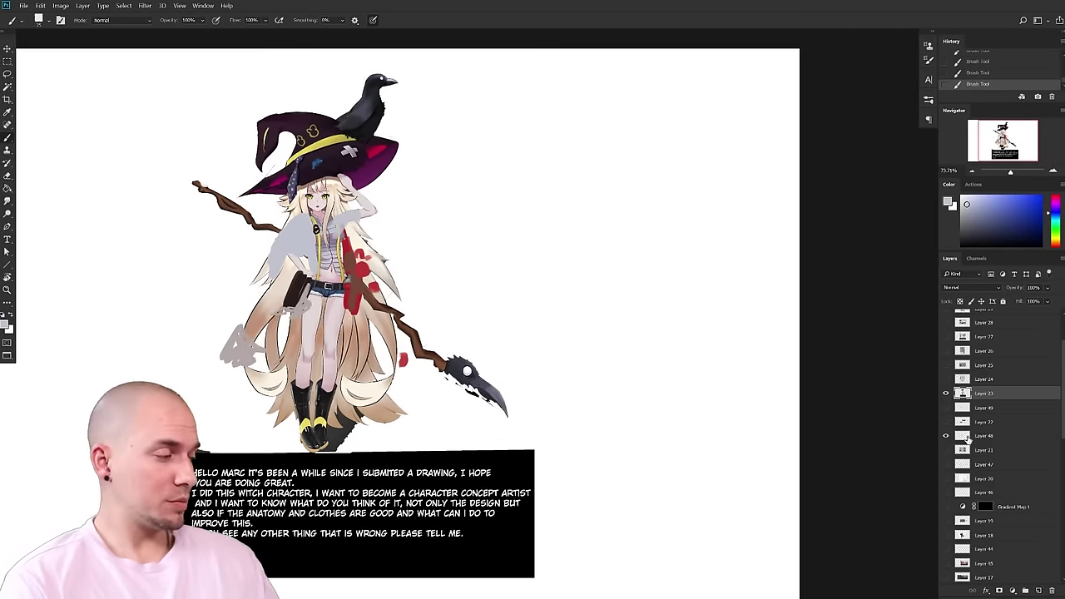
- Hide the witch submission on Layer 23, and show and select the log cabin interior drawing on Layer 24
click(946, 393)
click(946, 380)
click(969, 380)
scroll(1014, 412, up, 2)
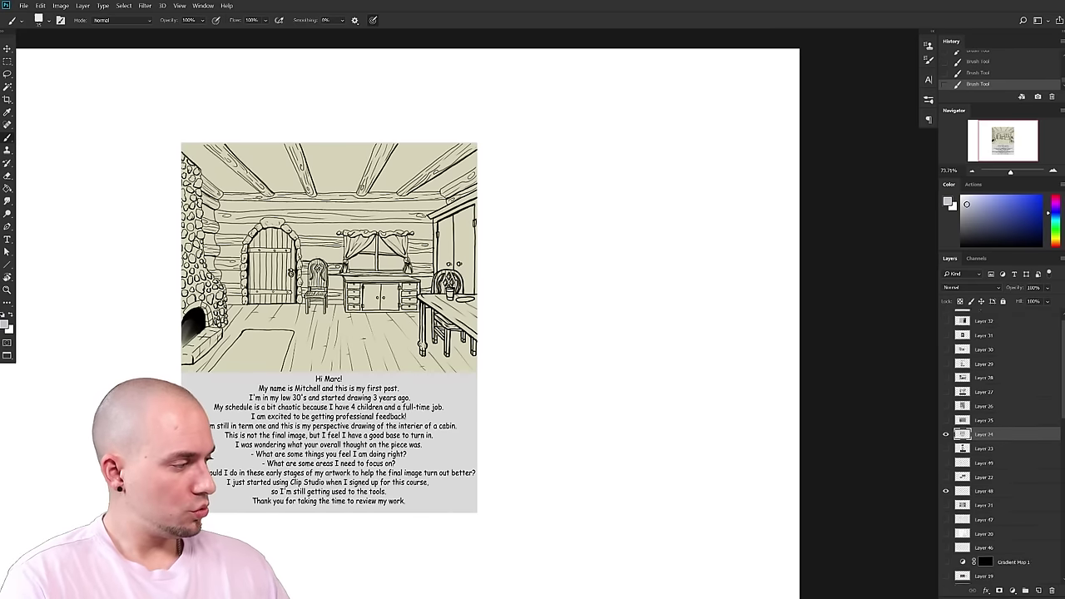
drag(541, 423, 581, 417)
scroll(449, 420, up, 3)
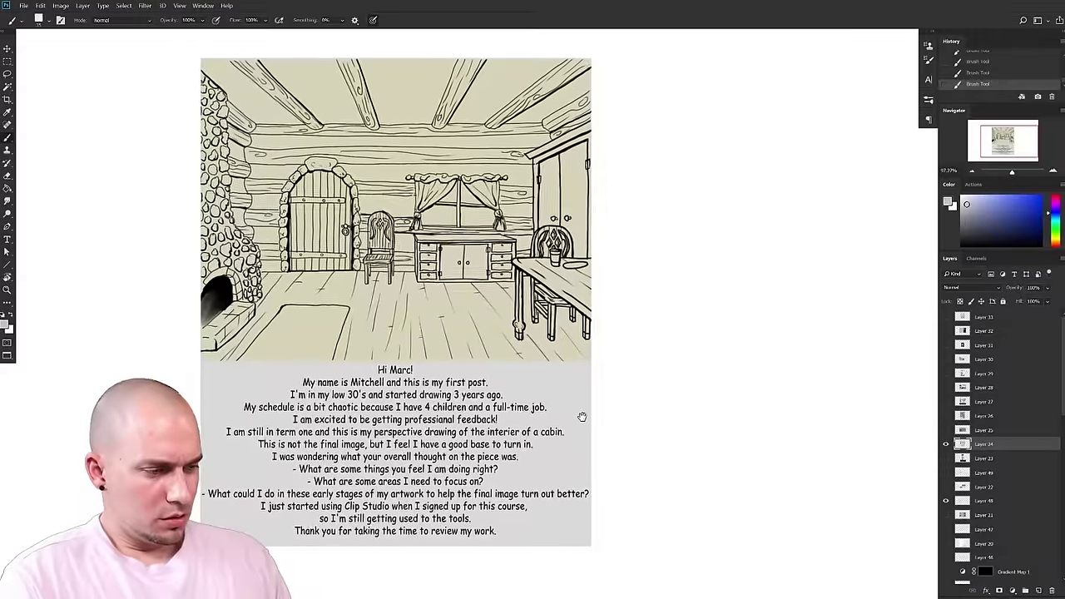
scroll(616, 387, up, 1)
- Examine the cabin interior line drawing and read the student's message and questions beneath it
drag(646, 361, 665, 361)
click(1034, 197)
drag(643, 322, 648, 330)
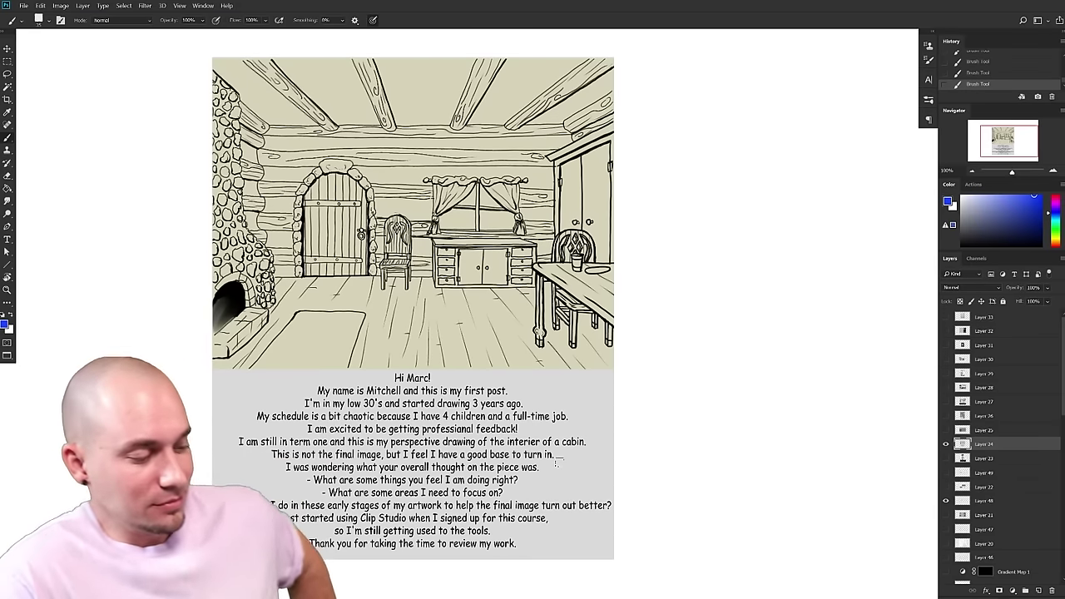
drag(529, 356, 586, 360)
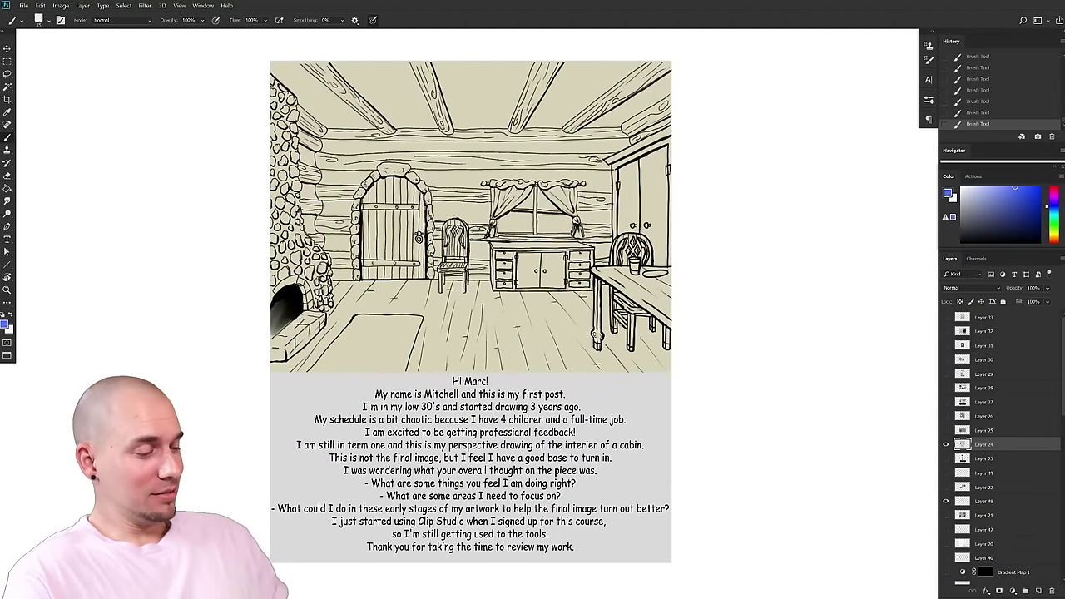
scroll(502, 441, up, 3)
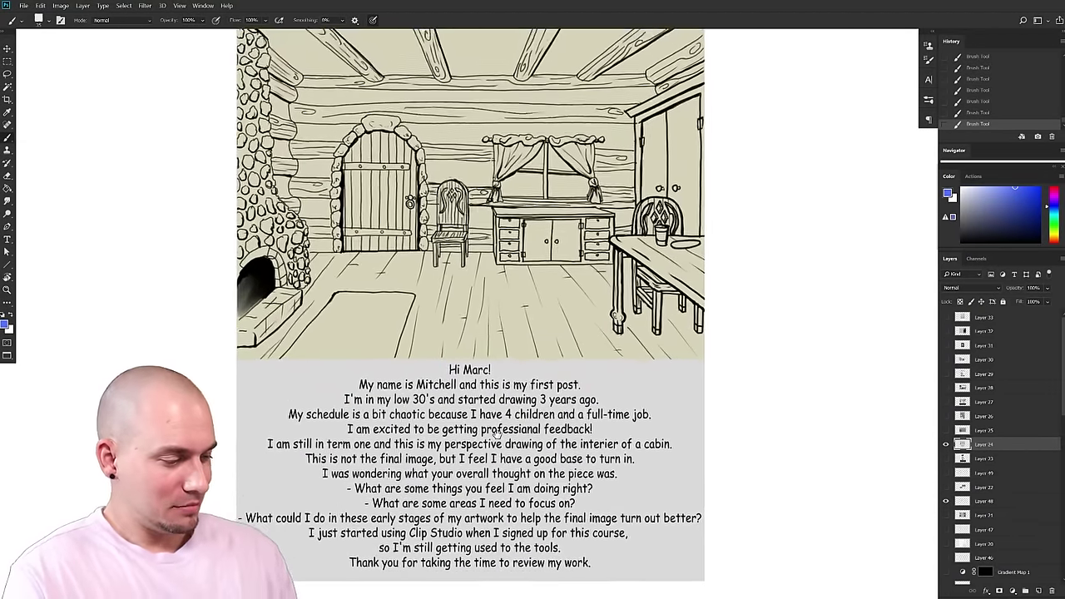
scroll(502, 441, down, 3)
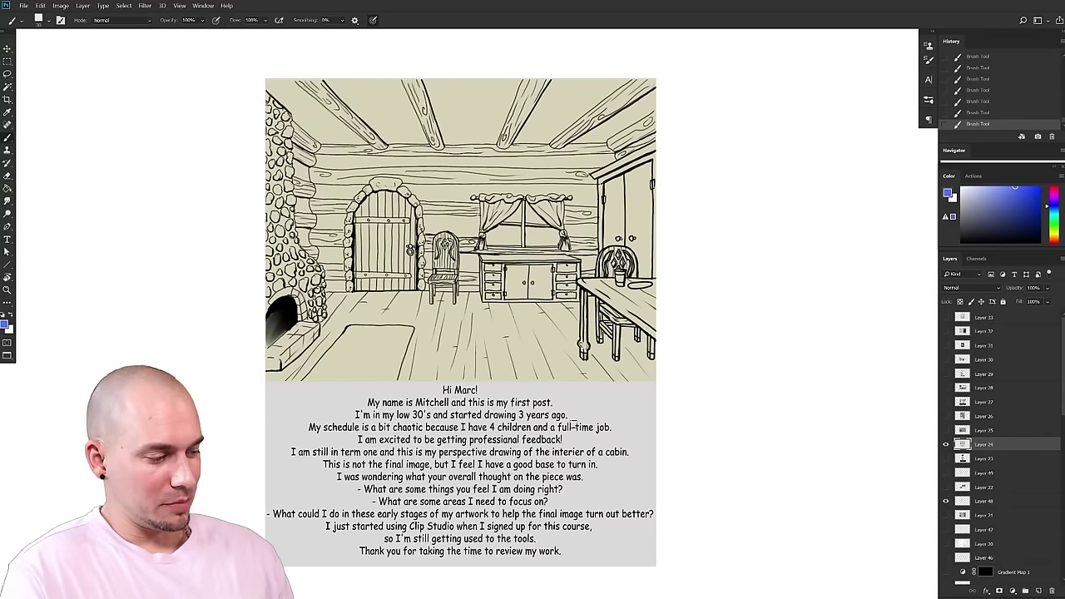
drag(571, 454, 562, 456)
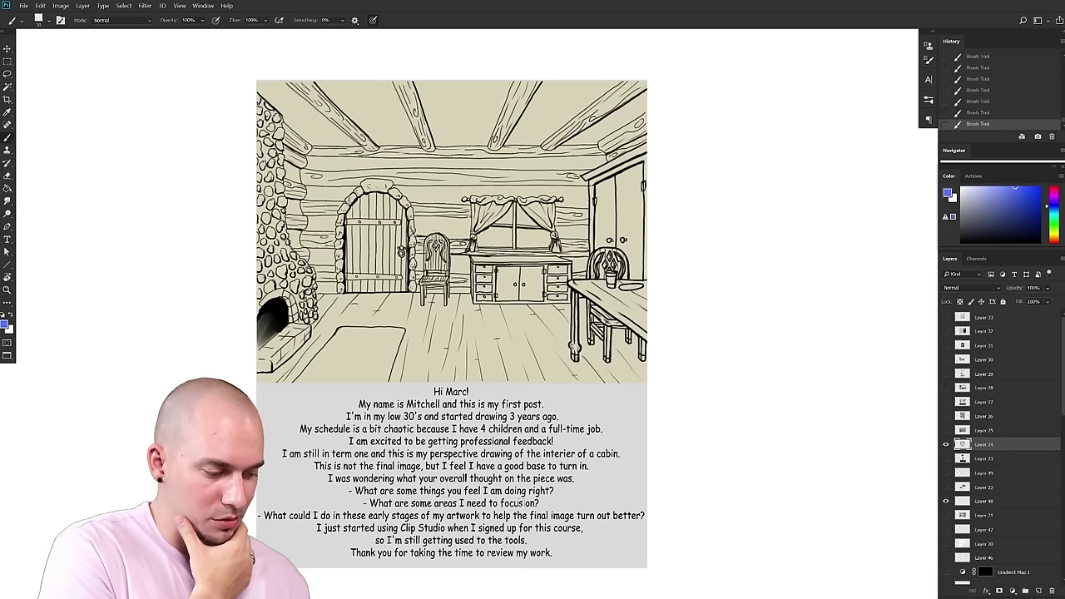
- Set the foreground color to a saturated red and add a new empty layer above the cabin drawing for the paintover
click(1040, 188)
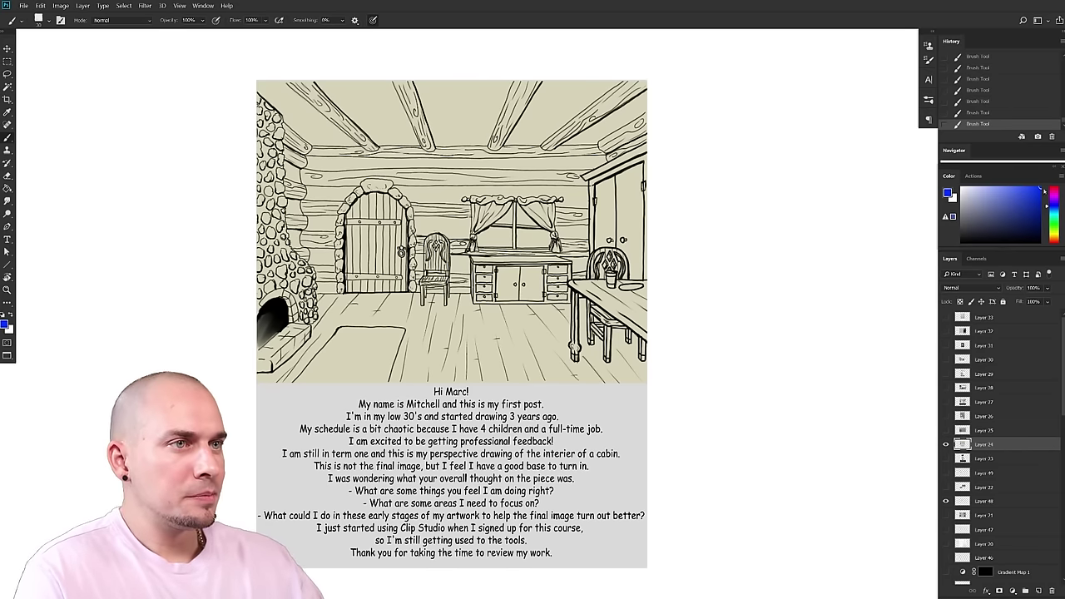
click(1054, 188)
drag(468, 338, 498, 323)
scroll(498, 335, up, 1)
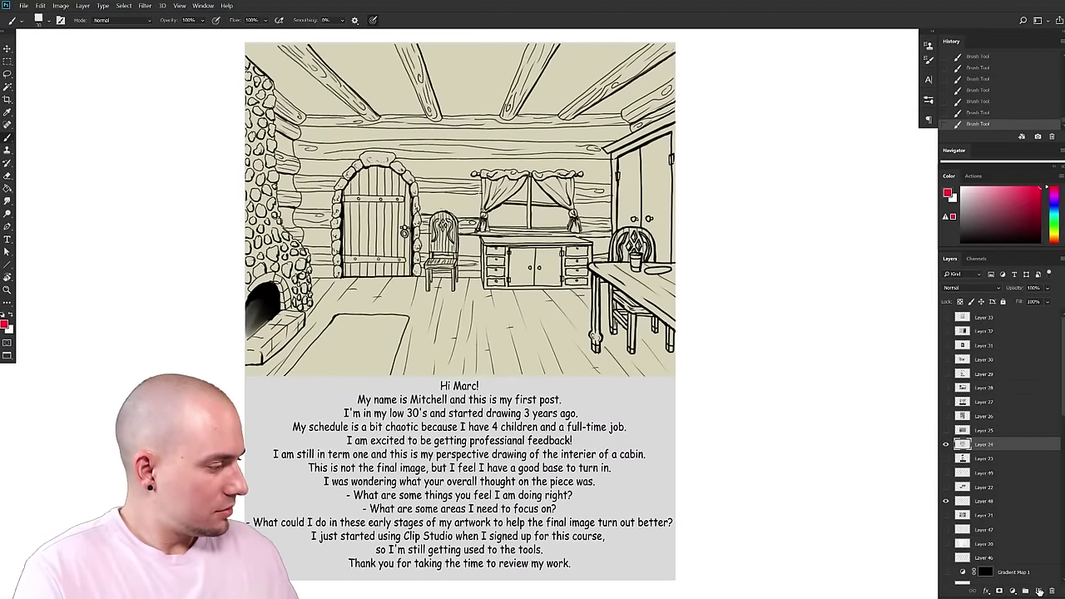
click(1038, 591)
drag(721, 467, 706, 468)
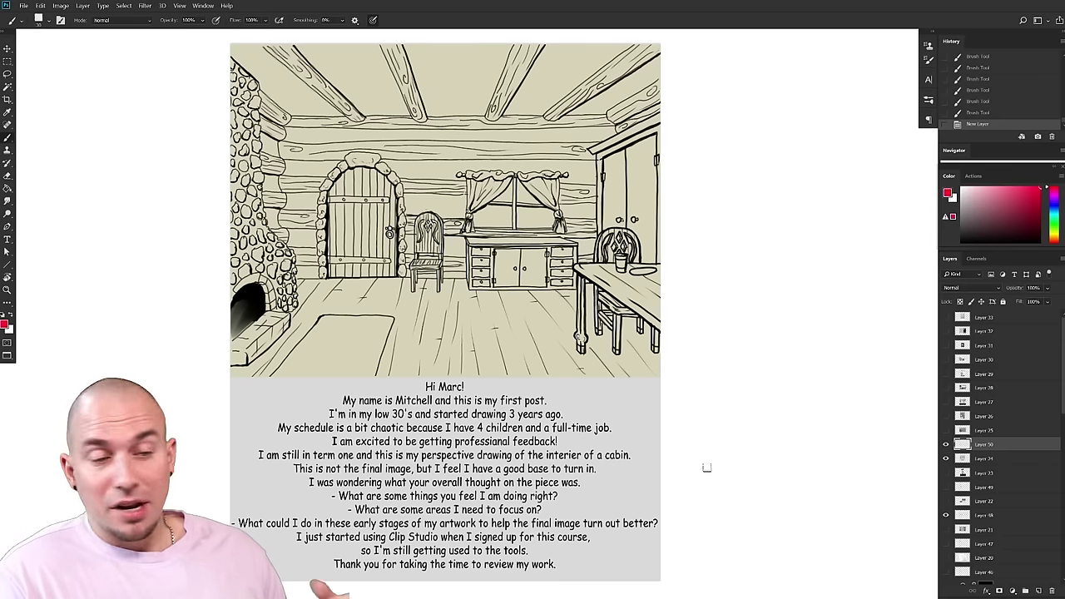
mouse_move(681, 340)
mouse_down()
mouse_move(706, 350)
mouse_move(687, 347)
mouse_move(698, 344)
mouse_up()
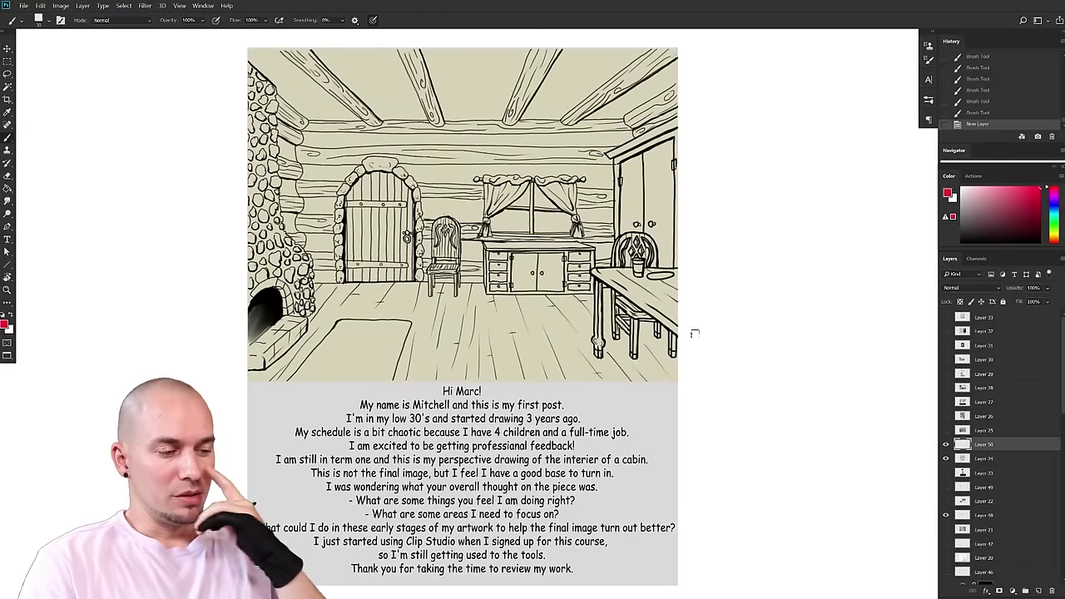
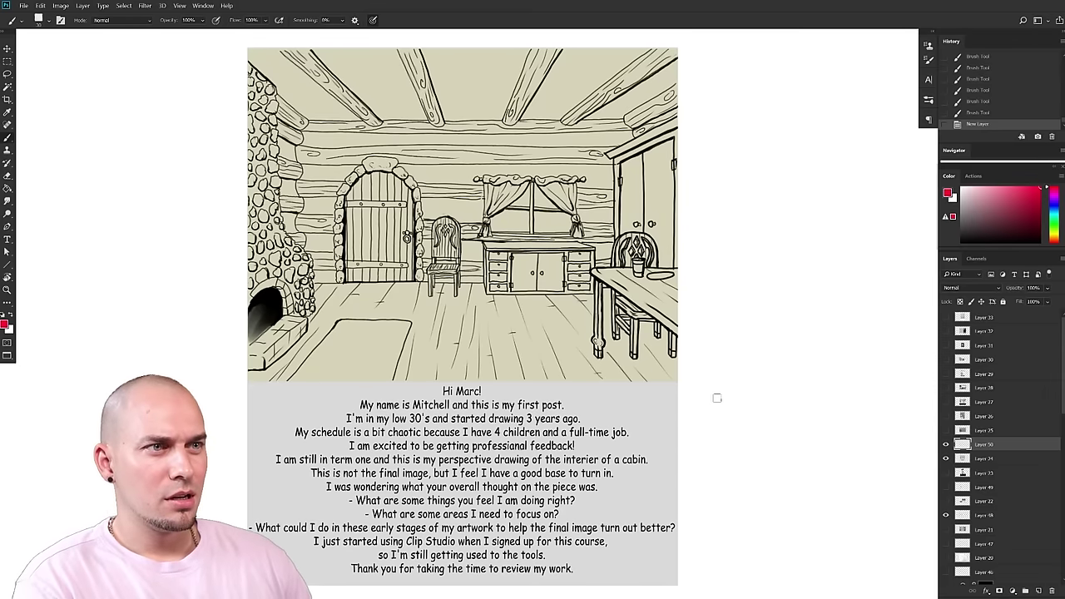
mouse_move(633, 431)
mouse_down()
mouse_move(642, 422)
mouse_move(624, 429)
mouse_up()
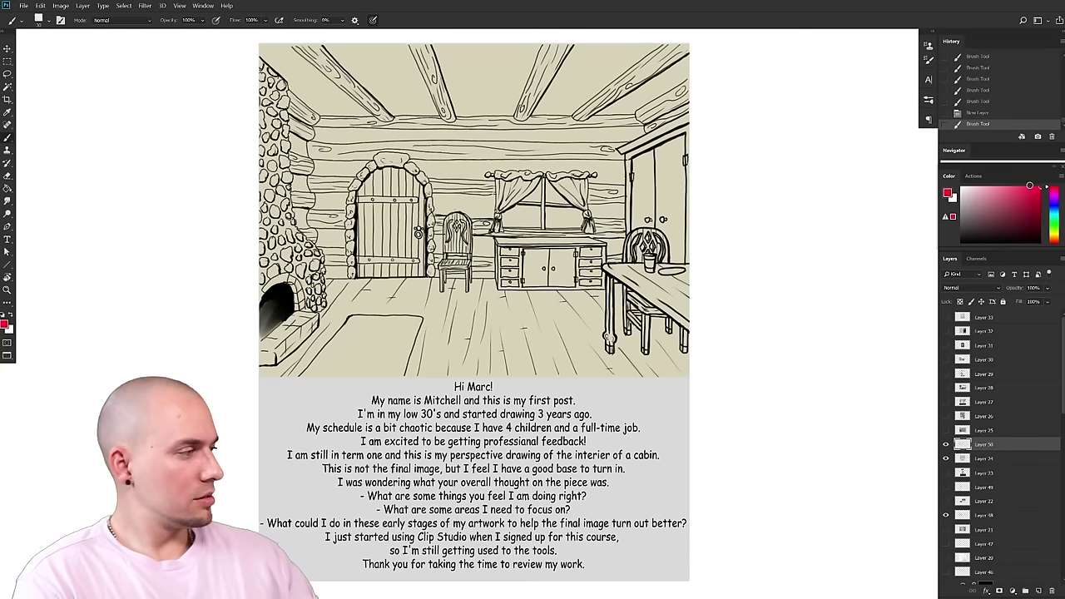
drag(693, 391, 664, 394)
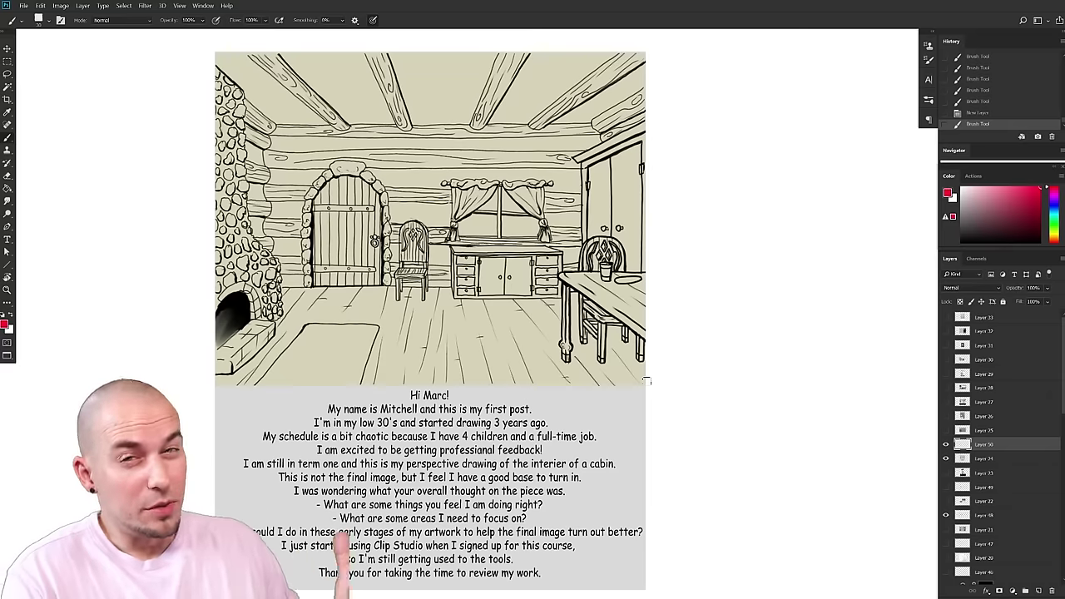
drag(646, 381, 651, 377)
drag(715, 359, 708, 356)
drag(779, 326, 780, 329)
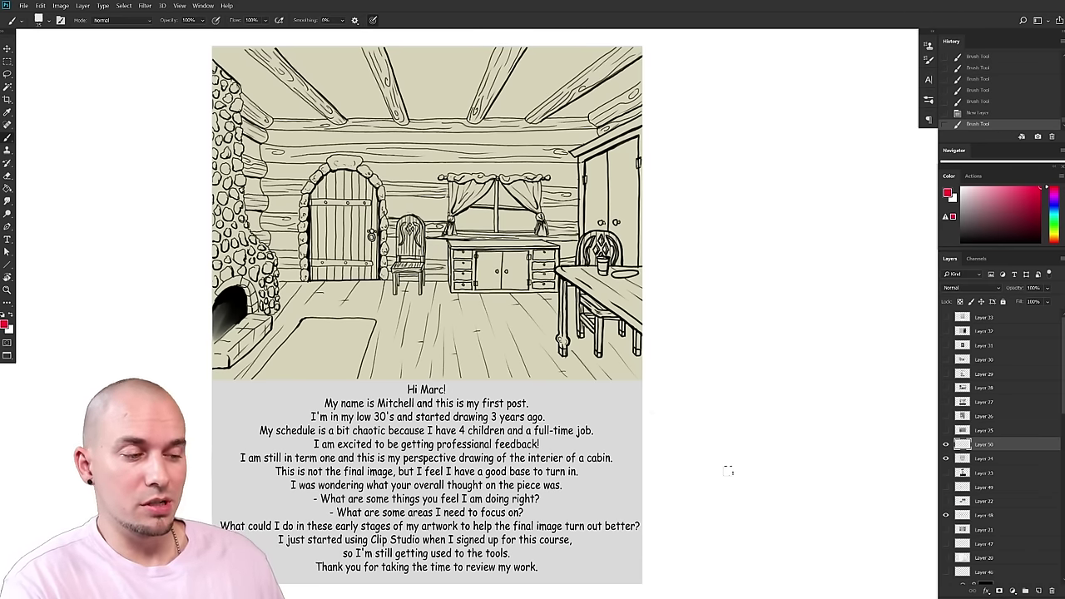
drag(649, 381, 675, 398)
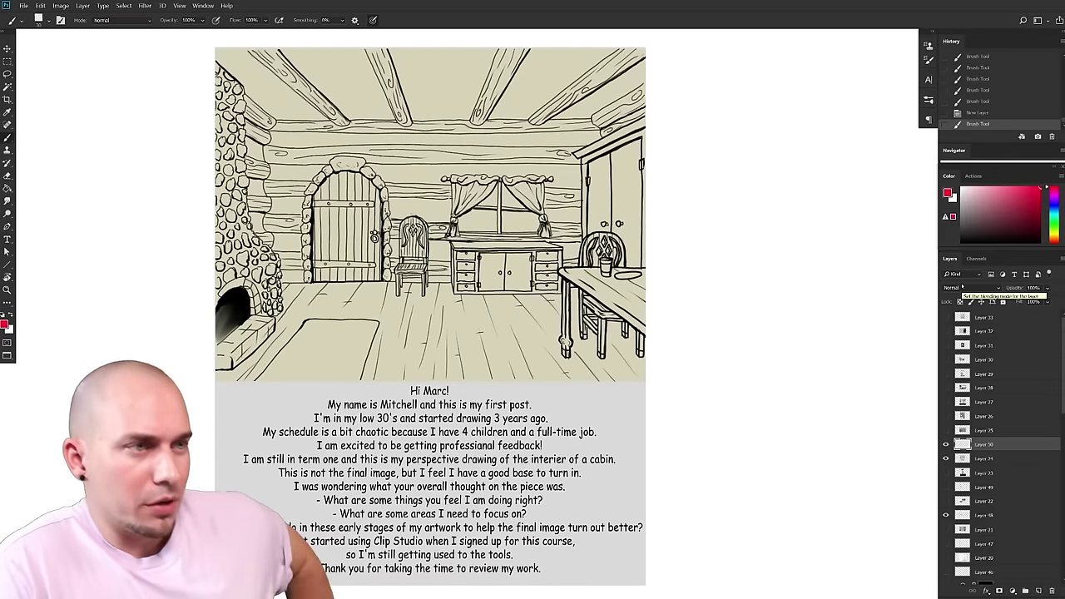
- Paint a single small red dab on the blank canvas beside the cabin drawing's floor area
click(722, 360)
drag(635, 379, 739, 387)
mouse_move(613, 396)
mouse_down()
mouse_move(635, 358)
mouse_move(661, 407)
mouse_move(645, 399)
mouse_up()
drag(662, 371, 667, 459)
drag(670, 393, 655, 376)
drag(751, 360, 724, 362)
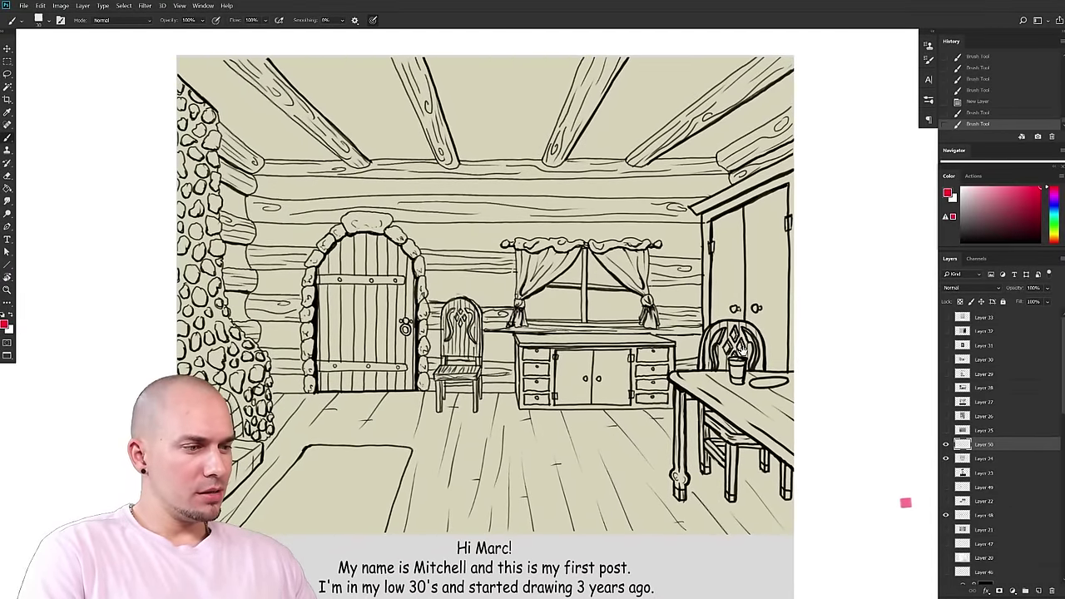
- Examine the cabin interior's perspective, furniture and floorboards up close, and recheck the student's questions beneath the drawing
scroll(741, 380, down, 5)
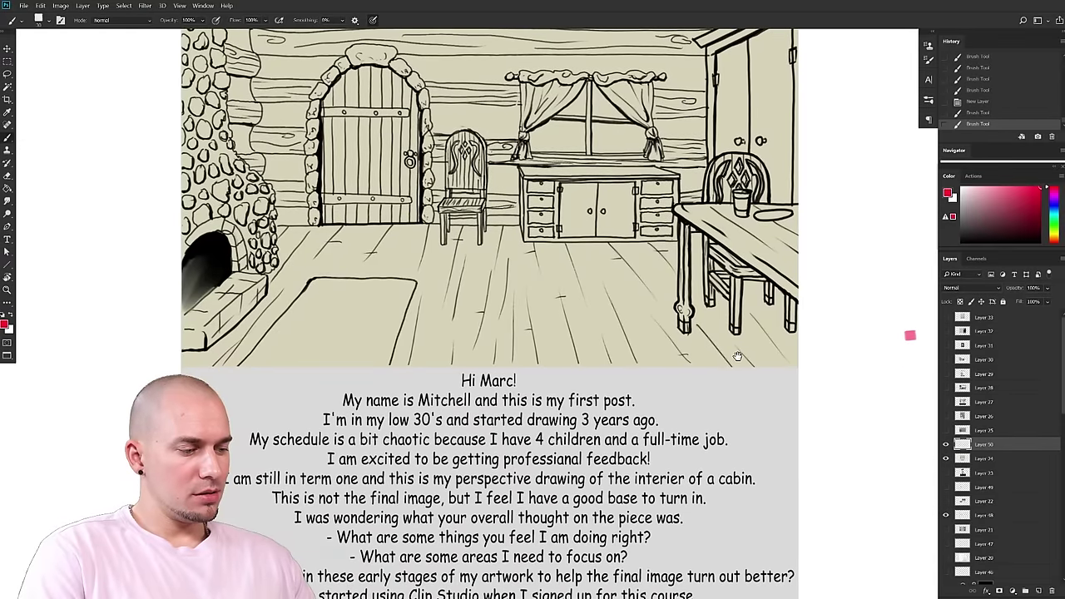
scroll(737, 356, up, 5)
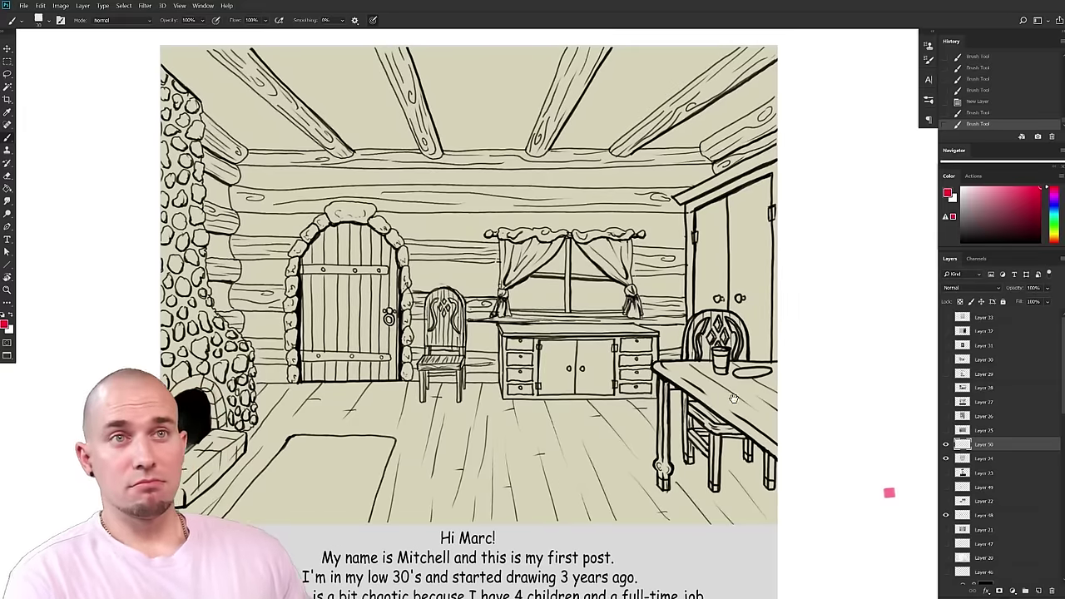
drag(664, 431, 679, 433)
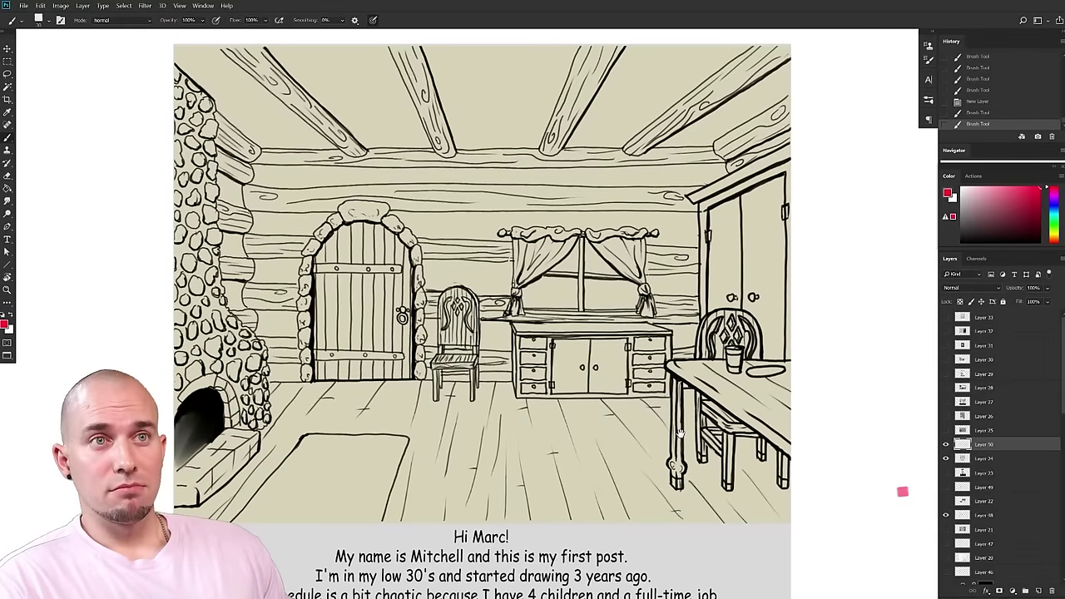
scroll(679, 432, down, 2)
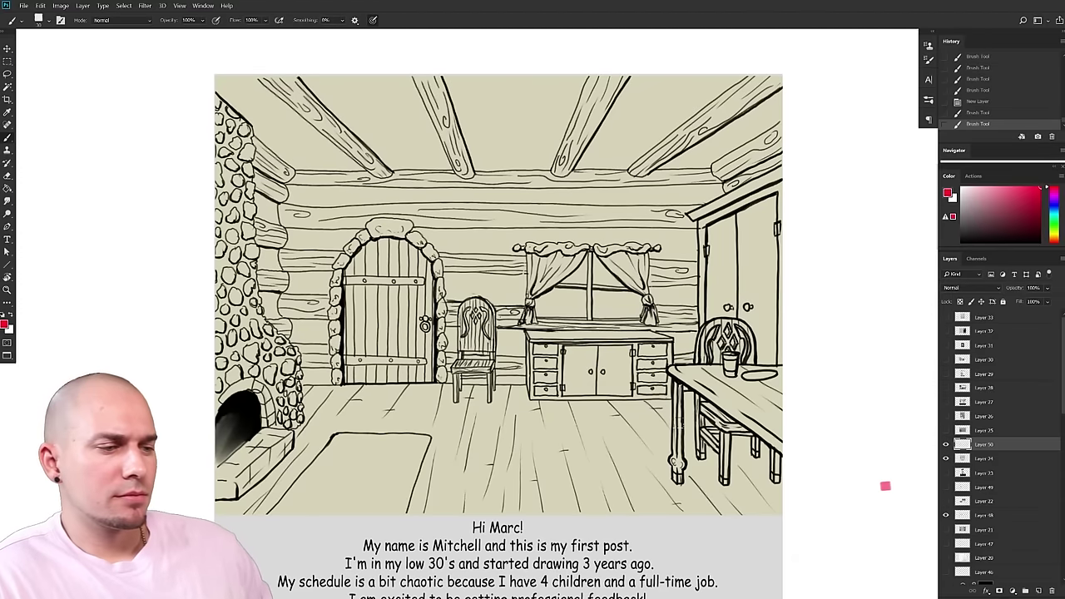
scroll(428, 412, up, 4)
scroll(428, 413, down, 2)
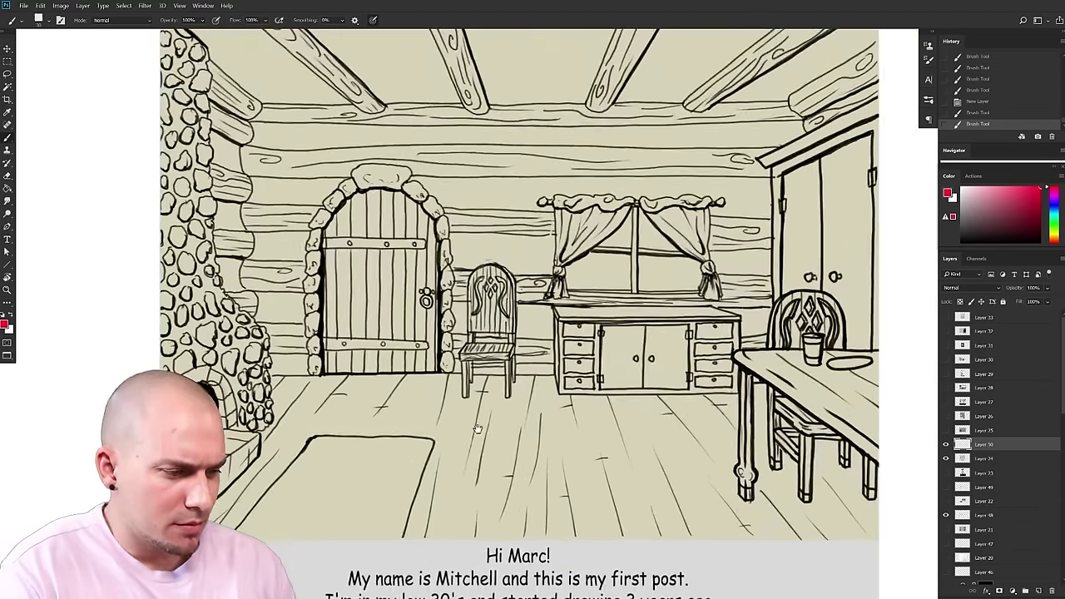
drag(569, 423, 497, 481)
scroll(496, 481, down, 8)
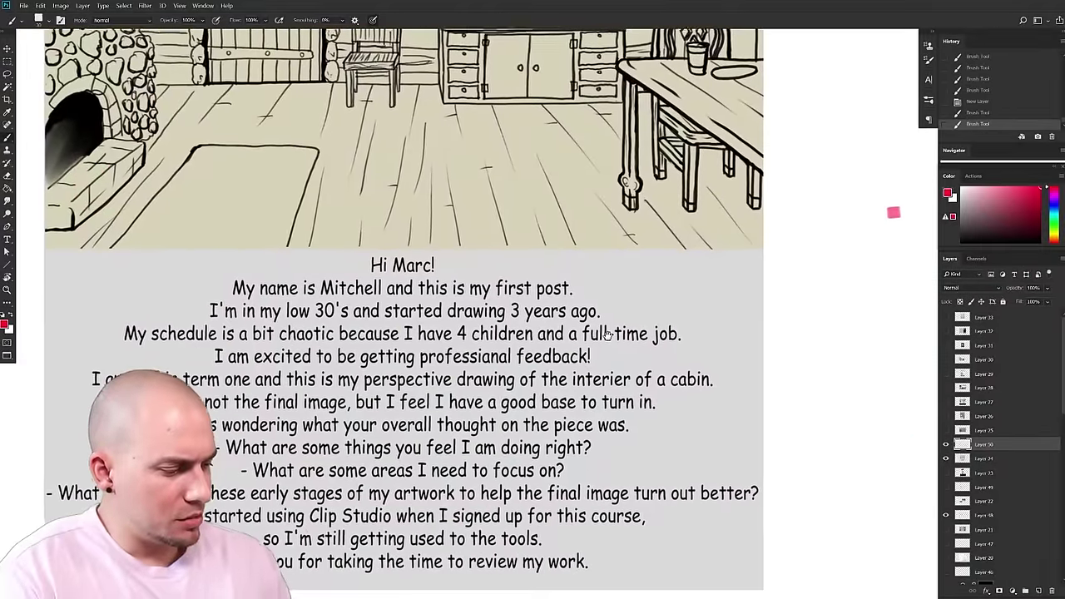
scroll(636, 306, up, 7)
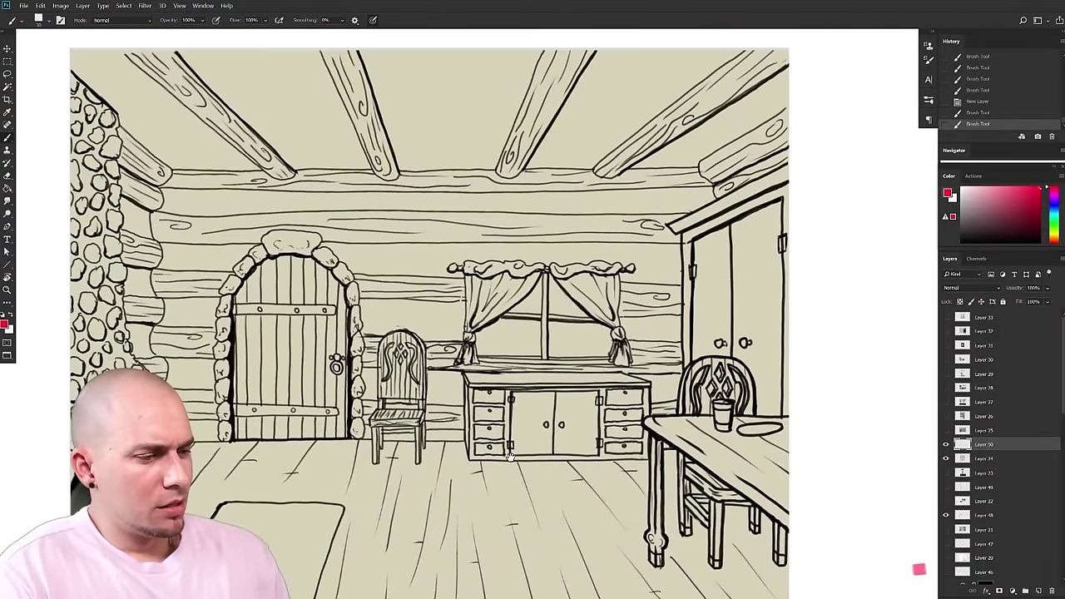
- Examine the cabin interior line drawing, from the ceiling beams, door and window to the furniture and floorboards
scroll(509, 438, up, 1)
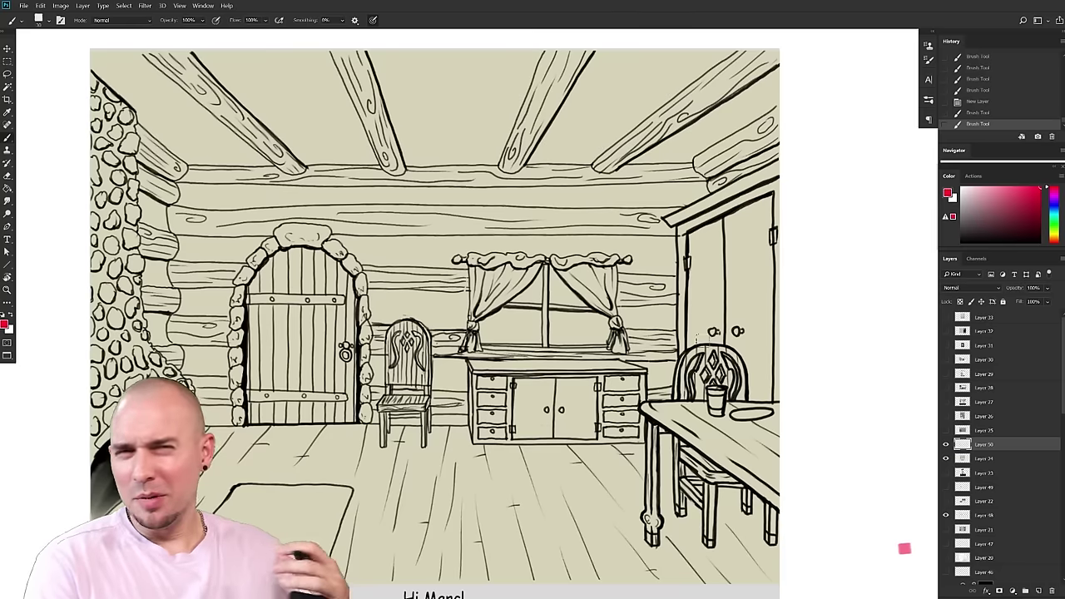
drag(622, 391, 665, 378)
mouse_move(670, 336)
mouse_down()
mouse_move(693, 346)
mouse_move(663, 363)
mouse_up()
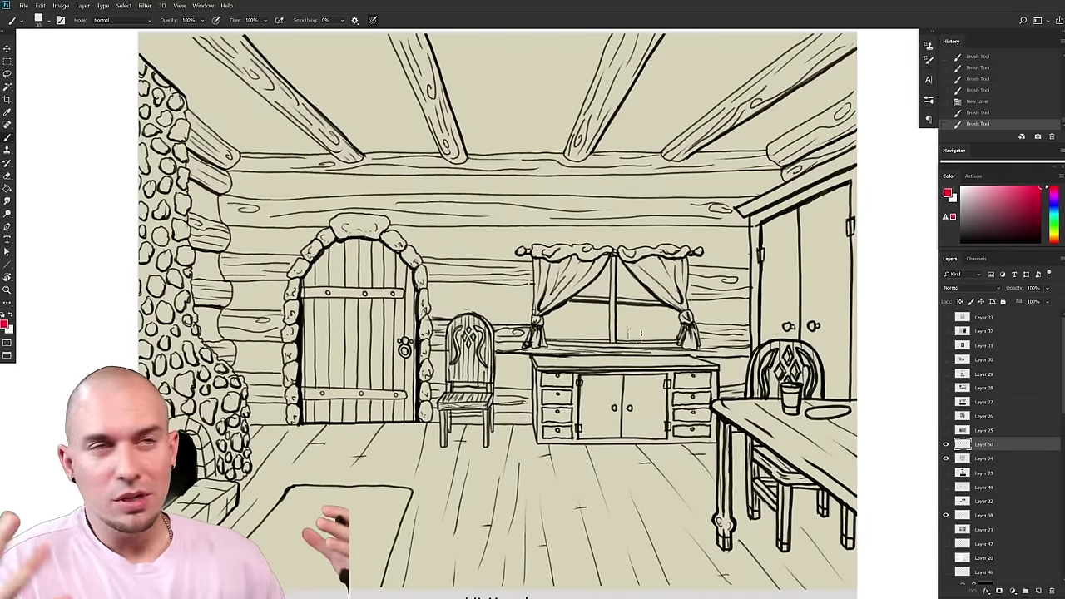
scroll(636, 350, down, 2)
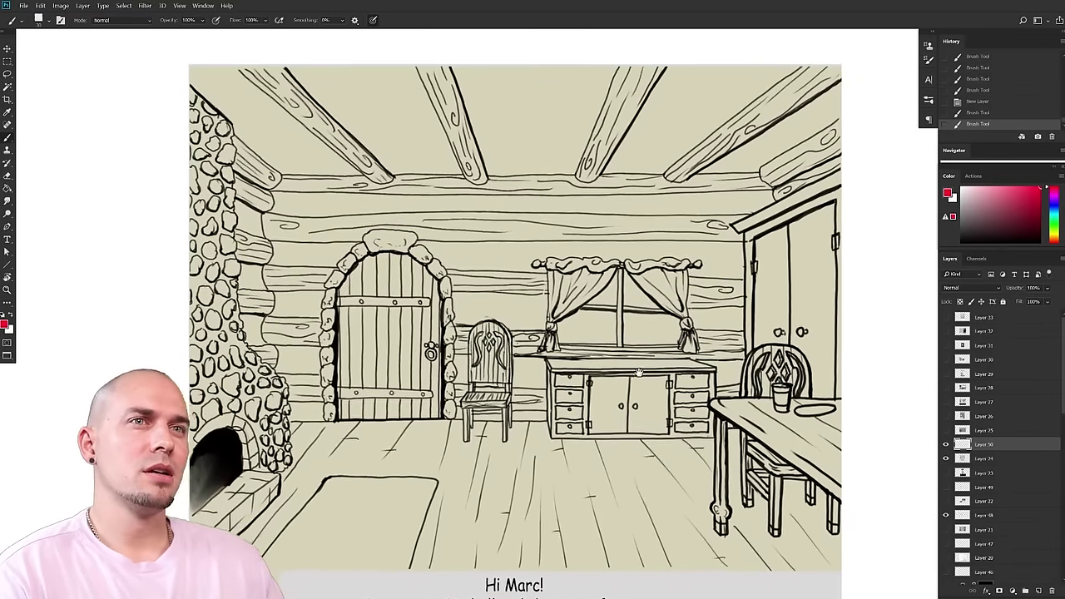
mouse_move(630, 369)
mouse_down()
mouse_move(677, 373)
mouse_move(653, 378)
mouse_up()
mouse_move(639, 313)
mouse_down()
mouse_move(563, 342)
mouse_move(575, 361)
mouse_up()
drag(613, 301, 608, 299)
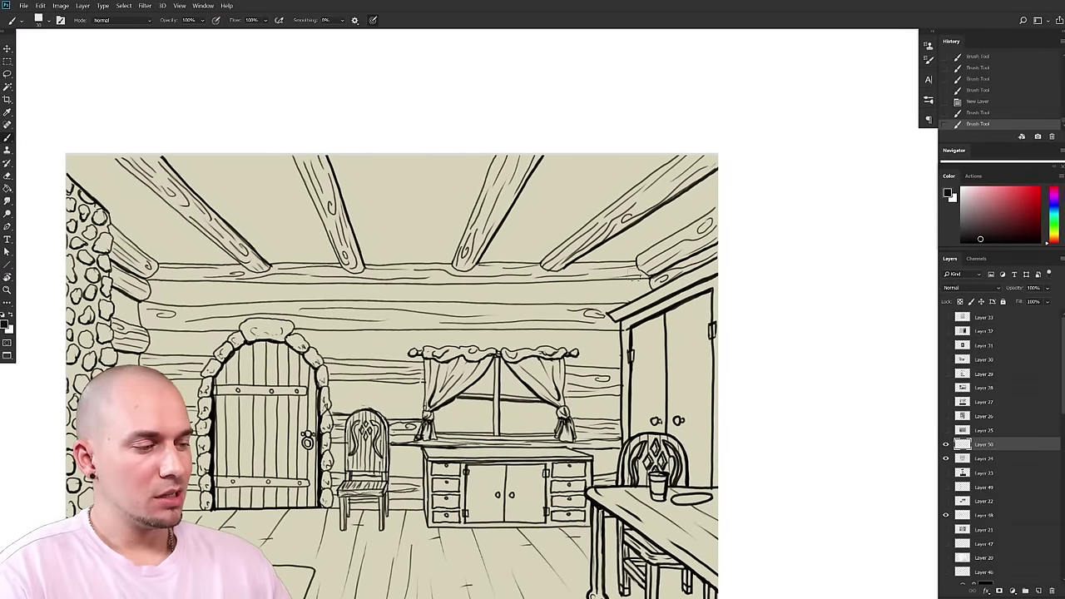
drag(634, 273, 722, 183)
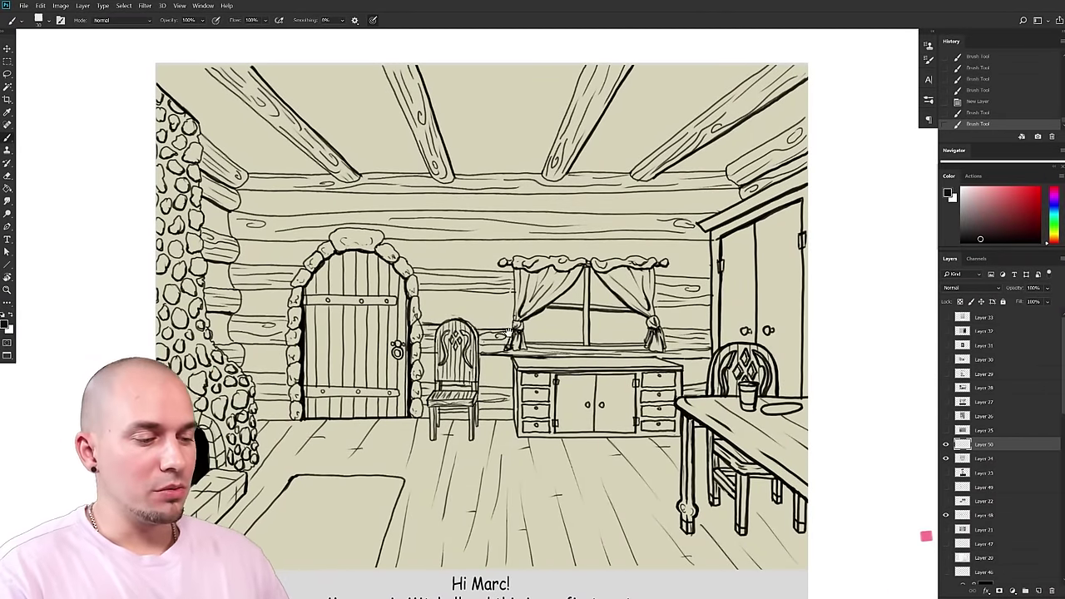
drag(509, 333, 503, 332)
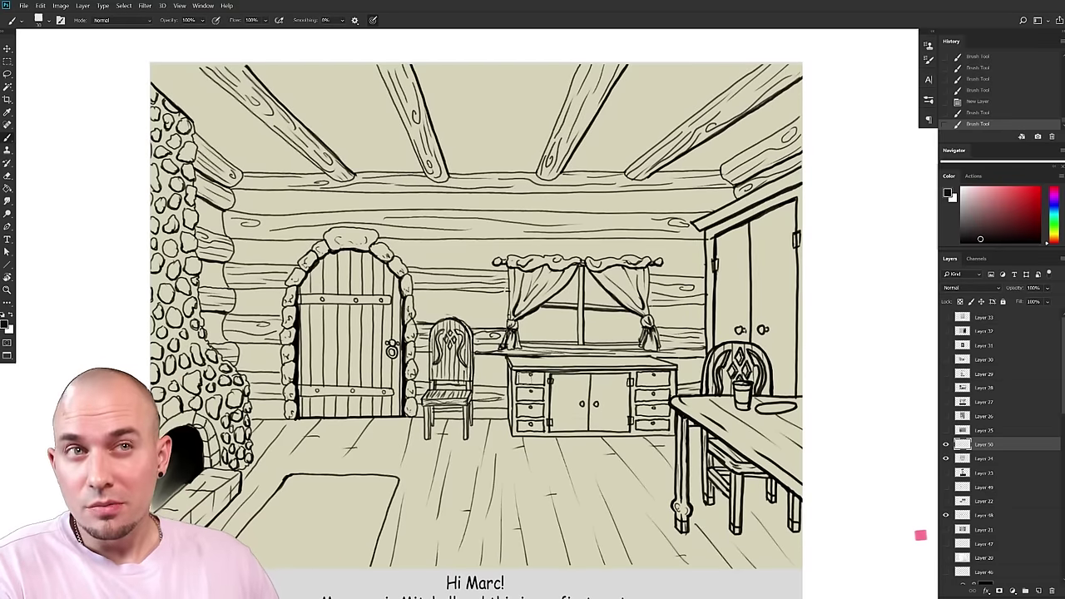
drag(524, 377, 577, 326)
scroll(578, 326, down, 3)
drag(652, 361, 624, 426)
drag(575, 358, 591, 353)
drag(592, 351, 624, 348)
drag(628, 348, 671, 346)
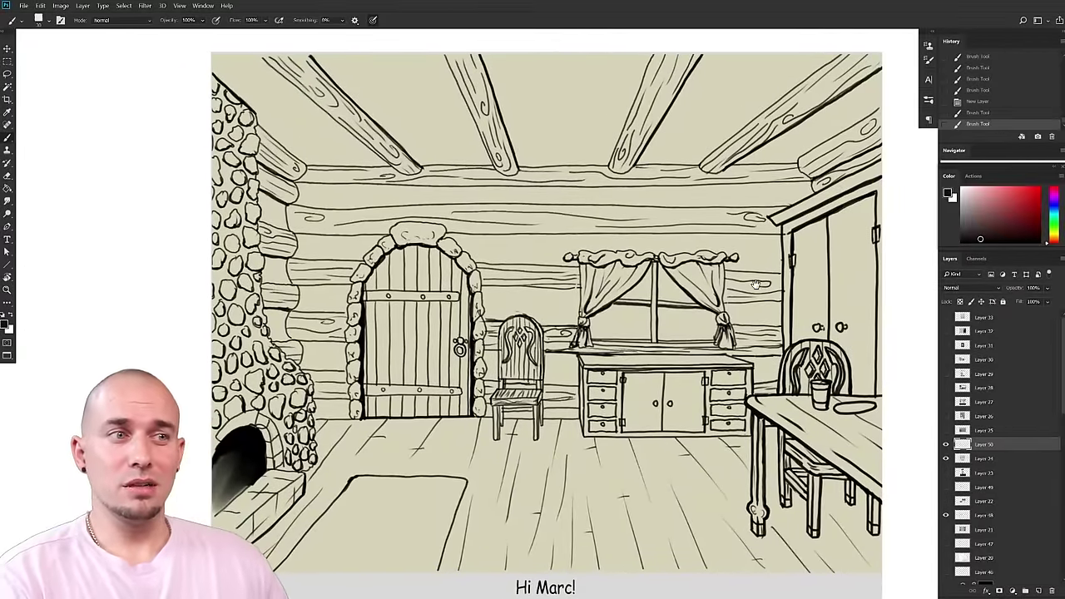
mouse_move(696, 310)
mouse_down()
mouse_move(673, 344)
mouse_move(689, 337)
mouse_up()
drag(901, 321, 810, 325)
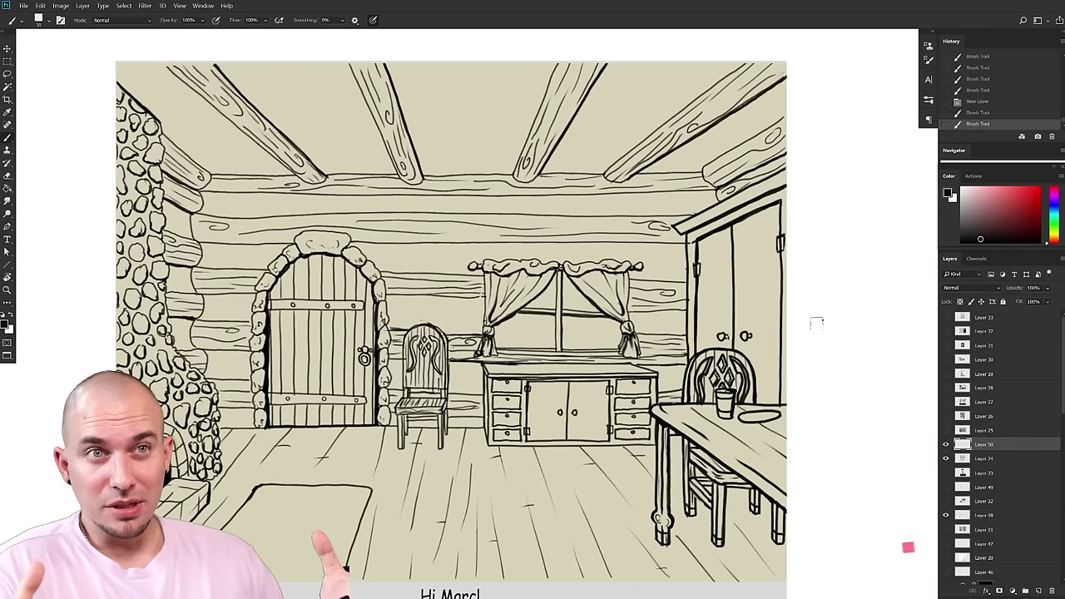
mouse_move(522, 370)
mouse_down()
mouse_move(559, 357)
mouse_move(630, 359)
mouse_move(620, 364)
mouse_move(590, 341)
mouse_move(638, 337)
mouse_up()
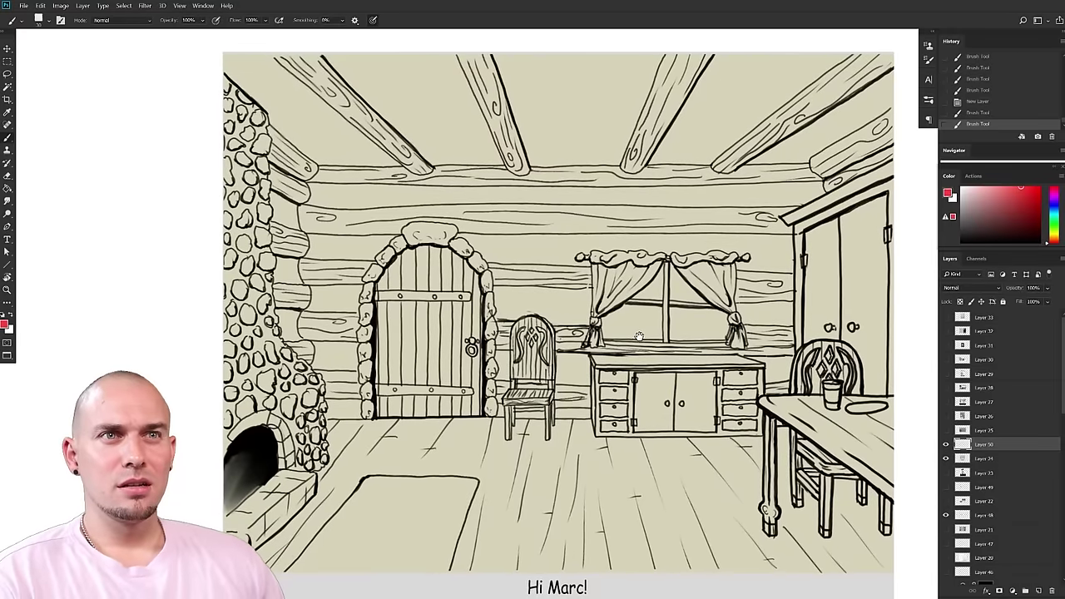
mouse_move(707, 317)
mouse_down()
mouse_move(622, 332)
mouse_move(688, 326)
mouse_up()
drag(789, 262, 695, 296)
scroll(702, 296, up, 1)
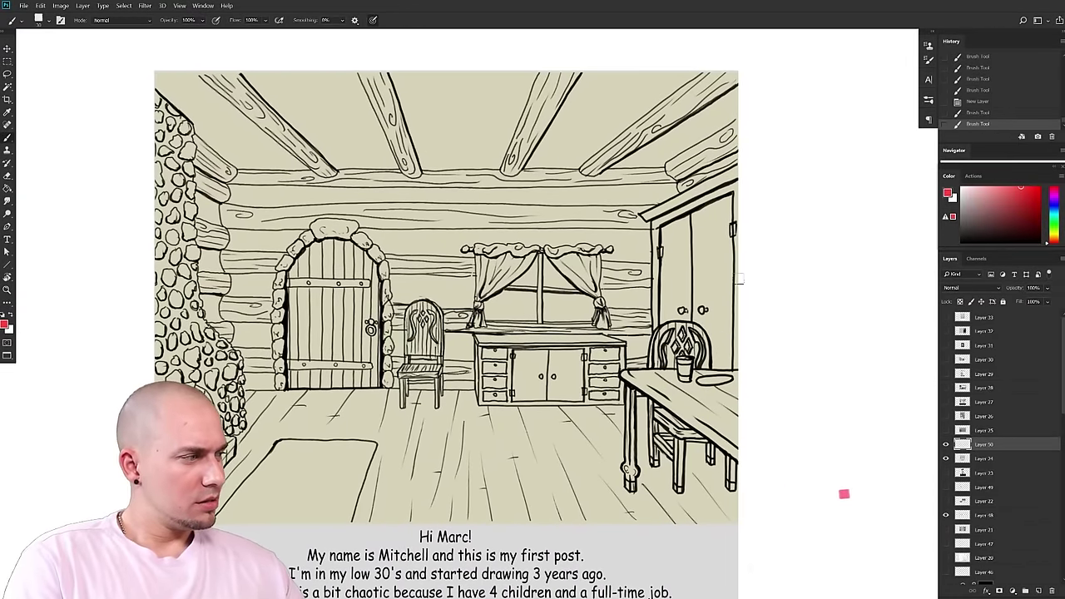
scroll(751, 263, down, 1)
drag(742, 261, 690, 273)
scroll(698, 278, up, 1)
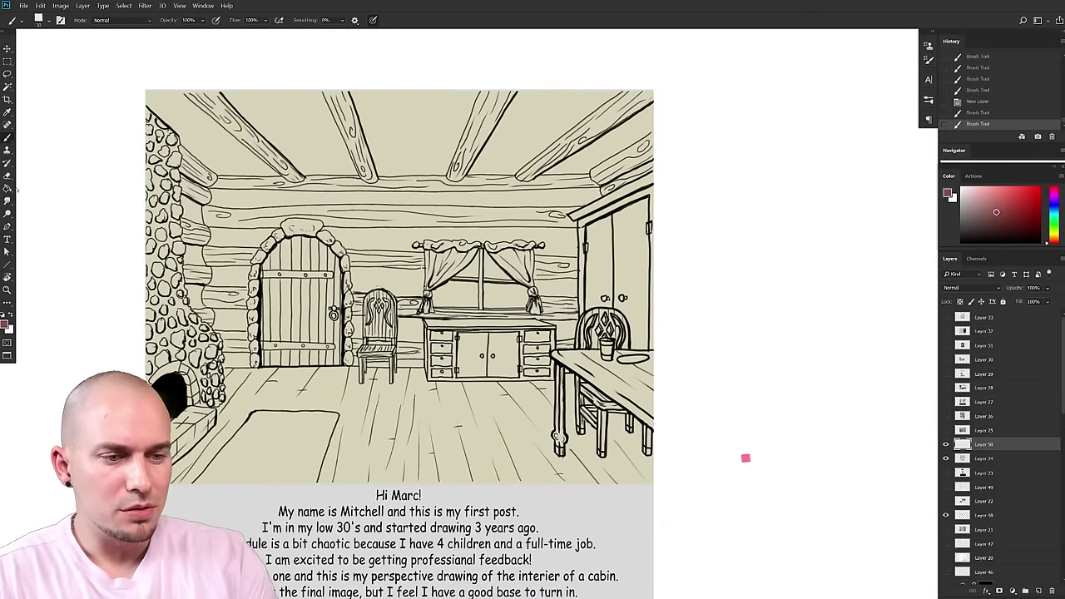
drag(745, 457, 735, 465)
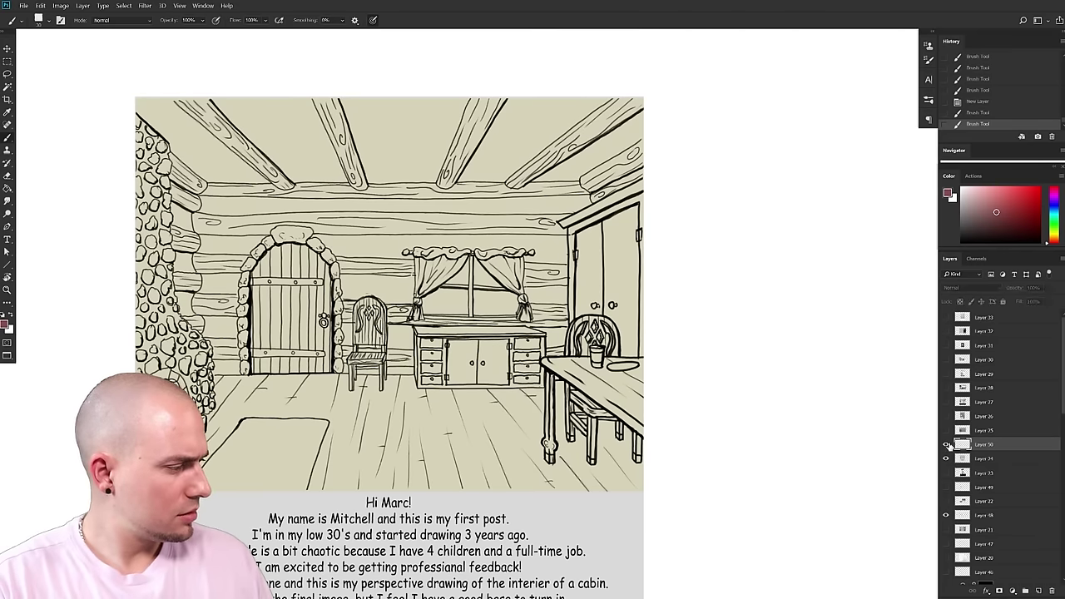
- Draw a straight horizontal horizon line across the cabin at curtain-rod height and mark a vanishing point between the door and window
key(u)
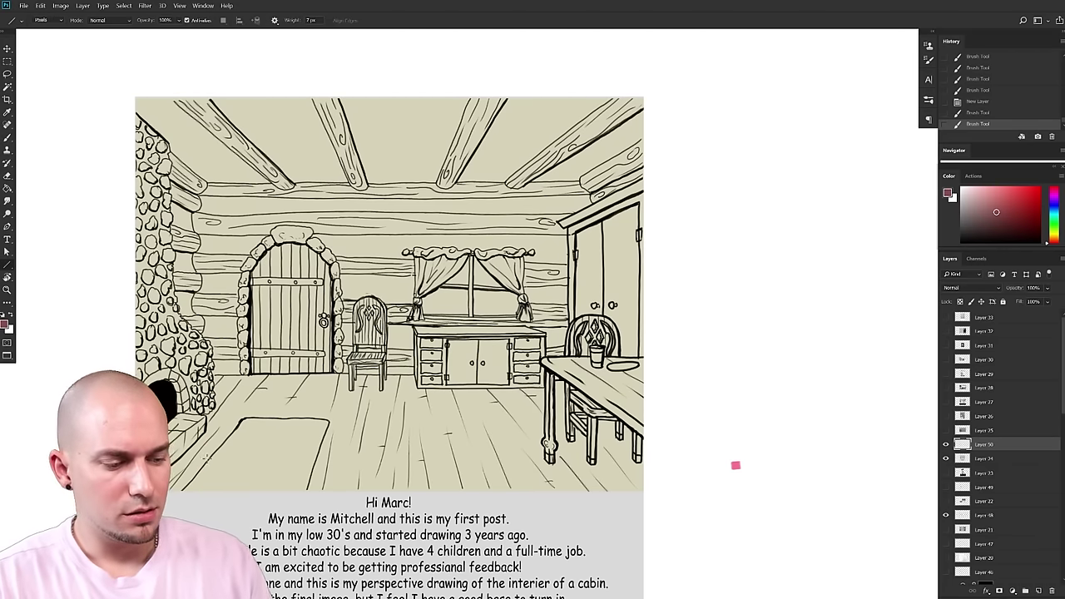
drag(281, 396, 424, 210)
drag(648, 443, 45, 247)
key(ctrl+z)
key(ctrl+z)
drag(387, 249, 838, 250)
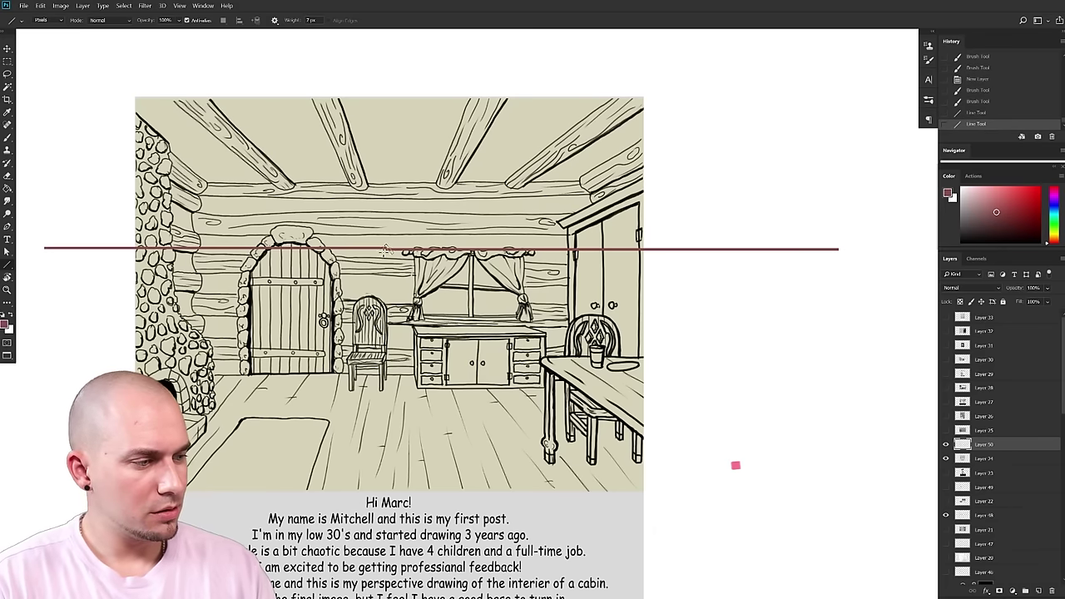
drag(390, 248, 204, 314)
key(Escape)
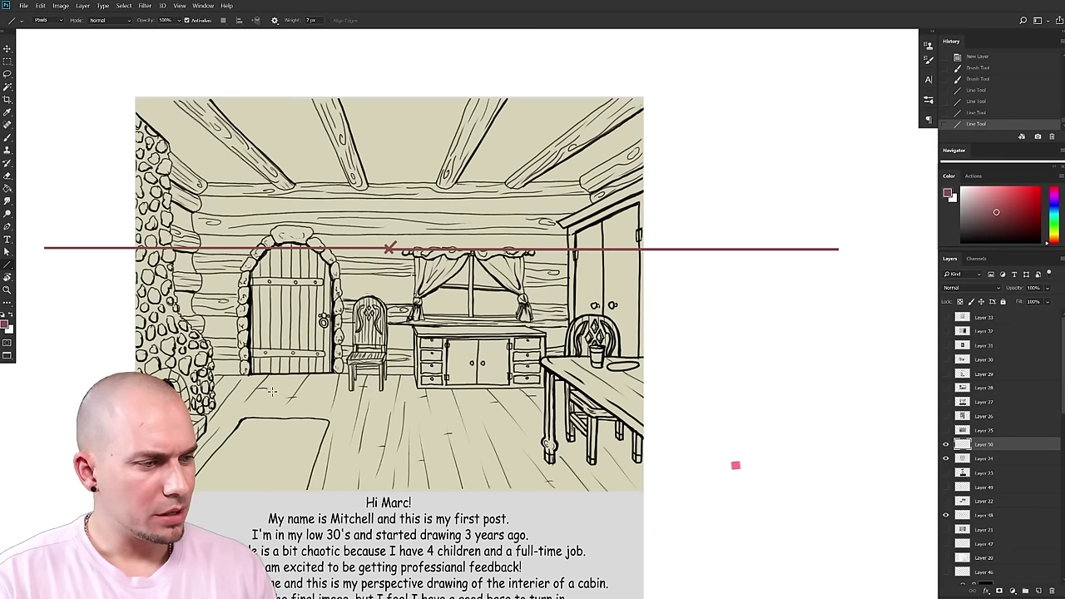
- Extend two ceiling beam edges as straight lines past the horizon to find their convergence, and undo all the perspective guides
drag(200, 93, 414, 298)
drag(472, 97, 391, 292)
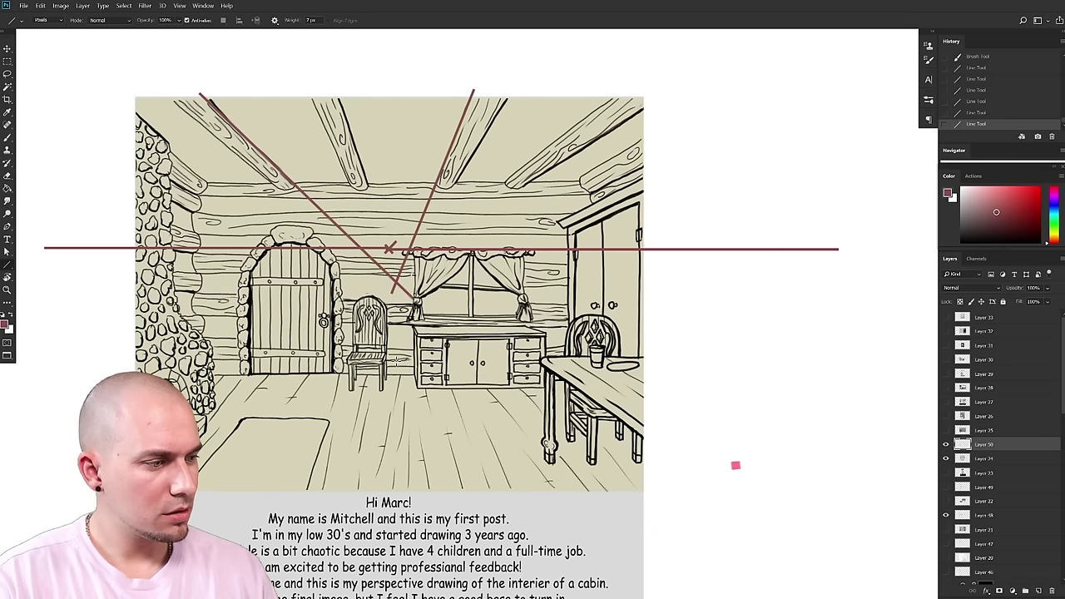
key(ctrl+z)
key(ctrl+z)
key(ctrl+z)
key(ctrl+z)
key(ctrl+z)
key(ctrl+z)
key(ctrl+z)
- Mark a lower vanishing point beside the window's curtain and draw a horizontal horizon line through it across the cabin
drag(392, 264, 400, 275)
mouse_move(400, 264)
mouse_down()
mouse_move(352, 280)
mouse_move(699, 267)
mouse_move(79, 337)
mouse_up()
drag(398, 270, 308, 59)
drag(517, 83, 157, 110)
key(ctrl+z)
drag(574, 330, 575, 330)
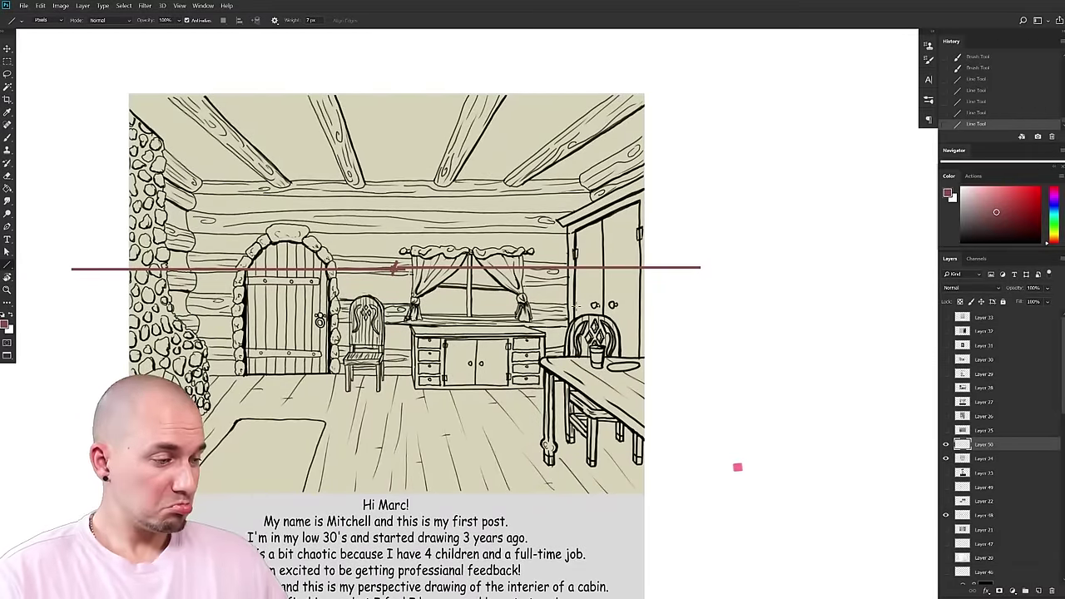
drag(575, 306, 806, 338)
- Return to the Brush tool and undo the horizon line and vanishing point mark
key(b)
right_click(805, 337)
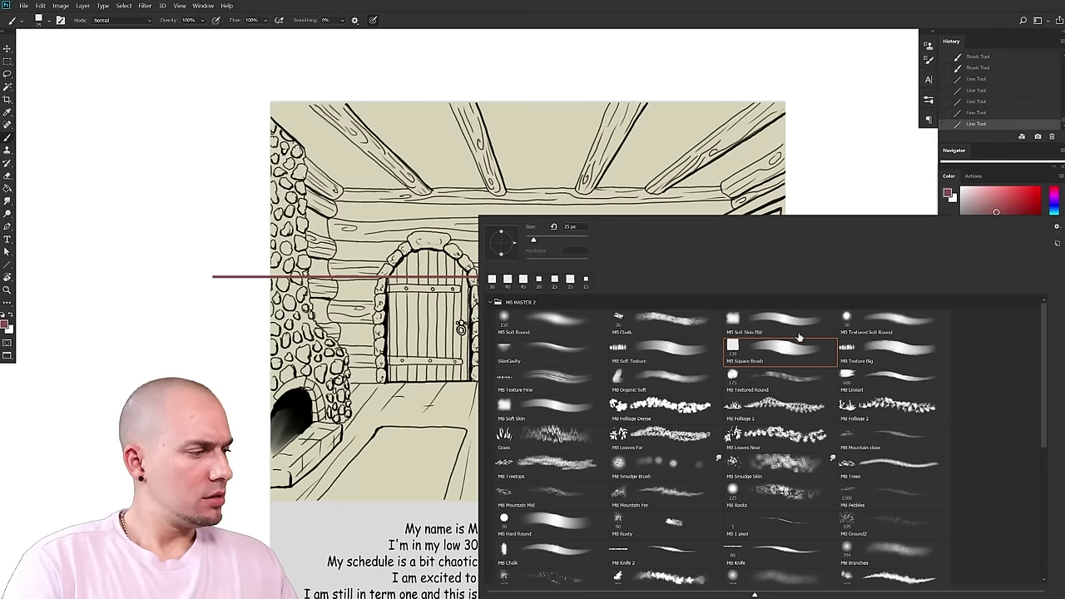
click(369, 421)
drag(516, 367, 532, 357)
key(ctrl+z)
key(ctrl+z)
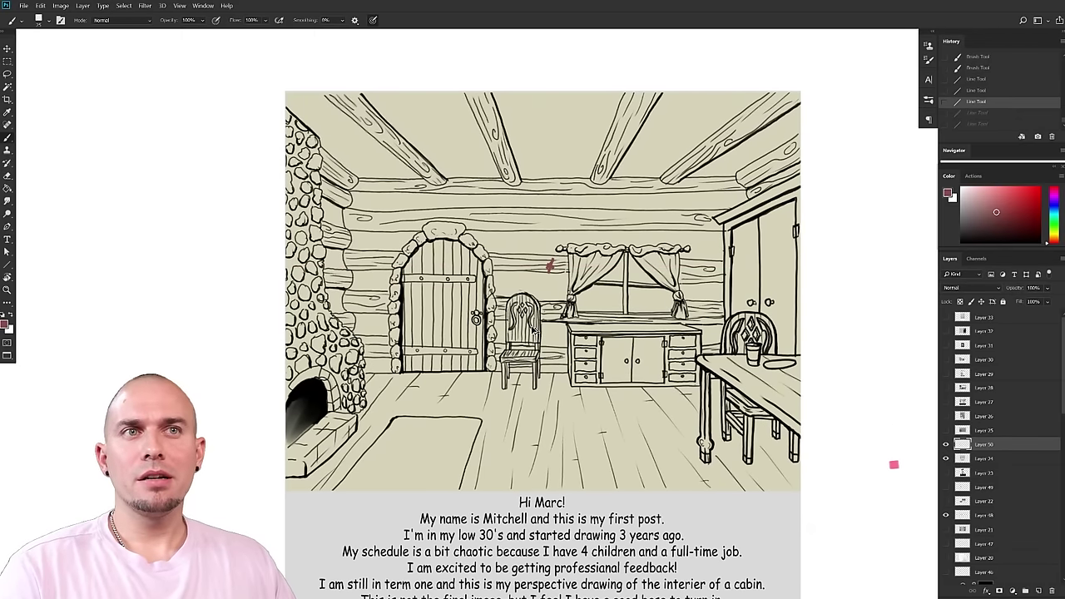
key(ctrl+z)
key(ctrl+z)
key(ctrl+z)
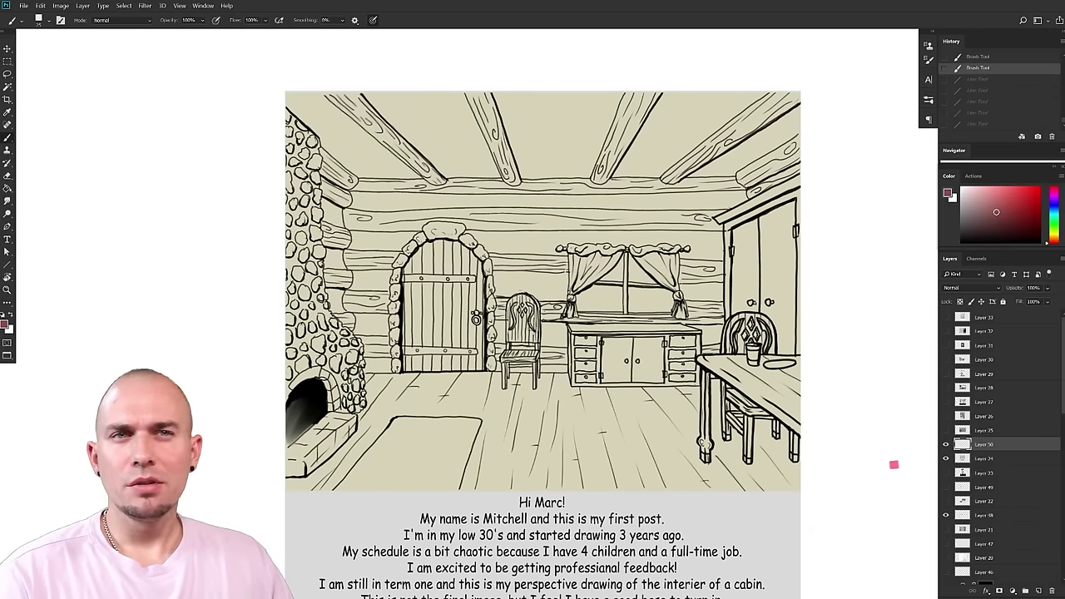
- Read the artist's message and feedback questions below the cabin drawing and examine the whole composition
drag(713, 366, 556, 373)
drag(482, 353, 526, 343)
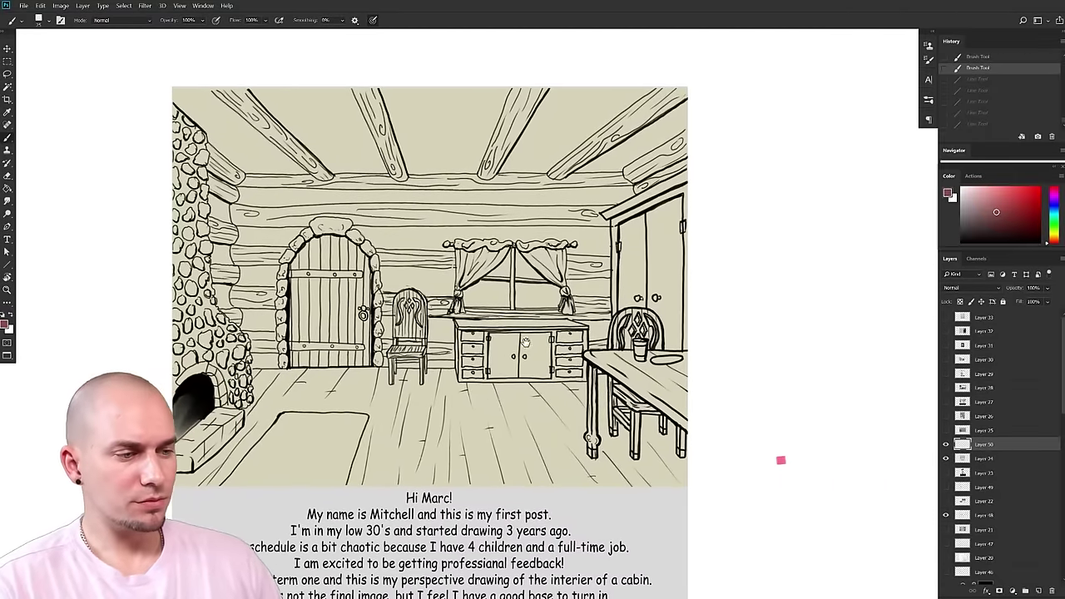
scroll(525, 342, down, 4)
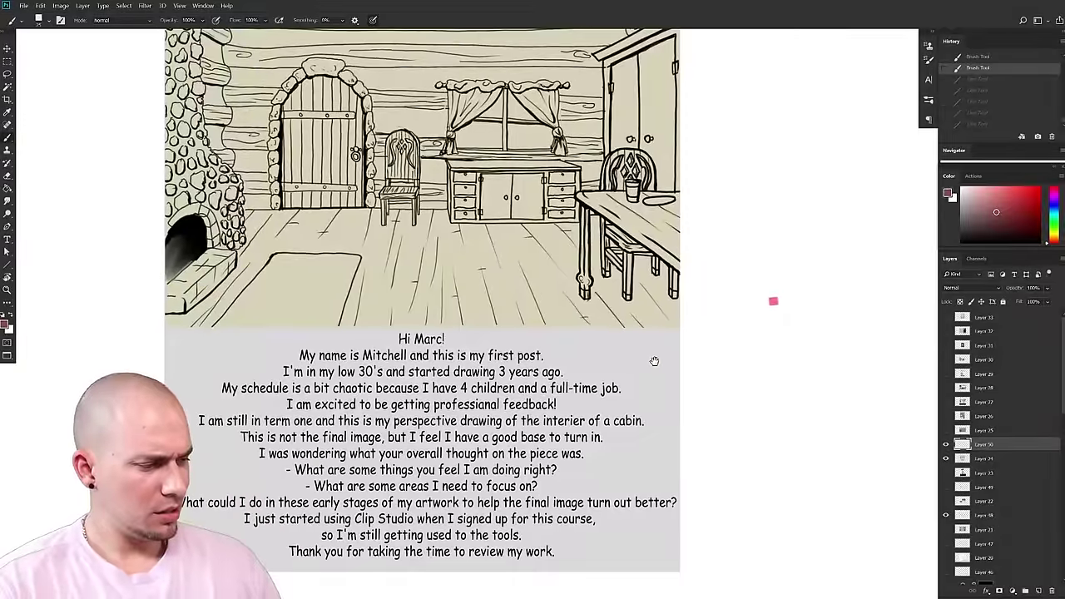
drag(503, 380, 500, 380)
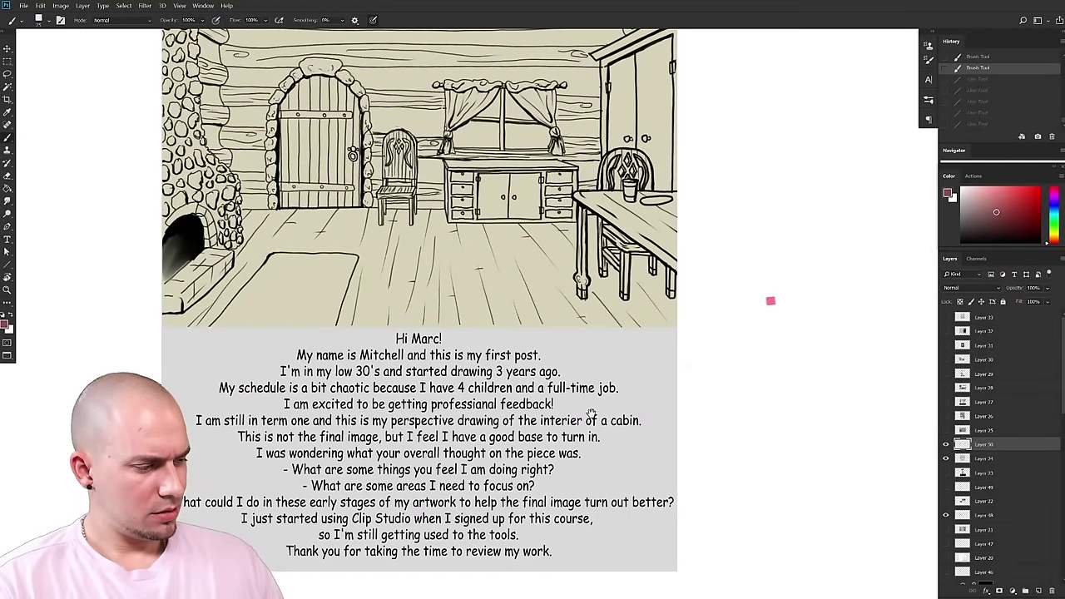
scroll(588, 391, up, 2)
scroll(574, 358, up, 5)
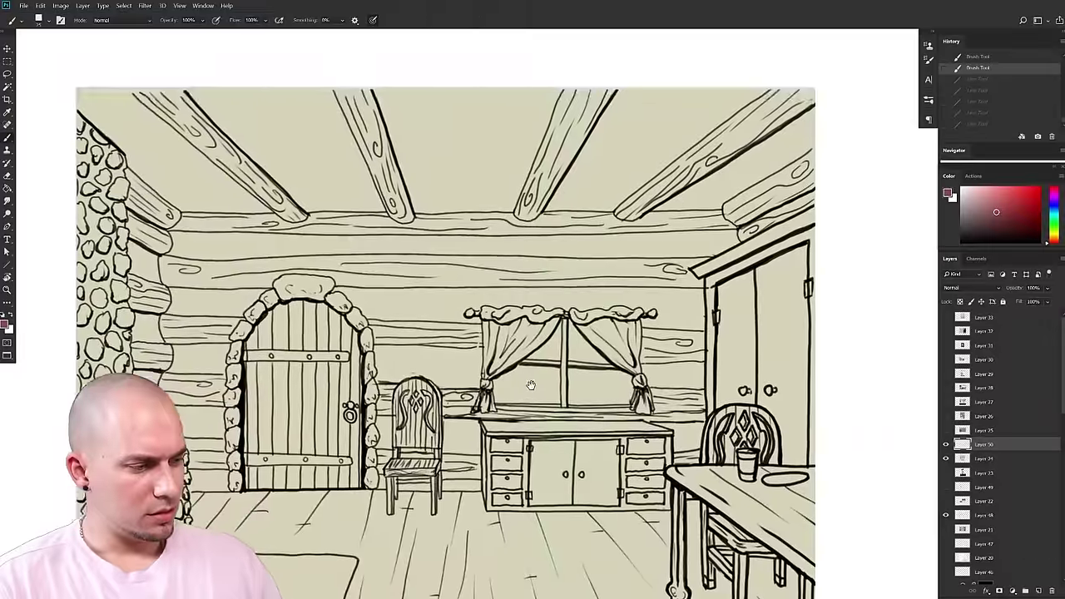
scroll(565, 326, down, 5)
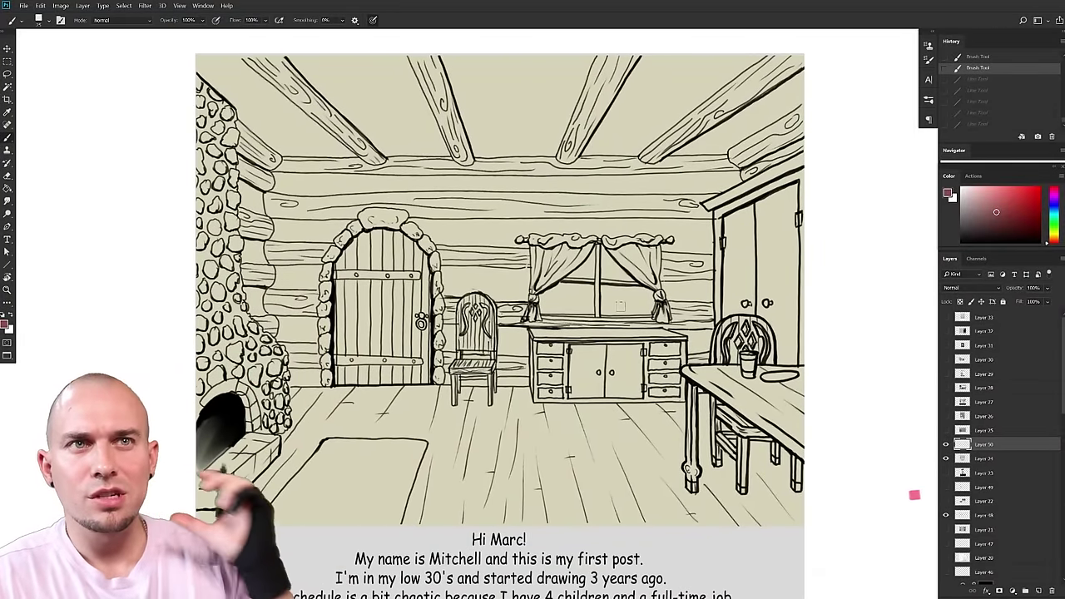
drag(633, 437, 627, 444)
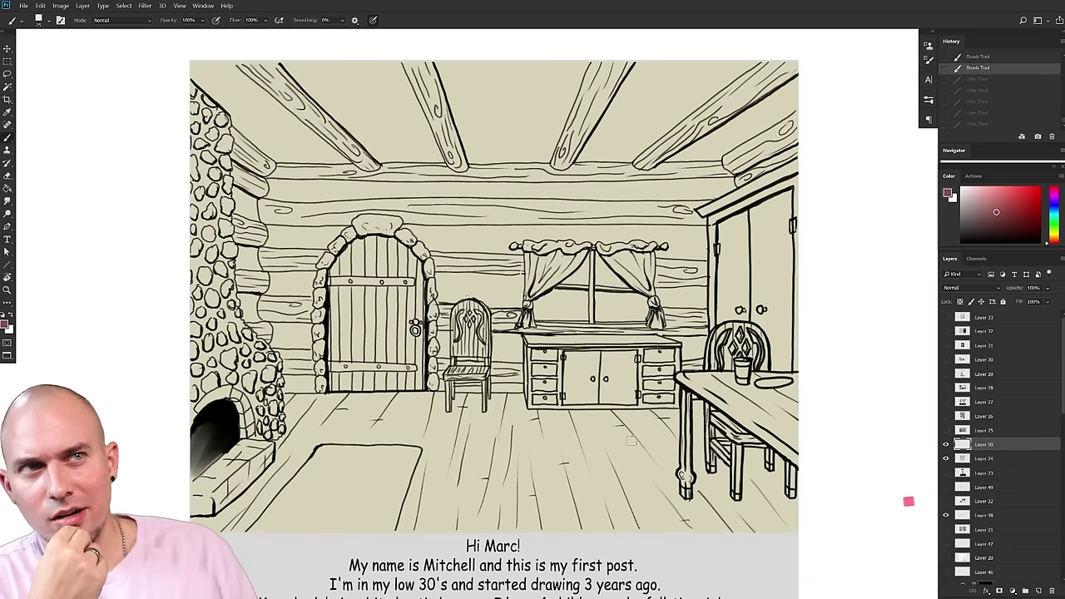
drag(631, 440, 587, 437)
drag(730, 430, 765, 418)
- Try a short stroke on the rug with a smaller brush, and undo it
key([)
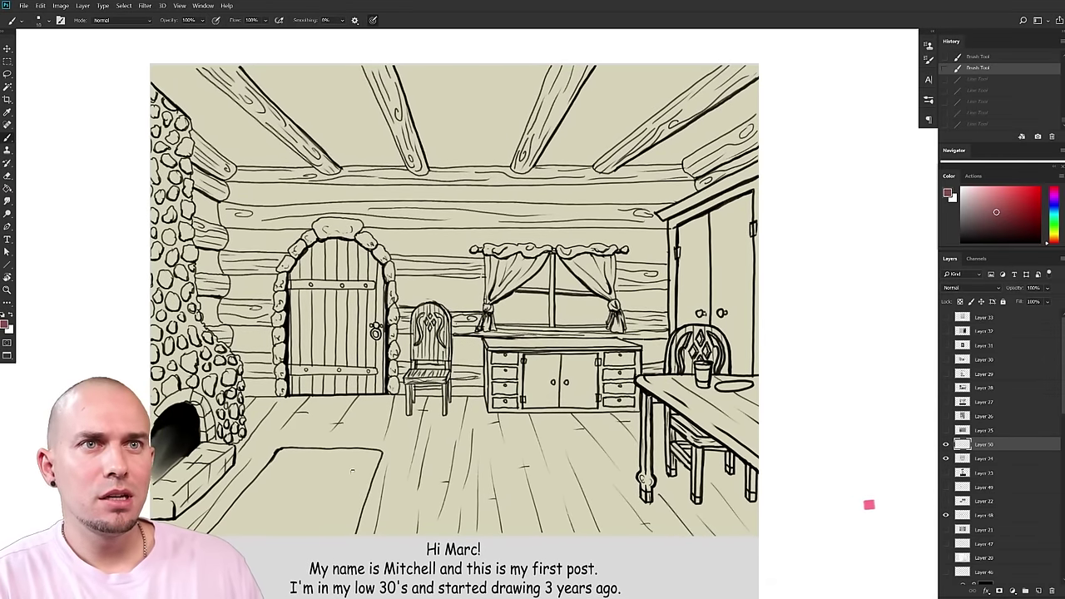
drag(340, 470, 333, 505)
key(ctrl+z)
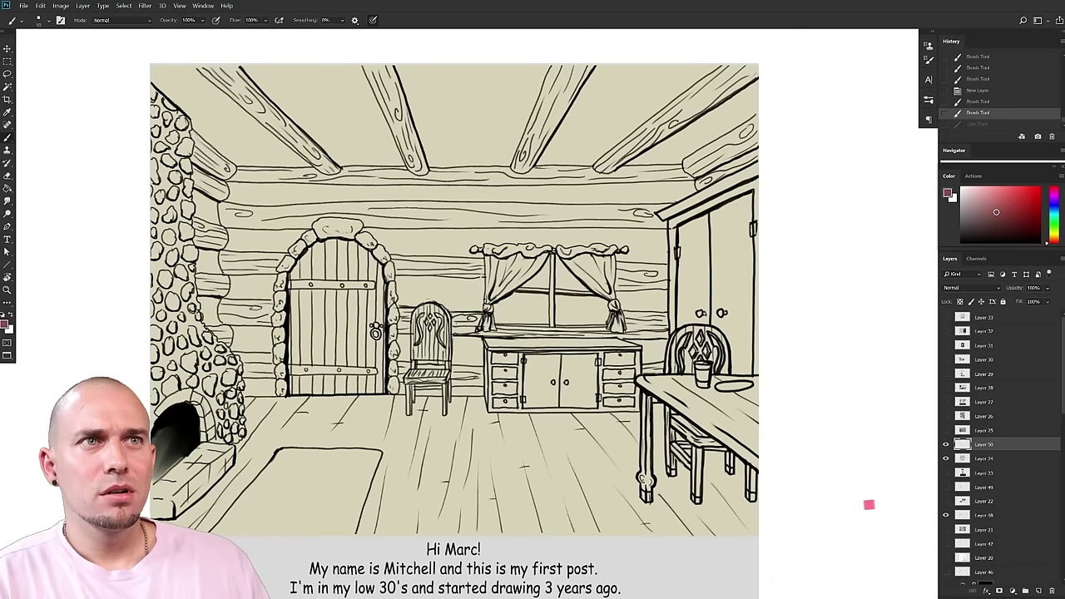
- Set the foreground colour to a bright saturated red
drag(674, 364, 669, 349)
drag(801, 338, 747, 353)
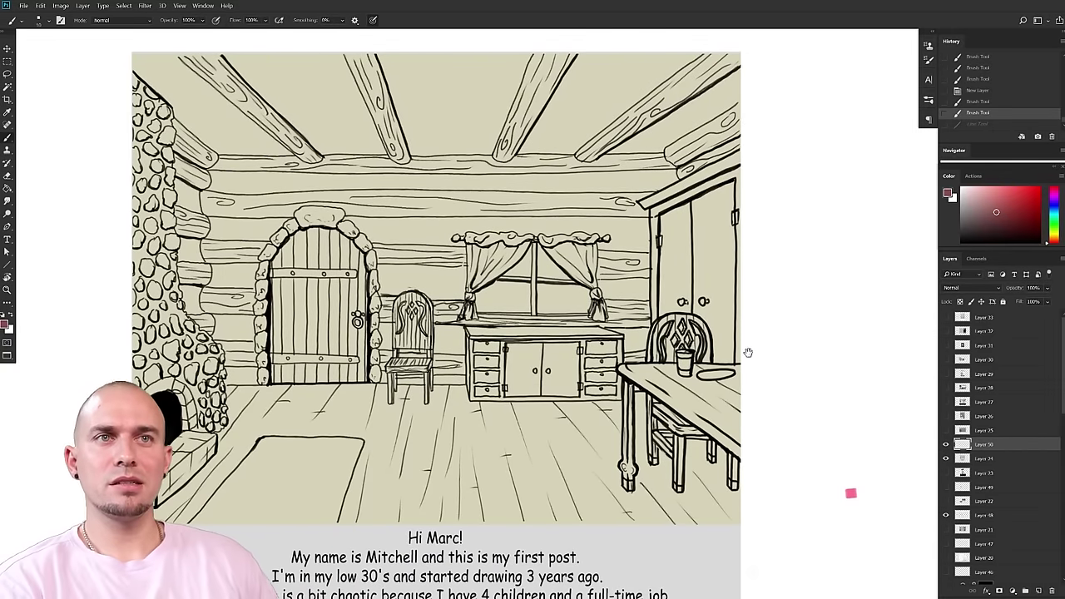
scroll(663, 341, down, 4)
scroll(663, 341, up, 6)
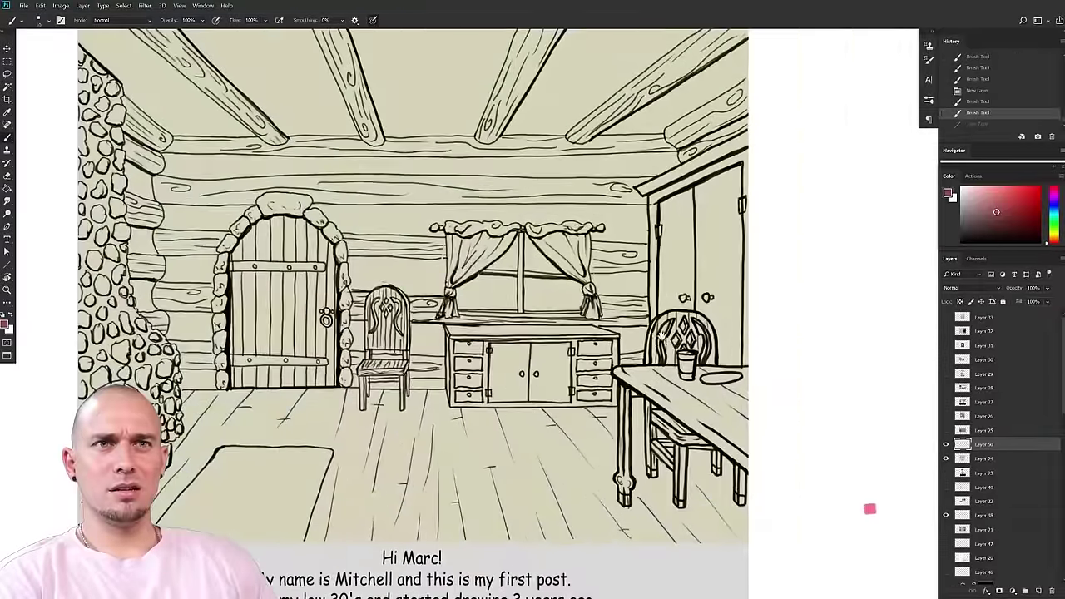
scroll(660, 334, down, 3)
scroll(623, 291, up, 3)
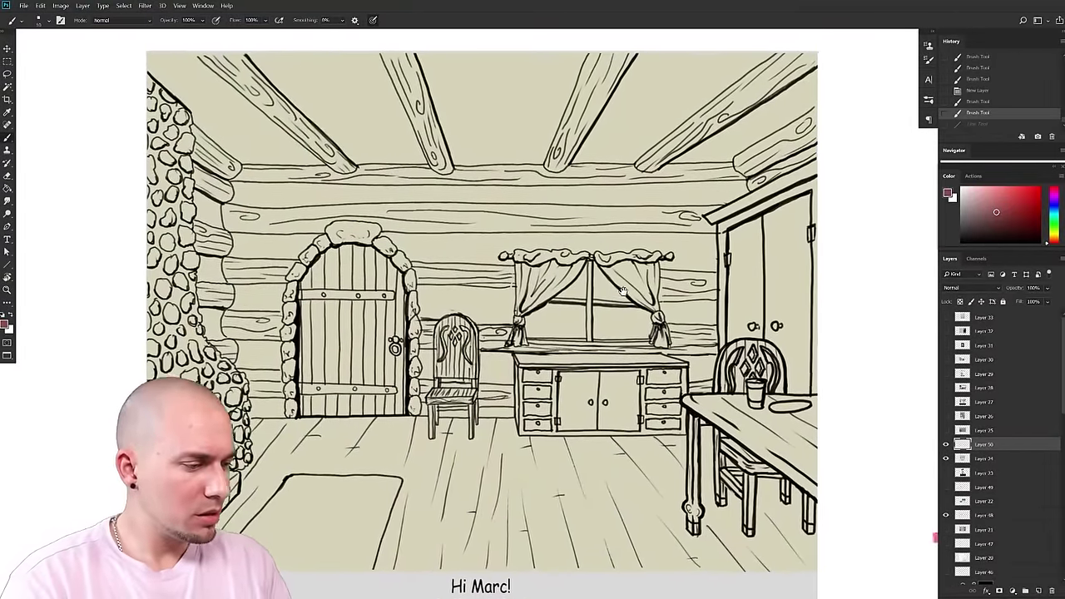
drag(623, 291, 438, 265)
click(1036, 188)
drag(593, 298, 579, 302)
mouse_move(739, 516)
mouse_down()
mouse_move(782, 496)
mouse_move(690, 507)
mouse_move(829, 487)
mouse_up()
scroll(829, 488, down, 1)
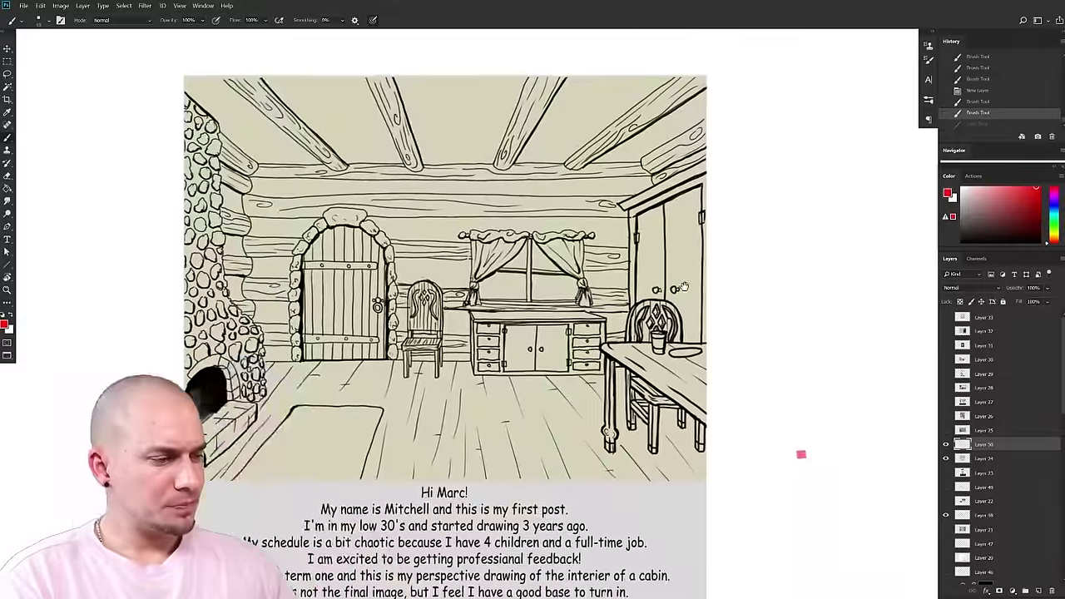
drag(807, 453, 705, 471)
scroll(763, 499, up, 1)
drag(763, 499, 809, 504)
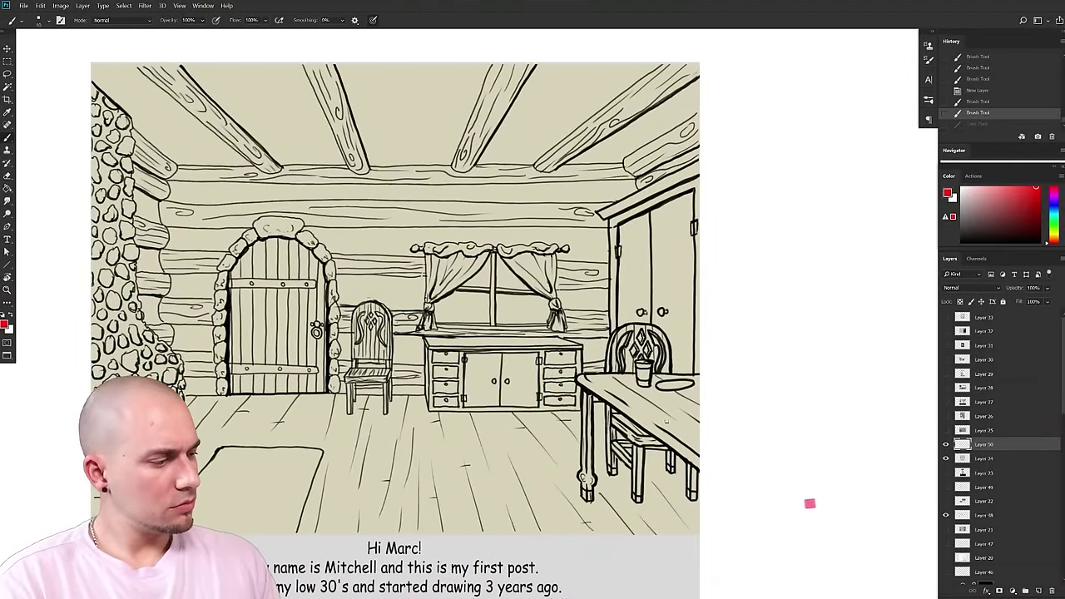
drag(809, 504, 784, 498)
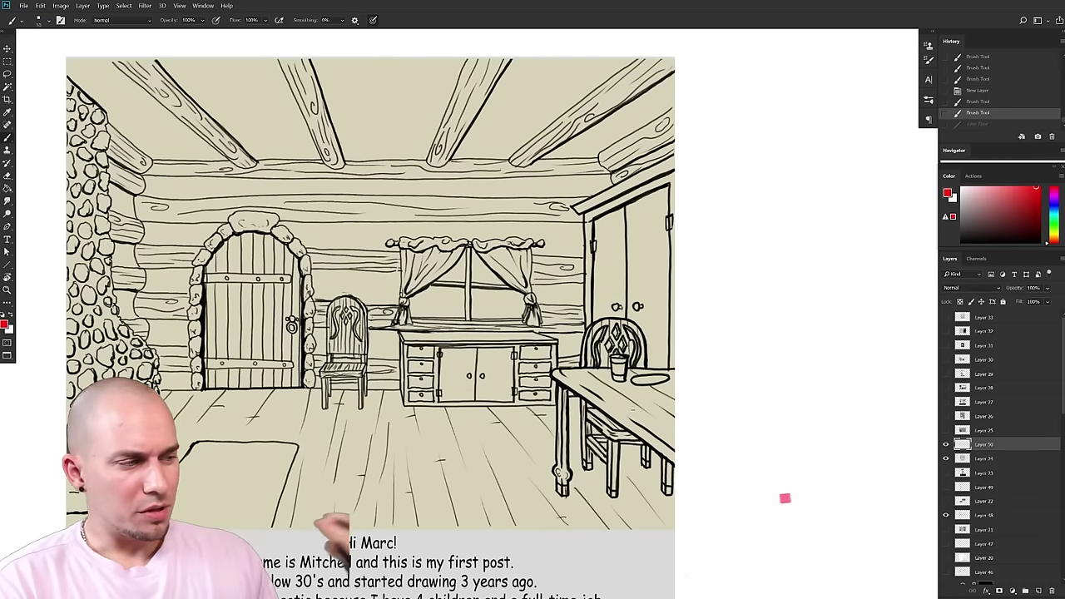
drag(784, 499, 768, 497)
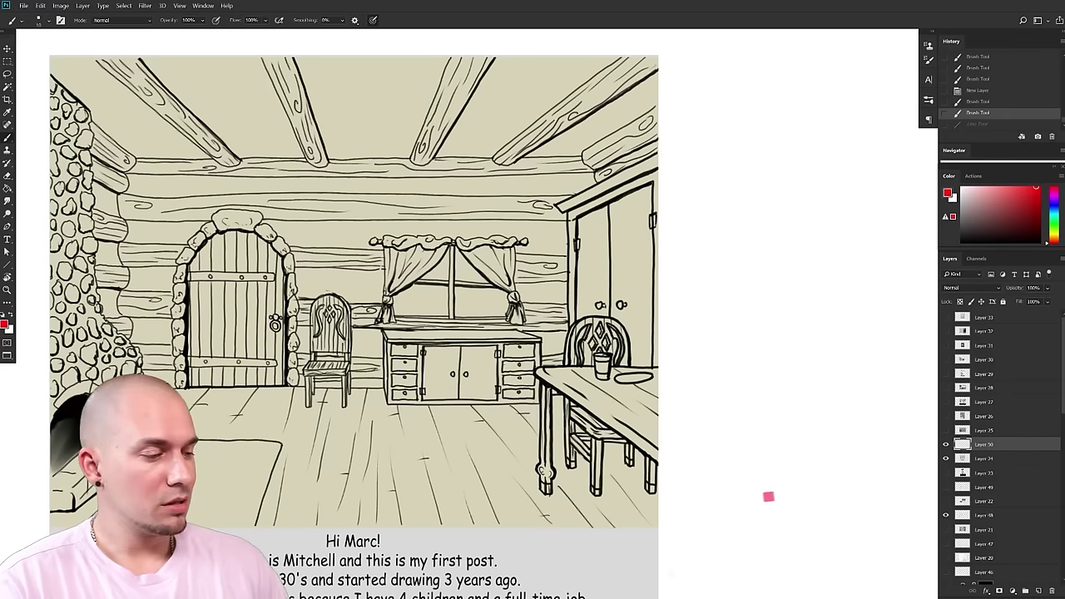
drag(341, 337, 359, 273)
key(ctrl+z)
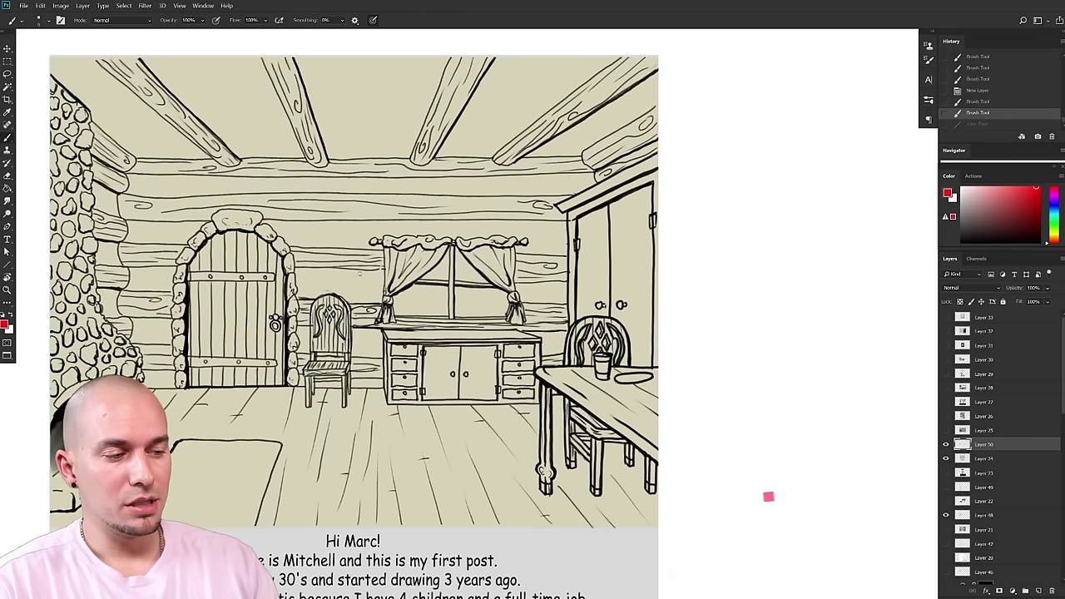
key(ctrl+z)
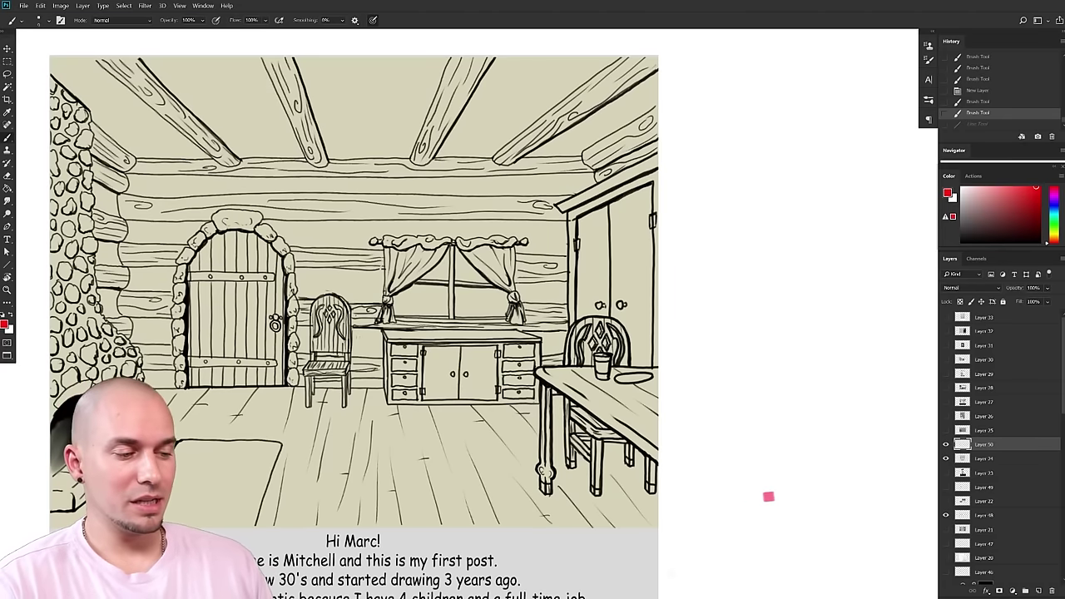
scroll(354, 291, down, 1)
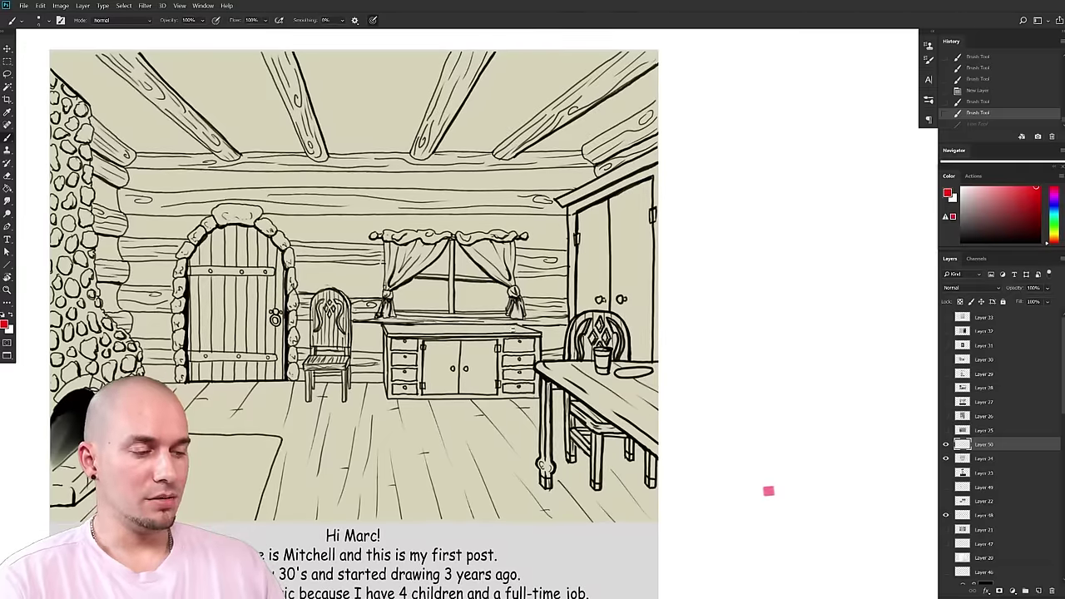
- Reset the foreground colour to default black and try a test stroke across the cabin floor
key(d)
mouse_move(502, 334)
mouse_down()
mouse_move(519, 331)
mouse_move(469, 332)
mouse_up()
key([)
drag(663, 491, 638, 475)
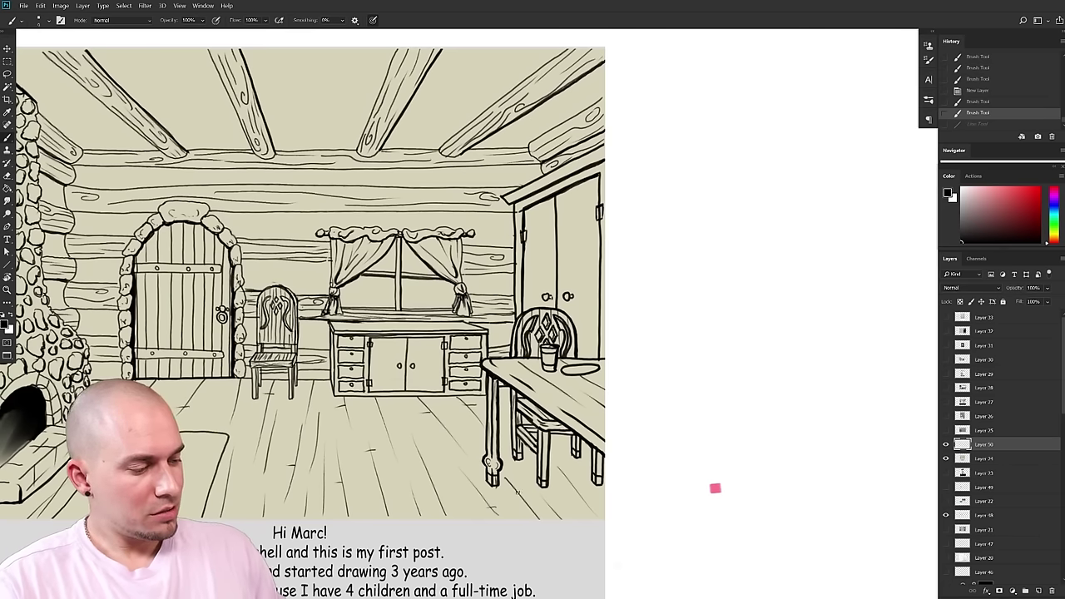
mouse_move(475, 506)
mouse_down()
mouse_move(459, 470)
mouse_move(309, 476)
mouse_up()
key(ctrl+z)
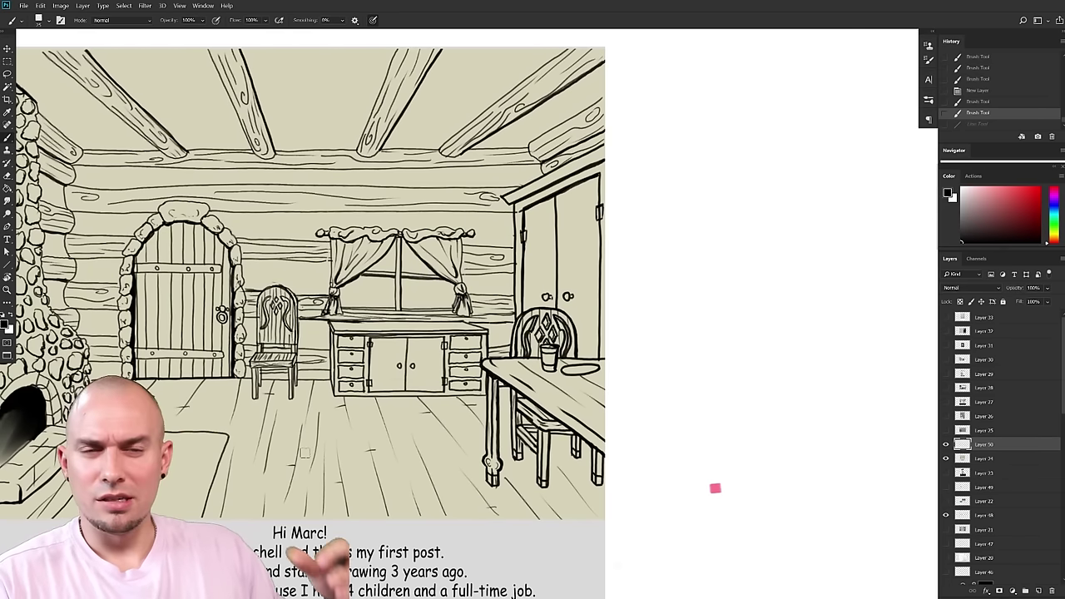
- Sketch a wider rug outline in thick black across the floor, and undo all but the short slanted edge beside the table leg
mouse_move(493, 508)
mouse_down()
mouse_move(474, 474)
mouse_move(177, 469)
mouse_up()
drag(476, 479, 503, 512)
mouse_move(255, 436)
mouse_down()
mouse_move(362, 431)
mouse_move(343, 429)
mouse_up()
key(bracketleft)
key(bracketleft)
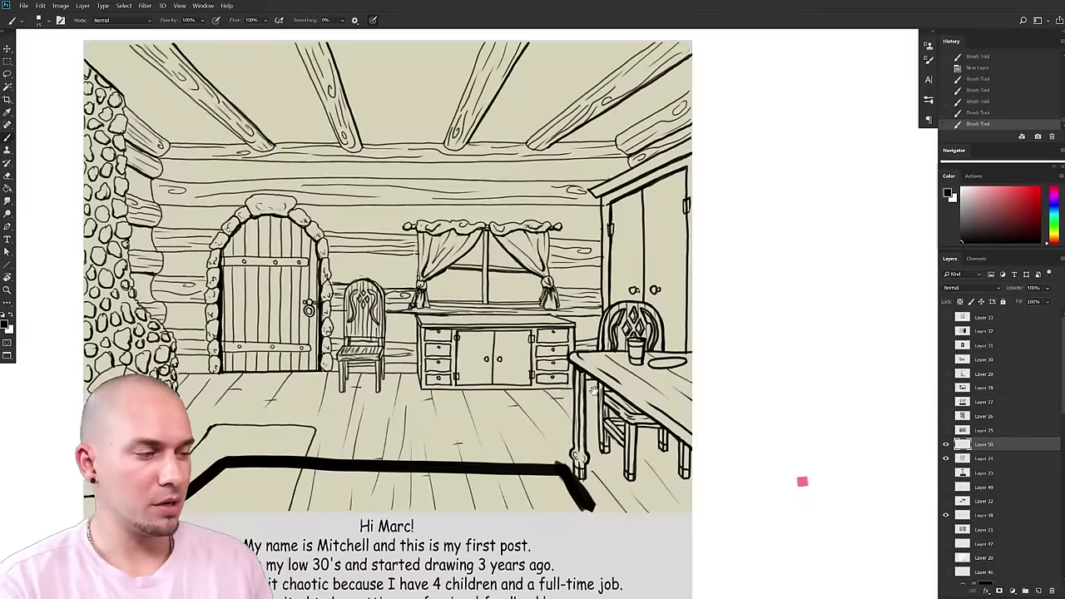
scroll(592, 390, right, 3)
key(ctrl+z)
key(ctrl+z)
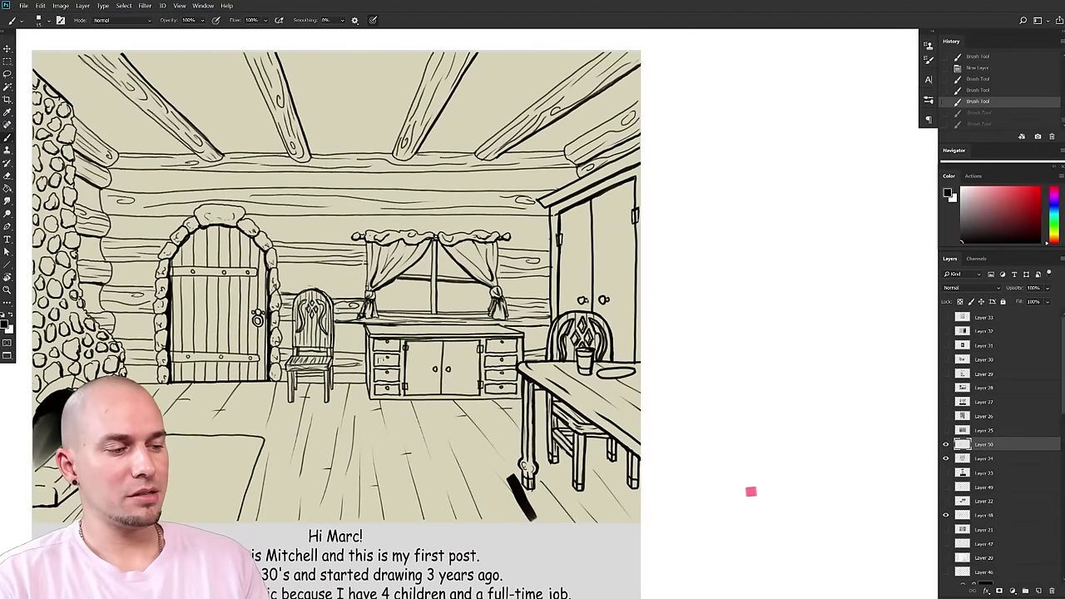
- Examine the whole cabin composition, comparing the table and wardrobe side with the door, rug and fireplace side
scroll(420, 282, up, 3)
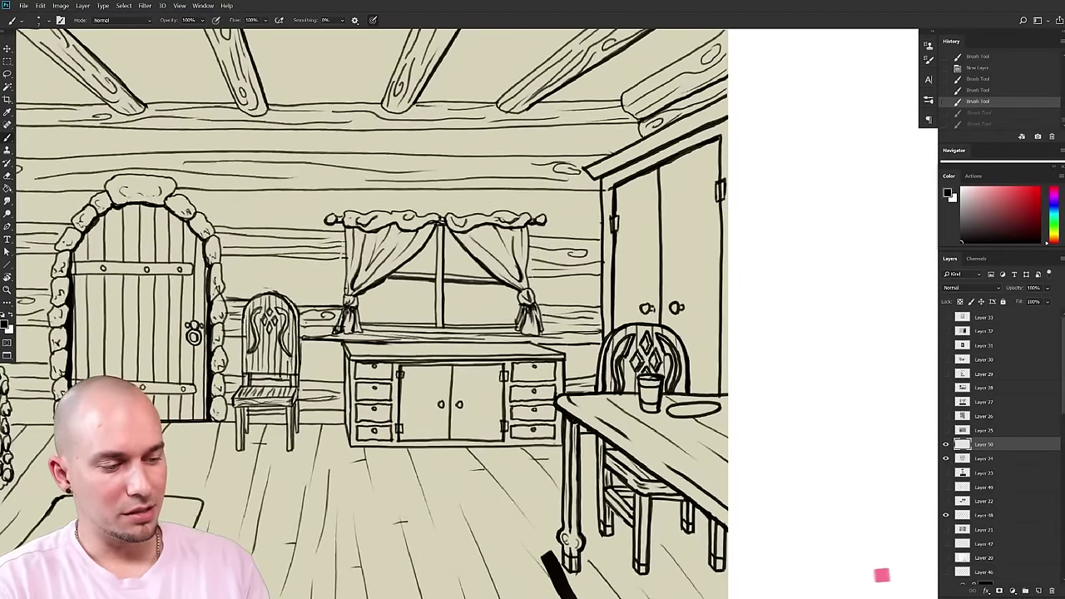
key(ctrl+z)
scroll(622, 421, down, 4)
mouse_move(695, 373)
mouse_down()
mouse_move(641, 323)
mouse_move(635, 338)
mouse_move(668, 312)
mouse_move(704, 321)
mouse_move(699, 333)
mouse_up()
drag(633, 353, 649, 363)
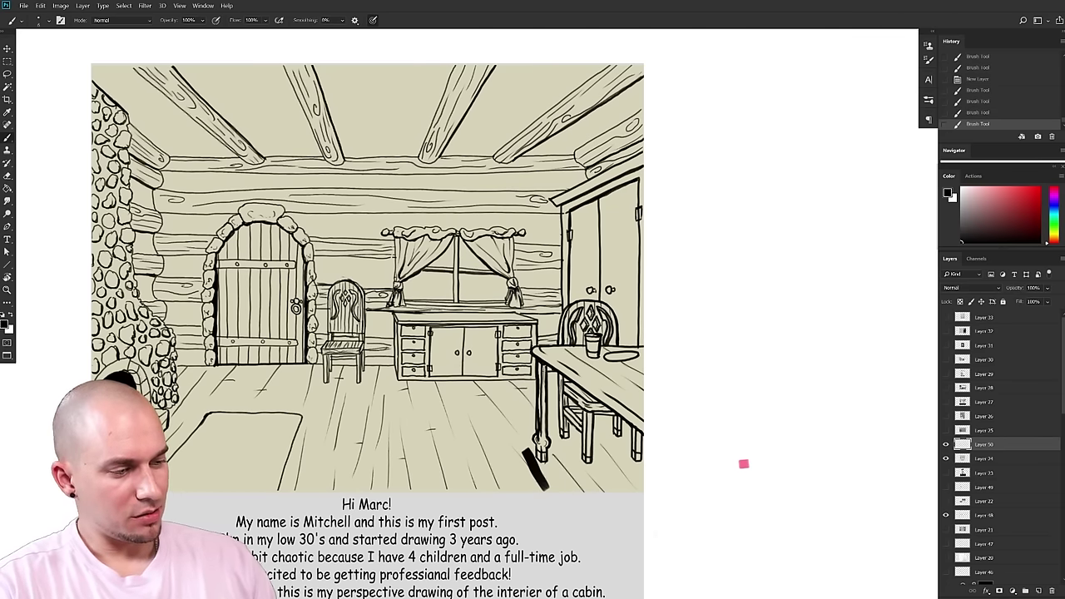
drag(540, 358, 491, 361)
mouse_move(655, 352)
mouse_down()
mouse_move(672, 347)
mouse_move(661, 333)
mouse_up()
drag(669, 285, 668, 289)
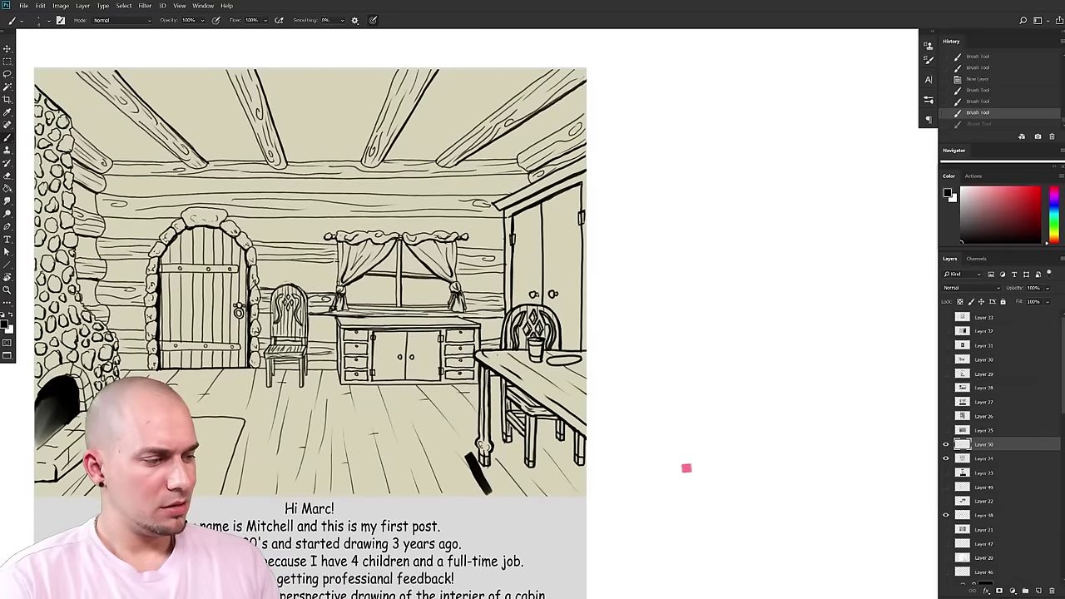
key(ctrl+shift+z)
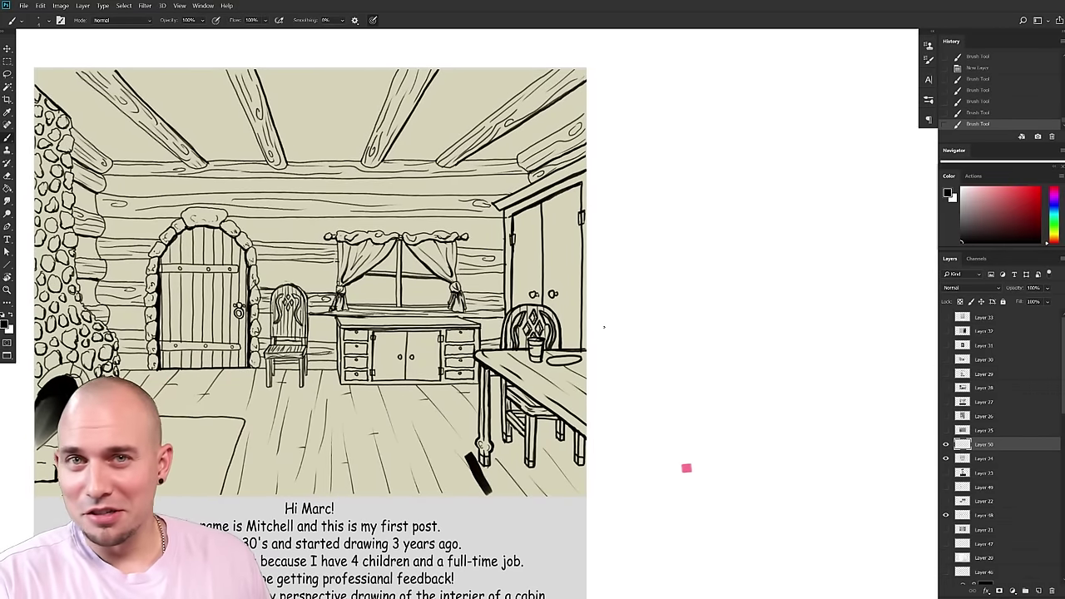
drag(621, 338, 642, 337)
drag(767, 294, 786, 336)
scroll(208, 396, up, 3)
drag(208, 396, 200, 425)
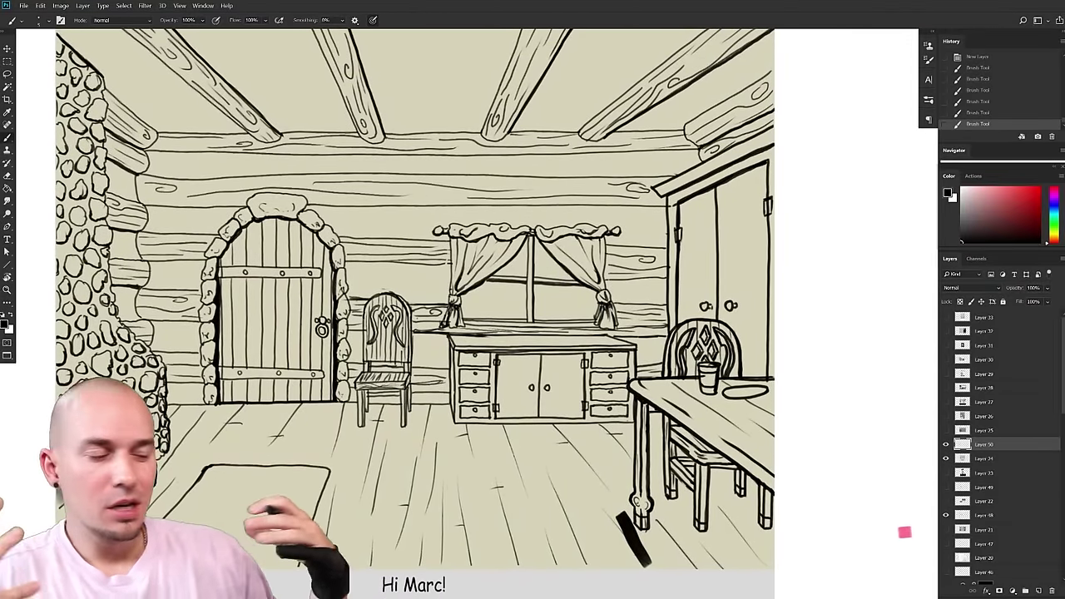
scroll(634, 439, down, 3)
drag(634, 439, 559, 407)
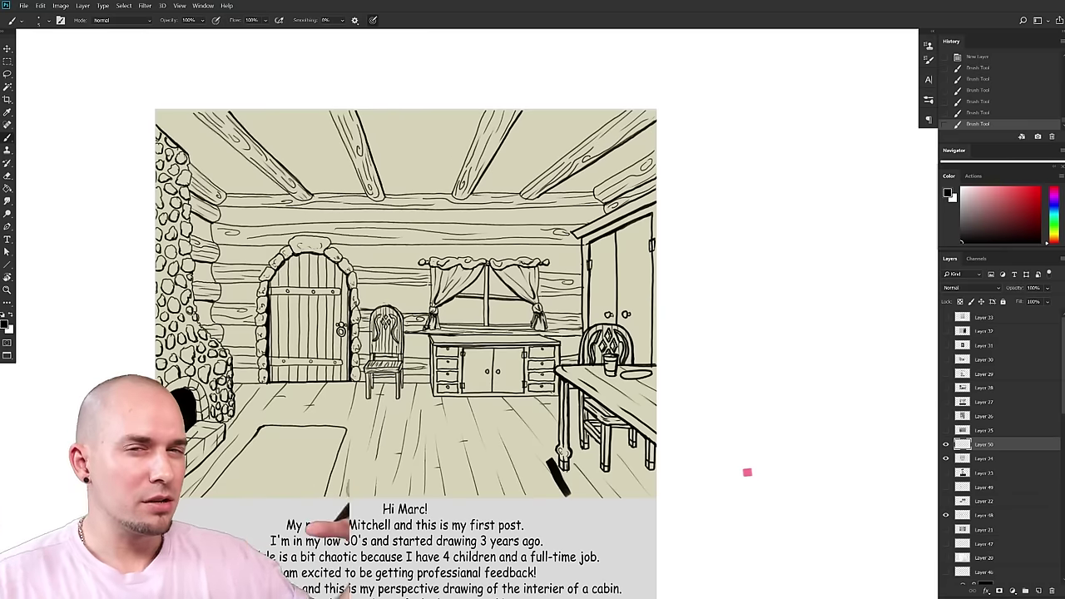
drag(747, 472, 729, 477)
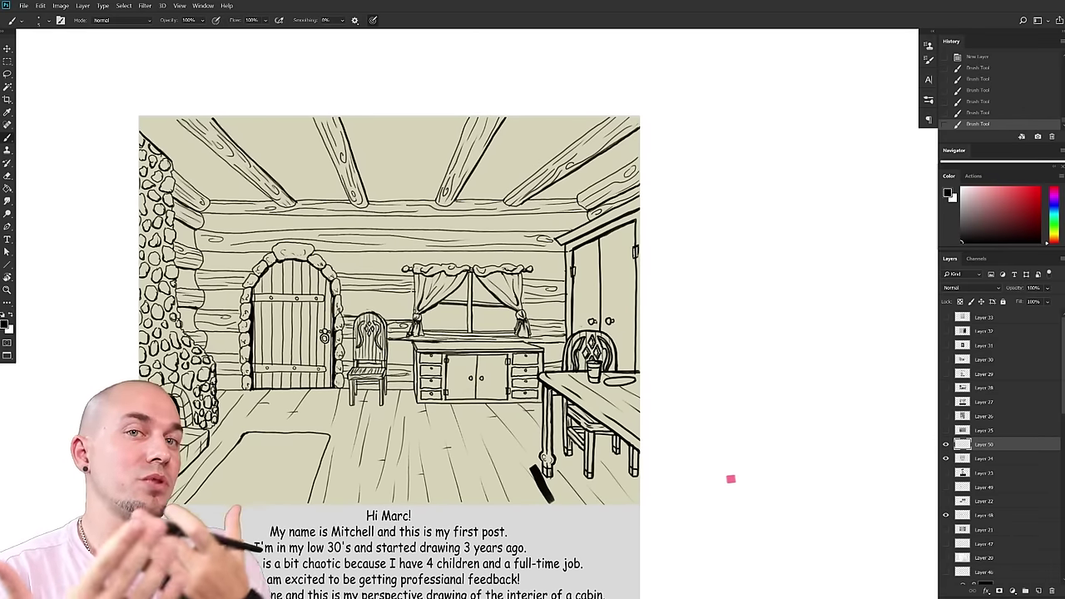
- Try a bold black outline around the stone chimney's silhouette, and undo it
scroll(215, 436, up, 3)
drag(242, 383, 270, 444)
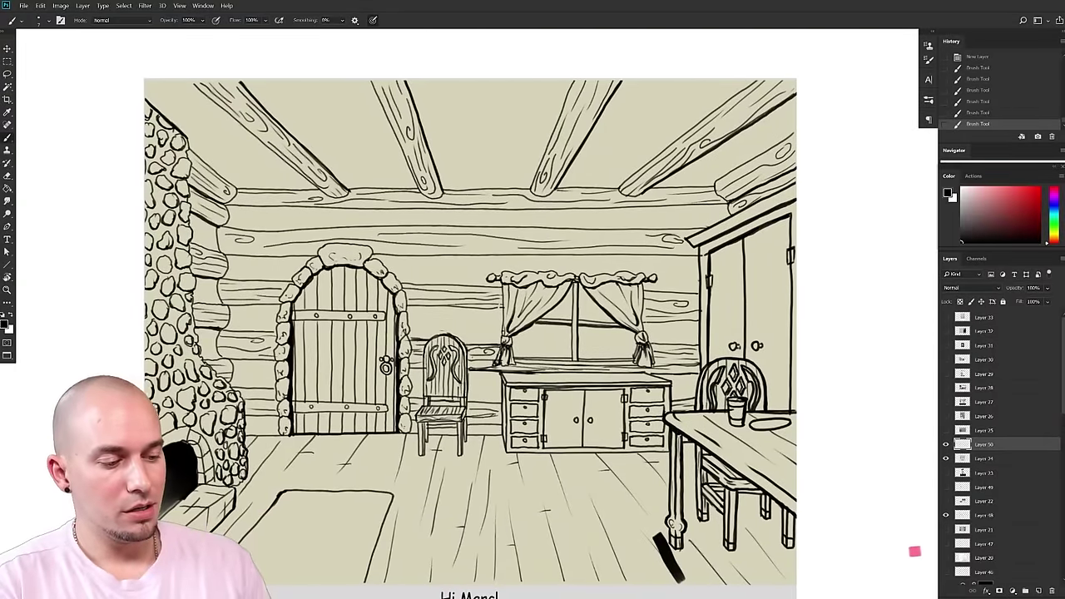
mouse_move(222, 382)
mouse_down()
mouse_move(191, 220)
mouse_move(149, 105)
mouse_move(131, 348)
mouse_up()
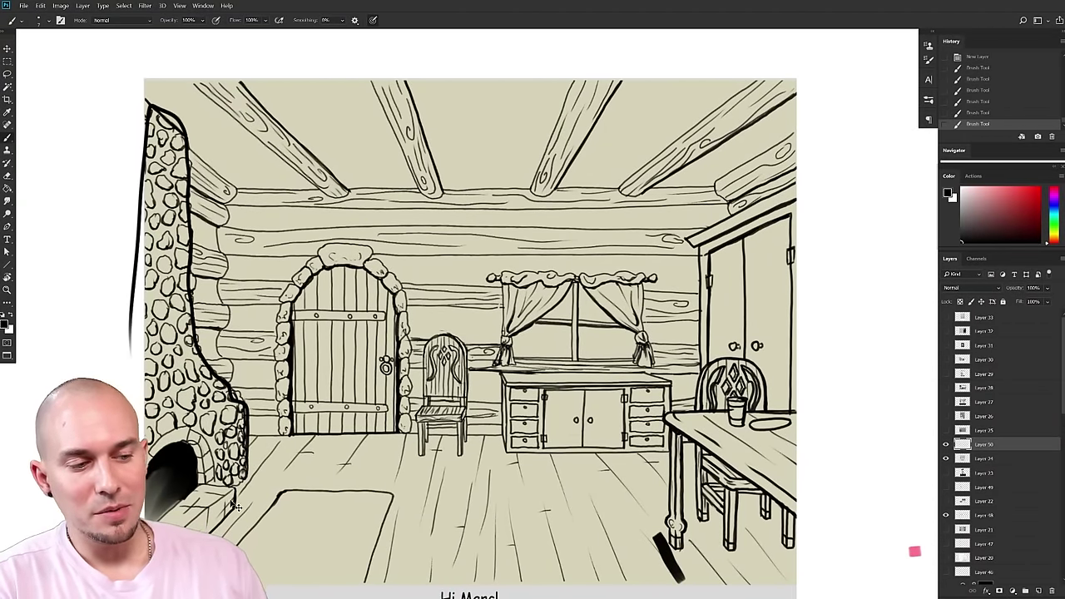
key(ctrl+z)
drag(229, 384, 194, 148)
key(ctrl+z)
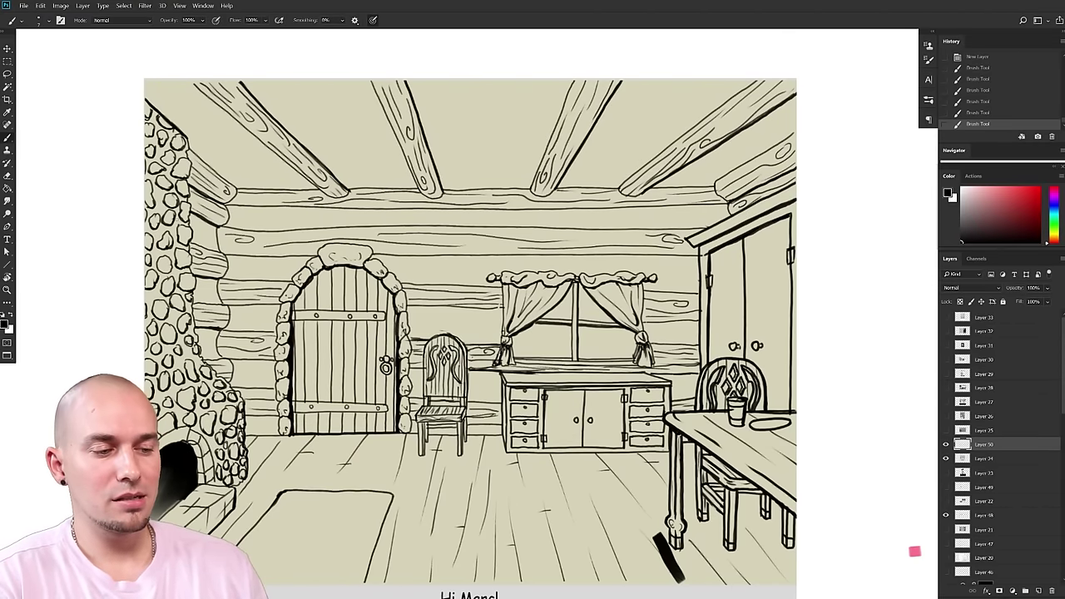
drag(155, 315, 209, 288)
key(ctrl+z)
- Trace a slightly heavier black contour along the outer edge of the stone chimney up to its top
drag(260, 427, 258, 436)
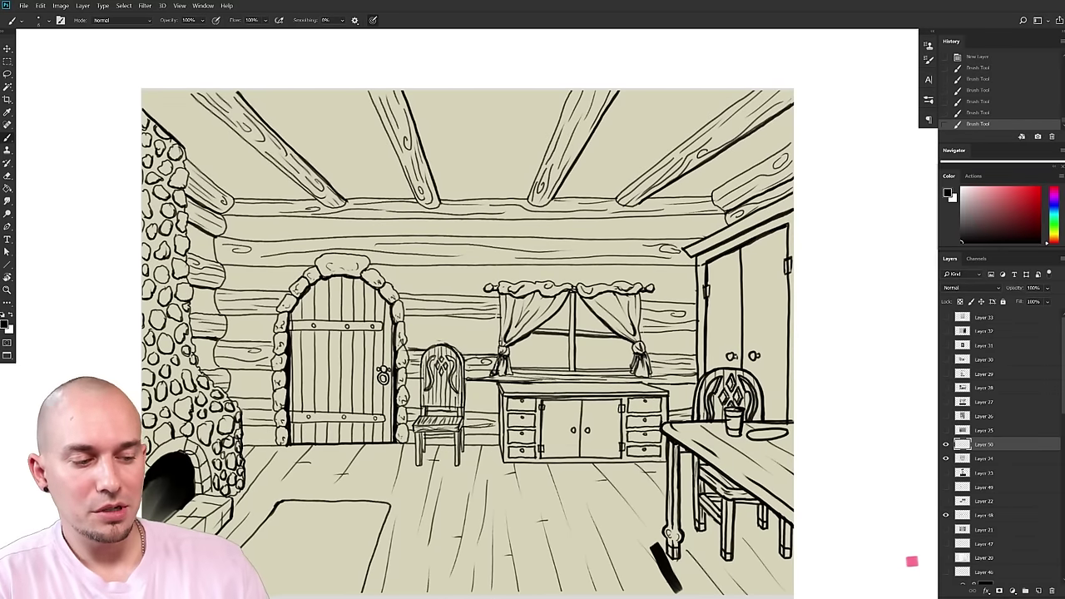
drag(223, 391, 198, 369)
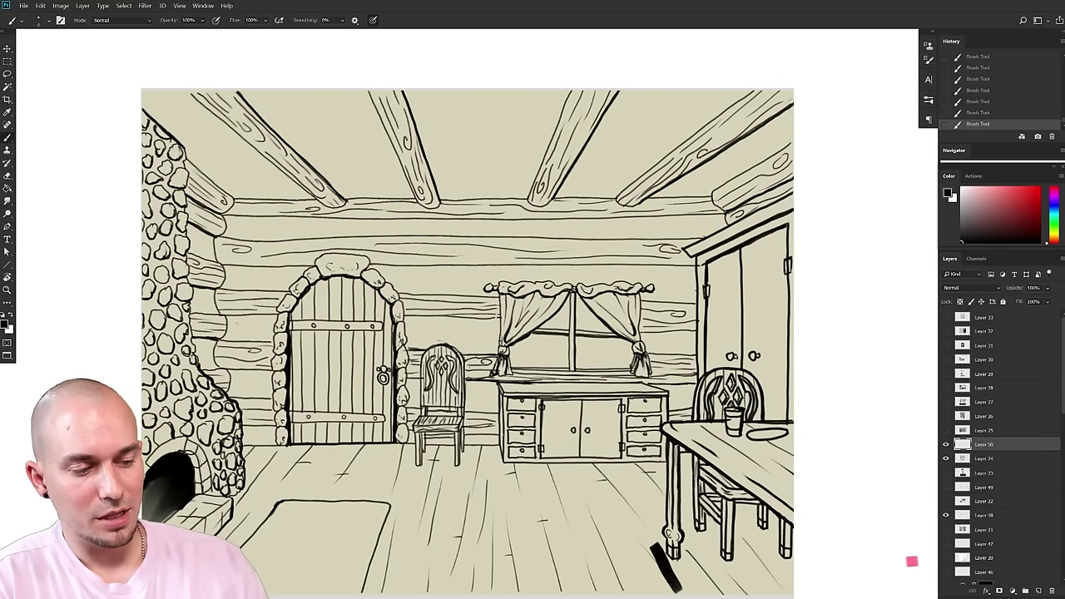
scroll(210, 384, up, 1)
key(ctrl+z)
mouse_move(213, 385)
mouse_down()
mouse_move(191, 338)
mouse_move(180, 138)
mouse_move(138, 87)
mouse_up()
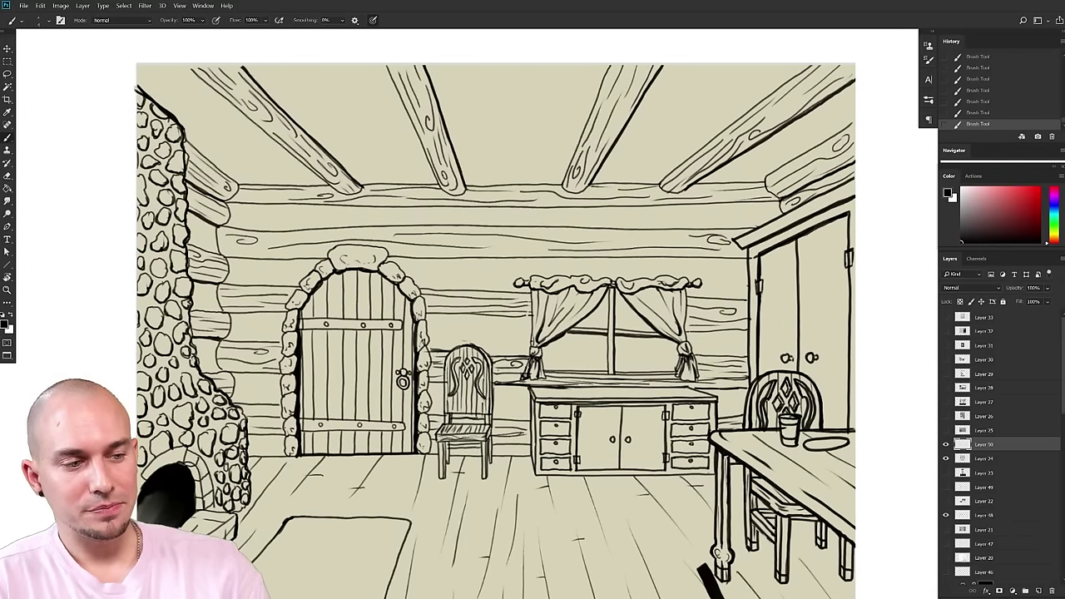
- Sample the beige background colour around the spot where the table corner meets the drawer cabinet
scroll(307, 306, down, 5)
scroll(306, 305, up, 1)
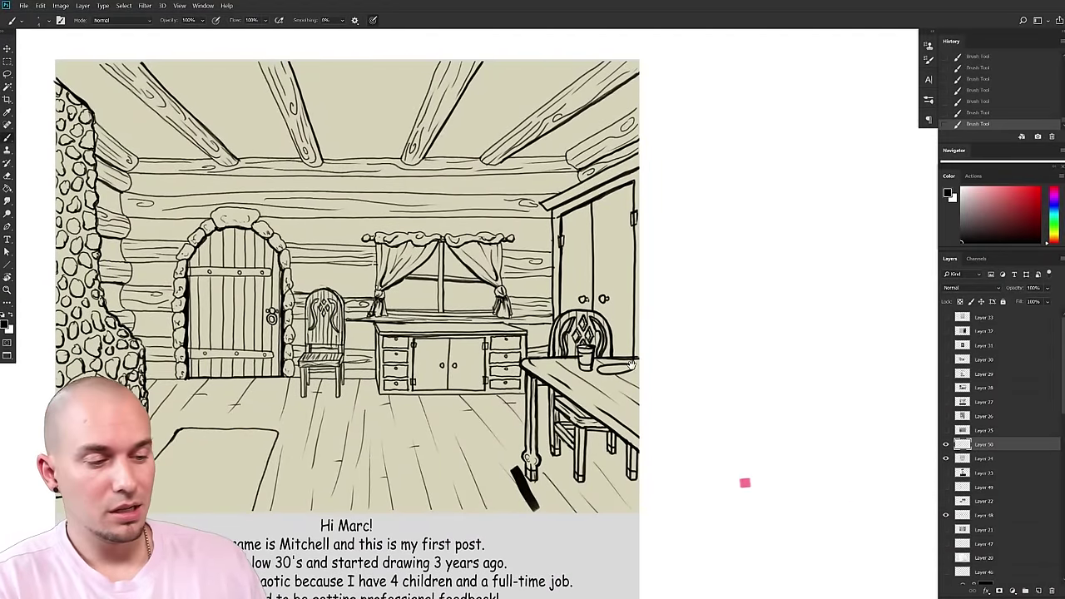
drag(351, 409, 363, 407)
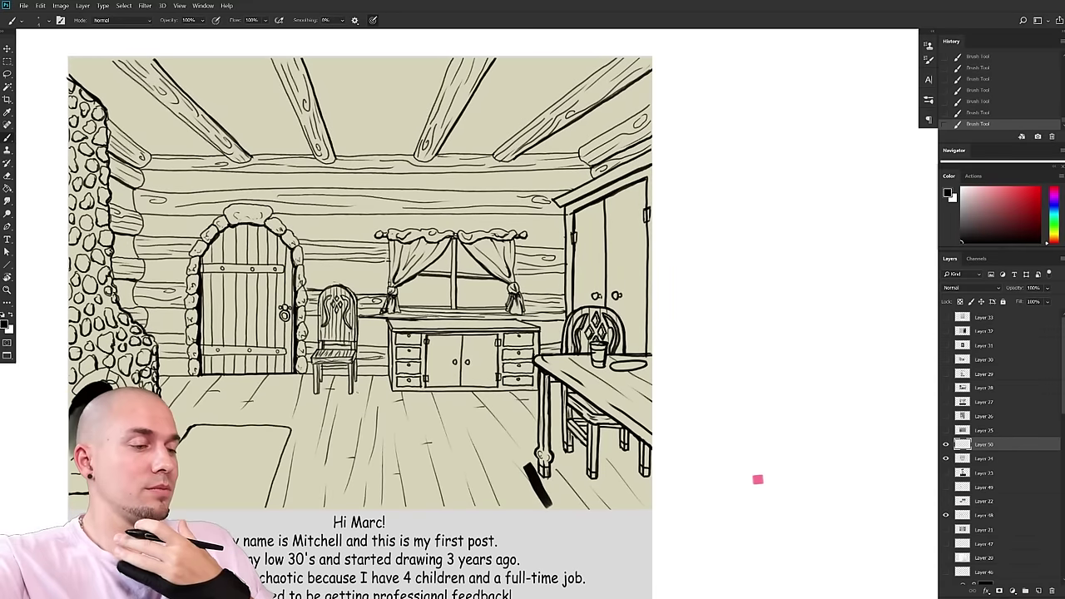
drag(669, 357, 506, 401)
drag(425, 424, 464, 422)
mouse_move(392, 394)
mouse_down()
mouse_move(428, 388)
mouse_move(368, 388)
mouse_up()
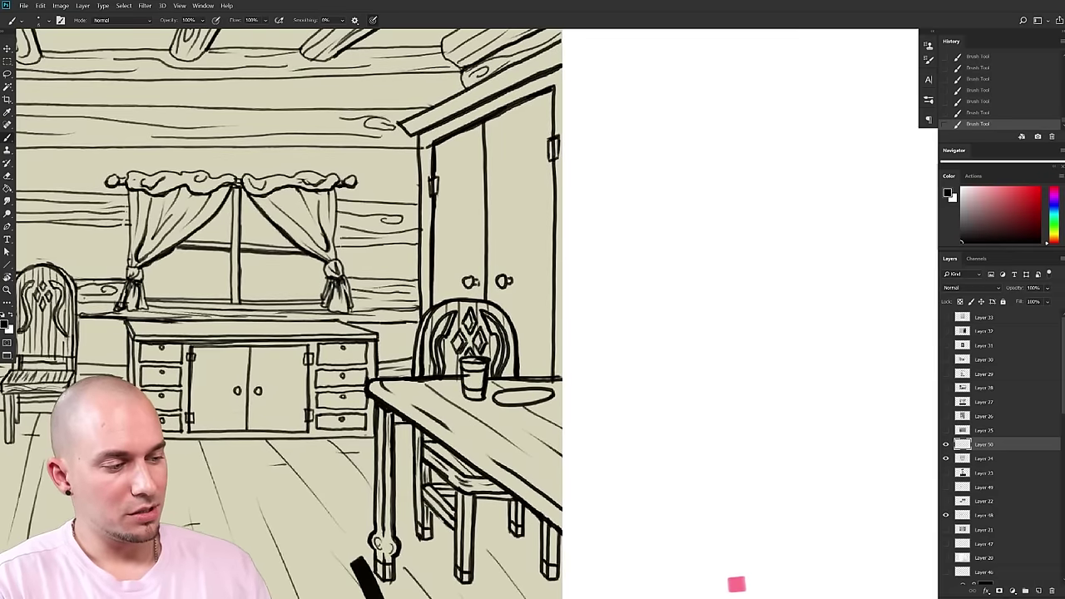
alt+click(378, 357)
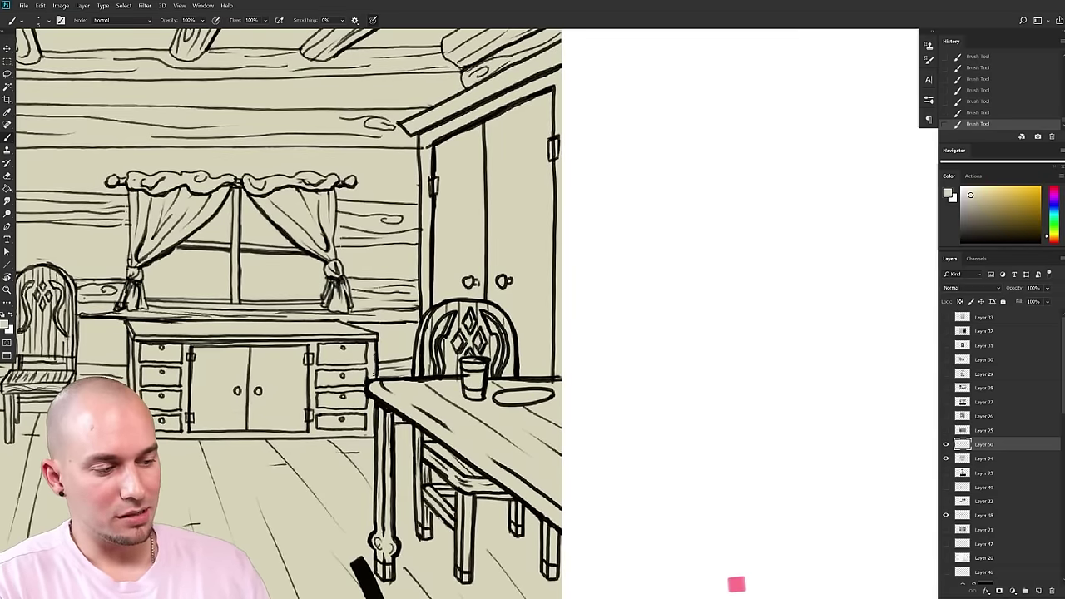
alt+click(378, 346)
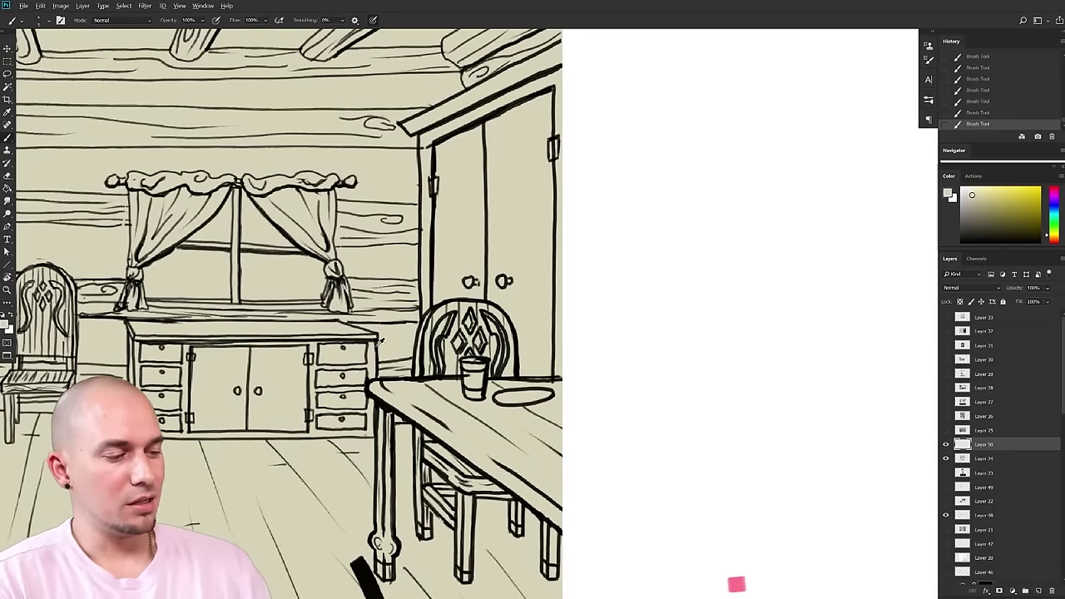
alt+click(378, 342)
scroll(425, 391, down, 2)
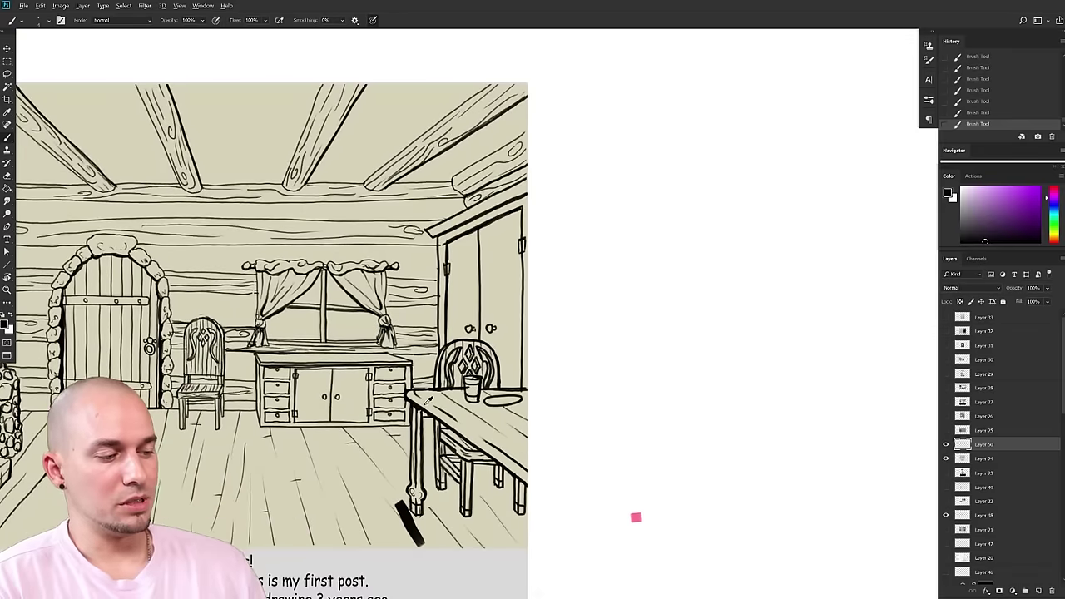
alt+click(427, 401)
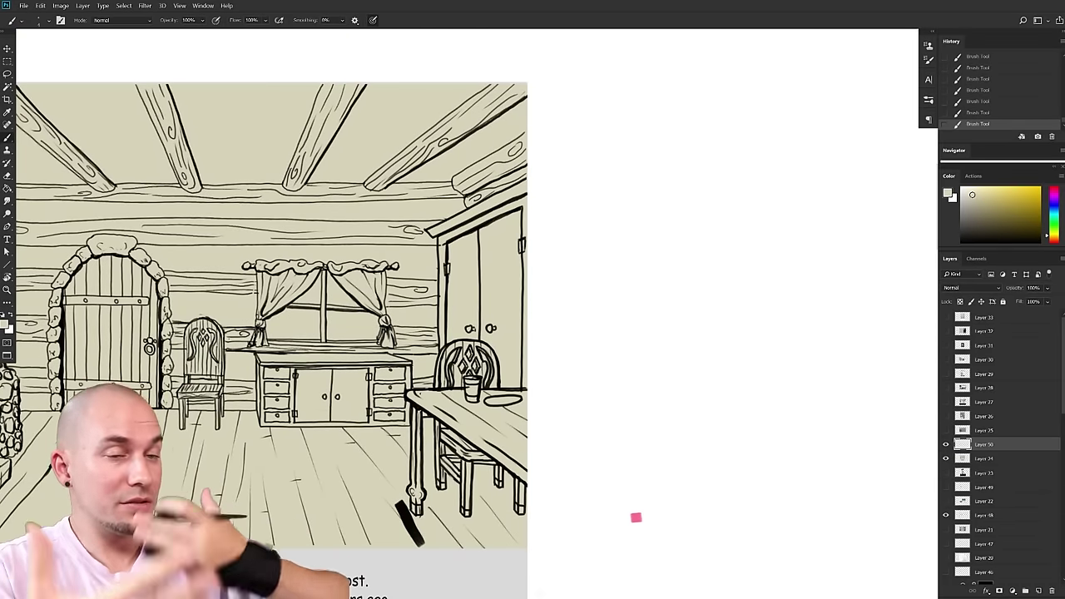
- Try a vertical stroke in the beige colour on the blank canvas beside the table, and undo it
mouse_move(635, 517)
mouse_down()
mouse_move(771, 492)
mouse_move(804, 503)
mouse_up()
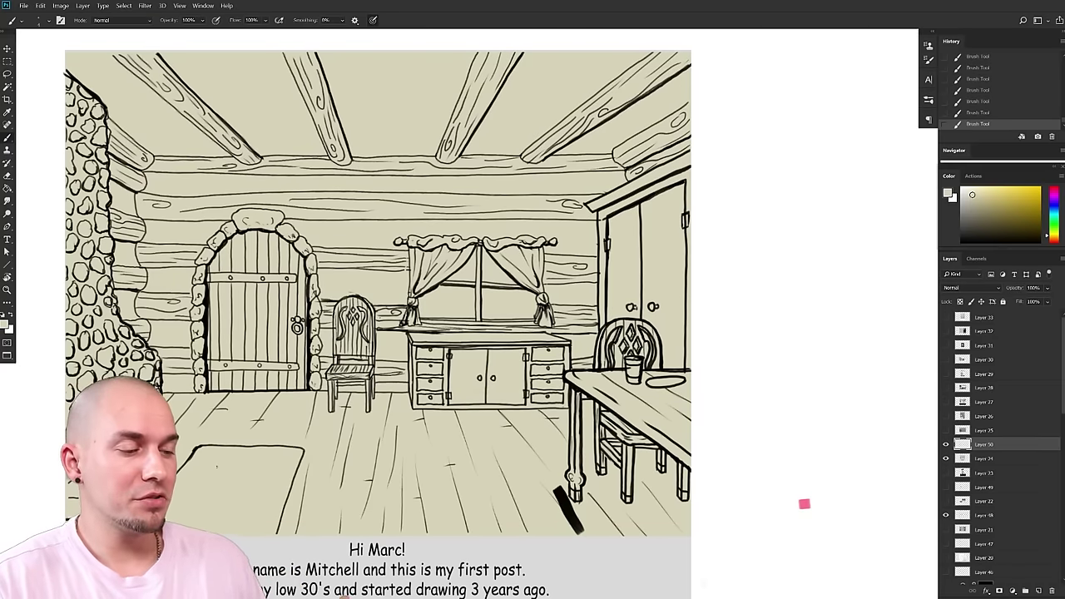
drag(424, 419, 375, 396)
mouse_move(519, 384)
mouse_down()
mouse_move(500, 442)
mouse_move(490, 406)
mouse_up()
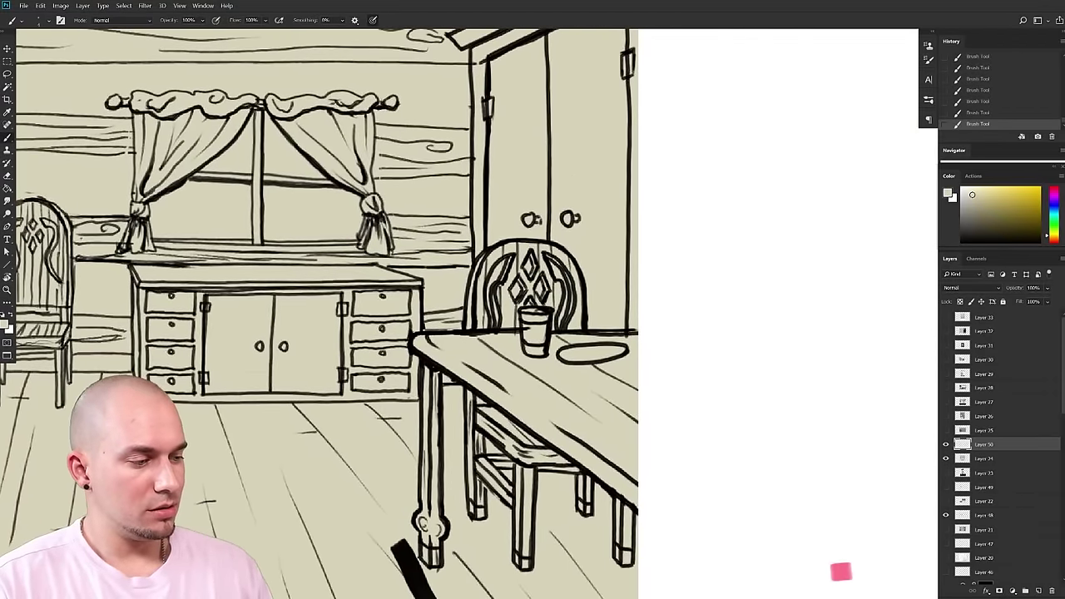
mouse_move(433, 360)
mouse_down()
mouse_move(464, 432)
mouse_move(369, 462)
mouse_move(277, 437)
mouse_move(281, 351)
mouse_move(261, 305)
mouse_move(272, 343)
mouse_up()
drag(416, 261, 412, 452)
key(ctrl+z)
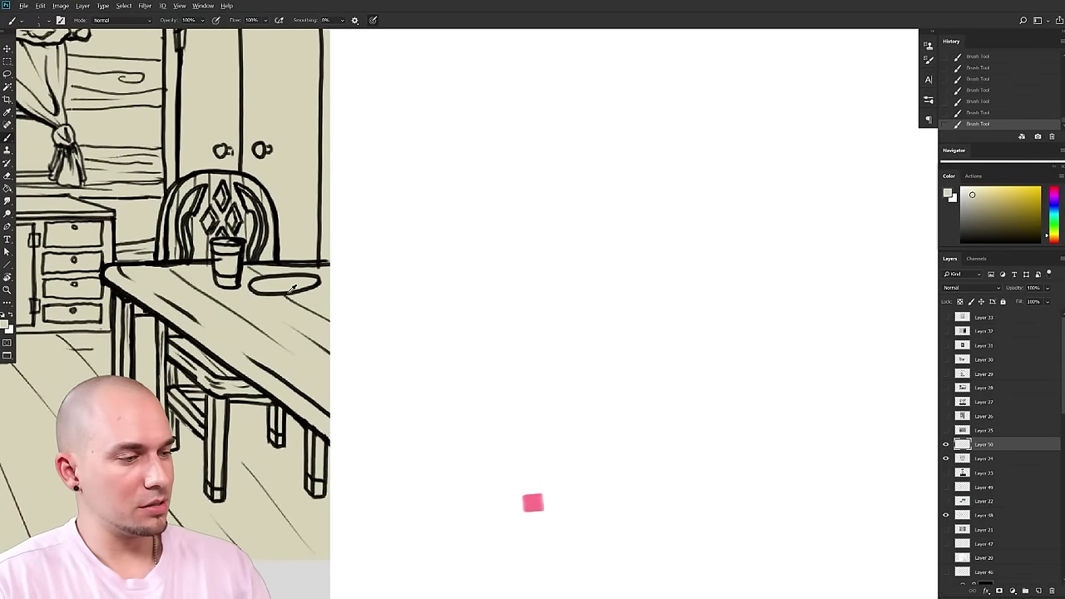
- Sample the black line colour and sketch a tabletop's front edge with thickness and a squared leg on the blank canvas
alt+click(300, 254)
mouse_move(393, 265)
mouse_down()
mouse_move(398, 453)
mouse_move(572, 314)
mouse_up()
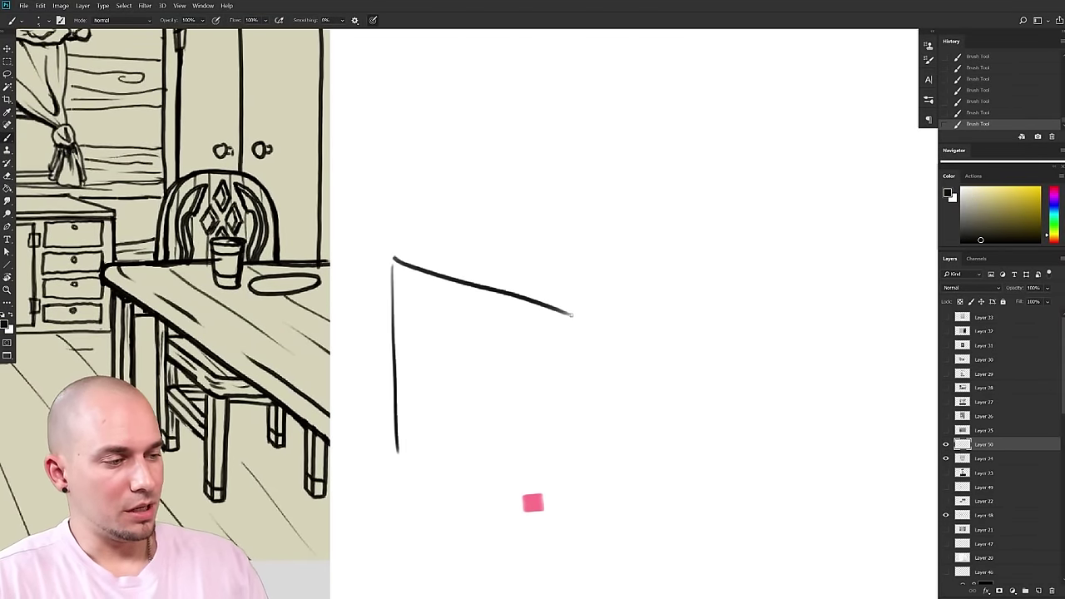
drag(393, 285, 566, 338)
mouse_move(416, 292)
mouse_down()
mouse_move(425, 455)
mouse_move(431, 306)
mouse_move(439, 449)
mouse_up()
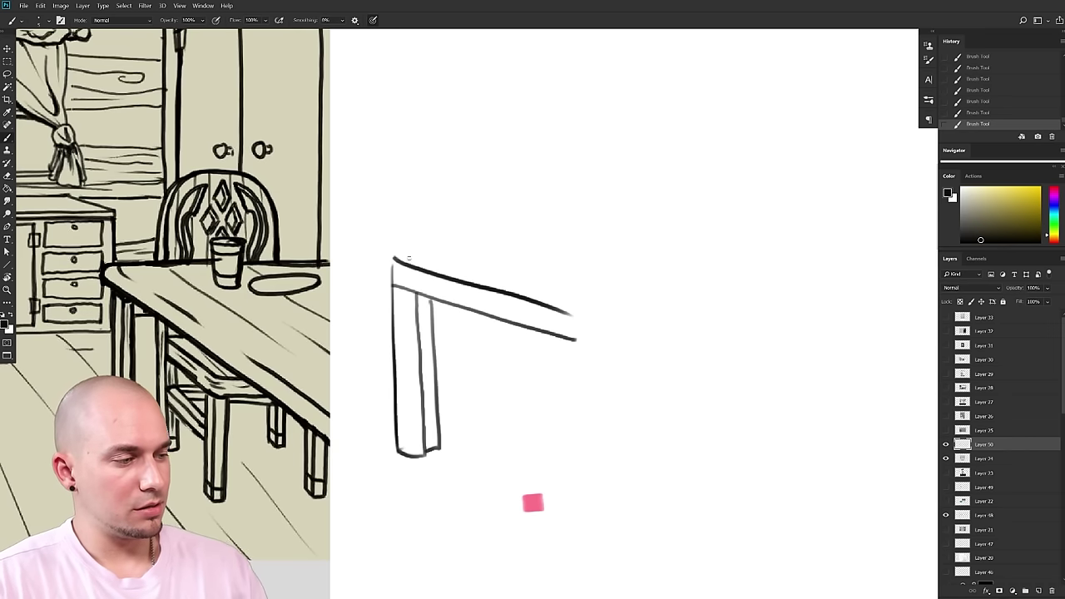
- Extend the table sketch with receding back and side edges, the side's thickness and a vertical line at the near corner
drag(393, 256, 613, 202)
drag(572, 315, 739, 248)
drag(573, 339, 780, 276)
drag(574, 311, 577, 493)
drag(606, 417, 612, 419)
drag(430, 331, 524, 344)
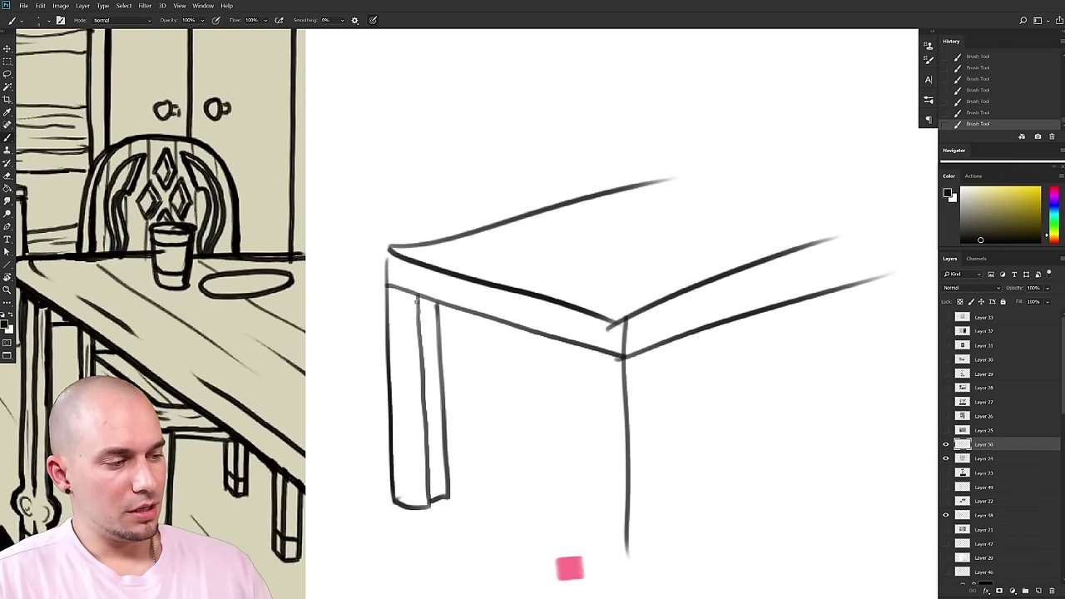
mouse_move(418, 297)
mouse_down()
mouse_move(421, 349)
mouse_move(441, 379)
mouse_up()
drag(448, 306, 393, 288)
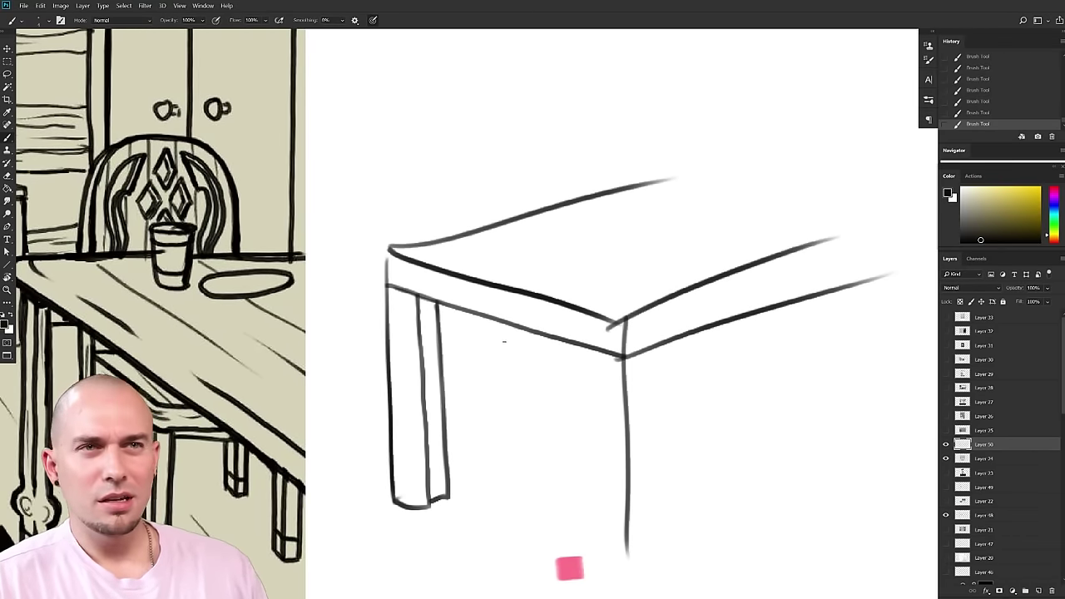
drag(439, 317, 533, 332)
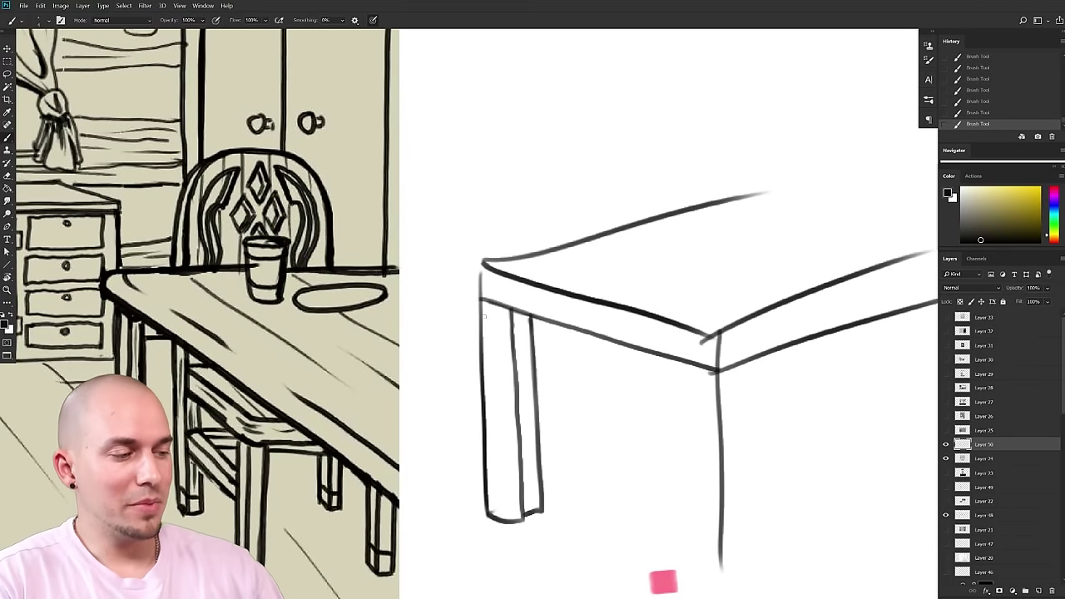
- Try a short vertical stroke on the tabletop's front and a heavier line along its underside, and undo both
mouse_move(567, 290)
mouse_down()
mouse_move(450, 330)
mouse_move(570, 335)
mouse_up()
key(ctrl+z)
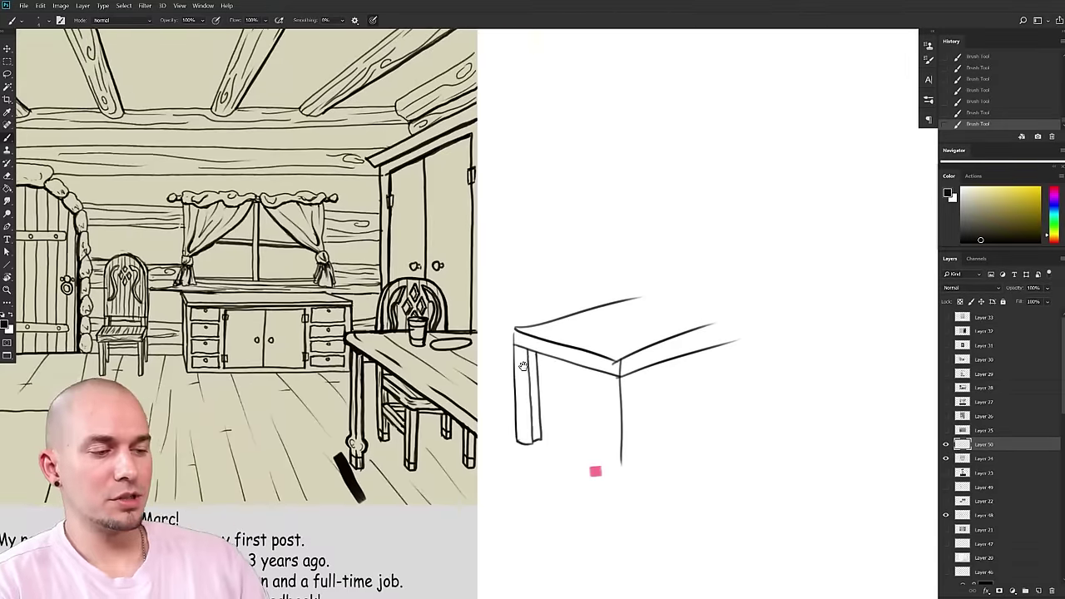
drag(523, 366, 434, 392)
ctrl+drag(471, 349, 490, 363)
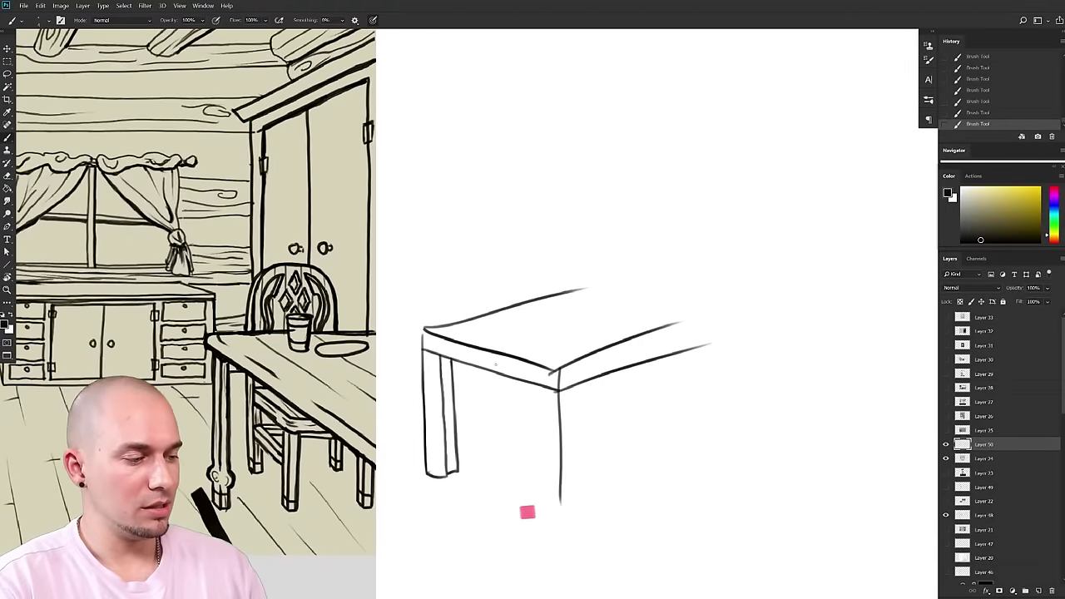
scroll(490, 362, up, 3)
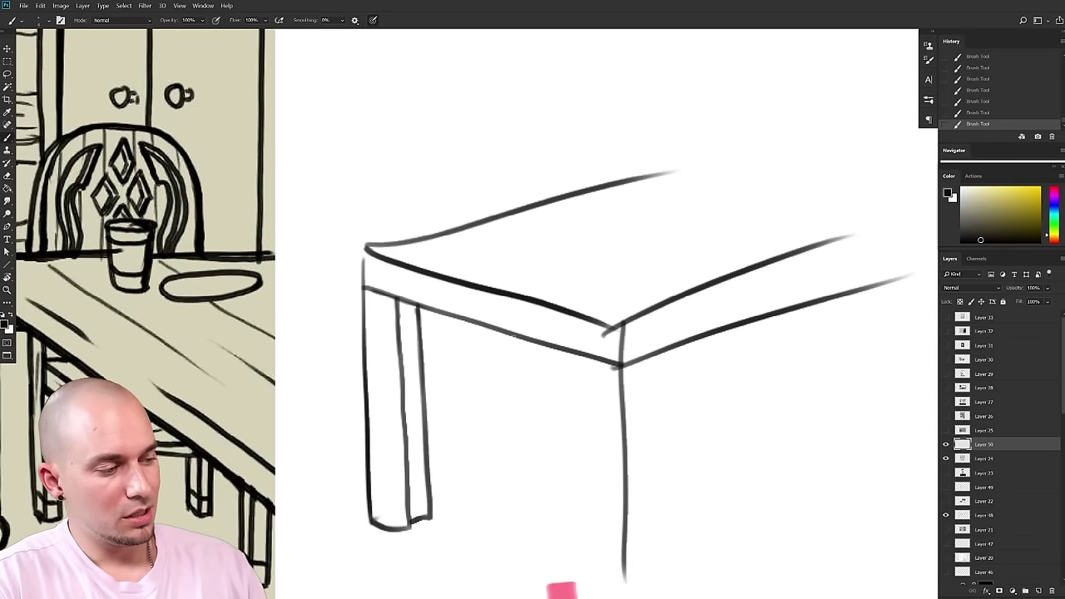
drag(543, 346, 402, 302)
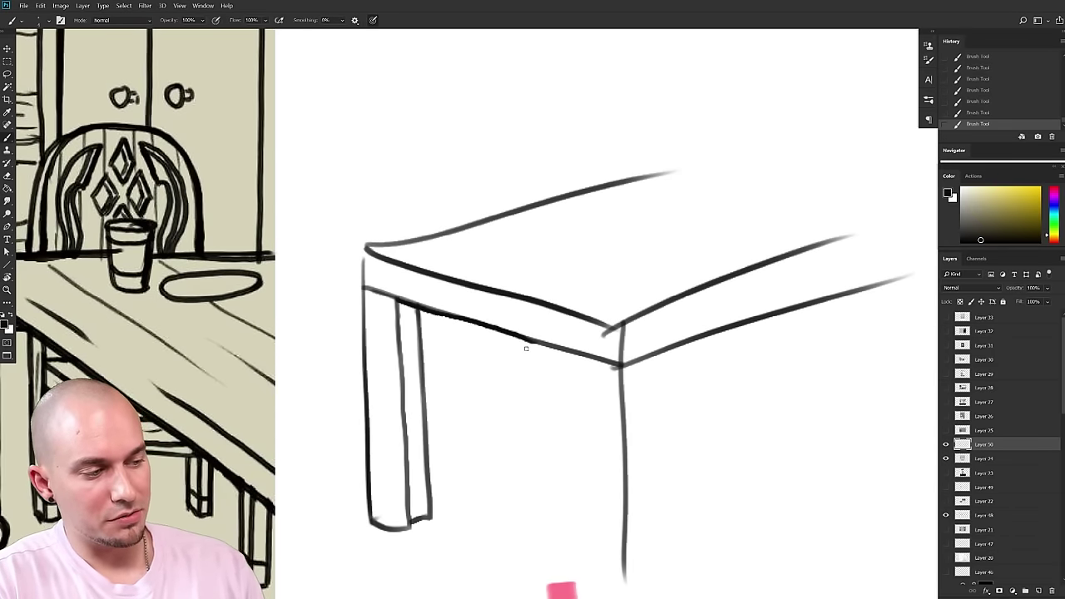
key(ctrl+z)
- Reinforce the table sketch's lower front edge, receding back edge and outer leg outline with heavier black lines
drag(401, 302, 583, 359)
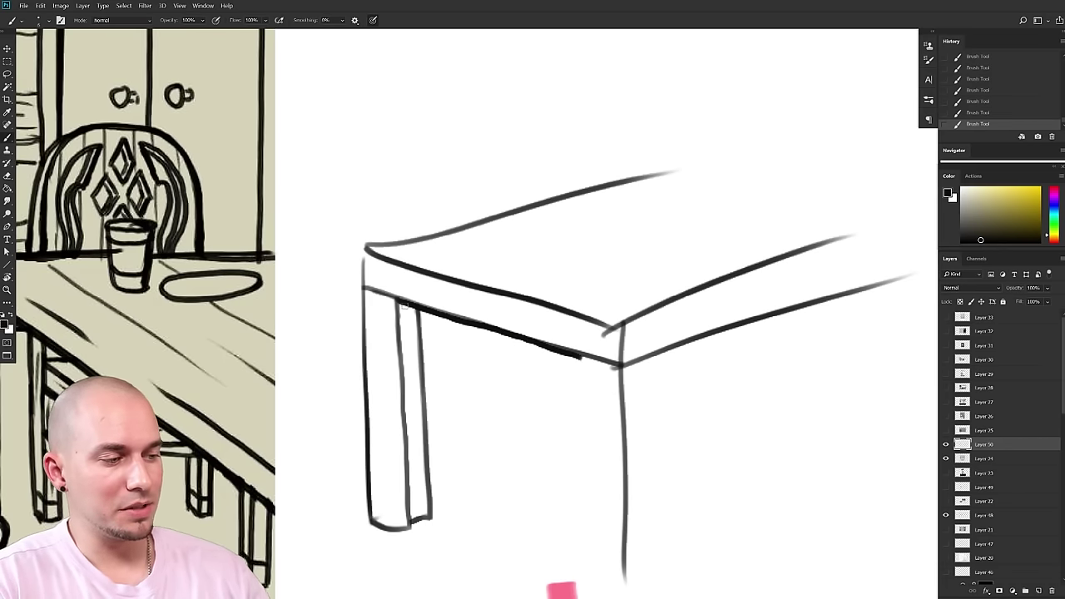
mouse_move(418, 308)
mouse_down()
mouse_move(431, 517)
mouse_move(399, 529)
mouse_move(365, 520)
mouse_move(364, 248)
mouse_move(707, 158)
mouse_up()
drag(573, 355, 619, 366)
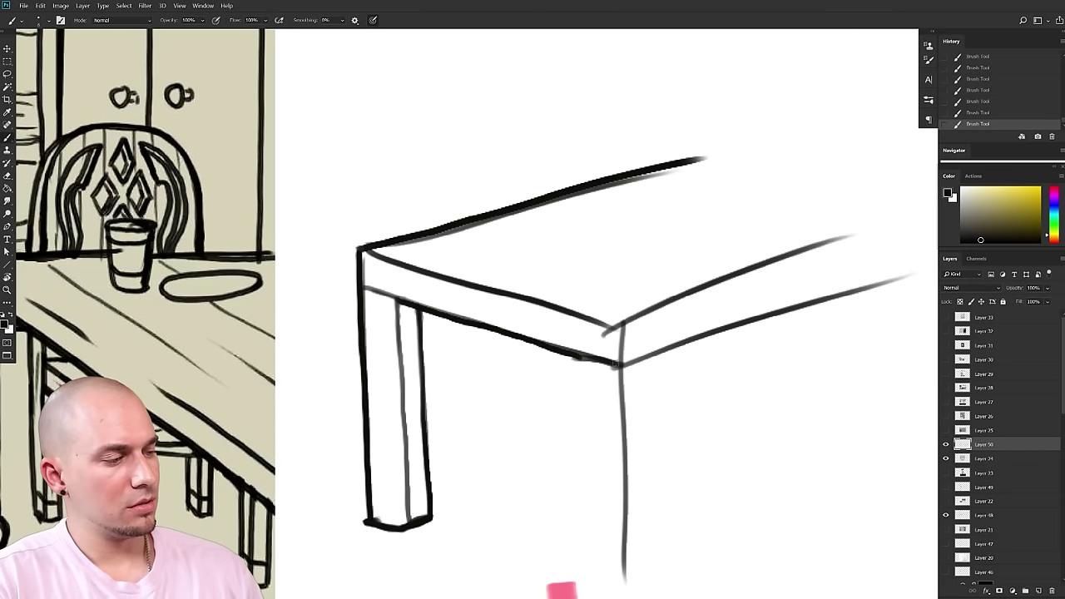
drag(422, 321, 433, 525)
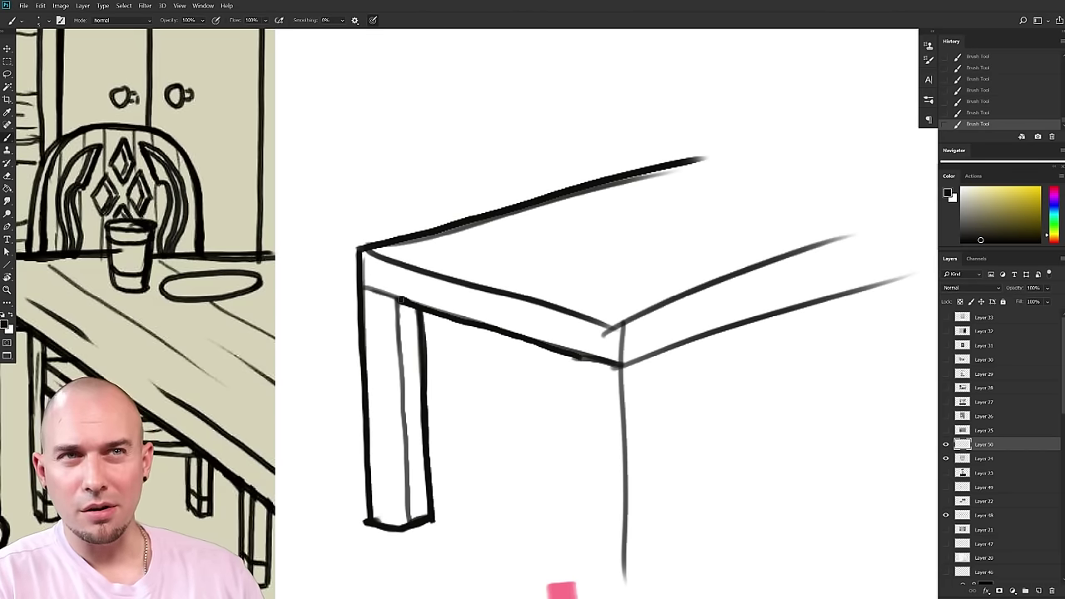
- Try extra strokes down the front edge of the sketched leg, and undo them
mouse_move(424, 287)
mouse_down()
mouse_move(396, 282)
mouse_move(385, 327)
mouse_move(431, 291)
mouse_move(410, 316)
mouse_move(408, 363)
mouse_up()
key(ctrl+z)
key(ctrl+z)
key(ctrl+z)
- Compare the line weights of the sketched table with those of the furniture and room in the cabin drawing
drag(497, 398, 471, 408)
scroll(472, 408, up, 4)
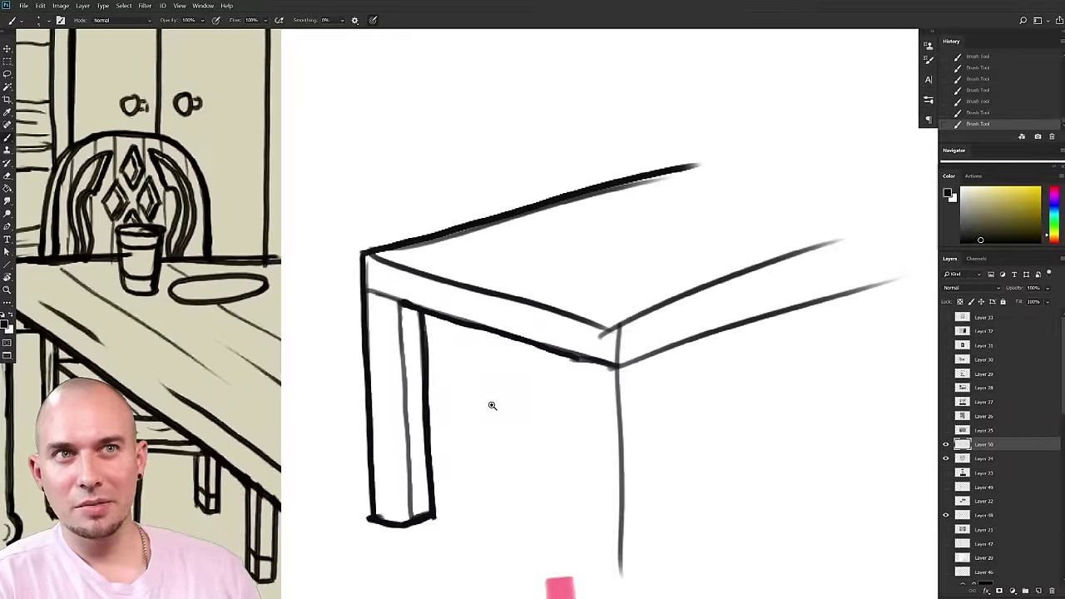
drag(457, 368, 531, 355)
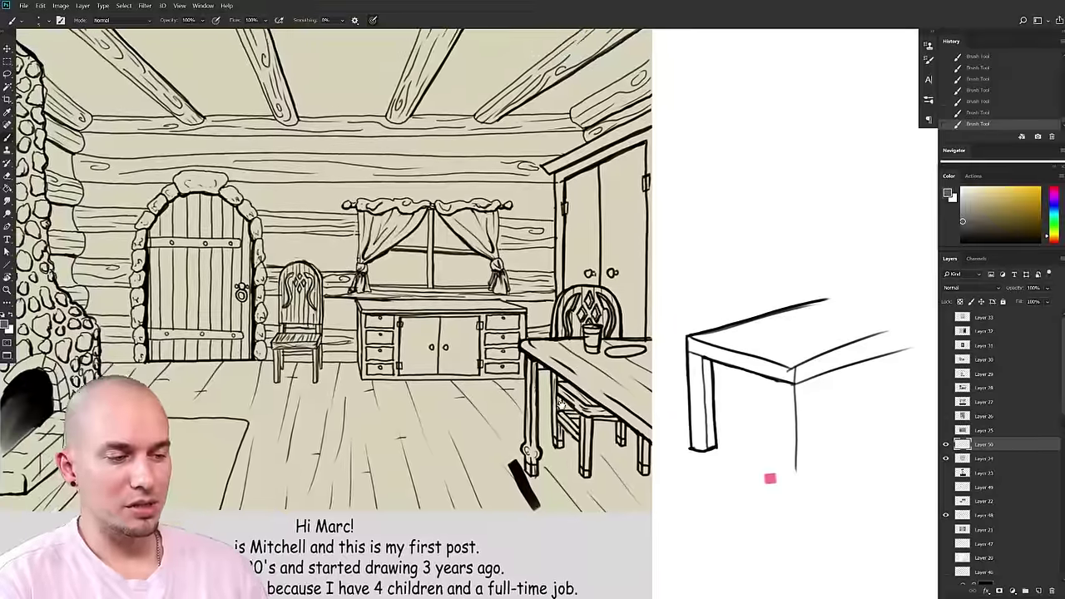
drag(562, 405, 640, 378)
scroll(639, 379, down, 2)
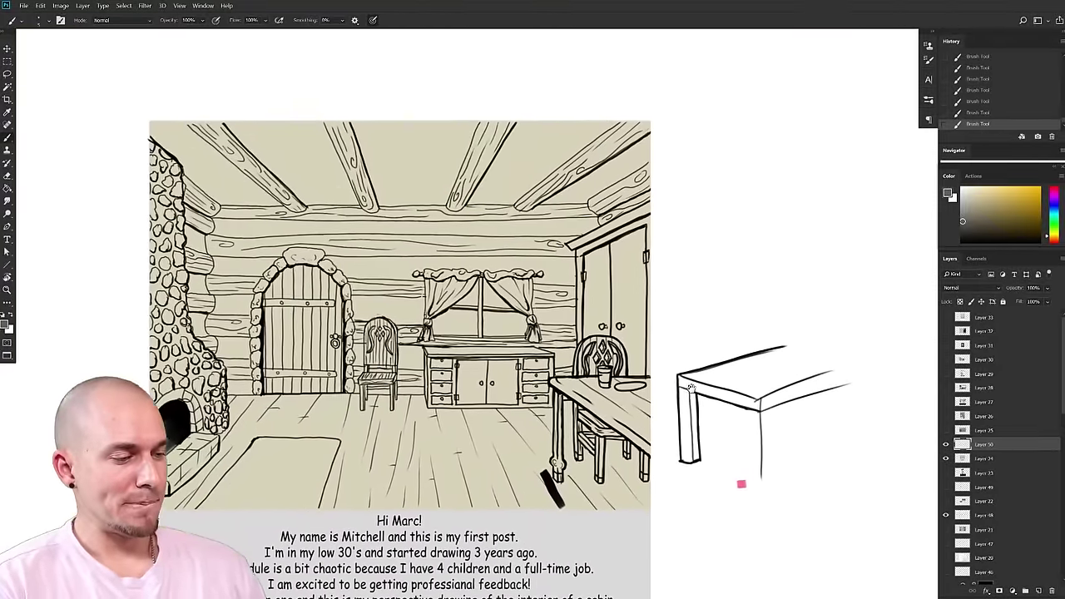
scroll(689, 388, up, 2)
drag(598, 276, 590, 268)
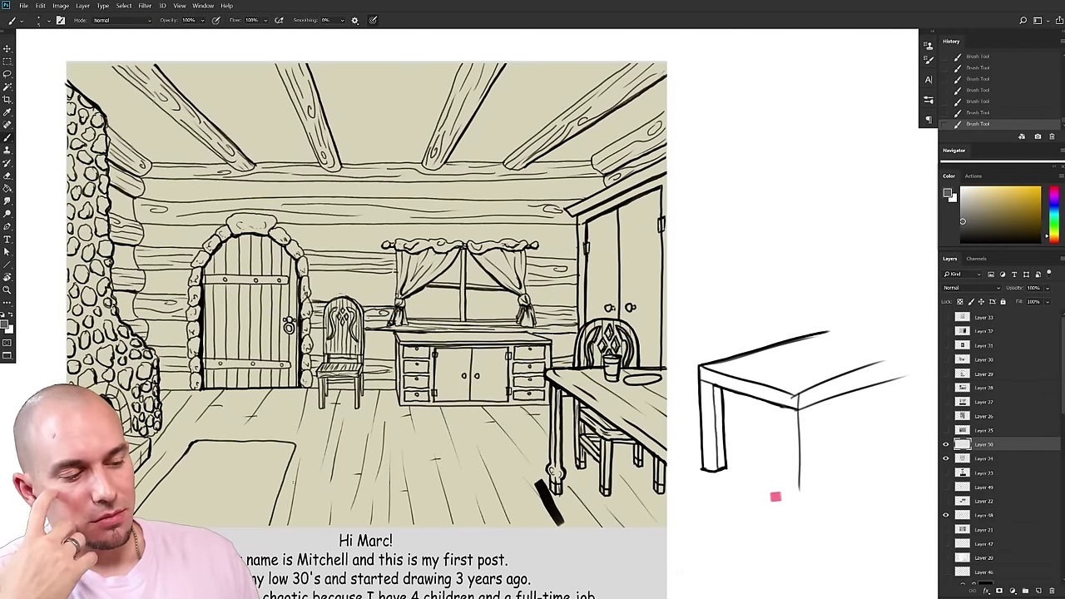
drag(590, 268, 583, 275)
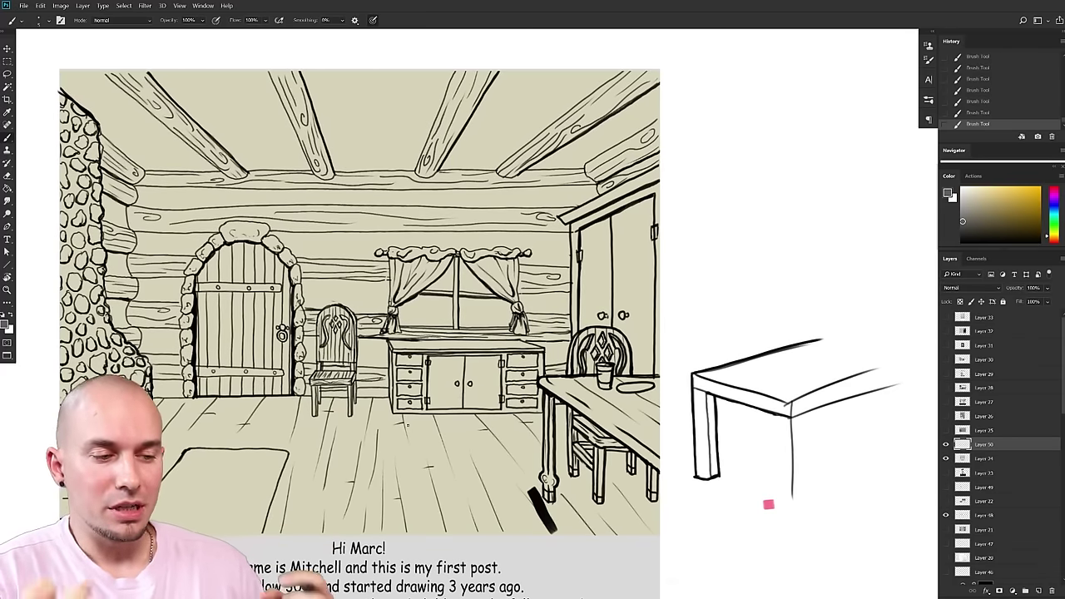
drag(407, 425, 403, 432)
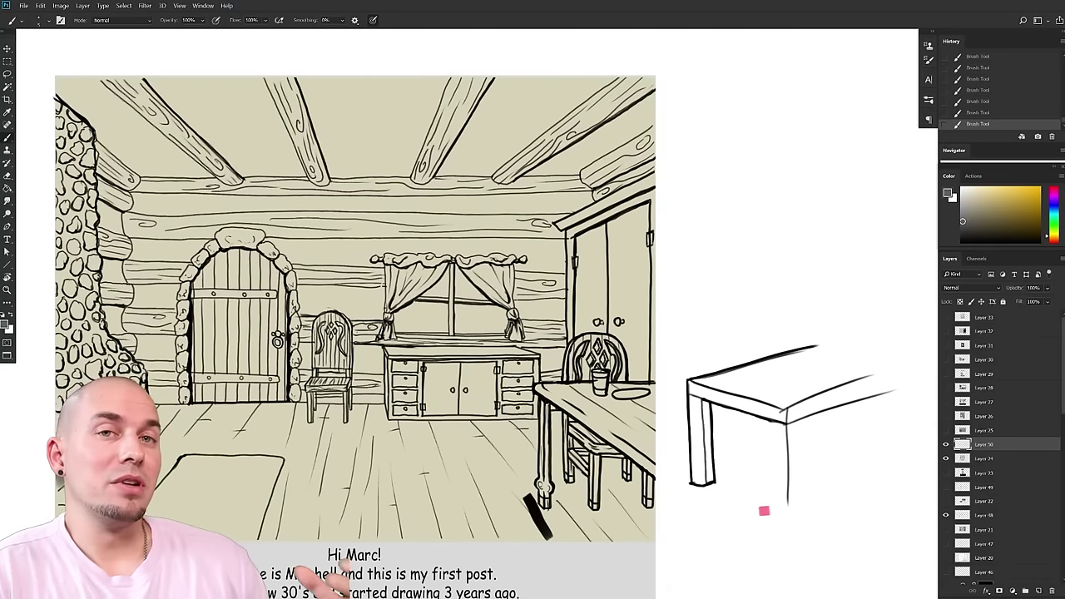
drag(545, 398, 502, 397)
drag(501, 397, 473, 396)
drag(472, 396, 509, 384)
drag(570, 365, 532, 377)
drag(532, 377, 549, 376)
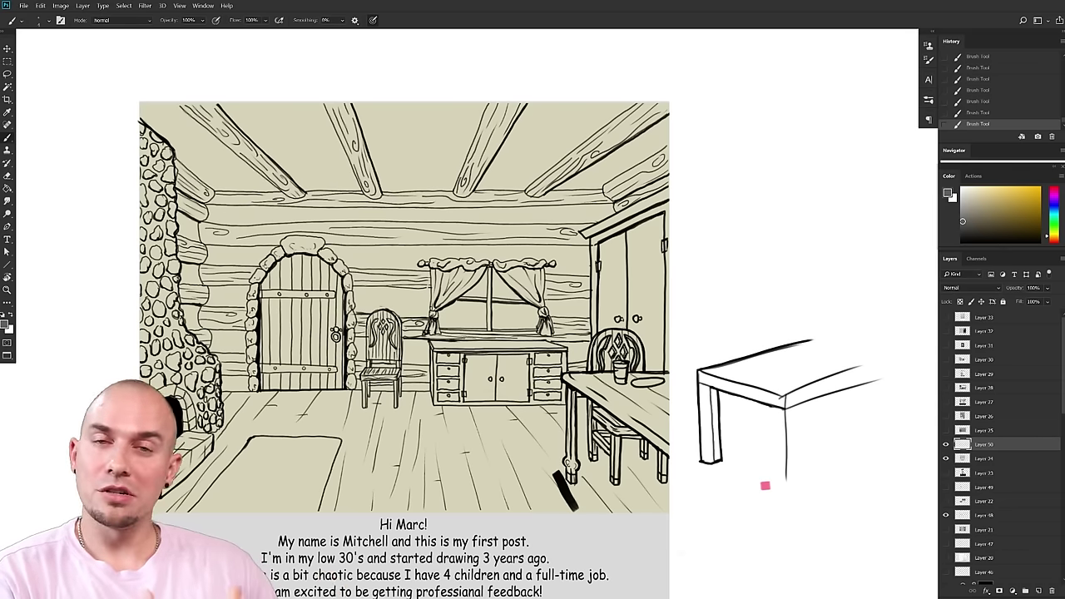
drag(493, 342, 474, 329)
scroll(628, 395, up, 1)
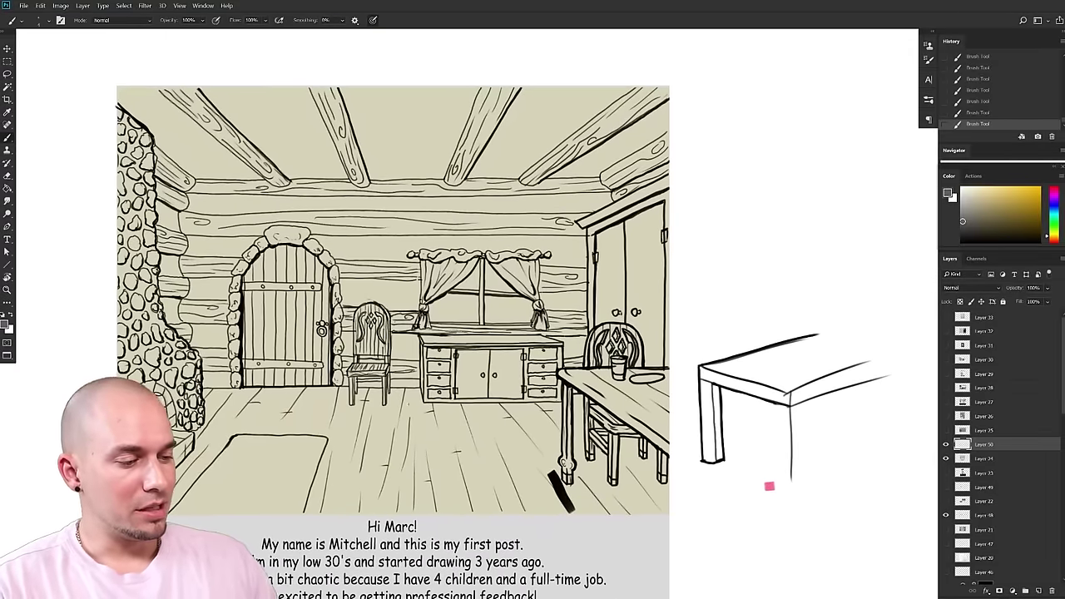
scroll(281, 475, up, 2)
scroll(462, 463, down, 2)
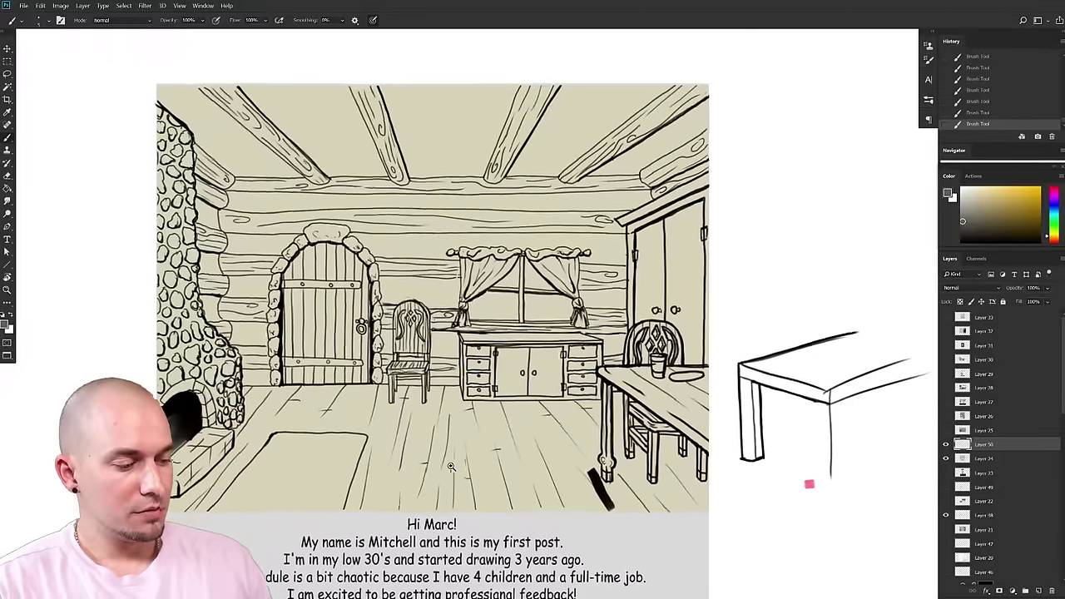
- Sample the grey line colour from the floor and hatch thin vertical strokes on the floorboards beside the rug
alt+click(366, 496)
alt+click(362, 503)
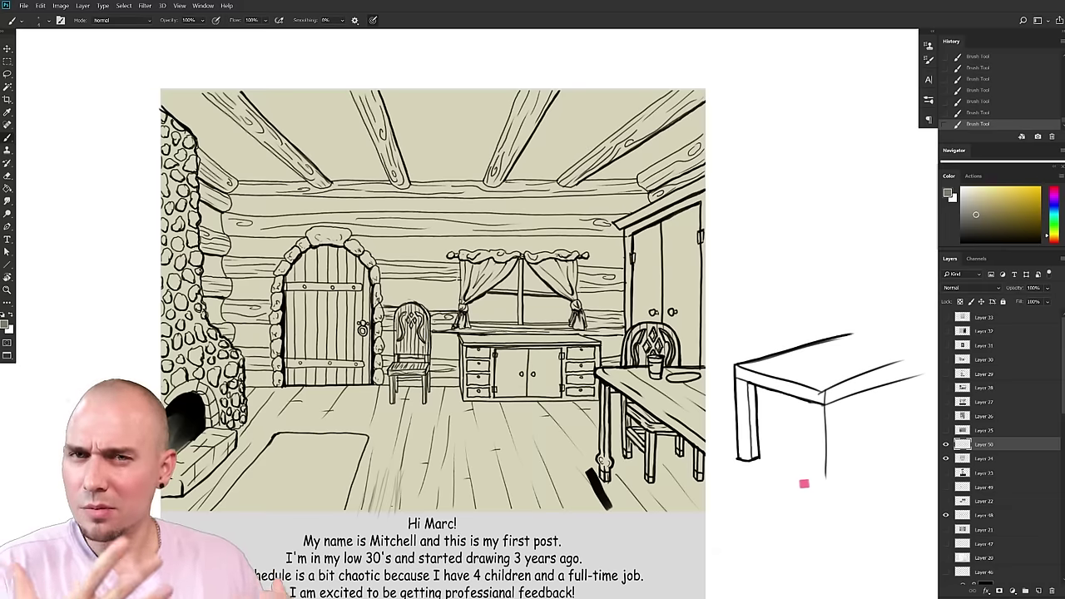
drag(449, 412, 379, 425)
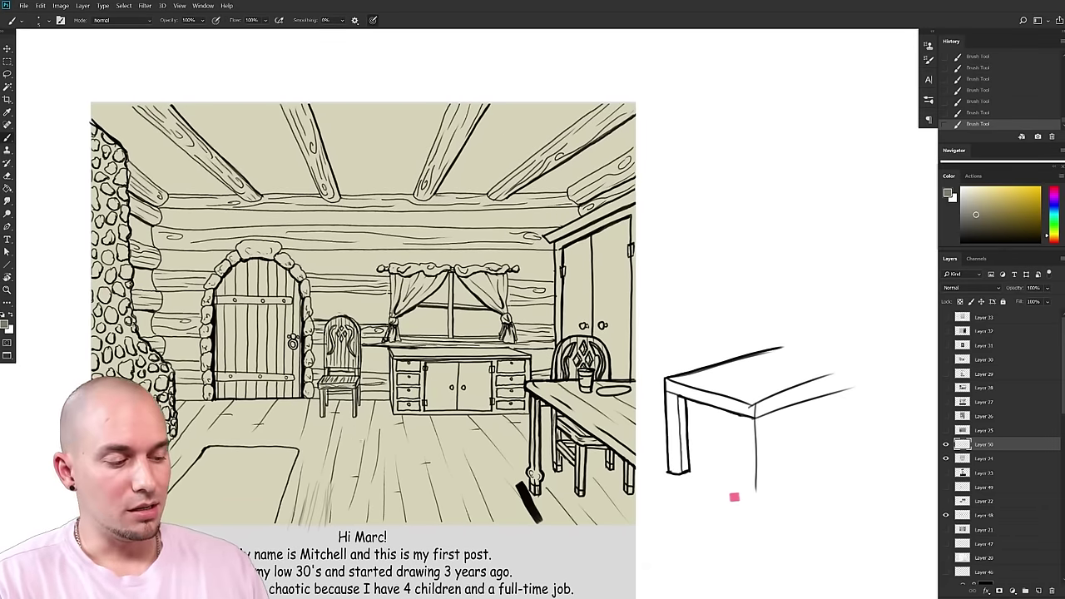
- Sketch a small tapered outline above the table sketch and a larger flared shape with vertical inner lines below it
scroll(466, 346, right, 5)
mouse_move(544, 269)
mouse_down()
mouse_move(543, 319)
mouse_move(569, 321)
mouse_up()
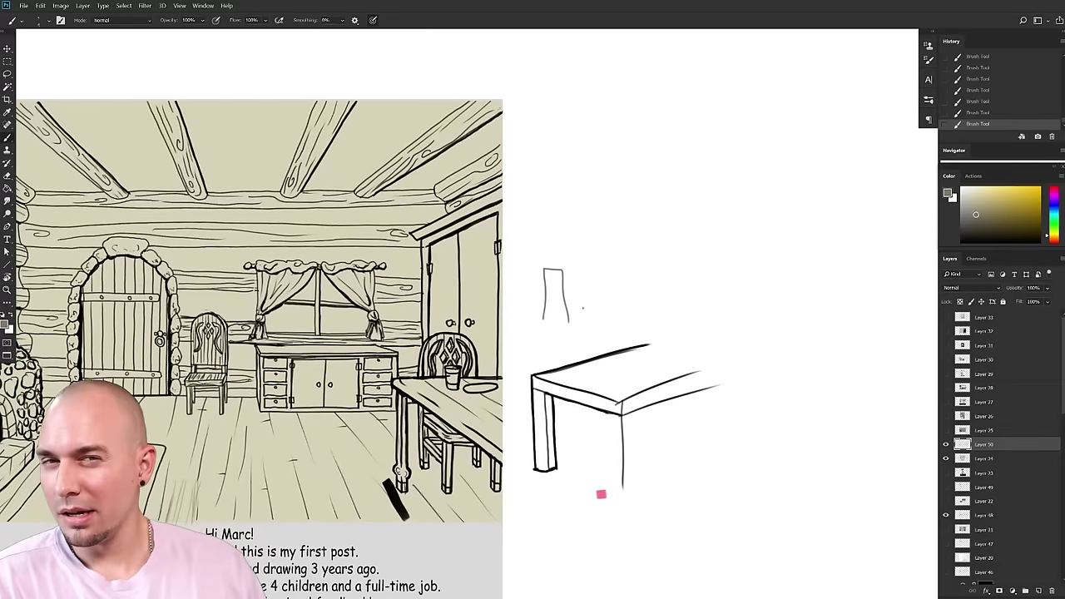
scroll(535, 504, down, 5)
scroll(535, 505, right, 5)
mouse_move(482, 426)
mouse_down()
mouse_move(468, 511)
mouse_move(559, 408)
mouse_up()
drag(484, 451, 477, 510)
drag(492, 511, 491, 464)
drag(499, 510, 498, 489)
mouse_move(515, 510)
mouse_down()
mouse_move(511, 443)
mouse_move(526, 440)
mouse_up()
- Examine the whole cabin drawing and the door, chair and cabinet along its back wall
mouse_move(363, 368)
mouse_down()
mouse_move(540, 436)
mouse_move(541, 450)
mouse_move(550, 443)
mouse_up()
drag(293, 320, 301, 361)
drag(336, 463, 332, 463)
drag(340, 421, 327, 438)
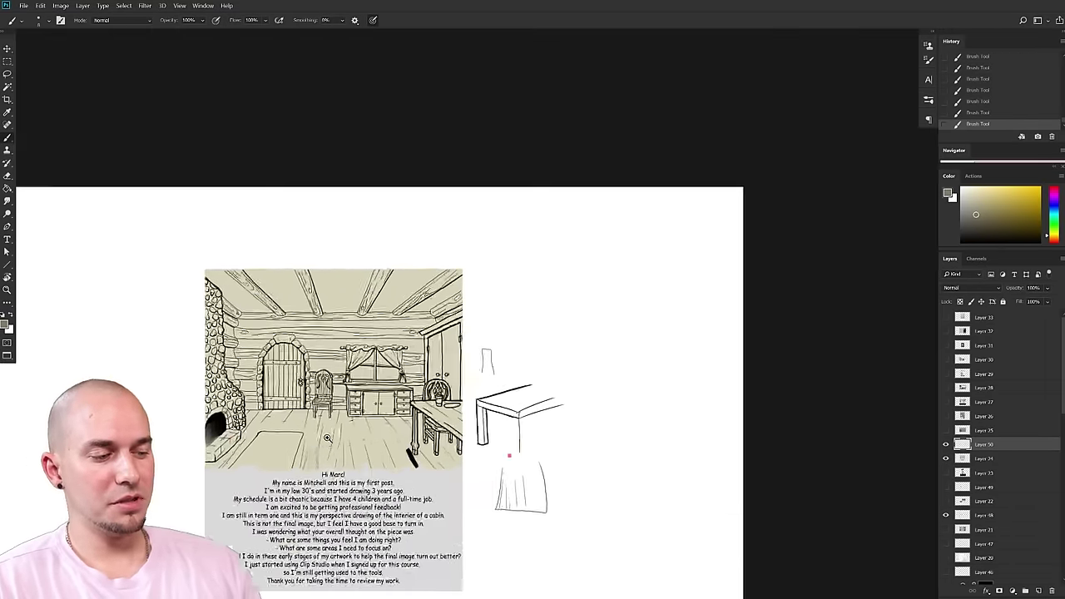
scroll(327, 438, up, 3)
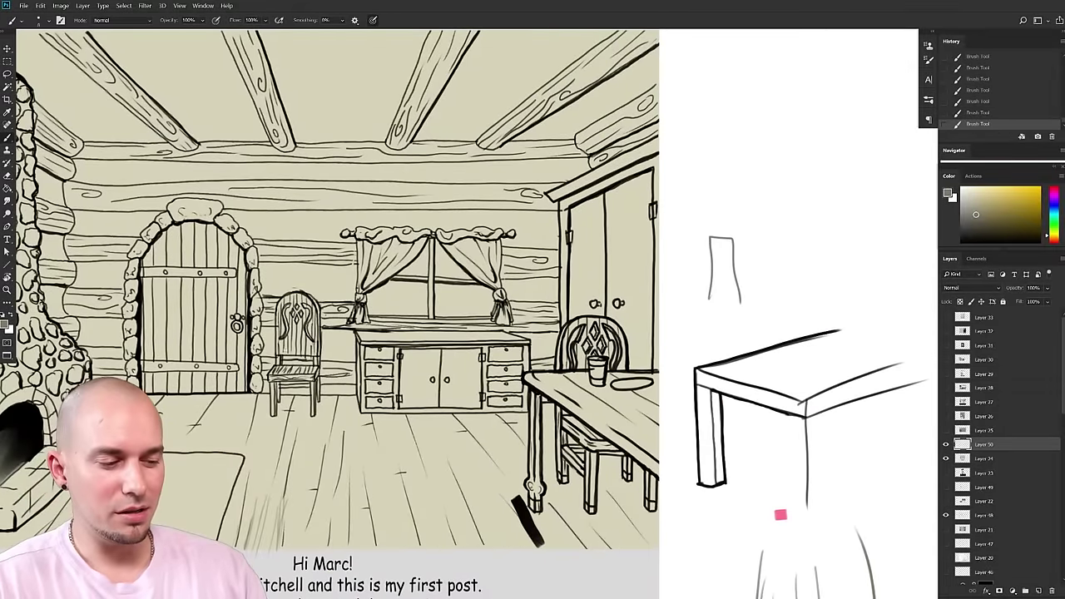
scroll(282, 383, up, 2)
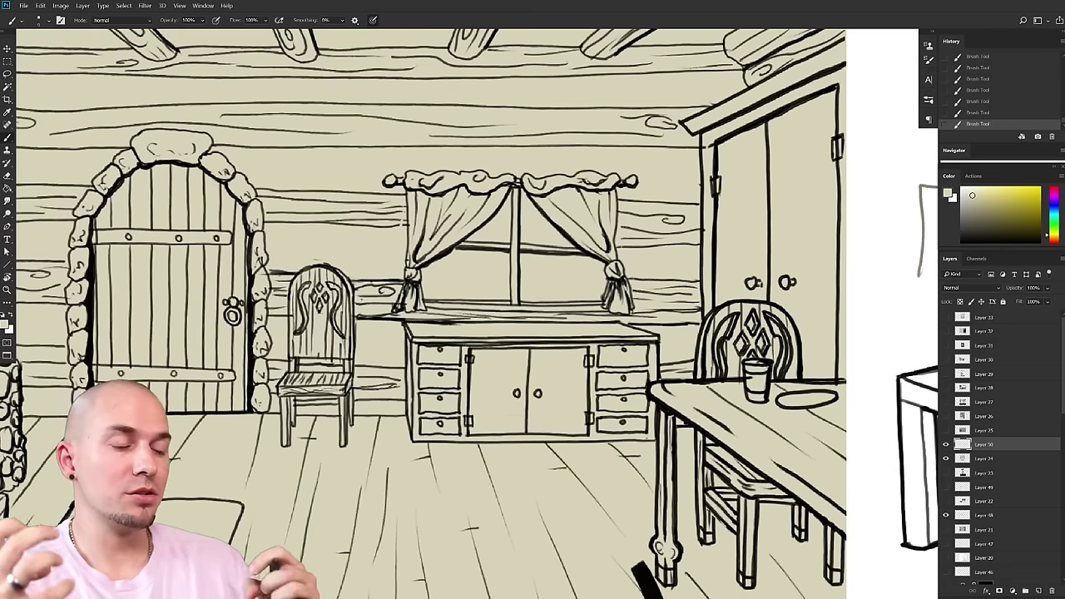
scroll(377, 413, down, 3)
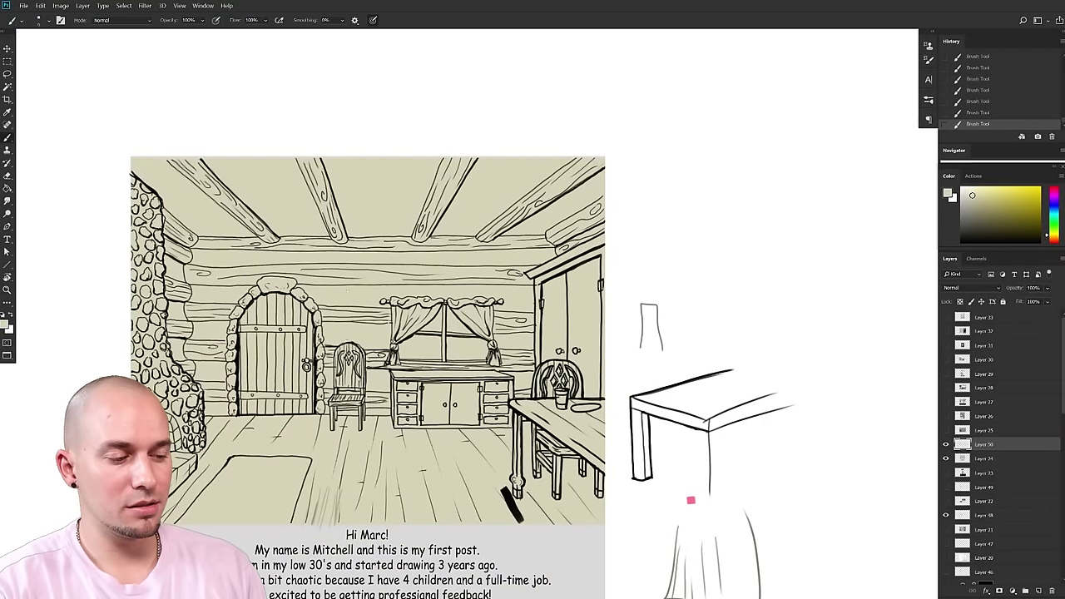
- Block in the back wall of the cabin with saturated red strokes using a larger brush
click(1032, 190)
click(1053, 187)
key(bracketright)
mouse_move(512, 248)
mouse_down()
mouse_move(513, 262)
mouse_move(403, 390)
mouse_move(200, 245)
mouse_move(296, 366)
mouse_move(395, 249)
mouse_move(511, 366)
mouse_up()
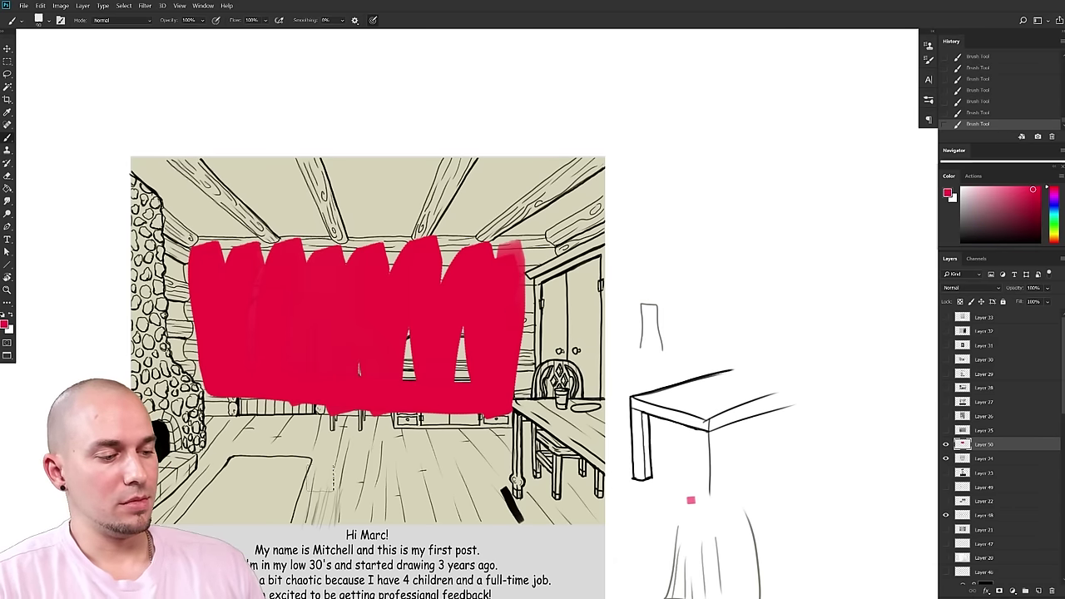
- Surround the red block with a wide pale pink band over the ceiling, side walls and floor
mouse_move(179, 450)
mouse_down()
mouse_move(155, 361)
mouse_move(158, 205)
mouse_move(167, 450)
mouse_move(433, 450)
mouse_move(557, 249)
mouse_move(155, 203)
mouse_move(200, 237)
mouse_up()
key(ctrl+z)
click(968, 193)
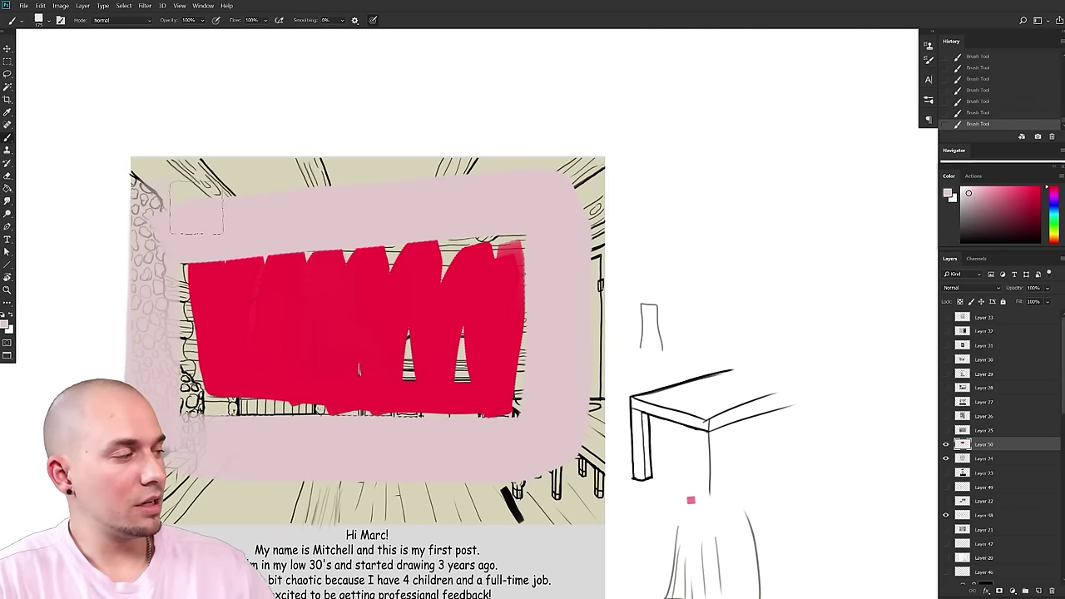
- Try a pale and a saturated blue band across the foreground floor, and undo all the colour blocking
click(1055, 204)
mouse_move(561, 474)
mouse_down()
mouse_move(275, 521)
mouse_move(183, 507)
mouse_up()
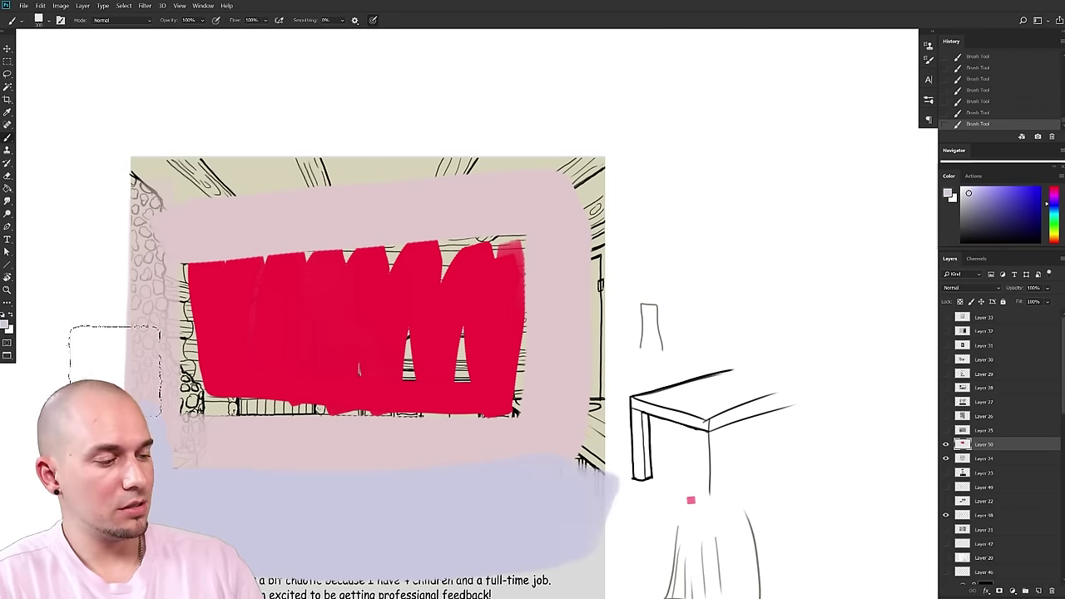
key(ctrl+z)
click(1032, 188)
mouse_move(620, 445)
mouse_down()
mouse_move(564, 500)
mouse_move(266, 524)
mouse_move(152, 505)
mouse_up()
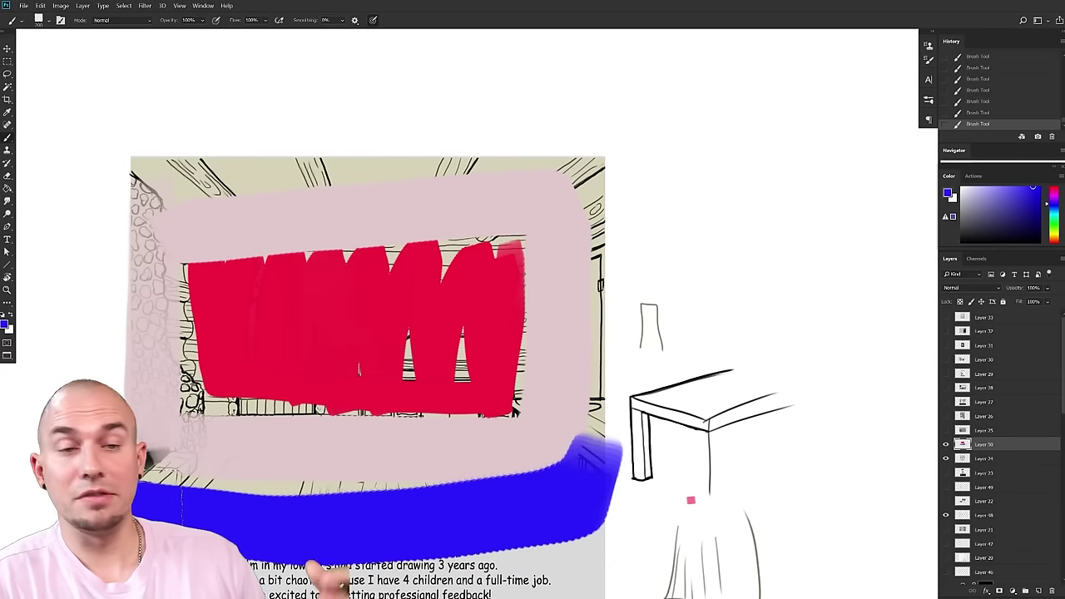
key(ctrl+z)
key(ctrl+z)
key(ctrl+z)
key(ctrl+z)
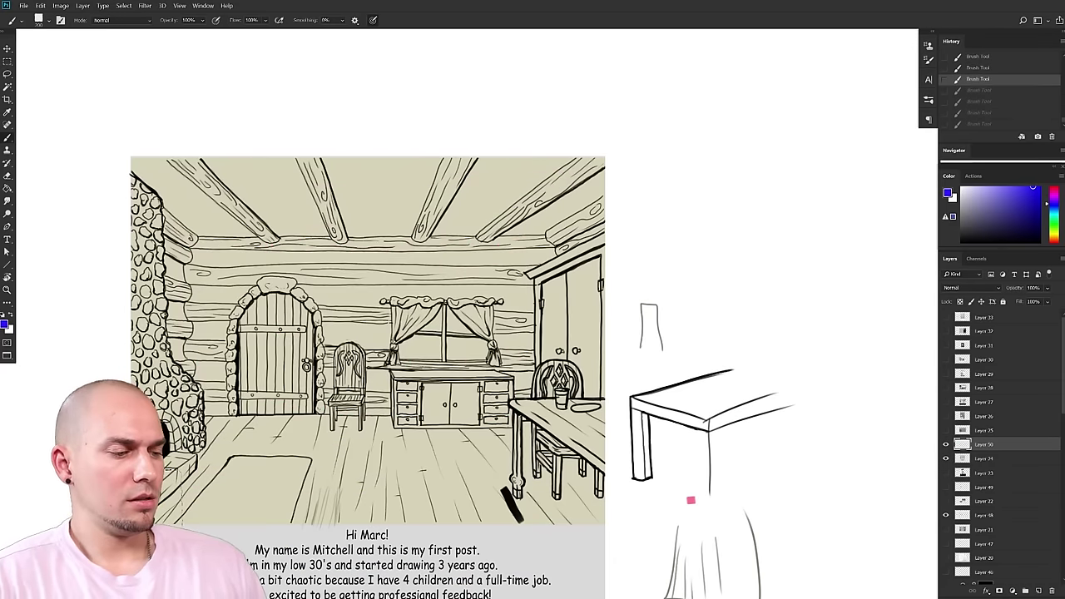
- Sample the beige background with a much smaller brush and paint out the wood grain on the far chair's backrest and seat
scroll(439, 394, up, 5)
drag(439, 394, 486, 398)
alt+click(316, 328)
key([)
key([)
key([)
key([)
key([)
key([)
key([)
key([)
key([)
key([)
key([)
key([)
key([)
key([)
key([)
key([)
alt+click(312, 321)
key([)
mouse_move(305, 343)
mouse_down()
mouse_move(311, 296)
mouse_move(312, 343)
mouse_move(291, 336)
mouse_move(345, 338)
mouse_up()
key([)
mouse_move(344, 292)
mouse_down()
mouse_move(347, 319)
mouse_move(326, 254)
mouse_move(323, 266)
mouse_move(289, 266)
mouse_move(287, 310)
mouse_move(307, 292)
mouse_move(331, 323)
mouse_move(345, 288)
mouse_move(334, 255)
mouse_up()
key([)
key([)
drag(287, 317, 289, 333)
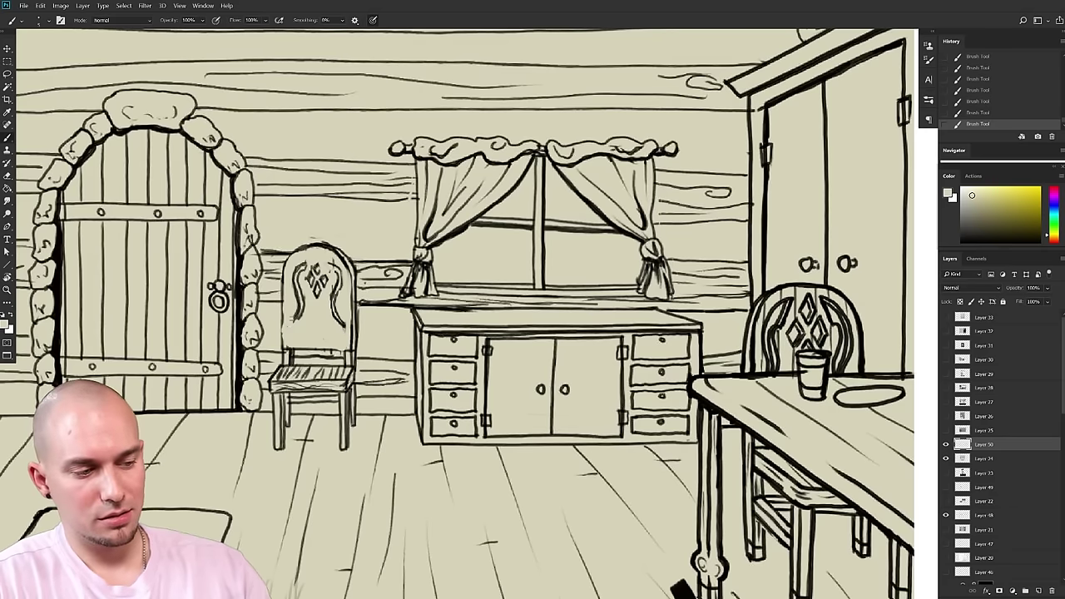
mouse_move(317, 374)
mouse_down()
mouse_move(338, 373)
mouse_move(281, 371)
mouse_move(348, 378)
mouse_move(293, 369)
mouse_move(343, 376)
mouse_move(278, 386)
mouse_up()
mouse_move(278, 388)
mouse_down()
mouse_move(344, 383)
mouse_move(270, 381)
mouse_move(286, 362)
mouse_up()
- Sample the dark line colour and redraw the far chair's seat edges, adding a short vertical line on its lower backrest
alt+click(357, 361)
drag(283, 366, 350, 368)
drag(277, 388, 337, 390)
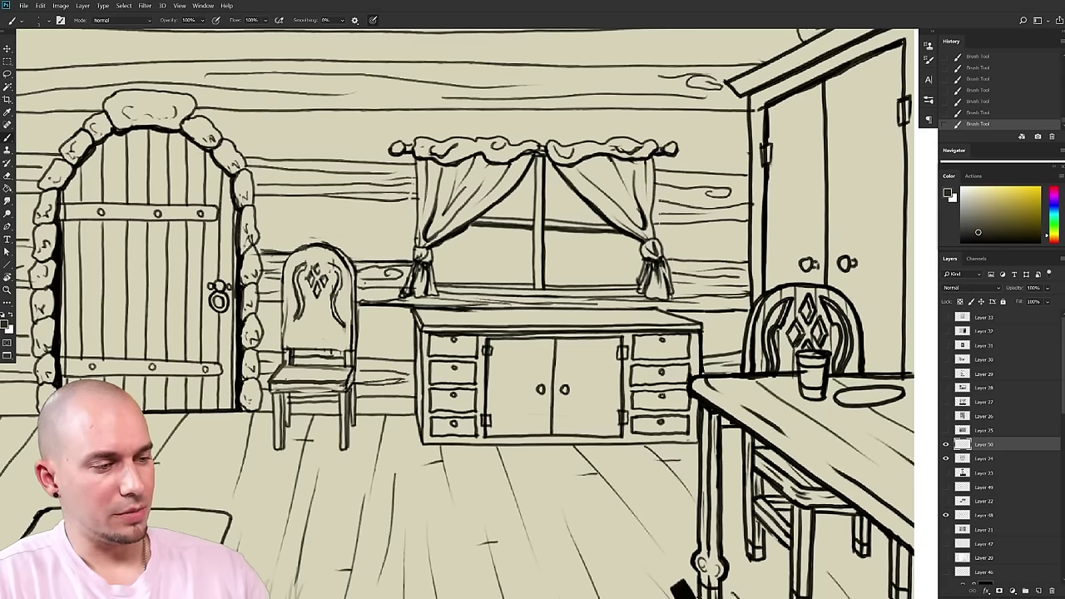
alt+click(346, 376)
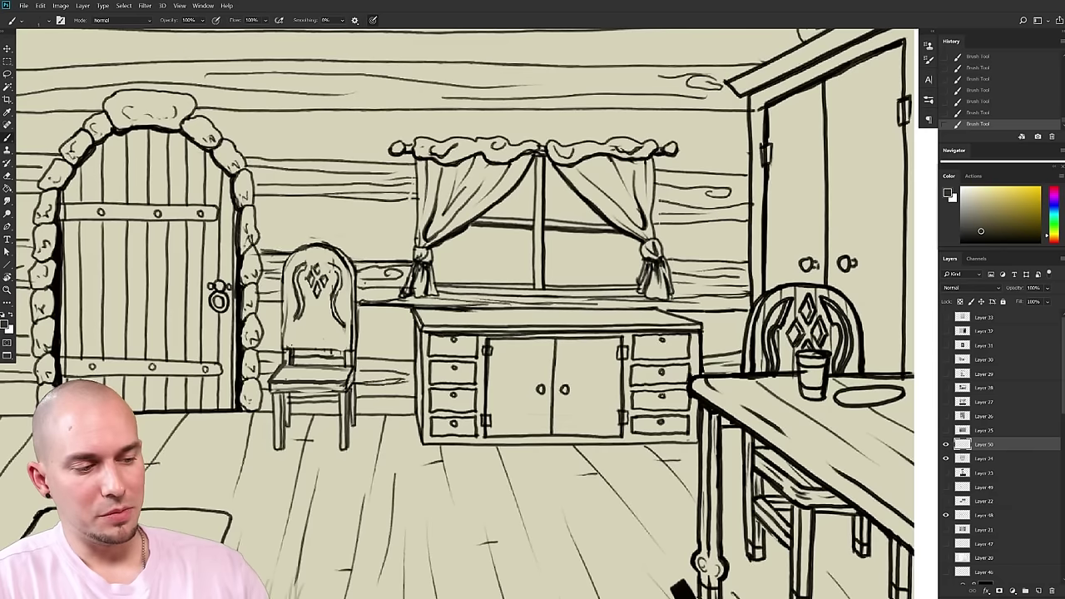
drag(311, 334, 312, 349)
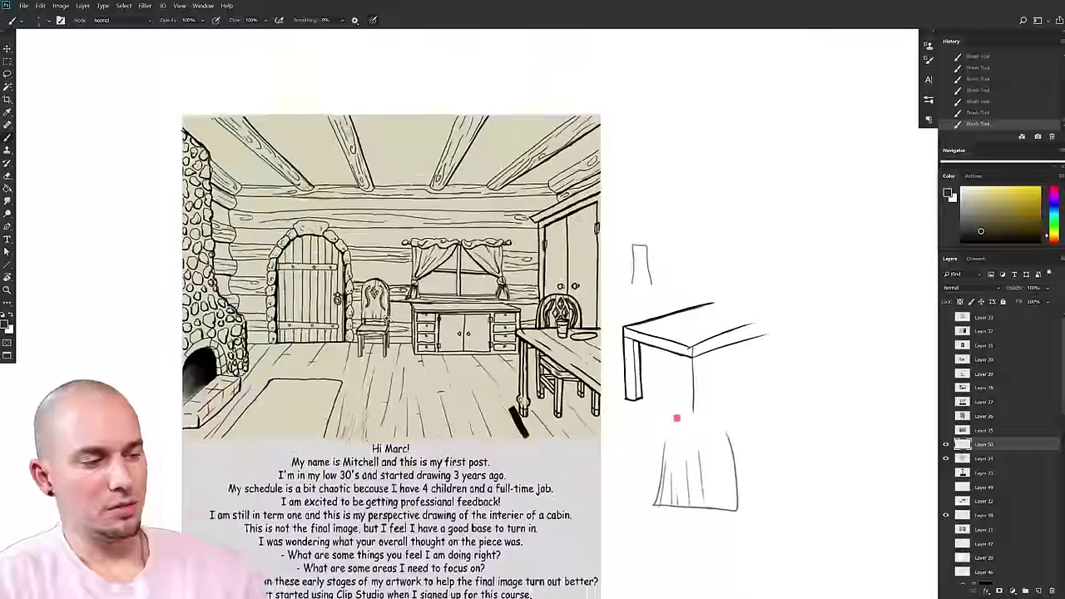
scroll(398, 349, up, 3)
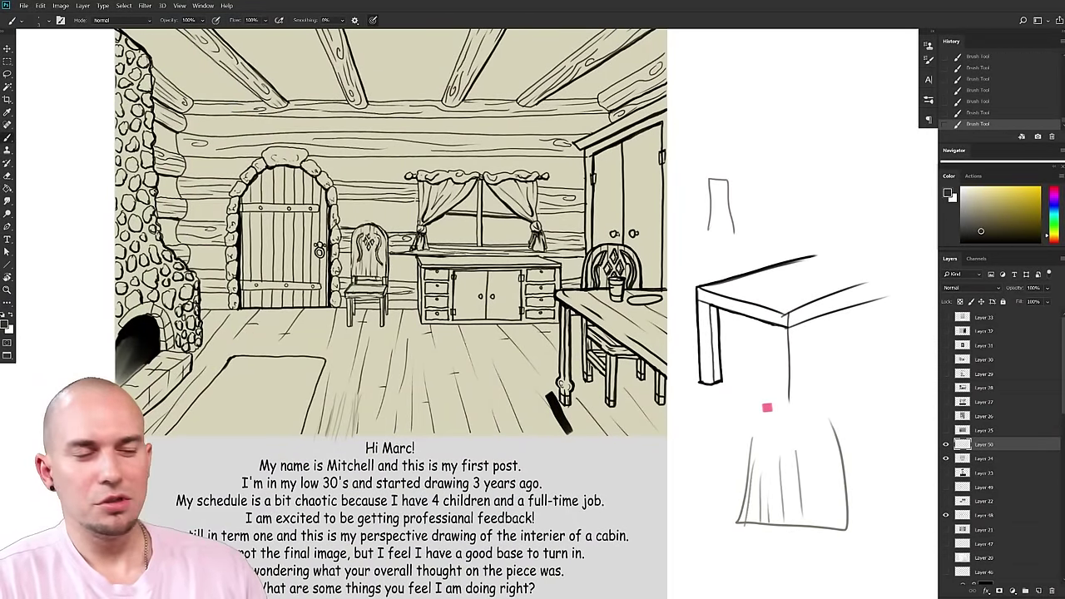
drag(435, 328, 380, 403)
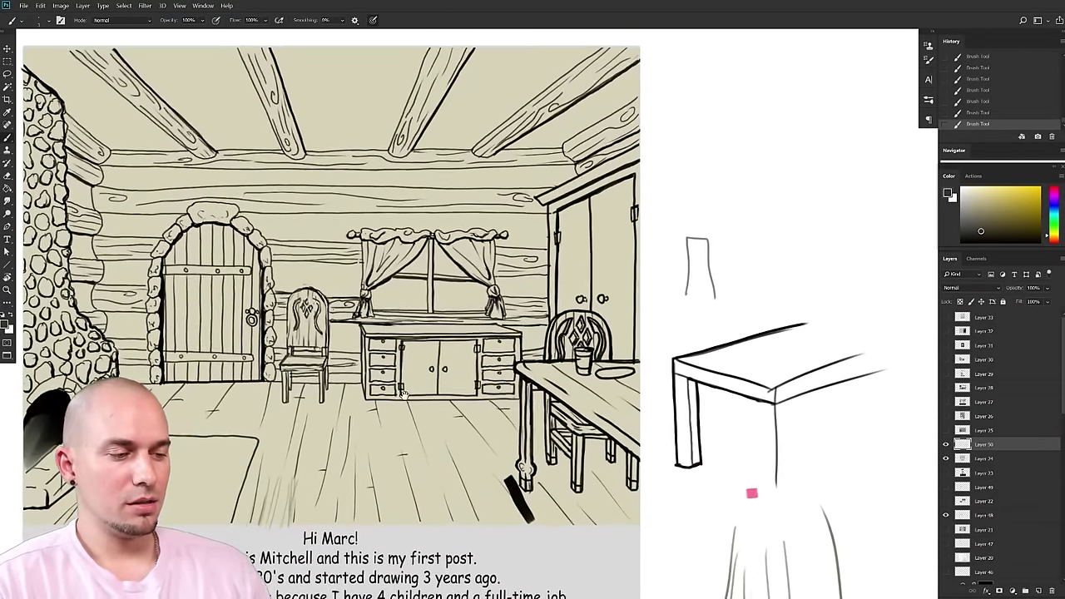
scroll(404, 391, down, 1)
scroll(473, 366, down, 3)
drag(404, 390, 425, 405)
scroll(428, 402, up, 2)
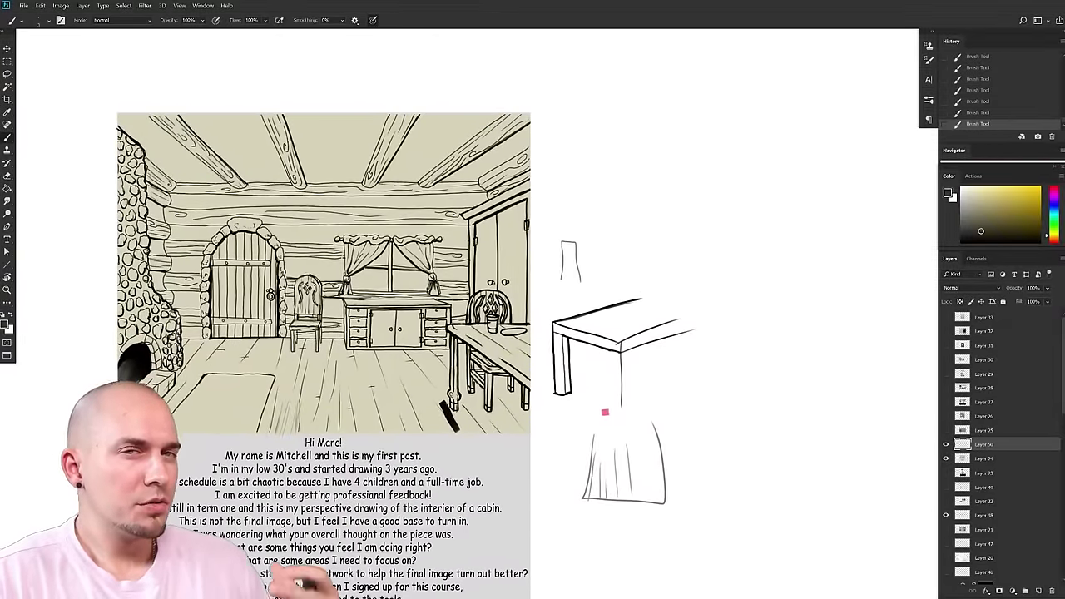
drag(445, 403, 458, 395)
scroll(632, 292, up, 1)
drag(649, 291, 680, 259)
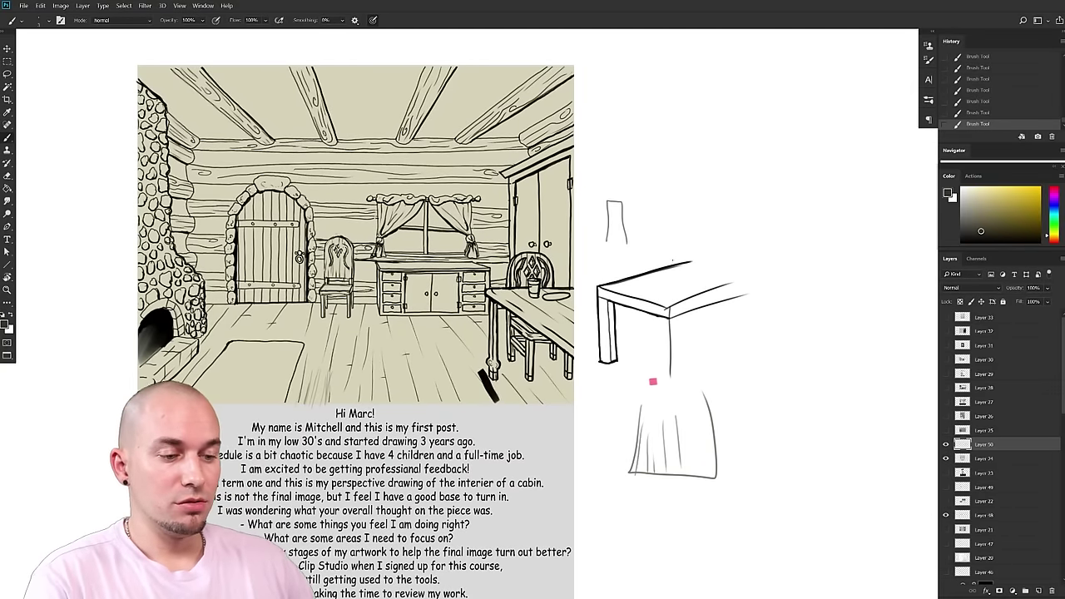
drag(685, 392, 725, 357)
scroll(754, 380, down, 2)
scroll(725, 357, up, 2)
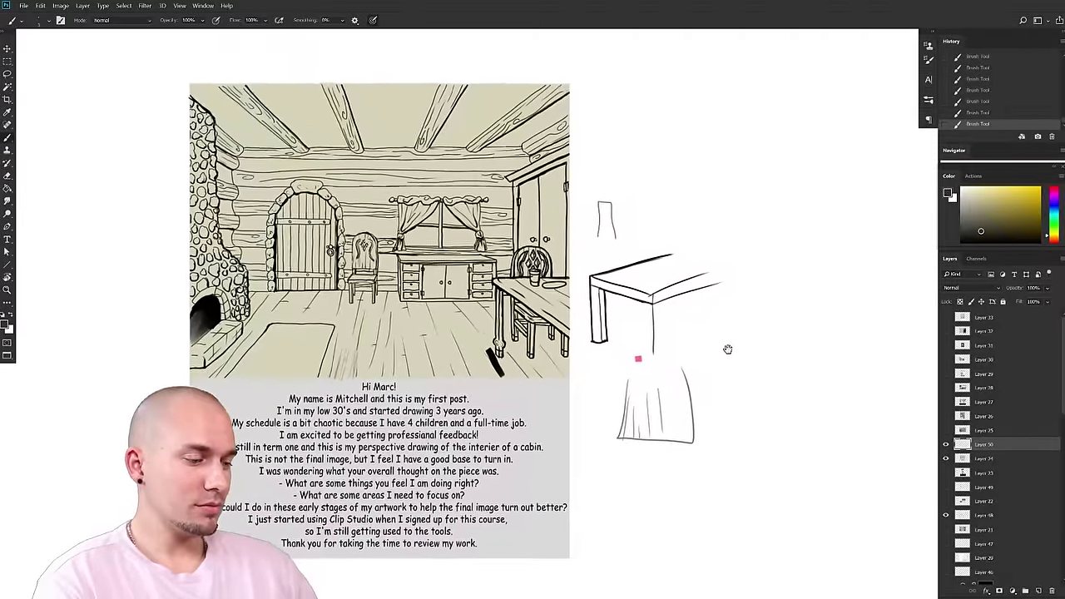
drag(736, 353, 737, 351)
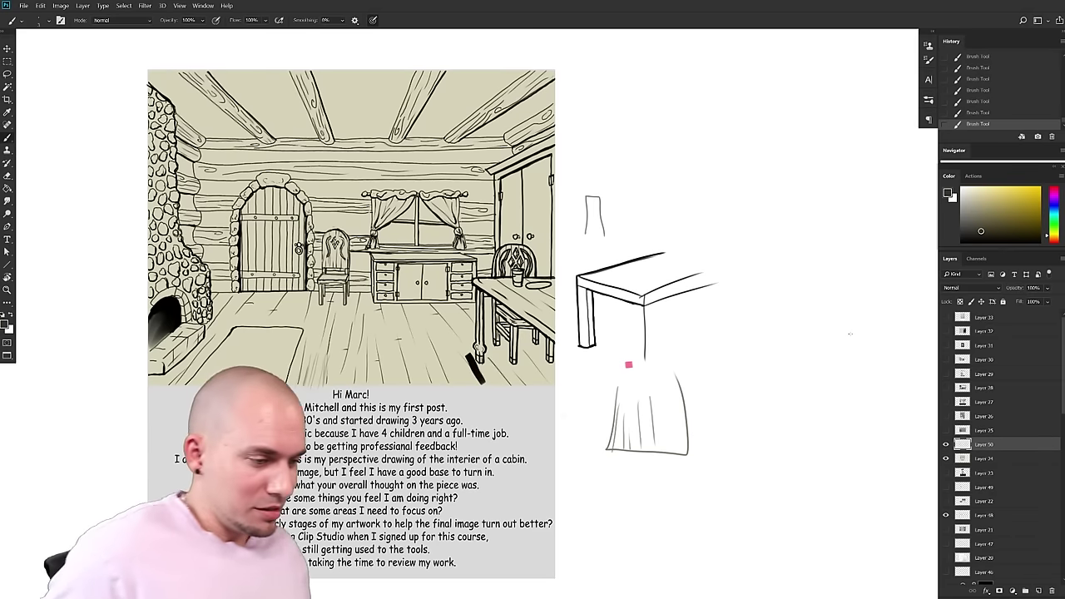
- Hide the cabin drawing and its sketch layer, and show and select Layer 25 with the gesture and figure study submission
drag(946, 458, 949, 438)
click(946, 430)
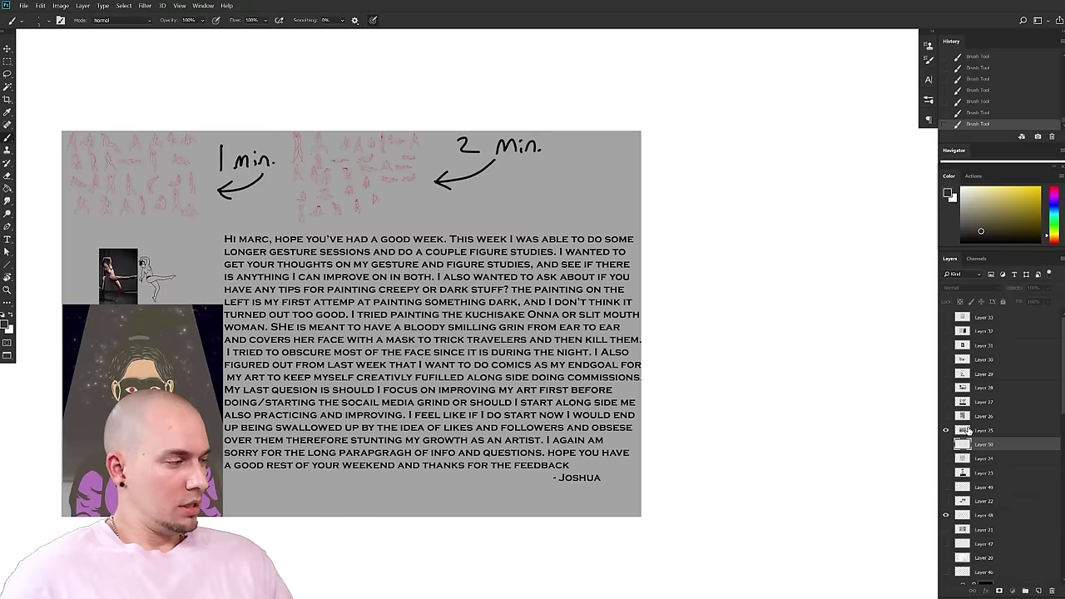
click(967, 431)
drag(507, 401, 607, 431)
drag(549, 414, 566, 413)
scroll(566, 413, down, 3)
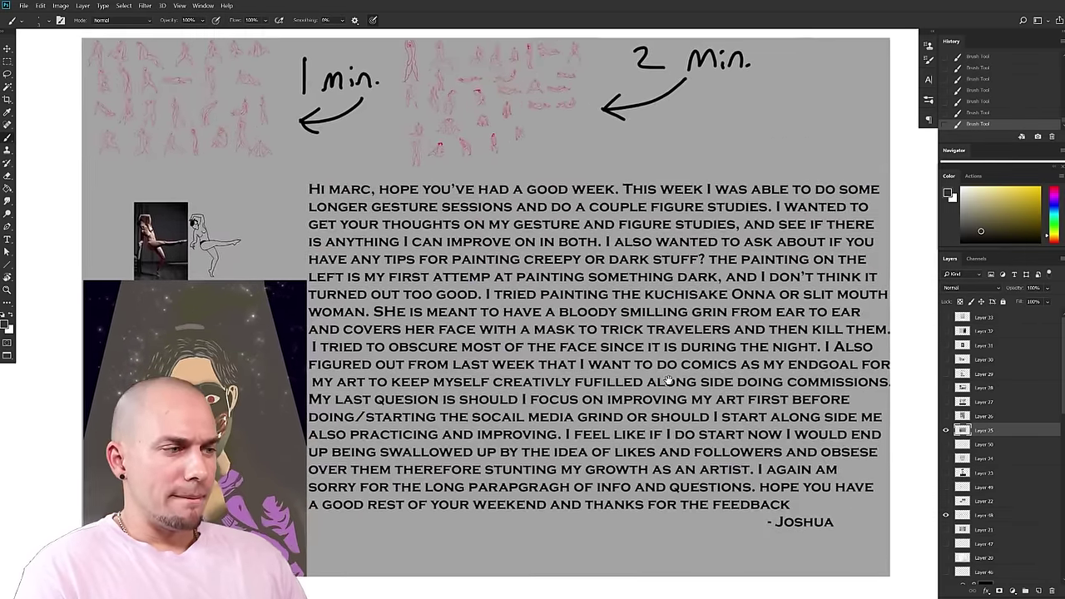
scroll(694, 388, up, 1)
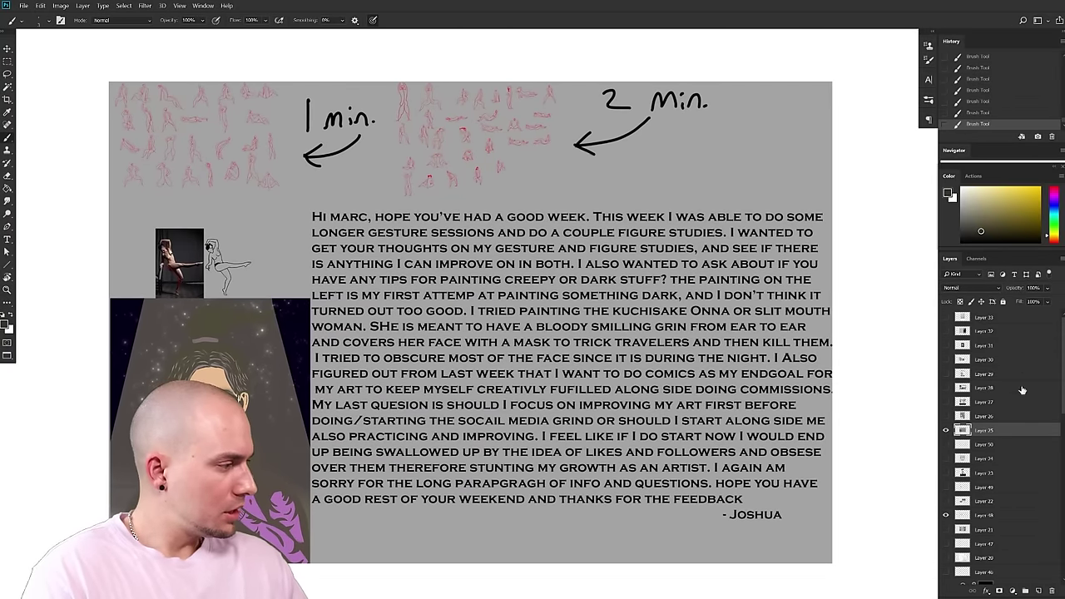
drag(693, 372, 704, 379)
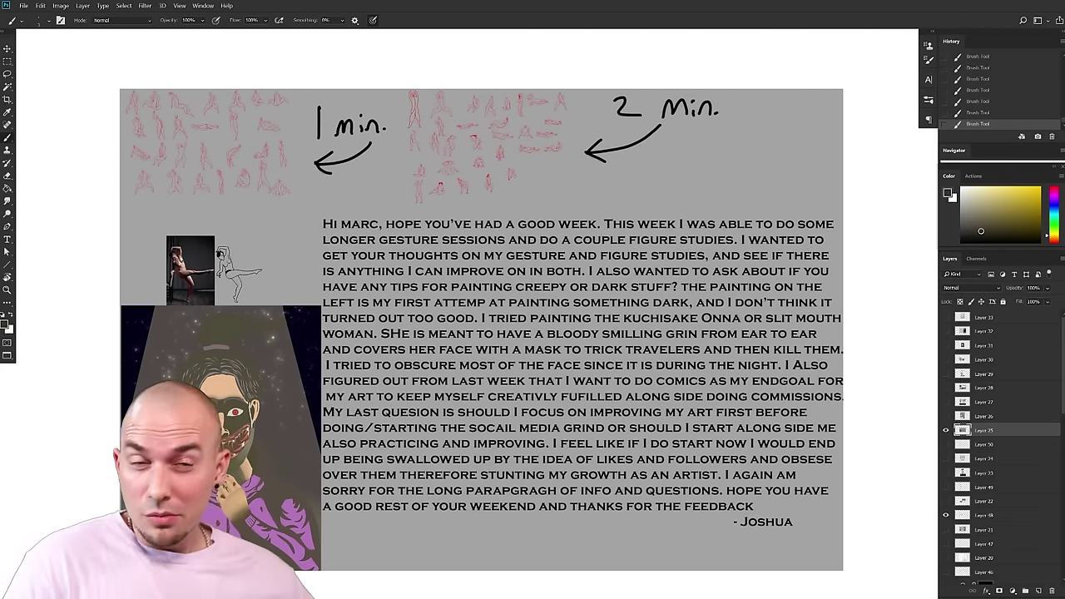
scroll(481, 333, up, 1)
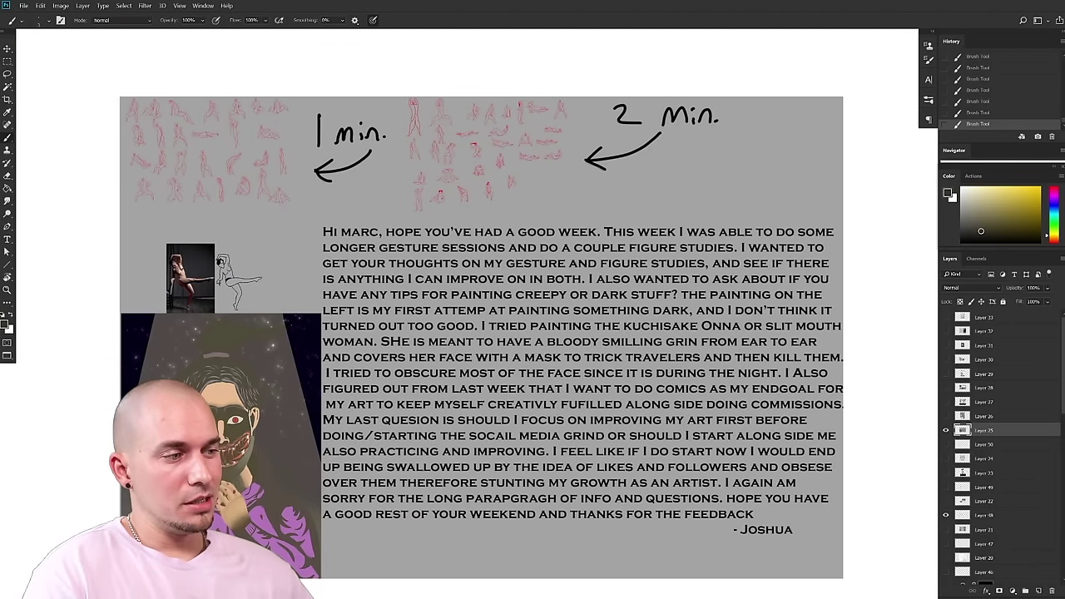
drag(565, 313, 586, 282)
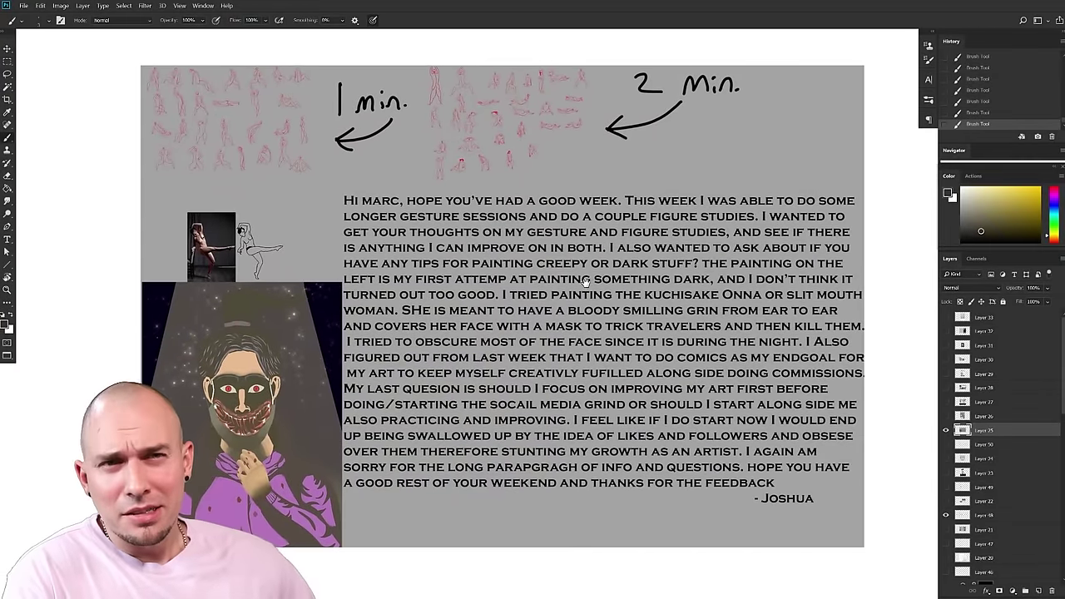
- Preview the hair study sheet on Layer 26 and hide it again
click(946, 415)
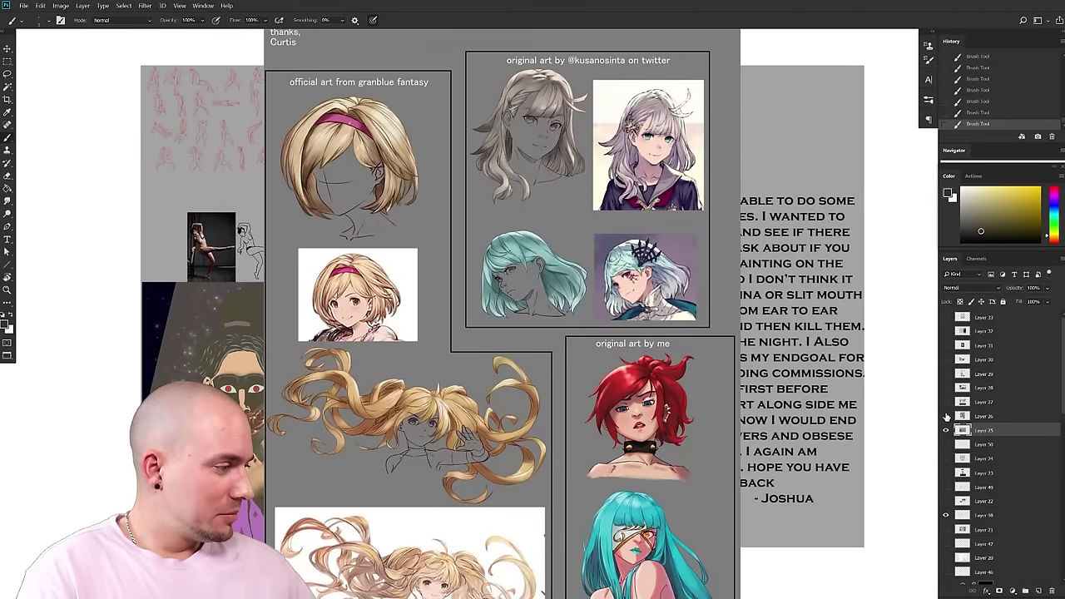
click(946, 415)
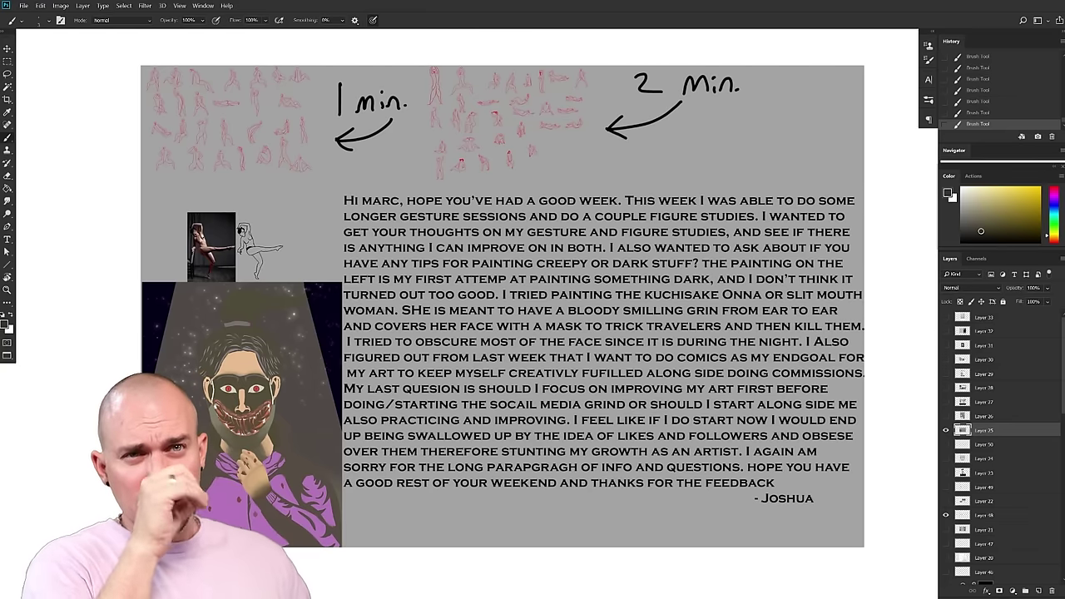
- Pick a saturated crimson brush colour and draw a corner bracket in front of "I also" in the student's message
mouse_move(729, 357)
mouse_down()
mouse_move(712, 374)
mouse_move(723, 370)
mouse_move(687, 365)
mouse_up()
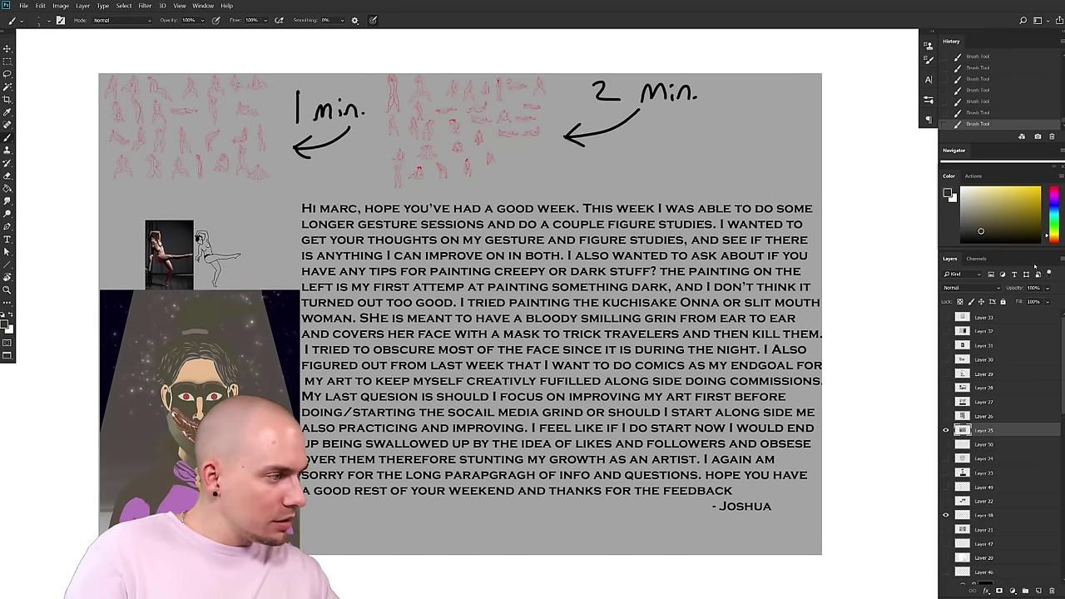
click(1054, 188)
drag(703, 384, 717, 396)
key(bracketleft)
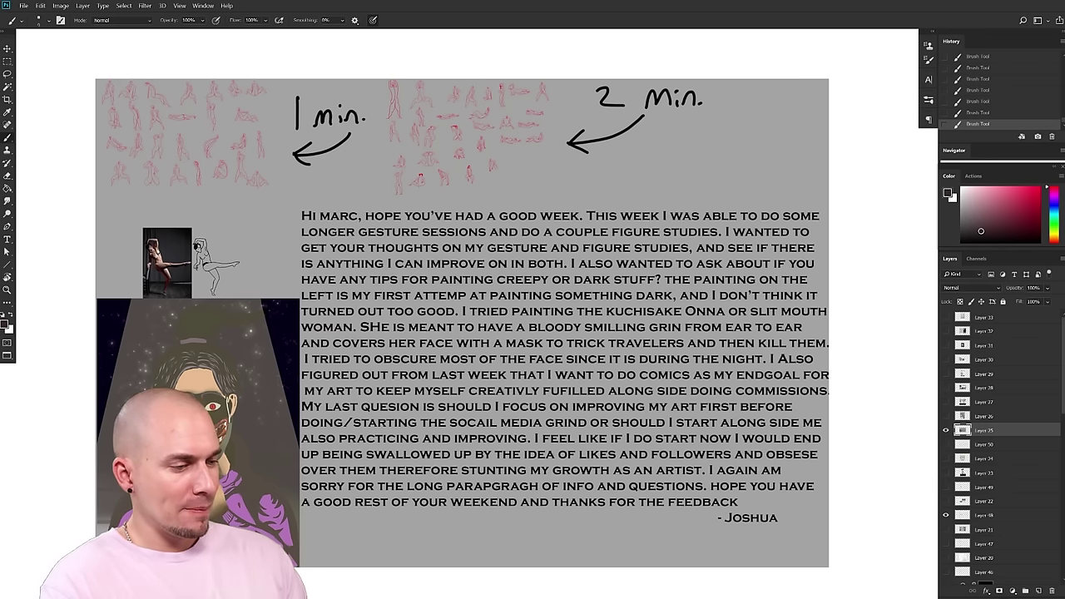
mouse_move(765, 366)
mouse_down()
mouse_move(813, 350)
mouse_move(764, 355)
mouse_move(812, 350)
mouse_up()
click(1032, 187)
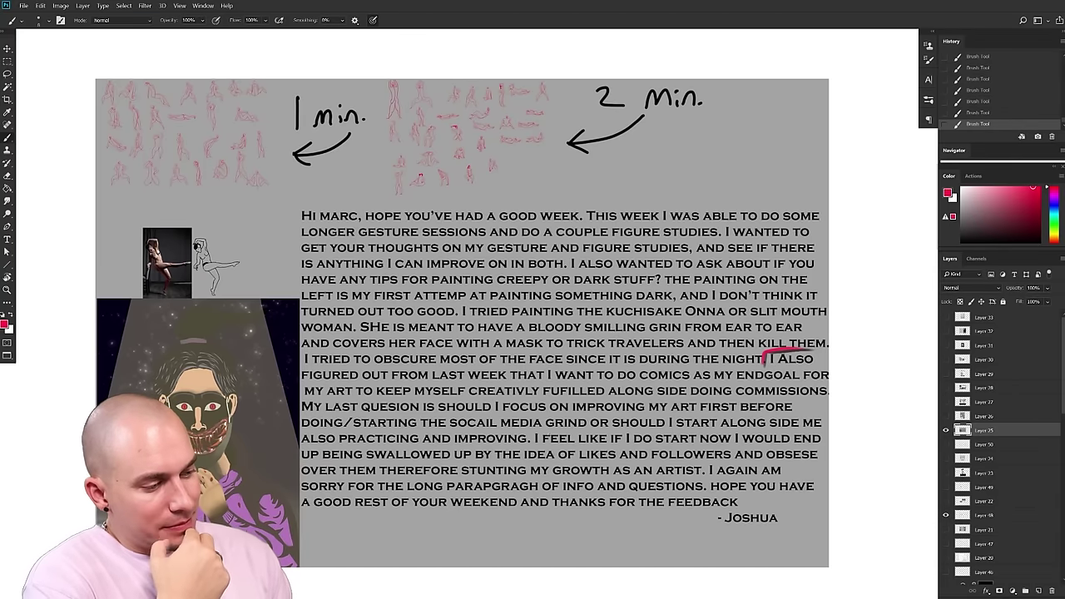
mouse_move(589, 430)
mouse_down()
mouse_move(418, 429)
mouse_move(633, 427)
mouse_up()
key(ctrl+z)
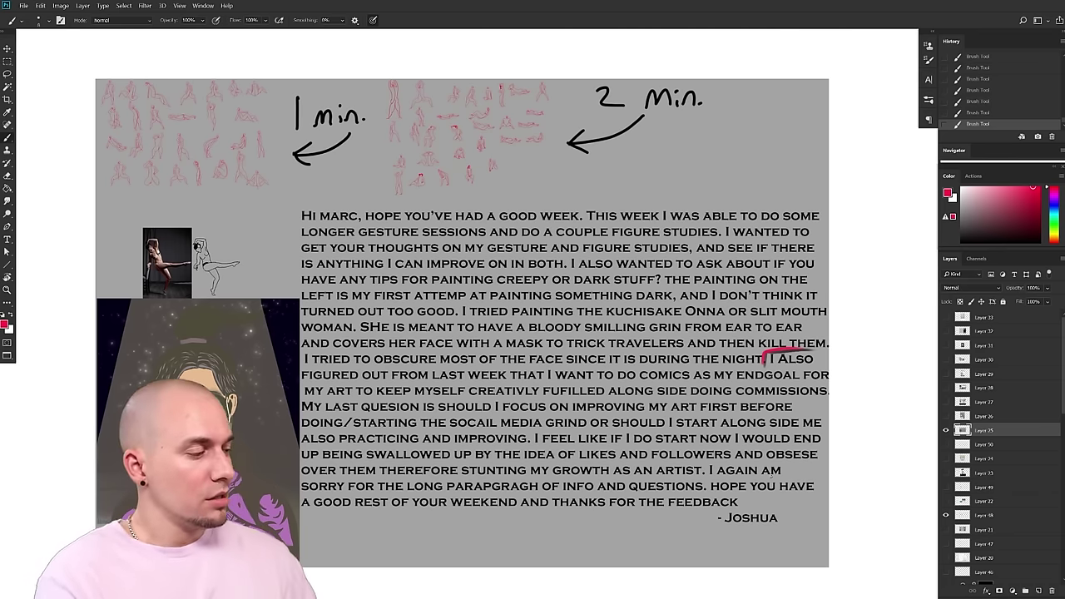
- Look over the full submission and examine the one-minute gesture drawings up close
scroll(755, 391, down, 2)
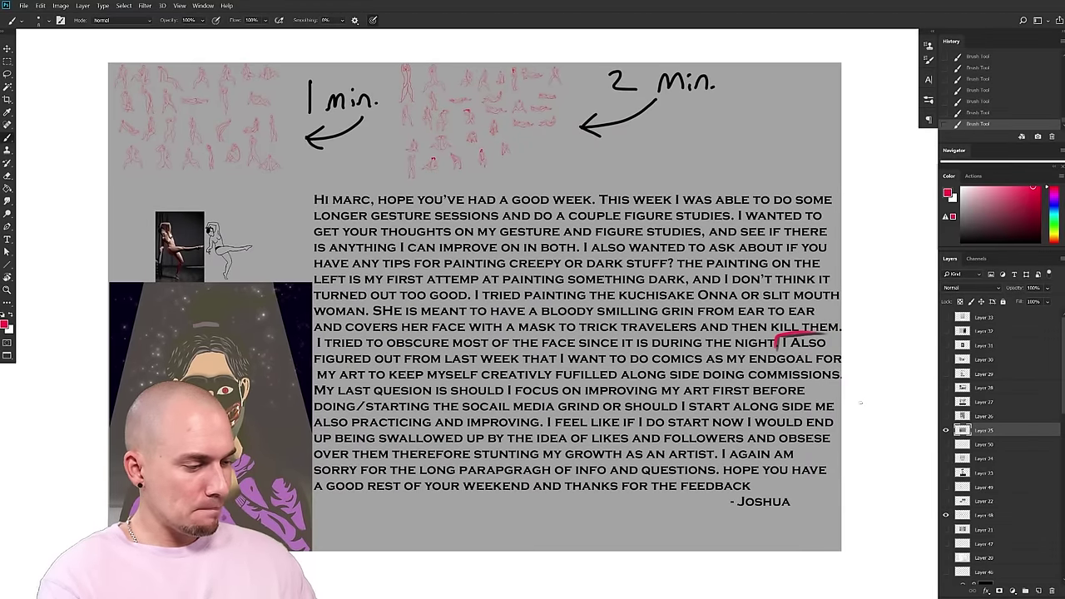
scroll(859, 401, up, 2)
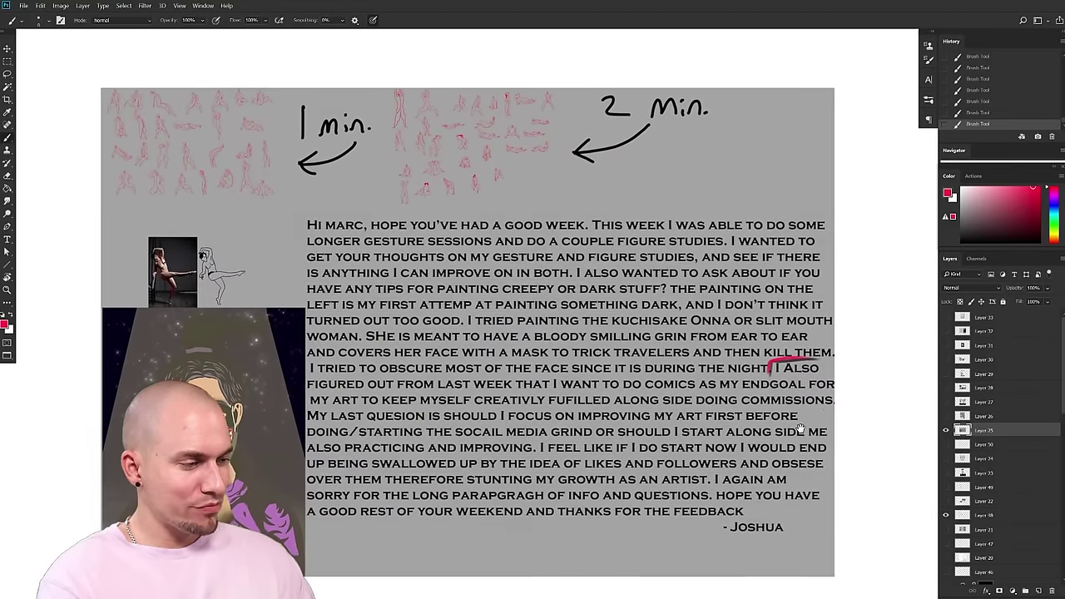
drag(822, 408, 906, 404)
drag(618, 377, 685, 346)
drag(813, 327, 799, 319)
scroll(837, 289, up, 5)
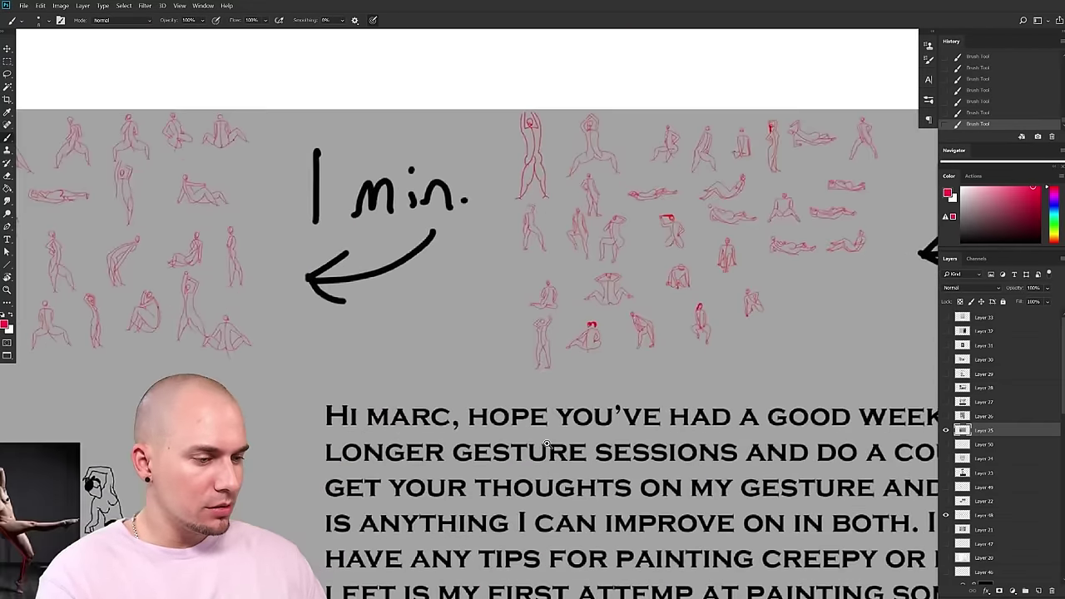
drag(547, 444, 569, 436)
drag(291, 314, 694, 382)
mouse_move(605, 365)
mouse_down()
mouse_move(699, 388)
mouse_move(672, 369)
mouse_up()
scroll(791, 351, down, 1)
scroll(792, 351, right, 1)
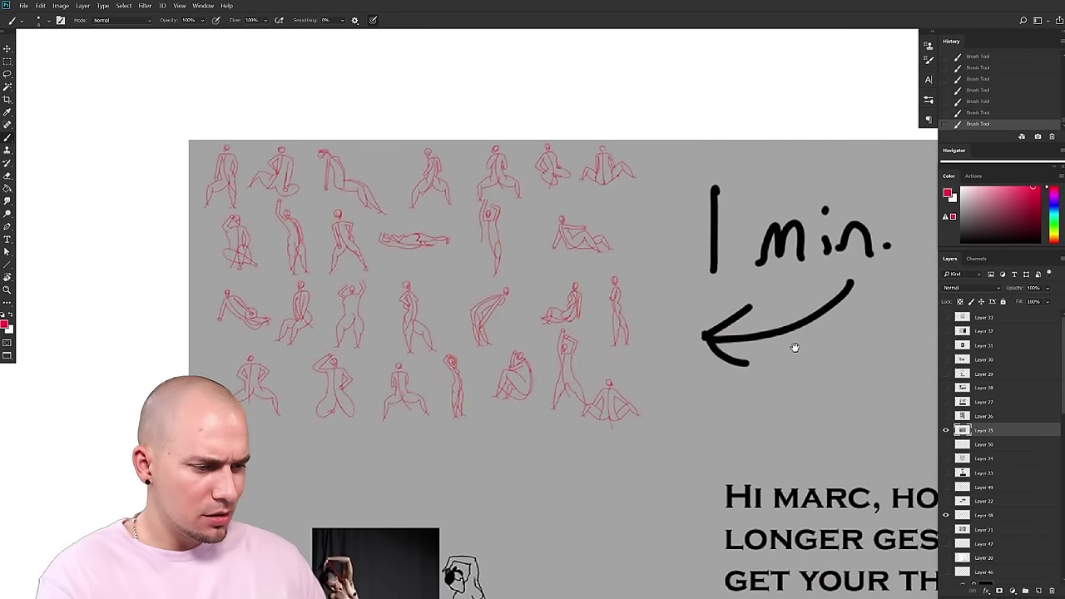
- Check the one-minute gestures against the neighbouring two-minute set, examining the poses and proportions of the one-minute figures
drag(796, 348, 332, 396)
mouse_move(876, 376)
mouse_down()
mouse_move(644, 384)
mouse_move(874, 349)
mouse_up()
drag(349, 410, 756, 374)
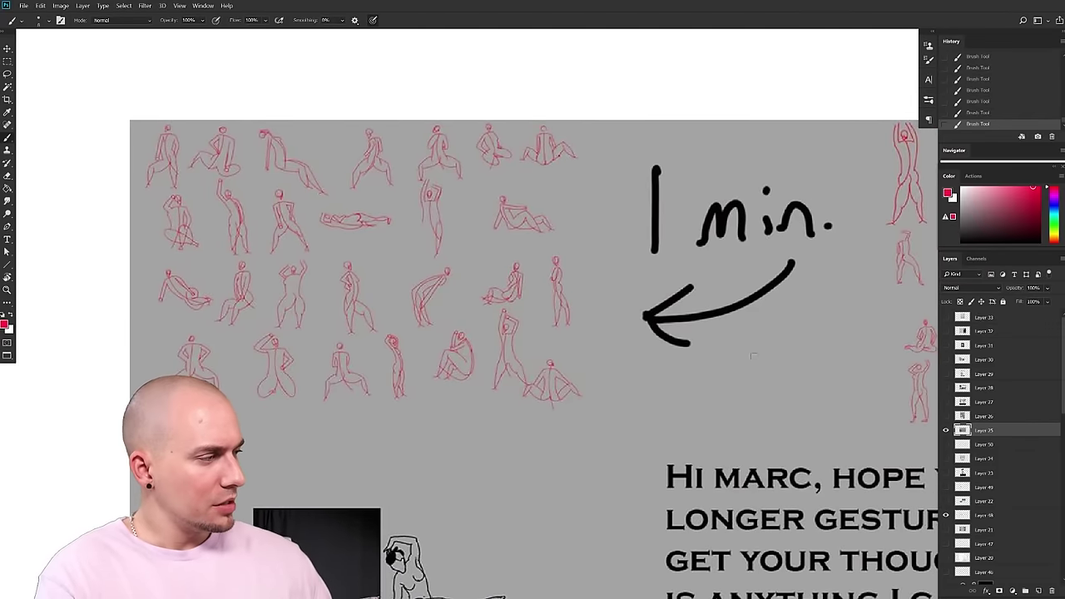
drag(753, 333, 690, 331)
mouse_move(761, 363)
mouse_down()
mouse_move(535, 369)
mouse_move(731, 347)
mouse_move(805, 369)
mouse_up()
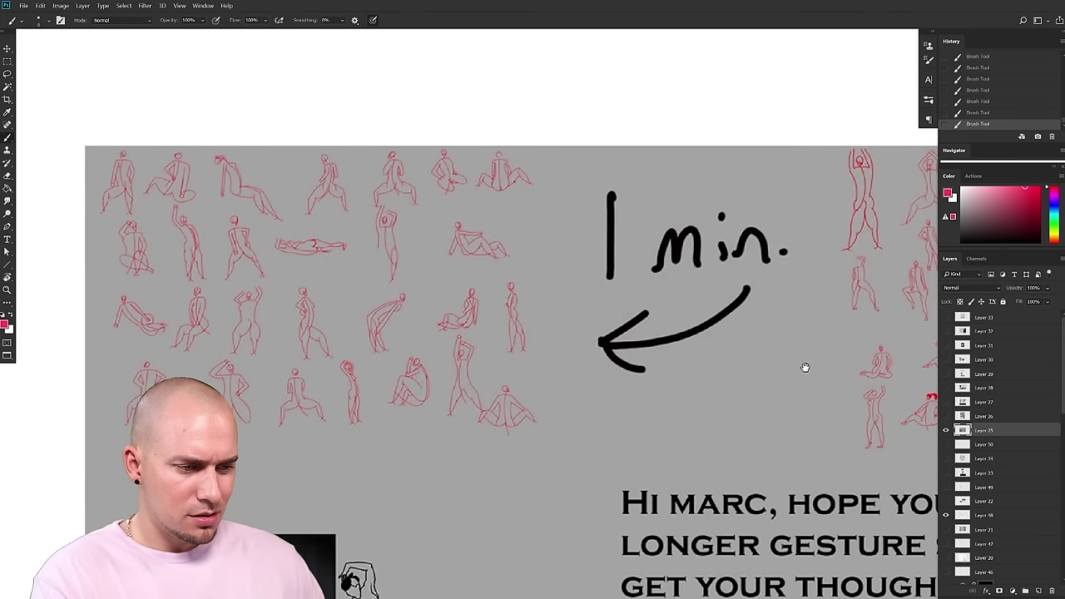
drag(773, 353, 810, 384)
drag(403, 460, 441, 452)
mouse_move(391, 350)
mouse_down()
mouse_move(527, 449)
mouse_move(478, 392)
mouse_move(448, 427)
mouse_up()
alt+click(538, 441)
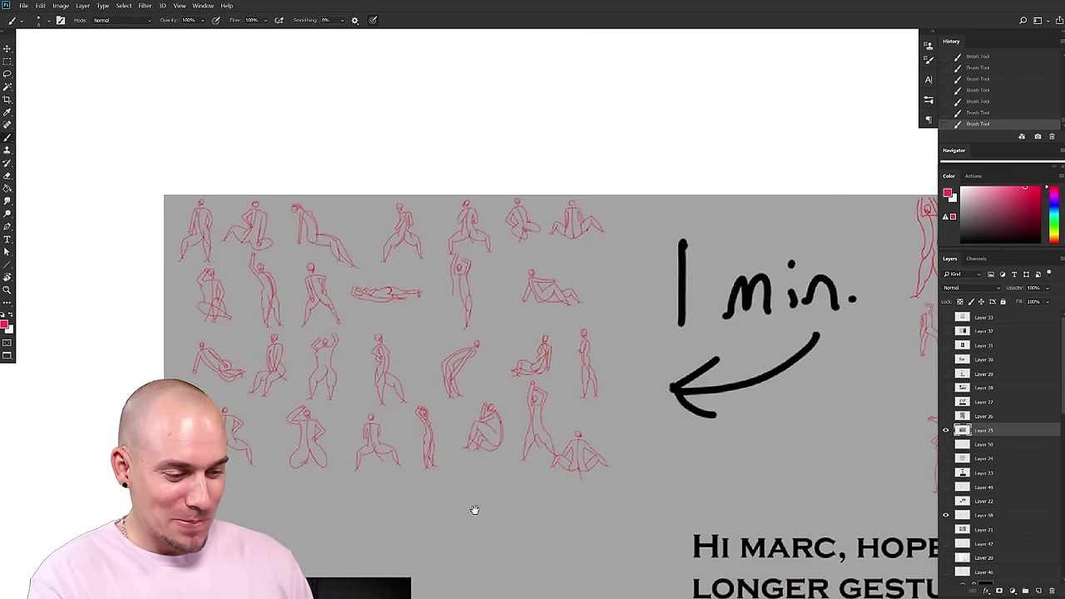
scroll(416, 449, up, 1)
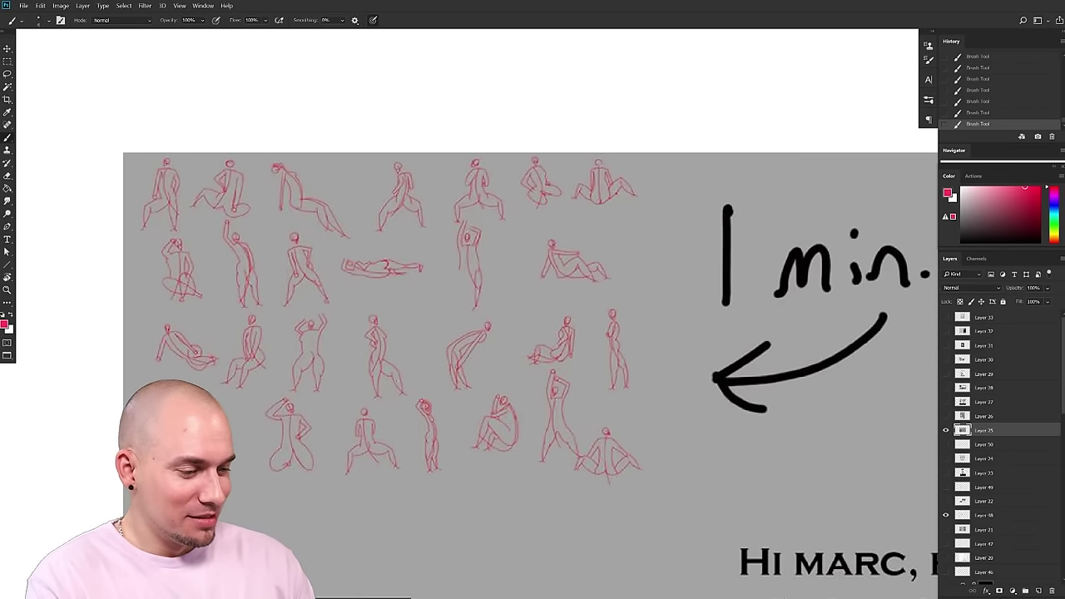
- Examine the two-minute gesture drawings and compare their line work with the one-minute figures
drag(689, 459, 538, 454)
mouse_move(732, 399)
mouse_down()
mouse_move(385, 378)
mouse_move(242, 353)
mouse_up()
mouse_move(757, 396)
mouse_down()
mouse_move(561, 447)
mouse_move(768, 403)
mouse_up()
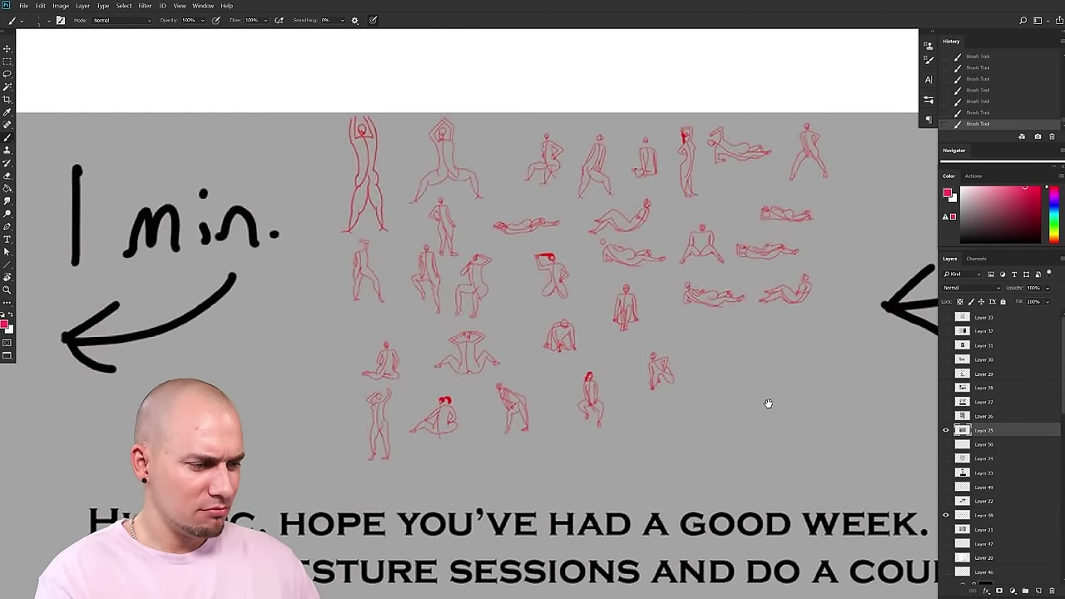
drag(767, 403, 629, 421)
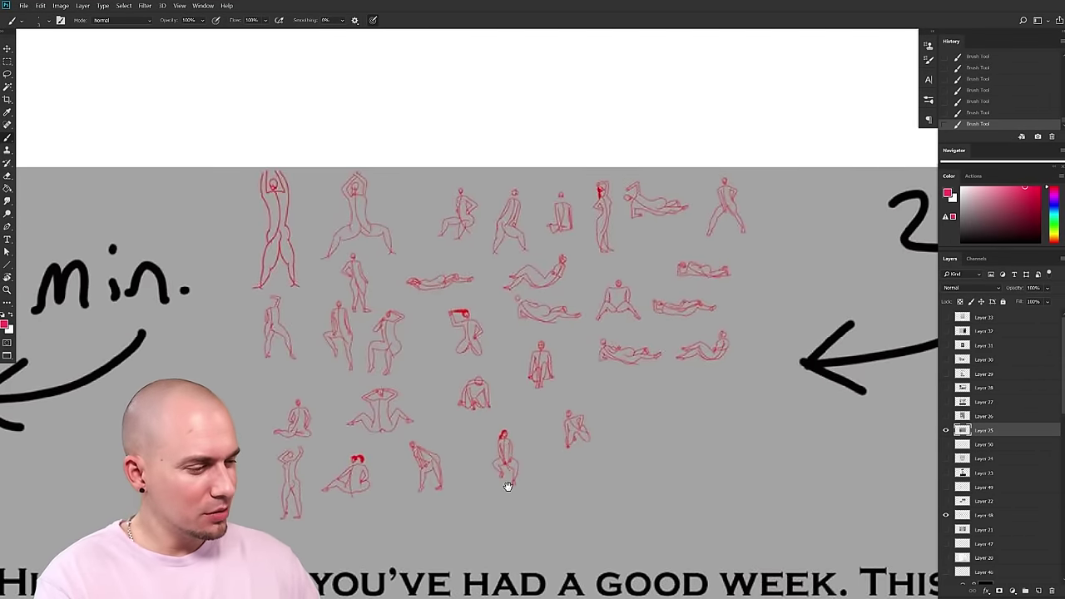
drag(511, 493, 666, 446)
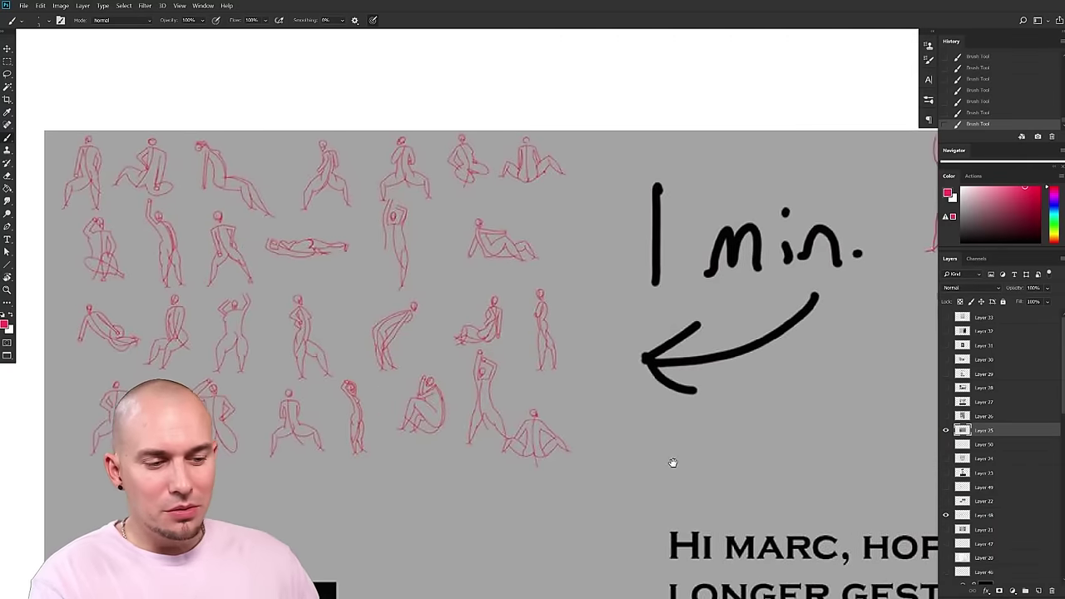
drag(749, 435, 675, 430)
drag(511, 419, 680, 428)
mouse_move(671, 346)
mouse_down()
mouse_move(675, 266)
mouse_move(254, 487)
mouse_up()
key(ctrl+z)
drag(680, 492, 568, 501)
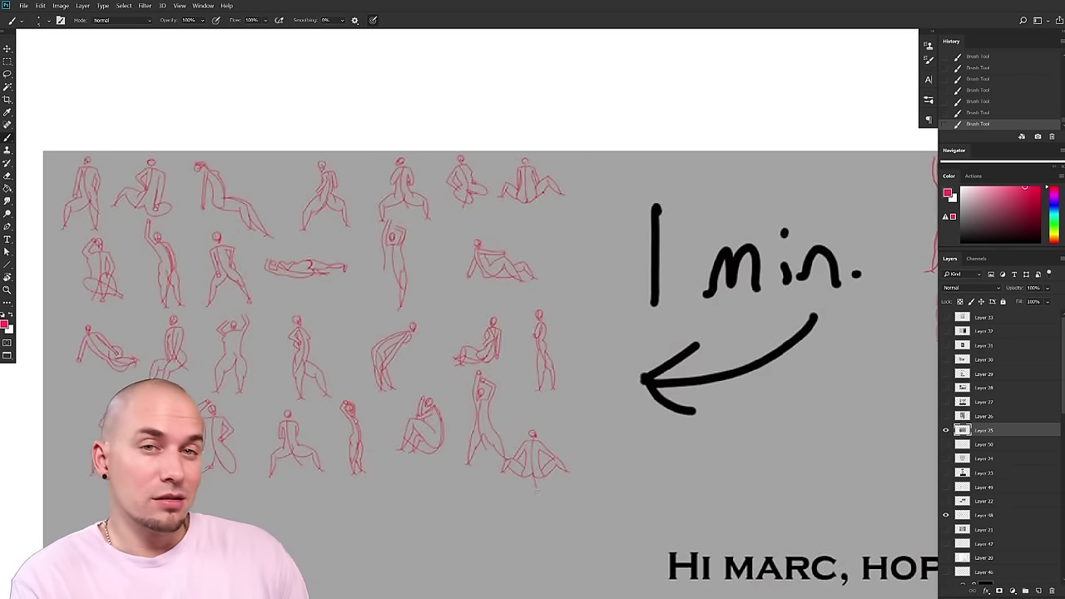
drag(537, 492, 116, 504)
drag(861, 451, 527, 437)
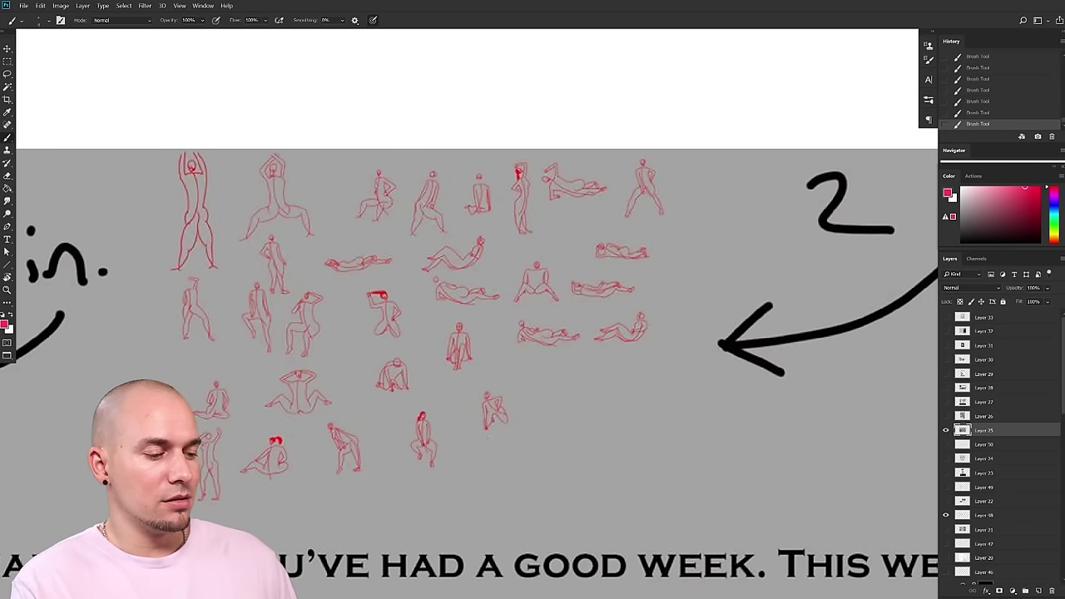
drag(597, 403, 628, 377)
drag(636, 455, 721, 431)
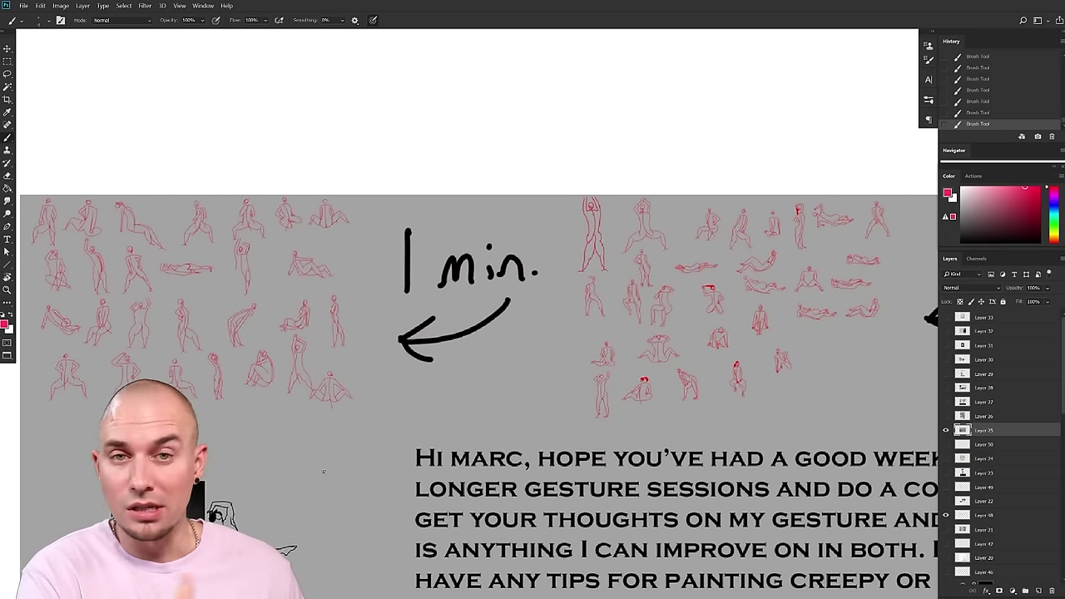
- Review both gesture sets together, studying how the poses differ between the one-minute and two-minute drawings
drag(323, 471, 276, 469)
drag(617, 431, 706, 428)
mouse_move(426, 371)
mouse_down()
mouse_move(431, 280)
mouse_move(42, 328)
mouse_move(369, 411)
mouse_up()
key(ctrl+z)
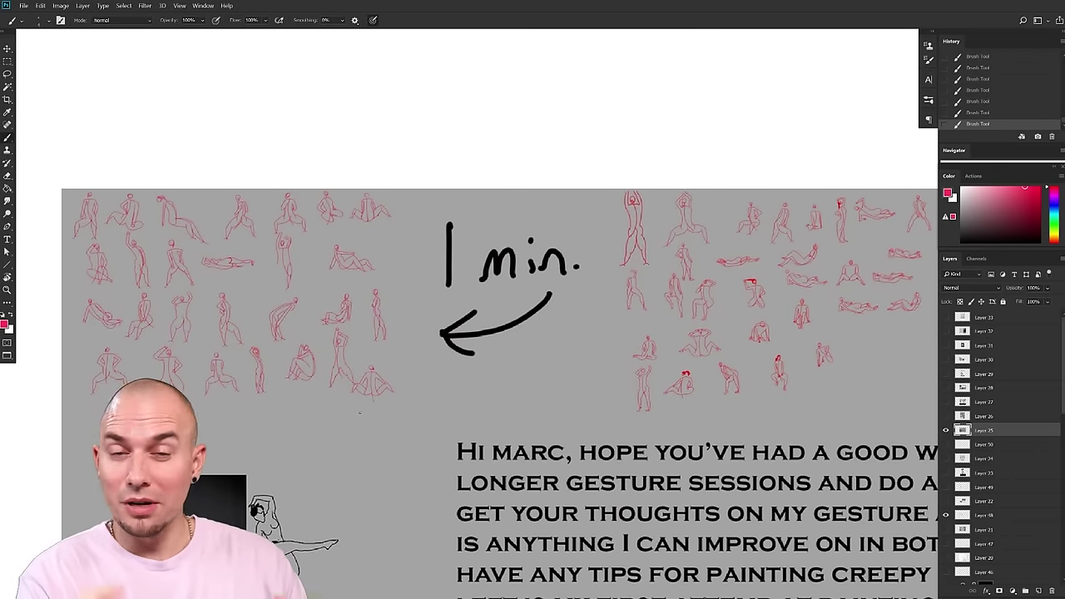
drag(281, 362, 316, 362)
mouse_move(306, 229)
mouse_down()
mouse_move(279, 331)
mouse_move(327, 263)
mouse_up()
key(ctrl+z)
drag(630, 450, 603, 444)
drag(603, 443, 533, 422)
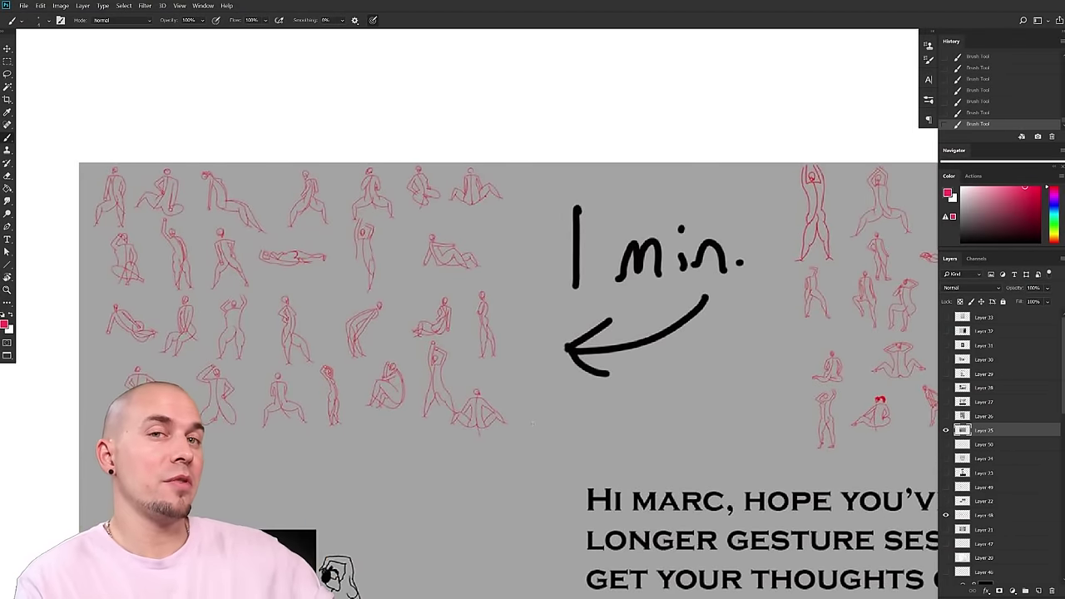
scroll(530, 421, right, 10)
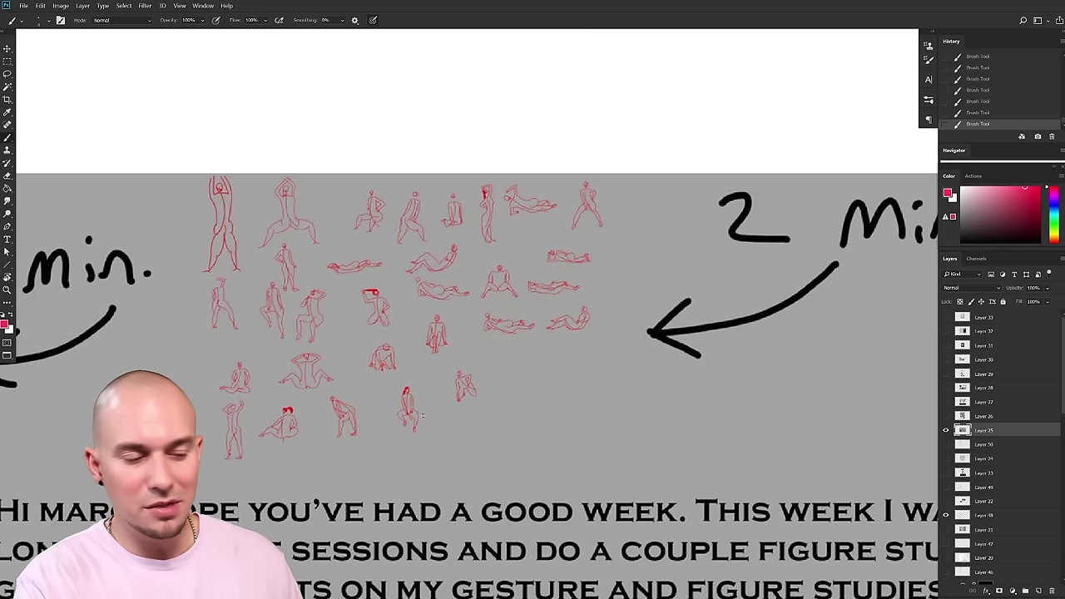
scroll(421, 415, left, 10)
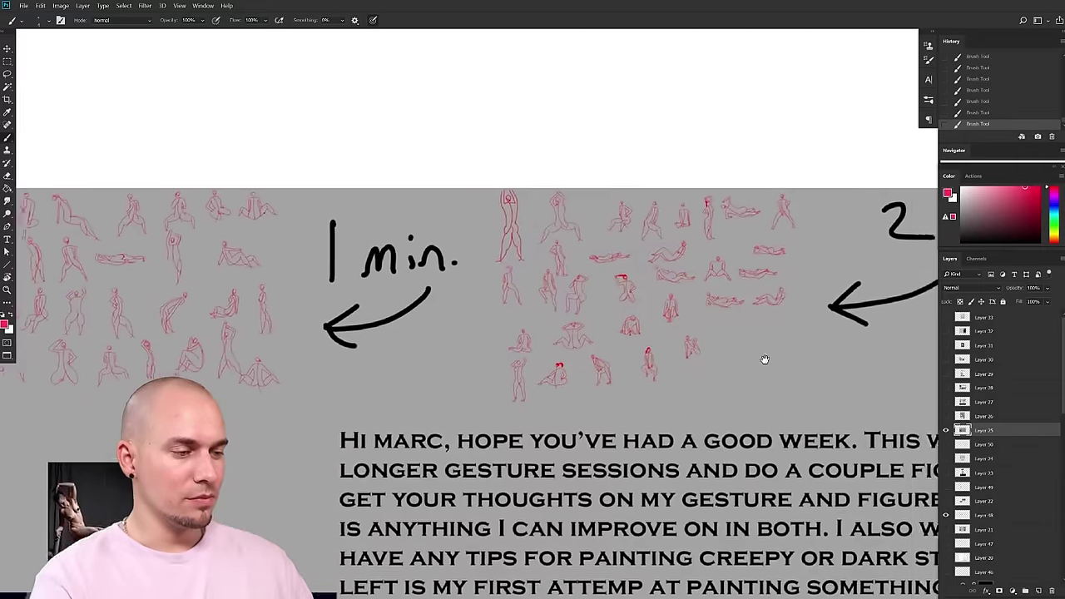
drag(657, 394, 687, 372)
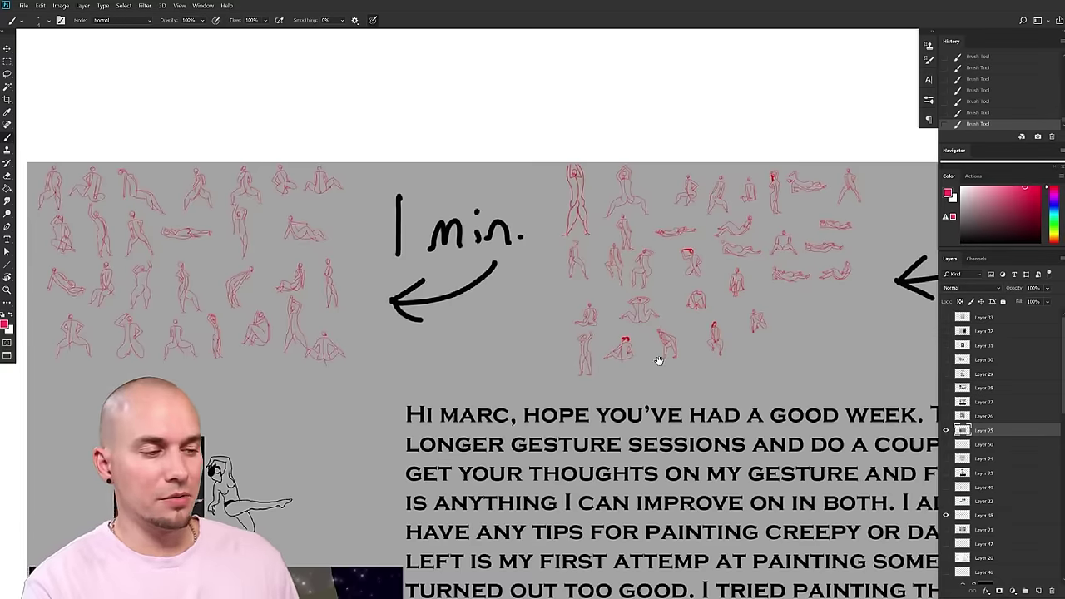
drag(813, 439, 707, 430)
scroll(706, 431, left, 3)
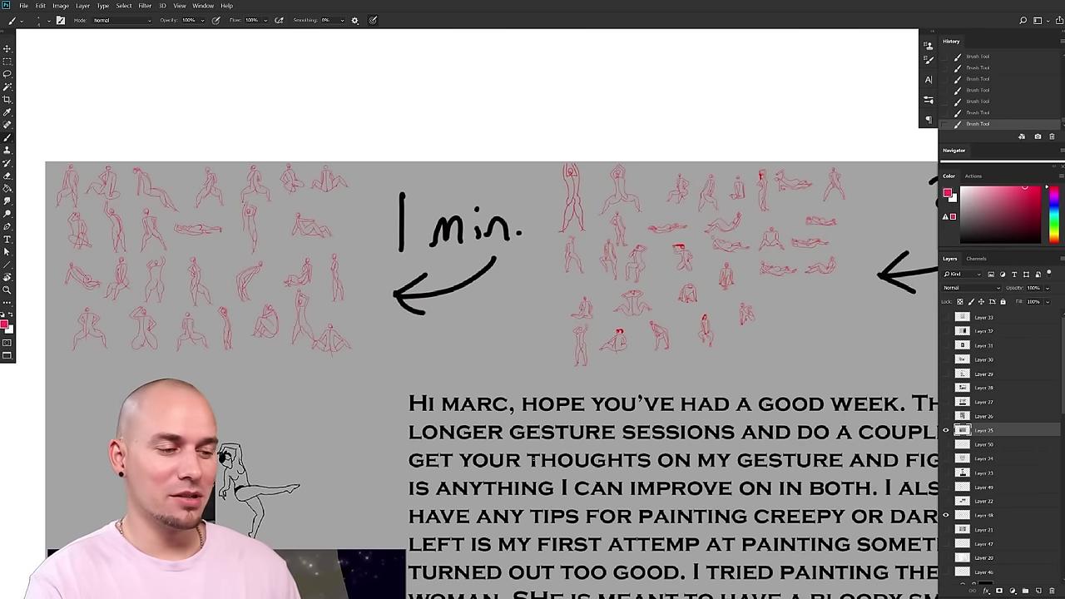
- Review the one-minute gesture drawings alongside the neighbouring two-minute set, comparing their poses and line quality
mouse_move(380, 350)
mouse_down()
mouse_move(47, 253)
mouse_move(82, 348)
mouse_up()
key(ctrl+z)
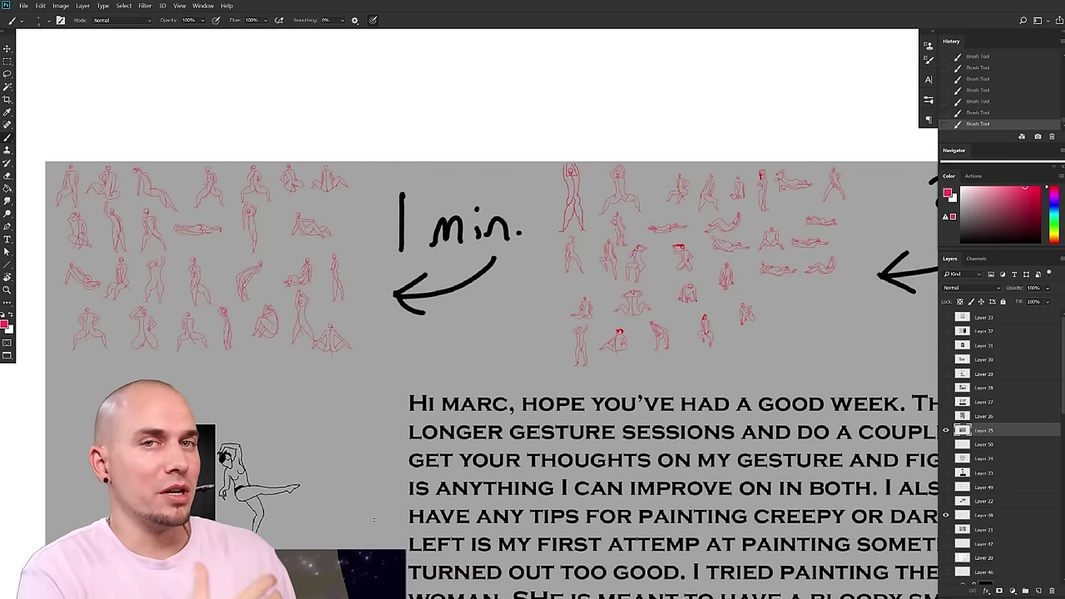
drag(374, 519, 365, 501)
drag(862, 473, 571, 273)
scroll(758, 399, down, 3)
mouse_move(489, 427)
mouse_down()
mouse_move(617, 406)
mouse_move(744, 457)
mouse_move(745, 468)
mouse_up()
drag(576, 278, 594, 464)
scroll(594, 463, up, 6)
mouse_move(440, 339)
mouse_down()
mouse_move(594, 468)
mouse_move(253, 460)
mouse_up()
drag(595, 438, 571, 455)
scroll(571, 453, left, 5)
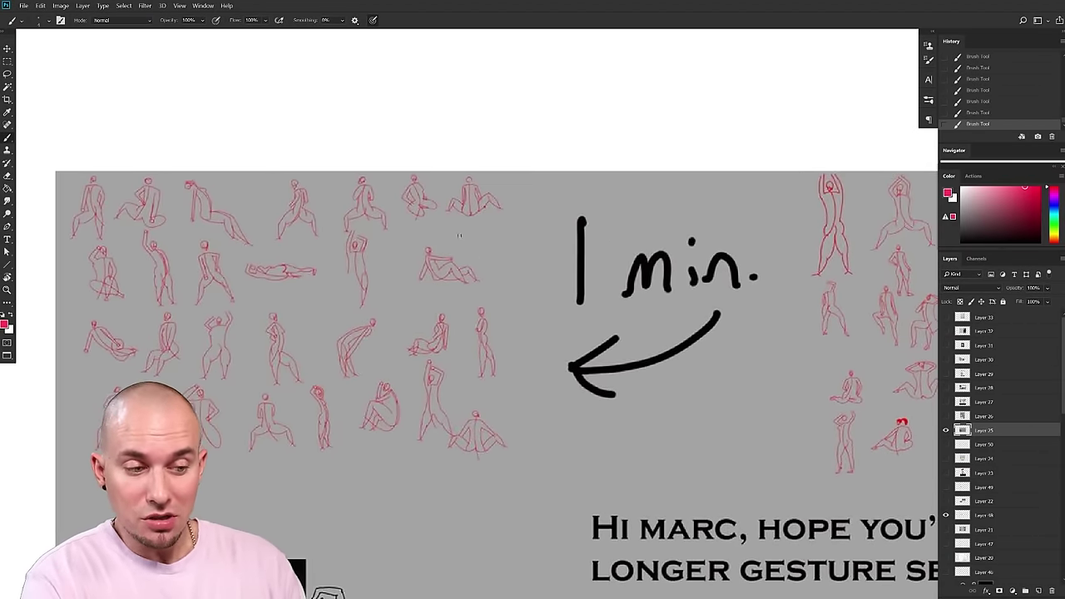
- Paint in the pelvis of the tall arms-raised figure in the two-minute set and try a thick stroke along its leg
drag(717, 454, 679, 440)
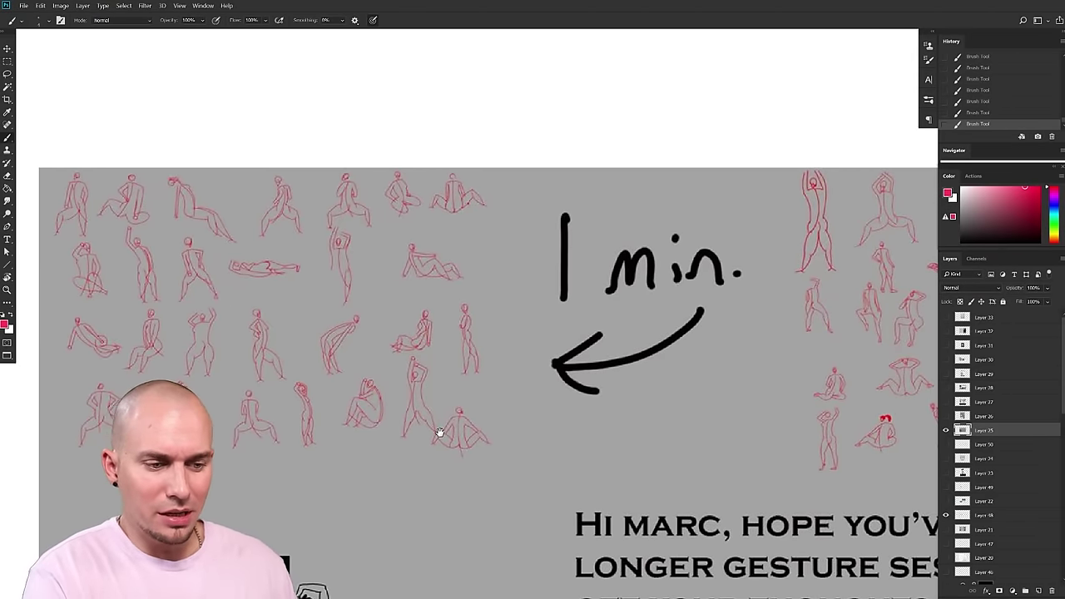
scroll(439, 431, right, 5)
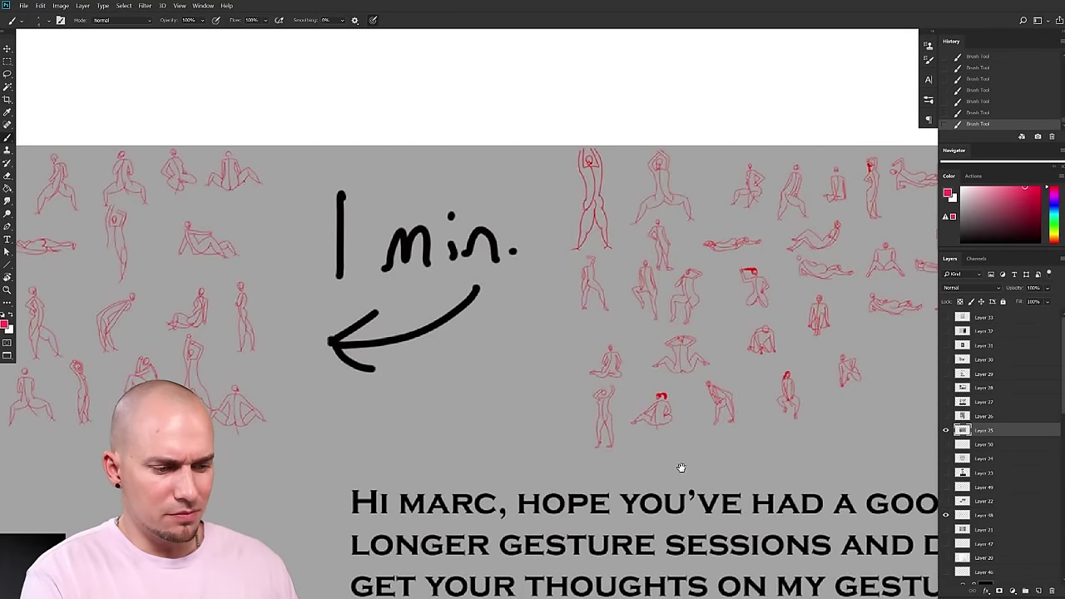
drag(681, 467, 441, 540)
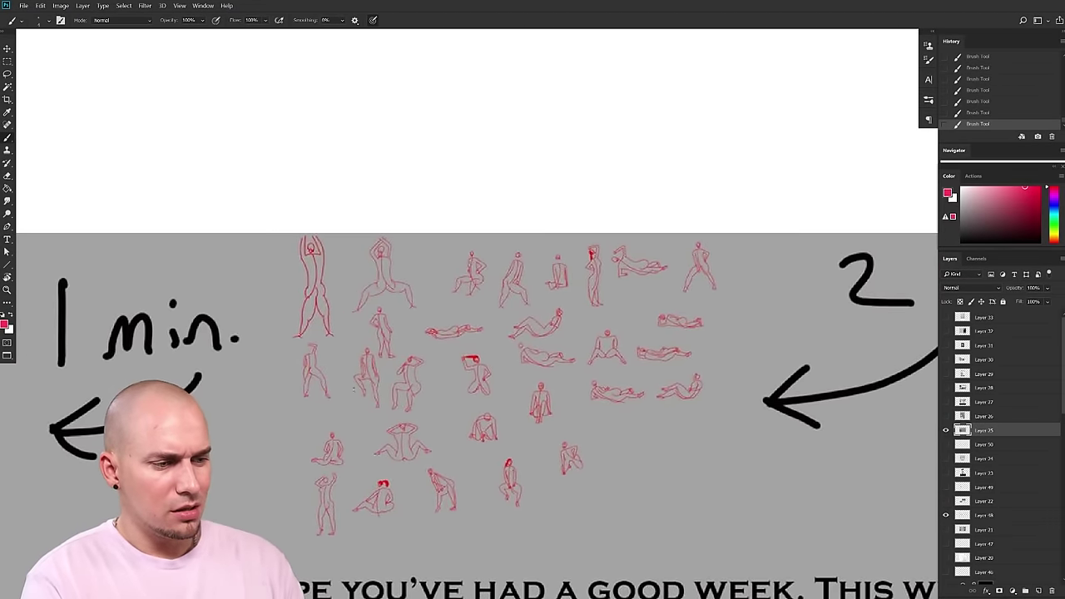
scroll(337, 392, up, 1)
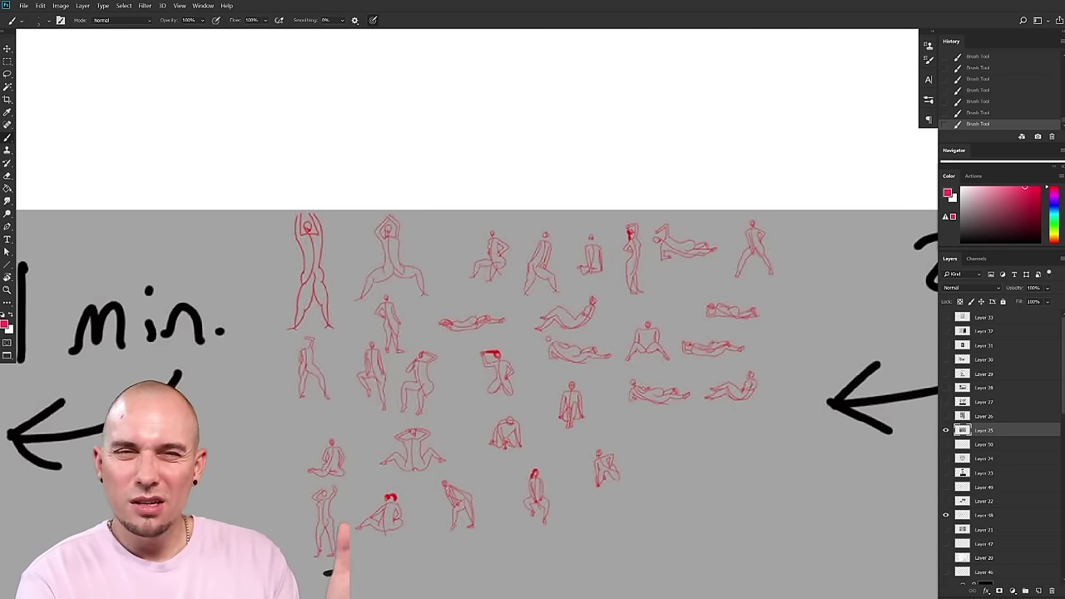
mouse_move(325, 299)
mouse_down()
mouse_move(368, 327)
mouse_move(338, 370)
mouse_up()
key(bracketleft)
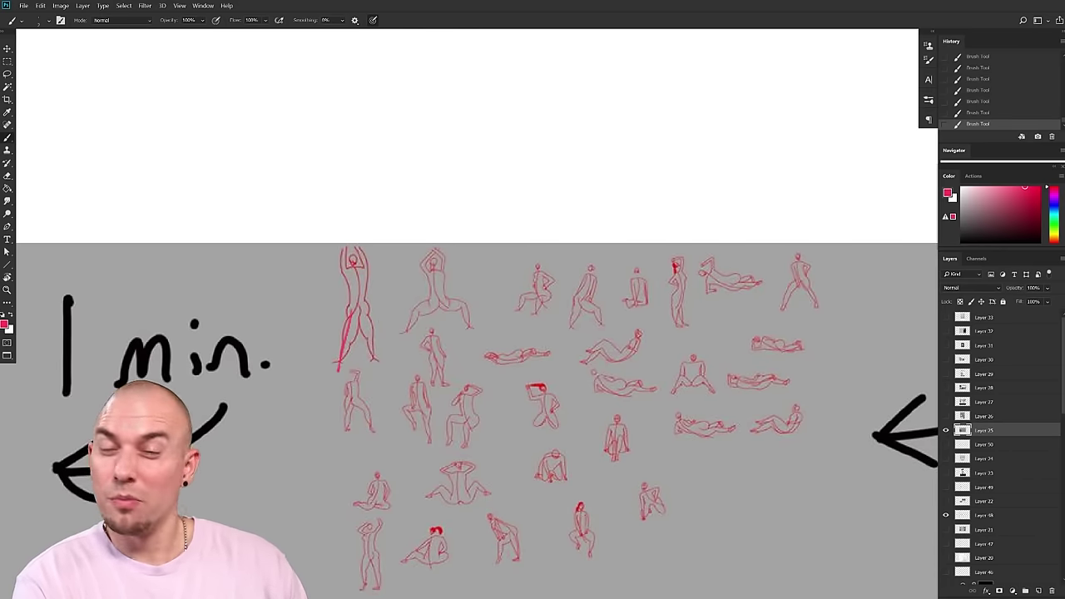
key(ctrl+z)
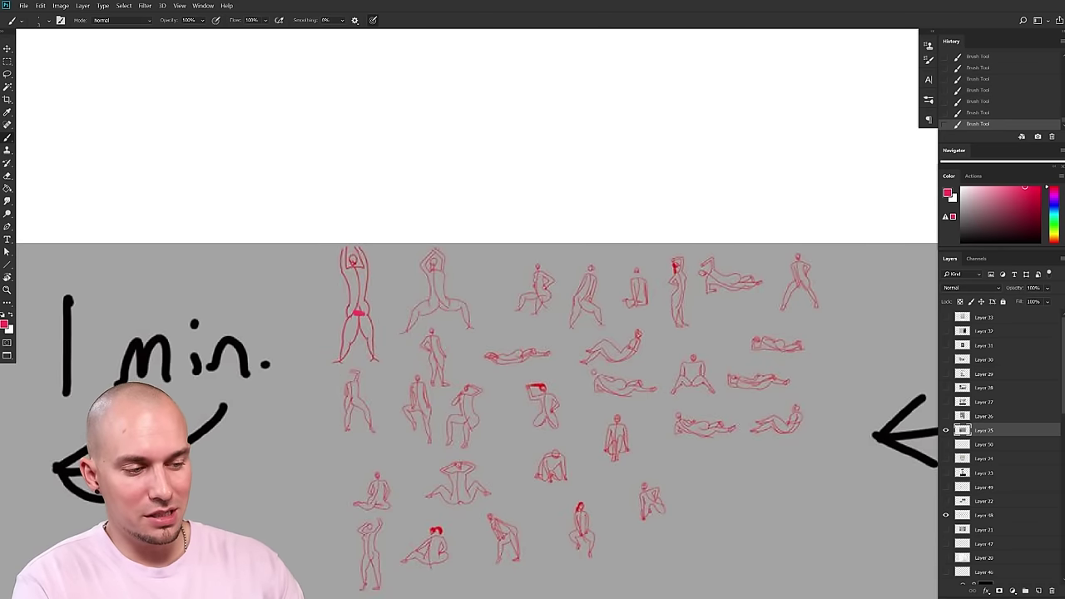
drag(354, 312, 339, 366)
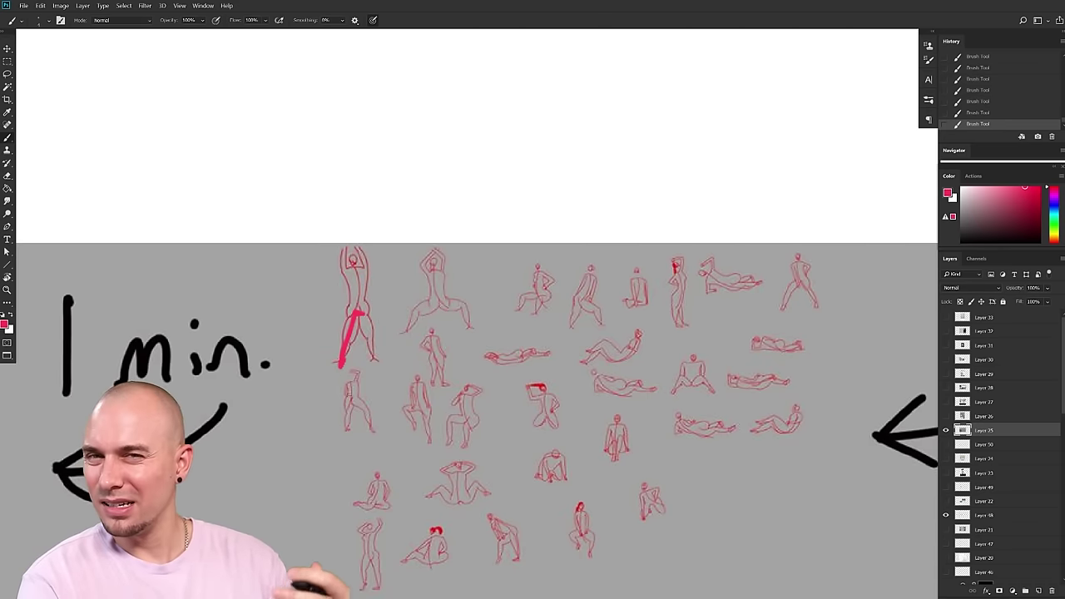
key(ctrl+z)
drag(470, 401, 439, 443)
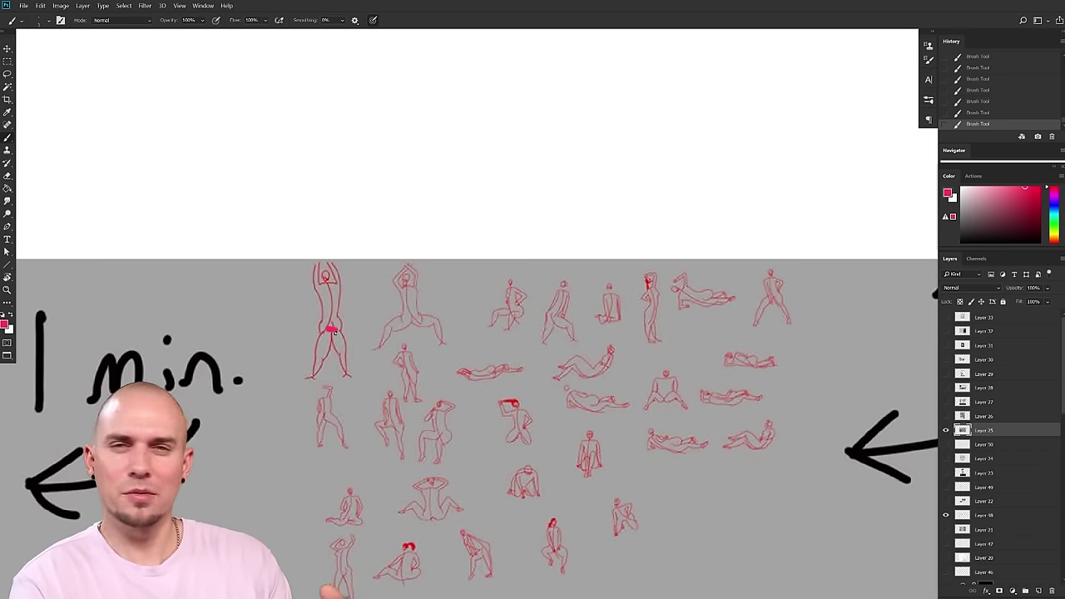
drag(687, 537, 583, 463)
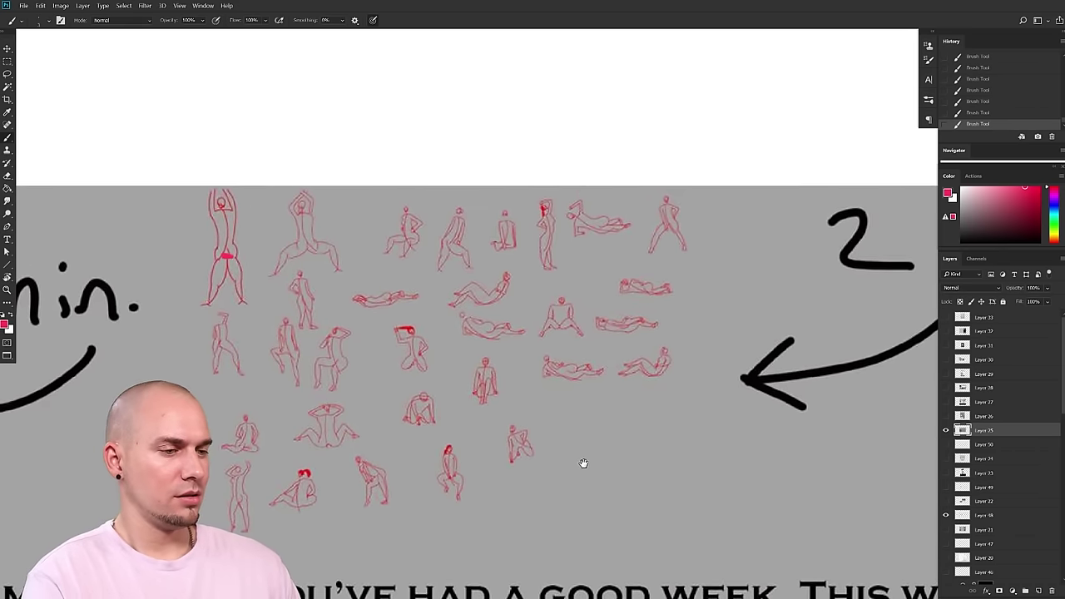
- Fill in the heads of the tall arms-raised figure and the nearby standing figure in the two-minute set
scroll(583, 460, up, 2)
scroll(582, 460, left, 3)
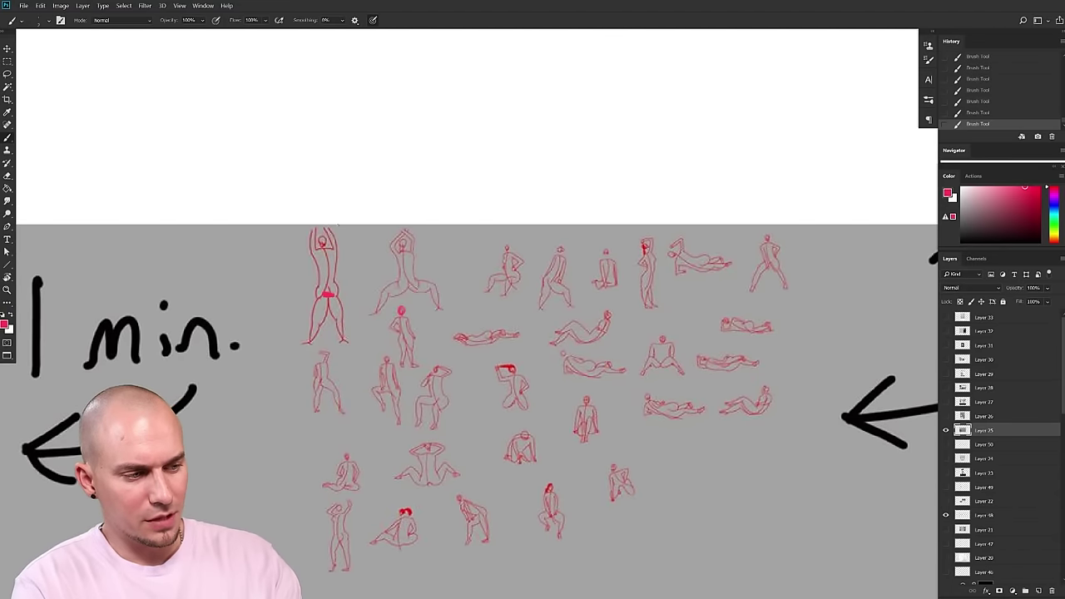
scroll(538, 468, down, 2)
scroll(537, 469, right, 2)
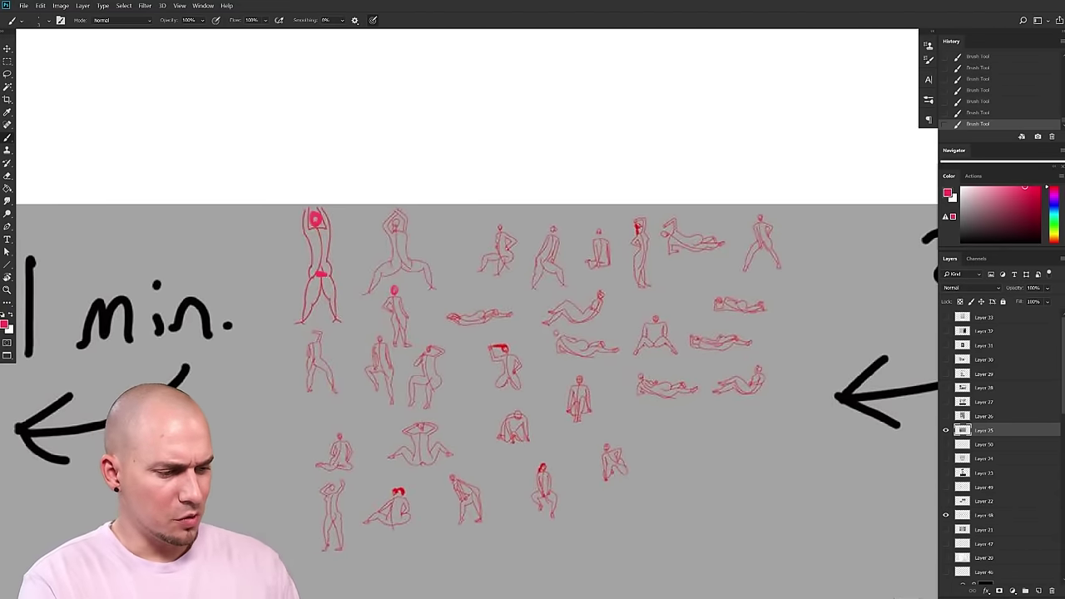
scroll(552, 498, down, 2)
scroll(552, 498, right, 1)
- Try circling the arms-raised figure in the last row of the one-minute gestures, and undo the mark
scroll(594, 458, left, 20)
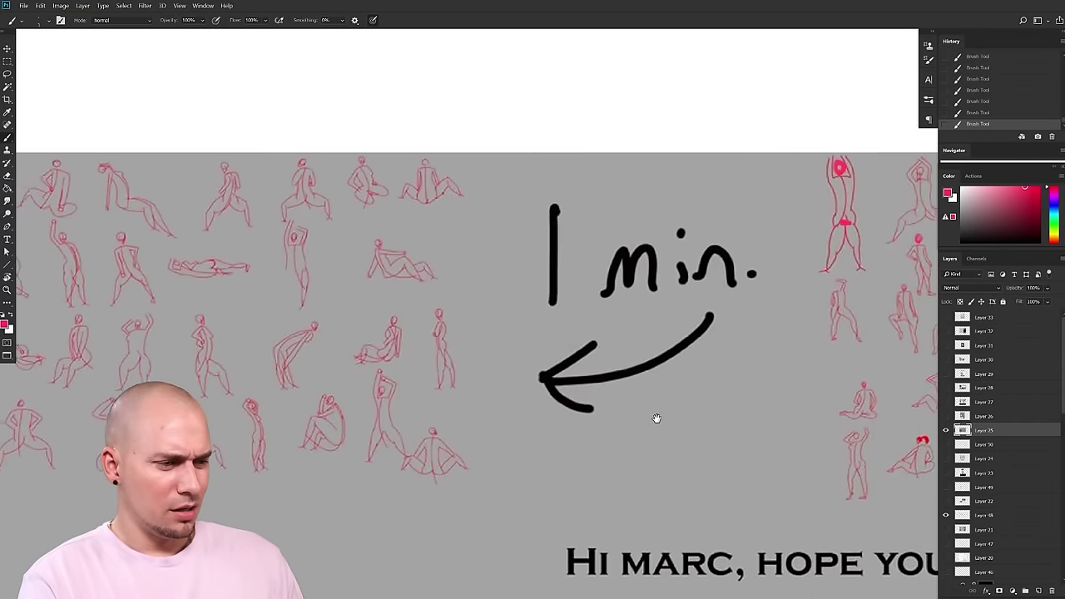
scroll(766, 413, up, 1)
scroll(765, 413, left, 1)
mouse_move(632, 391)
mouse_down()
mouse_move(555, 414)
mouse_move(470, 356)
mouse_move(471, 411)
mouse_up()
key(ctrl+z)
scroll(416, 516, up, 1)
scroll(416, 516, left, 1)
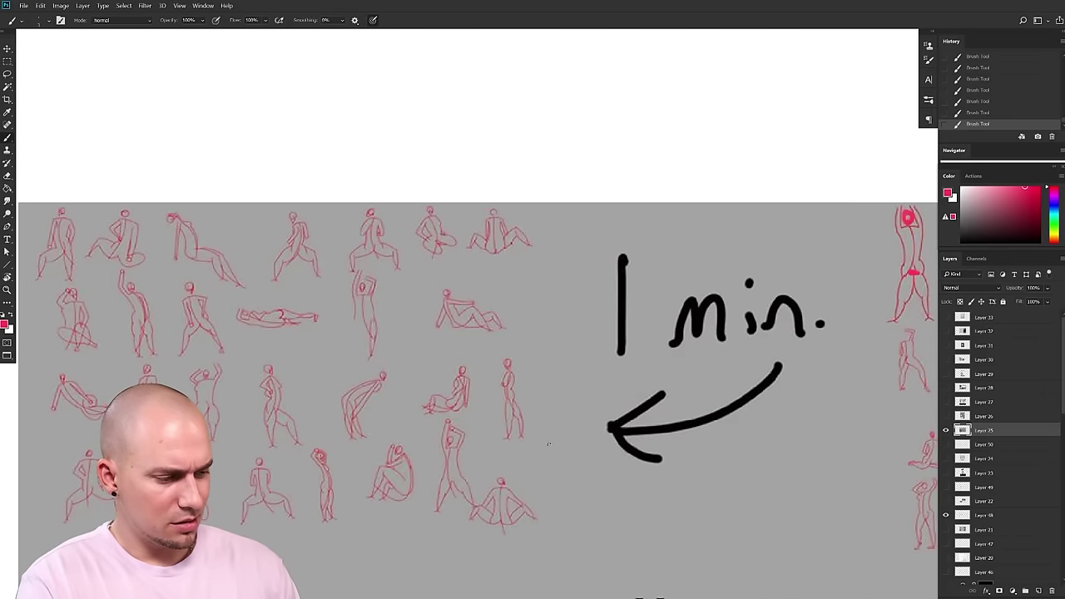
drag(478, 425, 471, 475)
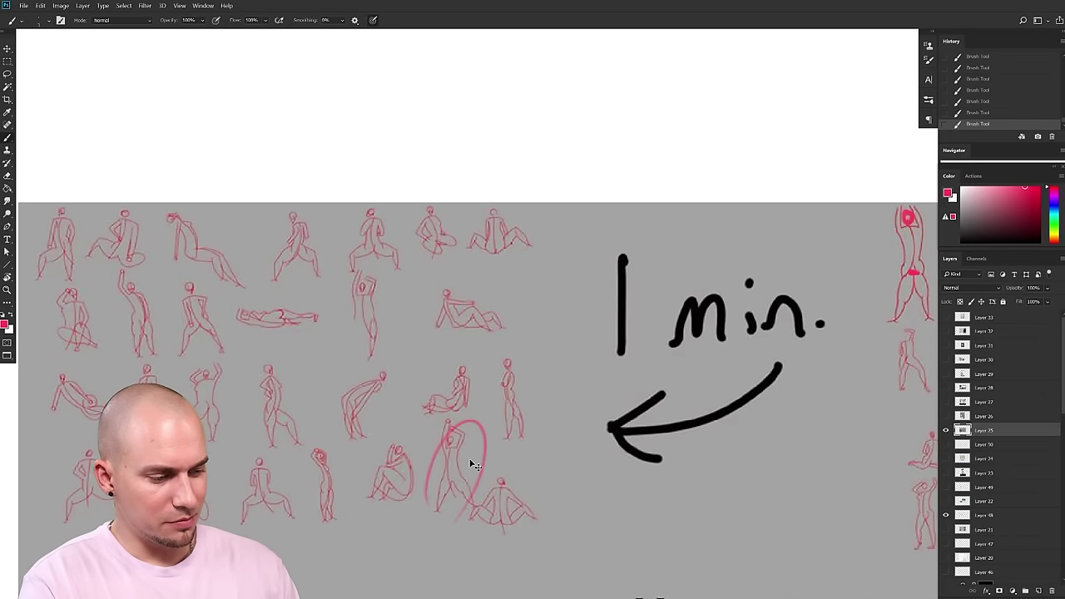
key(ctrl+z)
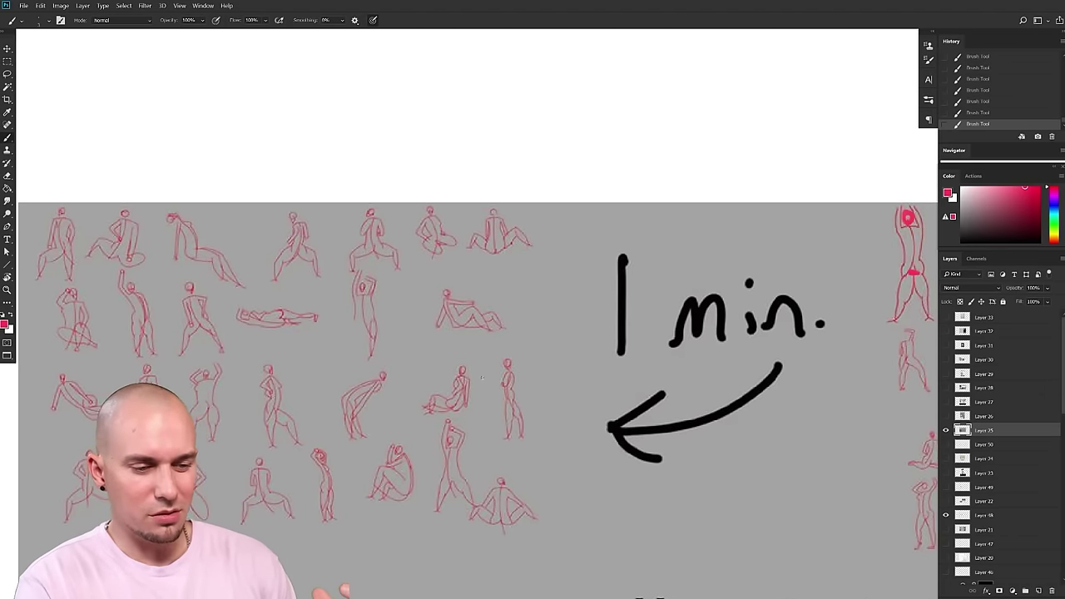
- Examine the figure study and the dark masked portrait up close, and look over the whole submission with the student's message
drag(662, 403, 702, 400)
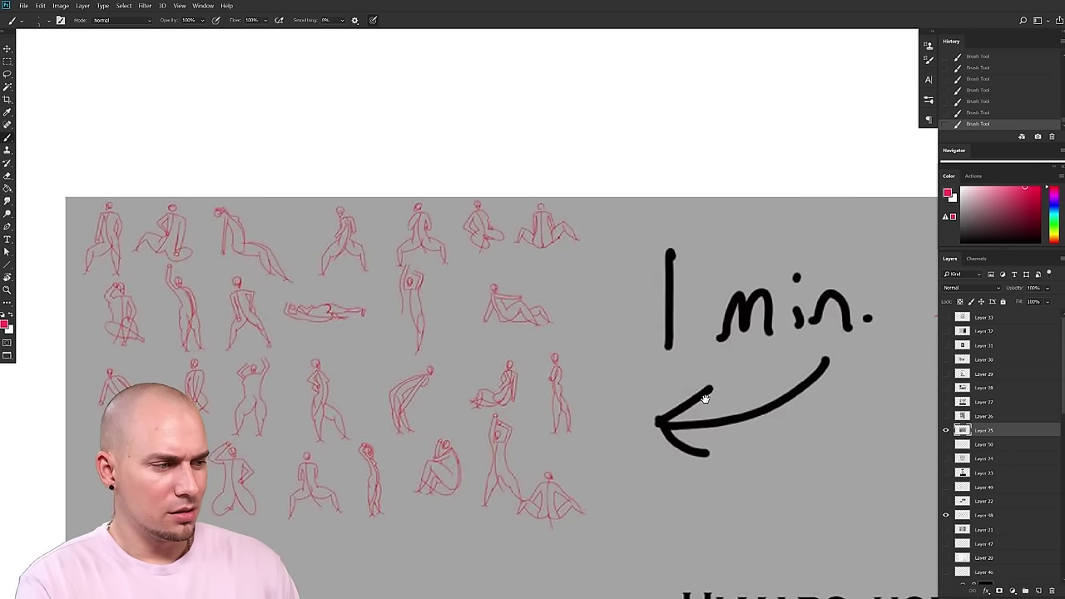
drag(708, 388, 712, 376)
scroll(721, 470, down, 2)
drag(715, 471, 812, 205)
drag(812, 205, 690, 252)
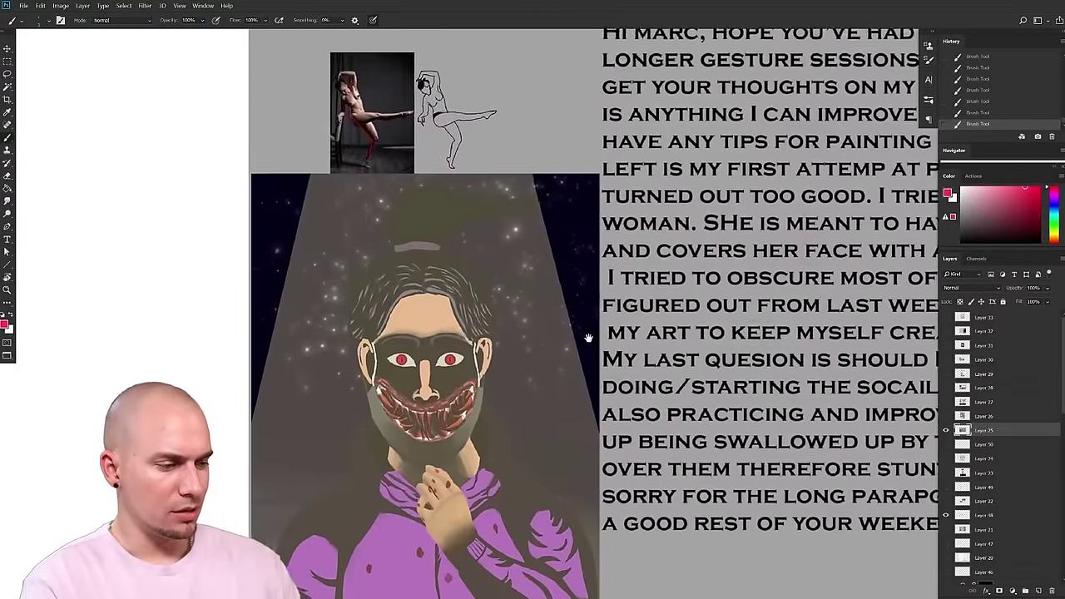
drag(589, 338, 572, 349)
drag(567, 406, 510, 425)
scroll(510, 425, up, 2)
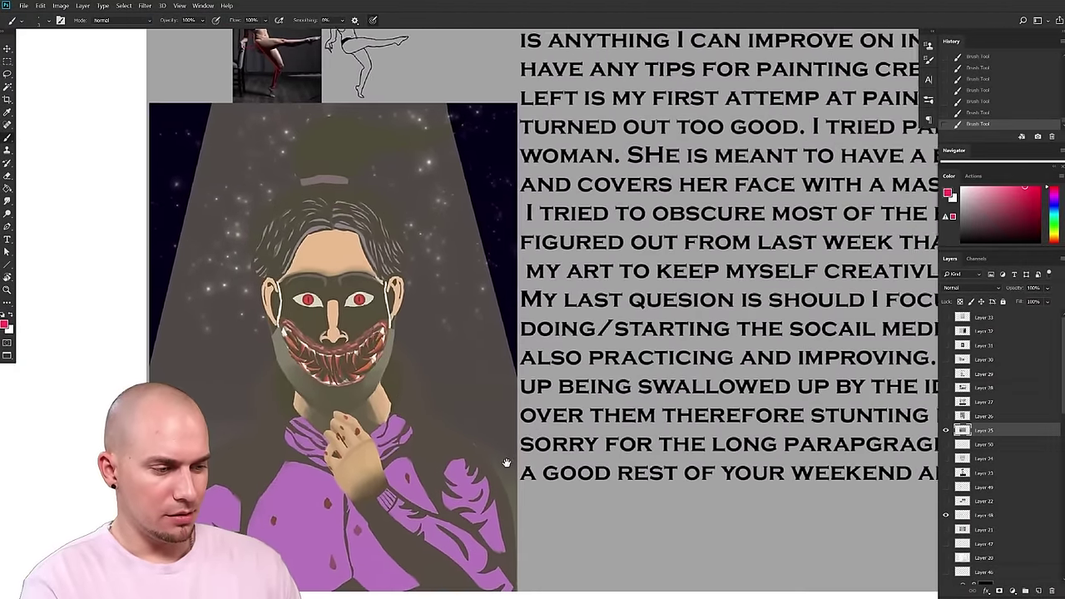
scroll(502, 461, down, 4)
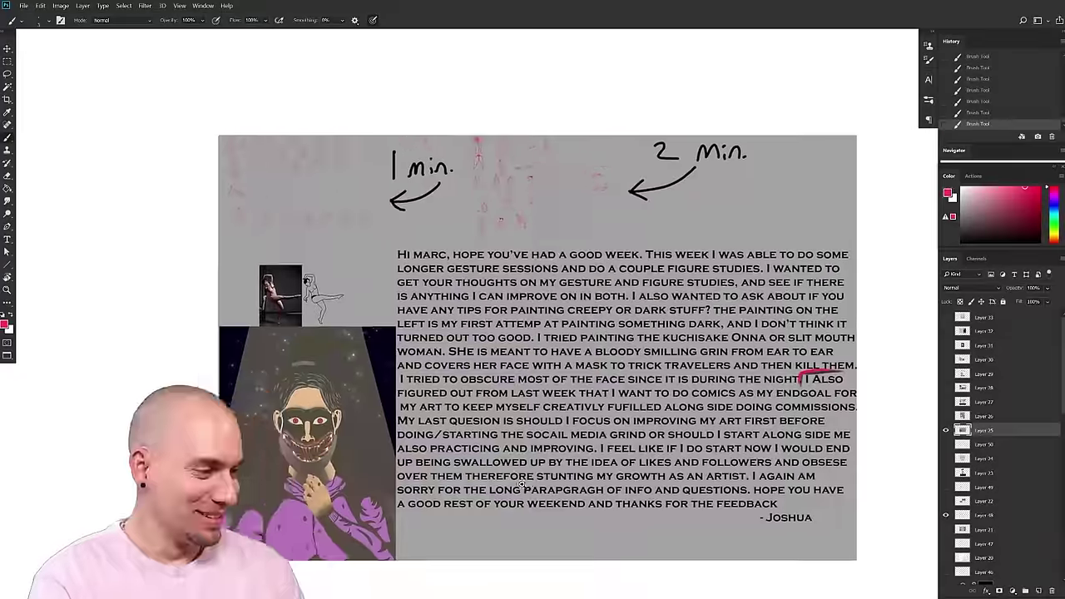
drag(522, 484, 494, 486)
drag(487, 483, 498, 485)
drag(498, 485, 469, 476)
- Try underlining the message's question about tips for painting creepy or dark stuff, undoing each stroke
drag(524, 286, 684, 286)
key(ctrl+z)
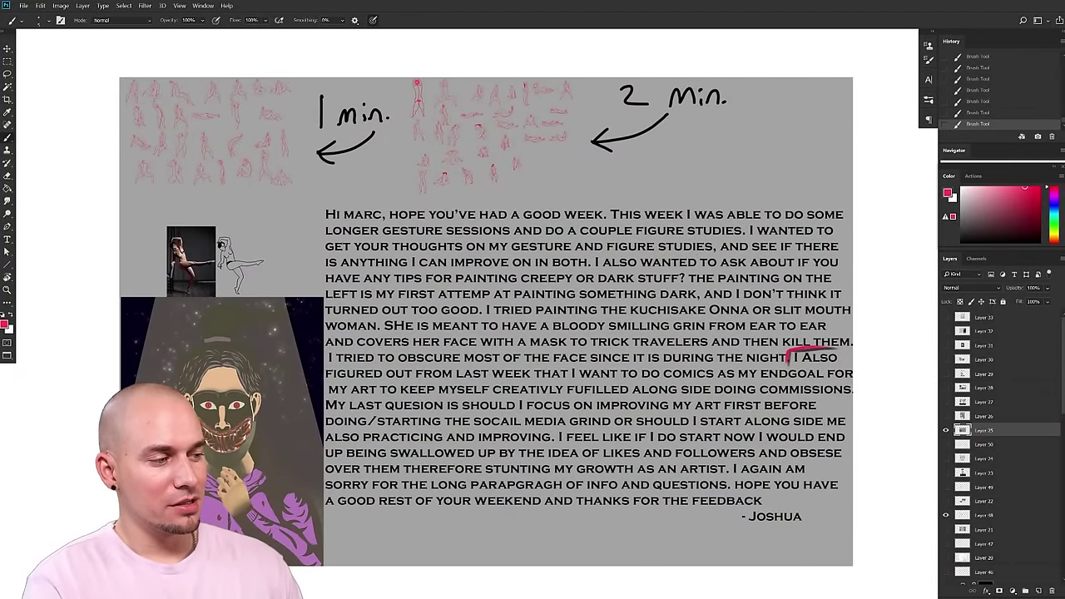
drag(470, 285, 681, 284)
key(ctrl+z)
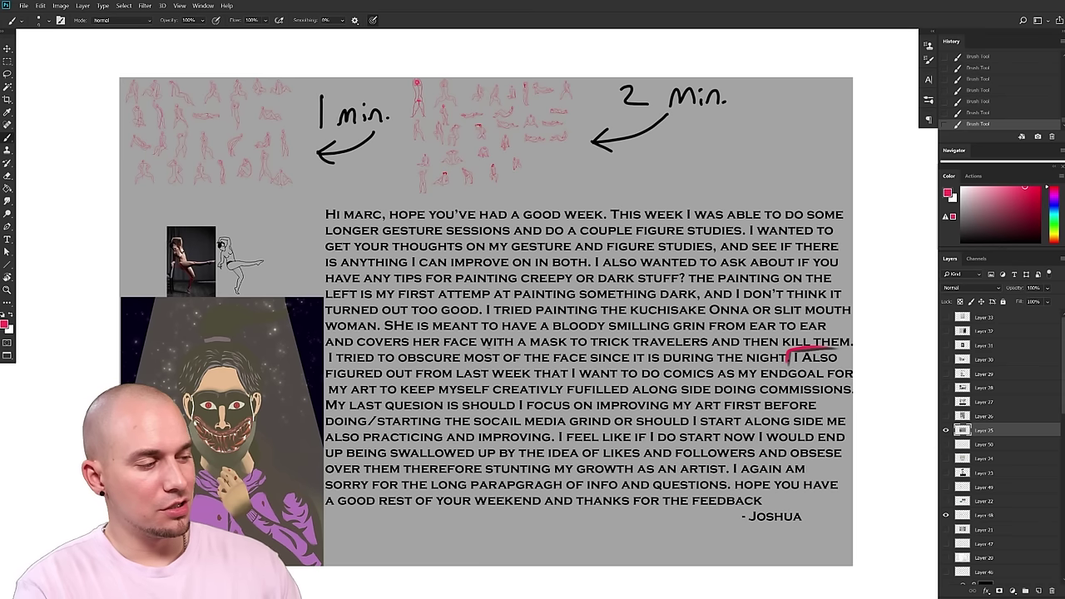
drag(621, 283, 475, 284)
key(ctrl+z)
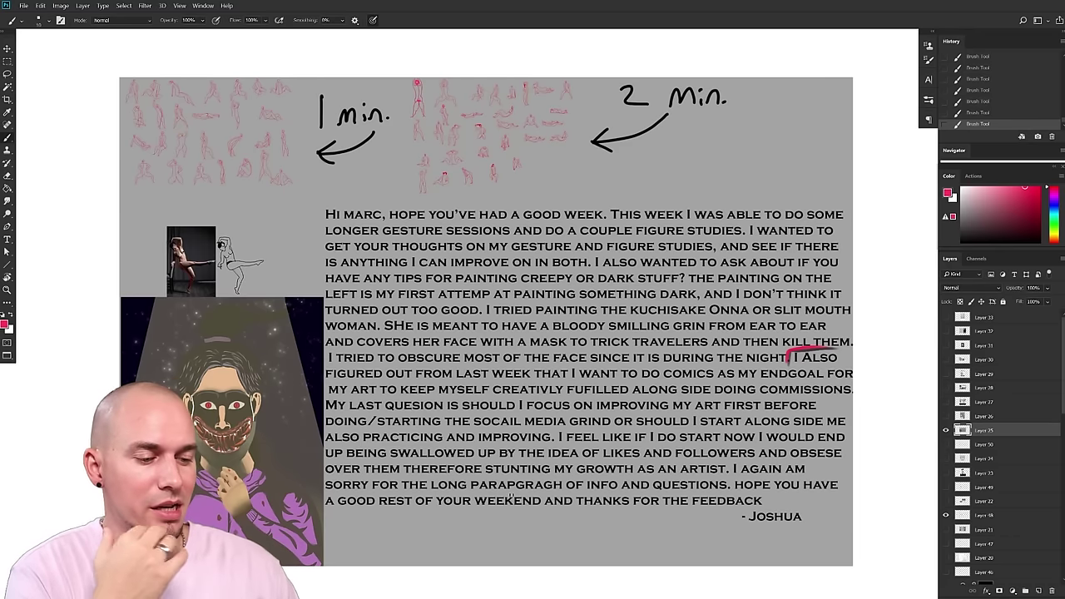
- Lasso the background around the masked portrait figure, following the ponytail, head and shoulders and the painting's outer edge
drag(447, 419, 583, 395)
scroll(441, 429, up, 2)
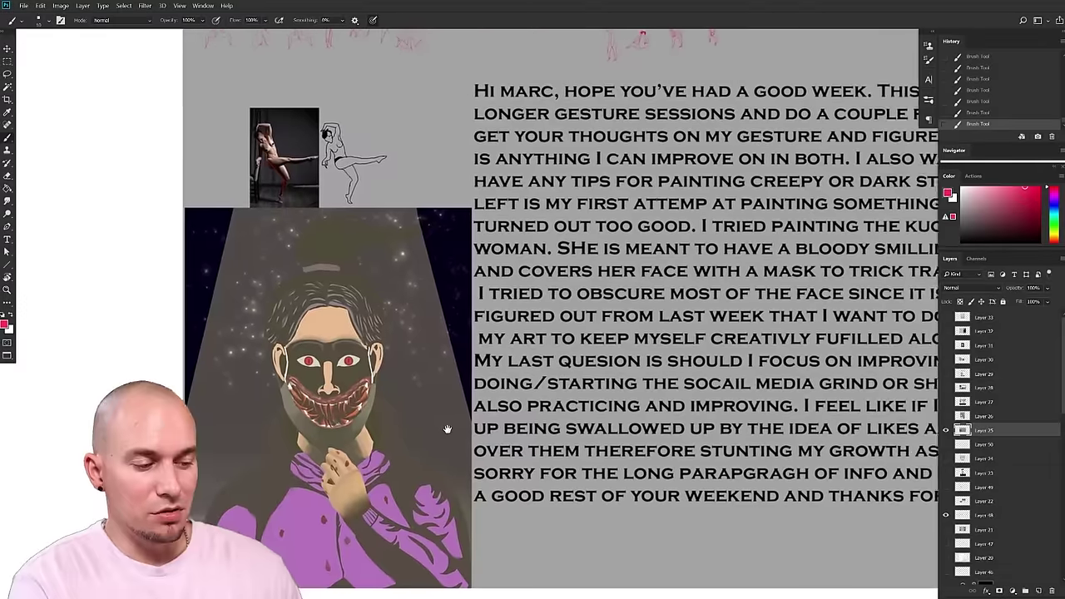
drag(447, 427, 494, 426)
drag(510, 478, 492, 486)
scroll(492, 486, down, 2)
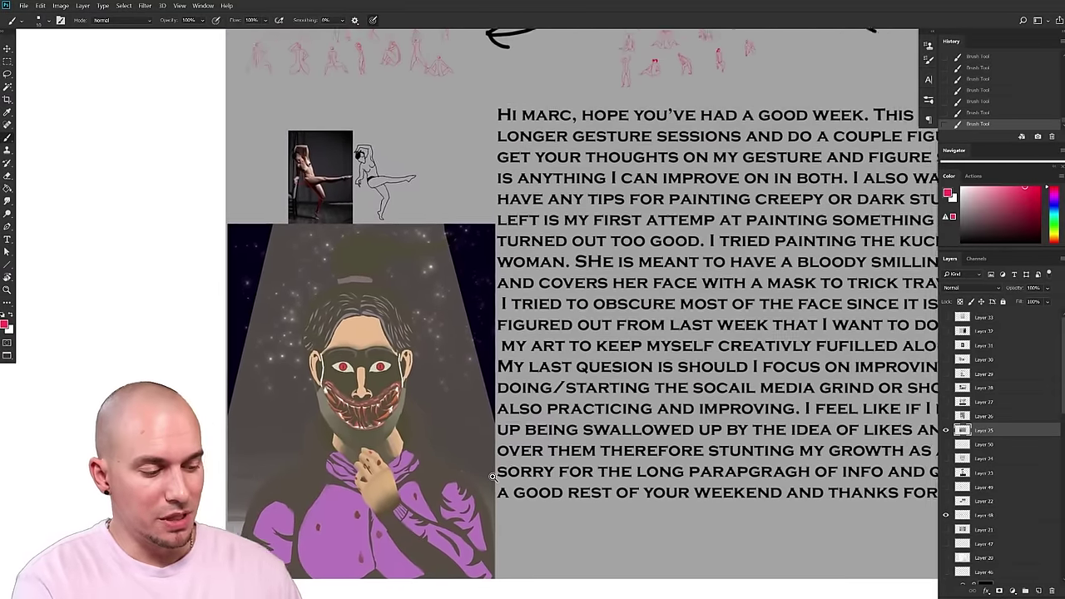
drag(489, 431, 434, 441)
key(l)
drag(442, 506, 435, 510)
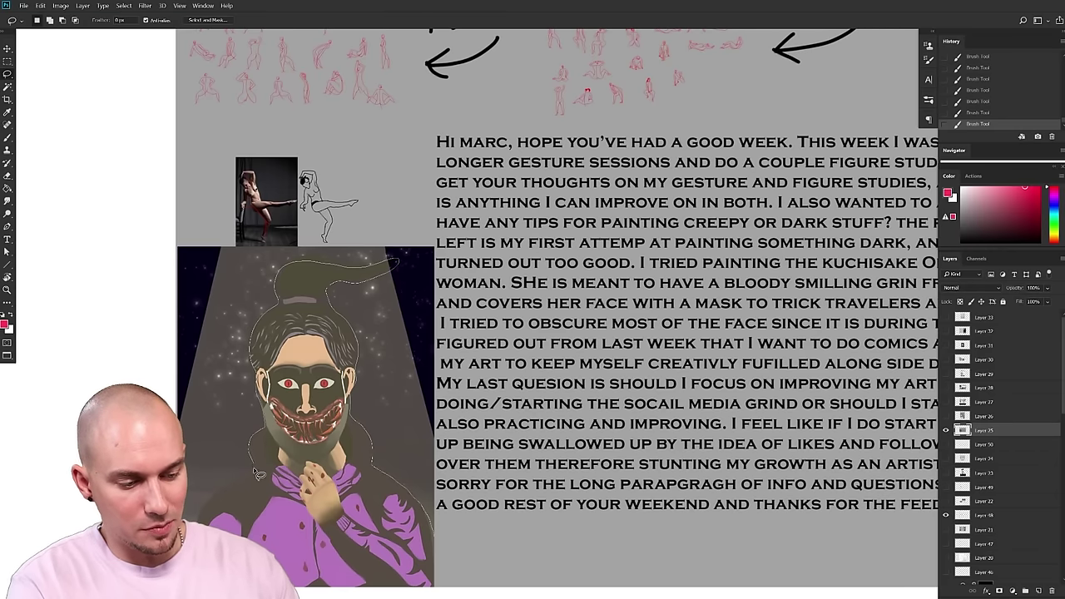
mouse_move(200, 268)
mouse_down()
mouse_move(424, 267)
mouse_move(430, 481)
mouse_move(408, 306)
mouse_move(424, 273)
mouse_move(441, 267)
mouse_move(342, 246)
mouse_move(185, 250)
mouse_move(183, 288)
mouse_move(271, 272)
mouse_move(304, 295)
mouse_move(305, 278)
mouse_move(412, 273)
mouse_move(475, 298)
mouse_move(468, 316)
mouse_move(407, 282)
mouse_move(395, 301)
mouse_move(376, 276)
mouse_move(307, 264)
mouse_move(310, 311)
mouse_move(361, 295)
mouse_move(317, 285)
mouse_move(322, 269)
mouse_move(371, 297)
mouse_move(313, 275)
mouse_up()
- Sample the portrait's greyish background colour, copy the selected background to a new layer and hide that layer
key(b)
key(ctrl+z)
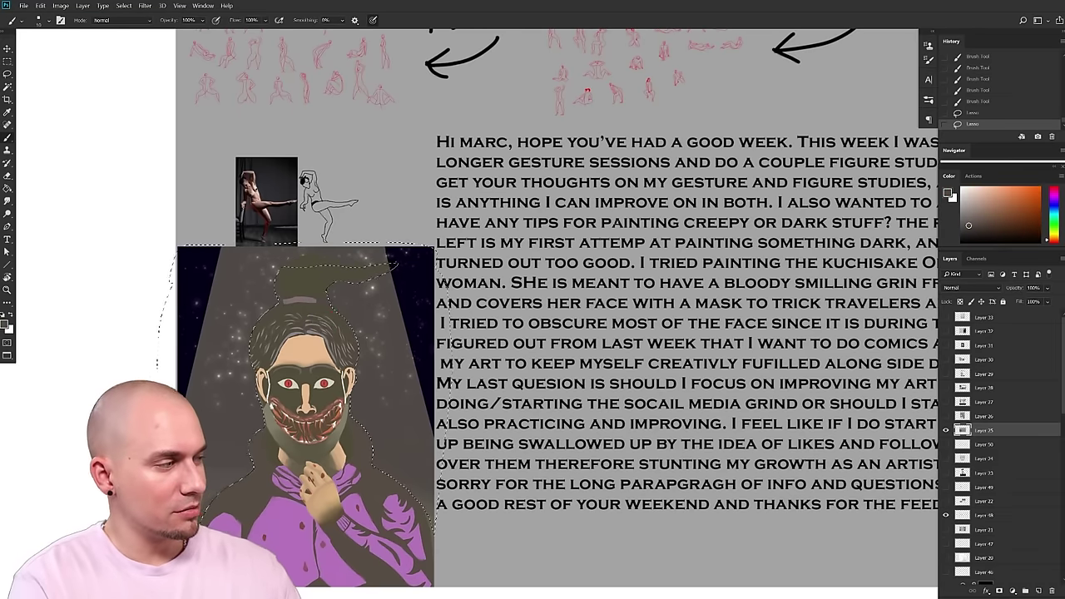
alt+click(372, 300)
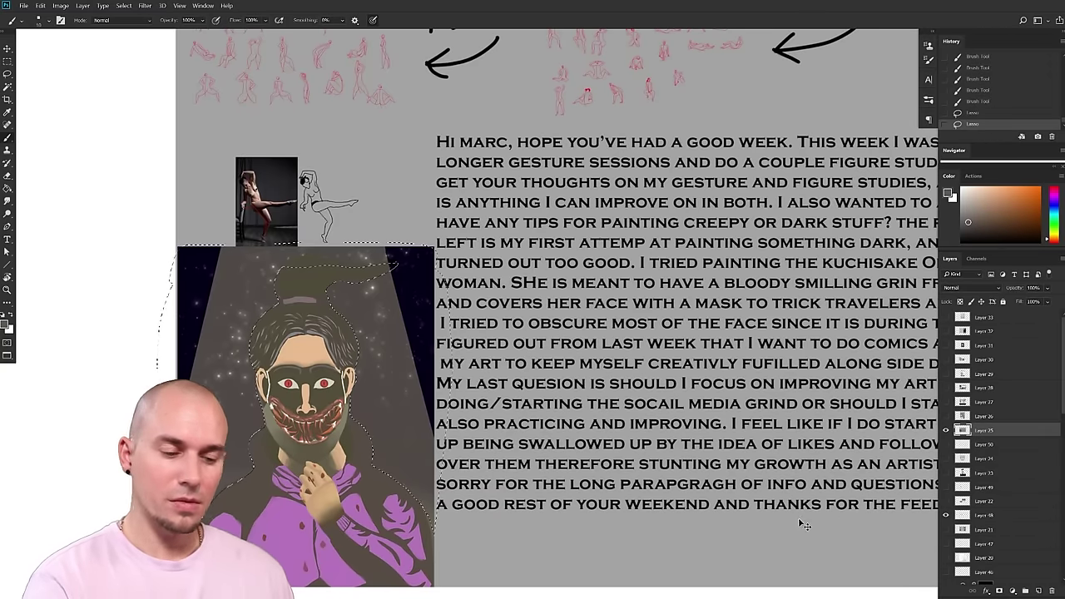
key(ctrl+j)
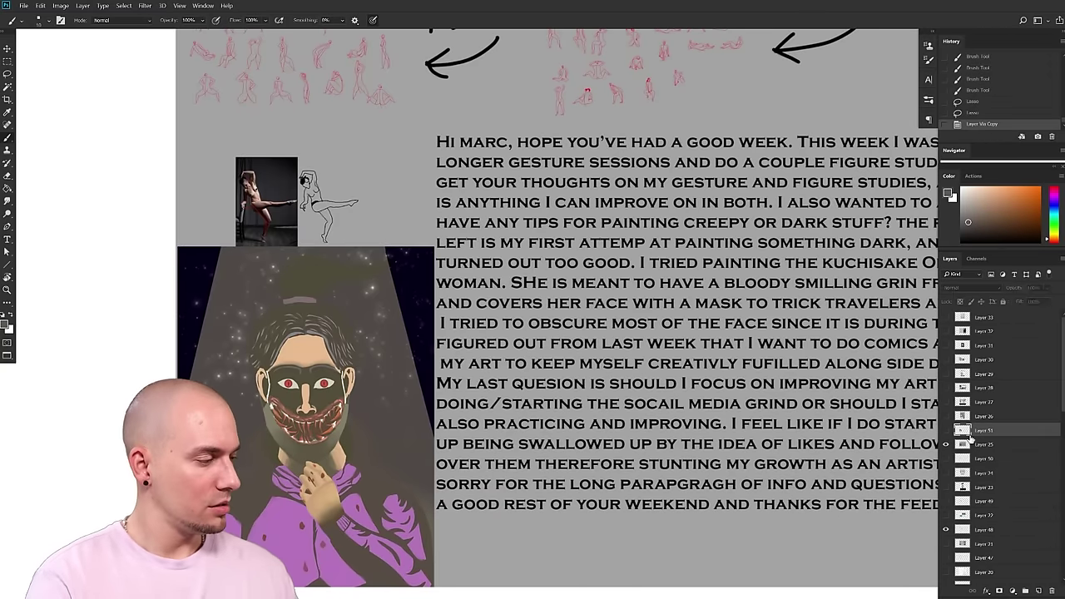
- Preview the submission layer at -100 saturation in Hue/Saturation to judge the painting's values, discarding the adjustment
click(981, 445)
key(ctrl+u)
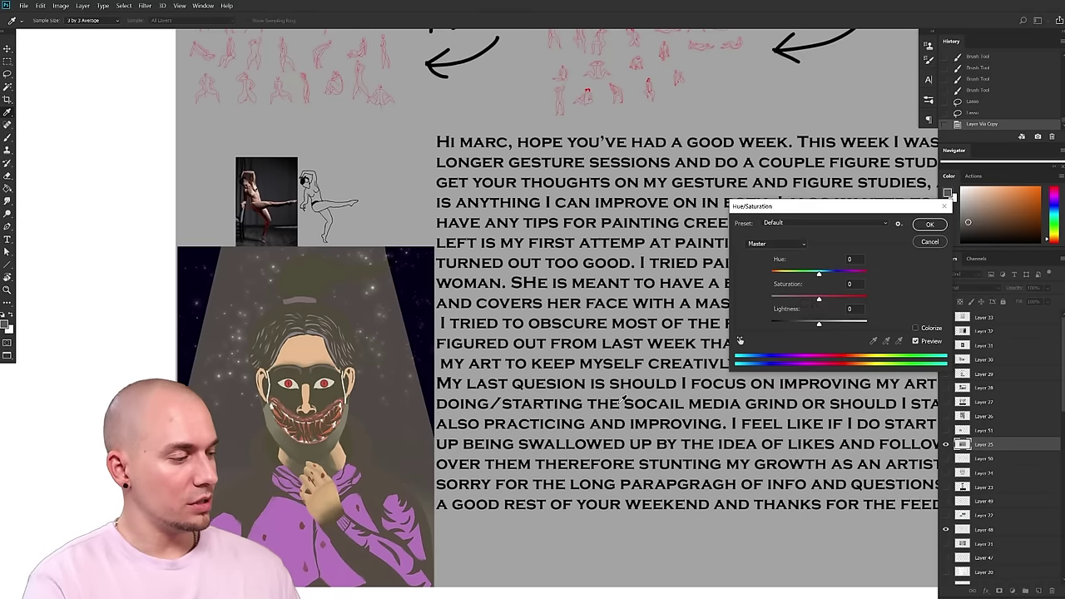
drag(820, 300, 746, 312)
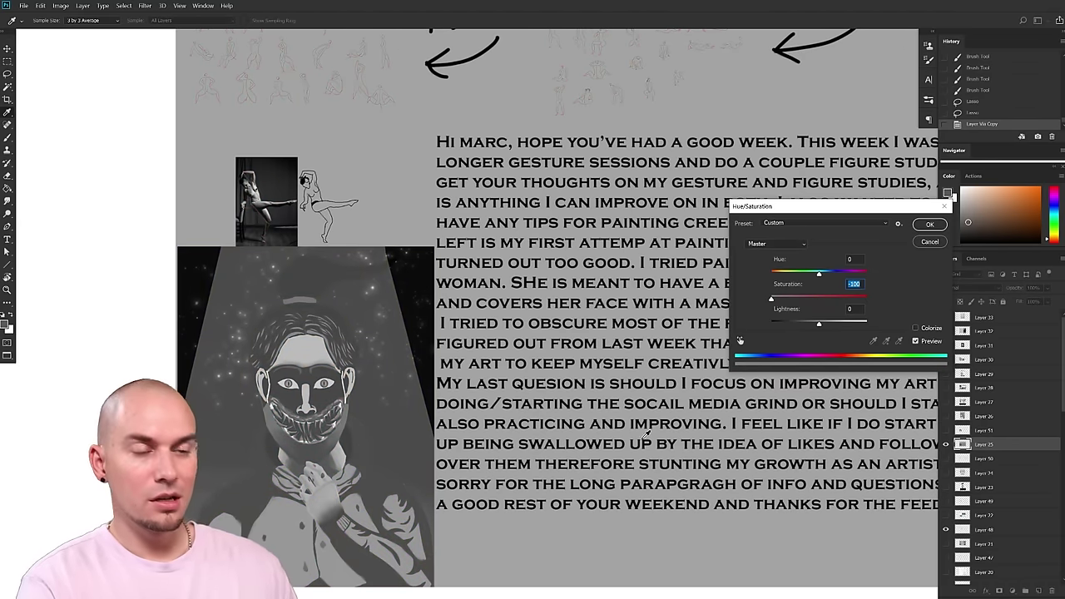
drag(545, 477, 521, 480)
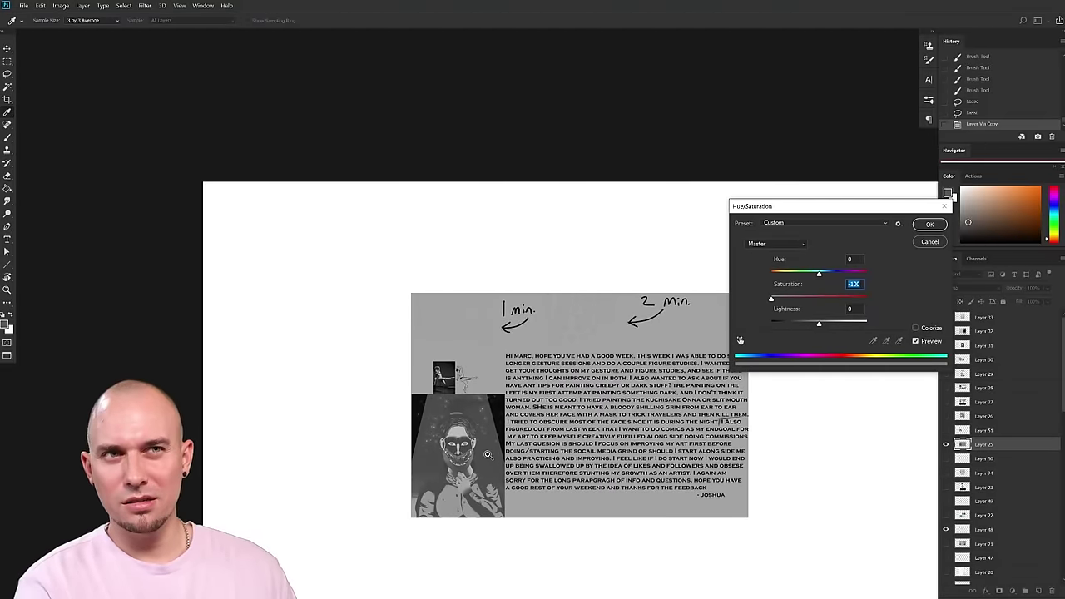
scroll(488, 454, down, 1)
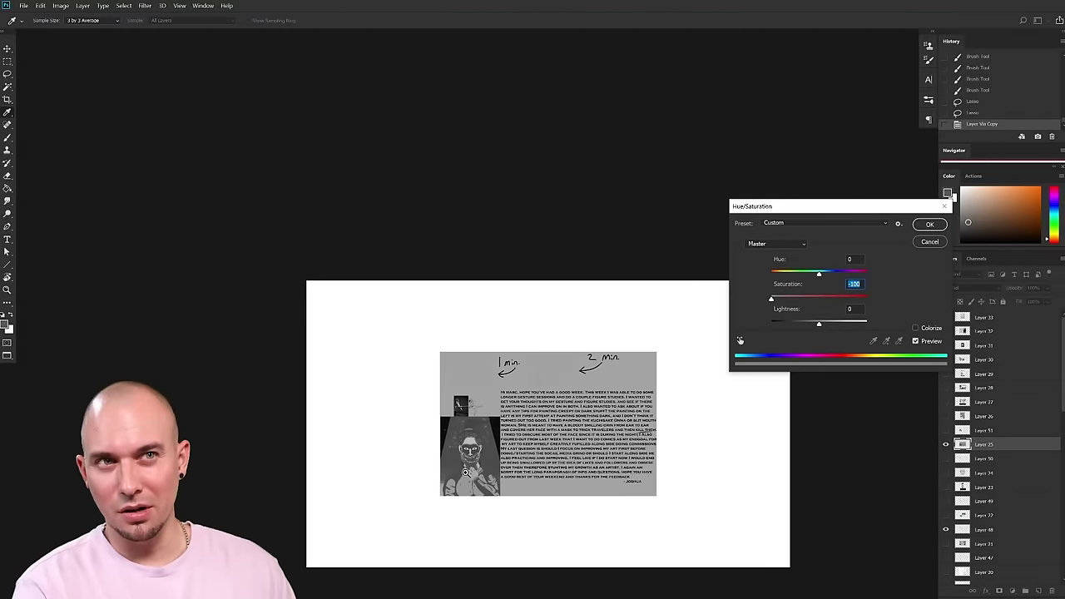
scroll(465, 472, up, 2)
scroll(511, 445, up, 4)
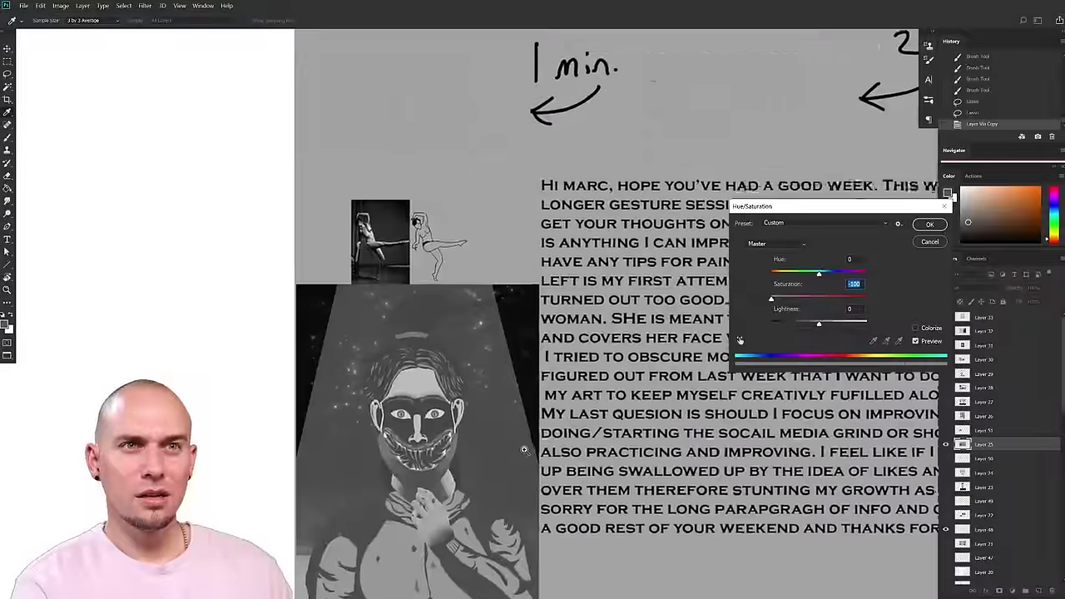
scroll(524, 450, up, 2)
click(930, 242)
- Show the copied background layer and darken it by lowering its Hue/Saturation lightness
drag(512, 463, 658, 459)
scroll(549, 420, up, 1)
click(981, 430)
drag(874, 356, 740, 340)
key(ctrl+u)
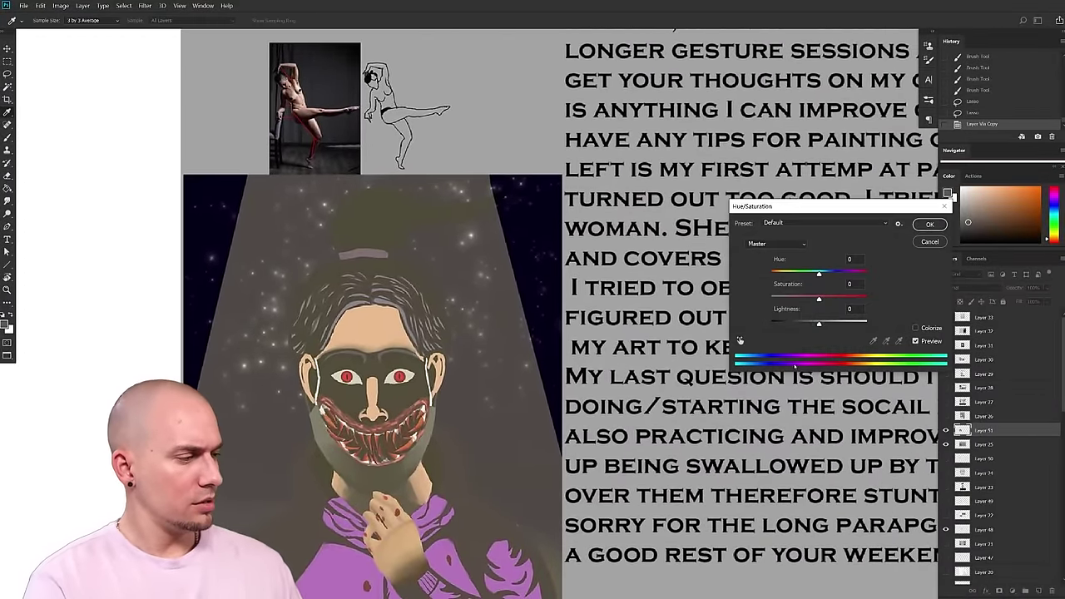
drag(817, 324, 797, 324)
scroll(555, 464, down, 10)
scroll(555, 464, up, 8)
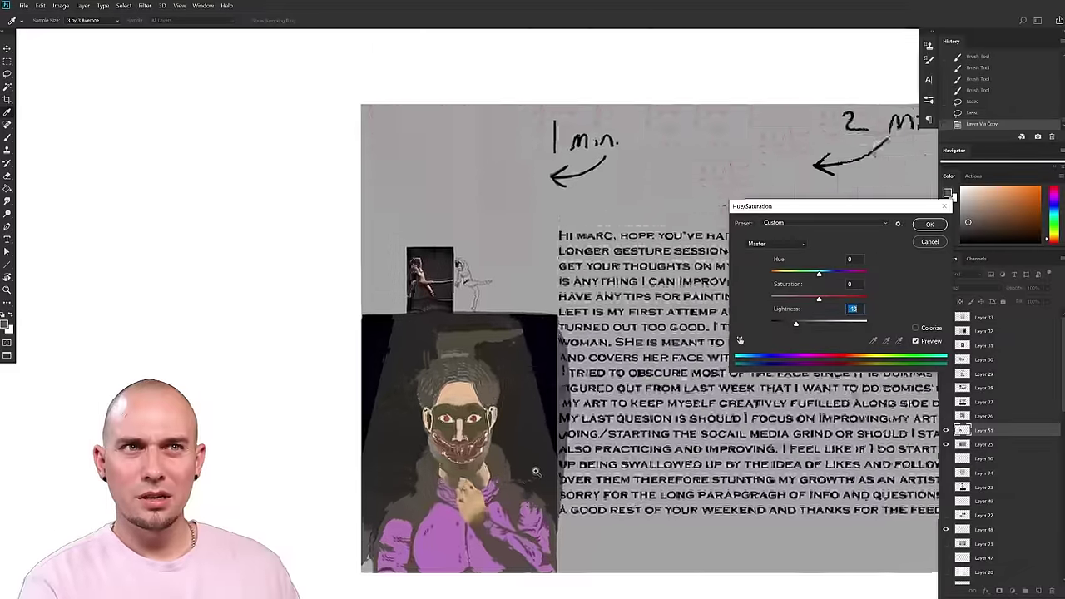
drag(796, 324, 792, 324)
click(930, 225)
drag(510, 390, 547, 349)
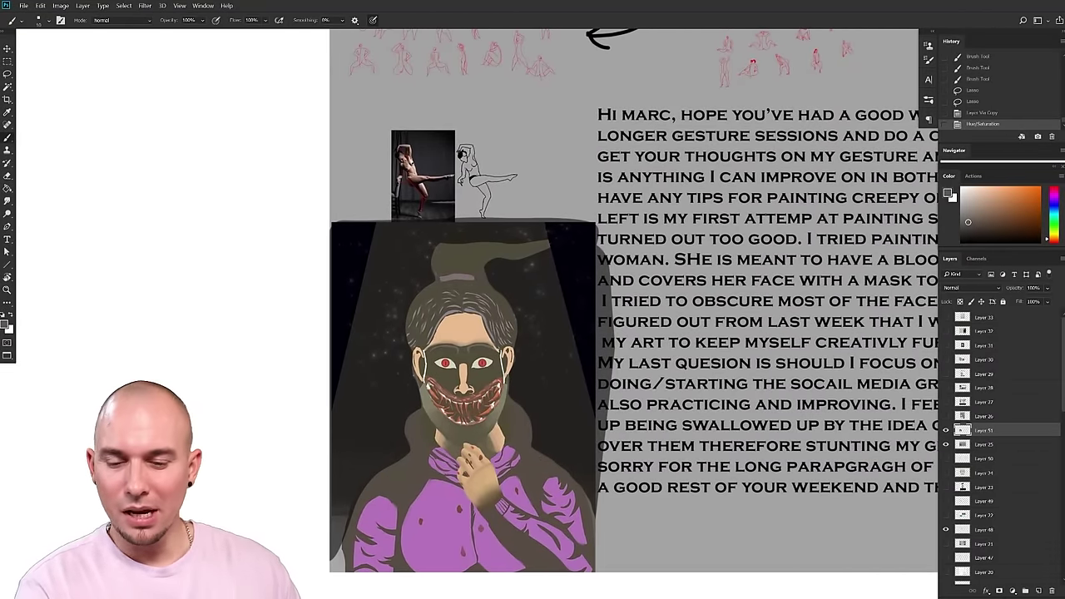
- Shade both sides of the portrait's hair in black with the SkinCavity brush
scroll(460, 424, up, 2)
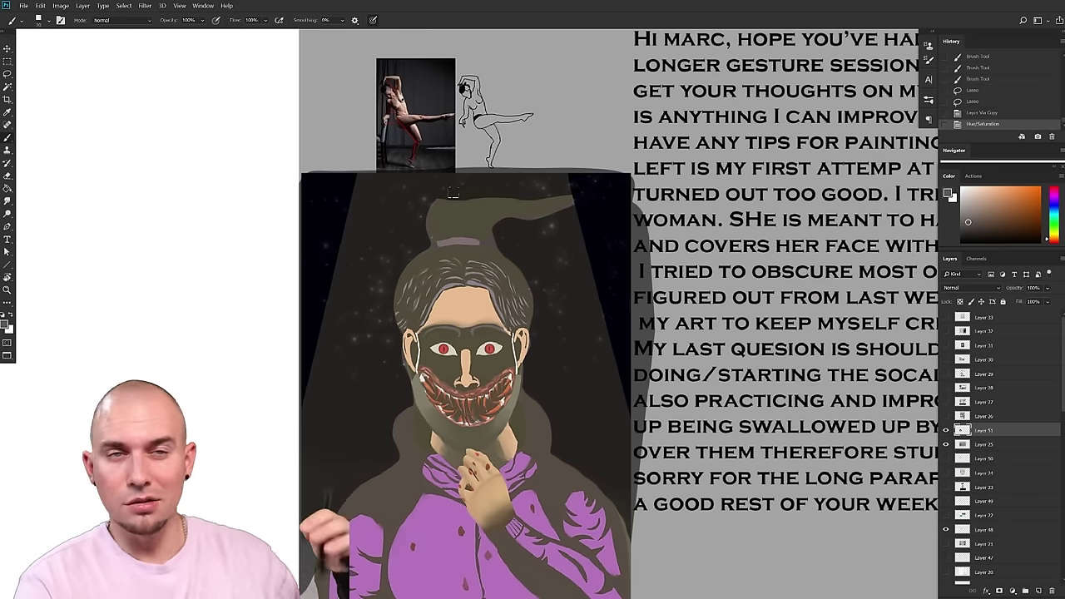
drag(532, 405, 490, 421)
alt+click(370, 299)
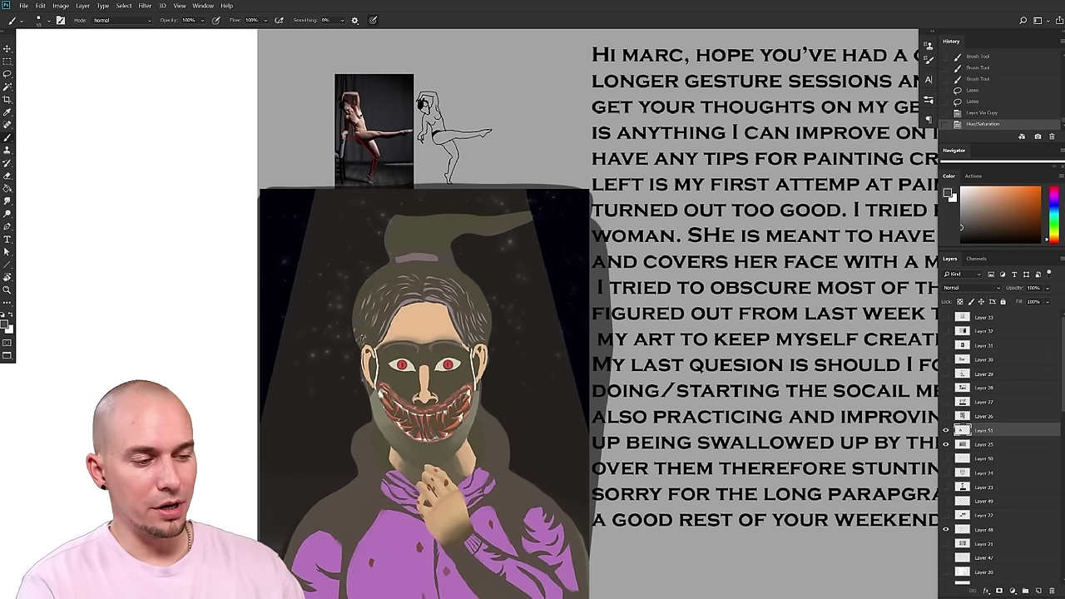
click(961, 242)
right_click(350, 314)
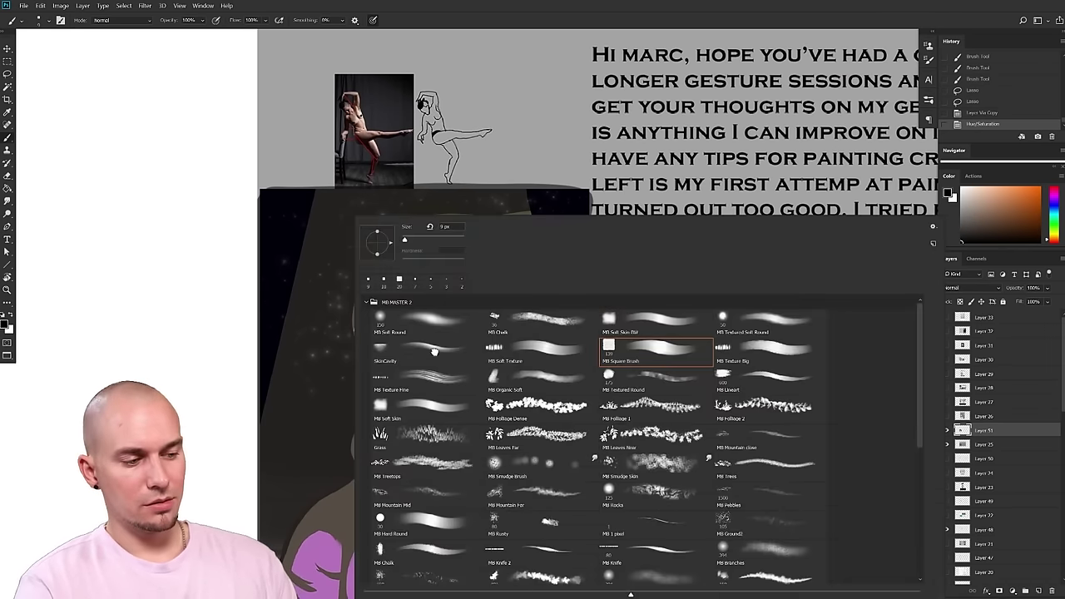
double_click(433, 352)
drag(357, 400, 356, 402)
mouse_move(360, 318)
mouse_down()
mouse_move(362, 351)
mouse_move(366, 341)
mouse_move(385, 346)
mouse_up()
mouse_move(460, 303)
mouse_down()
mouse_move(493, 335)
mouse_move(484, 343)
mouse_up()
- Paint soft black shadows on the neck and inside the hood, varying the brush size
mouse_move(368, 502)
mouse_down()
mouse_move(359, 456)
mouse_move(387, 525)
mouse_move(364, 435)
mouse_up()
key([)
key([)
key([)
key([)
mouse_move(387, 472)
mouse_down()
mouse_move(419, 473)
mouse_move(467, 460)
mouse_move(481, 425)
mouse_move(459, 456)
mouse_move(475, 421)
mouse_move(458, 466)
mouse_up()
key(])
key(])
key(])
drag(503, 458, 533, 390)
drag(500, 371, 489, 387)
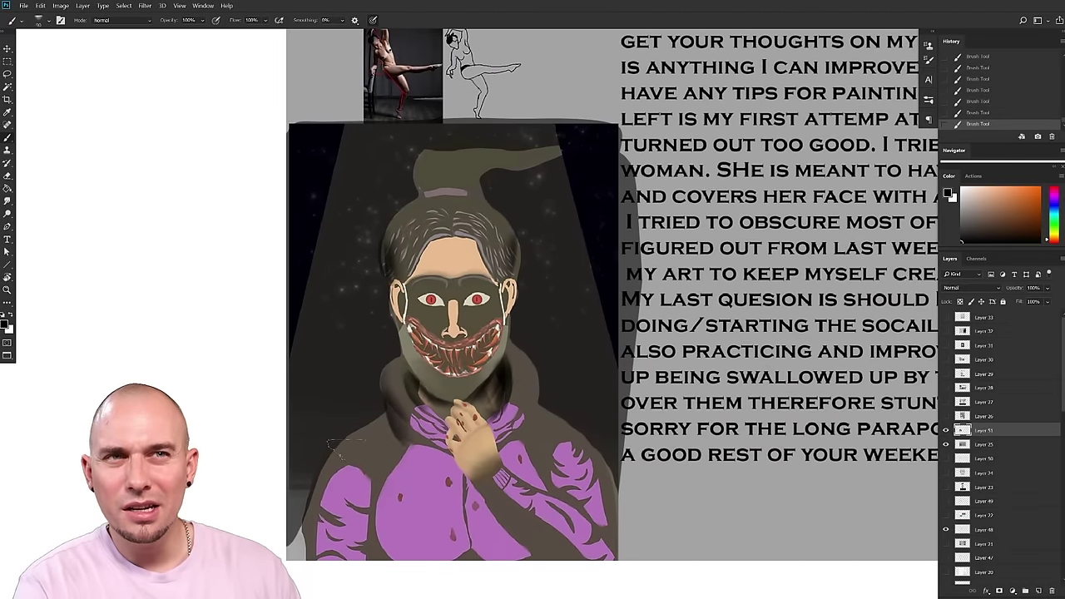
- Shade the figure's shoulders and the raised arm's sleeve with soft black strokes
drag(359, 555, 380, 466)
key(])
key(])
drag(322, 540, 323, 474)
key([)
key([)
drag(559, 561, 485, 464)
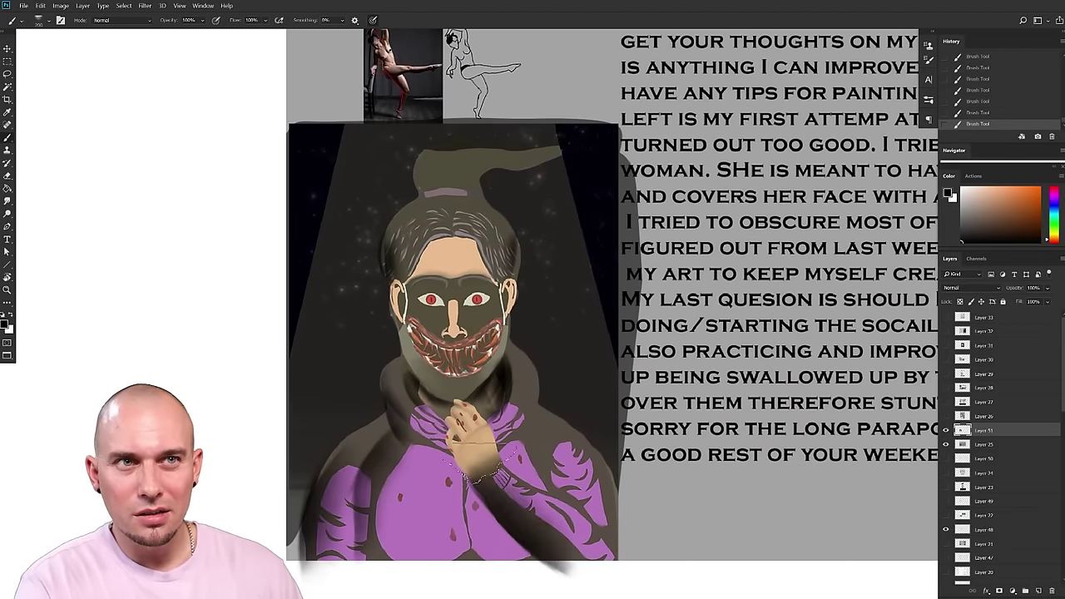
mouse_move(584, 494)
mouse_down()
mouse_move(541, 459)
mouse_move(596, 508)
mouse_move(558, 492)
mouse_move(530, 434)
mouse_move(517, 458)
mouse_move(541, 426)
mouse_move(496, 467)
mouse_move(545, 408)
mouse_up()
- Darken the purple chest and lower part of the jacket with broad, enlarged brush strokes
mouse_move(391, 441)
mouse_down()
mouse_move(449, 458)
mouse_move(399, 491)
mouse_up()
key(])
key(])
mouse_move(337, 453)
mouse_down()
mouse_move(449, 537)
mouse_move(466, 545)
mouse_move(474, 528)
mouse_up()
key(])
key(])
key(])
drag(565, 495, 575, 464)
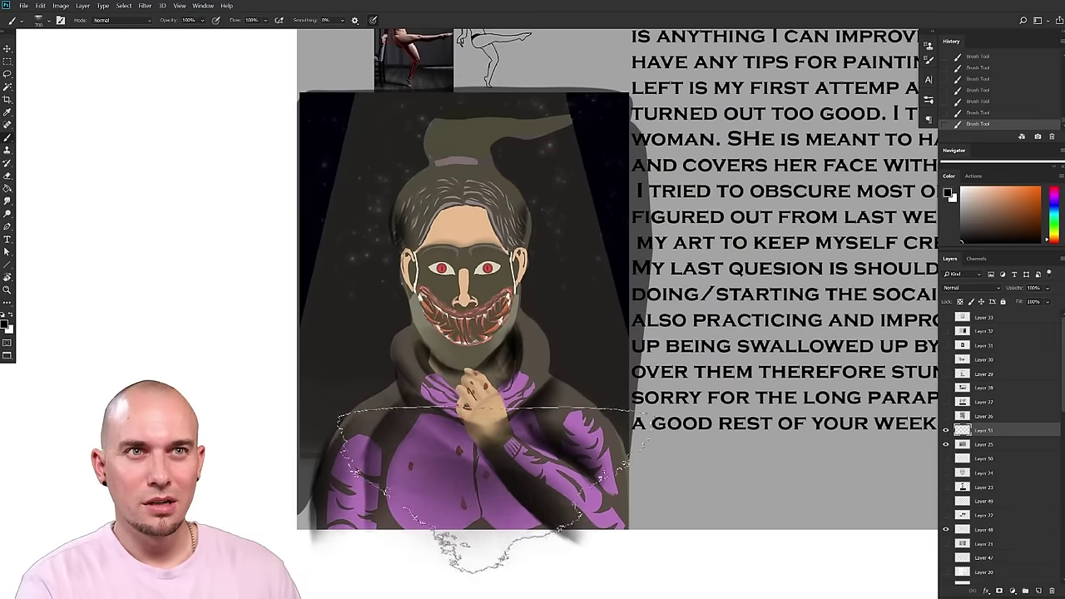
- Shade the ponytail and the outer edges of the hair to give them form
mouse_move(662, 463)
mouse_down()
mouse_move(491, 449)
mouse_move(555, 395)
mouse_up()
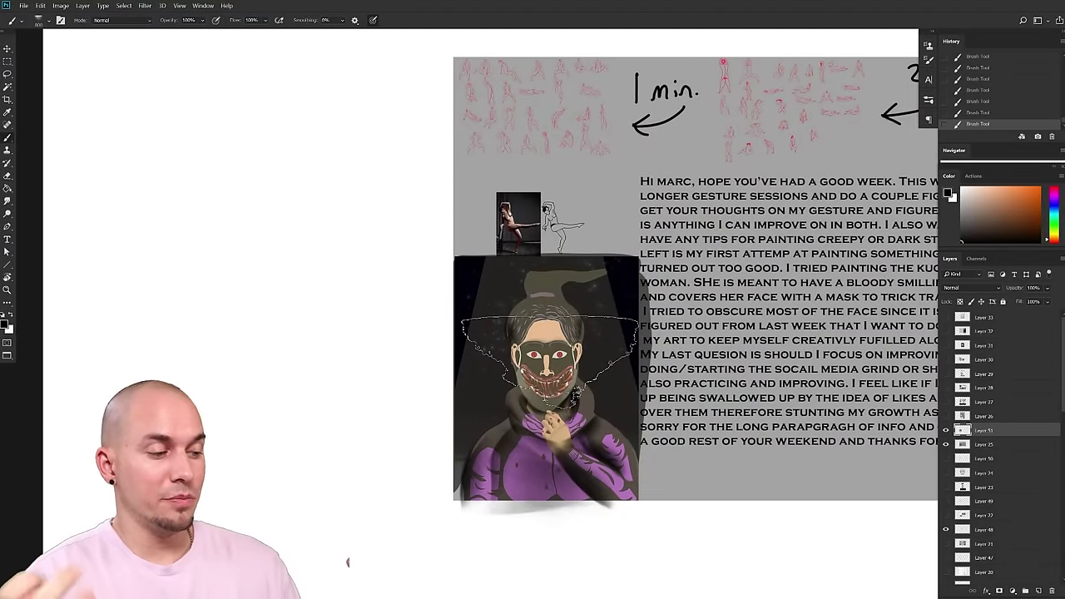
mouse_move(615, 408)
mouse_down()
mouse_move(602, 405)
mouse_move(582, 438)
mouse_move(571, 423)
mouse_up()
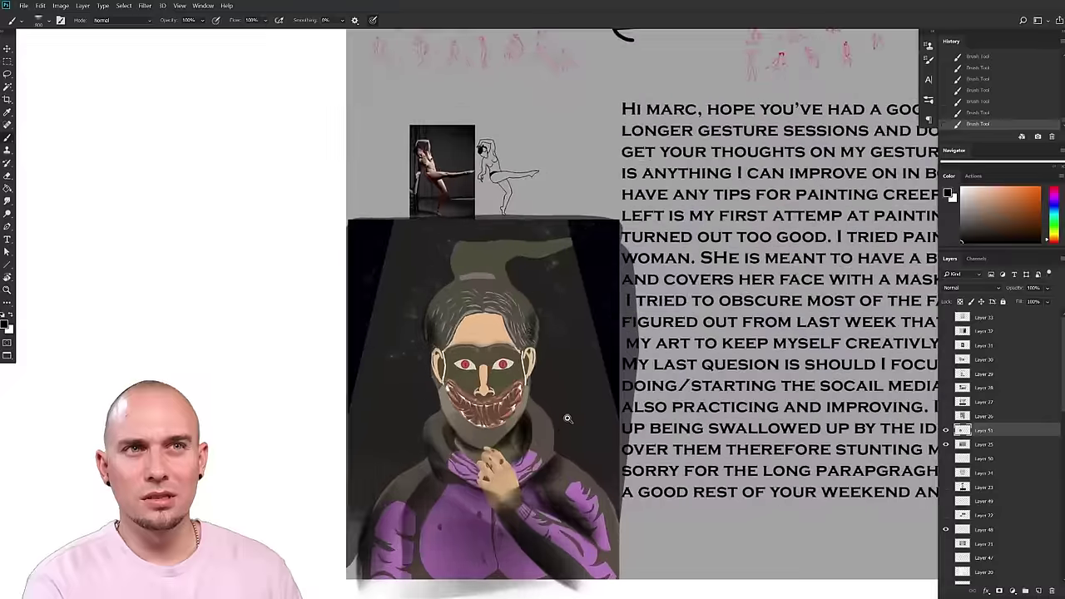
scroll(522, 324, down, 2)
scroll(523, 324, up, 3)
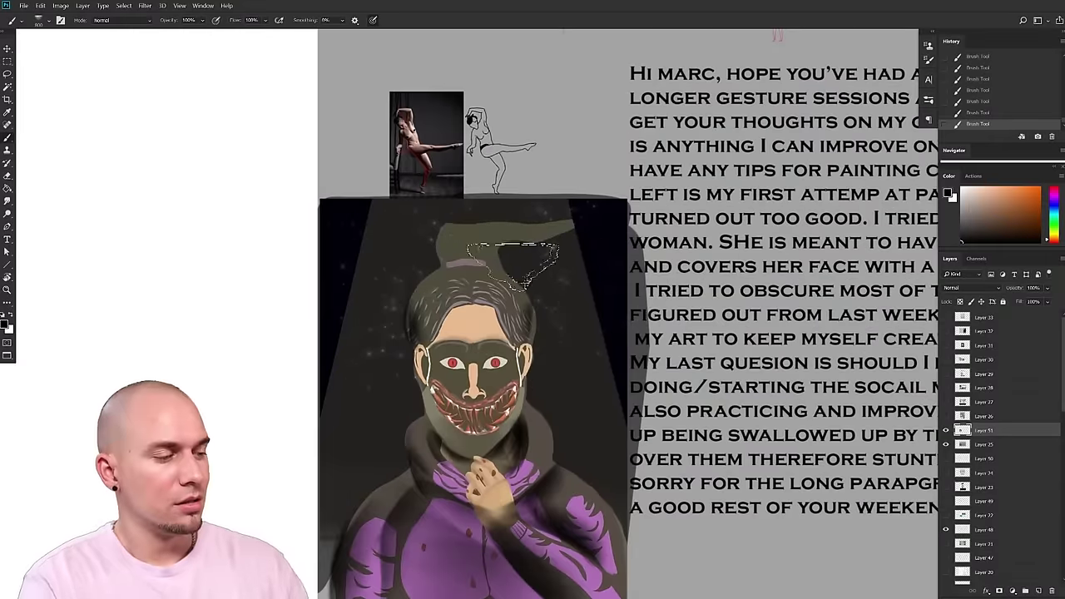
mouse_move(491, 245)
mouse_down()
mouse_move(481, 252)
mouse_move(458, 236)
mouse_up()
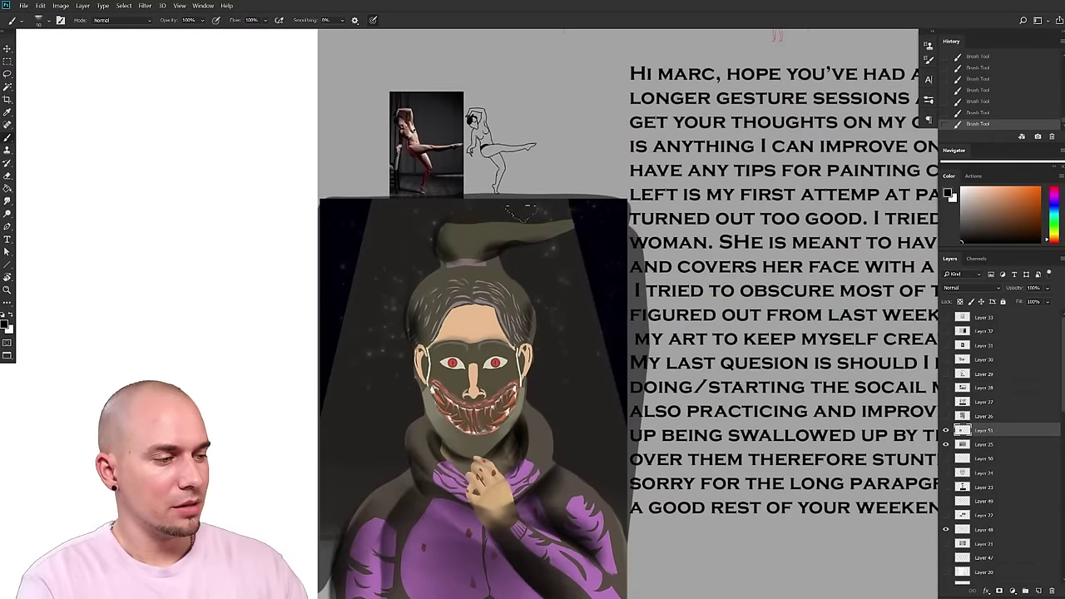
drag(584, 304, 545, 359)
drag(471, 337, 484, 366)
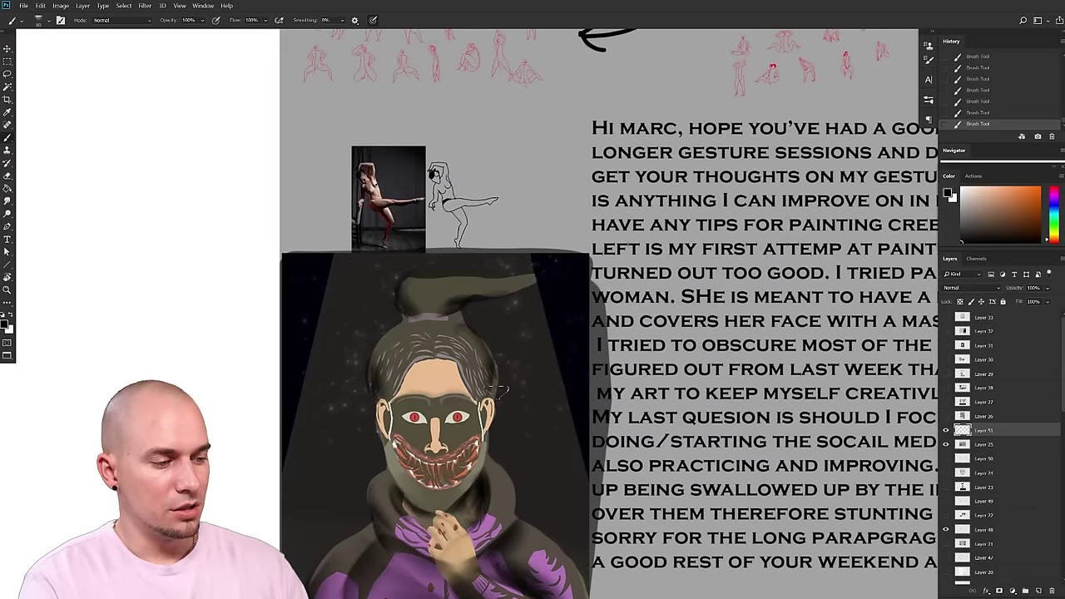
drag(388, 362, 401, 332)
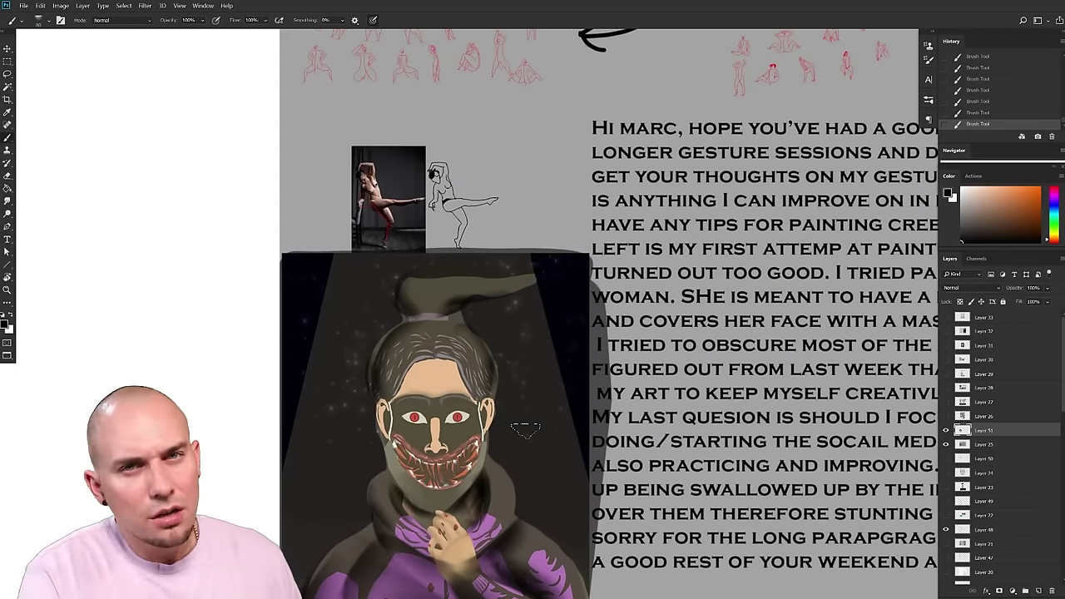
- Shade the cheeks and jaw on both sides of the bloody grin
drag(554, 425, 563, 380)
scroll(630, 368, down, 4)
scroll(630, 369, up, 3)
scroll(582, 364, down, 2)
scroll(576, 368, up, 2)
scroll(540, 428, up, 3)
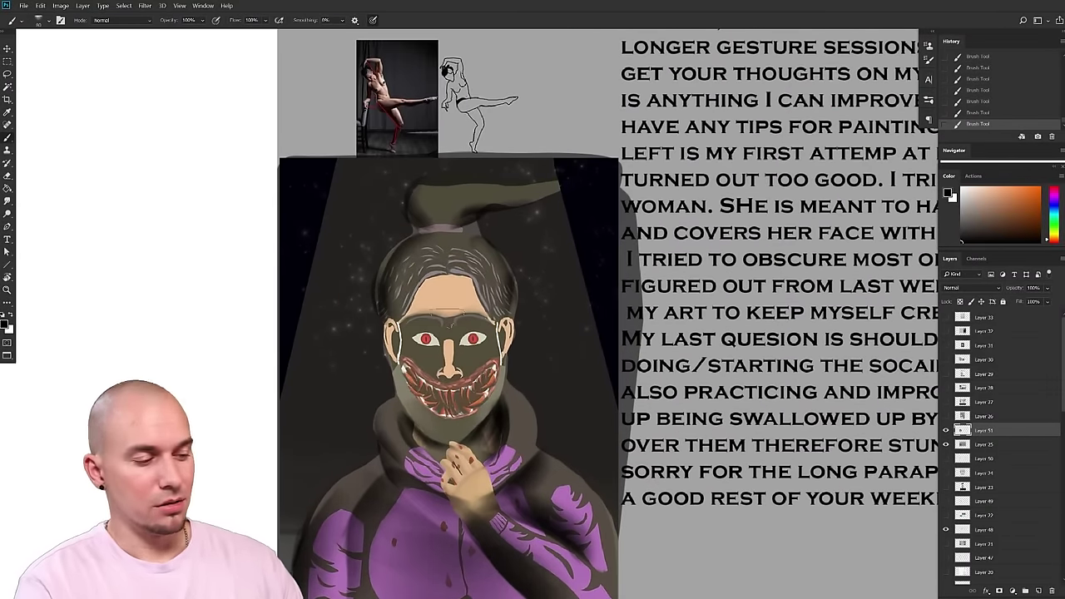
drag(420, 408, 411, 393)
drag(493, 384, 488, 411)
scroll(540, 441, up, 2)
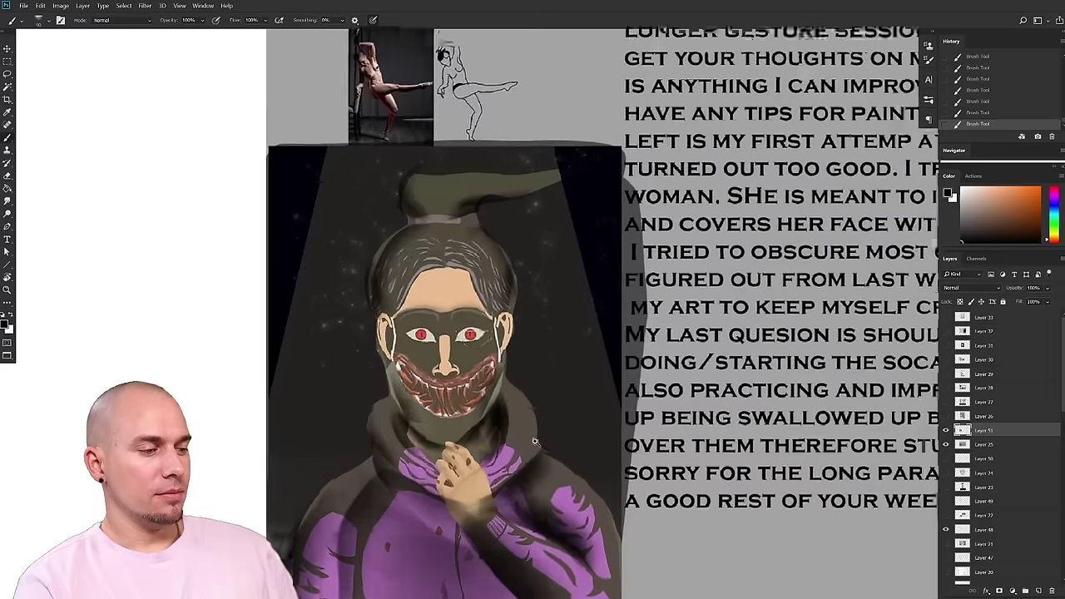
- Darken the brow and eye sockets on the masked face with black strokes
drag(437, 327, 392, 312)
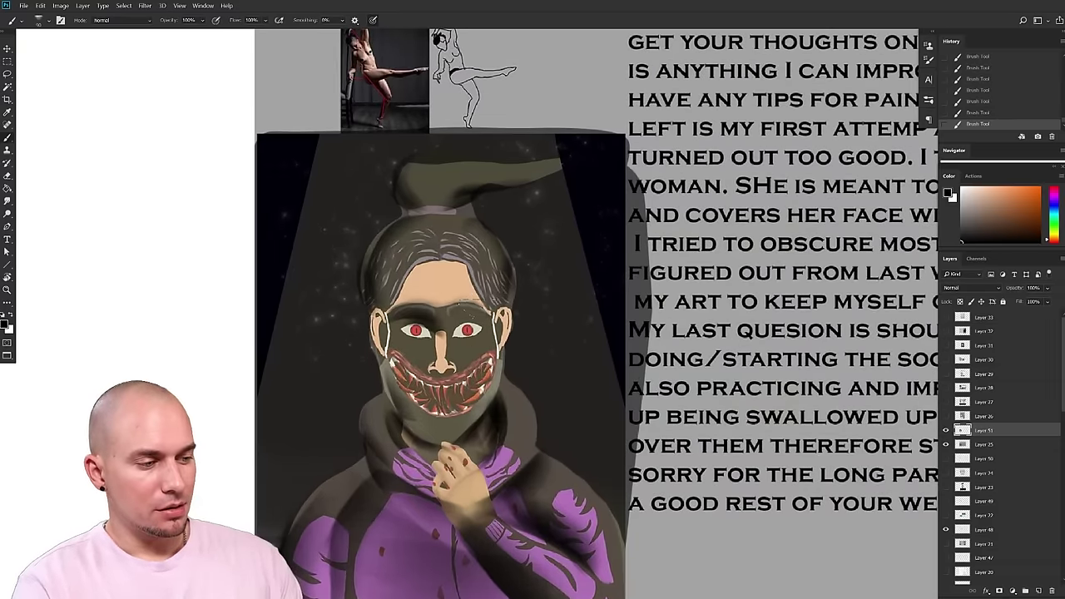
drag(472, 313, 456, 311)
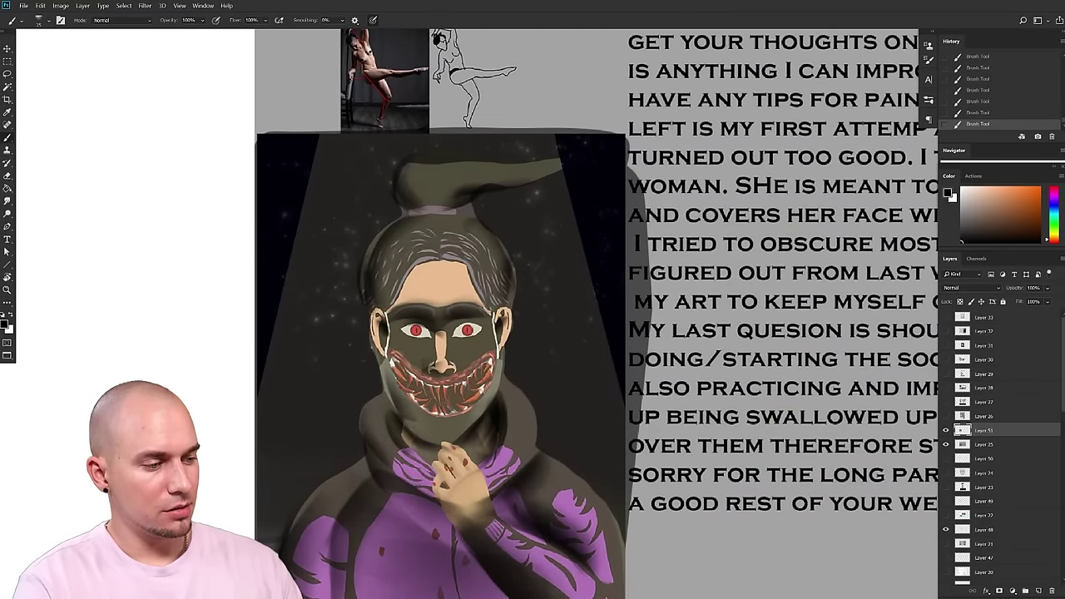
key(])
mouse_move(414, 342)
mouse_down()
mouse_move(476, 326)
mouse_move(424, 331)
mouse_move(440, 327)
mouse_move(489, 331)
mouse_move(481, 333)
mouse_up()
key(ctrl+z)
scroll(524, 334, down, 1)
key(])
key(])
drag(549, 418, 535, 424)
scroll(535, 424, up, 2)
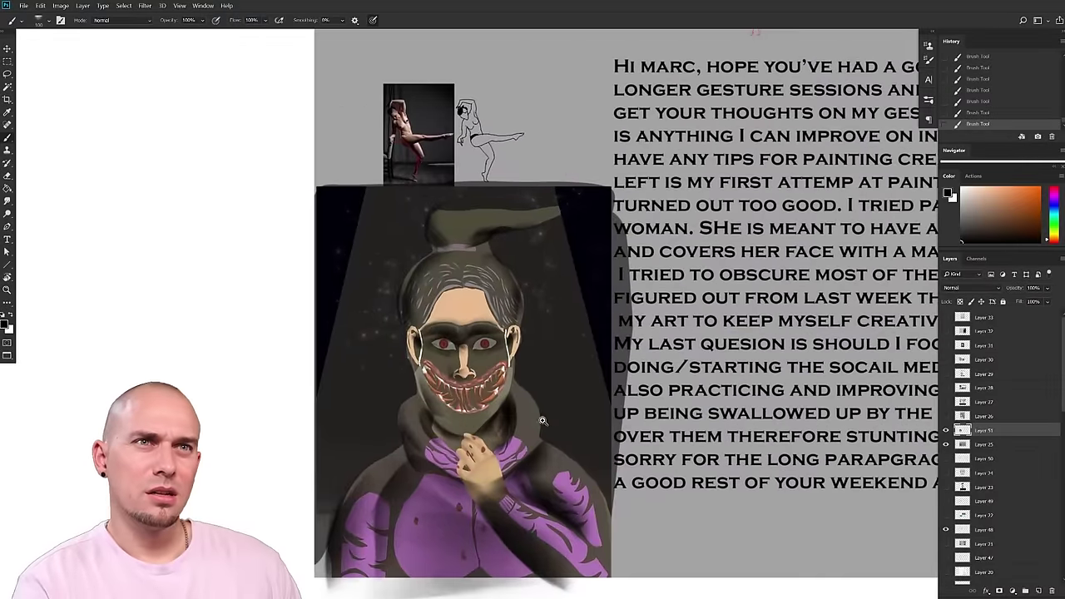
scroll(546, 426, down, 1)
scroll(547, 426, up, 1)
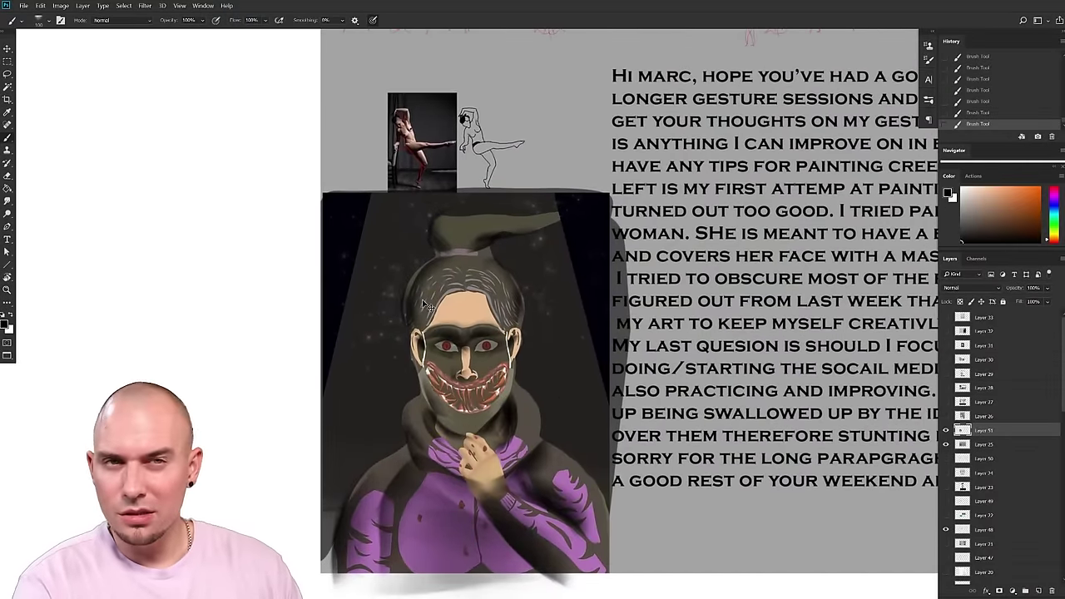
- Undo the last six brush strokes on the portrait's face
scroll(424, 304, down, 2)
key(ctrl+z)
key(ctrl+z)
key(ctrl+z)
key(ctrl+z)
key(ctrl+z)
key(ctrl+z)
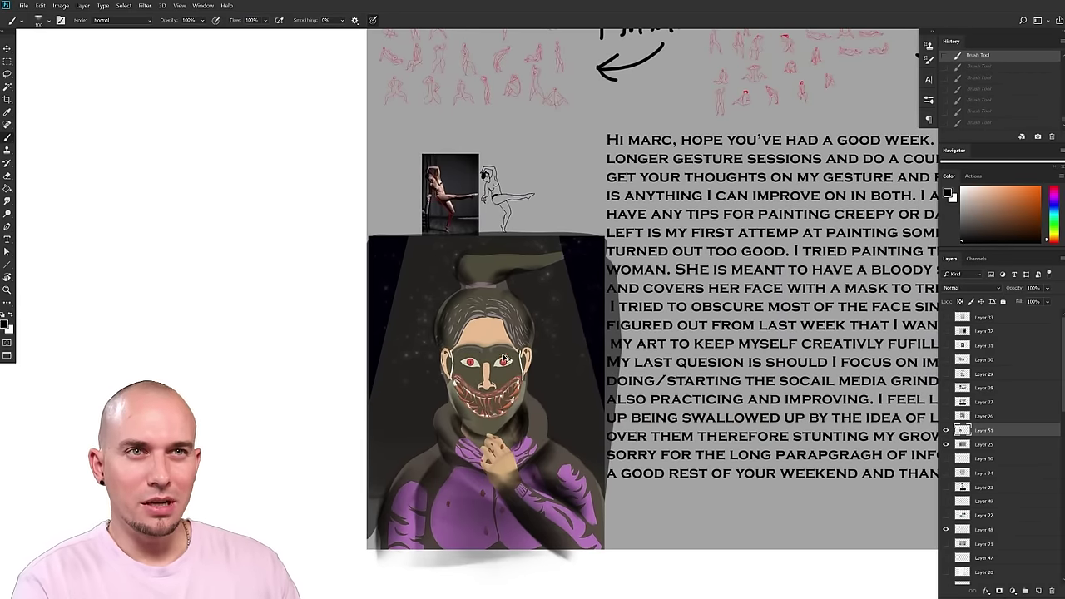
- Examine the shaded portrait up close and within the whole submission beside the student's message
scroll(470, 391, up, 2)
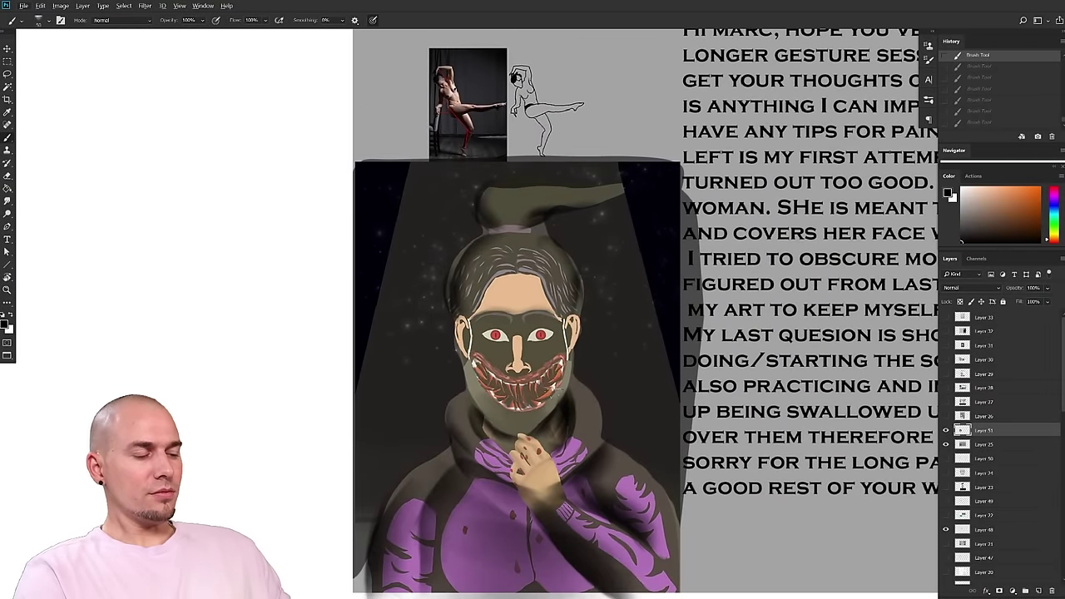
drag(553, 394, 362, 430)
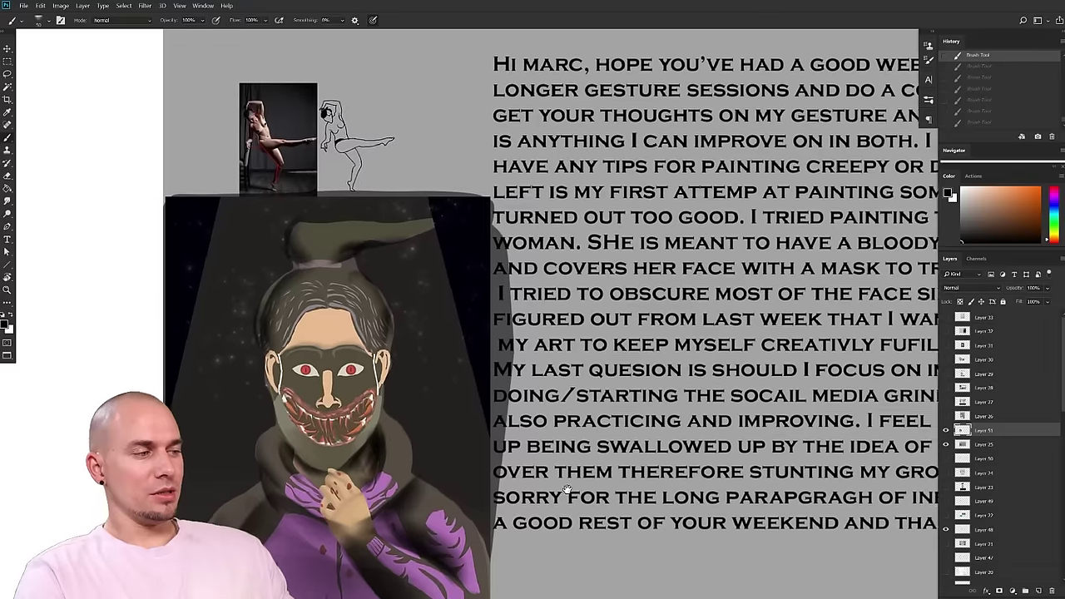
drag(458, 437, 478, 397)
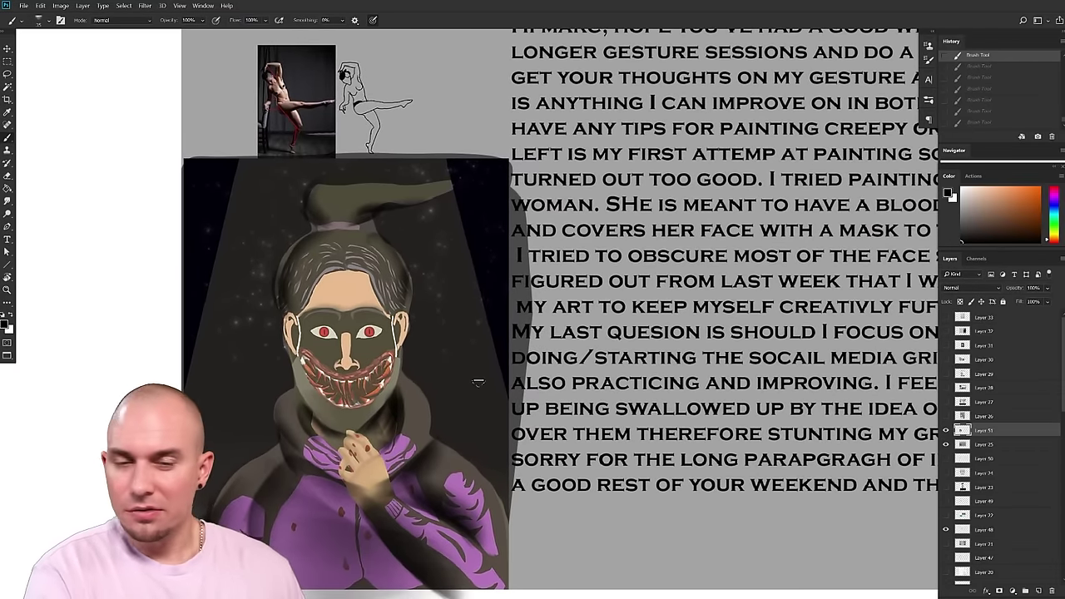
drag(434, 378, 428, 406)
drag(441, 511, 430, 499)
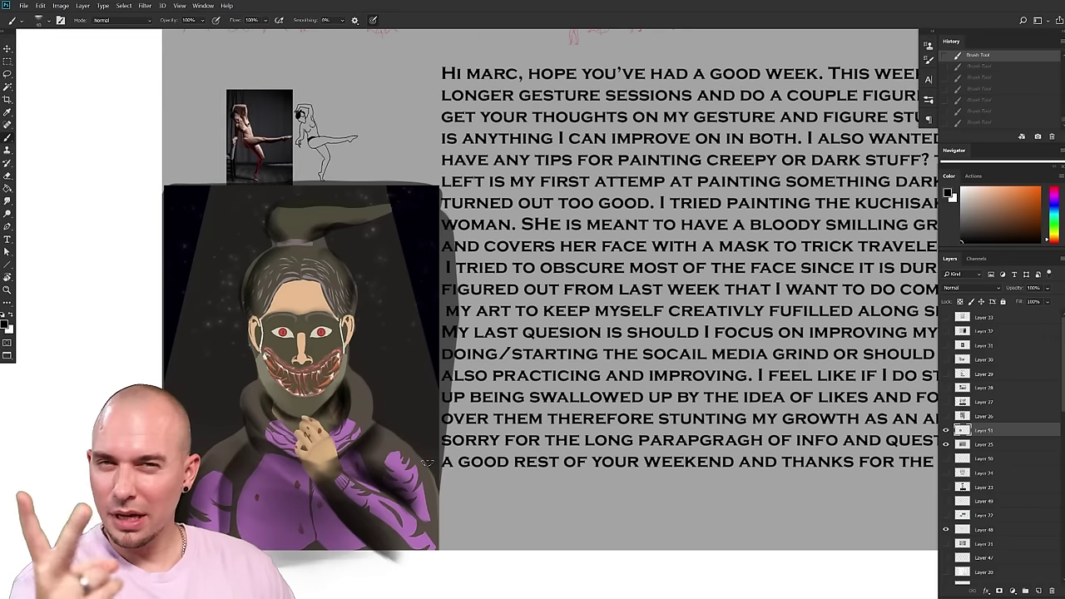
drag(615, 386, 535, 421)
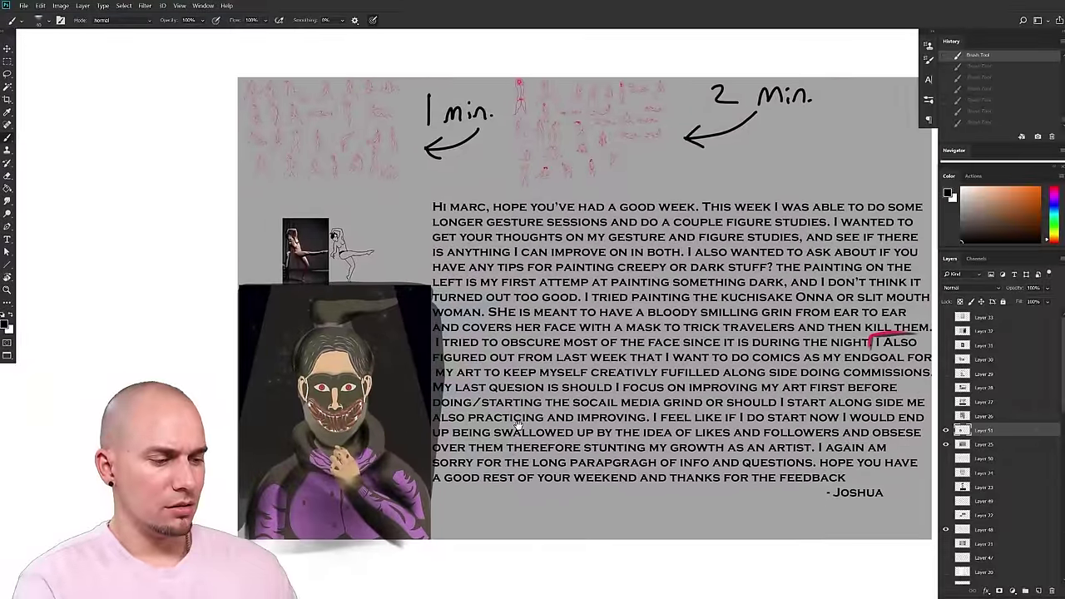
drag(399, 420, 470, 369)
mouse_move(406, 385)
mouse_down()
mouse_move(471, 340)
mouse_move(497, 347)
mouse_up()
scroll(497, 347, down, 1)
- Restore five of the undone brush strokes on the portrait
key(ctrl+shift+z)
key(ctrl+shift+z)
key(ctrl+shift+z)
key(ctrl+shift+z)
key(ctrl+shift+z)
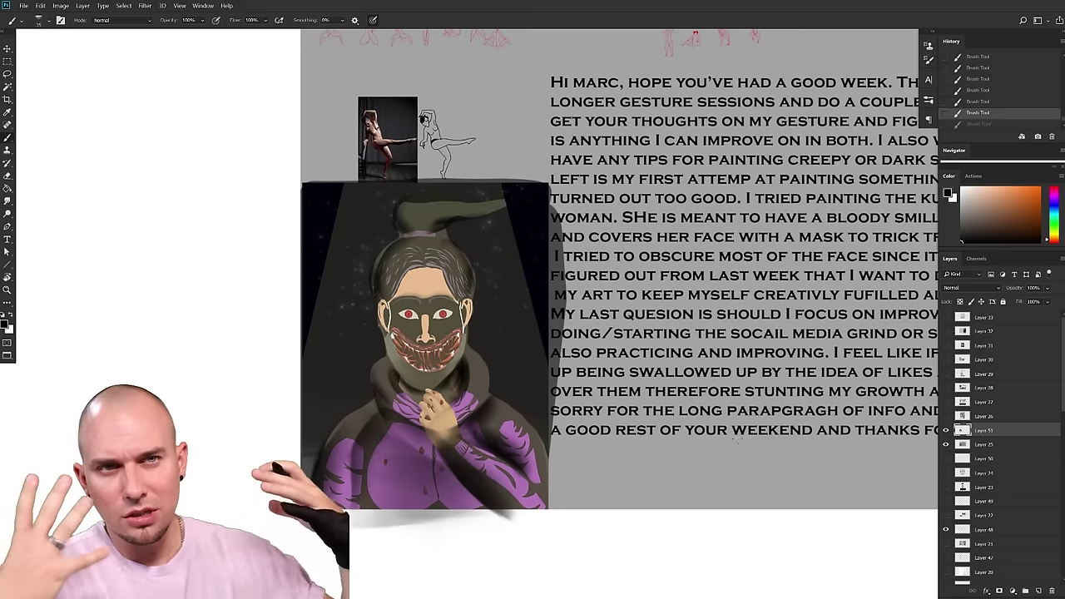
- Pick a light tan colour and brush soft highlights over the top of the masked figure's hair and ponytail with an enlarged brush
drag(500, 382, 496, 399)
mouse_move(525, 455)
mouse_down()
mouse_move(518, 427)
mouse_move(499, 459)
mouse_up()
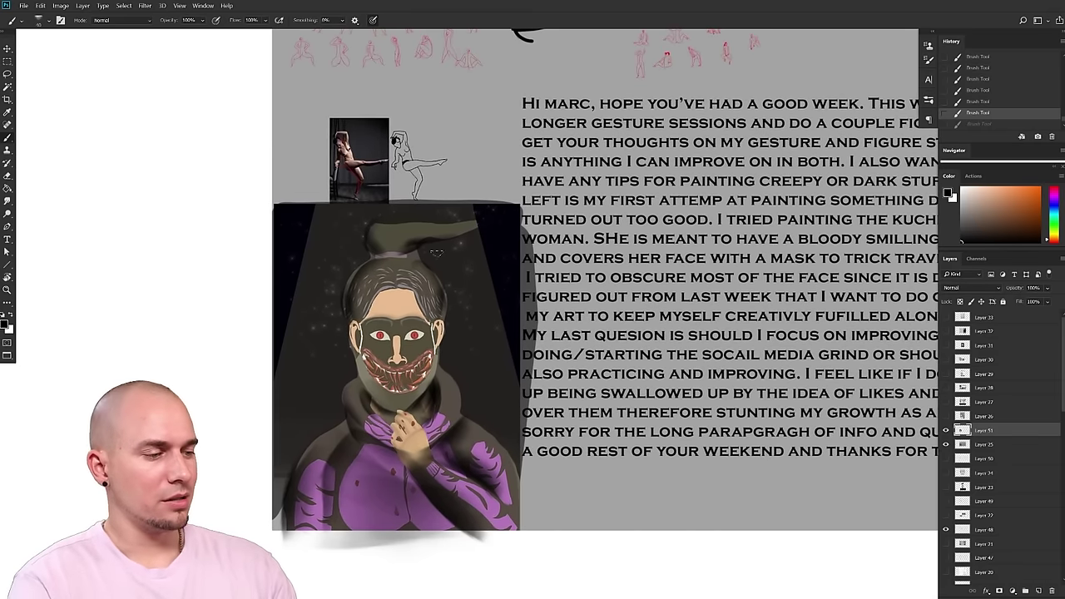
alt+click(396, 258)
click(1056, 238)
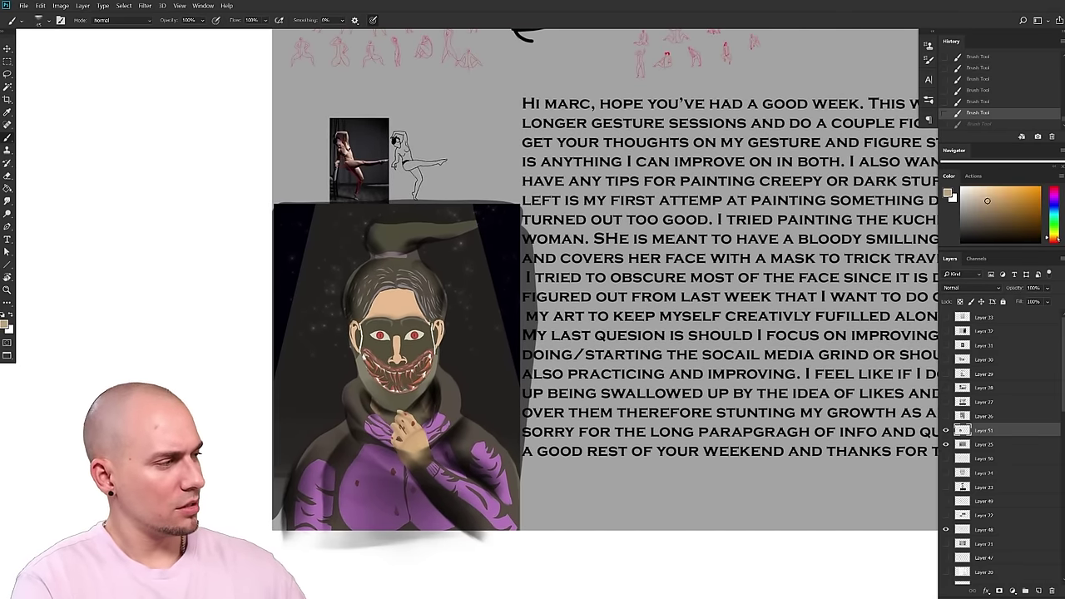
key(])
key(])
key(])
key(])
key(])
key(])
key(])
drag(358, 276, 416, 268)
key(ctrl+z)
drag(385, 234, 447, 237)
mouse_move(354, 268)
mouse_down()
mouse_move(412, 293)
mouse_move(402, 278)
mouse_move(422, 268)
mouse_up()
- Choose the MB Soft Round brush, add a new layer above the shading and select a rectangle around the portrait
right_click(499, 313)
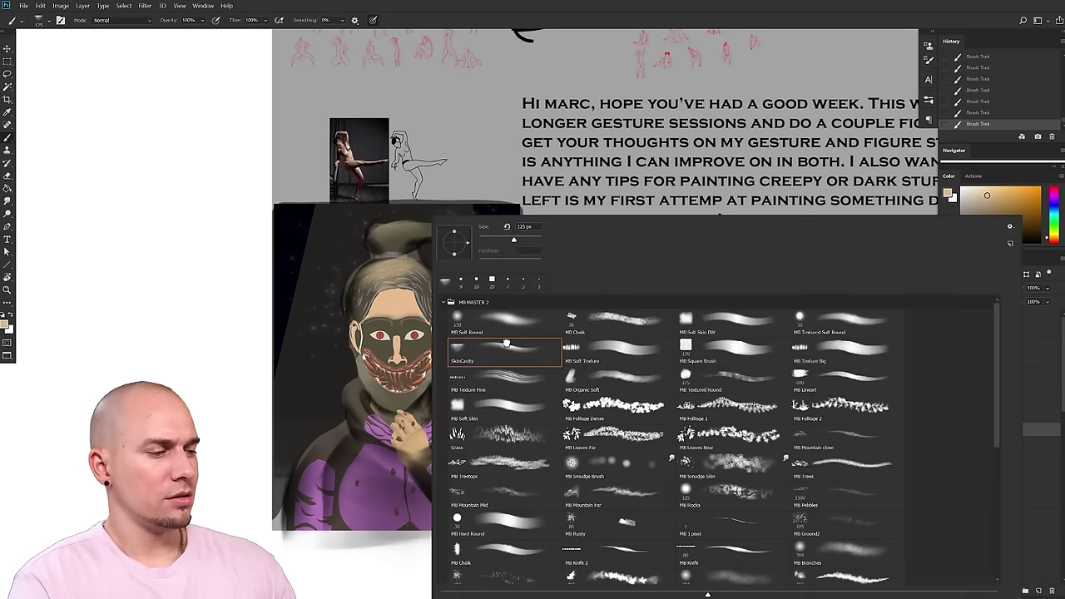
double_click(526, 329)
key(m)
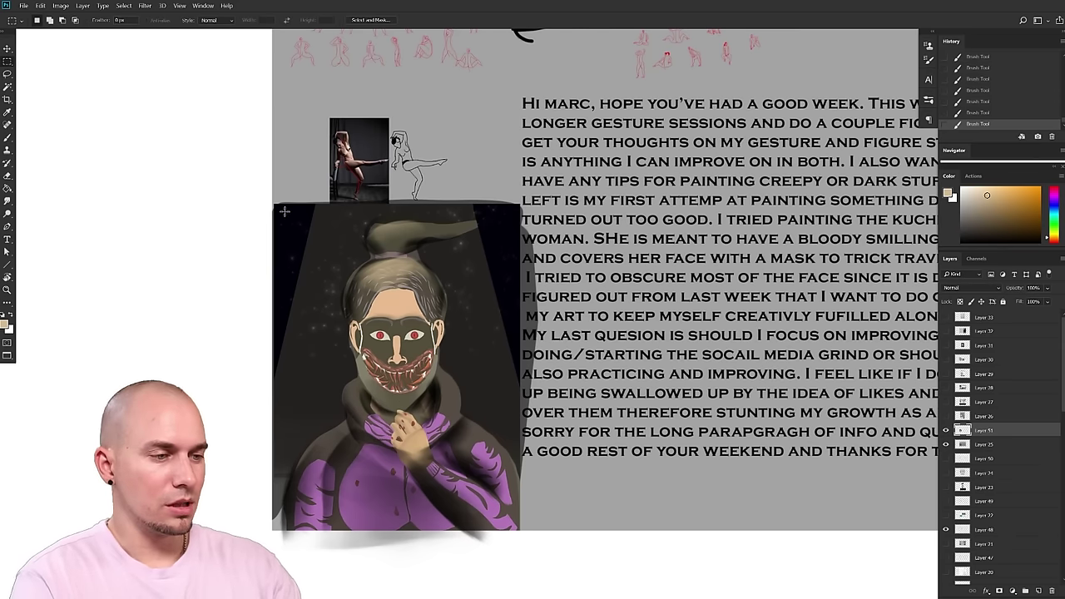
click(1039, 591)
mouse_move(275, 204)
mouse_down()
mouse_move(307, 206)
mouse_move(517, 498)
mouse_up()
key(b)
click(123, 20)
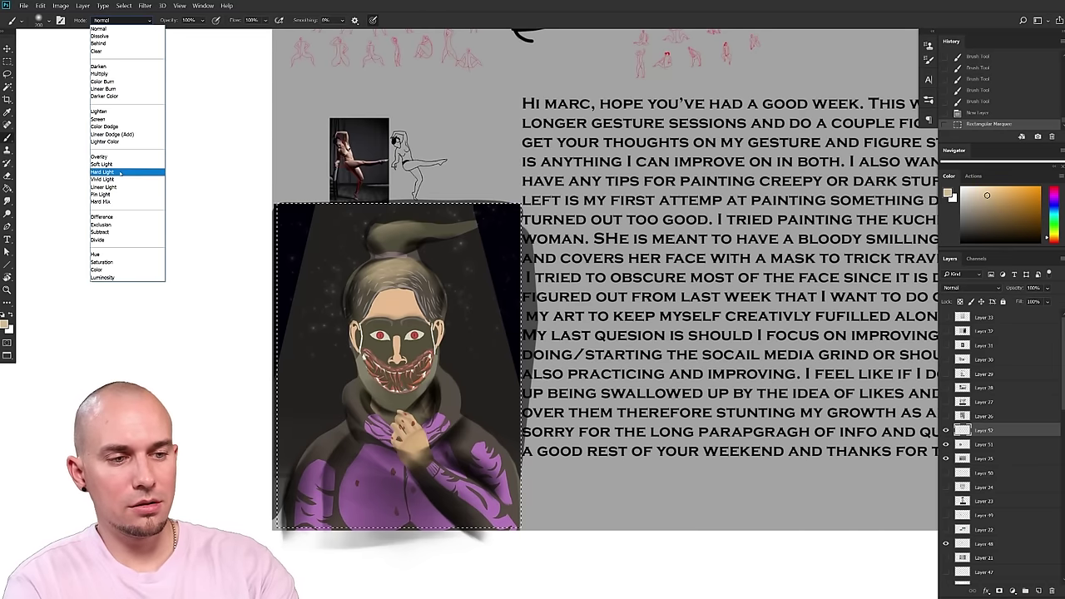
click(125, 172)
click(123, 20)
click(116, 30)
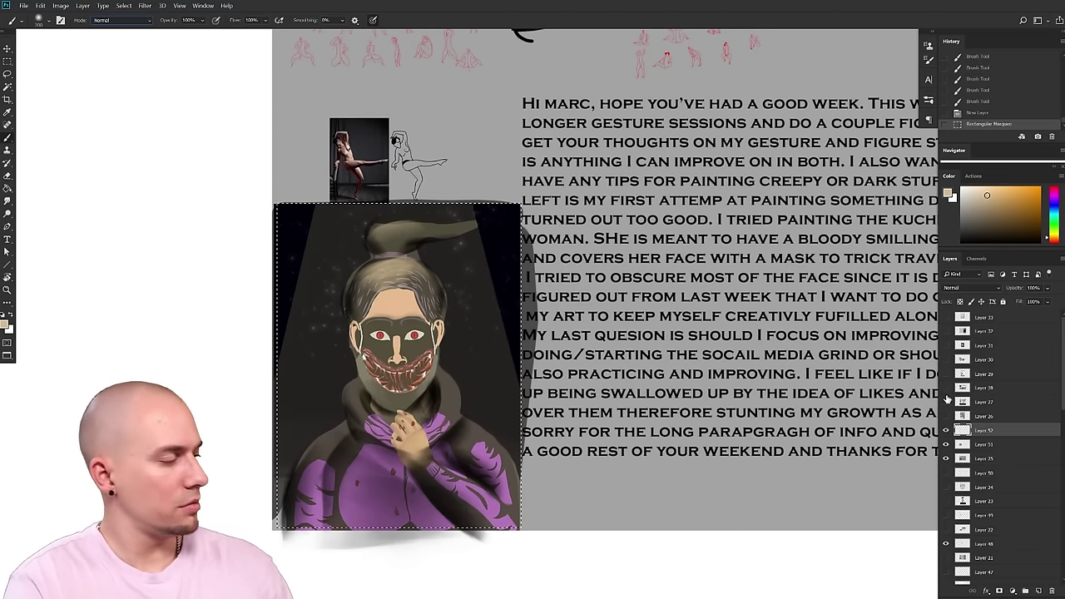
- Set the new layer's blending mode to Hard Light and choose a bright light orange as the paint colour
click(970, 287)
click(952, 423)
drag(787, 265, 650, 247)
right_click(647, 314)
drag(405, 441, 413, 445)
drag(466, 333, 468, 361)
drag(1010, 175, 981, 247)
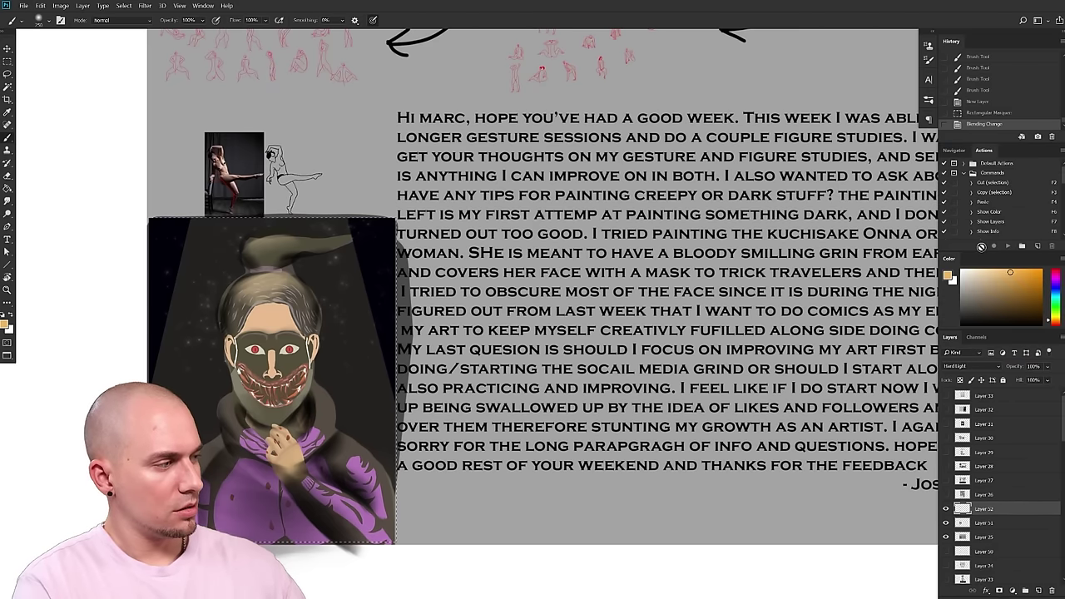
click(956, 150)
- Try a very large soft orange glow across the top of the portrait
drag(377, 363, 496, 353)
key(bracketright)
key(bracketright)
key(bracketright)
key(bracketright)
key(bracketright)
key(bracketright)
key(bracketright)
key(bracketright)
click(391, 147)
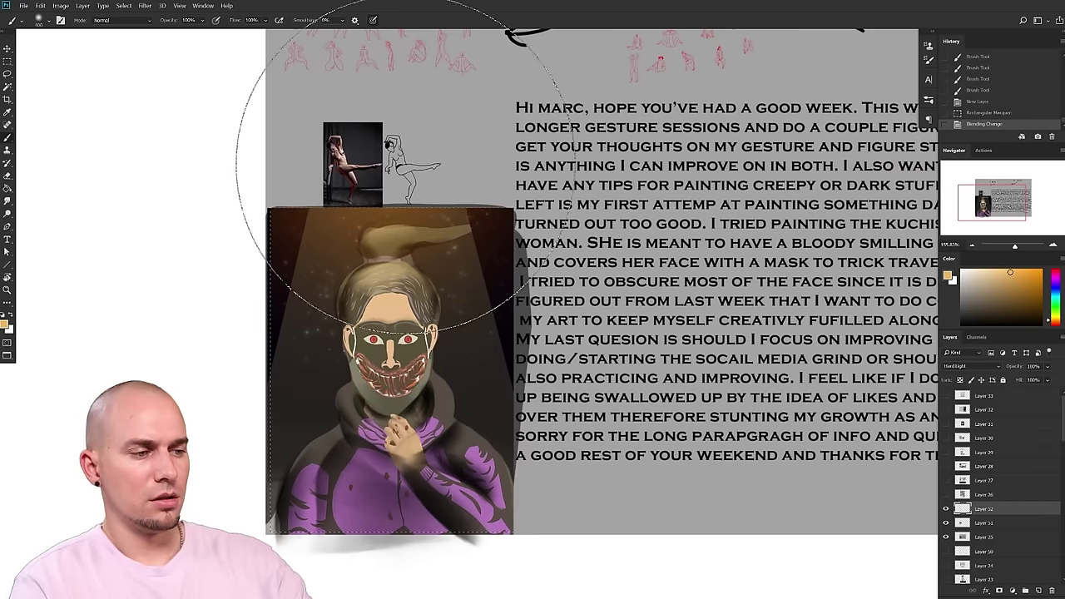
key(bracketright)
key(bracketright)
key(bracketright)
key(bracketright)
key(ctrl+z)
- Paint a large soft orange light falling from above over the portrait's background and hair
drag(341, 164, 338, 208)
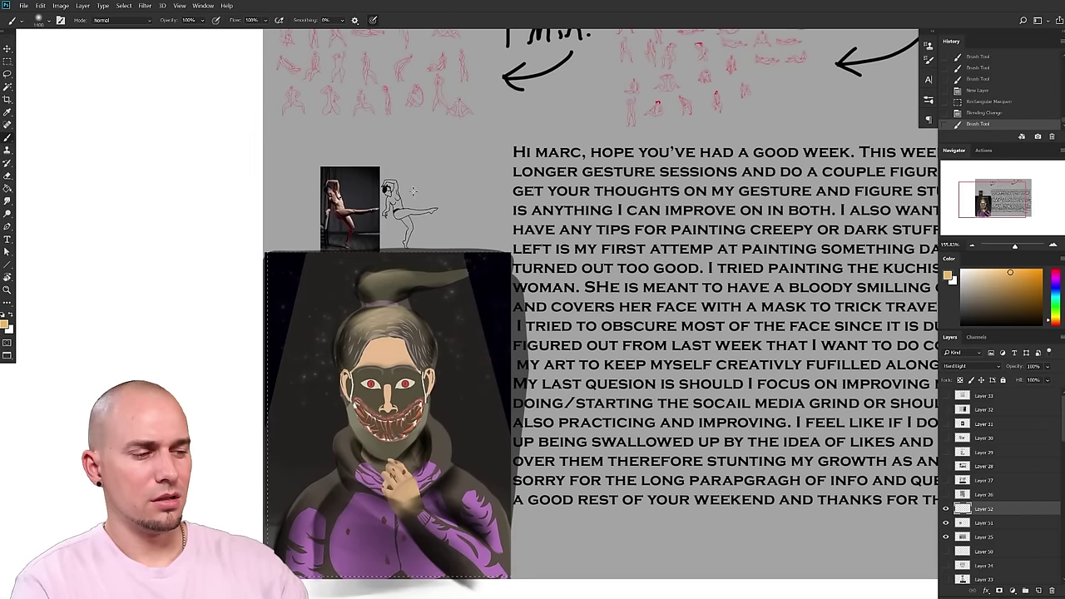
scroll(599, 316, up, 1)
drag(384, 286, 385, 277)
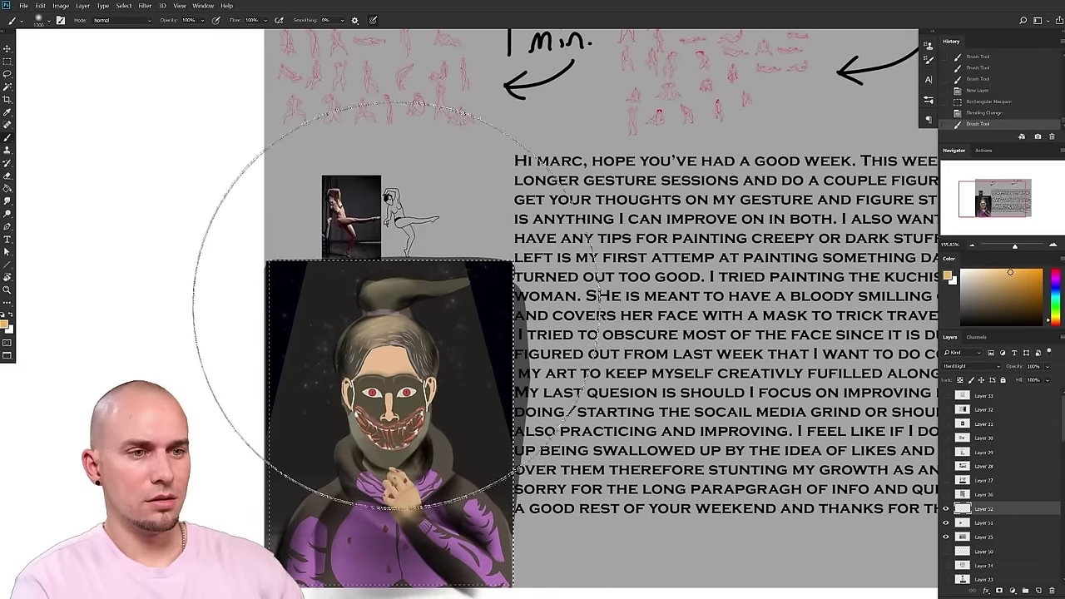
key(bracketleft)
mouse_move(341, 231)
mouse_down()
mouse_move(374, 215)
mouse_move(480, 202)
mouse_move(323, 191)
mouse_move(527, 186)
mouse_up()
key(bracketleft)
key(bracketleft)
key(bracketleft)
key(bracketleft)
- Examine the warm-lit portrait up close and within the whole submission beside the student's message
scroll(549, 323, down, 4)
drag(524, 342, 550, 272)
scroll(528, 323, up, 7)
scroll(537, 358, up, 1)
mouse_move(537, 358)
mouse_down()
mouse_move(542, 328)
mouse_move(537, 352)
mouse_up()
scroll(543, 329, down, 4)
scroll(537, 354, up, 1)
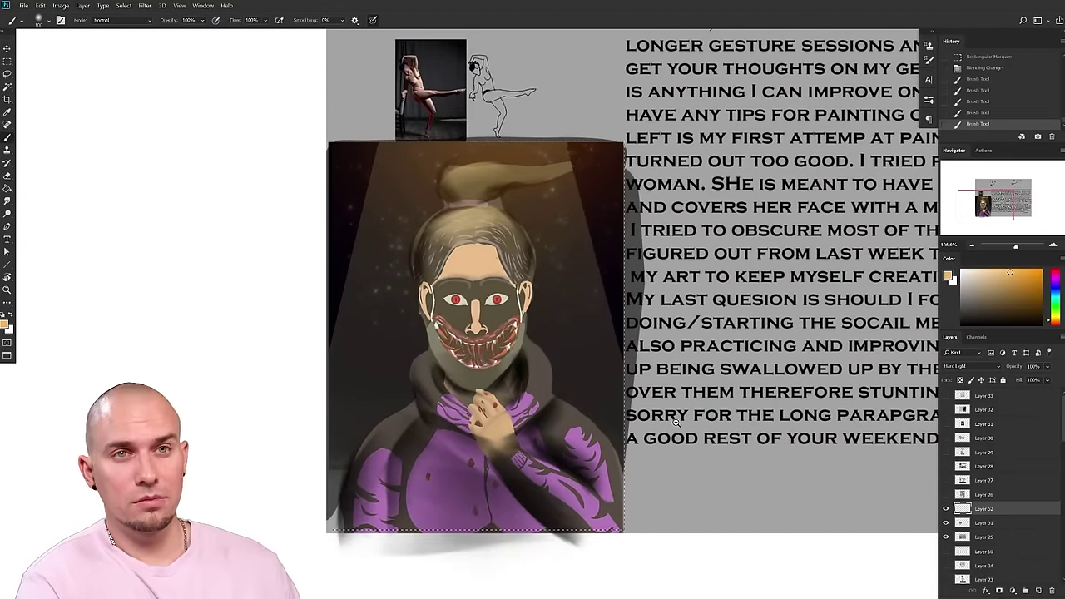
scroll(497, 279, down, 5)
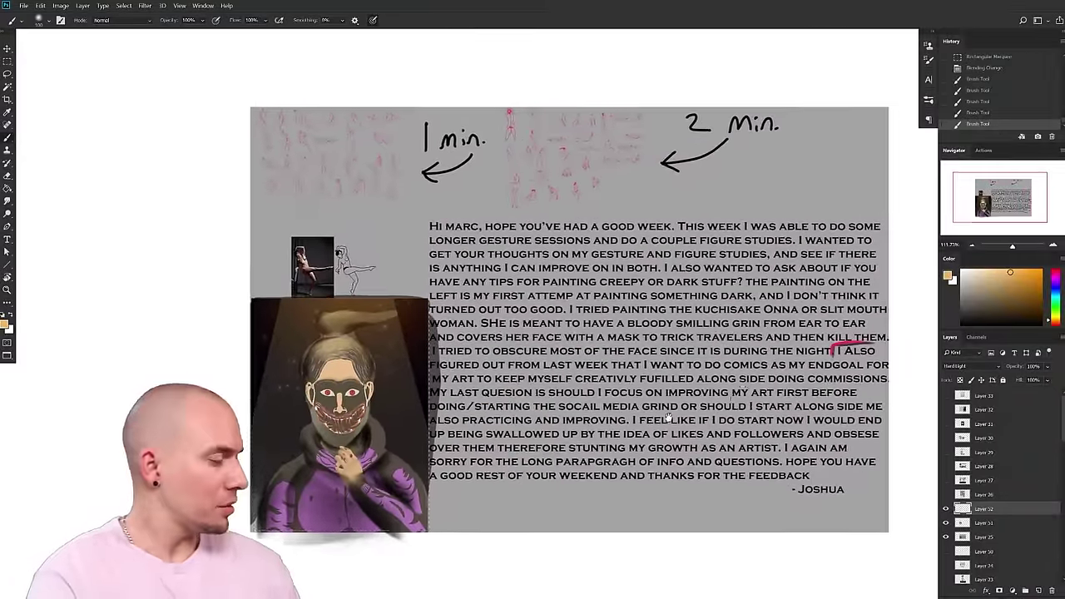
drag(668, 418, 680, 411)
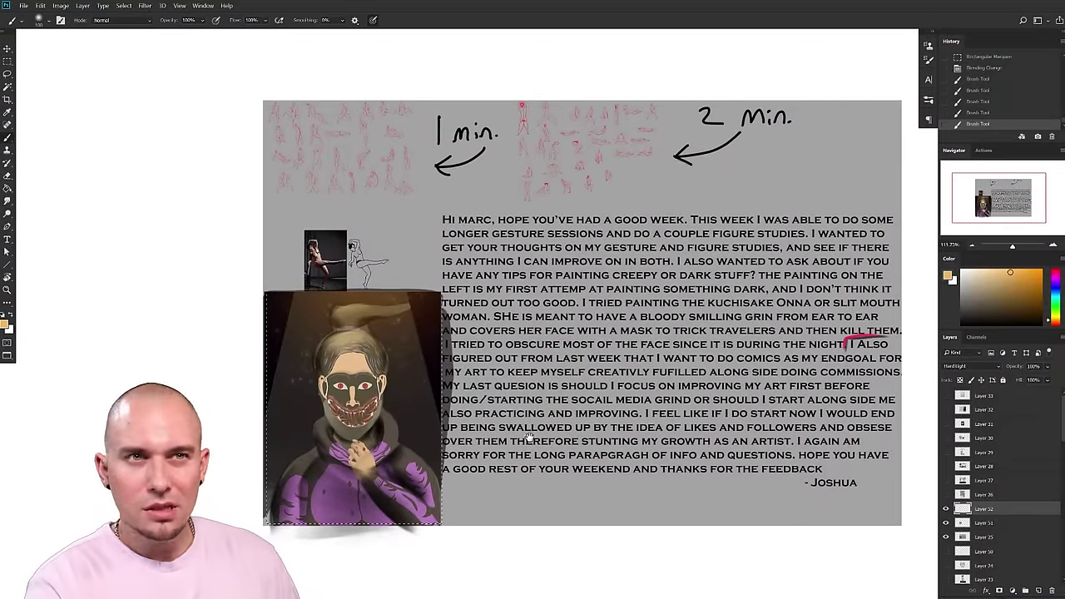
scroll(420, 432, up, 4)
scroll(420, 432, down, 2)
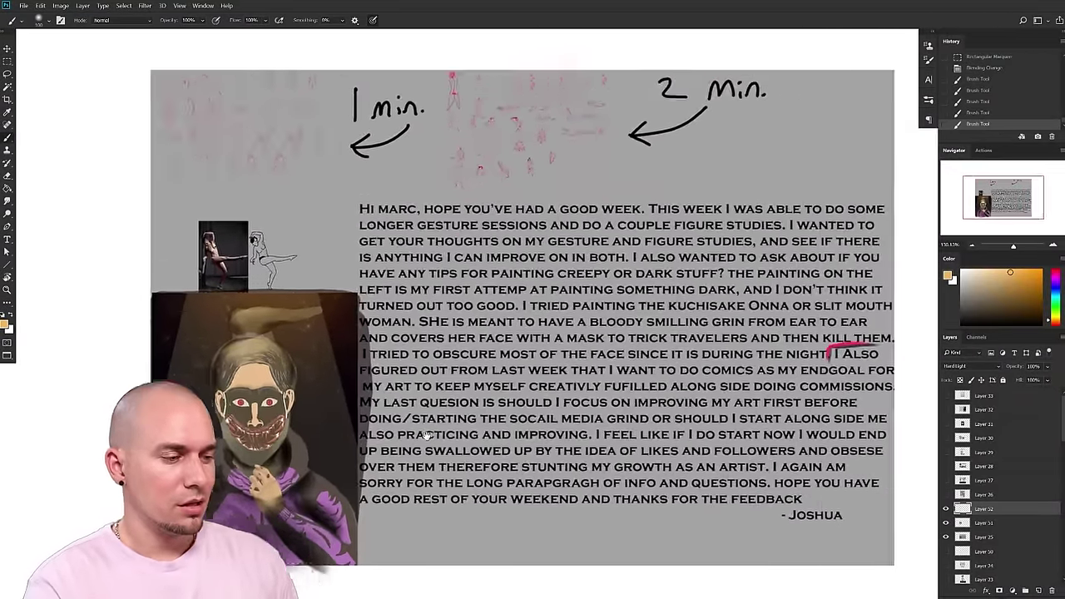
drag(404, 439, 410, 440)
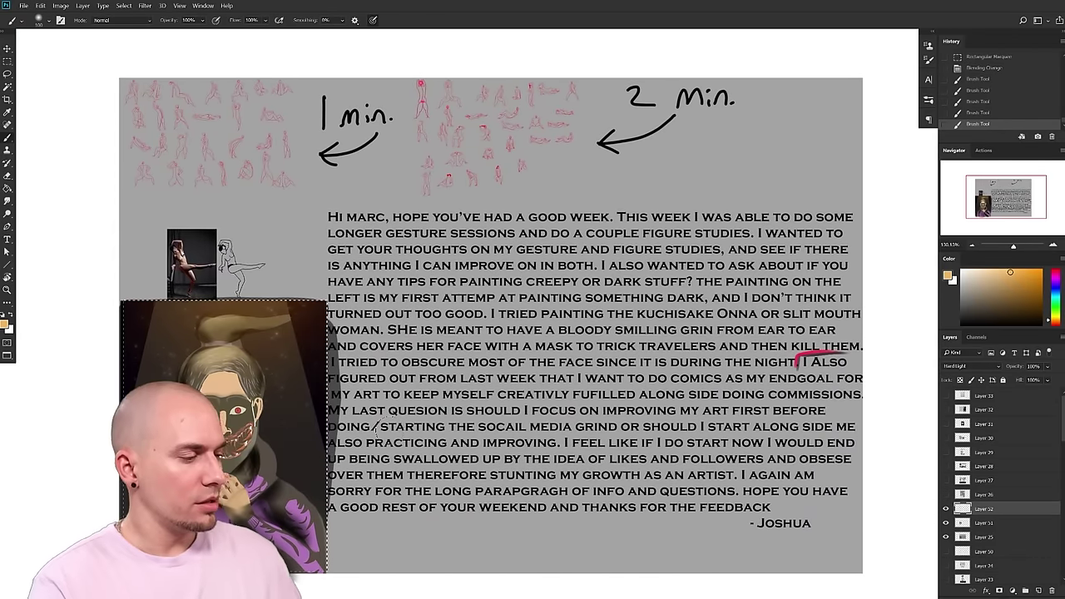
- Show only Layer 26 with the hair-study submission, make it the active layer and clear the selection
alt+click(946, 494)
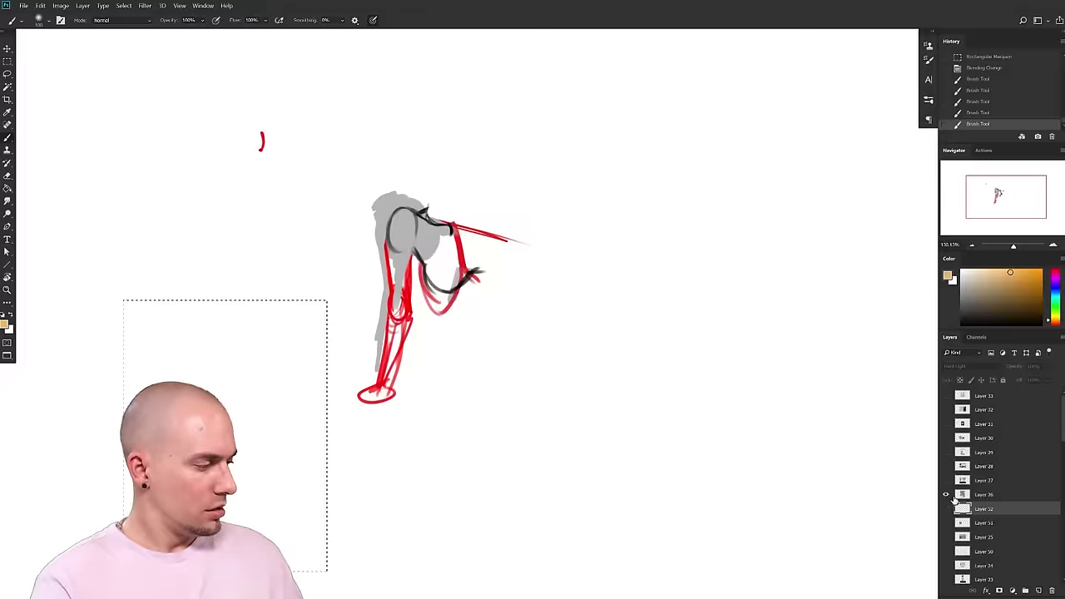
click(963, 496)
drag(677, 472, 629, 466)
drag(1061, 446, 1062, 452)
scroll(1062, 453, down, 2)
scroll(970, 499, up, 6)
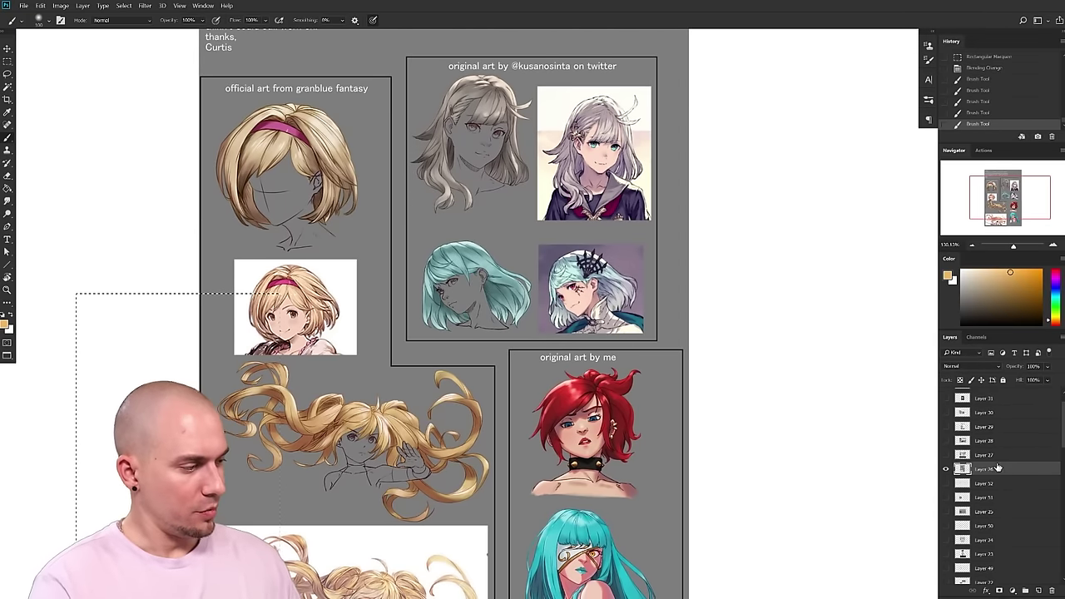
drag(706, 450, 762, 454)
key(ctrl+d)
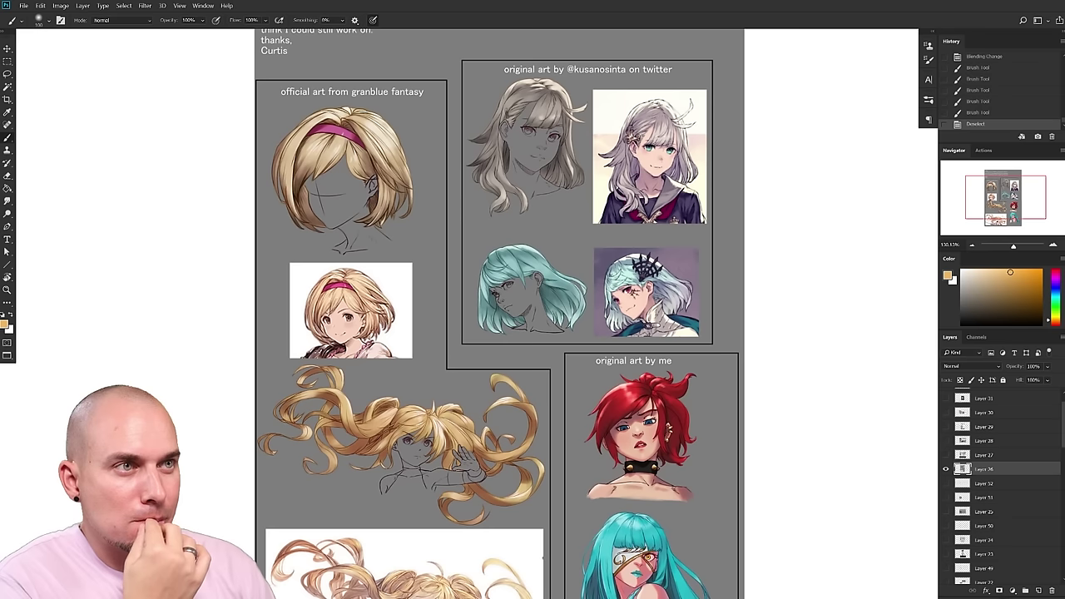
- Switch the paint colour to pinkish red and examine the student's message and the hair studies beside their references
drag(684, 340, 687, 410)
scroll(688, 415, down, 1)
drag(664, 337, 694, 418)
scroll(678, 422, up, 3)
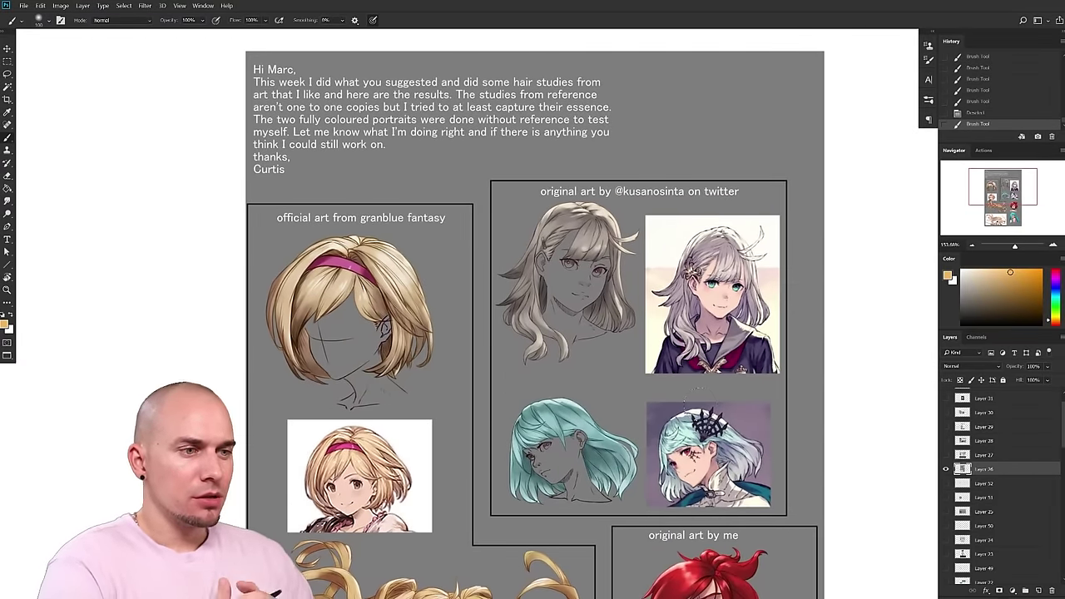
click(1055, 270)
drag(659, 317, 647, 290)
scroll(763, 301, down, 3)
drag(793, 369, 768, 269)
drag(751, 121, 740, 327)
drag(673, 405, 740, 352)
drag(741, 352, 733, 319)
drag(732, 345, 720, 348)
drag(767, 371, 744, 323)
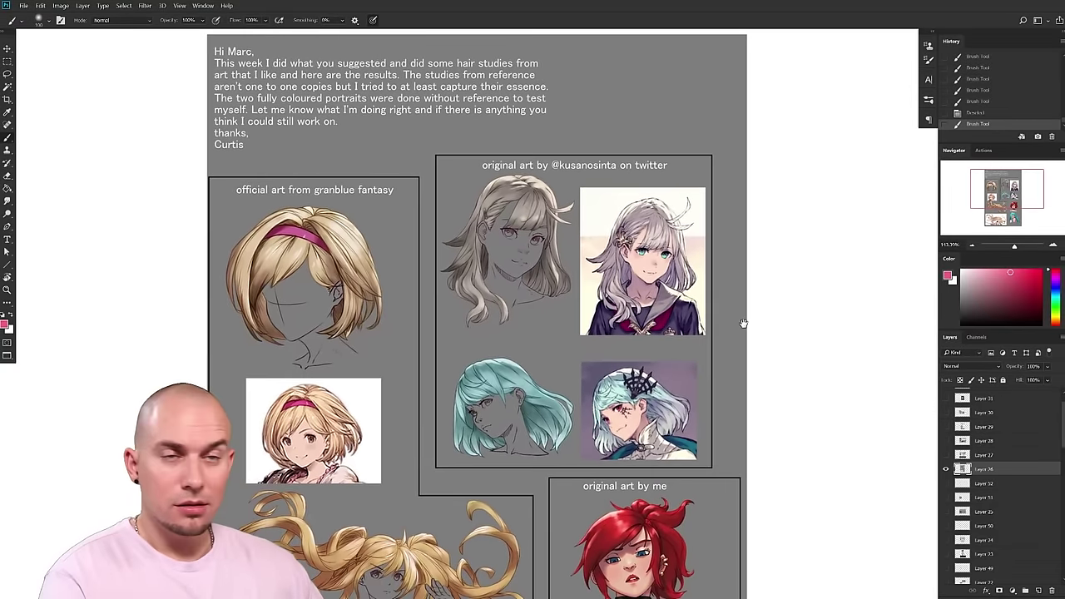
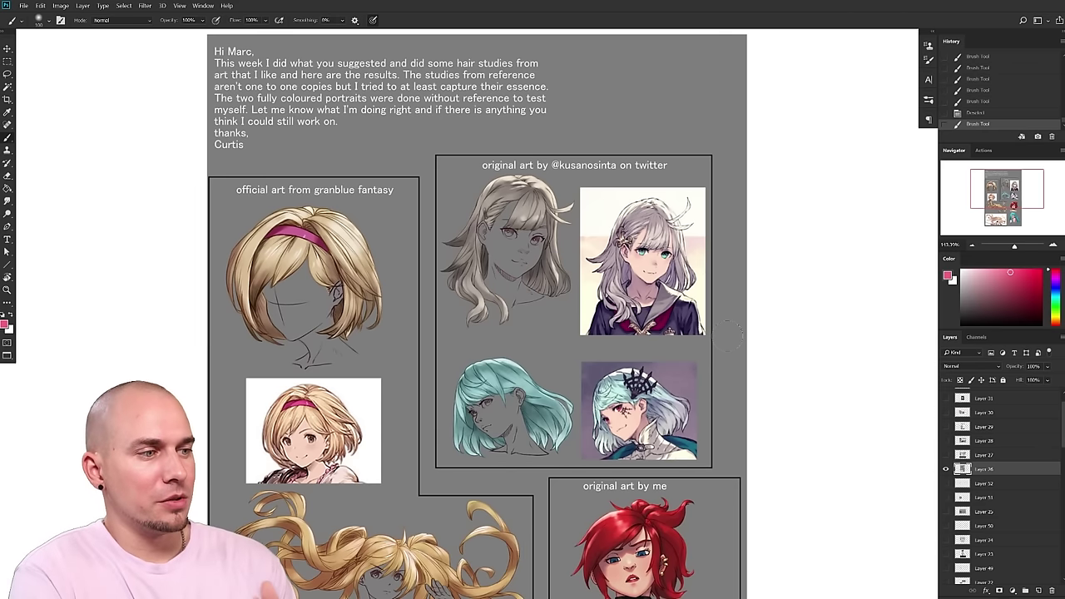
- Look over the flowing blonde hair study and the two original portraits lower on the sheet, and return to the upper studies
drag(743, 375, 711, 231)
drag(701, 489, 680, 376)
scroll(720, 340, down, 2)
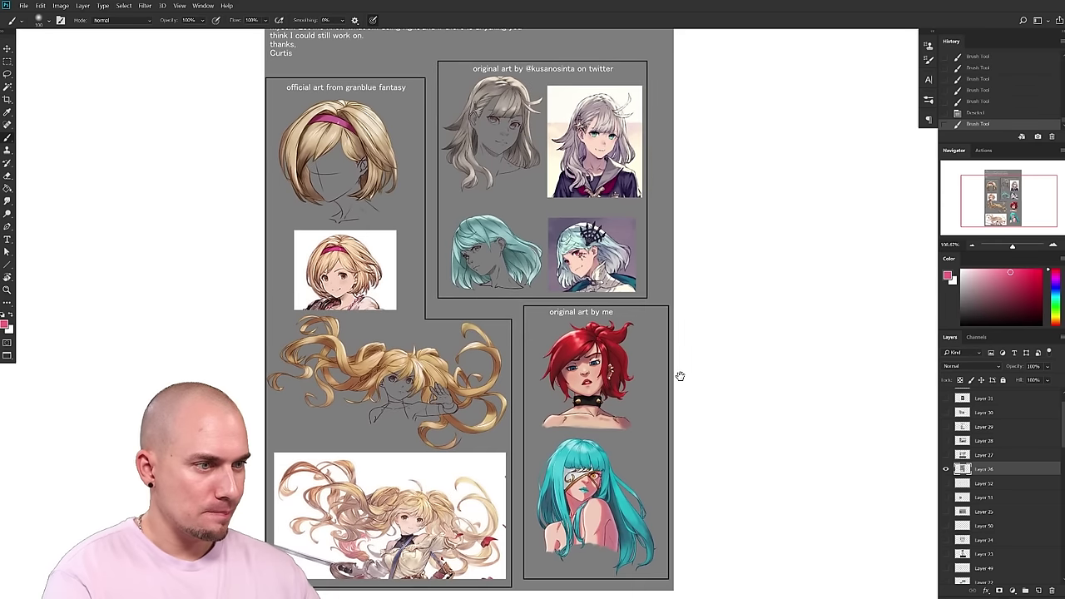
drag(680, 376, 779, 285)
scroll(642, 358, up, 6)
scroll(642, 356, down, 3)
drag(640, 355, 688, 334)
drag(735, 309, 732, 319)
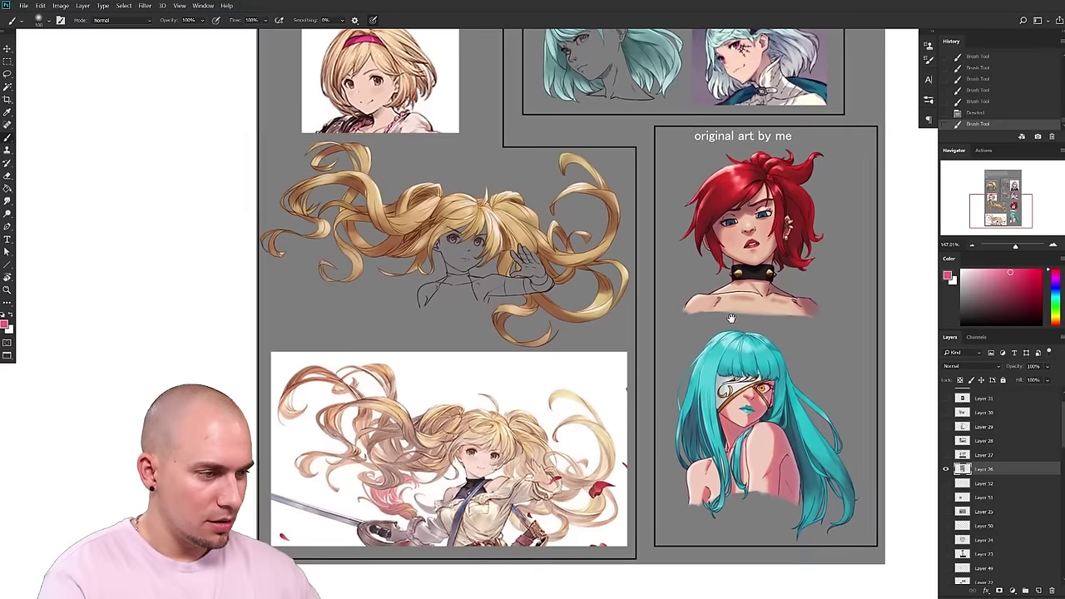
scroll(728, 349, up, 5)
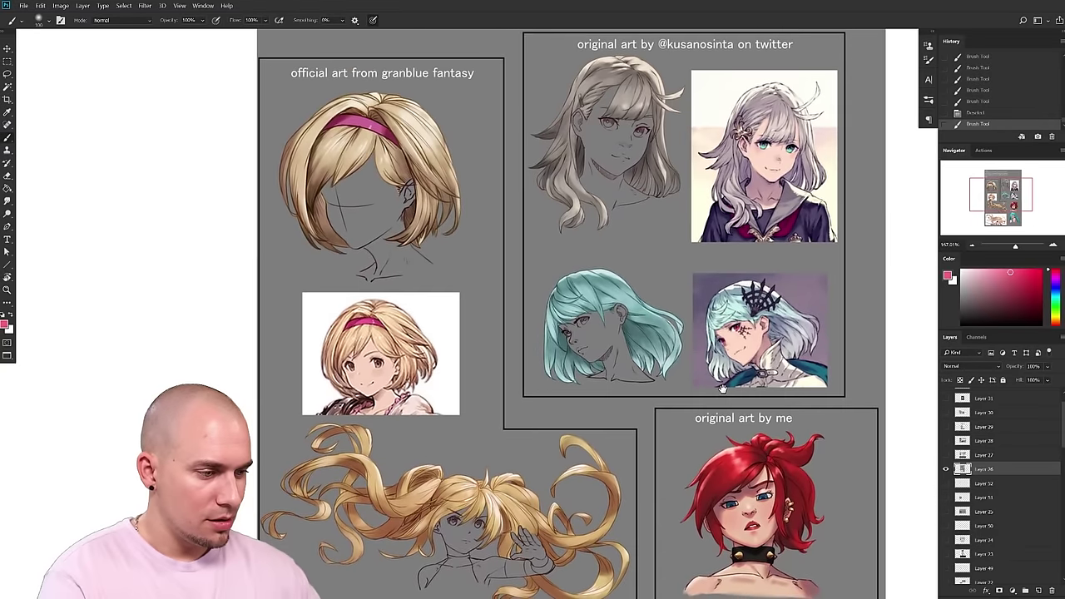
drag(722, 388, 721, 376)
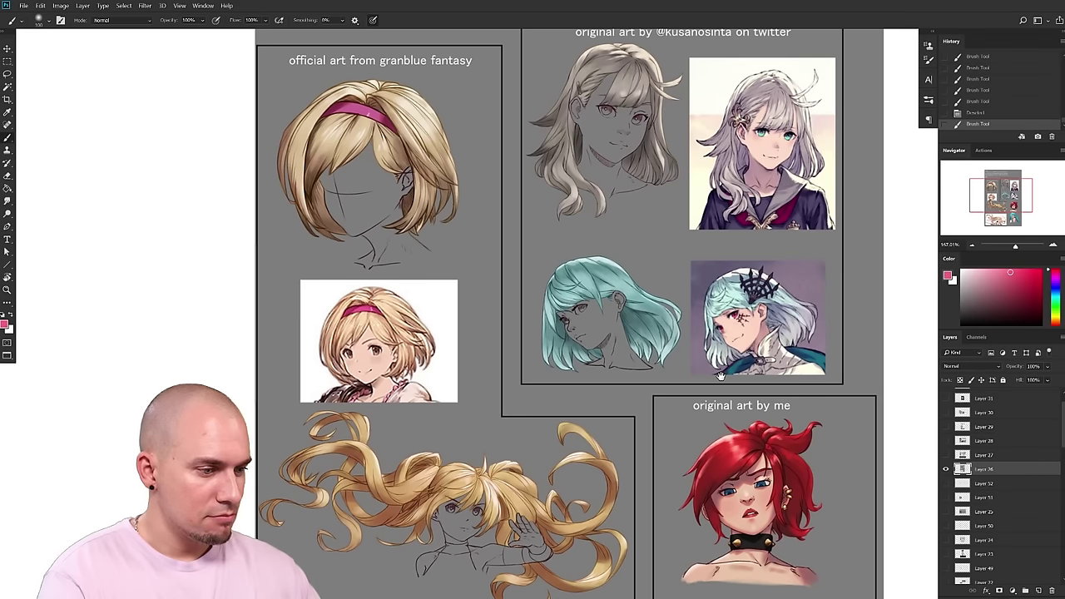
- Compare the short blonde hair study with its official reference up close
drag(448, 347, 534, 442)
drag(498, 433, 534, 431)
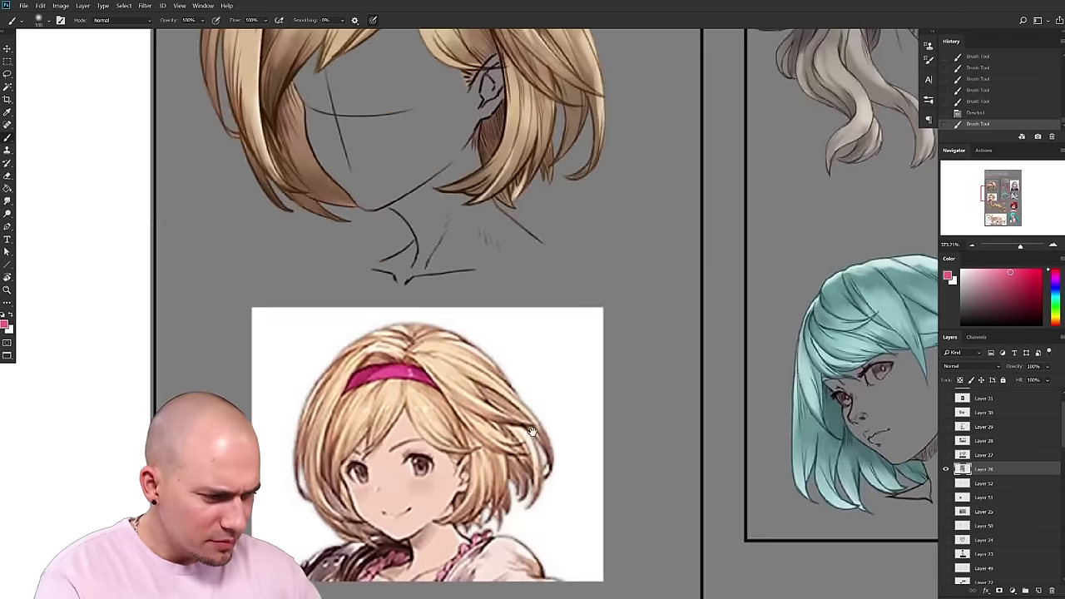
scroll(531, 435, down, 4)
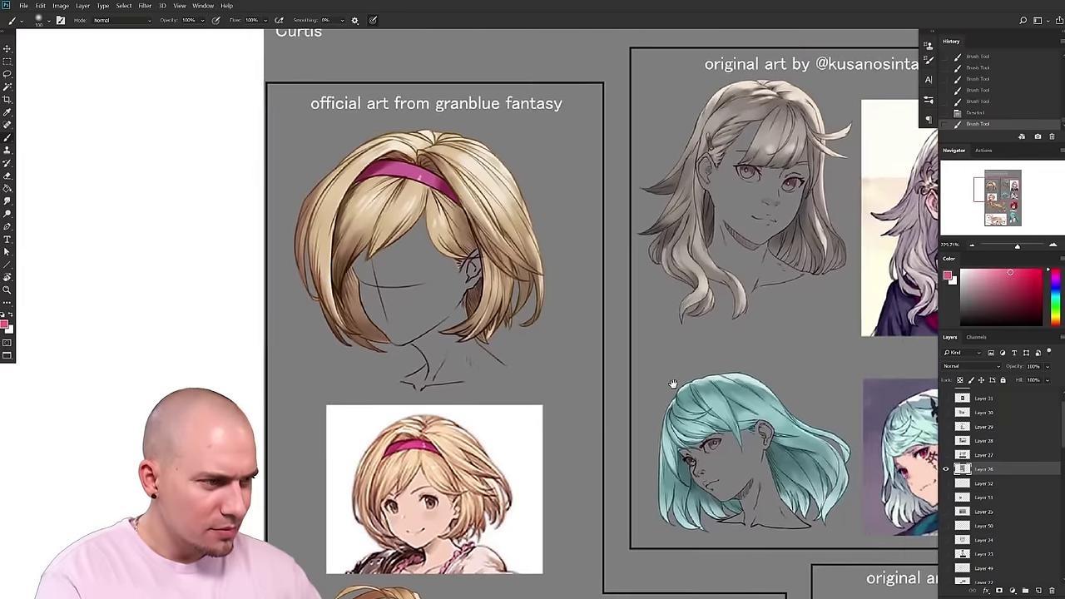
drag(673, 384, 666, 324)
drag(627, 357, 559, 340)
drag(473, 437, 494, 403)
key(bracketleft)
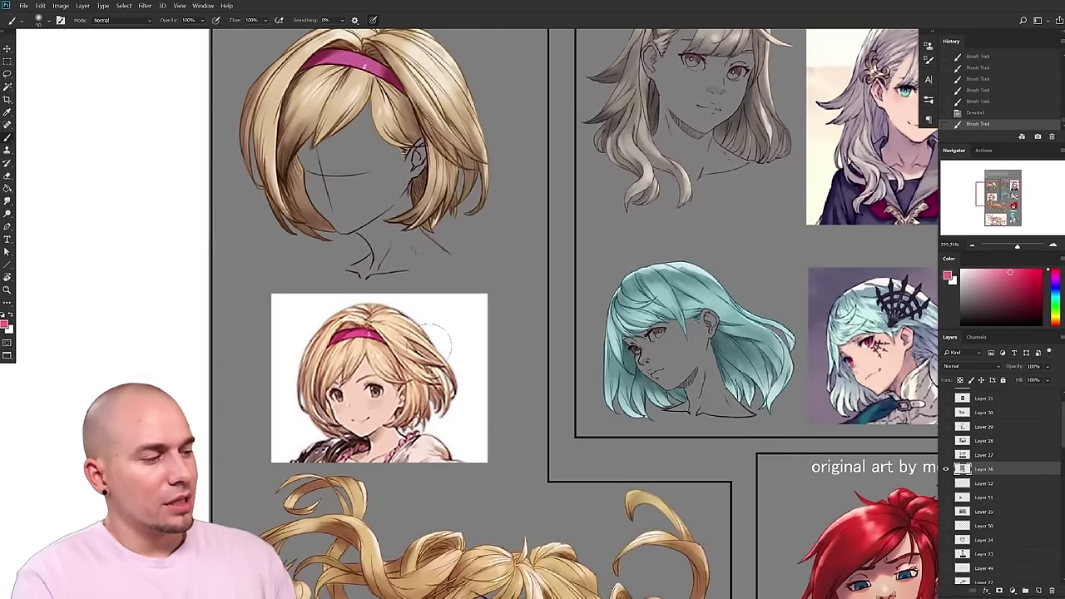
mouse_move(413, 310)
mouse_down()
mouse_move(248, 387)
mouse_move(450, 391)
mouse_up()
key(ctrl+z)
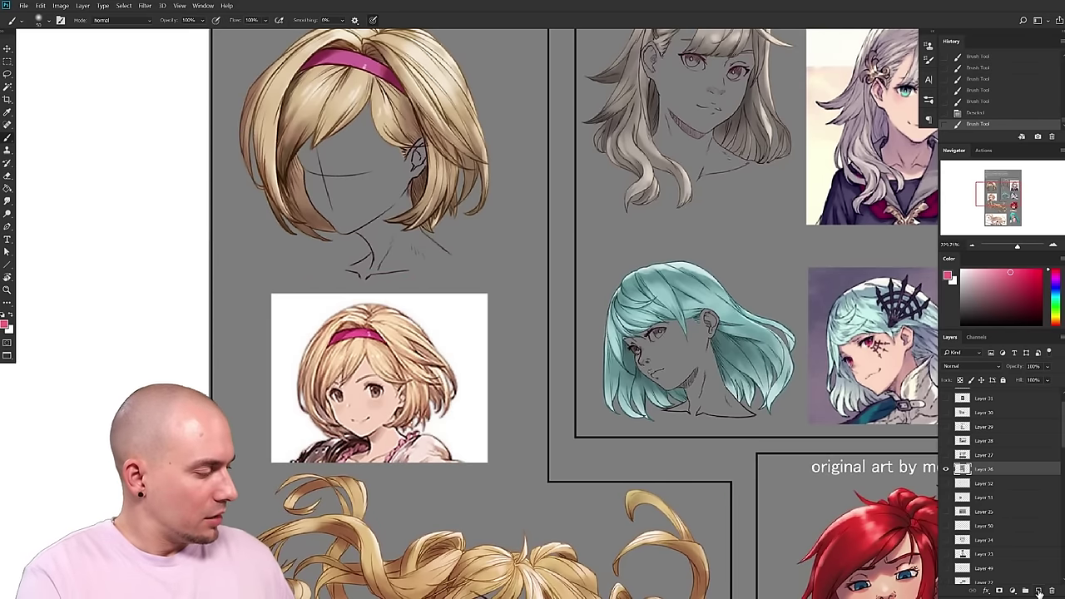
- Add a new layer above the hair-study sheet, switch the paint colour to white and shrink the brush to a fine tip
click(1039, 590)
drag(546, 401, 552, 440)
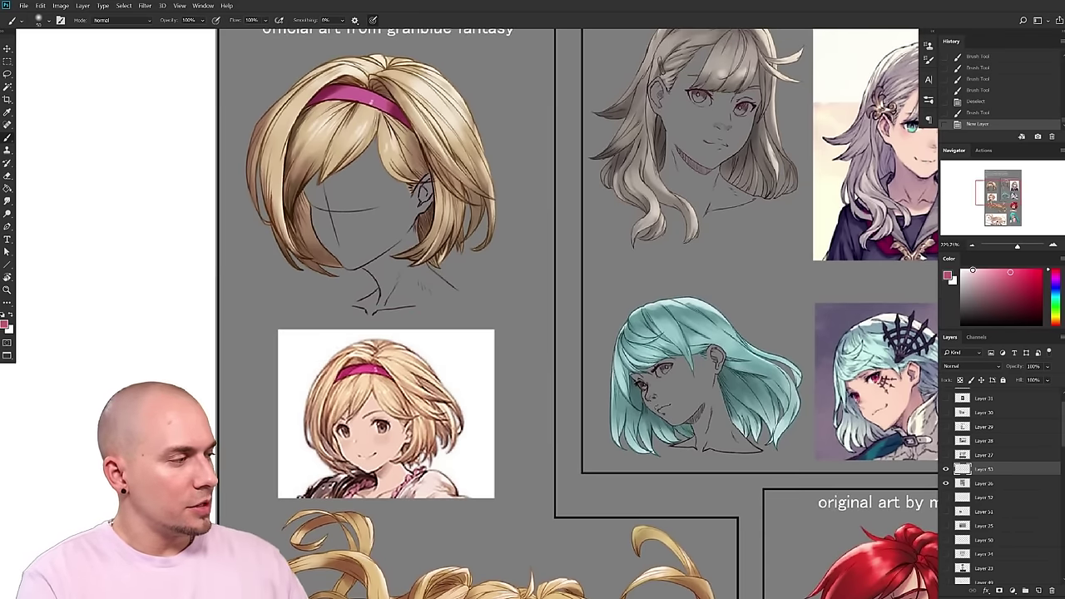
drag(340, 421, 416, 414)
drag(493, 346, 429, 382)
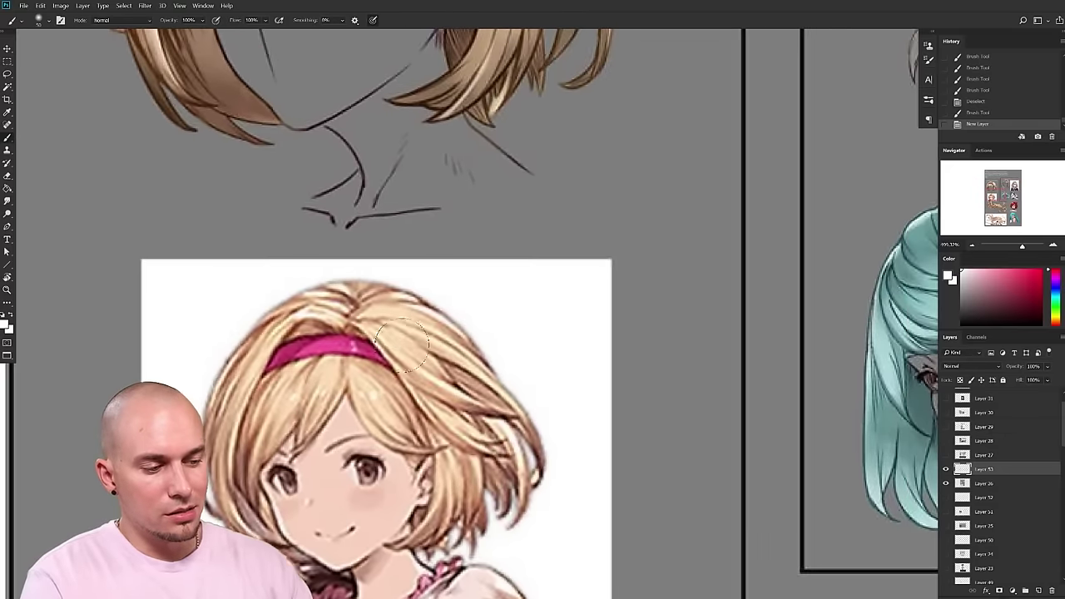
drag(419, 324, 406, 310)
key(bracketleft)
key(bracketleft)
key(bracketleft)
key(bracketleft)
key(bracketleft)
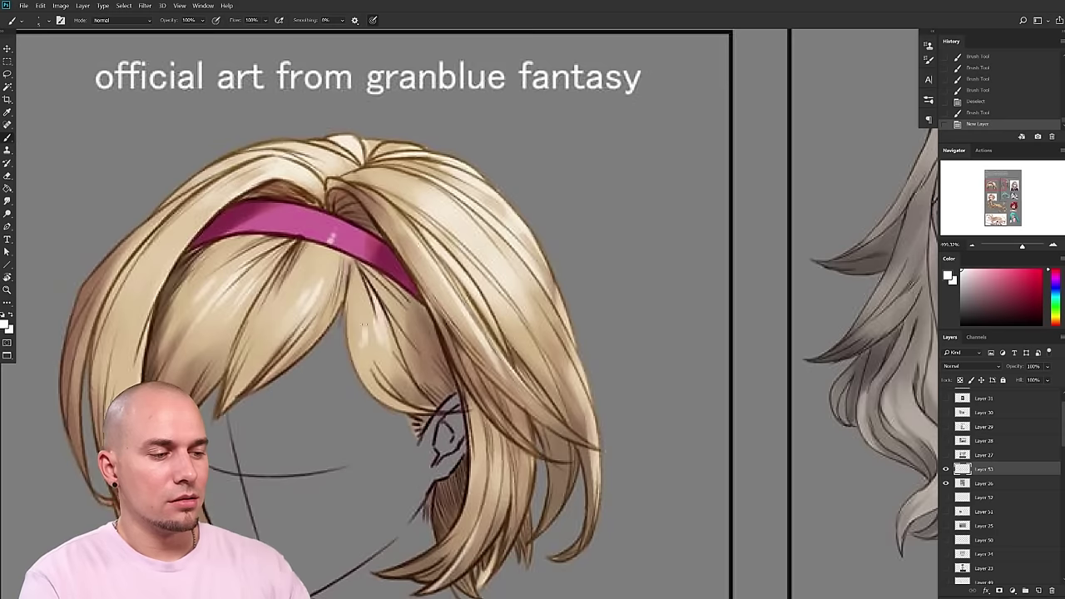
- Check the hair shine on the short blonde reference portrait and dab a white highlight onto the study's fringe lock beside the parting
drag(363, 322, 388, 283)
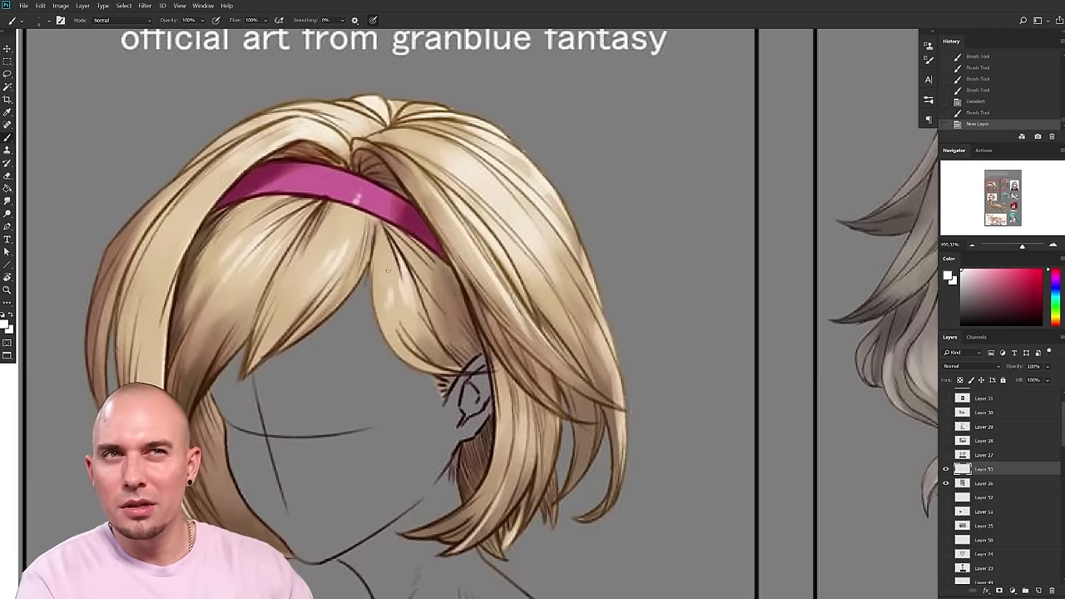
drag(423, 433, 474, 146)
drag(399, 491, 470, 155)
drag(446, 355, 440, 439)
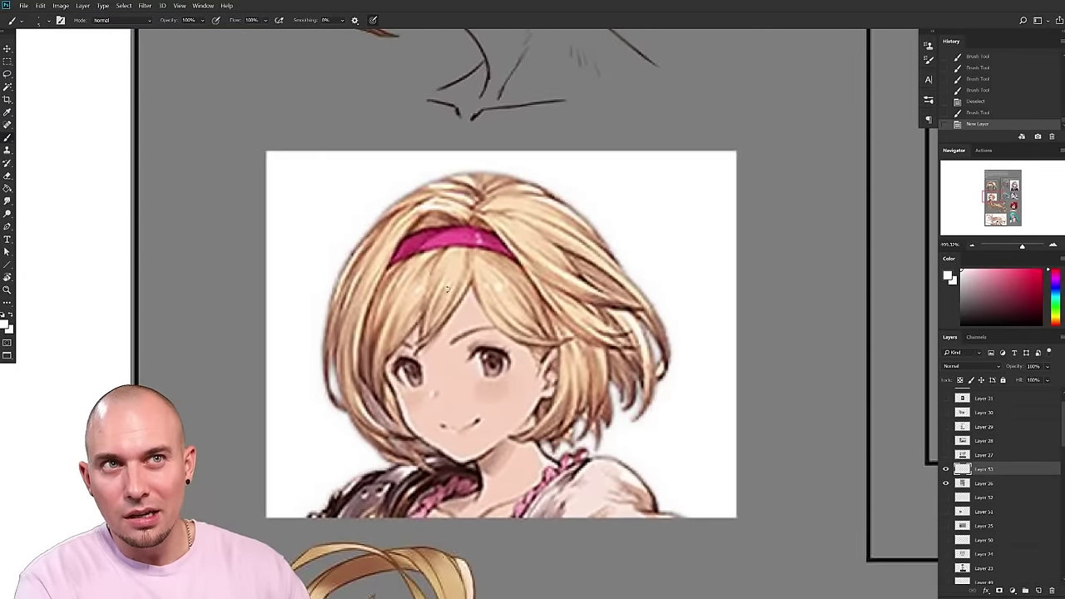
click(436, 299)
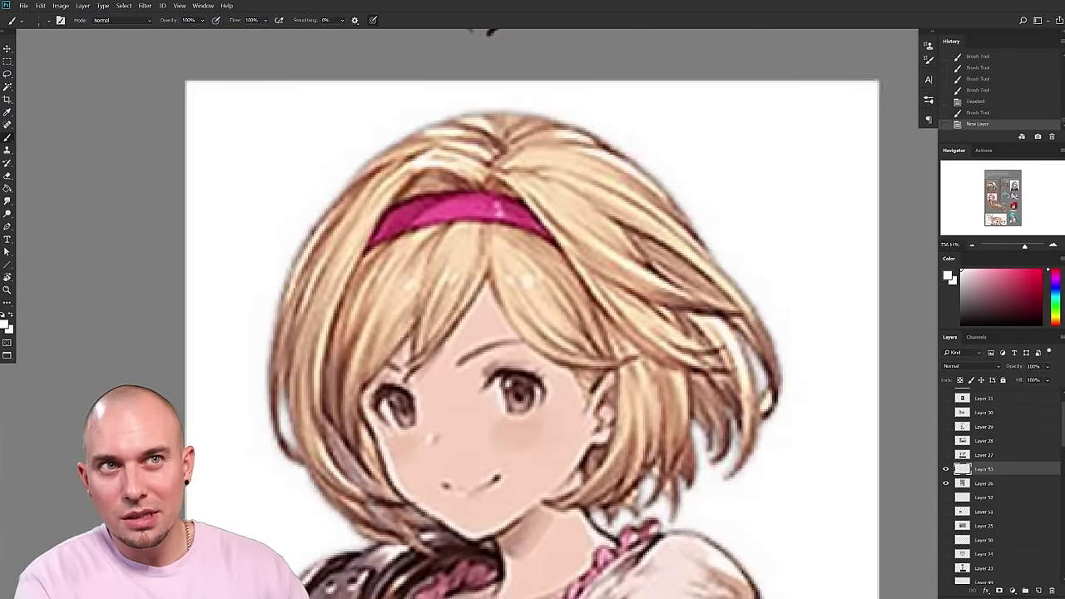
mouse_move(524, 424)
mouse_down()
mouse_move(532, 273)
mouse_move(501, 257)
mouse_move(503, 533)
mouse_up()
drag(526, 174, 501, 533)
drag(496, 177, 446, 509)
click(384, 311)
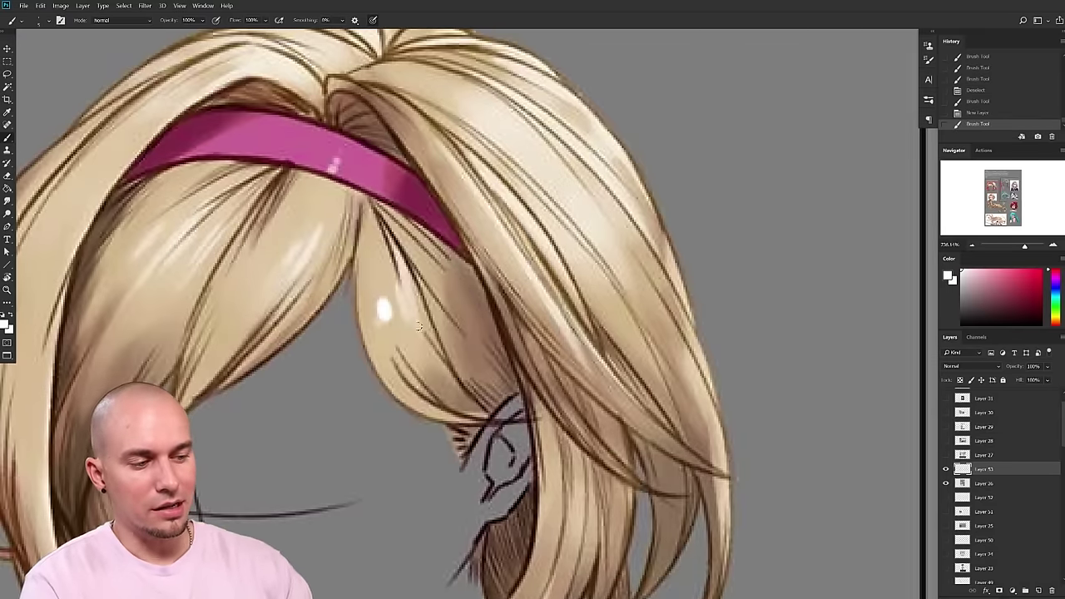
- Sample the fringe's beige, shift it to a more saturated warm beige and paint a soft warm edge around the highlight
alt+click(405, 325)
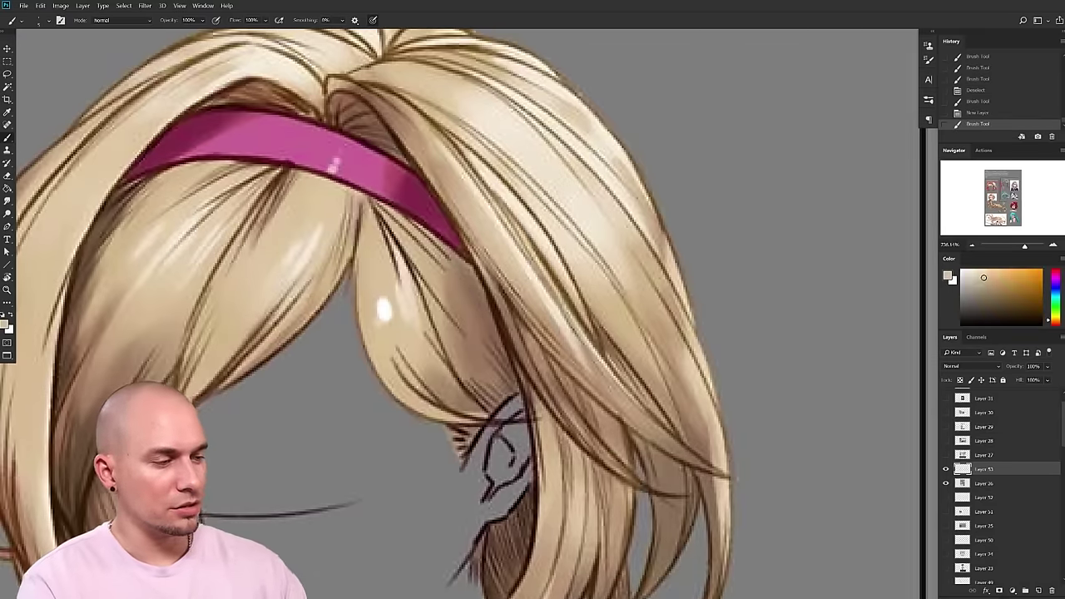
click(999, 278)
drag(378, 318, 383, 311)
drag(385, 310, 390, 341)
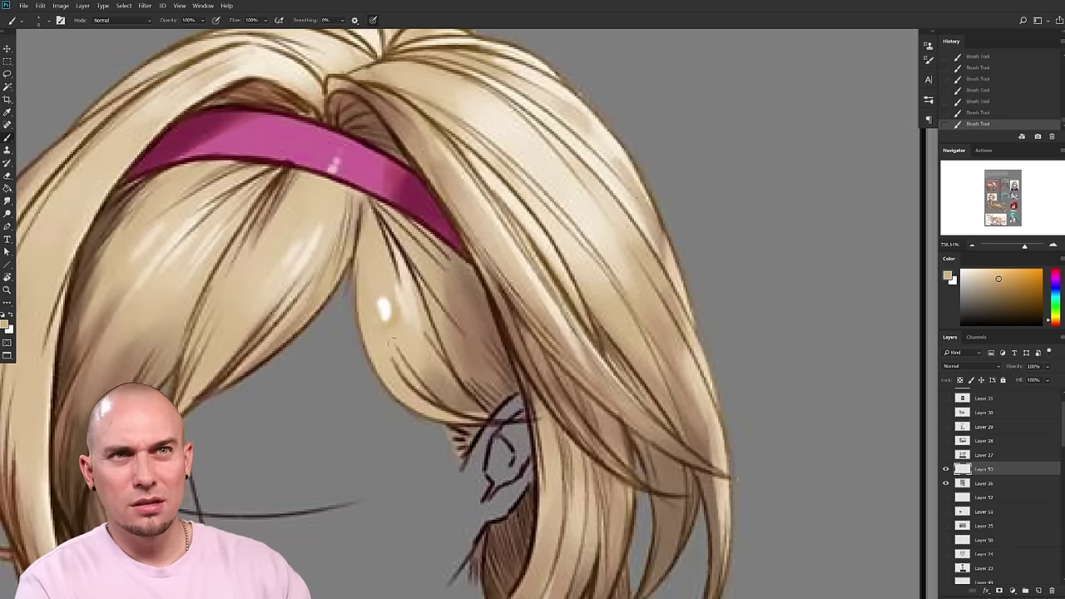
- Switch back to white and add small highlight dabs on both sides of the short blonde study's fringe
scroll(515, 333, down, 8)
scroll(489, 389, up, 6)
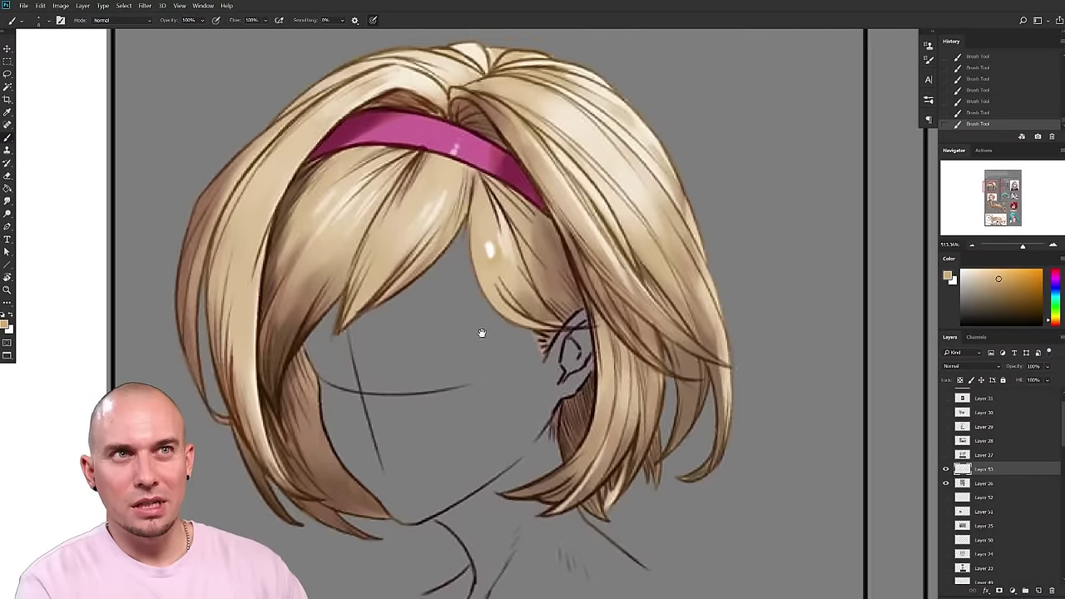
drag(480, 333, 460, 384)
alt+click(471, 298)
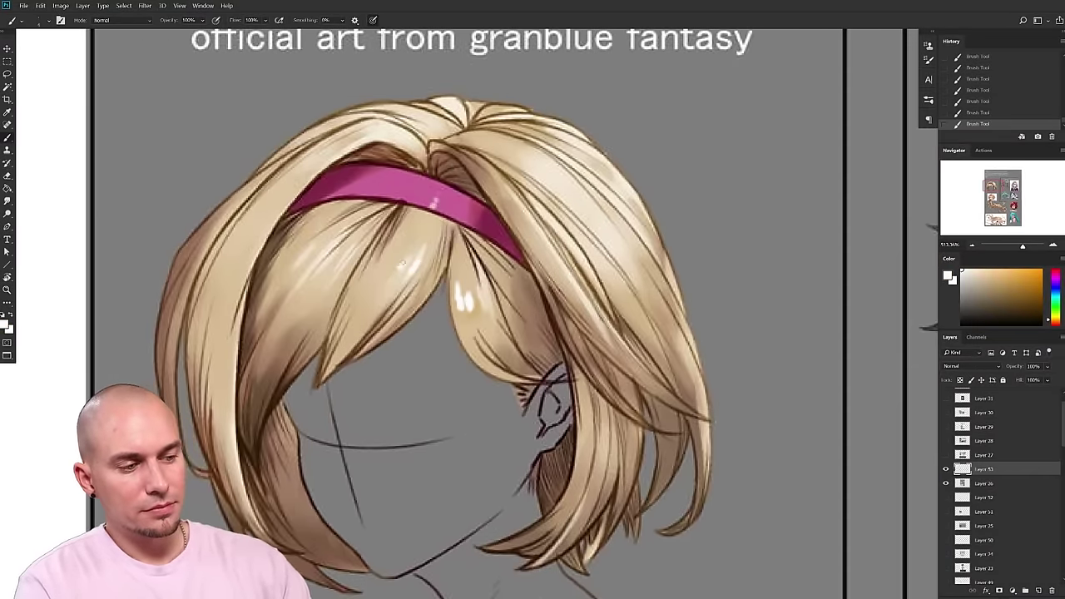
- Examine the retouched short blonde study alongside the other hair studies and references on the sheet
scroll(570, 299, down, 6)
drag(549, 328, 570, 346)
scroll(545, 320, up, 2)
drag(521, 334, 554, 351)
scroll(552, 351, down, 3)
scroll(687, 449, up, 3)
mouse_move(688, 449)
mouse_down()
mouse_move(705, 452)
mouse_move(571, 394)
mouse_move(674, 441)
mouse_up()
drag(721, 383, 624, 428)
drag(653, 410, 565, 351)
drag(498, 472, 521, 313)
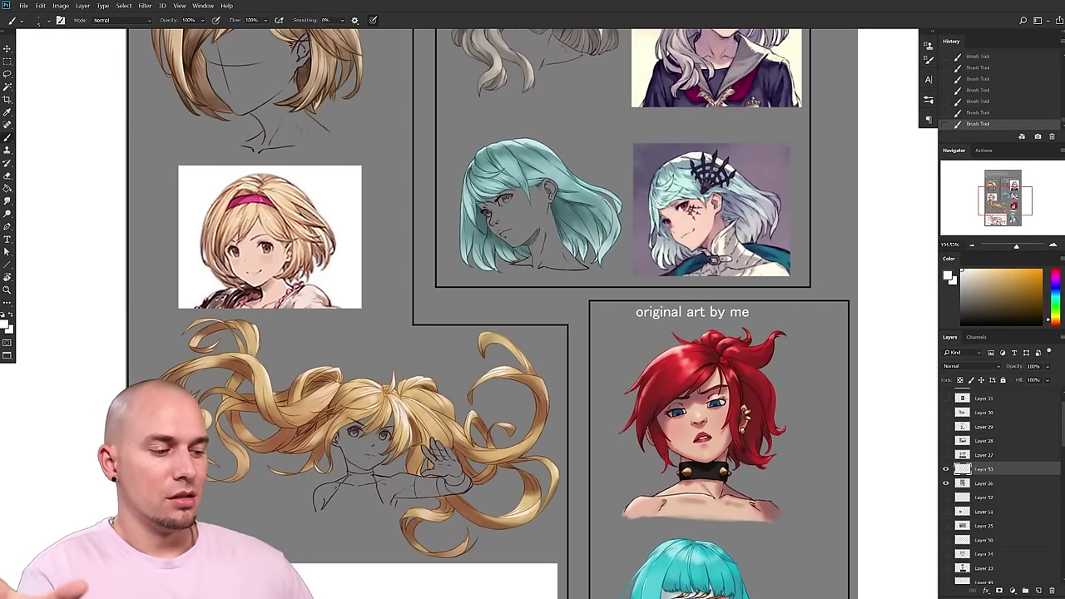
drag(599, 382, 578, 434)
drag(440, 366, 413, 400)
scroll(431, 418, down, 1)
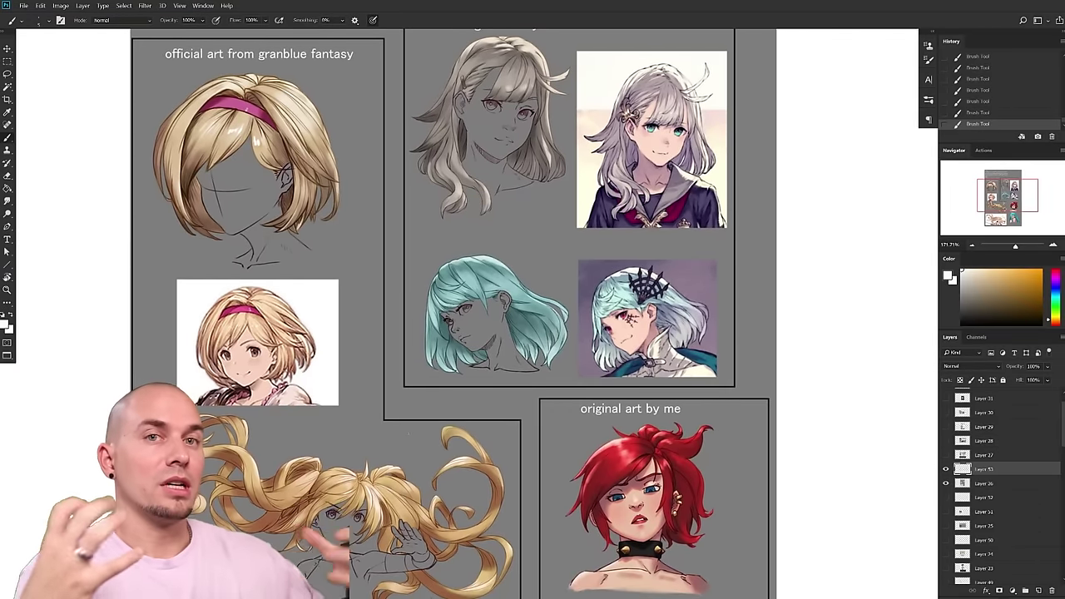
- Compare the hair studies and their references with the student's original red-haired and turquoise-haired portraits
drag(632, 415, 620, 346)
drag(698, 367, 736, 495)
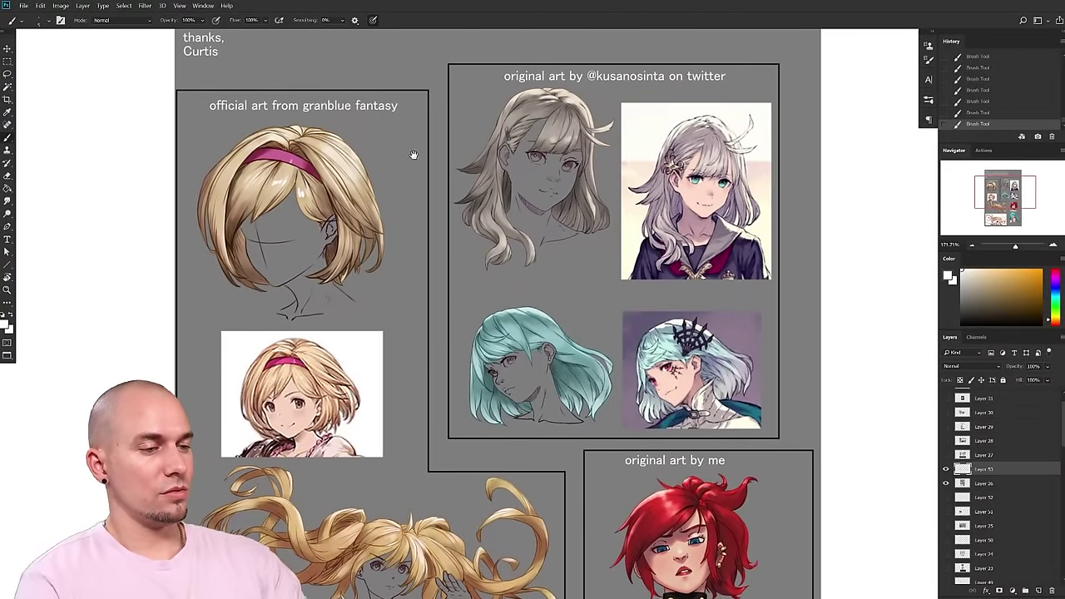
drag(395, 449, 397, 428)
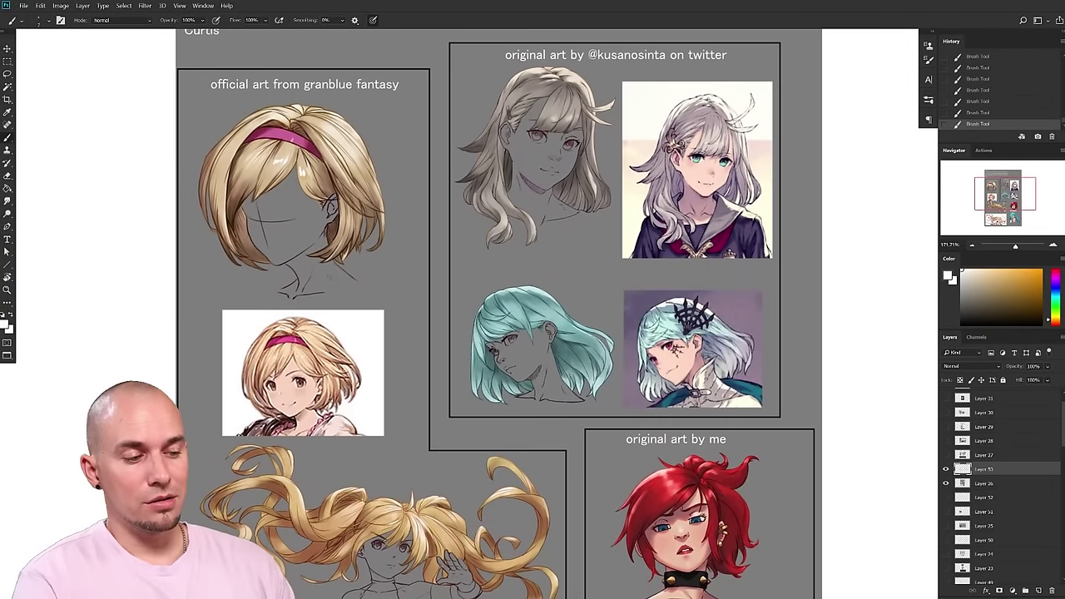
drag(391, 381, 400, 396)
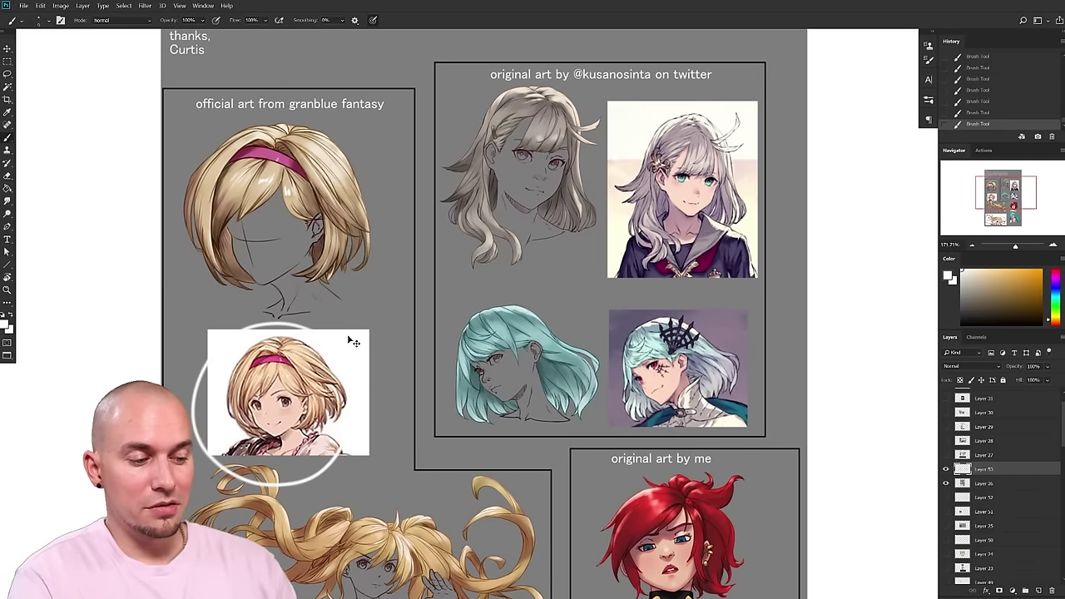
drag(533, 496, 521, 421)
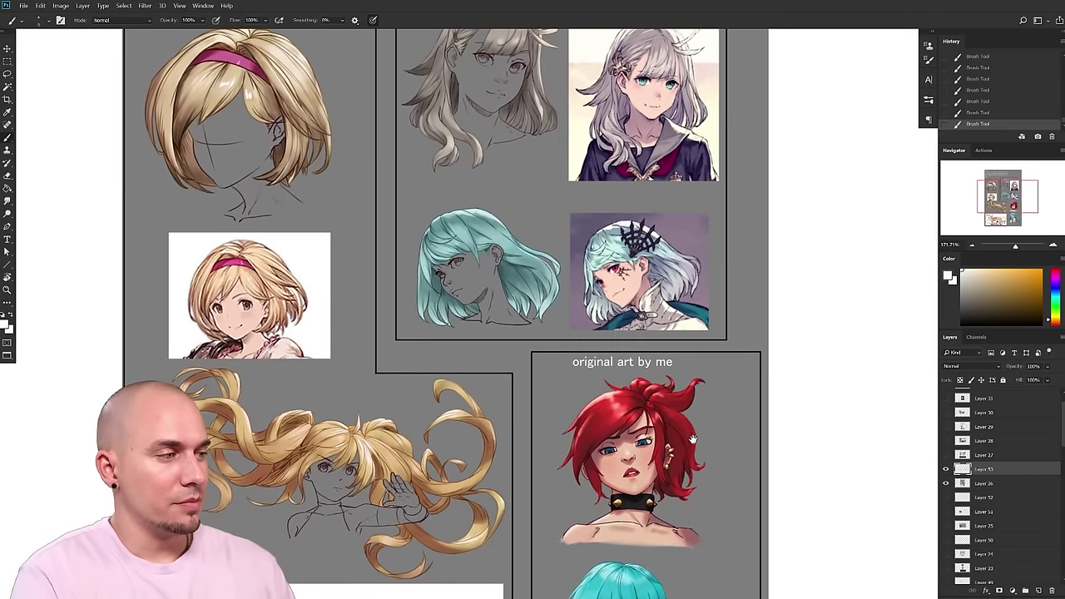
drag(680, 378, 685, 244)
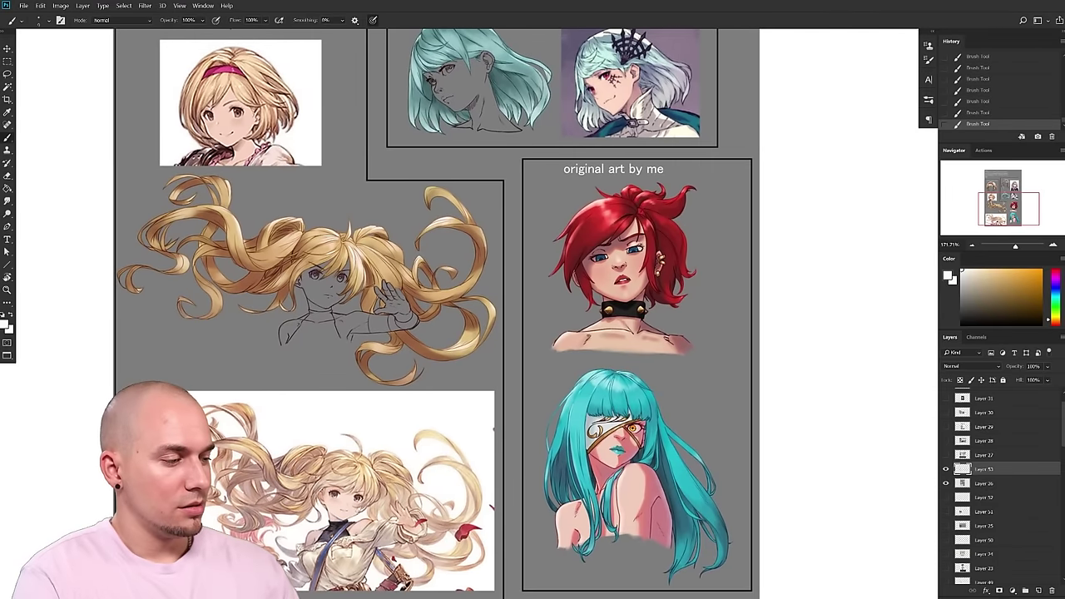
drag(632, 365, 582, 403)
mouse_move(666, 428)
mouse_down()
mouse_move(668, 385)
mouse_move(657, 414)
mouse_up()
mouse_move(679, 305)
mouse_down()
mouse_move(649, 461)
mouse_move(802, 462)
mouse_up()
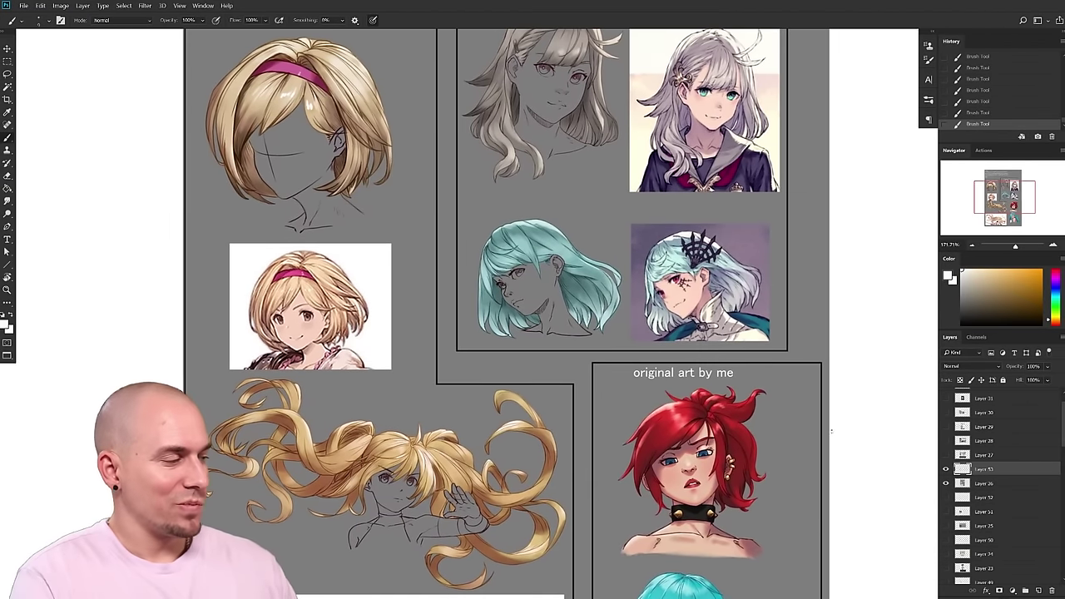
- Set the paint colour to saturated orange and try a stroke over the short blonde reference portrait, undoing it
drag(1024, 287, 1061, 272)
mouse_move(292, 244)
mouse_down()
mouse_move(350, 262)
mouse_move(331, 257)
mouse_up()
key(ctrl+z)
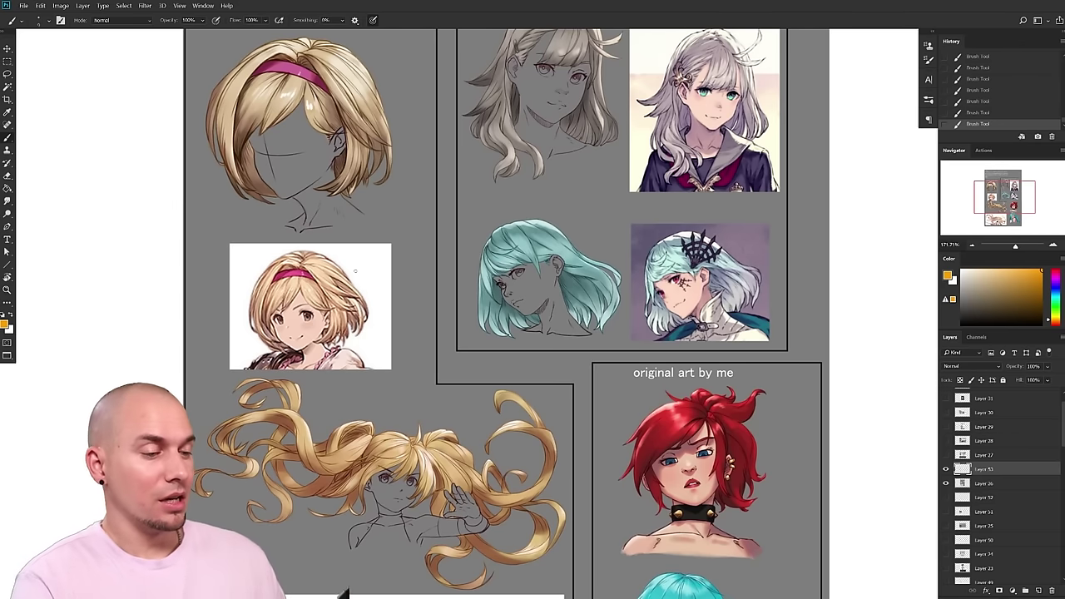
- Choose the MB Chalk brush and try an orange highlight band across the red-haired portrait's fringe
mouse_move(613, 454)
mouse_down()
mouse_move(599, 469)
mouse_move(594, 504)
mouse_move(610, 444)
mouse_up()
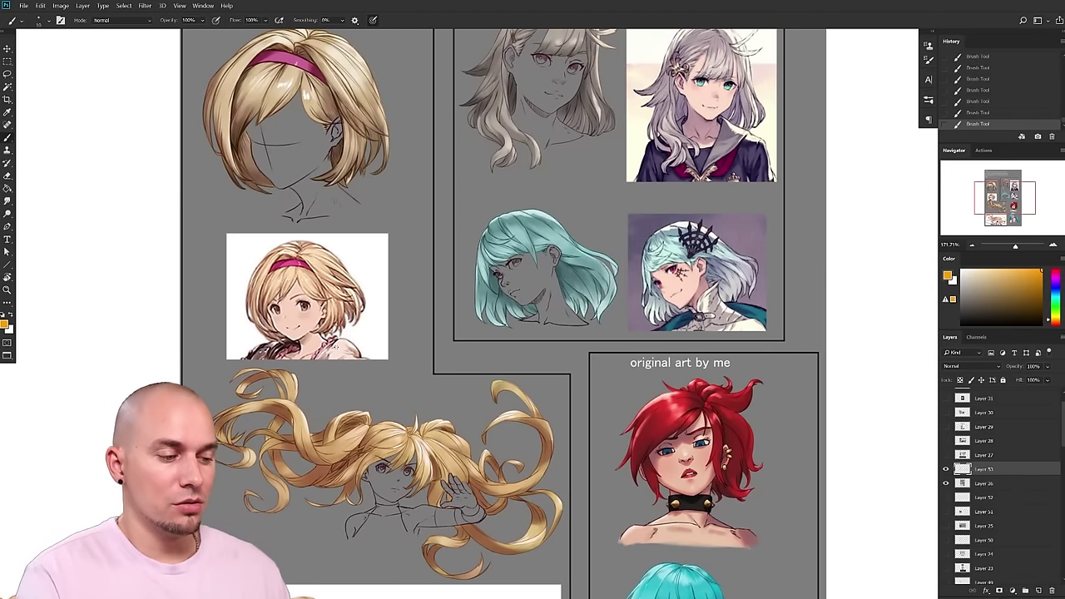
drag(335, 345, 274, 318)
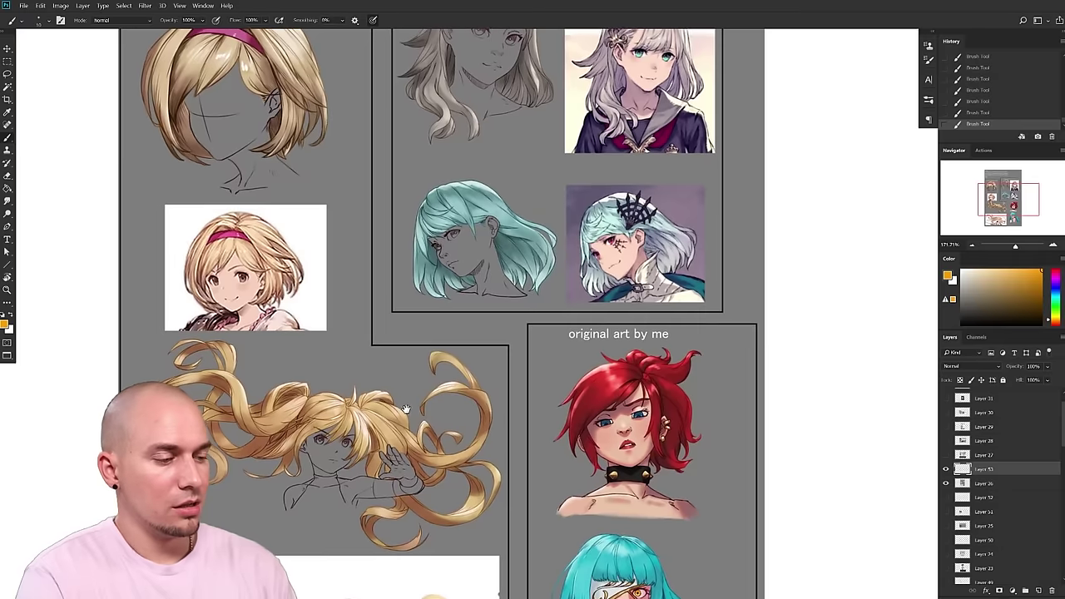
drag(670, 429, 683, 395)
drag(736, 506, 694, 475)
drag(574, 457, 604, 455)
scroll(603, 454, up, 1)
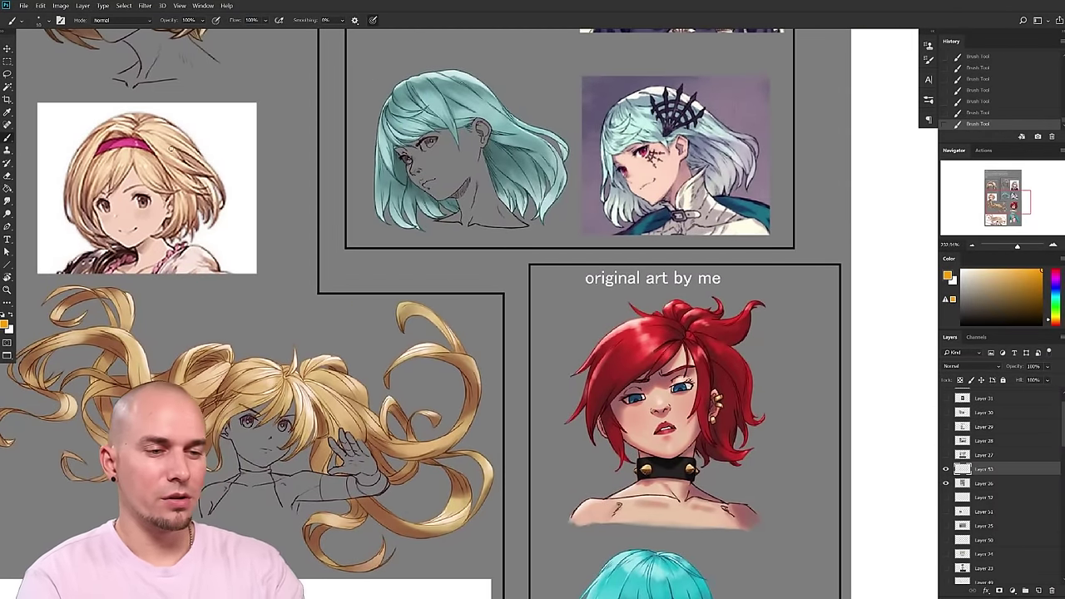
right_click(656, 356)
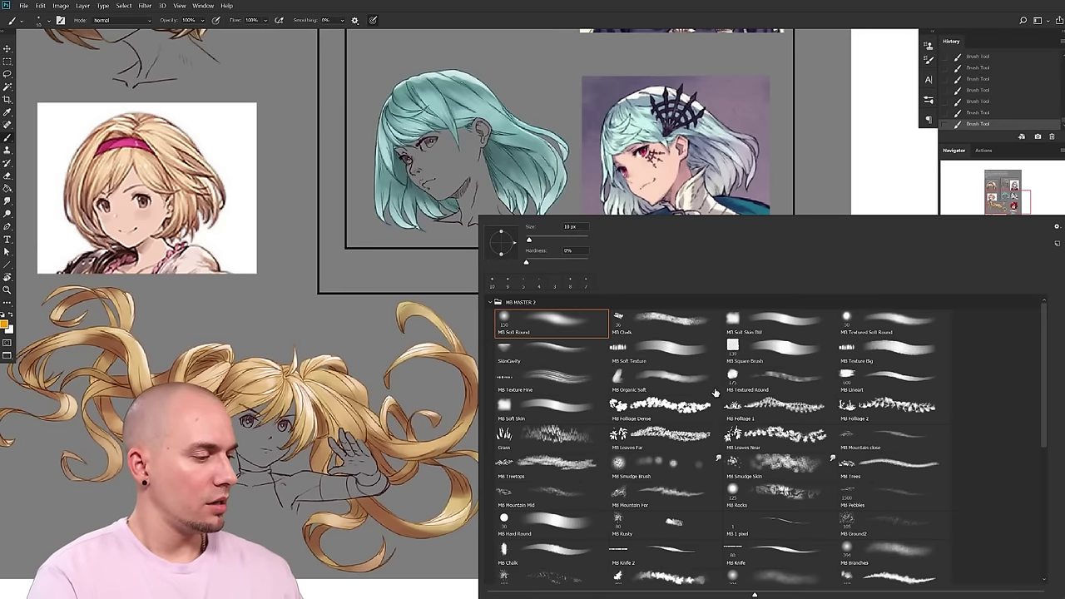
double_click(680, 318)
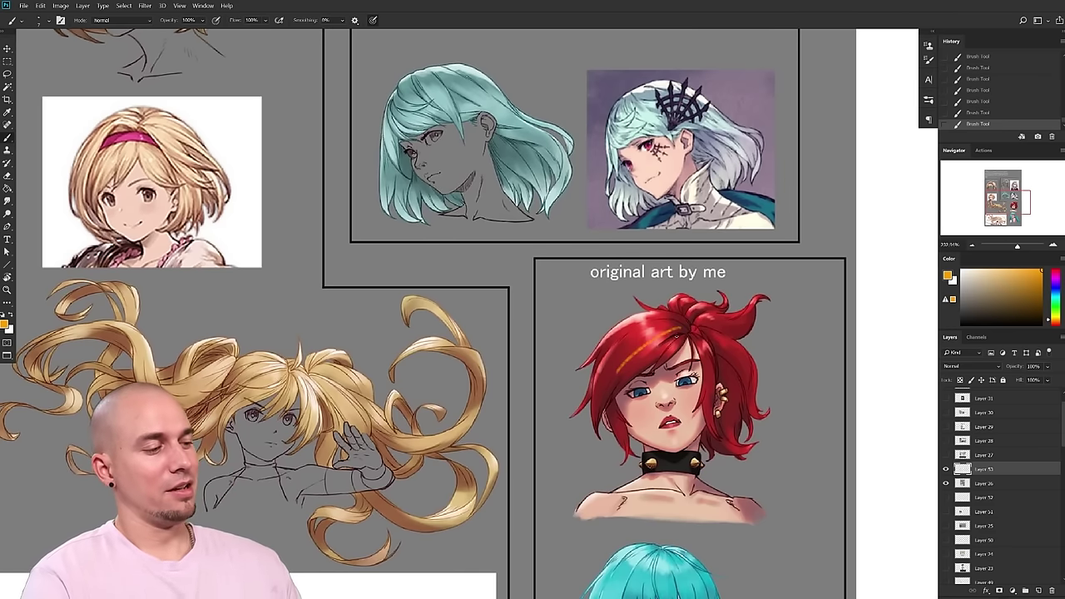
- Reset the paint colour to black, shrink the brush and sample beige hair tones from the short blonde reference portrait
key(d)
drag(665, 358, 683, 348)
key(bracketleft)
key(bracketleft)
key(bracketleft)
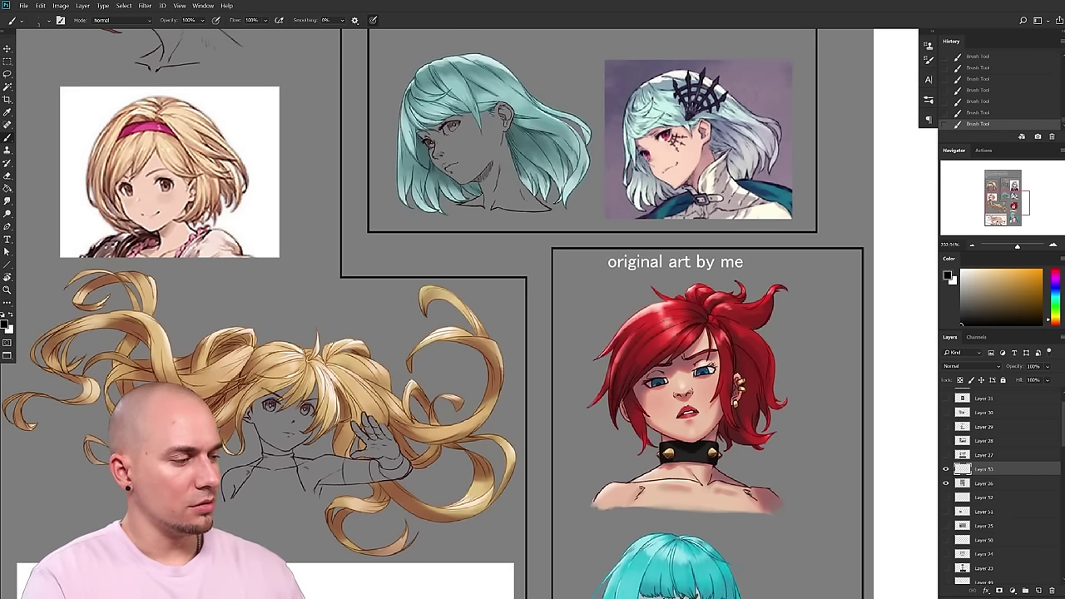
drag(639, 350, 646, 362)
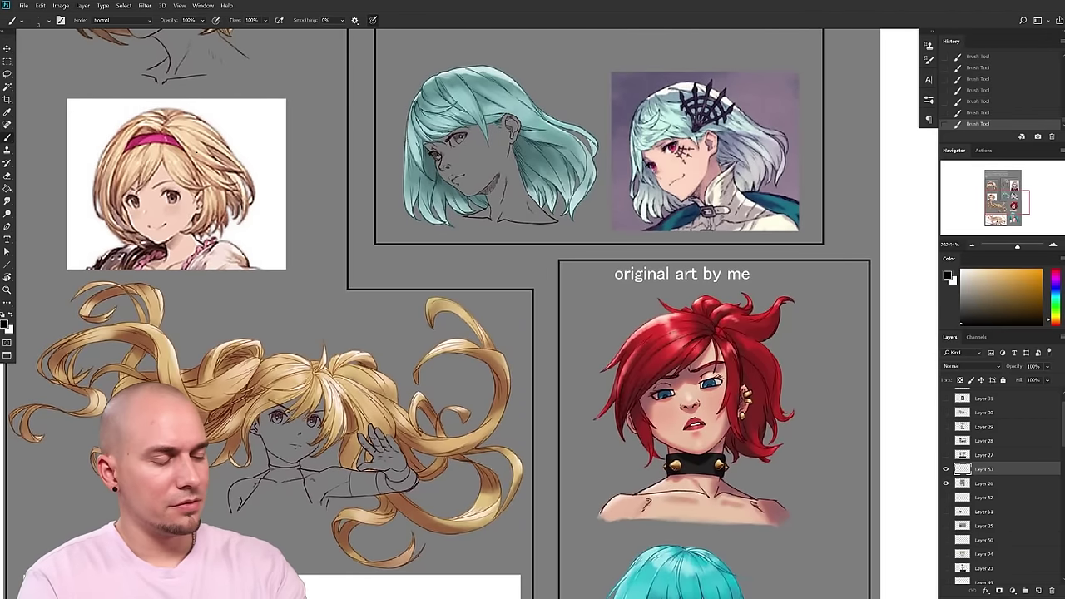
drag(191, 130, 187, 153)
drag(315, 275, 327, 294)
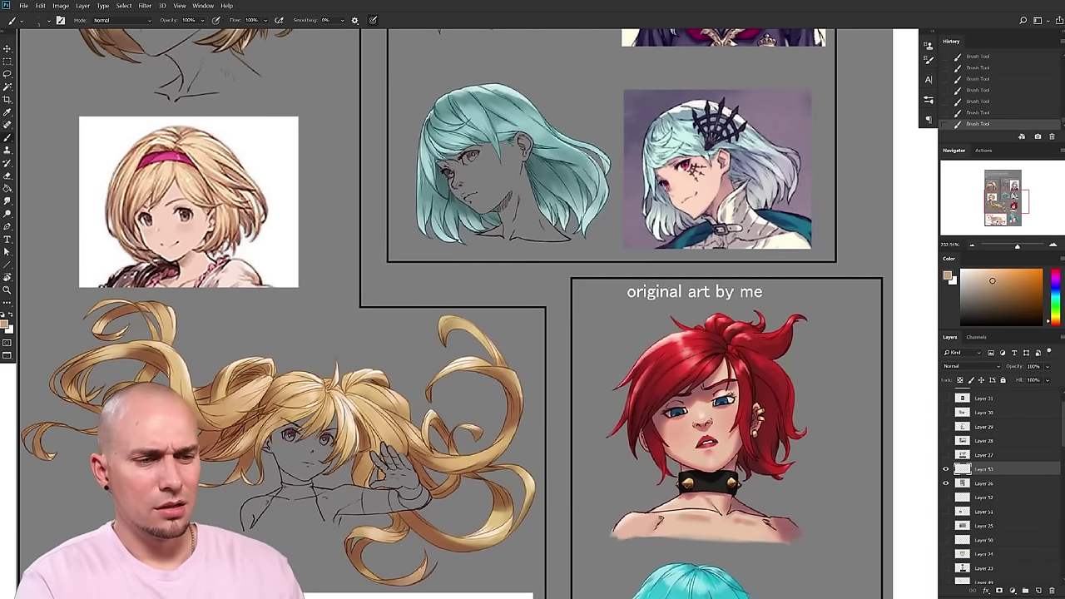
drag(158, 174, 133, 225)
drag(350, 356, 412, 332)
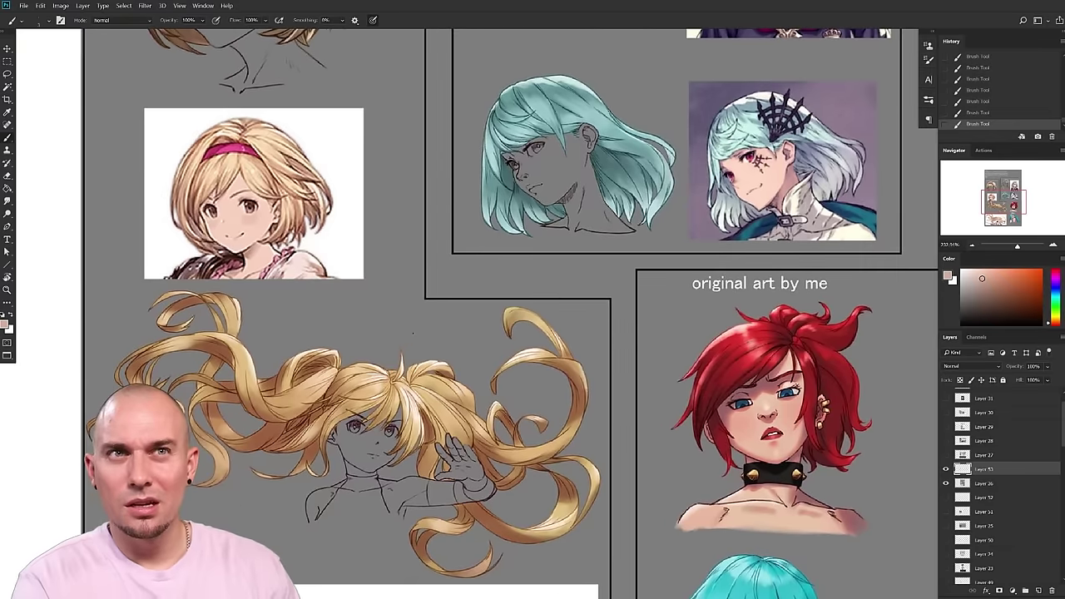
- Look over the full sheet, comparing the flowing blonde study and its reference with the original portraits
drag(614, 457, 596, 428)
drag(627, 485, 620, 418)
scroll(622, 455, down, 3)
drag(533, 357, 499, 295)
drag(701, 445, 659, 423)
scroll(658, 423, up, 2)
drag(529, 435, 642, 573)
drag(399, 219, 455, 313)
scroll(505, 499, down, 3)
scroll(462, 341, down, 1)
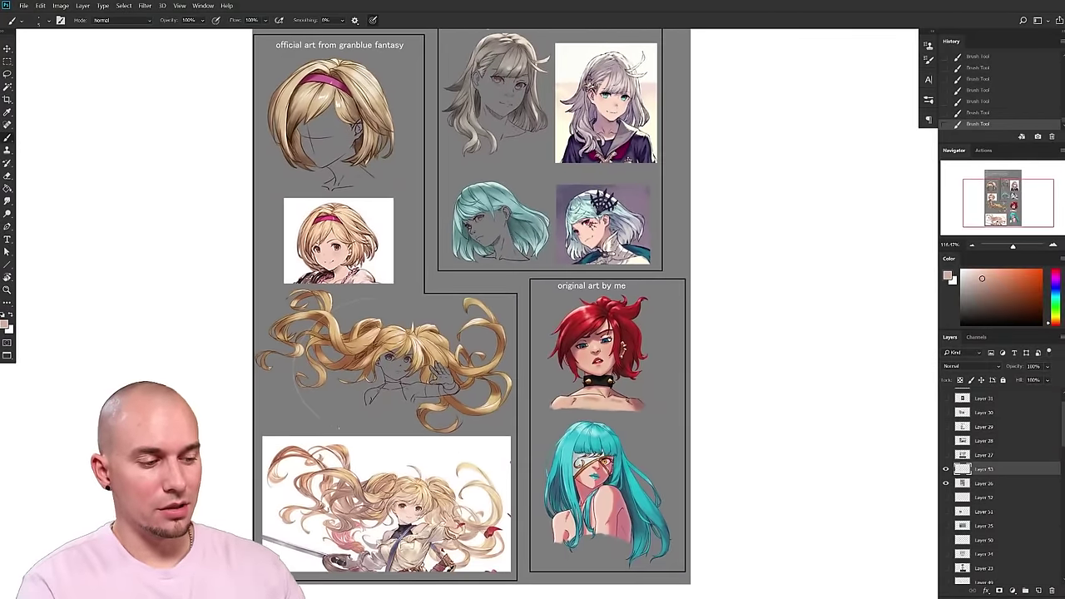
- Return to the short blonde hair study up close and sample light beige tones from its fringe
key(z)
drag(401, 458, 434, 430)
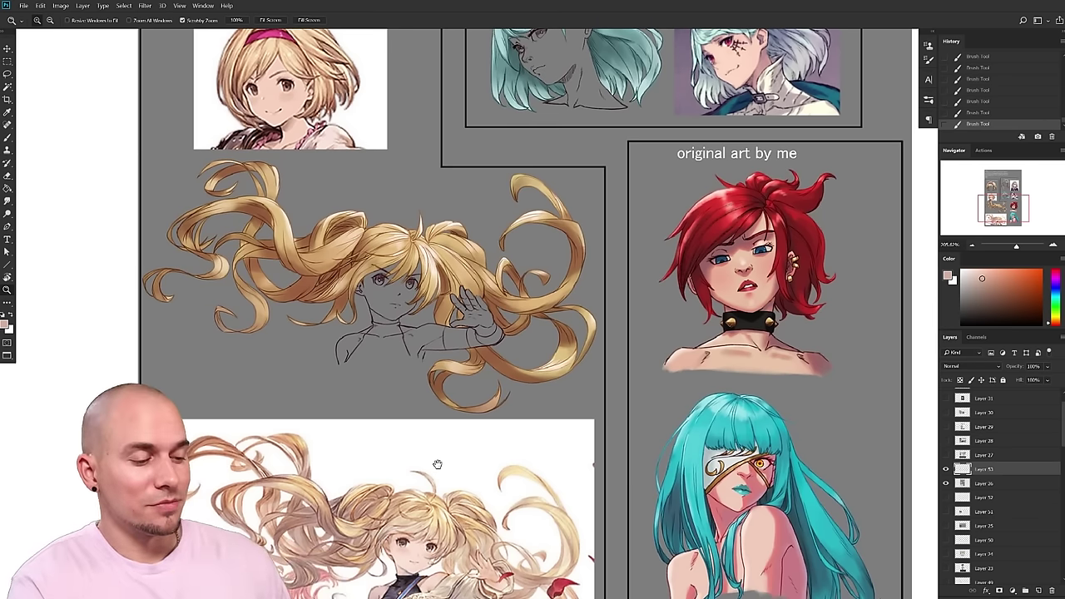
drag(438, 464, 442, 519)
drag(394, 170, 461, 447)
drag(461, 447, 480, 447)
drag(479, 412, 480, 454)
mouse_move(439, 275)
mouse_down()
mouse_move(473, 413)
mouse_move(484, 403)
mouse_up()
key(b)
alt+click(337, 124)
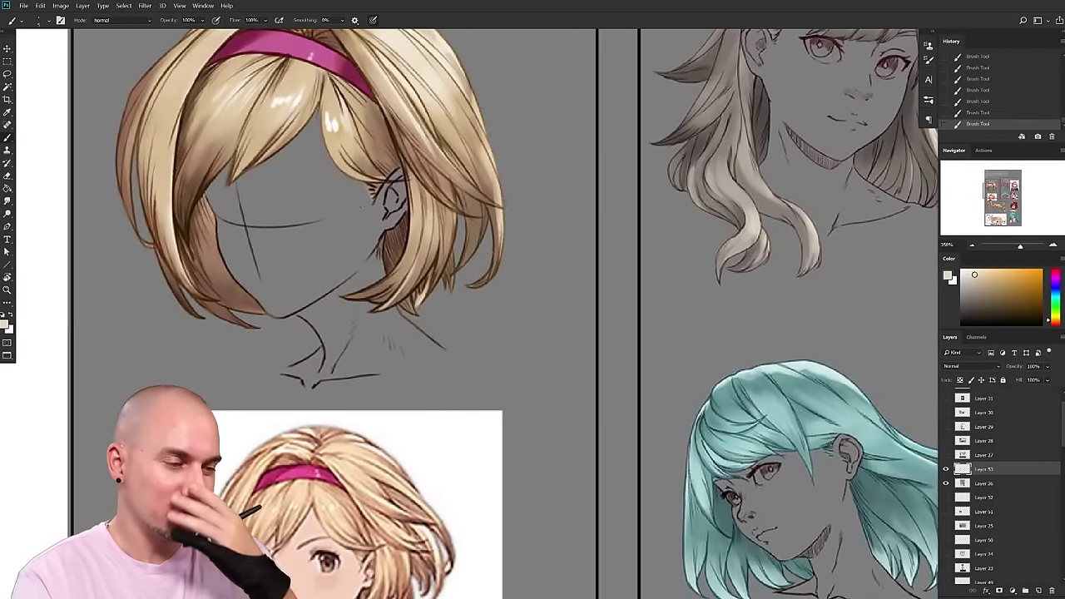
drag(568, 445, 470, 540)
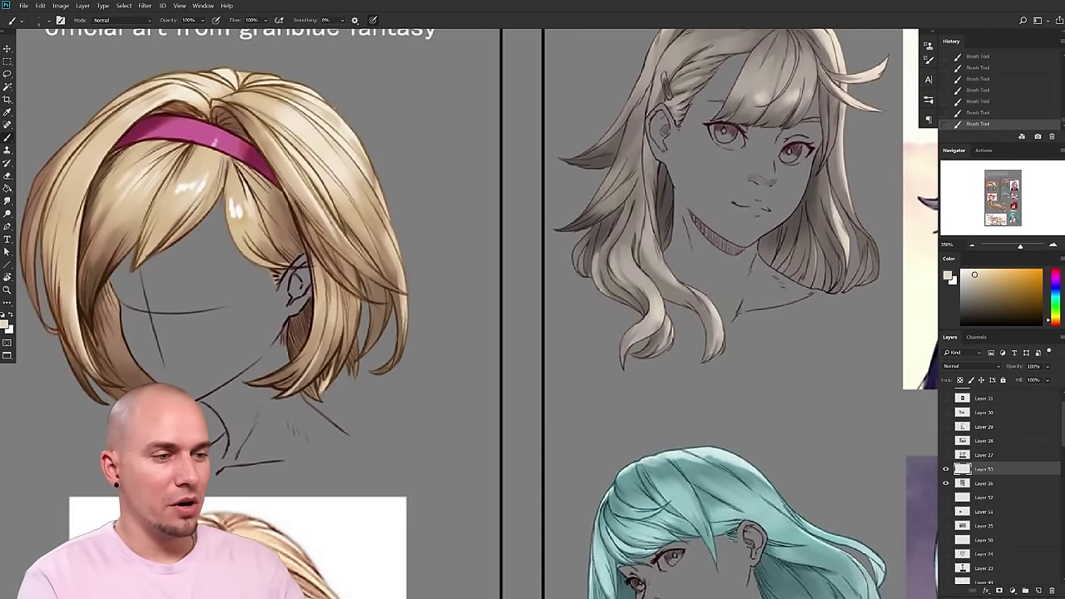
alt+click(241, 208)
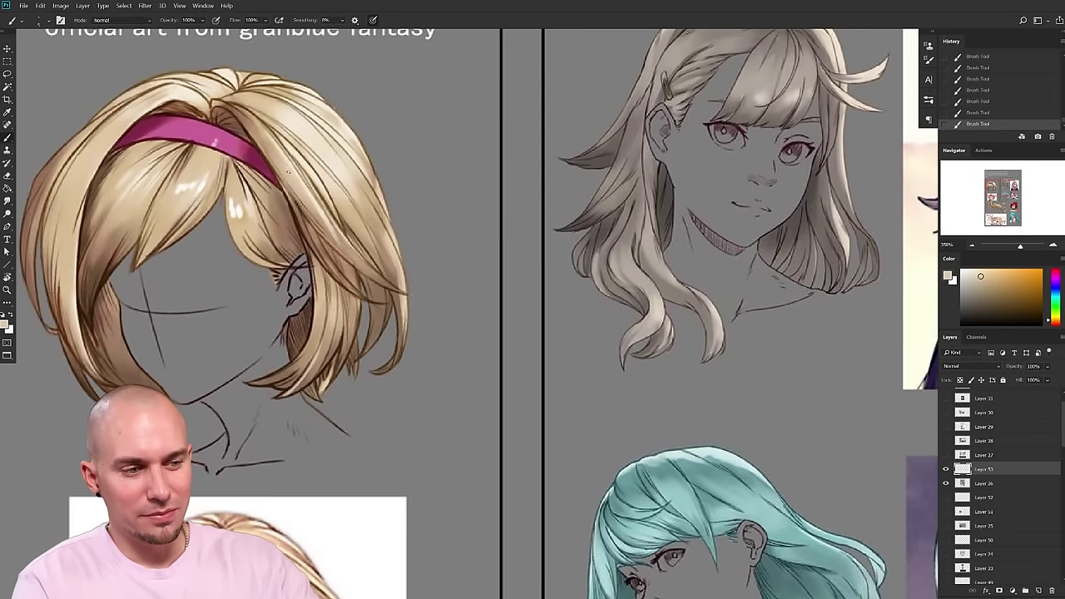
- Choose the MB Hard Round brush, shrink it to a fine tip and touch up the short blonde study's fringe highlight in white
right_click(574, 415)
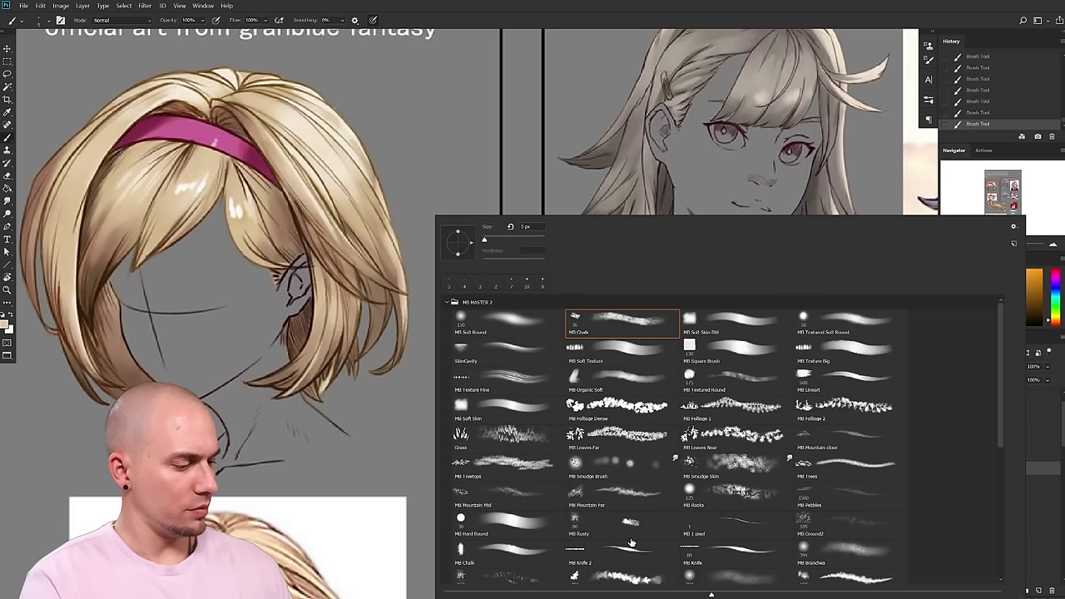
click(524, 530)
click(374, 520)
key(bracketleft)
key(bracketleft)
key(bracketleft)
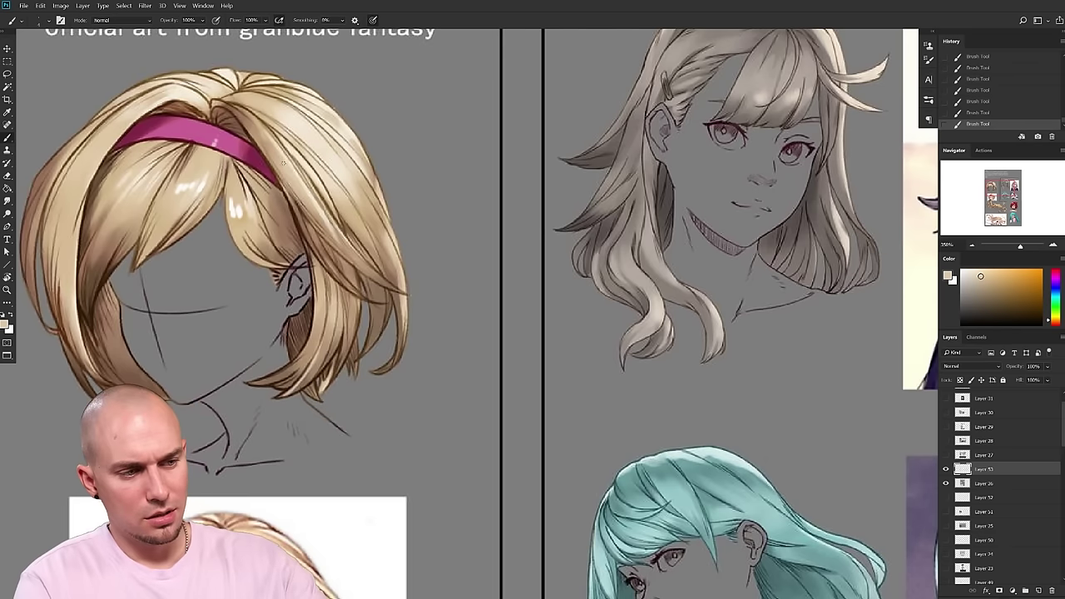
key(x)
drag(241, 208, 237, 218)
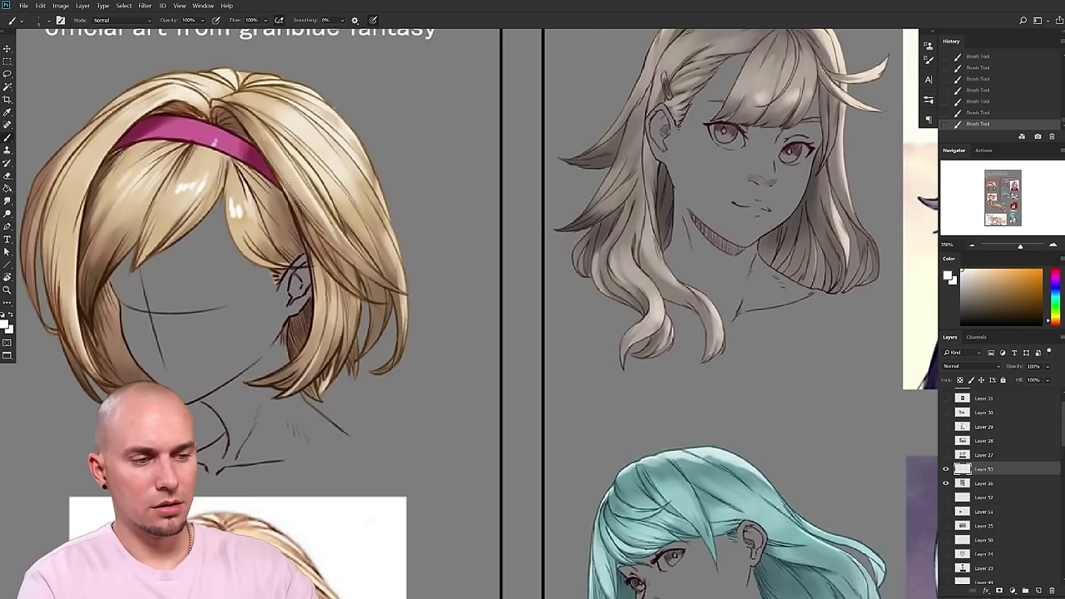
drag(378, 262, 332, 262)
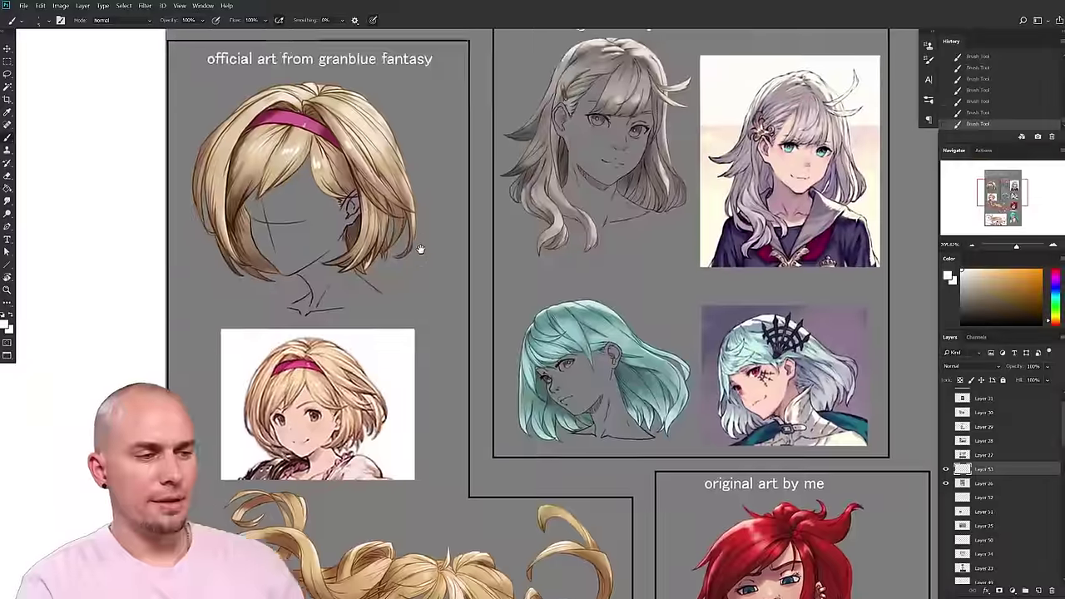
- Look over the sheet from the short blonde study down to the flowing blonde study and the red-haired portrait
drag(421, 249, 412, 195)
drag(346, 94, 313, 165)
drag(644, 537, 466, 354)
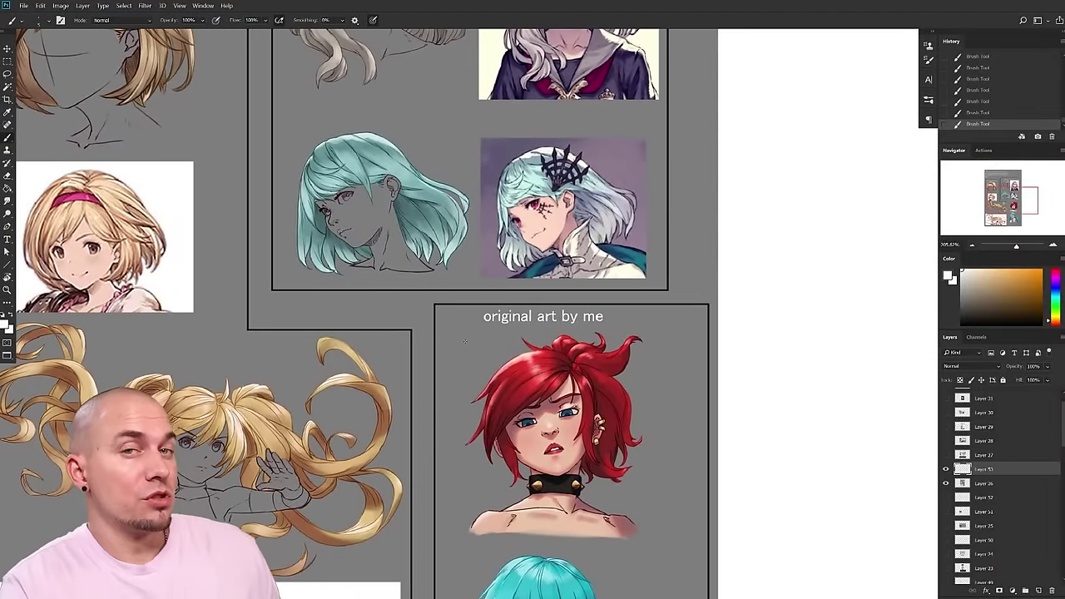
scroll(464, 341, down, 4)
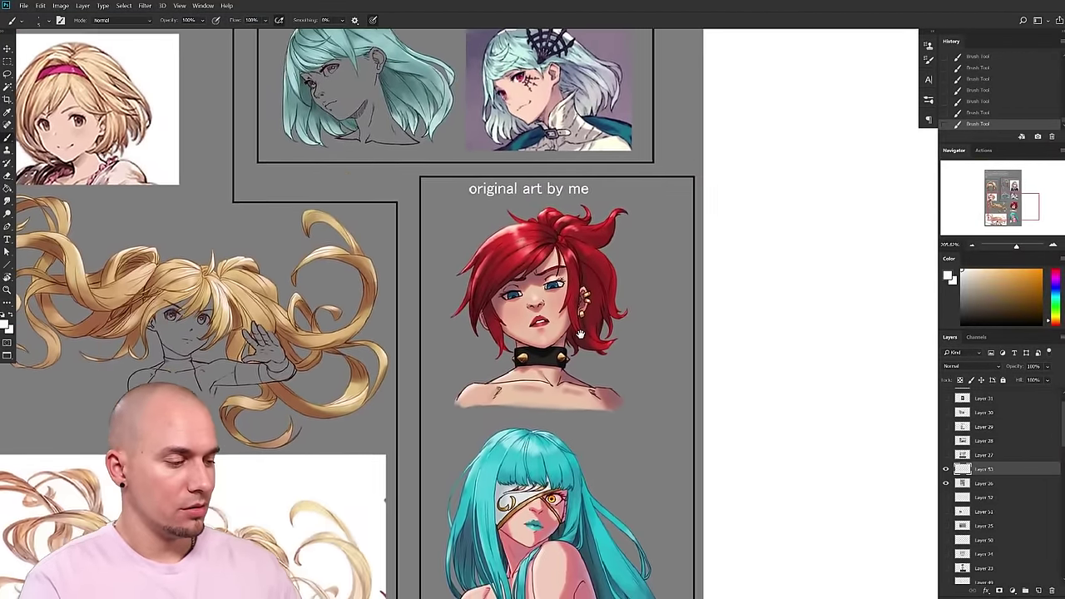
drag(581, 333, 767, 470)
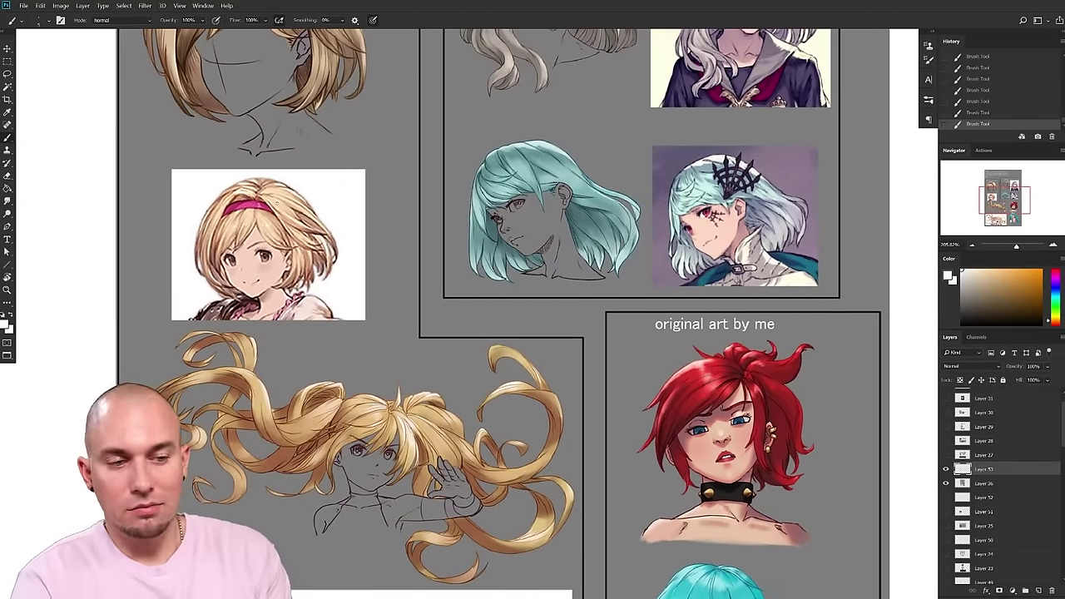
scroll(276, 203, down, 5)
scroll(276, 203, right, 4)
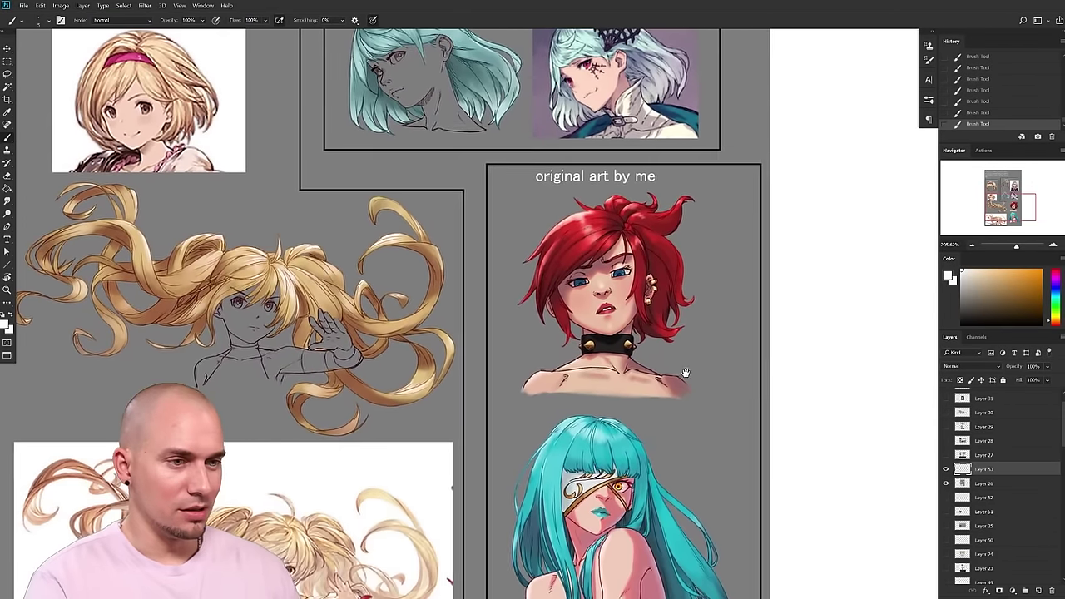
drag(492, 456, 533, 425)
scroll(549, 416, down, 2)
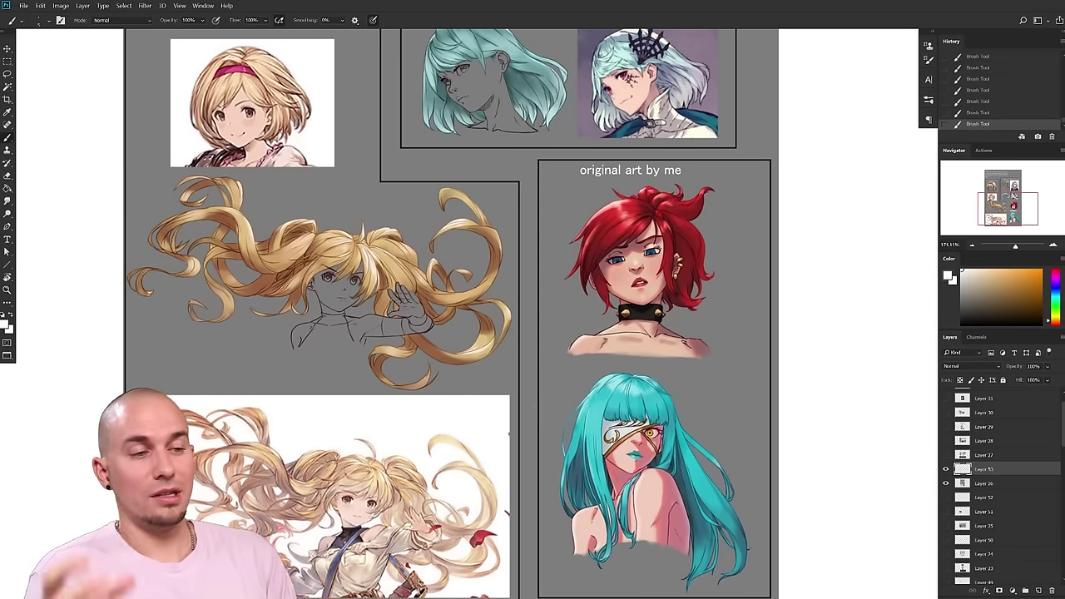
- Compare the flowing blonde study and its reference with the red-haired and turquoise-haired original portraits up close
drag(534, 406, 500, 364)
drag(653, 355, 745, 459)
drag(609, 408, 743, 461)
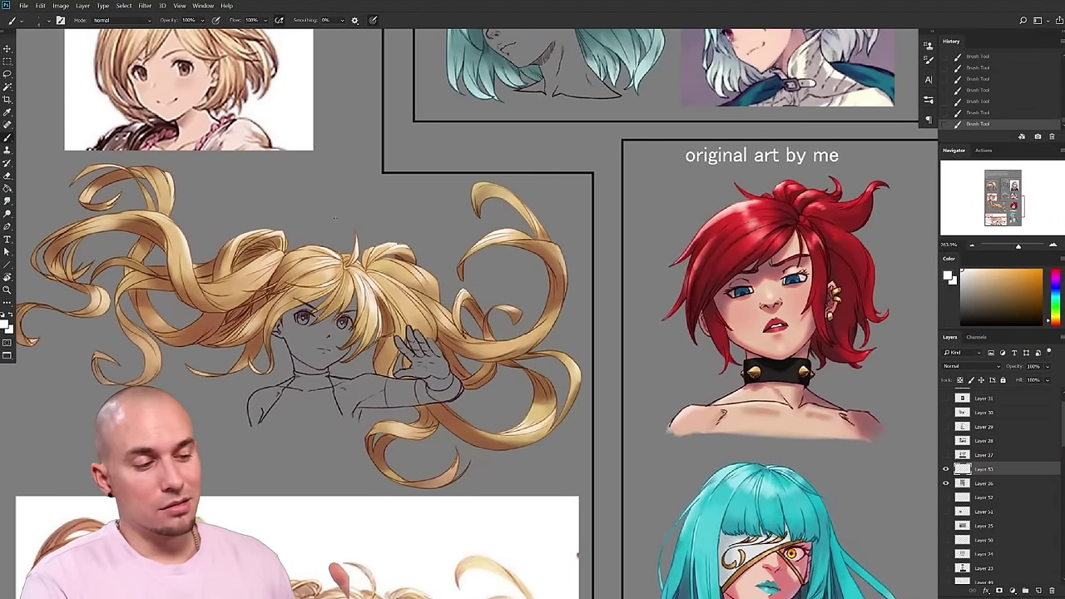
scroll(634, 442, down, 5)
scroll(635, 442, right, 5)
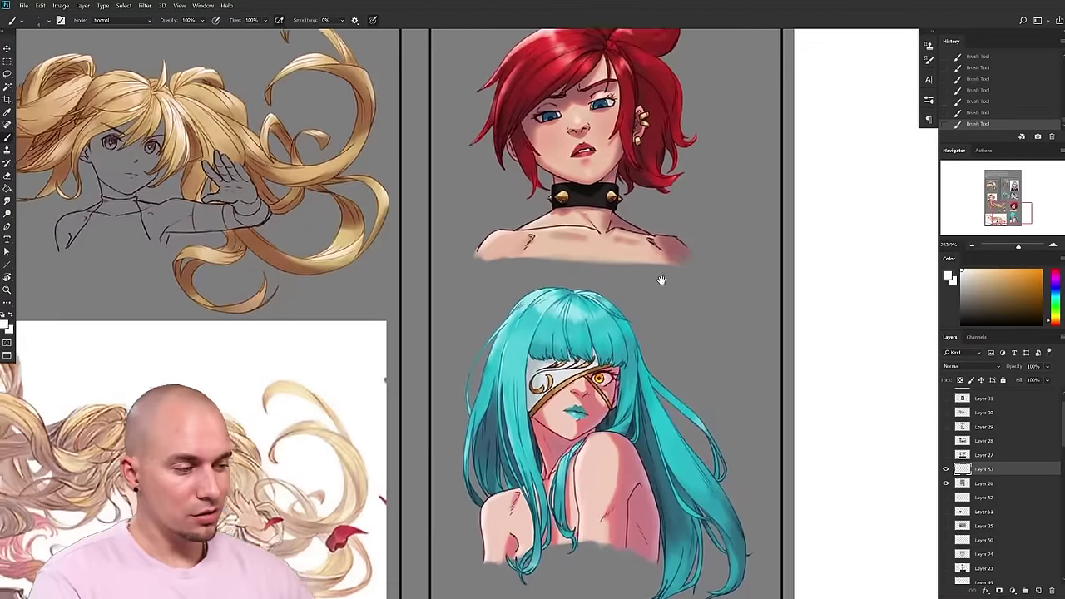
drag(661, 280, 815, 231)
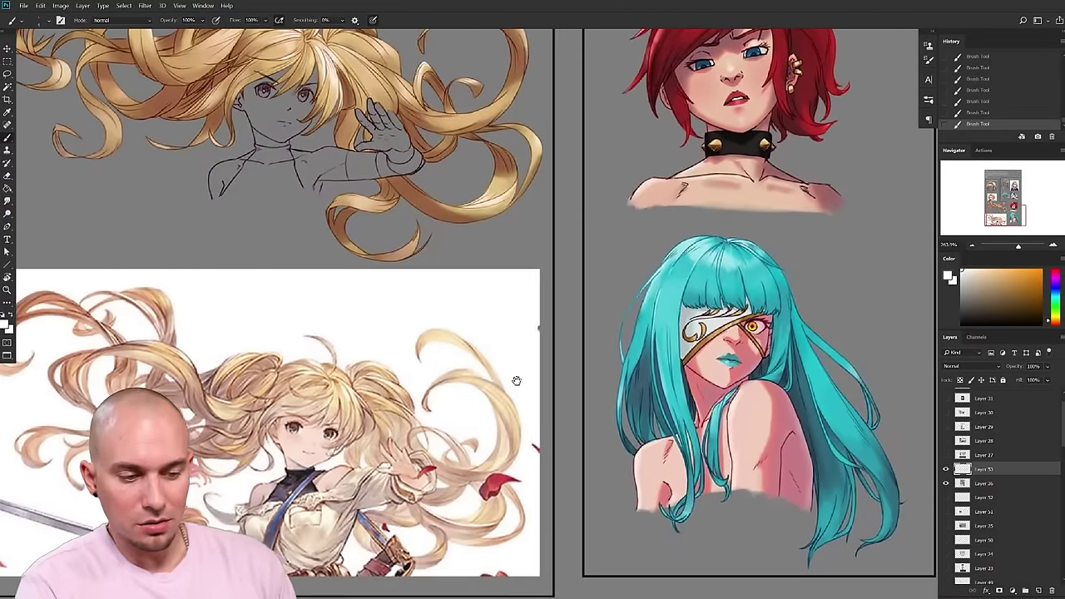
drag(667, 386, 730, 354)
drag(800, 457, 674, 441)
drag(772, 389, 590, 592)
drag(492, 450, 519, 476)
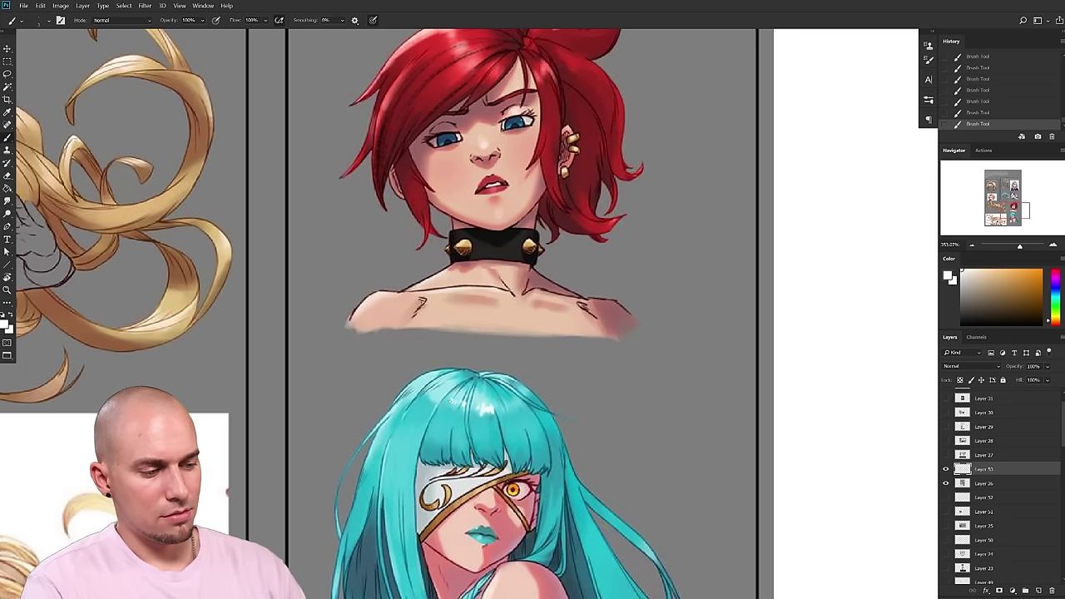
- Outline the raised ponytail tip of the red-haired portrait with a white brush stroke
drag(588, 403, 625, 343)
drag(626, 342, 625, 273)
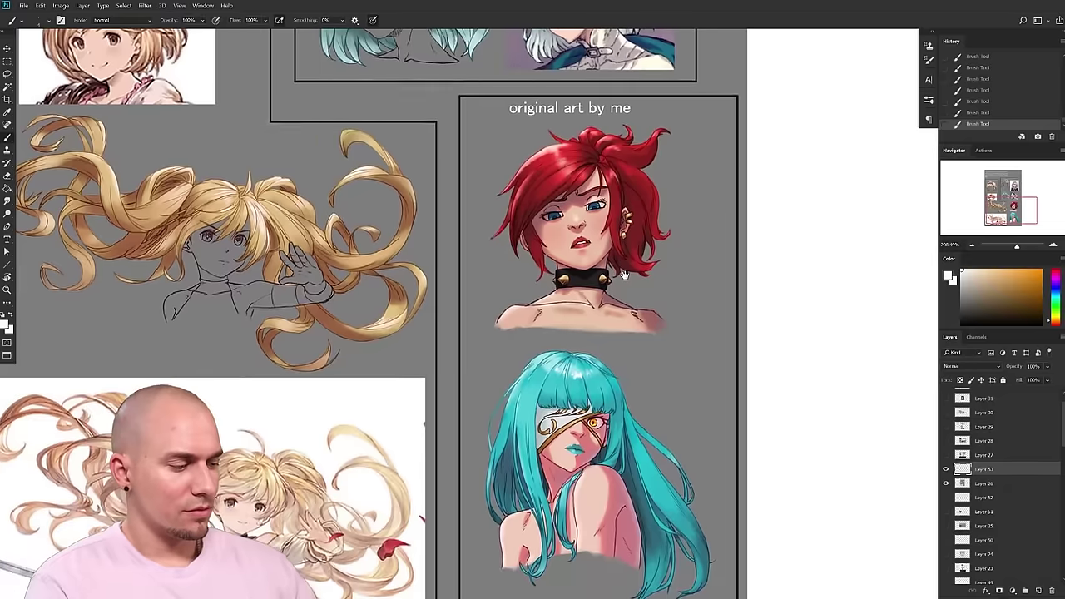
scroll(625, 273, down, 3)
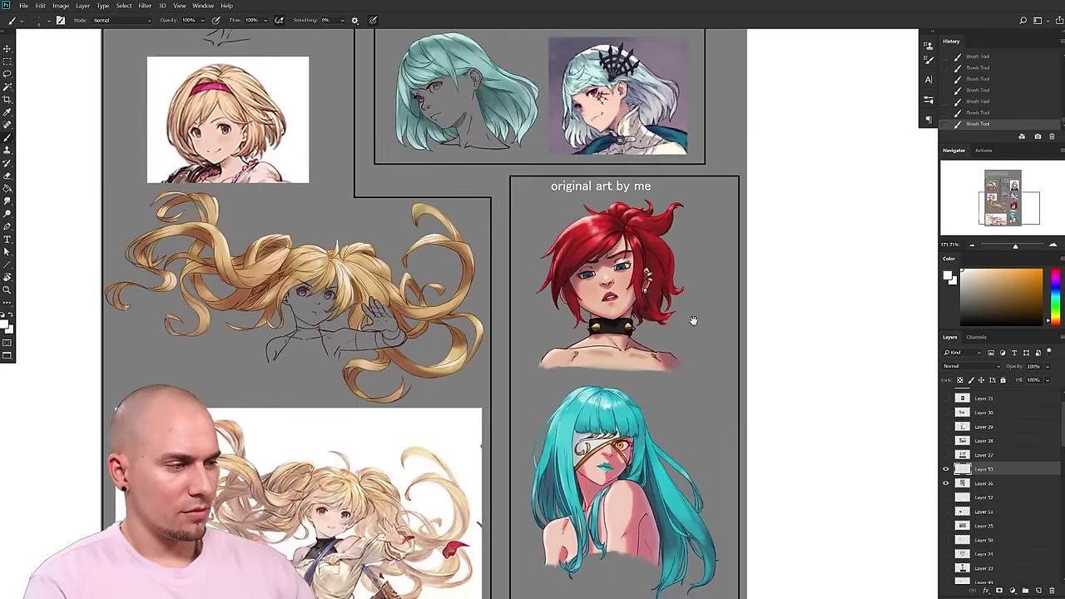
drag(691, 316, 699, 368)
scroll(699, 368, up, 3)
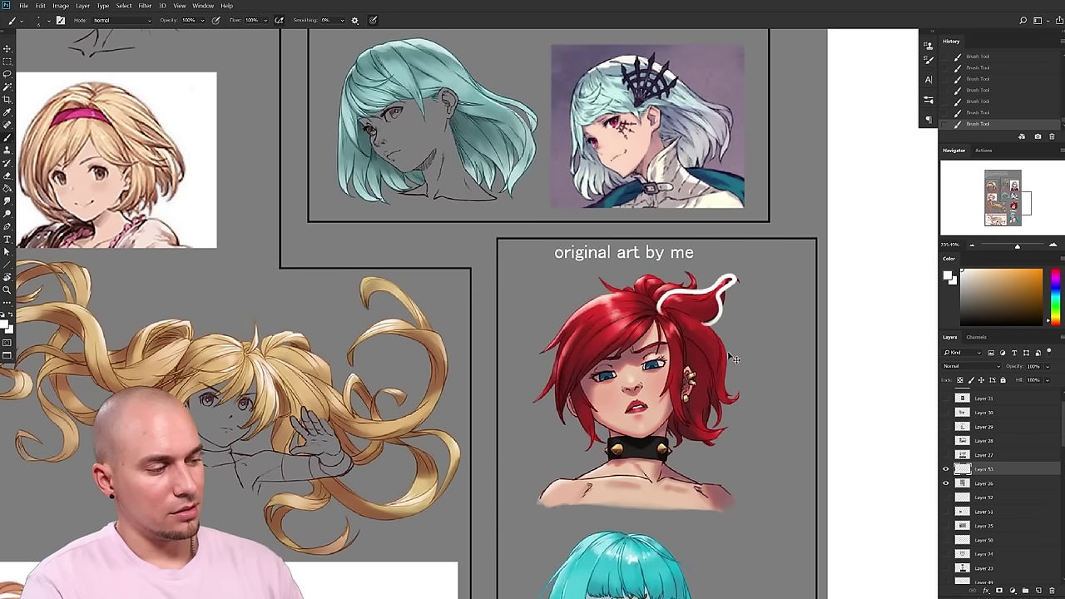
scroll(634, 373, down, 5)
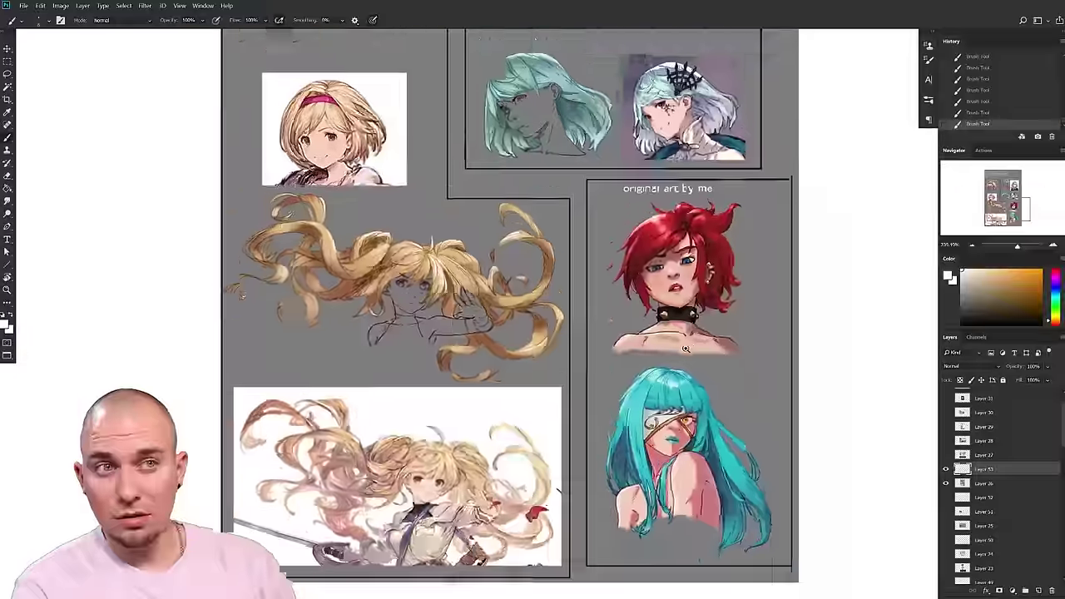
- Examine the flowing blonde study and its reference artwork alongside the two fully coloured original portraits
scroll(635, 373, up, 4)
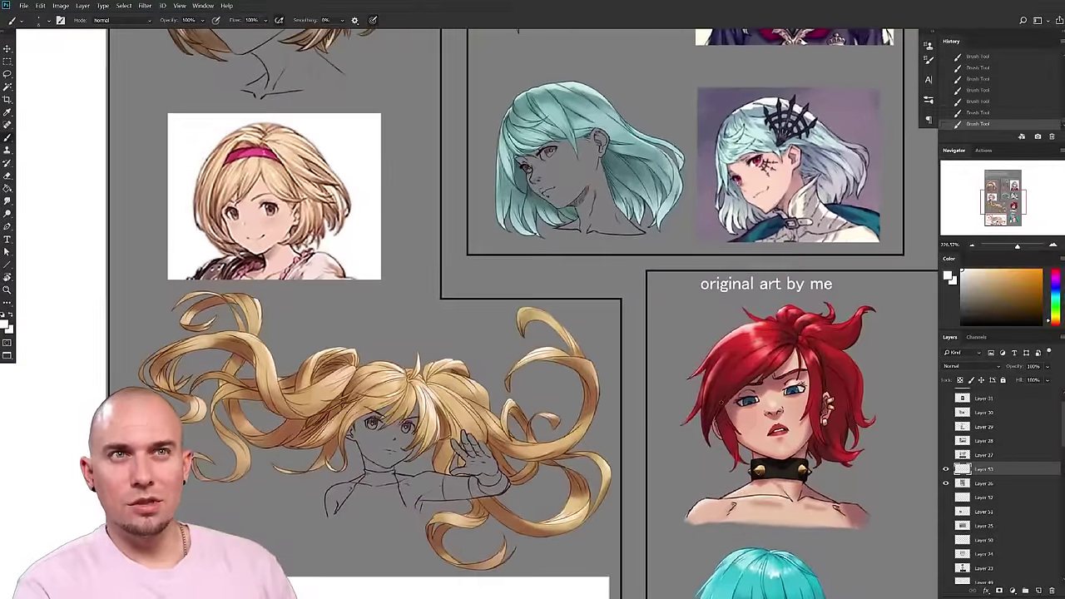
drag(688, 388, 708, 329)
drag(717, 366, 693, 374)
drag(693, 384, 669, 213)
drag(661, 311, 658, 433)
mouse_move(490, 411)
mouse_down()
mouse_move(578, 440)
mouse_move(654, 356)
mouse_up()
mouse_move(654, 395)
mouse_down()
mouse_move(649, 373)
mouse_move(664, 348)
mouse_up()
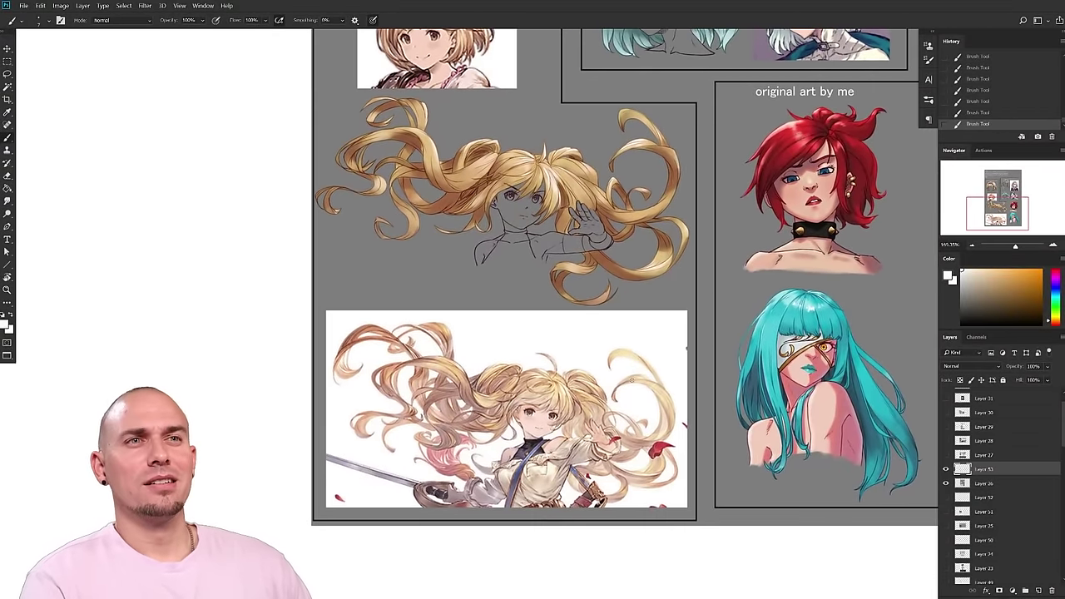
scroll(699, 410, up, 2)
mouse_move(700, 411)
mouse_down()
mouse_move(755, 403)
mouse_move(708, 414)
mouse_move(764, 441)
mouse_move(692, 393)
mouse_move(638, 379)
mouse_up()
scroll(694, 402, up, 1)
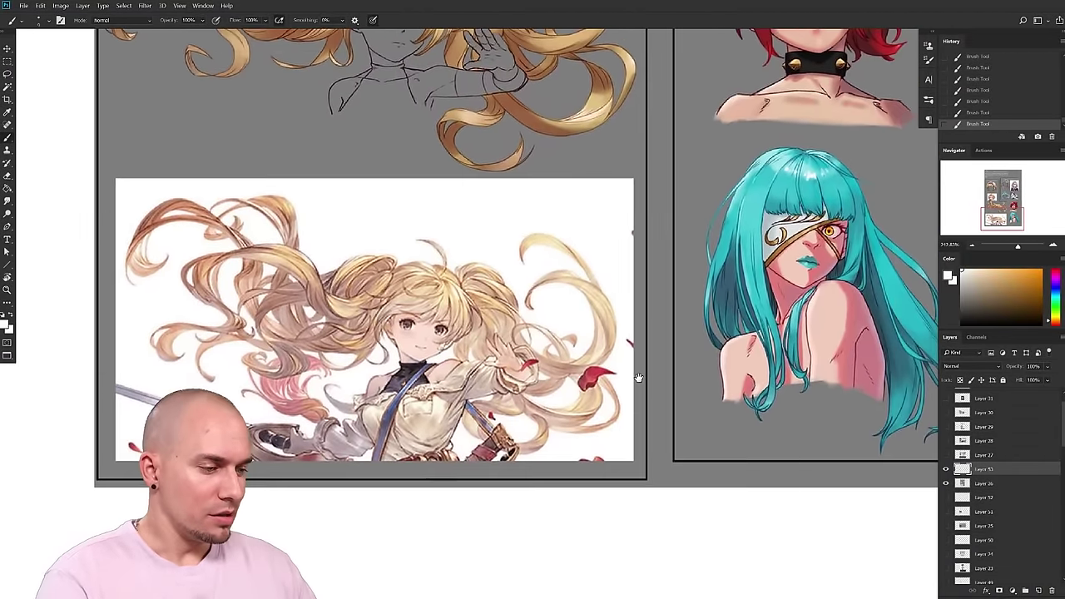
scroll(638, 379, down, 3)
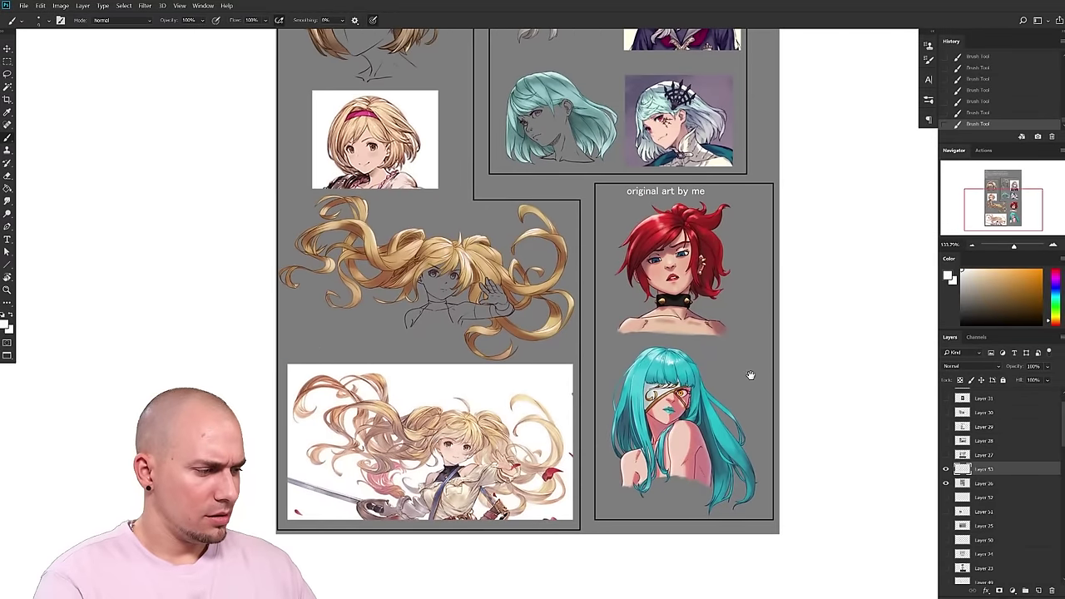
drag(637, 453, 688, 425)
drag(445, 454, 433, 453)
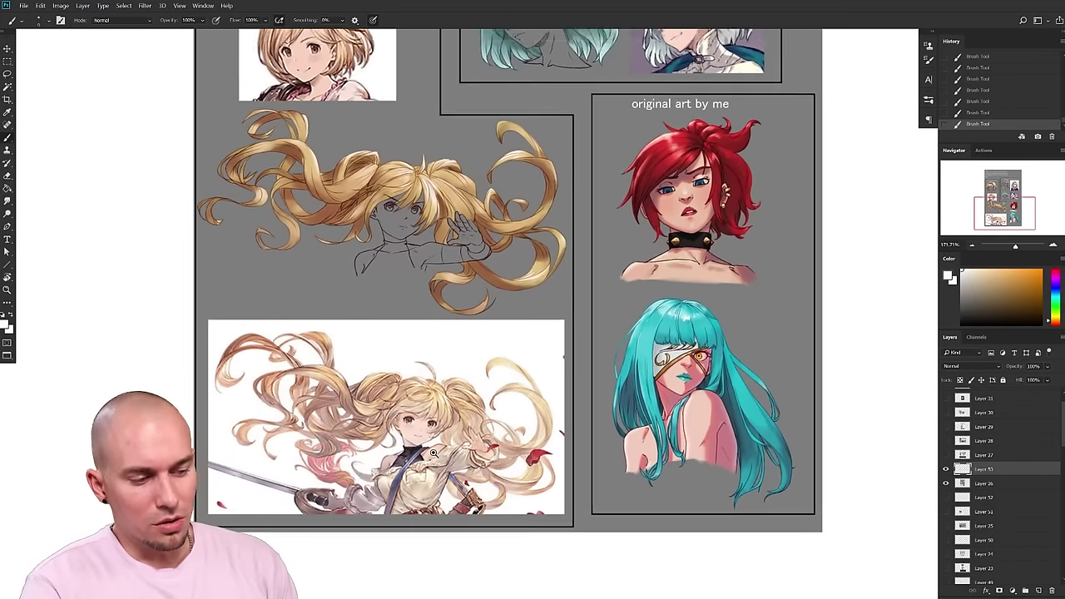
- Sample a pinkish beige from the flowing blonde reference's curls, reset the colour to white and choose the MB Hard Round brush
scroll(433, 451, up, 2)
alt+click(265, 380)
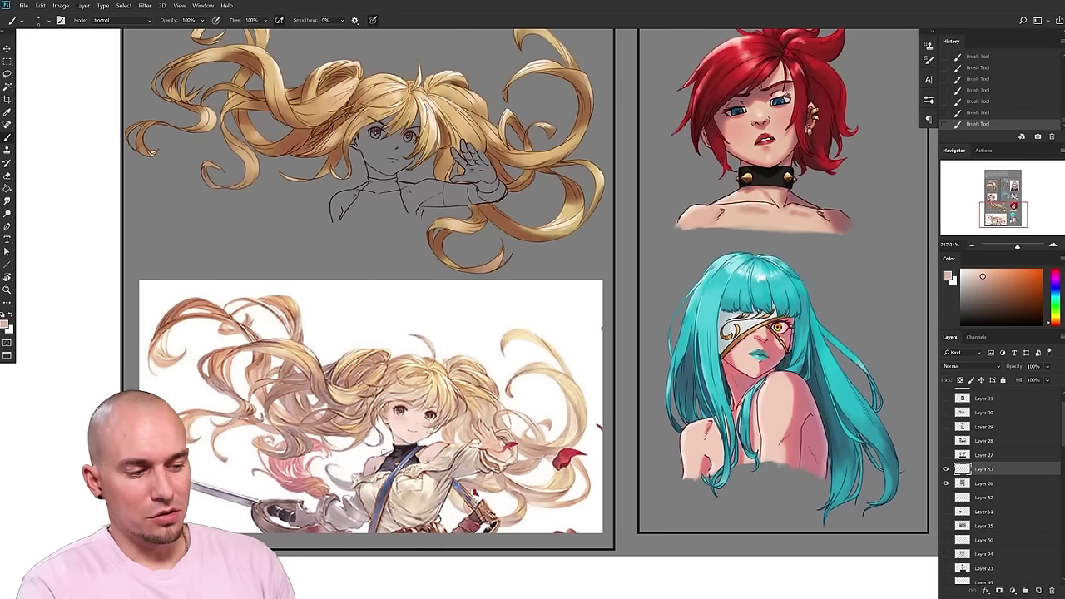
alt+click(357, 456)
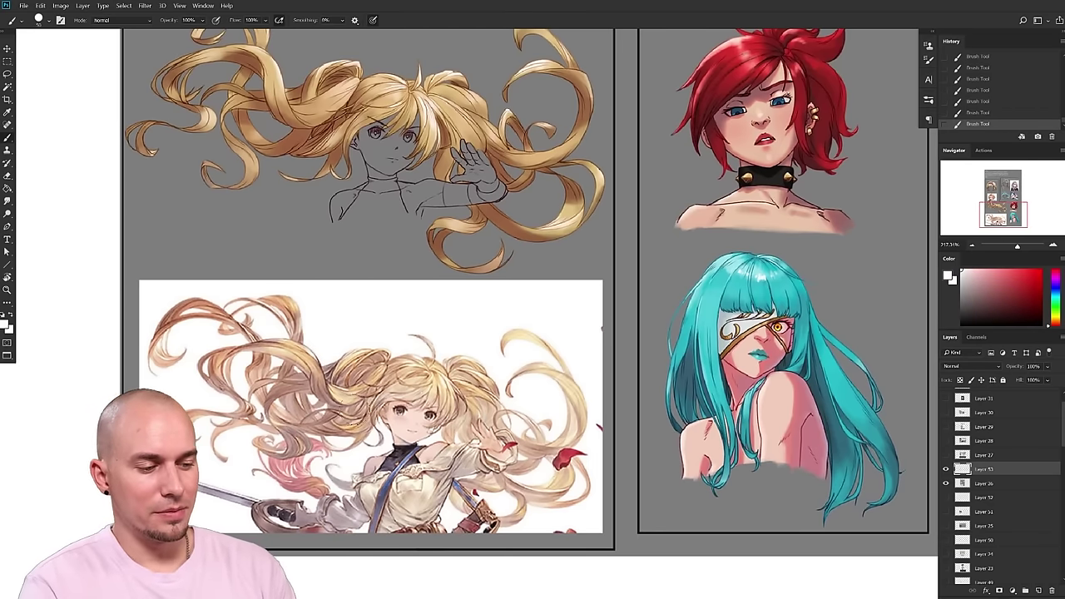
right_click(358, 453)
click(443, 353)
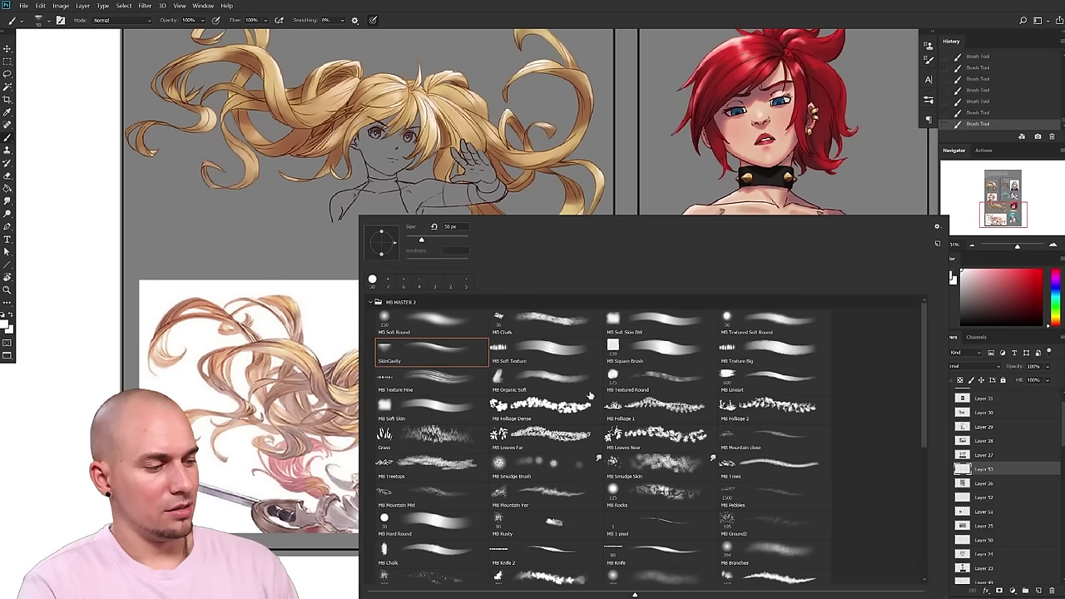
click(675, 355)
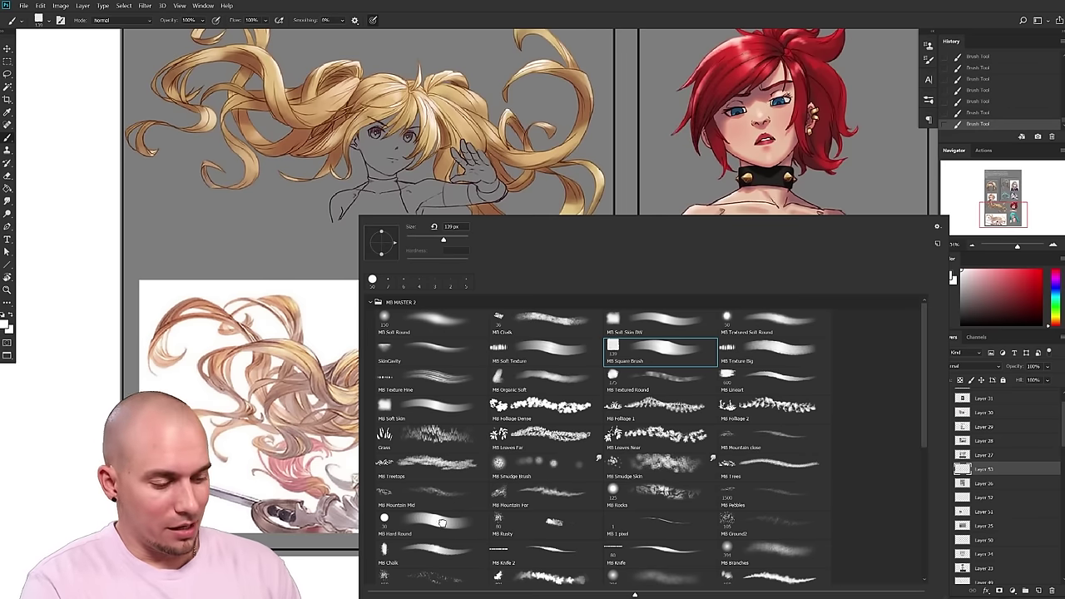
click(441, 522)
alt+click(303, 542)
alt+click(356, 459)
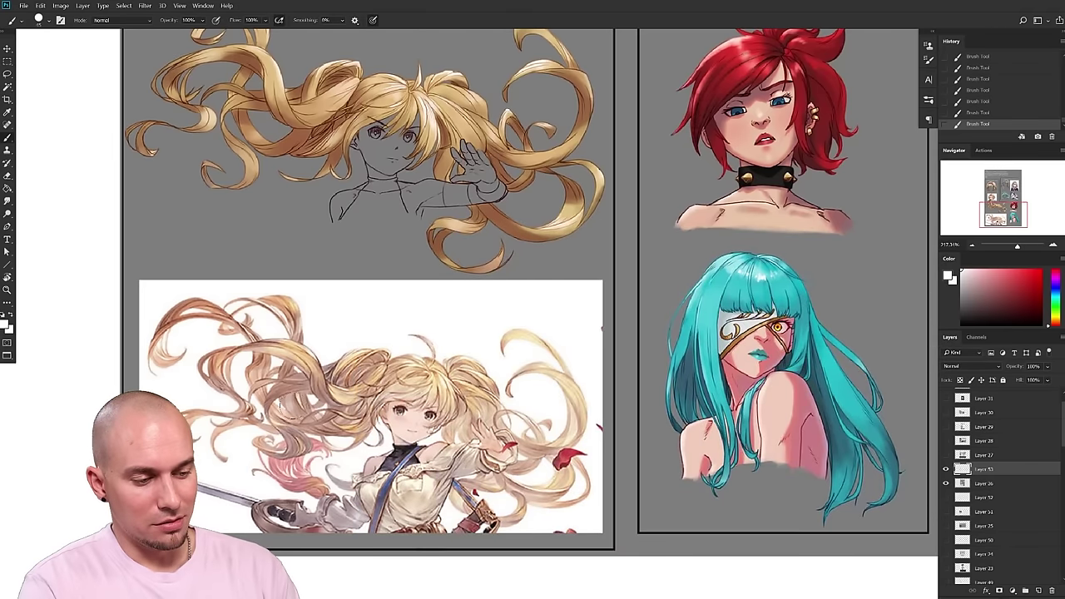
- Paint a test swatch of sampled dusty brown above the flowing blonde reference, remove it and enlarge the white brush
alt+click(297, 380)
mouse_move(356, 301)
mouse_down()
mouse_move(359, 376)
mouse_move(384, 319)
mouse_move(426, 374)
mouse_move(400, 321)
mouse_up()
alt+click(348, 396)
key(ctrl+z)
alt+click(423, 379)
key(ctrl+z)
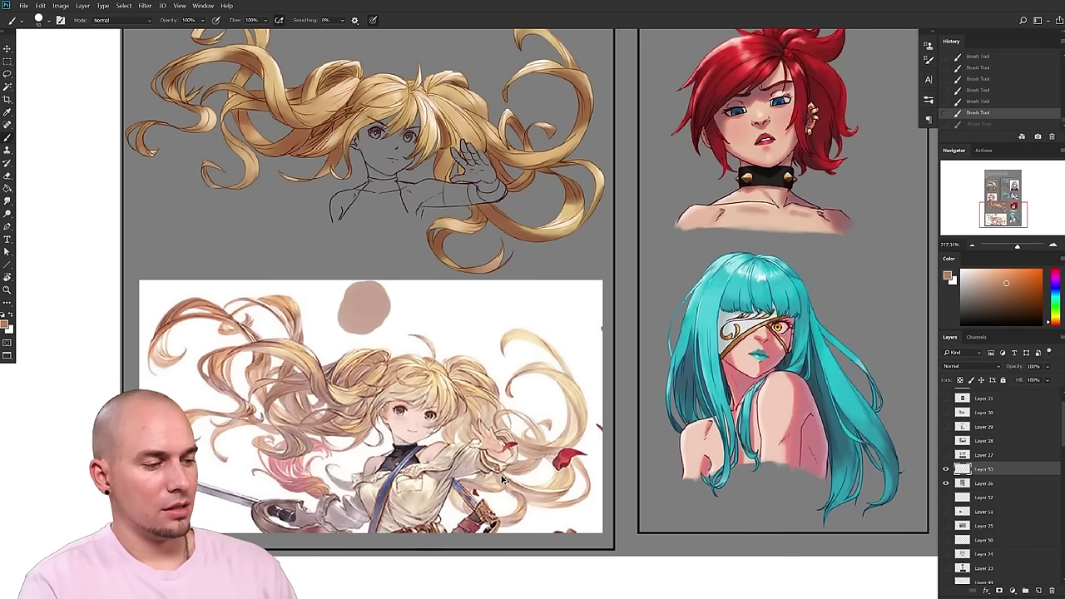
key(ctrl+z)
alt+click(363, 449)
key(bracketright)
drag(309, 419, 296, 406)
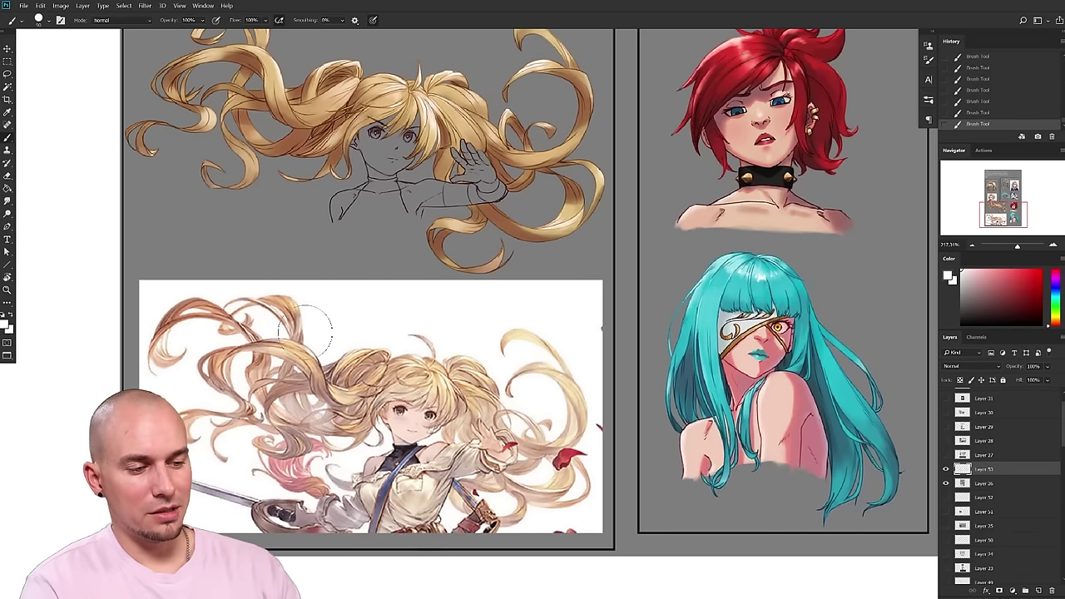
- Compare the colour variation in the flowing blonde reference's curls with the student's study above it
scroll(592, 386, down, 4)
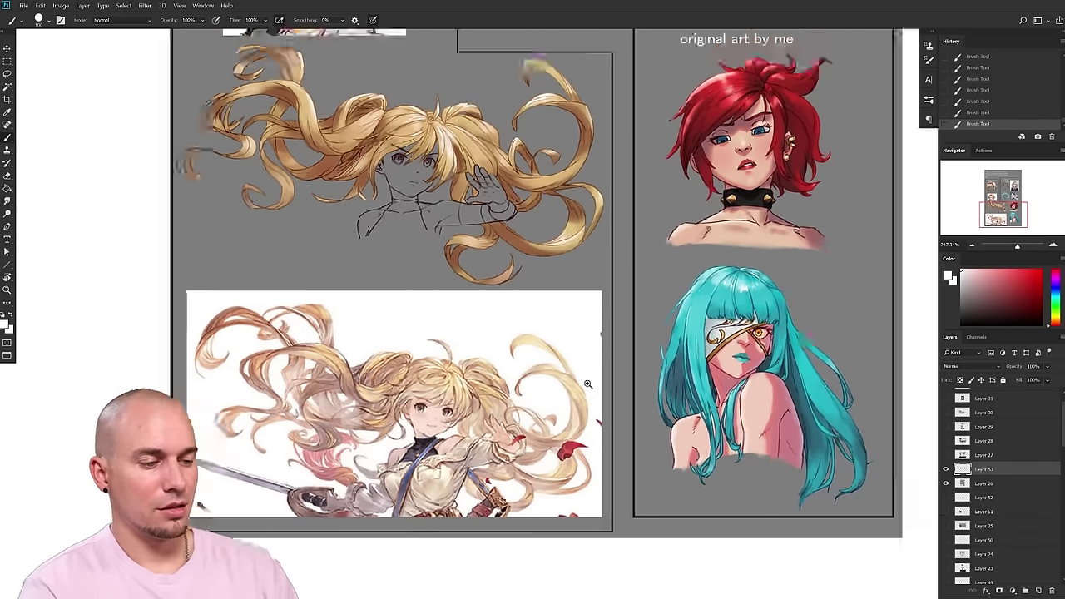
drag(590, 383, 562, 382)
scroll(563, 381, up, 5)
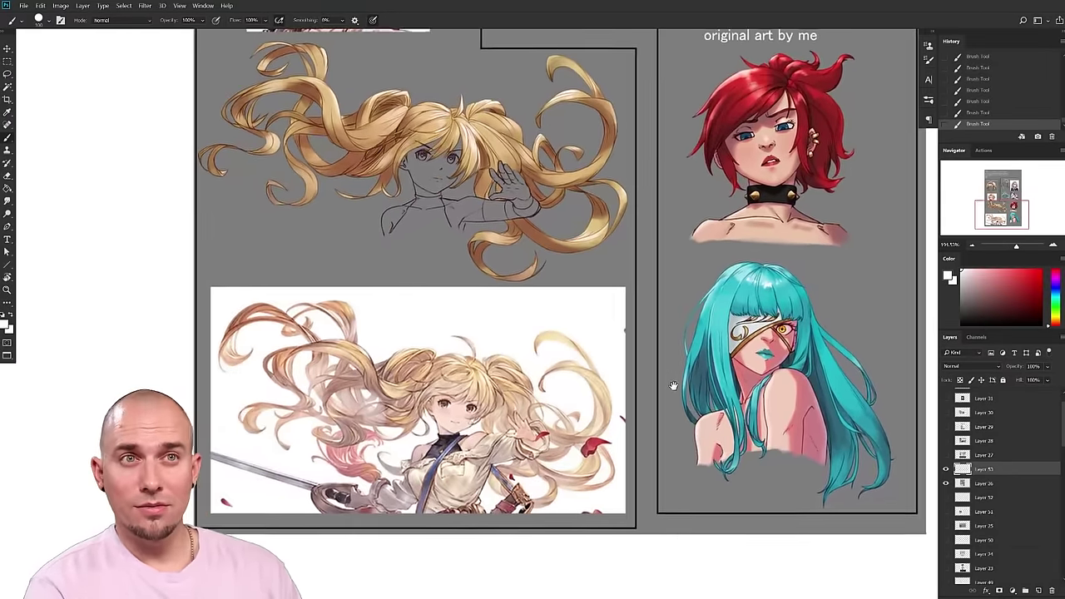
scroll(432, 404, up, 3)
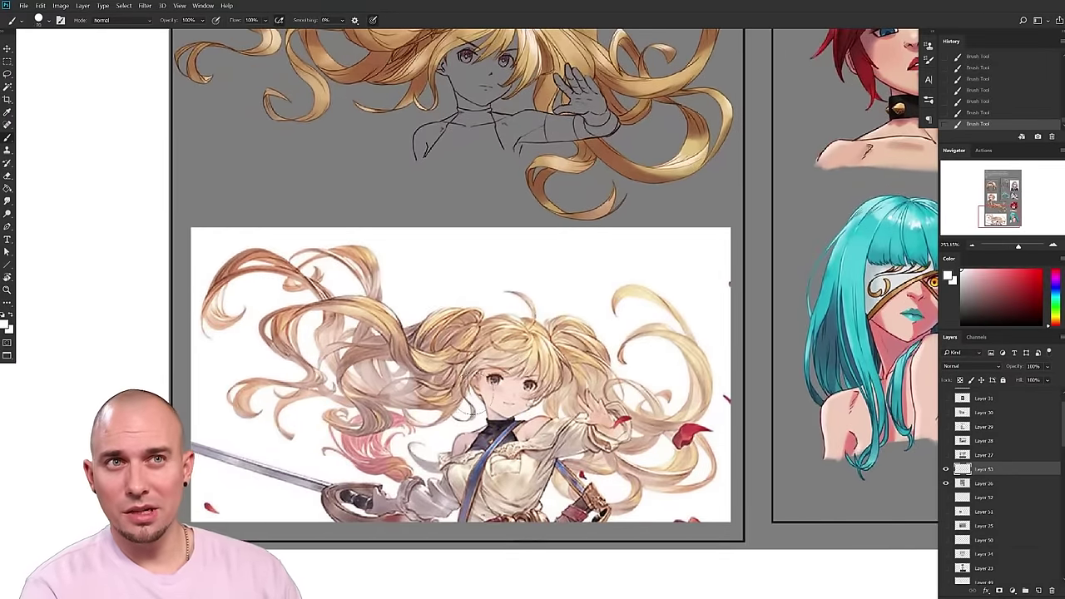
scroll(532, 357, down, 3)
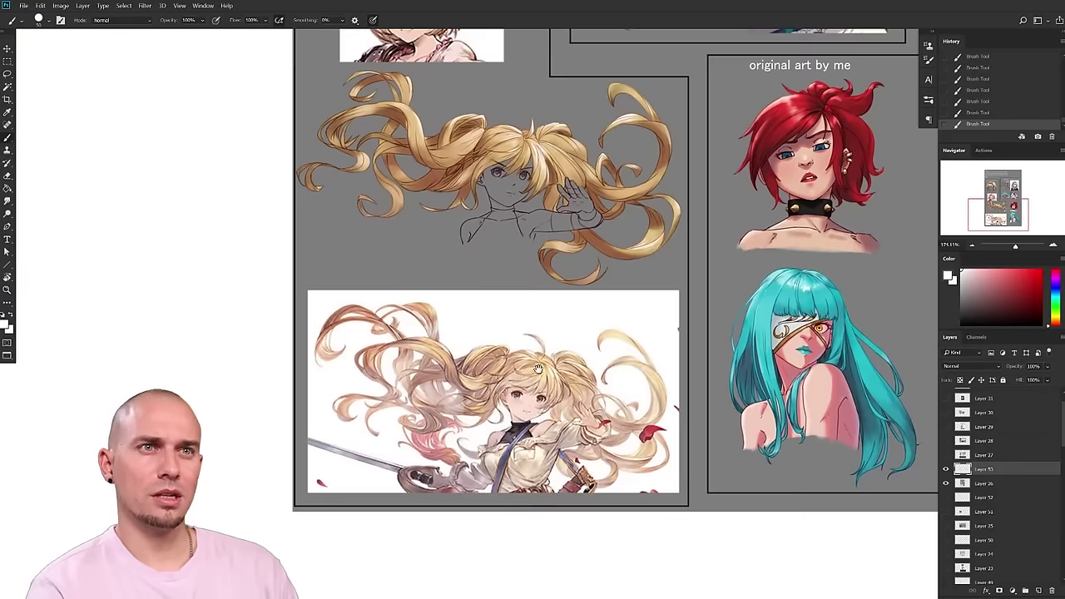
drag(538, 369, 456, 429)
drag(607, 390, 647, 364)
scroll(599, 370, up, 3)
drag(641, 364, 597, 371)
drag(594, 371, 583, 464)
scroll(519, 411, down, 5)
scroll(546, 396, up, 3)
scroll(547, 397, up, 5)
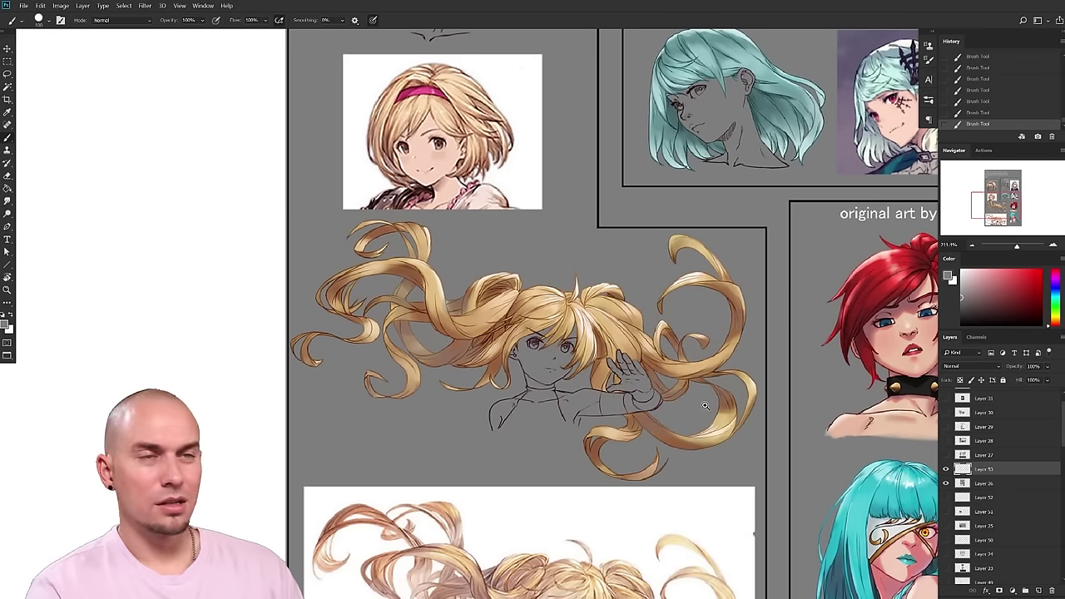
- Review the flowing blonde study and its reference again, from the short blonde portrait to the reference's curls up close
drag(710, 385, 655, 387)
drag(616, 458, 632, 404)
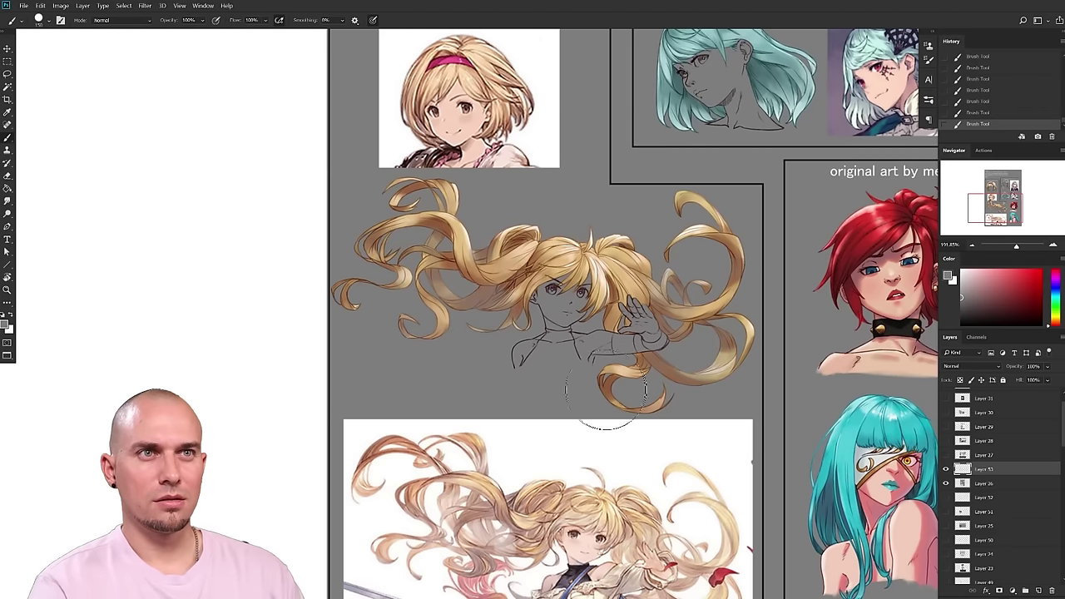
scroll(707, 395, down, 3)
scroll(705, 395, up, 2)
drag(701, 397, 673, 289)
scroll(649, 389, down, 2)
scroll(668, 388, up, 3)
scroll(577, 368, up, 4)
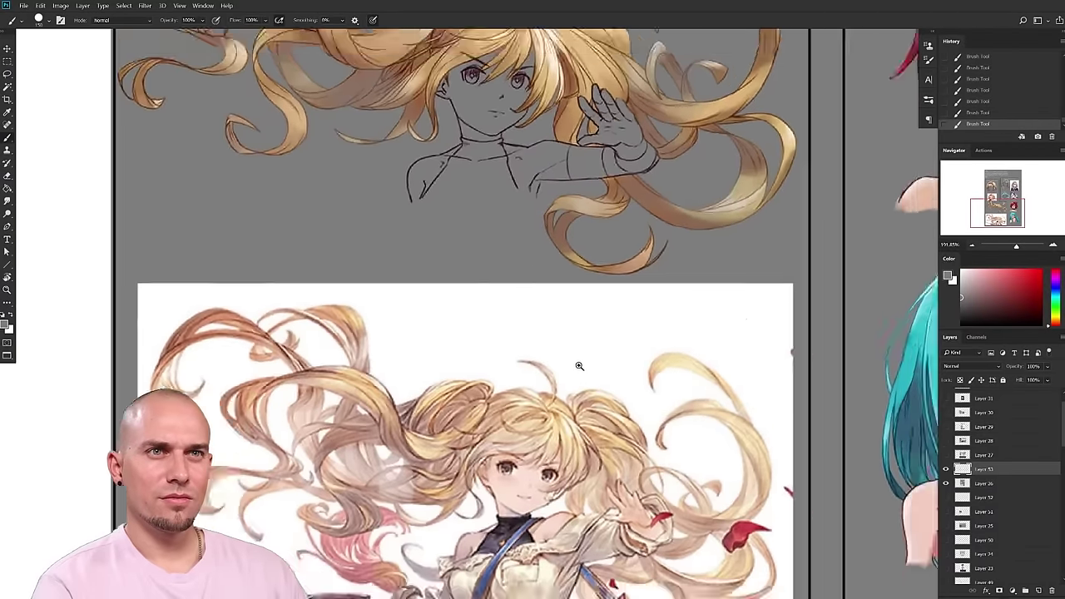
scroll(698, 365, down, 3)
drag(699, 364, 564, 402)
scroll(549, 403, down, 1)
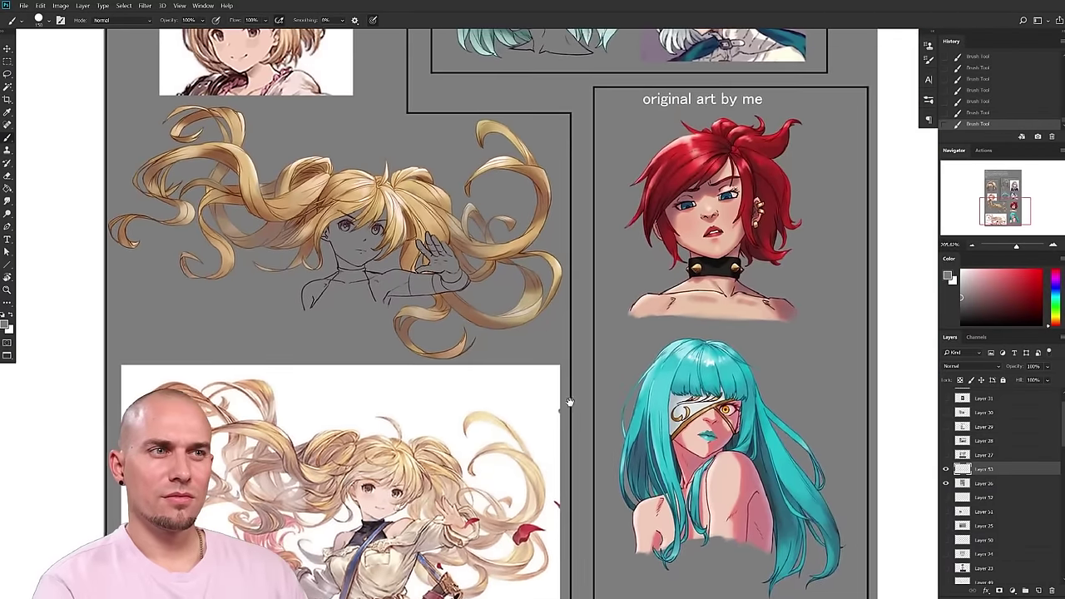
- Look over the full sheet and return to the silver-haired and teal-haired studies beside their references
scroll(582, 406, down, 2)
drag(606, 408, 583, 476)
drag(732, 321, 702, 388)
drag(680, 262, 731, 342)
scroll(712, 383, up, 3)
scroll(743, 337, down, 2)
drag(778, 430, 743, 324)
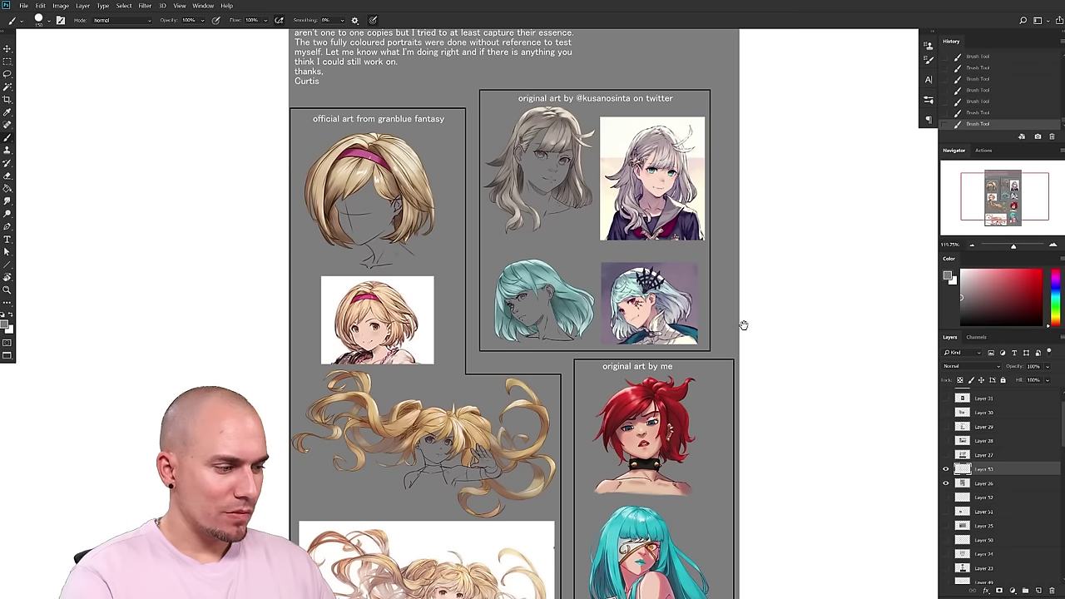
scroll(744, 328, up, 3)
scroll(745, 358, up, 4)
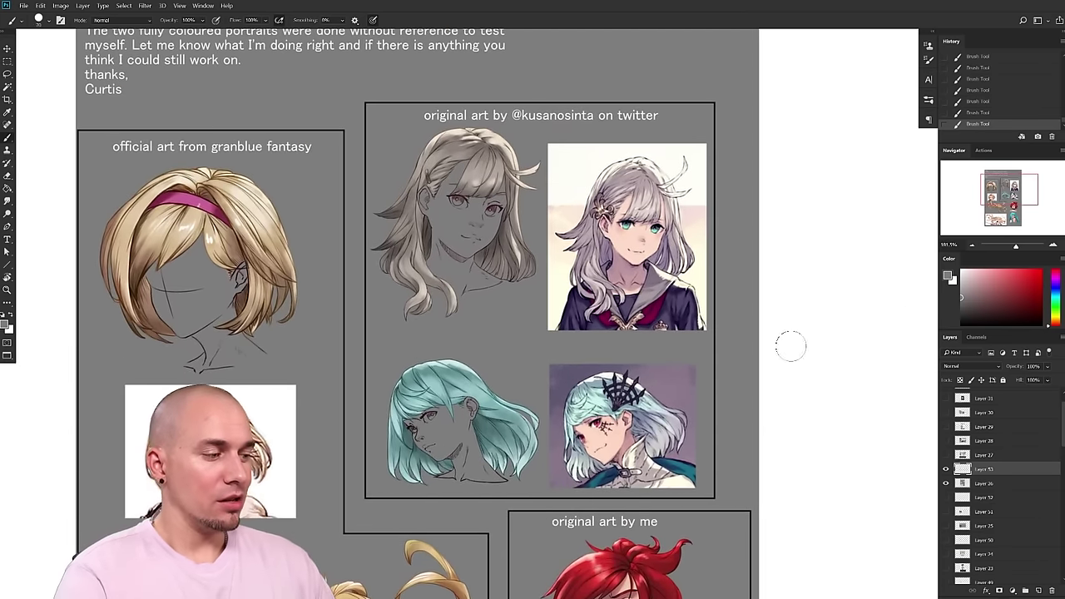
- Compare the teal-haired study with its reference, sampling the mint, blue-grey and pale tones in the reference's hair
drag(612, 412, 656, 359)
scroll(715, 357, up, 1)
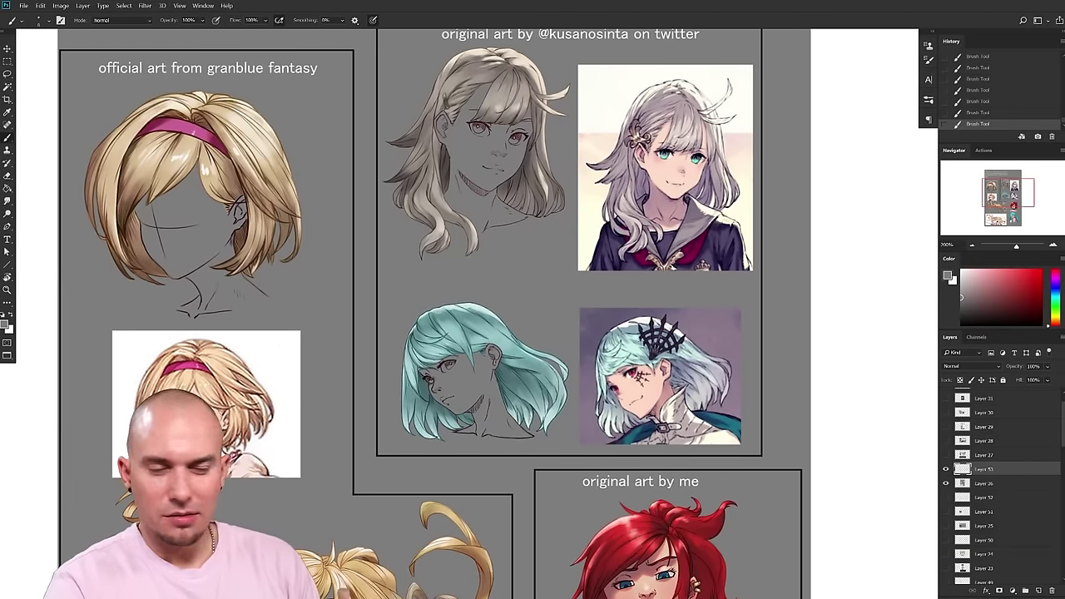
scroll(642, 342, up, 2)
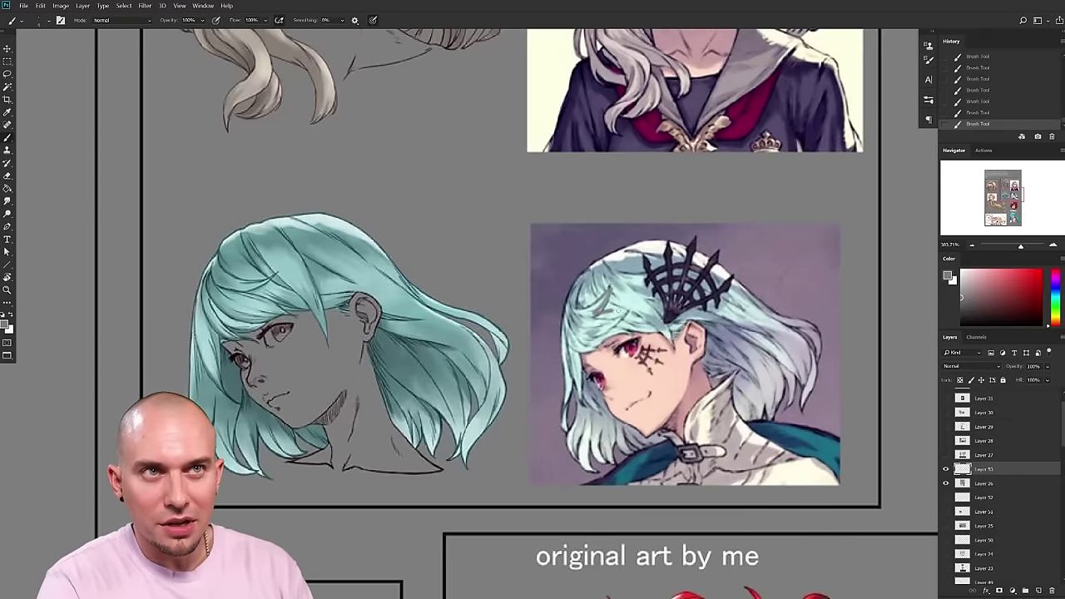
drag(701, 402, 729, 335)
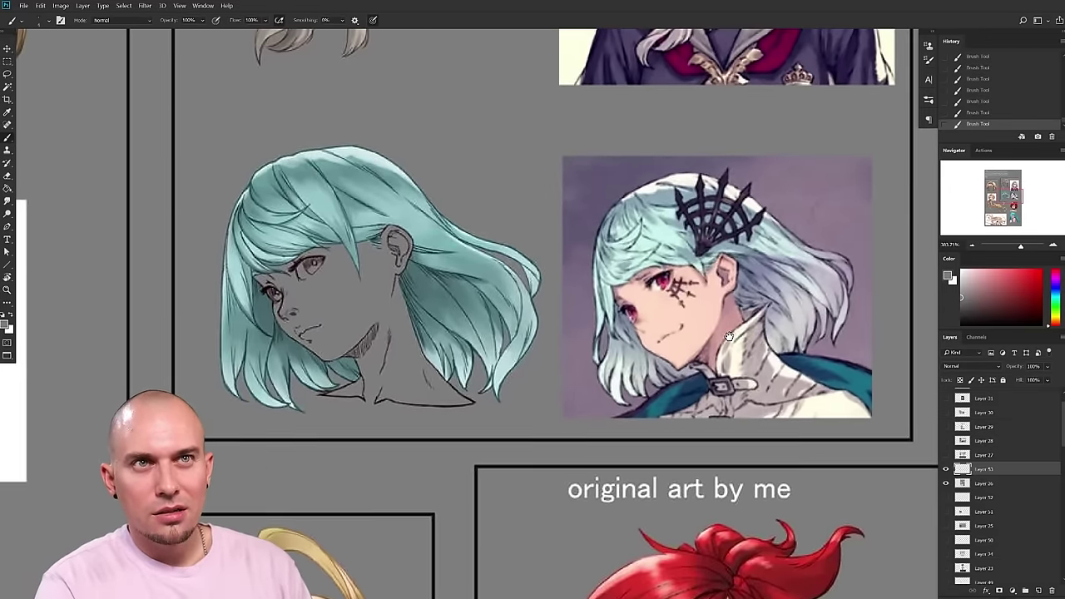
drag(729, 336, 764, 406)
alt+click(695, 268)
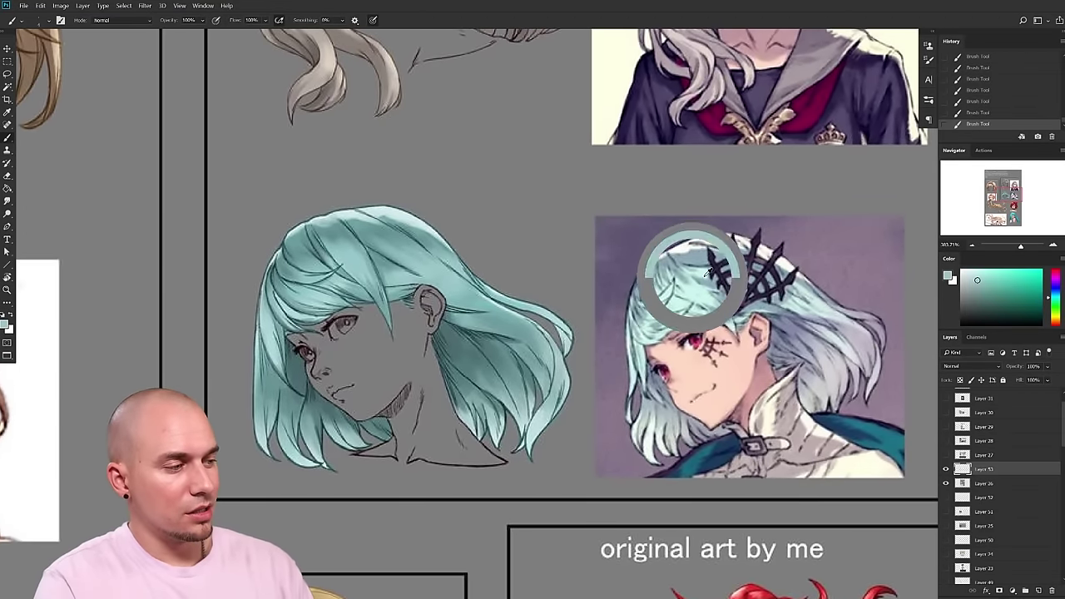
alt+click(689, 275)
drag(641, 301, 766, 317)
alt+click(770, 306)
drag(800, 359, 729, 366)
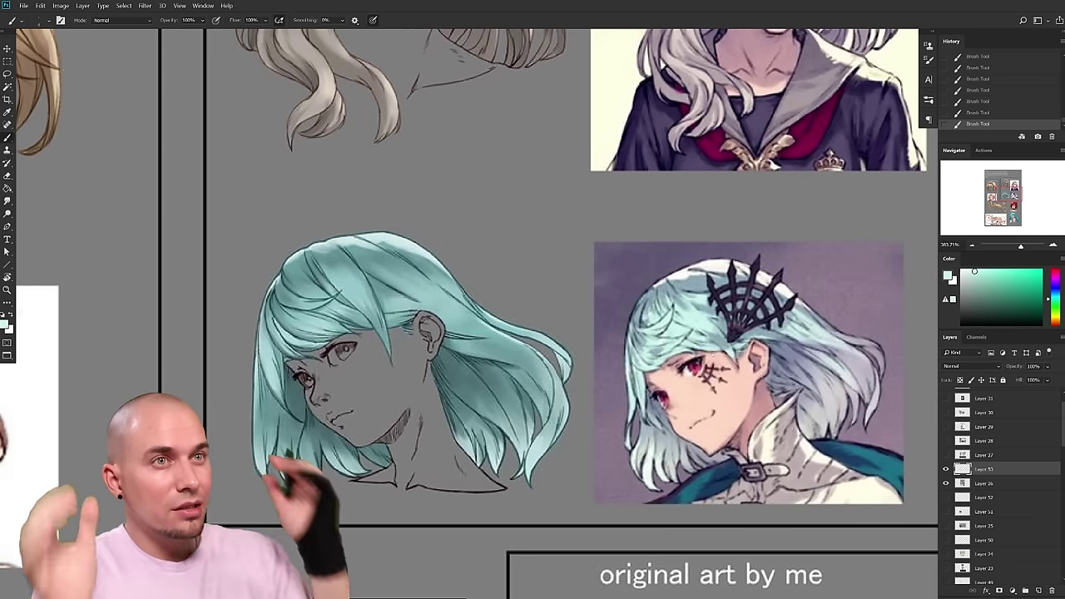
mouse_move(518, 357)
mouse_down()
mouse_move(527, 371)
mouse_move(496, 368)
mouse_move(508, 373)
mouse_up()
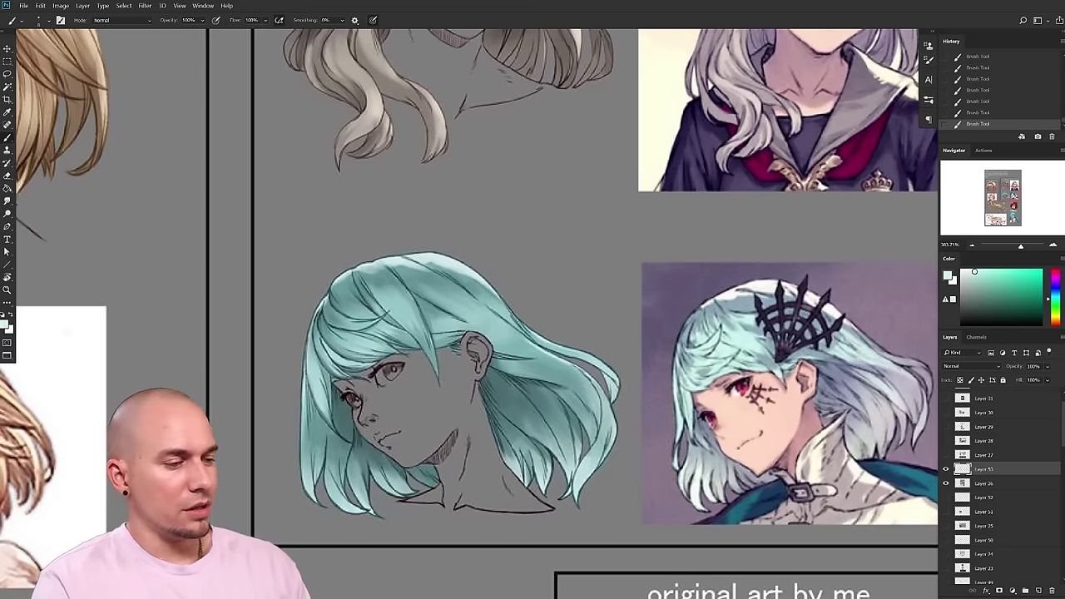
- Paint a pale mint patch over the teal study's fringe and a sampled dusty blue across the crown
mouse_move(388, 310)
mouse_down()
mouse_move(360, 336)
mouse_move(376, 317)
mouse_move(364, 335)
mouse_move(389, 327)
mouse_up()
alt+click(739, 299)
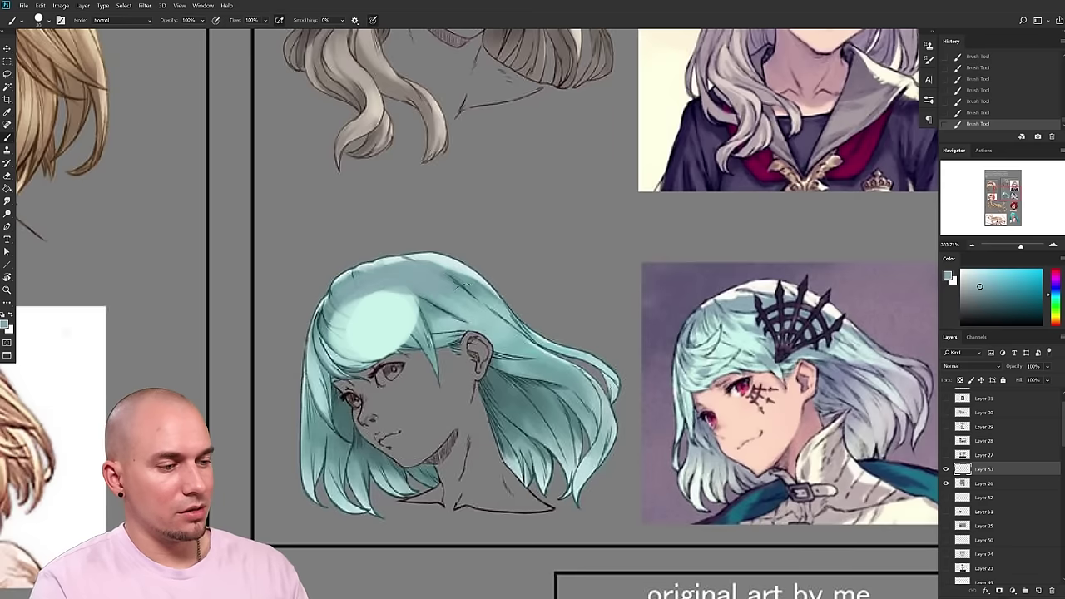
alt+click(386, 323)
mouse_move(396, 337)
mouse_down()
mouse_move(401, 306)
mouse_move(366, 316)
mouse_move(398, 320)
mouse_up()
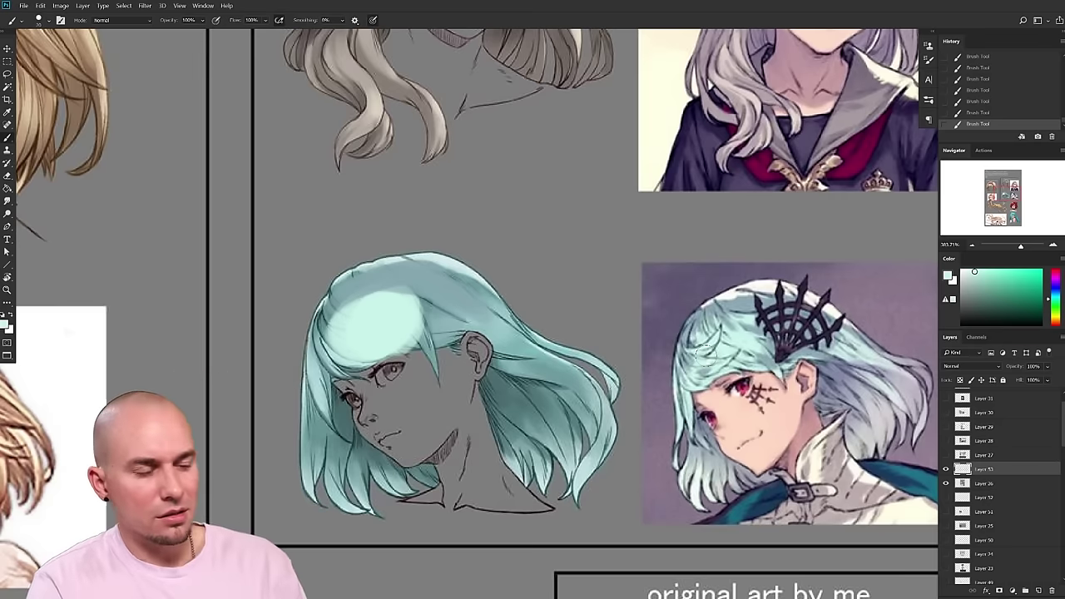
mouse_move(356, 324)
mouse_down()
mouse_move(420, 299)
mouse_move(334, 337)
mouse_up()
- Paint sampled pale lavender-grey over the ends of the teal study's back hair, using a smaller brush
drag(522, 420, 492, 422)
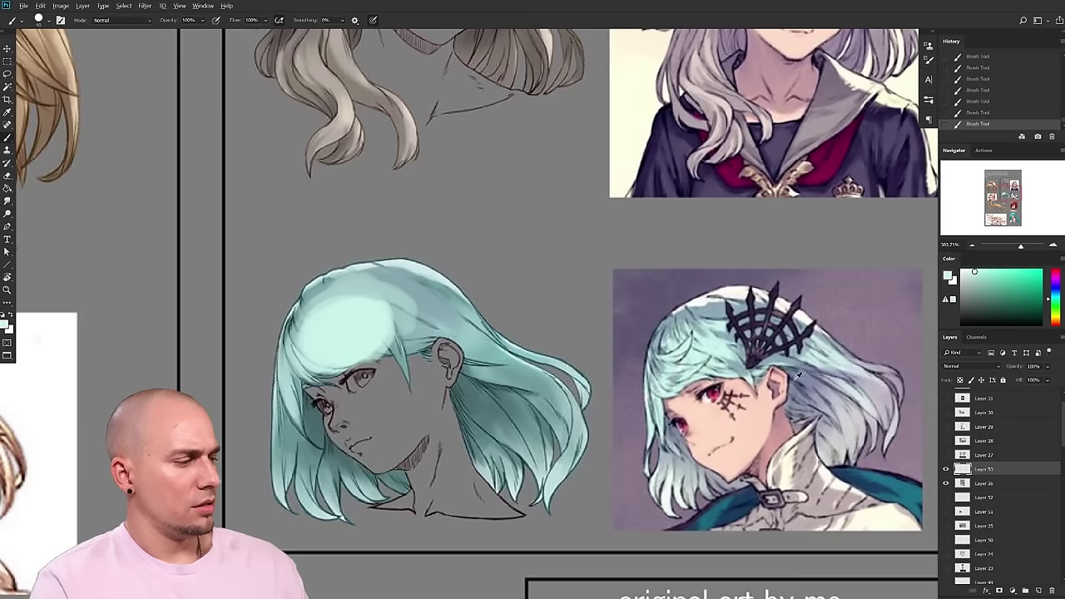
alt+click(860, 408)
mouse_move(569, 448)
mouse_down()
mouse_move(551, 484)
mouse_move(575, 414)
mouse_move(524, 462)
mouse_move(504, 421)
mouse_up()
alt+click(850, 438)
key(bracketleft)
key(bracketleft)
key(bracketleft)
mouse_move(551, 487)
mouse_down()
mouse_move(578, 405)
mouse_move(500, 450)
mouse_up()
- Shade the teal study's hair behind the ear with muted lavender sampled from the reference
alt+click(818, 383)
key(bracketleft)
mouse_move(499, 409)
mouse_down()
mouse_move(470, 404)
mouse_move(462, 441)
mouse_up()
mouse_move(507, 381)
mouse_down()
mouse_move(471, 398)
mouse_move(470, 453)
mouse_up()
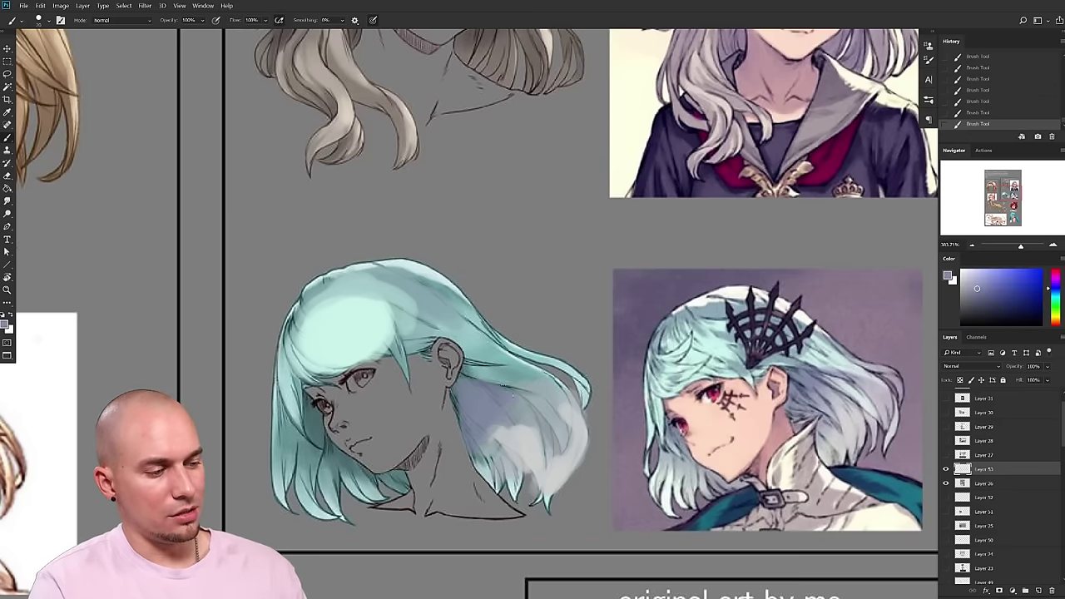
drag(442, 421, 453, 424)
- Paint near-white highlights along the top of the teal study's head, and undo the extra stroke over the fringe
alt+click(770, 291)
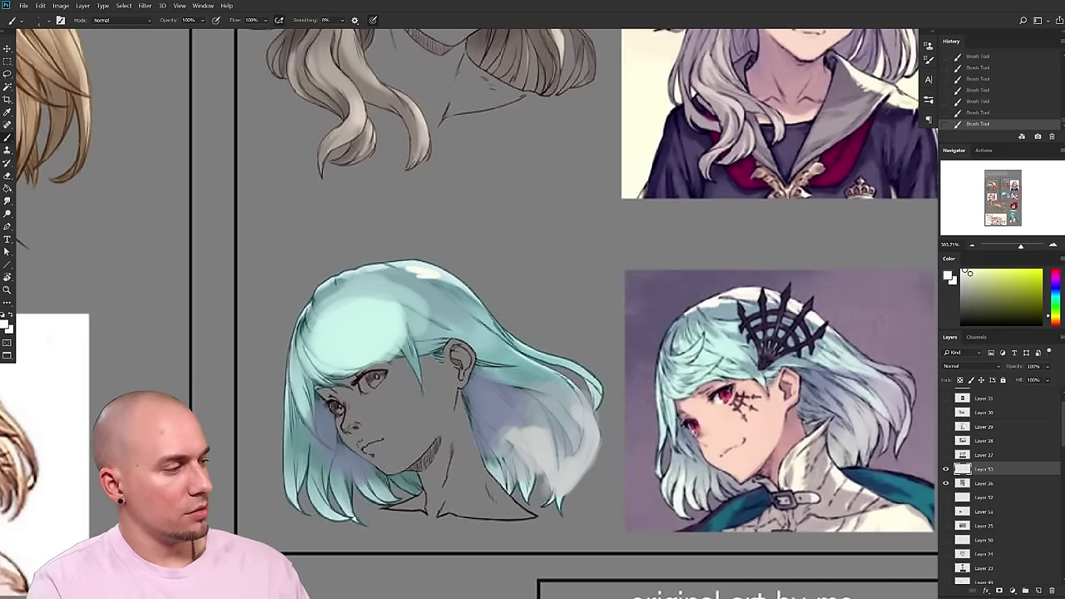
mouse_move(409, 269)
mouse_down()
mouse_move(321, 287)
mouse_move(426, 265)
mouse_up()
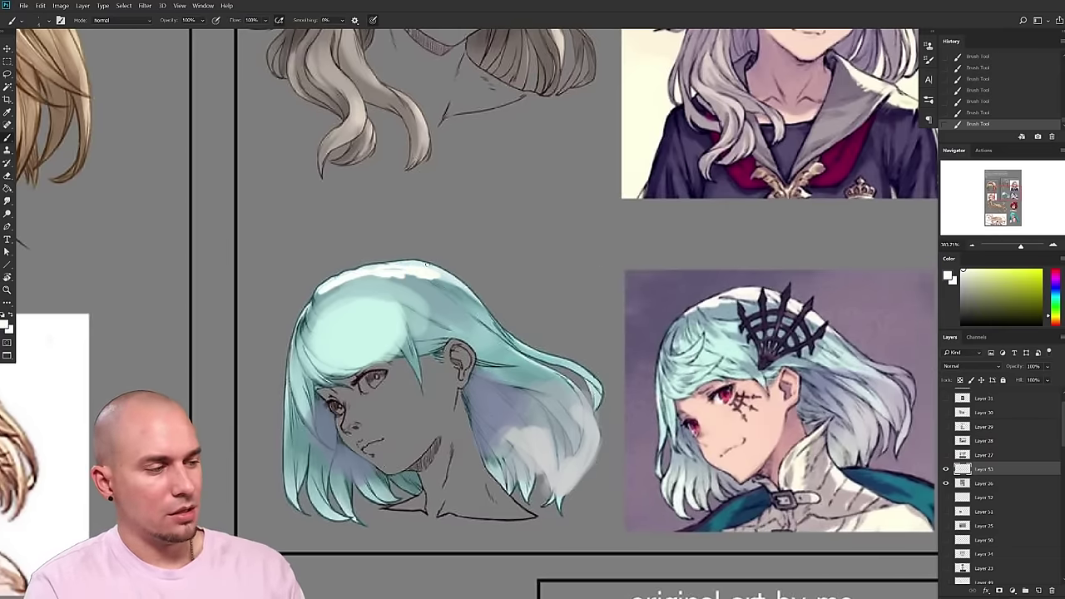
alt+click(761, 298)
mouse_move(394, 277)
mouse_down()
mouse_move(336, 283)
mouse_move(444, 284)
mouse_move(481, 313)
mouse_move(387, 301)
mouse_move(392, 288)
mouse_move(357, 274)
mouse_move(306, 316)
mouse_up()
alt+click(392, 271)
mouse_move(389, 353)
mouse_down()
mouse_move(353, 353)
mouse_move(470, 318)
mouse_move(479, 330)
mouse_up()
key(ctrl+z)
- Compare the overpainted teal study with its reference and the neighbouring studies, up close and across the sheet
scroll(480, 354, down, 3)
scroll(504, 389, up, 4)
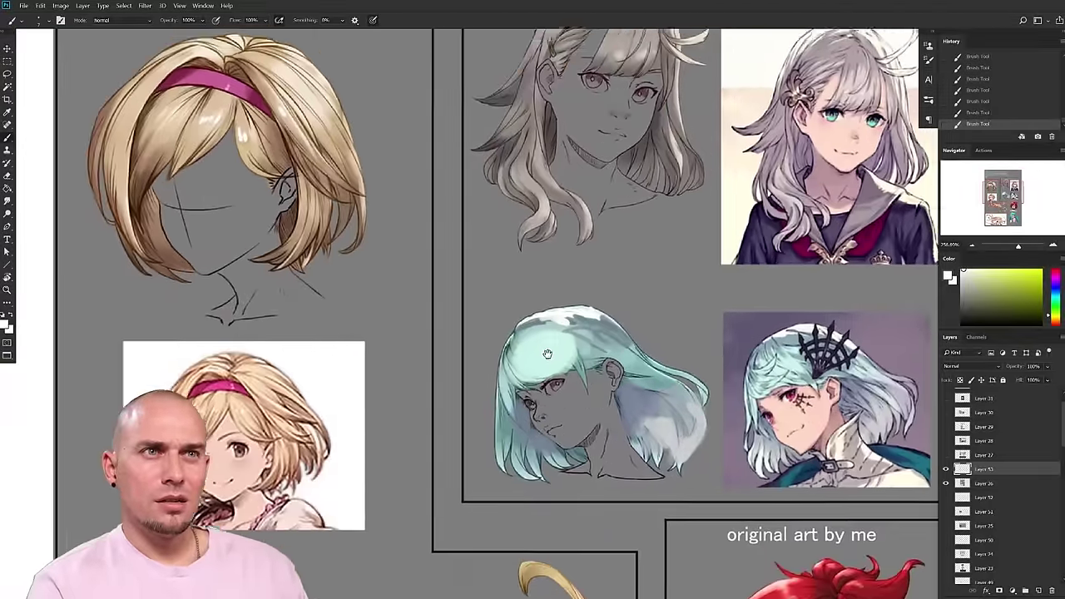
scroll(503, 388, down, 1)
scroll(621, 381, down, 1)
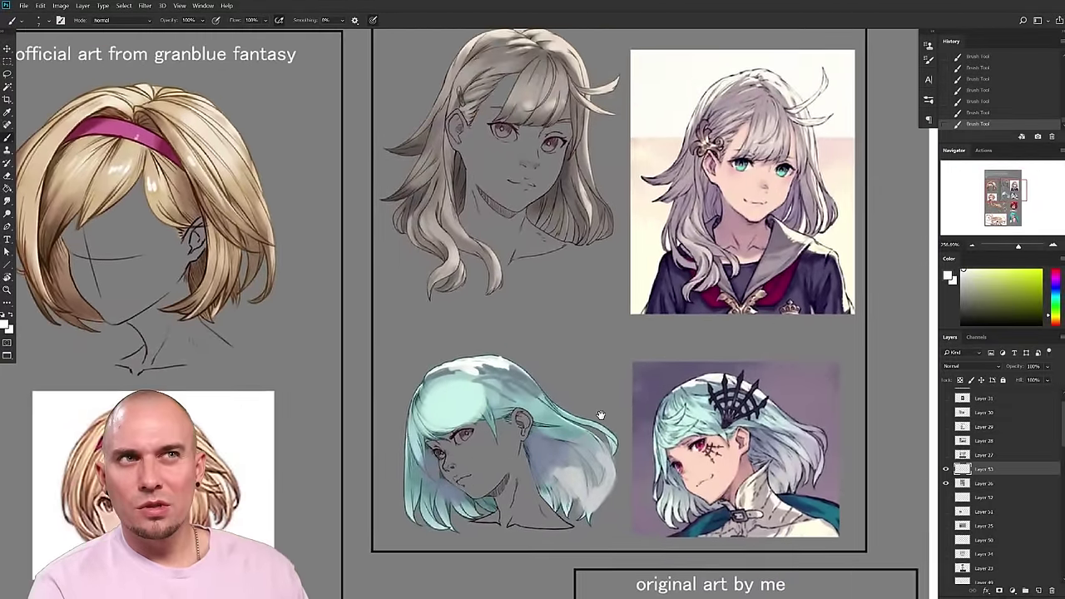
scroll(599, 431, up, 2)
drag(605, 448, 628, 491)
scroll(632, 447, down, 1)
scroll(639, 413, up, 2)
drag(692, 325, 717, 292)
scroll(720, 287, down, 3)
drag(643, 582, 618, 403)
scroll(629, 322, down, 2)
scroll(637, 404, down, 1)
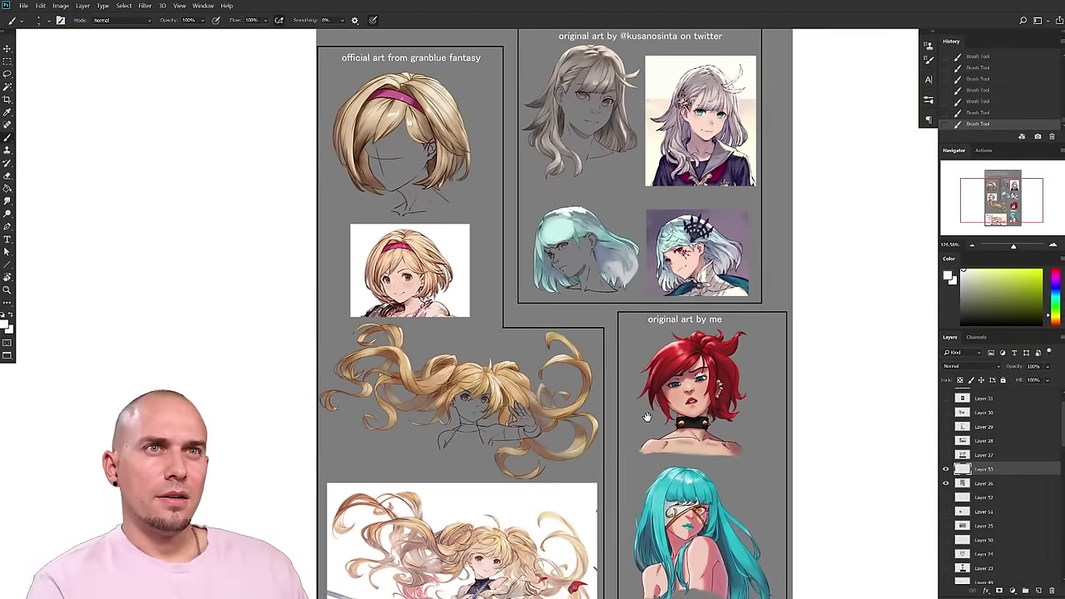
drag(708, 412, 687, 414)
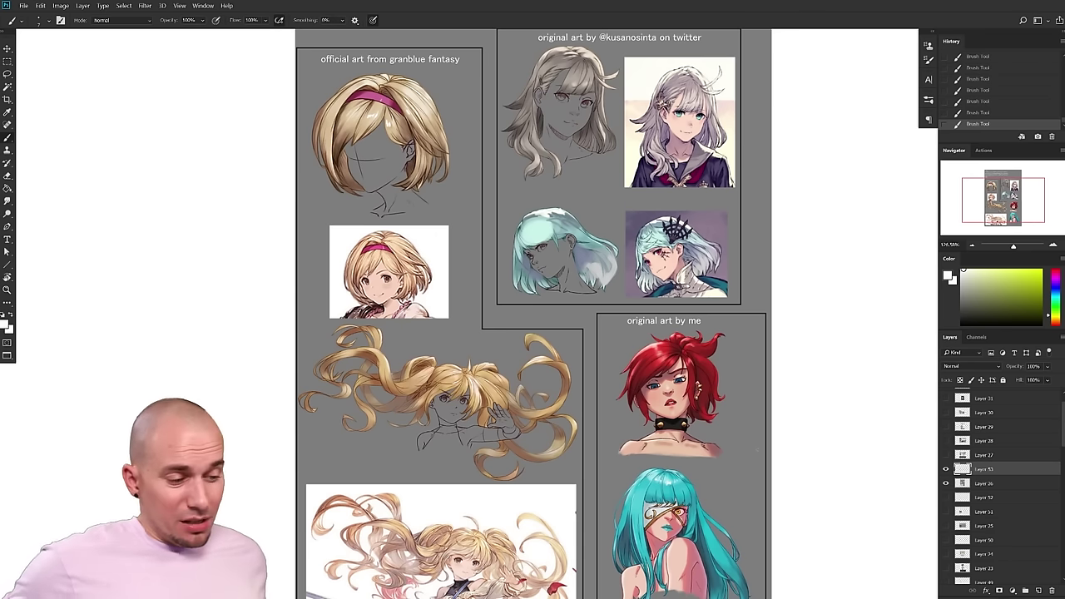
- Examine the red-haired original portrait up close and compare it with the silver-haired and teal-haired studies
scroll(689, 405, up, 3)
drag(727, 435, 727, 294)
drag(716, 355, 634, 335)
scroll(653, 366, up, 4)
drag(668, 368, 667, 310)
drag(678, 348, 699, 320)
drag(591, 323, 618, 597)
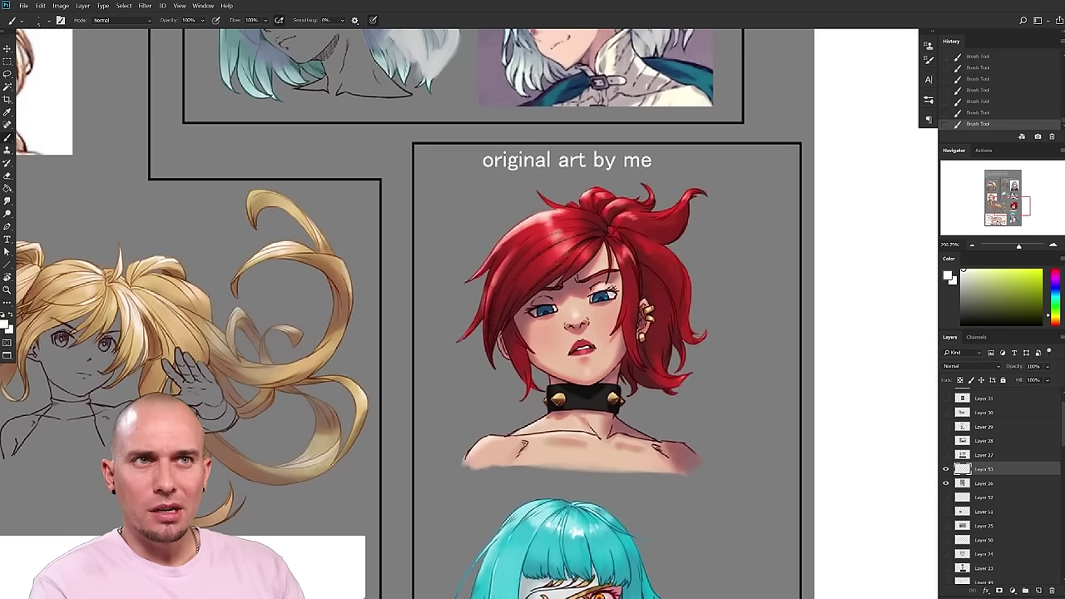
drag(605, 297, 618, 311)
drag(658, 280, 646, 589)
drag(641, 417, 659, 501)
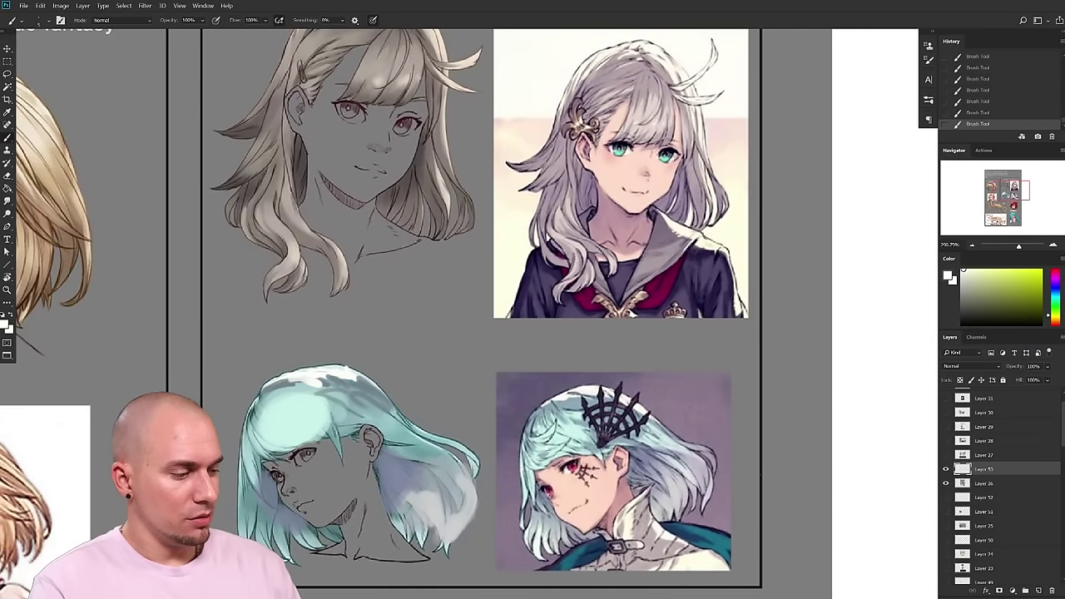
drag(753, 482, 743, 476)
drag(743, 475, 777, 460)
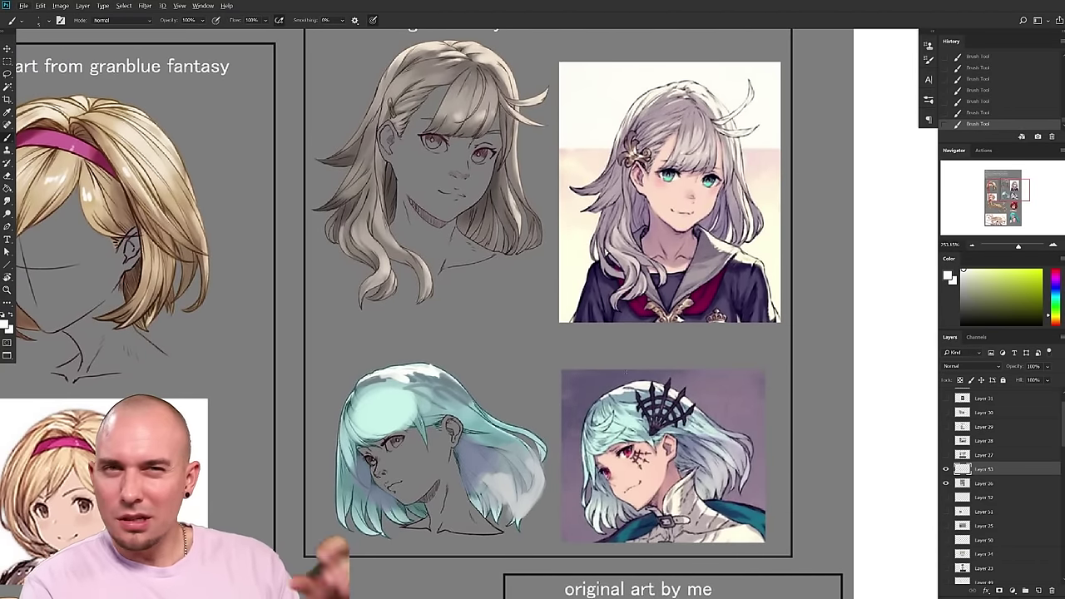
- Try a saturated yellow as the brush colour, then sample the muted lavender from the teal reference's back hair
click(961, 303)
drag(645, 518, 679, 518)
click(1026, 270)
drag(583, 349, 597, 291)
drag(680, 433, 657, 460)
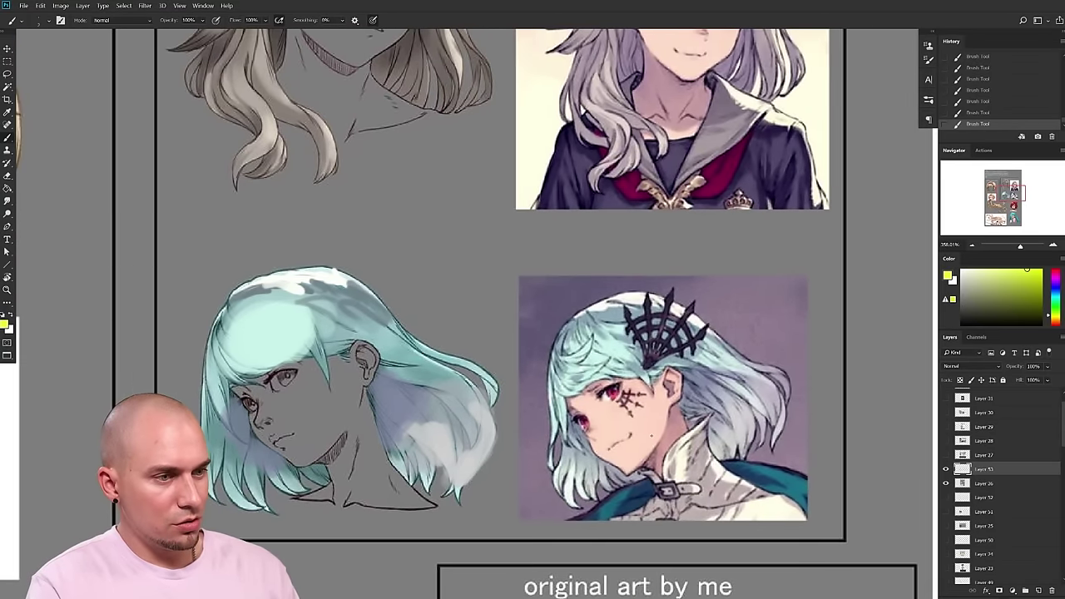
alt+click(773, 401)
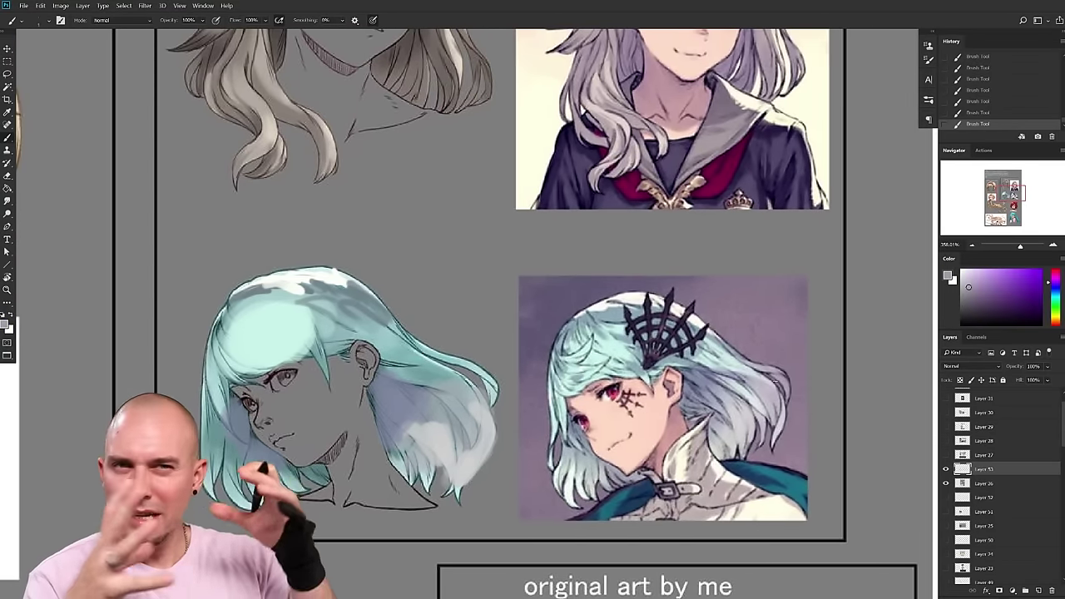
drag(775, 380, 771, 393)
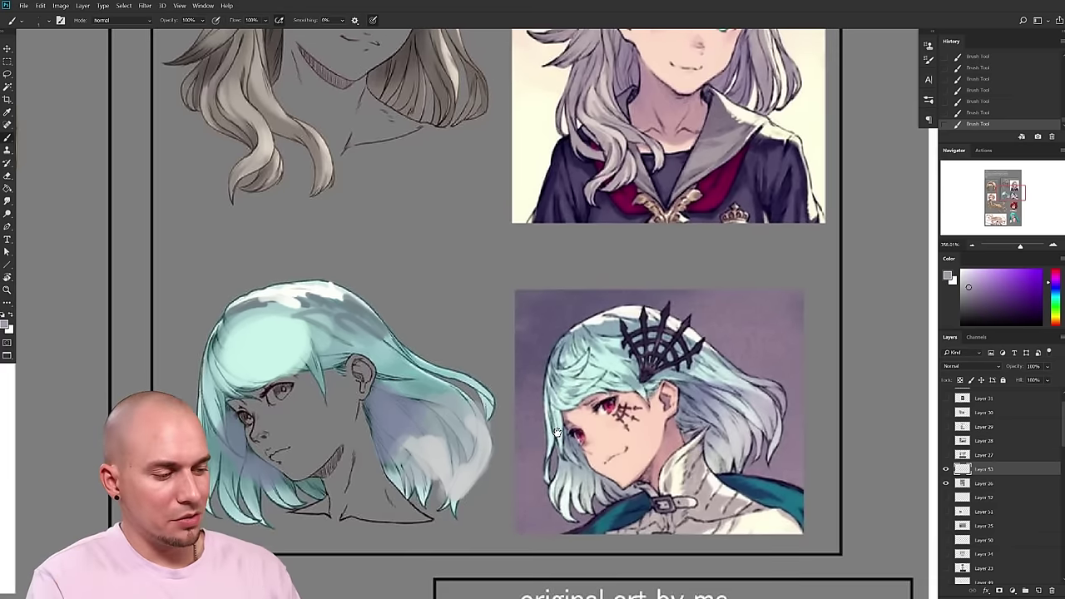
- Paint a curved pale mint strand in the empty grey margin beside the teal-haired reference, using its sampled hair tones
alt+click(555, 439)
alt+click(576, 486)
drag(576, 486, 367, 429)
mouse_move(669, 293)
mouse_down()
mouse_move(664, 346)
mouse_move(689, 290)
mouse_move(660, 401)
mouse_up()
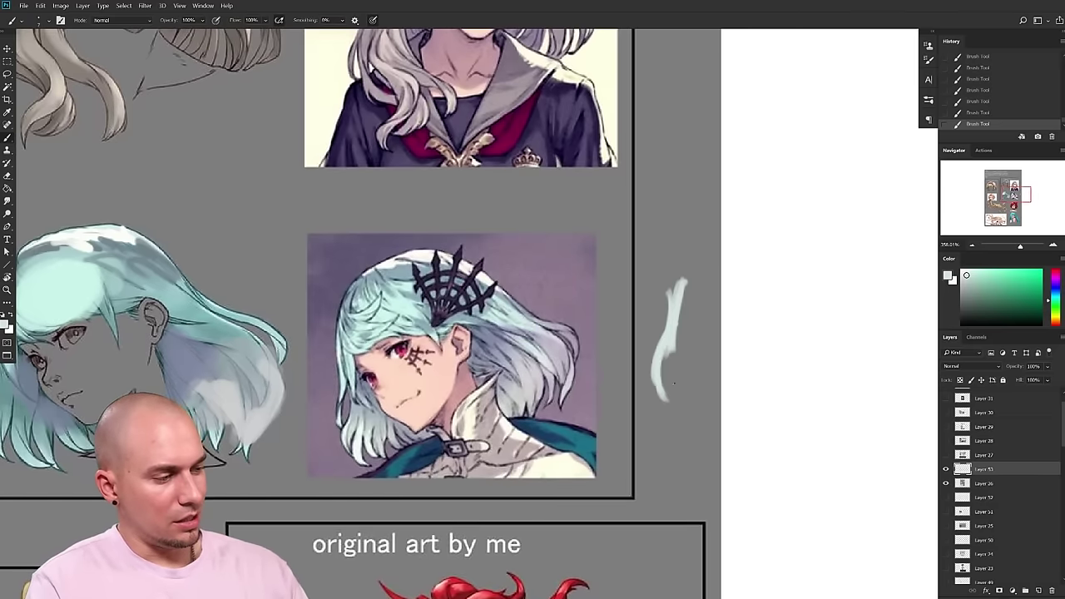
mouse_move(676, 348)
mouse_down()
mouse_move(665, 397)
mouse_move(686, 354)
mouse_move(677, 345)
mouse_move(683, 402)
mouse_up()
- Widen the demonstration strand's lower part, add split tips at its upper end, and trim its edge with background grey
alt+click(688, 343)
alt+click(668, 357)
mouse_move(665, 330)
mouse_down()
mouse_move(651, 392)
mouse_move(673, 407)
mouse_up()
mouse_move(672, 267)
mouse_down()
mouse_move(672, 295)
mouse_move(677, 233)
mouse_up()
drag(676, 288, 690, 233)
alt+click(693, 345)
drag(679, 343, 680, 396)
- Sample the muted purple-grey from the silver-haired reference's hair and compare it with the teal-haired pair
drag(630, 261, 661, 498)
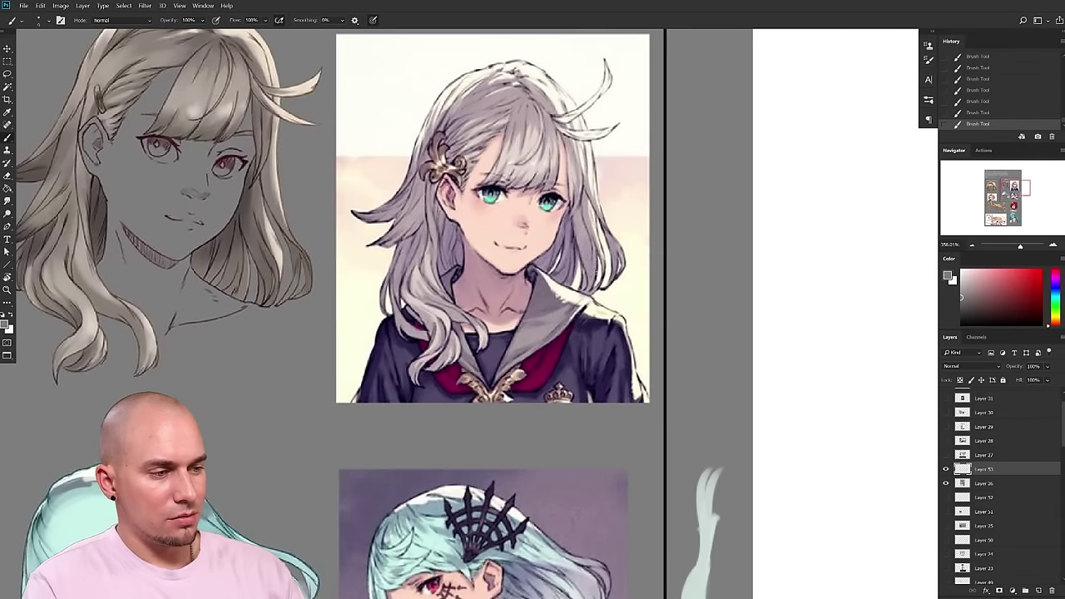
scroll(571, 399, right, 4)
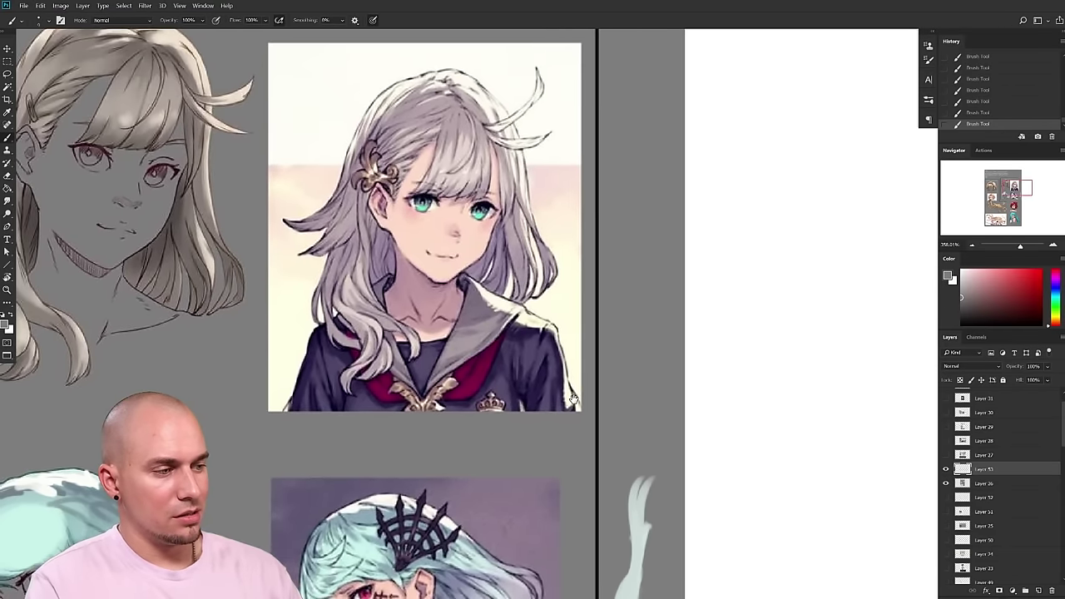
alt+click(551, 238)
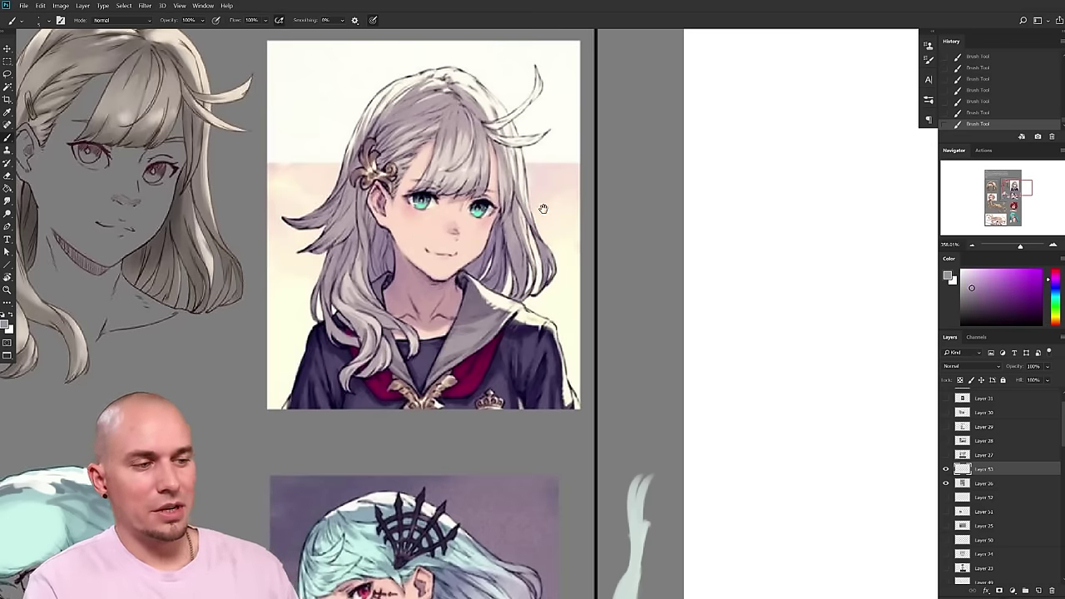
scroll(543, 208, down, 5)
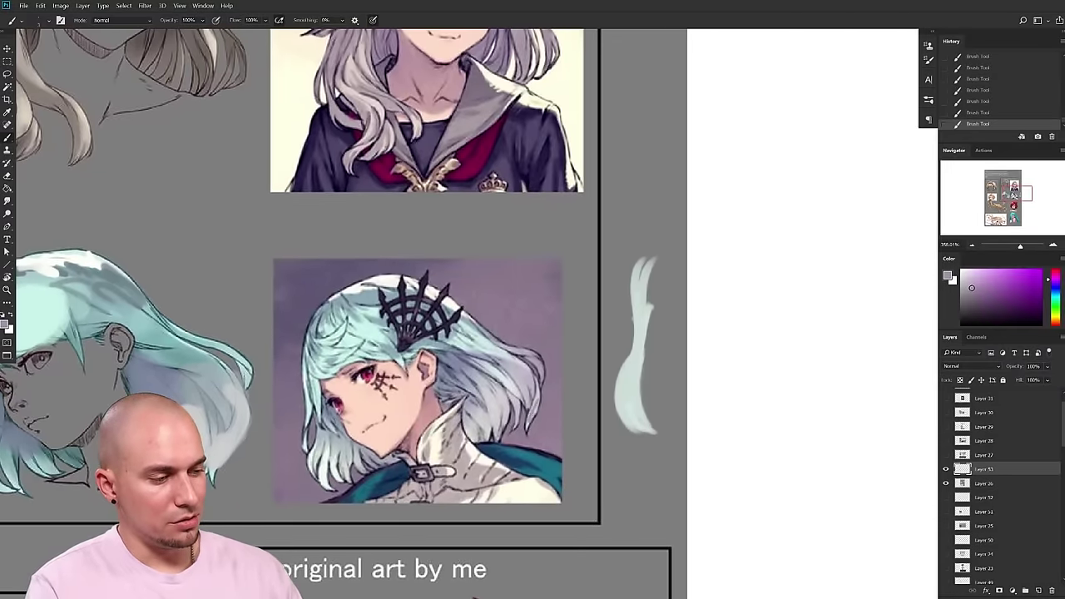
drag(547, 430, 535, 470)
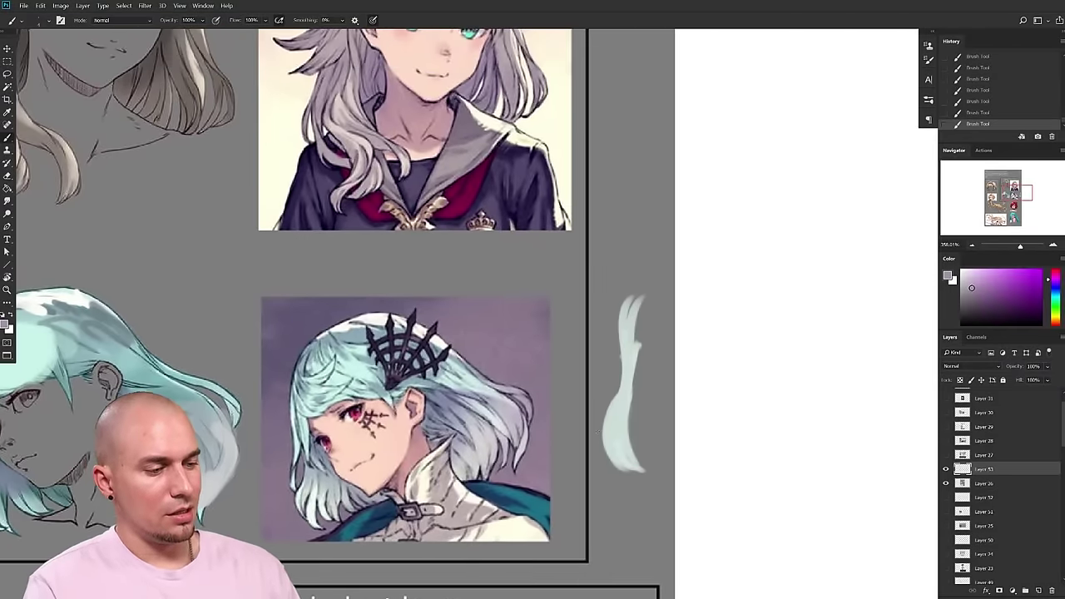
mouse_move(505, 417)
mouse_down()
mouse_move(655, 411)
mouse_move(653, 401)
mouse_move(772, 282)
mouse_move(726, 380)
mouse_up()
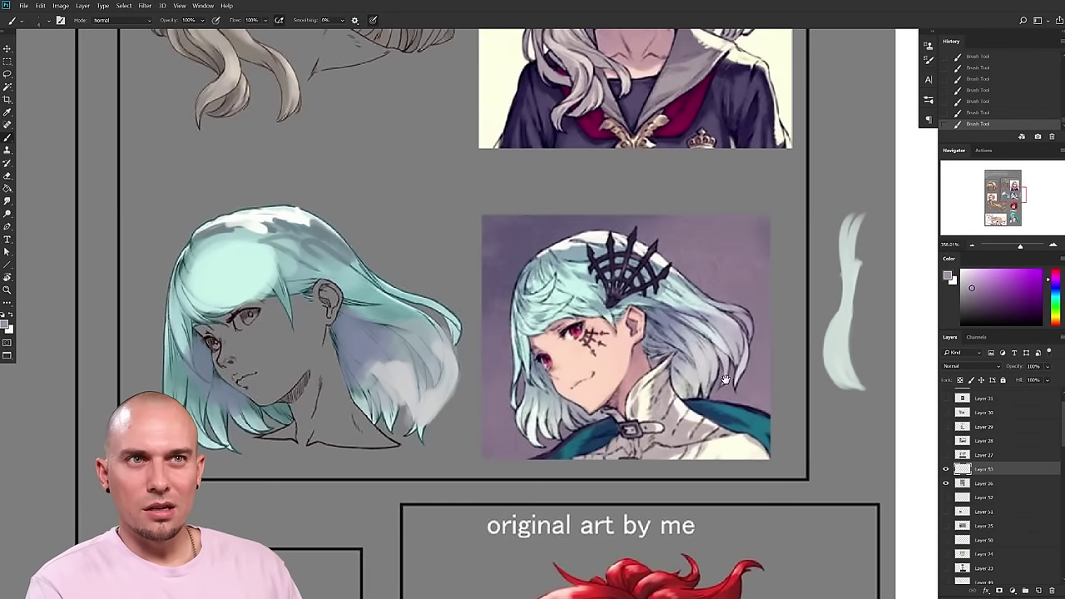
drag(650, 438, 626, 437)
- Trim the front edge of the teal study's hair with a larger brush, and sample dark blue-grey from the reference
alt+click(140, 329)
key(bracketright)
key(bracketright)
mouse_move(141, 377)
mouse_down()
mouse_move(143, 299)
mouse_move(145, 391)
mouse_up()
alt+click(497, 376)
key(bracketleft)
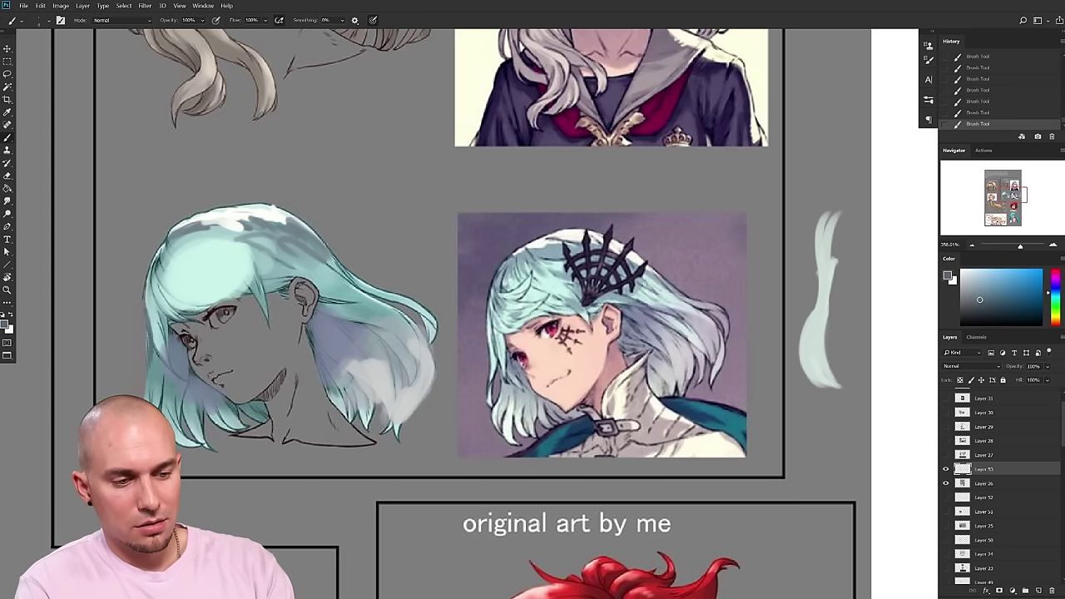
- Redraw the dark outline along the front edge of the teal study's hair, and sample grey and pale teal around the strands
alt+click(249, 439)
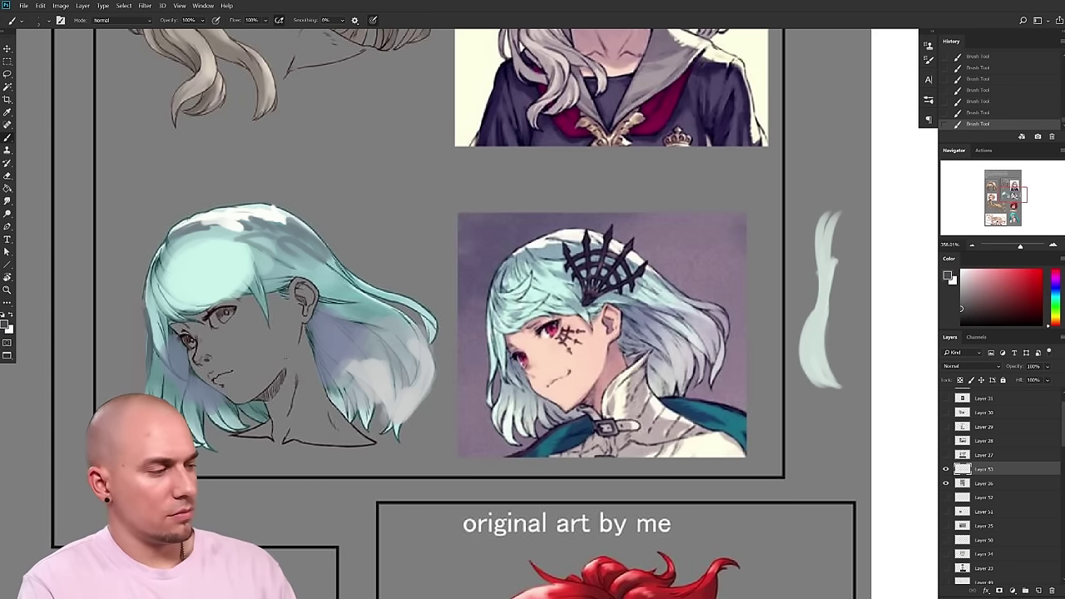
key(d)
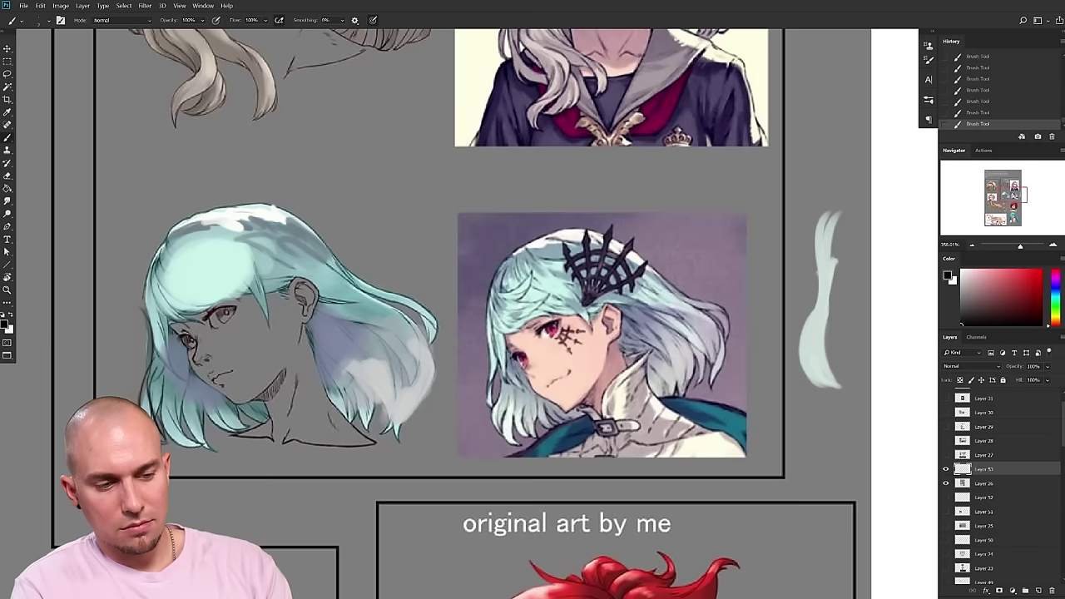
alt+click(312, 412)
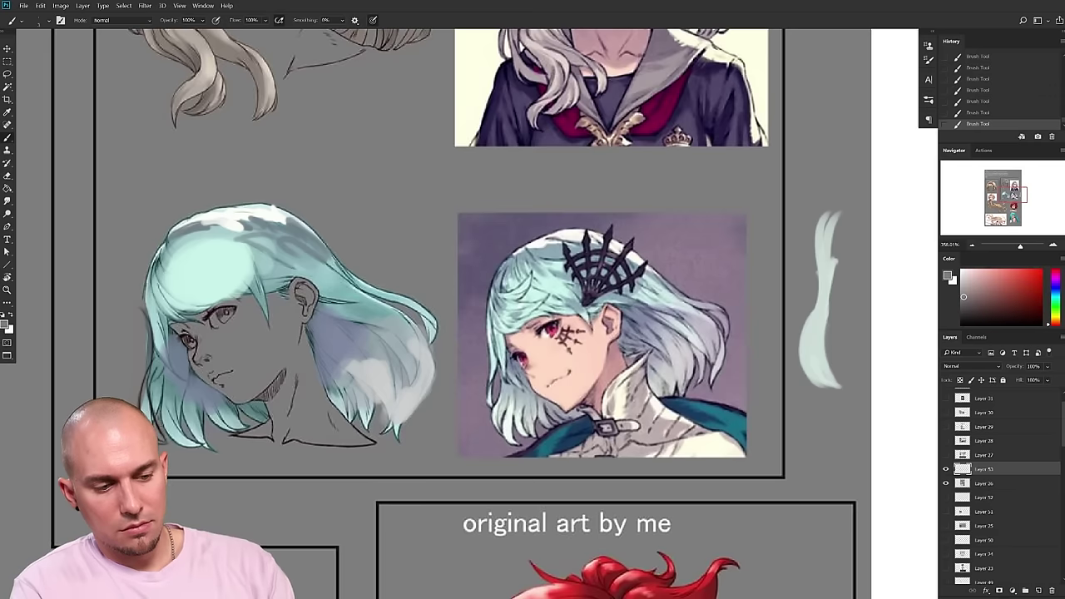
alt+click(213, 425)
key(])
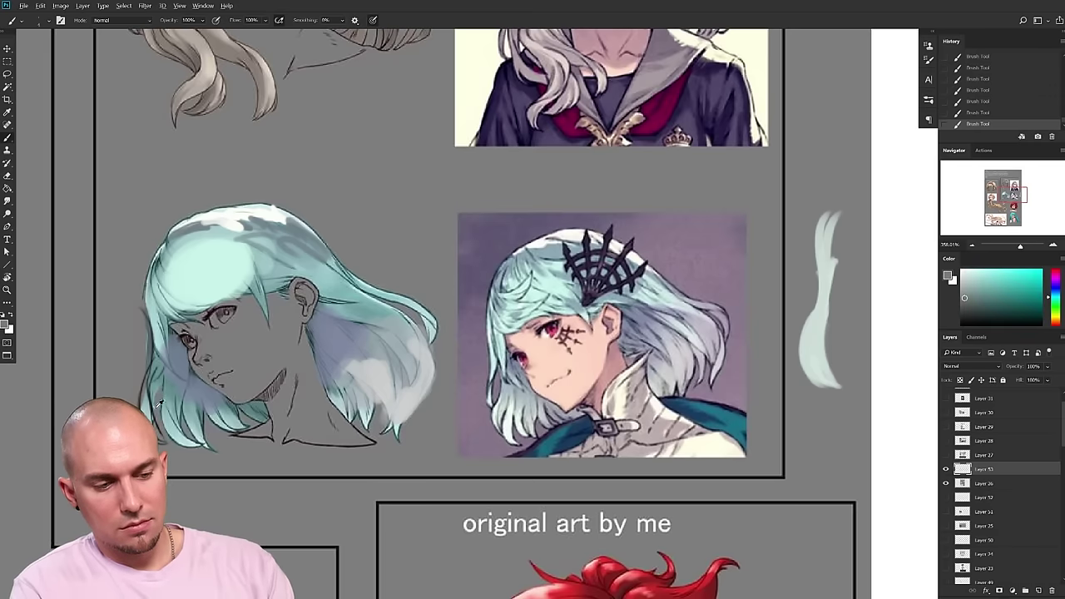
alt+click(159, 416)
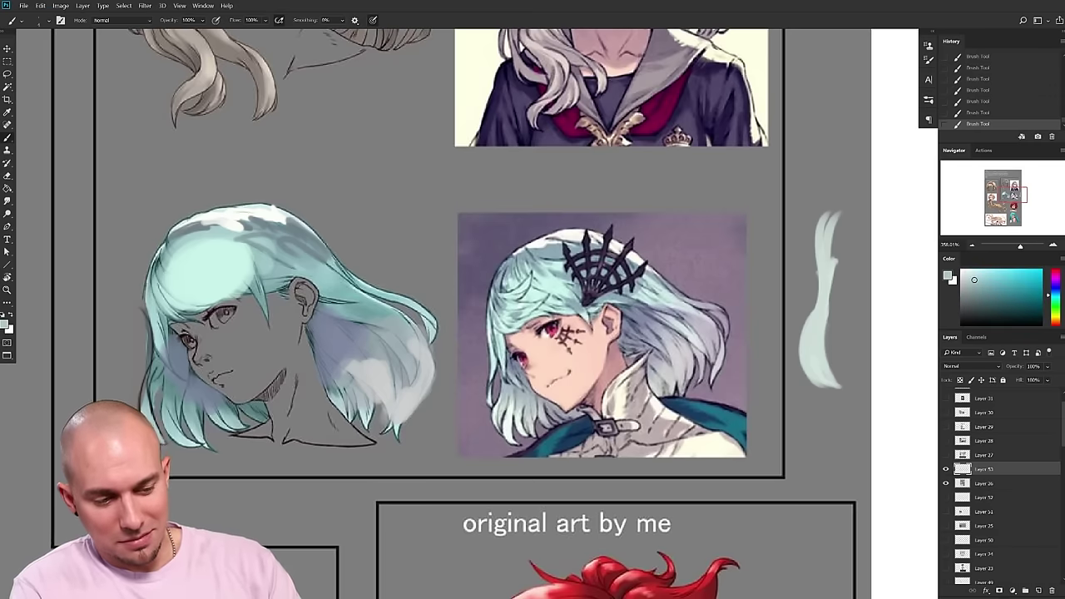
- Examine the whole hair-study sheet, comparing the blonde, silver and teal-haired studies with their references
scroll(658, 421, down, 8)
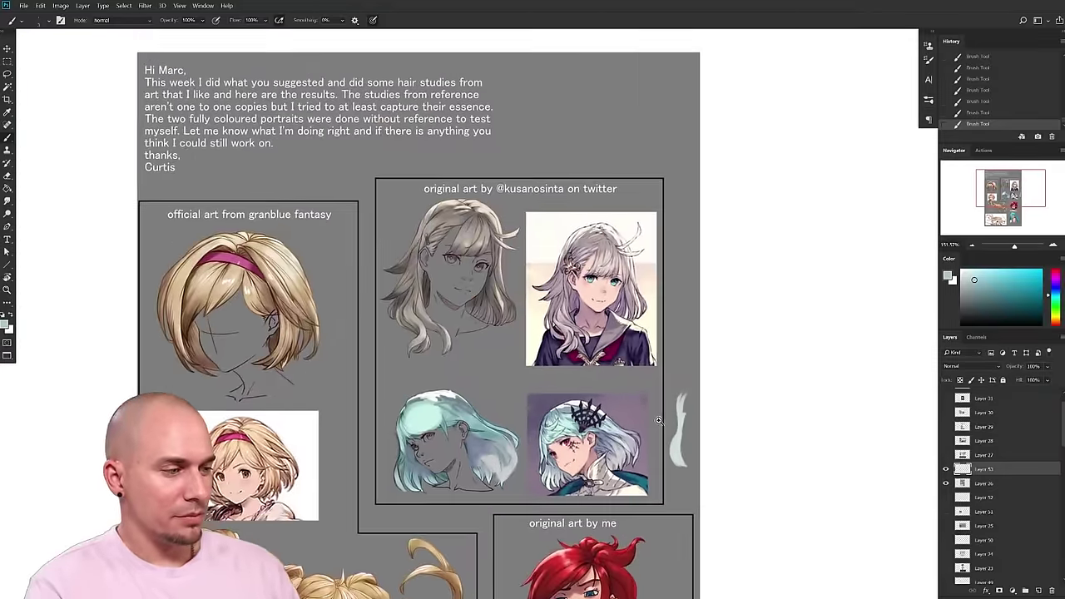
mouse_move(658, 420)
mouse_down()
mouse_move(655, 328)
mouse_move(640, 332)
mouse_up()
scroll(656, 328, down, 5)
scroll(651, 329, up, 3)
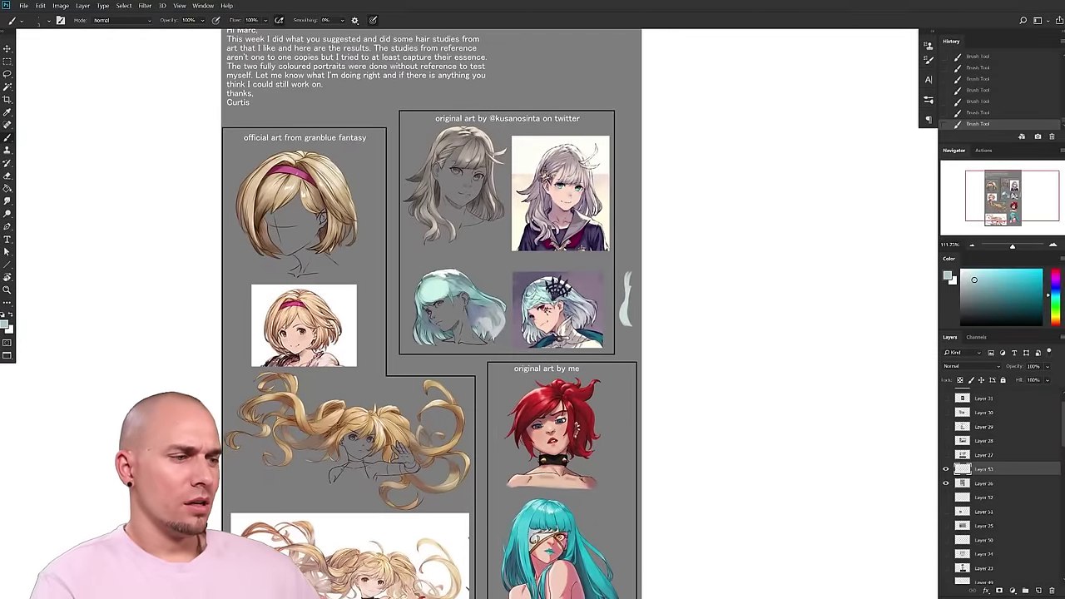
scroll(400, 305, down, 3)
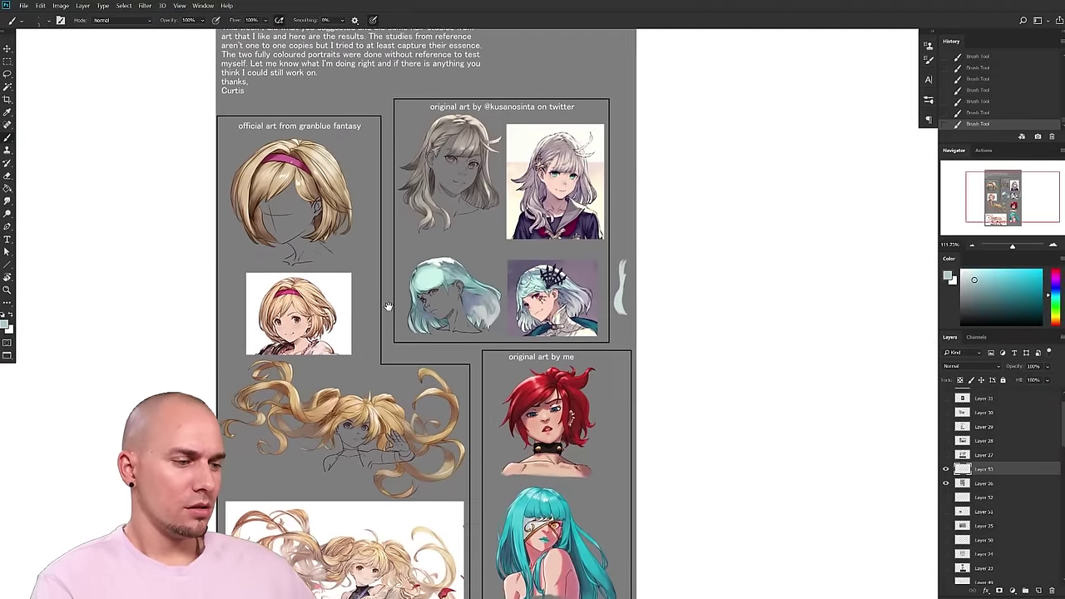
scroll(400, 305, up, 2)
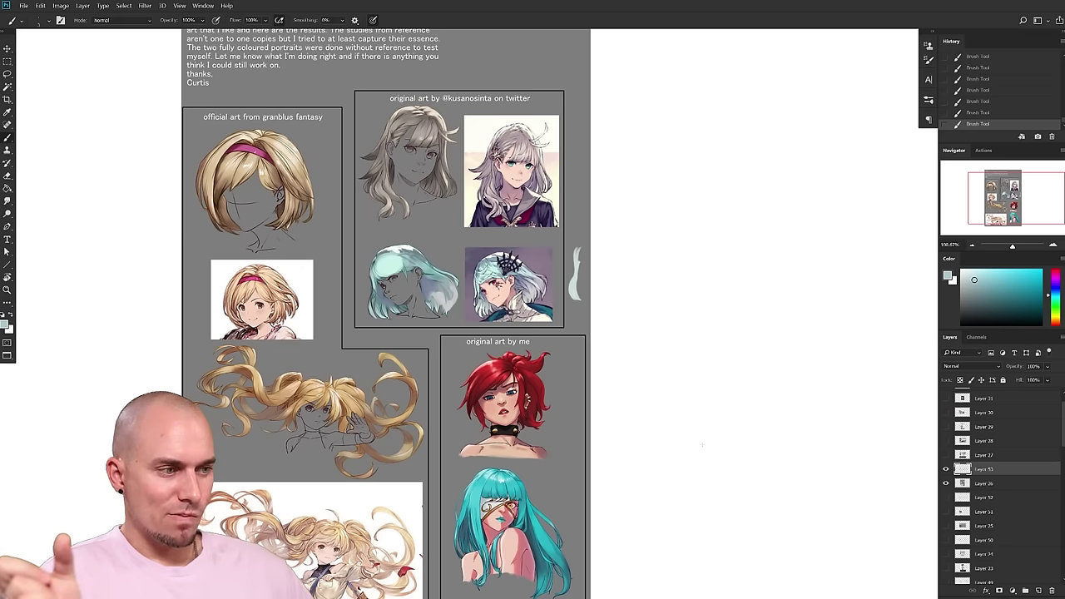
drag(389, 399, 453, 437)
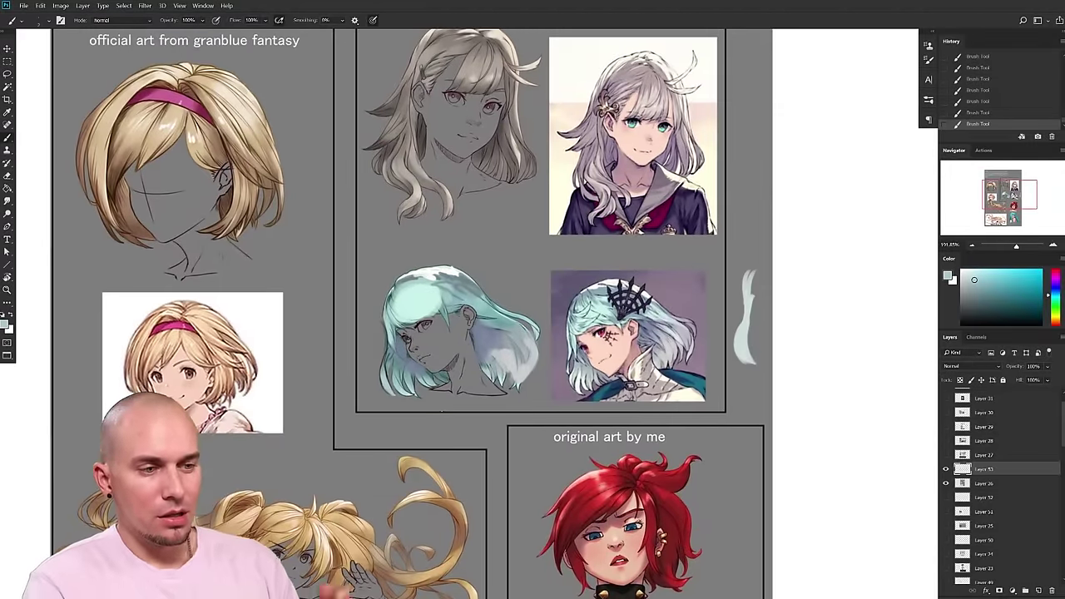
drag(666, 426, 701, 419)
drag(354, 358, 354, 364)
drag(592, 422, 538, 522)
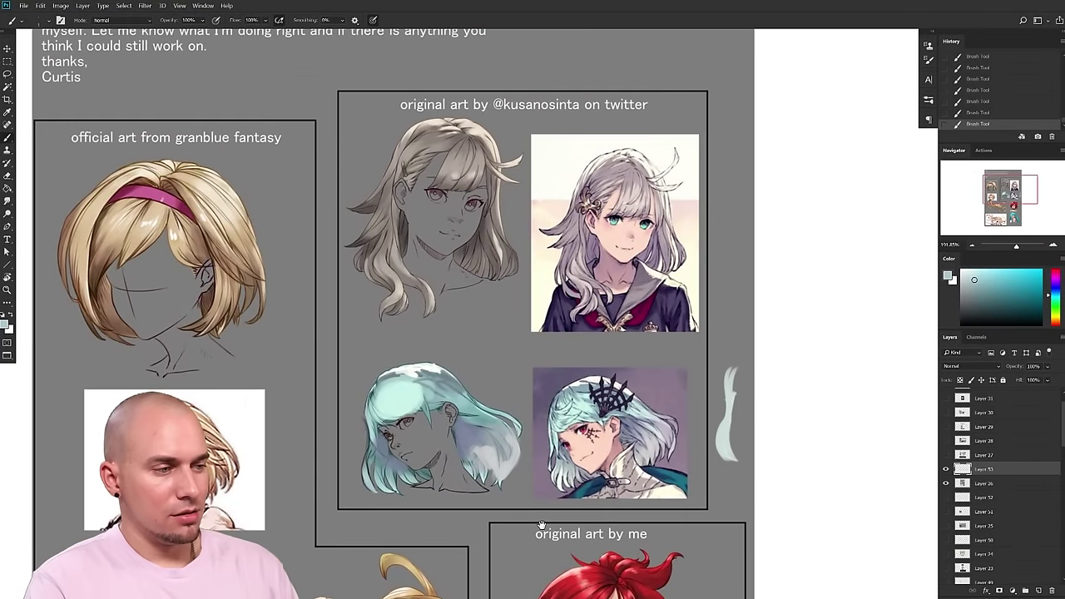
- Try black accent strokes on the teal-haired reference, along the back edge and front of the hair, and undo strokes
alt+click(257, 306)
drag(600, 456, 588, 396)
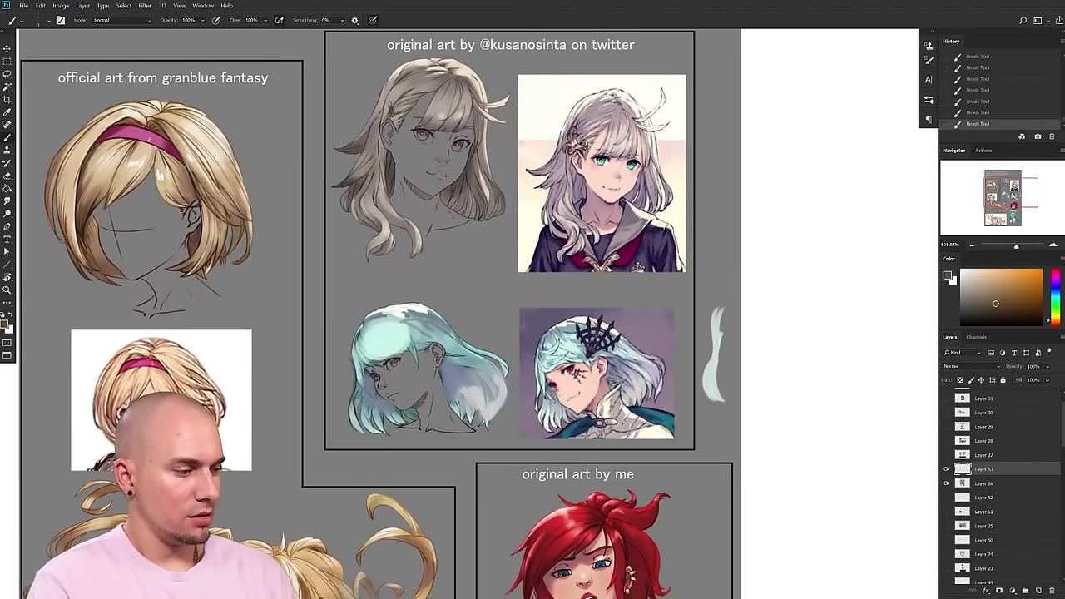
key(d)
drag(643, 353, 658, 394)
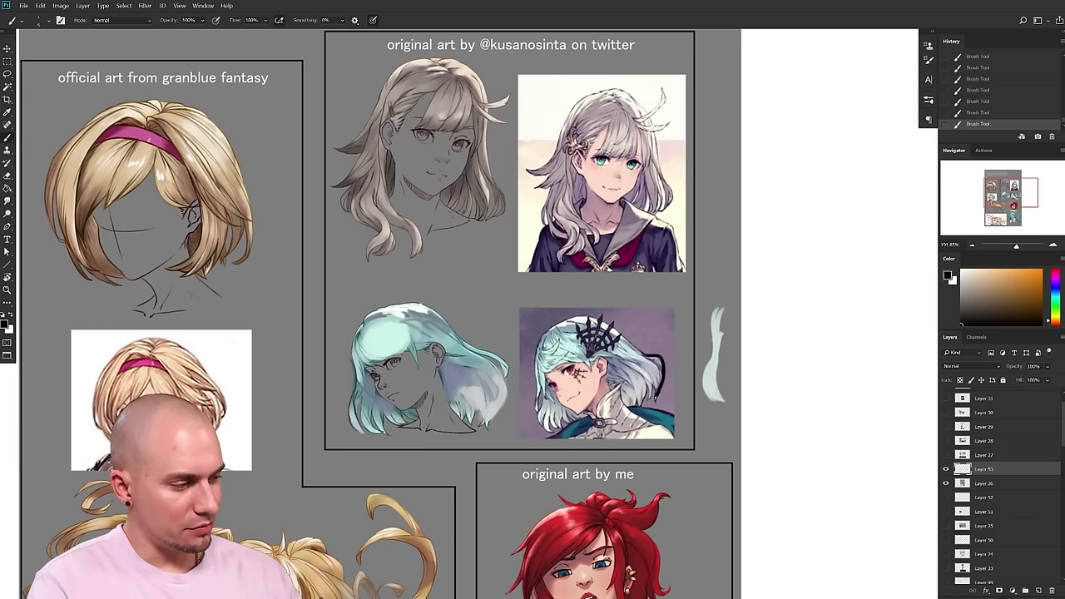
key(ctrl+z)
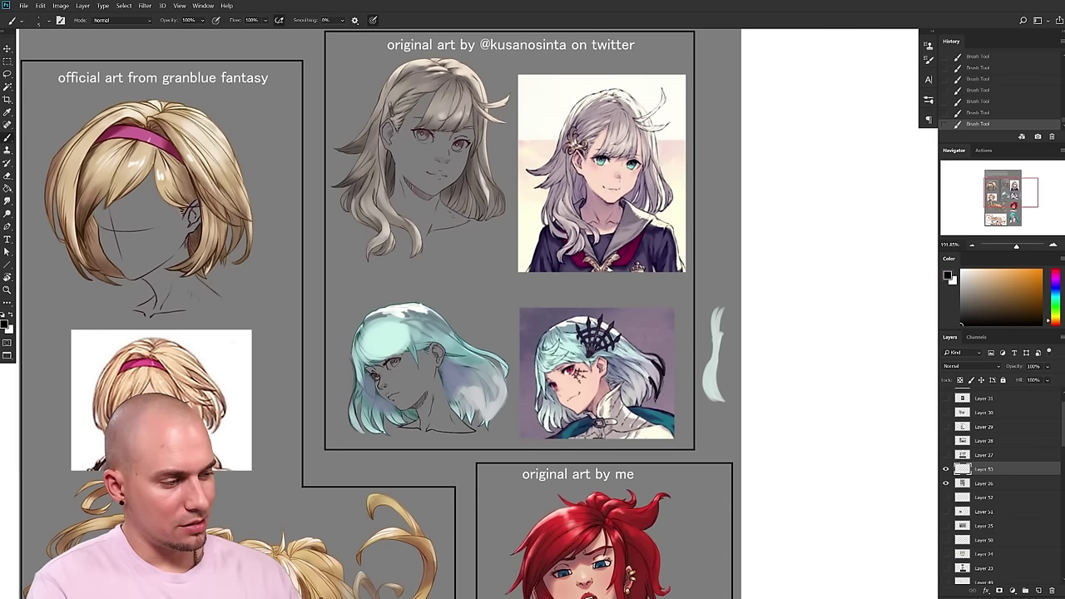
mouse_move(539, 404)
mouse_down()
mouse_move(554, 432)
mouse_move(544, 419)
mouse_up()
drag(542, 376, 538, 388)
drag(684, 453, 627, 446)
key(ctrl+z)
key(ctrl+z)
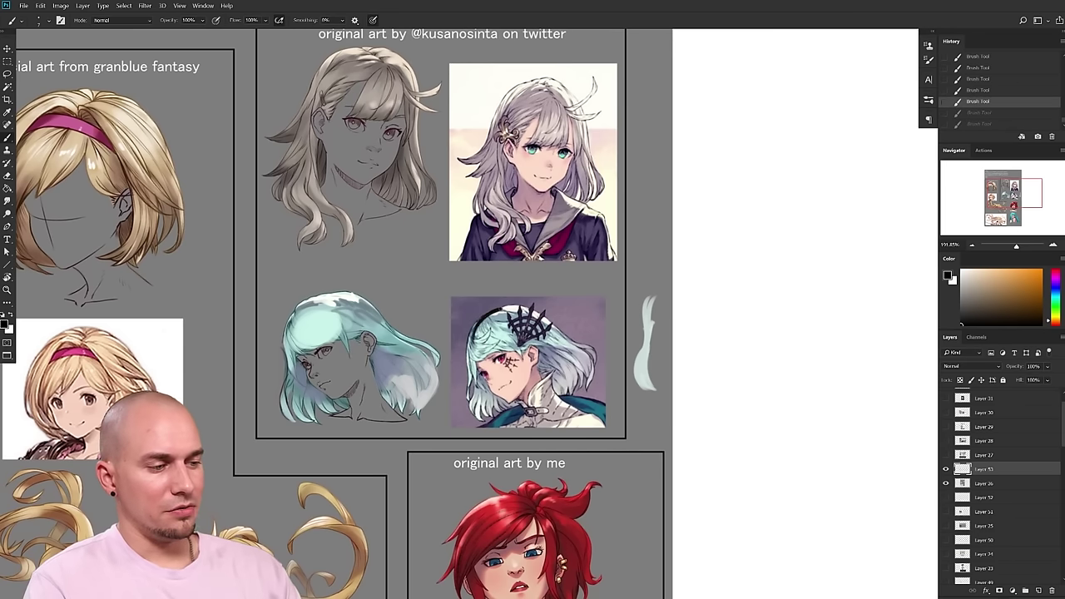
key(ctrl+shift+z)
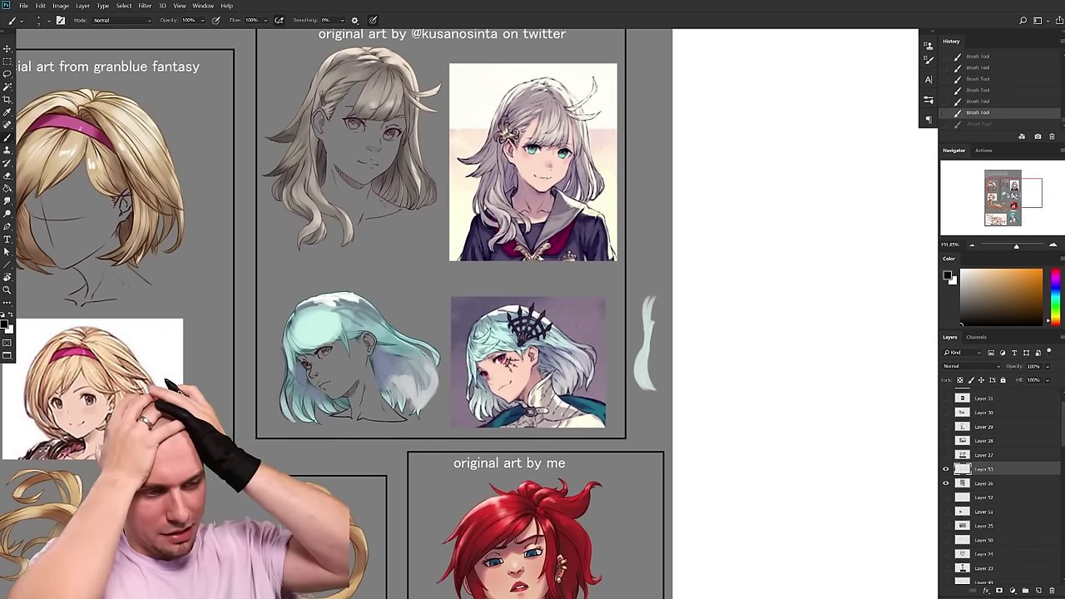
- Hide the hair-study submission with its paintover layer, and show and select Layer 27 with the Snow character sheet
drag(768, 358, 736, 359)
drag(753, 403, 794, 357)
drag(795, 356, 725, 330)
drag(945, 469, 946, 483)
click(946, 455)
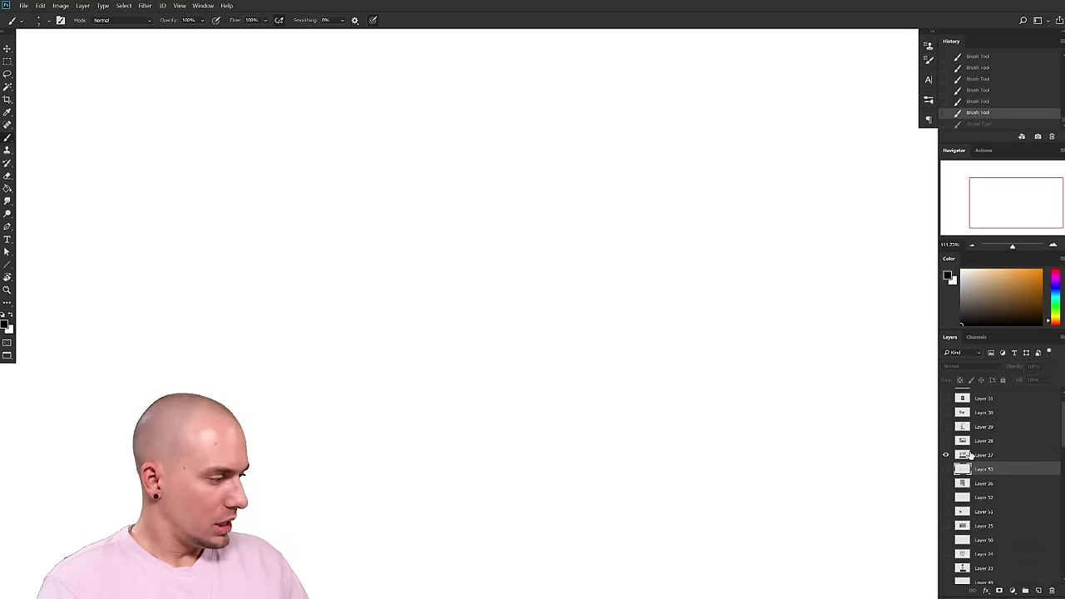
scroll(732, 450, down, 4)
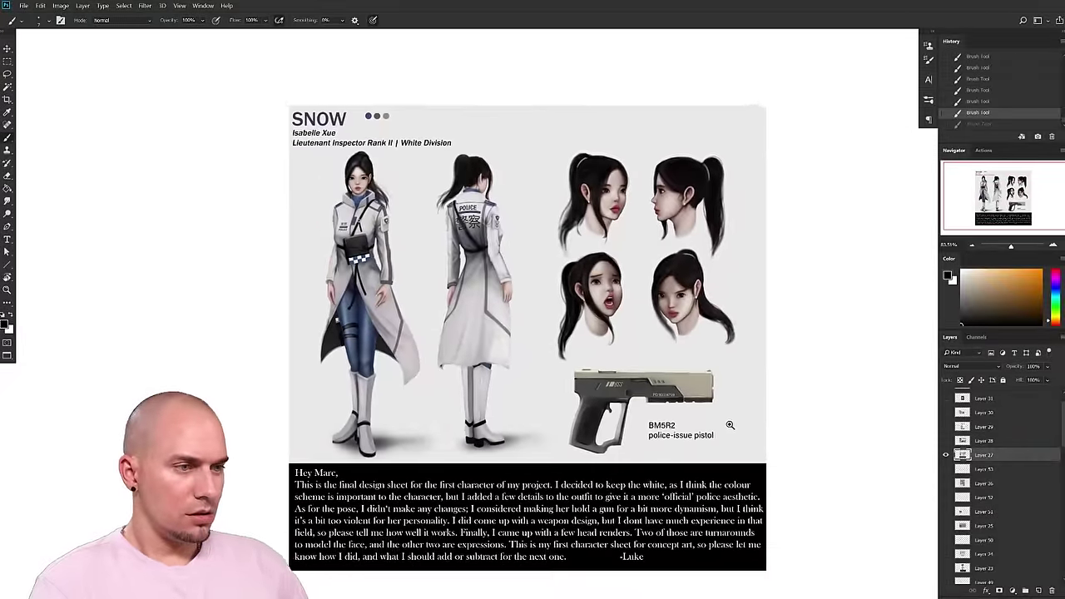
scroll(732, 420, up, 2)
scroll(754, 404, down, 1)
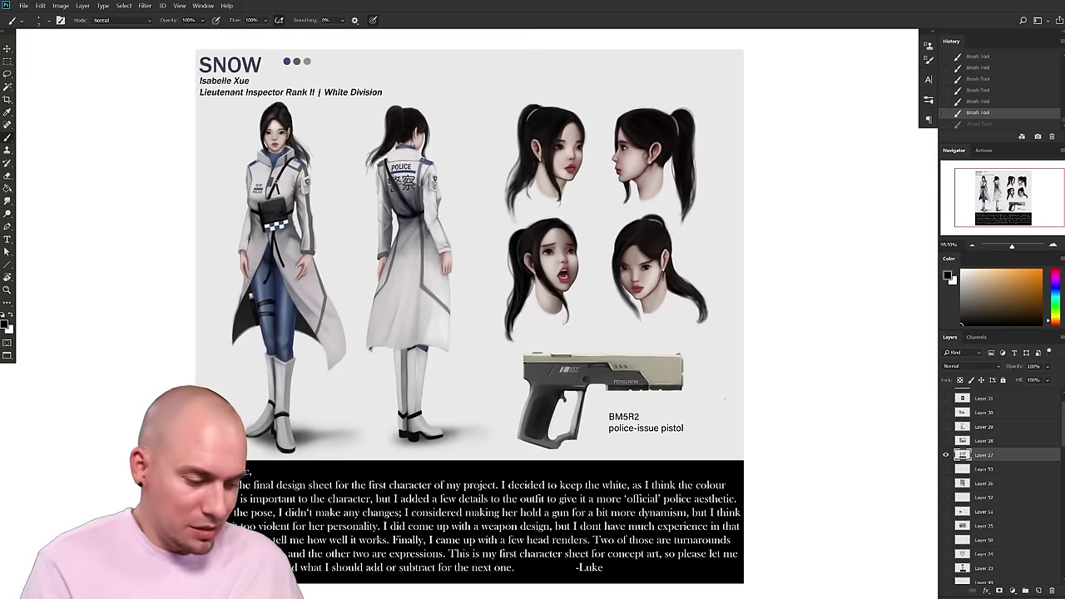
- Set the brush colour to bright orange and look over the Snow character sheet's figures, heads and pistol
drag(660, 336, 699, 338)
drag(861, 301, 885, 287)
click(1035, 270)
drag(830, 306, 876, 411)
scroll(818, 323, up, 3)
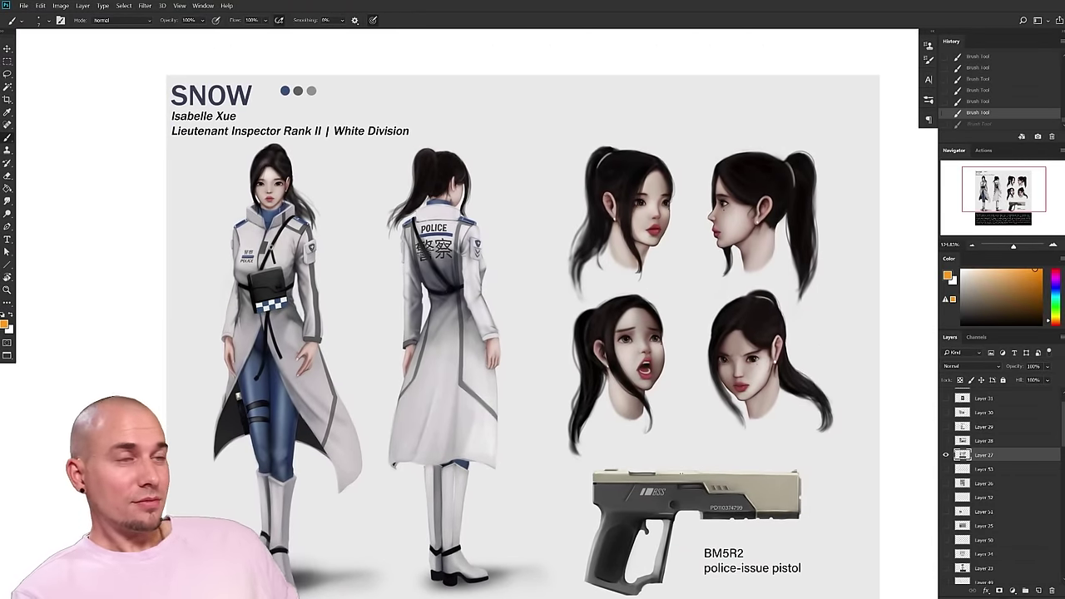
scroll(678, 250, down, 3)
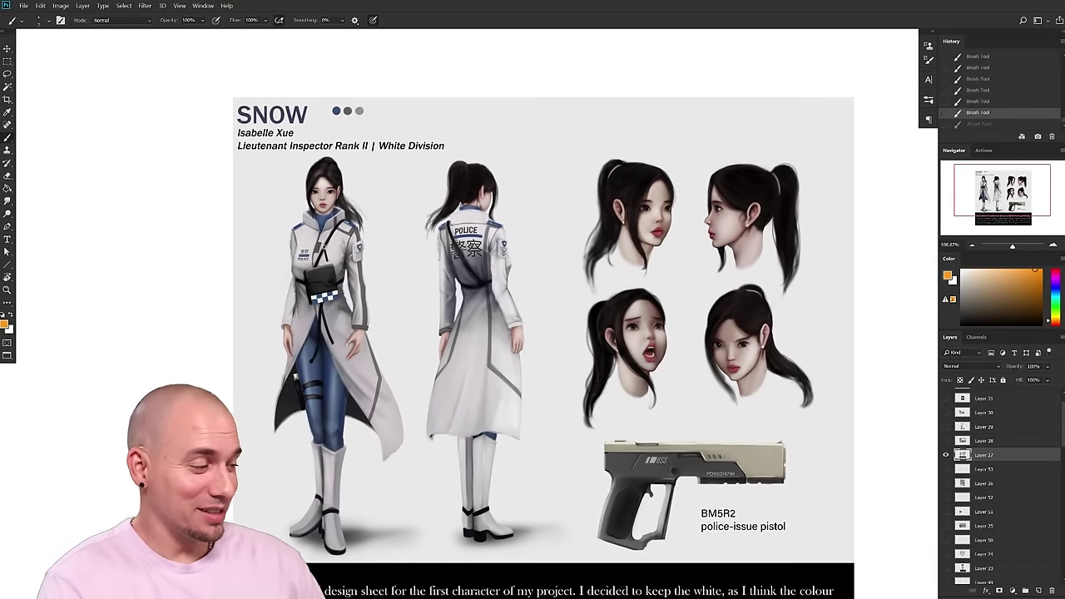
- Outline the front and back full-body figures with an orange brush stroke, and undo it
drag(786, 378, 818, 375)
mouse_move(520, 249)
mouse_down()
mouse_move(397, 98)
mouse_move(206, 383)
mouse_move(441, 517)
mouse_move(538, 412)
mouse_up()
key(ctrl+z)
mouse_move(514, 466)
mouse_down()
mouse_move(475, 115)
mouse_move(237, 462)
mouse_up()
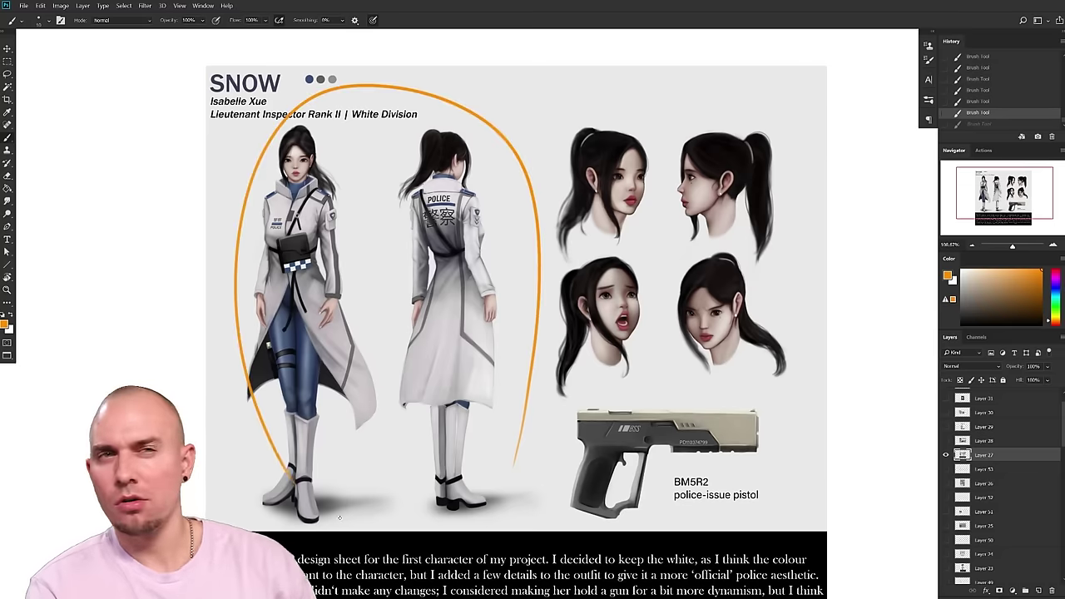
key(ctrl+z)
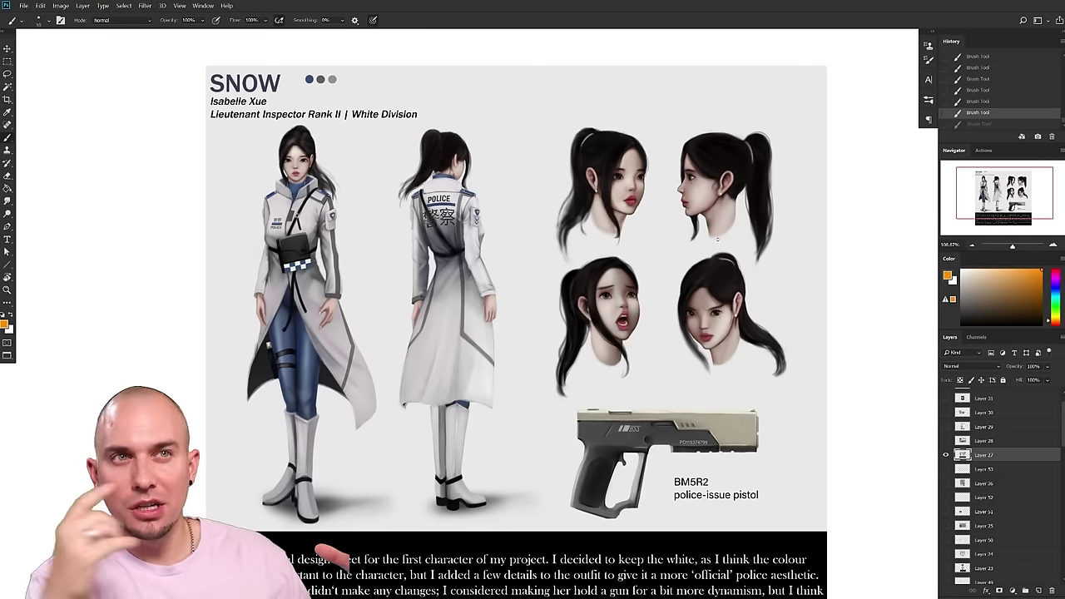
- Circle the police lettering on the back figure's coat in orange, toggle the mark on and off, and remove it
drag(620, 426, 648, 409)
drag(649, 400, 626, 408)
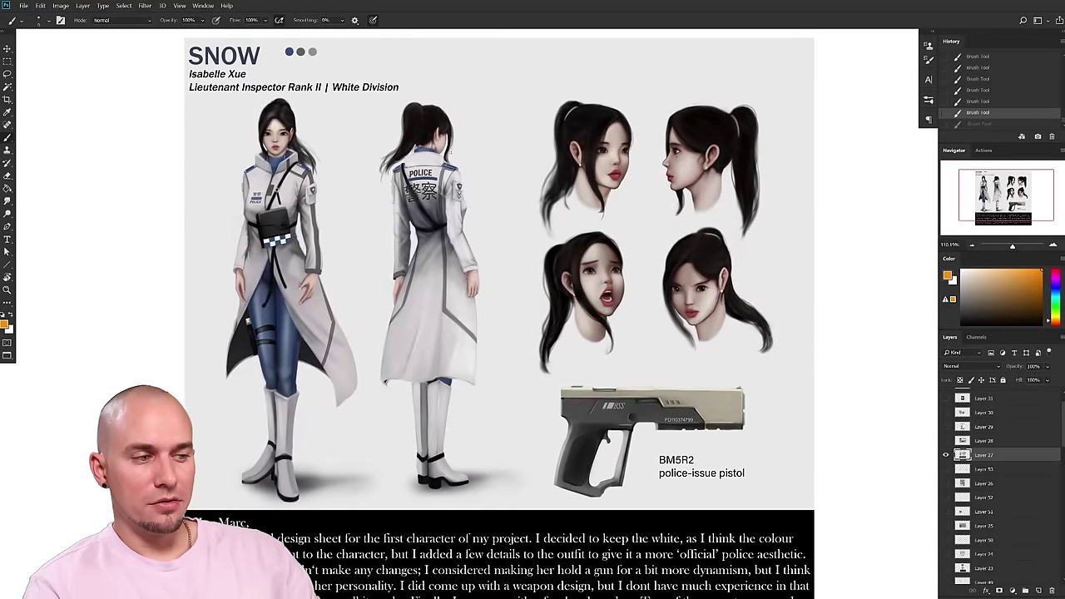
drag(394, 182, 468, 188)
key(ctrl+z)
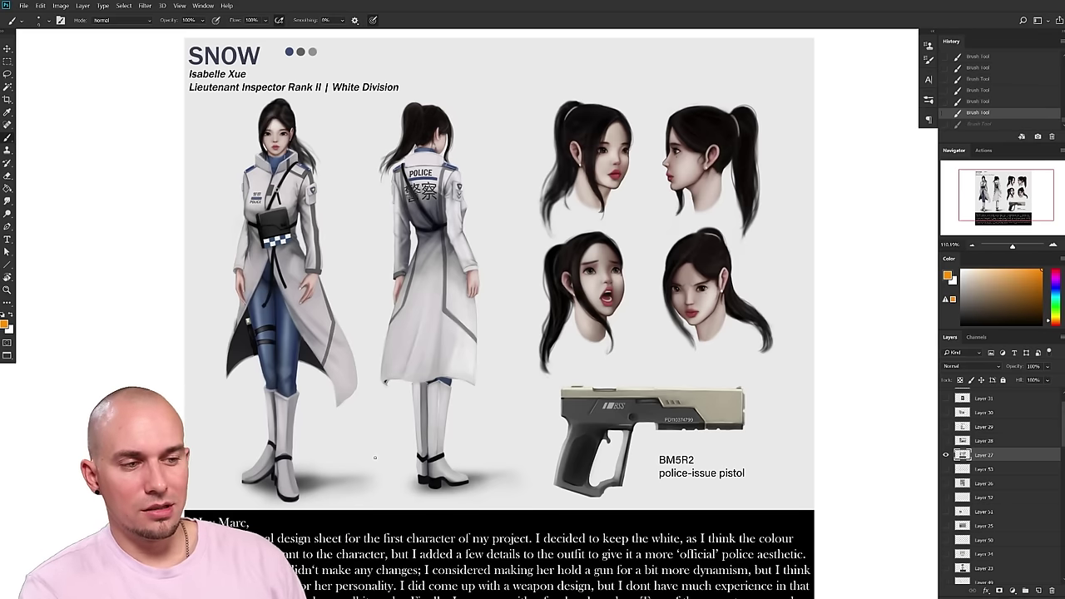
drag(374, 456, 361, 474)
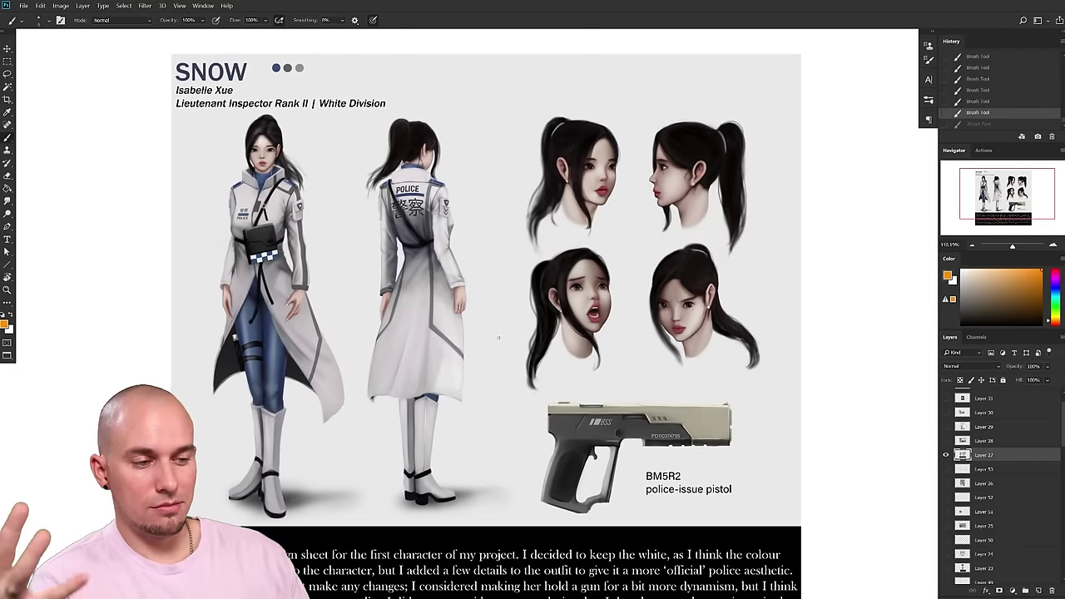
drag(615, 406, 611, 402)
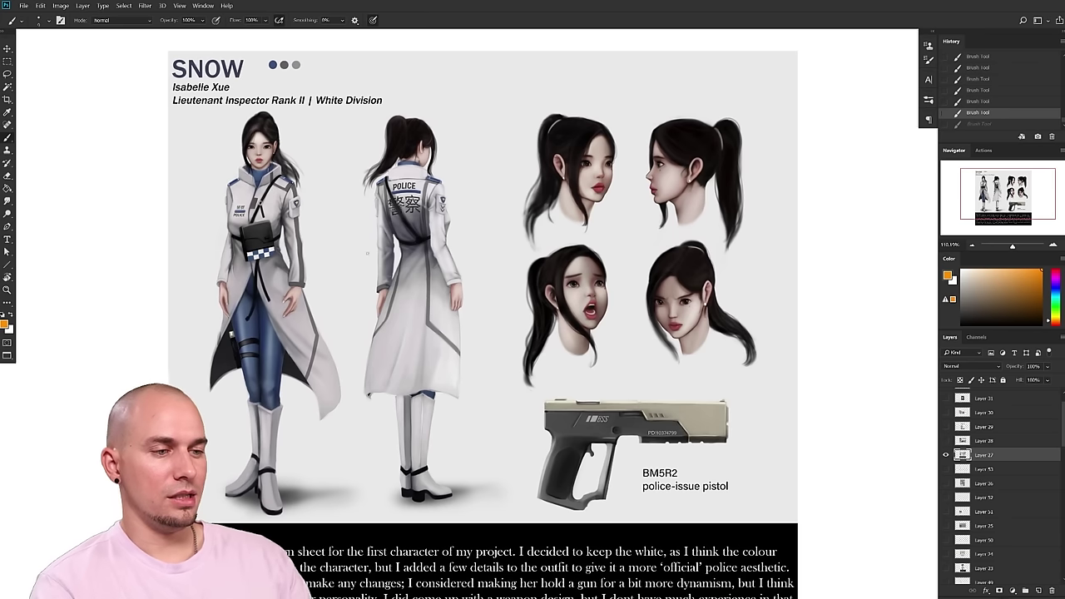
key(ctrl+shift+z)
key(ctrl+z)
key(ctrl+shift+z)
key(ctrl+z)
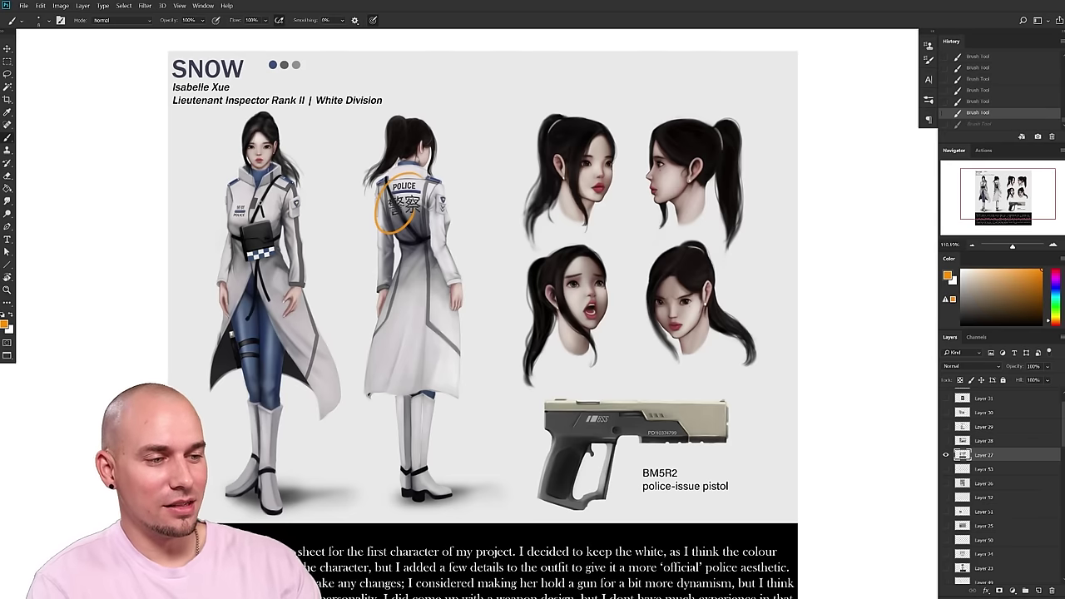
key(ctrl+shift+z)
key(ctrl+z)
key(ctrl+shift+z)
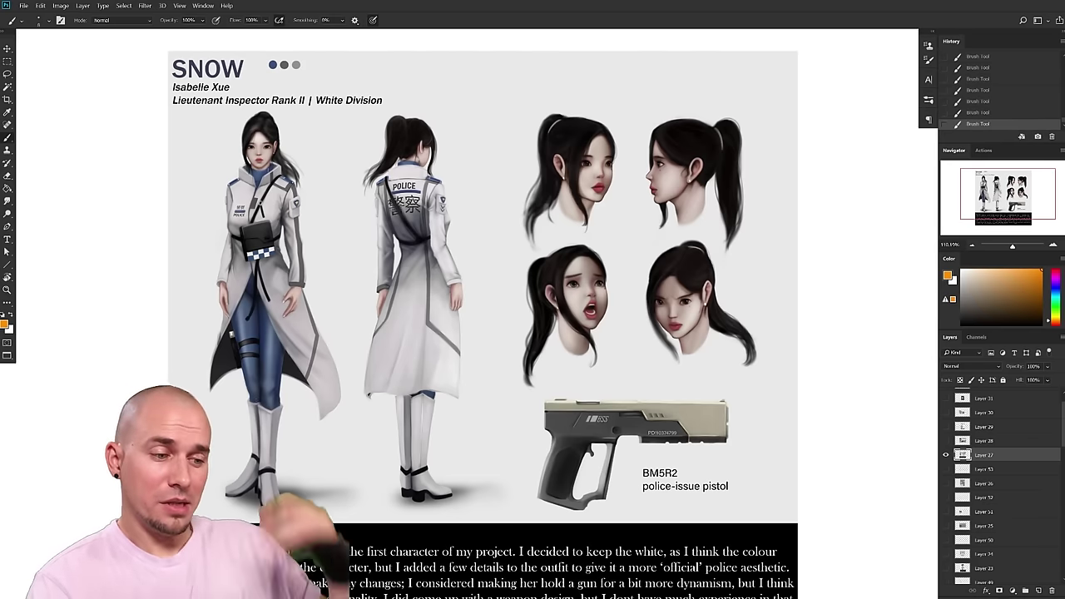
- Examine the character sheet's full-body figures, head studies, pistol design and written note
drag(648, 451, 639, 442)
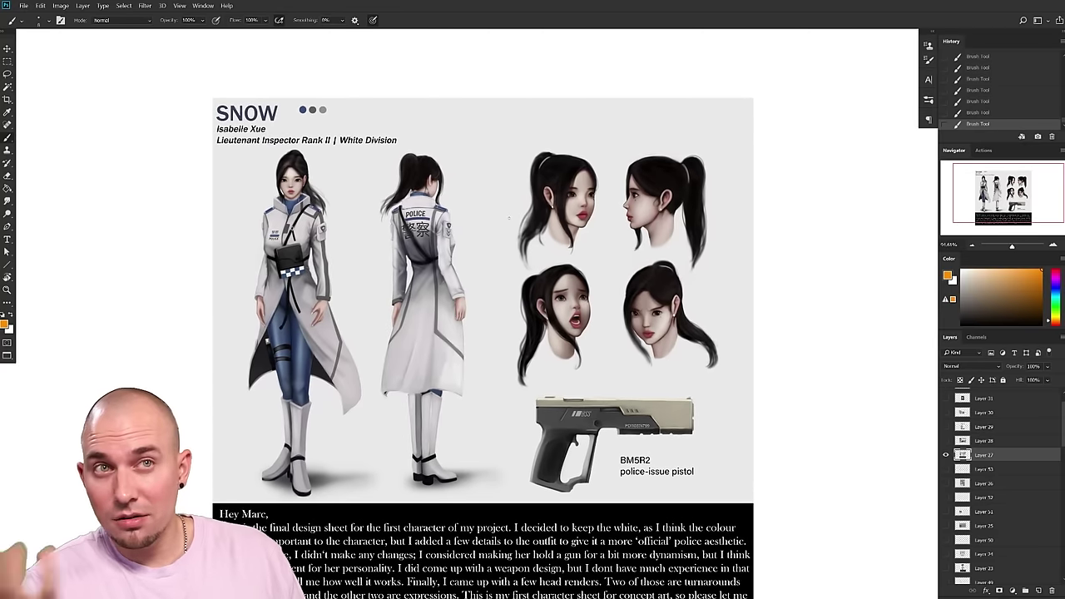
drag(409, 334, 410, 328)
scroll(409, 328, up, 5)
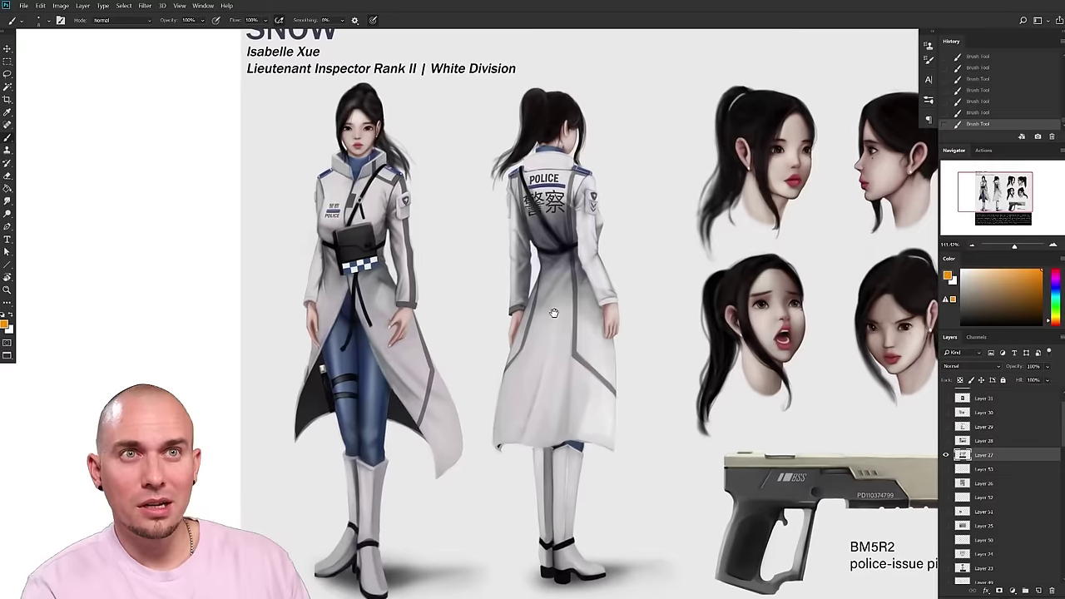
scroll(554, 313, down, 2)
drag(549, 321, 489, 350)
drag(682, 468, 642, 445)
scroll(740, 452, down, 1)
drag(739, 458, 736, 402)
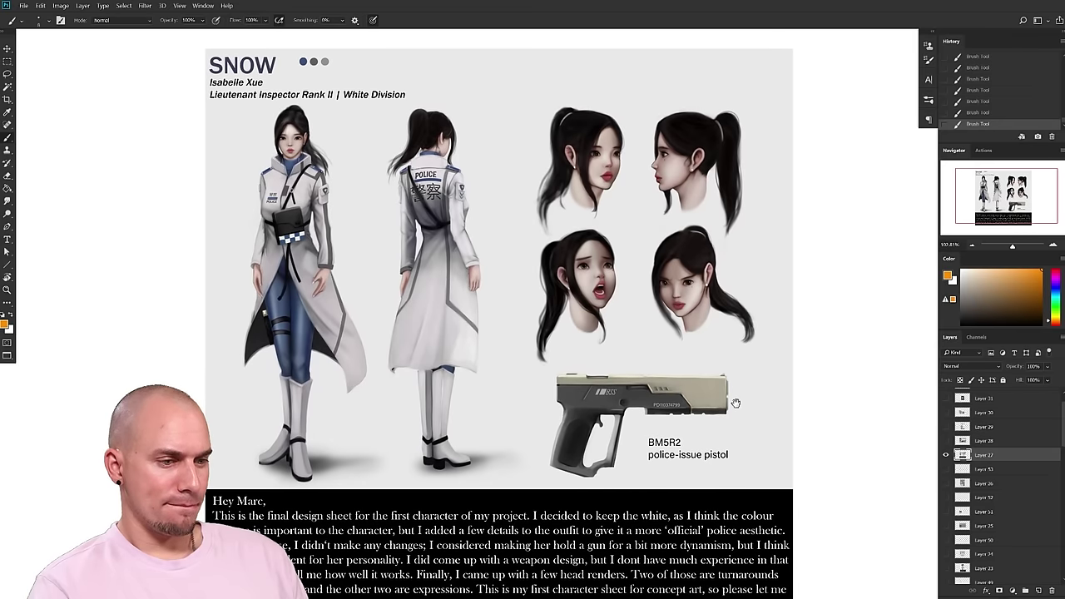
scroll(736, 407, down, 3)
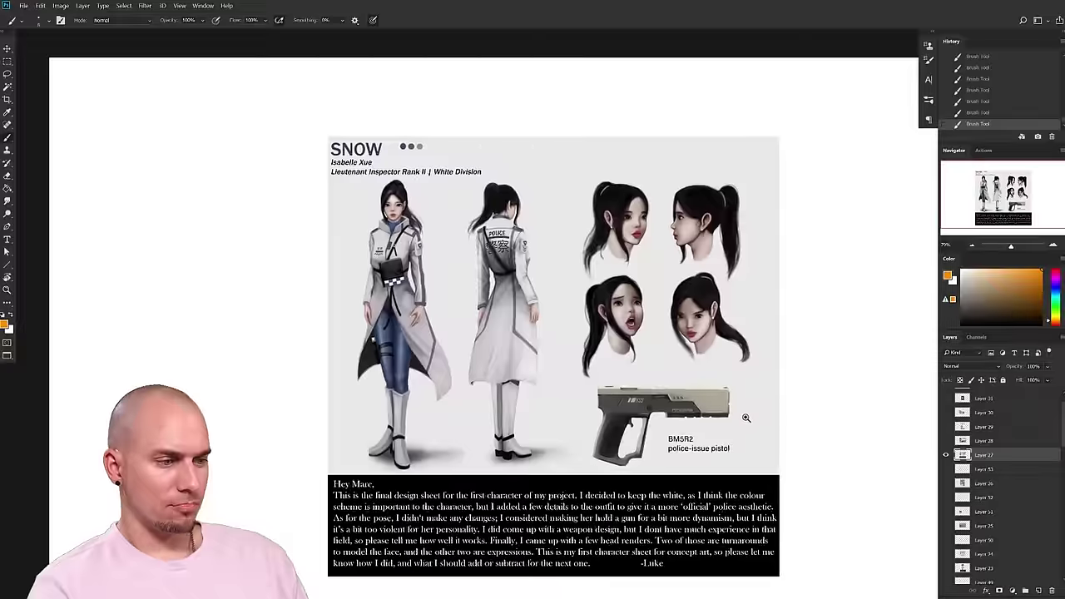
drag(733, 423, 732, 425)
scroll(649, 357, down, 2)
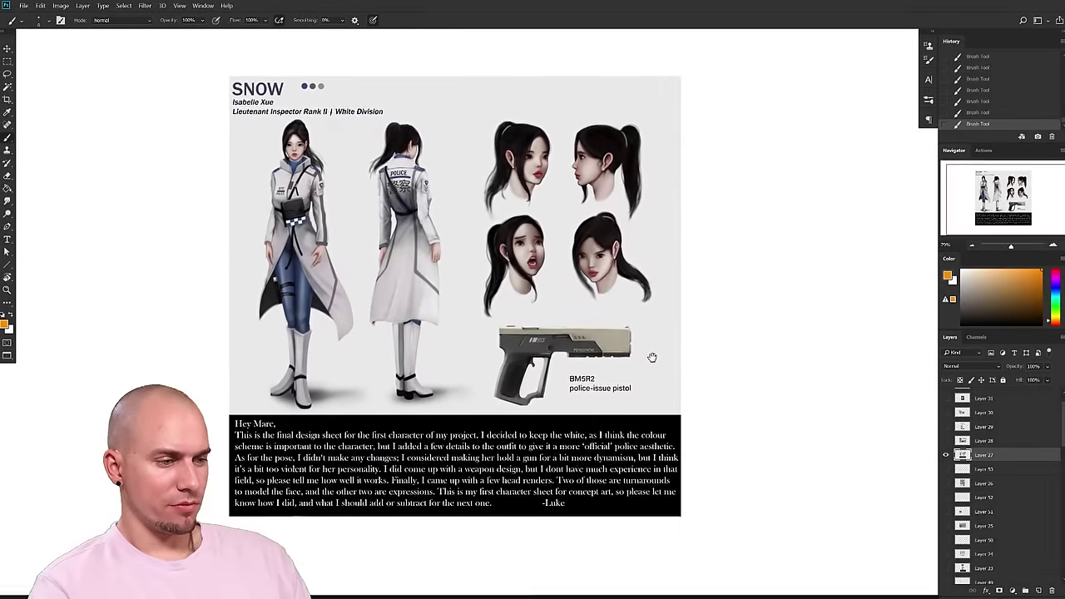
scroll(608, 359, up, 3)
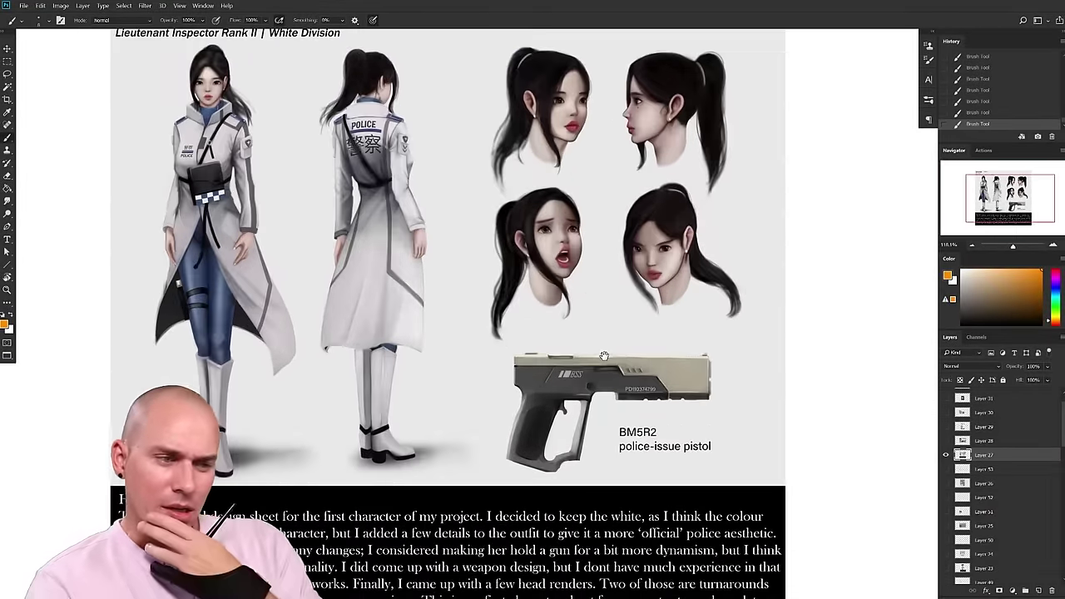
drag(709, 409, 512, 431)
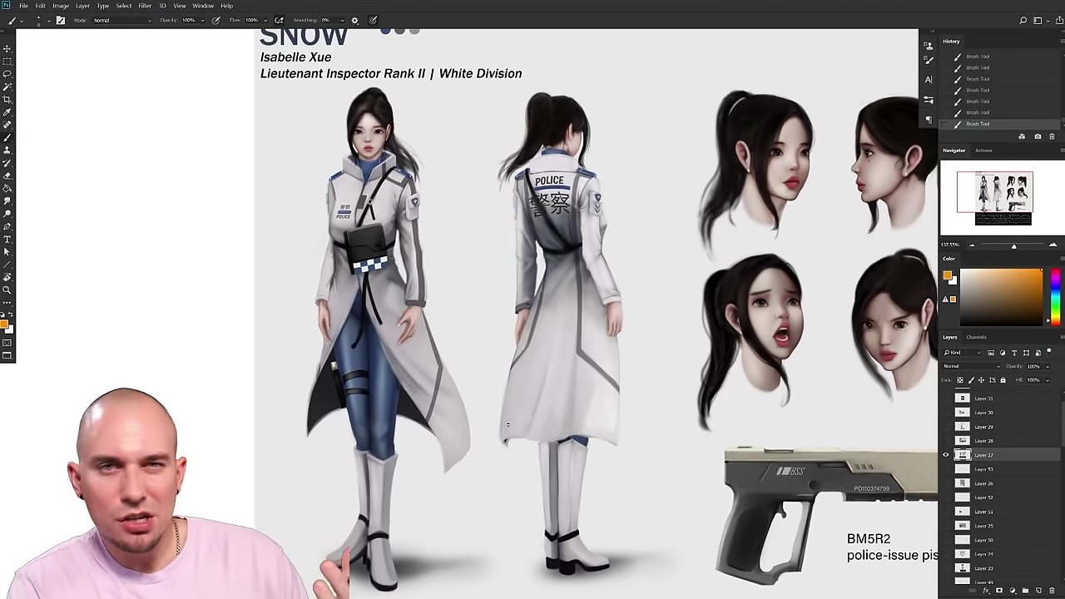
scroll(508, 424, up, 1)
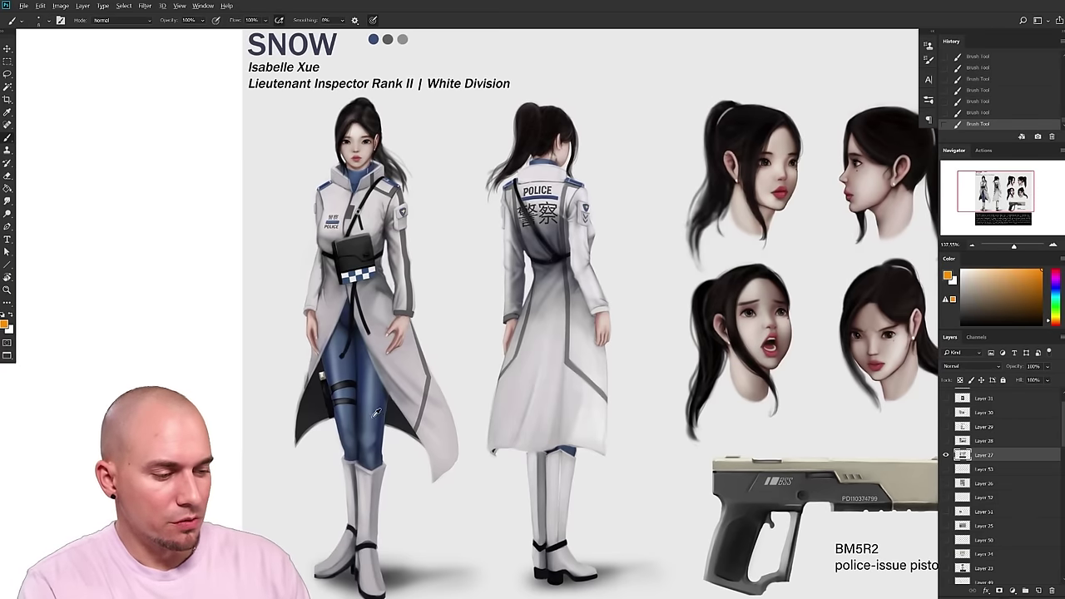
- Sample the blue of the front figure's trousers, switch to a soft round brush and adjust its size
alt+click(374, 398)
mouse_move(373, 397)
alt+mouse_down()
mouse_move(373, 427)
mouse_move(374, 398)
alt+mouse_up()
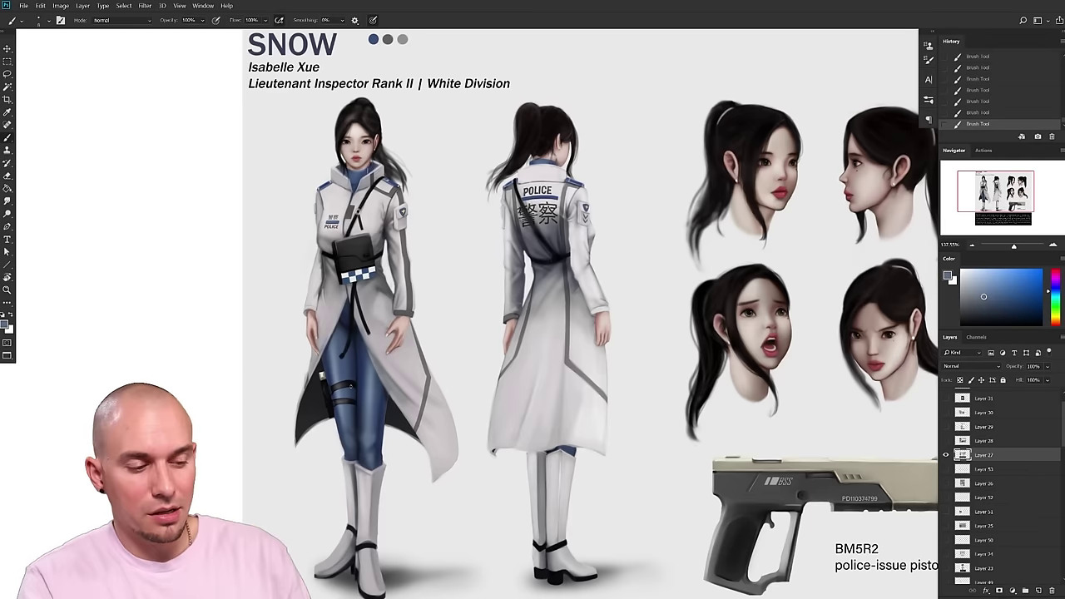
scroll(366, 406, up, 2)
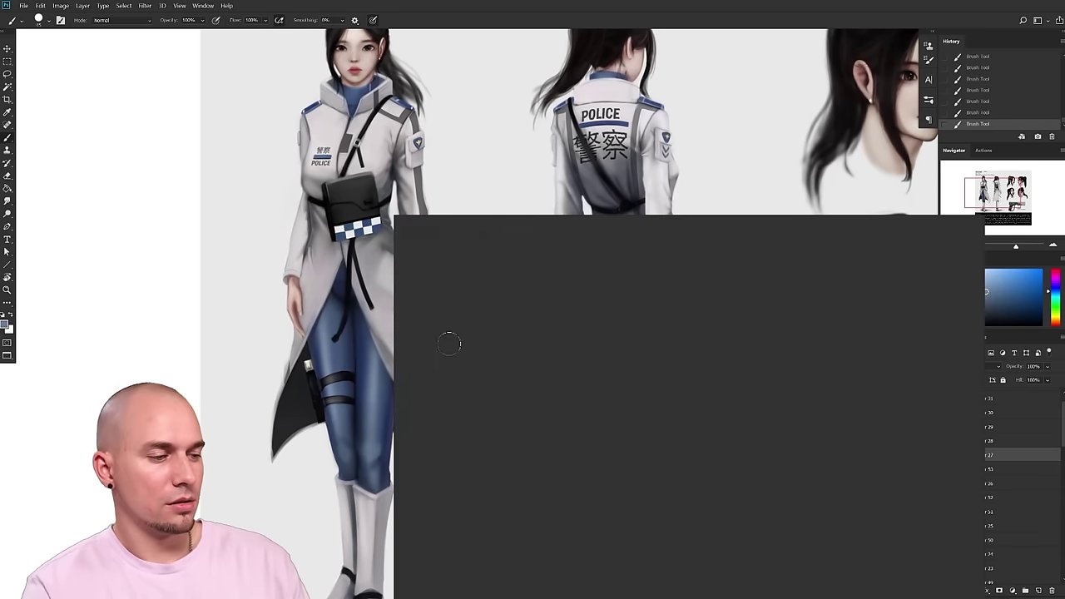
right_click(446, 341)
click(466, 327)
click(331, 436)
key(bracketleft)
key(bracketleft)
key(bracketleft)
key(bracketleft)
key(bracketleft)
key(bracketleft)
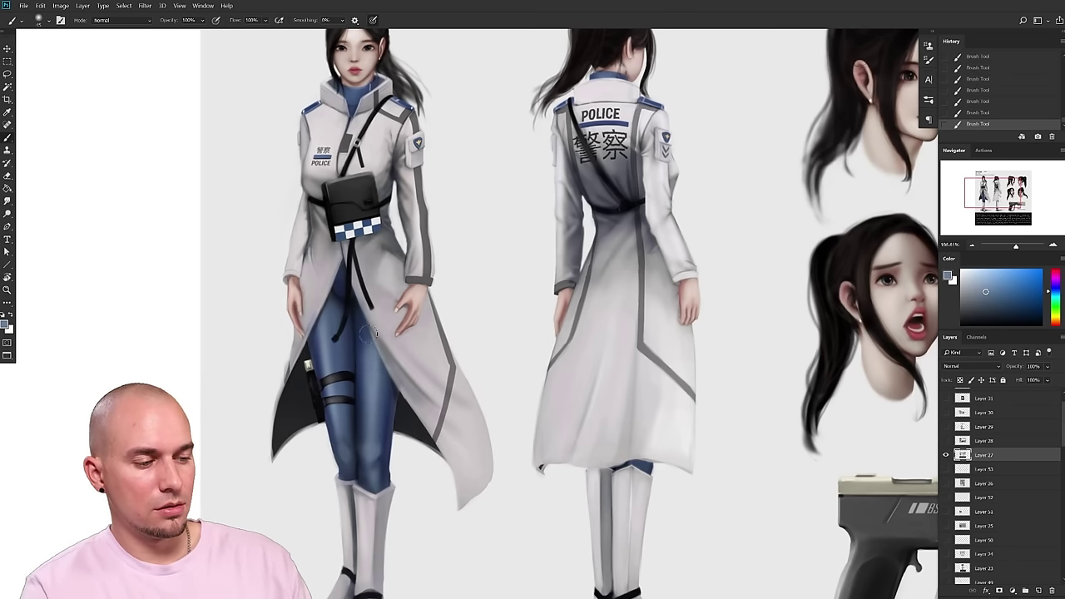
- Lasso the front figure's leg without the straps, brush soft blue shading inside the selection, and deselect
alt+click(376, 374)
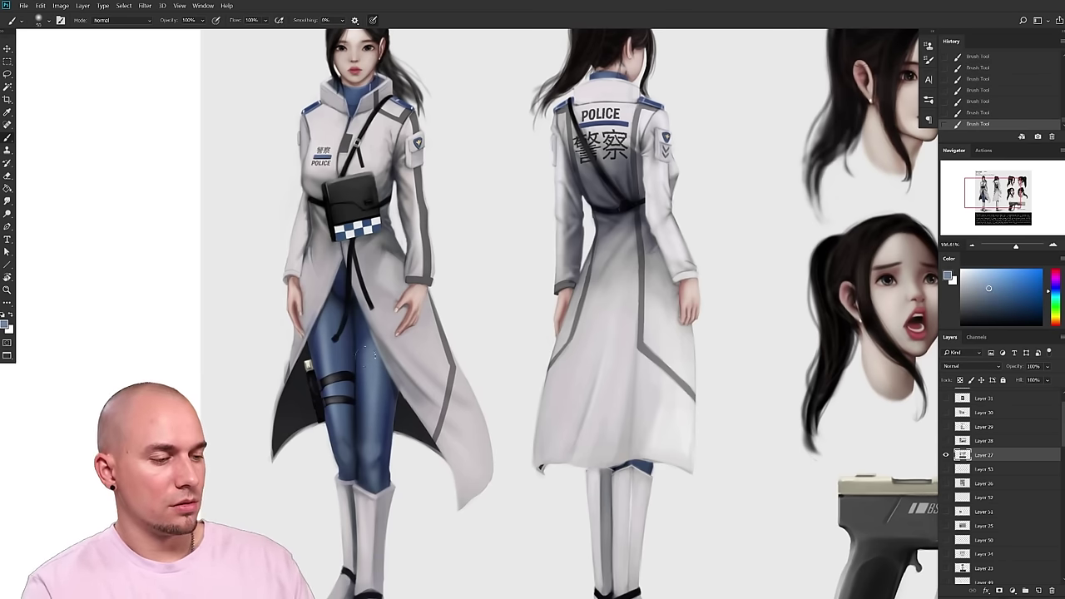
key(l)
mouse_move(359, 301)
mouse_down()
mouse_move(387, 370)
mouse_move(391, 458)
mouse_move(338, 330)
mouse_move(348, 281)
mouse_up()
key(b)
mouse_move(361, 371)
mouse_down()
mouse_move(361, 310)
mouse_move(366, 318)
mouse_move(356, 308)
mouse_up()
key(])
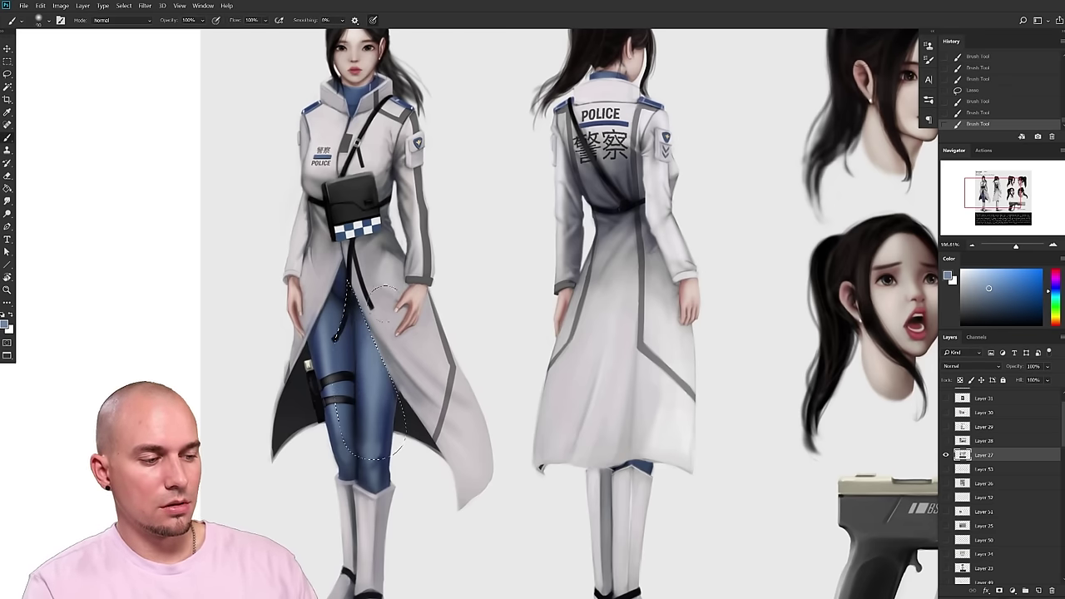
drag(509, 295, 500, 301)
ctrl+alt+click(500, 300)
ctrl+click(500, 301)
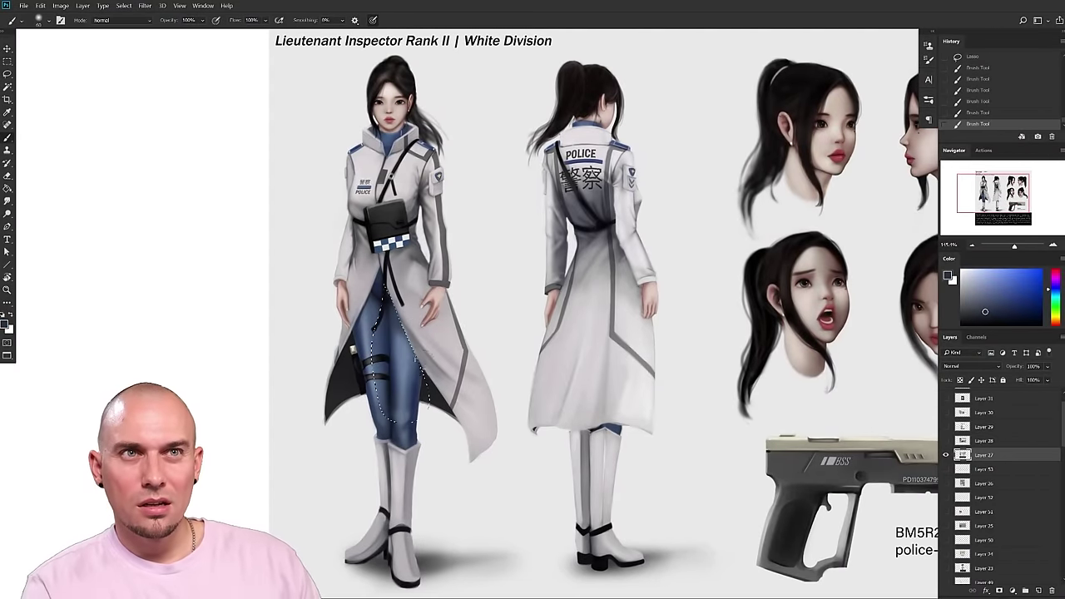
key(ctrl+d)
- Sample the trousers' blue, lasso the leg with the black thigh straps and brush the blue softly inside it
mouse_move(510, 400)
mouse_down()
mouse_move(479, 396)
mouse_move(523, 391)
mouse_up()
alt+click(377, 320)
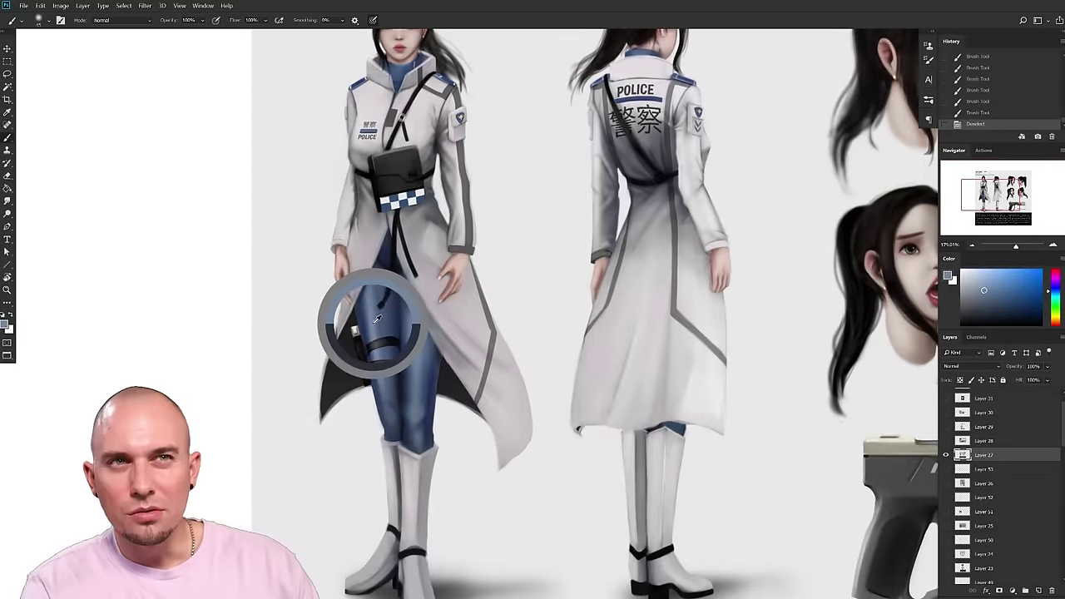
drag(430, 371, 416, 405)
key(l)
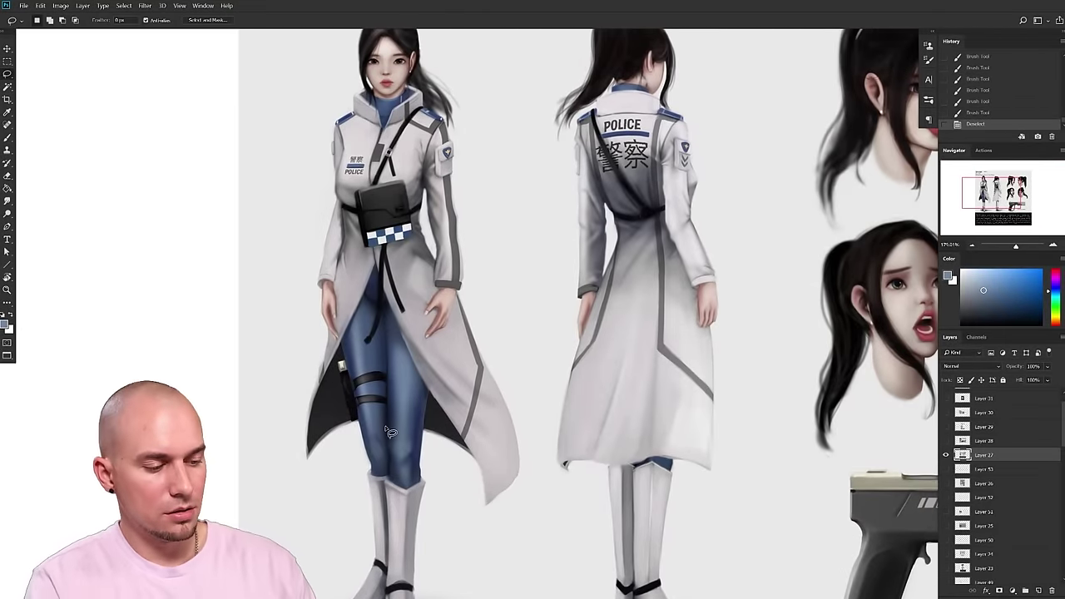
key(b)
drag(360, 397, 370, 335)
- Brush a lighter blue highlight onto the selected upper thigh, resampling nearby blues to blend the strokes
drag(990, 290, 994, 278)
key(bracketleft)
key(bracketleft)
drag(368, 342, 372, 331)
mouse_move(367, 340)
mouse_down()
mouse_move(373, 327)
mouse_move(376, 340)
mouse_up()
alt+click(379, 335)
drag(380, 323, 369, 341)
alt+click(366, 321)
key(bracketright)
alt+click(369, 338)
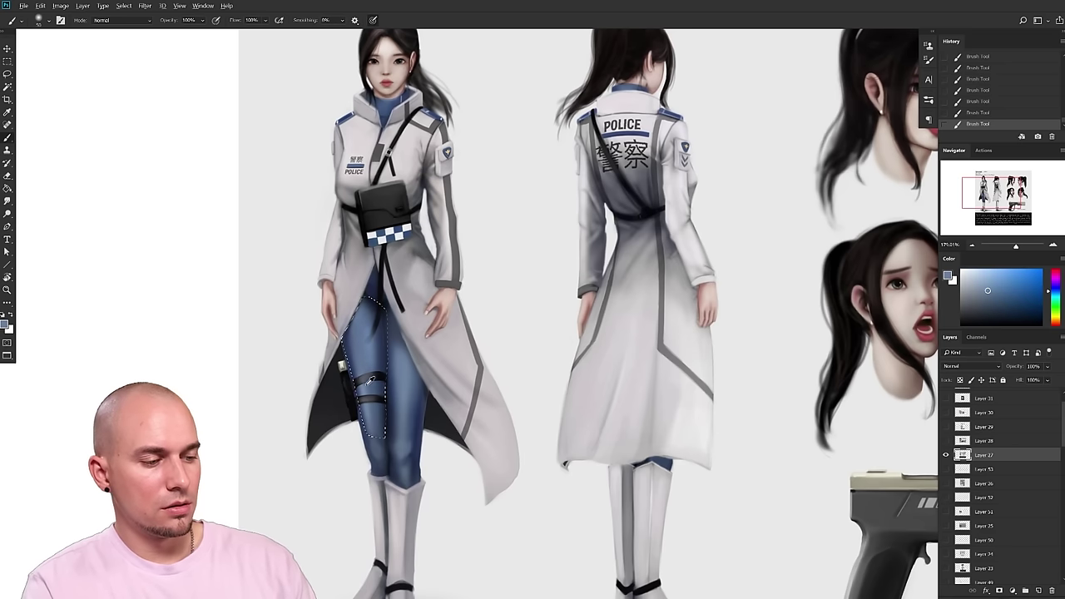
- Try to extend the soft blue shading over the thigh straps with sampled blues, and clear the selection
alt+click(366, 386)
drag(503, 406, 498, 395)
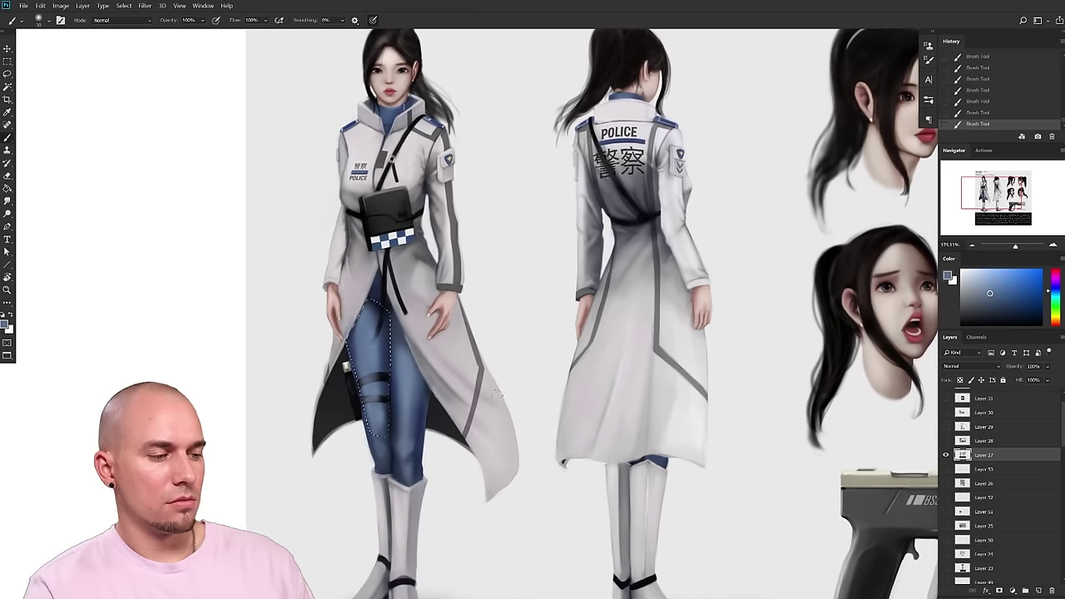
alt+click(406, 378)
alt+click(404, 372)
key(bracketleft)
key(bracketleft)
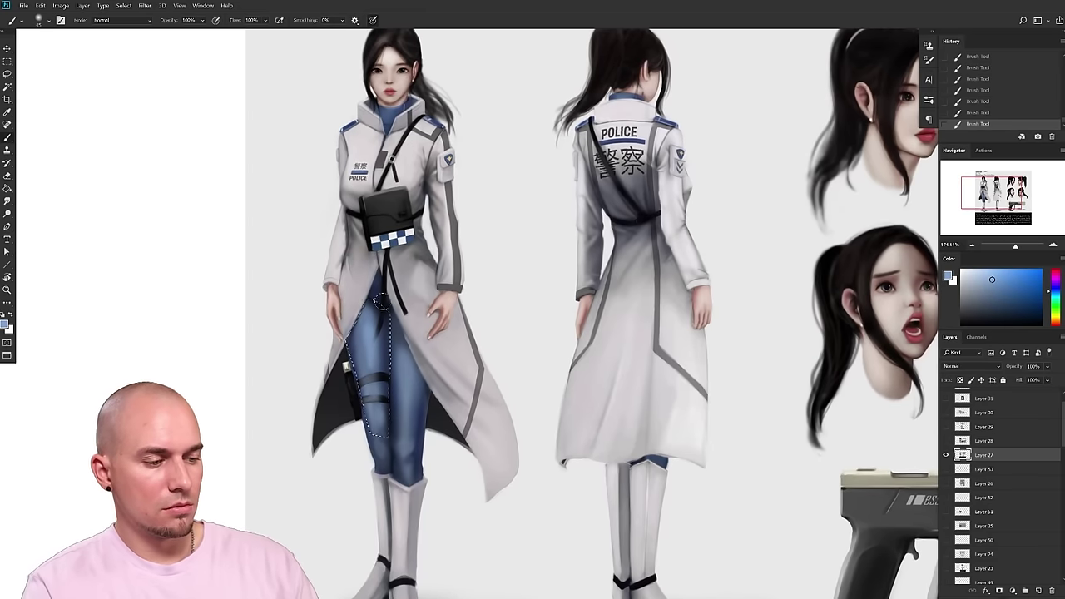
key(ctrl+d)
- Step back and forward through the latest leg strokes to compare the shading before and after
drag(503, 450, 489, 444)
drag(499, 427, 524, 397)
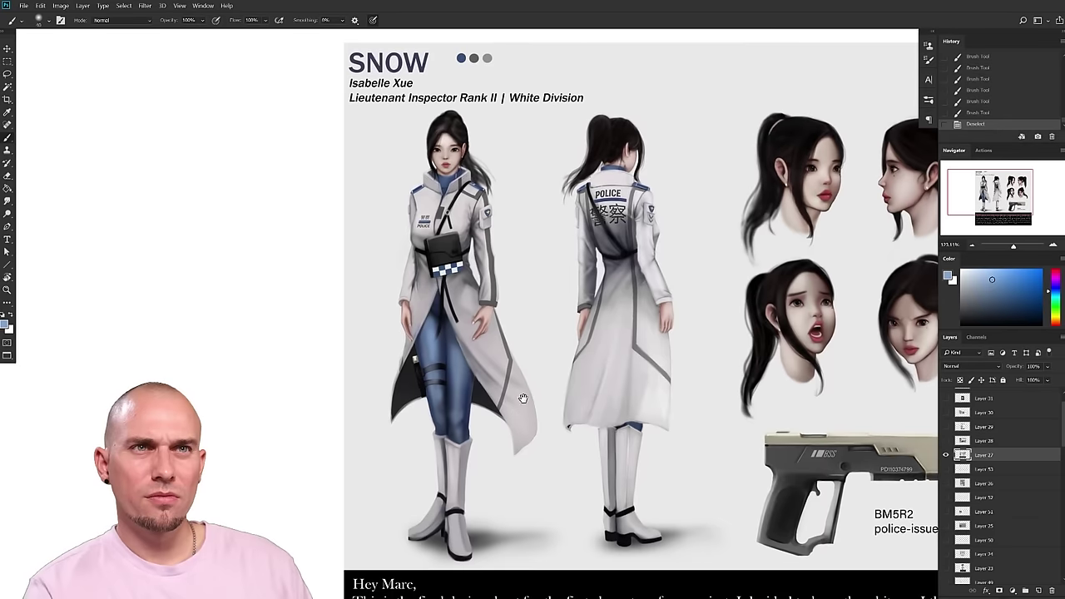
key(ctrl+alt+z)
key(ctrl+alt+z)
key(ctrl+alt+z)
key(ctrl+alt+z)
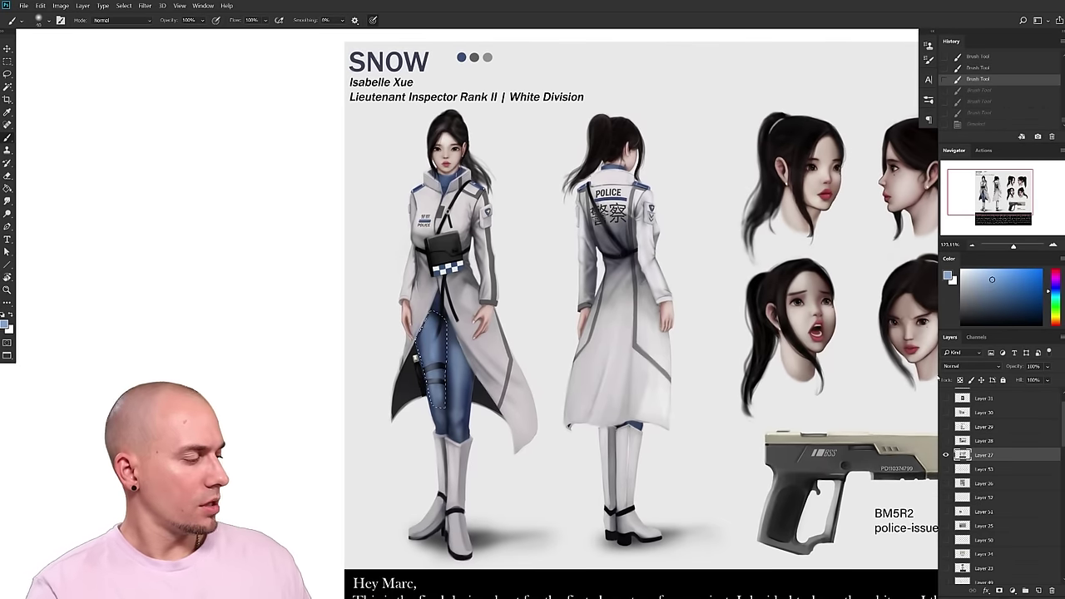
drag(773, 399, 689, 446)
key(ctrl+shift+z)
key(ctrl+shift+z)
key(ctrl+shift+z)
key(ctrl+shift+z)
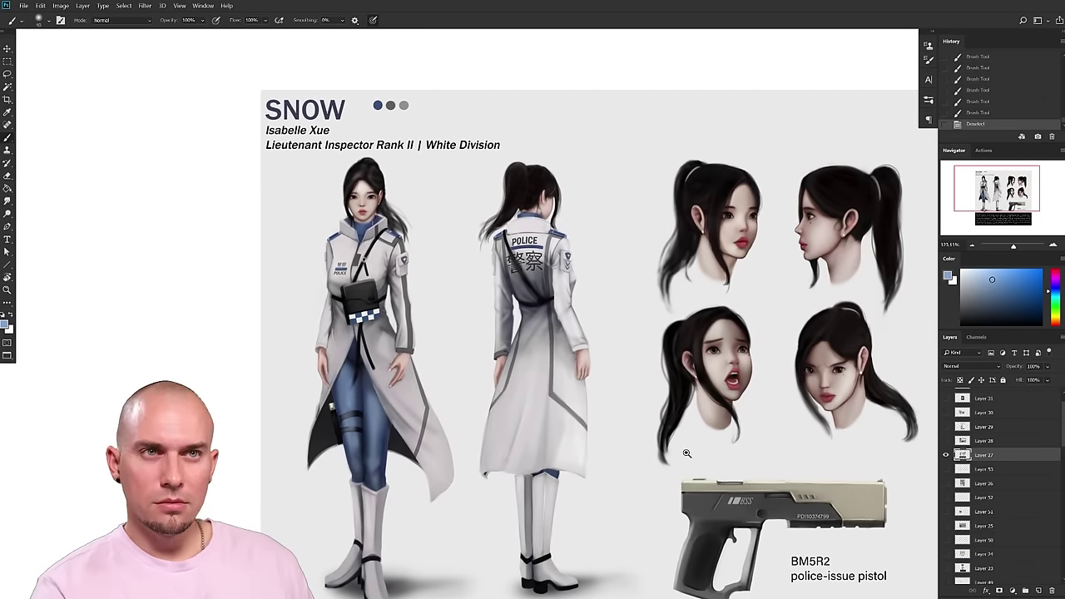
- Undo the latest blue strokes over the thigh straps and clear the leg selection
scroll(697, 444, down, 1)
drag(679, 448, 613, 444)
scroll(613, 444, up, 1)
key(ctrl+z)
key(ctrl+z)
key(ctrl+z)
key(ctrl+z)
key(ctrl+z)
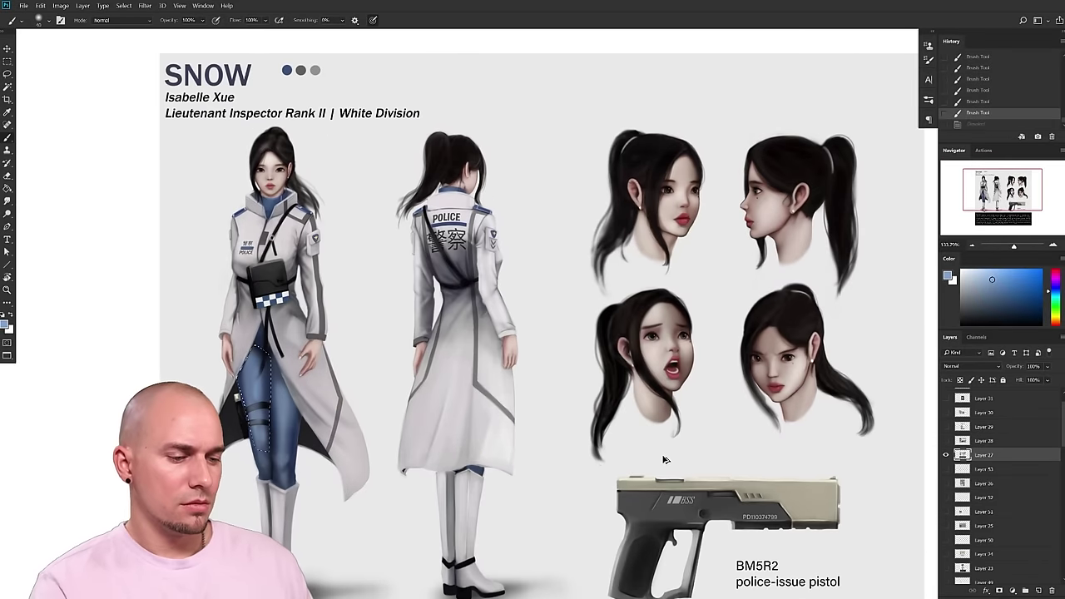
key(ctrl+z)
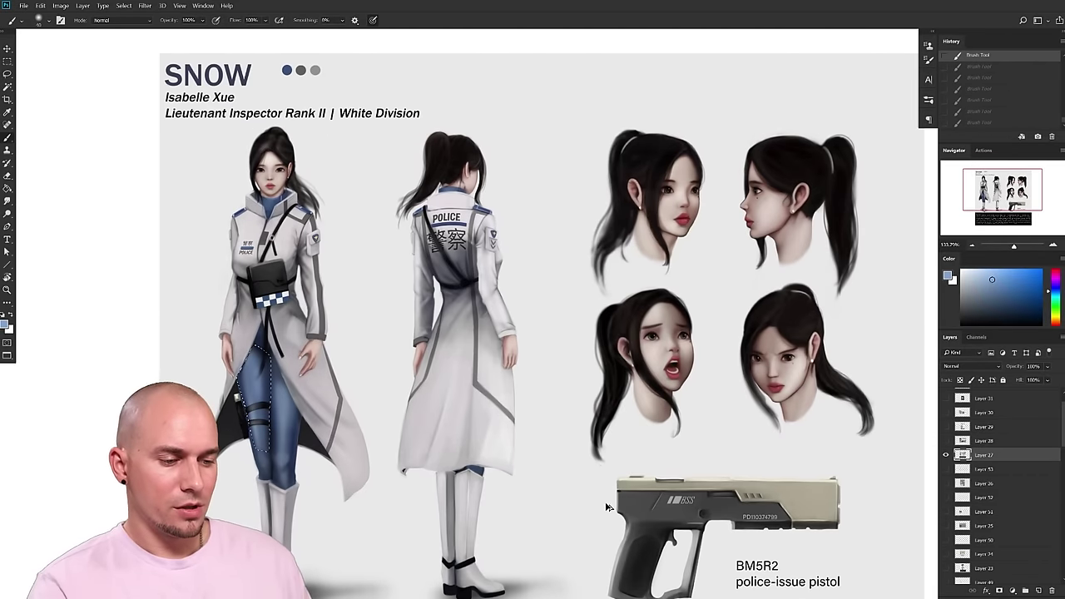
key(ctrl+shift+z)
key(ctrl+shift+z)
key(ctrl+shift+z)
key(ctrl+shift+z)
key(ctrl+shift+z)
key(ctrl+shift+z)
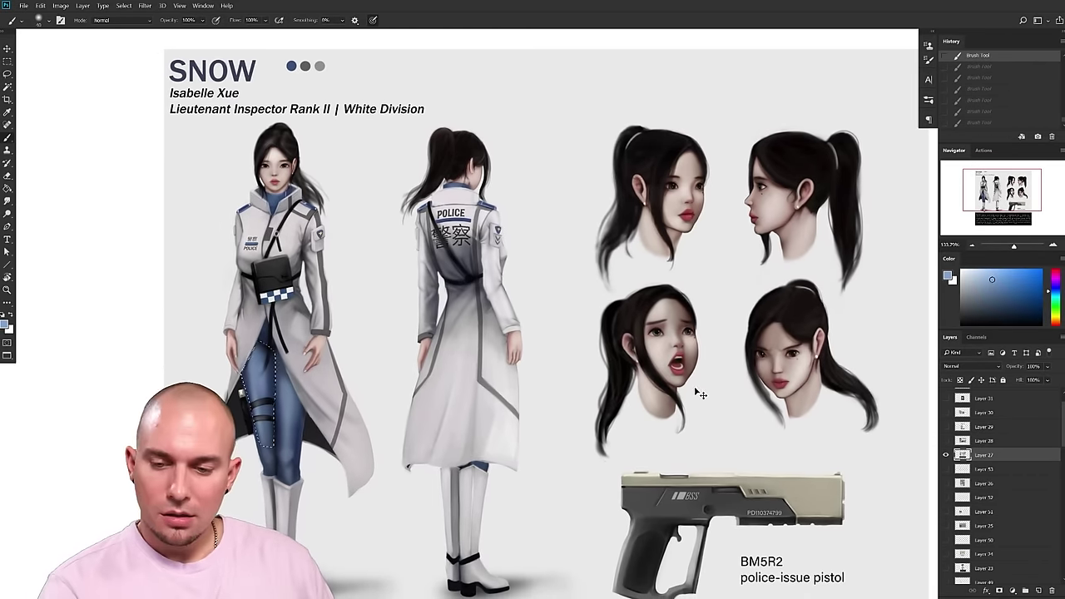
drag(724, 425, 748, 391)
drag(740, 402, 665, 416)
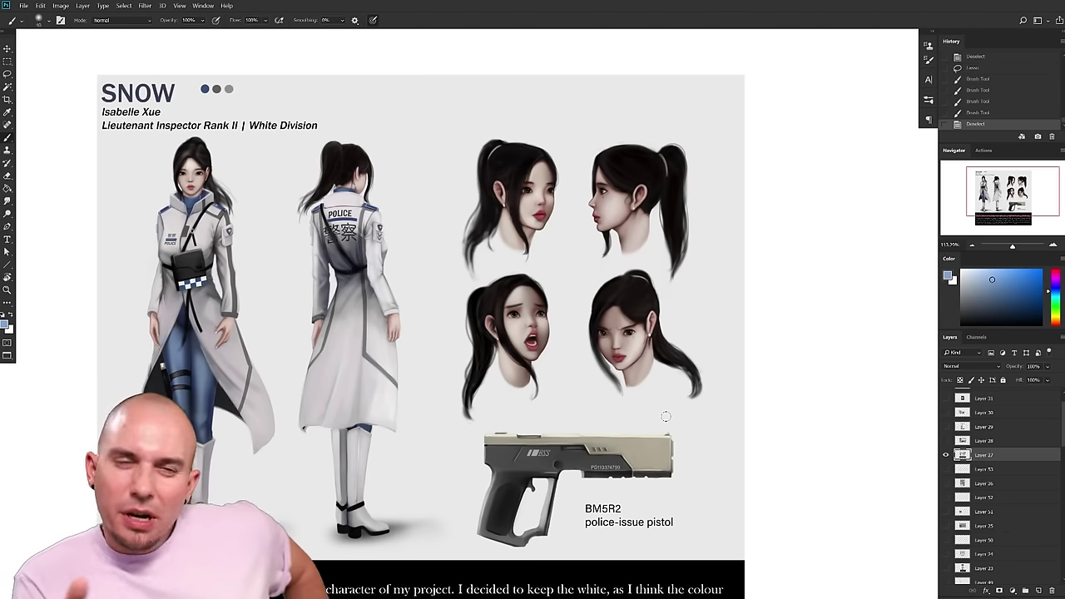
- Pick a pale blue and brush a narrow highlight onto the front figure's unstrapped thigh
drag(402, 404, 568, 374)
drag(414, 358, 429, 437)
scroll(333, 409, up, 1)
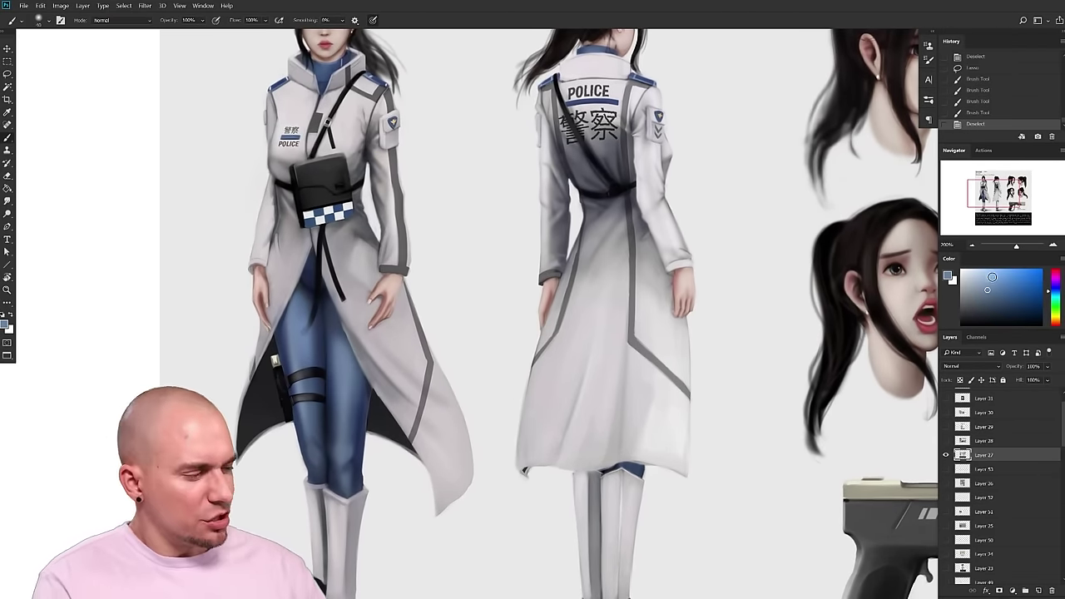
click(993, 275)
key([)
click(345, 350)
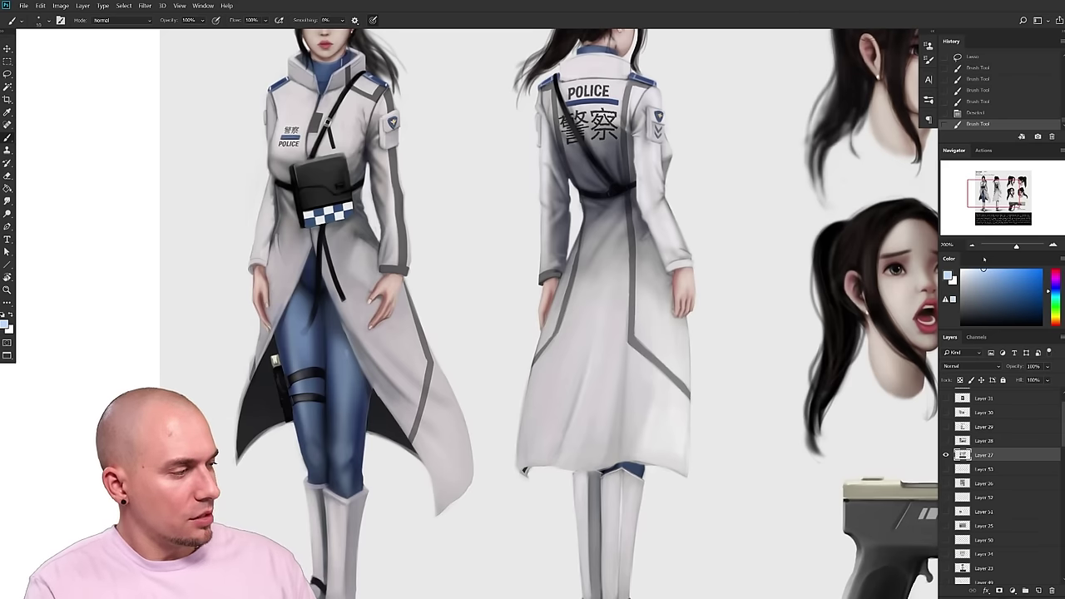
drag(344, 346, 347, 371)
- Extend and soften the pale blue thigh highlight down the front of the leg with a larger brush
key(])
key(])
key(])
key(])
mouse_move(347, 361)
mouse_down()
mouse_move(348, 392)
mouse_move(392, 375)
mouse_move(349, 420)
mouse_up()
key([)
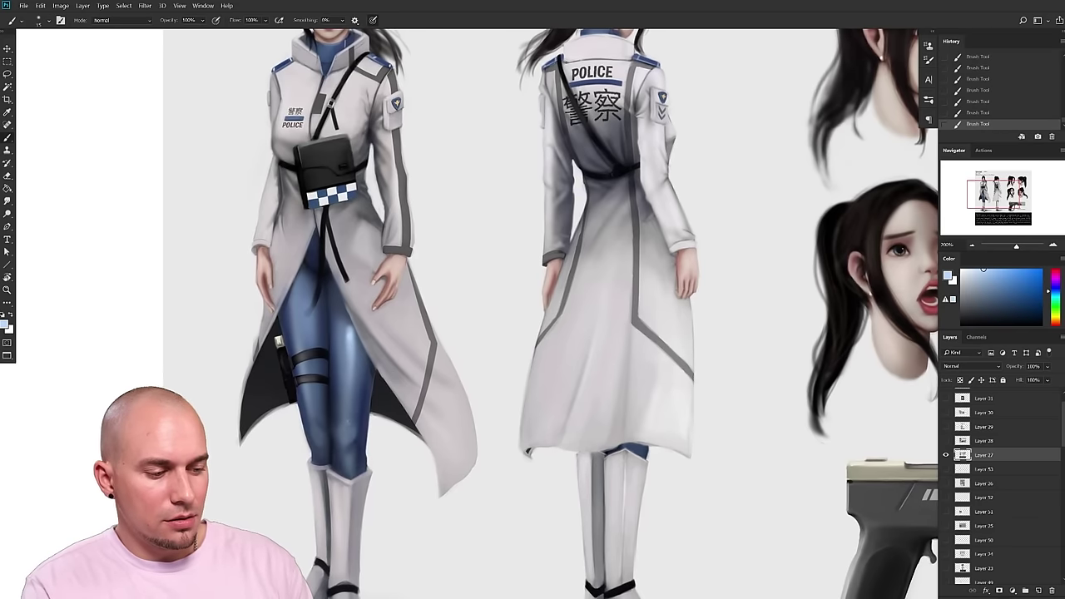
- Add small pale blue highlights around the front figure's knee with a finer brush
drag(370, 447, 369, 480)
key([)
key([)
drag(432, 443, 448, 463)
drag(423, 329, 436, 287)
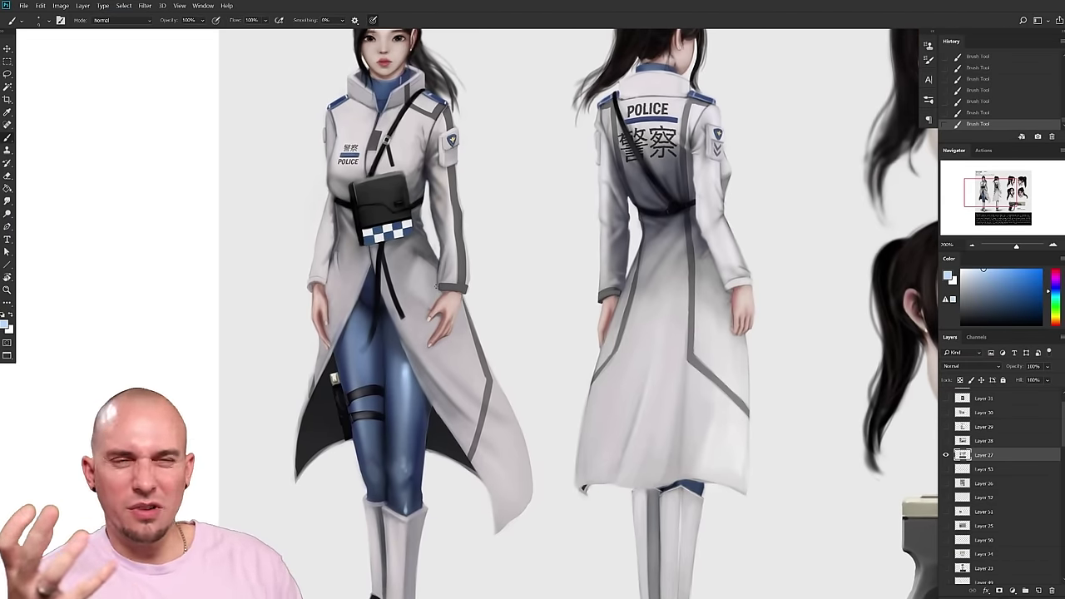
drag(458, 377, 445, 401)
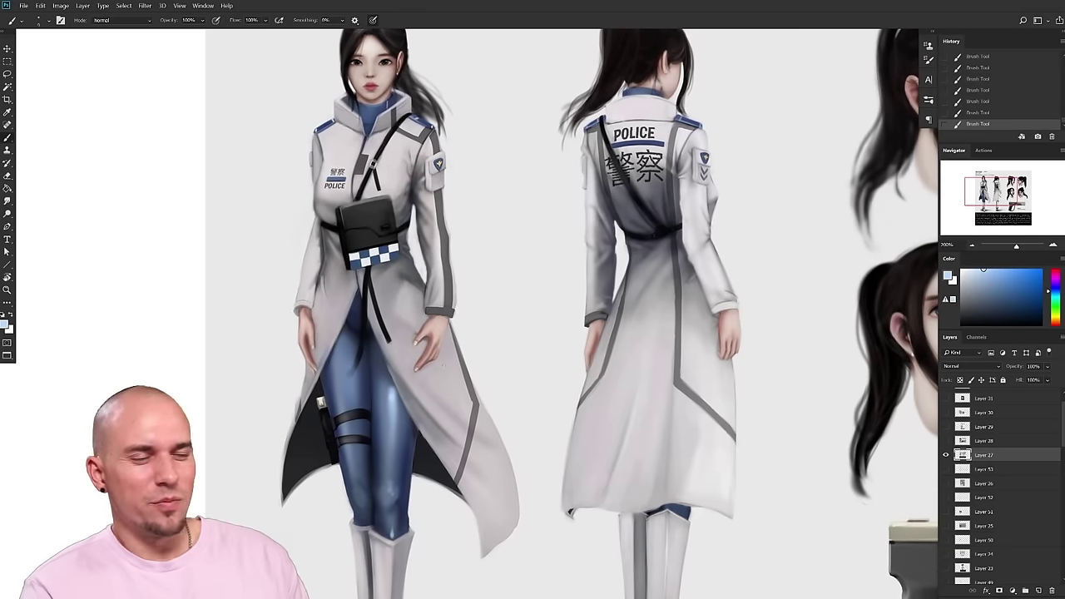
- Paint a near-white vertical highlight down the shaft of the front figure's nearer boot
drag(543, 475, 519, 392)
drag(444, 444, 444, 373)
scroll(443, 373, up, 5)
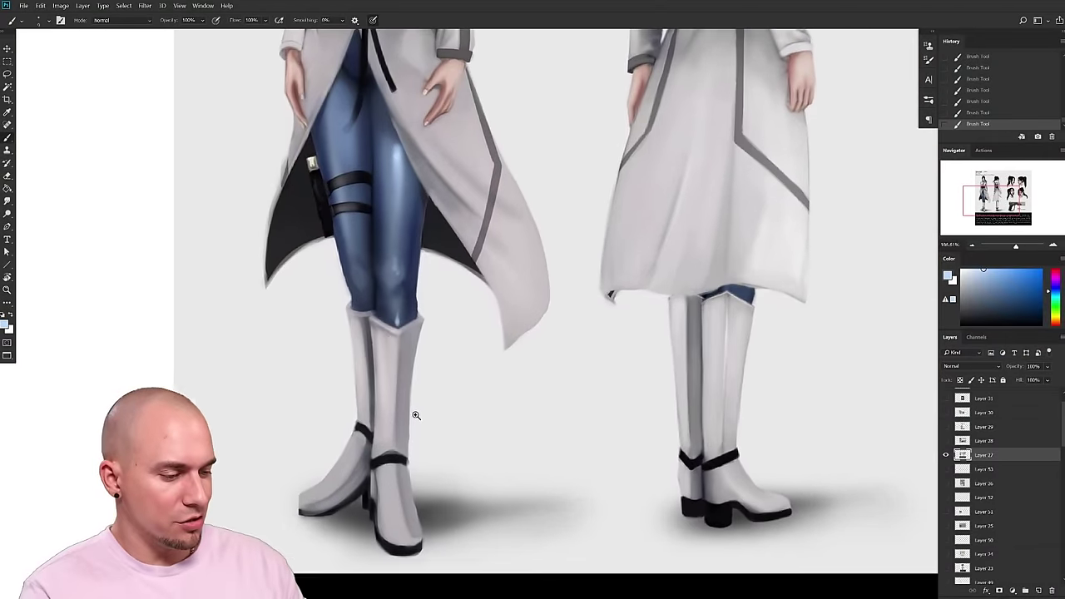
alt+click(391, 359)
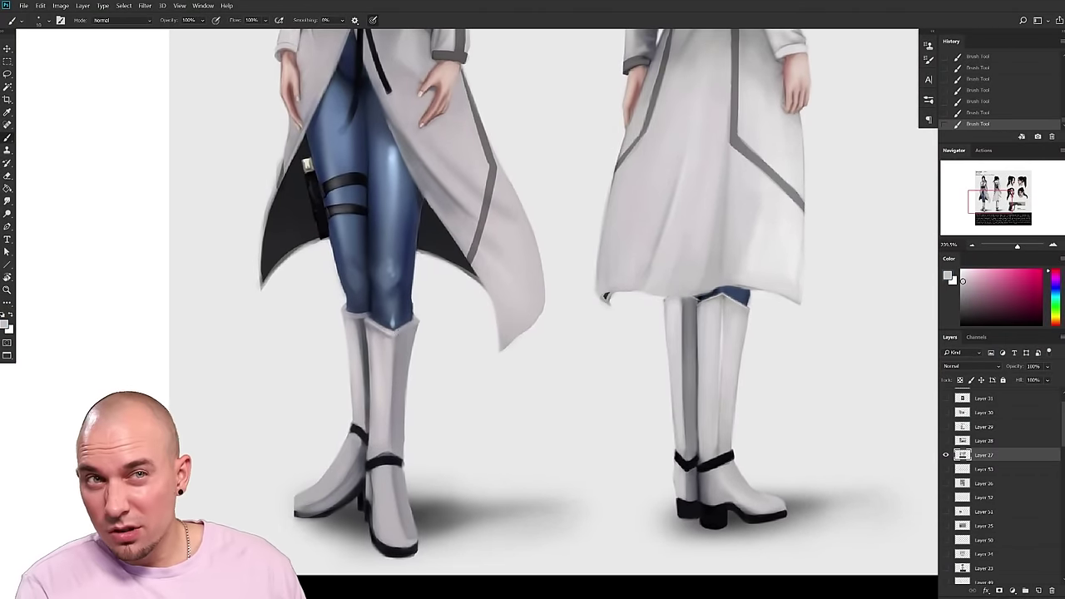
drag(539, 466, 546, 467)
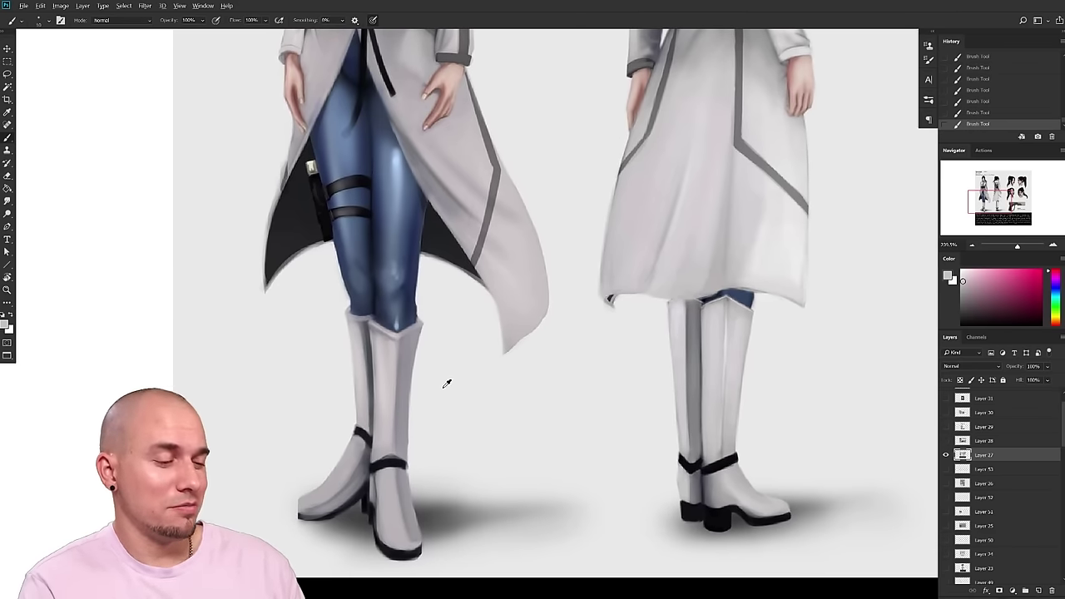
alt+click(390, 360)
drag(395, 342, 396, 376)
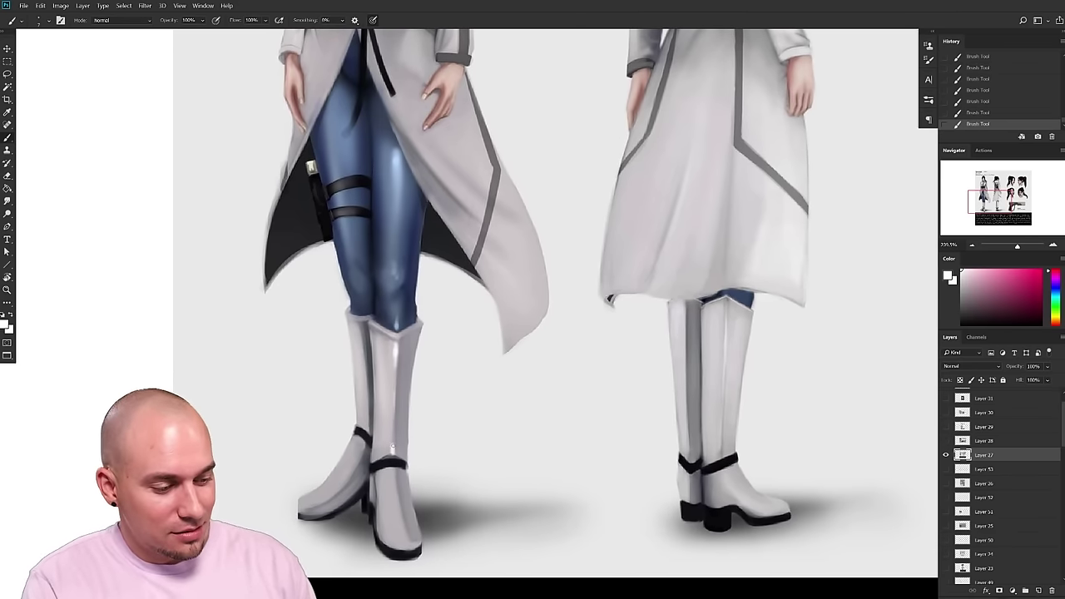
key(])
drag(393, 345, 392, 454)
key(])
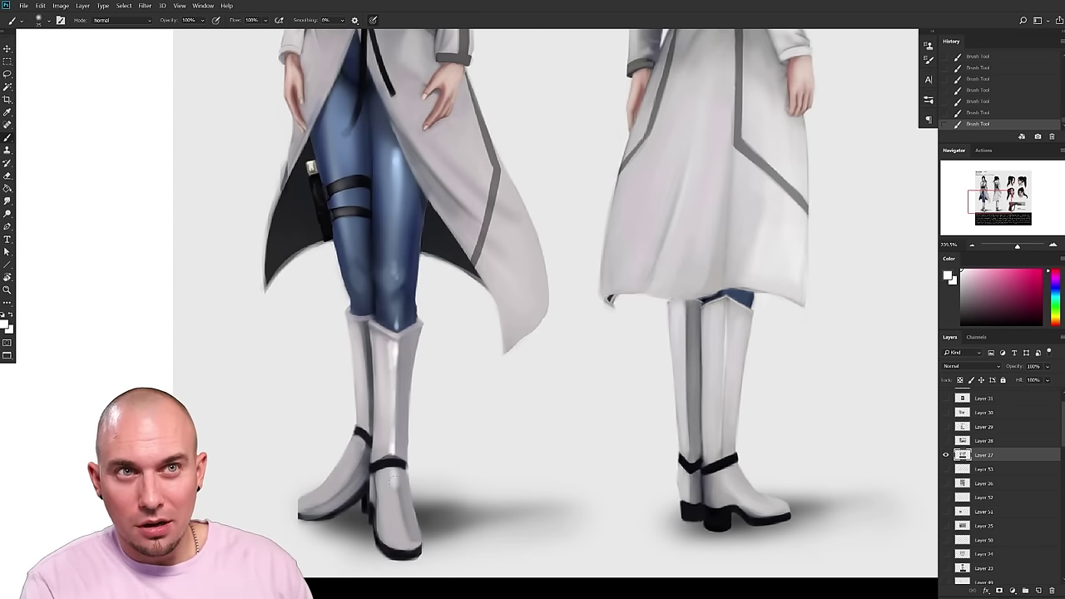
- Brush a white highlight over the foot of the nearer boot, redoing the first stroke at different brush sizes
drag(396, 477, 408, 534)
key(ctrl+z)
key([)
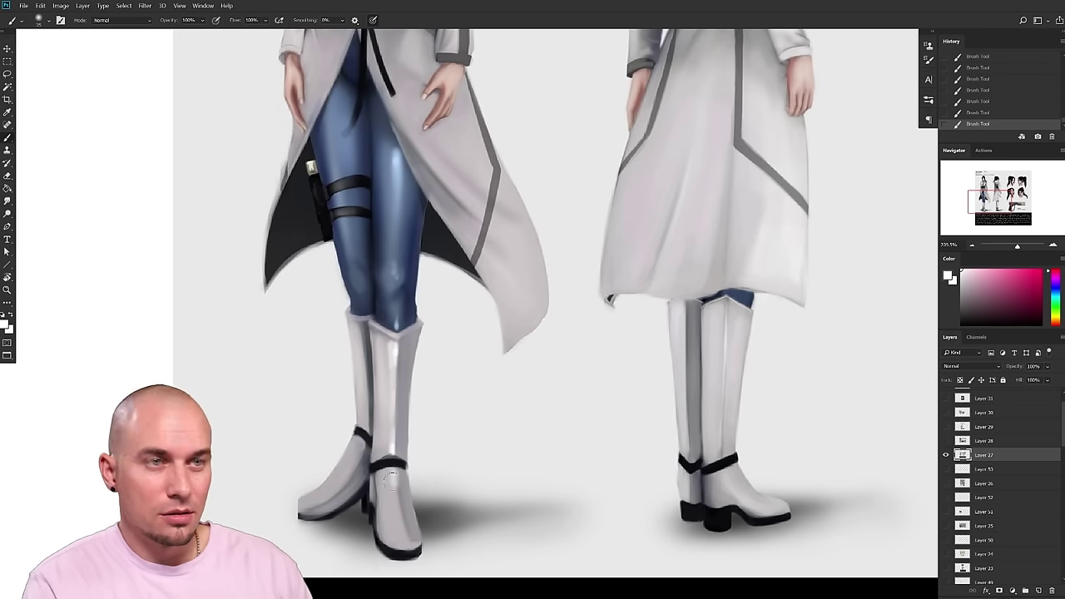
drag(397, 483, 408, 541)
key(])
key(])
key(])
mouse_move(397, 490)
mouse_down()
mouse_move(408, 535)
mouse_move(391, 519)
mouse_up()
- Brush a light highlight along the upper edge of the front figure's black bag using sampled colours, and undo the last stroke
drag(589, 417, 585, 419)
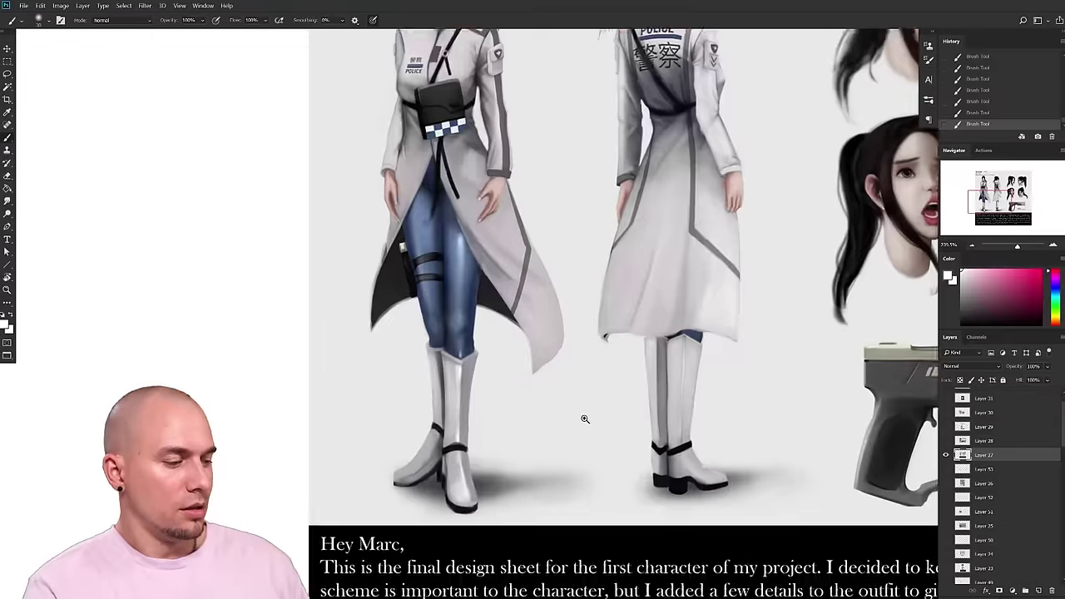
scroll(574, 430, down, 2)
scroll(573, 432, down, 2)
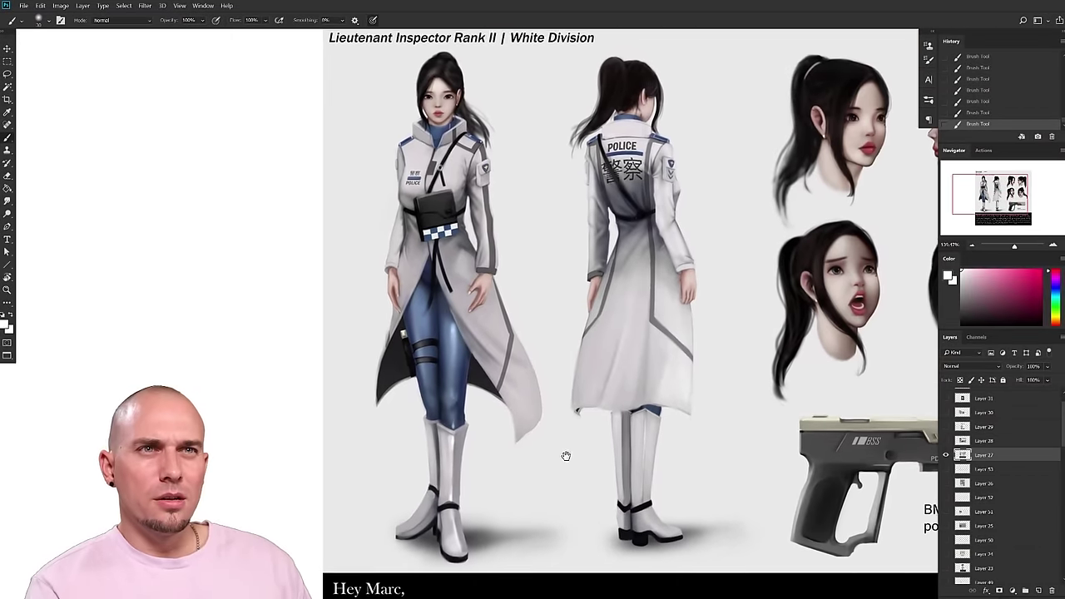
scroll(482, 484, up, 4)
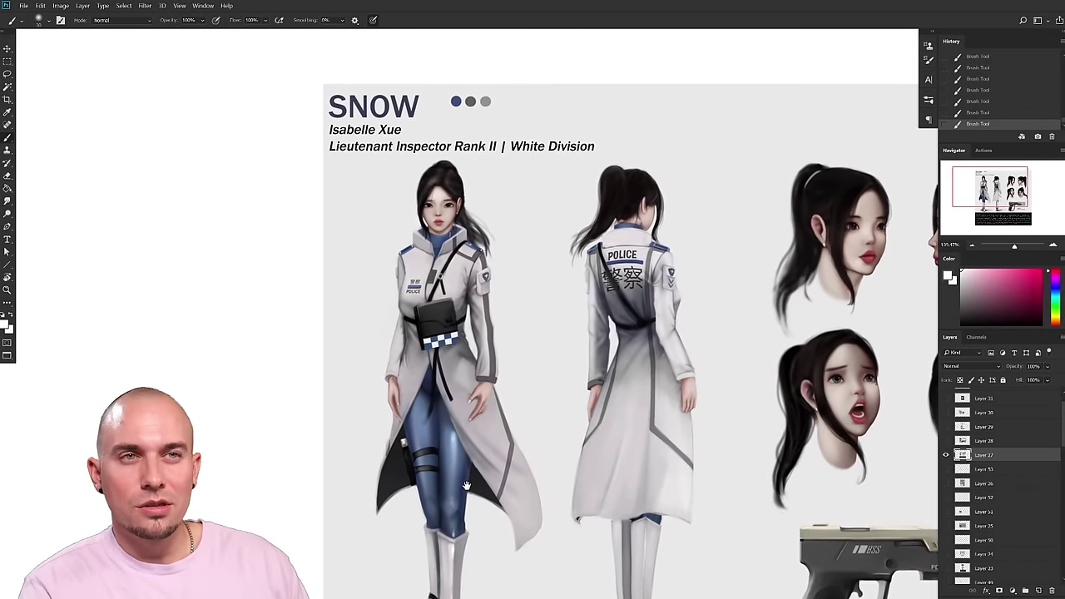
scroll(445, 464, up, 4)
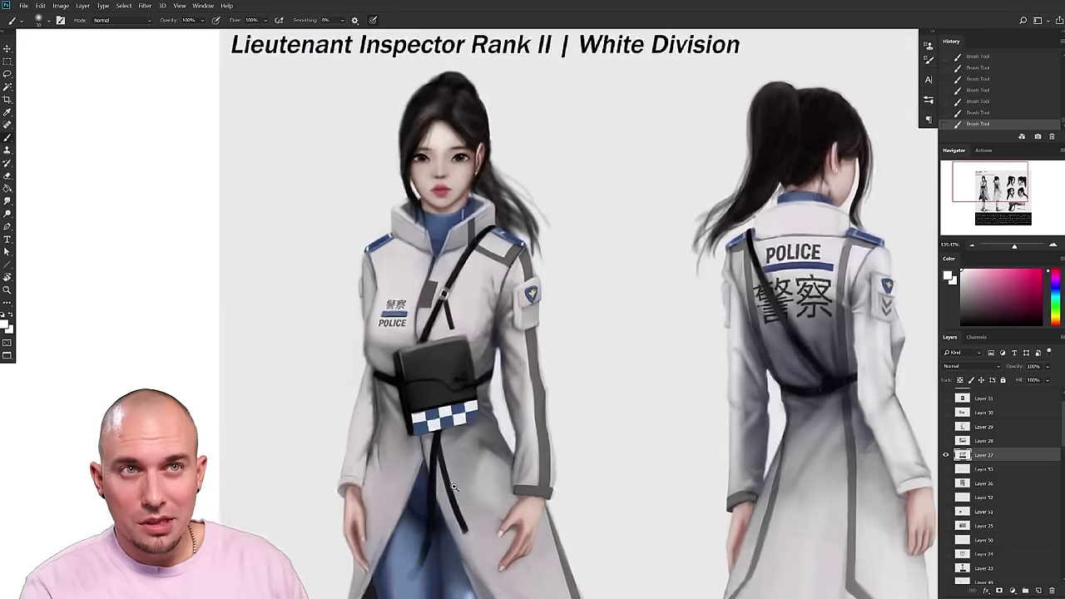
alt+click(450, 346)
mouse_move(450, 345)
mouse_down()
mouse_move(454, 337)
mouse_move(437, 332)
mouse_move(461, 327)
mouse_move(437, 347)
mouse_up()
alt+click(424, 332)
key(ctrl+z)
- Pick a pale cyan and paint a shiny highlight on the black chest strap above the buckle
drag(447, 288, 420, 383)
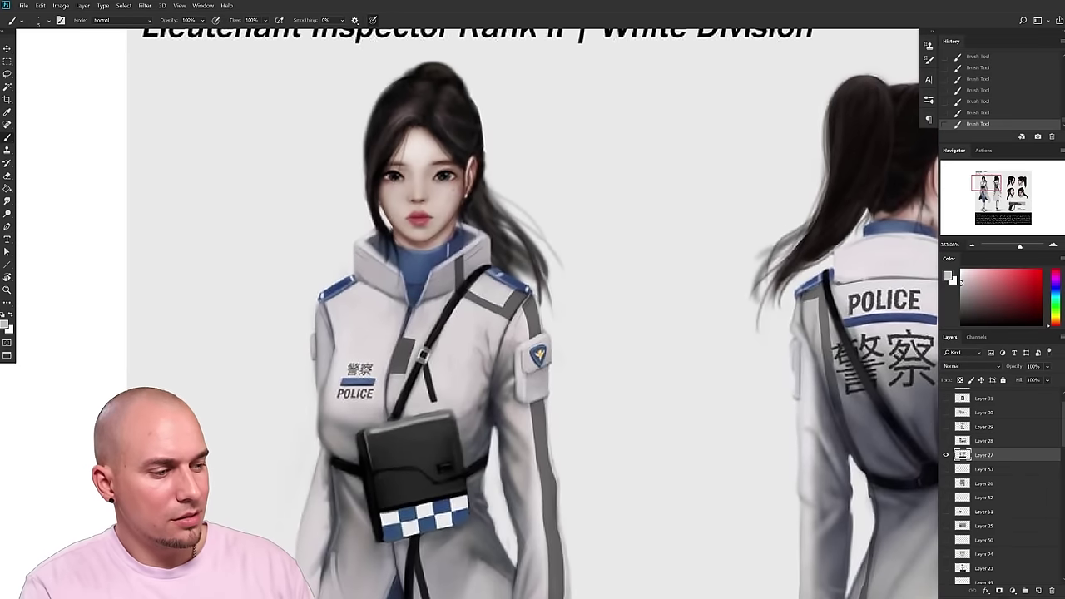
drag(463, 290, 461, 293)
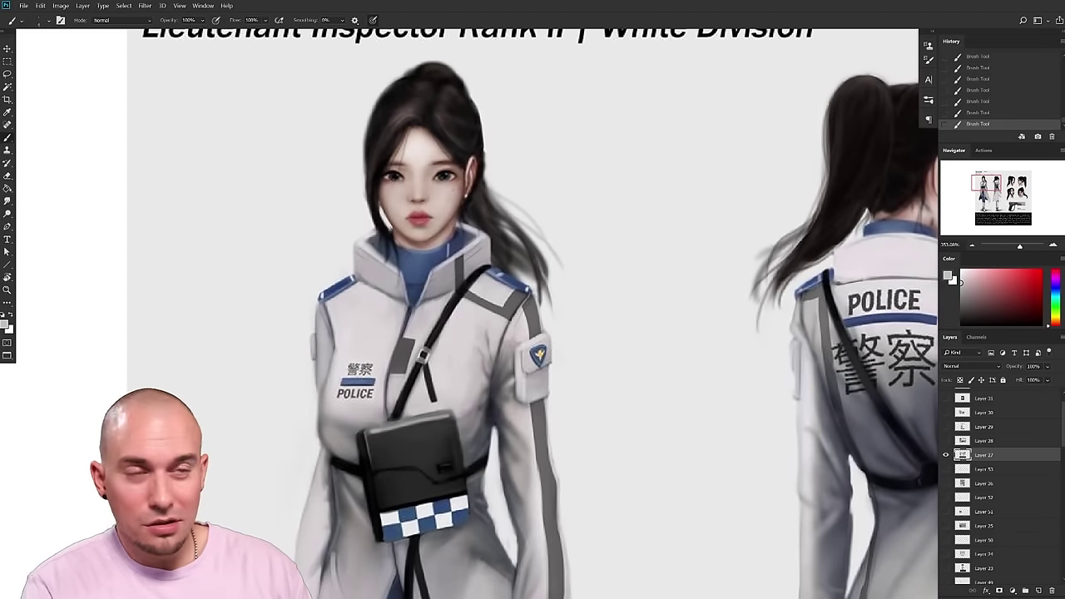
scroll(420, 353, up, 5)
scroll(449, 352, down, 4)
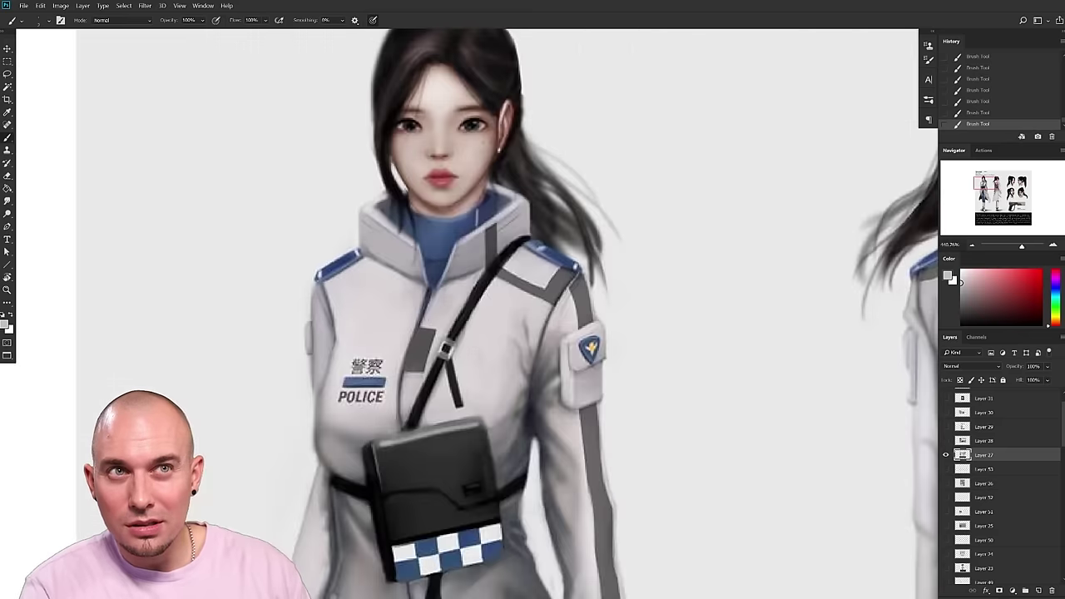
alt+click(472, 304)
click(971, 282)
click(974, 269)
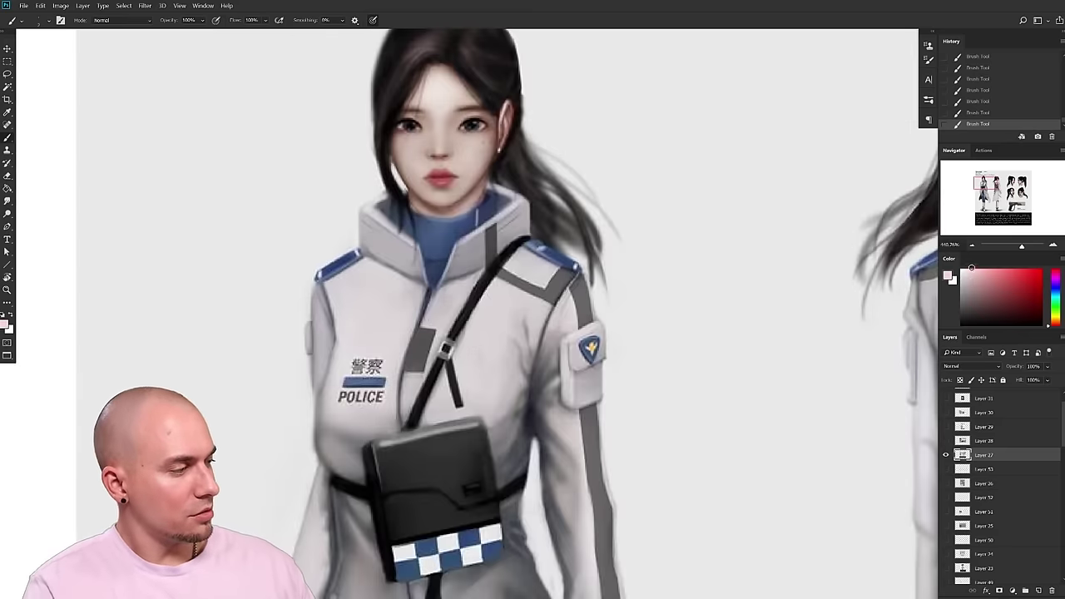
click(1056, 295)
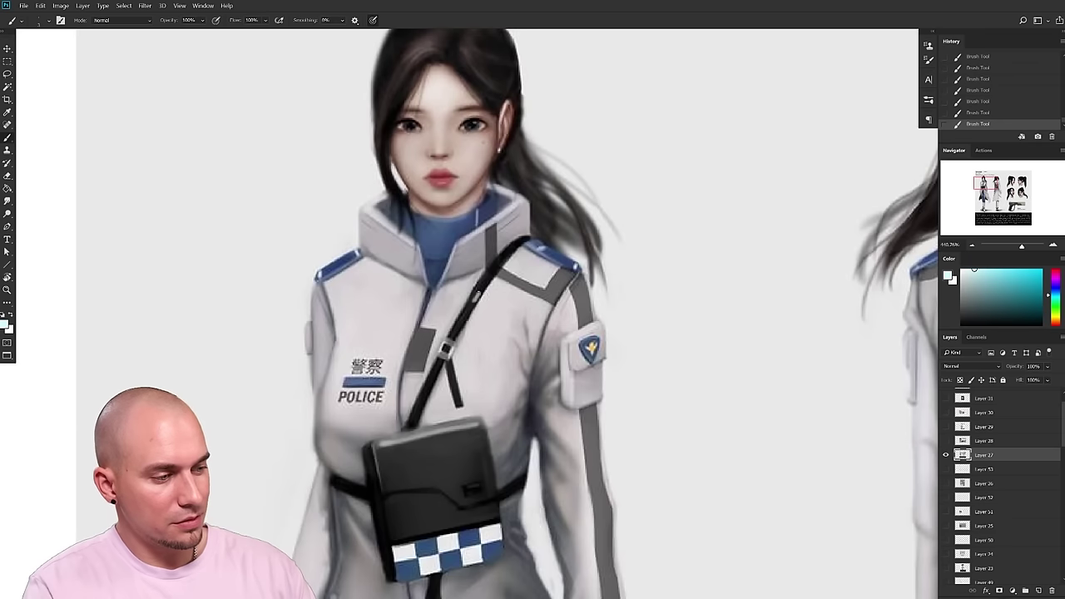
drag(483, 278, 468, 305)
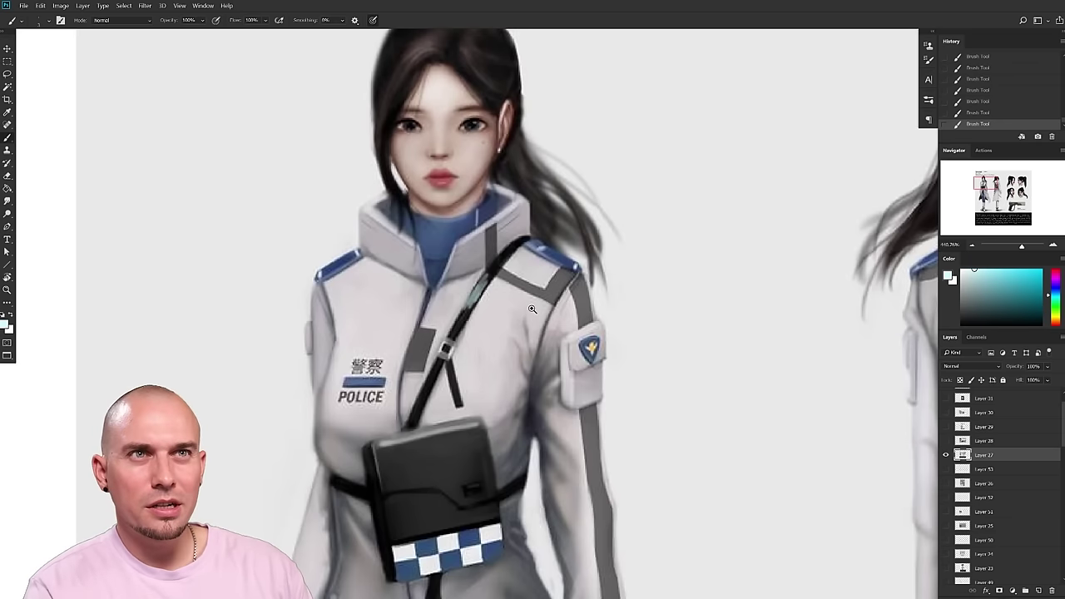
- Repaint the trigger of the BM5R2 pistol in a dark grey sampled from the gun
drag(532, 311, 483, 313)
mouse_move(537, 332)
mouse_down()
mouse_move(475, 298)
mouse_move(429, 289)
mouse_up()
drag(574, 358, 433, 346)
drag(506, 347, 465, 253)
scroll(524, 345, down, 2)
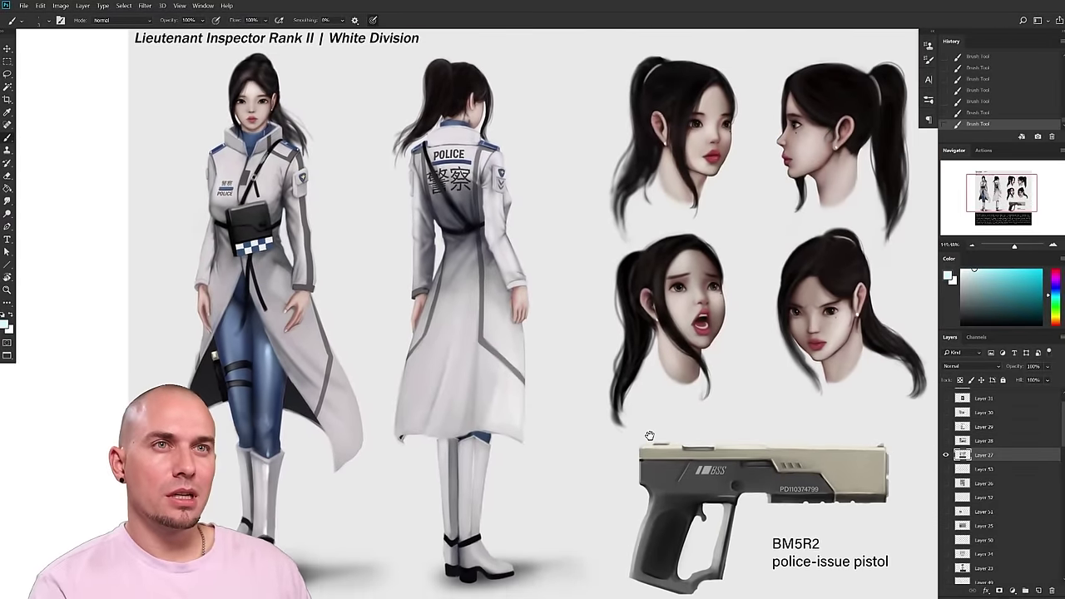
drag(649, 436, 583, 406)
scroll(582, 406, up, 3)
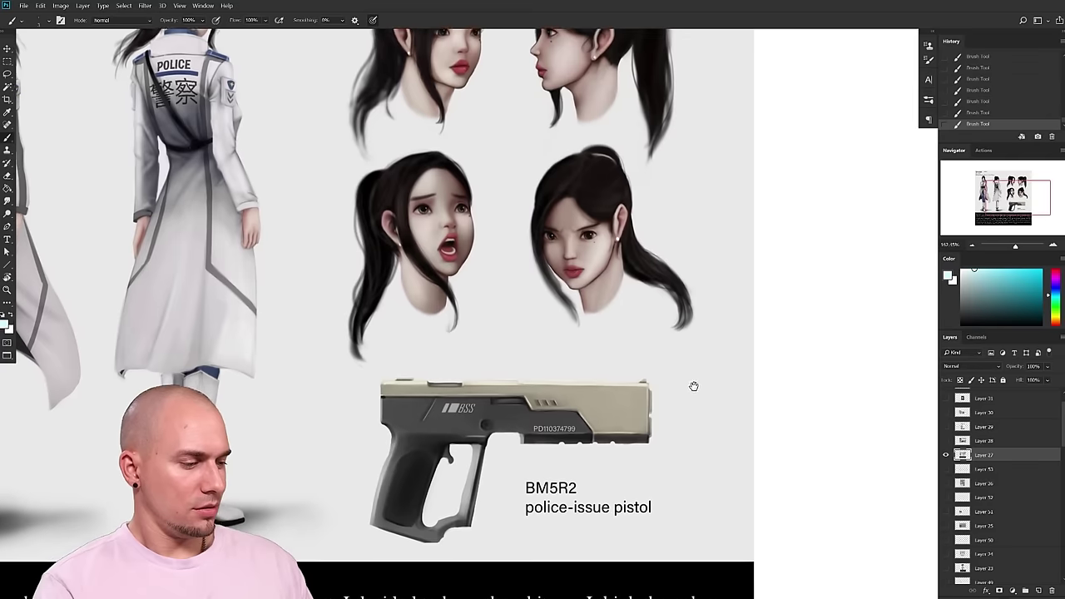
mouse_move(693, 386)
mouse_down()
mouse_move(694, 417)
mouse_move(682, 417)
mouse_up()
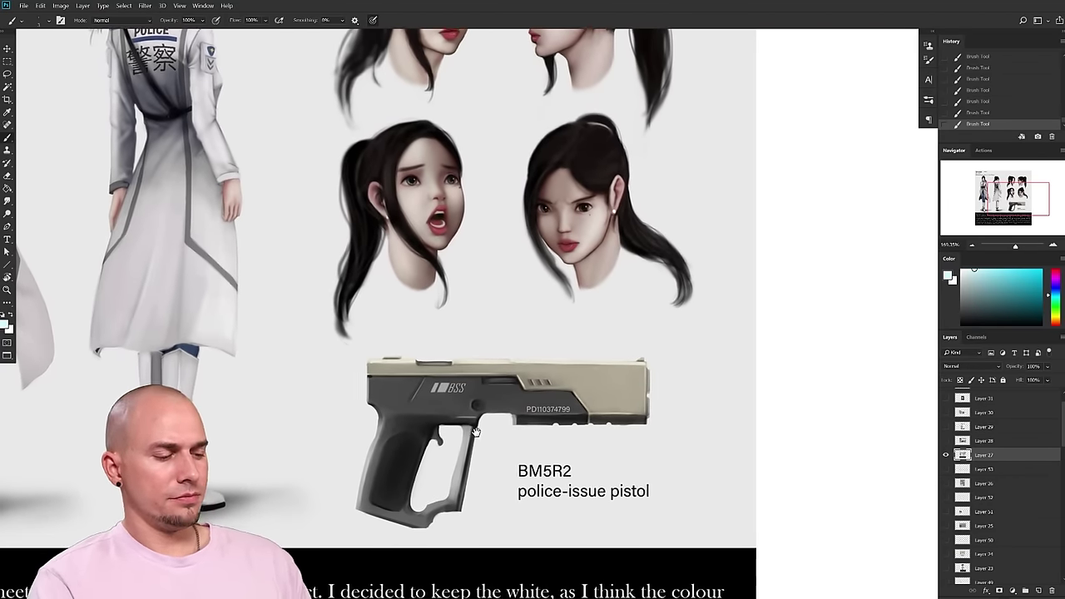
alt+click(437, 432)
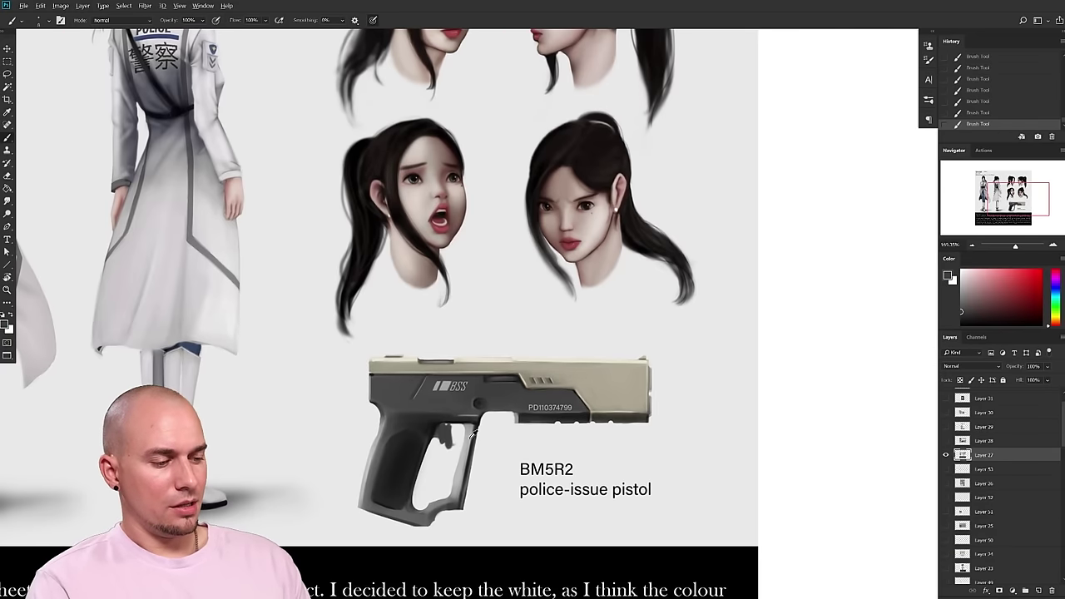
- Reshape the front of the pistol's trigger guard into an angular form with sampled greys and background colour
drag(457, 460, 490, 420)
alt+click(480, 405)
key(bracketright)
alt+click(465, 428)
mouse_move(452, 455)
mouse_down()
mouse_move(471, 430)
mouse_move(500, 422)
mouse_up()
alt+click(485, 414)
key(bracketleft)
key(bracketleft)
key(bracketleft)
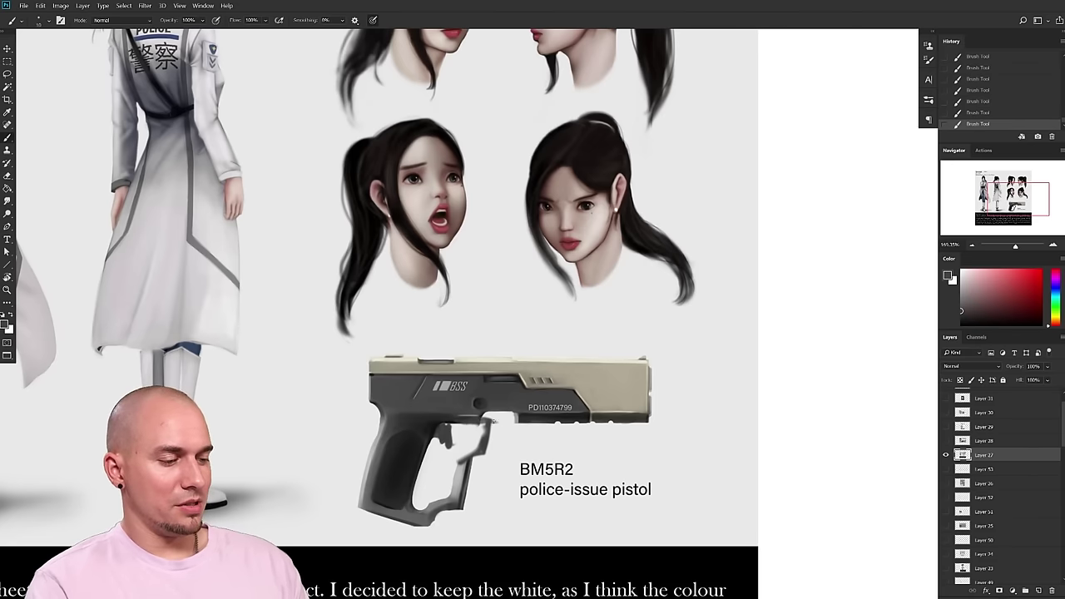
- Refine the trigger's shape with sampled dark grey and trim around it with the light background colour
alt+click(460, 433)
alt+click(449, 434)
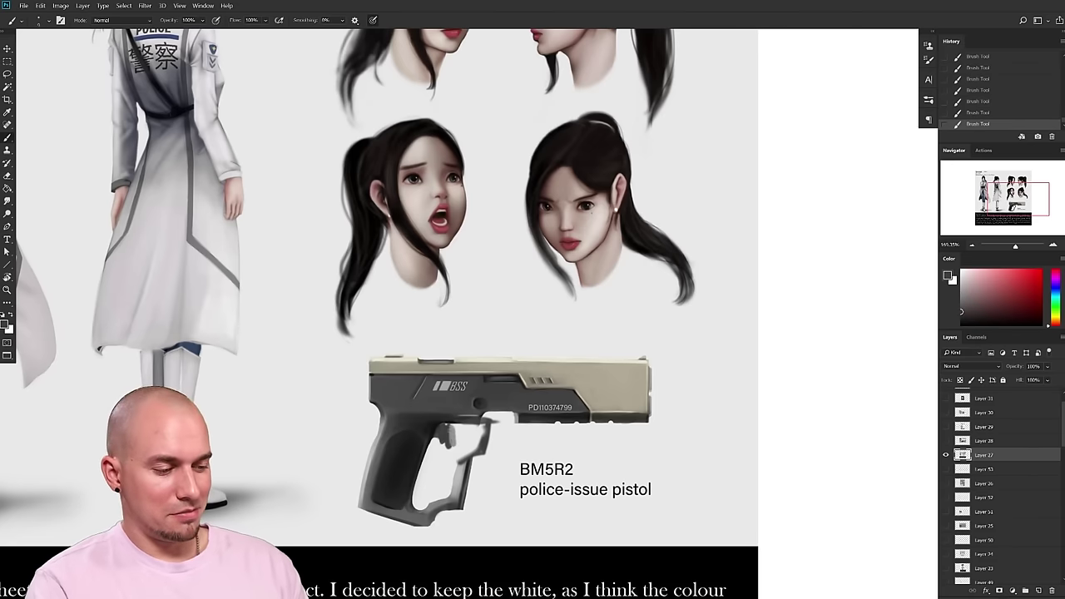
alt+click(448, 433)
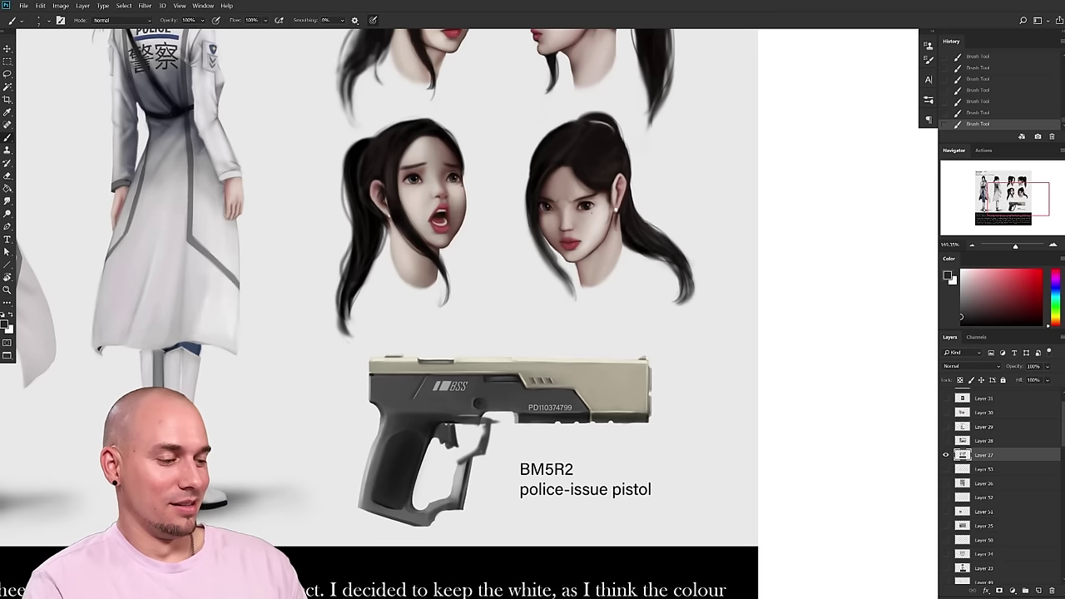
alt+click(456, 448)
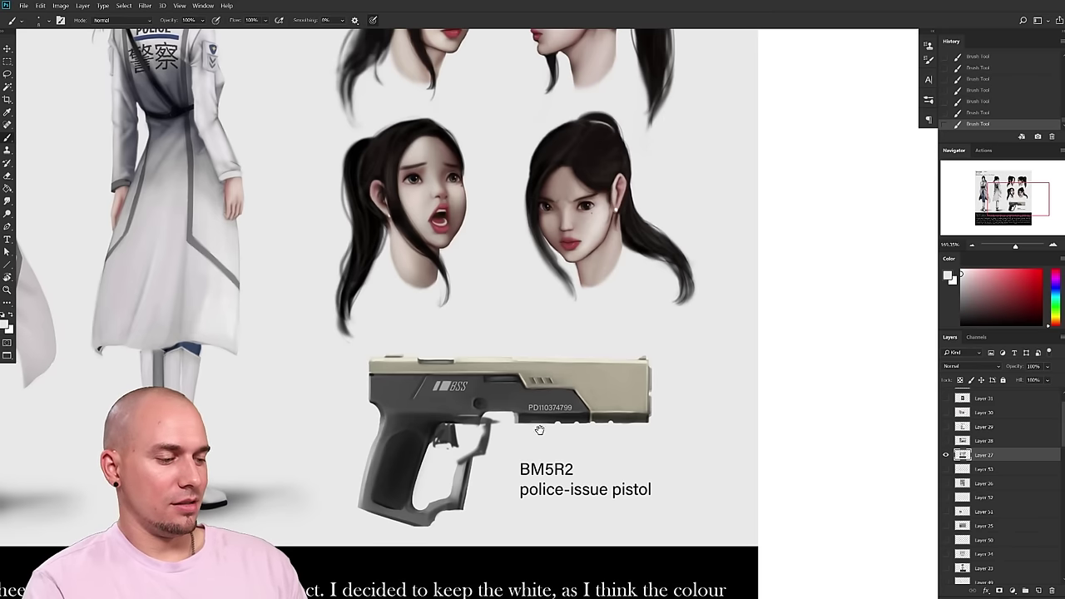
- Examine the reworked pistol both in close-up and as part of the whole character sheet
drag(514, 429, 490, 412)
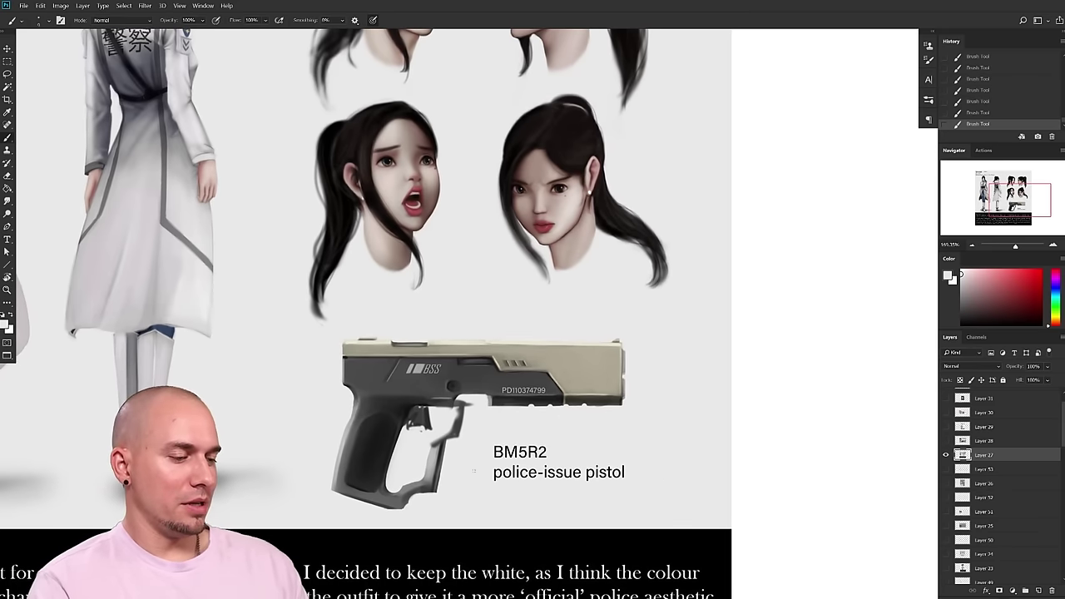
scroll(532, 449, down, 3)
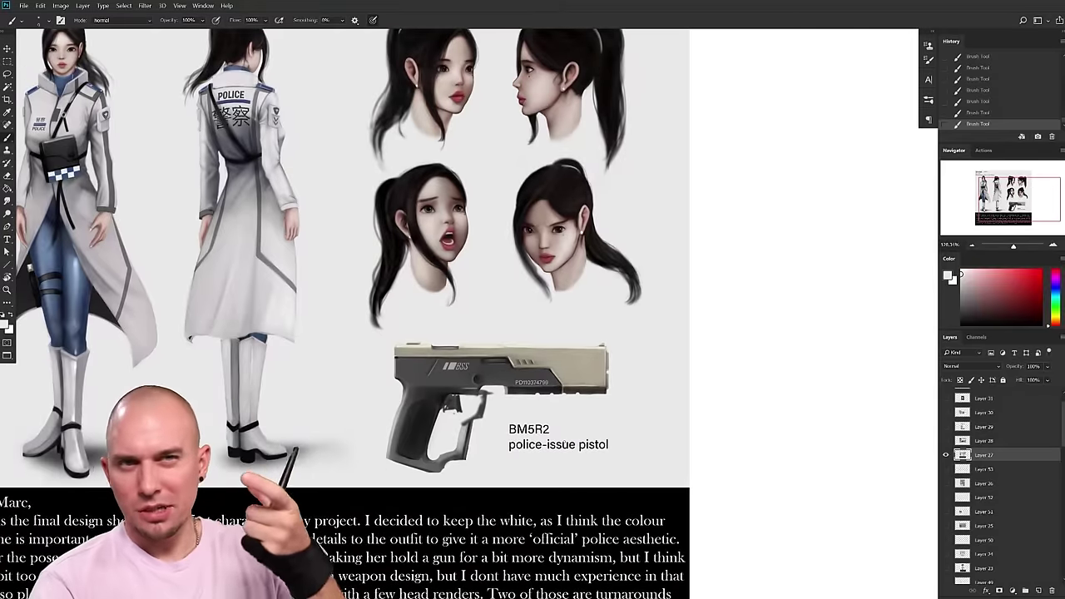
drag(609, 430, 697, 480)
drag(615, 461, 625, 464)
scroll(625, 464, up, 1)
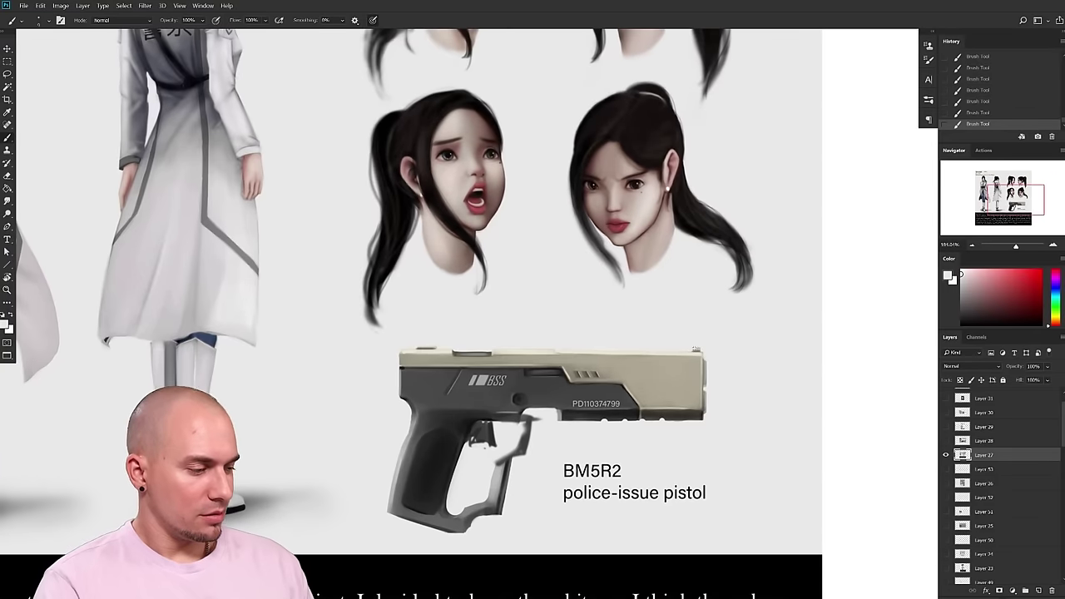
scroll(691, 426, up, 1)
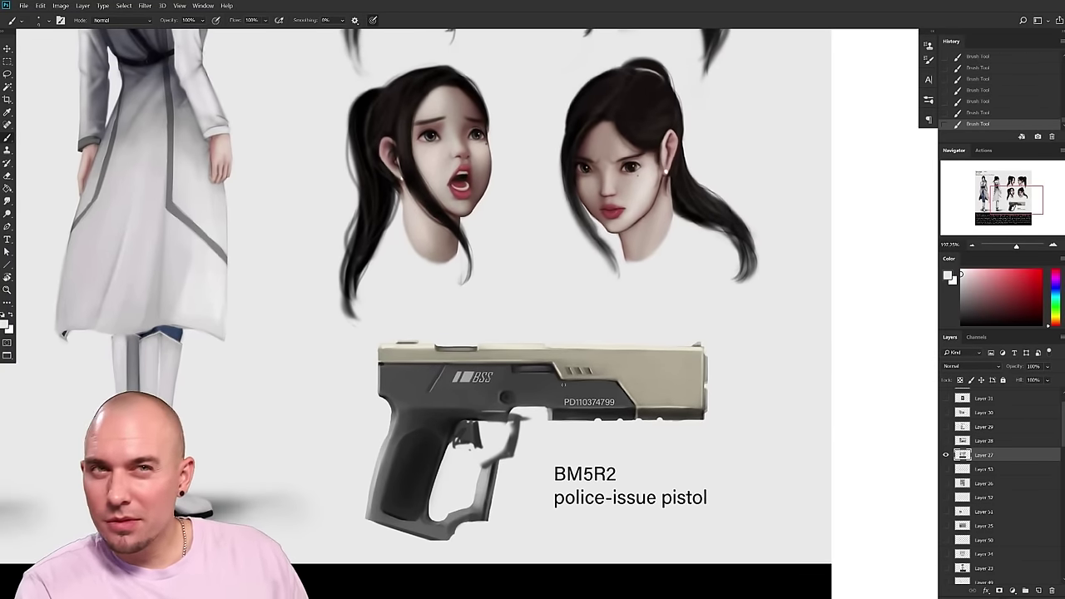
scroll(563, 384, up, 2)
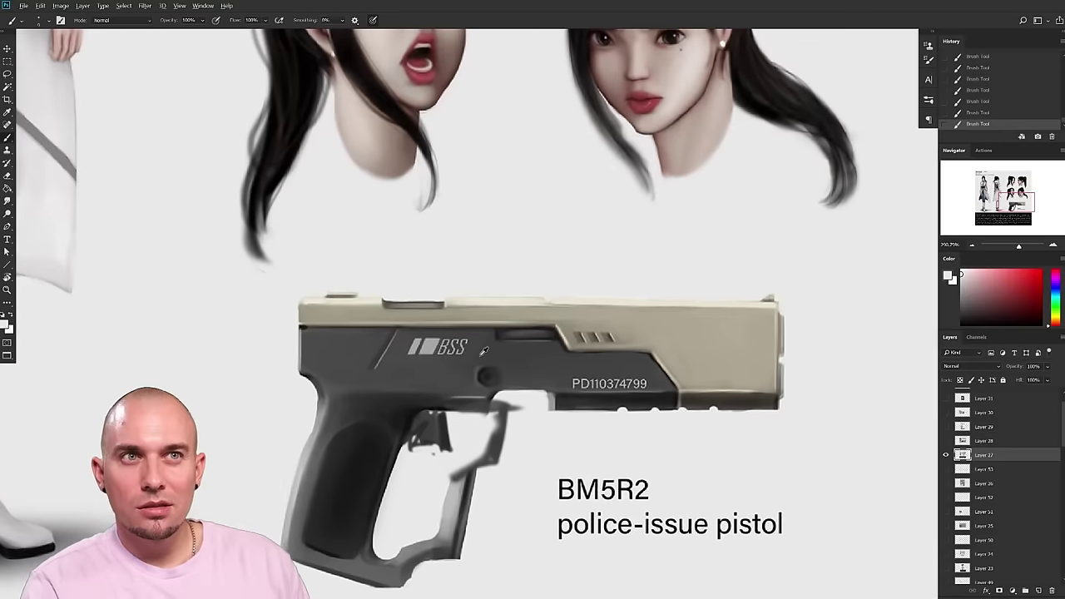
- Sample the dark grey frame and beige slide of the pistol and pick a lighter beige
alt+click(631, 319)
alt+click(394, 361)
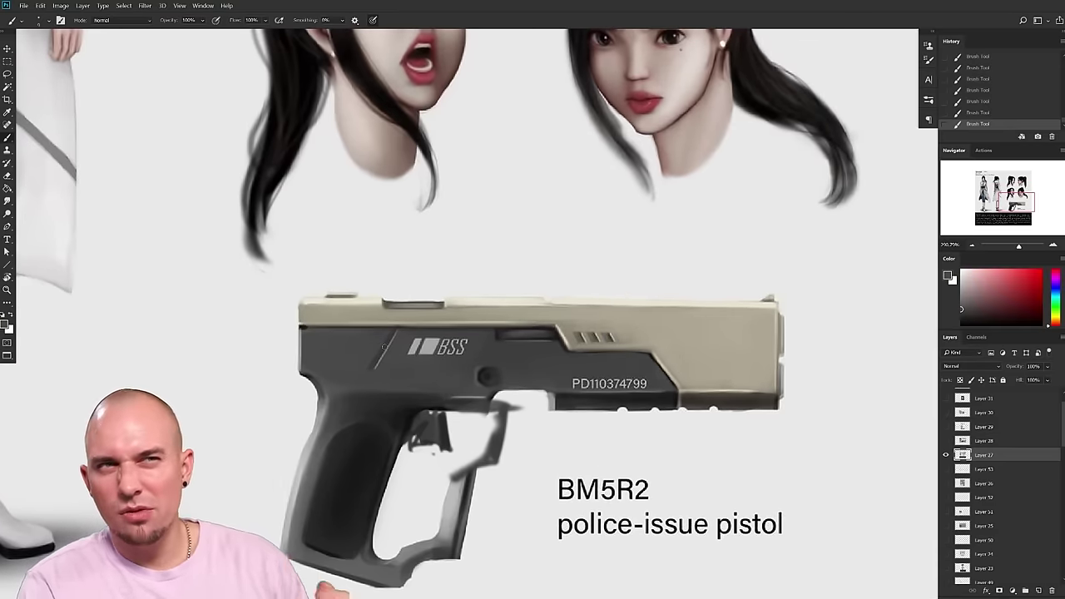
drag(385, 346, 360, 361)
alt+click(677, 360)
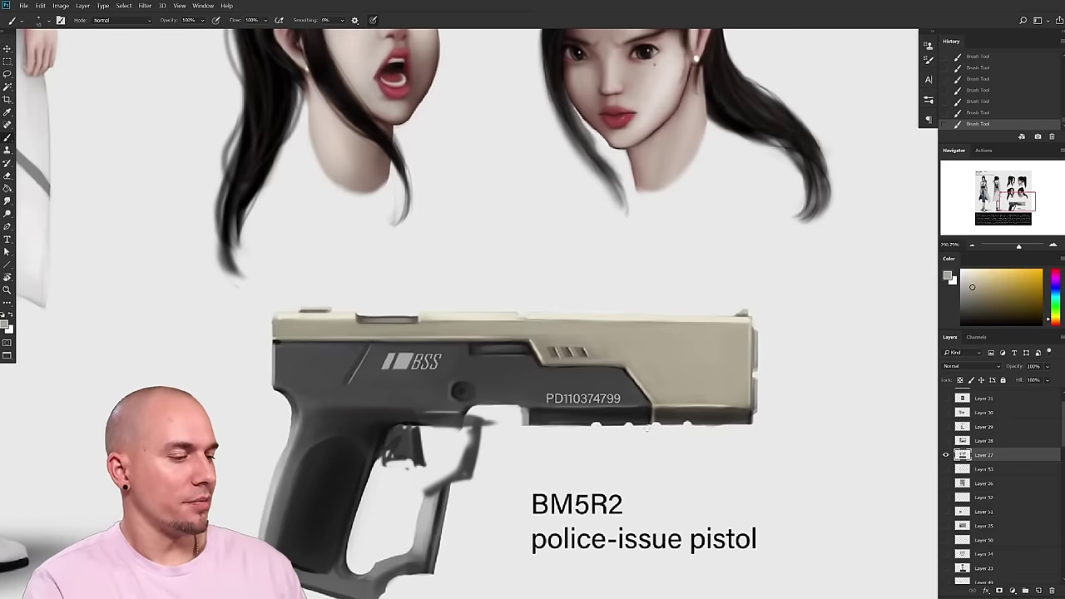
drag(974, 286, 972, 276)
drag(582, 386, 579, 404)
drag(682, 446, 877, 597)
scroll(611, 485, down, 4)
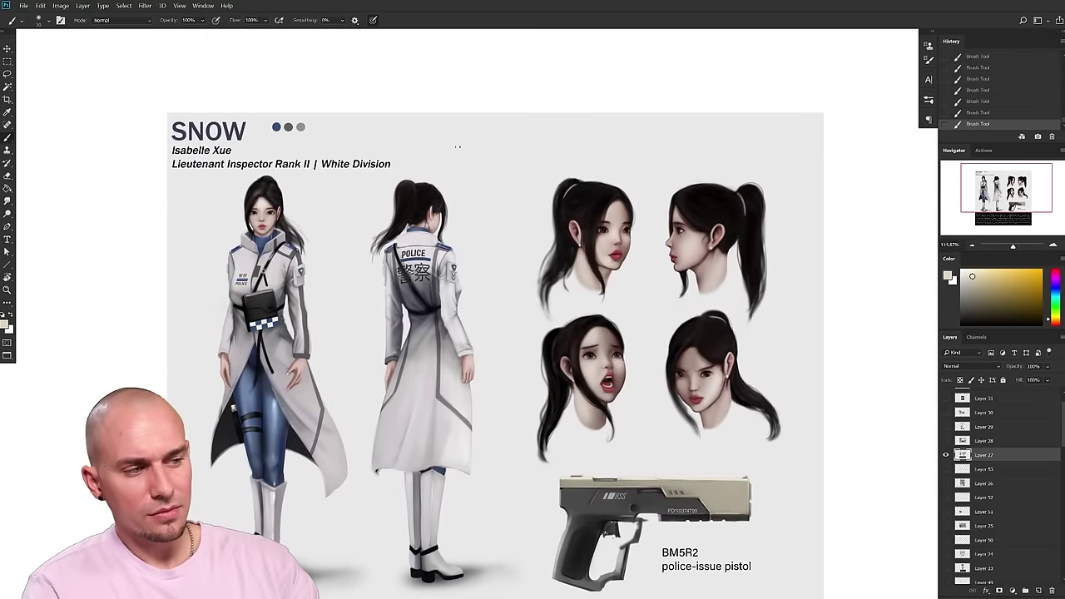
- Paint three soft round black swatches in a row above the head renders, using black sampled from the back-view hair
alt+click(431, 198)
click(461, 145)
click(506, 145)
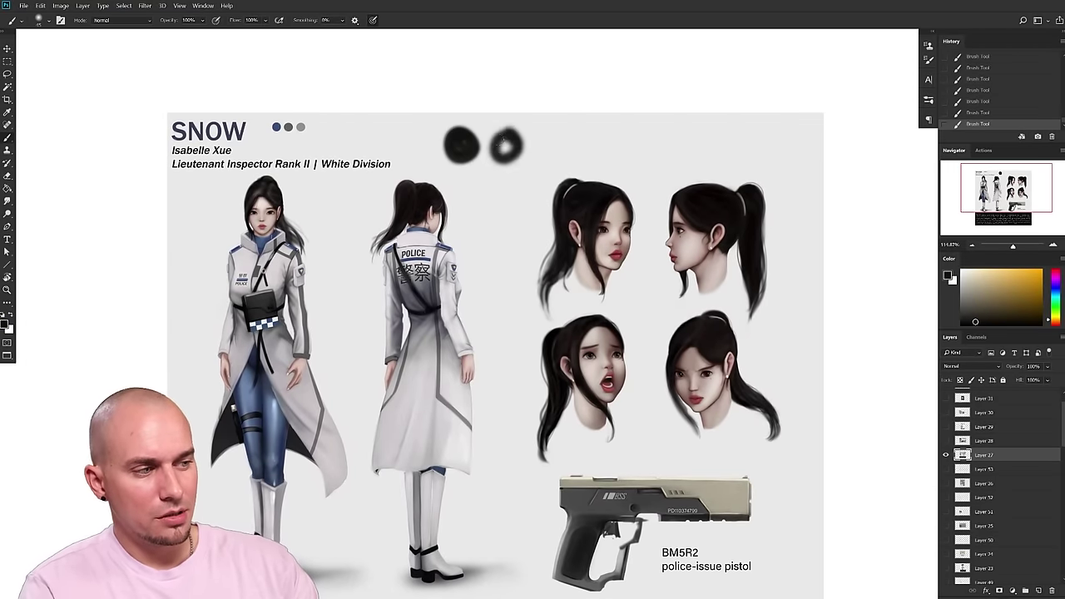
click(552, 146)
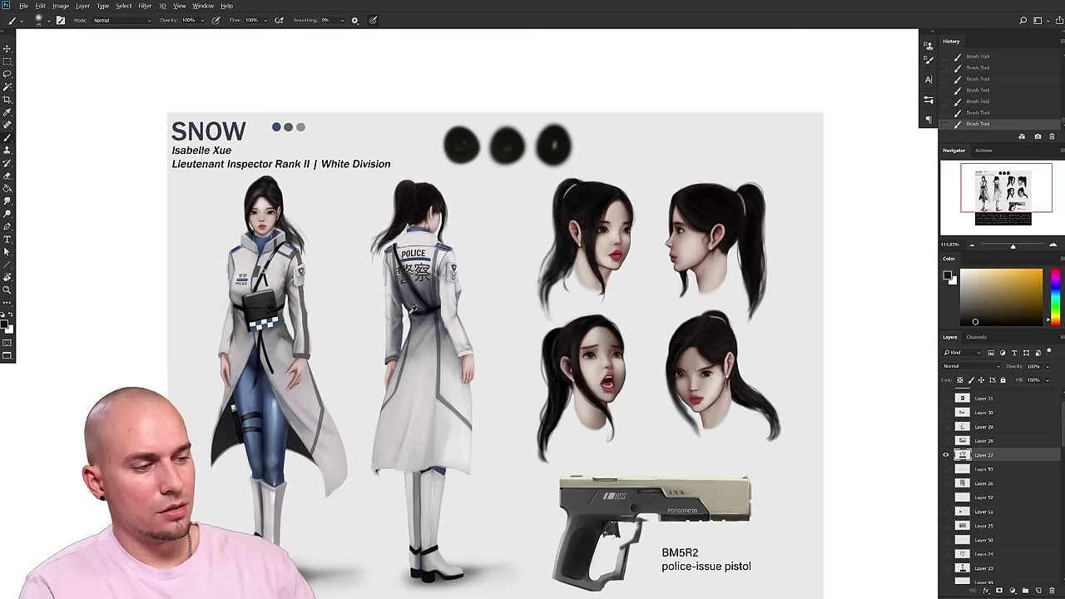
- Repaint the first swatch as a light grey ball with matte shading, using tones sampled from the white coat
alt+click(427, 249)
mouse_move(457, 139)
mouse_down()
mouse_move(467, 136)
mouse_move(459, 147)
mouse_up()
alt+click(427, 239)
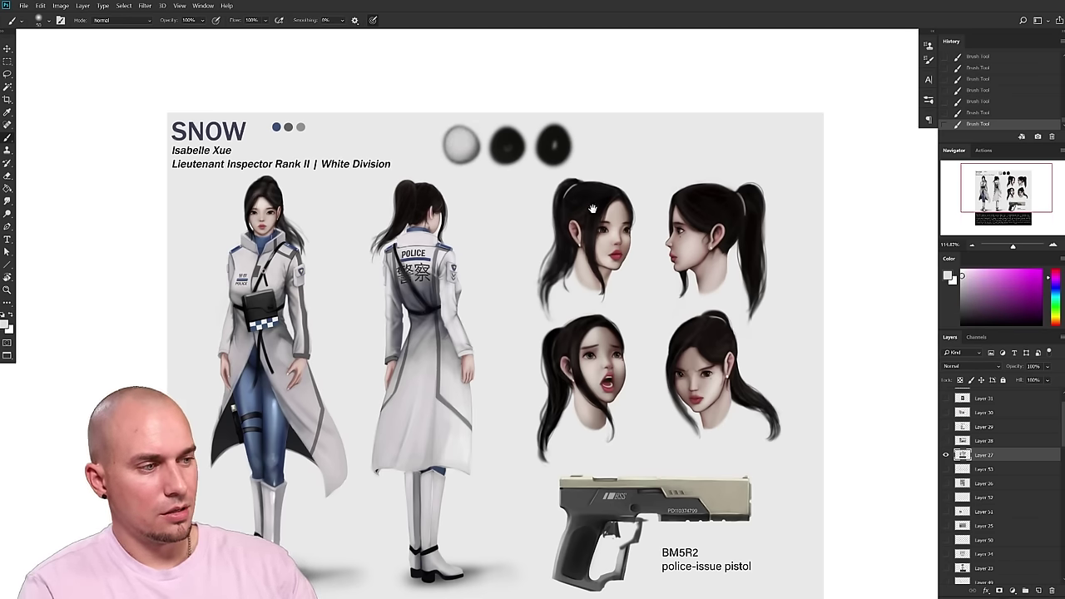
- Repaint the middle swatch as a skin-coloured ball with tones sampled from the face, and pick a warmer peach
drag(592, 208, 567, 251)
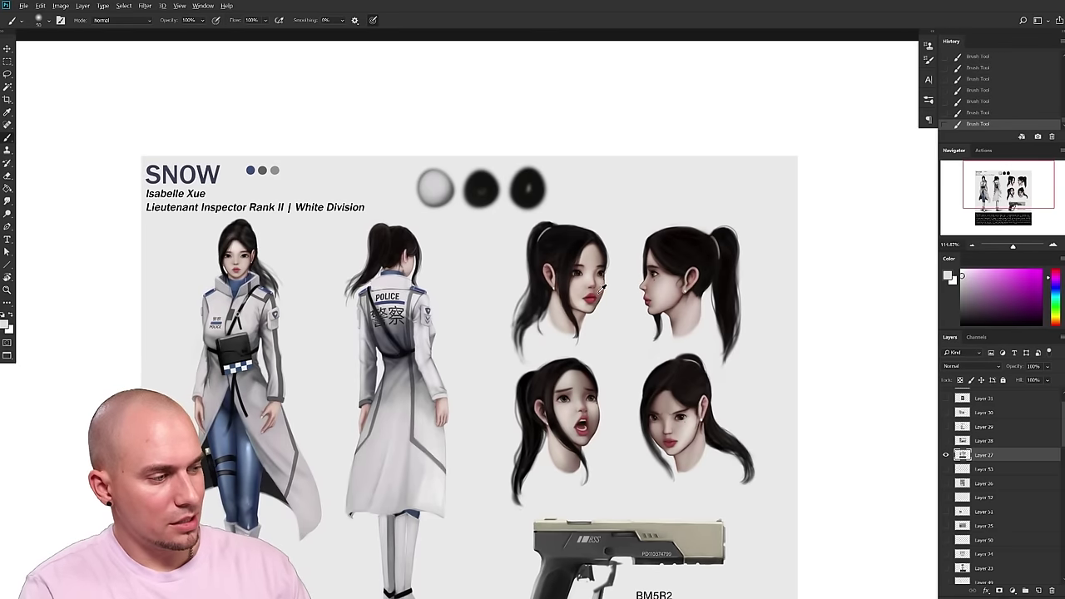
alt+click(601, 287)
drag(479, 190, 479, 175)
alt+click(585, 283)
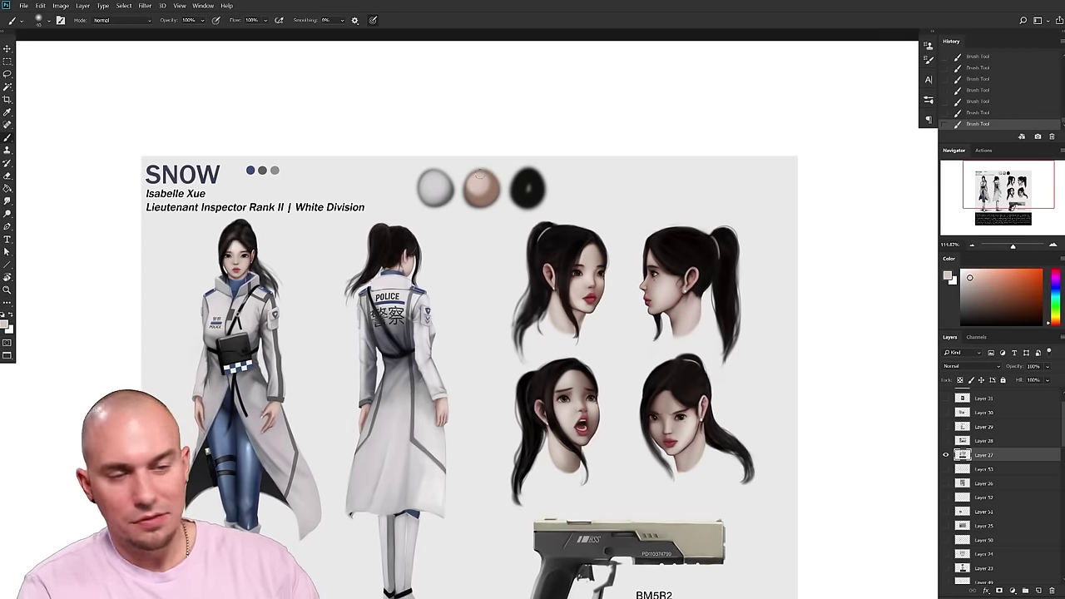
alt+click(488, 194)
click(990, 274)
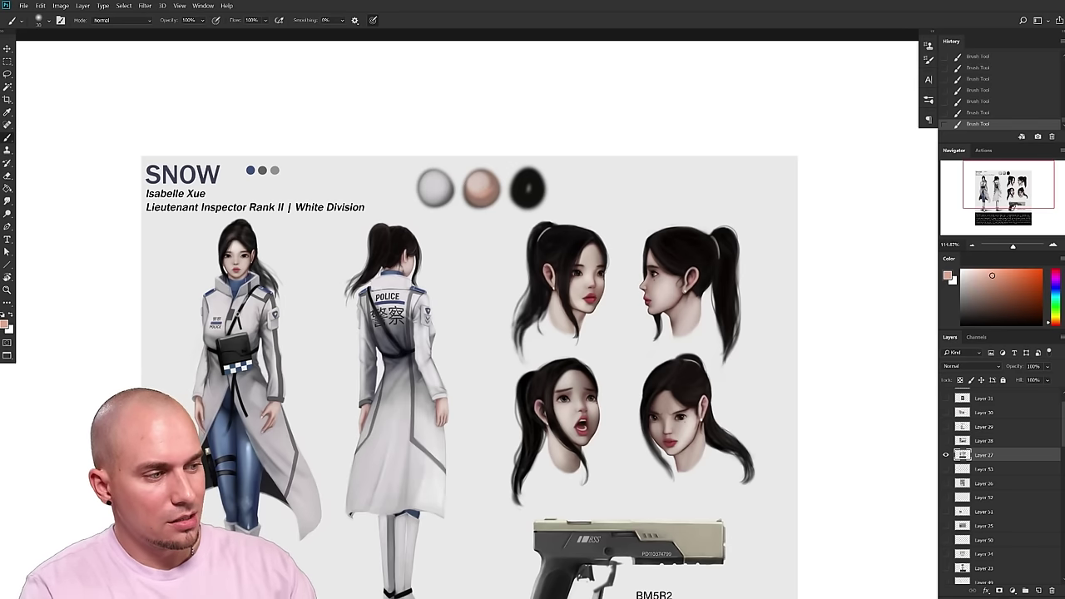
- Blend sampled peach tones into the skin ball and add a white highlight to it
alt+click(487, 198)
alt+click(485, 182)
key(])
drag(572, 169, 564, 178)
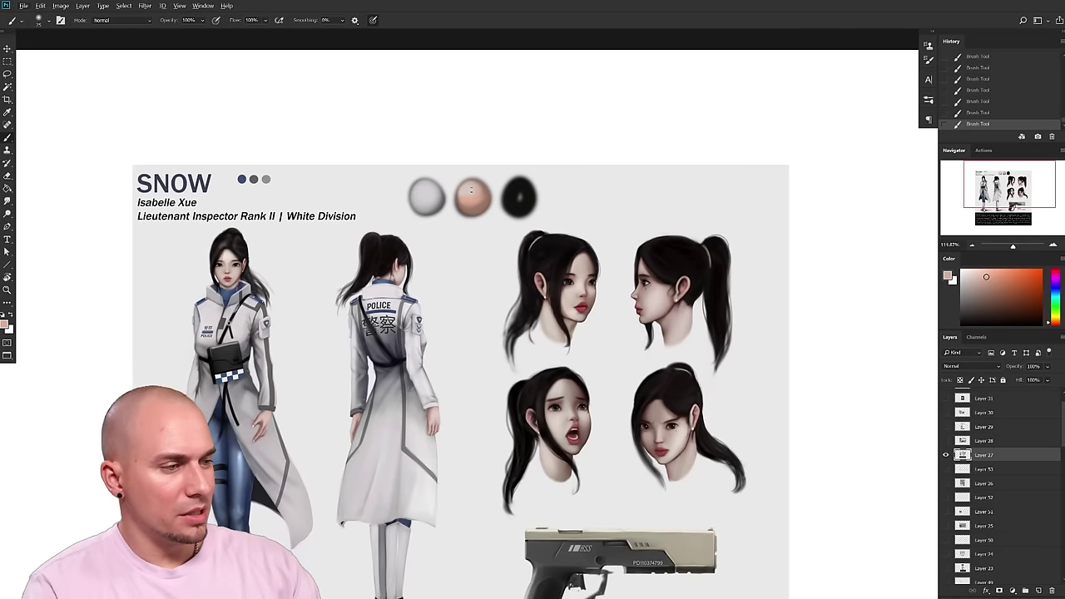
click(965, 271)
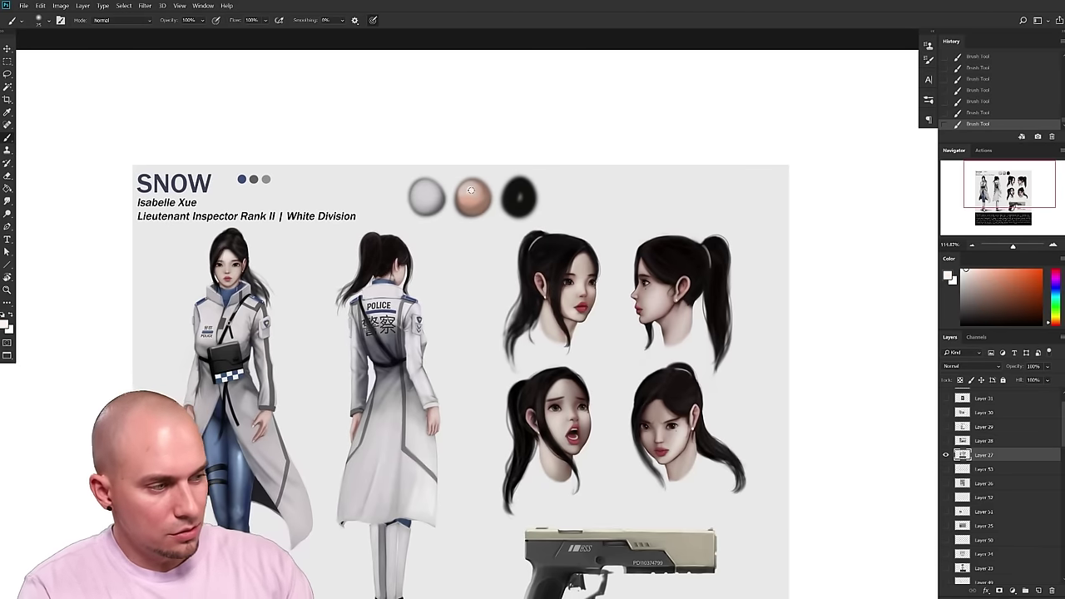
- Review the full character sheet together with the three painted material balls
scroll(544, 180, down, 2)
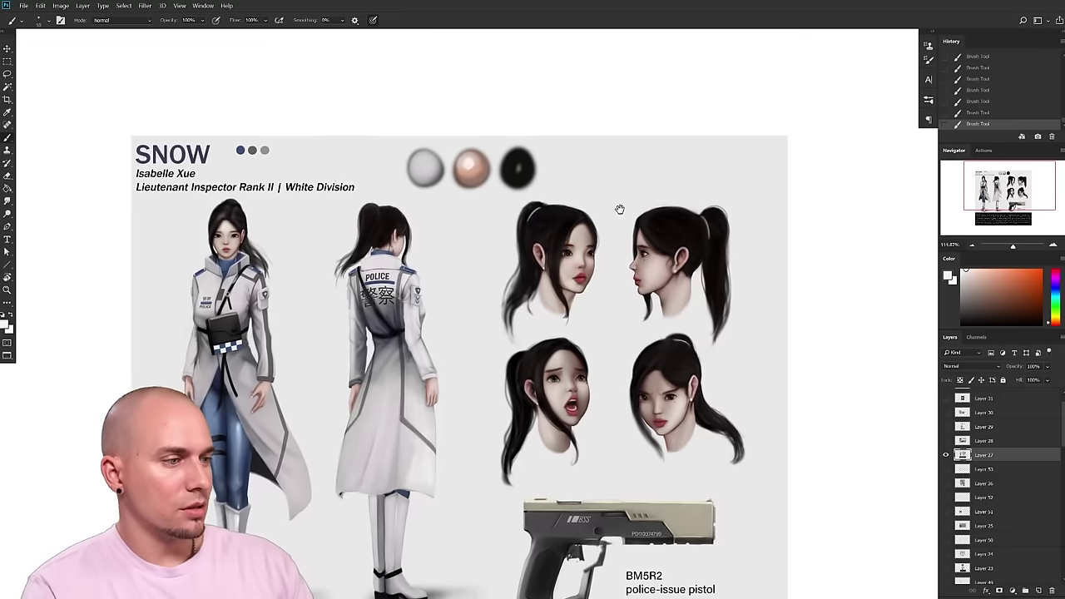
scroll(690, 374, down, 2)
drag(684, 371, 674, 324)
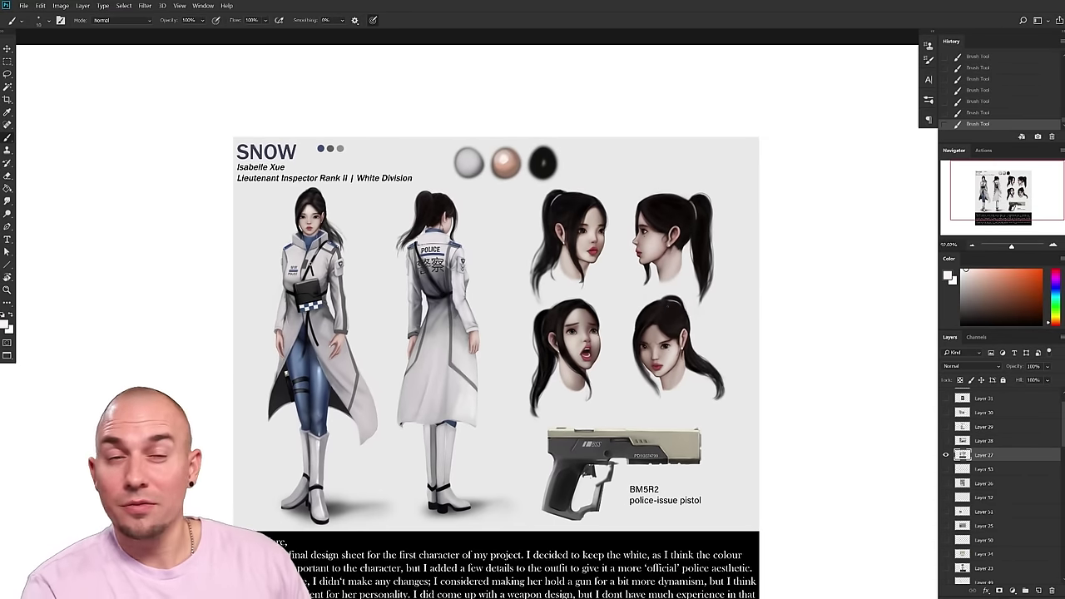
drag(593, 427, 573, 433)
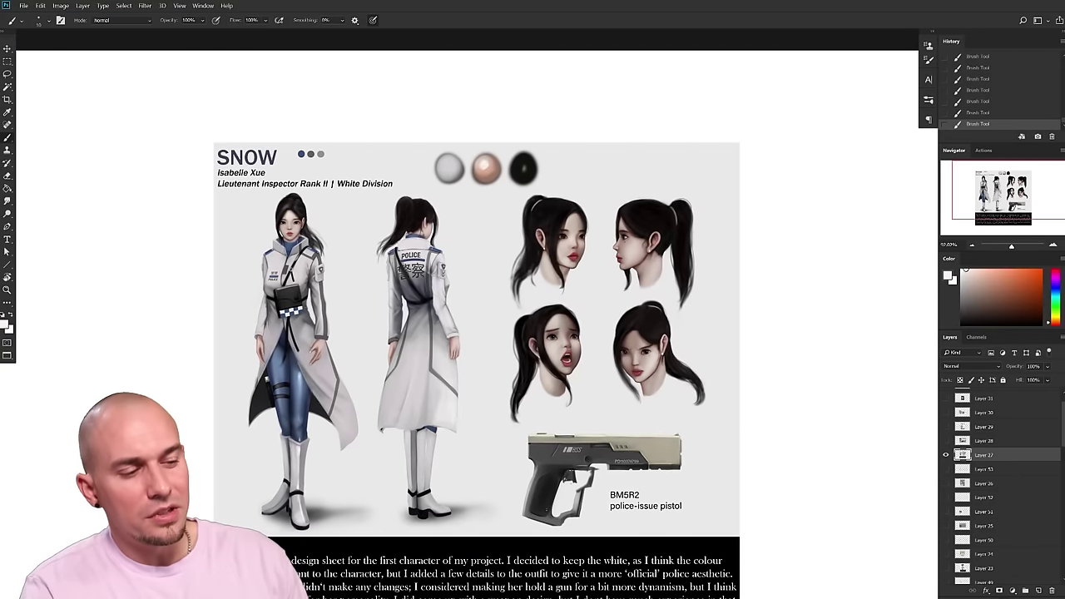
scroll(521, 418, down, 3)
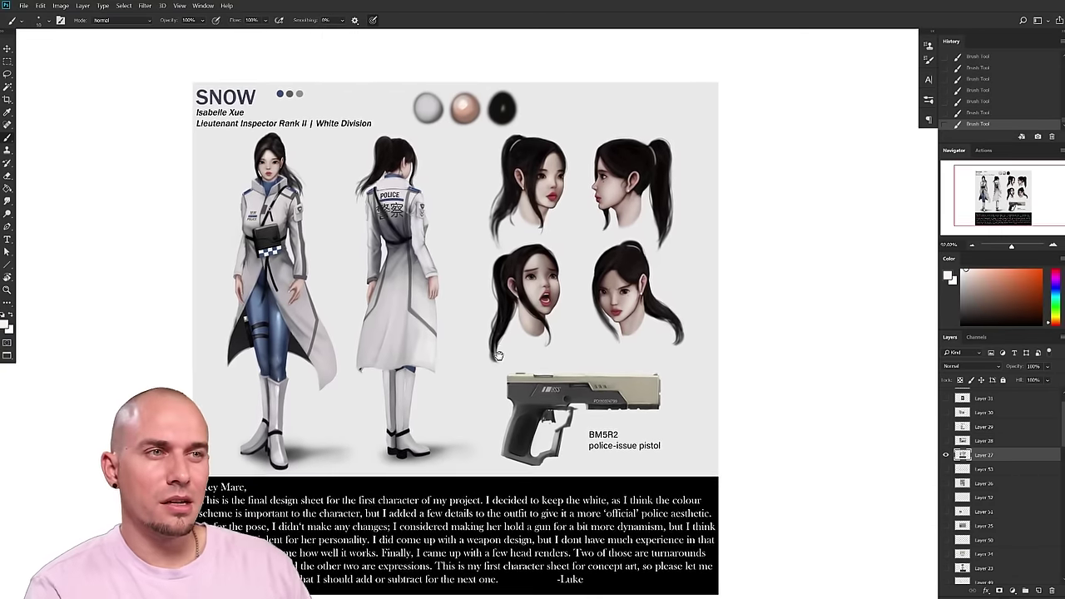
- Paint a thin near-white highlight along the upper edge of the pistol's beige slide
scroll(601, 366, up, 3)
drag(524, 381, 570, 377)
alt+click(645, 293)
drag(985, 288, 945, 263)
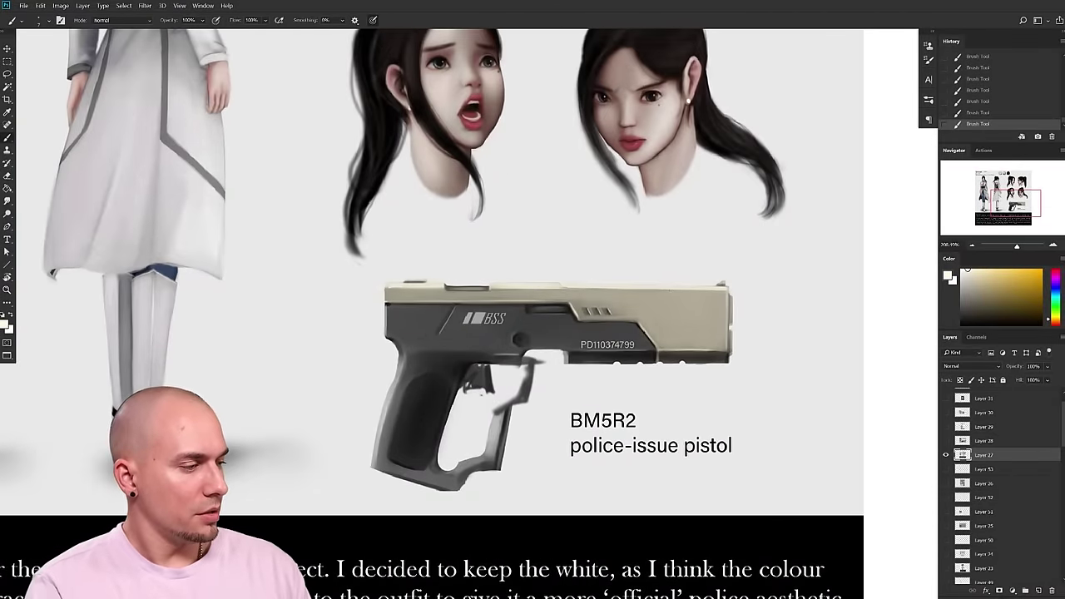
key(ctrl+z)
alt+click(717, 298)
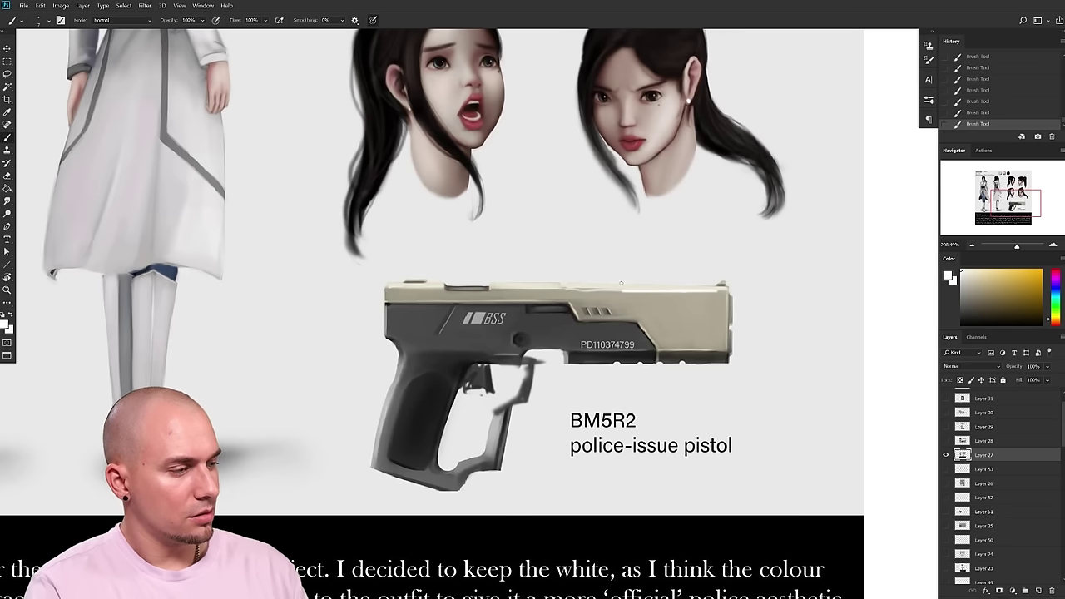
- Brush a soft white shine over the front part of the pistol's slide with a larger brush and undo the last stroke
mouse_move(708, 332)
mouse_down()
mouse_move(713, 343)
mouse_move(683, 337)
mouse_move(717, 314)
mouse_up()
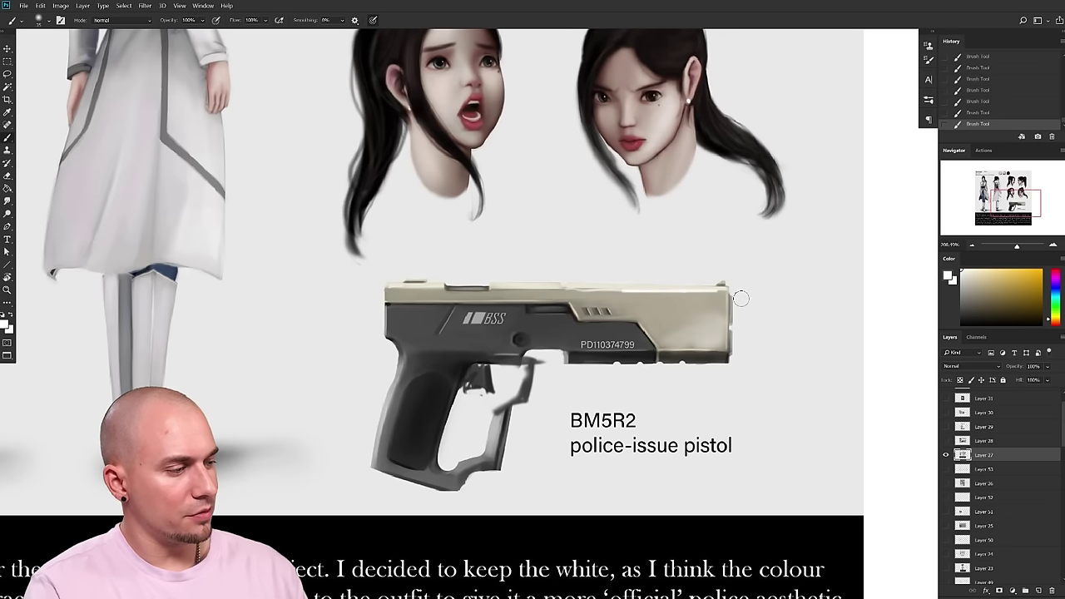
mouse_move(653, 327)
mouse_down()
mouse_move(696, 302)
mouse_move(641, 302)
mouse_up()
drag(762, 316, 756, 316)
drag(686, 280, 690, 332)
scroll(690, 332, down, 3)
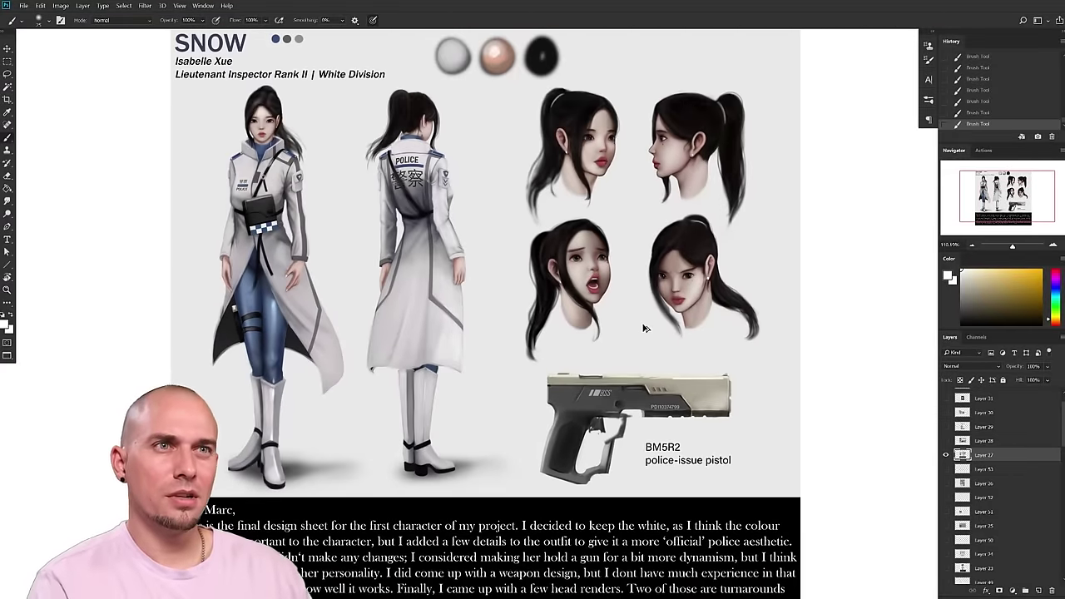
key(ctrl+z)
- Examine how skin and hair are rendered in the four head studies
scroll(633, 338, up, 5)
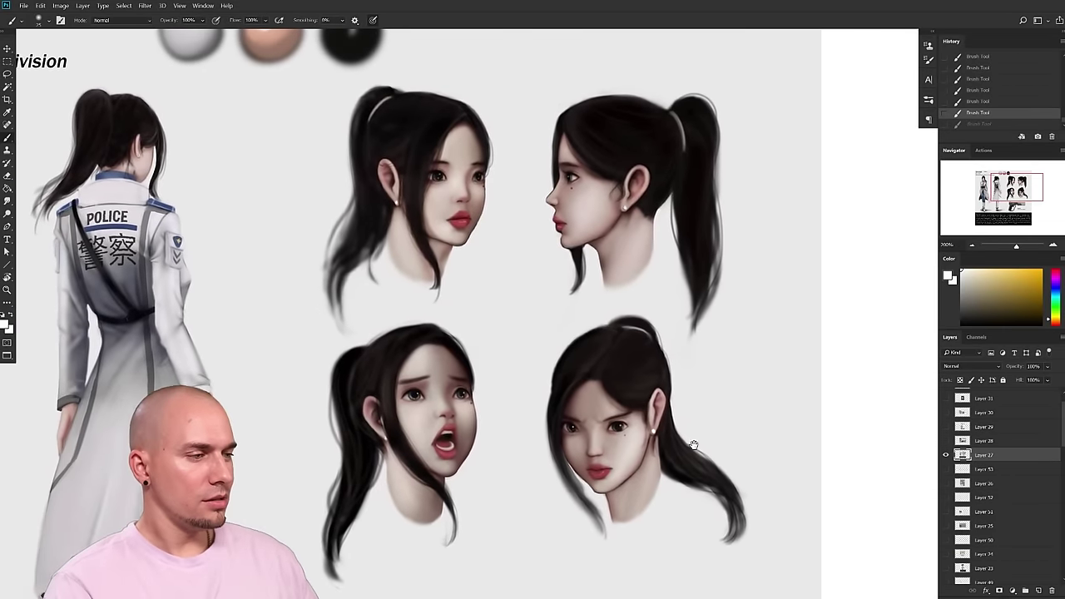
mouse_move(694, 445)
mouse_down()
mouse_move(707, 463)
mouse_move(700, 455)
mouse_up()
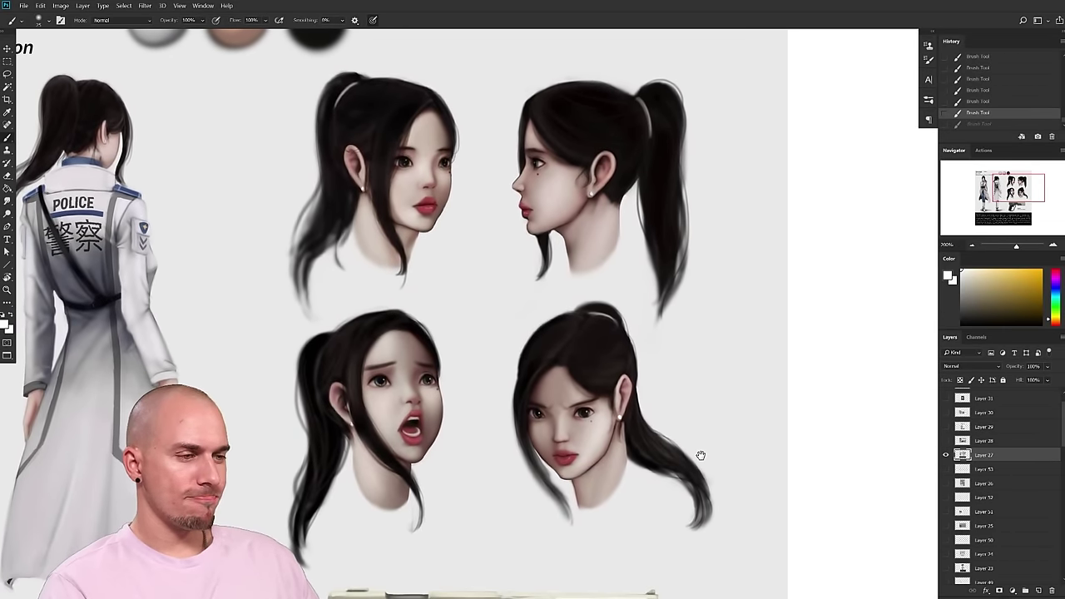
drag(700, 455, 723, 492)
key(bracketleft)
key(bracketleft)
drag(459, 309, 447, 345)
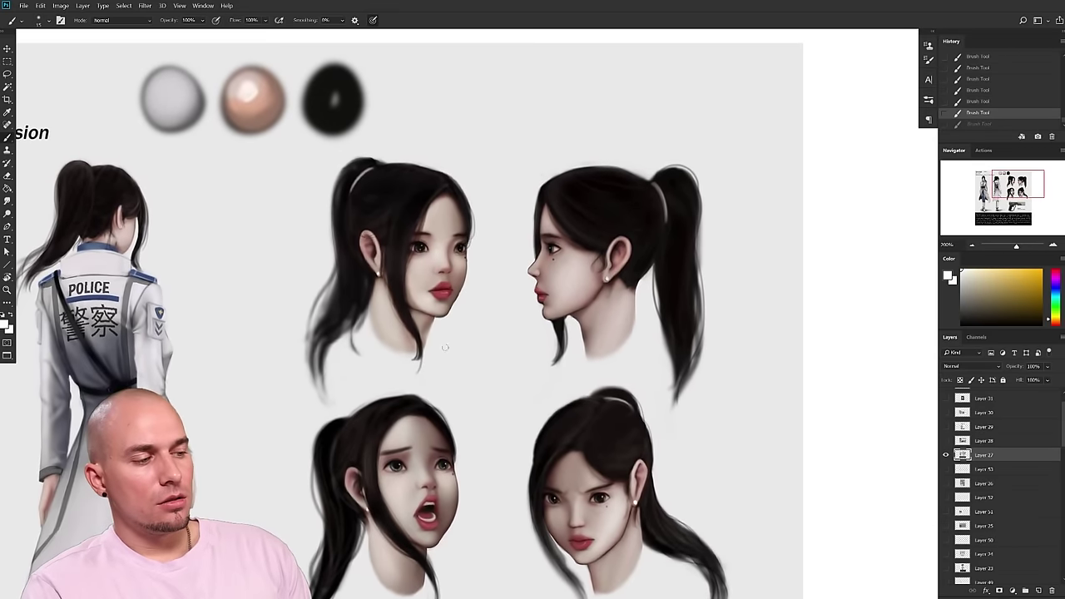
mouse_move(518, 370)
mouse_down()
mouse_move(702, 202)
mouse_move(358, 343)
mouse_move(483, 370)
mouse_up()
key(ctrl+z)
drag(1057, 281, 1056, 272)
drag(649, 337, 677, 359)
mouse_move(470, 393)
mouse_down()
mouse_move(333, 238)
mouse_move(449, 391)
mouse_up()
key(ctrl+z)
- Compare the head renders with the material balls above them
mouse_move(582, 397)
mouse_down()
mouse_move(701, 381)
mouse_move(688, 385)
mouse_up()
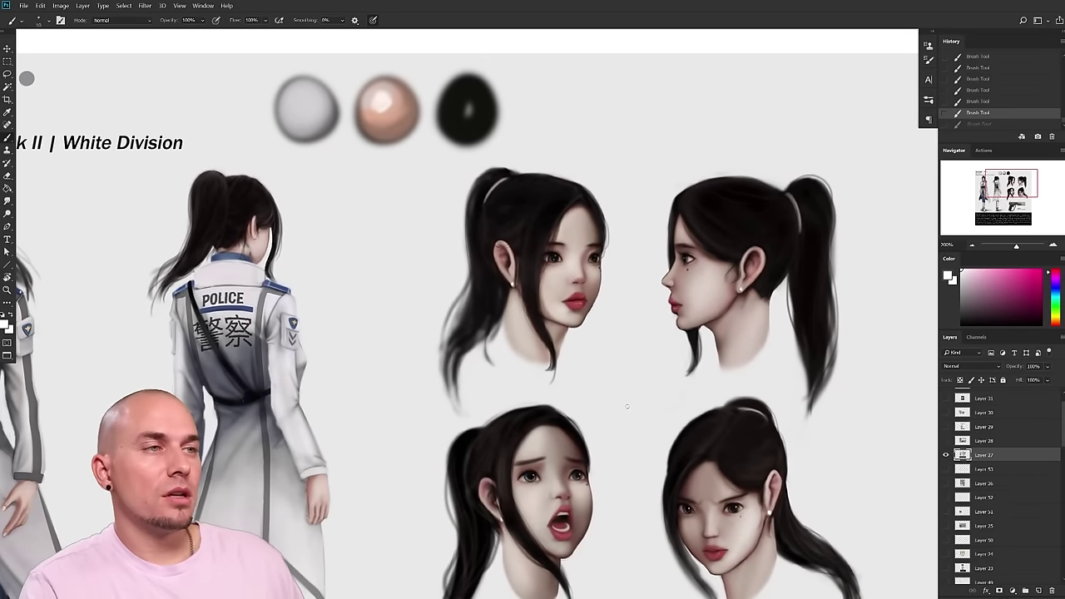
drag(720, 421, 558, 436)
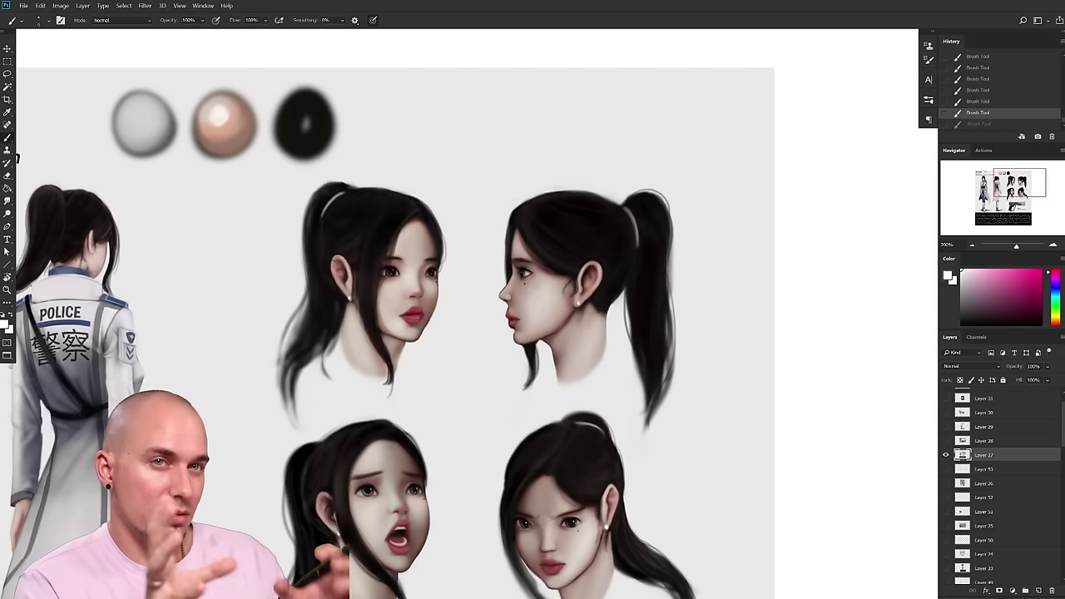
drag(566, 391, 623, 388)
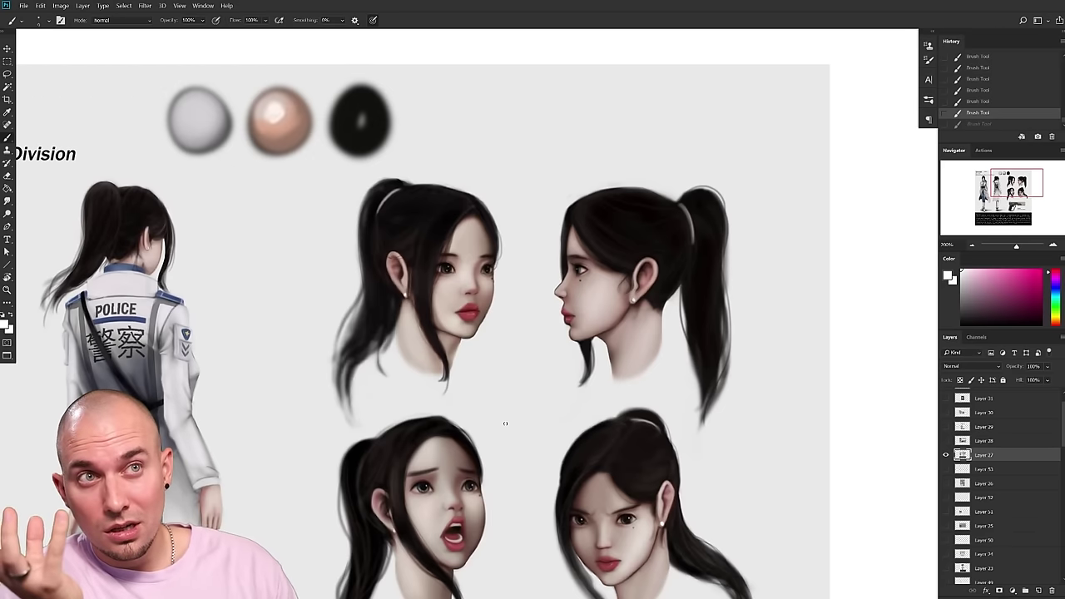
drag(644, 438, 594, 399)
- Sample the dark hair and face colours of the upper three-quarter head to compare their values
alt+click(379, 178)
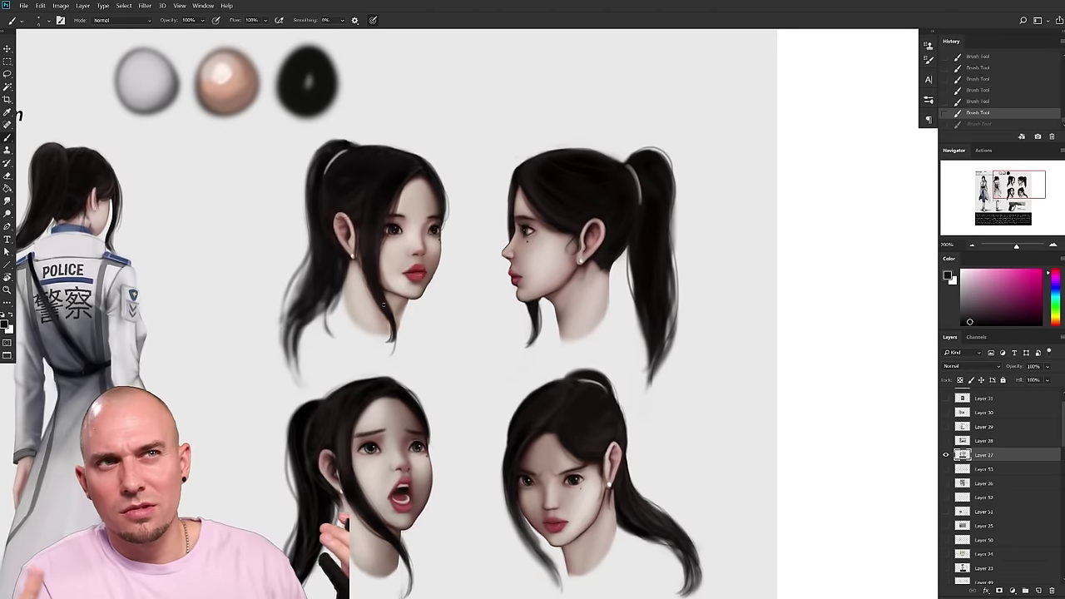
drag(394, 342, 445, 384)
drag(446, 384, 415, 356)
scroll(416, 355, up, 1)
alt+click(435, 233)
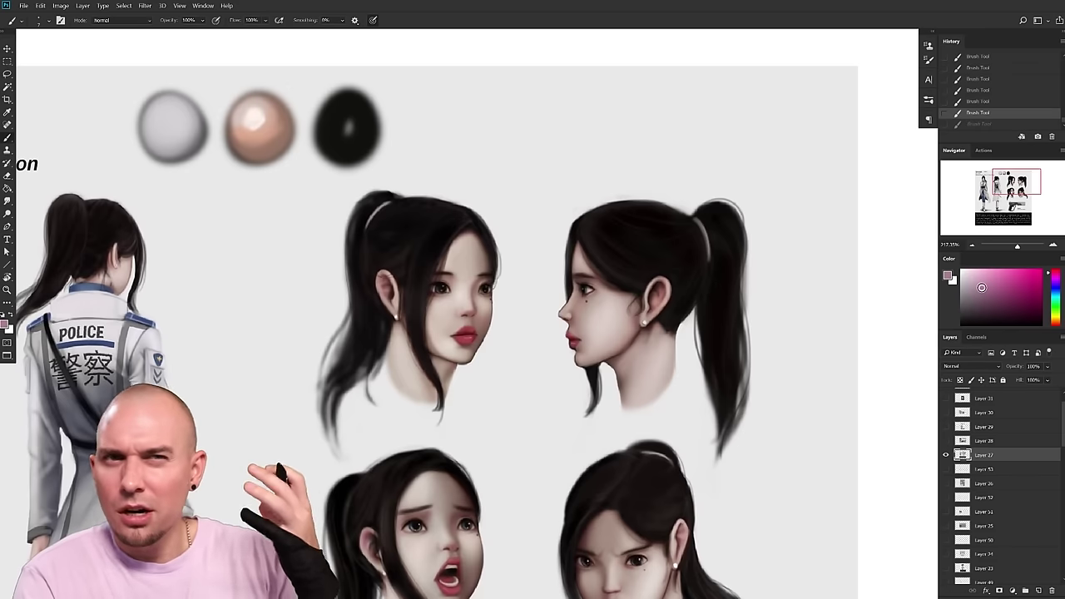
drag(496, 302, 487, 330)
alt+click(430, 249)
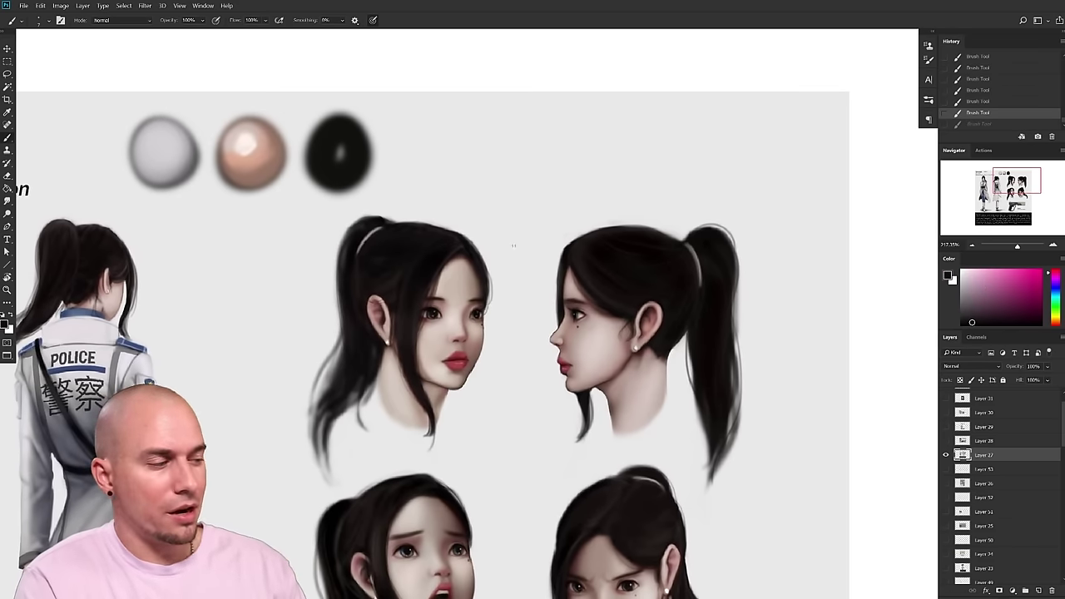
- Sample the pale forehead tone of the three-quarter head and lighten it to a near-white pink
alt+click(441, 270)
alt+click(453, 279)
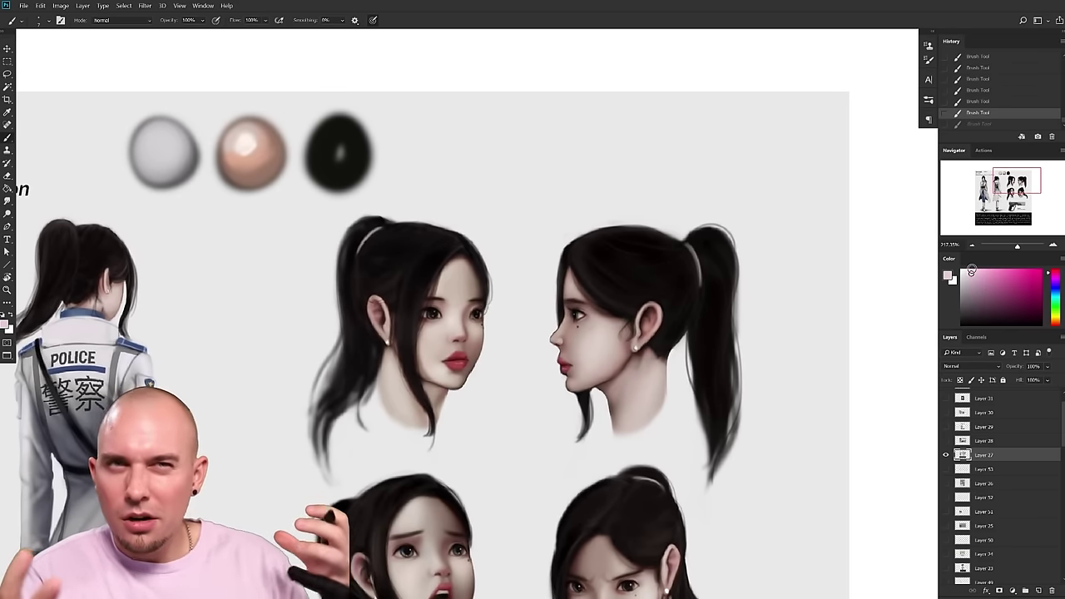
drag(436, 249, 434, 248)
key(])
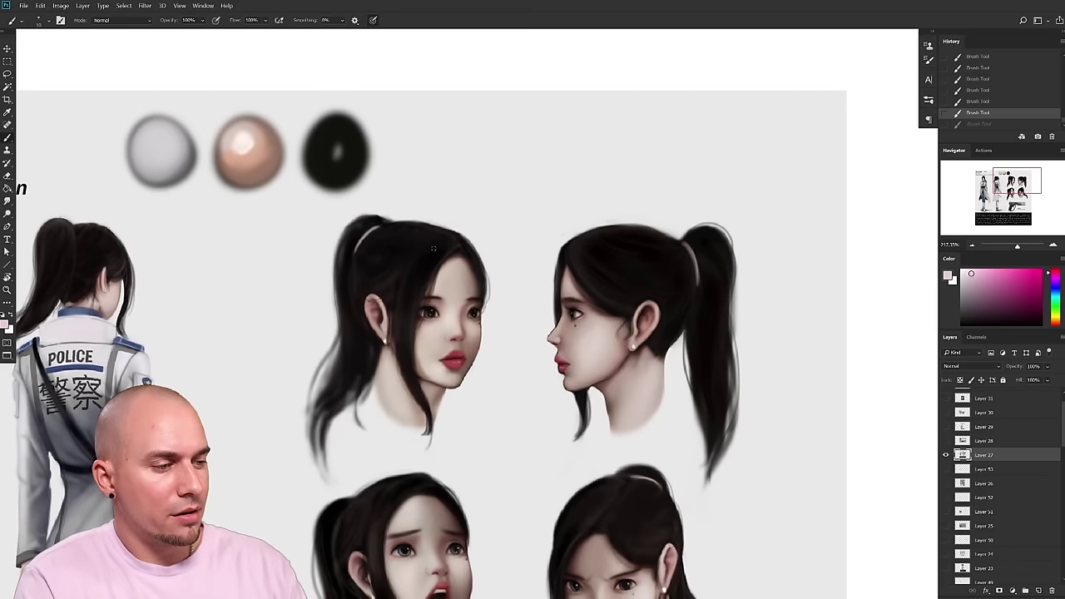
drag(970, 274, 970, 263)
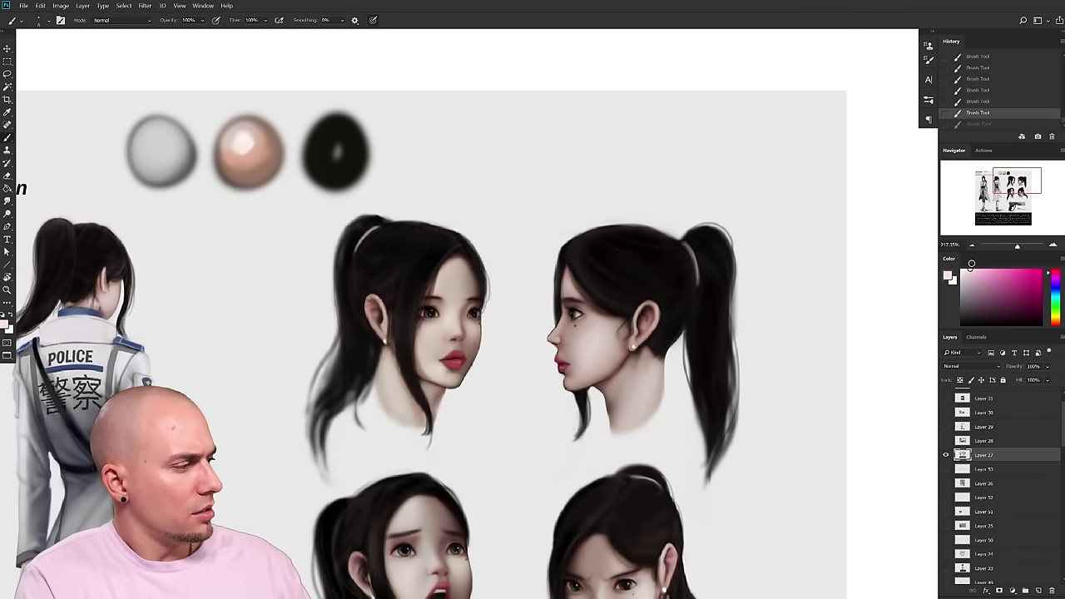
- Try a pale highlight stroke on the three-quarter head's fringe with the MB Texture Fine brush and undo it
right_click(441, 250)
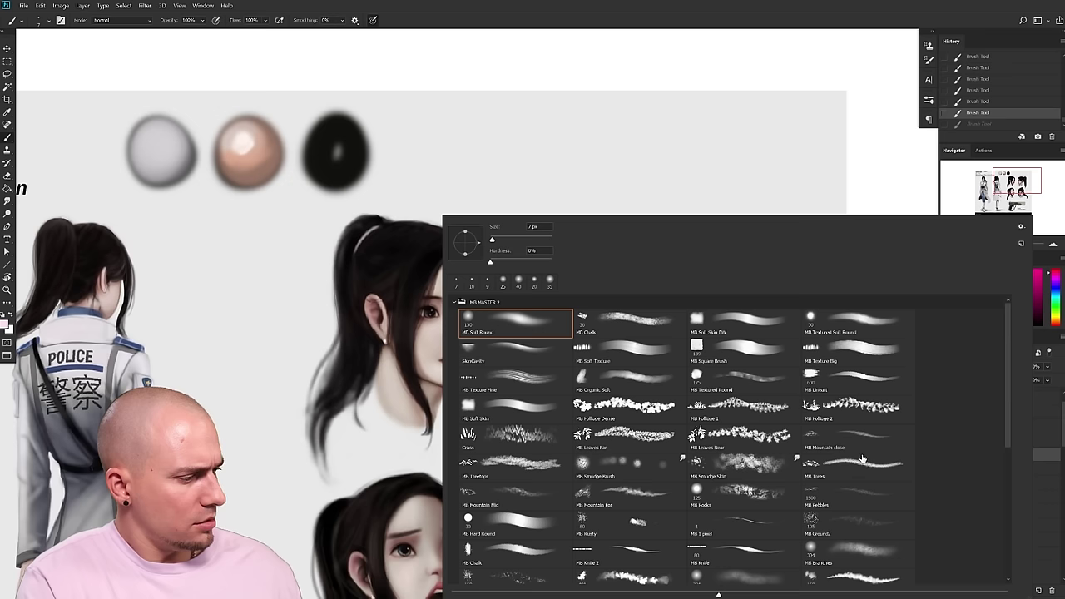
click(622, 345)
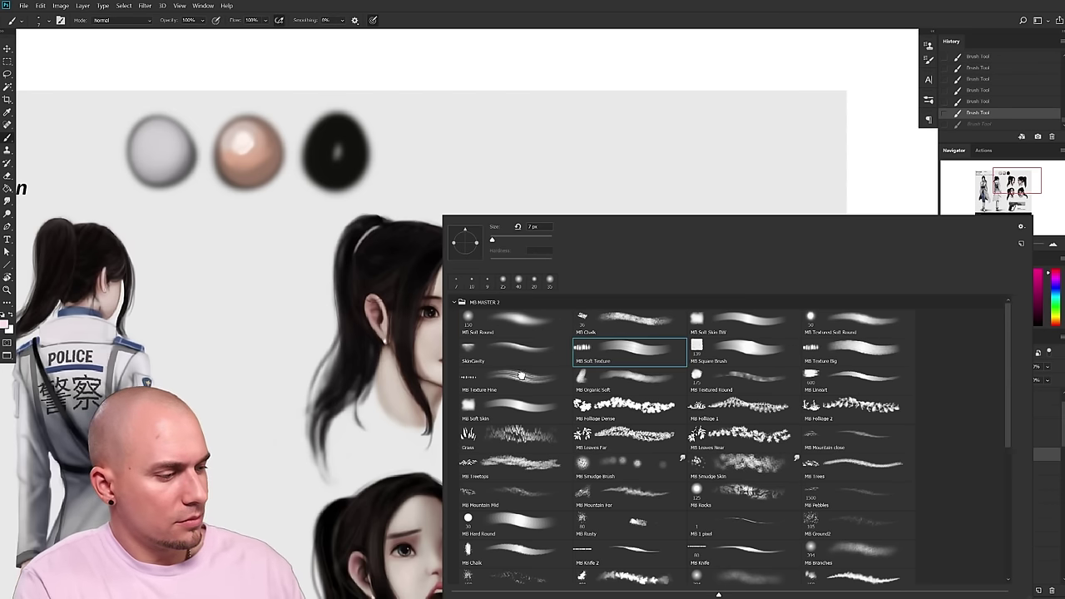
click(365, 396)
drag(432, 245, 423, 287)
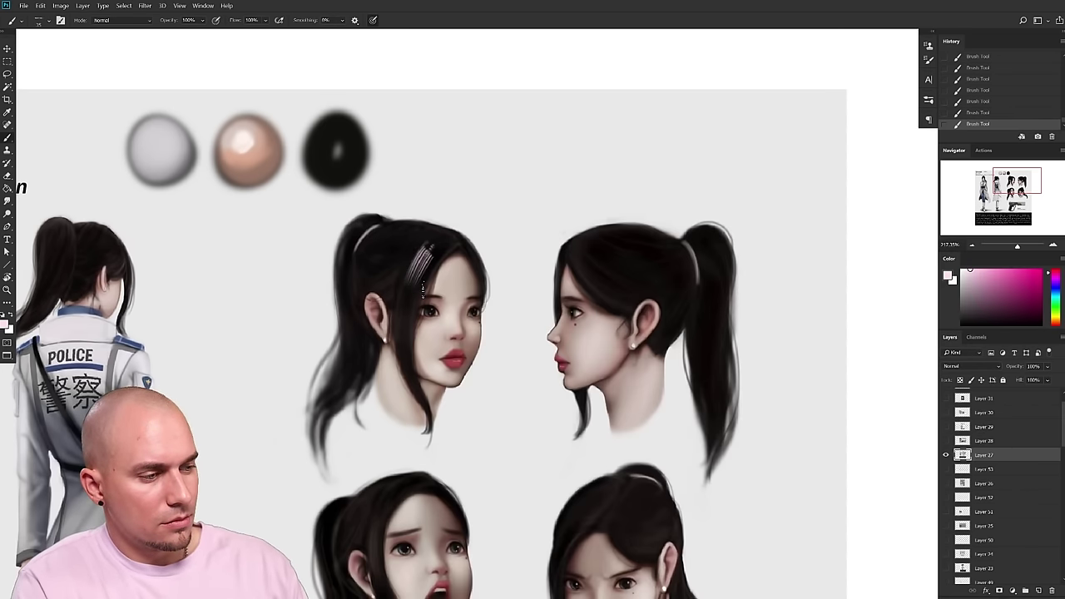
key(ctrl+z)
- Block in a pale pink highlight across the crown of the three-quarter head with the MB Square Brush
right_click(431, 250)
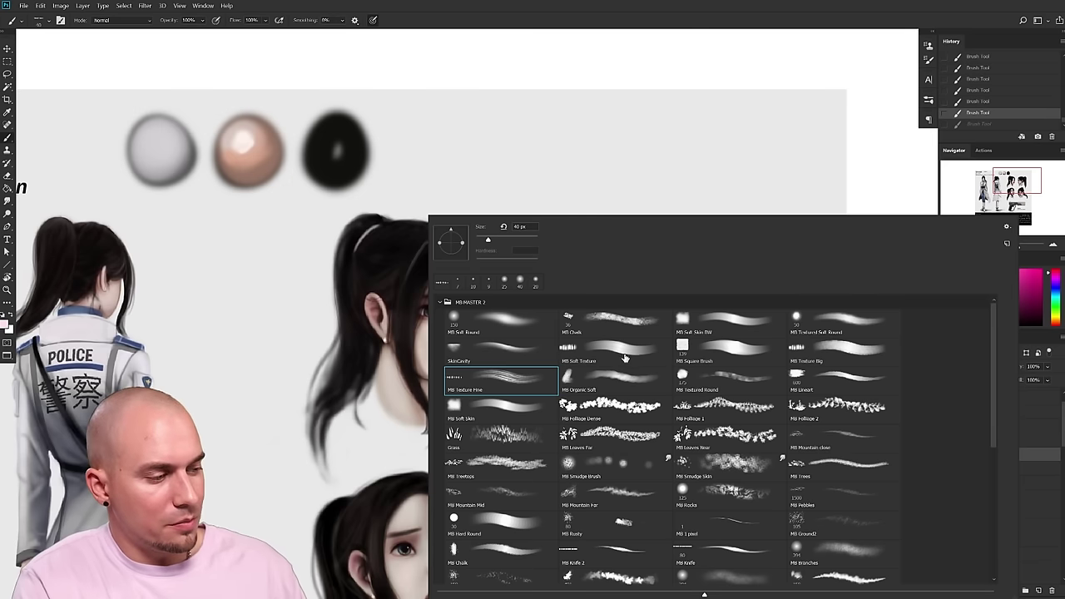
click(750, 349)
drag(377, 401, 381, 439)
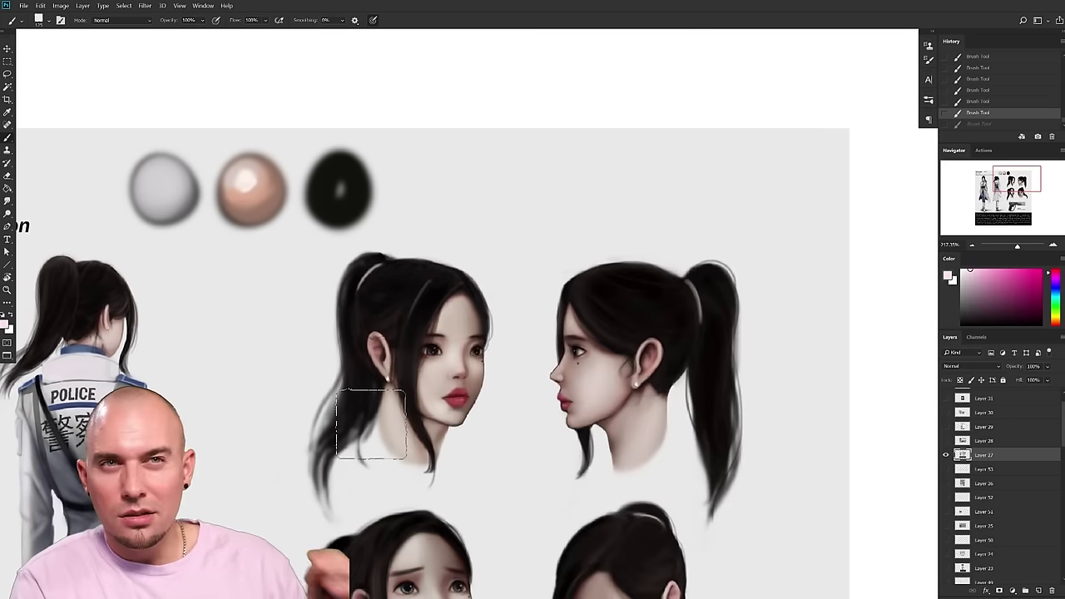
drag(406, 361, 449, 356)
mouse_move(464, 235)
mouse_down()
mouse_move(454, 263)
mouse_move(437, 252)
mouse_move(467, 248)
mouse_up()
drag(436, 261, 464, 269)
key(bracketright)
key(bracketright)
key(bracketright)
mouse_move(426, 241)
mouse_down()
mouse_move(398, 252)
mouse_move(404, 237)
mouse_move(355, 238)
mouse_move(389, 263)
mouse_move(421, 249)
mouse_move(400, 244)
mouse_move(412, 268)
mouse_move(401, 249)
mouse_move(376, 259)
mouse_up()
alt+click(406, 241)
alt+click(400, 258)
- Smudge the pale crown highlight into the surrounding dark hair with a smaller smudge brush
key(r)
key(ctrl+z)
key(bracketleft)
key(bracketleft)
key(bracketleft)
key(bracketleft)
key(bracketleft)
mouse_move(370, 260)
mouse_down()
mouse_move(364, 281)
mouse_move(399, 263)
mouse_up()
mouse_move(376, 268)
mouse_down()
mouse_move(382, 241)
mouse_move(393, 262)
mouse_move(413, 229)
mouse_move(401, 226)
mouse_move(438, 265)
mouse_move(427, 299)
mouse_move(447, 264)
mouse_move(401, 239)
mouse_up()
- Brush brighter pale pink strokes along the upper part of the crown highlight
key(b)
alt+click(459, 246)
drag(407, 241, 372, 227)
key(bracketleft)
drag(437, 225, 421, 221)
drag(404, 219, 396, 216)
mouse_move(509, 275)
mouse_down()
mouse_move(431, 259)
mouse_move(471, 251)
mouse_up()
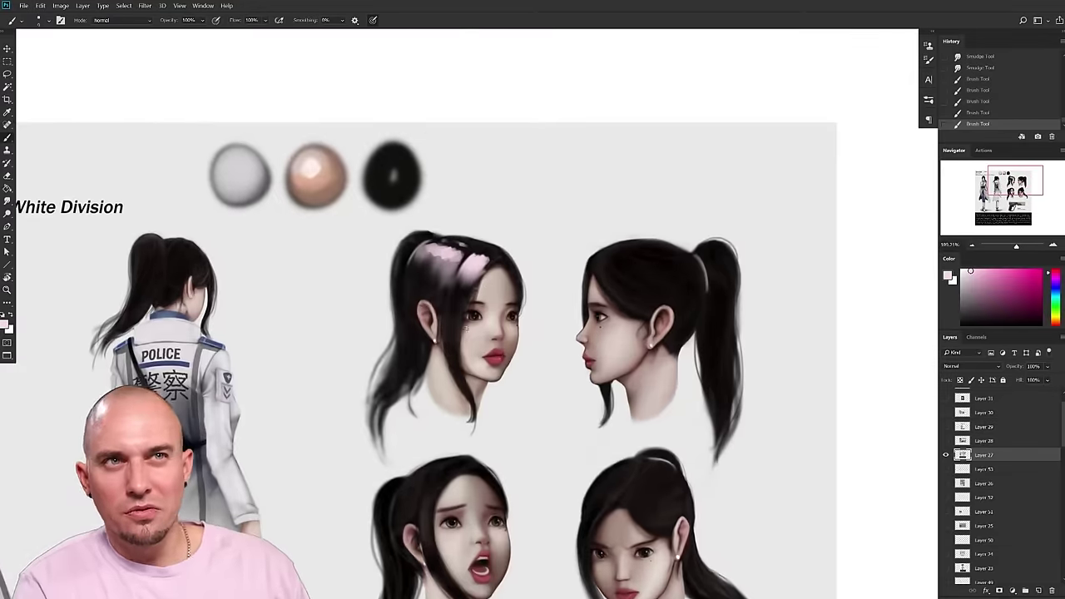
drag(460, 337, 503, 332)
- Paint thin dark hair strands through the front part of the crown highlight using sampled hair colours
alt+click(464, 271)
drag(466, 256, 487, 224)
mouse_move(470, 252)
mouse_down()
mouse_move(497, 217)
mouse_move(492, 197)
mouse_move(493, 219)
mouse_up()
alt+click(489, 207)
key(bracketleft)
drag(475, 250, 500, 212)
- Try to break up the rear part of the crown highlight with thin grey strand strokes
drag(433, 241, 458, 189)
drag(414, 231, 436, 185)
drag(389, 214, 419, 185)
scroll(415, 208, down, 3)
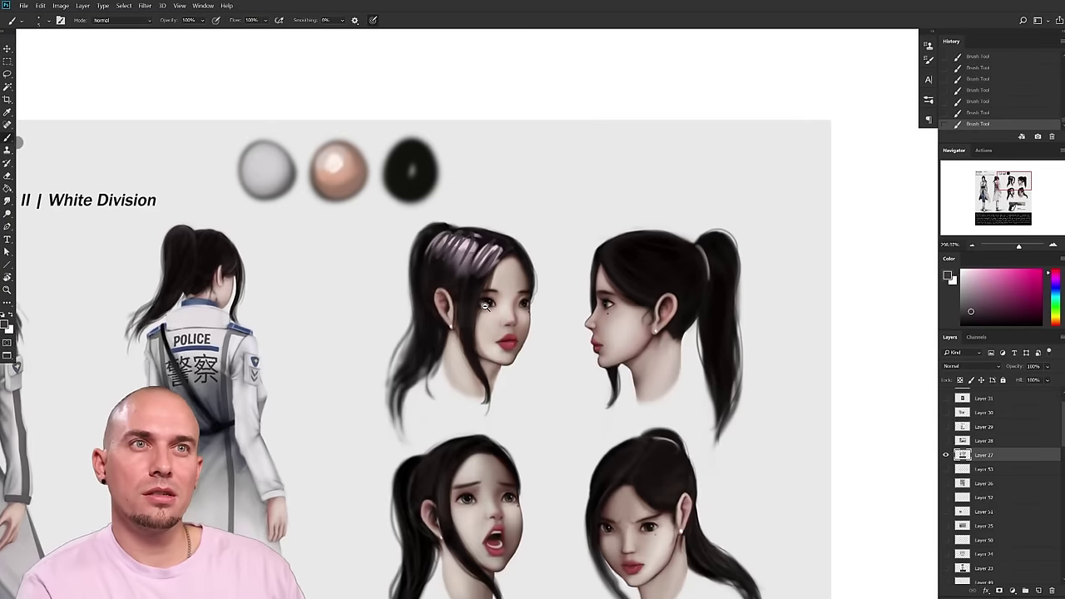
scroll(416, 208, up, 2)
alt+click(458, 254)
drag(450, 234, 444, 266)
drag(462, 221, 451, 288)
drag(493, 339, 509, 338)
drag(558, 435, 528, 471)
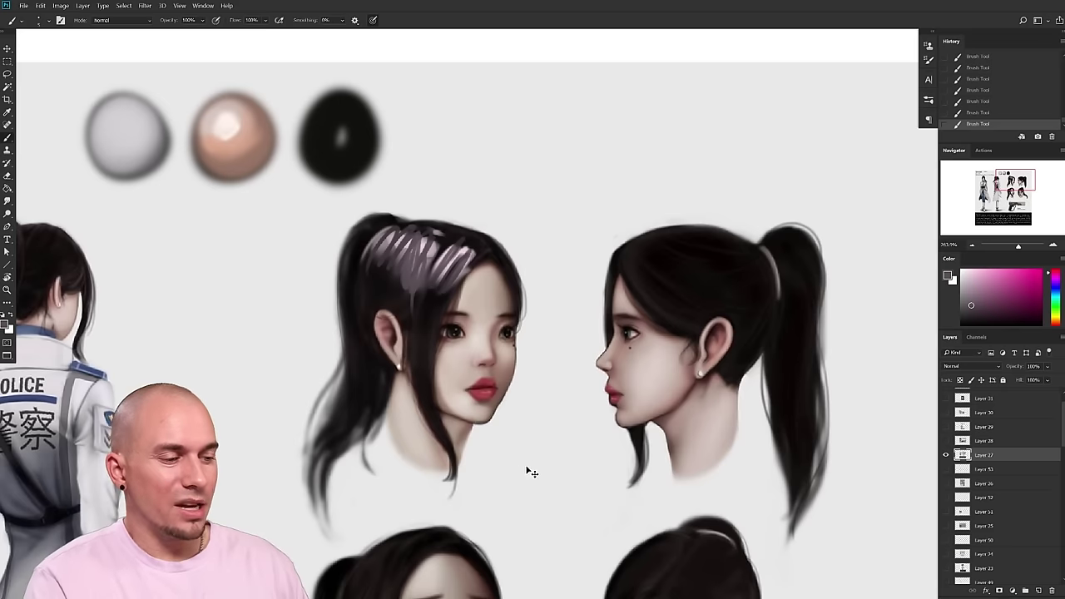
- Undo the last strand strokes over the rear part of the crown highlight
key(ctrl+z)
key(ctrl+z)
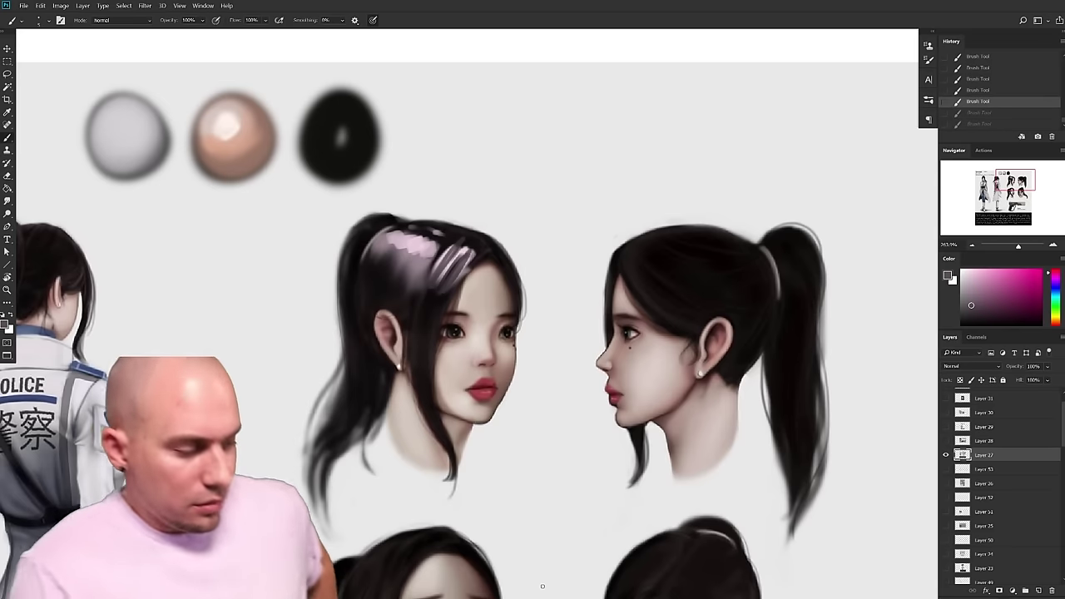
key(ctrl+z)
key(ctrl+z)
- Try a long dark strand beside the three-quarter head's ponytail in the sampled hair colour and undo it
mouse_move(715, 360)
mouse_down()
mouse_move(620, 285)
mouse_move(629, 345)
mouse_move(692, 336)
mouse_move(690, 304)
mouse_move(714, 338)
mouse_up()
alt+click(323, 267)
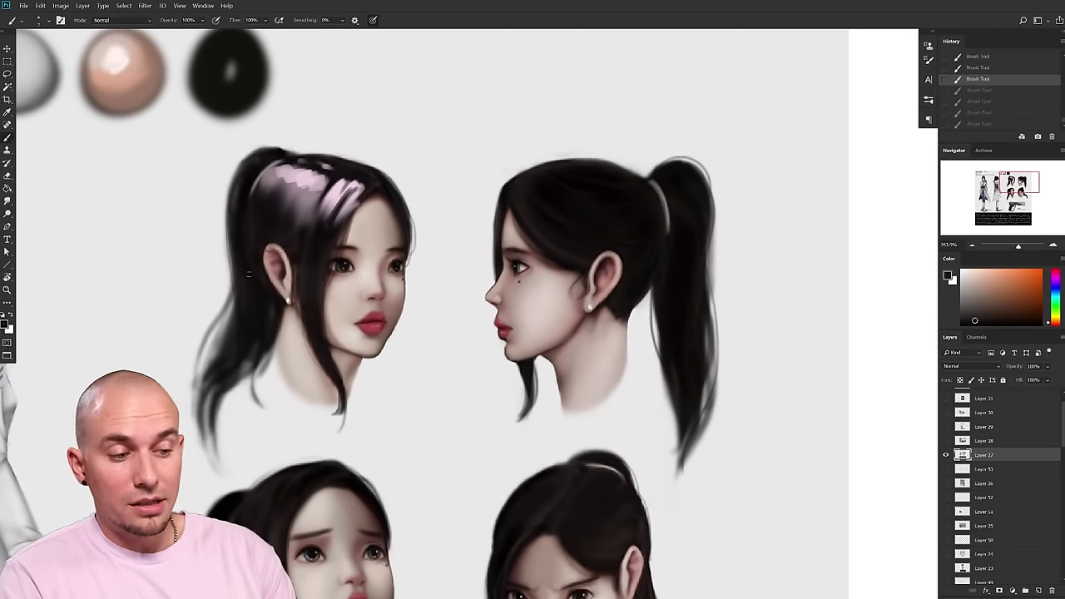
drag(235, 305, 211, 337)
key(ctrl+shift+z)
key(ctrl+shift+z)
key(ctrl+shift+z)
key(ctrl+shift+z)
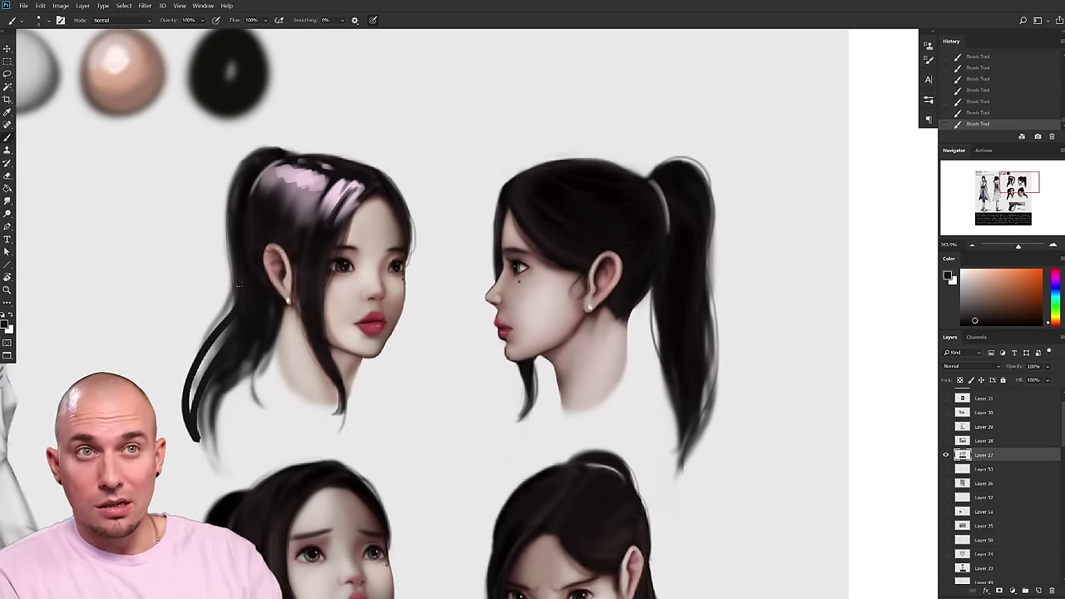
key(ctrl+z)
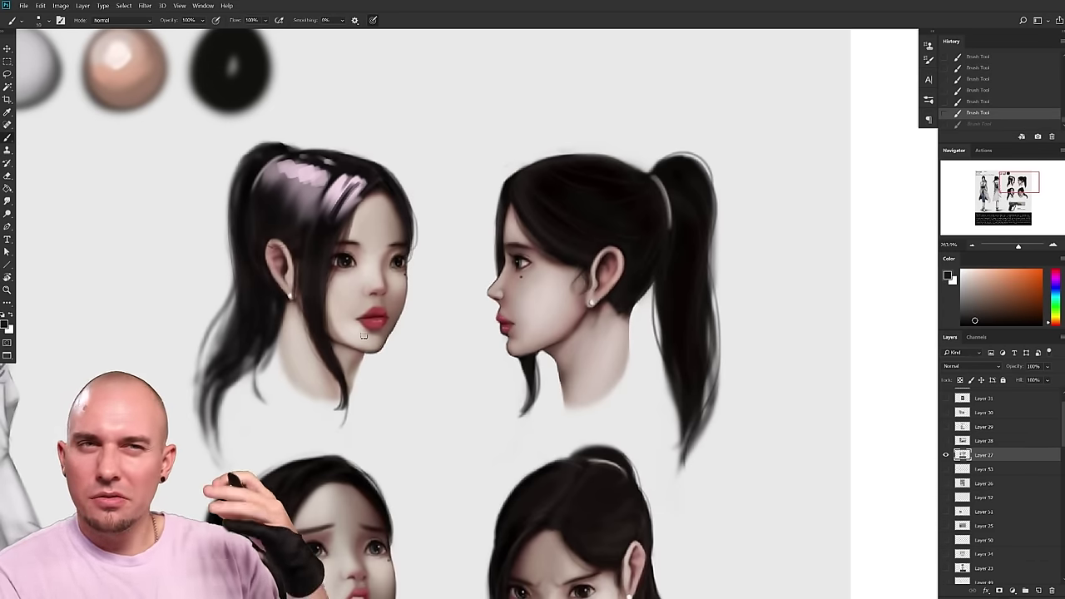
- Mark the three-quarter head's nose bridge with a short dark line between the eyes and undo it
drag(385, 424, 371, 432)
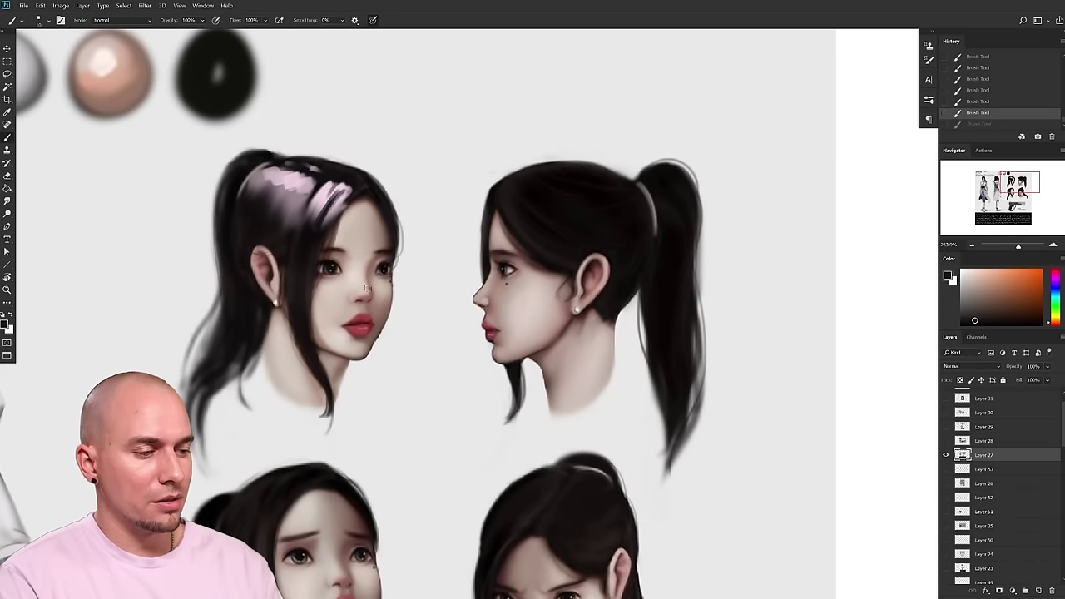
scroll(414, 379, up, 2)
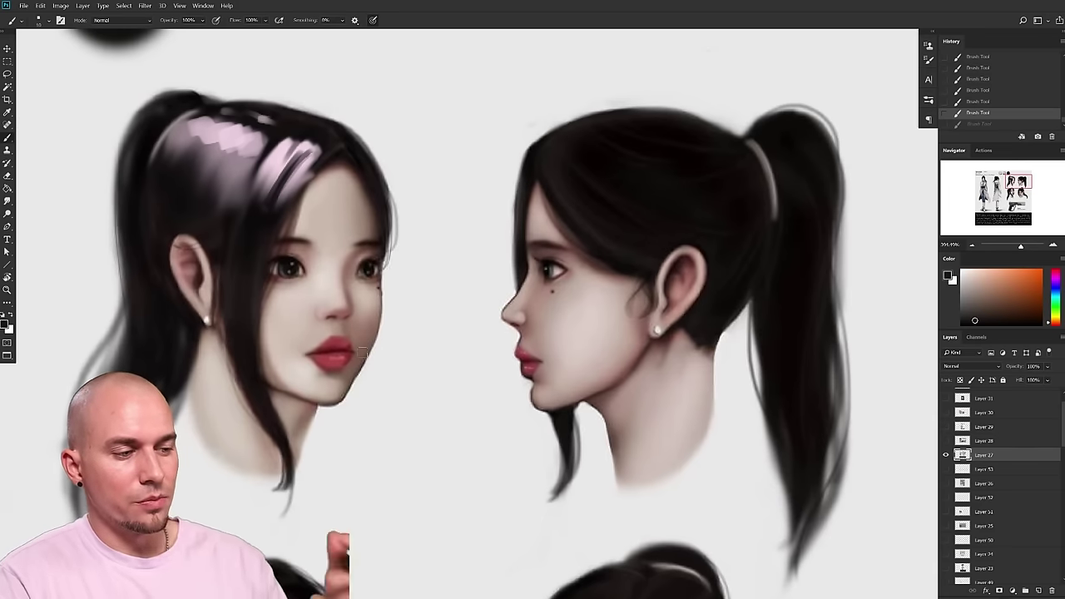
drag(466, 392, 532, 407)
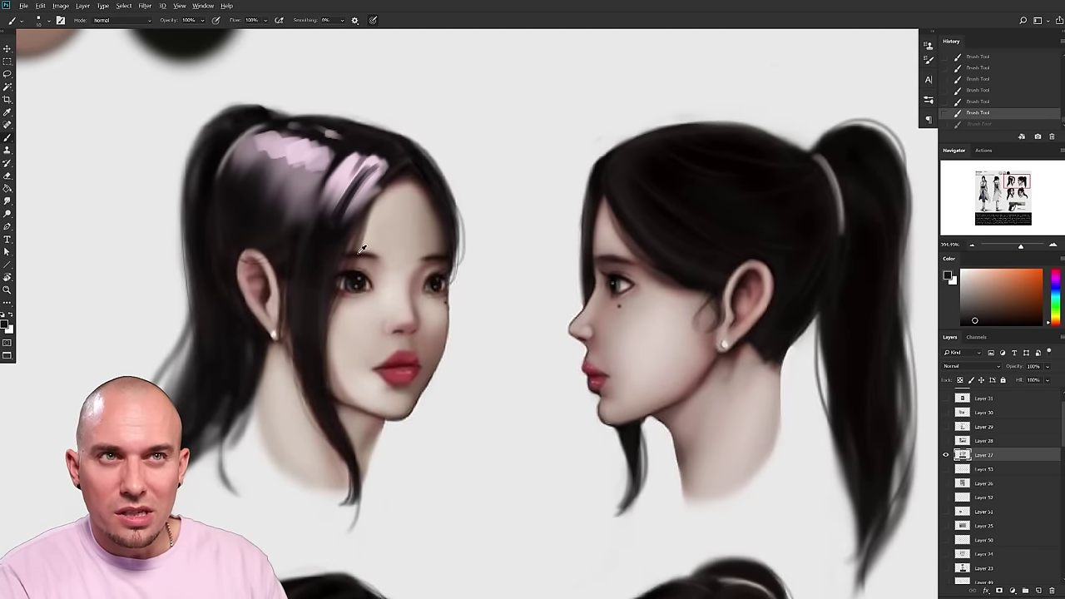
alt+click(452, 251)
mouse_move(384, 284)
mouse_down()
mouse_move(416, 283)
mouse_move(401, 284)
mouse_up()
key(ctrl+z)
drag(421, 328, 410, 345)
mouse_move(350, 290)
mouse_down()
mouse_move(334, 304)
mouse_move(404, 305)
mouse_up()
key(ctrl+z)
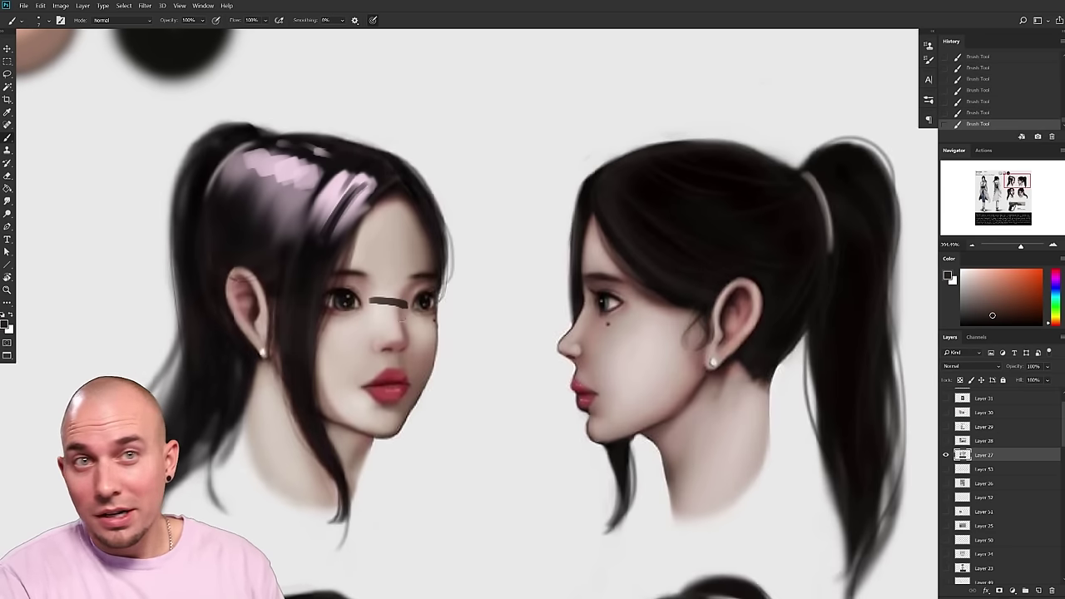
key(ctrl+z)
drag(370, 301, 416, 305)
key(ctrl+z)
- Sketch a grey oval in the empty area above the heads and undo it
drag(475, 447, 442, 413)
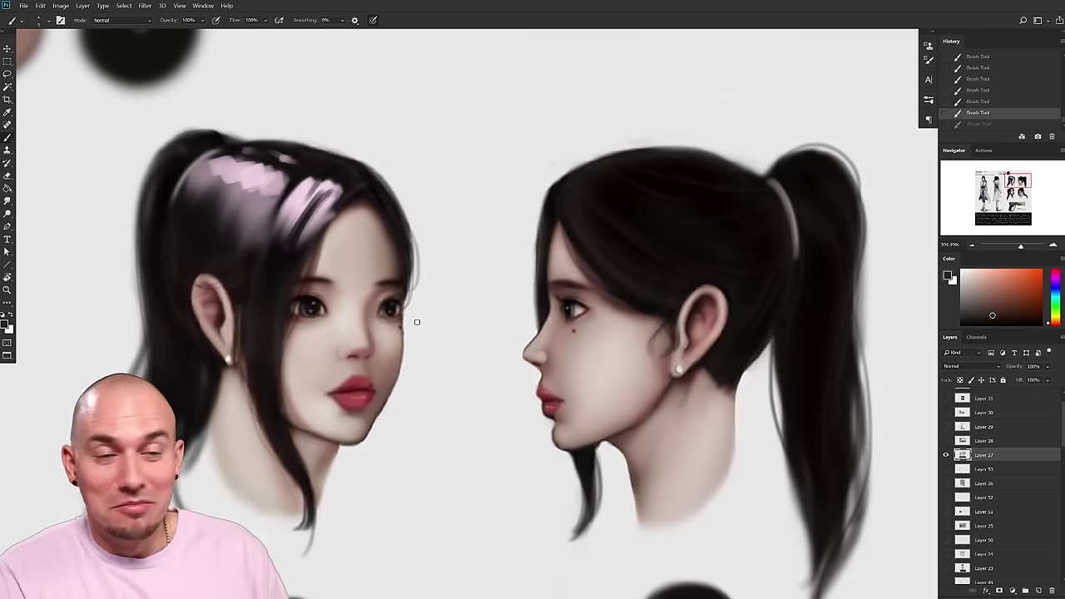
drag(374, 365, 535, 428)
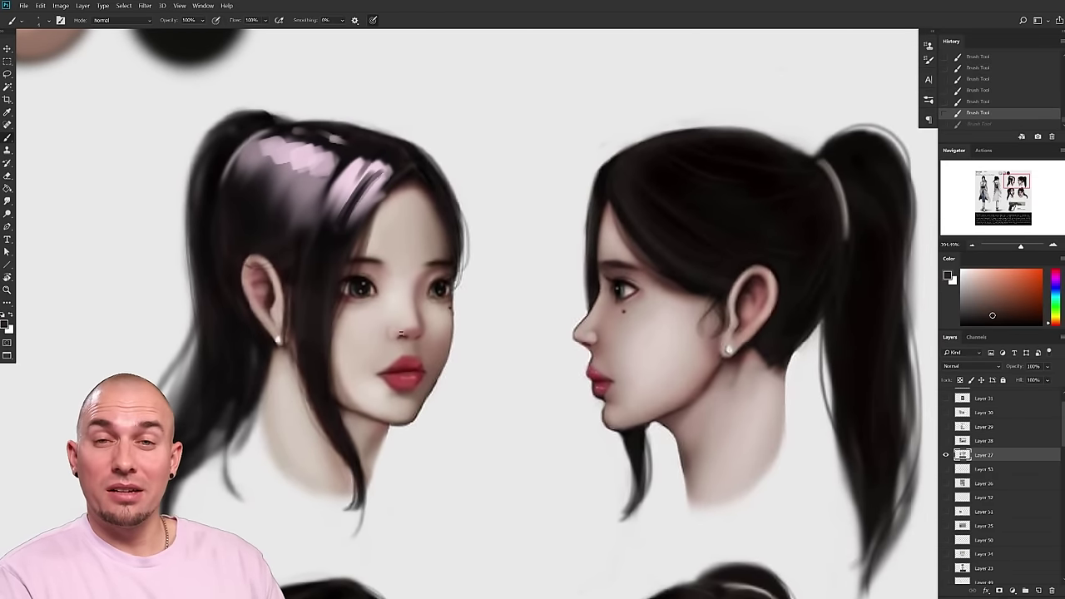
drag(426, 374, 375, 428)
drag(423, 123, 361, 216)
drag(366, 132, 386, 125)
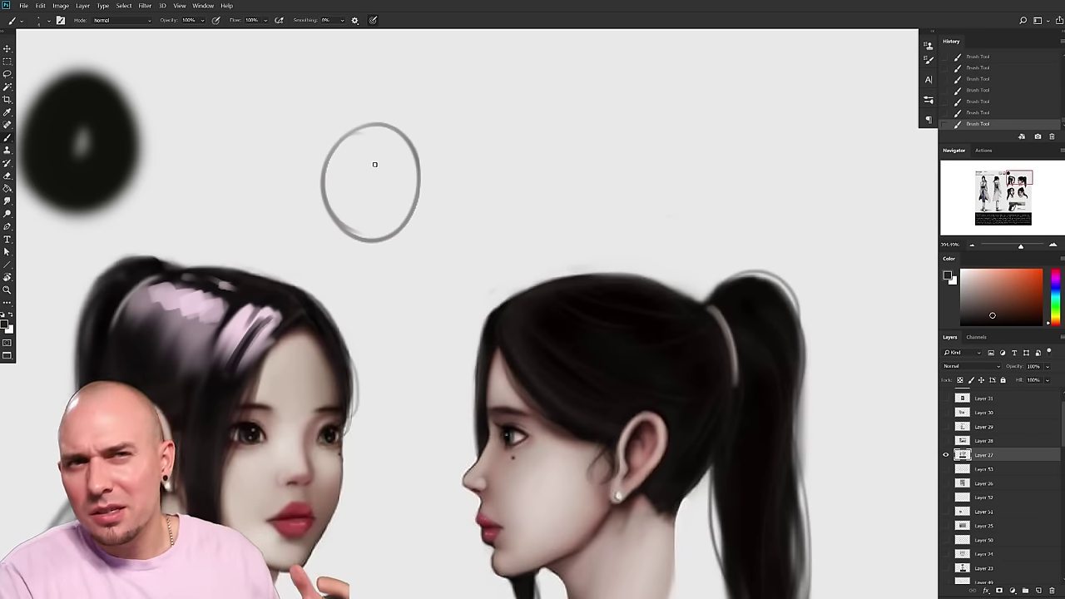
key(ctrl+z)
mouse_move(466, 446)
mouse_down()
mouse_move(462, 307)
mouse_move(475, 327)
mouse_up()
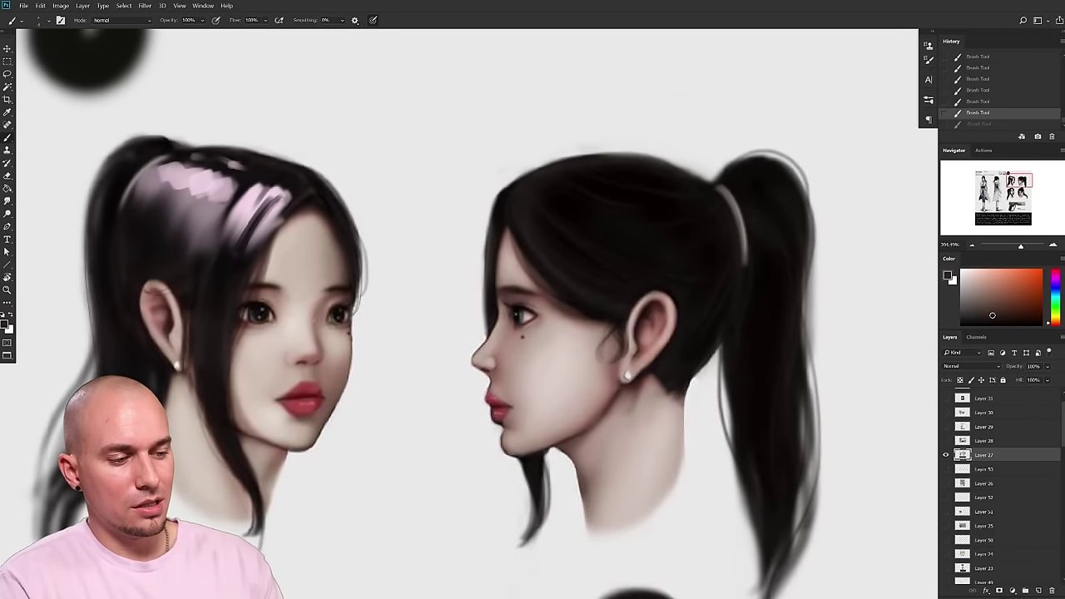
mouse_move(447, 394)
mouse_down()
mouse_move(499, 330)
mouse_move(491, 347)
mouse_up()
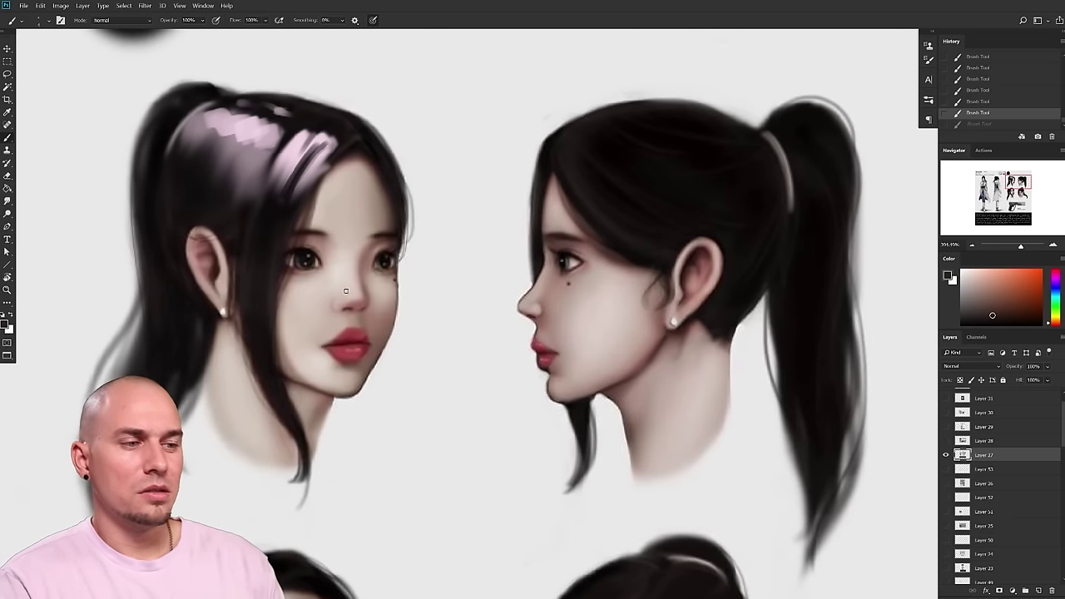
- Try to reshape the nose of the profile head with sampled skin tones and the background colour
alt+click(357, 290)
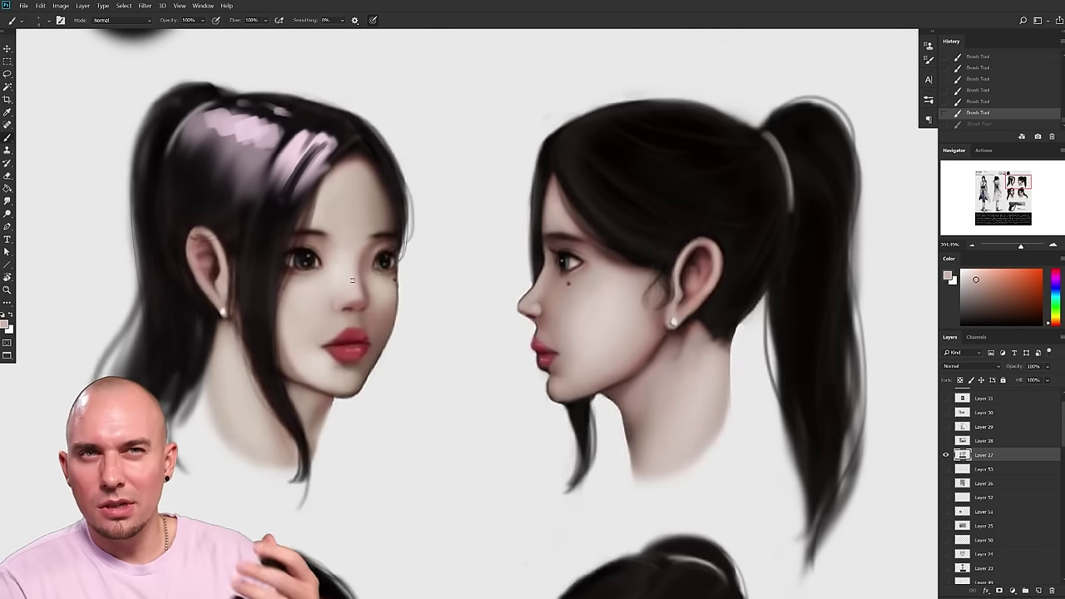
drag(352, 280, 256, 329)
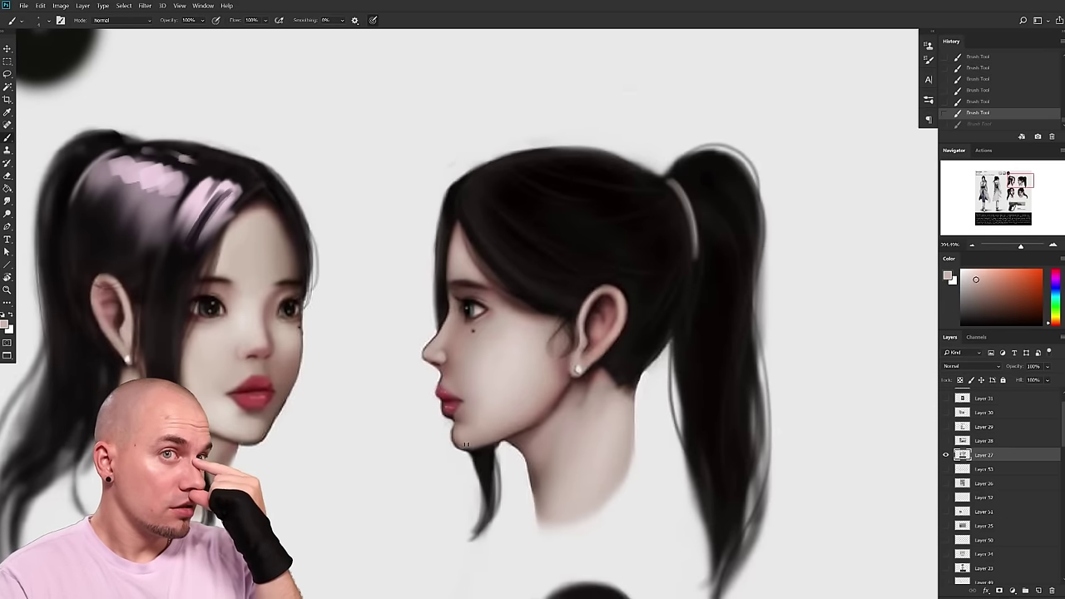
drag(502, 427, 445, 381)
alt+click(405, 358)
alt+click(407, 353)
drag(409, 335, 400, 346)
alt+click(411, 346)
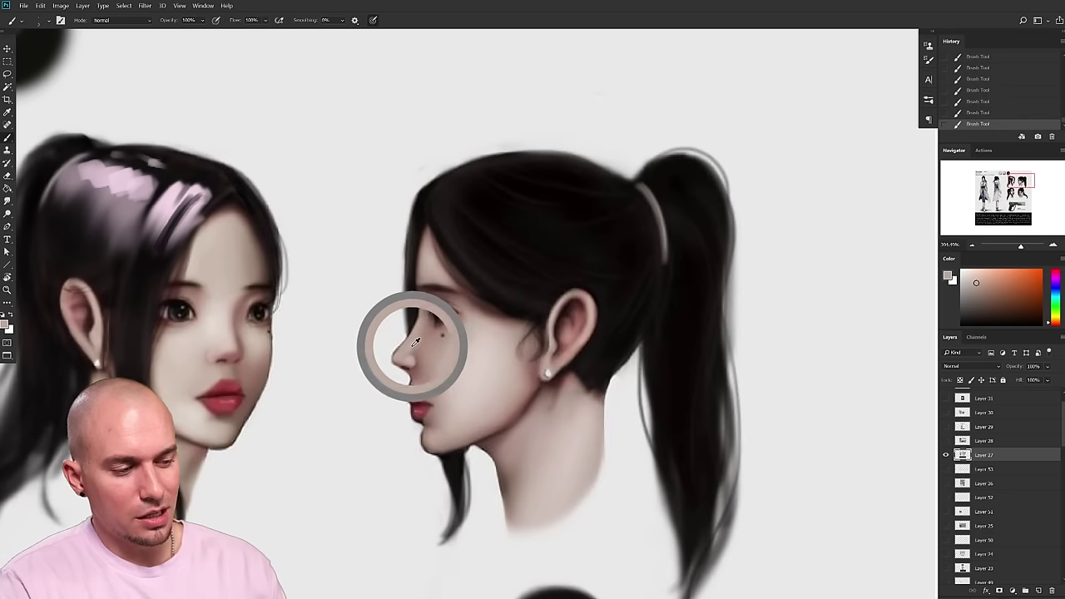
alt+click(410, 335)
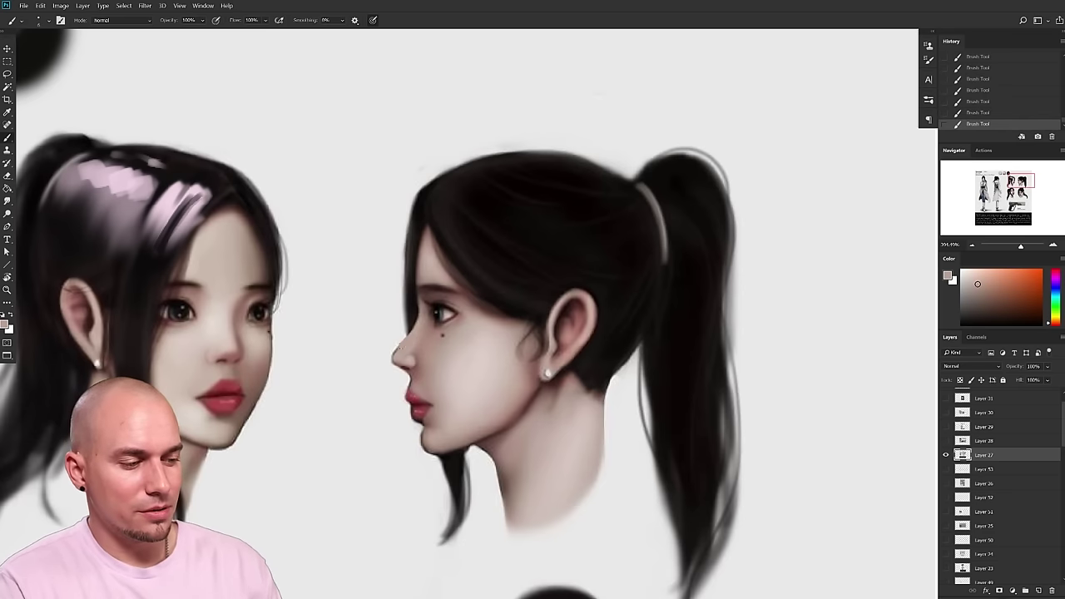
alt+click(428, 359)
alt+click(392, 344)
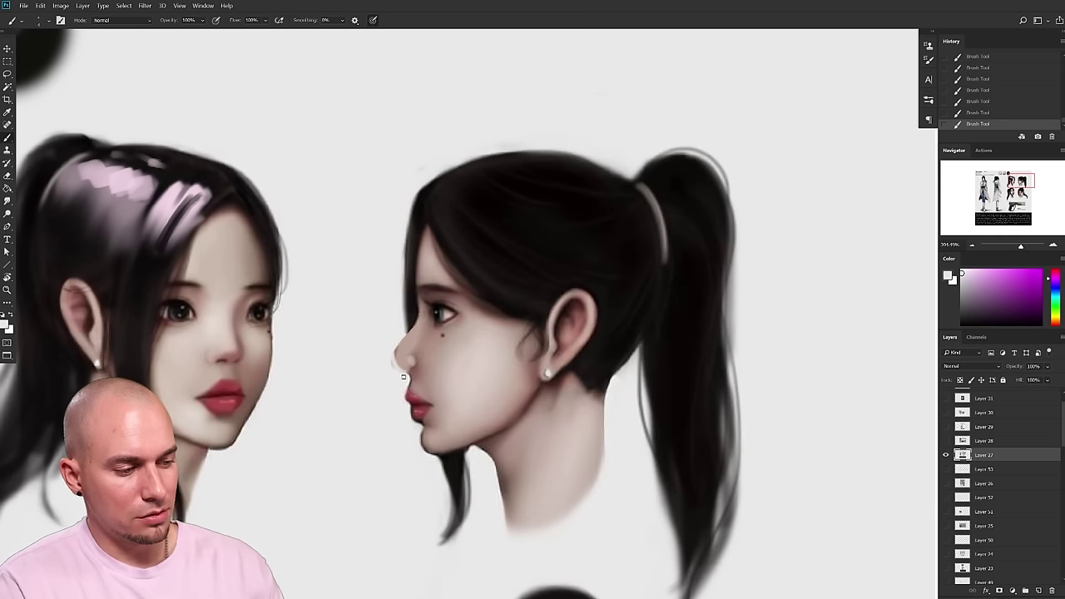
alt+click(412, 350)
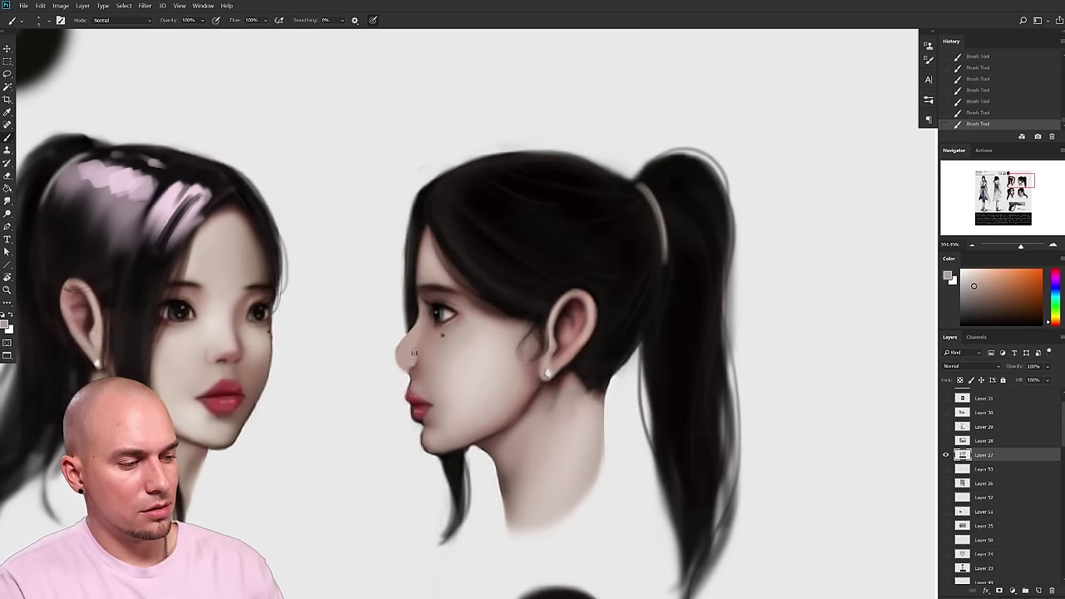
- Undo the nose repainting on the profile head
key(ctrl+z)
key(ctrl+z)
key(ctrl+z)
key(ctrl+z)
key(ctrl+z)
key(ctrl+z)
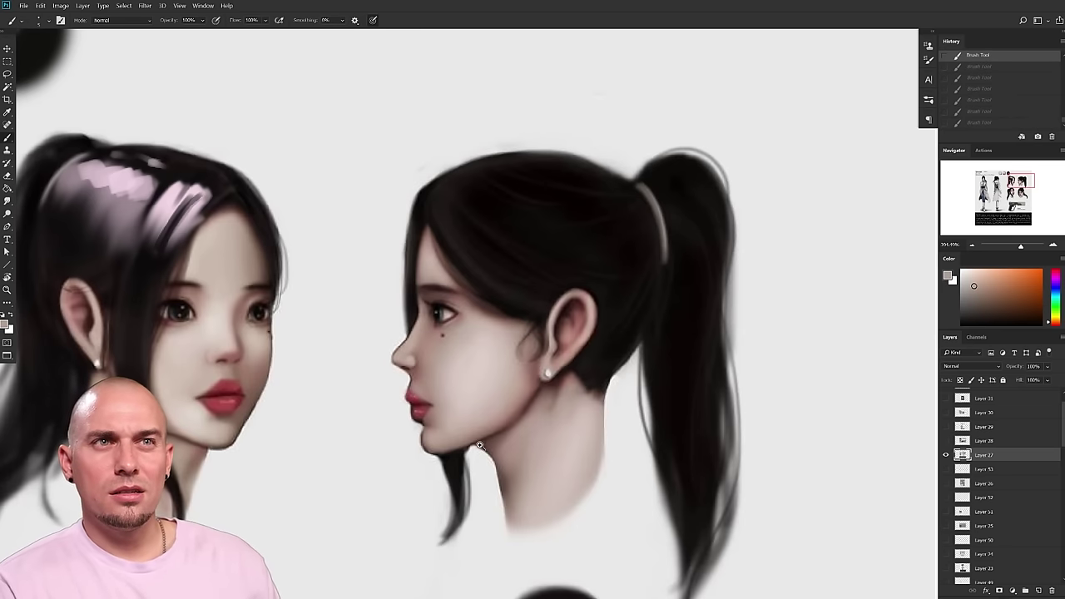
drag(475, 452, 468, 409)
drag(573, 425, 649, 395)
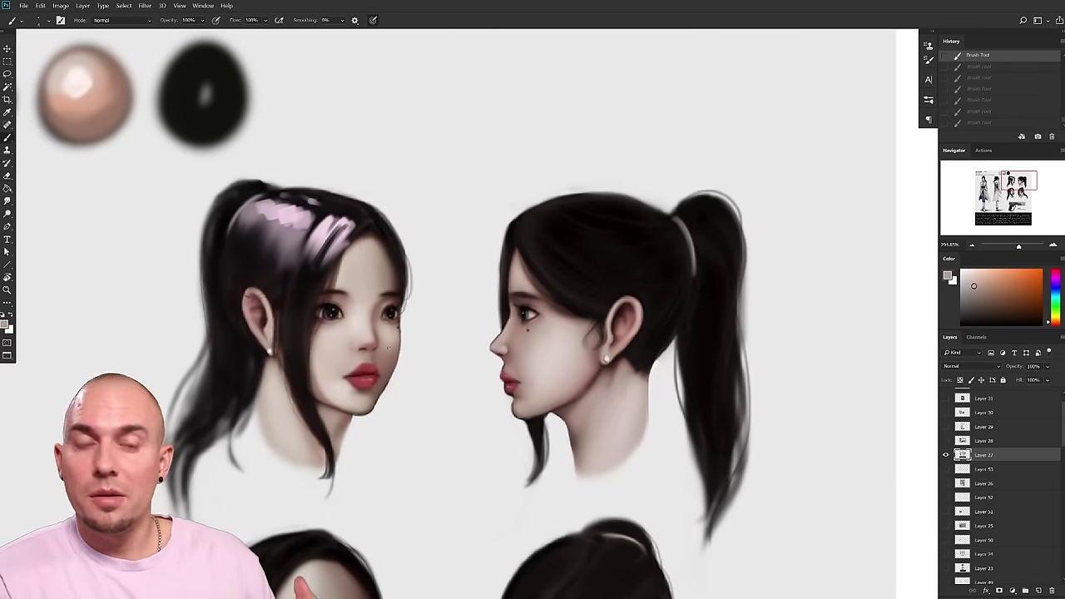
- Redo all the undone brush strokes on the head drawings
key(ctrl+shift+z)
key(ctrl+shift+z)
key(ctrl+shift+z)
key(ctrl+shift+z)
key(ctrl+shift+z)
key(ctrl+shift+z)
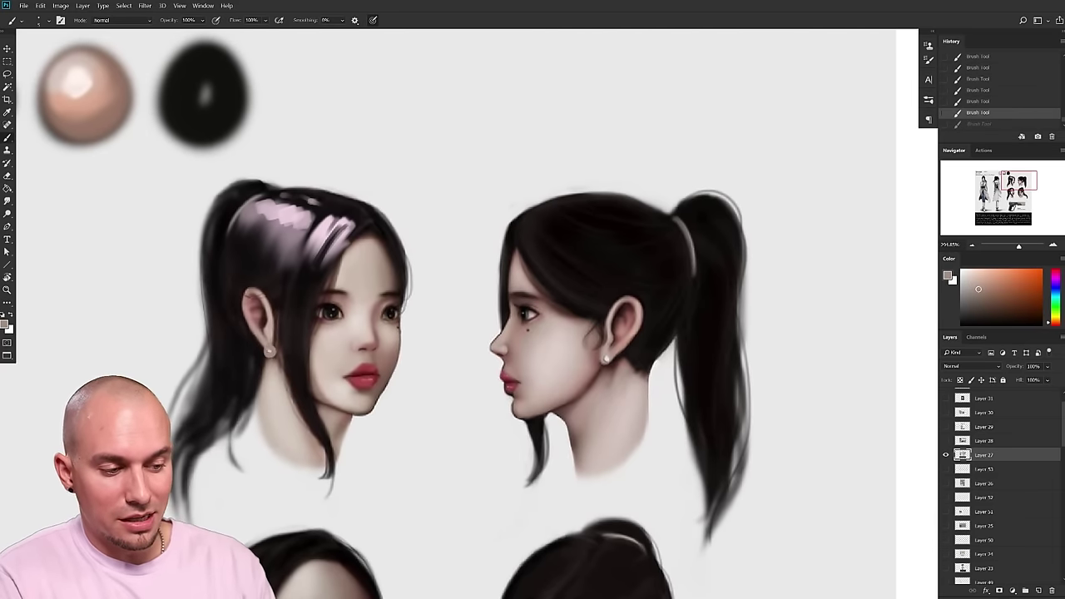
drag(421, 480, 359, 481)
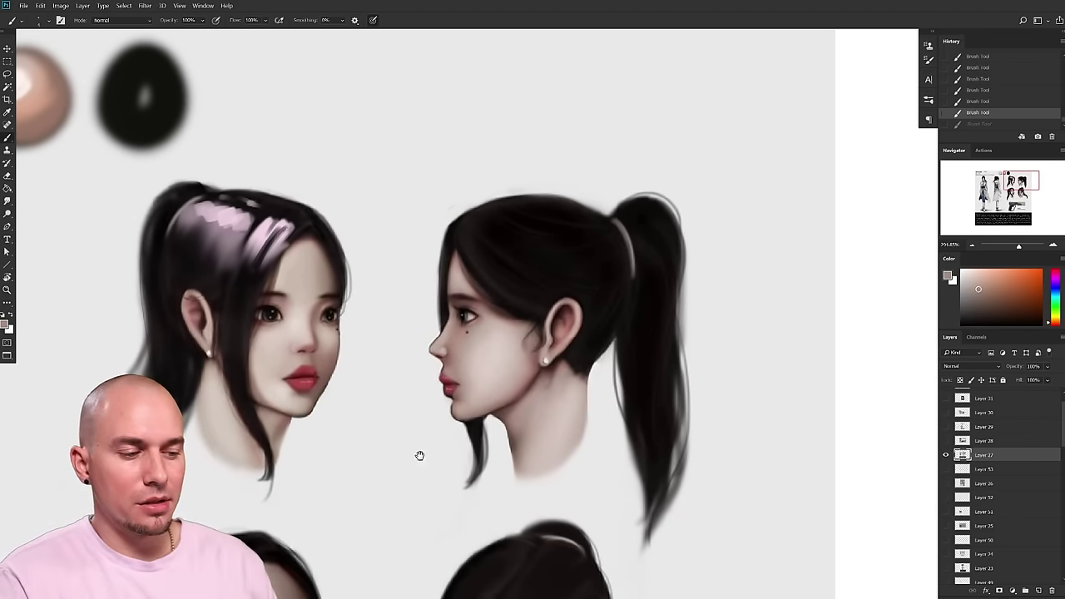
drag(420, 454, 407, 465)
drag(337, 471, 323, 479)
key([)
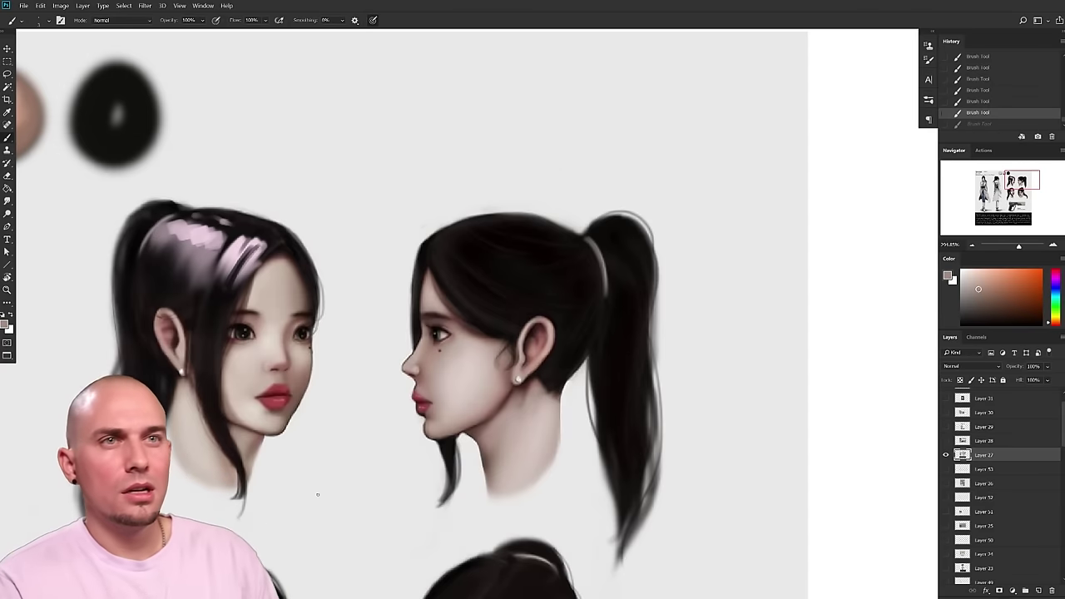
scroll(614, 459, down, 4)
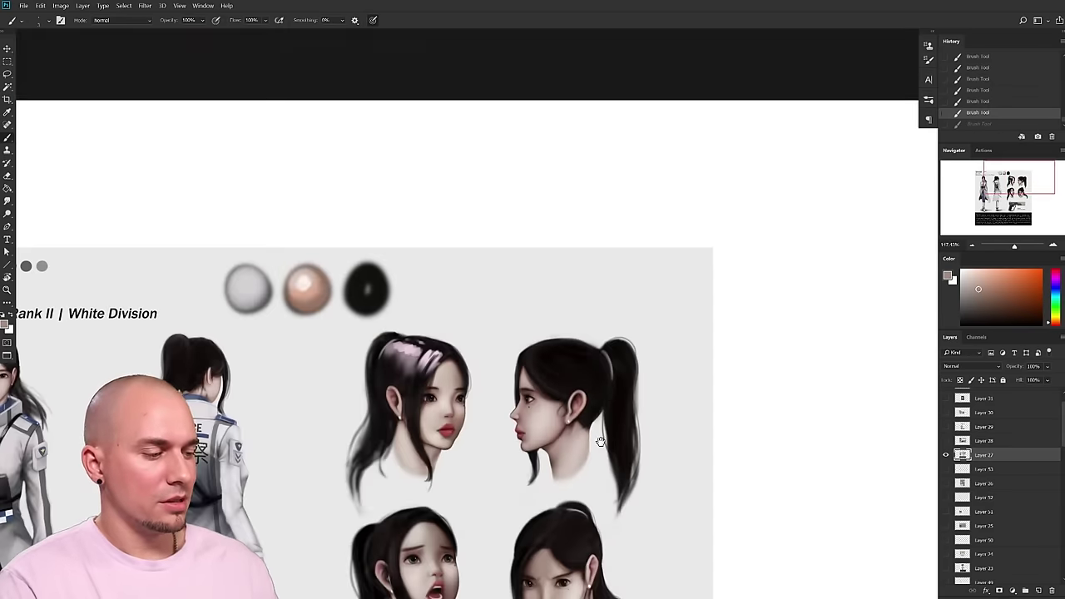
drag(595, 445, 599, 307)
scroll(611, 309, down, 3)
drag(582, 407, 583, 357)
scroll(556, 366, up, 2)
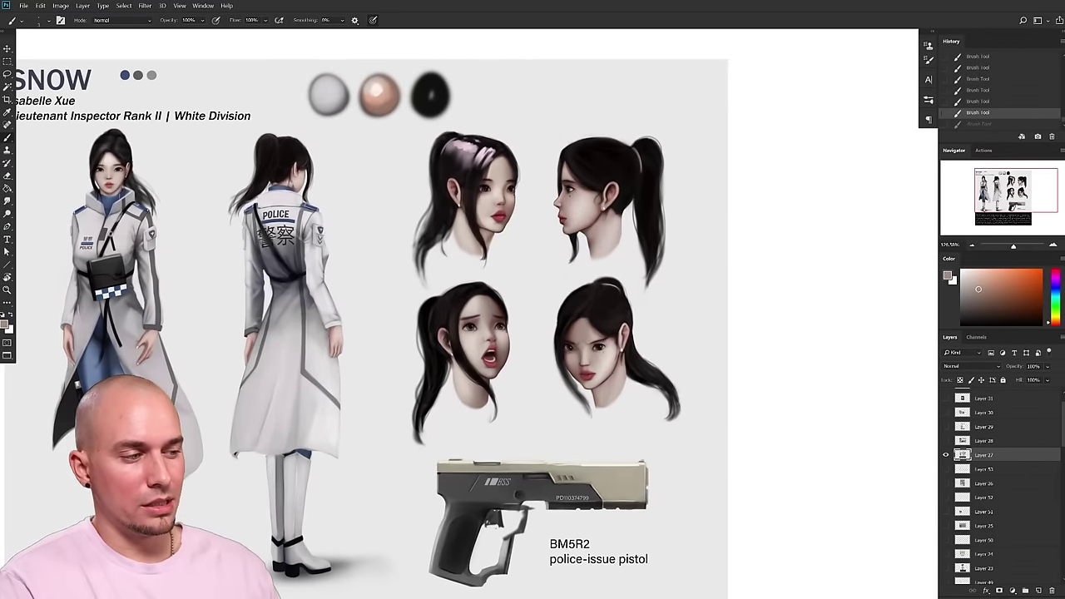
key(ctrl+shift+z)
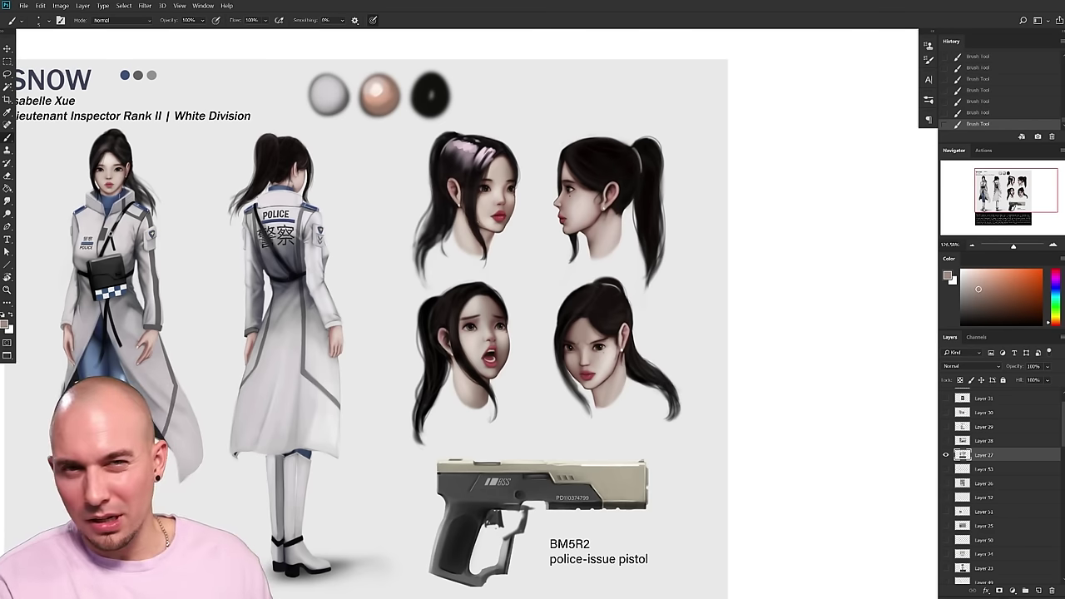
- Hide the SNOW character sheet on Layer 27 and show the grey castle painting on Layer 28
drag(646, 430, 692, 345)
scroll(694, 413, down, 3)
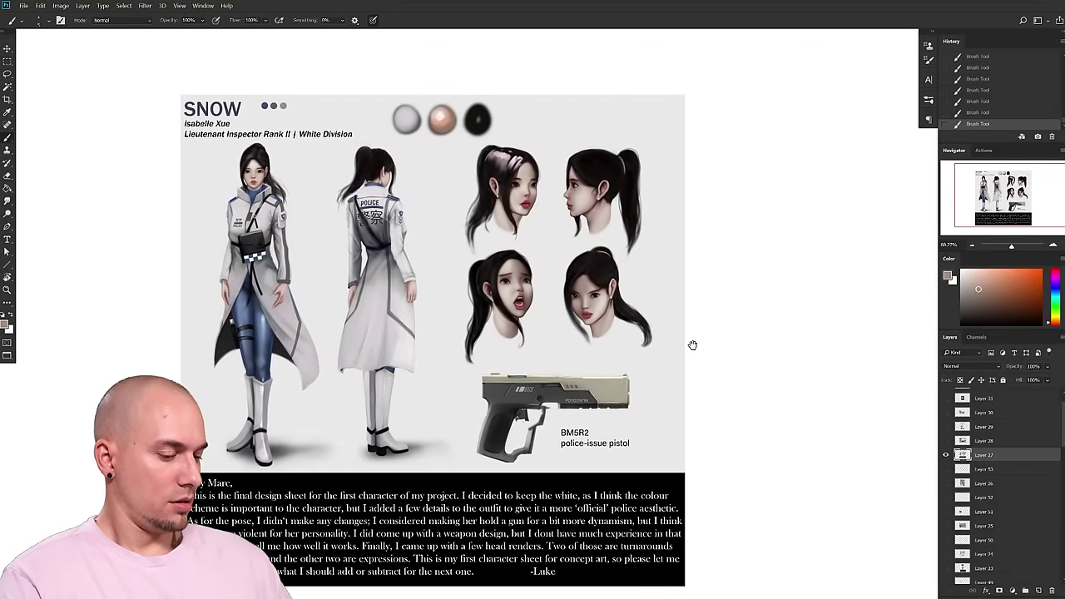
scroll(693, 345, up, 2)
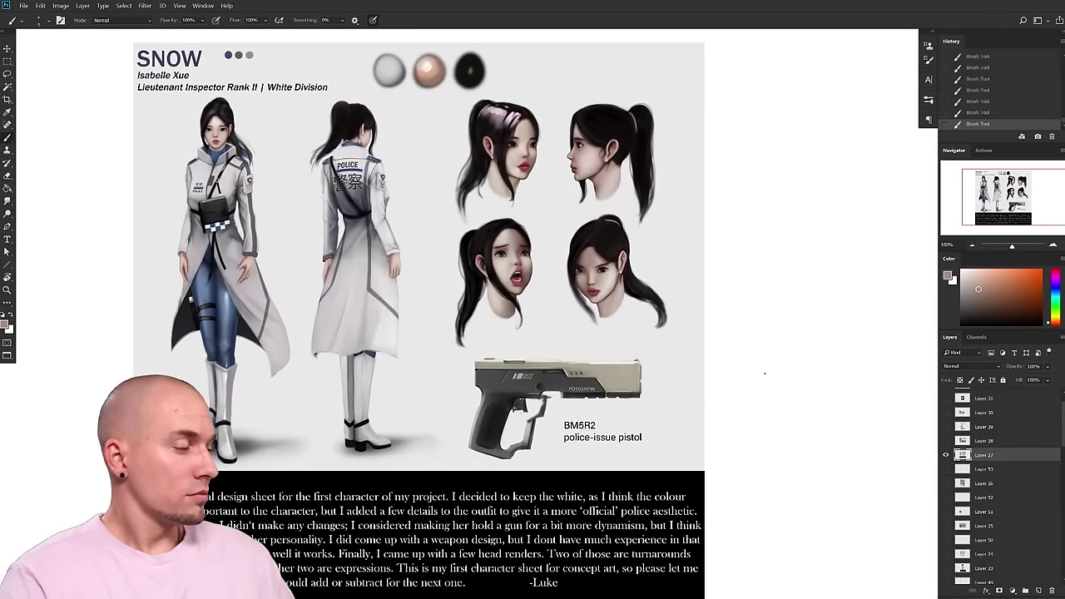
click(946, 456)
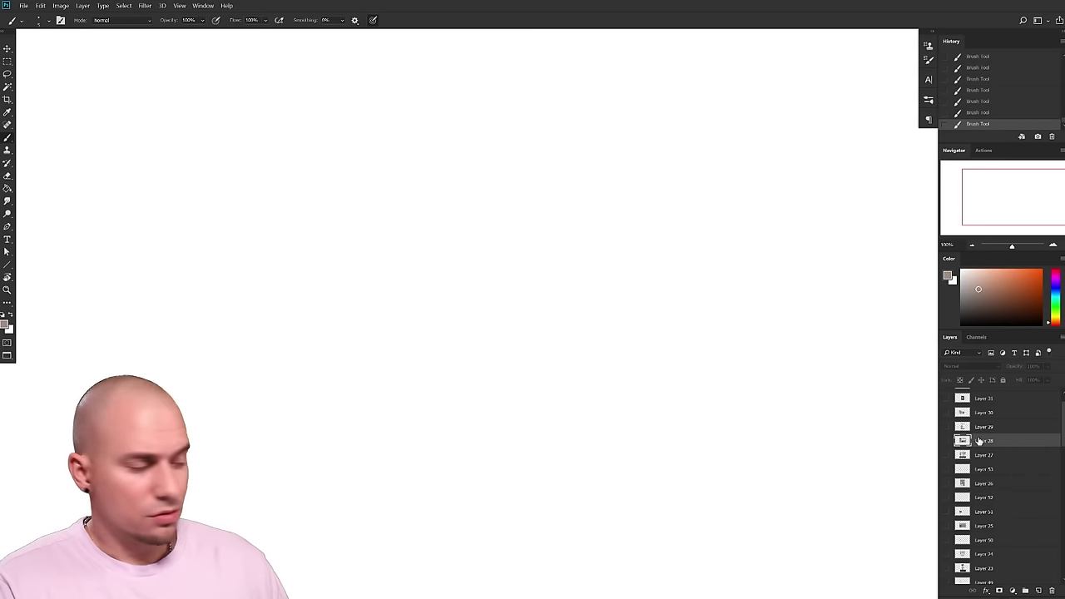
click(946, 441)
scroll(531, 429, up, 1)
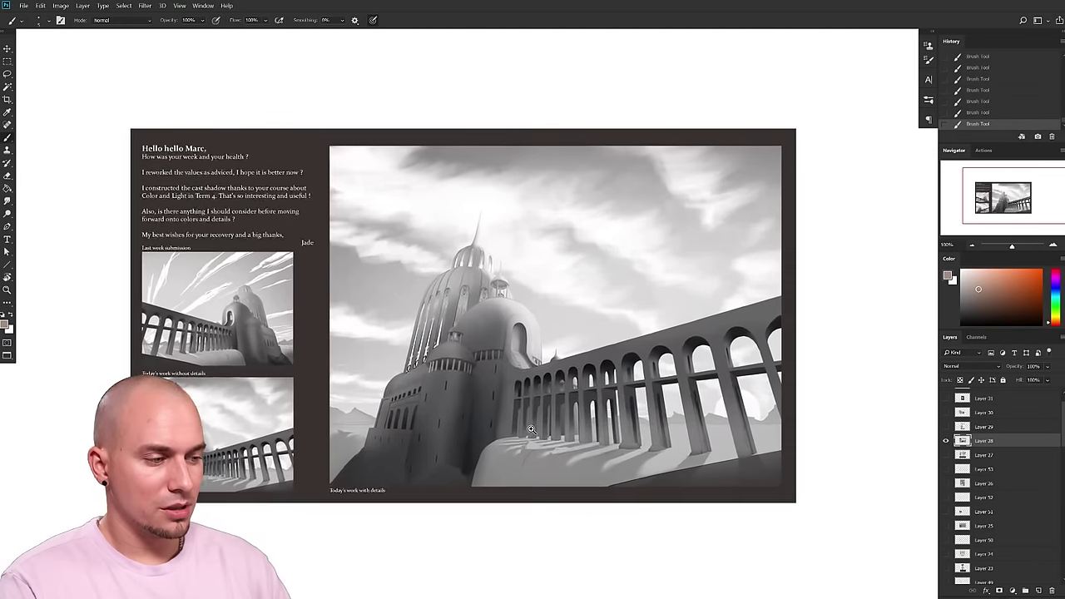
scroll(531, 429, up, 1)
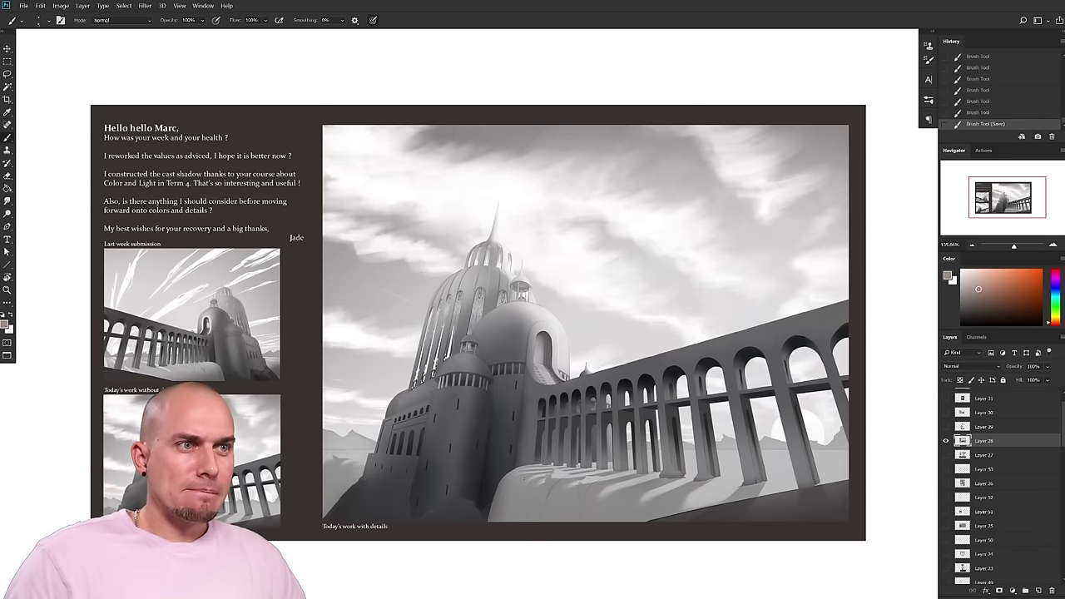
- Hide the castle painting on Layer 28 and show the SNOW character sheet on Layer 27 again
click(946, 441)
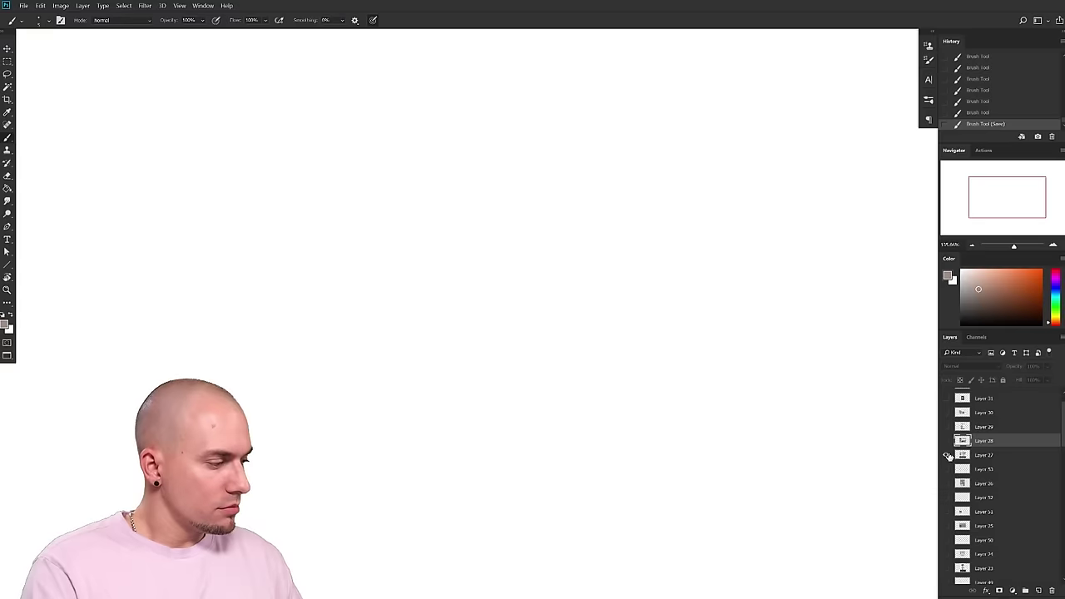
click(946, 455)
drag(729, 389, 668, 513)
scroll(637, 447, up, 3)
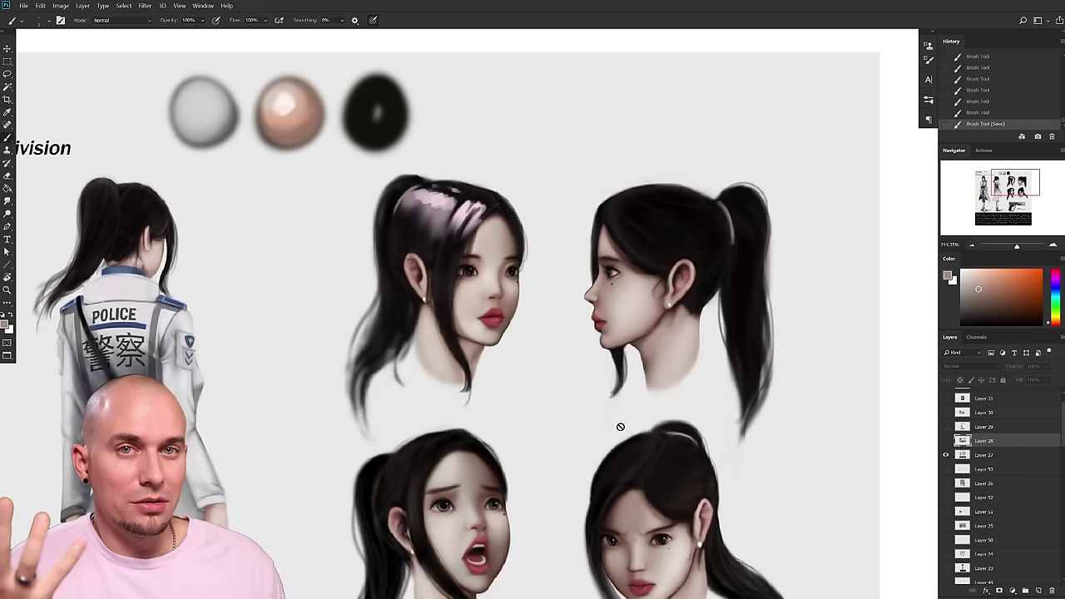
drag(633, 390, 551, 408)
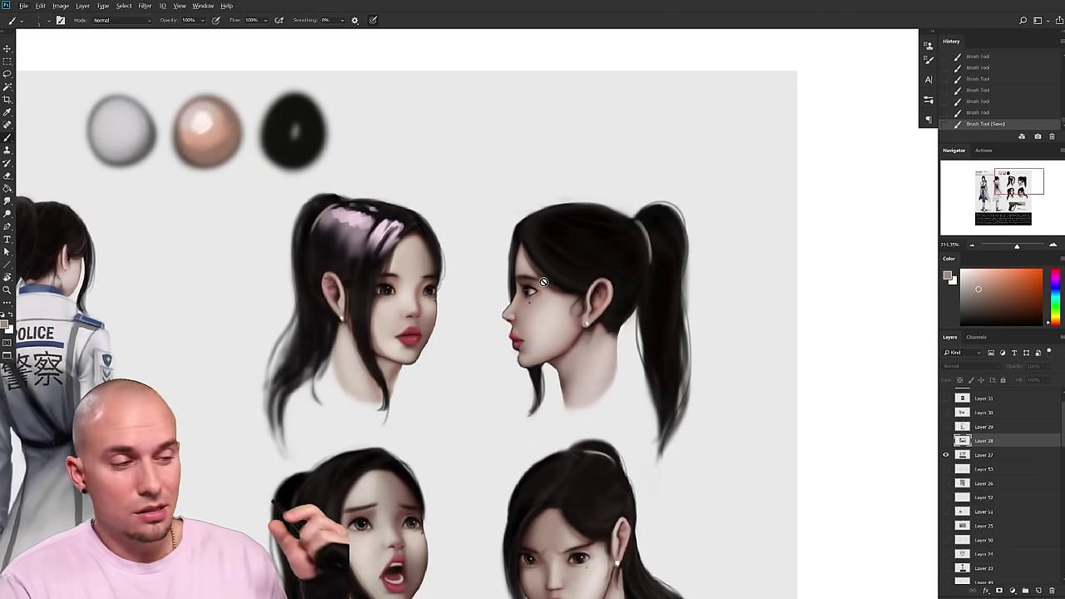
- On Layer 27, paint an enlarged pearl earring above the profile head with a black disc, a pale beige ball and a short black stem
alt+click(587, 324)
click(983, 455)
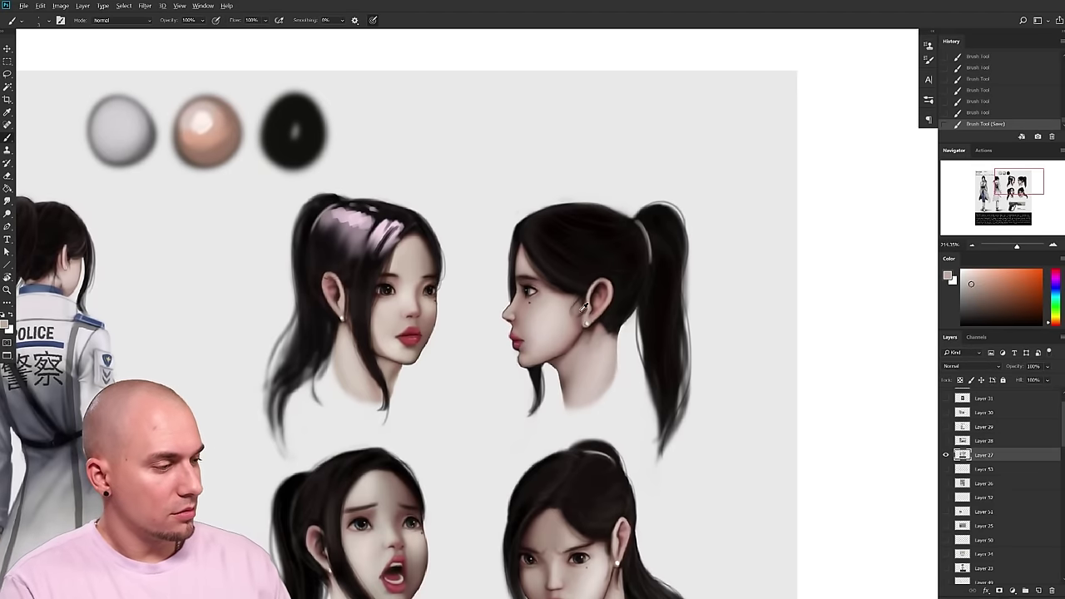
alt+click(588, 324)
alt+click(607, 226)
click(618, 137)
alt+click(595, 317)
click(618, 136)
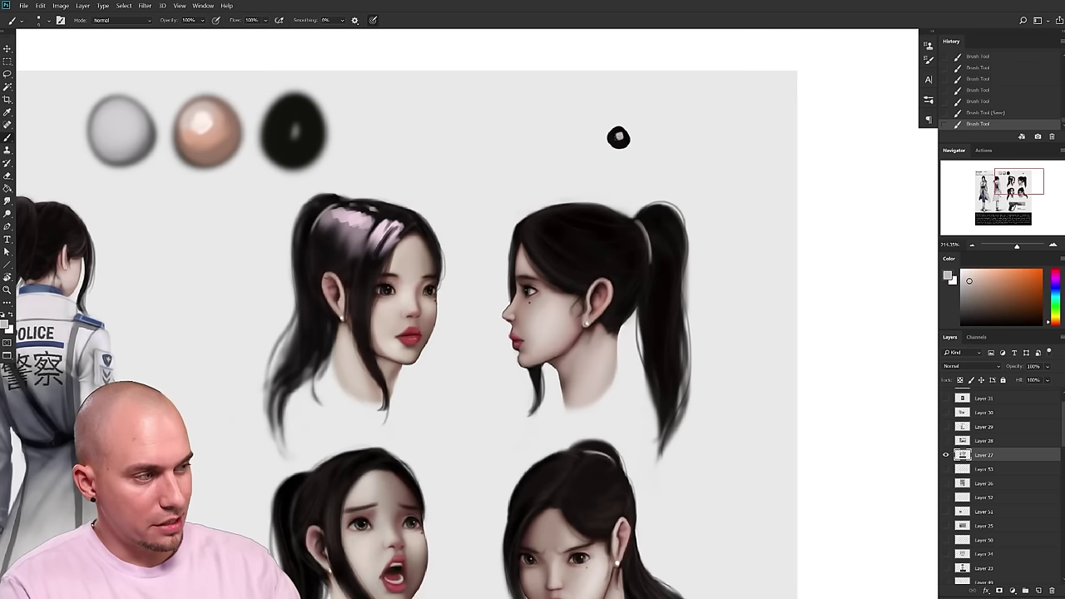
mouse_move(618, 138)
mouse_down()
mouse_move(611, 157)
mouse_move(635, 192)
mouse_move(636, 220)
mouse_up()
alt+click(622, 145)
key(ctrl+z)
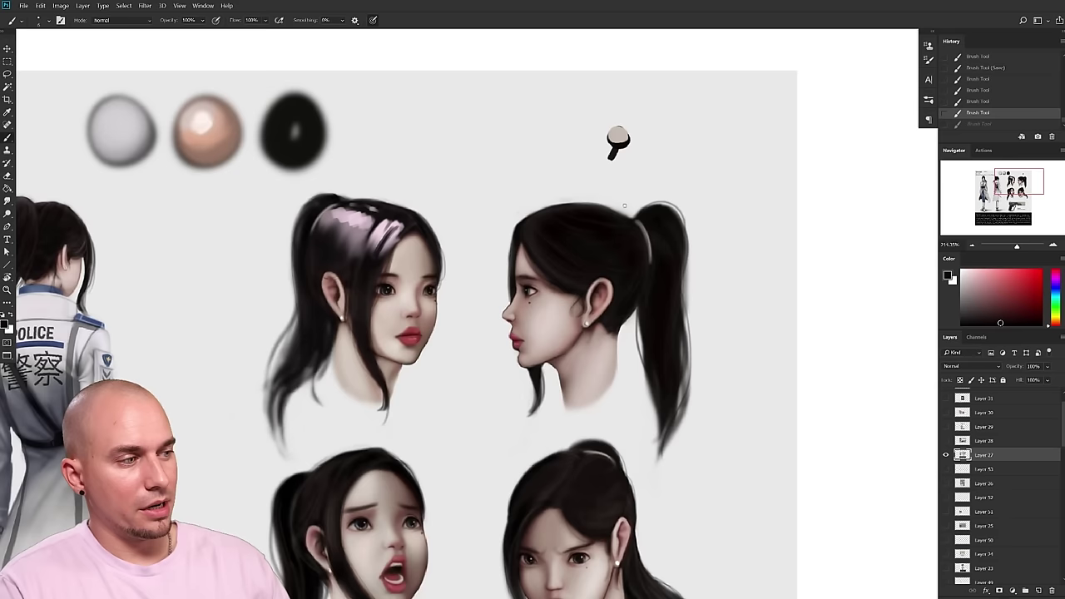
- Paint a near-white highlight on the enlarged pearl
alt+click(620, 135)
click(970, 272)
drag(970, 272, 970, 269)
click(619, 132)
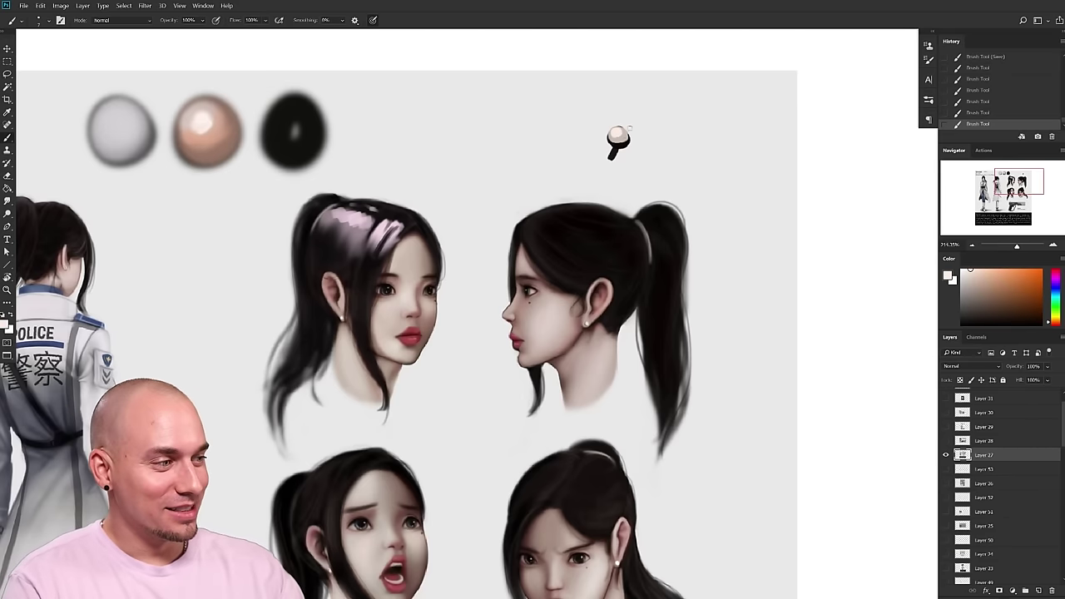
click(618, 133)
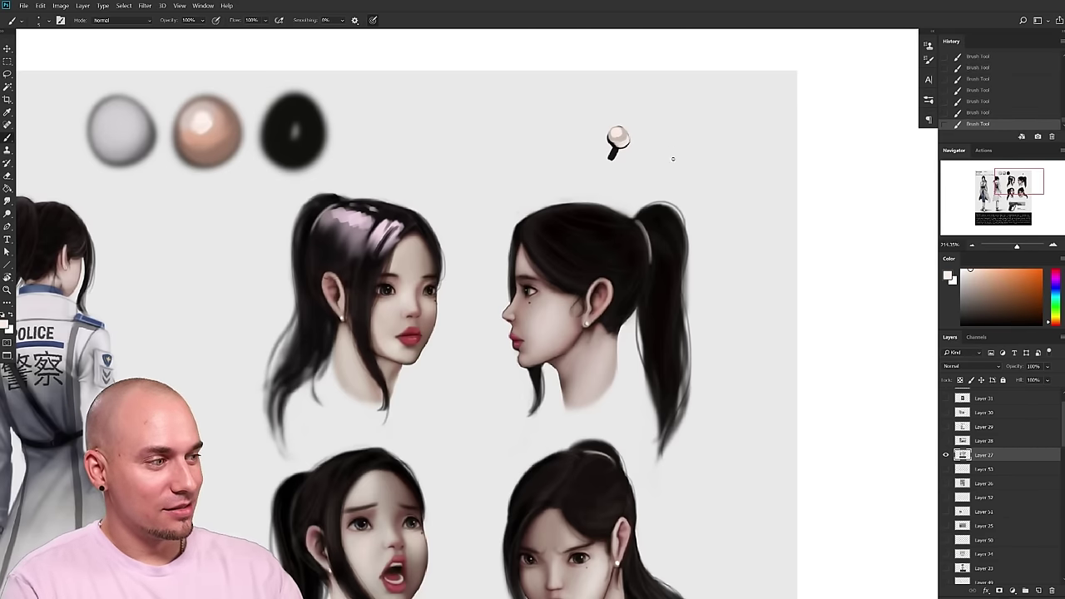
- Examine the four head drawings together with the material spheres and the pearl study
drag(688, 233, 673, 290)
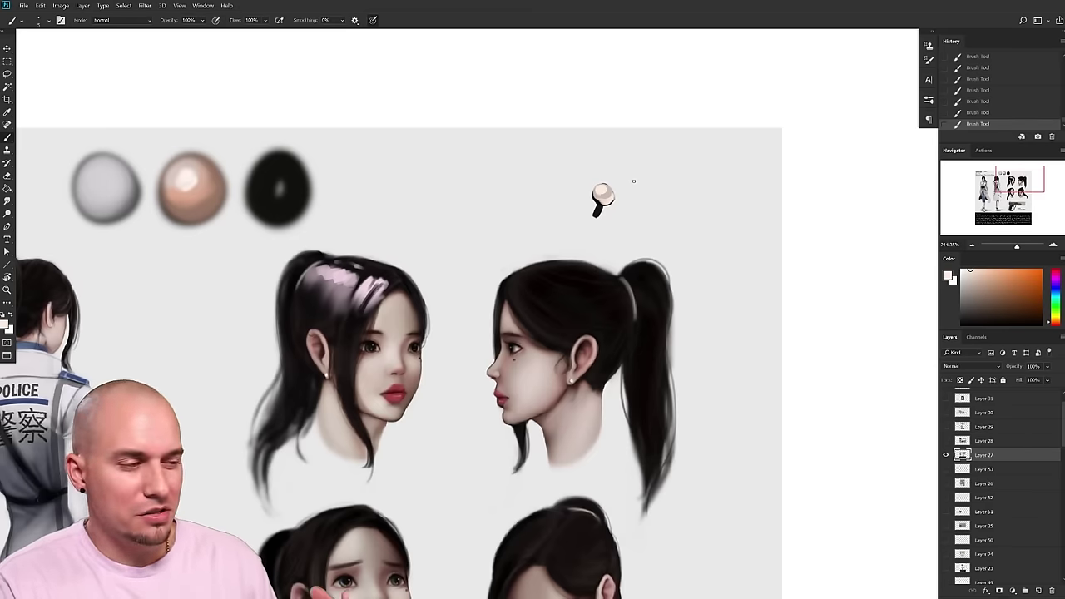
scroll(633, 181, down, 1)
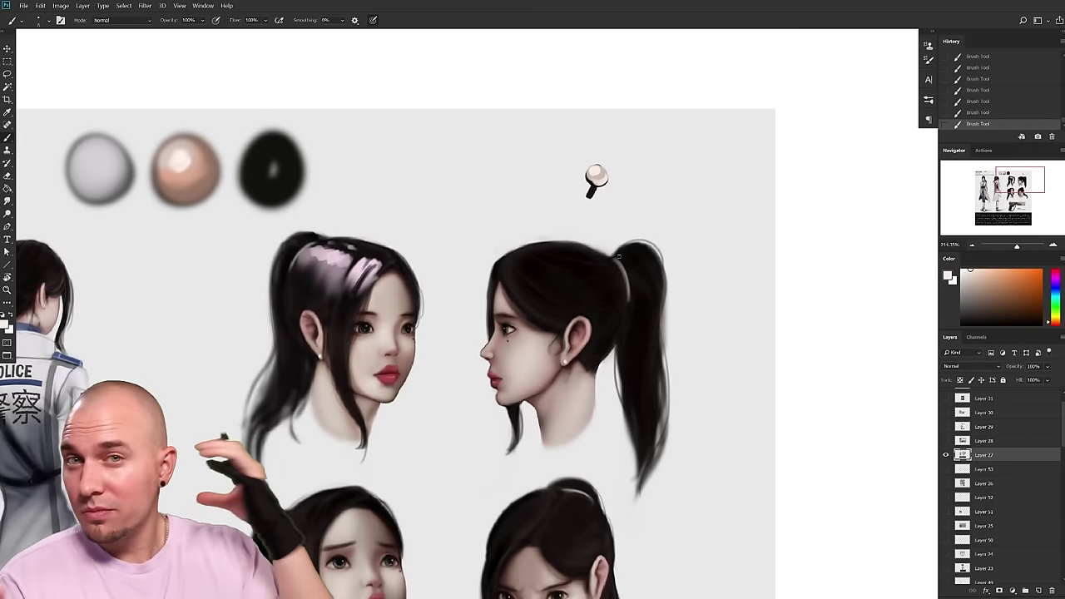
drag(599, 436, 609, 345)
drag(687, 321, 672, 343)
drag(627, 377, 619, 375)
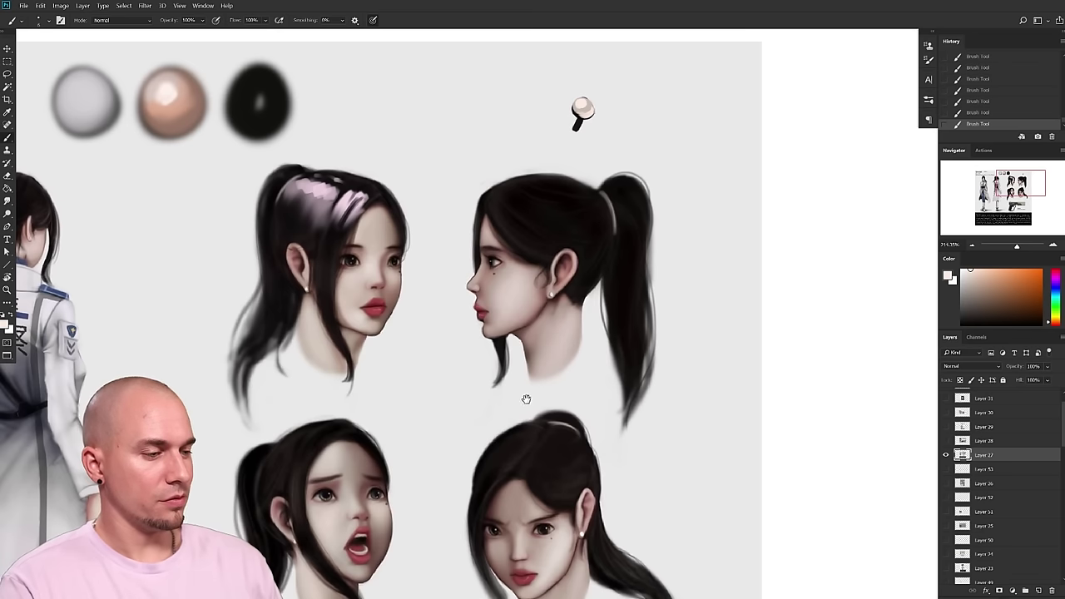
drag(663, 407, 669, 408)
key(])
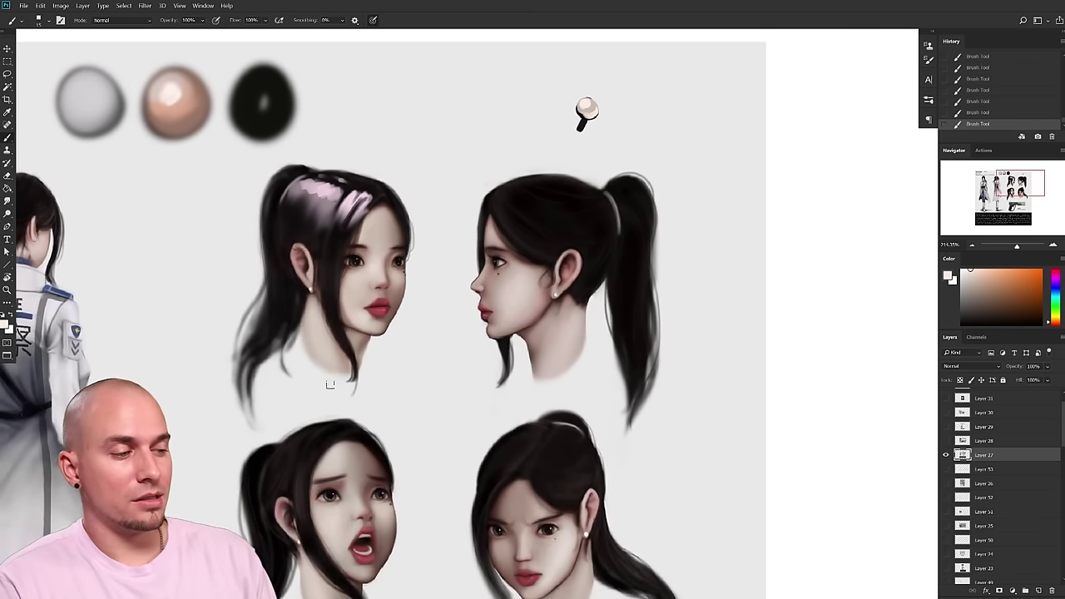
scroll(485, 341, down, 2)
scroll(485, 341, down, 1)
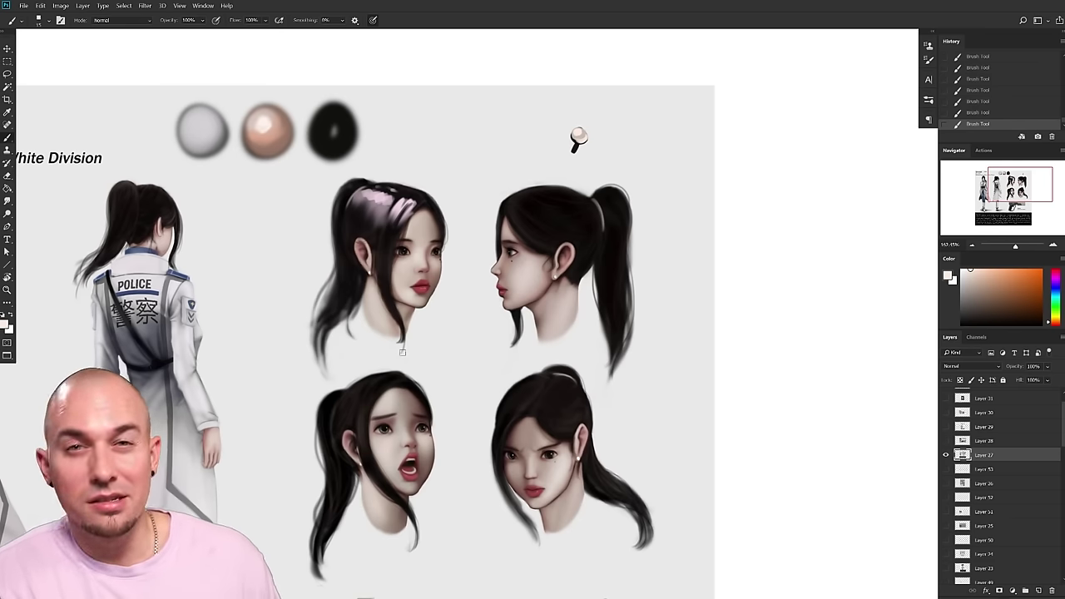
scroll(402, 351, left, 1)
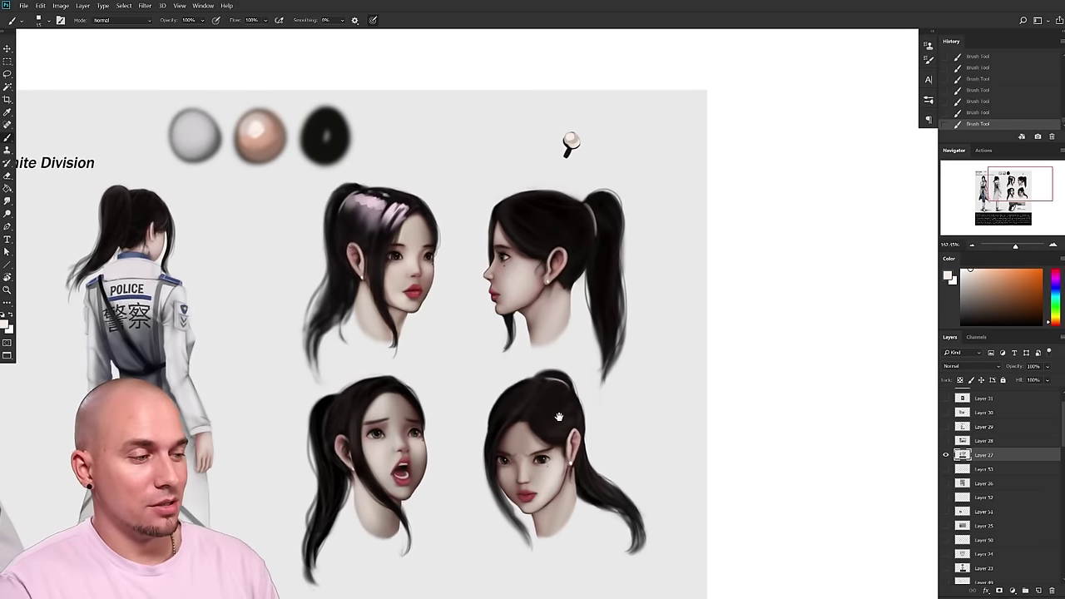
scroll(586, 342, down, 3)
scroll(586, 343, up, 3)
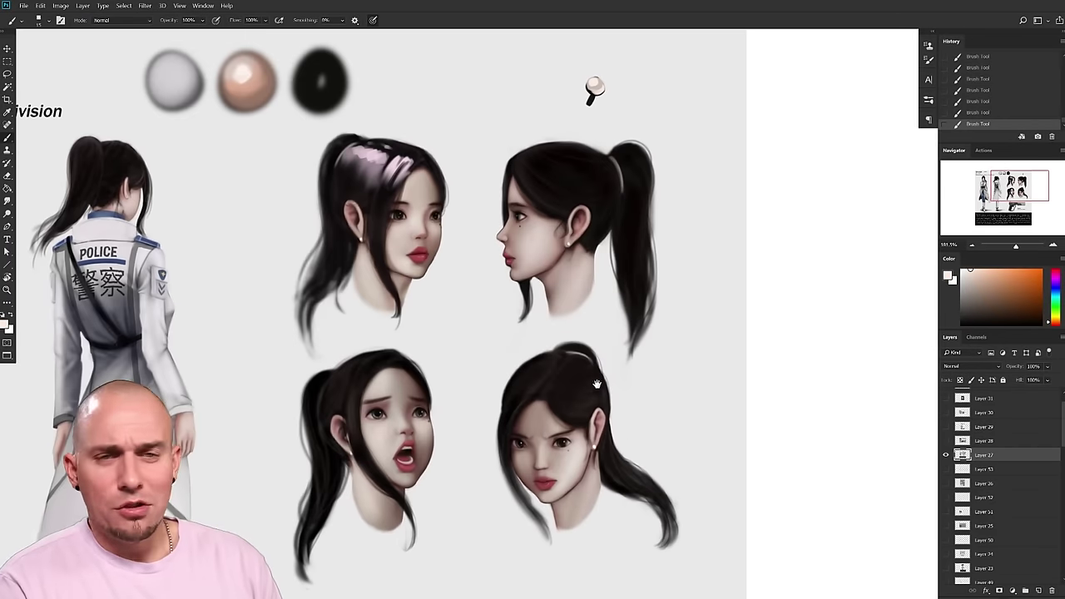
drag(586, 421, 638, 400)
drag(676, 431, 675, 413)
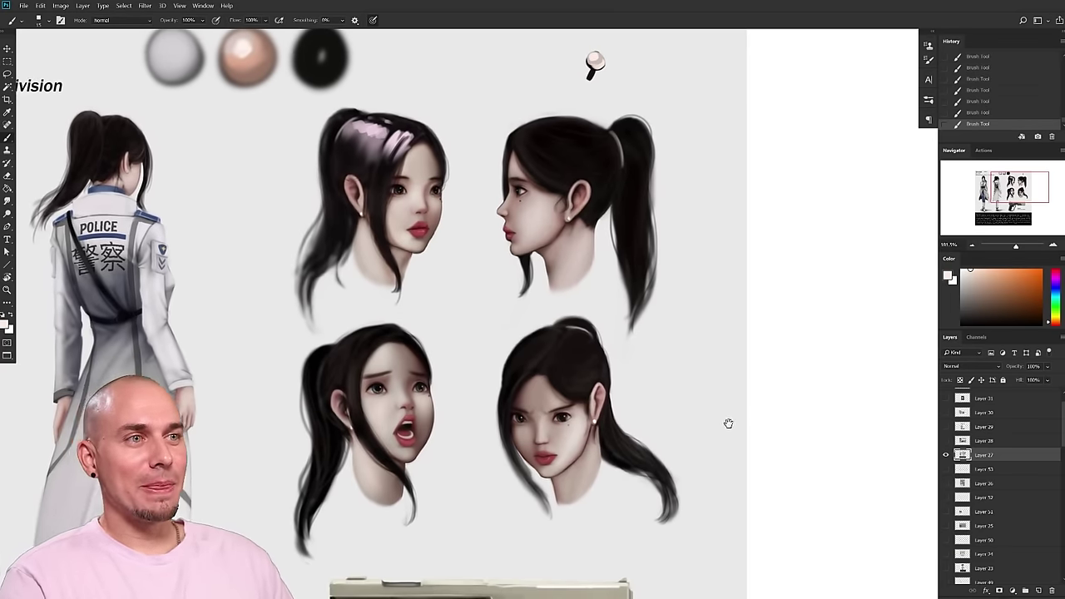
drag(720, 428, 749, 416)
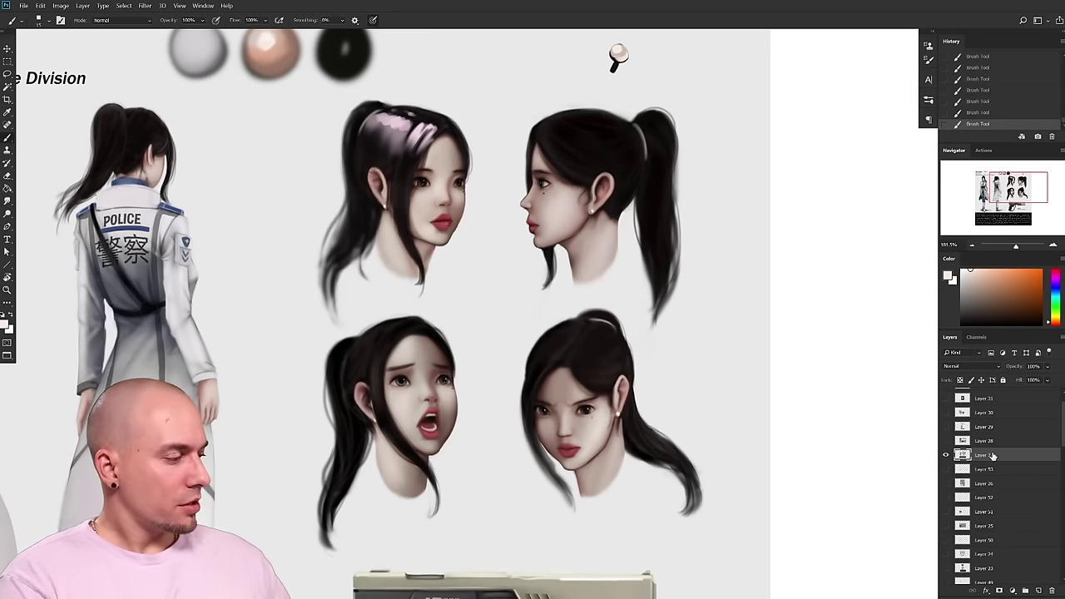
drag(702, 413, 651, 440)
drag(771, 427, 773, 391)
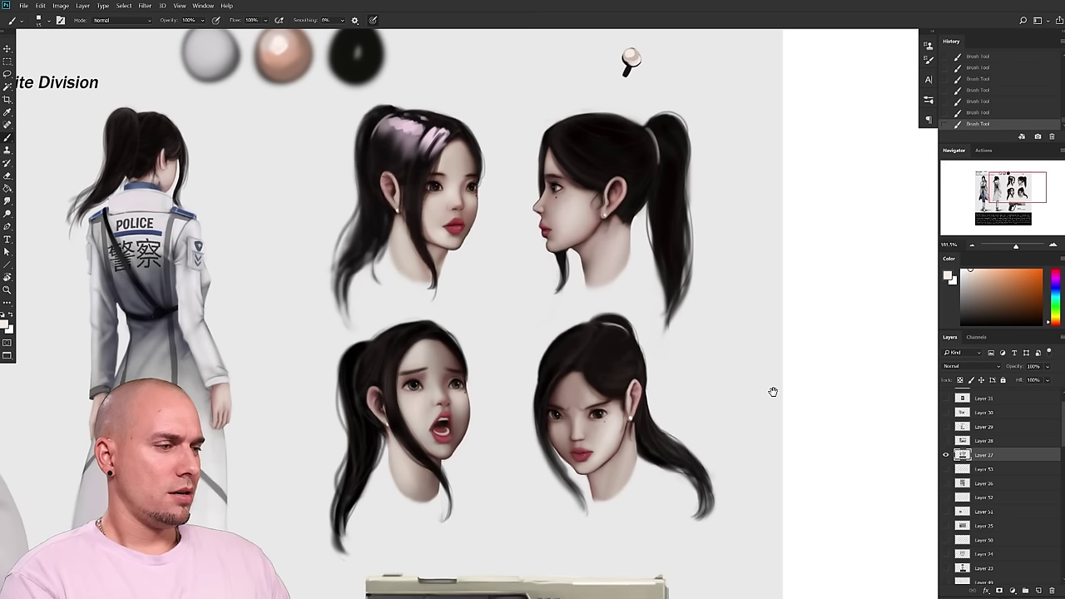
drag(773, 391, 781, 406)
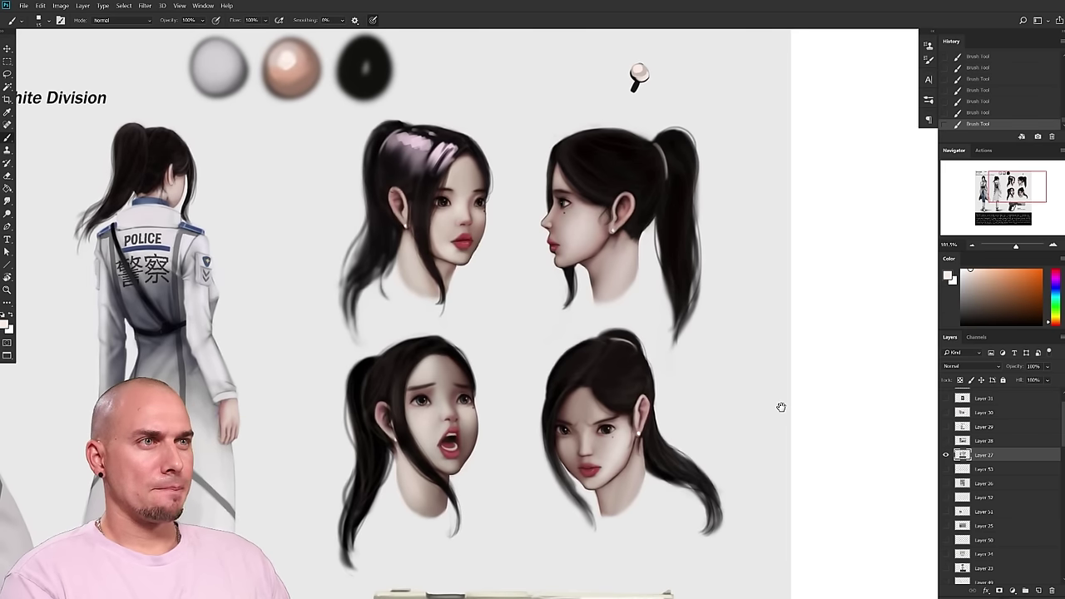
- Sample the pistol's dark grey and examine the police-issue pistol within the whole character sheet
drag(781, 407, 773, 274)
drag(740, 519, 727, 437)
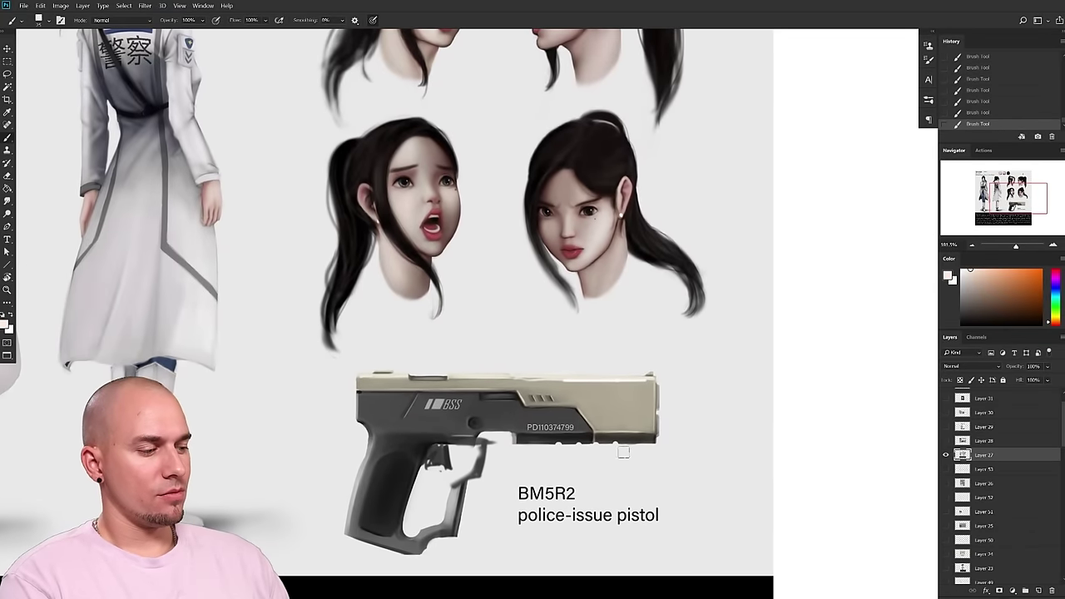
alt+click(431, 437)
drag(461, 439, 545, 453)
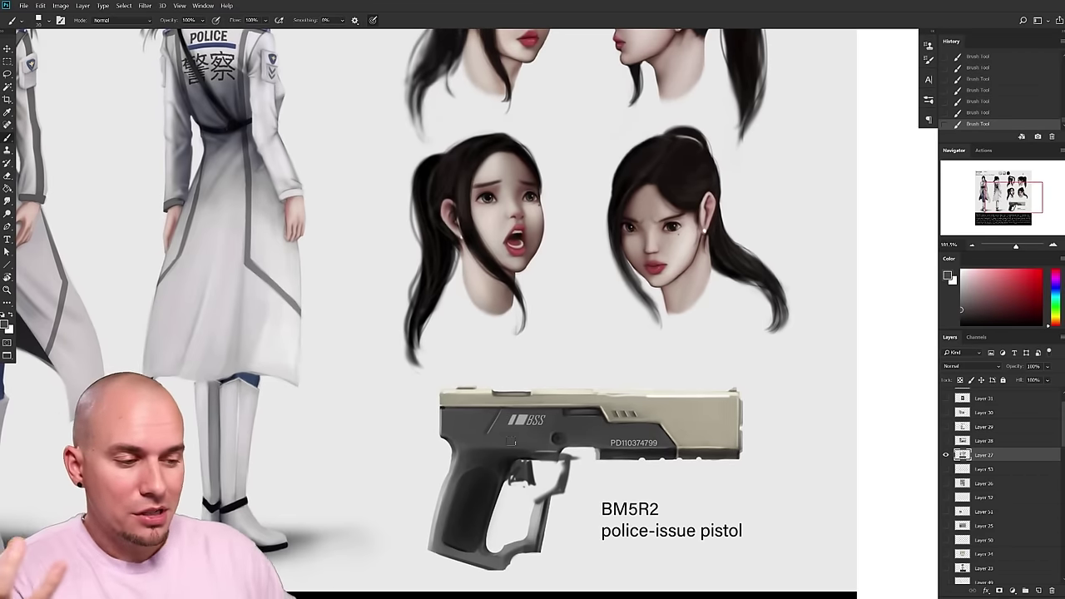
drag(511, 442, 620, 425)
scroll(620, 426, down, 4)
drag(721, 394, 634, 426)
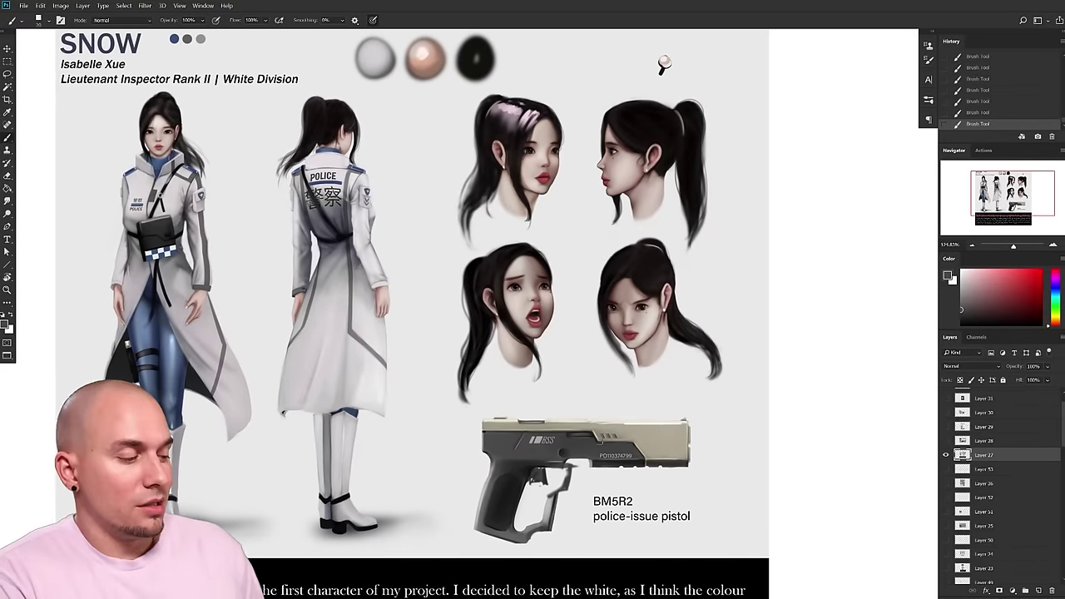
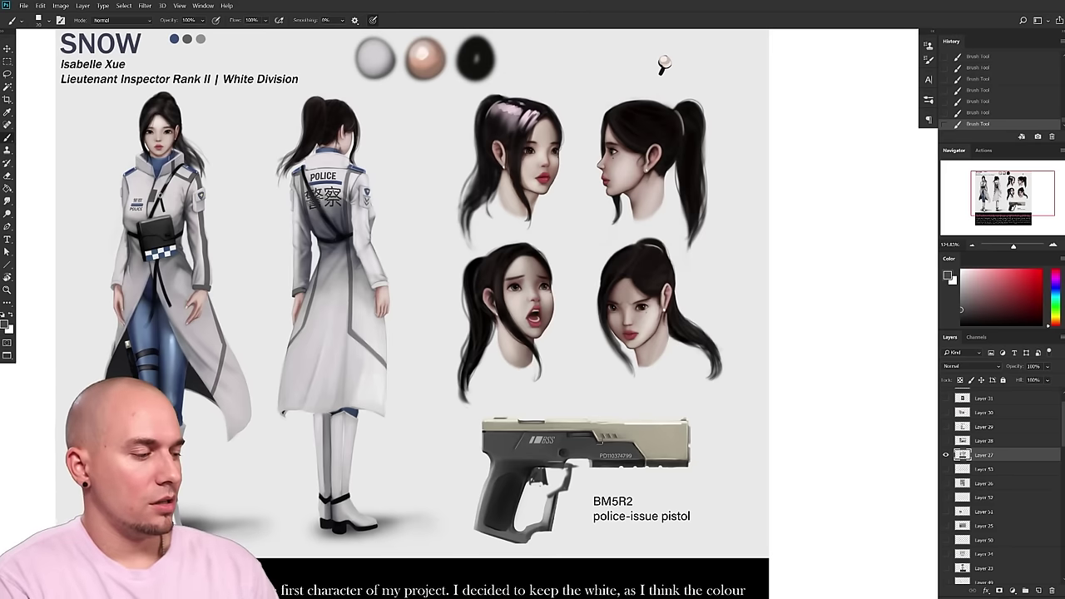
drag(624, 442, 602, 442)
drag(570, 406, 565, 413)
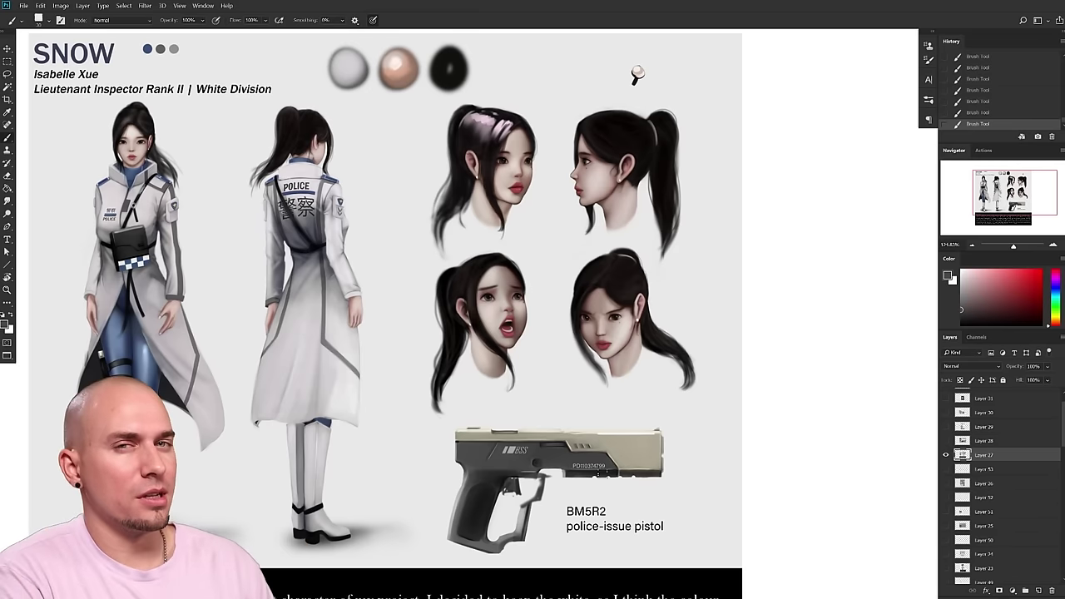
- Try mid-grey highlight strokes where the ponytail starts on the profile head, using a smaller brush
mouse_move(604, 448)
mouse_down()
mouse_move(459, 437)
mouse_move(560, 387)
mouse_move(567, 468)
mouse_move(728, 336)
mouse_move(725, 321)
mouse_move(708, 371)
mouse_move(662, 384)
mouse_move(661, 341)
mouse_up()
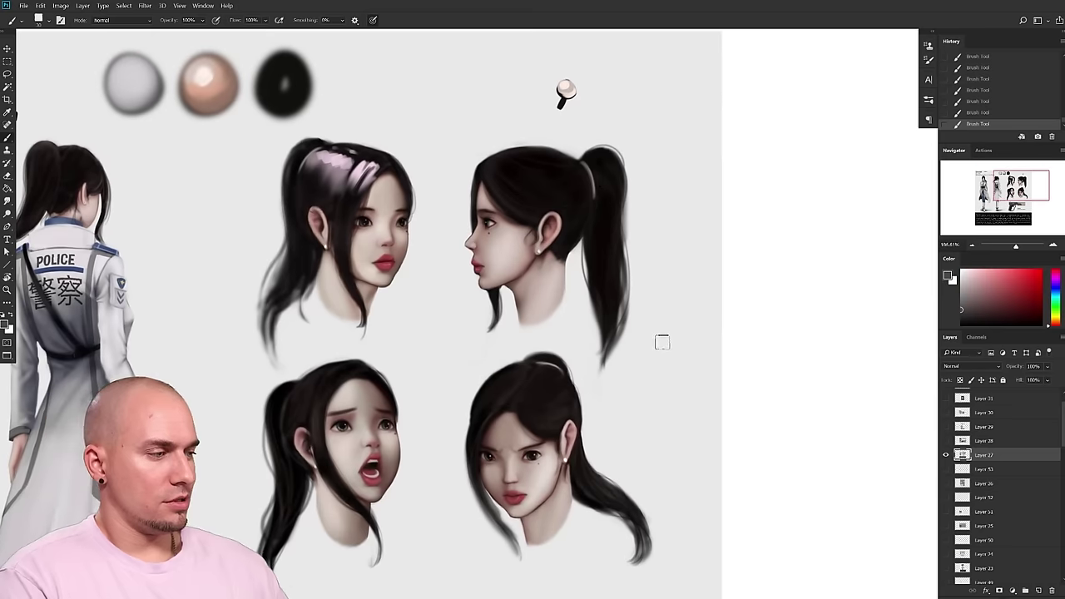
key(bracketleft)
alt+click(590, 173)
drag(589, 164, 589, 213)
key(ctrl+z)
key(bracketleft)
key(bracketleft)
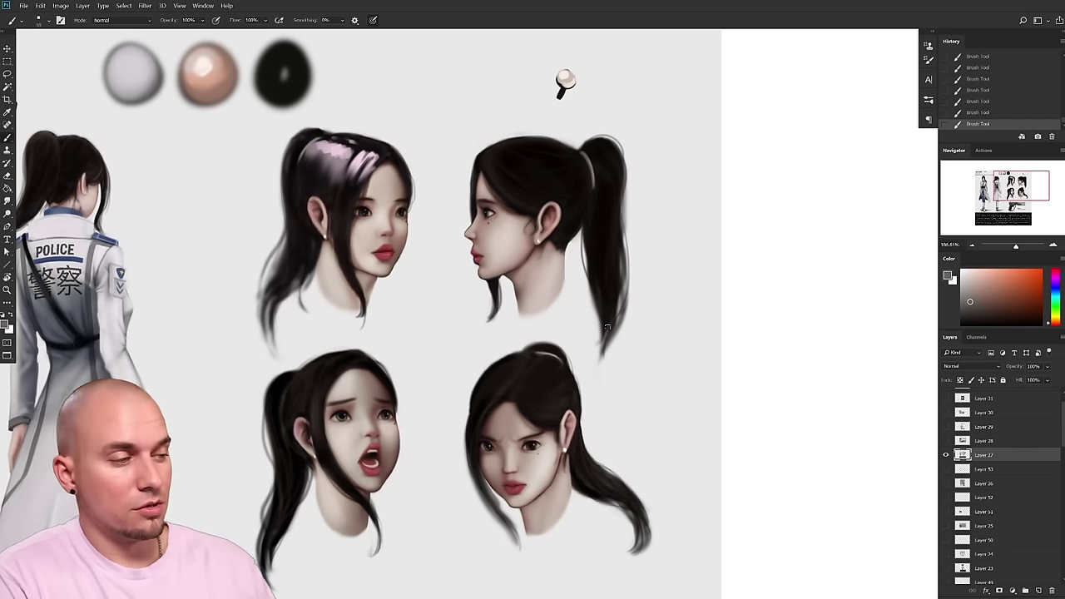
mouse_move(584, 150)
mouse_down()
mouse_move(609, 156)
mouse_move(589, 143)
mouse_move(604, 191)
mouse_up()
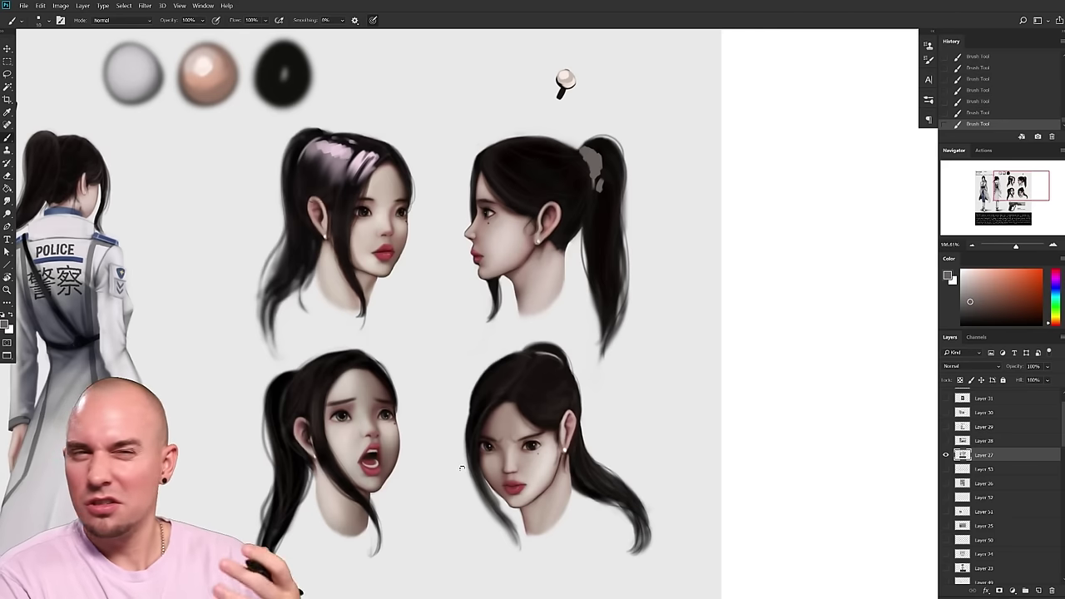
key(ctrl+z)
key(ctrl+z)
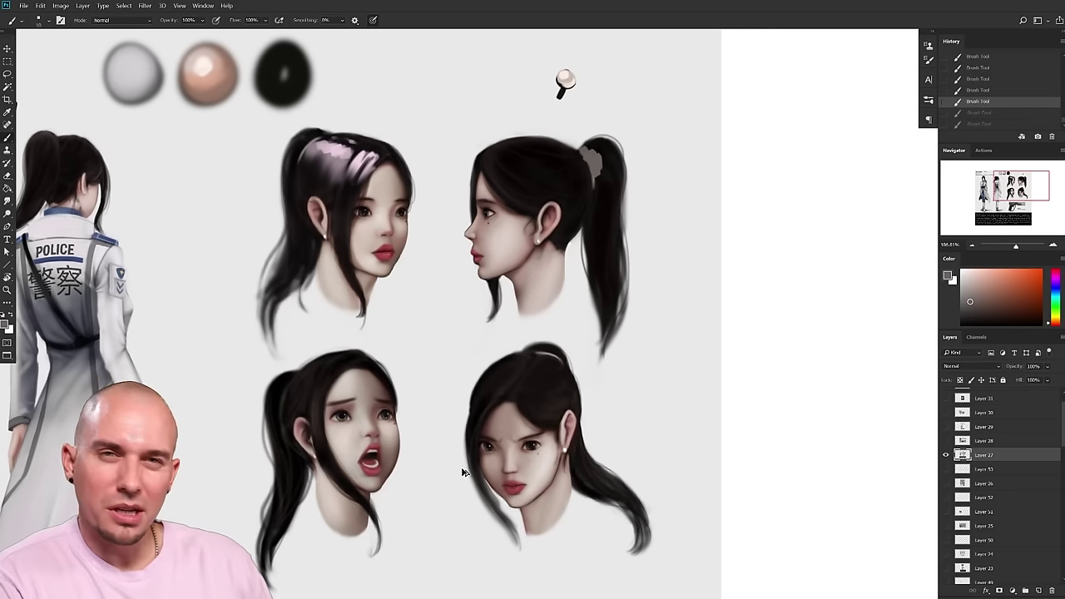
key(ctrl+z)
key(ctrl+z)
- Examine the whole character sheet, including both figures, the four heads and the pistol
scroll(662, 462, down, 2)
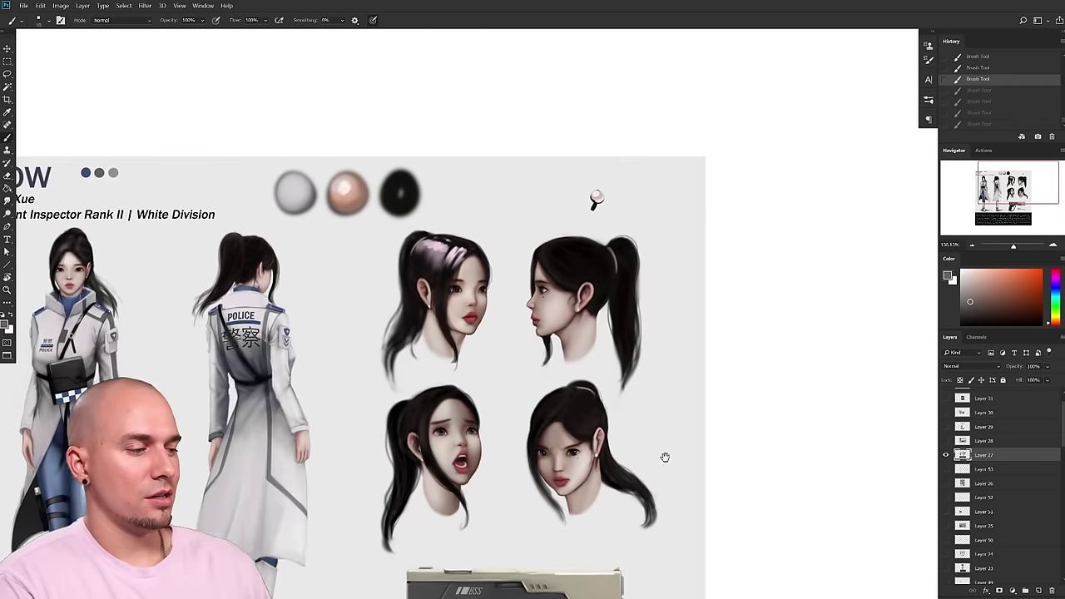
drag(662, 459, 691, 391)
scroll(691, 390, down, 3)
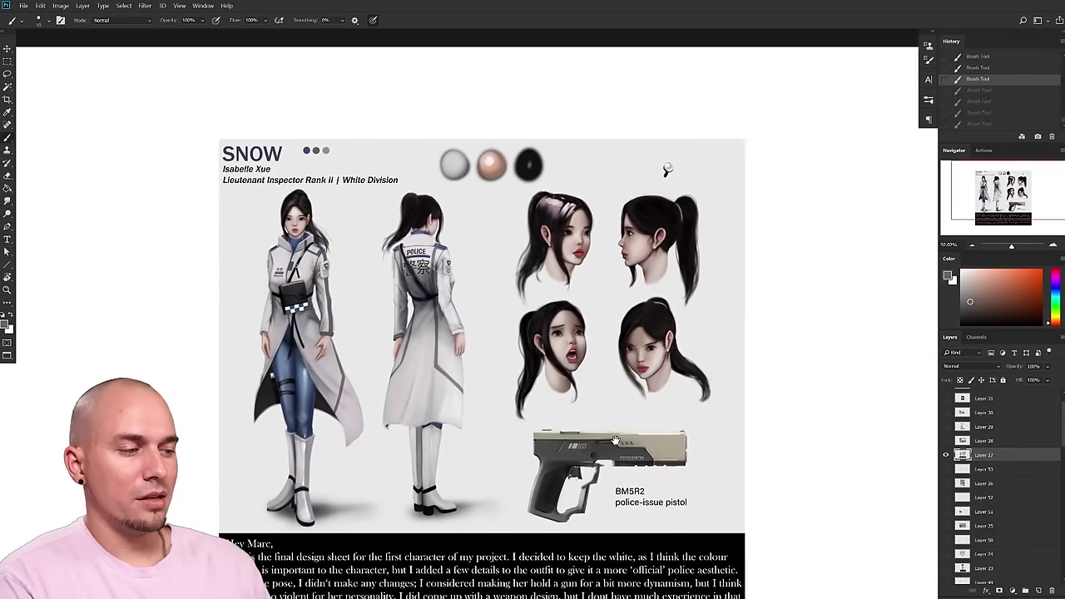
scroll(618, 430, up, 1)
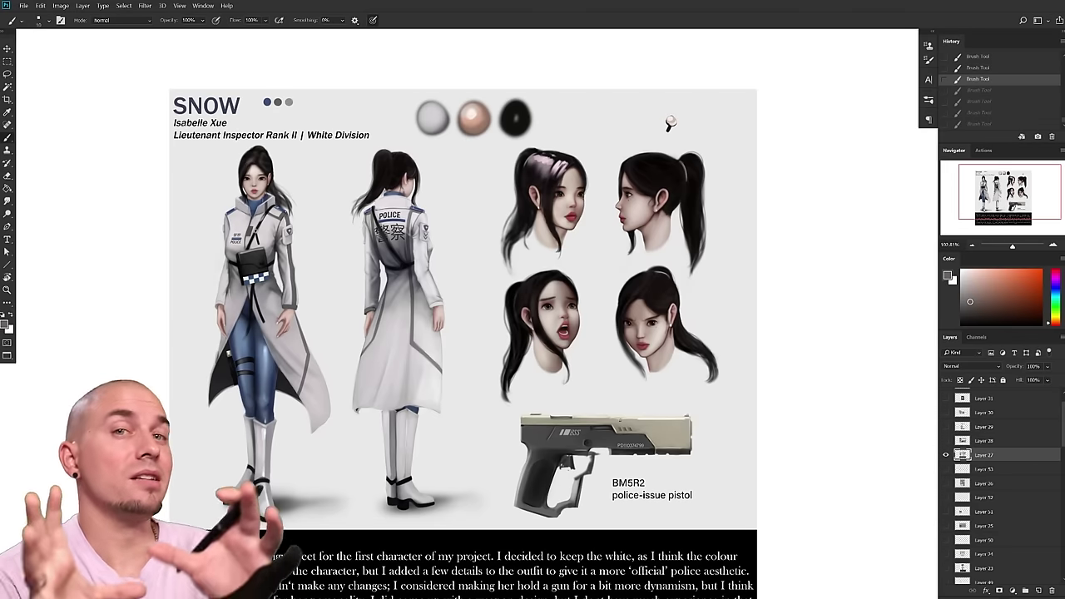
drag(768, 352, 652, 337)
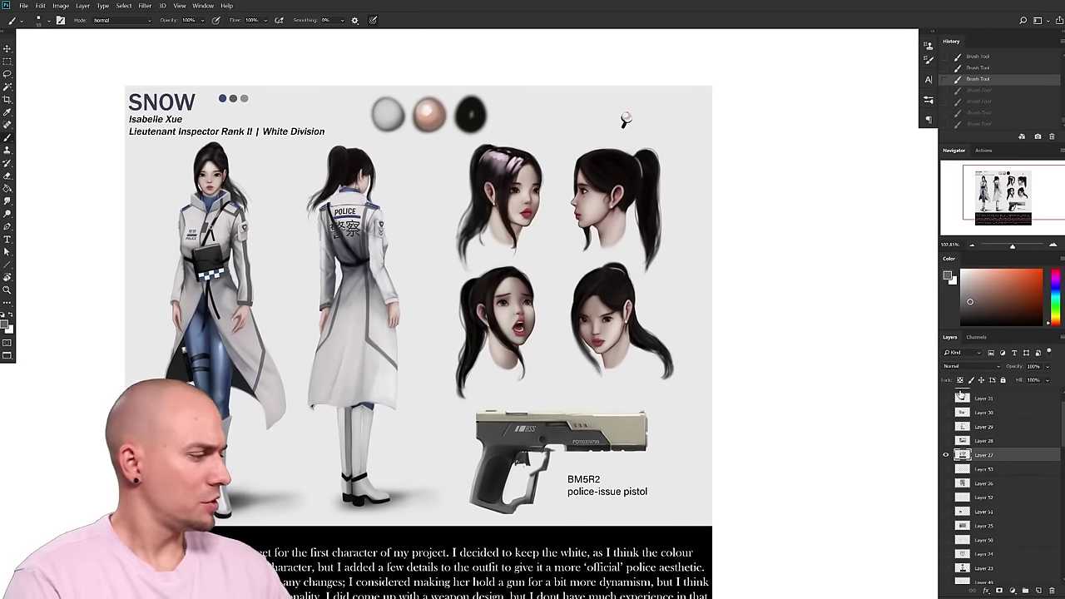
- Hide the character sheet on Layer 27, and show and select the greyscale castle submission on Layer 28
click(945, 455)
click(945, 441)
click(978, 441)
drag(699, 418, 778, 391)
drag(561, 391, 586, 398)
scroll(585, 400, up, 3)
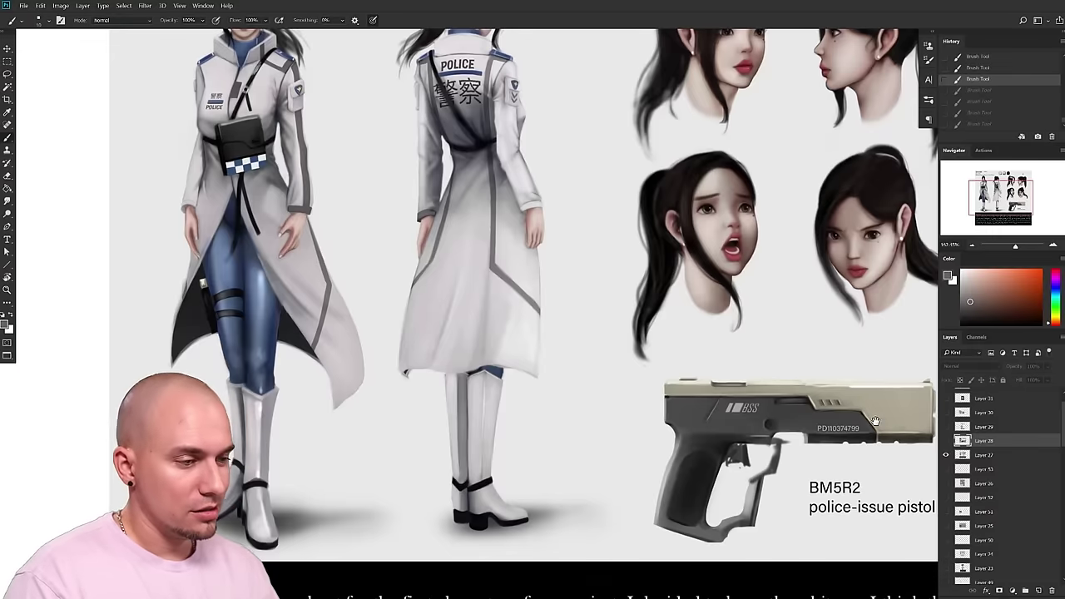
mouse_move(541, 301)
mouse_down()
mouse_move(441, 376)
mouse_move(606, 426)
mouse_up()
drag(572, 335, 541, 281)
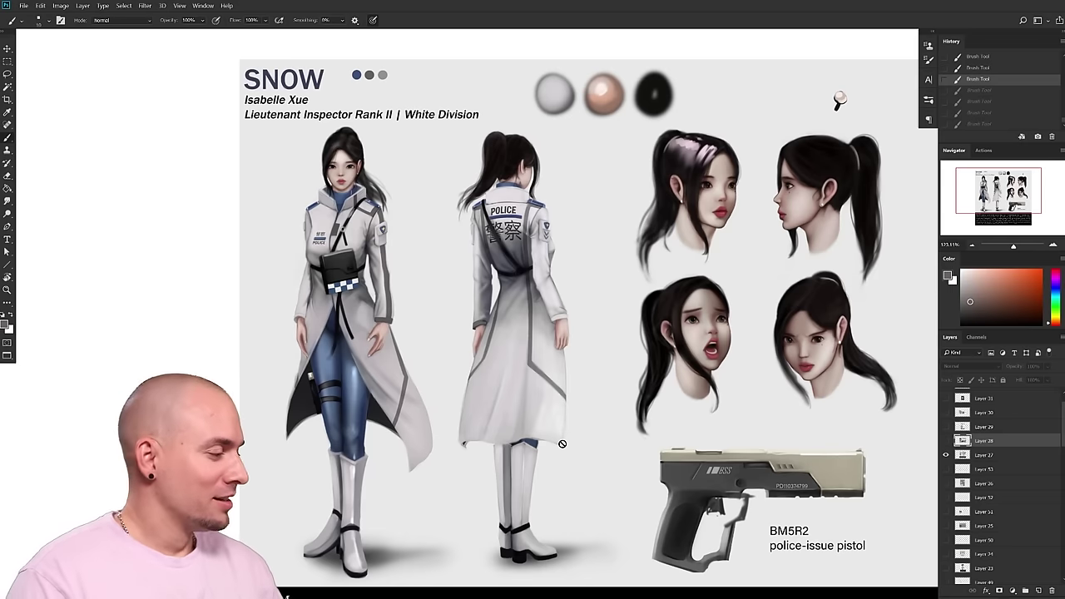
click(945, 440)
click(945, 454)
drag(804, 426, 658, 385)
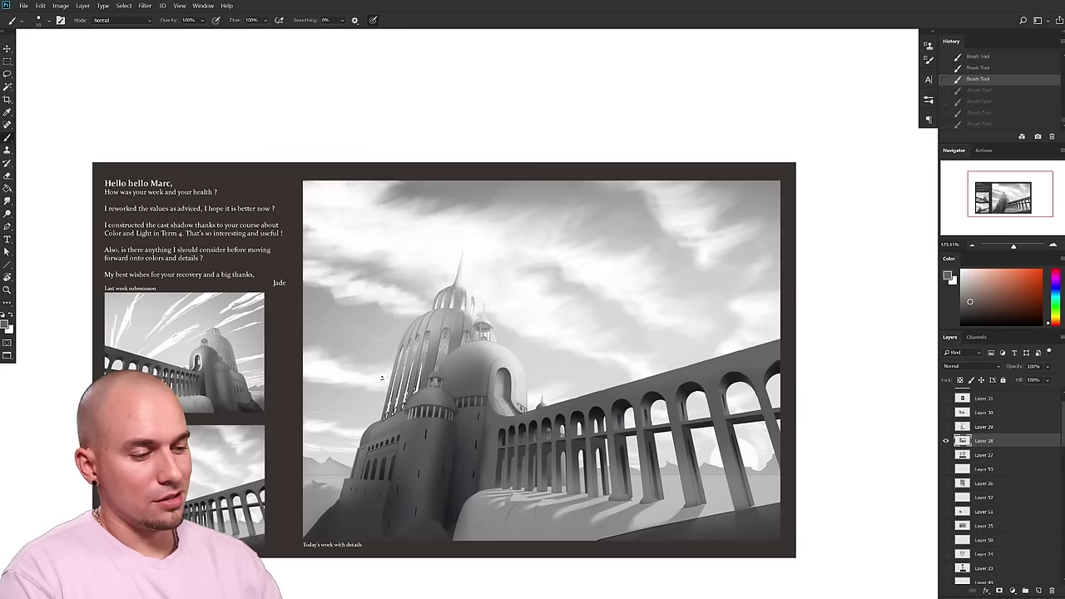
- Examine the castle and aqueduct painting and set the brush colour to a saturated crimson
drag(299, 344, 304, 350)
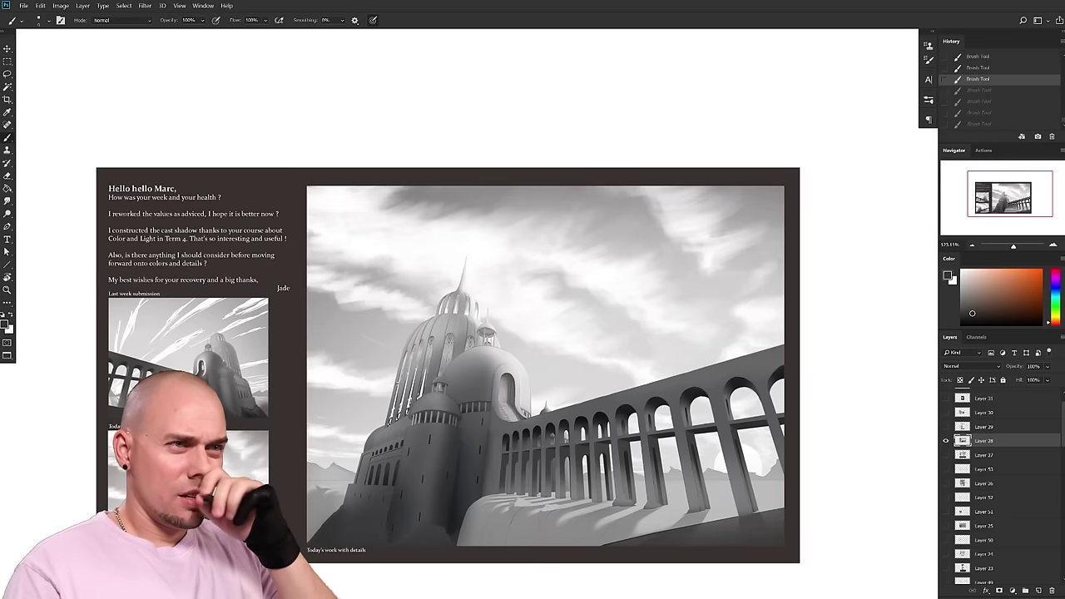
mouse_move(578, 427)
mouse_down()
mouse_move(758, 378)
mouse_move(738, 375)
mouse_up()
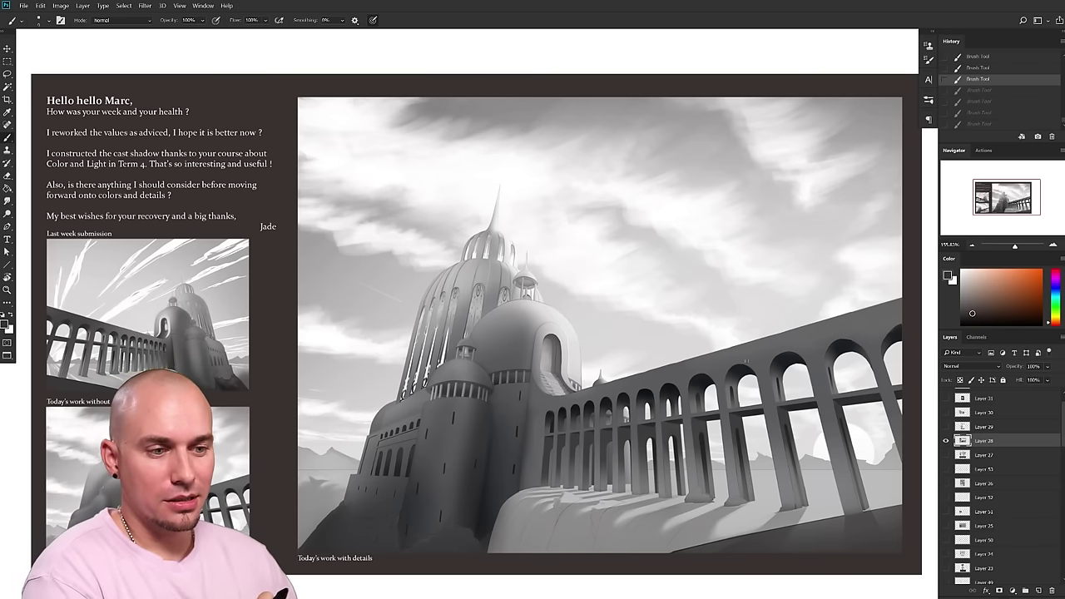
mouse_move(773, 419)
mouse_down()
mouse_move(720, 402)
mouse_move(760, 423)
mouse_move(761, 410)
mouse_up()
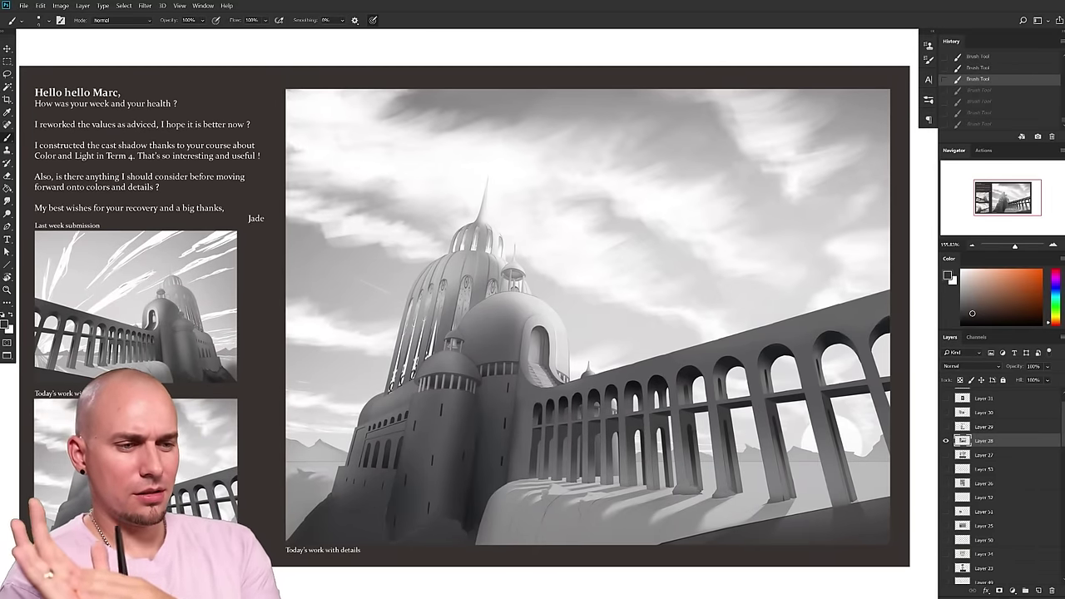
click(1005, 288)
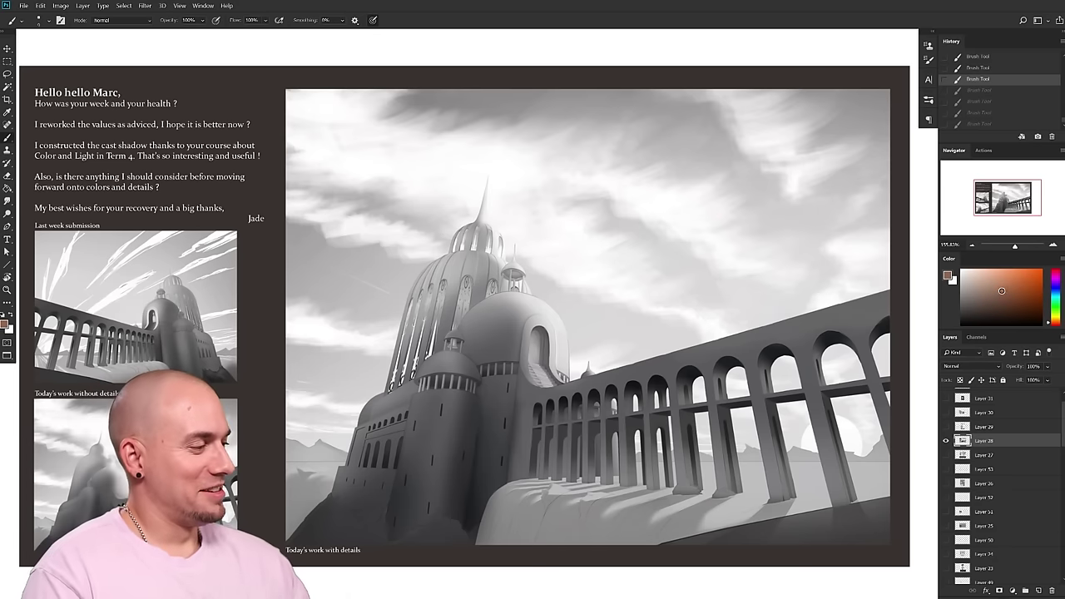
click(1054, 272)
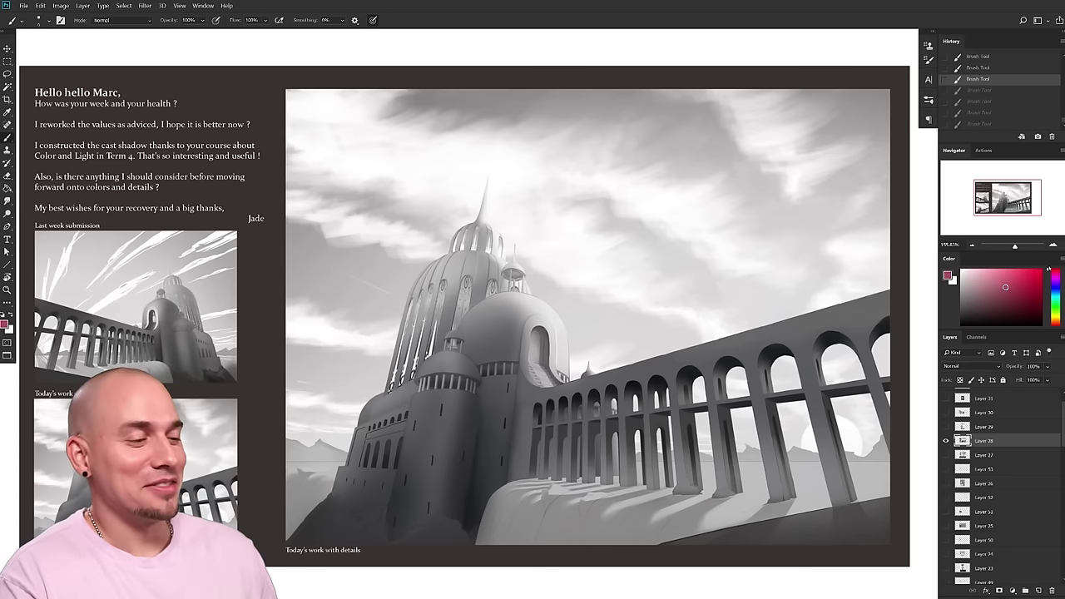
click(1032, 275)
mouse_move(620, 340)
mouse_down()
mouse_move(644, 340)
mouse_move(633, 337)
mouse_up()
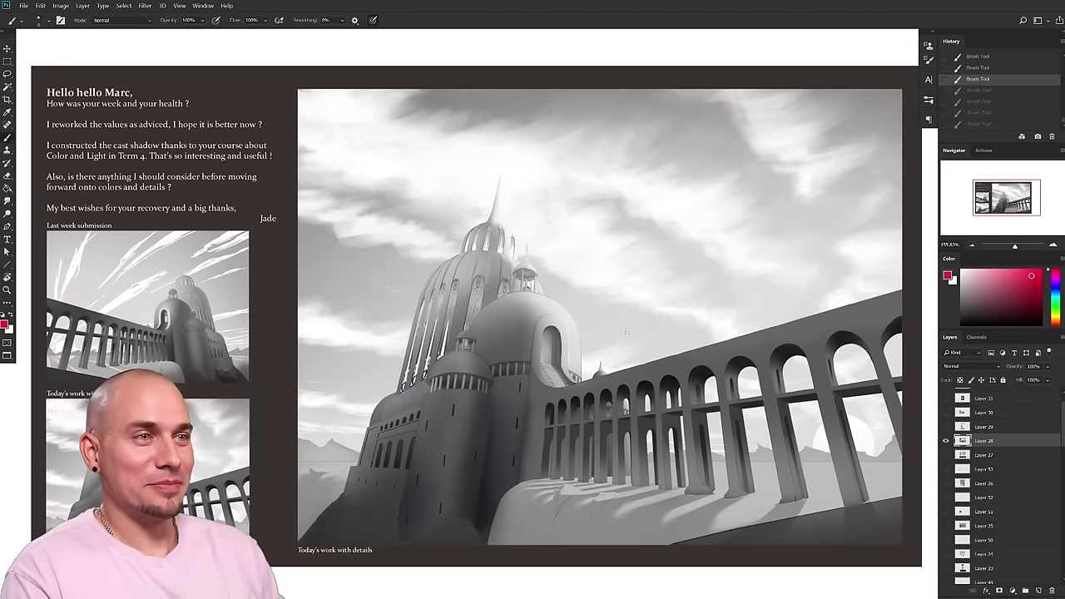
drag(627, 332, 637, 330)
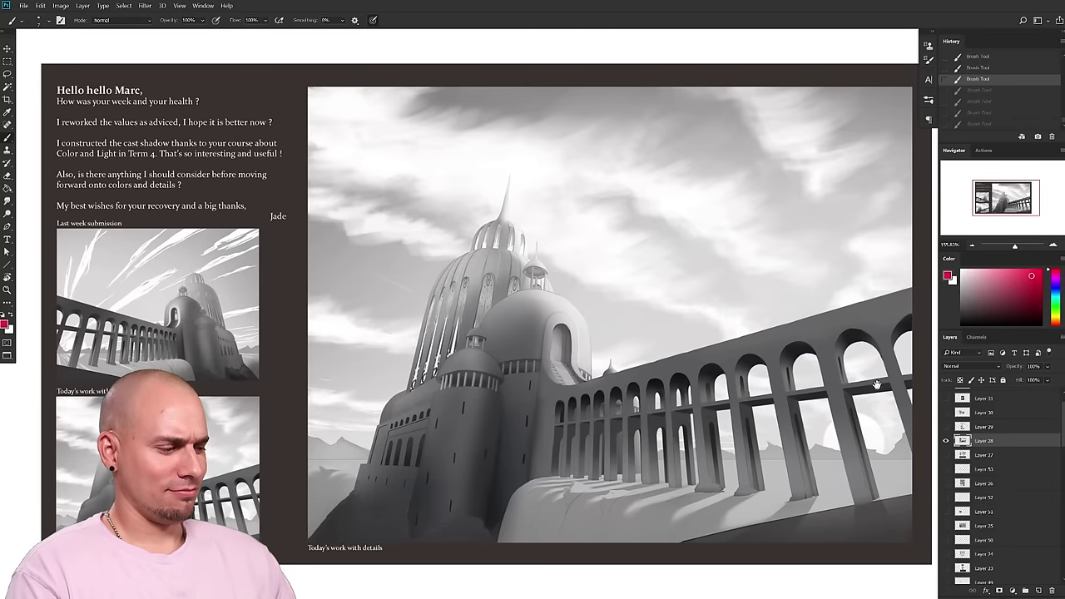
- Try crimson scribbles over the aqueduct's cast shadows on the pale rock ledge
drag(848, 397, 804, 390)
mouse_move(800, 384)
mouse_down()
mouse_move(857, 376)
mouse_move(806, 380)
mouse_up()
mouse_move(637, 512)
mouse_down()
mouse_move(553, 498)
mouse_move(494, 469)
mouse_up()
key(ctrl+z)
drag(863, 375, 860, 374)
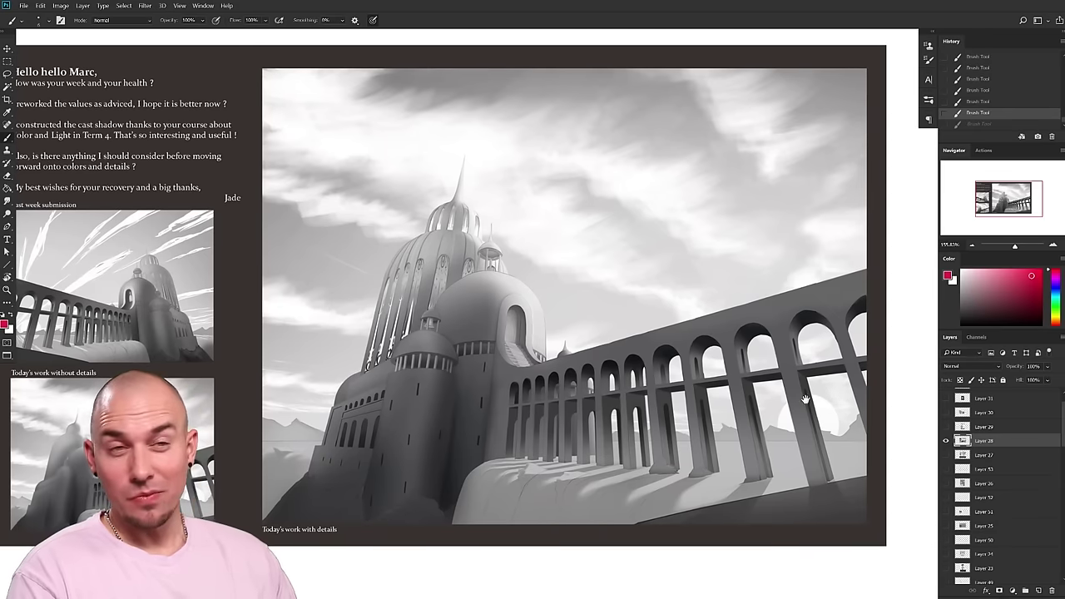
drag(805, 399, 821, 393)
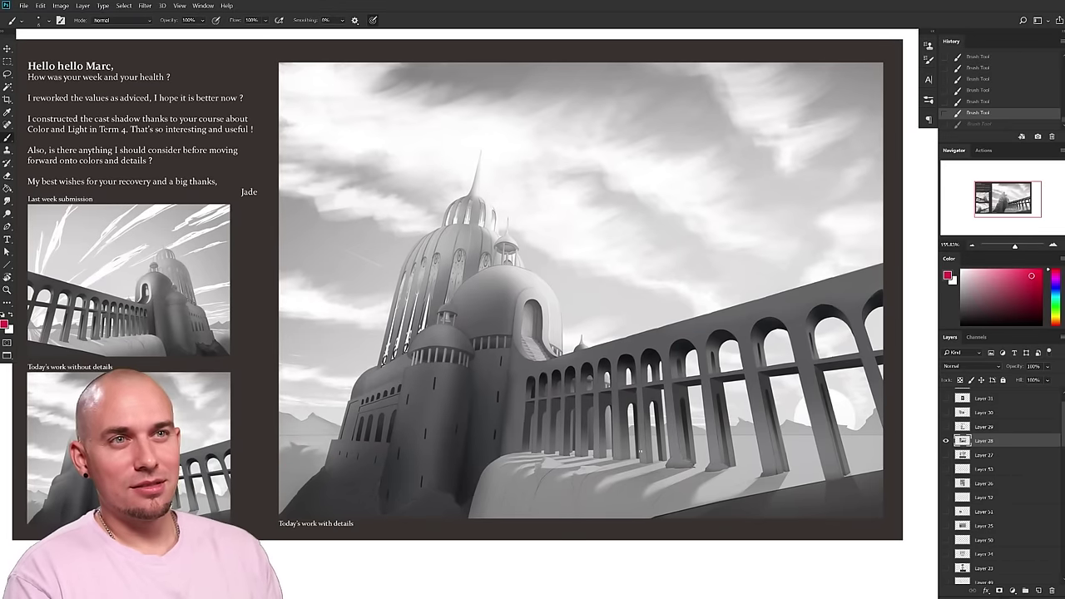
drag(639, 451, 664, 438)
mouse_move(740, 456)
mouse_down()
mouse_move(774, 415)
mouse_move(784, 420)
mouse_move(765, 469)
mouse_move(568, 437)
mouse_up()
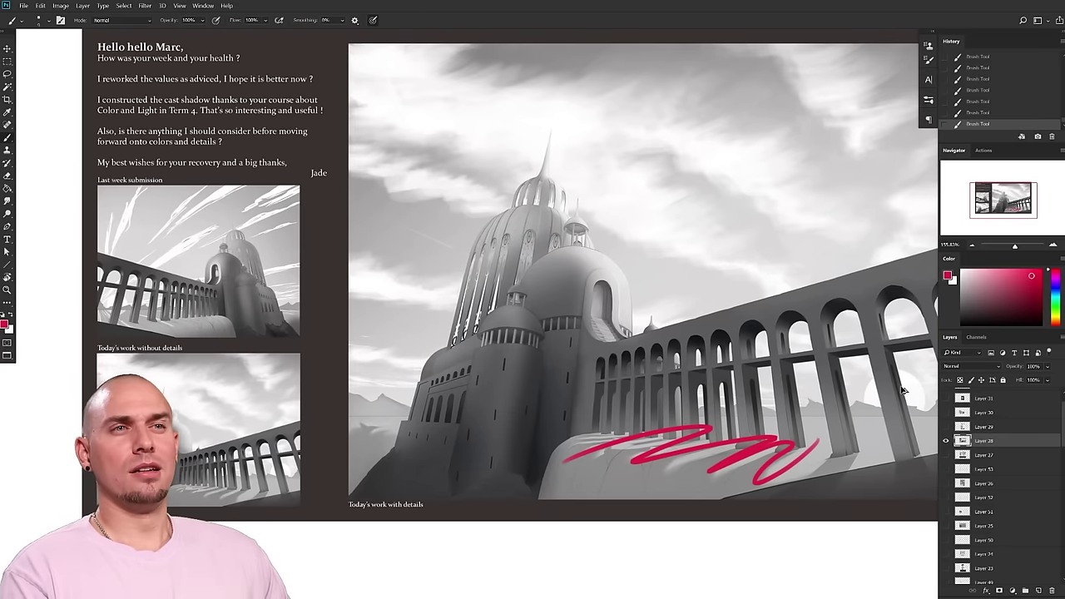
key(ctrl+z)
- Try a crimson mark on the front round tower below its small dome
drag(707, 445, 646, 432)
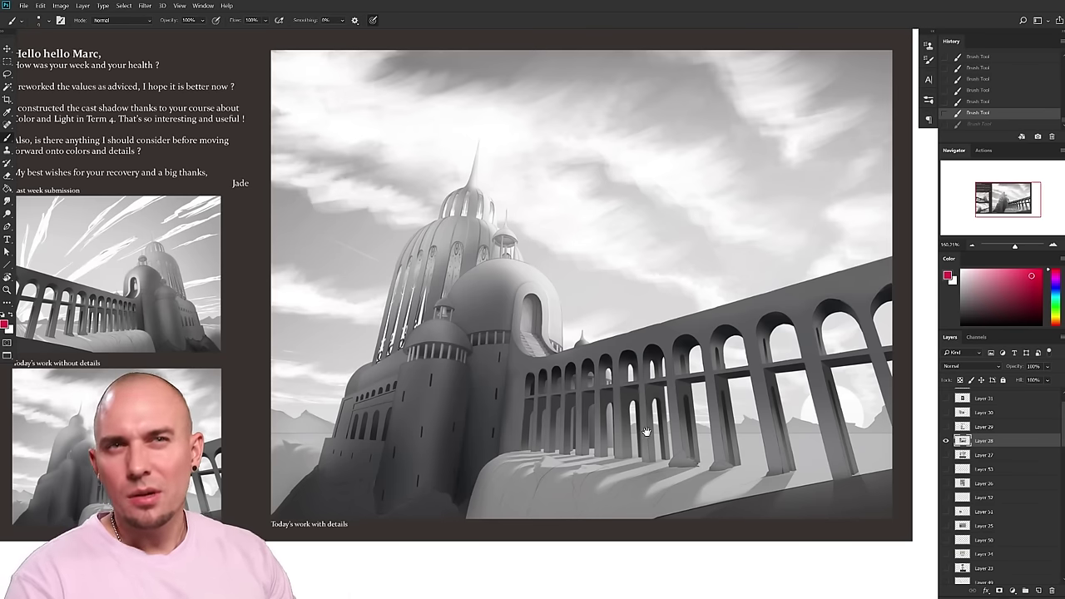
scroll(646, 432, up, 5)
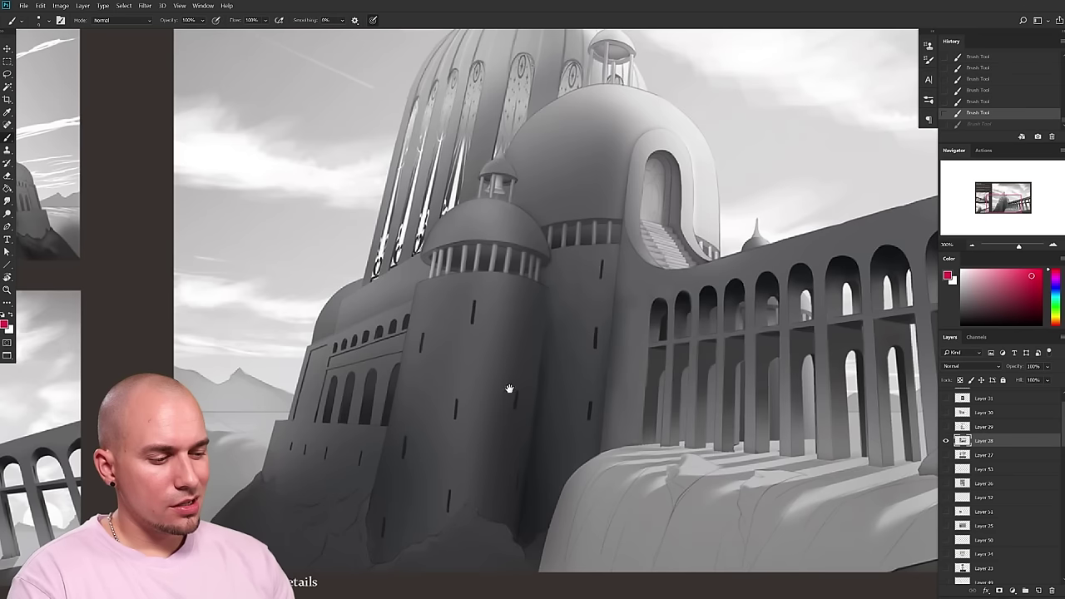
mouse_move(539, 316)
mouse_down()
mouse_move(454, 297)
mouse_move(410, 296)
mouse_up()
key(ctrl+z)
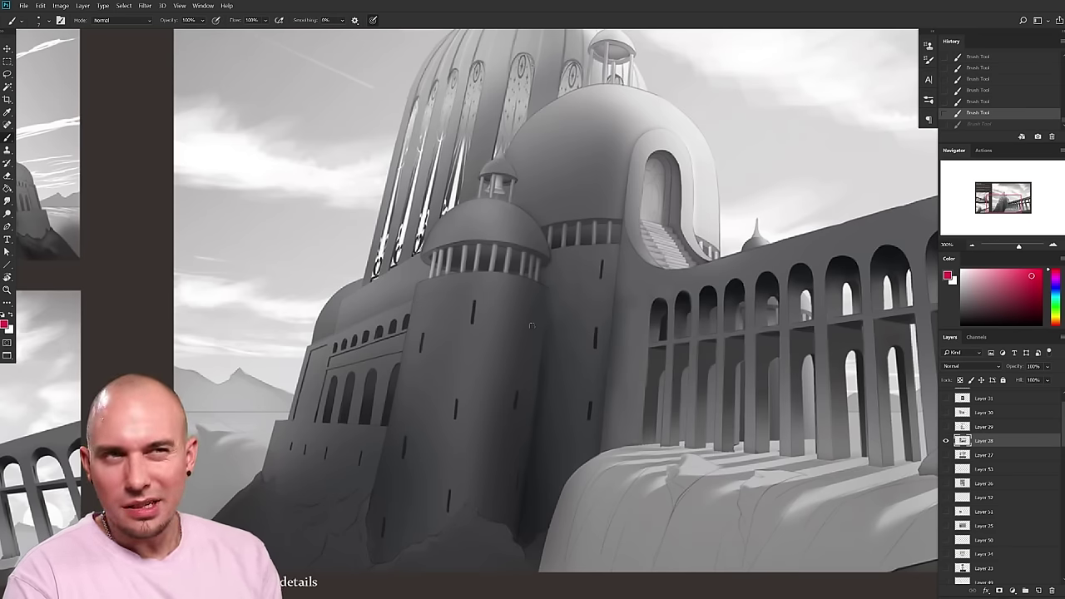
- Lasso the front round tower's shaft, duplicate it into the blank area beside the painting and copy it to a new layer
drag(525, 434, 475, 418)
key(l)
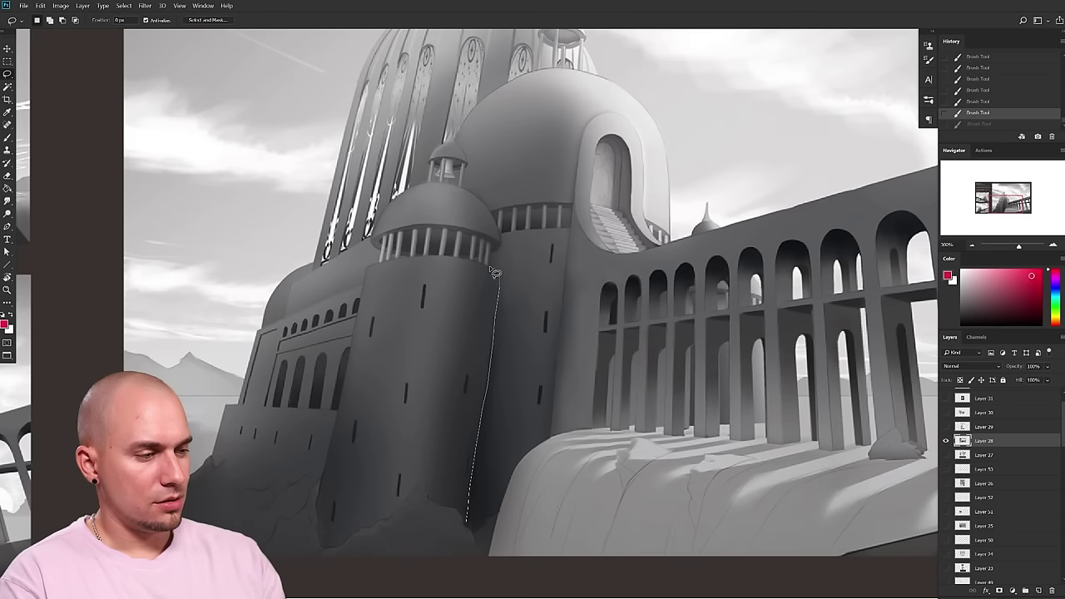
drag(330, 463, 464, 523)
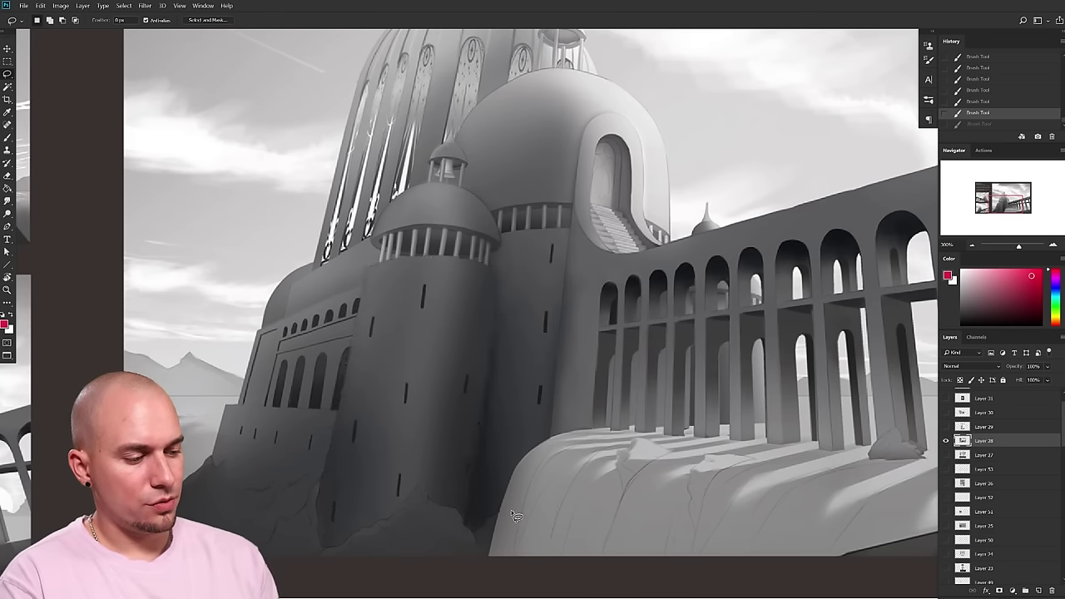
scroll(516, 466, down, 4)
mouse_move(508, 454)
mouse_down()
mouse_move(291, 445)
mouse_move(836, 350)
mouse_up()
mouse_move(781, 392)
mouse_down()
mouse_move(362, 454)
mouse_move(514, 395)
mouse_move(571, 402)
mouse_up()
mouse_move(571, 403)
mouse_down()
mouse_move(513, 444)
mouse_move(537, 440)
mouse_up()
key(ctrl+j)
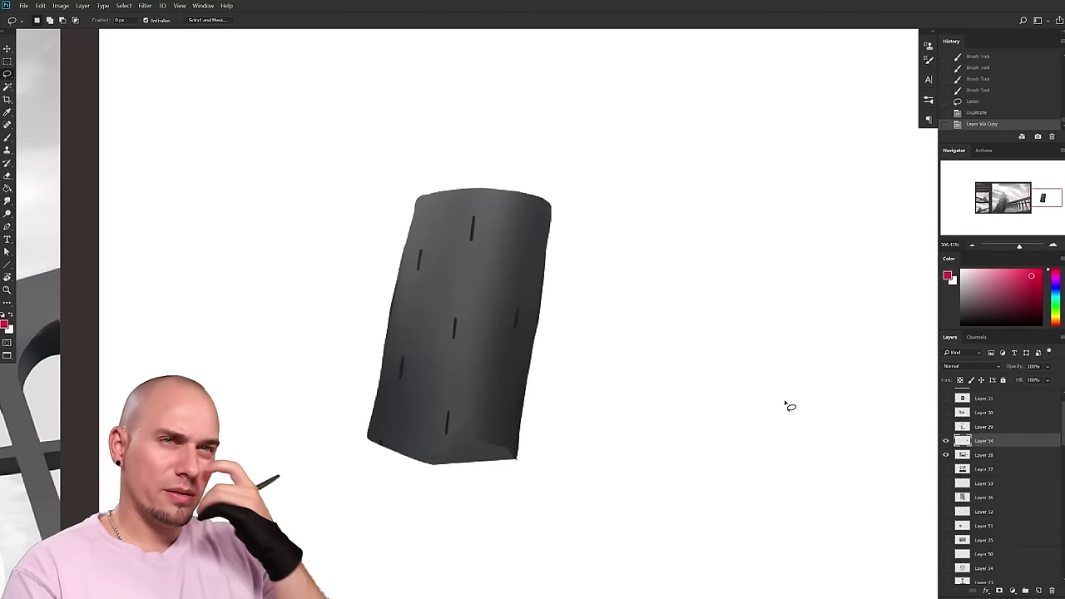
- Lock the tower copy's transparent pixels, choose a soft round brush and sample the dark greys of the tower's shading
key(slash)
key(b)
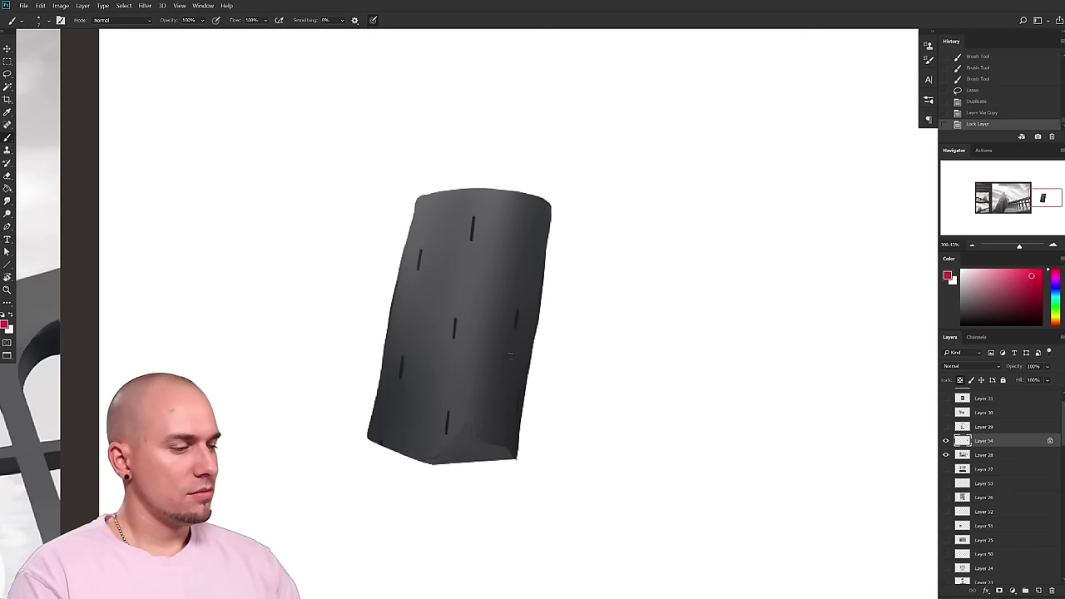
right_click(516, 357)
click(425, 406)
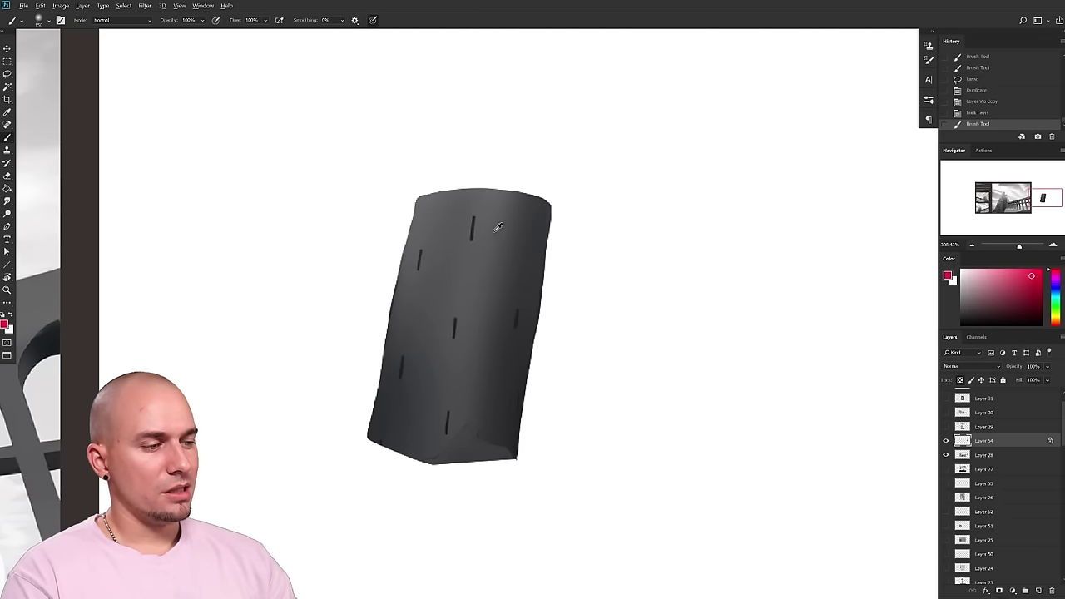
alt+click(492, 251)
alt+click(489, 243)
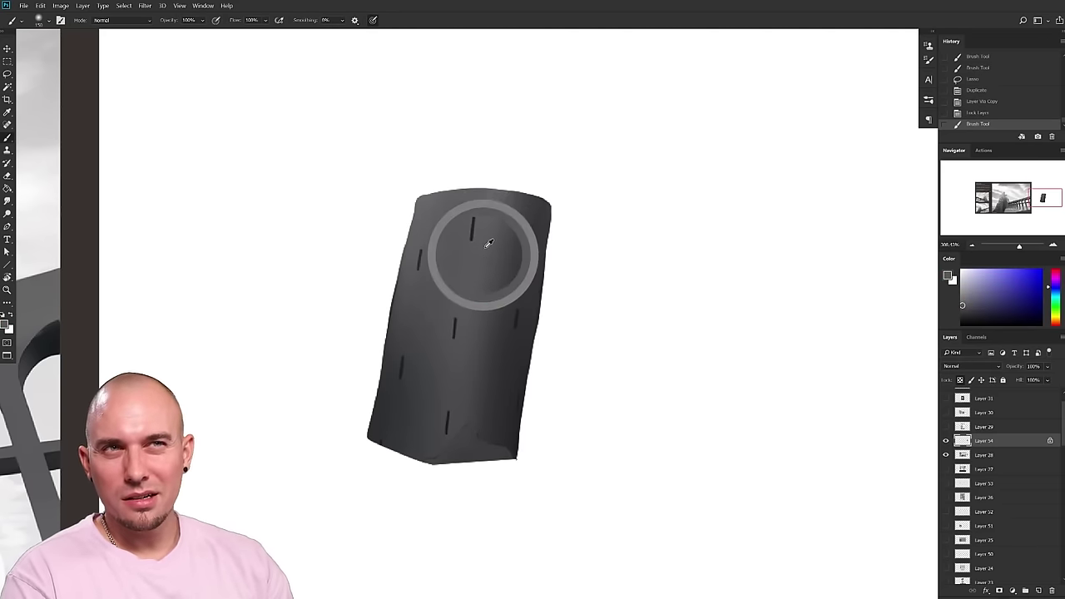
mouse_move(492, 263)
mouse_down()
mouse_move(432, 218)
mouse_move(498, 248)
mouse_up()
drag(509, 356, 492, 404)
alt+click(502, 310)
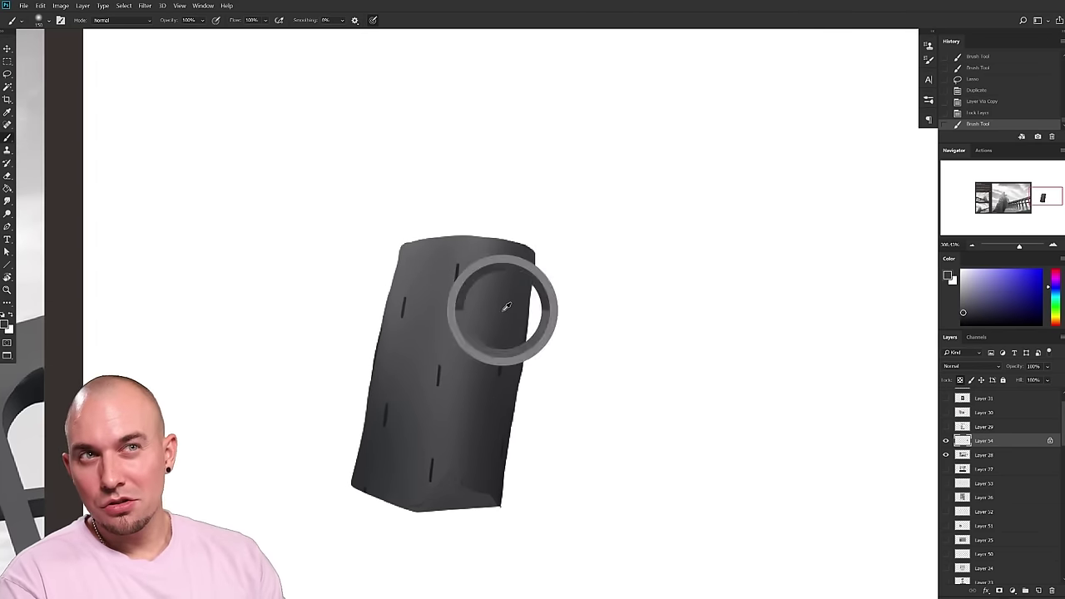
drag(561, 309, 483, 401)
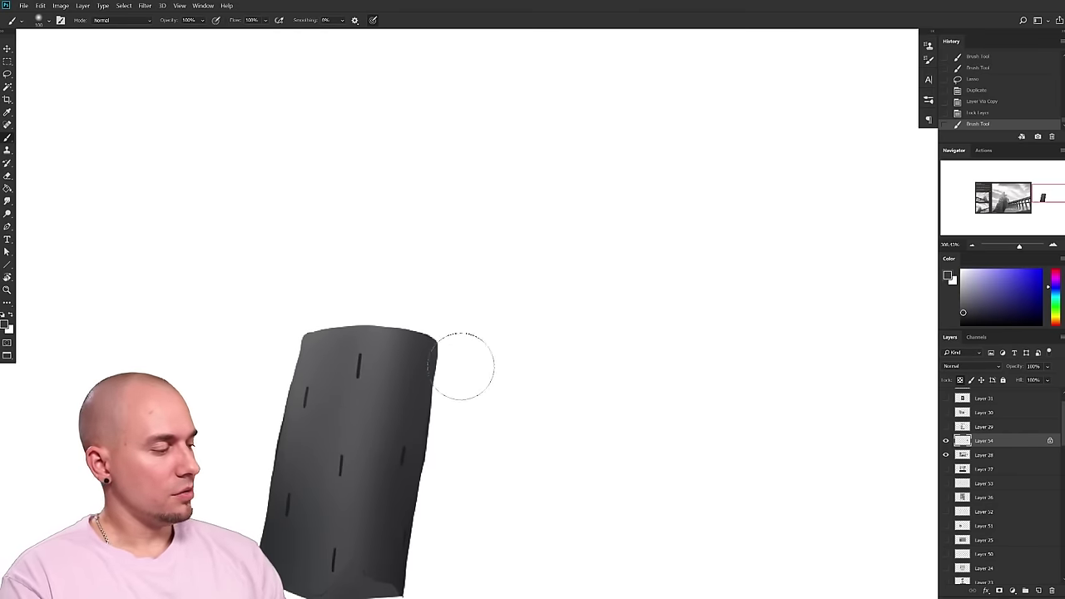
- Unlock the tower copy's transparent pixels and draw a dark grey teardrop outline above the tower piece
click(960, 380)
drag(438, 240, 563, 228)
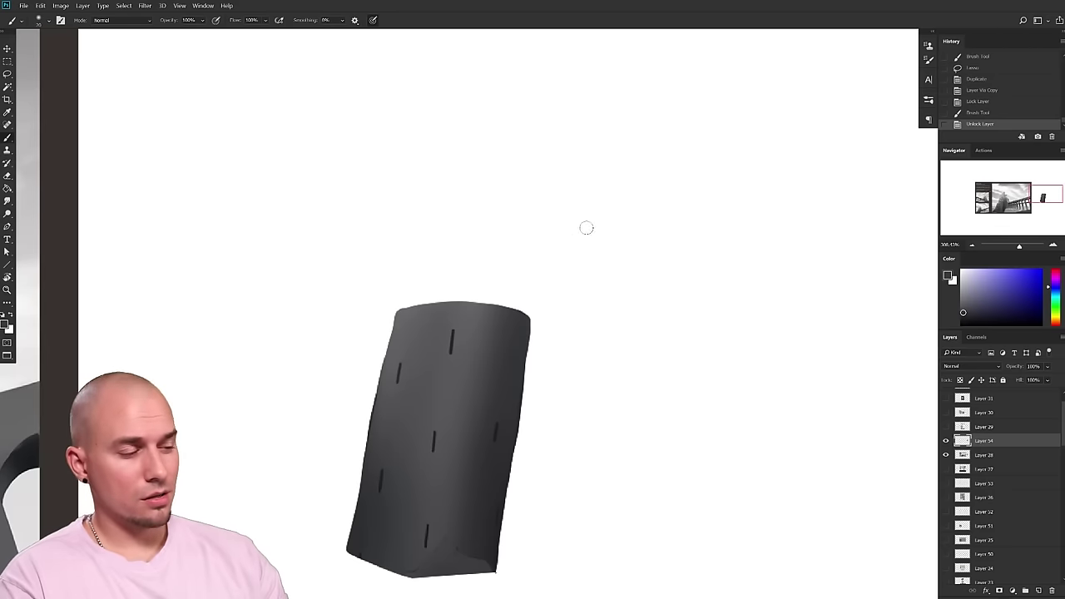
mouse_move(559, 157)
mouse_down()
mouse_move(616, 151)
mouse_move(645, 165)
mouse_up()
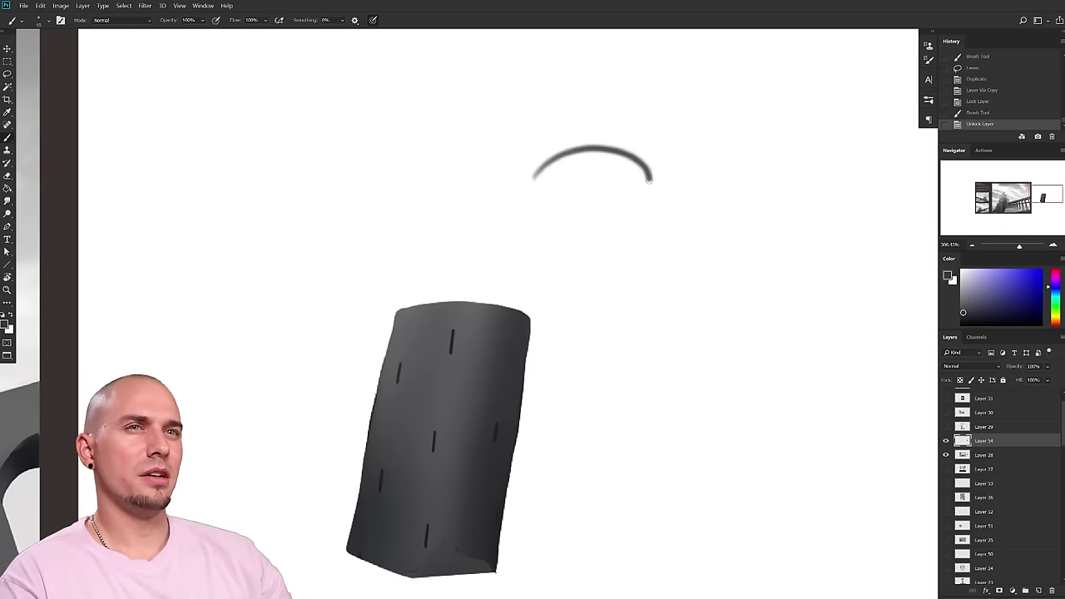
mouse_move(588, 236)
mouse_down()
mouse_move(499, 252)
mouse_move(537, 169)
mouse_move(503, 229)
mouse_move(518, 248)
mouse_move(589, 242)
mouse_move(632, 223)
mouse_up()
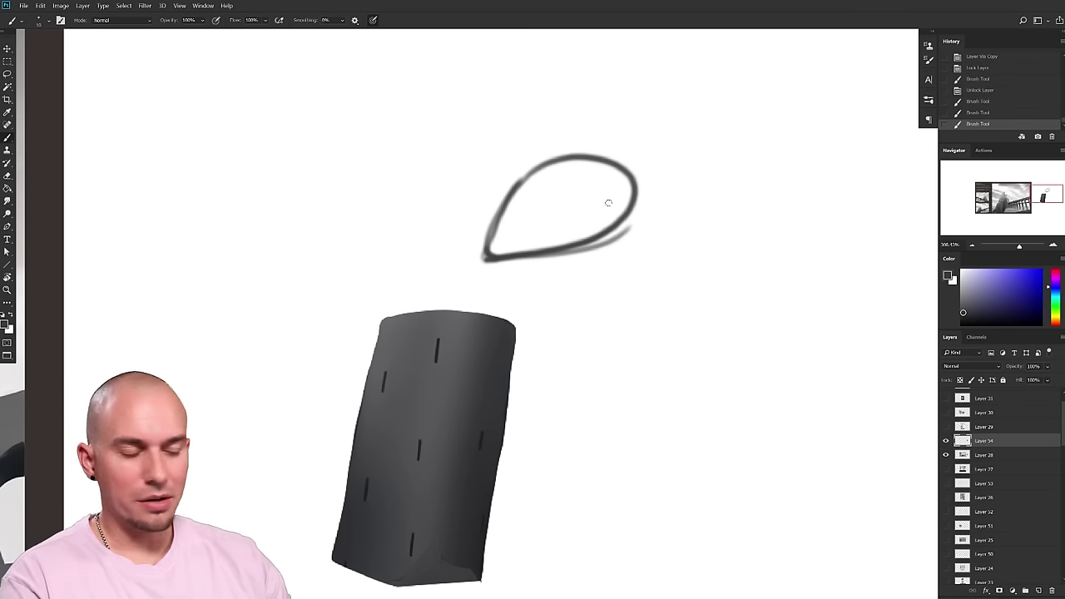
- Draw a dark grey arrow above the teardrop outline, pointing down at its rounded upper edge
drag(586, 109, 582, 131)
drag(569, 123, 594, 127)
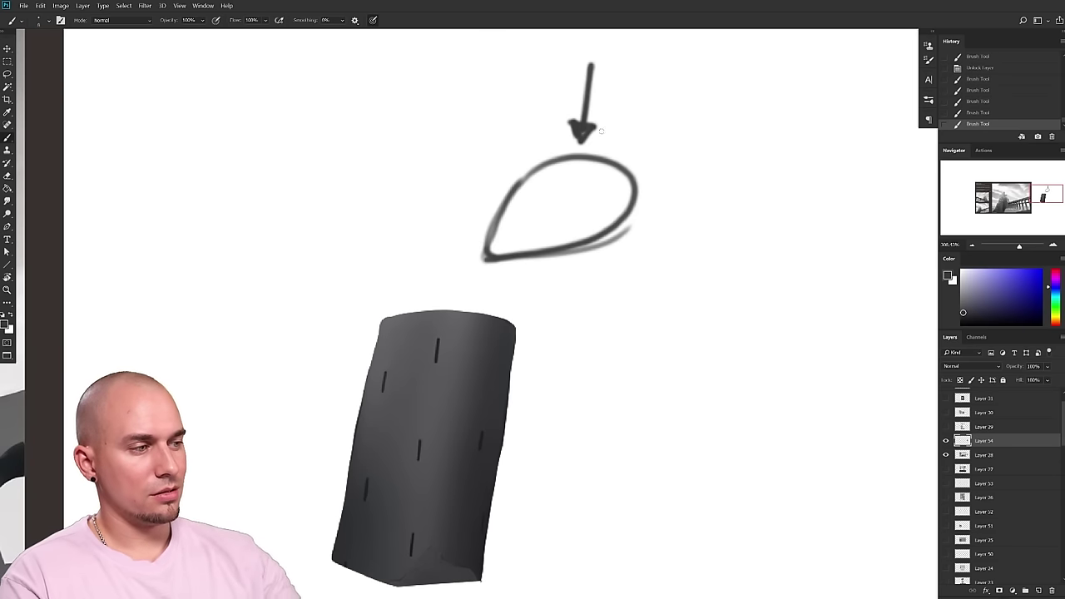
drag(549, 156, 545, 159)
key(ctrl+z)
- Try dark horizontal and slightly curved strokes across the upper part of the tower piece
mouse_move(402, 358)
mouse_down()
mouse_move(426, 357)
mouse_move(389, 365)
mouse_up()
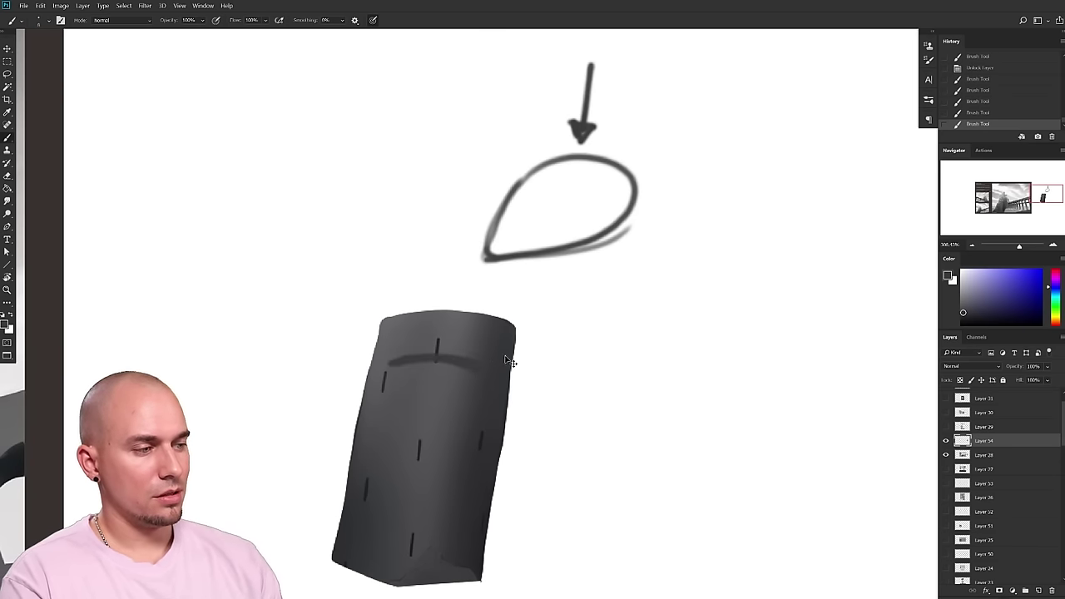
key(ctrl+z)
mouse_move(558, 148)
mouse_down()
mouse_move(504, 182)
mouse_move(485, 226)
mouse_move(537, 151)
mouse_move(482, 230)
mouse_up()
key(ctrl+z)
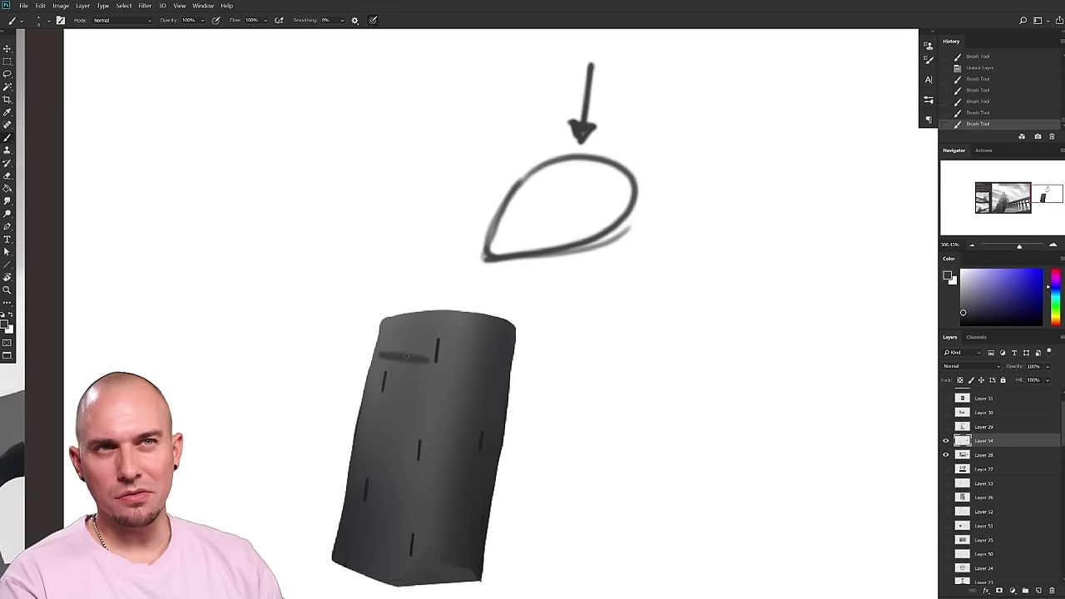
key(ctrl+z)
mouse_move(426, 440)
mouse_down()
mouse_move(435, 385)
mouse_move(472, 400)
mouse_move(472, 421)
mouse_up()
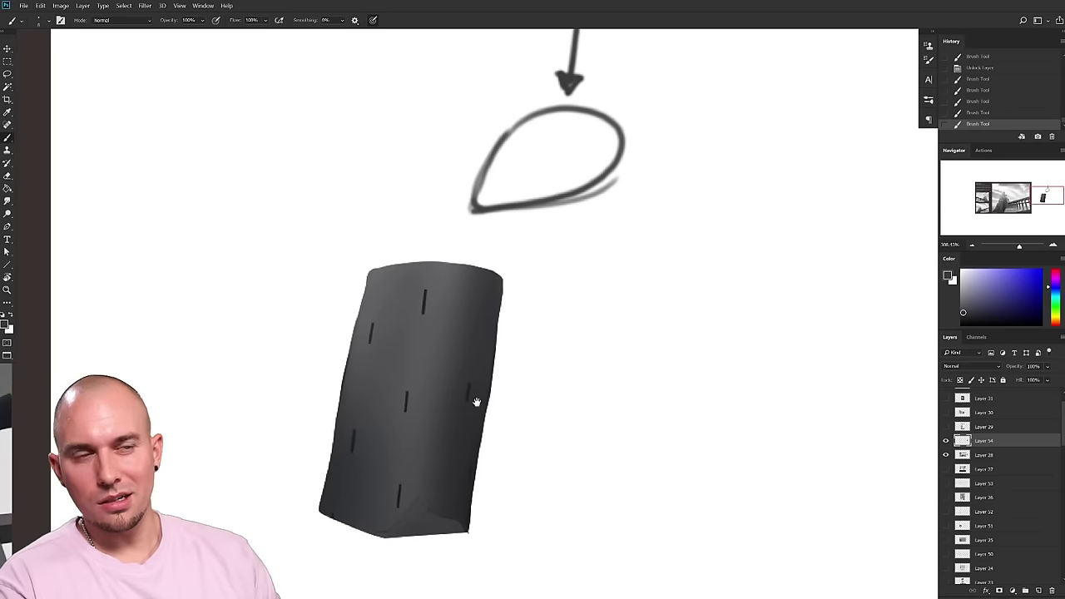
scroll(507, 316, down, 2)
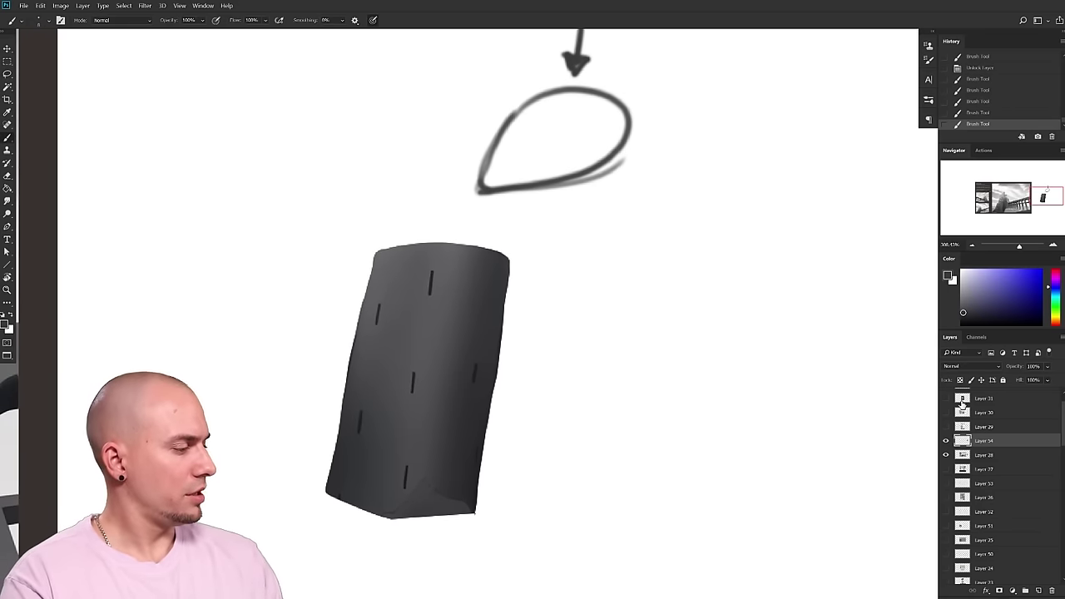
- Try a broad dark stroke with an enlarged MB Soft Round brush along the tower piece's left side
right_click(403, 360)
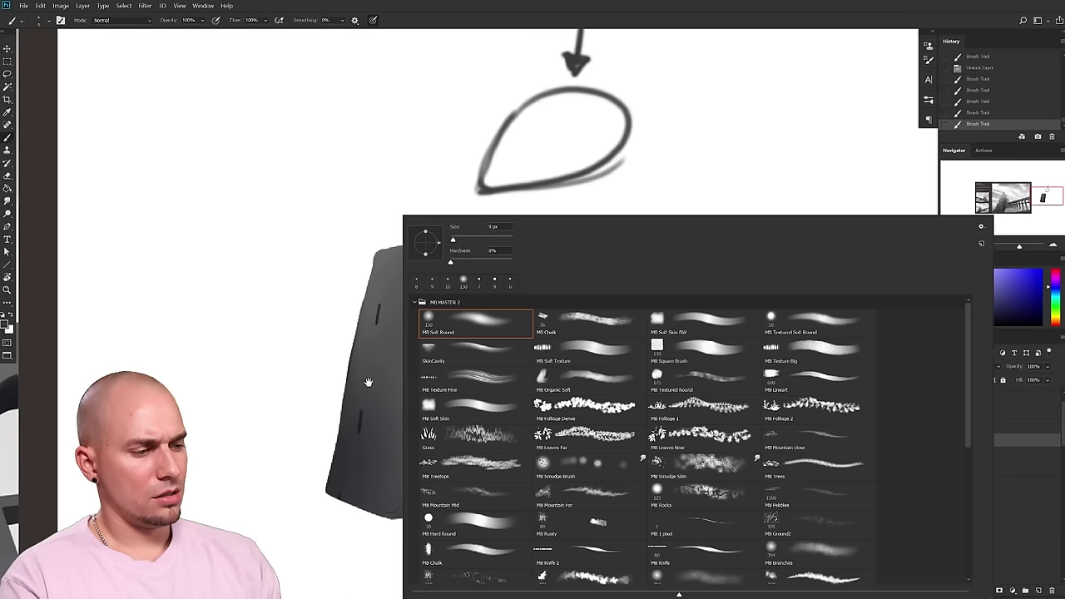
drag(368, 383, 369, 383)
key(bracketright)
drag(393, 235, 295, 499)
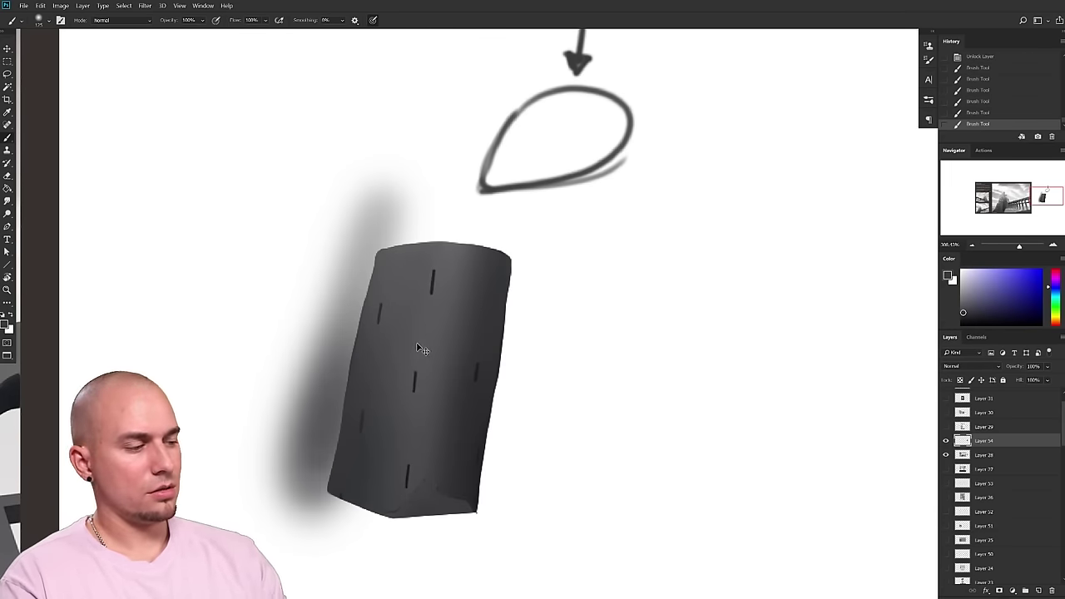
key(ctrl+z)
mouse_move(335, 233)
mouse_down()
mouse_move(362, 266)
mouse_move(316, 518)
mouse_up()
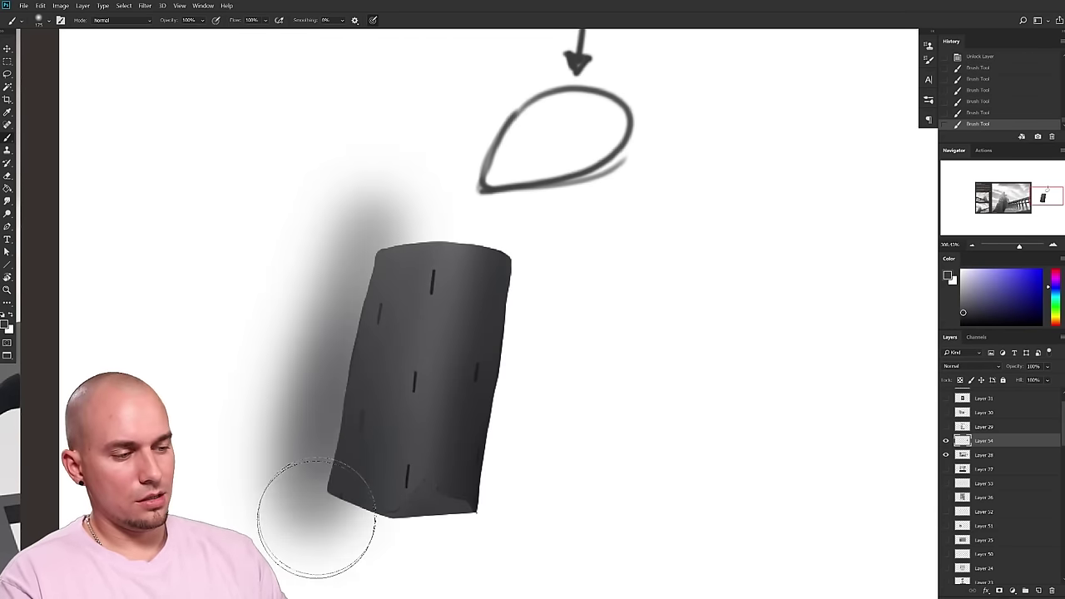
key(ctrl+z)
- Lock the tower copy's transparent pixels and darken the tower piece's left edge with soft strokes
click(959, 379)
drag(369, 256, 314, 510)
key(ctrl+z)
drag(470, 310, 486, 307)
key(bracketleft)
drag(379, 254, 340, 496)
alt+click(491, 439)
click(961, 317)
drag(383, 270, 335, 437)
drag(374, 270, 341, 458)
- Shade the tower piece as a cylinder with a lighter grey band down its middle and near-black side edges
click(962, 305)
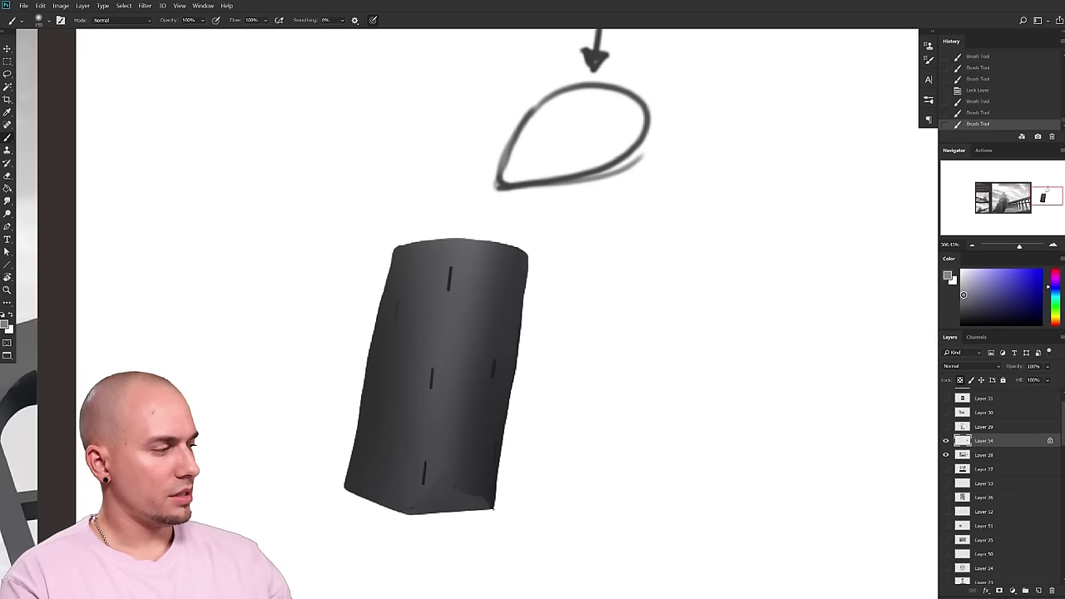
drag(446, 308, 411, 478)
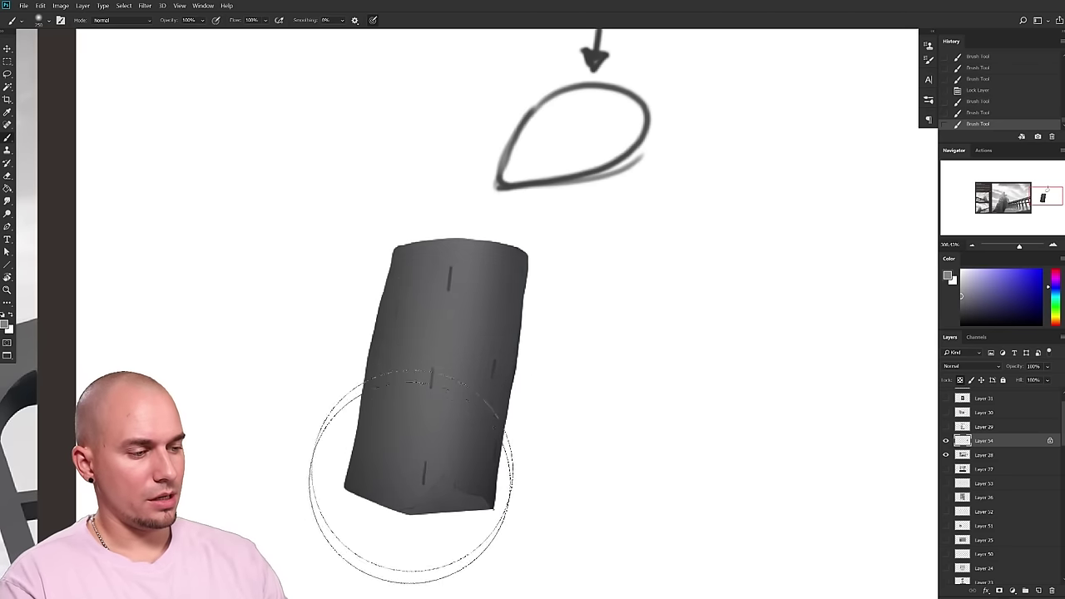
key(bracketleft)
key(bracketleft)
key(bracketleft)
drag(459, 235, 418, 484)
drag(475, 254, 430, 527)
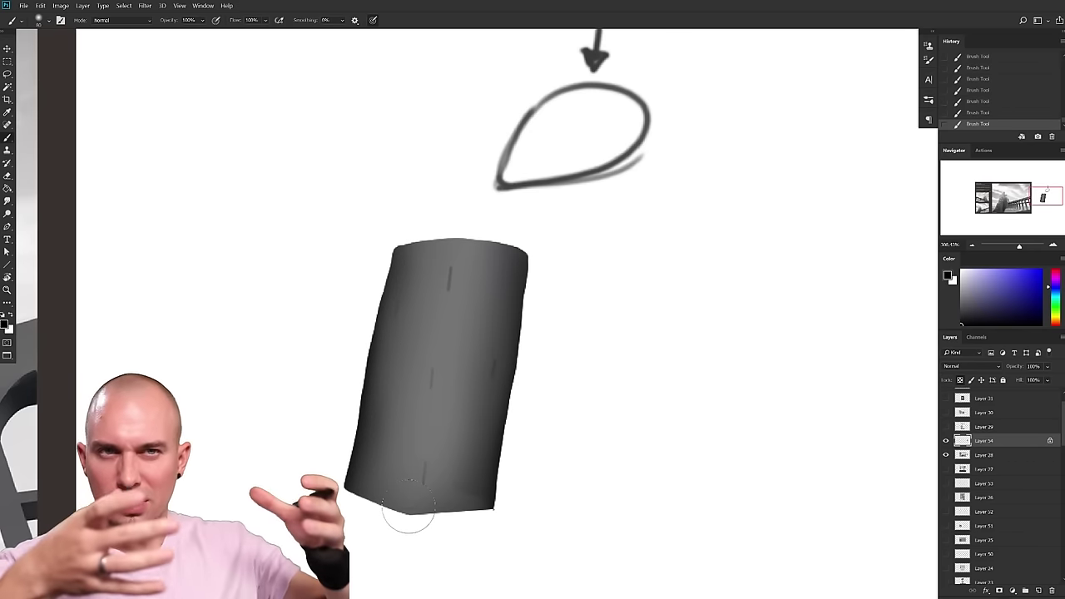
drag(529, 374, 544, 340)
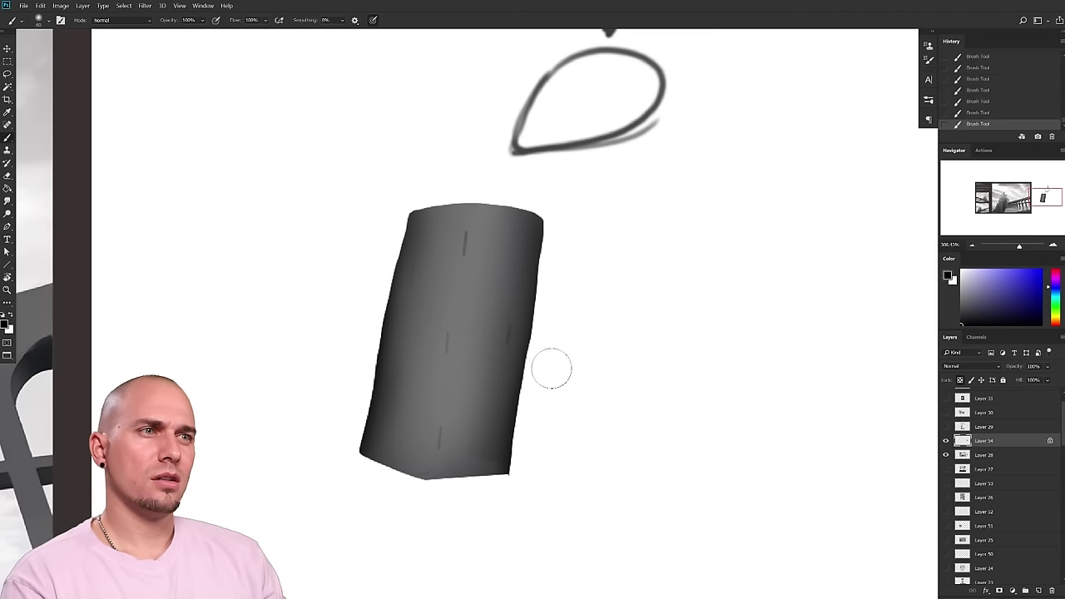
mouse_move(516, 279)
mouse_down()
mouse_move(395, 265)
mouse_move(522, 293)
mouse_up()
key(ctrl+z)
key(ctrl+z)
- Compare the reshaded tower piece with the front round tower in the castle painting
drag(574, 347, 516, 346)
mouse_move(559, 338)
mouse_down()
mouse_move(623, 319)
mouse_move(739, 321)
mouse_up()
drag(473, 347, 549, 327)
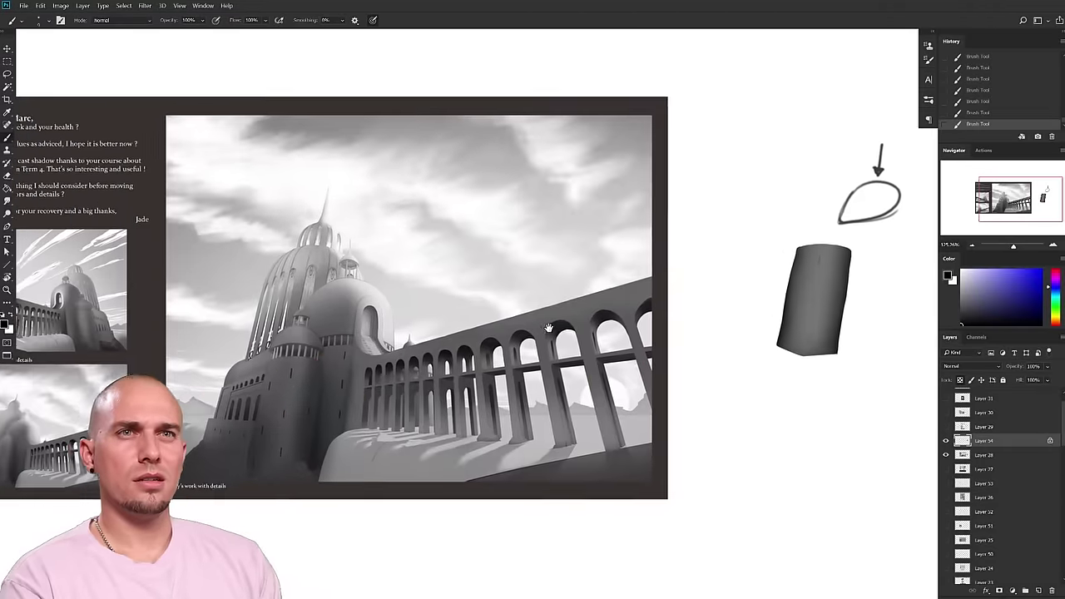
scroll(467, 353, up, 5)
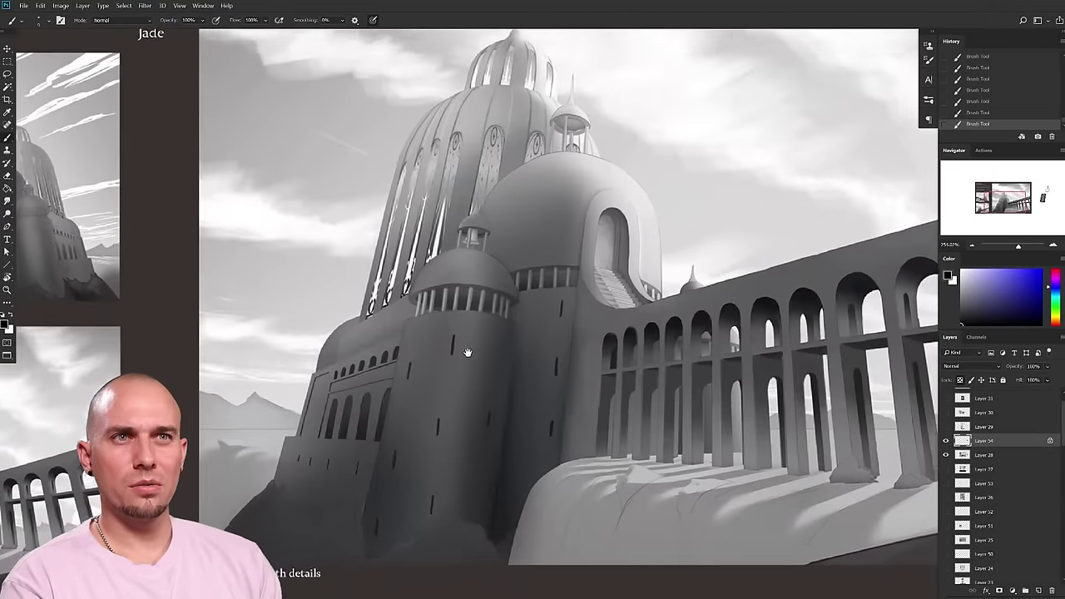
scroll(467, 352, up, 2)
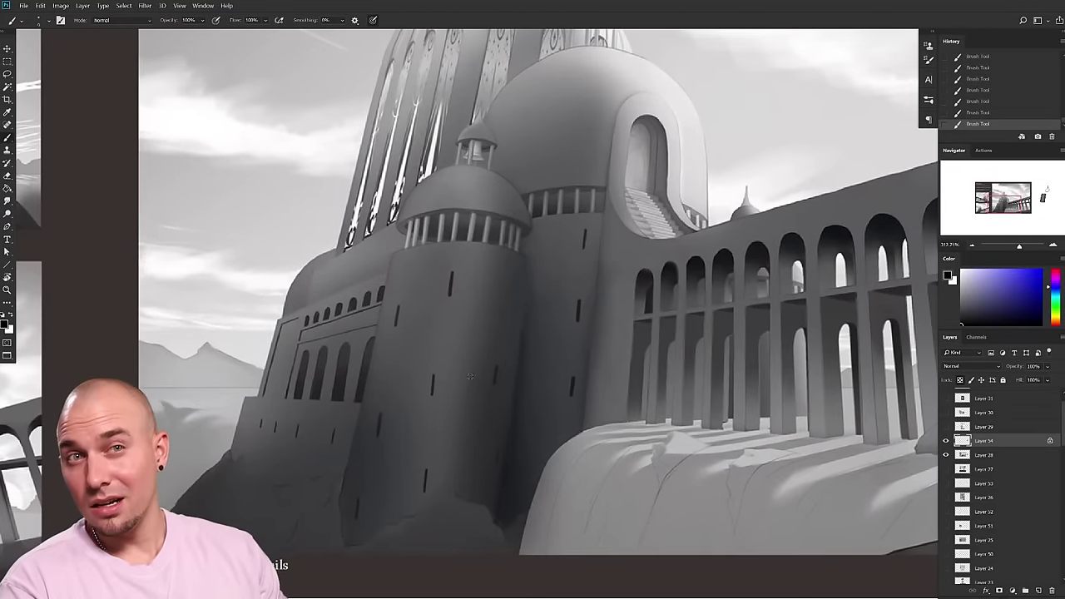
drag(479, 425, 449, 424)
drag(627, 383, 275, 412)
mouse_move(849, 347)
mouse_down()
mouse_move(492, 373)
mouse_move(225, 429)
mouse_up()
mouse_move(540, 406)
mouse_down()
mouse_move(254, 489)
mouse_move(285, 514)
mouse_up()
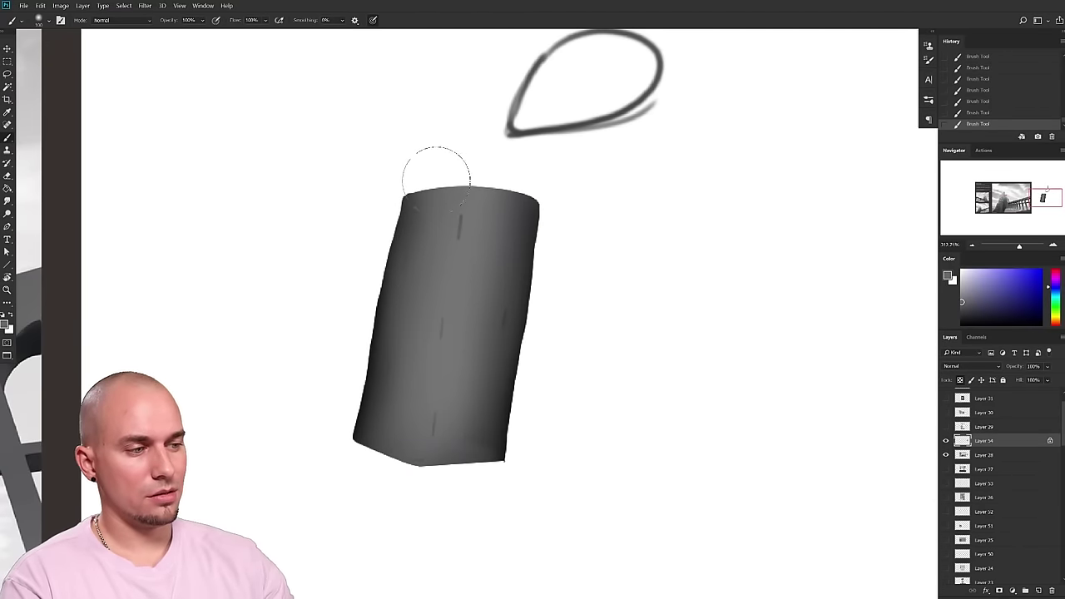
- Soften the tower piece's middle with mid-grey strokes that fade the dark window slits
key(bracketright)
key(bracketright)
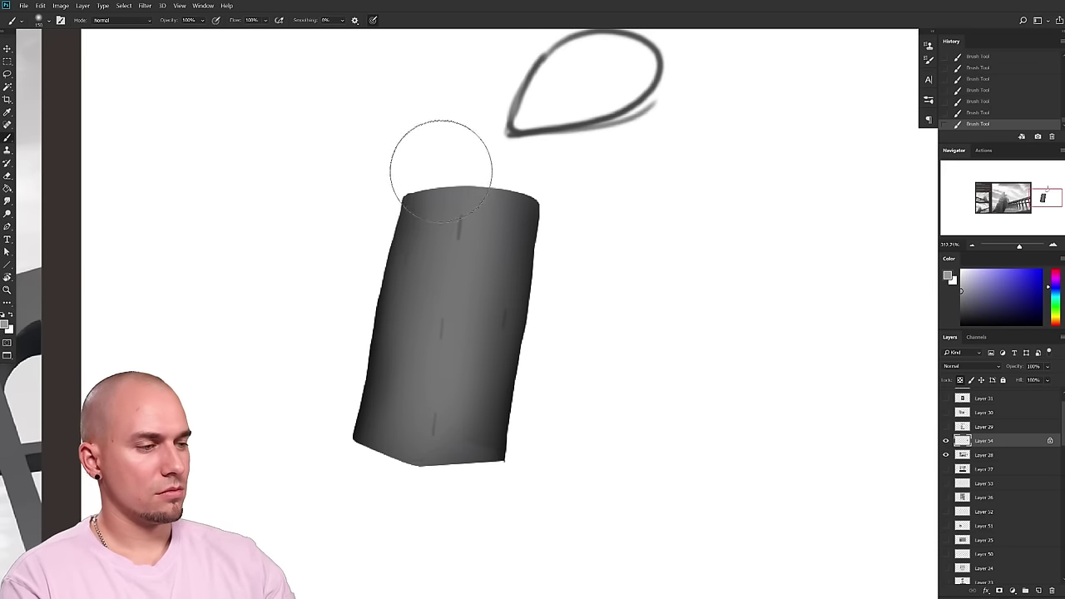
key(bracketleft)
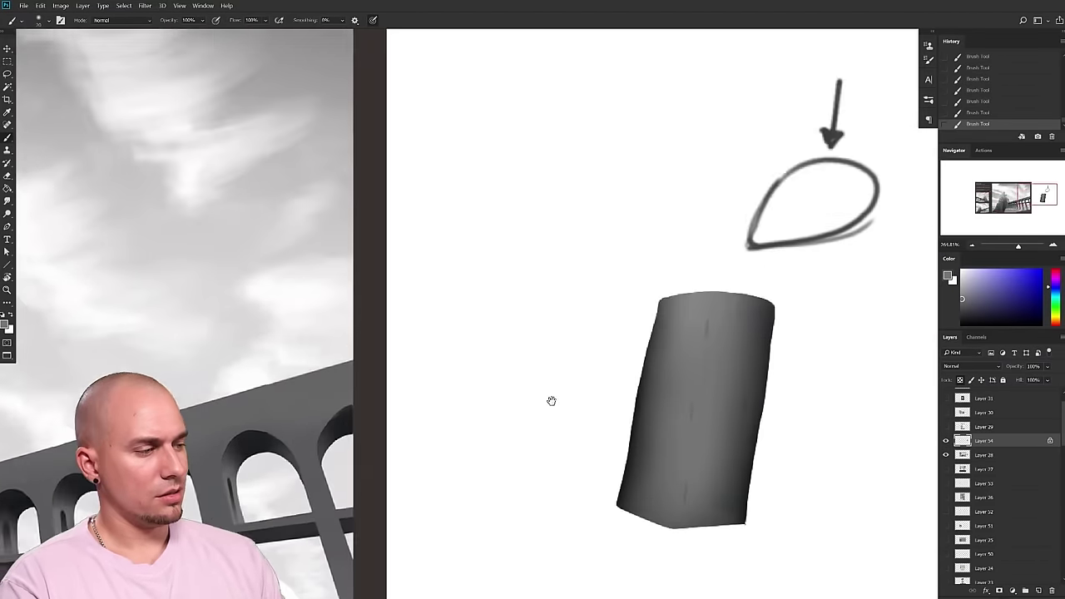
drag(551, 401, 466, 371)
alt+click(492, 321)
drag(462, 313, 445, 401)
mouse_move(469, 331)
mouse_down()
mouse_move(463, 391)
mouse_move(544, 378)
mouse_up()
key(ctrl+z)
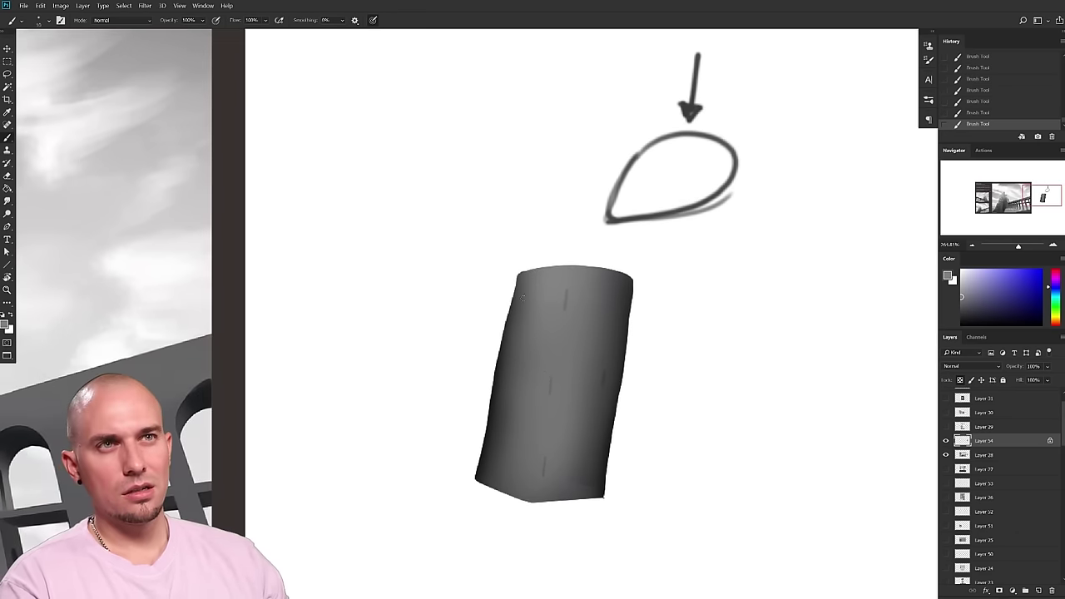
- Paint a lighter grey reflected-light rim along the tower piece's left edge
scroll(522, 293, up, 3)
drag(512, 267, 506, 308)
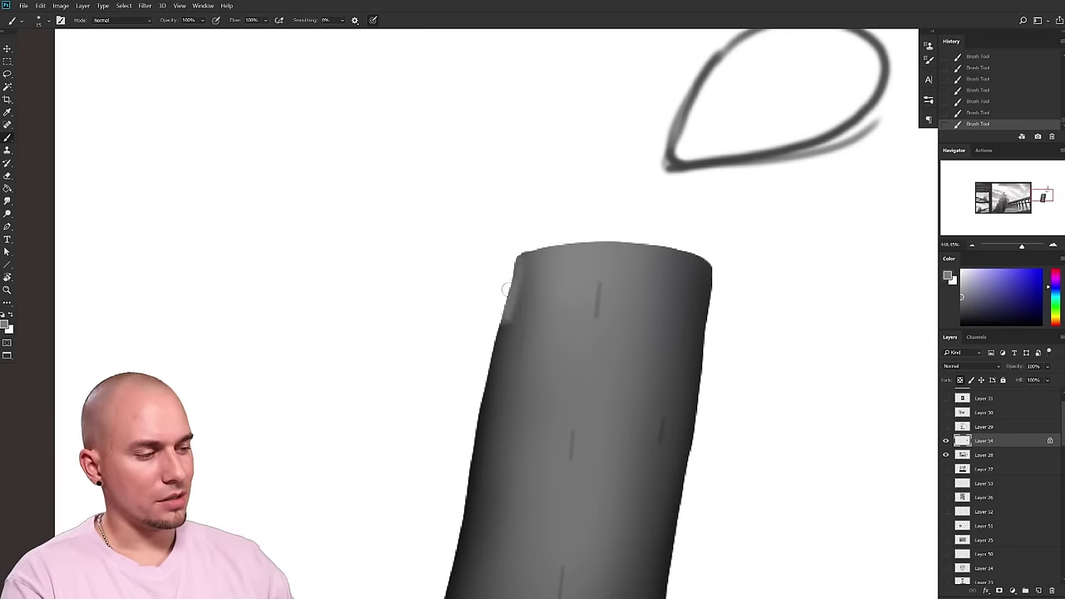
mouse_move(499, 356)
mouse_down()
mouse_move(475, 408)
mouse_move(487, 332)
mouse_move(476, 384)
mouse_up()
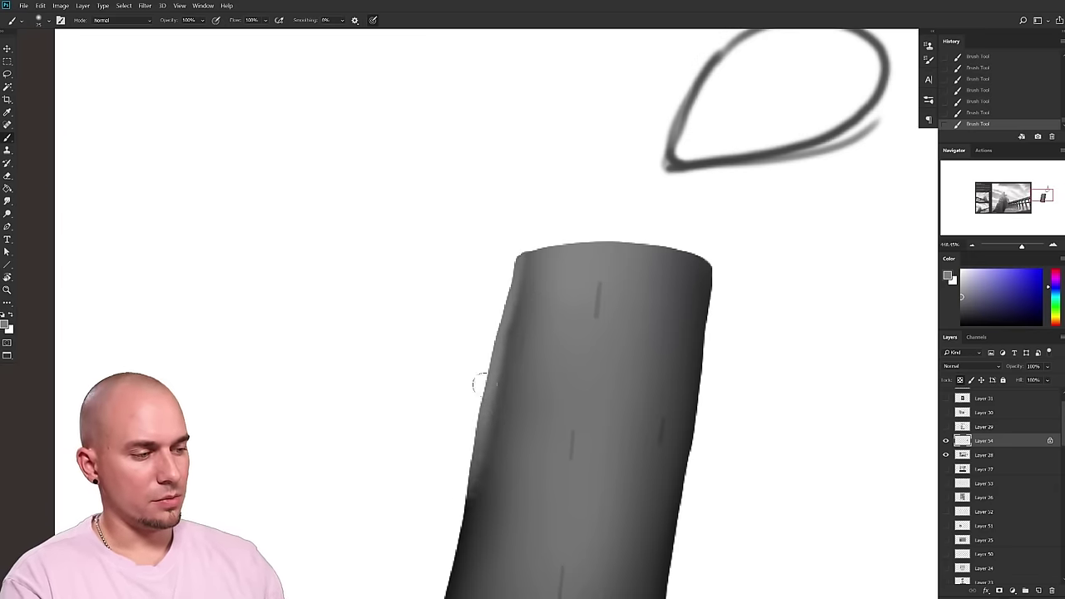
mouse_move(506, 307)
mouse_down()
mouse_move(472, 425)
mouse_move(468, 529)
mouse_up()
mouse_move(509, 465)
mouse_down()
mouse_move(519, 372)
mouse_move(465, 446)
mouse_up()
key(bracketleft)
drag(480, 354, 462, 462)
drag(527, 262, 505, 311)
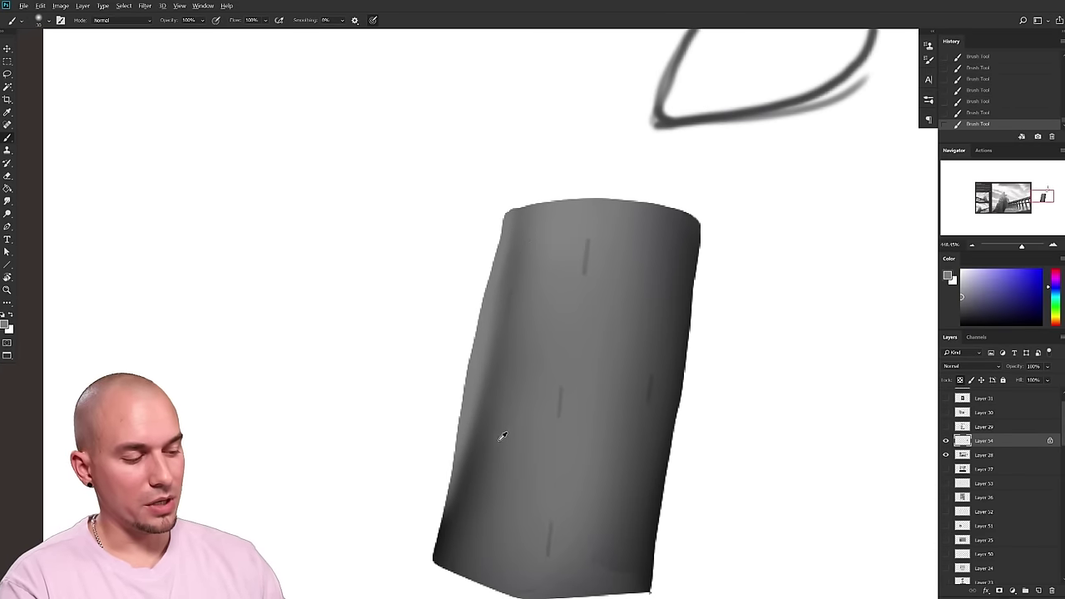
- Blend the dark core shadow between the left rim and the lit middle using greys sampled from the tower piece
alt+click(476, 466)
key(bracketright)
key(bracketright)
mouse_move(505, 384)
mouse_down()
mouse_move(523, 265)
mouse_move(524, 428)
mouse_up()
alt+click(531, 400)
key(bracketright)
drag(504, 484, 543, 272)
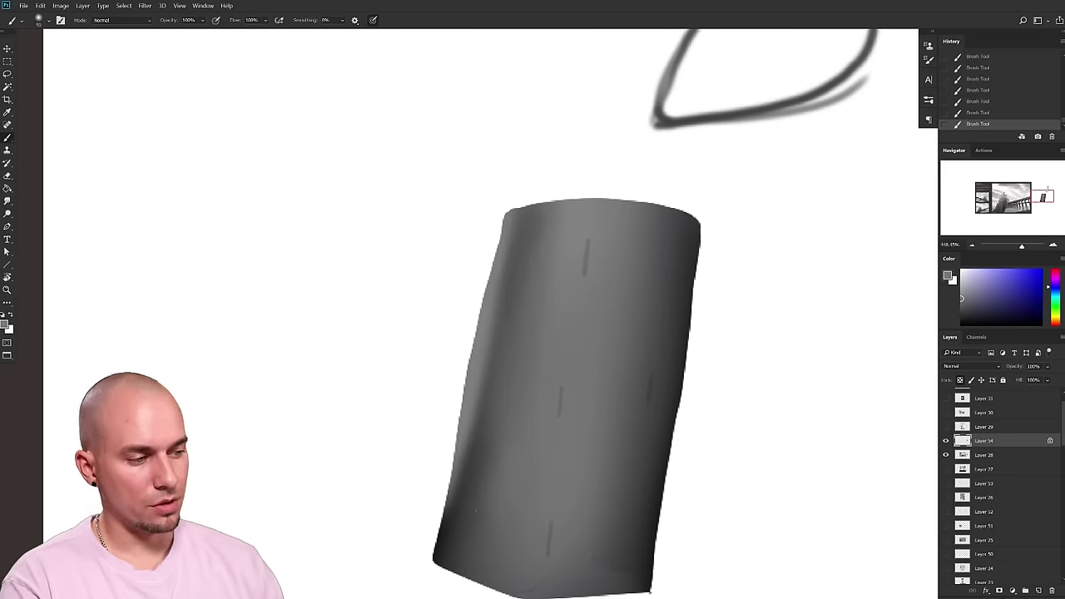
drag(583, 406, 587, 372)
alt+click(489, 269)
drag(506, 270, 660, 318)
- Examine the whole castle painting beside the student's notes and earlier versions
drag(694, 397, 665, 402)
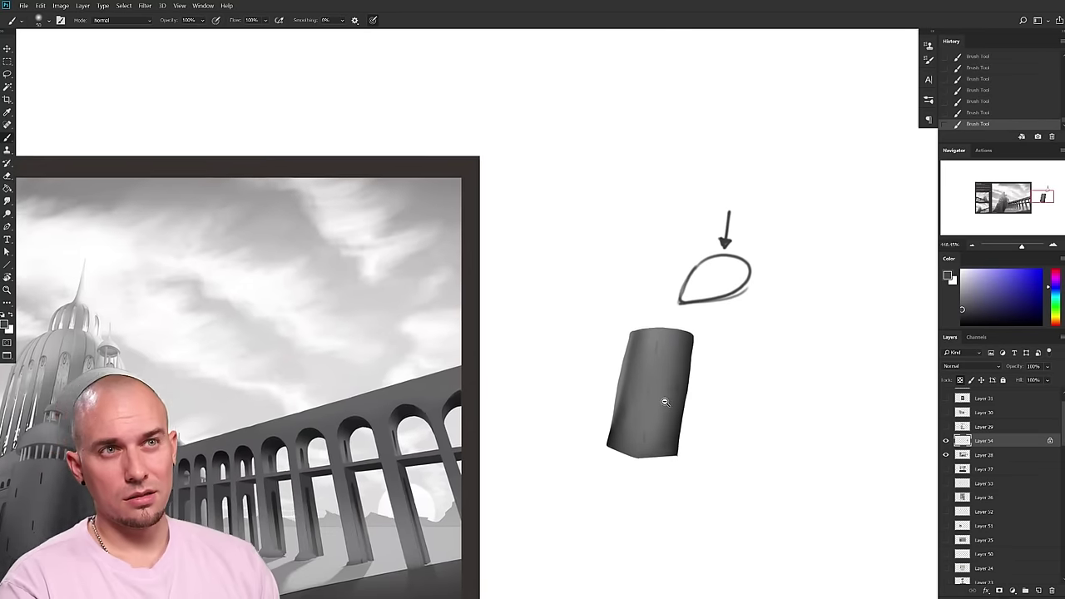
scroll(665, 402, up, 2)
scroll(665, 402, down, 3)
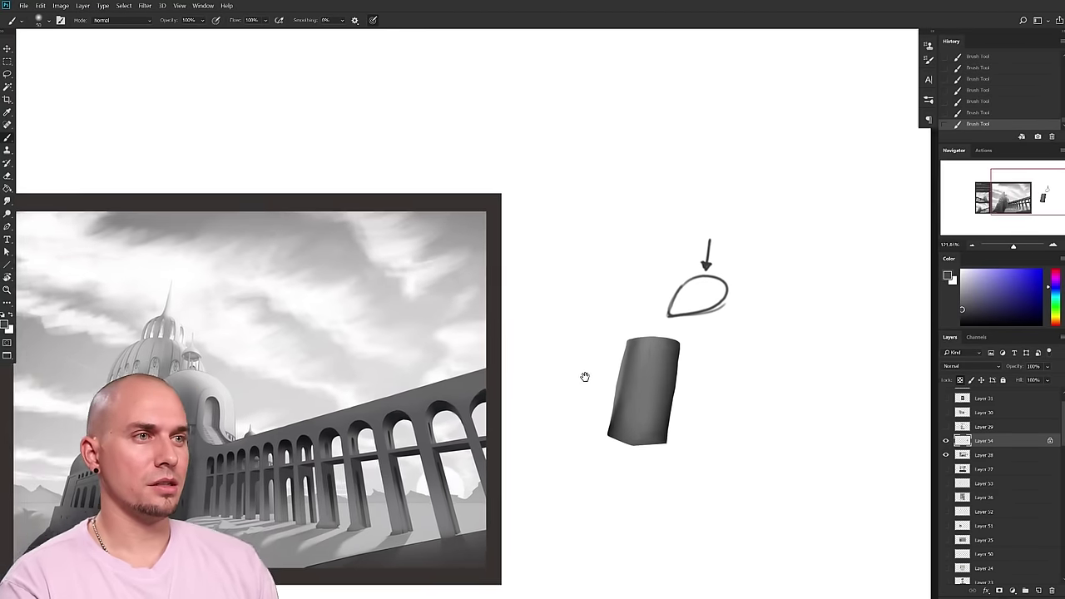
drag(585, 376, 727, 335)
drag(525, 405, 529, 404)
drag(528, 404, 650, 392)
scroll(659, 391, up, 2)
mouse_move(796, 372)
mouse_down()
mouse_move(832, 366)
mouse_move(797, 384)
mouse_up()
scroll(835, 368, down, 5)
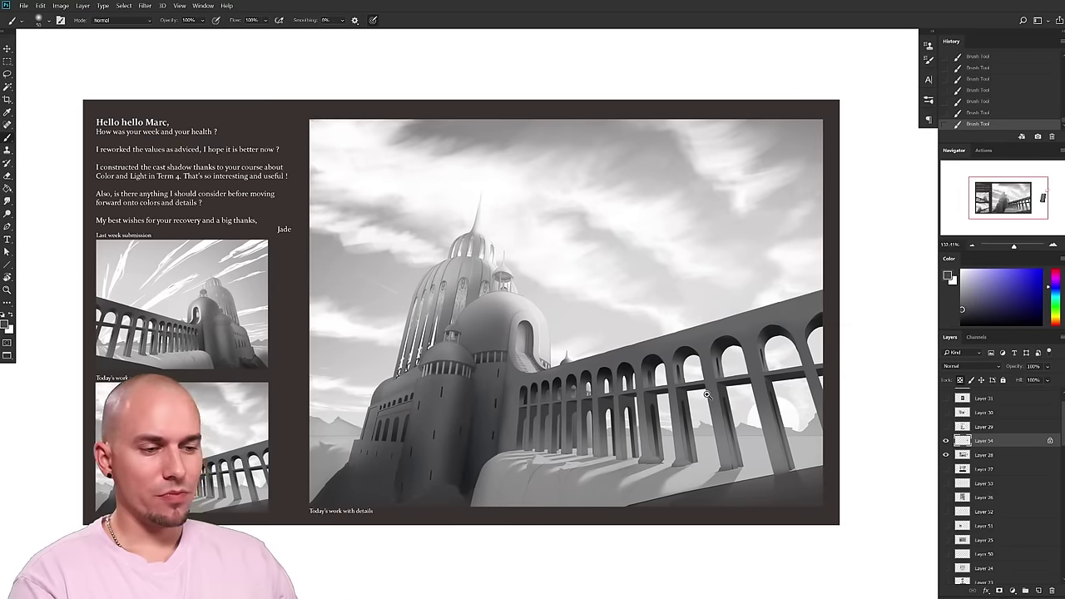
scroll(705, 395, up, 2)
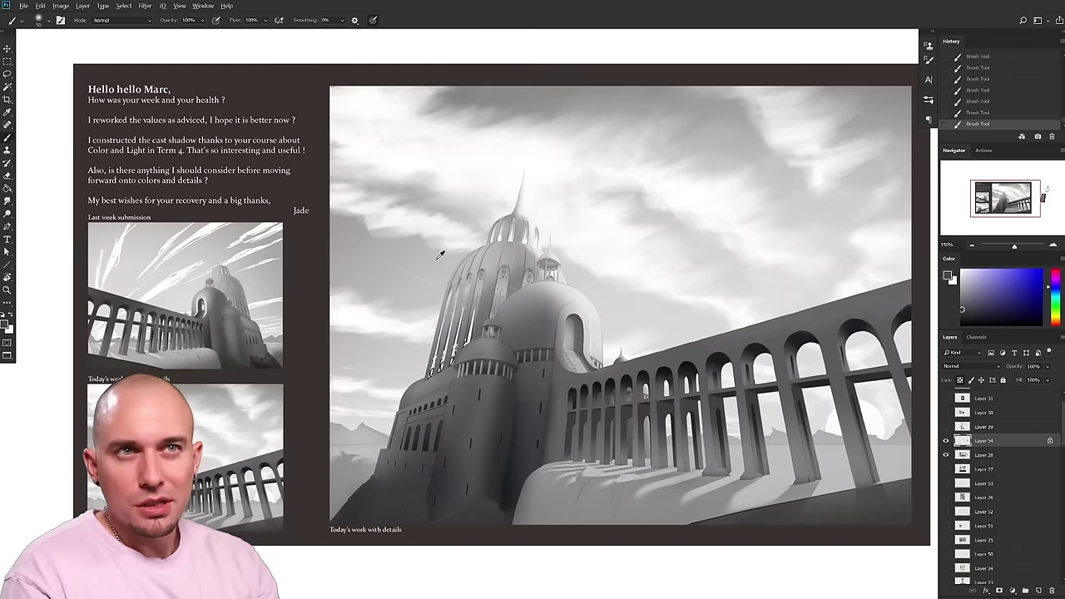
- Try a large soft dark grey patch in the sky left of the tall ribbed tower
alt+click(424, 261)
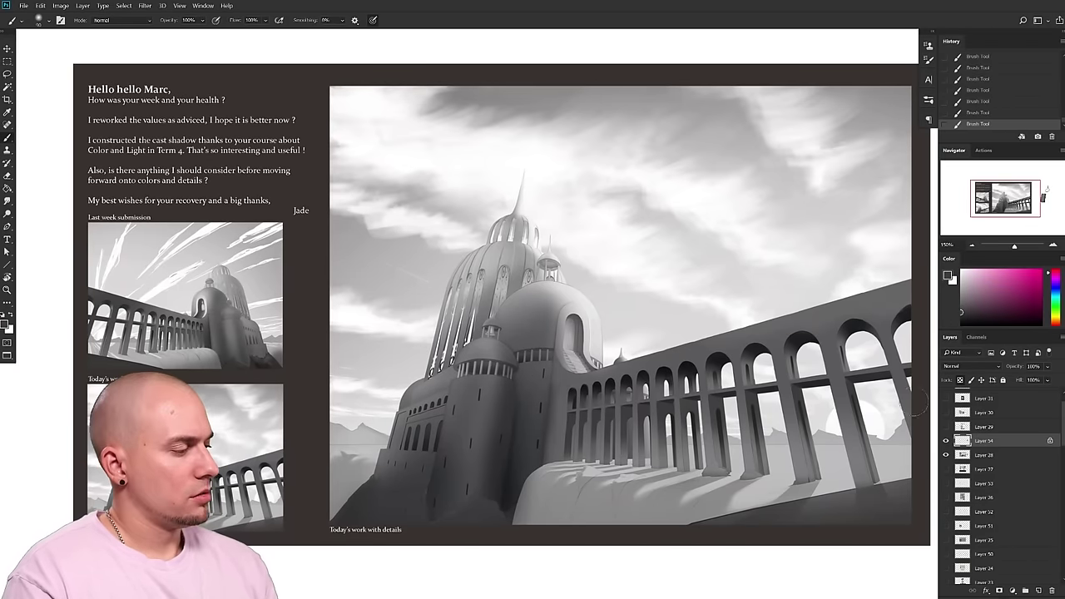
mouse_move(423, 272)
mouse_down()
mouse_move(404, 262)
mouse_move(356, 271)
mouse_up()
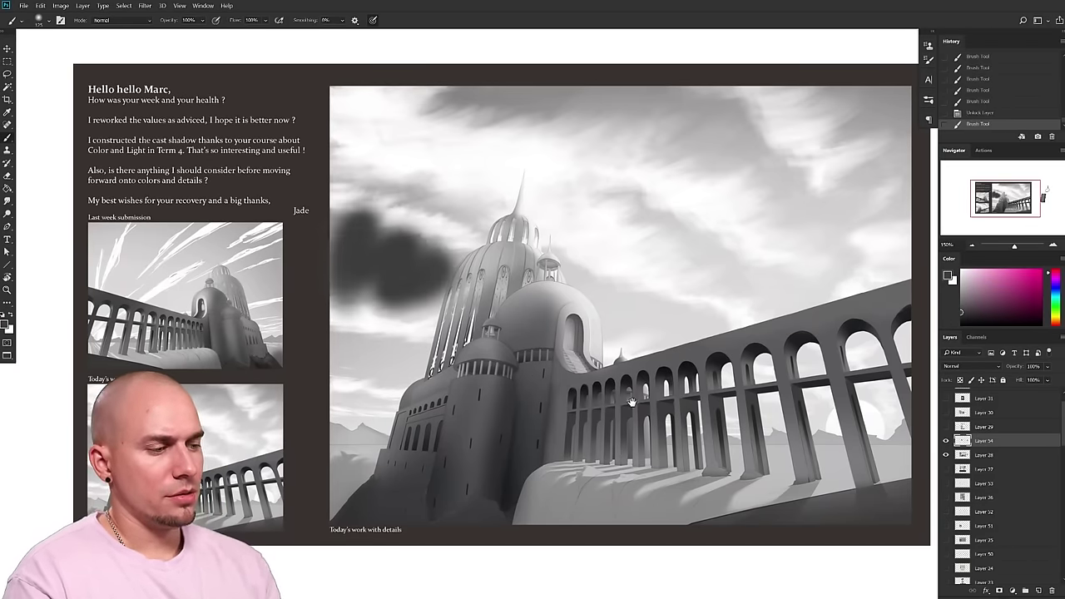
drag(651, 404, 592, 402)
key(ctrl+z)
key(bracketright)
mouse_move(506, 330)
mouse_down()
mouse_move(532, 331)
mouse_move(497, 332)
mouse_up()
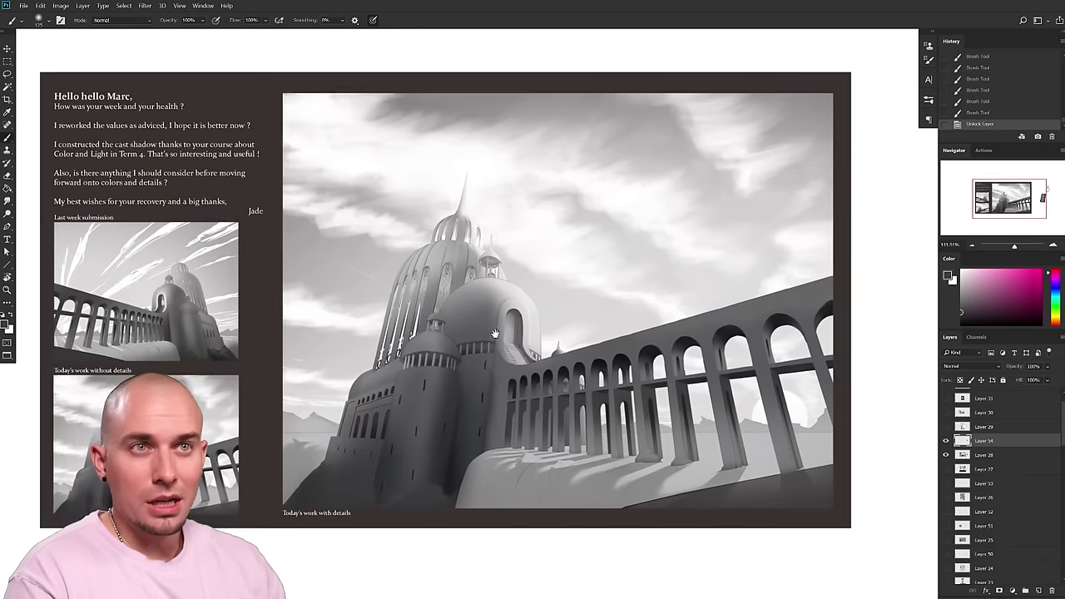
drag(527, 385, 546, 376)
key(l)
drag(817, 294, 781, 305)
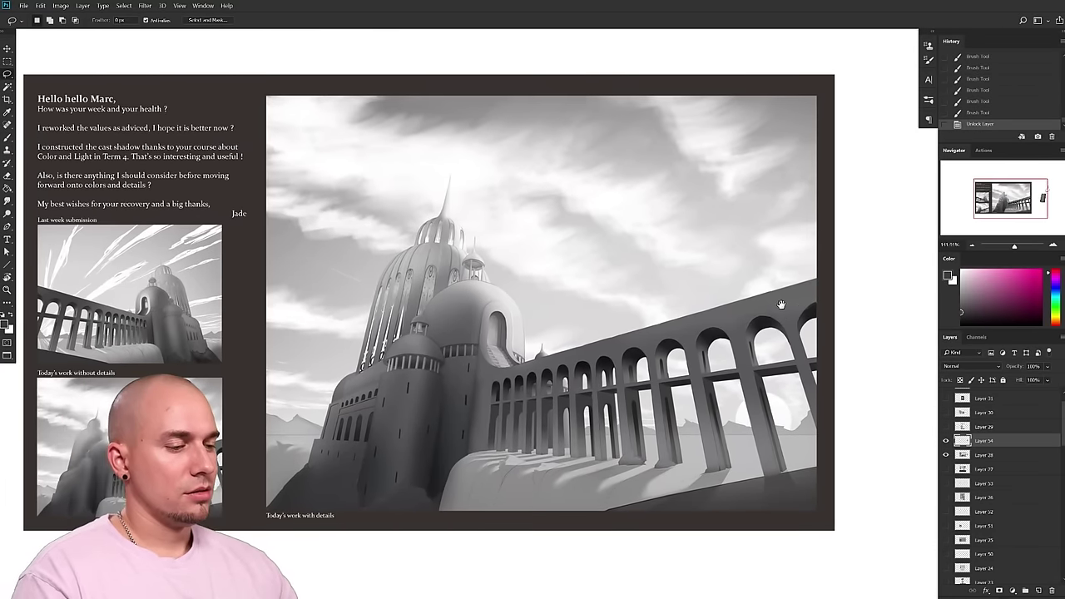
drag(663, 414, 691, 418)
scroll(645, 400, up, 1)
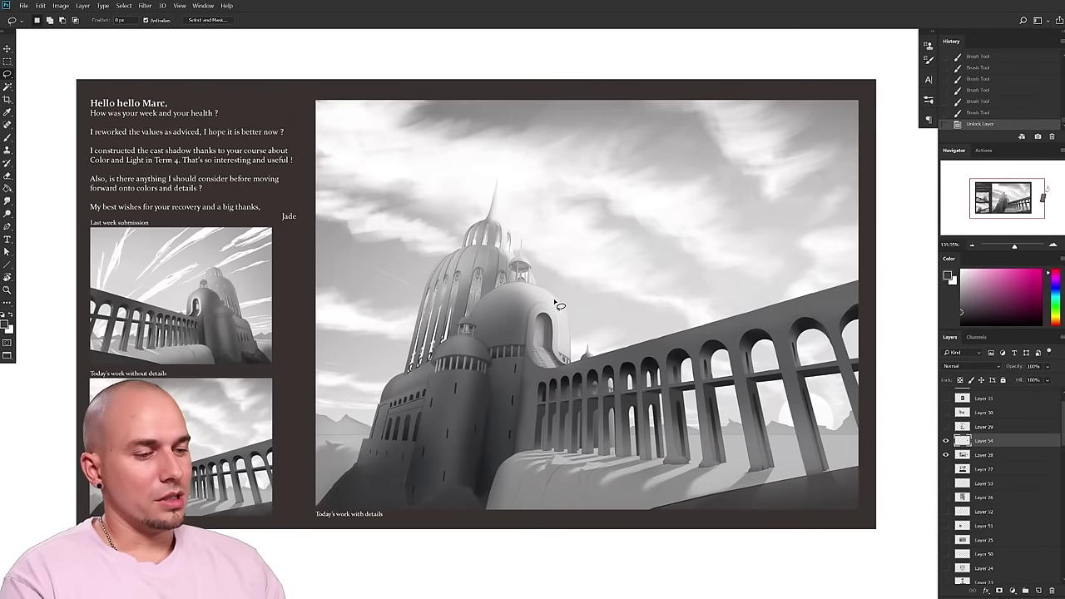
- Paint soft, saturated blue sky around the castle's spire and along the sky side of its domes
key(b)
alt+drag(572, 338, 503, 229)
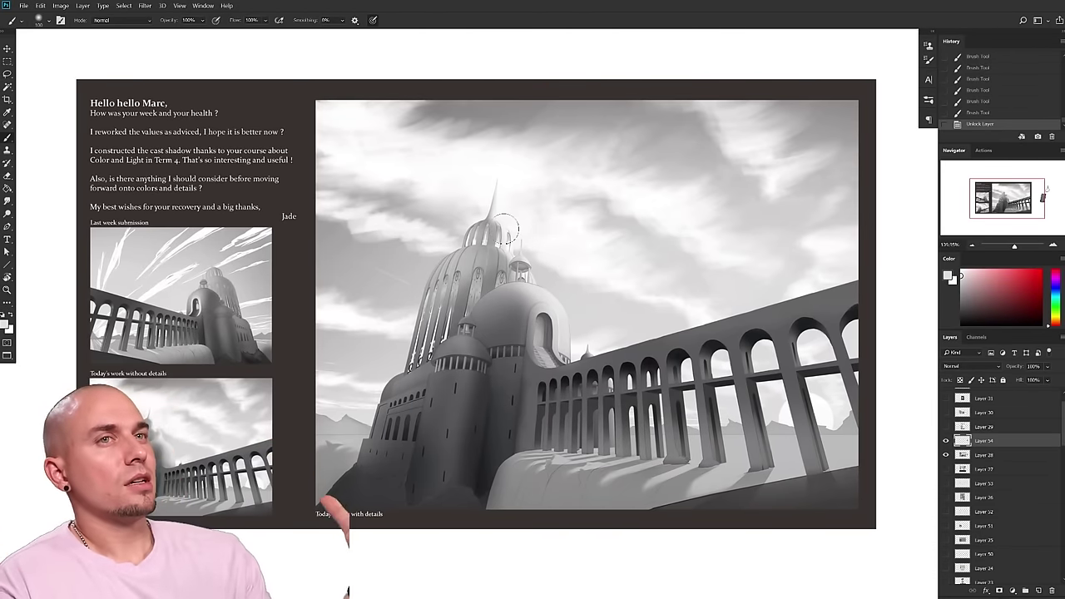
drag(503, 229, 481, 238)
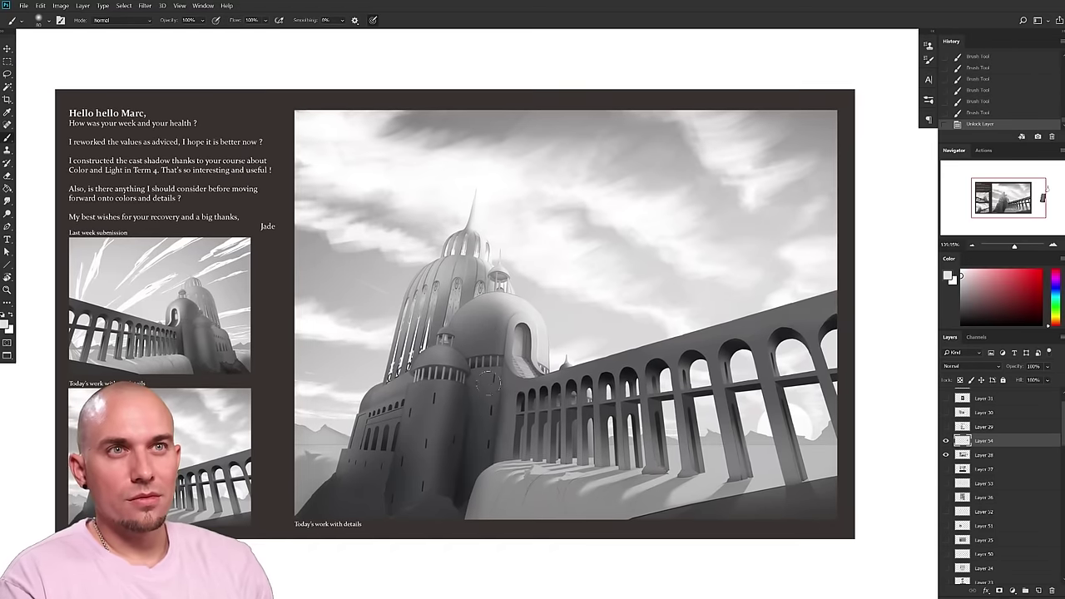
drag(483, 337, 455, 364)
alt+click(518, 320)
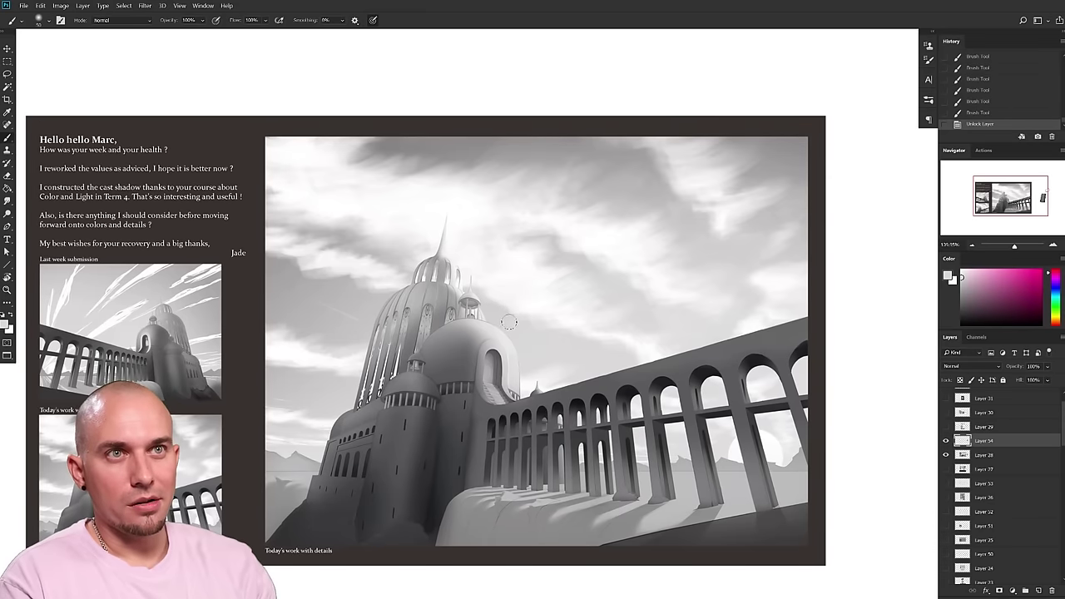
click(1057, 291)
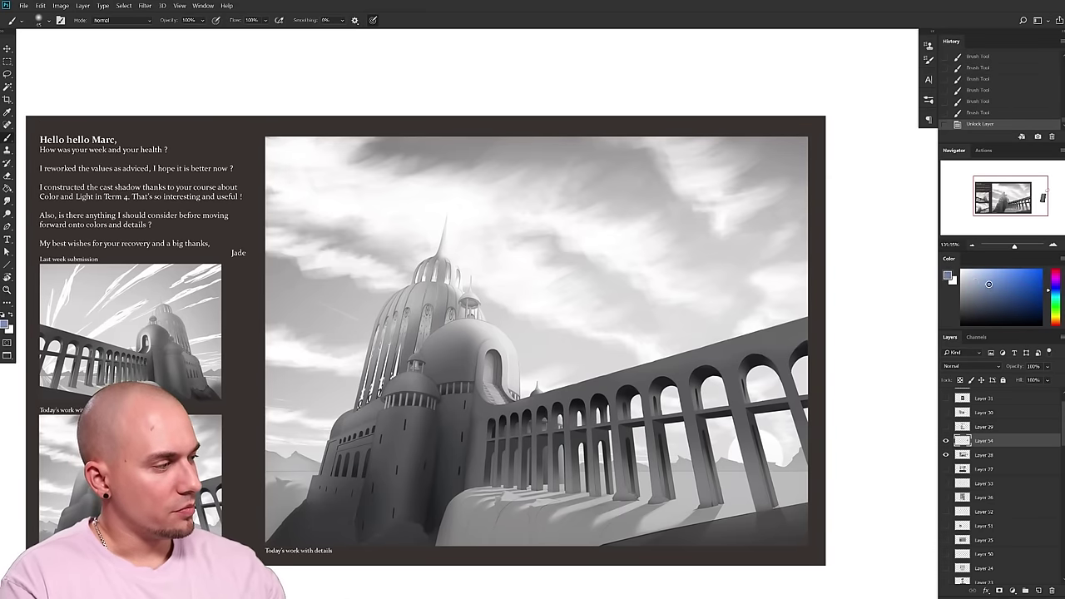
drag(500, 320, 515, 339)
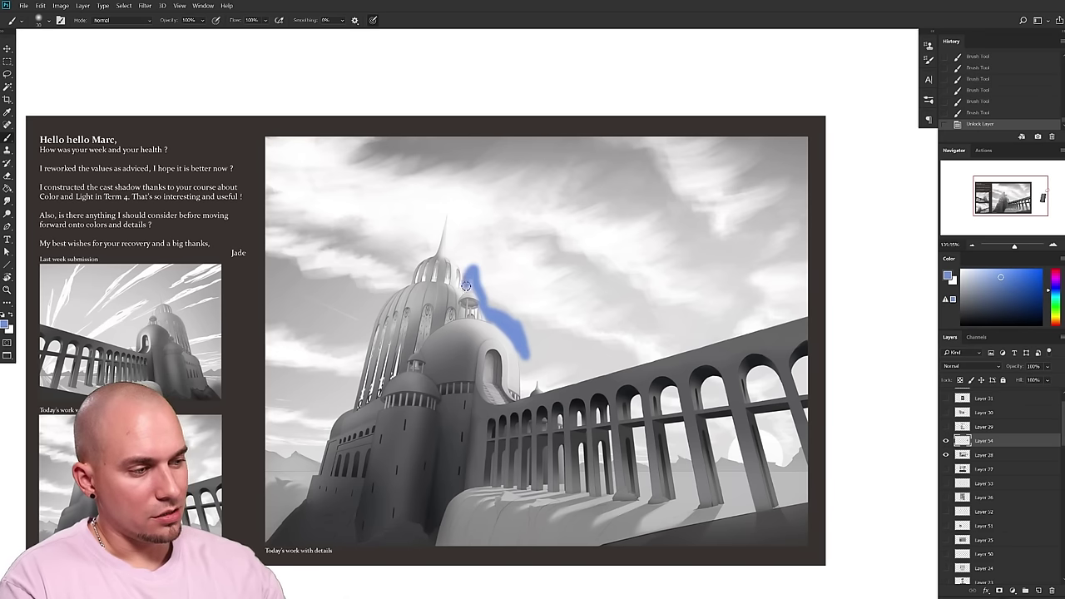
mouse_move(448, 245)
mouse_down()
mouse_move(411, 277)
mouse_move(449, 204)
mouse_move(466, 255)
mouse_move(506, 312)
mouse_move(507, 295)
mouse_move(537, 350)
mouse_up()
- Brush a white cloud band across the blue patch near the spire, using white sampled from the clouds, and resample the blue
alt+click(535, 266)
mouse_move(482, 270)
mouse_down()
mouse_move(468, 240)
mouse_move(416, 204)
mouse_up()
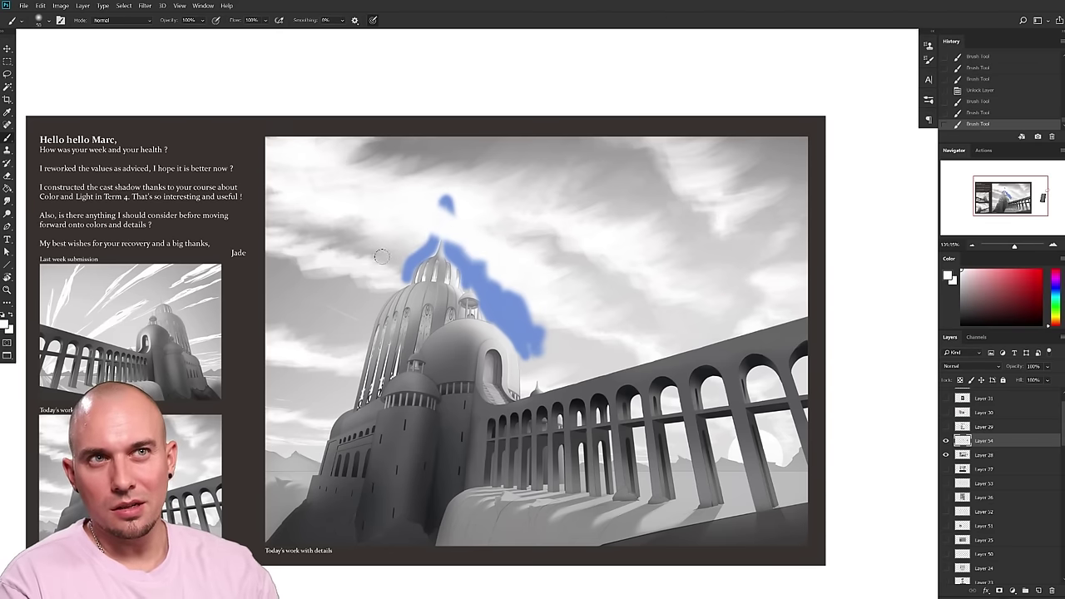
scroll(592, 386, down, 2)
scroll(591, 388, up, 3)
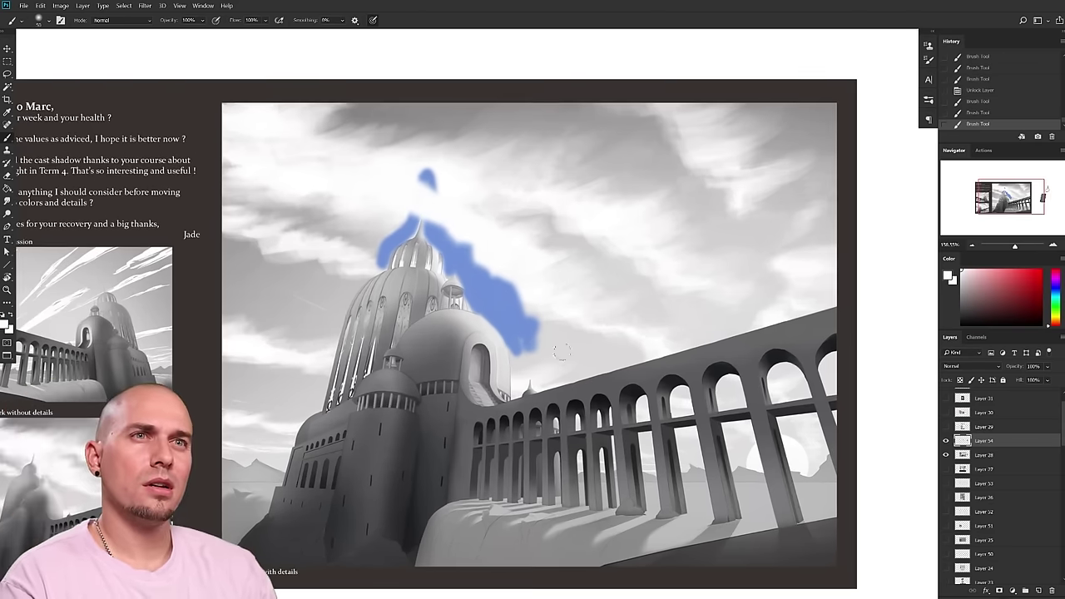
scroll(511, 366, down, 1)
scroll(510, 344, up, 4)
alt+click(510, 316)
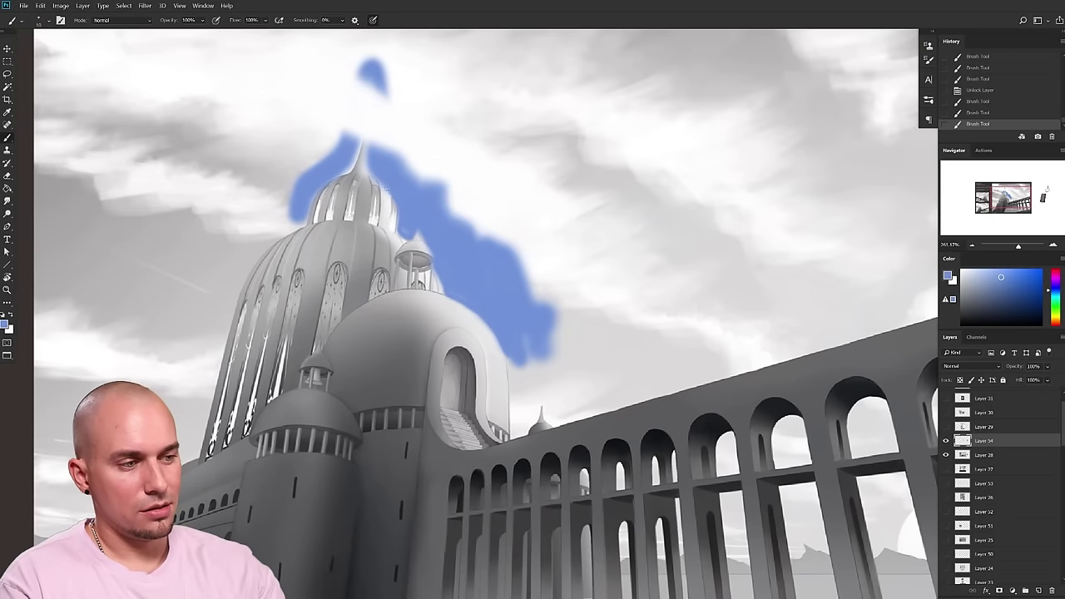
scroll(529, 328, down, 3)
scroll(535, 330, up, 2)
scroll(589, 364, down, 4)
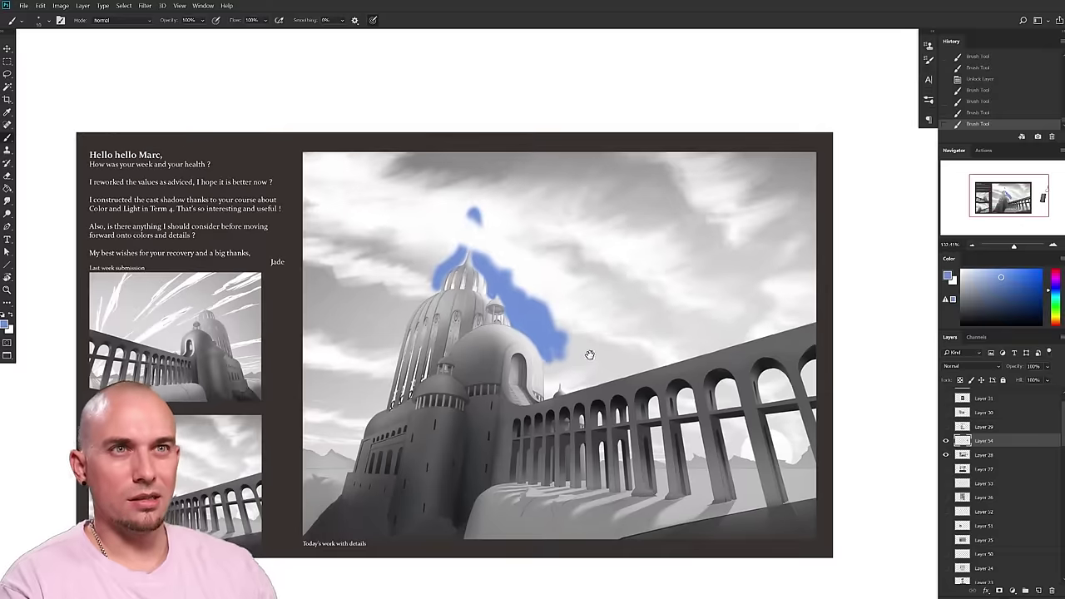
- Examine how the blue sky patch reads against the castle, the aqueduct and the rest of the greyscale painting
drag(596, 389, 587, 373)
scroll(587, 371, up, 1)
scroll(675, 370, down, 1)
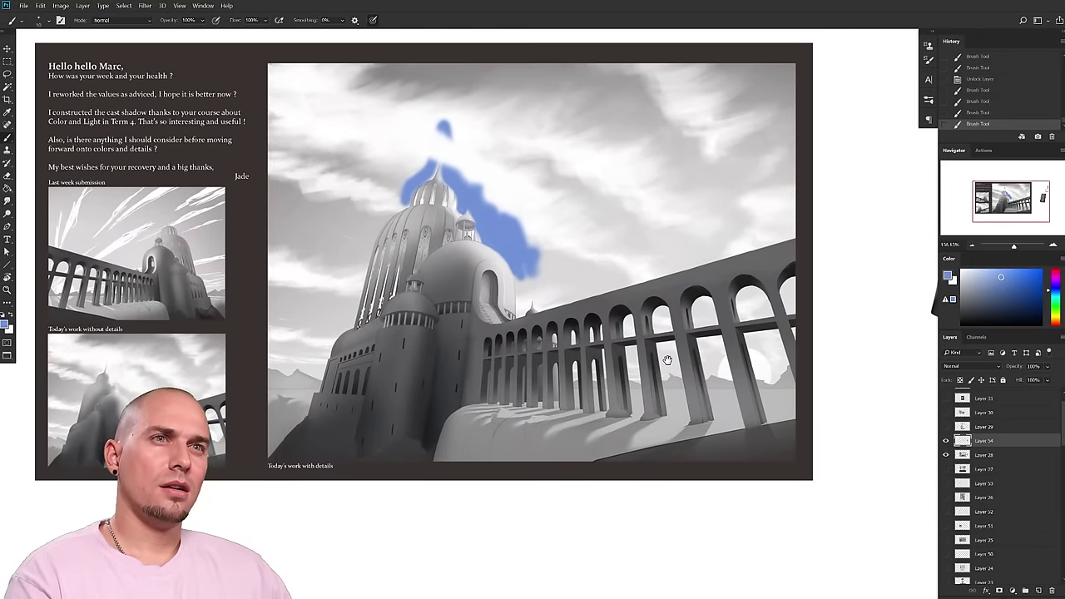
drag(667, 359, 660, 369)
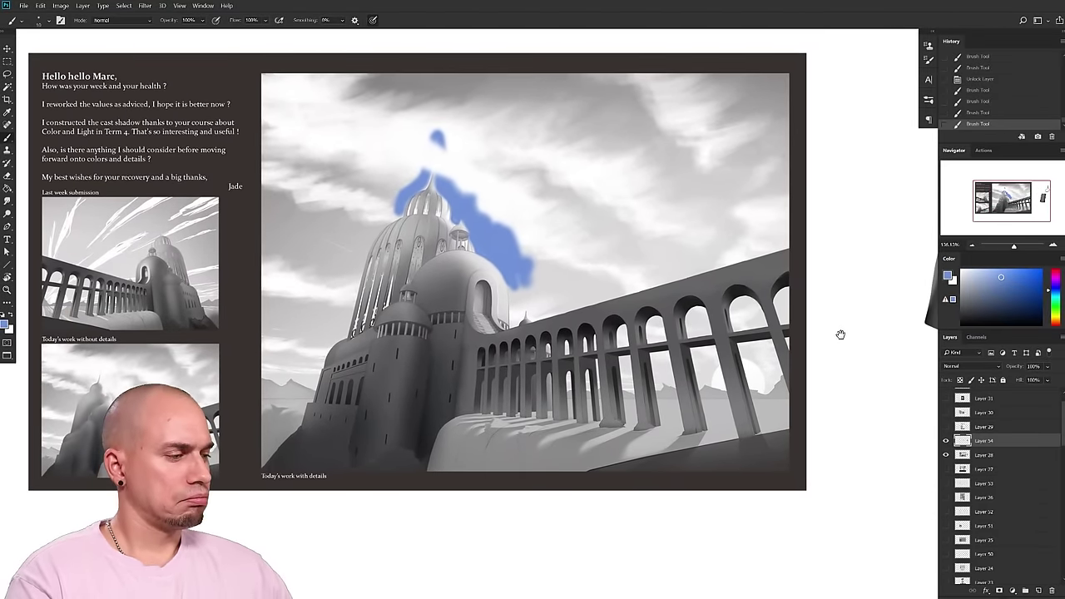
scroll(809, 335, up, 2)
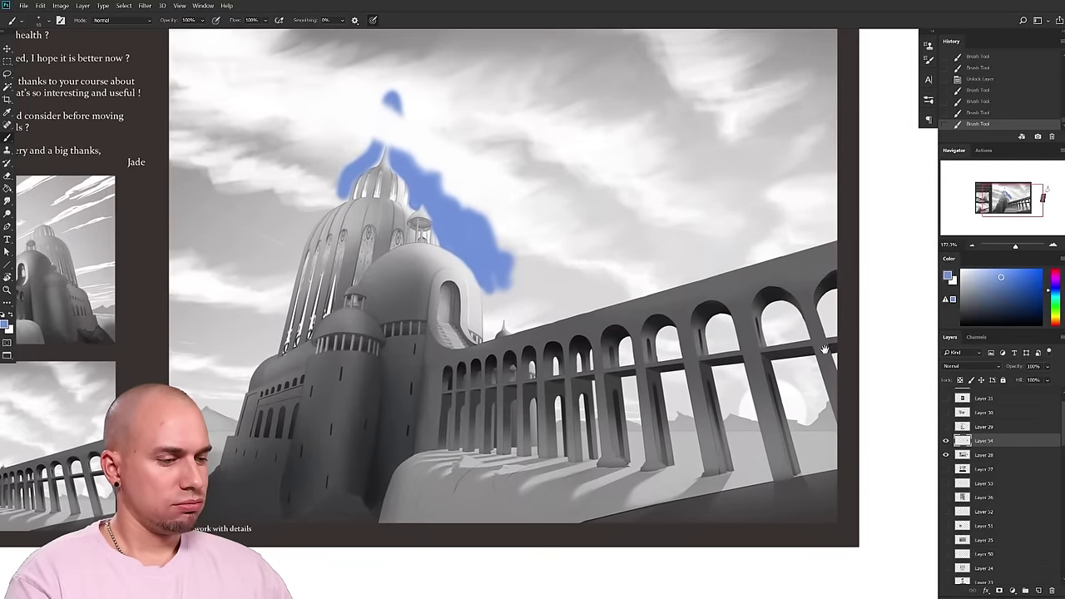
drag(599, 359, 820, 370)
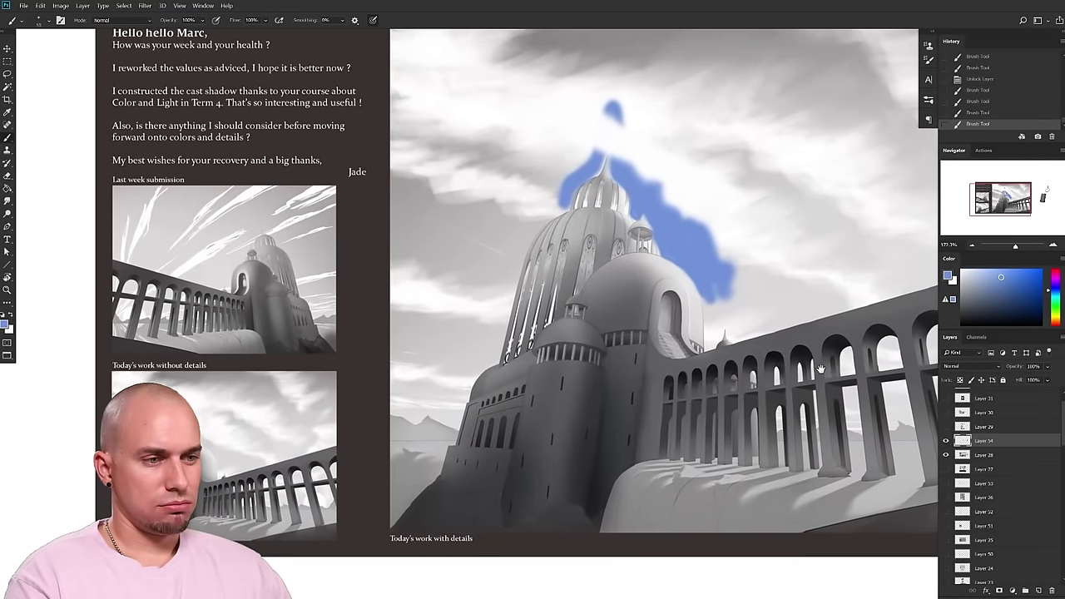
scroll(799, 366, right, 3)
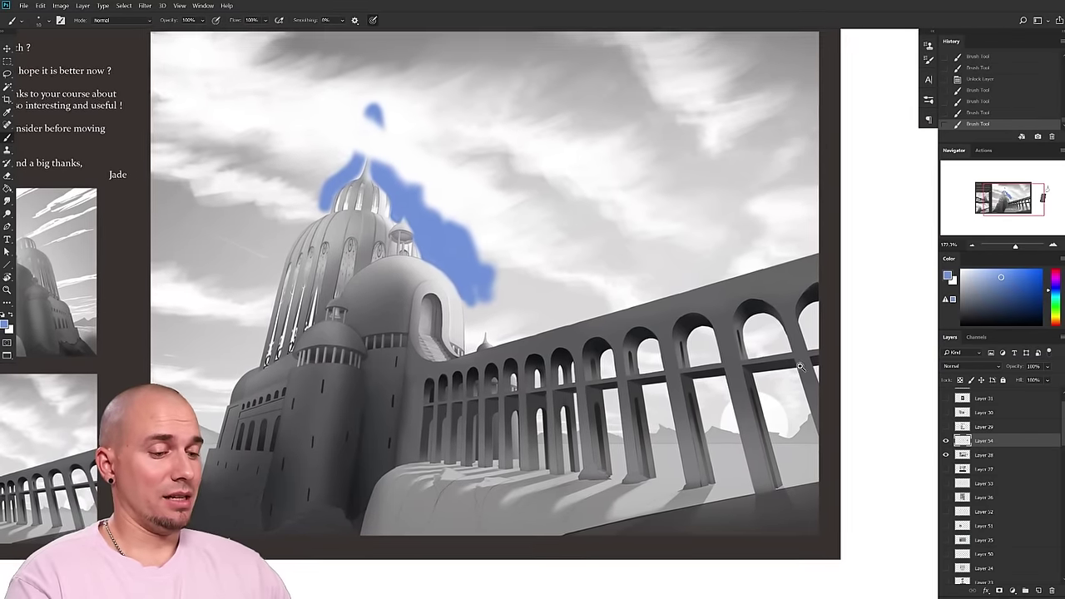
scroll(790, 364, down, 2)
drag(780, 370, 783, 371)
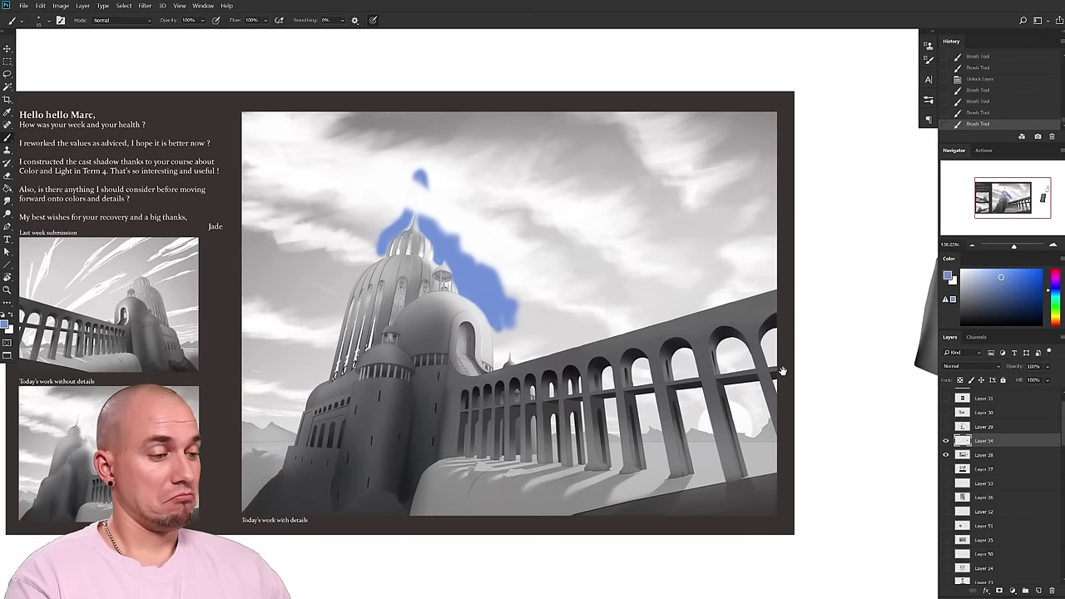
drag(782, 371, 830, 364)
scroll(724, 385, up, 1)
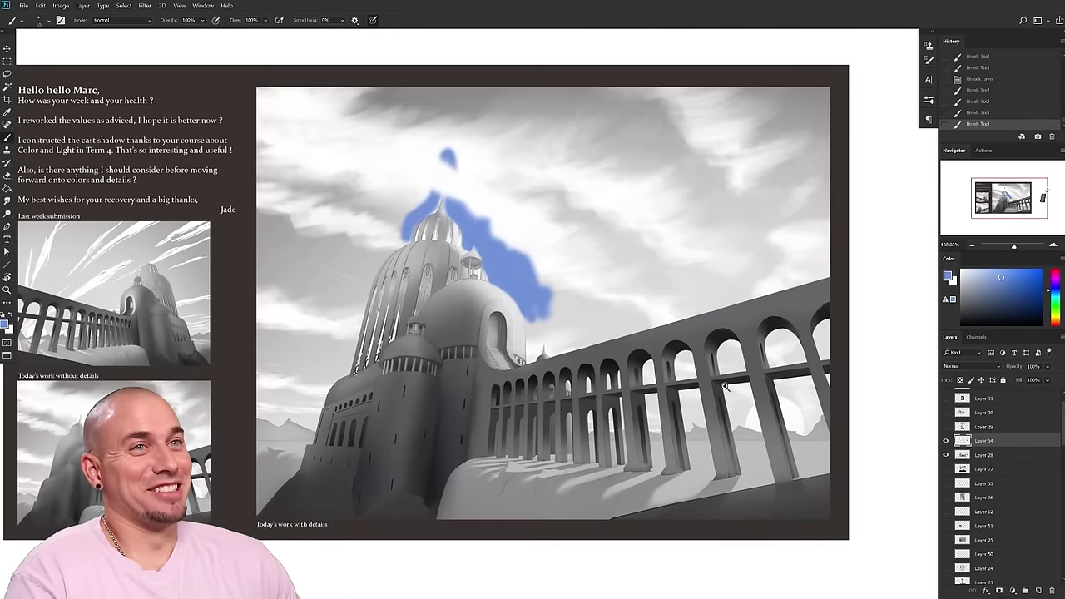
scroll(725, 385, up, 1)
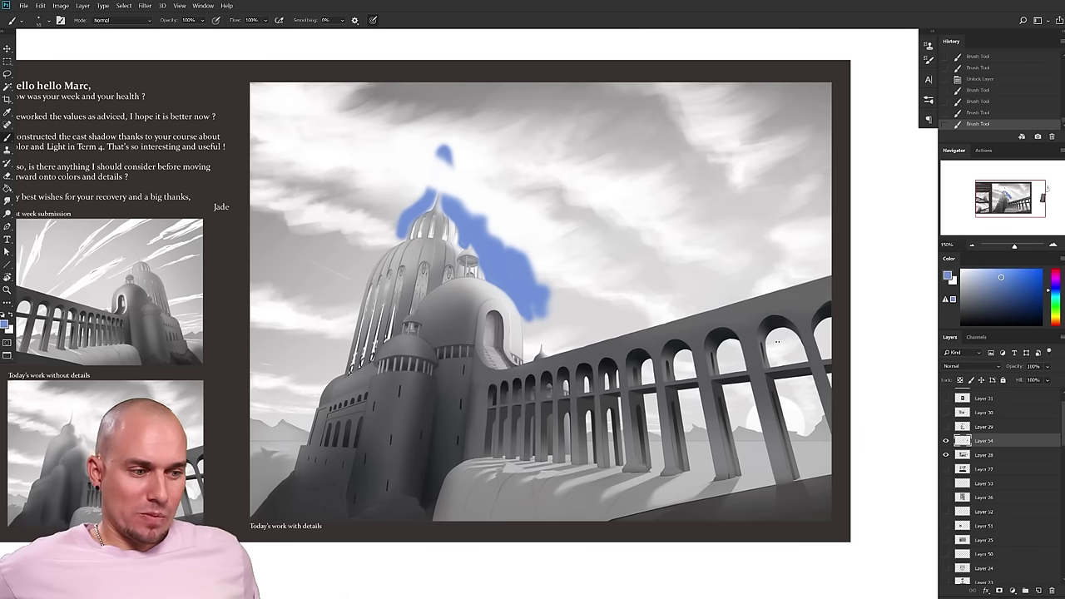
mouse_move(676, 375)
mouse_down()
mouse_move(708, 368)
mouse_move(653, 388)
mouse_move(653, 379)
mouse_move(770, 382)
mouse_move(690, 395)
mouse_up()
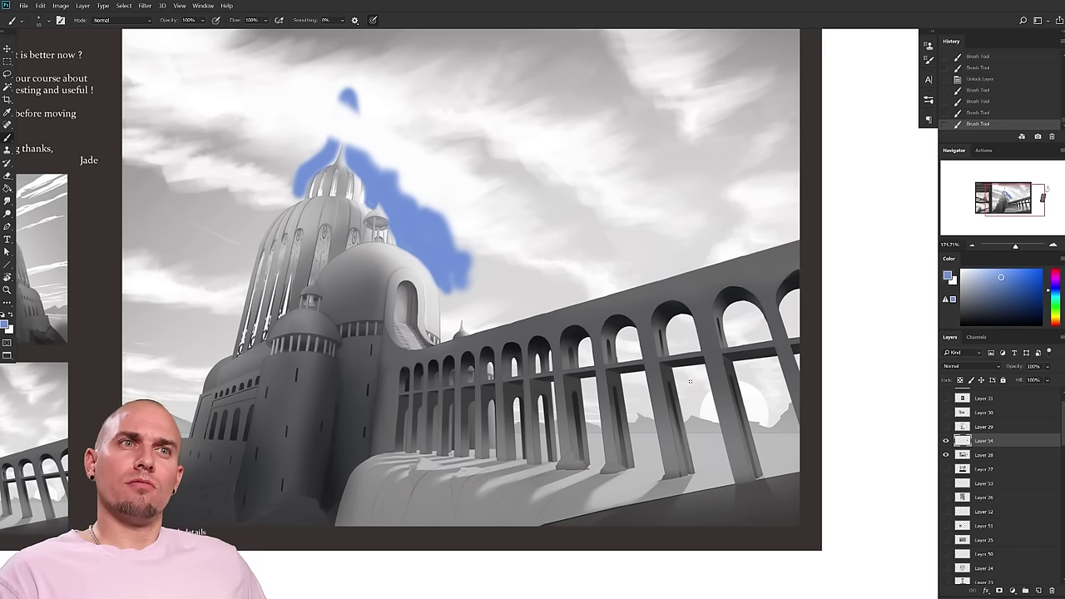
drag(689, 381, 711, 405)
- Try recolouring the blue sky patch to purple with a Paint Bucket fill
alt+click(712, 411)
drag(528, 325, 588, 433)
alt+click(440, 302)
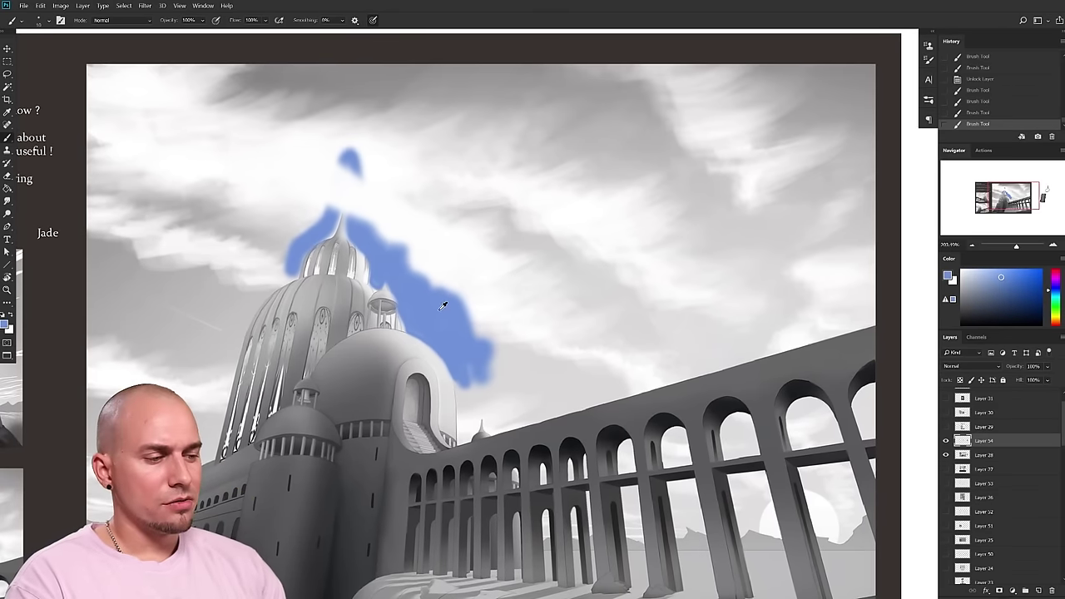
drag(1057, 300, 1058, 282)
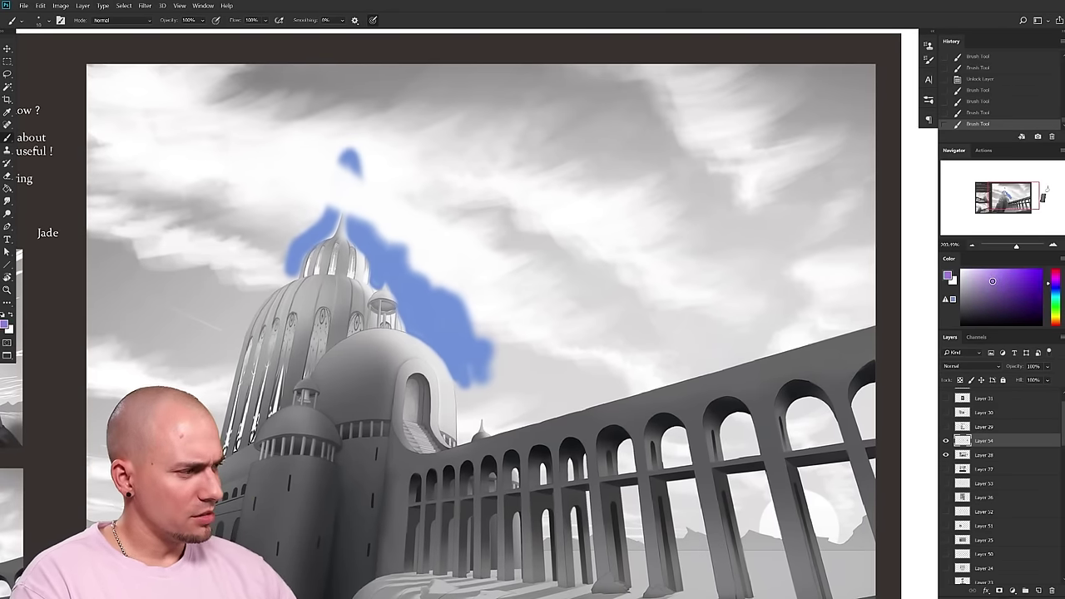
key(g)
click(451, 321)
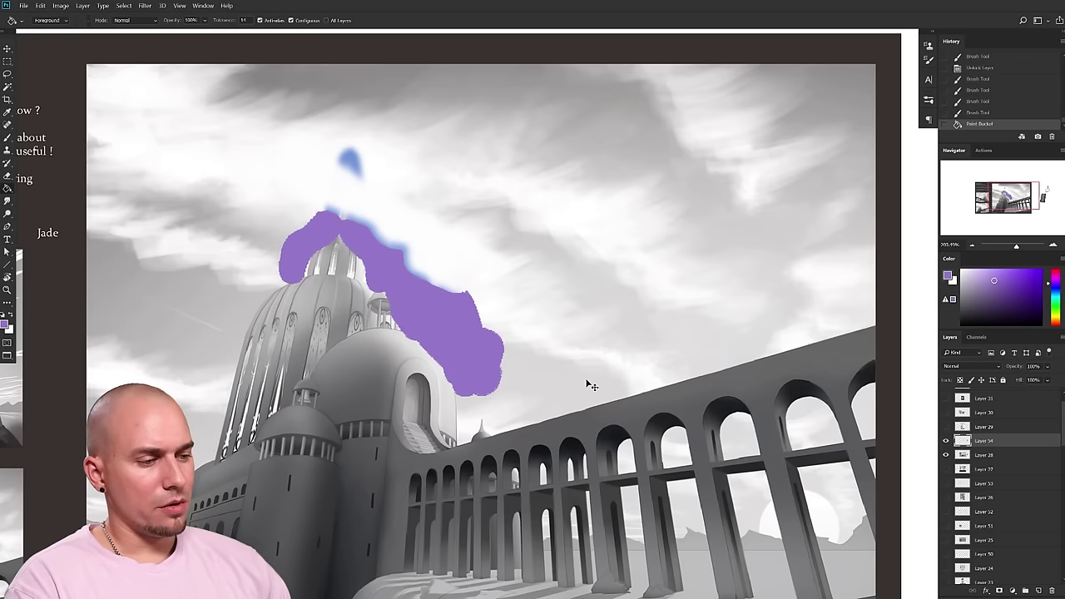
scroll(599, 383, down, 3)
key(ctrl+z)
- Paint warm cream sunlit clouds in the sky above the aqueduct with a textured brush and a pale orange tint
mouse_move(697, 414)
mouse_down()
mouse_move(668, 328)
mouse_move(678, 361)
mouse_move(699, 357)
mouse_move(689, 411)
mouse_up()
scroll(679, 366, up, 3)
key(b)
key(x)
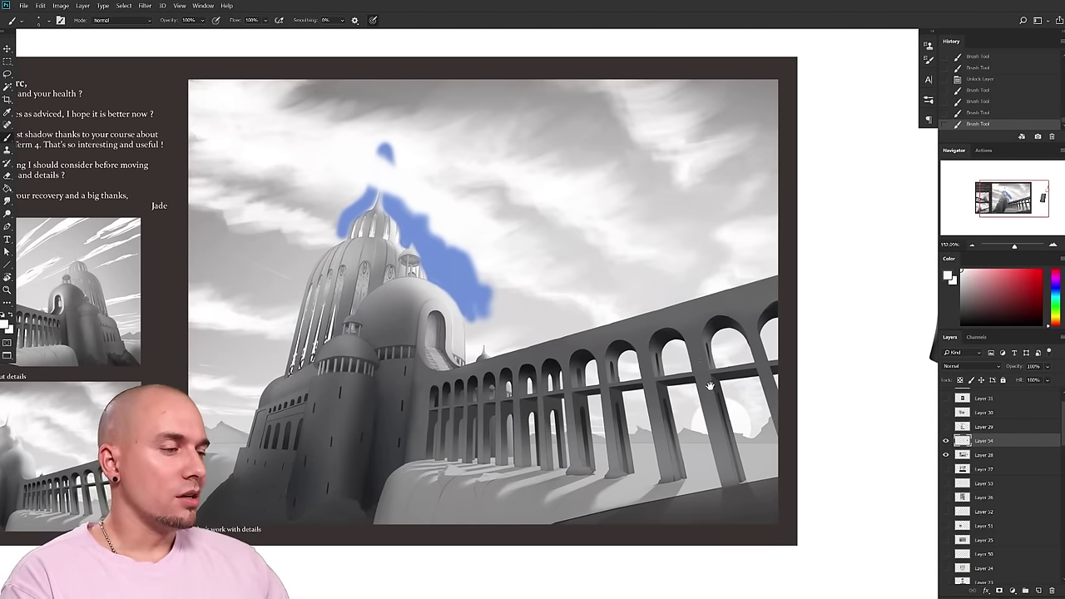
drag(710, 385, 635, 428)
drag(506, 305, 506, 324)
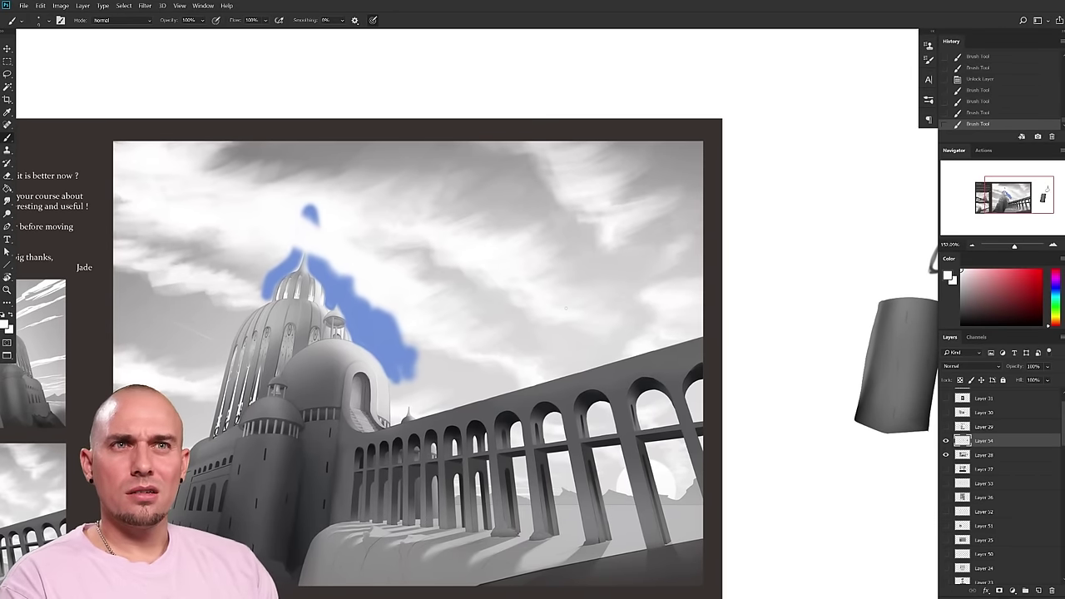
drag(555, 313, 596, 307)
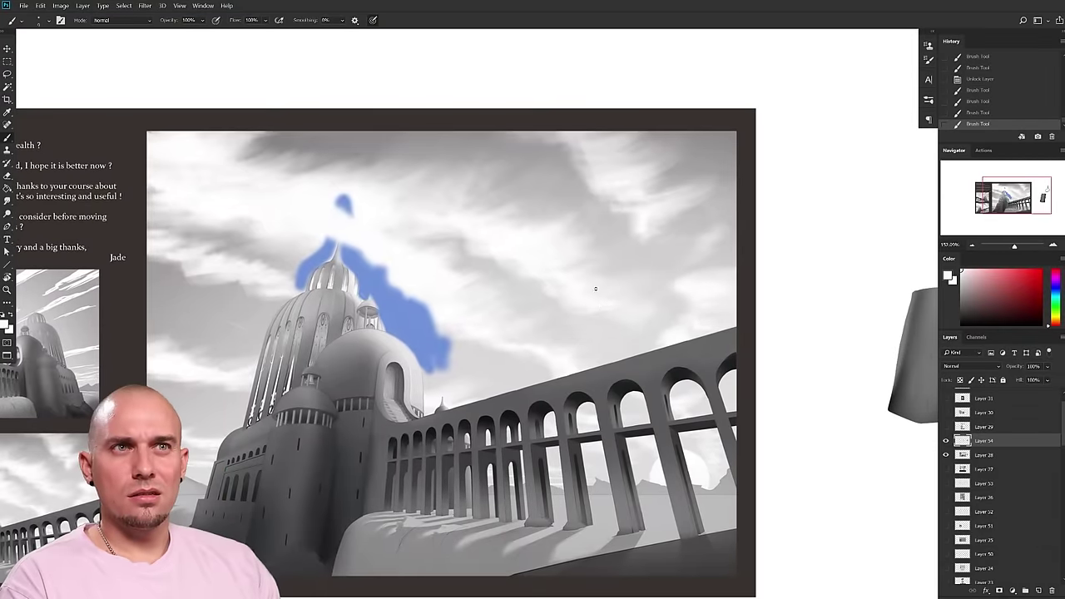
alt+drag(550, 195, 487, 163)
alt+click(555, 271)
click(971, 270)
click(1058, 319)
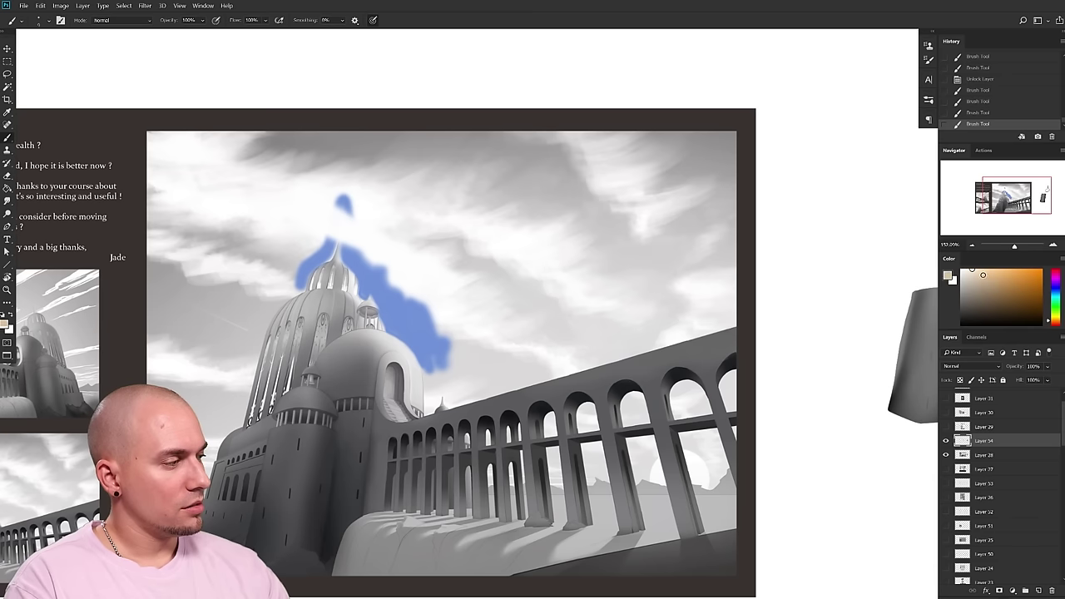
right_click(556, 288)
double_click(562, 345)
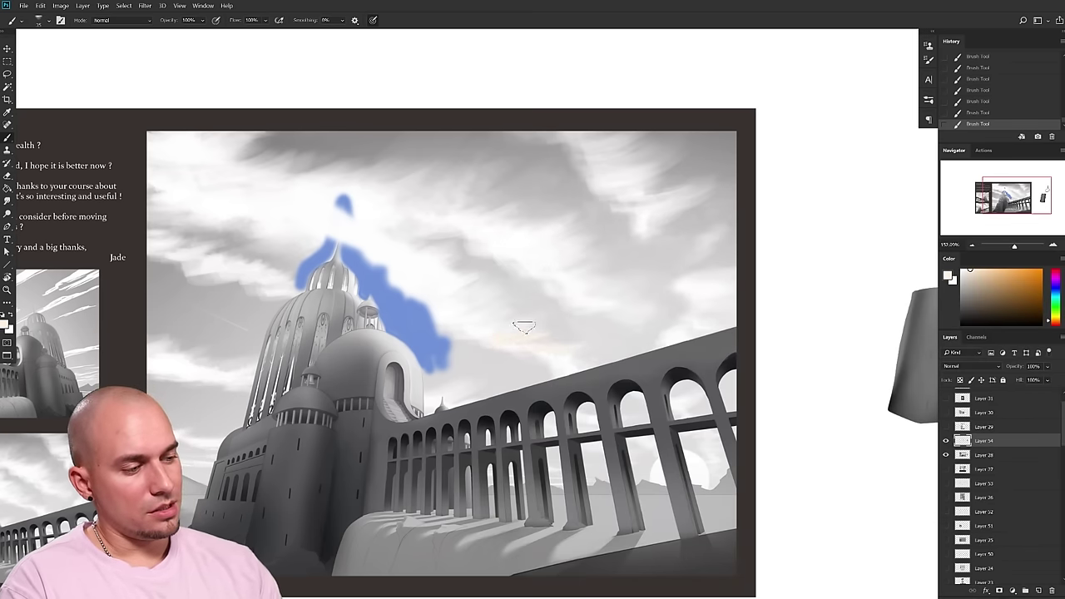
mouse_move(524, 296)
mouse_down()
mouse_move(408, 284)
mouse_move(485, 282)
mouse_move(485, 262)
mouse_move(428, 244)
mouse_move(523, 348)
mouse_move(568, 349)
mouse_move(583, 303)
mouse_move(560, 292)
mouse_move(569, 228)
mouse_move(487, 228)
mouse_move(428, 227)
mouse_up()
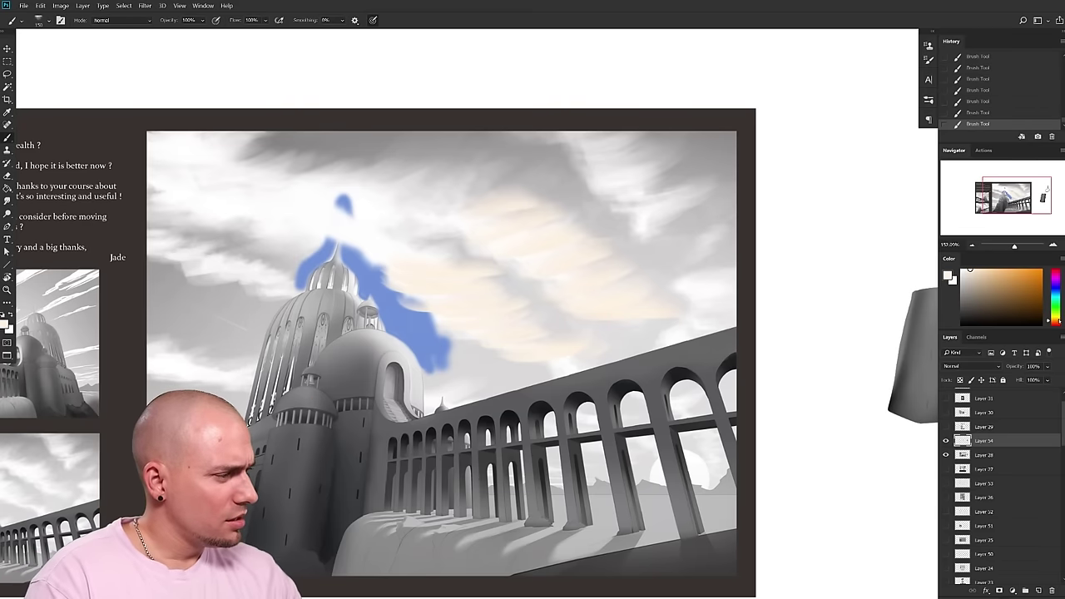
- Paint muted blue-grey shadows over the upper parts of the cream clouds with an enlarged brush
drag(1055, 319, 1054, 323)
drag(981, 280, 981, 294)
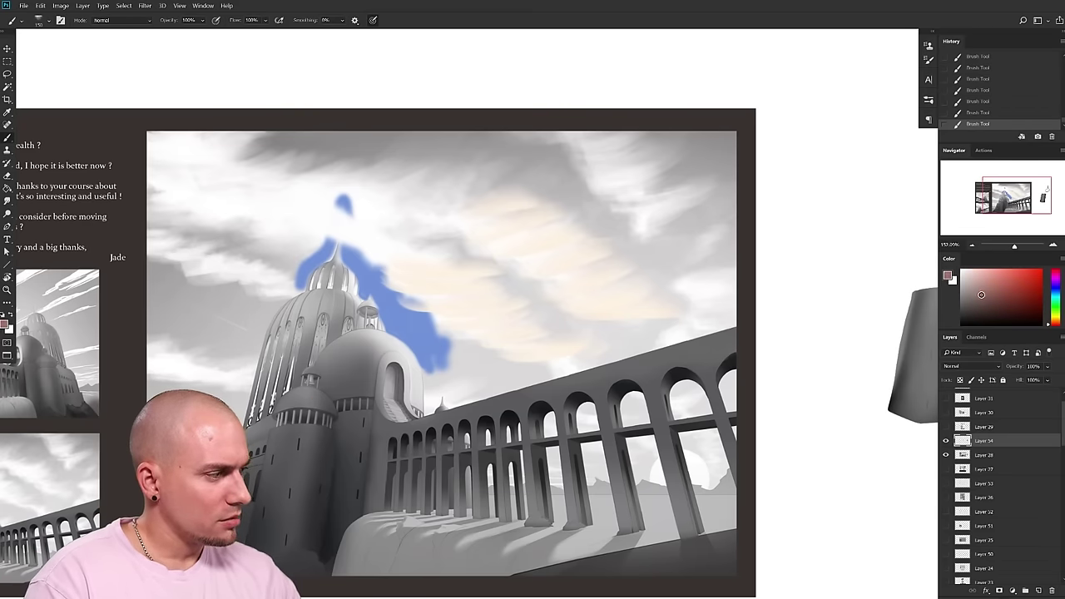
drag(1055, 298, 1054, 292)
key(bracketright)
key(bracketright)
mouse_move(416, 253)
mouse_down()
mouse_move(466, 237)
mouse_move(530, 193)
mouse_move(466, 202)
mouse_move(505, 194)
mouse_move(549, 203)
mouse_move(557, 215)
mouse_move(451, 237)
mouse_move(498, 282)
mouse_move(525, 249)
mouse_move(583, 225)
mouse_move(614, 234)
mouse_move(533, 189)
mouse_move(536, 212)
mouse_move(443, 190)
mouse_move(443, 158)
mouse_move(412, 145)
mouse_move(397, 218)
mouse_move(446, 267)
mouse_move(488, 226)
mouse_up()
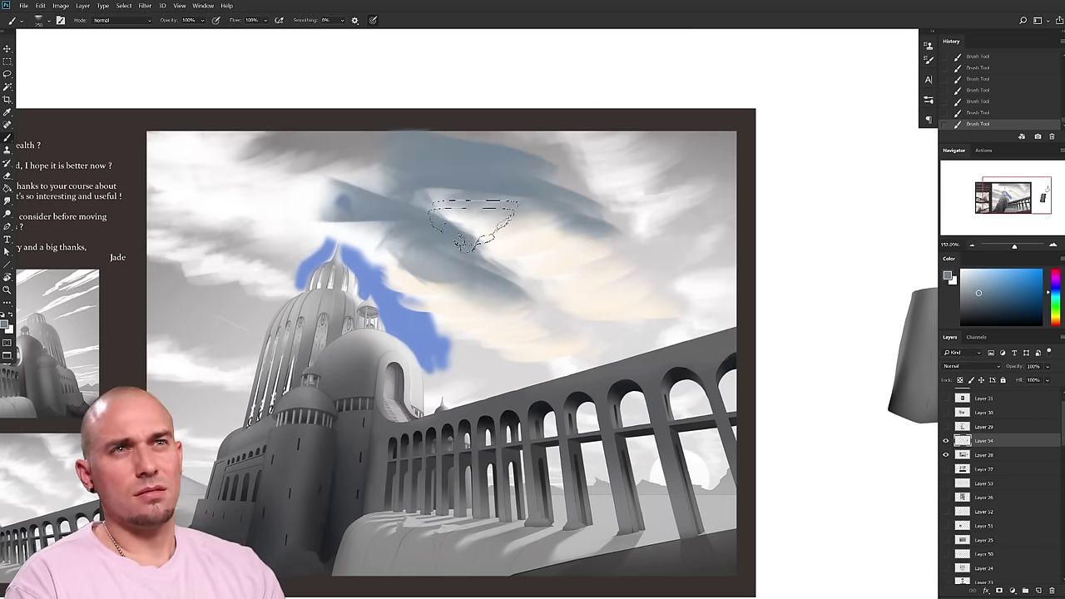
- Try more strokes across the upper sky with a sampled cream, and undo the most recent cloud strokes
alt+click(654, 293)
mouse_move(642, 286)
mouse_down()
mouse_move(497, 233)
mouse_move(435, 203)
mouse_move(381, 150)
mouse_up()
key(ctrl+z)
key(ctrl+z)
key(ctrl+z)
key(ctrl+z)
key(ctrl+z)
key(ctrl+z)
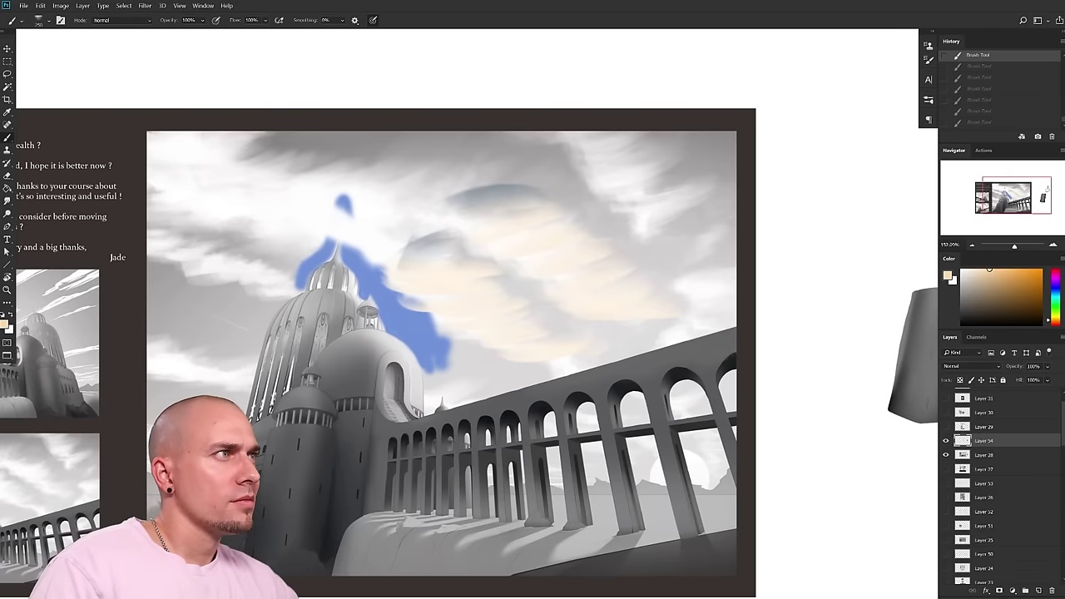
- Switch to the browser's sunset clouds image results, view the golden VideoHive photo as reference, and return to the whole painting
drag(736, 0, 835, 22)
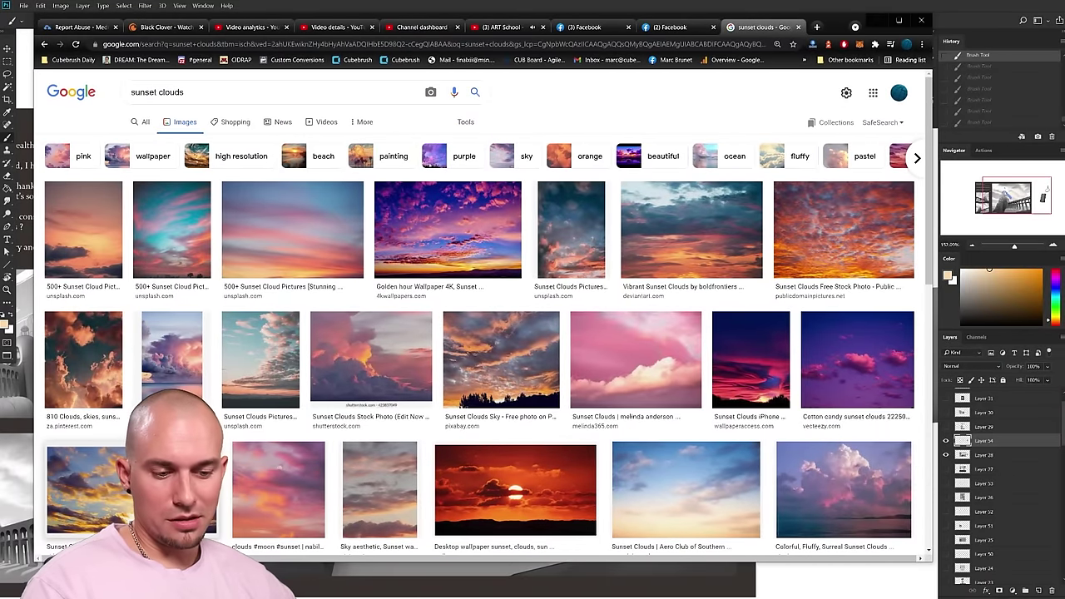
click(80, 491)
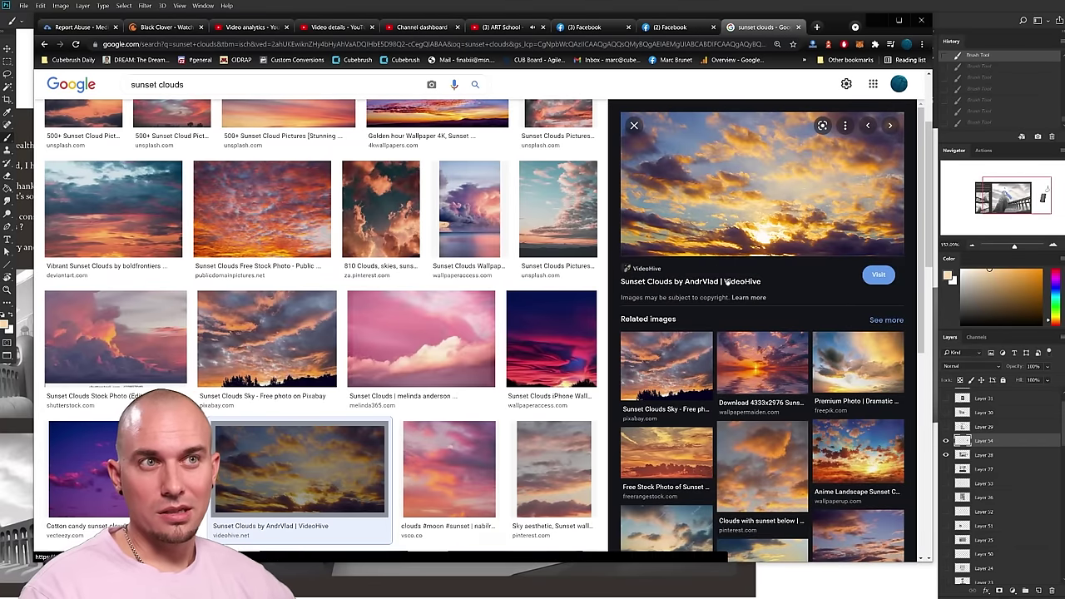
scroll(418, 404, up, 2)
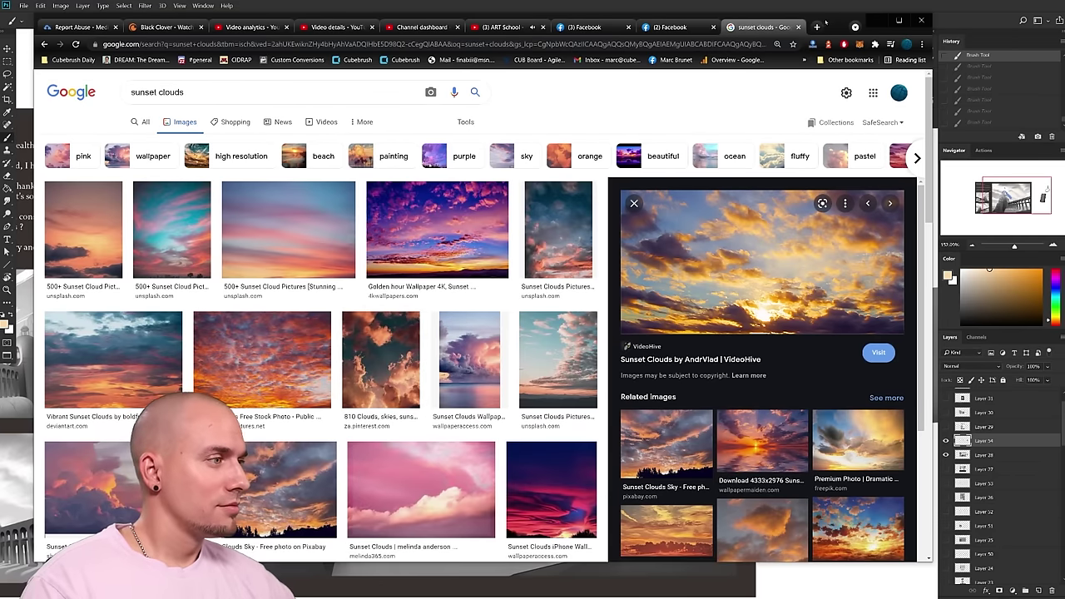
click(875, 20)
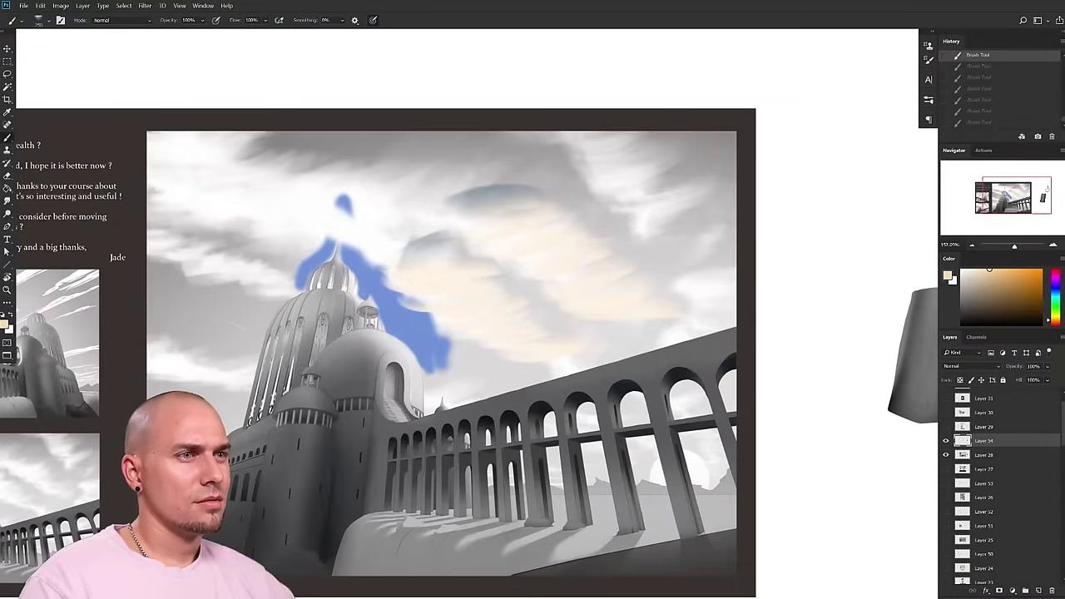
scroll(424, 223, down, 3)
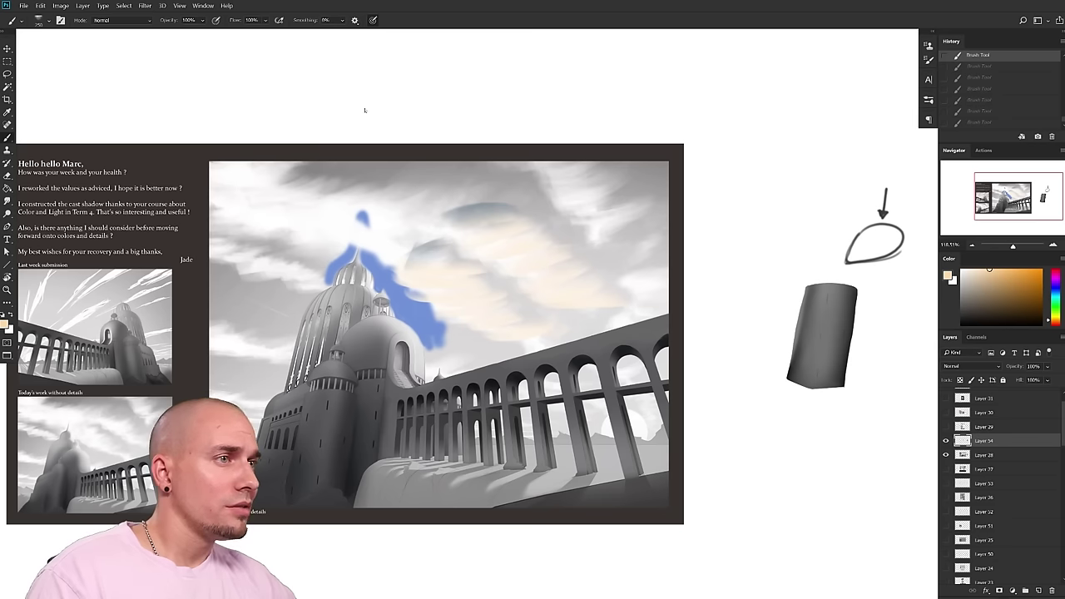
- Redo the recently undone cloud strokes over the castle sky for comparison, and undo them again
scroll(502, 276, down, 2)
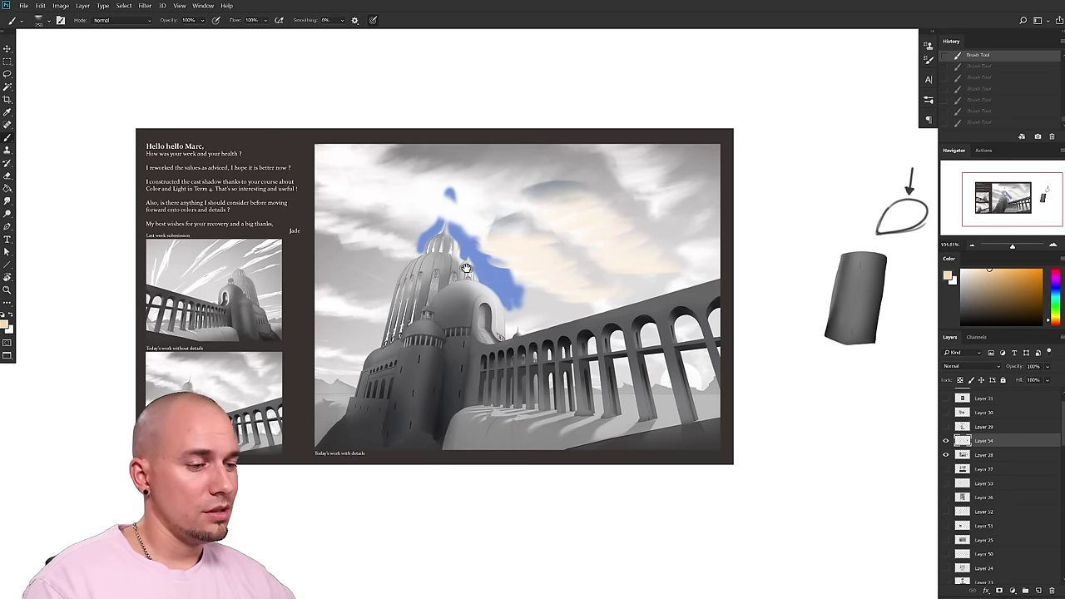
key(ctrl+shift+z)
key(ctrl+shift+z)
key(ctrl+shift+z)
key(ctrl+shift+z)
key(ctrl+shift+z)
key(ctrl+z)
key(ctrl+z)
key(ctrl+z)
key(ctrl+z)
key(ctrl+z)
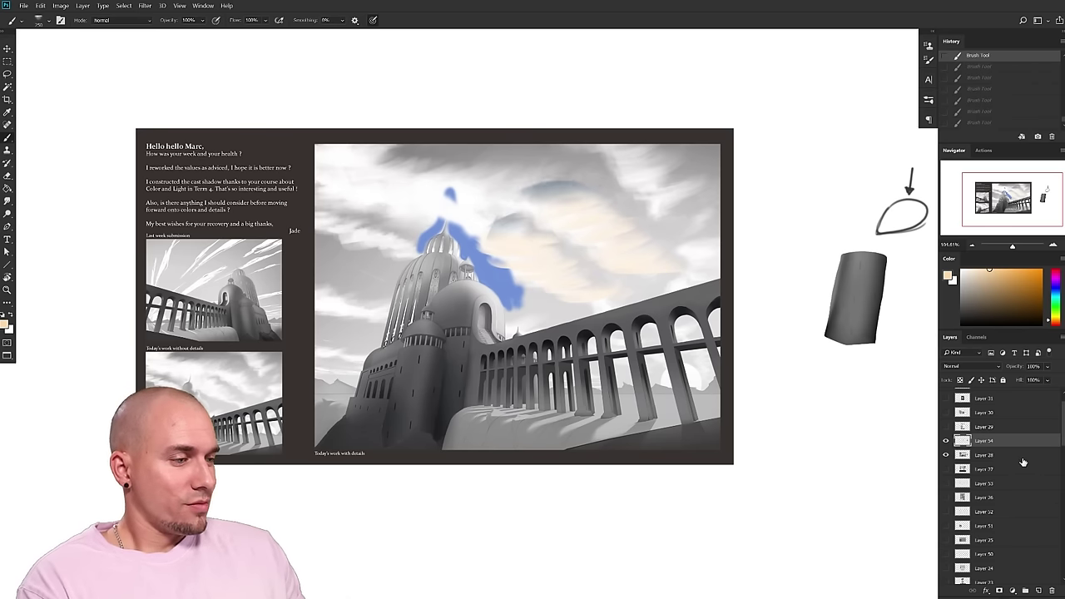
- Hide the castle painting's layer, show and select Layer 29 with the jester character sheet submission, and save the document
click(947, 457)
click(946, 427)
click(972, 429)
drag(646, 466, 638, 502)
drag(657, 502, 603, 486)
mouse_move(644, 475)
mouse_down()
mouse_move(635, 418)
mouse_move(619, 418)
mouse_up()
drag(611, 414, 634, 419)
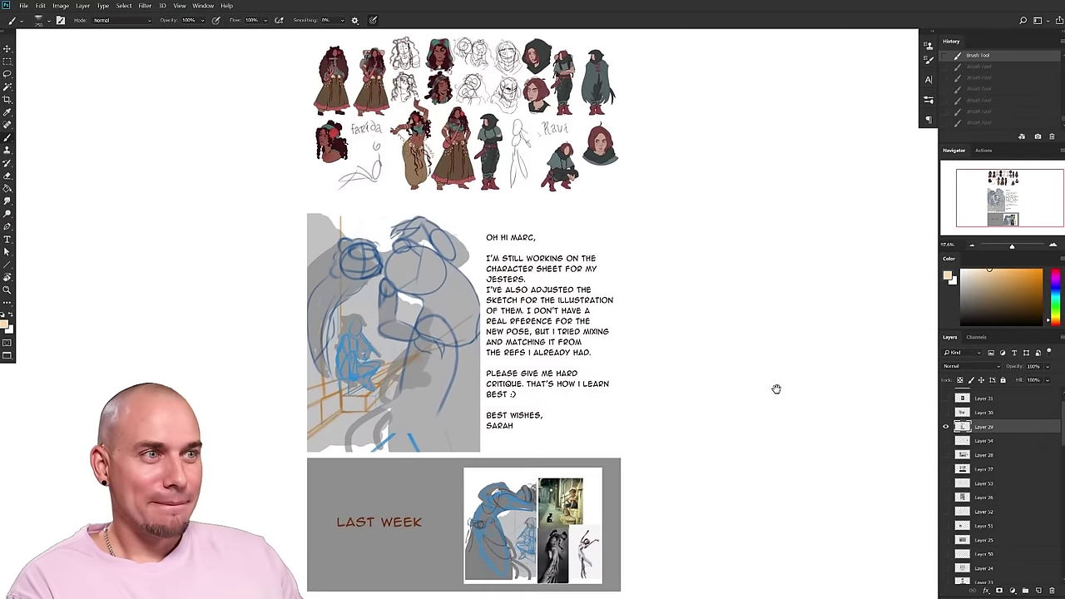
drag(777, 388, 787, 383)
key(ctrl+s)
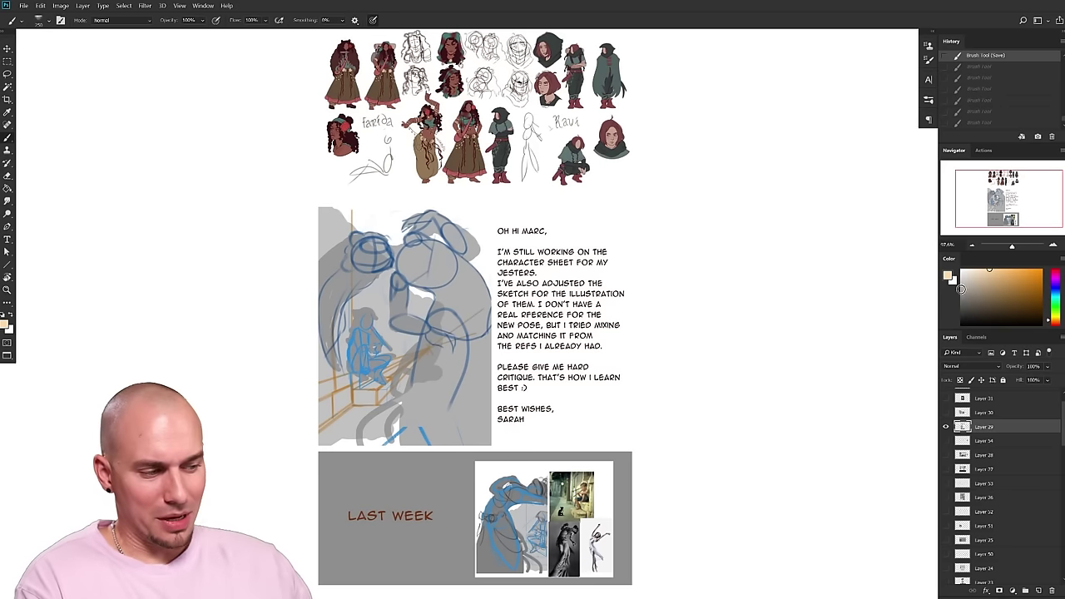
- Set the brush colour to a saturated red, and try a stroke across the large illustration sketch before undoing it
click(1040, 270)
click(1055, 268)
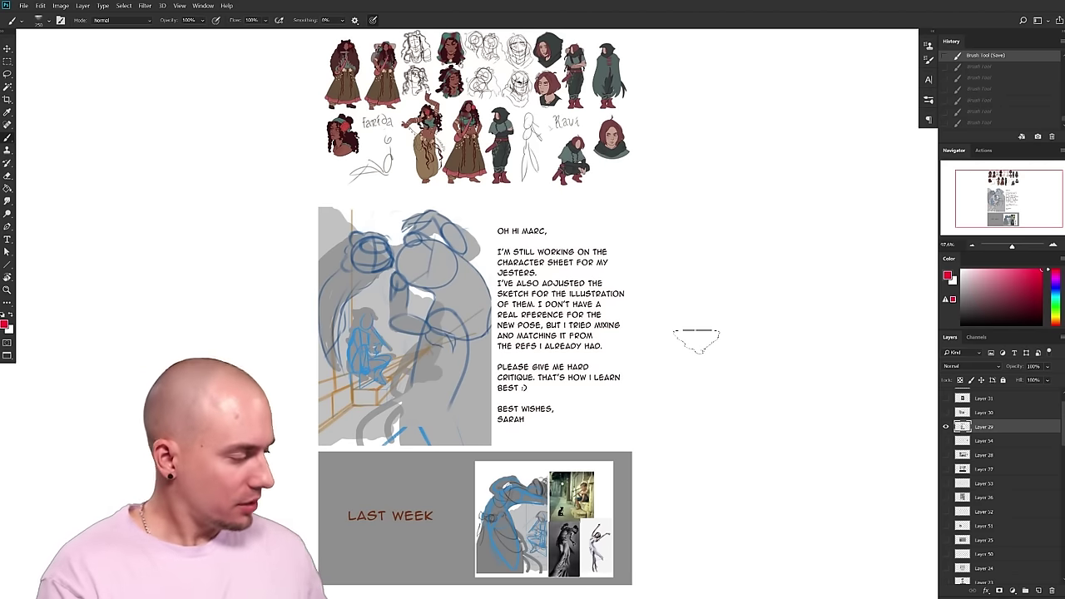
drag(678, 445, 655, 449)
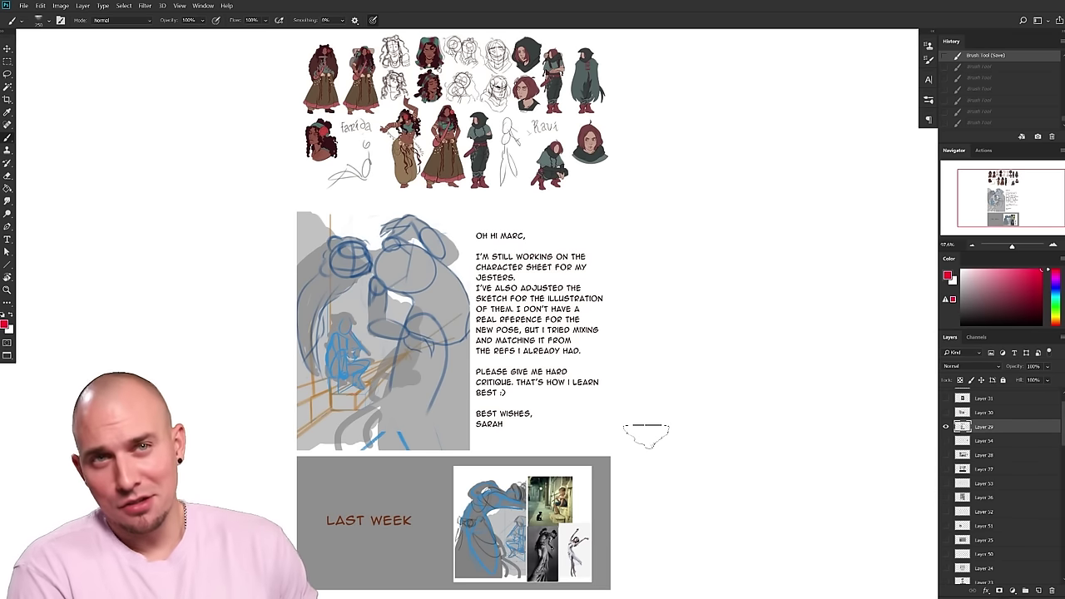
drag(486, 375, 504, 430)
drag(409, 389, 442, 399)
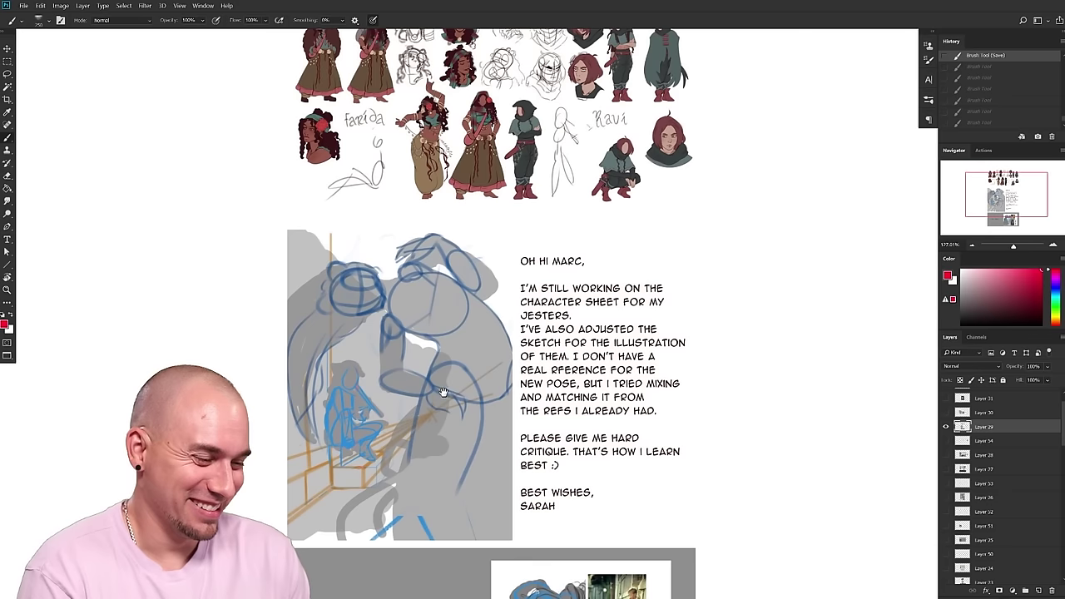
drag(329, 310, 491, 400)
key(ctrl+z)
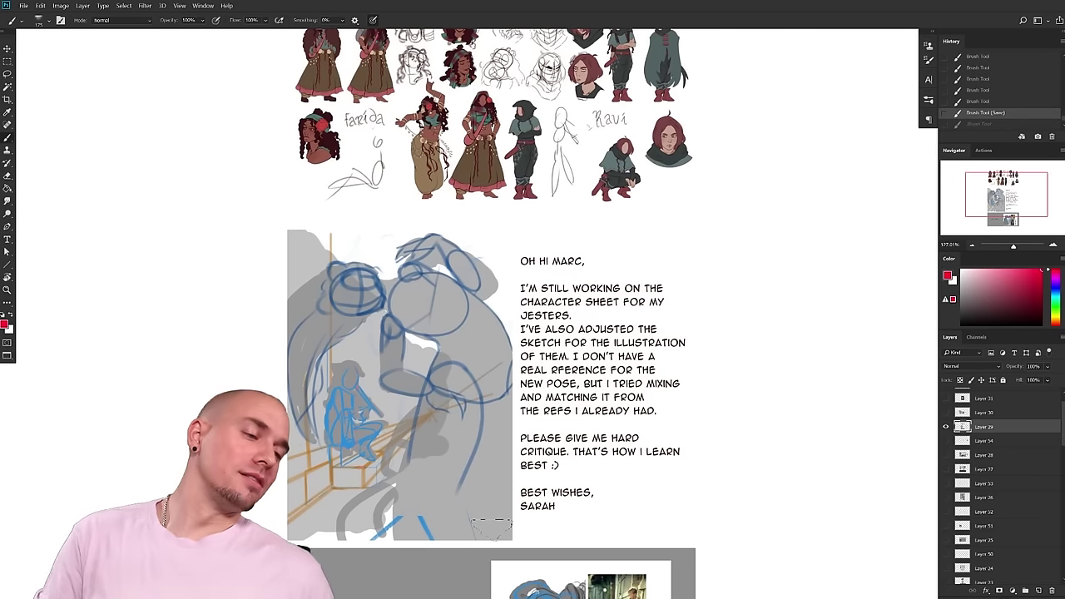
scroll(738, 374, down, 3)
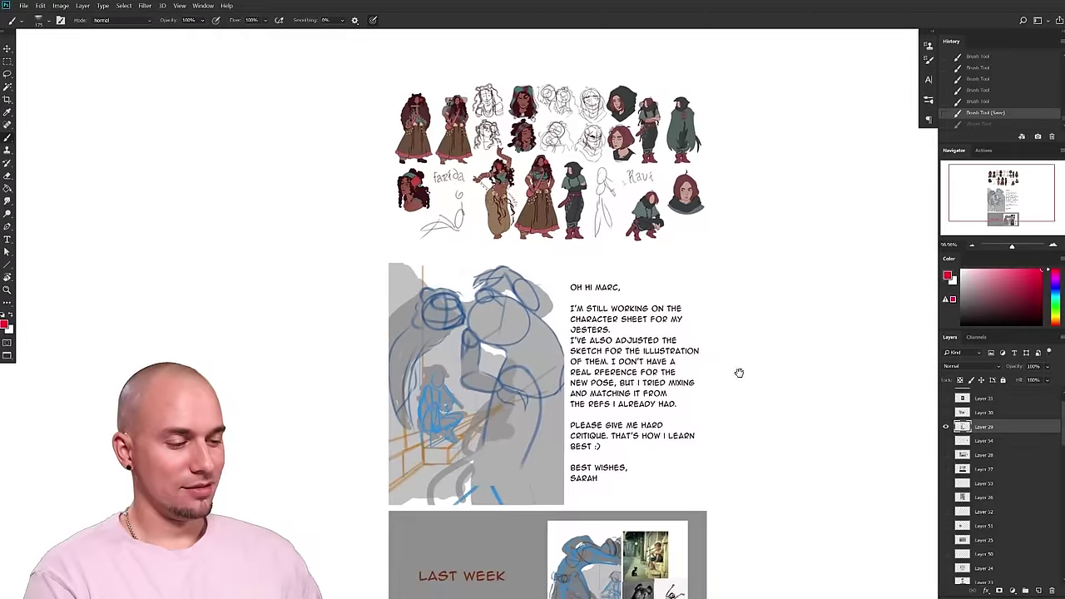
scroll(714, 381, up, 3)
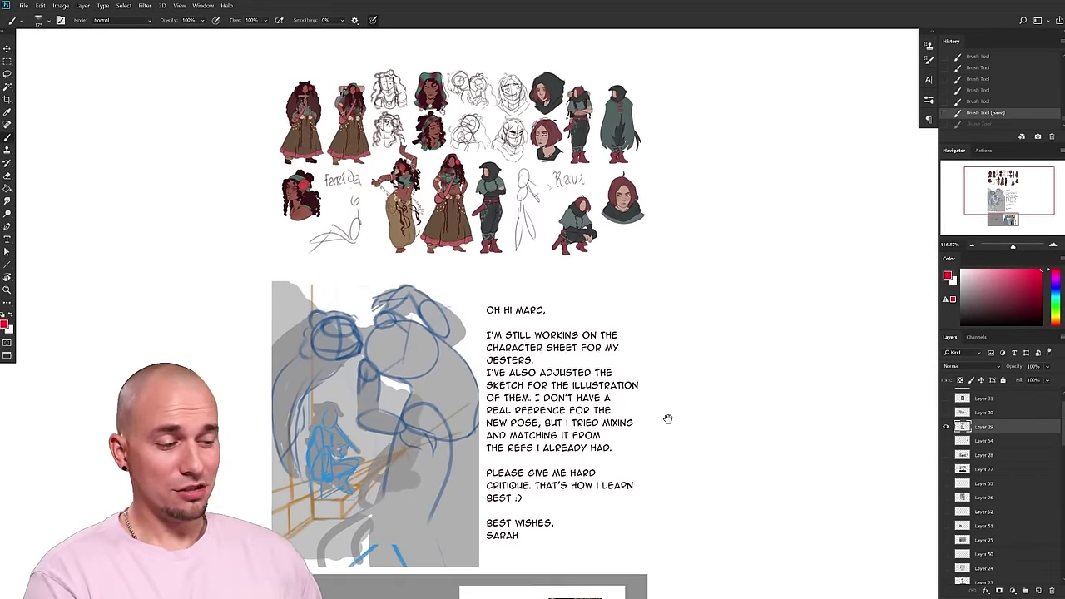
drag(754, 357, 675, 383)
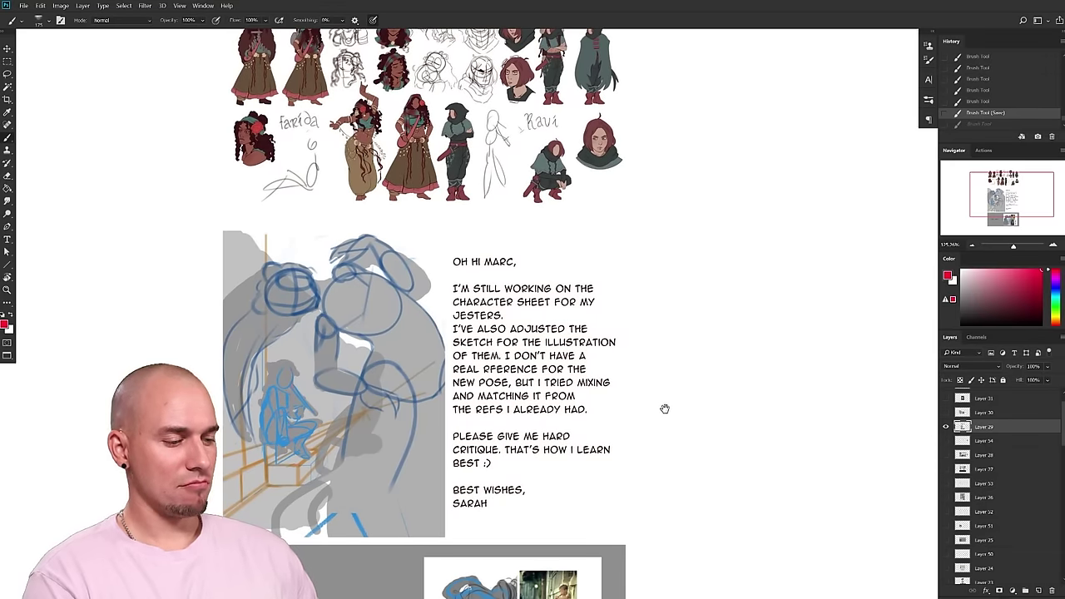
drag(665, 408, 727, 362)
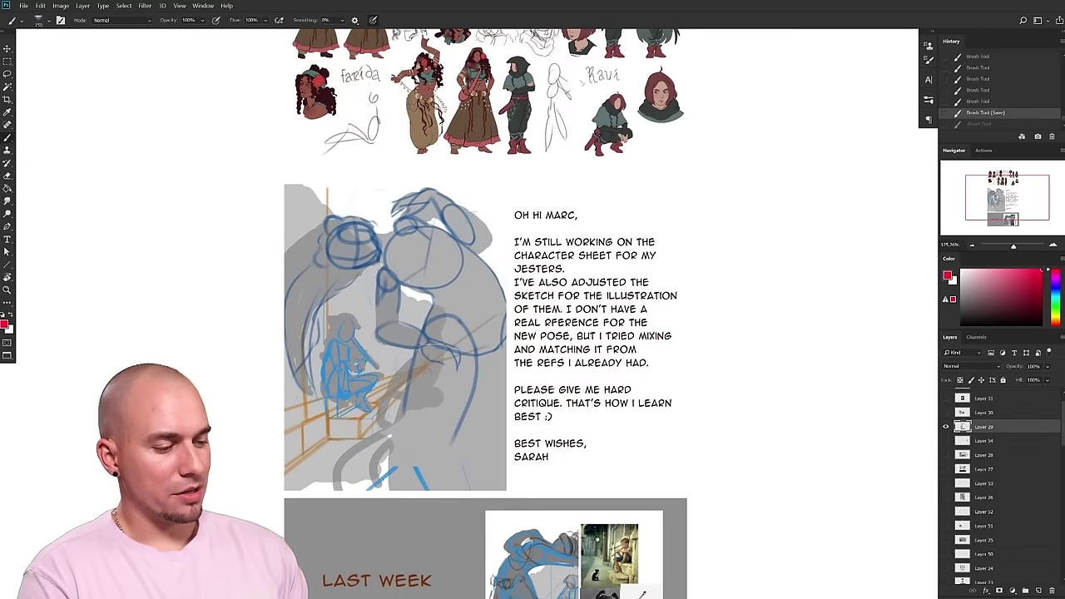
- Reduce the brush size while trying red strokes over the standing figure's legs, and undo those strokes
mouse_move(418, 355)
mouse_down()
mouse_move(403, 406)
mouse_move(478, 340)
mouse_move(451, 438)
mouse_up()
key([)
key([)
key([)
key(ctrl+z)
drag(381, 471, 417, 356)
key(ctrl+z)
key([)
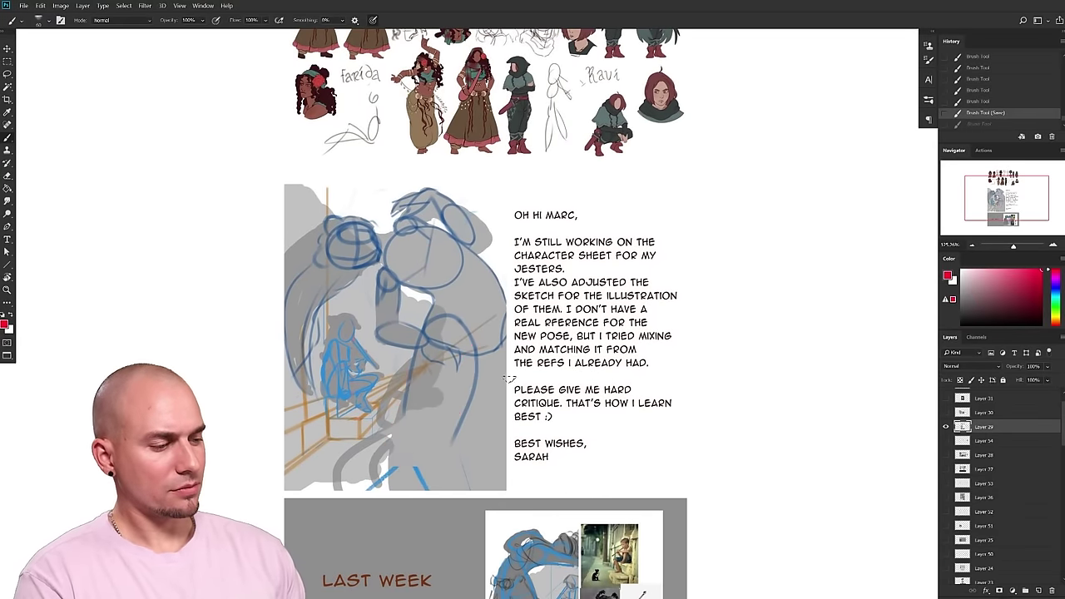
- Paint red gesture lines over the leaning figure's chest, waist, hips and widely spread legs, extending past the sketch's edge
drag(509, 375, 497, 398)
drag(420, 321, 463, 434)
mouse_move(476, 341)
mouse_down()
mouse_move(499, 403)
mouse_move(431, 371)
mouse_move(502, 391)
mouse_move(536, 530)
mouse_up()
mouse_move(427, 354)
mouse_down()
mouse_move(414, 381)
mouse_move(447, 463)
mouse_move(397, 521)
mouse_up()
drag(417, 403, 364, 521)
drag(599, 421, 597, 421)
mouse_move(460, 439)
mouse_down()
mouse_move(504, 510)
mouse_move(419, 366)
mouse_move(440, 342)
mouse_move(412, 309)
mouse_move(388, 310)
mouse_move(381, 261)
mouse_move(399, 245)
mouse_up()
click(435, 339)
key(ctrl+z)
drag(515, 329, 529, 318)
key(bracketleft)
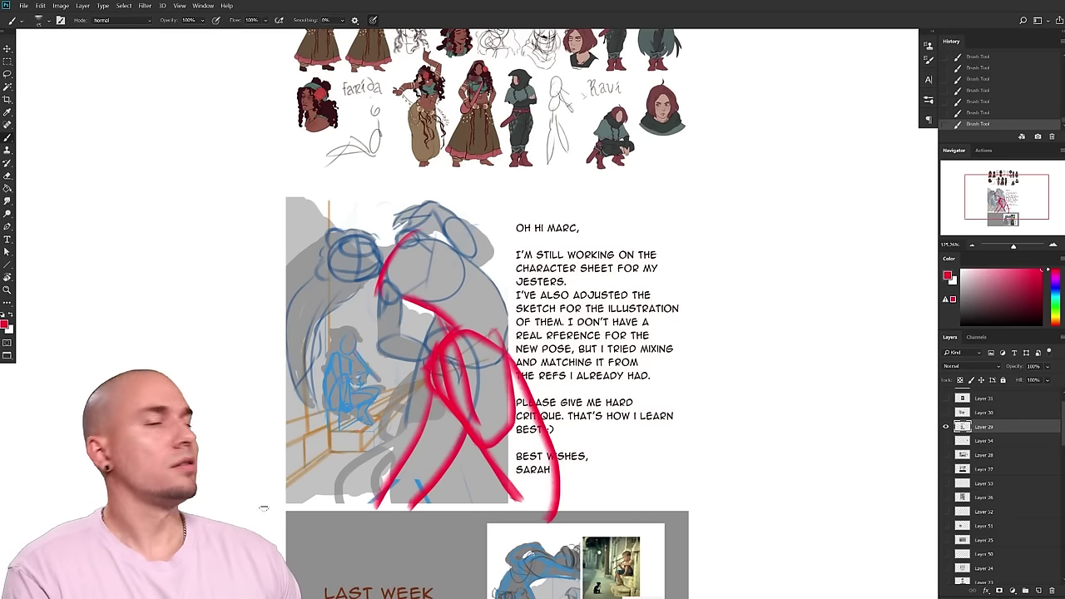
- Draw a red arrow from the large head down to the small seated figure, and undo the extra mark beside it
drag(442, 454, 410, 487)
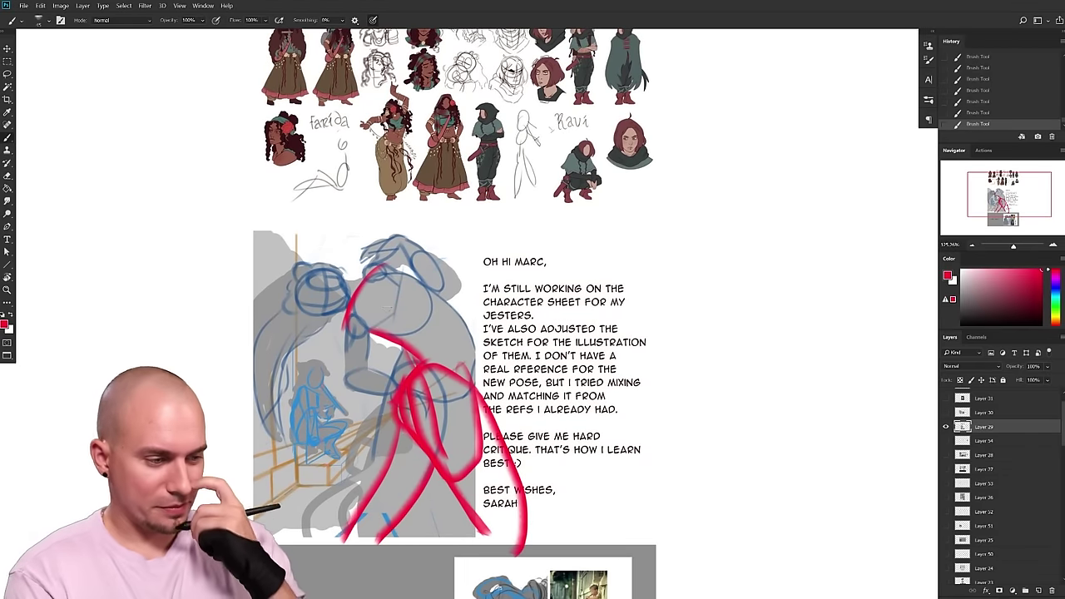
drag(569, 488, 572, 380)
drag(642, 417, 585, 462)
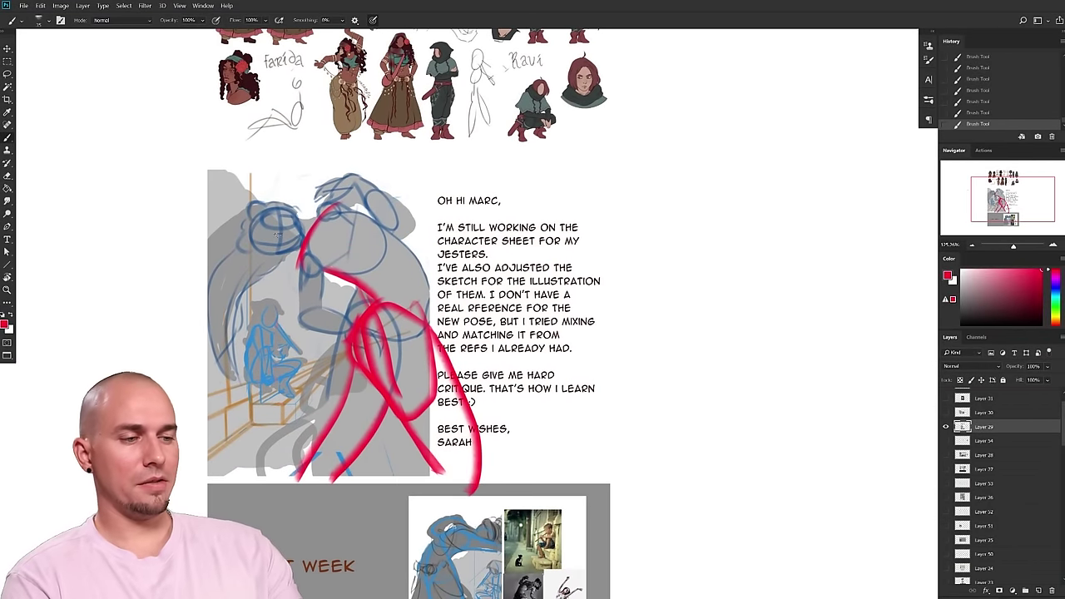
drag(273, 237, 286, 310)
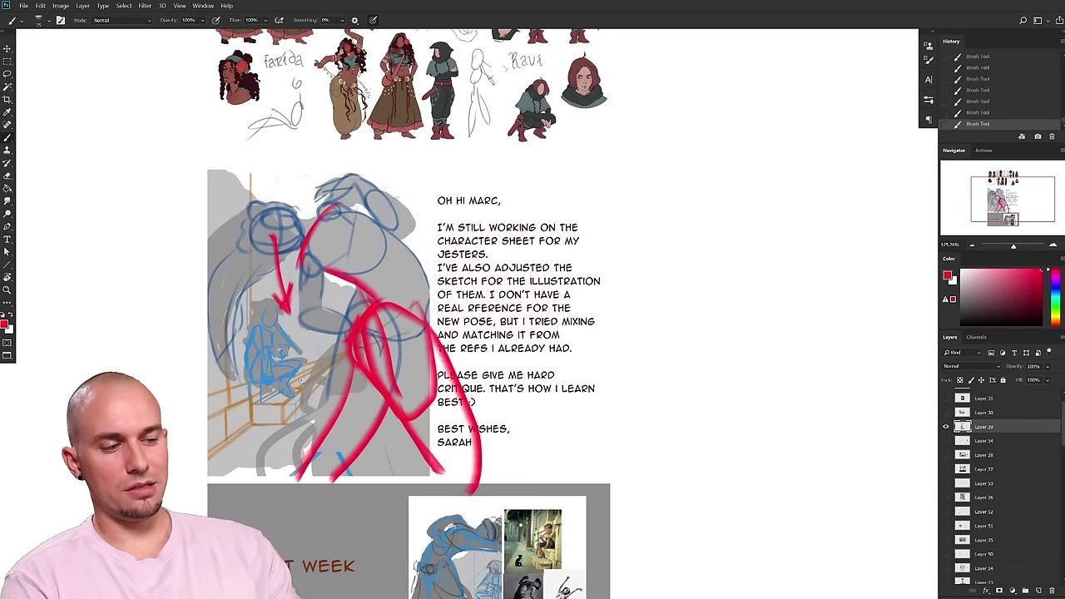
mouse_move(282, 290)
mouse_down()
mouse_move(253, 300)
mouse_move(300, 304)
mouse_up()
key(ctrl+z)
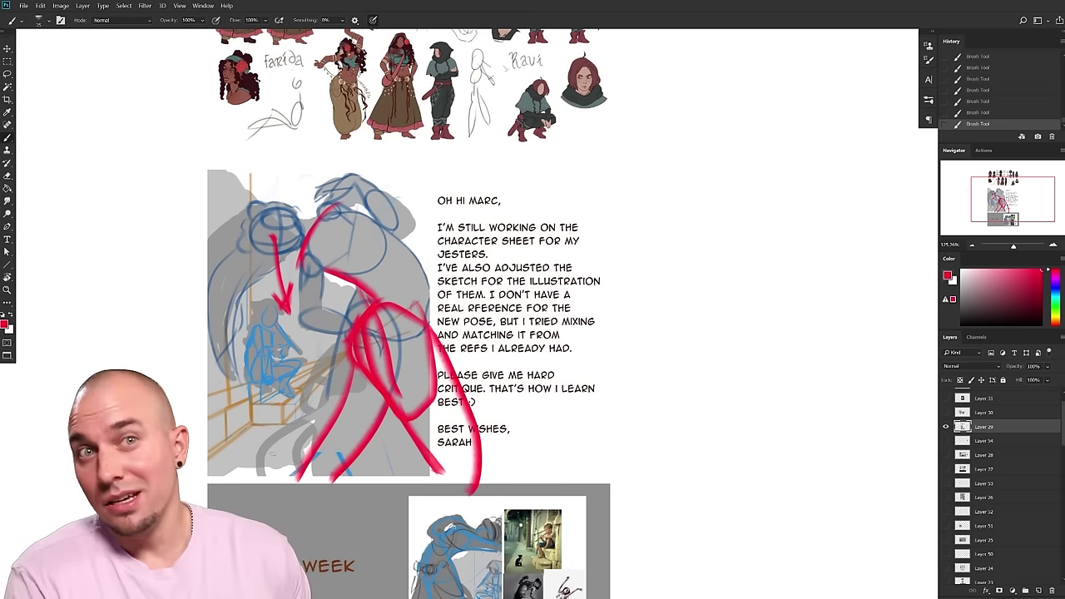
- Try another stroke over the small seated figure, and undo it together with the red arrow
drag(272, 454, 277, 437)
mouse_move(277, 290)
mouse_down()
mouse_move(290, 306)
mouse_move(281, 347)
mouse_up()
key(ctrl+z)
drag(397, 373, 379, 358)
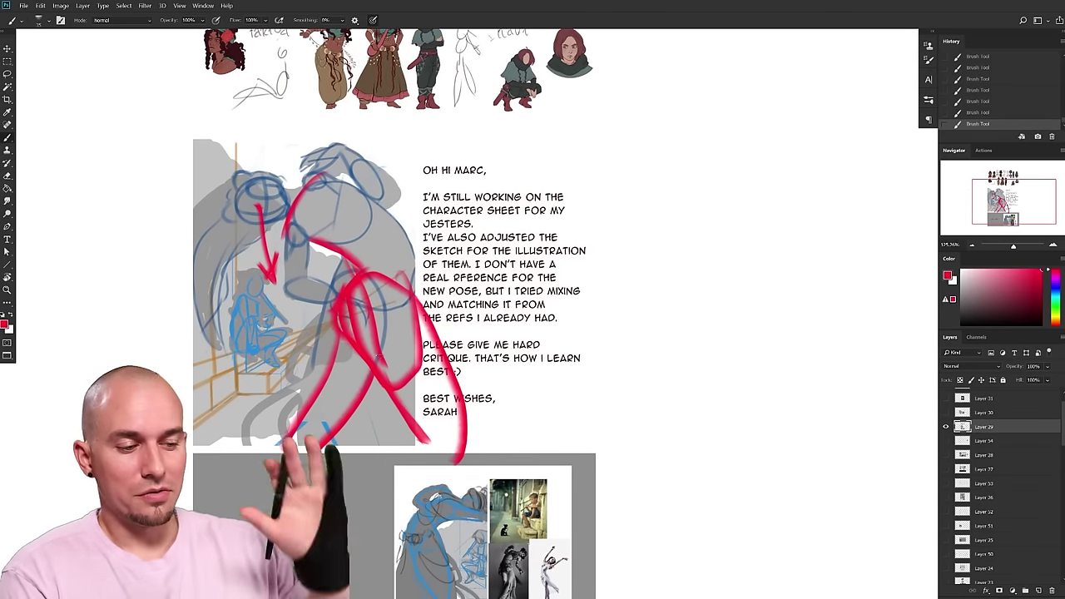
drag(606, 397, 609, 471)
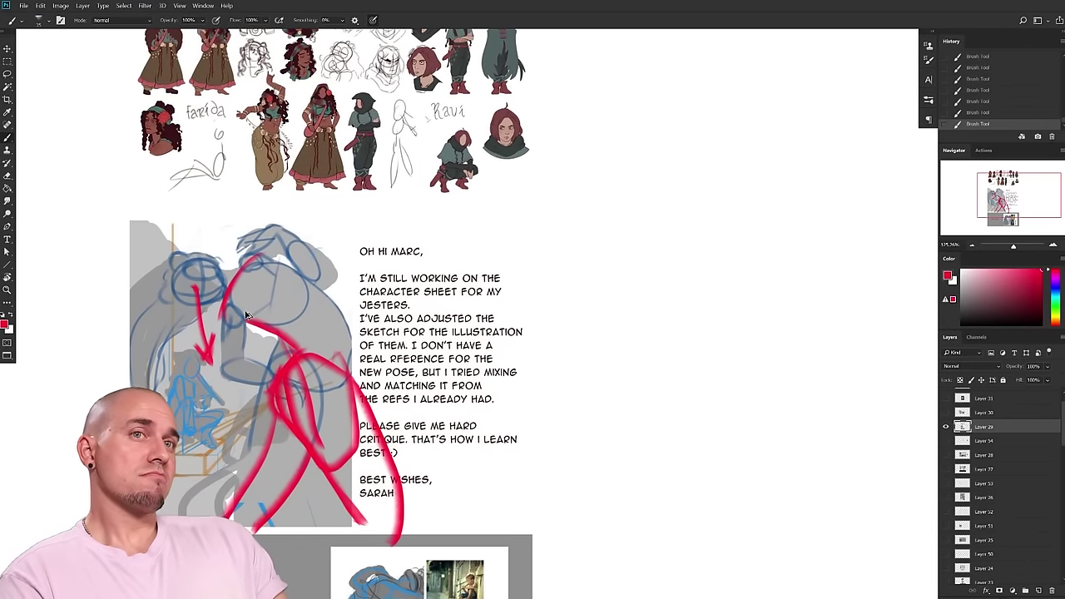
key(ctrl+z)
- Try red strokes from the large head toward the seated figure in the illustration sketch, undoing each attempt
mouse_move(584, 428)
mouse_down()
mouse_move(666, 302)
mouse_move(706, 274)
mouse_move(684, 288)
mouse_move(691, 281)
mouse_move(706, 371)
mouse_up()
scroll(673, 302, up, 4)
drag(550, 373, 613, 380)
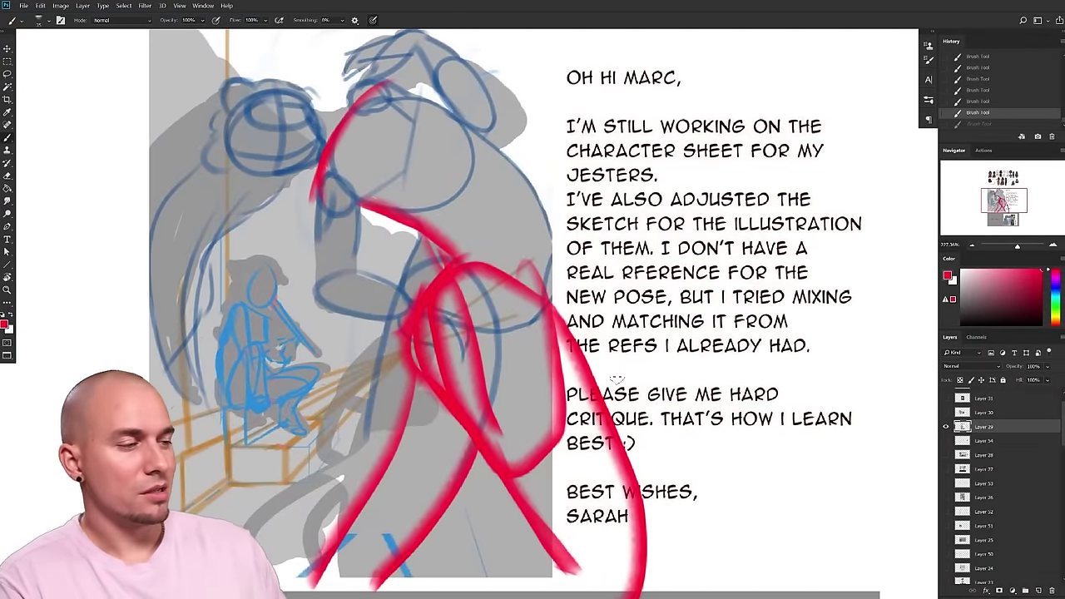
drag(742, 386, 657, 387)
scroll(657, 387, down, 3)
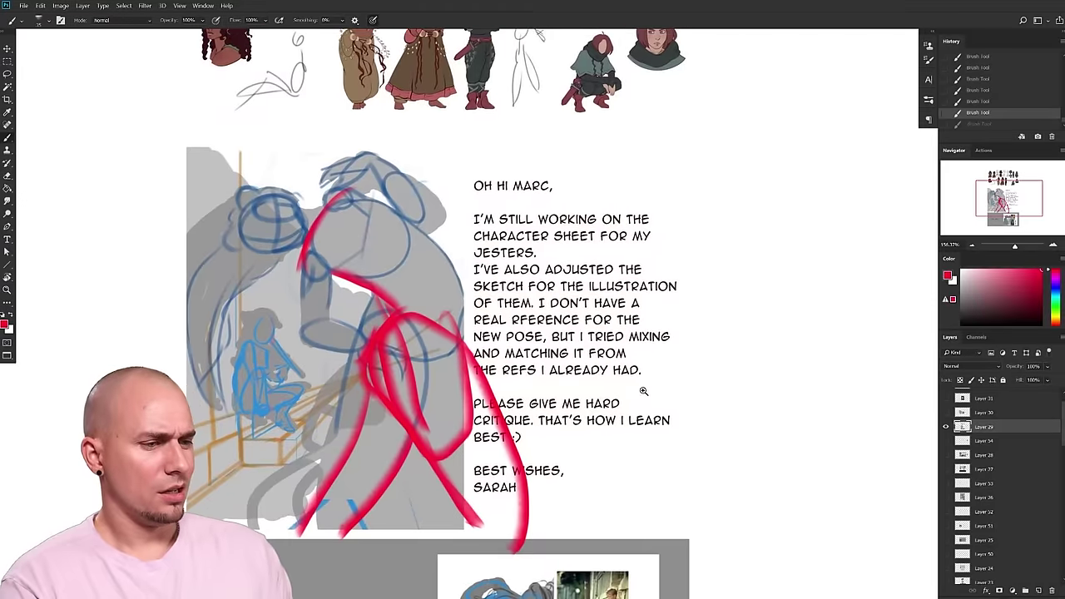
drag(289, 234, 297, 356)
key(ctrl+z)
drag(291, 299, 320, 408)
key(ctrl+z)
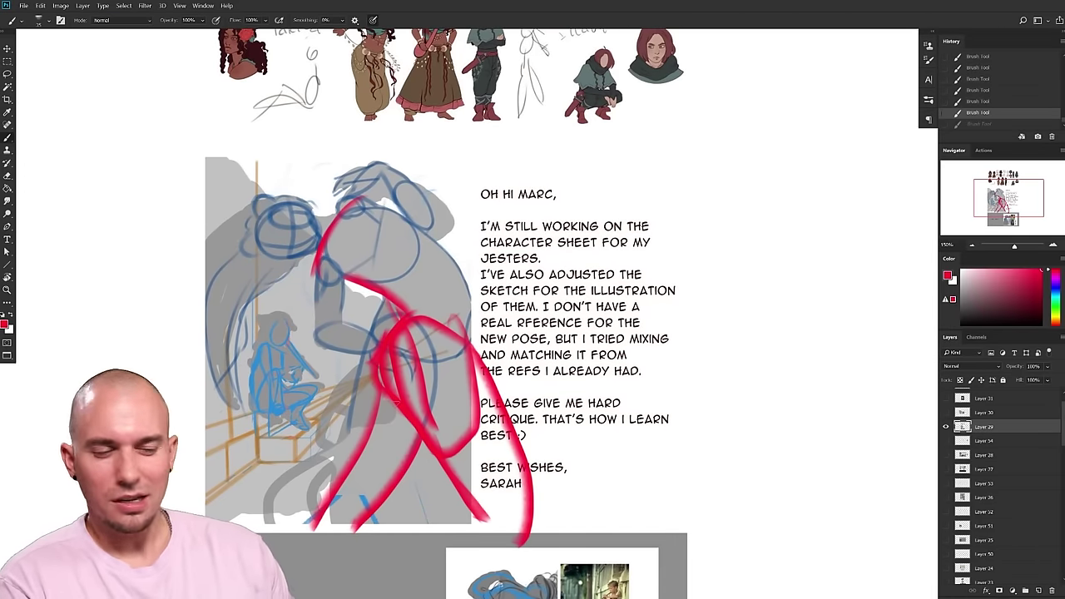
- Try two more red strokes over the submission, and undo both
drag(608, 496, 534, 260)
mouse_move(404, 435)
mouse_down()
mouse_move(487, 352)
mouse_move(437, 349)
mouse_move(484, 358)
mouse_up()
key(ctrl+z)
drag(509, 312, 503, 503)
key(ctrl+z)
drag(423, 412, 425, 435)
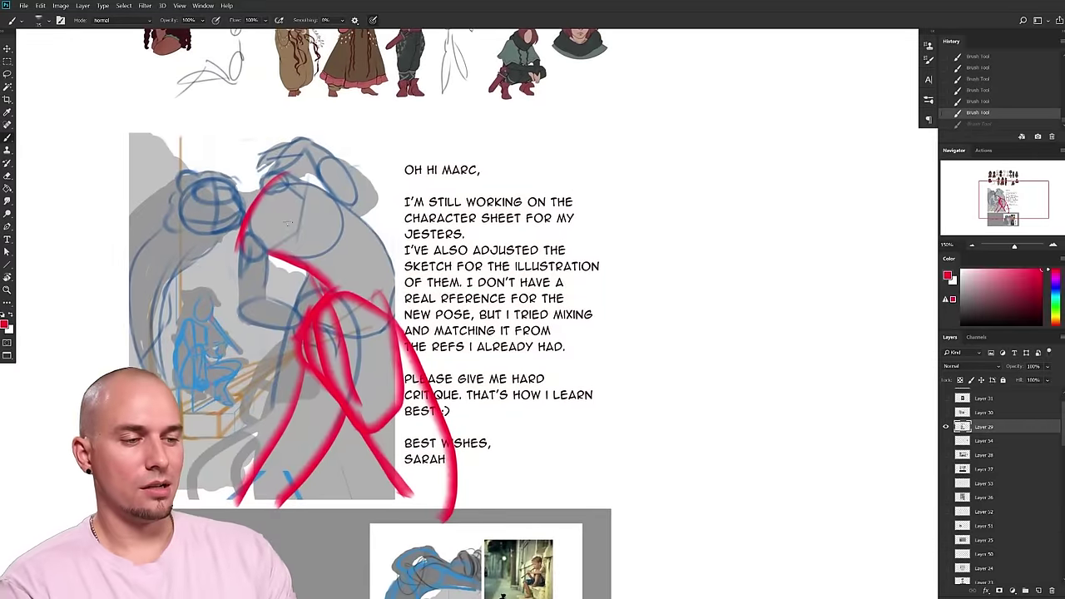
drag(274, 281, 277, 323)
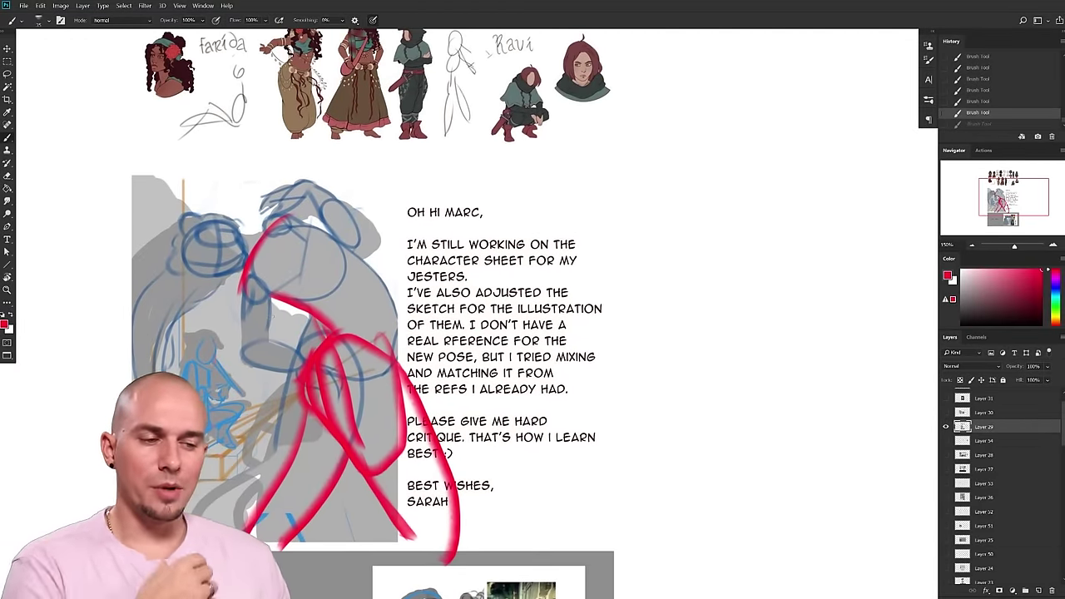
- Examine the character sheet above the sketch close up, focusing on the hooded character's portraits and poses
drag(677, 330, 593, 377)
scroll(594, 378, up, 2)
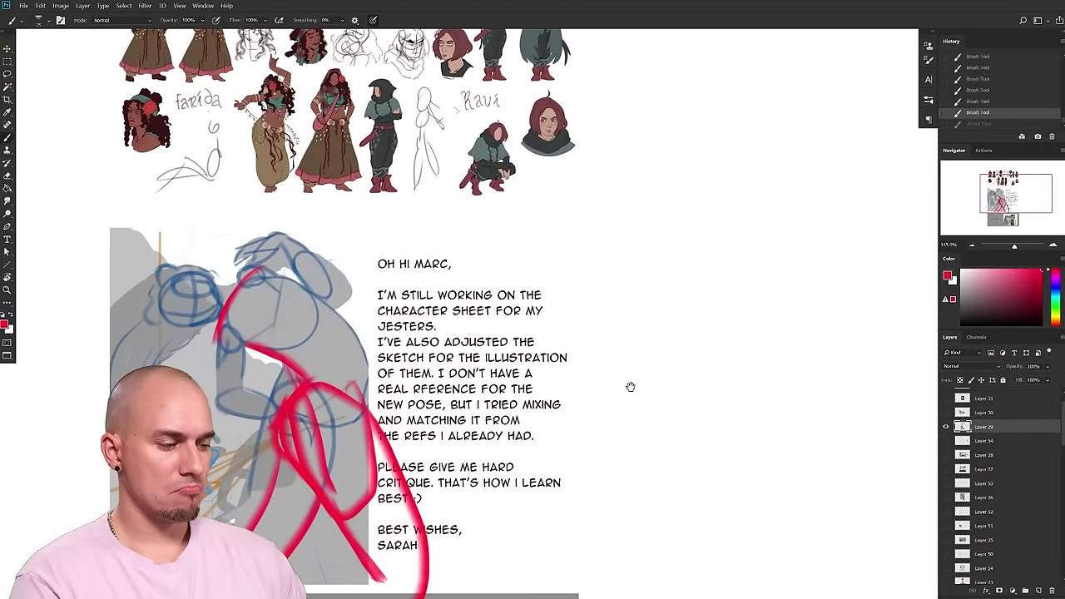
drag(630, 387, 639, 492)
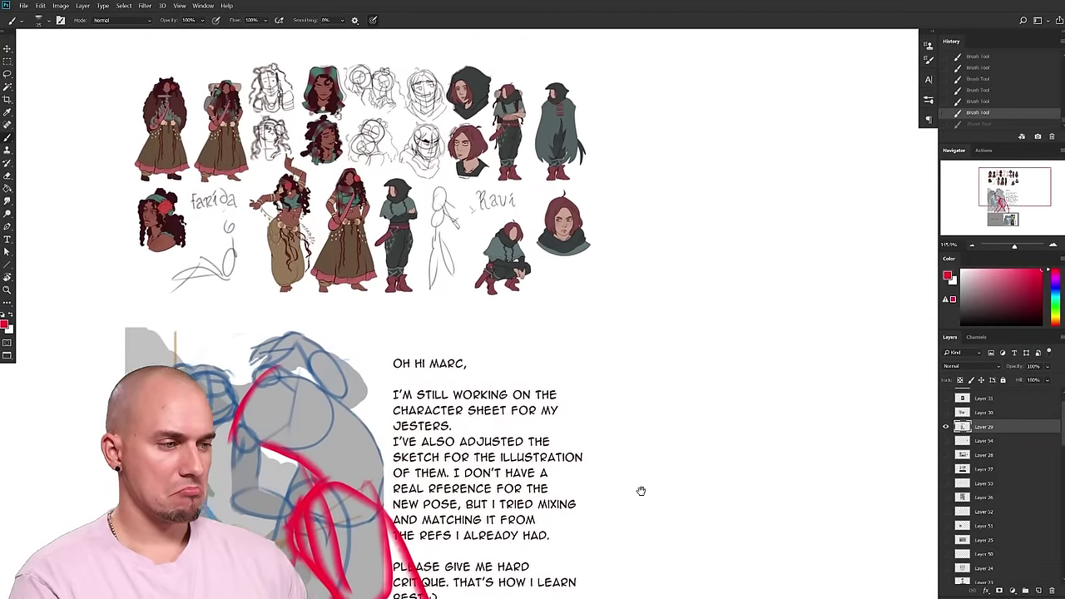
scroll(624, 475, up, 5)
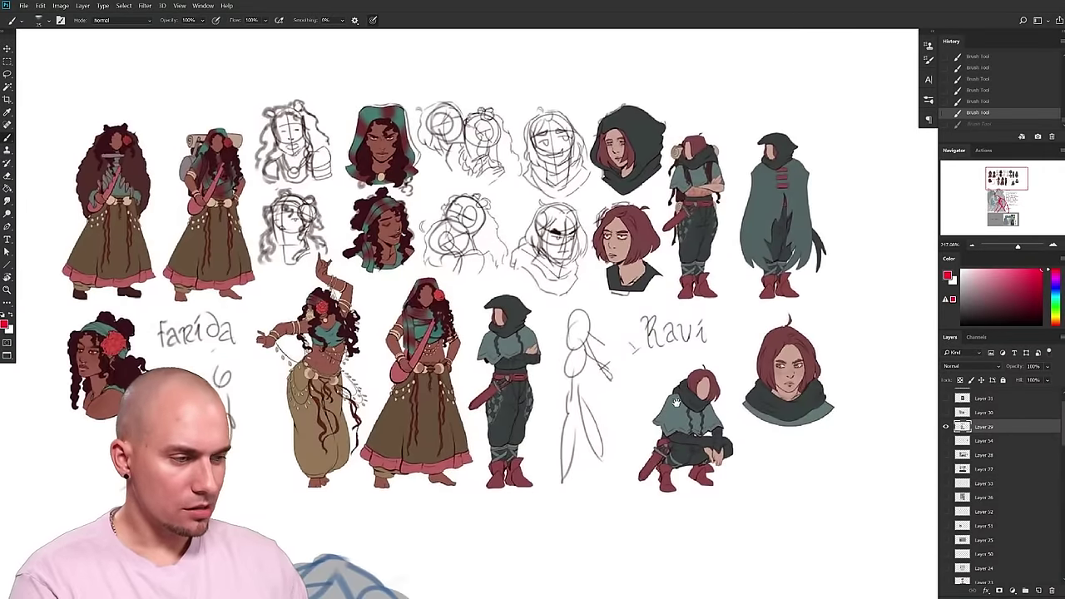
scroll(674, 396, up, 1)
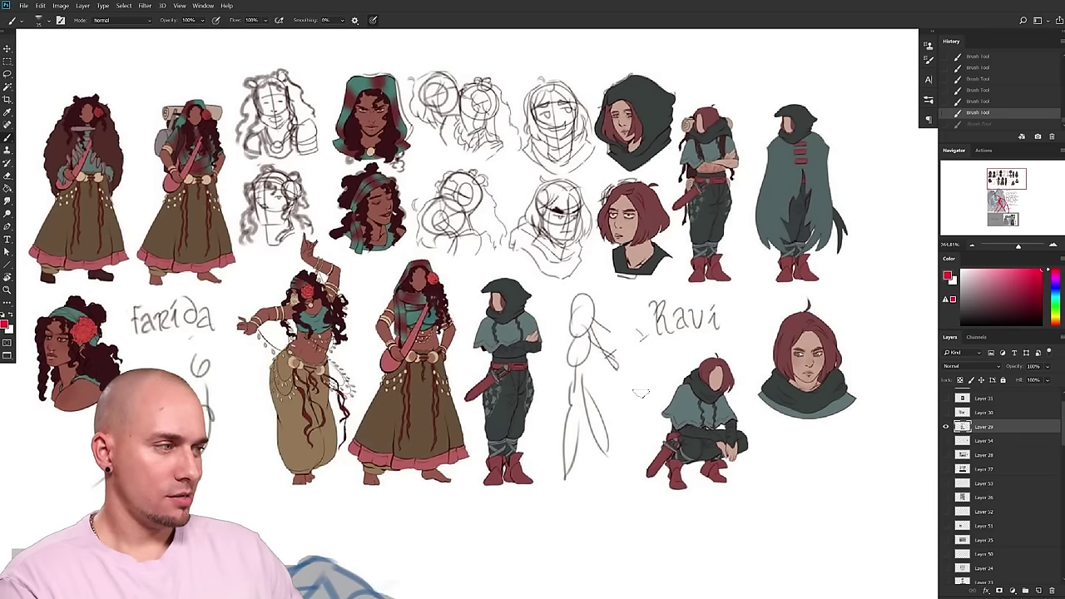
drag(640, 394, 455, 407)
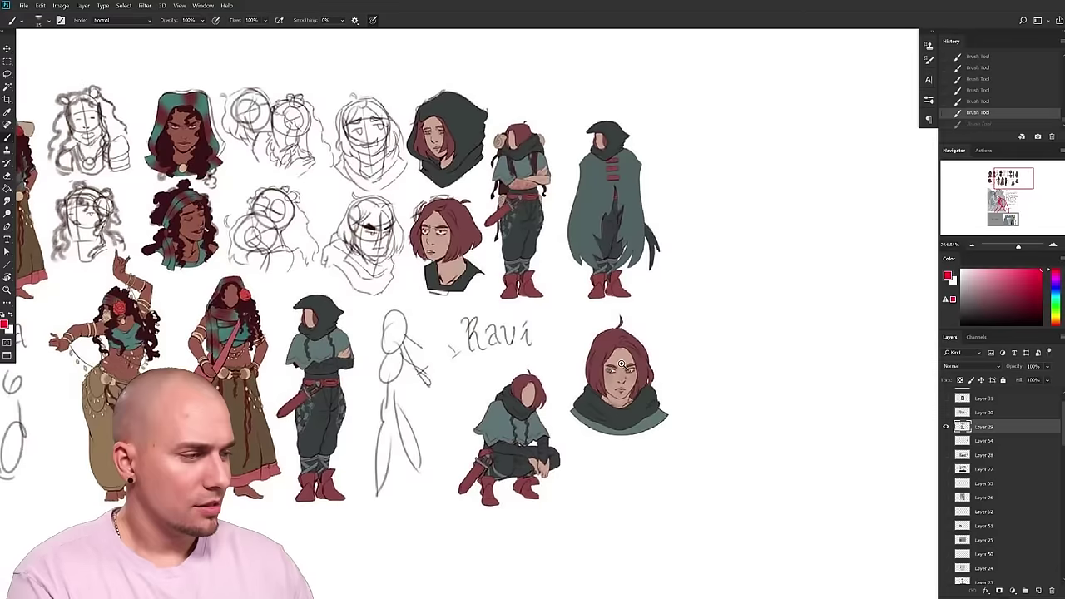
scroll(574, 358, up, 1)
mouse_move(678, 347)
mouse_down()
mouse_move(633, 359)
mouse_move(657, 334)
mouse_up()
mouse_move(533, 366)
mouse_down()
mouse_move(457, 540)
mouse_move(540, 453)
mouse_up()
key(ctrl+z)
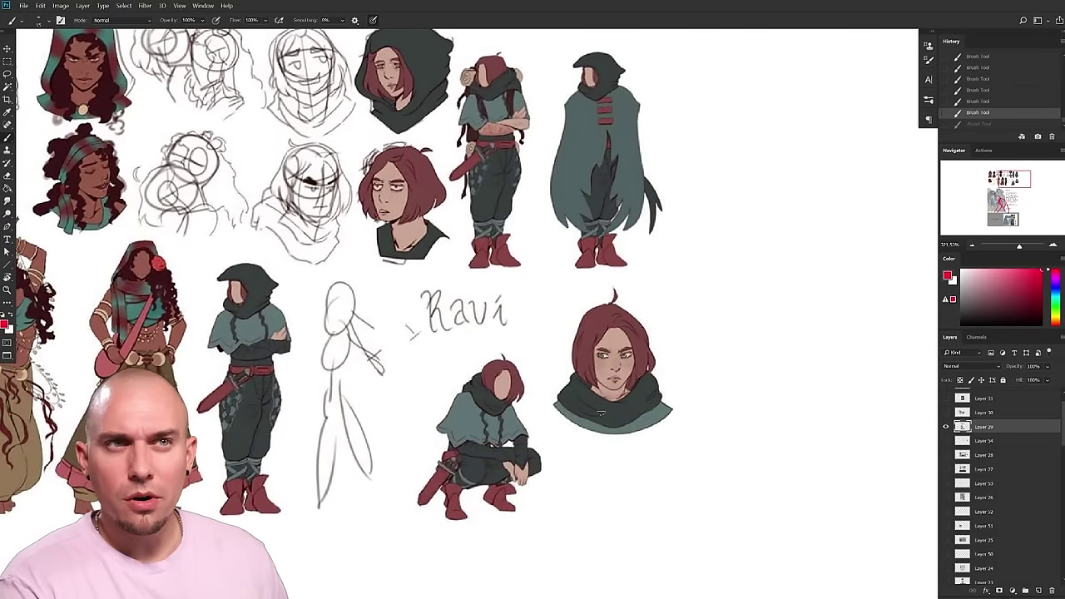
- Compare both jesters' full-body outfits and head studies across the character sheet, including the cloaked standing pose
scroll(600, 414, left, 4)
mouse_move(605, 420)
mouse_down()
mouse_move(575, 463)
mouse_move(581, 496)
mouse_up()
mouse_move(596, 365)
mouse_down()
mouse_move(665, 335)
mouse_move(579, 316)
mouse_move(580, 329)
mouse_up()
drag(589, 426, 641, 391)
drag(474, 468, 509, 466)
scroll(478, 470, up, 2)
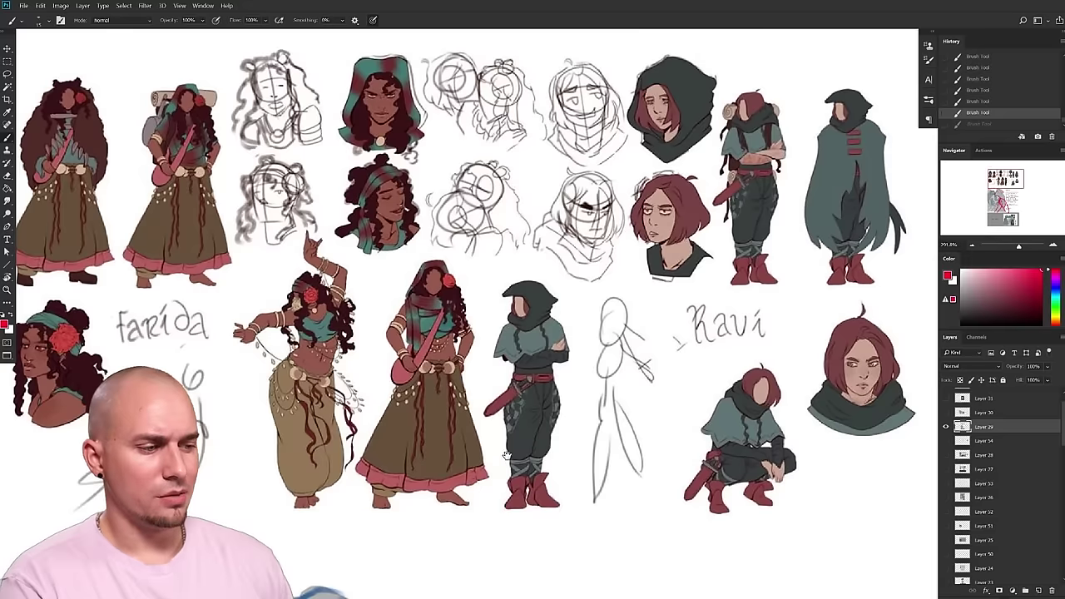
drag(575, 410, 556, 424)
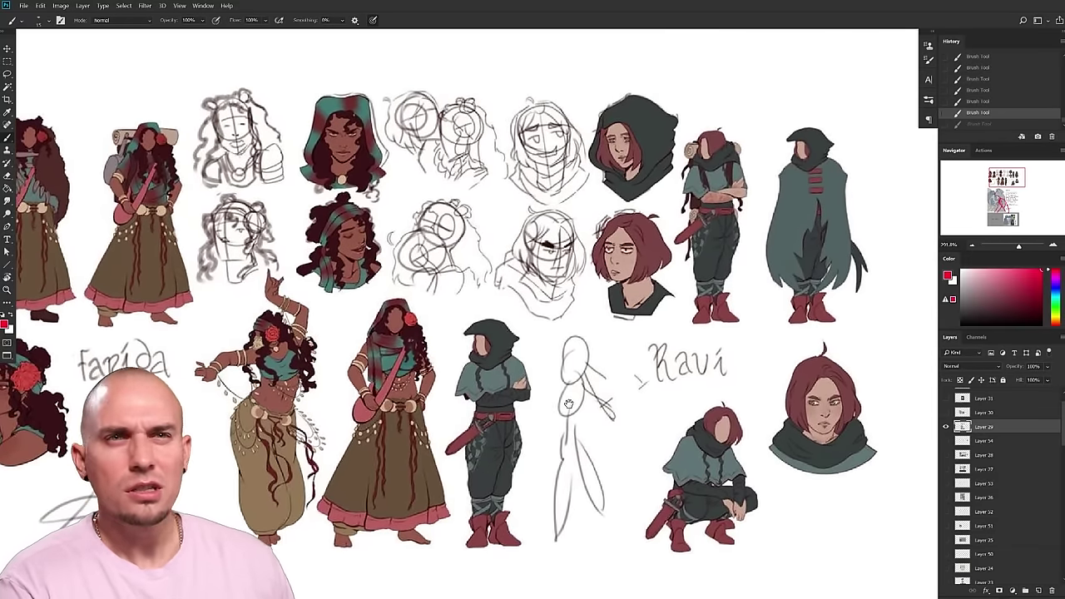
drag(649, 414, 464, 545)
ctrl+drag(504, 433, 559, 467)
scroll(559, 467, down, 3)
scroll(721, 435, up, 3)
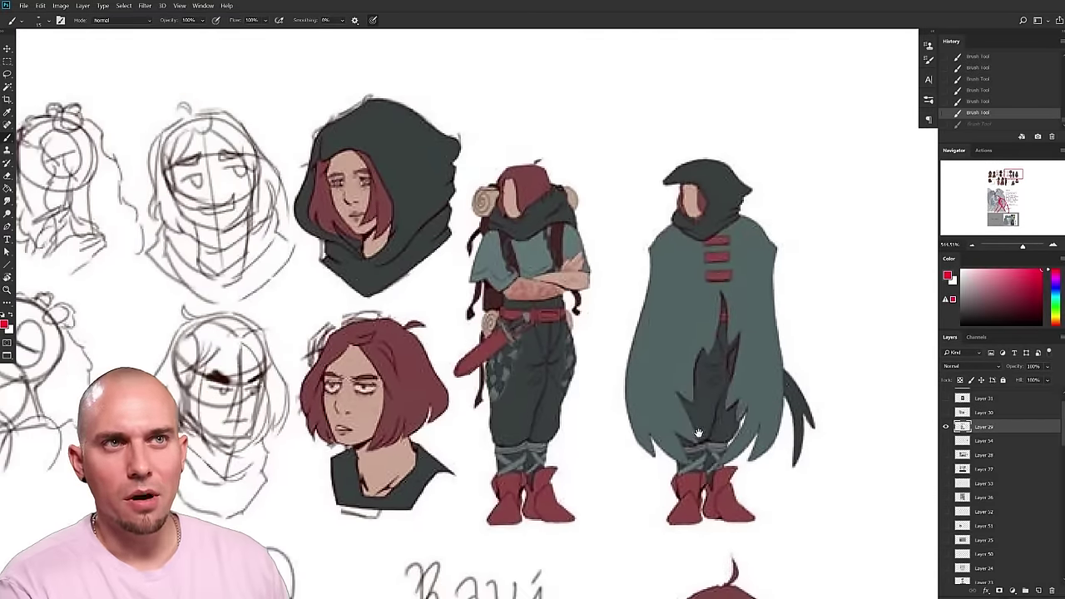
scroll(721, 436, down, 5)
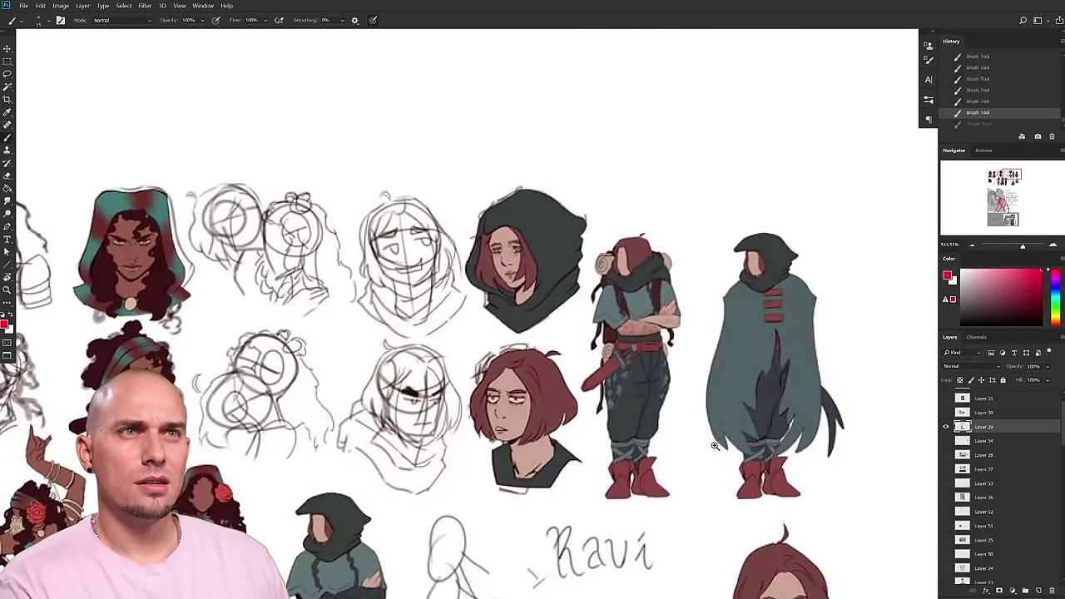
- Examine both jesters' portraits, outfits and full-body poses across the whole character sheet, up close and at overview
drag(709, 446, 690, 448)
drag(609, 455, 774, 275)
drag(437, 428, 488, 430)
scroll(487, 431, down, 3)
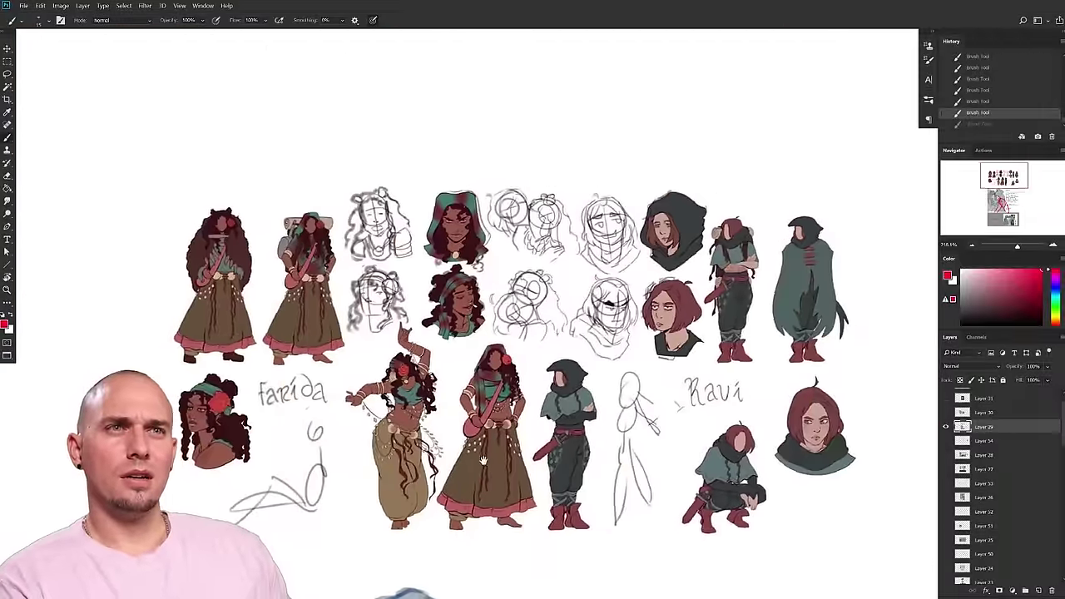
scroll(495, 429, up, 1)
scroll(705, 432, up, 4)
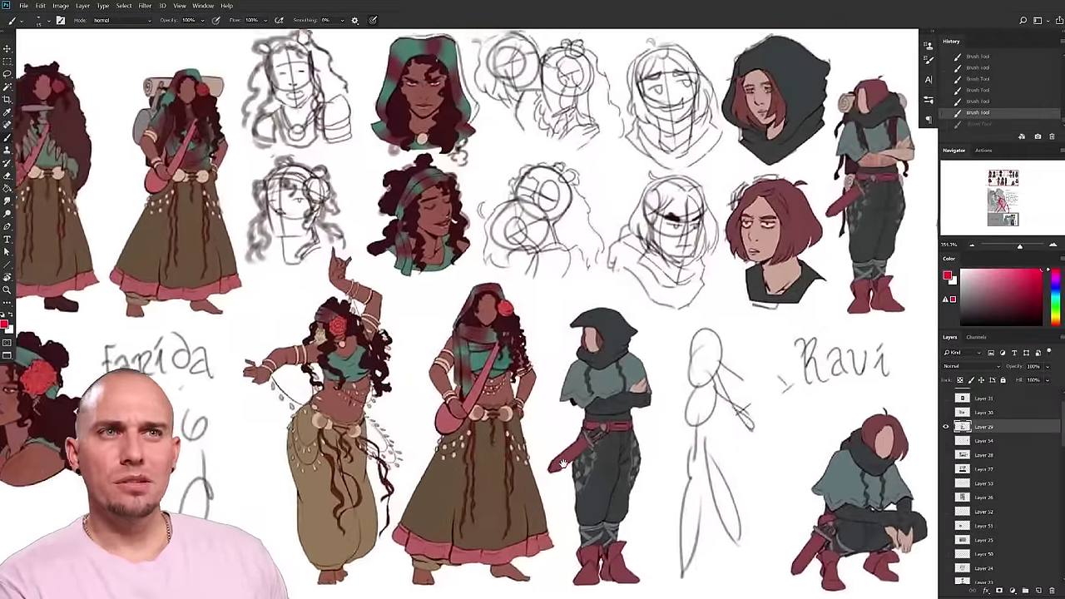
scroll(705, 432, down, 4)
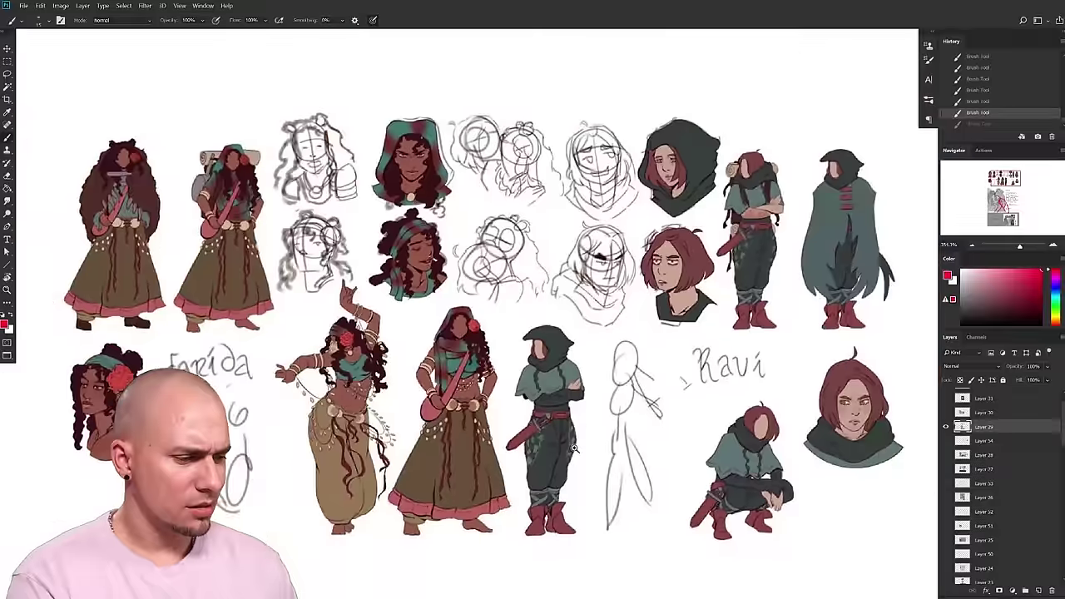
drag(574, 447, 538, 452)
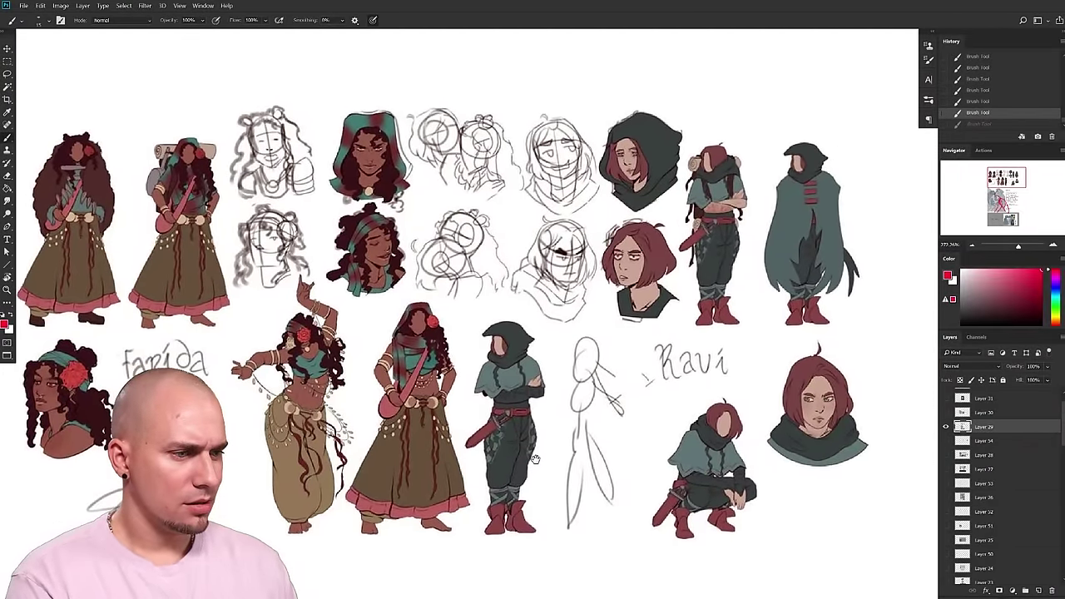
drag(535, 459, 420, 454)
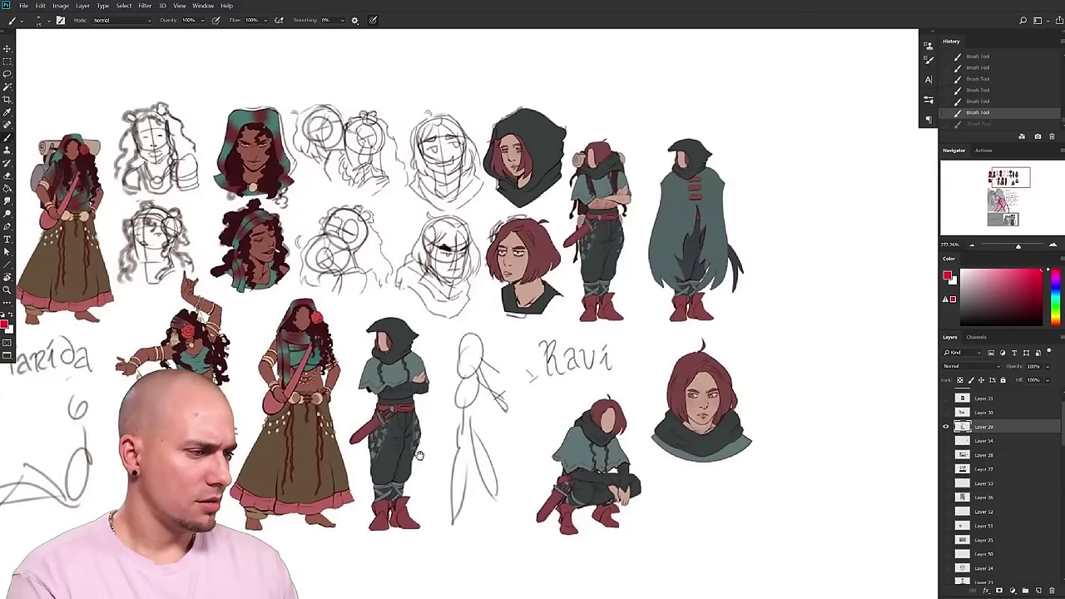
drag(419, 456, 565, 435)
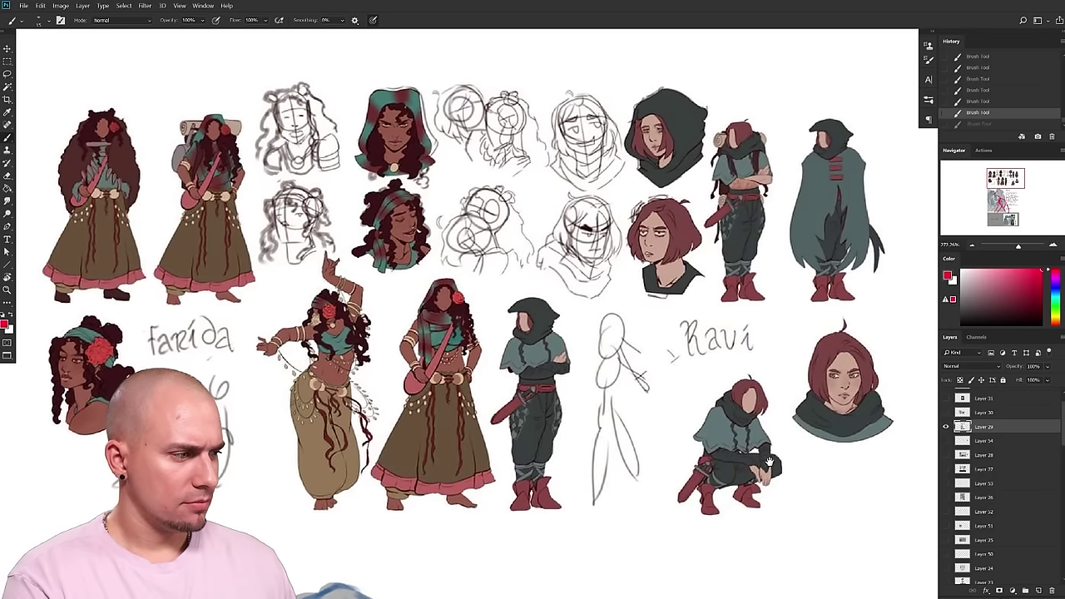
scroll(770, 464, down, 3)
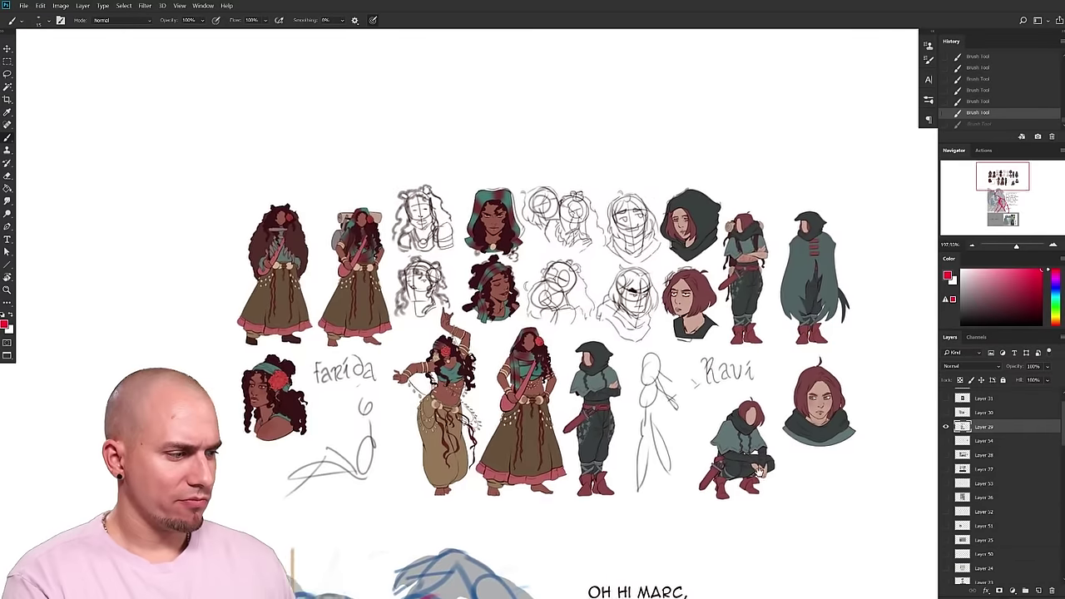
drag(769, 471, 603, 413)
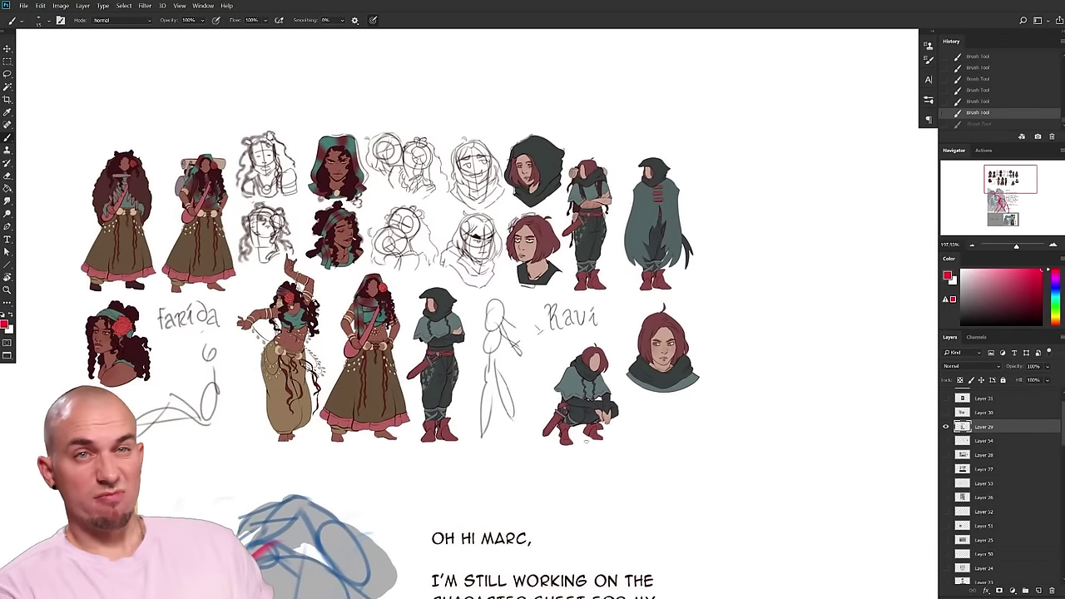
- Examine the full-body figures in the sheet's lower row, from the dancing pose to the crouching hooded jester
drag(471, 406, 609, 424)
scroll(532, 401, up, 3)
drag(552, 396, 465, 428)
drag(576, 439, 630, 444)
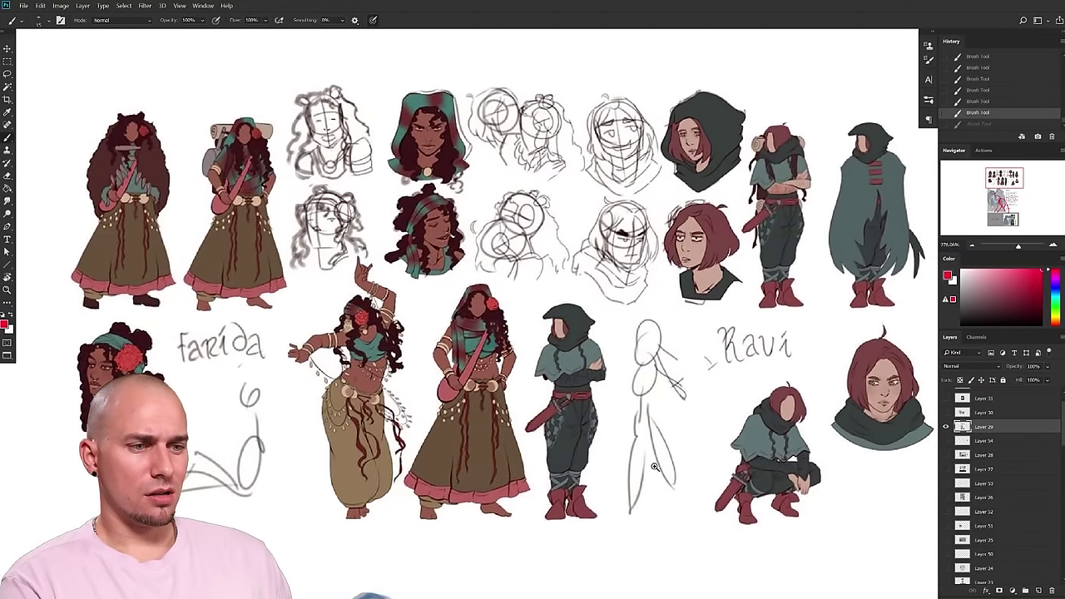
drag(684, 492, 582, 491)
drag(583, 491, 509, 358)
drag(613, 482, 521, 298)
drag(535, 386, 591, 401)
drag(591, 401, 618, 401)
scroll(620, 482, up, 6)
scroll(615, 466, up, 3)
scroll(615, 466, down, 2)
- Compare Farida's and Ravi's standing figures and head studies across the two rows of the character sheet
drag(536, 400, 631, 429)
drag(475, 432, 511, 524)
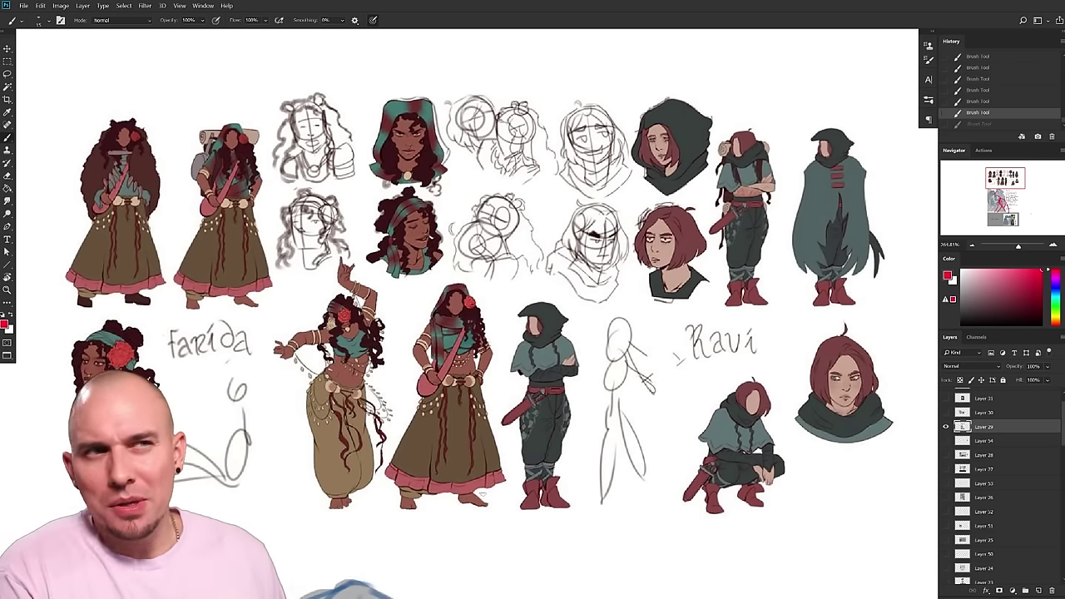
drag(488, 323, 449, 379)
scroll(447, 379, up, 3)
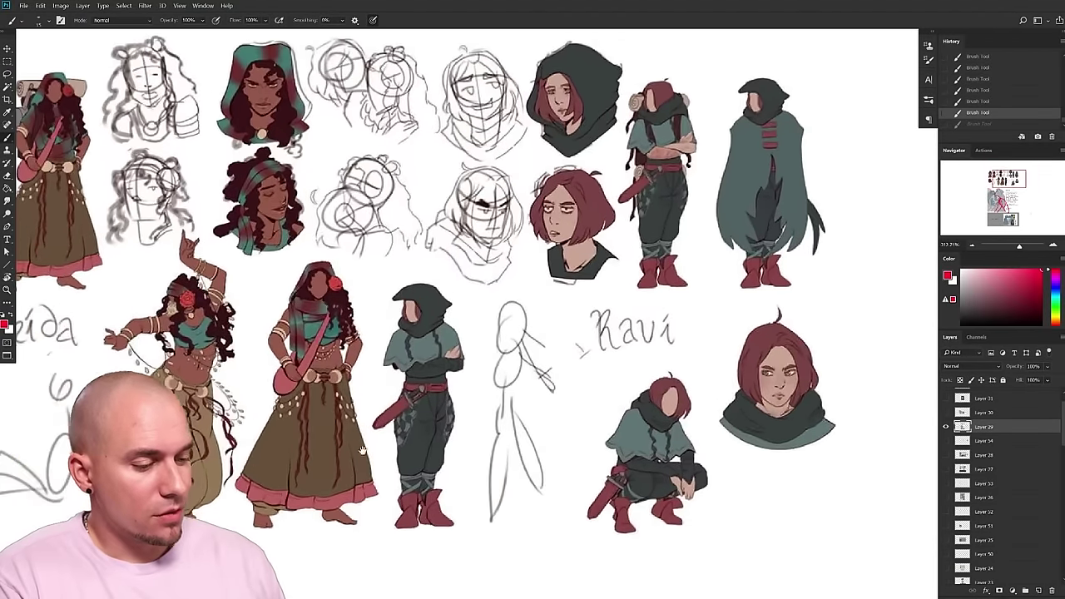
mouse_move(374, 329)
mouse_down()
mouse_move(518, 348)
mouse_move(458, 356)
mouse_move(467, 349)
mouse_move(383, 328)
mouse_up()
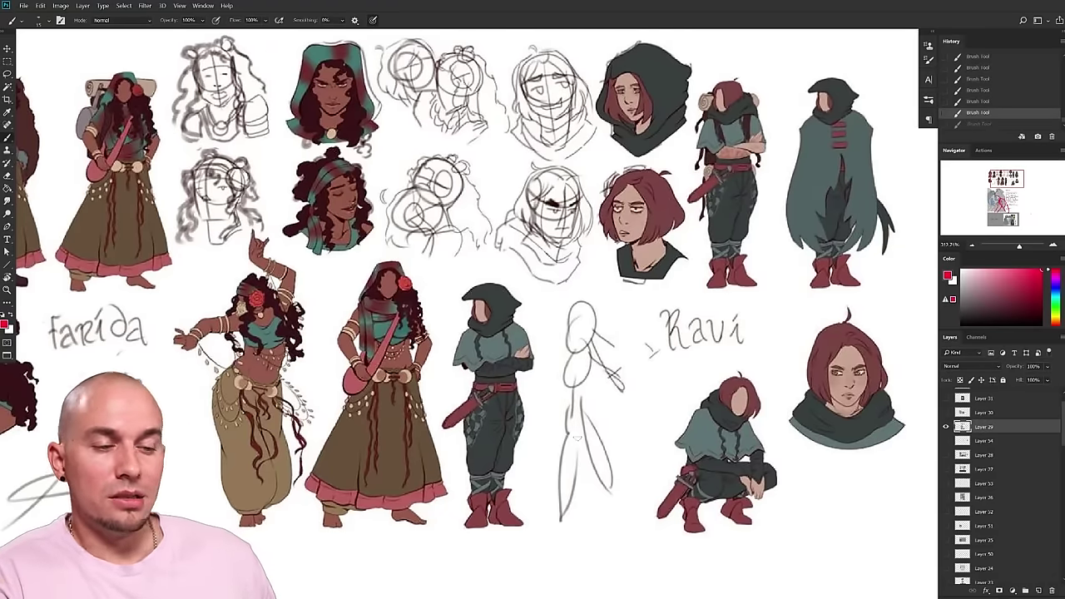
mouse_move(611, 441)
mouse_down()
mouse_move(544, 438)
mouse_move(576, 437)
mouse_up()
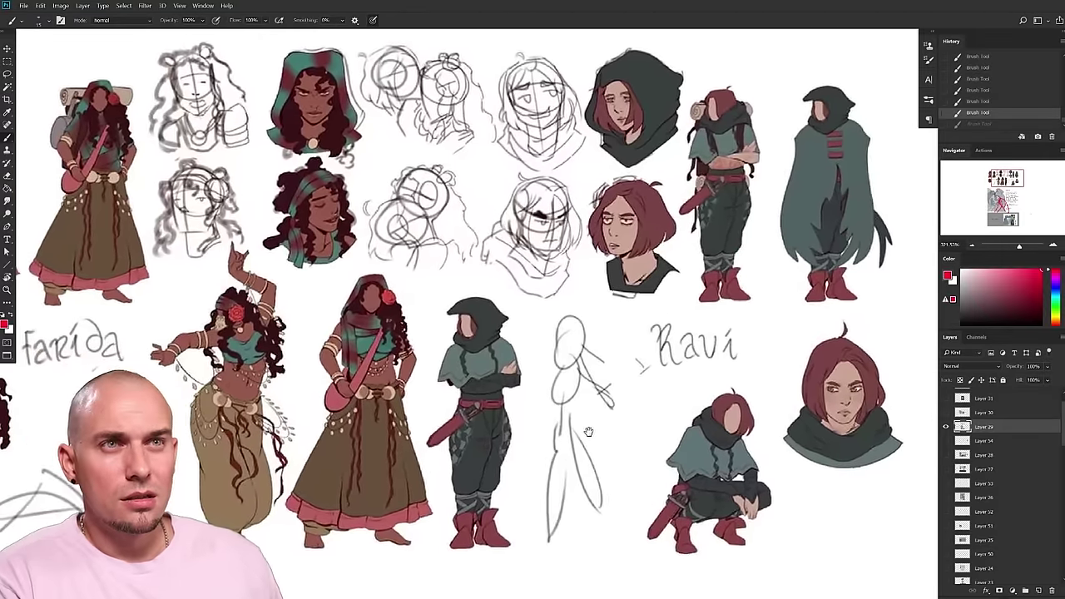
scroll(499, 426, up, 3)
scroll(487, 424, down, 3)
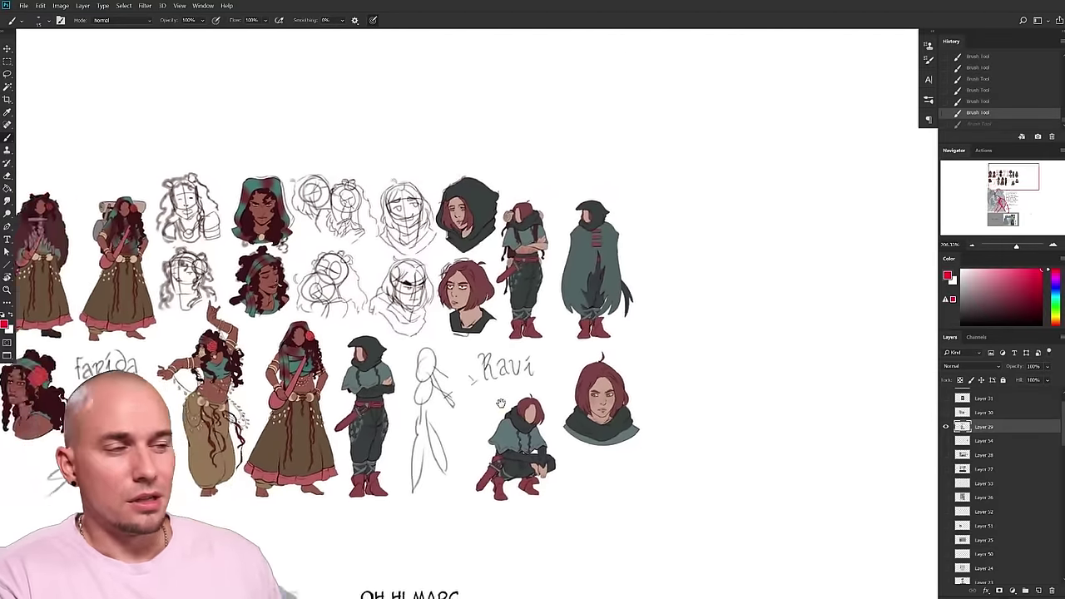
- Draw two tall red ovals side by side in the blank space beside the cloaked figure, redoing the first one
mouse_move(589, 199)
mouse_down()
mouse_move(569, 445)
mouse_move(660, 363)
mouse_move(586, 198)
mouse_up()
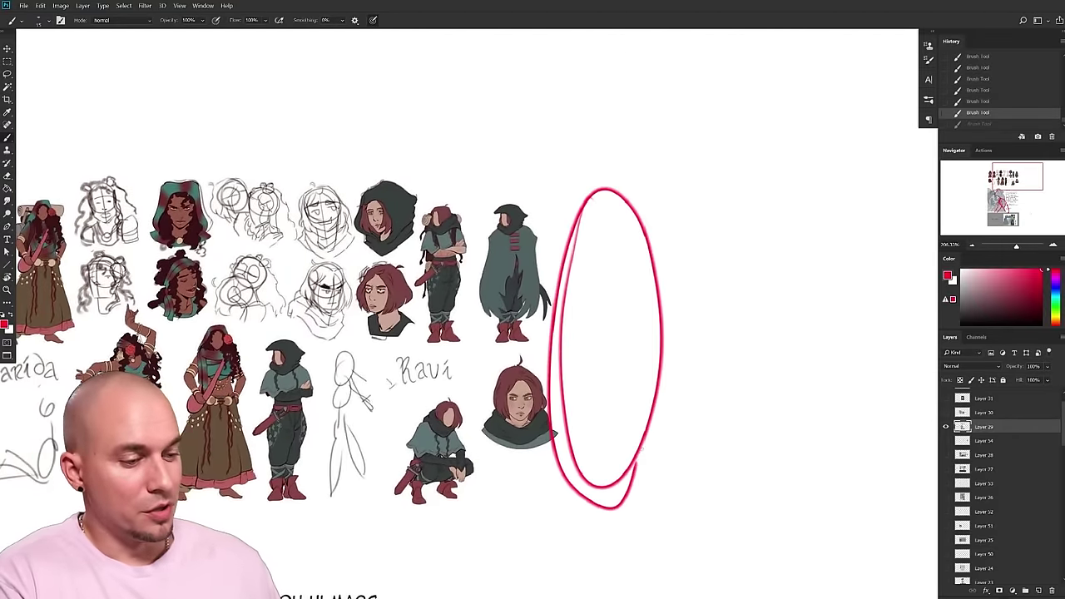
key(ctrl+z)
mouse_move(622, 173)
mouse_down()
mouse_move(564, 218)
mouse_move(653, 281)
mouse_move(617, 172)
mouse_up()
drag(730, 169, 774, 390)
drag(778, 338, 721, 175)
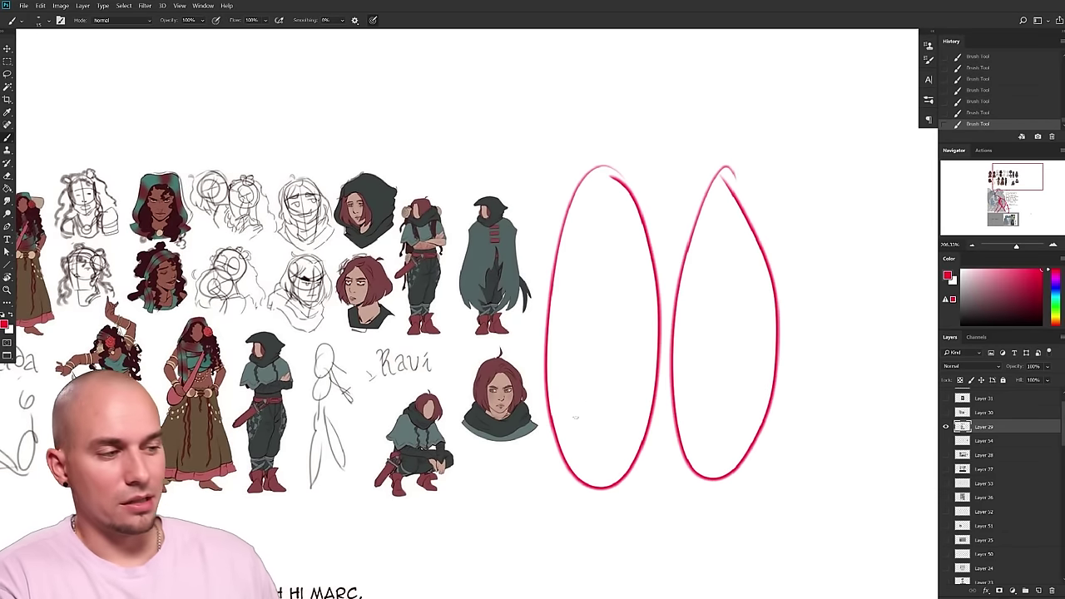
- Review Farida's full-body figures close up, and undo the red ovals beside the character sheet
drag(498, 442, 611, 385)
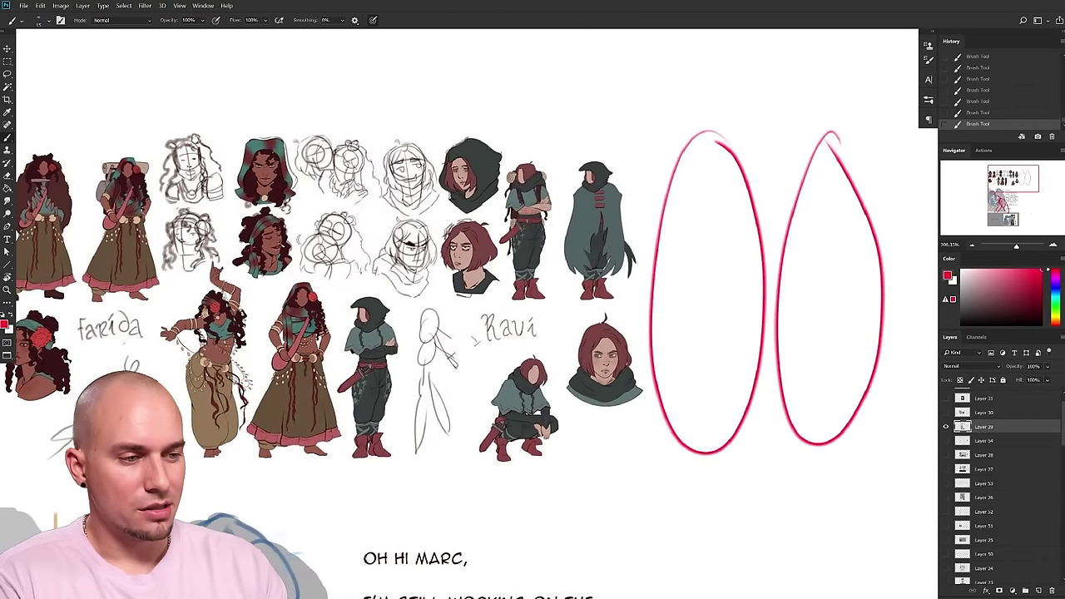
drag(225, 191, 345, 221)
drag(187, 436, 207, 436)
drag(336, 431, 462, 426)
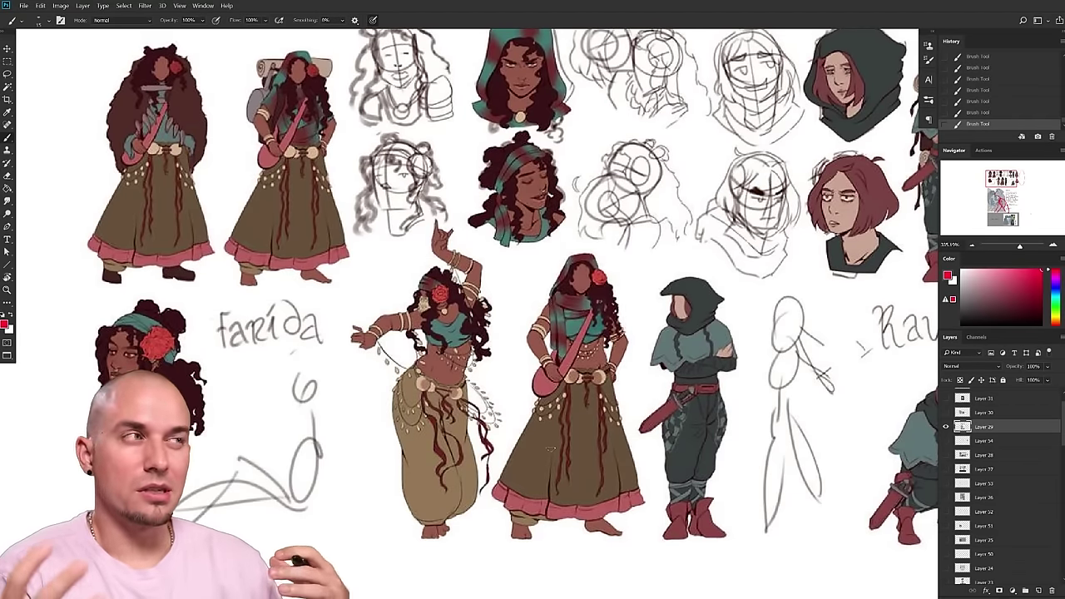
drag(771, 419, 751, 419)
drag(930, 426, 639, 391)
key(ctrl+z)
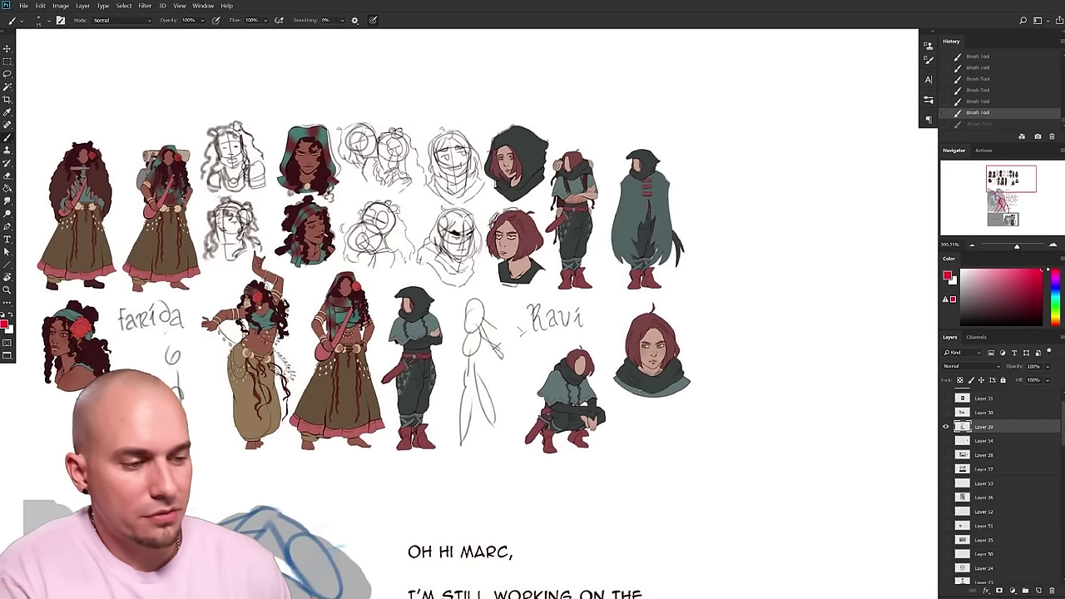
- Read the student's note and view the illustration sketch below the character sheet, returning to the full sheet
drag(702, 387, 671, 320)
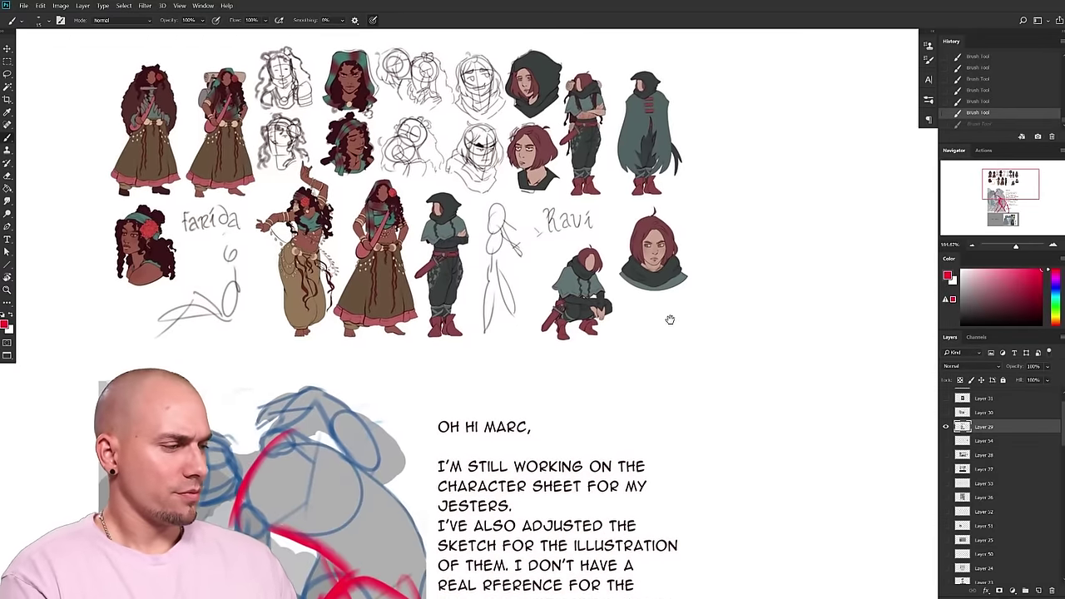
scroll(670, 321, down, 5)
scroll(654, 309, up, 6)
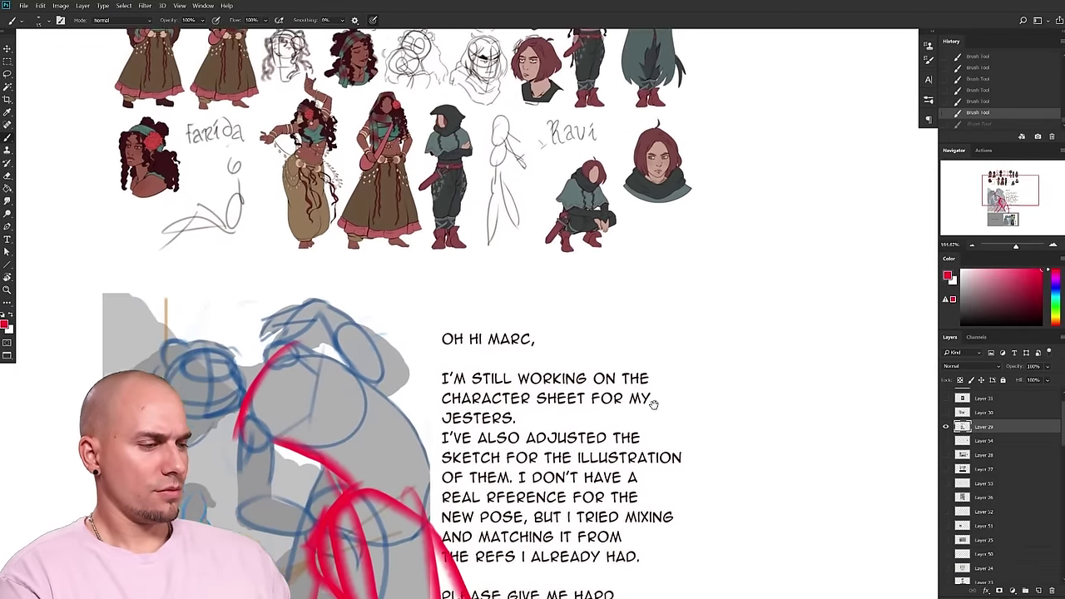
scroll(651, 377, down, 4)
scroll(649, 349, down, 3)
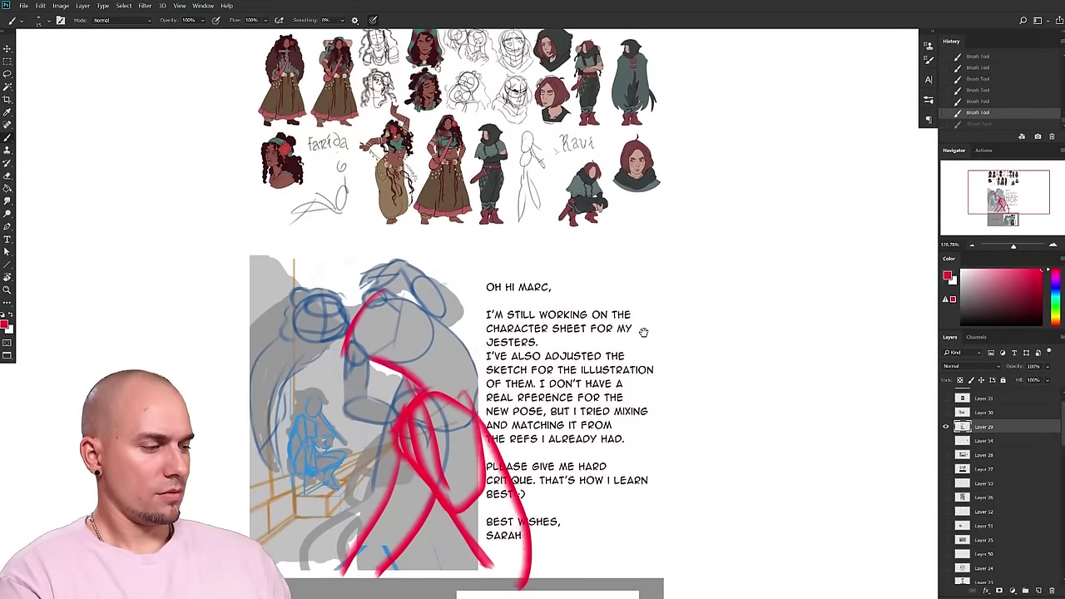
drag(643, 331, 643, 330)
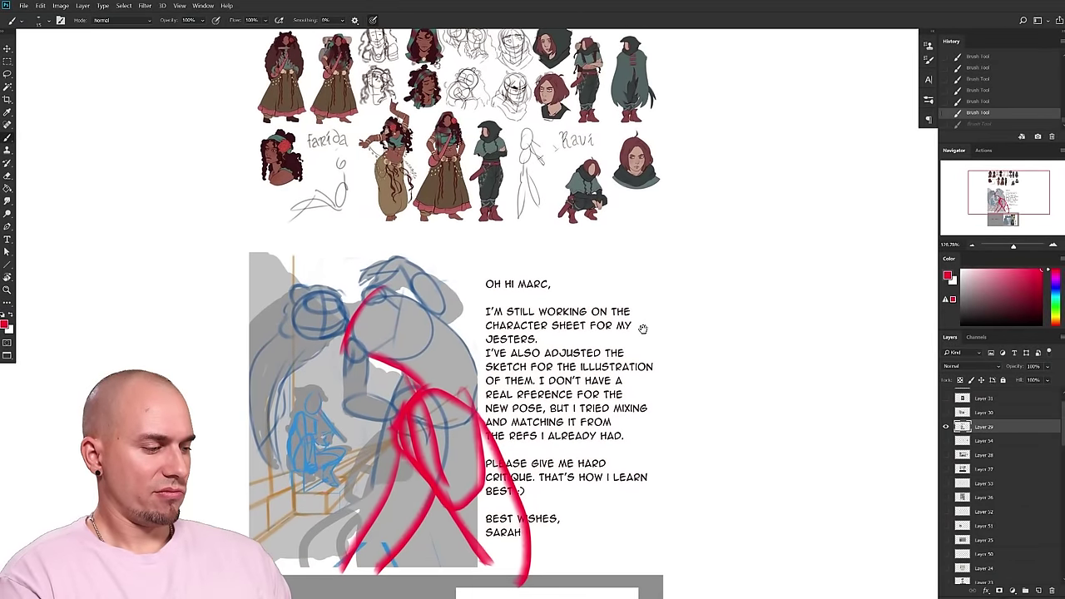
scroll(639, 333, up, 6)
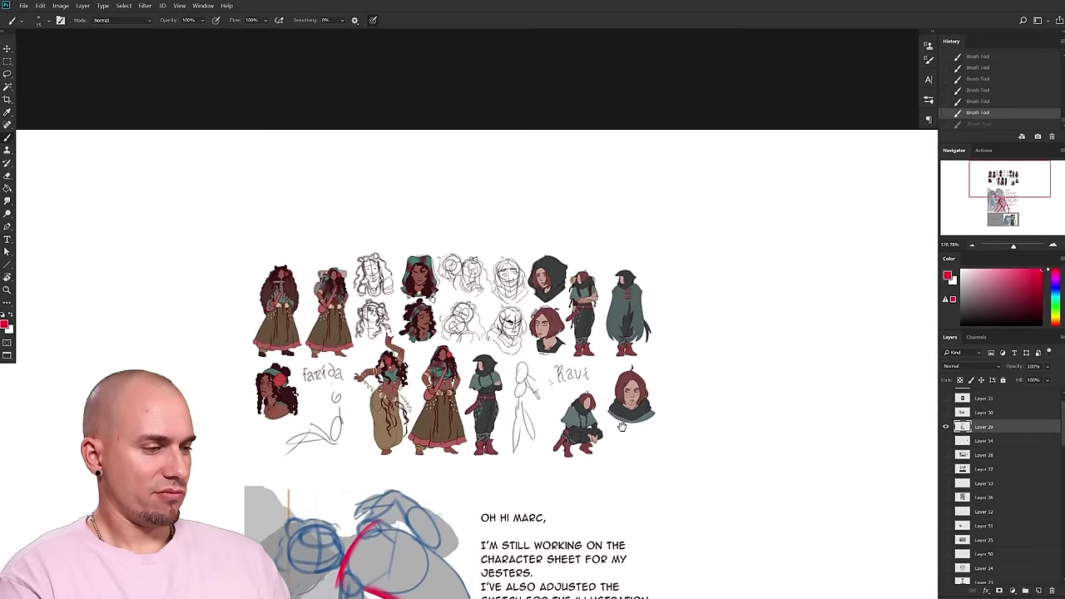
scroll(620, 433, up, 3)
drag(584, 481, 685, 455)
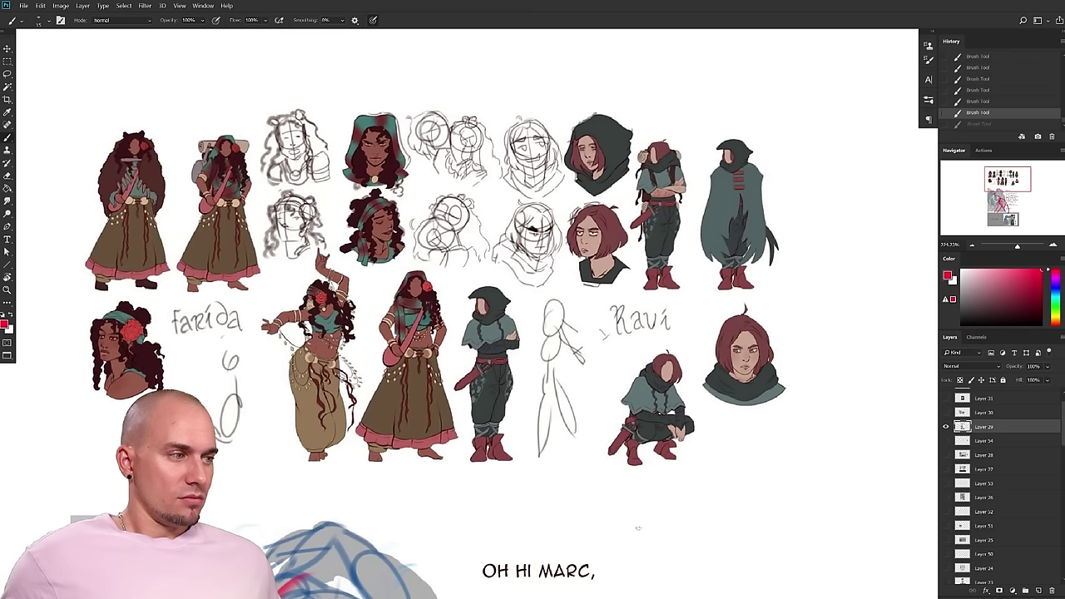
- Try red strokes near the lower row of jester figures, and undo them
drag(546, 415, 505, 423)
mouse_move(477, 467)
mouse_down()
mouse_move(493, 353)
mouse_move(326, 346)
mouse_move(470, 490)
mouse_move(497, 350)
mouse_move(313, 469)
mouse_move(378, 504)
mouse_up()
key(ctrl+z)
key(ctrl+z)
- Try a red circle around the two central standing figures and a stroke by the cloaked figure, undoing both
scroll(507, 502, down, 3)
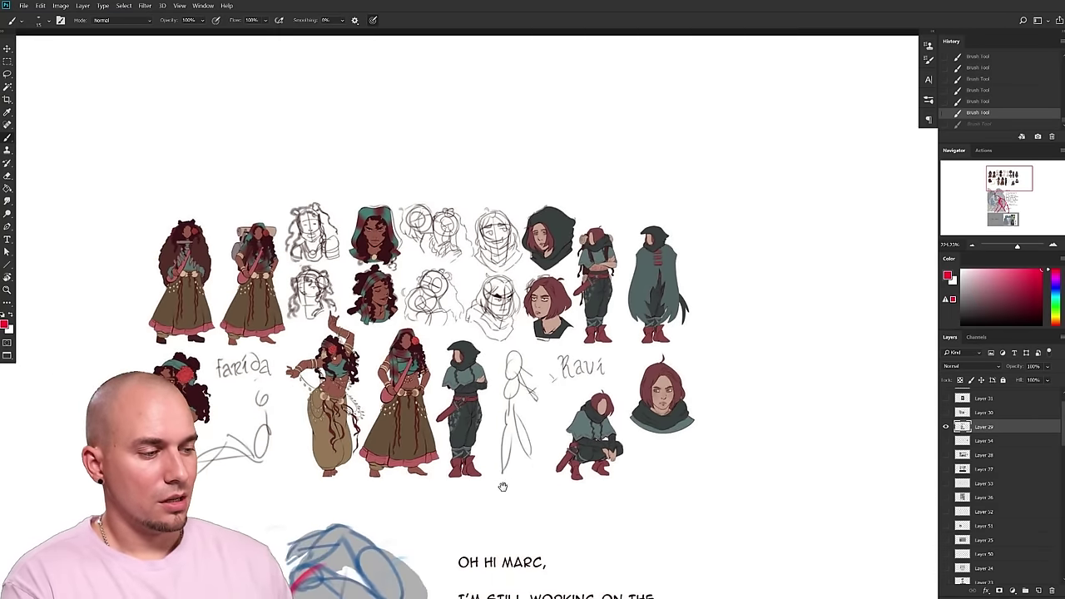
mouse_move(431, 326)
mouse_down()
mouse_move(372, 475)
mouse_move(397, 471)
mouse_up()
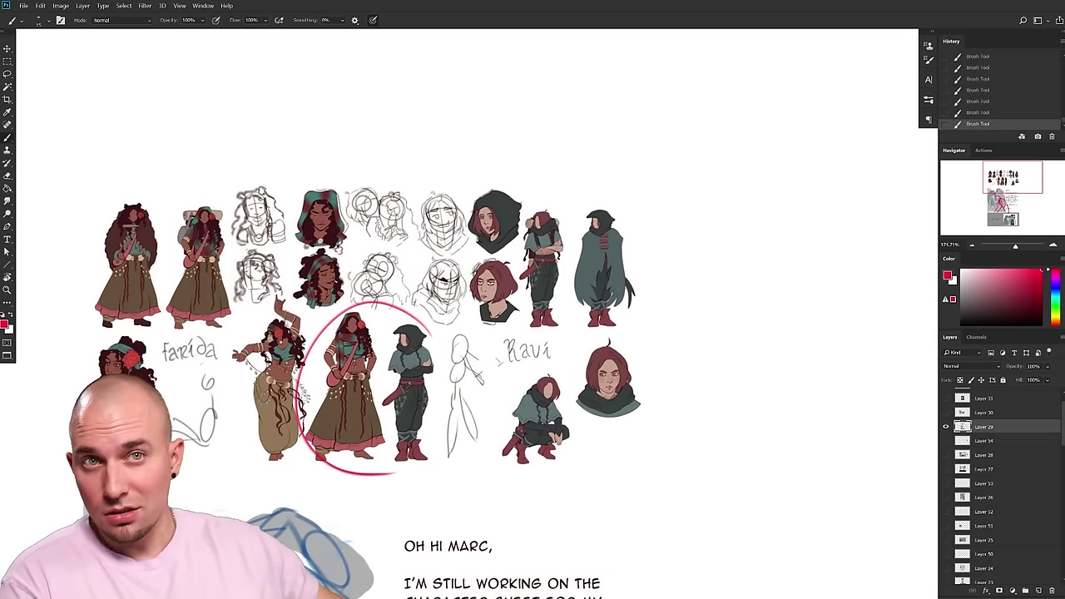
key(ctrl+z)
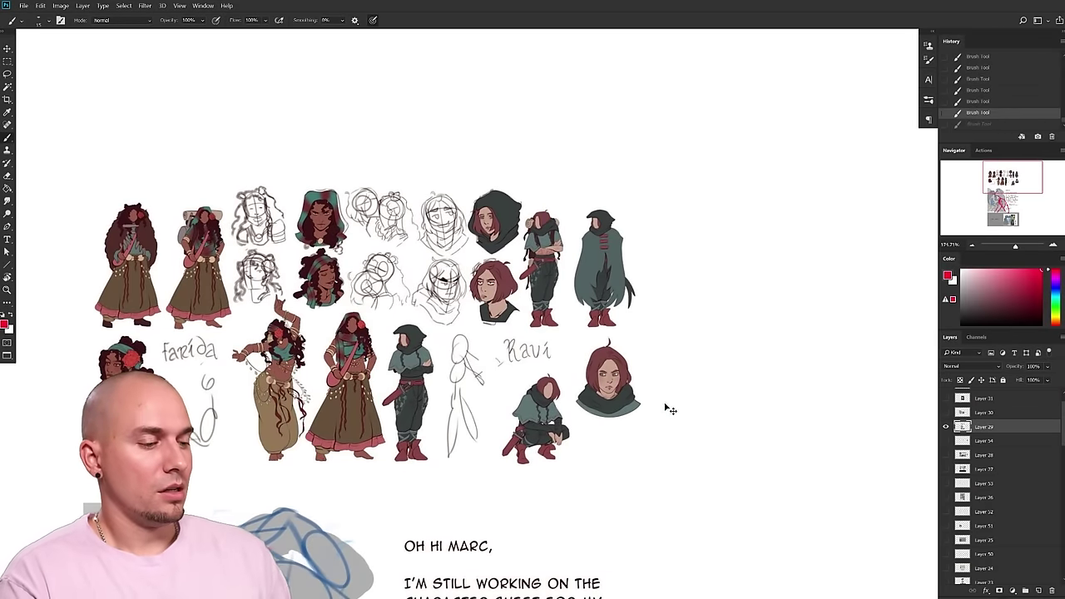
drag(657, 437, 685, 426)
drag(685, 426, 825, 488)
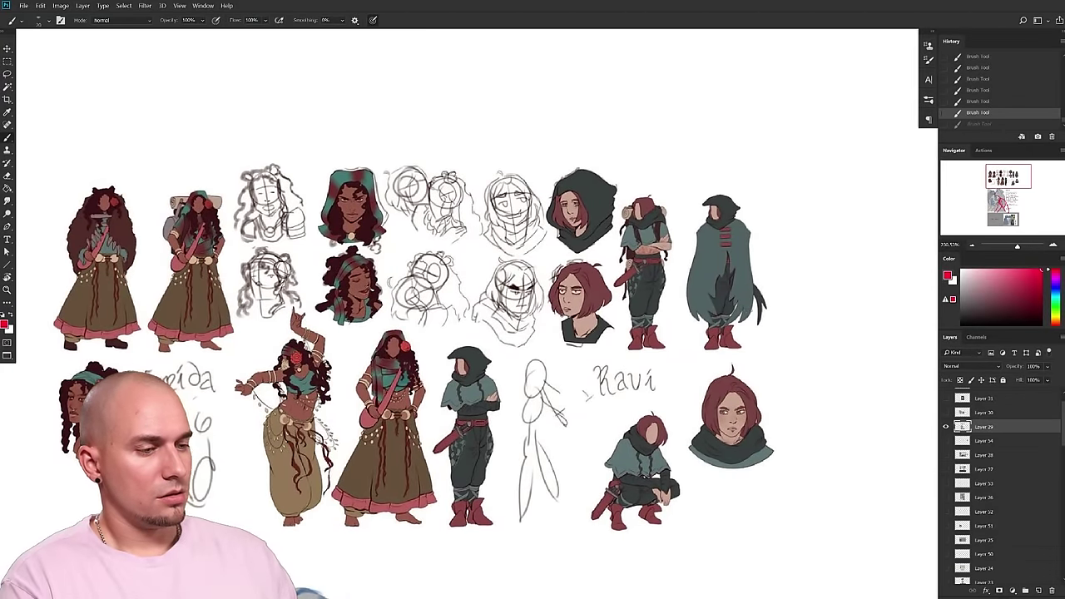
mouse_move(764, 238)
mouse_down()
mouse_move(694, 243)
mouse_move(761, 268)
mouse_up()
key(ctrl+z)
mouse_move(645, 187)
mouse_down()
mouse_move(663, 261)
mouse_move(644, 212)
mouse_move(592, 380)
mouse_move(612, 380)
mouse_up()
scroll(574, 422, up, 2)
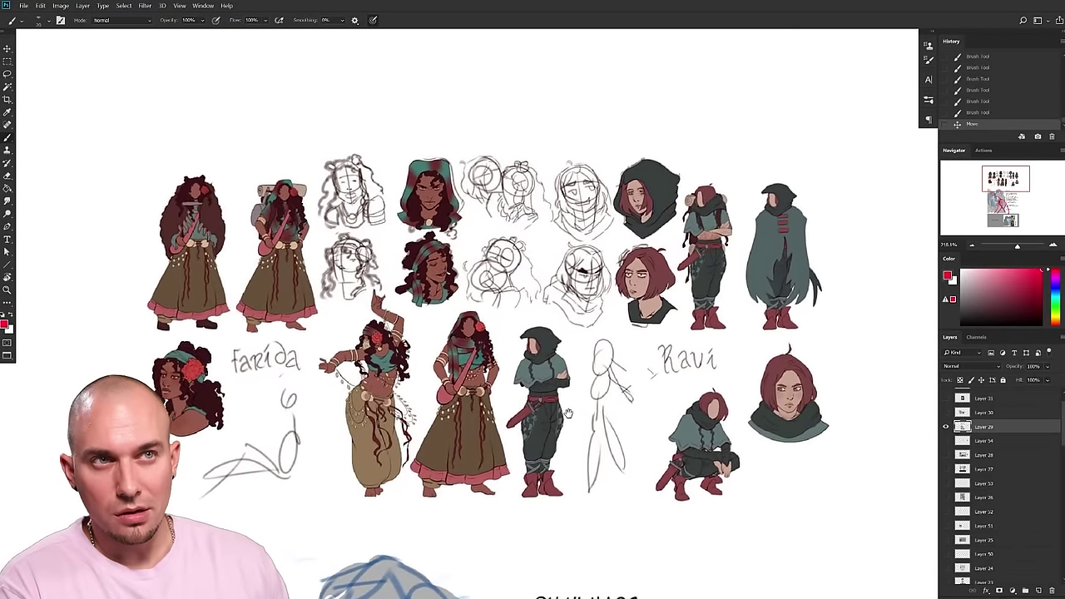
scroll(588, 406, up, 2)
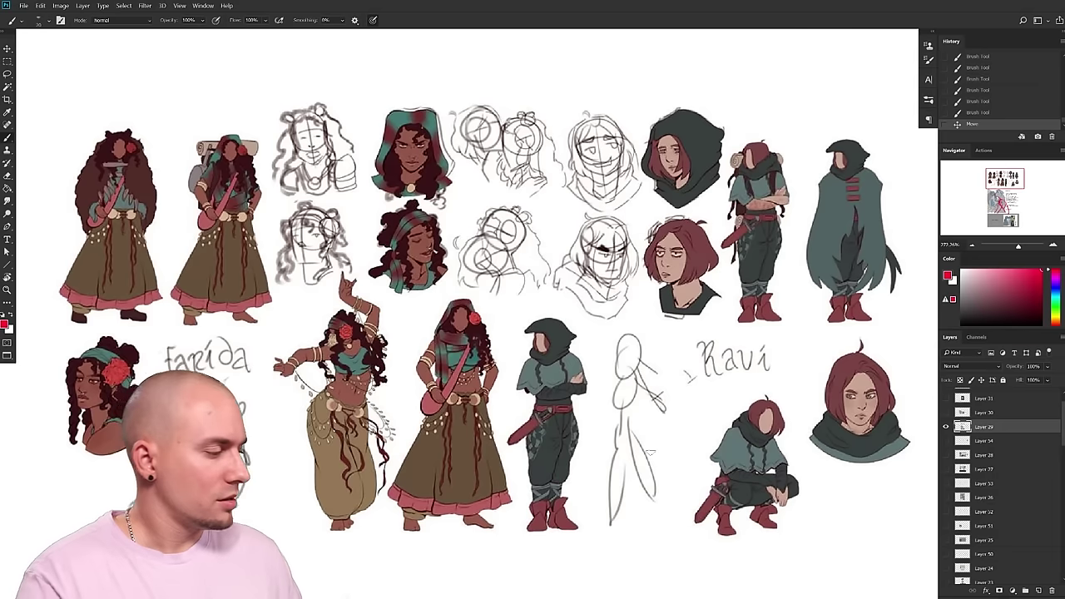
- Hide the jester submission on Layer 29, show Layer 30, and view its perspective scene and questions
drag(1063, 429, 1057, 413)
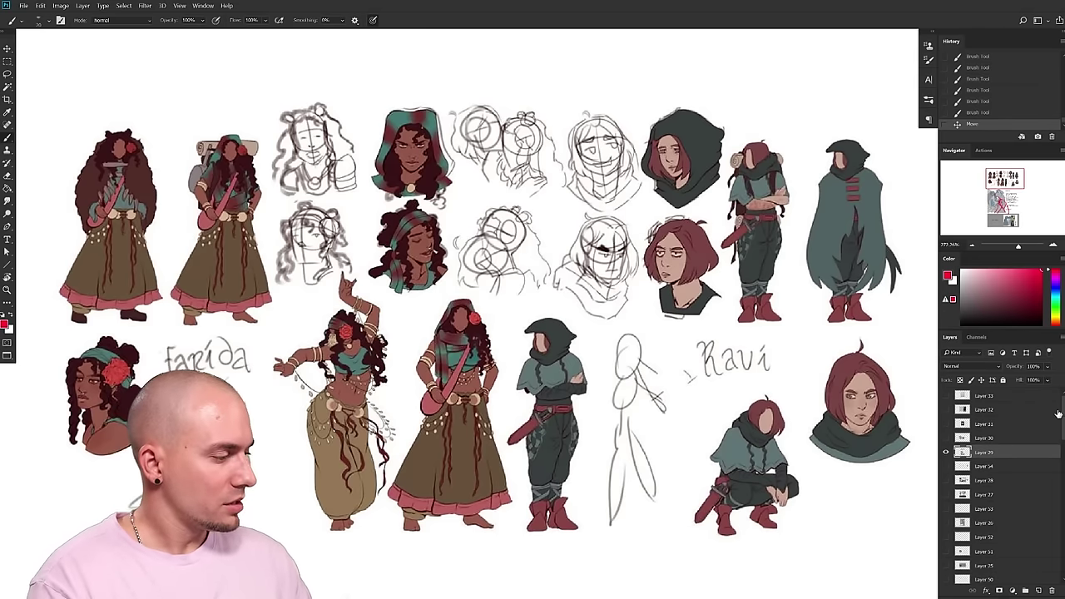
click(946, 452)
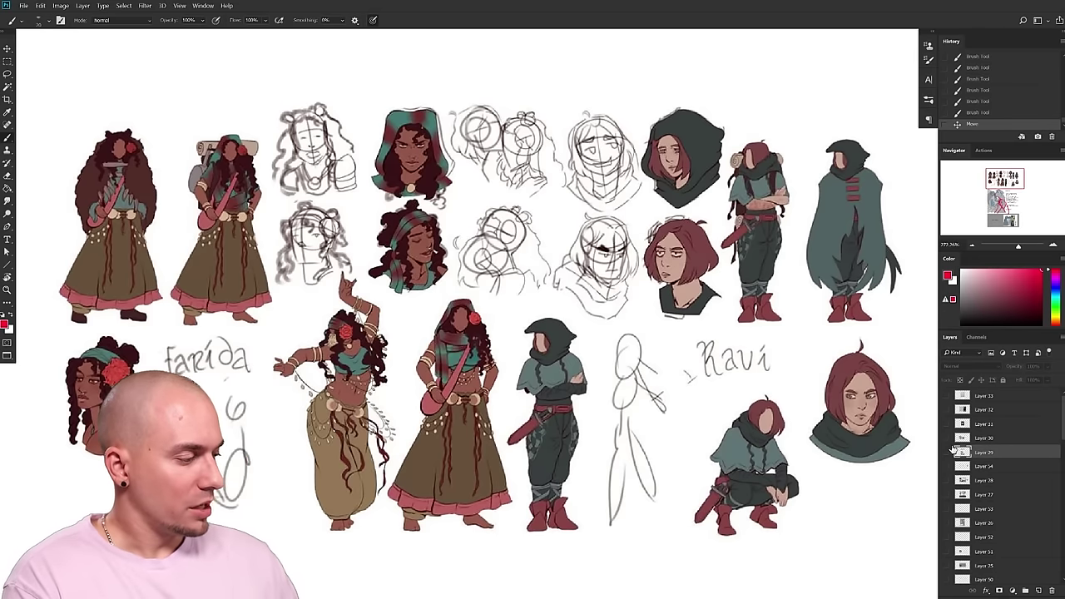
click(946, 437)
drag(677, 467, 664, 455)
drag(664, 456, 619, 251)
drag(575, 385, 547, 437)
drag(547, 436, 503, 284)
drag(528, 368, 472, 396)
drag(472, 454, 515, 450)
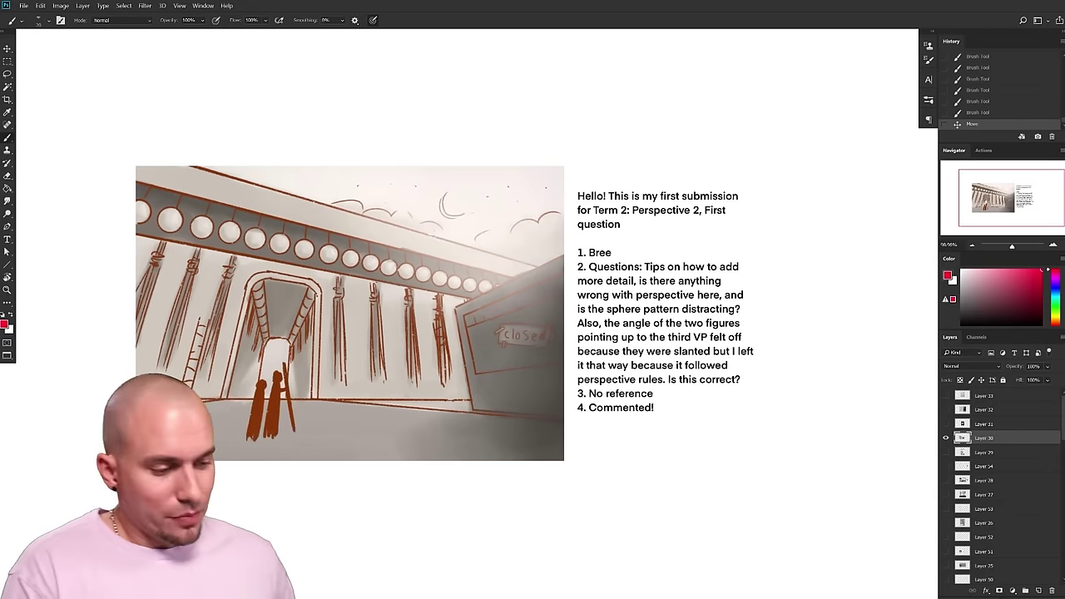
- Hide Layer 30 and show the jester submission on Layer 29 again, bringing its character sheet into view
click(945, 437)
click(946, 452)
scroll(763, 473, up, 2)
drag(559, 326, 571, 521)
drag(556, 449, 565, 442)
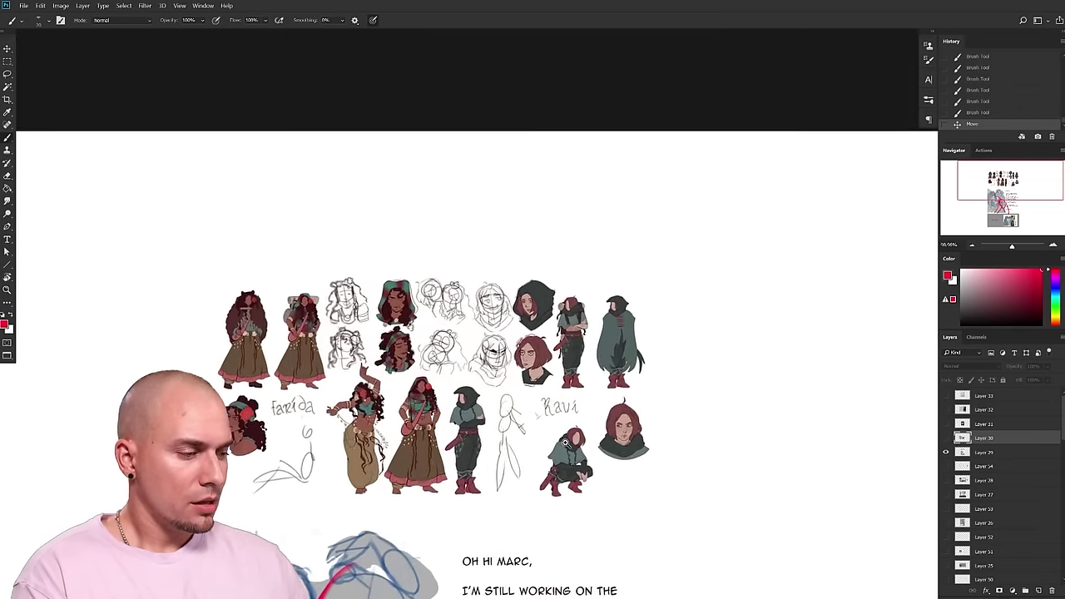
- Examine the jester character sheet, the pose sketch and the student's accompanying note
scroll(566, 443, up, 5)
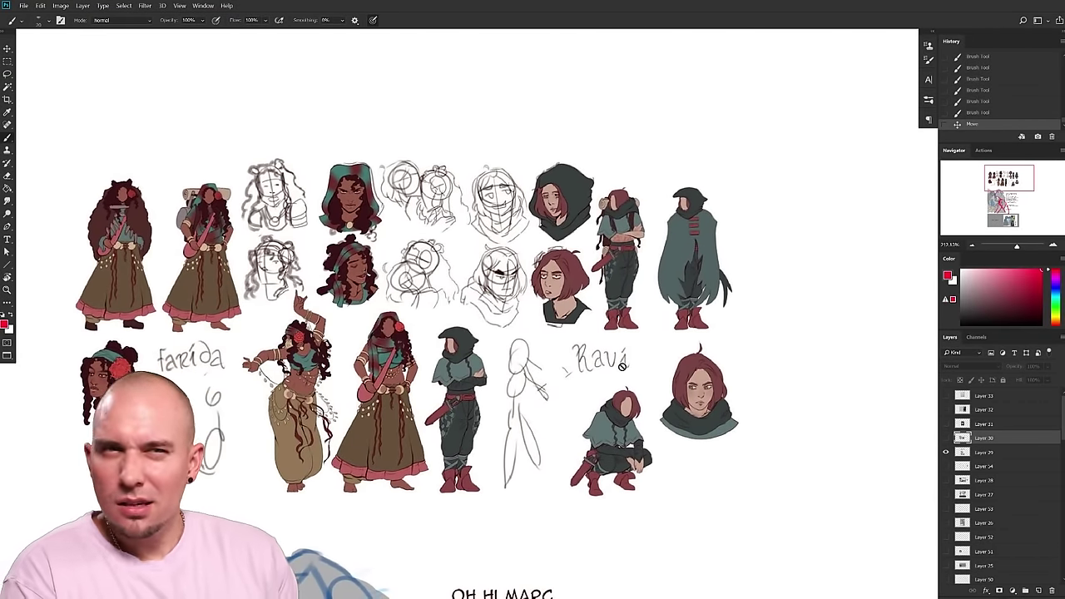
drag(621, 365, 596, 354)
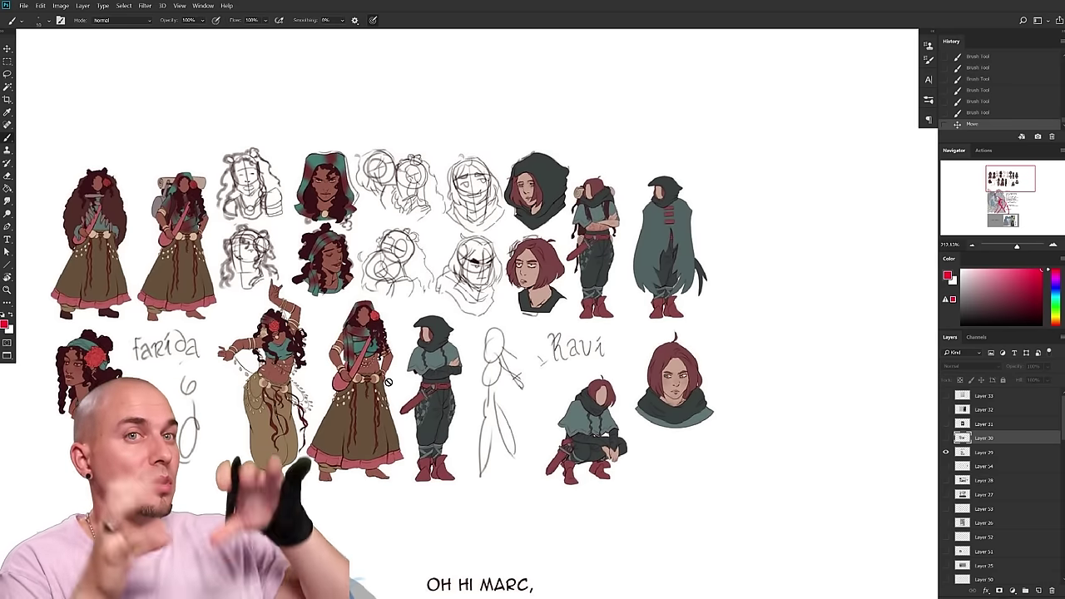
scroll(651, 419, down, 2)
scroll(652, 418, down, 4)
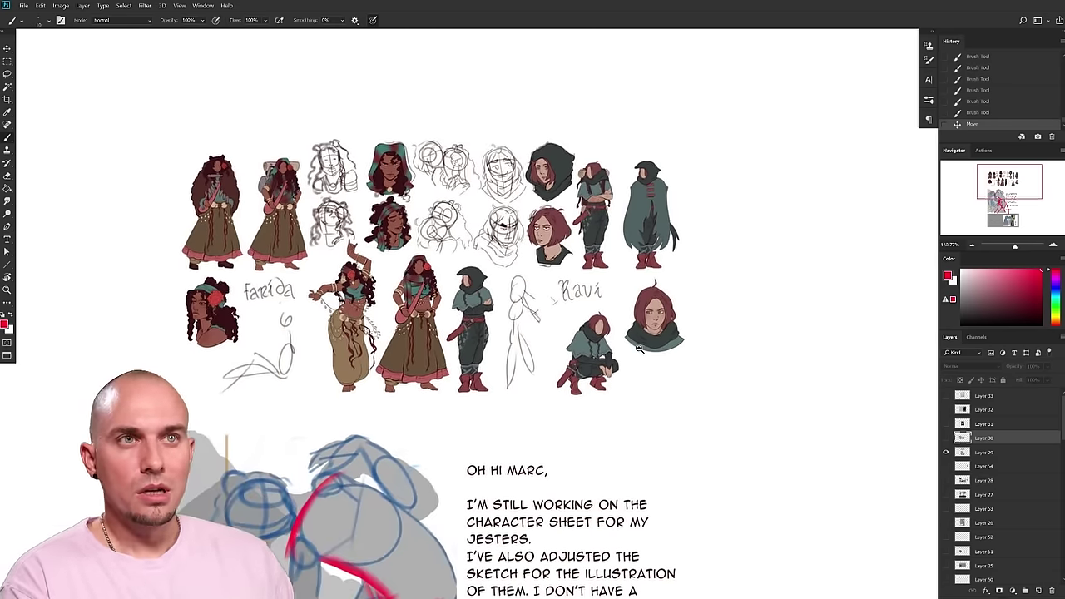
drag(582, 292, 584, 292)
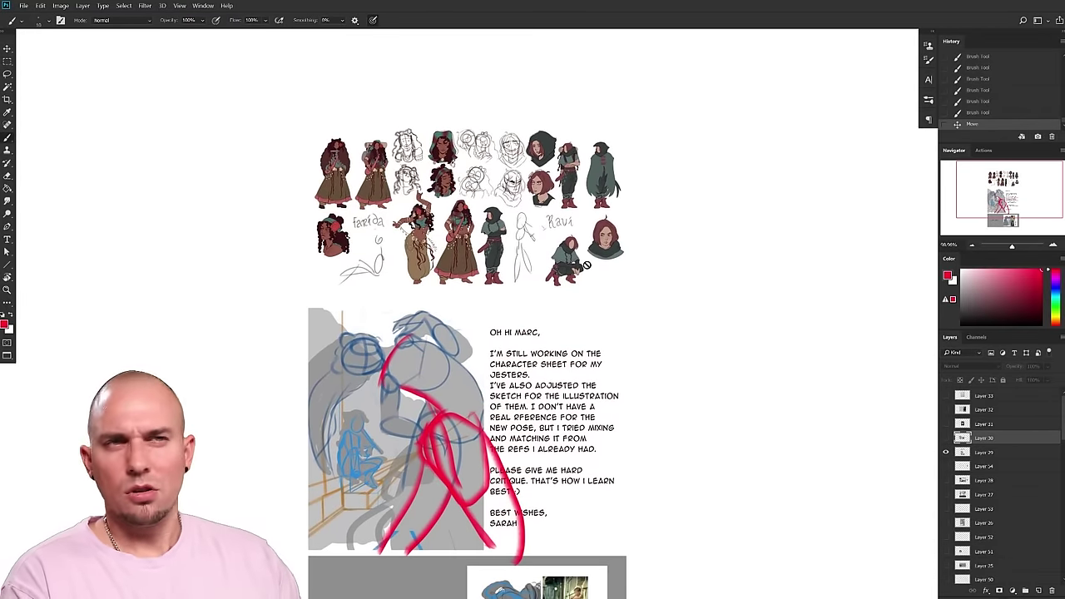
scroll(621, 399, up, 2)
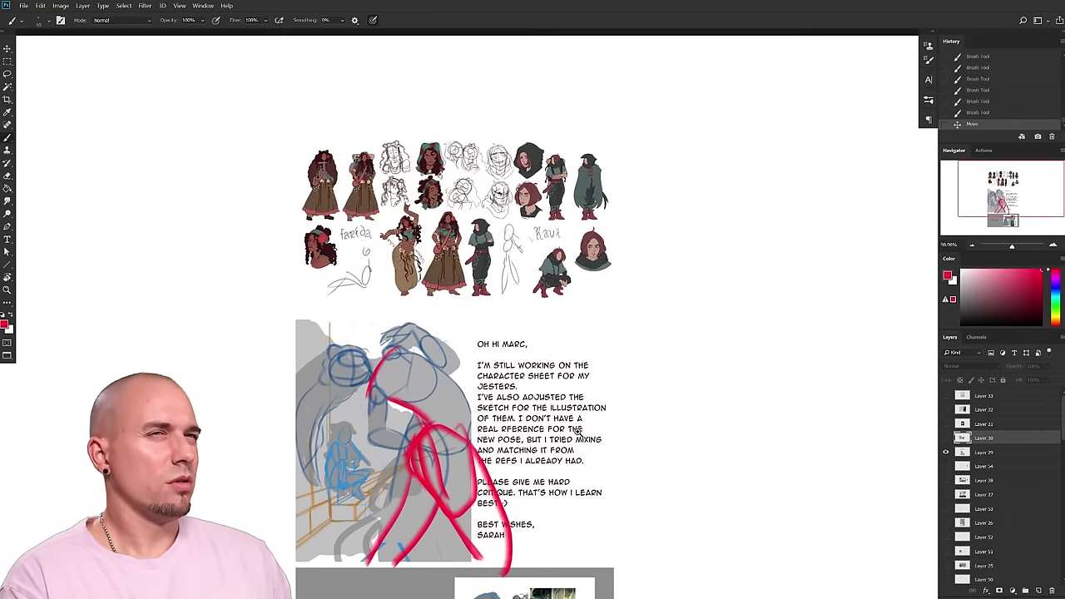
scroll(621, 399, down, 2)
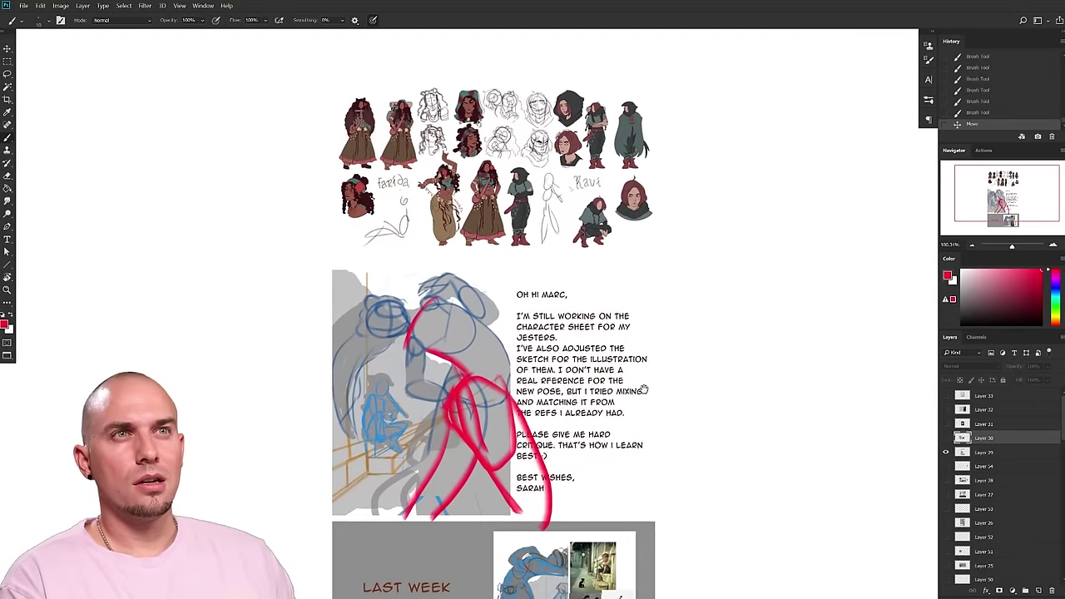
drag(651, 369, 661, 279)
drag(637, 385, 621, 474)
- Hide the jester submission on Layer 29 and show the perspective scene on Layer 30
click(945, 451)
click(945, 438)
scroll(587, 443, up, 2)
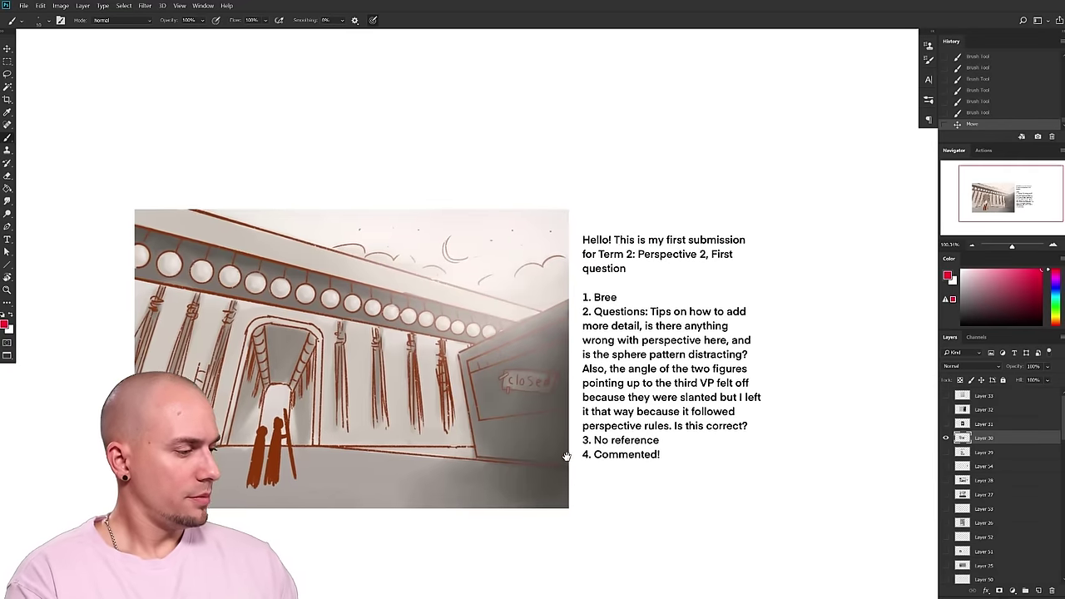
- Read the student's questions on detail, perspective, sphere pattern and slanted figures, and examine the perspective scene alongside them
drag(700, 438, 730, 447)
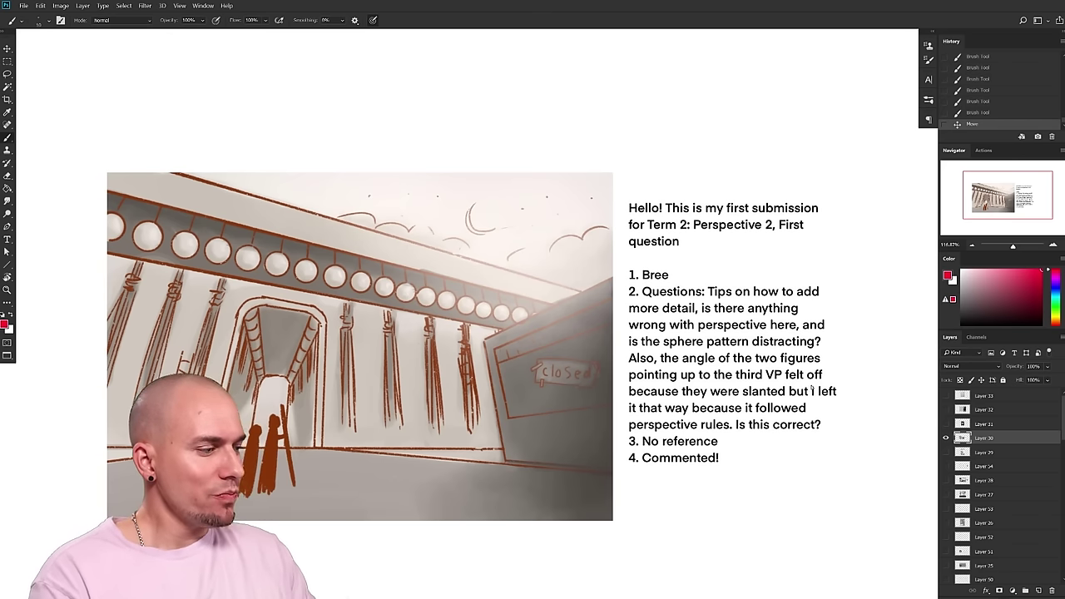
drag(743, 416, 765, 401)
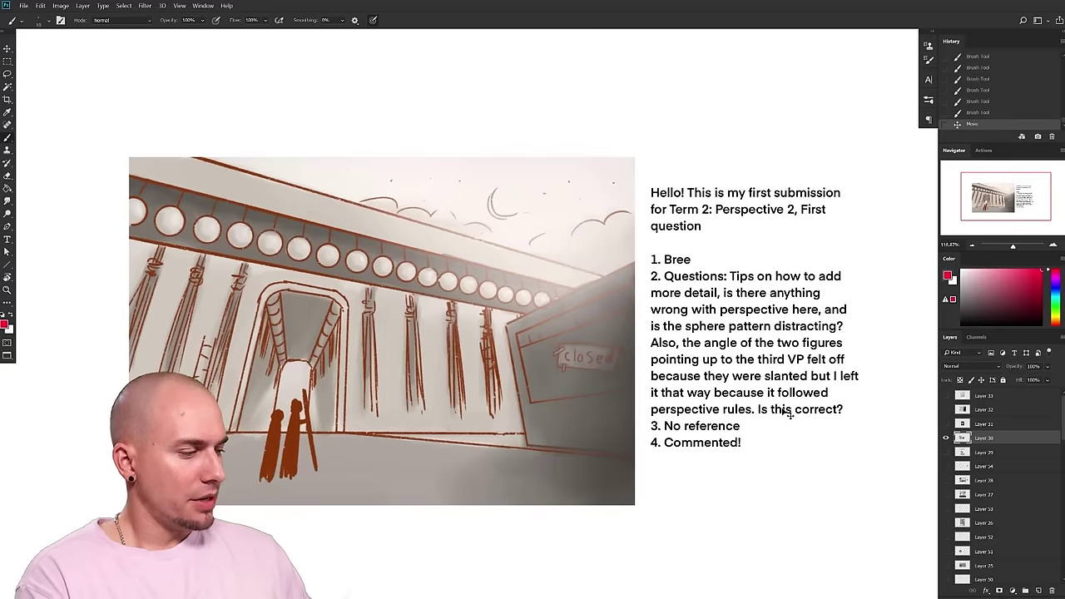
drag(653, 427, 663, 430)
scroll(663, 429, up, 3)
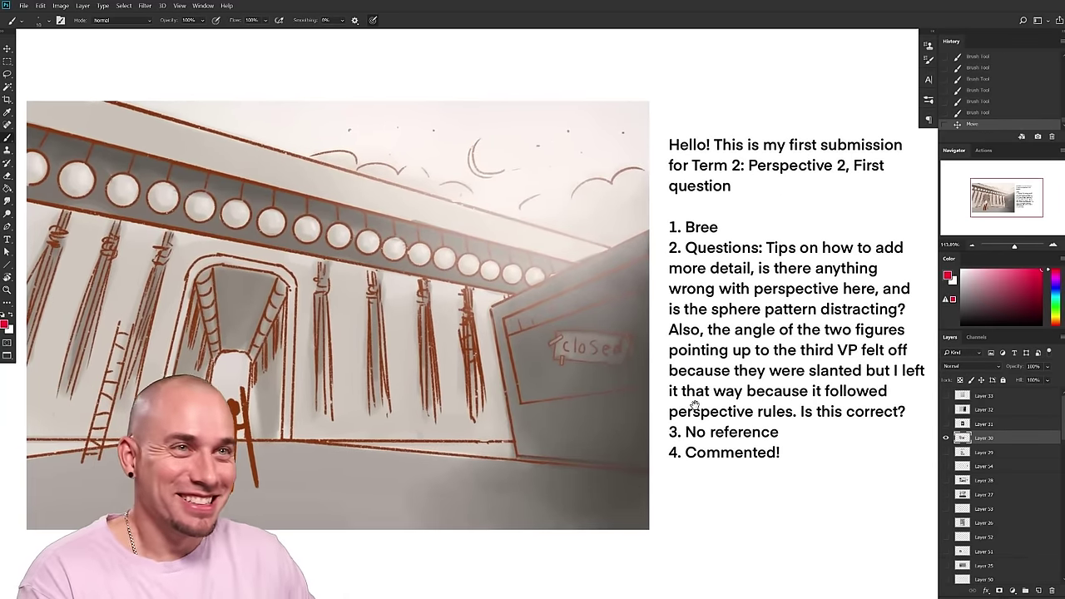
scroll(529, 253, down, 3)
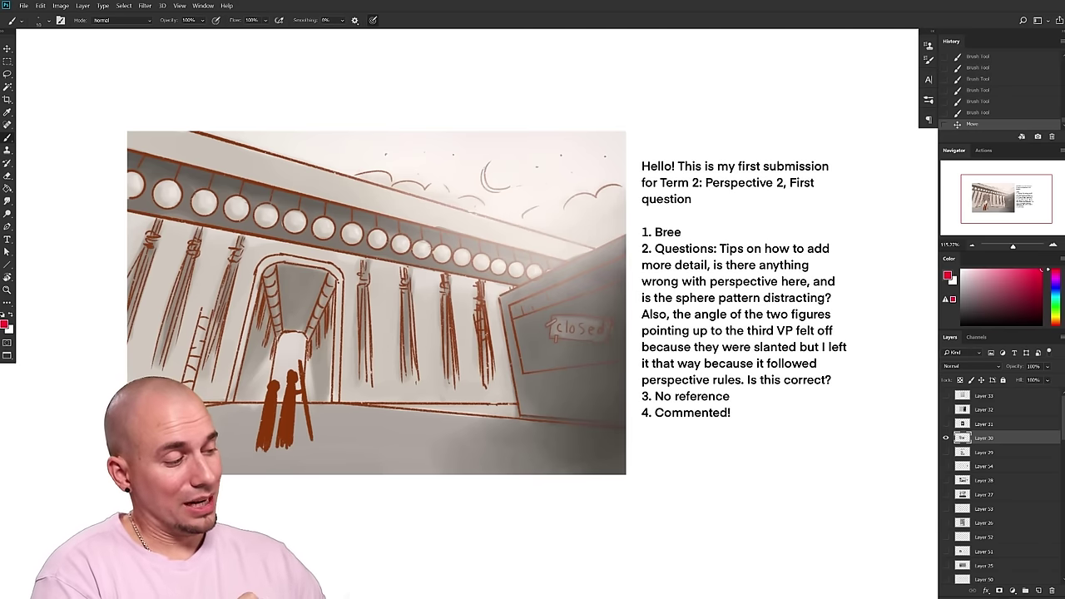
drag(582, 356, 602, 376)
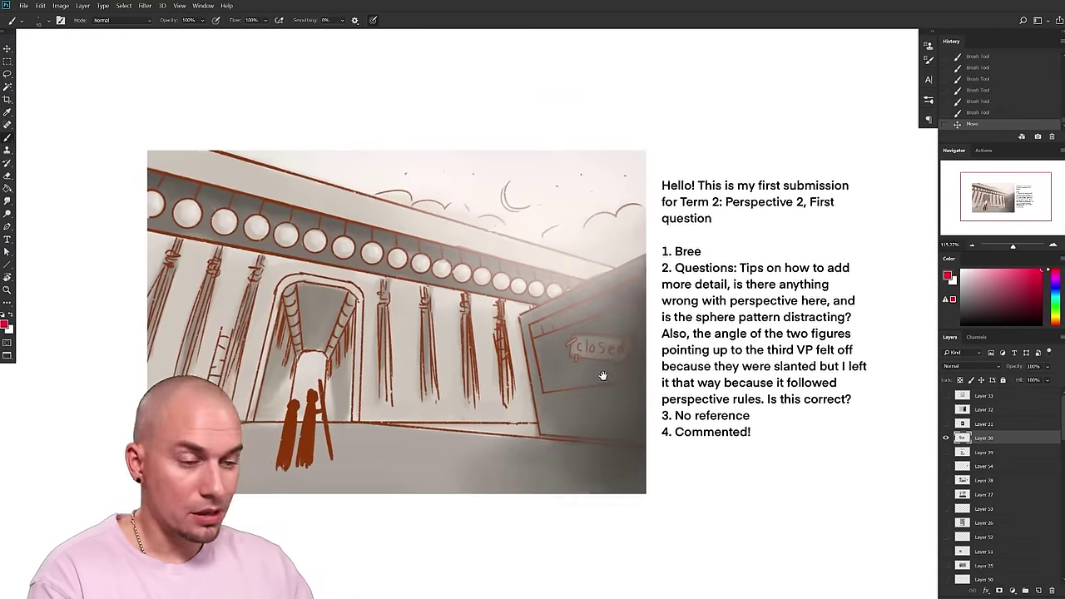
scroll(618, 382, up, 3)
scroll(645, 387, down, 4)
drag(655, 398, 697, 387)
scroll(621, 402, up, 2)
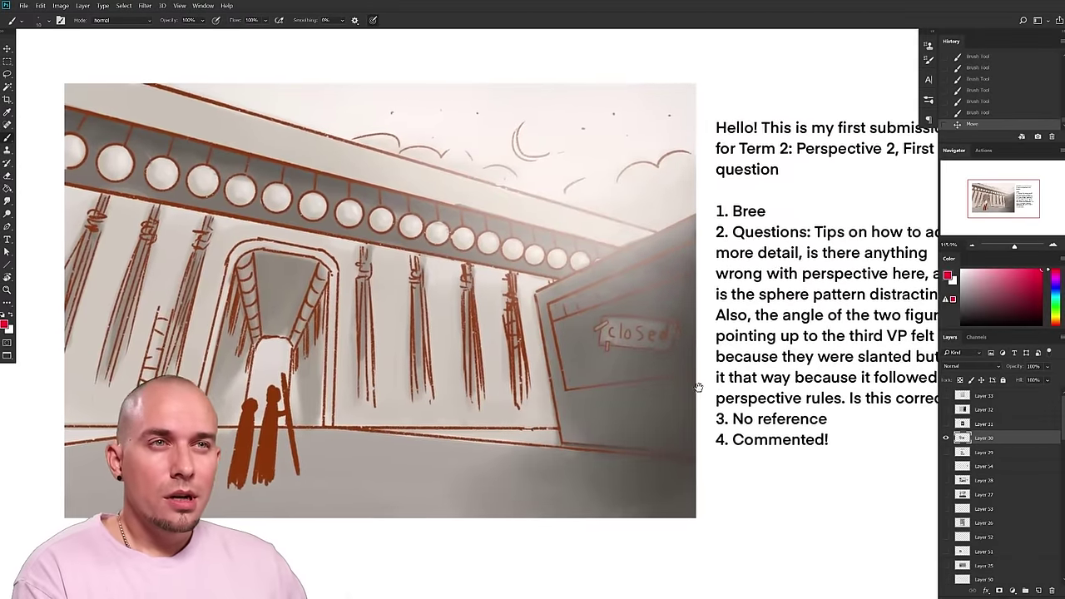
scroll(697, 386, down, 2)
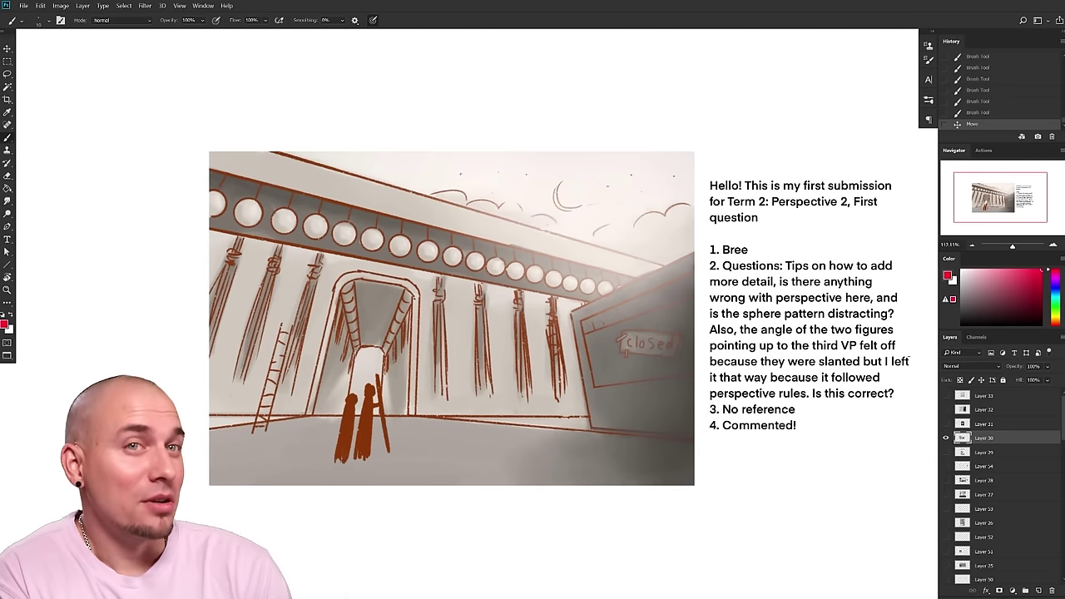
drag(382, 368, 416, 401)
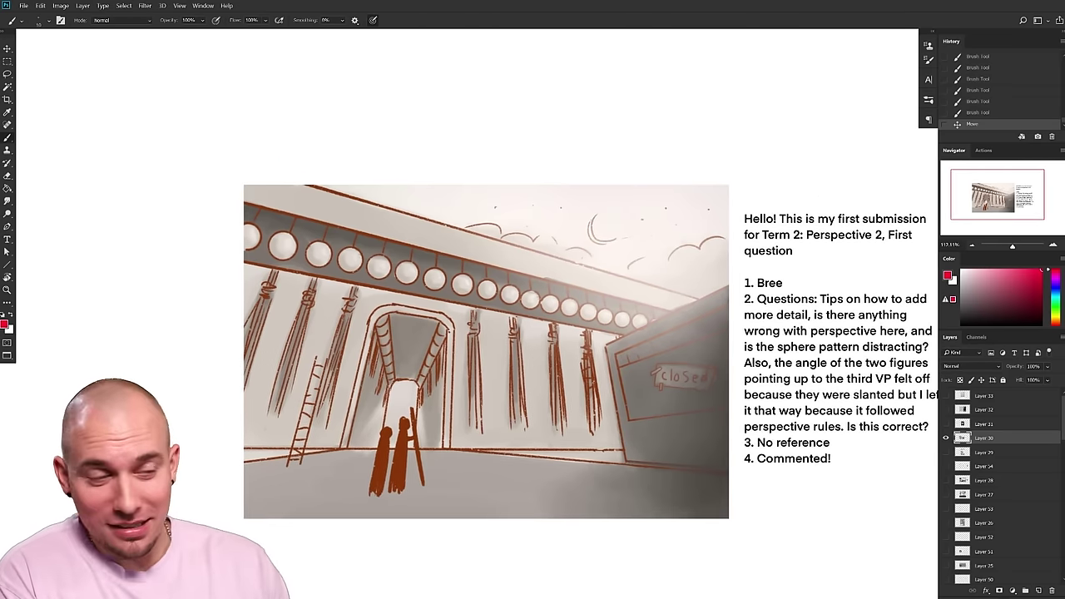
scroll(550, 478, down, 2)
drag(554, 469, 519, 379)
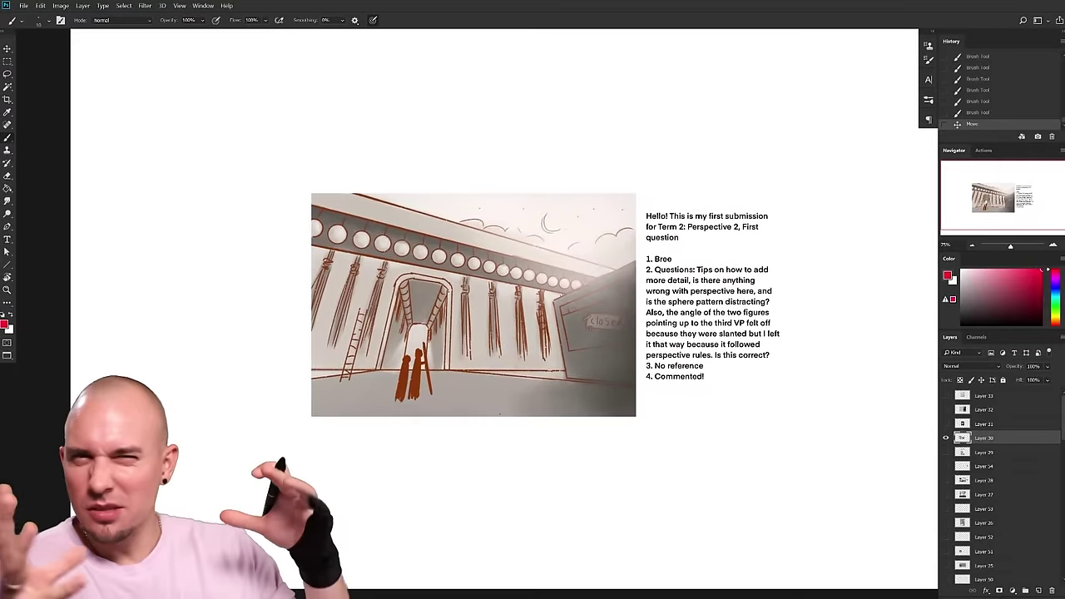
scroll(563, 444, up, 4)
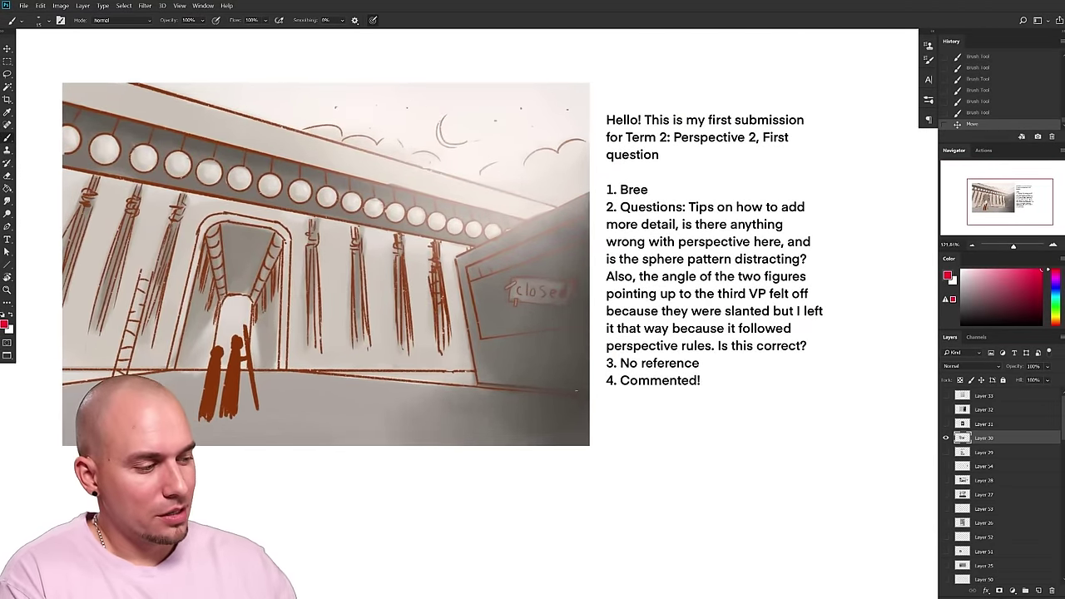
- Try a narrow slanted red loop over the building with the closed sign, and undo it
mouse_move(568, 387)
mouse_down()
mouse_move(552, 279)
mouse_move(556, 384)
mouse_move(537, 287)
mouse_up()
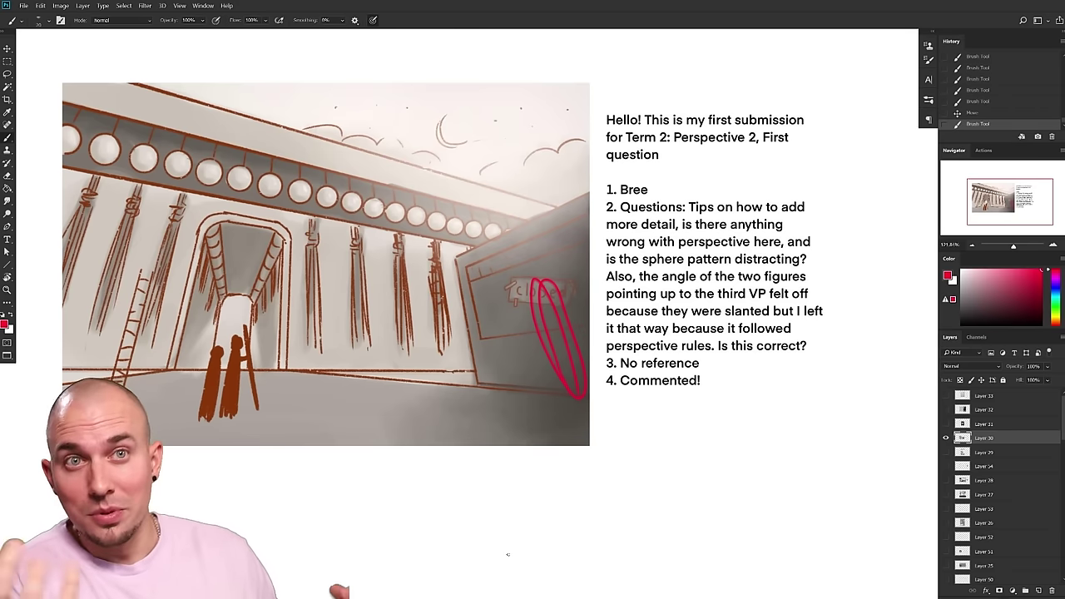
drag(554, 408, 608, 415)
key(ctrl+z)
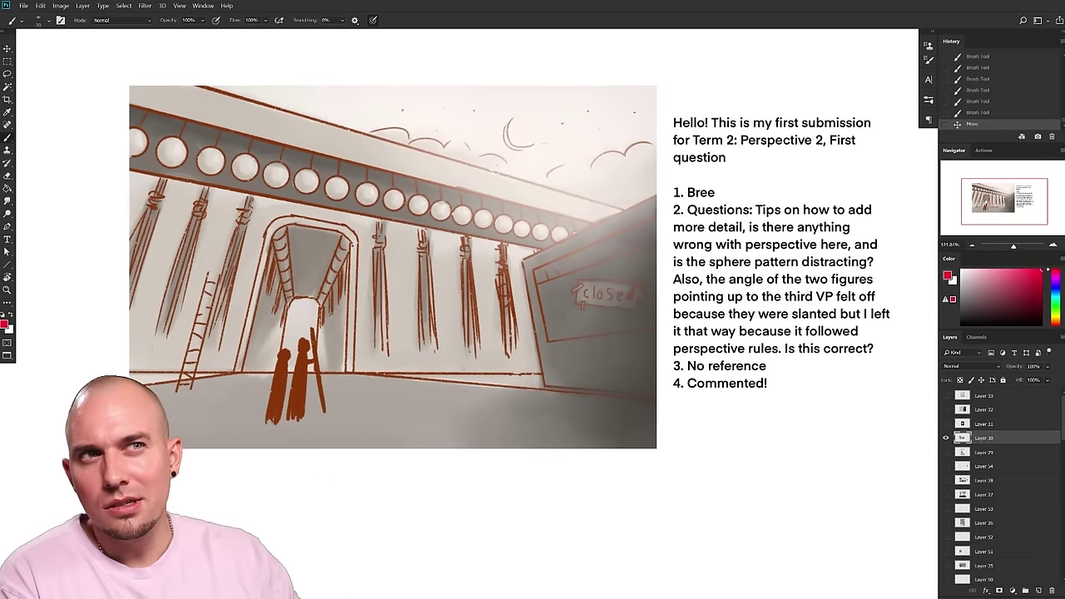
- Draw a straight red guide line along the near vertical edge of the closed-sign building, extending it up into the sky
drag(545, 387, 492, 164)
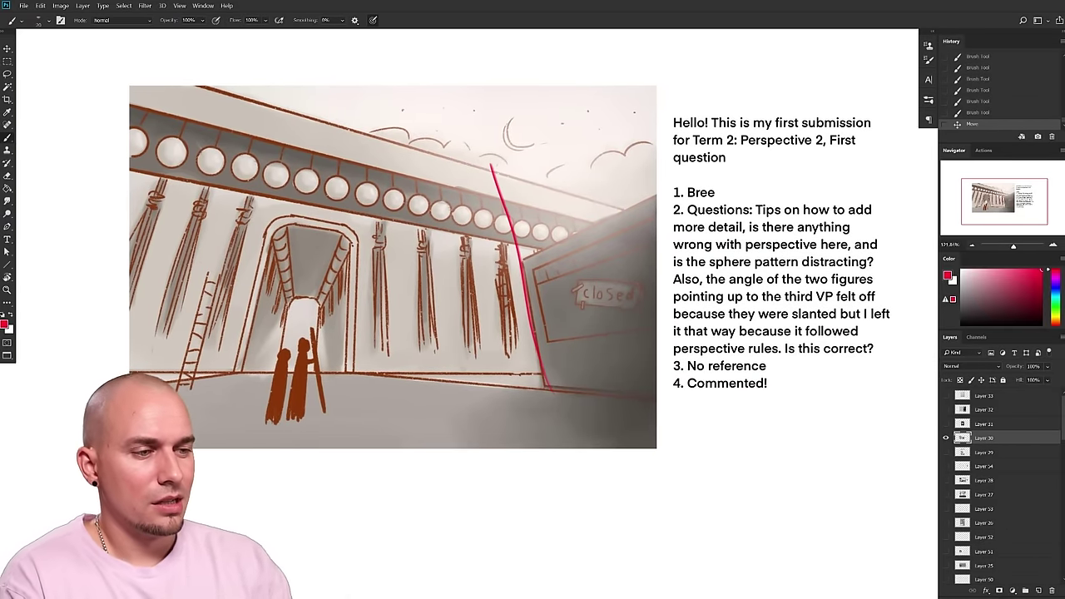
- Undo the red line over the picture, try two red guides converging upward along the building's sides, and remove both
key(ctrl+z)
drag(117, 380, 247, 43)
drag(541, 378, 433, 85)
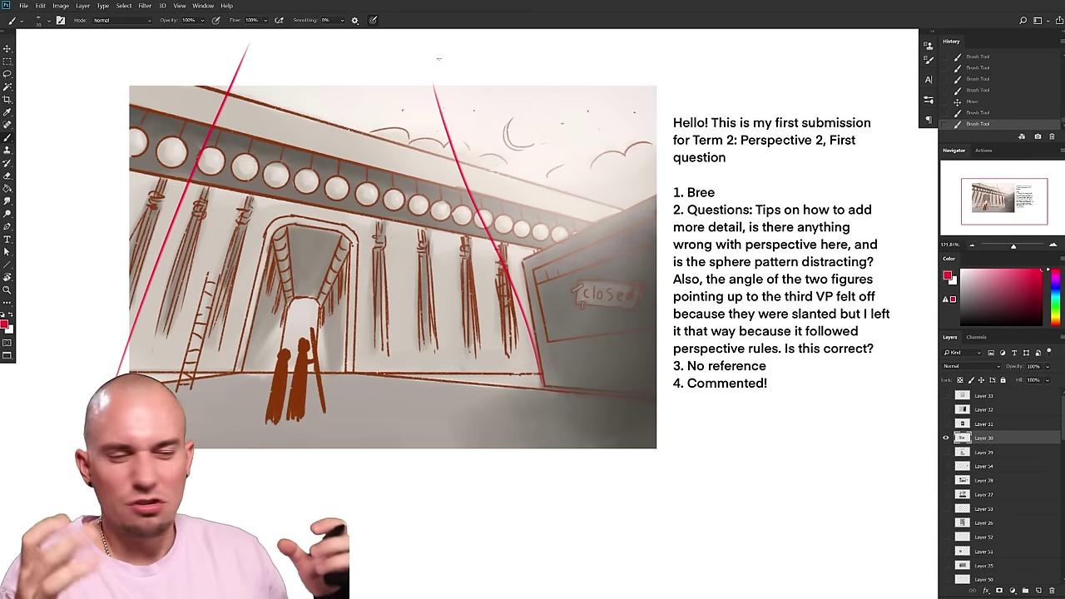
key(ctrl+z)
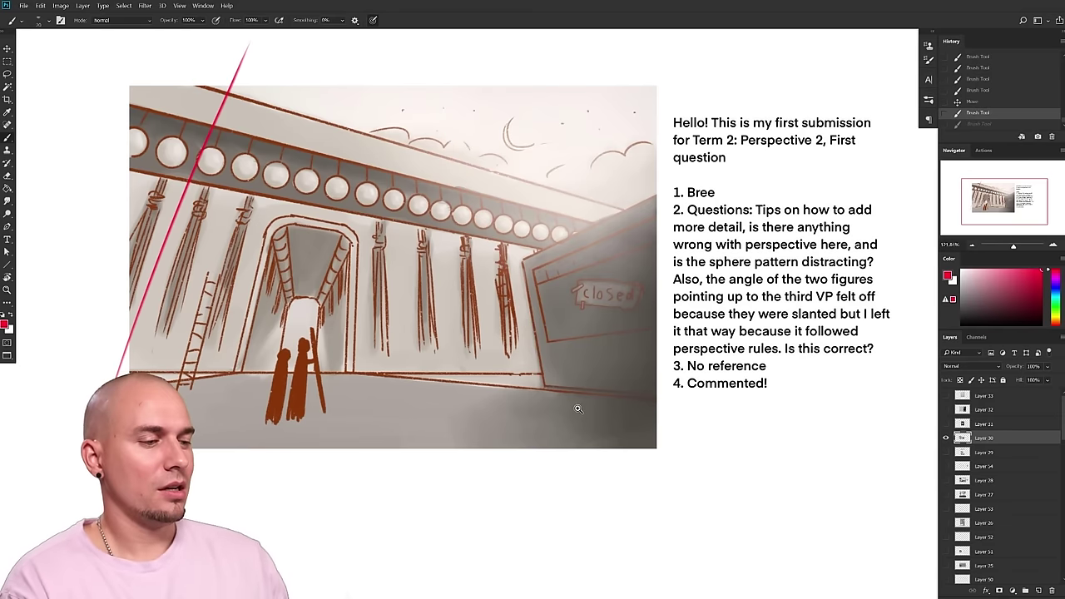
scroll(556, 450, down, 3)
key(ctrl+z)
- Circle the two standing figures in red to mark them, and undo the circle
scroll(561, 441, up, 1)
scroll(557, 440, up, 2)
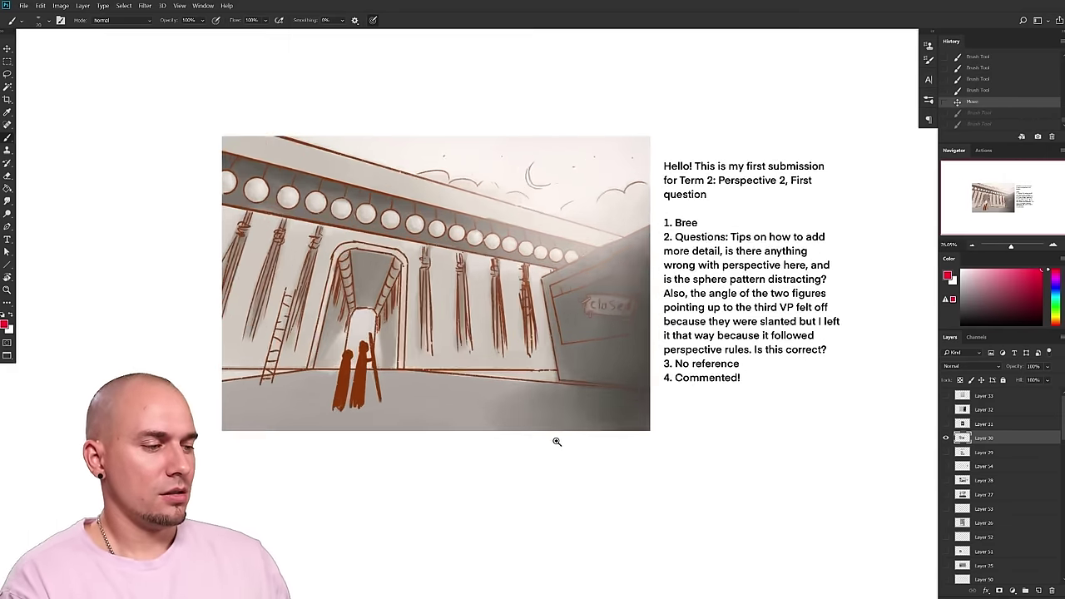
scroll(416, 430, up, 1)
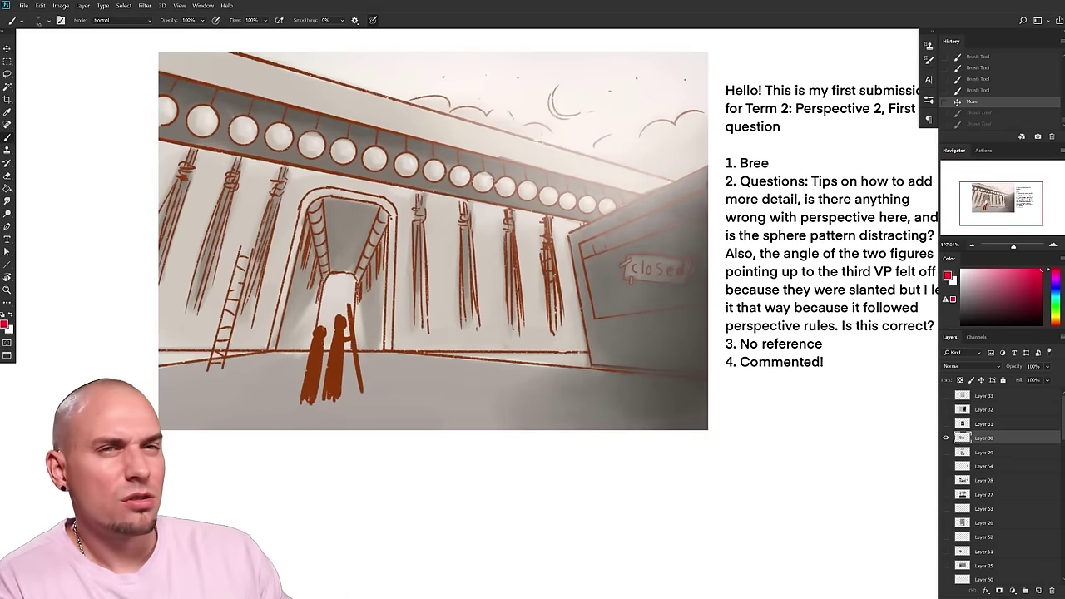
drag(453, 388, 497, 407)
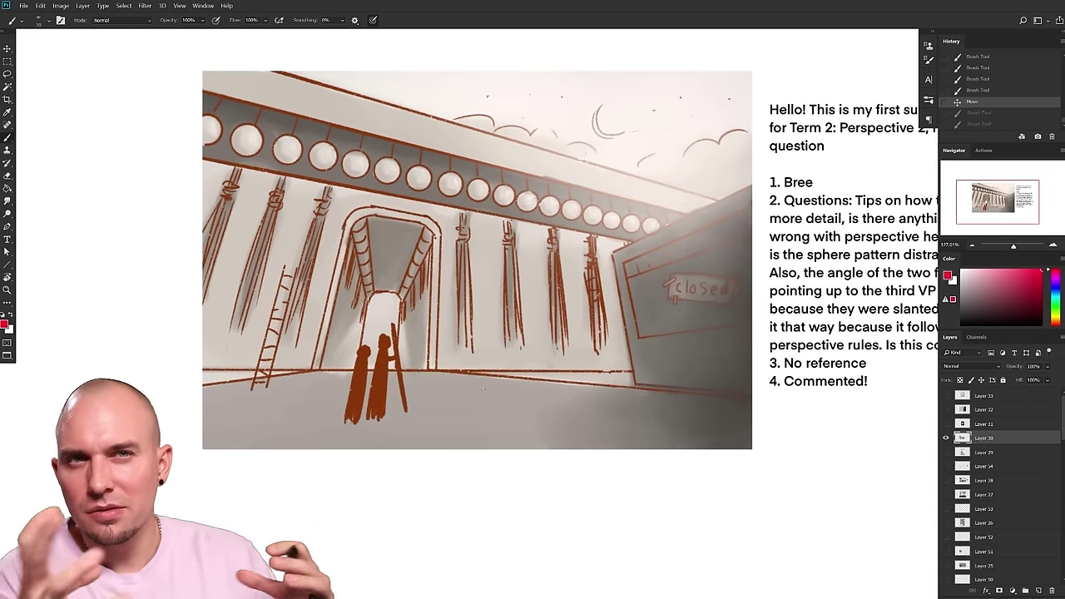
scroll(483, 389, down, 2)
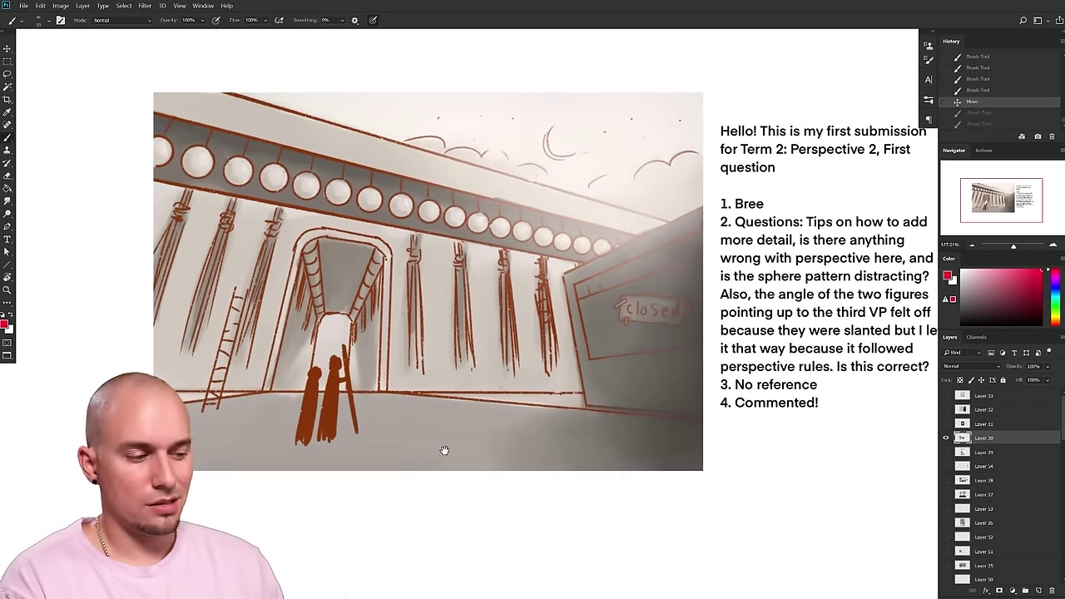
drag(545, 455, 514, 457)
mouse_move(342, 356)
mouse_down()
mouse_move(297, 415)
mouse_move(339, 358)
mouse_up()
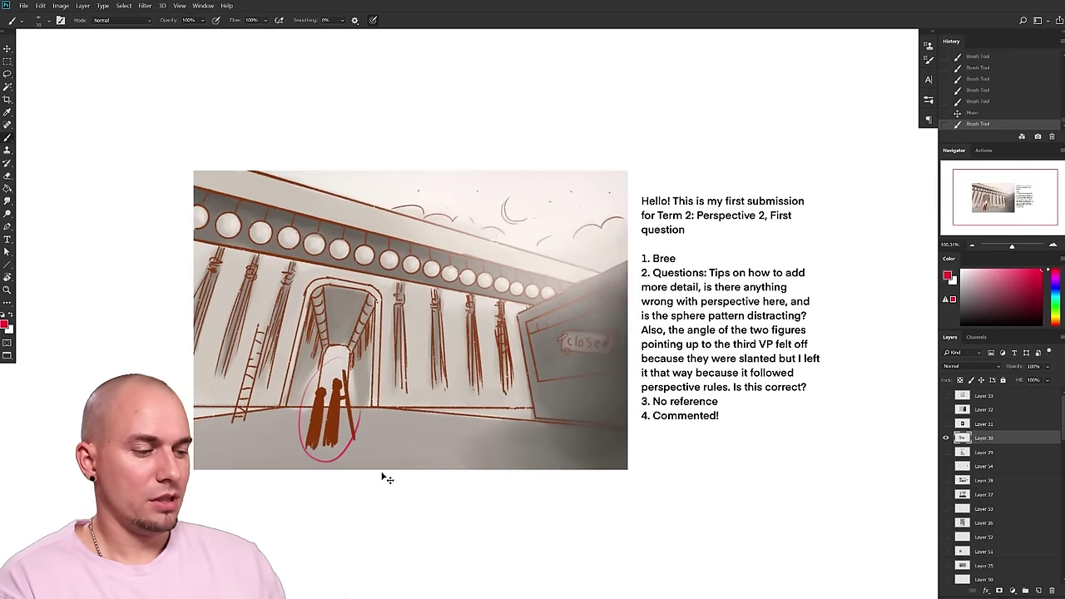
key(ctrl+z)
- Examine the building picture alongside the written questions about detail, perspective, the sphere pattern and the tilted figures
scroll(383, 470, up, 4)
drag(558, 440, 497, 468)
scroll(496, 468, down, 4)
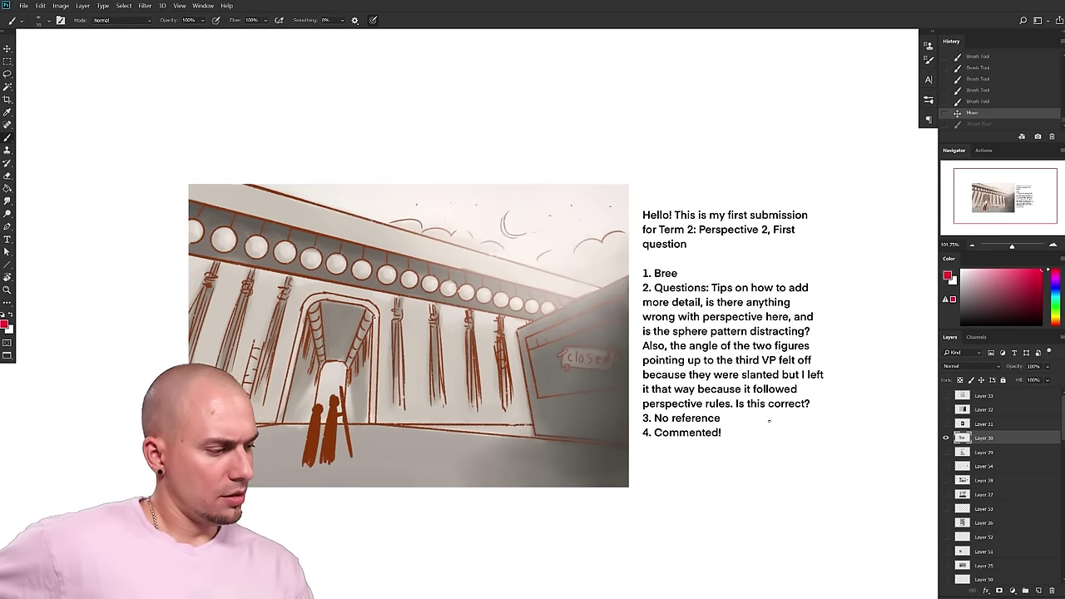
drag(796, 377, 809, 363)
scroll(808, 364, left, 2)
drag(651, 344, 654, 361)
drag(557, 399, 631, 402)
scroll(631, 403, up, 1)
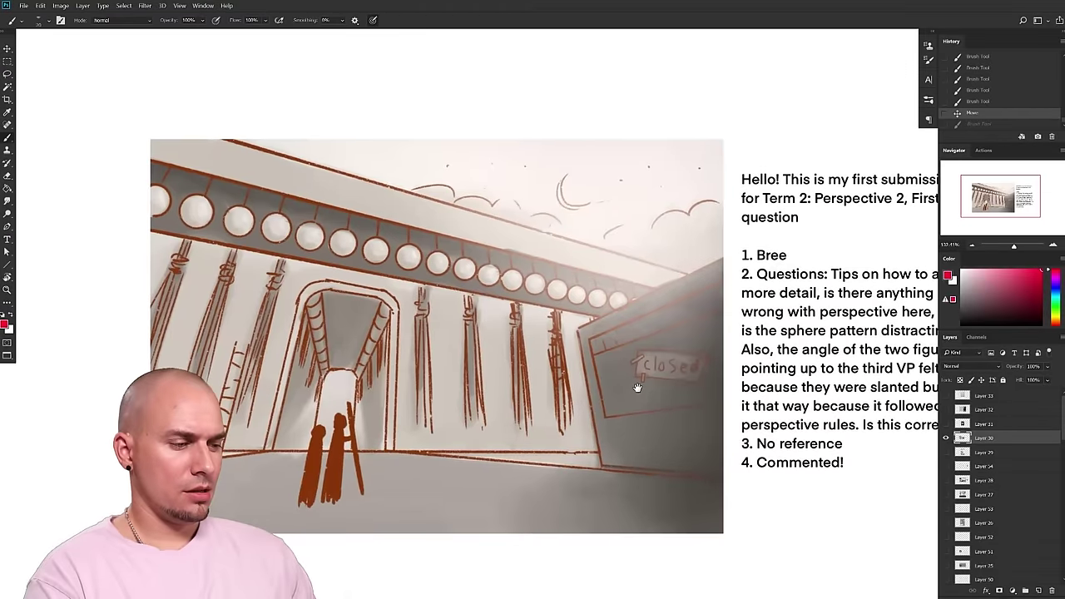
scroll(637, 386, right, 2)
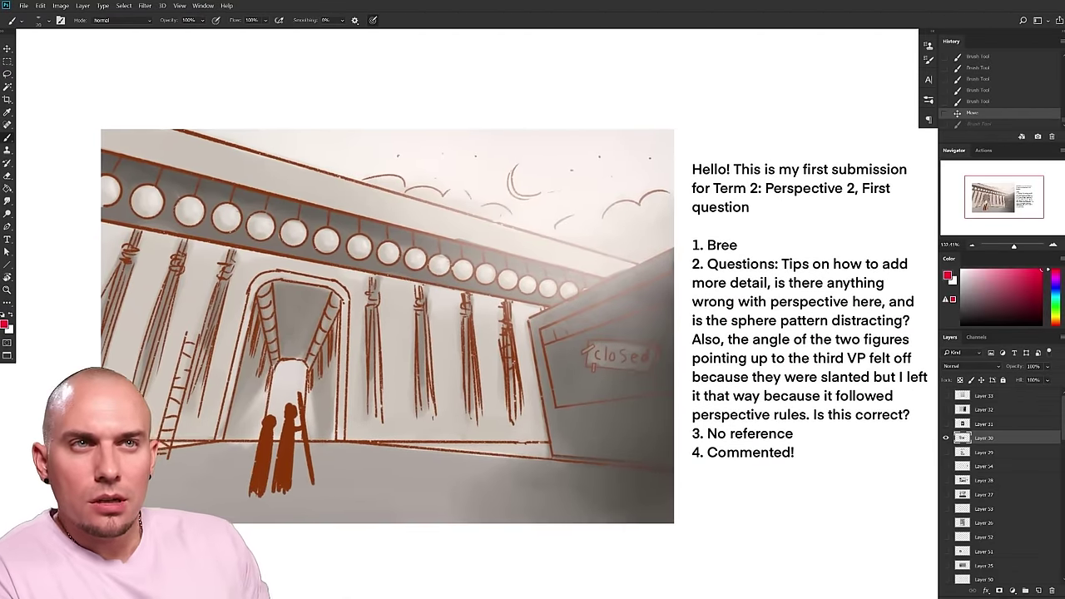
scroll(550, 431, down, 3)
scroll(549, 431, right, 1)
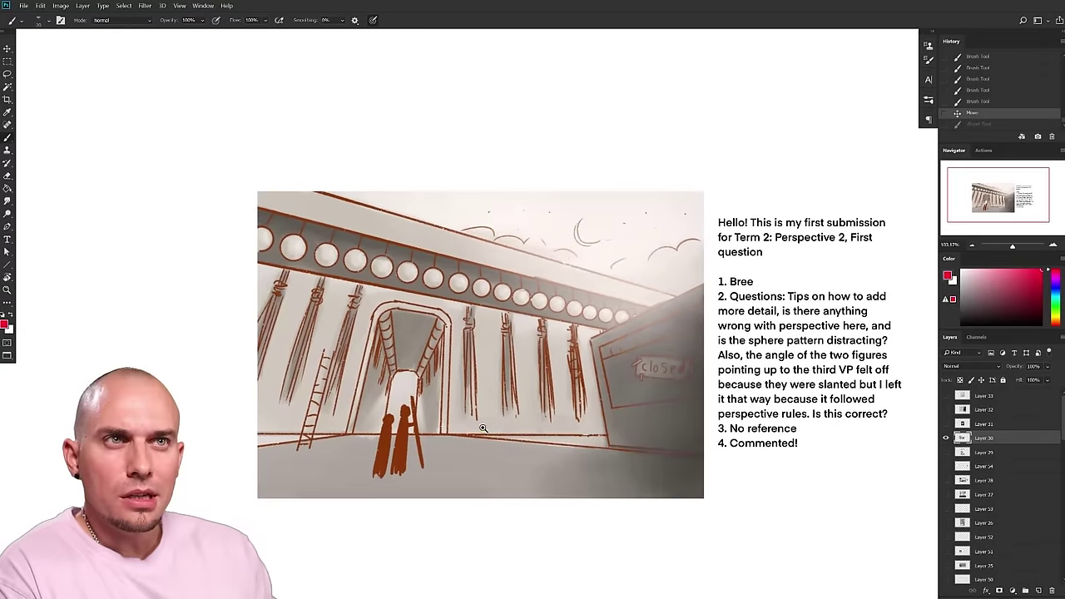
scroll(512, 426, up, 2)
scroll(579, 469, up, 1)
drag(579, 469, 568, 497)
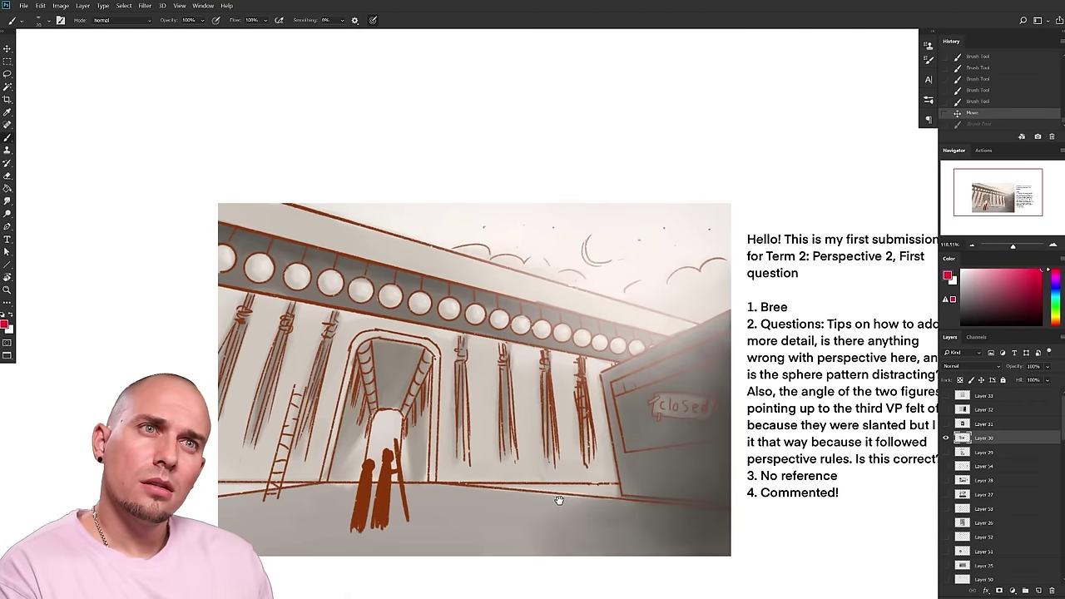
drag(559, 500, 517, 456)
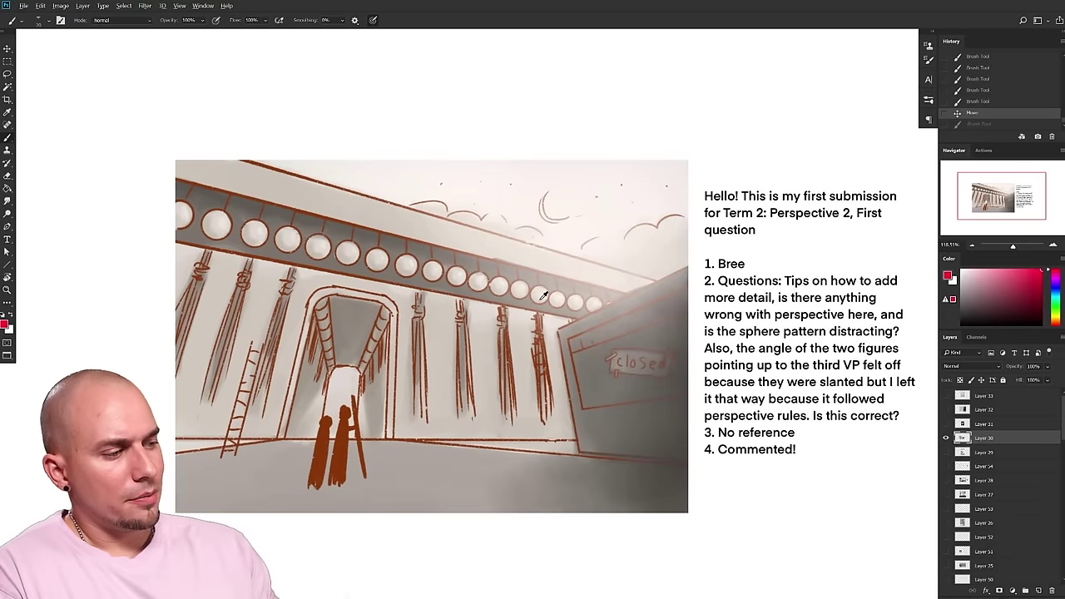
- Sample the grey of the band behind the spheres, enlarge the brush, try a stroke along the row and undo it
alt+click(540, 298)
drag(540, 297, 413, 304)
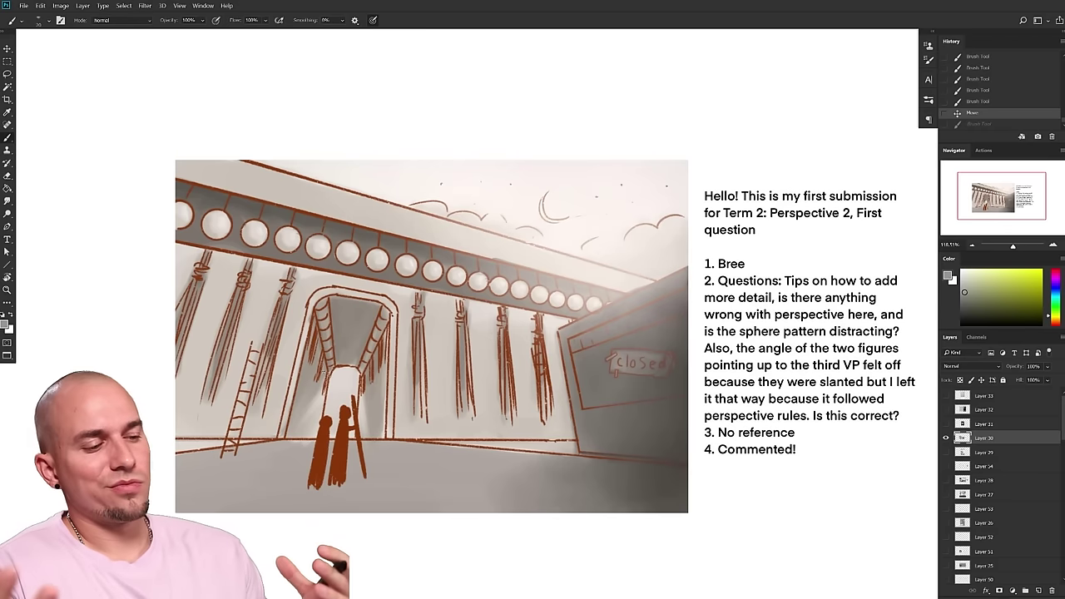
drag(622, 411, 554, 413)
drag(234, 470, 271, 410)
mouse_move(501, 419)
mouse_down()
mouse_move(516, 397)
mouse_move(527, 405)
mouse_move(522, 424)
mouse_up()
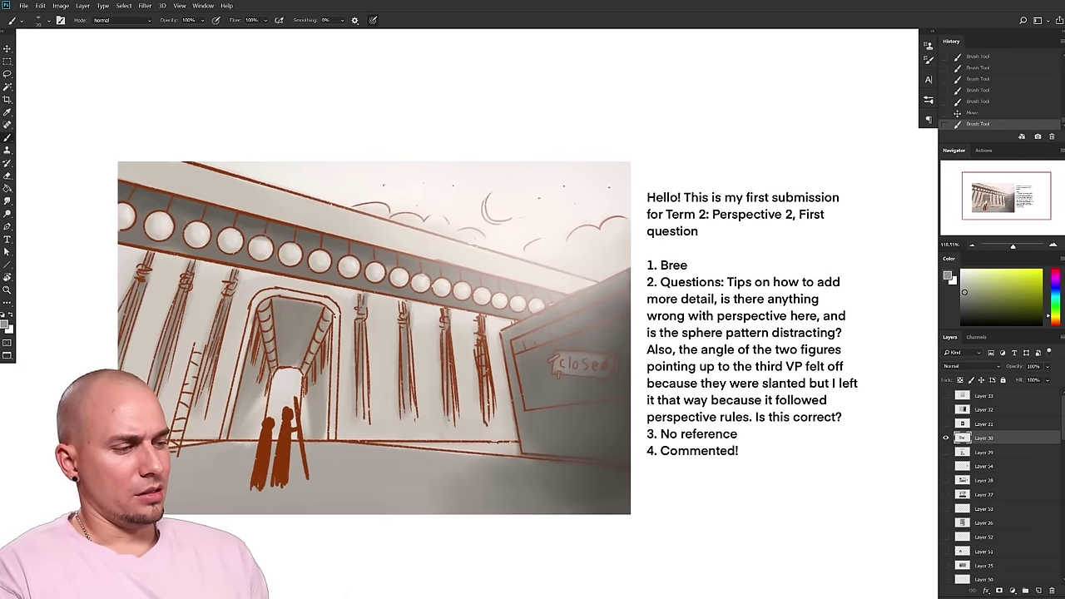
drag(334, 389, 391, 374)
mouse_move(437, 333)
mouse_down()
mouse_move(488, 348)
mouse_move(479, 352)
mouse_up()
key(])
drag(615, 311, 150, 199)
key(ctrl+z)
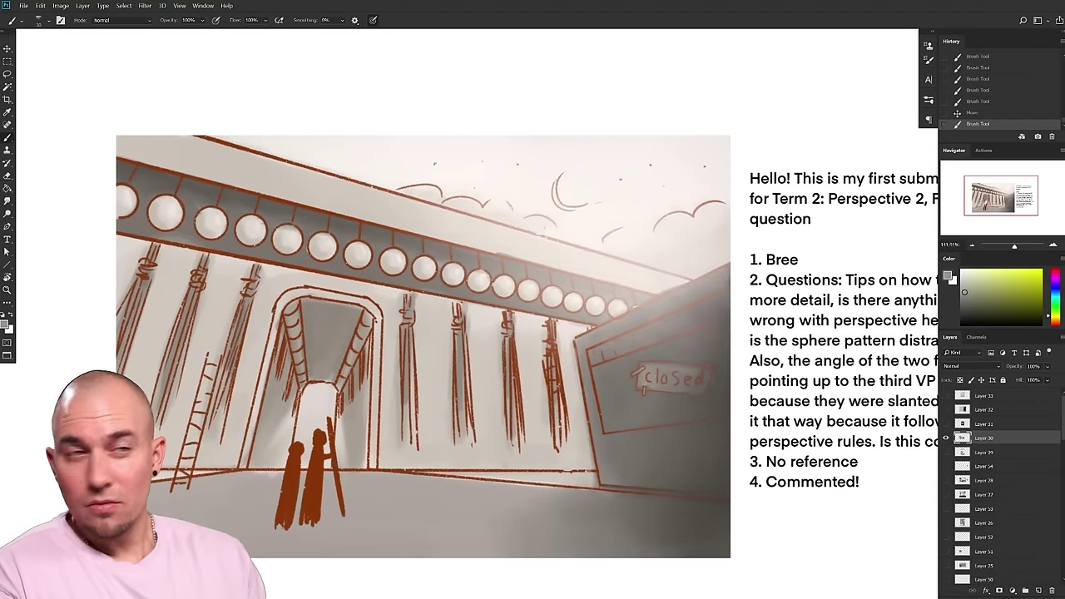
- Sample the light tones near the far end of the sphere row as the brush colour
alt+click(606, 304)
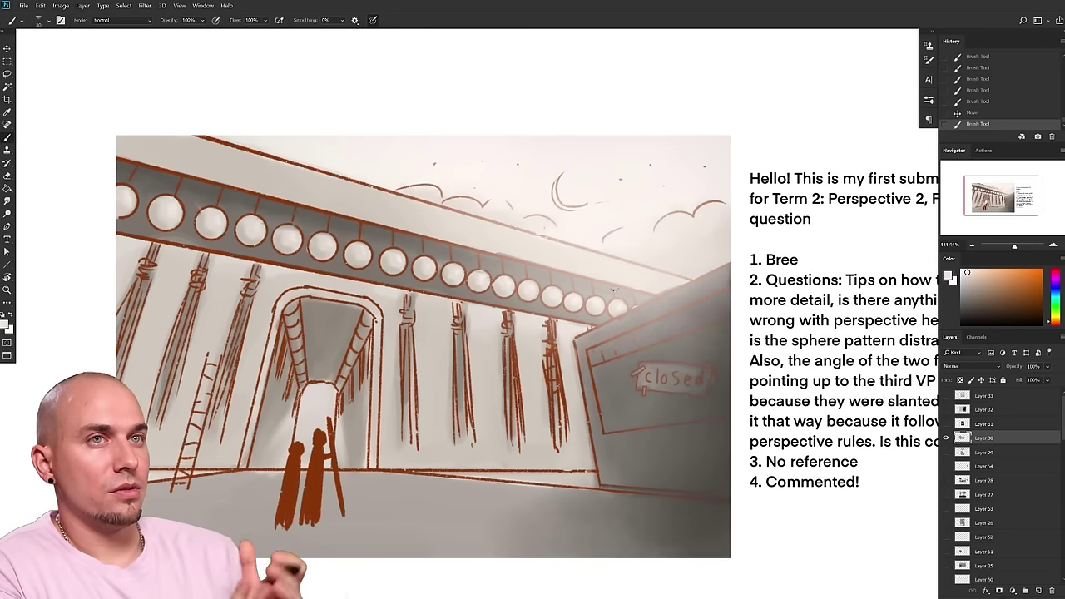
alt+click(614, 290)
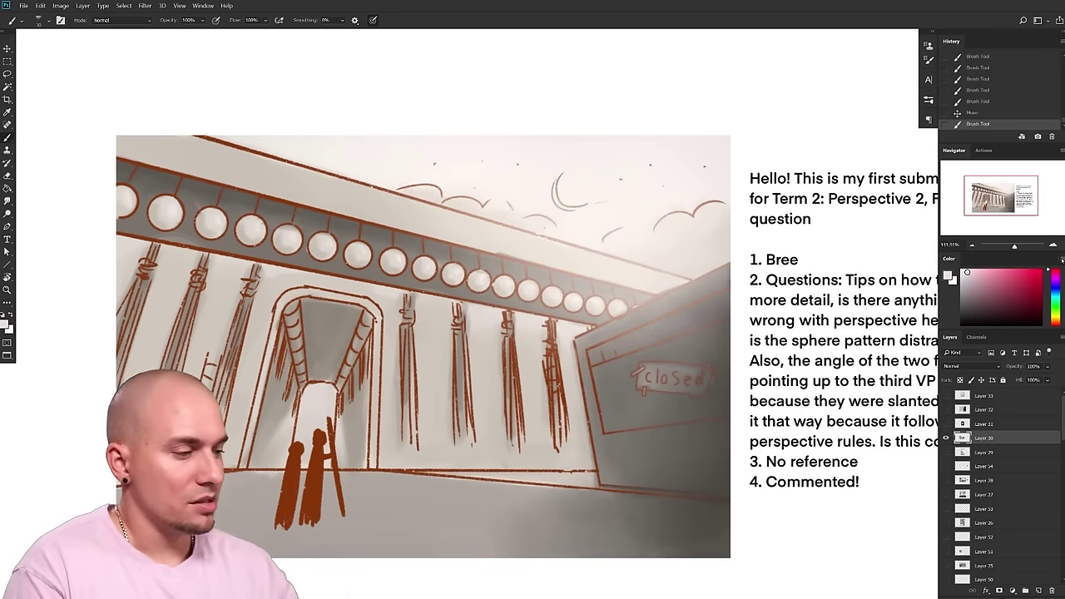
drag(597, 333, 597, 335)
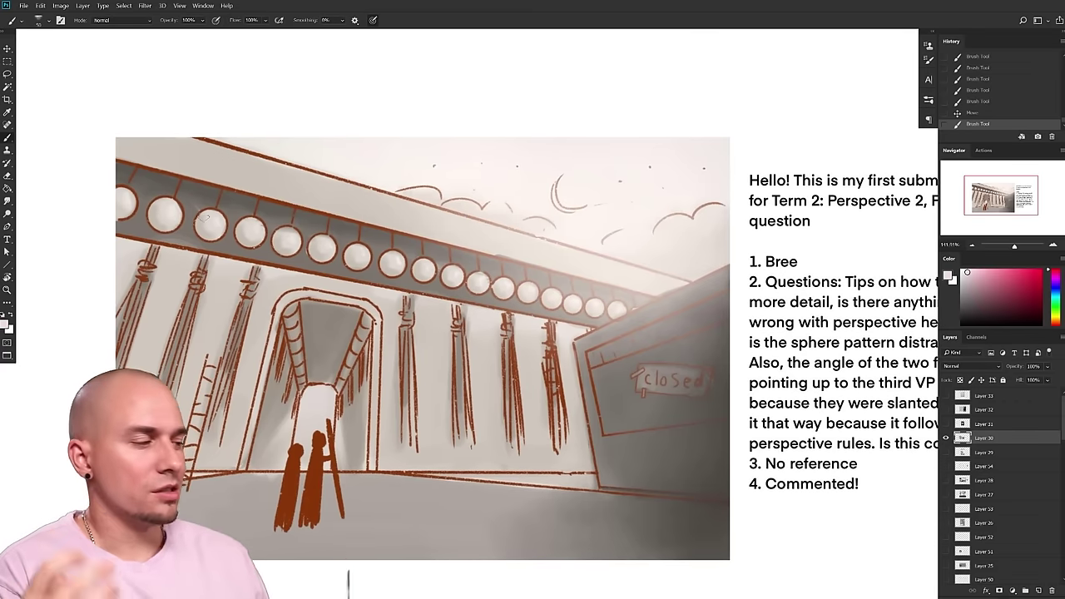
- Set the painting colour to bright red and switch to the MB Soft Round brush
click(1040, 271)
right_click(632, 298)
click(585, 322)
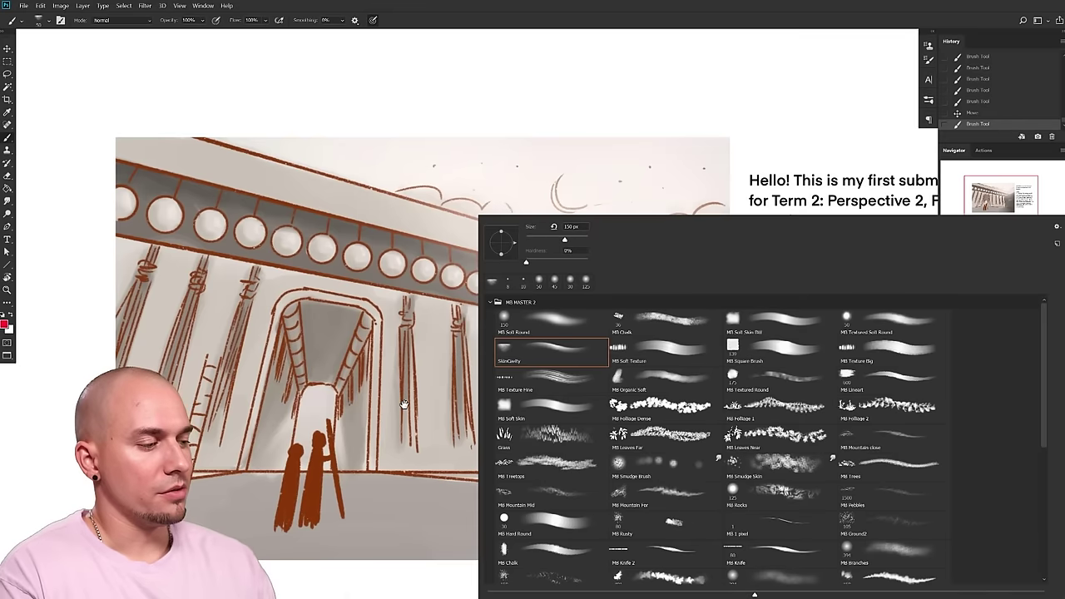
click(404, 405)
- Try broad red strokes along the whole row of spheres to mark the bright pattern, and undo them
mouse_move(624, 308)
mouse_down()
mouse_move(489, 291)
mouse_move(175, 210)
mouse_move(216, 192)
mouse_up()
key(ctrl+z)
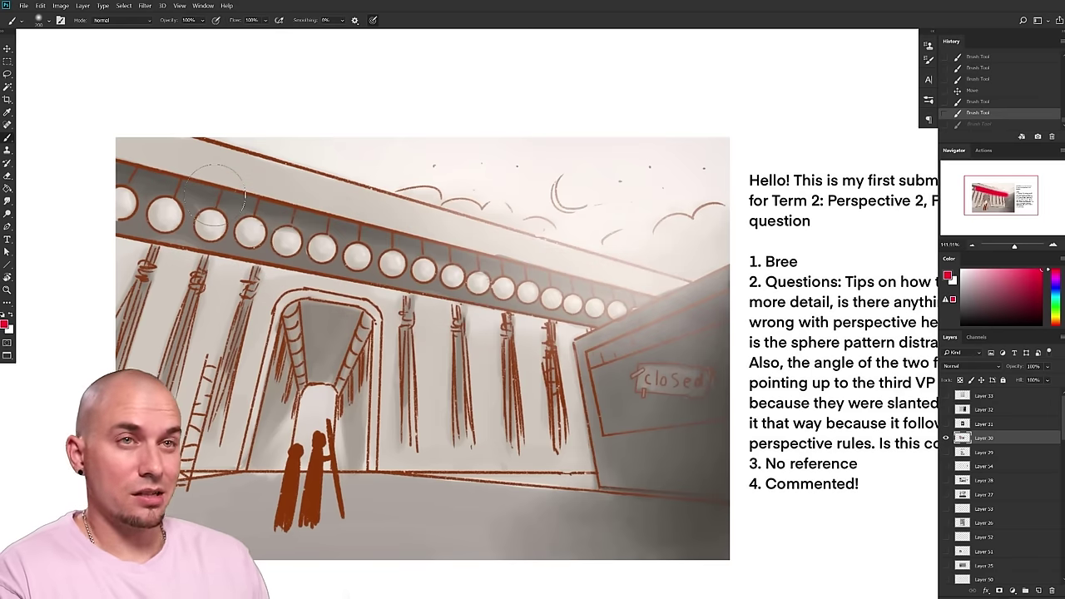
drag(622, 309, 134, 204)
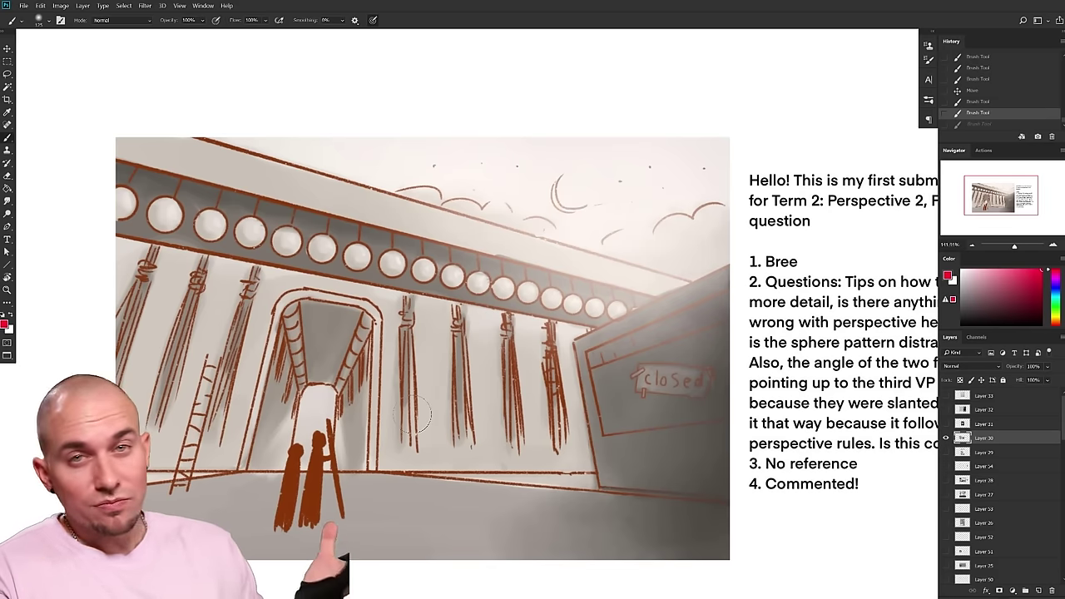
drag(519, 404, 525, 411)
mouse_move(486, 376)
mouse_down()
mouse_move(497, 368)
mouse_move(488, 380)
mouse_up()
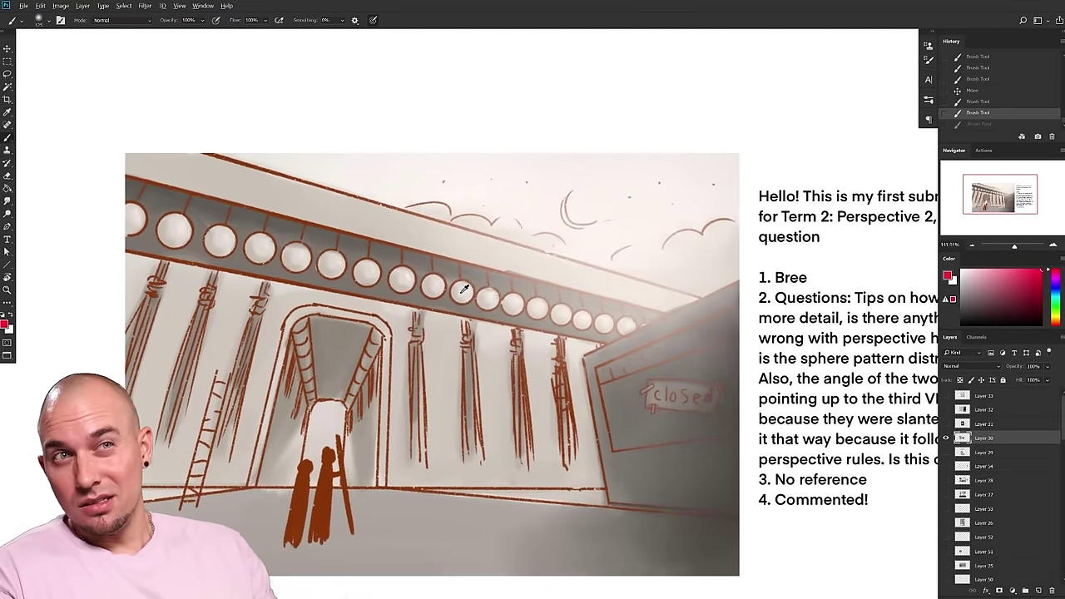
- Sample the light tone of a sphere in the middle of the row and reduce the brush size
alt+click(466, 290)
alt+click(467, 288)
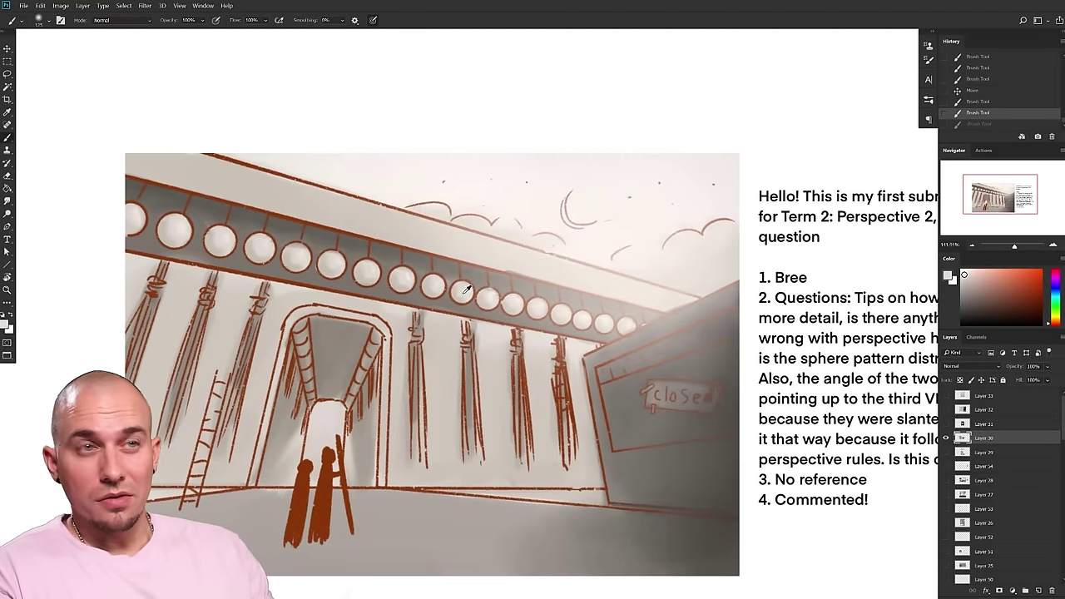
drag(416, 379, 421, 377)
key(bracketleft)
mouse_move(450, 453)
mouse_down()
mouse_move(458, 419)
mouse_move(452, 442)
mouse_up()
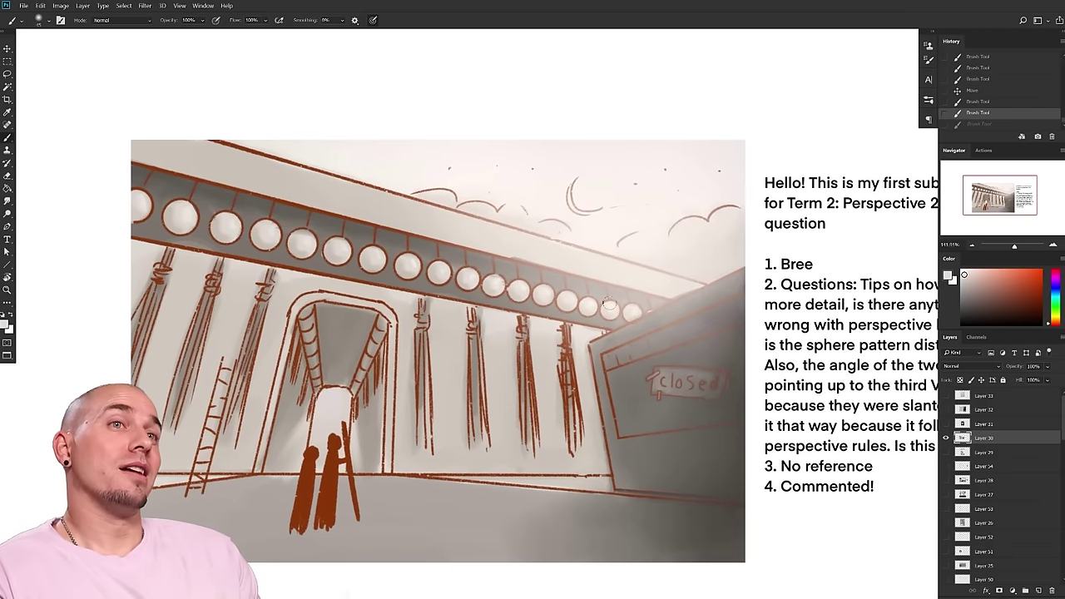
- Compare the tones of several spheres along the row by sampling their colours up close
scroll(467, 283, up, 5)
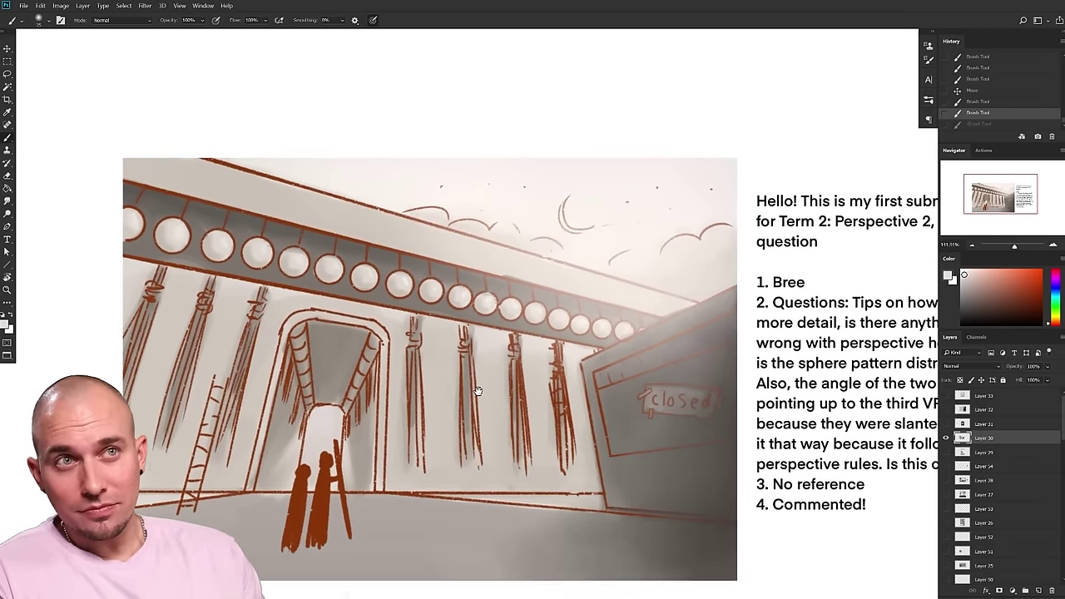
scroll(515, 355, down, 5)
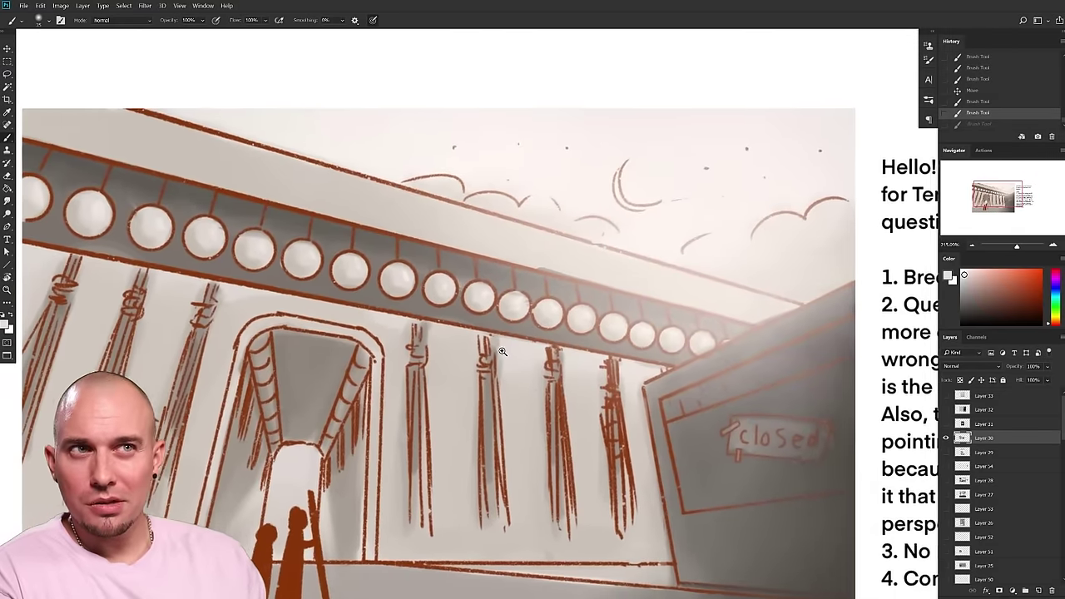
alt+drag(540, 285, 665, 331)
scroll(534, 312, down, 5)
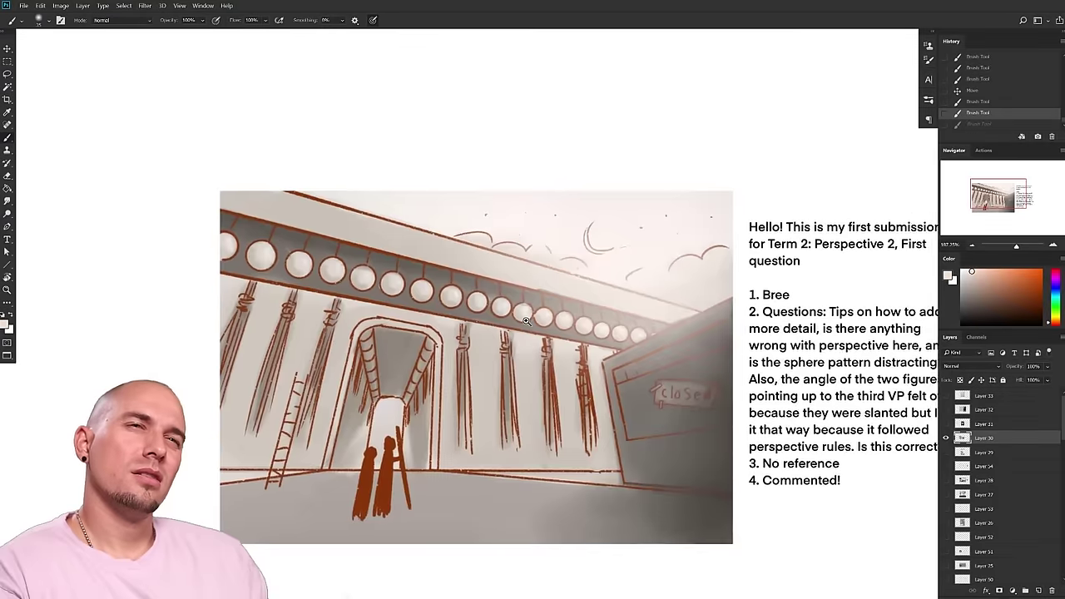
scroll(534, 311, up, 6)
mouse_move(575, 312)
mouse_down()
mouse_move(686, 308)
mouse_move(709, 286)
mouse_move(644, 311)
mouse_up()
alt+click(672, 316)
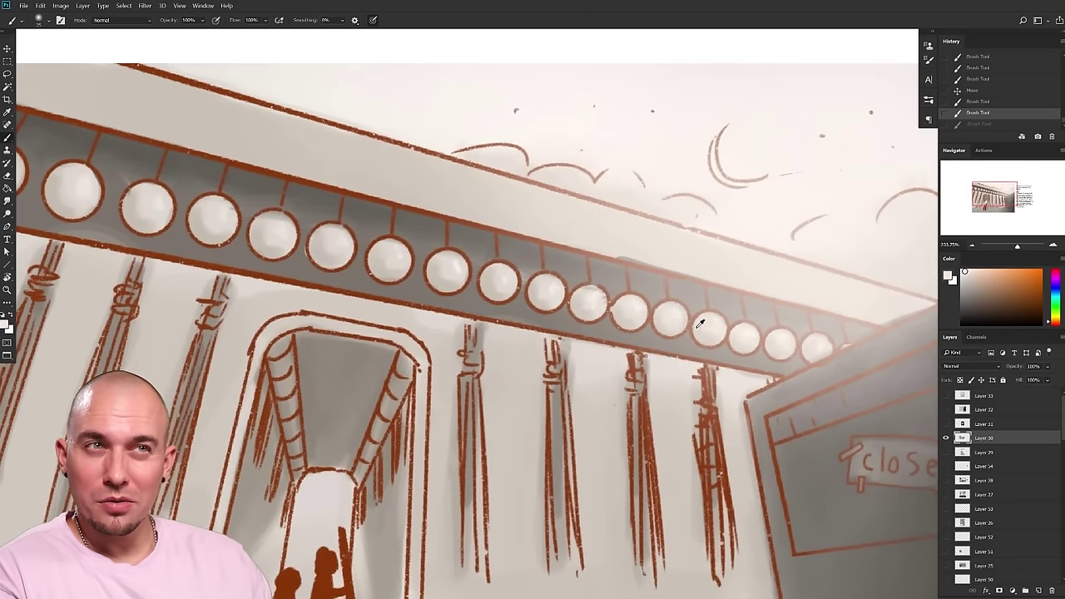
alt+click(703, 315)
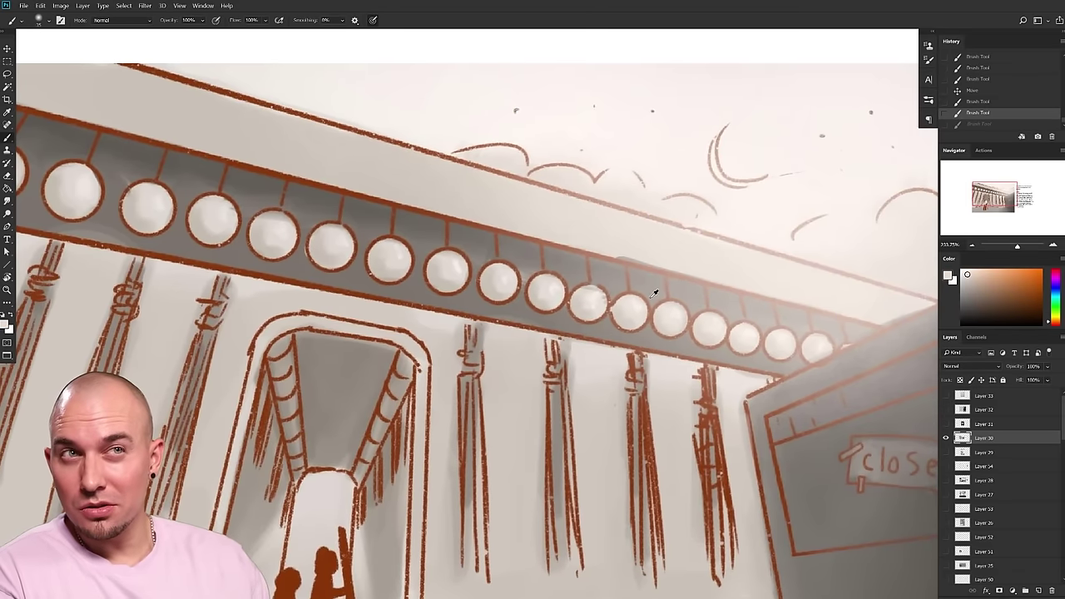
alt+click(588, 302)
drag(595, 290, 576, 298)
alt+click(587, 279)
alt+click(587, 279)
- With a smaller near-black brush, sketch a row of overlapping circles that narrow into the distance on the blank canvas above the picture
key([)
drag(696, 208, 471, 376)
click(961, 321)
mouse_move(776, 347)
mouse_down()
mouse_move(542, 371)
mouse_move(556, 397)
mouse_up()
key([)
mouse_move(345, 137)
mouse_down()
mouse_move(350, 194)
mouse_move(419, 158)
mouse_move(424, 190)
mouse_move(458, 202)
mouse_move(444, 204)
mouse_move(479, 204)
mouse_move(495, 180)
mouse_move(468, 158)
mouse_move(499, 173)
mouse_move(476, 202)
mouse_move(499, 209)
mouse_move(531, 193)
mouse_move(521, 162)
mouse_up()
mouse_move(532, 208)
mouse_down()
mouse_move(555, 188)
mouse_move(527, 169)
mouse_move(564, 196)
mouse_move(550, 211)
mouse_move(565, 169)
mouse_move(575, 212)
mouse_move(596, 178)
mouse_move(602, 213)
mouse_up()
drag(609, 176, 611, 213)
drag(621, 175, 621, 213)
drag(706, 267, 676, 248)
drag(469, 330, 802, 400)
scroll(496, 397, up, 2)
- Undo the strokes of the circle row sketched above the picture
key(ctrl+z)
key(ctrl+z)
key(ctrl+z)
key(ctrl+z)
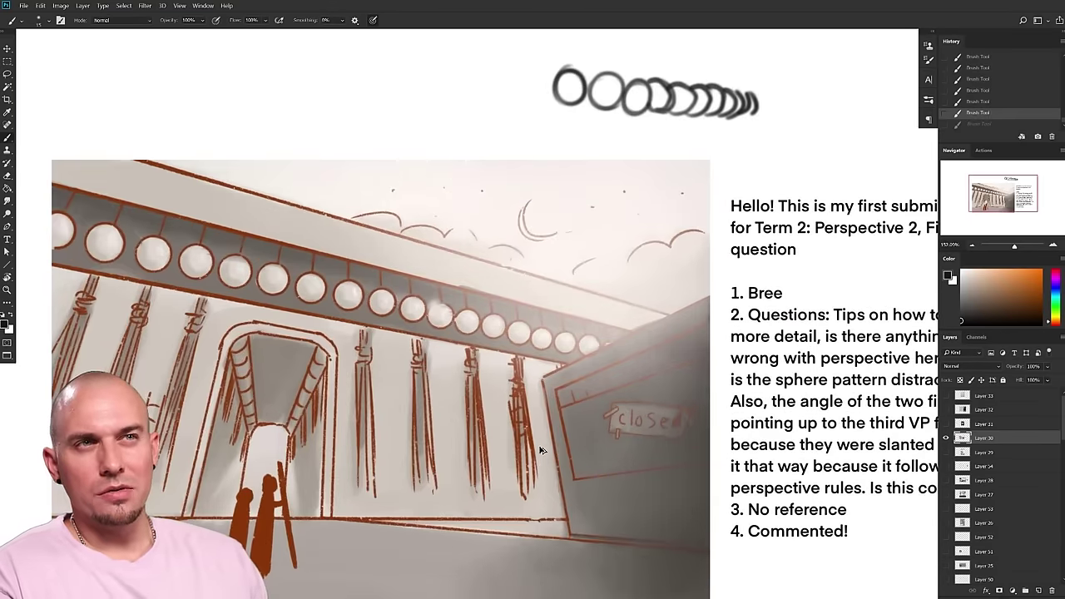
key(ctrl+z)
key(ctrl+z)
key(ctrl+z)
key(ctrl+z)
key(ctrl+z)
key(ctrl+z)
key(ctrl+z)
key(ctrl+z)
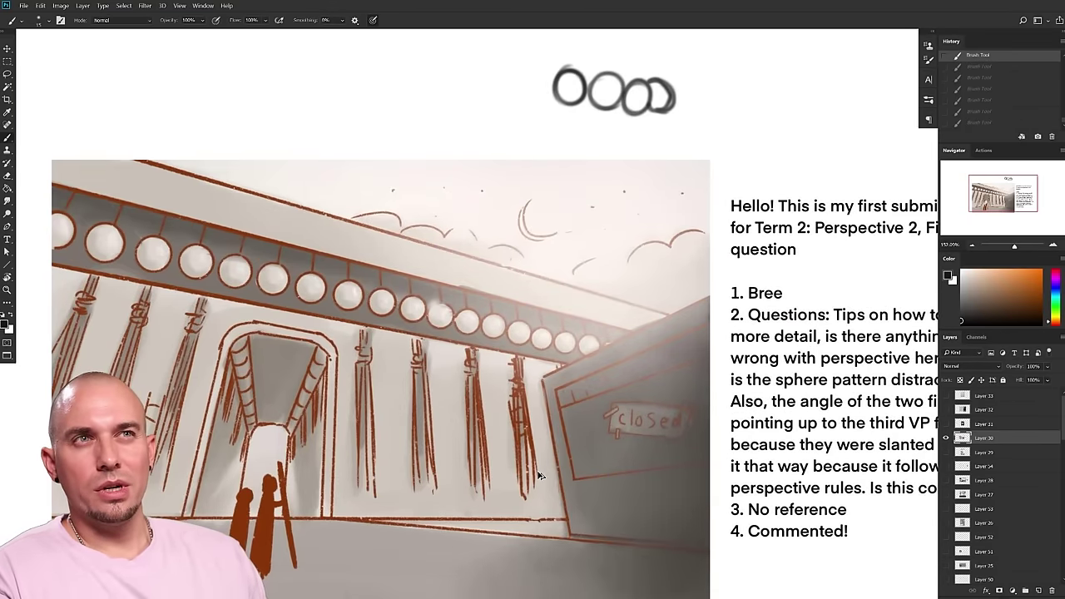
key(ctrl+z)
- Try dark strokes along the upper edge of the band behind the spheres, and undo them
mouse_move(536, 418)
mouse_down()
mouse_move(535, 361)
mouse_move(474, 425)
mouse_move(480, 374)
mouse_up()
drag(415, 462, 418, 478)
drag(330, 380, 334, 419)
drag(525, 339, 491, 329)
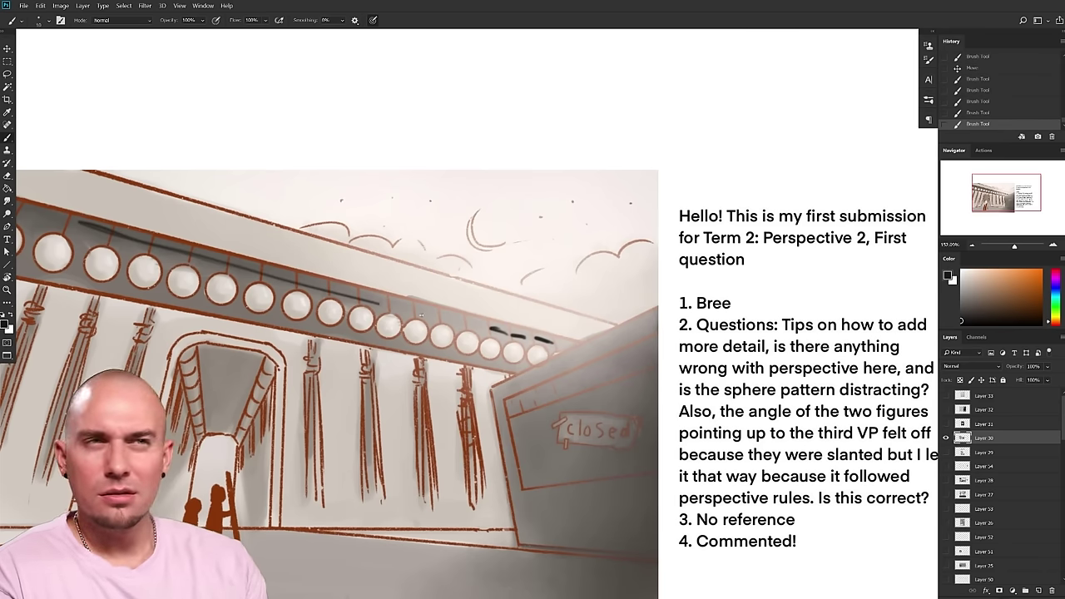
key(ctrl+z)
key(ctrl+z)
key(ctrl+z)
key(ctrl+z)
- Draw dark lines through the row of spheres toward the far corner of the building, replacing the shorter first attempt
mouse_move(445, 299)
mouse_down()
mouse_move(475, 267)
mouse_move(434, 361)
mouse_up()
mouse_move(524, 417)
mouse_down()
mouse_move(588, 384)
mouse_move(349, 331)
mouse_up()
key(])
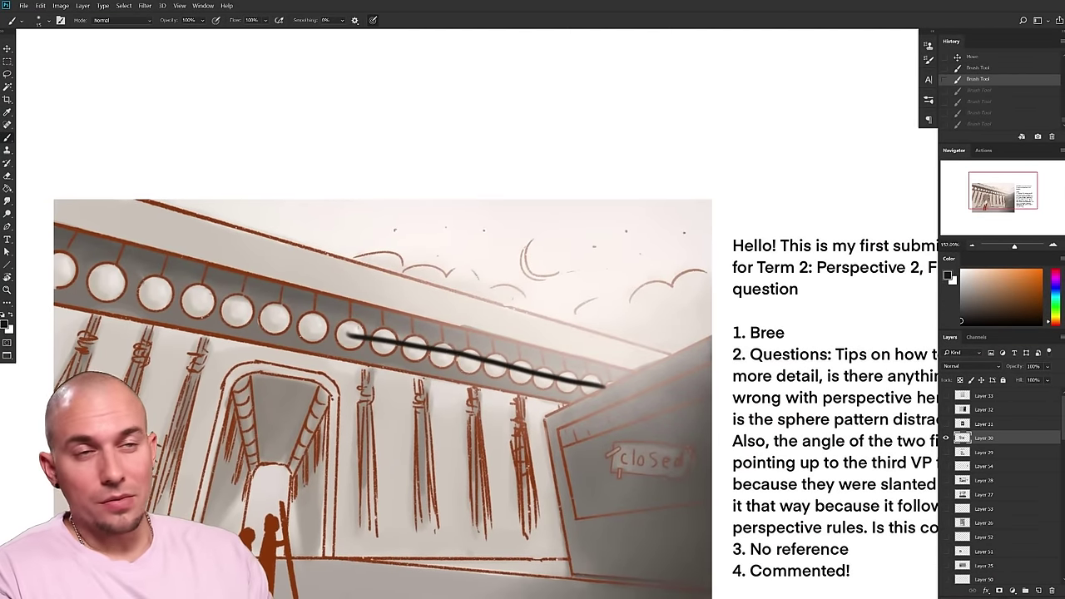
key(ctrl+z)
mouse_move(589, 385)
mouse_down()
mouse_move(125, 291)
mouse_move(591, 408)
mouse_up()
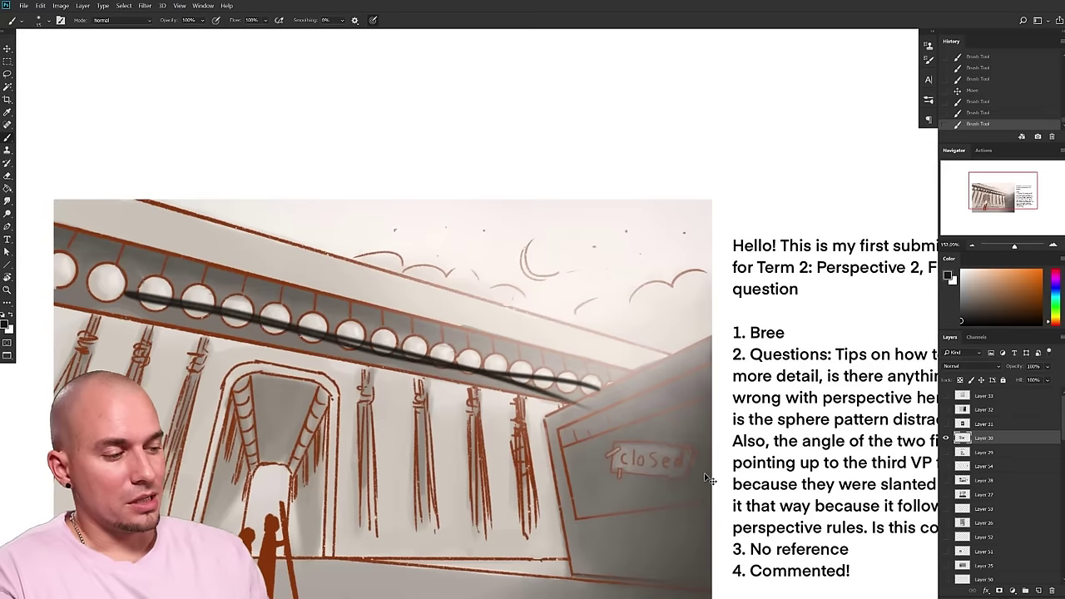
- Undo the dark line through the row of spheres and clear space above the picture for a separate diagram
key(ctrl+z)
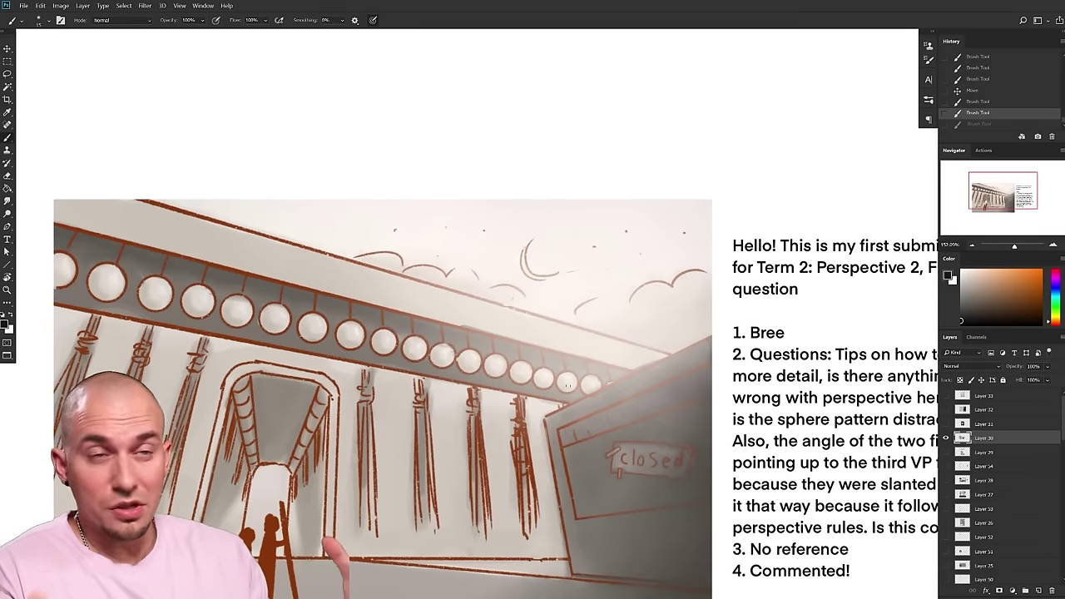
drag(589, 386, 523, 399)
drag(575, 337, 547, 368)
mouse_move(414, 395)
mouse_down()
mouse_move(477, 374)
mouse_move(462, 426)
mouse_up()
drag(391, 310, 383, 148)
key(ctrl+z)
- On the blank canvas above the picture, place a dark dot, draw a horizon line from it, and slope one line into the far end
click(330, 264)
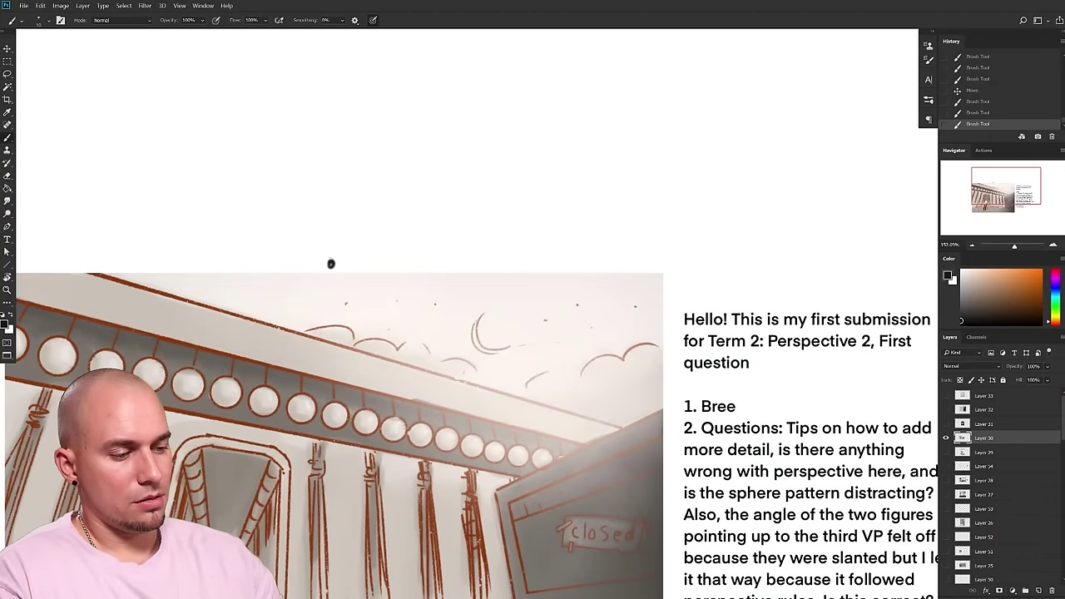
drag(261, 130, 624, 273)
drag(299, 68, 666, 304)
key(ctrl+z)
drag(293, 67, 754, 304)
key(ctrl+z)
key(ctrl+z)
mouse_move(318, 90)
mouse_down()
mouse_move(773, 269)
mouse_move(331, 273)
mouse_up()
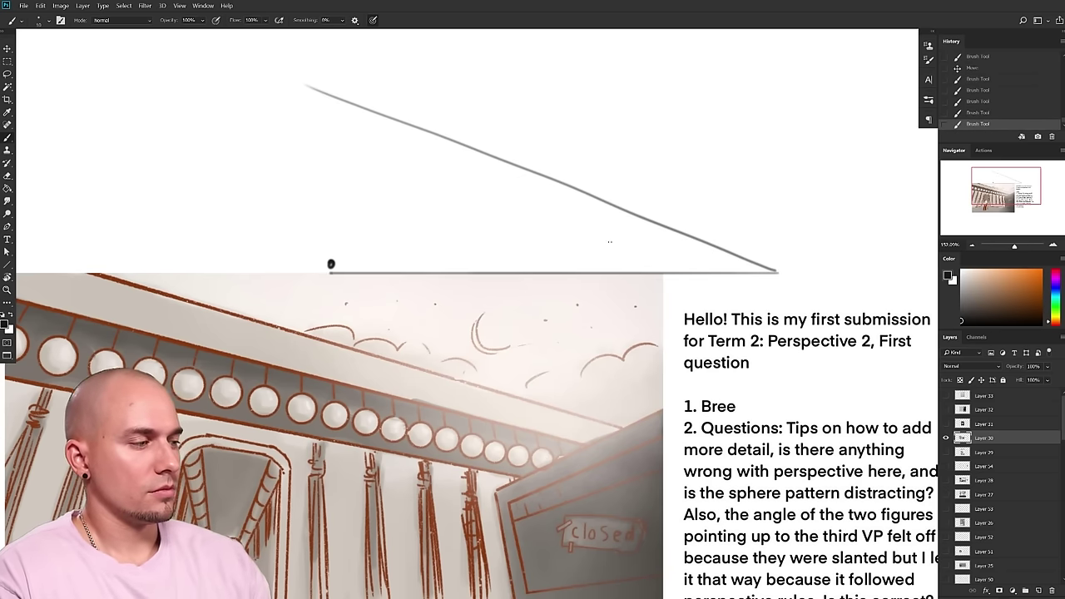
- Draw a second line converging on the horizon's far end and two lines from the dark dot up to the upper converging line
drag(775, 271, 268, 160)
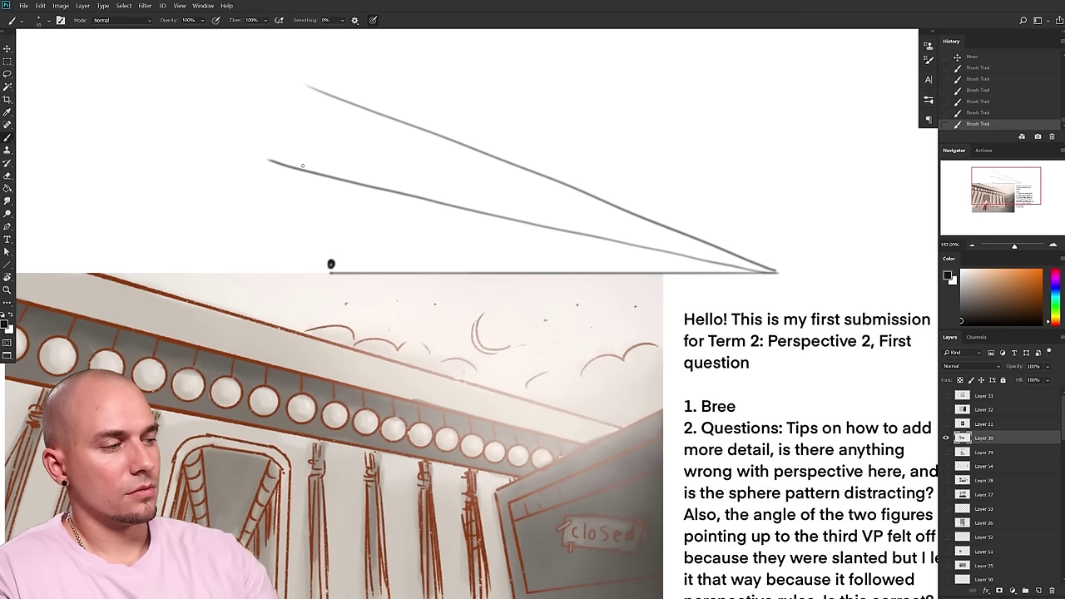
drag(331, 263, 384, 115)
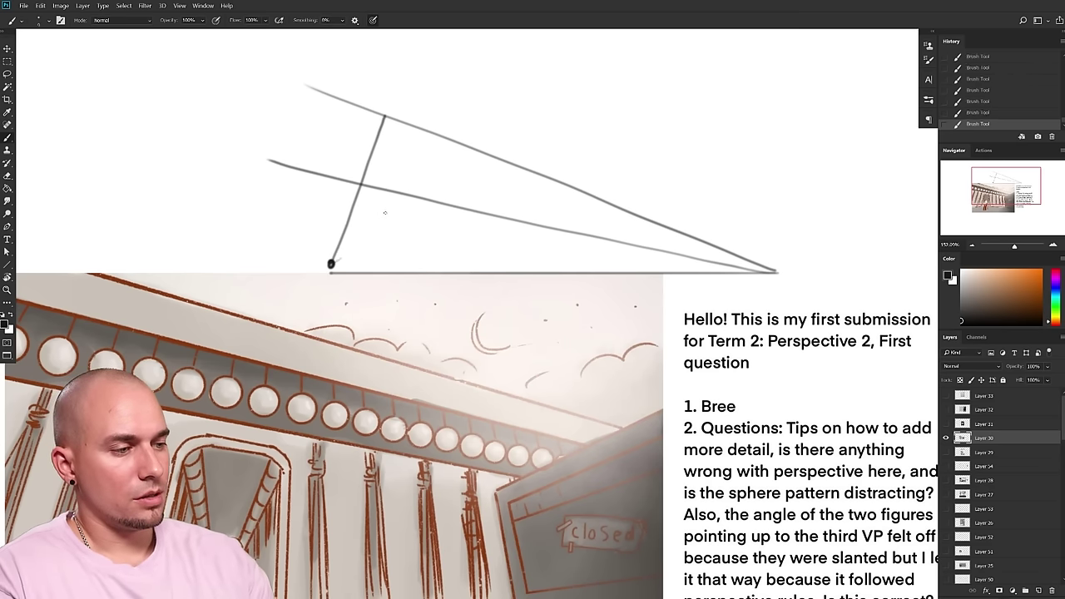
drag(353, 241, 442, 138)
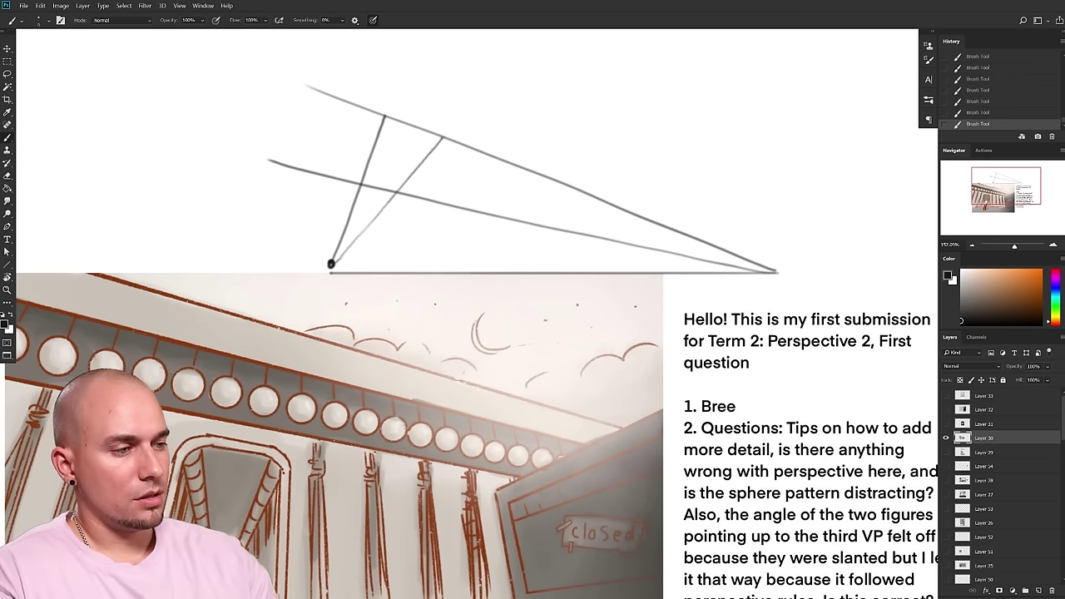
- Mark a vanishing point above the diagram and draw lines from it down across both converging lines as the first panel's sides
drag(488, 178, 483, 192)
drag(630, 308, 617, 305)
mouse_move(430, 273)
mouse_down()
mouse_move(424, 217)
mouse_move(411, 259)
mouse_up()
drag(417, 323, 404, 267)
mouse_move(360, 364)
mouse_down()
mouse_move(380, 451)
mouse_move(391, 288)
mouse_move(377, 404)
mouse_move(395, 321)
mouse_up()
scroll(395, 320, down, 3)
scroll(395, 320, up, 4)
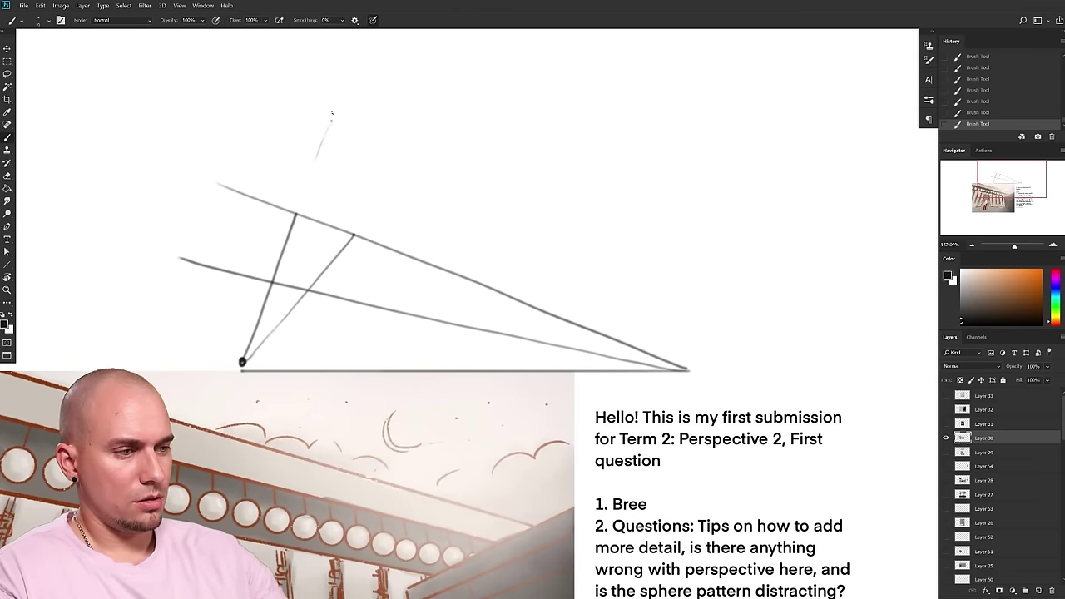
drag(338, 156, 373, 357)
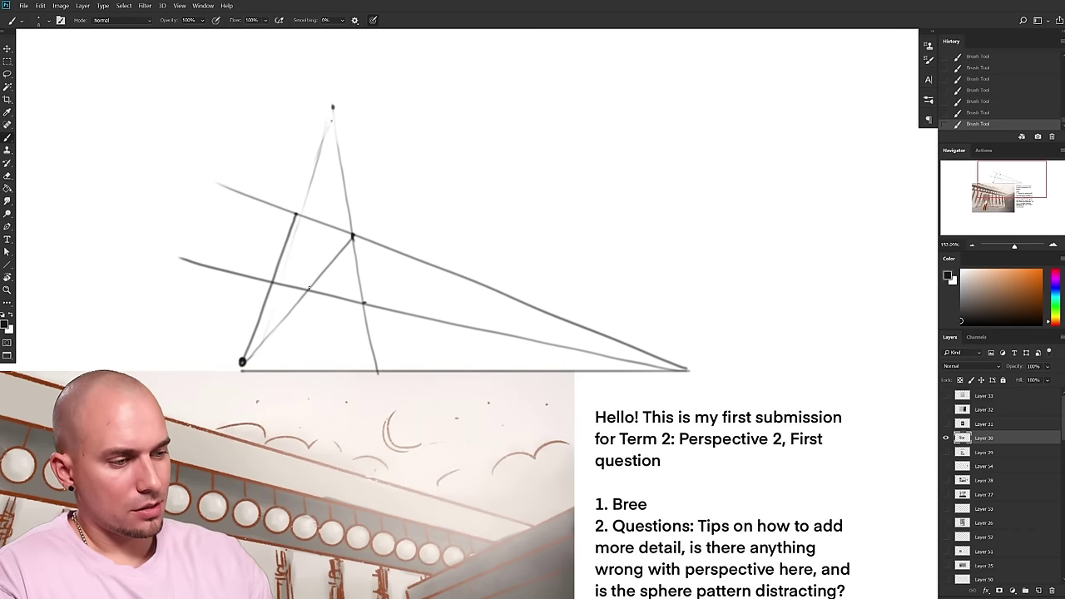
- Outline the first panel in bold between the converging lines, undoing the trial hanging circle and the trial zigzag beyond it
mouse_move(353, 237)
mouse_down()
mouse_move(316, 295)
mouse_move(296, 213)
mouse_move(360, 234)
mouse_move(309, 268)
mouse_move(326, 246)
mouse_up()
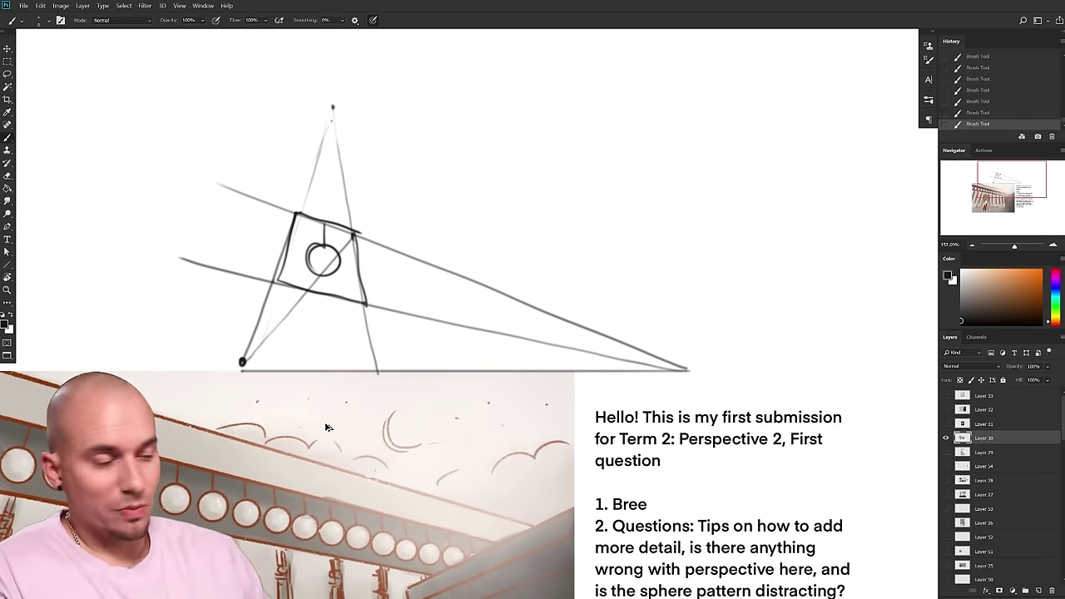
key(ctrl+z)
drag(416, 387, 400, 358)
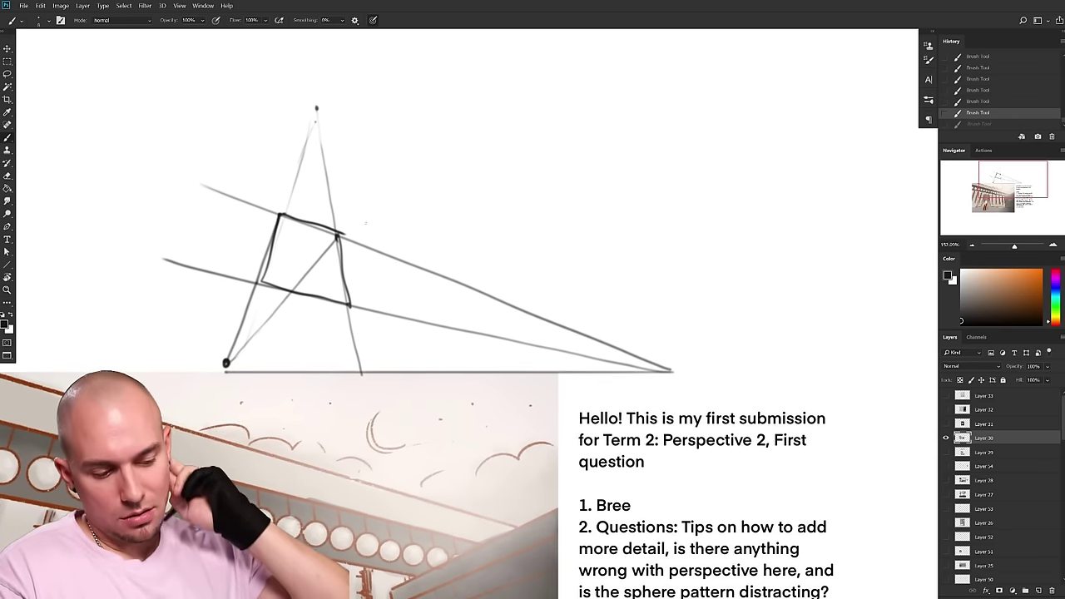
mouse_move(382, 254)
mouse_down()
mouse_move(389, 313)
mouse_move(418, 305)
mouse_move(421, 280)
mouse_move(459, 318)
mouse_move(512, 313)
mouse_move(576, 346)
mouse_up()
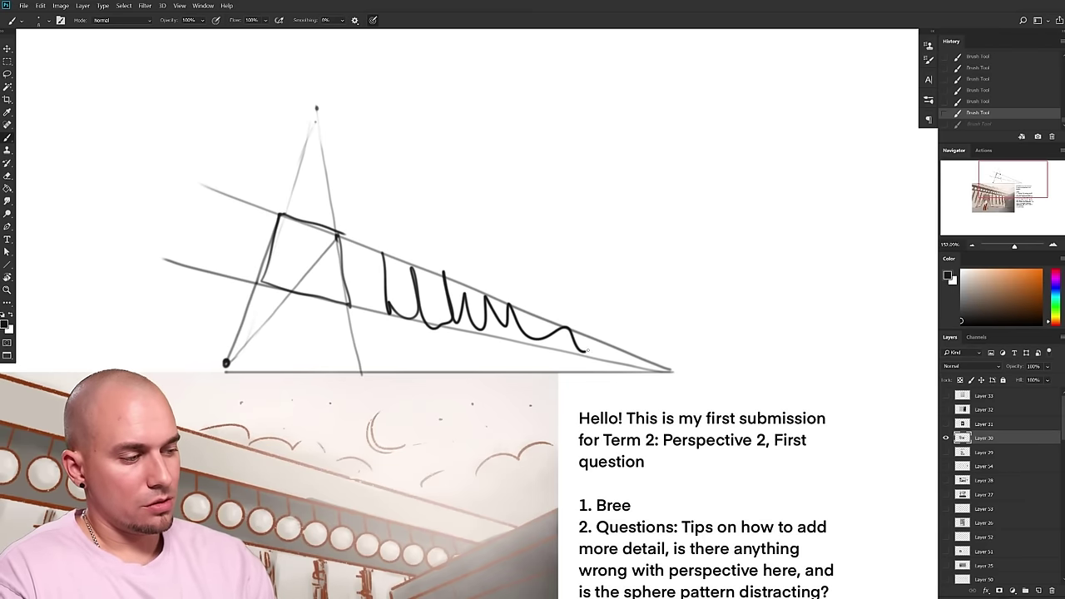
key(ctrl+z)
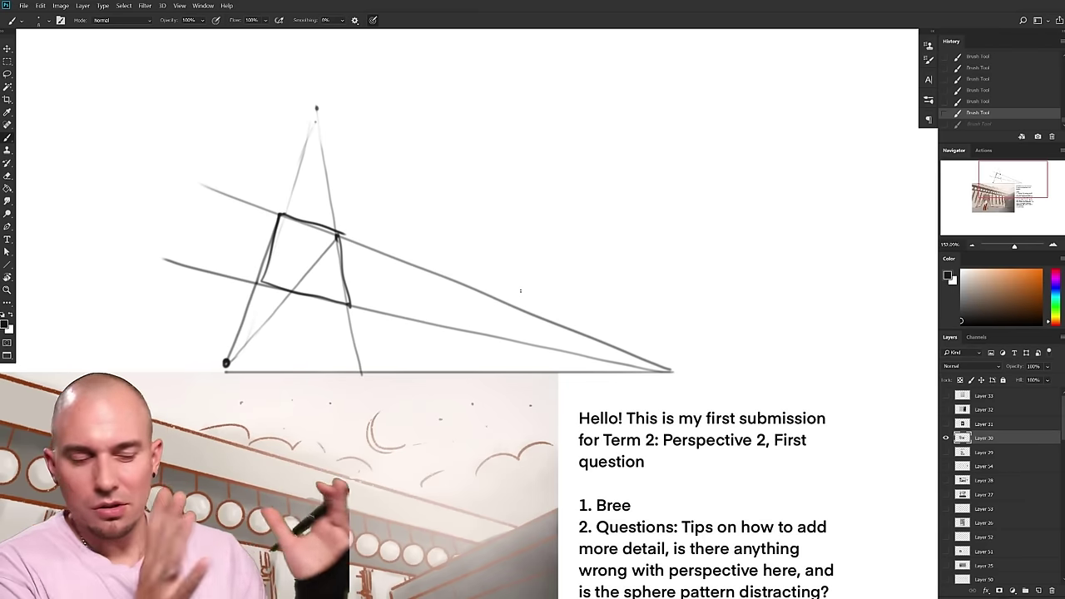
scroll(400, 387, up, 1)
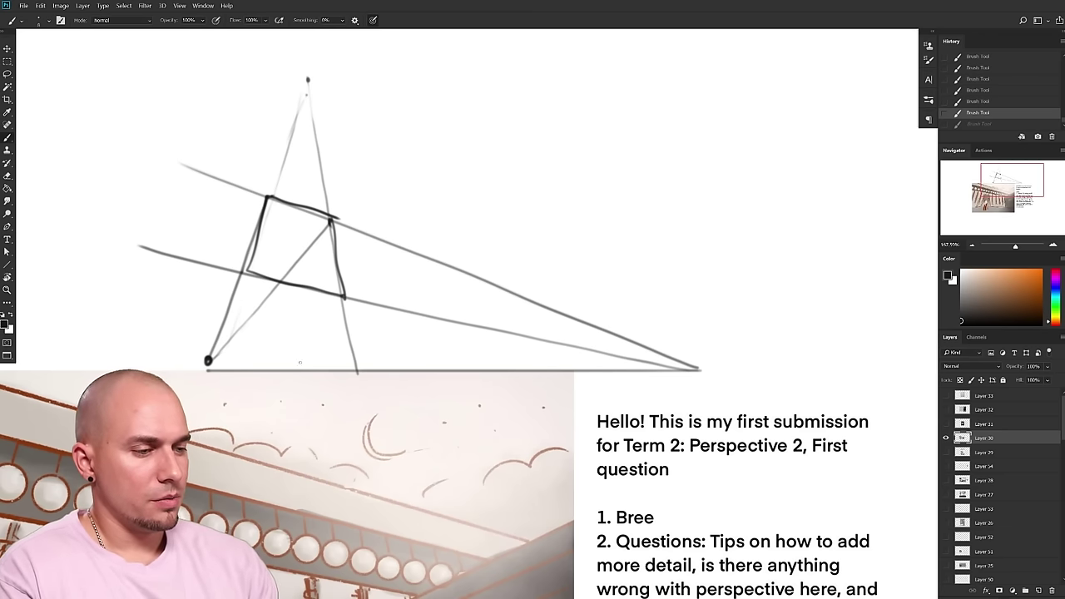
- Draw both diagonals across the first panel and mark the centre where they cross
drag(248, 271, 330, 221)
drag(268, 200, 324, 270)
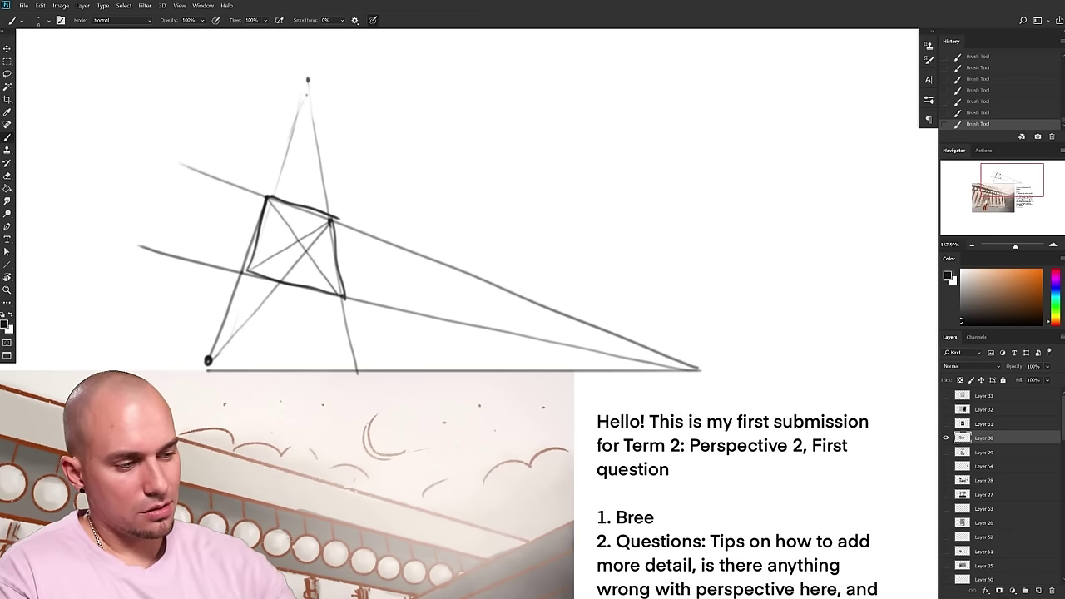
drag(268, 199, 331, 277)
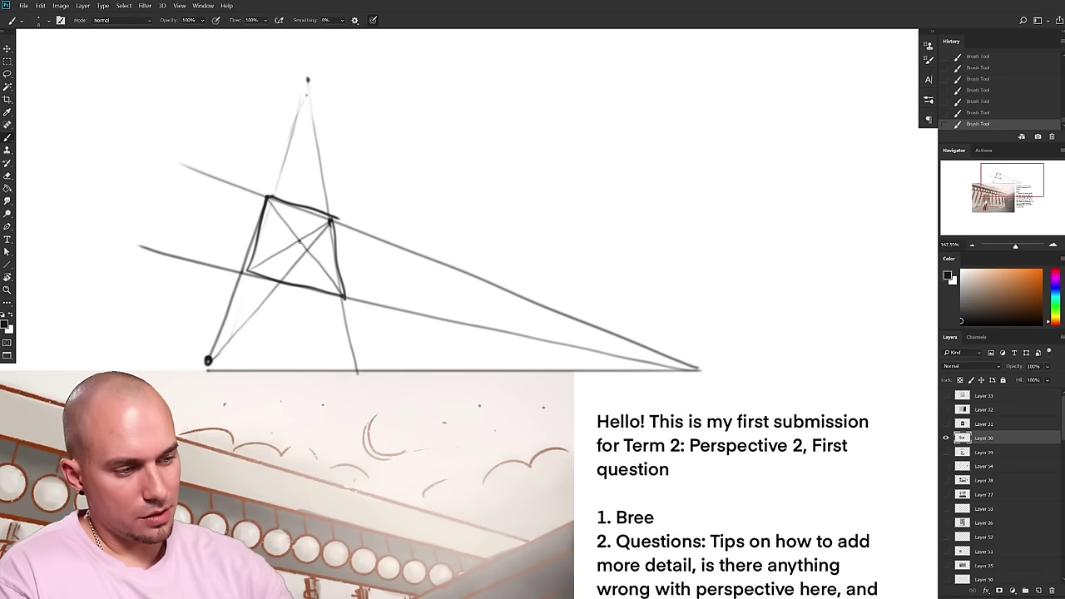
- Draw a centre line from the horizon's vanishing point through the panel's centre, replacing the first attempt
drag(574, 330, 135, 183)
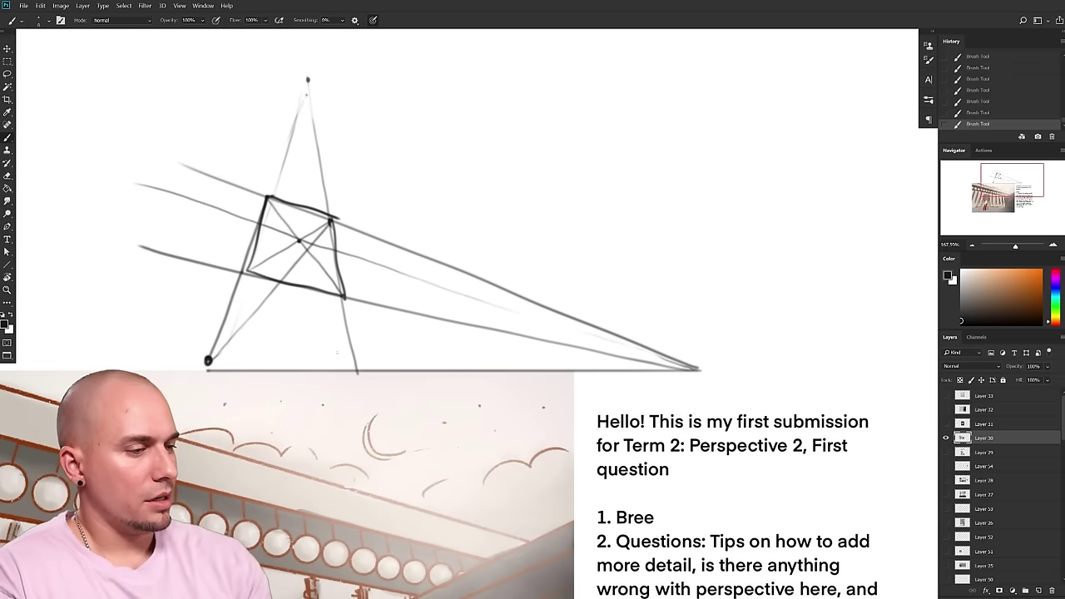
key(ctrl+z)
drag(701, 369, 631, 350)
drag(470, 296, 131, 193)
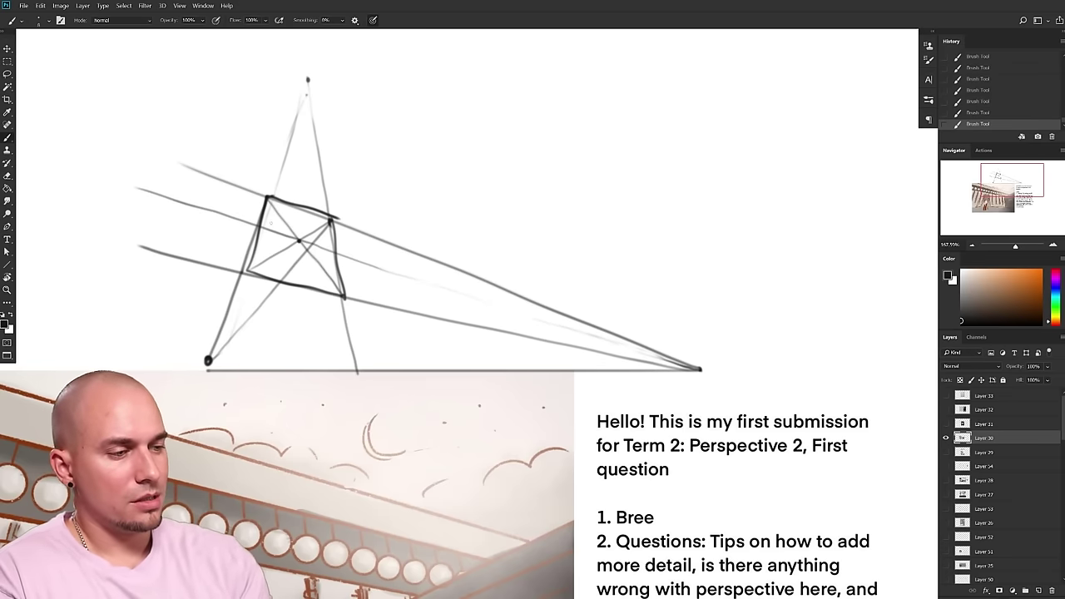
drag(301, 235, 697, 362)
key(ctrl+z)
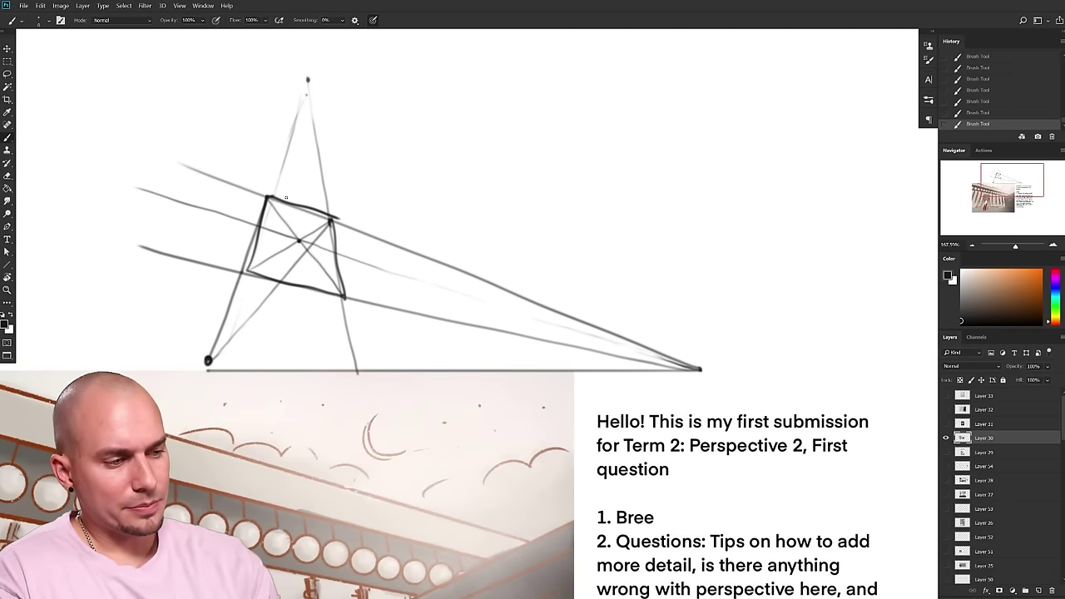
- In orange, draw a diagonal from the first panel's upper near corner through its far edge's midpoint to the lower converging line
click(1039, 271)
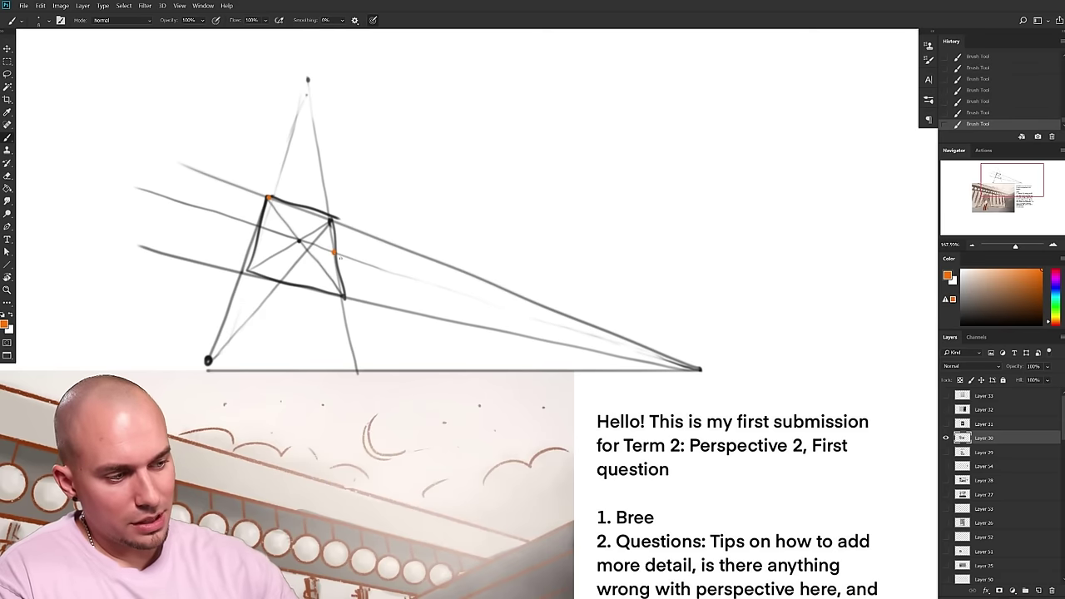
drag(268, 199, 334, 254)
key(ctrl+z)
drag(268, 199, 380, 289)
key(ctrl+z)
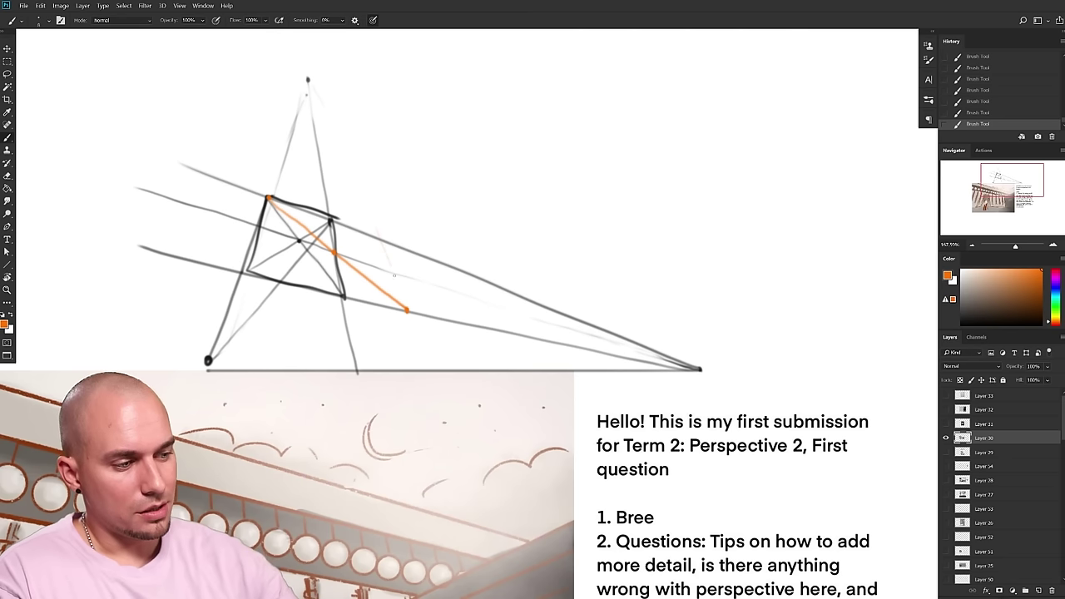
- Draw an orange line from the upper vanishing point to the diagonal's end and outline the second panel in orange
key(ctrl+z)
drag(407, 311, 401, 295)
drag(383, 257, 308, 79)
drag(378, 241, 407, 309)
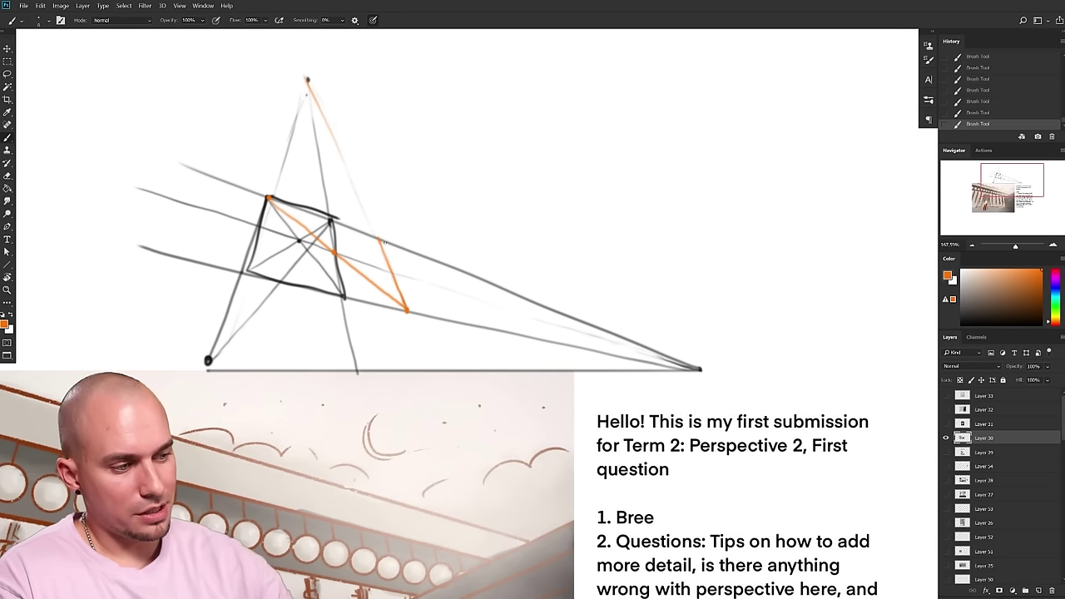
mouse_move(332, 222)
mouse_down()
mouse_move(342, 292)
mouse_move(342, 223)
mouse_move(381, 238)
mouse_up()
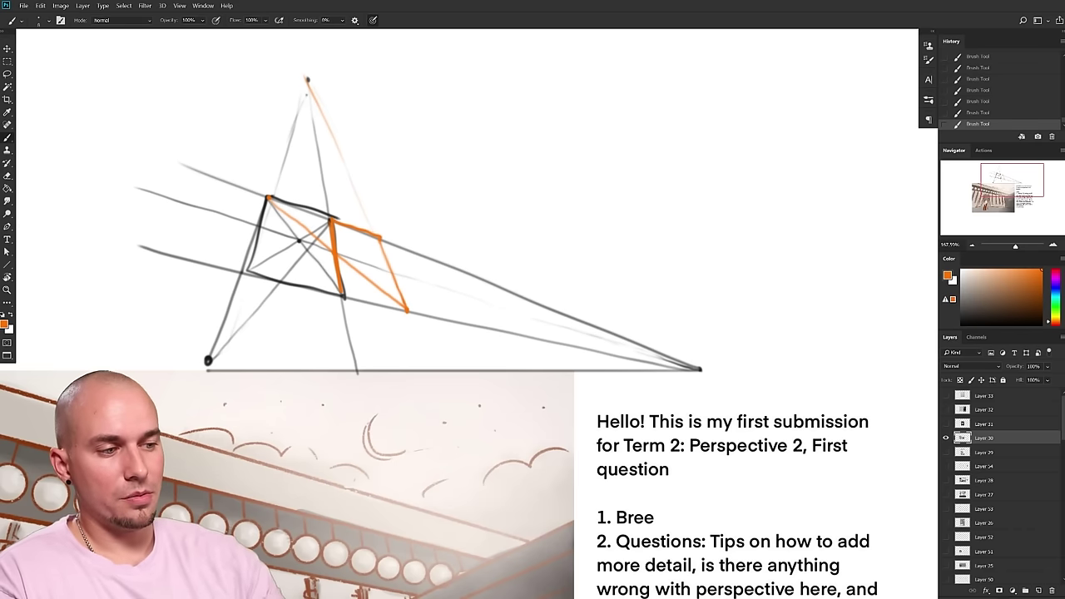
- Repeat the orange diagonal through the second panel and connect its end to the upper vanishing point to locate the third panel's edge
drag(333, 220, 442, 314)
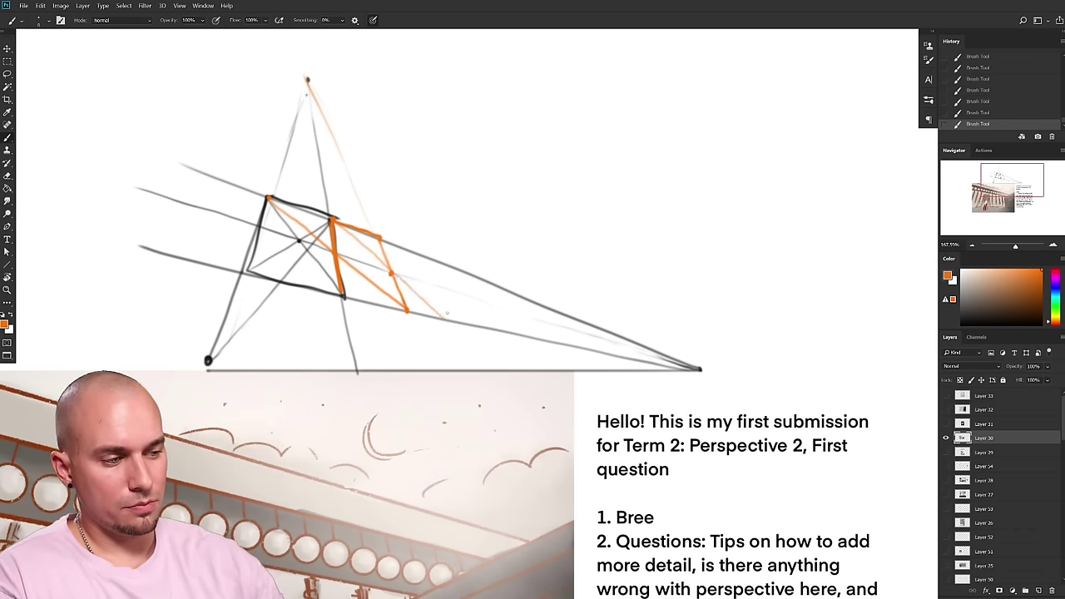
drag(308, 81, 418, 254)
key(ctrl+z)
mouse_move(446, 318)
mouse_down()
mouse_move(308, 81)
mouse_move(448, 314)
mouse_move(307, 74)
mouse_up()
key(ctrl+z)
key(ctrl+z)
mouse_move(381, 240)
mouse_down()
mouse_move(412, 248)
mouse_move(406, 312)
mouse_up()
- Try further orange panel edges closer to the horizon's vanishing point and undo them
drag(412, 253, 440, 316)
key(ctrl+z)
mouse_move(440, 266)
mouse_down()
mouse_move(461, 321)
mouse_move(484, 327)
mouse_up()
drag(478, 284, 493, 328)
key(ctrl+alt+z)
key(ctrl+alt+z)
key(ctrl+alt+z)
key(ctrl+alt+z)
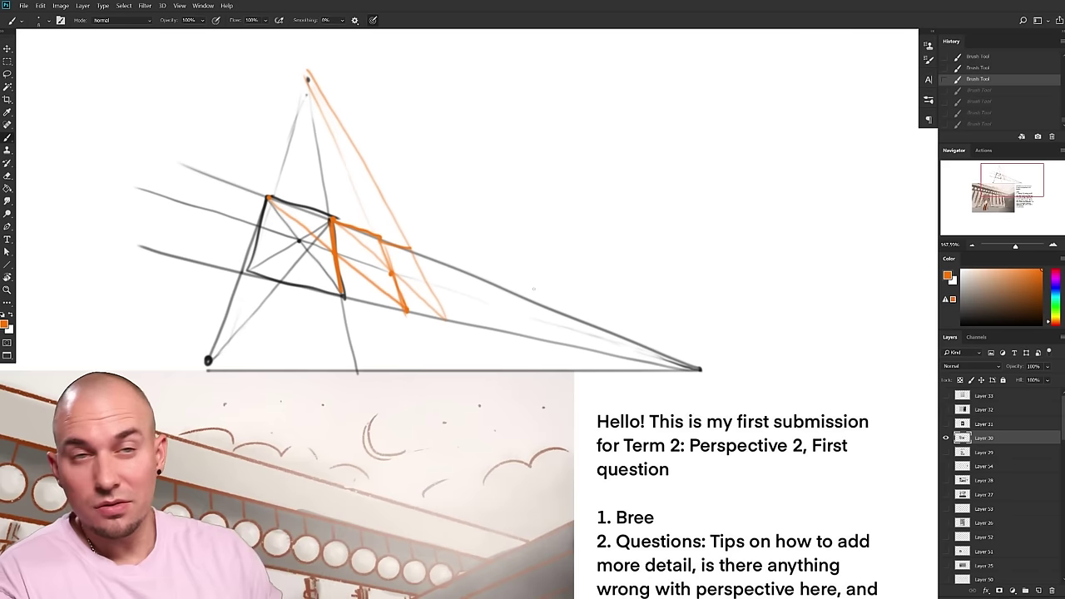
- Thicken the third panel's far edge in orange and try an orange line through the row of spheres in the picture
mouse_move(449, 440)
mouse_down()
mouse_move(525, 331)
mouse_move(513, 336)
mouse_up()
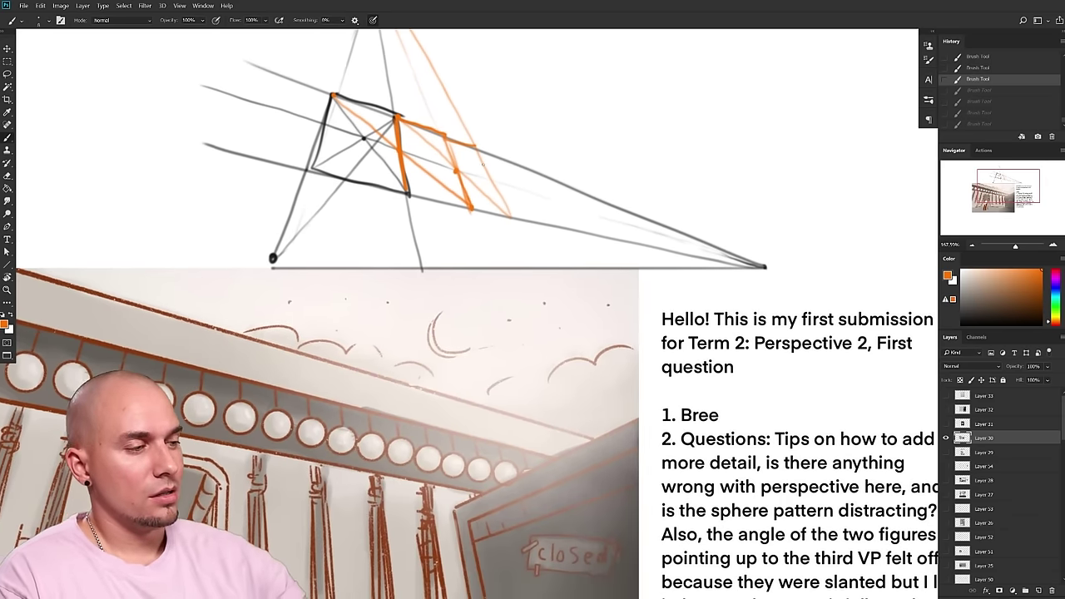
drag(478, 150, 510, 217)
scroll(583, 434, down, 5)
drag(572, 427, 521, 372)
scroll(521, 285, up, 3)
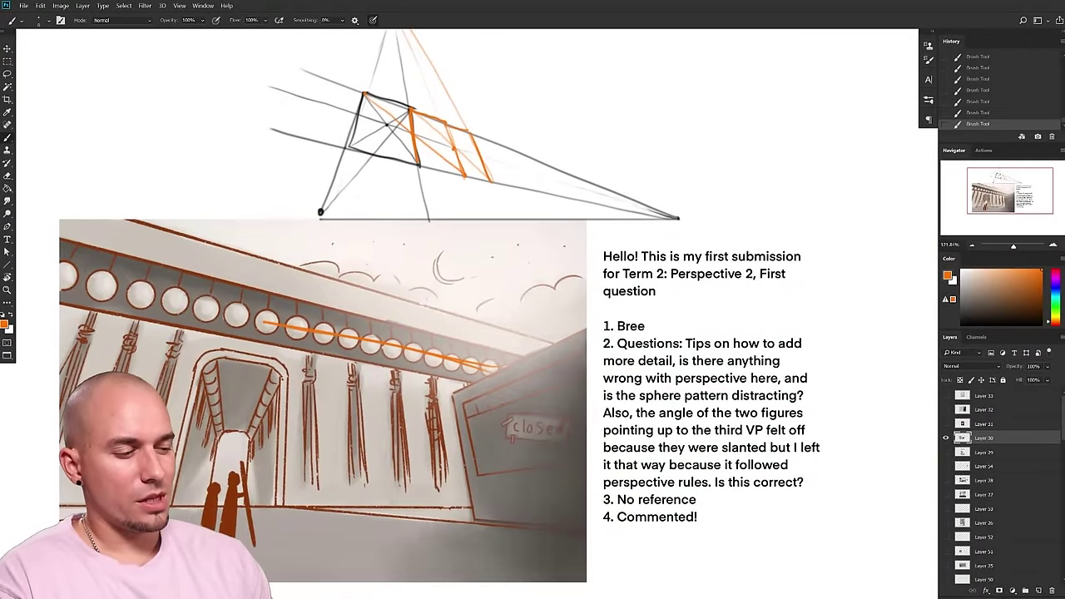
scroll(497, 398, up, 1)
drag(424, 369, 481, 409)
scroll(466, 396, up, 1)
mouse_move(489, 319)
mouse_down()
mouse_move(461, 418)
mouse_move(461, 405)
mouse_up()
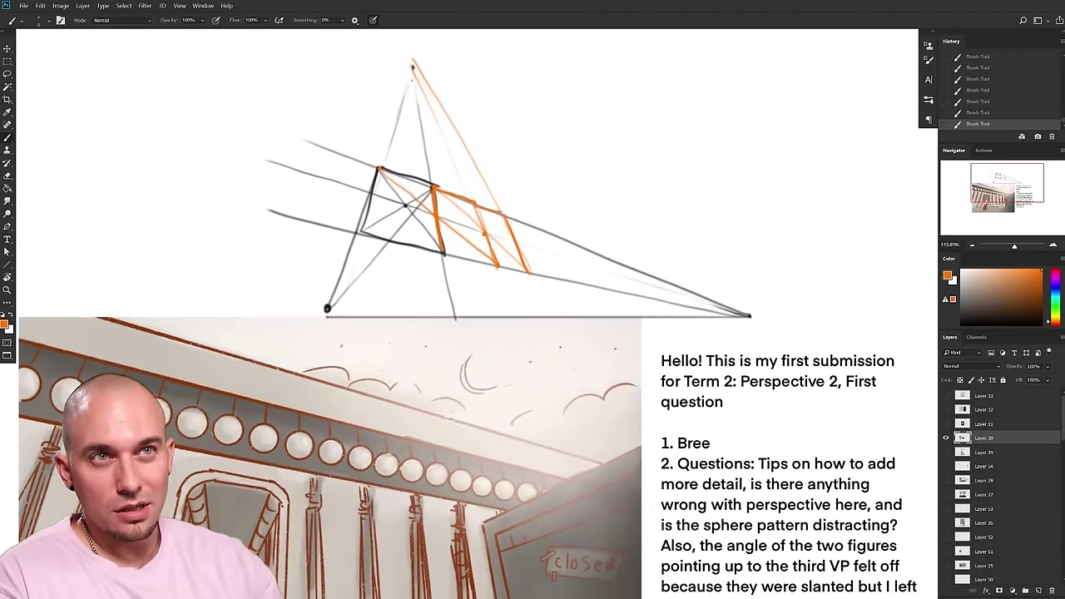
- Sketch a row of shrinking orange circles along the diagram's centre line, starting with one centred in the first panel
mouse_move(405, 193)
mouse_down()
mouse_move(416, 223)
mouse_move(416, 198)
mouse_move(467, 211)
mouse_move(503, 244)
mouse_move(498, 223)
mouse_move(521, 253)
mouse_move(551, 243)
mouse_move(540, 259)
mouse_move(535, 241)
mouse_up()
key(ctrl+z)
key(ctrl+z)
mouse_move(535, 241)
mouse_down()
mouse_move(546, 258)
mouse_move(569, 266)
mouse_move(577, 250)
mouse_move(586, 262)
mouse_up()
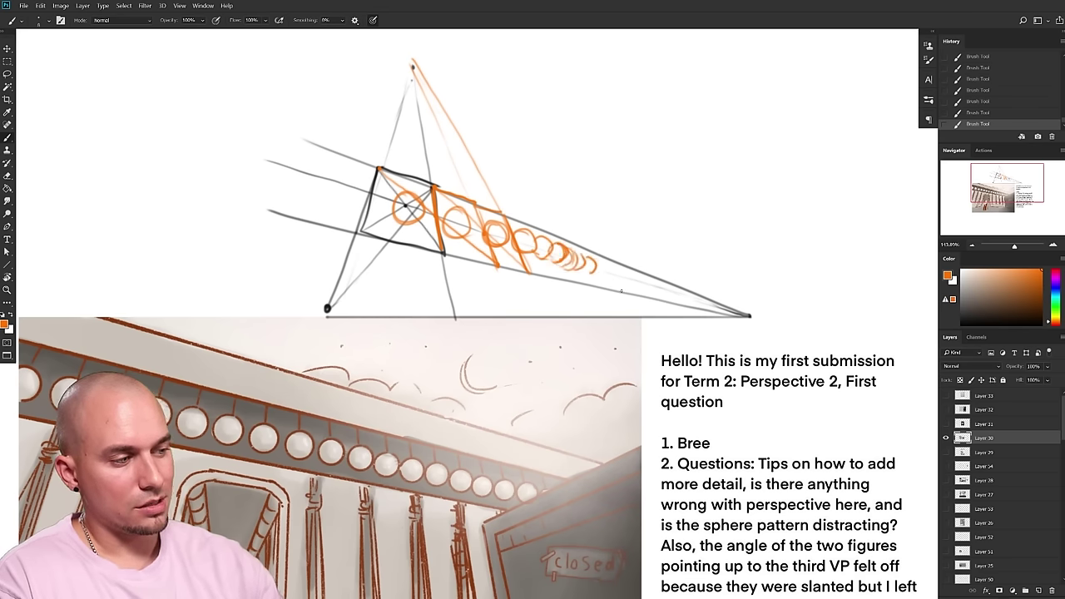
- Undo the latest orange strokes, including the smallest crowded circles, leaving only the five nearest circles in the diagram
drag(639, 338, 586, 338)
drag(609, 382, 624, 312)
mouse_move(517, 379)
mouse_down()
mouse_move(486, 368)
mouse_move(529, 408)
mouse_move(441, 358)
mouse_up()
key(ctrl+z)
mouse_move(530, 410)
mouse_down()
mouse_move(575, 394)
mouse_move(561, 422)
mouse_move(637, 363)
mouse_up()
key(ctrl+z)
key(ctrl+z)
key(ctrl+z)
key(ctrl+z)
key(ctrl+z)
key(ctrl+z)
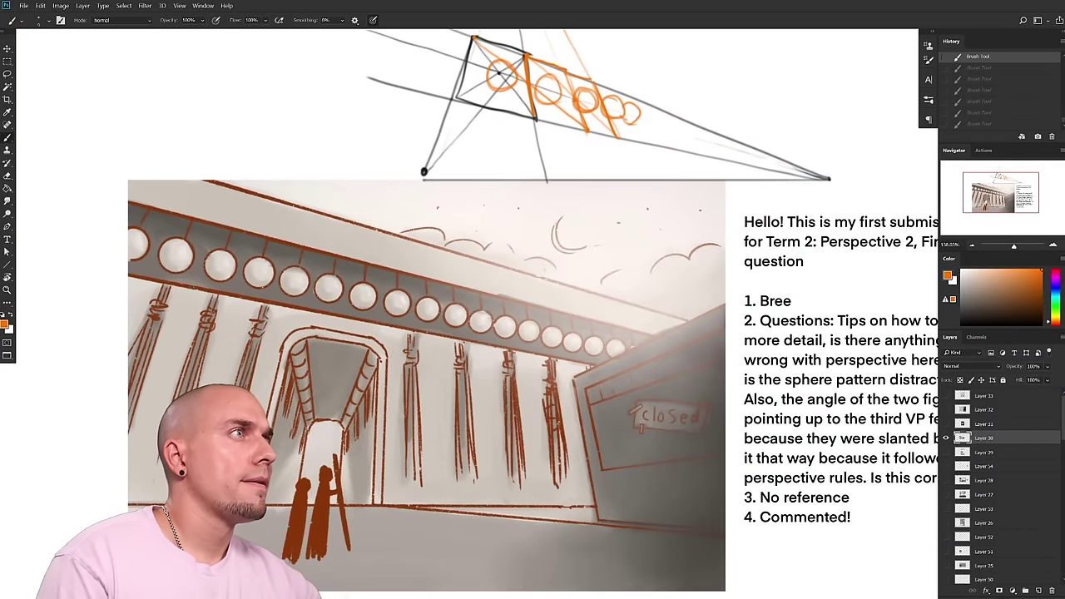
- Draw an orange line just above the building's roof edge in the picture and close off its far end
drag(604, 358, 527, 321)
mouse_move(536, 310)
mouse_down()
mouse_move(479, 310)
mouse_move(551, 310)
mouse_up()
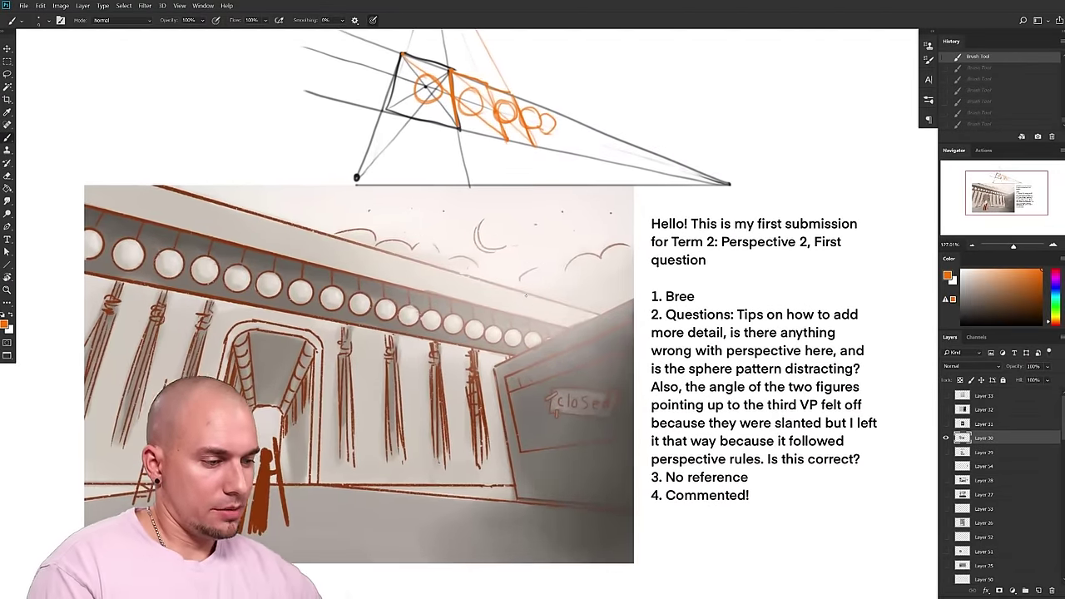
drag(622, 386, 676, 405)
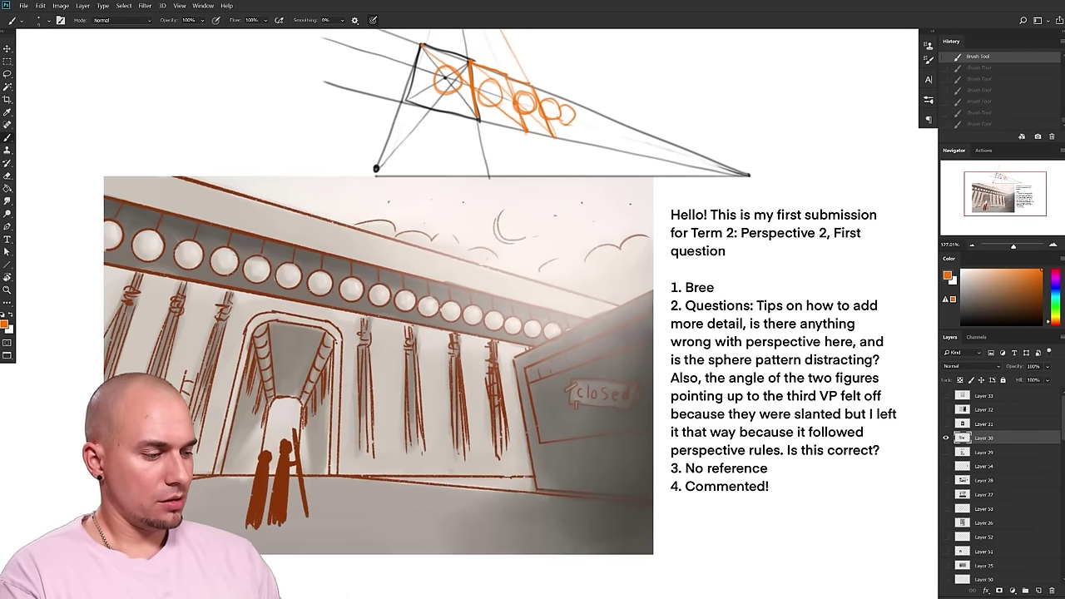
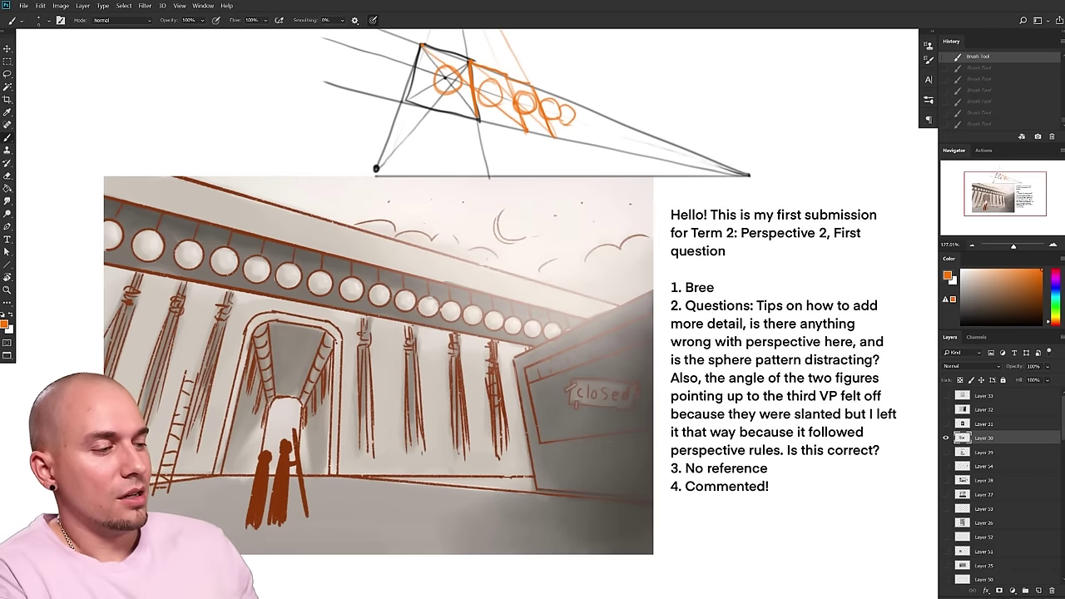
key(ctrl+shift+z)
key(ctrl+shift+z)
key(ctrl+shift+z)
key(ctrl+shift+z)
key(ctrl+shift+z)
mouse_move(539, 268)
mouse_down()
mouse_move(543, 300)
mouse_move(584, 312)
mouse_move(620, 291)
mouse_move(607, 287)
mouse_up()
- Add short orange hooks and ticks at intervals along the strip beneath the new roof line
mouse_move(509, 257)
mouse_down()
mouse_move(250, 177)
mouse_move(489, 286)
mouse_move(476, 266)
mouse_move(436, 255)
mouse_up()
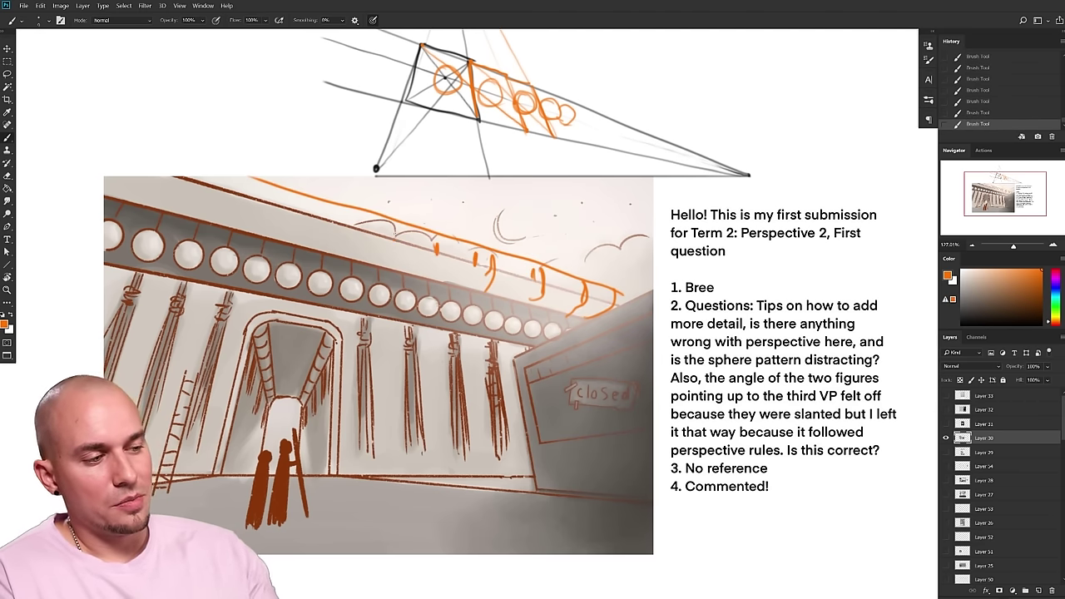
drag(391, 228, 393, 241)
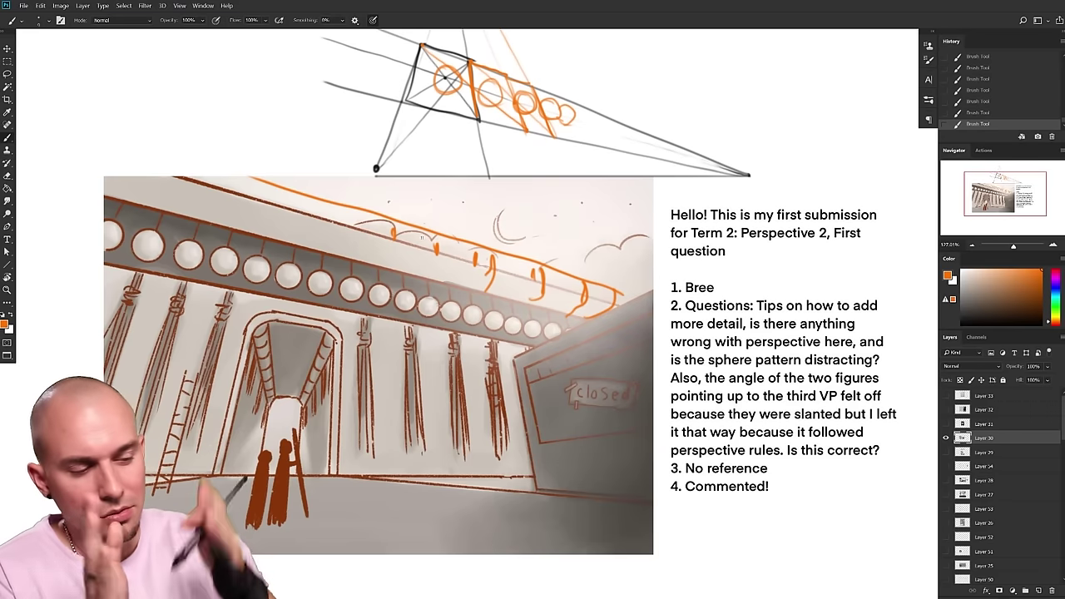
mouse_move(441, 264)
mouse_down()
mouse_move(428, 242)
mouse_move(440, 253)
mouse_up()
drag(516, 357, 494, 406)
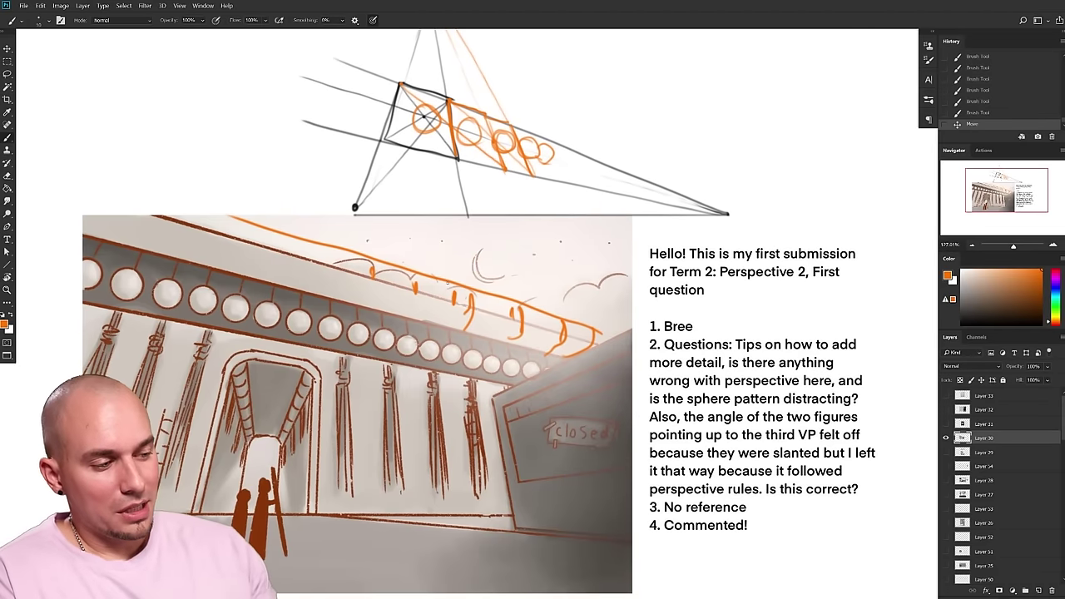
drag(436, 280, 437, 515)
key(ctrl+z)
key(ctrl+z)
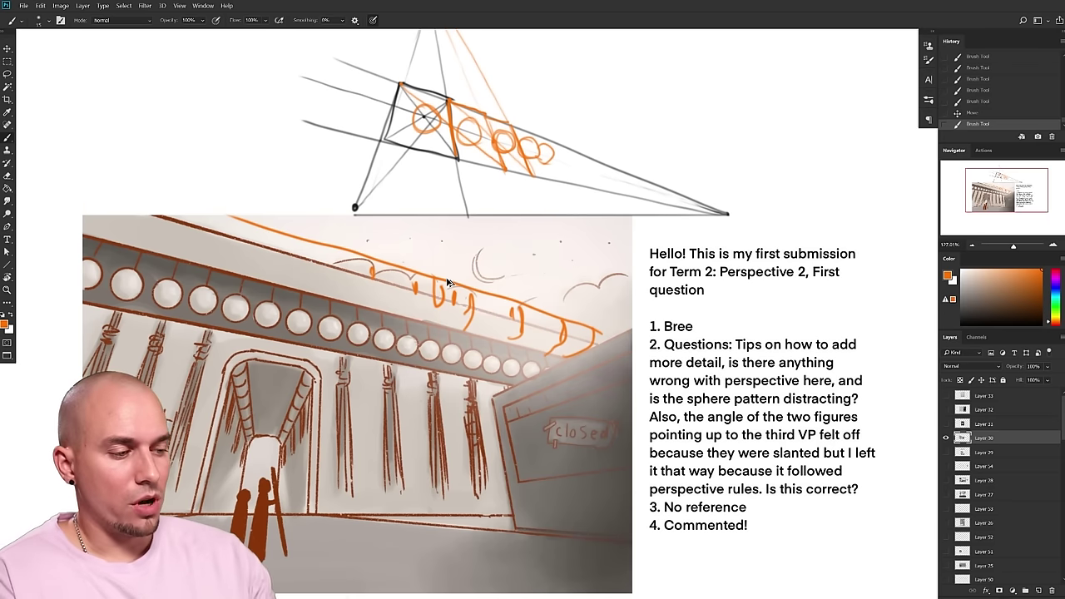
drag(436, 281, 439, 302)
key(ctrl+z)
key(ctrl+z)
drag(509, 503, 495, 502)
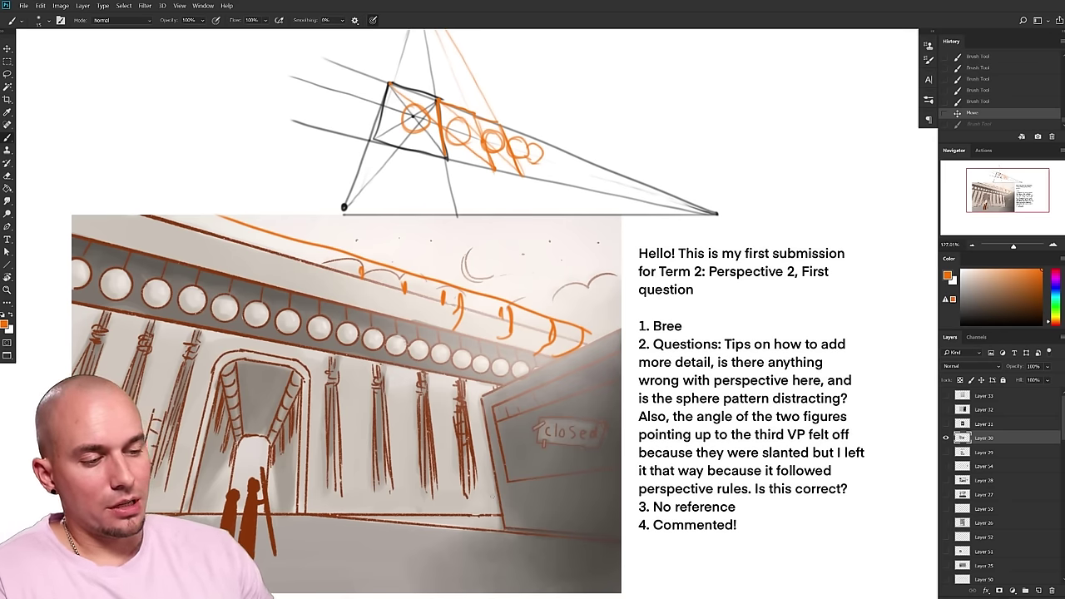
drag(491, 496, 495, 496)
- Sample the light sphere colour and, with a larger brush, circle the wall areas on both sides of the building's doorway
alt+click(349, 331)
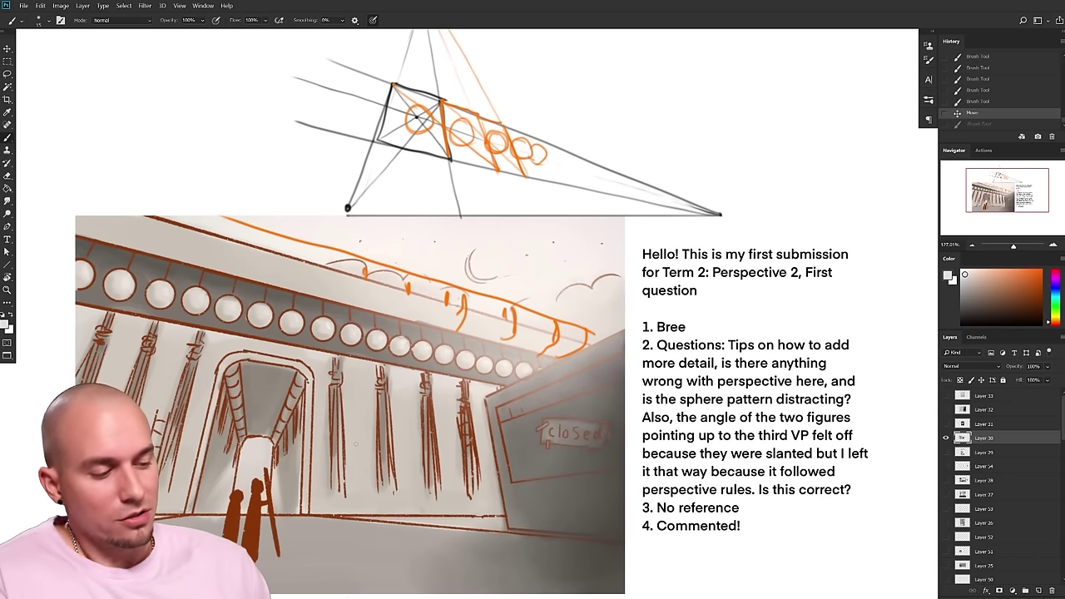
drag(445, 419, 472, 420)
key(bracketright)
key(bracketright)
mouse_move(354, 463)
mouse_down()
mouse_move(380, 513)
mouse_move(362, 506)
mouse_up()
key(ctrl+z)
drag(198, 396, 219, 408)
key(ctrl+z)
drag(391, 433, 394, 454)
drag(222, 403, 216, 477)
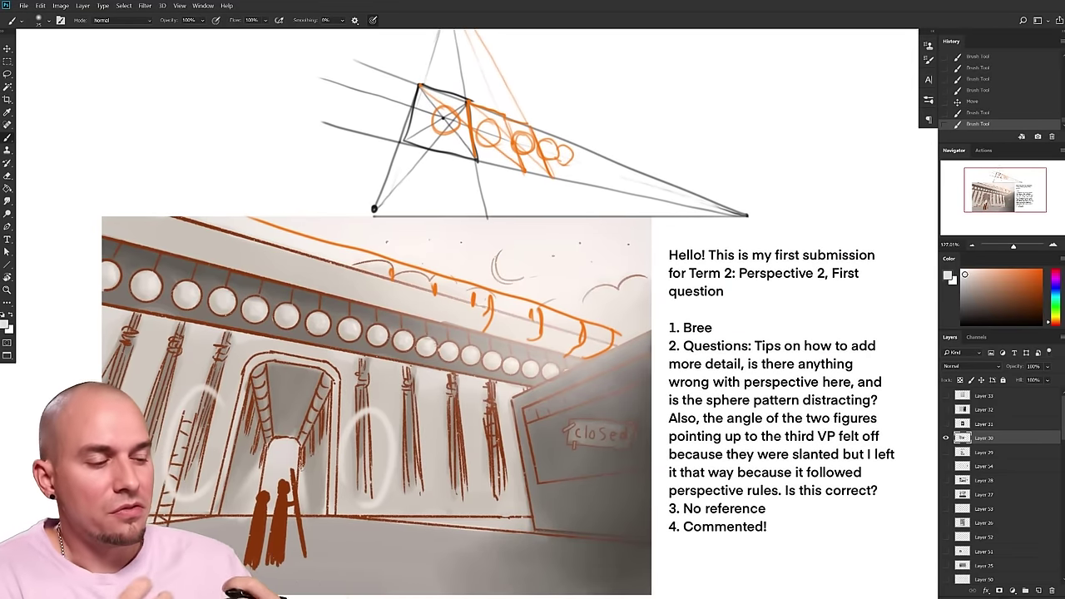
drag(436, 425, 426, 426)
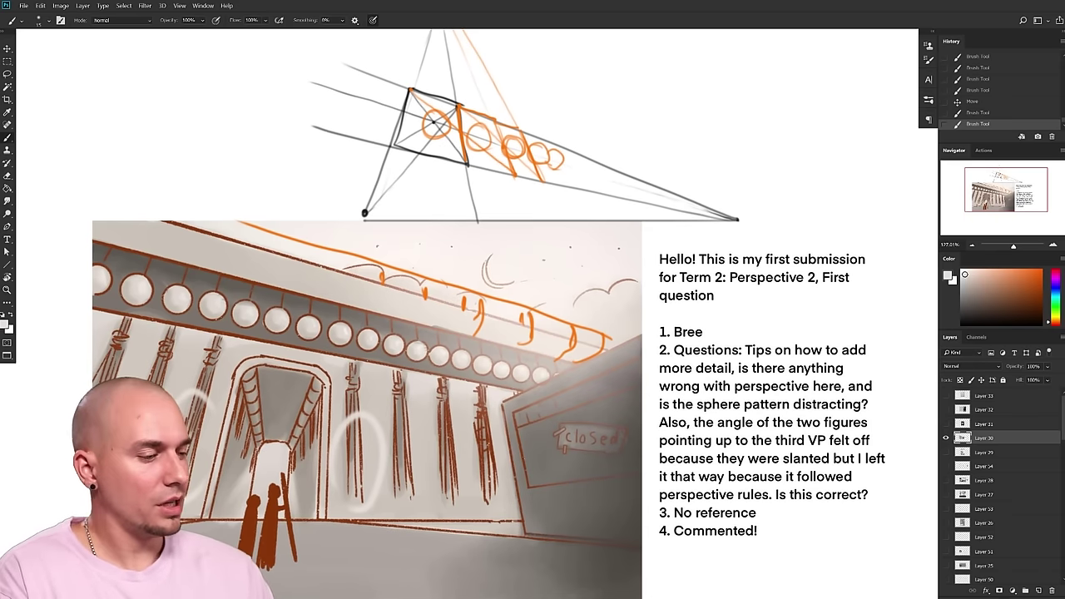
drag(455, 391, 411, 364)
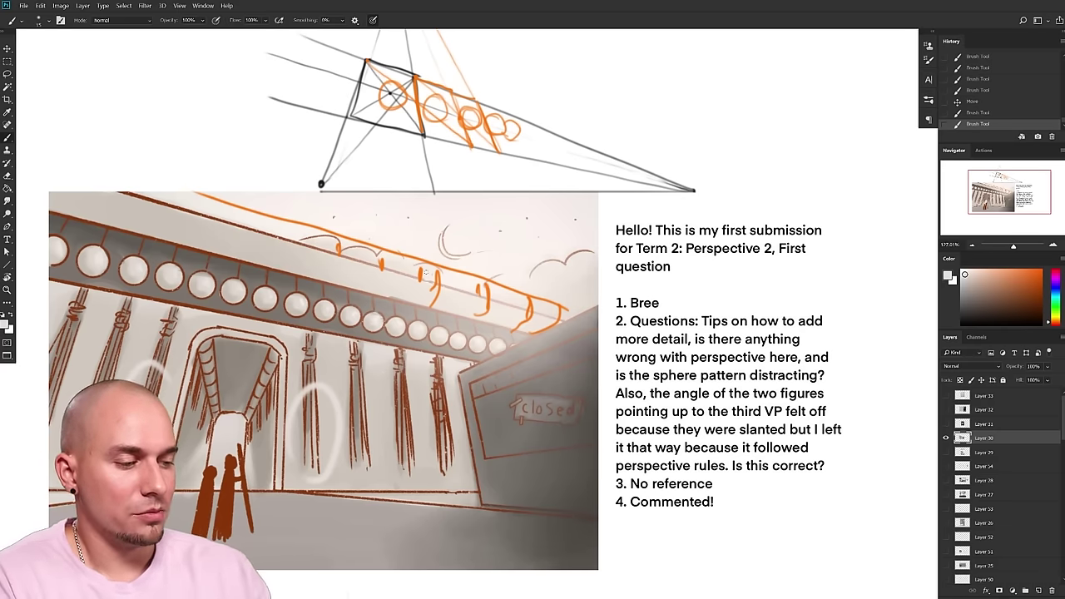
drag(433, 426, 424, 412)
drag(482, 465, 476, 484)
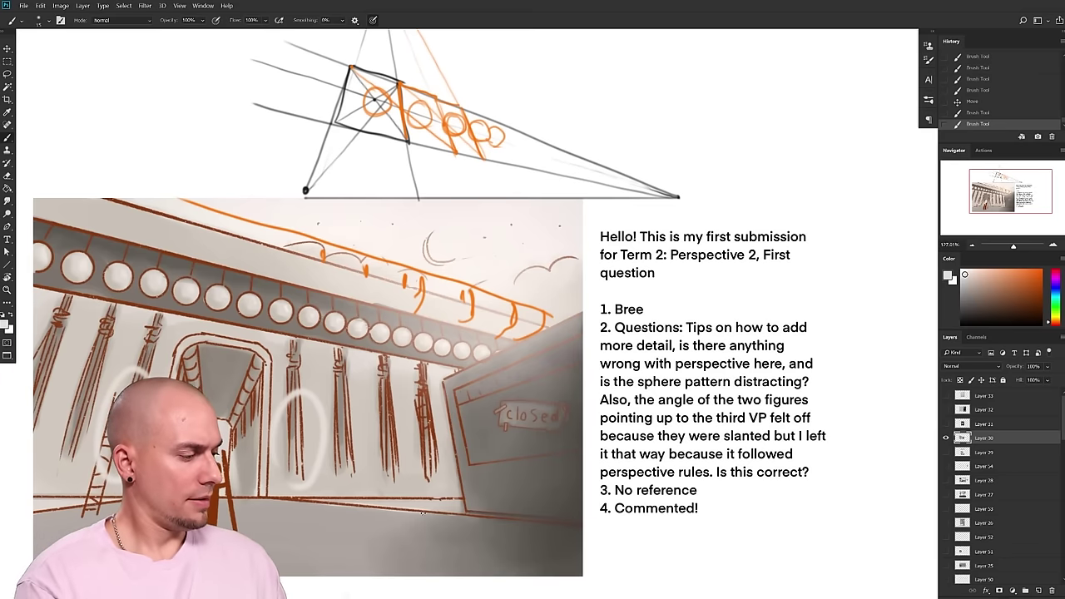
- Hide the building submission on Layer 30, then show and select the horned portrait on Layer 31
click(946, 438)
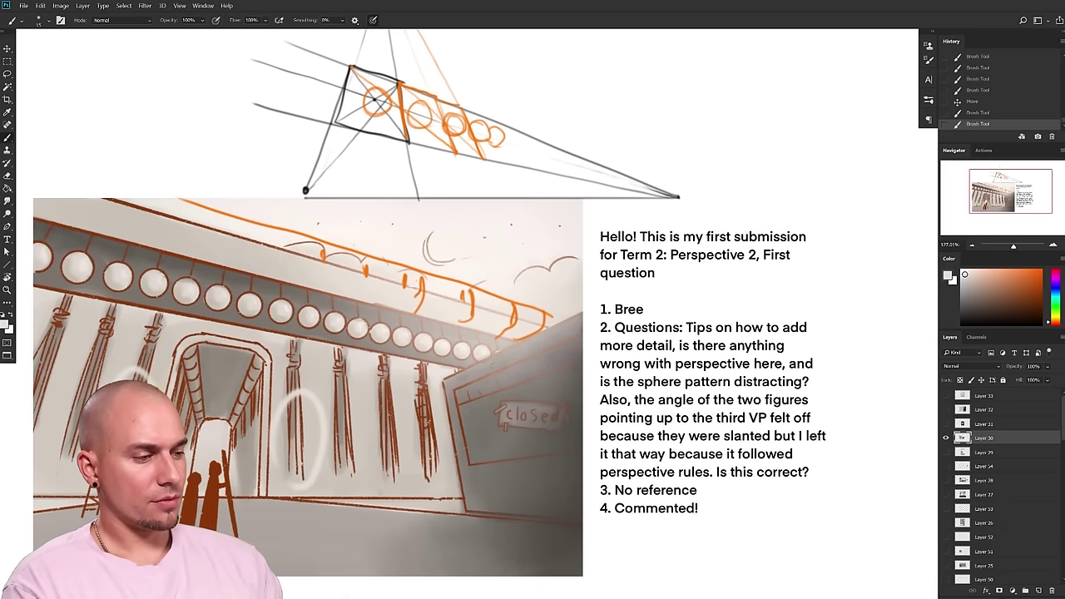
mouse_move(483, 350)
mouse_down()
mouse_move(188, 277)
mouse_move(403, 347)
mouse_up()
key(ctrl+z)
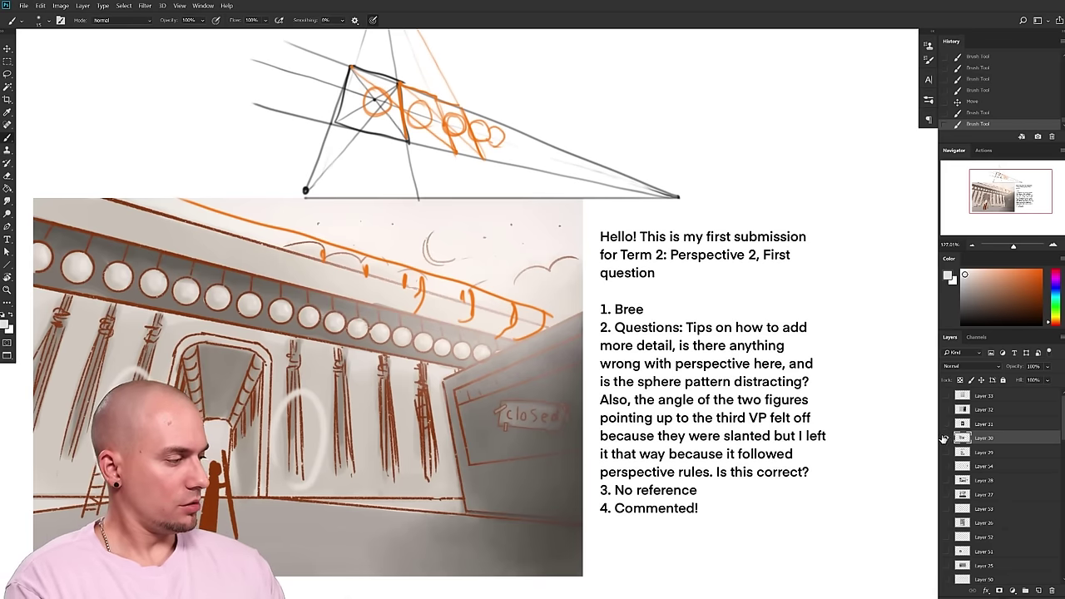
click(945, 438)
click(946, 424)
click(965, 424)
drag(598, 431, 602, 396)
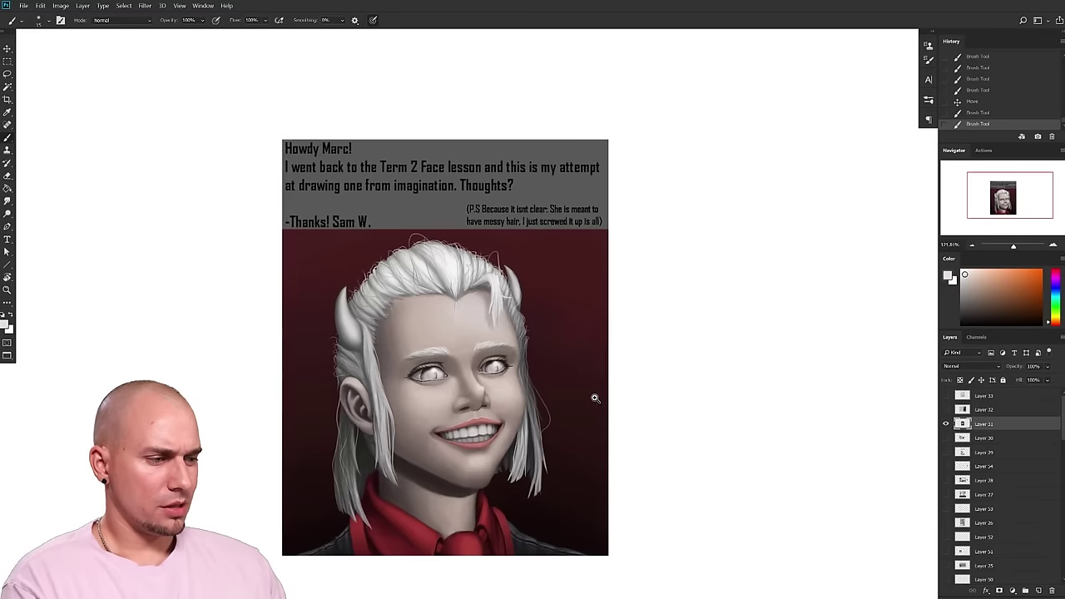
scroll(602, 395, up, 3)
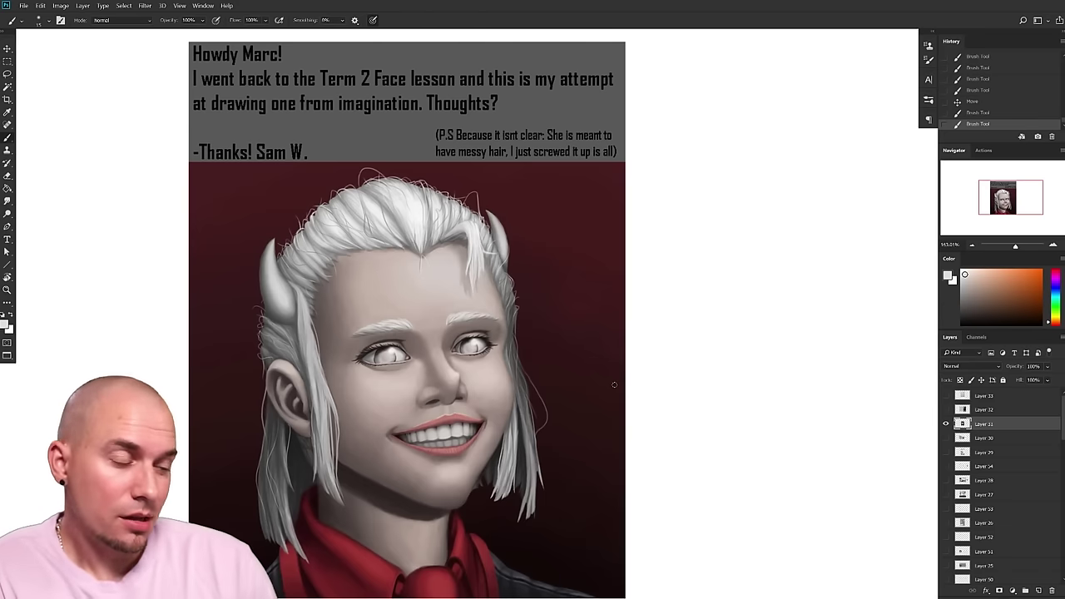
- Sample the pale grey skin tone from the portrait's forehead as the brush colour and enlarge the brush
alt+drag(466, 389, 471, 302)
mouse_move(533, 408)
mouse_down()
mouse_move(516, 427)
mouse_move(525, 383)
mouse_move(527, 396)
mouse_up()
drag(406, 402, 413, 432)
mouse_move(433, 306)
alt+mouse_down()
mouse_move(347, 336)
mouse_move(393, 299)
mouse_move(359, 311)
mouse_move(440, 308)
alt+mouse_up()
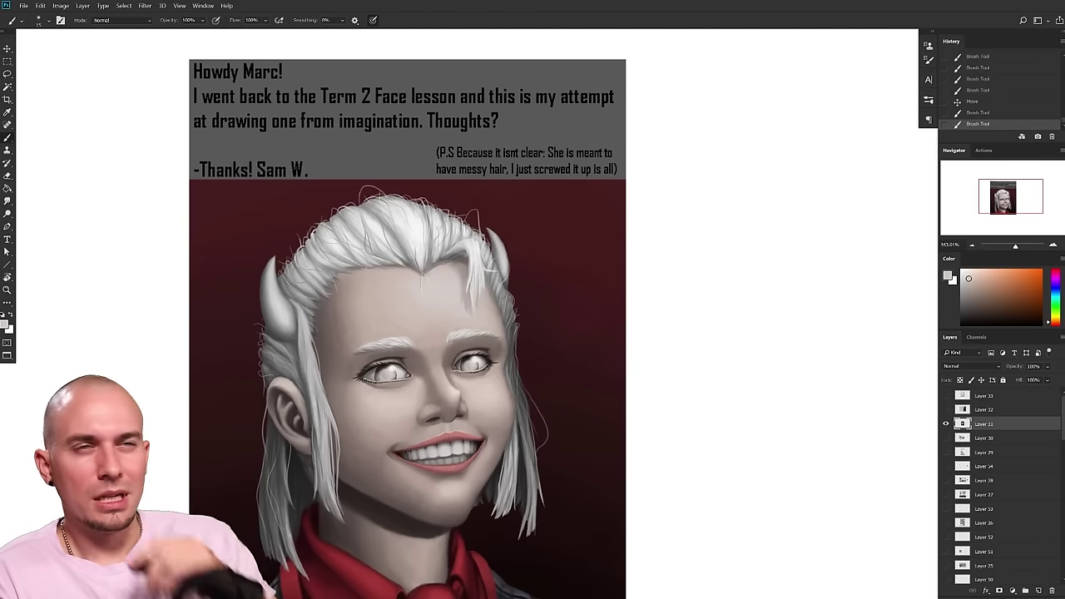
drag(509, 403, 507, 398)
key(bracketright)
alt+click(392, 297)
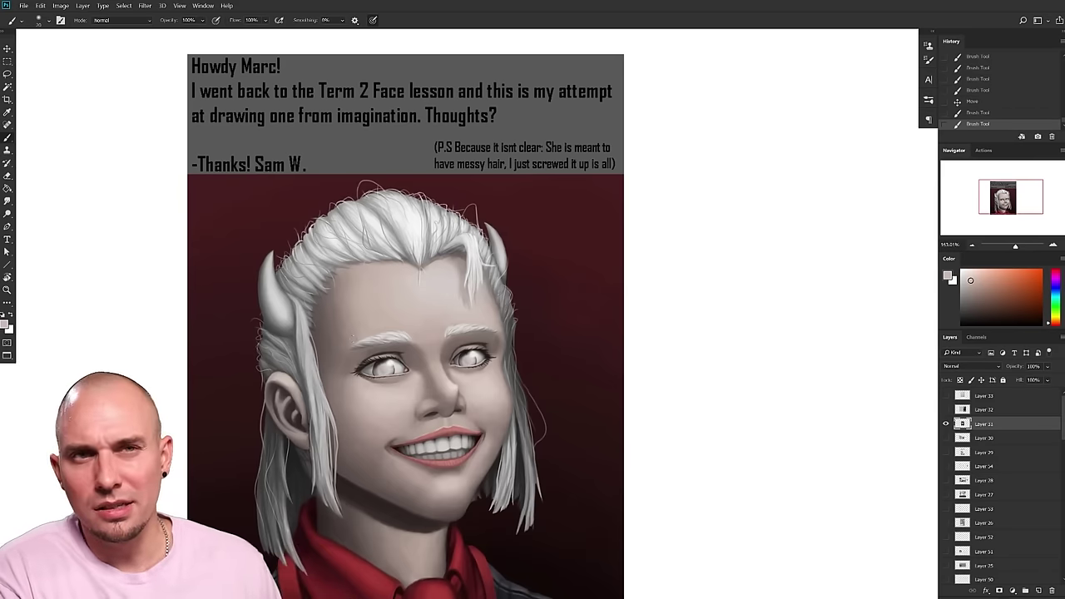
mouse_move(456, 332)
mouse_down()
mouse_move(461, 299)
mouse_move(470, 323)
mouse_up()
drag(432, 390, 454, 371)
key(bracketright)
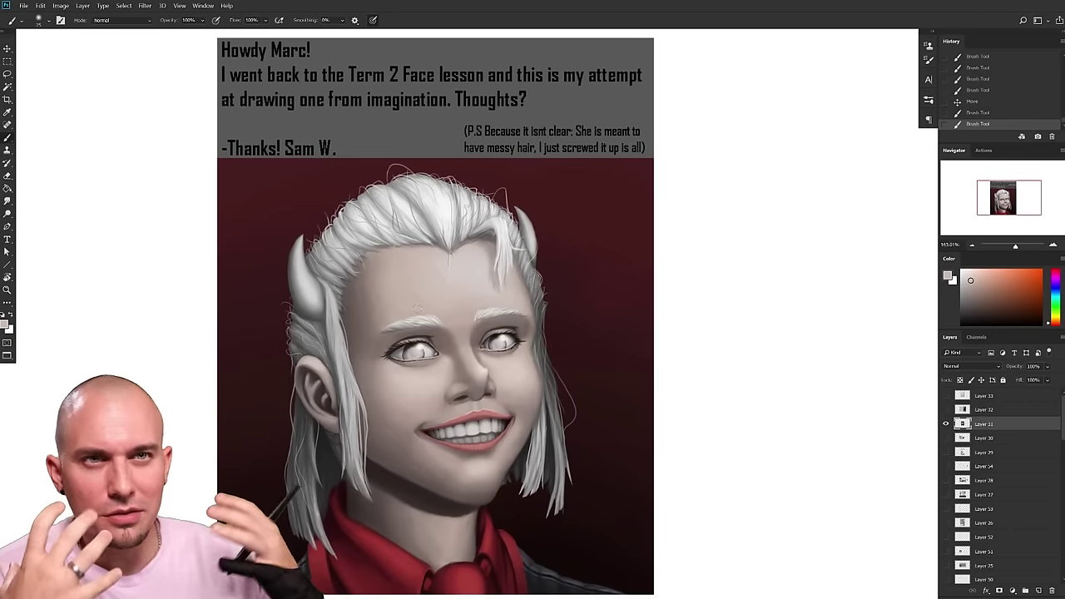
drag(584, 401, 524, 427)
- Outline the portrait's face with the Lasso and add a Gradient Map adjustment layer restricted to that selection
key(l)
mouse_move(441, 499)
mouse_down()
mouse_move(479, 420)
mouse_move(478, 346)
mouse_move(453, 260)
mouse_move(428, 247)
mouse_move(293, 266)
mouse_move(302, 426)
mouse_move(442, 526)
mouse_up()
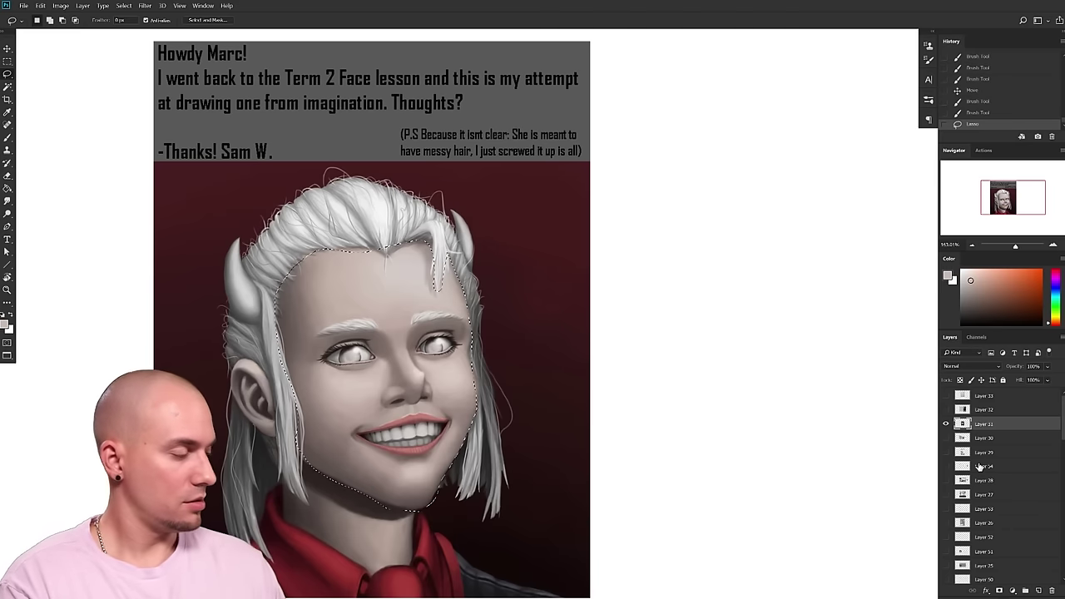
click(1012, 589)
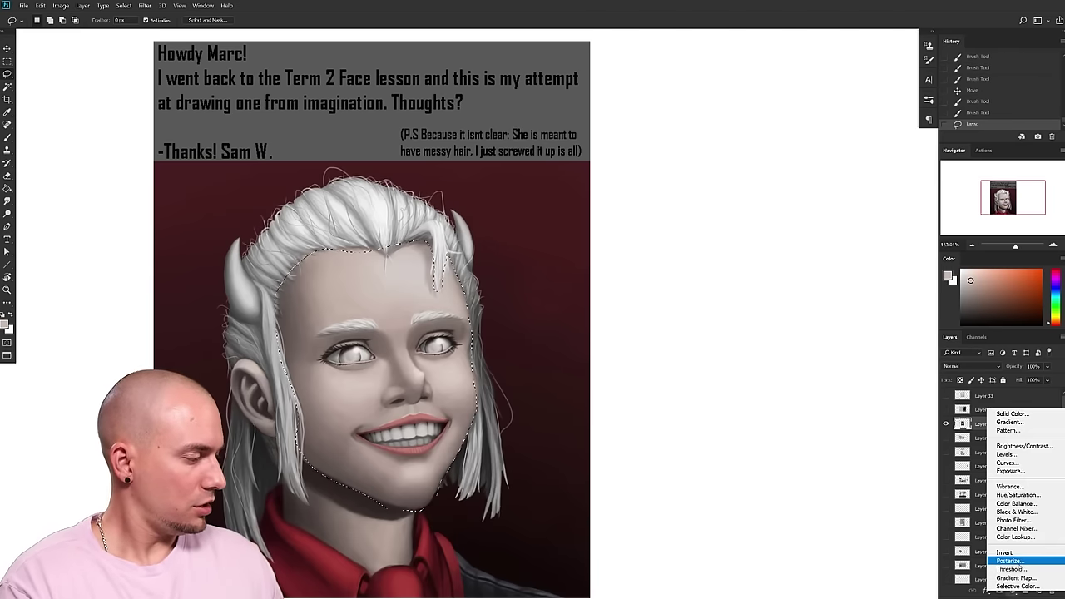
click(1016, 578)
- Try the Orange and white skin gradient presets on the face and settle on the Skin preset
click(714, 168)
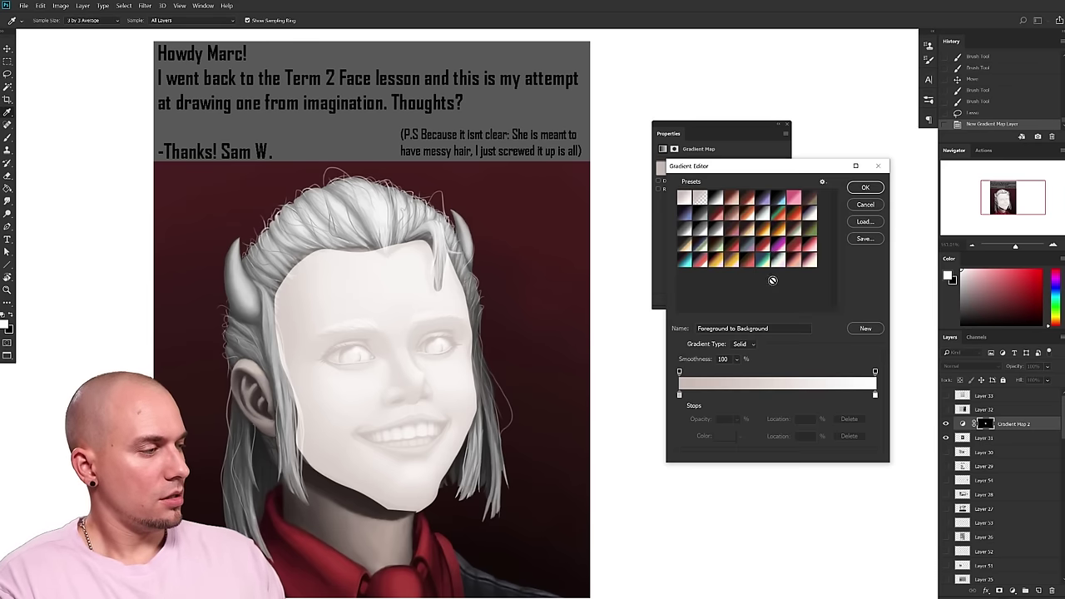
click(743, 216)
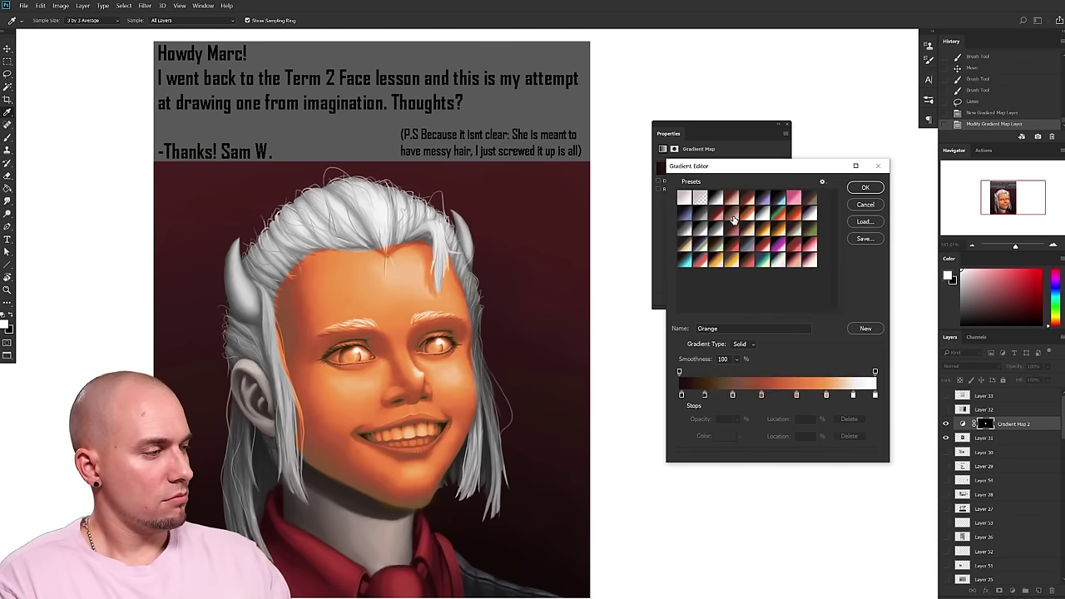
click(753, 263)
click(797, 261)
click(807, 262)
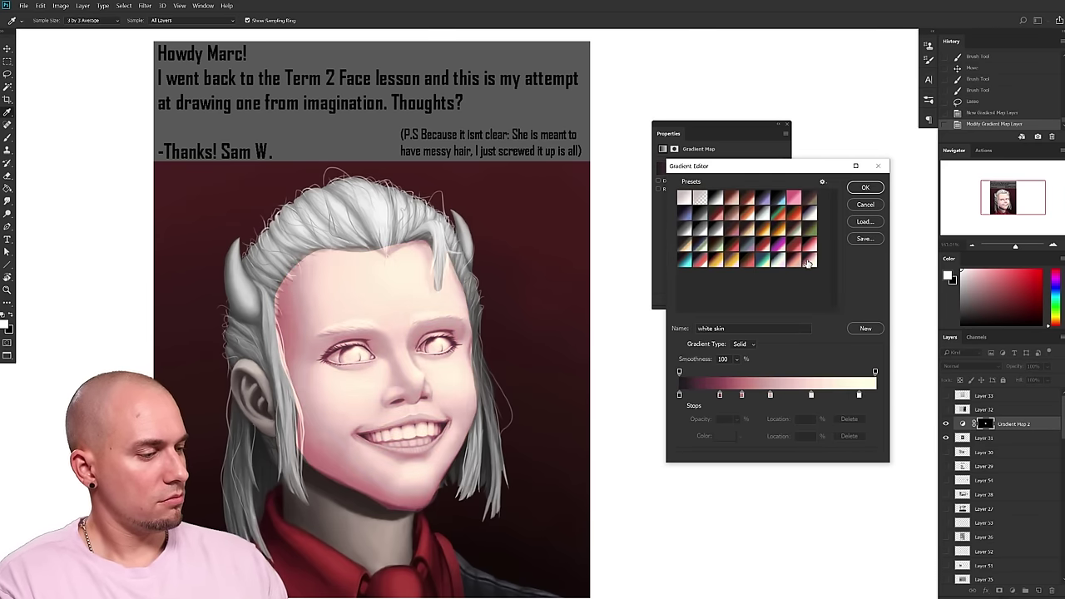
click(794, 263)
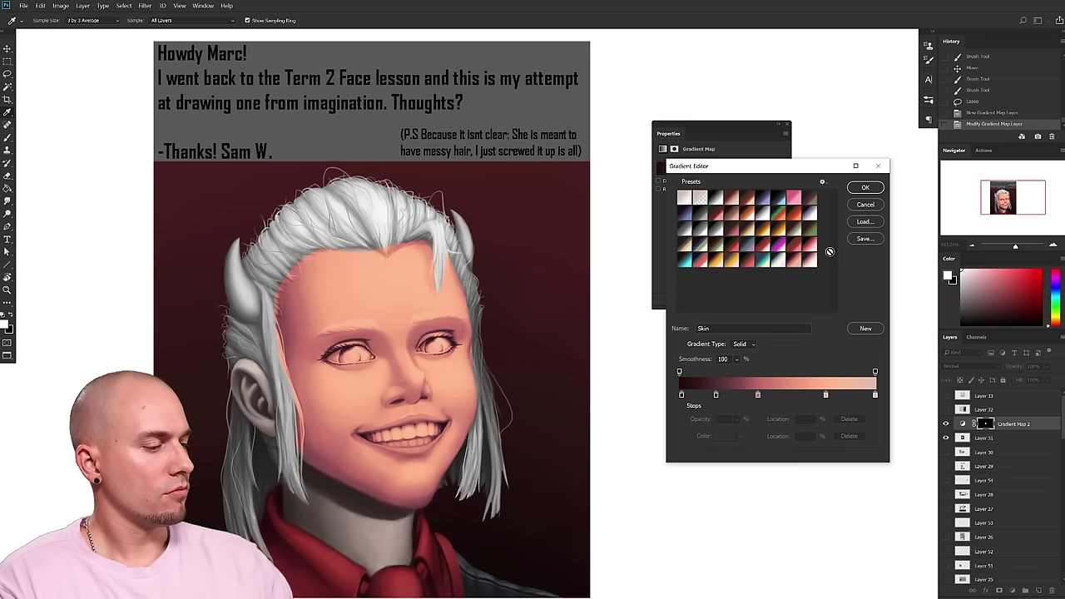
- Shift the gradient's dark stops toward the light end, the reddish one to 43%, and recolour the peach stop to #fdbd9b
click(726, 396)
drag(725, 396, 763, 396)
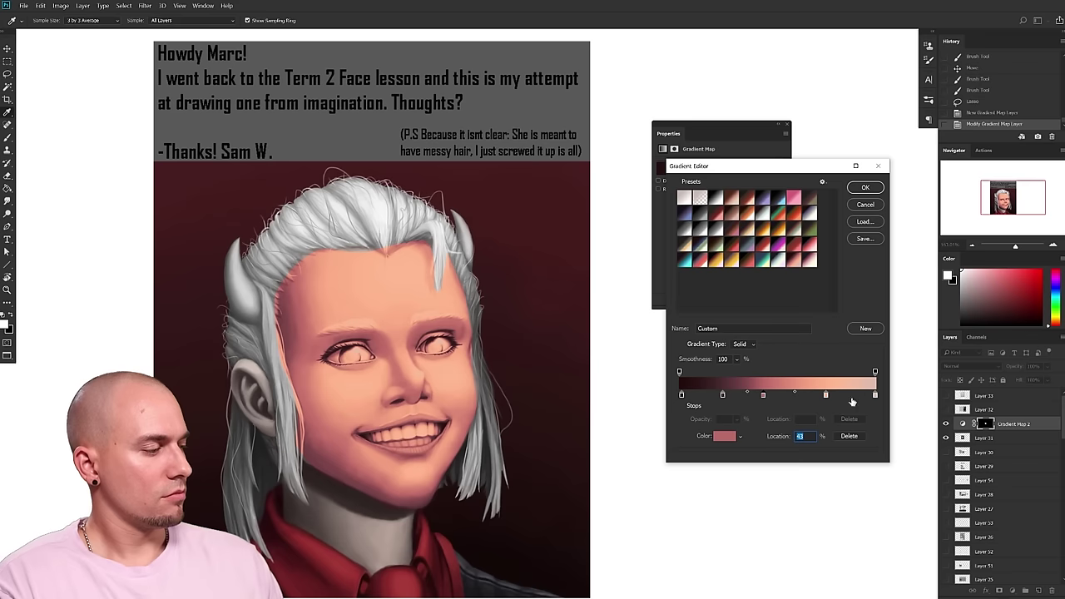
click(823, 396)
click(736, 436)
drag(652, 187, 627, 167)
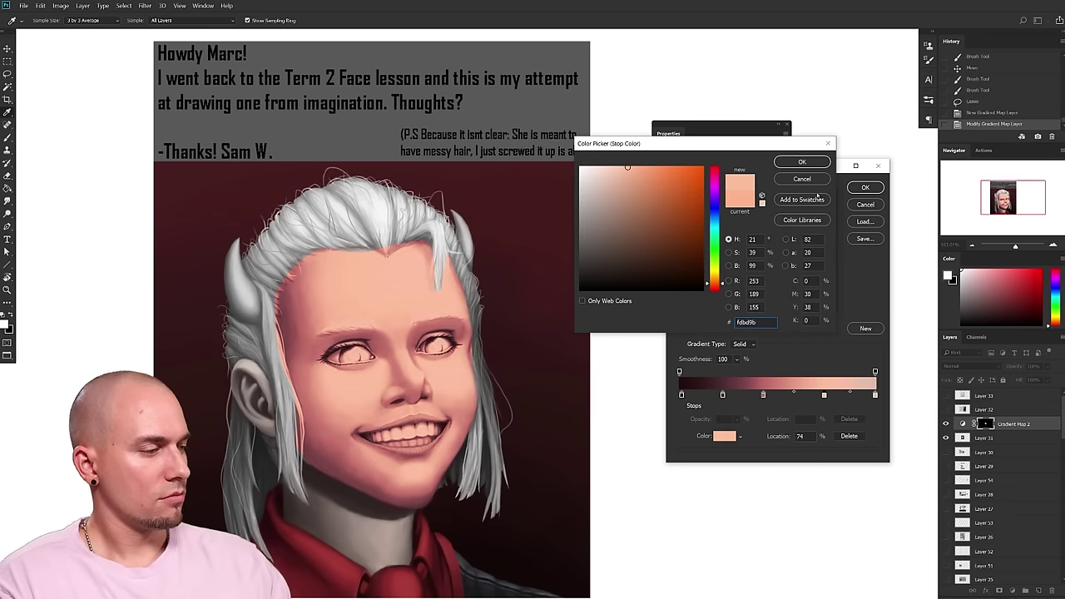
click(801, 161)
- Move the gradient's lightest stop to 90%, recolour it a cool pink, and accept the gradient map
mouse_move(874, 396)
mouse_down()
mouse_move(787, 397)
mouse_move(856, 396)
mouse_up()
double_click(856, 396)
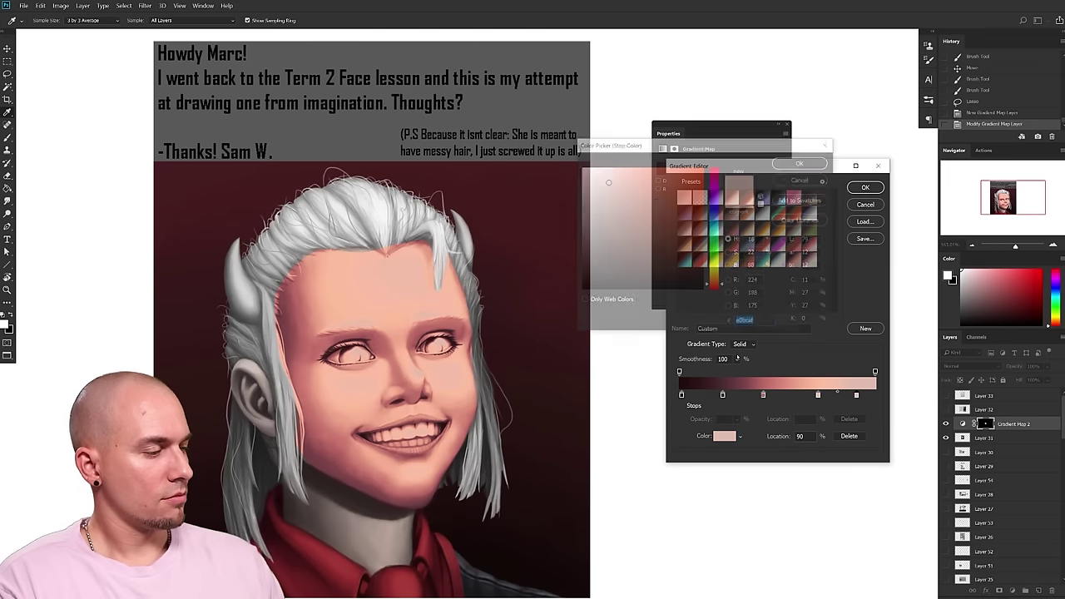
drag(635, 193, 627, 157)
click(715, 276)
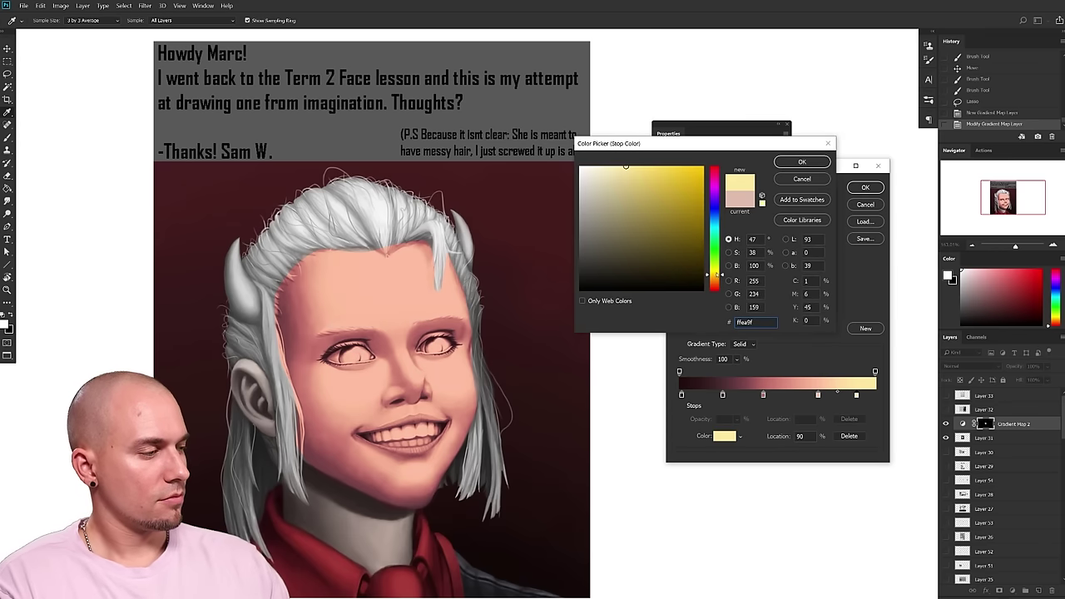
drag(713, 275, 713, 290)
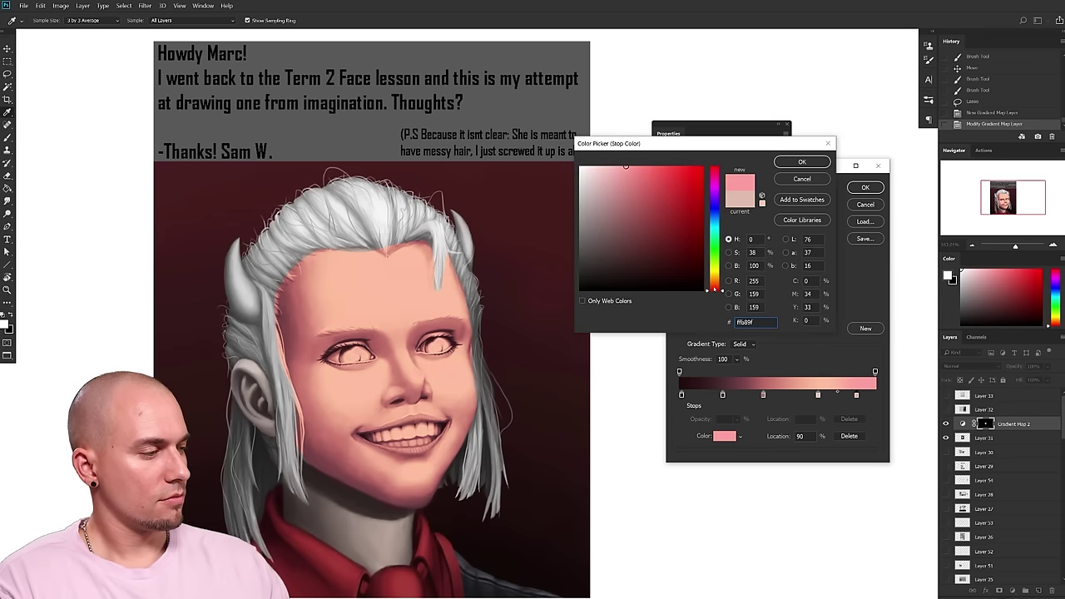
drag(713, 179, 713, 192)
drag(625, 166, 629, 174)
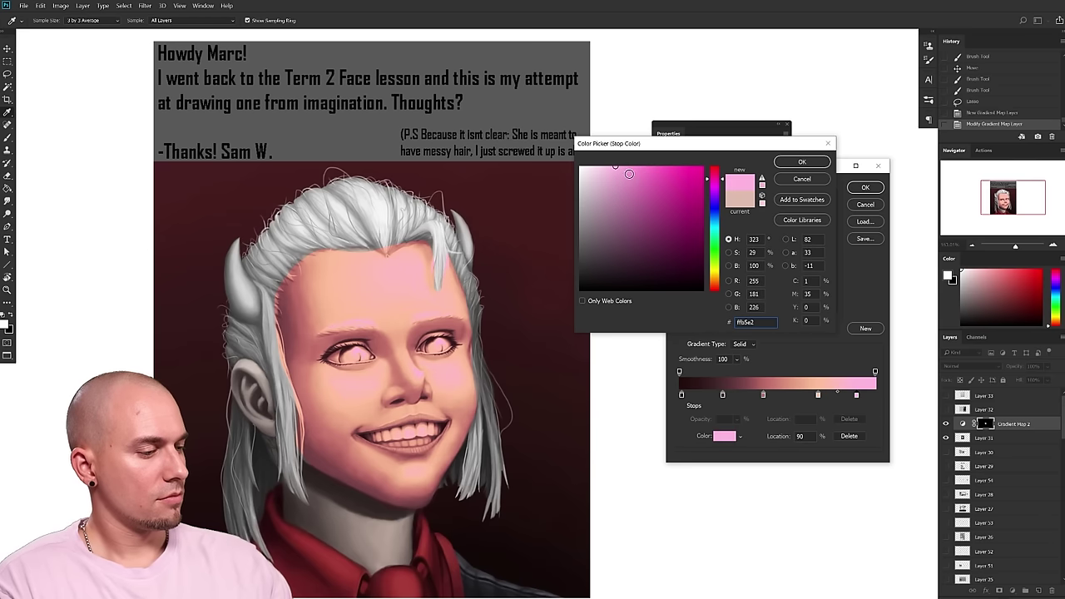
click(801, 163)
click(865, 187)
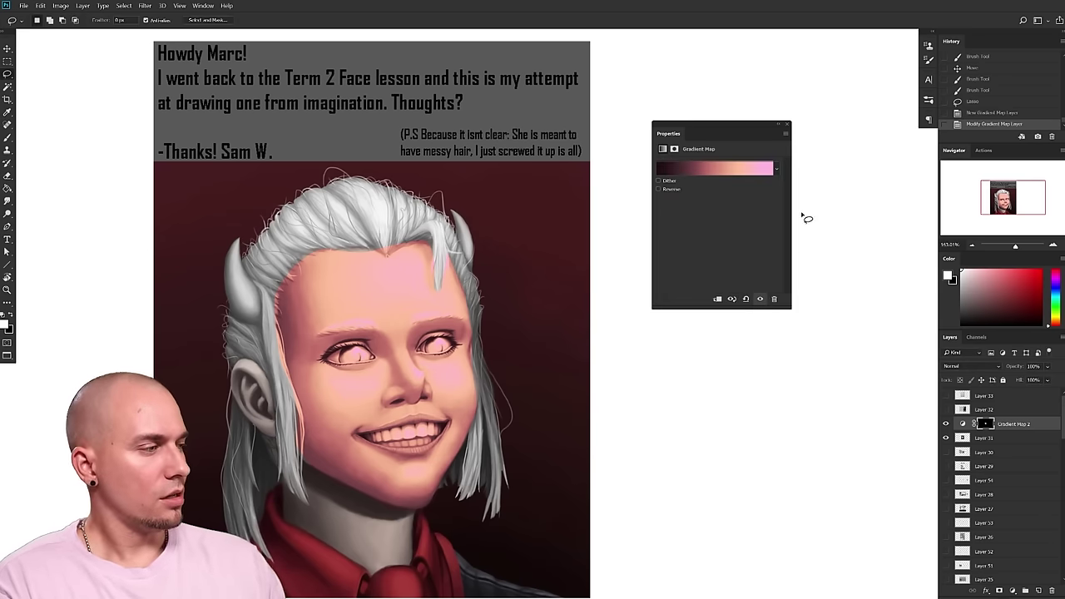
click(787, 126)
- Examine the gradient-mapped skin colours across the forehead, eyes, nose and cheeks, both close up and as a whole
scroll(540, 316, left, 4)
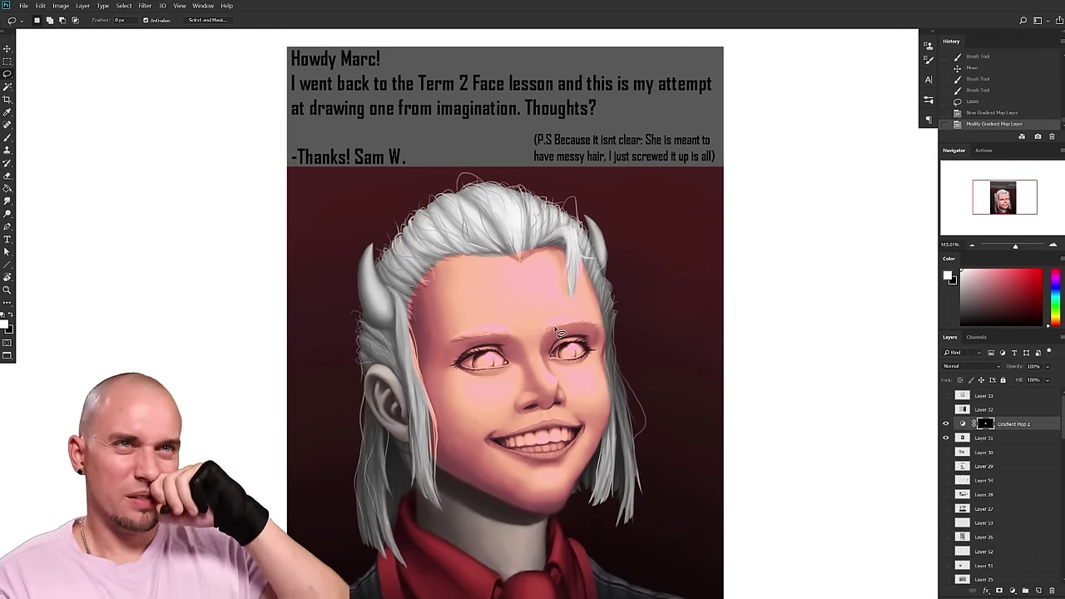
mouse_move(453, 385)
mouse_down()
mouse_move(520, 368)
mouse_move(521, 381)
mouse_move(516, 372)
mouse_up()
key(b)
alt+click(540, 234)
drag(540, 235, 379, 304)
drag(456, 371, 406, 342)
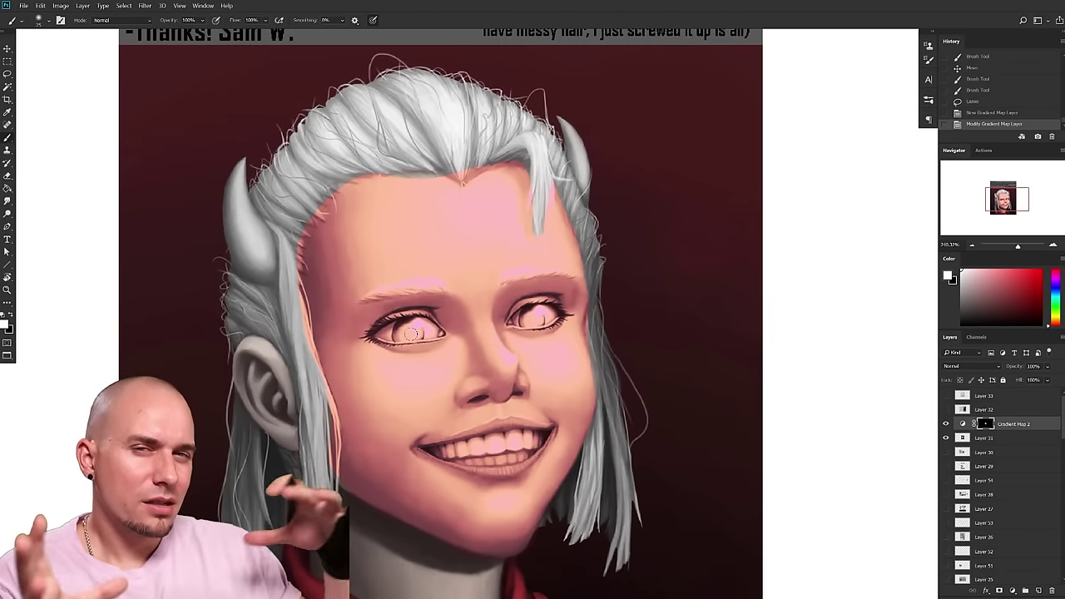
scroll(410, 334, down, 4)
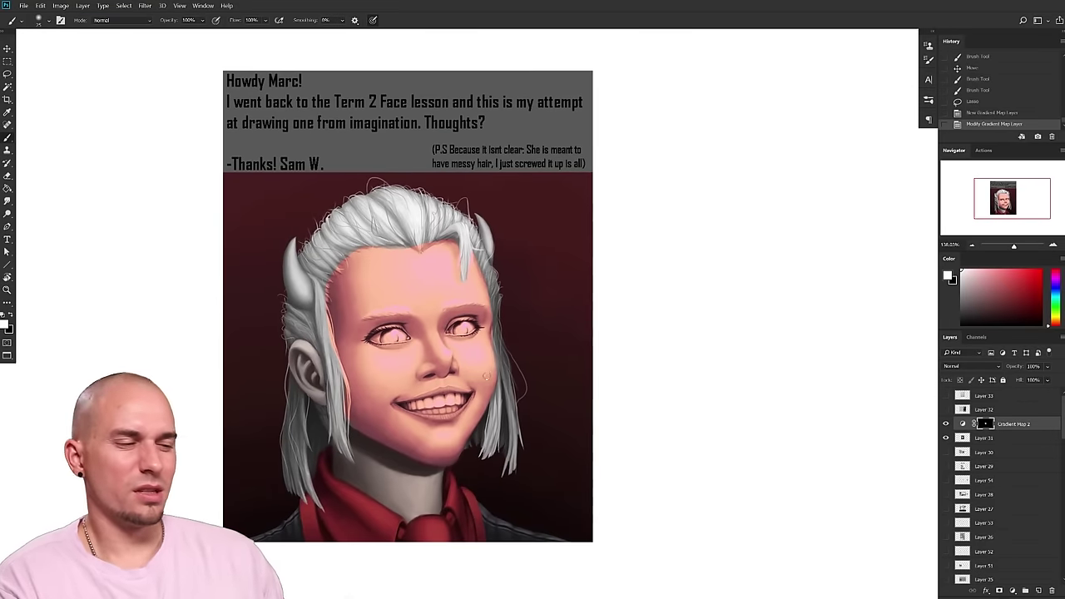
scroll(487, 376, up, 3)
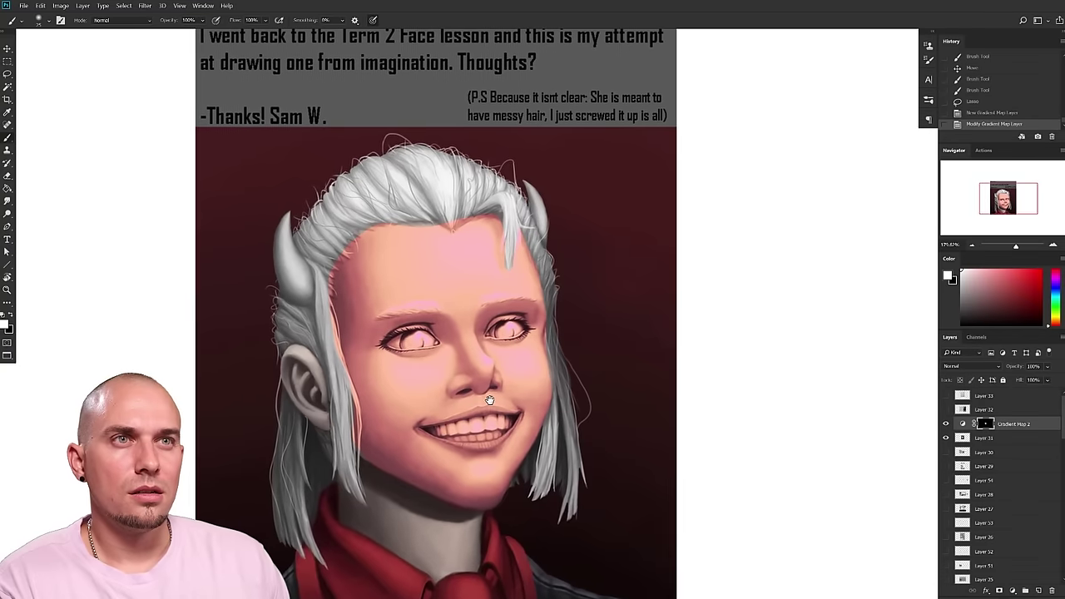
drag(489, 400, 491, 408)
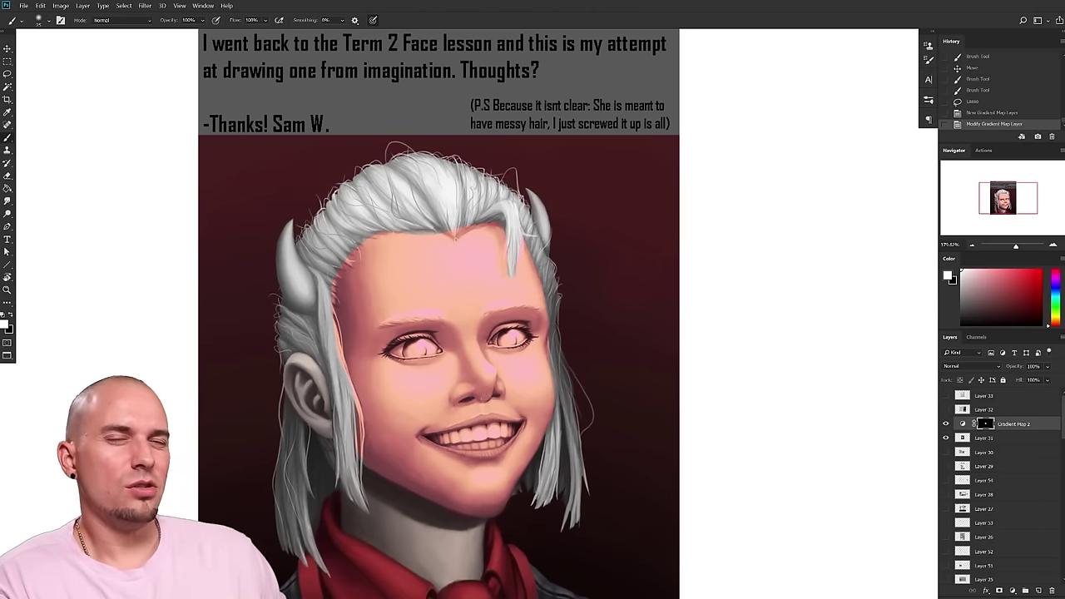
- Undo the gradient map edit and its adjustment layer, and clear the face selection
key(ctrl+z)
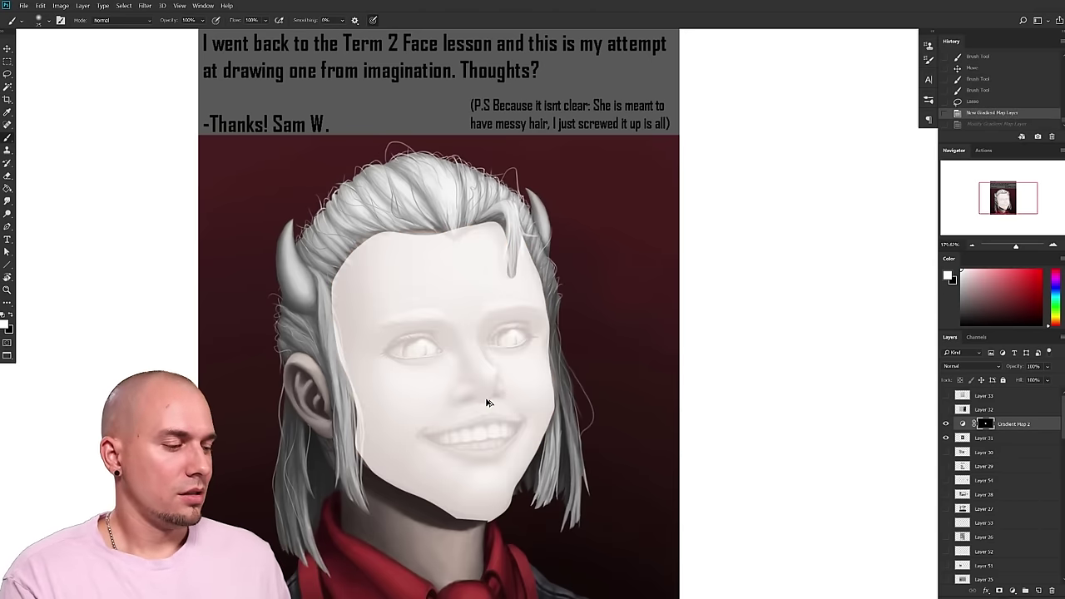
key(ctrl+z)
key(ctrl+d)
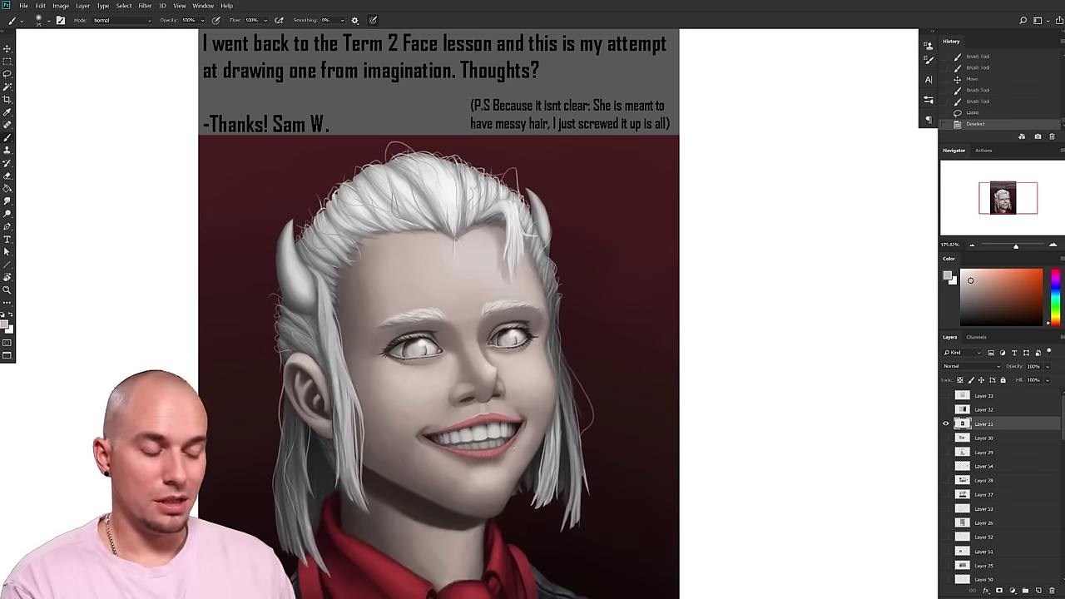
- Add a new empty layer directly above the portrait layer
scroll(489, 404, down, 1)
click(1038, 589)
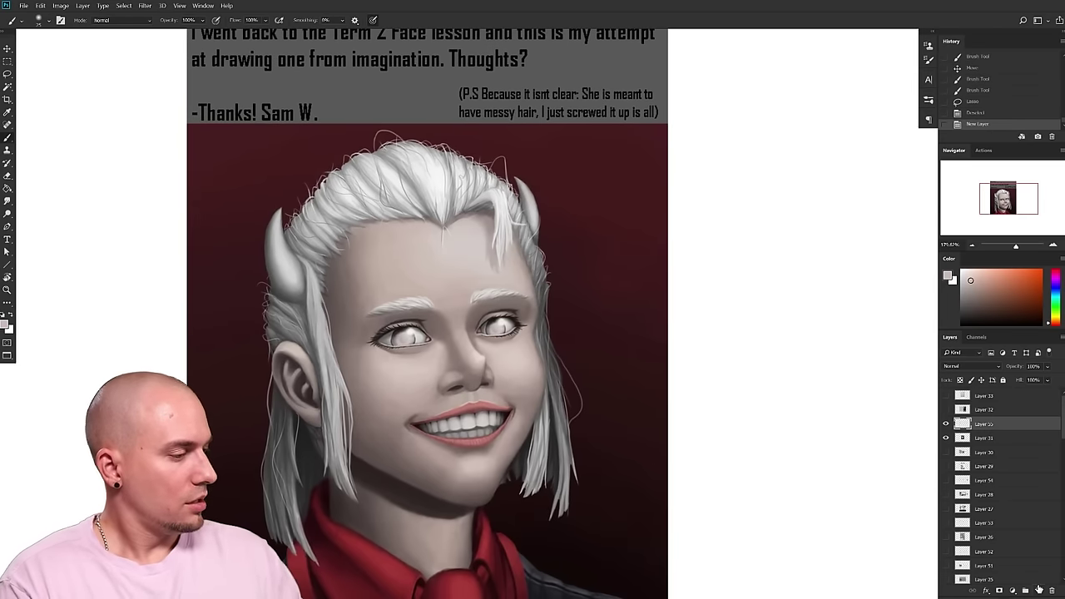
- Pick a saturated pinkish red and choose a soft round brush for tinting the skin
drag(578, 418, 575, 411)
click(1024, 269)
click(1056, 270)
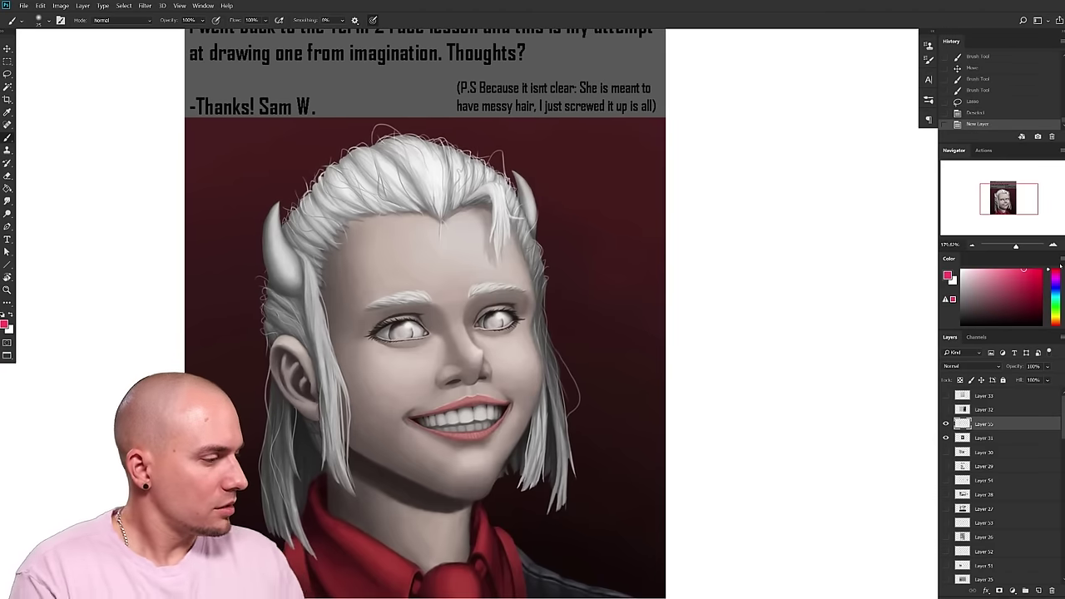
drag(484, 357, 451, 363)
right_click(525, 357)
click(564, 331)
drag(380, 438, 390, 417)
- Set the brush blending mode to Multiply, adjust the pink slightly and enlarge the brush
click(123, 20)
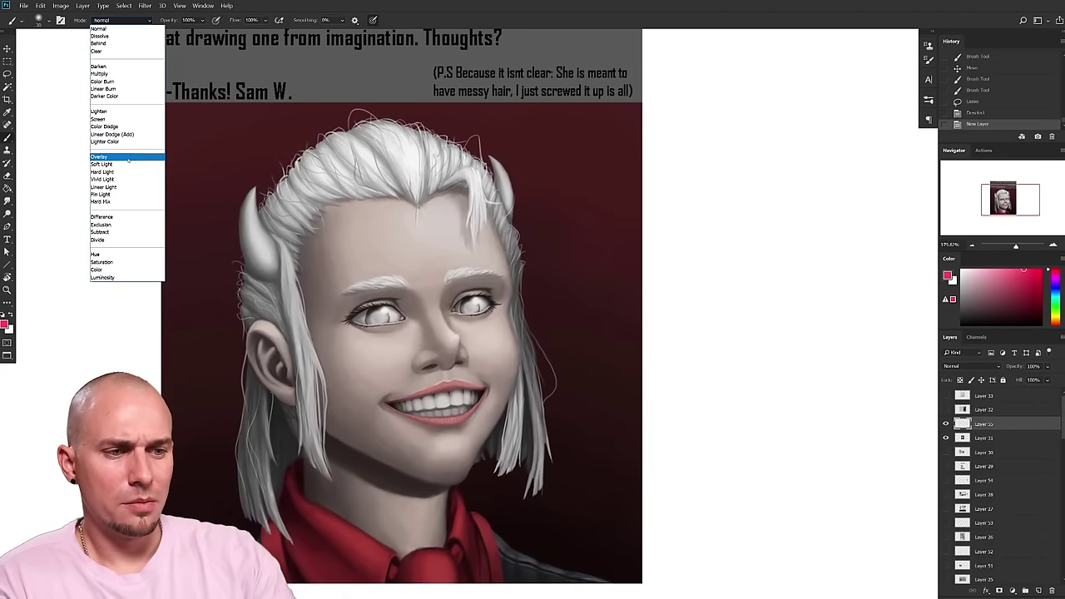
click(130, 158)
drag(419, 368, 407, 395)
key(bracketright)
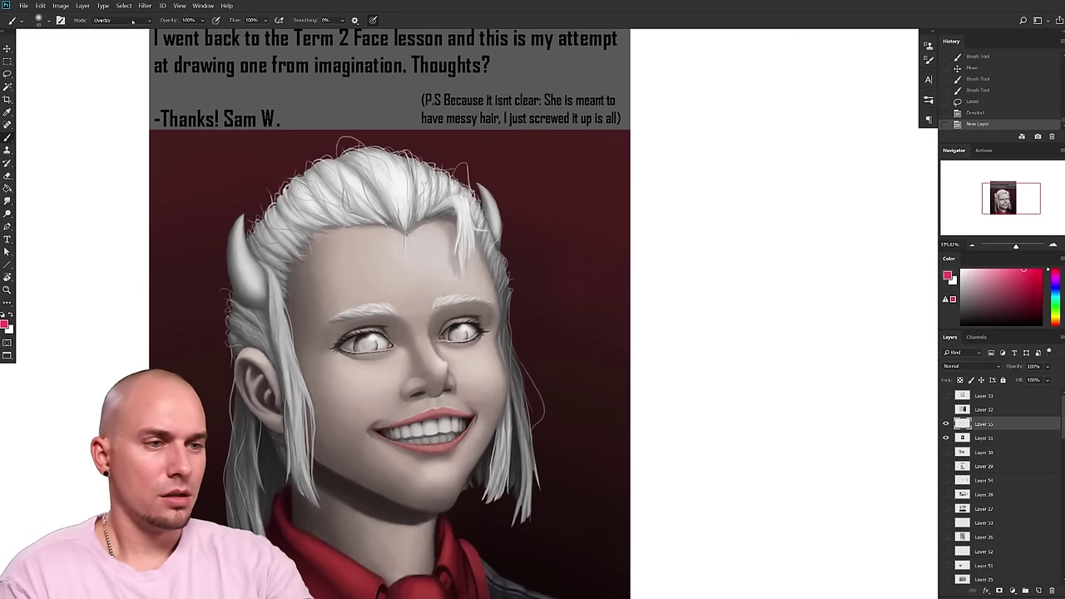
click(132, 21)
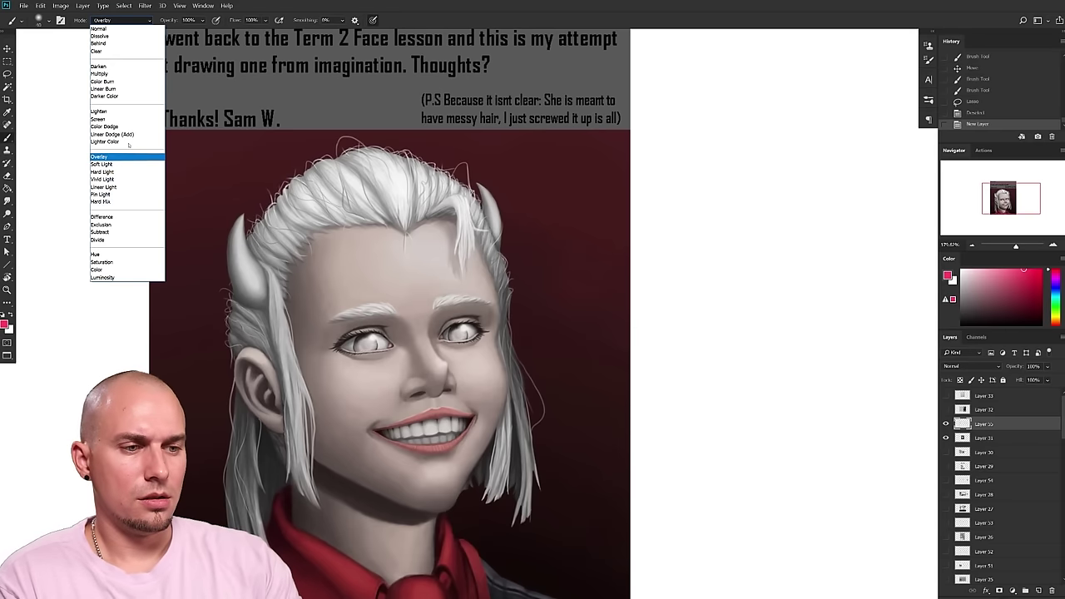
click(116, 74)
mouse_move(1009, 270)
mouse_down()
mouse_move(1010, 257)
mouse_move(1026, 265)
mouse_up()
drag(601, 359, 616, 346)
key(bracketright)
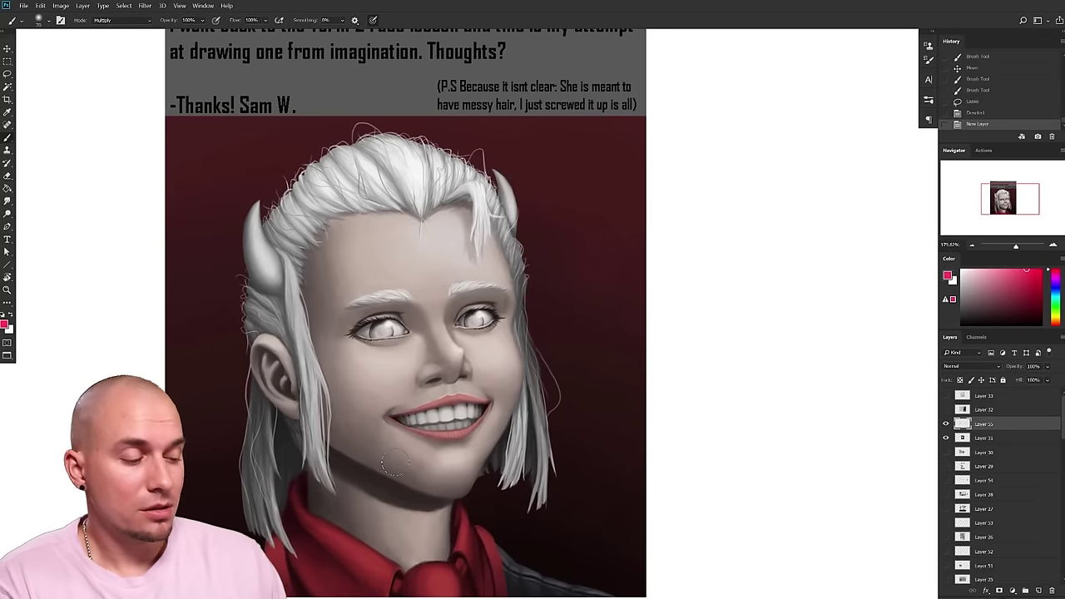
- Select the portrait layer and try a pink stroke on the bridge of the nose
drag(453, 337, 456, 354)
click(945, 424)
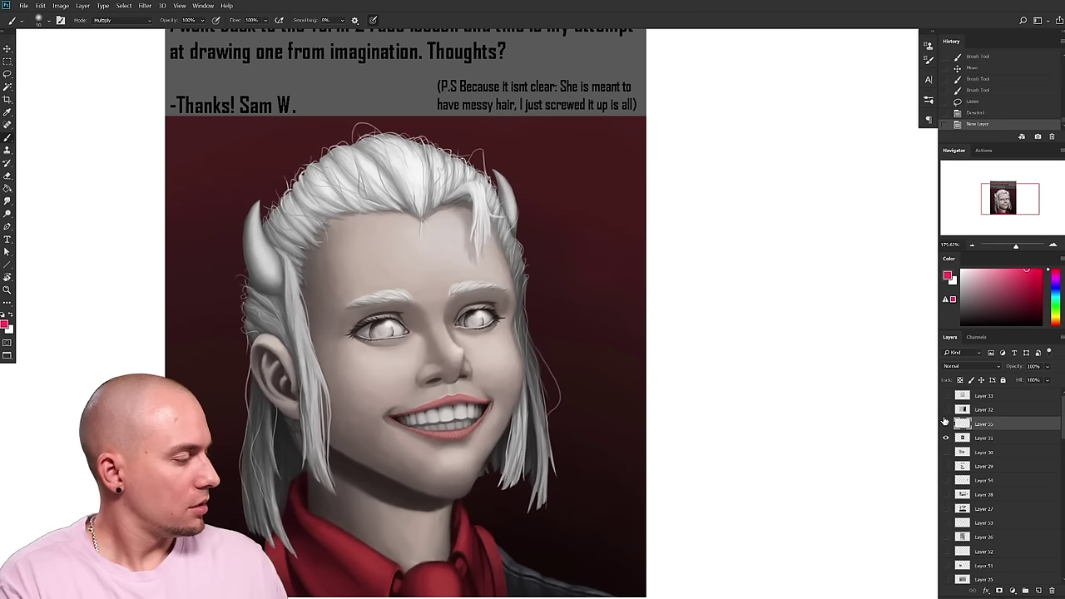
click(989, 439)
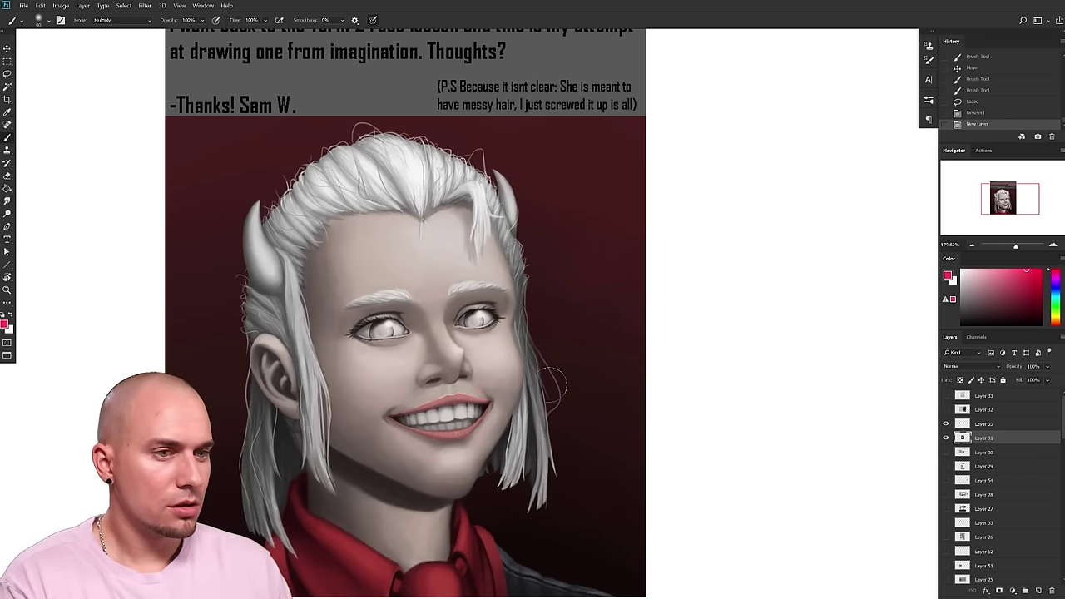
drag(456, 343, 457, 353)
key(ctrl+z)
- Shift the brush colour to a softer red and tint the nose, inner eye corners, ear and cheeks
click(1013, 278)
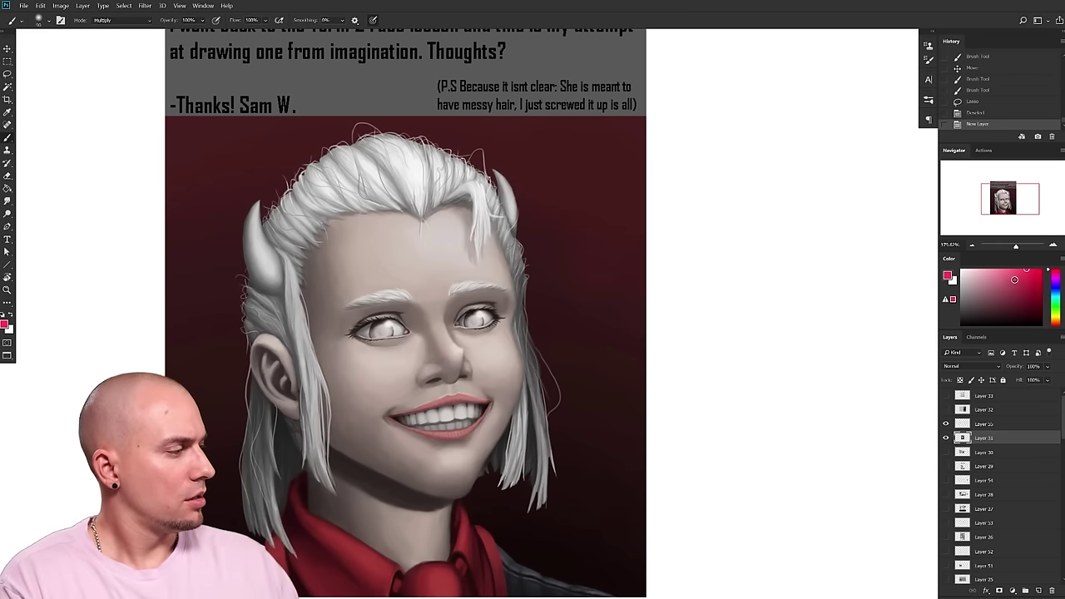
drag(1059, 316, 1059, 331)
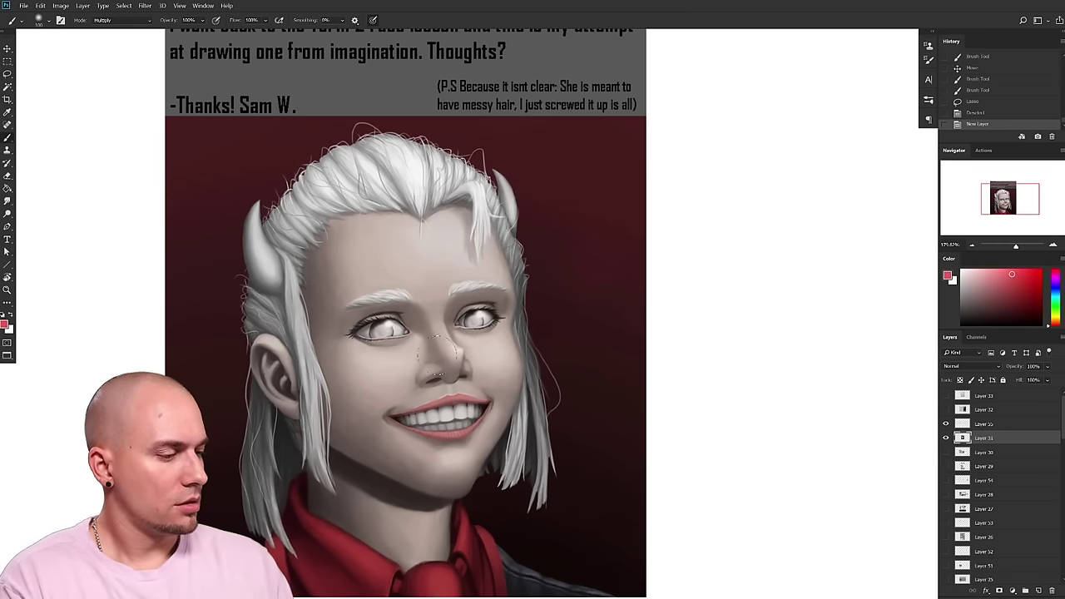
drag(453, 339, 456, 349)
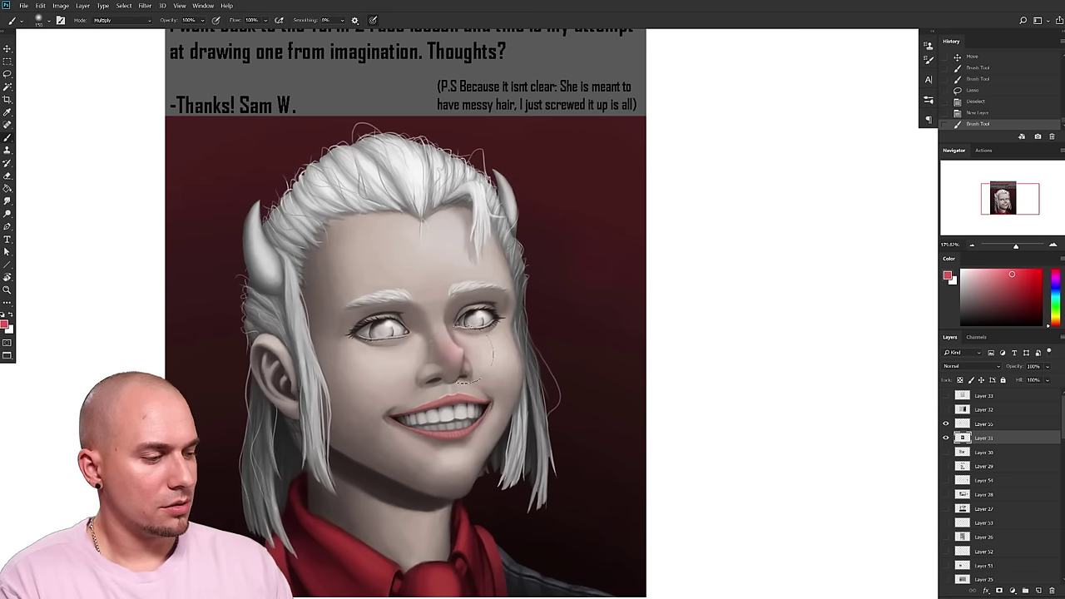
key(ctrl+alt+z)
key(ctrl+alt+z)
key(ctrl+alt+z)
mouse_move(449, 362)
mouse_down()
mouse_move(454, 348)
mouse_move(435, 347)
mouse_up()
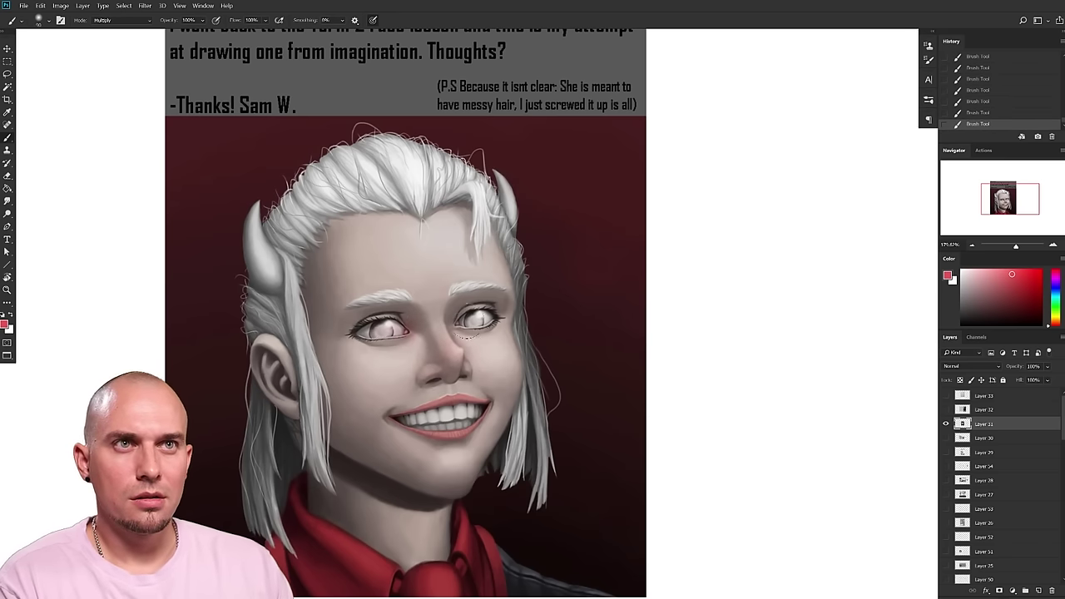
drag(283, 342, 272, 336)
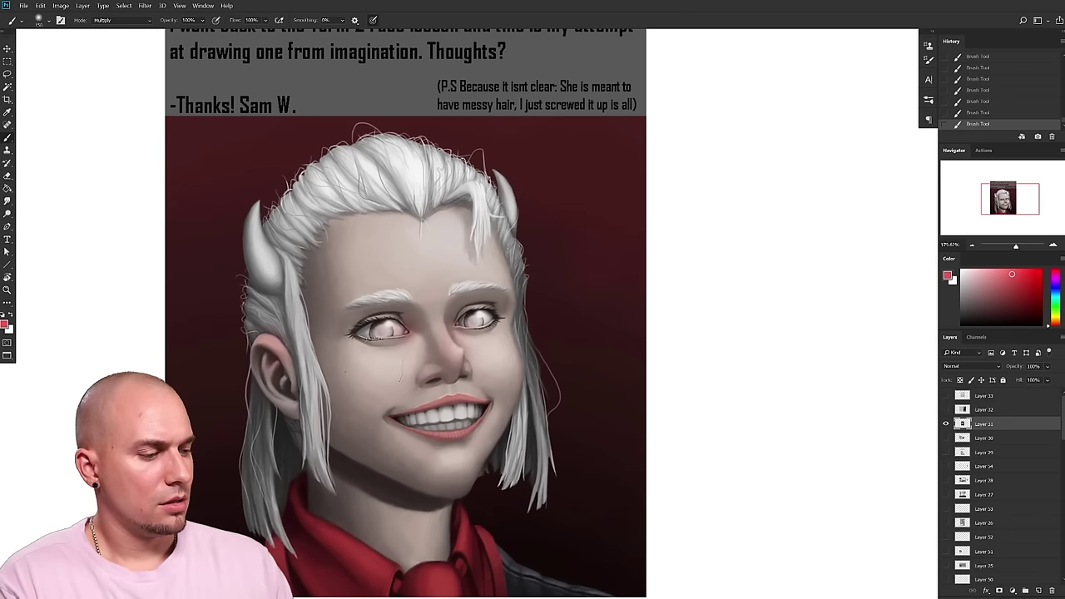
drag(371, 364, 353, 353)
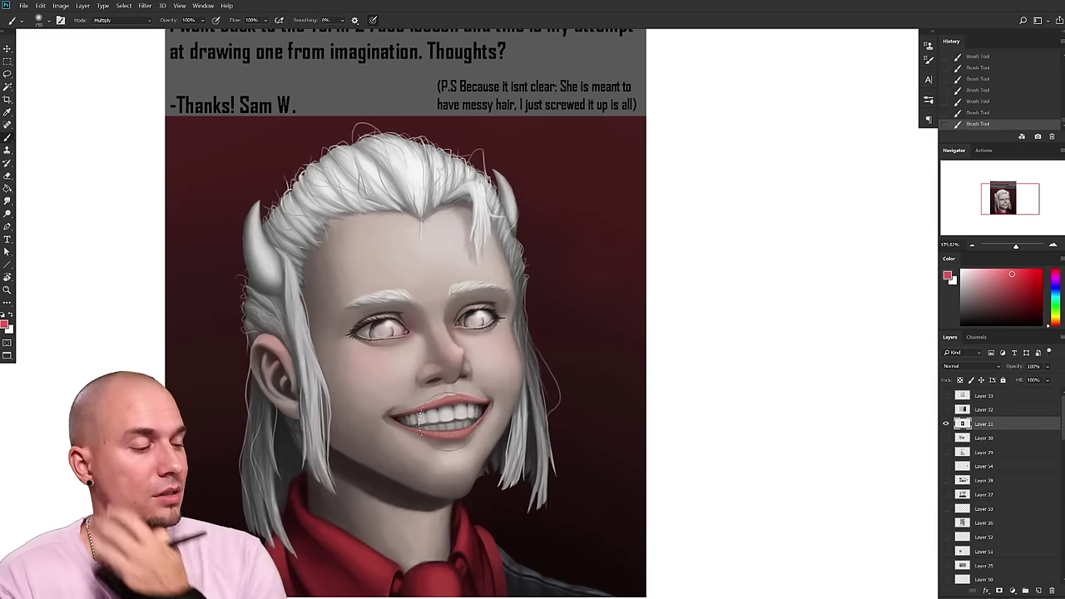
- Copy the tinted portrait and roll the history back to the deselect state before the tinting
mouse_move(590, 396)
mouse_down()
mouse_move(582, 371)
mouse_move(573, 380)
mouse_move(586, 380)
mouse_up()
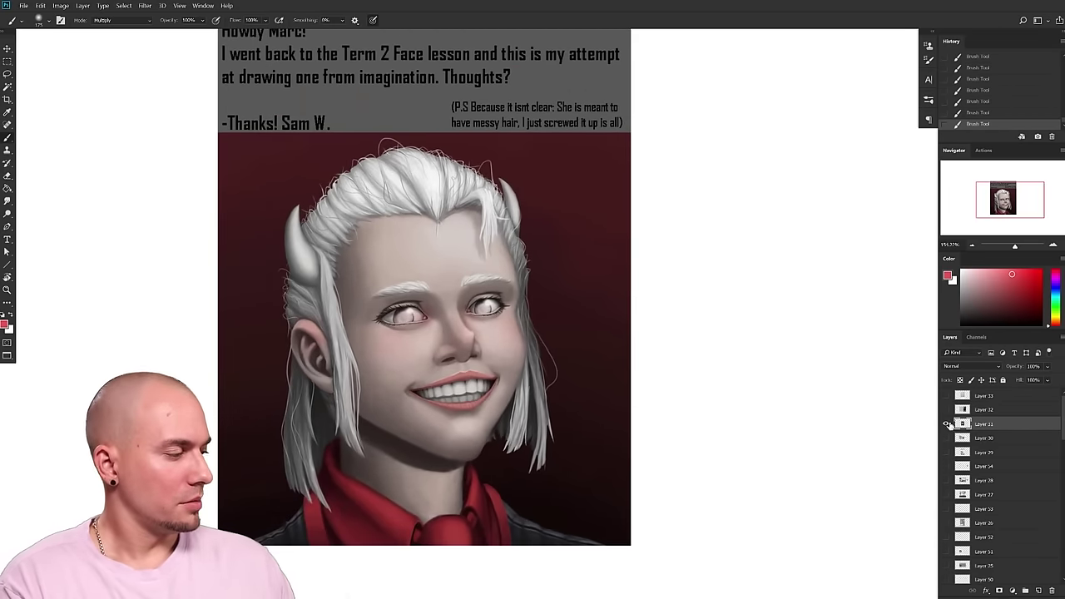
click(947, 424)
click(946, 425)
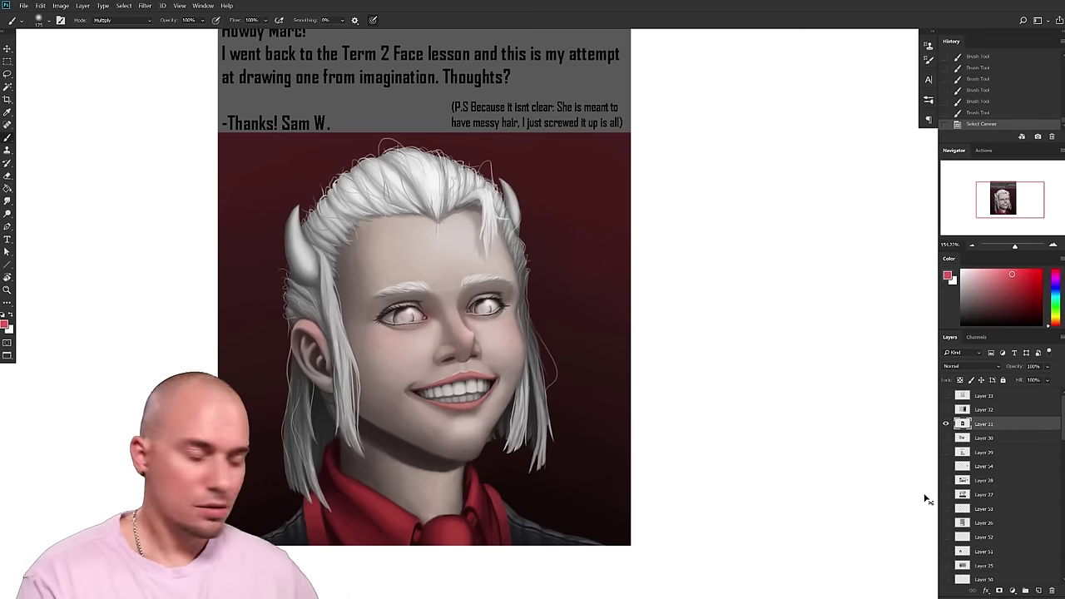
key(ctrl+a)
drag(970, 330, 971, 464)
scroll(980, 173, up, 3)
click(992, 160)
scroll(973, 205, down, 1)
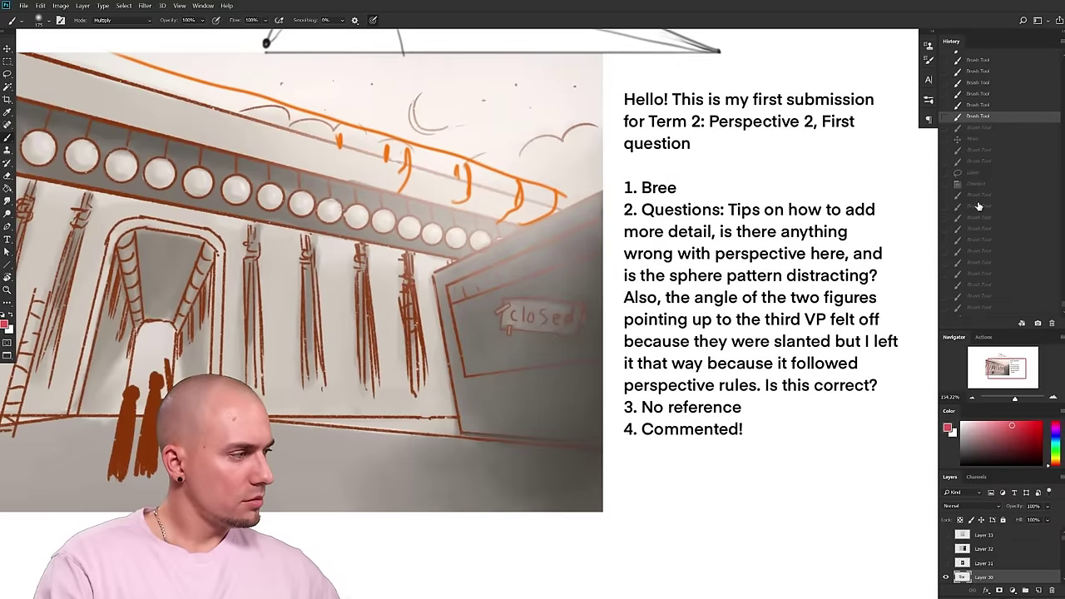
click(975, 183)
- Paste the tinted portrait as a new layer and align it over the original
key(ctrl+v)
drag(523, 293, 484, 295)
mouse_move(594, 360)
mouse_down()
mouse_move(501, 317)
mouse_move(513, 335)
mouse_up()
drag(448, 362, 456, 354)
- Compare the tinted portrait with the original by toggling its layer, and examine the reddened eyes, nose, ear and cheeks
click(946, 563)
click(946, 564)
click(945, 567)
click(945, 566)
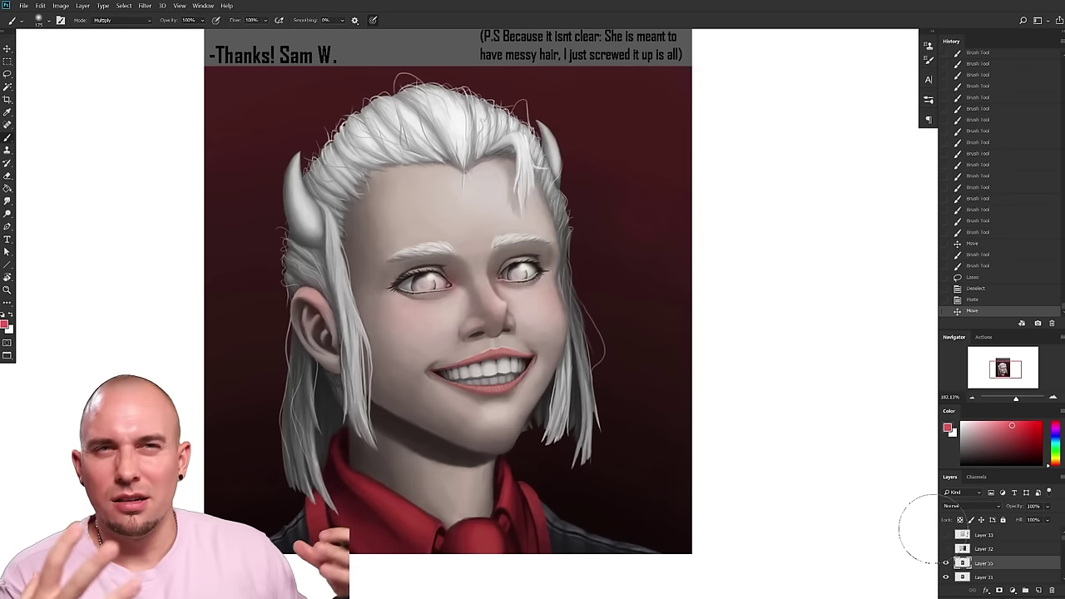
drag(562, 384, 609, 397)
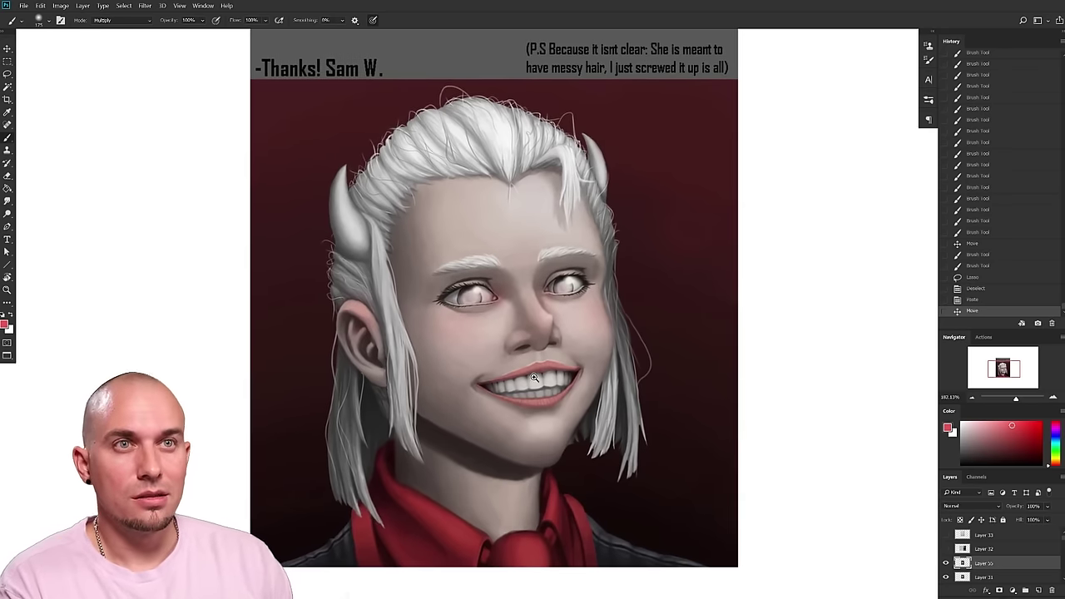
drag(534, 378, 594, 318)
mouse_move(552, 399)
mouse_down()
mouse_move(582, 384)
mouse_move(587, 406)
mouse_up()
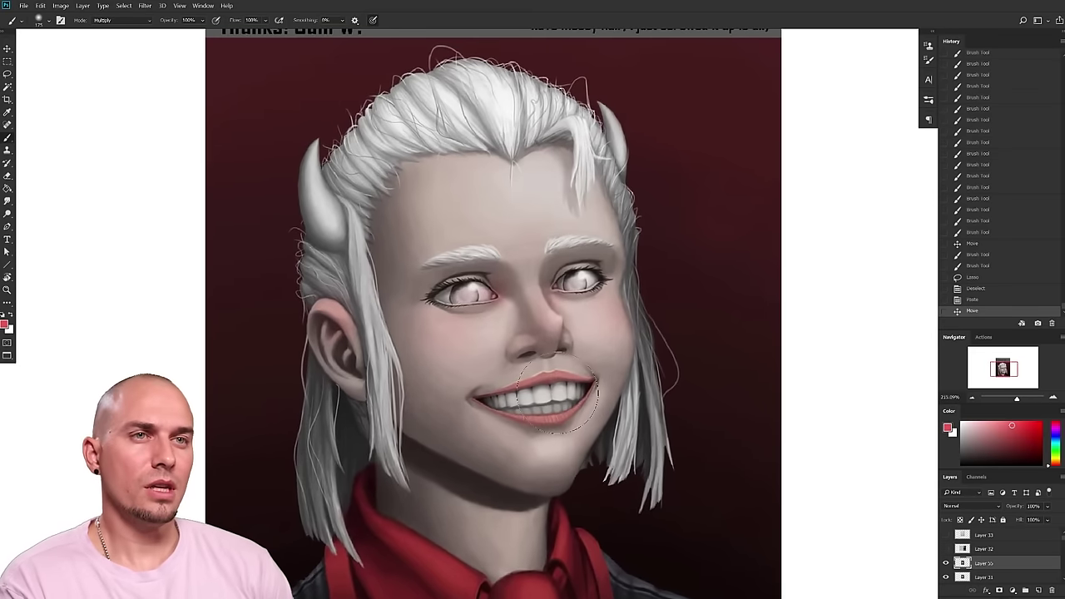
scroll(697, 411, down, 3)
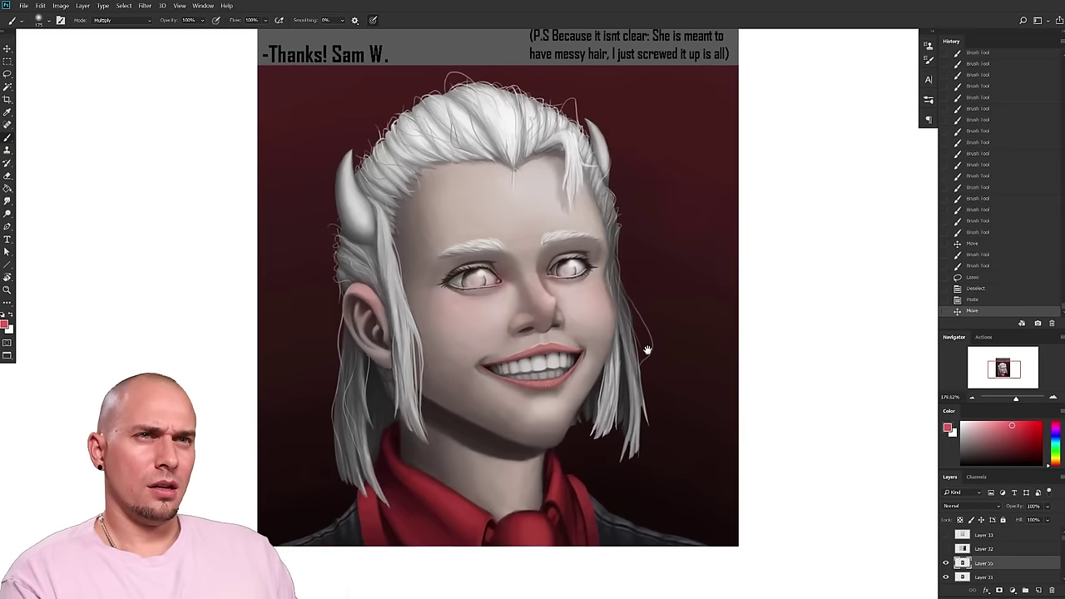
scroll(652, 412, up, 2)
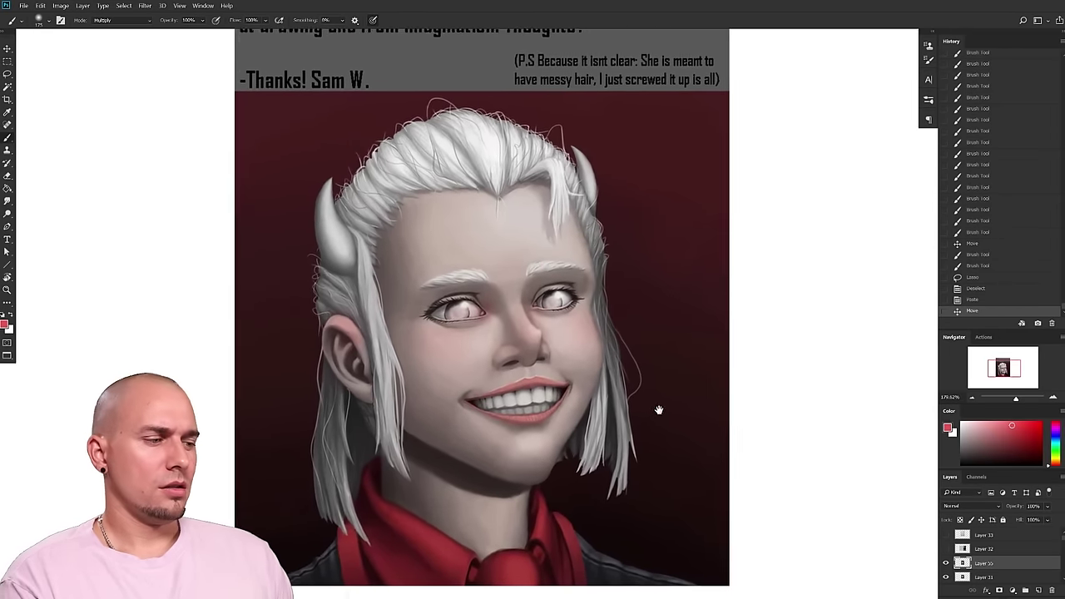
drag(658, 408, 612, 406)
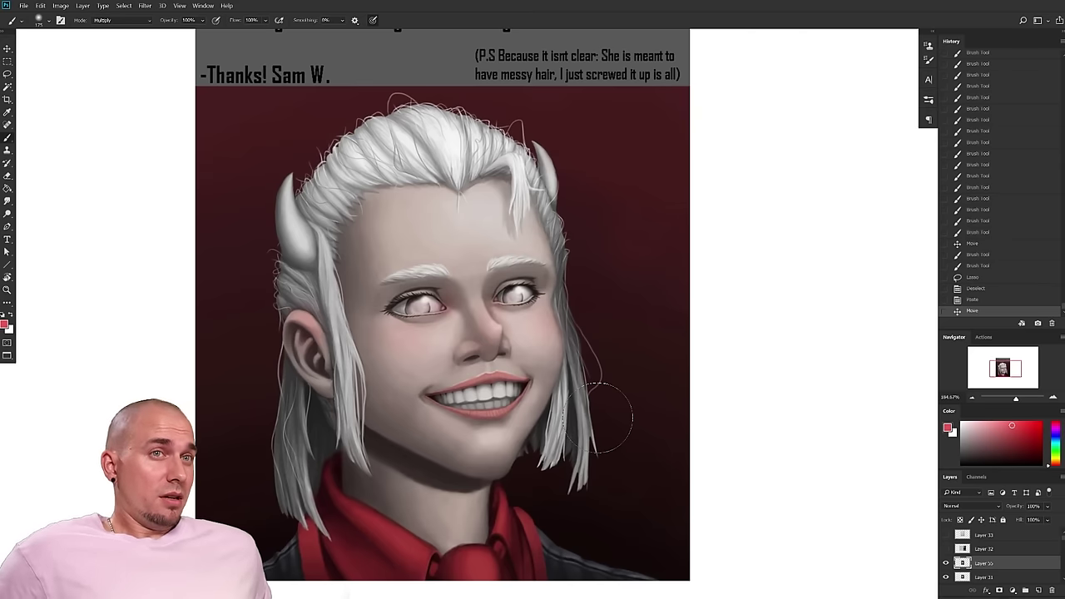
- Switch to a square-tipped brush and reduce it to a small size for reshaping the face
click(1007, 433)
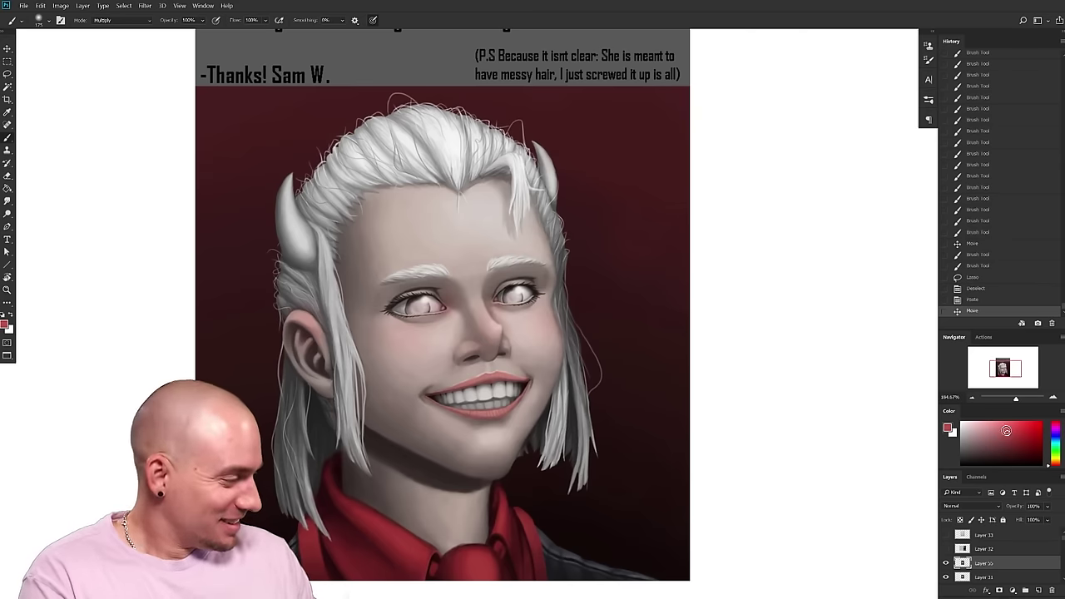
right_click(632, 384)
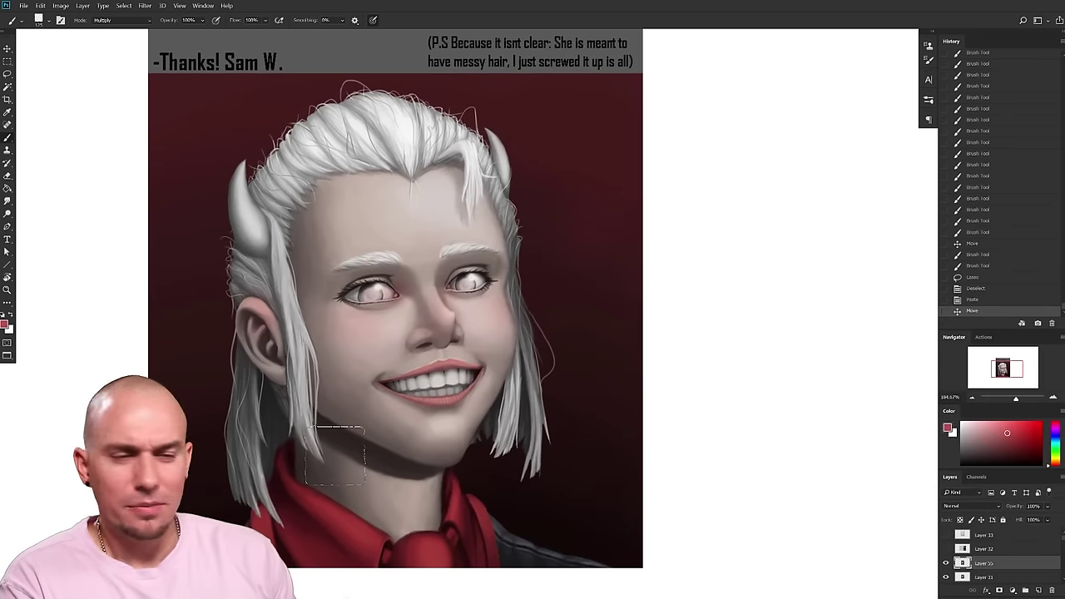
scroll(447, 381, up, 3)
drag(448, 381, 473, 399)
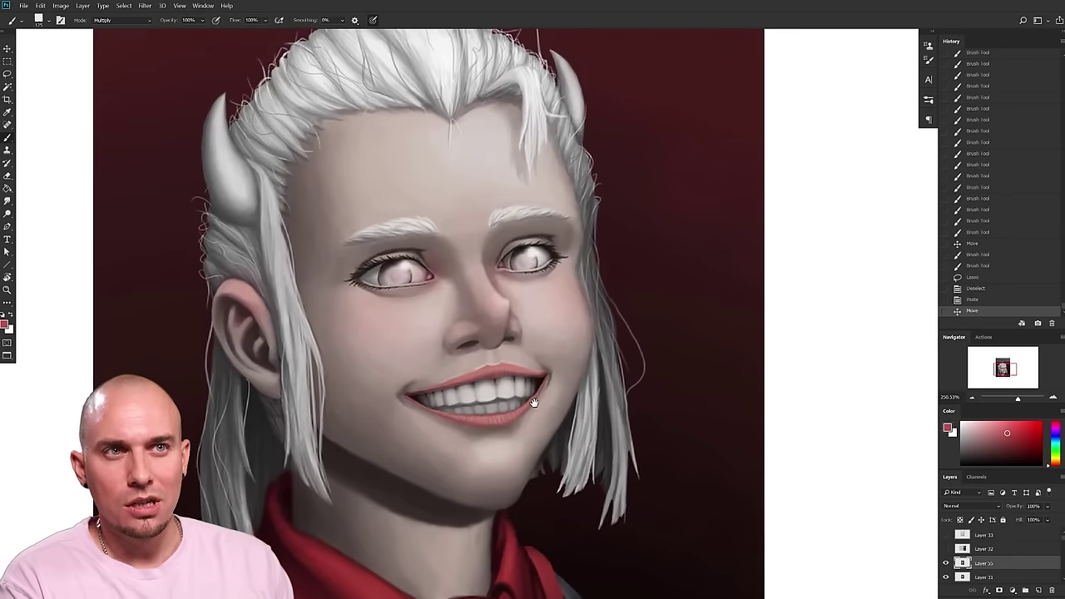
key([)
key([)
key([)
key([)
key([)
key([)
key([)
key([)
key([)
key([)
key([)
- Sample a dark tone beside the jaw and paint it along the underside of the chin to shorten it
alt+click(526, 493)
drag(526, 497, 461, 499)
mouse_move(492, 419)
mouse_down()
mouse_move(506, 477)
mouse_move(514, 487)
mouse_move(538, 455)
mouse_up()
key(ctrl+z)
alt+click(533, 479)
mouse_move(464, 471)
mouse_down()
mouse_move(500, 475)
mouse_move(472, 478)
mouse_up()
drag(567, 441, 552, 495)
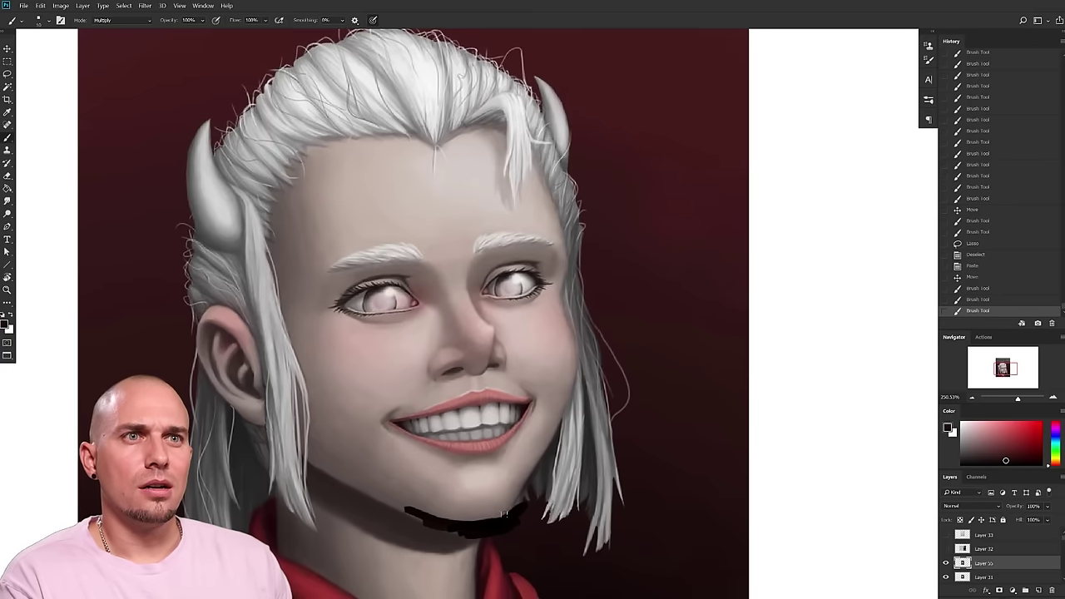
drag(468, 523, 511, 499)
drag(613, 466, 606, 489)
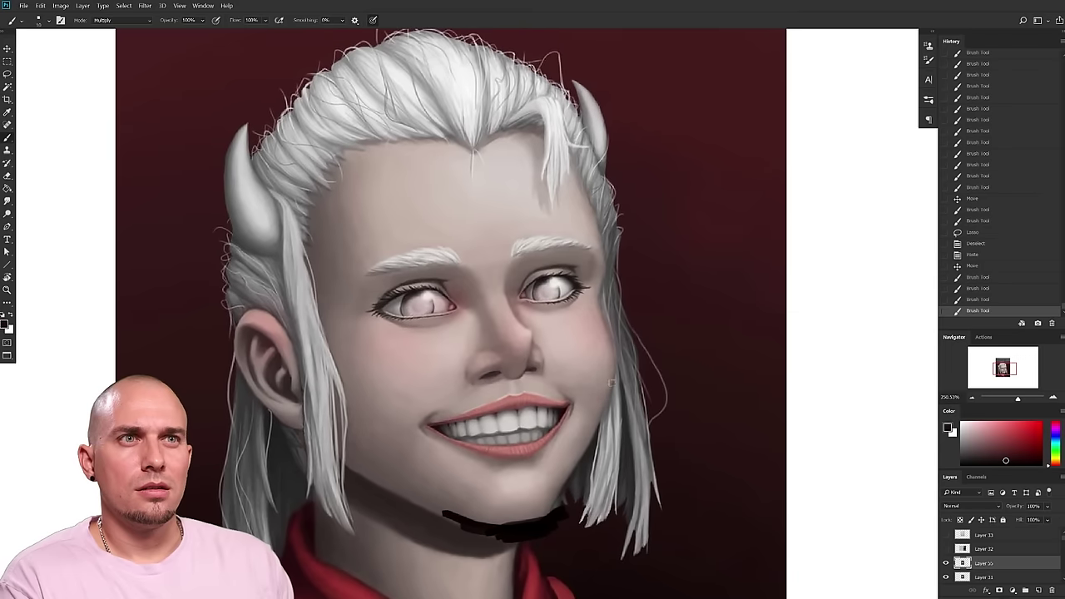
mouse_move(618, 365)
mouse_down()
mouse_move(612, 397)
mouse_move(592, 331)
mouse_move(597, 366)
mouse_up()
alt+click(590, 353)
key(ctrl+z)
alt+click(592, 358)
key(ctrl+z)
key(ctrl+z)
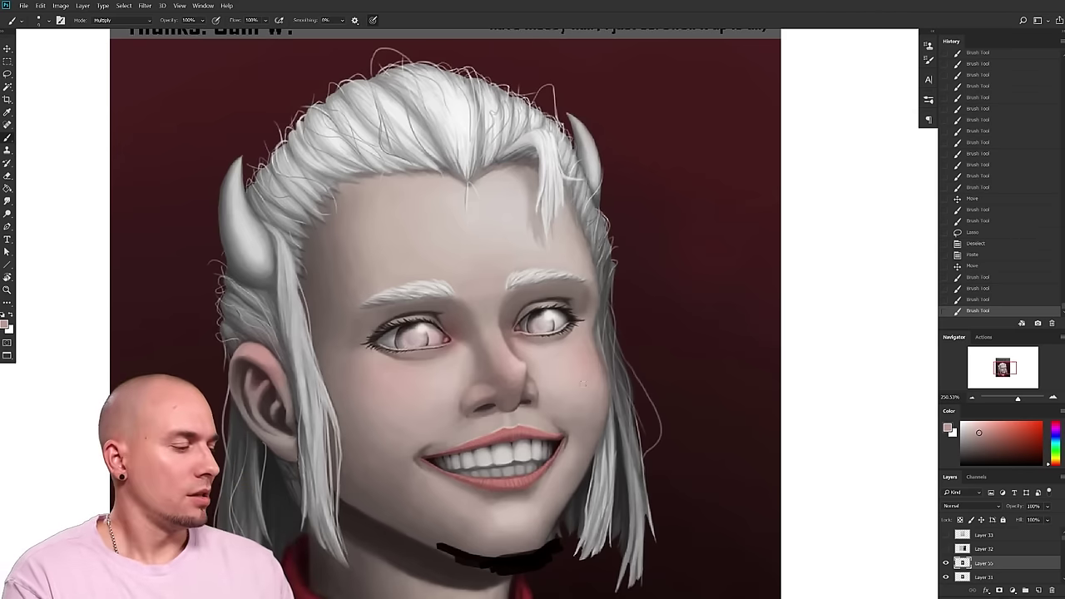
- Sample a dark tone beside the jaw and paint along the far cheek and jaw edge to slim the contour
alt+click(589, 476)
drag(606, 412, 581, 495)
drag(611, 387, 588, 470)
drag(599, 433, 580, 484)
mouse_move(608, 393)
mouse_down()
mouse_move(601, 424)
mouse_move(605, 414)
mouse_up()
- Sample the far cheek's skin tone and set the brush blending mode back to Normal
alt+click(592, 347)
mouse_move(591, 341)
mouse_down()
mouse_move(604, 382)
mouse_move(596, 362)
mouse_up()
key(ctrl+z)
alt+click(593, 357)
click(102, 20)
click(104, 26)
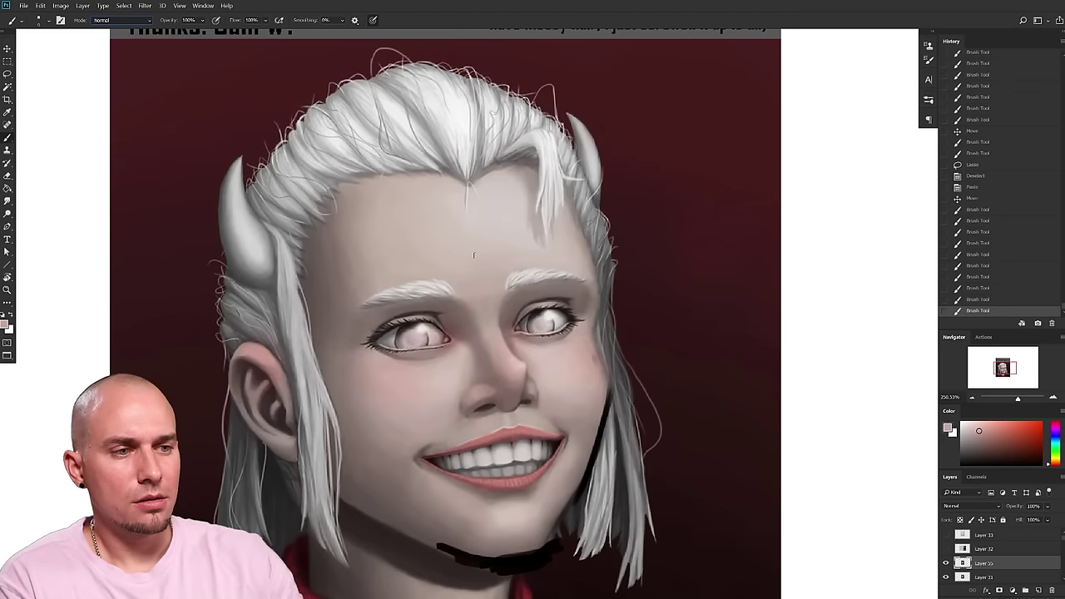
- Repaint the face contour beside the far eye and brow with sampled skin and hair tones
mouse_move(590, 334)
mouse_down()
mouse_move(593, 281)
mouse_move(595, 297)
mouse_up()
alt+click(603, 304)
mouse_move(616, 367)
mouse_down()
mouse_move(634, 326)
mouse_move(618, 287)
mouse_up()
drag(624, 315, 620, 298)
drag(642, 335, 643, 376)
drag(596, 281, 613, 263)
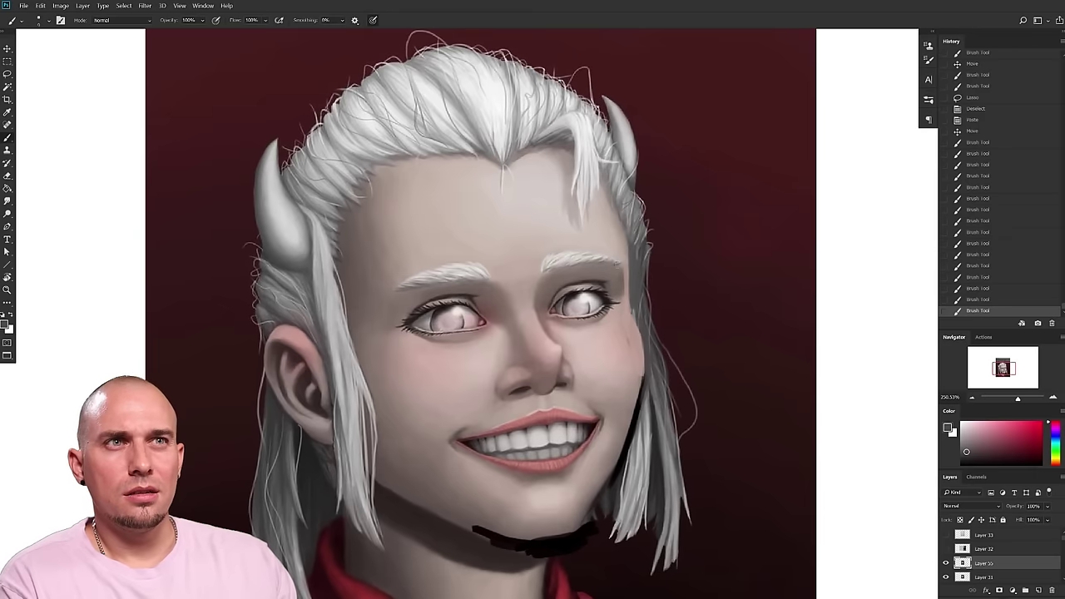
alt+click(633, 275)
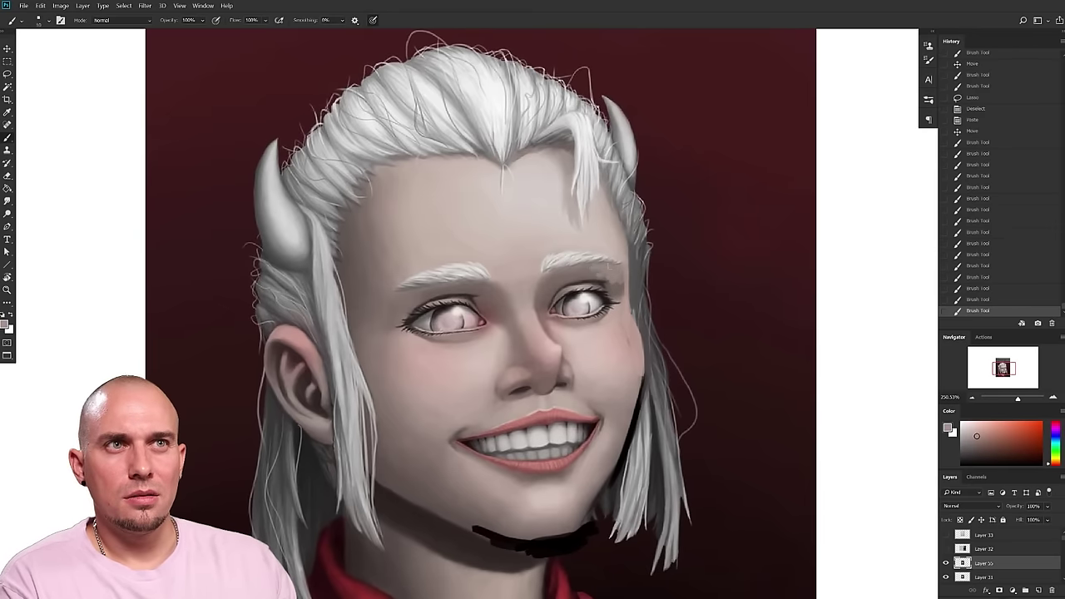
click(618, 288)
drag(406, 297, 442, 296)
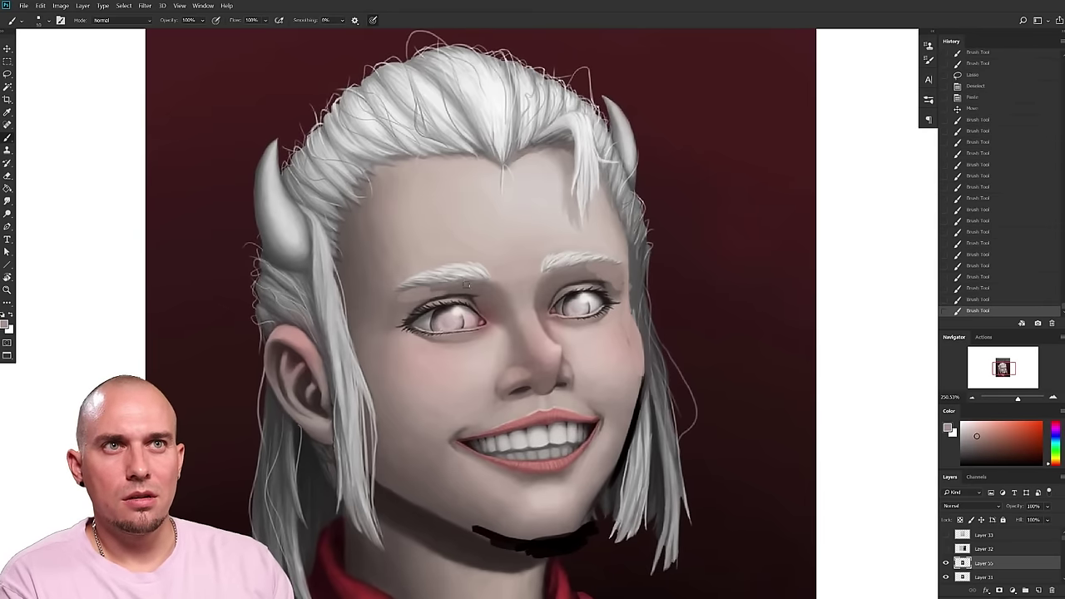
- Refine the far edge of the nose tip with small strokes in a muted skin tone
scroll(587, 361, down, 3)
drag(580, 359, 577, 338)
scroll(577, 337, up, 3)
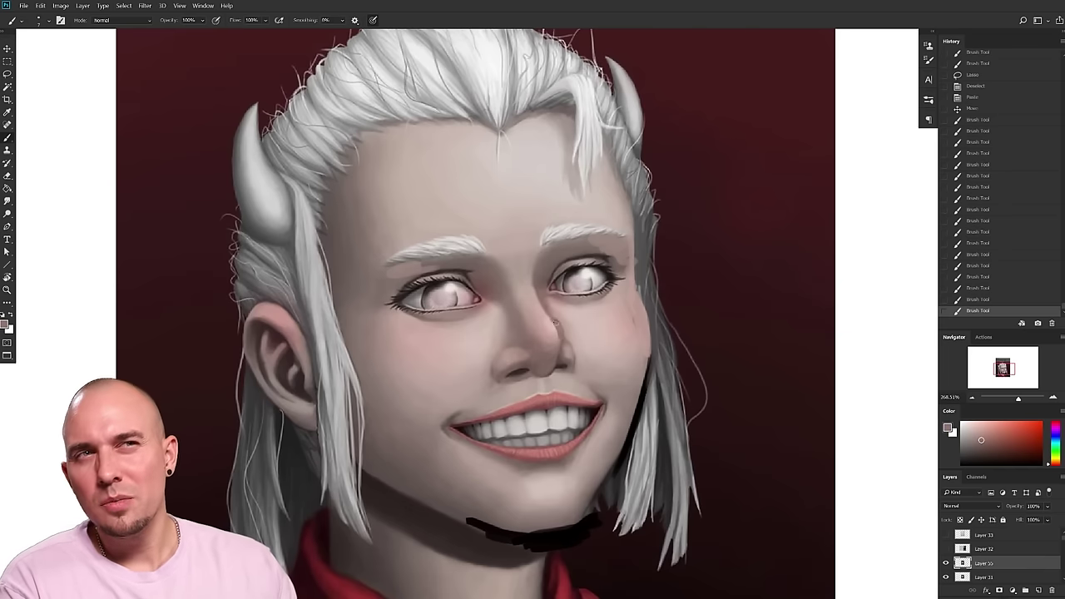
drag(564, 331, 570, 334)
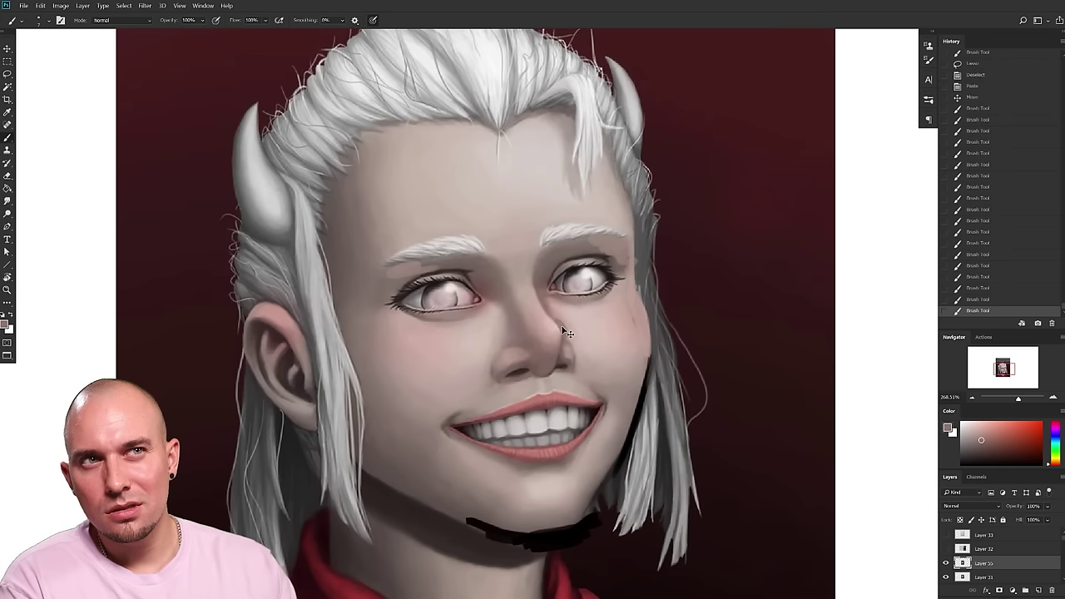
key(ctrl+z)
click(563, 336)
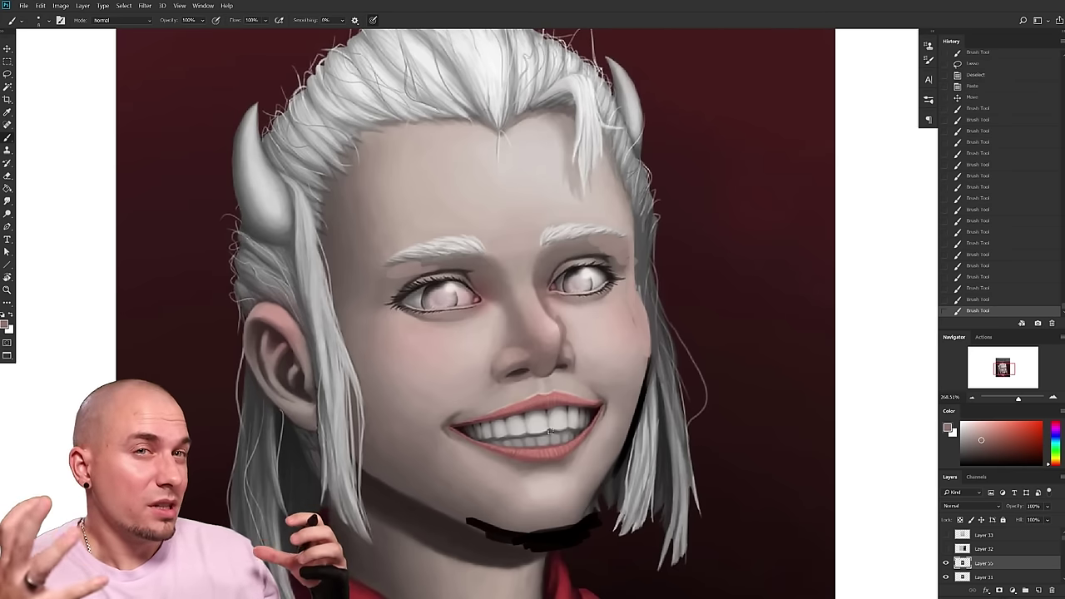
- Extend the near ear's upper edge into a pointed elf tip using a sampled pinkish skin tone
click(982, 430)
mouse_move(263, 305)
mouse_down()
mouse_move(238, 300)
mouse_move(250, 315)
mouse_move(245, 334)
mouse_up()
key(ctrl+z)
alt+click(261, 319)
alt+click(257, 310)
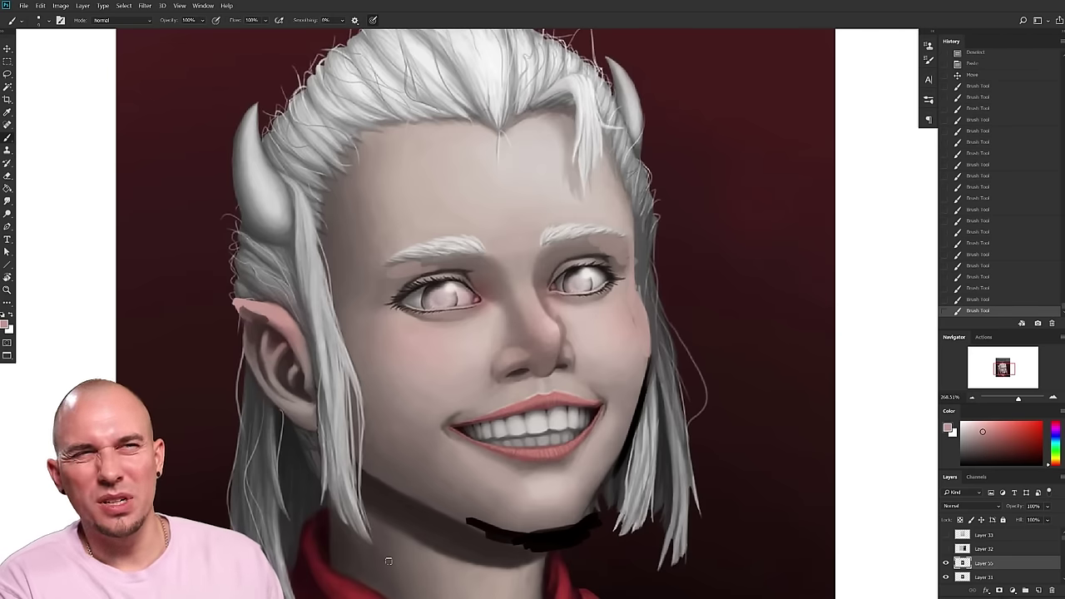
- Sample light and mid skin tones at the lower nose bridge and touch up its far edge
alt+click(557, 319)
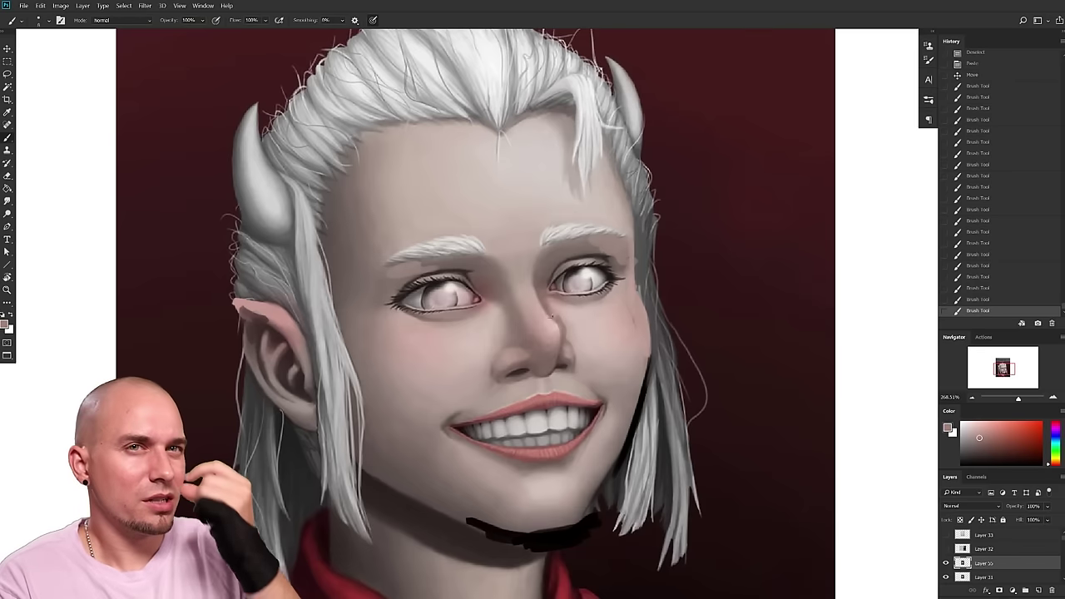
alt+click(551, 326)
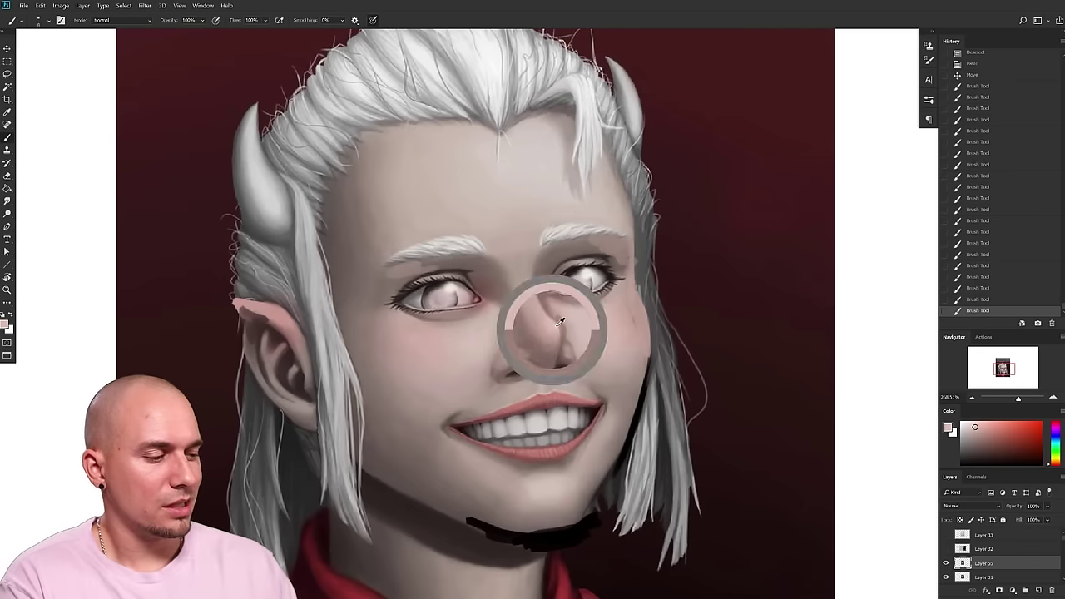
drag(555, 315, 559, 328)
alt+click(567, 322)
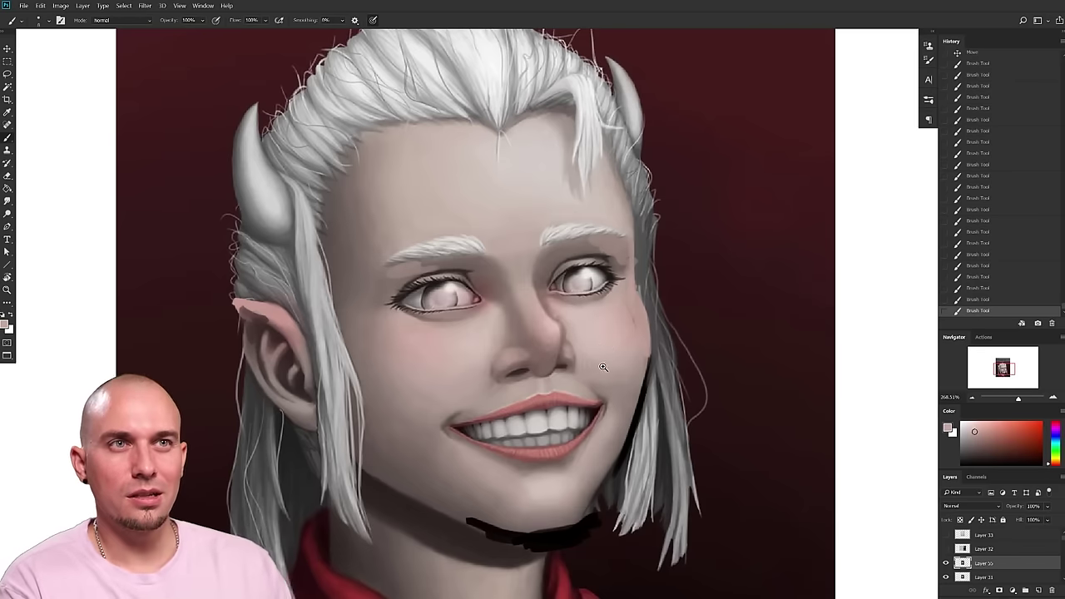
- Build up a light pink highlight on the nose tip with skin tones sampled beside it
scroll(600, 368, down, 2)
scroll(601, 368, up, 3)
alt+click(552, 326)
click(547, 326)
alt+click(549, 322)
alt+click(547, 325)
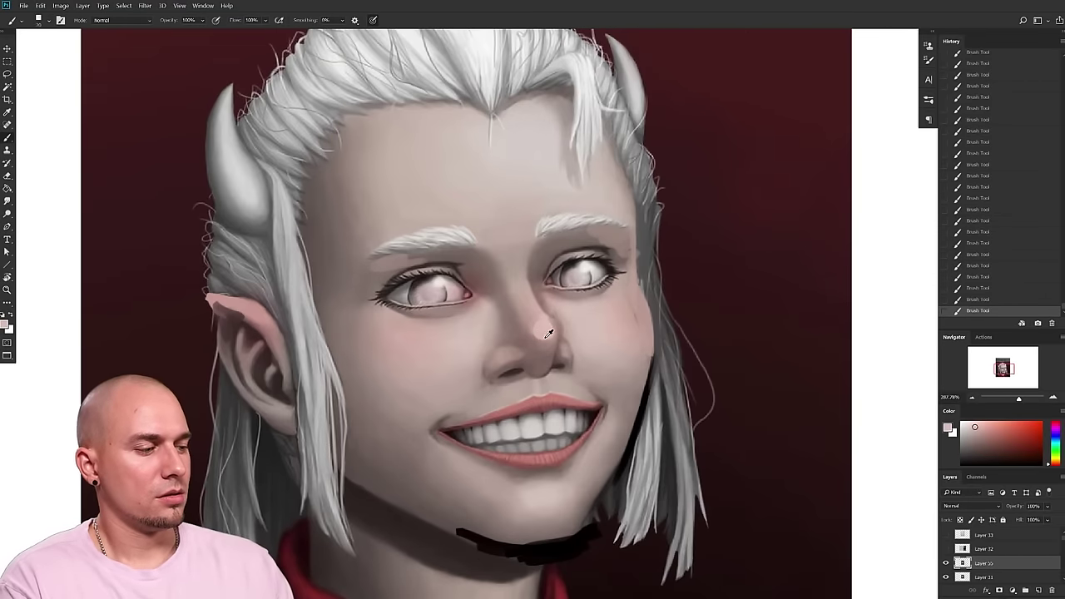
alt+click(545, 329)
key(bracketright)
mouse_move(534, 339)
mouse_down()
mouse_move(550, 335)
mouse_move(528, 339)
mouse_up()
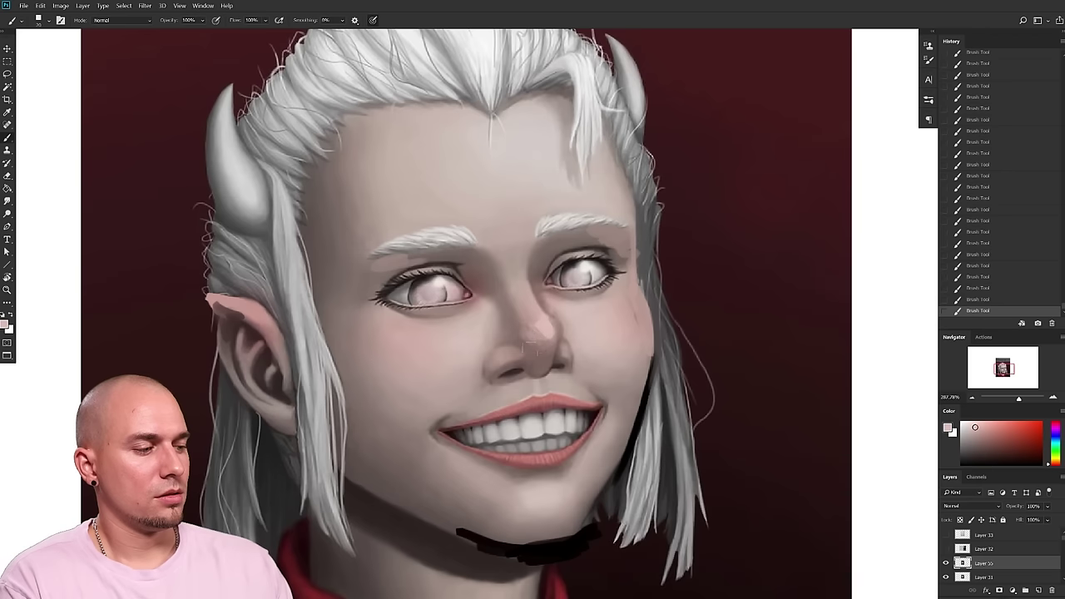
- Blend the side of the nose between the tip and the near nostril wing using sampled shadow and mid tones
alt+click(547, 355)
alt+click(533, 333)
alt+click(518, 345)
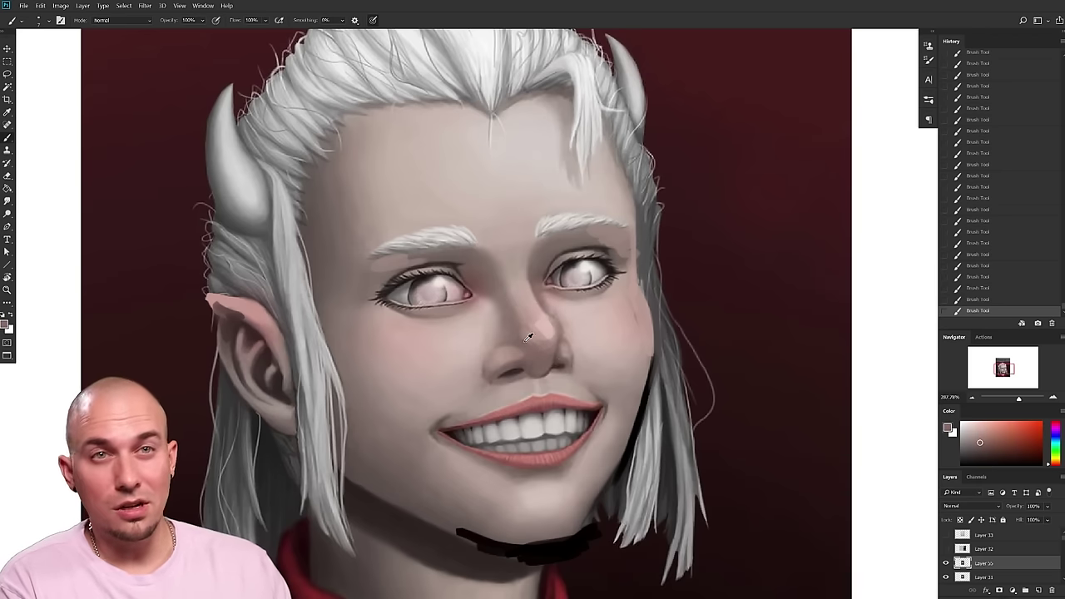
key(bracketright)
alt+click(539, 328)
alt+click(522, 342)
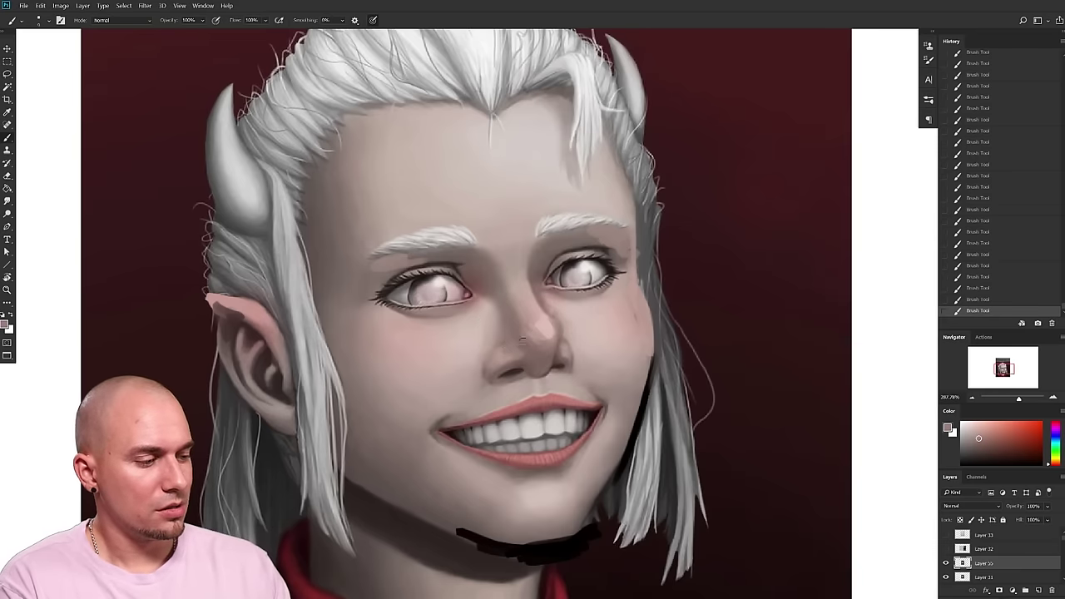
alt+click(505, 349)
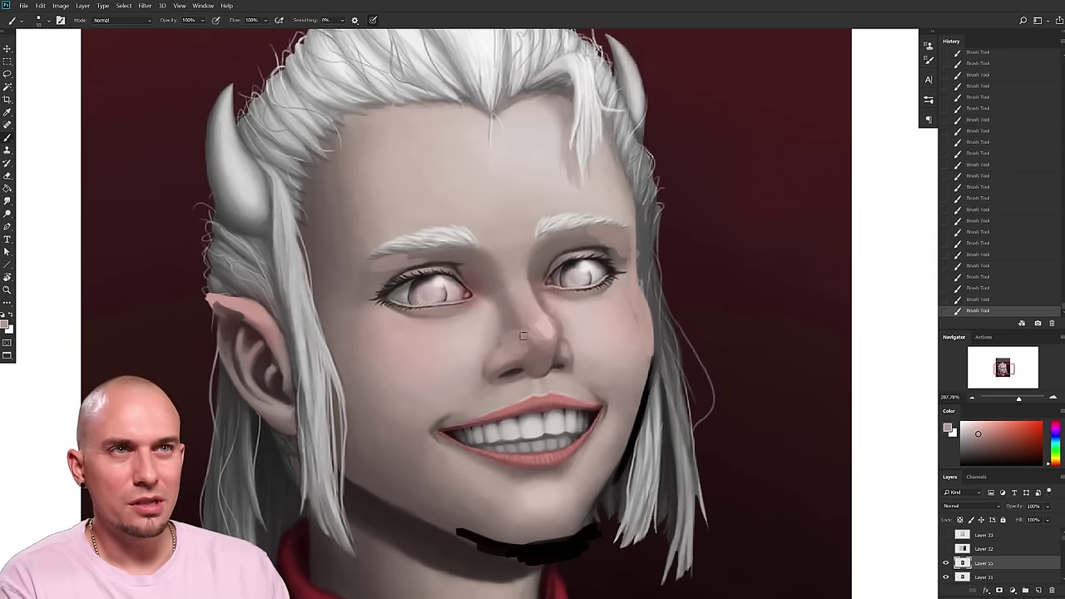
alt+click(518, 355)
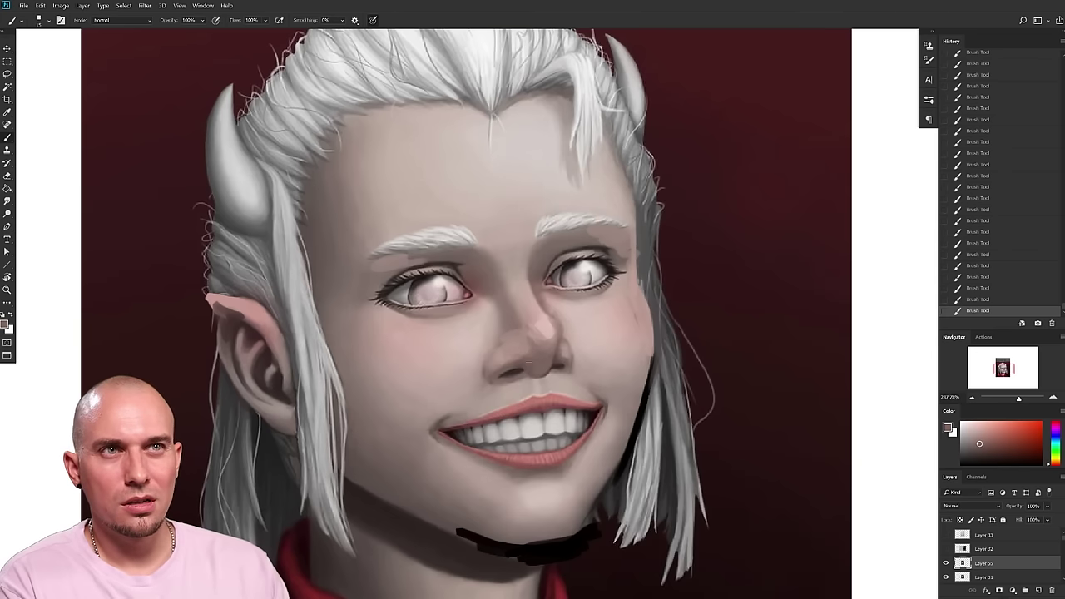
- Reshape and darken the near nostril opening with dark tones sampled around the nostrils
alt+click(497, 387)
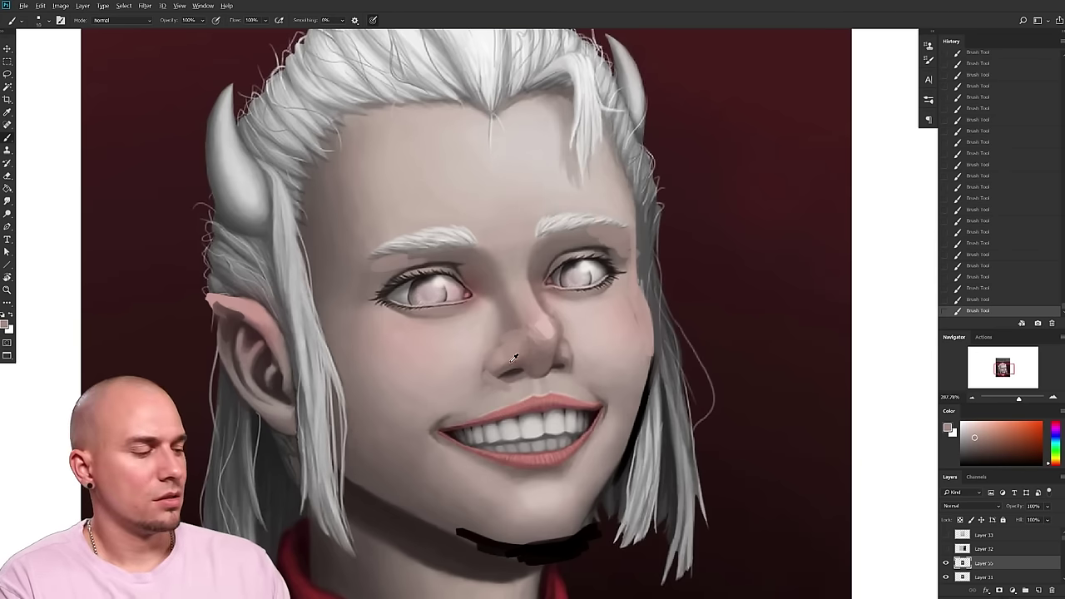
alt+click(515, 367)
mouse_move(515, 371)
mouse_down()
mouse_move(502, 371)
mouse_move(513, 370)
mouse_up()
alt+click(528, 368)
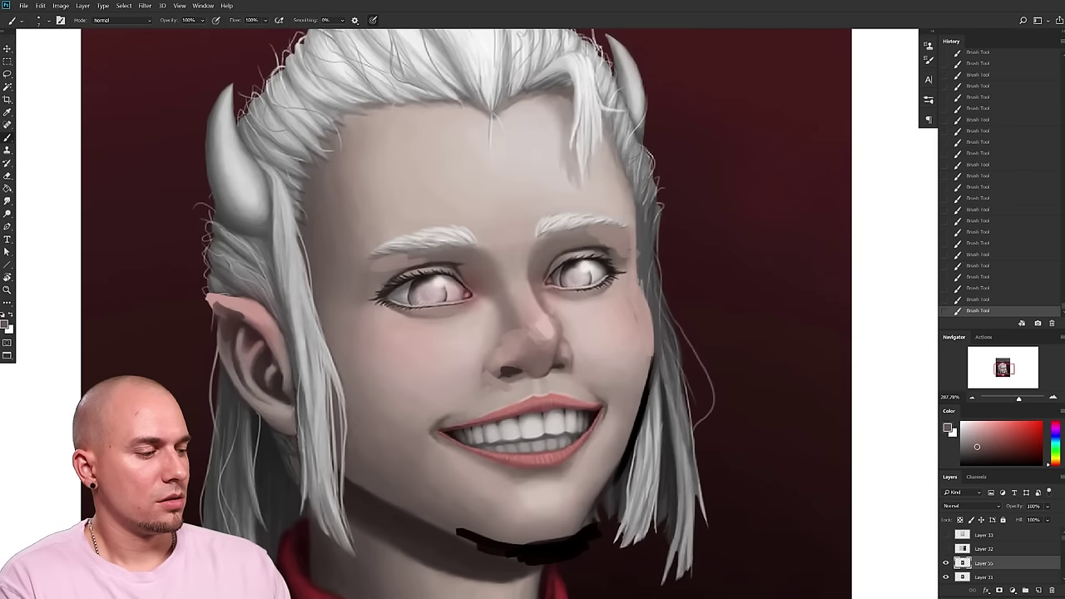
alt+click(564, 364)
alt+click(567, 374)
- Paint sampled skin tone beneath the near nostril to clean up the lower edge of its wing
alt+click(509, 386)
drag(524, 382, 487, 380)
alt+click(477, 364)
alt+click(526, 380)
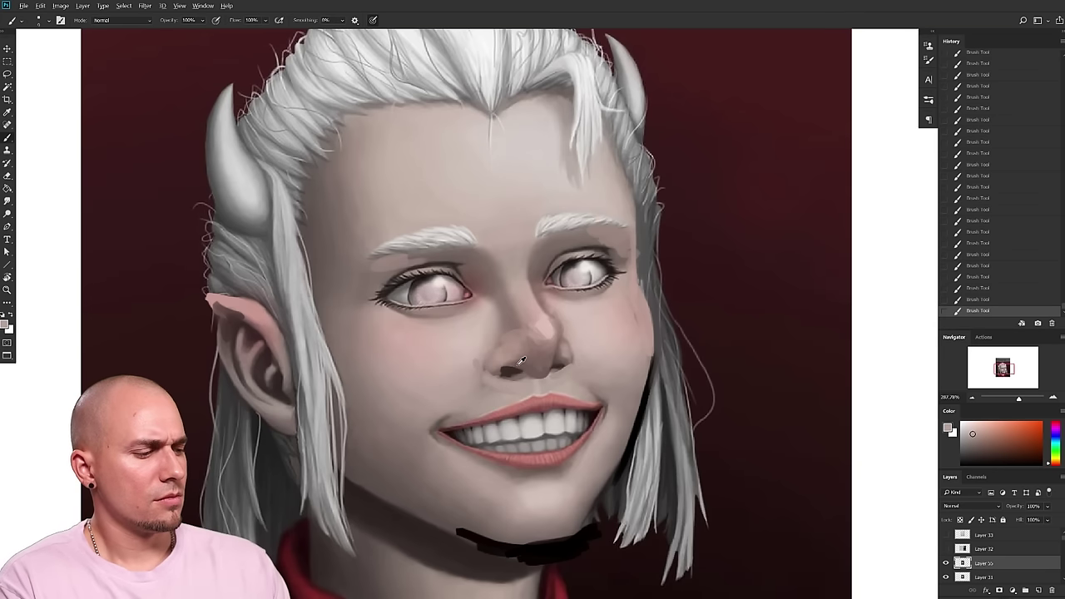
- Paint a dark shadow along the nose's underside from the near to the far nostril and sample skin beside it
alt+click(511, 369)
mouse_move(512, 367)
mouse_down()
mouse_move(552, 364)
mouse_move(559, 358)
mouse_move(542, 366)
mouse_move(556, 340)
mouse_up()
alt+click(562, 318)
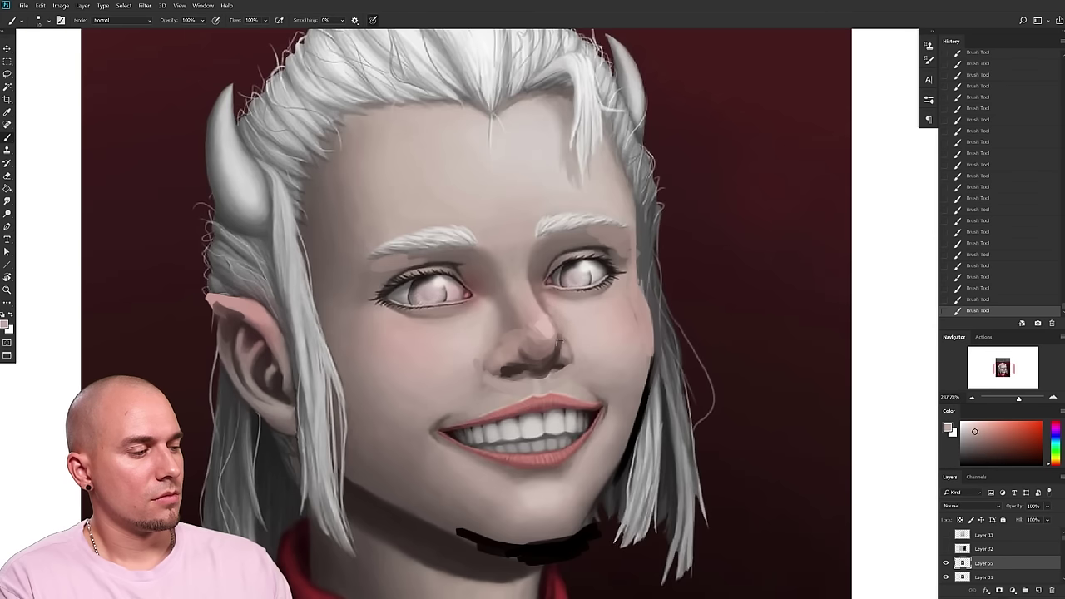
alt+click(577, 354)
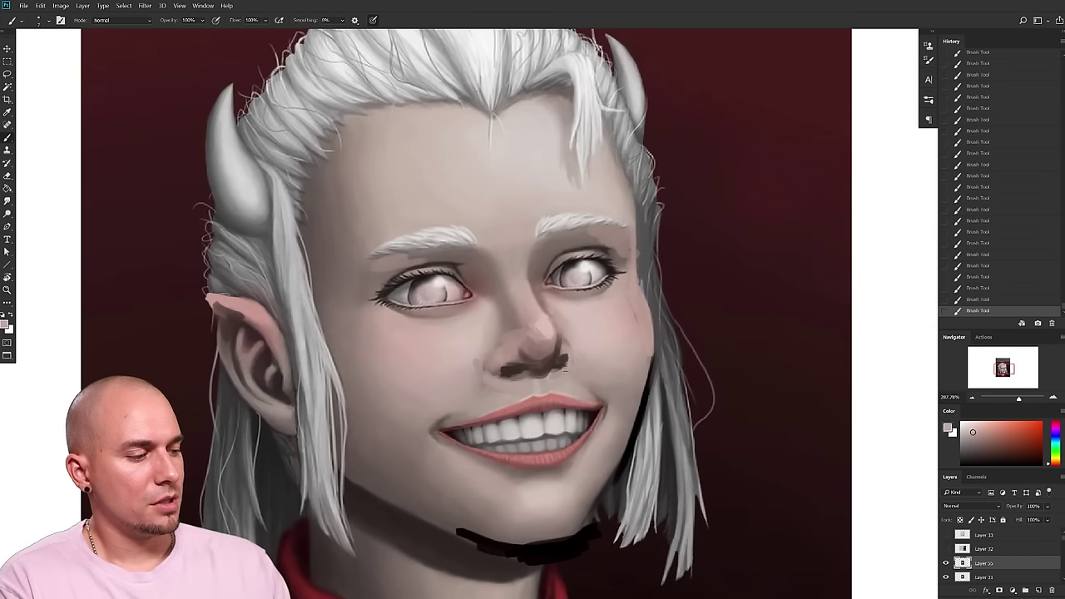
- Repaint the cheek crease beside the near nostril in light skin tone and shade the nostril wing's outer side
scroll(586, 330, down, 1)
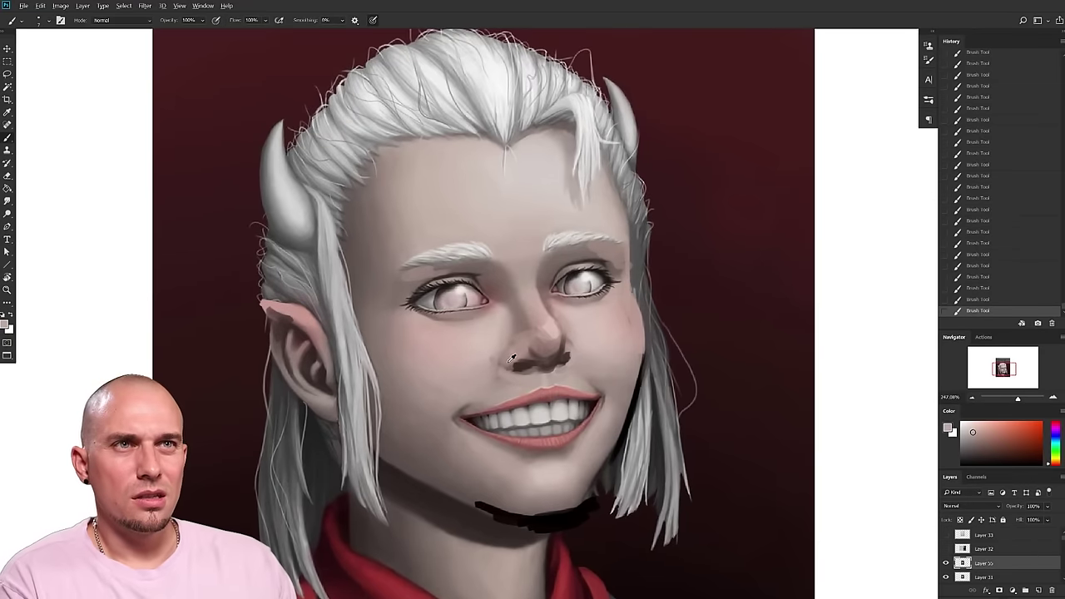
alt+click(508, 369)
alt+click(487, 349)
drag(496, 353, 504, 378)
alt+click(510, 345)
drag(511, 335, 508, 358)
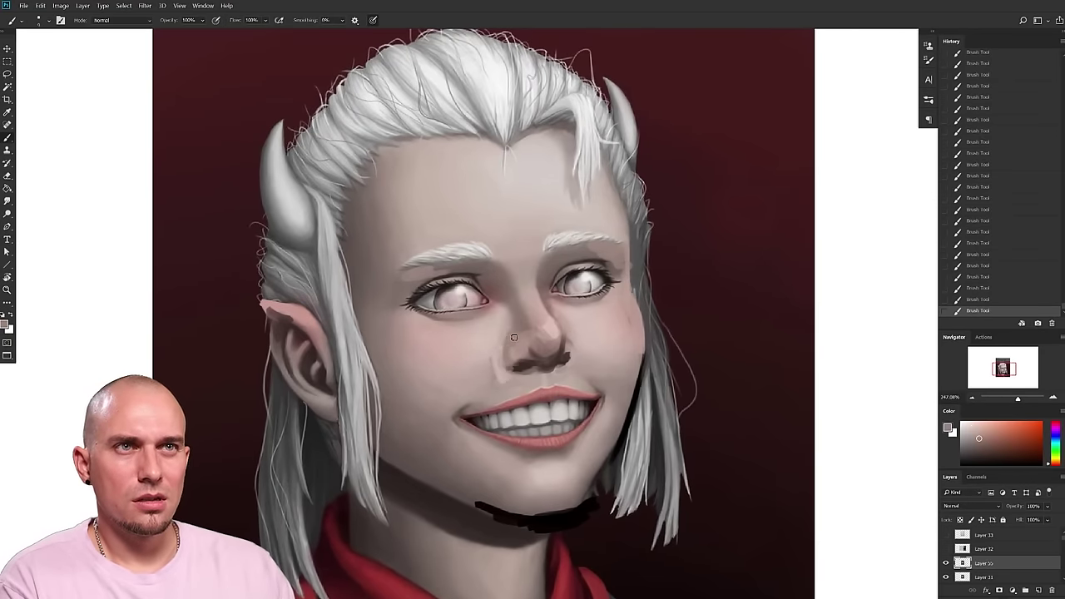
- Hide the overpaint layer, sketch a salmon-red arc above the upper lip on Layer 31, and undo it
click(945, 563)
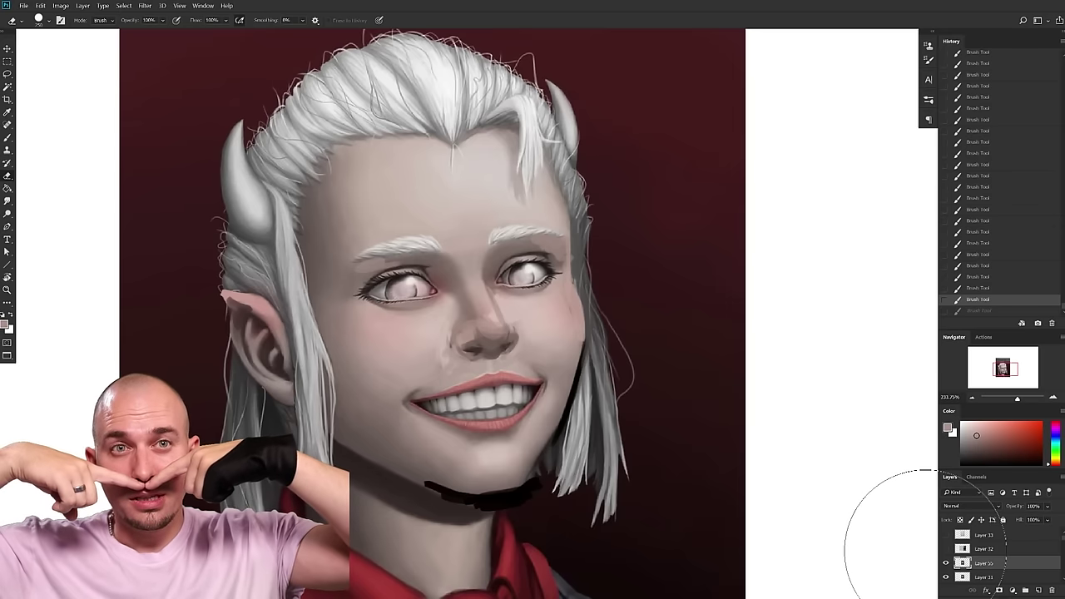
click(945, 562)
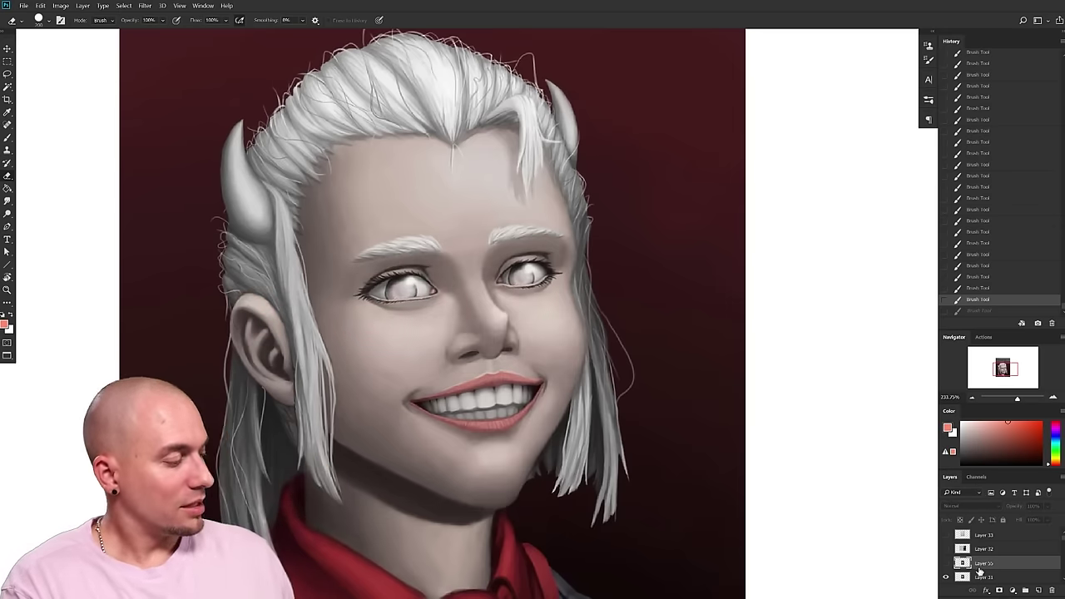
click(977, 576)
key(b)
drag(436, 376, 517, 361)
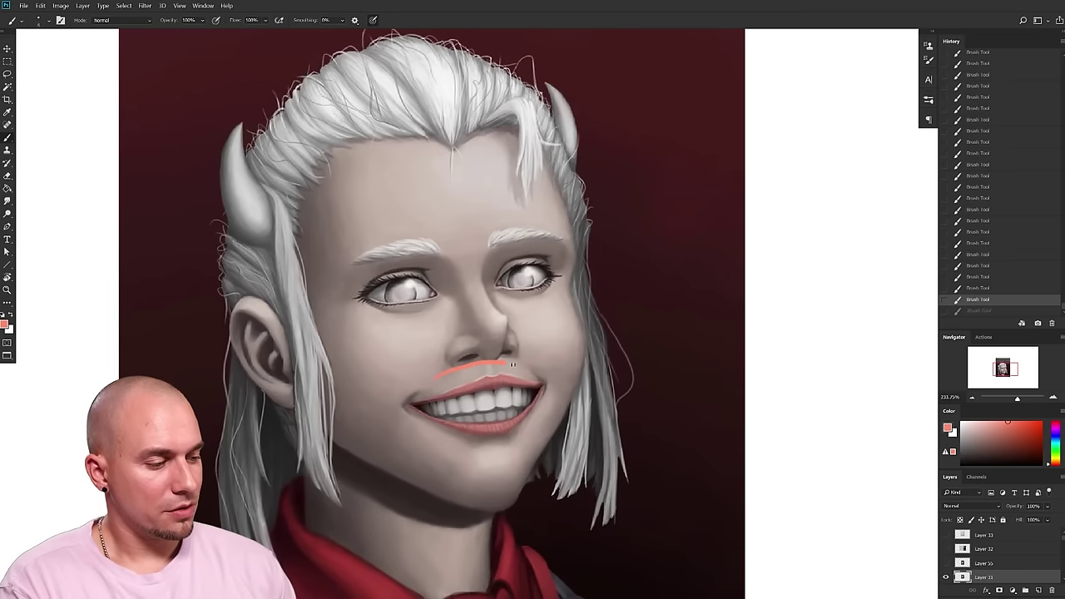
key(ctrl+z)
key(ctrl+z)
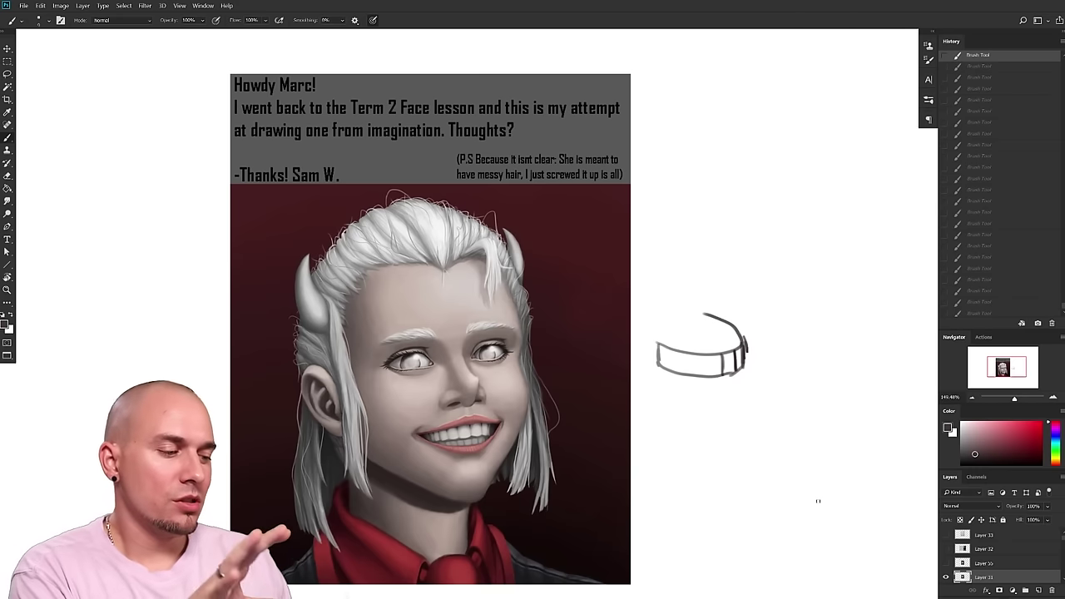
- Hide the horned portrait's layers, show the burning-trees submission on Layer 32, and enlarge the layer list
click(946, 562)
mouse_move(945, 576)
mouse_down()
mouse_move(949, 556)
mouse_move(946, 578)
mouse_up()
click(946, 563)
click(946, 563)
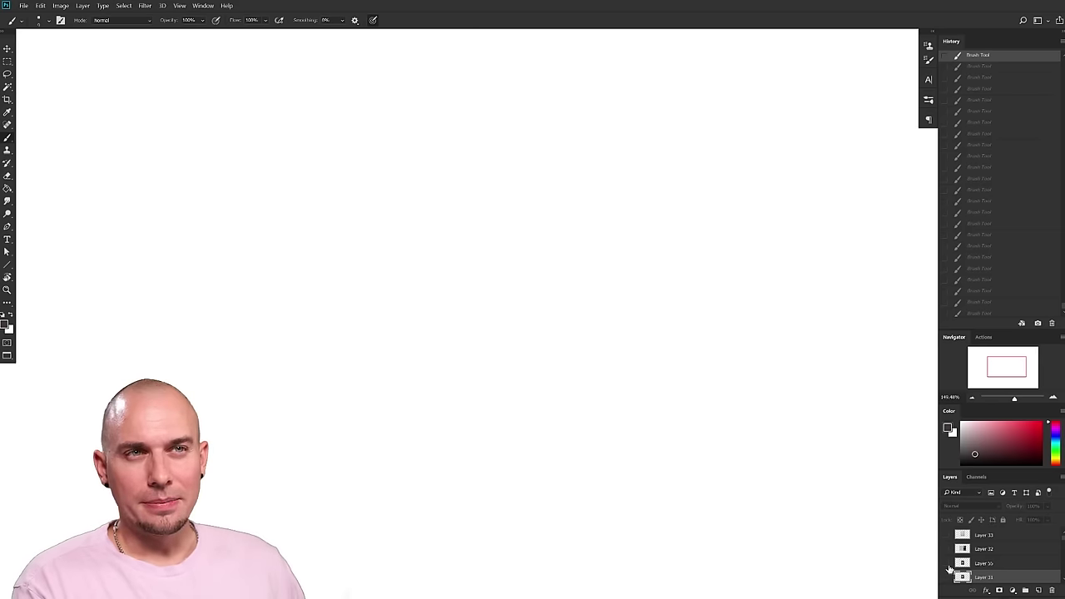
click(945, 549)
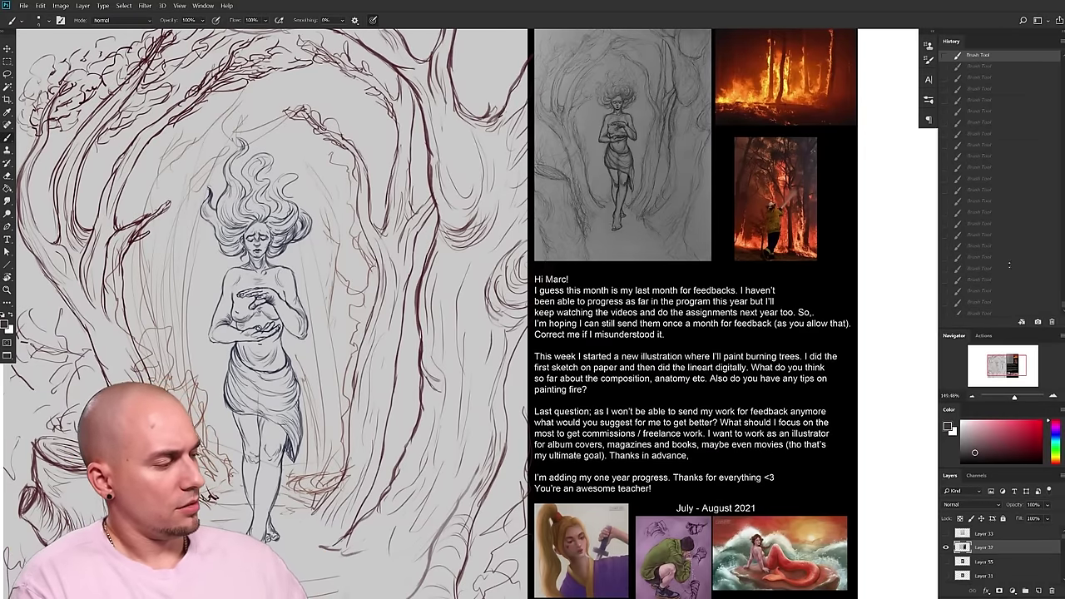
drag(1014, 469, 1009, 176)
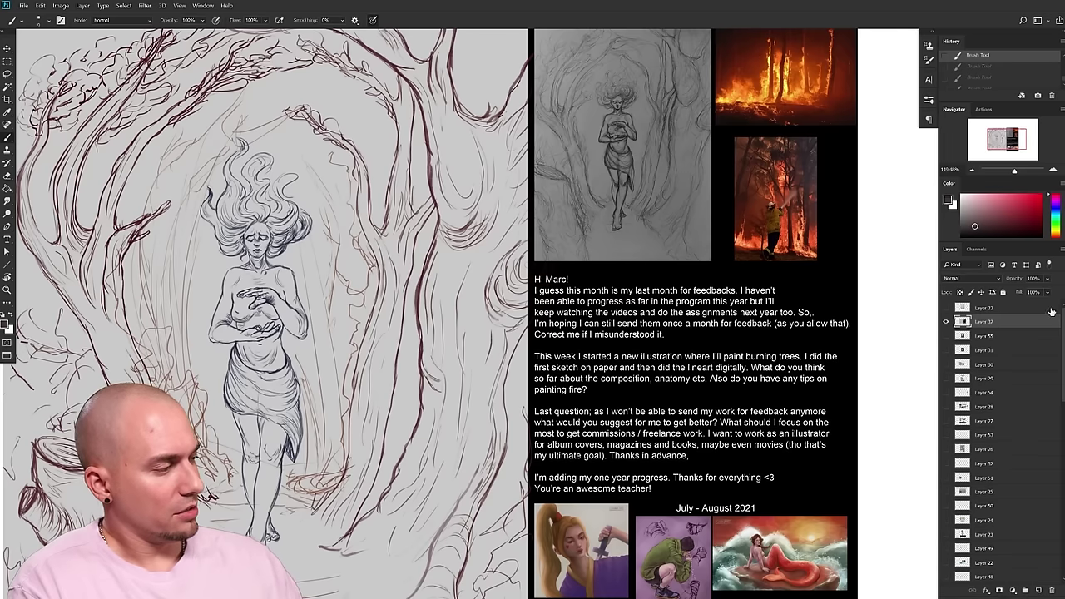
- Examine the burning-trees line art, the student's questions, the fire references and the one-year progress paintings
drag(587, 389, 650, 353)
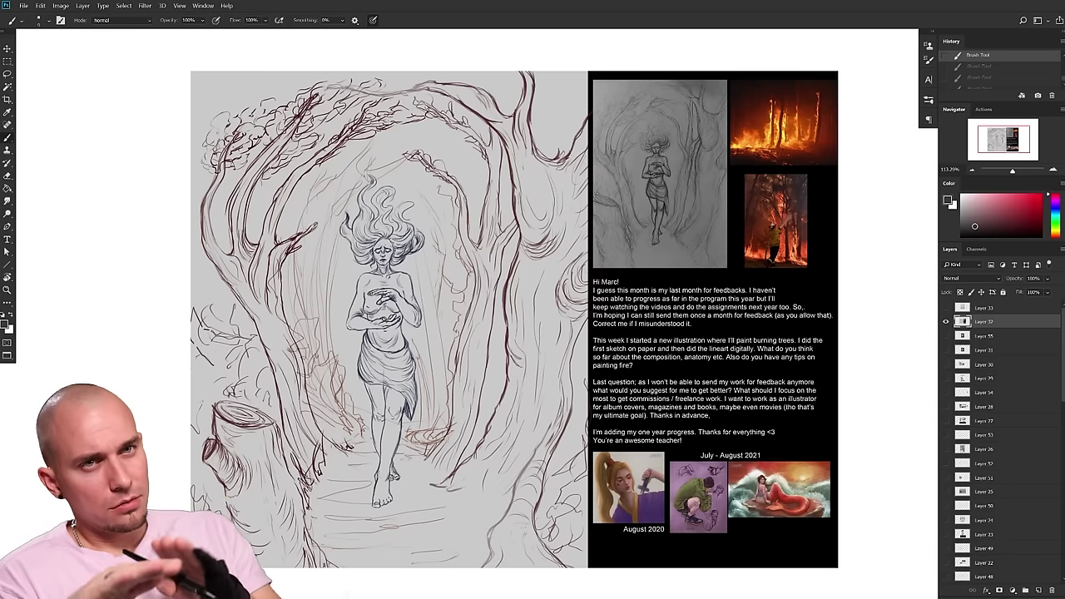
drag(684, 430, 660, 440)
drag(778, 375, 796, 369)
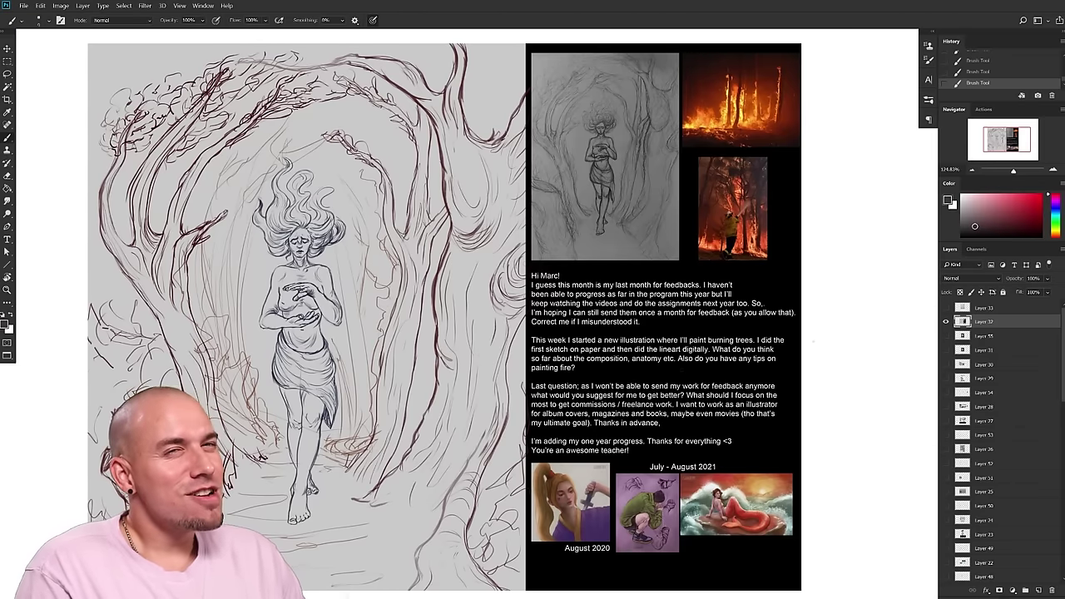
mouse_move(804, 326)
mouse_down()
mouse_move(773, 325)
mouse_move(794, 331)
mouse_move(783, 332)
mouse_up()
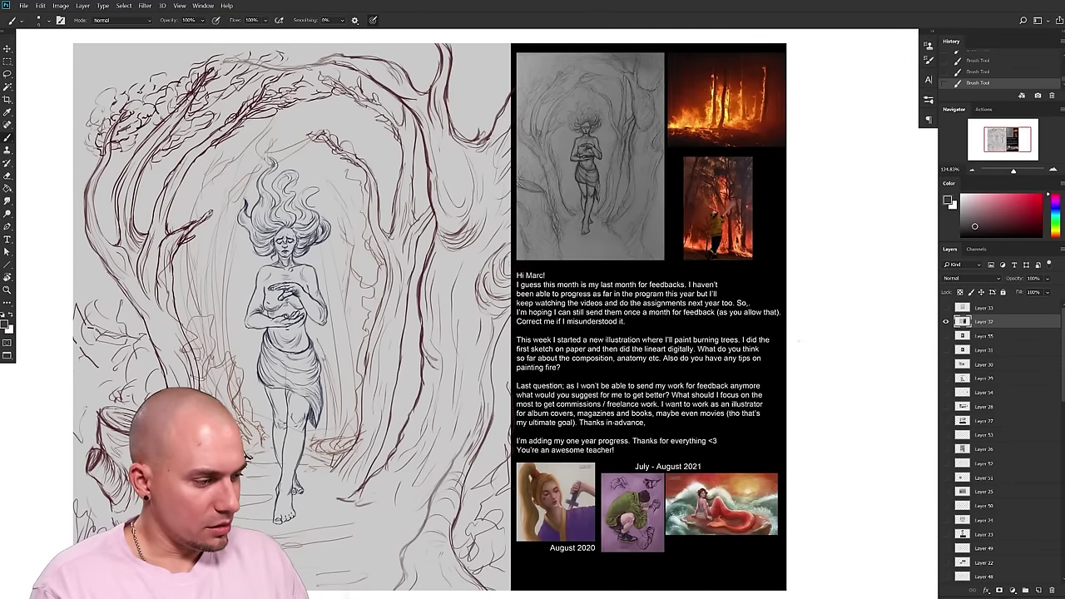
drag(732, 396, 744, 381)
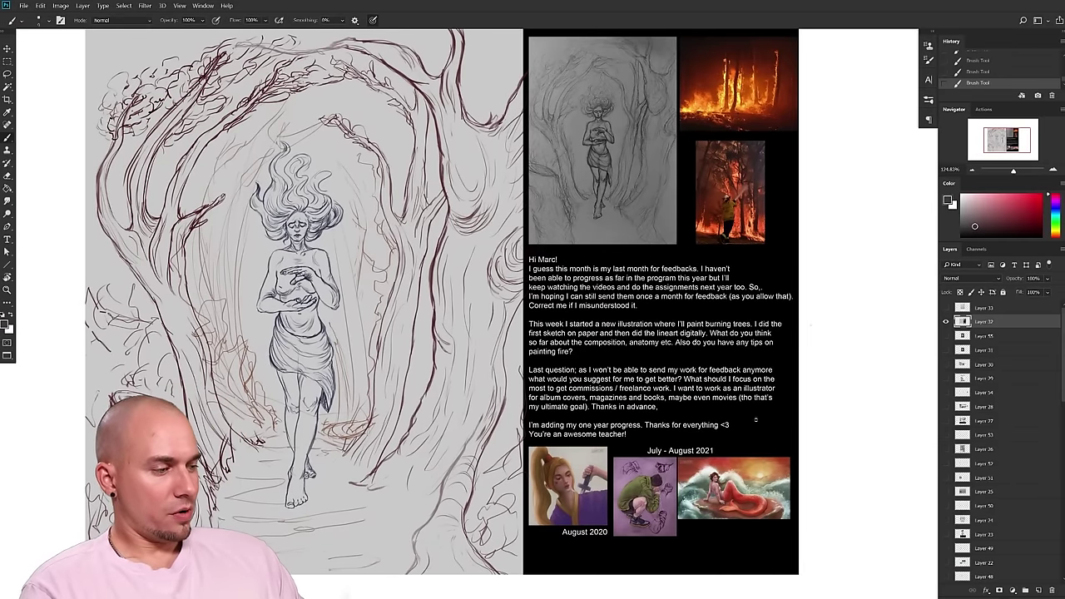
scroll(755, 420, up, 5)
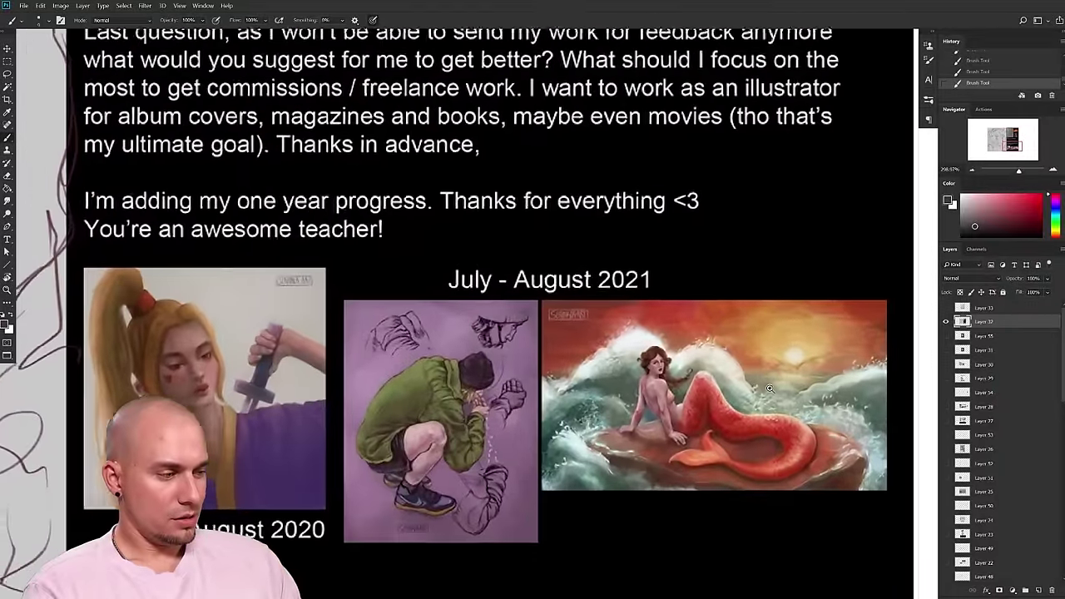
drag(769, 388, 797, 383)
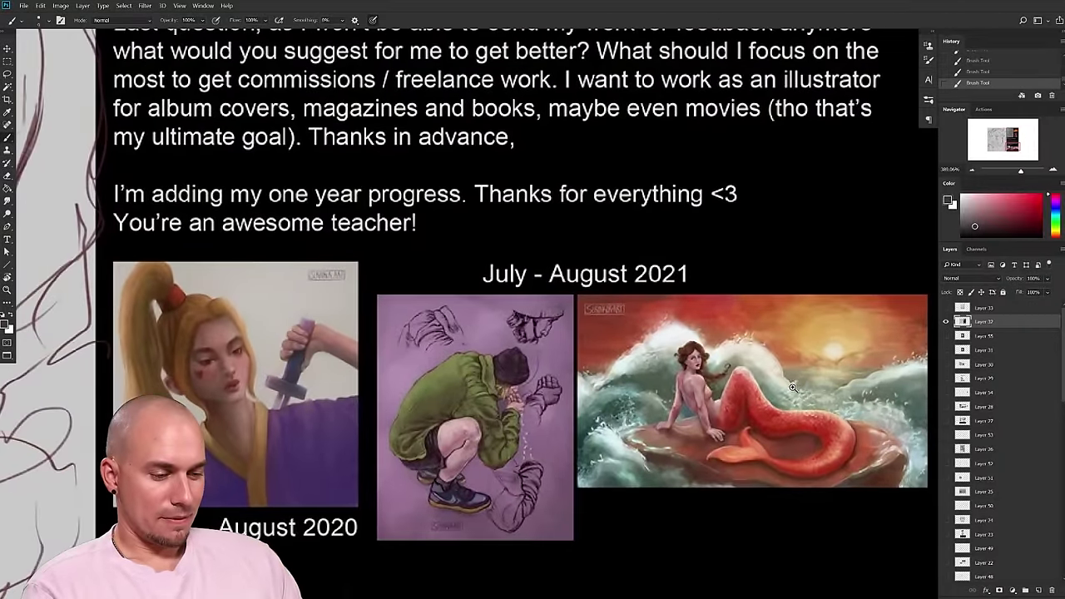
scroll(793, 387, down, 3)
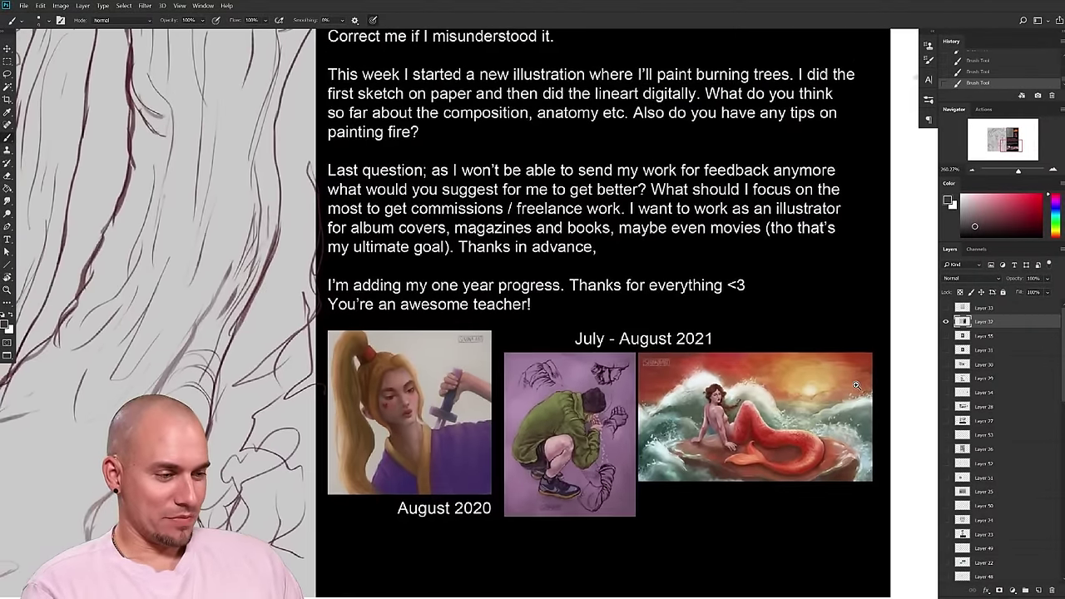
scroll(856, 385, down, 3)
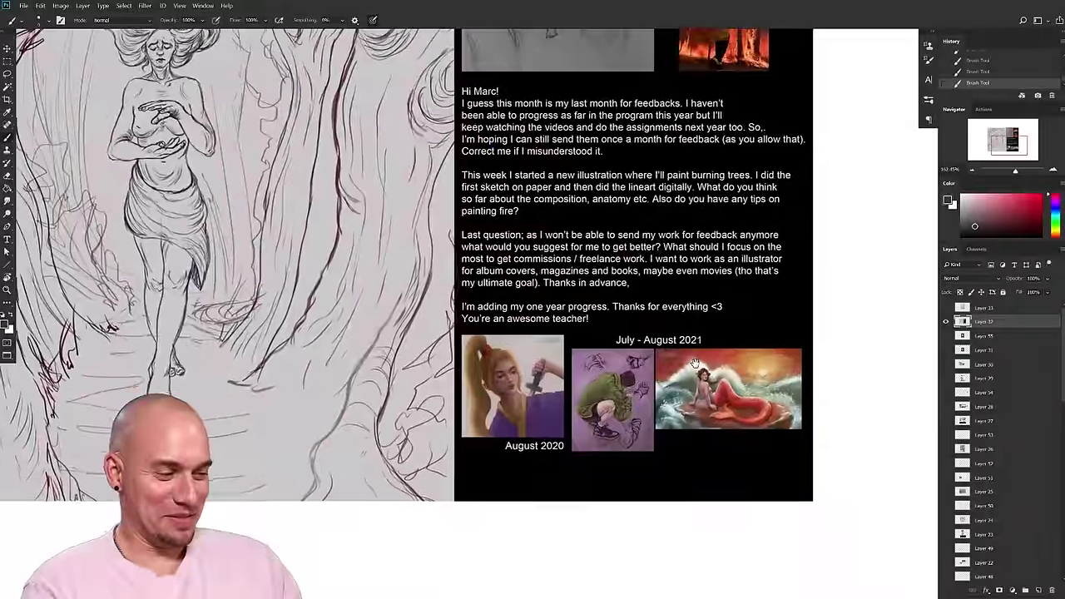
- Choose a bright red, mark guide strokes over the mermaid progress painting, and undo them
scroll(749, 352, up, 5)
drag(750, 352, 692, 311)
click(1042, 195)
drag(449, 456, 480, 471)
mouse_move(347, 303)
mouse_down()
mouse_move(207, 264)
mouse_move(114, 377)
mouse_move(249, 513)
mouse_up()
key(ctrl+z)
mouse_move(853, 339)
mouse_down()
mouse_move(672, 285)
mouse_move(713, 495)
mouse_move(855, 343)
mouse_move(686, 341)
mouse_move(666, 424)
mouse_move(679, 395)
mouse_up()
key(ctrl+z)
drag(789, 348, 692, 414)
mouse_move(768, 372)
mouse_down()
mouse_move(726, 337)
mouse_move(751, 343)
mouse_up()
mouse_move(782, 310)
mouse_down()
mouse_move(391, 241)
mouse_move(690, 511)
mouse_move(755, 449)
mouse_up()
key(ctrl+z)
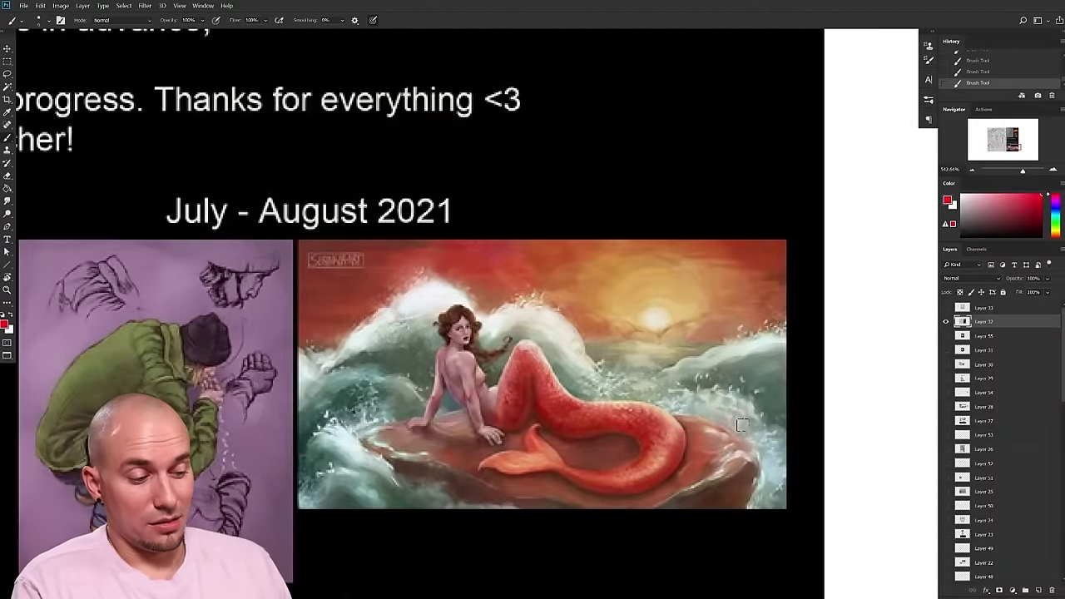
drag(607, 415, 709, 400)
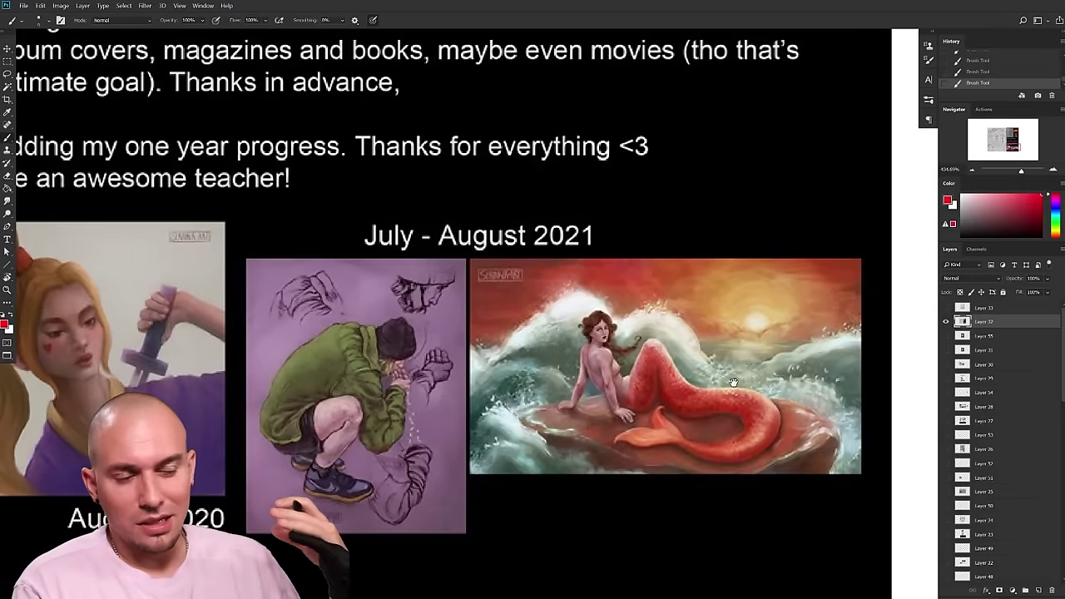
mouse_move(796, 385)
mouse_down()
mouse_move(780, 386)
mouse_move(791, 386)
mouse_up()
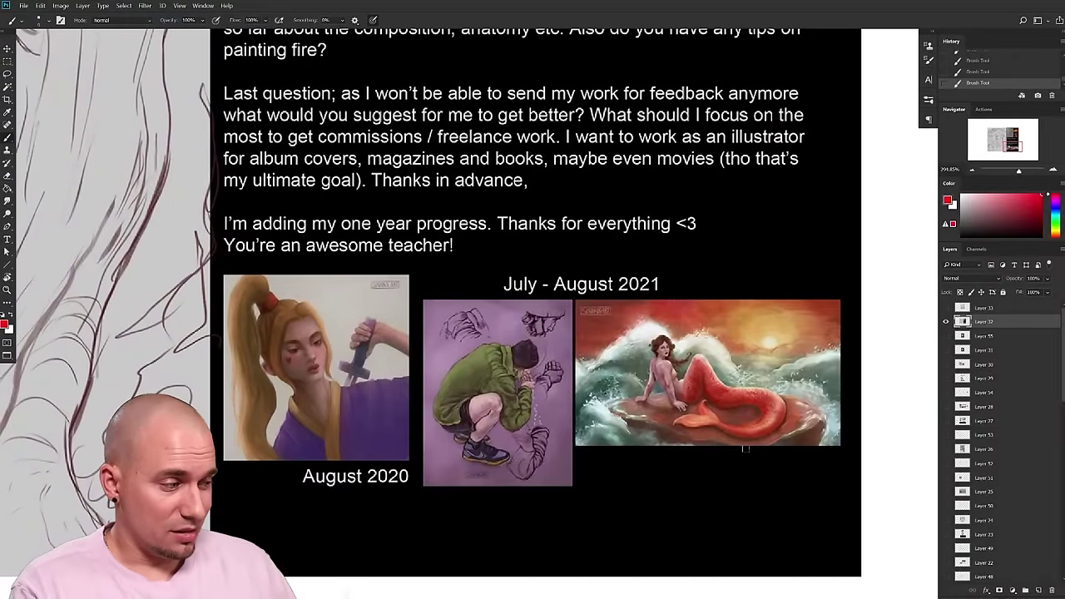
- Examine the whole burning-trees submission, comparing the line art with the student's questions, fire photos and one-year progress paintings
drag(765, 430, 836, 436)
drag(836, 436, 799, 440)
drag(651, 372, 761, 468)
scroll(759, 469, down, 4)
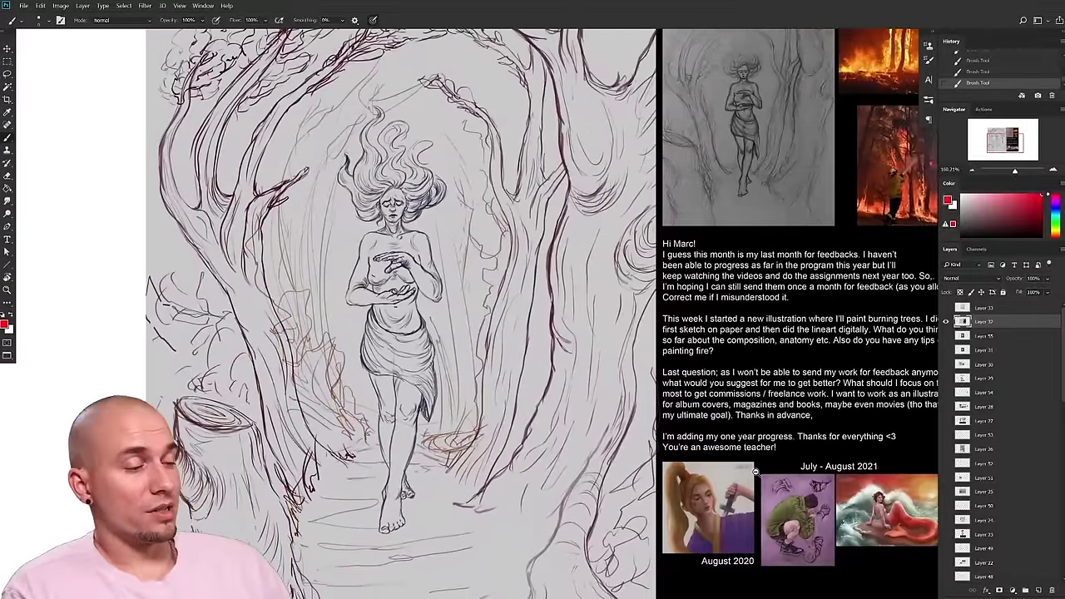
scroll(749, 415, up, 4)
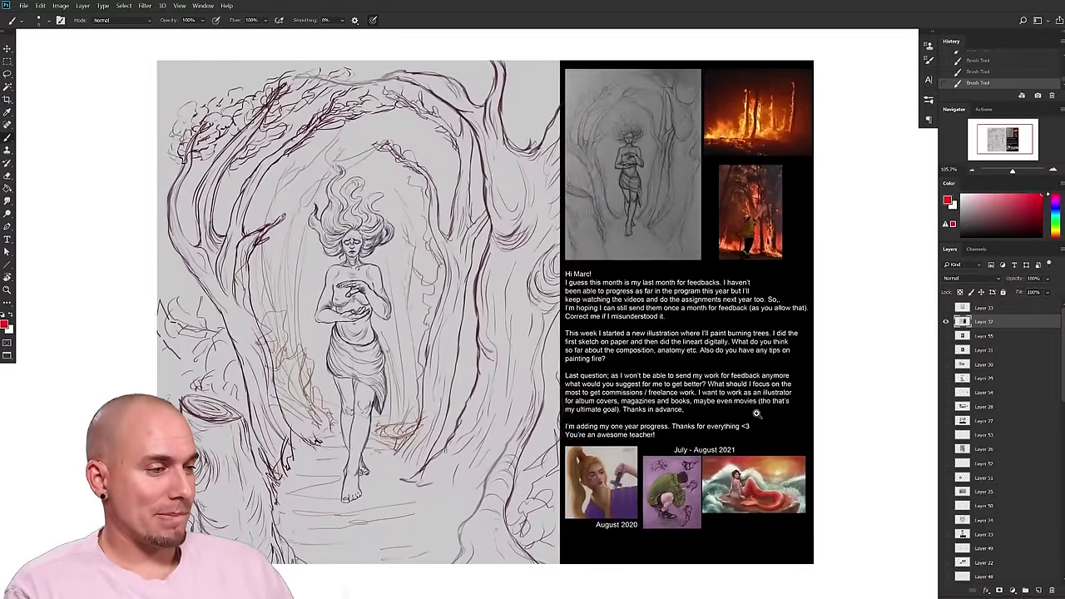
drag(789, 411, 789, 413)
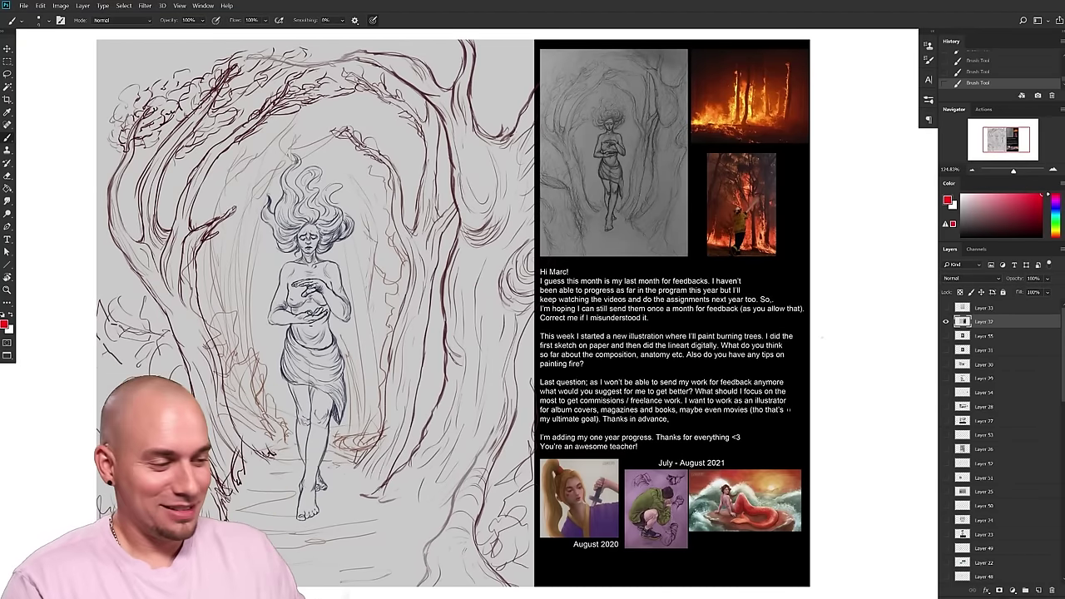
drag(698, 351, 679, 341)
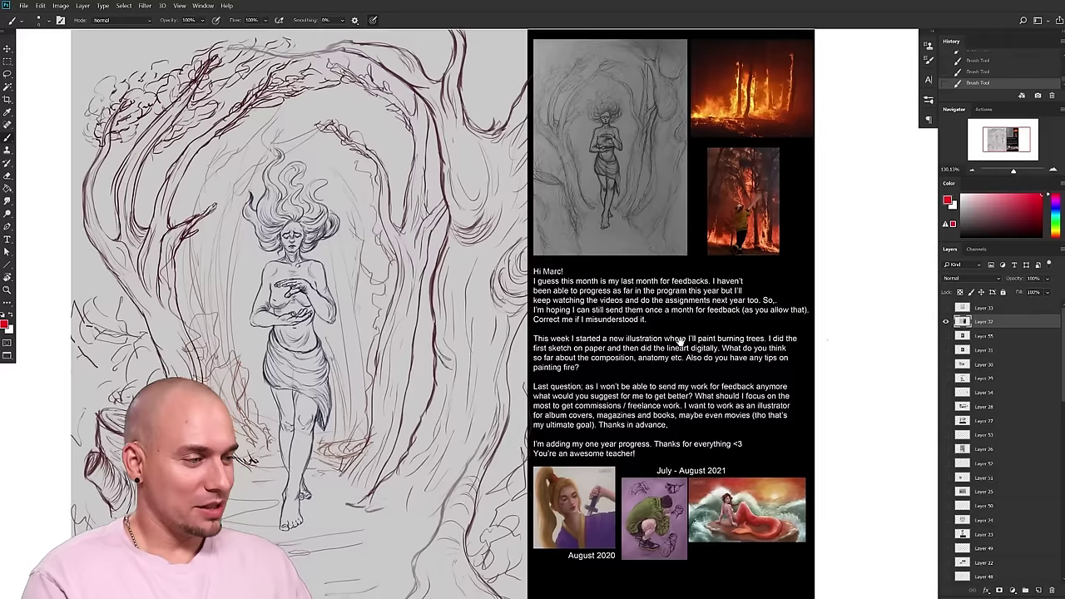
drag(843, 325, 810, 302)
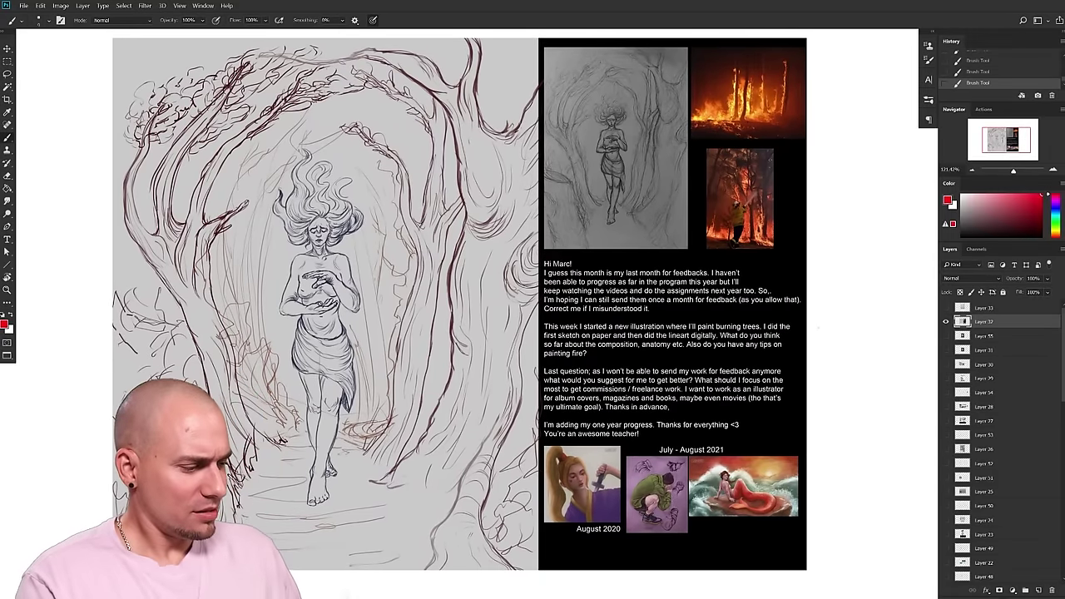
drag(841, 376, 833, 345)
drag(672, 378, 684, 374)
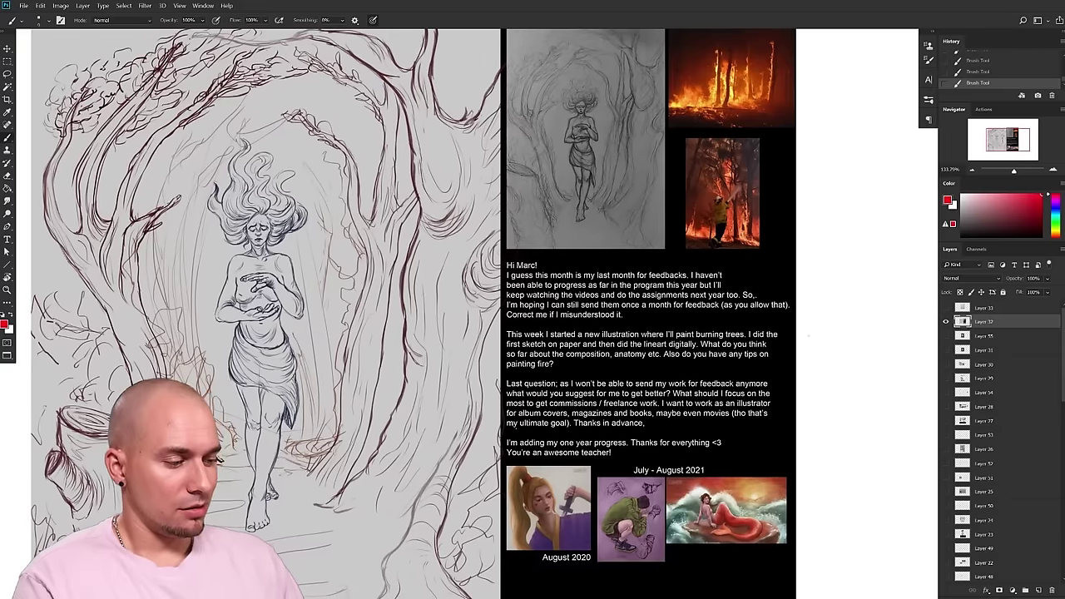
drag(673, 402, 757, 377)
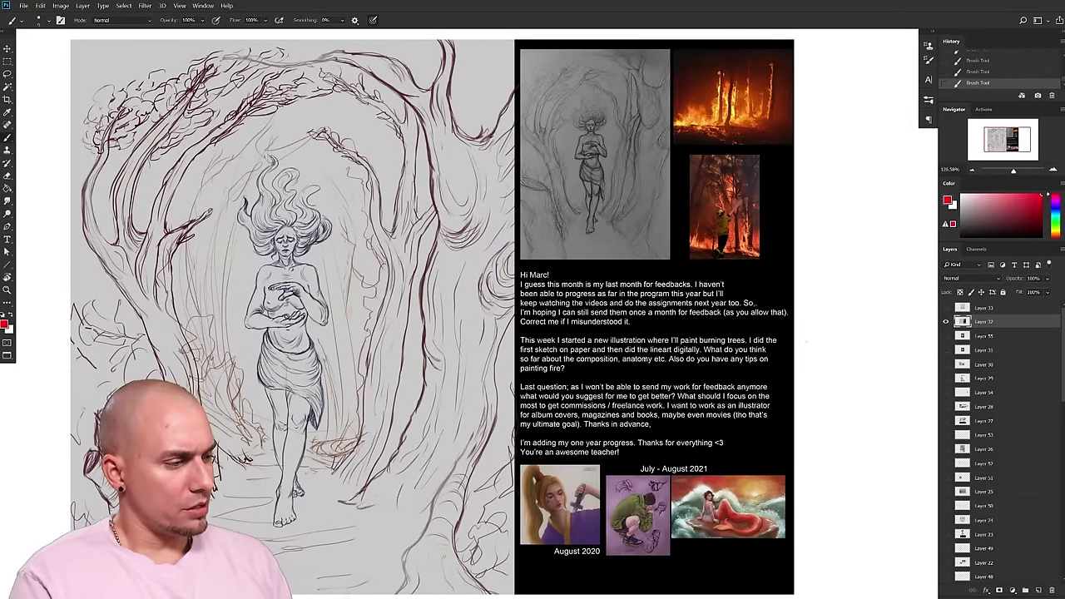
drag(735, 415, 738, 412)
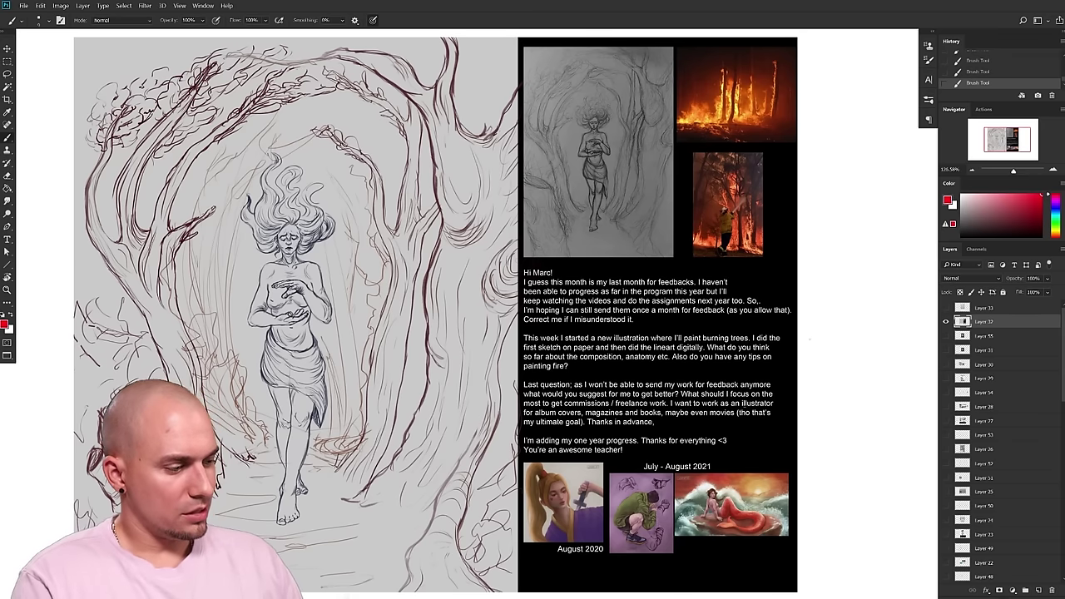
scroll(781, 393, right, 2)
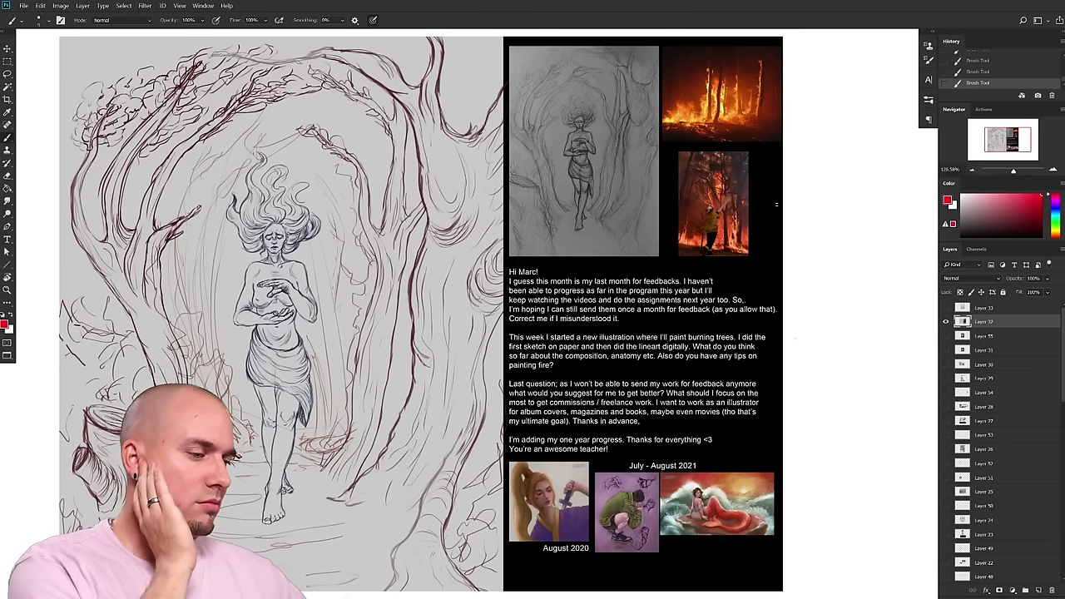
ctrl+click(770, 371)
ctrl+click(771, 370)
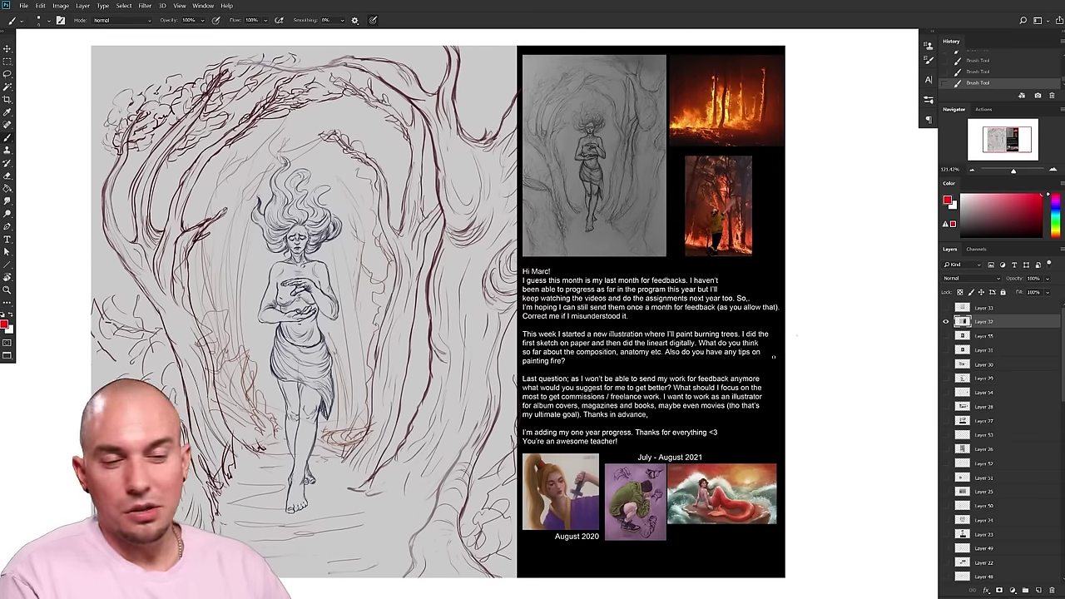
drag(774, 359, 780, 370)
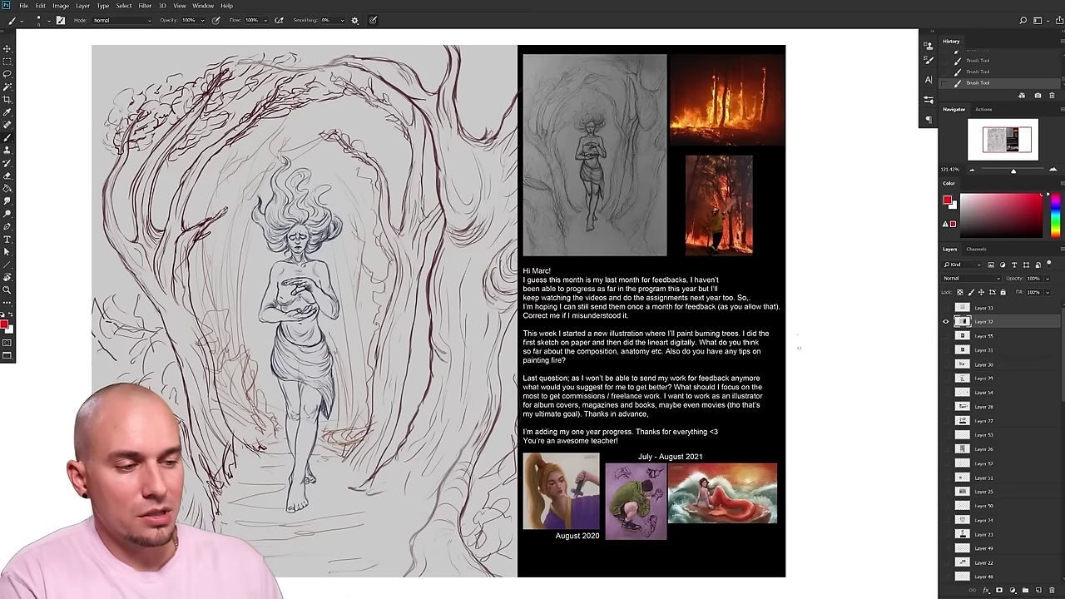
drag(675, 402, 672, 406)
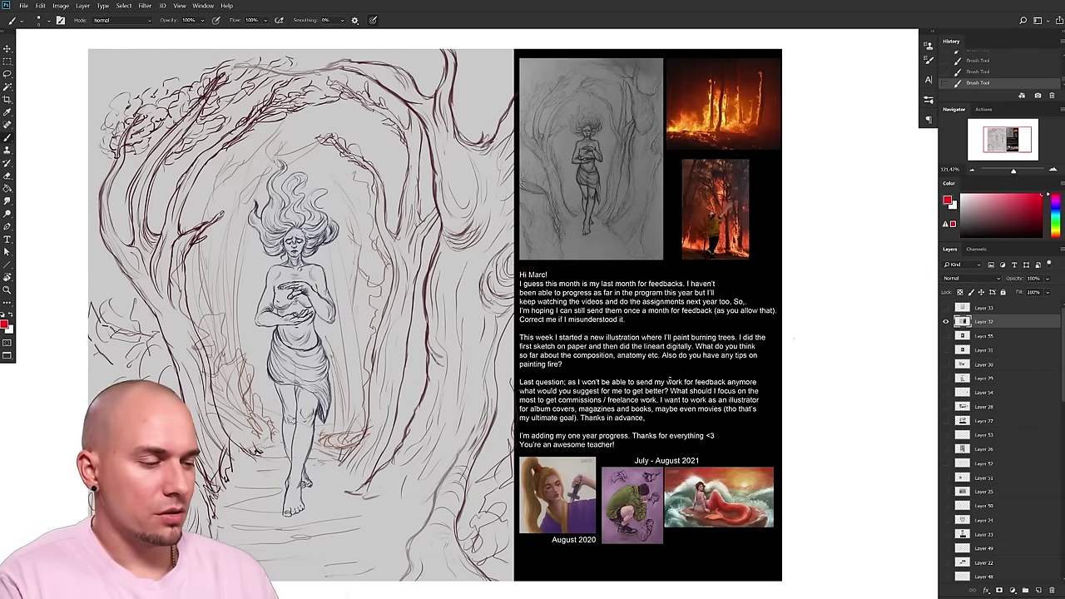
drag(718, 296, 729, 294)
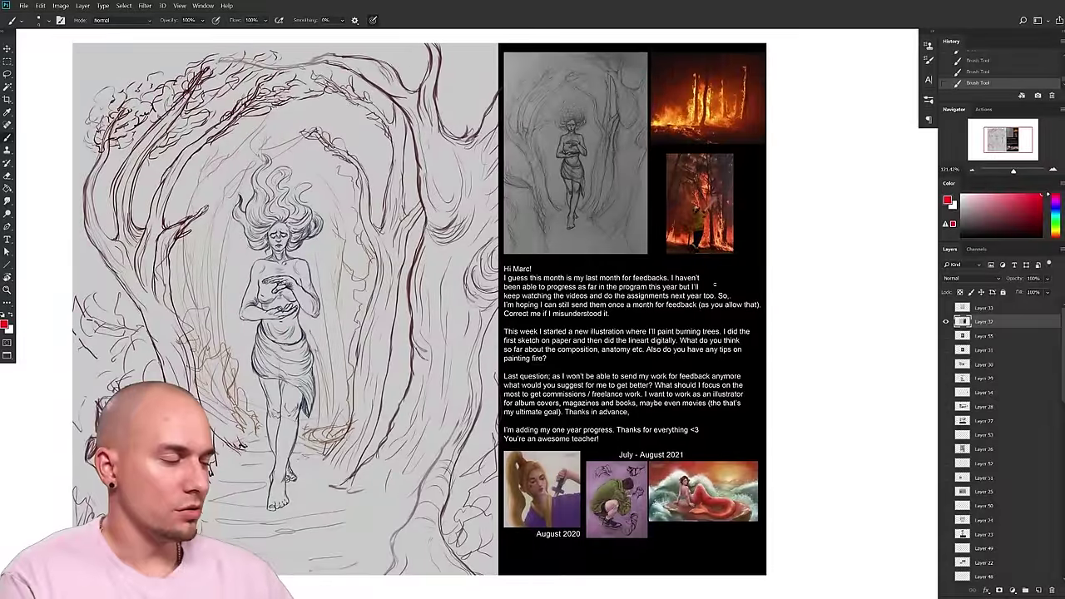
- Make Layer 33 the active layer and review the burning-trees line art beside its references
click(985, 308)
drag(584, 350, 589, 353)
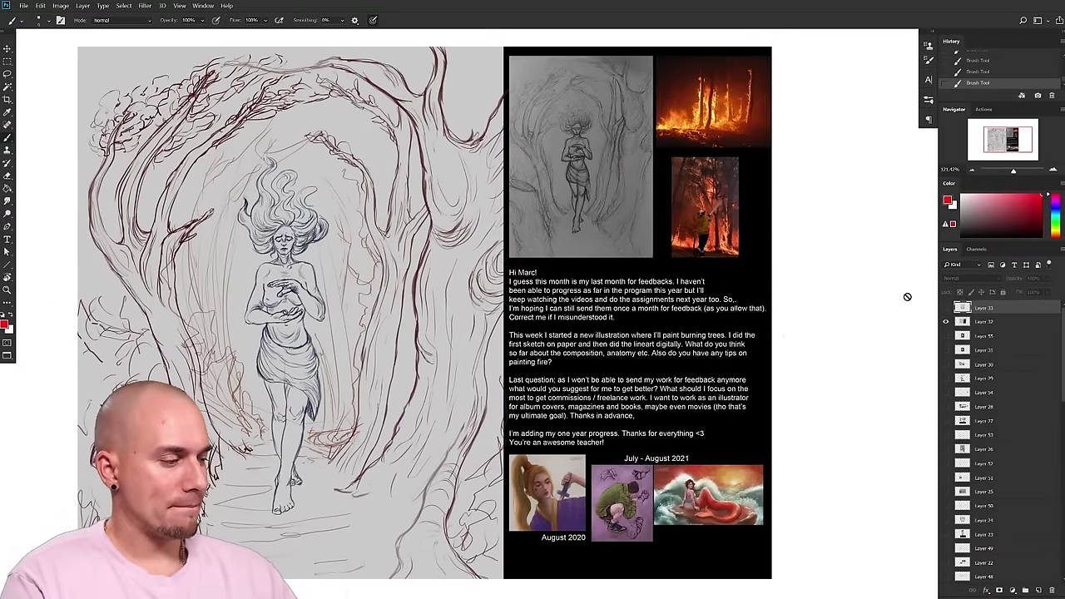
drag(668, 321, 675, 319)
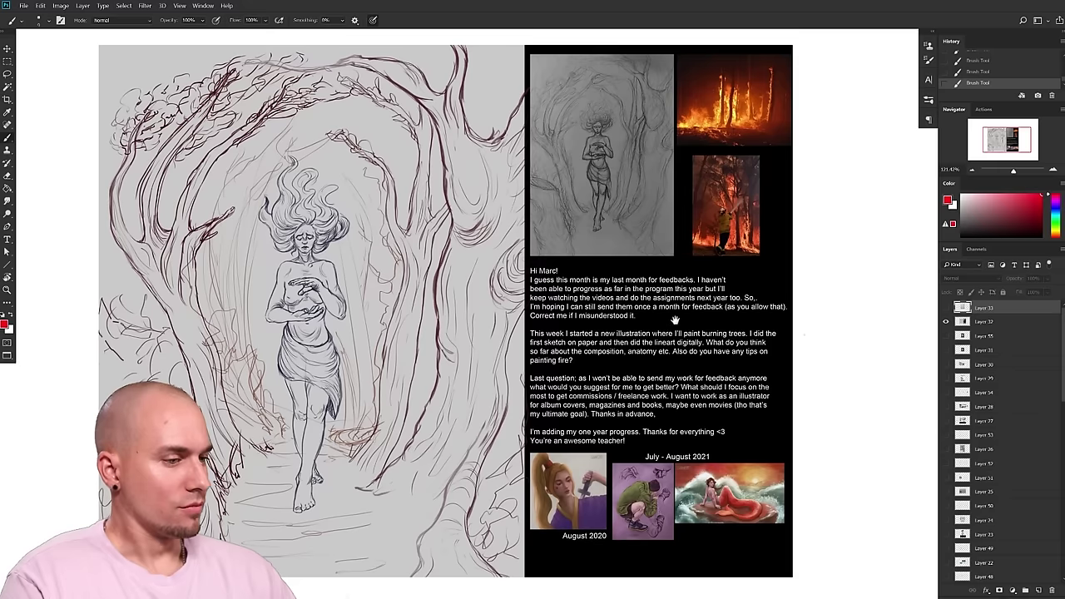
drag(748, 283, 726, 305)
drag(785, 284, 739, 287)
drag(663, 294, 700, 275)
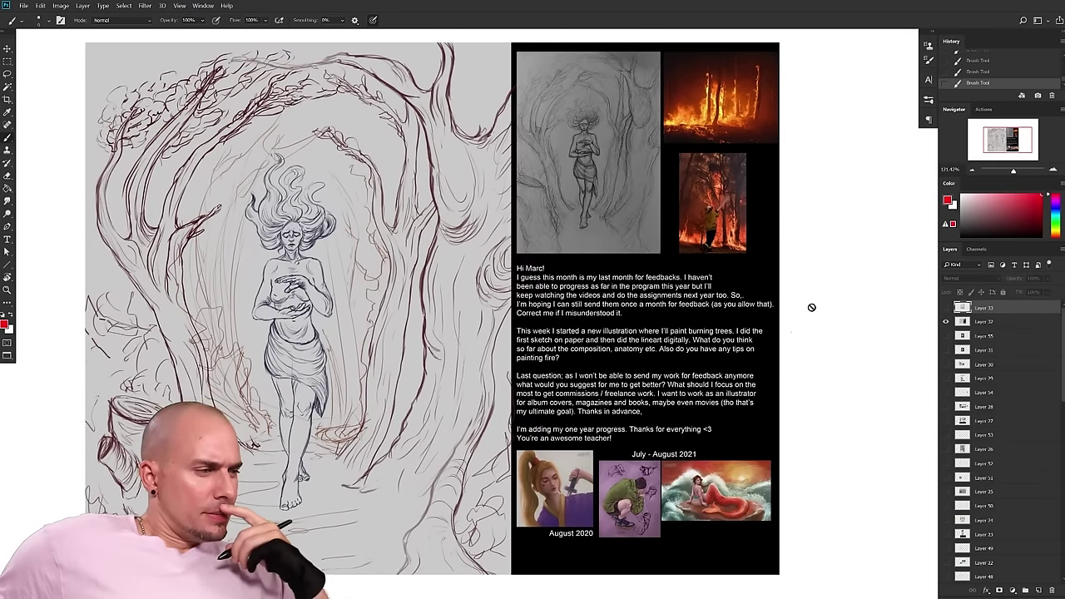
drag(811, 307, 765, 375)
drag(680, 352, 687, 371)
drag(691, 288, 659, 278)
scroll(659, 277, down, 4)
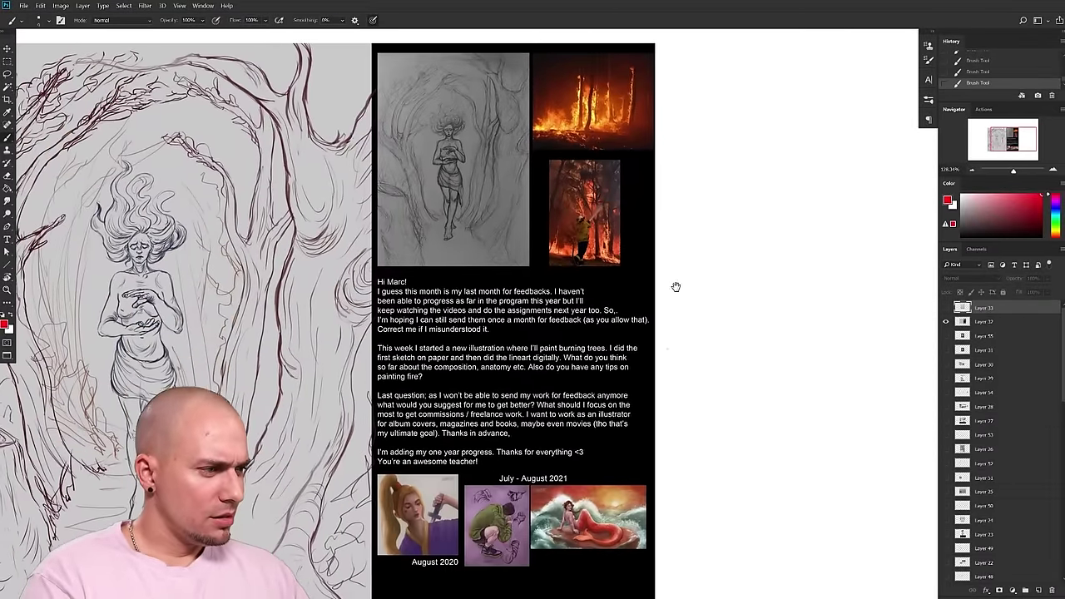
drag(675, 287, 779, 255)
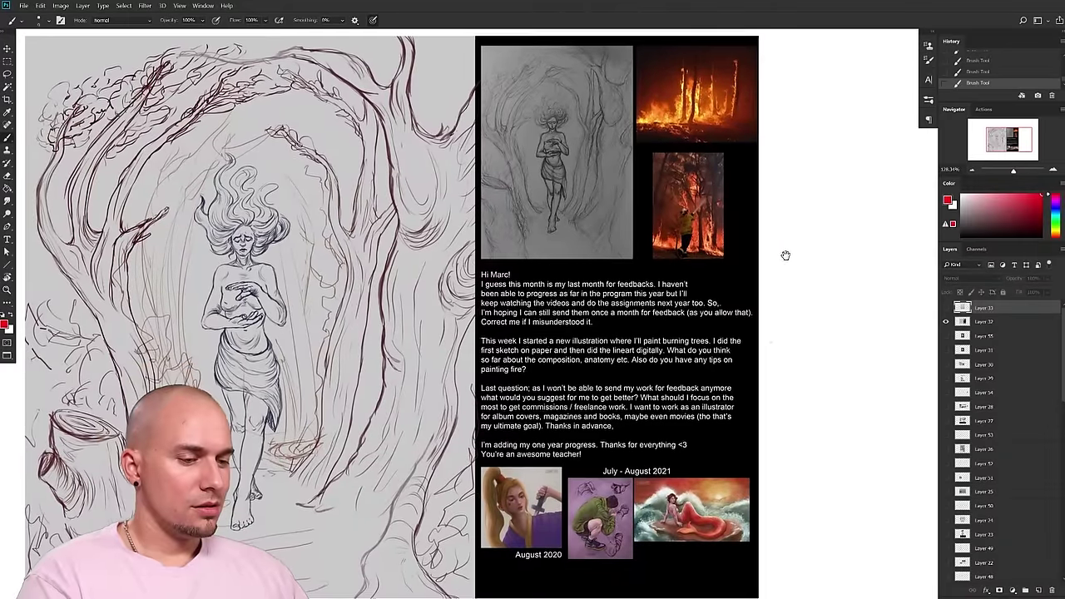
- Return to Layer 32 and examine the two forest-fire reference photos up close
drag(689, 315, 659, 450)
scroll(683, 362, up, 4)
drag(680, 362, 563, 377)
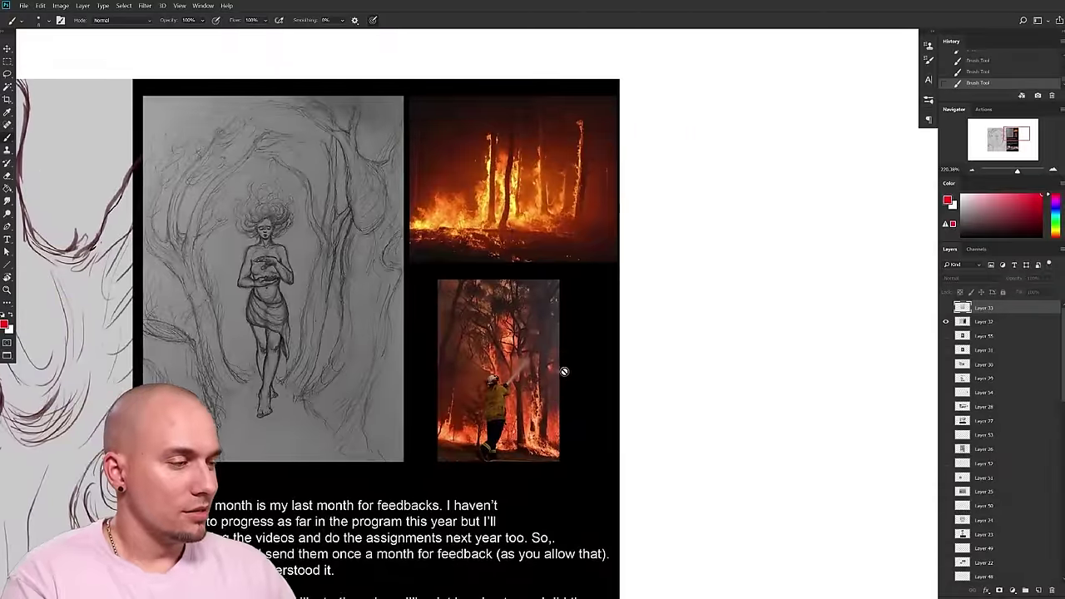
click(1020, 325)
drag(709, 334, 715, 343)
drag(613, 375, 671, 359)
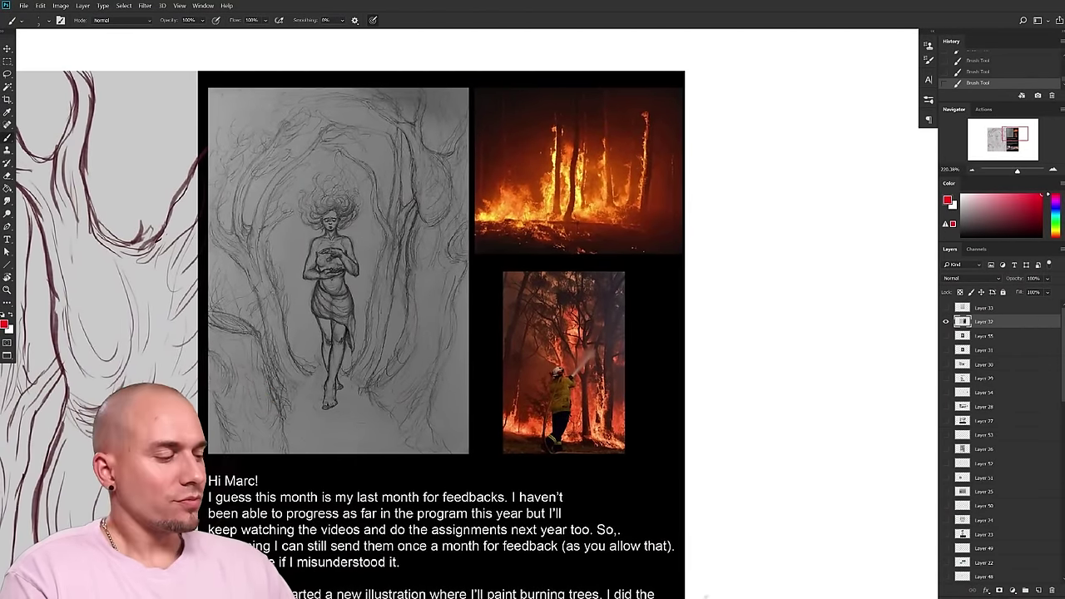
drag(658, 397, 546, 475)
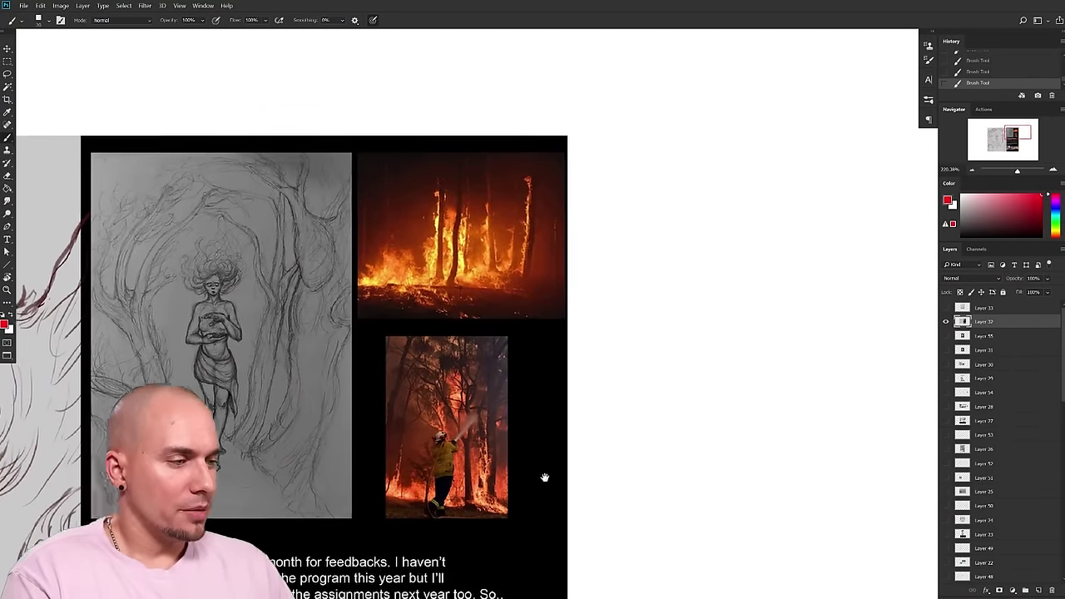
scroll(539, 404, up, 3)
scroll(539, 404, down, 1)
scroll(544, 408, up, 1)
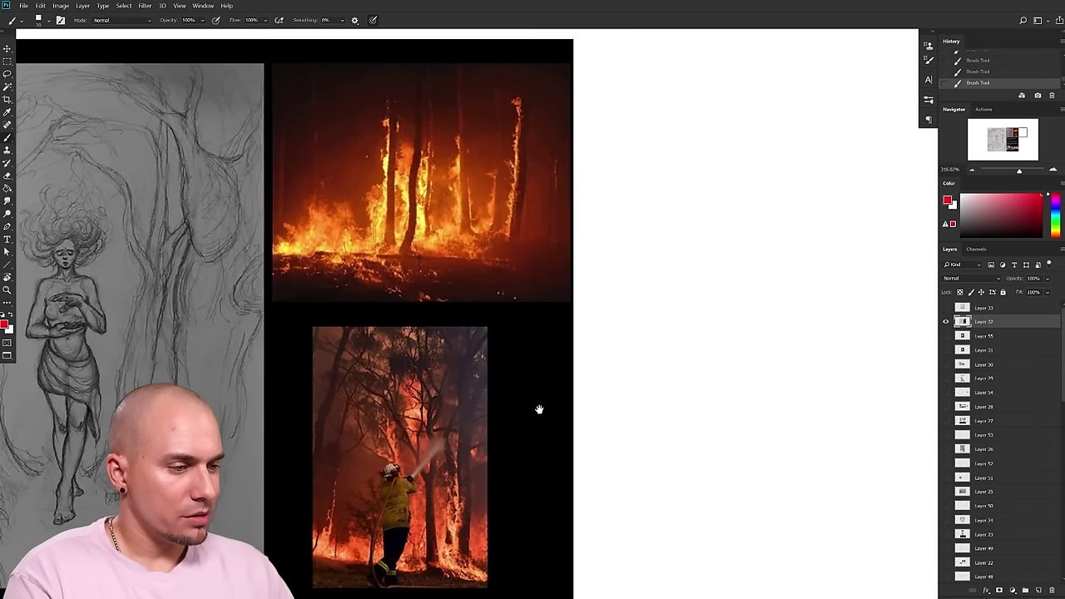
drag(609, 409, 603, 409)
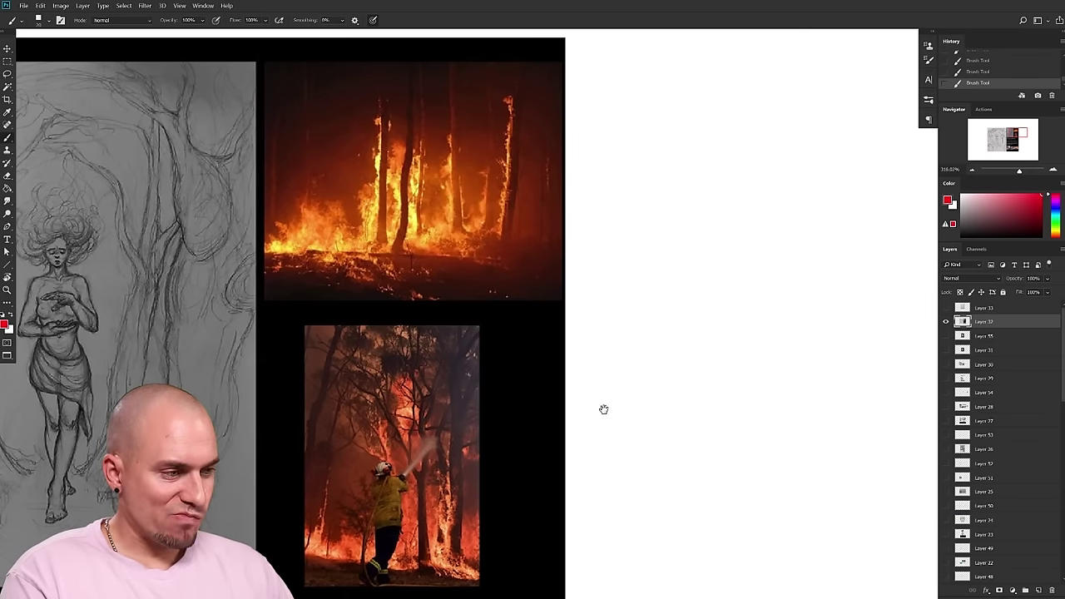
drag(604, 409, 603, 409)
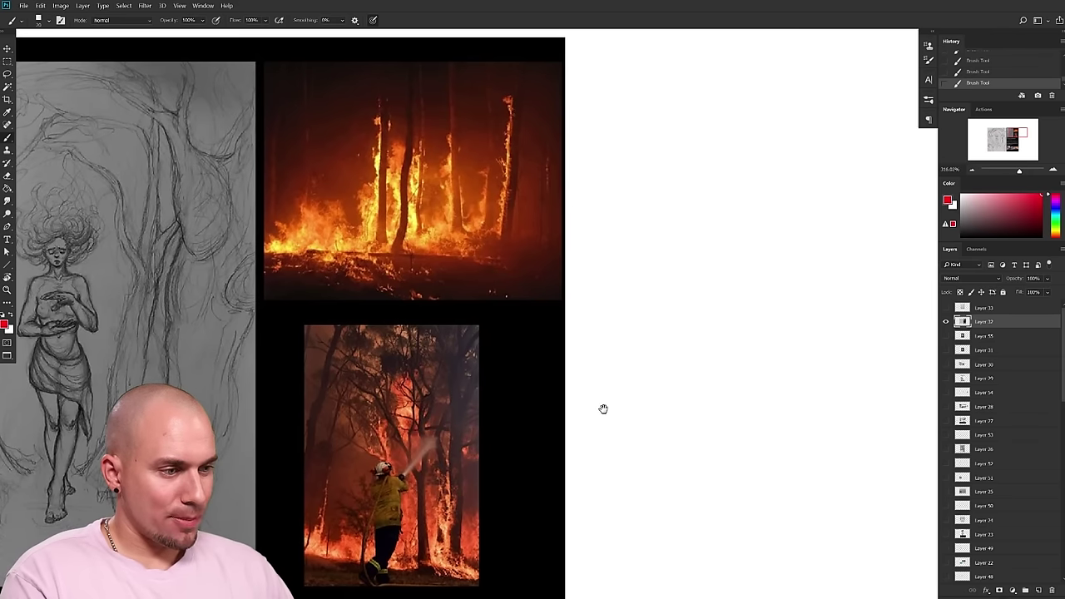
mouse_move(604, 405)
mouse_down()
mouse_move(765, 371)
mouse_move(634, 414)
mouse_move(634, 404)
mouse_up()
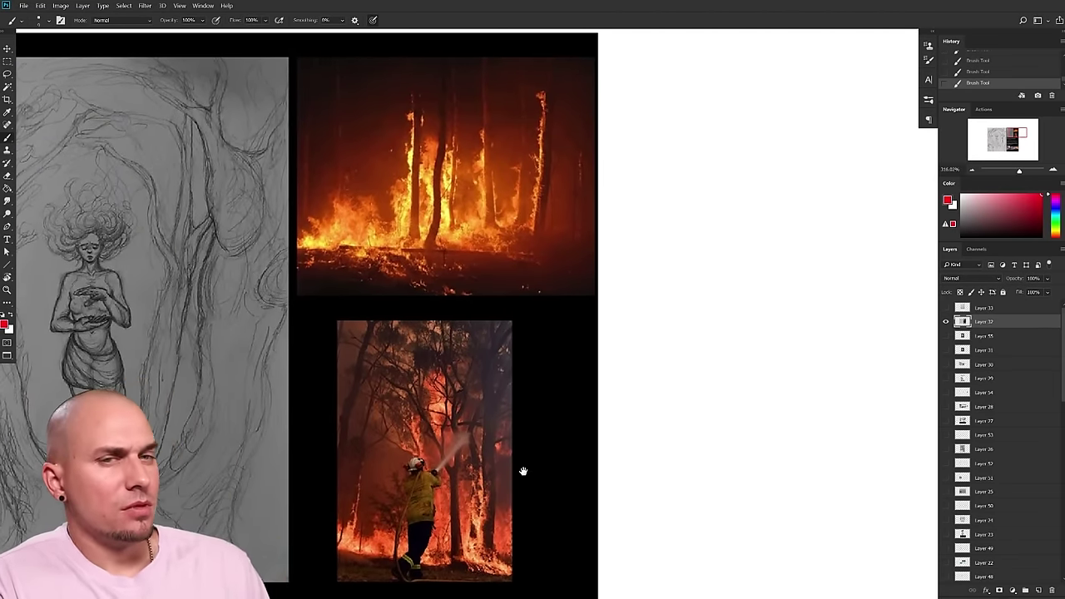
- Sketch red flame outlines on the blank canvas beside the fire photos, and undo them
drag(521, 471, 430, 508)
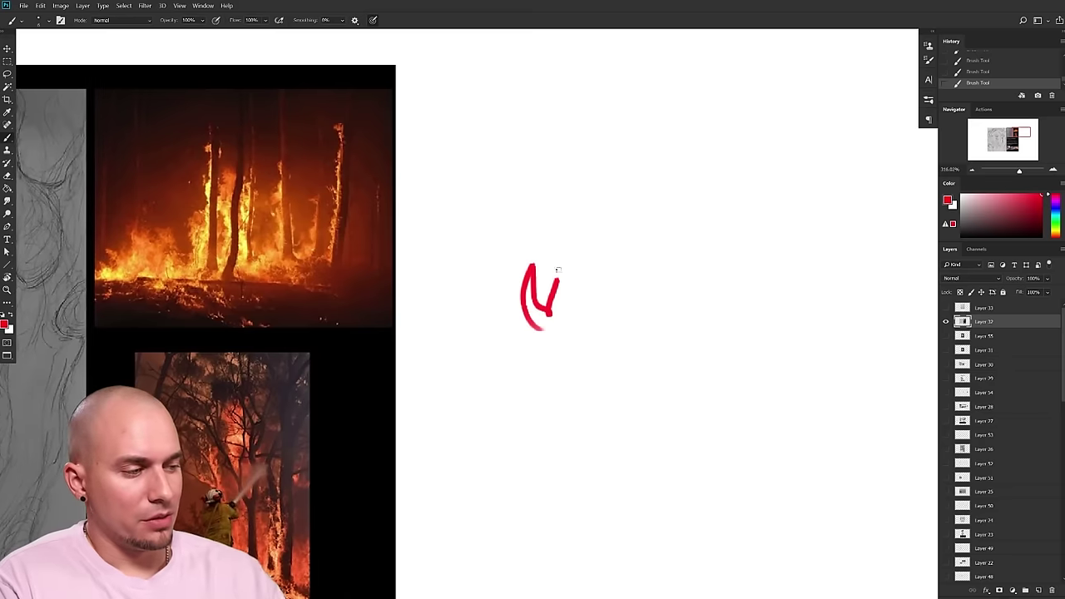
drag(557, 270, 566, 309)
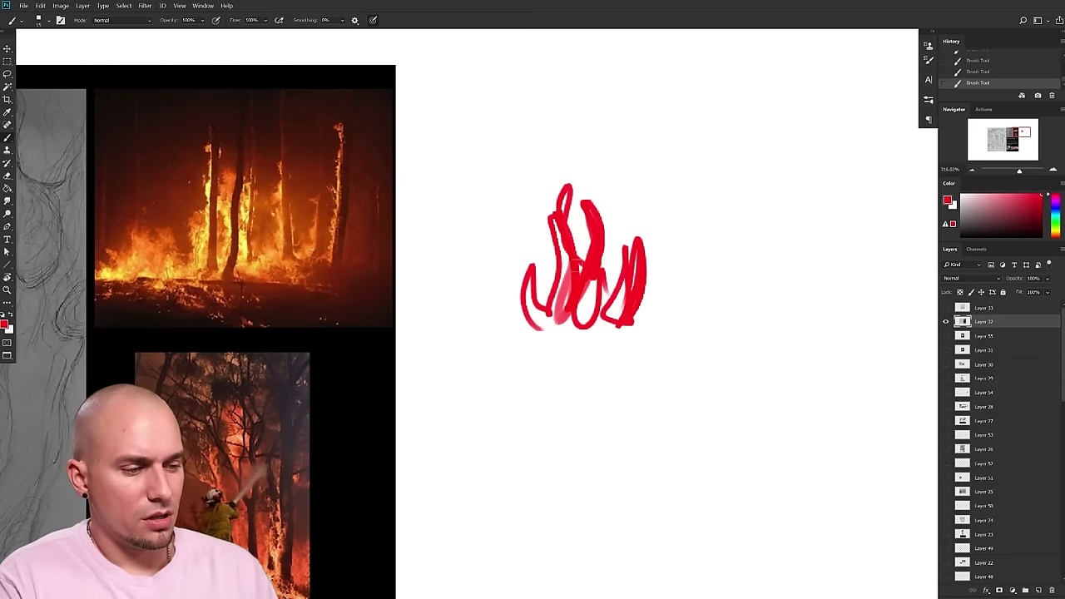
mouse_move(491, 364)
mouse_down()
mouse_move(563, 328)
mouse_move(794, 278)
mouse_move(764, 241)
mouse_move(778, 130)
mouse_move(450, 417)
mouse_move(427, 402)
mouse_up()
mouse_move(293, 396)
mouse_down()
mouse_move(571, 428)
mouse_move(578, 492)
mouse_up()
key(ctrl+z)
key(ctrl+z)
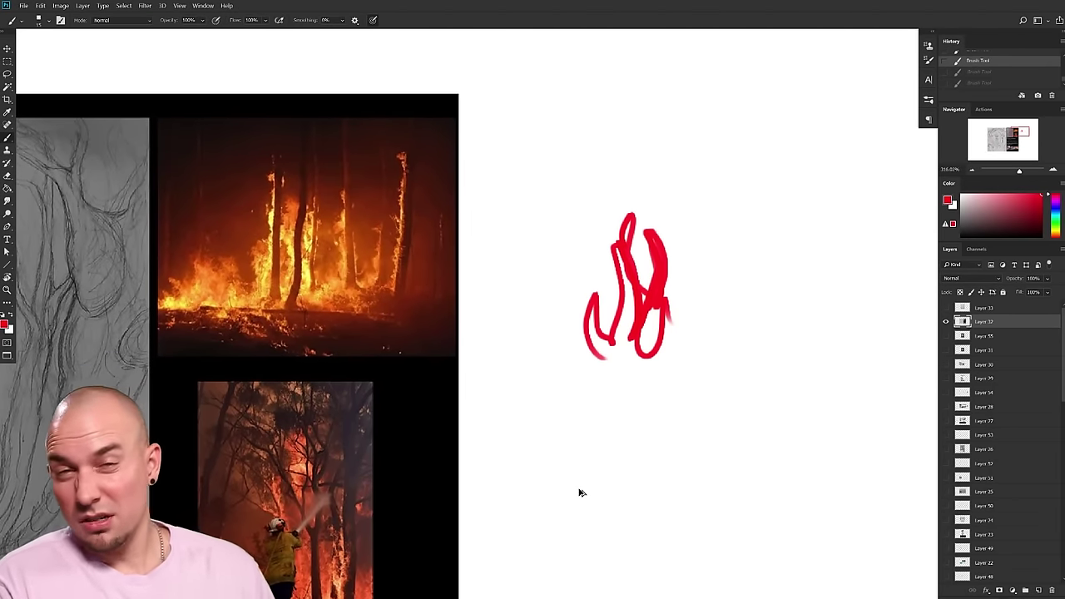
key(ctrl+z)
key(ctrl+z)
key(ctrl+z)
- Browse the MB MASTER 2 brush presets for a brush suited to painting fire
drag(605, 374, 625, 335)
drag(499, 359, 476, 348)
right_click(502, 290)
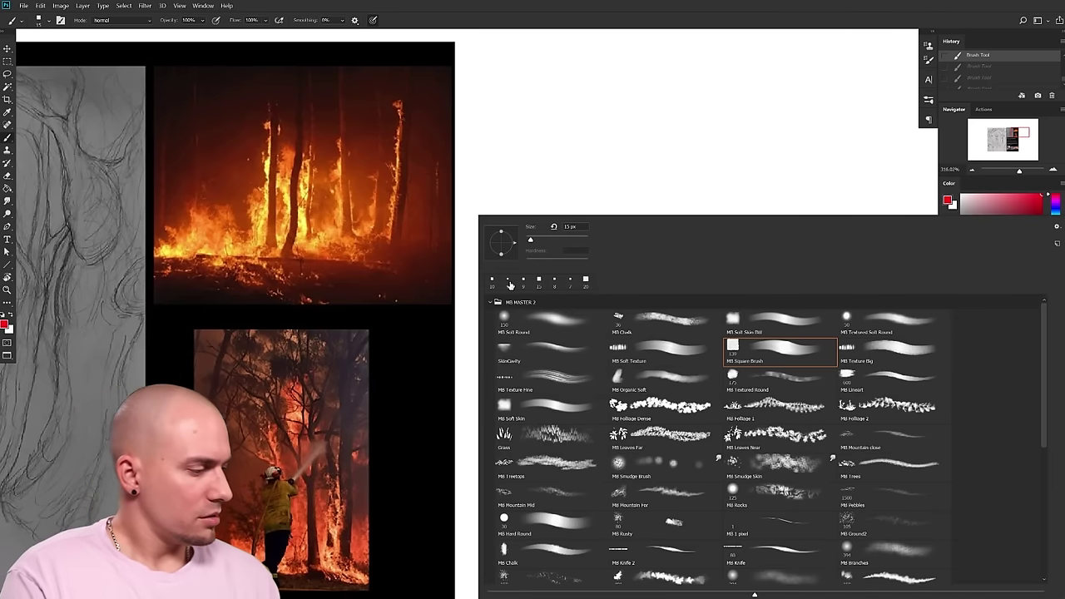
scroll(1034, 399, down, 5)
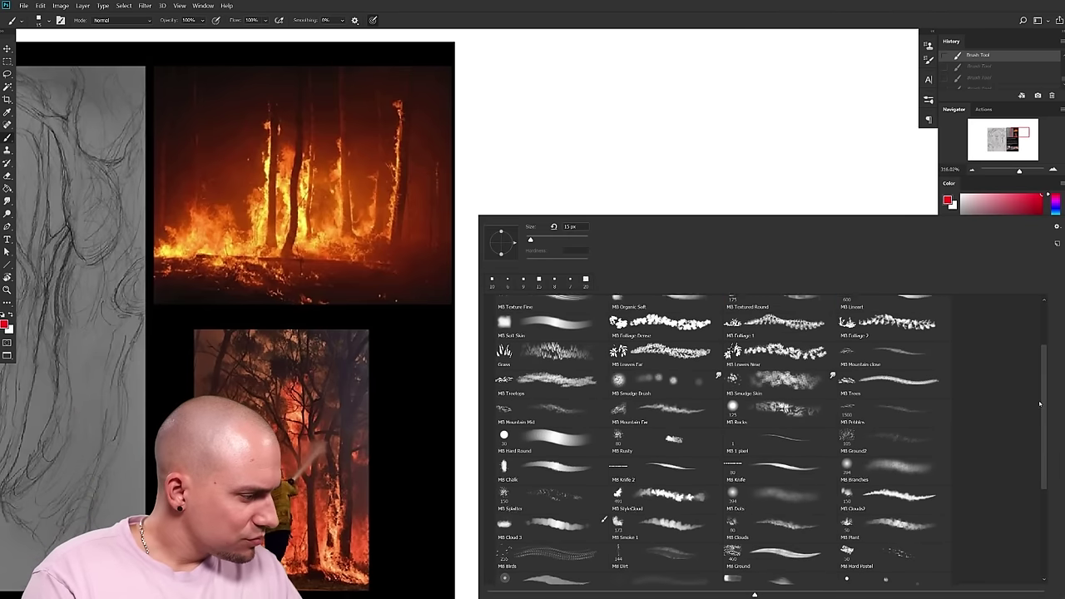
drag(1038, 438, 1037, 460)
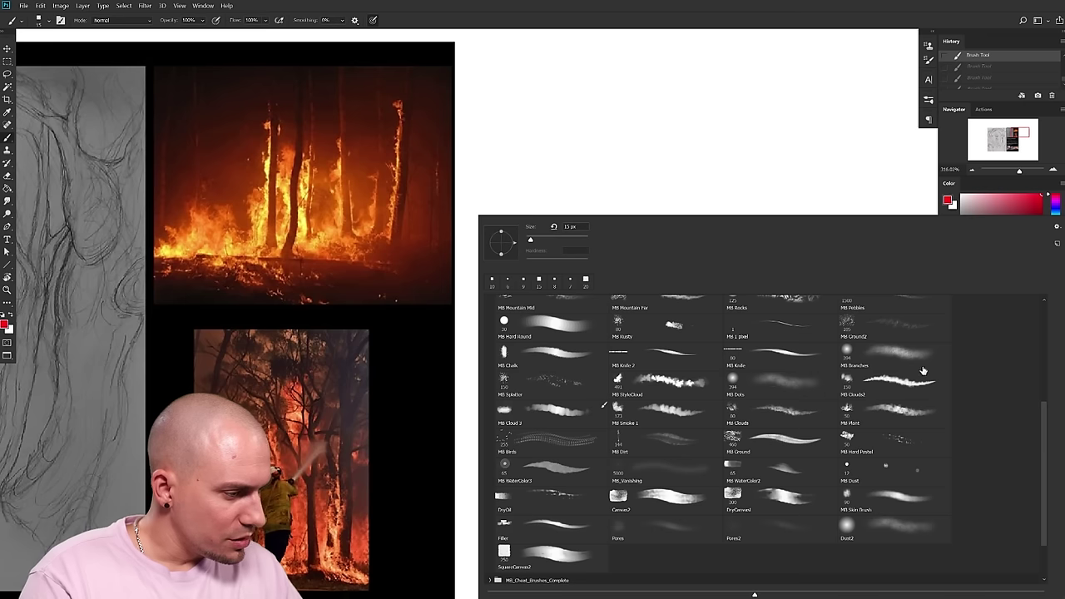
drag(1044, 415, 1035, 313)
drag(496, 160, 493, 168)
- Sample a dark orange-red from the upper forest-fire photo and choose a large soft round brush
mouse_move(360, 314)
mouse_down()
mouse_move(383, 297)
mouse_move(383, 499)
mouse_move(406, 515)
mouse_up()
drag(367, 393, 430, 318)
drag(528, 428, 347, 352)
scroll(483, 431, down, 3)
scroll(413, 383, down, 2)
drag(411, 385, 480, 328)
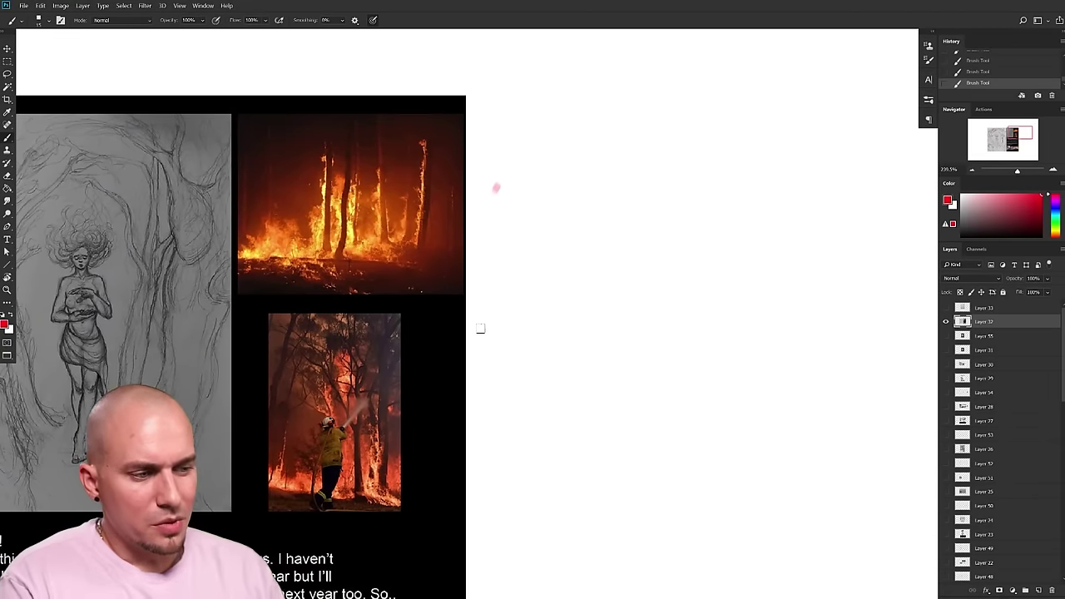
mouse_move(493, 439)
mouse_down()
mouse_move(477, 443)
mouse_move(448, 418)
mouse_up()
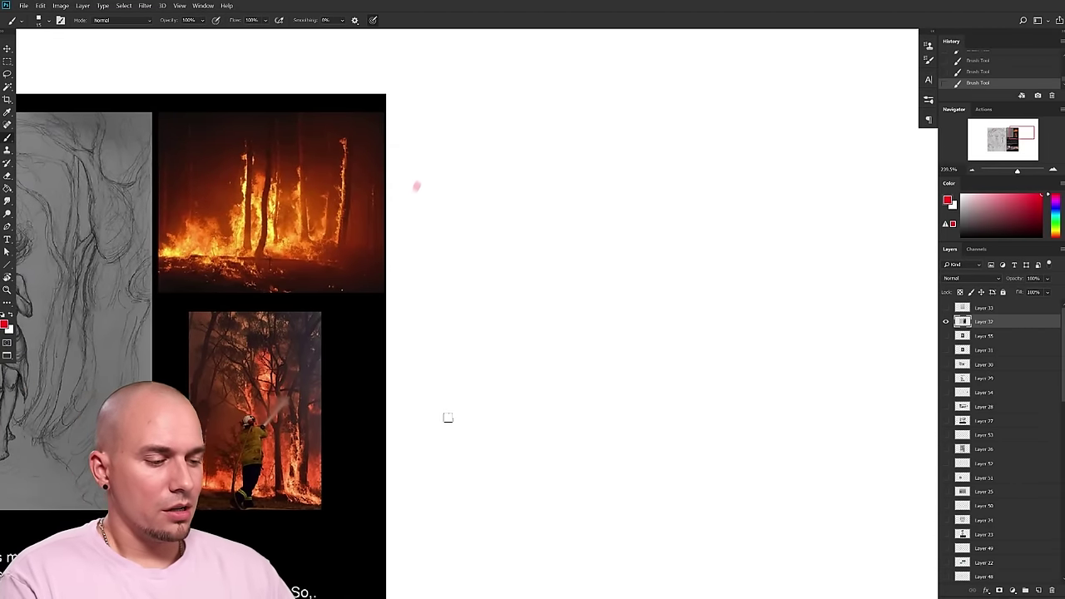
alt+click(331, 248)
right_click(525, 364)
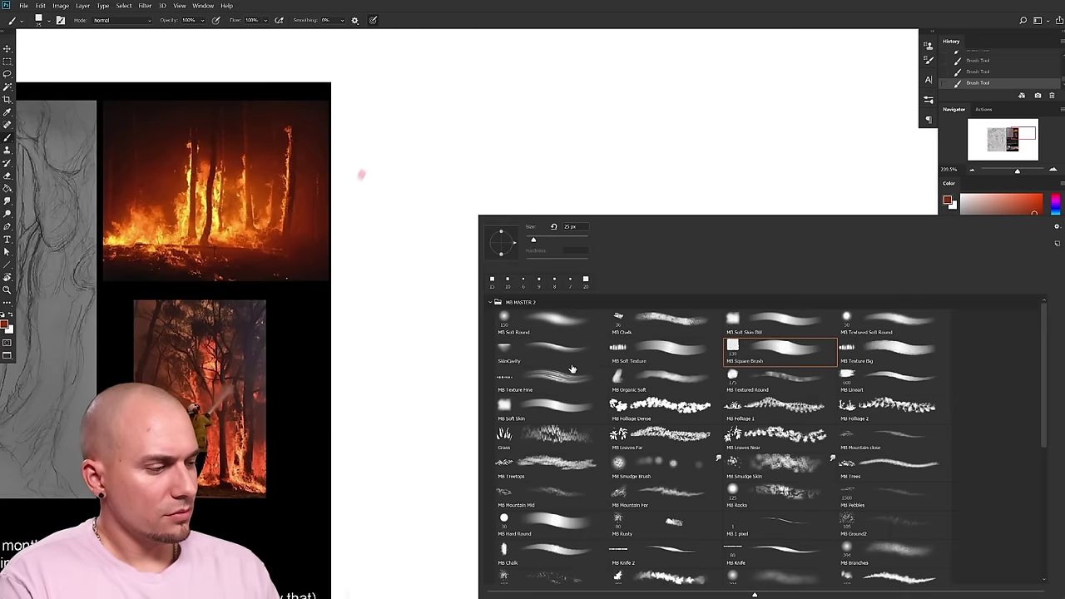
double_click(539, 352)
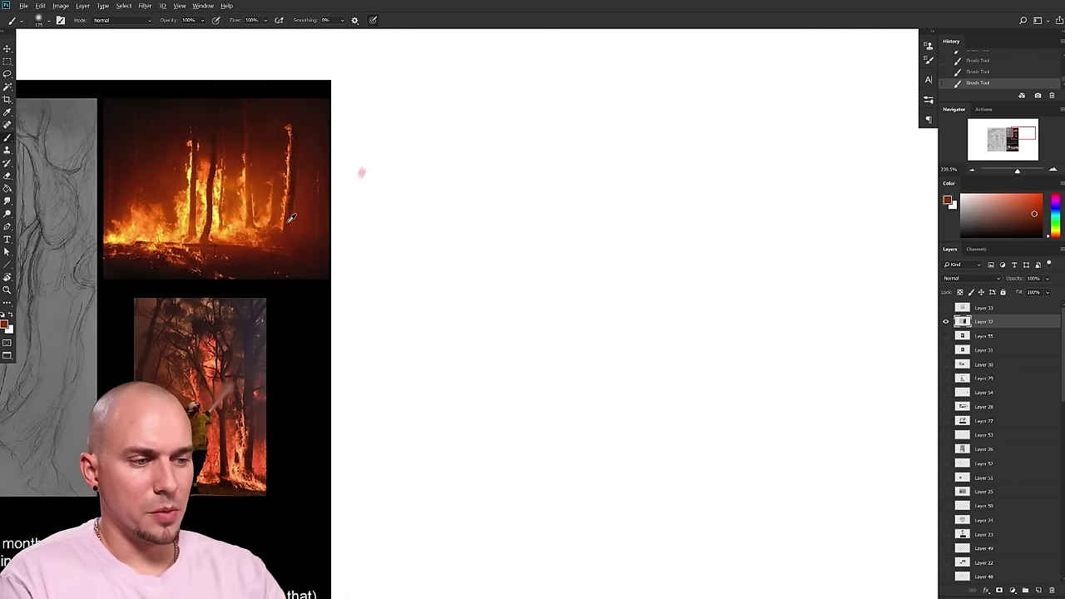
- Paint a broad, slightly rising dark-brown ground band over a red-brown underlayer on the blank canvas beside the photos
mouse_move(538, 404)
mouse_down()
mouse_move(716, 395)
mouse_move(447, 446)
mouse_move(681, 397)
mouse_up()
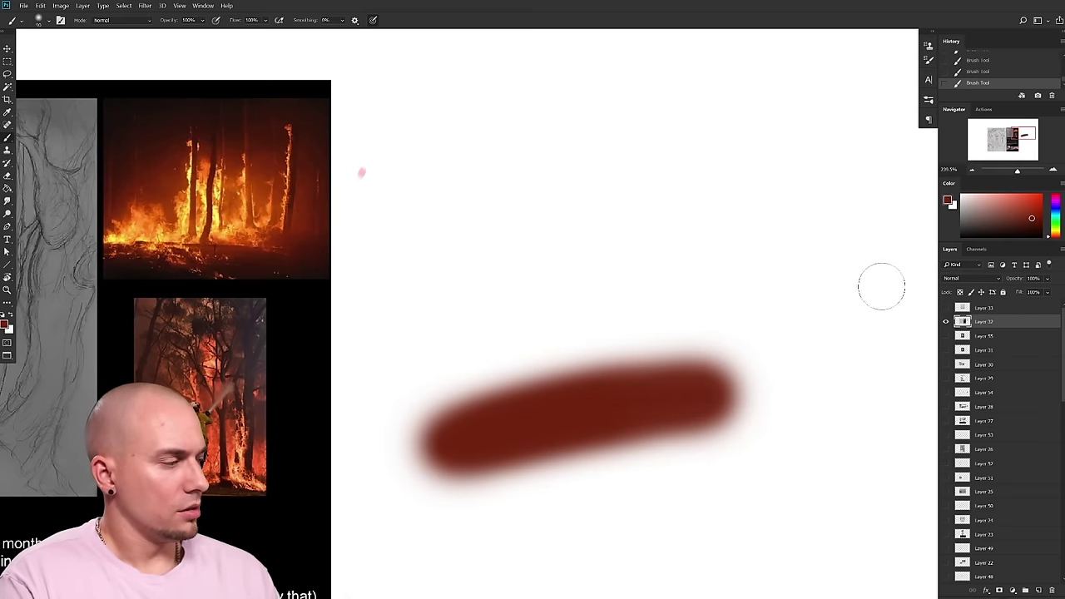
mouse_move(468, 433)
mouse_down()
mouse_move(689, 399)
mouse_move(720, 425)
mouse_up()
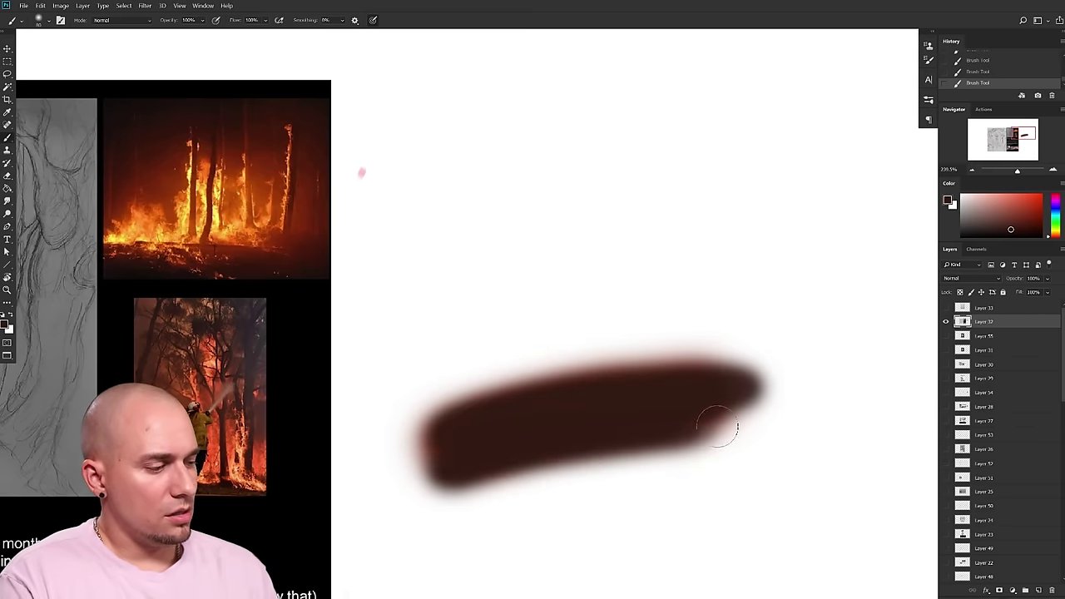
drag(572, 419, 556, 421)
mouse_move(482, 398)
mouse_down()
mouse_move(544, 399)
mouse_move(525, 397)
mouse_move(537, 416)
mouse_up()
key(bracketleft)
key(bracketleft)
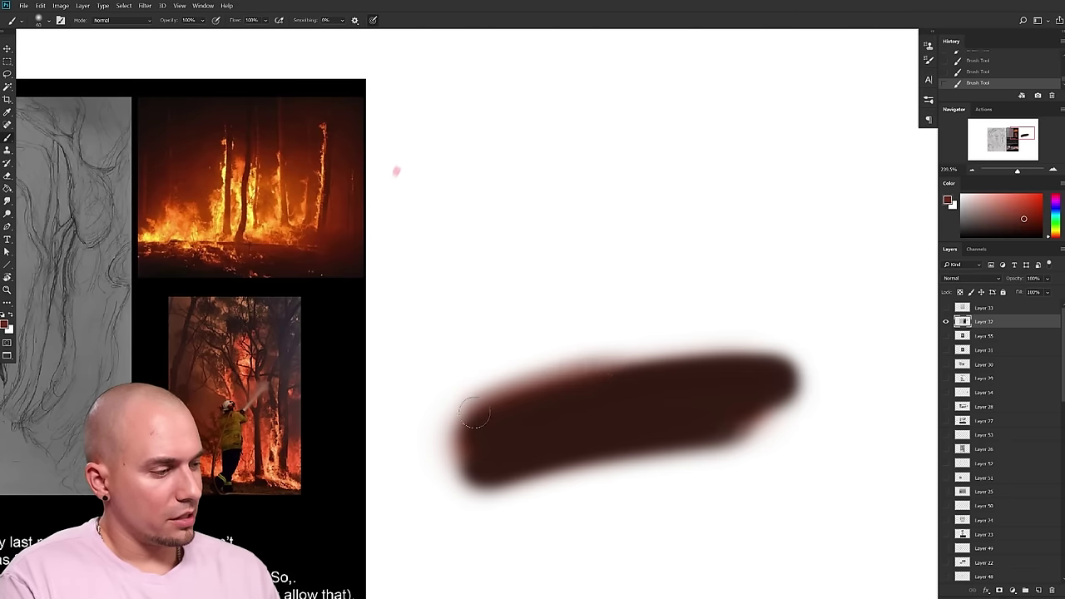
- Add dark red strokes along the upper and lower edges of the brown ground band
mouse_move(471, 412)
mouse_down()
mouse_move(526, 391)
mouse_move(732, 358)
mouse_up()
drag(567, 458, 725, 429)
key(bracketleft)
mouse_move(503, 471)
mouse_down()
mouse_move(774, 430)
mouse_move(665, 445)
mouse_up()
- Paint an orange-red layer along the band's upper edge and build soft red flame shapes rising above it
key(bracketright)
alt+click(689, 397)
key(bracketleft)
drag(486, 386, 742, 335)
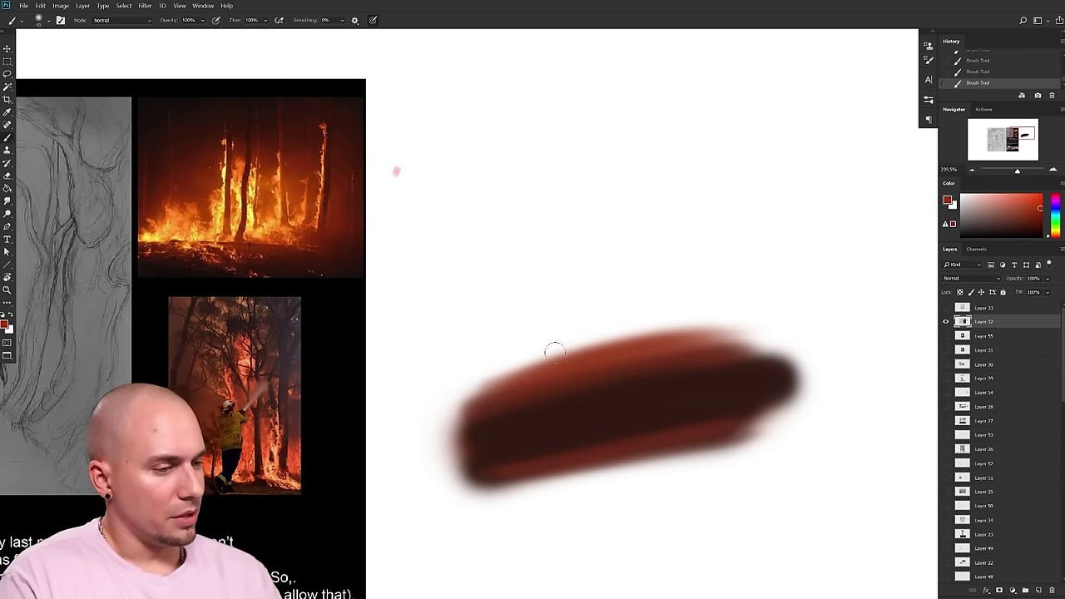
mouse_move(554, 352)
mouse_down()
mouse_move(592, 339)
mouse_move(559, 345)
mouse_move(587, 301)
mouse_move(618, 327)
mouse_move(601, 297)
mouse_move(513, 380)
mouse_move(548, 301)
mouse_move(620, 325)
mouse_move(684, 320)
mouse_move(719, 275)
mouse_move(705, 206)
mouse_move(742, 342)
mouse_up()
mouse_move(606, 259)
mouse_down()
mouse_move(468, 352)
mouse_move(565, 278)
mouse_move(613, 308)
mouse_up()
- Switch from the soft round brush to a scattered, cloud-like textured brush in the MB MASTER 2 set
right_click(613, 309)
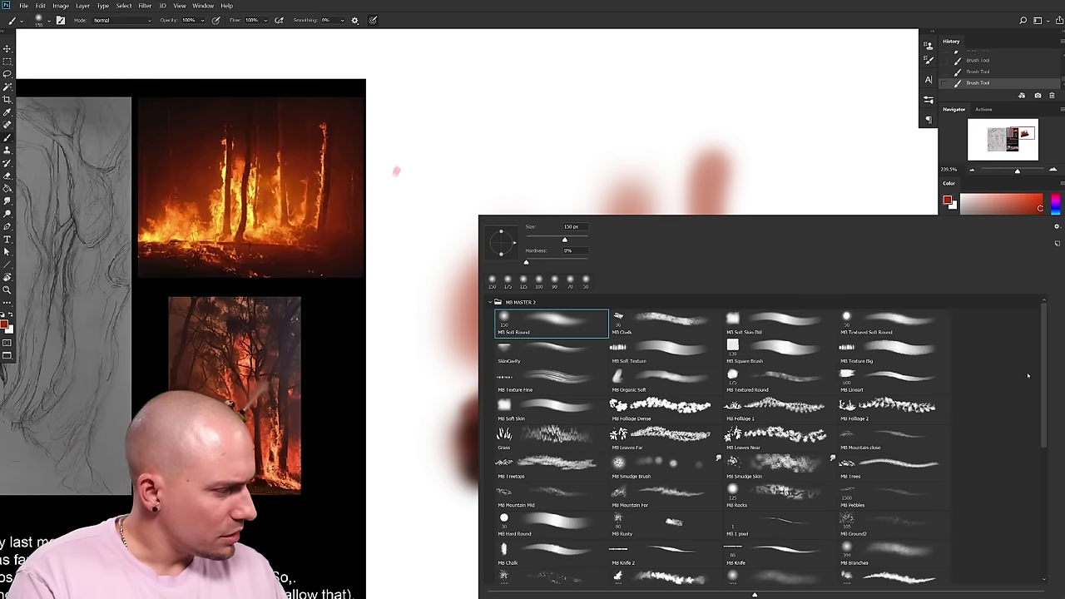
scroll(1050, 420, down, 3)
scroll(1049, 420, down, 1)
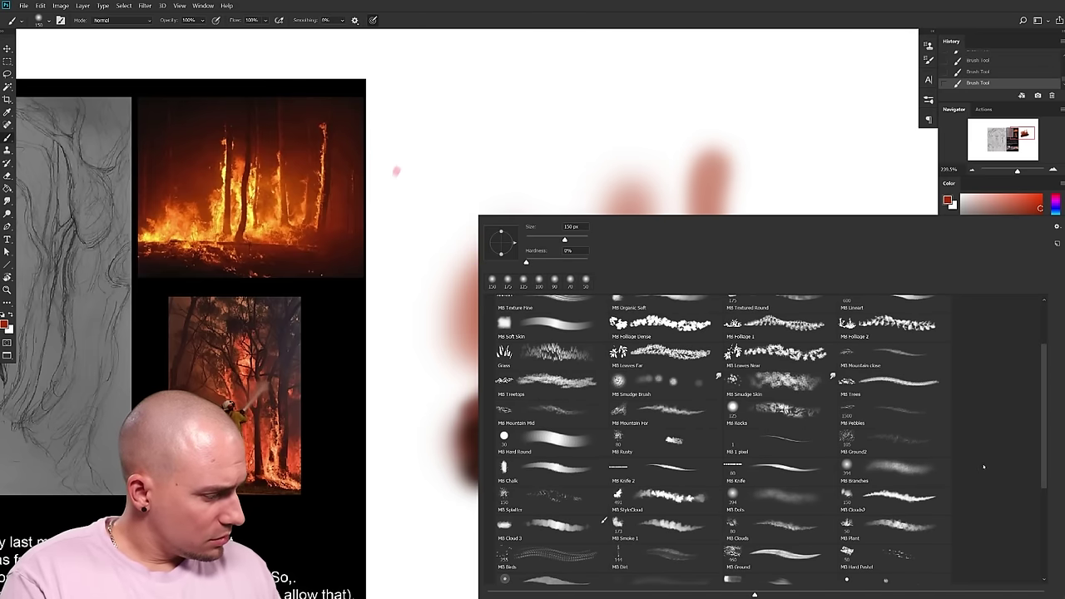
drag(405, 513, 415, 523)
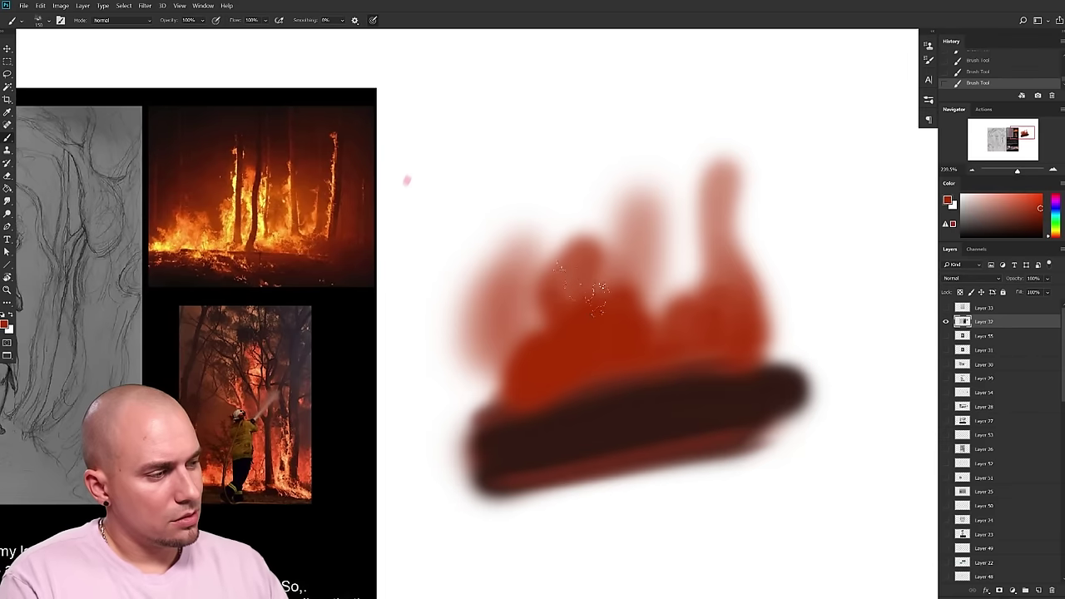
drag(595, 293, 601, 310)
key(ctrl+z)
key(bracketleft)
key(bracketleft)
key(bracketleft)
key(bracketleft)
key(bracketleft)
key(bracketleft)
mouse_move(592, 246)
mouse_down()
mouse_move(645, 284)
mouse_move(650, 231)
mouse_move(608, 326)
mouse_move(583, 327)
mouse_up()
key(ctrl+z)
- Paint wispy red cloud texture over the soft flame shapes and along the edge where they meet the dark band
key(bracketright)
key(bracketright)
drag(587, 250, 536, 262)
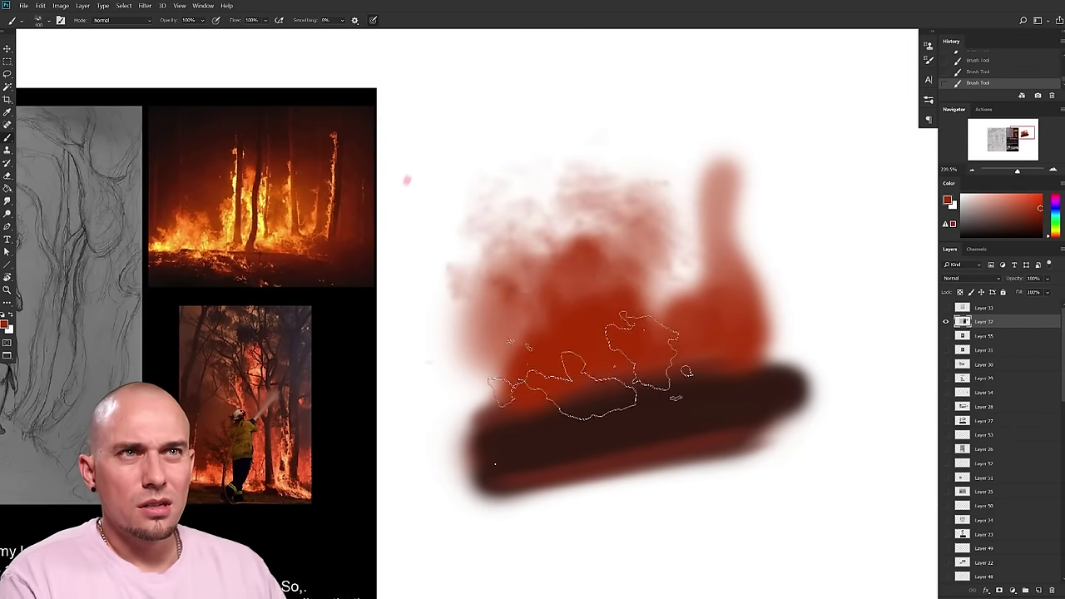
key(bracketright)
drag(670, 170, 641, 137)
mouse_move(622, 366)
mouse_down()
mouse_move(654, 333)
mouse_move(647, 397)
mouse_move(630, 350)
mouse_move(612, 371)
mouse_up()
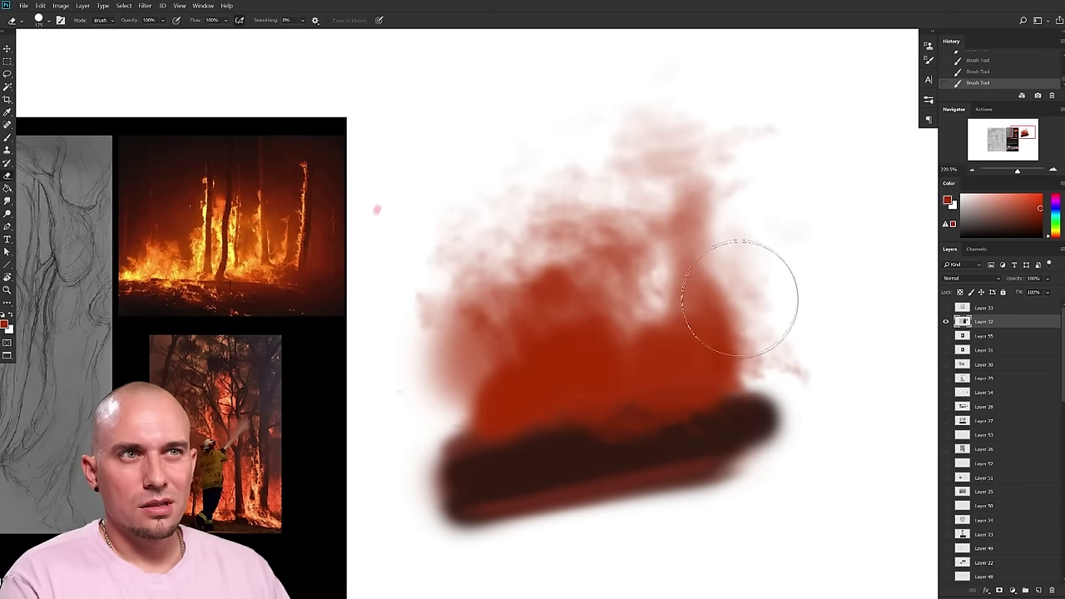
drag(797, 322, 784, 251)
key(ctrl+z)
- Smudge the red texture upward into streaks on the right side and centre of the fire
key(r)
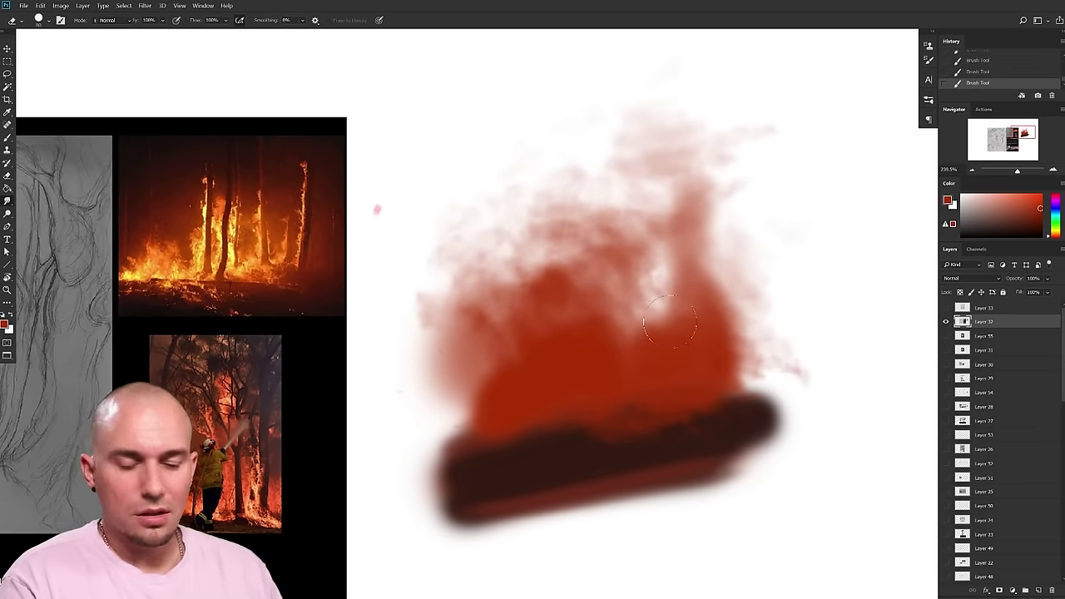
drag(740, 374, 795, 194)
drag(768, 386, 788, 175)
key(])
drag(706, 233, 754, 64)
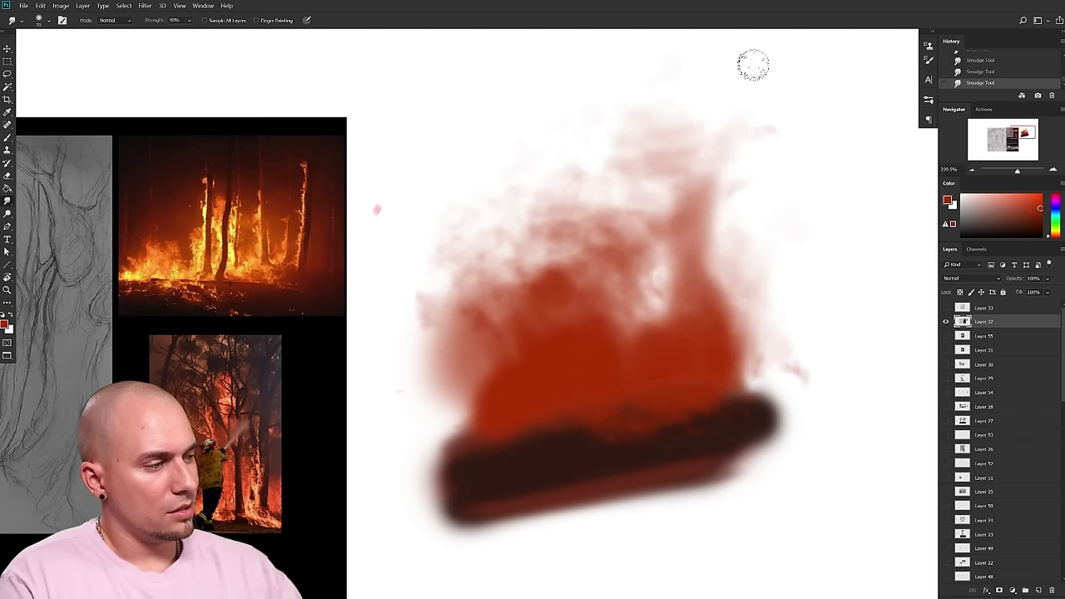
drag(664, 270, 721, 45)
mouse_move(590, 274)
mouse_down()
mouse_move(657, 43)
mouse_move(558, 139)
mouse_up()
drag(529, 333, 524, 195)
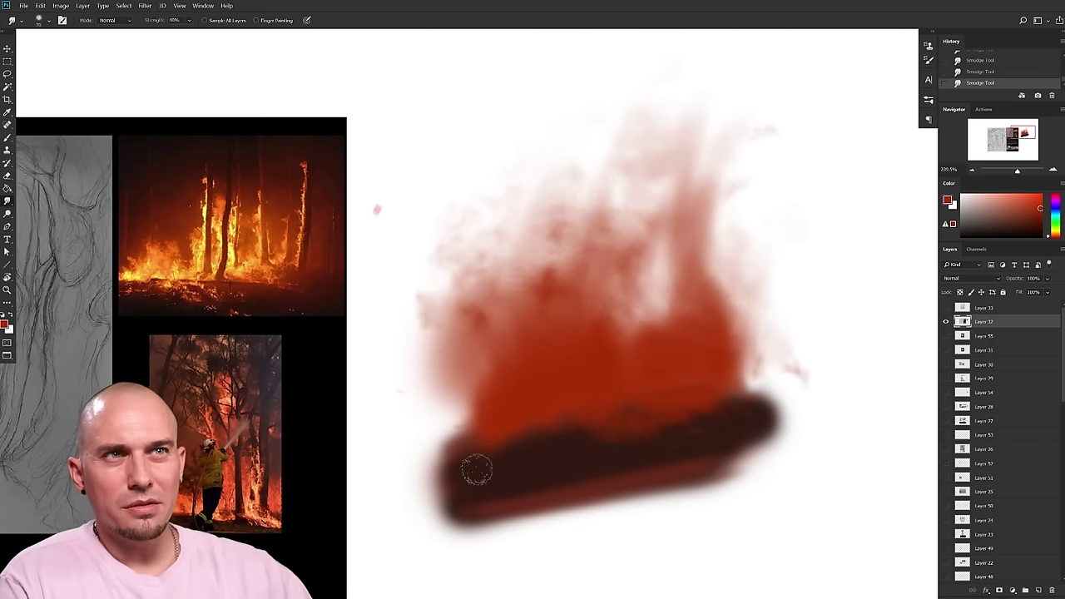
- Smudge the fire's left side upward into tall wisps and soften the stray marks at its right edge
drag(475, 462, 534, 87)
drag(452, 295, 463, 238)
drag(431, 330, 414, 309)
drag(538, 331, 587, 128)
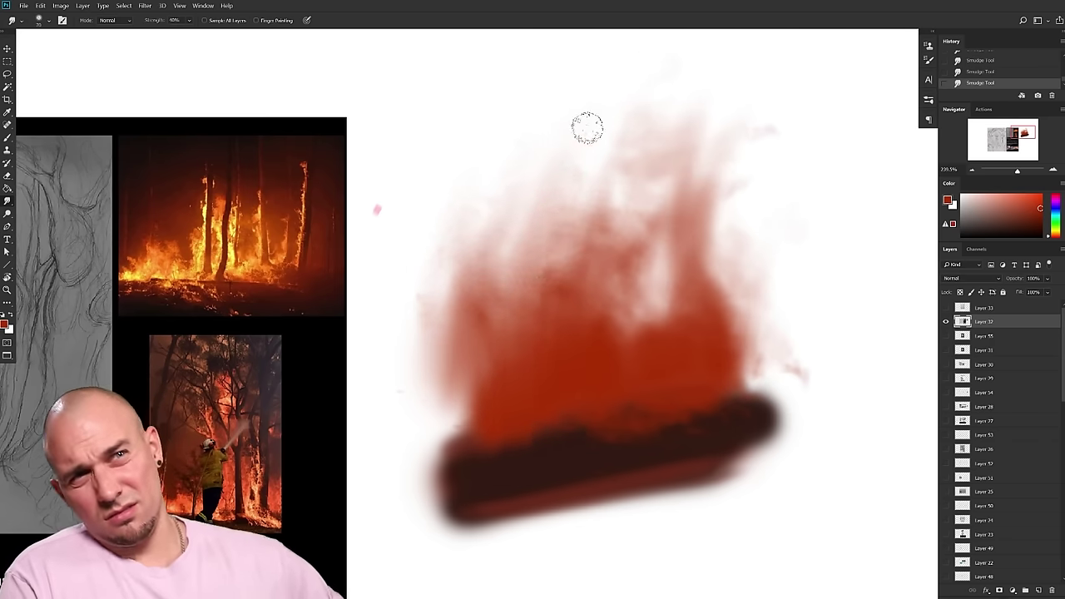
drag(563, 309, 597, 191)
drag(795, 374, 765, 385)
- Return to the Brush tool with a smaller textured brush and pick a brighter orange-red
key(b)
right_click(560, 376)
drag(416, 480, 439, 444)
alt+click(646, 334)
drag(722, 352, 718, 359)
key([)
key([)
key([)
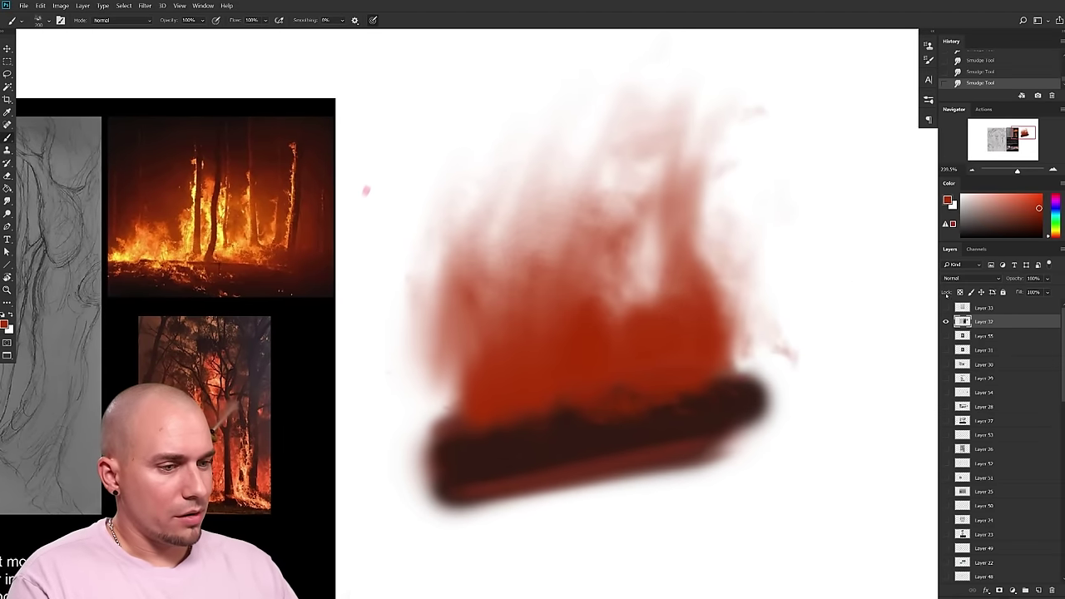
drag(399, 351, 564, 369)
key([)
scroll(384, 287, up, 1)
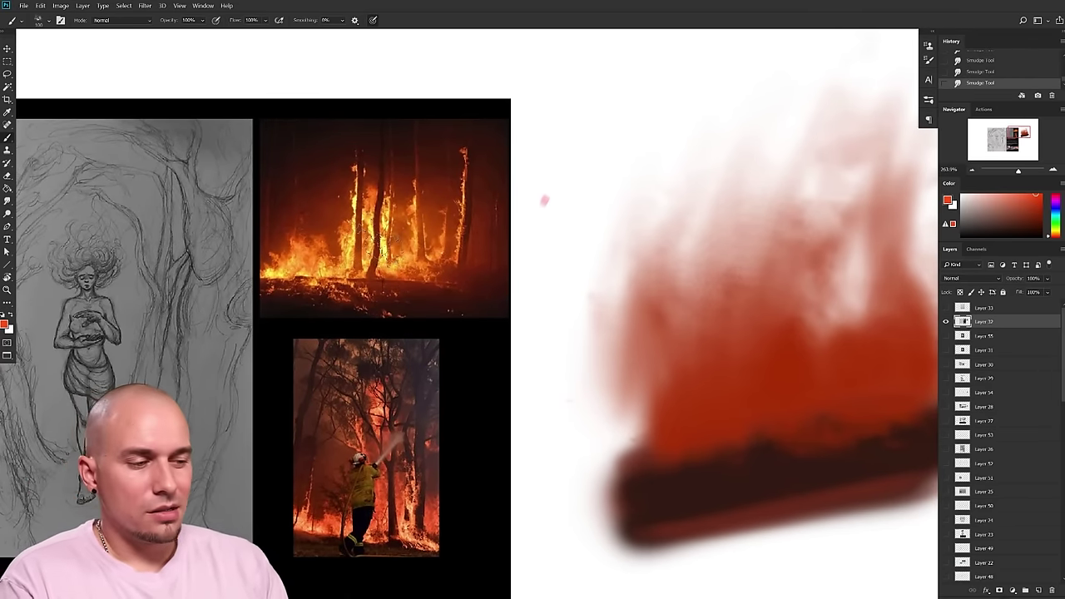
- Sample flame colours from both forest-fire photos and adjust the paint colour to a saturated golden yellow
alt+click(386, 247)
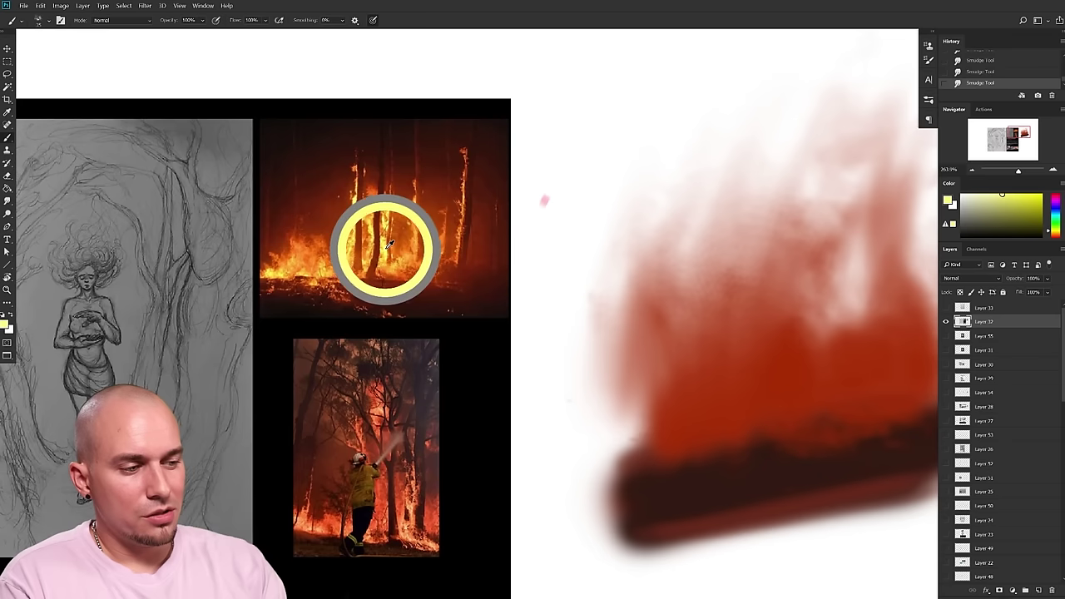
alt+click(382, 239)
drag(724, 332, 718, 302)
alt+click(405, 501)
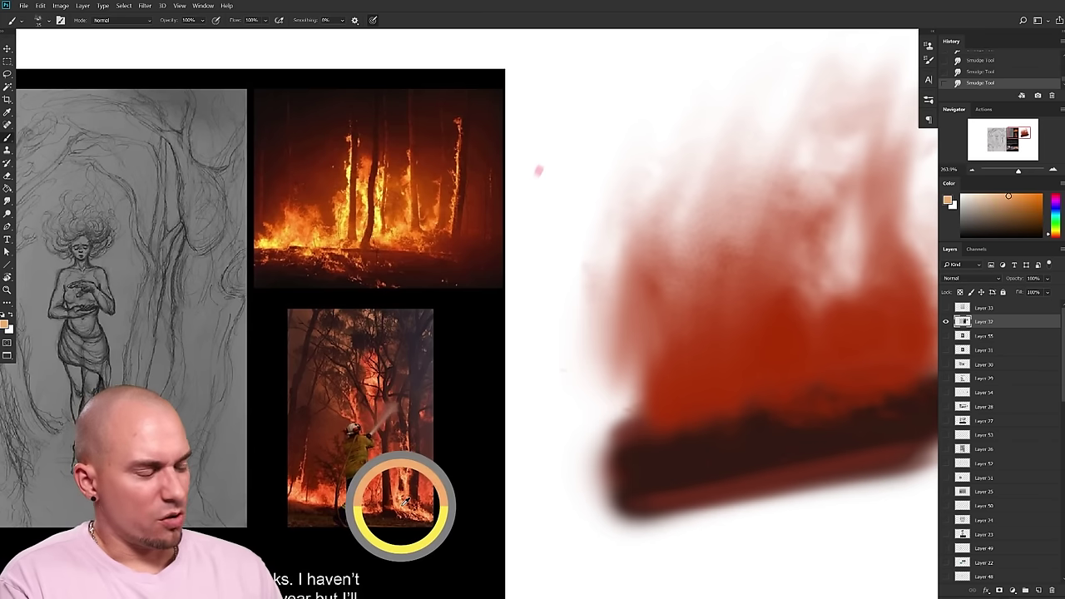
mouse_move(586, 396)
mouse_down()
mouse_move(546, 404)
mouse_move(499, 394)
mouse_up()
drag(614, 426, 497, 458)
key([)
click(1029, 192)
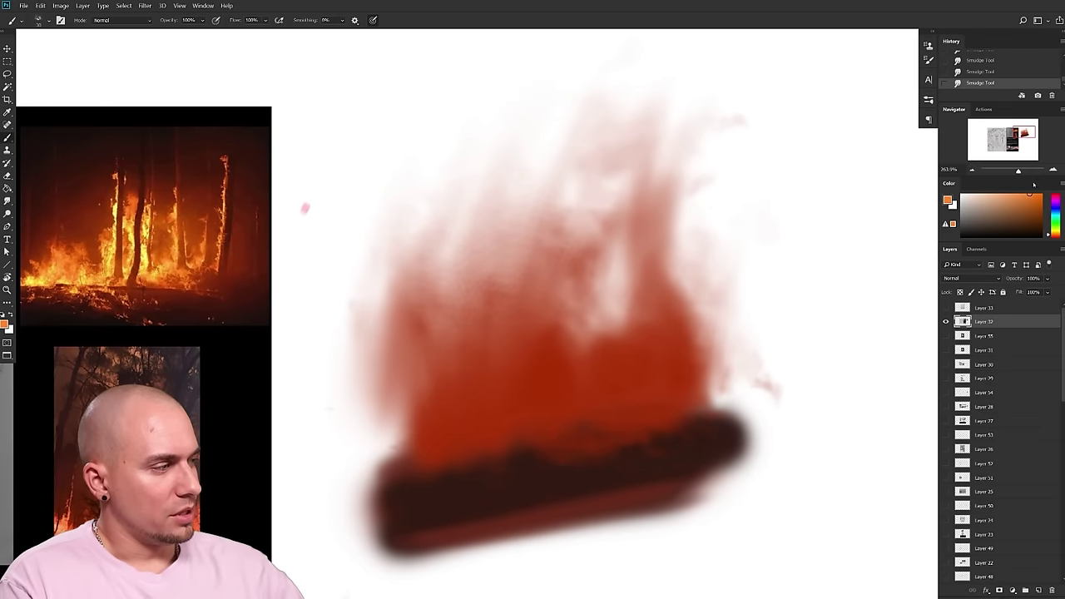
drag(1057, 236, 1060, 234)
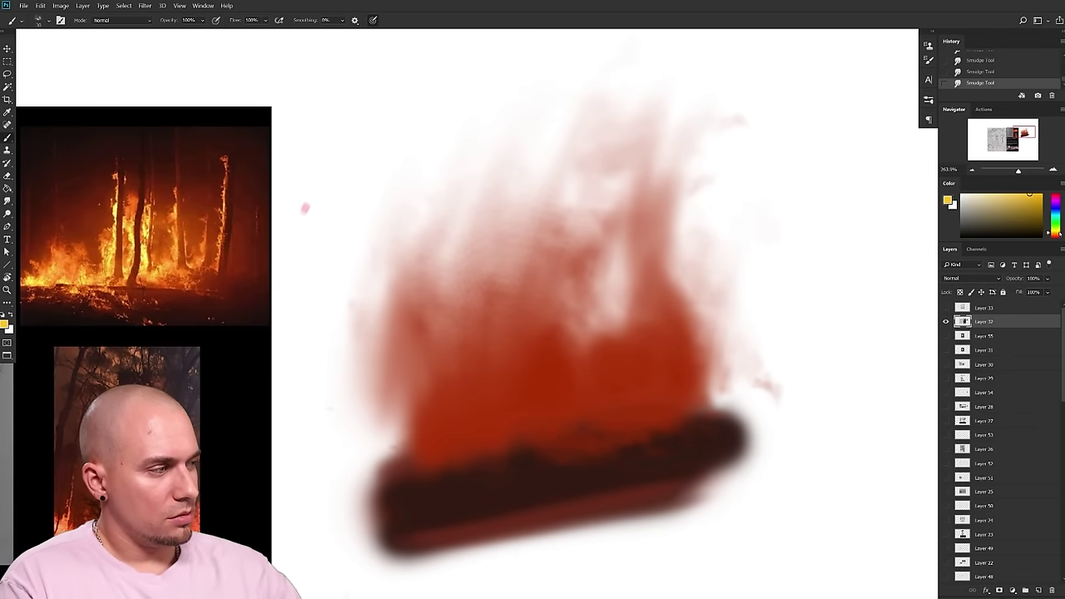
key(ctrl+z)
key(])
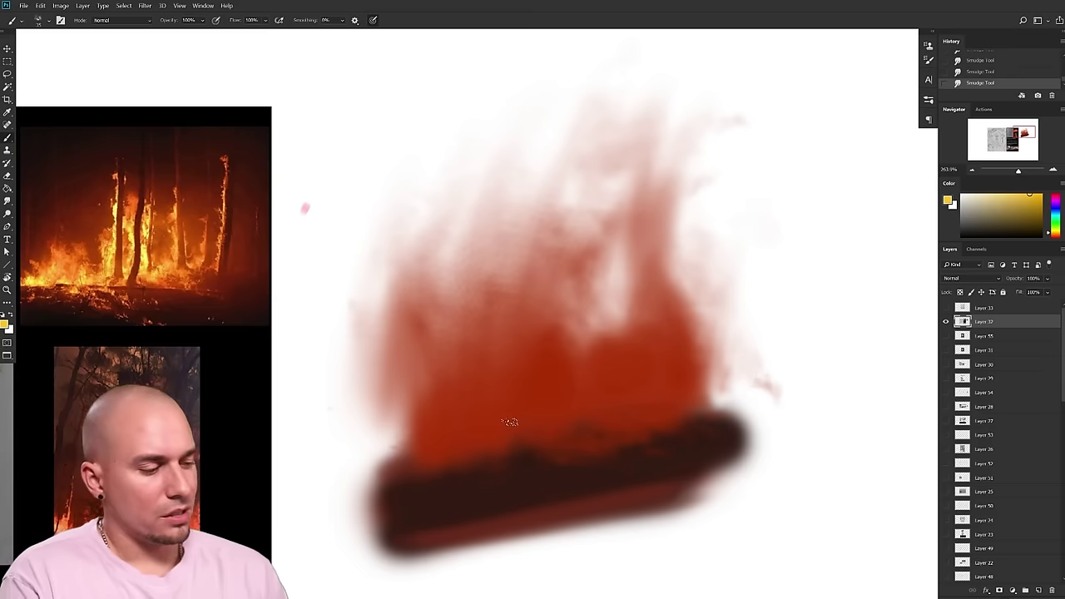
drag(468, 434, 498, 423)
key(ctrl+z)
- Choose the MB Chalk brush at a small size and paint golden-yellow flame tongues along the base of the fire
right_click(521, 414)
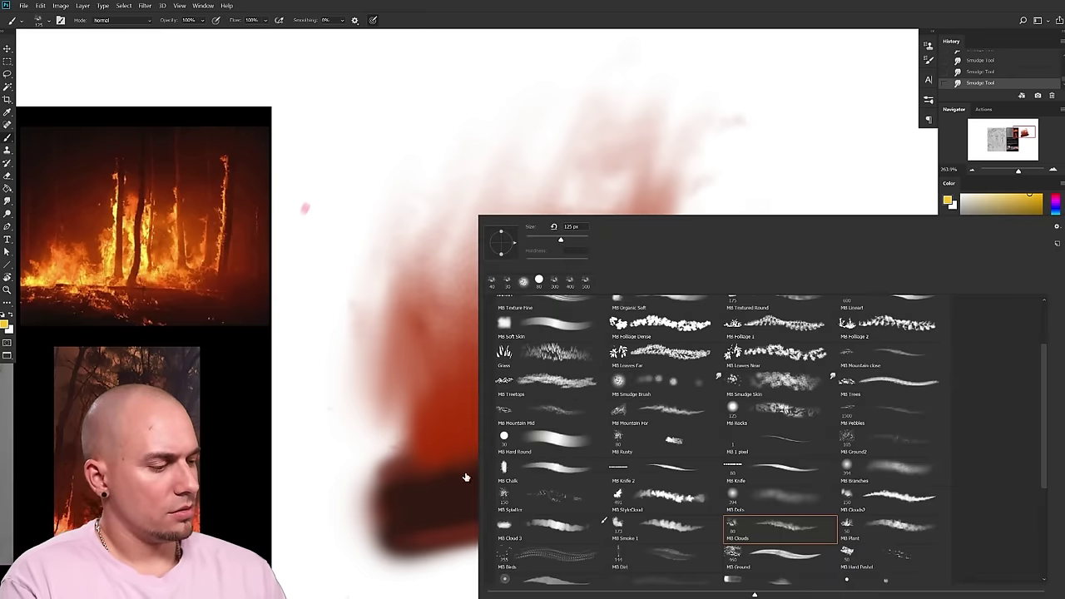
click(455, 456)
key([)
key([)
key([)
key([)
mouse_move(476, 420)
mouse_down()
mouse_move(473, 432)
mouse_move(511, 428)
mouse_move(525, 383)
mouse_up()
mouse_move(522, 402)
mouse_down()
mouse_move(544, 429)
mouse_move(599, 391)
mouse_move(641, 390)
mouse_move(672, 407)
mouse_up()
drag(582, 420, 415, 441)
drag(532, 421, 634, 445)
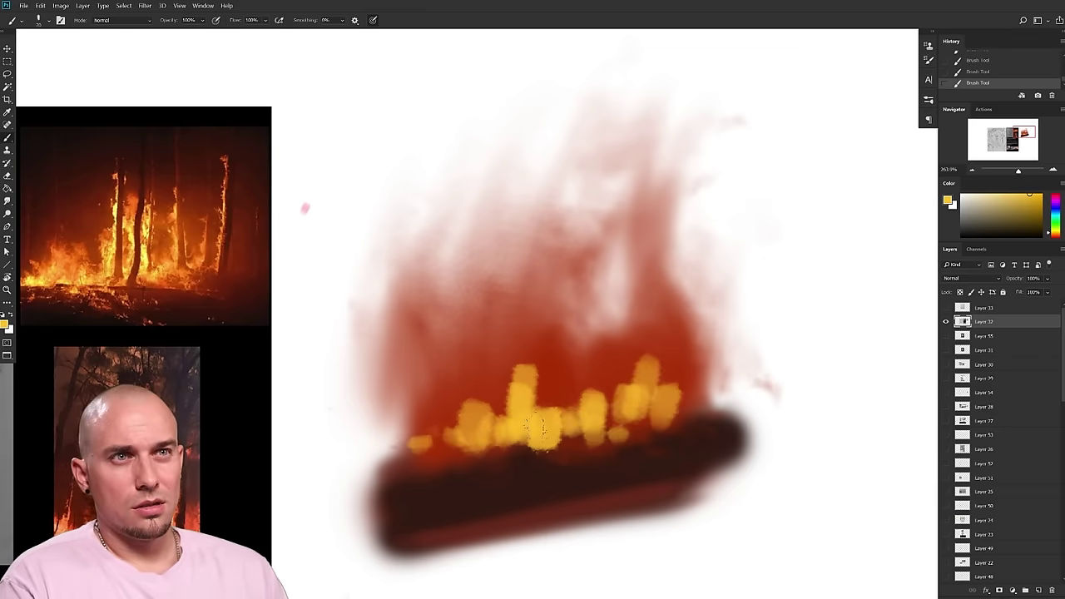
drag(520, 432, 699, 412)
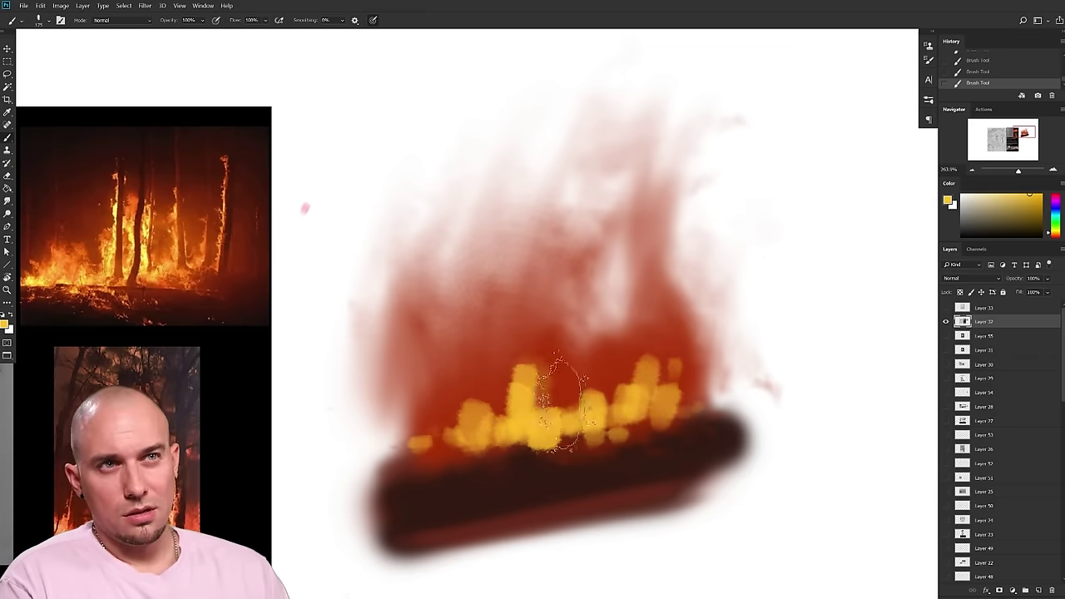
- Smudge the yellow flame tongues vertically so they blend into the red fire and dark base
right_click(566, 383)
mouse_move(1042, 396)
mouse_down()
mouse_move(1044, 370)
mouse_move(1045, 401)
mouse_up()
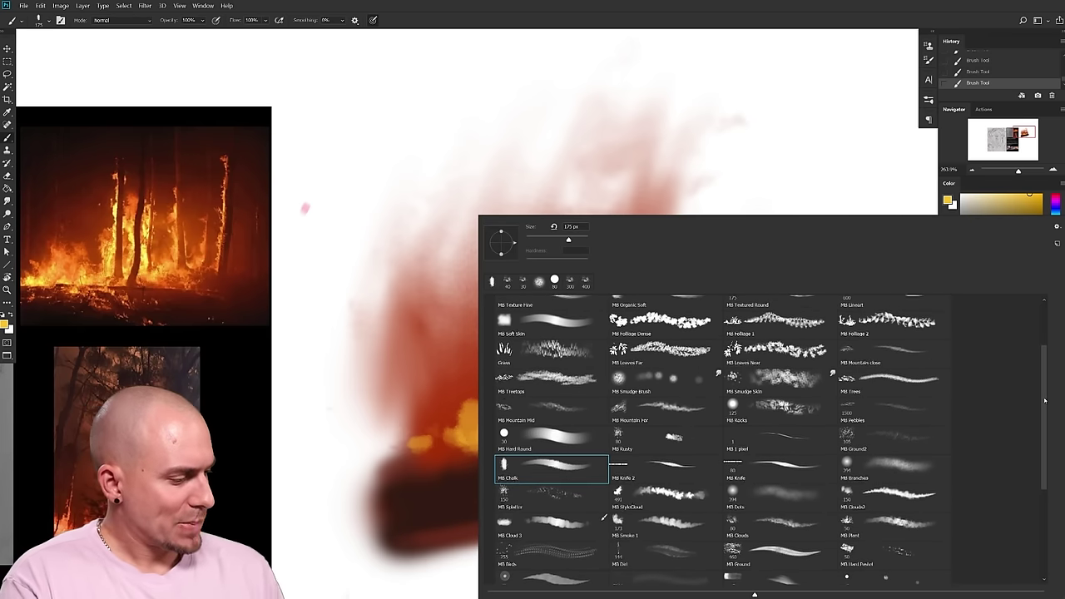
click(406, 509)
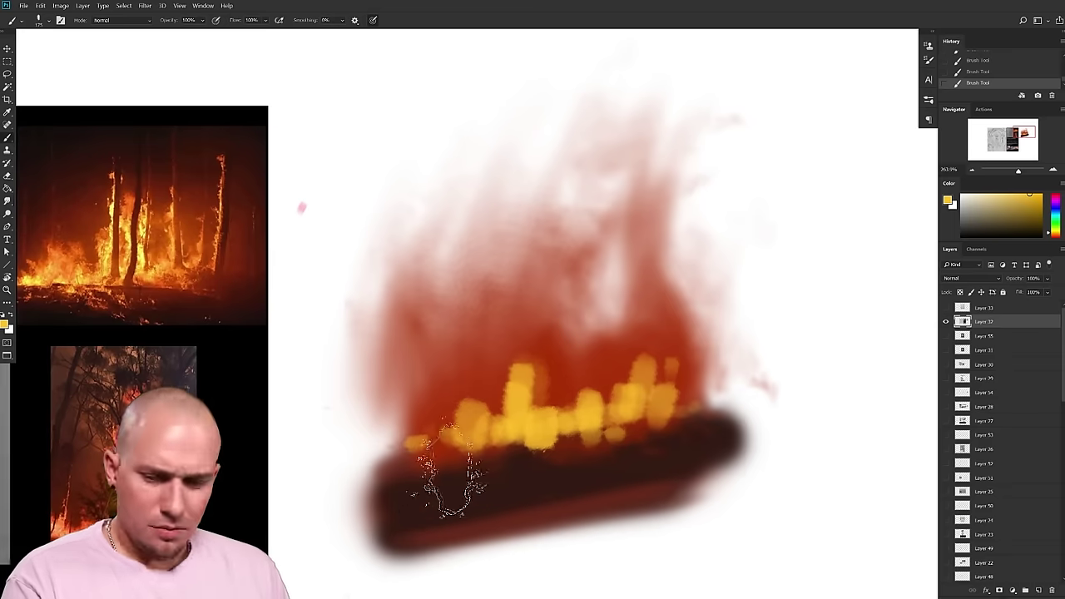
key(r)
mouse_move(490, 446)
mouse_down()
mouse_move(517, 447)
mouse_move(554, 368)
mouse_move(578, 426)
mouse_move(620, 373)
mouse_move(683, 422)
mouse_up()
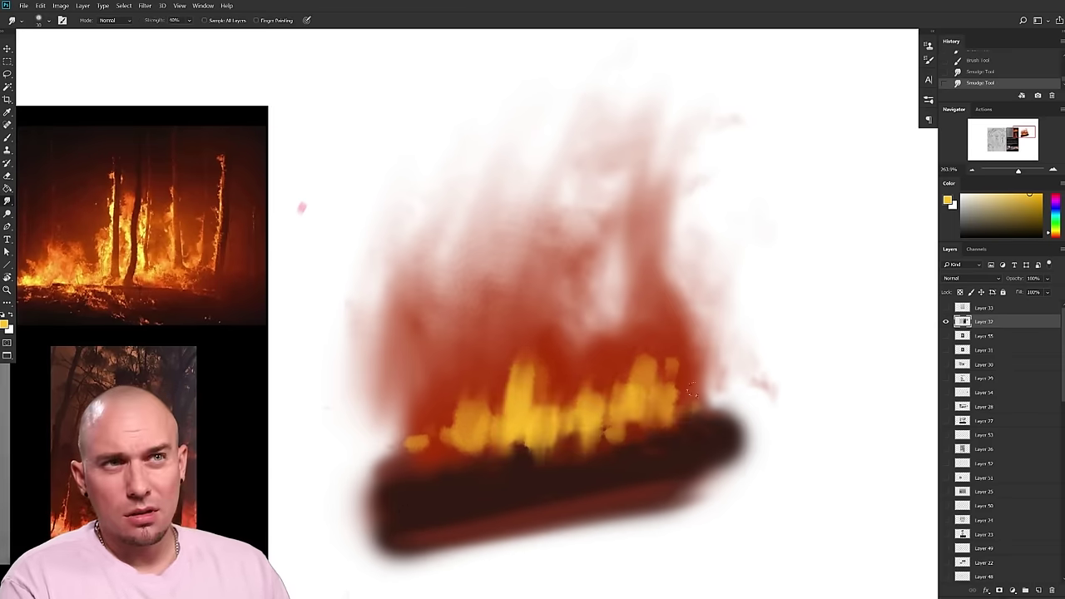
- Switch to the MB Soft Round brush and set its blending mode to Hard Light
key(b)
right_click(607, 352)
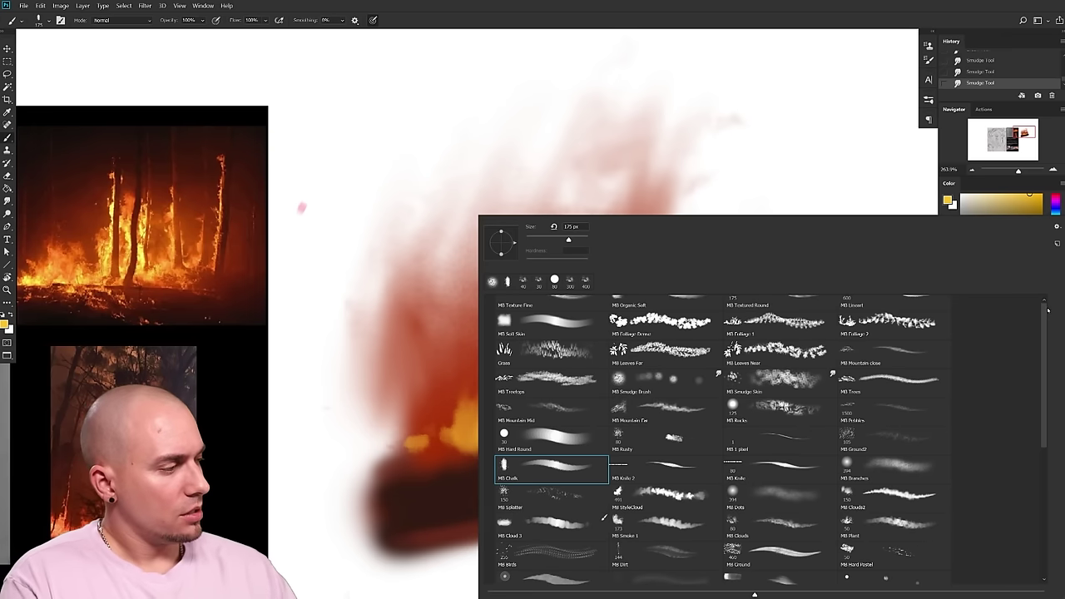
scroll(541, 360, up, 3)
click(529, 335)
click(371, 447)
drag(528, 427, 537, 421)
key(bracketleft)
key(bracketleft)
click(122, 20)
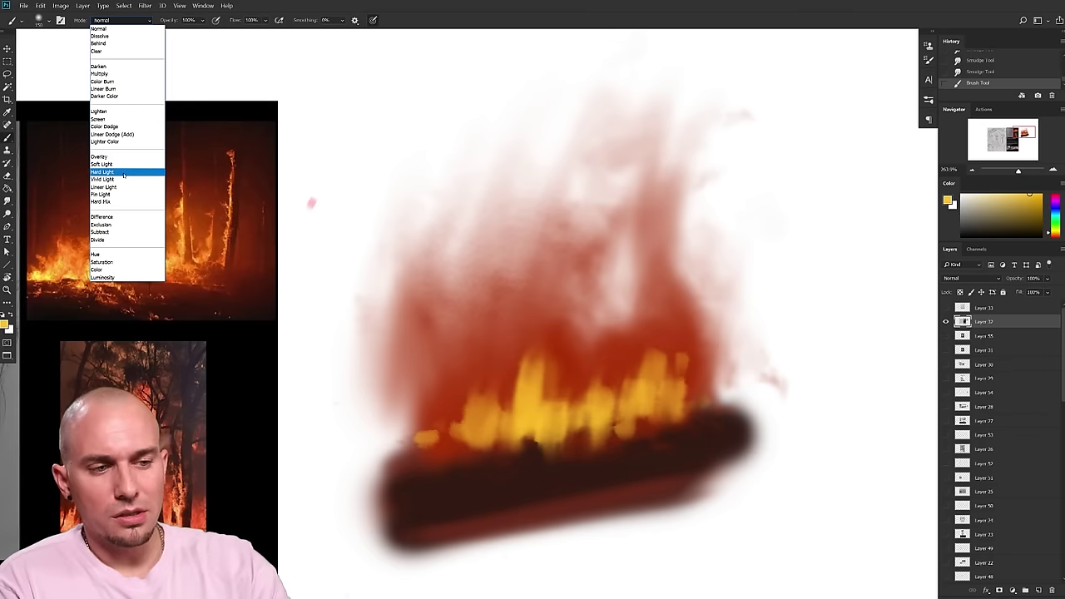
click(123, 172)
- Sample the flame yellow and glaze a bright glow over the yellow tongues and the adjoining dark base
alt+click(511, 409)
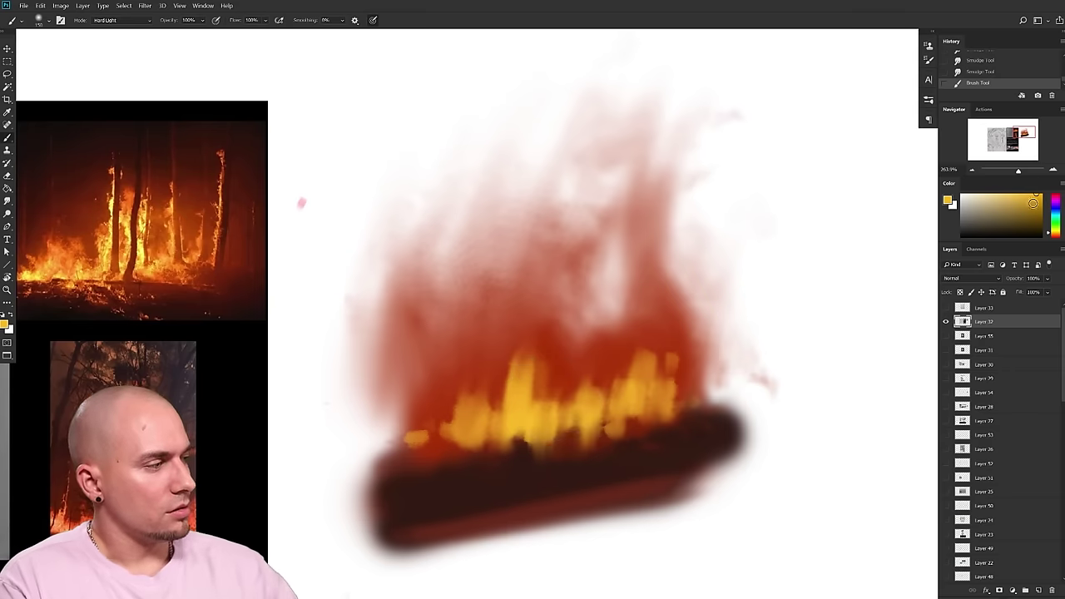
mouse_move(480, 435)
mouse_down()
mouse_move(582, 428)
mouse_move(464, 437)
mouse_move(512, 420)
mouse_move(511, 439)
mouse_move(594, 404)
mouse_move(637, 423)
mouse_move(603, 399)
mouse_move(630, 401)
mouse_move(592, 418)
mouse_up()
key(bracketleft)
key(bracketleft)
key(bracketleft)
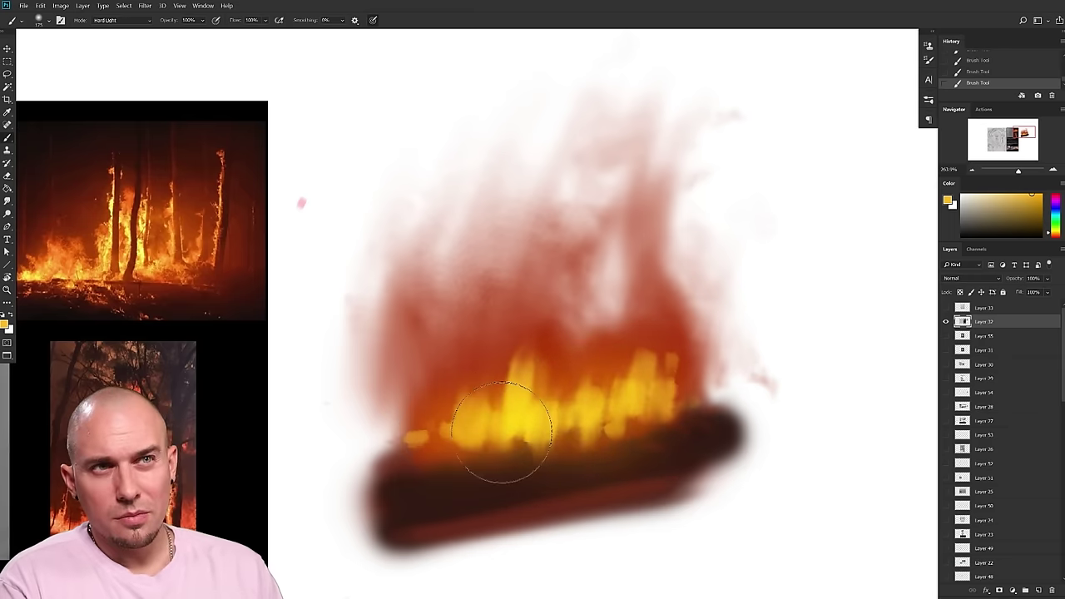
drag(528, 435, 532, 440)
drag(427, 445, 436, 451)
- Enlarge the soft brush and spread an orange glow higher into the red flames, undoing the last stroke
key(bracketright)
key(bracketright)
key(bracketright)
key(bracketright)
drag(695, 418, 708, 421)
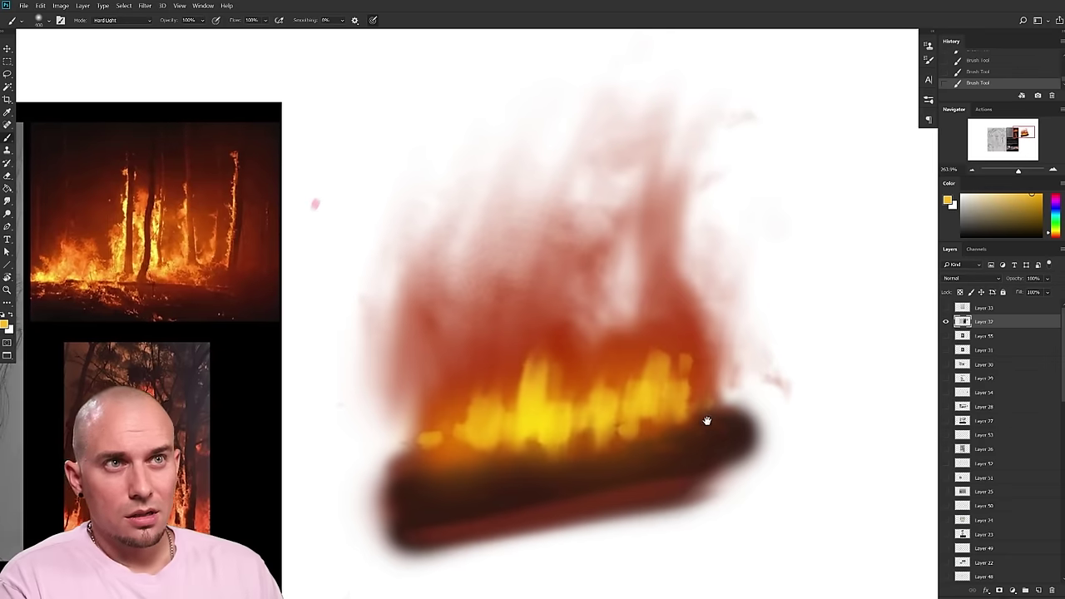
drag(580, 397, 570, 379)
key(bracketleft)
key(ctrl+z)
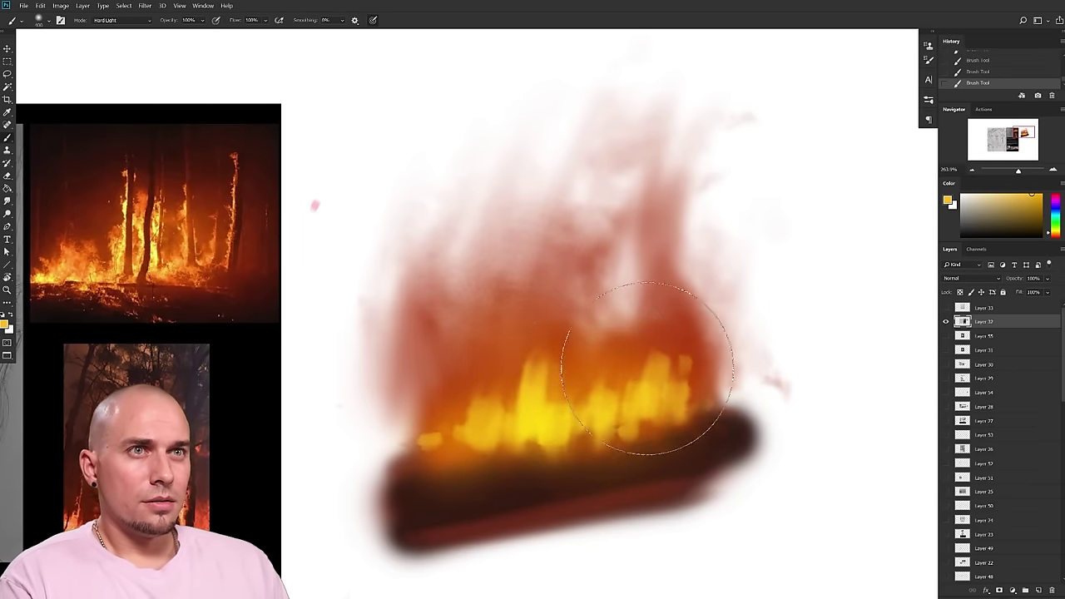
- Choose a large scattered texture brush from the MB MASTER 2 set for the fire
right_click(603, 378)
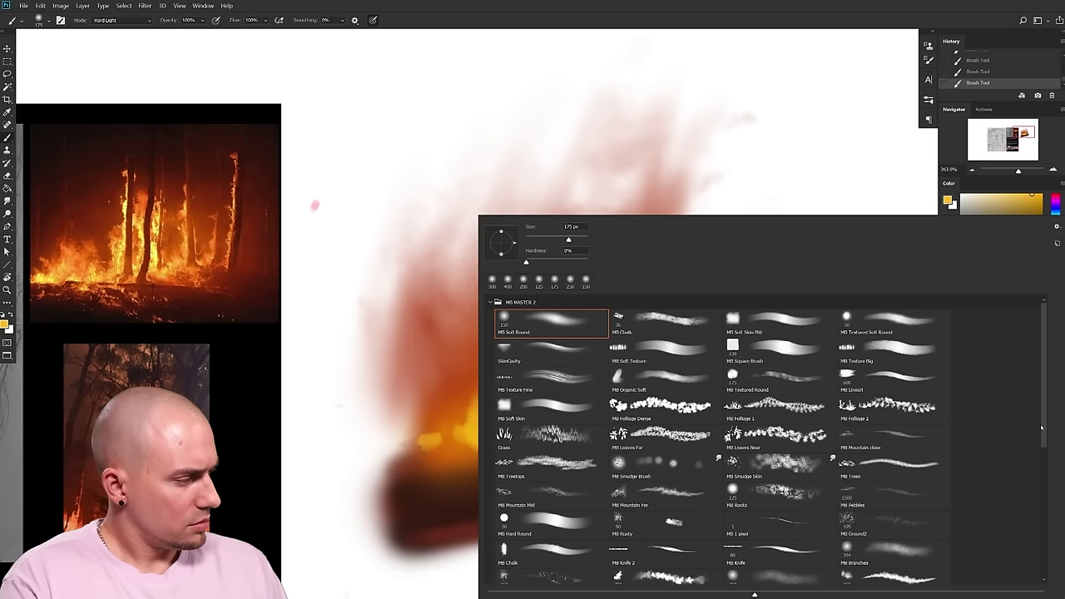
scroll(886, 495, down, 3)
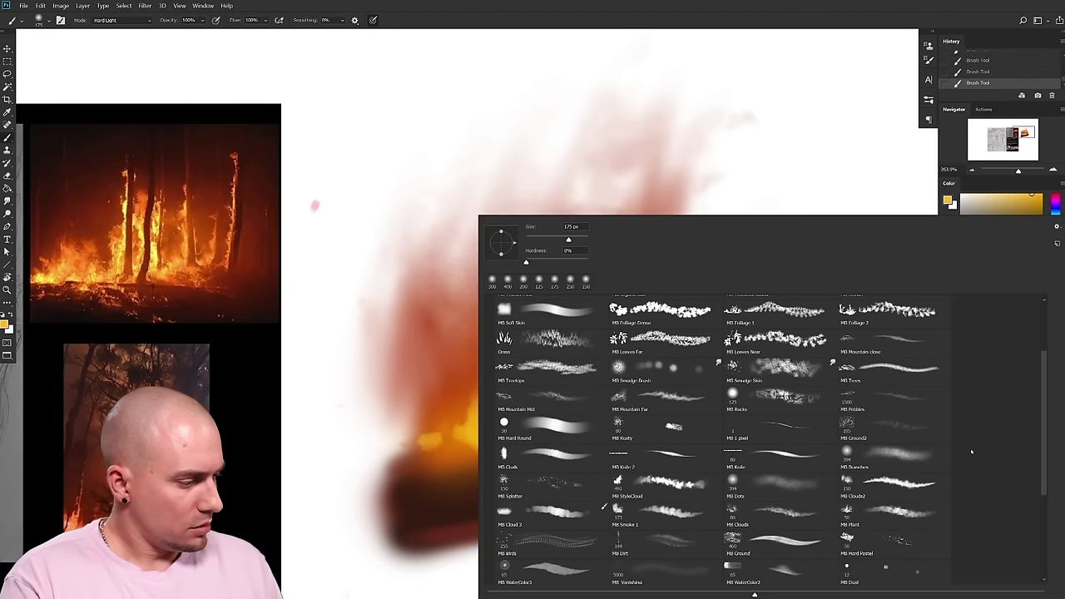
drag(425, 458, 421, 461)
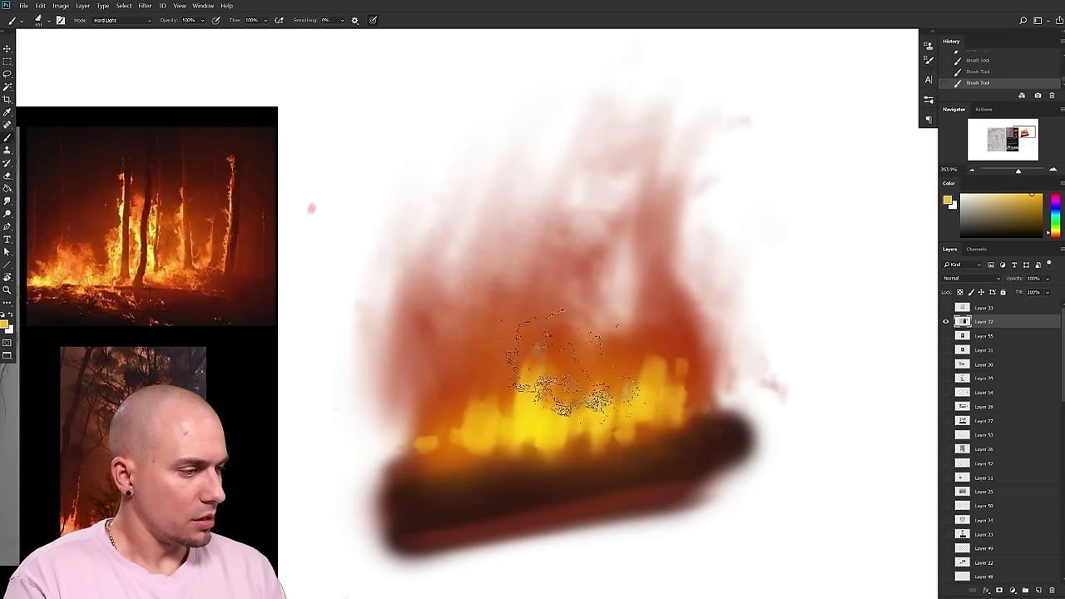
- Enlarge the brush, choose a dark grey and add a new layer directly beneath the fire layer
key(bracketright)
key(bracketright)
drag(975, 222, 974, 219)
key(bracketright)
key(bracketright)
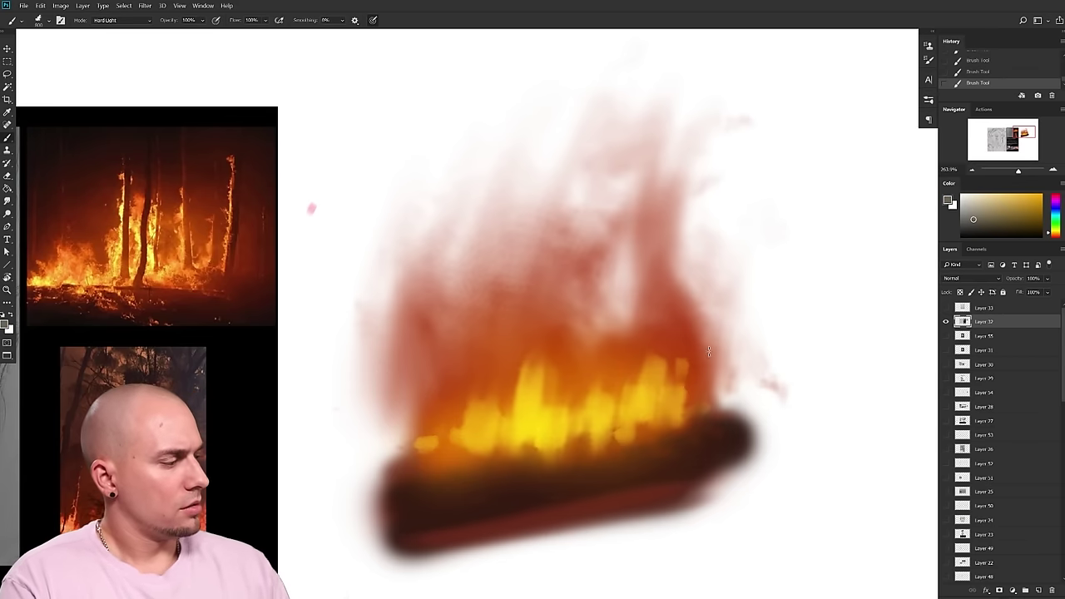
click(984, 335)
click(1038, 591)
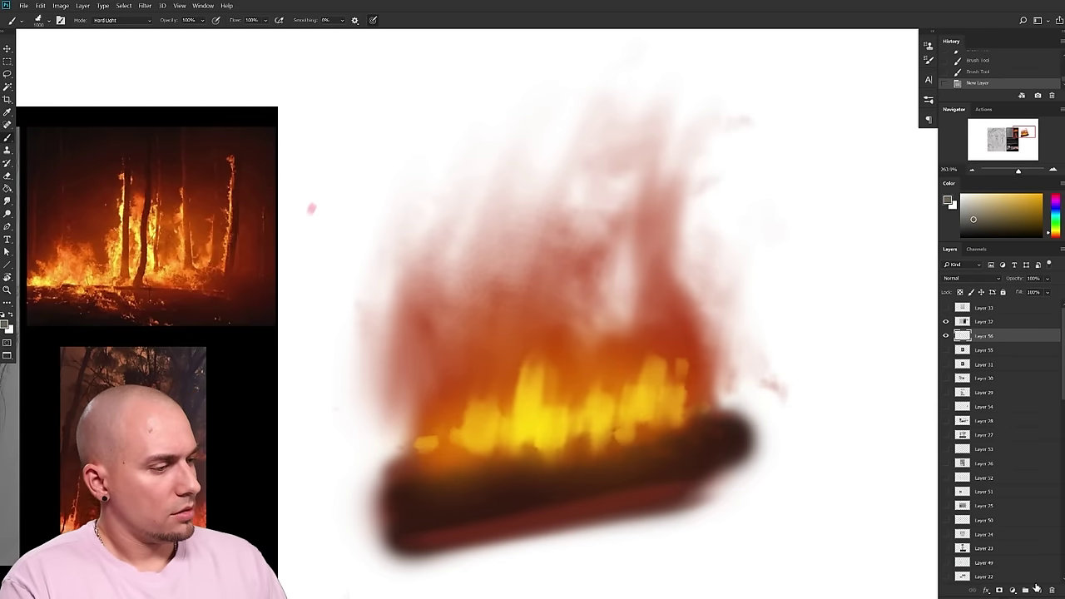
click(495, 308)
key(ctrl+z)
key(bracketleft)
drag(604, 298, 587, 270)
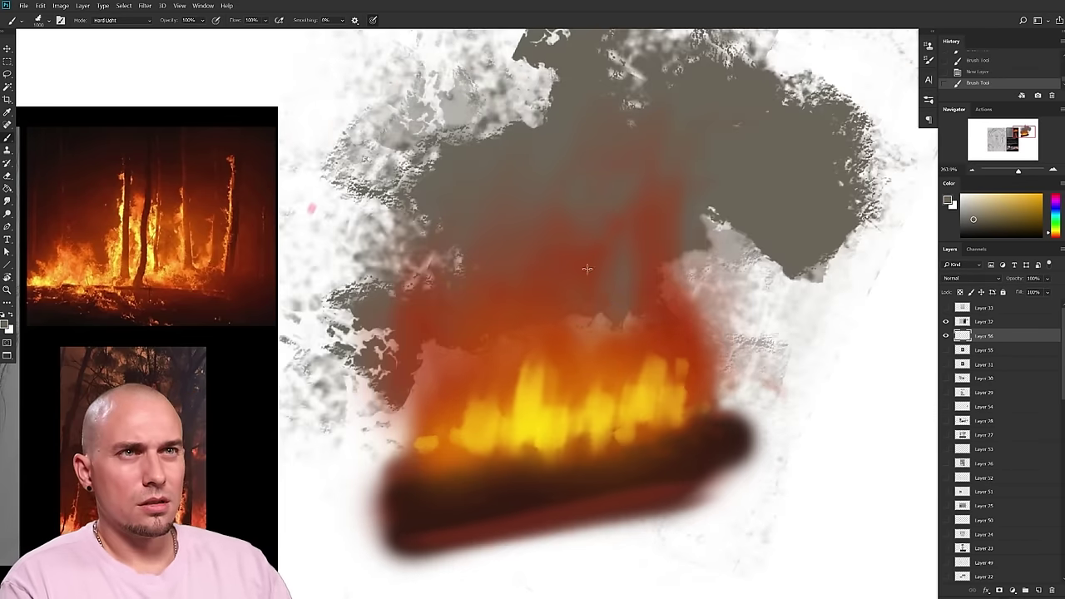
scroll(616, 305, down, 3)
key(ctrl+z)
- Switch to the MB Cloud 3 brush in Normal mode and paint grey smoke above and to the left of the flames
right_click(639, 349)
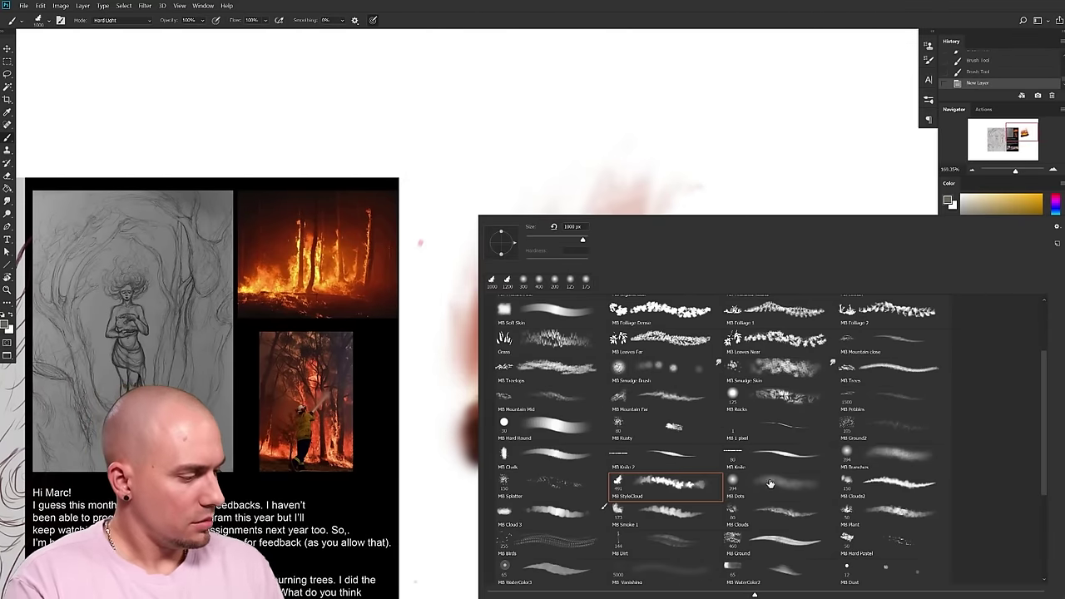
scroll(861, 477, down, 2)
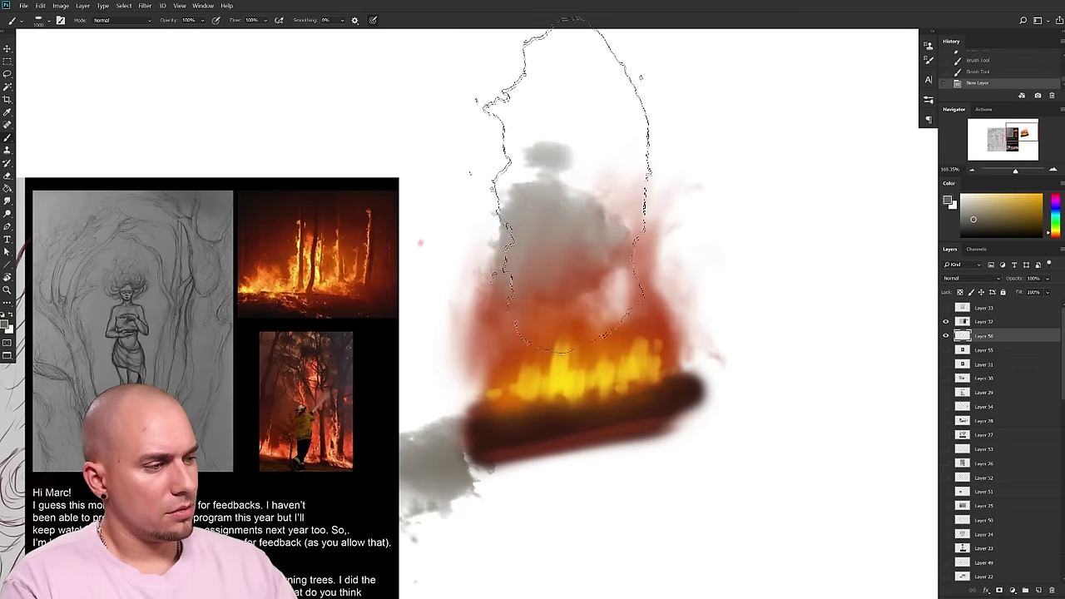
drag(570, 186, 592, 204)
key(bracketright)
key(bracketright)
key(bracketright)
mouse_move(532, 279)
mouse_down()
mouse_move(494, 289)
mouse_move(515, 352)
mouse_up()
drag(465, 258, 441, 358)
- Extend the grey smoke along the fire's right side and over its top with a larger cloud brush
key(bracketright)
key(bracketright)
mouse_move(657, 358)
mouse_down()
mouse_move(674, 287)
mouse_move(691, 399)
mouse_up()
drag(638, 262, 682, 204)
drag(647, 151, 599, 58)
key(bracketleft)
key(bracketleft)
drag(516, 50, 457, 117)
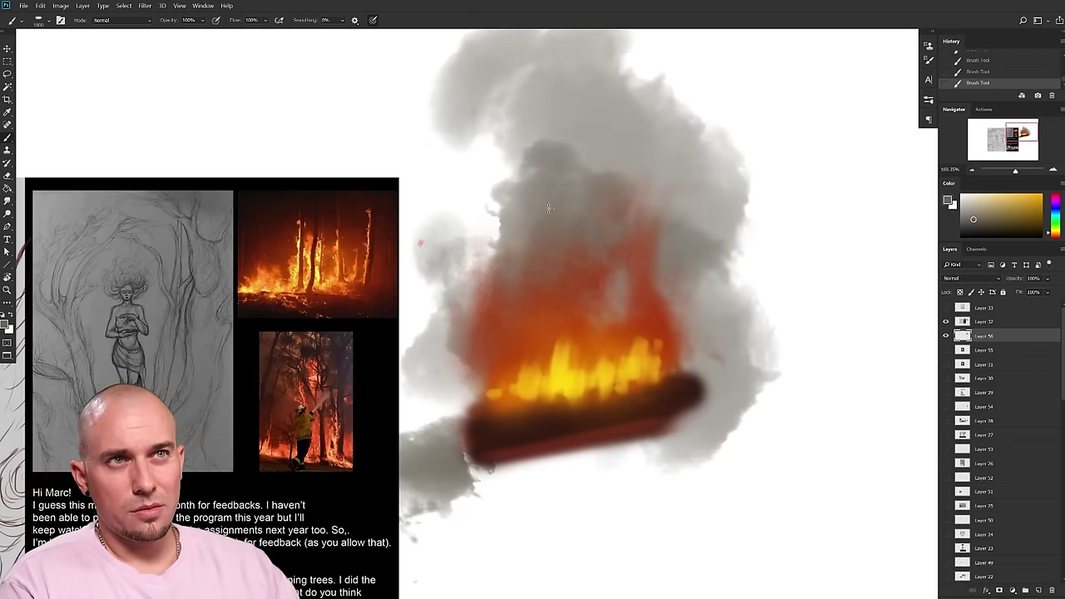
drag(607, 242, 579, 374)
drag(591, 425, 672, 433)
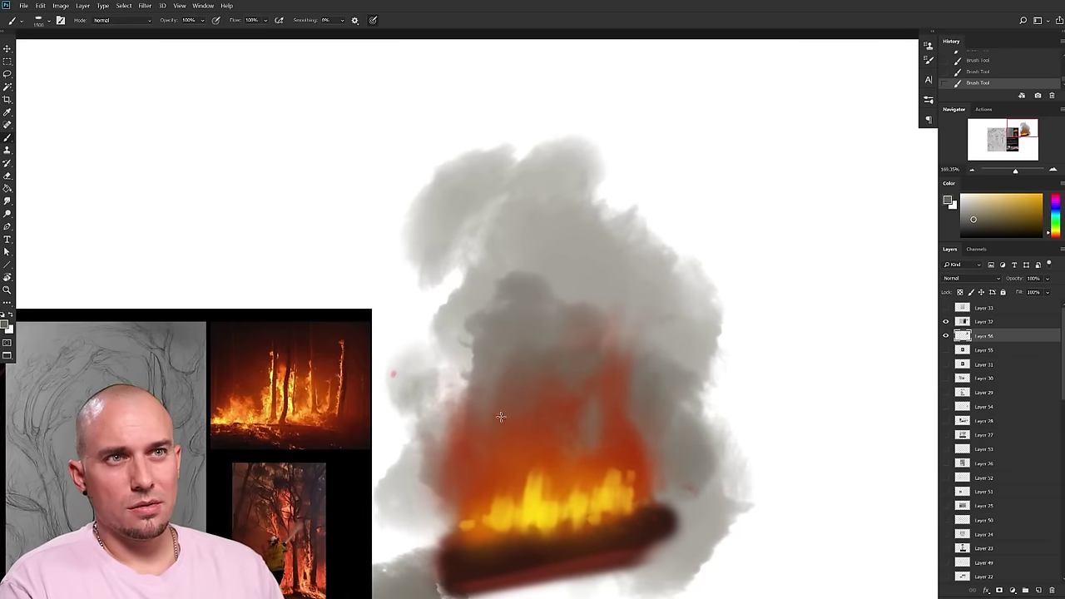
- Enlarge the cloud brush further and build a denser, taller grey smoke column above the fire
key(bracketright)
key(bracketright)
key(bracketright)
key(bracketright)
drag(466, 416, 424, 374)
mouse_move(450, 241)
mouse_down()
mouse_move(555, 321)
mouse_move(549, 241)
mouse_up()
mouse_move(574, 141)
mouse_down()
mouse_move(459, 88)
mouse_move(429, 125)
mouse_up()
drag(599, 108, 665, 258)
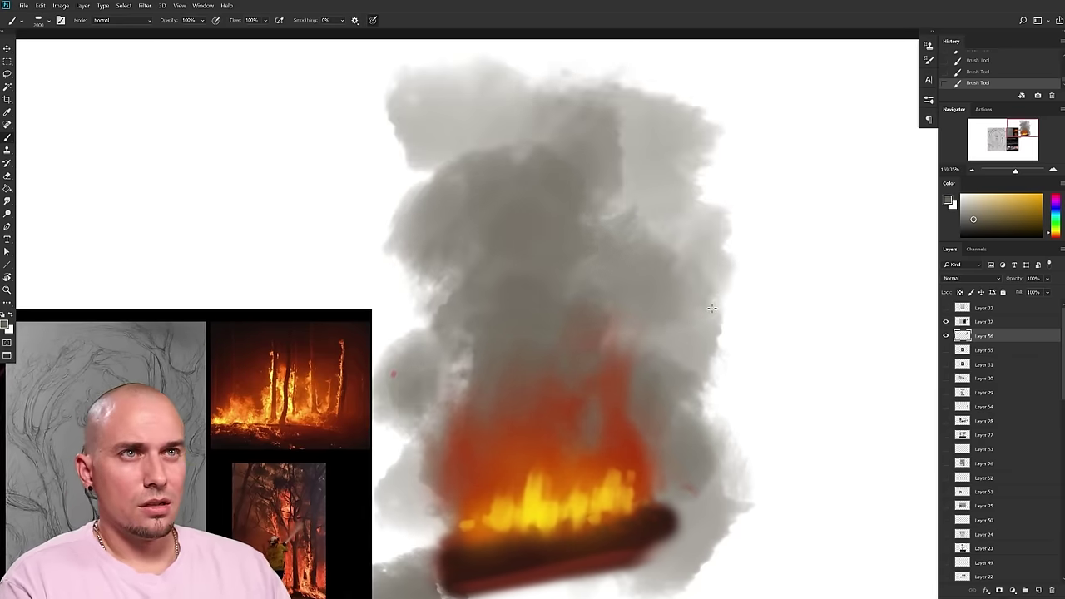
- Thicken the smoke around both sides of the flames and add a faint puff beyond the right edge
key(bracketright)
drag(724, 308, 707, 399)
drag(633, 423, 641, 305)
drag(471, 248, 487, 272)
mouse_move(424, 341)
mouse_down()
mouse_move(456, 393)
mouse_move(565, 503)
mouse_up()
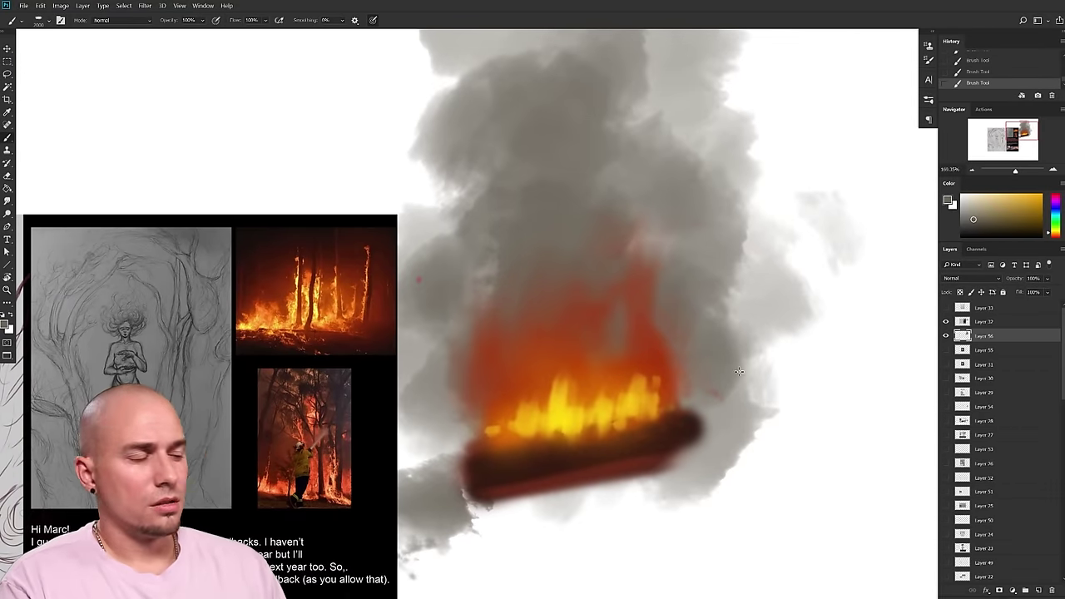
- Sample the flames' orange-red, shift its hue to red and brush a glow into the smoke above, undoing the last stroke
click(984, 212)
alt+click(661, 311)
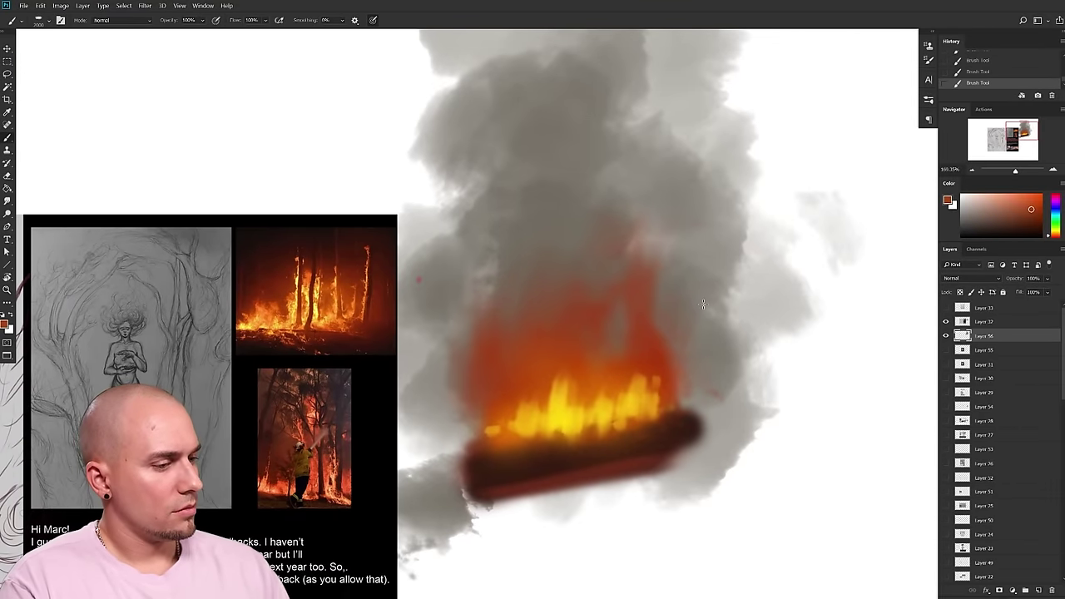
drag(1053, 225, 1053, 238)
key(bracketright)
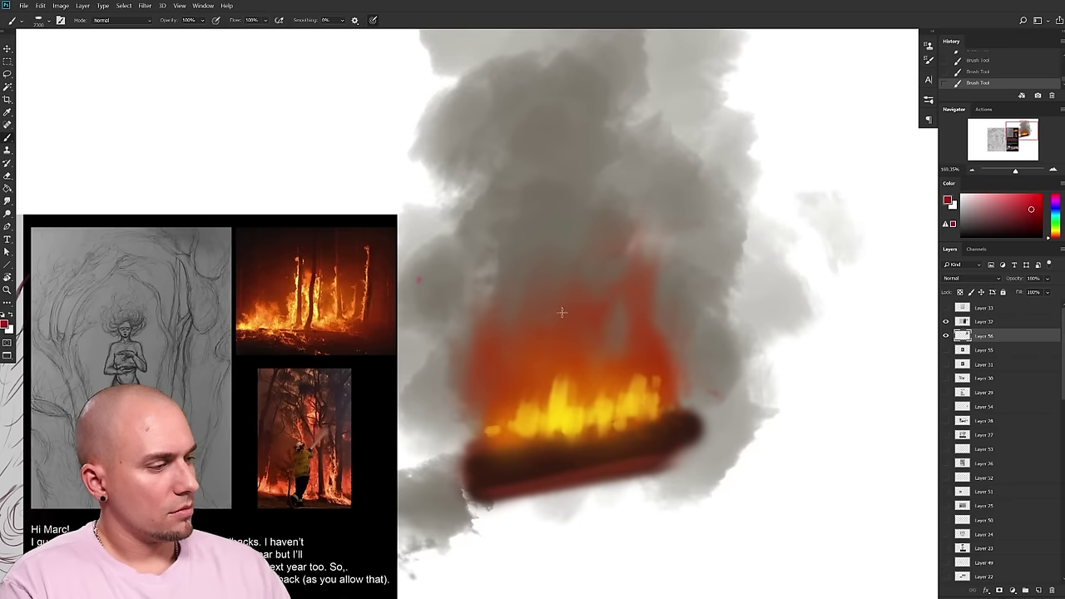
drag(562, 313, 578, 291)
key(bracketright)
mouse_move(582, 250)
mouse_down()
mouse_move(516, 274)
mouse_move(606, 269)
mouse_up()
key(ctrl+z)
- Mute the colour to a desaturated orange-red and tint the smoke above the fire, undoing the lighter pink stroke
click(1010, 209)
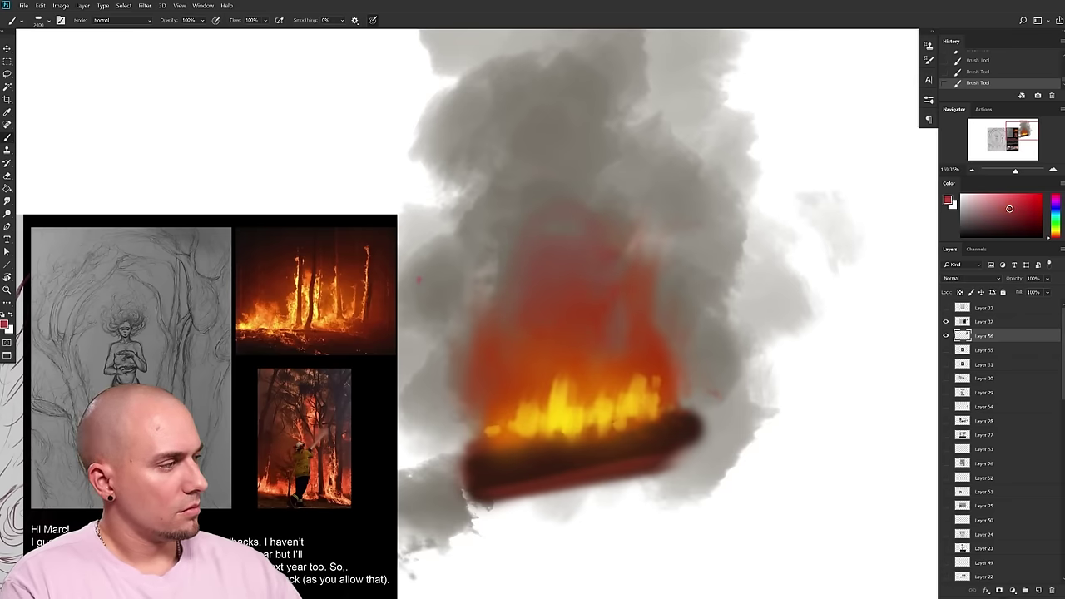
click(1056, 236)
mouse_move(587, 274)
mouse_down()
mouse_move(515, 271)
mouse_move(610, 213)
mouse_move(631, 180)
mouse_move(599, 200)
mouse_up()
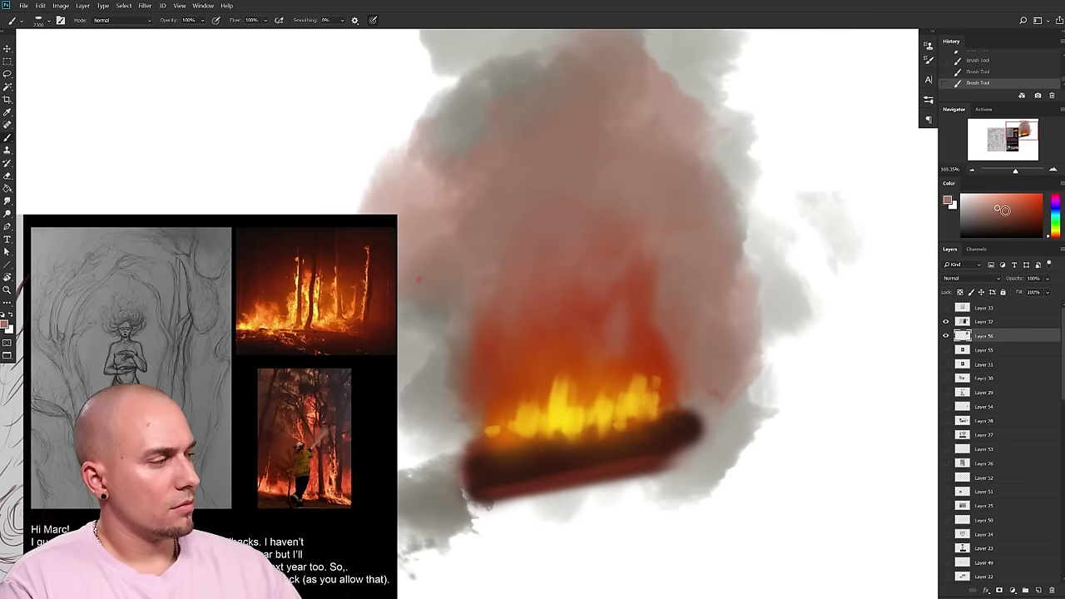
mouse_move(594, 349)
mouse_down()
mouse_move(629, 261)
mouse_move(559, 292)
mouse_up()
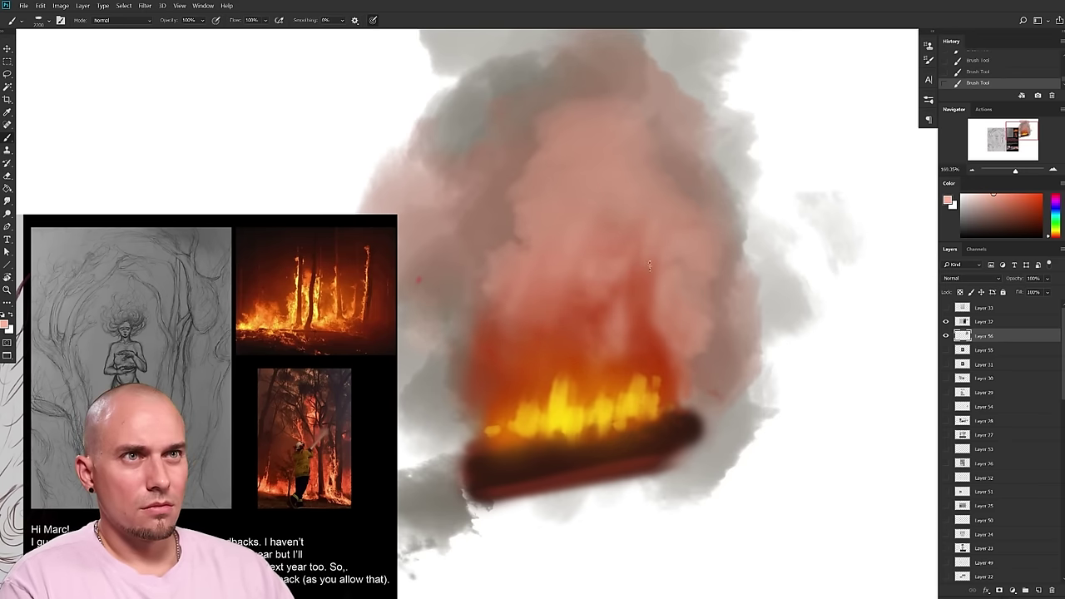
key(ctrl+z)
- Darken the colour to near-black brown and paint a heavy dark smoke cloud just above the flames
drag(718, 291, 690, 292)
drag(1004, 221, 997, 236)
mouse_move(640, 304)
mouse_down()
mouse_move(587, 306)
mouse_move(556, 285)
mouse_move(659, 260)
mouse_up()
click(993, 234)
mouse_move(617, 229)
mouse_down()
mouse_move(599, 284)
mouse_move(537, 292)
mouse_move(582, 208)
mouse_move(507, 300)
mouse_move(516, 292)
mouse_up()
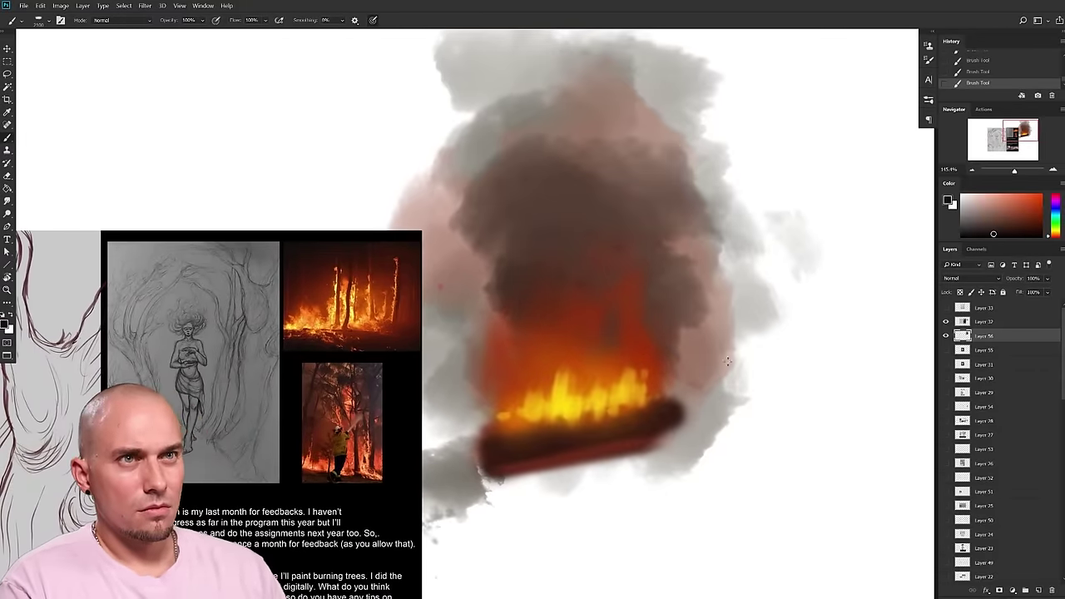
- Sample the flame yellow on the fire layer and set up a smaller, ragged-edged texture brush
right_click(582, 352)
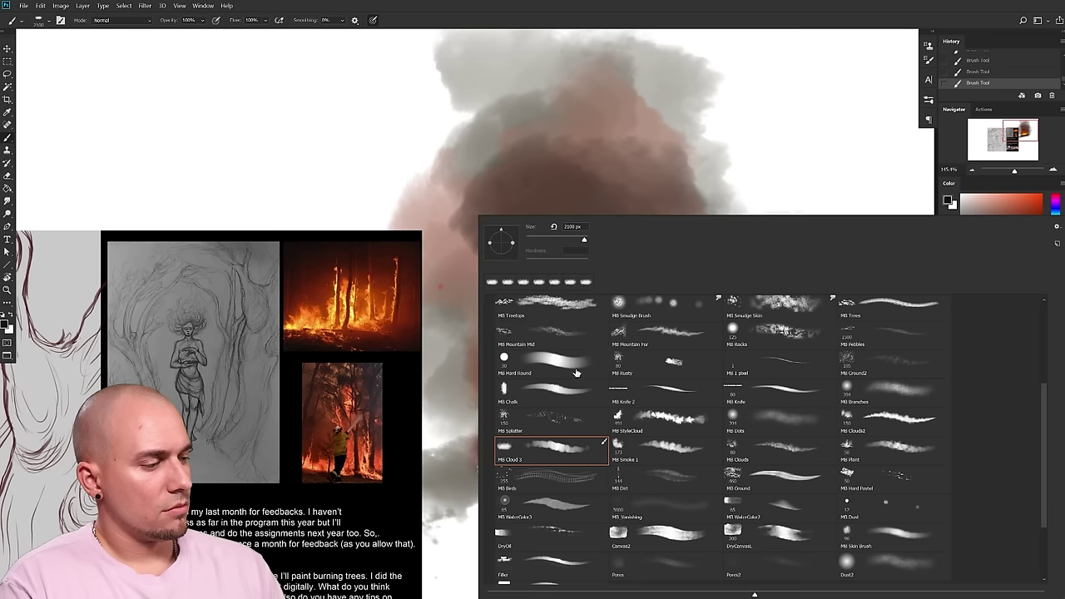
click(453, 491)
key(bracketleft)
mouse_move(627, 353)
mouse_down()
mouse_move(613, 370)
mouse_move(611, 339)
mouse_move(527, 366)
mouse_move(590, 369)
mouse_move(630, 351)
mouse_move(547, 366)
mouse_move(644, 352)
mouse_up()
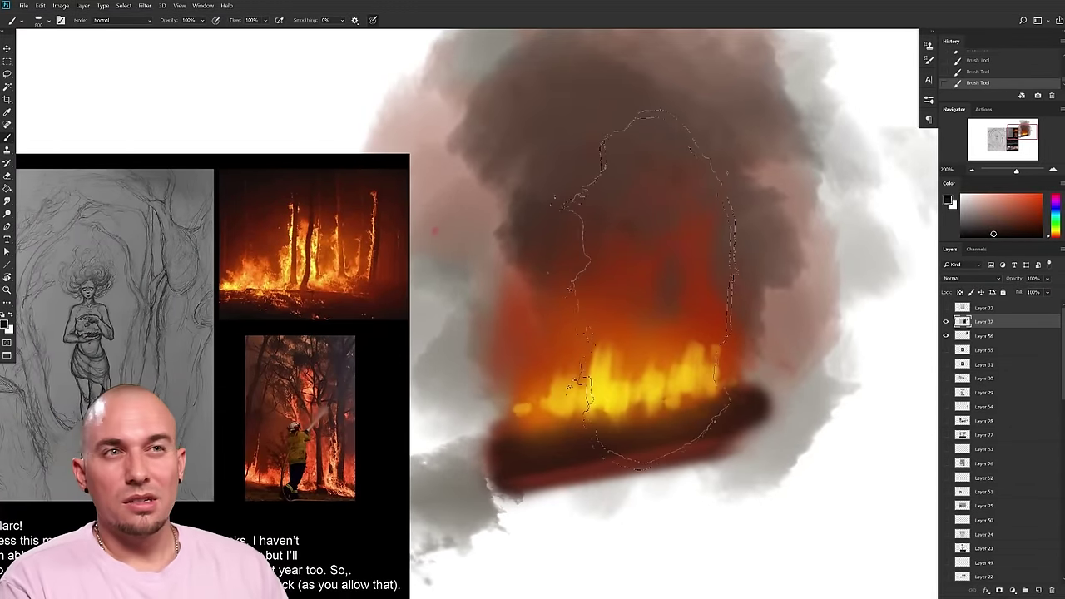
alt+click(615, 379)
right_click(616, 380)
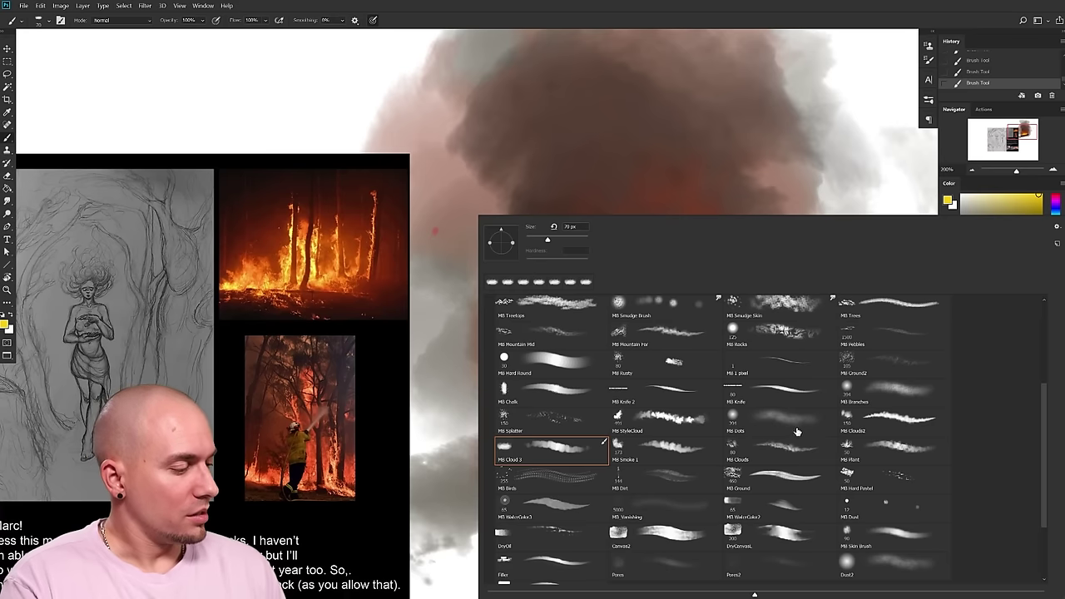
drag(416, 465, 419, 463)
key(bracketleft)
key(bracketleft)
key(bracketleft)
key(bracketleft)
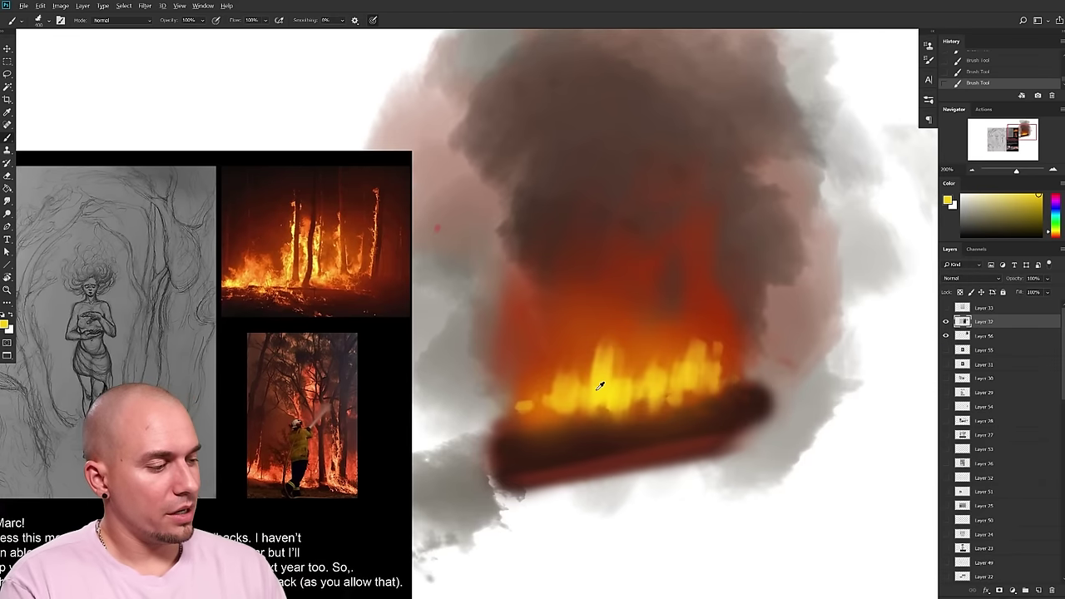
- Paint ragged yellow flame shapes rising from the fire, with detached flame pieces above the main tongues
drag(612, 380, 628, 331)
key(ctrl+z)
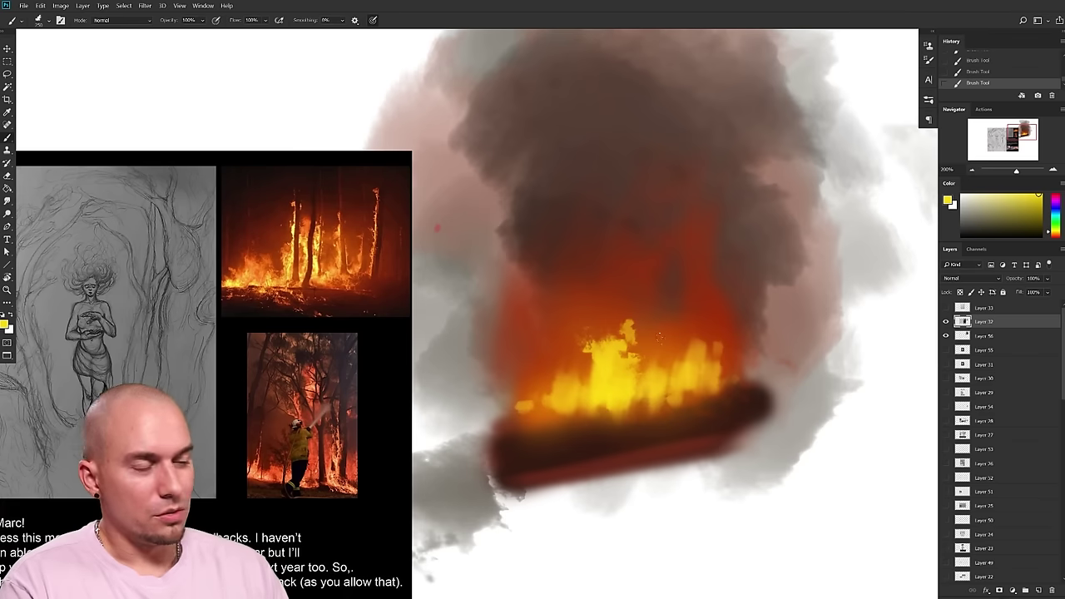
drag(574, 391, 570, 371)
key(bracketright)
key(bracketright)
drag(613, 302, 610, 293)
key(bracketright)
key(bracketright)
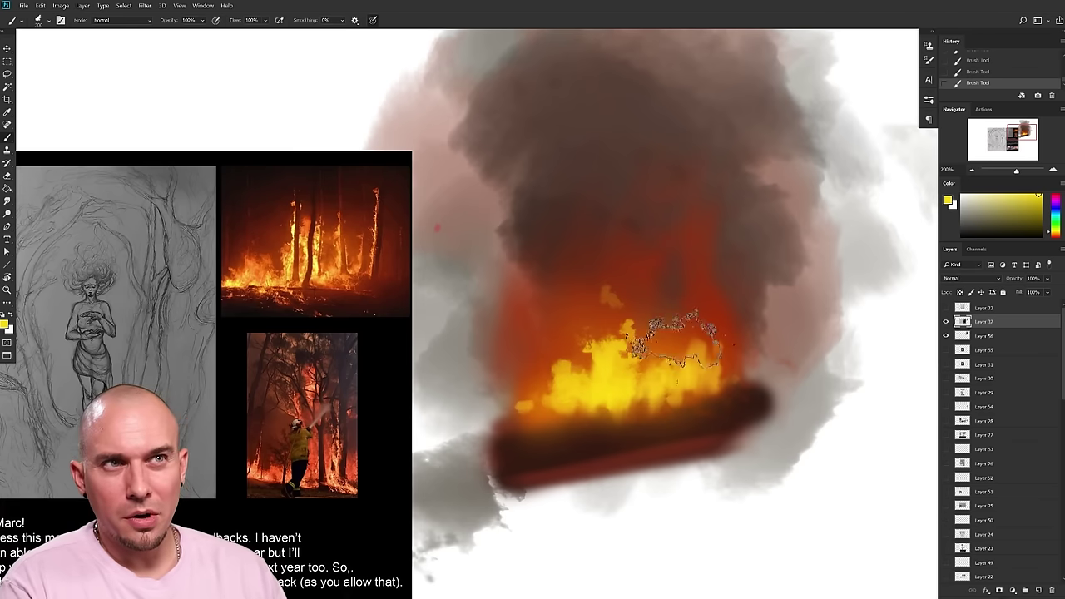
drag(672, 340, 681, 308)
- Scatter small pale yellow and pink sparks over the flames and smoke with a speckle brush, and resample the flame yellow
right_click(599, 366)
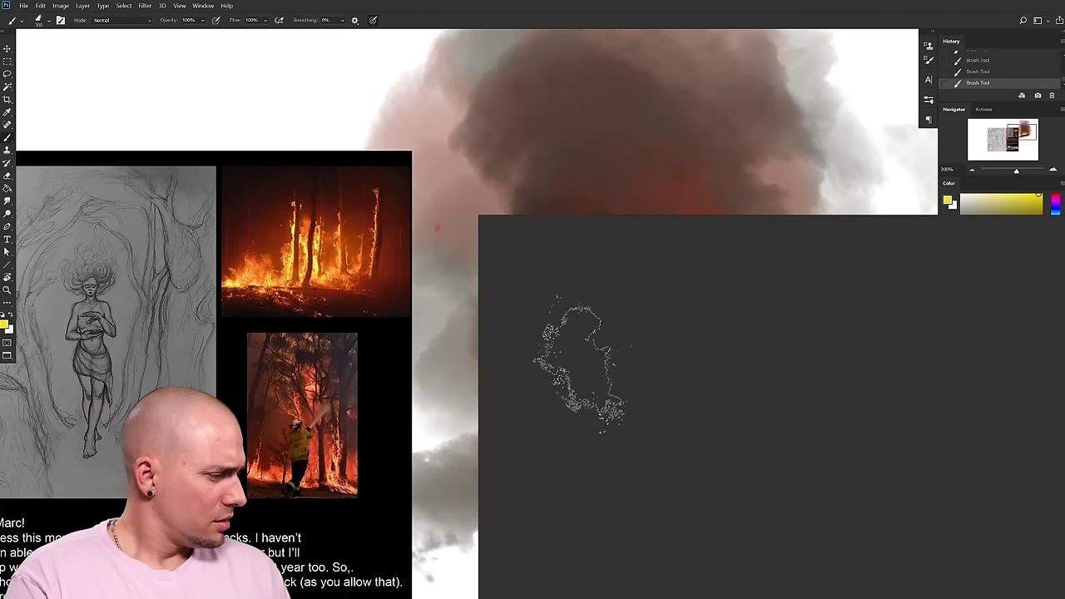
click(900, 494)
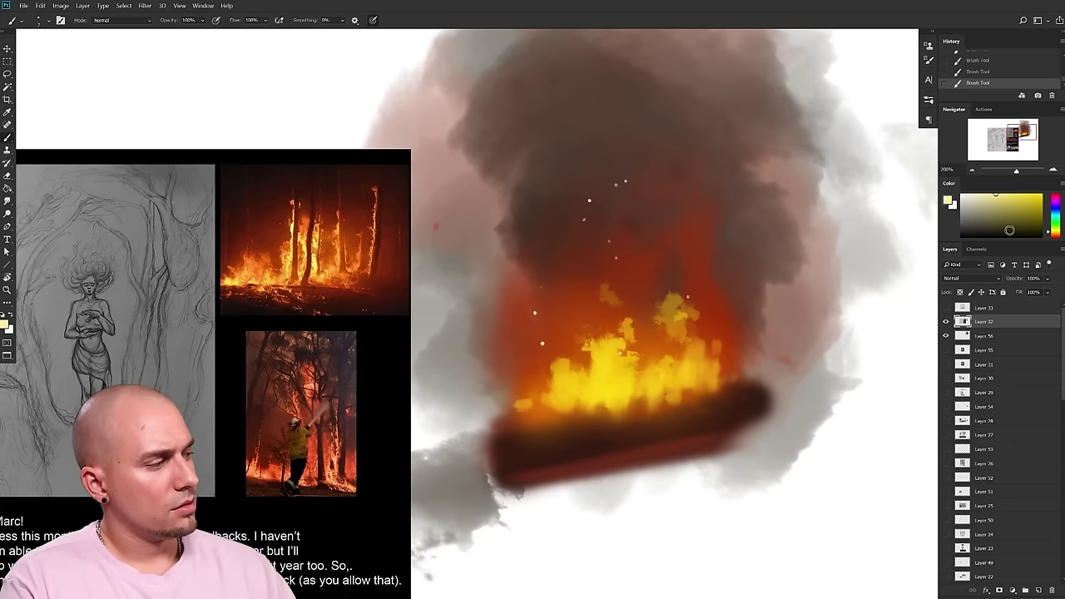
drag(1053, 231, 1055, 245)
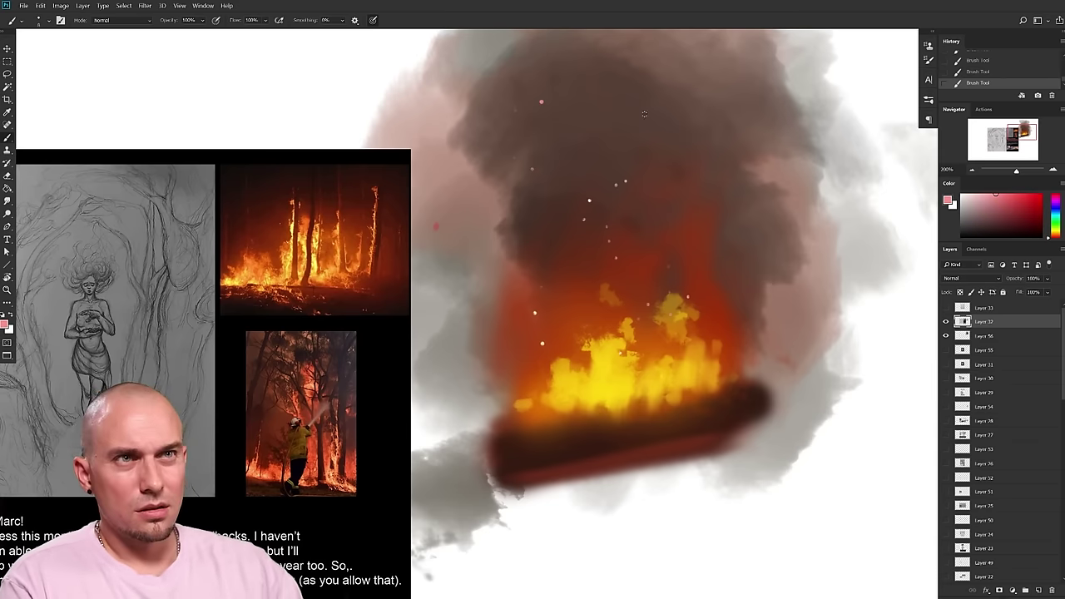
drag(700, 390, 729, 389)
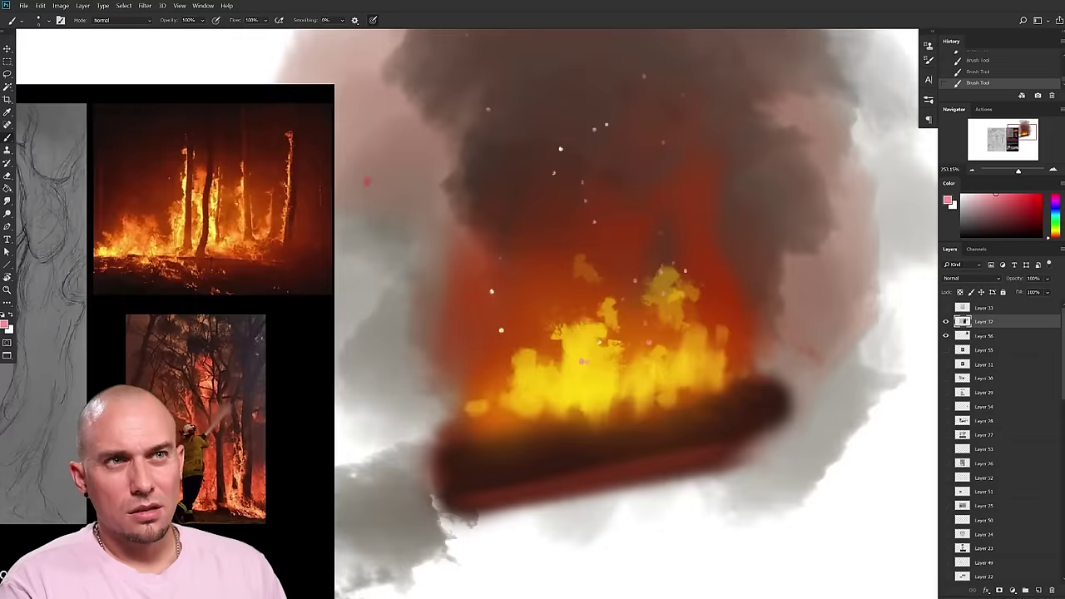
drag(618, 372, 657, 374)
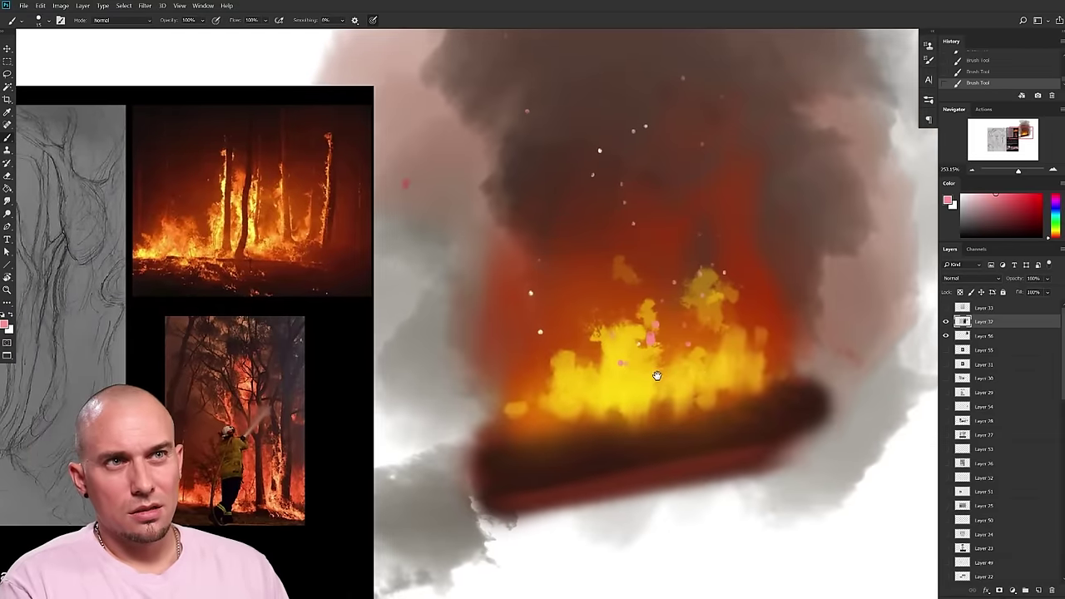
alt+click(627, 387)
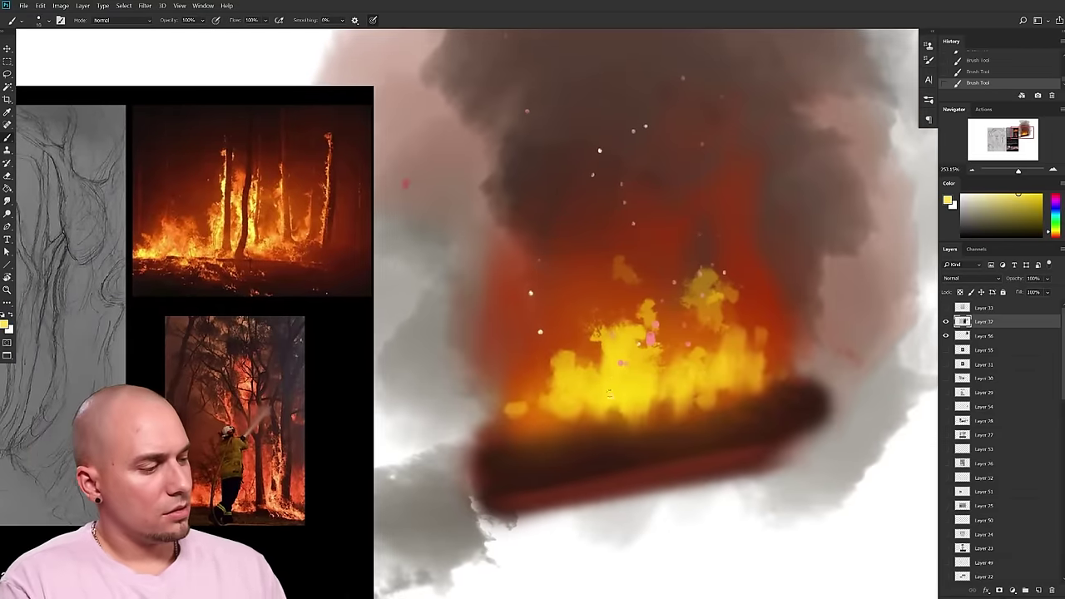
- Look over the whole submission beside the fire study: line drawing, references, written questions and yearly progress images
scroll(753, 389, down, 5)
drag(633, 426, 617, 420)
drag(618, 420, 651, 428)
drag(613, 416, 629, 426)
drag(628, 426, 605, 395)
drag(605, 396, 622, 350)
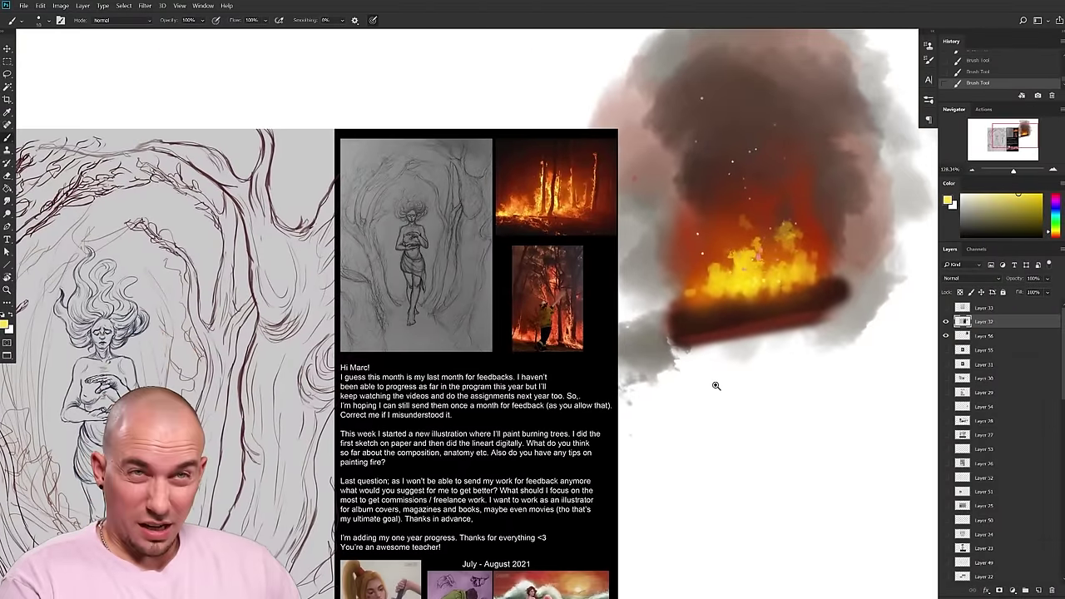
drag(708, 394, 681, 395)
scroll(756, 341, down, 3)
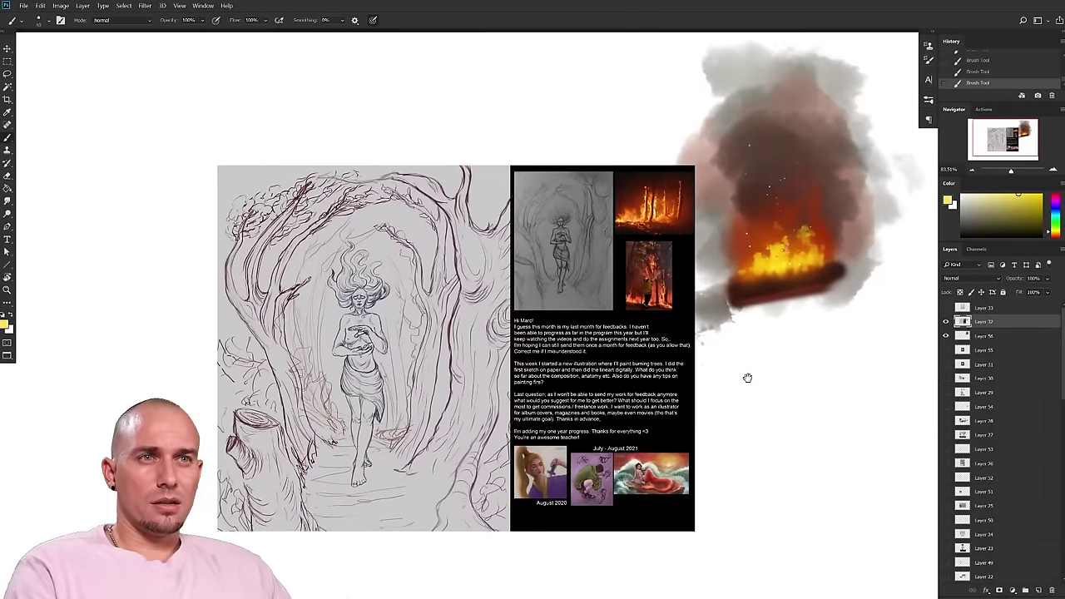
scroll(746, 372, up, 3)
drag(747, 373, 737, 373)
drag(736, 373, 841, 353)
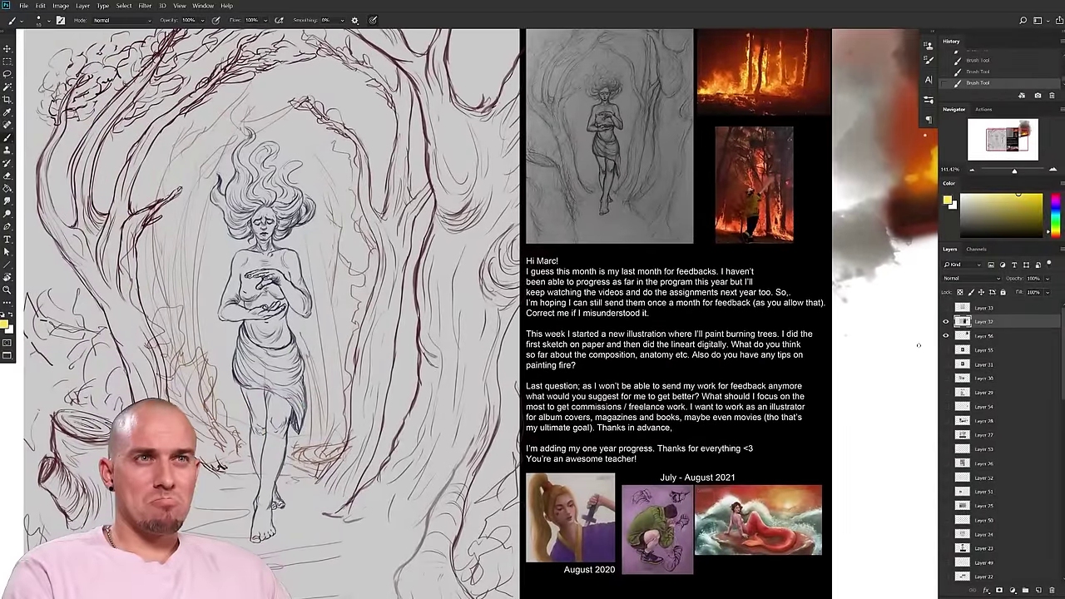
drag(894, 340, 911, 342)
mouse_move(649, 383)
mouse_down()
mouse_move(860, 364)
mouse_move(811, 362)
mouse_up()
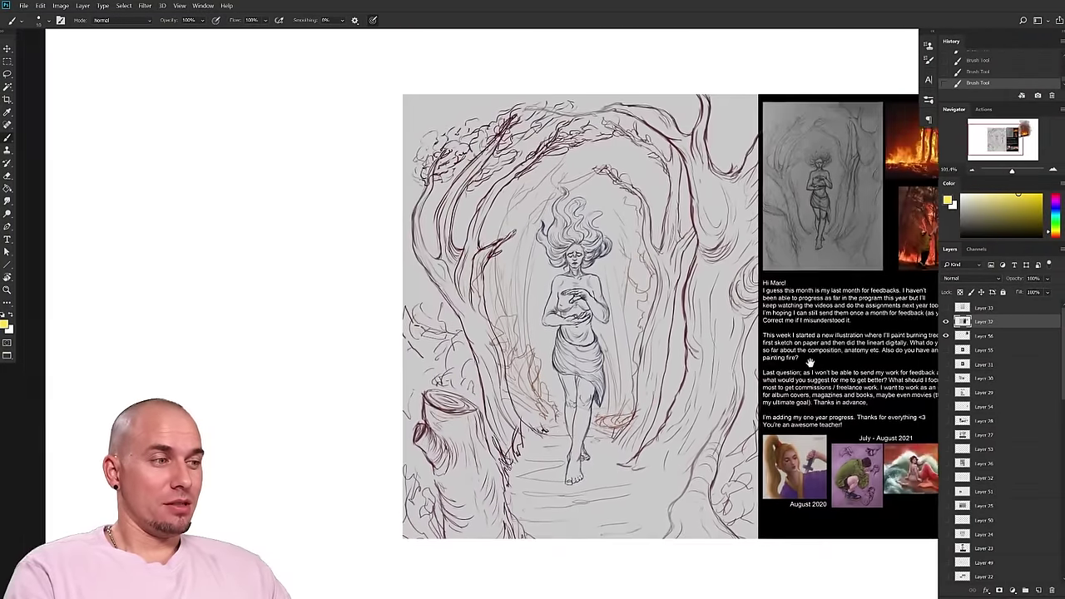
scroll(810, 363, right, 3)
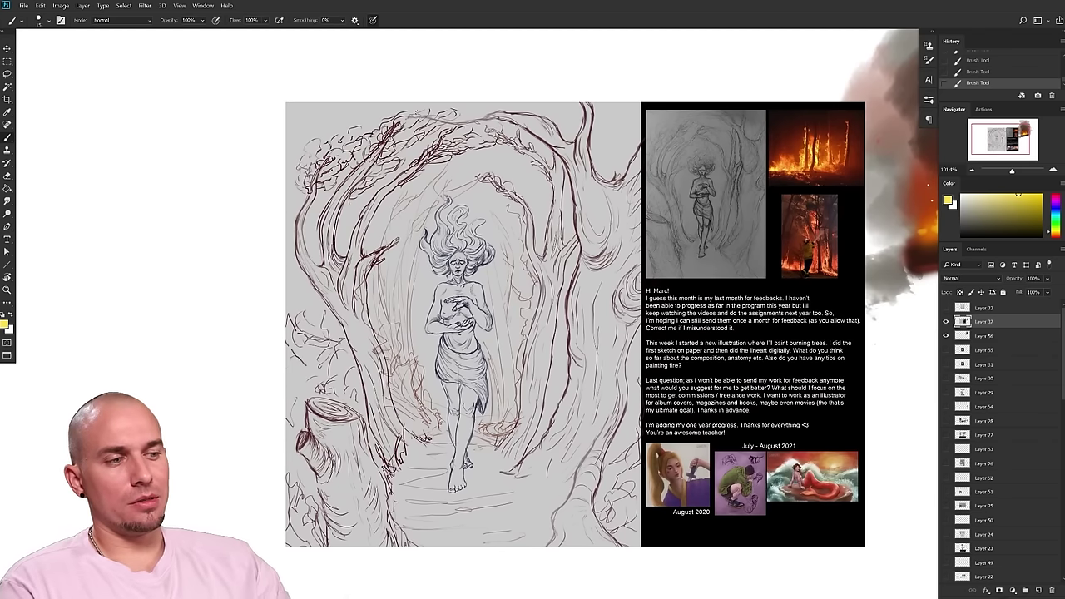
scroll(449, 353, right, 1)
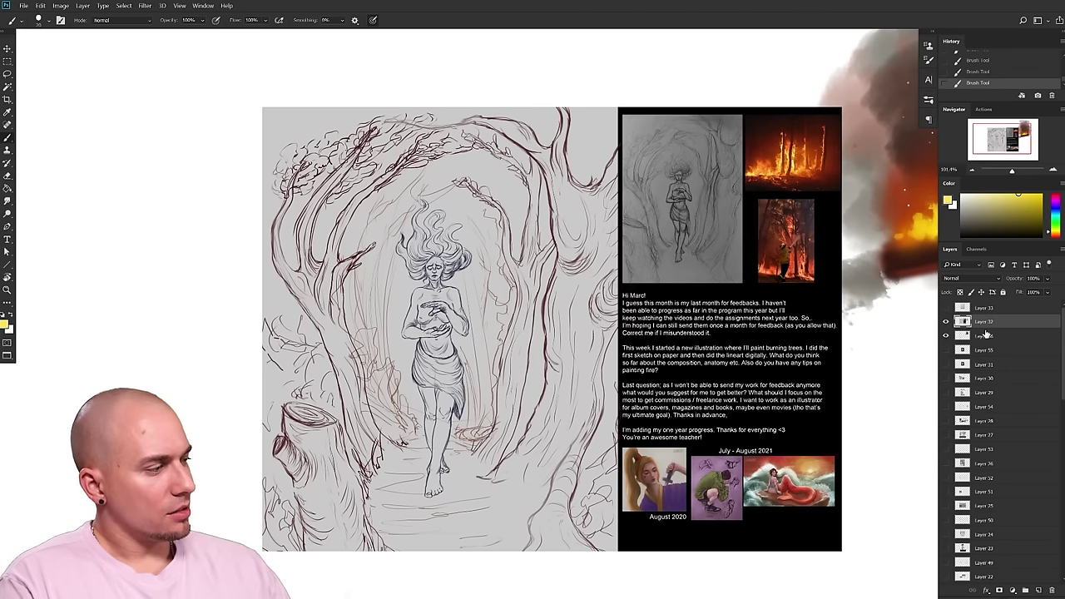
- Switch to a small round brush with a muted grey and try a stroke along the arched branches above the woman
right_click(378, 192)
double_click(471, 335)
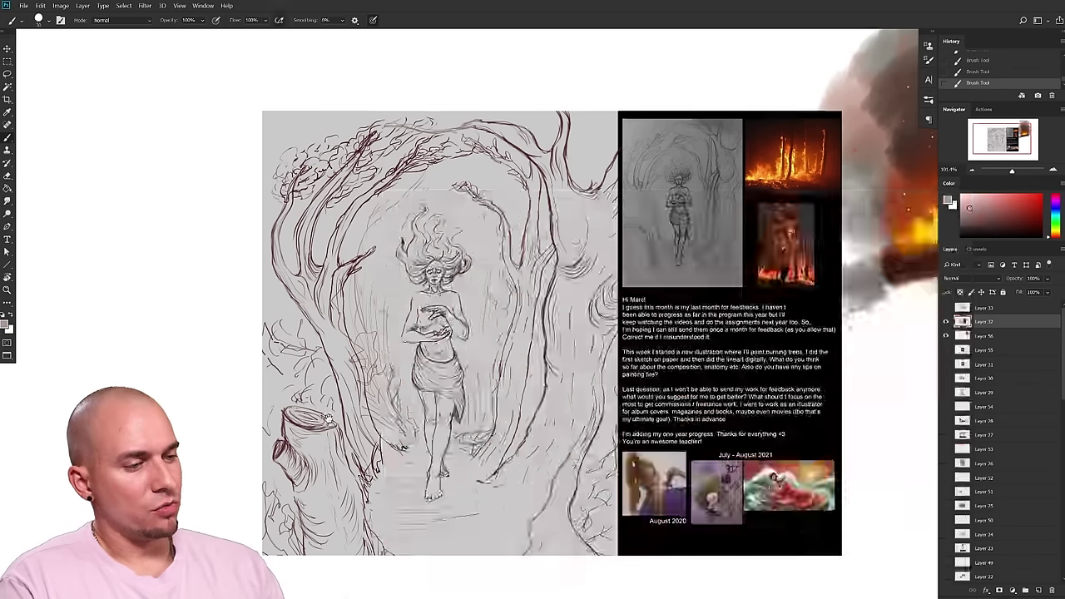
drag(472, 335, 476, 357)
key(bracketleft)
mouse_move(309, 210)
mouse_down()
mouse_move(400, 144)
mouse_move(471, 133)
mouse_up()
key(ctrl+z)
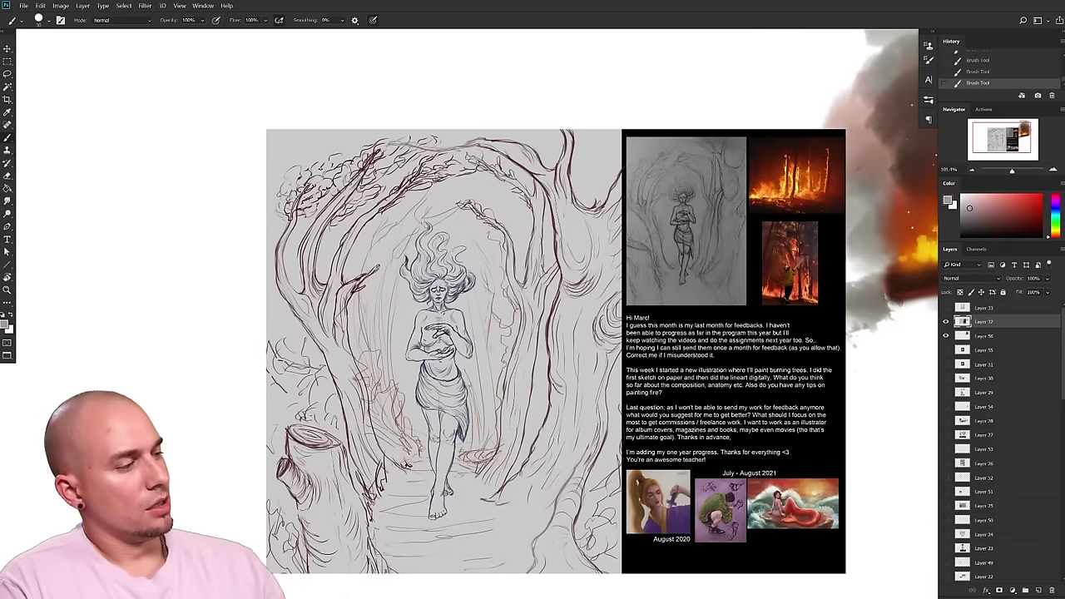
- Switch to black with a slightly larger round brush and try strokes over the arched branches above the woman
key(d)
key(bracketright)
mouse_move(317, 279)
mouse_down()
mouse_move(380, 171)
mouse_move(527, 149)
mouse_up()
key(ctrl+z)
key(ctrl+z)
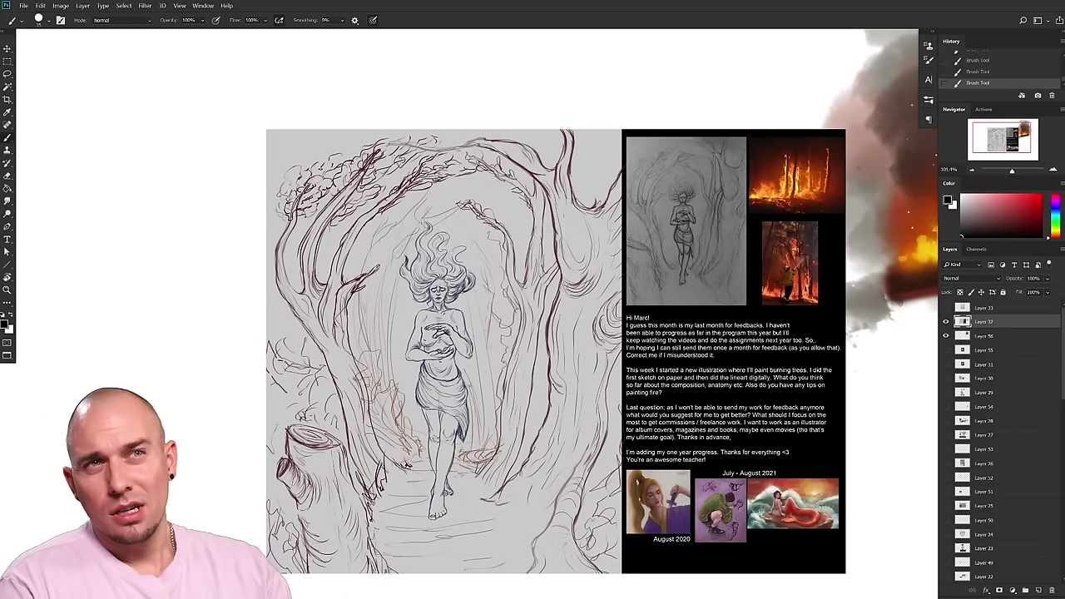
drag(358, 237, 342, 201)
mouse_move(368, 285)
mouse_down()
mouse_move(337, 190)
mouse_move(556, 149)
mouse_move(593, 212)
mouse_up()
key(ctrl+z)
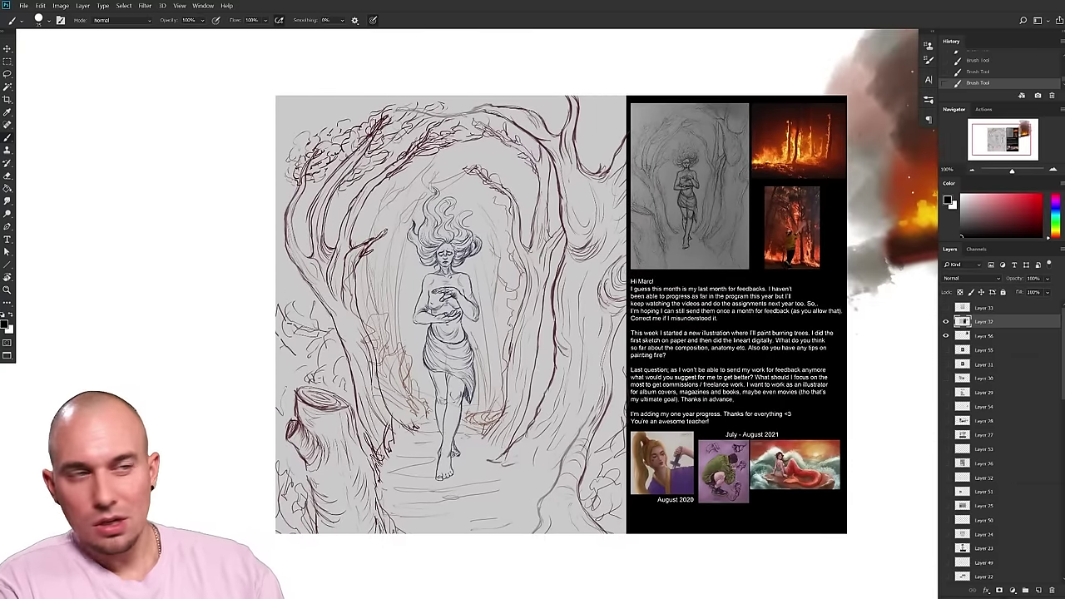
- Paint thick black branches fanning out from the left tree, with one reaching over the woman's head
drag(350, 237, 416, 100)
mouse_move(320, 215)
mouse_down()
mouse_move(326, 137)
mouse_move(347, 79)
mouse_up()
drag(299, 247, 293, 173)
mouse_move(396, 83)
mouse_down()
mouse_move(350, 237)
mouse_move(470, 158)
mouse_up()
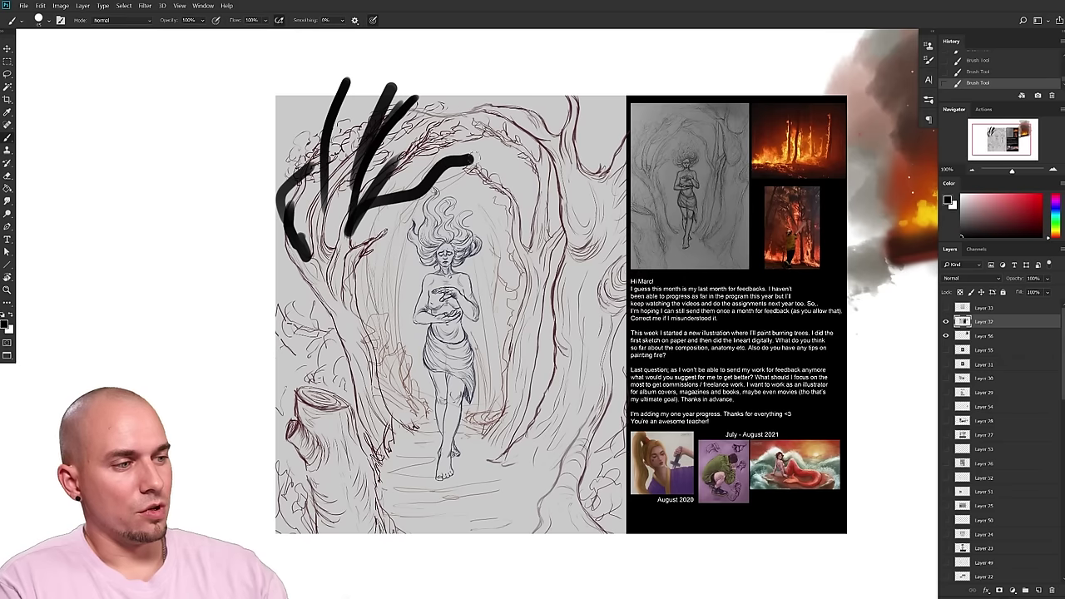
mouse_move(405, 113)
mouse_down()
mouse_move(394, 98)
mouse_move(343, 198)
mouse_up()
key(ctrl+z)
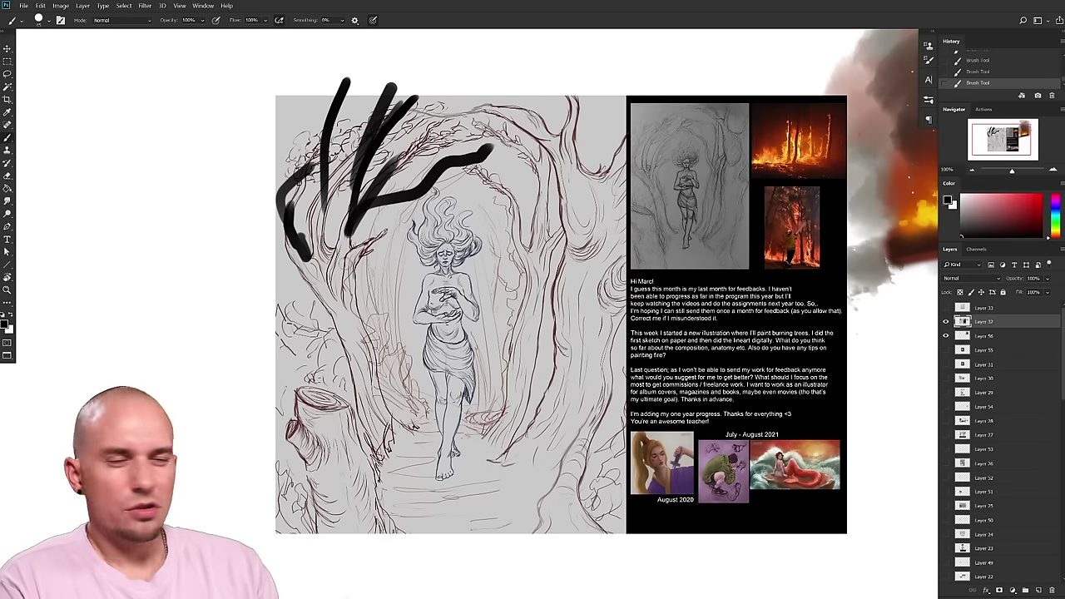
- Paint thick black branches leaning inward from the tree to the right of the woman
drag(442, 428, 355, 431)
drag(550, 371, 560, 336)
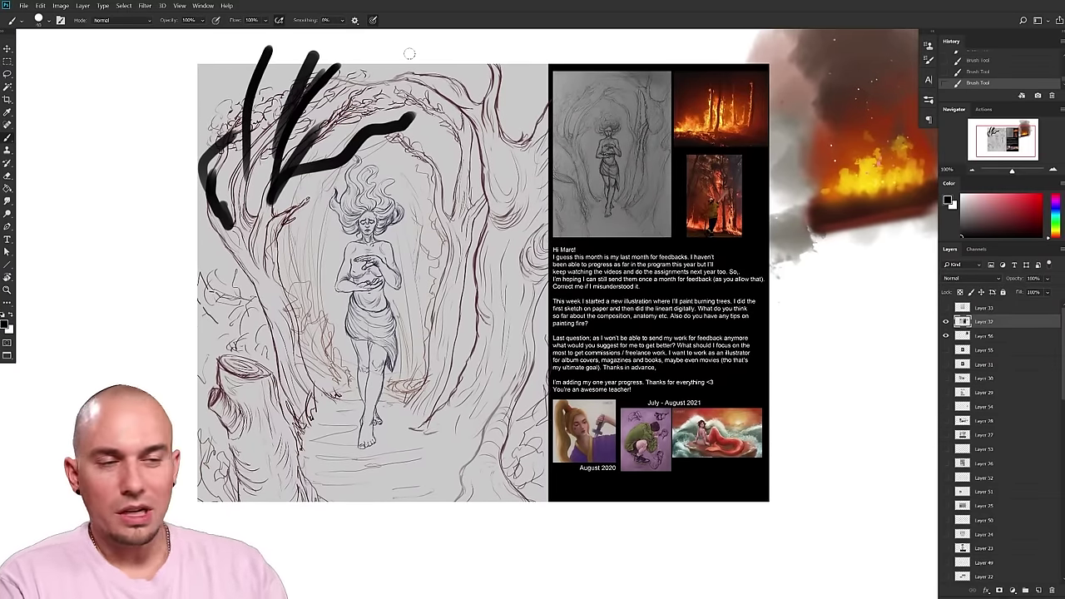
drag(428, 229, 423, 234)
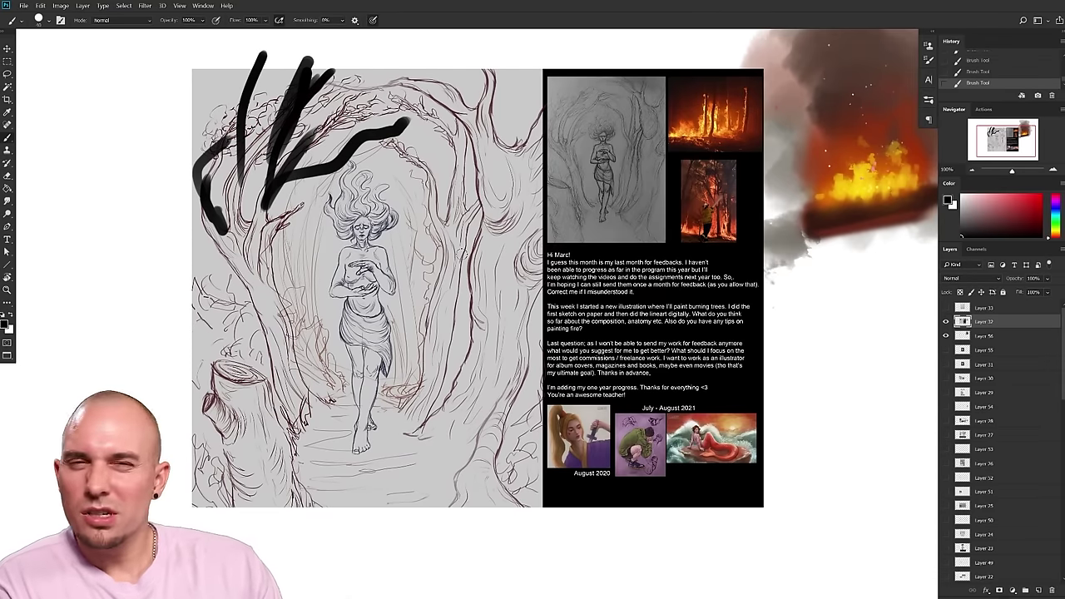
drag(444, 223, 384, 141)
key(ctrl+z)
drag(447, 216, 367, 98)
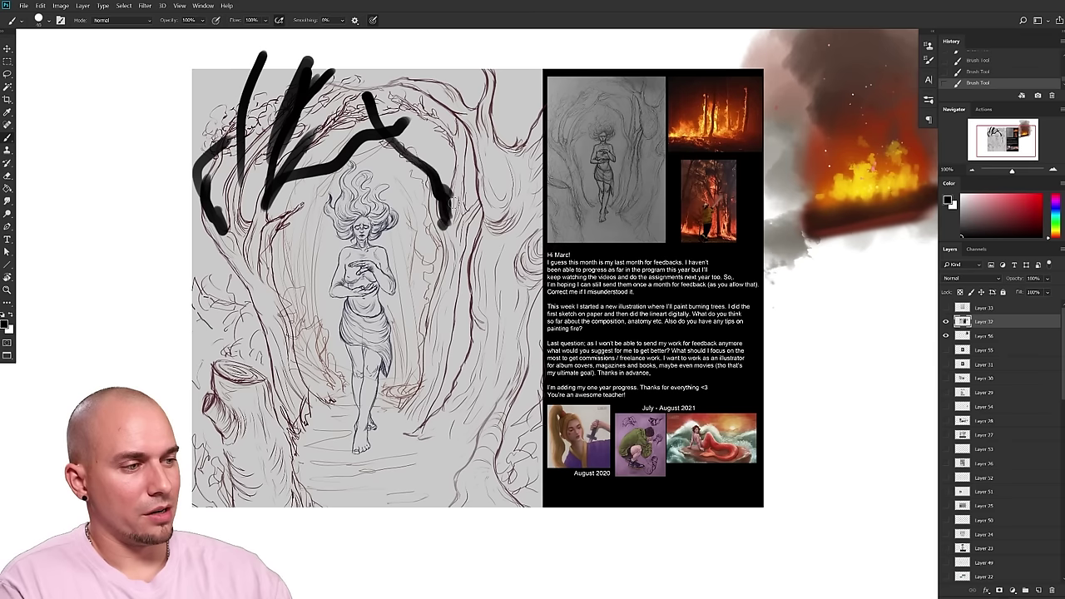
mouse_move(485, 199)
mouse_down()
mouse_move(400, 56)
mouse_move(492, 169)
mouse_move(497, 191)
mouse_move(483, 163)
mouse_up()
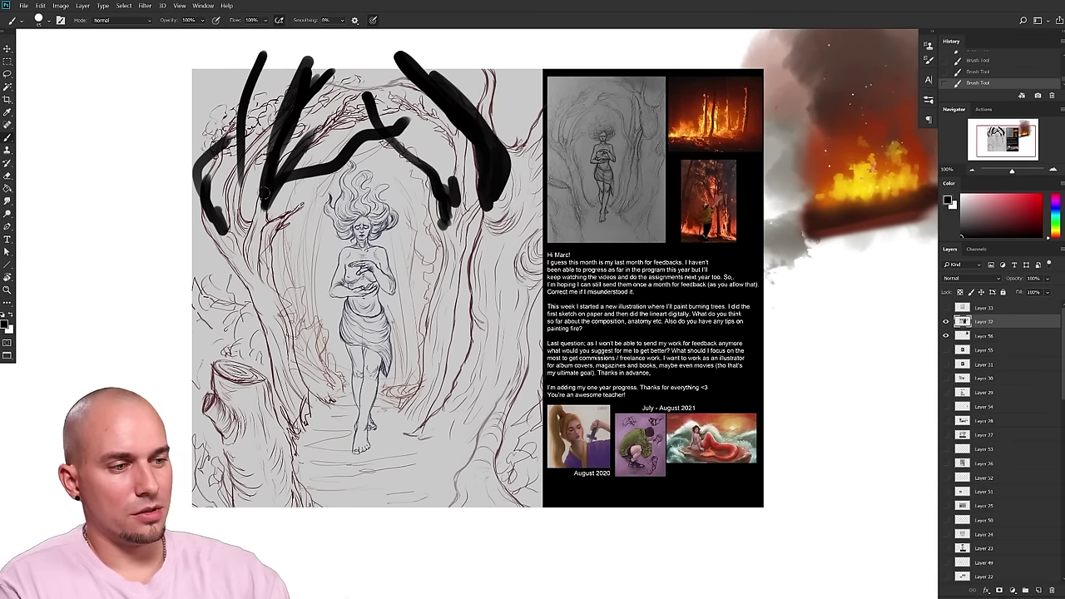
- Join the left tree's black branches into one solid trunk
drag(264, 190, 266, 280)
drag(231, 149, 250, 275)
drag(230, 204, 241, 256)
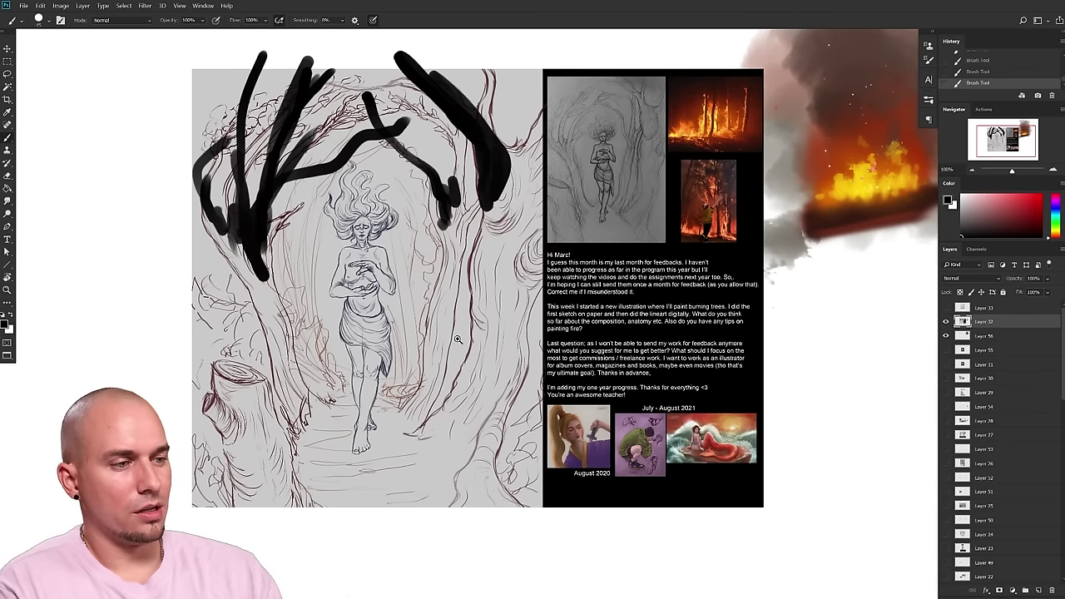
- Hide Layer 32 and Layer 56, and show and activate Layer 33 with the figure drawings
drag(474, 349, 470, 361)
drag(442, 462, 451, 457)
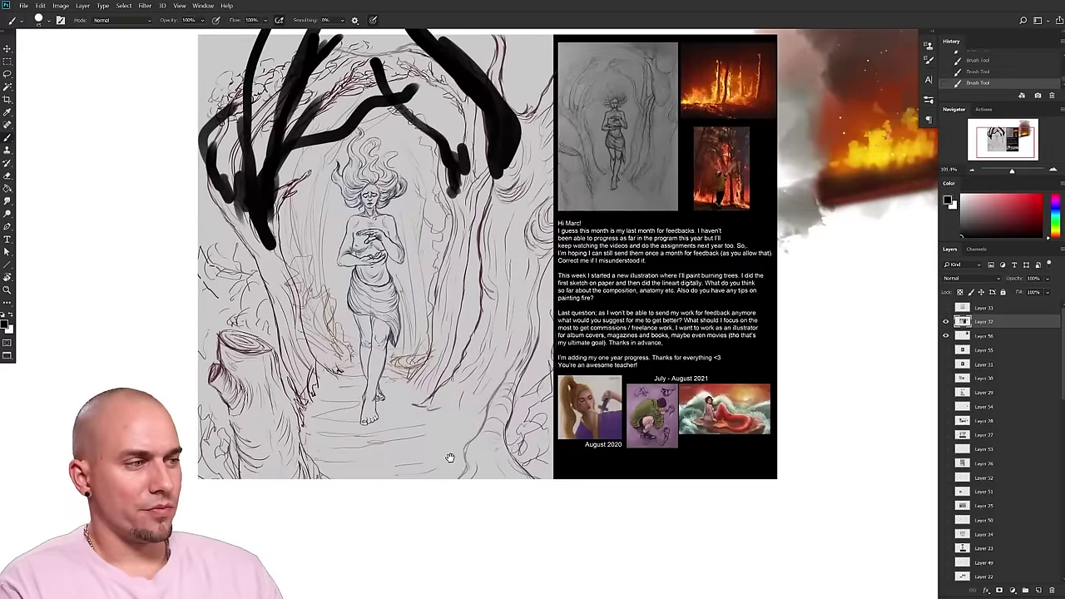
scroll(450, 457, down, 4)
scroll(449, 476, up, 4)
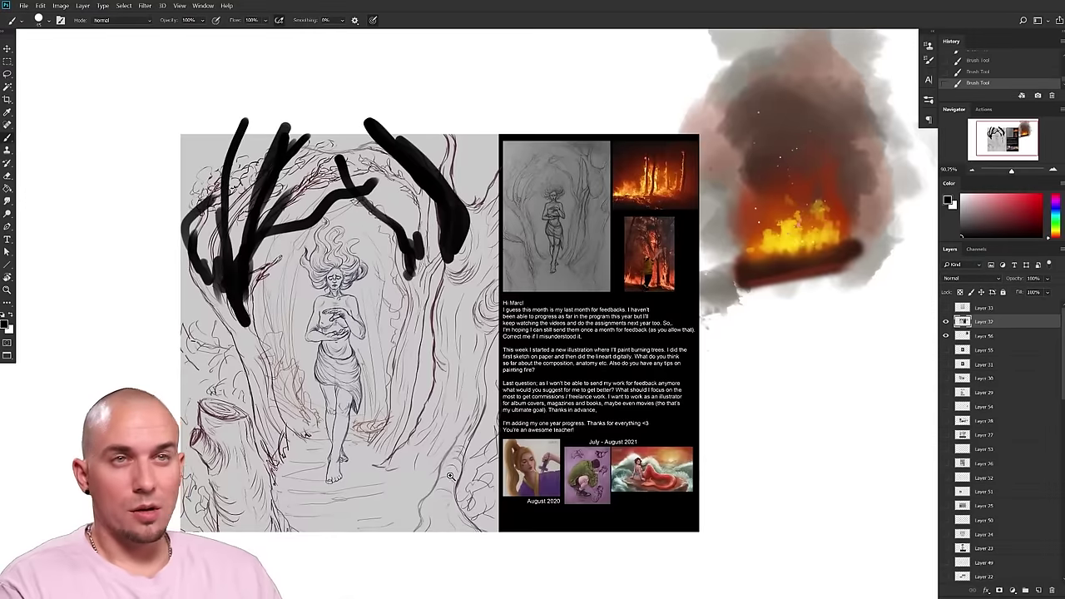
scroll(450, 476, up, 1)
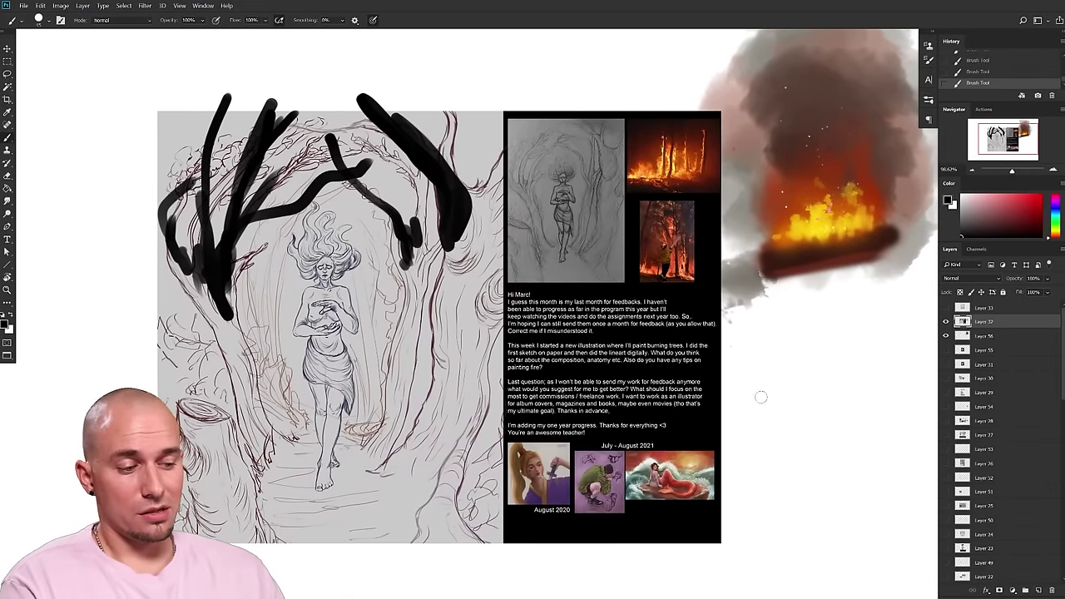
scroll(740, 412, right, 2)
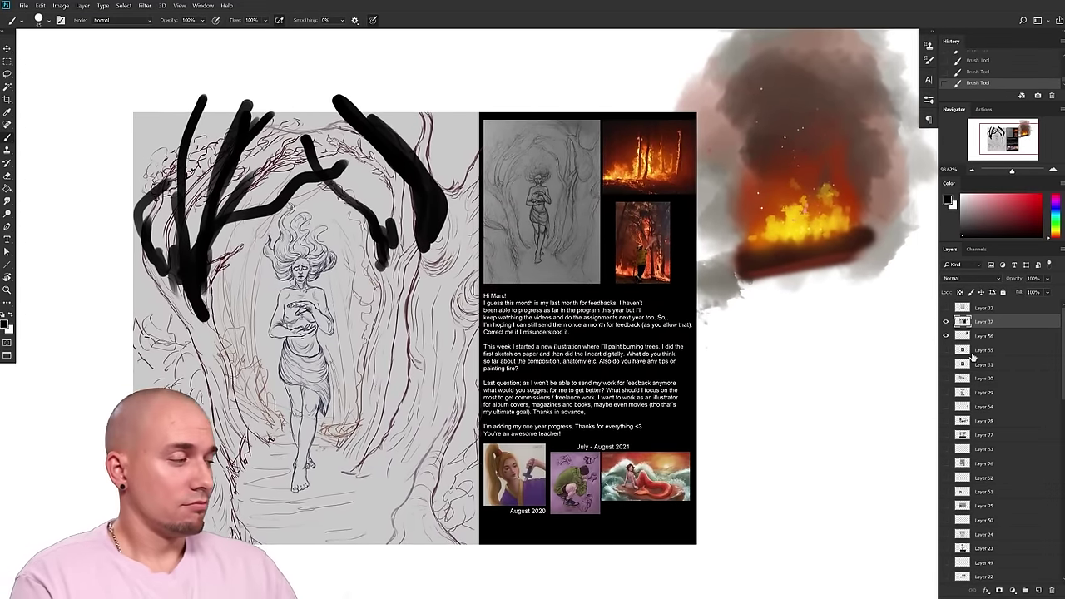
drag(946, 336, 945, 322)
click(945, 307)
click(968, 309)
drag(772, 315, 787, 282)
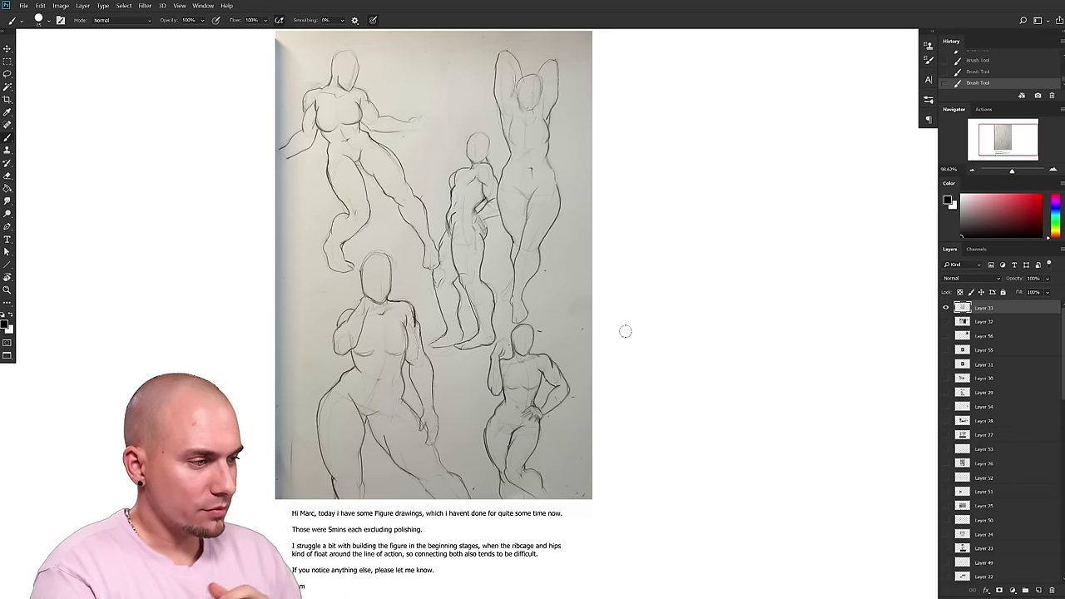
scroll(624, 333, up, 2)
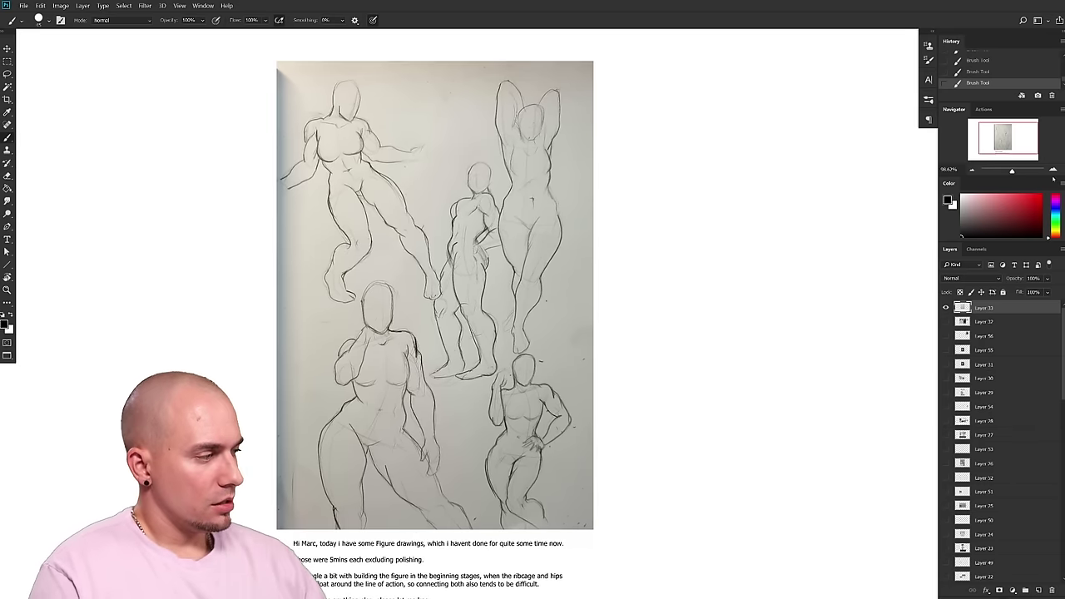
- Enlarge the History list and Navigator preview, and set the painting colour to pink
drag(1052, 180, 1061, 178)
drag(613, 344, 533, 391)
drag(994, 181, 988, 247)
mouse_move(674, 344)
mouse_down()
mouse_move(855, 326)
mouse_move(845, 332)
mouse_up()
drag(707, 331, 717, 333)
drag(709, 331, 718, 341)
click(993, 276)
drag(994, 276, 1003, 261)
drag(662, 322, 672, 293)
- Choose the MB Square Brush, try it over the figure page, and reduce it to a very fine size
right_click(798, 315)
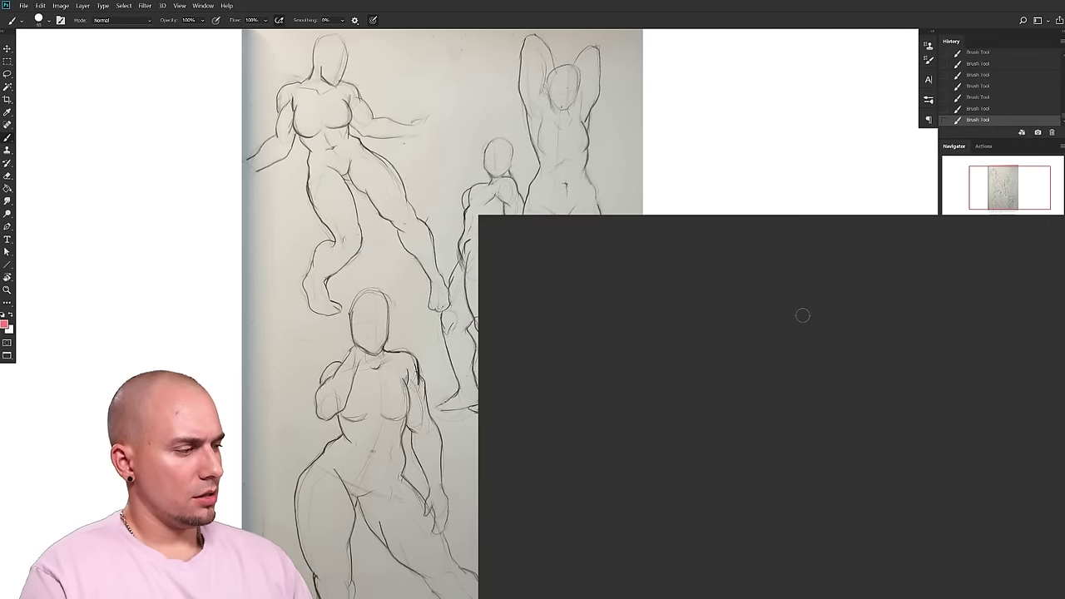
drag(1043, 420, 1043, 337)
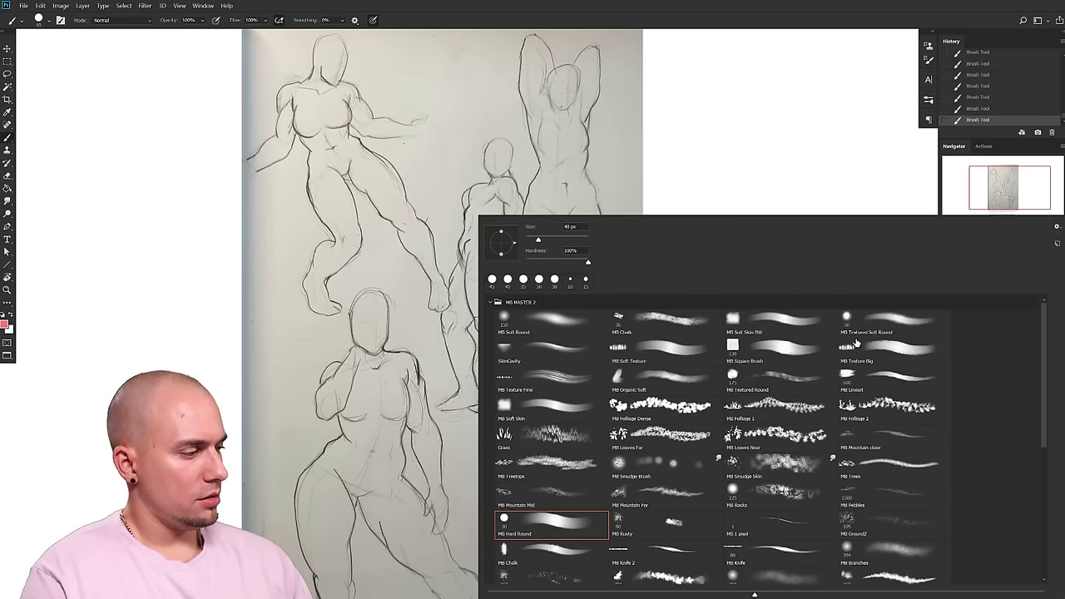
double_click(777, 347)
mouse_move(682, 349)
mouse_down()
mouse_move(754, 269)
mouse_move(730, 292)
mouse_move(747, 400)
mouse_up()
drag(688, 200, 687, 429)
drag(651, 359, 678, 366)
drag(661, 376, 693, 185)
drag(690, 331, 661, 373)
key([)
key([)
key([)
key([)
key([)
key([)
key([)
key([)
key([)
key([)
key([)
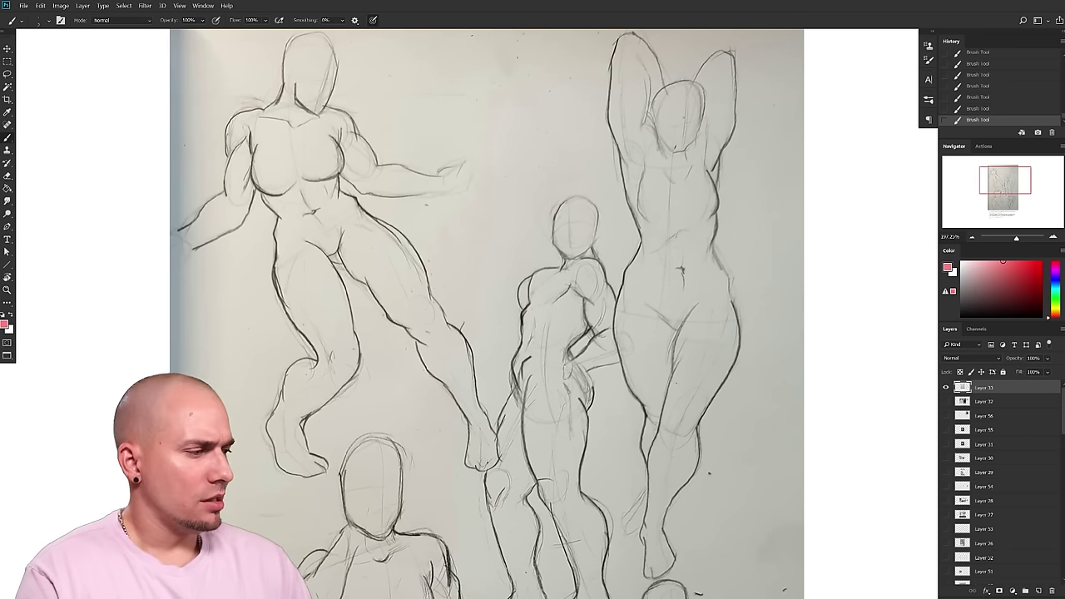
key(ctrl+z)
- Set the painting colour to a saturated red for marking corrections on the figures
scroll(736, 300, down, 2)
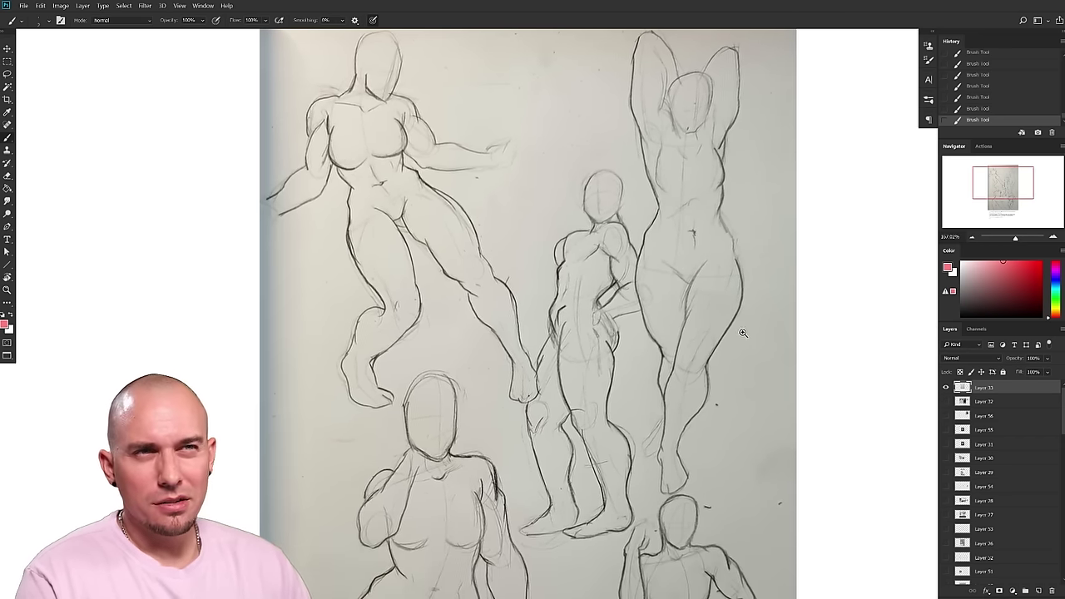
scroll(729, 377, down, 2)
drag(728, 378, 718, 341)
key(d)
drag(866, 326, 751, 336)
drag(1029, 281, 1041, 267)
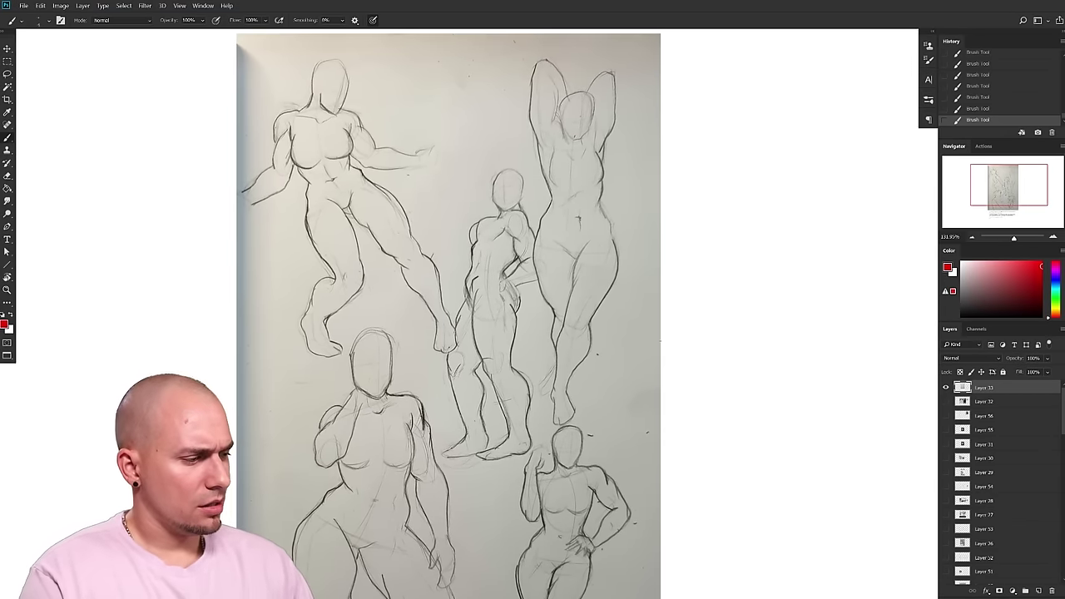
- Look over the whole page of figure drawings, then examine the upper figures up close
drag(675, 383, 677, 287)
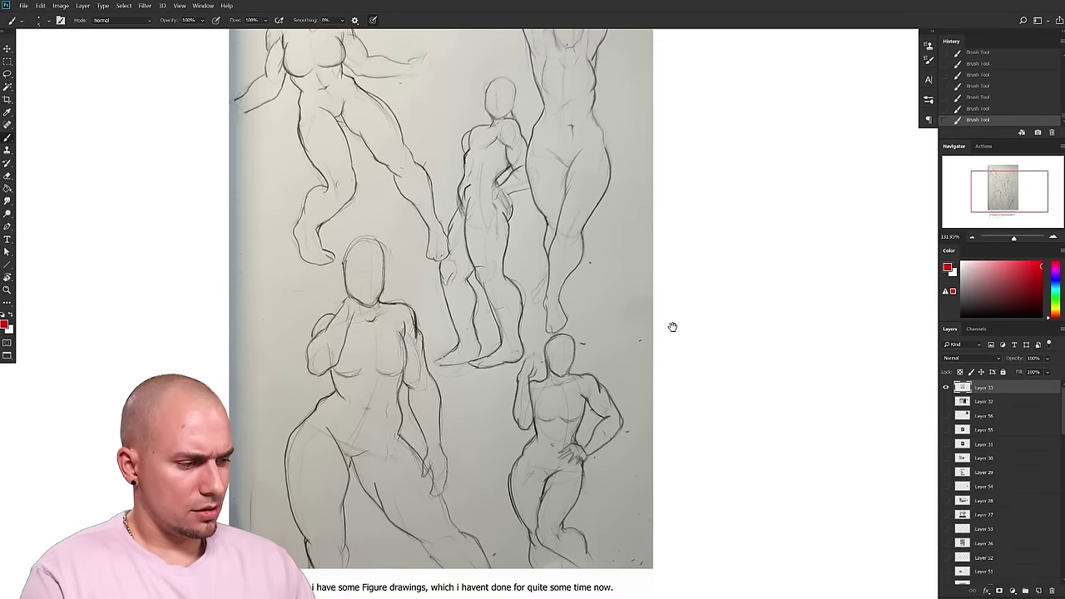
drag(670, 324, 675, 371)
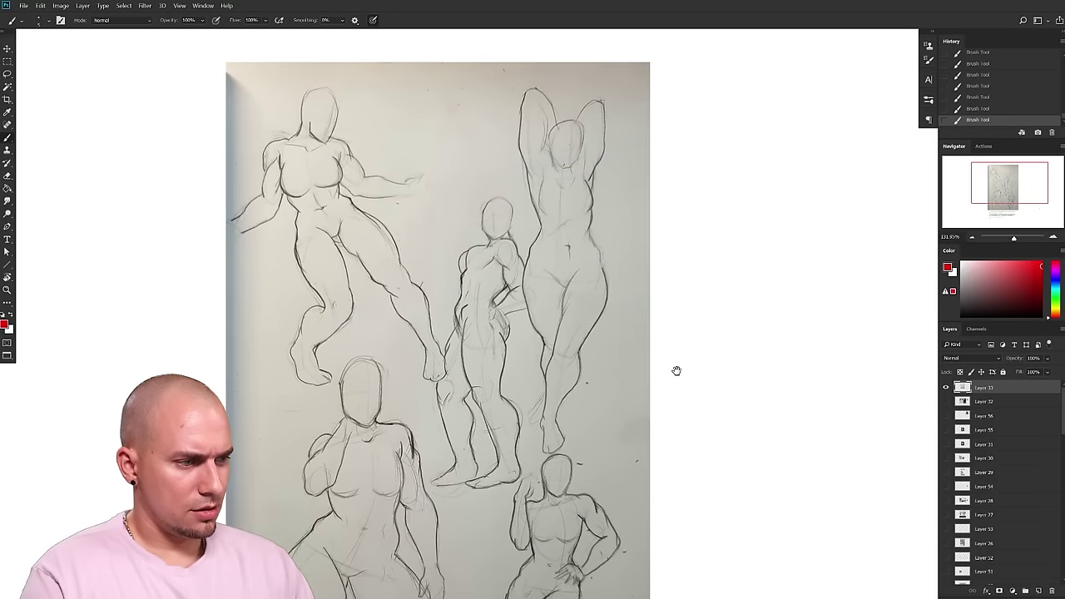
drag(574, 365, 641, 383)
drag(572, 371, 648, 422)
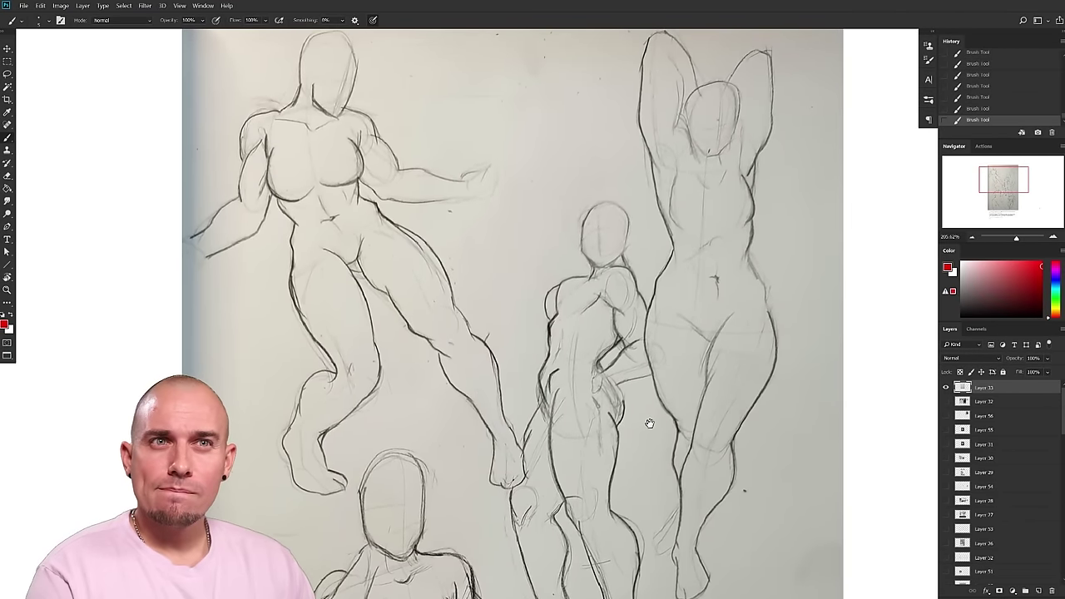
scroll(649, 423, down, 2)
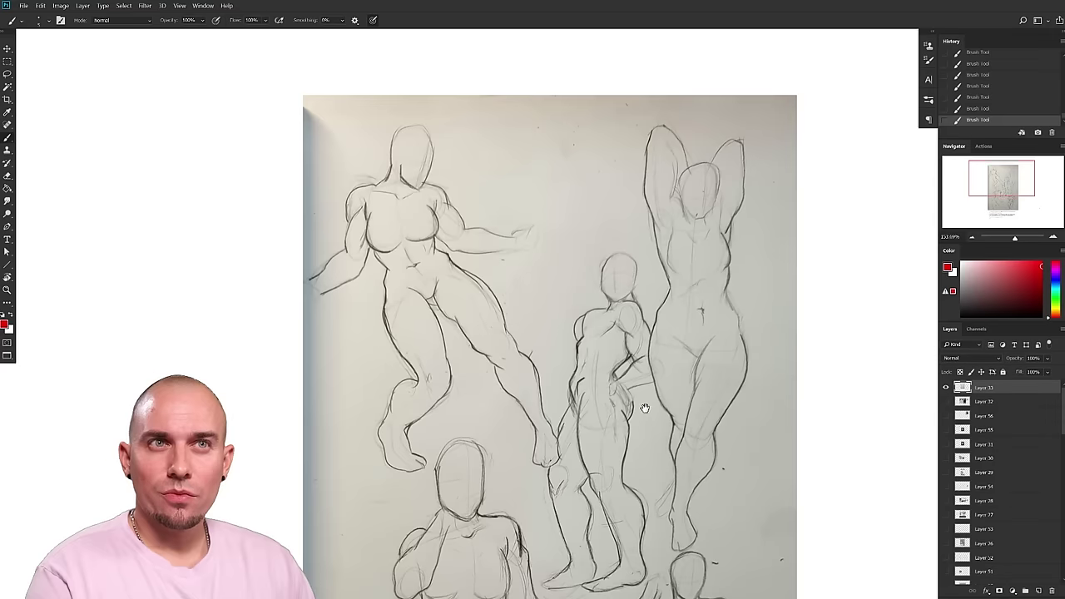
drag(518, 360, 520, 371)
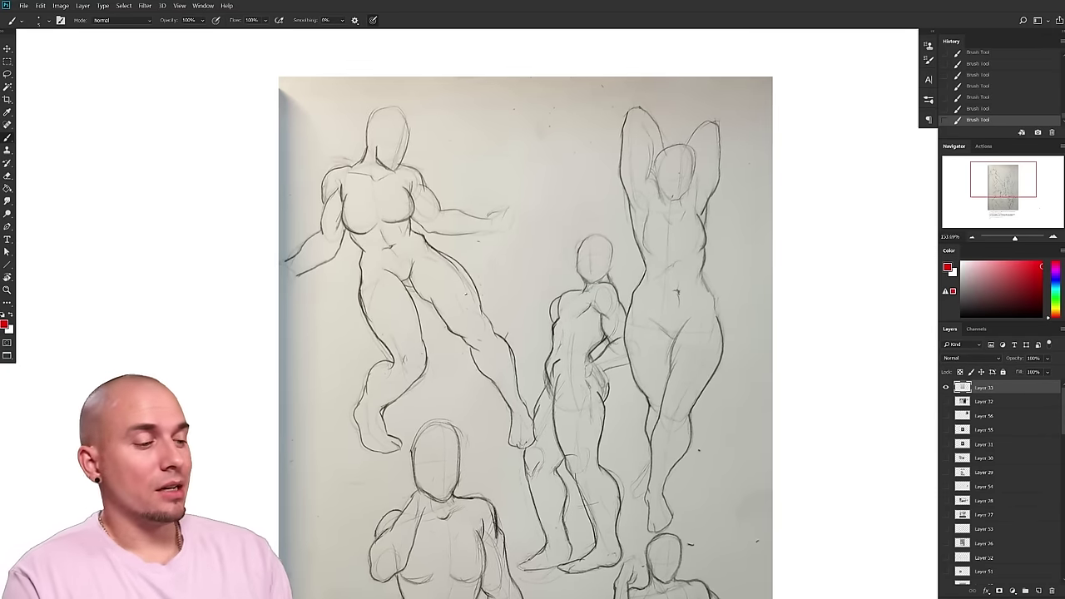
- Trace the wavy thigh and knee contours of the upper-left figure's extended leg in red, and undo the strokes
drag(428, 402, 400, 371)
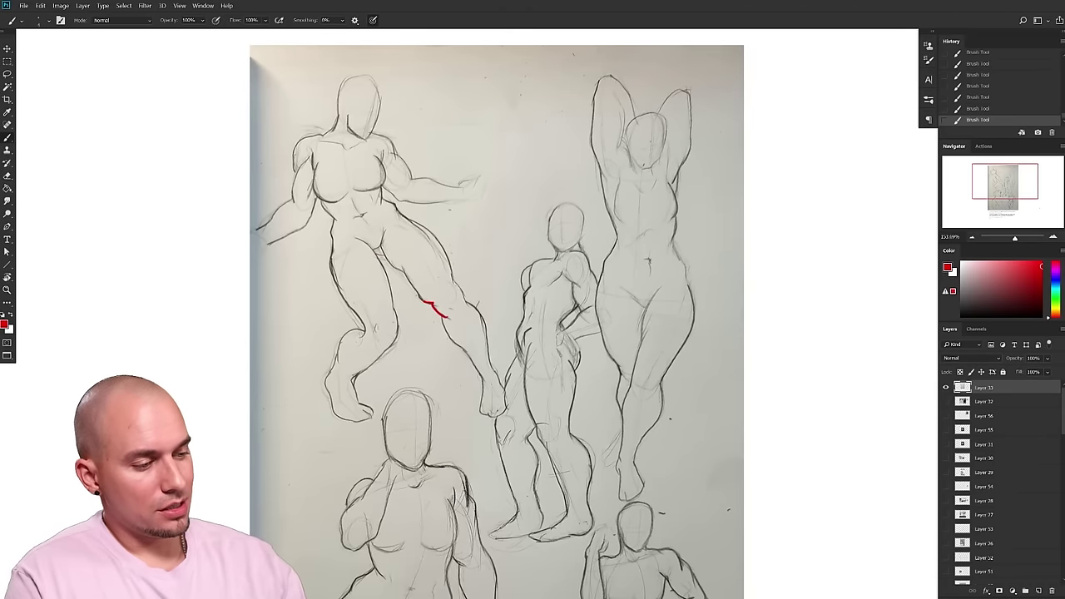
drag(443, 258, 479, 323)
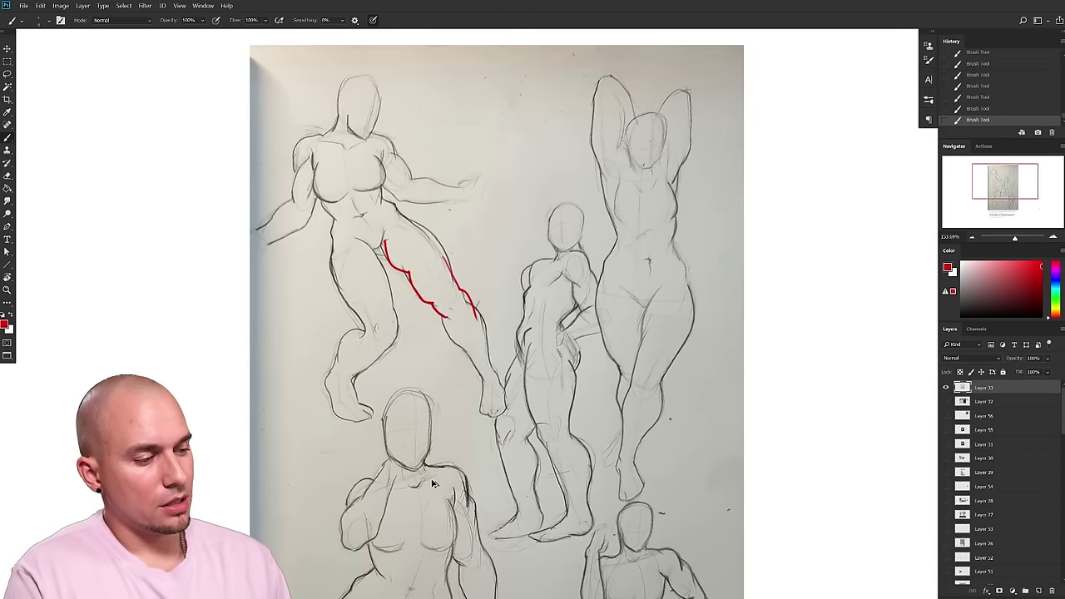
key(ctrl+z)
mouse_move(595, 436)
mouse_down()
mouse_move(570, 352)
mouse_move(574, 418)
mouse_up()
key(ctrl+shift+z)
key(ctrl+z)
key(ctrl+z)
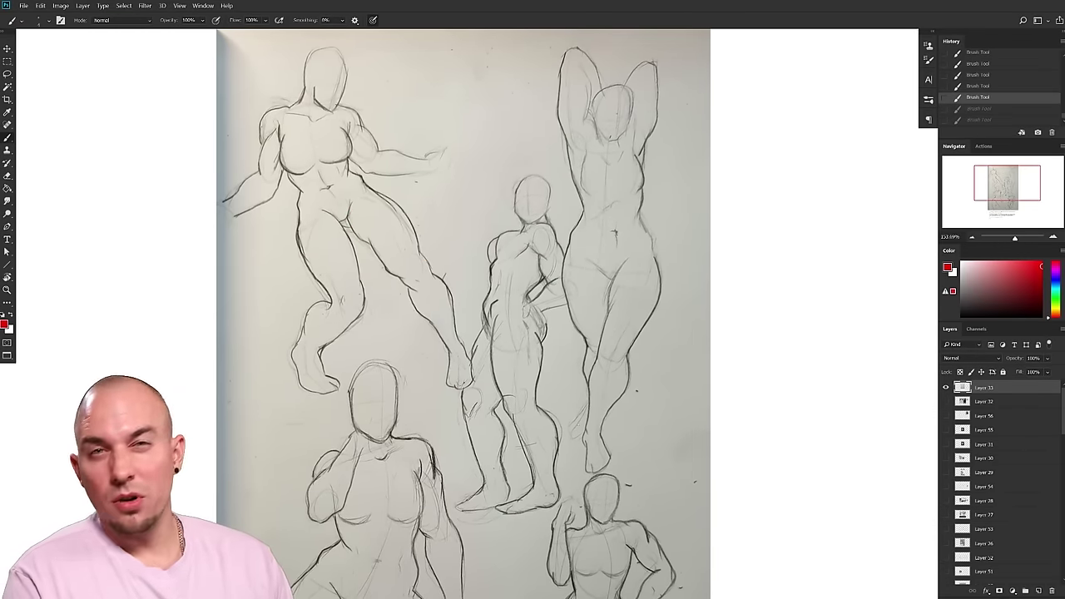
- Redraw the upper-left figure's extended leg in red with simpler, smoother contours and a circled kneecap
drag(577, 424, 519, 460)
mouse_move(289, 249)
mouse_down()
mouse_move(297, 277)
mouse_move(342, 314)
mouse_up()
drag(296, 268, 352, 317)
mouse_move(313, 223)
mouse_down()
mouse_move(382, 320)
mouse_move(365, 314)
mouse_move(366, 362)
mouse_move(401, 395)
mouse_up()
drag(388, 327, 407, 396)
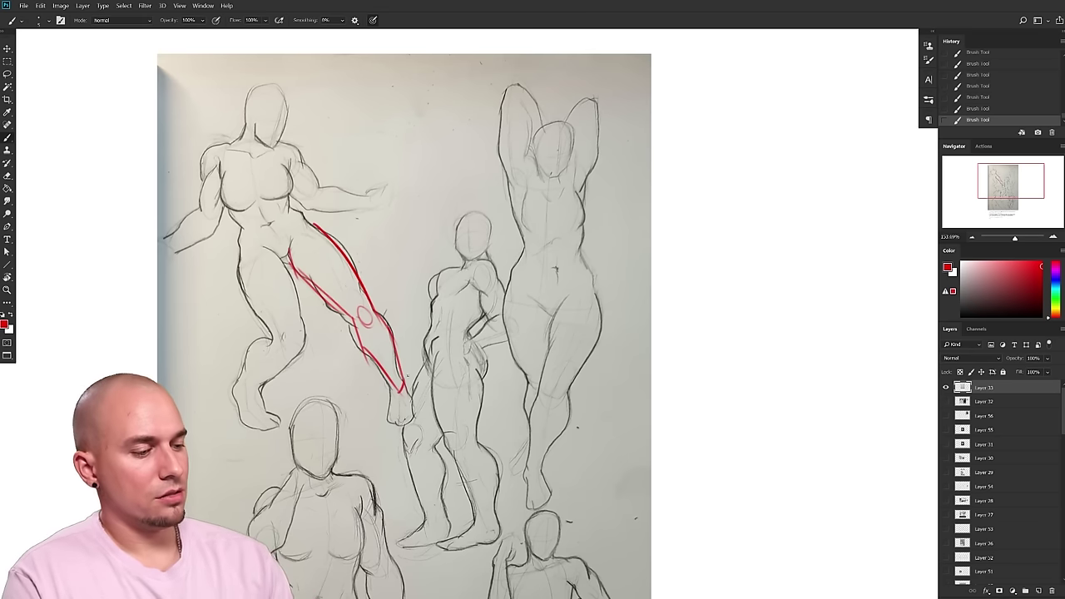
- Add a simplified ankle and angular foot in red at the end of the extended leg
drag(397, 386, 391, 431)
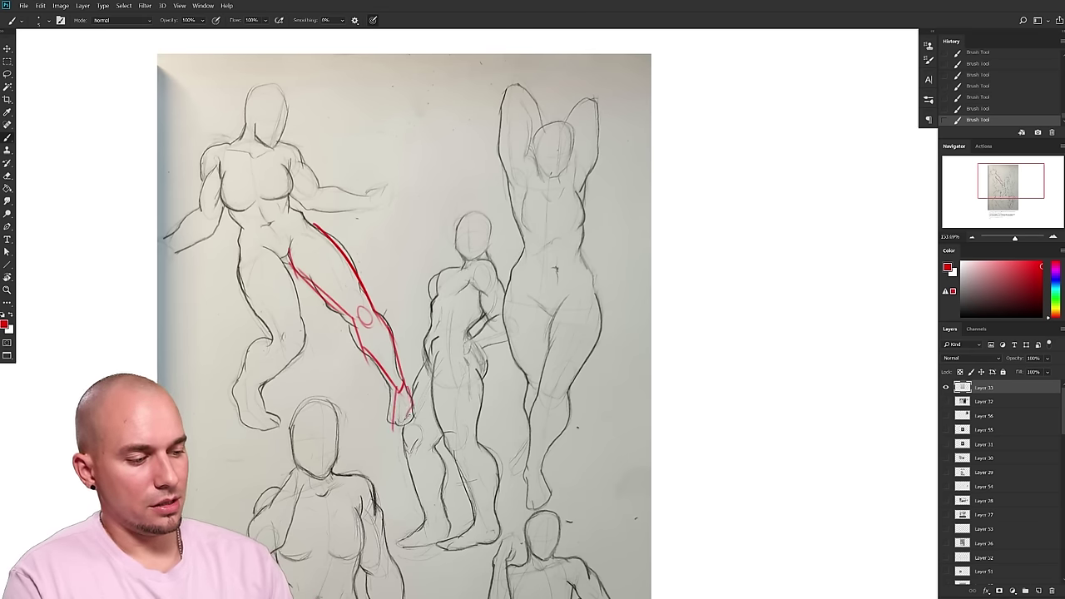
key(ctrl+z)
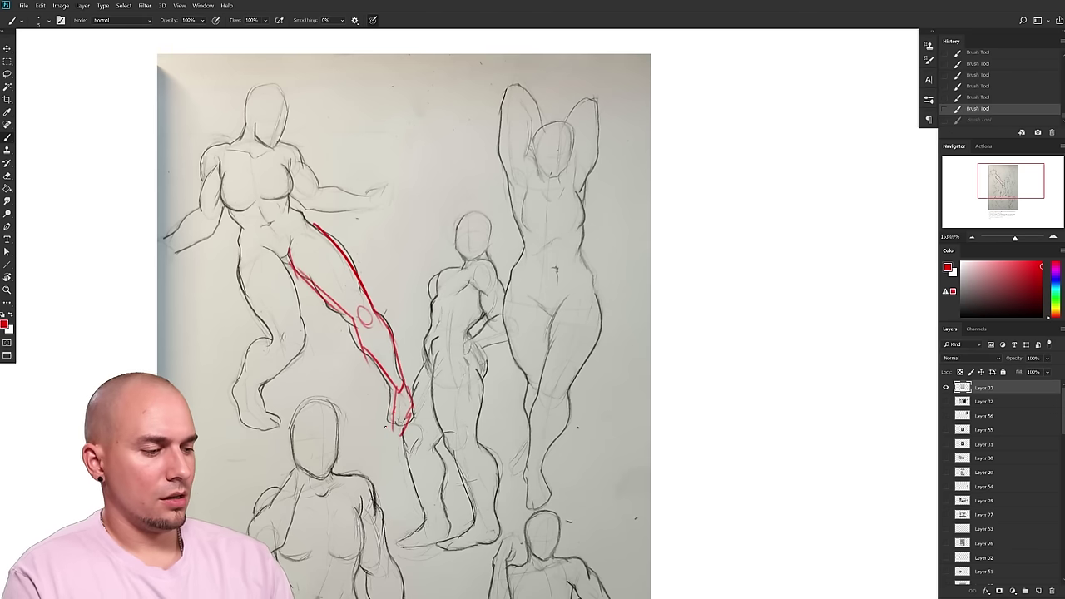
drag(398, 408, 391, 444)
drag(520, 399, 503, 430)
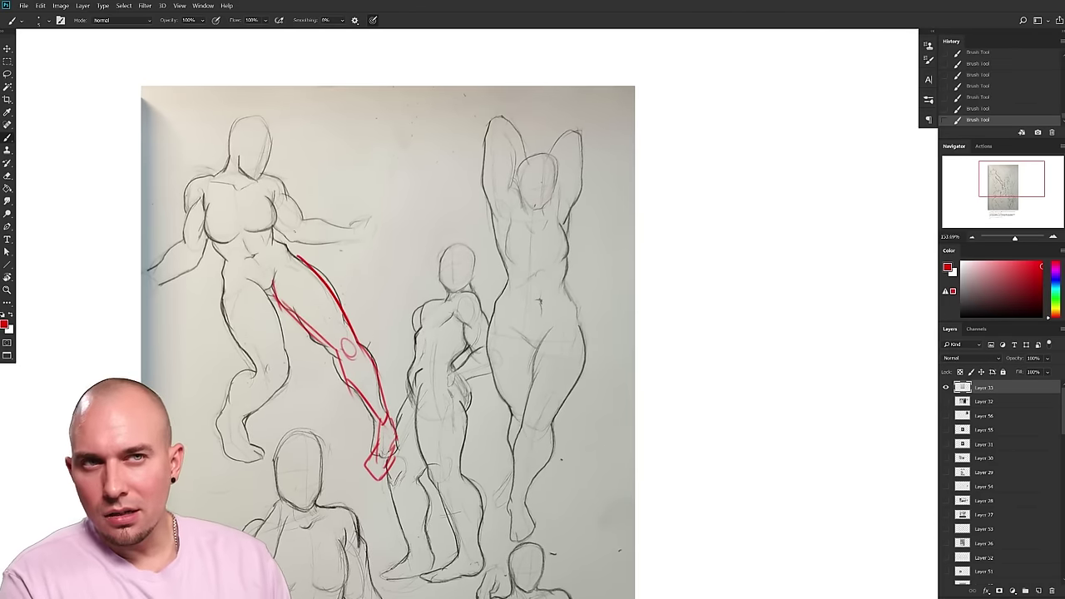
- Try red contour strokes on the hips, thighs and torso of the figure with raised arms, and undo them
drag(451, 445, 426, 427)
drag(541, 446, 471, 419)
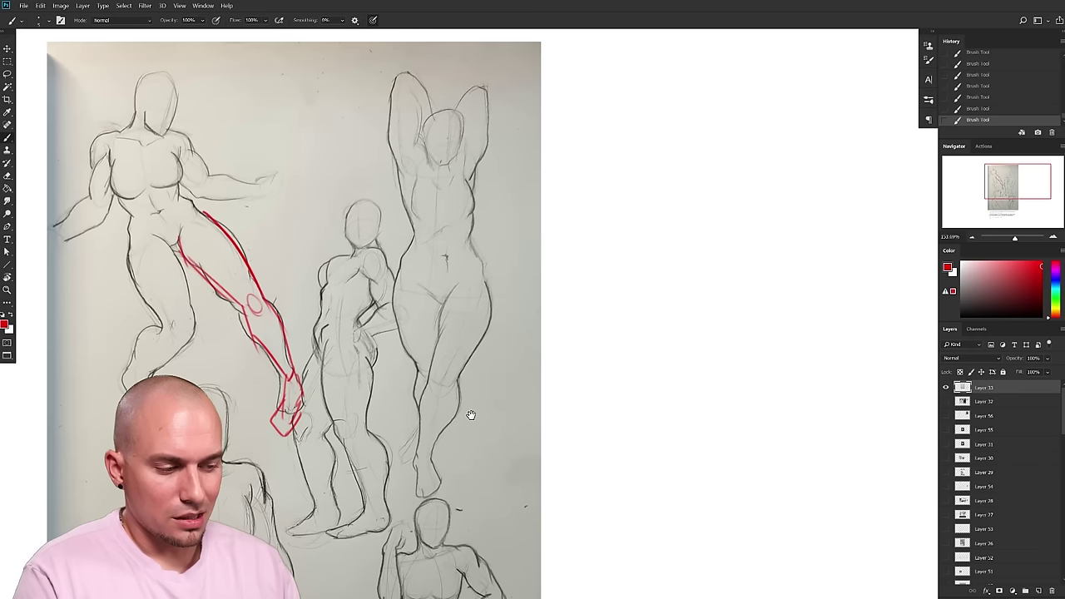
drag(420, 238, 418, 385)
key(ctrl+z)
mouse_move(401, 264)
mouse_down()
mouse_move(396, 337)
mouse_move(407, 366)
mouse_up()
key(ctrl+z)
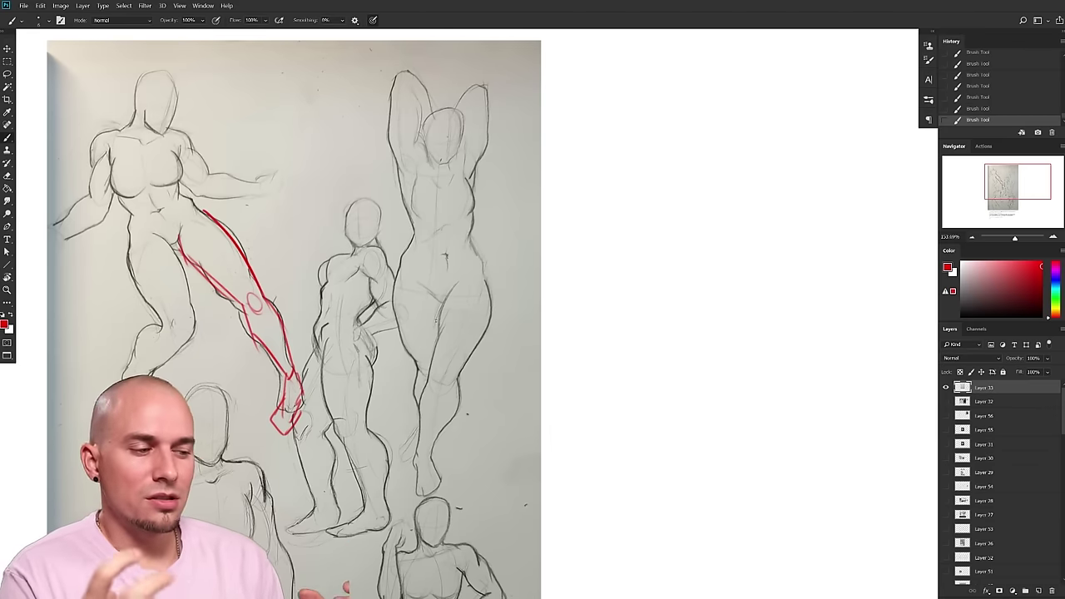
drag(435, 320, 447, 279)
drag(423, 196, 413, 227)
key(ctrl+z)
key(ctrl+z)
- Try short red contour strokes on the hips of the lower-left figure and the figure with raised arms, and undo them
drag(559, 401, 576, 261)
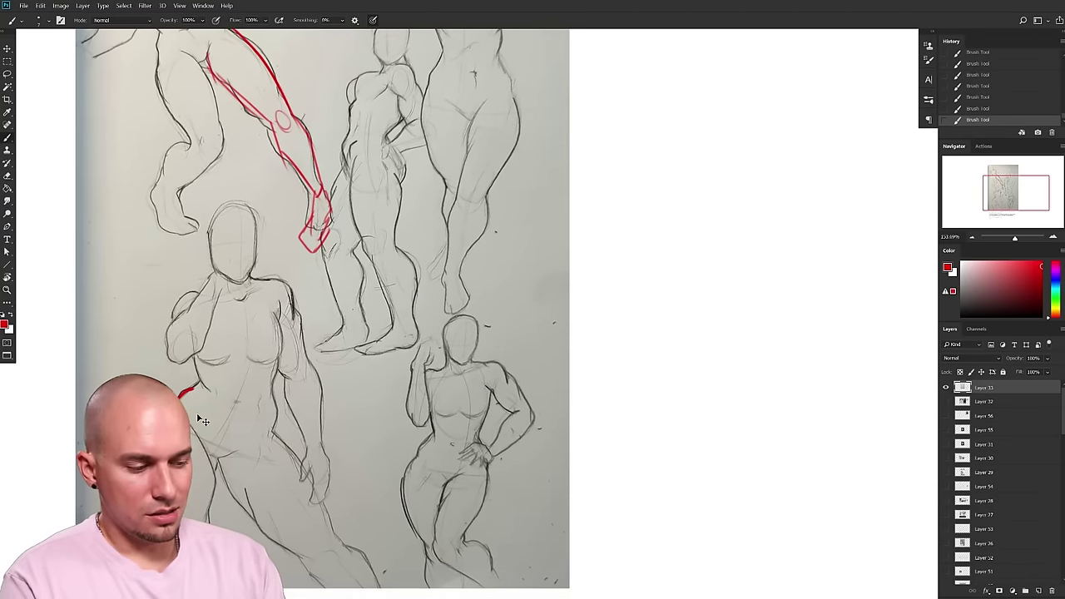
drag(555, 367, 548, 392)
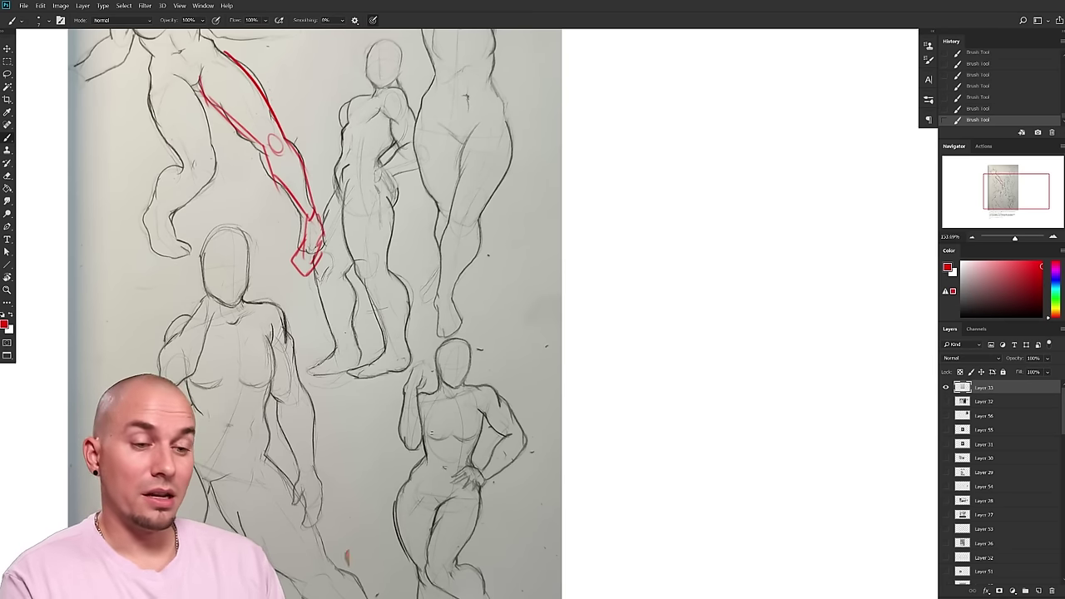
drag(539, 346, 525, 410)
drag(419, 148, 398, 233)
key(ctrl+z)
drag(406, 172, 429, 145)
key(ctrl+z)
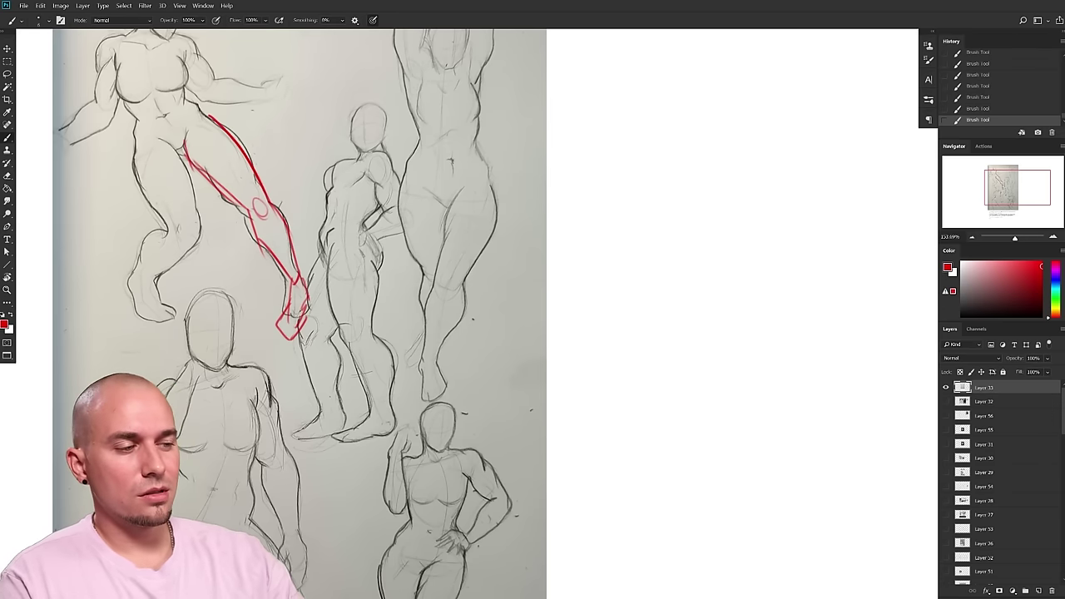
- Try marking the lower-left figure's waist-to-hip transition with a short red stroke, and undo it
drag(437, 315, 440, 186)
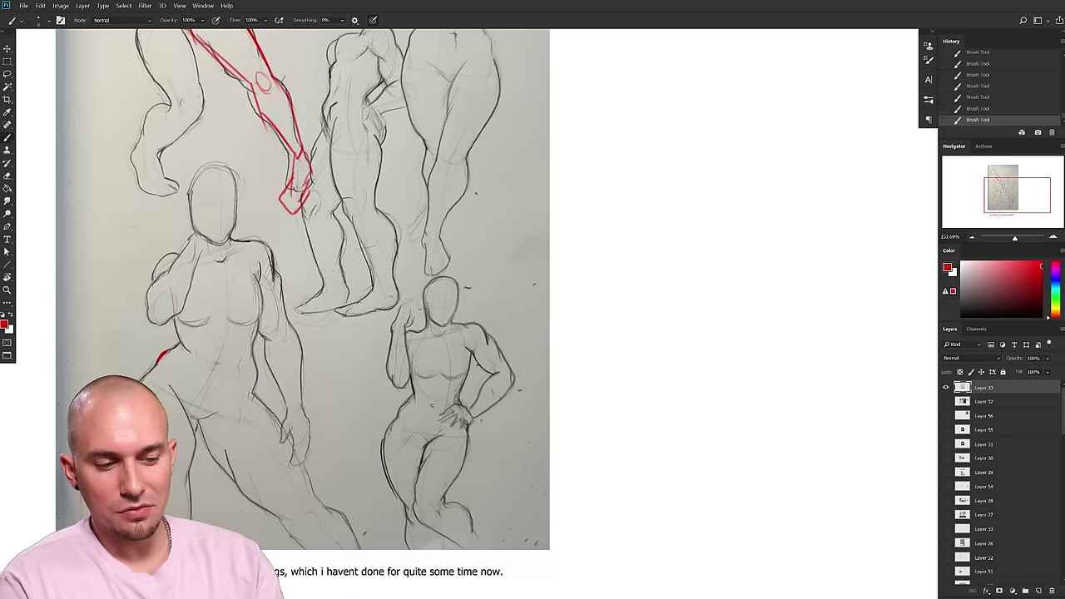
key(ctrl+z)
drag(327, 362, 476, 397)
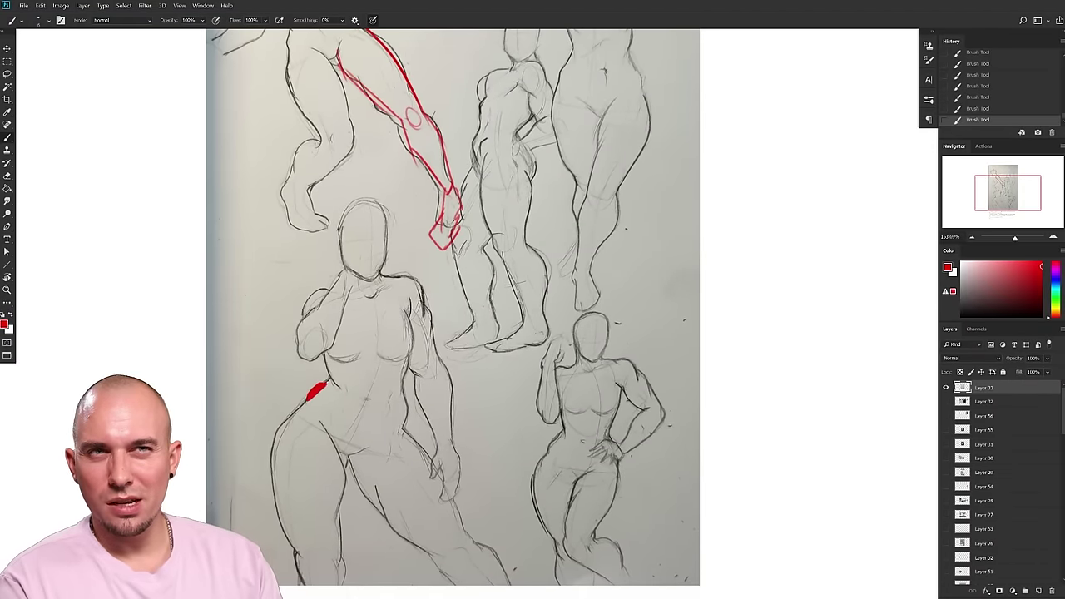
key(ctrl+z)
- Start a red demonstration figure on the blank canvas beside the page with an oval head, egg-shaped ribcage and round shoulders
drag(442, 258, 377, 415)
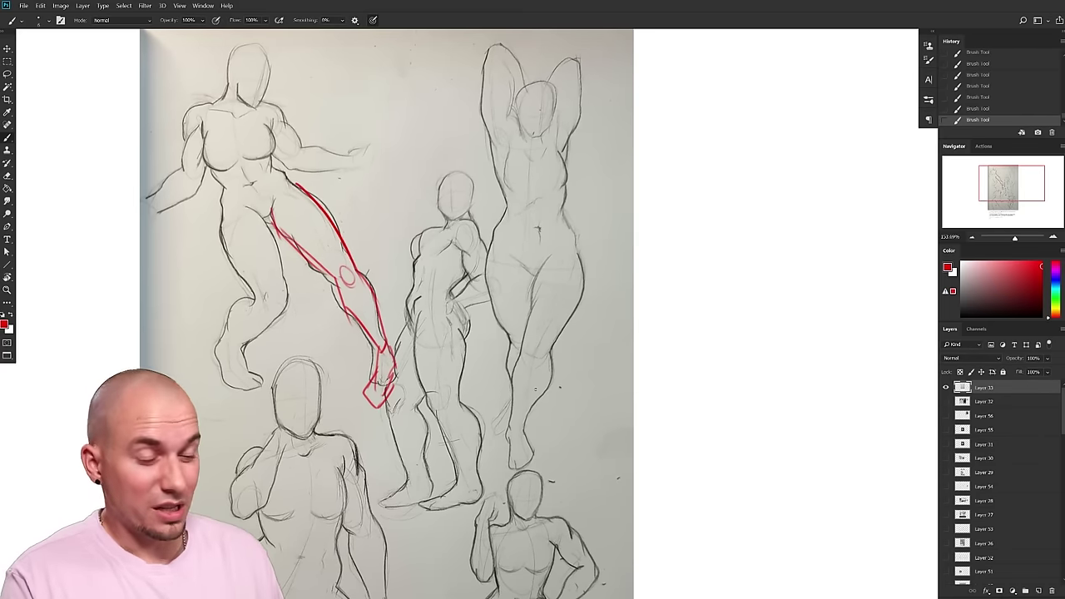
drag(535, 389, 485, 378)
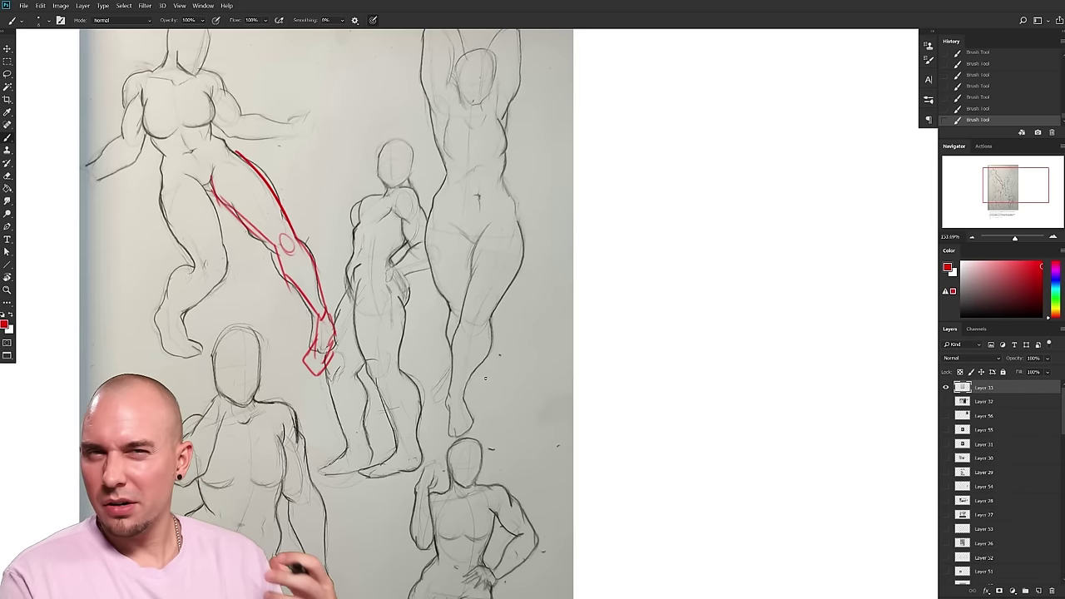
drag(477, 367, 485, 361)
mouse_move(552, 421)
mouse_down()
mouse_move(520, 433)
mouse_move(482, 397)
mouse_move(539, 207)
mouse_move(496, 361)
mouse_move(503, 391)
mouse_move(613, 375)
mouse_move(566, 299)
mouse_move(518, 387)
mouse_move(565, 411)
mouse_move(535, 436)
mouse_up()
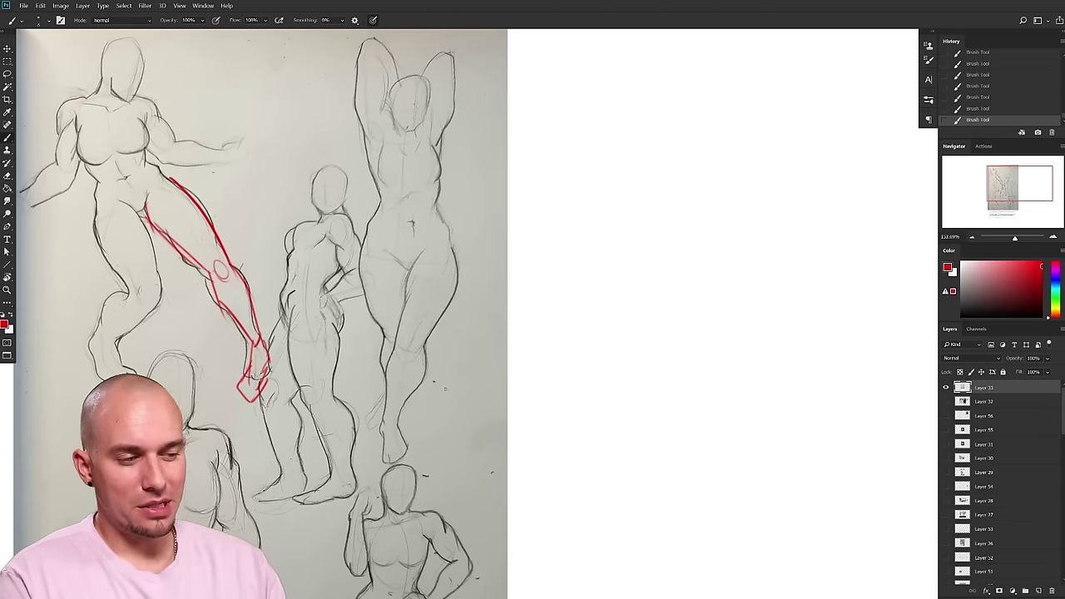
drag(527, 467, 437, 447)
drag(509, 163, 545, 228)
drag(545, 73, 570, 81)
mouse_move(555, 62)
mouse_down()
mouse_move(570, 81)
mouse_move(490, 147)
mouse_up()
drag(580, 130, 577, 155)
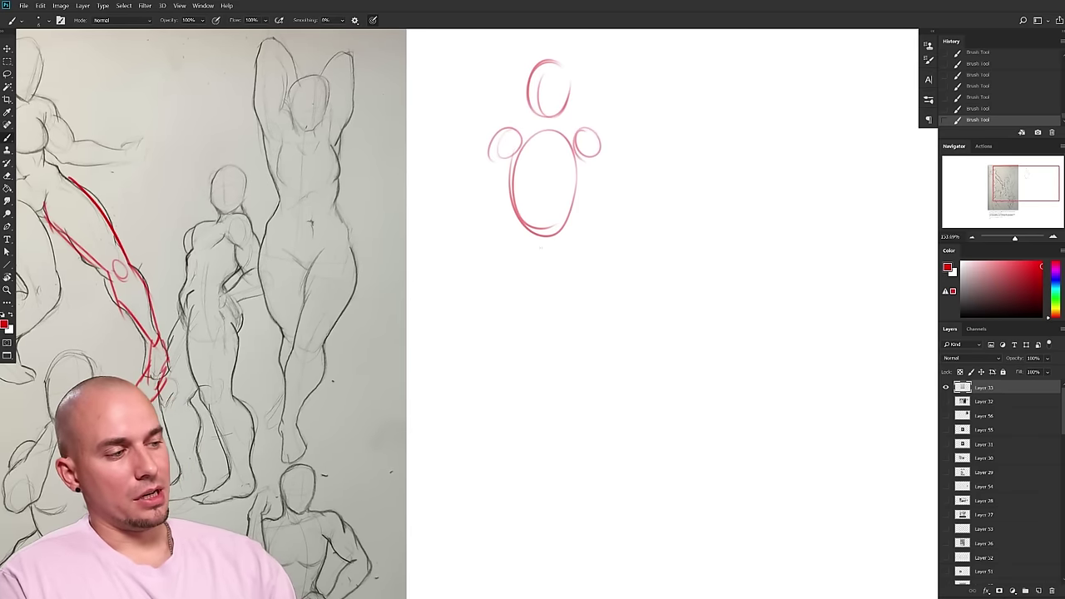
- Add an angular pelvis, tapering torso sides, and neck and shoulder lines to the red demonstration figure
drag(510, 267, 576, 266)
drag(586, 264, 587, 295)
mouse_move(514, 266)
mouse_down()
mouse_move(508, 312)
mouse_move(539, 318)
mouse_move(584, 305)
mouse_up()
drag(594, 293, 524, 340)
drag(519, 221, 508, 263)
mouse_move(504, 166)
mouse_down()
mouse_move(516, 217)
mouse_move(583, 275)
mouse_up()
drag(574, 148, 576, 225)
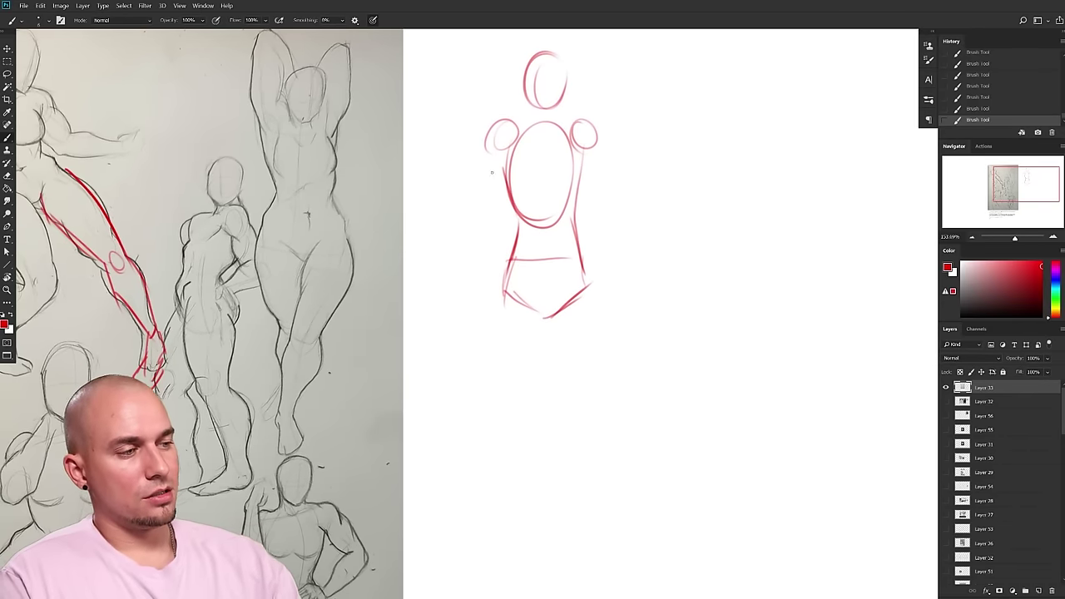
drag(616, 327, 616, 379)
drag(561, 171, 578, 178)
drag(628, 320, 670, 307)
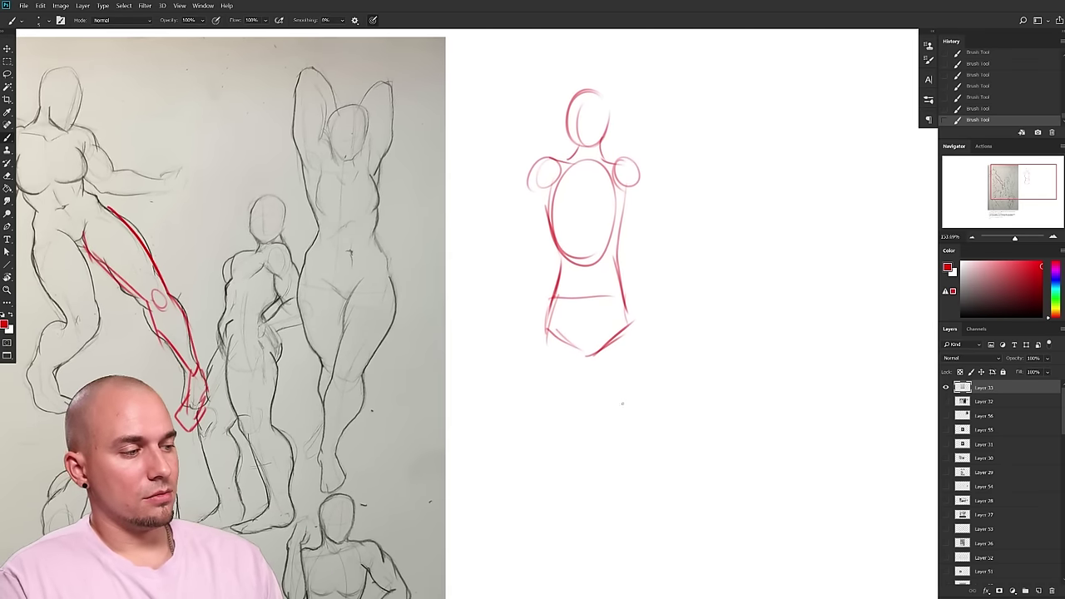
- Draw the demonstration figure's first thigh as a simple tapering form below the pelvis
drag(611, 458, 568, 366)
mouse_move(524, 276)
mouse_down()
mouse_move(572, 314)
mouse_move(531, 335)
mouse_up()
mouse_move(514, 297)
mouse_down()
mouse_move(522, 419)
mouse_move(568, 354)
mouse_move(573, 307)
mouse_up()
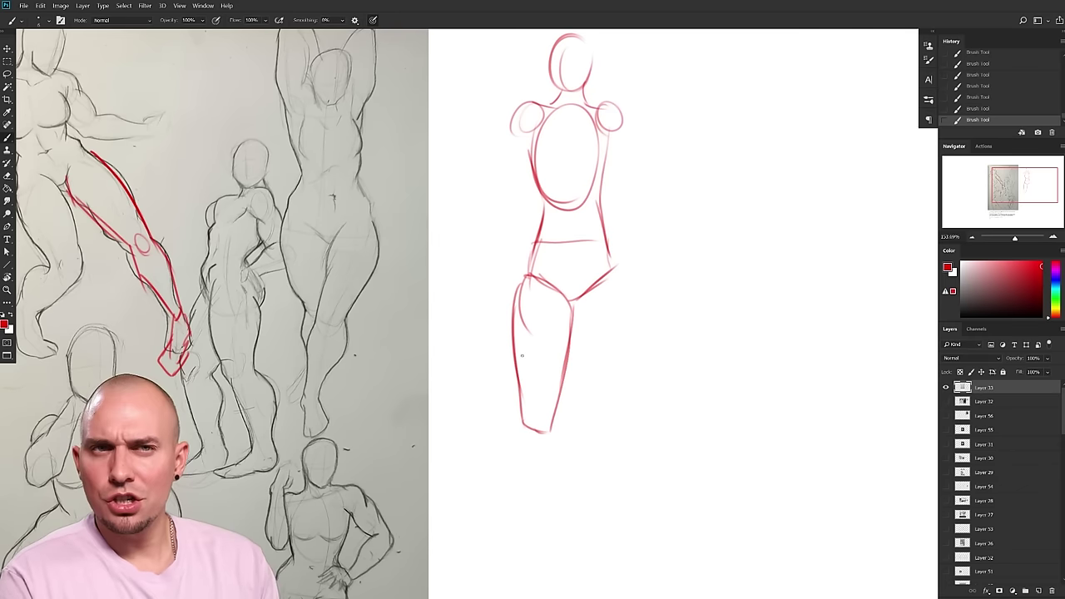
- Try a straight-sided rectangular form beside the demonstration figure's thigh, and undo its strokes
mouse_move(480, 285)
mouse_down()
mouse_move(444, 285)
mouse_move(441, 384)
mouse_move(472, 381)
mouse_up()
key(ctrl+z)
key(ctrl+z)
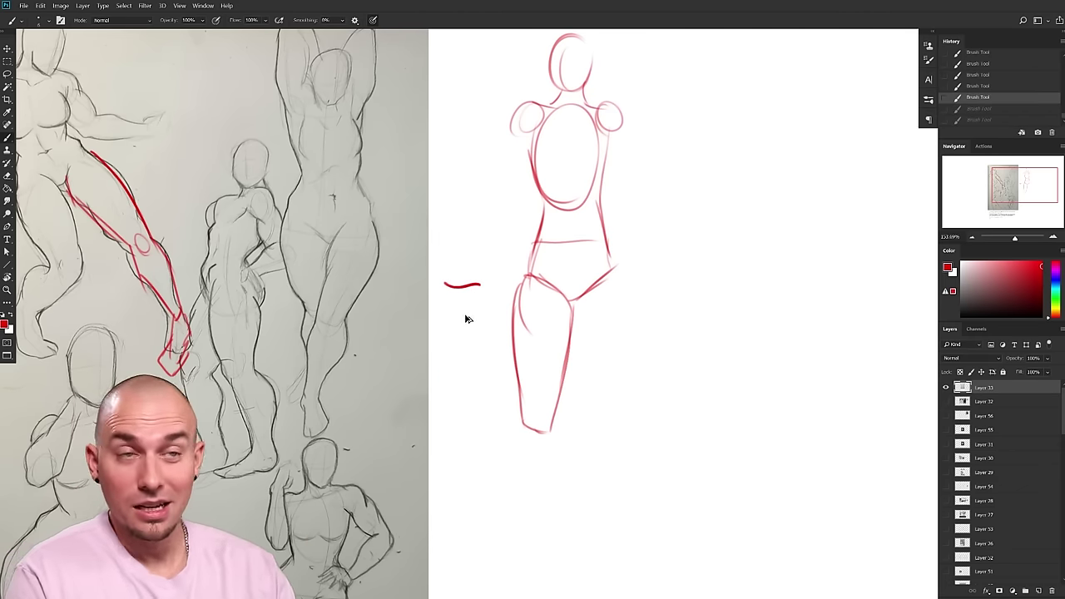
key(ctrl+shift+z)
key(ctrl+shift+z)
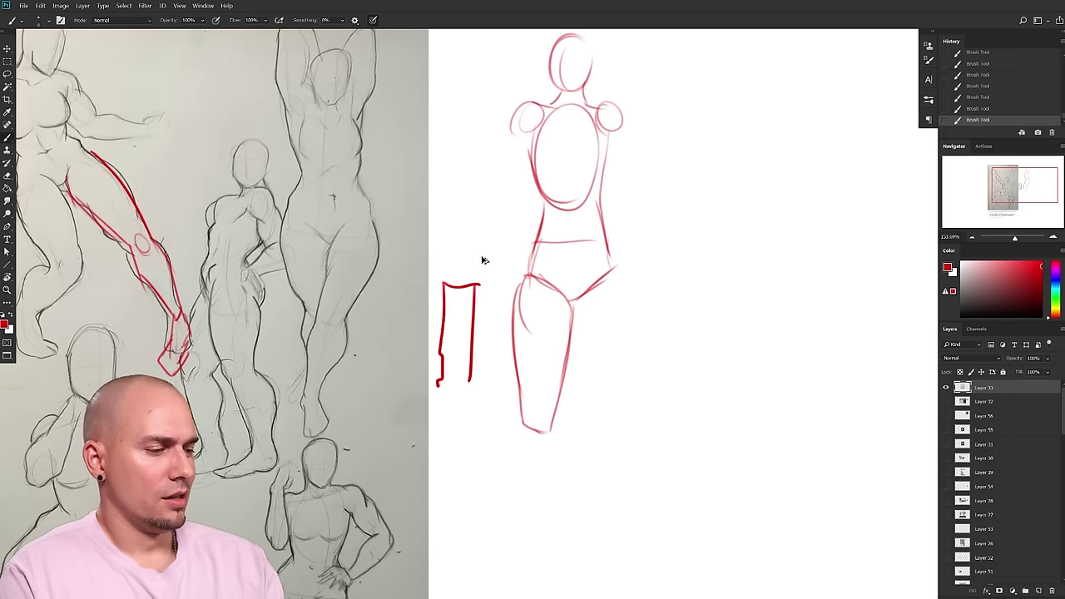
key(ctrl+z)
key(ctrl+z)
key(ctrl+z)
- Try a red cylinder beside the demonstration figure's thigh as a comparison form, and undo it
drag(460, 267, 448, 382)
drag(496, 261, 495, 381)
drag(581, 458, 567, 458)
drag(438, 373, 473, 377)
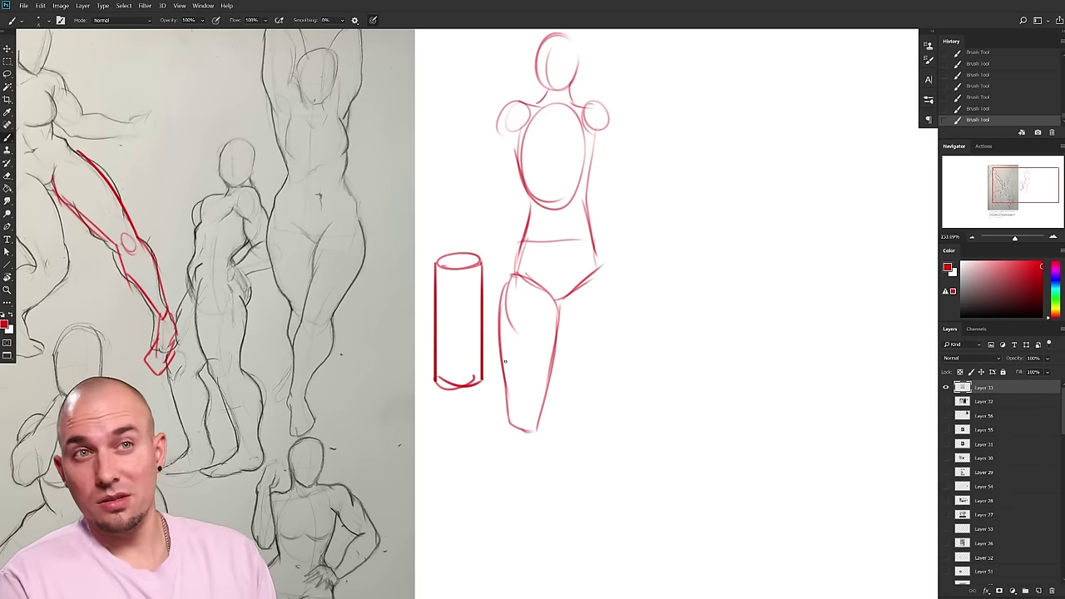
key(ctrl+z)
key(ctrl+z)
key(ctrl+z)
key(ctrl+z)
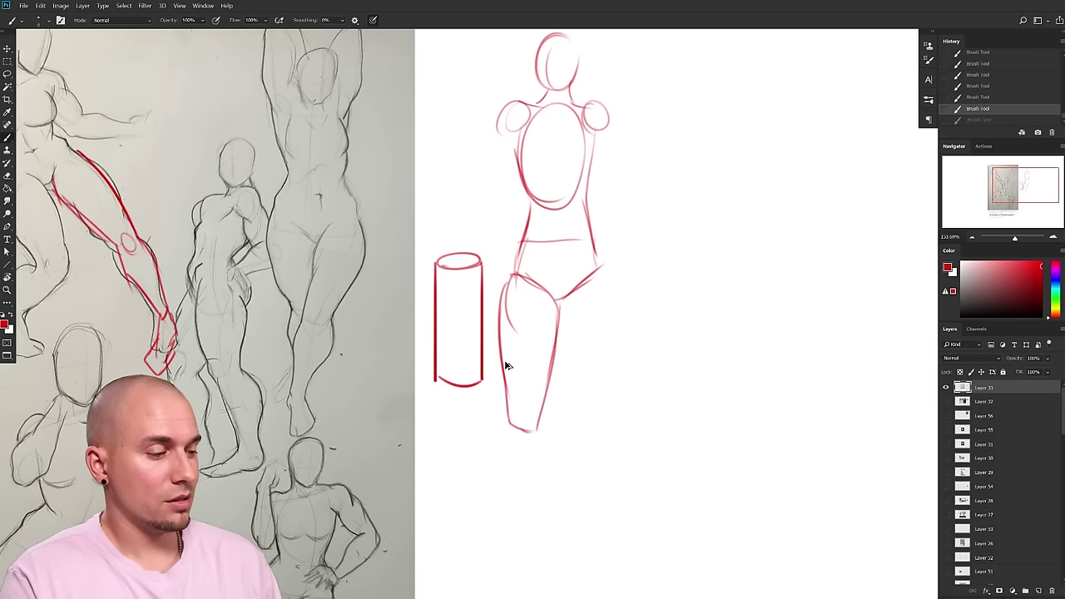
key(ctrl+z)
- Reinforce the first thigh's contours, draw the matching second thigh, and close off the thighs at the knees
drag(590, 387, 484, 413)
mouse_move(396, 336)
mouse_down()
mouse_move(410, 303)
mouse_move(459, 334)
mouse_up()
mouse_move(425, 301)
mouse_down()
mouse_move(455, 367)
mouse_move(441, 437)
mouse_up()
drag(398, 342, 404, 441)
mouse_move(456, 333)
mouse_down()
mouse_move(504, 296)
mouse_move(511, 384)
mouse_up()
drag(454, 333, 490, 448)
mouse_move(455, 344)
mouse_down()
mouse_move(478, 434)
mouse_move(509, 444)
mouse_up()
mouse_move(511, 370)
mouse_down()
mouse_move(518, 448)
mouse_move(490, 454)
mouse_move(538, 375)
mouse_move(529, 379)
mouse_up()
drag(438, 429, 428, 470)
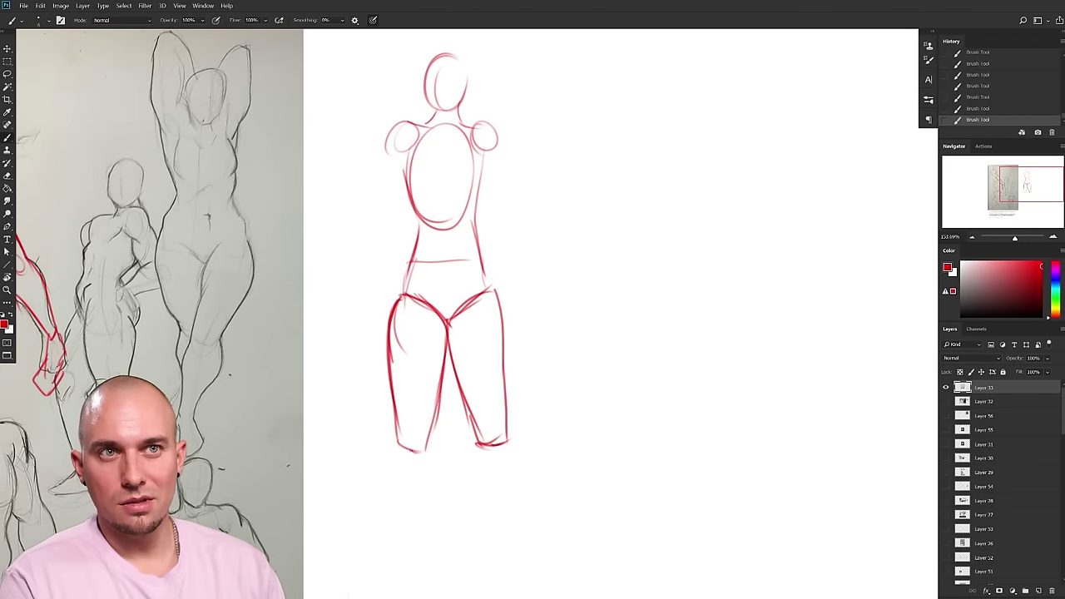
- Draw both lower legs below the knees in red with simple calf contours tapering towards the ankles
scroll(528, 328, down, 5)
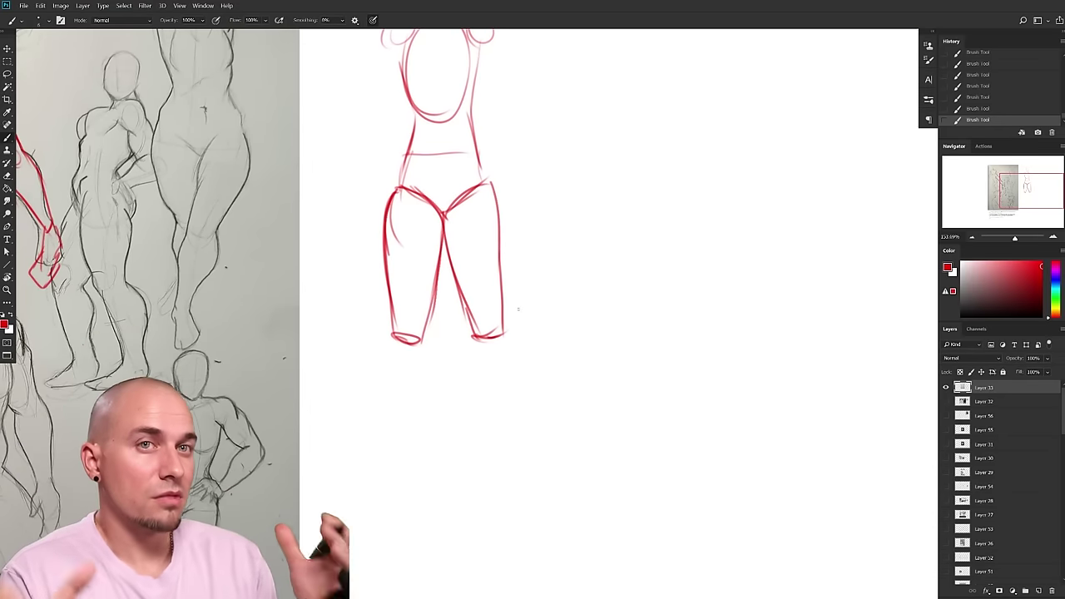
scroll(517, 309, down, 2)
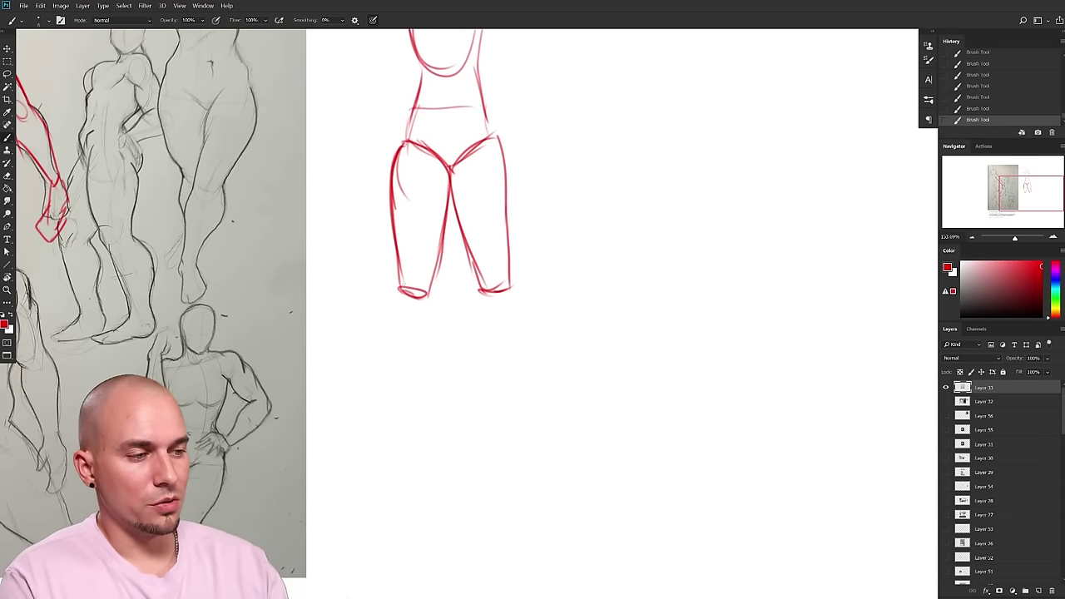
drag(400, 291, 406, 320)
mouse_move(501, 291)
mouse_down()
mouse_move(493, 320)
mouse_move(502, 323)
mouse_up()
drag(403, 309, 392, 351)
mouse_move(427, 301)
mouse_down()
mouse_move(434, 371)
mouse_move(416, 441)
mouse_up()
drag(393, 343, 391, 423)
drag(395, 381, 404, 453)
mouse_move(486, 295)
mouse_down()
mouse_move(476, 357)
mouse_move(490, 393)
mouse_up()
drag(481, 359, 504, 448)
drag(510, 296, 516, 397)
mouse_move(482, 307)
mouse_down()
mouse_move(476, 359)
mouse_move(498, 426)
mouse_up()
drag(515, 325, 516, 438)
drag(526, 388, 519, 432)
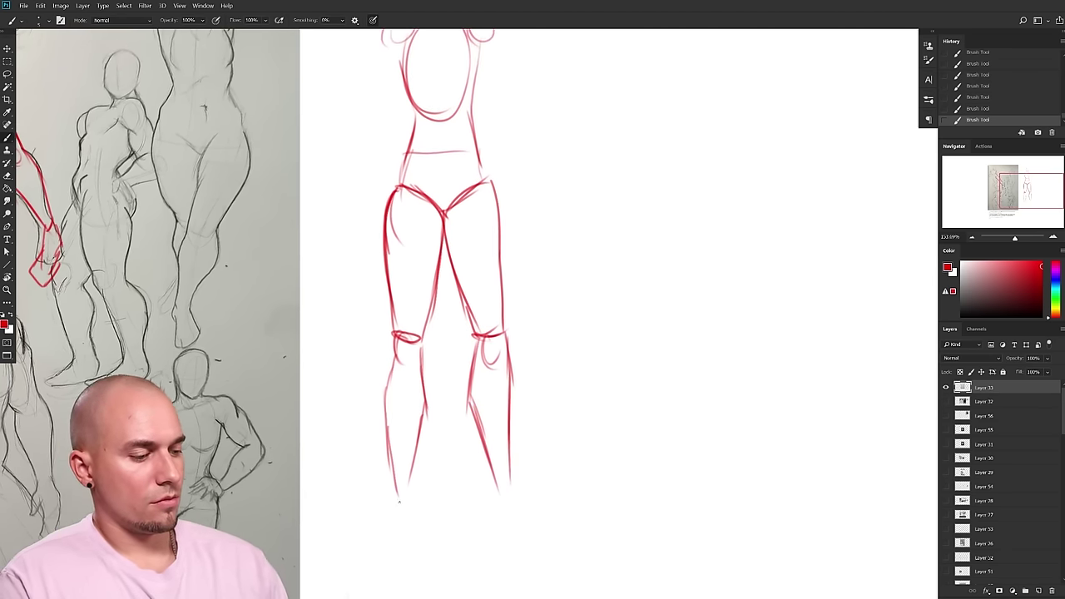
- Close off both ankles with short curves and add ellipses below the knees to mark the joints
drag(404, 507, 422, 455)
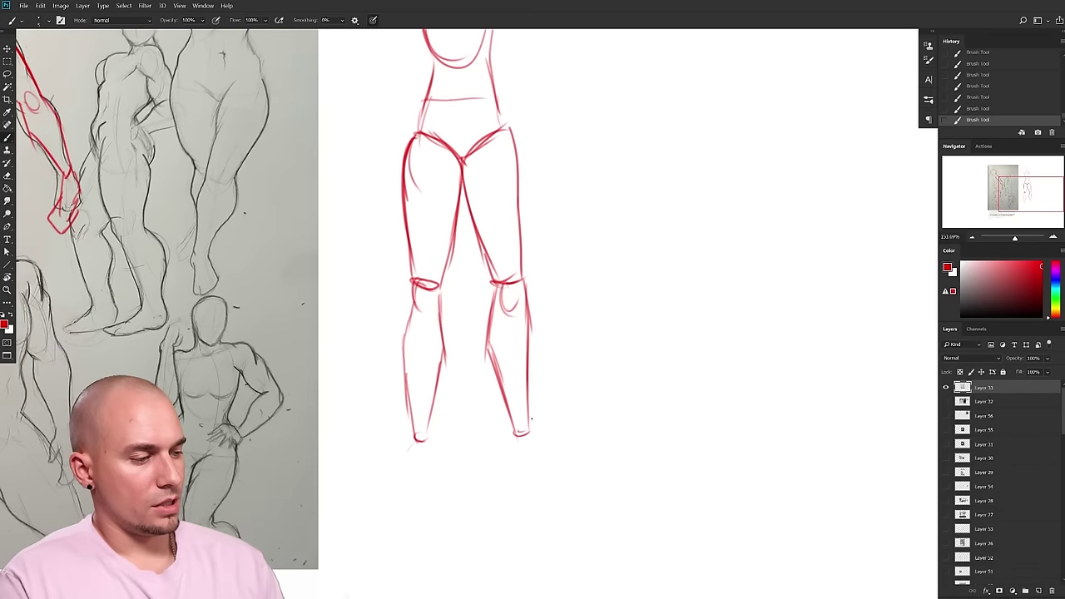
drag(412, 303, 436, 304)
drag(521, 304, 440, 334)
drag(409, 434, 430, 436)
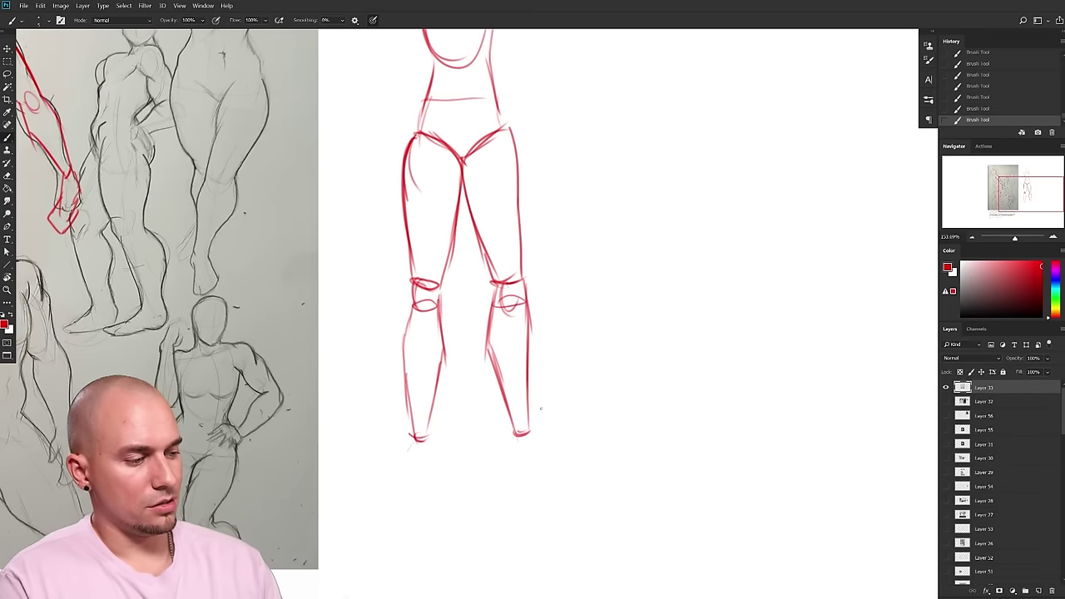
- Draw the ankle block and simplified foot of the demonstration figure's first leg
mouse_move(540, 407)
mouse_down()
mouse_move(568, 356)
mouse_move(544, 448)
mouse_move(588, 255)
mouse_up()
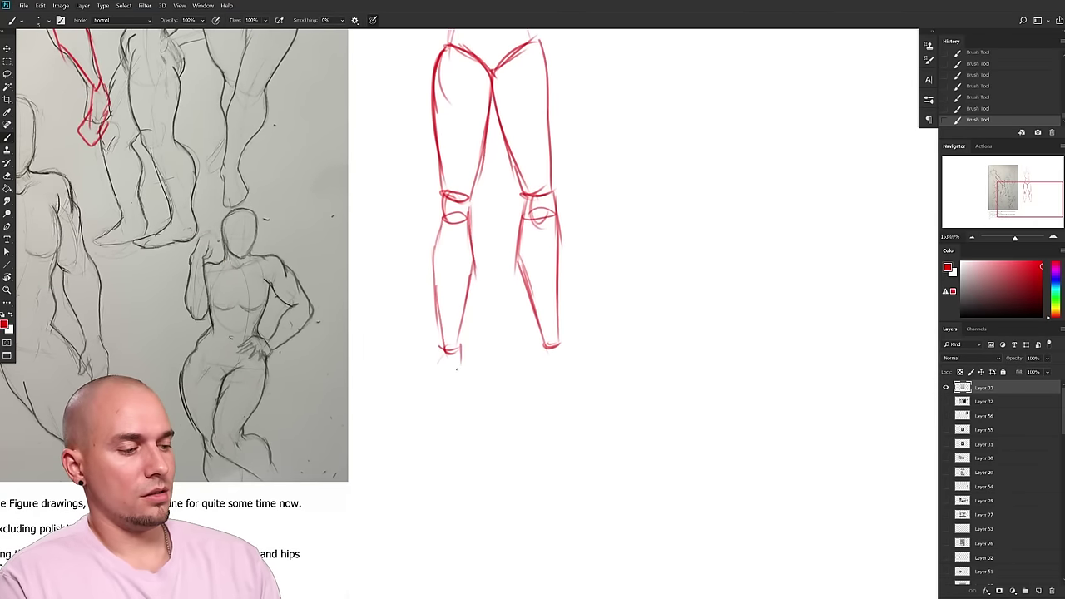
drag(463, 347, 464, 362)
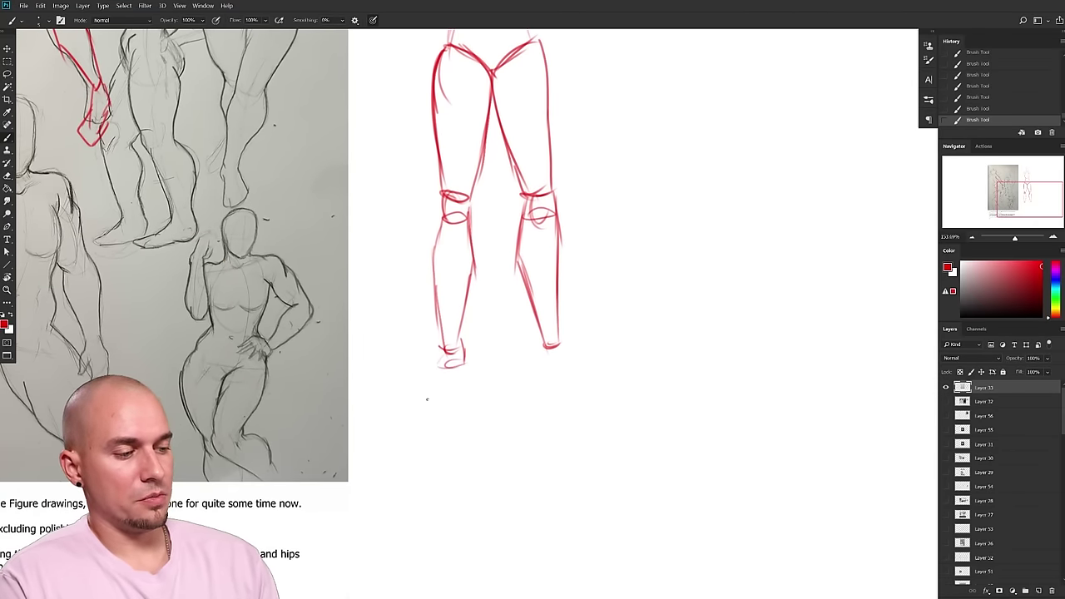
drag(420, 394, 435, 386)
drag(442, 333, 414, 401)
mouse_move(415, 401)
mouse_down()
mouse_move(451, 396)
mouse_move(457, 375)
mouse_up()
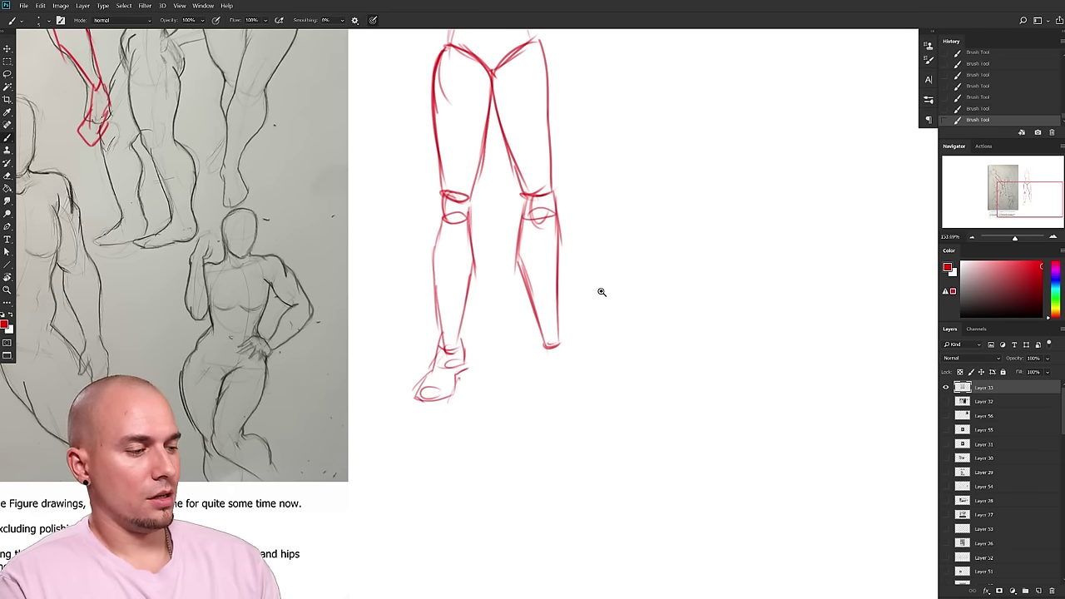
drag(601, 292, 549, 292)
drag(599, 291, 546, 463)
drag(546, 425, 557, 425)
drag(567, 310, 544, 376)
drag(588, 377, 597, 305)
drag(527, 268, 569, 333)
drag(562, 290, 577, 162)
drag(561, 242, 595, 241)
drag(578, 286, 597, 237)
drag(595, 237, 597, 175)
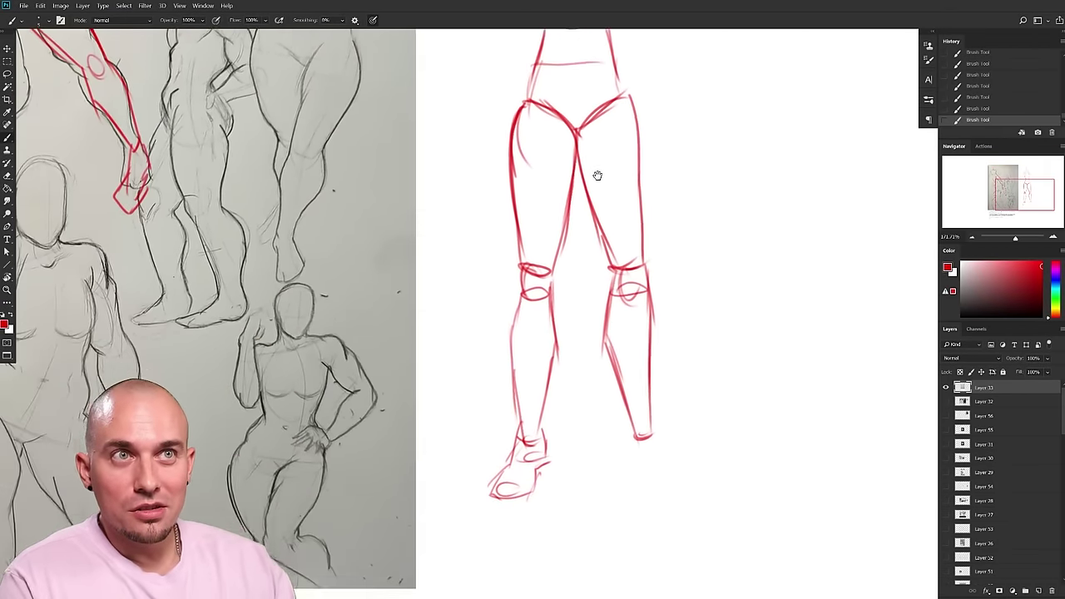
- Lasso the demonstration figure's head and torso, enlarge them slightly with Free Transform, and deselect
scroll(597, 174, down, 4)
scroll(592, 262, up, 2)
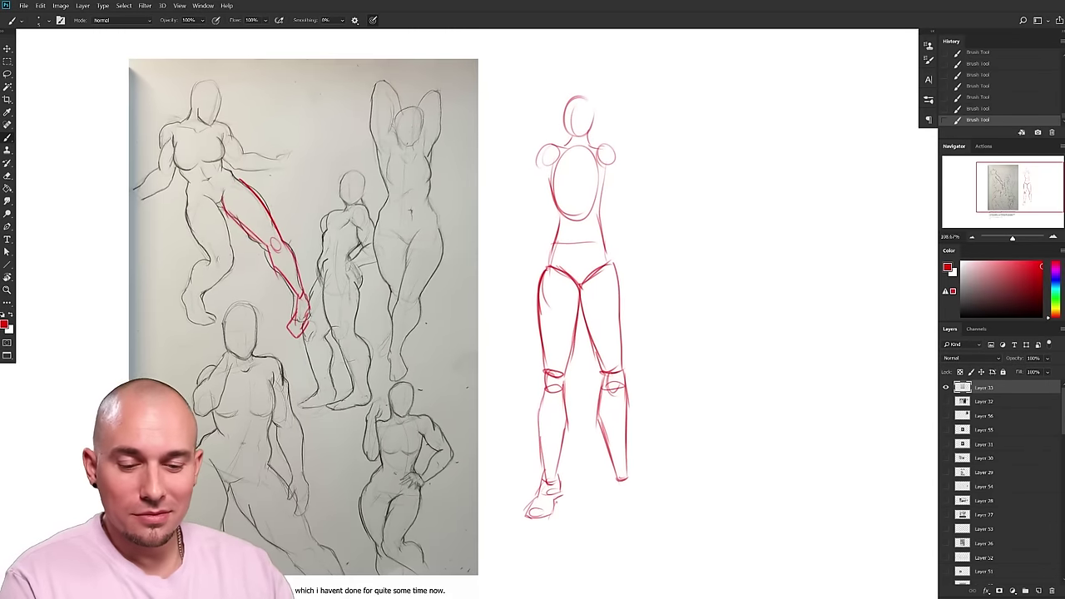
key(l)
mouse_move(560, 223)
mouse_down()
mouse_move(518, 209)
mouse_move(539, 223)
mouse_up()
key(ctrl+t)
drag(648, 225, 671, 251)
drag(671, 207, 653, 206)
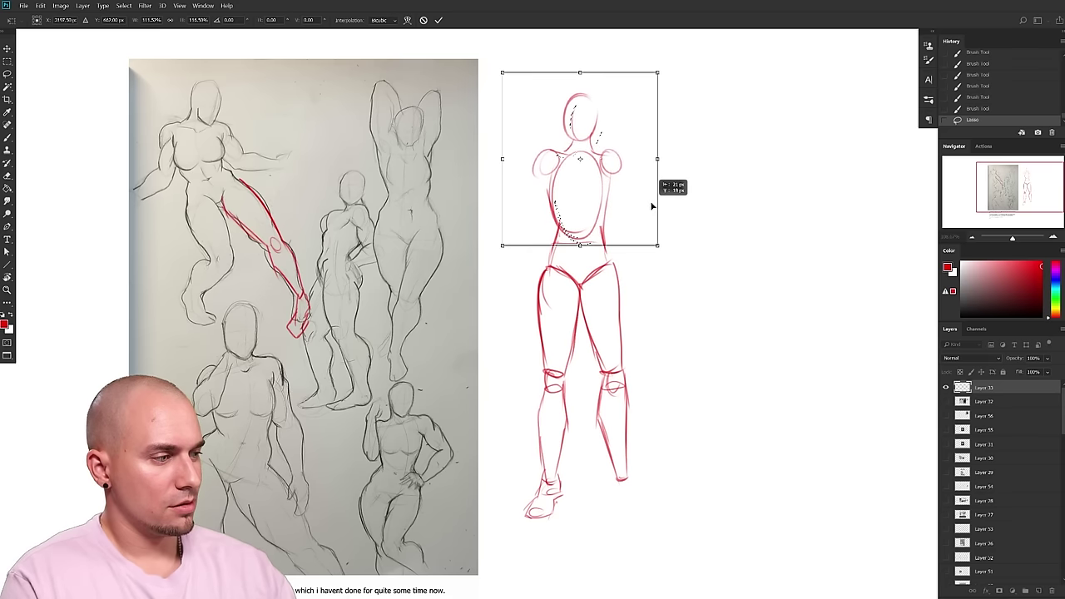
key(Return)
key(ctrl+d)
- Remove the construction ellipses from the first leg's knee and redraw its contours to connect thigh and calf
mouse_move(597, 324)
mouse_down()
mouse_move(608, 352)
mouse_move(637, 365)
mouse_move(654, 307)
mouse_move(649, 349)
mouse_move(642, 311)
mouse_move(657, 343)
mouse_up()
scroll(623, 350, up, 1)
mouse_move(624, 360)
mouse_down()
mouse_move(558, 308)
mouse_move(513, 327)
mouse_move(511, 357)
mouse_up()
key(e)
key(b)
mouse_move(499, 294)
mouse_down()
mouse_move(498, 359)
mouse_move(531, 371)
mouse_up()
drag(532, 319, 529, 360)
drag(537, 304, 528, 343)
mouse_move(542, 271)
mouse_down()
mouse_move(537, 306)
mouse_move(508, 350)
mouse_up()
drag(522, 335, 520, 342)
- Erase the construction ellipses on the second leg's knee and redraw the contours joining thigh and calf
mouse_move(605, 339)
mouse_down()
mouse_move(557, 371)
mouse_move(559, 391)
mouse_up()
key(e)
drag(555, 343, 562, 395)
key(b)
key(ctrl+z)
drag(547, 352, 567, 359)
drag(569, 329, 578, 406)
drag(543, 347, 540, 400)
drag(530, 310, 541, 385)
- Erase leftover construction lines along the legs around the knees
key(e)
drag(522, 426, 527, 465)
drag(547, 384, 545, 427)
drag(529, 346, 528, 401)
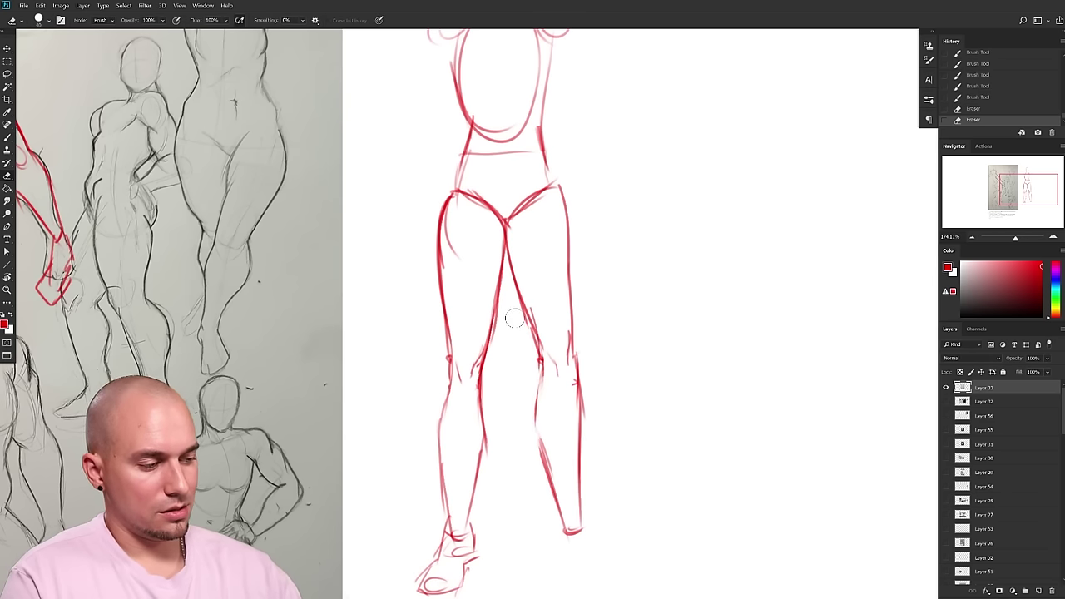
- Restate the second leg's inner contour from thigh to calf and clean up the outer edge of its knee
key(b)
drag(533, 304, 537, 362)
drag(540, 362, 535, 436)
drag(538, 396, 539, 456)
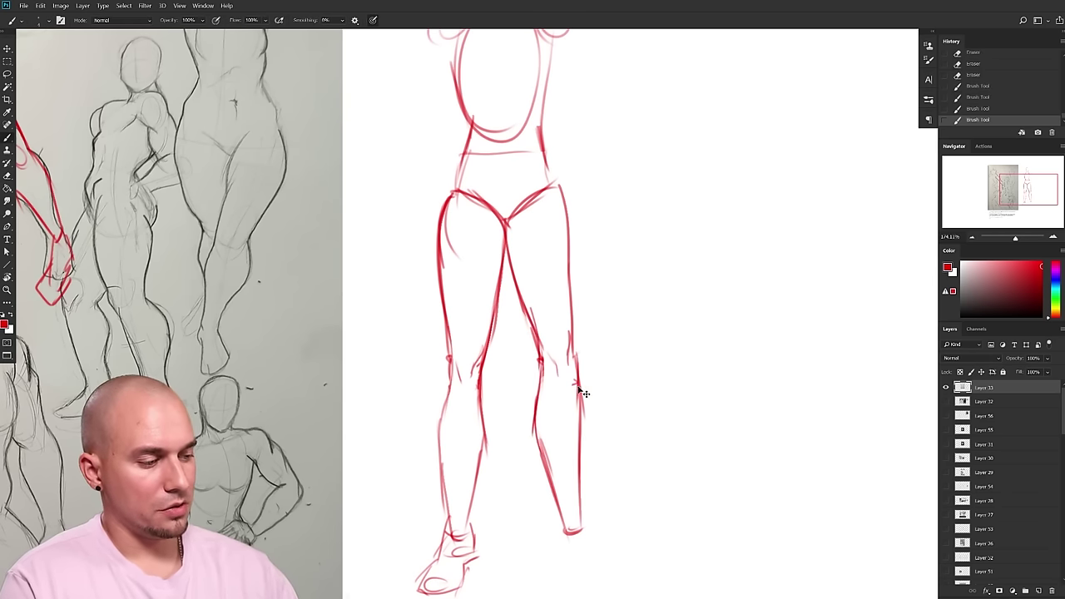
scroll(583, 392, down, 3)
key(e)
mouse_move(587, 383)
mouse_down()
mouse_move(579, 394)
mouse_move(579, 381)
mouse_up()
key(b)
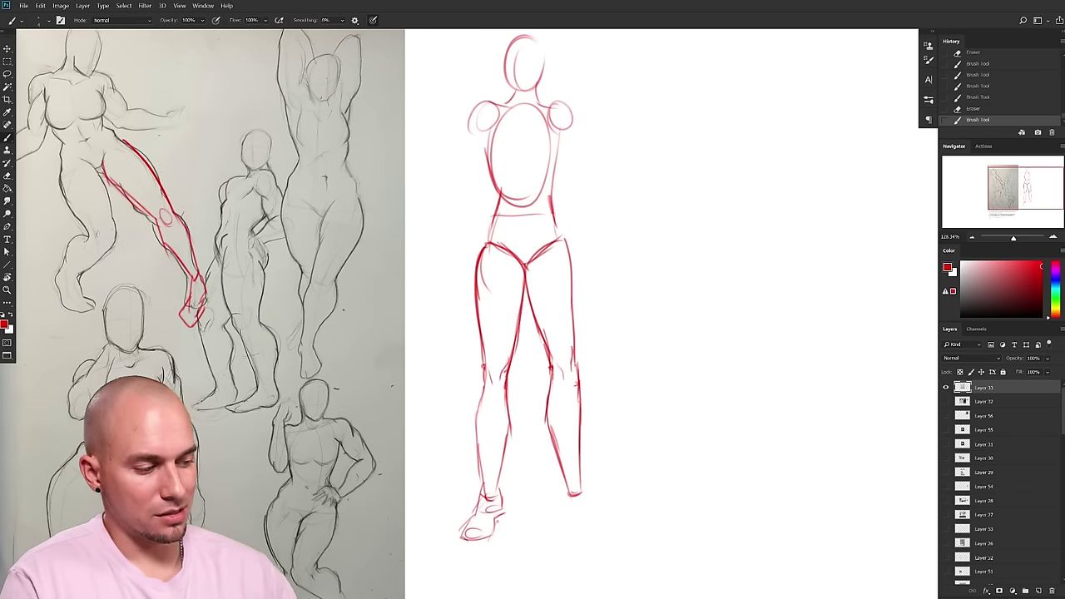
scroll(578, 389, up, 2)
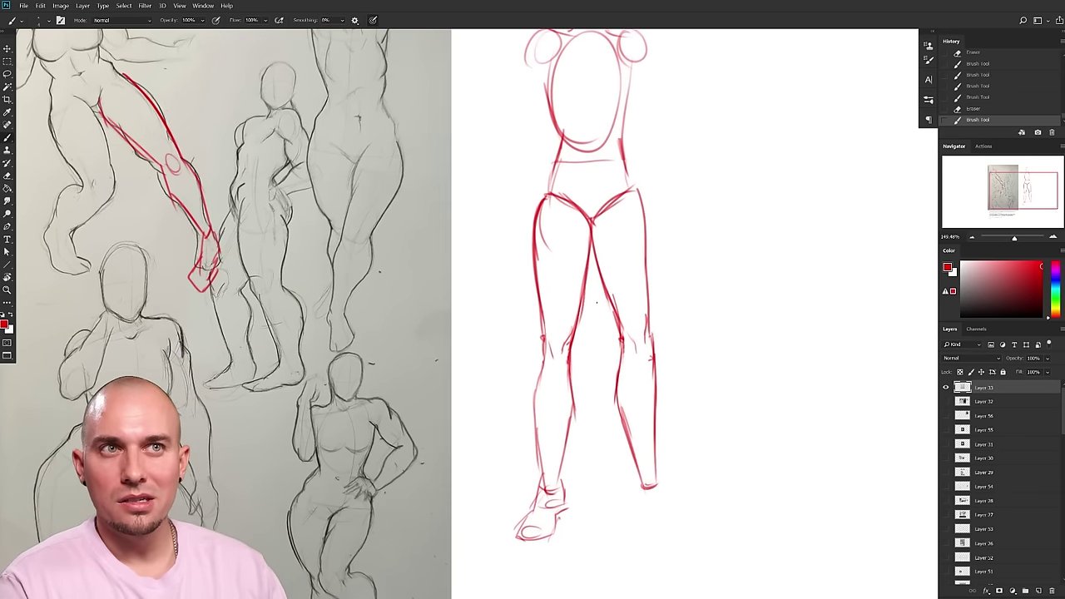
- Try a red stroke on the lower-left figure's waist-to-hip contour, and undo it
drag(577, 459, 635, 541)
mouse_move(630, 368)
mouse_down()
mouse_move(708, 290)
mouse_move(677, 241)
mouse_move(720, 244)
mouse_up()
key(ctrl+z)
mouse_move(640, 355)
mouse_down()
mouse_move(673, 362)
mouse_move(695, 336)
mouse_up()
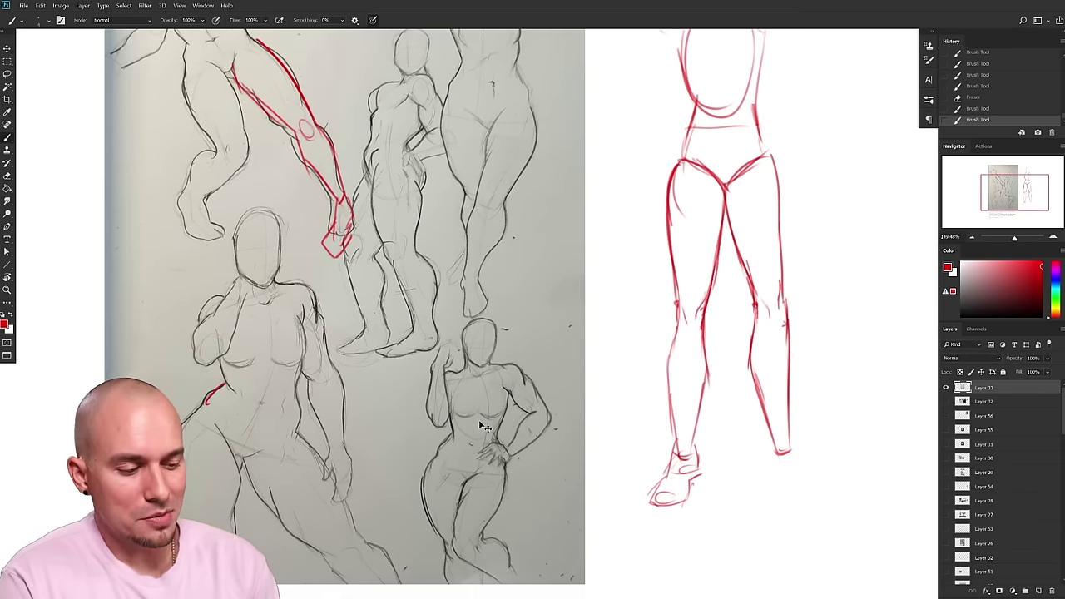
key(ctrl+z)
- Mark the waist-to-hip curve of the lower-right figure with a short red stroke
drag(451, 432, 435, 457)
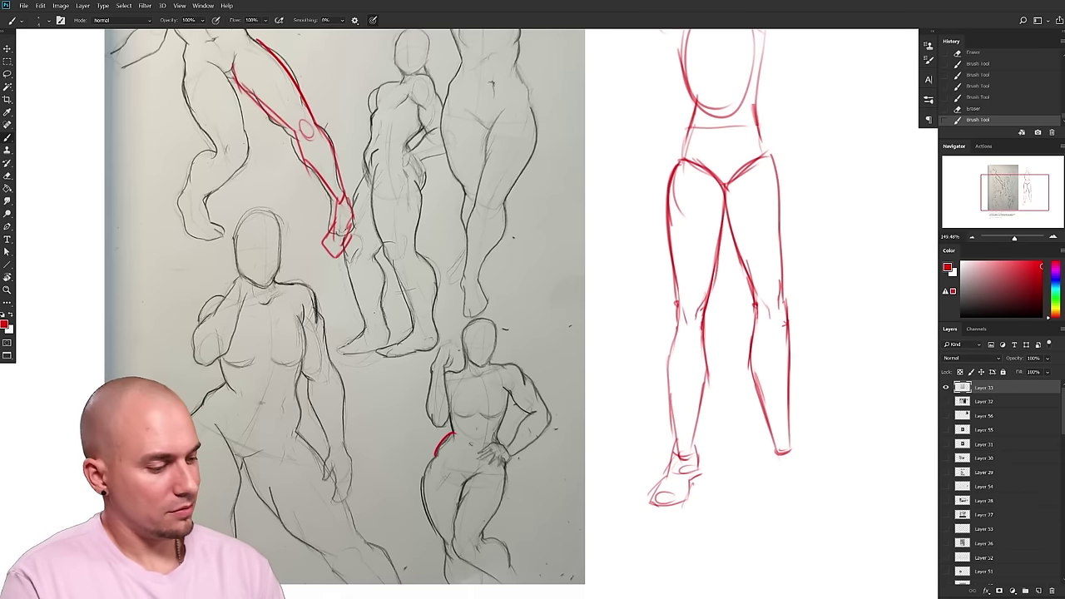
drag(558, 399, 473, 513)
mouse_move(490, 342)
mouse_down()
mouse_move(483, 413)
mouse_move(499, 363)
mouse_up()
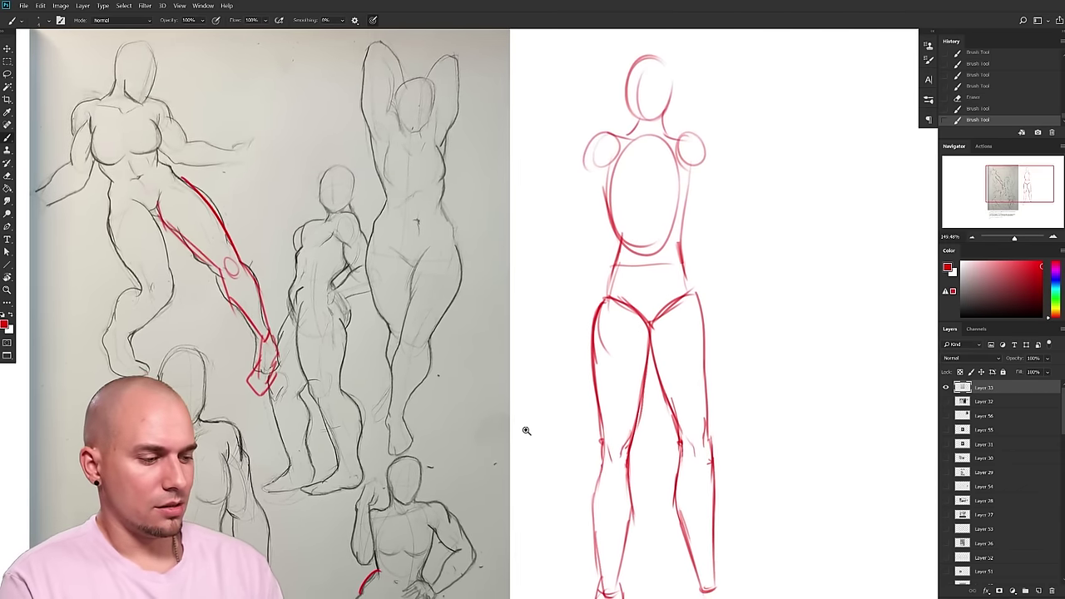
- Draw curved cross-contour lines around both thighs and one lower leg of the red construction figure beside the page
drag(525, 431, 492, 426)
drag(510, 419, 437, 342)
drag(496, 360, 445, 319)
scroll(533, 342, up, 2)
mouse_move(565, 153)
mouse_down()
mouse_move(421, 506)
mouse_move(586, 349)
mouse_up()
key(ctrl+z)
mouse_move(403, 246)
mouse_down()
mouse_move(441, 250)
mouse_move(439, 272)
mouse_move(442, 227)
mouse_move(483, 215)
mouse_up()
drag(449, 248, 485, 236)
drag(455, 273, 485, 263)
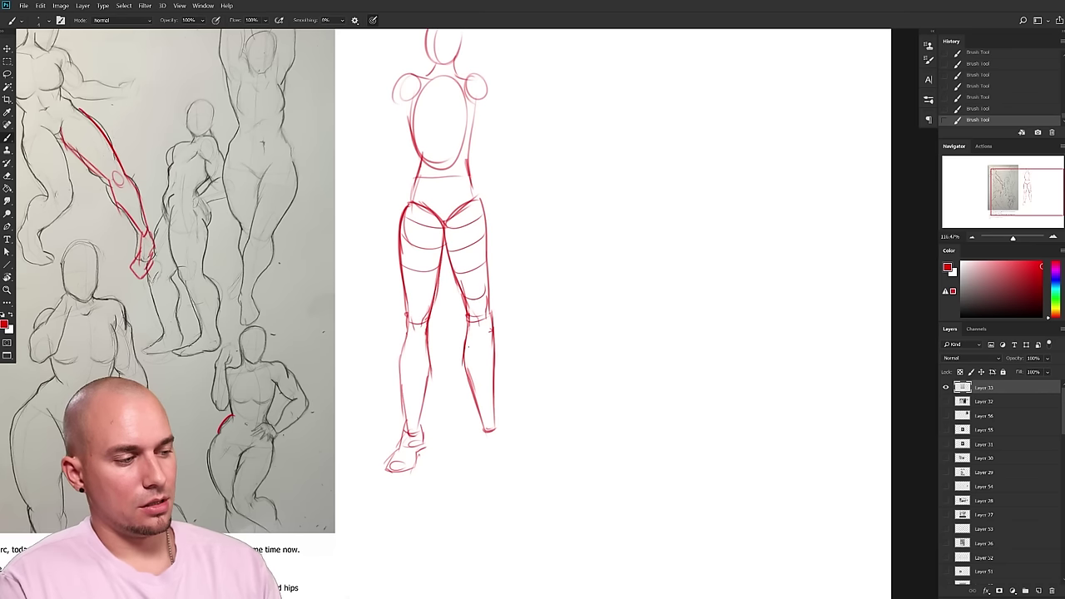
mouse_move(585, 419)
mouse_down()
mouse_move(566, 424)
mouse_move(613, 439)
mouse_up()
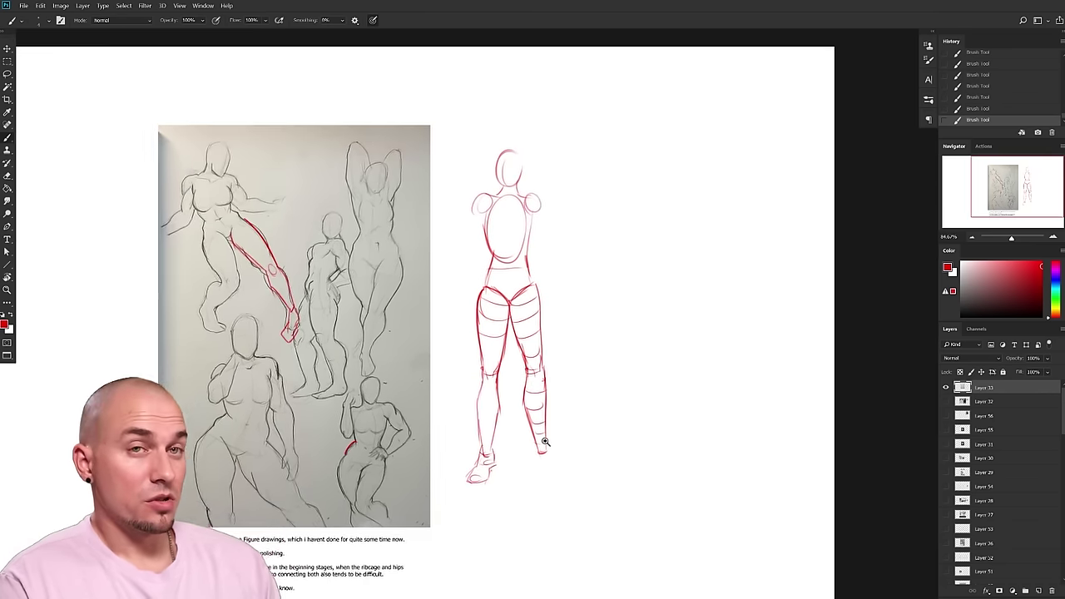
drag(544, 442, 571, 435)
mouse_move(715, 377)
mouse_down()
mouse_move(702, 382)
mouse_move(784, 373)
mouse_up()
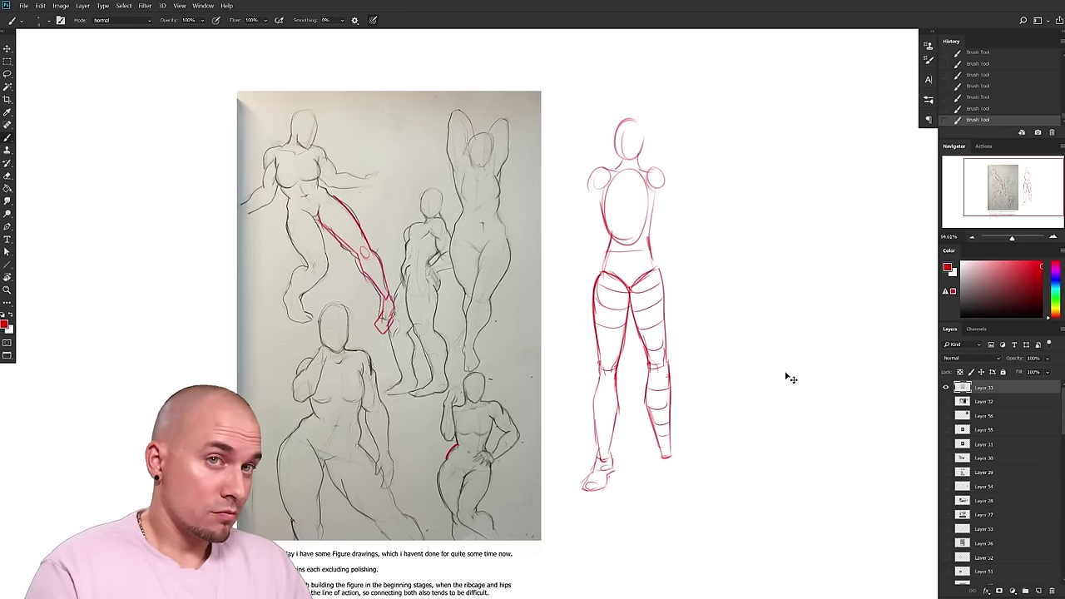
- Undo the last brush mark and choose a muted dark red as the foreground colour
key(ctrl+z)
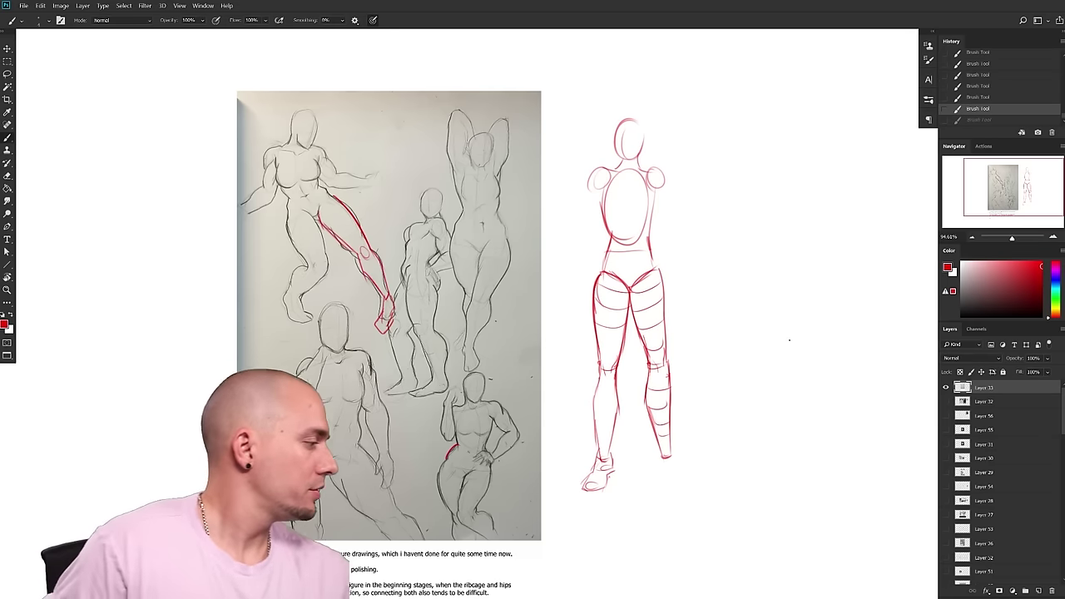
right_click(788, 340)
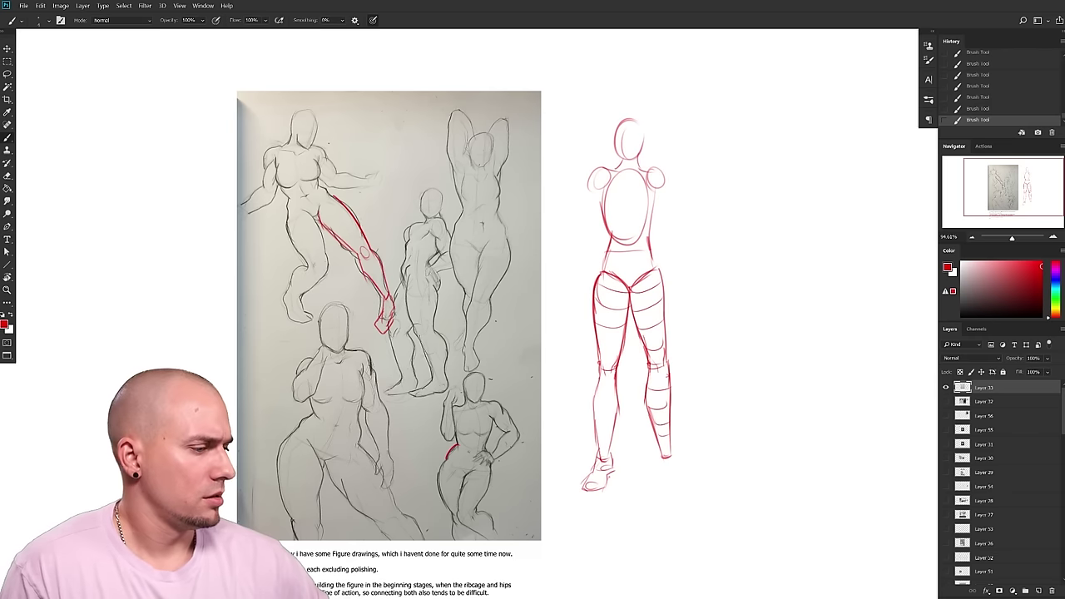
click(1001, 288)
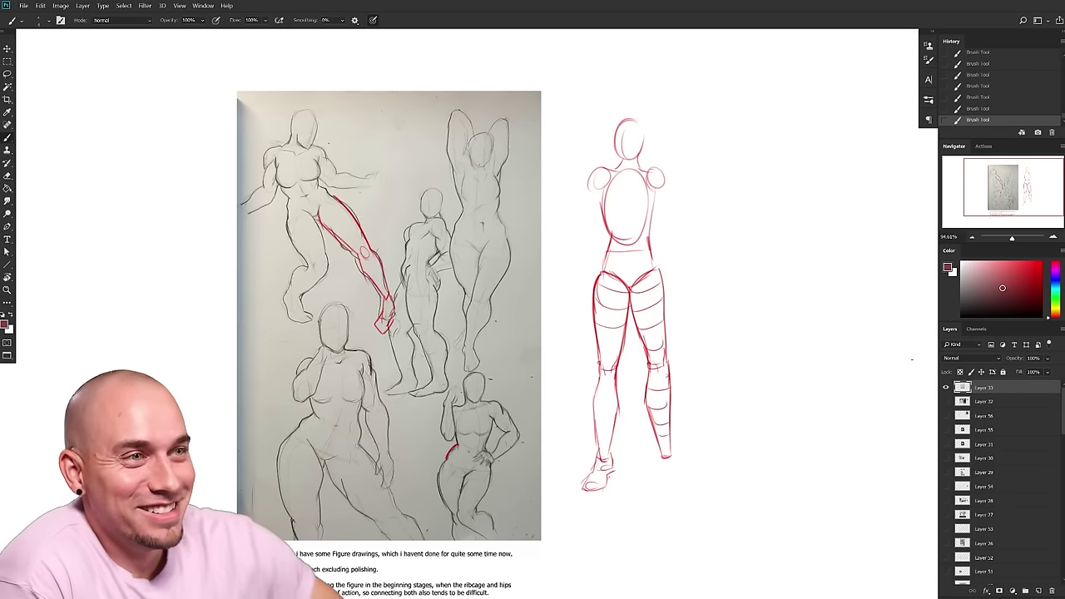
scroll(574, 344, up, 1)
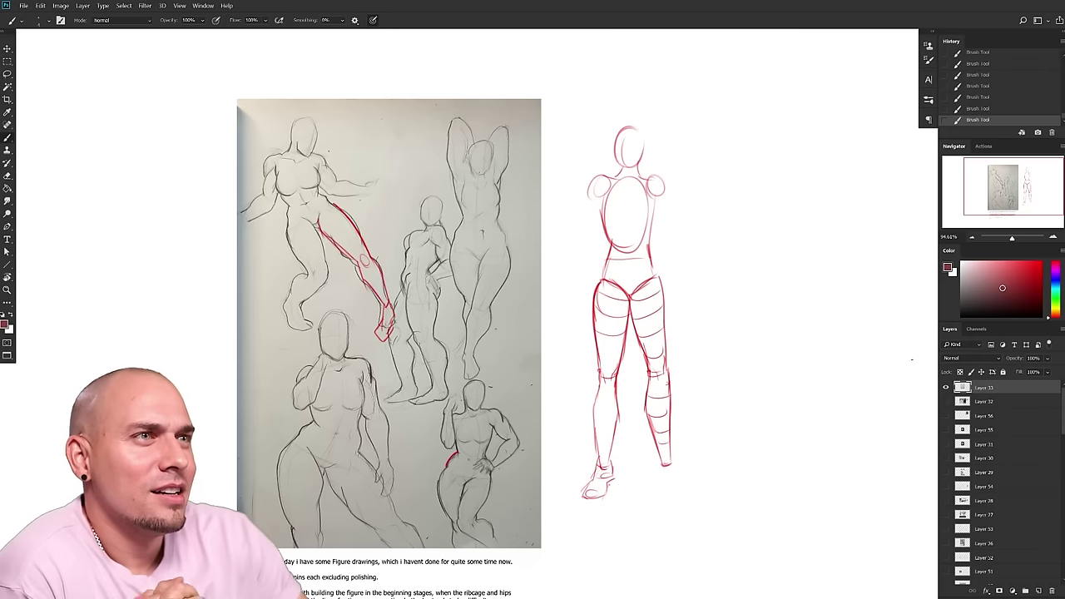